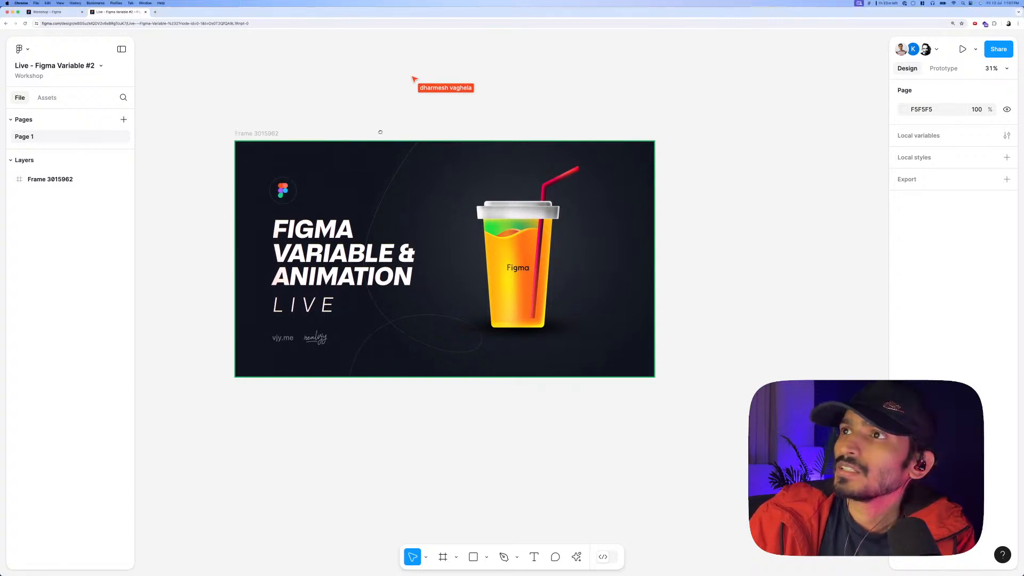
pyautogui.scroll(-2, 356, 378)
pyautogui.scroll(-2, 357, 378)
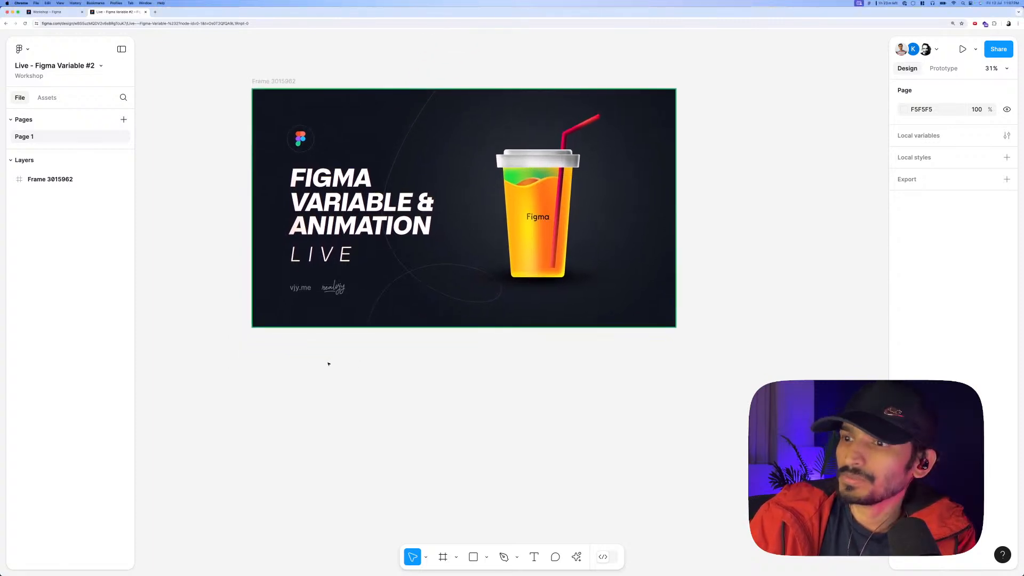
pyautogui.press('t')
pyautogui.click(307, 372)
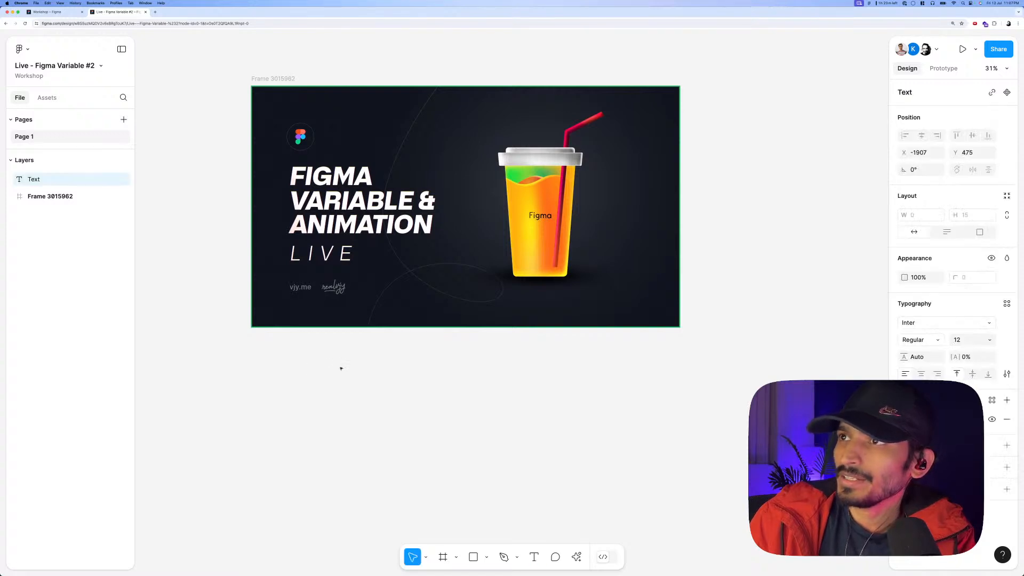
pyautogui.scroll(5, 306, 374)
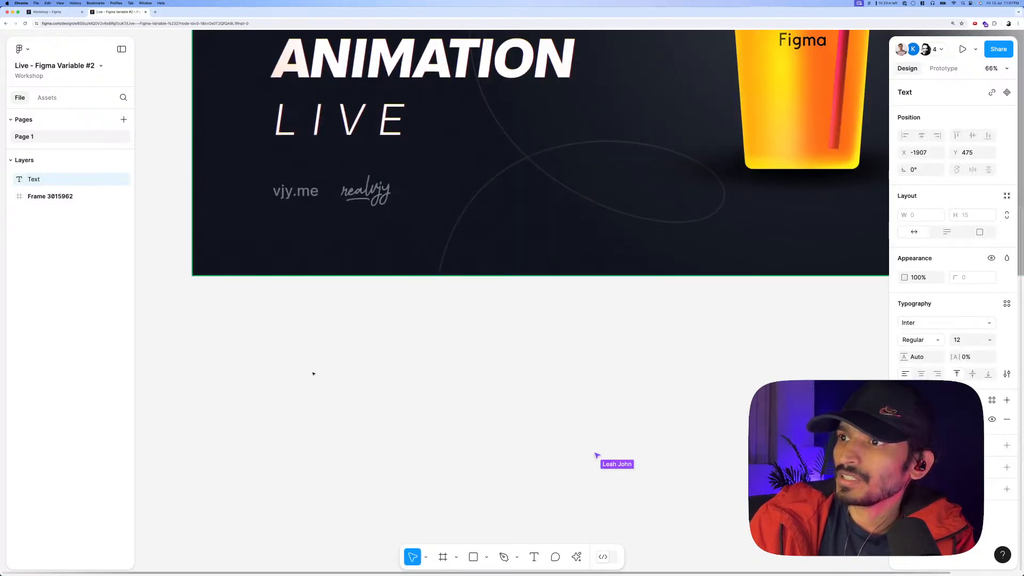
pyautogui.scroll(-1, 314, 373)
pyautogui.press('Escape')
pyautogui.scroll(-2, 319, 369)
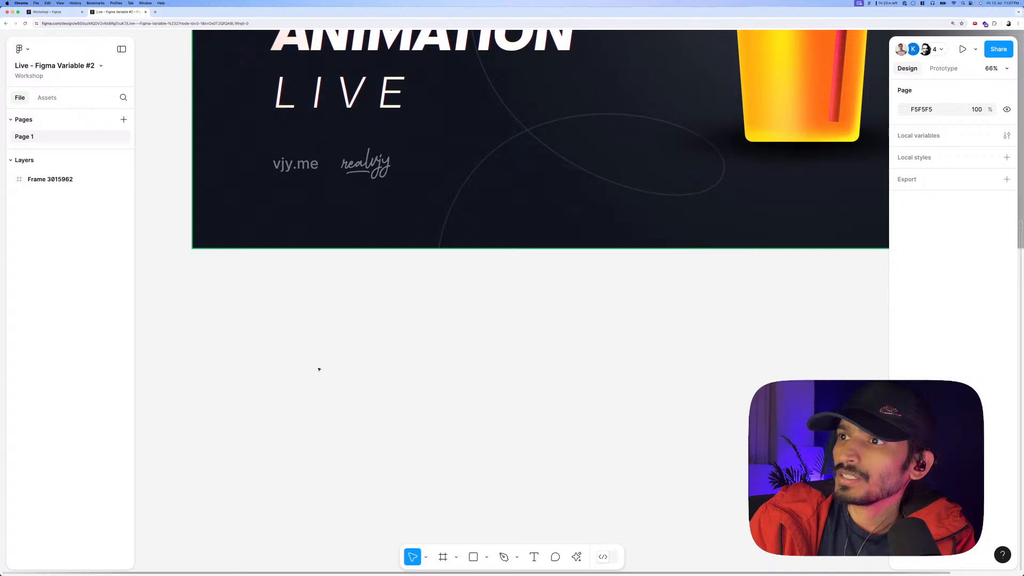
pyautogui.scroll(-5, 319, 369)
pyautogui.scroll(3, 417, 333)
pyautogui.hscroll(2, 416, 334)
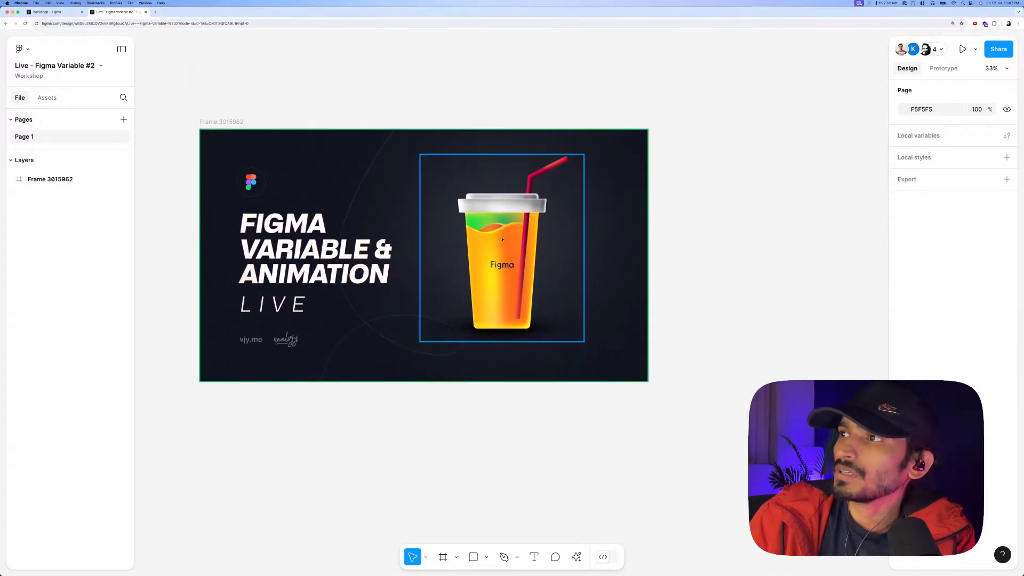
pyautogui.scroll(5, 515, 258)
pyautogui.scroll(-5, 467, 248)
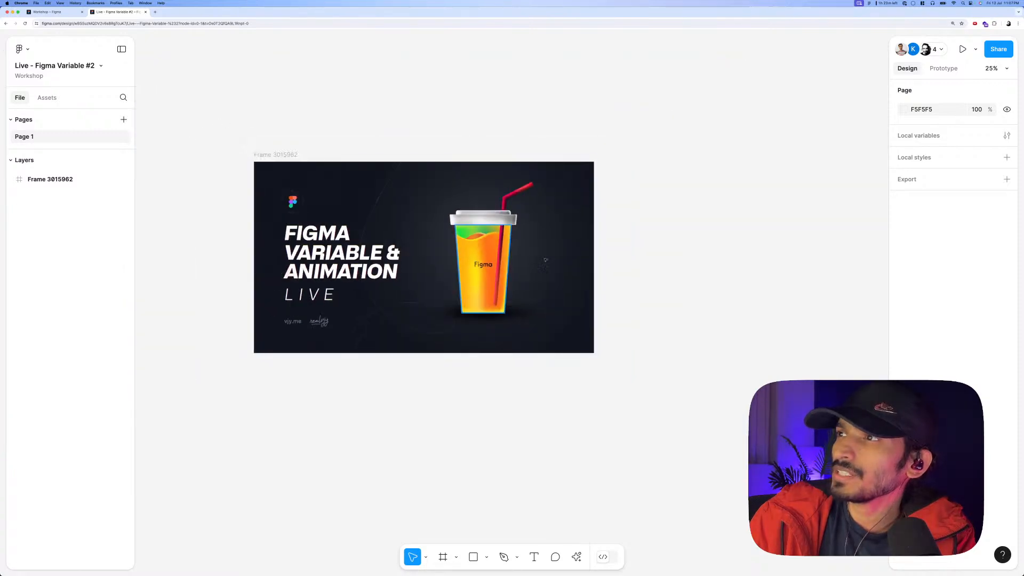
pyautogui.hscroll(2, 533, 256)
pyautogui.scroll(1, 533, 256)
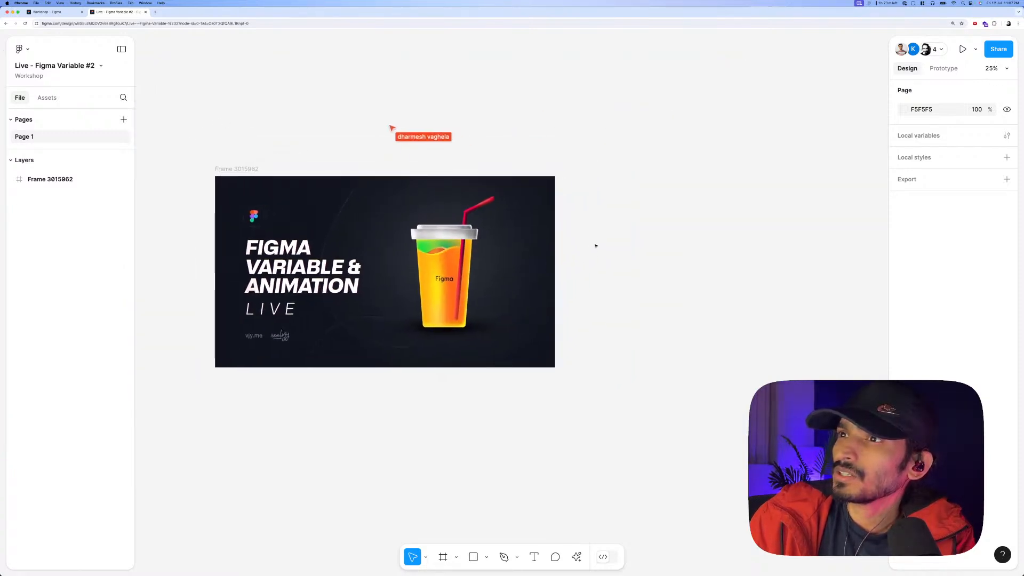
pyautogui.hscroll(2, 596, 246)
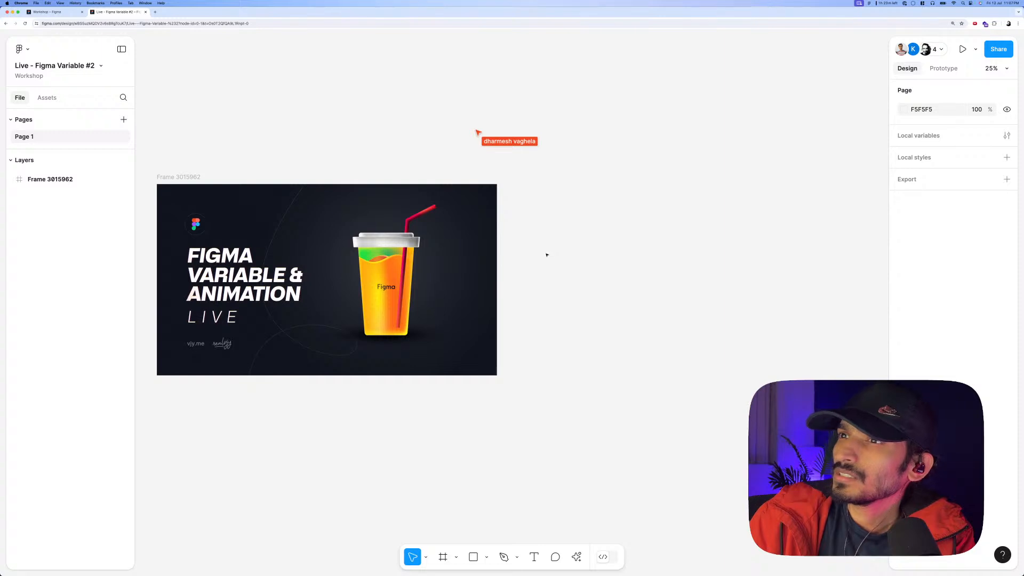
pyautogui.moveTo(545, 251); pyautogui.dragTo(581, 256)
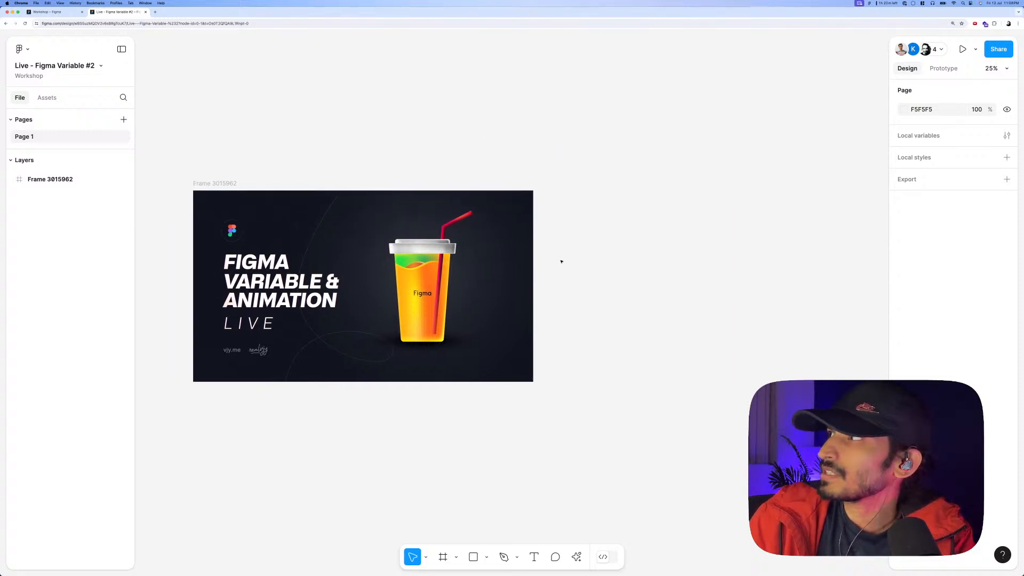
pyautogui.scroll(-2, 594, 242)
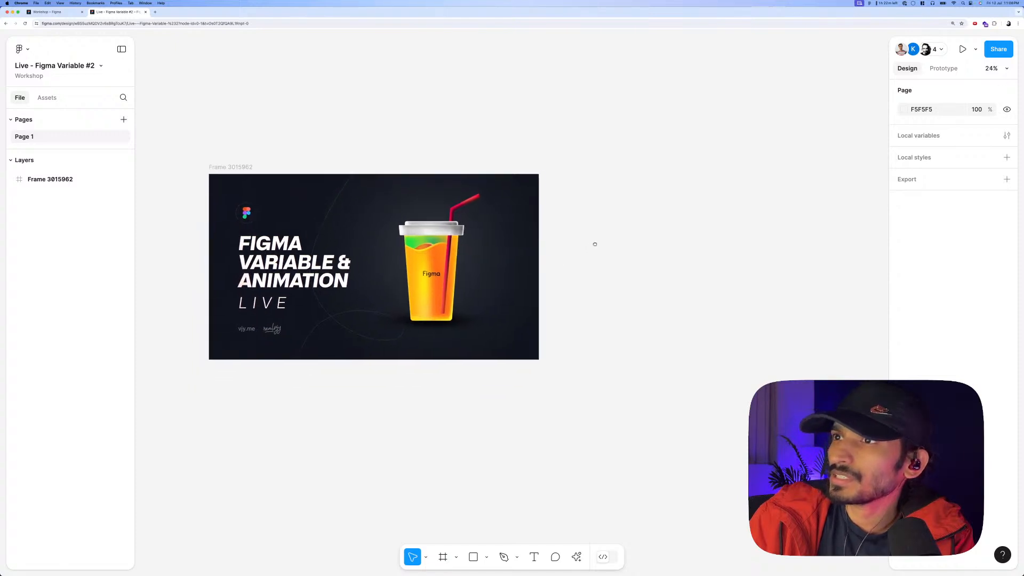
pyautogui.moveTo(615, 244); pyautogui.dragTo(598, 256)
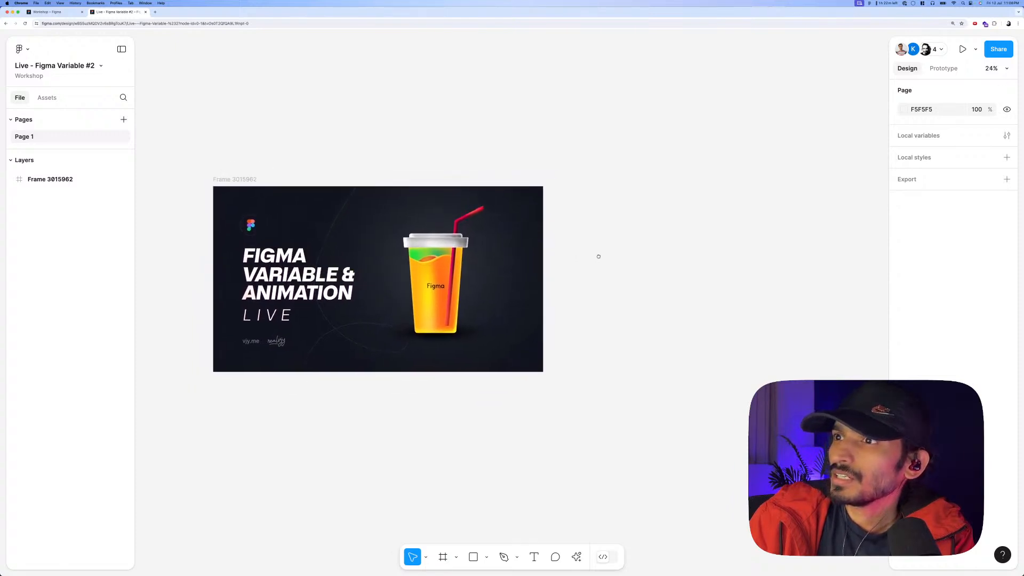
pyautogui.hscroll(2, 598, 257)
pyautogui.scroll(-1, 598, 256)
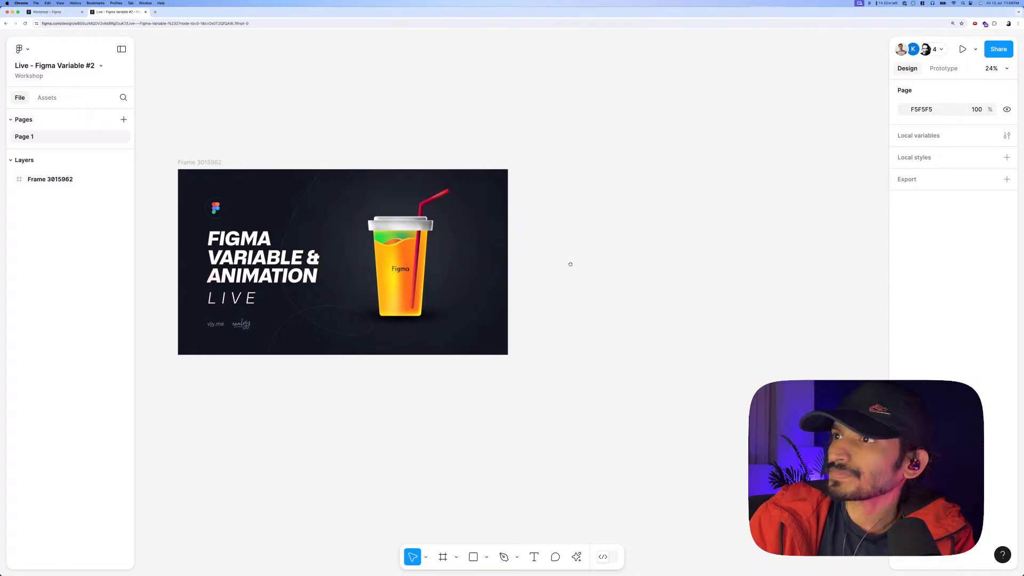
pyautogui.hscroll(-1, 570, 264)
pyautogui.scroll(1, 570, 264)
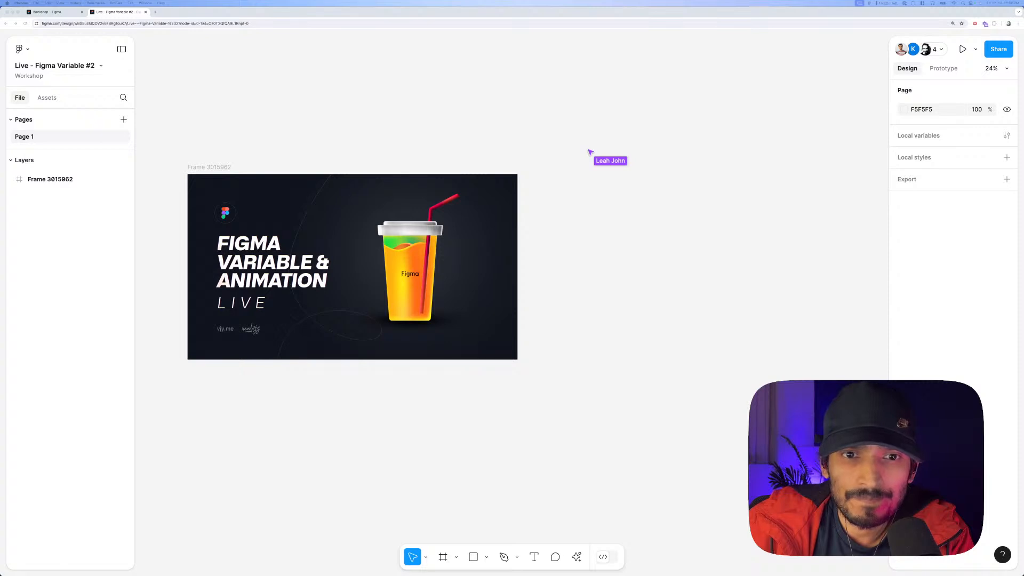
pyautogui.hscroll(5, 555, 249)
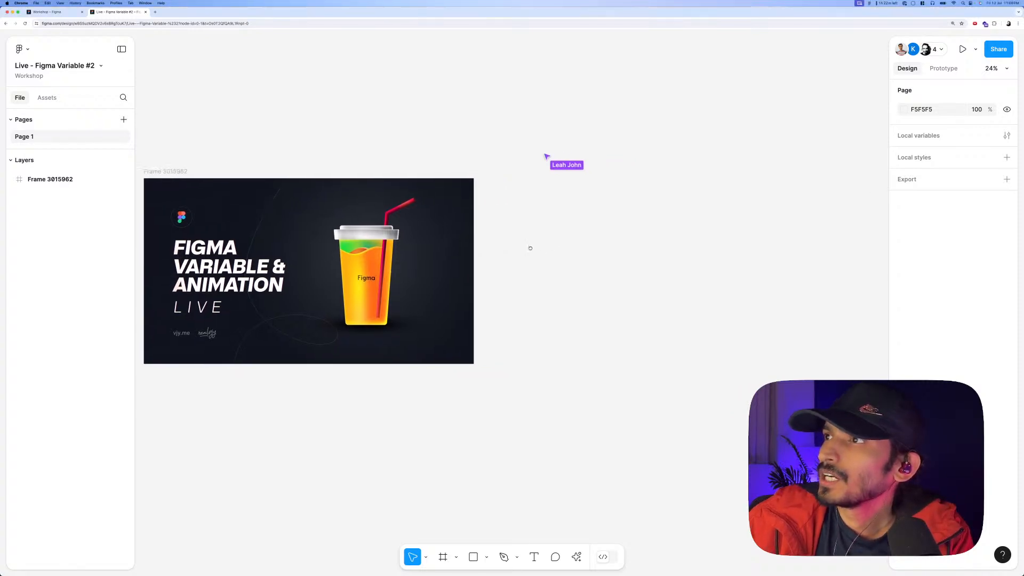
pyautogui.scroll(5, 491, 240)
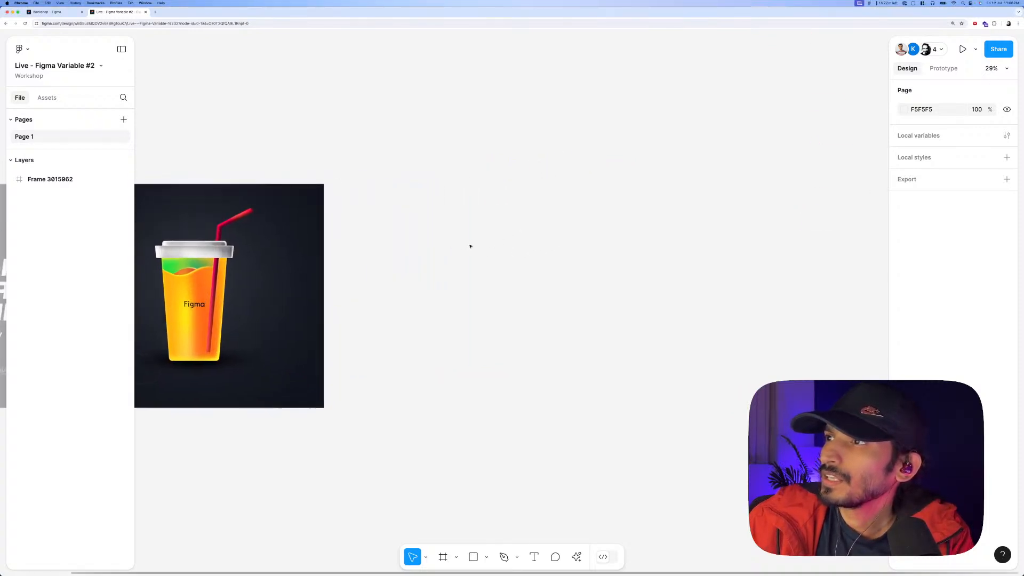
pyautogui.hscroll(2, 472, 242)
pyautogui.press('t')
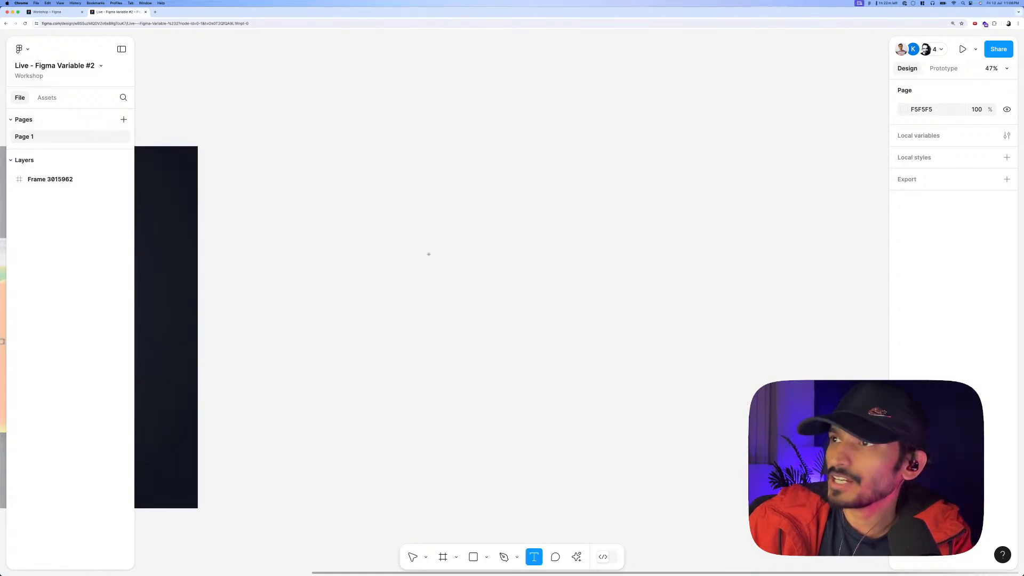
pyautogui.scroll(3, 423, 252)
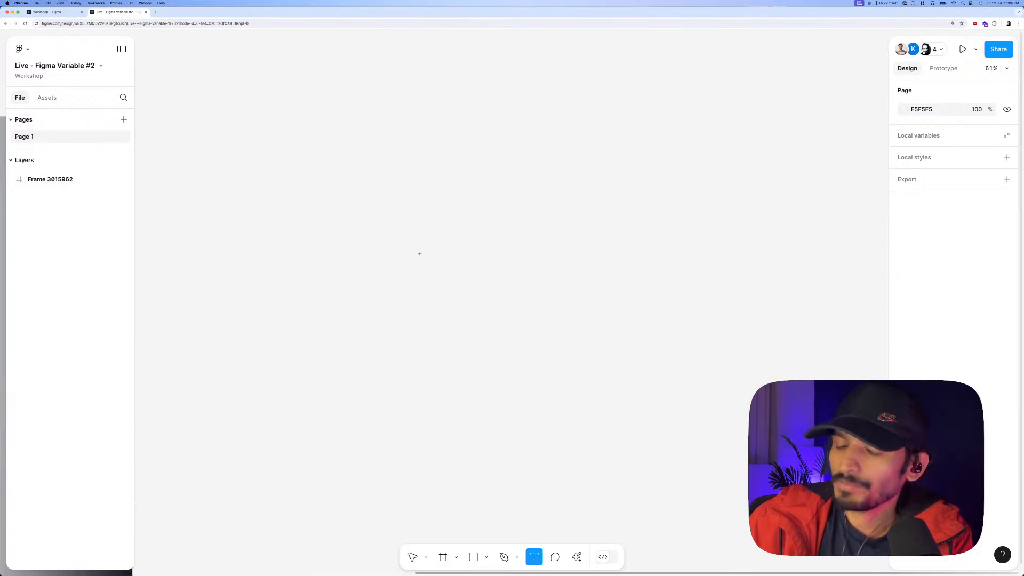
pyautogui.press('v')
pyautogui.press('r')
pyautogui.press('v')
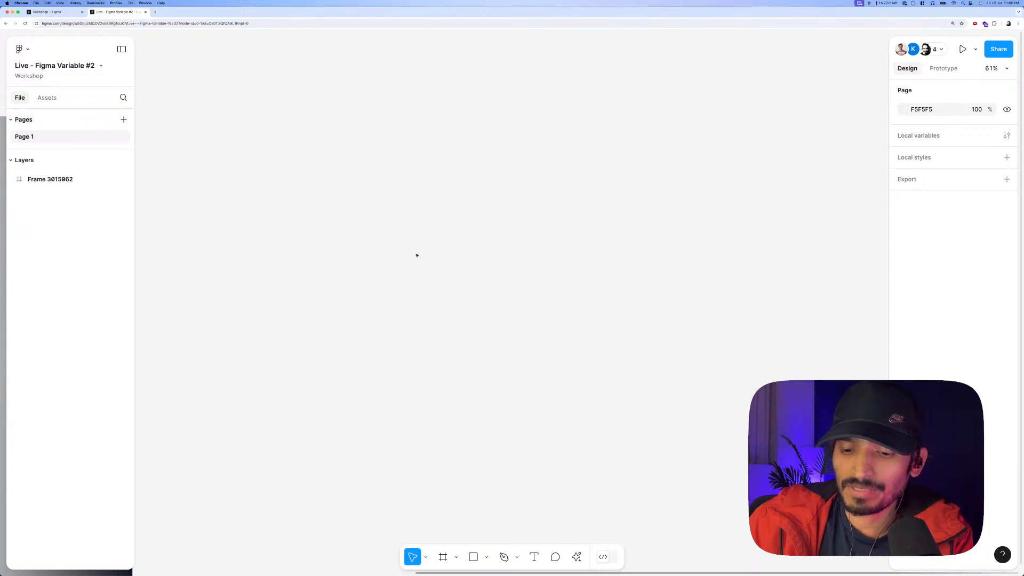
pyautogui.hscroll(-3, 417, 254)
pyautogui.hscroll(2, 416, 254)
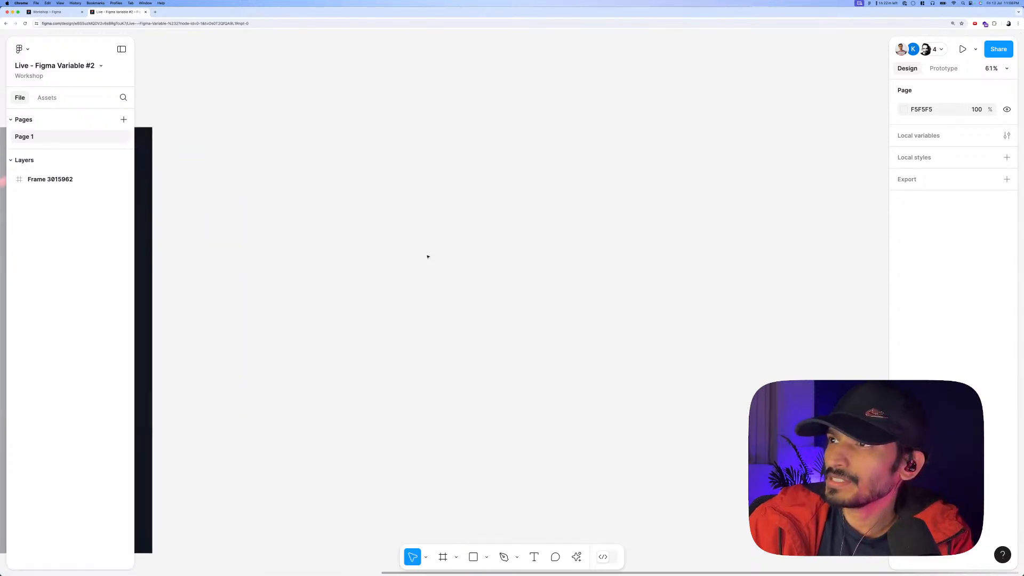
pyautogui.scroll(-5, 427, 256)
pyautogui.scroll(-2, 422, 258)
pyautogui.hscroll(-3, 544, 258)
pyautogui.hscroll(1, 537, 258)
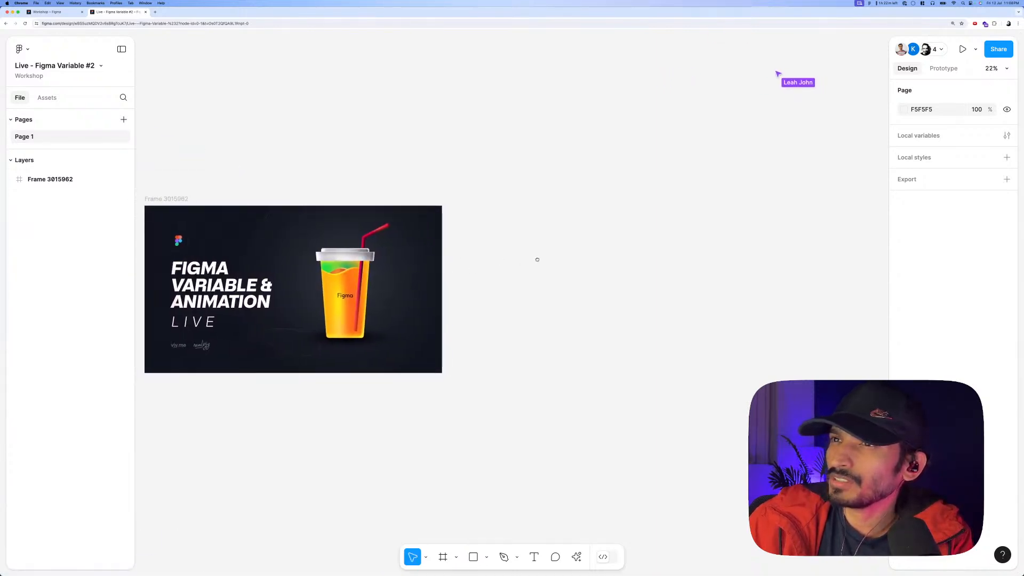
pyautogui.scroll(3, 235, 275)
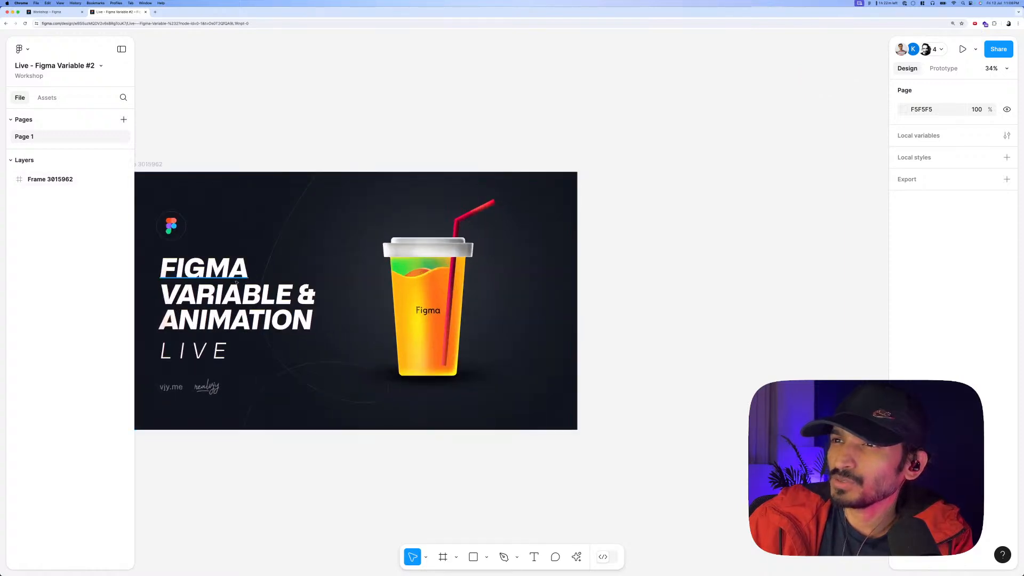
pyautogui.scroll(-1, 315, 288)
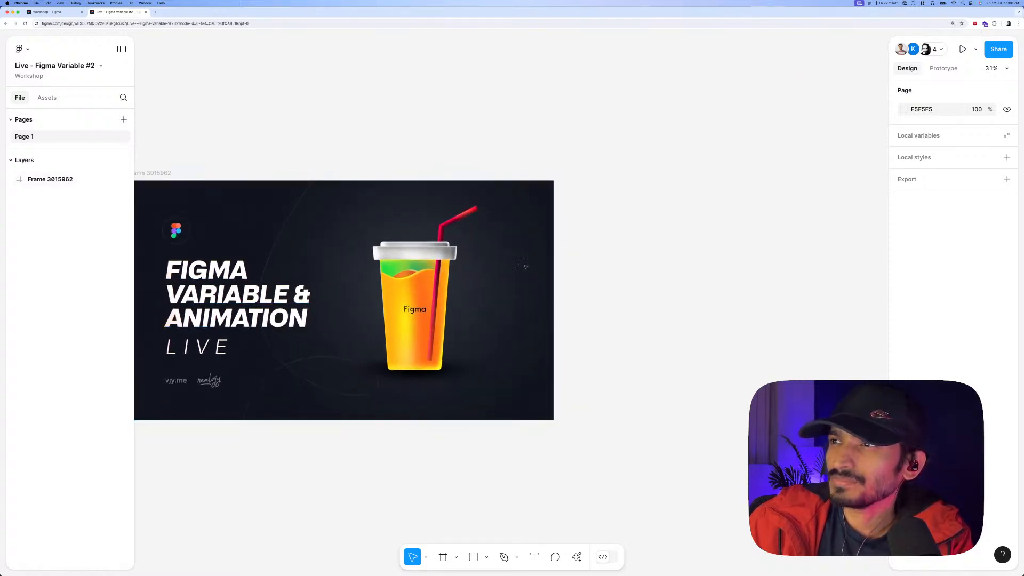
pyautogui.moveTo(630, 263); pyautogui.dragTo(451, 268)
pyautogui.scroll(2, 507, 258)
pyautogui.scroll(1, 446, 269)
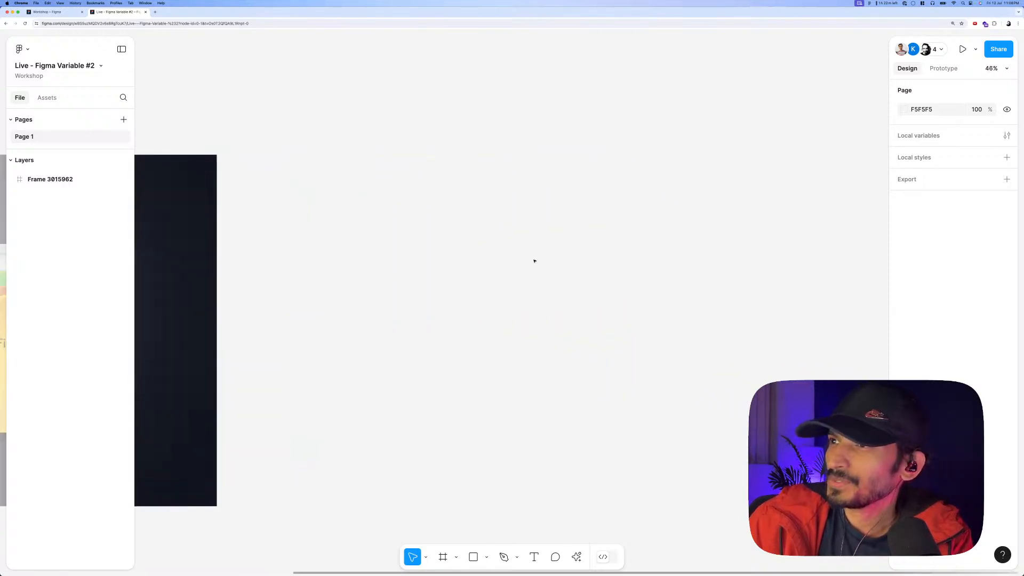
pyautogui.moveTo(535, 261); pyautogui.dragTo(480, 254)
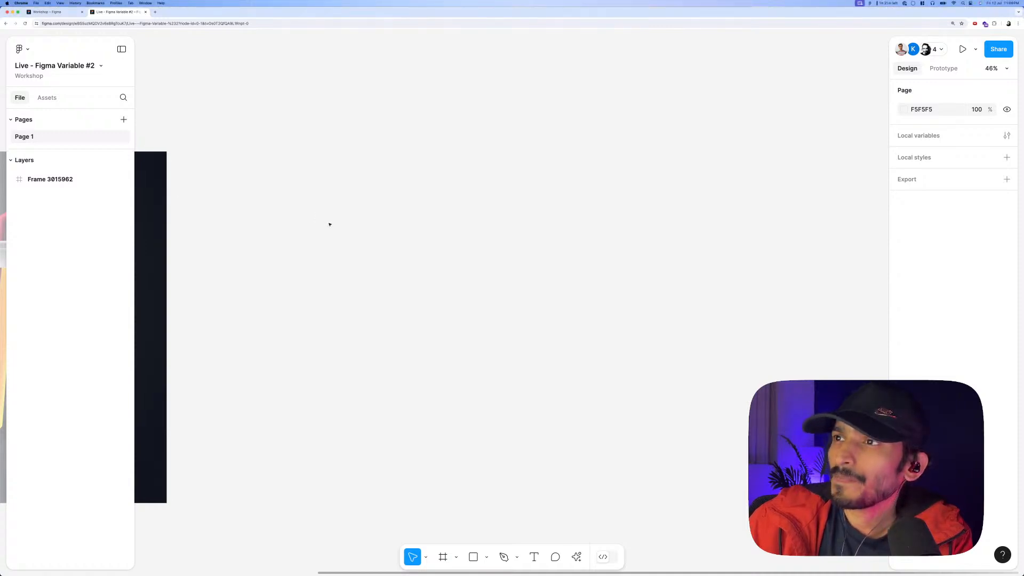
pyautogui.scroll(1, 347, 237)
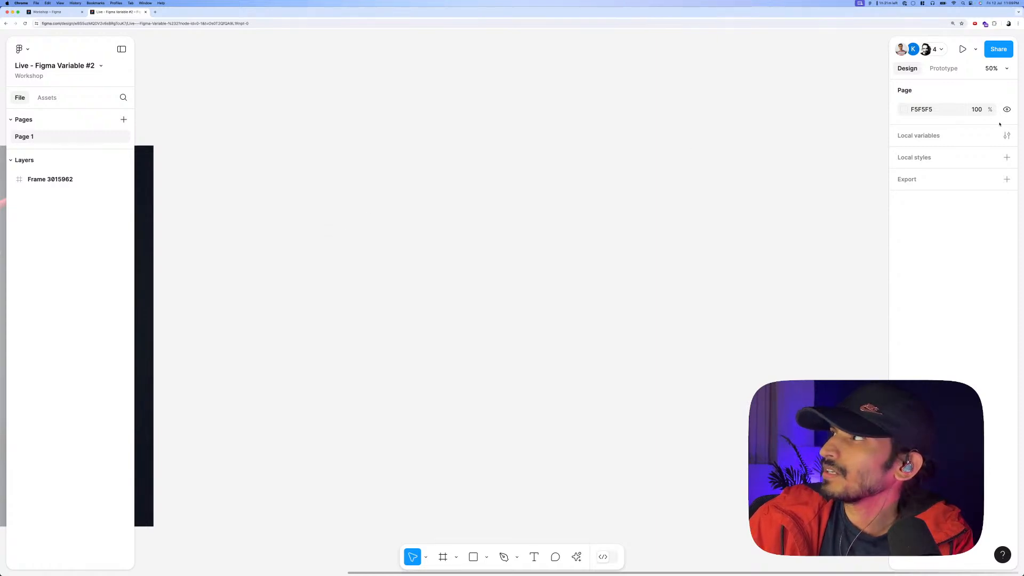
# Open the page's local variables, inspect Collection 1 in the middle of the canvas, and close it.
pyautogui.click(1007, 136)
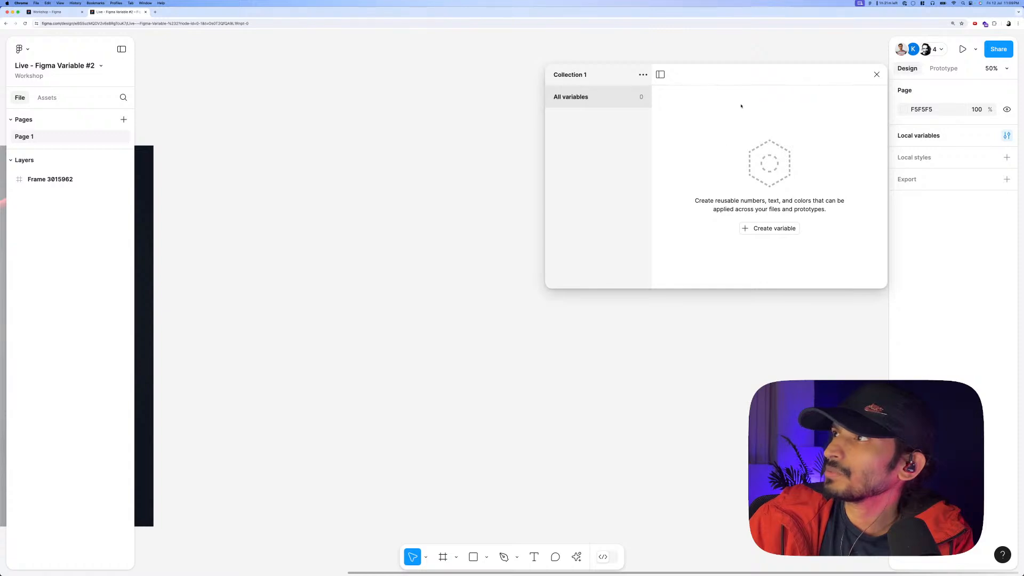
pyautogui.moveTo(726, 87); pyautogui.dragTo(578, 177)
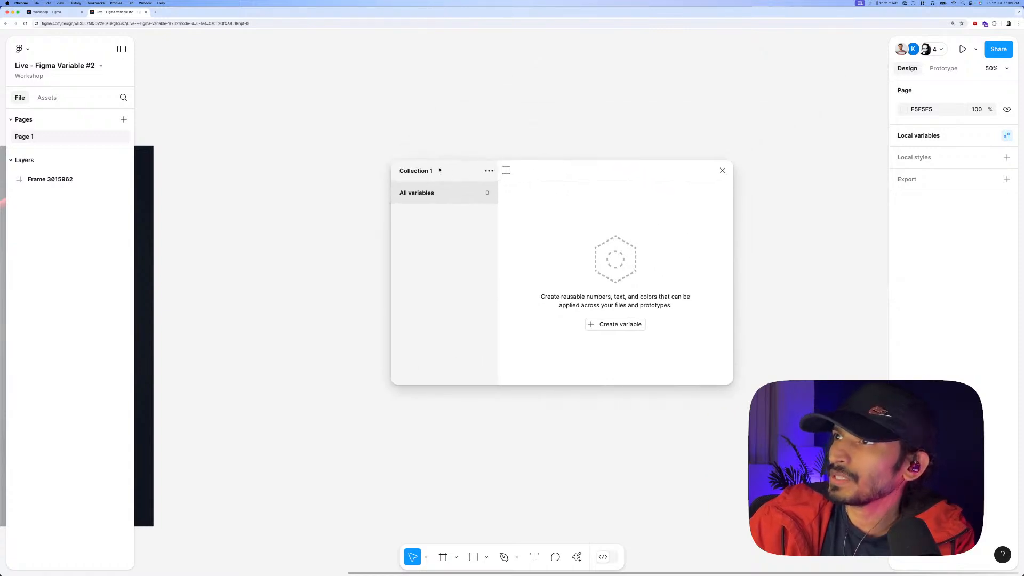
pyautogui.moveTo(439, 170); pyautogui.dragTo(428, 193)
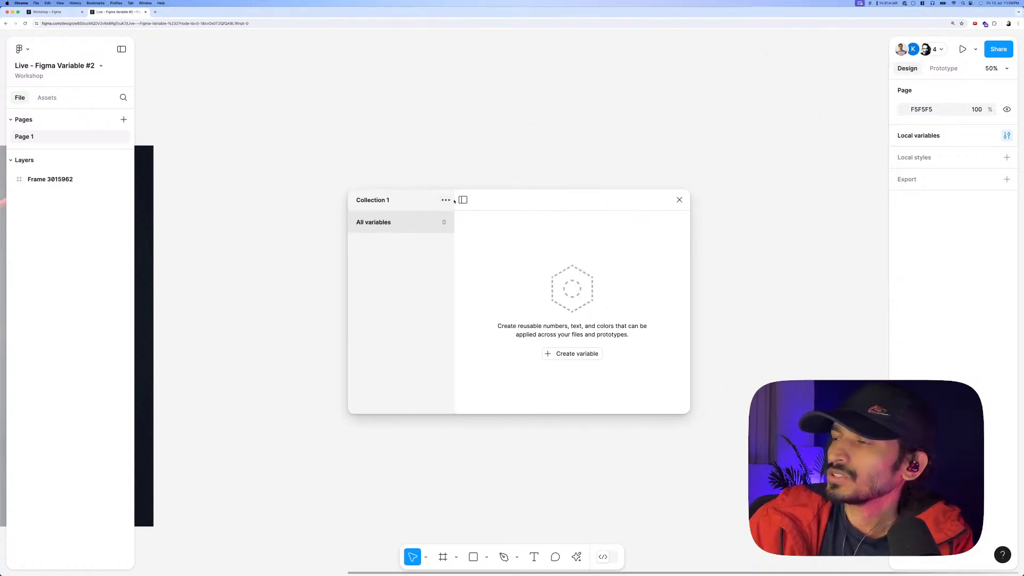
pyautogui.moveTo(491, 200); pyautogui.dragTo(465, 190)
pyautogui.click(651, 190)
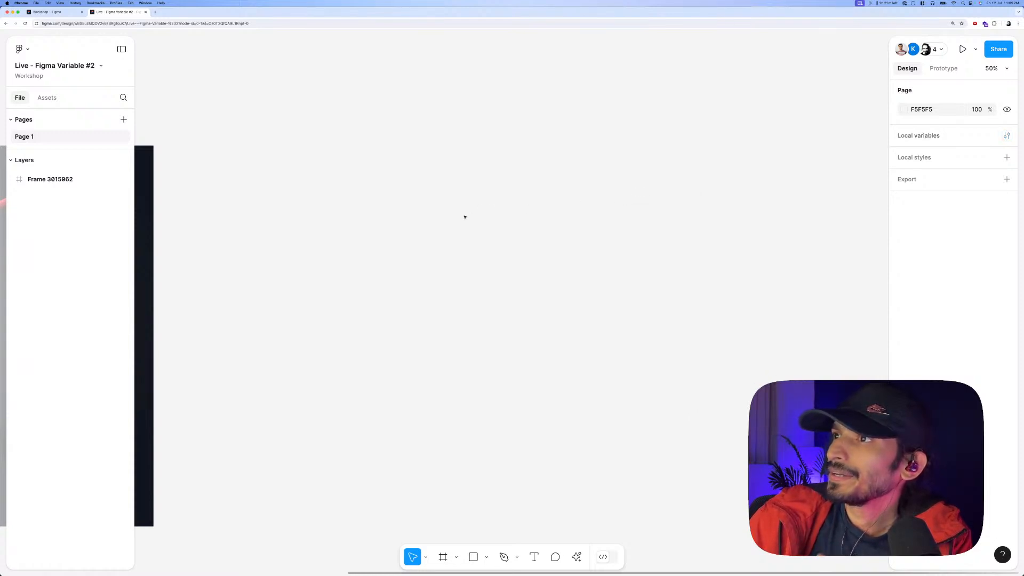
# Draw a new frame about 1019 × 837 on the empty canvas to the right of the juice cup banner.
pyautogui.scroll(-5, 466, 214)
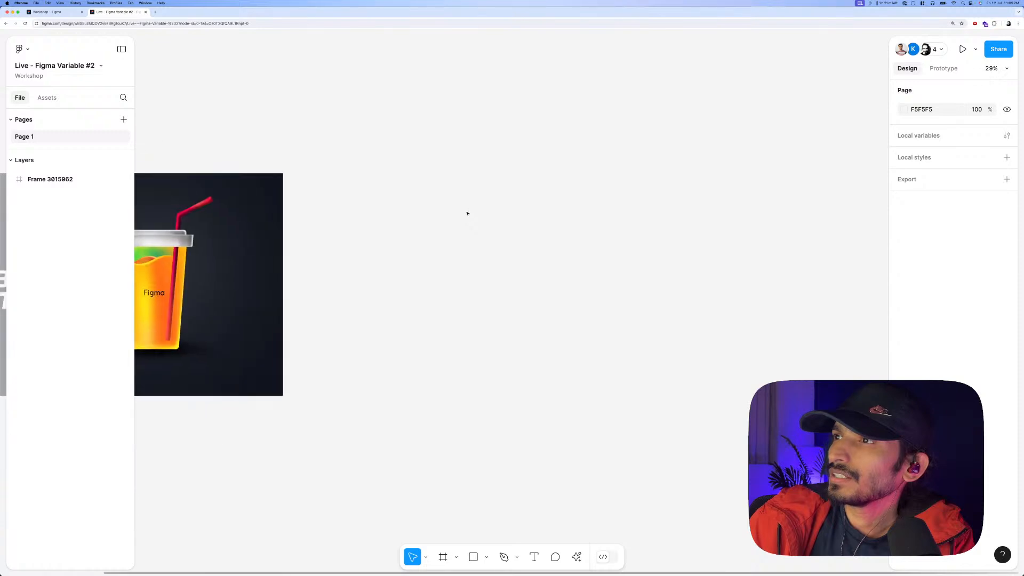
pyautogui.scroll(-2, 463, 215)
pyautogui.scroll(3, 462, 213)
pyautogui.moveTo(460, 211); pyautogui.dragTo(535, 219)
pyautogui.hscroll(3, 437, 233)
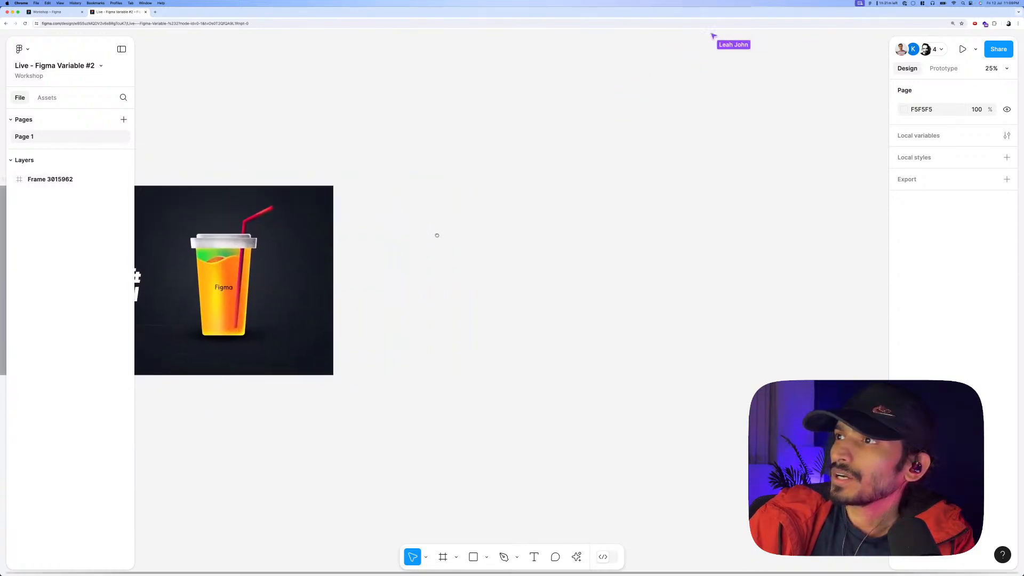
pyautogui.scroll(3, 508, 238)
pyautogui.hscroll(5, 446, 235)
pyautogui.scroll(1, 424, 234)
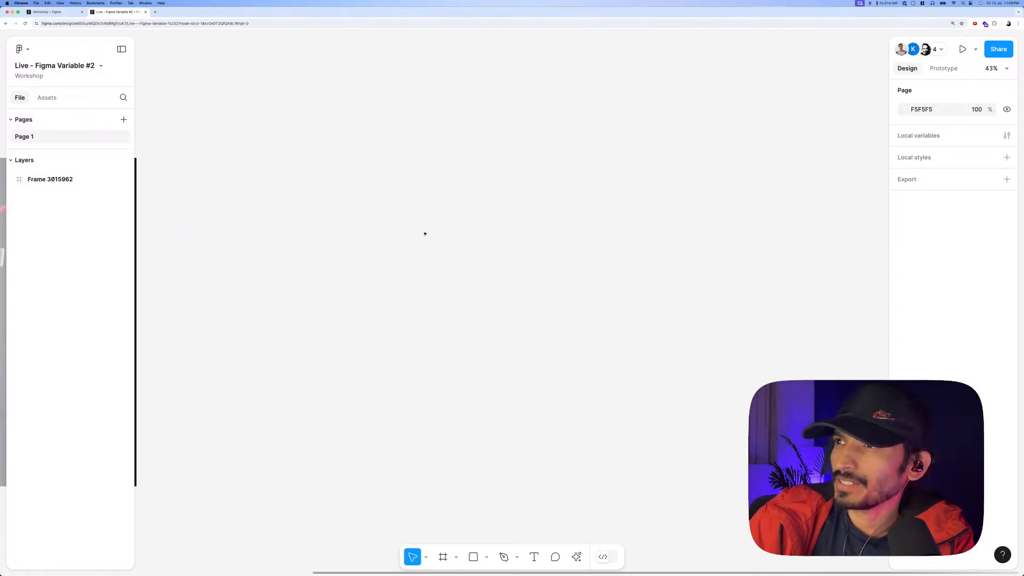
pyautogui.press('f')
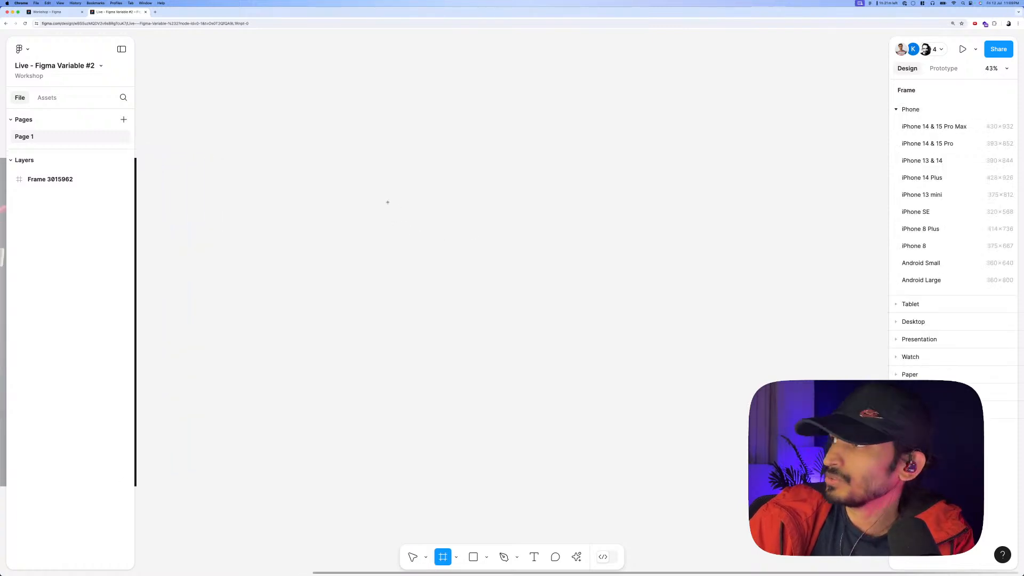
pyautogui.moveTo(576, 378); pyautogui.dragTo(596, 383)
pyautogui.scroll(5, 555, 320)
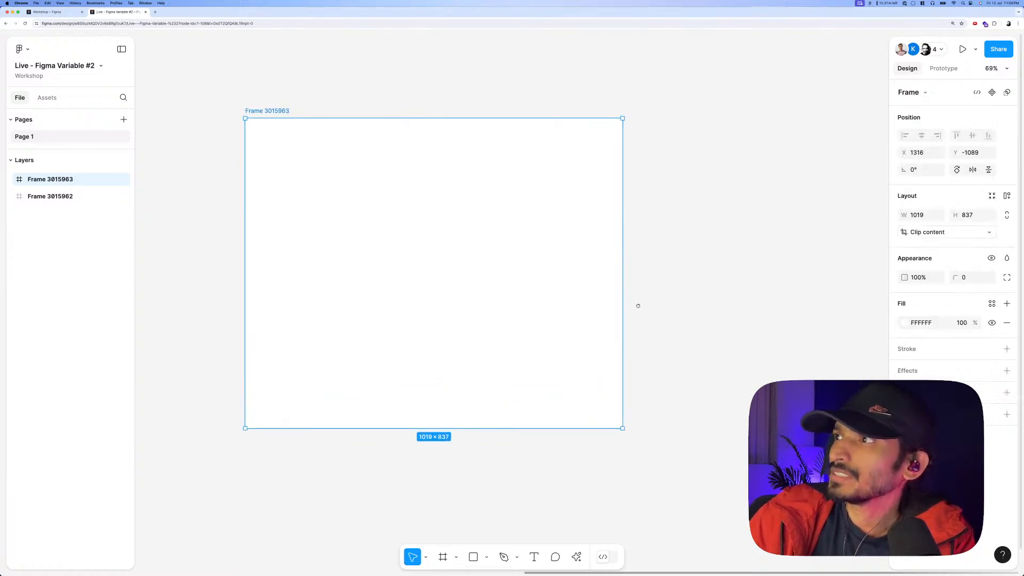
pyautogui.scroll(2, 569, 313)
pyautogui.hscroll(-1, 569, 313)
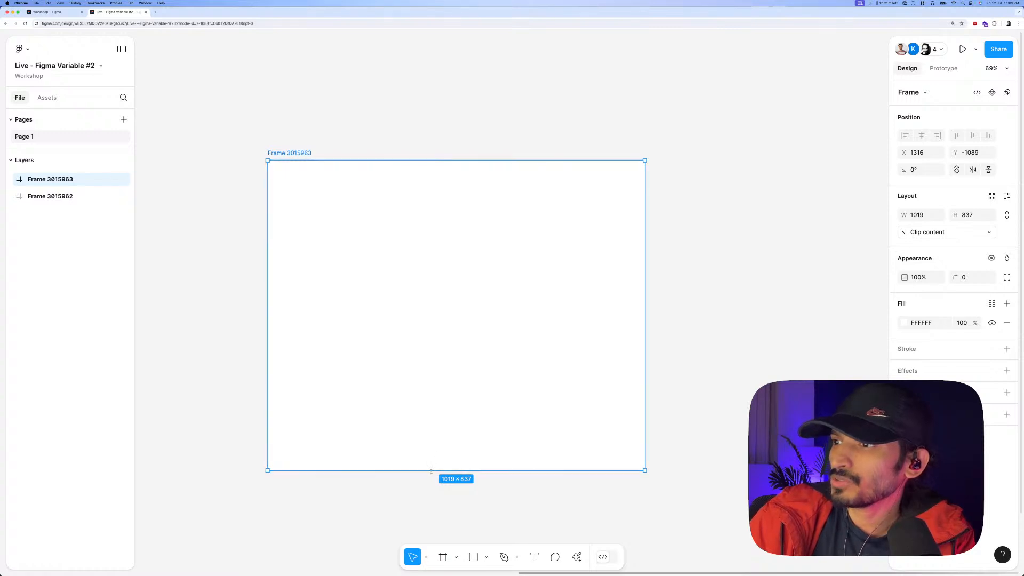
# Reduce the new blank frame's height from its bottom and top edges to about 750, keeping its width.
pyautogui.moveTo(433, 453); pyautogui.dragTo(432, 437)
pyautogui.scroll(1, 387, 307)
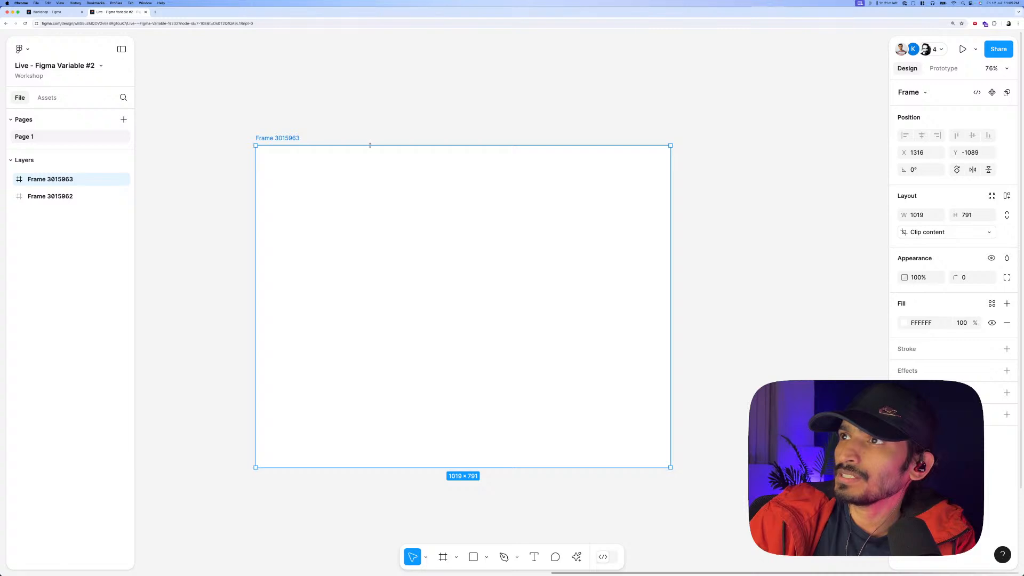
pyautogui.moveTo(371, 145); pyautogui.dragTo(371, 162)
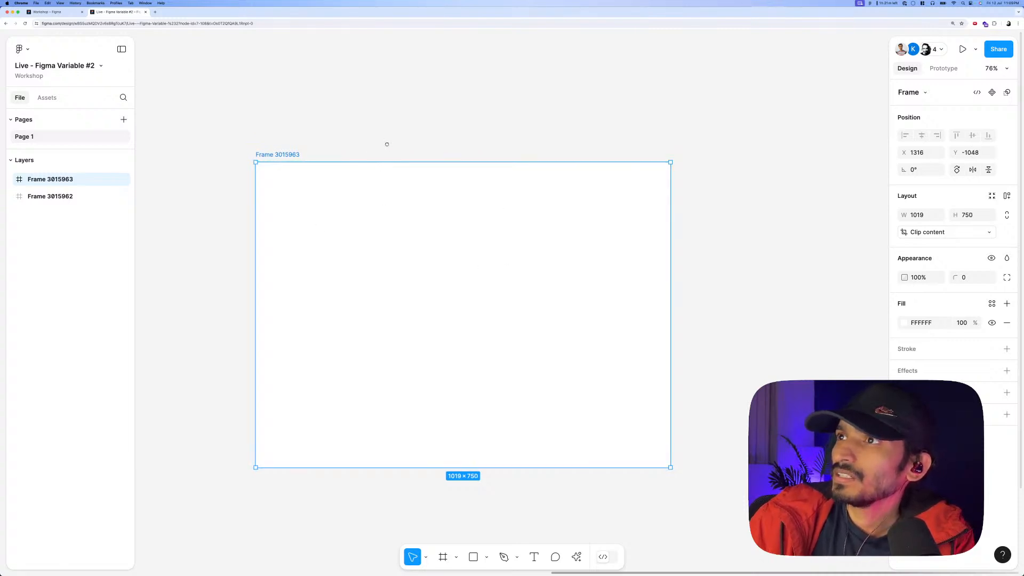
# Draw a circle about 86 × 86 on the empty canvas to the right of the blank frame.
pyautogui.moveTo(387, 144); pyautogui.dragTo(400, 175)
pyautogui.moveTo(420, 229); pyautogui.dragTo(386, 195)
pyautogui.moveTo(692, 237); pyautogui.dragTo(725, 245)
pyautogui.scroll(-3, 618, 261)
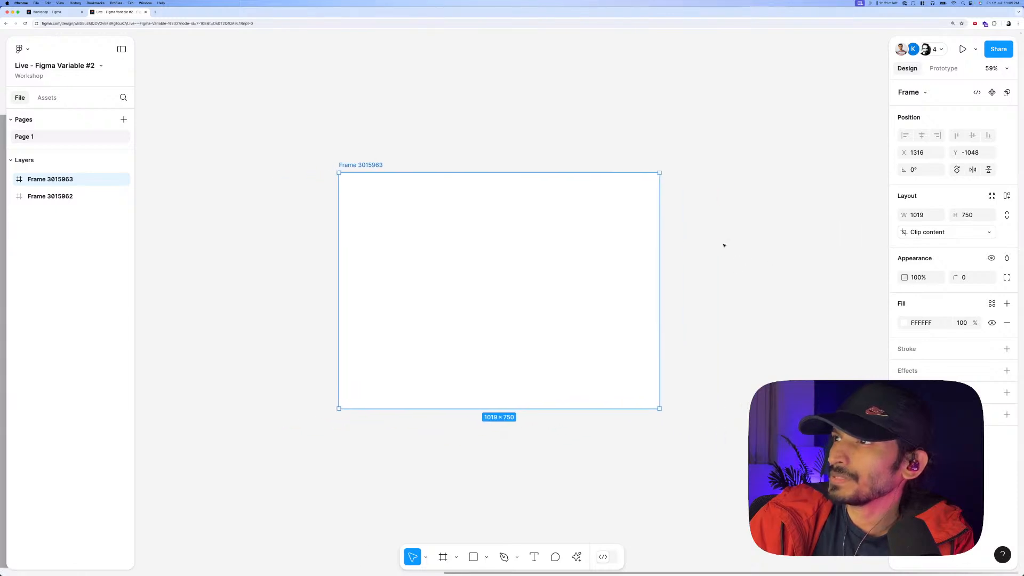
pyautogui.scroll(-5, 655, 250)
pyautogui.scroll(-5, 654, 250)
pyautogui.moveTo(660, 226); pyautogui.dragTo(695, 258)
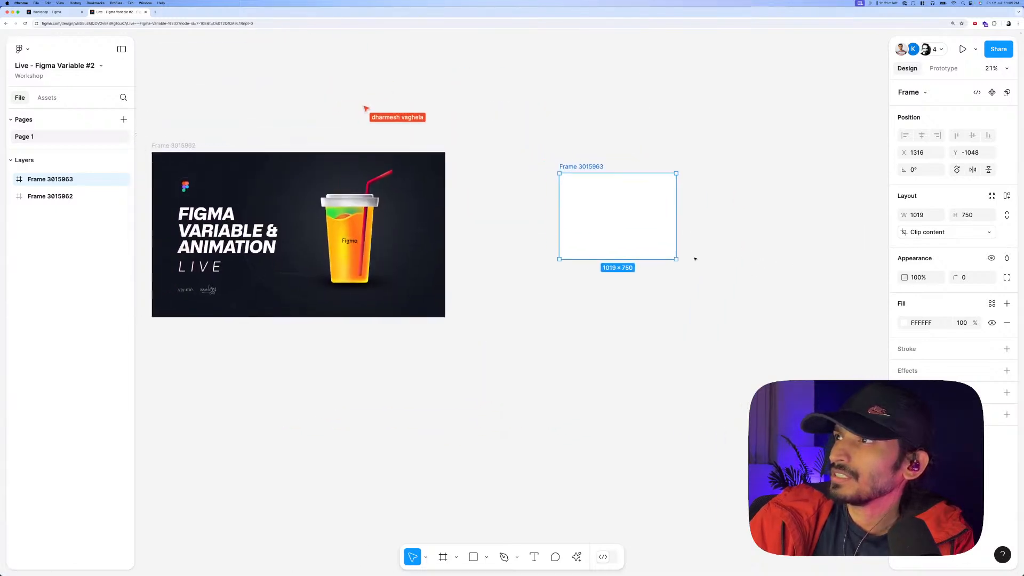
pyautogui.scroll(10, 589, 167)
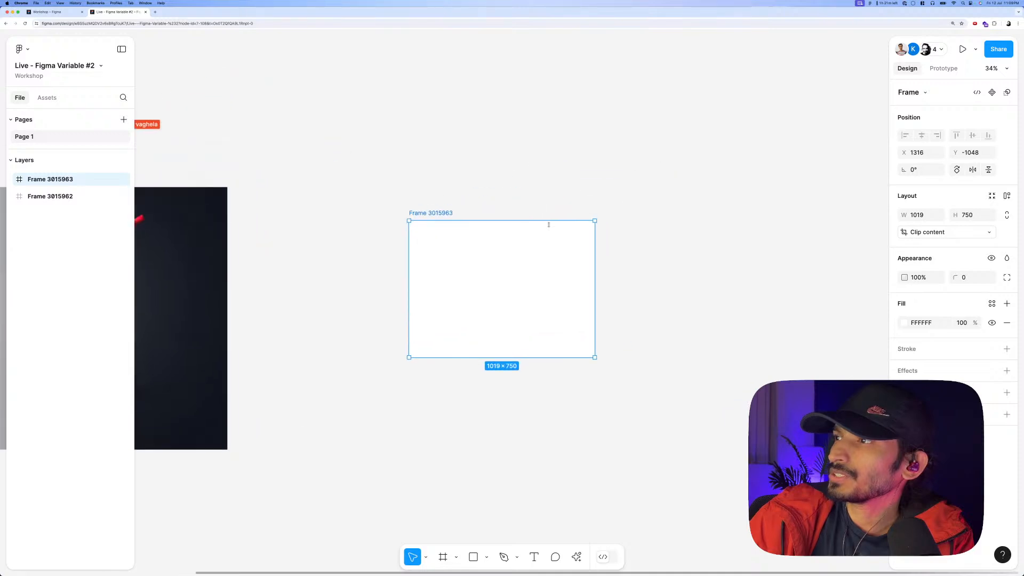
pyautogui.press('o')
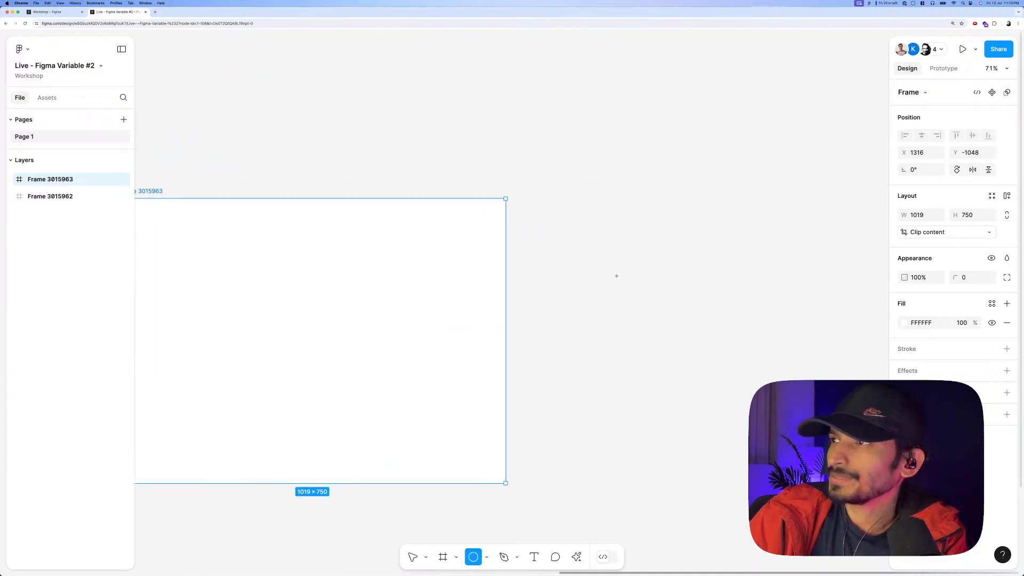
pyautogui.moveTo(600, 251); pyautogui.dragTo(630, 281)
pyautogui.scroll(5, 642, 274)
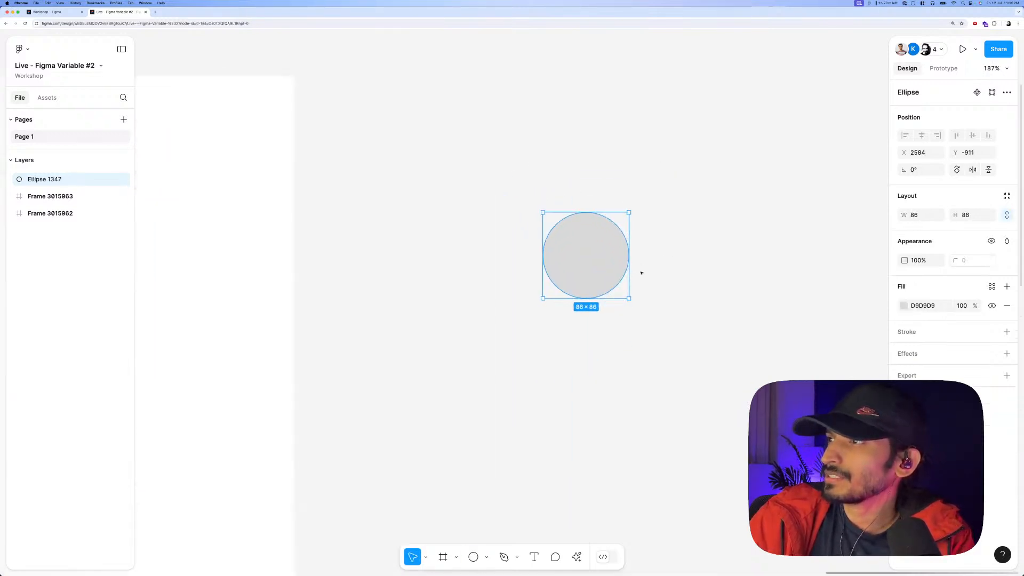
pyautogui.hscroll(2, 587, 277)
pyautogui.moveTo(545, 269); pyautogui.dragTo(489, 281)
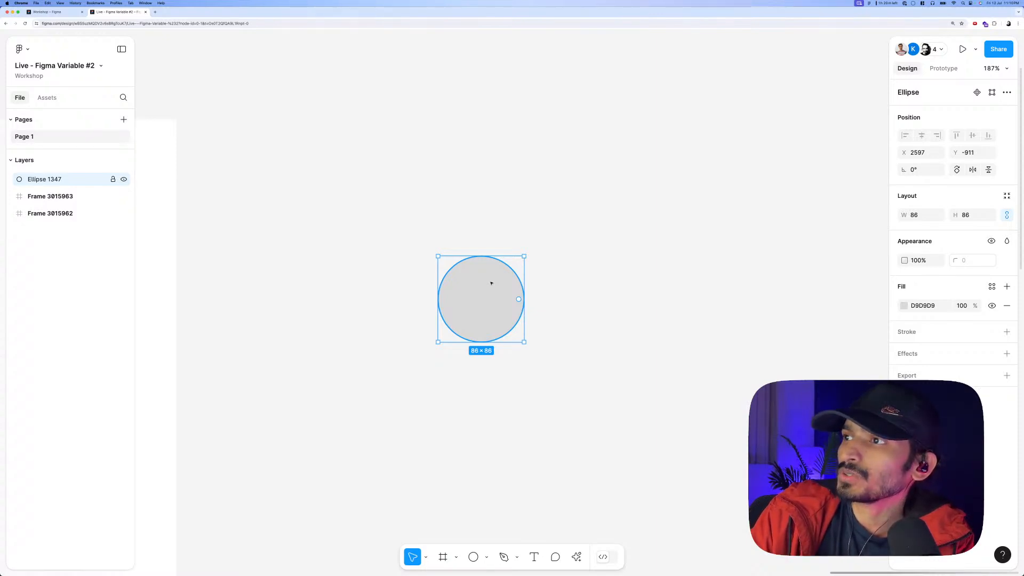
pyautogui.moveTo(491, 284); pyautogui.dragTo(490, 286)
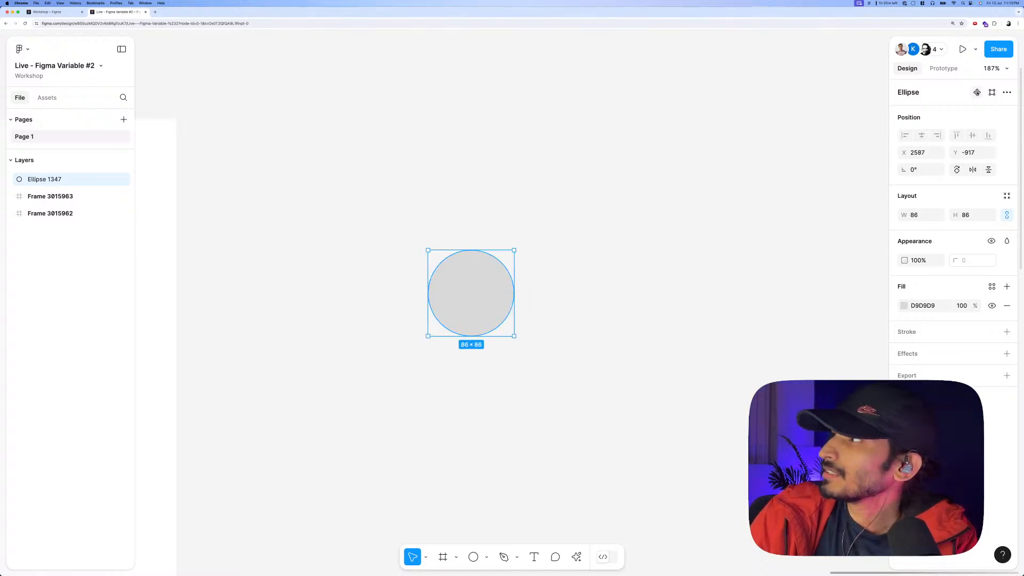
# Turn the grey circle into a component and rename it Oval.
pyautogui.click(976, 92)
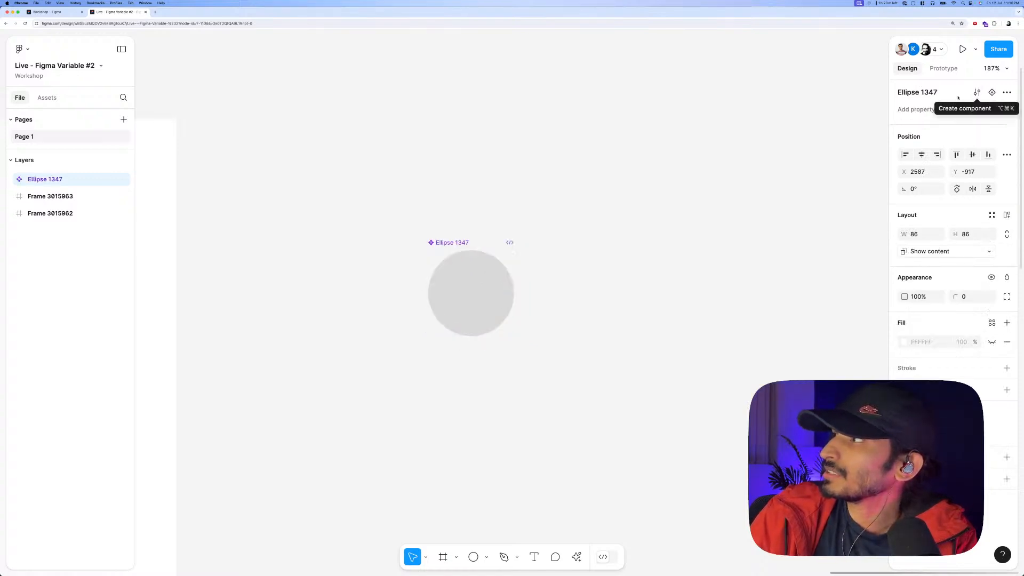
pyautogui.click(457, 228)
pyautogui.moveTo(453, 244)
pyautogui.mouseDown()
pyautogui.moveTo(494, 225)
pyautogui.moveTo(439, 245)
pyautogui.mouseUp()
pyautogui.doubleClick(439, 244)
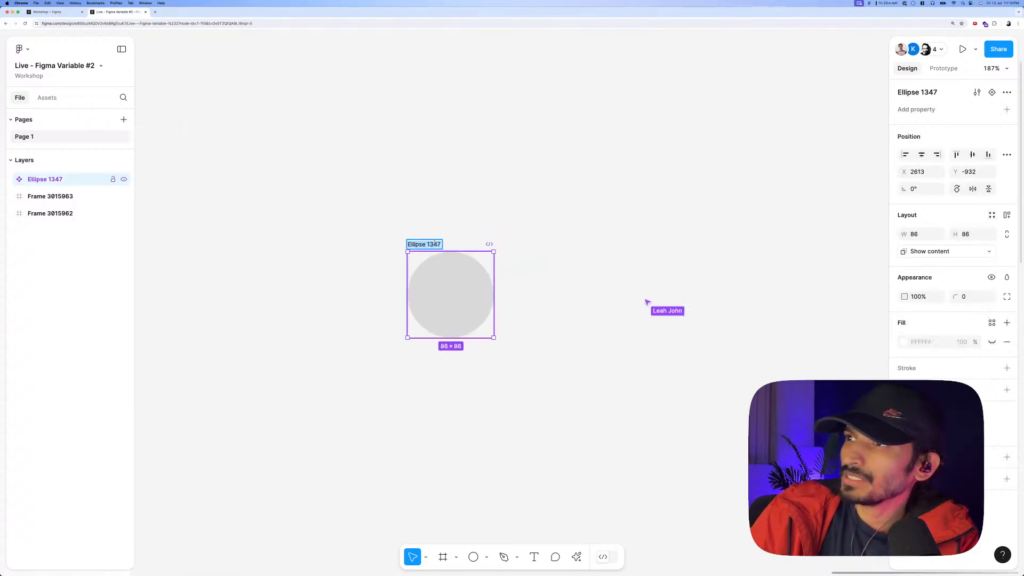
pyautogui.write('Compo')
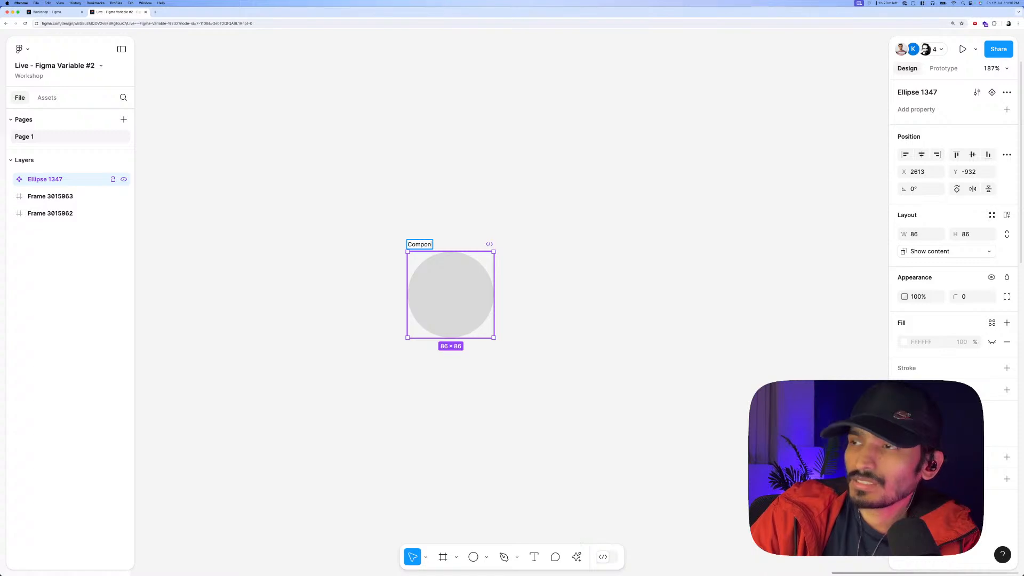
pyautogui.hotkey('ctrl', 'a')
pyautogui.write('C')
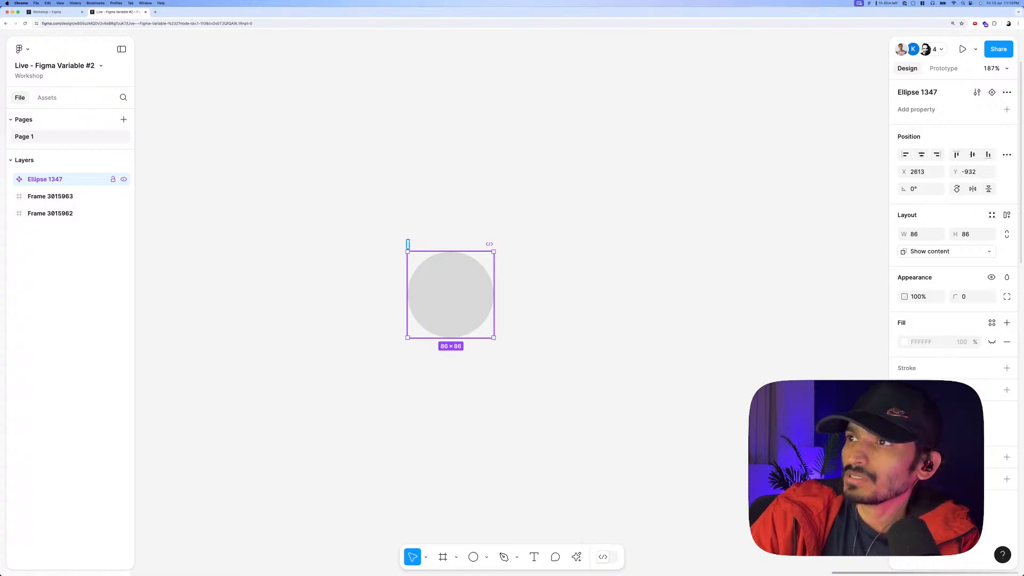
pyautogui.press('Return')
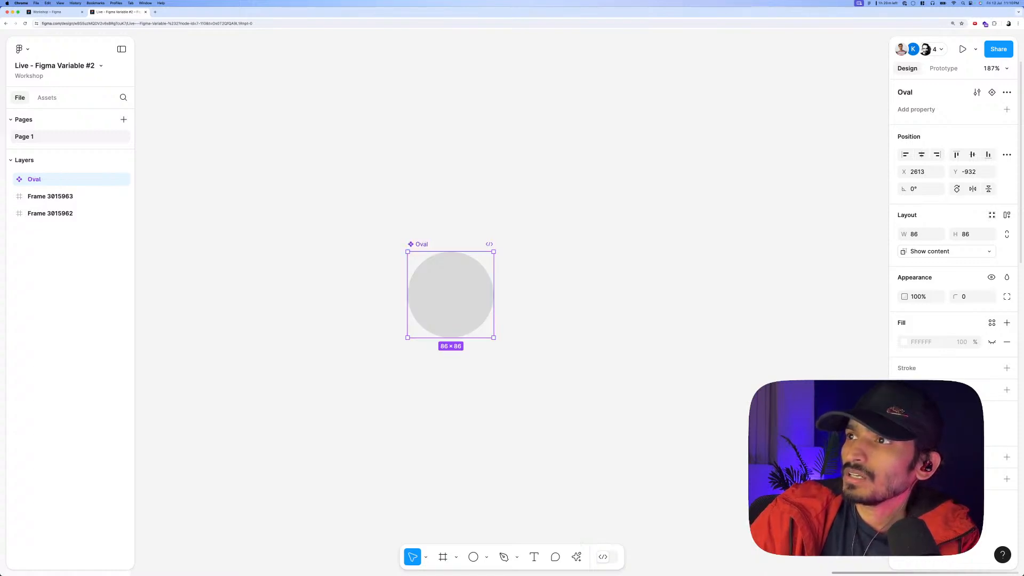
# Reposition the Oval component on the empty canvas right of the blank frame, at about X 2599, Y -858.
pyautogui.click(439, 211)
pyautogui.click(421, 245)
pyautogui.scroll(-2, 443, 230)
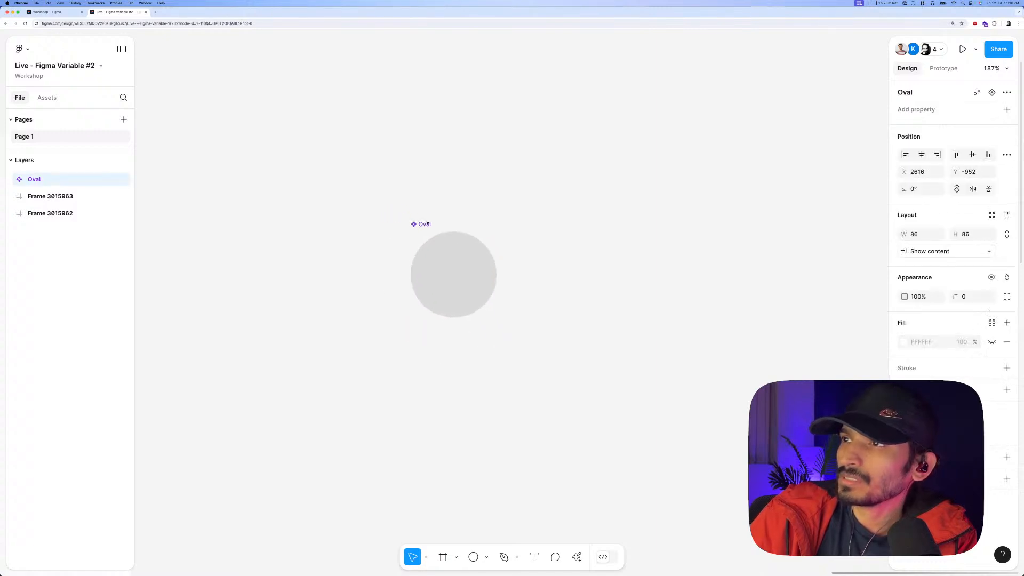
pyautogui.hscroll(3, 458, 218)
pyautogui.scroll(-5, 436, 214)
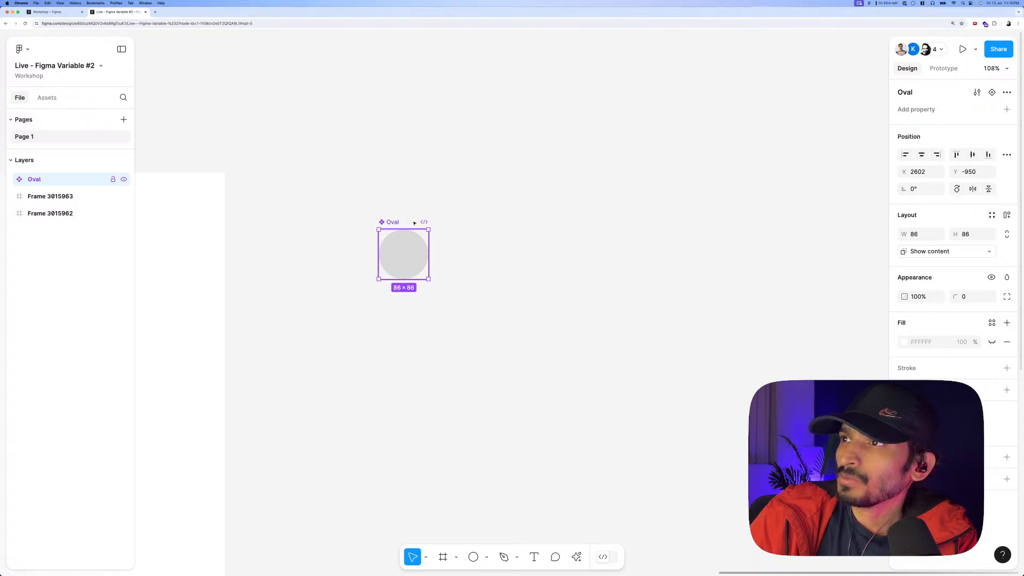
pyautogui.moveTo(414, 223); pyautogui.dragTo(434, 222)
pyautogui.hscroll(3, 425, 216)
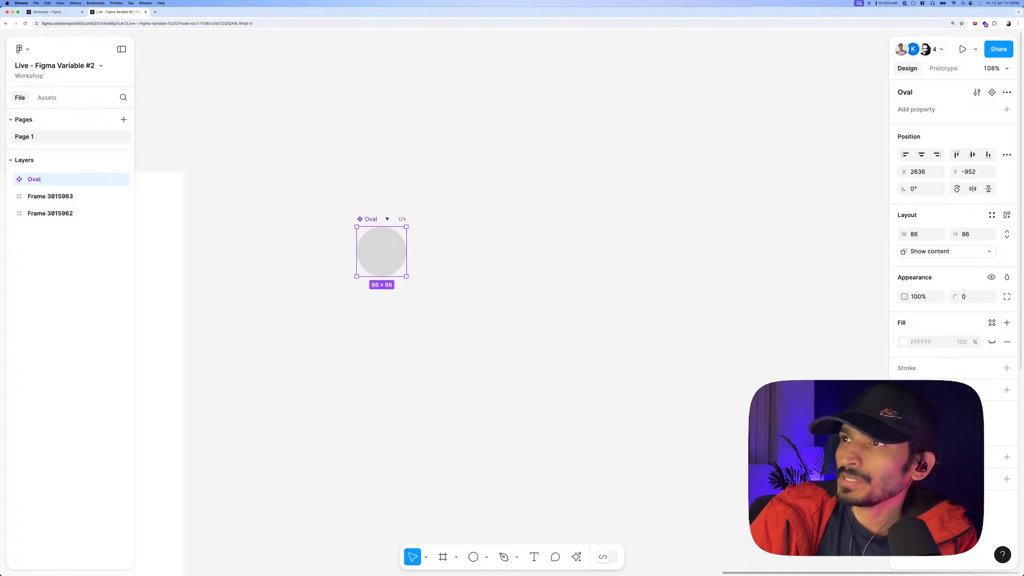
pyautogui.scroll(2, 400, 219)
pyautogui.hscroll(3, 359, 214)
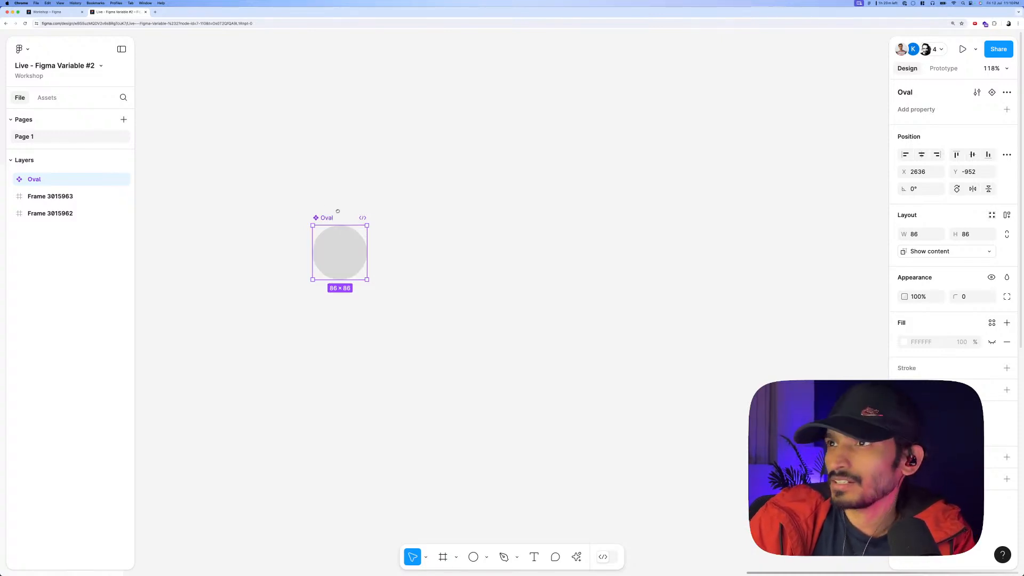
pyautogui.hscroll(2, 338, 211)
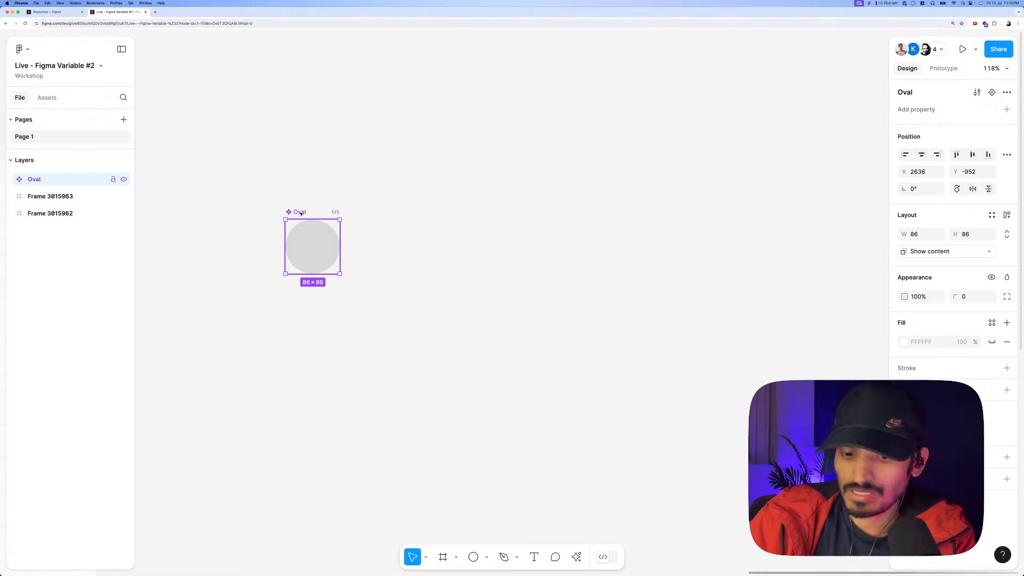
pyautogui.hscroll(-4, 300, 213)
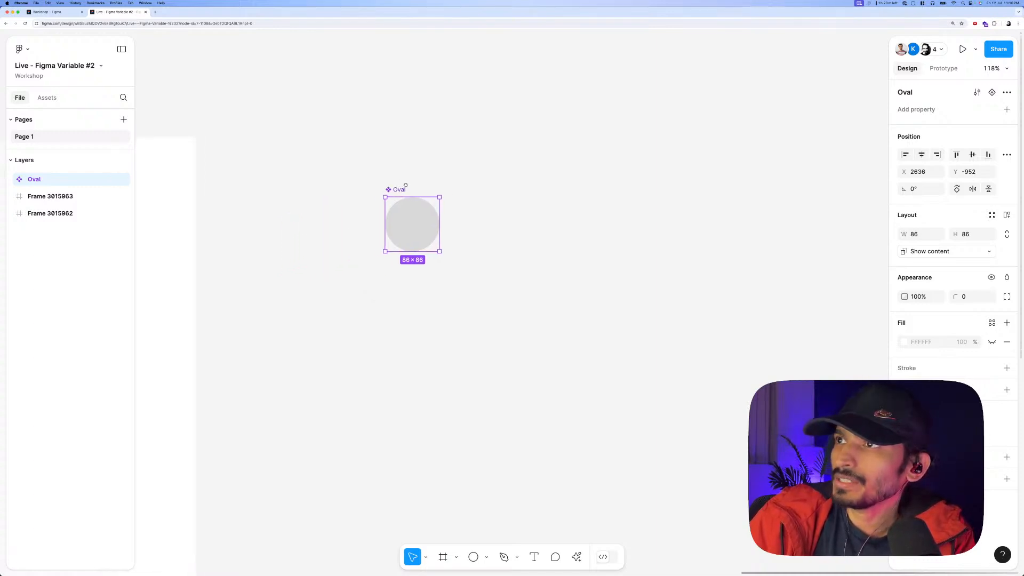
pyautogui.moveTo(405, 185); pyautogui.dragTo(458, 157)
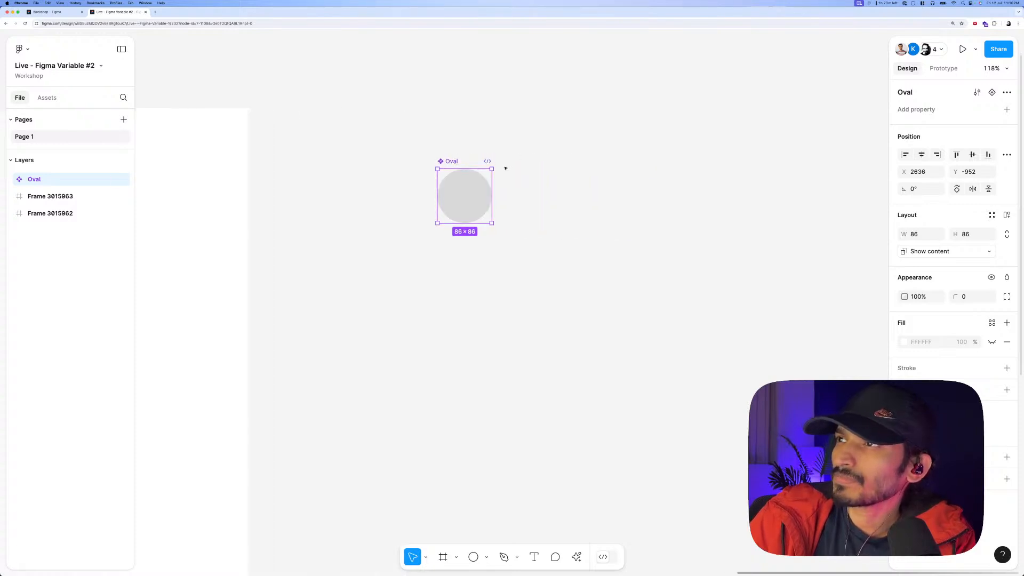
pyautogui.moveTo(451, 162)
pyautogui.mouseDown()
pyautogui.moveTo(473, 166)
pyautogui.moveTo(462, 169)
pyautogui.mouseUp()
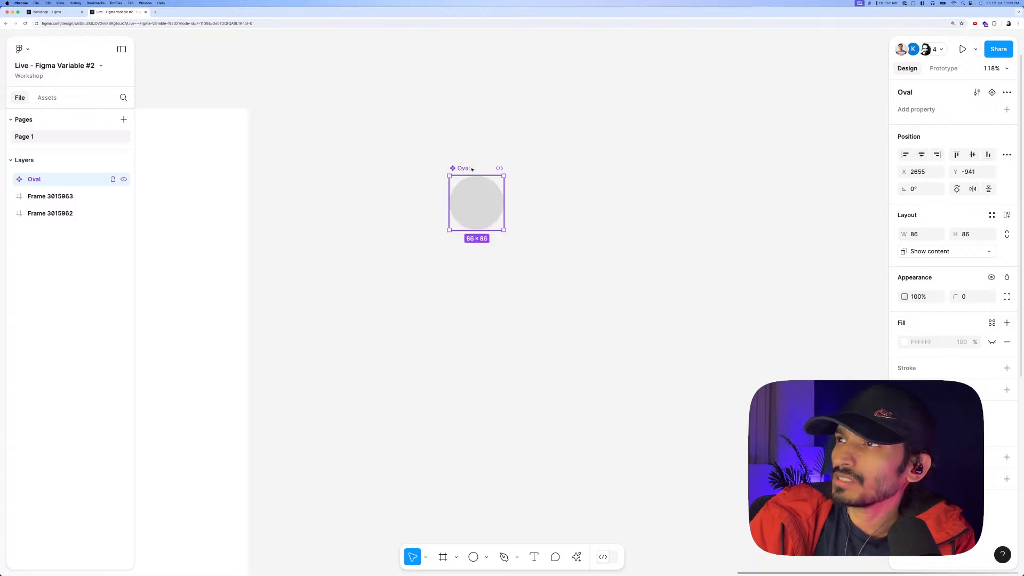
pyautogui.scroll(-3, 472, 169)
pyautogui.hscroll(-5, 434, 181)
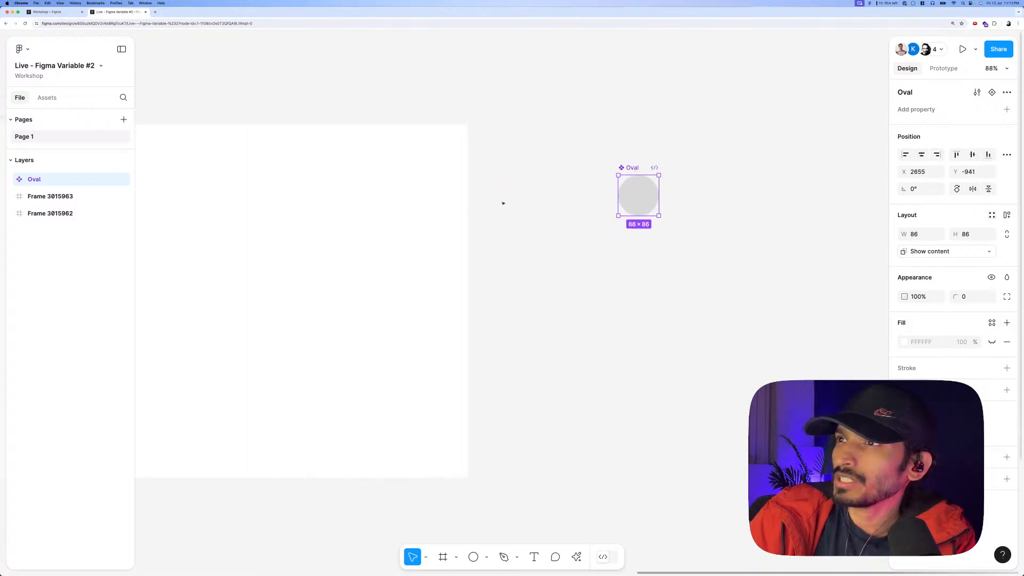
pyautogui.scroll(-3, 473, 197)
pyautogui.scroll(-4, 487, 194)
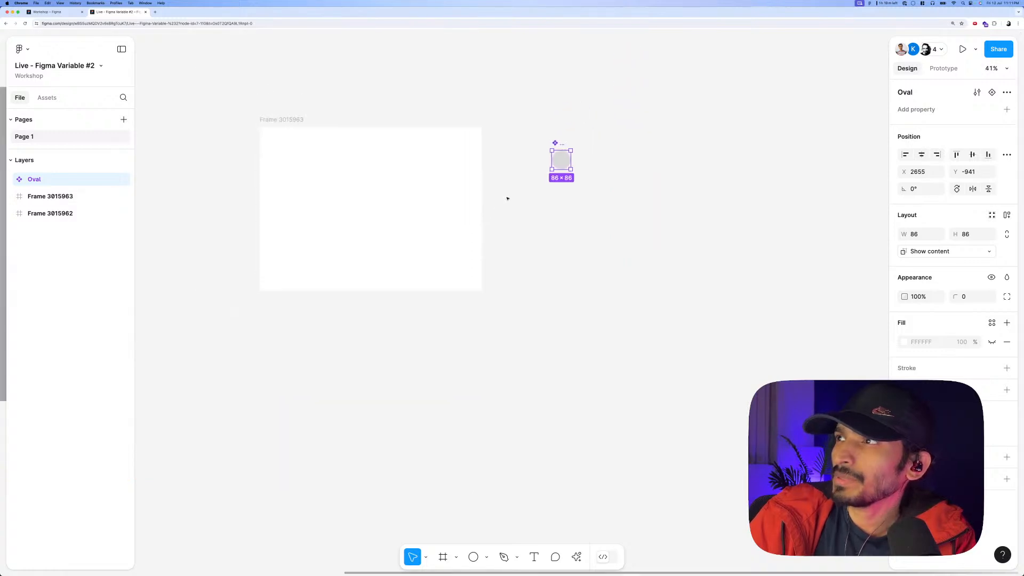
pyautogui.click(526, 155)
pyautogui.scroll(6, 565, 147)
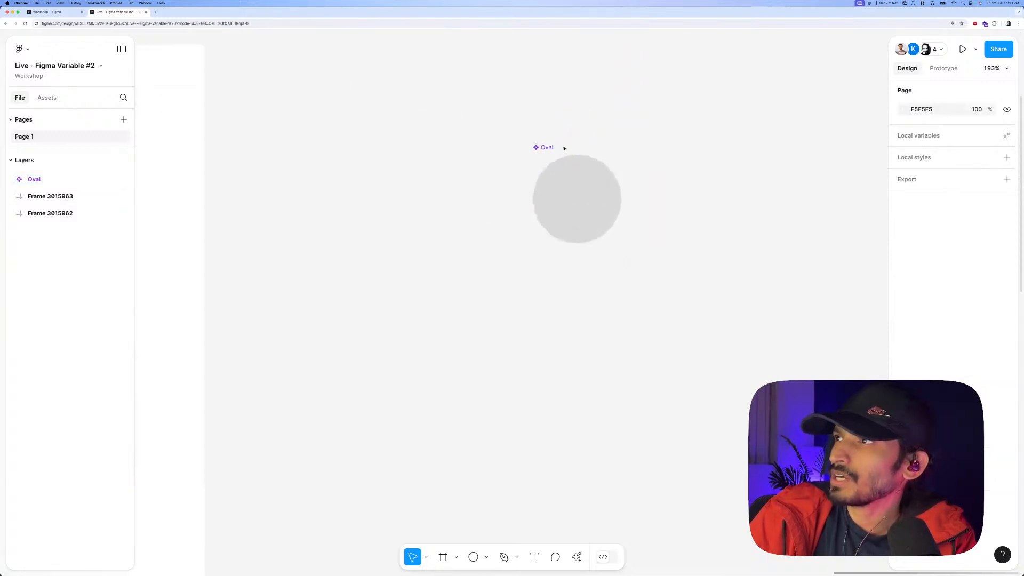
pyautogui.scroll(-5, 564, 148)
pyautogui.click(548, 143)
pyautogui.moveTo(548, 143); pyautogui.dragTo(528, 185)
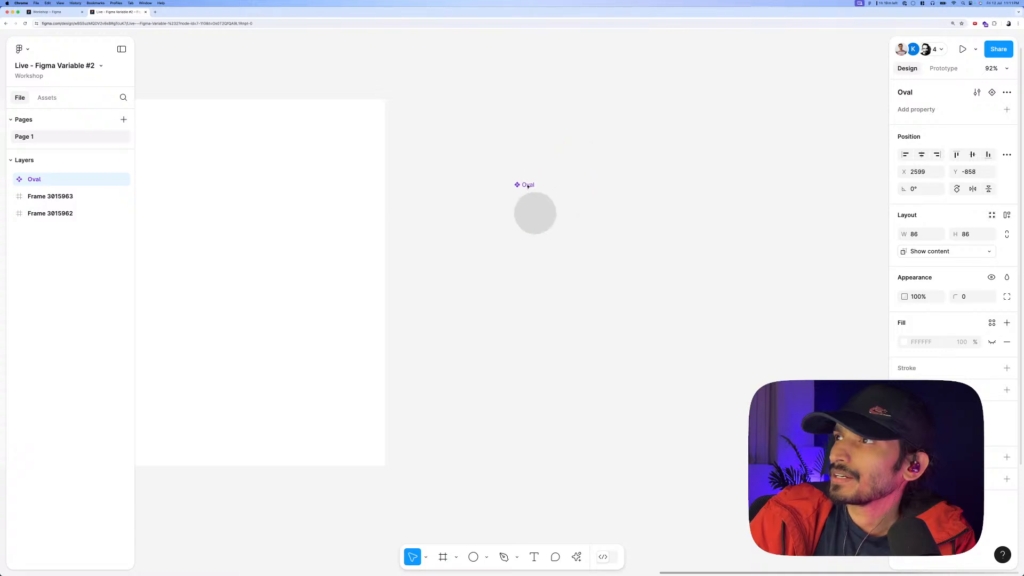
pyautogui.hscroll(-2, 528, 185)
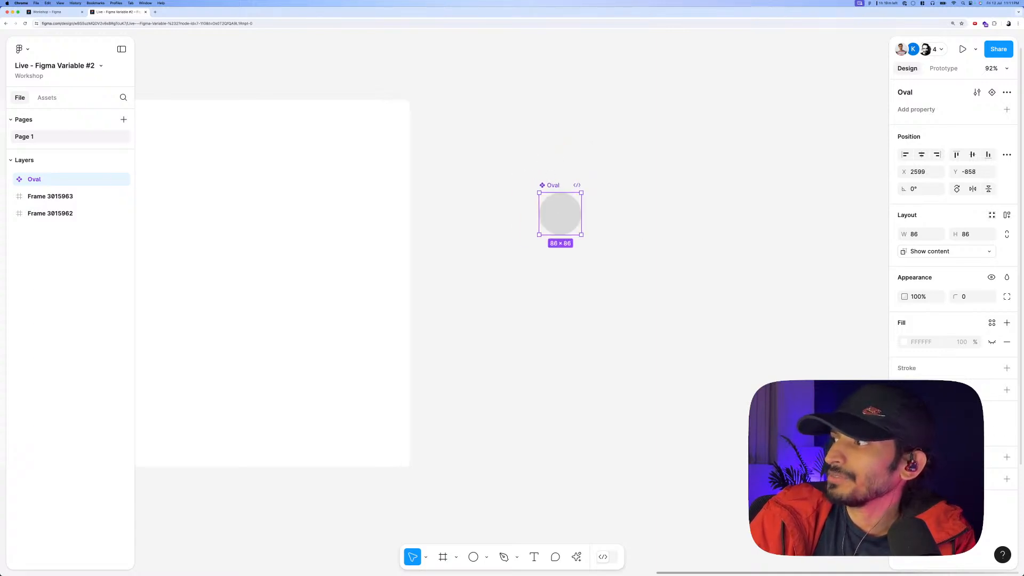
# Add the text "Red" in the lower middle of the blank frame.
pyautogui.click(804, 377)
pyautogui.hscroll(-15, 771, 324)
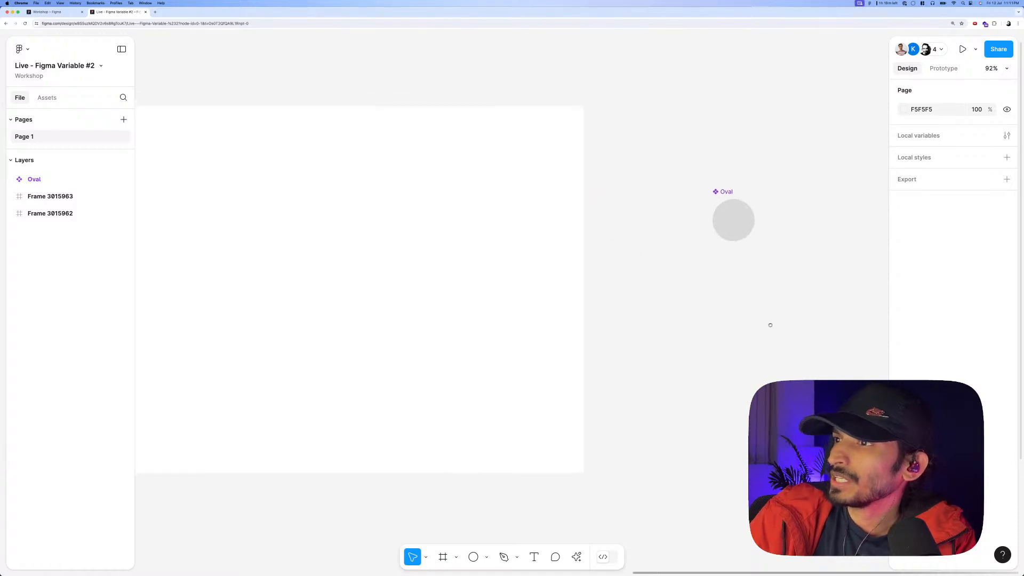
pyautogui.scroll(-4, 650, 347)
pyautogui.hscroll(-10, 649, 346)
pyautogui.scroll(3, 649, 346)
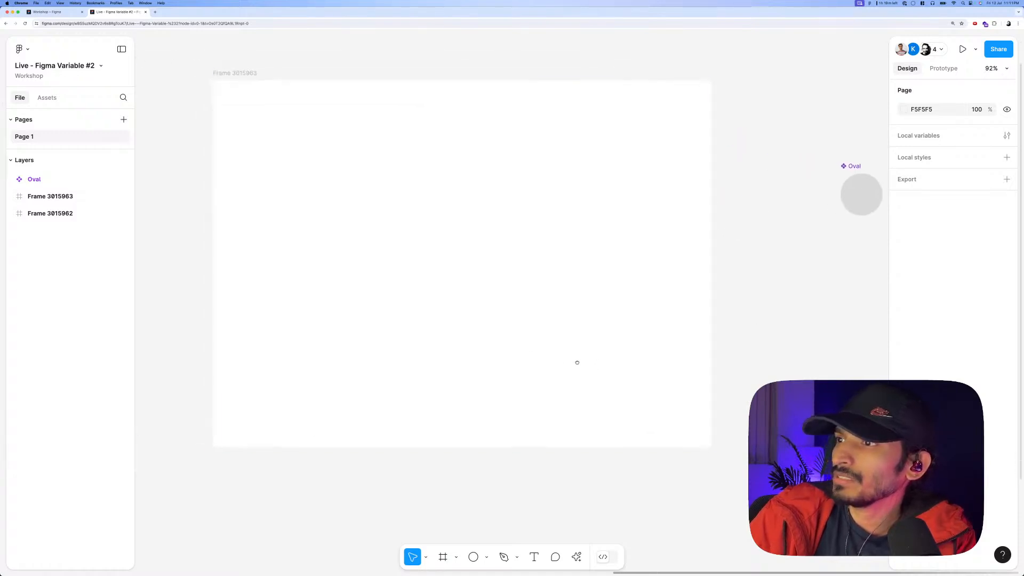
pyautogui.press('t')
pyautogui.click(427, 370)
pyautogui.write('Red')
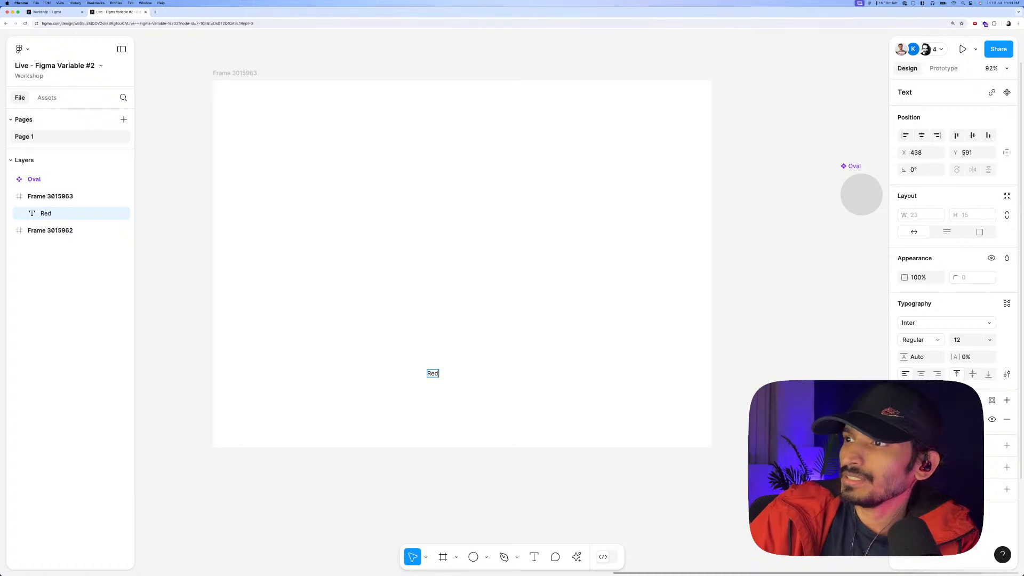
pyautogui.press('Escape')
# Duplicate the "Red" text just to its right and change the copy to "Blue".
pyautogui.scroll(2, 446, 367)
pyautogui.scroll(5, 446, 368)
pyautogui.moveTo(423, 377); pyautogui.dragTo(454, 378)
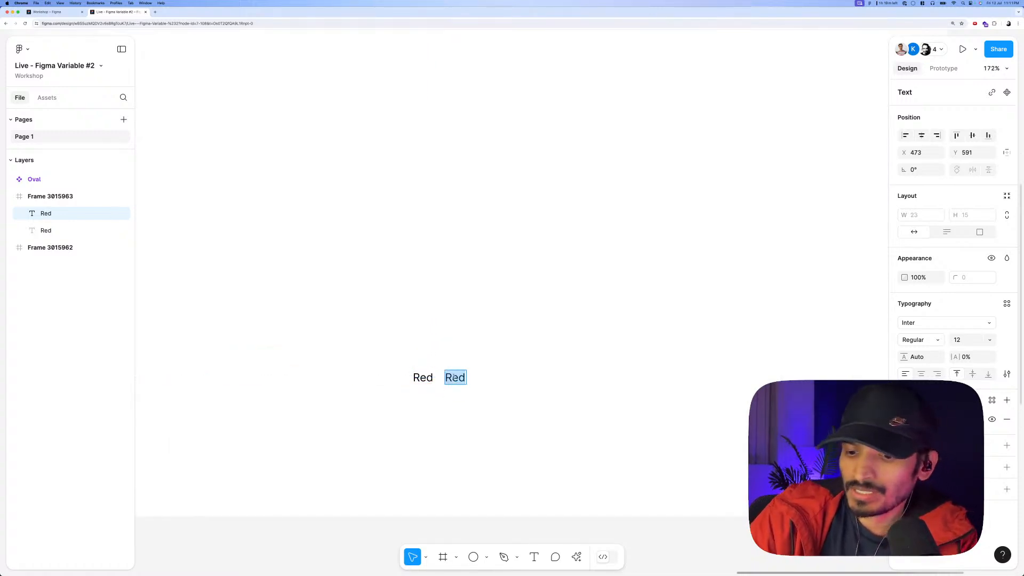
pyautogui.write('Blue')
pyautogui.press('Escape')
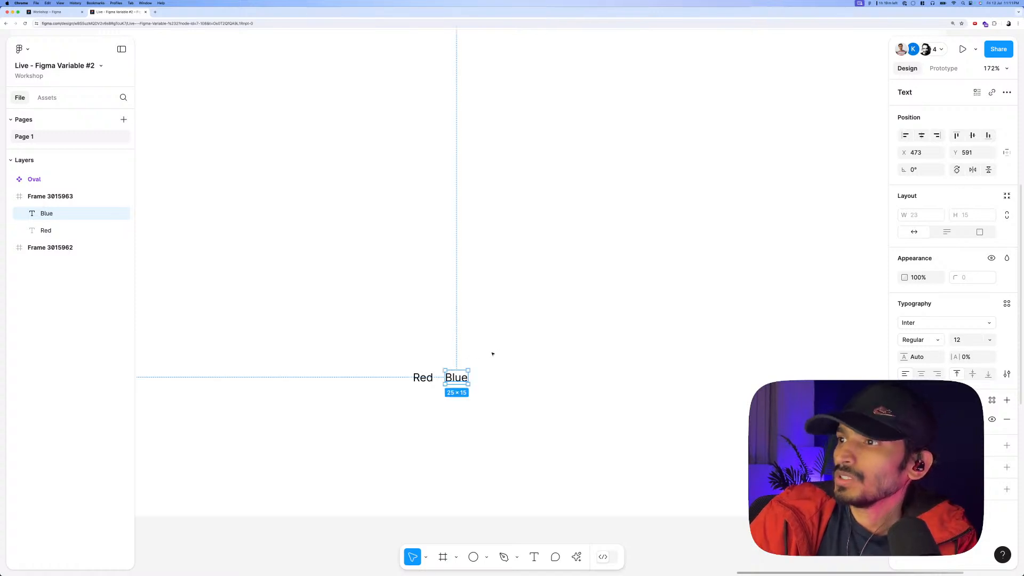
# Set the font size of both the "Red" and "Blue" texts to 40.
pyautogui.moveTo(496, 351); pyautogui.dragTo(410, 391)
pyautogui.click(959, 356)
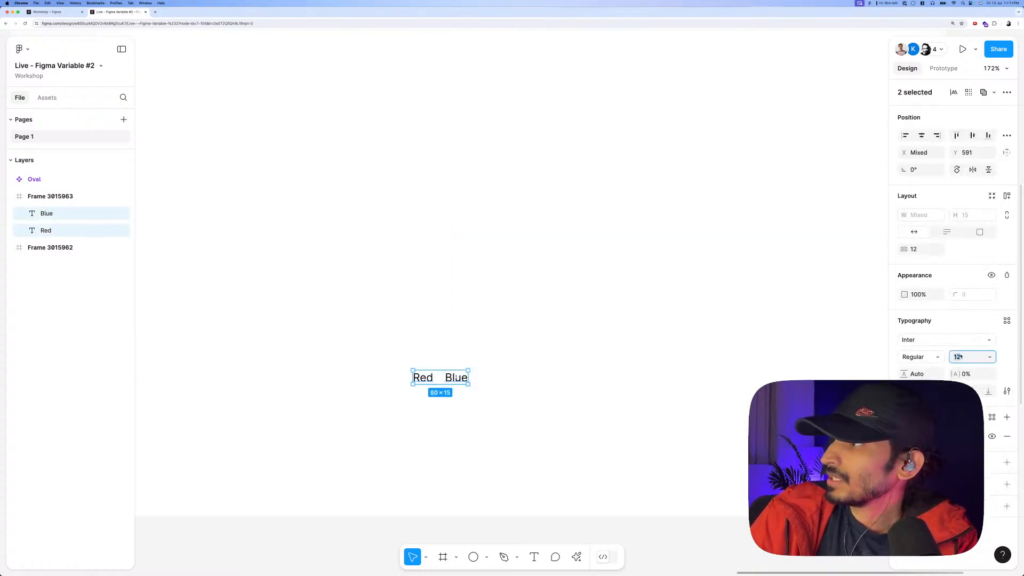
pyautogui.write('40')
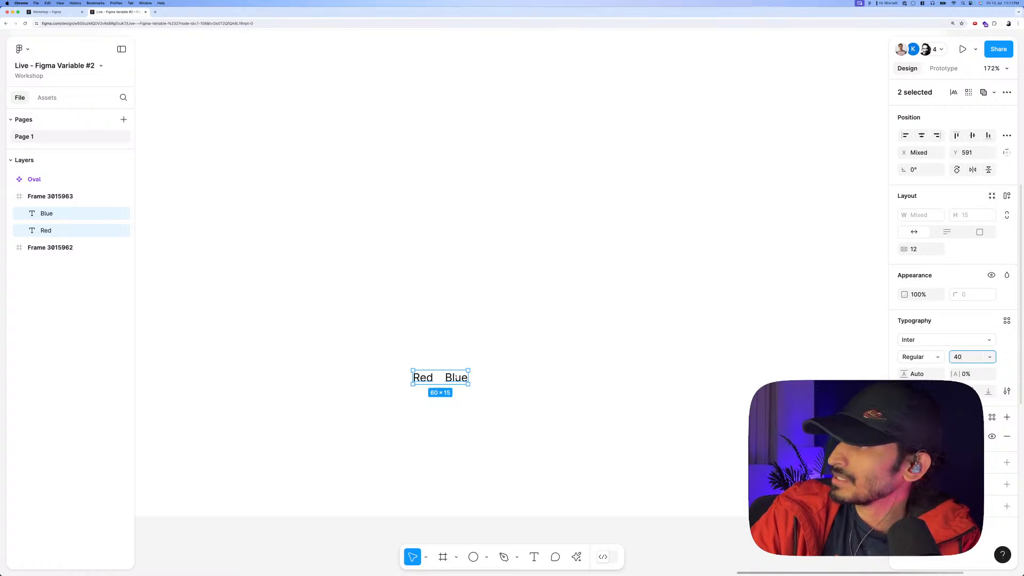
pyautogui.press('Return')
pyautogui.click(498, 366)
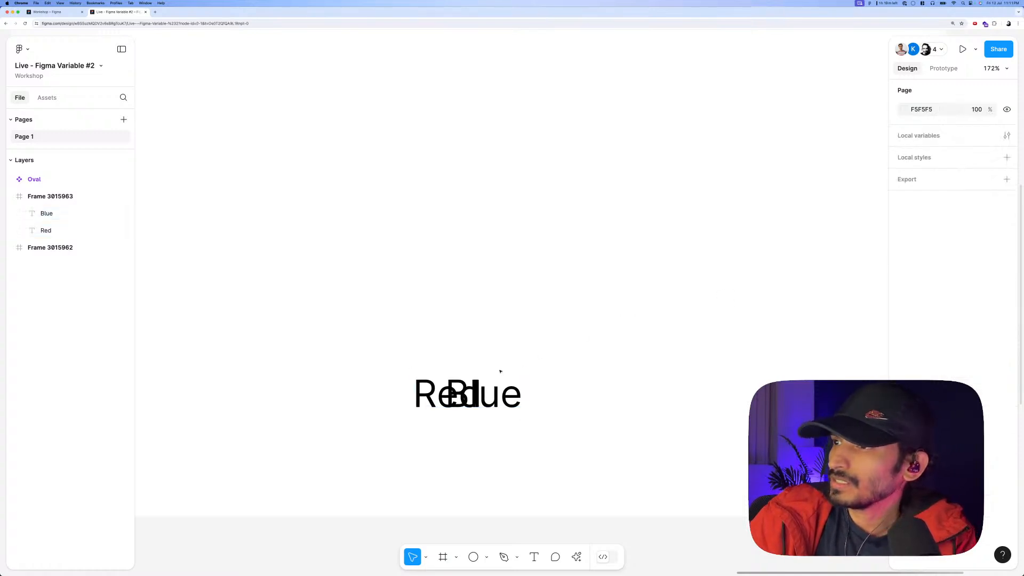
# Move the "Blue" text clear of "Red" along the same baseline and colour it 0000FF, with the "Red" text coloured red.
pyautogui.moveTo(451, 393); pyautogui.dragTo(561, 393)
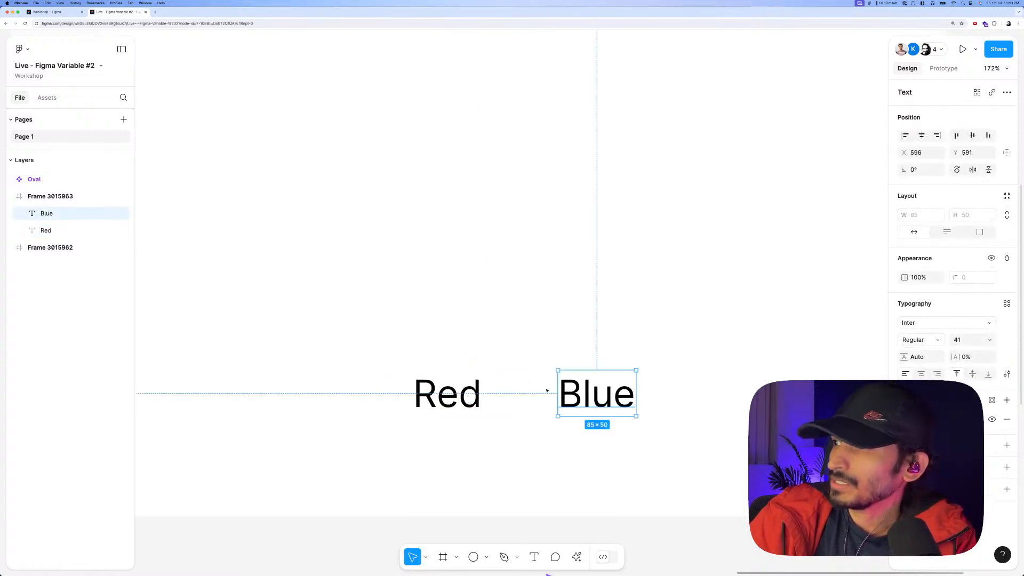
pyautogui.click(905, 418)
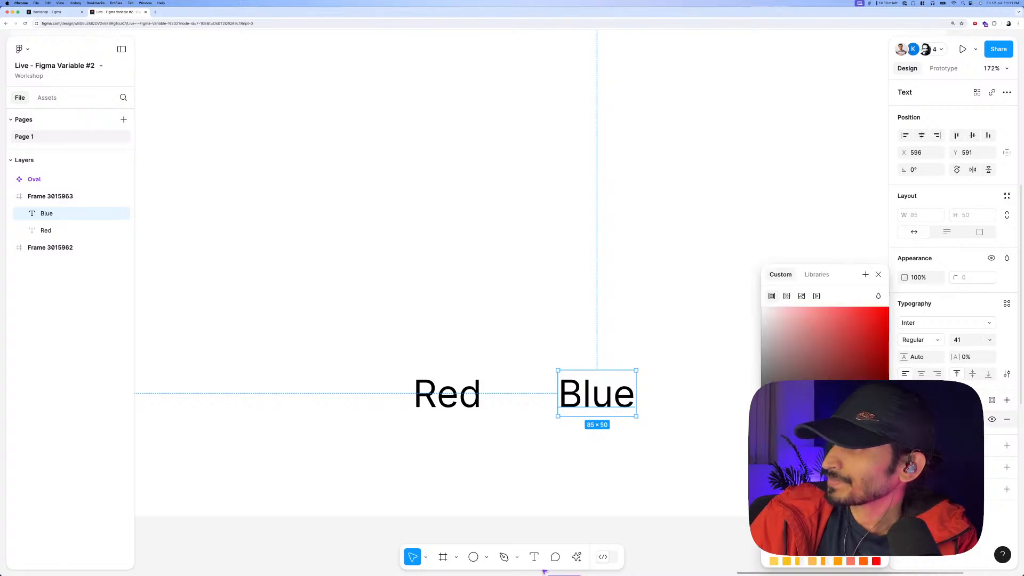
pyautogui.write('0000FF')
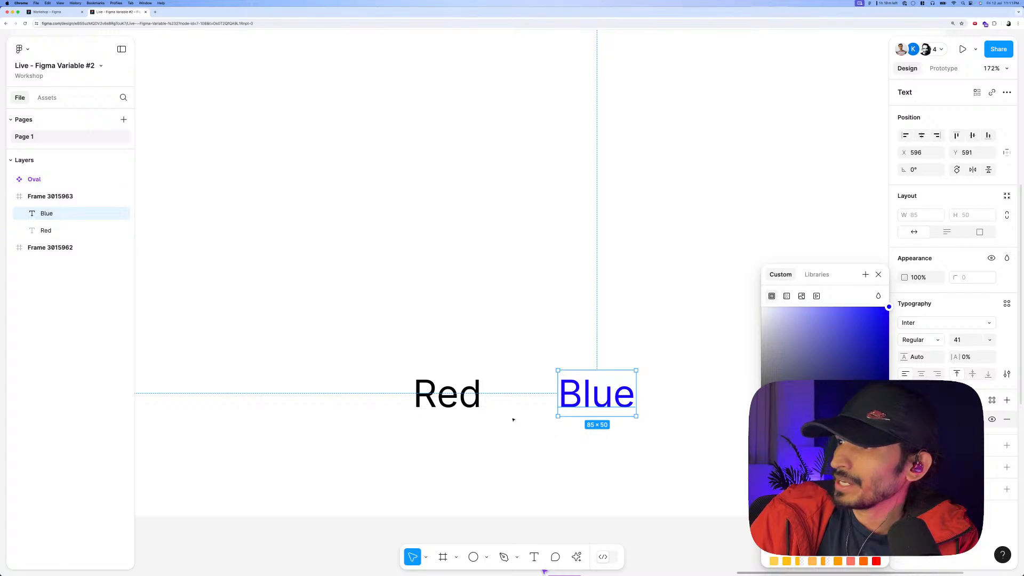
pyautogui.click(464, 404)
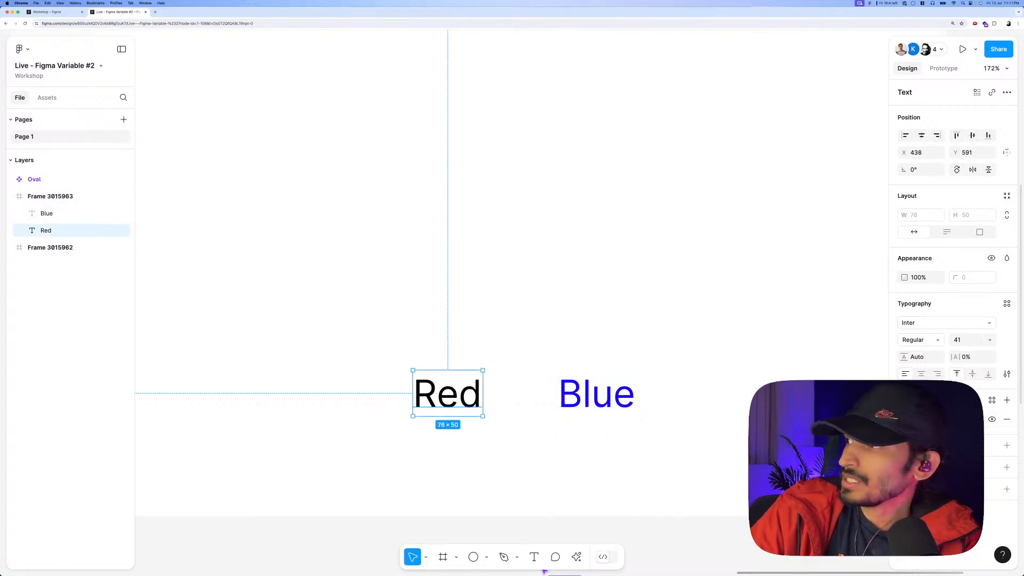
pyautogui.click(418, 320)
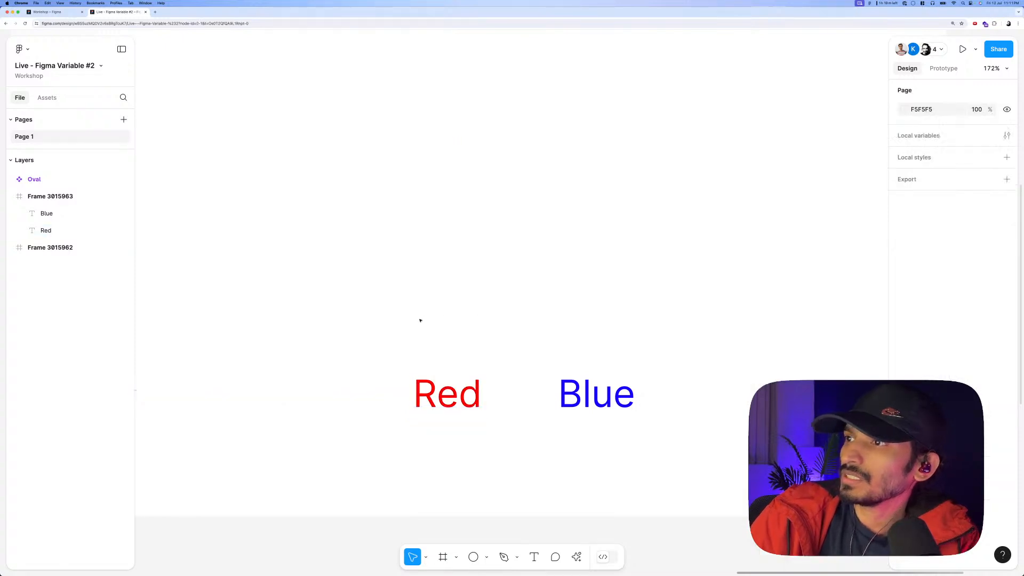
# Shift the "Red" and "Blue" labels together slightly up and left within the lower part of the frame.
pyautogui.scroll(-5, 408, 322)
pyautogui.scroll(2, 556, 304)
pyautogui.scroll(1, 572, 325)
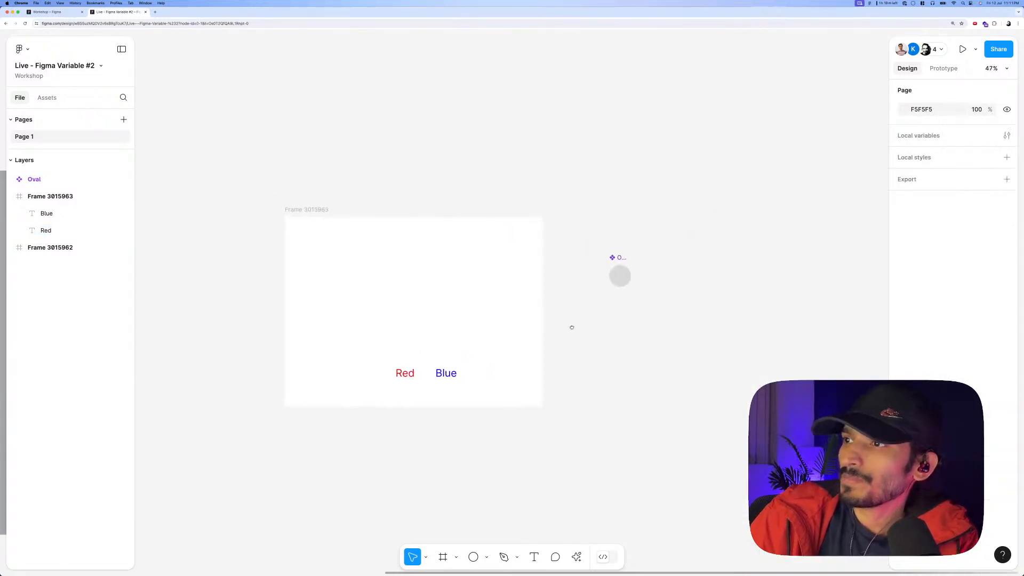
pyautogui.moveTo(576, 333); pyautogui.dragTo(396, 366)
pyautogui.click(591, 340)
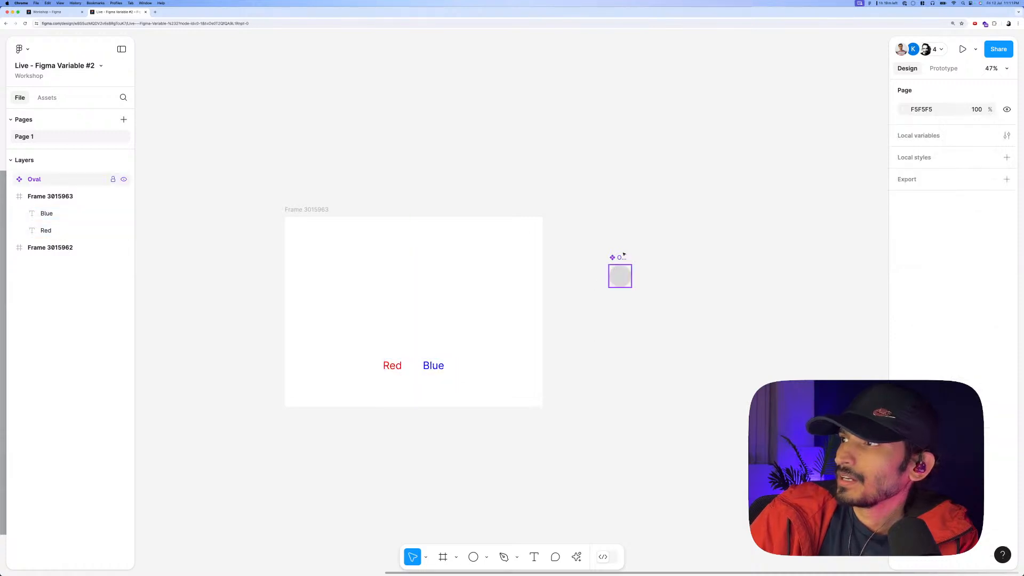
# Place an instance of the Oval component in the frame above the text labels, at about X 460, Y 304.
pyautogui.hscroll(-2, 624, 255)
pyautogui.scroll(3, 654, 289)
pyautogui.moveTo(657, 285); pyautogui.dragTo(371, 320)
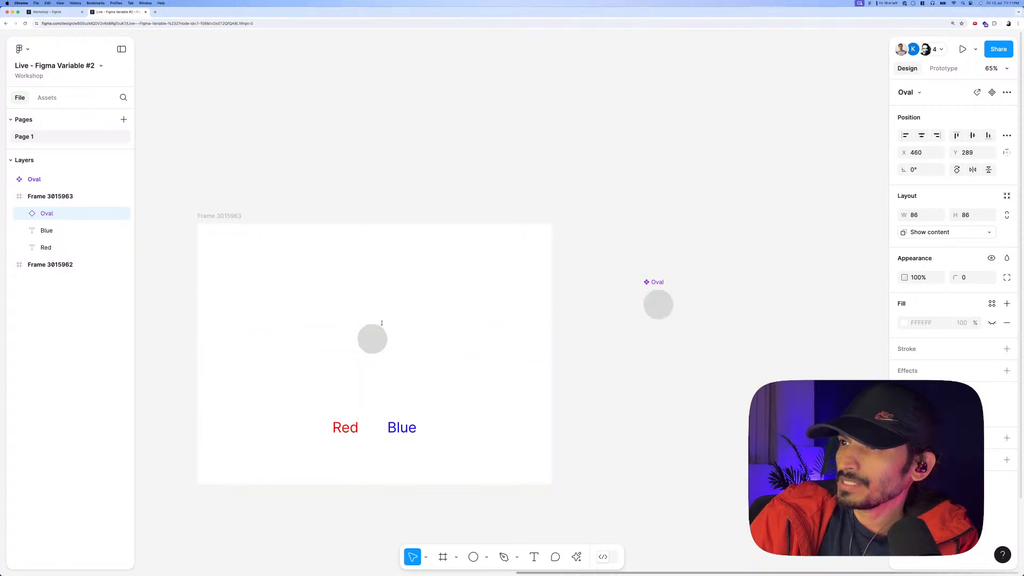
pyautogui.hscroll(-2, 373, 320)
pyautogui.scroll(3, 445, 309)
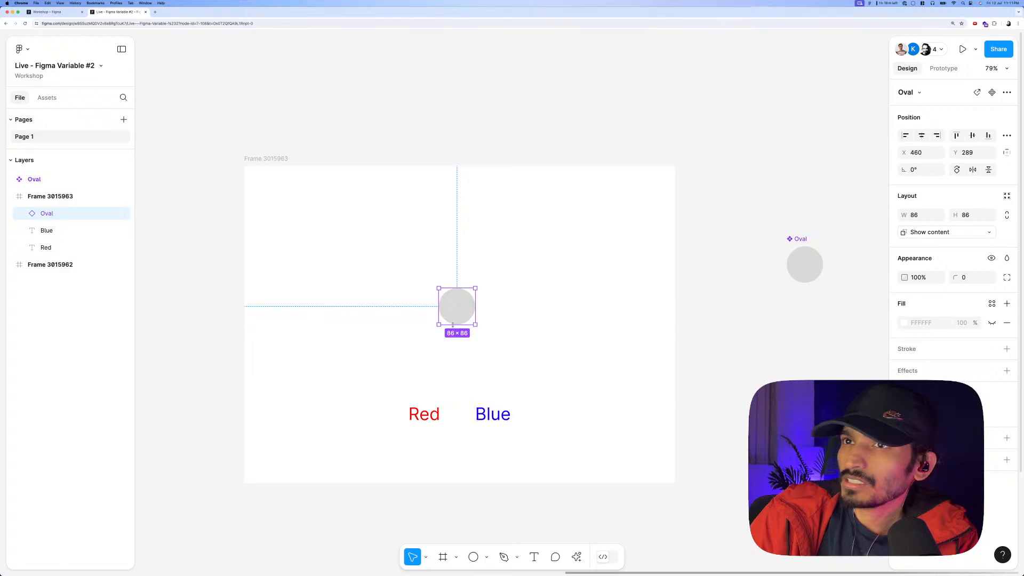
pyautogui.moveTo(458, 308); pyautogui.dragTo(458, 313)
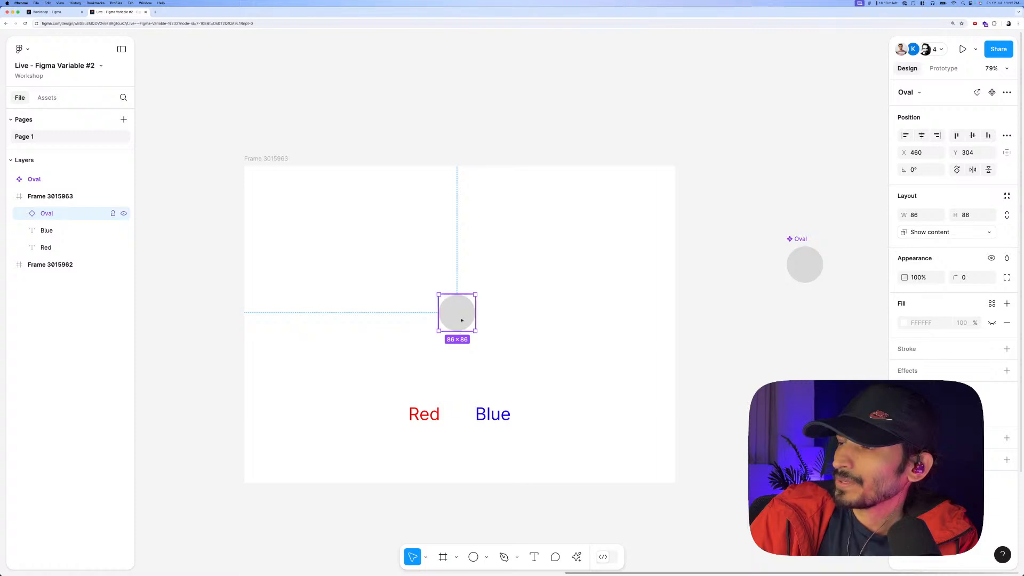
pyautogui.moveTo(459, 323); pyautogui.dragTo(451, 318)
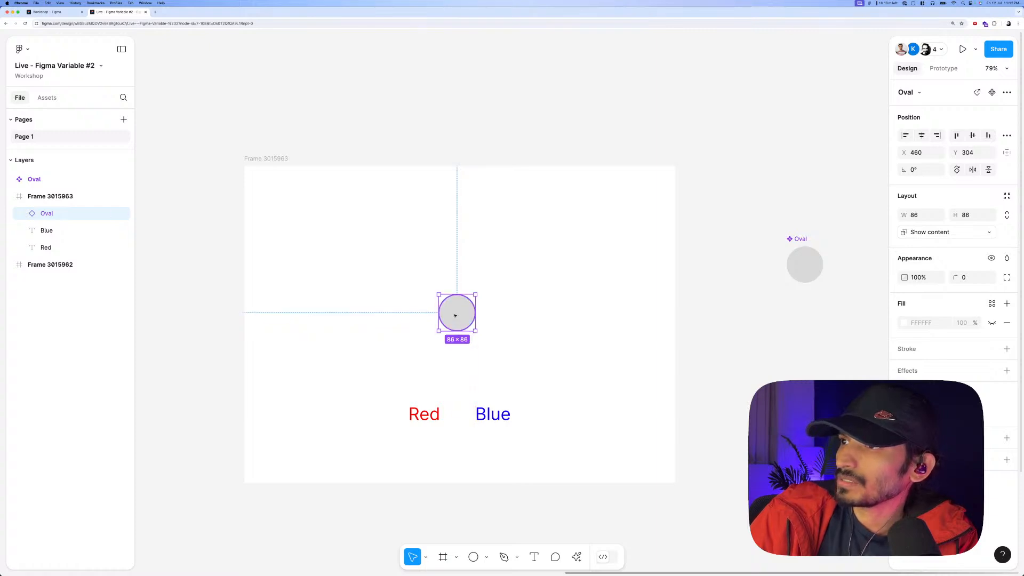
pyautogui.doubleClick(458, 320)
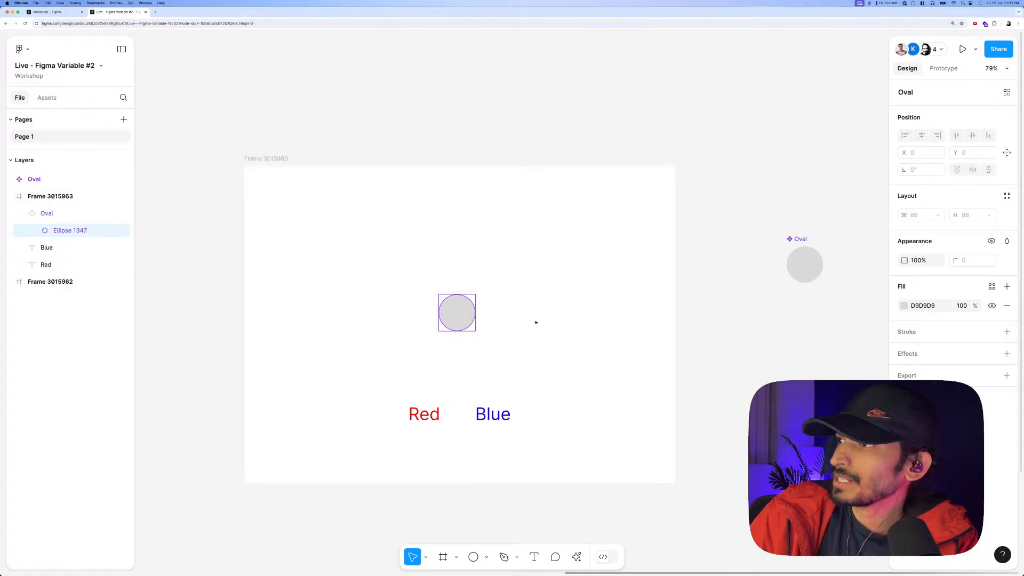
# Open the file's local variables and rename the variable collection to "live2".
pyautogui.click(767, 286)
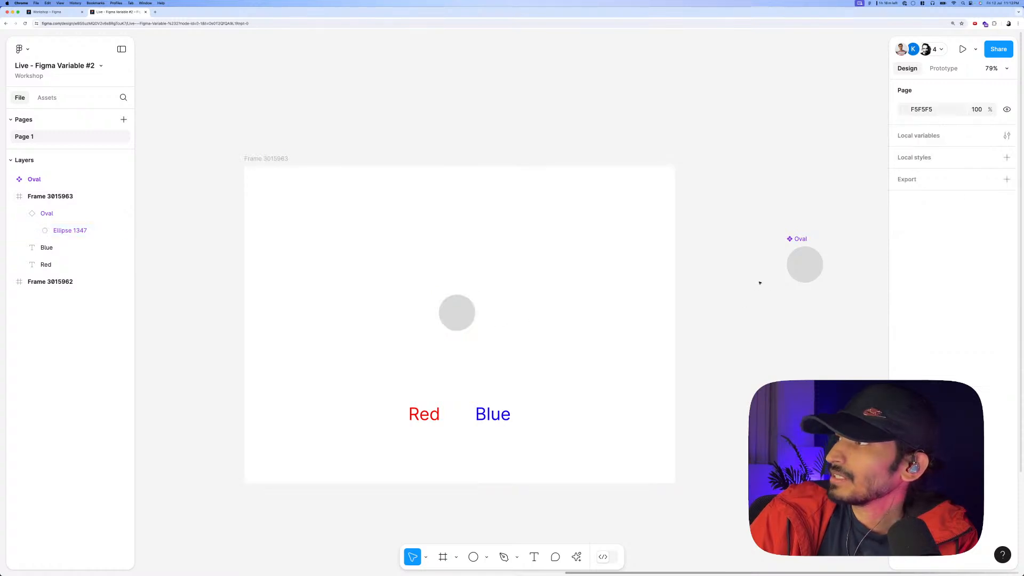
pyautogui.click(1007, 136)
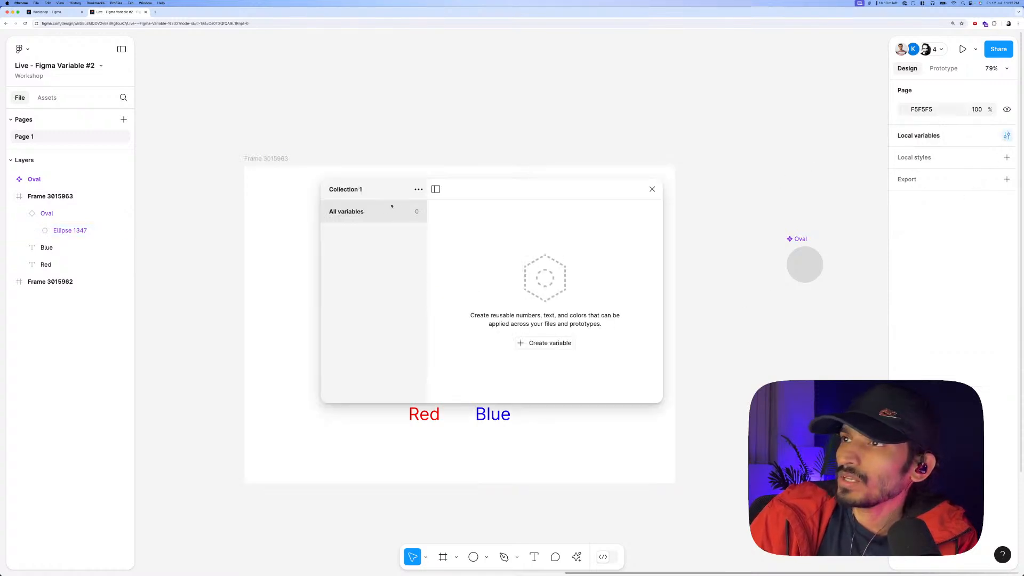
pyautogui.moveTo(455, 190); pyautogui.dragTo(476, 255)
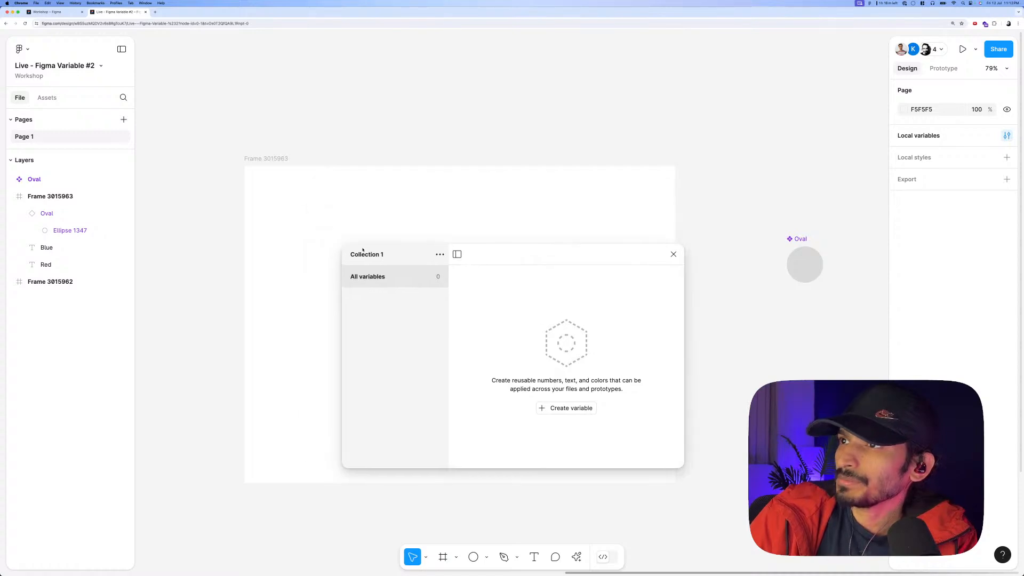
pyautogui.click(439, 255)
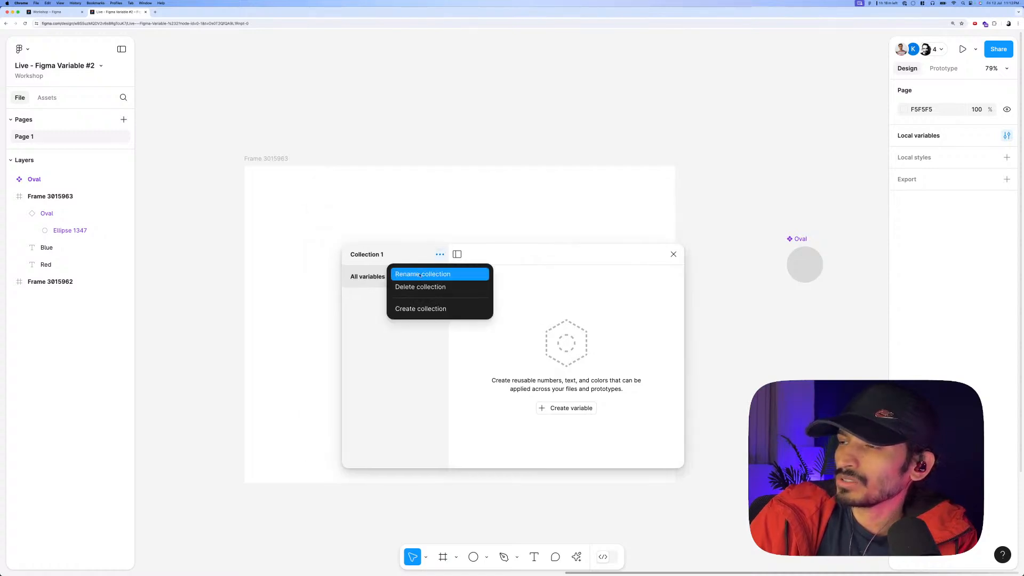
pyautogui.click(421, 274)
pyautogui.press('BackSpace')
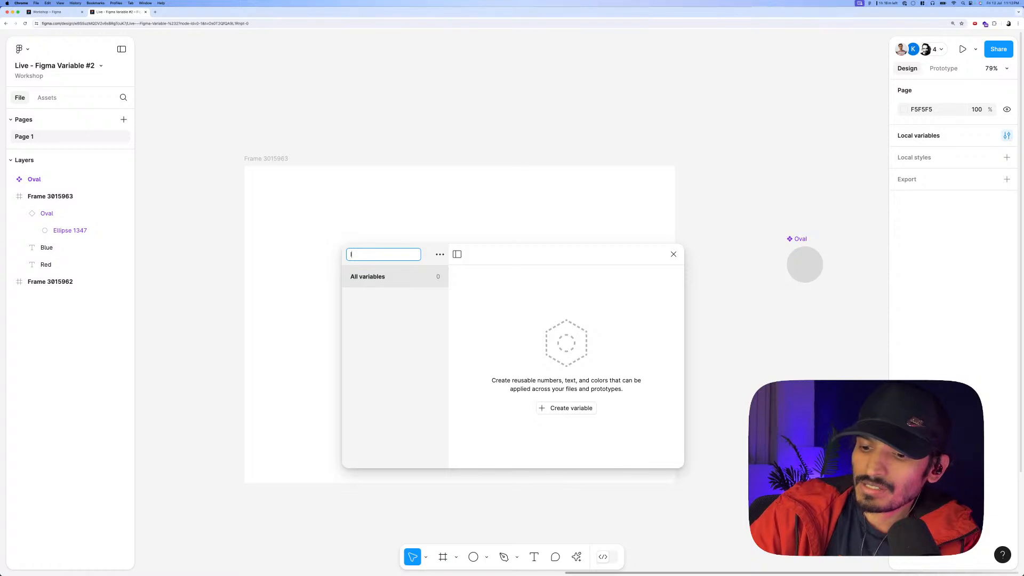
pyautogui.write('live2')
pyautogui.press('Return')
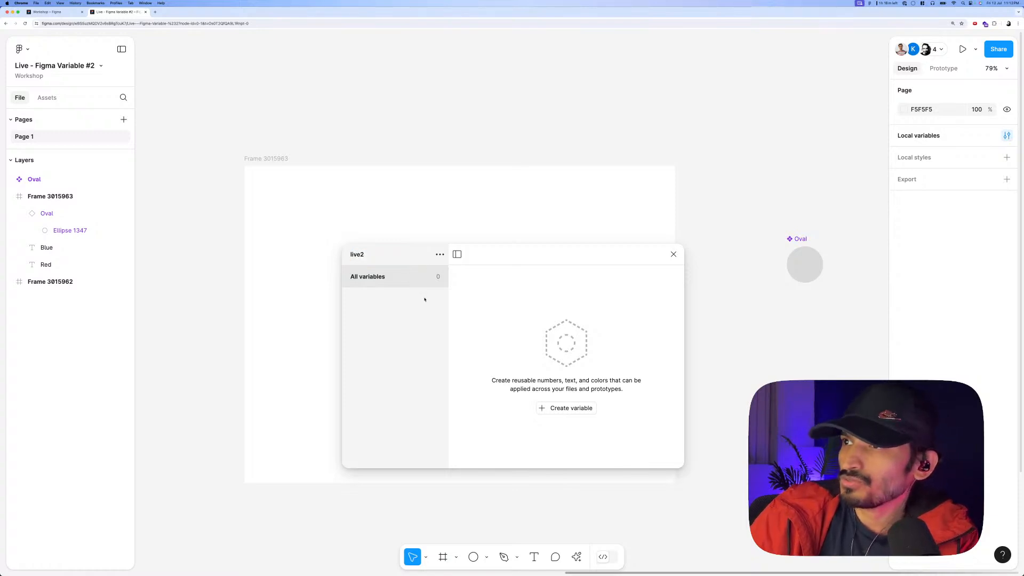
# Create a color variable named "change-color" in the live2 collection.
pyautogui.click(562, 407)
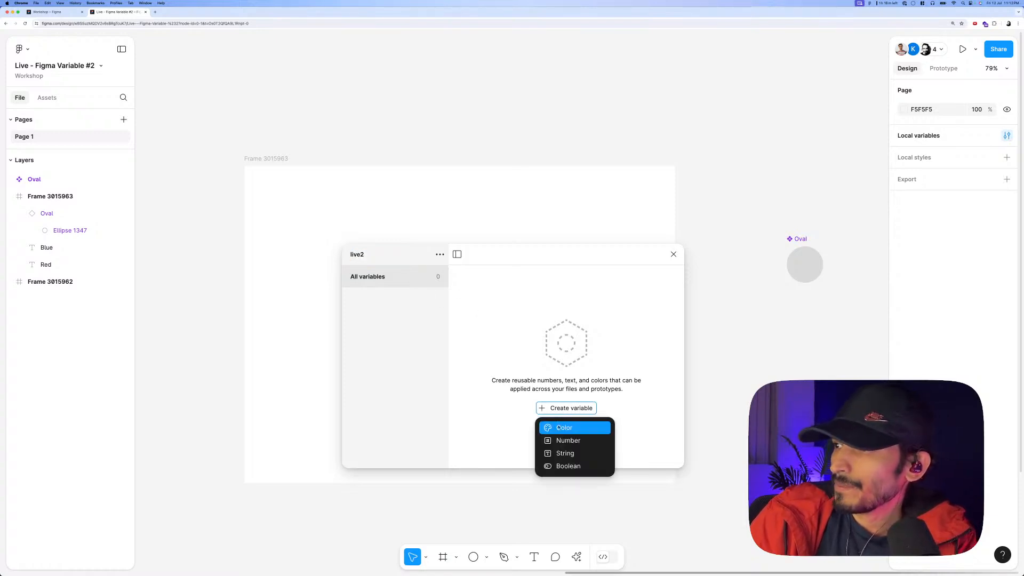
pyautogui.click(538, 426)
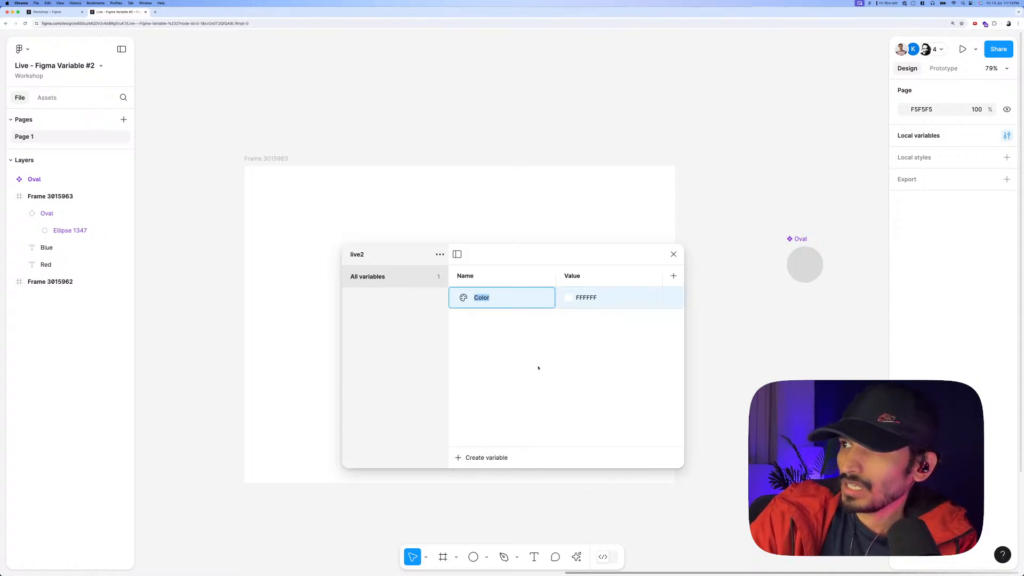
pyautogui.write('cha')
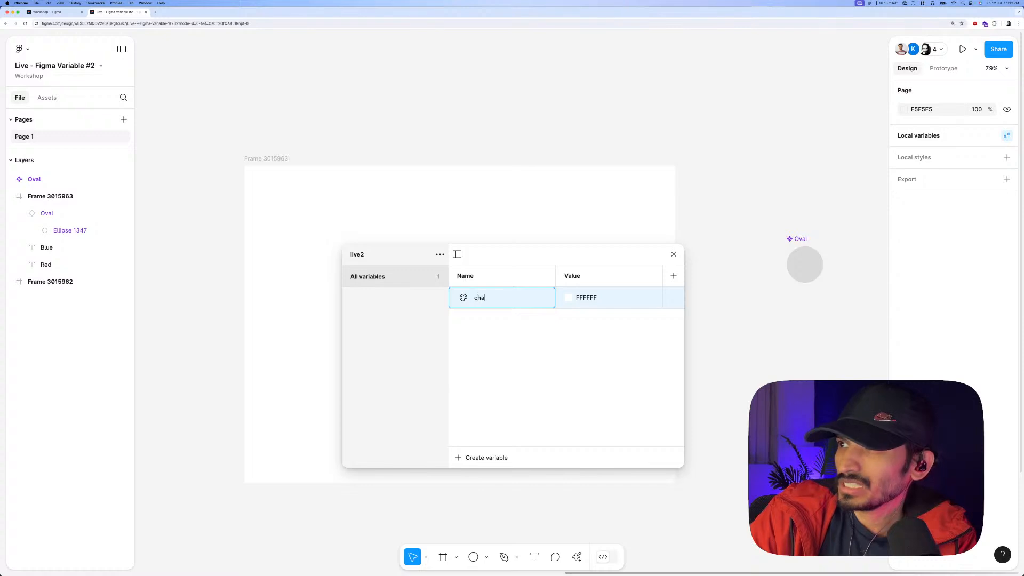
pyautogui.write('nge-color')
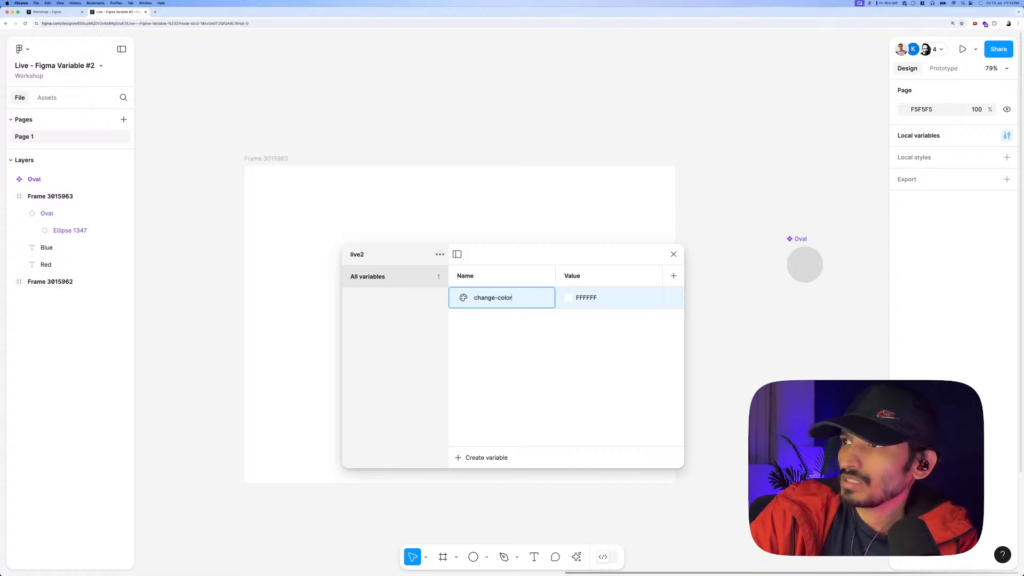
pyautogui.press('Return')
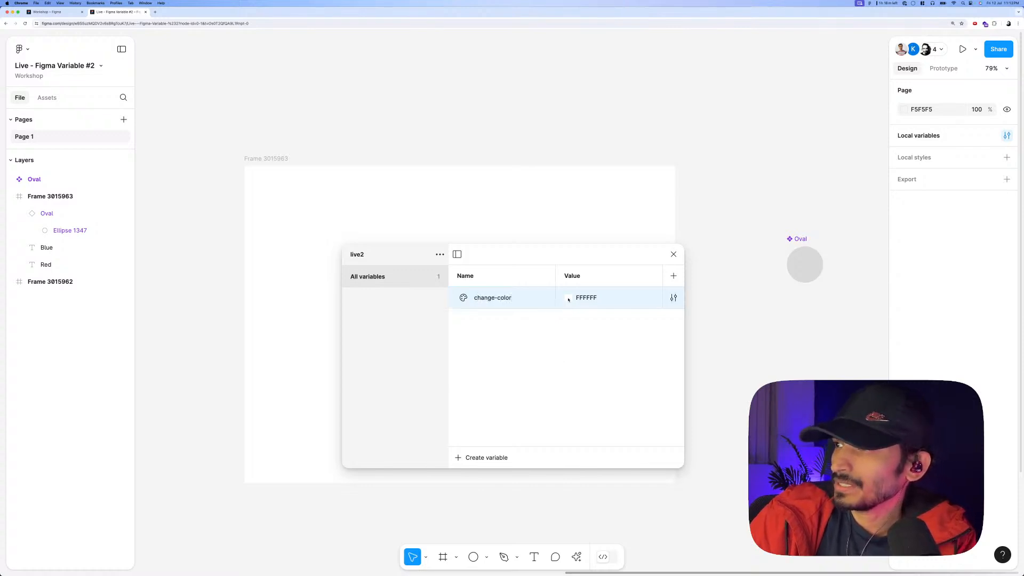
# Set the value of the change-color variable to FF0000 and close the variables window.
pyautogui.click(568, 300)
pyautogui.moveTo(599, 311); pyautogui.dragTo(690, 304)
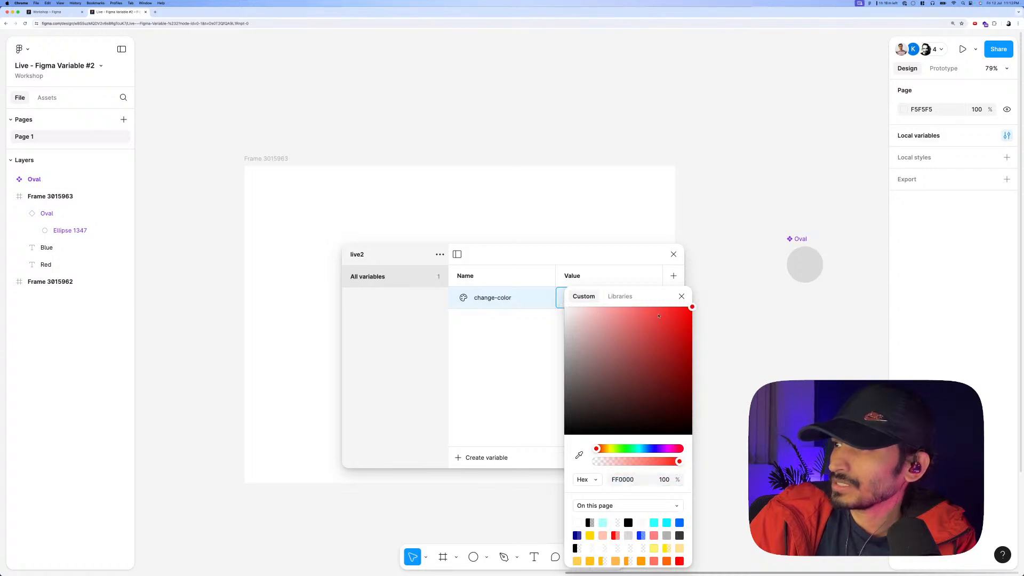
pyautogui.click(523, 345)
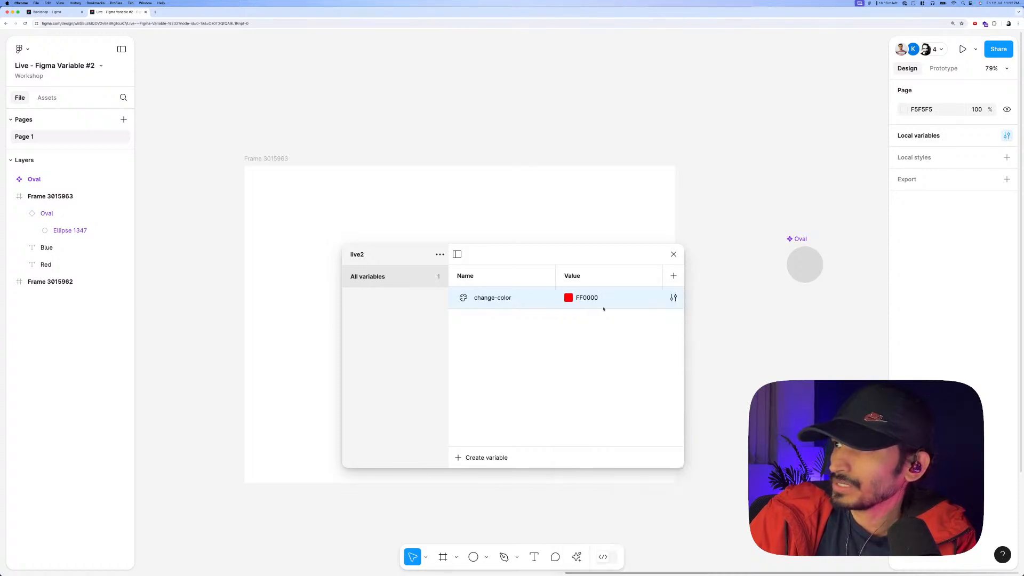
pyautogui.click(673, 254)
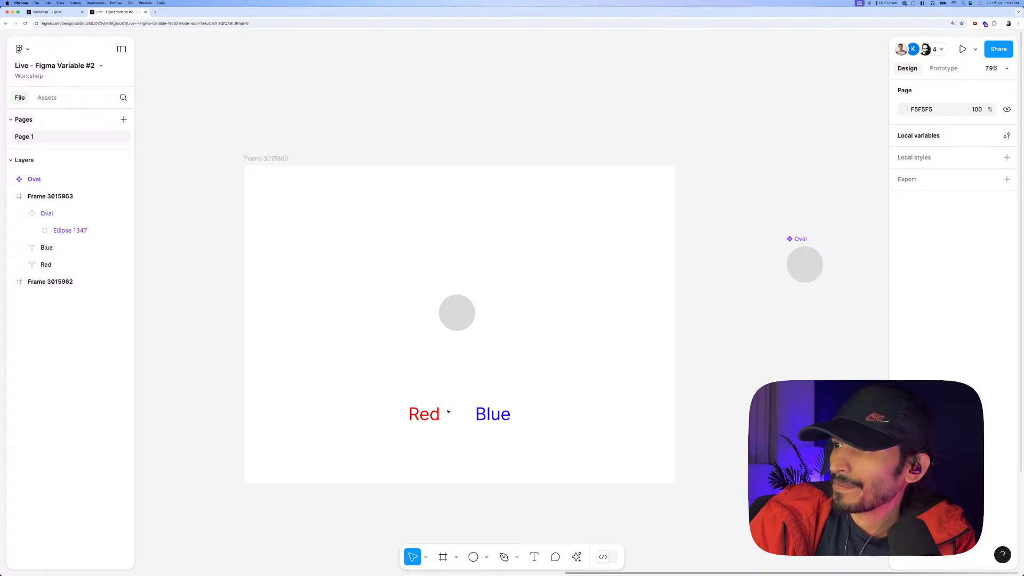
# Open the library colours for the fill of the ellipse inside the frame's Oval instance.
pyautogui.click(458, 321)
pyautogui.doubleClick(457, 321)
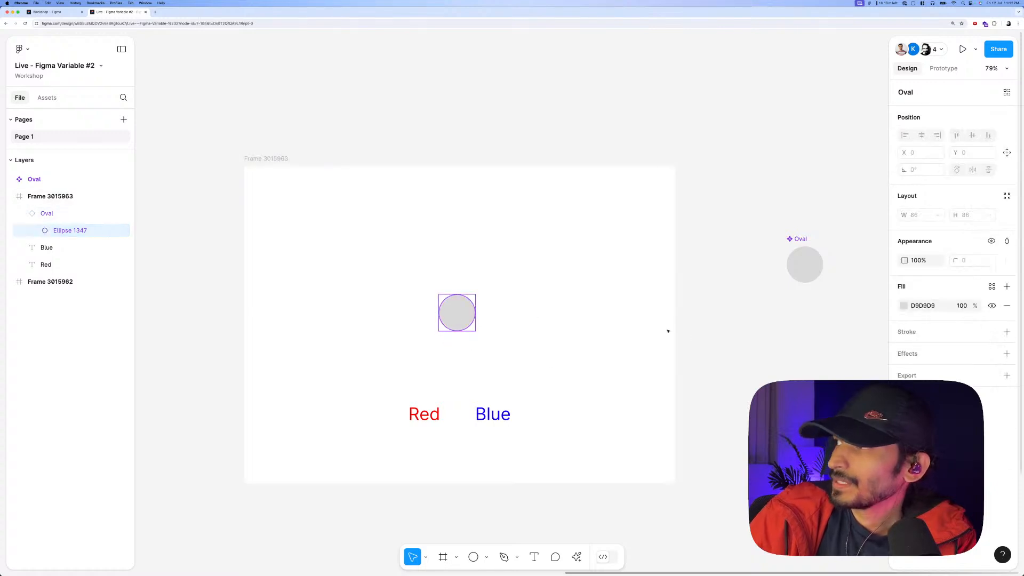
pyautogui.click(905, 307)
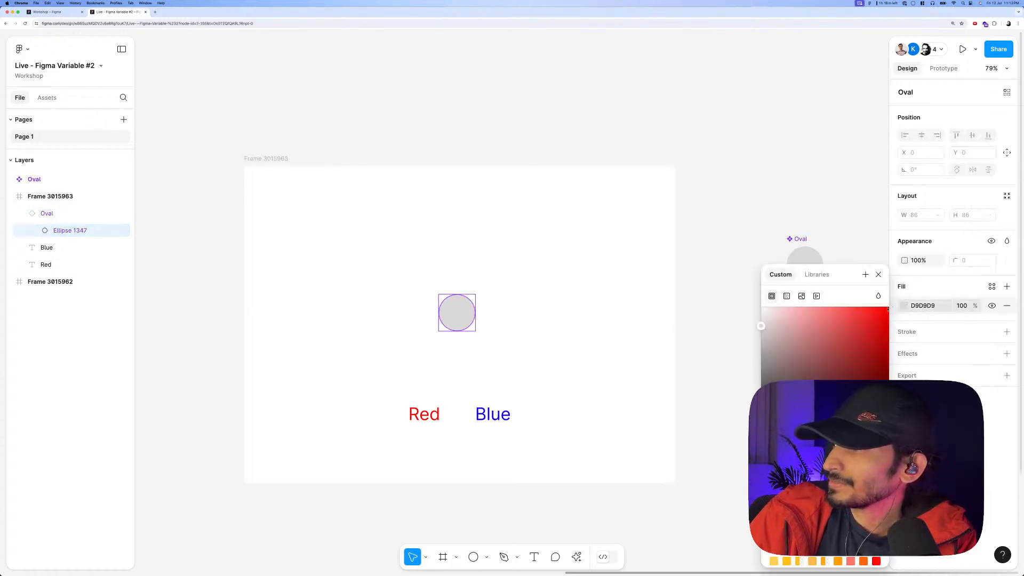
pyautogui.click(811, 276)
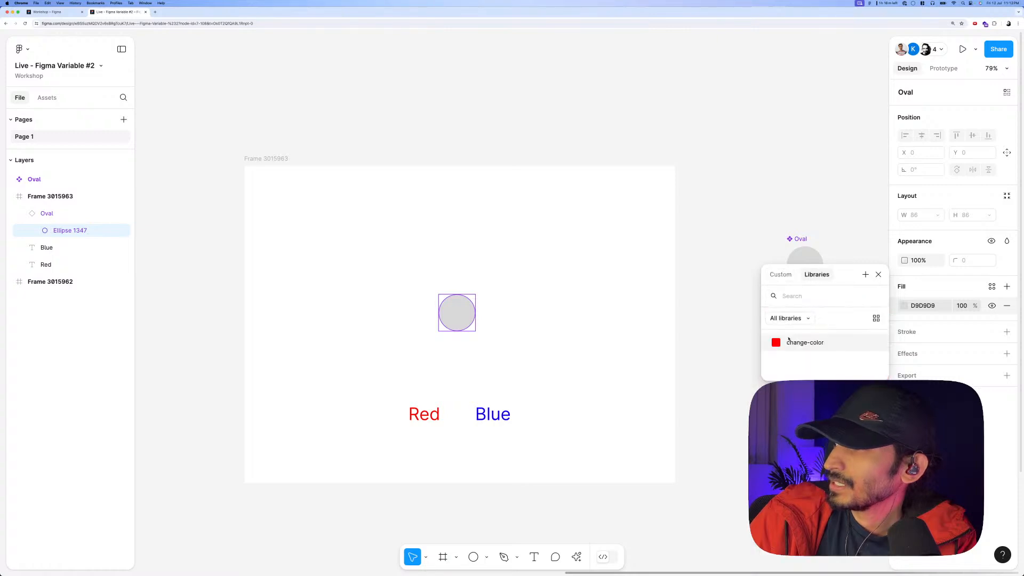
pyautogui.click(785, 276)
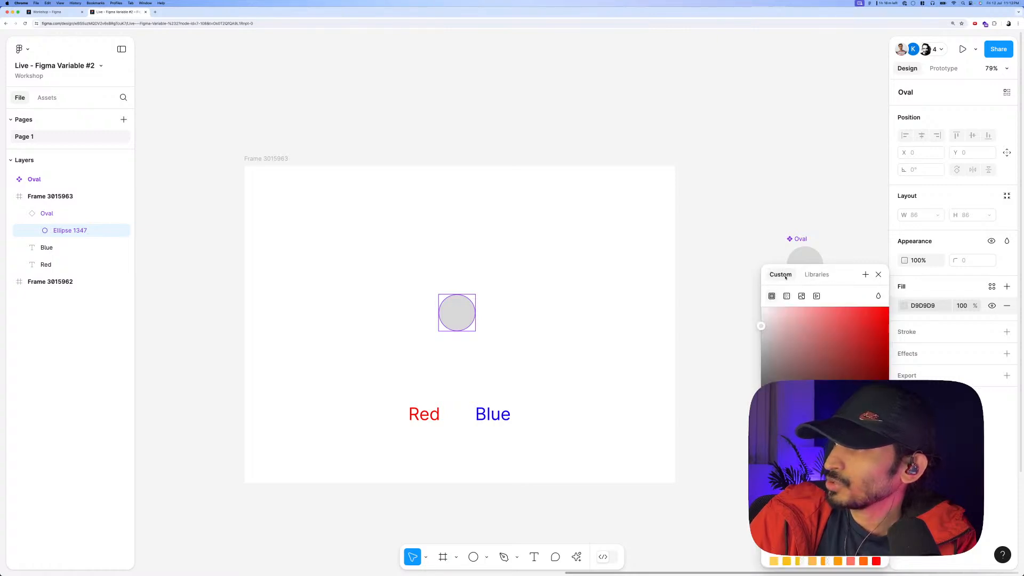
pyautogui.click(804, 276)
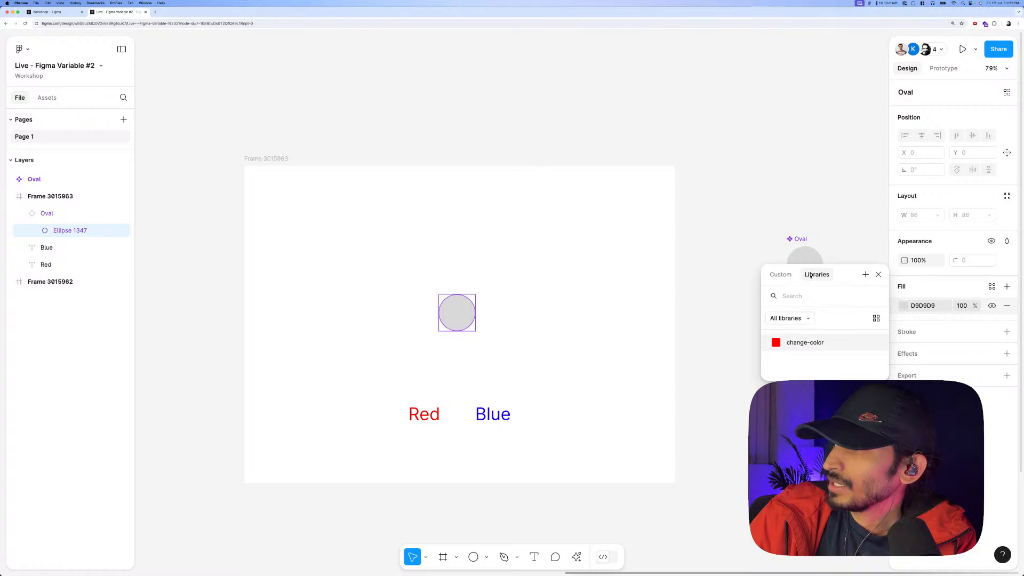
pyautogui.click(864, 274)
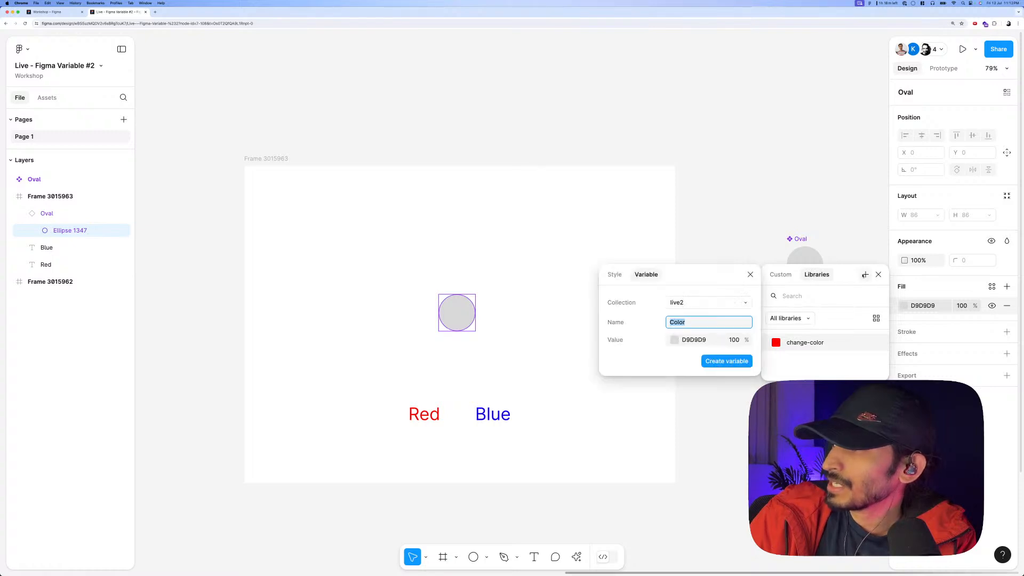
pyautogui.click(615, 274)
pyautogui.click(647, 275)
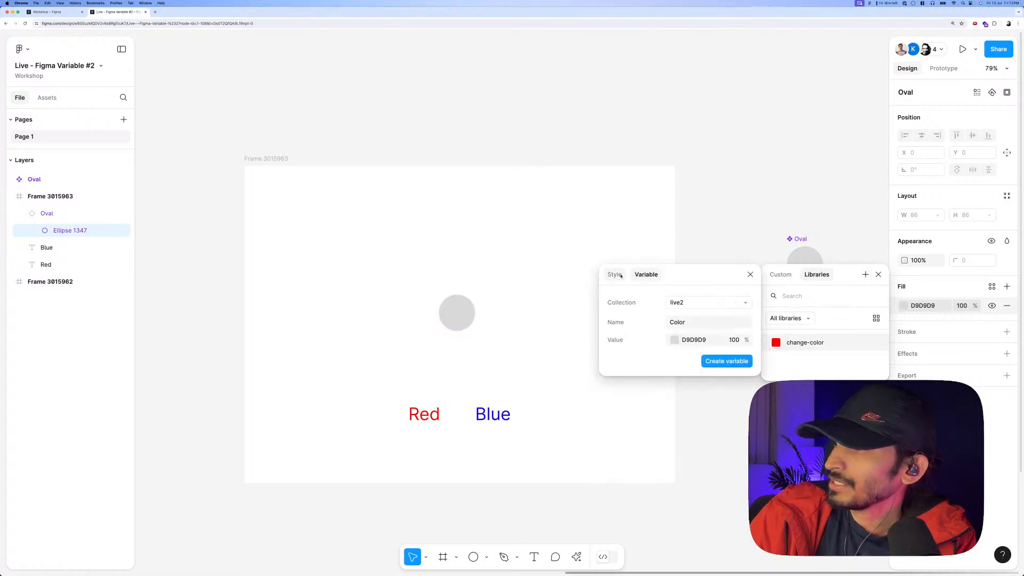
pyautogui.click(751, 275)
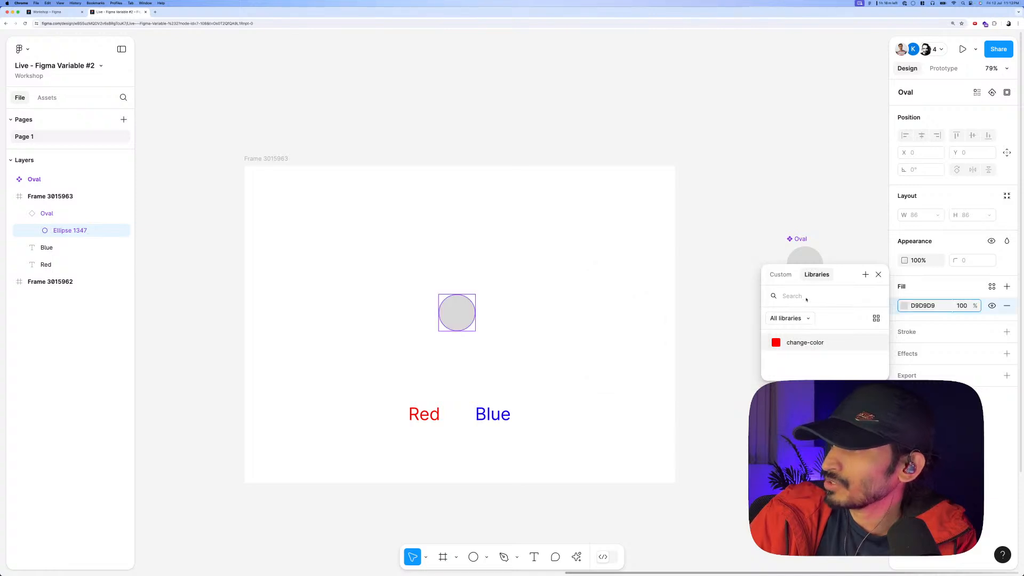
pyautogui.click(801, 319)
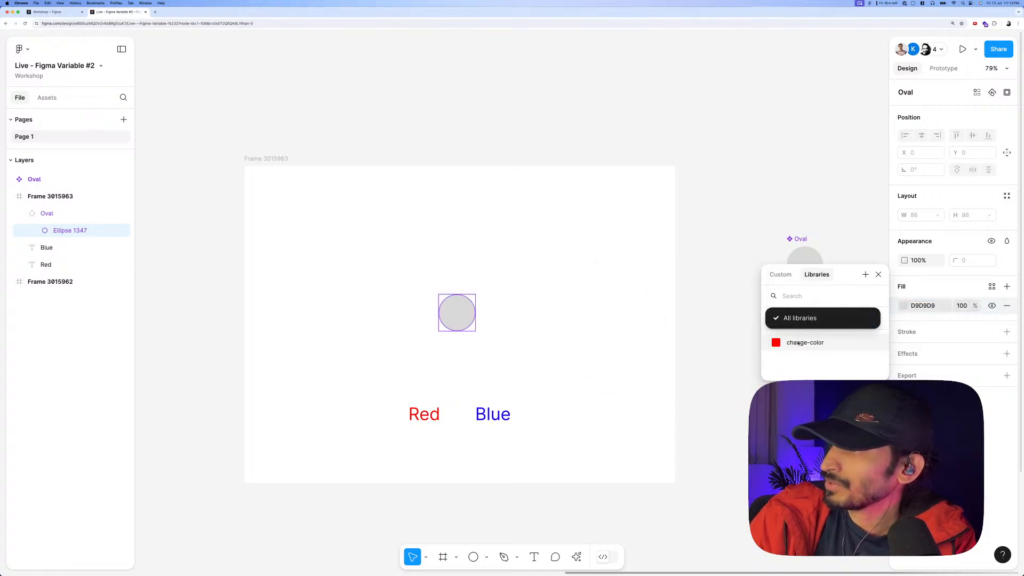
# Apply the change-color variable to the ellipse's fill and move the Oval instance slightly down to Y 314.
pyautogui.click(796, 344)
pyautogui.click(822, 343)
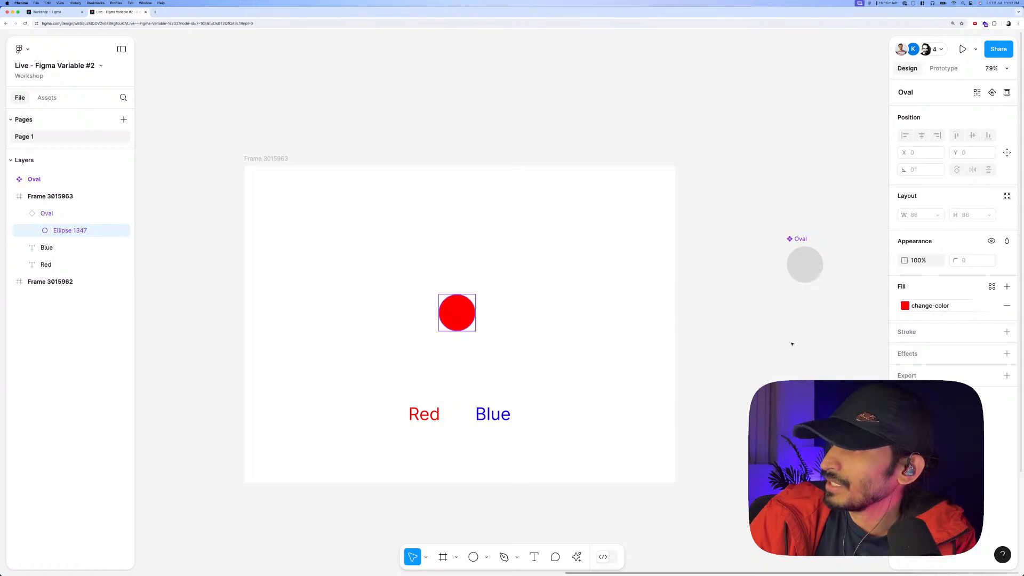
pyautogui.click(695, 324)
pyautogui.moveTo(452, 308)
pyautogui.mouseDown()
pyautogui.moveTo(468, 313)
pyautogui.moveTo(452, 313)
pyautogui.mouseUp()
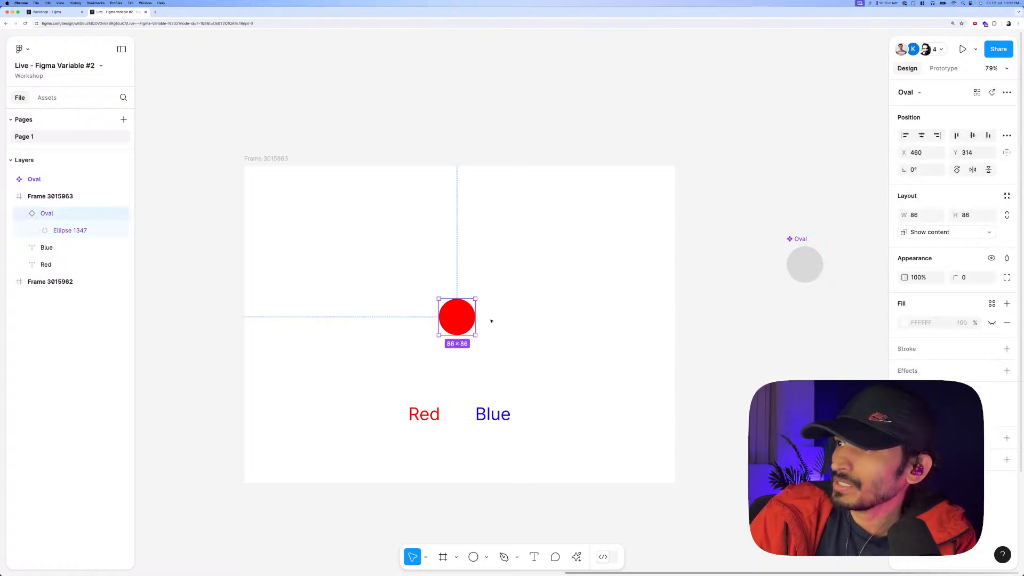
# Add an on-click prototype interaction to the Red text label in the frame.
pyautogui.hscroll(-2, 490, 338)
pyautogui.click(106, 264)
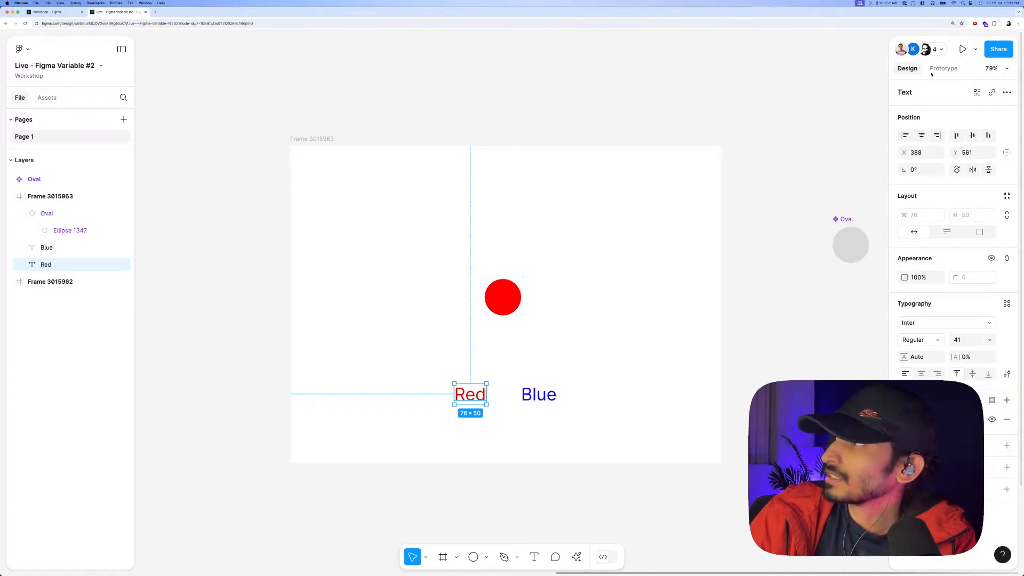
pyautogui.click(933, 70)
pyautogui.click(912, 69)
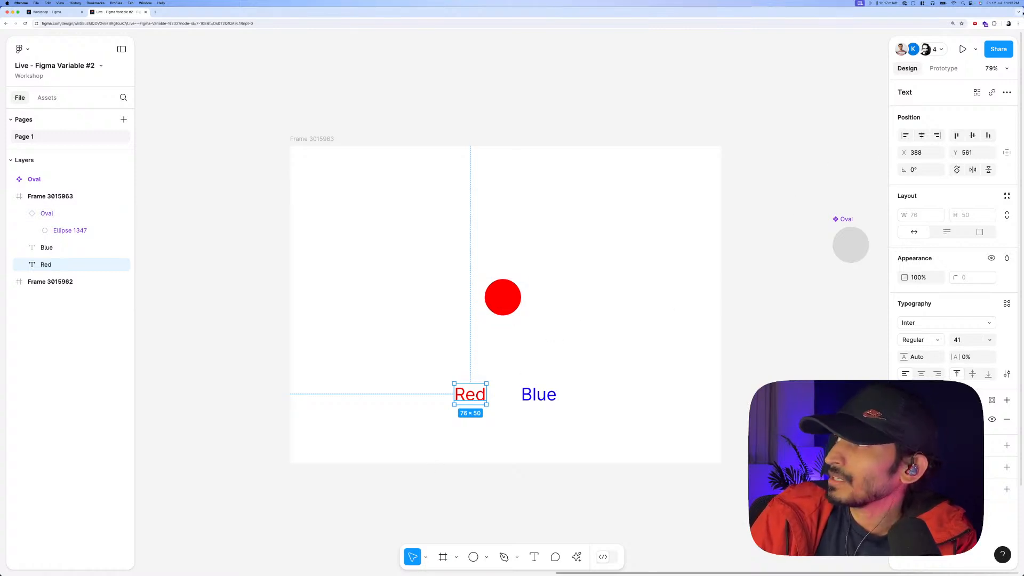
pyautogui.click(942, 68)
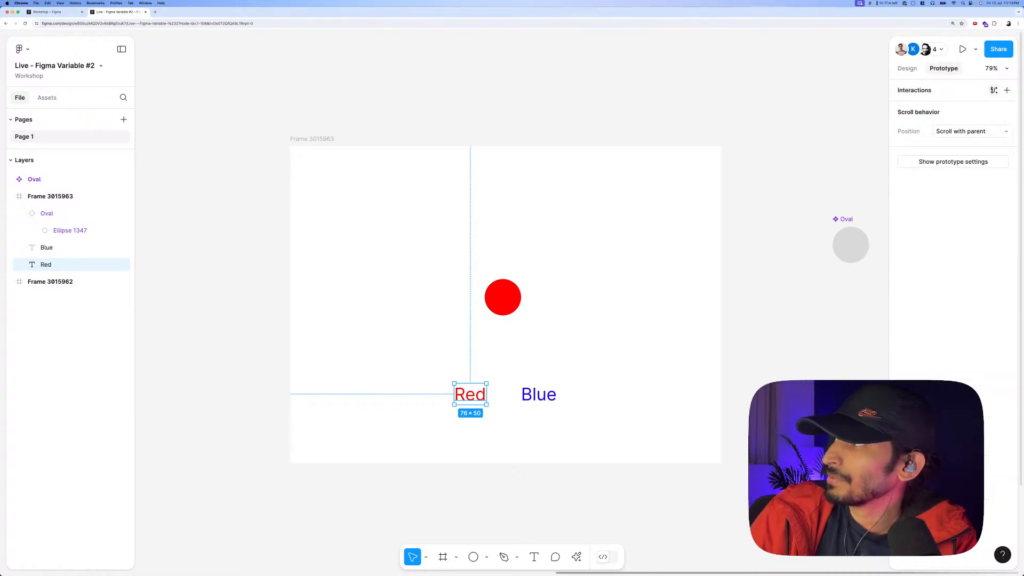
pyautogui.click(1007, 90)
pyautogui.moveTo(860, 112); pyautogui.dragTo(551, 148)
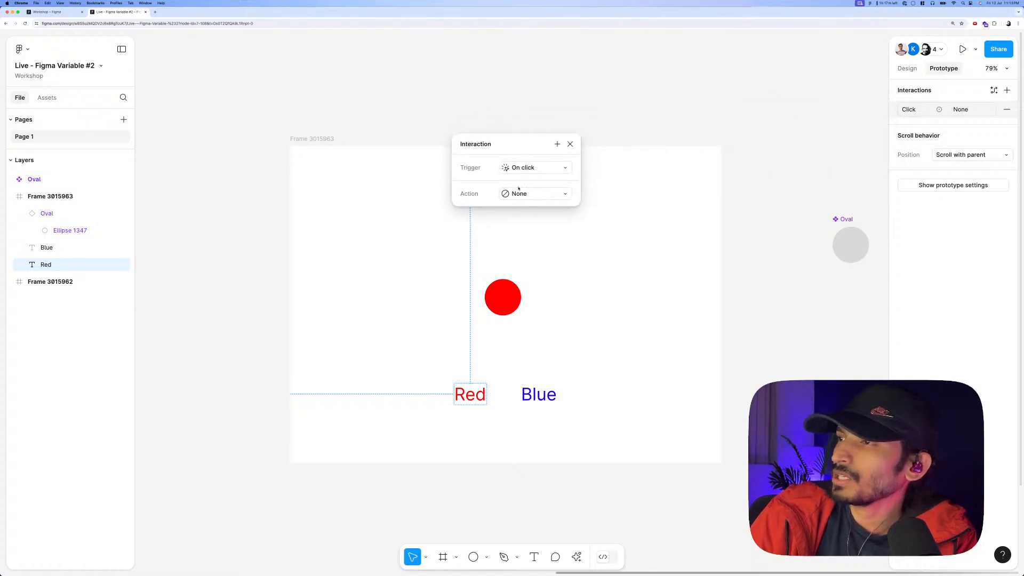
# Make the Red label's interaction set the change-color variable to FF0000 and close the interaction settings.
pyautogui.click(525, 194)
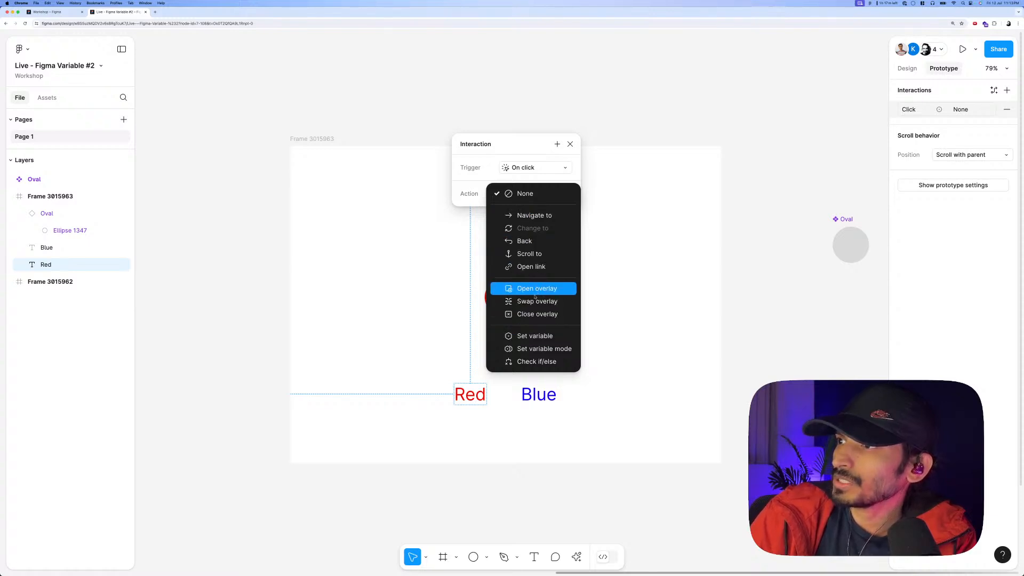
pyautogui.click(526, 338)
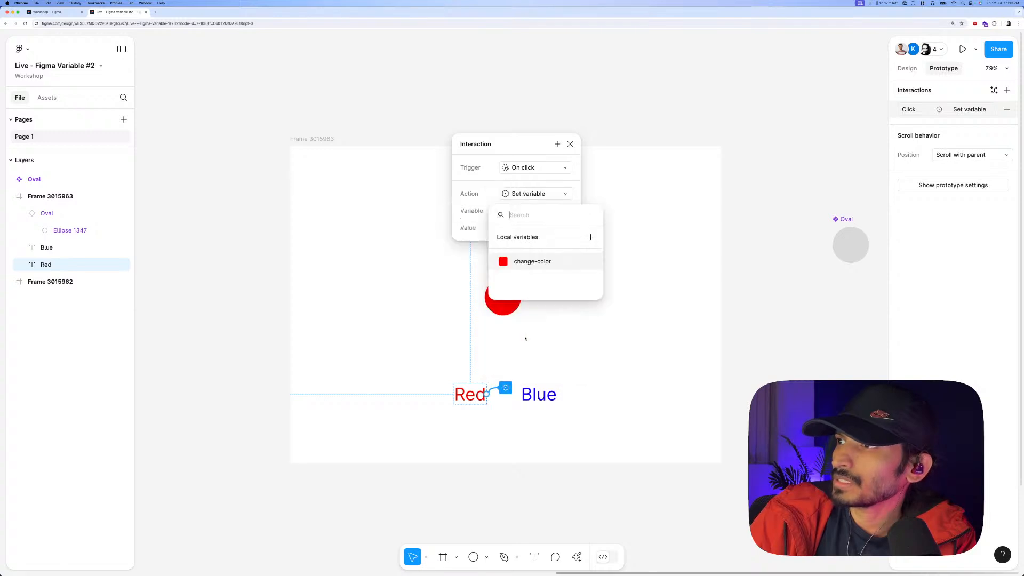
pyautogui.click(531, 262)
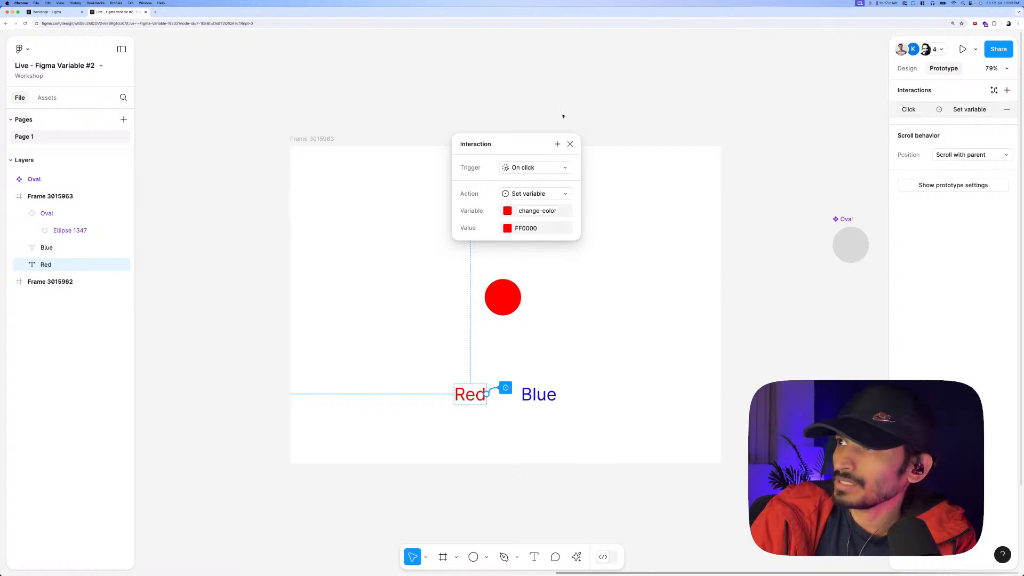
pyautogui.click(571, 144)
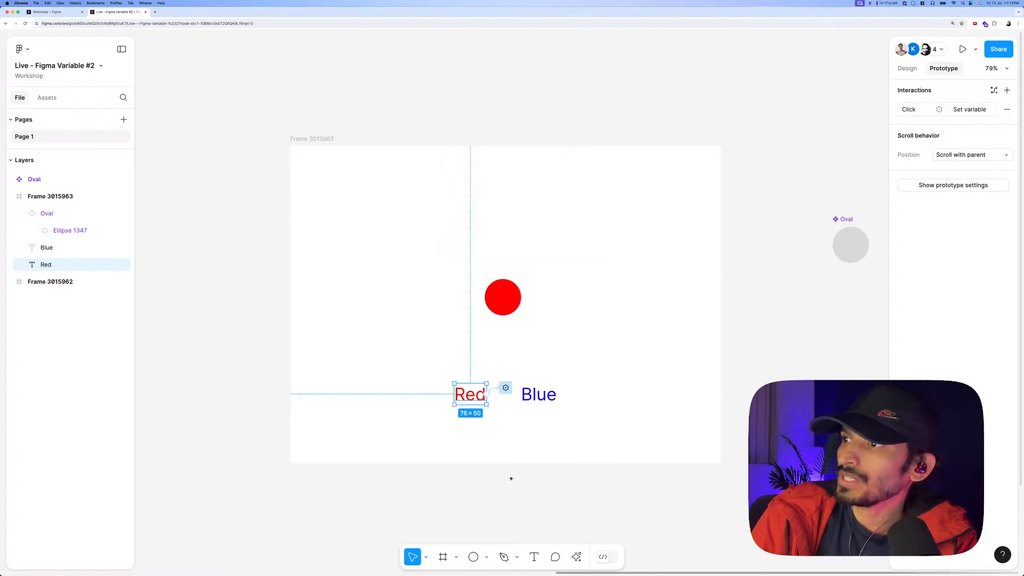
# Add an on-click interaction to the Blue text label with a Set variable action targeting change-color.
pyautogui.click(536, 396)
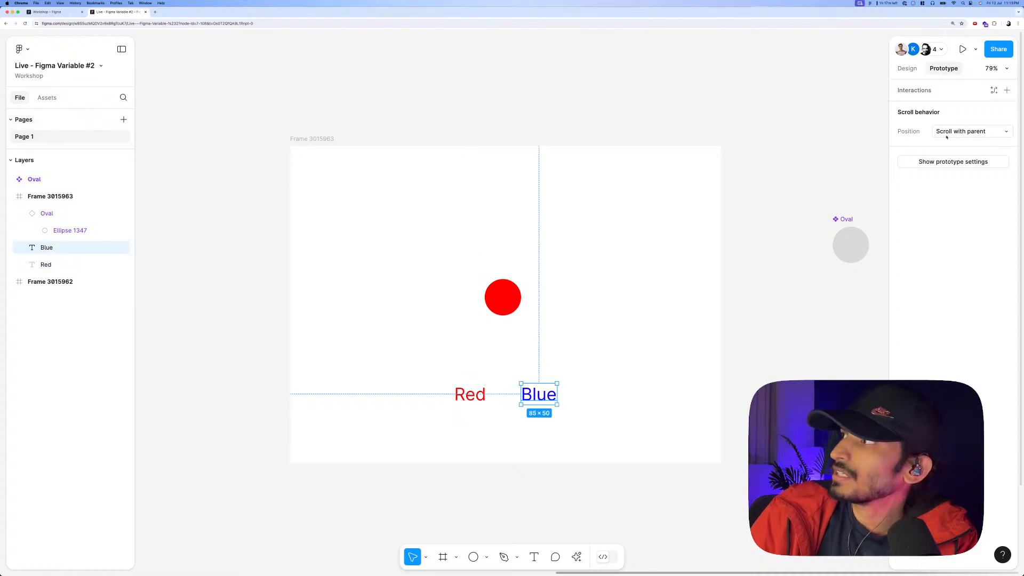
pyautogui.click(1007, 91)
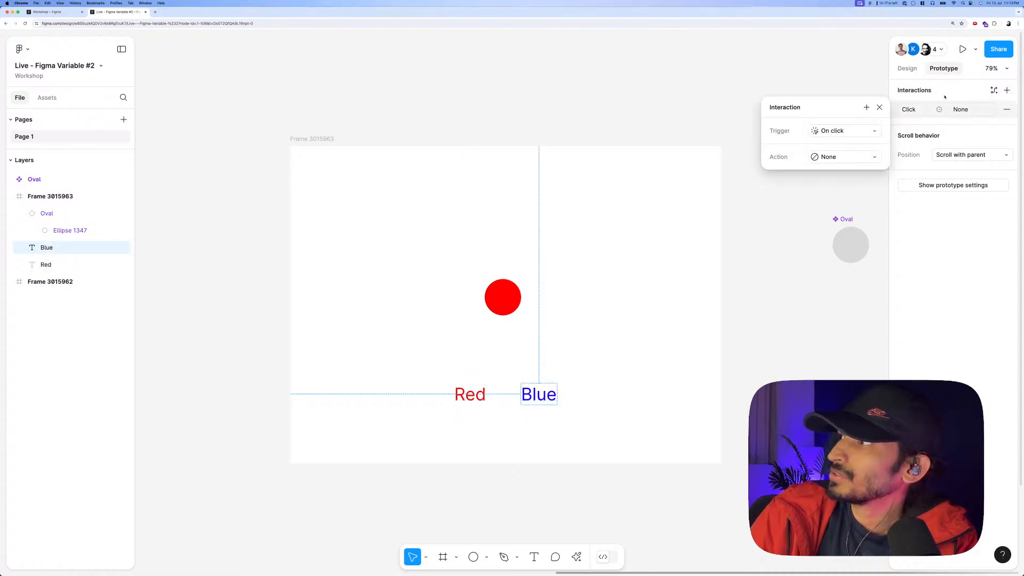
pyautogui.click(825, 156)
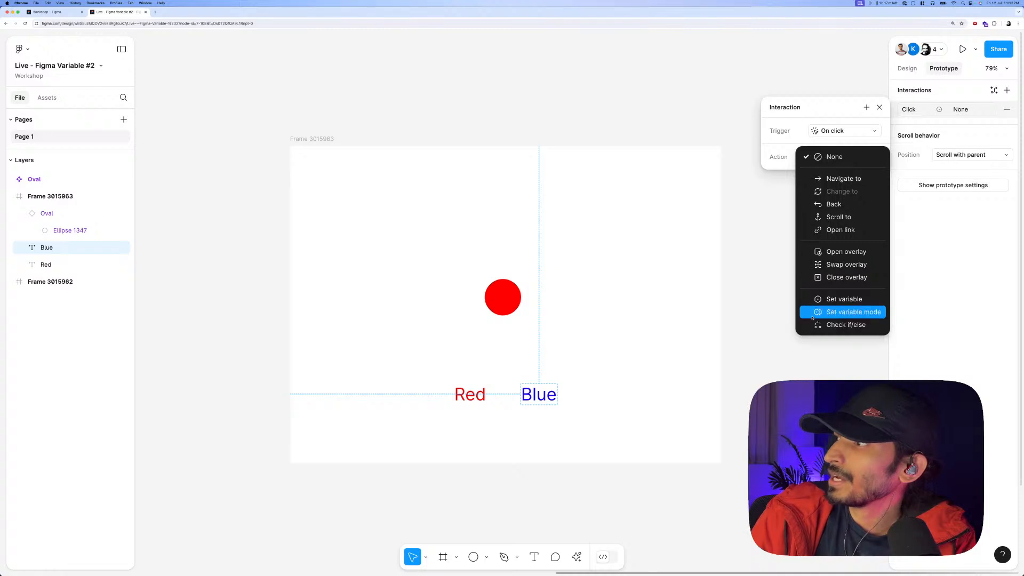
pyautogui.click(823, 303)
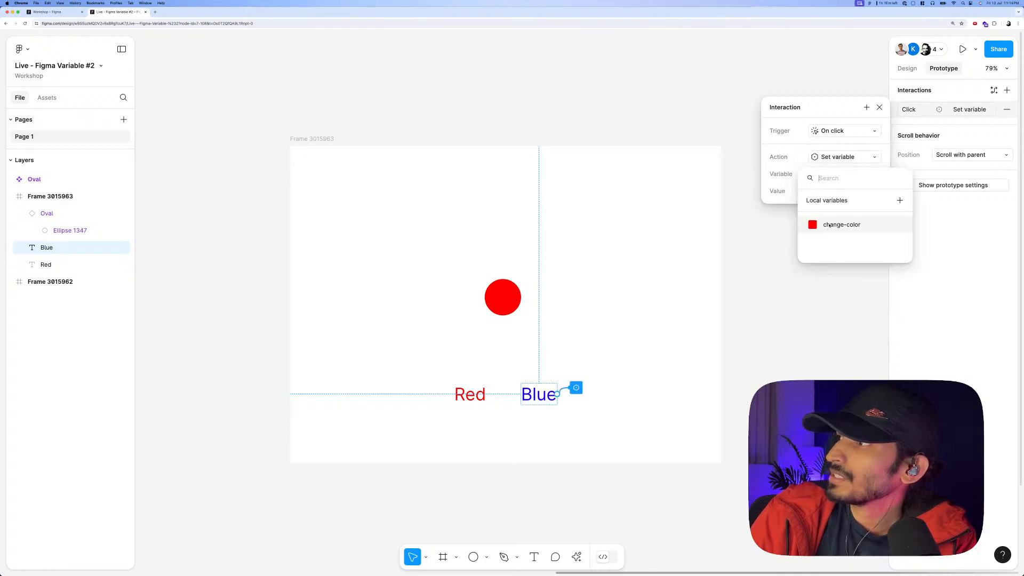
pyautogui.click(830, 224)
# Set the value assigned by the Blue label's interaction to 0000FF and close the interaction settings.
pyautogui.click(826, 192)
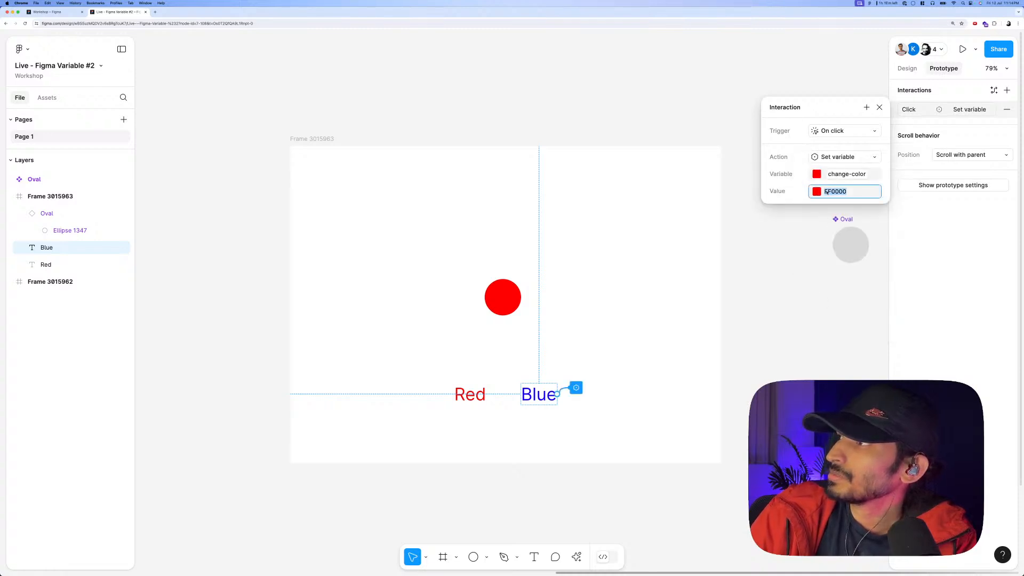
pyautogui.write('00')
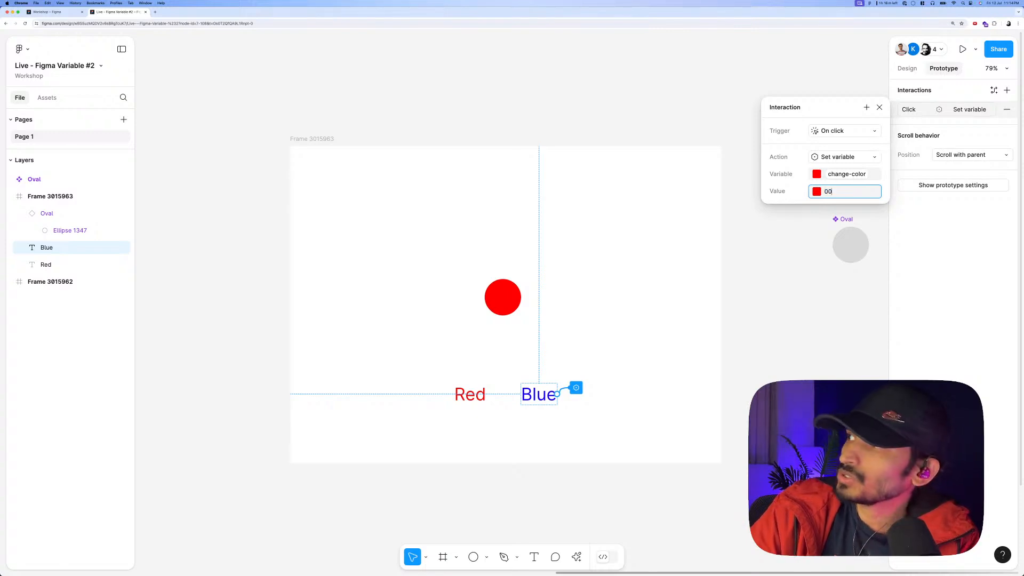
pyautogui.write('00fff')
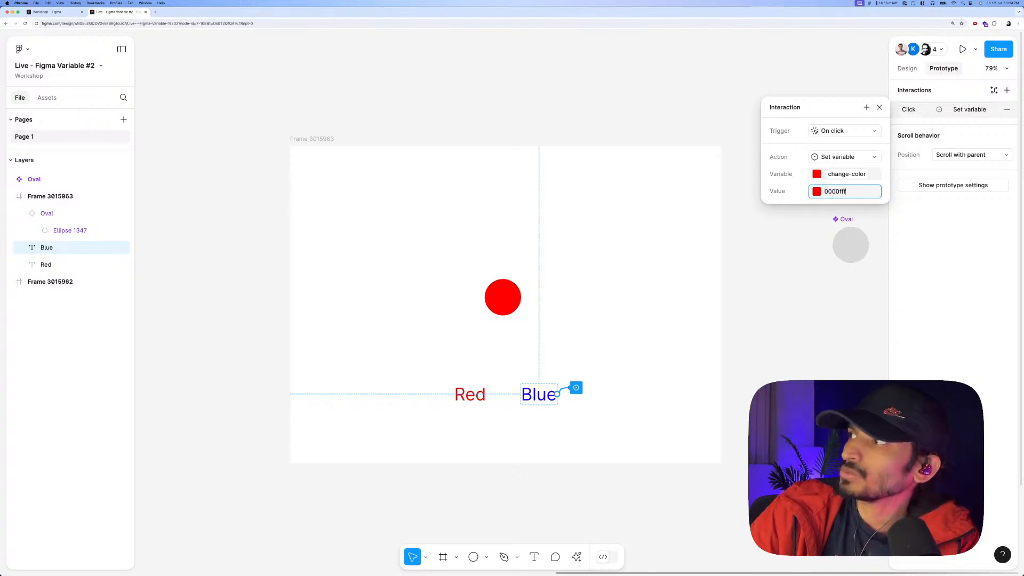
pyautogui.press('Return')
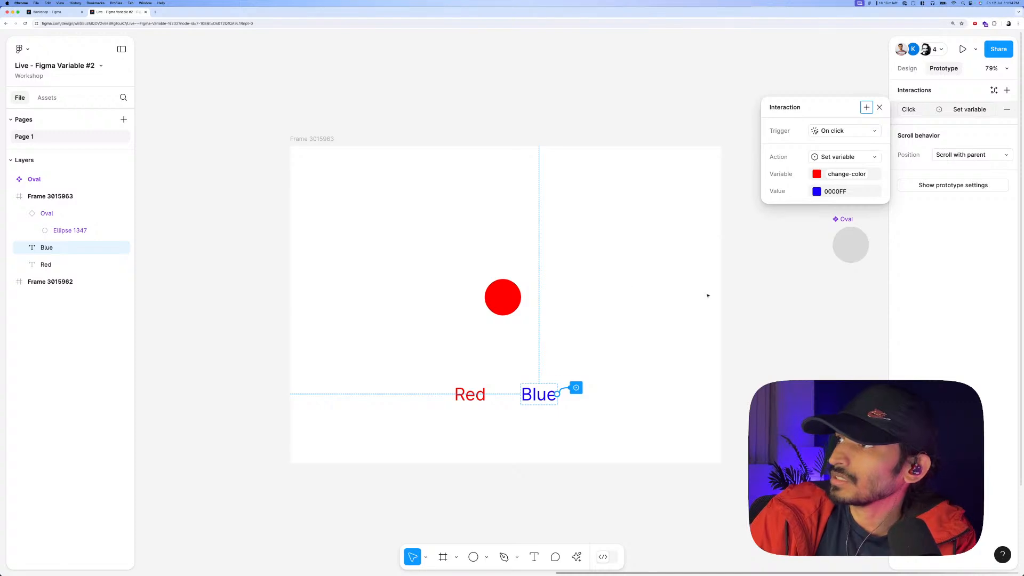
pyautogui.click(752, 283)
# Try to preview the prototype of the frame holding the Oval and text labels, then close the preview.
pyautogui.scroll(-1, 545, 252)
pyautogui.scroll(-5, 545, 252)
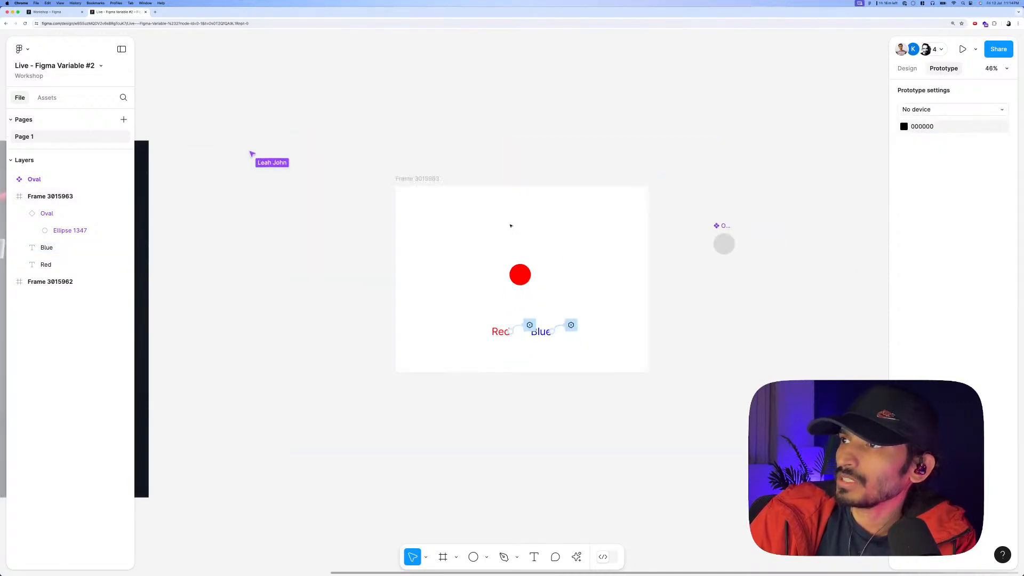
pyautogui.click(487, 189)
pyautogui.hotkey('shift', 'space')
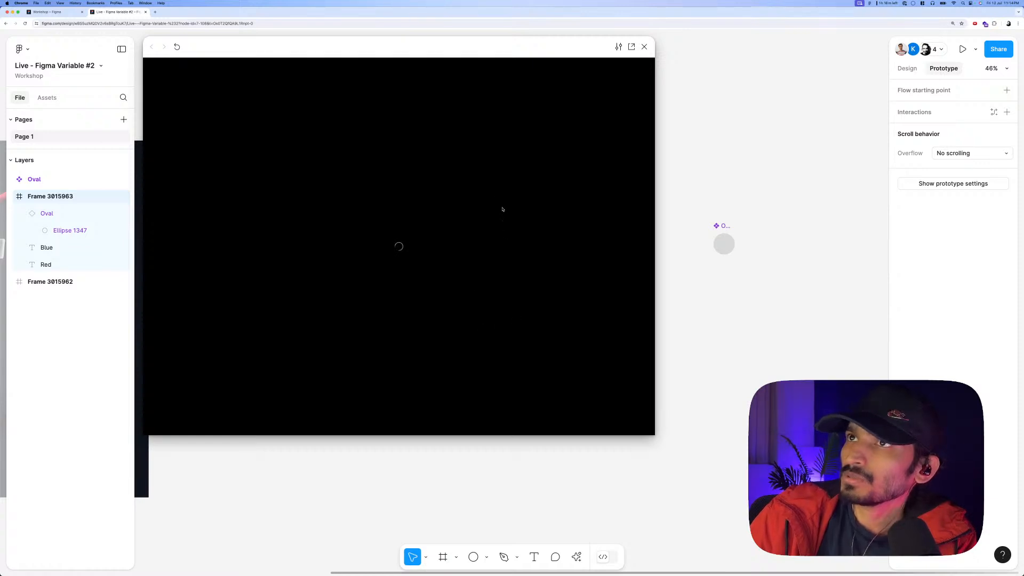
pyautogui.moveTo(468, 53); pyautogui.dragTo(550, 136)
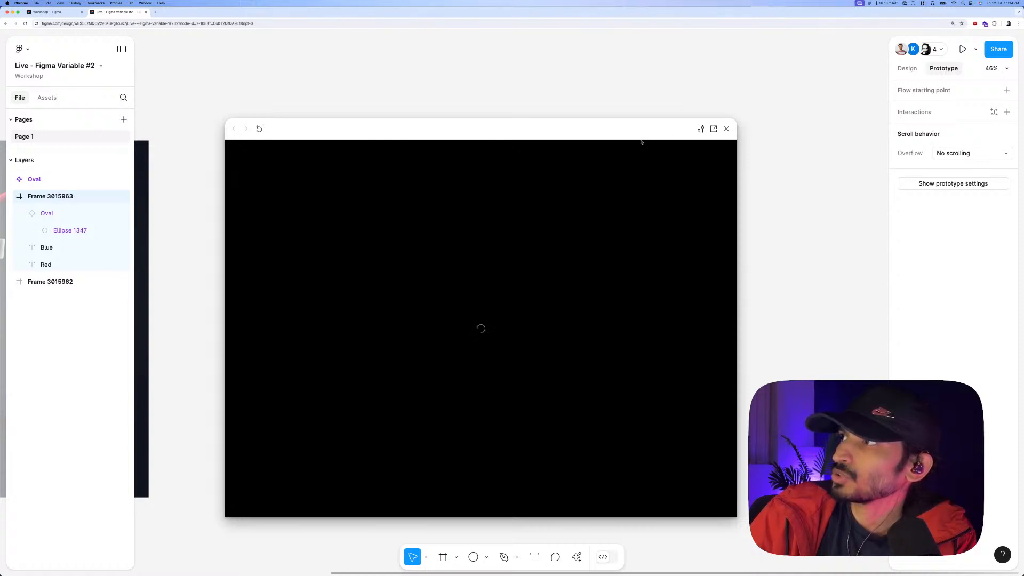
pyautogui.moveTo(641, 142); pyautogui.dragTo(709, 239)
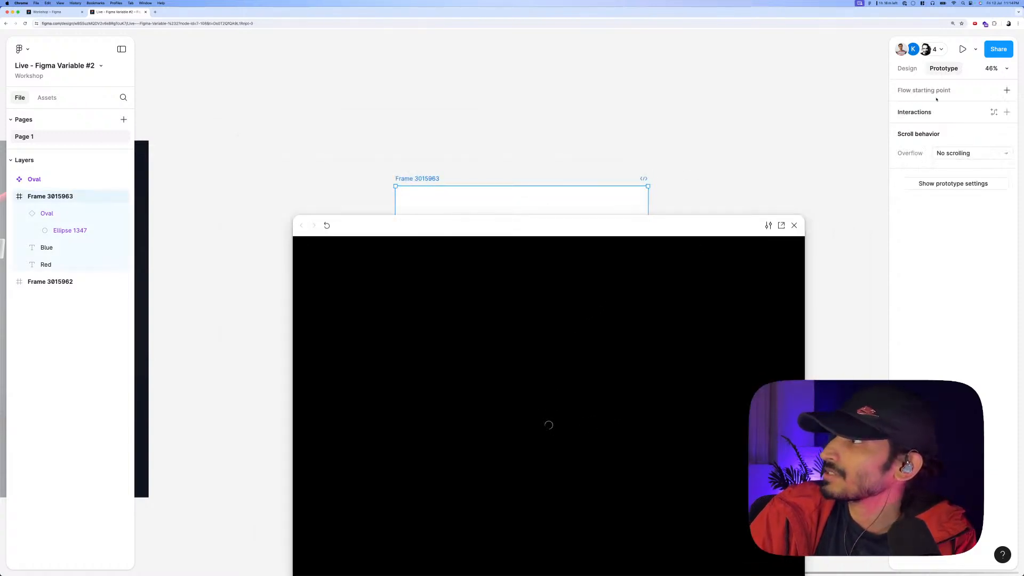
pyautogui.click(909, 70)
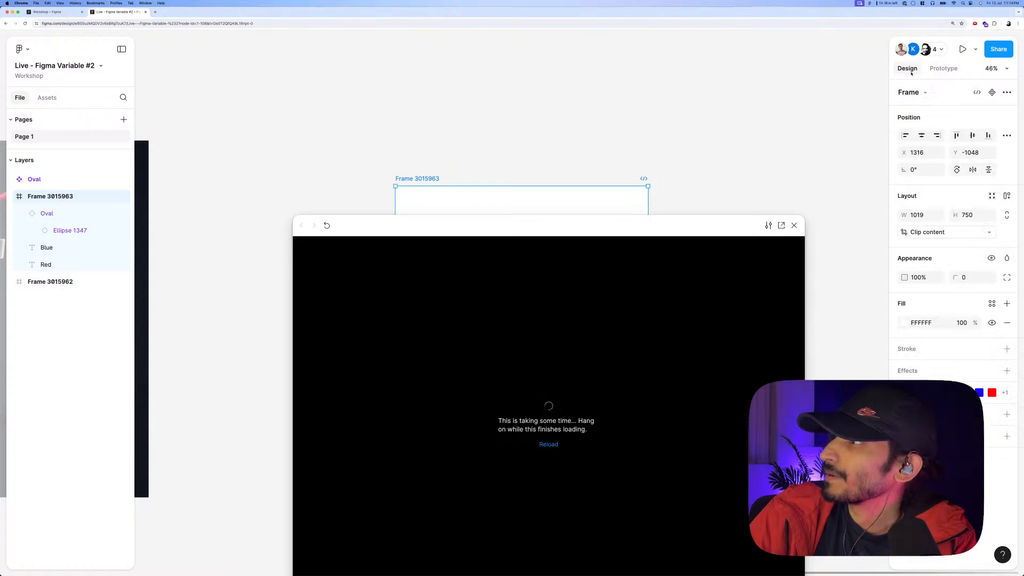
pyautogui.click(794, 225)
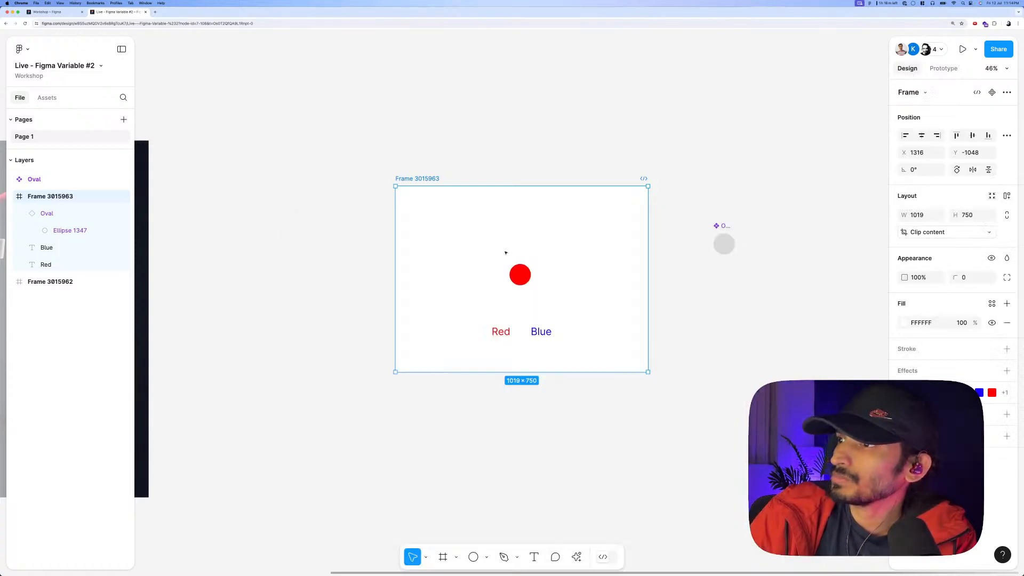
# Reload the browser tab that holds the design file.
pyautogui.rightClick(128, 11)
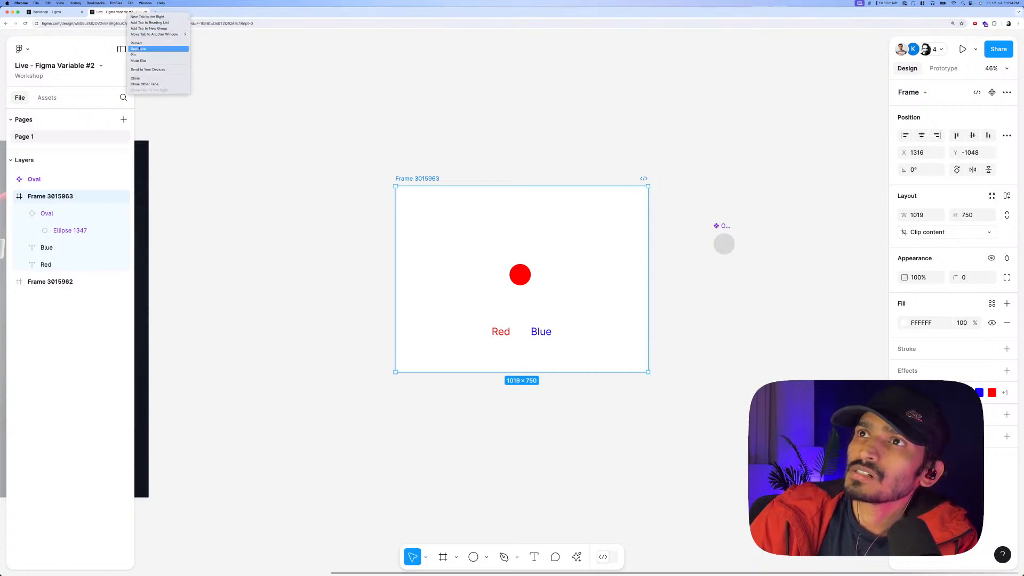
pyautogui.click(137, 43)
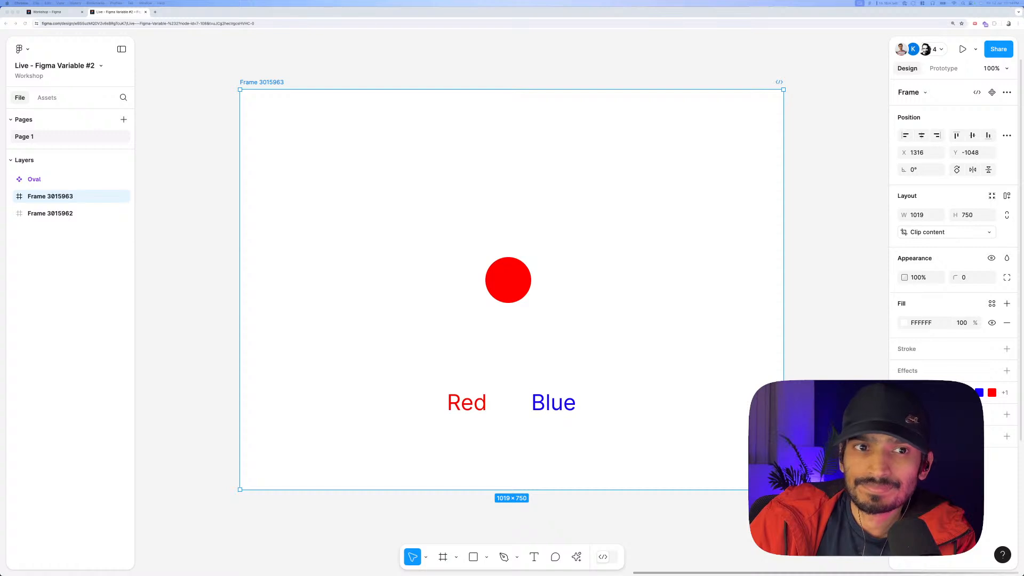
pyautogui.click(266, 83)
pyautogui.hotkey('shift', 'space')
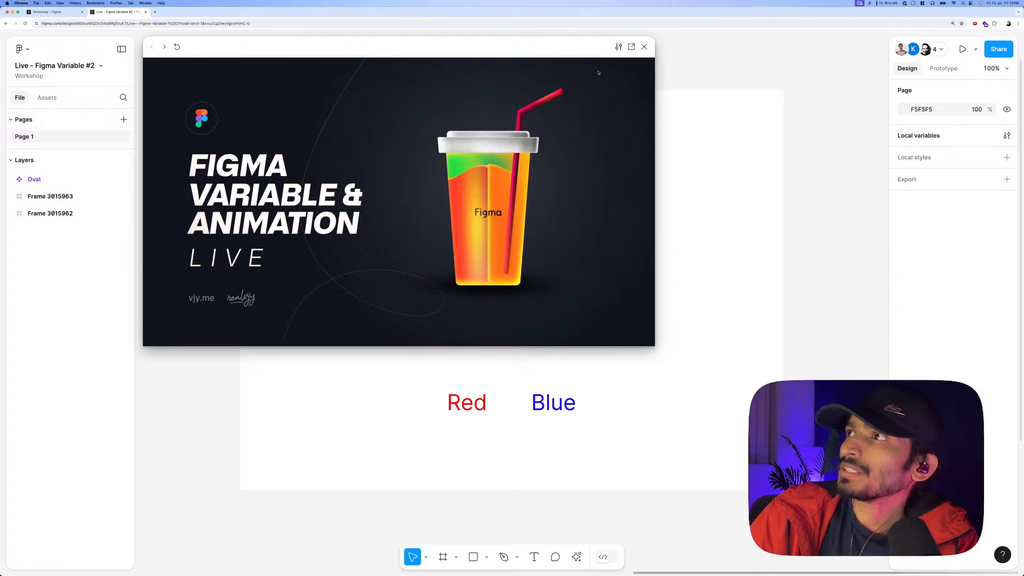
pyautogui.click(644, 46)
# Preview Frame 3015963 and test the Red and Blue labels repeatedly to check how the circle's colour responds.
pyautogui.click(276, 83)
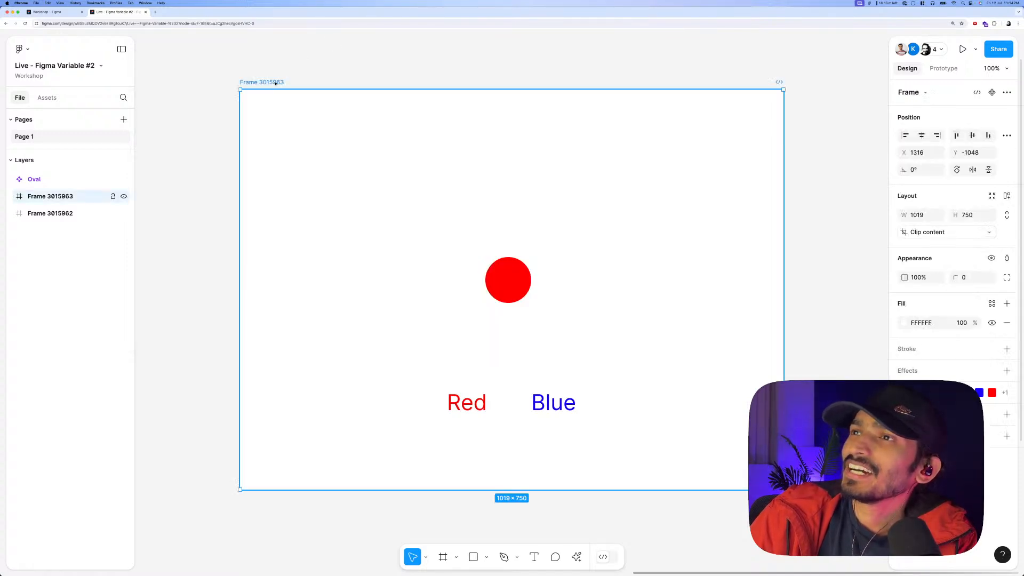
pyautogui.hotkey('shift', 'space')
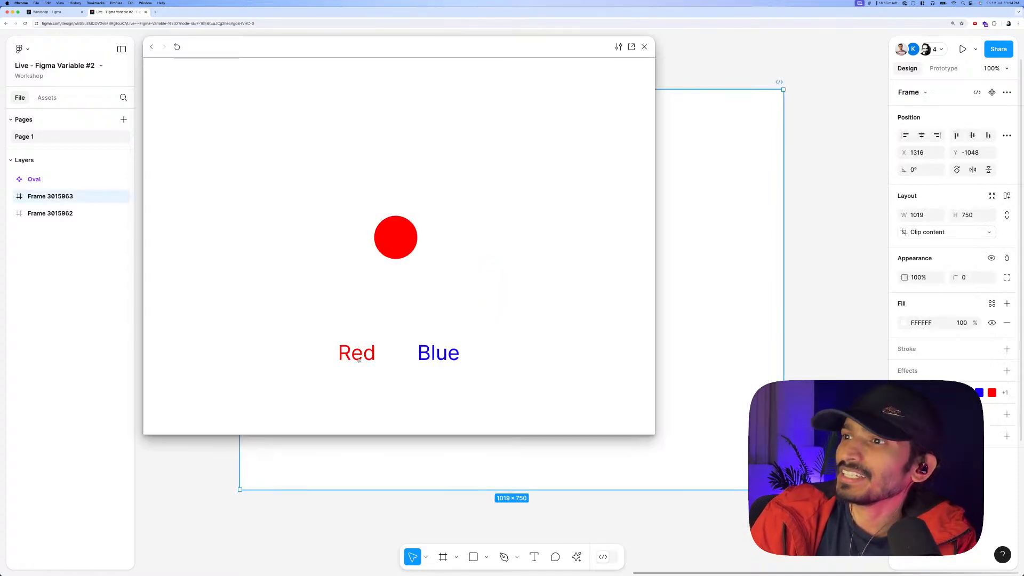
pyautogui.click(430, 356)
pyautogui.click(424, 356)
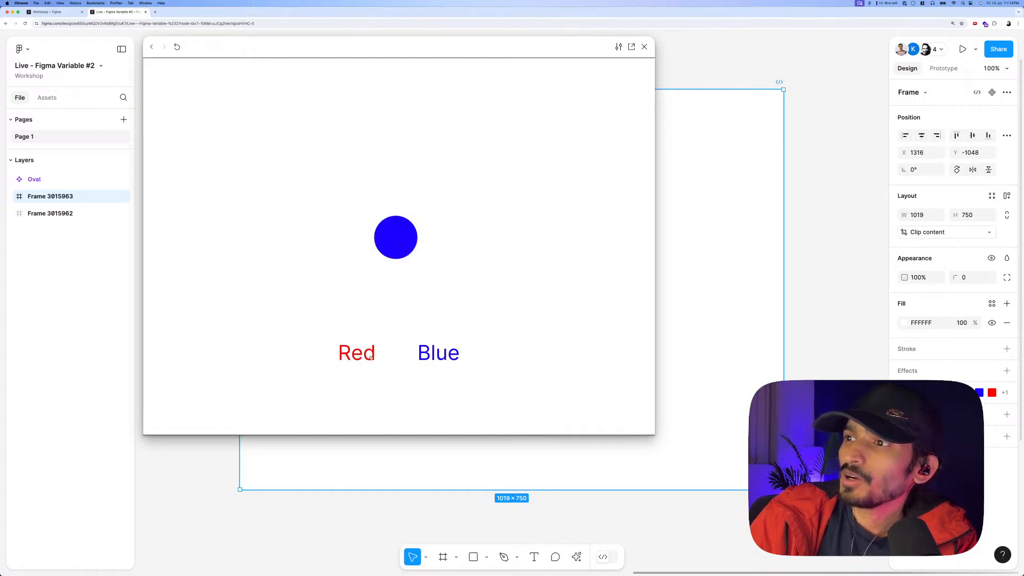
pyautogui.click(421, 356)
pyautogui.click(375, 357)
pyautogui.click(374, 358)
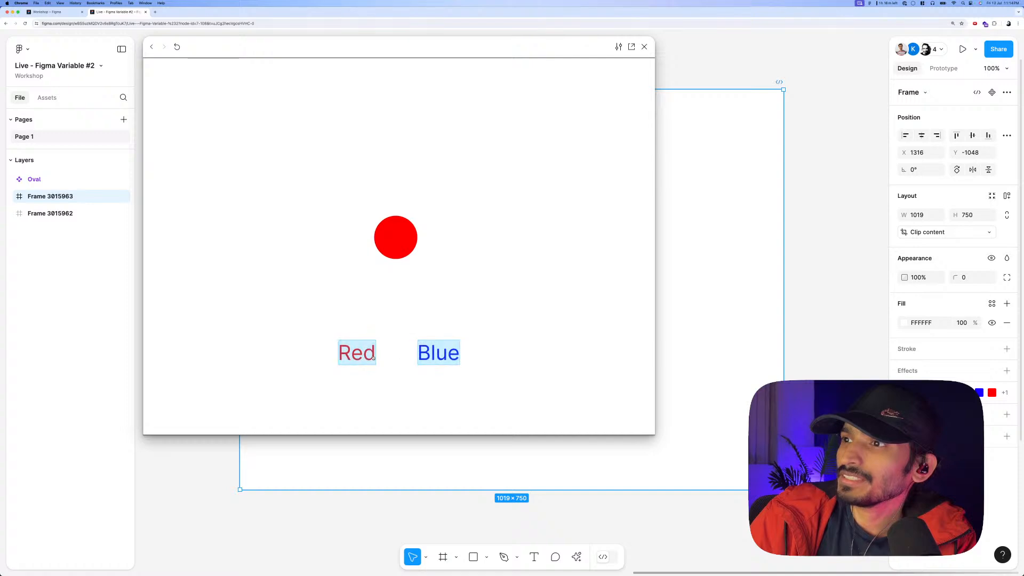
pyautogui.click(414, 354)
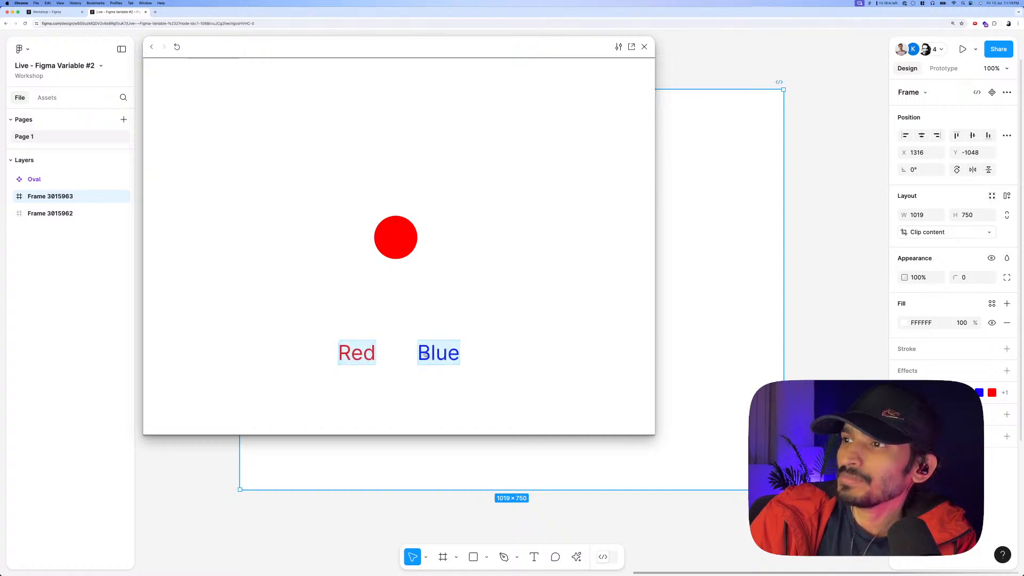
pyautogui.click(418, 355)
pyautogui.click(368, 357)
pyautogui.click(417, 353)
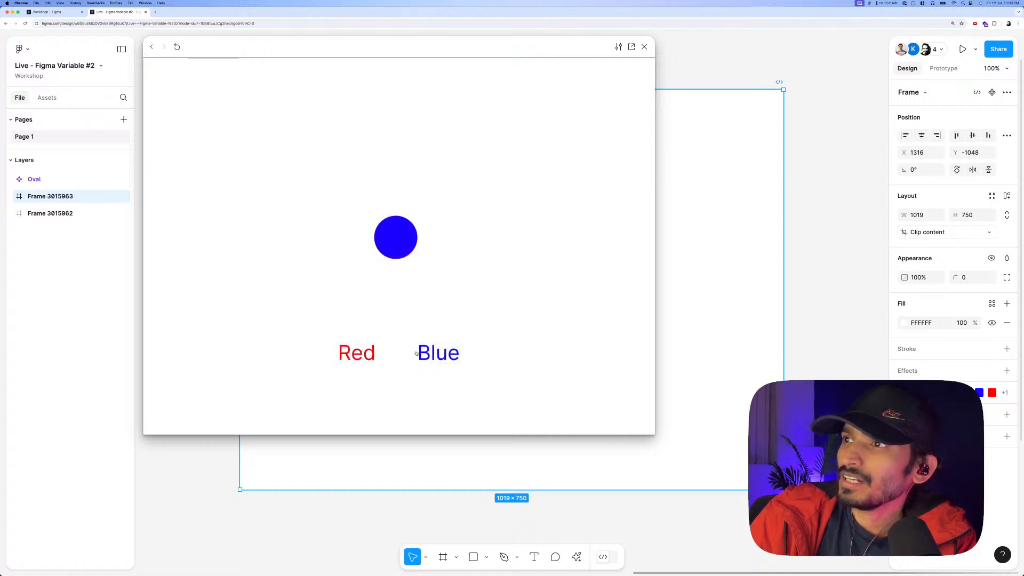
pyautogui.click(424, 354)
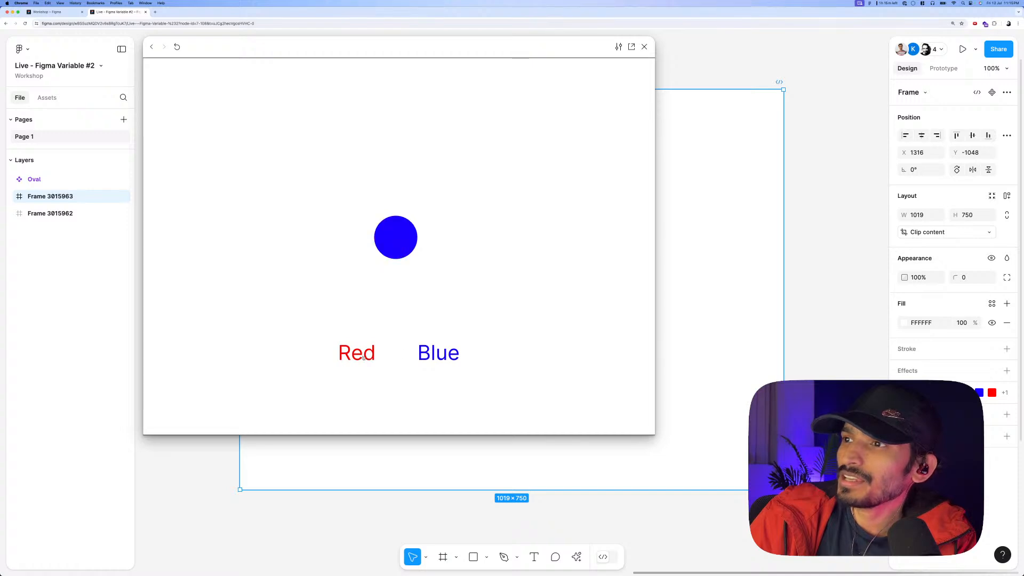
pyautogui.click(428, 352)
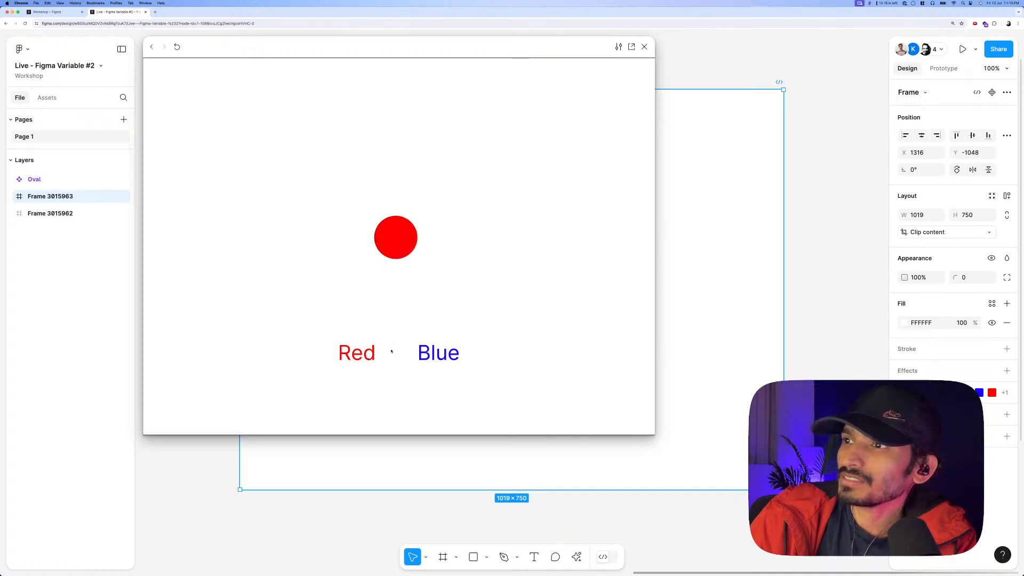
# Test the Blue label once more in the prototype preview and close the preview.
pyautogui.click(428, 352)
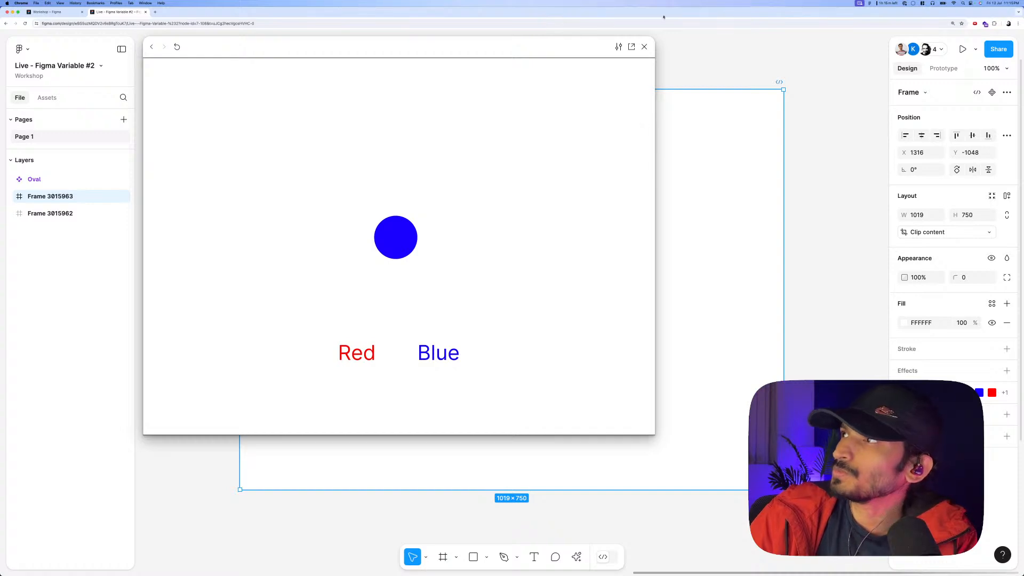
pyautogui.click(644, 46)
# Rename the frame holding the red circle and the Red and Blue labels as "Change the color".
pyautogui.scroll(-3, 562, 101)
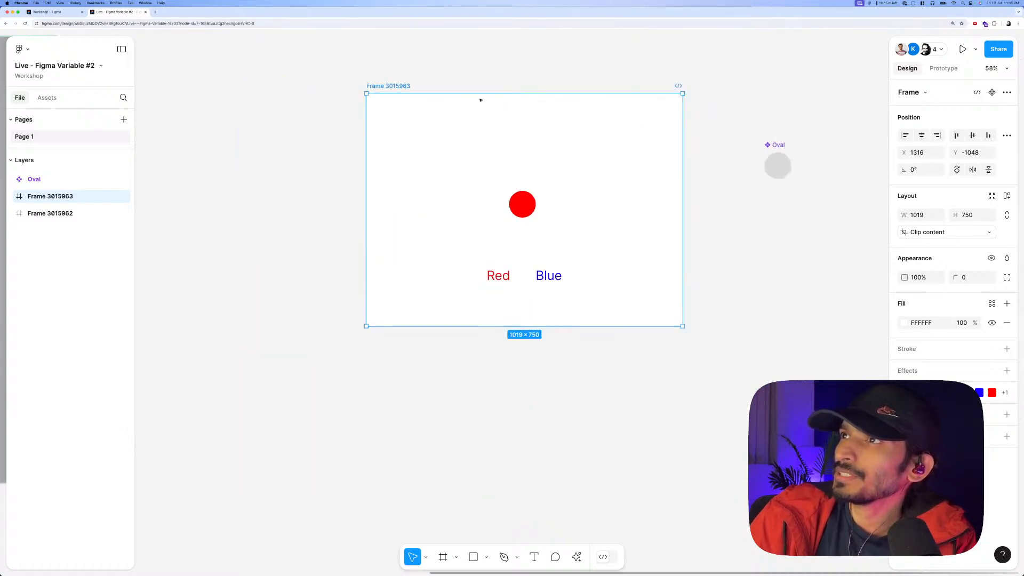
pyautogui.scroll(-3, 508, 99)
pyautogui.hscroll(-3, 533, 96)
pyautogui.hscroll(-1, 573, 96)
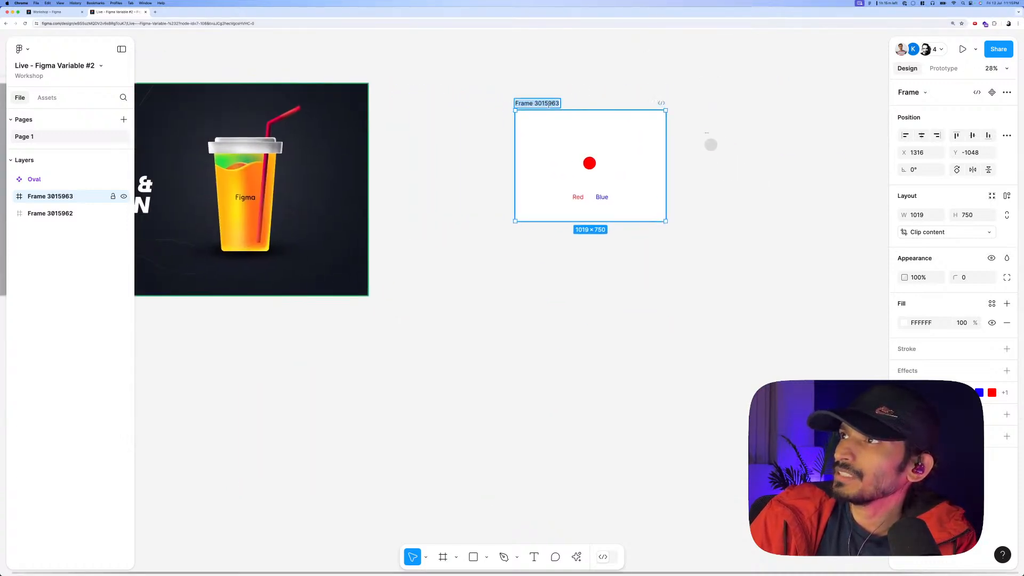
pyautogui.doubleClick(550, 104)
pyautogui.write('Change')
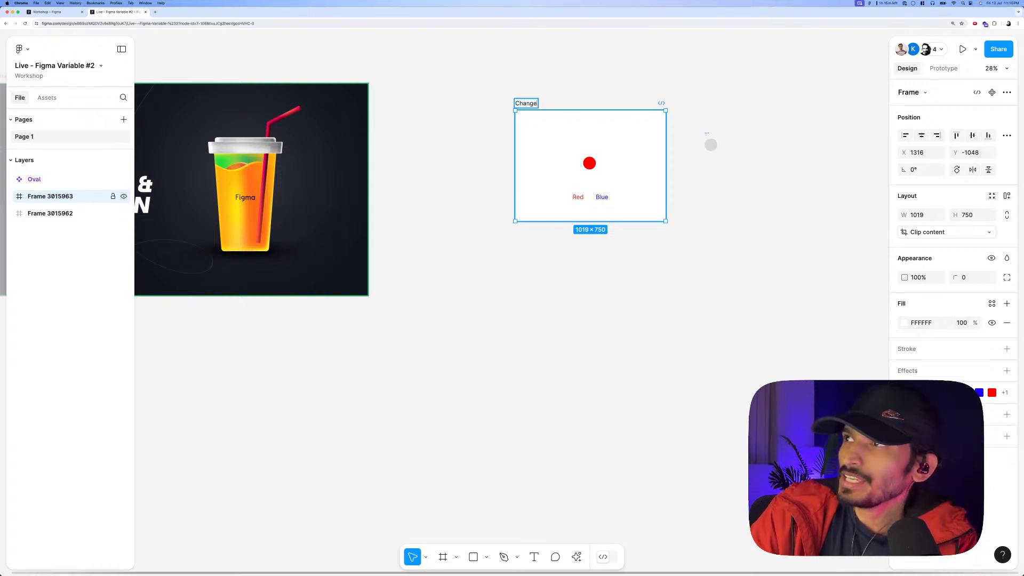
pyautogui.write(' the color')
pyautogui.press('Return')
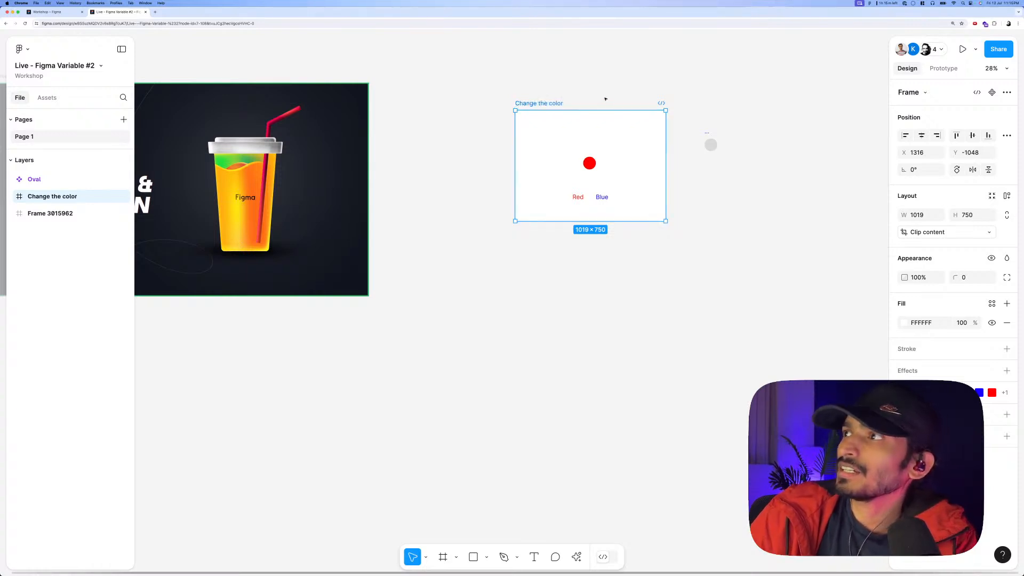
pyautogui.click(679, 98)
pyautogui.hscroll(2, 679, 98)
pyautogui.moveTo(443, 73); pyautogui.dragTo(734, 320)
pyautogui.scroll(-1, 587, 153)
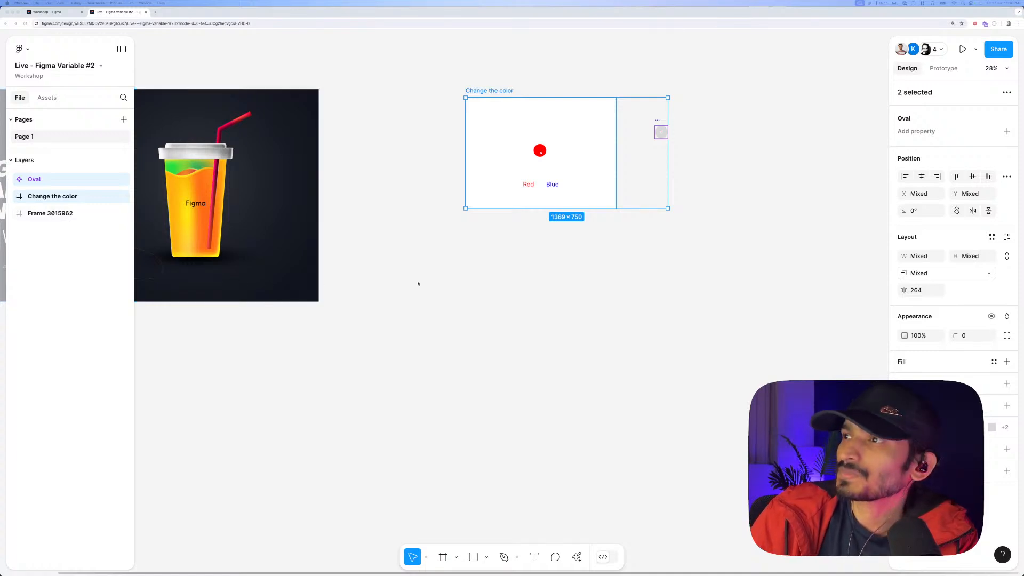
pyautogui.click(440, 273)
pyautogui.hscroll(-3, 440, 272)
pyautogui.scroll(1, 440, 272)
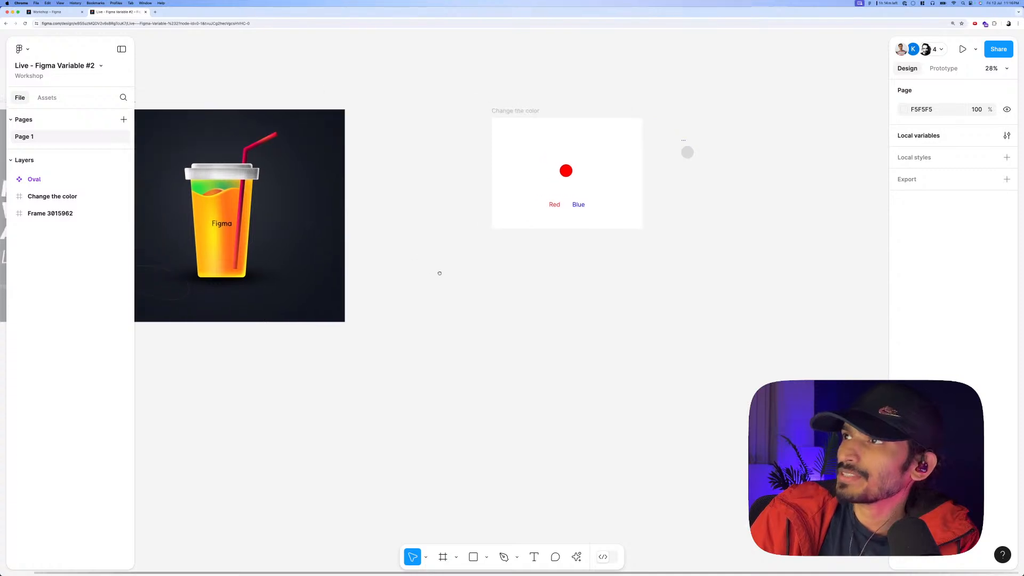
pyautogui.hscroll(-3, 519, 265)
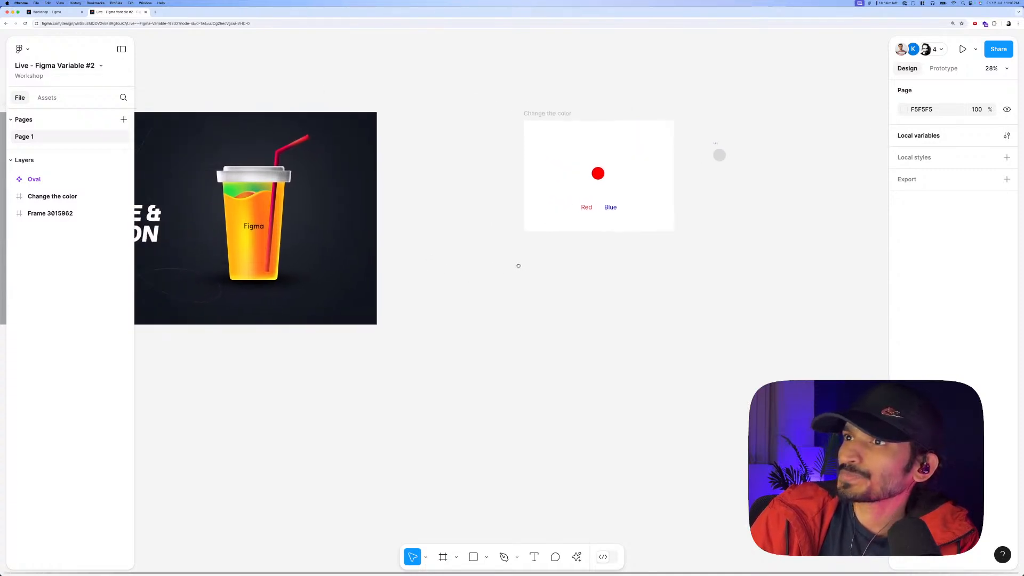
pyautogui.scroll(1, 315, 229)
pyautogui.keyDown('ctrl'); pyautogui.scroll(5, 316, 228); pyautogui.keyUp('ctrl')
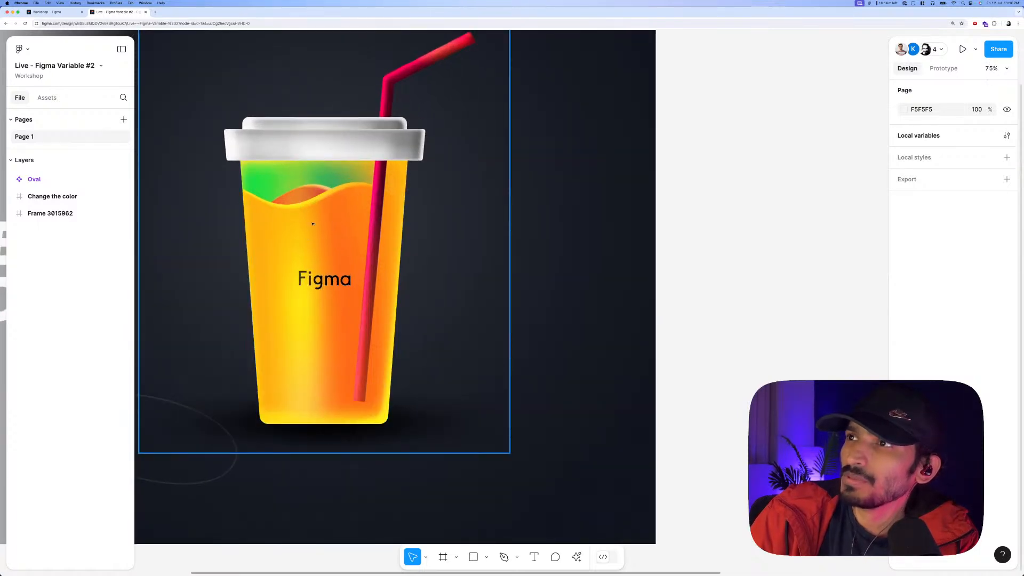
pyautogui.keyDown('ctrl'); pyautogui.scroll(-3, 298, 211); pyautogui.keyUp('ctrl')
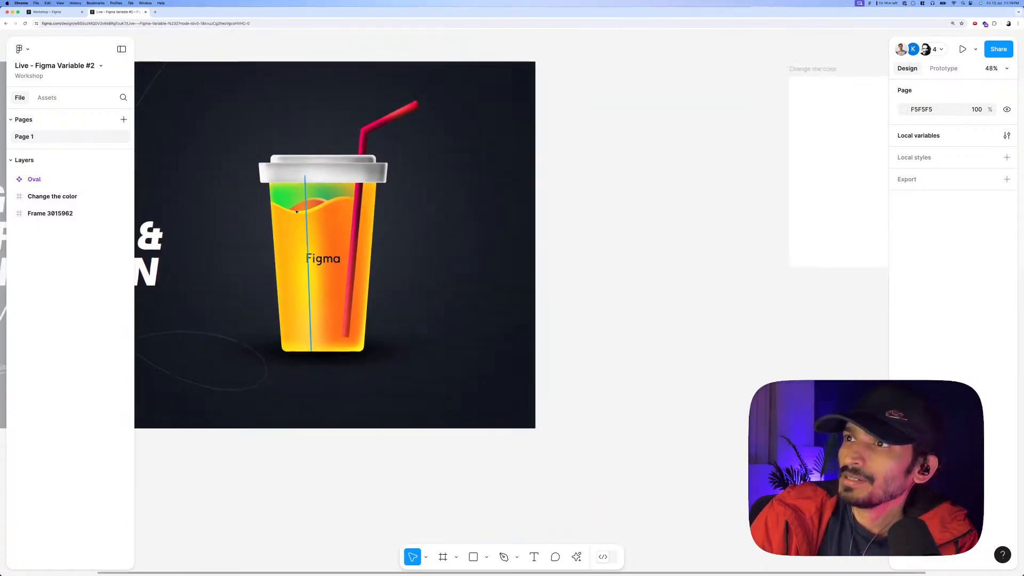
pyautogui.keyDown('ctrl'); pyautogui.scroll(1, 320, 222); pyautogui.keyUp('ctrl')
pyautogui.keyDown('ctrl'); pyautogui.scroll(-1, 294, 212); pyautogui.keyUp('ctrl')
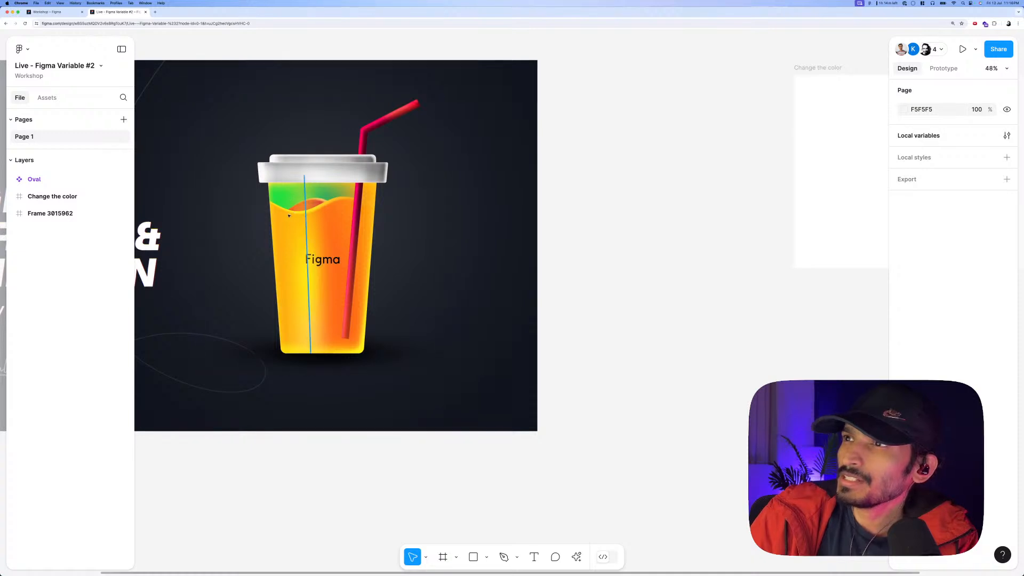
pyautogui.keyDown('ctrl'); pyautogui.scroll(-3, 304, 209); pyautogui.keyUp('ctrl')
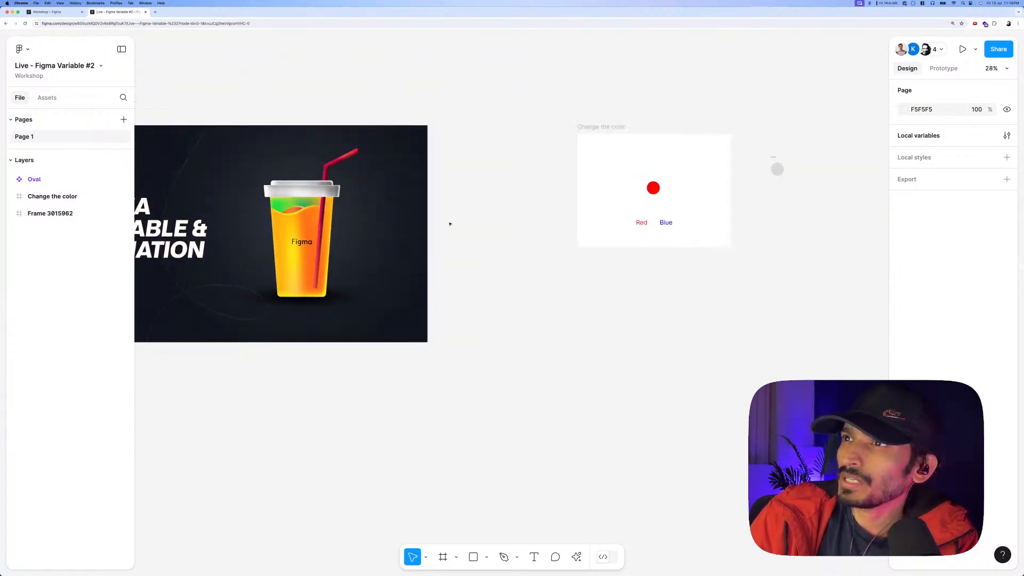
pyautogui.hscroll(3, 618, 240)
pyautogui.scroll(1, 618, 240)
pyautogui.keyDown('ctrl'); pyautogui.scroll(3, 710, 176); pyautogui.keyUp('ctrl')
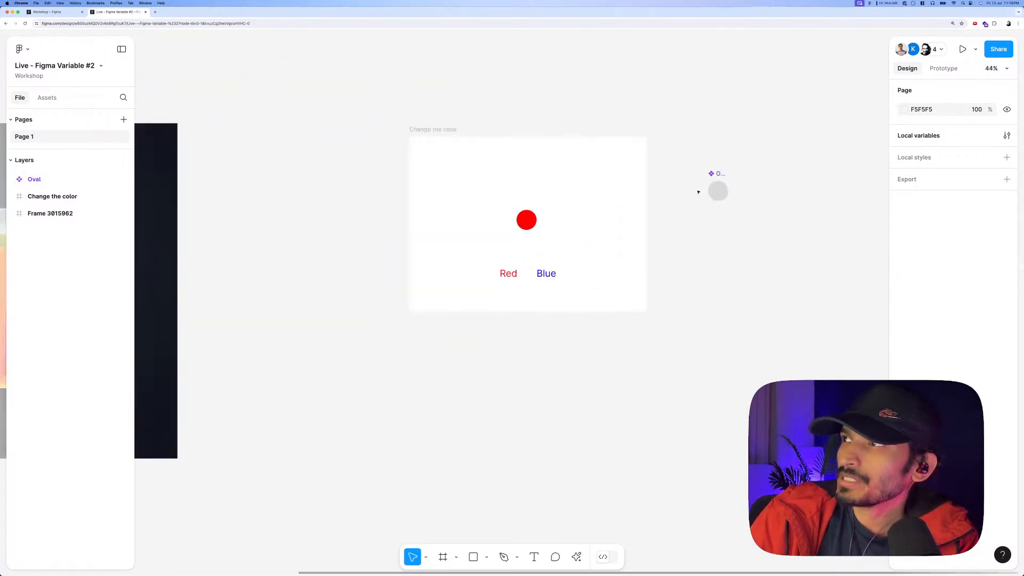
pyautogui.scroll(-1, 511, 344)
pyautogui.hscroll(1, 511, 344)
pyautogui.scroll(-3, 511, 344)
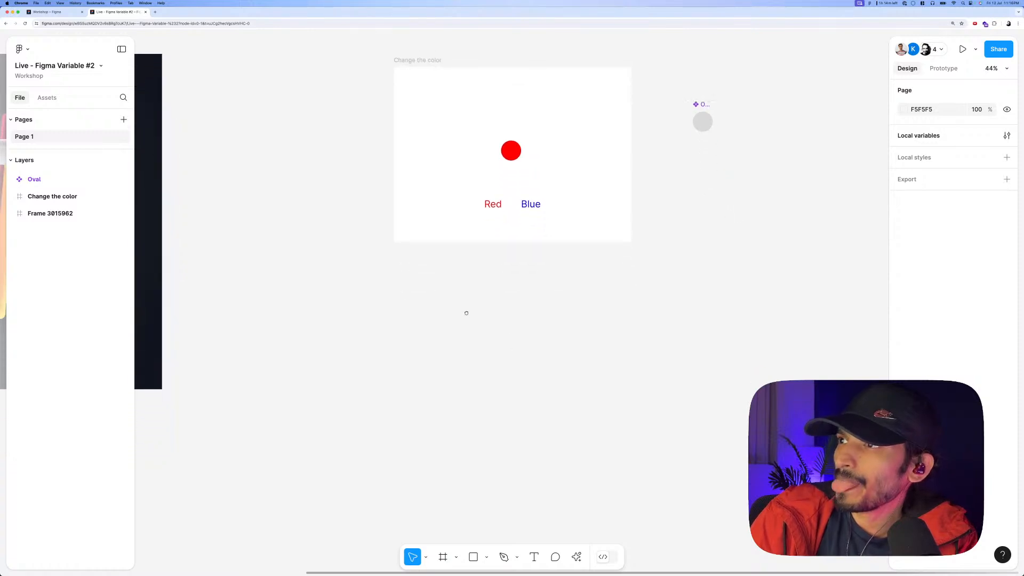
pyautogui.hscroll(2, 455, 318)
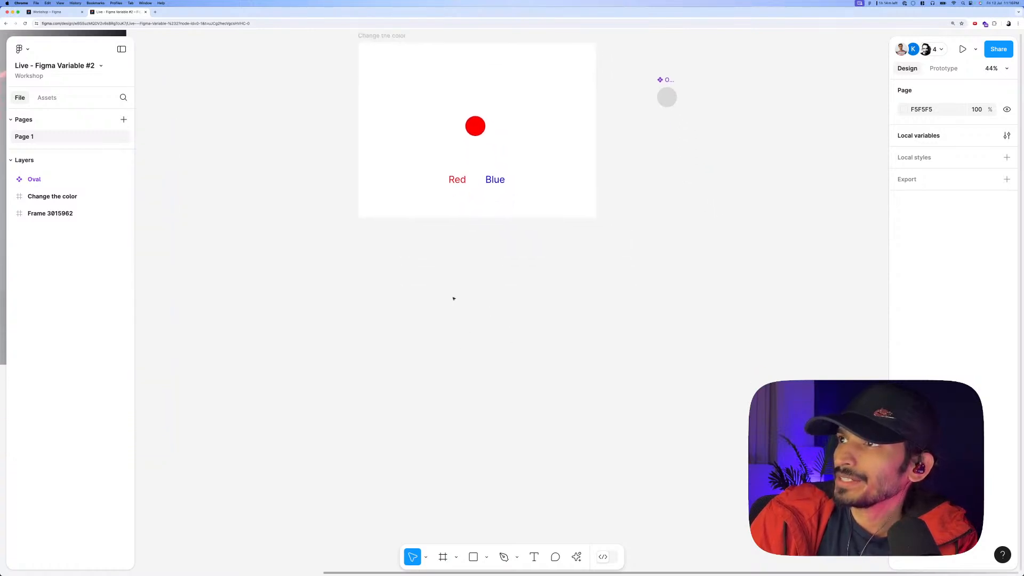
pyautogui.hscroll(6, 454, 299)
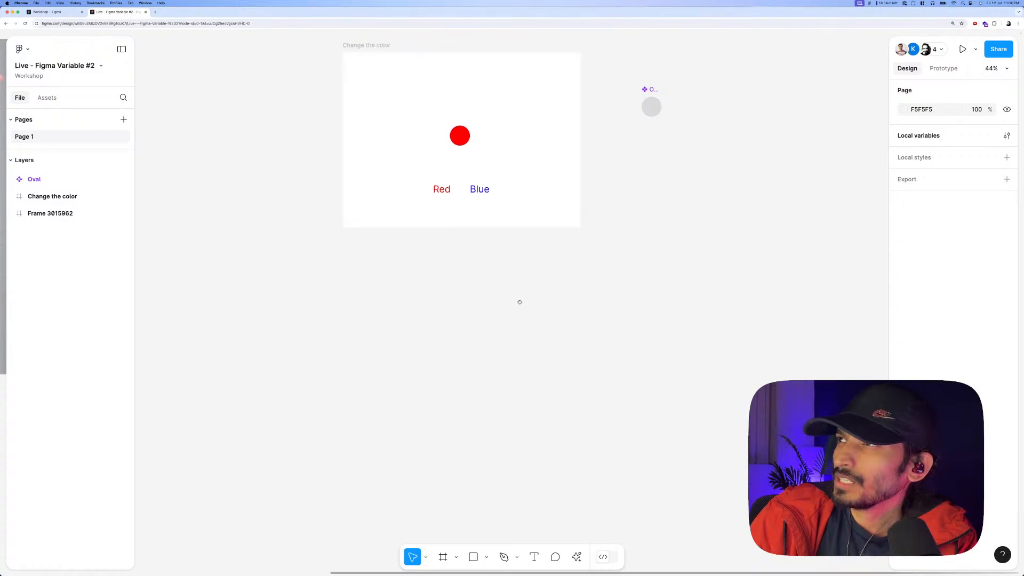
pyautogui.scroll(3, 441, 315)
pyautogui.hscroll(-6, 440, 346)
pyautogui.scroll(-2, 440, 346)
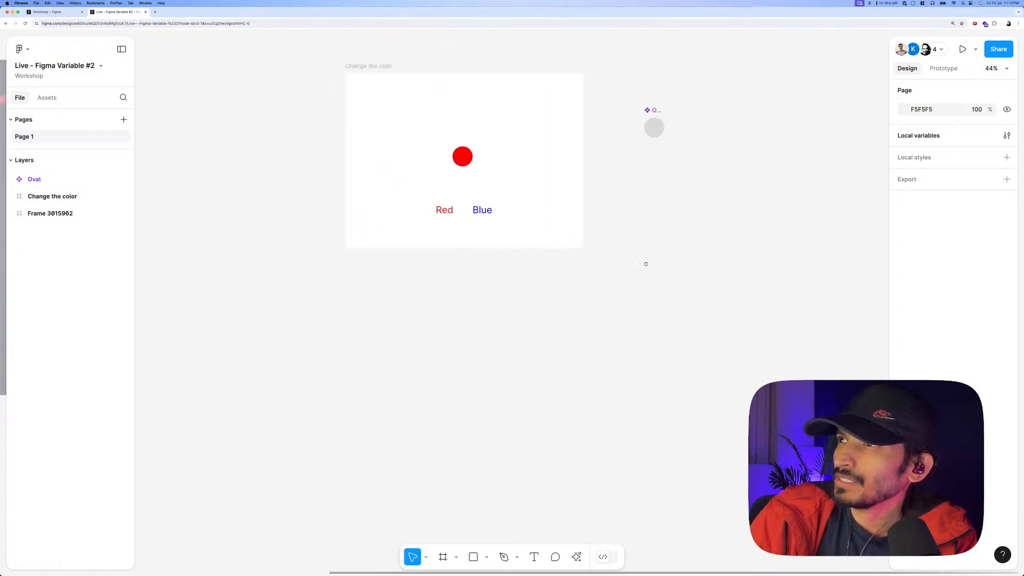
# Draw a new frame about 733 × 540 in the empty area below the Change the color frame.
pyautogui.scroll(-1, 416, 211)
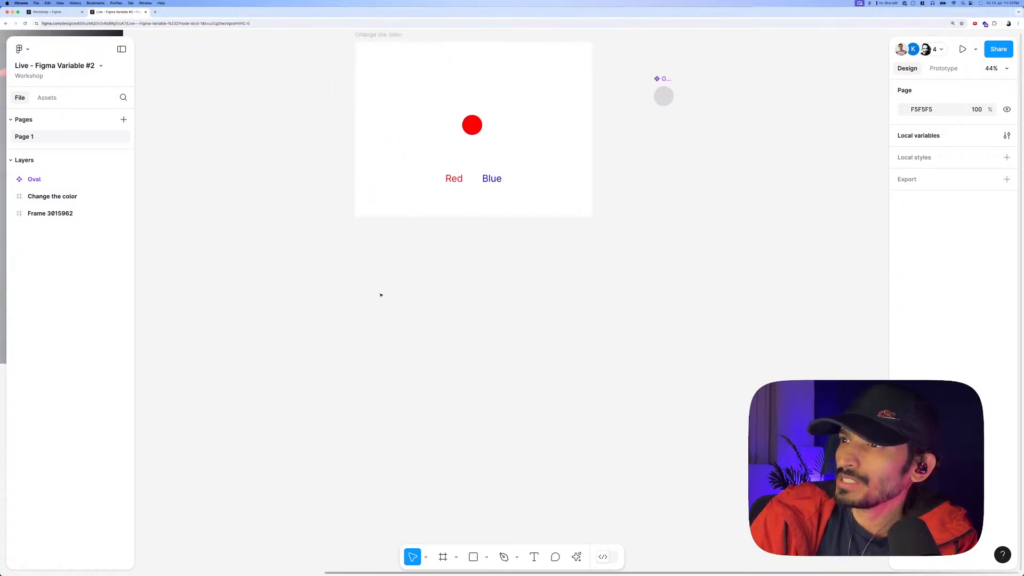
pyautogui.press('f')
pyautogui.moveTo(363, 293); pyautogui.dragTo(533, 419)
pyautogui.scroll(5, 487, 379)
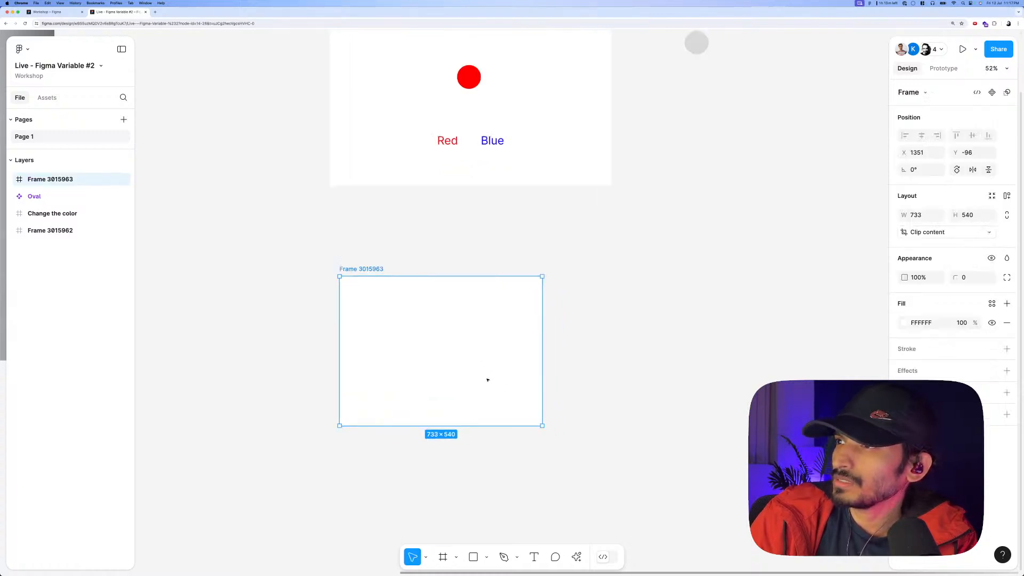
pyautogui.click(610, 347)
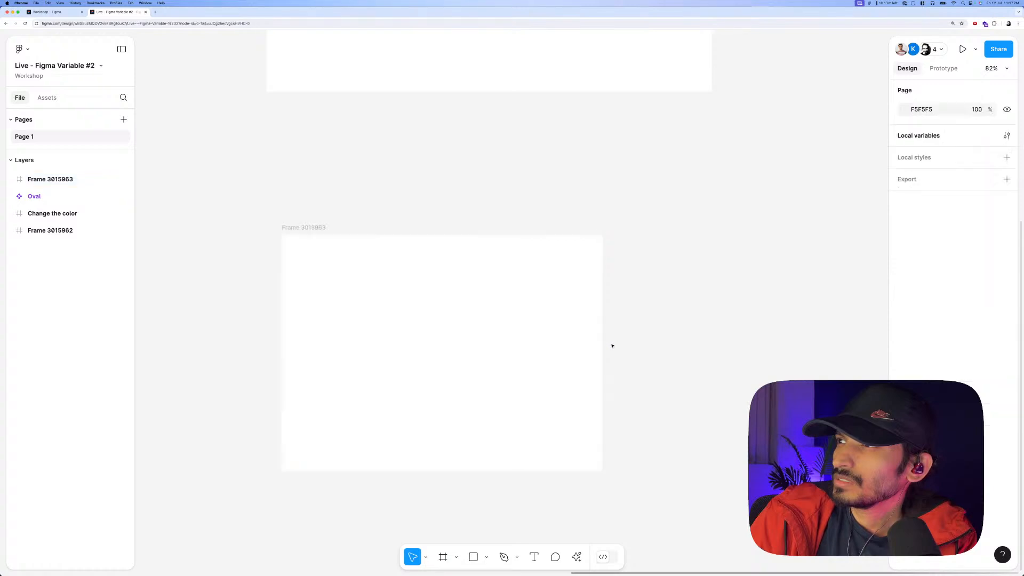
pyautogui.scroll(2, 616, 347)
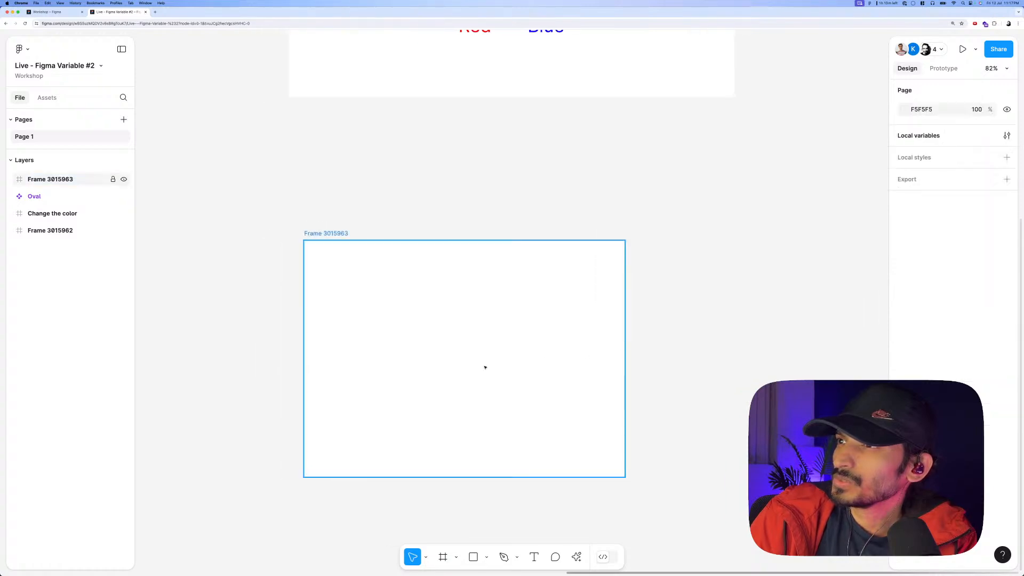
pyautogui.scroll(1, 465, 378)
pyautogui.hscroll(2, 469, 395)
pyautogui.press('t')
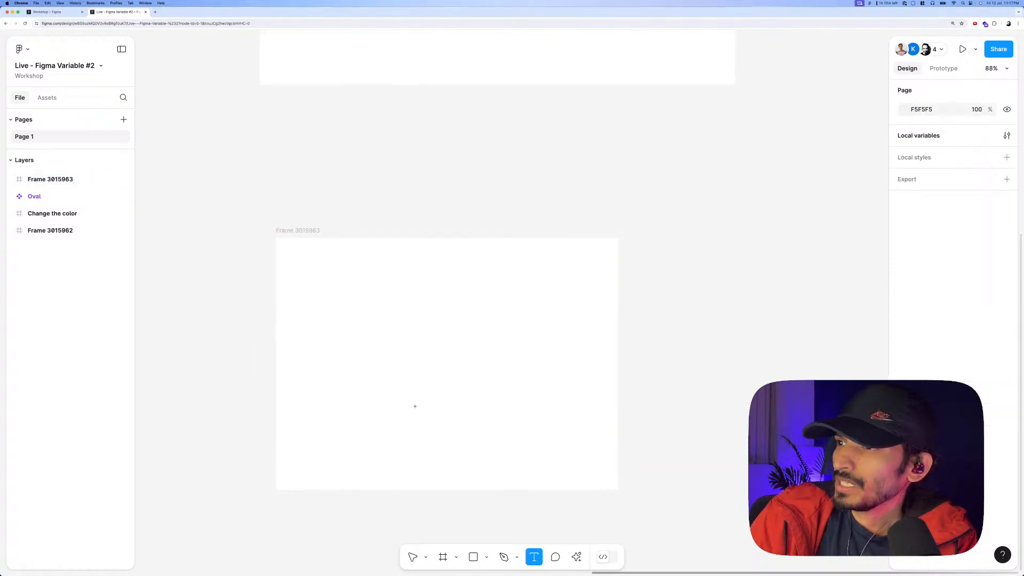
pyautogui.click(393, 400)
pyautogui.press('Escape')
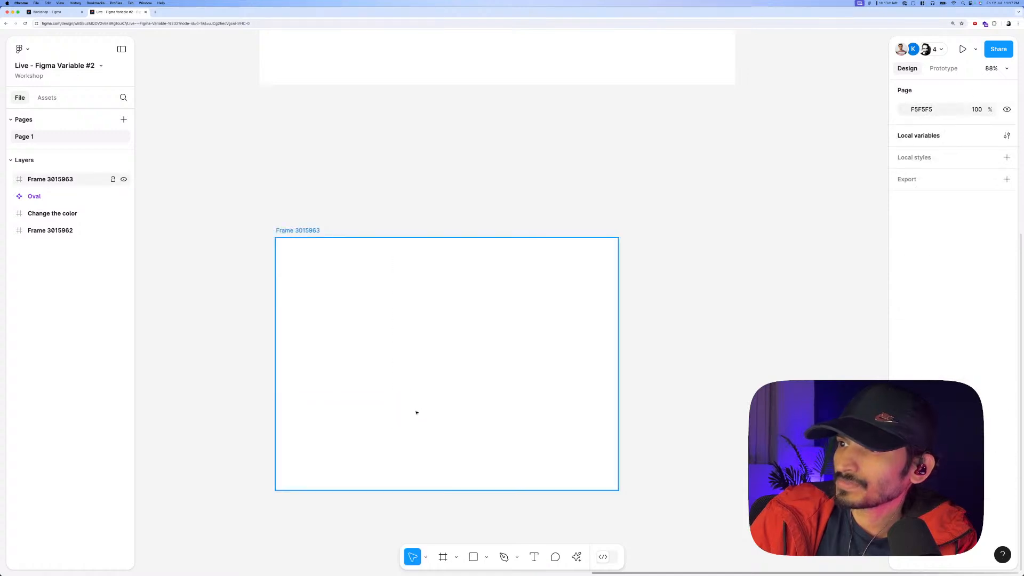
pyautogui.press('t')
# Draw a rectangle about 55 × 32 in the lower part of the new frame and place a copy to its right.
pyautogui.press('r')
pyautogui.moveTo(385, 409); pyautogui.dragTo(528, 411)
pyautogui.scroll(3, 403, 413)
pyautogui.scroll(3, 404, 412)
pyautogui.moveTo(464, 414); pyautogui.dragTo(431, 413)
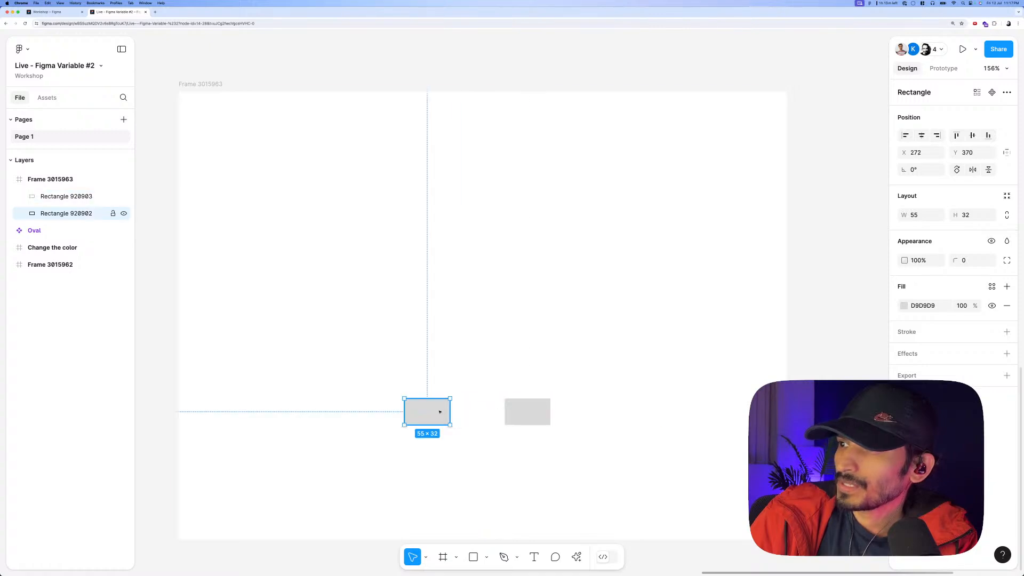
# Add the text "Star" on the left rectangle and set its font size to 12.
pyautogui.press('t')
pyautogui.click(416, 411)
pyautogui.write('Star')
pyautogui.press('Escape')
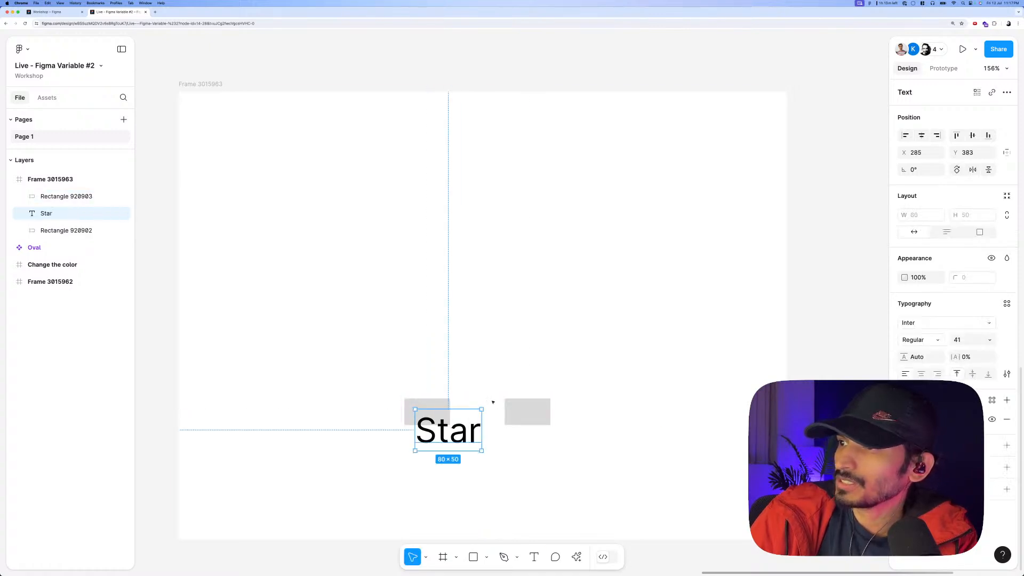
pyautogui.click(968, 340)
pyautogui.write('12')
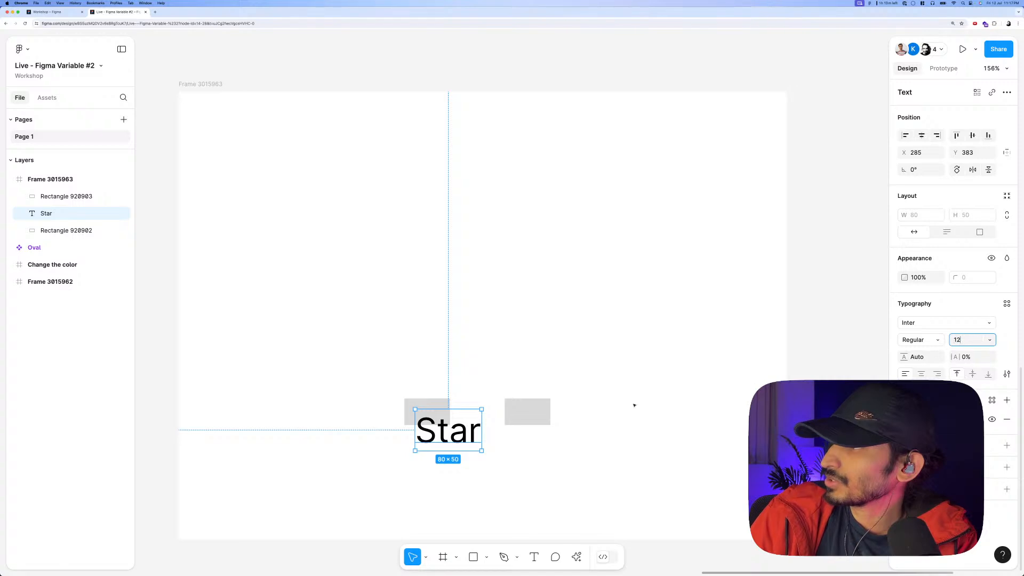
pyautogui.press('Tab')
# Correct the text to "Start" and wrap it with the left rectangle in an auto layout button.
pyautogui.doubleClick(429, 416)
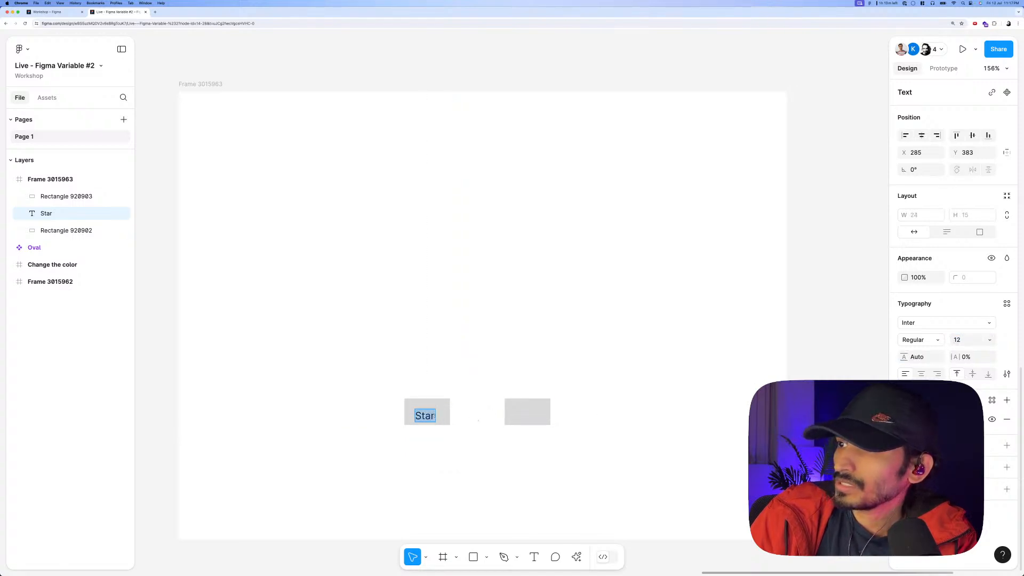
pyautogui.click(434, 417)
pyautogui.write('t')
pyautogui.press('Escape')
pyautogui.keyDown('shift'); pyautogui.click(447, 423); pyautogui.keyUp('shift')
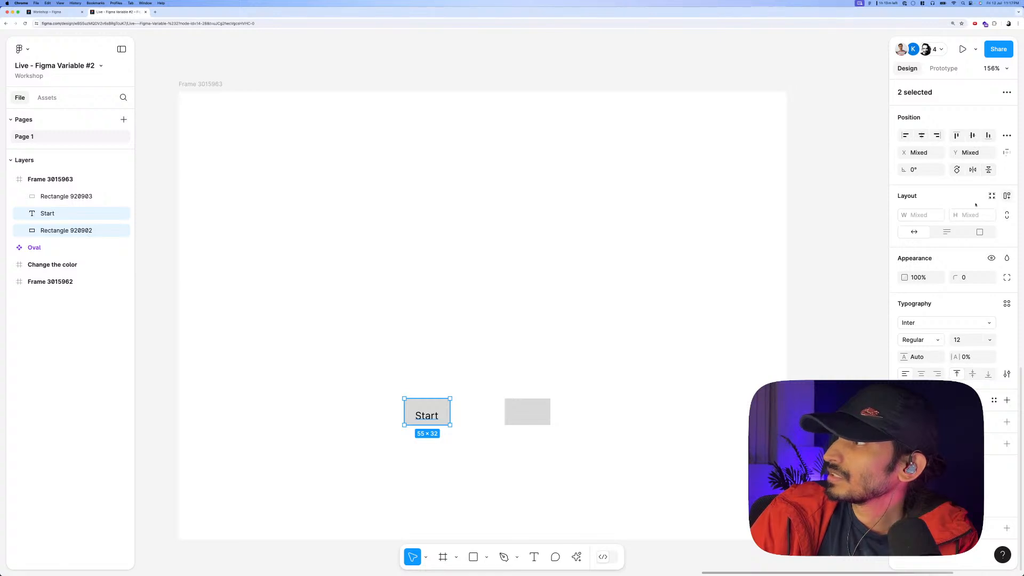
pyautogui.click(1007, 196)
pyautogui.click(436, 419)
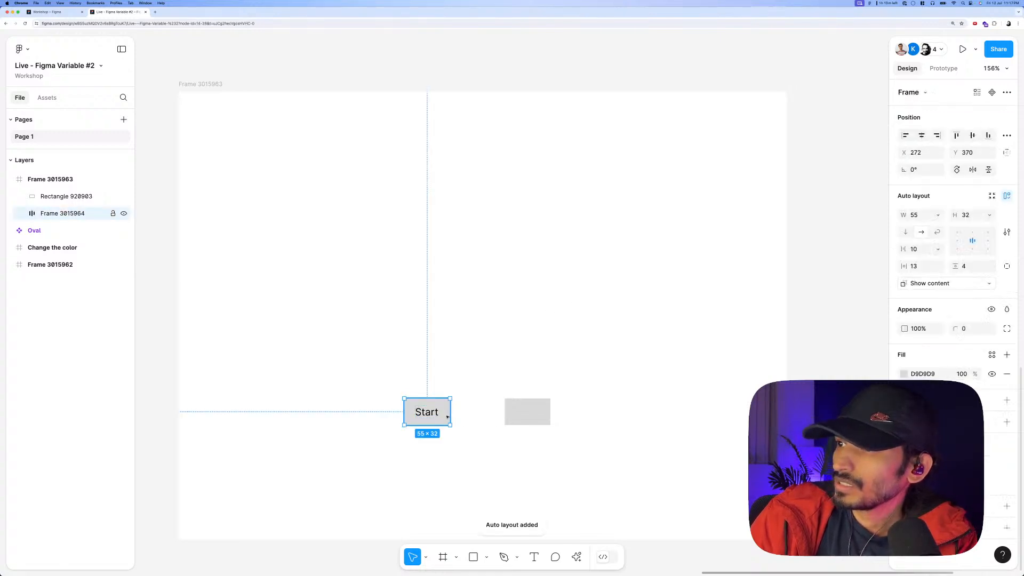
# Delete the spare rectangle to the right of the Start button.
pyautogui.press('Escape')
pyautogui.click(521, 412)
pyautogui.press('Delete')
# Set the Start button's fill to FF4C4C and make its text white.
pyautogui.click(441, 412)
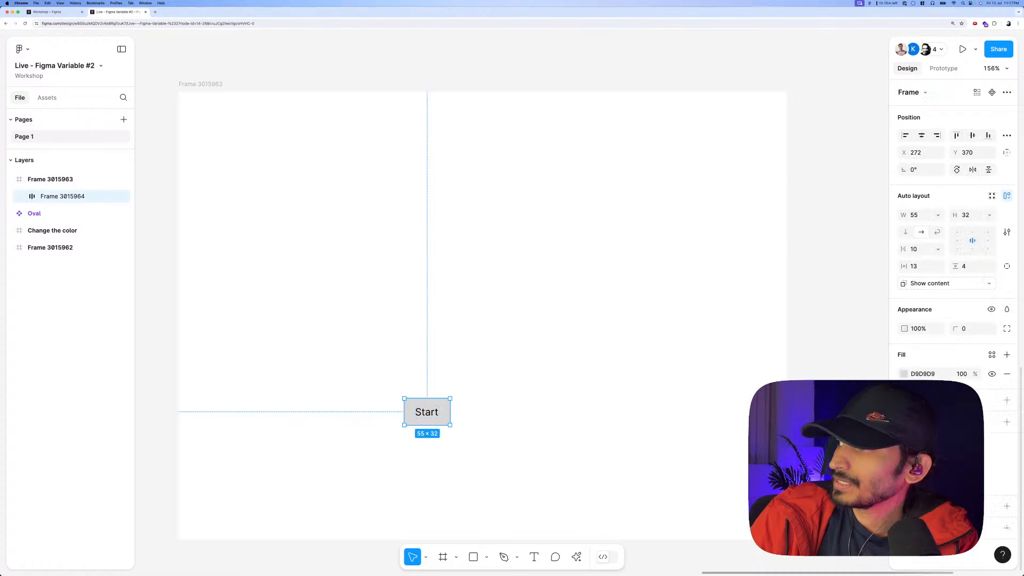
pyautogui.click(904, 373)
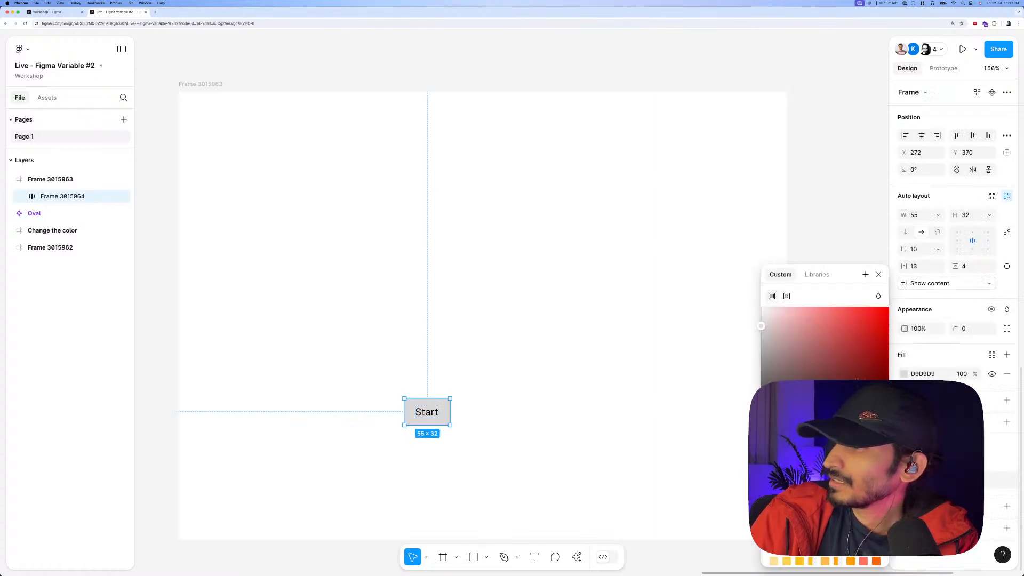
pyautogui.moveTo(882, 324); pyautogui.dragTo(851, 308)
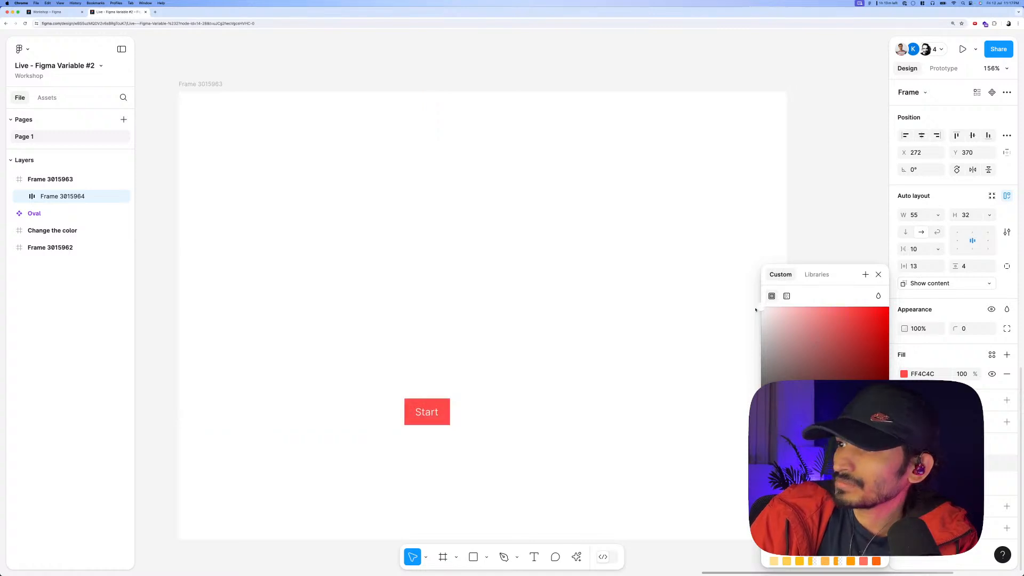
pyautogui.press('Escape')
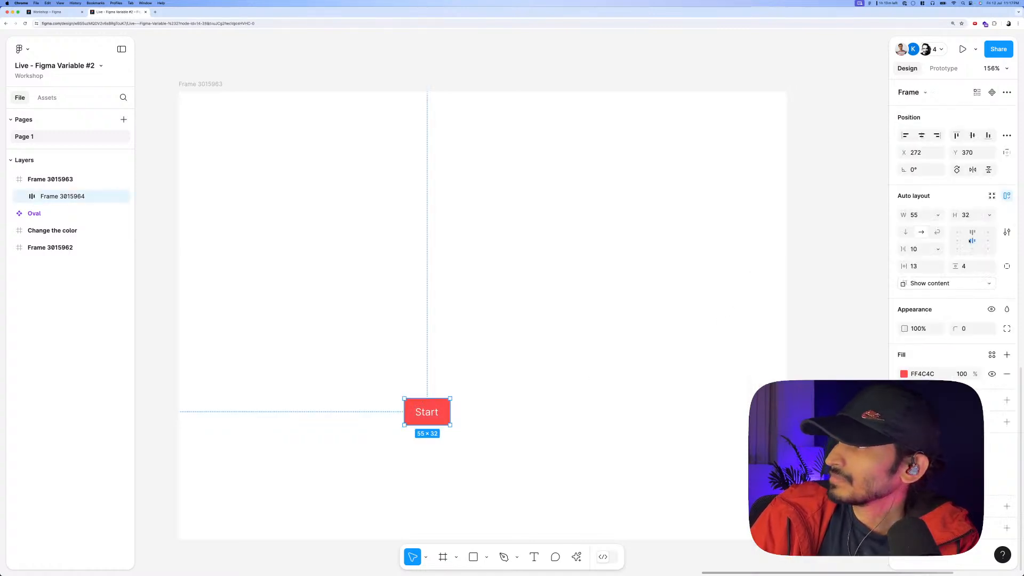
# Set the Start button's corner radius to 24.
pyautogui.click(964, 329)
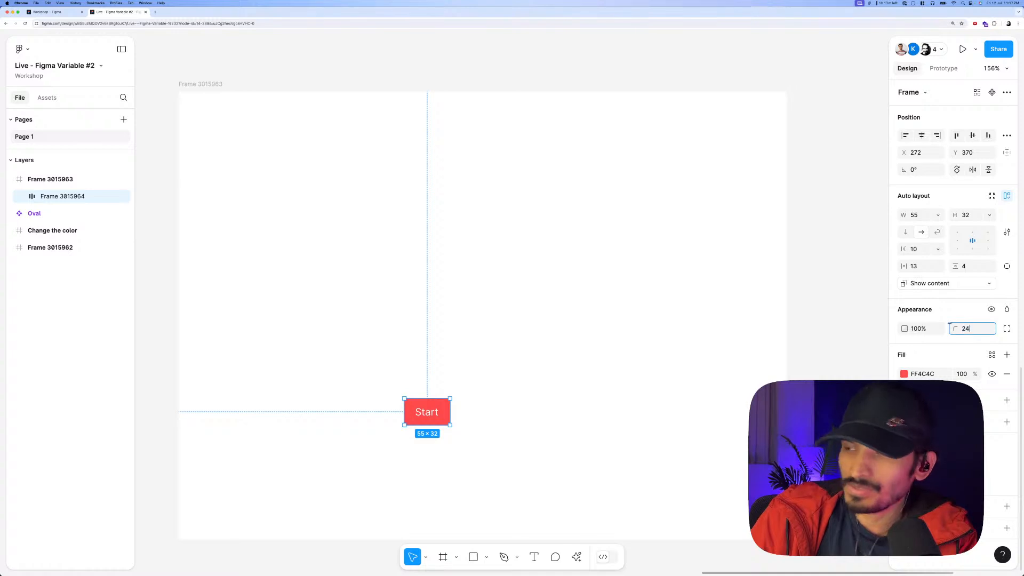
pyautogui.write('100')
pyautogui.press('Return')
# Place a copy of the Start button directly to its right at about X 329, Y 365.
pyautogui.click(530, 320)
pyautogui.moveTo(427, 412); pyautogui.dragTo(481, 408)
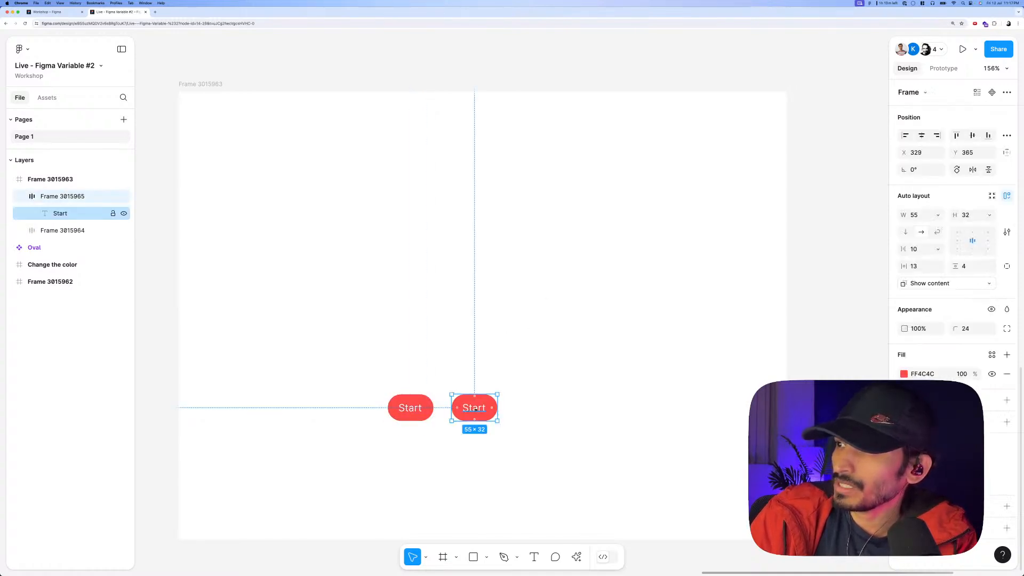
# Change the copied button's label to Stop and shift both buttons slightly right, with Start at about X 273.
pyautogui.doubleClick(474, 408)
pyautogui.write('Stop')
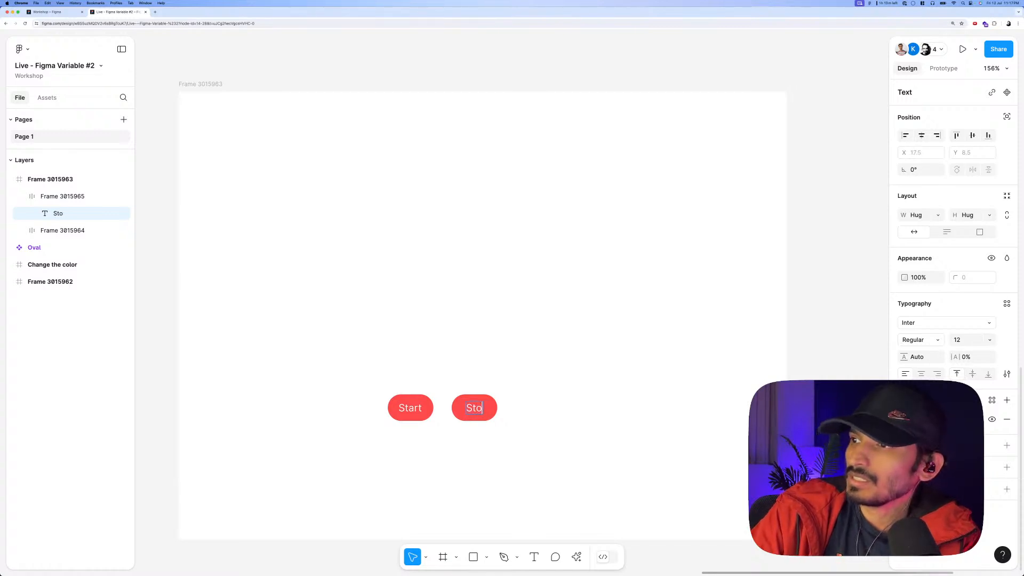
pyautogui.click(539, 388)
pyautogui.moveTo(539, 387); pyautogui.dragTo(447, 417)
pyautogui.click(448, 423)
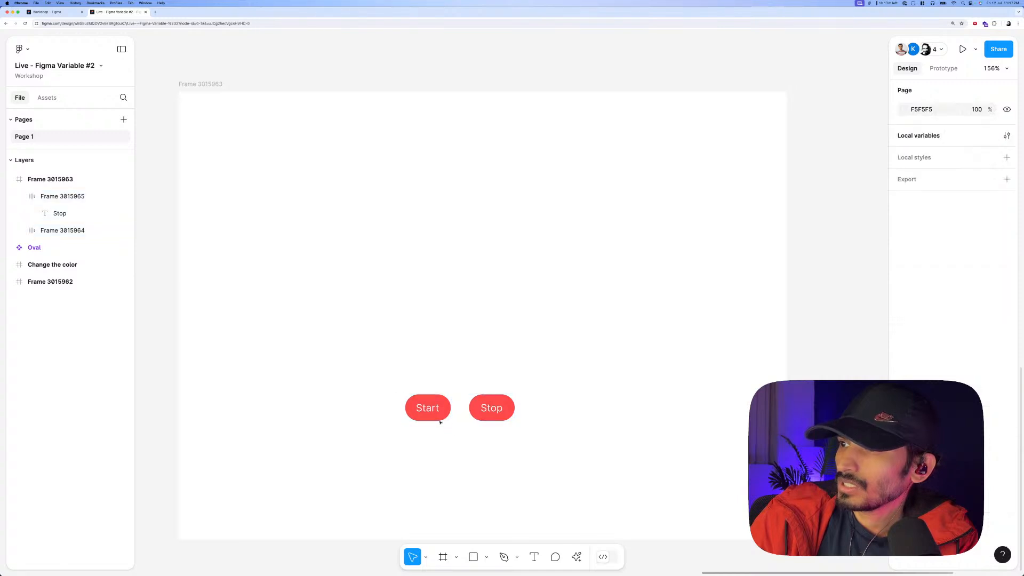
# Recolour the Start button's fill to a medium green, about 2BC062.
pyautogui.click(435, 413)
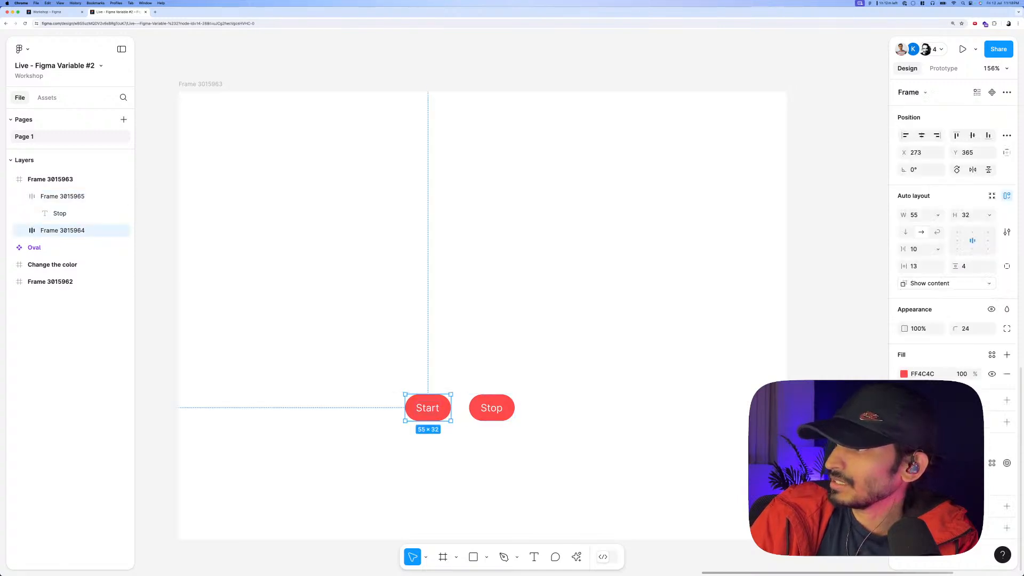
pyautogui.click(904, 374)
pyautogui.moveTo(770, 442); pyautogui.dragTo(805, 442)
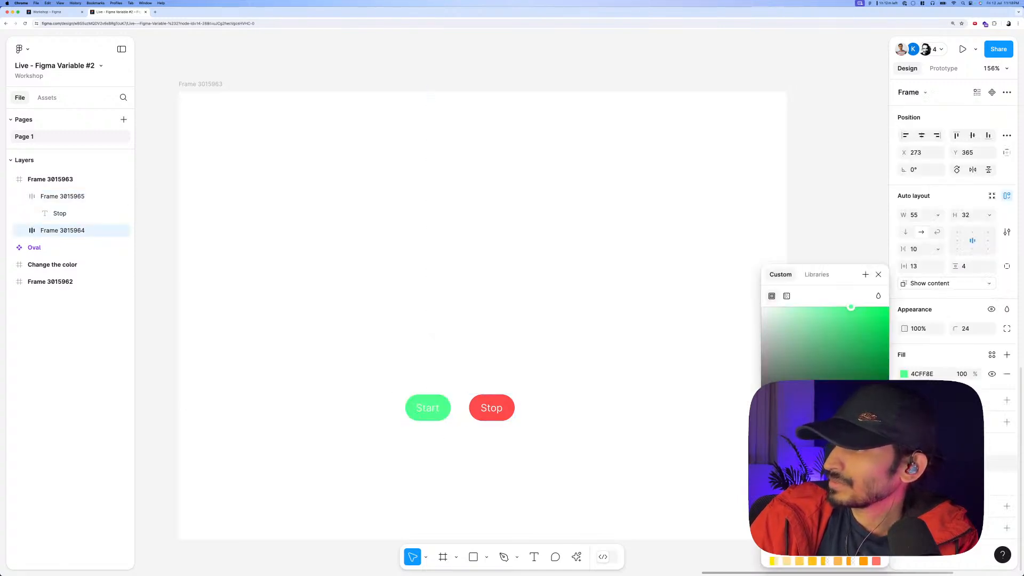
pyautogui.moveTo(851, 320); pyautogui.dragTo(861, 345)
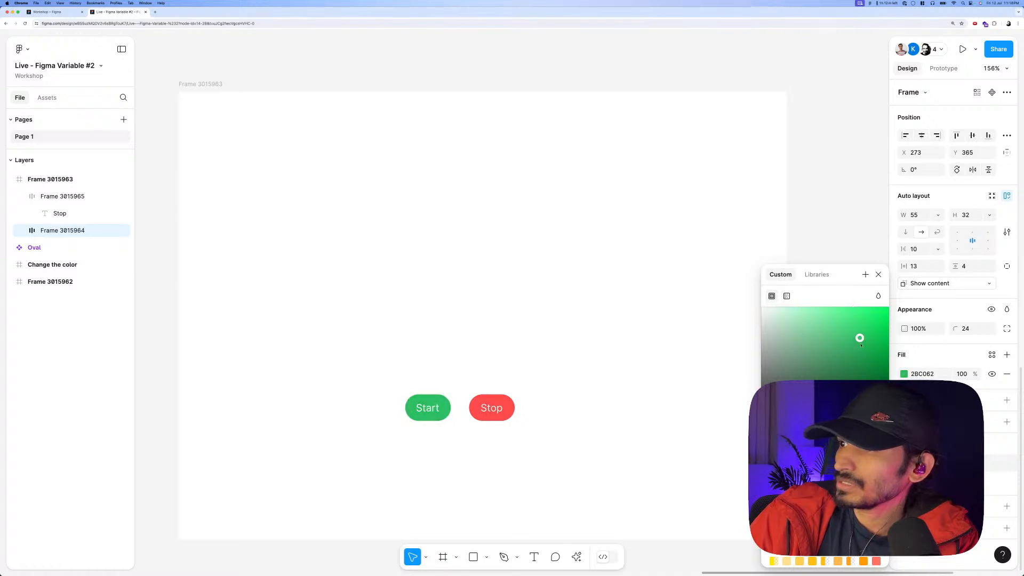
pyautogui.click(581, 413)
# Add a text layer reading 12 above the two buttons at about X 326, Y 227.
pyautogui.scroll(-2, 560, 414)
pyautogui.scroll(1, 558, 407)
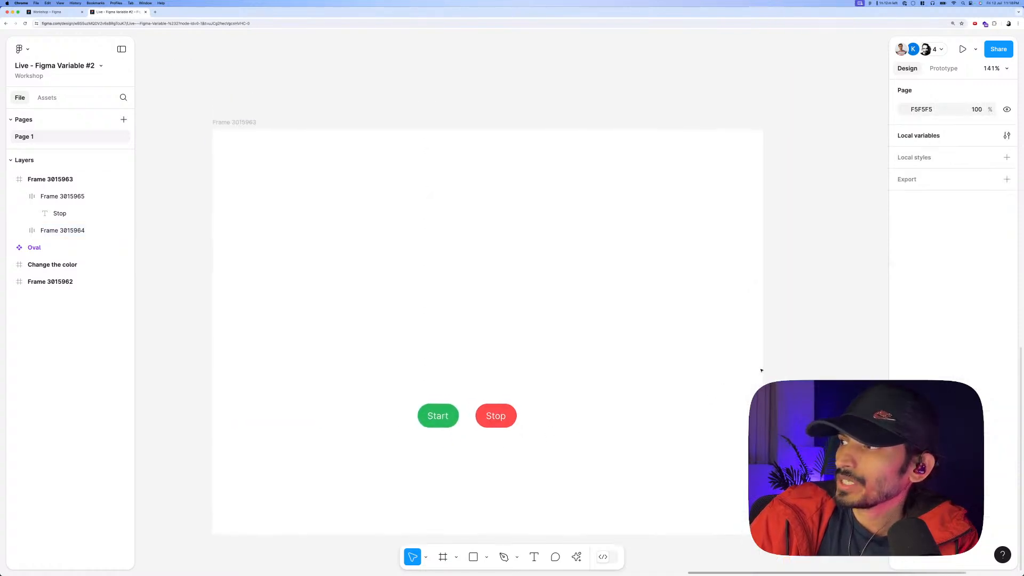
pyautogui.scroll(1, 799, 358)
pyautogui.hscroll(1, 799, 358)
pyautogui.press('t')
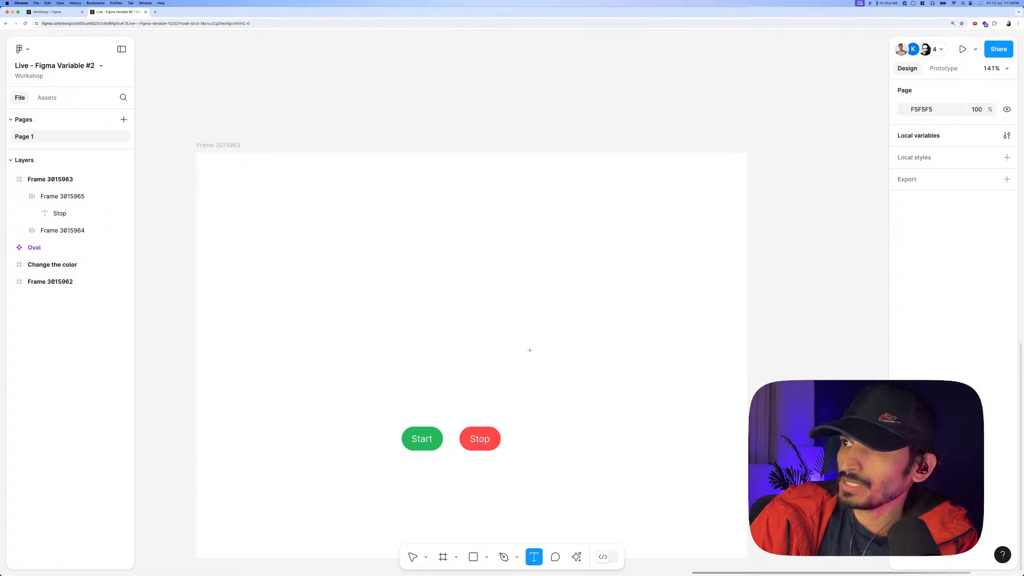
pyautogui.click(441, 323)
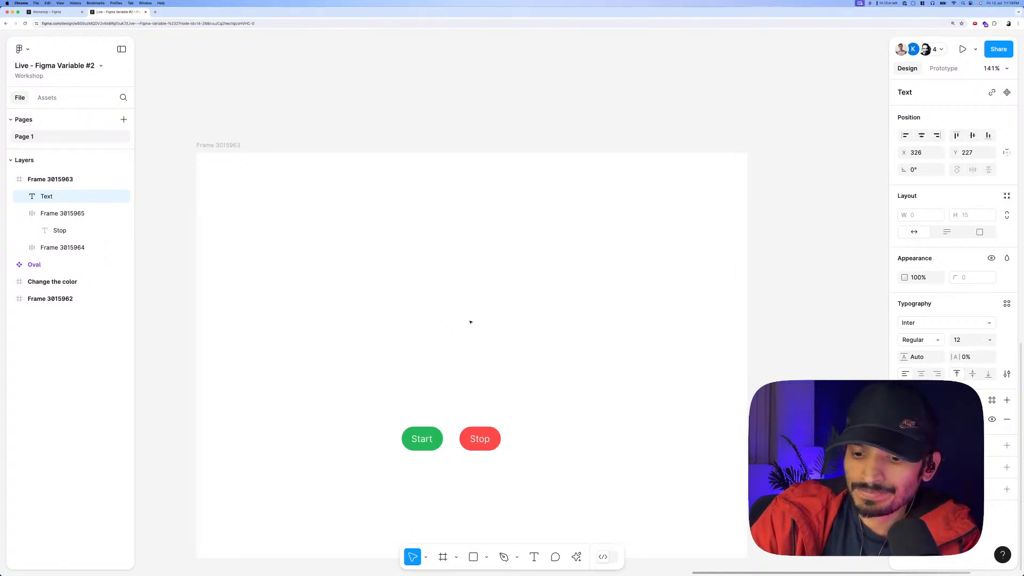
pyautogui.write('12')
pyautogui.press('Escape')
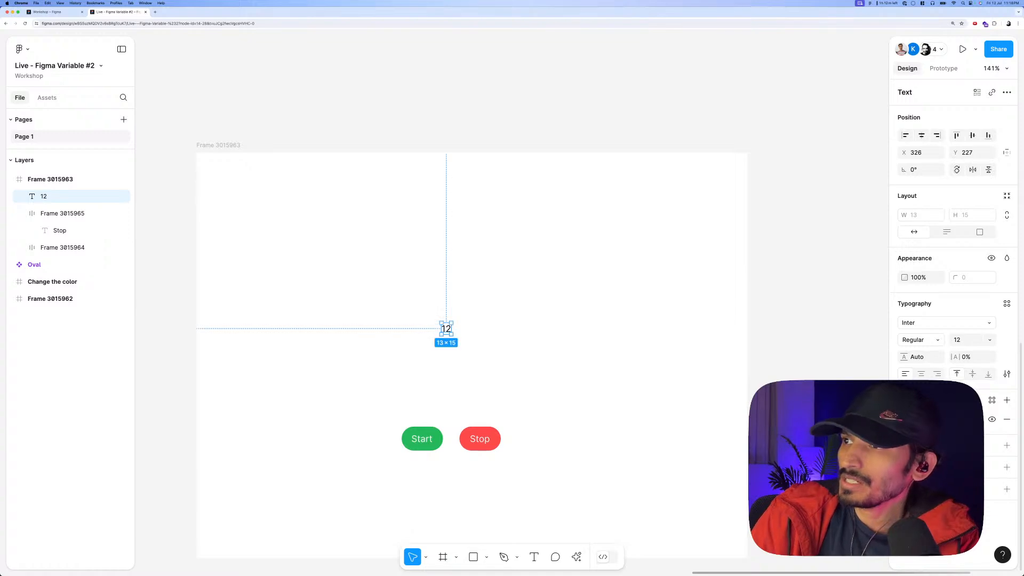
# Set the 12 text's font size to 72 and centre it above the buttons at about X 301, Y 216.
pyautogui.click(963, 340)
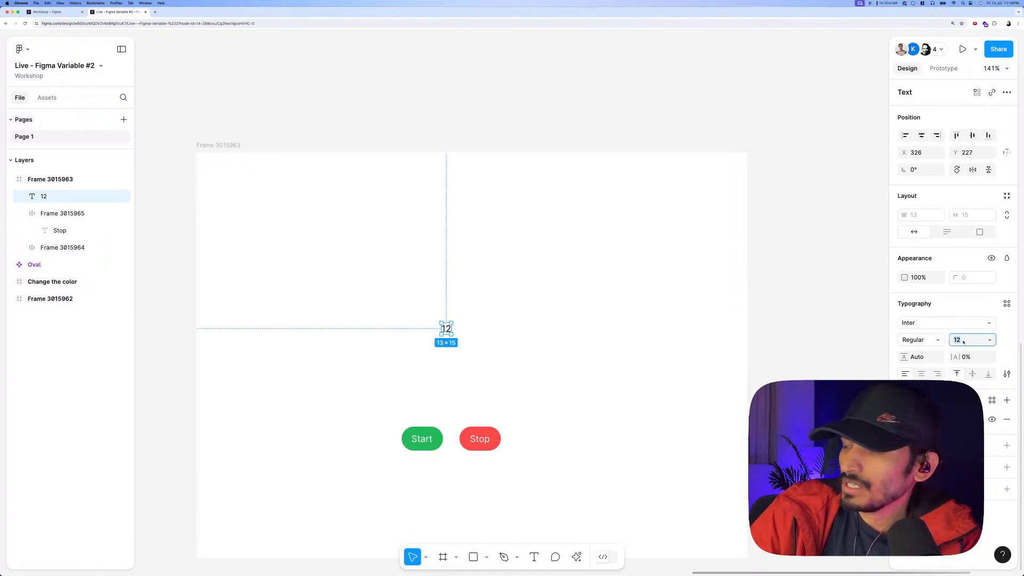
pyautogui.write('72')
pyautogui.press('Return')
pyautogui.moveTo(488, 339); pyautogui.dragTo(471, 328)
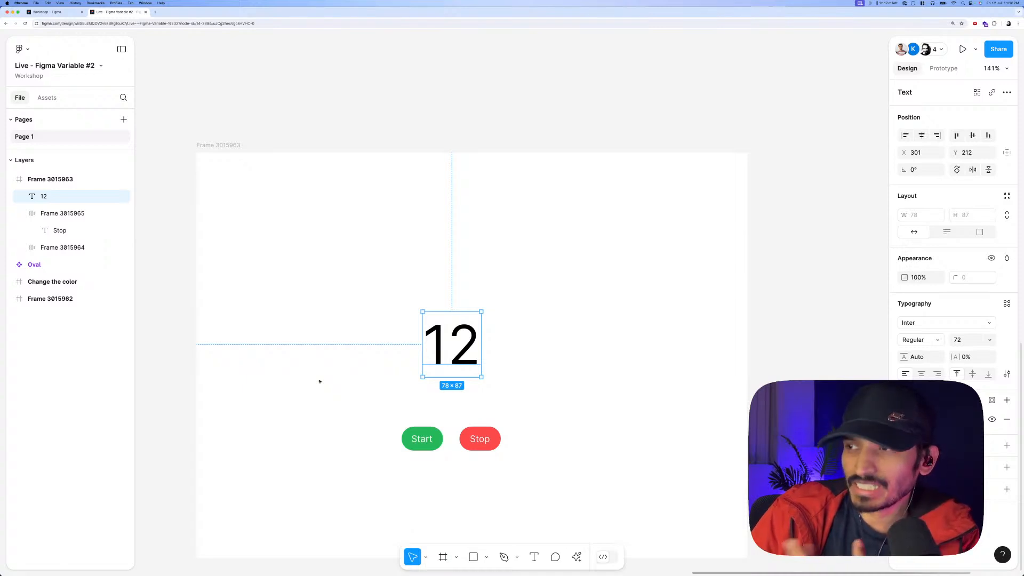
pyautogui.hscroll(2, 336, 389)
pyautogui.scroll(-1, 336, 389)
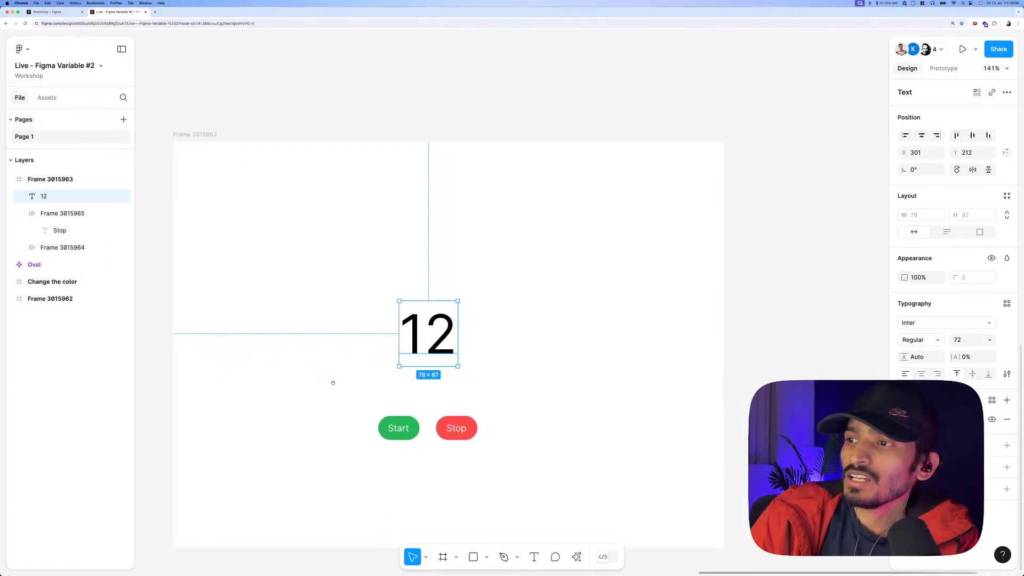
pyautogui.click(410, 431)
pyautogui.moveTo(429, 349); pyautogui.dragTo(428, 352)
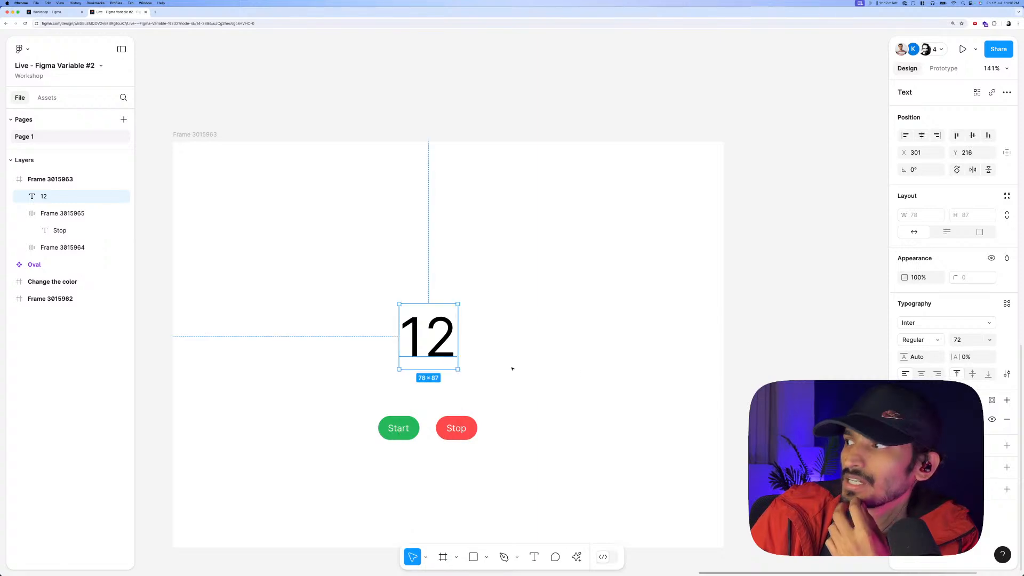
pyautogui.click(773, 377)
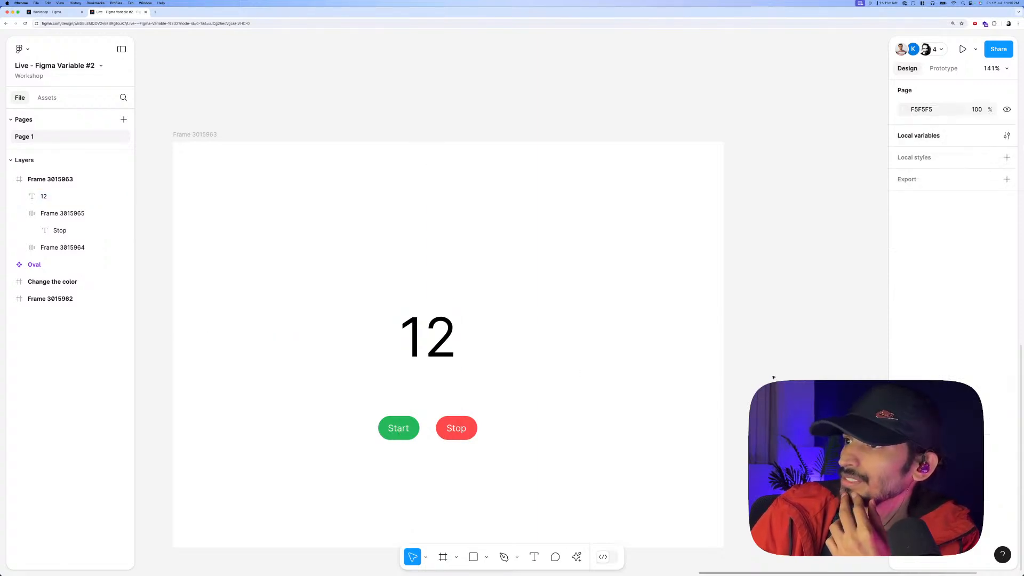
# Create a number variable named counter in the live2 collection of local variables.
pyautogui.click(1006, 135)
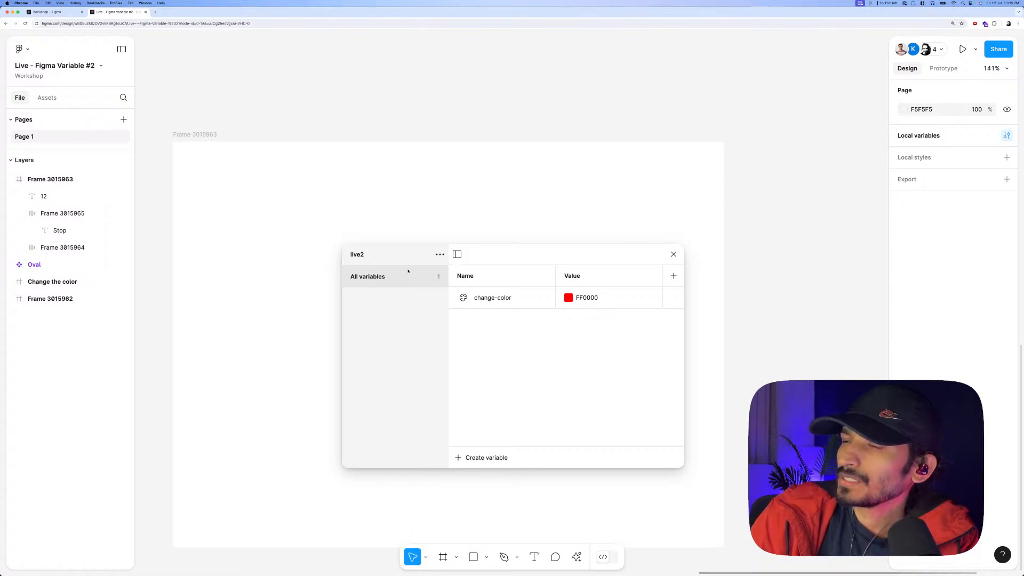
pyautogui.click(479, 460)
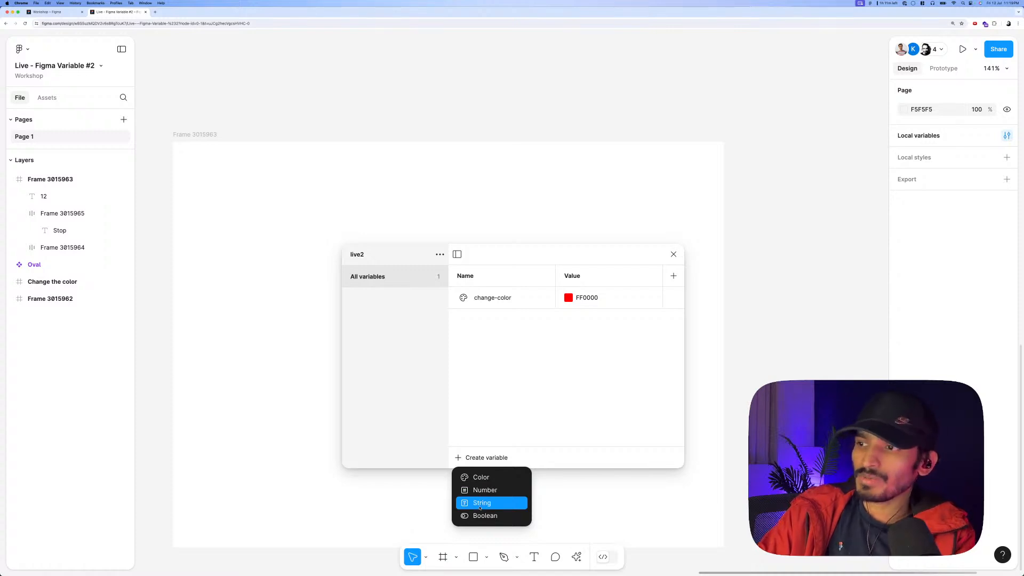
pyautogui.moveTo(541, 258); pyautogui.dragTo(718, 199)
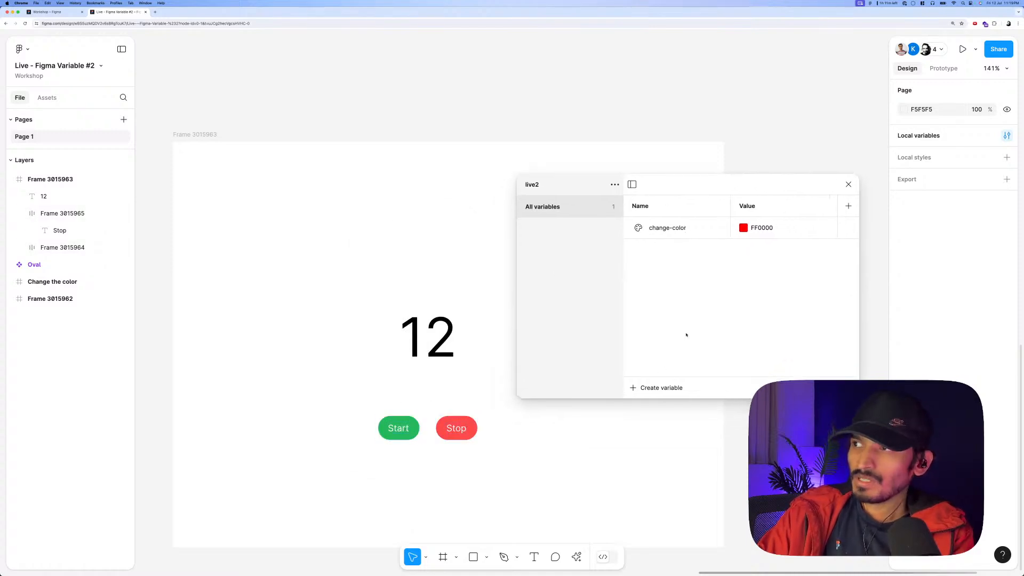
pyautogui.click(652, 388)
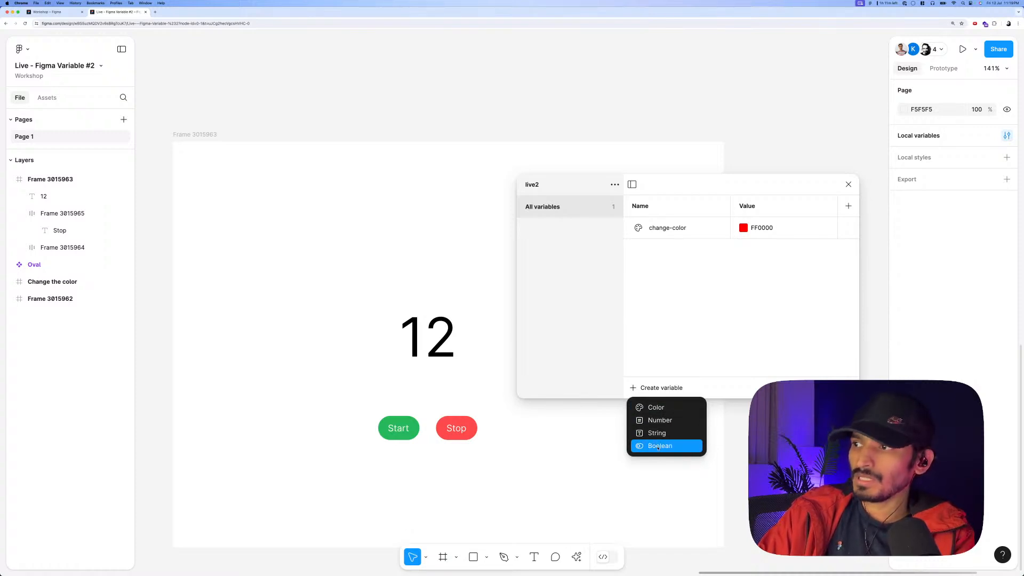
pyautogui.click(650, 421)
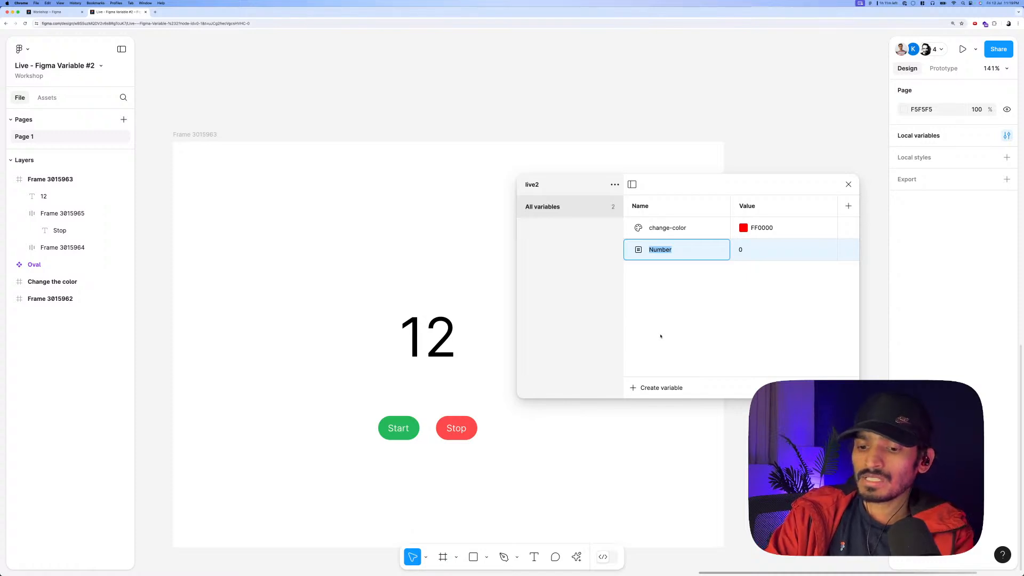
pyautogui.write('u')
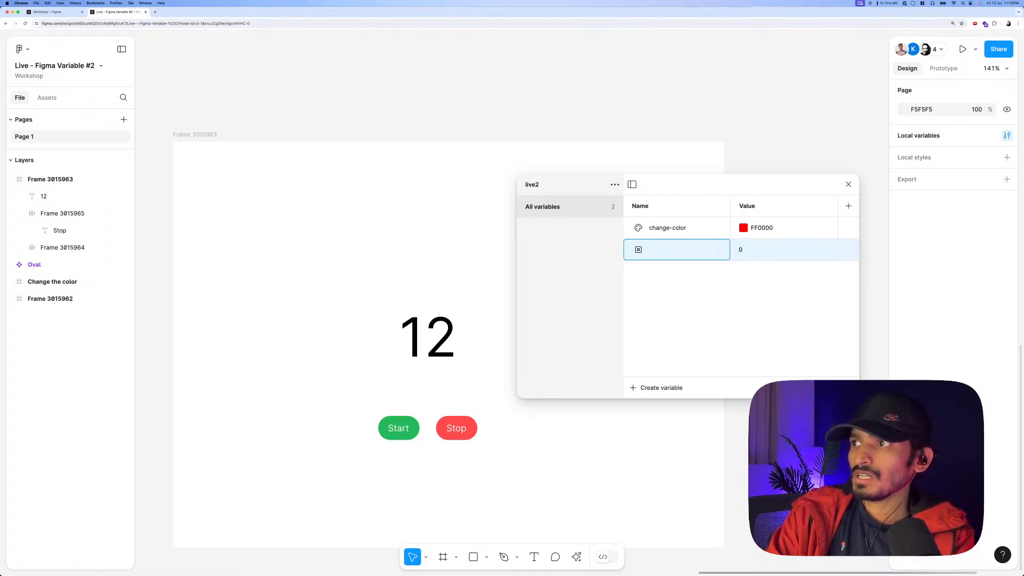
pyautogui.write('counter')
pyautogui.rightClick(662, 334)
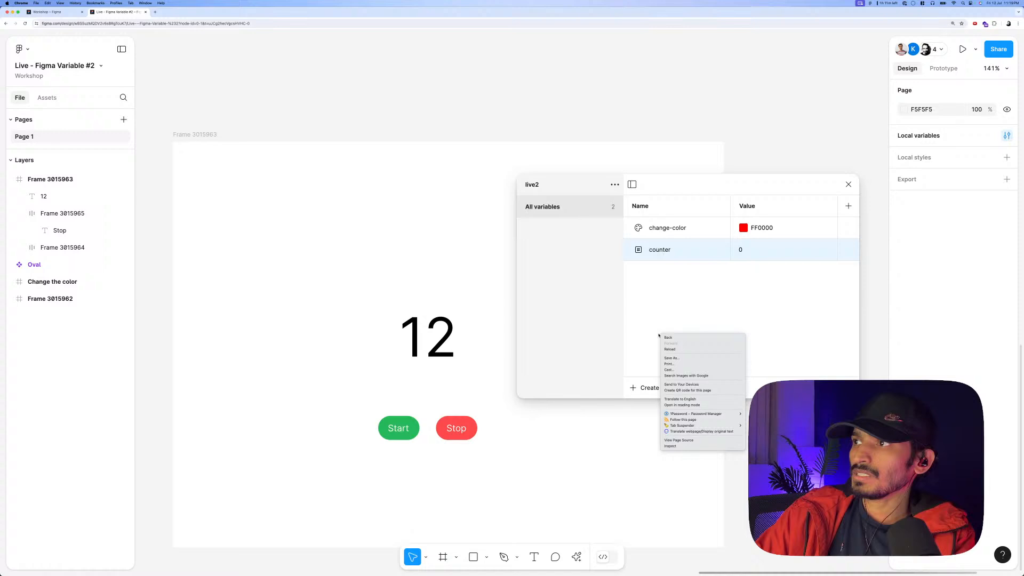
pyautogui.click(705, 306)
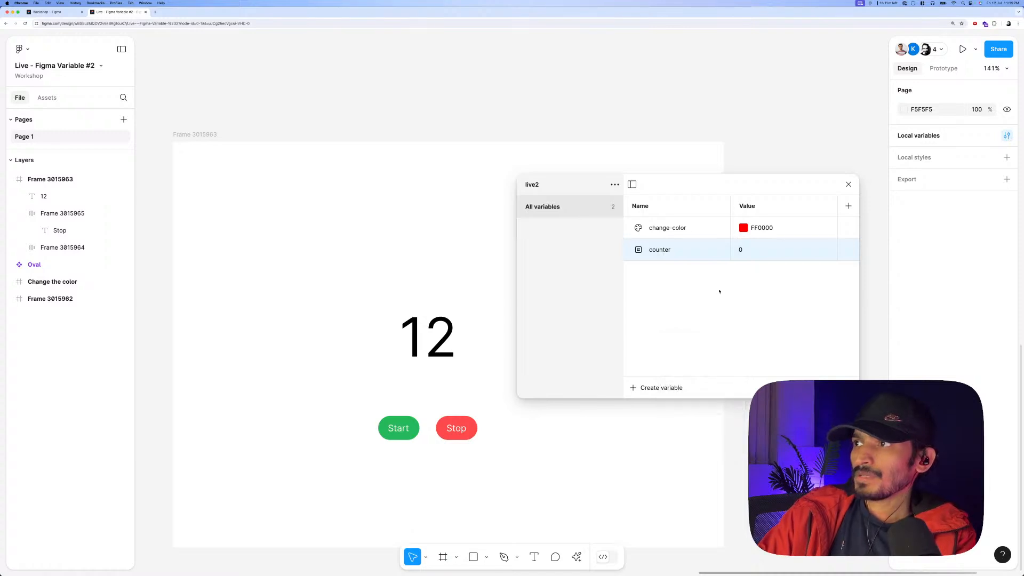
pyautogui.click(848, 184)
# Examine where a variable can be applied, checking the 12 text's properties and the Stop button's width options.
pyautogui.click(413, 328)
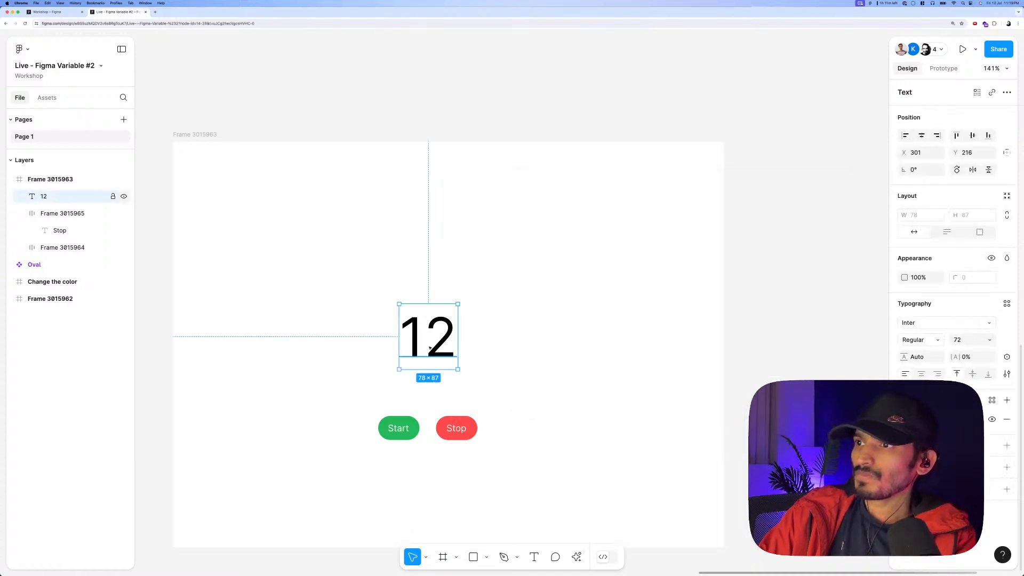
pyautogui.click(1007, 357)
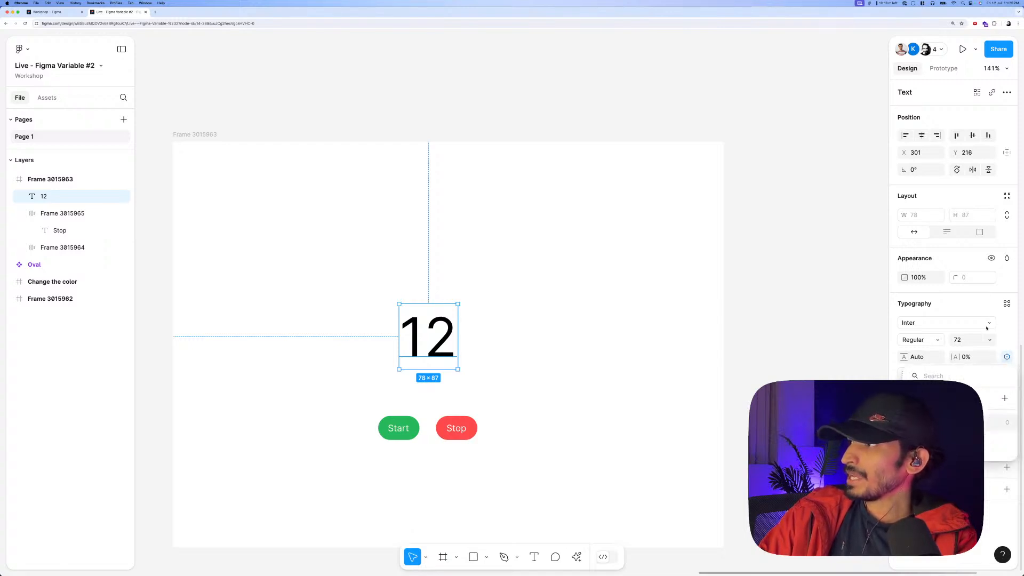
pyautogui.click(581, 372)
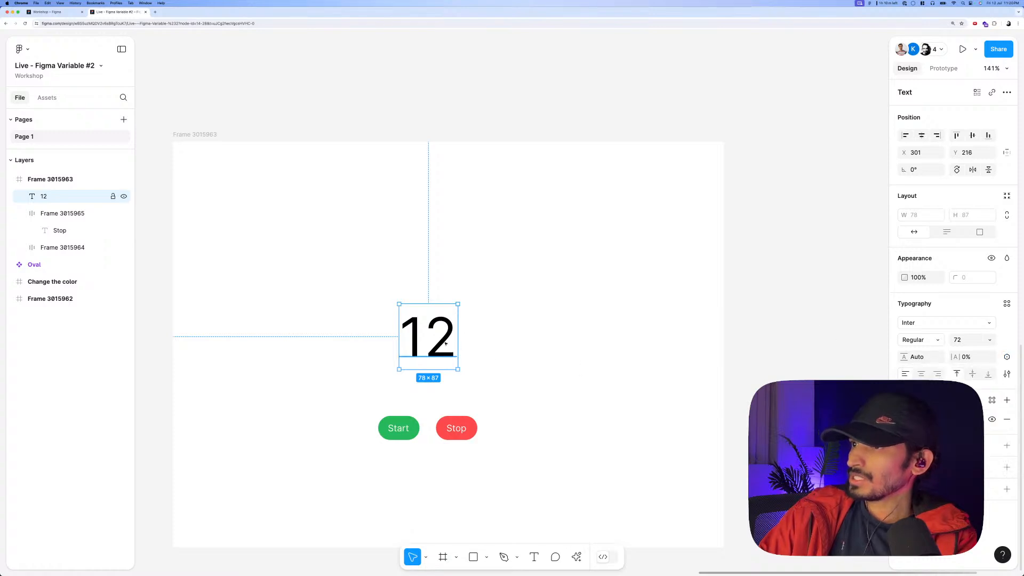
pyautogui.click(931, 154)
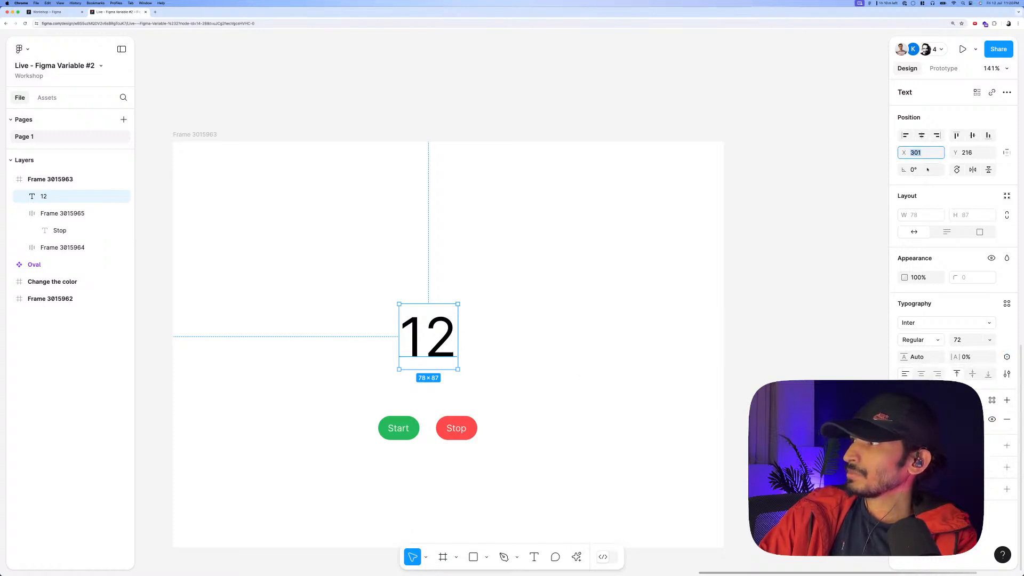
pyautogui.click(934, 218)
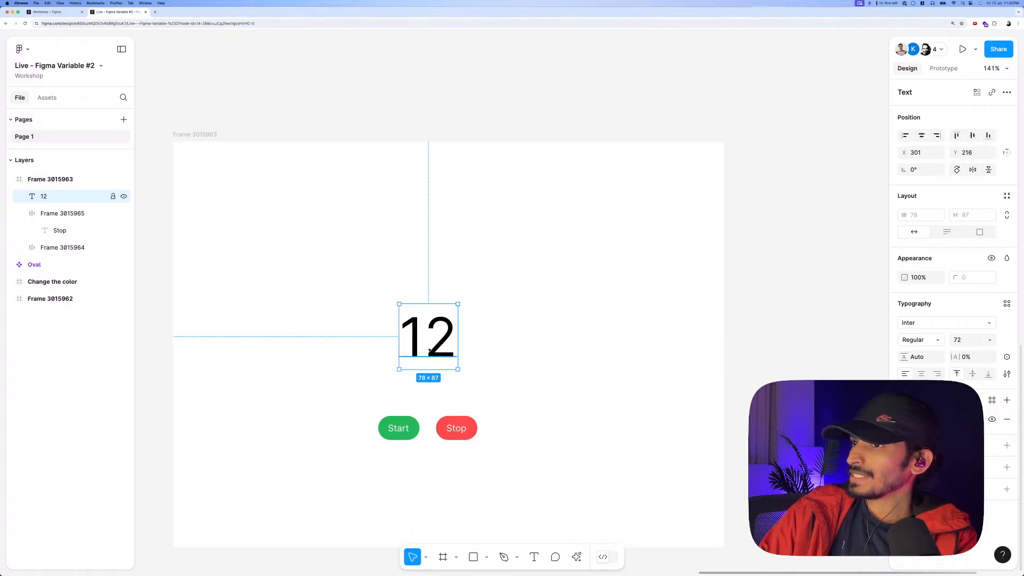
pyautogui.click(510, 338)
pyautogui.click(463, 417)
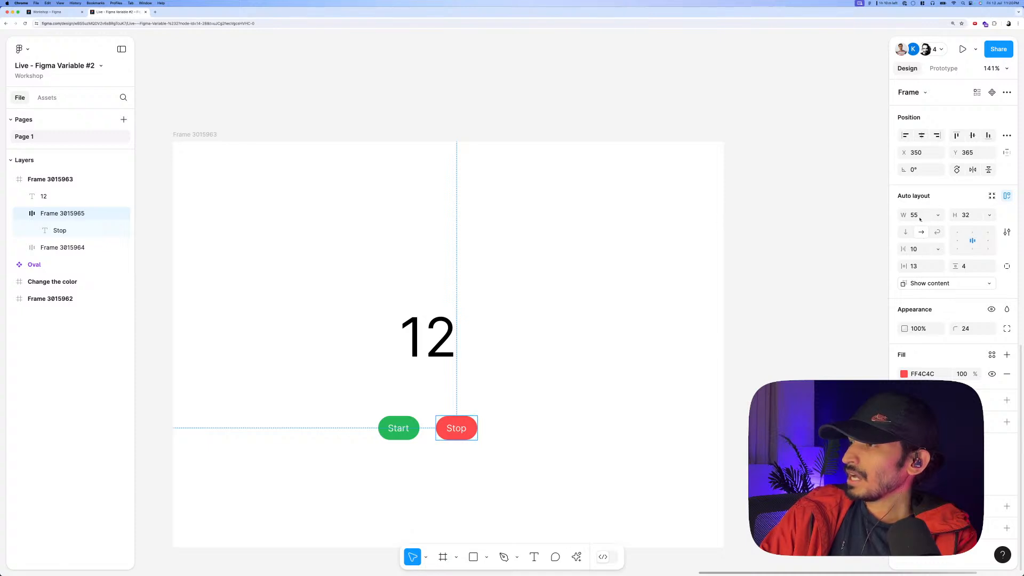
pyautogui.click(936, 215)
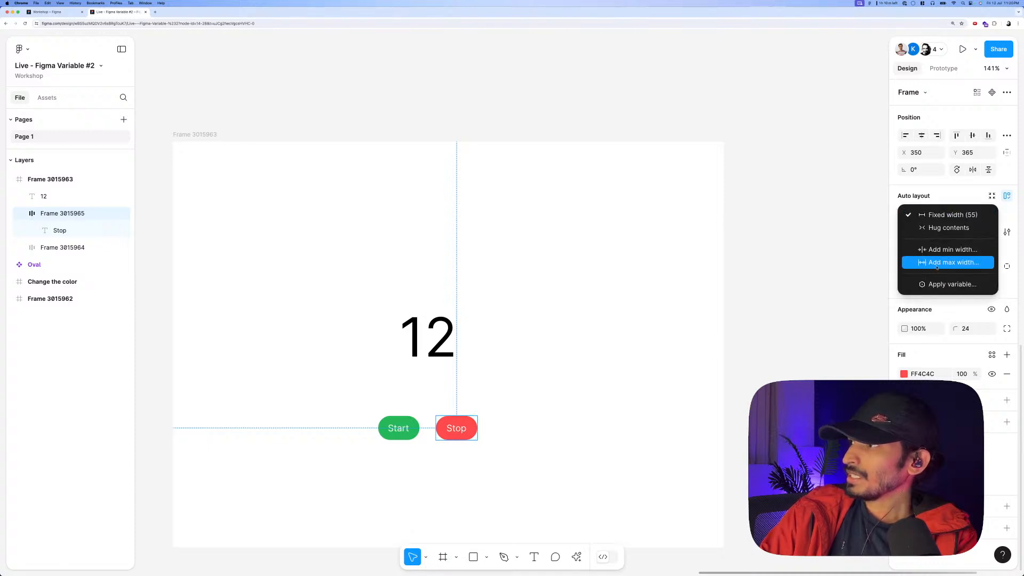
pyautogui.click(922, 215)
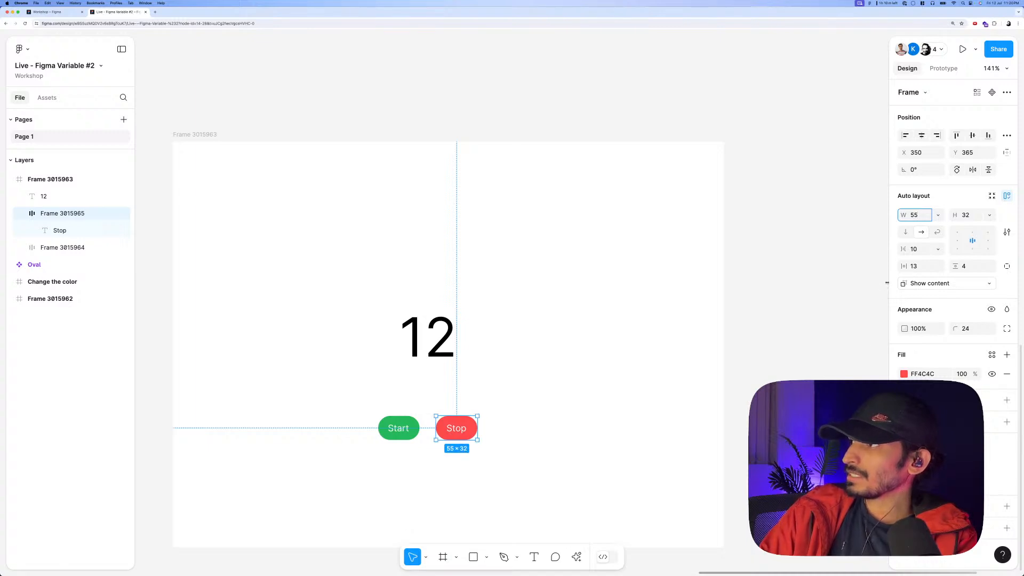
pyautogui.click(937, 215)
pyautogui.click(517, 299)
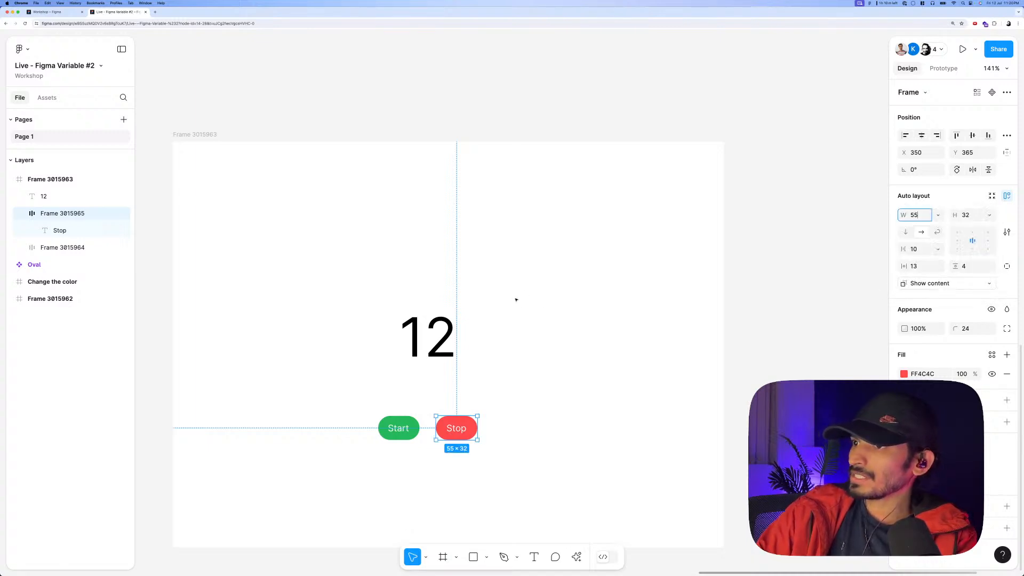
pyautogui.click(530, 314)
# Bind the content of the 12 text to the counter variable.
pyautogui.click(421, 346)
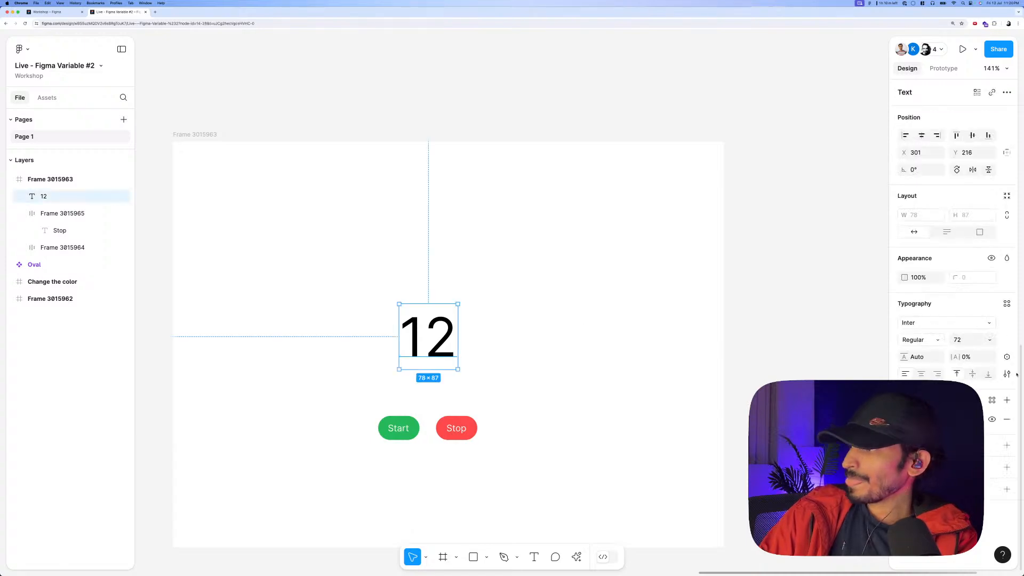
pyautogui.click(1007, 357)
pyautogui.click(1005, 359)
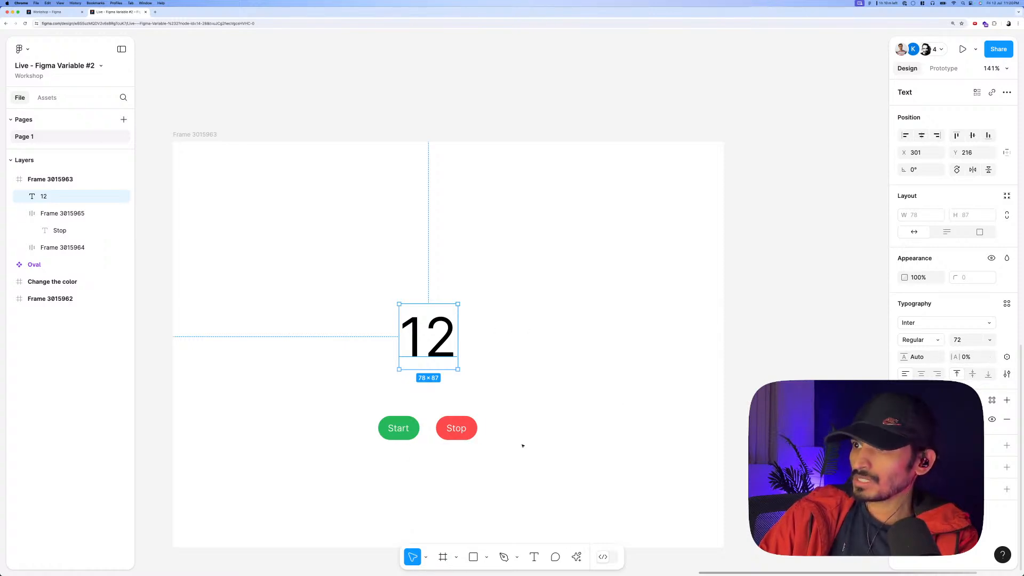
pyautogui.click(1007, 357)
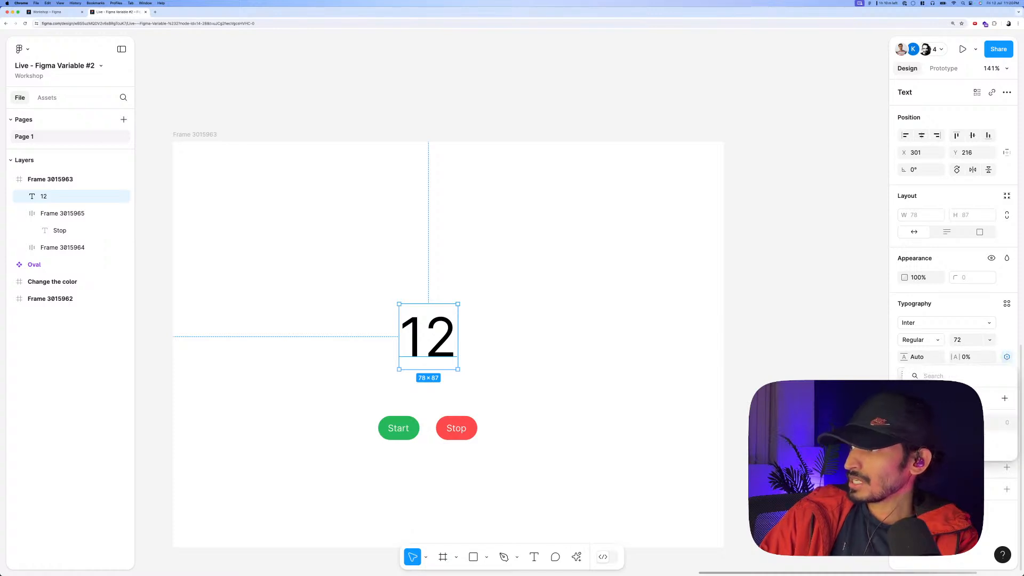
pyautogui.click(949, 422)
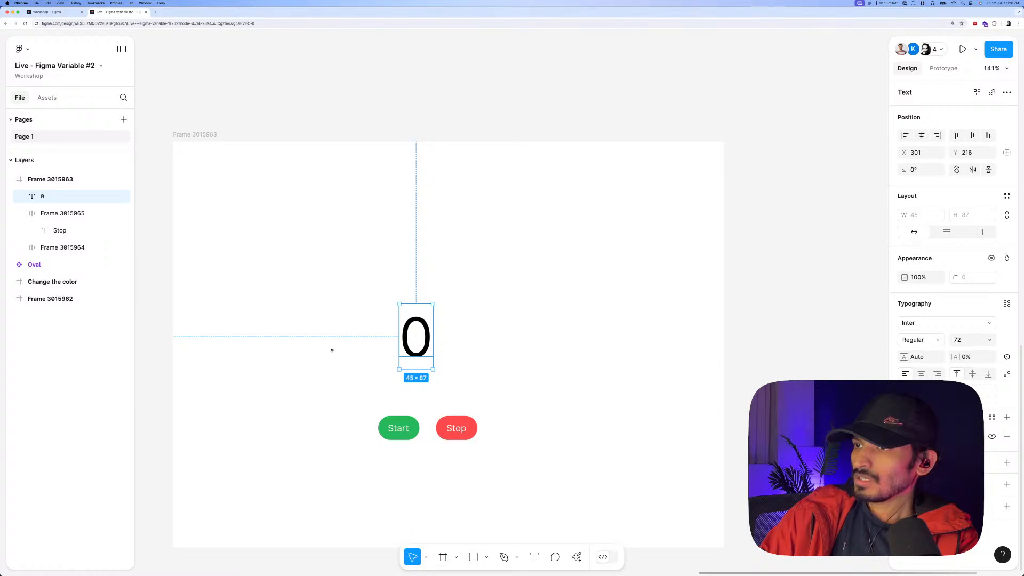
# Add a sample text reading Text beside the 0, check its variable options, and remove it.
pyautogui.click(617, 359)
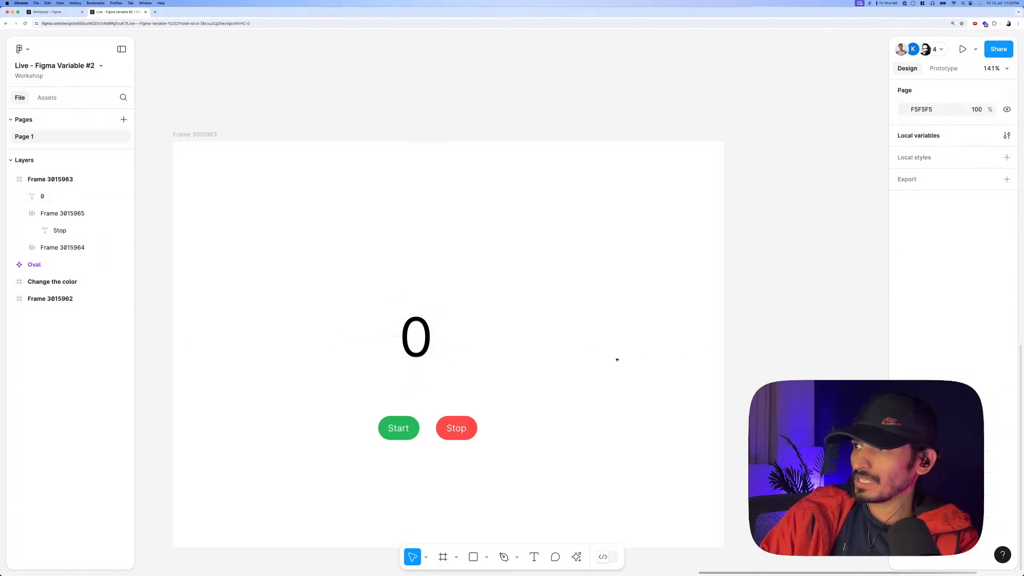
pyautogui.press('t')
pyautogui.click(603, 357)
pyautogui.write('Text')
pyautogui.press('Escape')
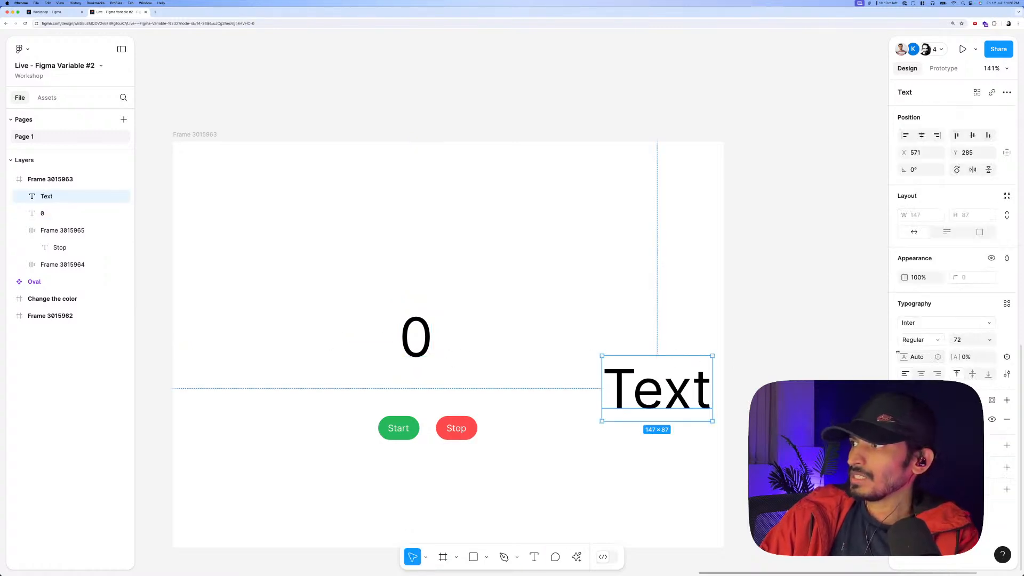
pyautogui.click(1006, 356)
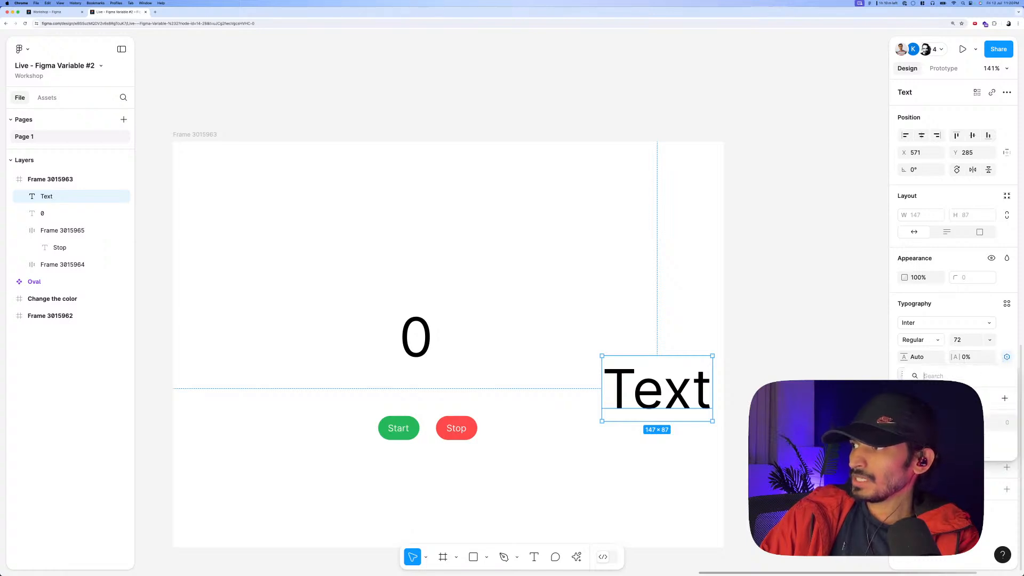
pyautogui.press('Escape')
pyautogui.press('Escape')
pyautogui.moveTo(671, 394); pyautogui.dragTo(645, 395)
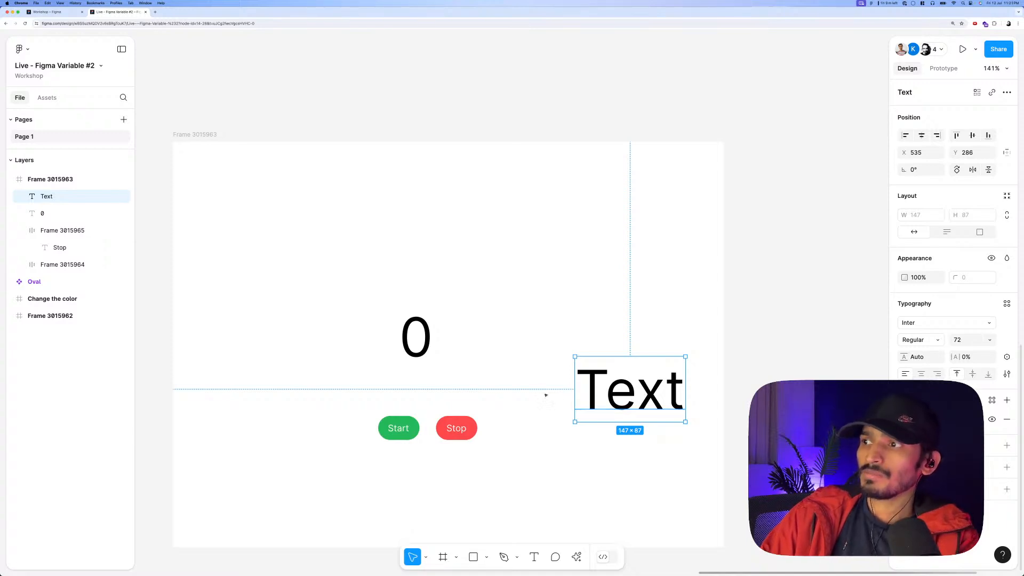
pyautogui.press('Delete')
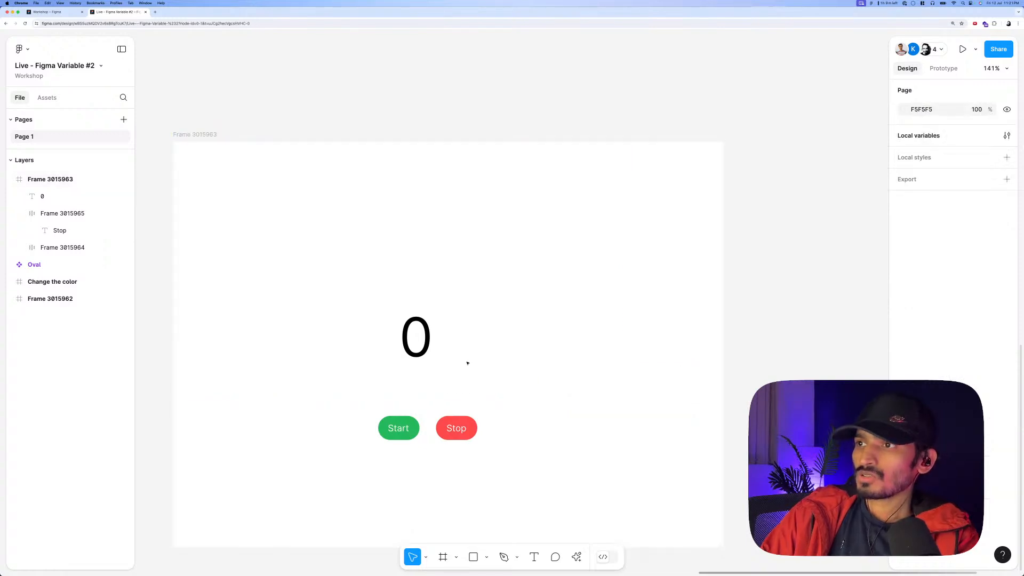
# Move the 0 text above the buttons to about X 315, Y 210.
pyautogui.moveTo(421, 344); pyautogui.dragTo(432, 344)
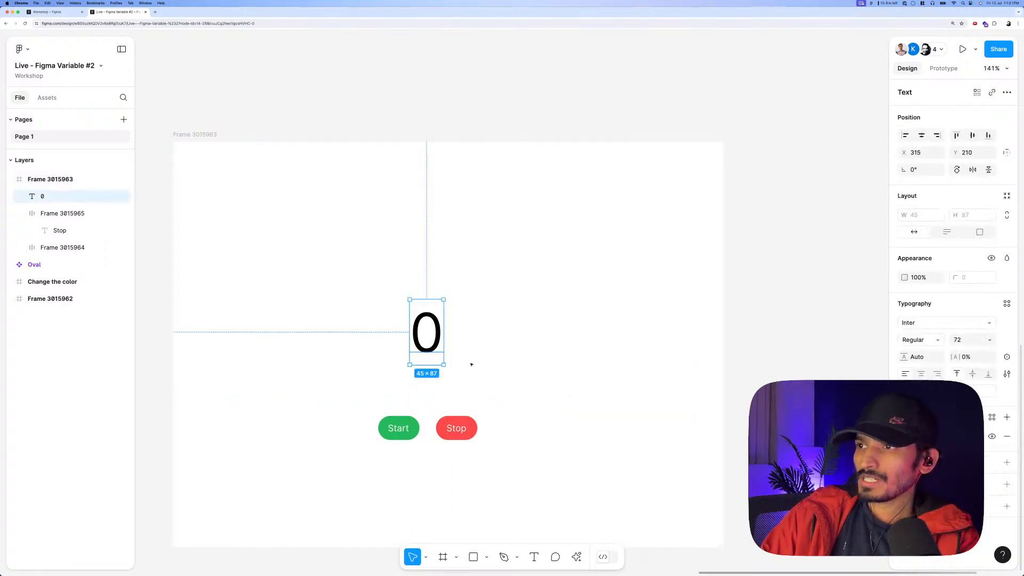
pyautogui.scroll(-2, 549, 360)
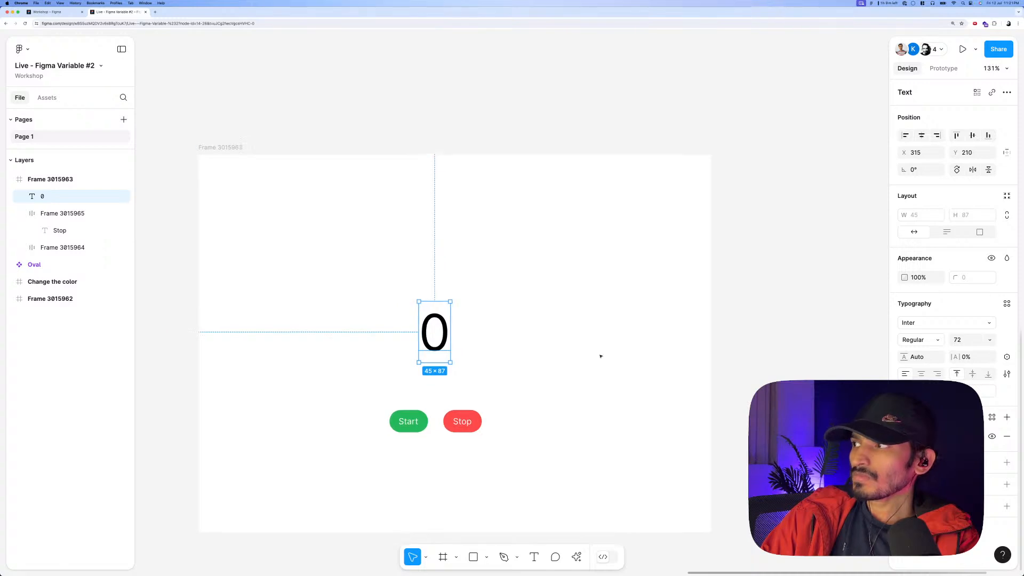
pyautogui.click(722, 338)
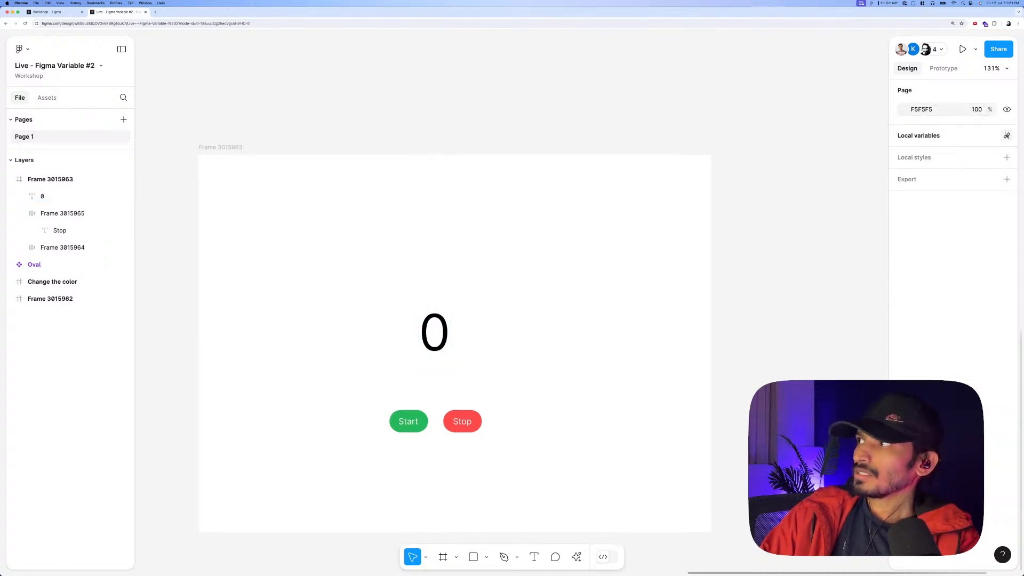
# Test the counter variable's link to the text by setting its value to 12 and resetting it to 0.
pyautogui.click(1007, 135)
pyautogui.click(734, 250)
pyautogui.write('12')
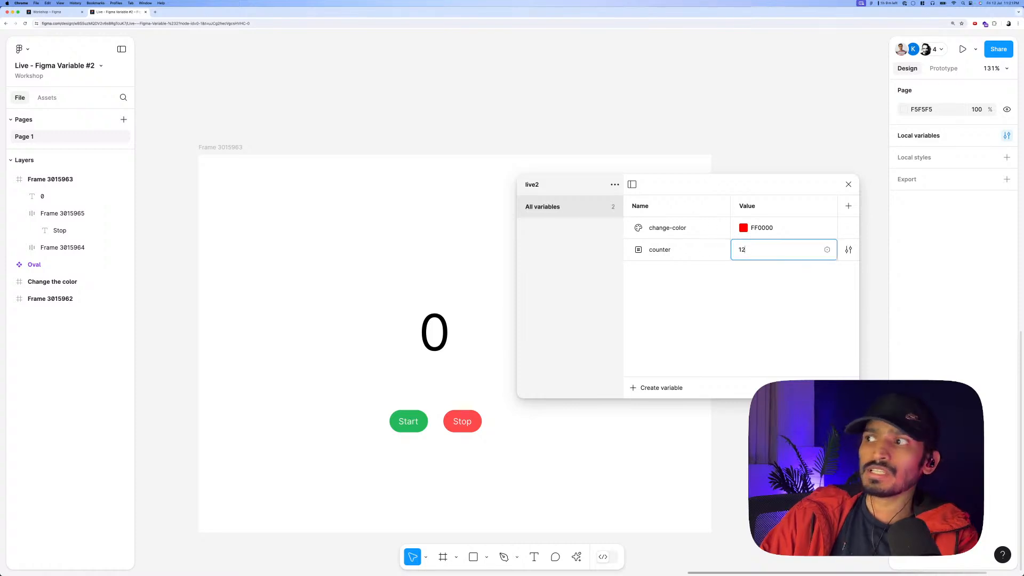
pyautogui.press('Tab')
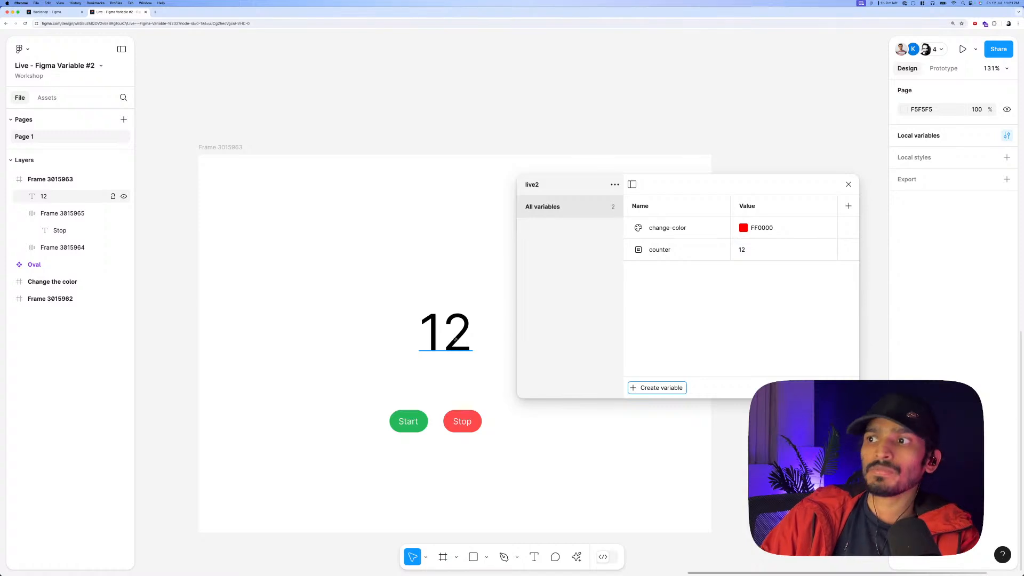
pyautogui.click(741, 250)
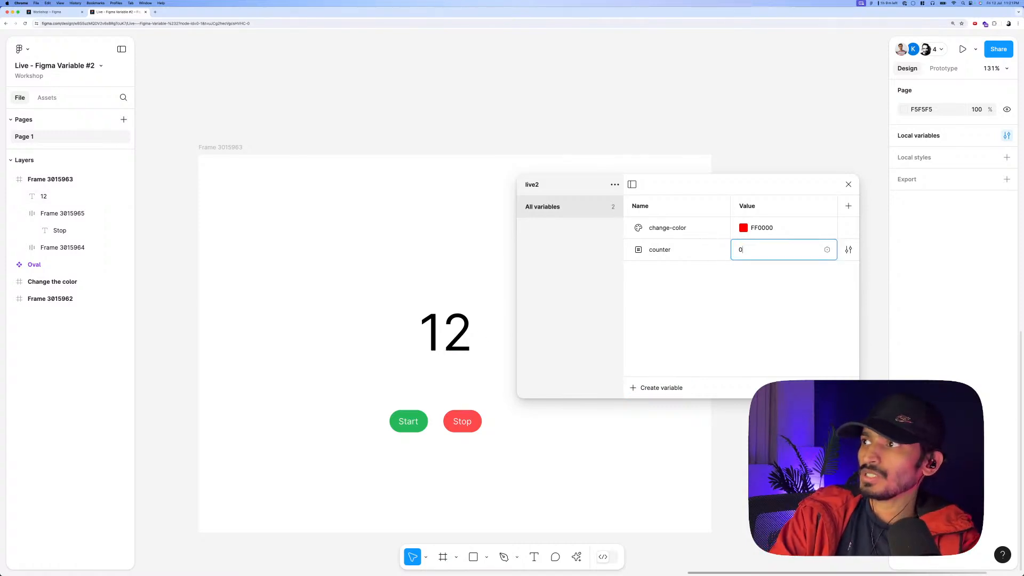
pyautogui.click(848, 184)
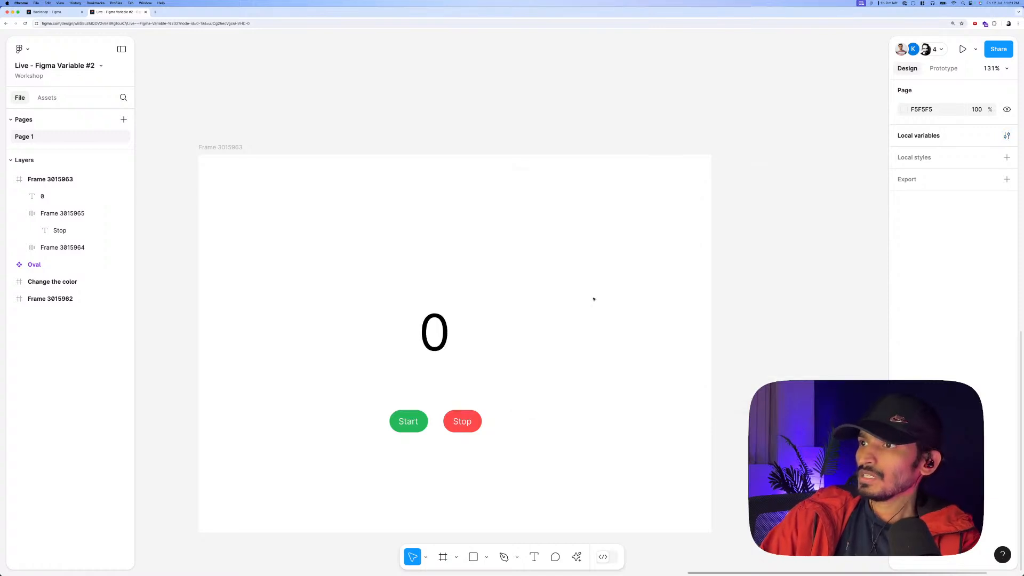
# Centre-align the 0 in a text box widened to about 255, and centre it together with both buttons in the frame.
pyautogui.click(438, 335)
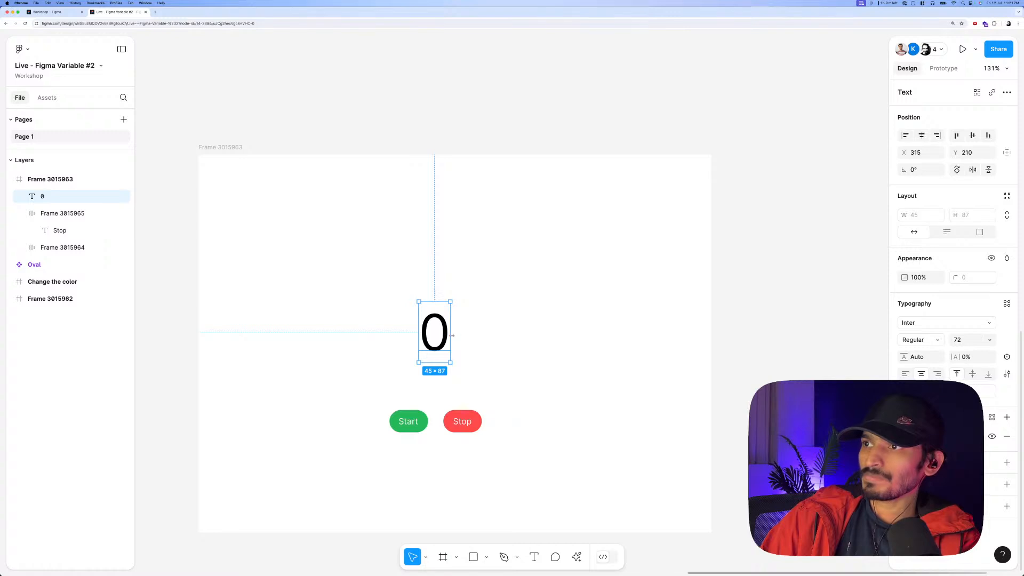
pyautogui.moveTo(452, 335); pyautogui.dragTo(524, 335)
pyautogui.moveTo(523, 449); pyautogui.dragTo(379, 315)
pyautogui.moveTo(437, 341); pyautogui.dragTo(458, 322)
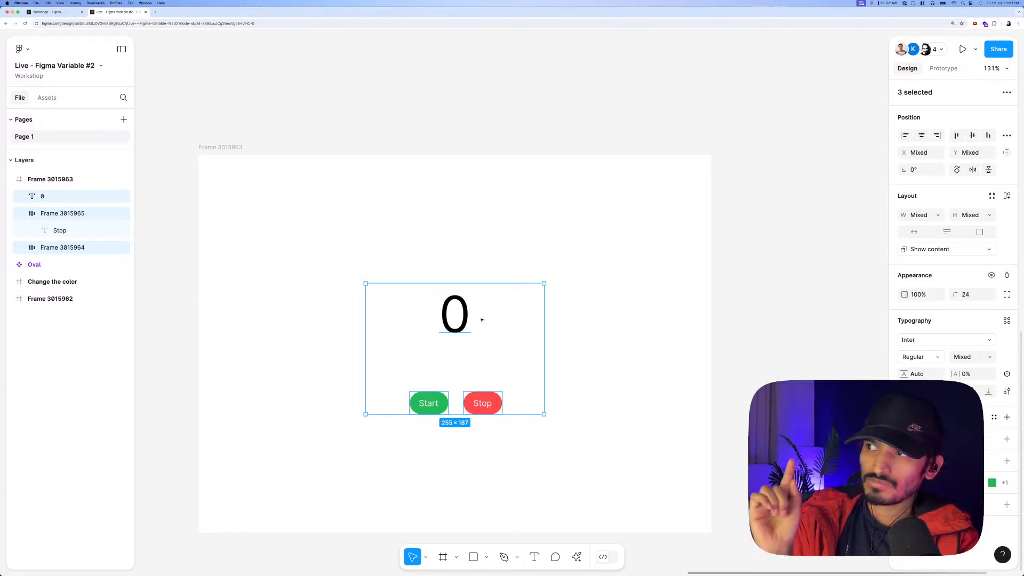
pyautogui.click(427, 297)
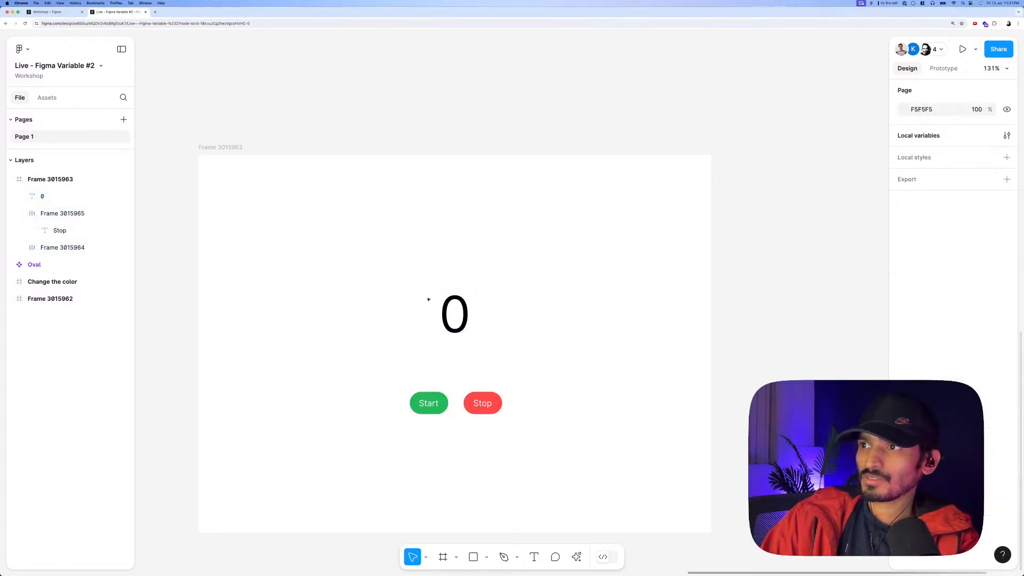
pyautogui.click(441, 331)
pyautogui.scroll(-2, 583, 320)
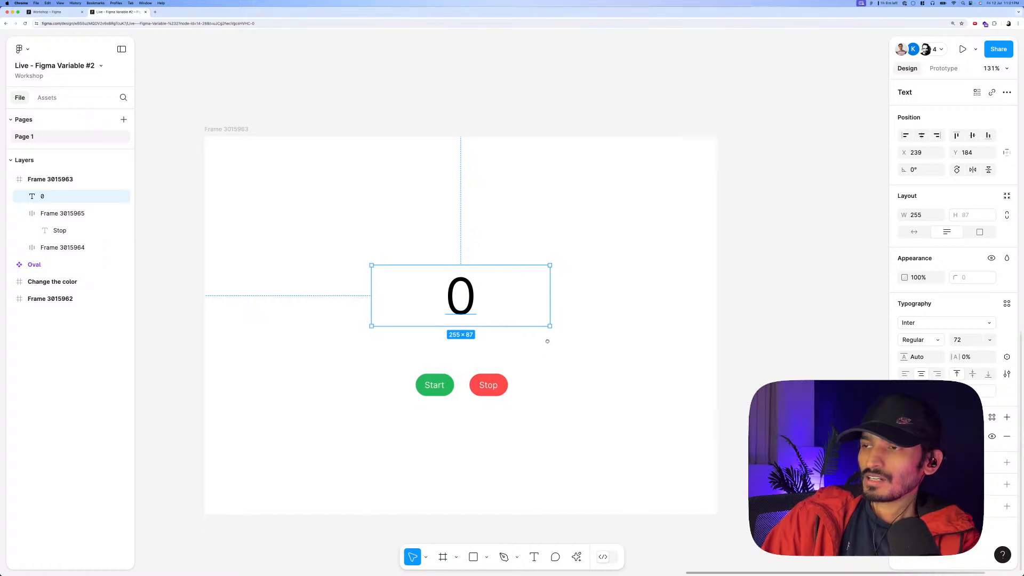
pyautogui.scroll(3, 479, 363)
pyautogui.hscroll(3, 479, 364)
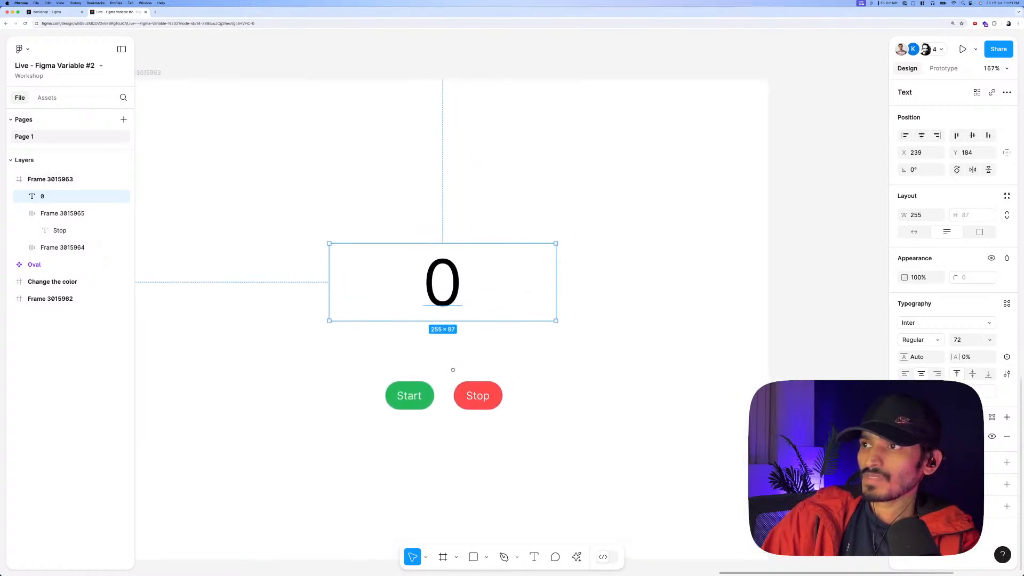
pyautogui.click(398, 387)
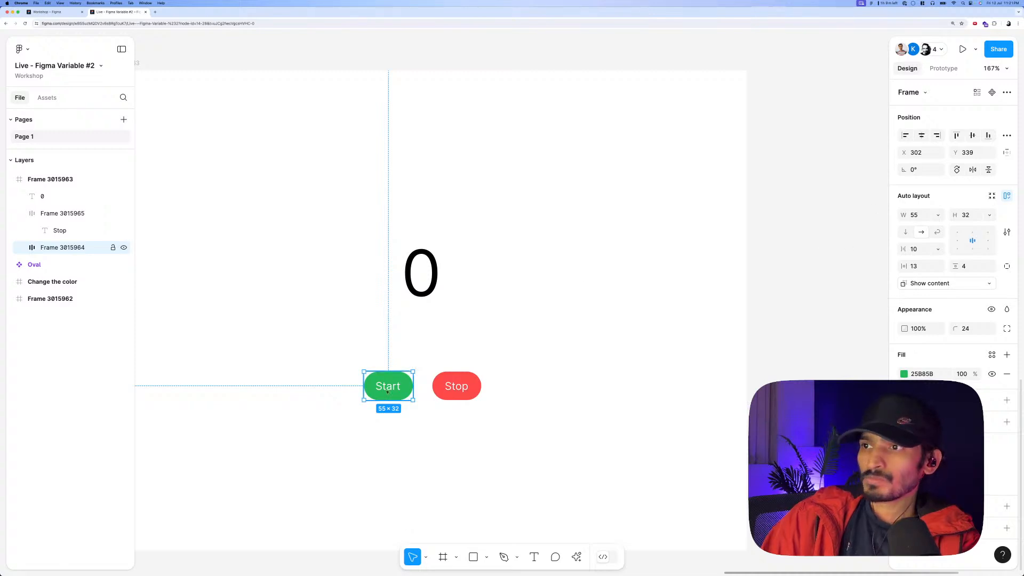
# Place a copy of the 0 text beside the frame and change the copy's content to a.
pyautogui.click(418, 271)
pyautogui.scroll(-3, 418, 275)
pyautogui.moveTo(418, 273); pyautogui.dragTo(668, 258)
pyautogui.doubleClick(673, 259)
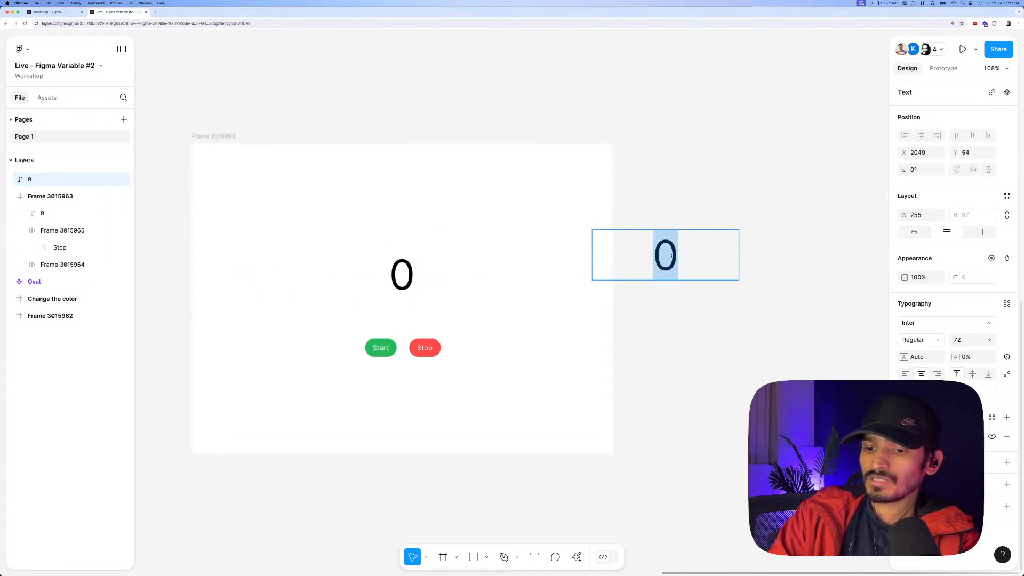
pyautogui.write('a')
pyautogui.press('Escape')
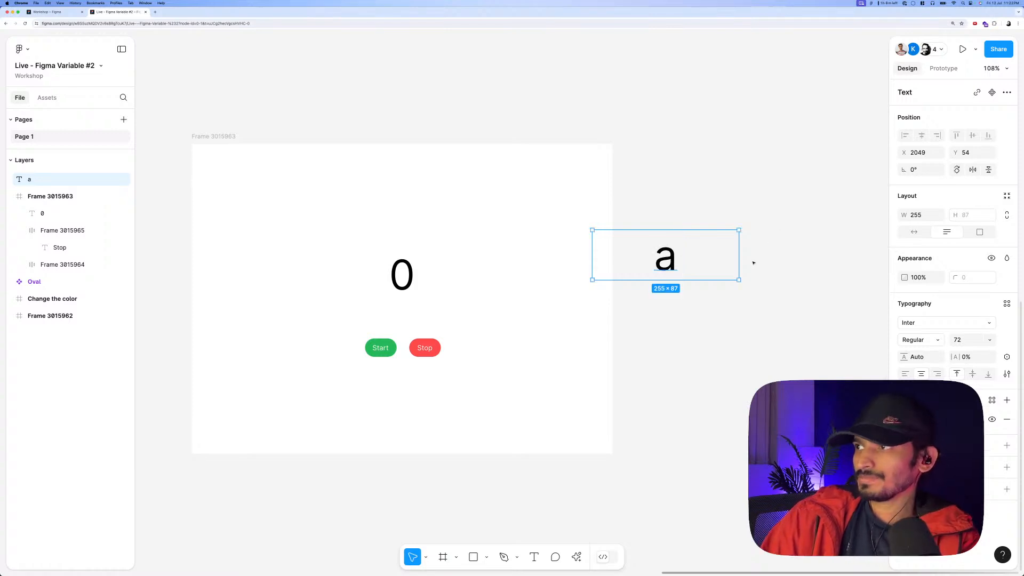
# Fit the a text's box to its content and place a copy beside it reading 12.
pyautogui.doubleClick(738, 279)
pyautogui.moveTo(677, 265); pyautogui.dragTo(719, 265)
pyautogui.doubleClick(707, 260)
pyautogui.write('12')
pyautogui.press('Escape')
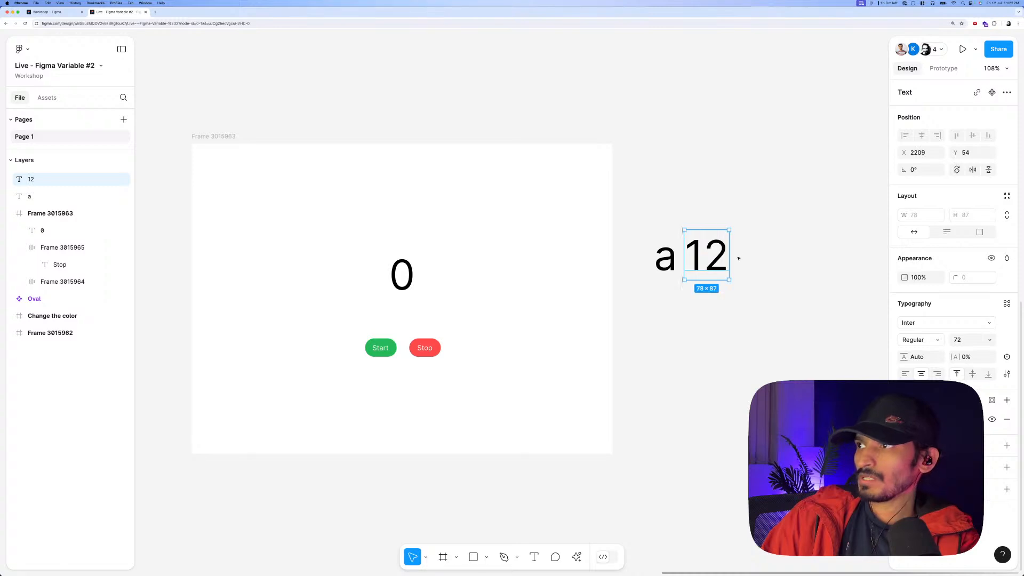
pyautogui.press('Escape')
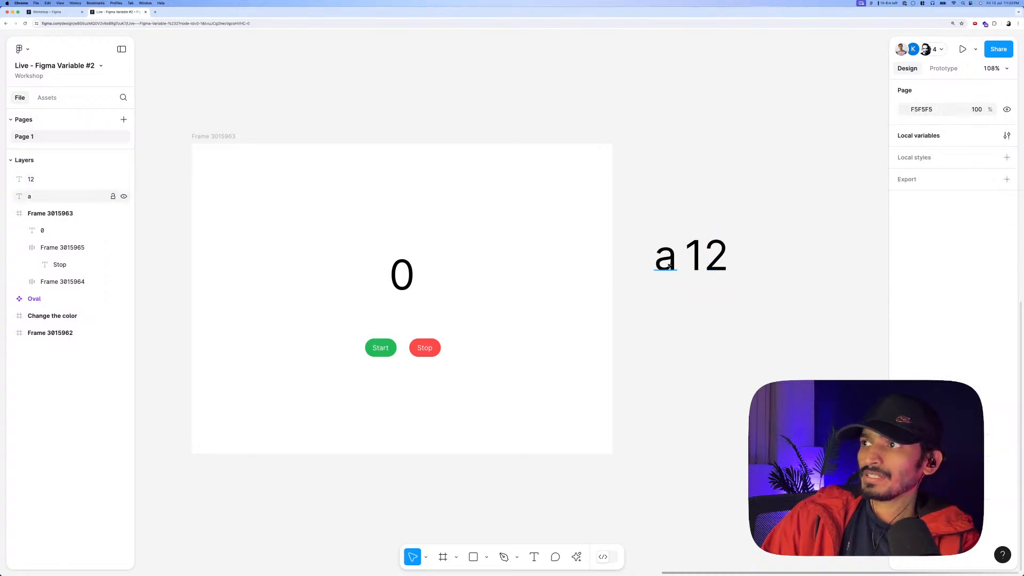
# Copy the a text below to build the line a = a + 1, and line up the 12 with the equals sign.
pyautogui.moveTo(668, 266); pyautogui.dragTo(705, 319)
pyautogui.doubleClick(707, 319)
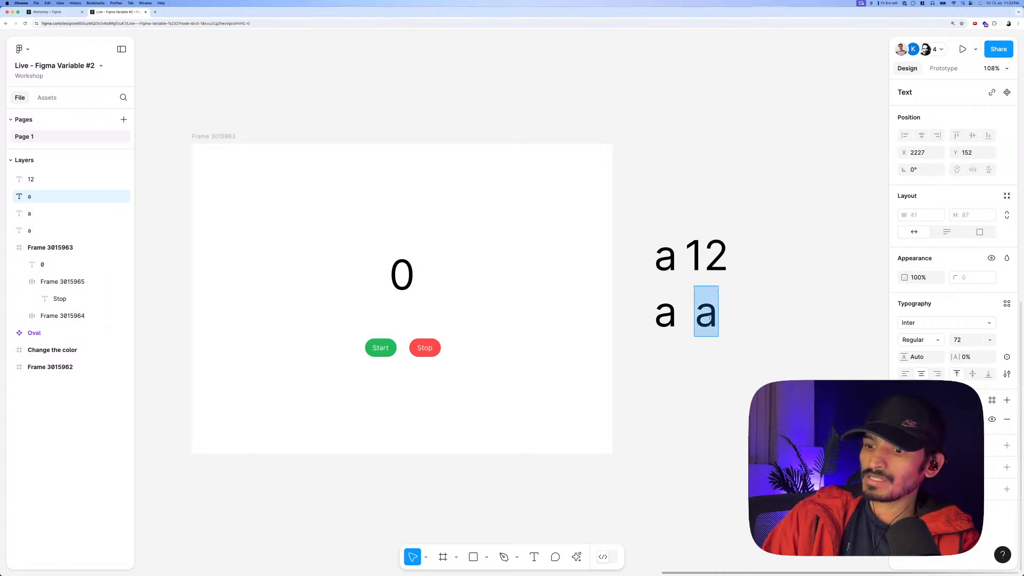
pyautogui.write('= a + 1')
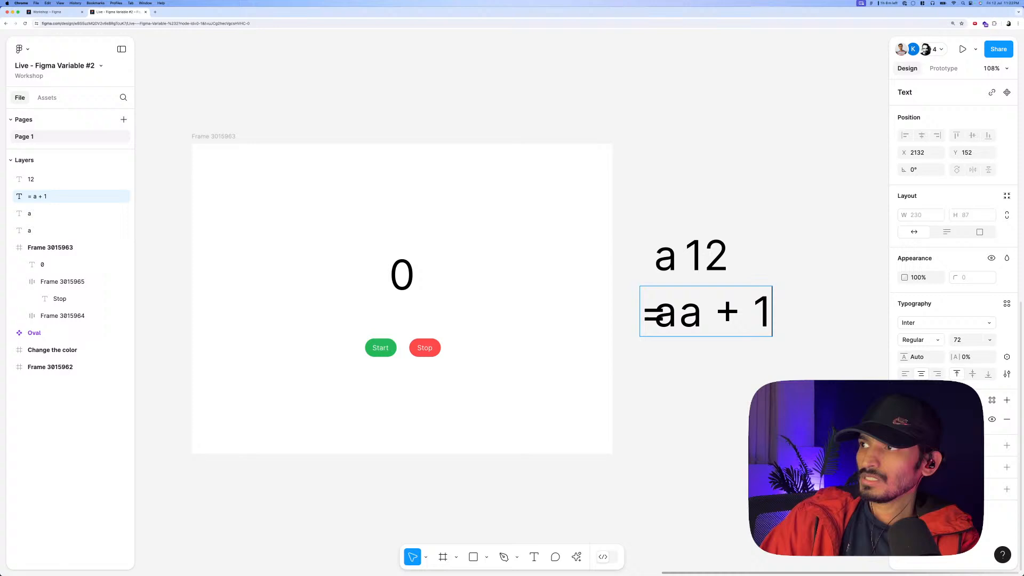
pyautogui.press('Escape')
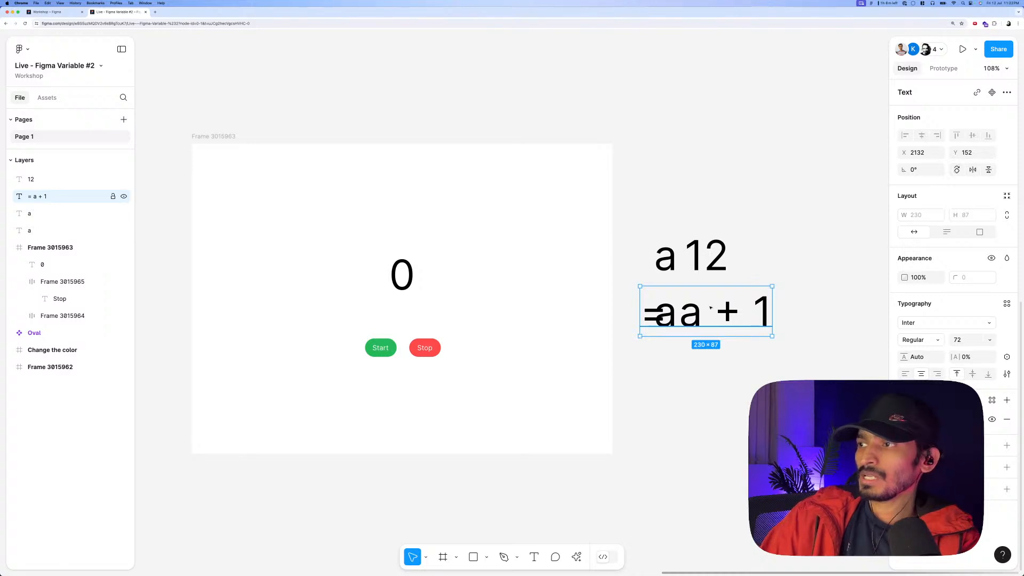
pyautogui.moveTo(677, 312); pyautogui.dragTo(727, 312)
pyautogui.click(725, 266)
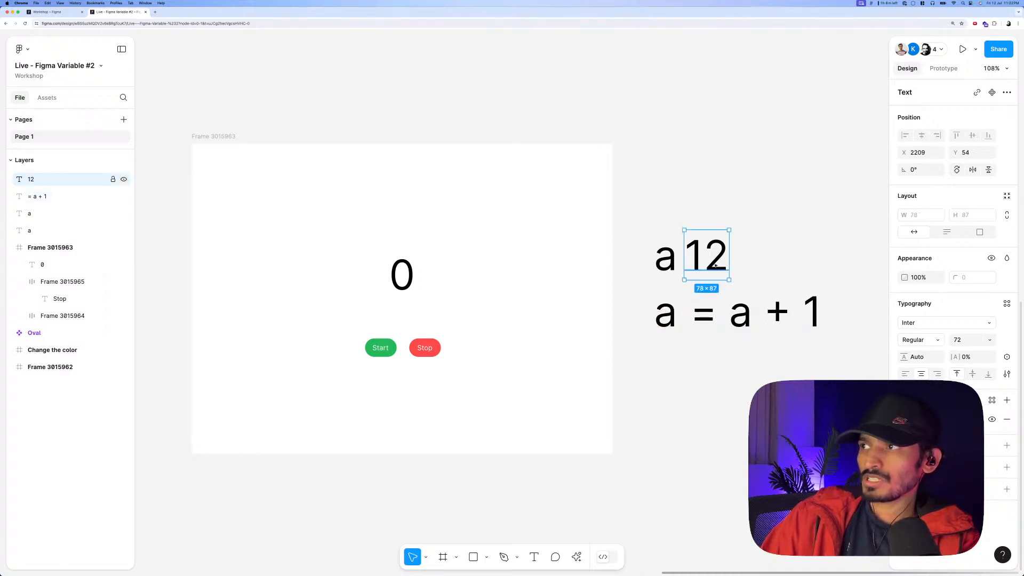
pyautogui.moveTo(653, 187); pyautogui.dragTo(813, 384)
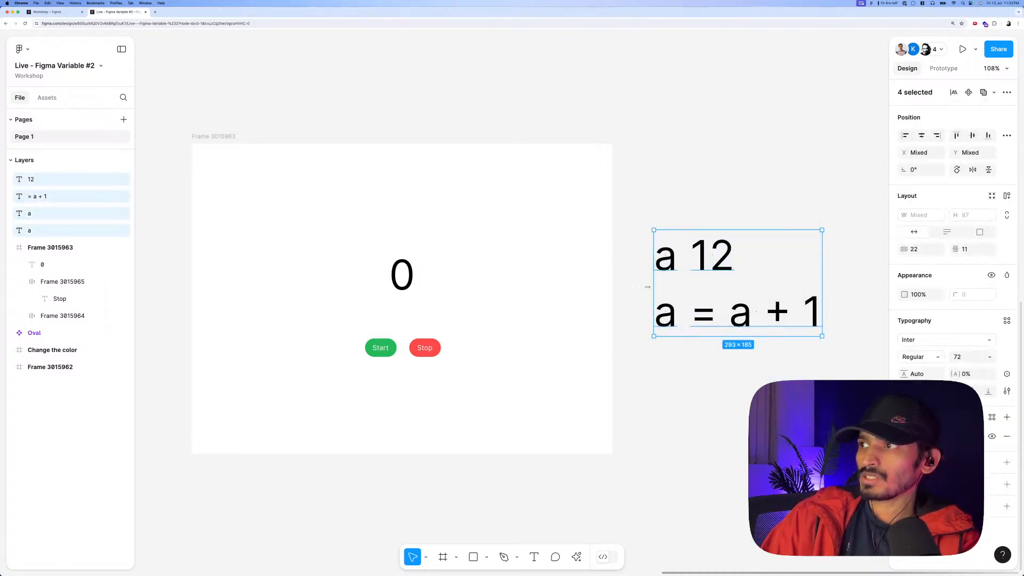
# Add an on-click interaction with the Set variable action to the Start button.
pyautogui.click(380, 350)
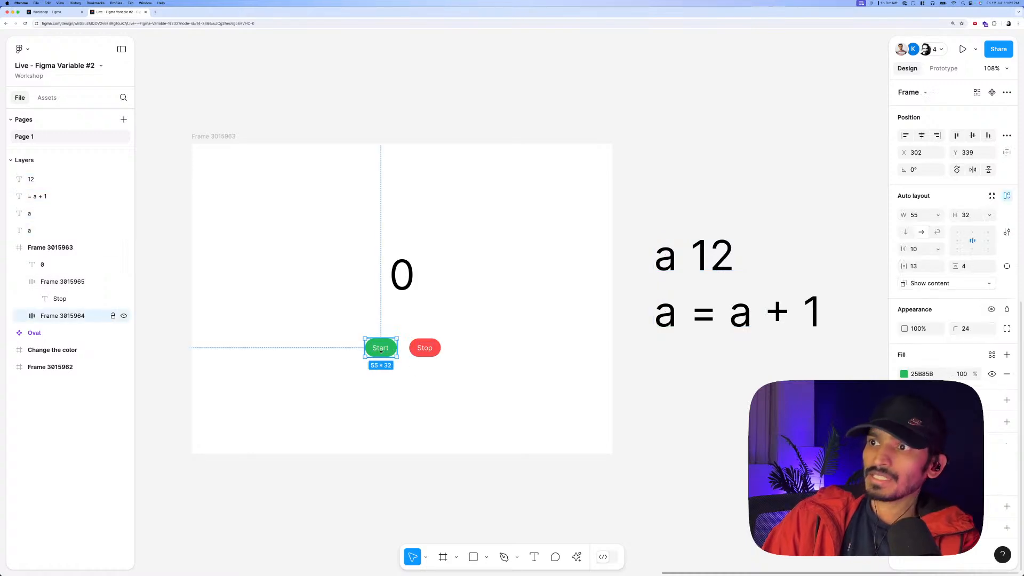
pyautogui.click(943, 69)
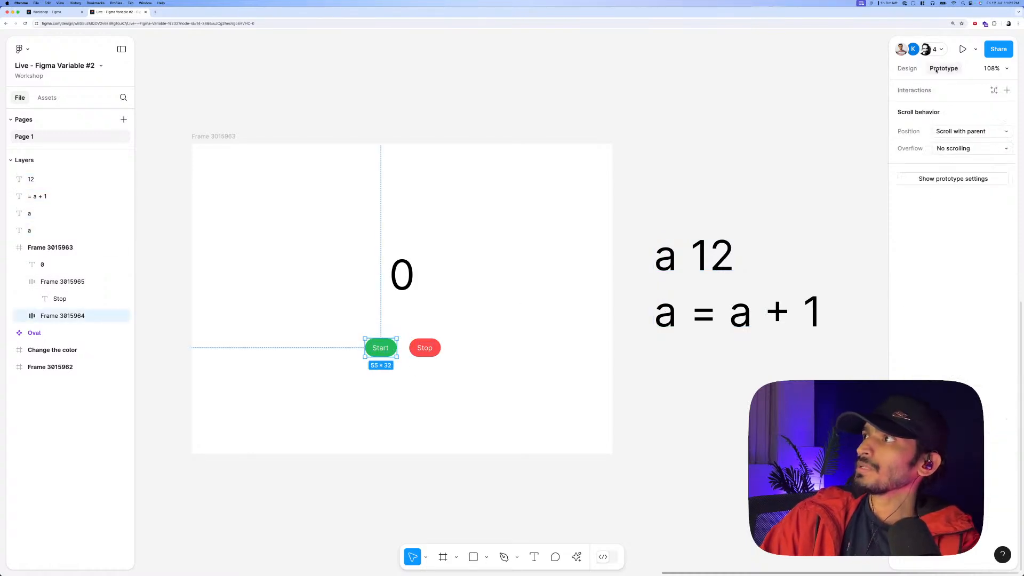
pyautogui.click(1007, 91)
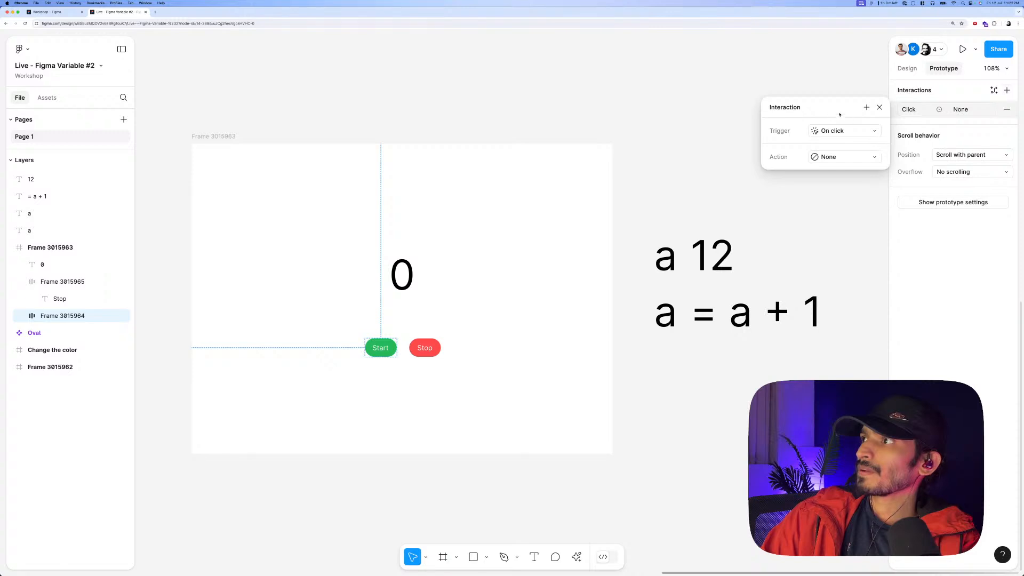
pyautogui.moveTo(839, 114); pyautogui.dragTo(660, 371)
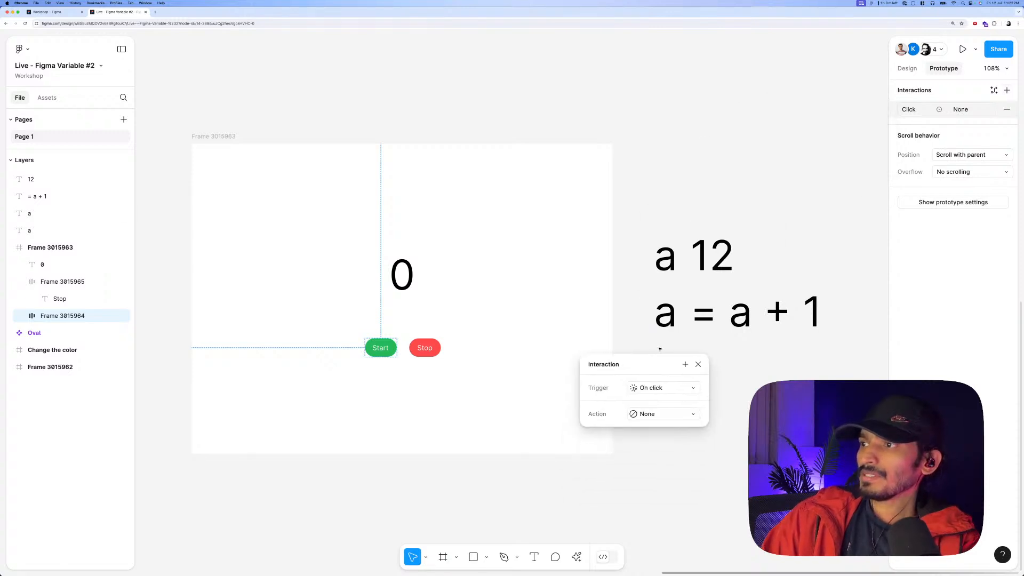
pyautogui.click(648, 409)
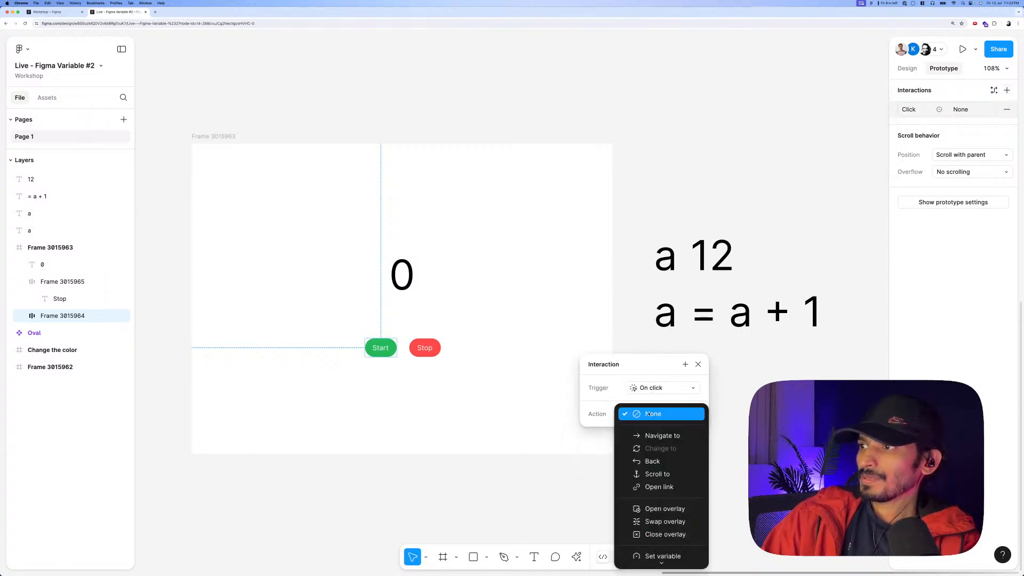
pyautogui.click(649, 557)
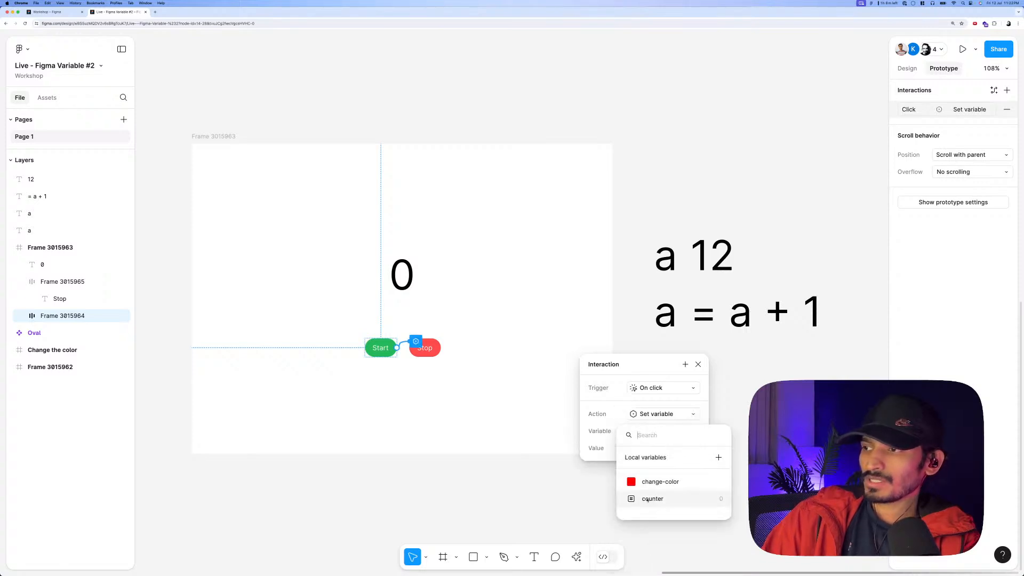
# Make the Start button's click action set the counter variable to counter + 1.
pyautogui.click(647, 499)
pyautogui.click(657, 499)
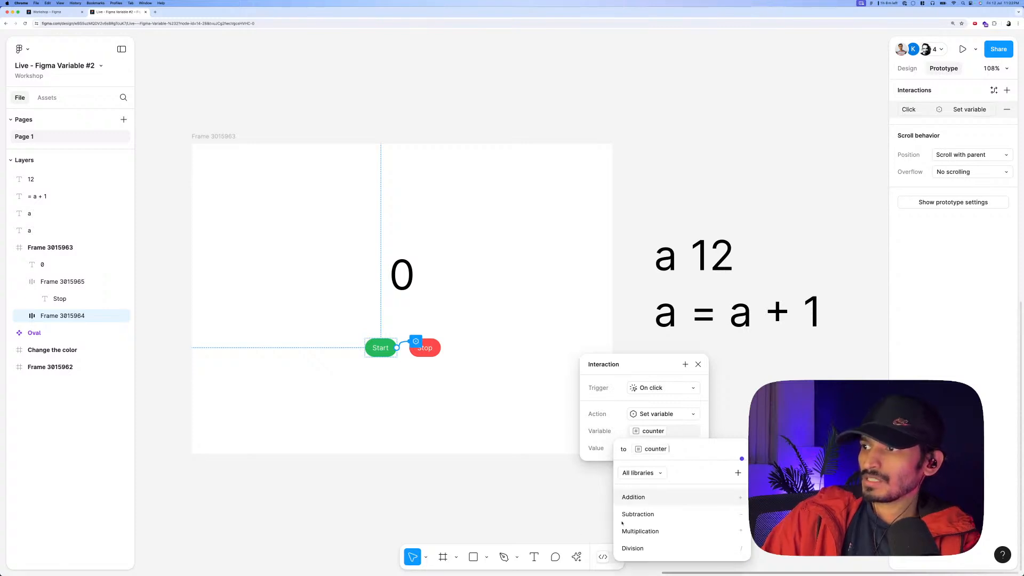
pyautogui.click(632, 497)
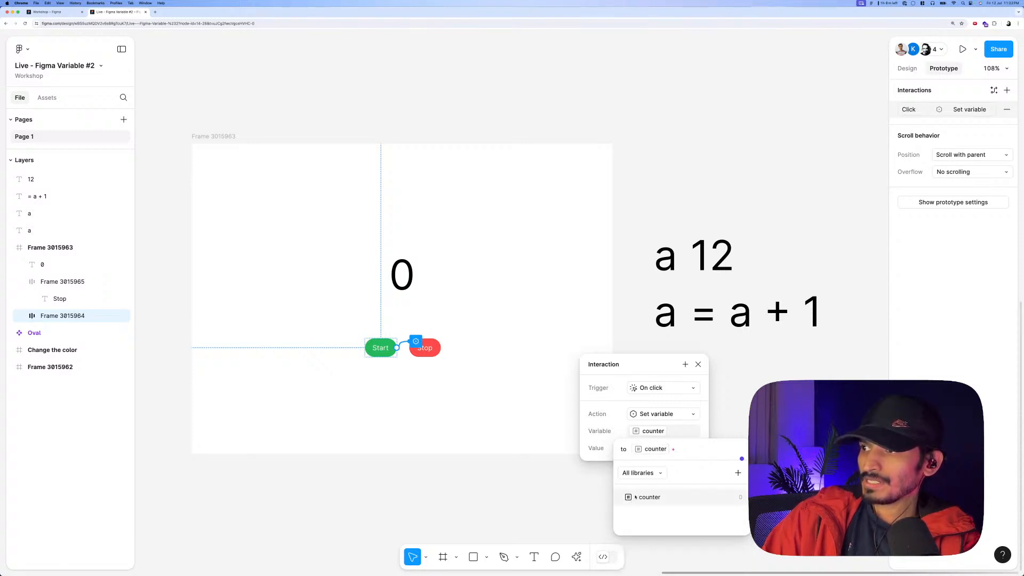
pyautogui.write('1')
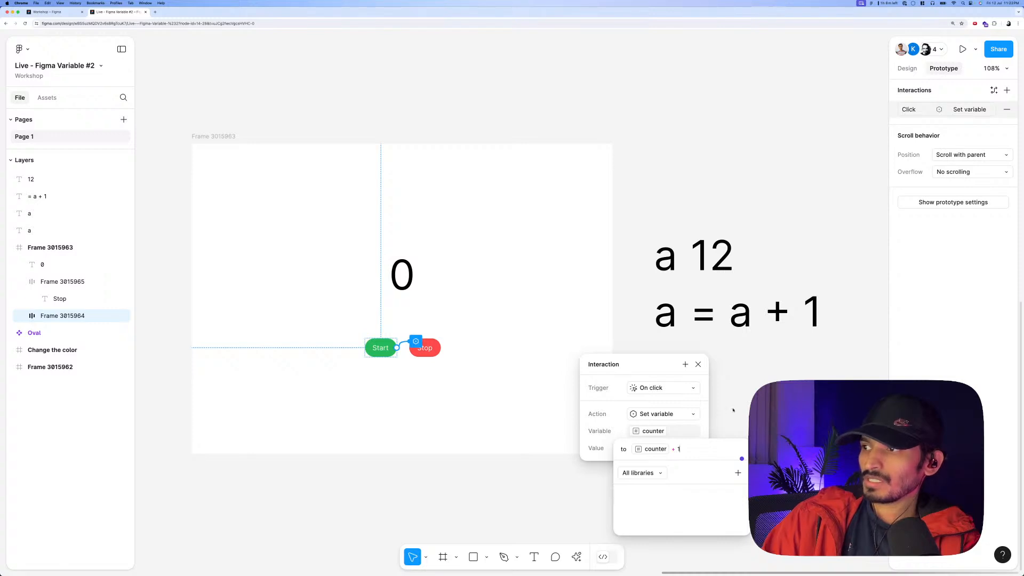
pyautogui.press('Return')
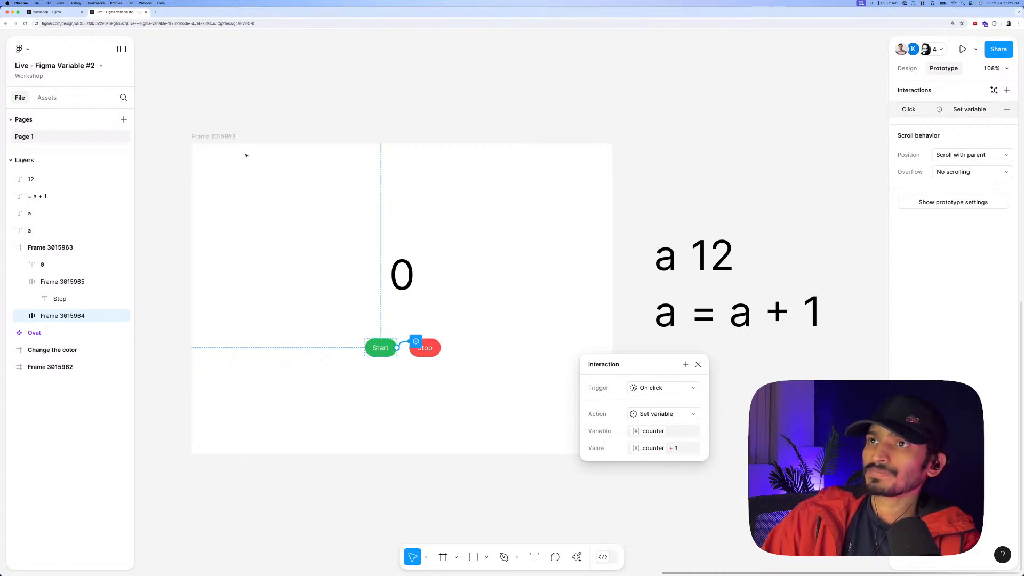
# Preview the counter frame, test the Start button repeatedly, and close the preview.
pyautogui.click(214, 136)
pyautogui.hotkey('shift', 'space')
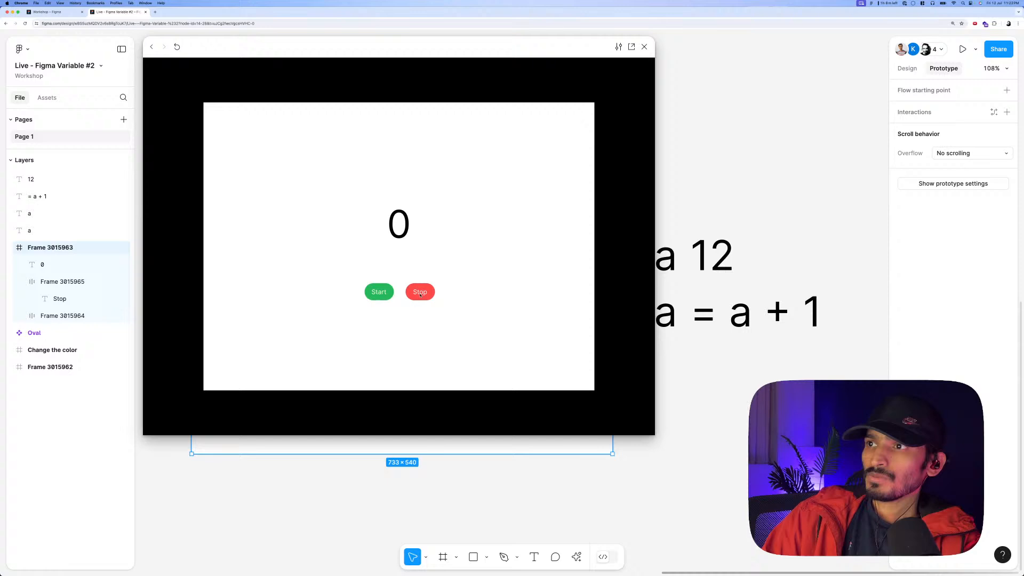
pyautogui.click(380, 294)
pyautogui.click(381, 293)
pyautogui.click(381, 293)
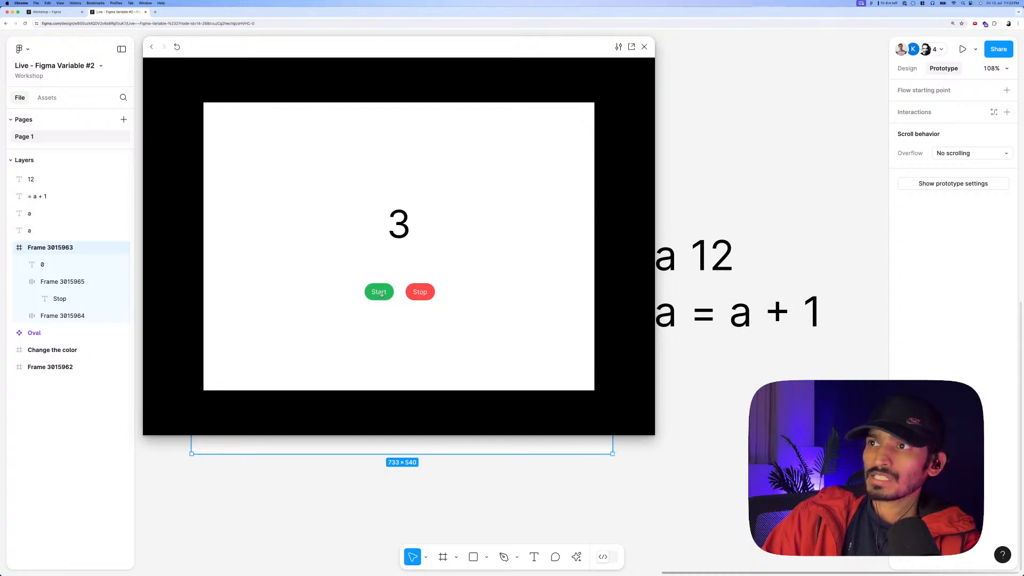
pyautogui.click(381, 293)
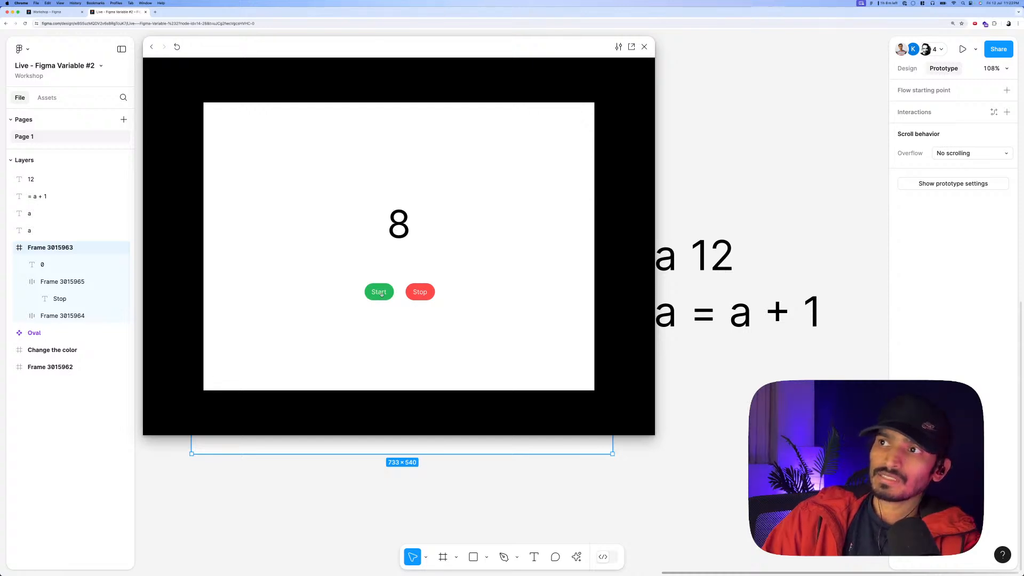
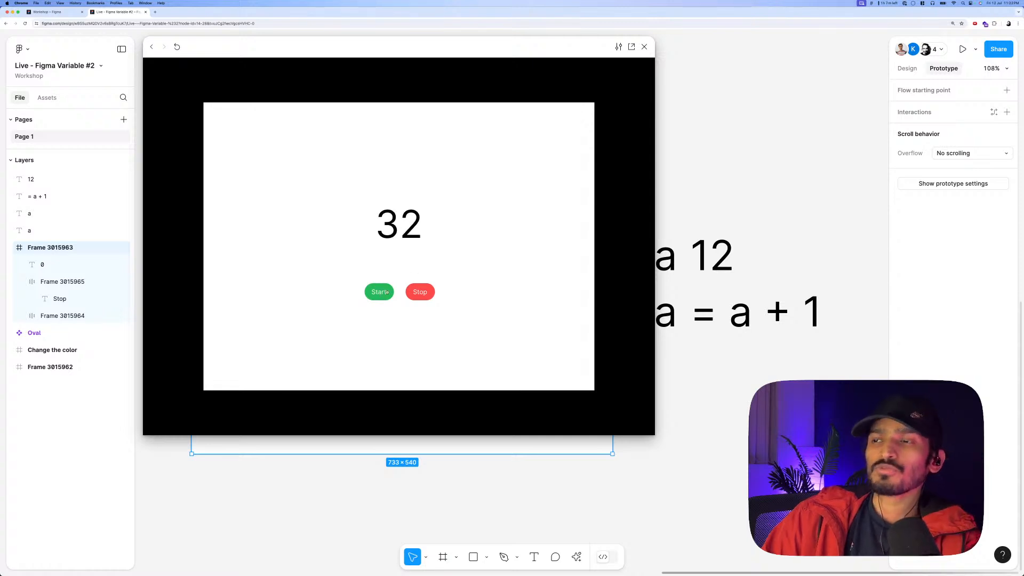
pyautogui.click(645, 47)
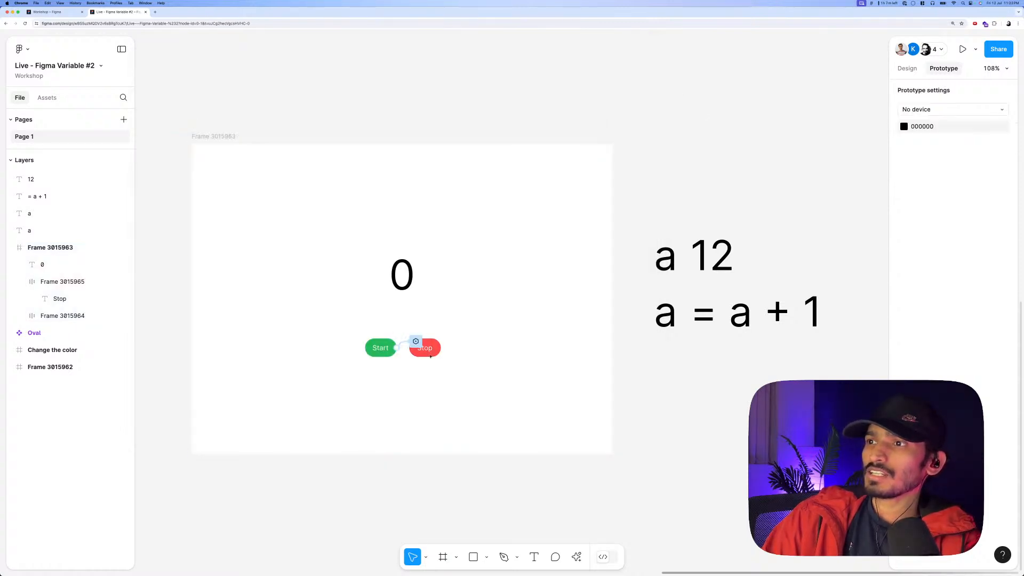
# Change the green Start button's label to Add.
pyautogui.click(380, 348)
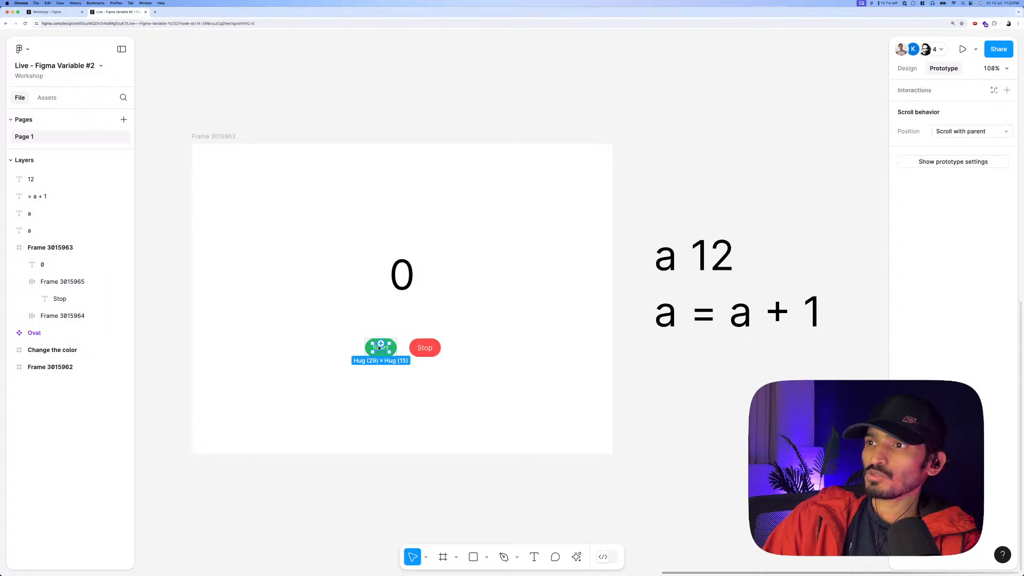
pyautogui.click(907, 68)
pyautogui.scroll(2, 380, 347)
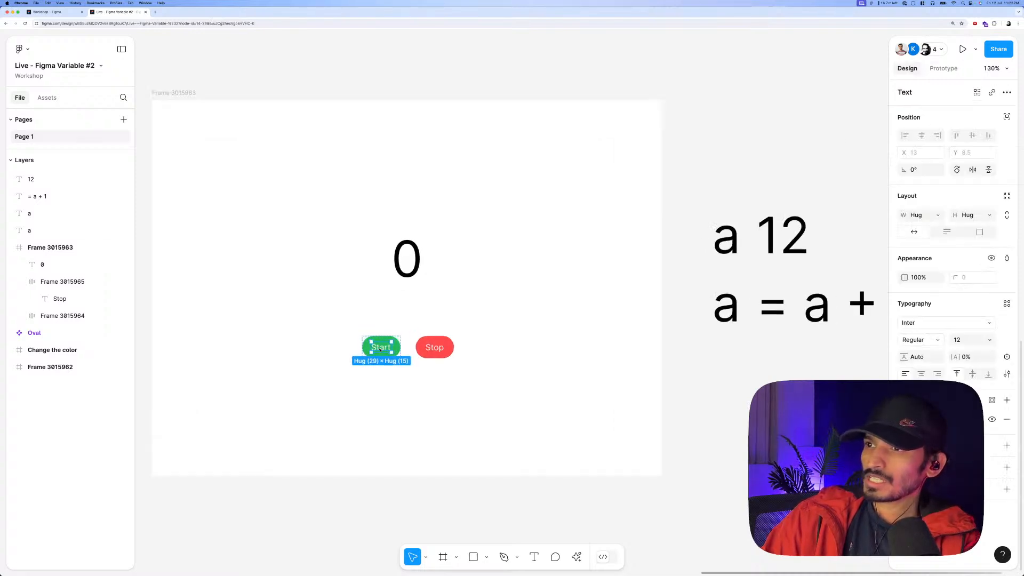
pyautogui.doubleClick(380, 347)
pyautogui.write('Add')
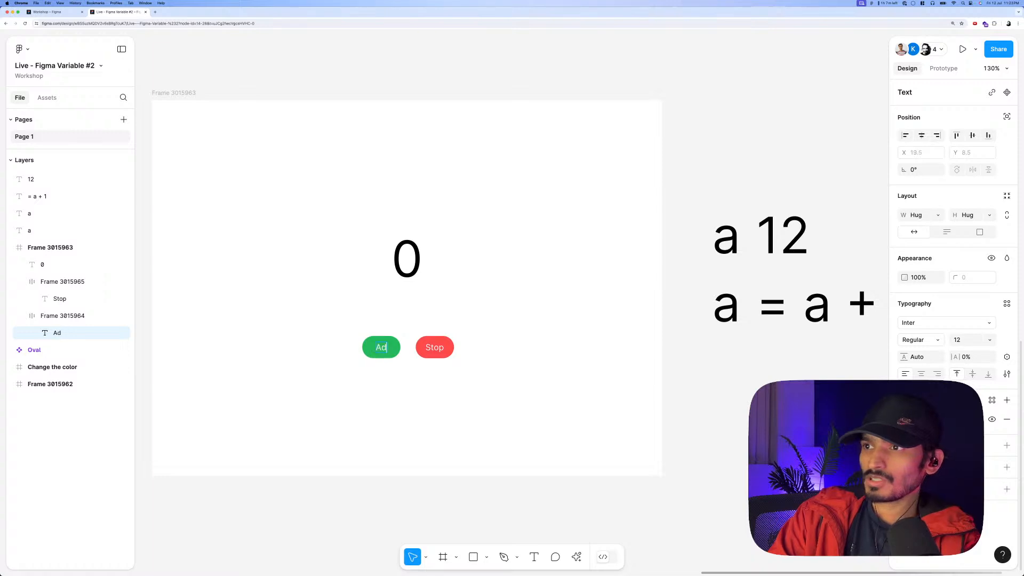
# Change the red Stop button's label to Subscract.
pyautogui.doubleClick(431, 347)
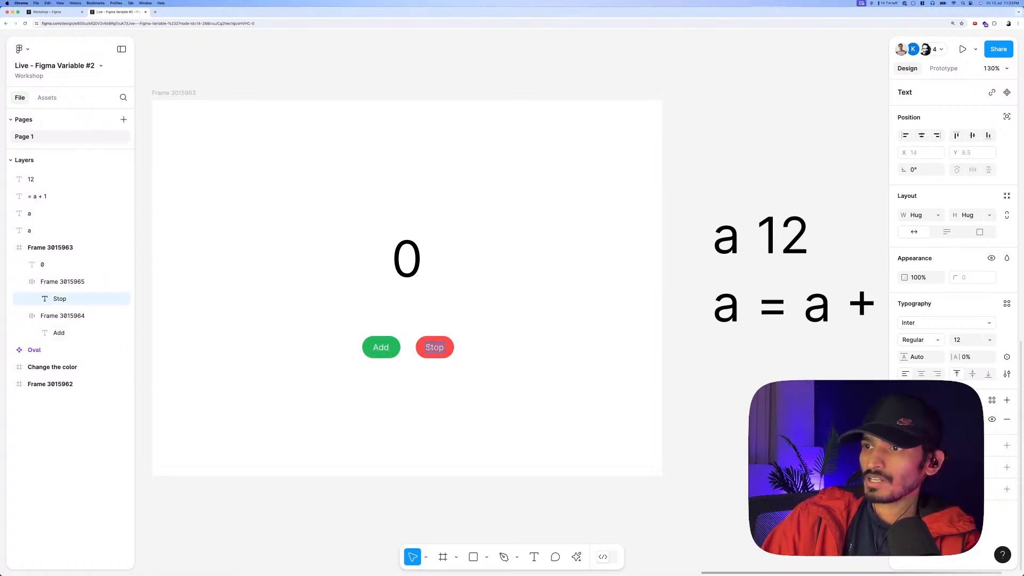
pyautogui.write('M')
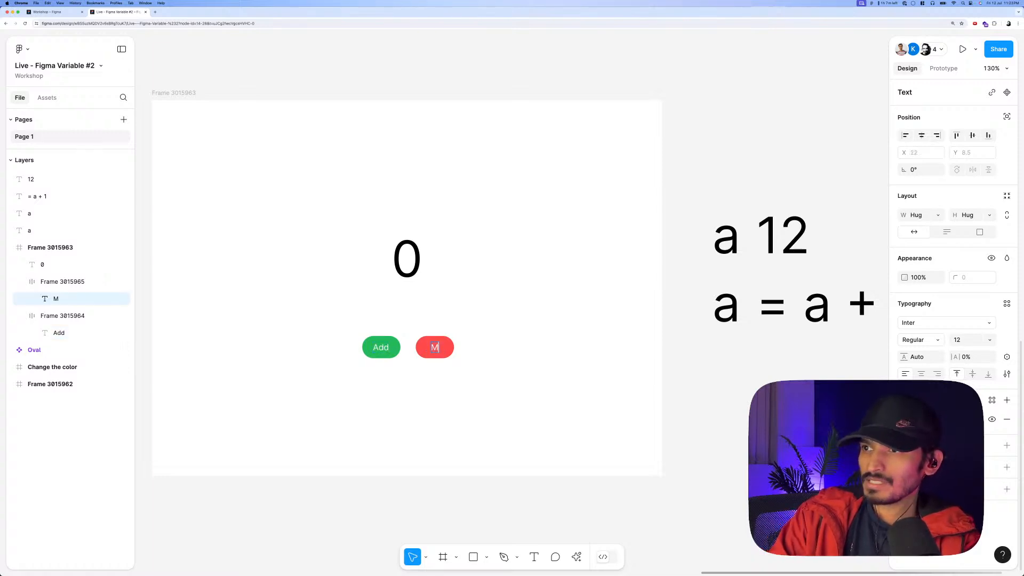
pyautogui.write('inSubscr')
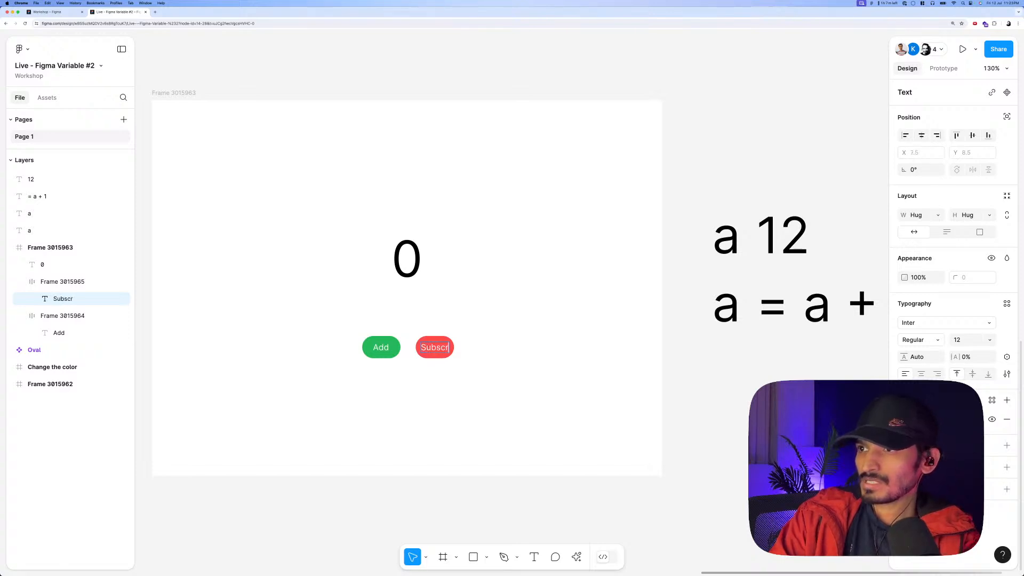
pyautogui.write('act')
pyautogui.press('Escape')
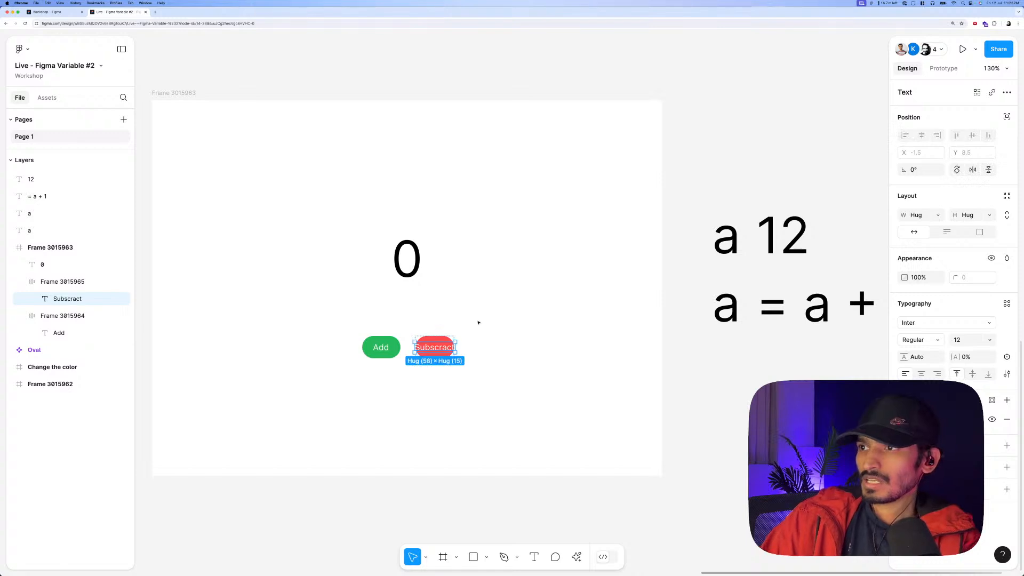
# Resize the red Subscract button and the green Add button so both hug their labels.
pyautogui.click(477, 323)
pyautogui.click(450, 342)
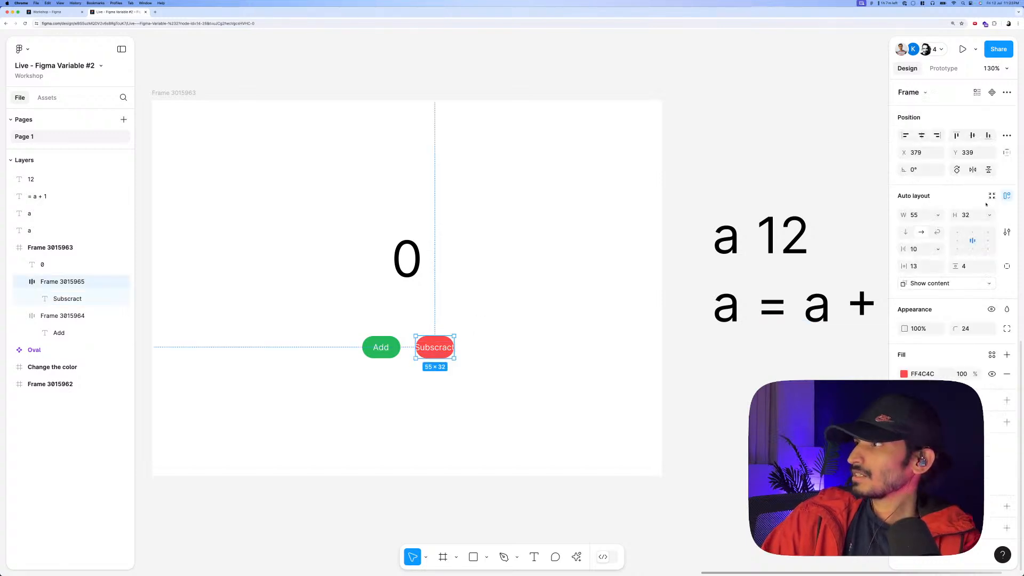
pyautogui.click(992, 196)
pyautogui.click(80, 316)
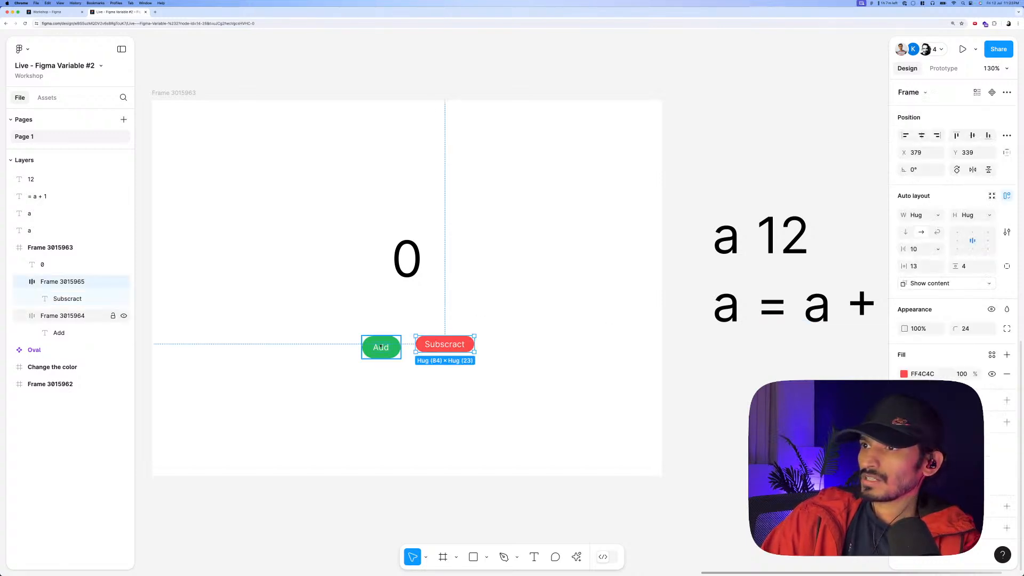
pyautogui.press('alt+shift+super+r')
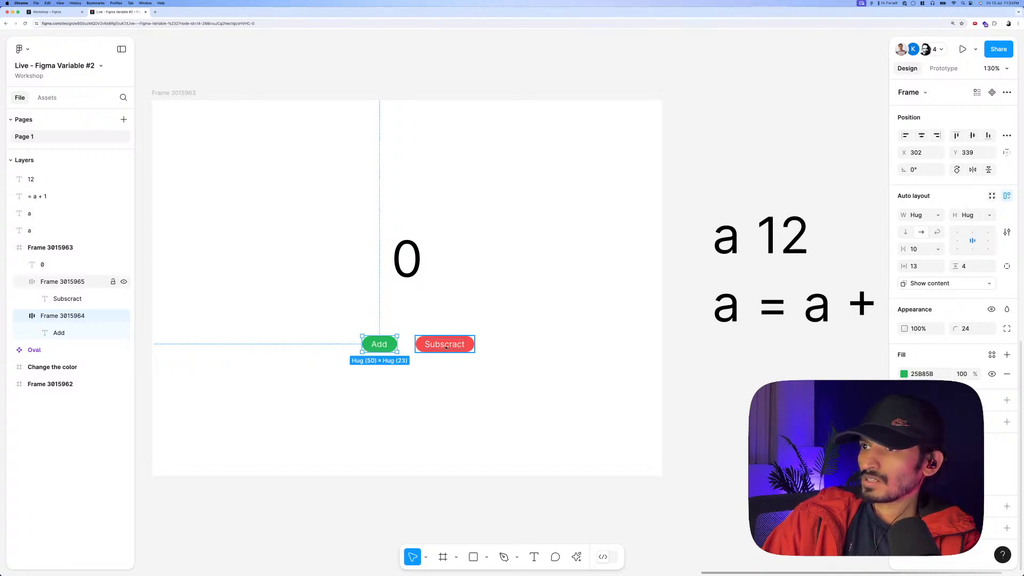
# Move the Subscract button closer to the Add button, to an X position of about 362.
pyautogui.click(448, 346)
pyautogui.moveTo(486, 373); pyautogui.dragTo(370, 341)
pyautogui.press('super+z')
pyautogui.press('super+z')
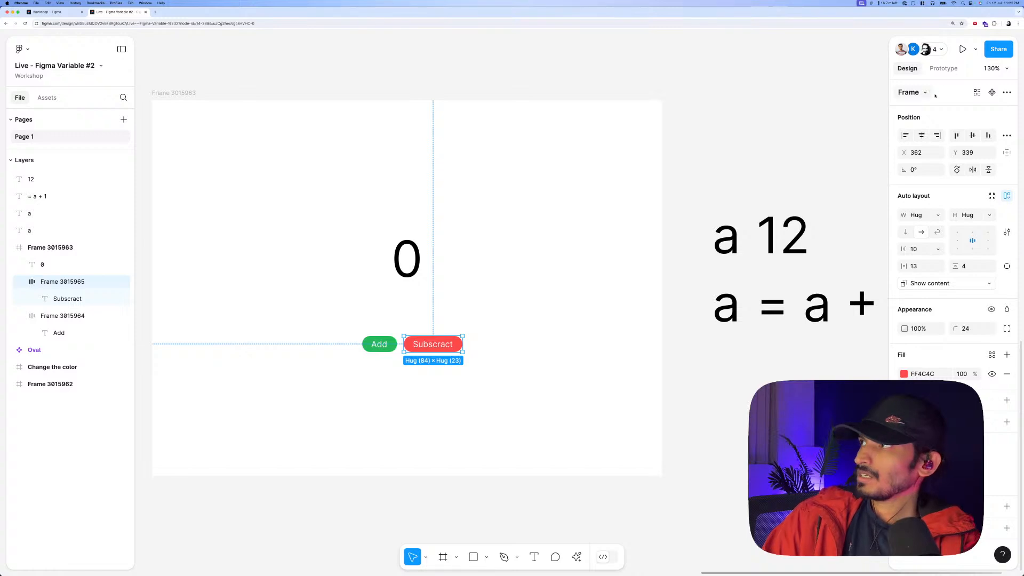
# Add an on-click Set variable interaction to the Subscract button that sets counter to counter - 1.
pyautogui.click(942, 69)
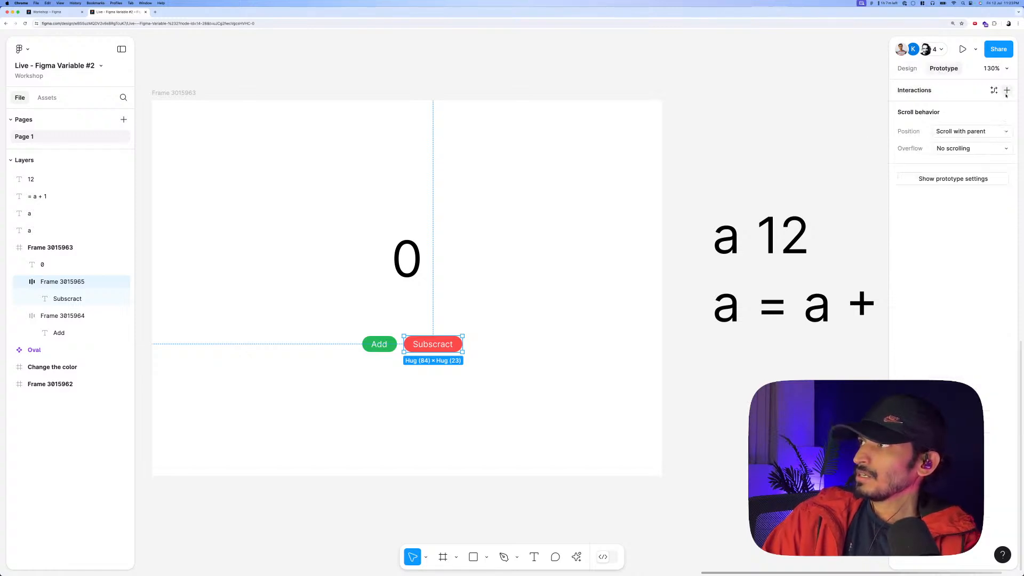
pyautogui.click(1006, 92)
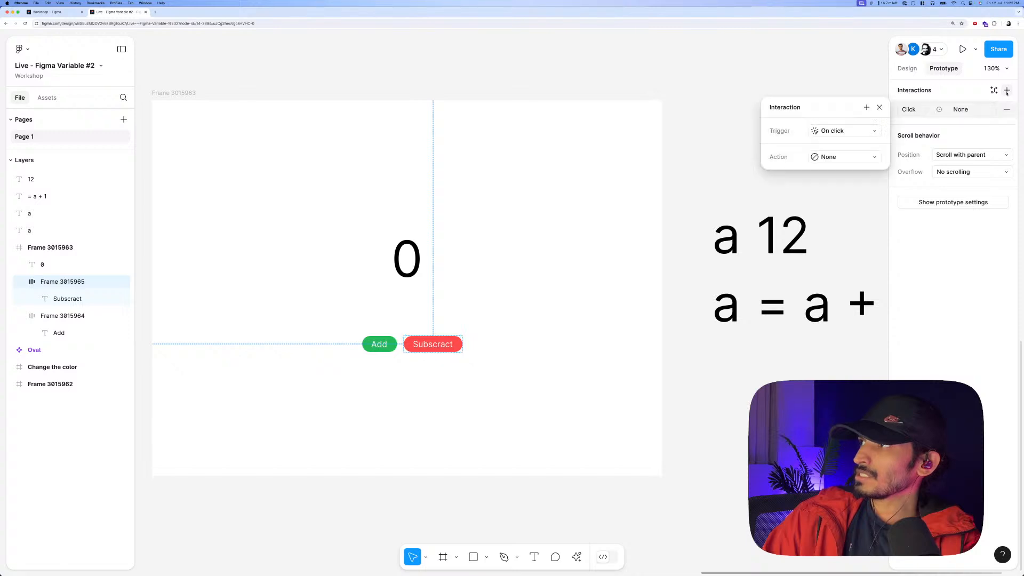
pyautogui.click(832, 155)
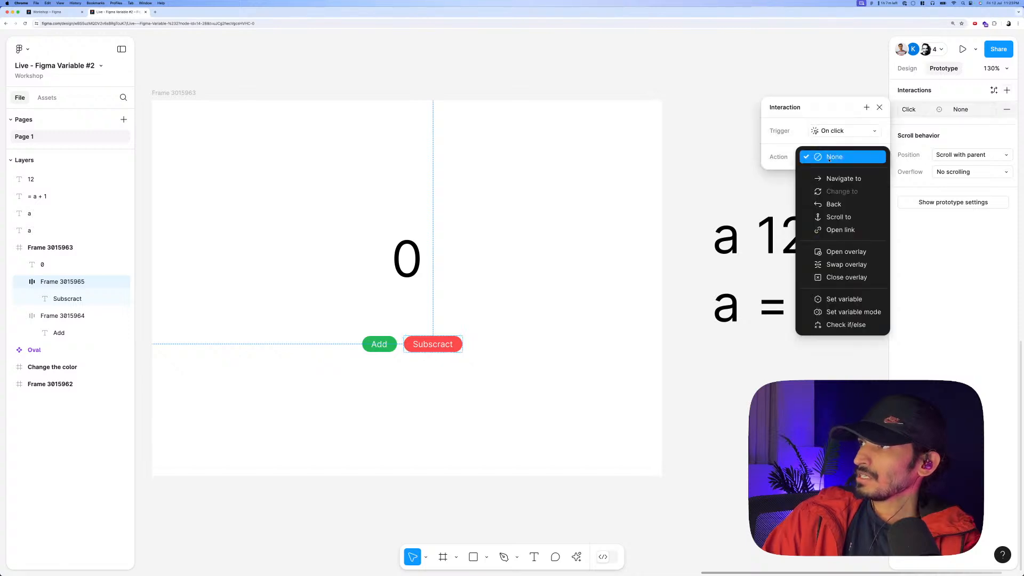
pyautogui.click(835, 301)
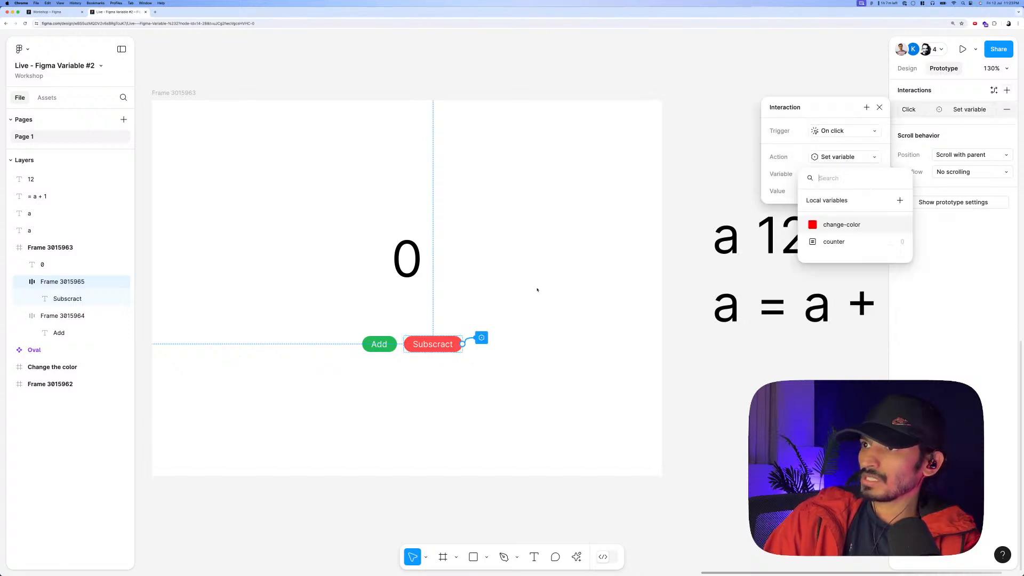
pyautogui.click(840, 241)
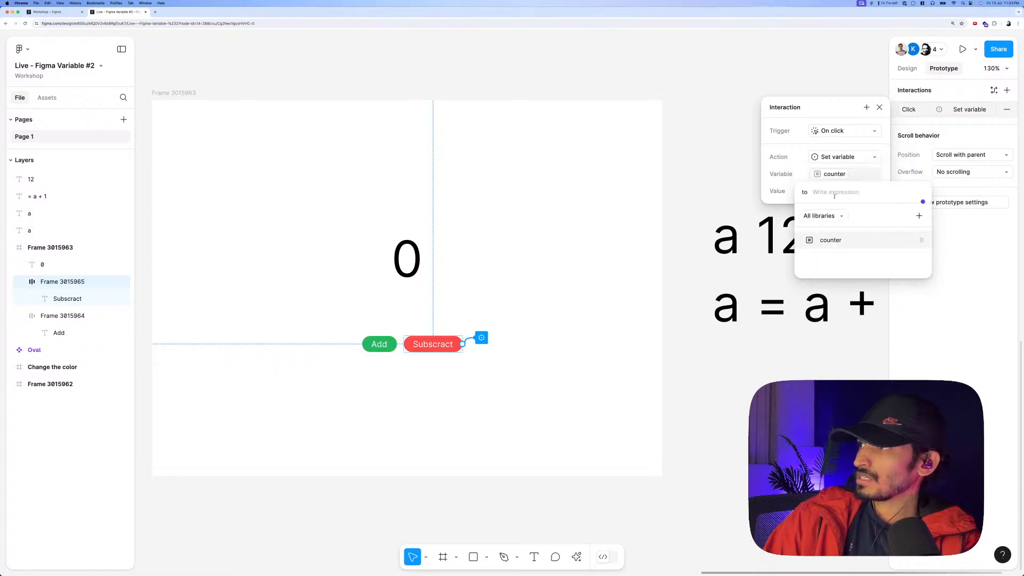
pyautogui.click(832, 240)
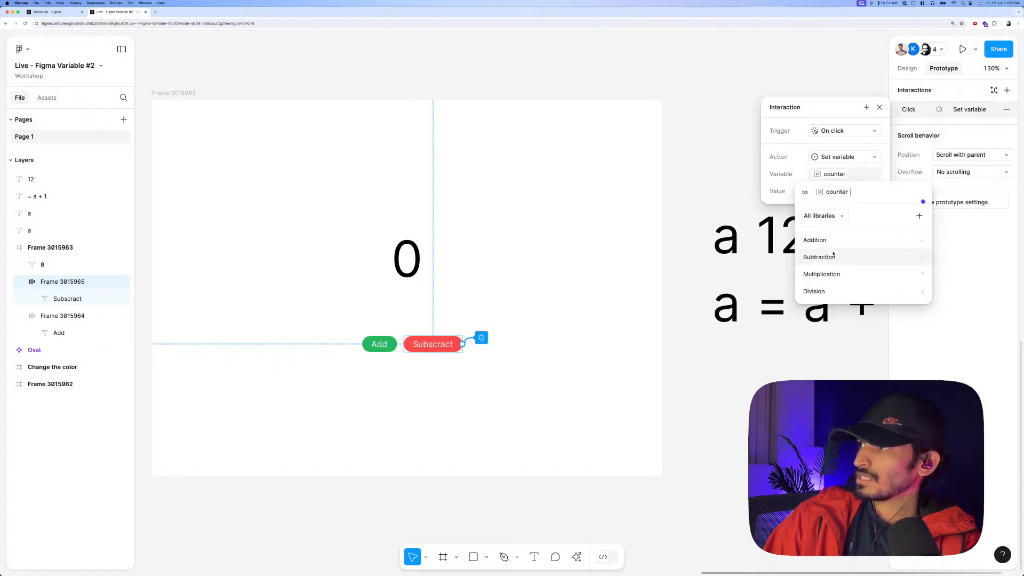
pyautogui.click(832, 257)
pyautogui.write('1')
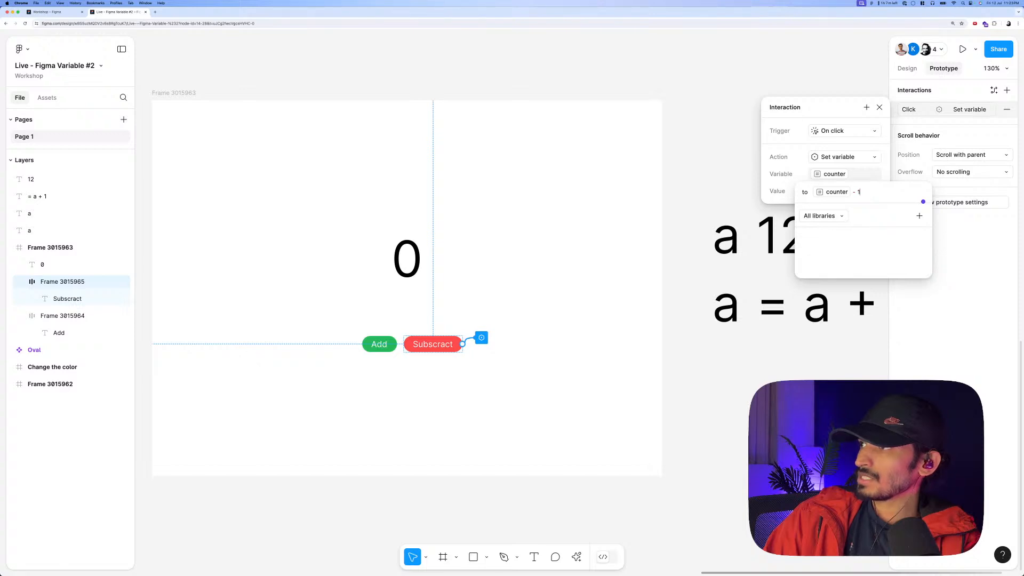
pyautogui.press('Return')
pyautogui.click(240, 66)
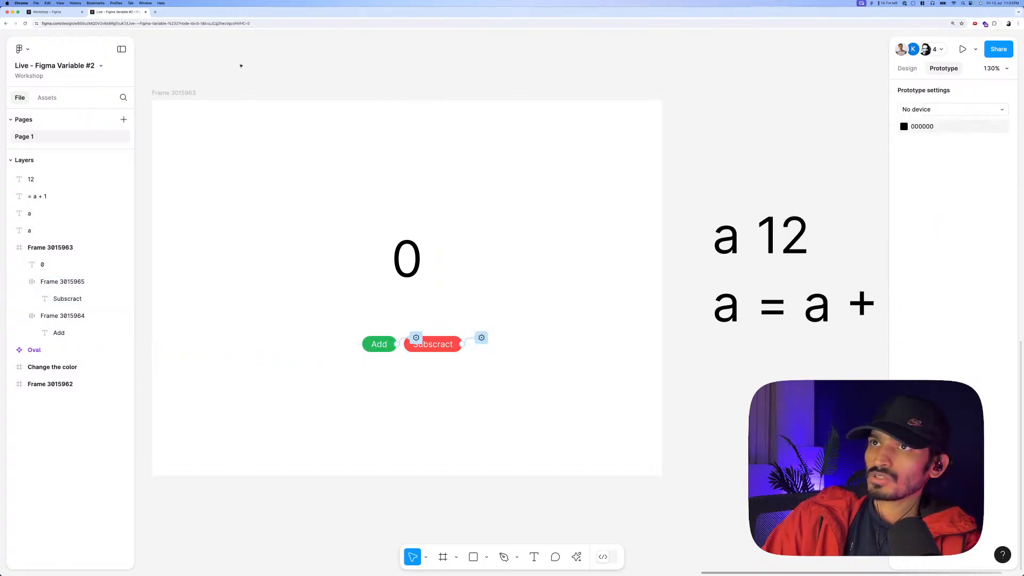
# Preview the counter frame, test the Add and Subscract buttons several times each, and close the preview.
pyautogui.click(186, 93)
pyautogui.hotkey('shift', 'space')
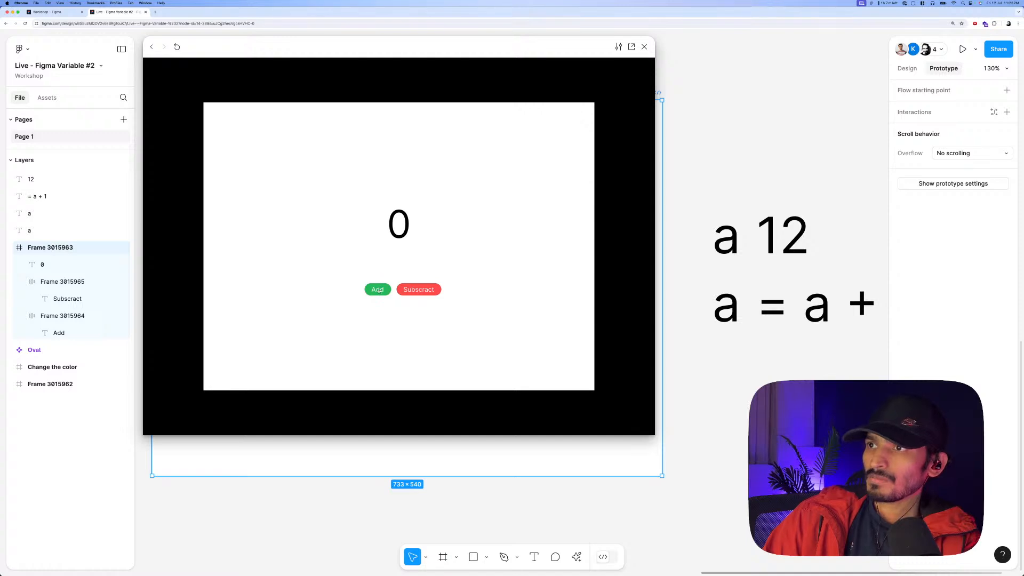
pyautogui.click(378, 290)
pyautogui.click(381, 290)
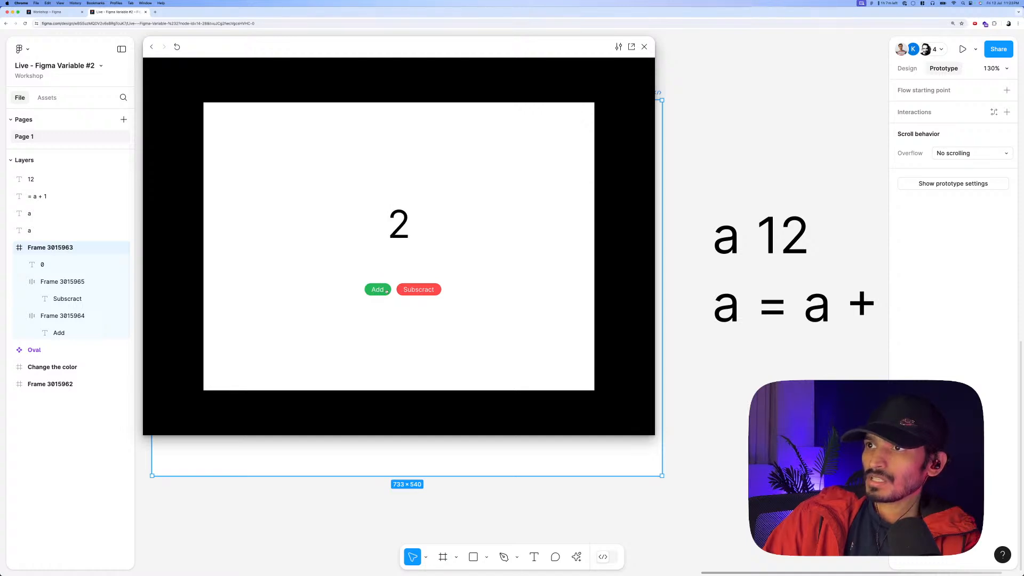
pyautogui.click(381, 290)
pyautogui.click(380, 290)
pyautogui.click(406, 290)
pyautogui.click(406, 290)
pyautogui.click(407, 290)
pyautogui.click(407, 290)
pyautogui.click(406, 290)
pyautogui.click(405, 290)
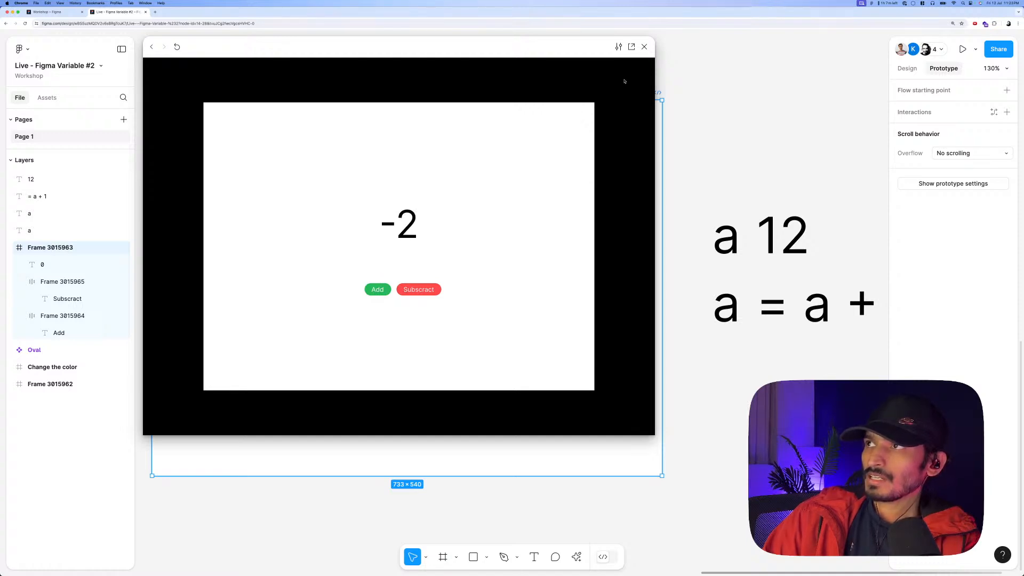
pyautogui.click(643, 48)
# Duplicate the counter frame and place the copy directly below the original.
pyautogui.scroll(-5, 547, 97)
pyautogui.click(607, 80)
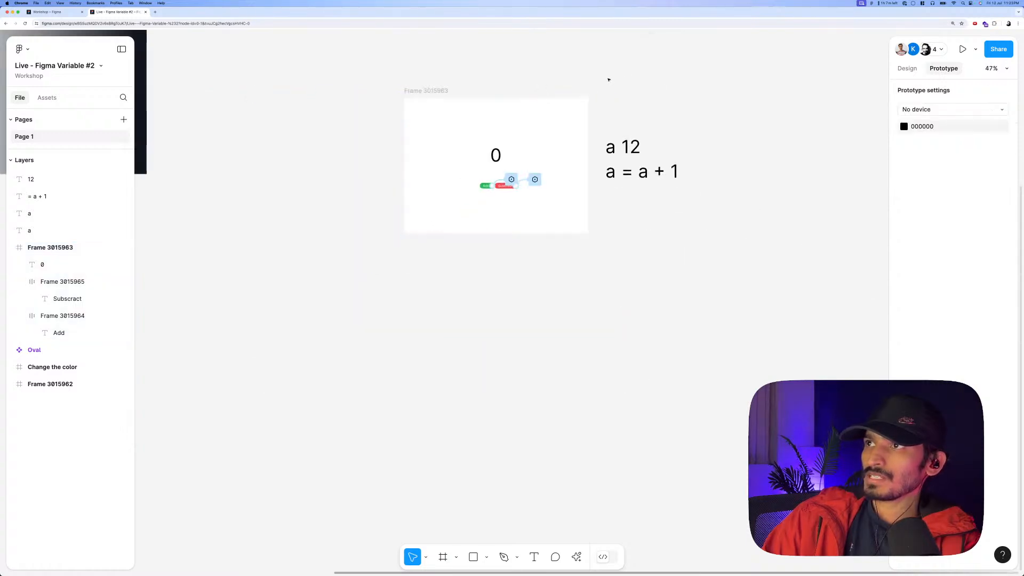
pyautogui.moveTo(427, 92); pyautogui.dragTo(434, 258)
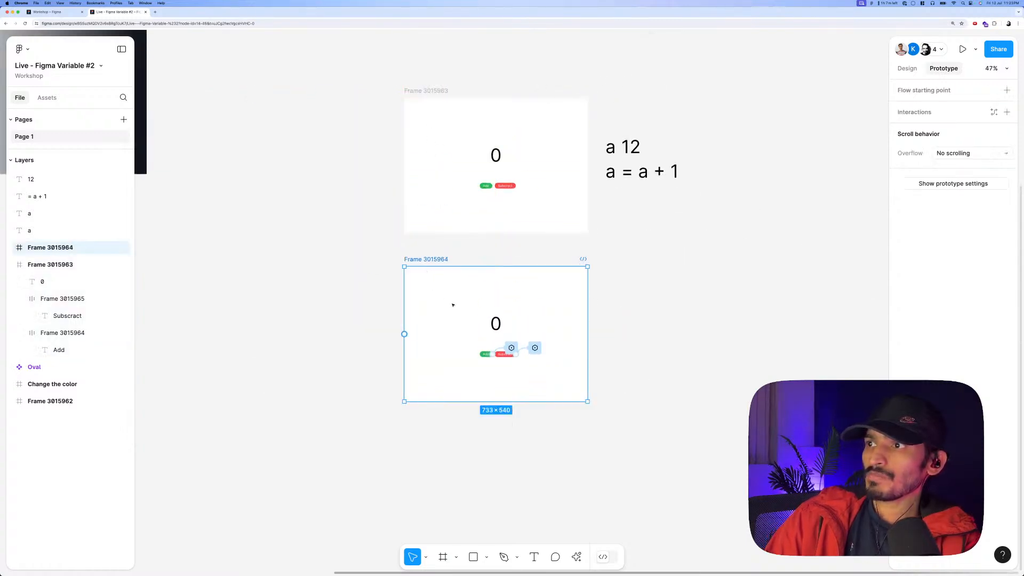
# Change the Add button's label to "Start" in the copied counter frame.
pyautogui.scroll(2, 456, 307)
pyautogui.scroll(-2, 467, 308)
pyautogui.scroll(5, 475, 330)
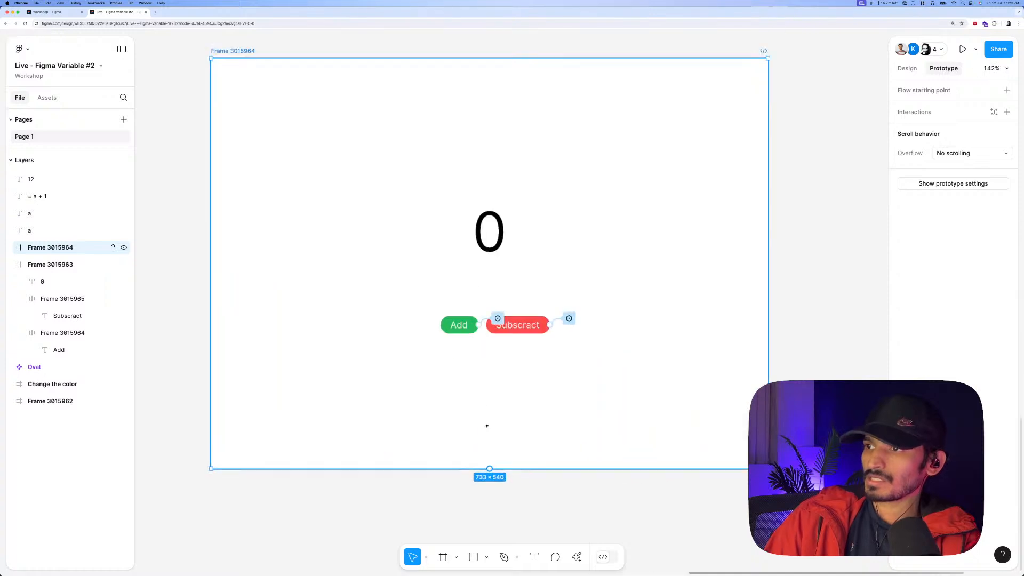
pyautogui.click(462, 328)
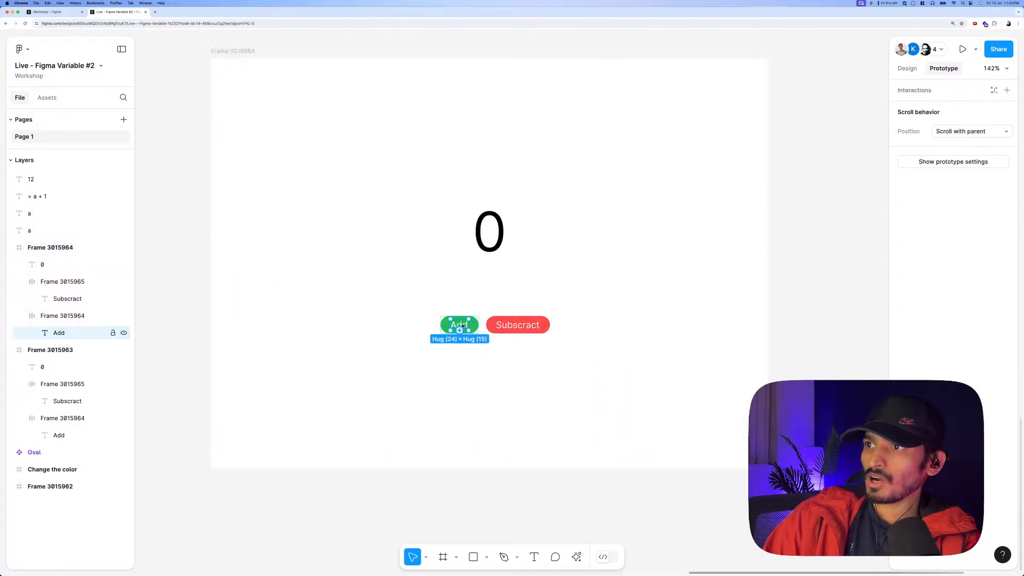
pyautogui.click(846, 108)
pyautogui.scroll(1, 509, 323)
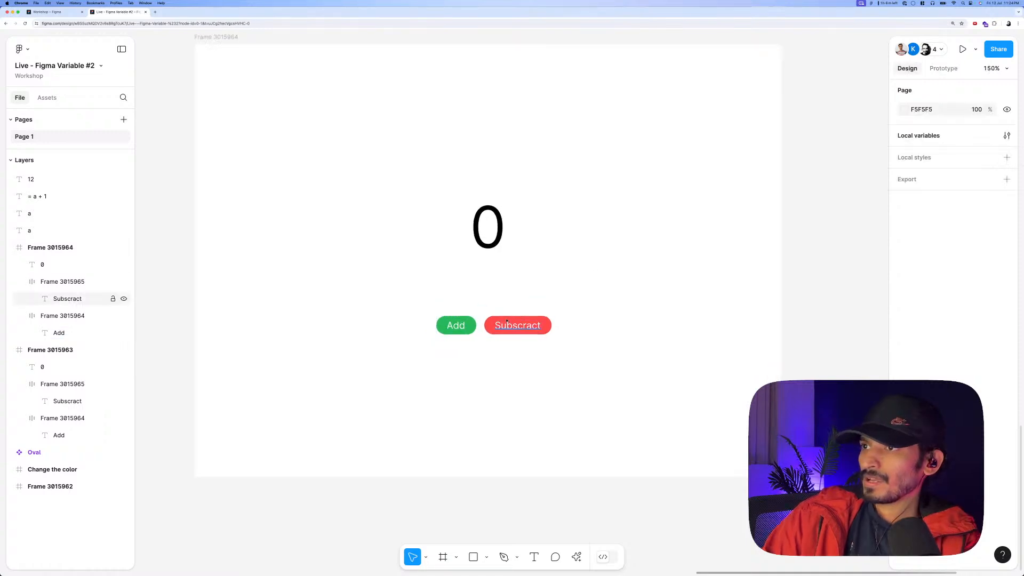
pyautogui.scroll(3, 507, 322)
pyautogui.doubleClick(442, 327)
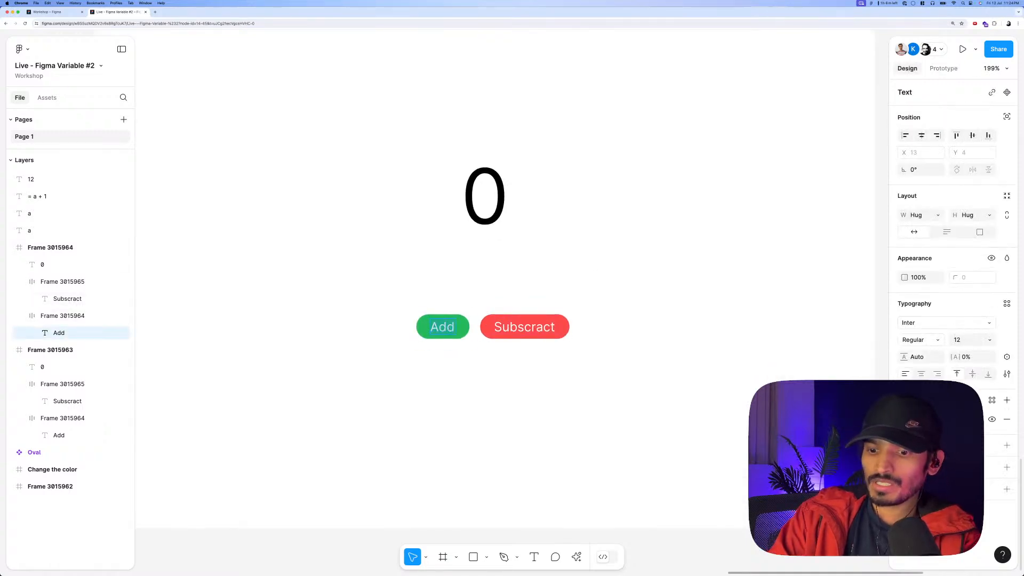
pyautogui.write('Start')
# Change the red Subscract button's label to "Stop" in the copied counter frame.
pyautogui.click(508, 326)
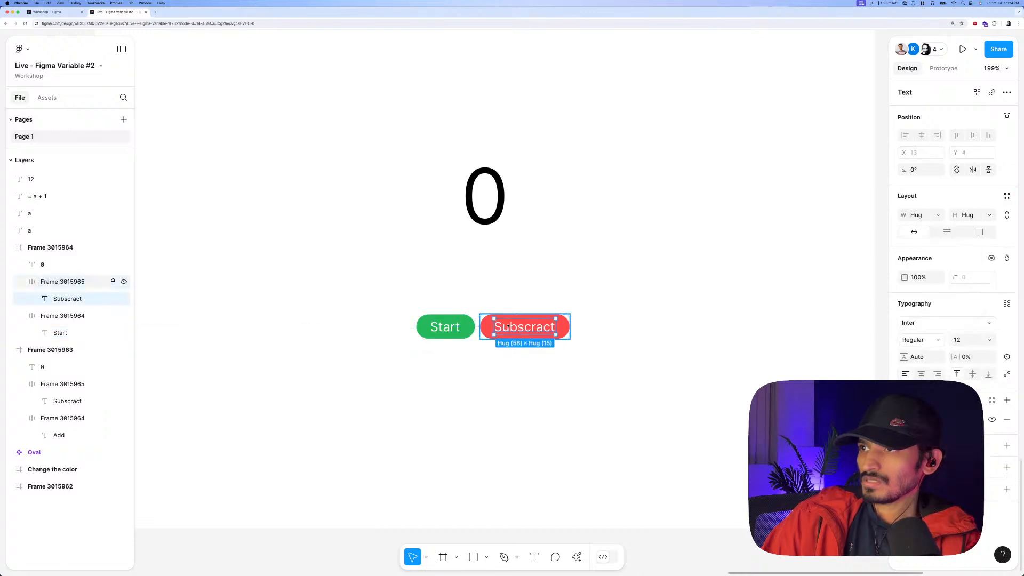
pyautogui.doubleClick(508, 327)
pyautogui.write('Add')
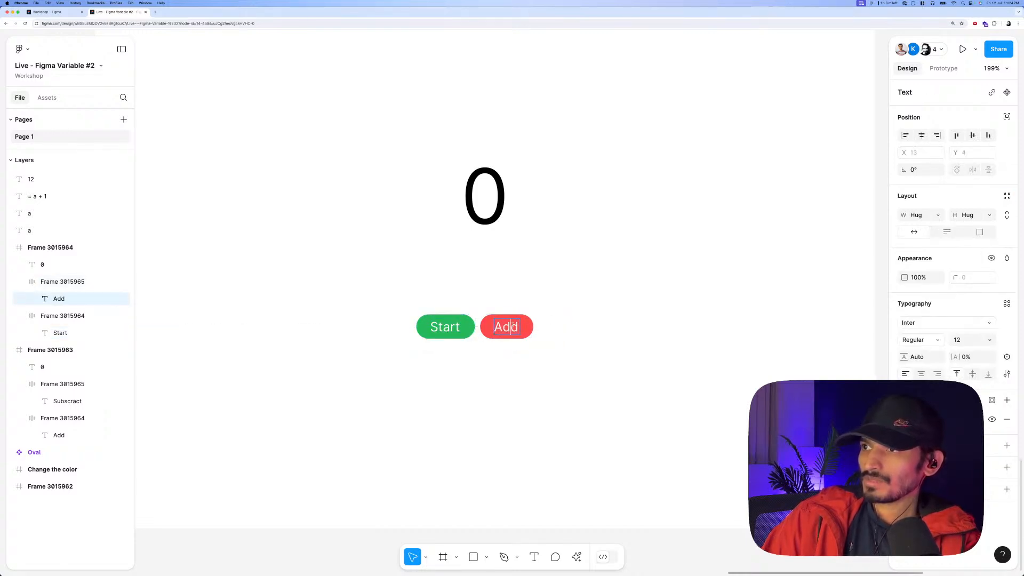
pyautogui.press('super+a')
pyautogui.write('St')
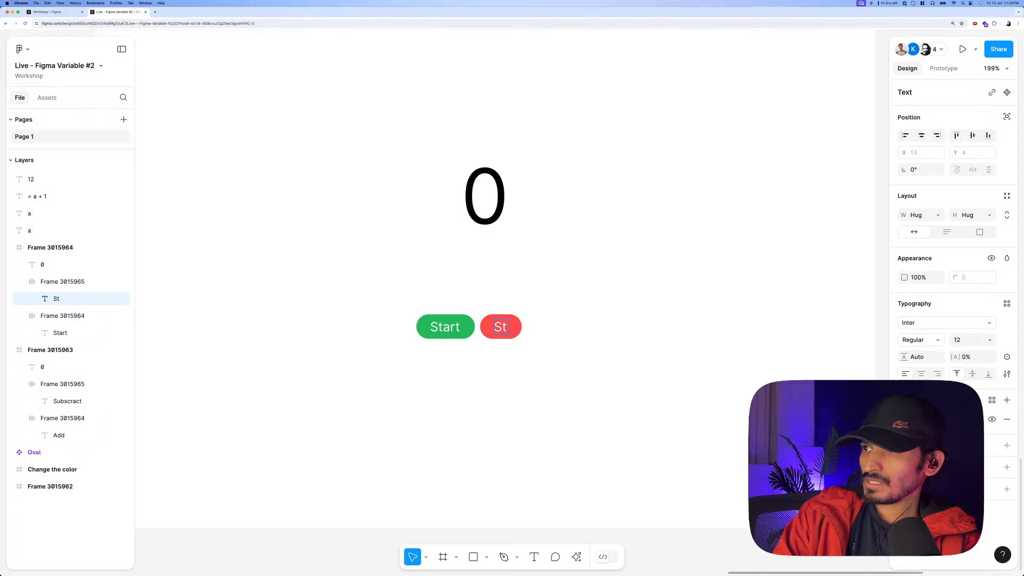
pyautogui.write('op')
pyautogui.press('Escape')
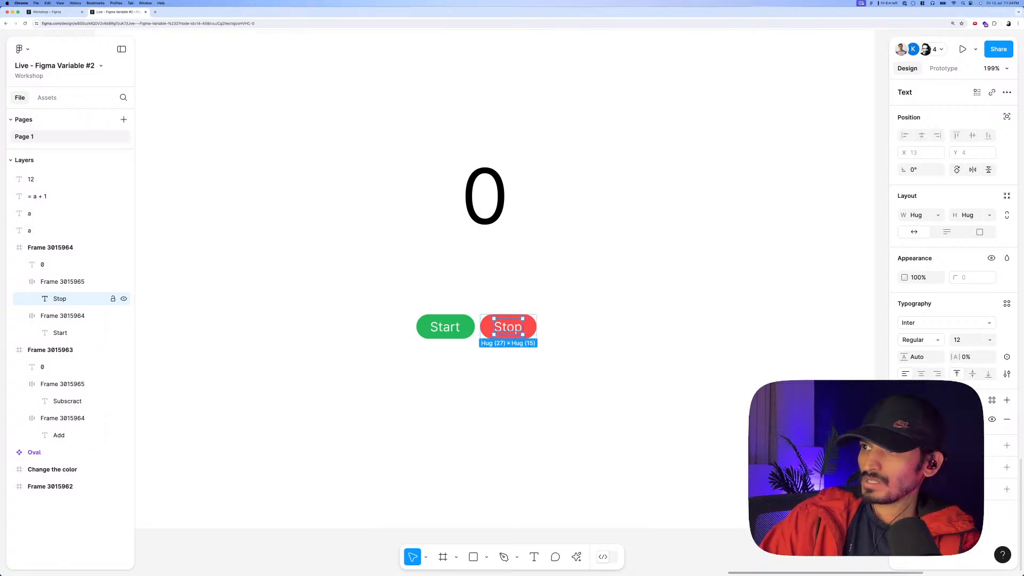
# Move the Stop button slightly away from the Start button to widen the gap between them.
pyautogui.click(550, 274)
pyautogui.click(445, 328)
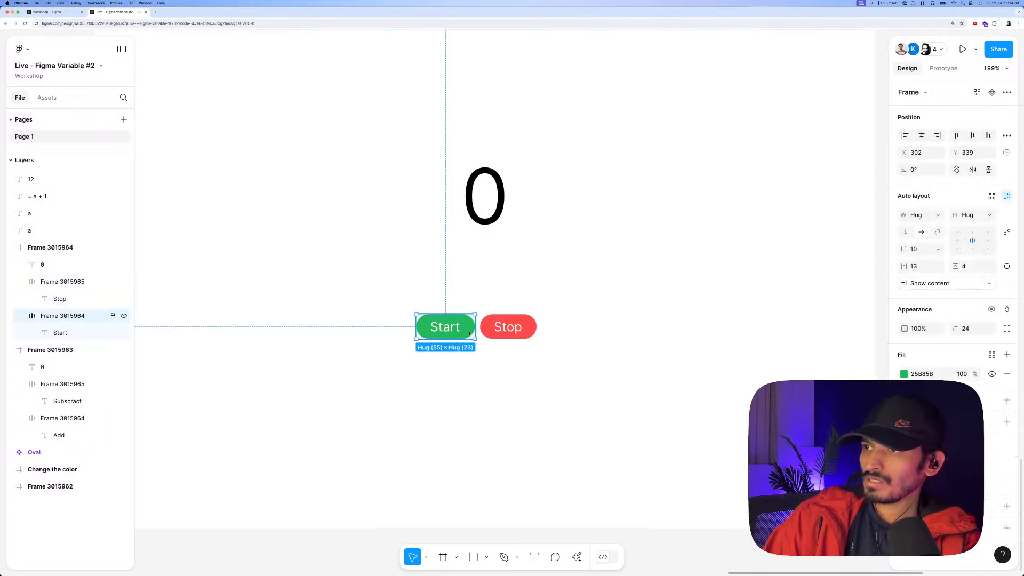
pyautogui.moveTo(507, 328); pyautogui.dragTo(487, 332)
pyautogui.click(459, 328)
pyautogui.scroll(-5, 450, 331)
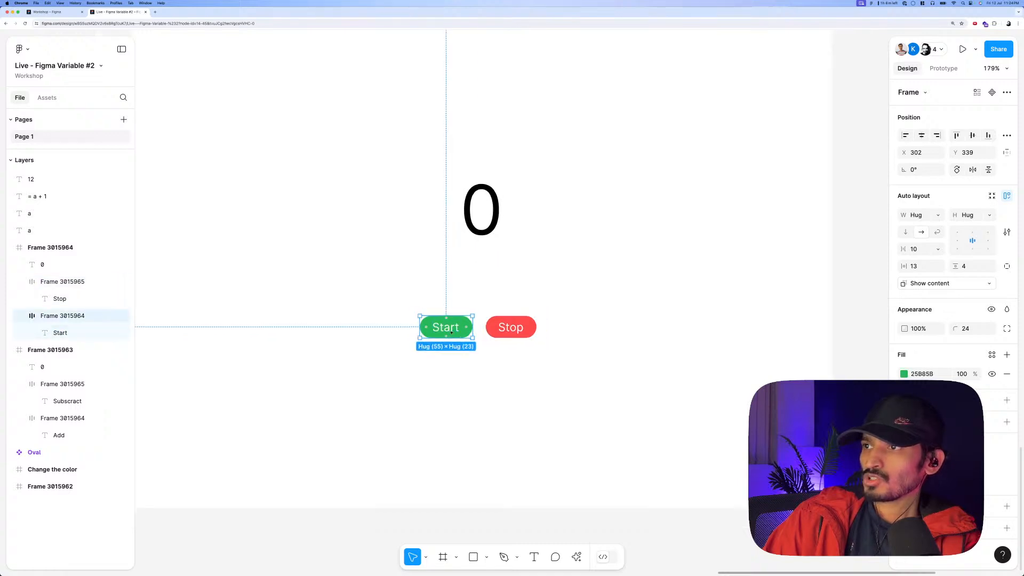
pyautogui.click(472, 270)
pyautogui.scroll(-5, 472, 272)
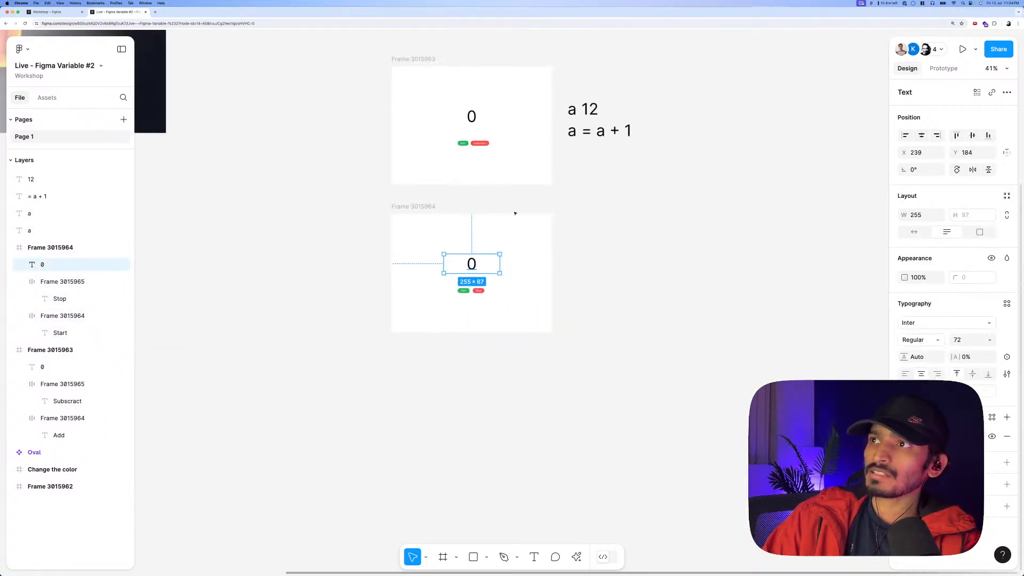
# Rename the original counter frame "Adding and Subscracting".
pyautogui.scroll(2, 515, 210)
pyautogui.click(424, 128)
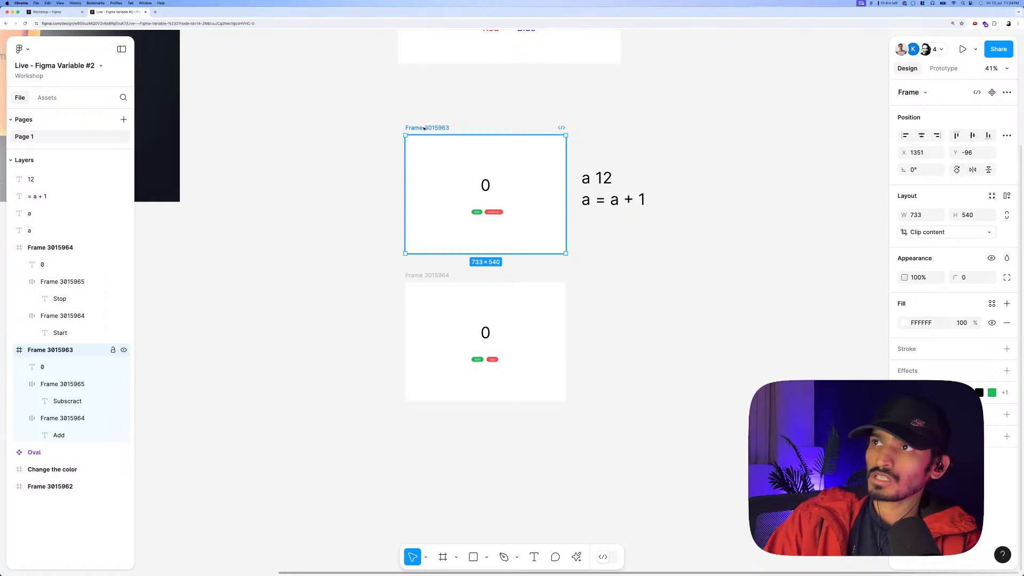
pyautogui.doubleClick(424, 128)
pyautogui.write('Adding')
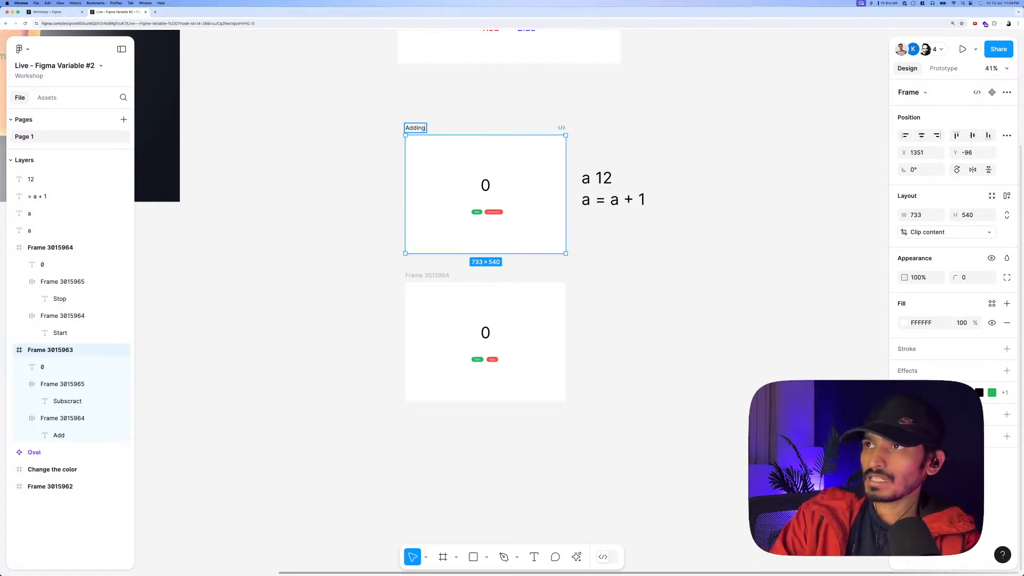
pyautogui.write(' and')
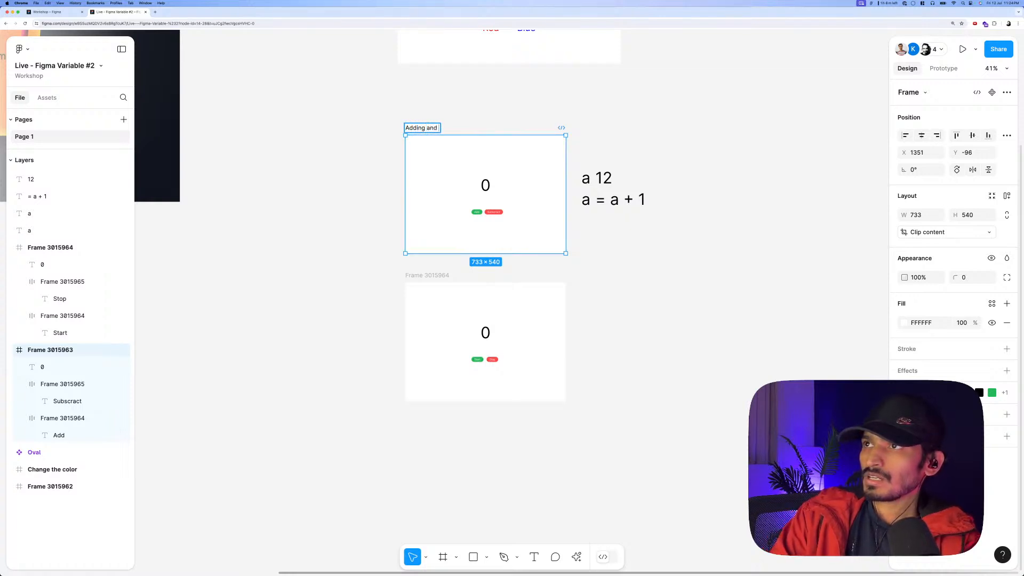
pyautogui.write(' Dubscrac')
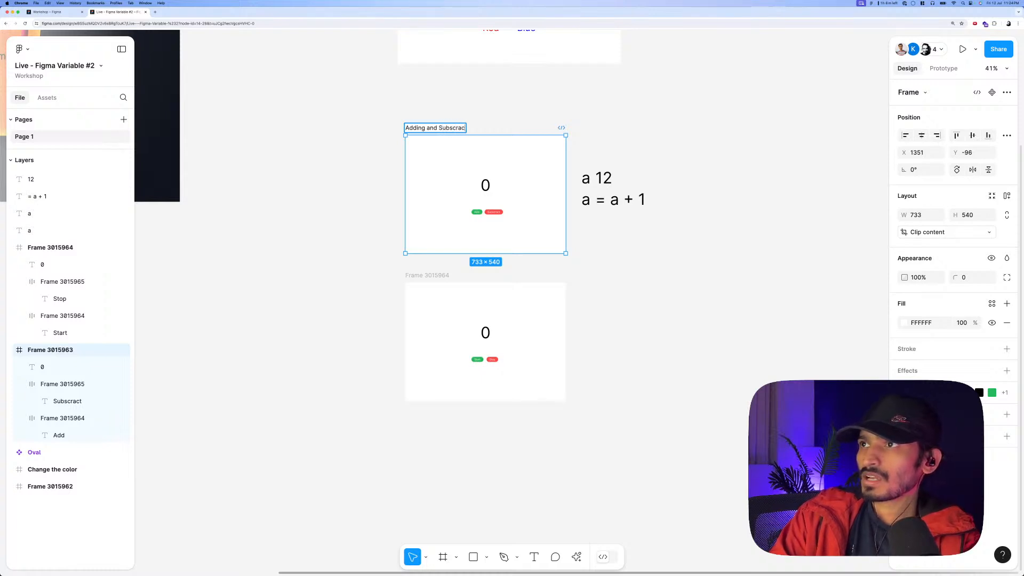
pyautogui.write('ting')
pyautogui.press('Return')
pyautogui.press('Escape')
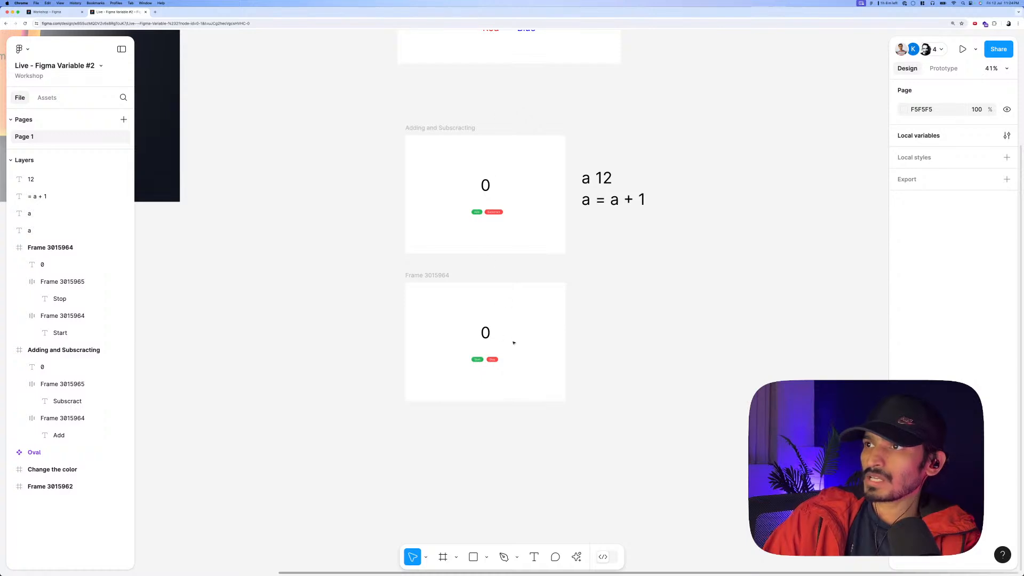
pyautogui.click(456, 288)
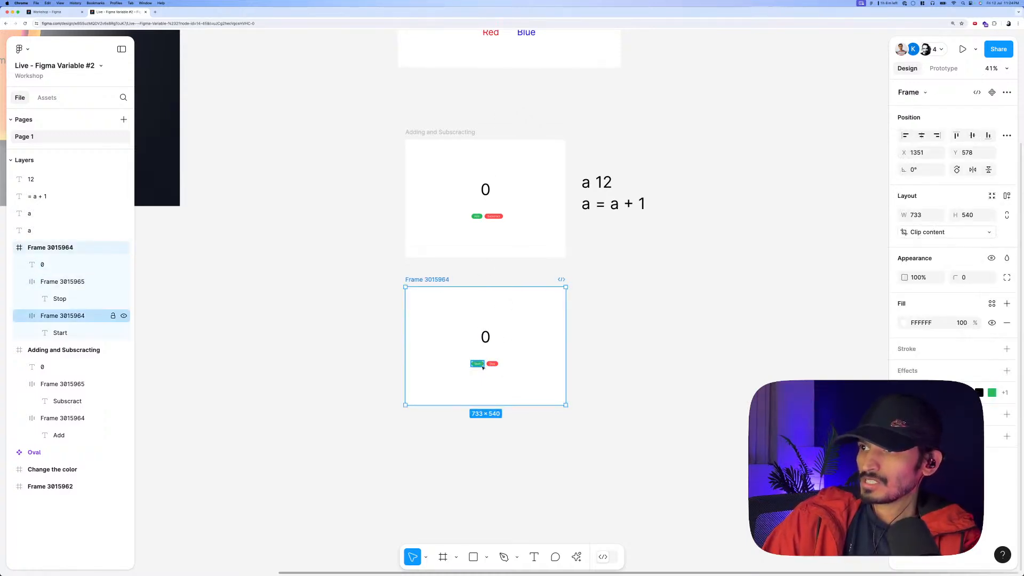
pyautogui.click(485, 336)
pyautogui.scroll(5, 488, 337)
pyautogui.click(647, 270)
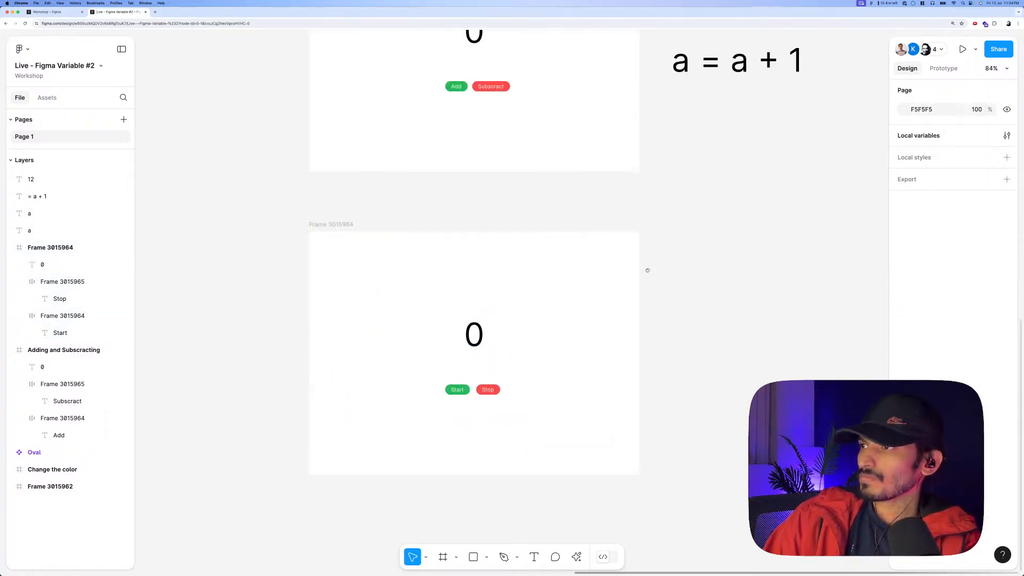
pyautogui.scroll(-5, 647, 271)
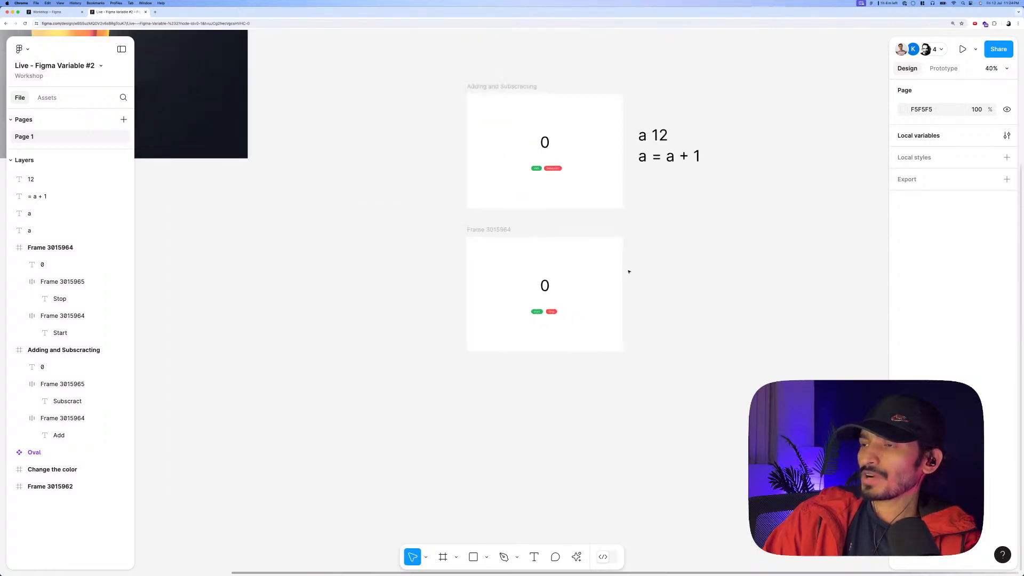
pyautogui.scroll(2, 650, 256)
pyautogui.scroll(-4, 651, 266)
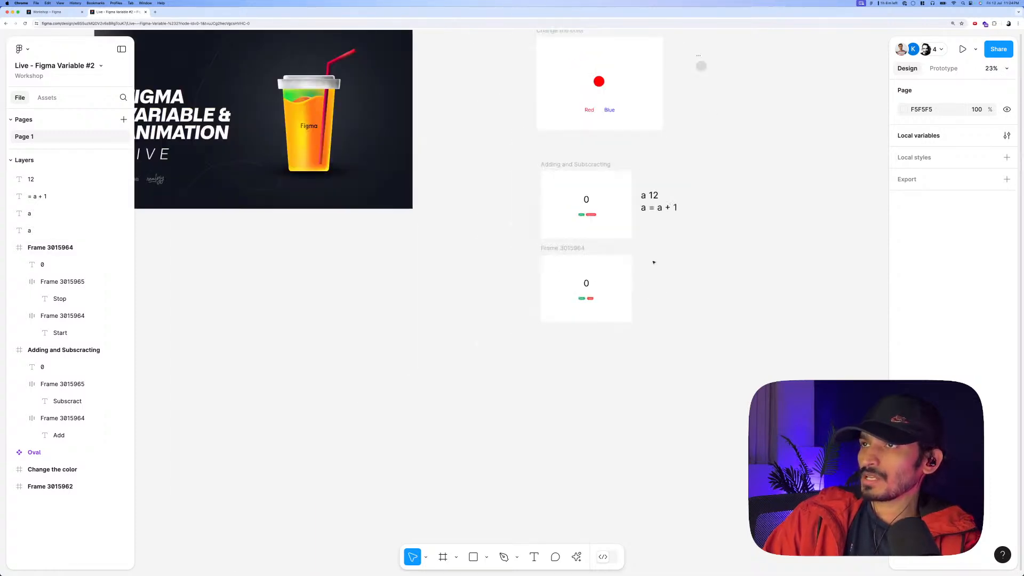
pyautogui.scroll(3, 320, 168)
pyautogui.scroll(3, 320, 168)
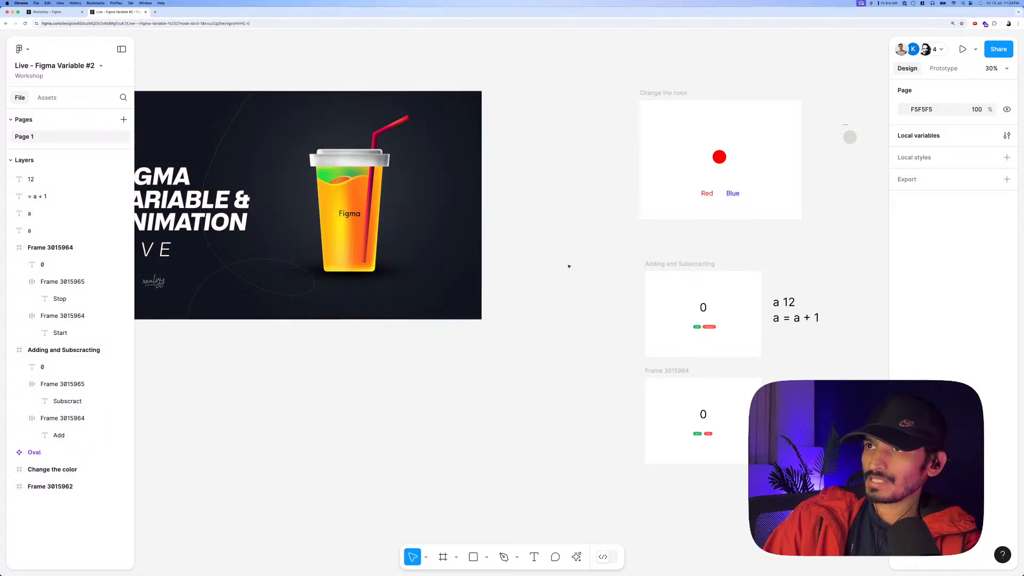
pyautogui.scroll(-3, 568, 266)
pyautogui.scroll(6, 604, 325)
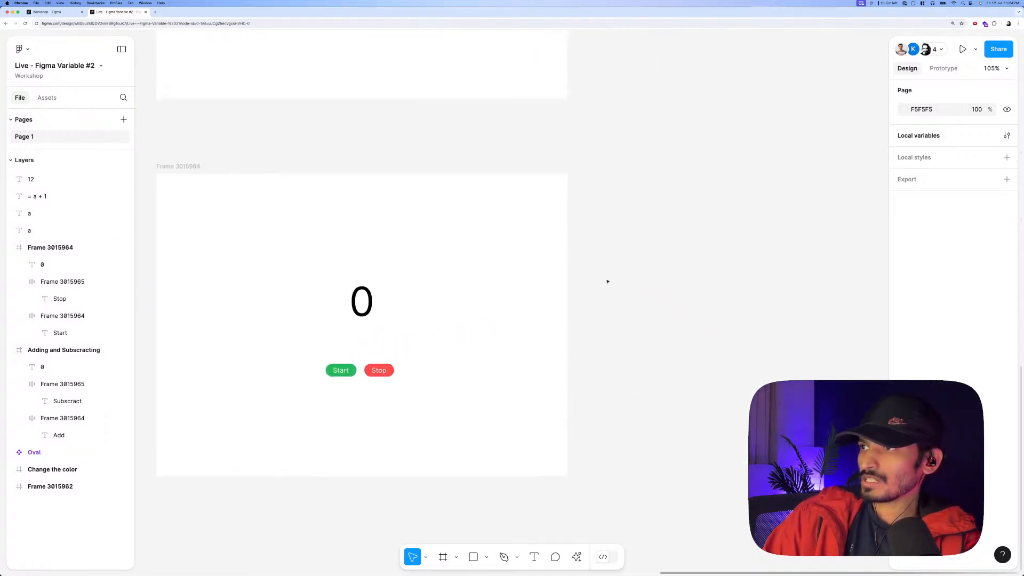
pyautogui.scroll(3, 608, 280)
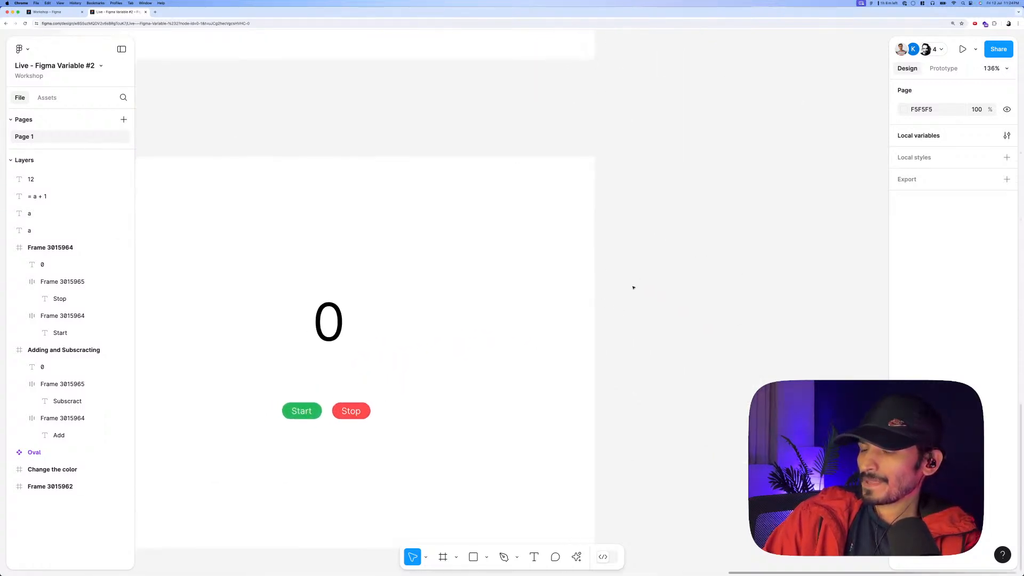
# Draw a square of about 35 × 35 on the empty canvas beside the Start/Stop frame.
pyautogui.scroll(3, 636, 289)
pyautogui.press('r')
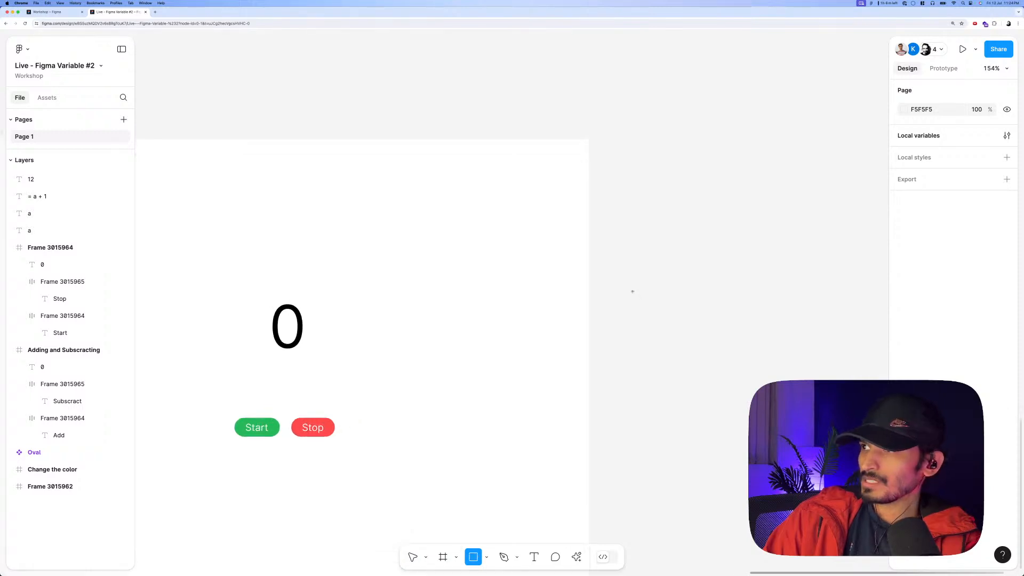
pyautogui.scroll(5, 624, 282)
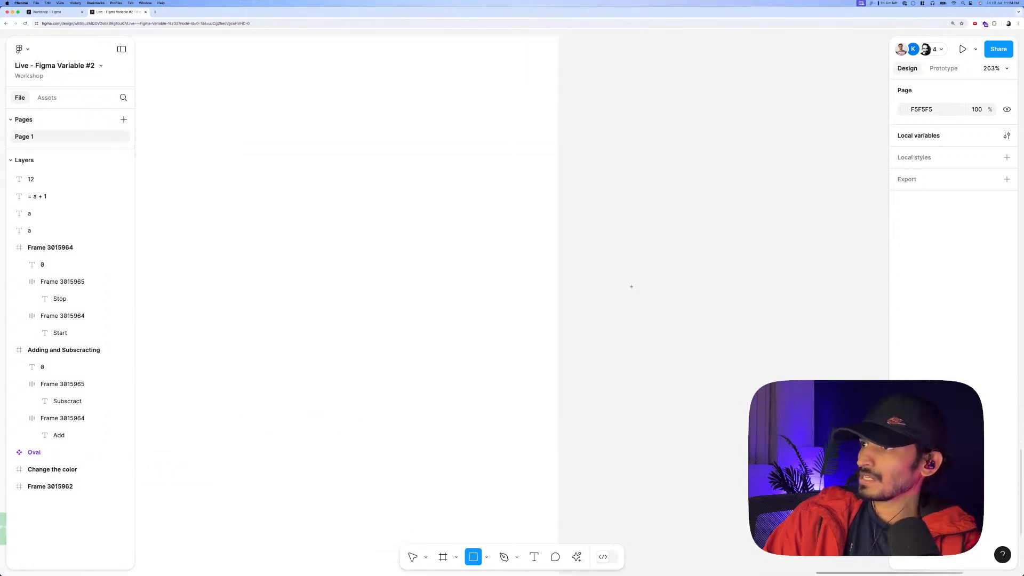
pyautogui.moveTo(633, 285)
pyautogui.mouseDown()
pyautogui.moveTo(656, 307)
pyautogui.moveTo(639, 354)
pyautogui.moveTo(660, 389)
pyautogui.moveTo(614, 293)
pyautogui.moveTo(640, 334)
pyautogui.mouseUp()
pyautogui.scroll(2, 640, 304)
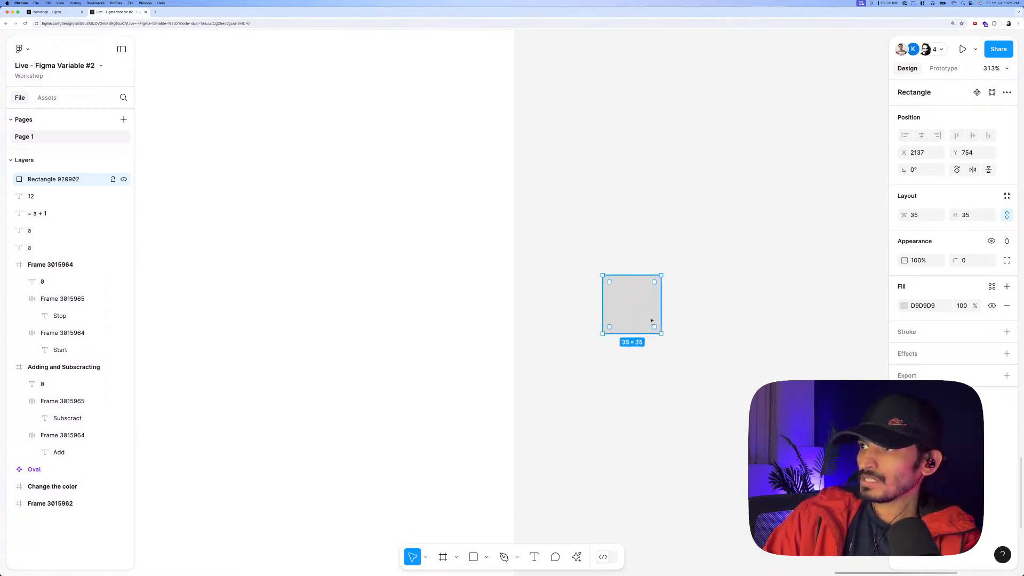
# Round the square's corners to a radius of 8 and shrink it to 25 × 25.
pyautogui.scroll(5, 653, 310)
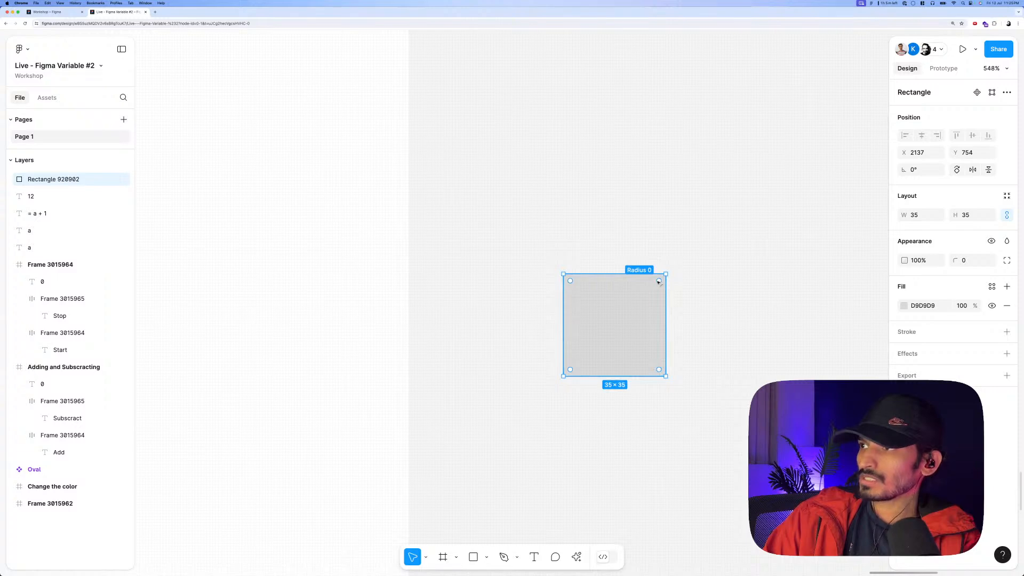
pyautogui.moveTo(659, 281); pyautogui.dragTo(642, 297)
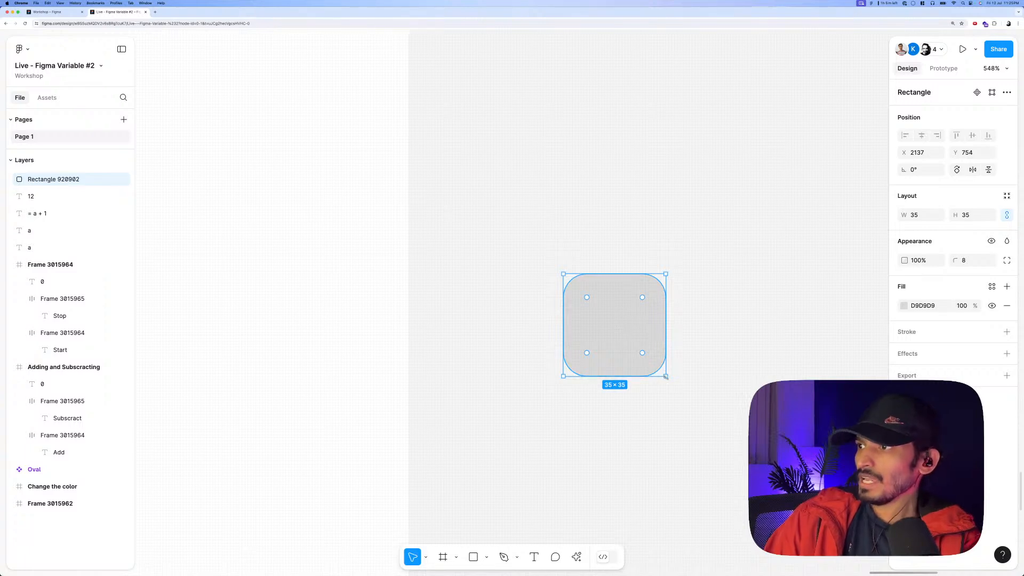
pyautogui.moveTo(666, 376); pyautogui.dragTo(636, 347)
pyautogui.scroll(-2, 610, 334)
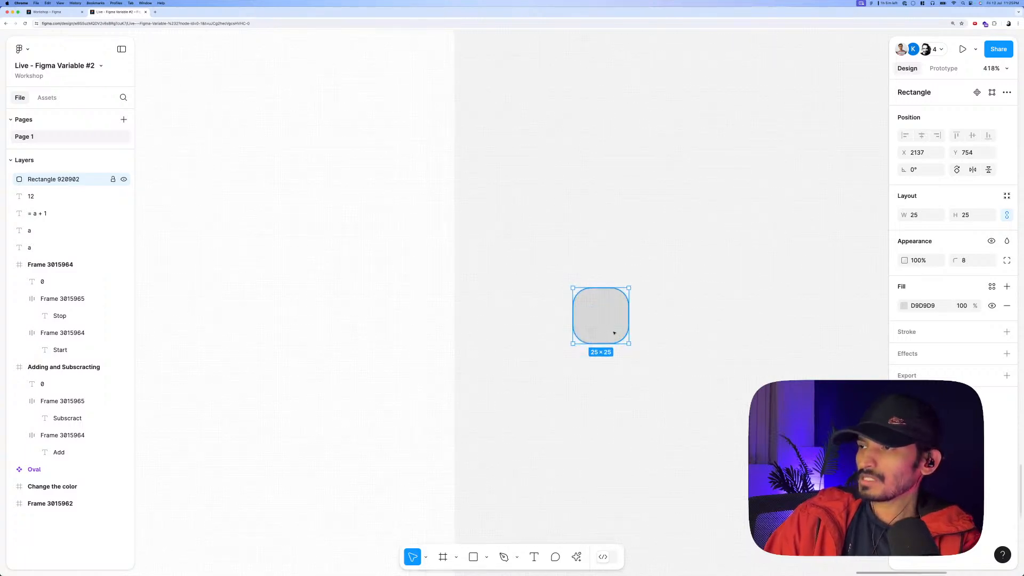
pyautogui.scroll(-2, 614, 333)
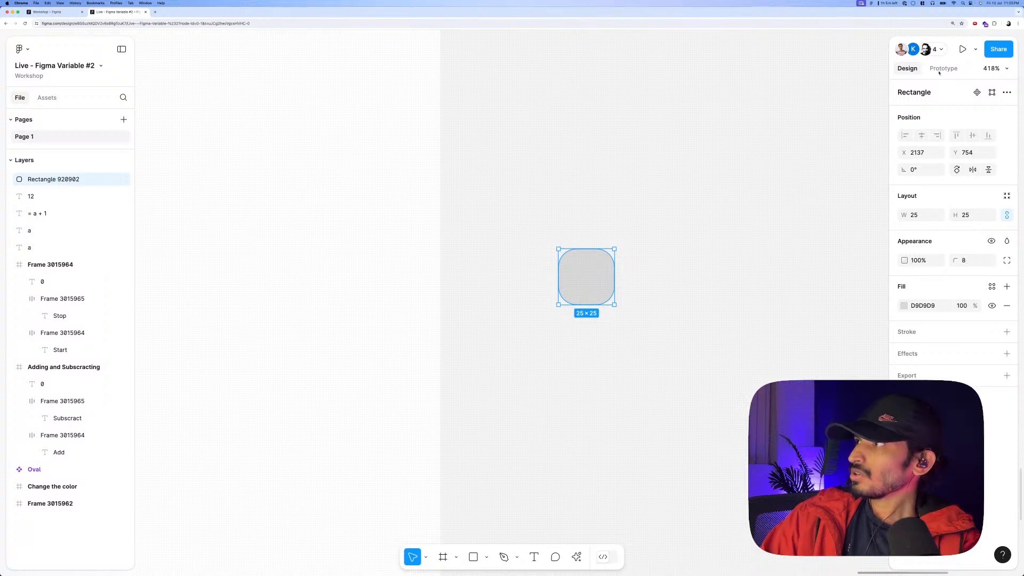
# Turn the rounded square into a component and add a second variant to it.
pyautogui.scroll(-3, 566, 308)
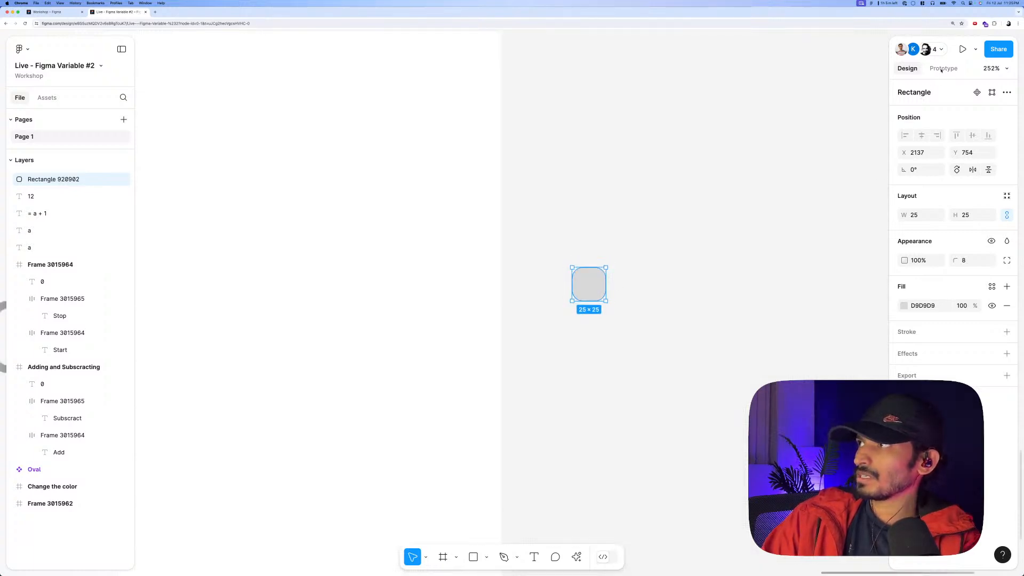
pyautogui.click(977, 92)
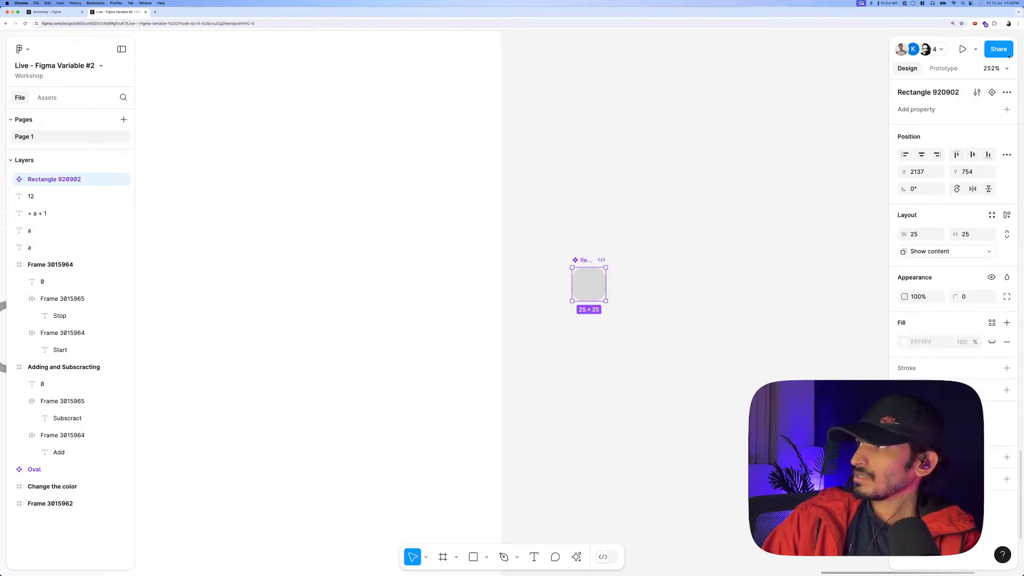
pyautogui.click(991, 92)
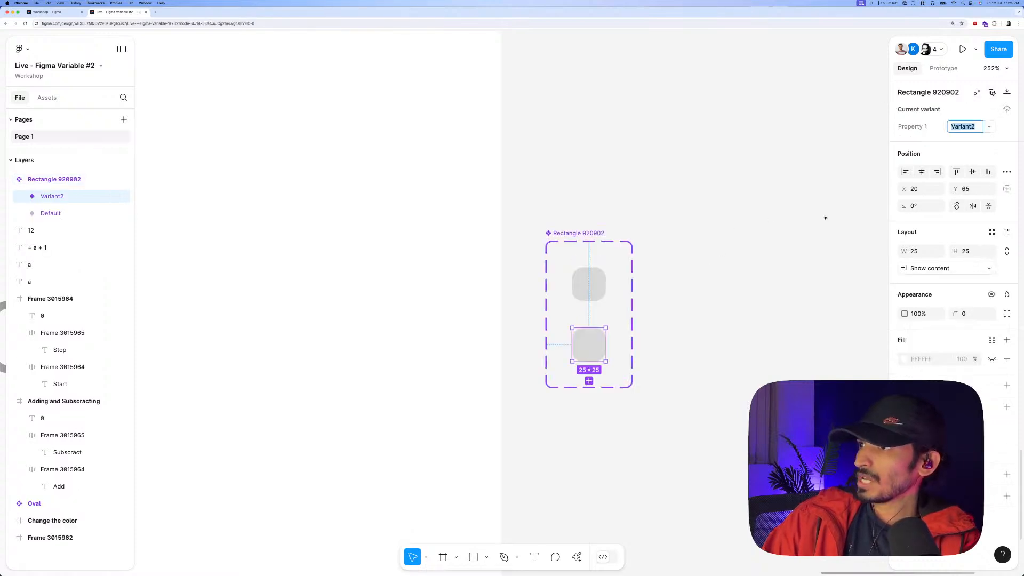
# Rename the rounded square's component set "timer".
pyautogui.click(596, 242)
pyautogui.doubleClick(579, 233)
pyautogui.write('tim')
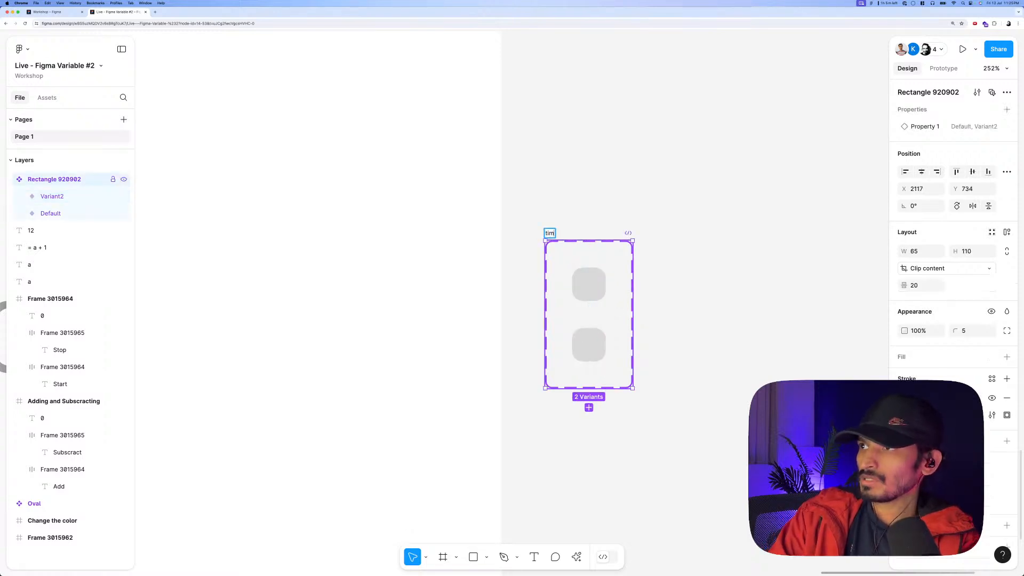
pyautogui.write('er')
pyautogui.click(613, 217)
# Rename the timer component's two variants to 1 for the upper square and 2 for the lower square.
pyautogui.click(601, 284)
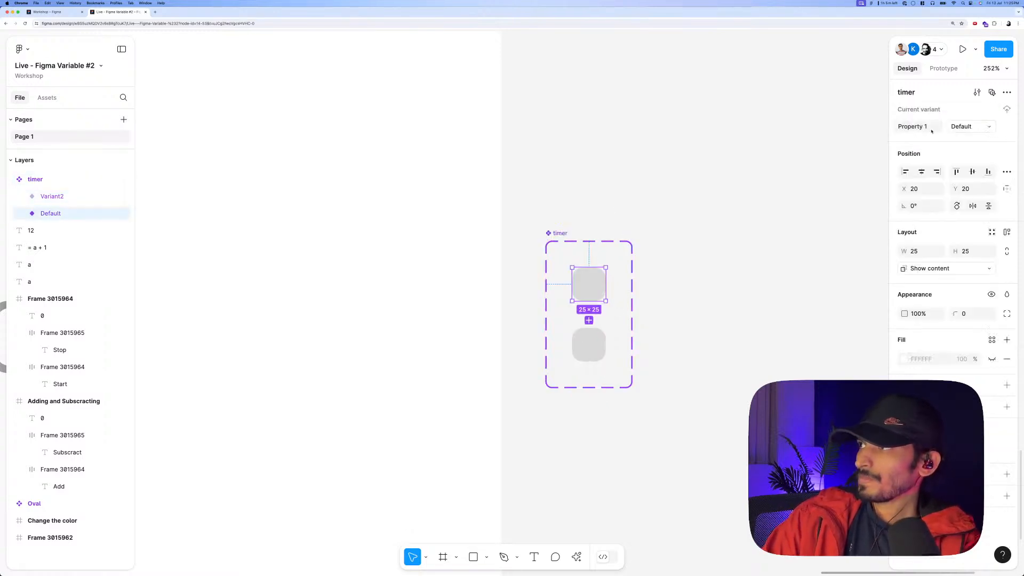
pyautogui.click(966, 126)
pyautogui.write('1')
pyautogui.press('Return')
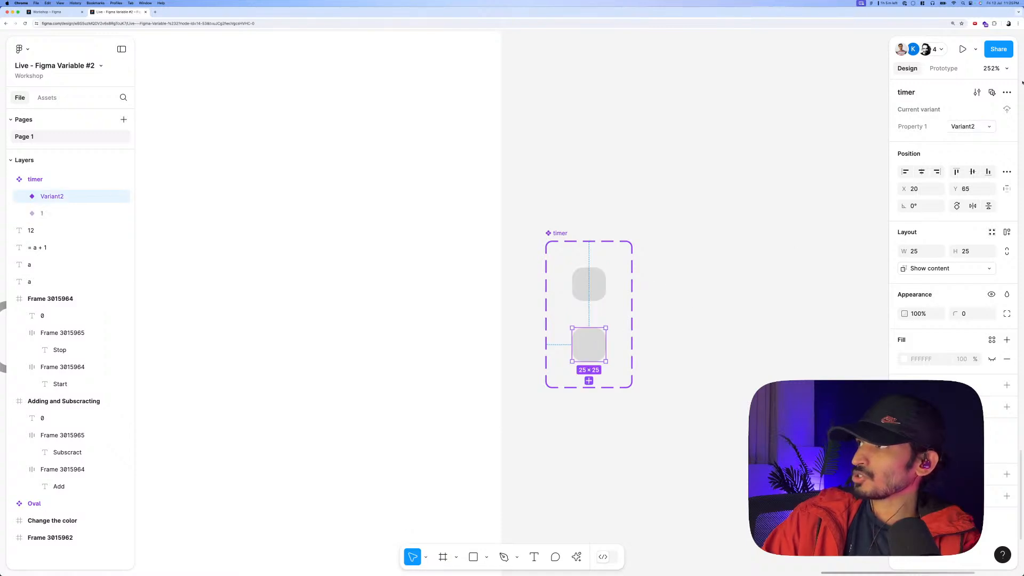
pyautogui.click(963, 127)
pyautogui.write('2')
pyautogui.click(634, 297)
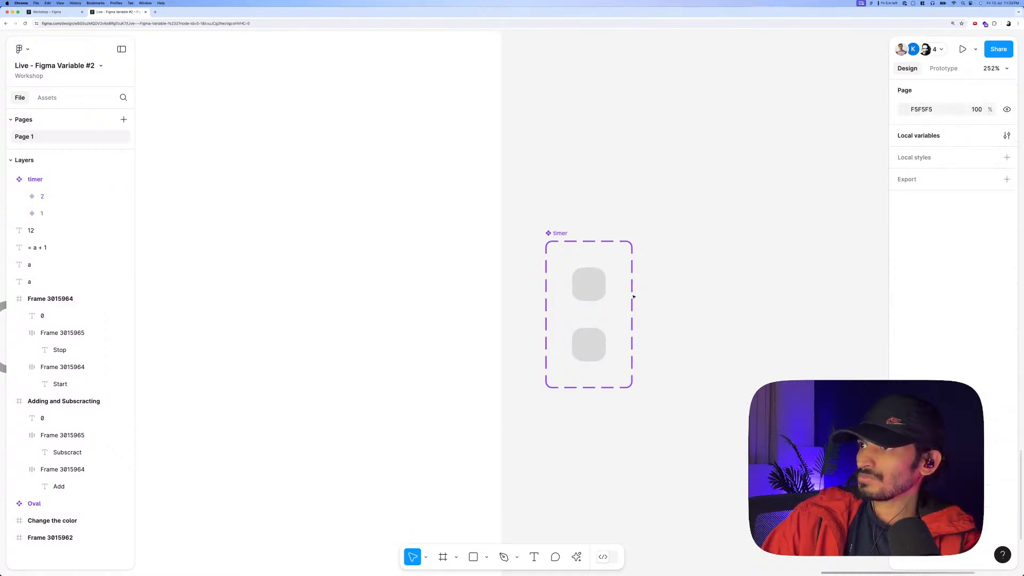
# Recolor the square of timer variant 1 to bright red.
pyautogui.click(589, 283)
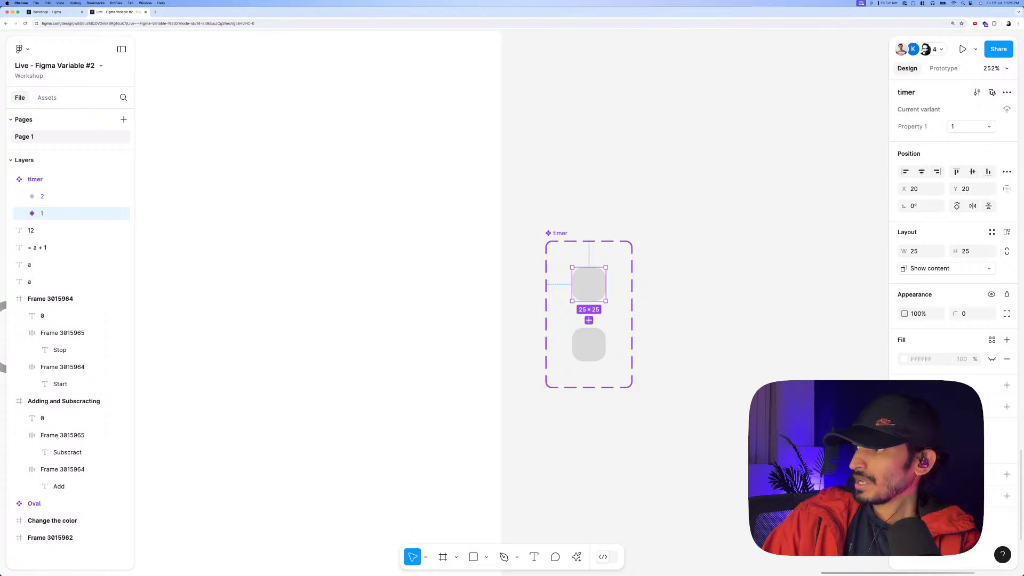
pyautogui.click(904, 448)
pyautogui.click(876, 306)
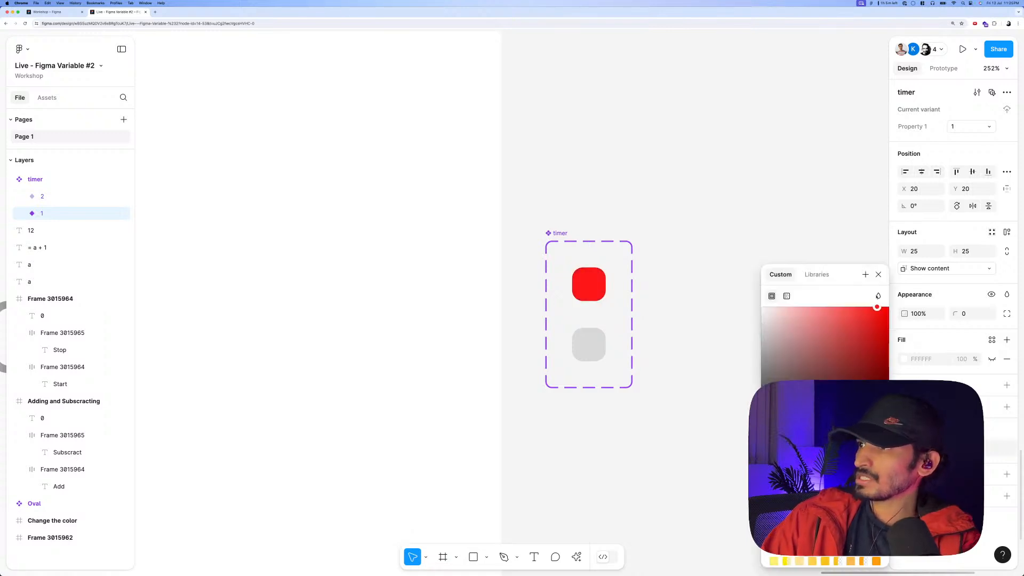
pyautogui.click(662, 288)
# Move the timer component set farther away from the Start/Stop frame, to X 2190 and Y 728.
pyautogui.scroll(-3, 663, 297)
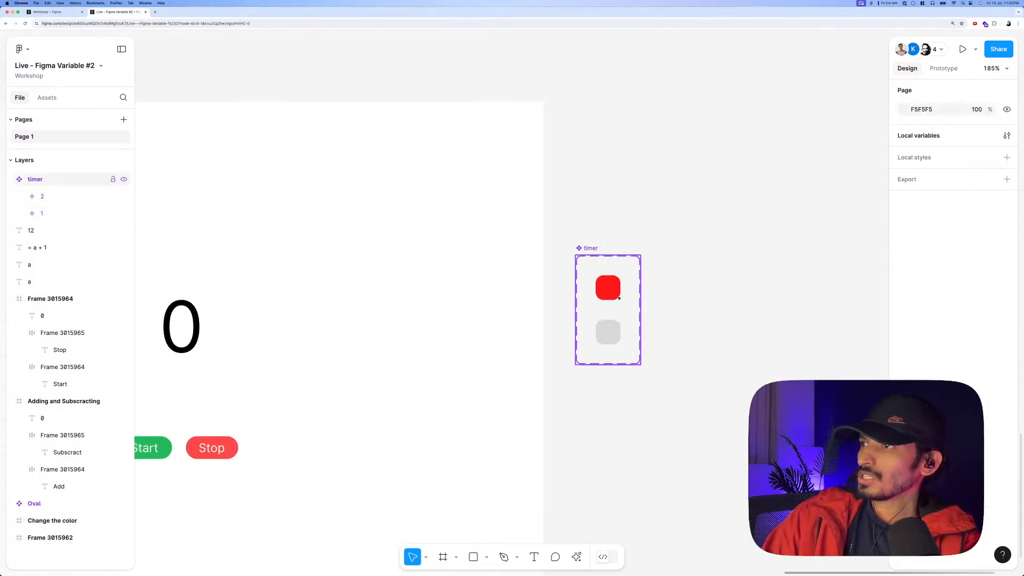
pyautogui.moveTo(589, 251); pyautogui.dragTo(660, 245)
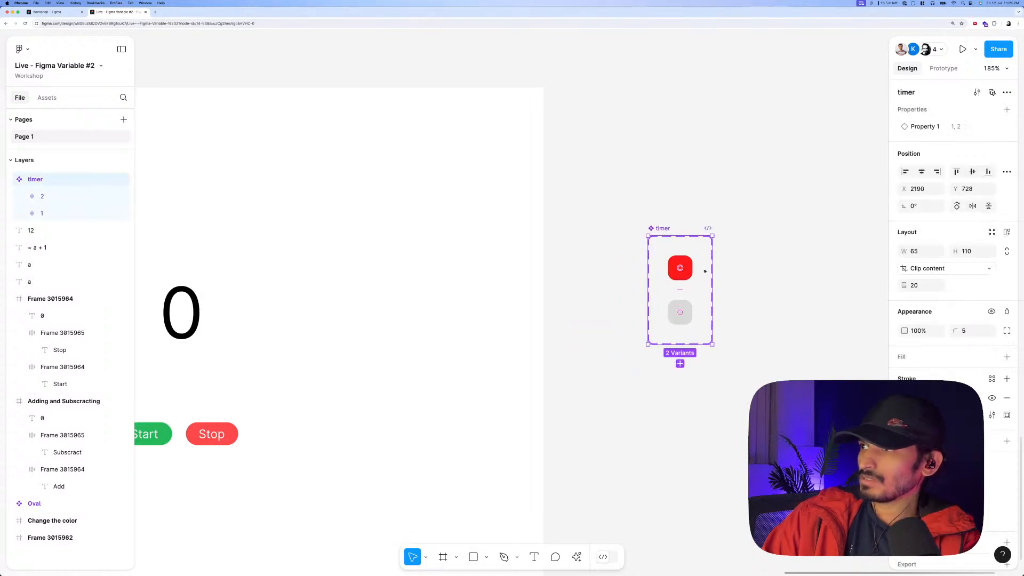
pyautogui.scroll(-5, 746, 266)
pyautogui.click(746, 266)
pyautogui.click(42, 214)
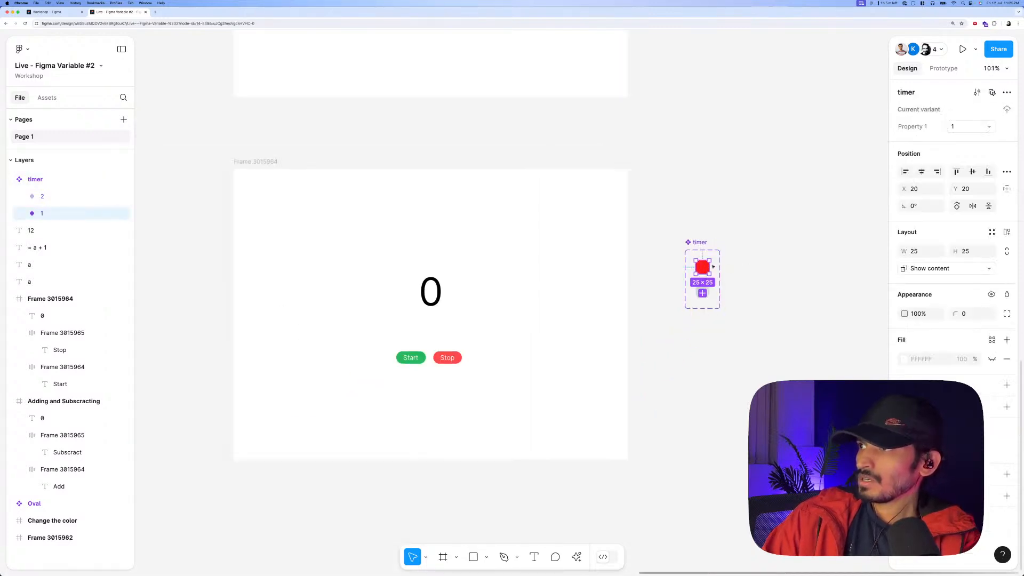
pyautogui.hscroll(-2, 440, 212)
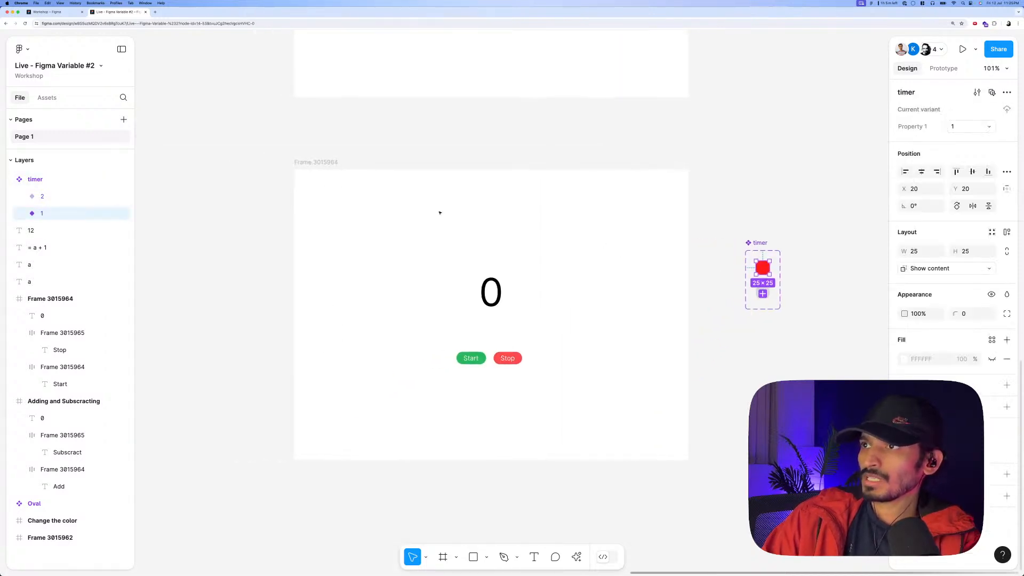
pyautogui.click(311, 173)
pyautogui.hotkey('ctrl', 'v')
pyautogui.moveTo(316, 189); pyautogui.dragTo(335, 338)
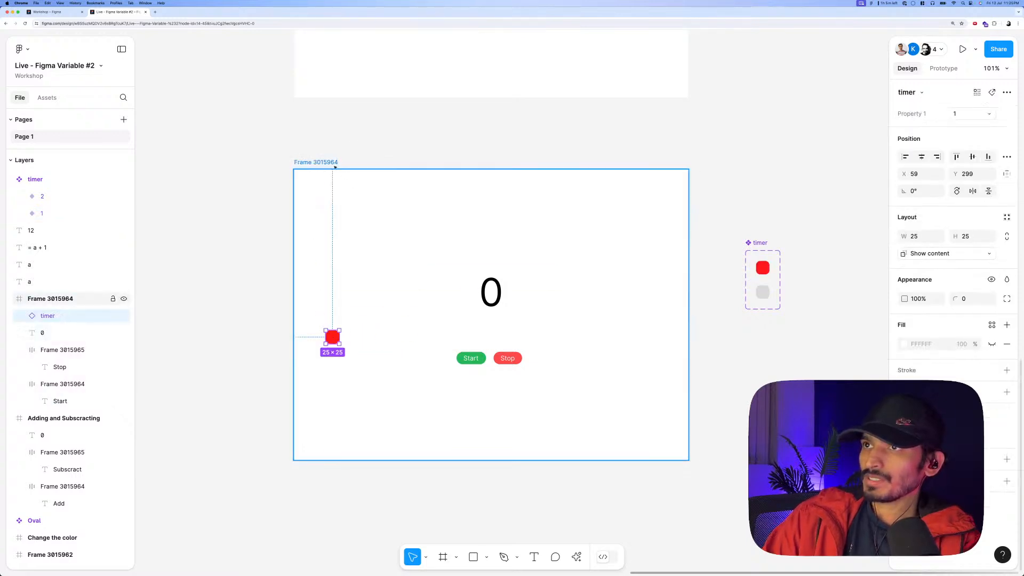
pyautogui.press('BackSpace')
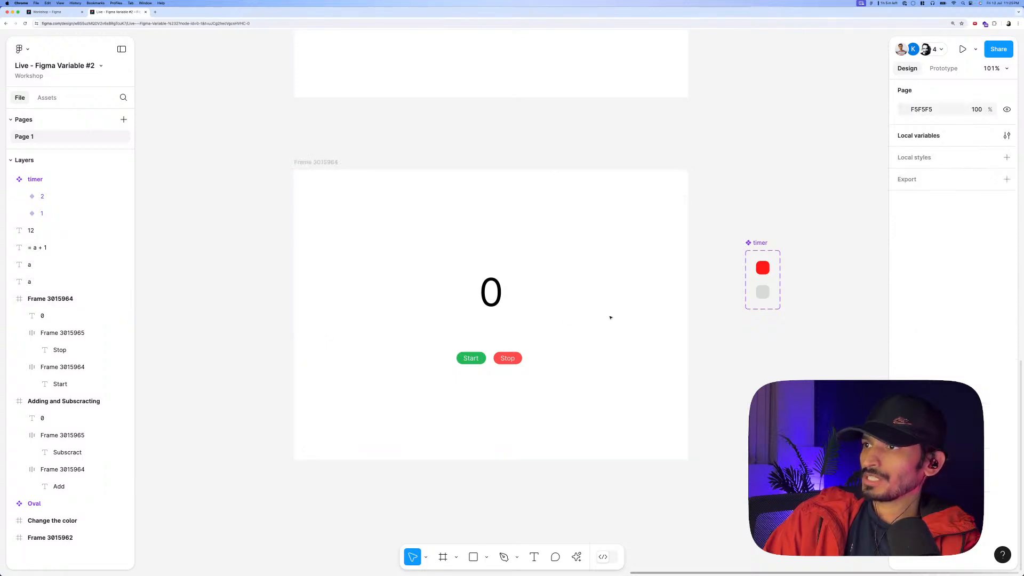
# Add a prototype connection from the red timer variant 1 to the grey variant 2.
pyautogui.scroll(5, 513, 287)
pyautogui.scroll(10, 571, 267)
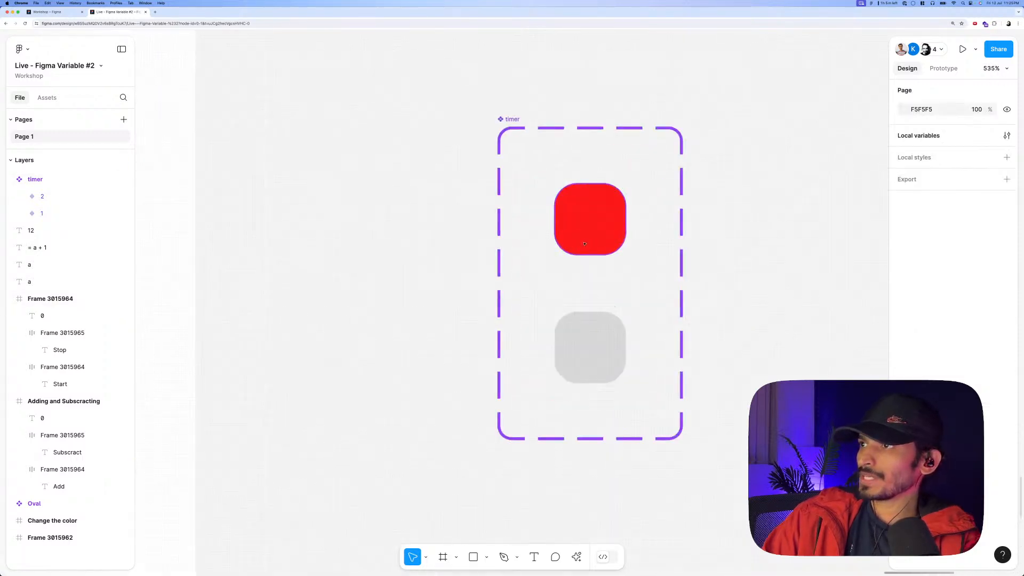
pyautogui.click(604, 229)
pyautogui.scroll(1, 605, 228)
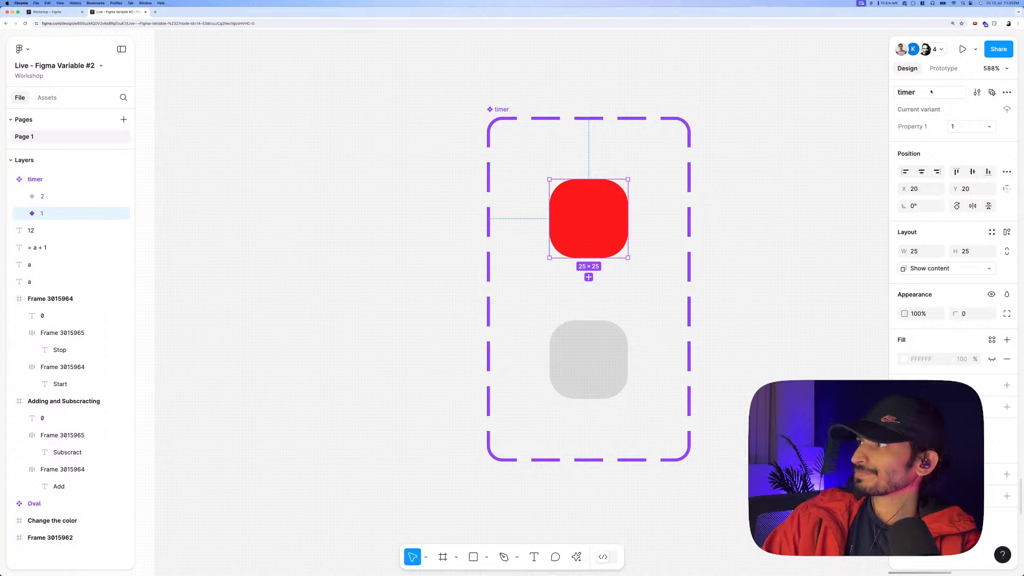
pyautogui.click(943, 68)
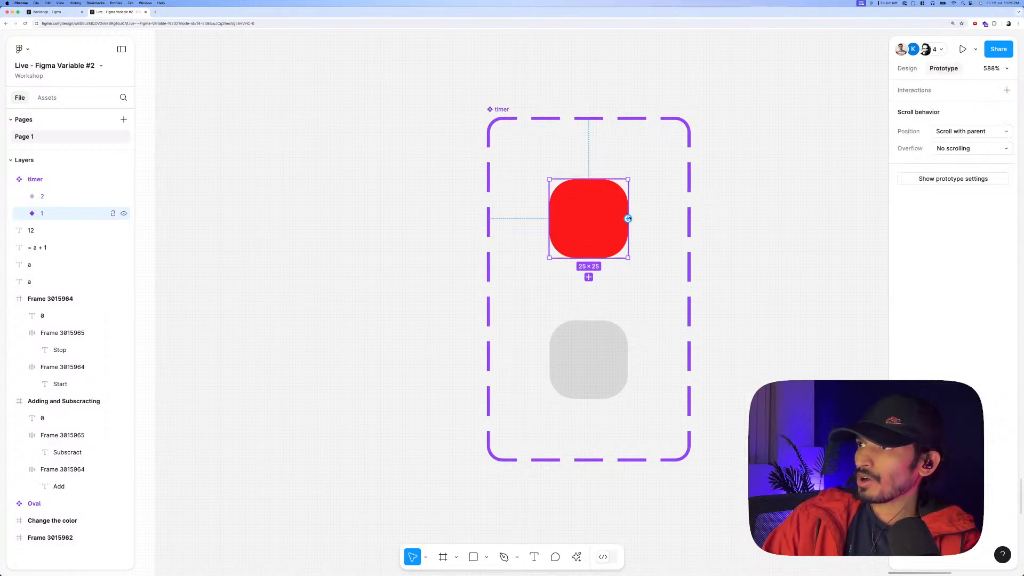
pyautogui.moveTo(629, 218); pyautogui.dragTo(595, 331)
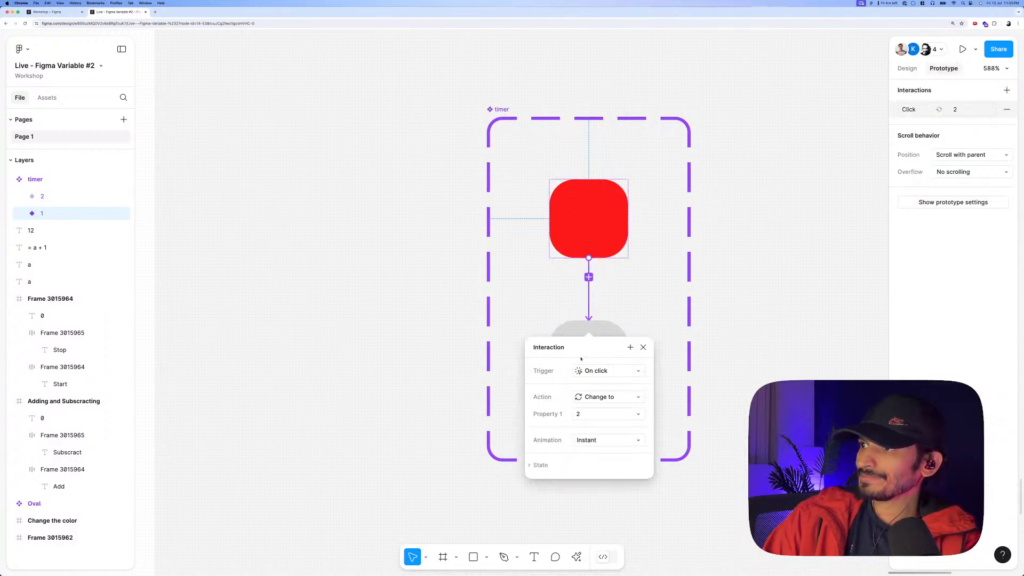
# Change the trigger of the variant 1 to variant 2 interaction to After delay with a delay of 100 ms.
pyautogui.click(591, 369)
pyautogui.click(600, 503)
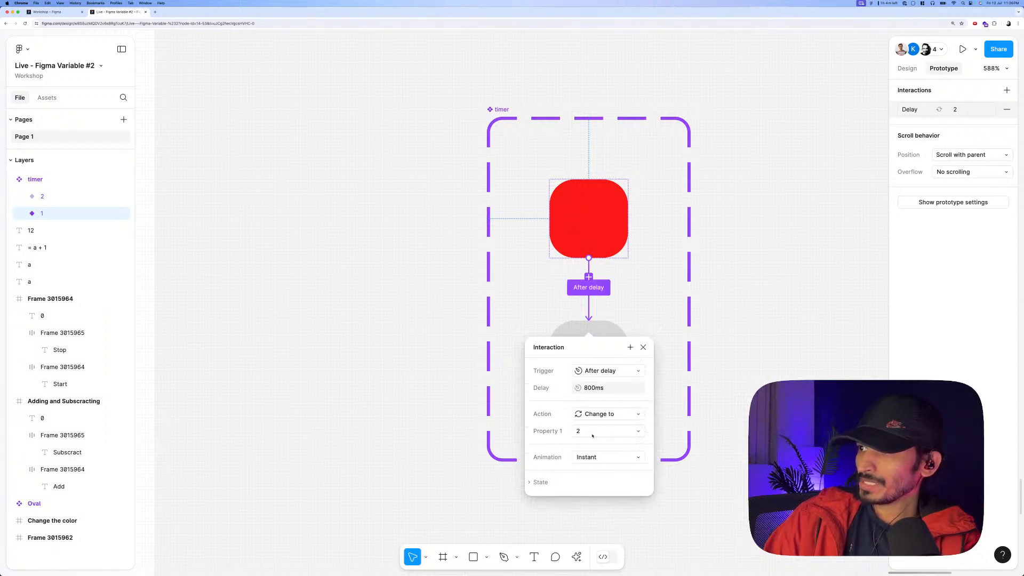
pyautogui.click(593, 390)
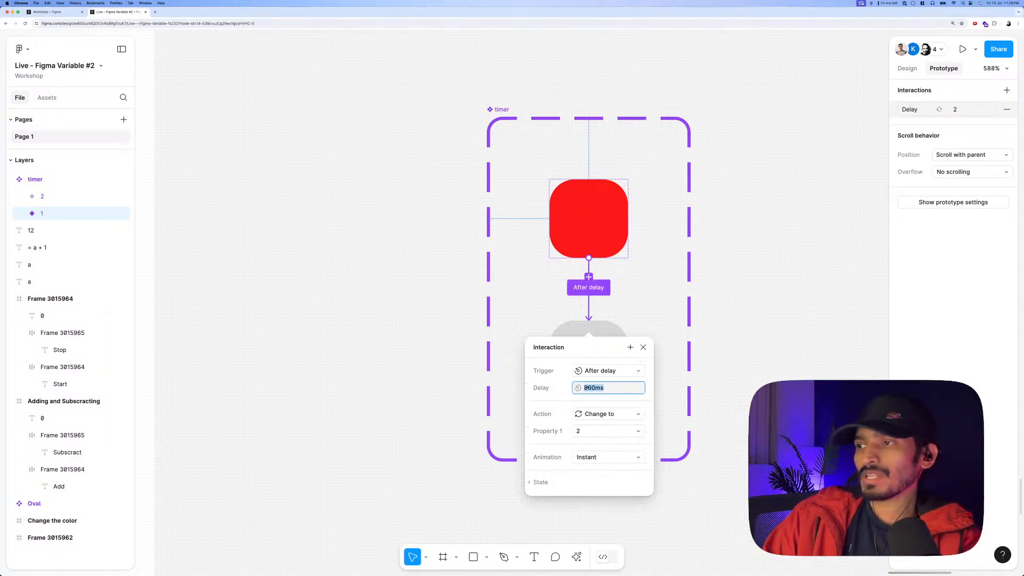
pyautogui.write('100')
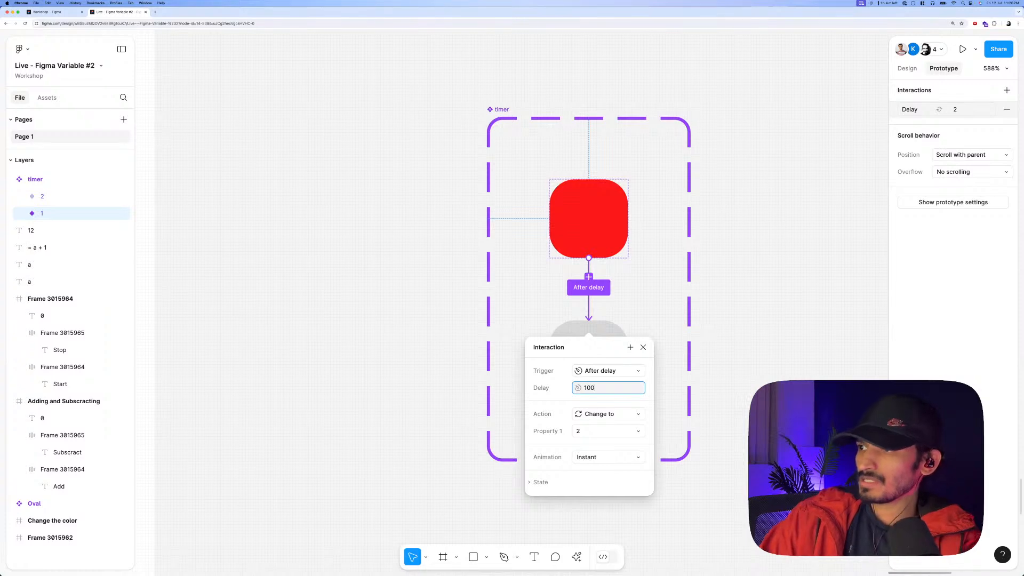
pyautogui.press('Return')
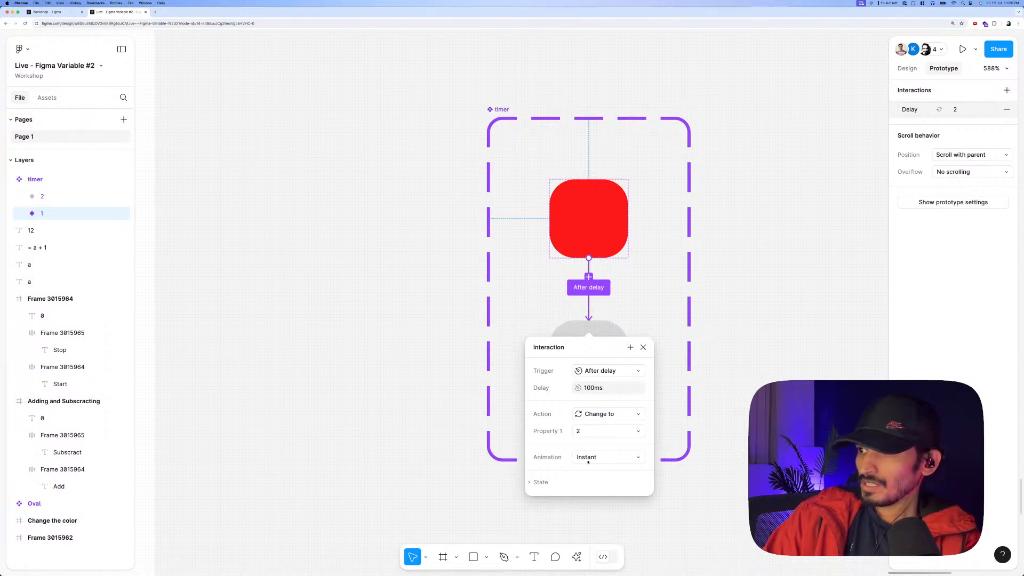
pyautogui.click(711, 413)
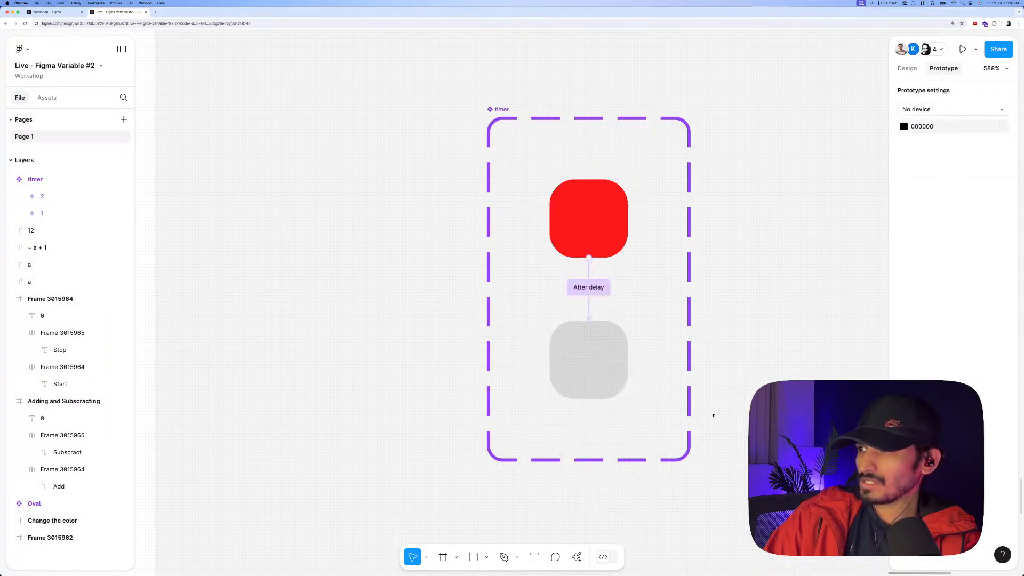
# Connect timer variant 2 back to variant 1 with an After delay trigger and a delay of 100.
pyautogui.click(612, 367)
pyautogui.moveTo(627, 360); pyautogui.dragTo(592, 213)
pyautogui.click(594, 307)
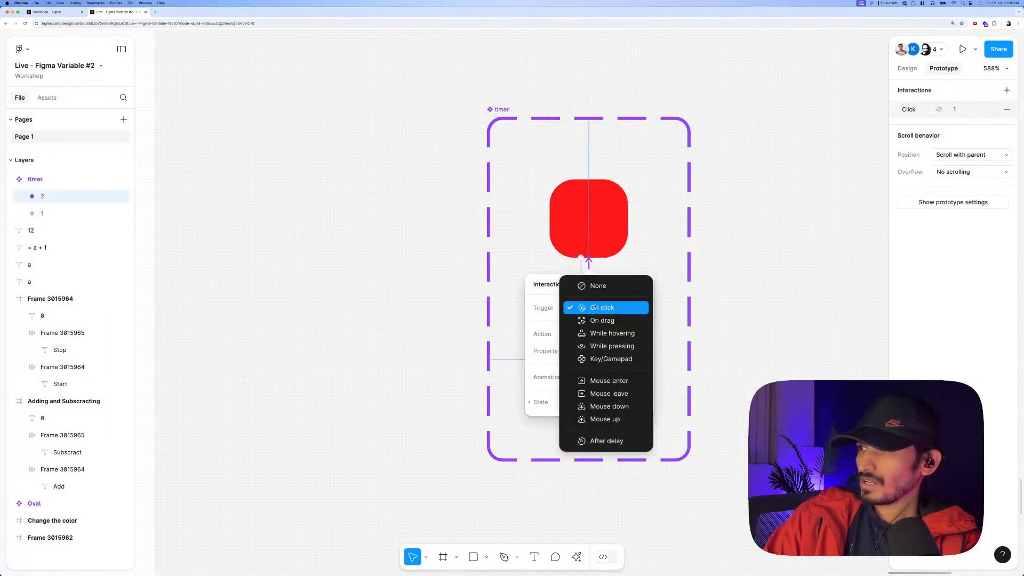
pyautogui.click(605, 440)
pyautogui.click(605, 327)
pyautogui.write('100')
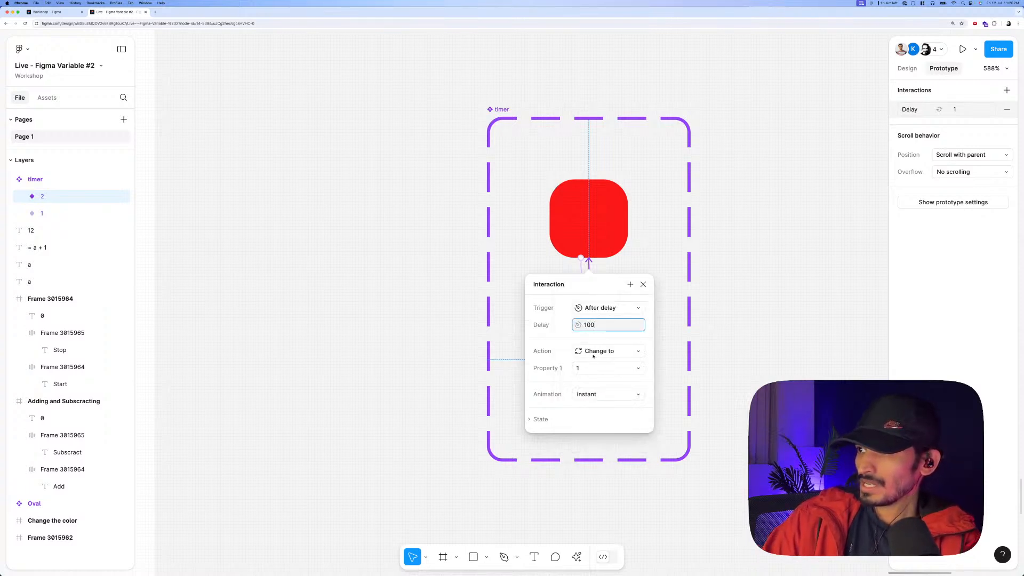
pyautogui.click(794, 346)
pyautogui.scroll(-5, 715, 336)
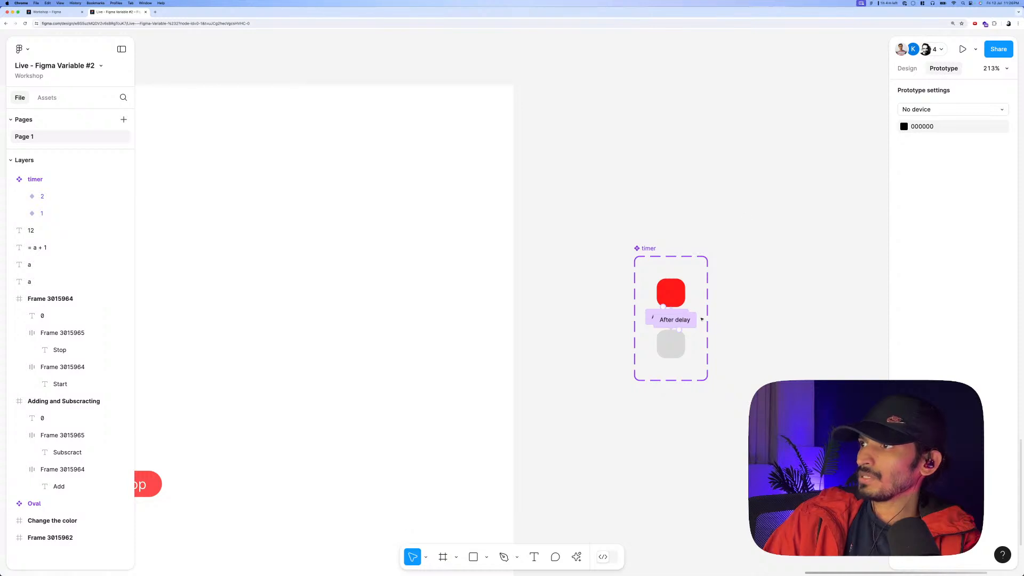
pyautogui.scroll(-1, 731, 281)
pyautogui.scroll(-4, 707, 285)
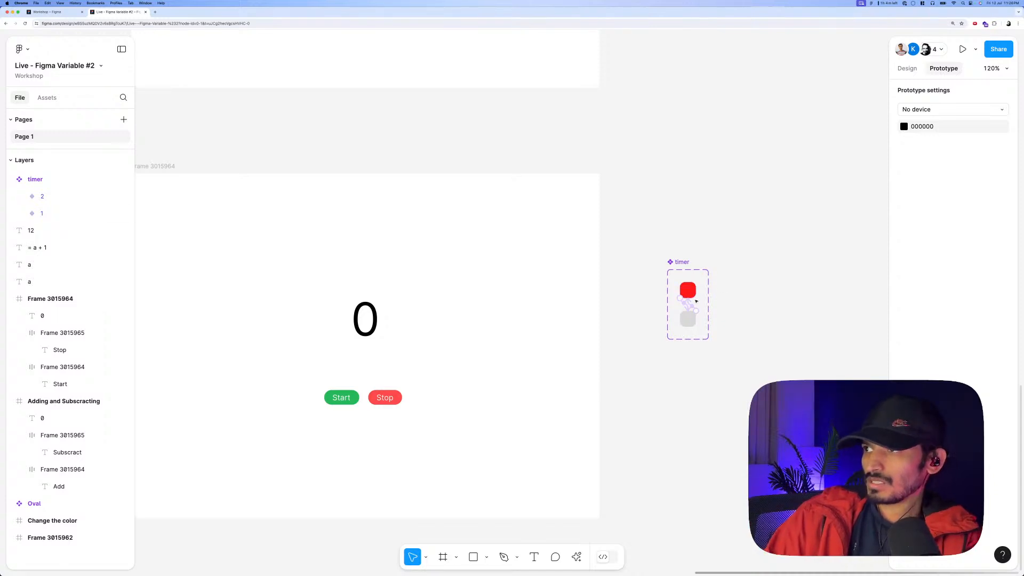
# Inspect the After delay interaction that links the grey timer variant to the red one.
pyautogui.scroll(3, 694, 284)
pyautogui.scroll(1, 685, 305)
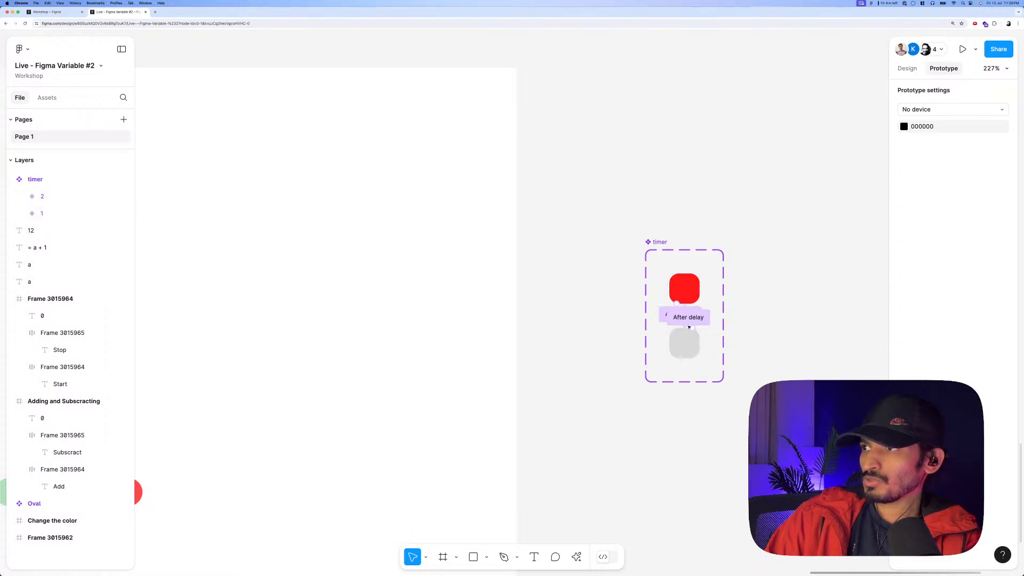
pyautogui.scroll(3, 691, 333)
pyautogui.click(684, 314)
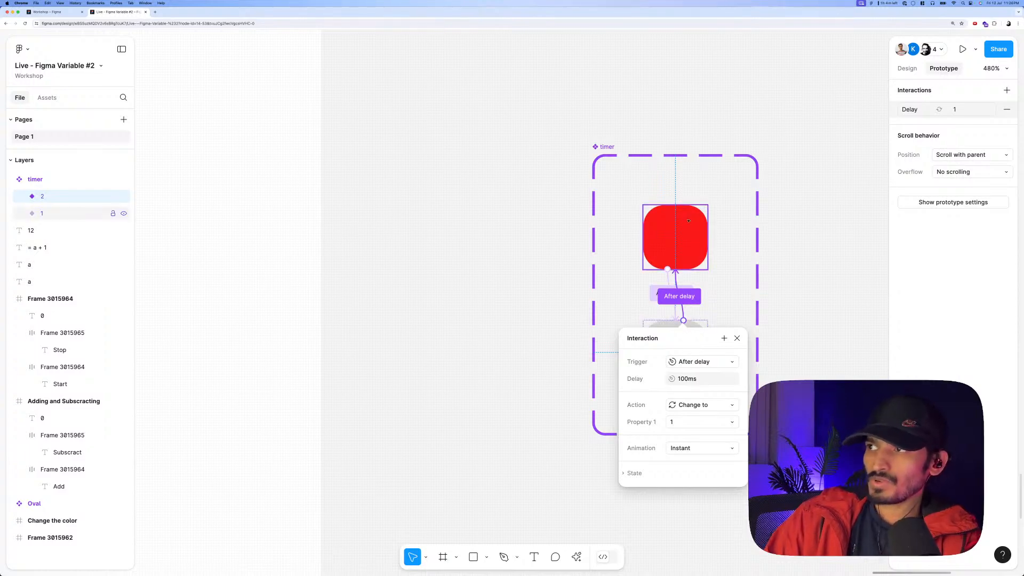
pyautogui.scroll(-5, 688, 218)
pyautogui.click(734, 217)
pyautogui.scroll(-1, 728, 240)
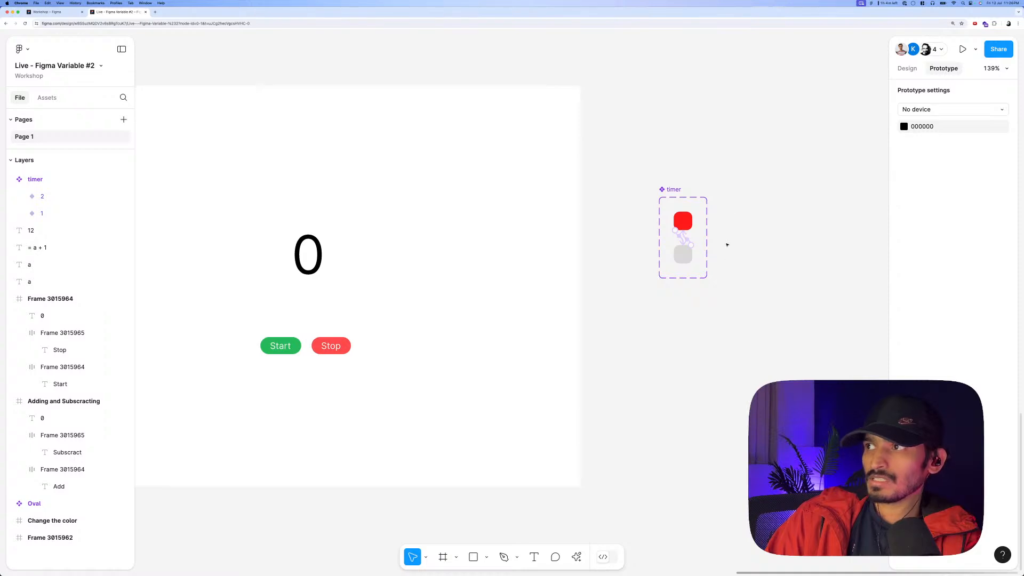
# Try to move the red timer variant out of its component set into the frame with the Start and Stop buttons.
pyautogui.click(691, 224)
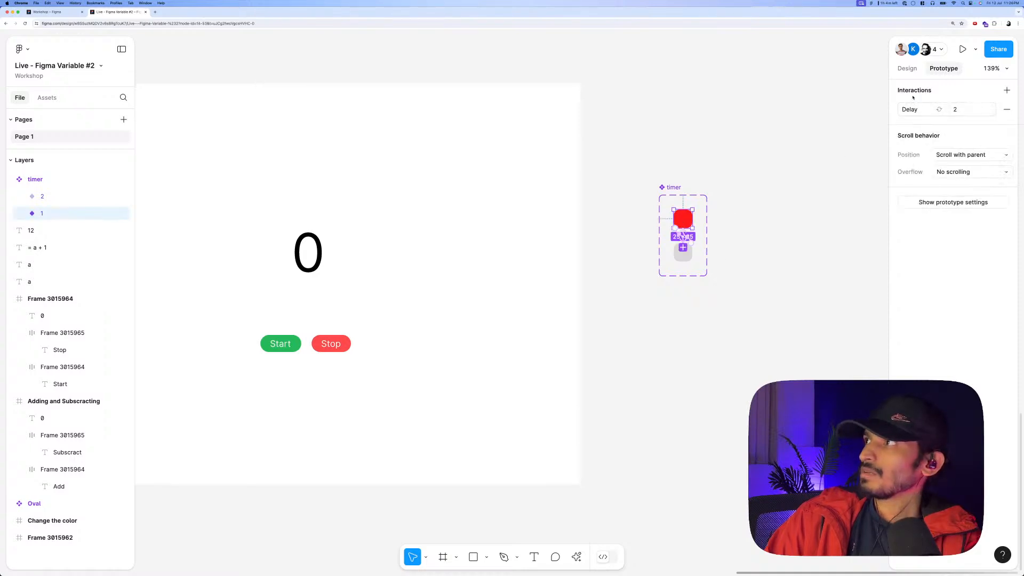
pyautogui.click(907, 70)
pyautogui.scroll(-5, 811, 158)
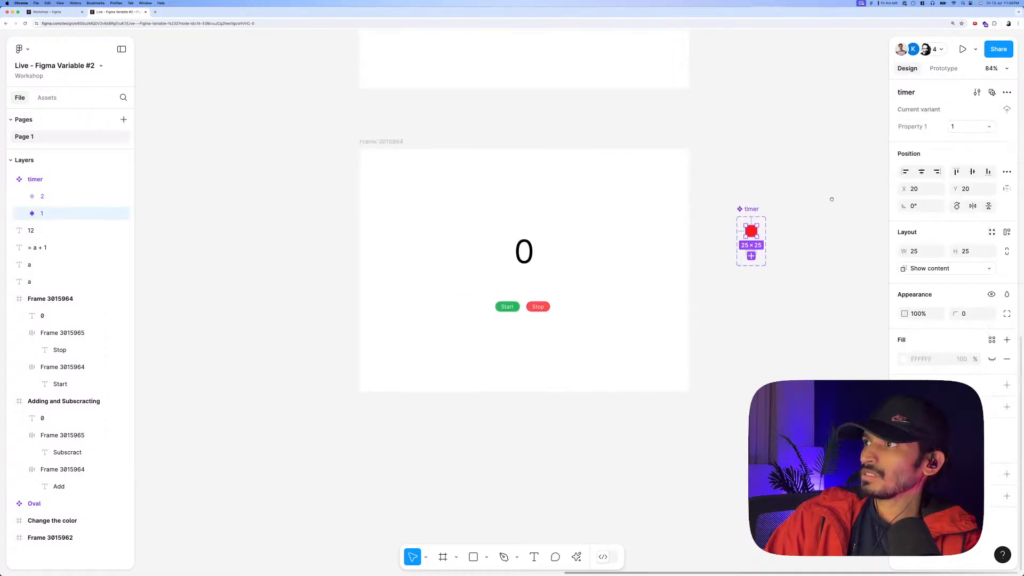
pyautogui.scroll(3, 772, 233)
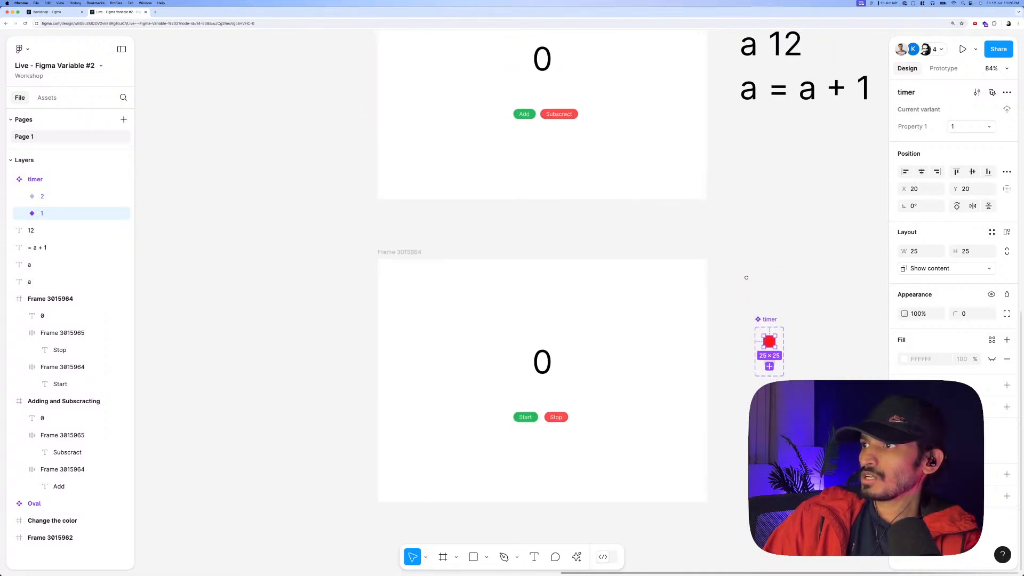
pyautogui.scroll(2, 745, 301)
pyautogui.scroll(-3, 759, 299)
pyautogui.scroll(1, 722, 327)
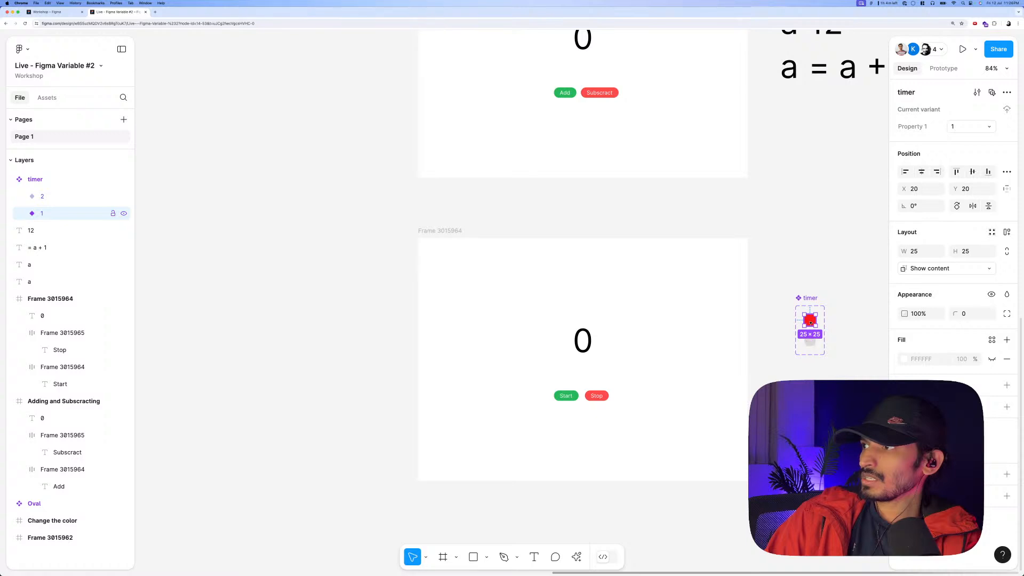
pyautogui.moveTo(810, 322); pyautogui.dragTo(685, 319)
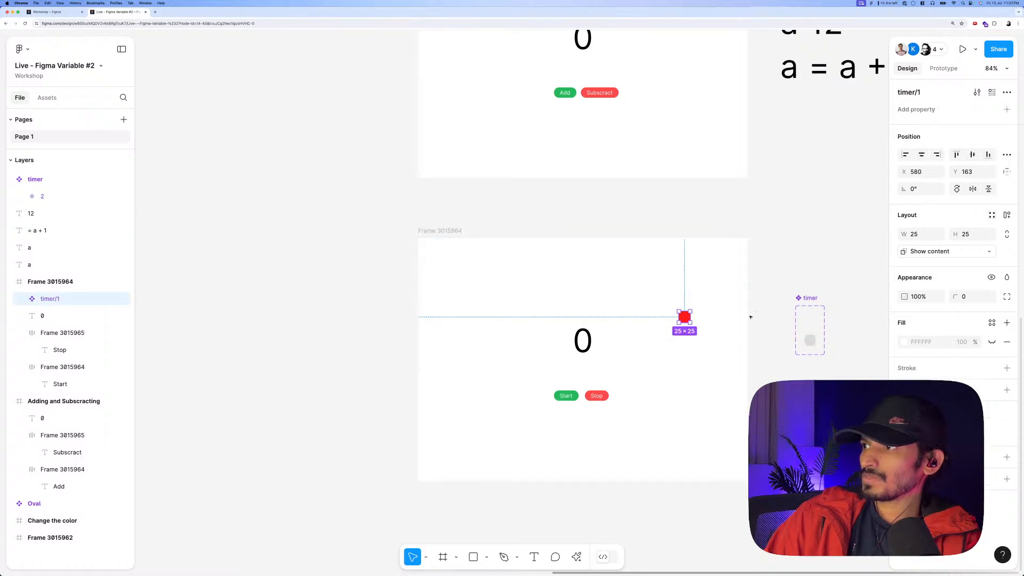
pyautogui.click(785, 321)
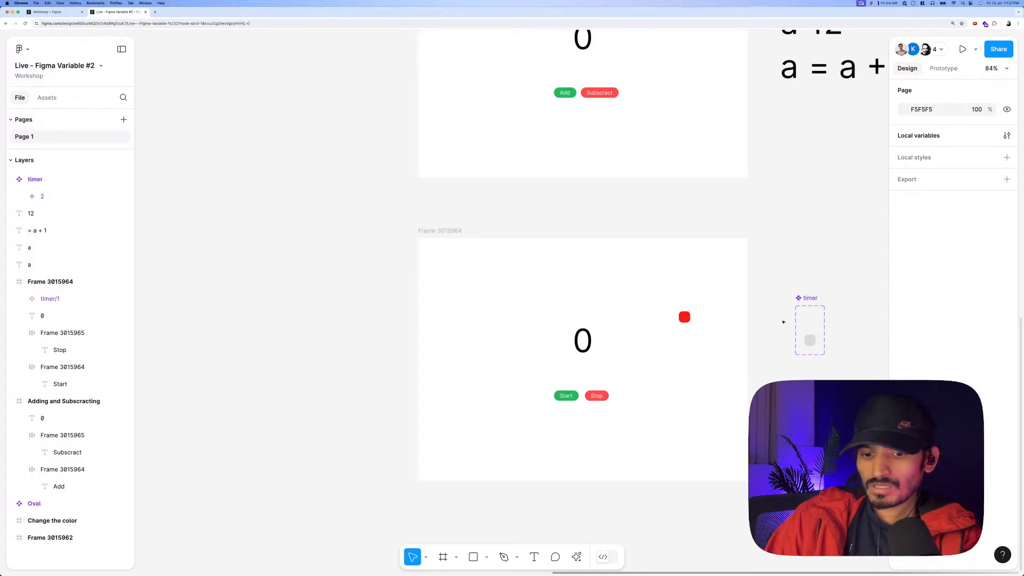
pyautogui.click(684, 318)
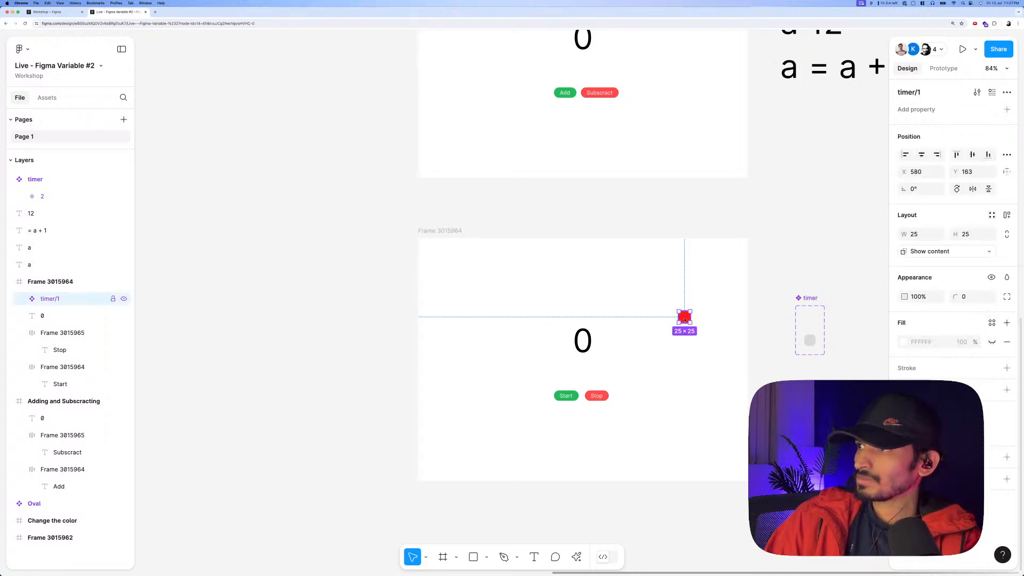
pyautogui.click(763, 289)
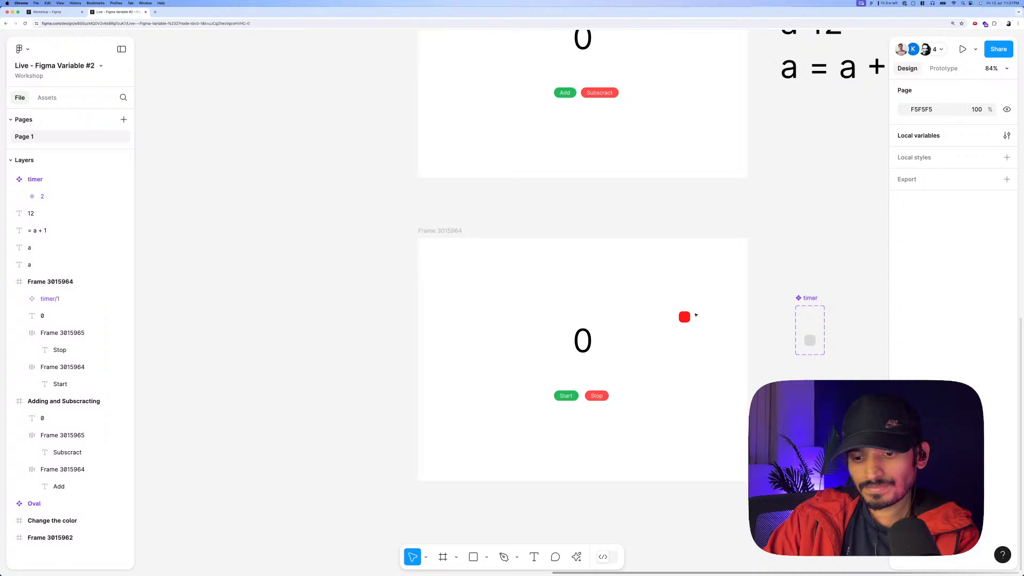
pyautogui.click(685, 317)
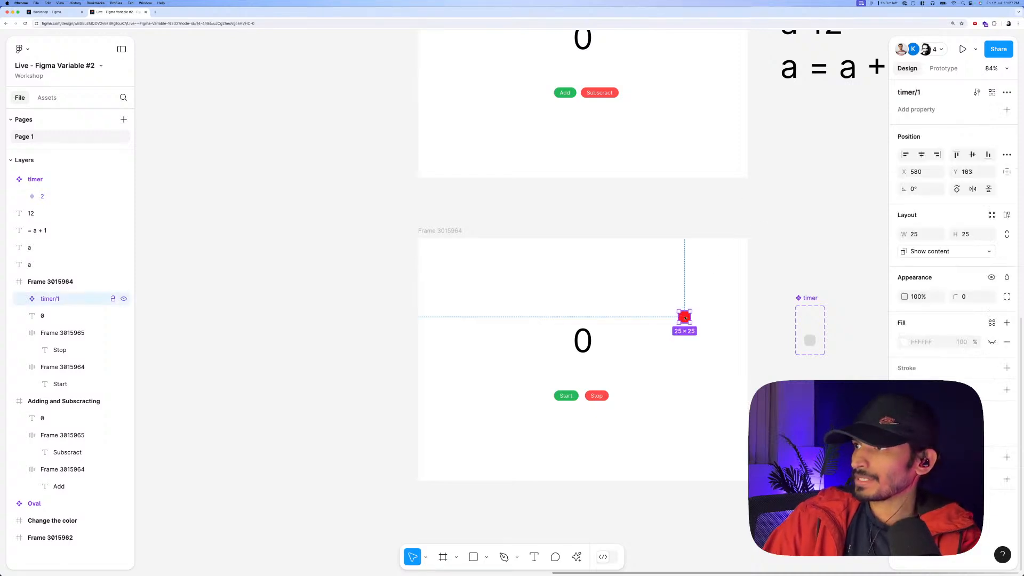
pyautogui.moveTo(685, 317); pyautogui.dragTo(679, 316)
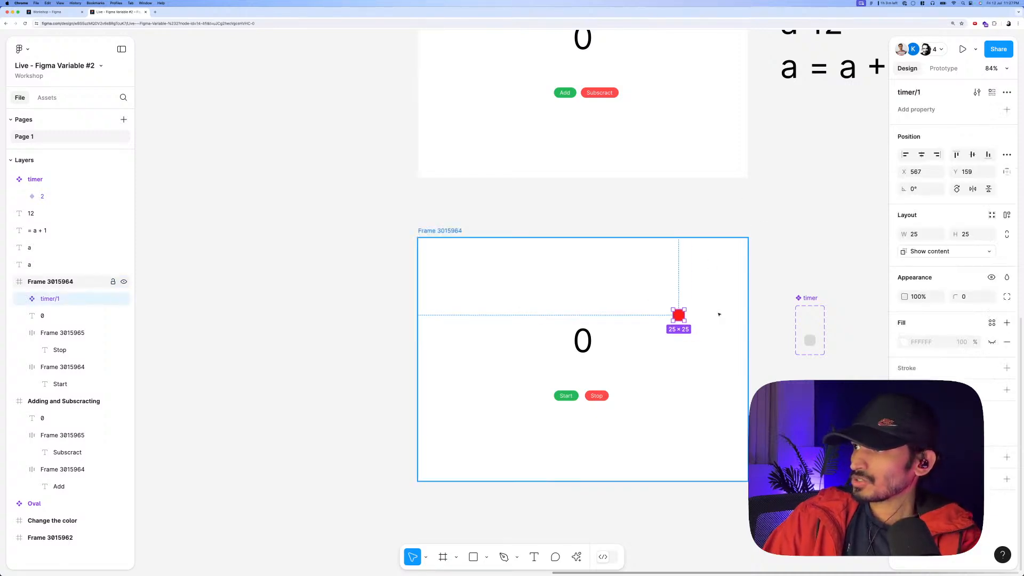
# Undo moving the red variant so that it is back inside the timer component set.
pyautogui.press('super+z')
pyautogui.press('super+z')
pyautogui.press('super+z')
pyautogui.press('super+z')
pyautogui.press('super+z')
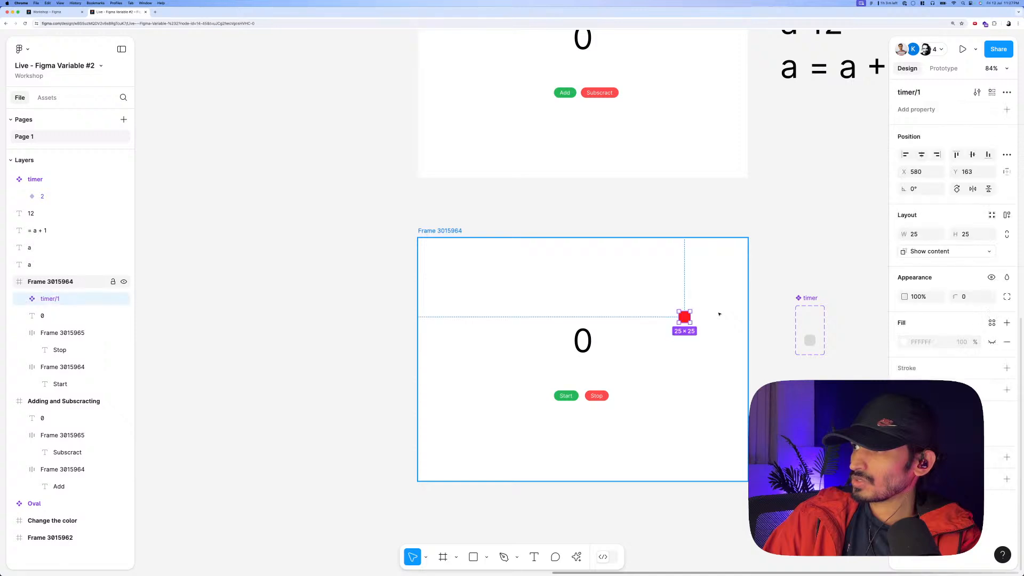
pyautogui.press('super+z')
# Place an instance of the red timer variant beside the 0 in the Start/Stop frame.
pyautogui.click(837, 318)
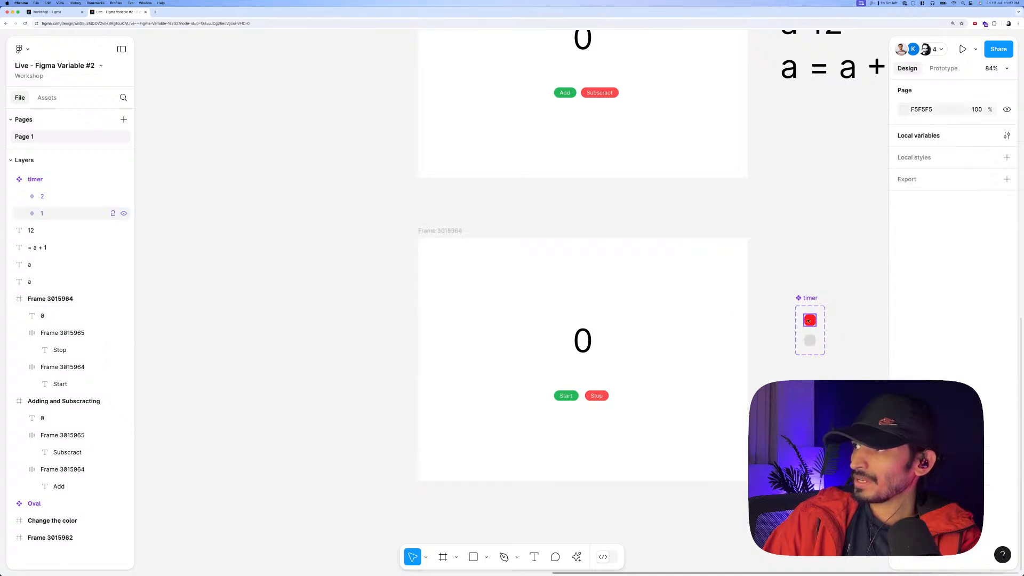
pyautogui.click(809, 322)
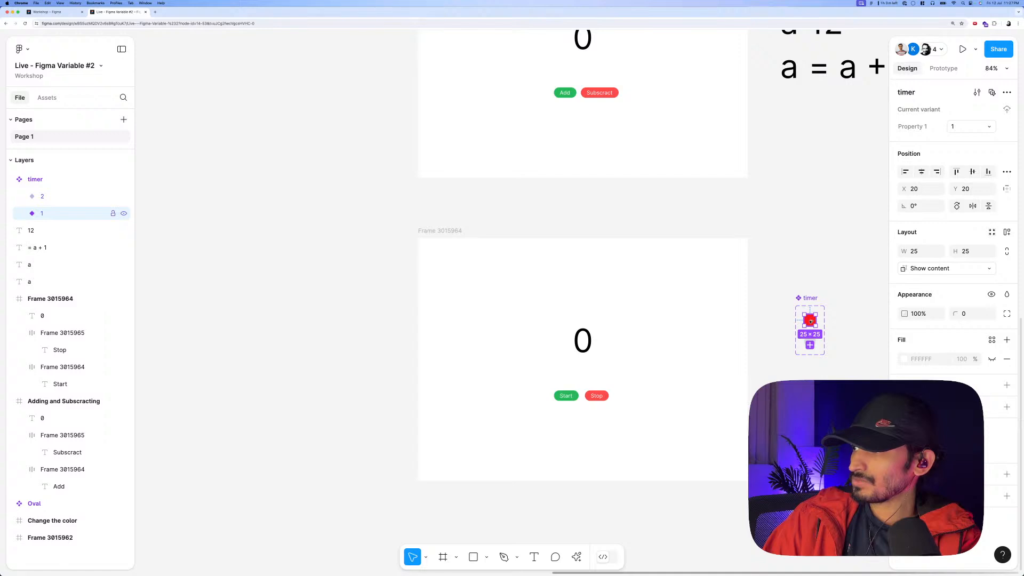
pyautogui.moveTo(801, 324); pyautogui.dragTo(685, 334)
# Preview the Start/Stop frame to check the timer instance, and close the preview.
pyautogui.click(457, 241)
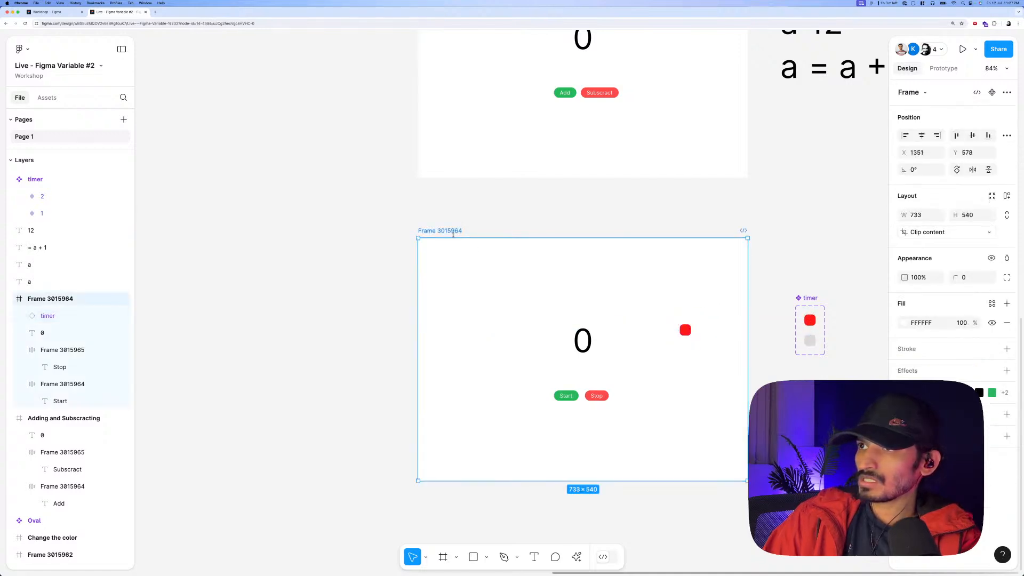
pyautogui.hotkey('shift', 'space')
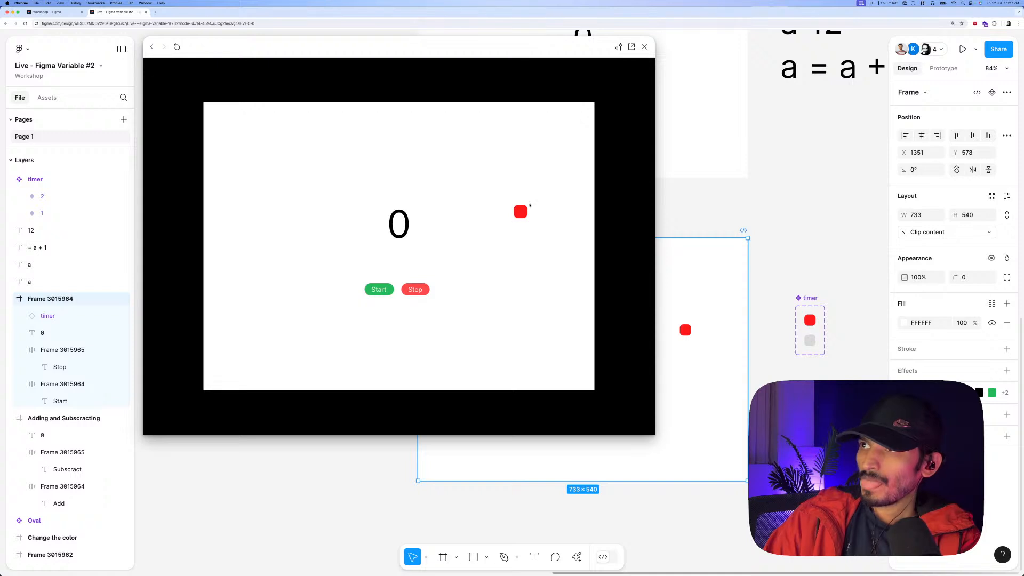
pyautogui.click(644, 47)
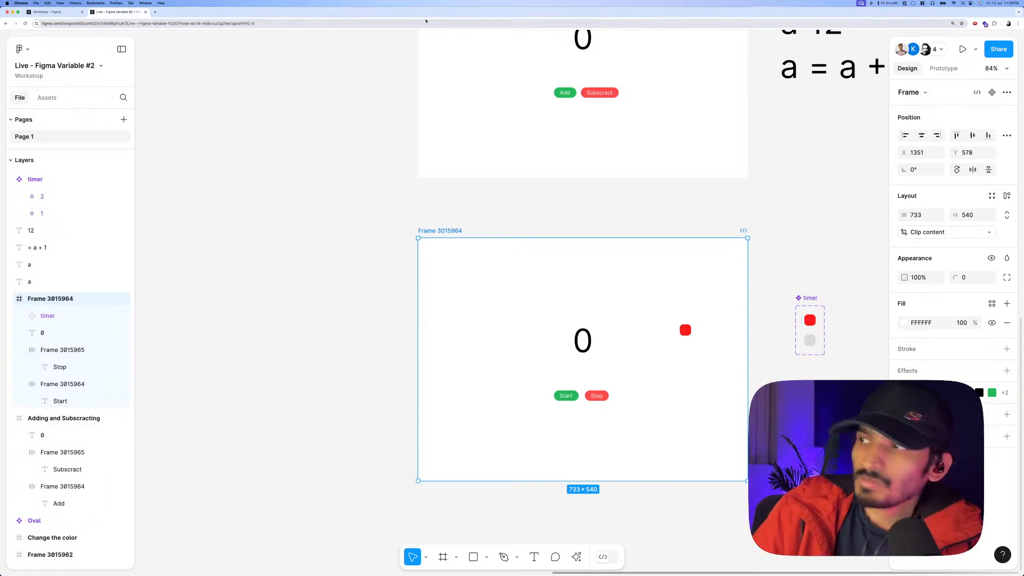
# Preview the "Adding and Subscracting" frame, adding four times and subtracting three times.
pyautogui.scroll(-5, 441, 115)
pyautogui.scroll(3, 444, 171)
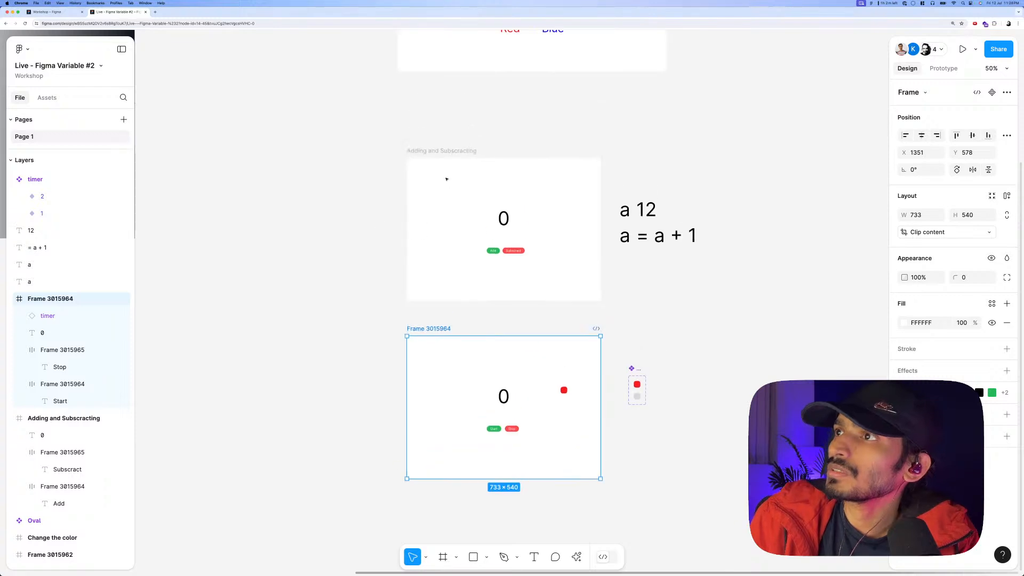
pyautogui.click(443, 184)
pyautogui.hotkey('shift', 'space')
pyautogui.click(377, 290)
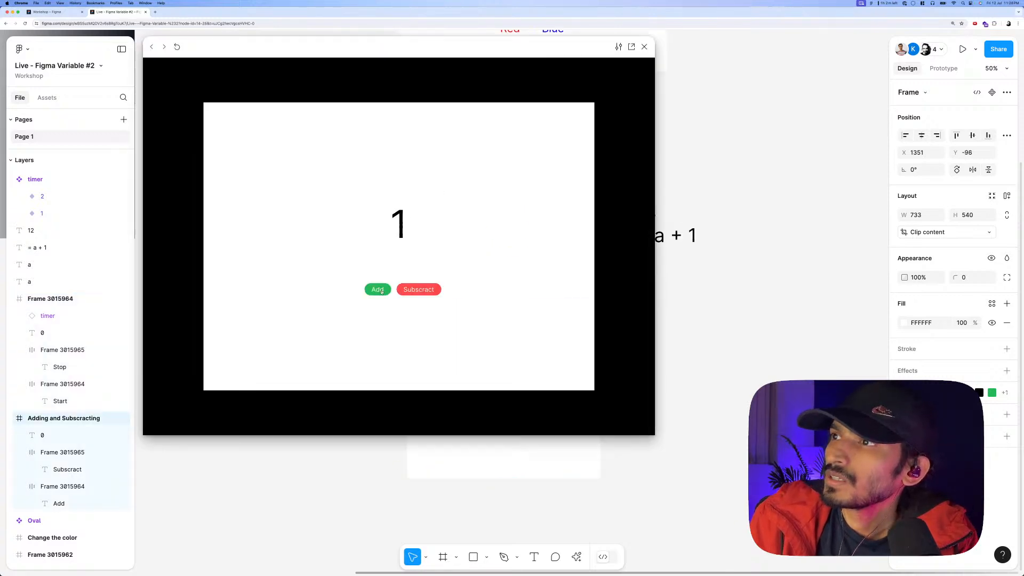
pyautogui.click(378, 289)
pyautogui.click(378, 289)
pyautogui.click(378, 289)
pyautogui.click(411, 290)
pyautogui.click(411, 289)
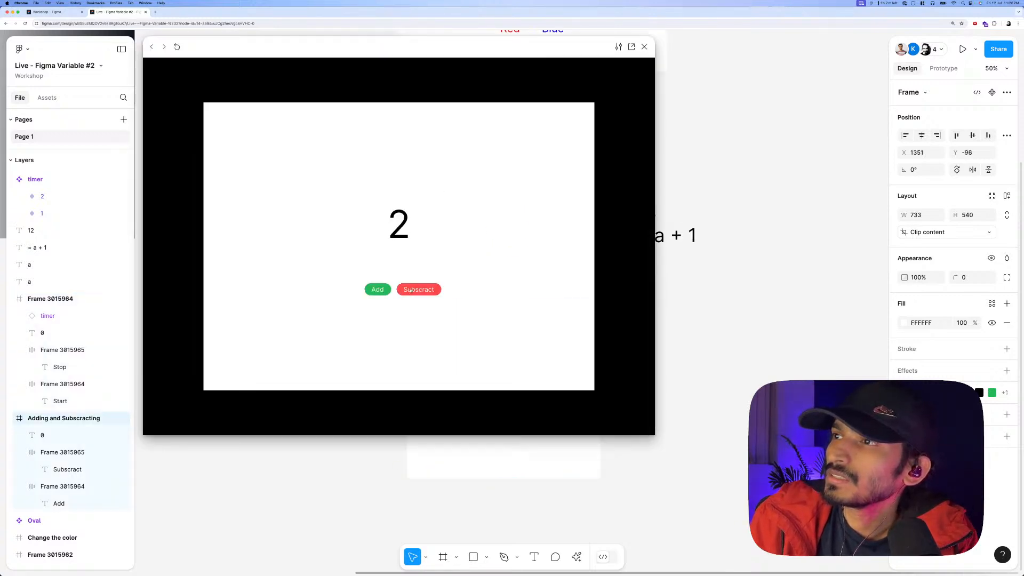
pyautogui.click(410, 289)
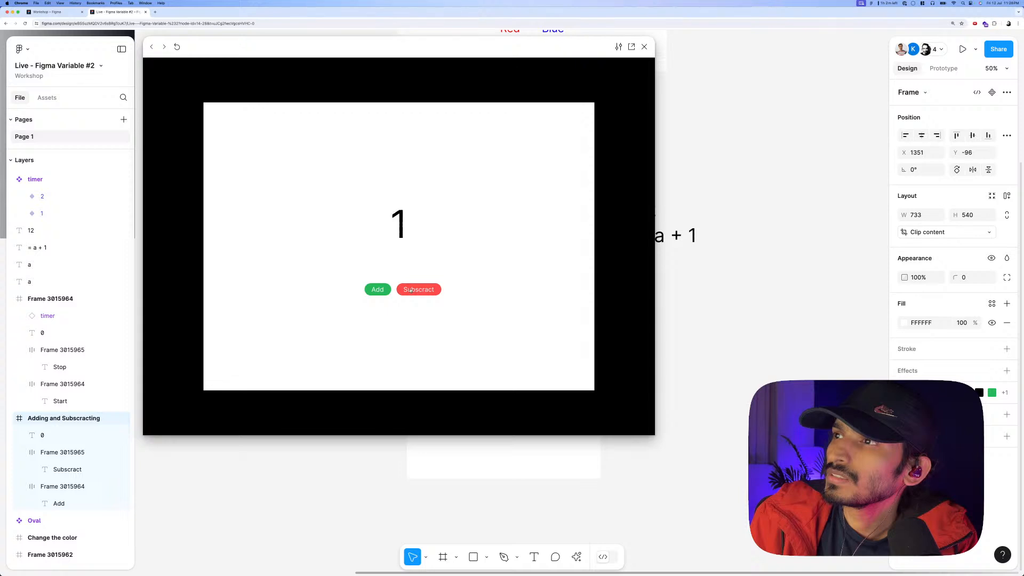
# Raise the previewed counter to 7 with the prototype's Add button and close the preview.
pyautogui.click(380, 291)
pyautogui.click(380, 291)
pyautogui.click(381, 290)
pyautogui.click(380, 290)
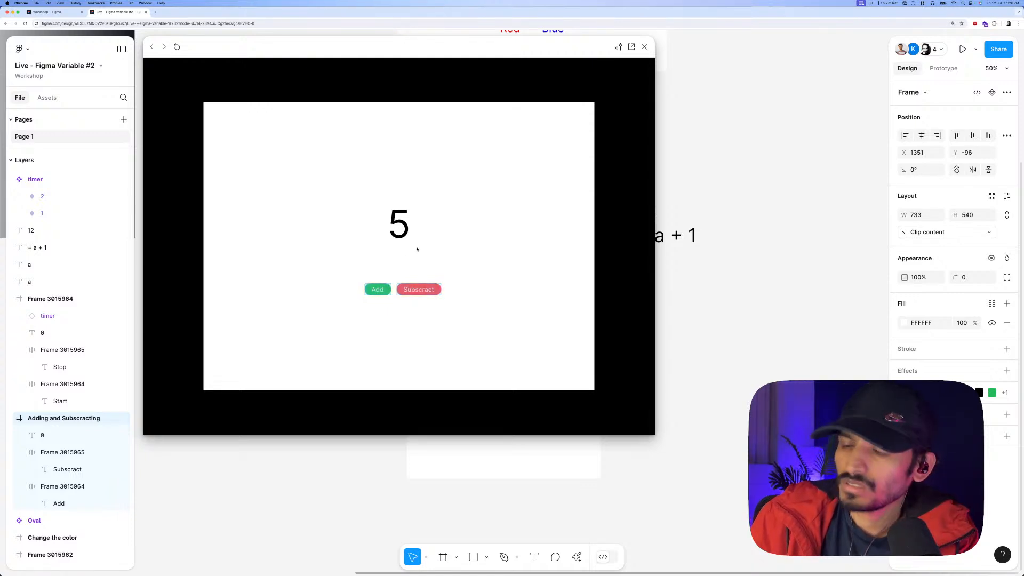
pyautogui.click(385, 290)
pyautogui.click(386, 290)
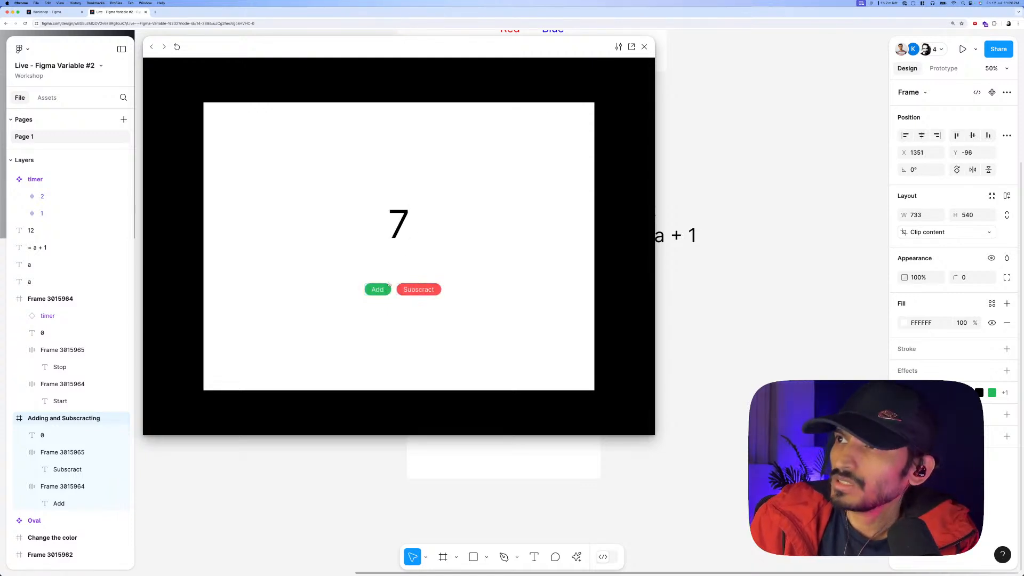
pyautogui.click(645, 46)
# Preview the "Adding and Subscracting" frame again, raising the counter to 7 and lowering it back to 0.
pyautogui.click(453, 145)
pyautogui.click(442, 150)
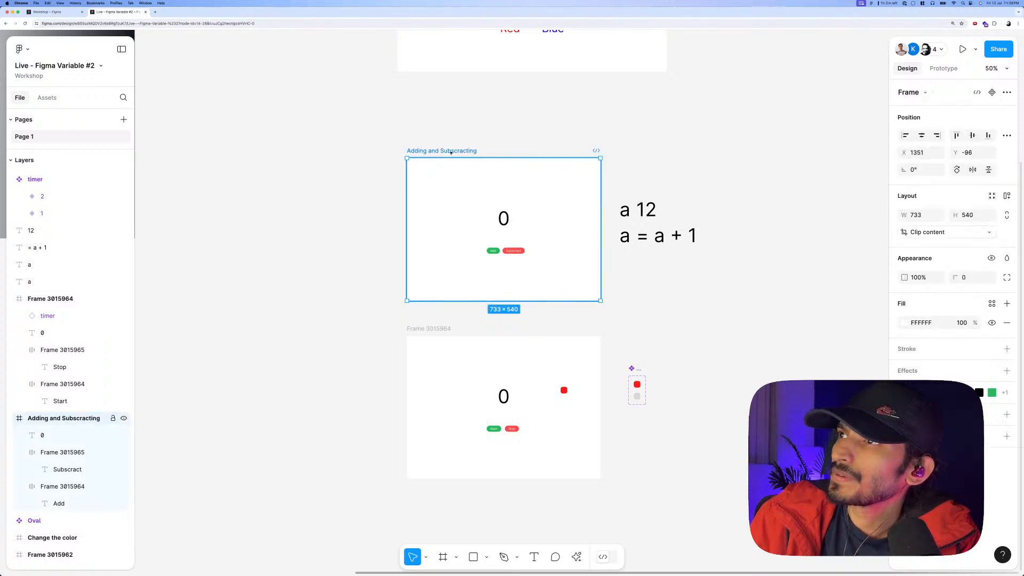
pyautogui.hotkey('shift', 'space')
pyautogui.click(382, 289)
pyautogui.click(381, 290)
pyautogui.click(382, 290)
pyautogui.click(381, 289)
pyautogui.click(381, 290)
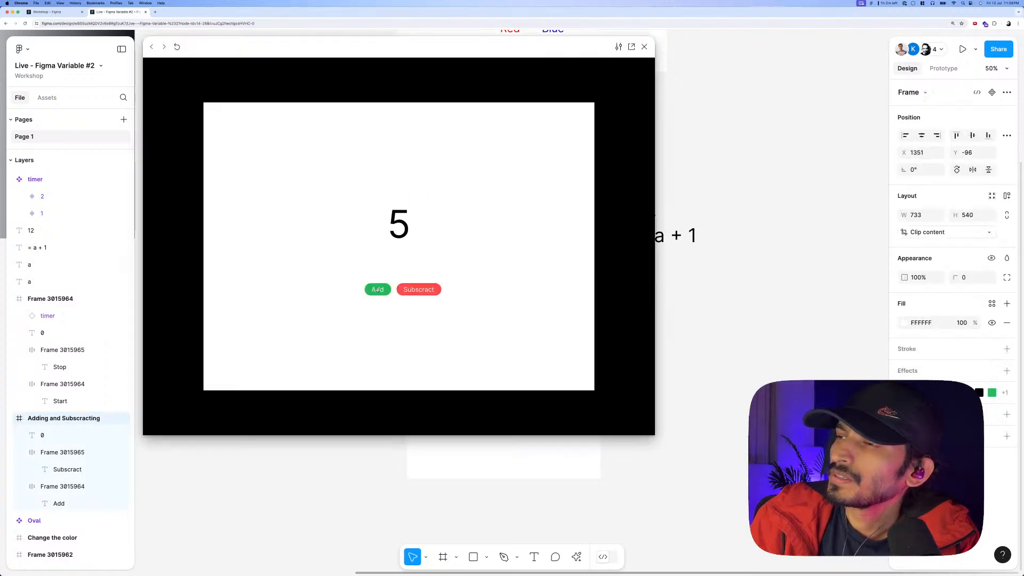
pyautogui.click(381, 289)
pyautogui.click(381, 289)
pyautogui.click(412, 290)
pyautogui.click(412, 290)
pyautogui.click(412, 290)
pyautogui.click(412, 290)
pyautogui.click(411, 290)
pyautogui.click(410, 289)
pyautogui.click(410, 290)
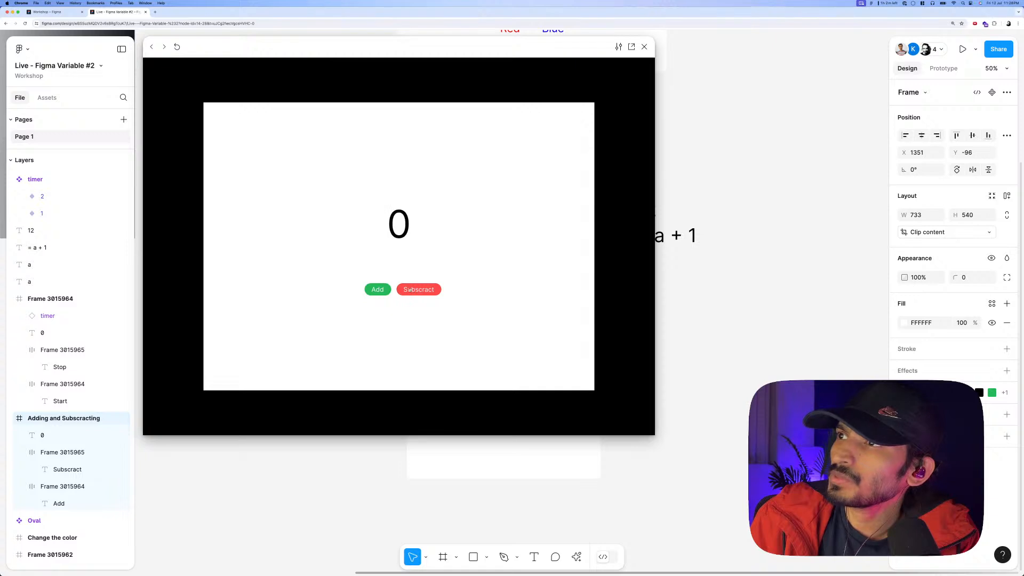
# Raise the previewed counter from 0 to 15, lower it to 6, and close the preview.
pyautogui.tripleClick(382, 291)
pyautogui.tripleClick(381, 291)
pyautogui.doubleClick(382, 290)
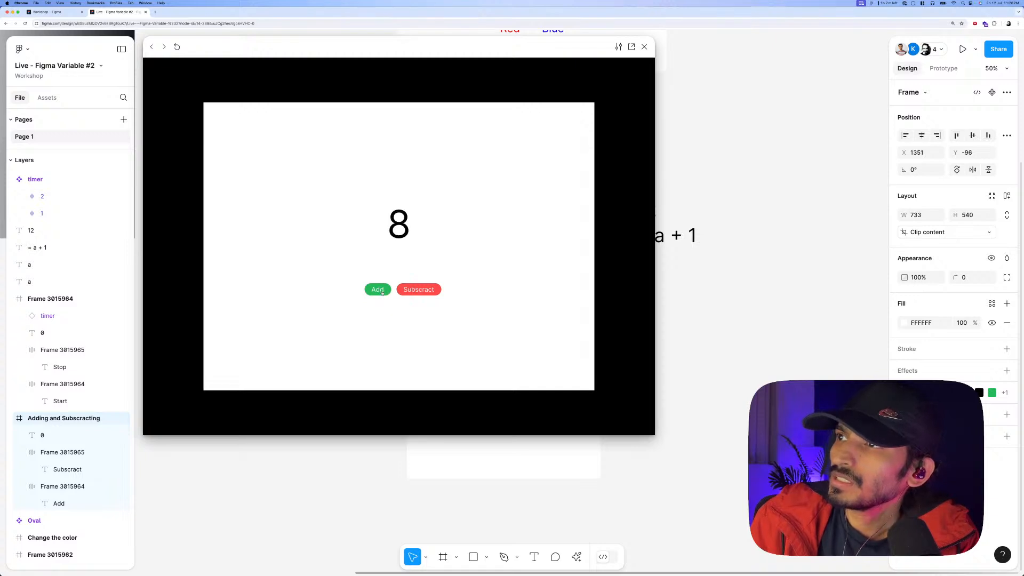
pyautogui.tripleClick(382, 290)
pyautogui.tripleClick(382, 290)
pyautogui.click(381, 290)
pyautogui.click(408, 291)
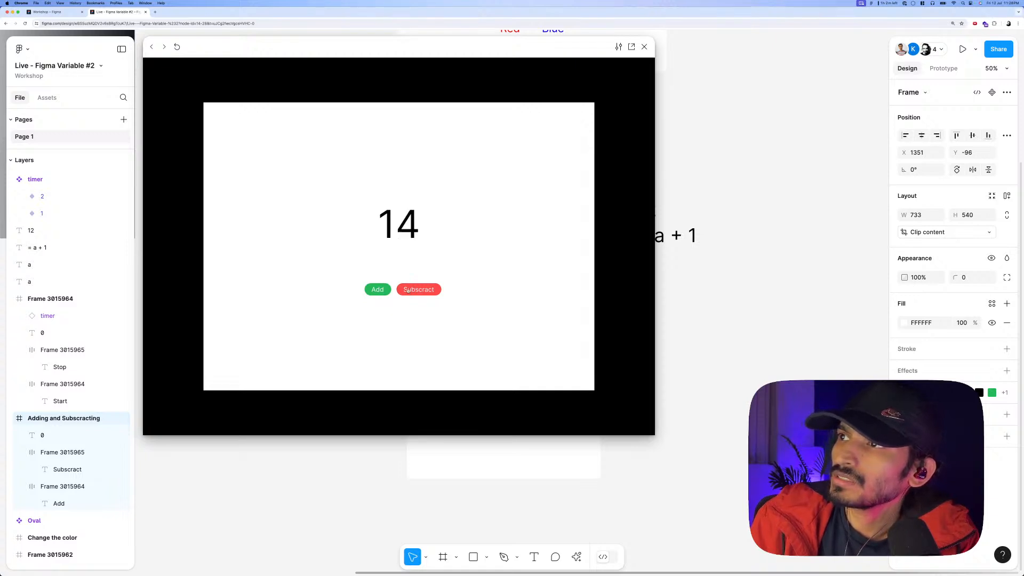
pyautogui.tripleClick(408, 291)
pyautogui.doubleClick(408, 290)
pyautogui.doubleClick(408, 290)
pyautogui.click(408, 290)
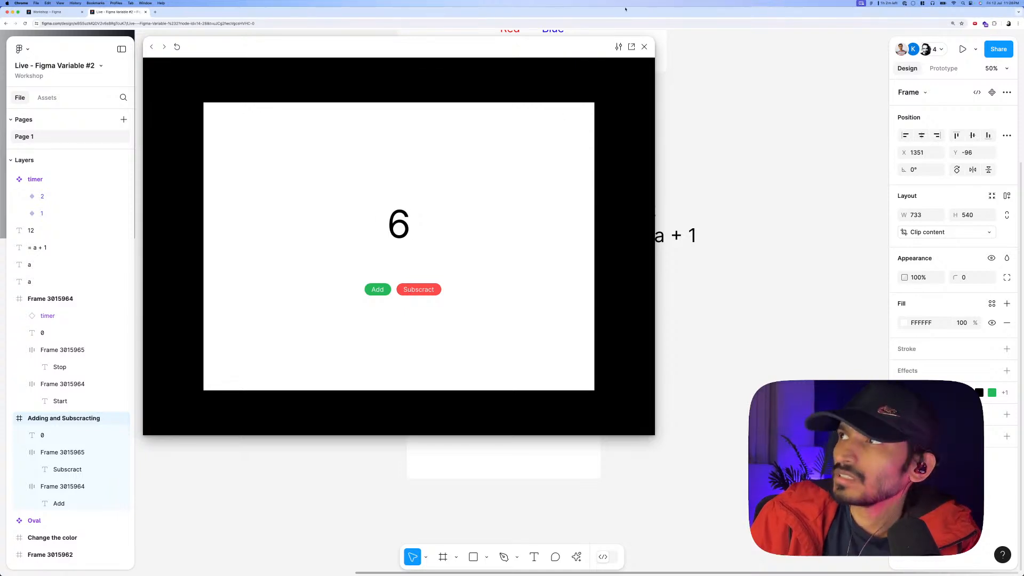
pyautogui.click(645, 46)
# Move the 0 text in the Start/Stop frame down to Y 200, keeping it horizontally centred above the buttons.
pyautogui.scroll(-2, 567, 185)
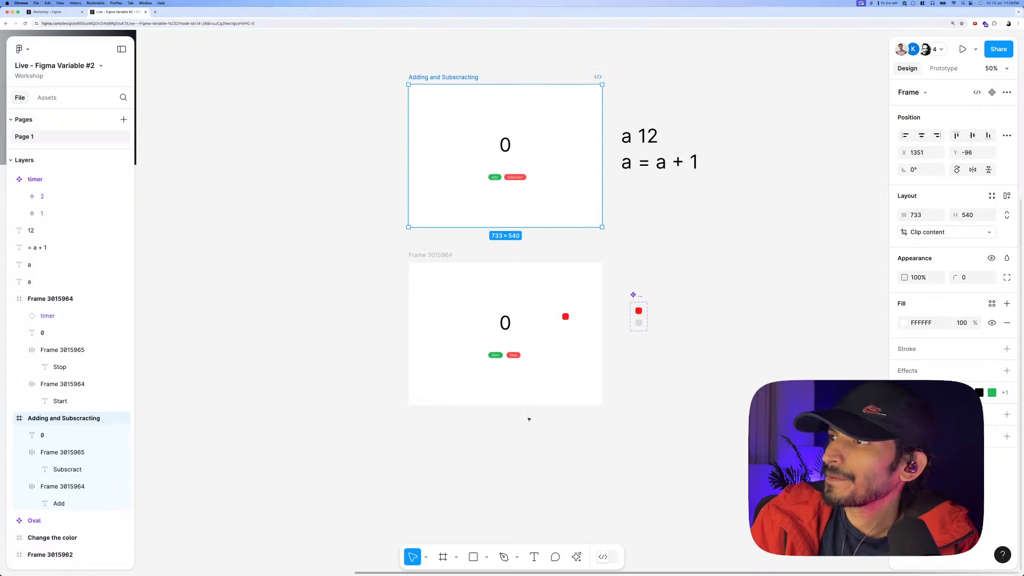
pyautogui.scroll(5, 528, 418)
pyautogui.scroll(1, 508, 320)
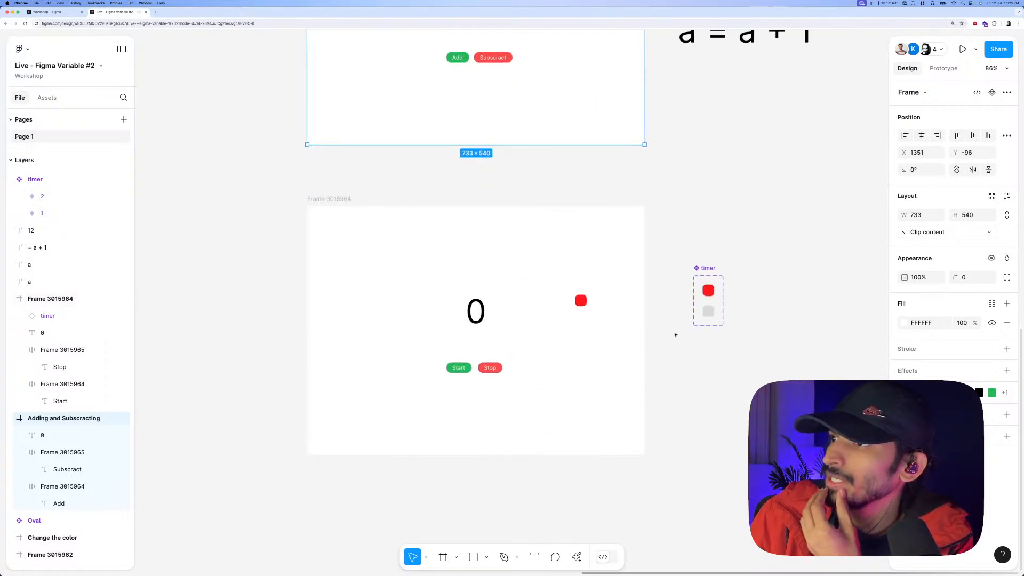
pyautogui.moveTo(476, 311); pyautogui.dragTo(482, 326)
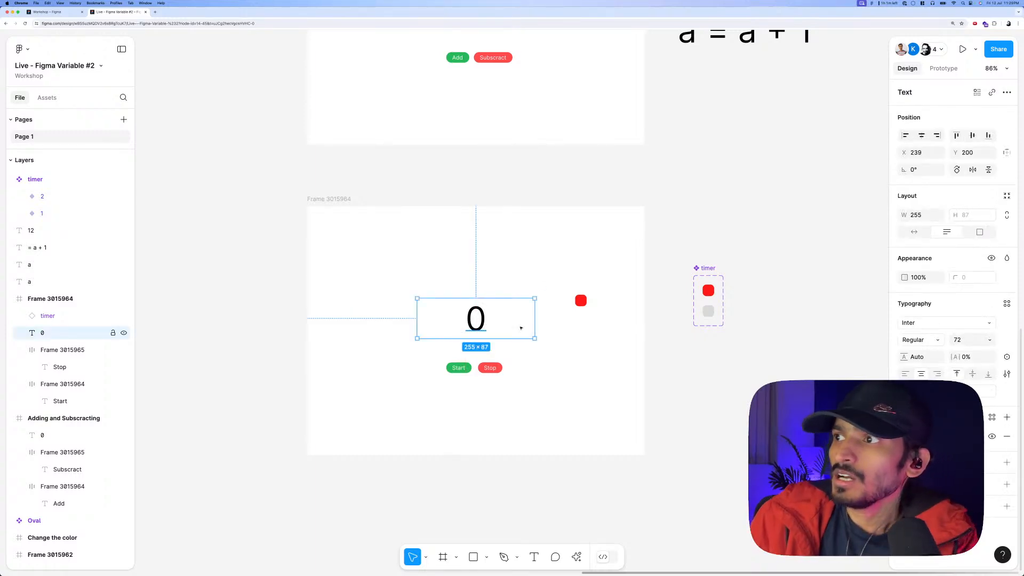
pyautogui.scroll(5, 521, 328)
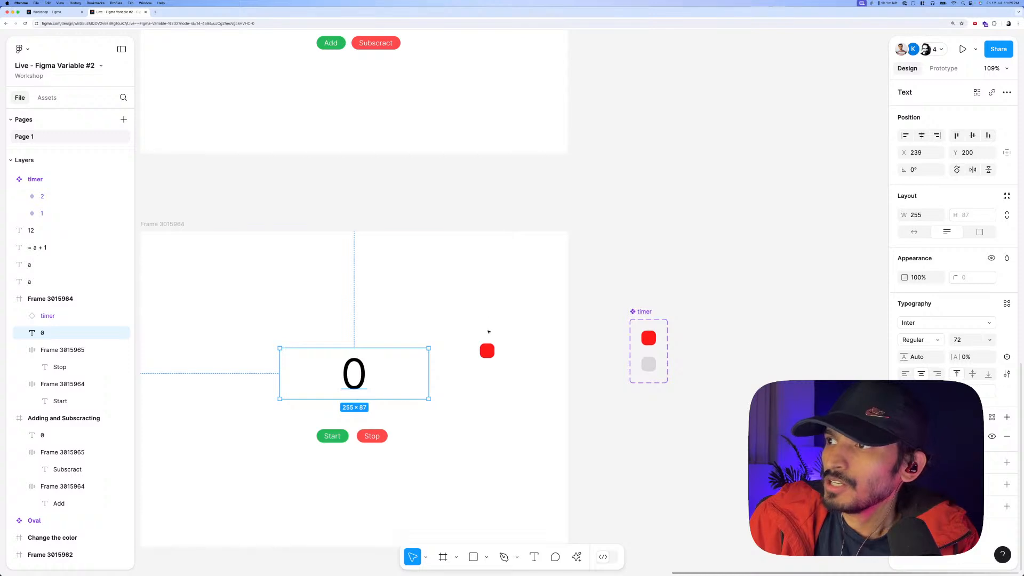
# Set the delay of timer variant 1's Change to 2 interaction to 900 ms.
pyautogui.scroll(6, 489, 331)
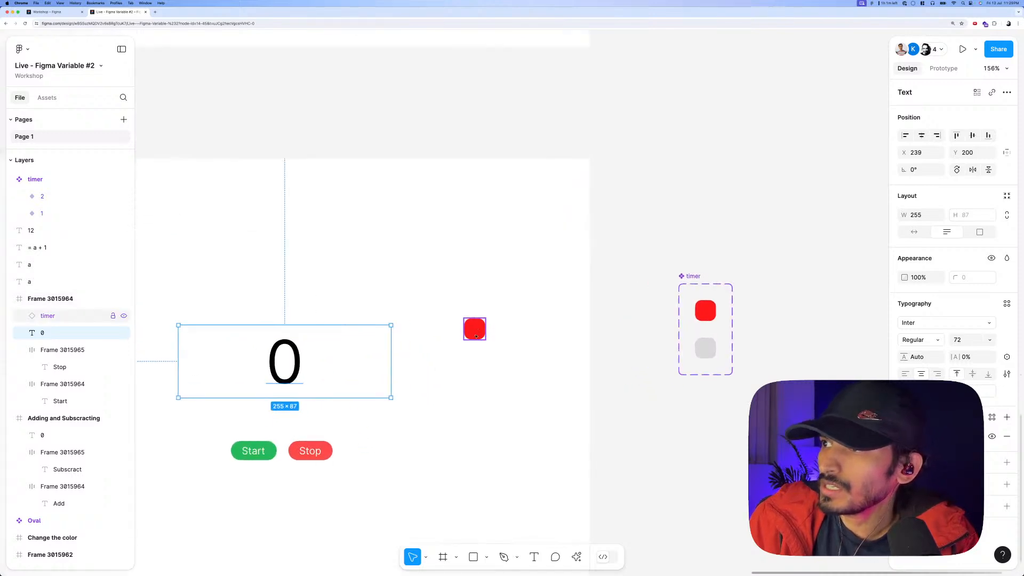
pyautogui.click(476, 335)
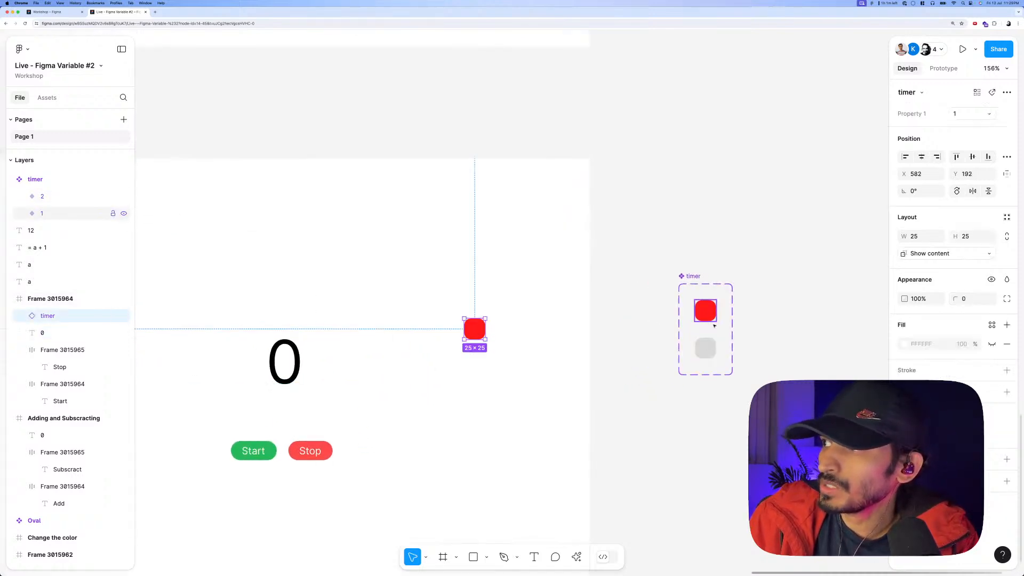
pyautogui.click(711, 316)
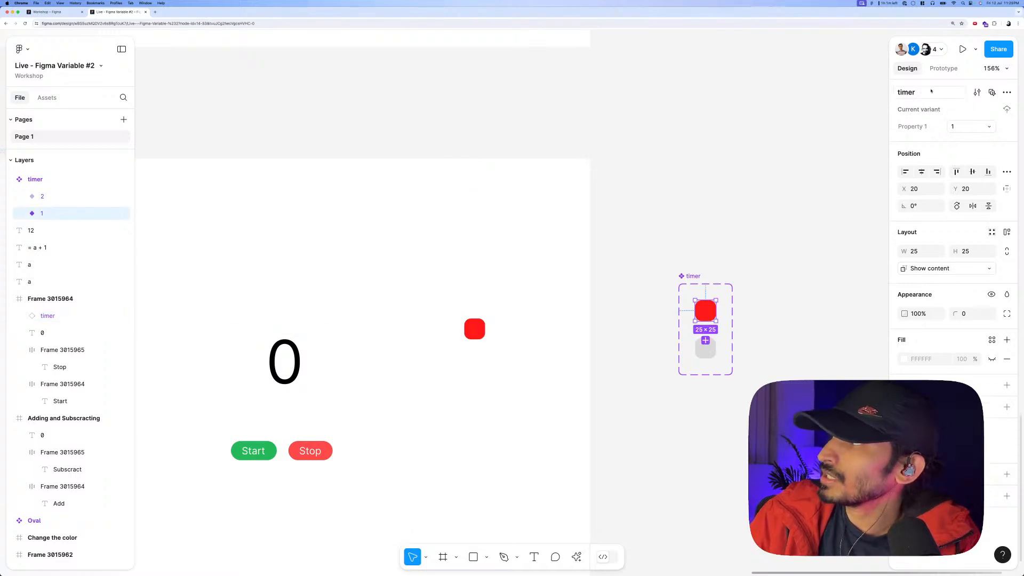
pyautogui.click(942, 69)
pyautogui.click(906, 111)
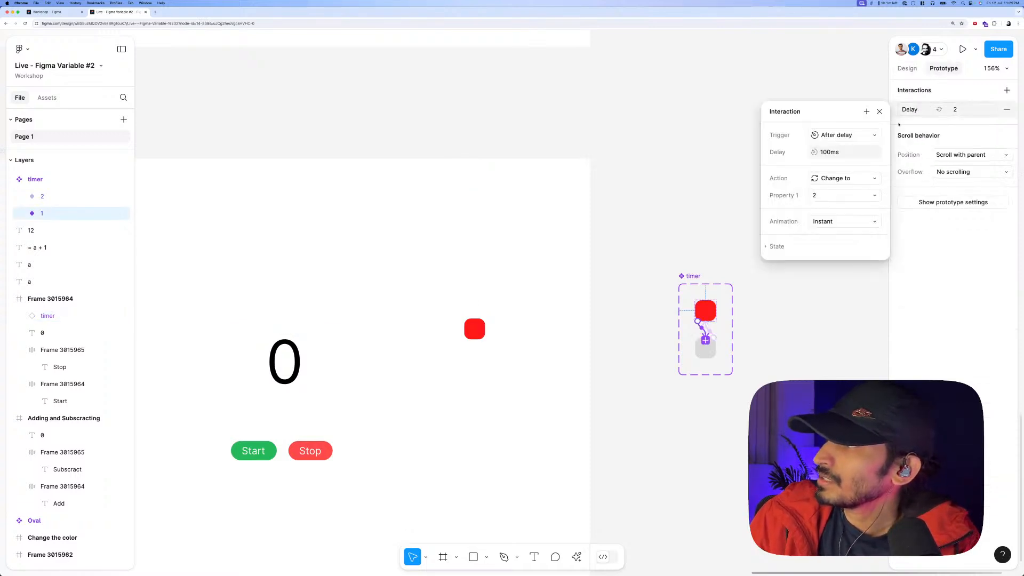
pyautogui.click(838, 153)
pyautogui.write('90')
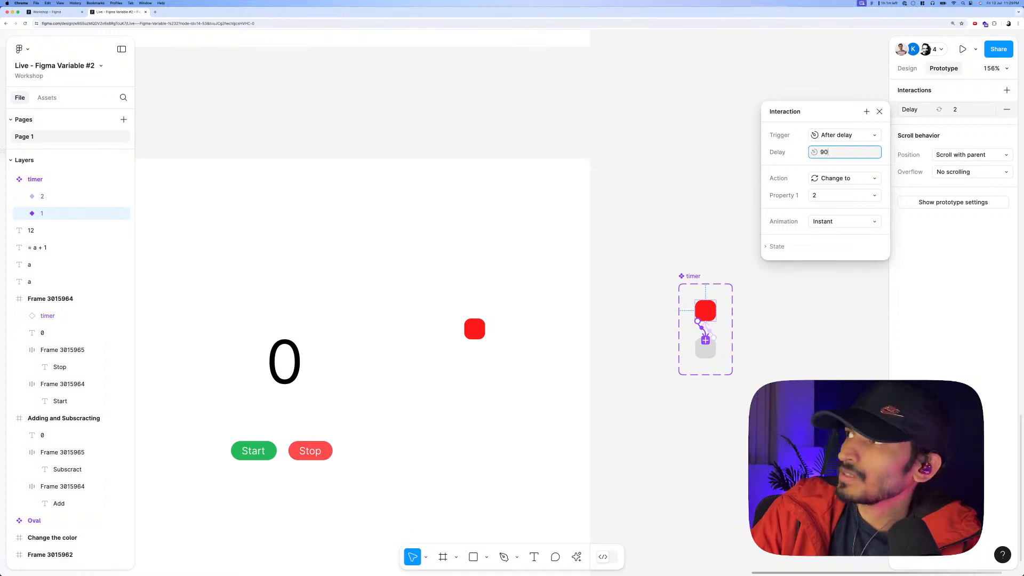
pyautogui.write('0')
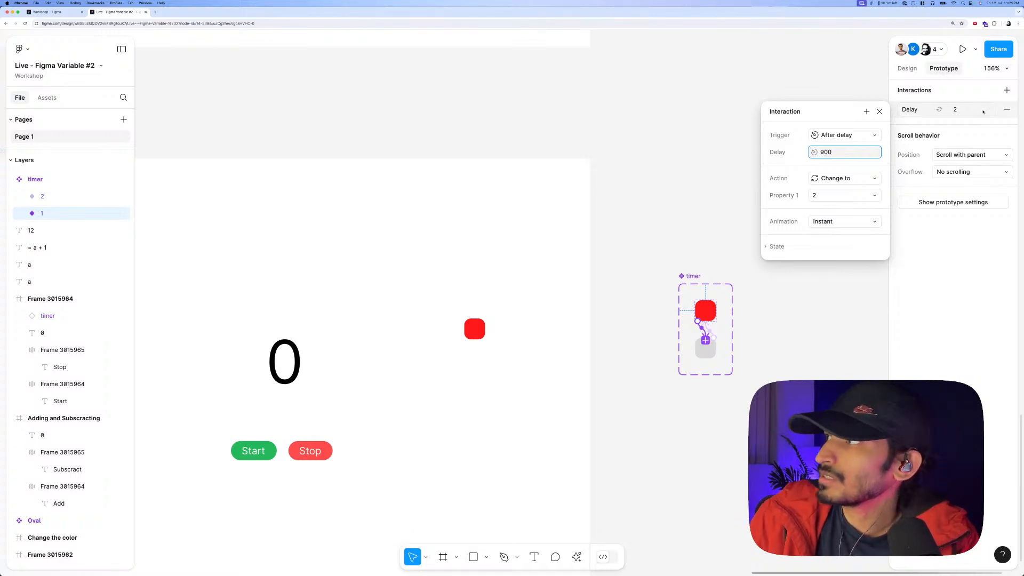
pyautogui.click(720, 171)
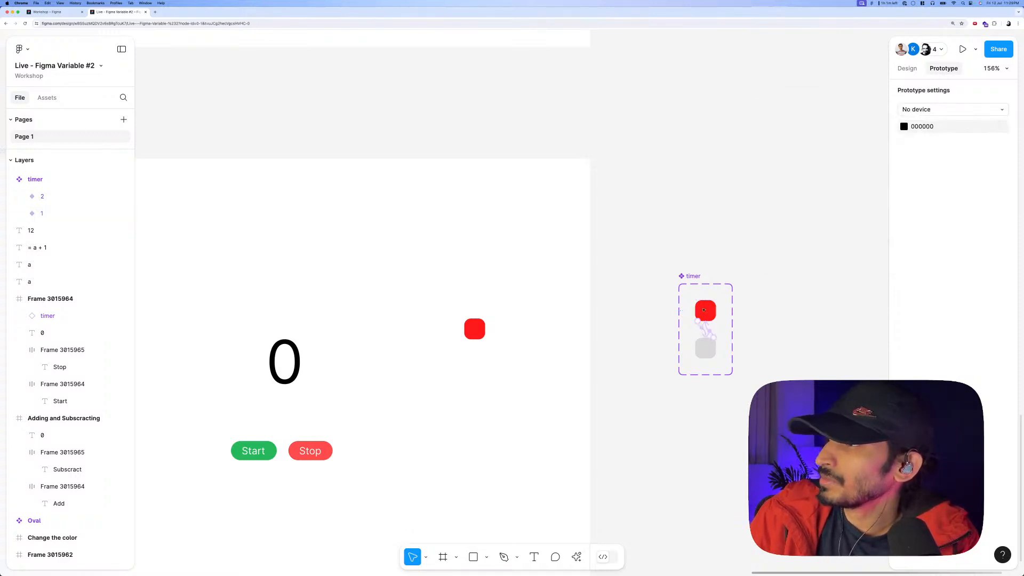
# Review the delay setting of timer variant 2's interaction that changes back to variant 1.
pyautogui.click(707, 349)
pyautogui.scroll(1, 704, 337)
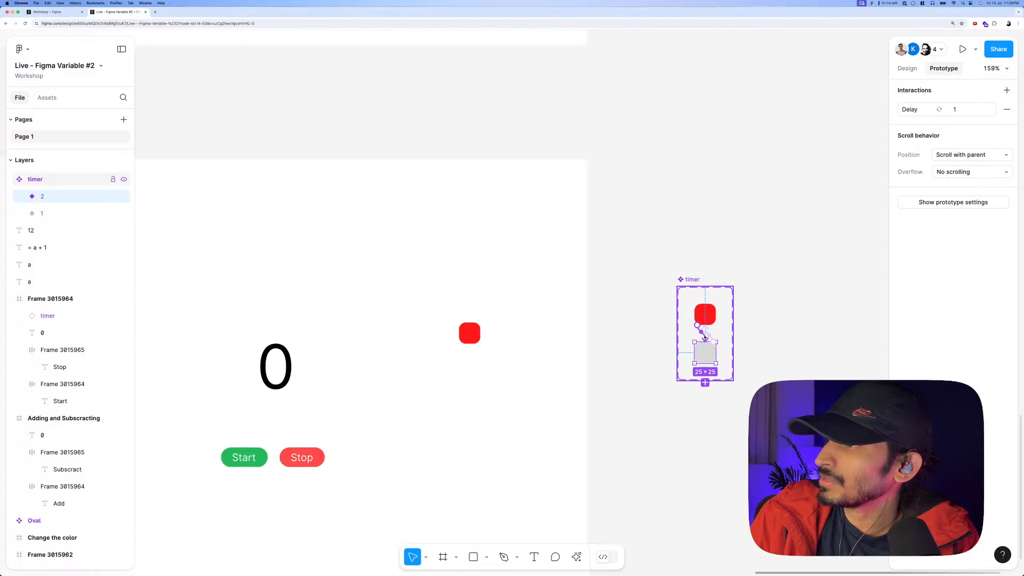
pyautogui.click(705, 336)
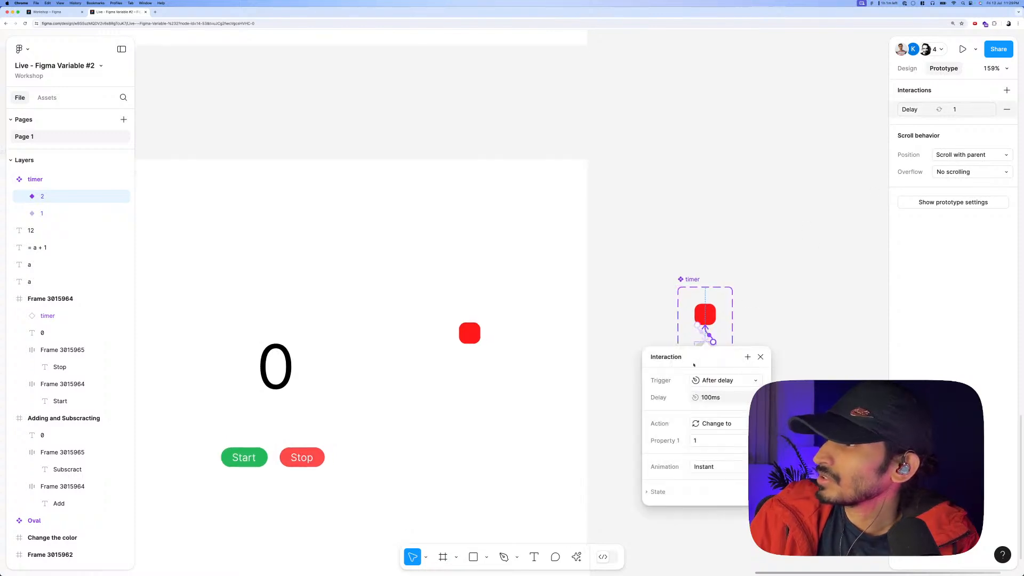
pyautogui.click(704, 399)
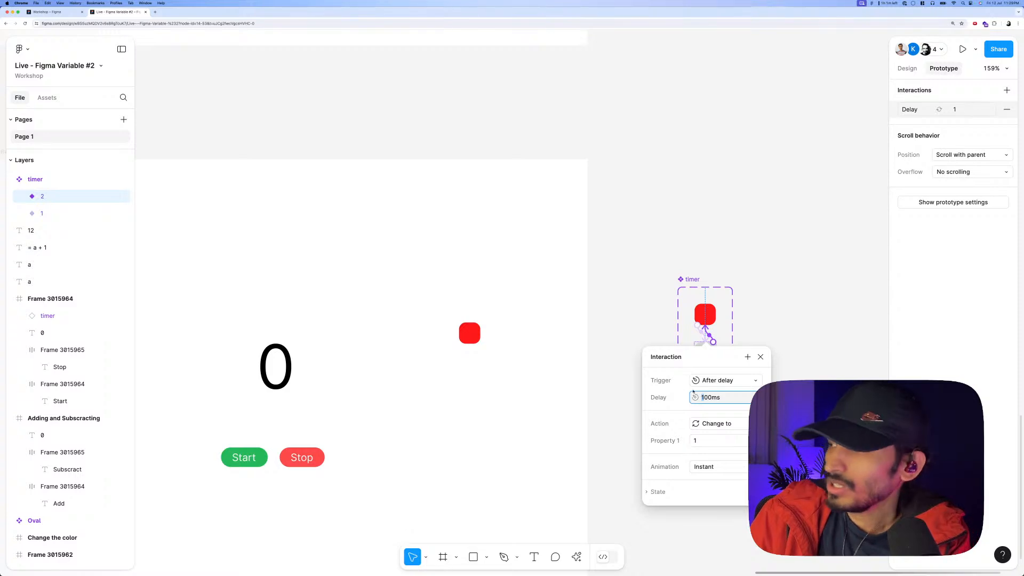
pyautogui.click(689, 278)
# Preview the Start/Stop frame to watch the timer instance's blinking, and close the preview.
pyautogui.scroll(-5, 688, 278)
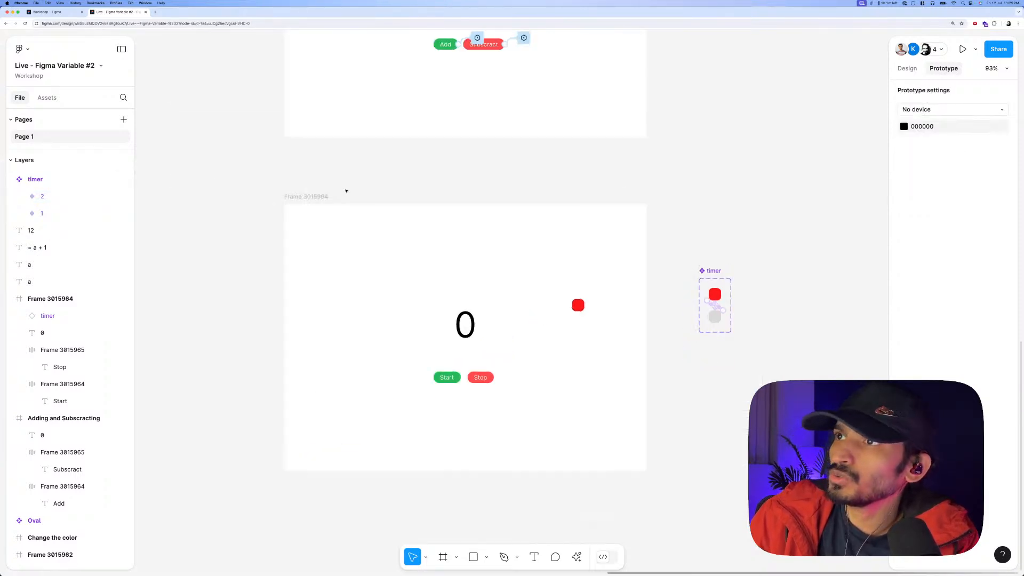
pyautogui.click(325, 196)
pyautogui.hotkey('shift', 'space')
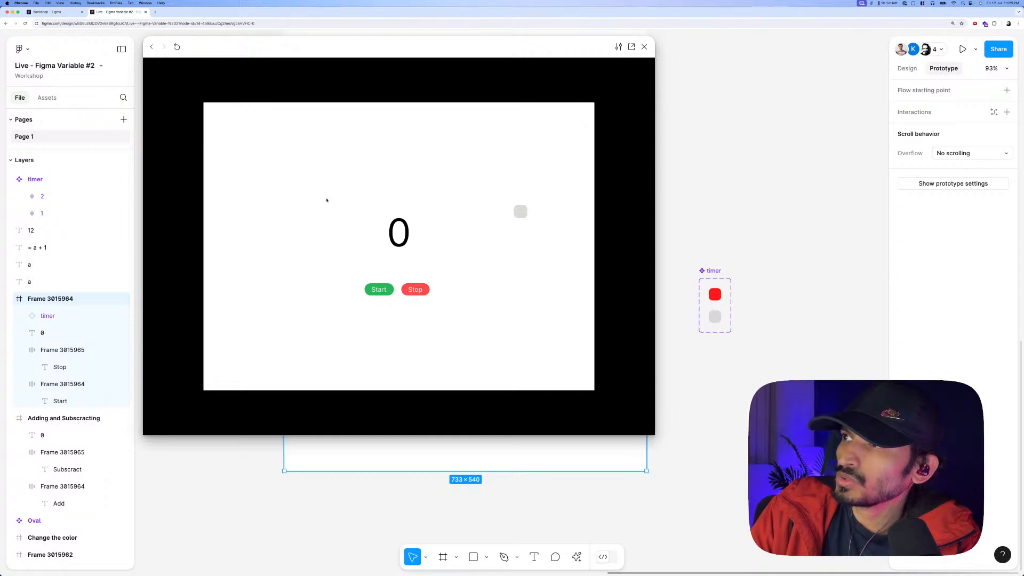
pyautogui.click(645, 47)
# Inspect the After delay interaction that connects the red timer variant to the grey one.
pyautogui.scroll(3, 715, 298)
pyautogui.click(715, 292)
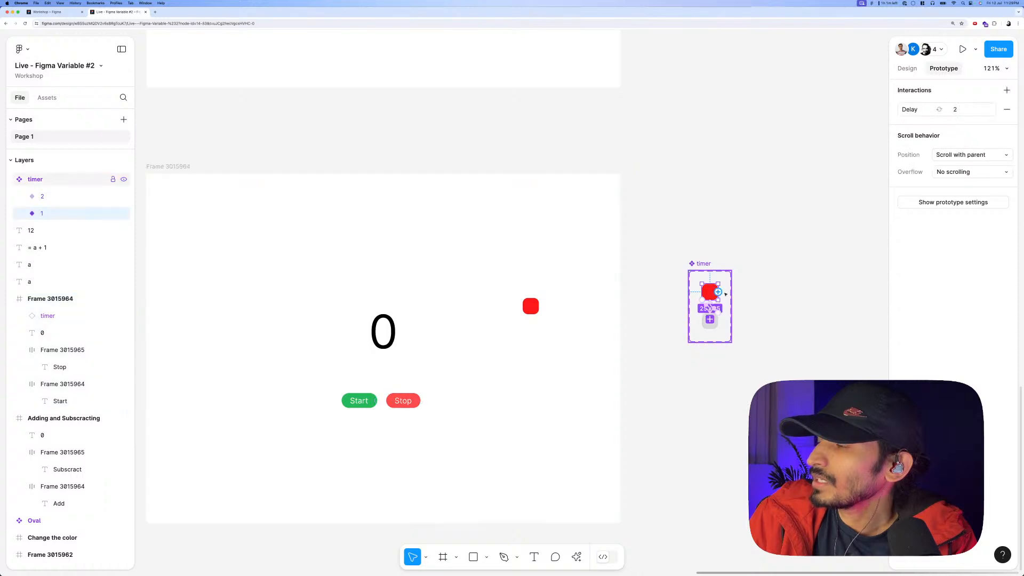
pyautogui.scroll(5, 725, 294)
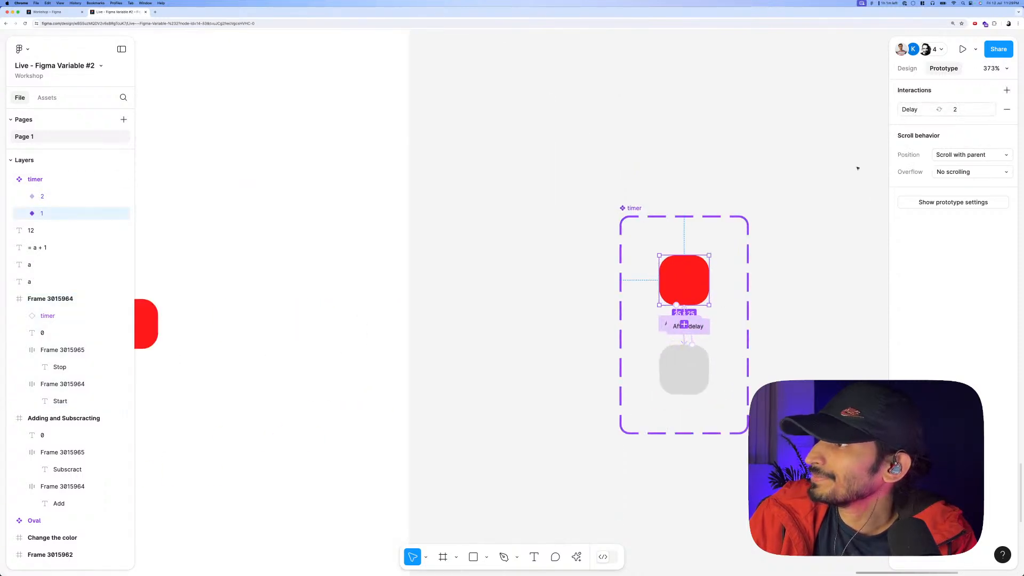
pyautogui.scroll(2, 722, 320)
pyautogui.click(669, 324)
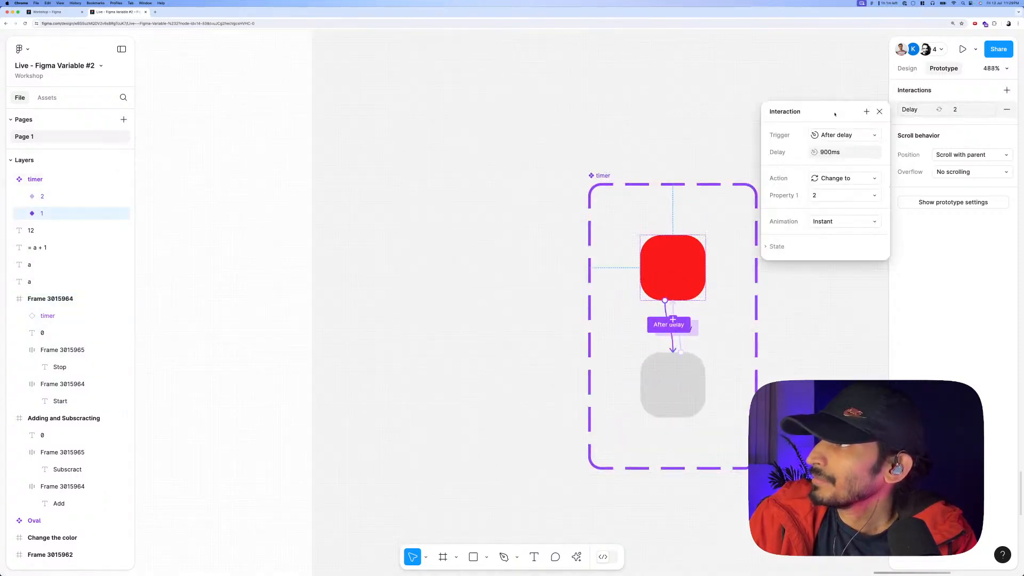
# Check the Add button's Set variable interaction in the "Adding and Subscracting" frame.
pyautogui.scroll(-5, 604, 180)
pyautogui.scroll(4, 688, 366)
pyautogui.scroll(-2, 656, 347)
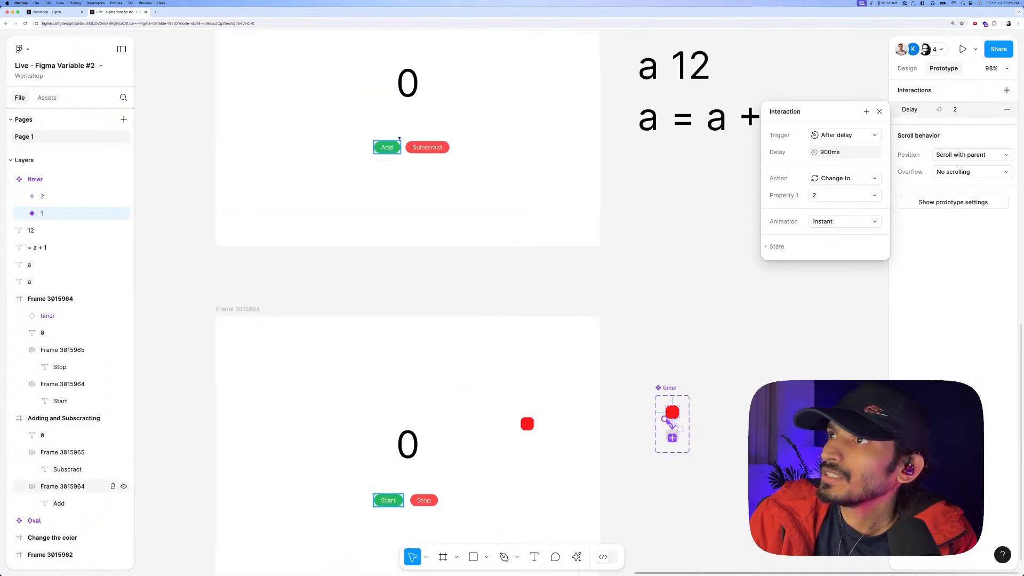
pyautogui.scroll(3, 399, 138)
pyautogui.click(378, 153)
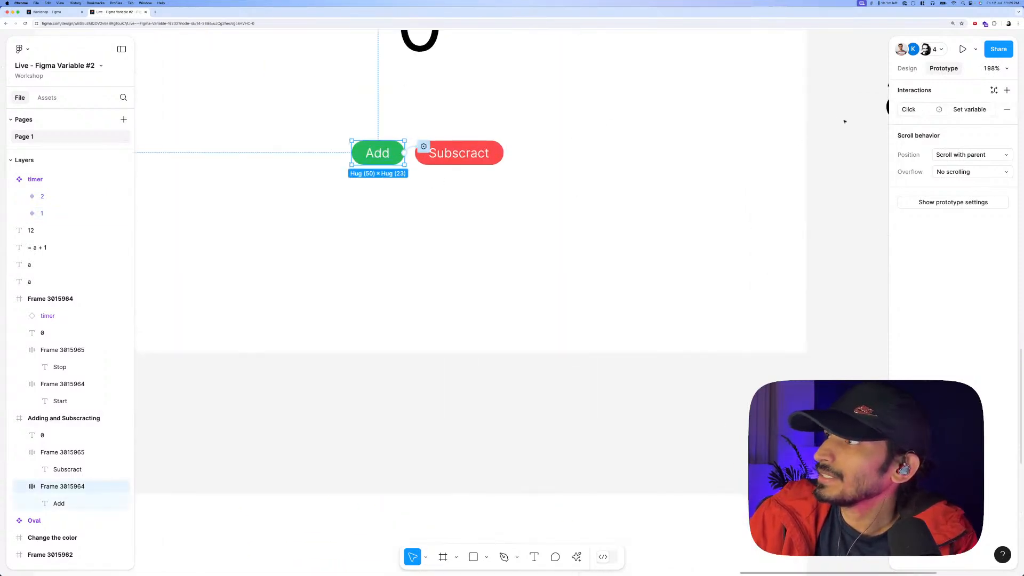
pyautogui.click(909, 112)
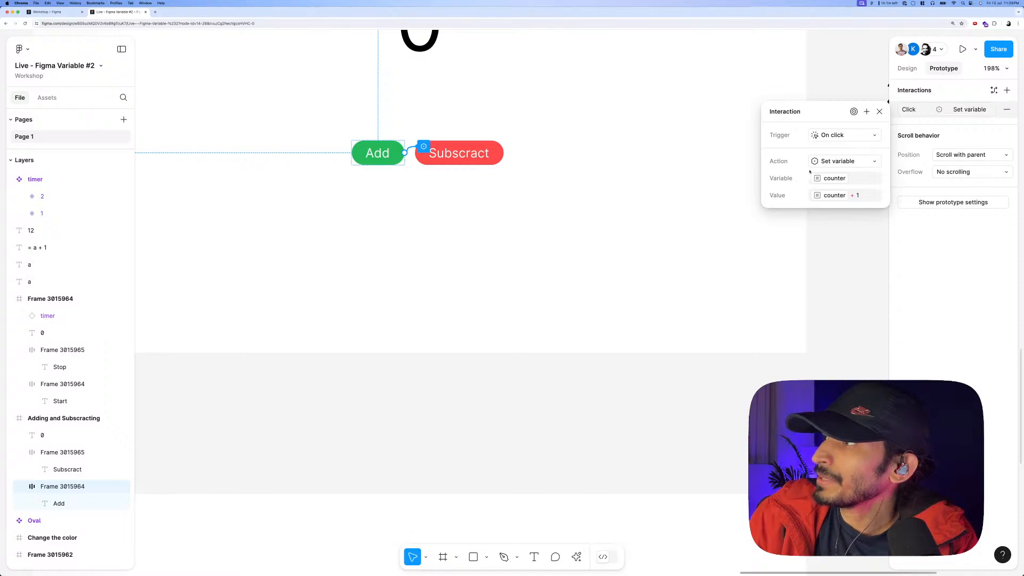
# Reopen timer variant 1's After delay interaction and examine its State options and the additional actions on offer.
pyautogui.scroll(-5, 567, 221)
pyautogui.click(736, 311)
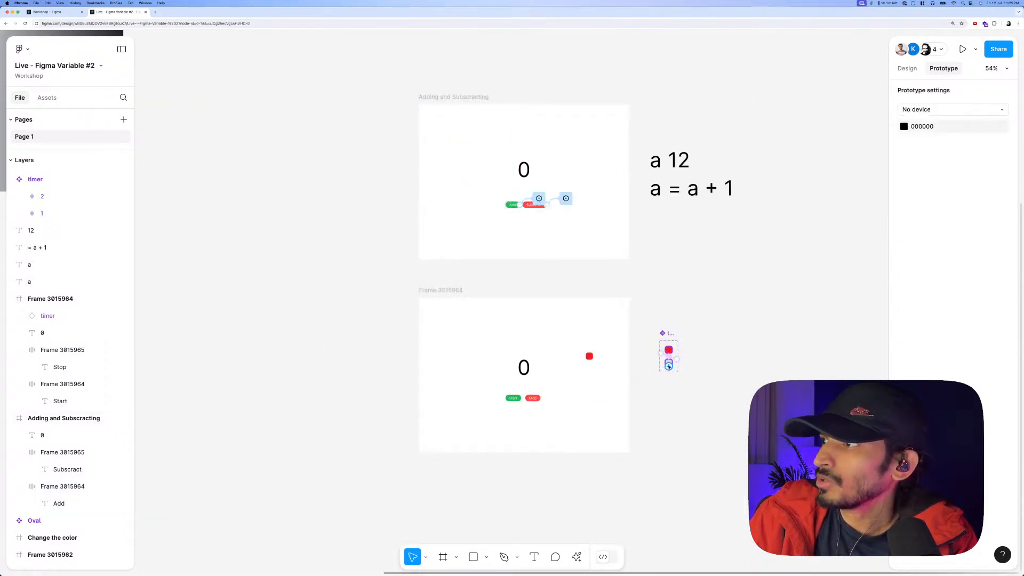
pyautogui.scroll(5, 673, 342)
pyautogui.scroll(5, 671, 339)
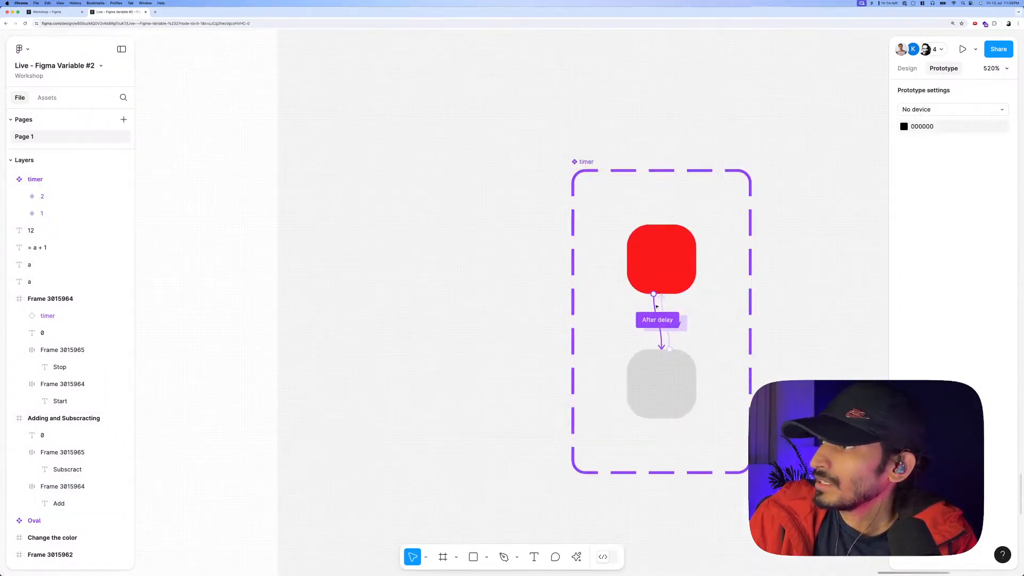
pyautogui.click(656, 308)
pyautogui.moveTo(640, 328); pyautogui.dragTo(462, 315)
pyautogui.click(427, 455)
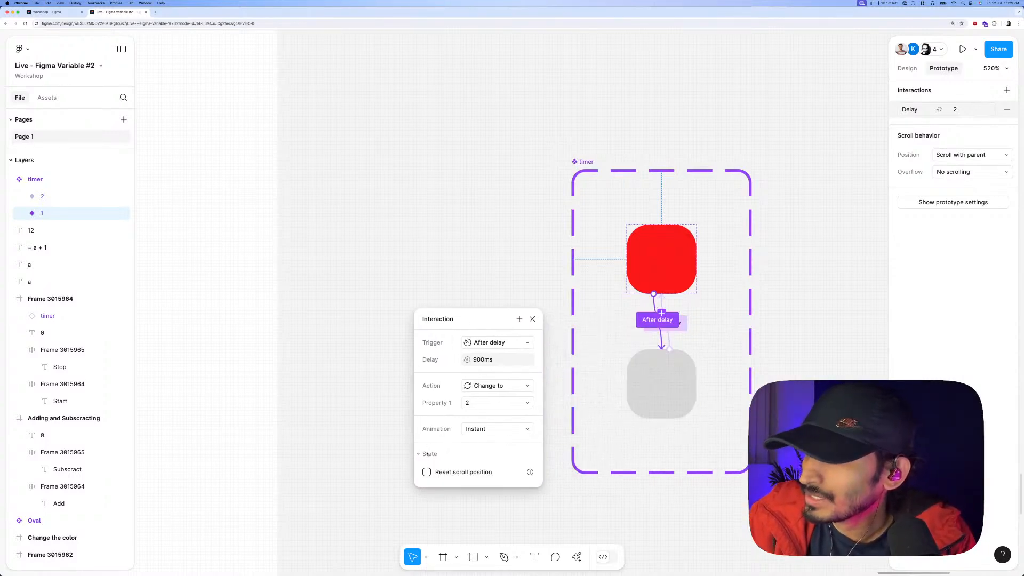
pyautogui.click(428, 454)
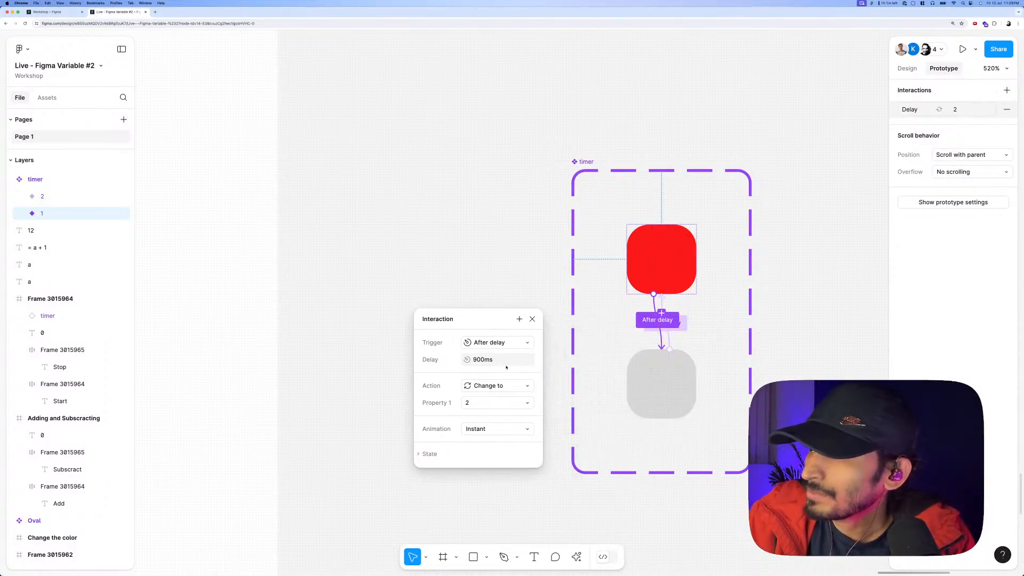
pyautogui.click(519, 318)
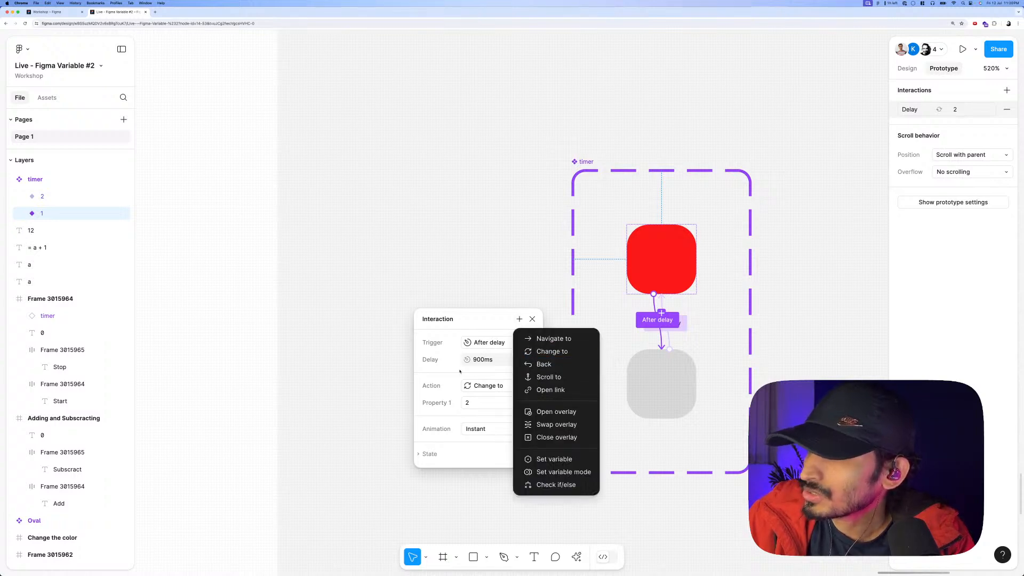
pyautogui.click(492, 354)
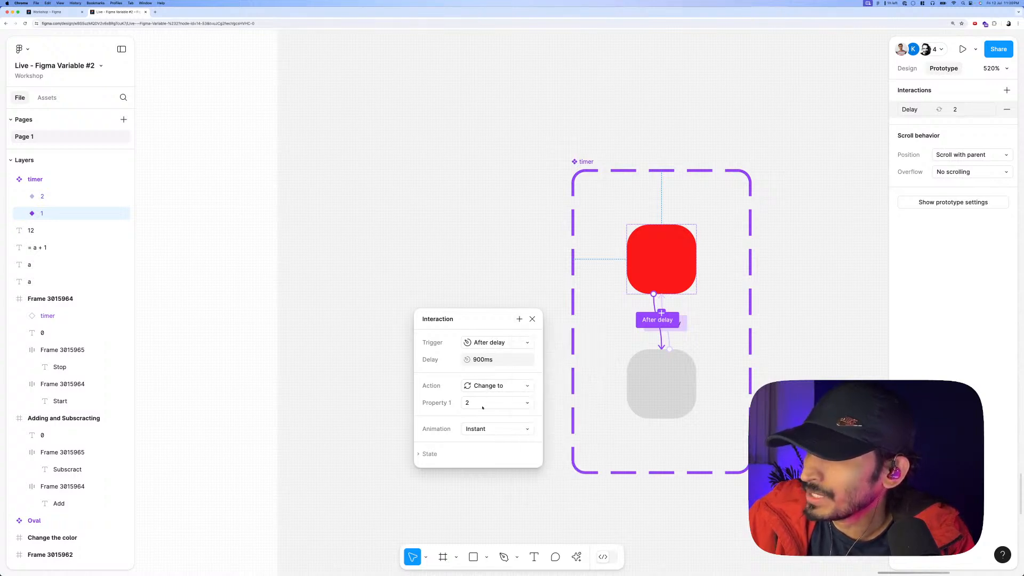
# Add a Set variable action to variant 1's delay interaction that sets counter to counter + 1, and check both actions.
pyautogui.click(519, 319)
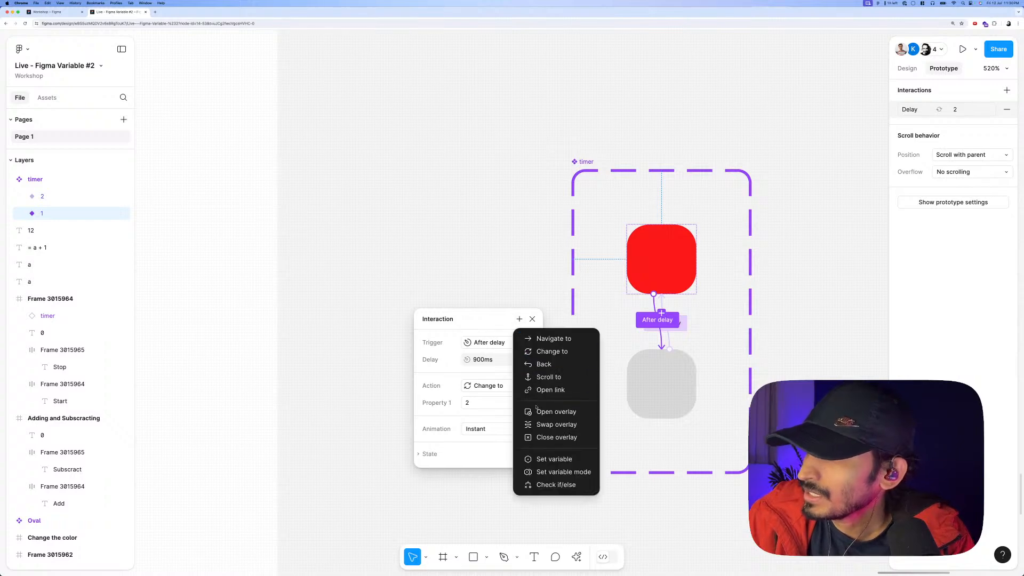
pyautogui.click(541, 460)
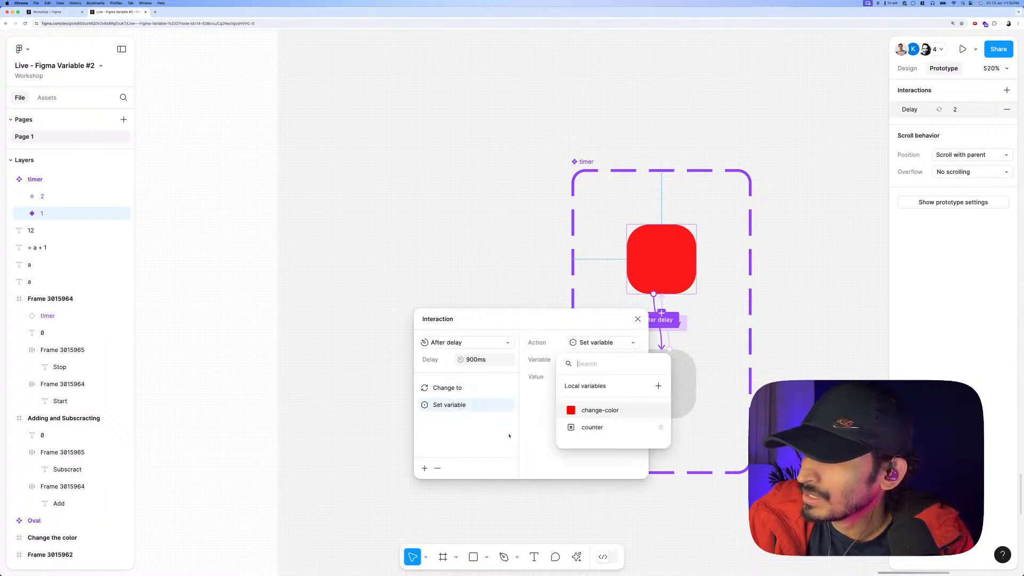
pyautogui.click(590, 428)
pyautogui.click(590, 426)
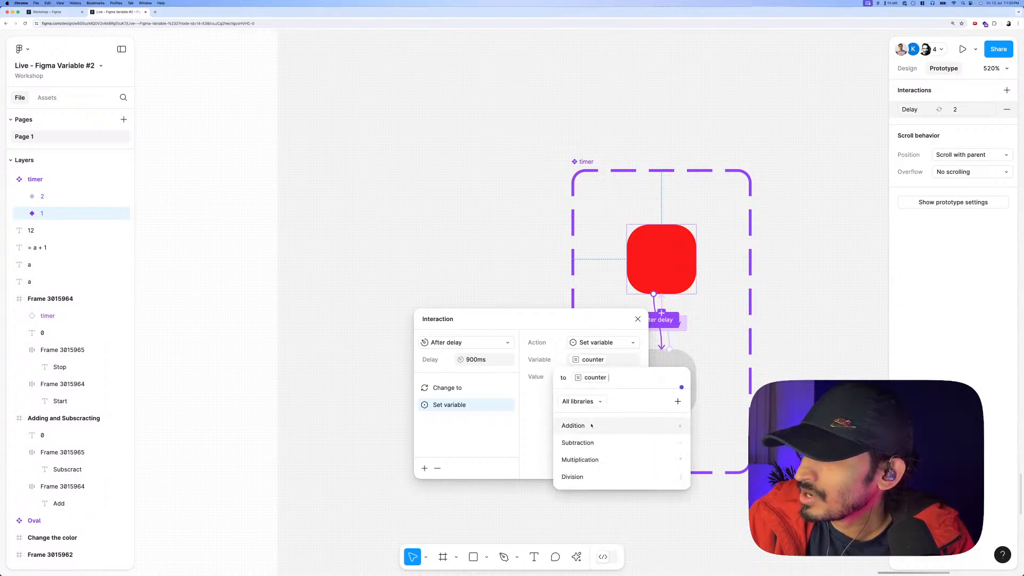
pyautogui.click(591, 425)
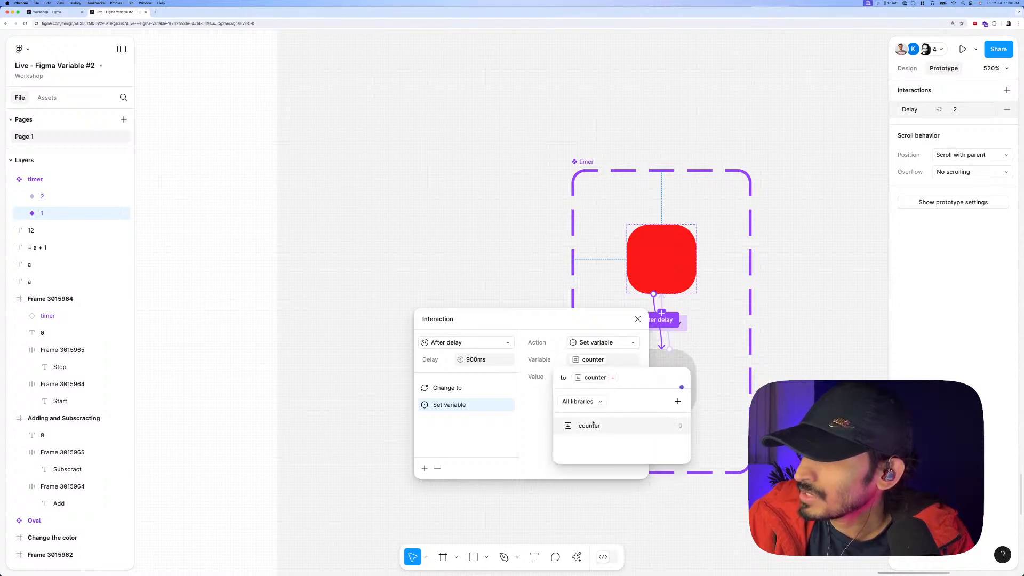
pyautogui.write('1')
pyautogui.press('Return')
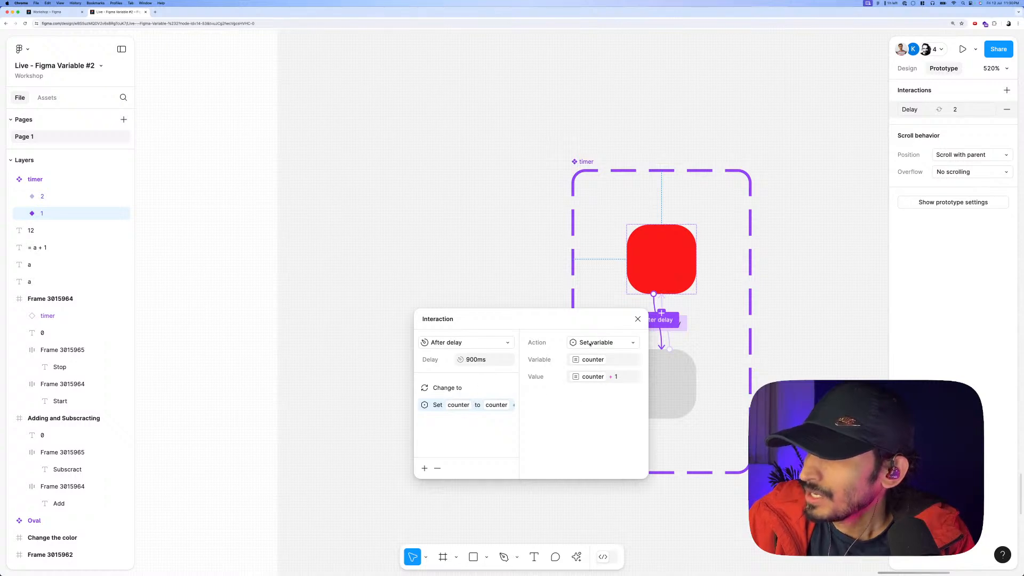
pyautogui.click(442, 388)
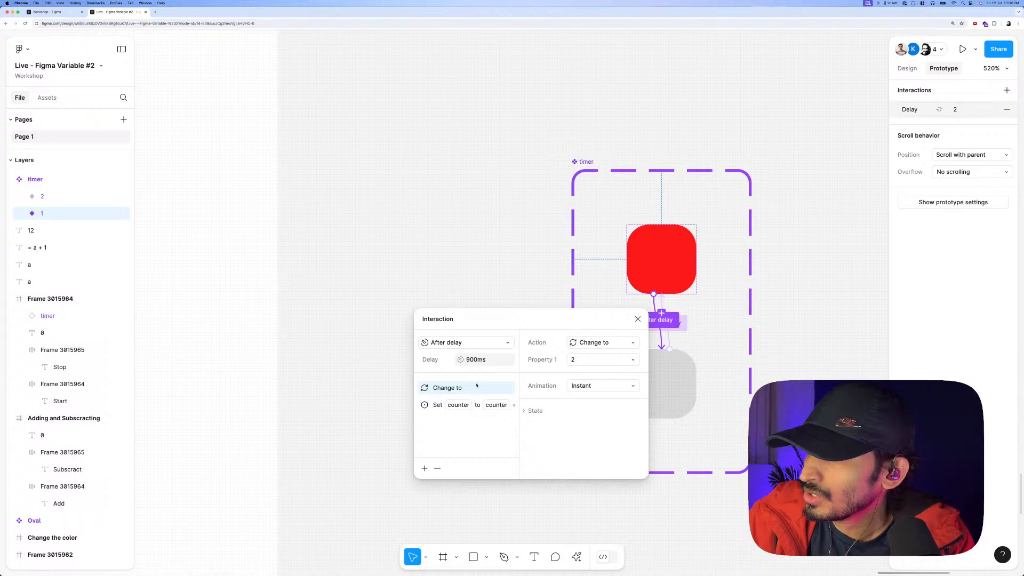
pyautogui.click(443, 405)
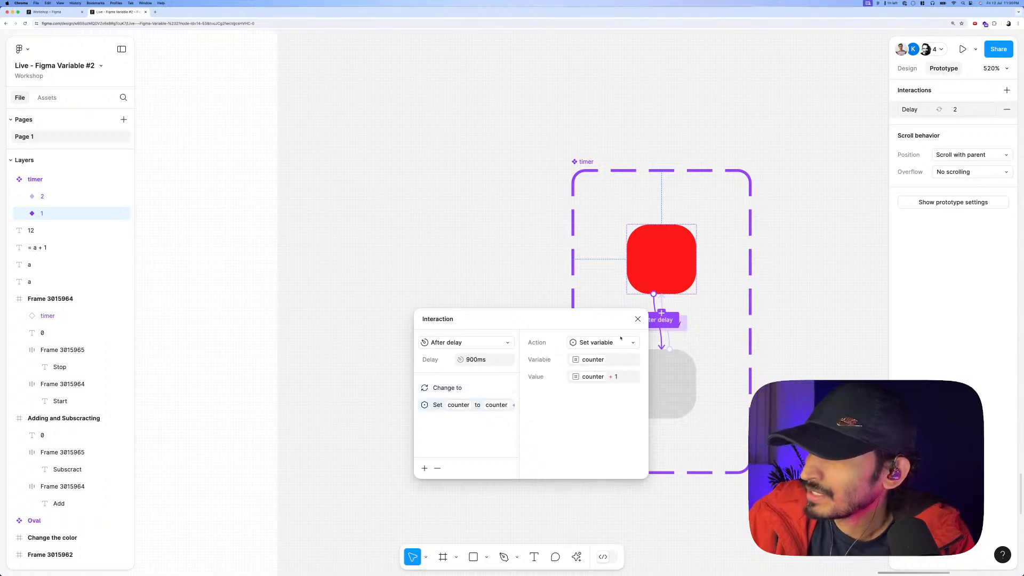
pyautogui.click(637, 320)
# Move the red timer instance out of the Start/Stop frame to just below the timer component set.
pyautogui.scroll(-10, 638, 320)
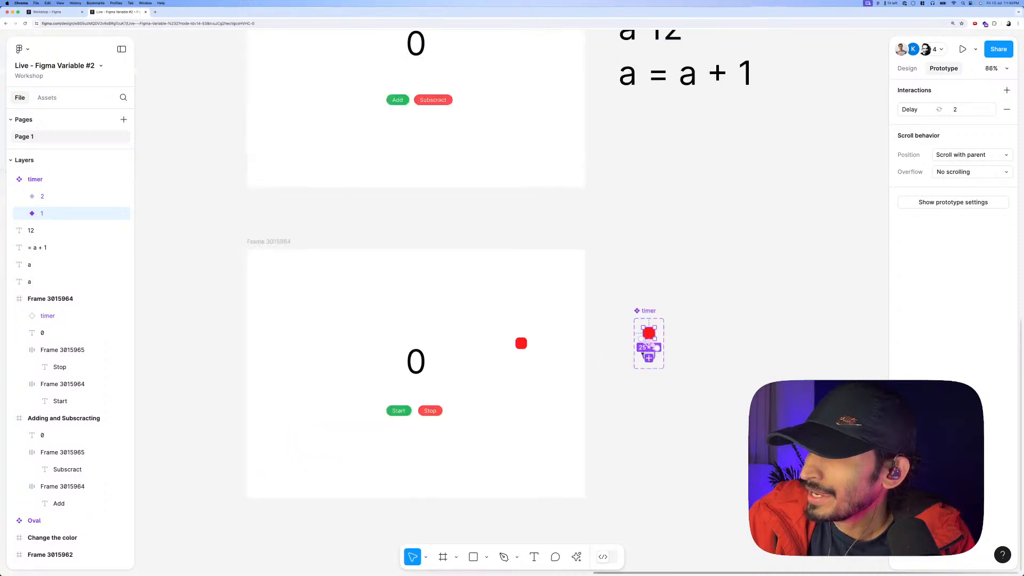
pyautogui.click(615, 354)
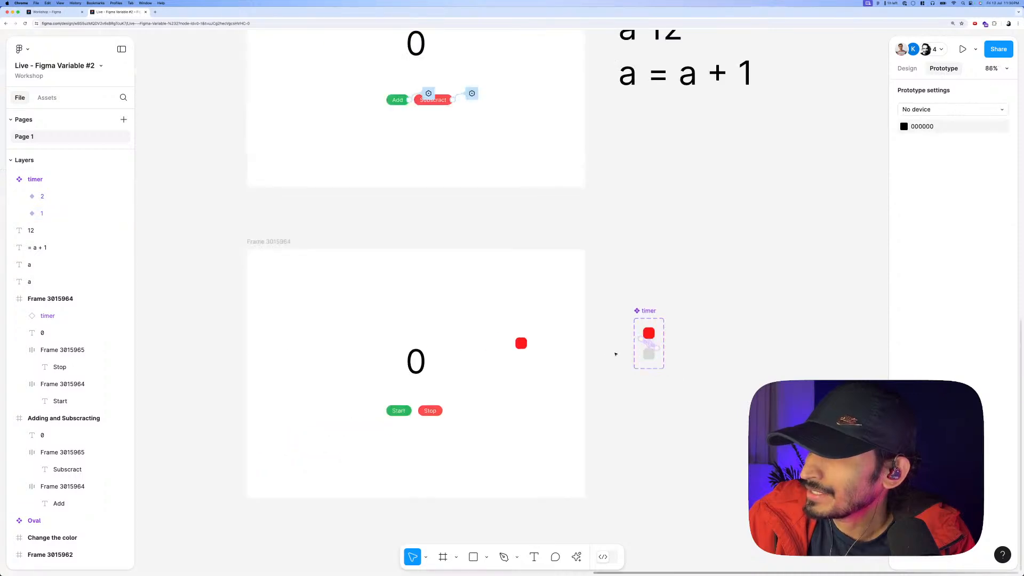
pyautogui.click(902, 71)
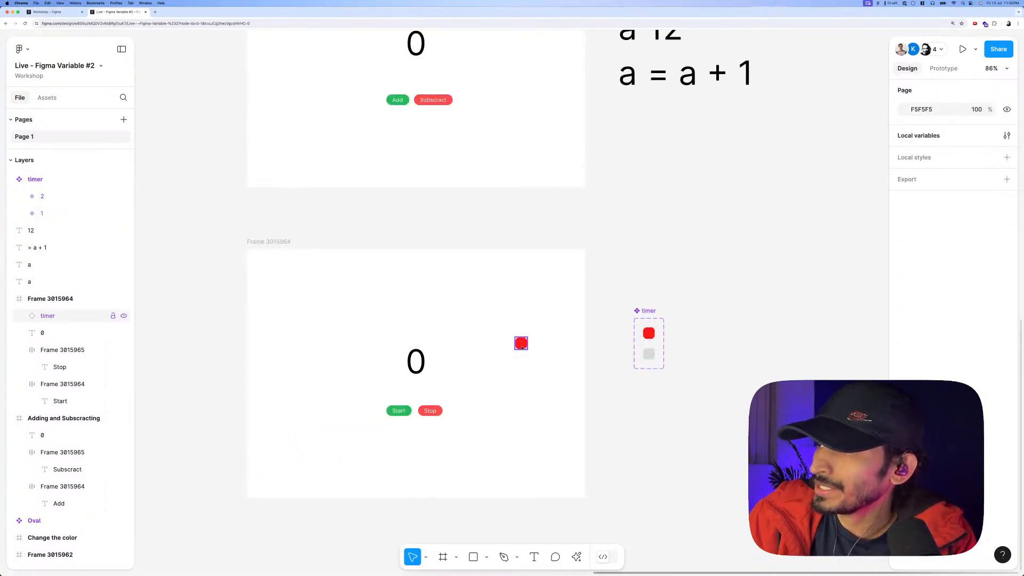
pyautogui.moveTo(521, 343); pyautogui.dragTo(643, 400)
pyautogui.click(729, 411)
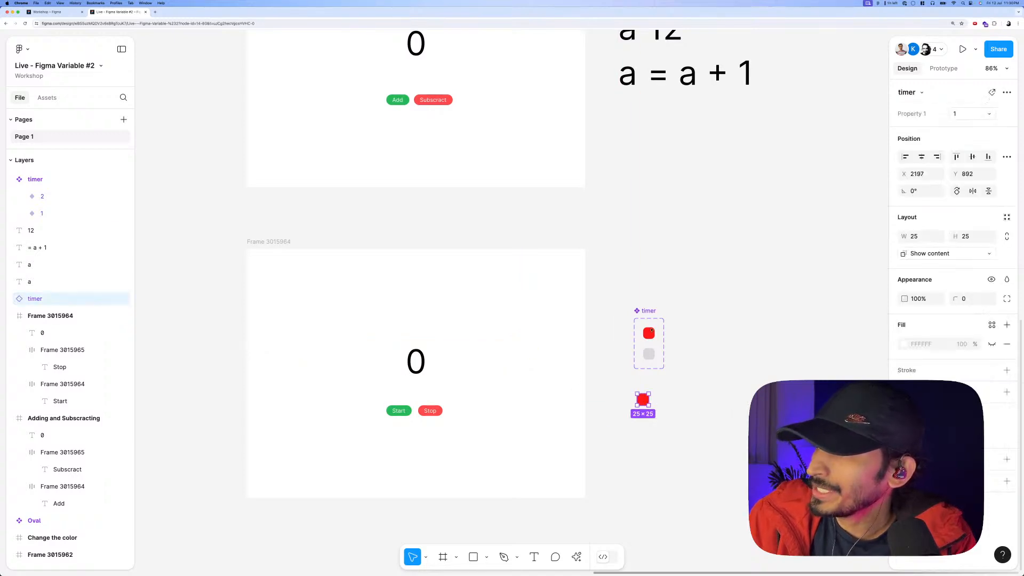
# Preview the Start/Stop frame without the timer instance in it and close the preview.
pyautogui.click(650, 333)
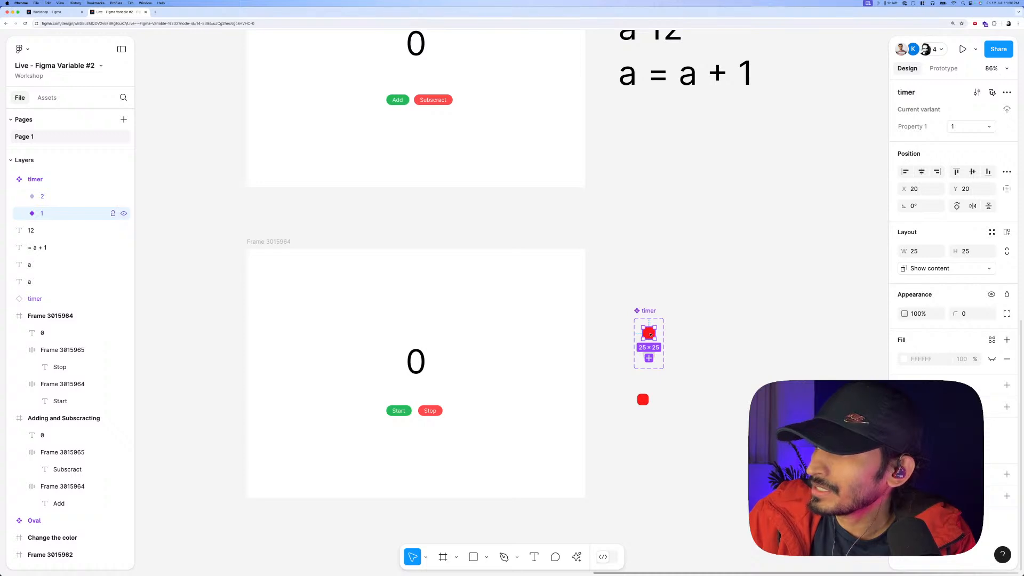
pyautogui.scroll(1, 650, 335)
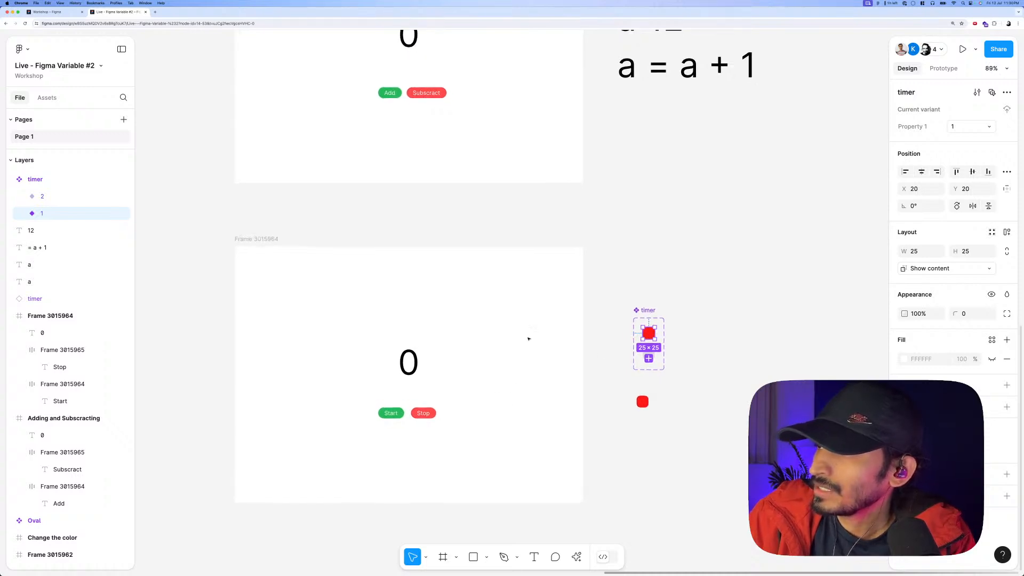
pyautogui.scroll(3, 627, 340)
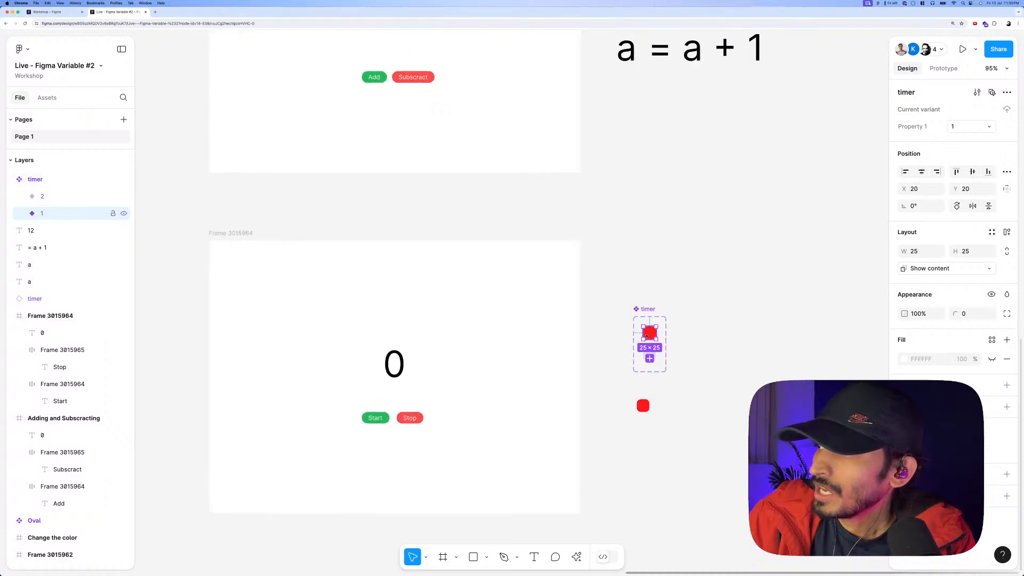
pyautogui.click(254, 242)
pyautogui.hotkey('shift', 'space')
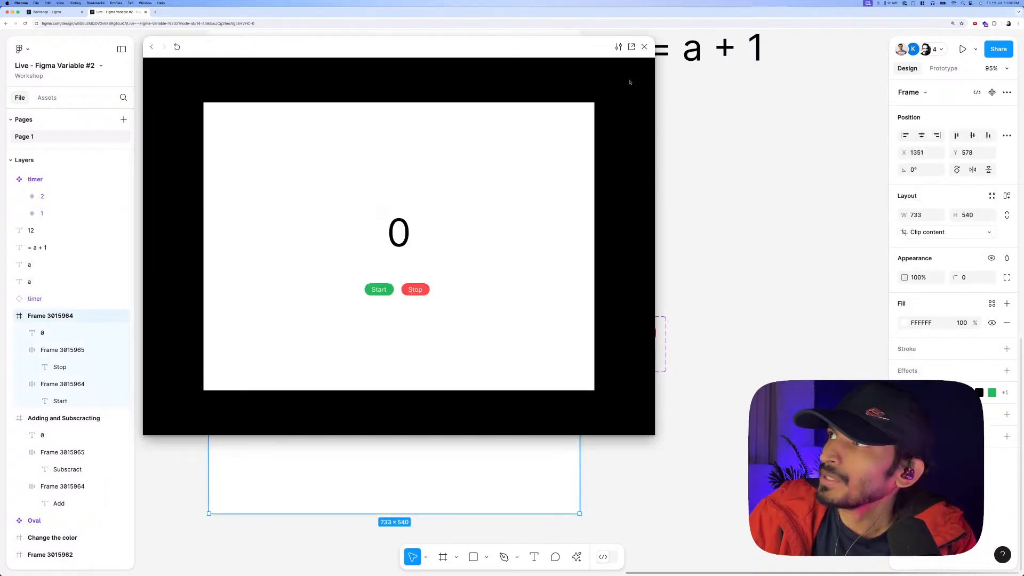
pyautogui.click(644, 47)
# Move the red timer instance back into the Start/Stop frame, below and beside the Stop button, and preview the counter.
pyautogui.moveTo(642, 408); pyautogui.dragTo(642, 405)
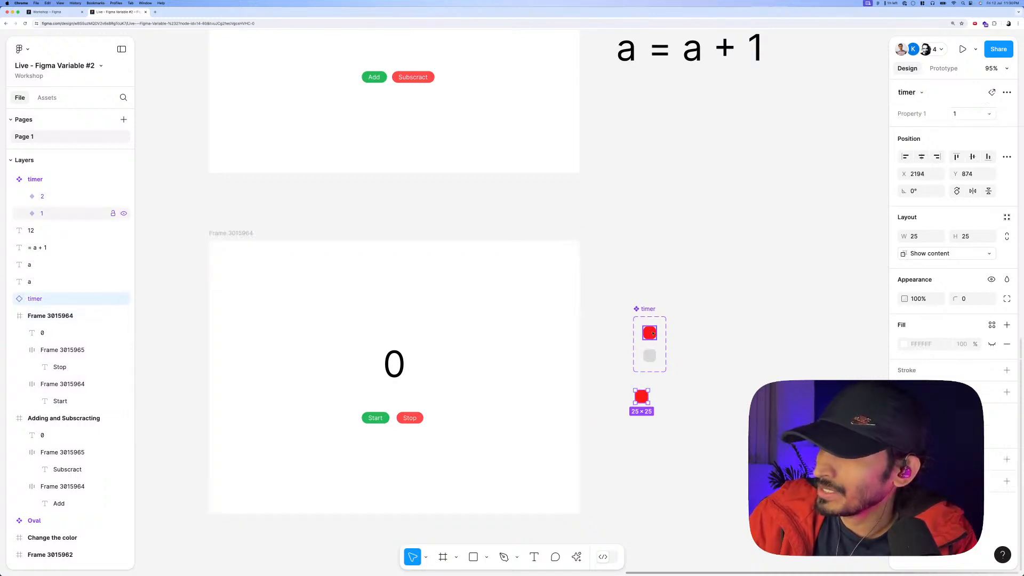
pyautogui.moveTo(642, 397); pyautogui.dragTo(508, 449)
pyautogui.click(304, 241)
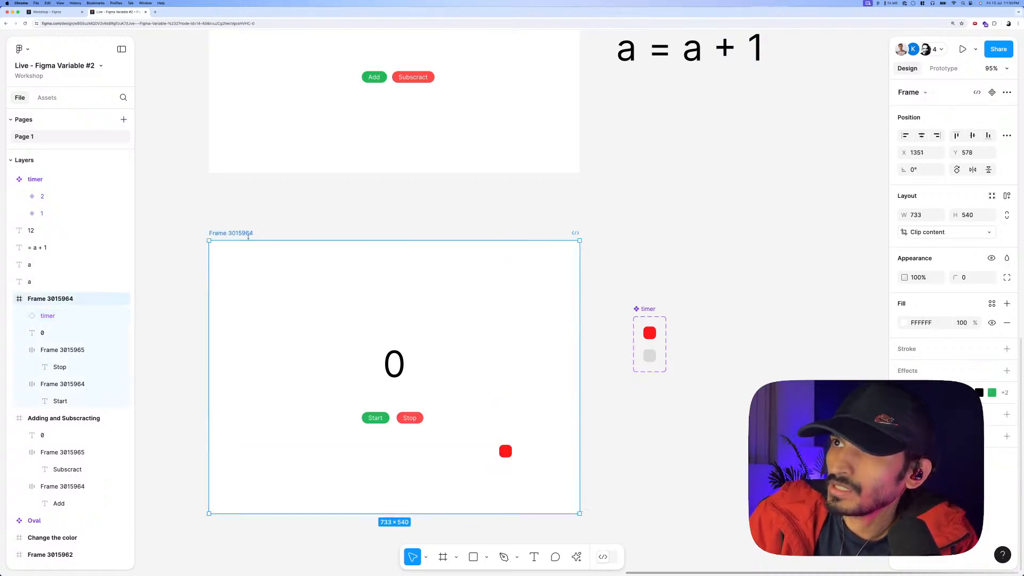
pyautogui.hotkey('shift', 'space')
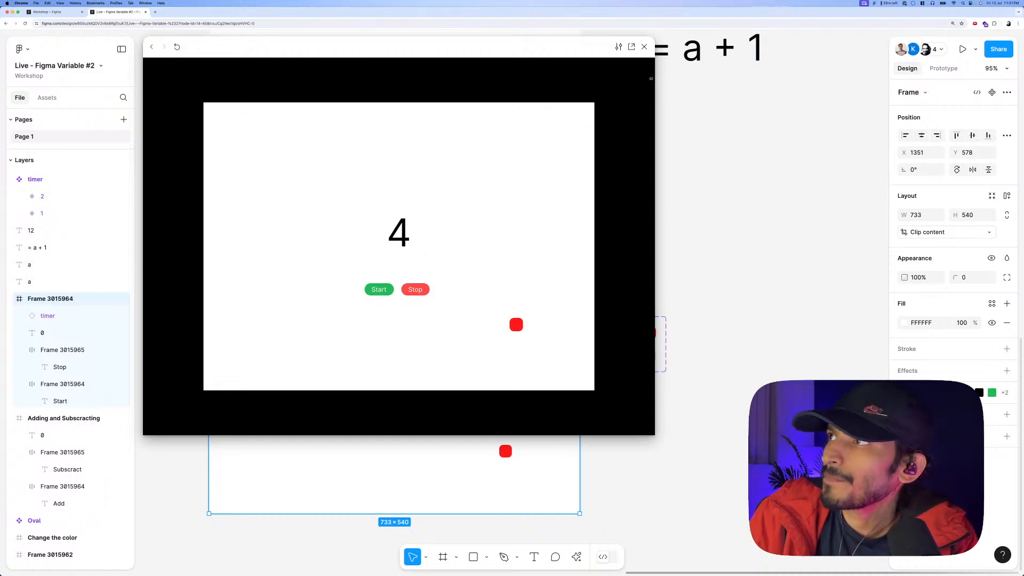
pyautogui.press('Escape')
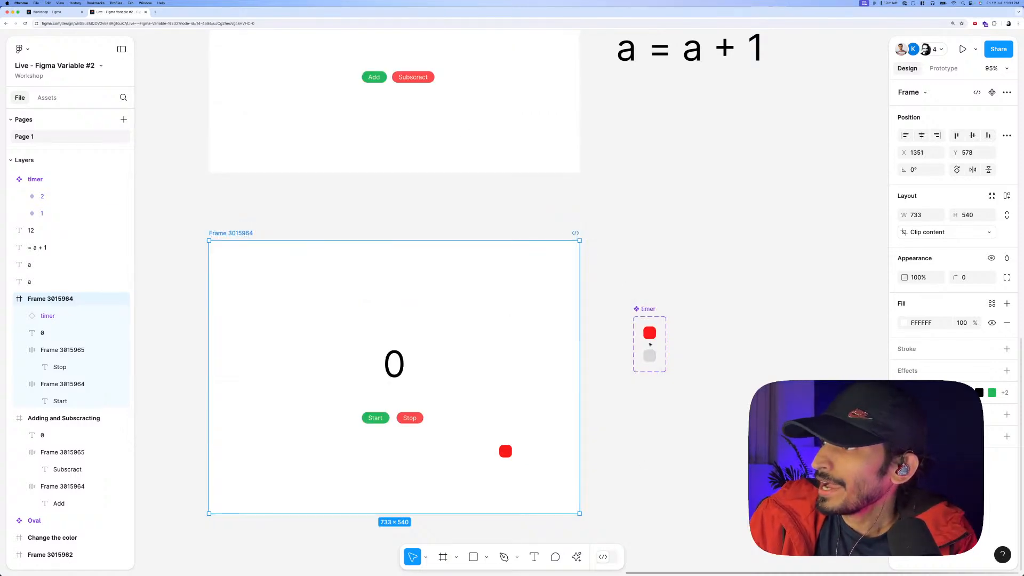
# Set the After delay interaction of timer variant 1 to 100 ms and check the new delay.
pyautogui.click(652, 332)
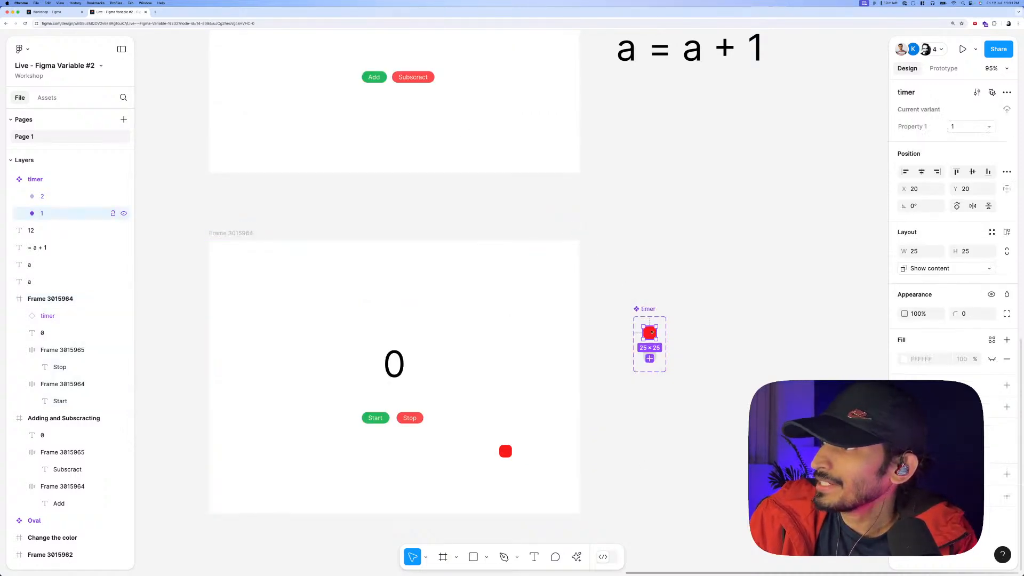
pyautogui.click(946, 70)
pyautogui.click(939, 109)
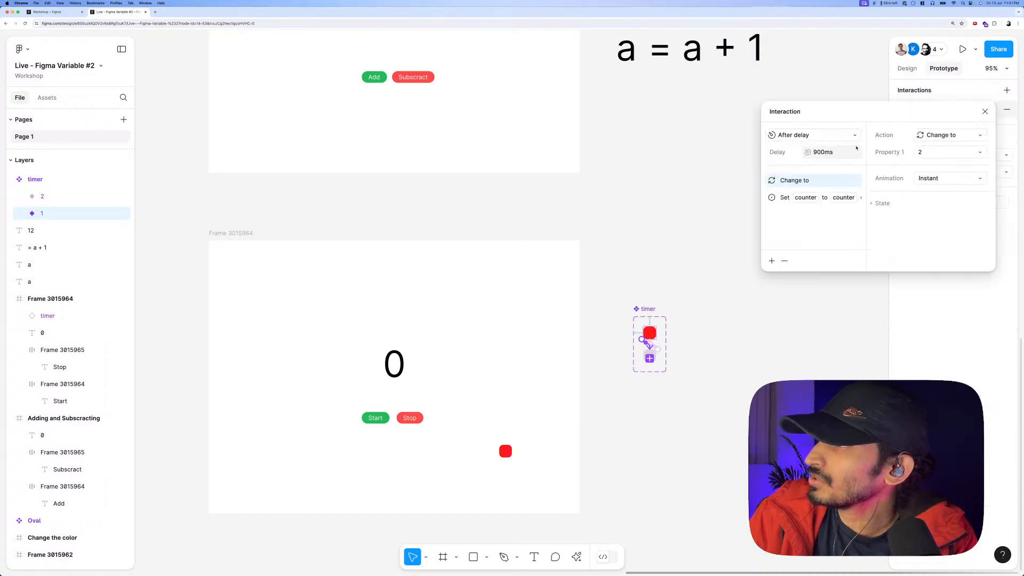
pyautogui.click(818, 153)
pyautogui.write('100')
pyautogui.click(717, 246)
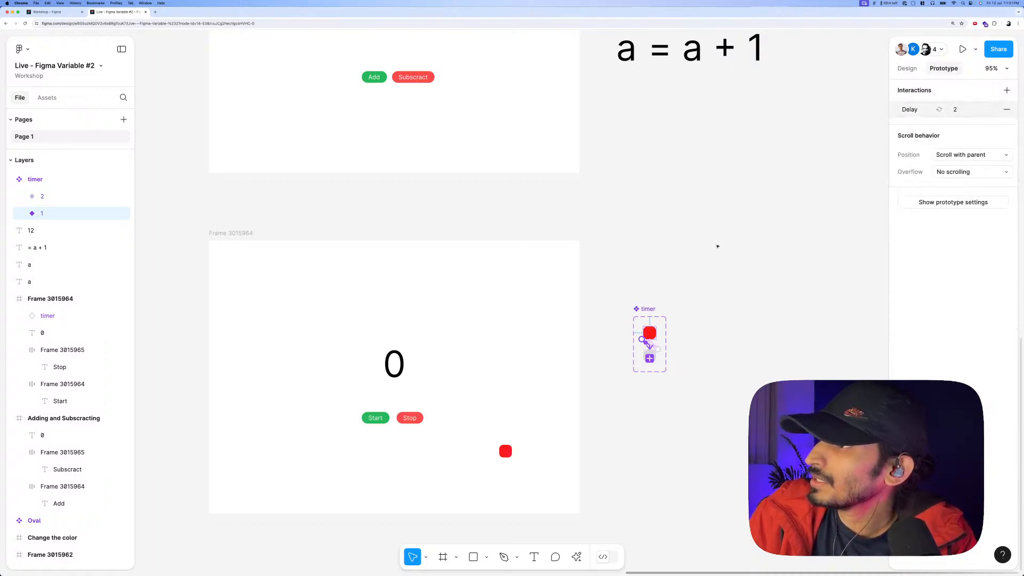
pyautogui.click(650, 346)
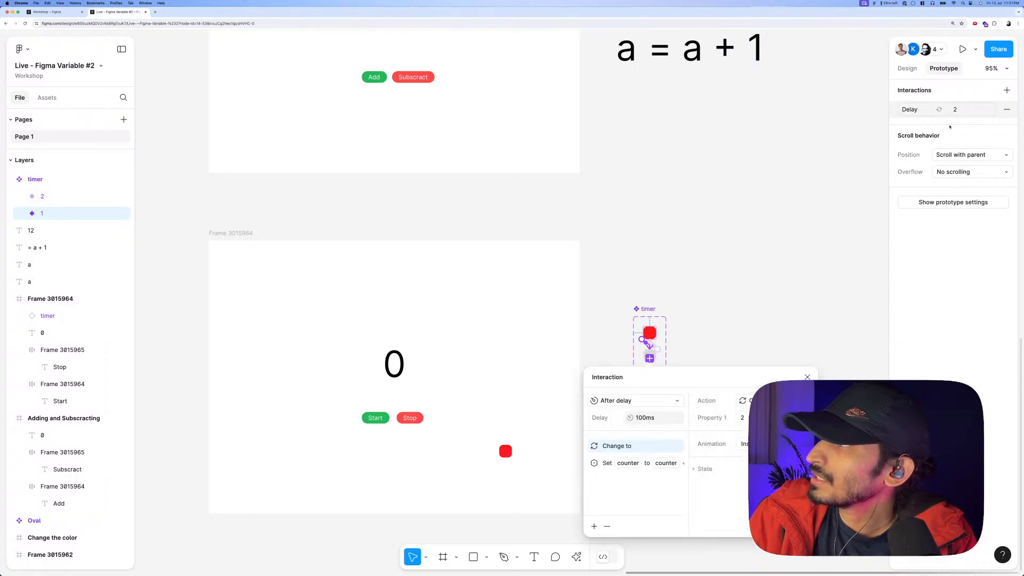
pyautogui.click(732, 263)
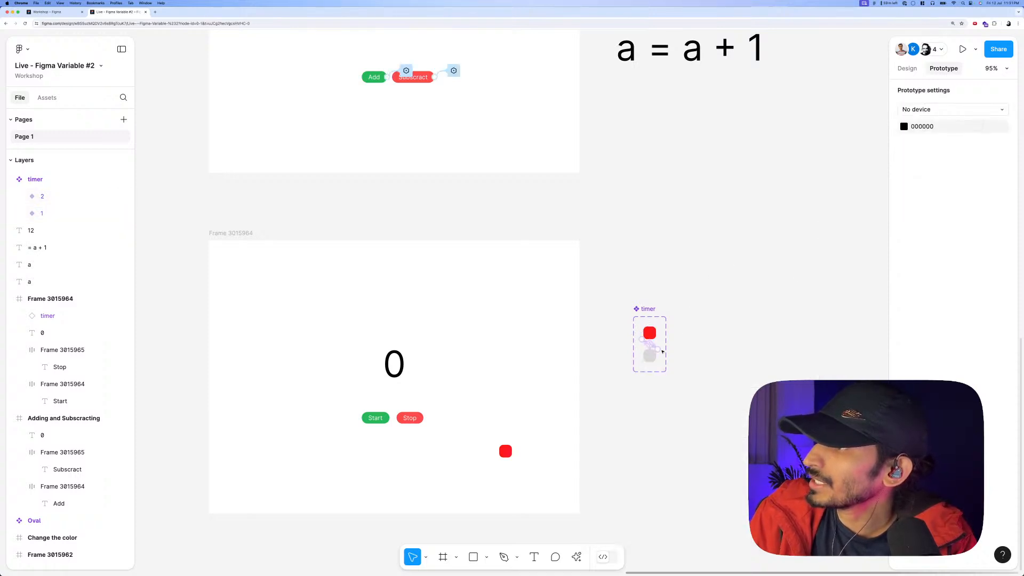
# Check the delay value in timer variant 2's After delay interaction.
pyautogui.click(64, 196)
pyautogui.click(931, 109)
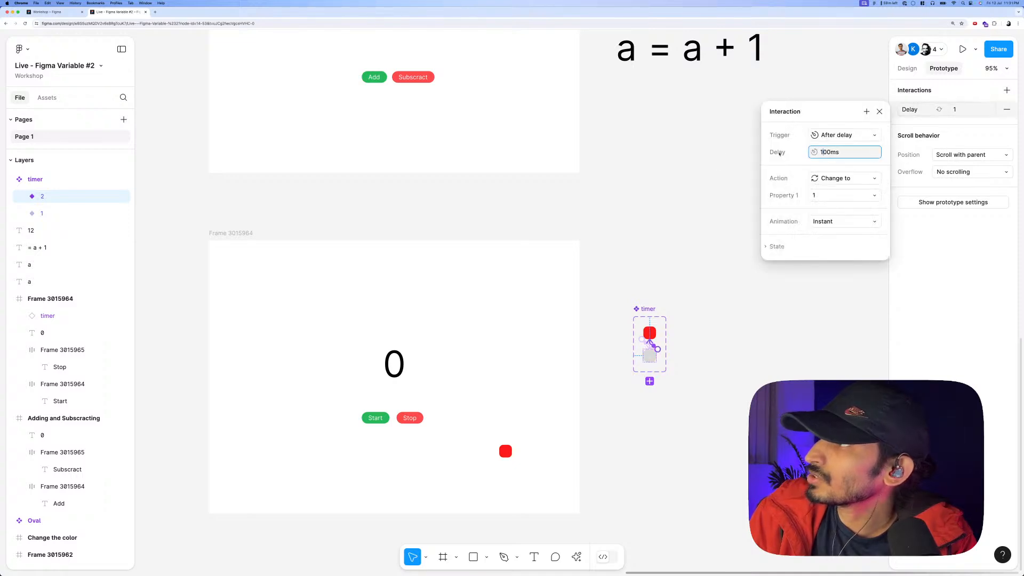
pyautogui.click(598, 191)
# Preview the Start/Stop frame to watch the counter run at the shorter delay, and close the preview.
pyautogui.click(292, 246)
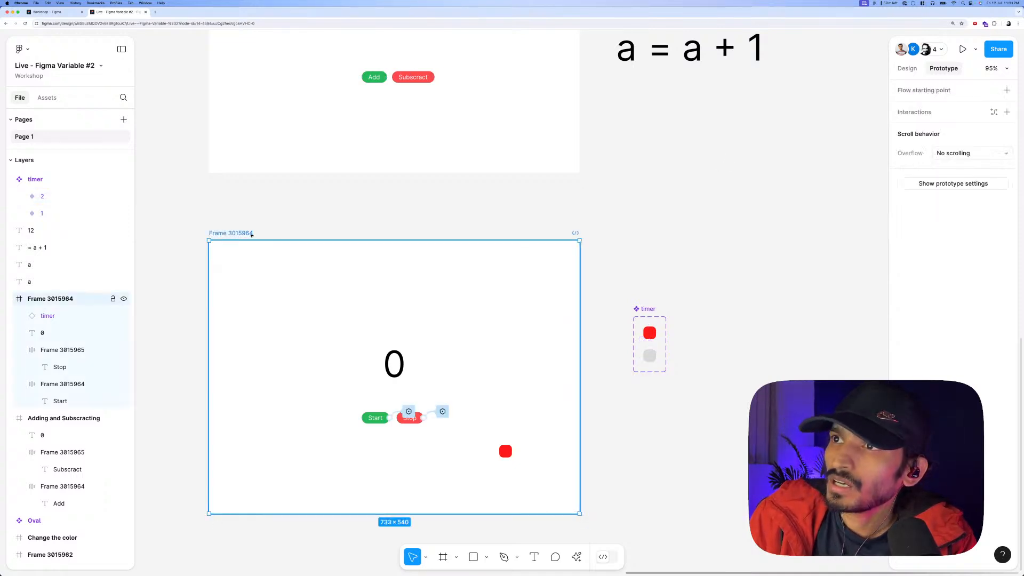
pyautogui.hotkey('shift', 'space')
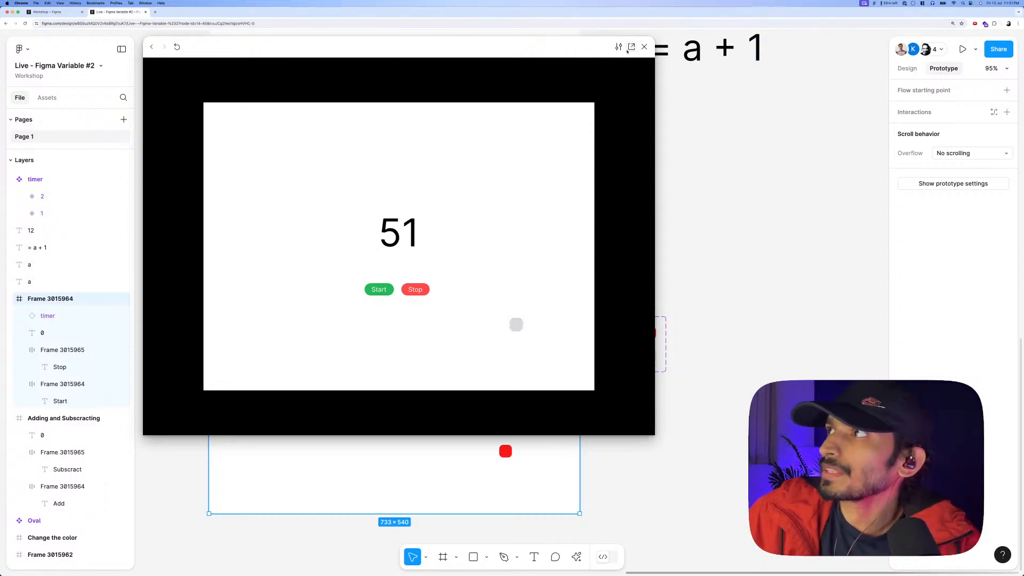
pyautogui.press('Escape')
# Rename the Start/Stop frame as Counter.
pyautogui.hscroll(3, 606, 238)
pyautogui.scroll(-1, 606, 238)
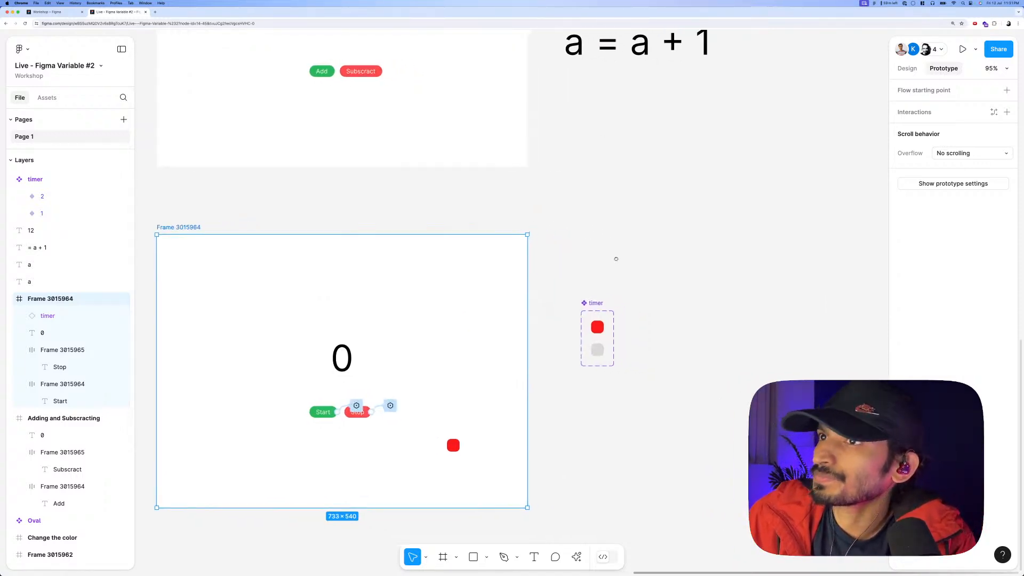
pyautogui.hscroll(-8, 602, 228)
pyautogui.scroll(2, 601, 228)
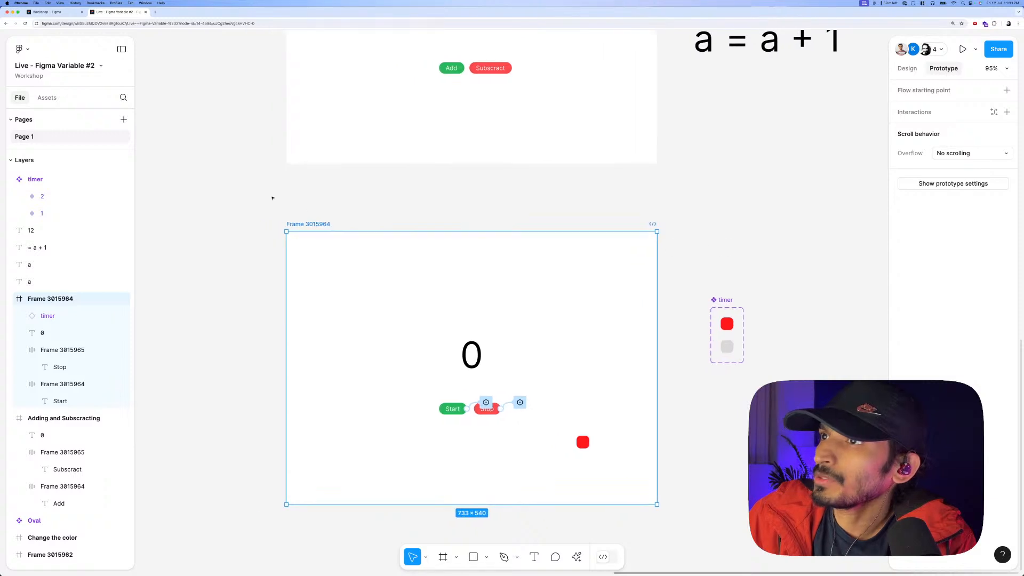
pyautogui.doubleClick(363, 243)
pyautogui.write('C')
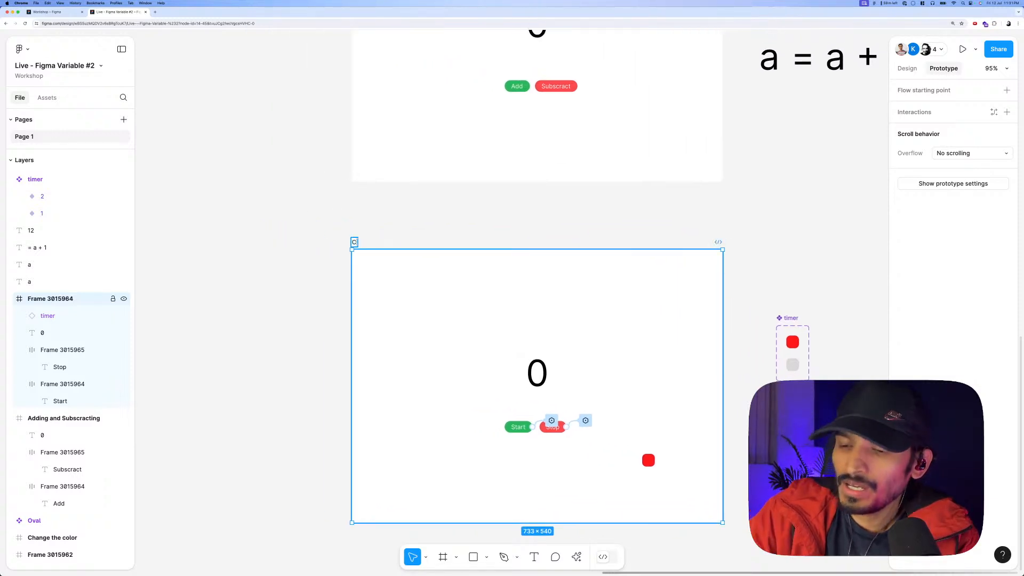
pyautogui.write('ounter')
pyautogui.press('Return')
# Add a two-line text note beside the Counter frame reading "Create a counter which start from 0 and max is 50".
pyautogui.hscroll(-5, 320, 256)
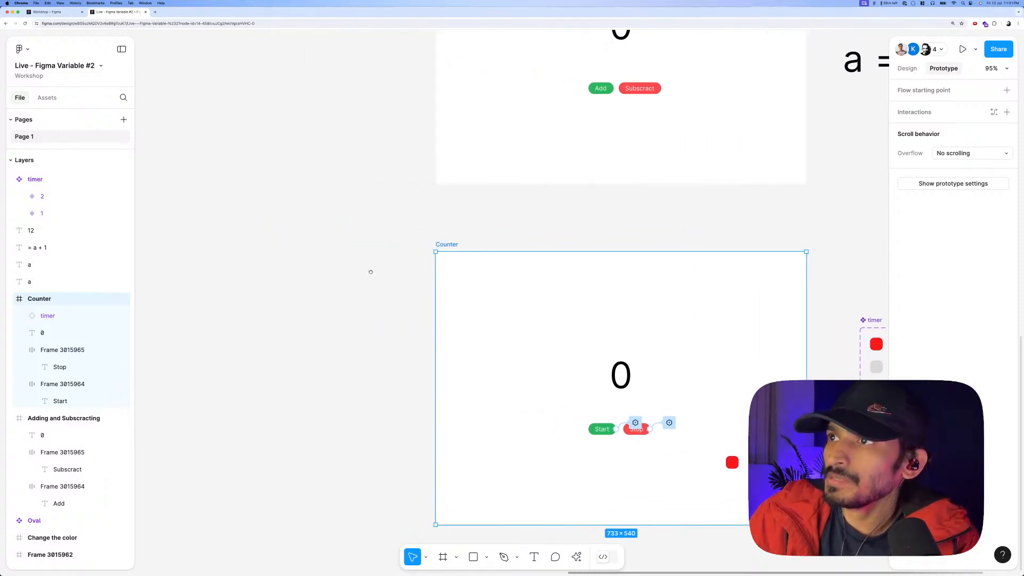
pyautogui.scroll(1, 368, 267)
pyautogui.press('t')
pyautogui.click(316, 298)
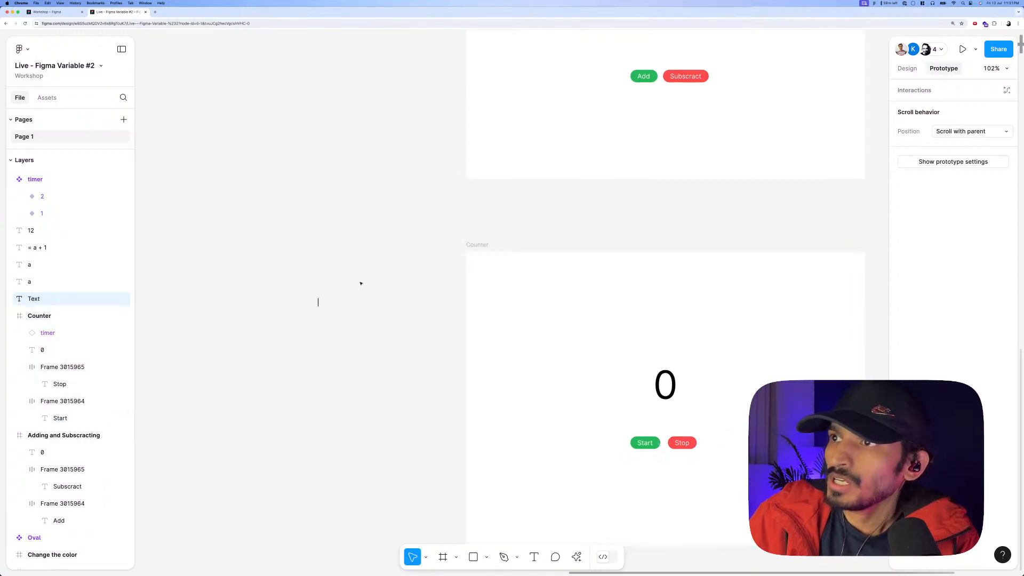
pyautogui.write('Create a')
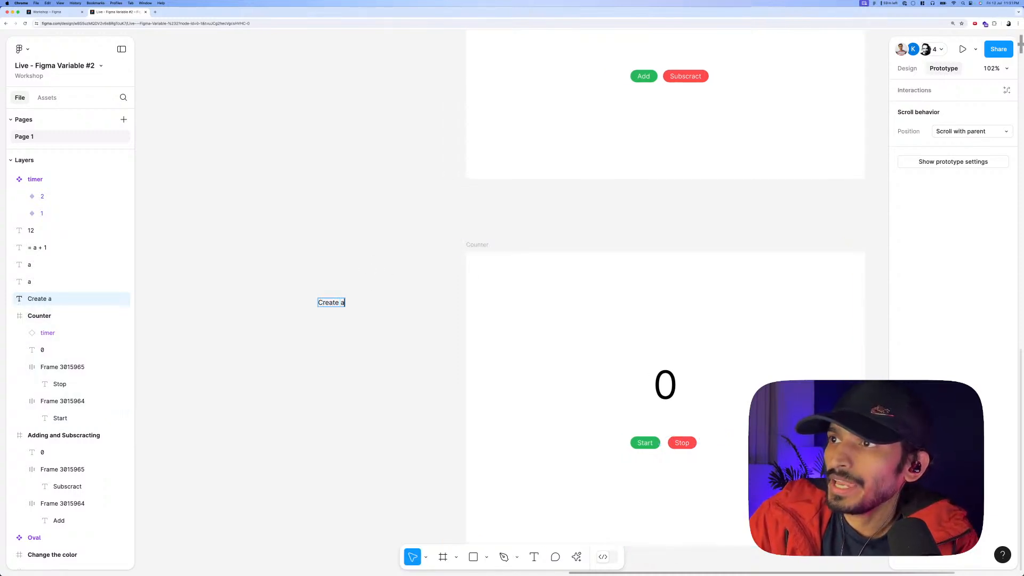
pyautogui.write(' counter')
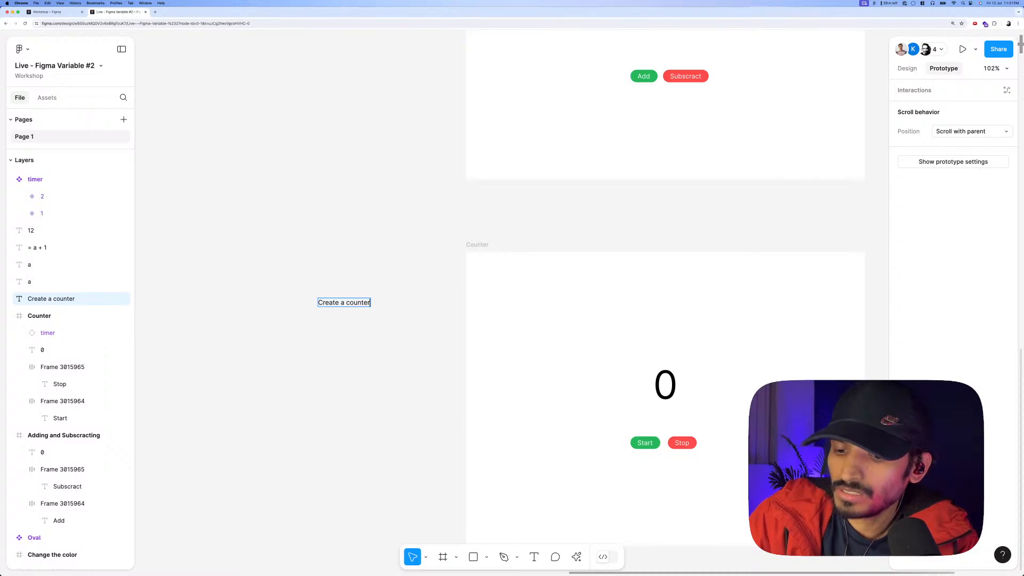
pyautogui.press('Return')
pyautogui.write('which start fro')
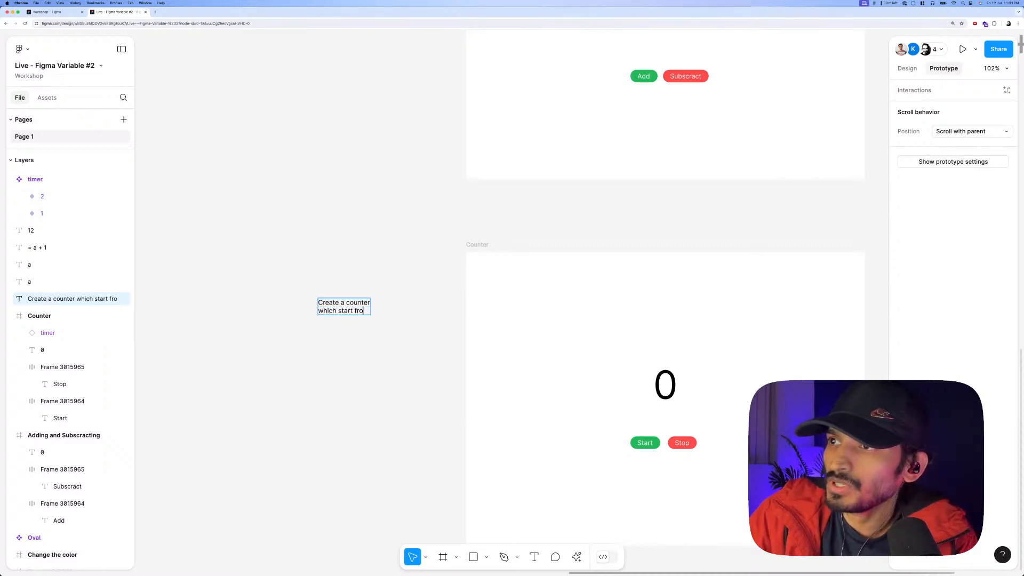
pyautogui.write('m 0')
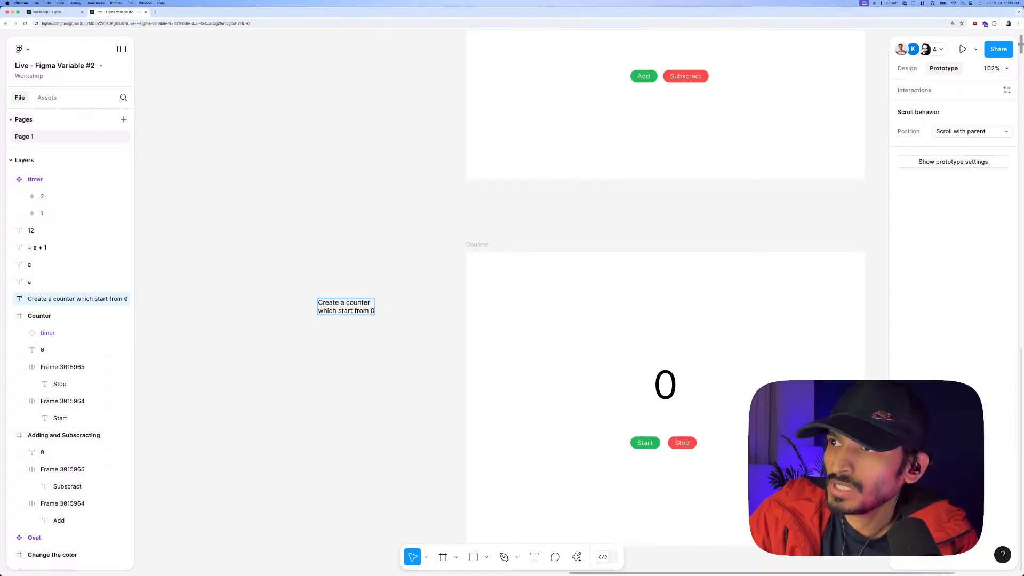
pyautogui.write('  and')
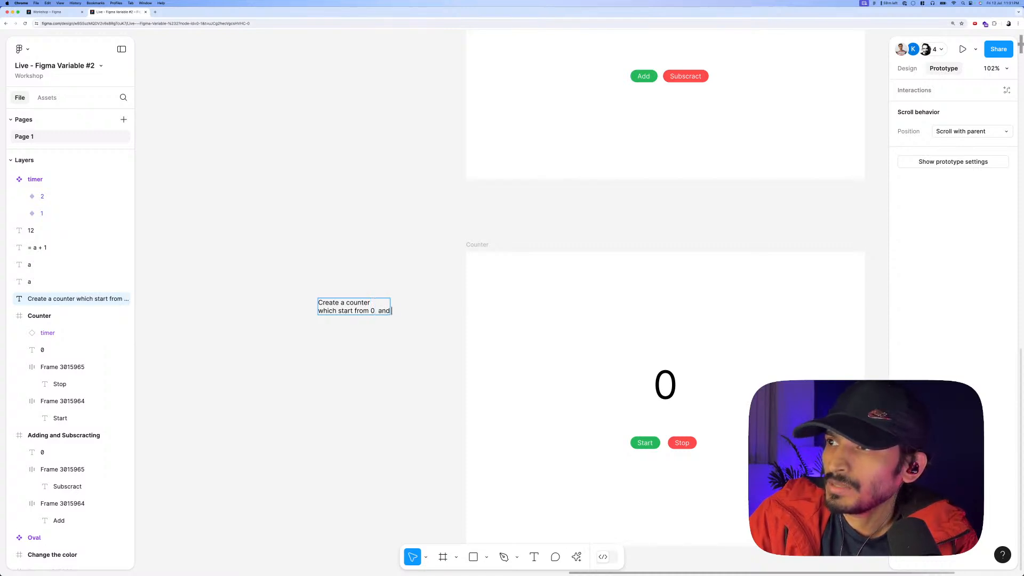
pyautogui.write(' max is')
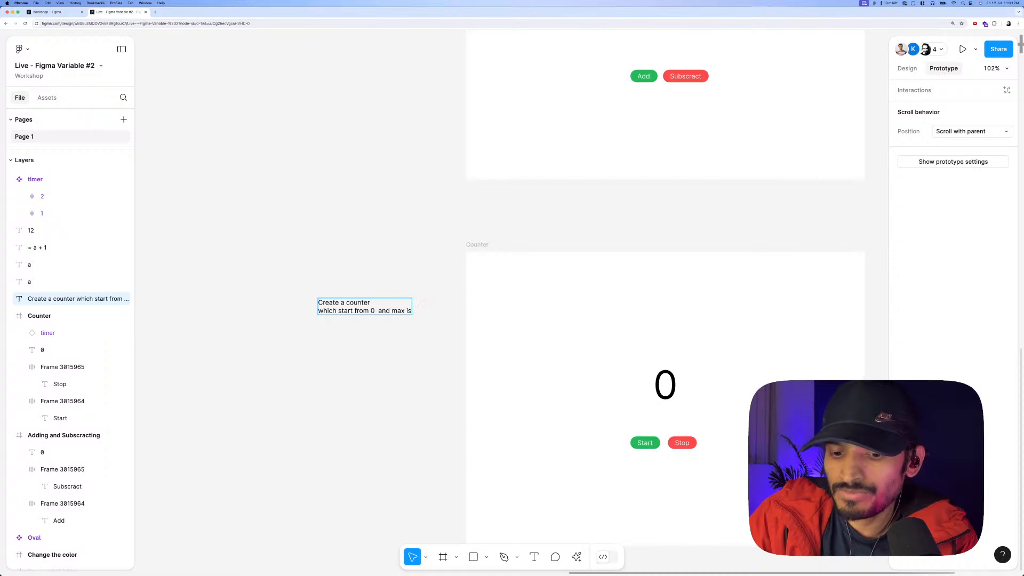
pyautogui.write(' 50')
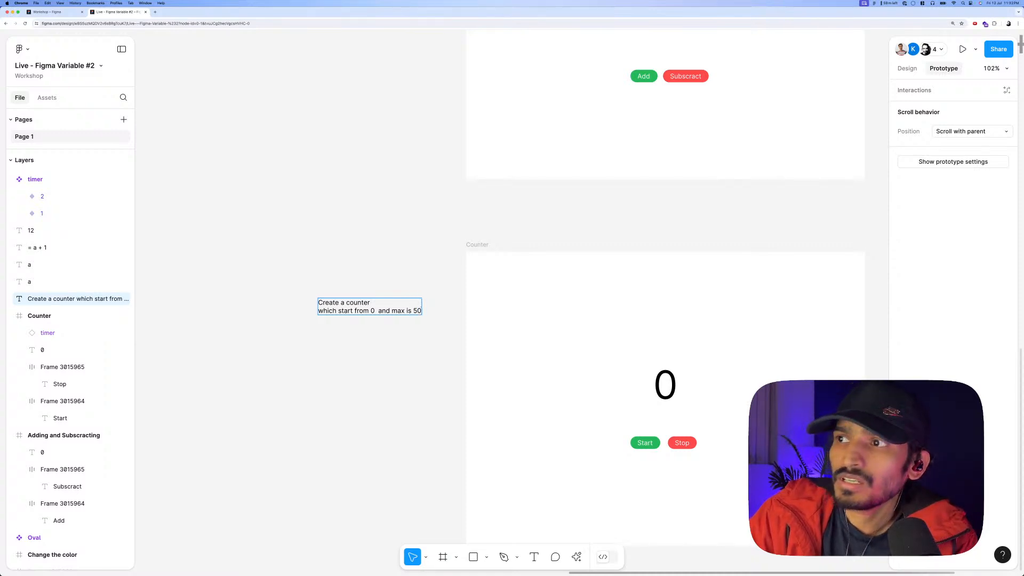
pyautogui.press('Escape')
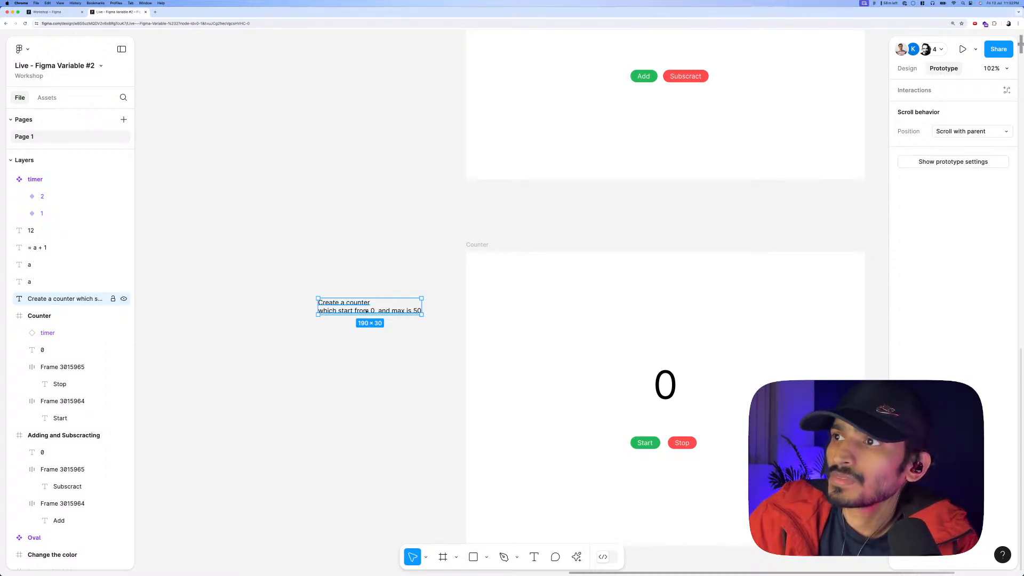
pyautogui.press('Return')
pyautogui.press('Escape')
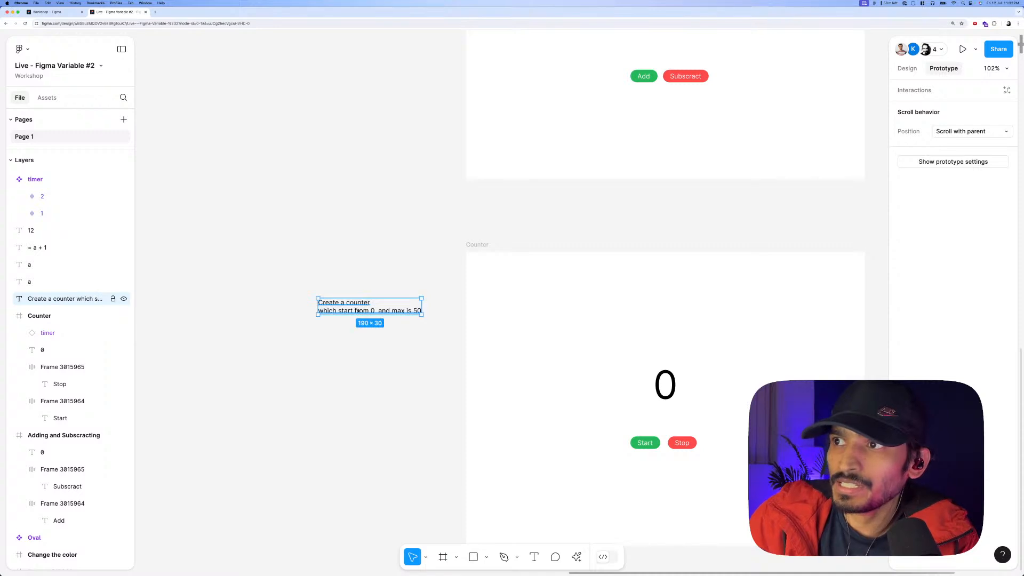
# Duplicate the note beside the Counter frame just below itself and change the copy's text to "Hit stop to stop at current no".
pyautogui.keyDown('alt'); pyautogui.moveTo(359, 311); pyautogui.dragTo(356, 335); pyautogui.keyUp('alt')
pyautogui.press('Return')
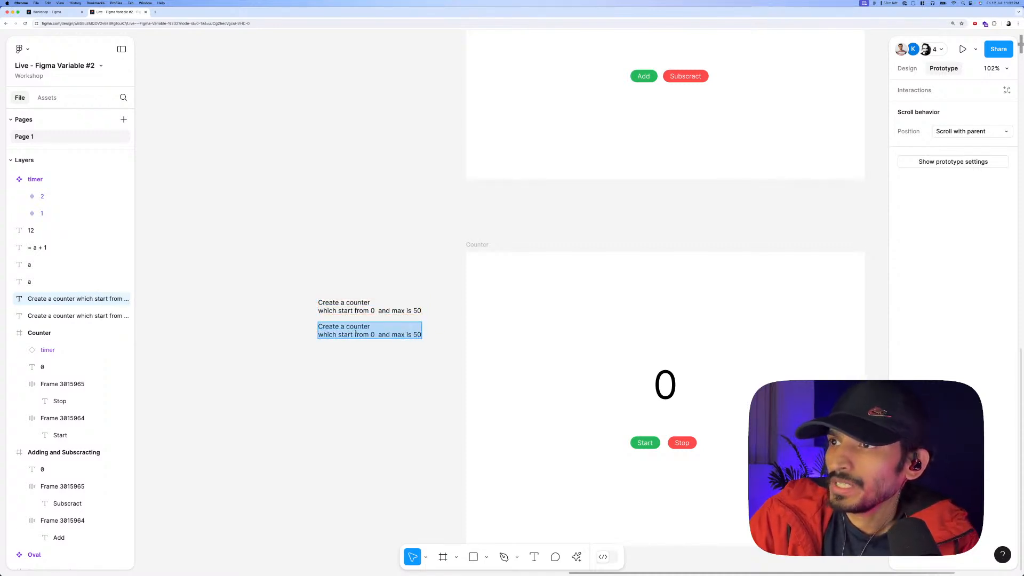
pyautogui.write('Hit stop to')
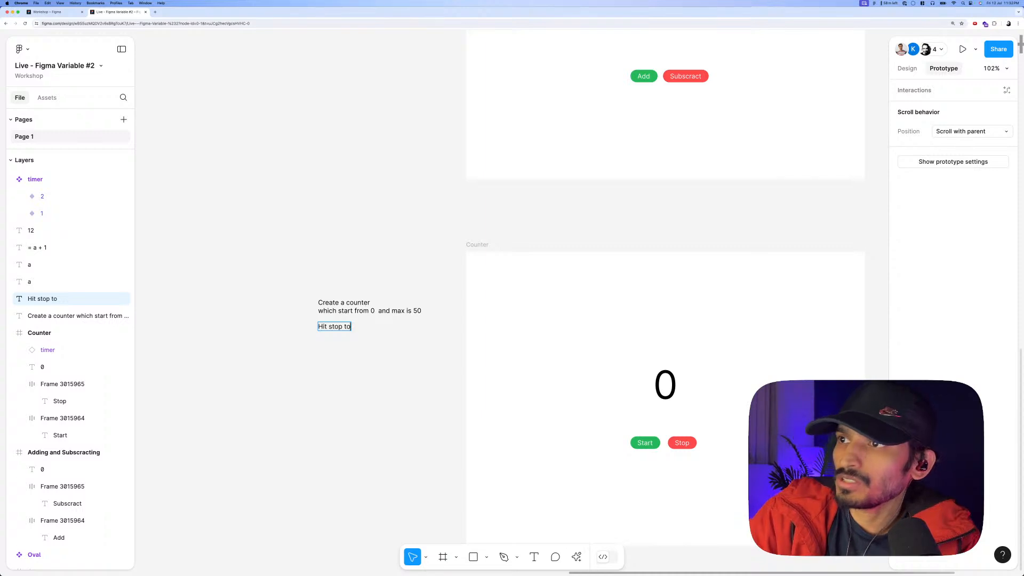
pyautogui.press('BackSpace')
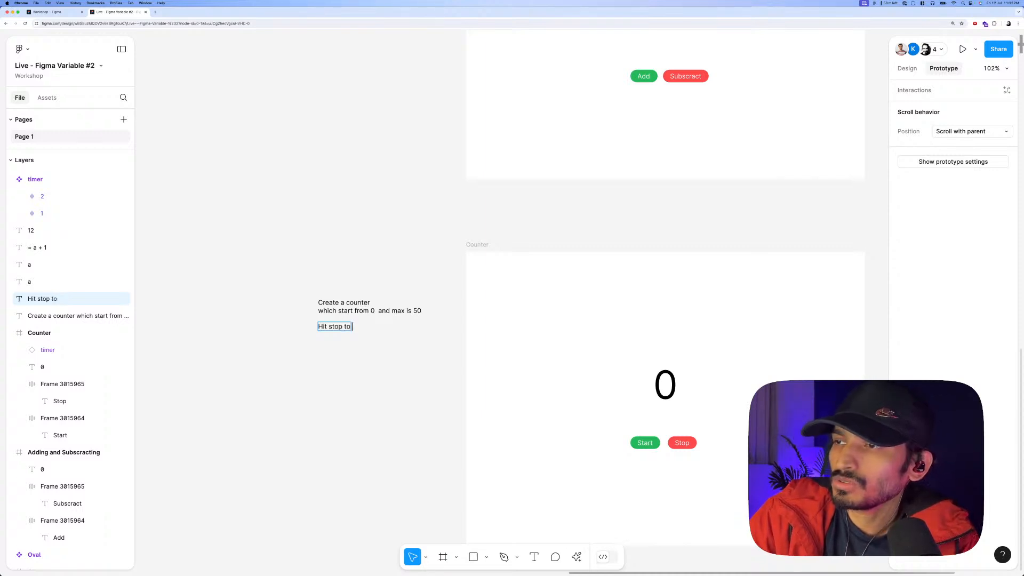
pyautogui.write('stop at')
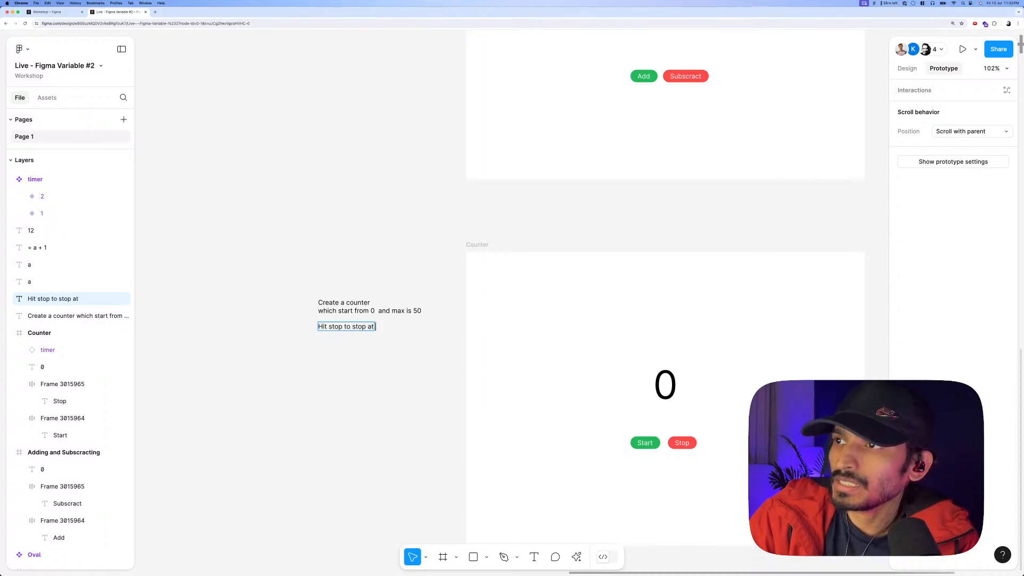
pyautogui.write(' current')
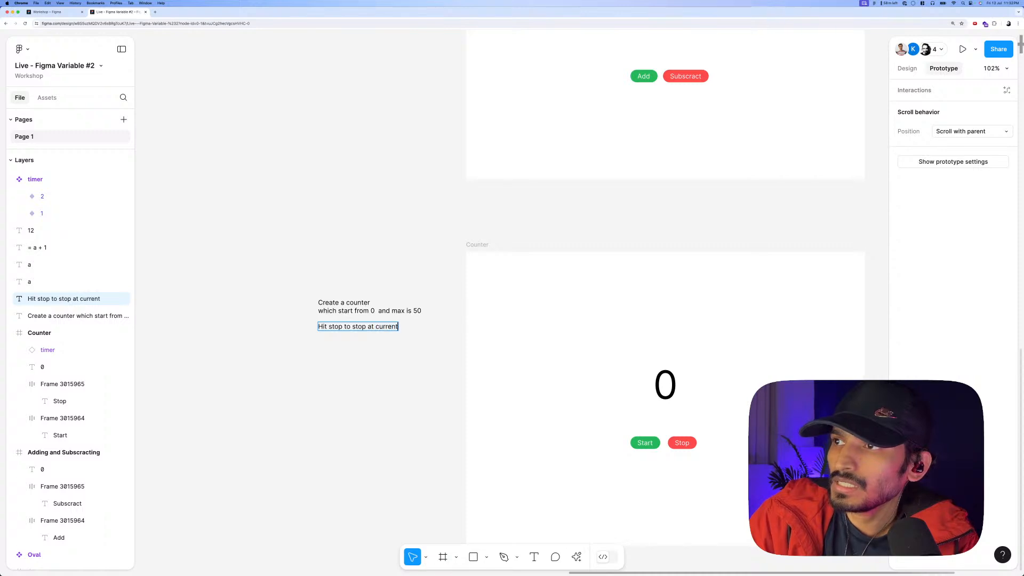
pyautogui.write(' no')
pyautogui.press('Escape')
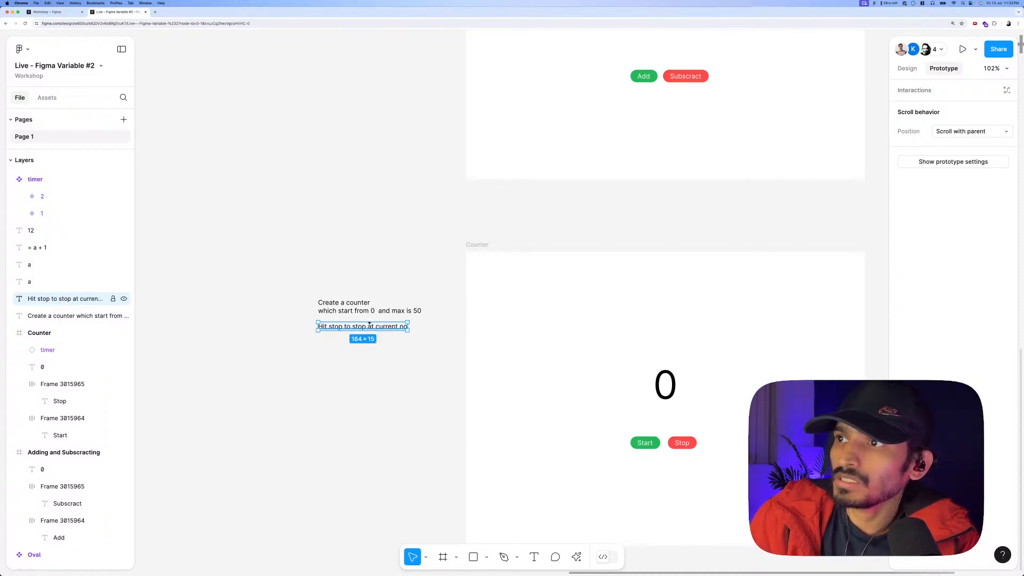
# Duplicate the stop note just below itself and change the copy's text to "Hit start to start from 0".
pyautogui.moveTo(346, 326); pyautogui.dragTo(346, 341)
pyautogui.press('Return')
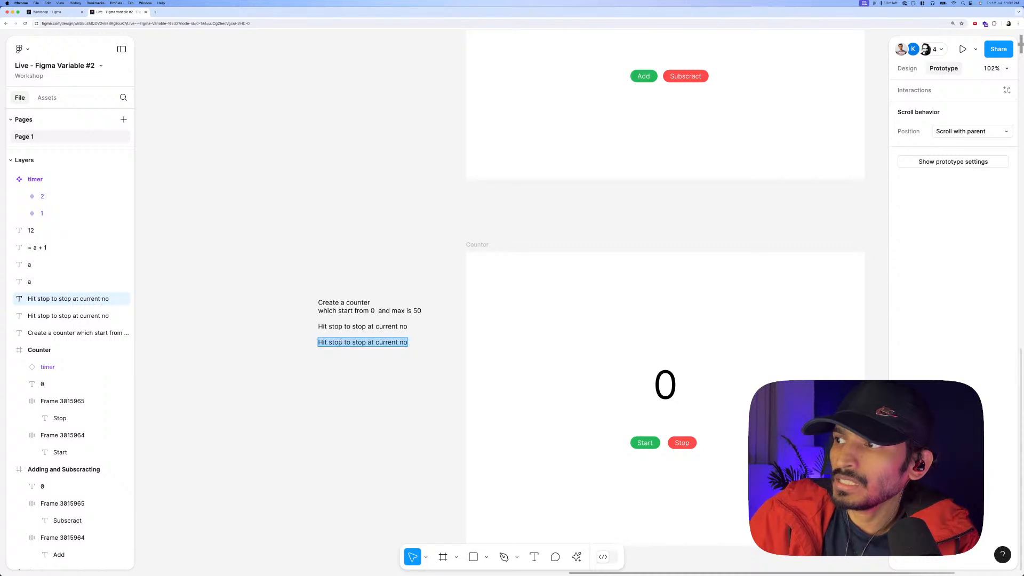
pyautogui.write('S')
pyautogui.press('BackSpace')
pyautogui.write('Hi')
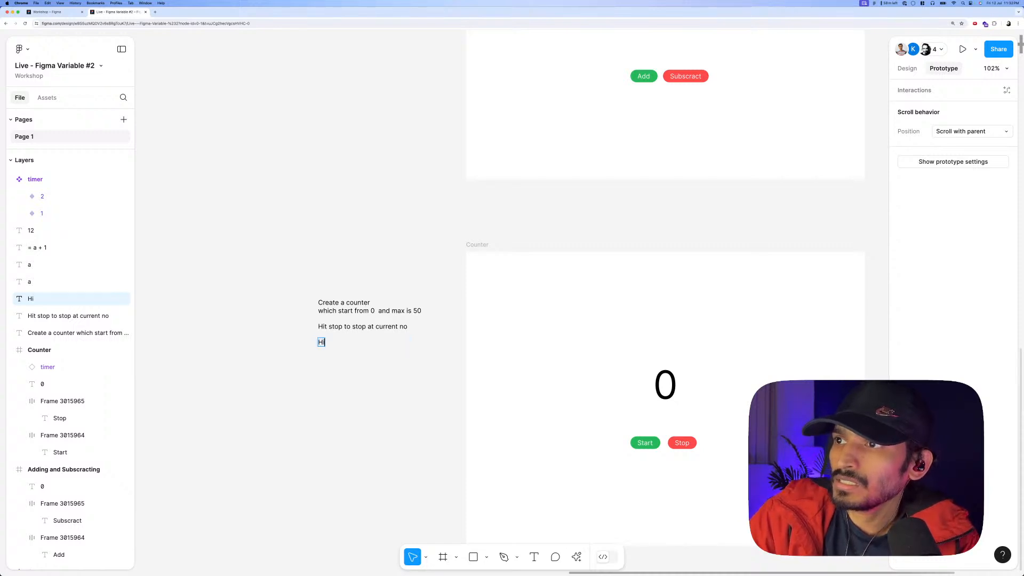
pyautogui.write('t s')
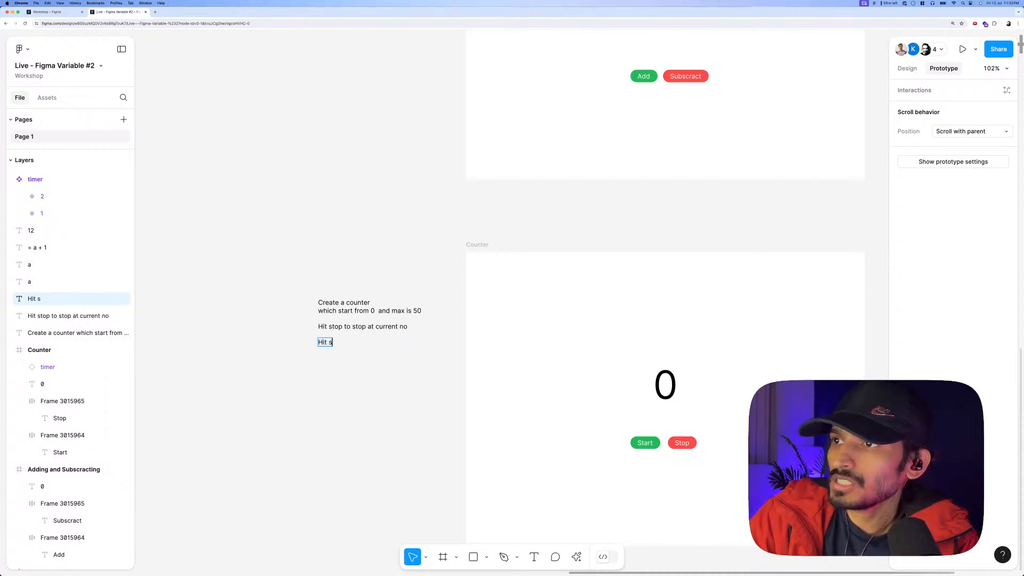
pyautogui.write('tart to star')
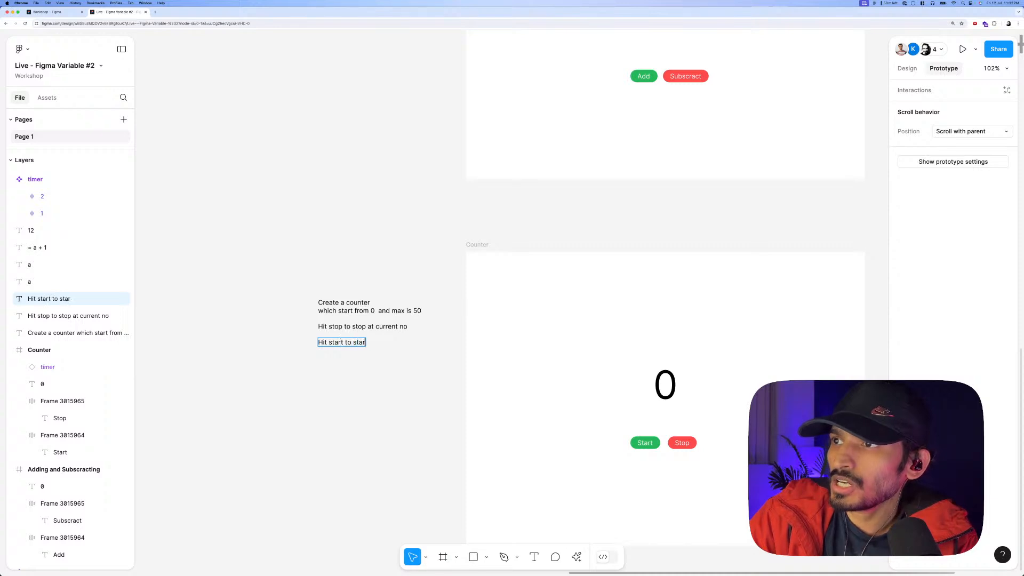
pyautogui.write('t from 0')
pyautogui.press('Escape')
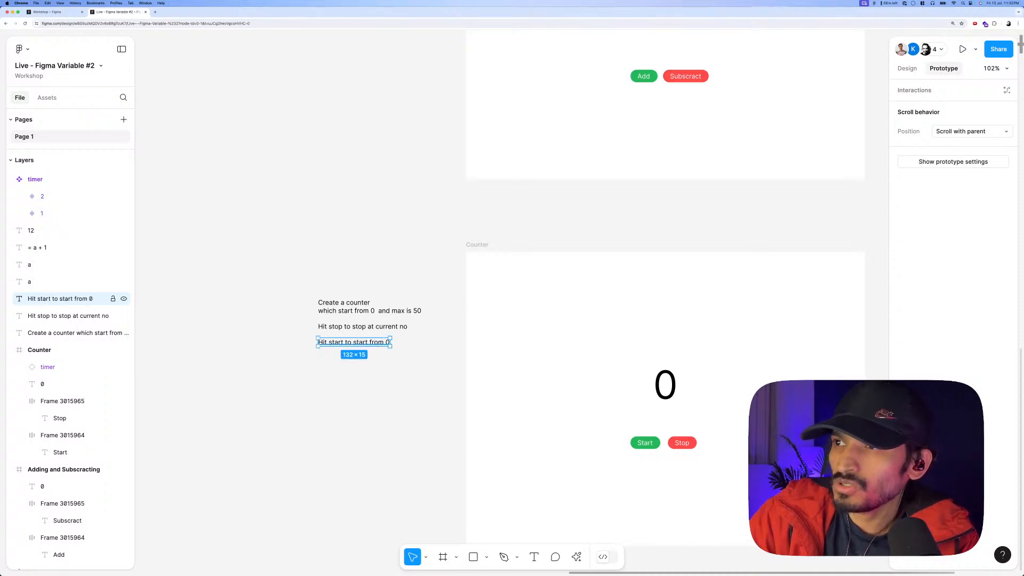
pyautogui.click(431, 291)
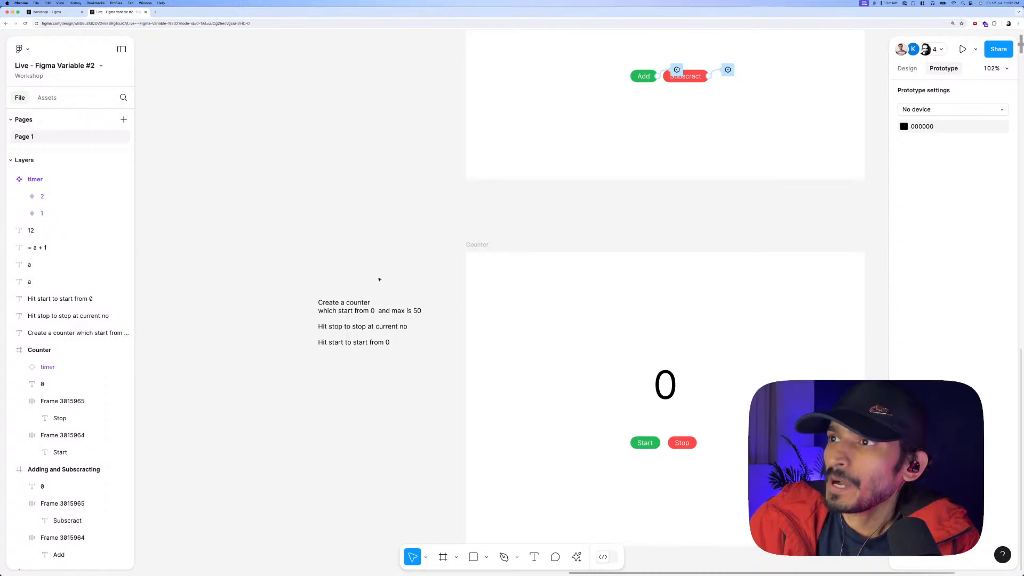
# Preview the Counter frame to see whether the count stops at the maximum, and close the preview.
pyautogui.scroll(-2, 398, 300)
pyautogui.hscroll(2, 398, 300)
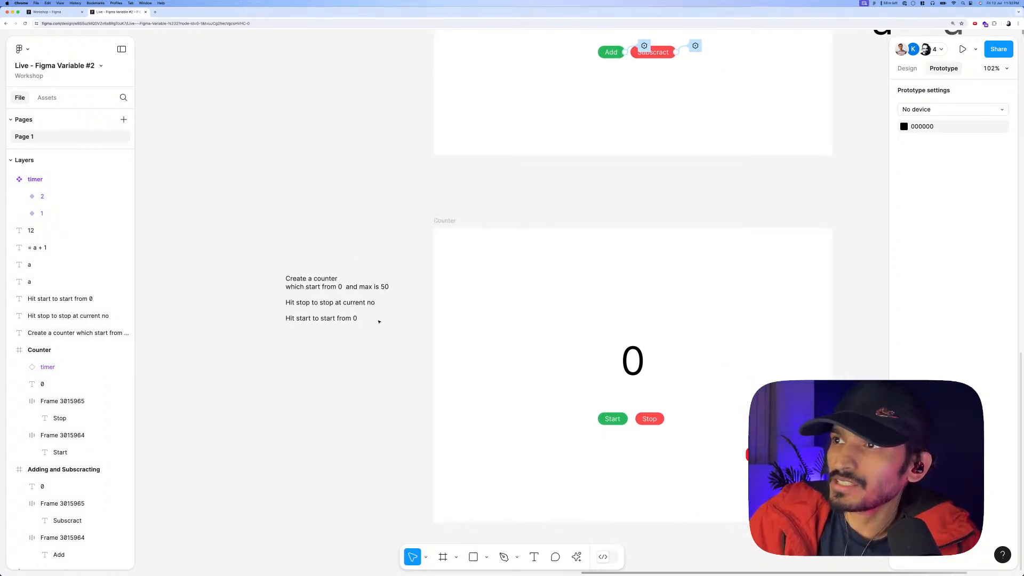
pyautogui.click(350, 288)
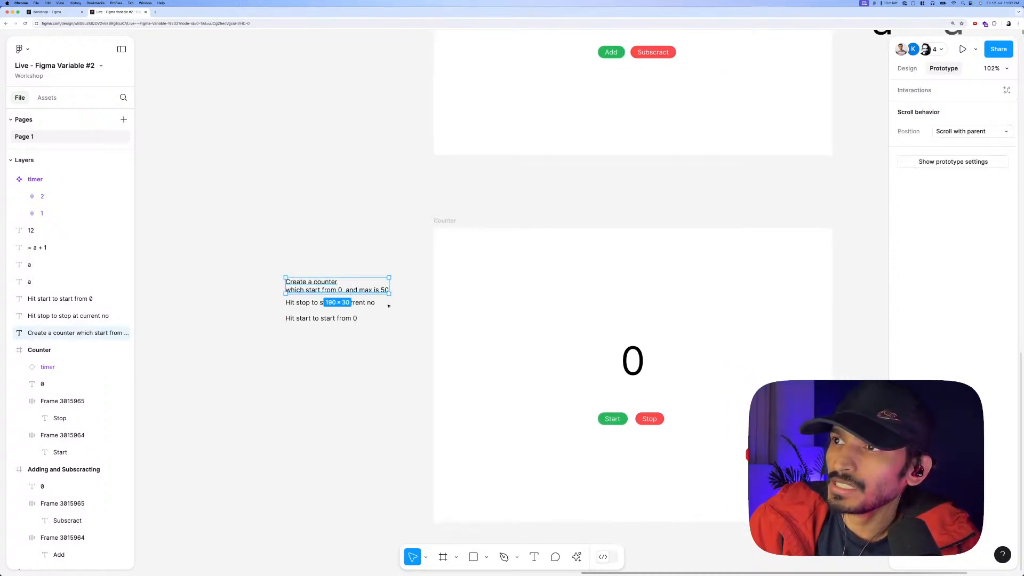
pyautogui.scroll(-2, 323, 272)
pyautogui.hscroll(2, 323, 272)
pyautogui.hscroll(2, 323, 272)
pyautogui.scroll(-1, 322, 272)
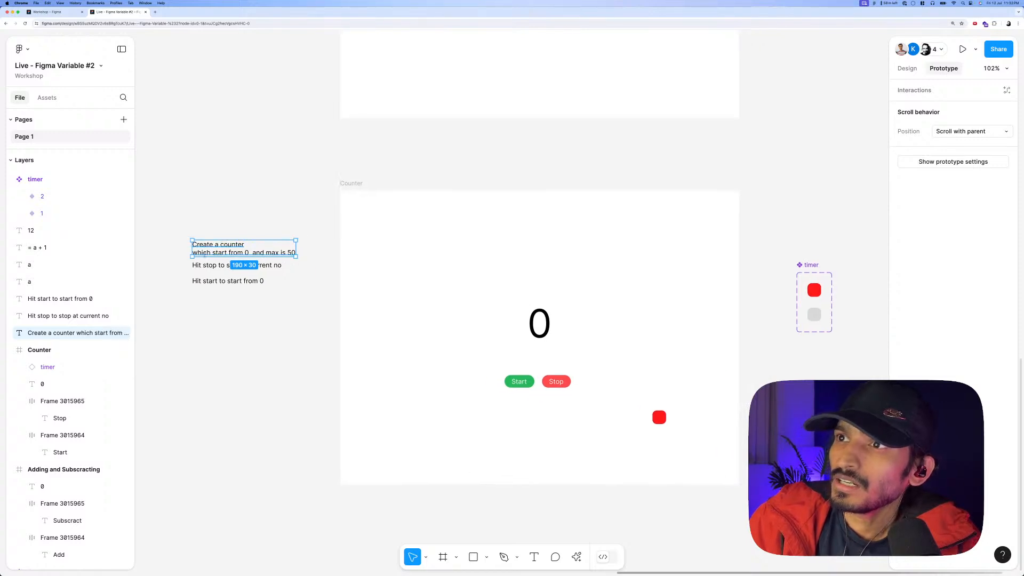
pyautogui.click(352, 183)
pyautogui.hotkey('shift', 'space')
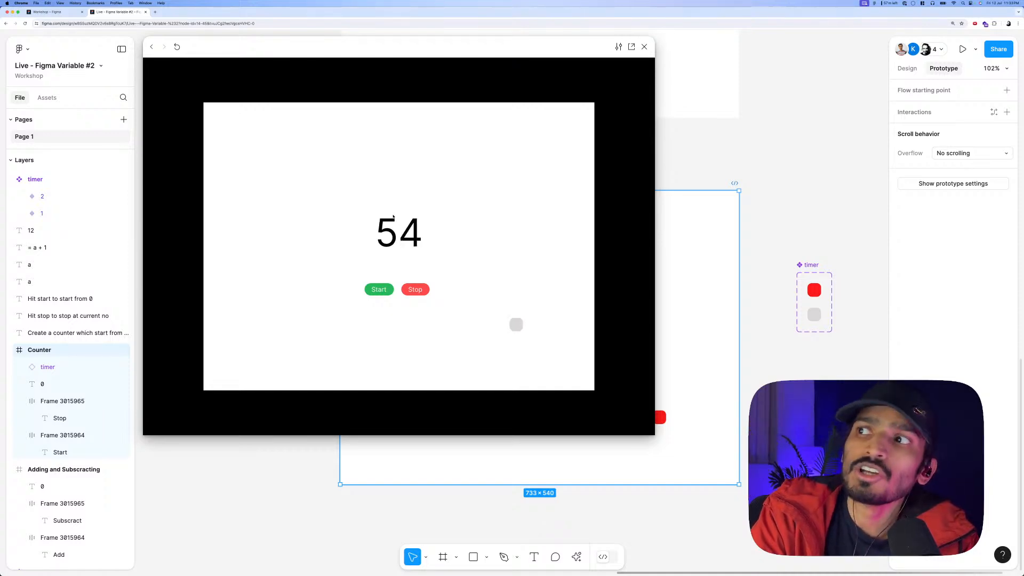
pyautogui.click(644, 47)
# Add another Set variable action to timer variant 1's After delay interaction, with counter as both variable and value.
pyautogui.scroll(6, 659, 264)
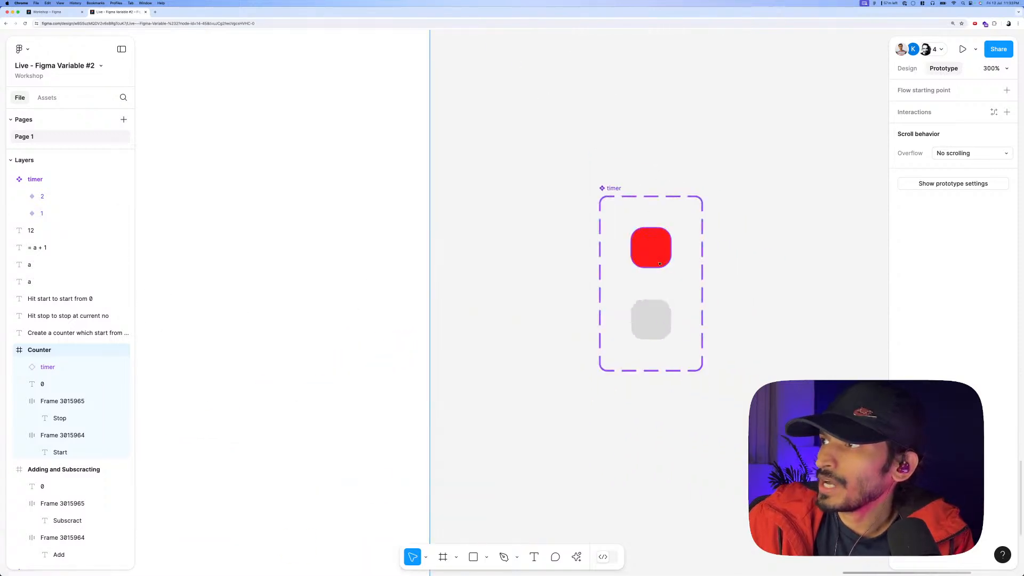
pyautogui.click(659, 264)
pyautogui.click(647, 282)
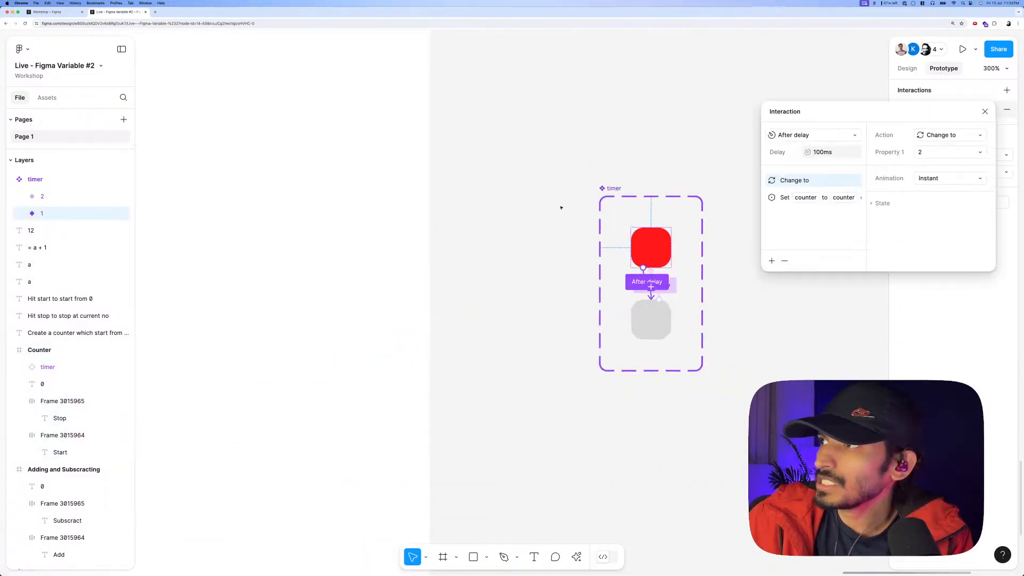
pyautogui.moveTo(828, 109); pyautogui.dragTo(345, 250)
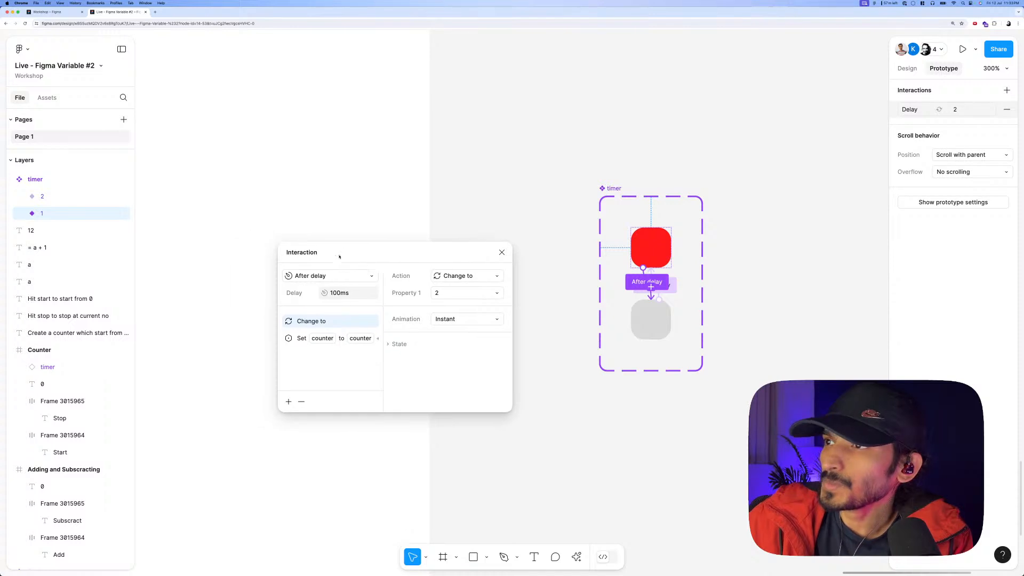
pyautogui.click(298, 338)
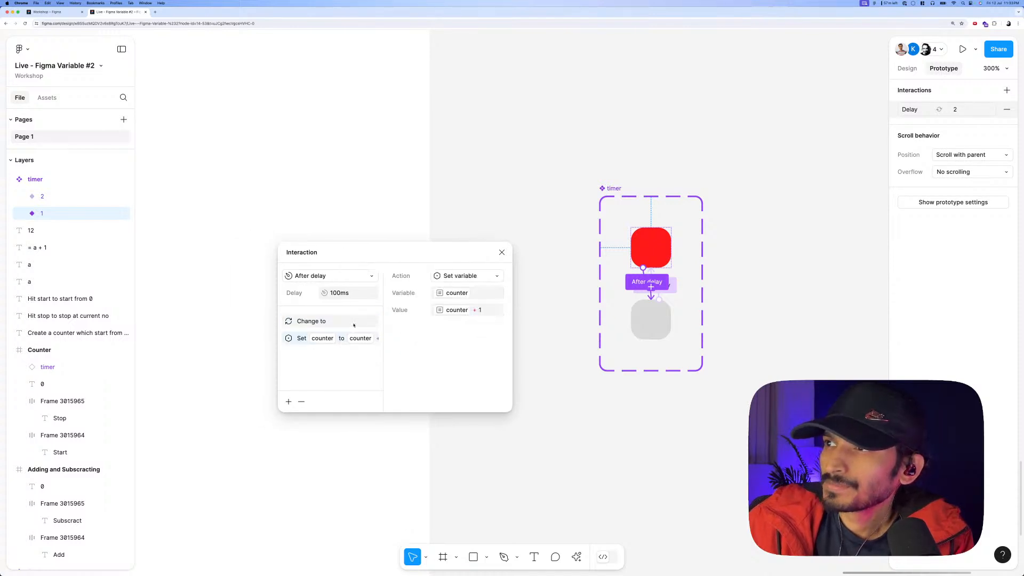
pyautogui.click(288, 402)
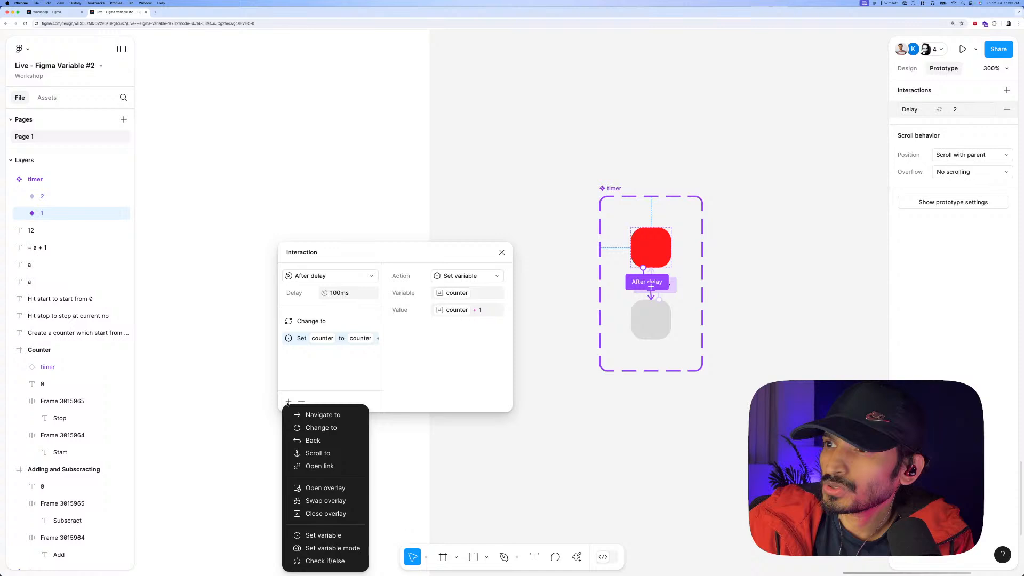
pyautogui.click(327, 535)
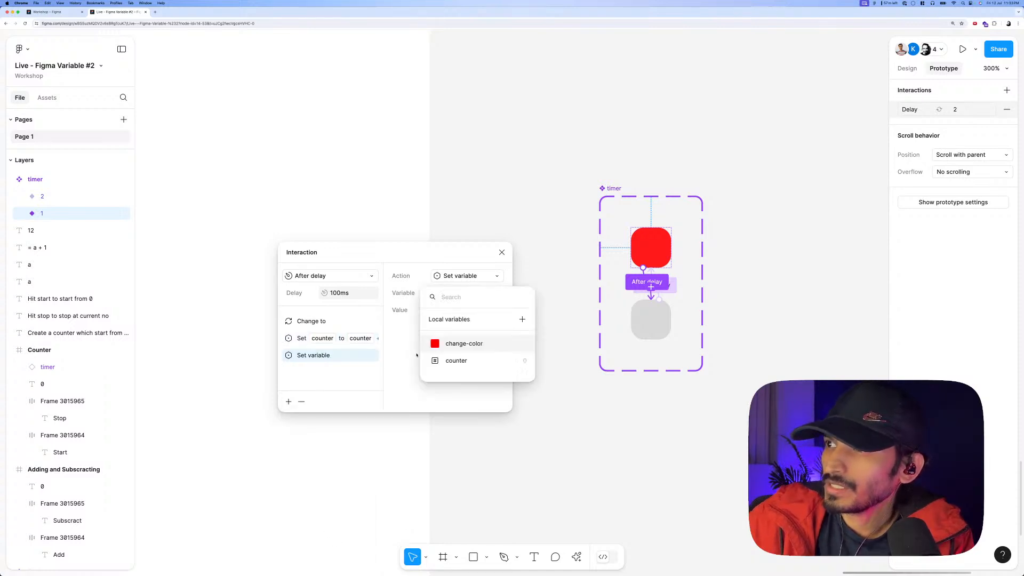
pyautogui.click(455, 361)
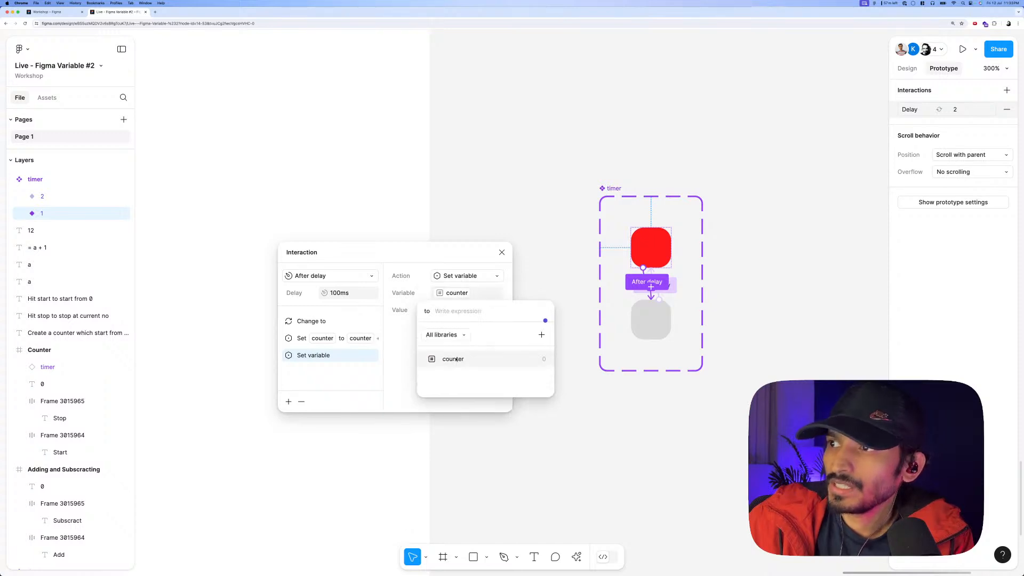
pyautogui.click(455, 360)
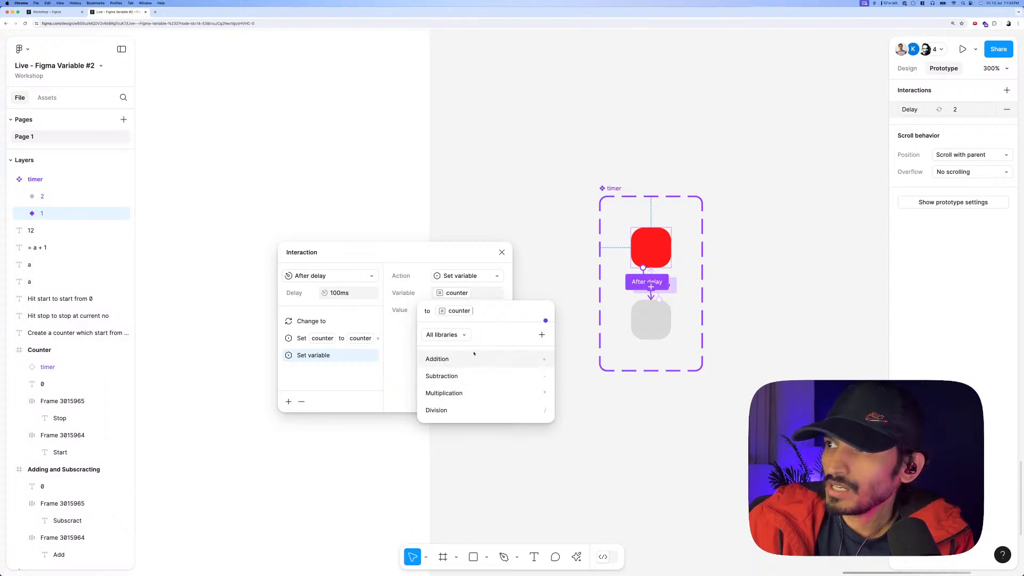
# Try to limit the new action's value with the expression counter <=50.
pyautogui.write('<')
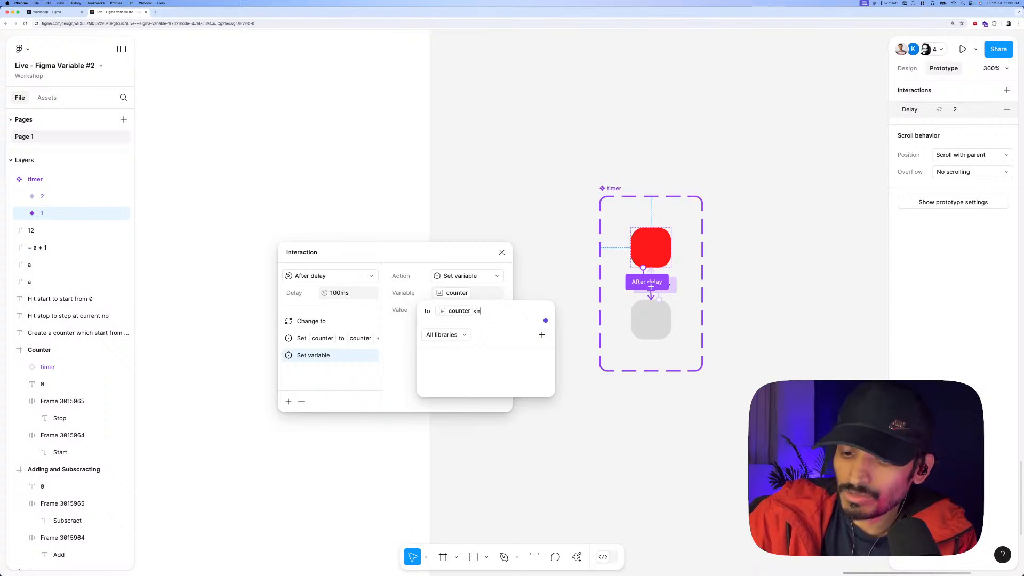
pyautogui.write('=50')
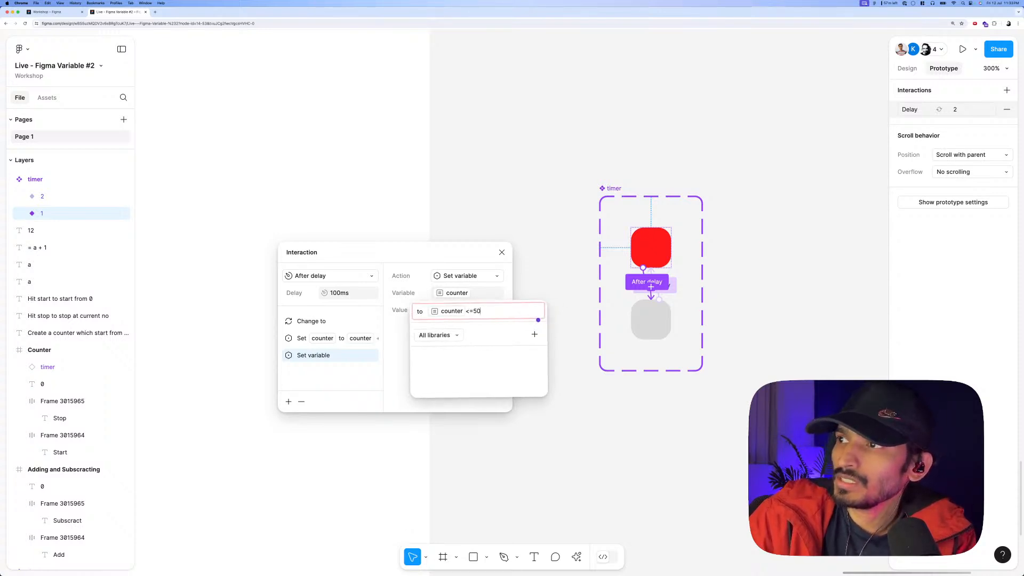
pyautogui.press('BackSpace')
pyautogui.press('BackSpace')
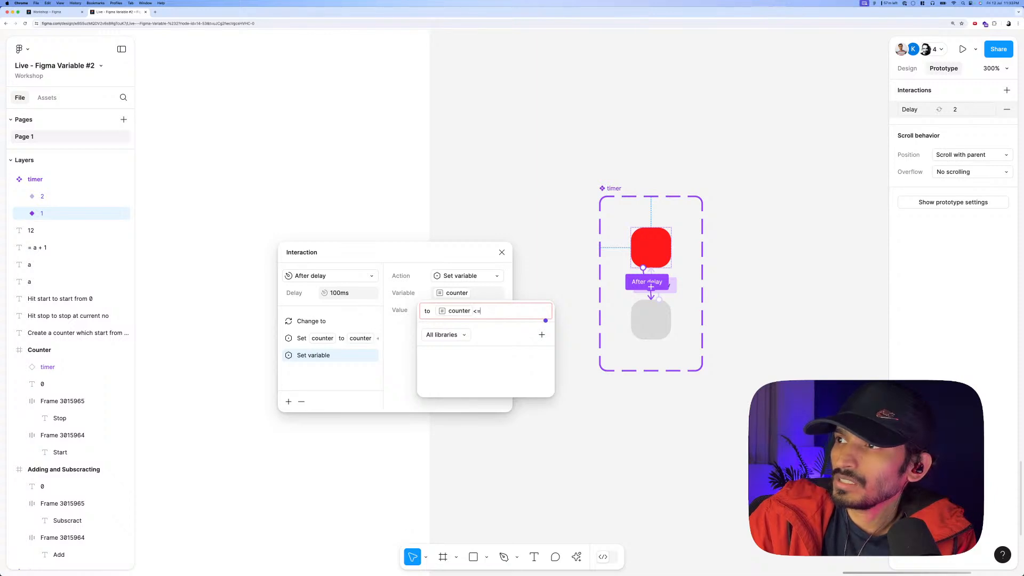
pyautogui.press('BackSpace')
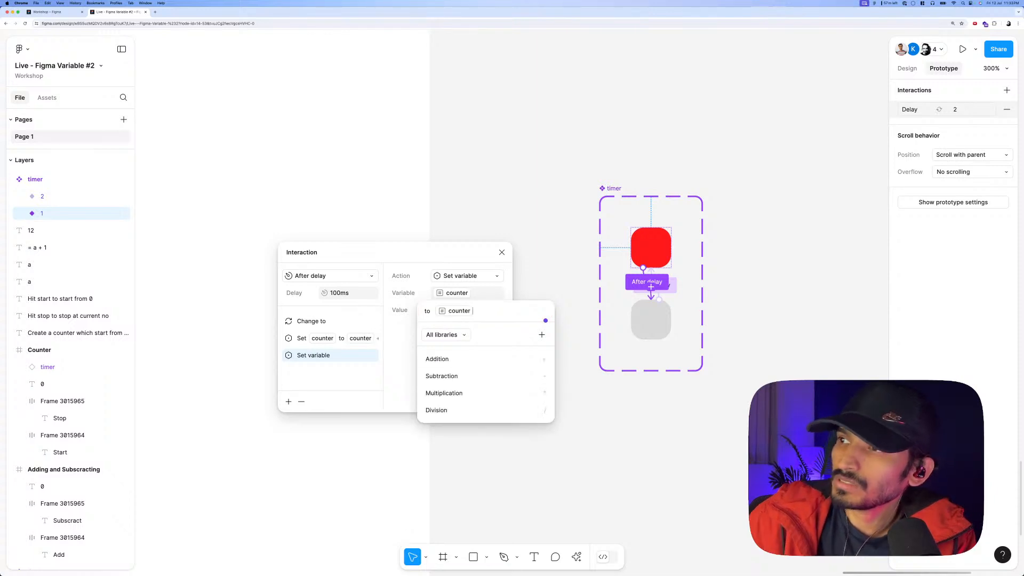
# Check the library, operator and mode options for the counter value, and close the interaction settings.
pyautogui.click(453, 335)
pyautogui.click(452, 335)
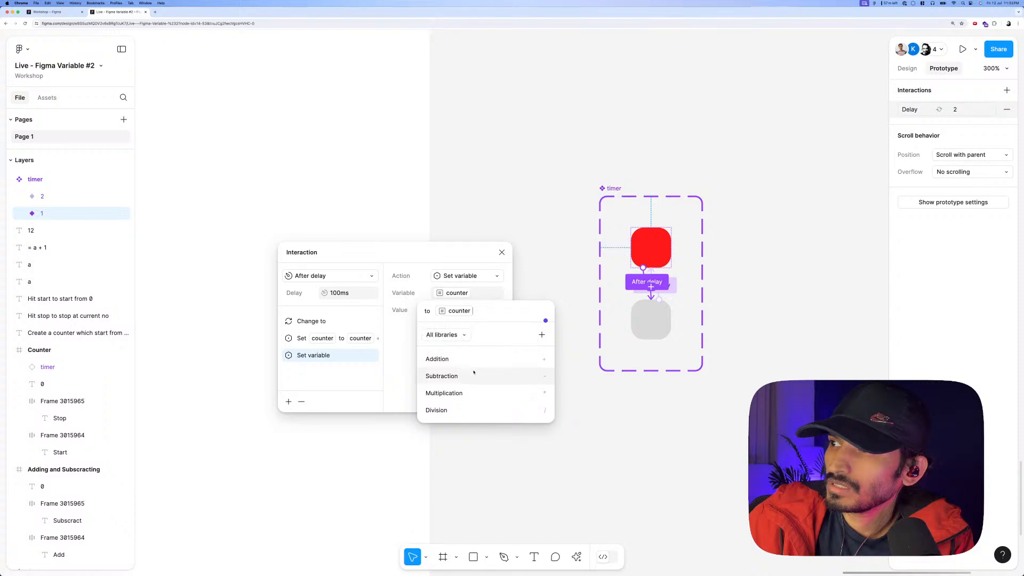
pyautogui.click(472, 311)
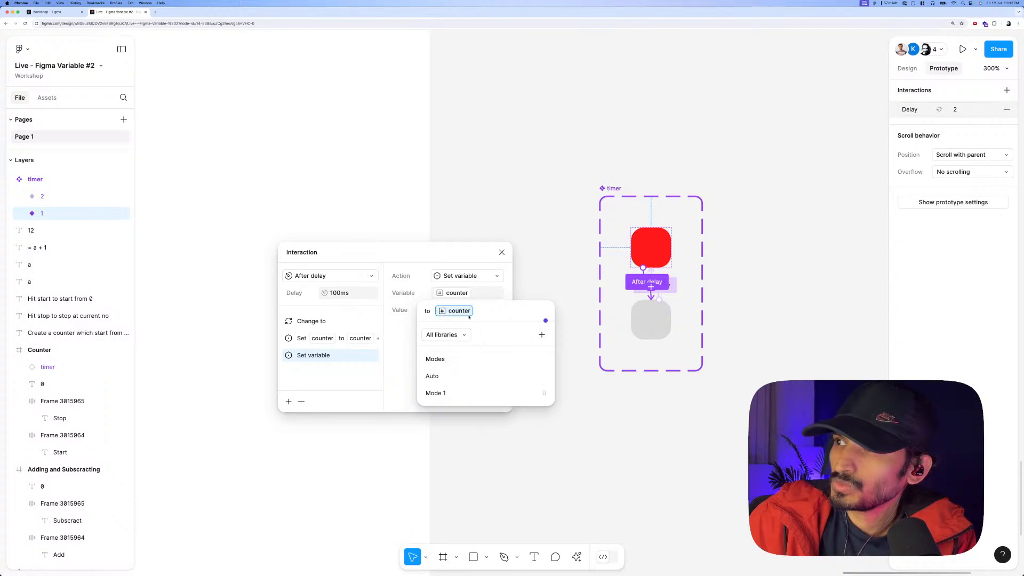
pyautogui.click(475, 311)
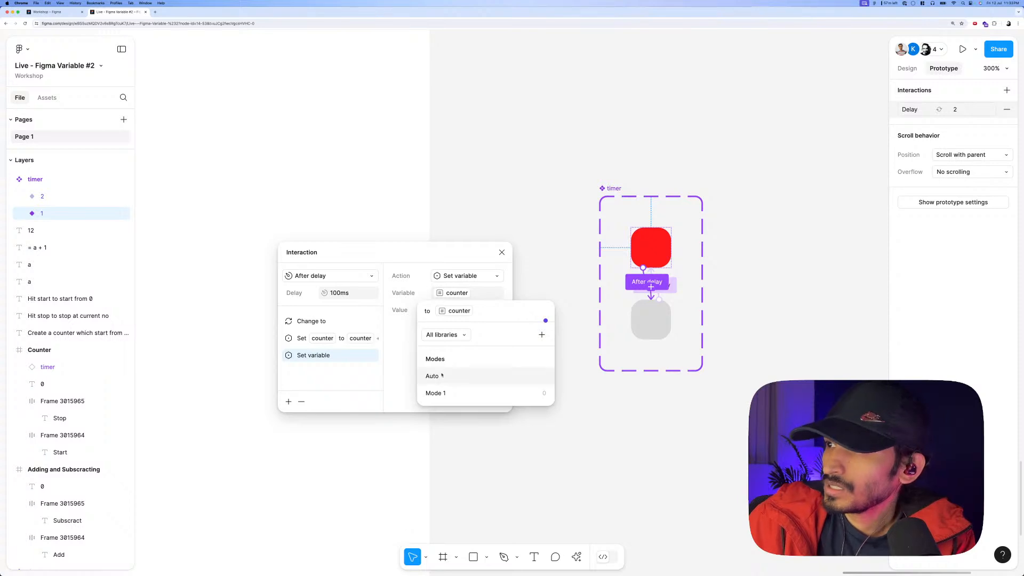
pyautogui.click(452, 335)
pyautogui.click(452, 335)
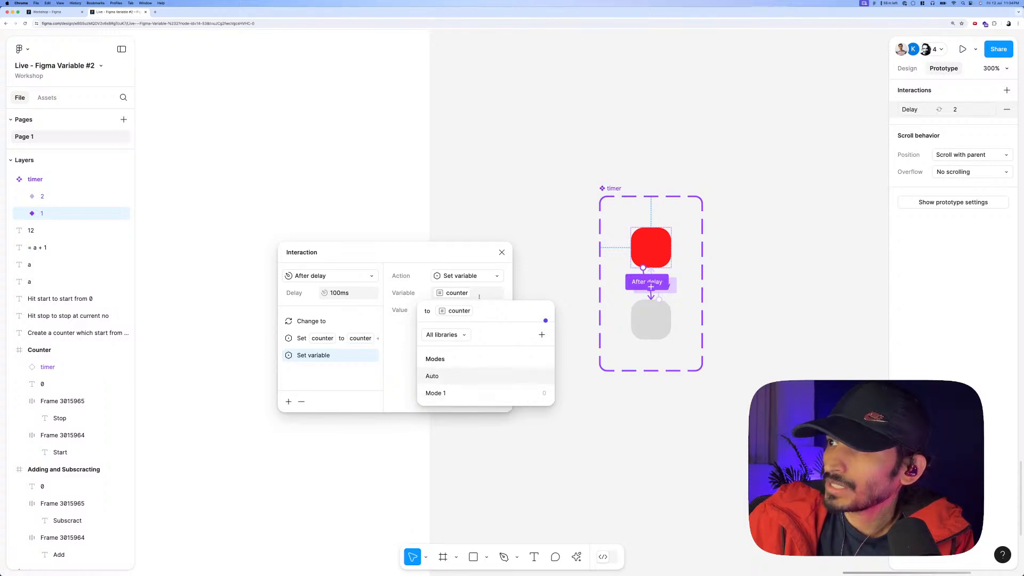
pyautogui.press('Escape')
pyautogui.press('Escape')
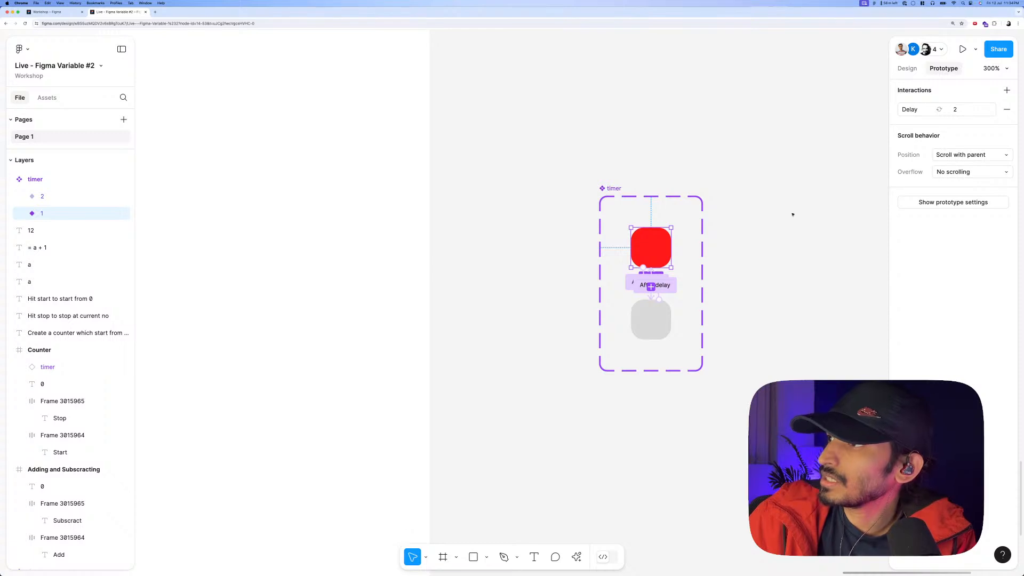
# Remove the extra Set variable action that sets counter to counter from timer variant 1's After delay interaction.
pyautogui.click(913, 111)
pyautogui.moveTo(911, 111); pyautogui.dragTo(408, 278)
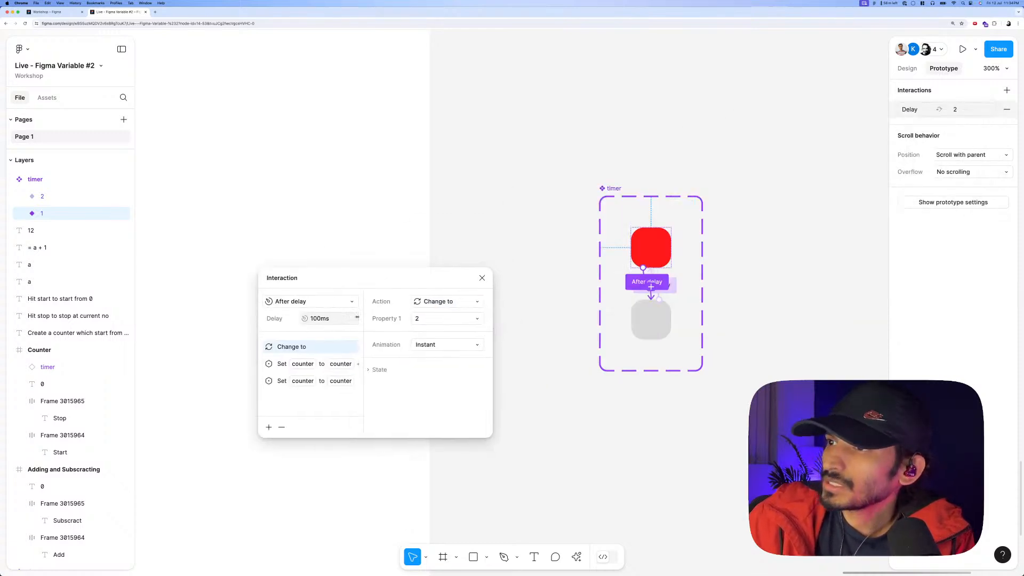
pyautogui.click(298, 381)
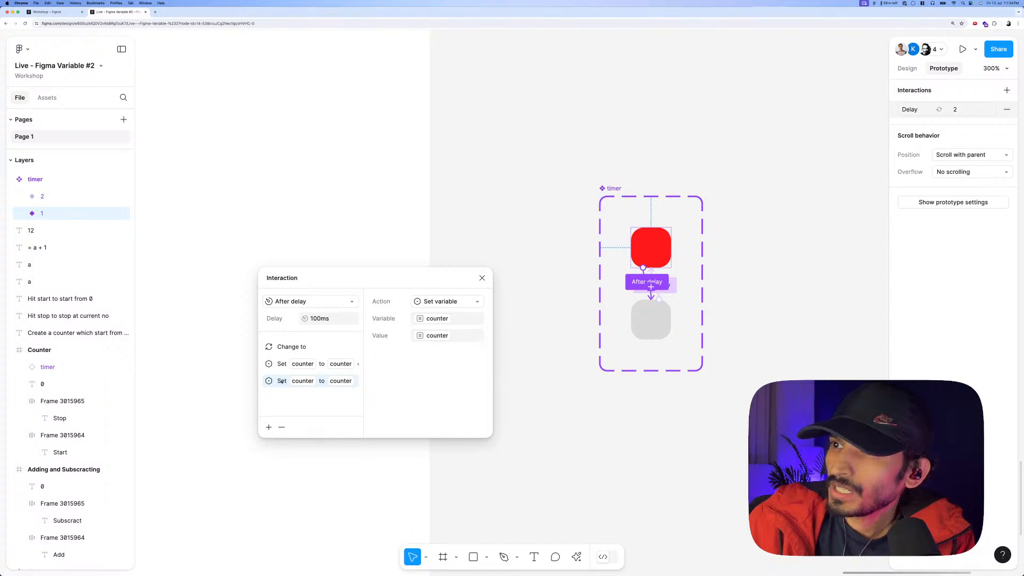
pyautogui.click(282, 426)
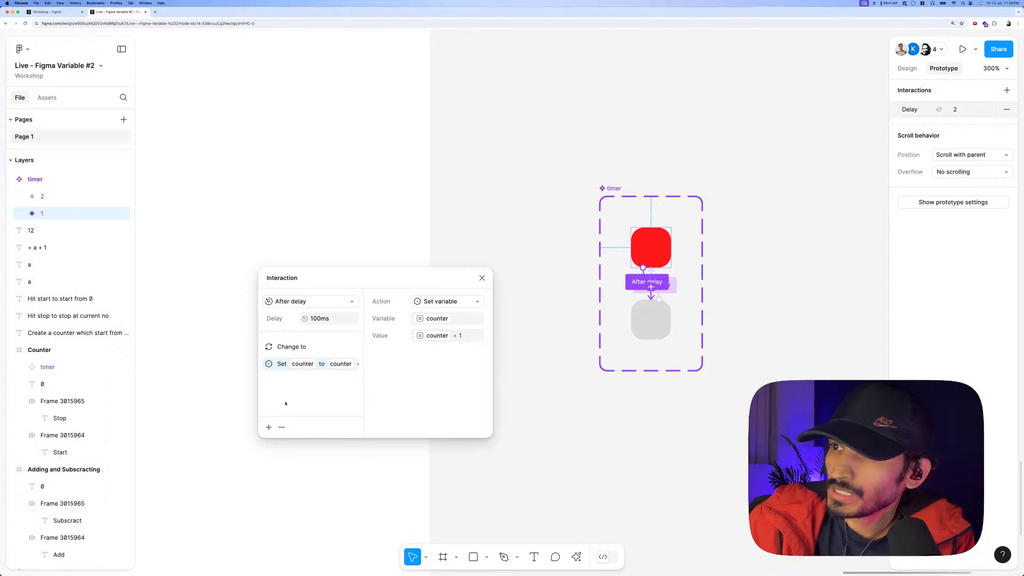
# Add a Check if/else action to the After delay interaction with the condition counter <= 50.
pyautogui.click(268, 427)
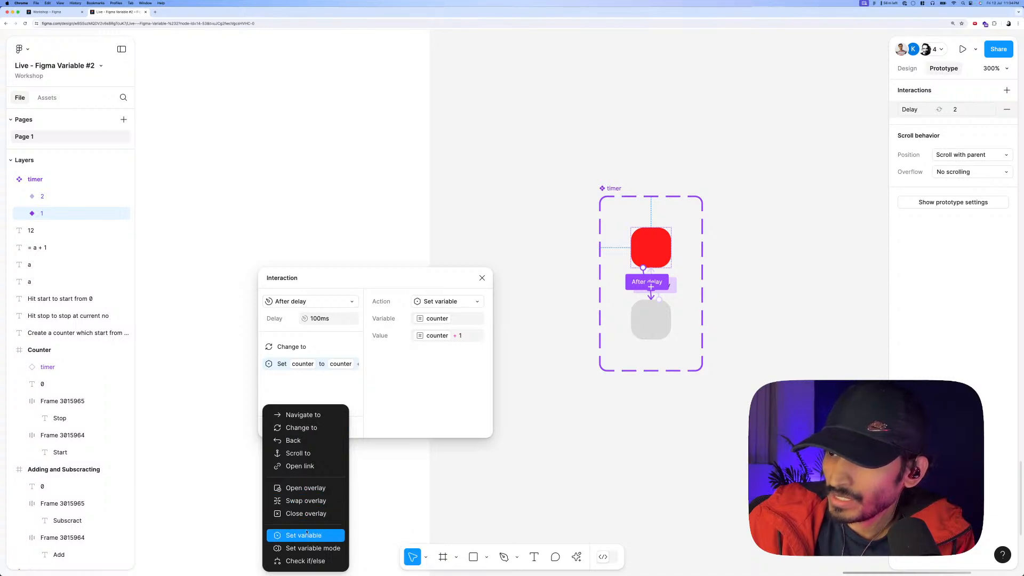
pyautogui.click(298, 561)
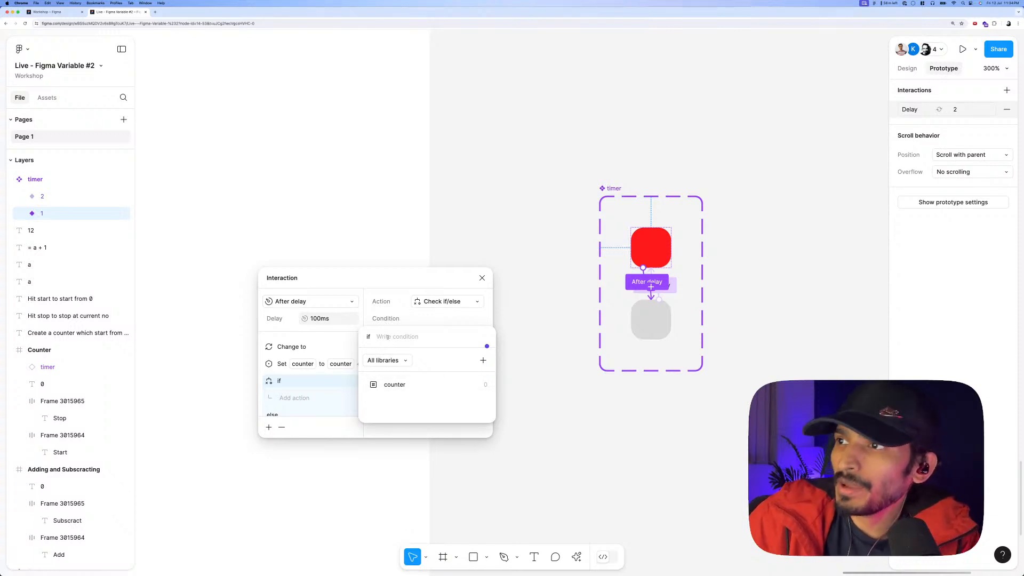
pyautogui.click(392, 384)
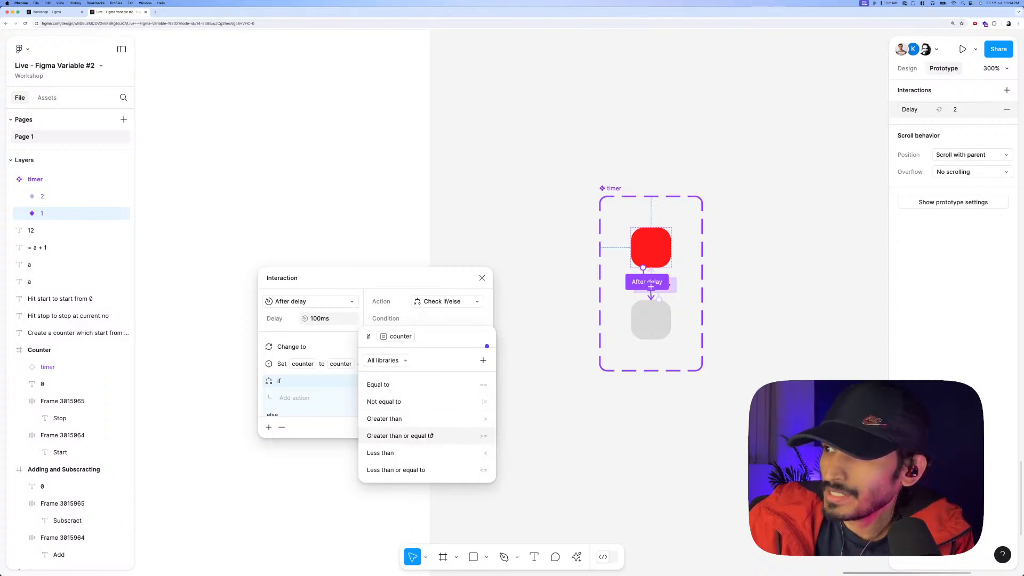
pyautogui.click(399, 469)
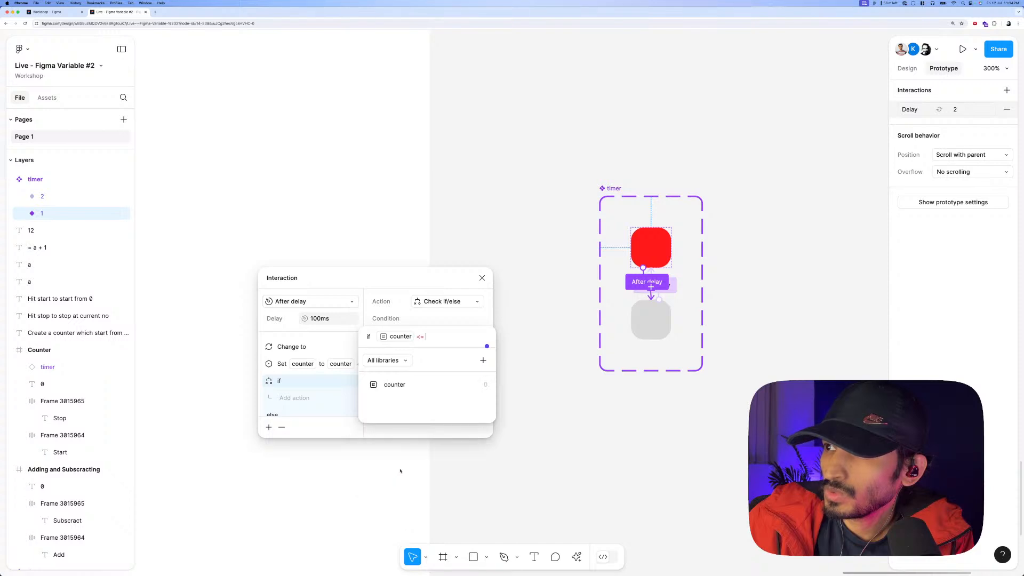
pyautogui.write('50')
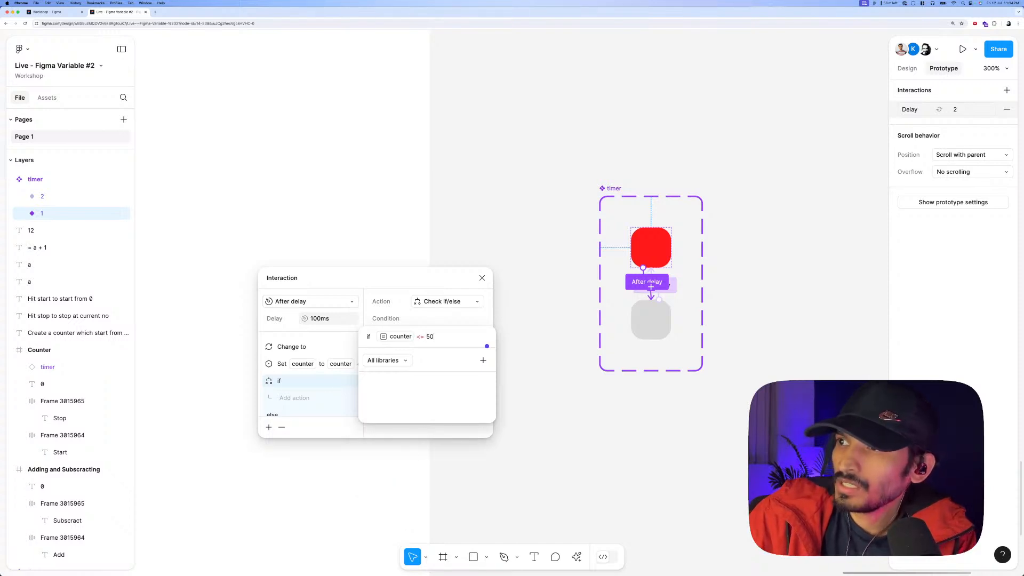
pyautogui.press('Return')
pyautogui.scroll(-1, 325, 378)
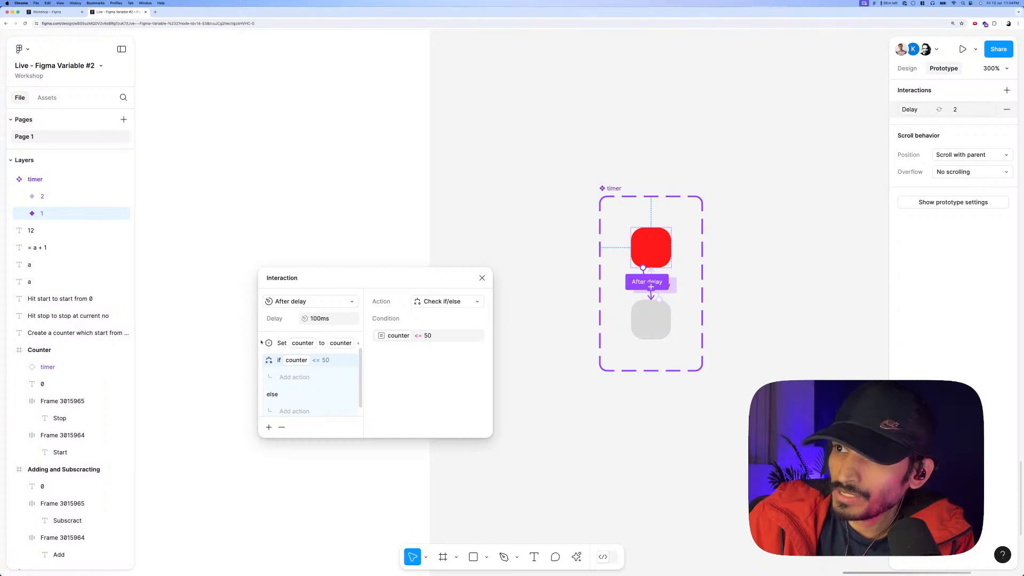
# Try to delete the Set variable action that adds 1 to counter, and undo the deletion.
pyautogui.click(264, 344)
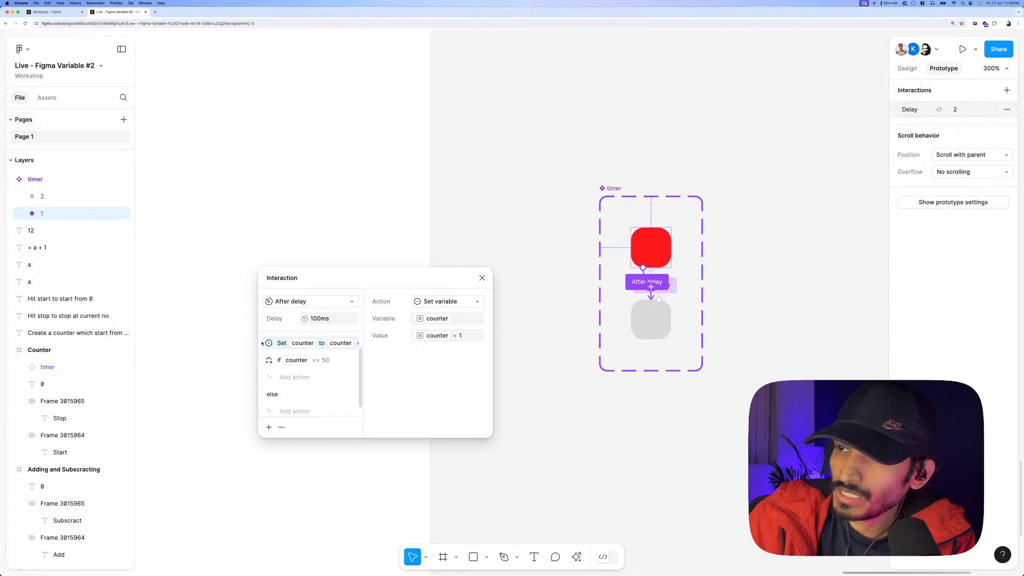
pyautogui.press('BackSpace')
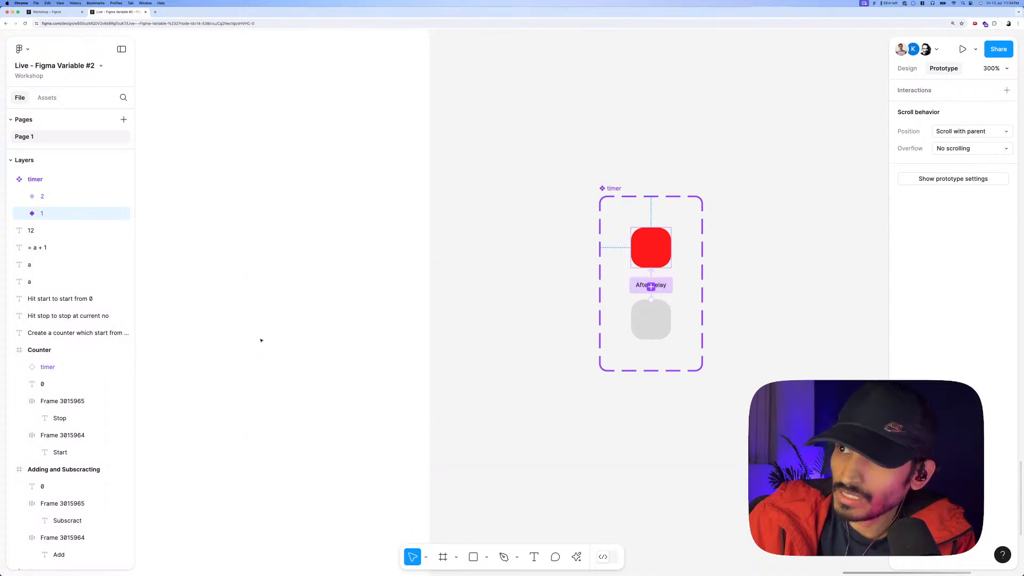
pyautogui.press('super+z')
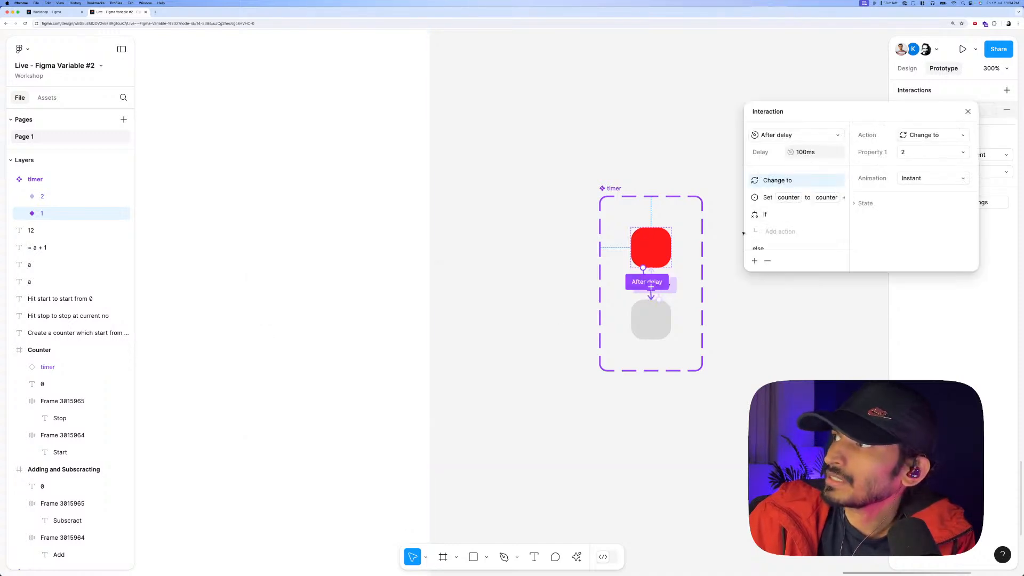
# Remove the standalone Set variable action that adds 1 to counter from variant 1's After delay interaction.
pyautogui.moveTo(789, 111); pyautogui.dragTo(330, 209)
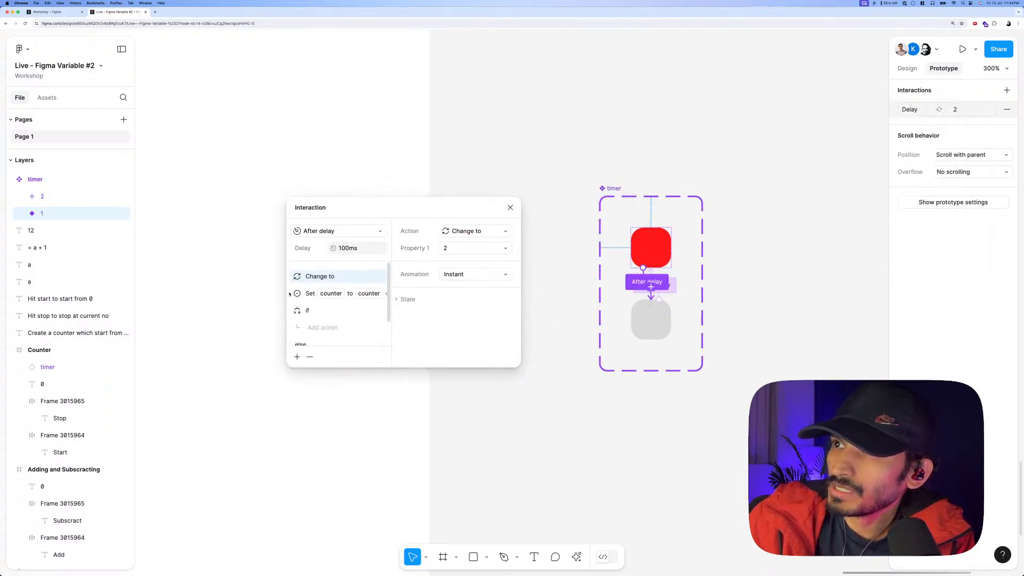
pyautogui.scroll(-2, 299, 298)
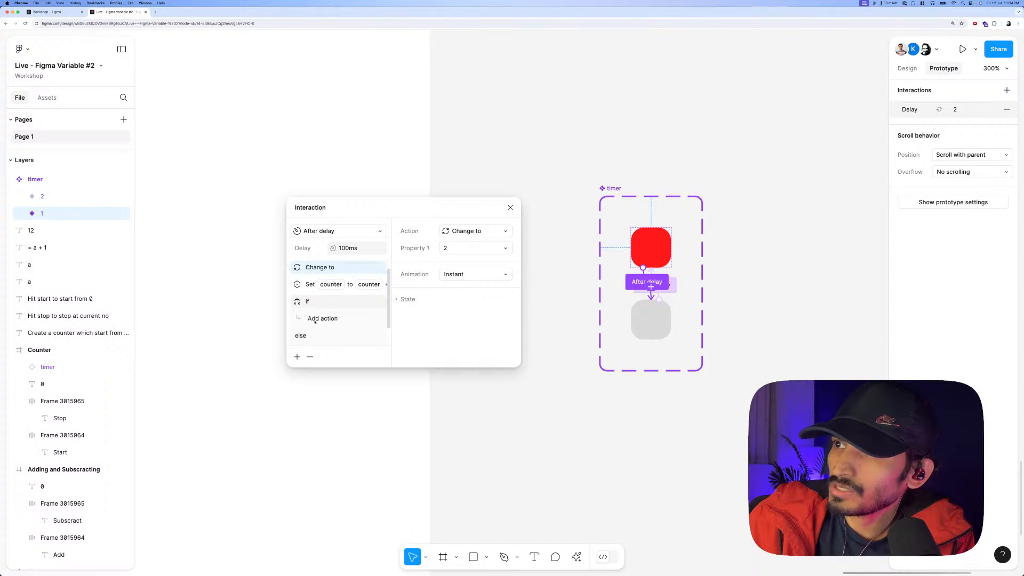
pyautogui.click(293, 284)
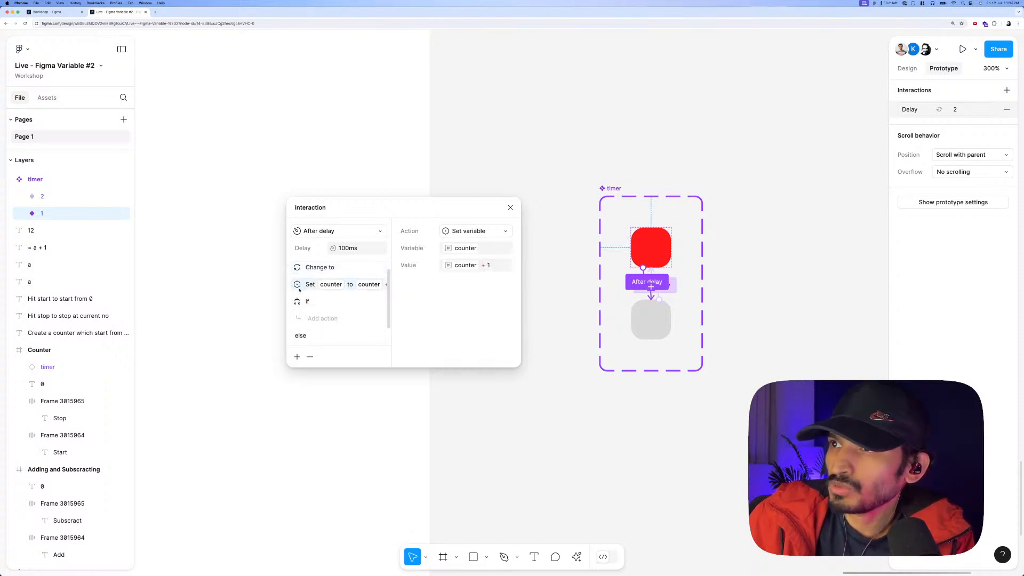
pyautogui.click(310, 357)
# Add a Set variable action under the if branch that sets counter to counter + 1.
pyautogui.click(318, 302)
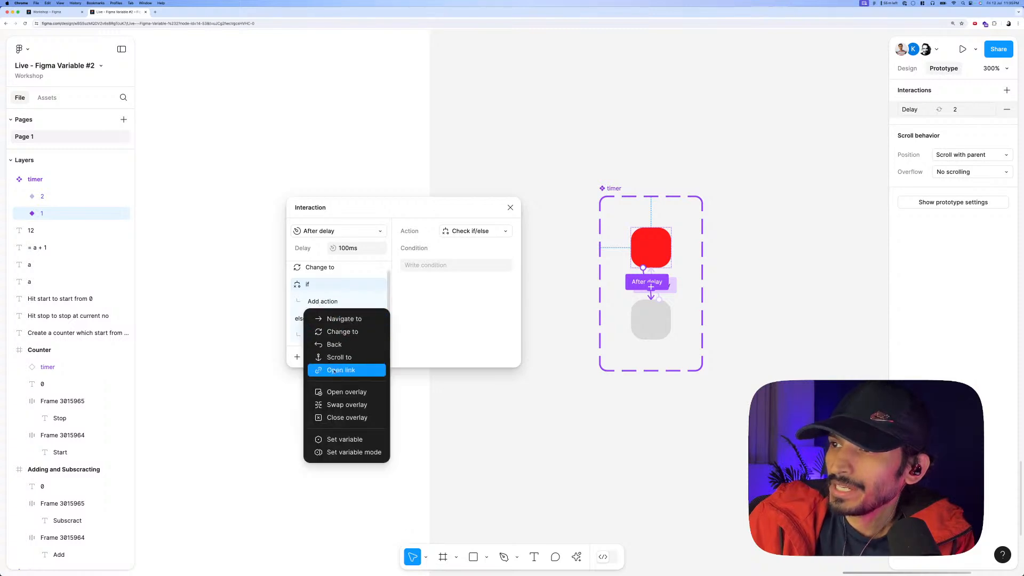
pyautogui.click(342, 439)
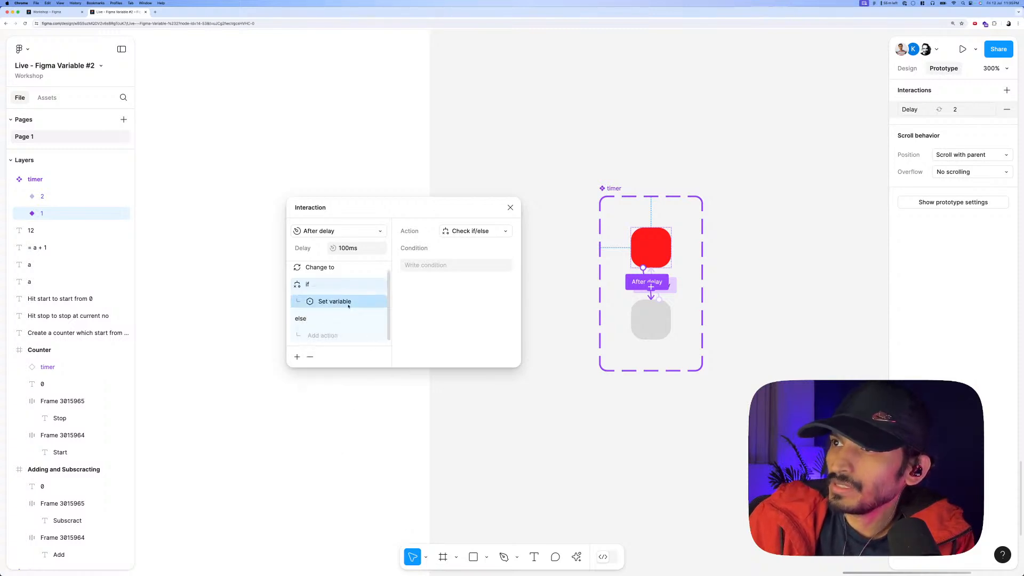
pyautogui.click(326, 302)
pyautogui.click(465, 317)
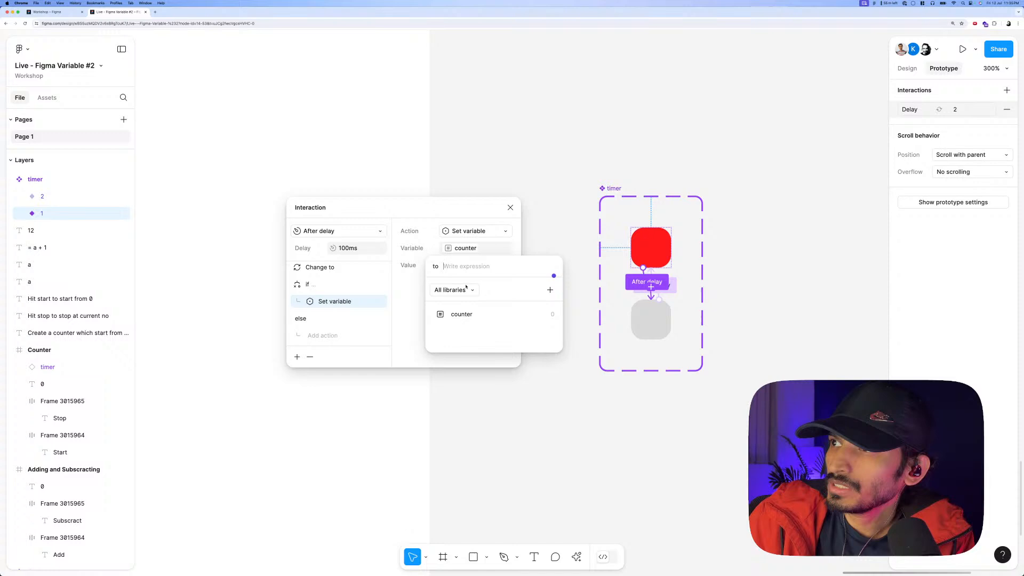
pyautogui.click(458, 315)
pyautogui.click(454, 315)
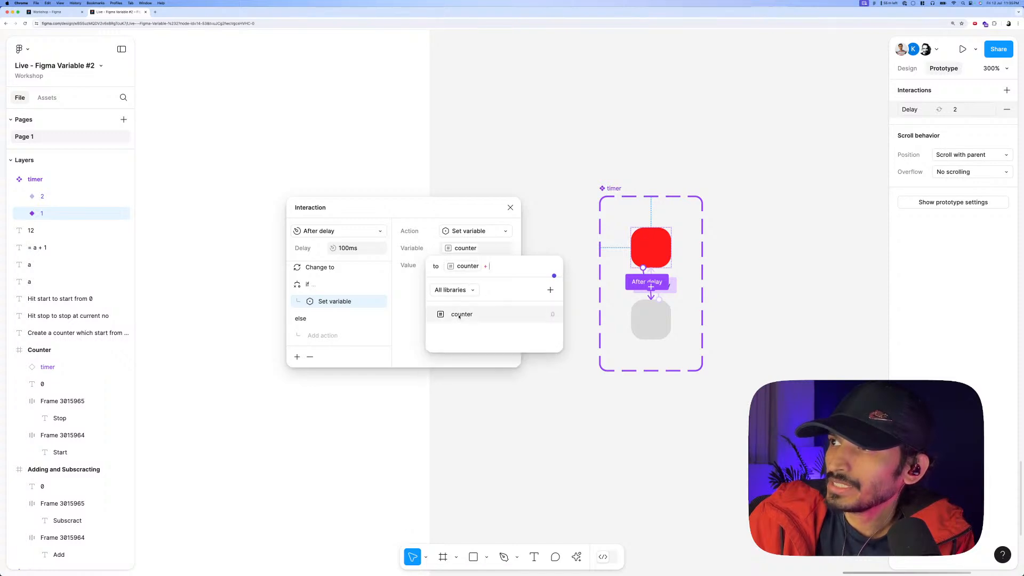
pyautogui.write('1')
pyautogui.click(422, 206)
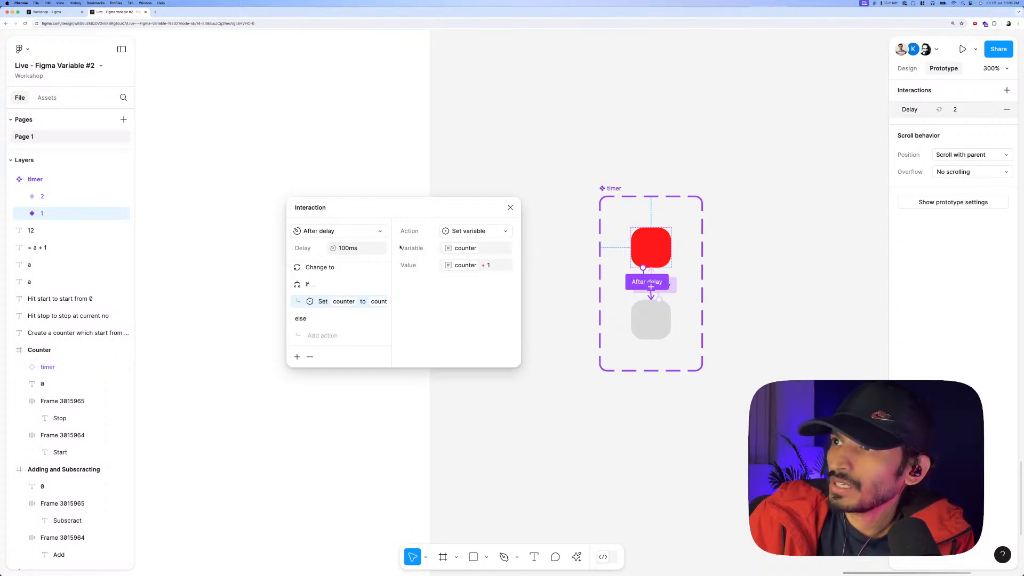
# Set the if condition to counter <= 50 and close the interaction settings.
pyautogui.click(311, 285)
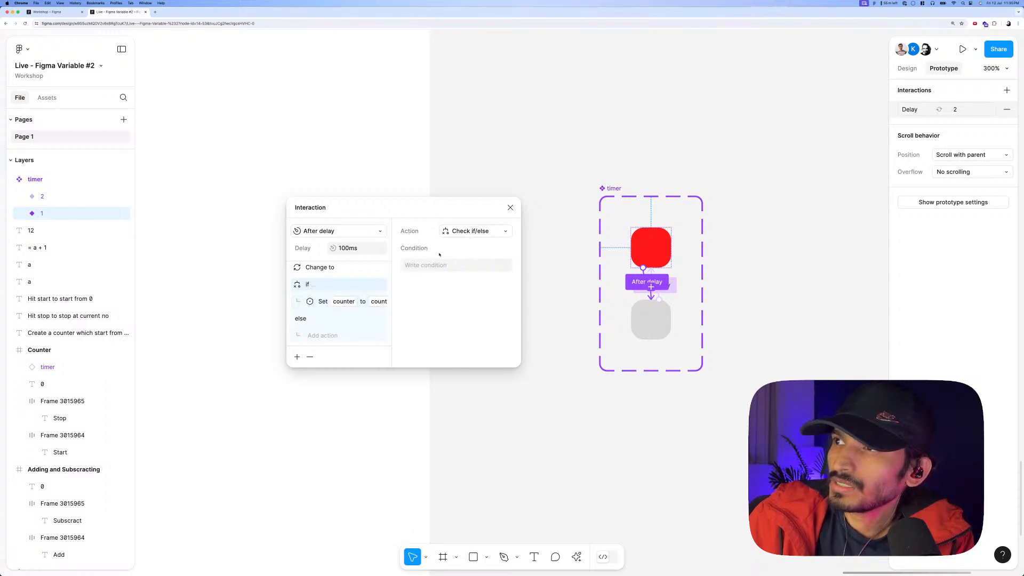
pyautogui.click(466, 232)
pyautogui.click(466, 232)
pyautogui.click(430, 261)
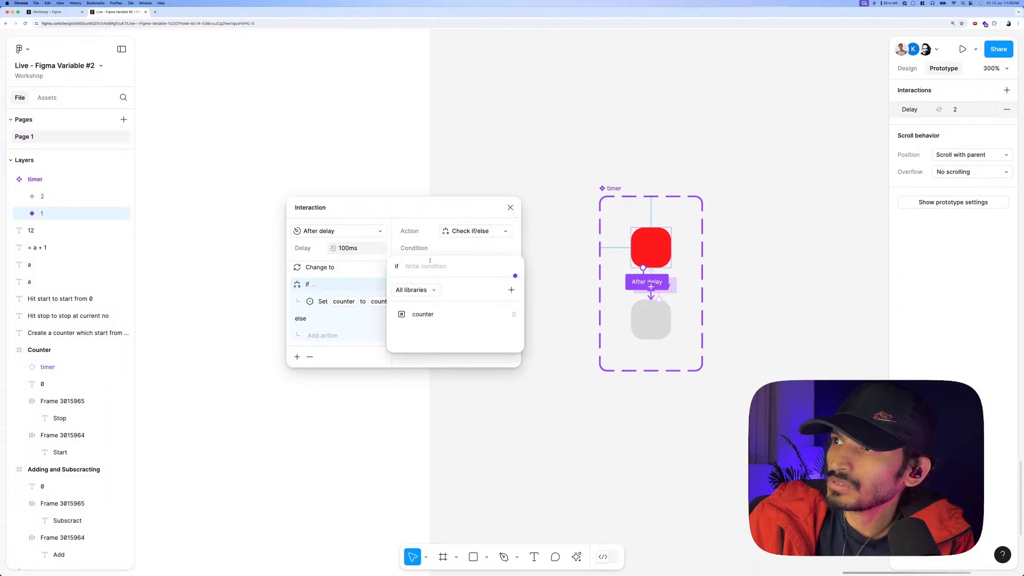
pyautogui.click(423, 314)
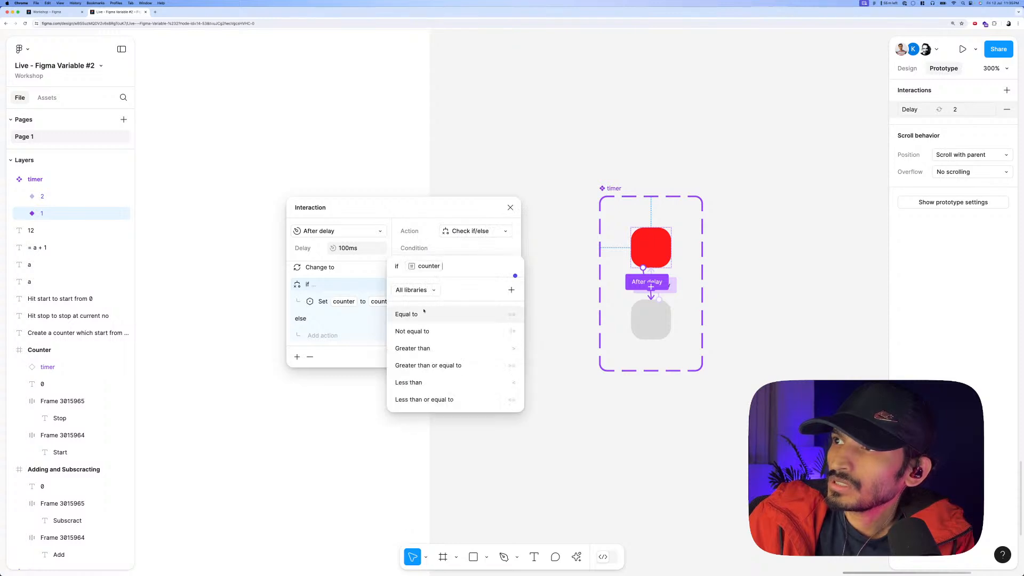
pyautogui.click(441, 400)
pyautogui.write('50')
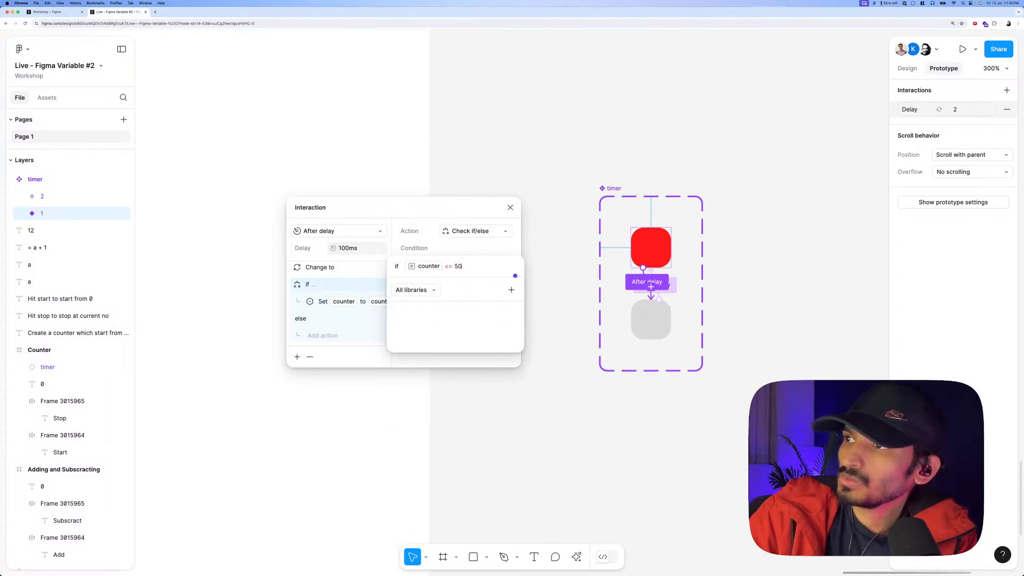
pyautogui.press('Return')
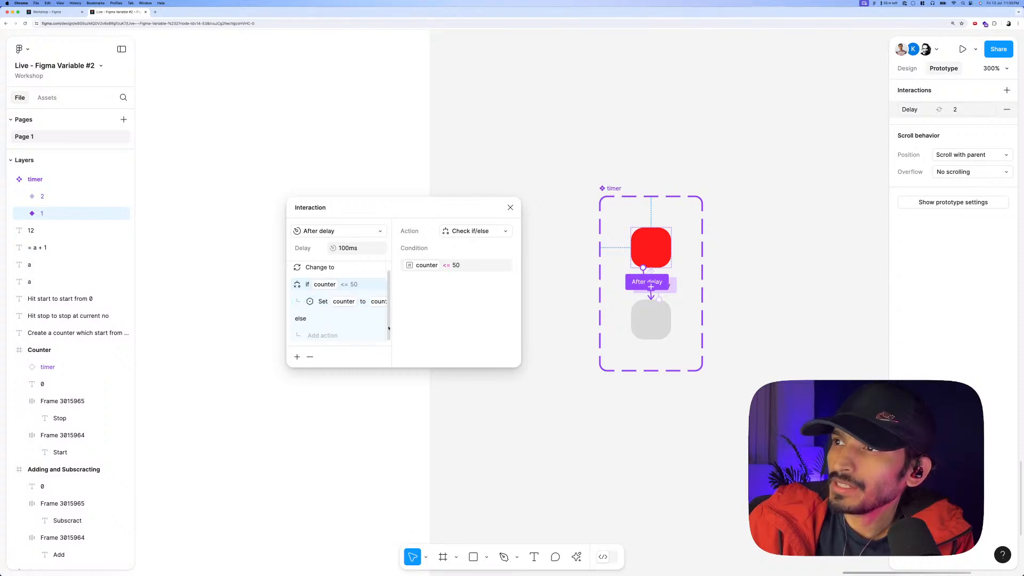
pyautogui.click(368, 302)
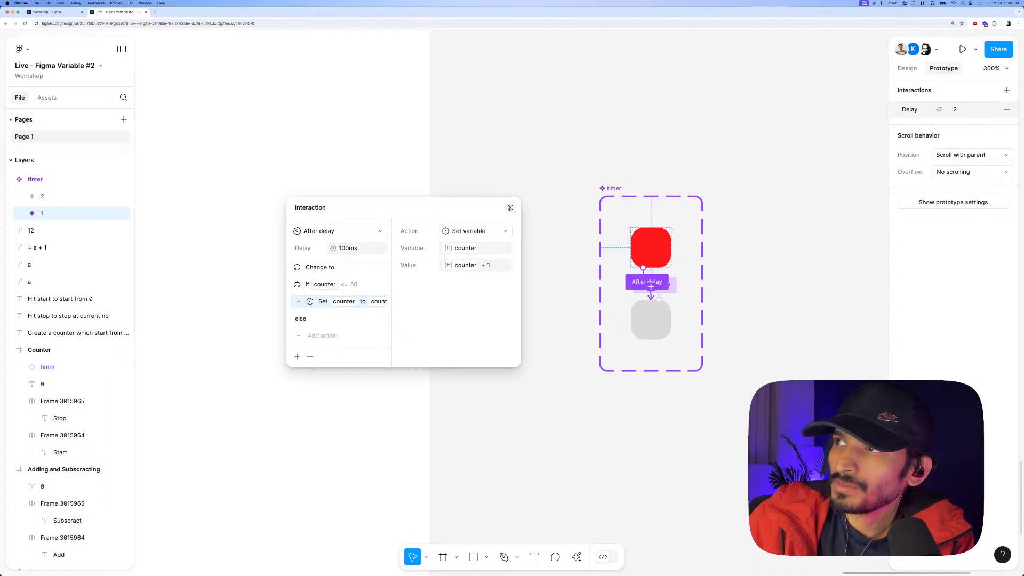
pyautogui.click(510, 207)
# Preview the Counter frame to check where the count stops with the if/else condition, and close the preview.
pyautogui.scroll(-10, 510, 256)
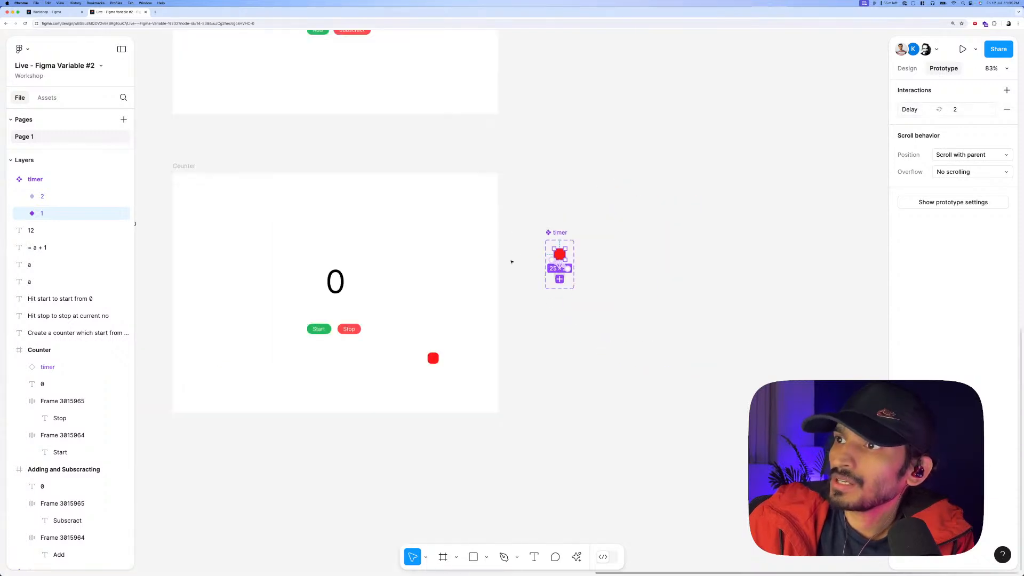
pyautogui.click(267, 176)
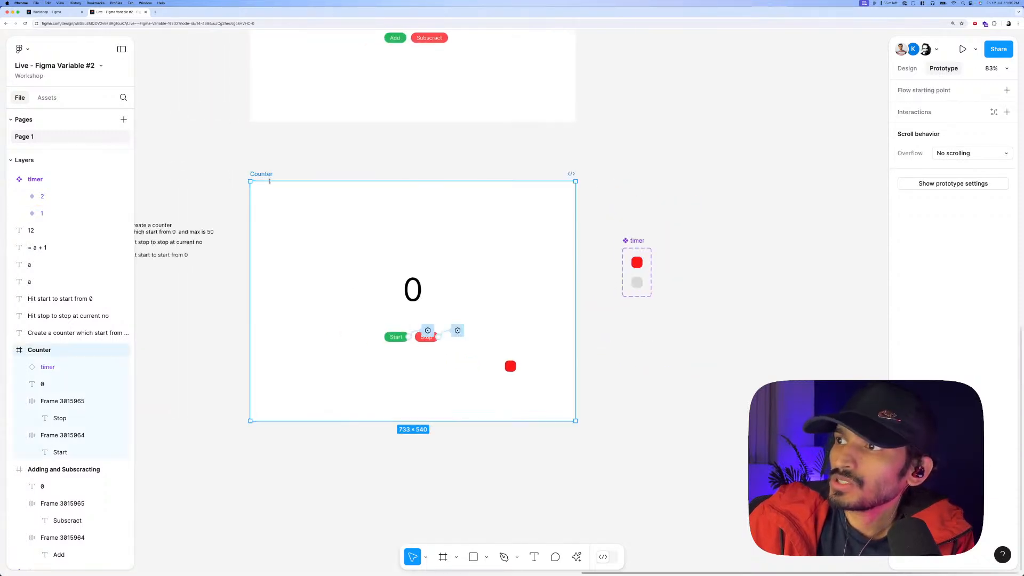
pyautogui.hotkey('shift', 'space')
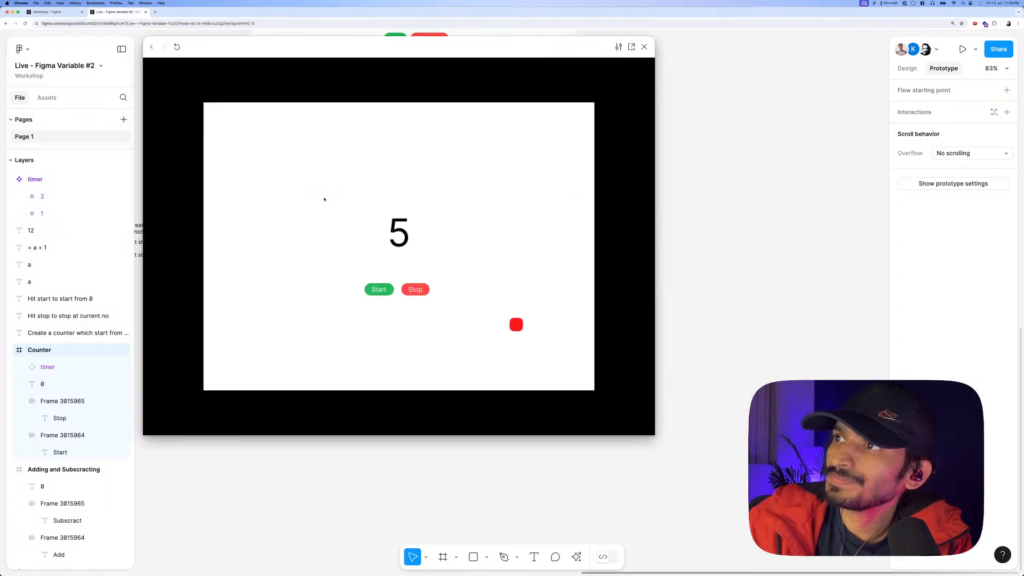
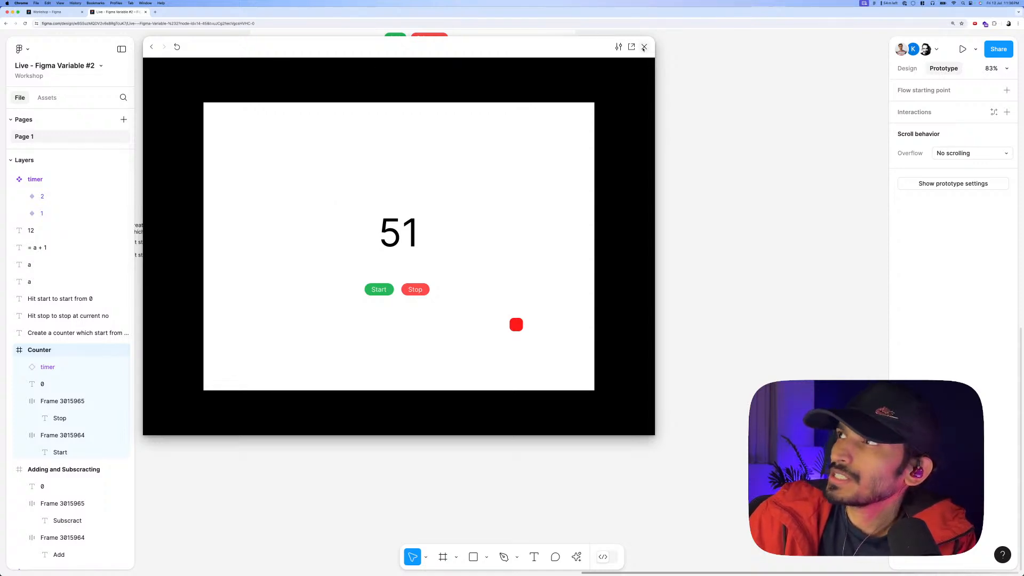
pyautogui.click(644, 47)
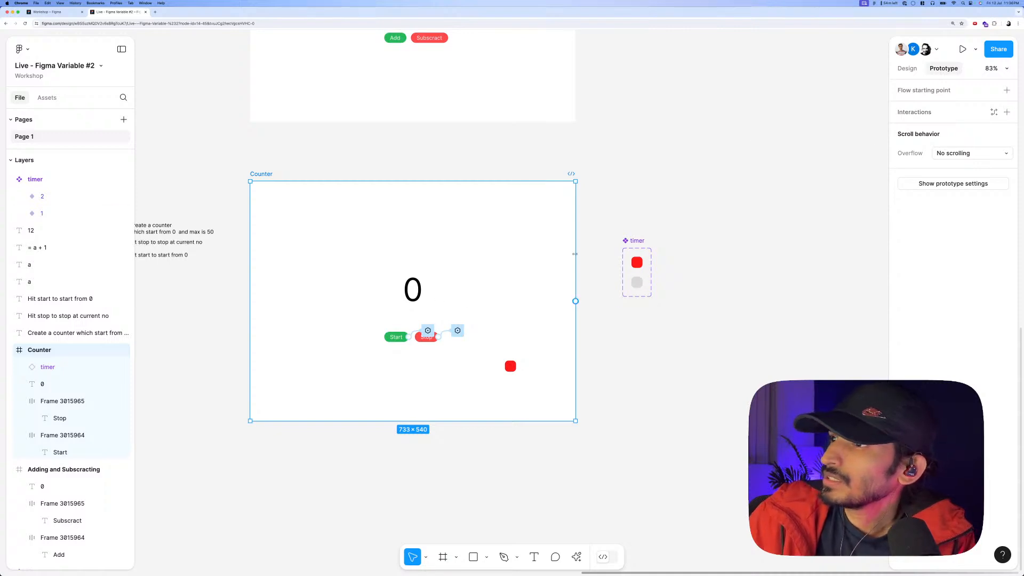
# Change the if condition in timer variant 1's After delay interaction to counter < 50 and close the interaction settings.
pyautogui.click(629, 221)
pyautogui.click(637, 262)
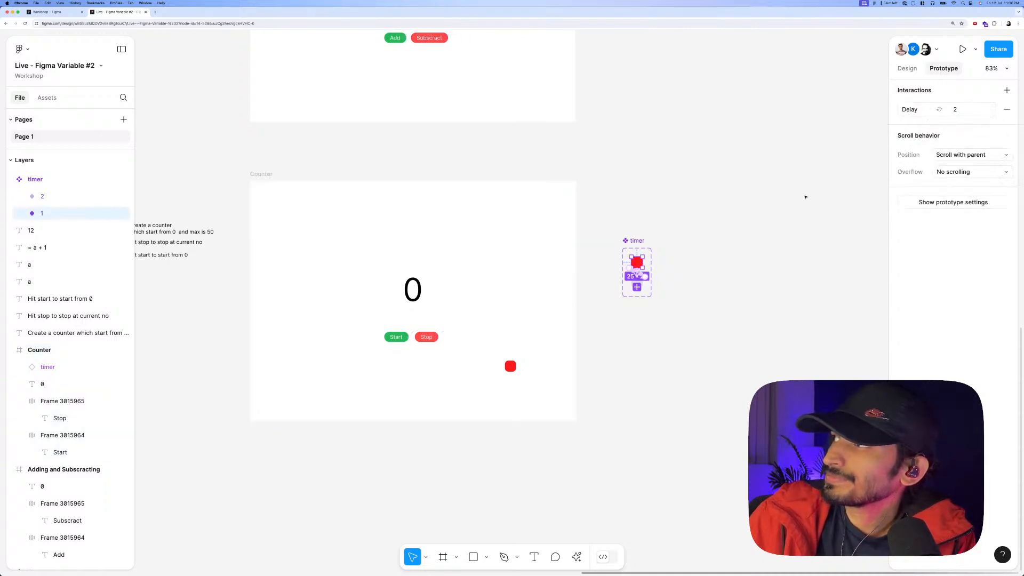
pyautogui.click(928, 109)
pyautogui.moveTo(818, 122); pyautogui.dragTo(325, 256)
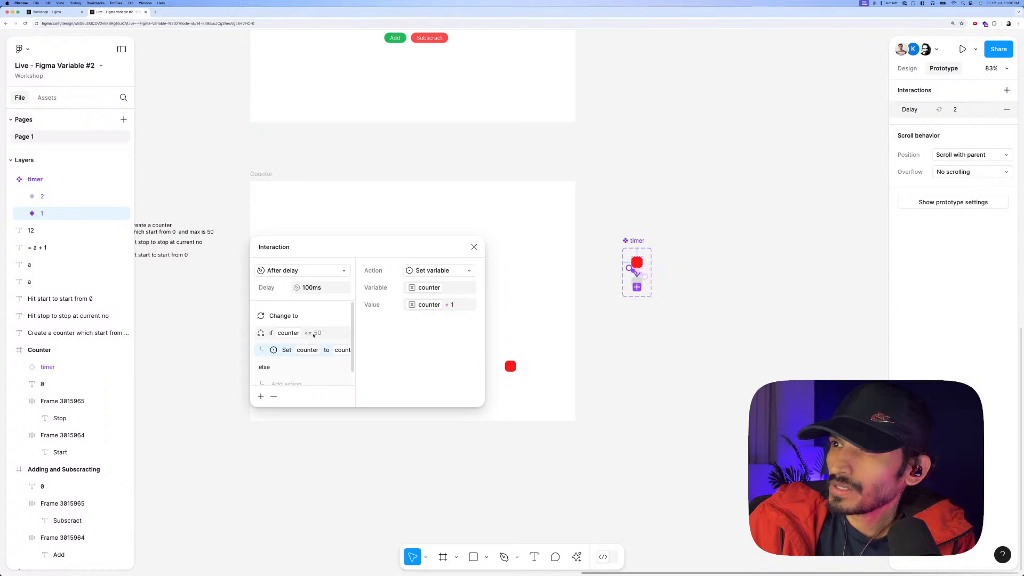
pyautogui.click(336, 333)
pyautogui.click(388, 303)
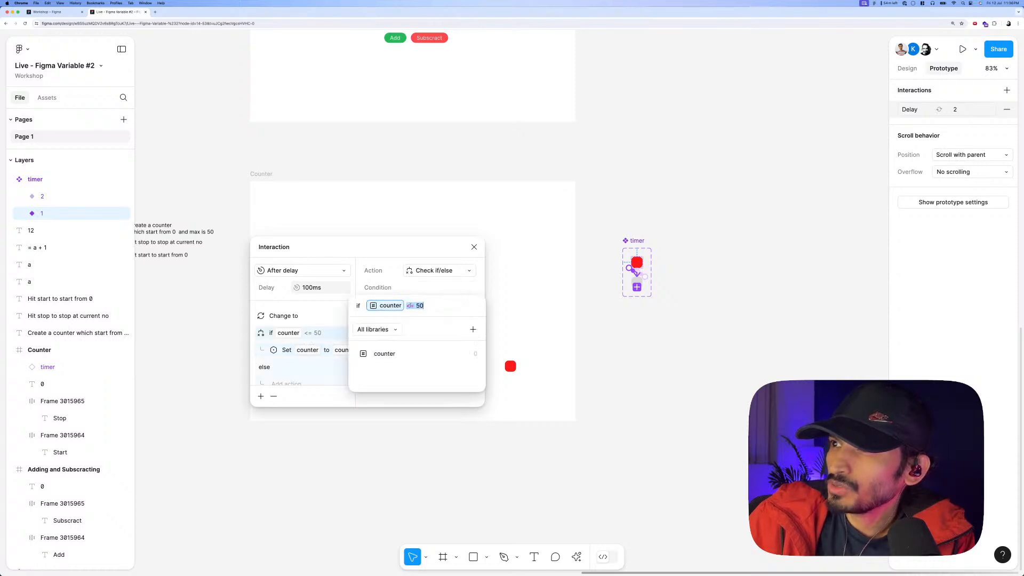
pyautogui.click(416, 306)
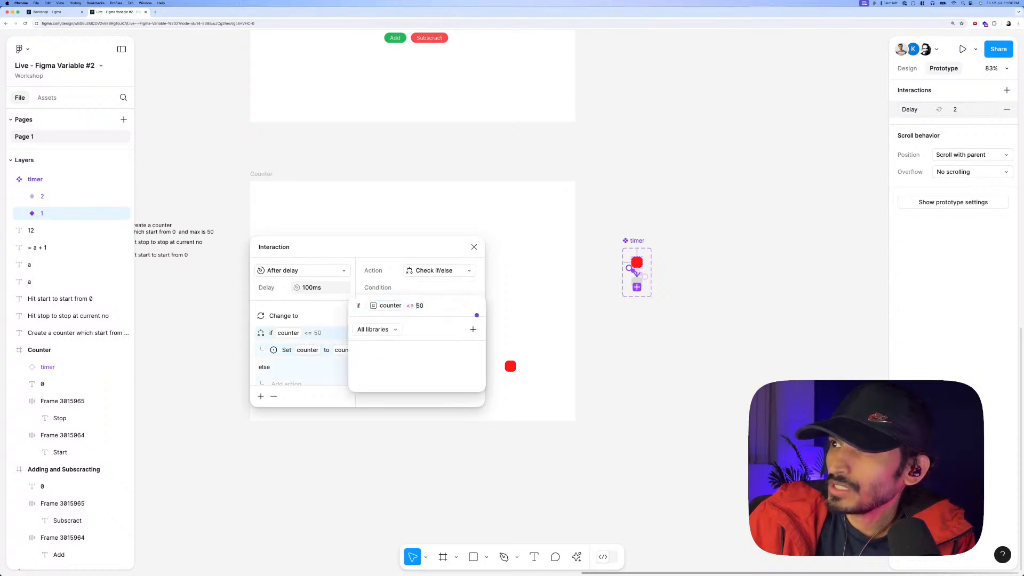
pyautogui.press('BackSpace')
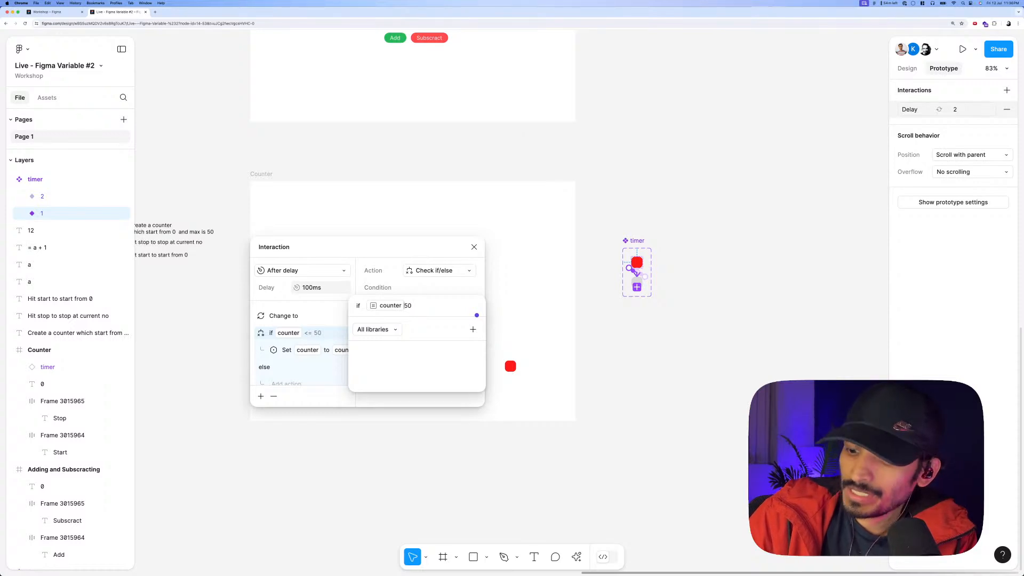
pyautogui.write('<')
pyautogui.press('Return')
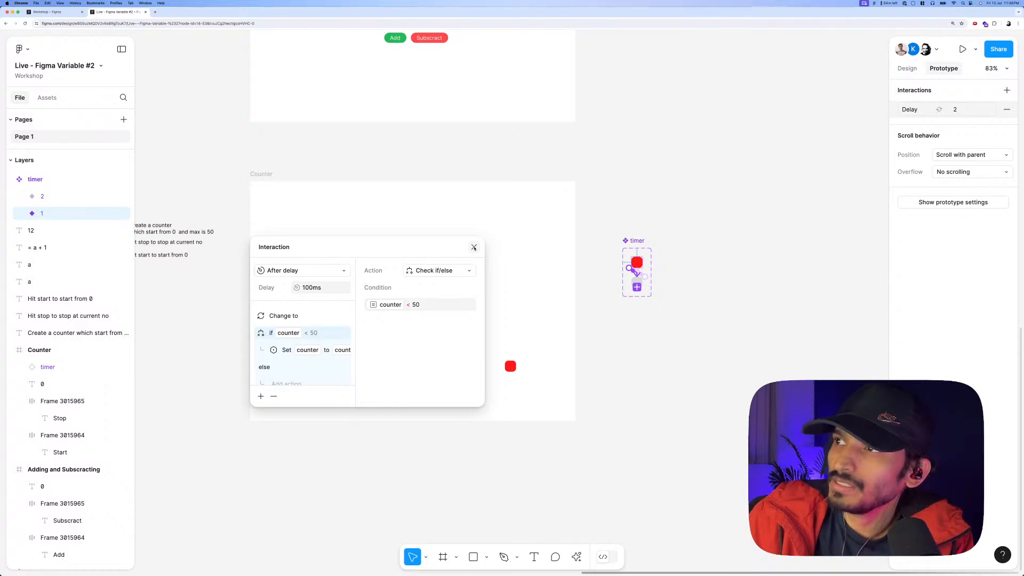
pyautogui.click(473, 248)
# Create a number variable named max in the live2 local variable collection.
pyautogui.moveTo(341, 179); pyautogui.dragTo(517, 240)
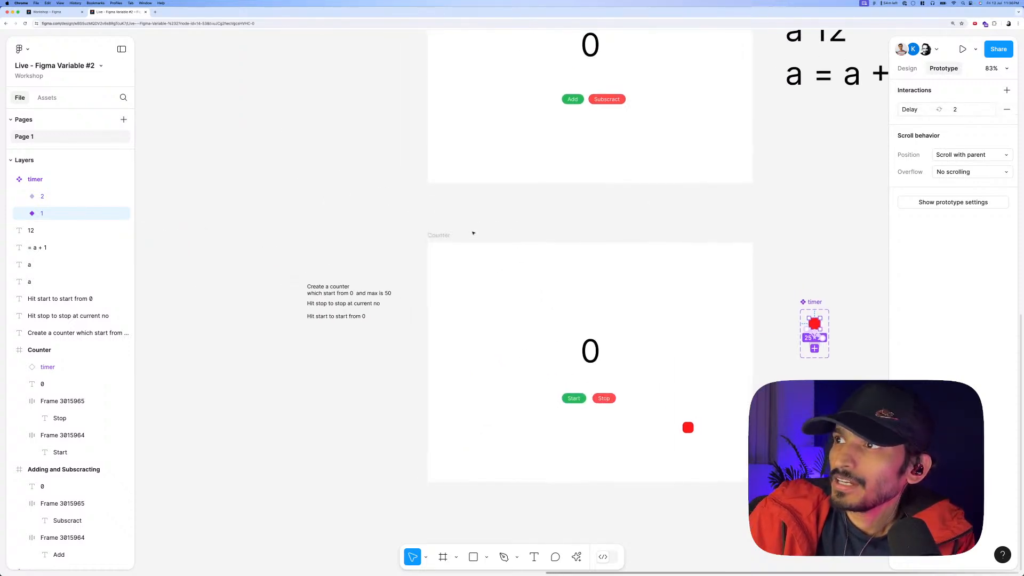
pyautogui.scroll(2, 455, 238)
pyautogui.click(472, 229)
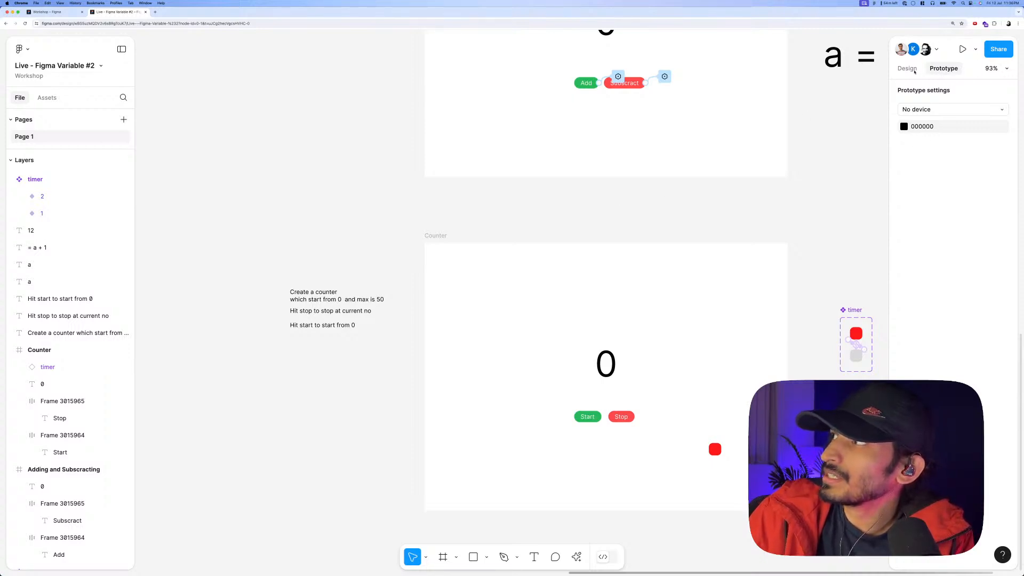
pyautogui.click(913, 69)
pyautogui.click(1006, 137)
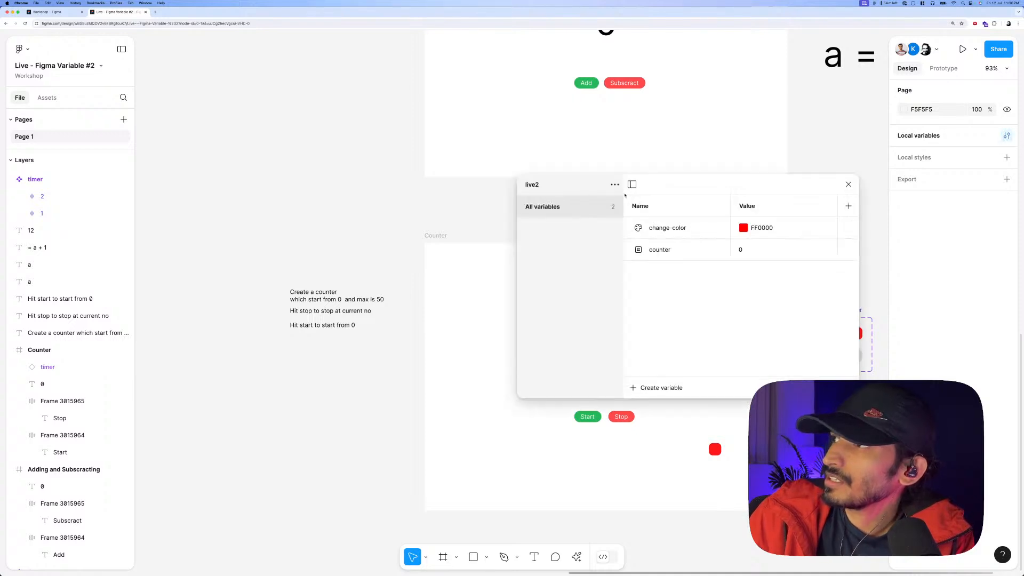
pyautogui.moveTo(645, 186); pyautogui.dragTo(501, 220)
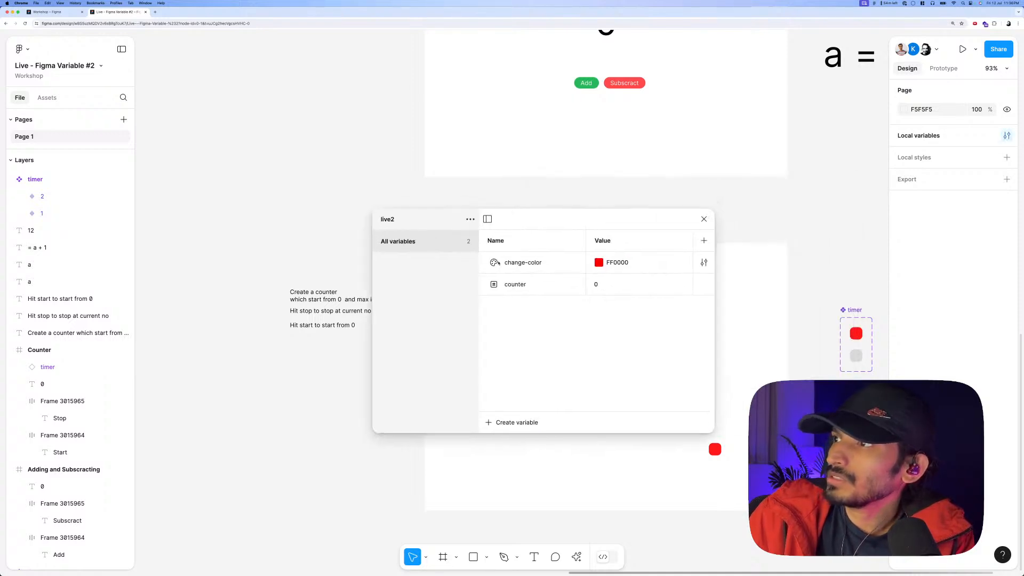
pyautogui.click(513, 423)
pyautogui.click(515, 454)
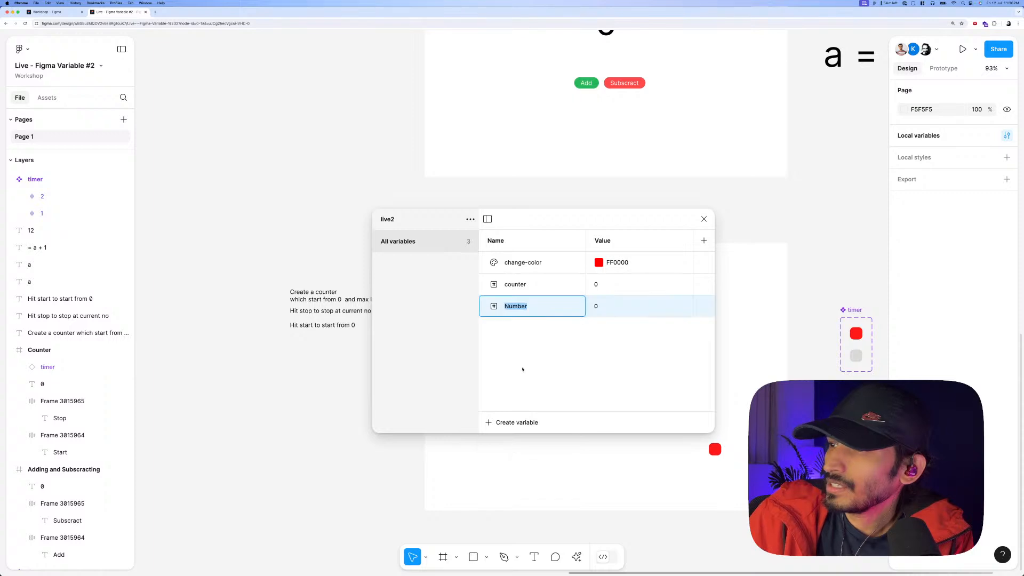
pyautogui.write('max')
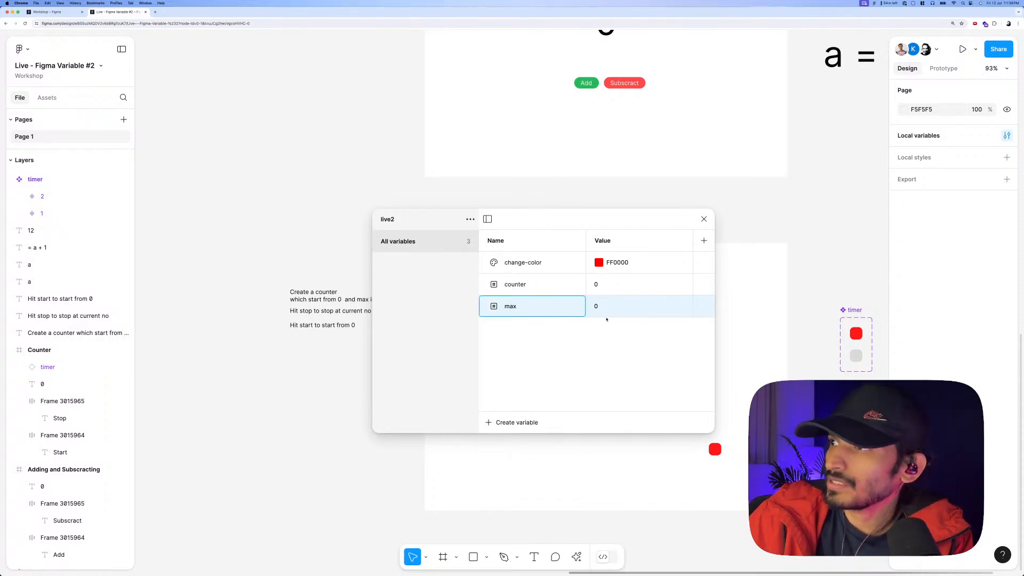
pyautogui.press('Return')
# Set the max variable's value to 20 and close the local variables window.
pyautogui.click(599, 305)
pyautogui.press('BackSpace')
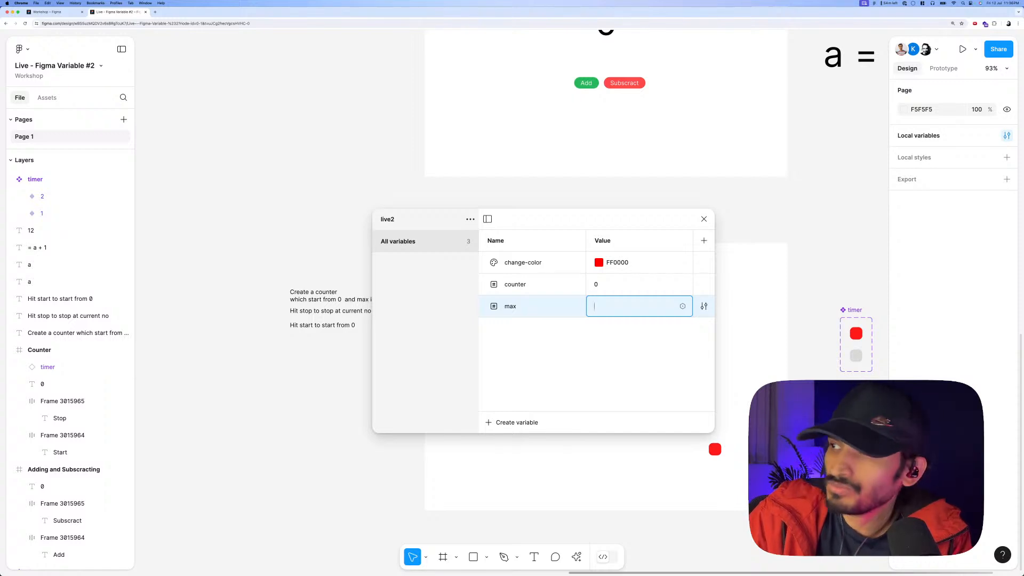
pyautogui.press('Return')
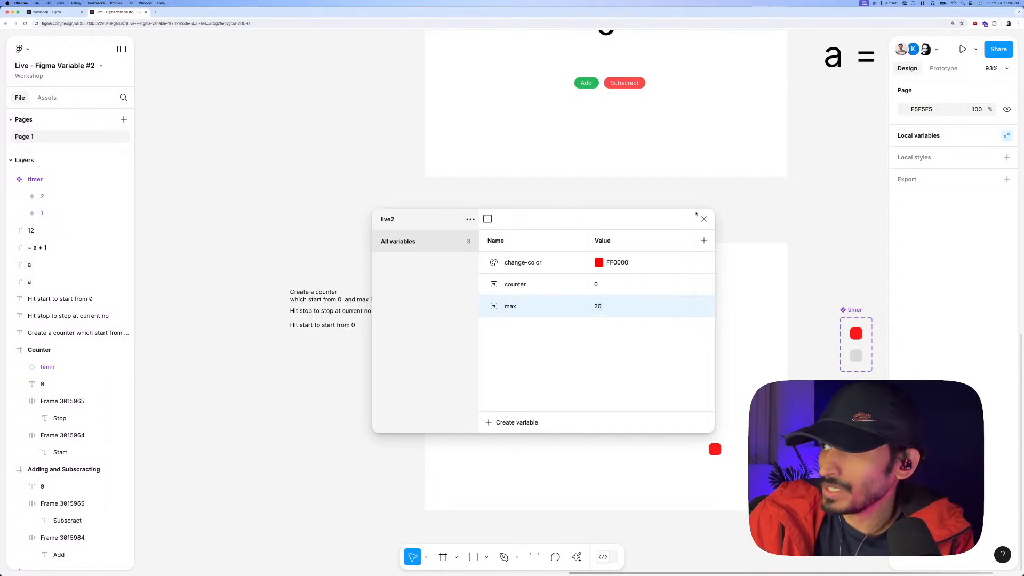
pyautogui.click(704, 219)
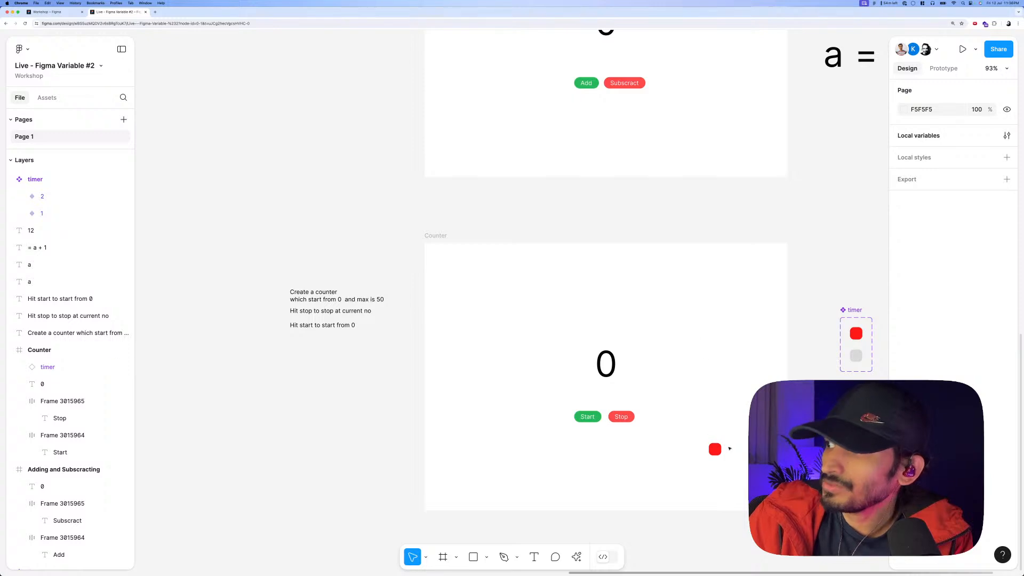
# Replace the fixed 50 in timer variant 1's if condition with the max variable, making it counter < max, and close the interaction settings.
pyautogui.click(856, 333)
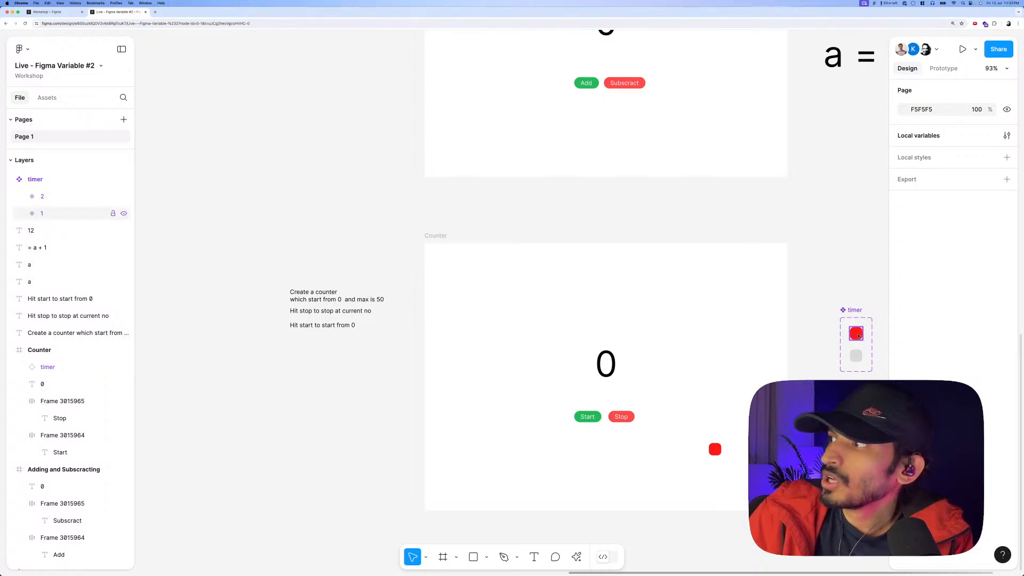
pyautogui.click(943, 68)
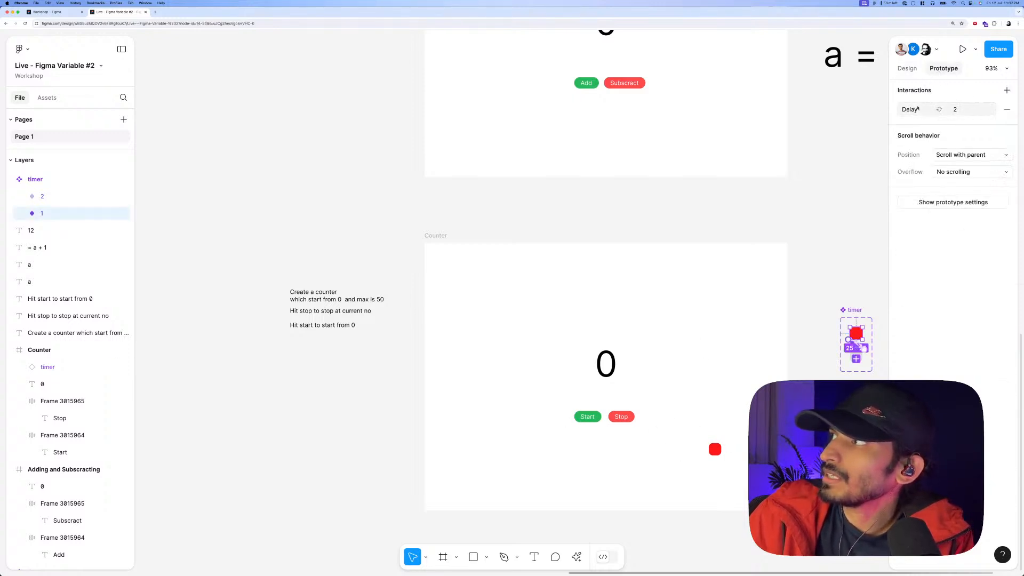
pyautogui.click(938, 110)
pyautogui.moveTo(818, 114); pyautogui.dragTo(288, 211)
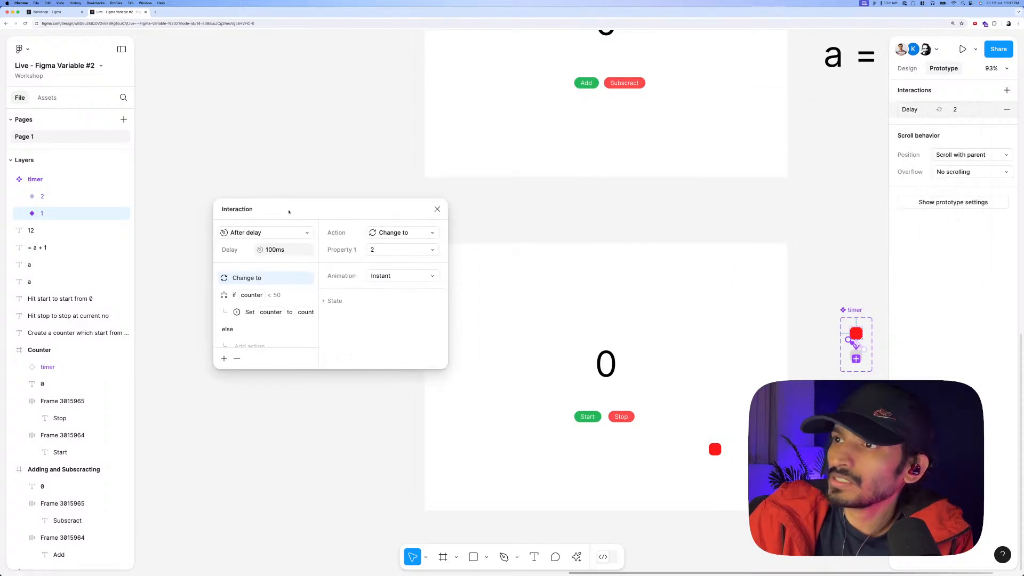
pyautogui.click(270, 296)
pyautogui.click(384, 266)
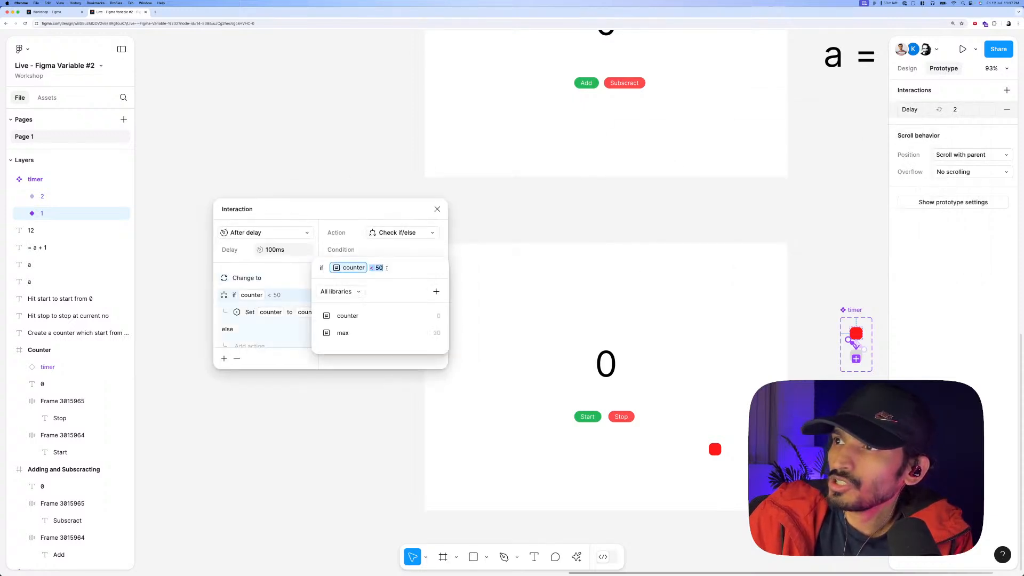
pyautogui.press('BackSpace')
pyautogui.press('BackSpace')
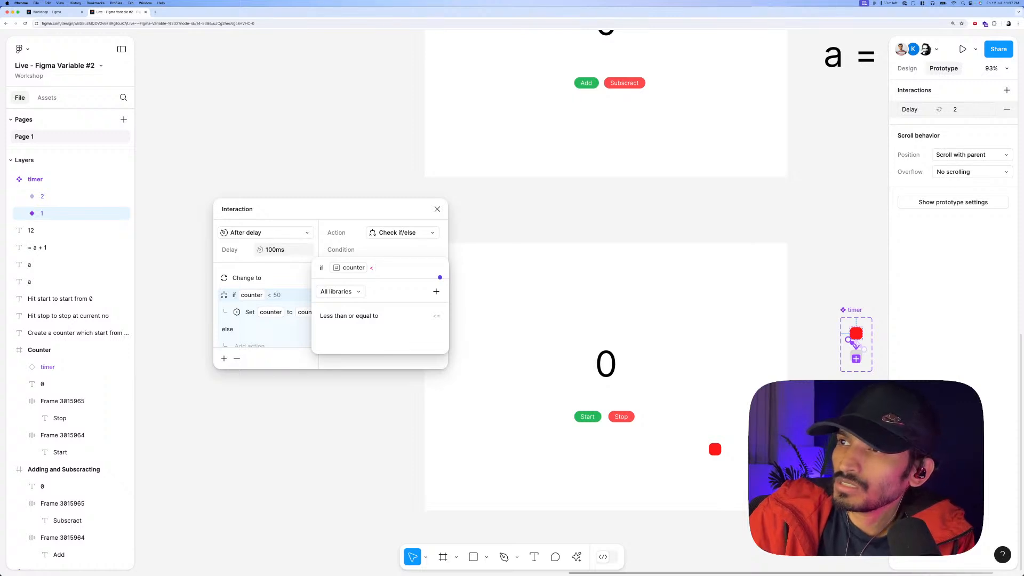
pyautogui.write('ma')
pyautogui.press('Return')
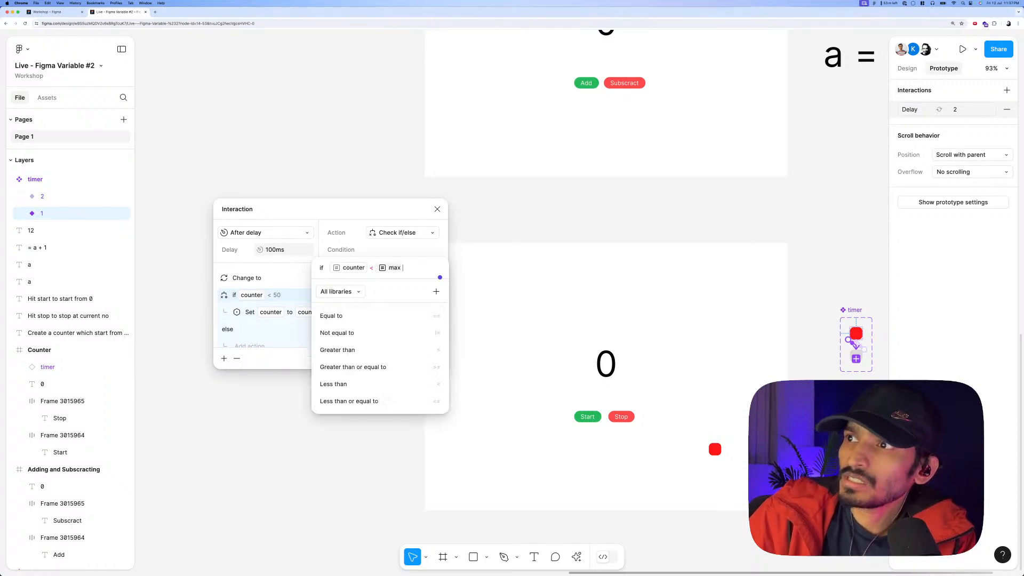
pyautogui.click(376, 207)
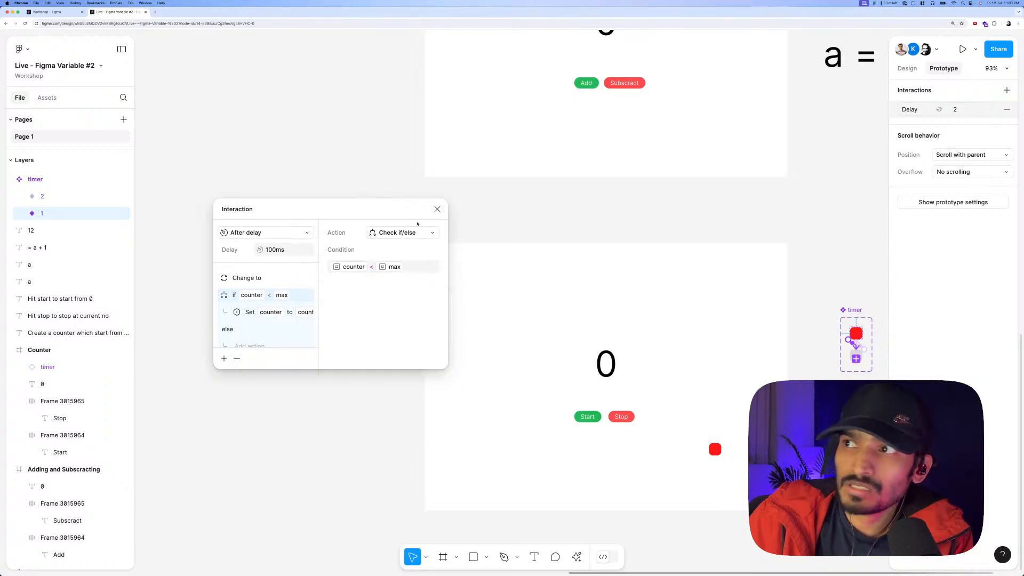
pyautogui.click(437, 209)
# Preview the Counter frame to check where the count stops with the max variable, and close the preview.
pyautogui.click(433, 236)
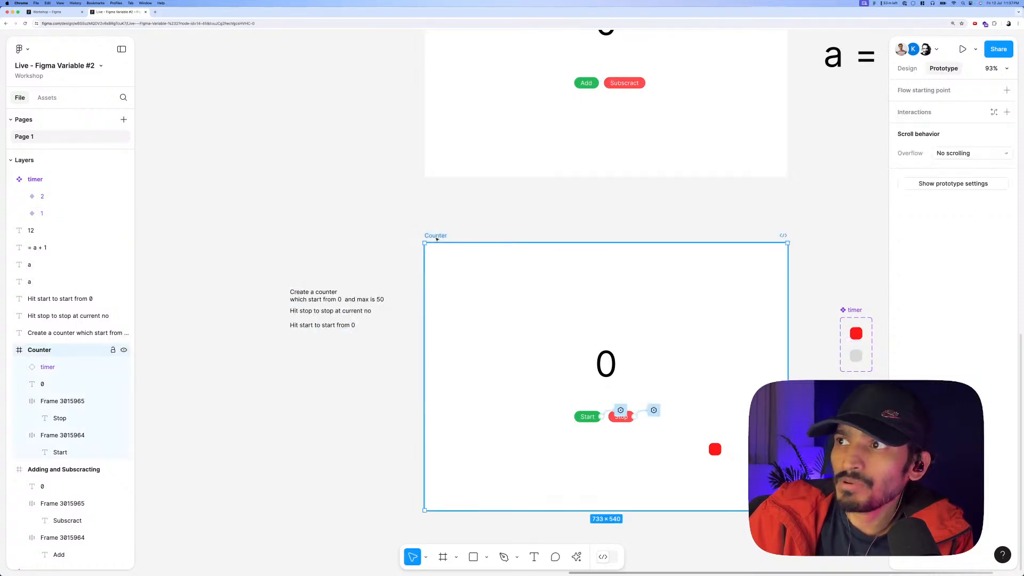
pyautogui.hotkey('shift', 'space')
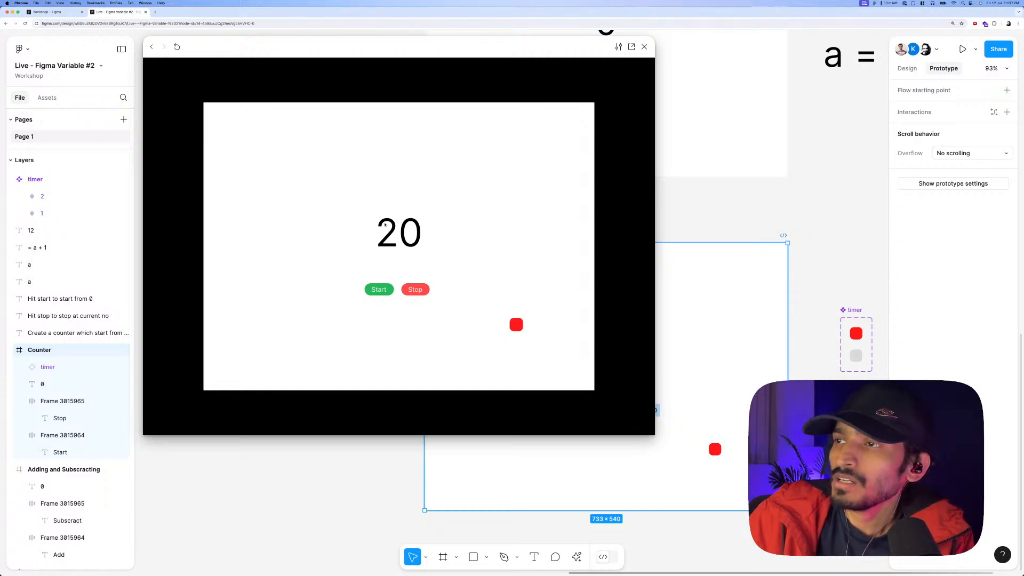
pyautogui.click(645, 47)
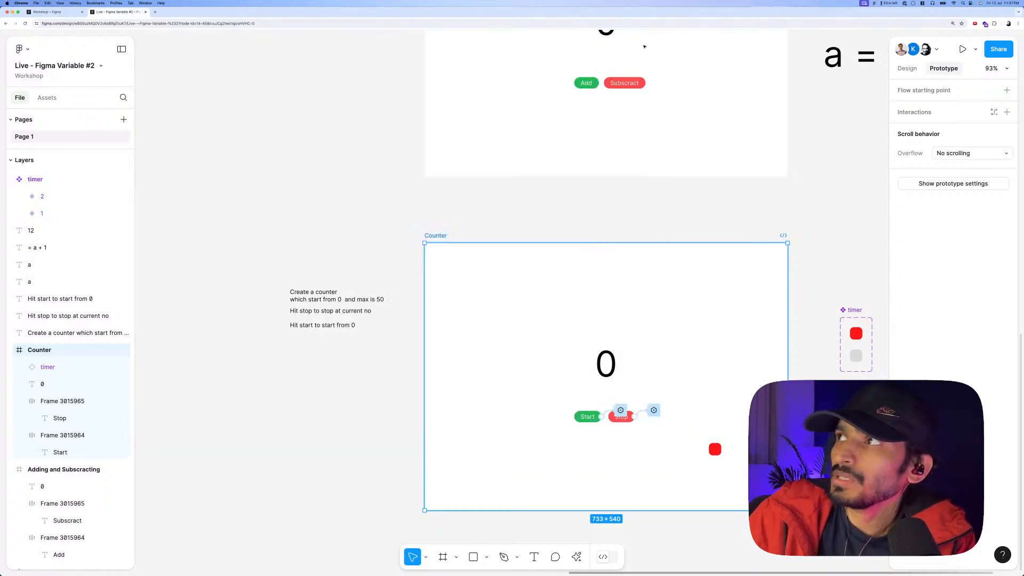
# Set the opacity of the timer instance in the Counter frame to 0% and deselect it.
pyautogui.click(714, 450)
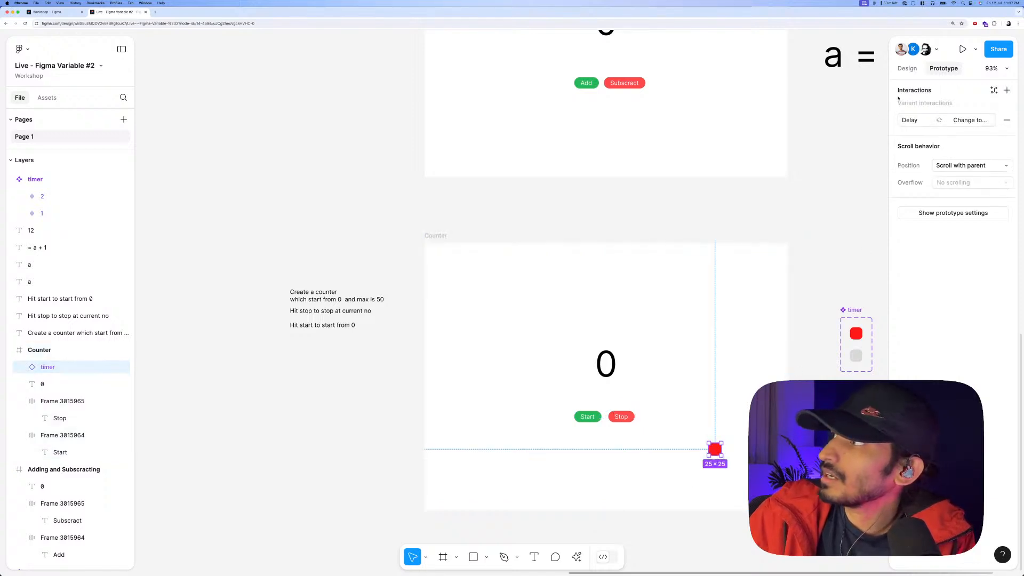
pyautogui.click(907, 69)
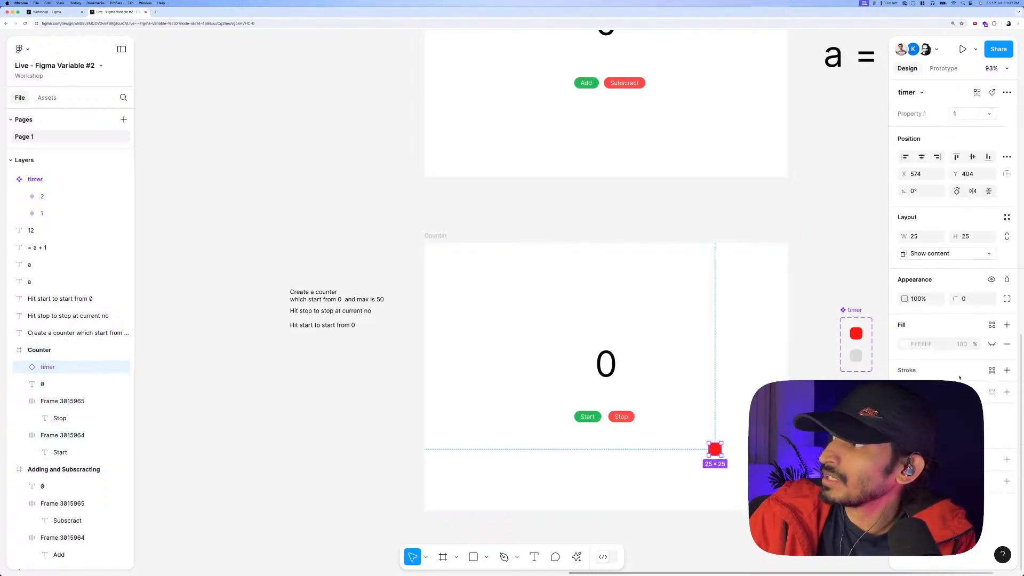
pyautogui.click(918, 299)
pyautogui.write('0')
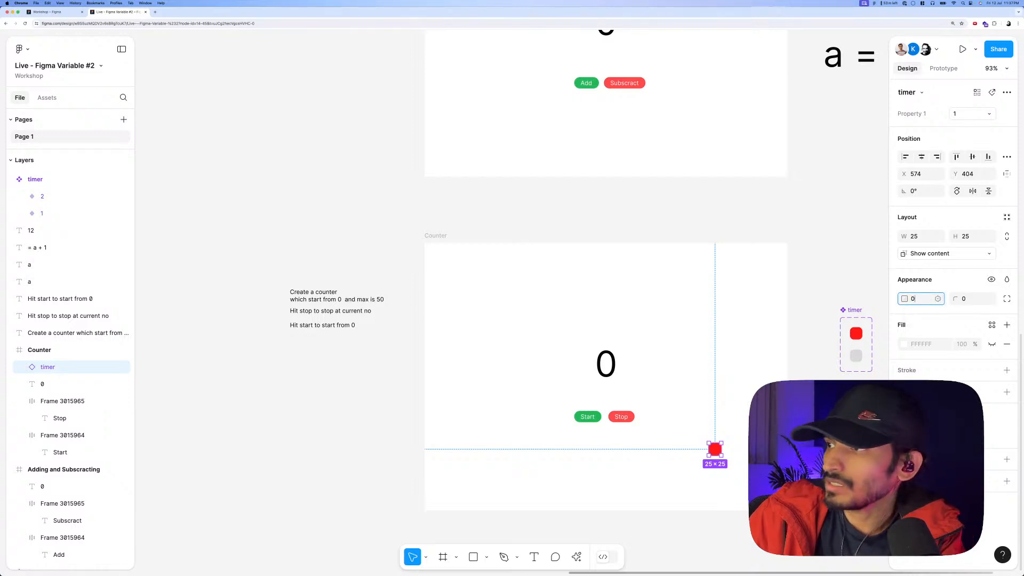
pyautogui.press('Return')
pyautogui.click(733, 236)
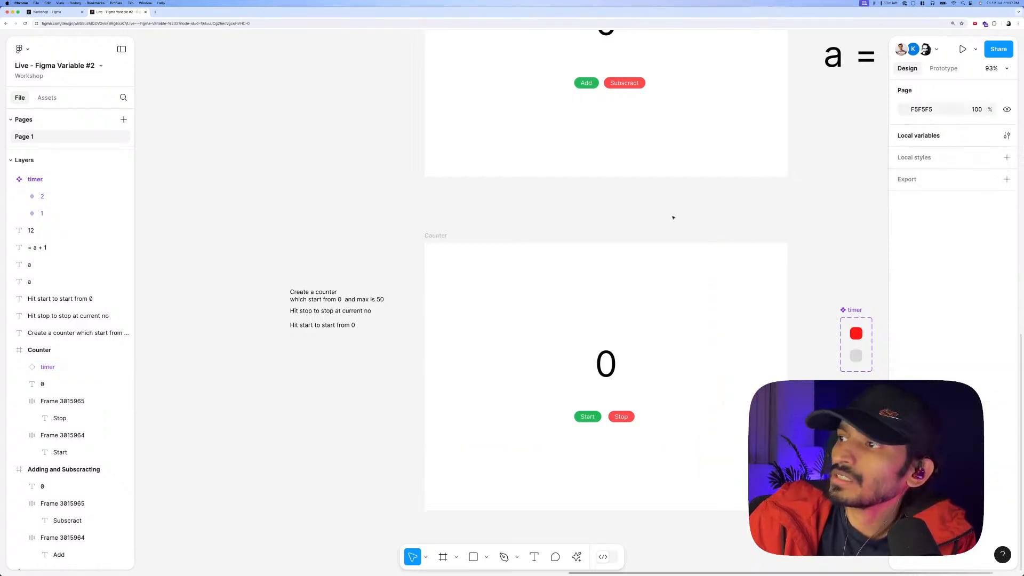
# Preview the Counter frame to check that it still counts with the timer instance hidden, and close the preview.
pyautogui.hscroll(3, 673, 217)
pyautogui.hotkey('shift', 'space')
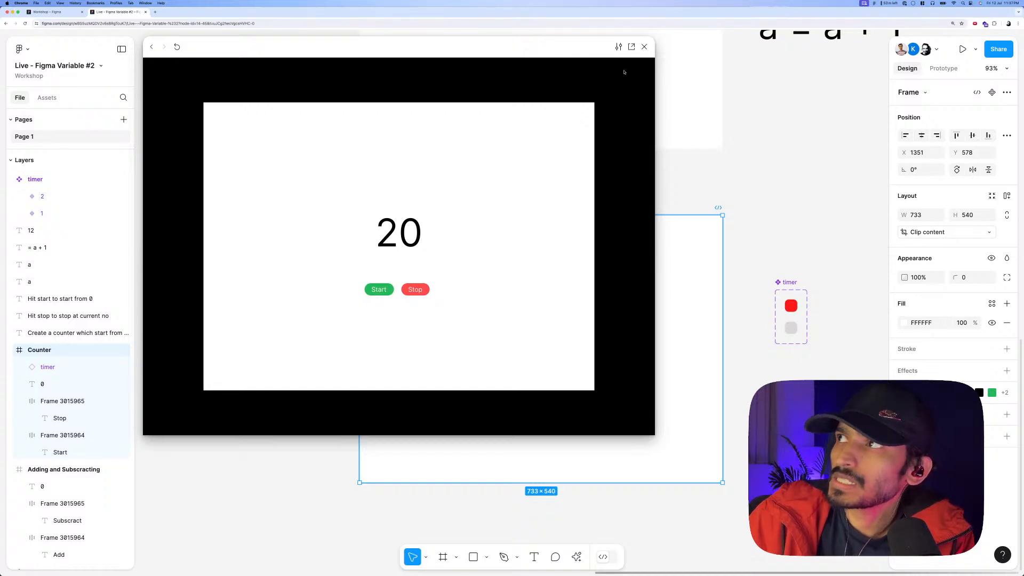
pyautogui.click(644, 46)
# Create a boolean variable named stop with the value False in the live2 collection and close the variables window.
pyautogui.click(842, 169)
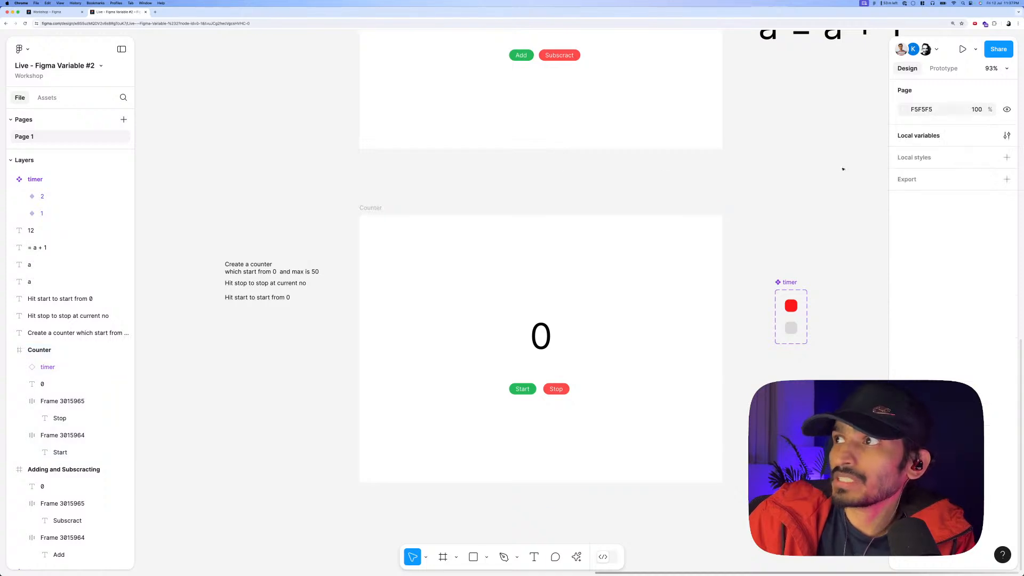
pyautogui.click(1006, 135)
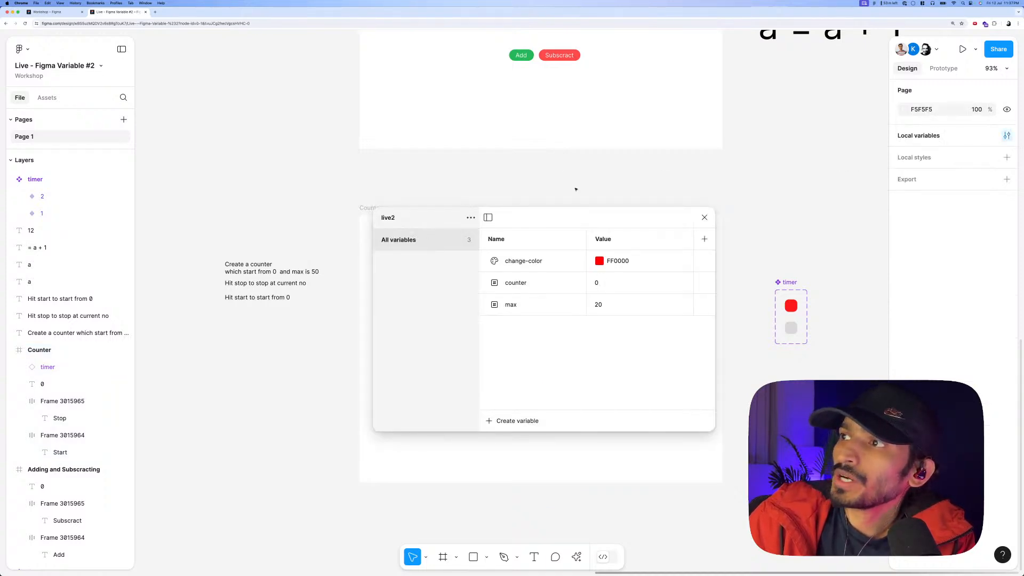
pyautogui.moveTo(545, 211); pyautogui.dragTo(431, 251)
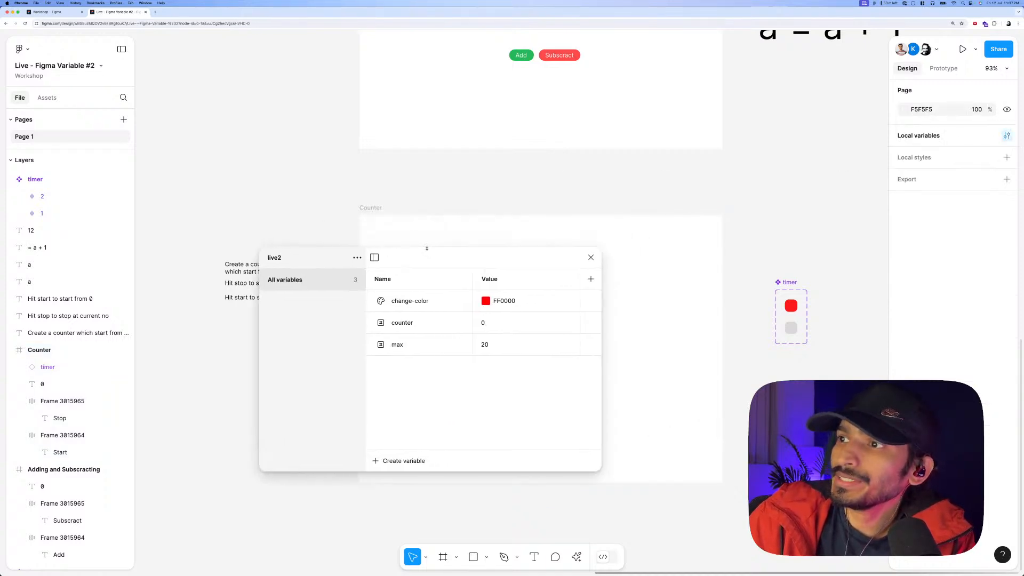
pyautogui.click(410, 462)
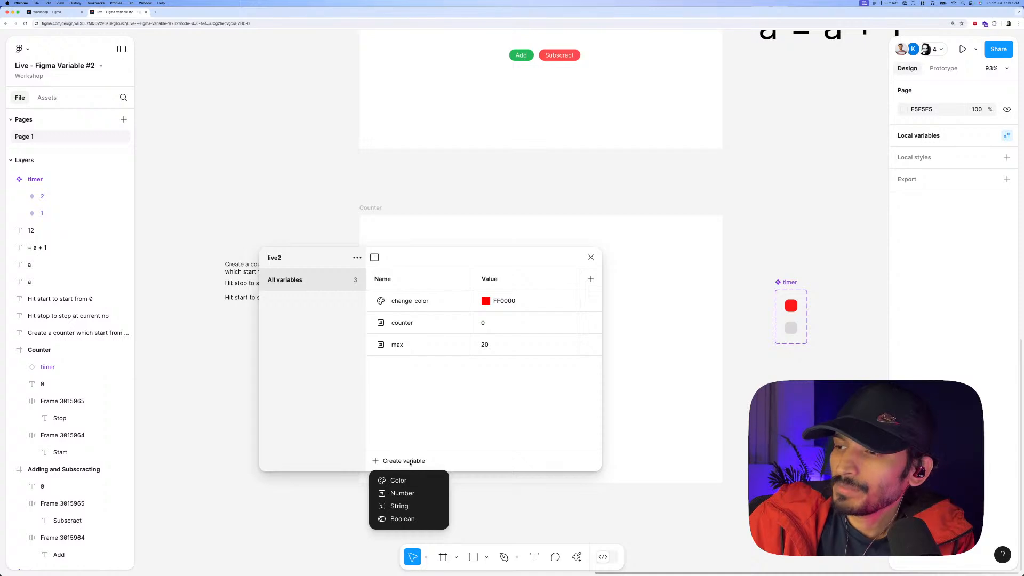
pyautogui.click(400, 519)
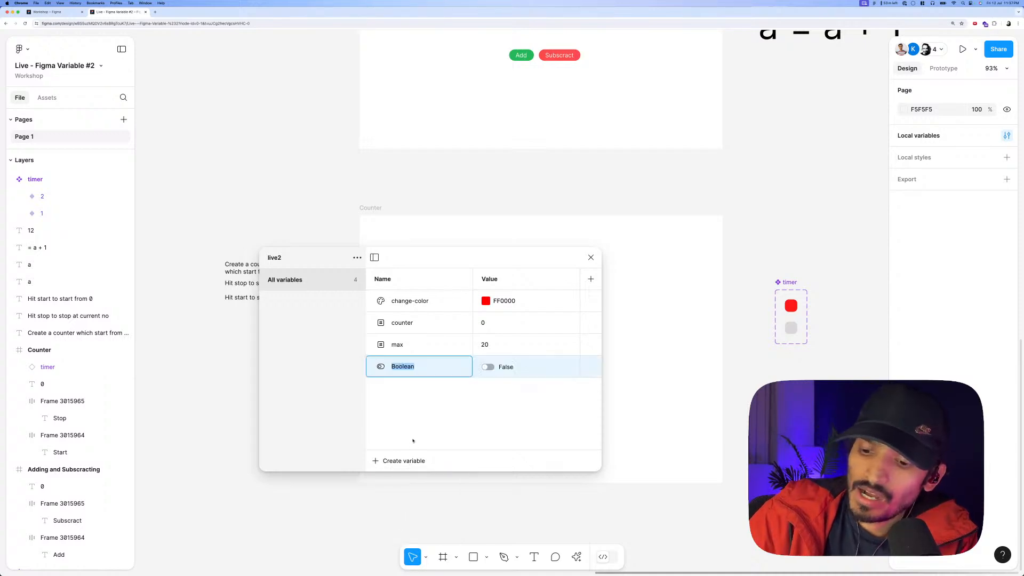
pyautogui.write('s')
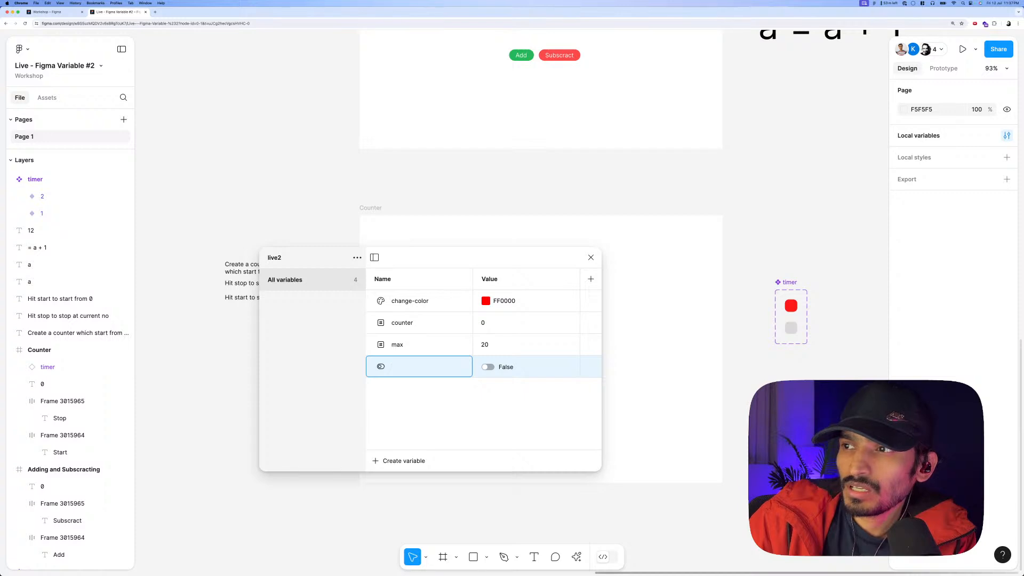
pyautogui.write('to')
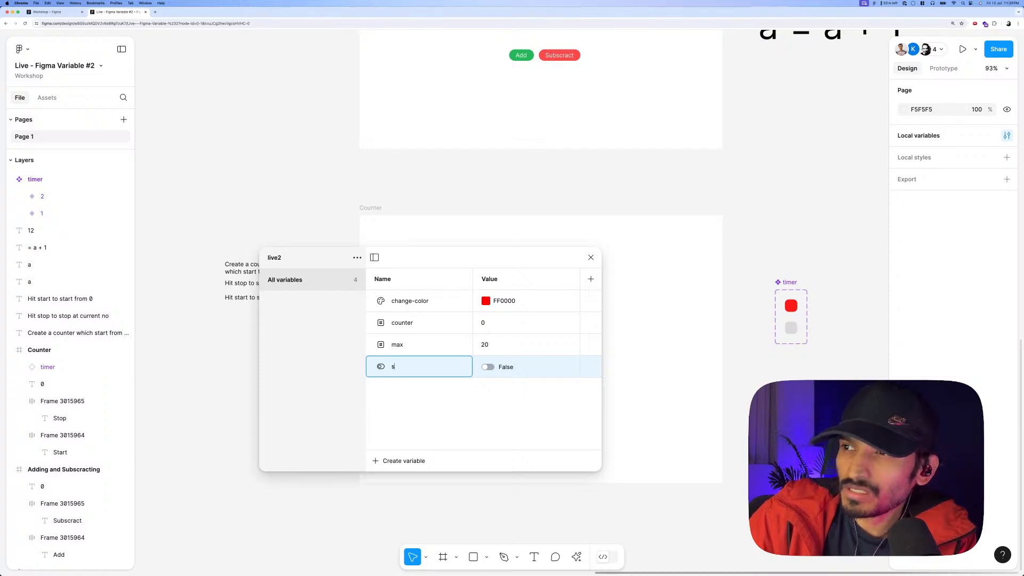
pyautogui.write('top')
pyautogui.press('Return')
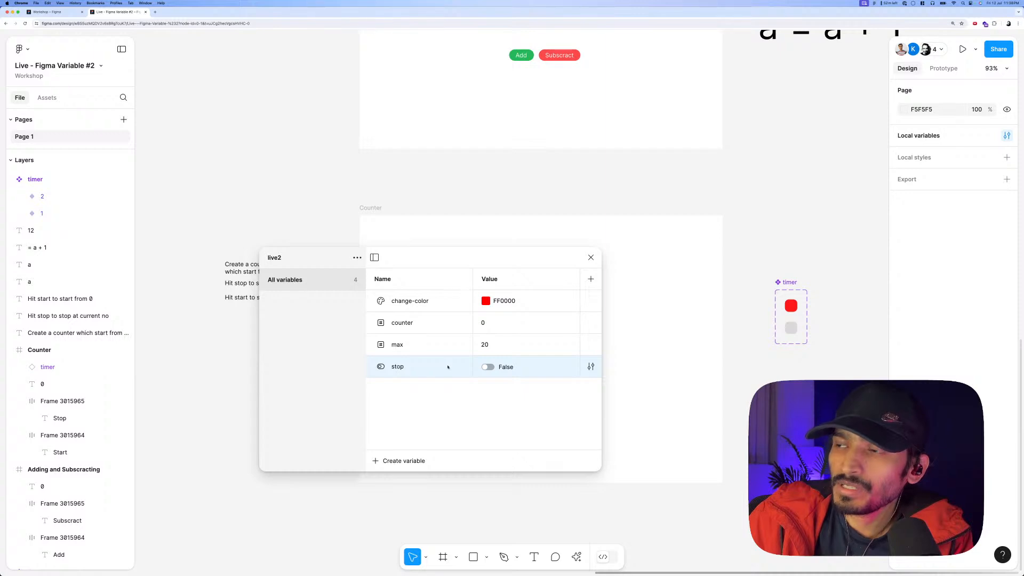
pyautogui.click(591, 258)
# Open the click interaction of the Stop button in the Counter frame and move its settings beside the button.
pyautogui.click(557, 389)
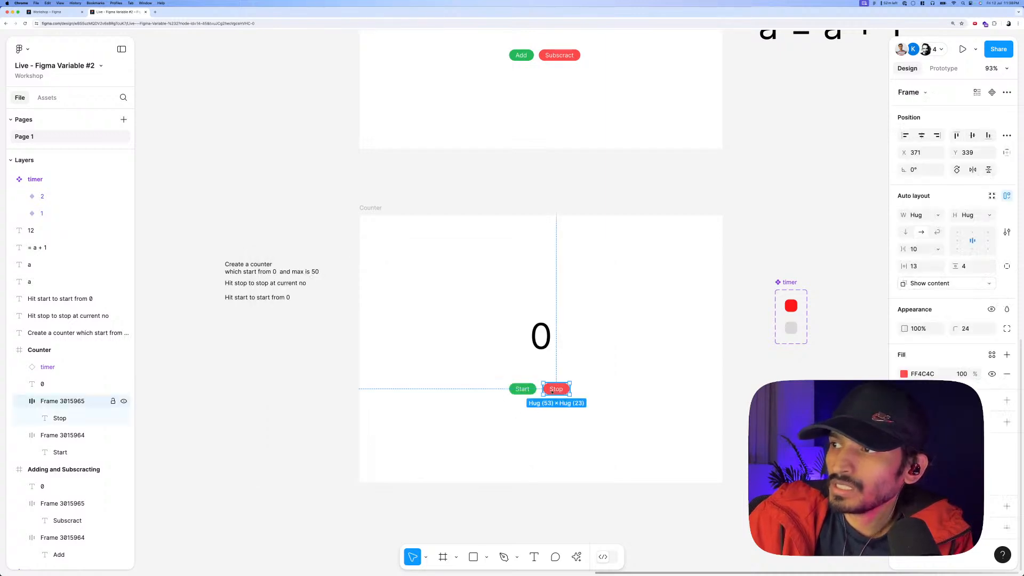
pyautogui.click(943, 69)
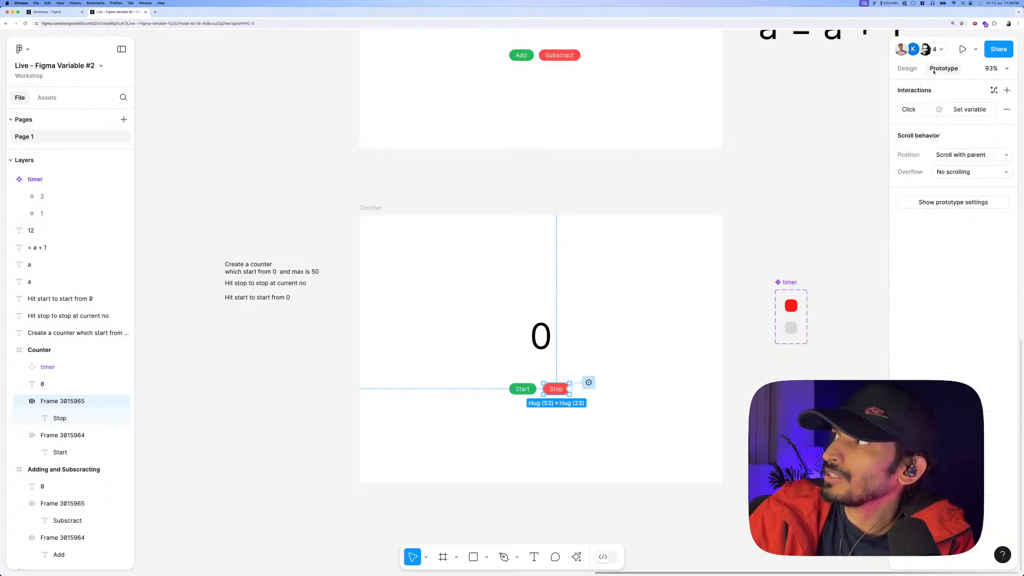
pyautogui.click(916, 111)
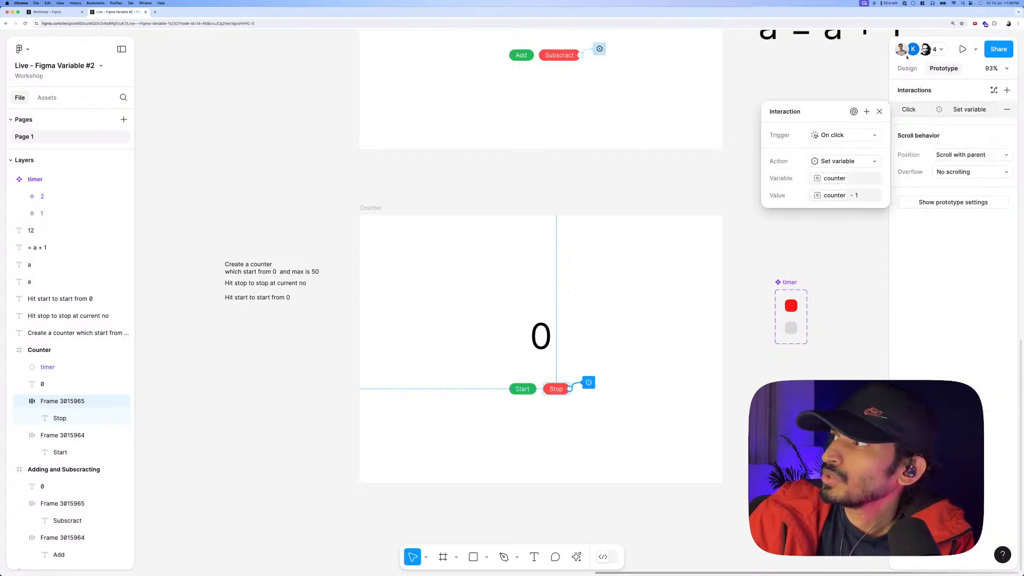
pyautogui.moveTo(767, 133); pyautogui.dragTo(558, 235)
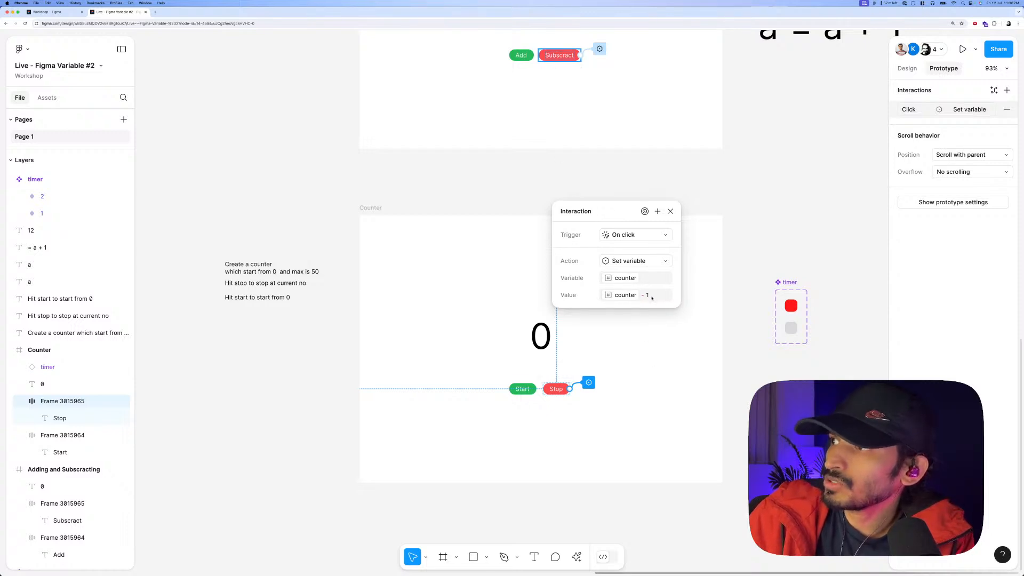
pyautogui.click(648, 295)
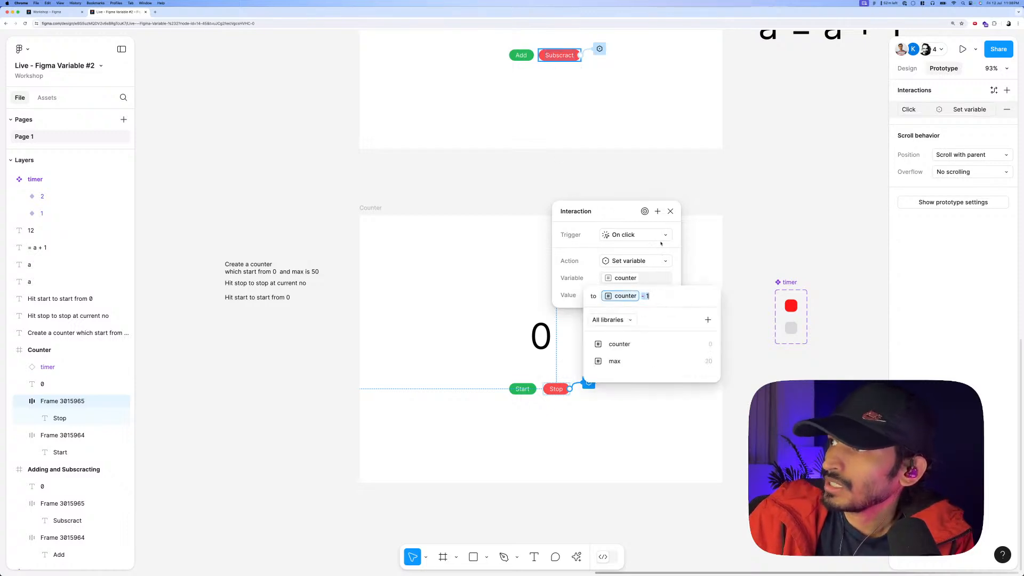
pyautogui.click(654, 278)
pyautogui.click(635, 278)
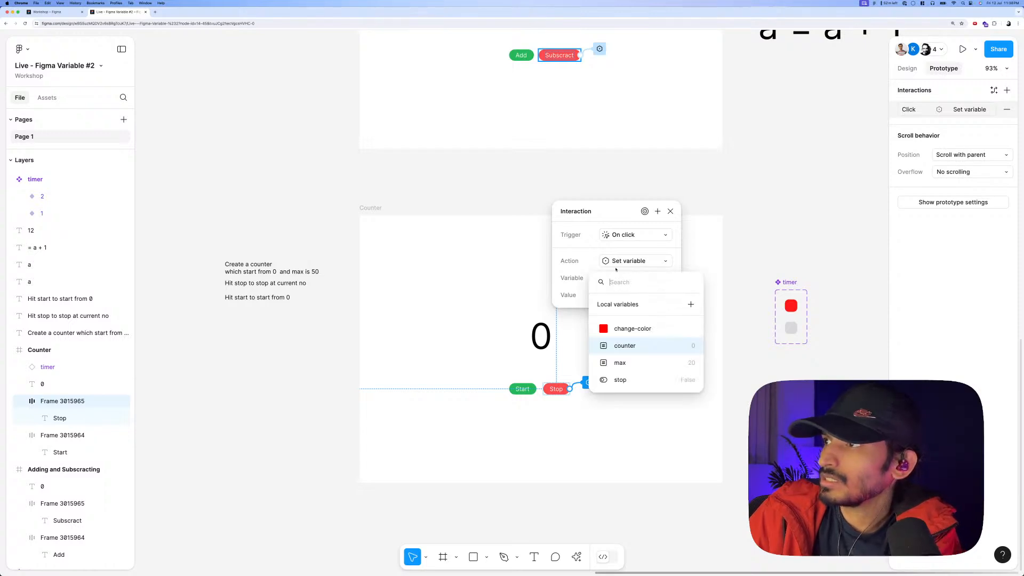
pyautogui.click(616, 270)
pyautogui.click(627, 278)
pyautogui.click(588, 271)
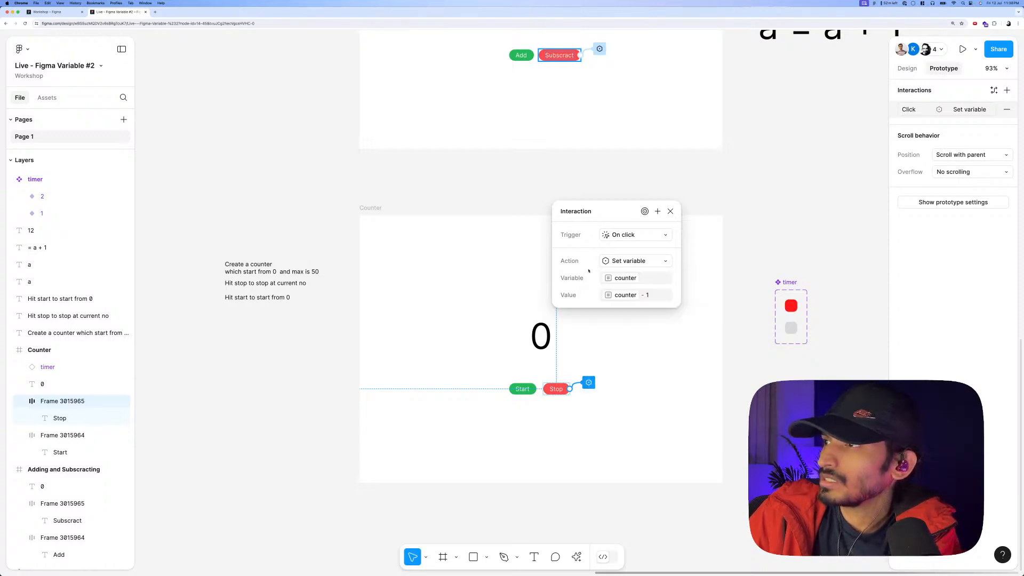
pyautogui.click(656, 296)
pyautogui.click(642, 283)
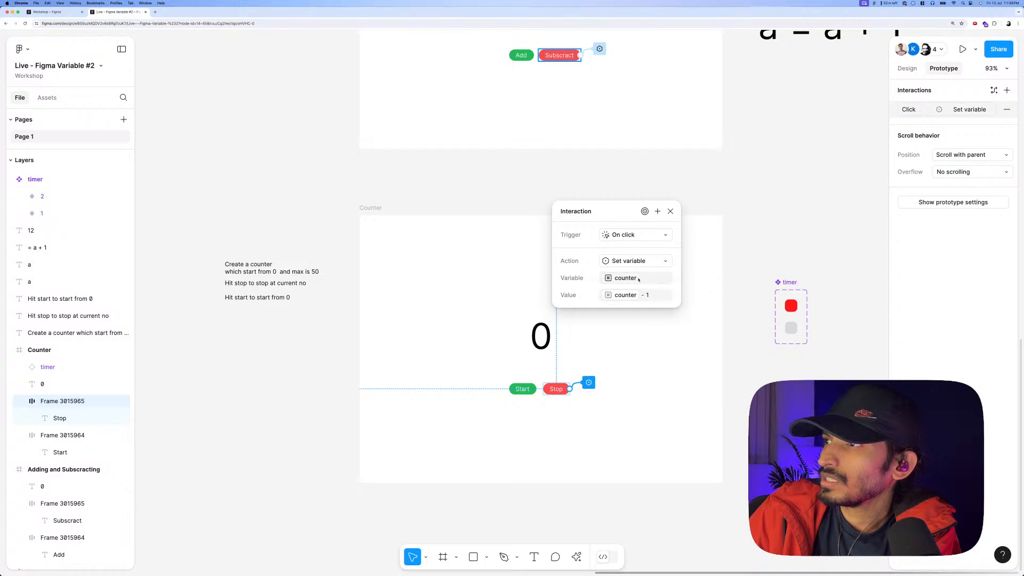
pyautogui.moveTo(641, 296); pyautogui.dragTo(649, 296)
pyautogui.press('BackSpace')
pyautogui.press('BackSpace')
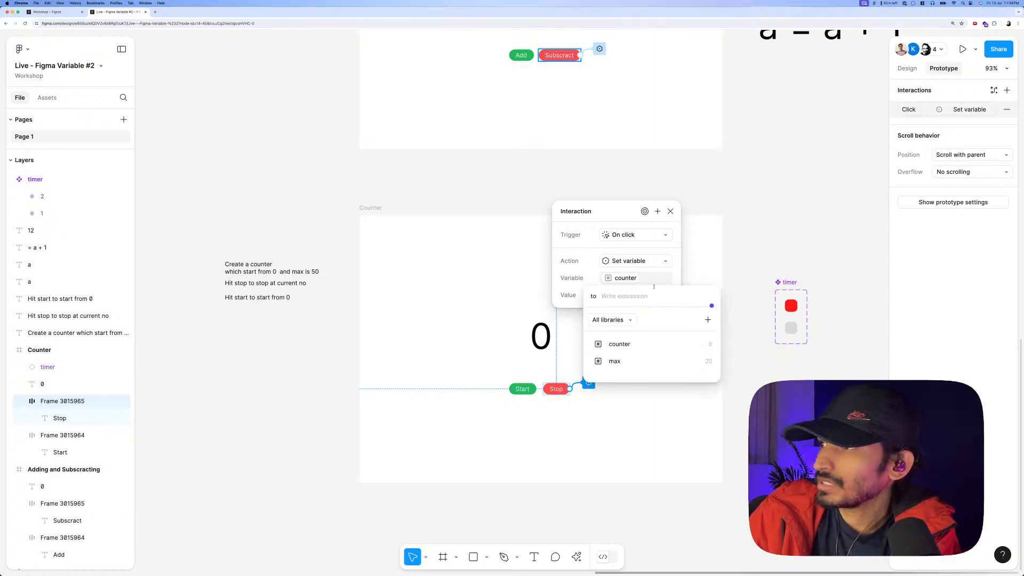
pyautogui.press('Down')
pyautogui.press('Down')
pyautogui.press('Up')
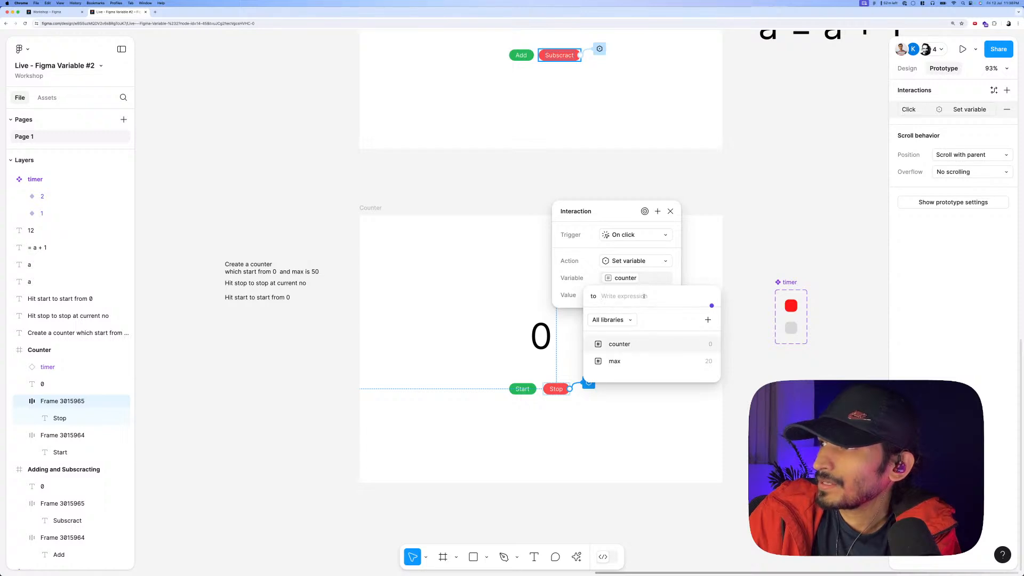
pyautogui.press('Escape')
pyautogui.click(644, 278)
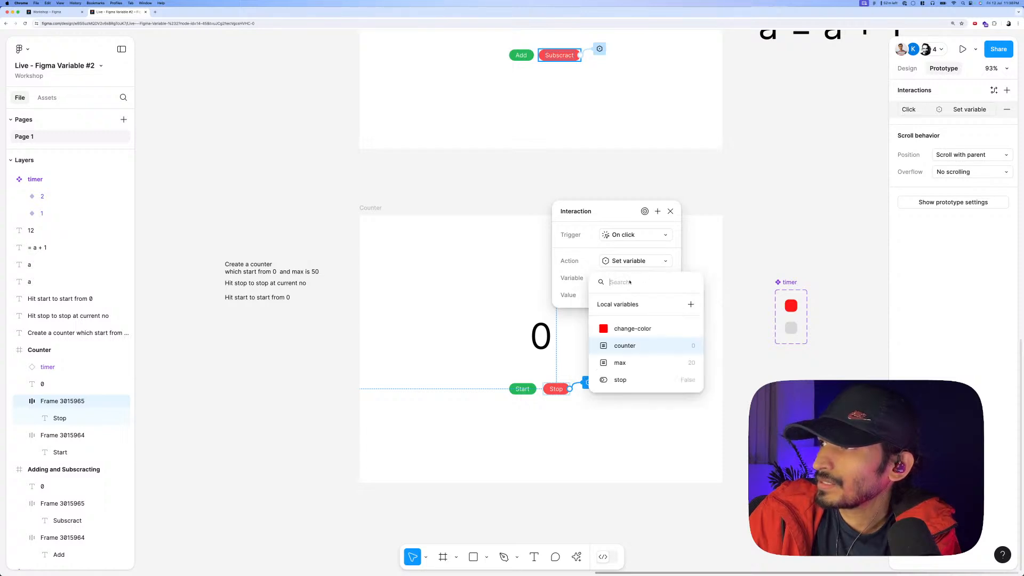
pyautogui.press('Escape')
# Make the Stop button's click interaction set the stop variable to true, and close the interaction settings.
pyautogui.click(603, 261)
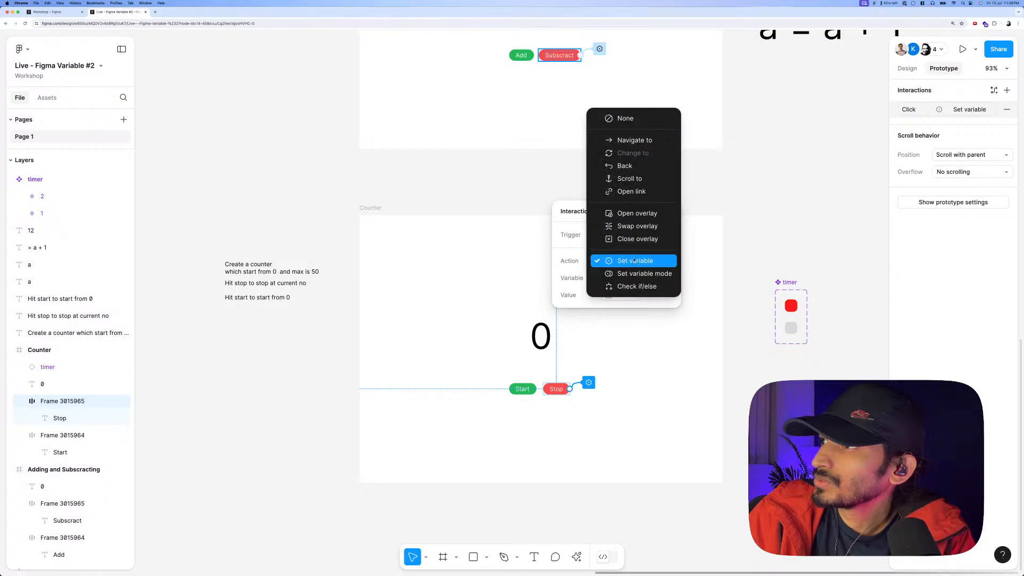
pyautogui.click(627, 239)
pyautogui.click(627, 261)
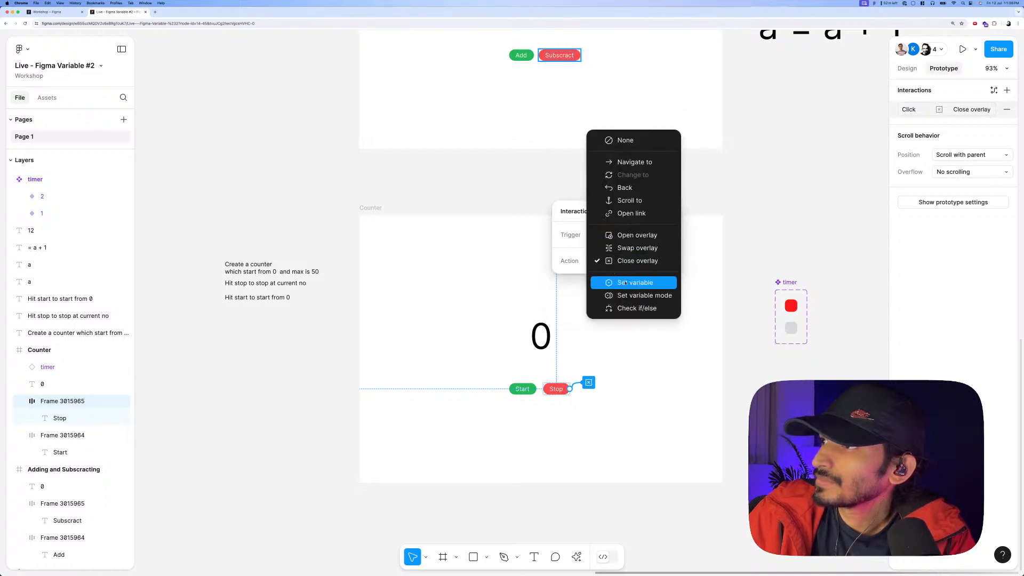
pyautogui.click(625, 283)
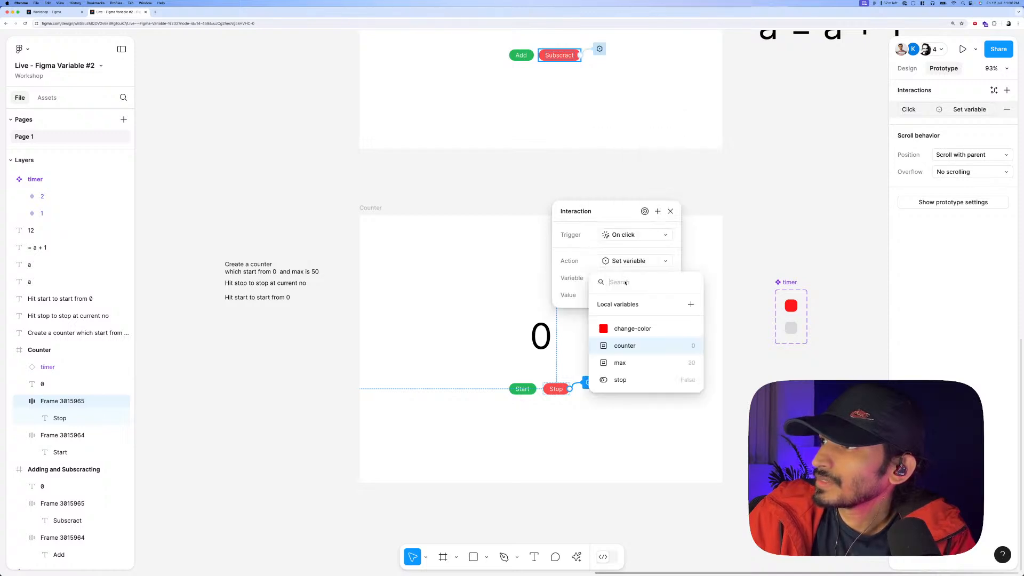
pyautogui.click(620, 380)
pyautogui.moveTo(642, 297); pyautogui.dragTo(651, 297)
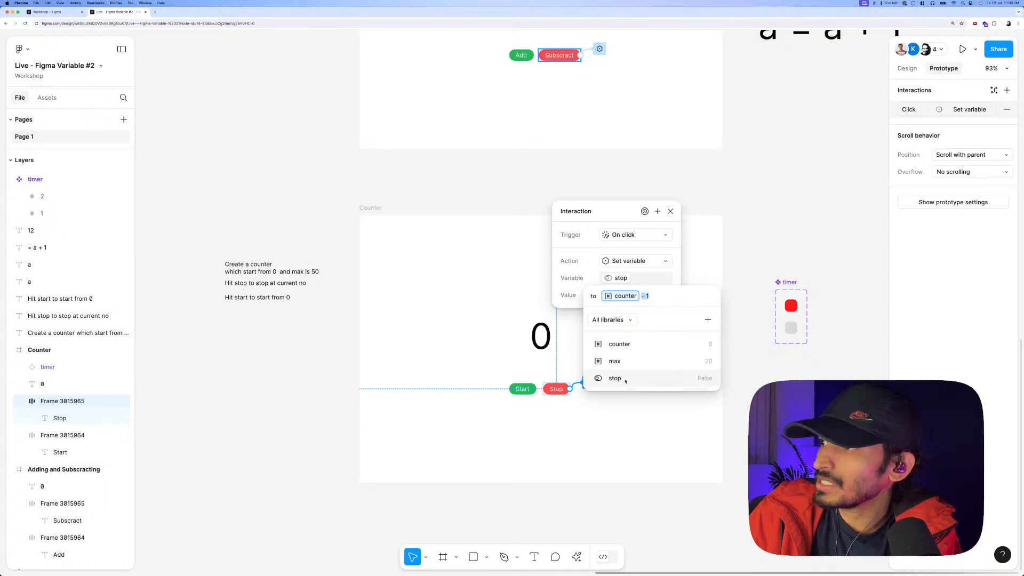
pyautogui.press('BackSpace')
pyautogui.press('BackSpace')
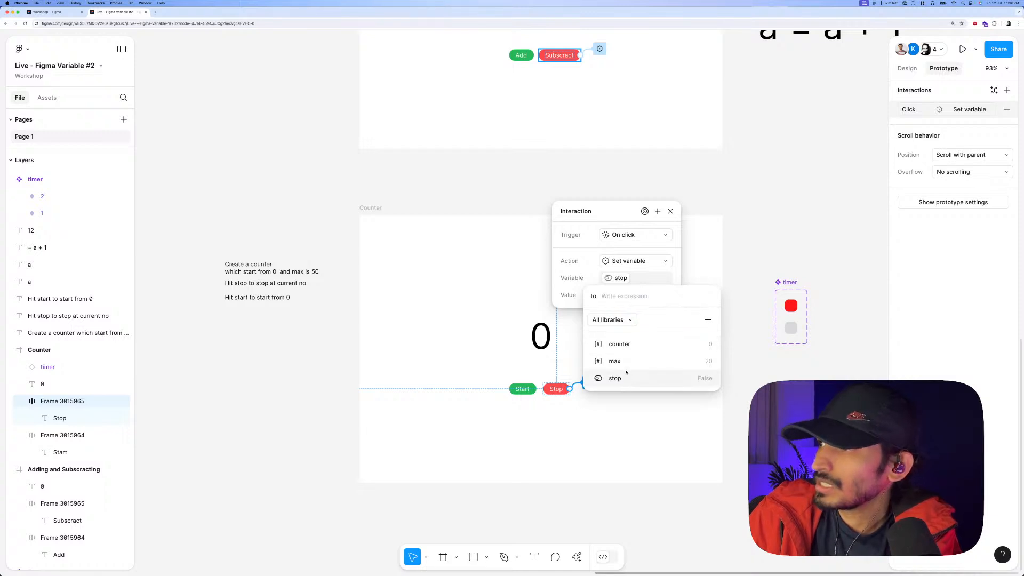
pyautogui.write('tr')
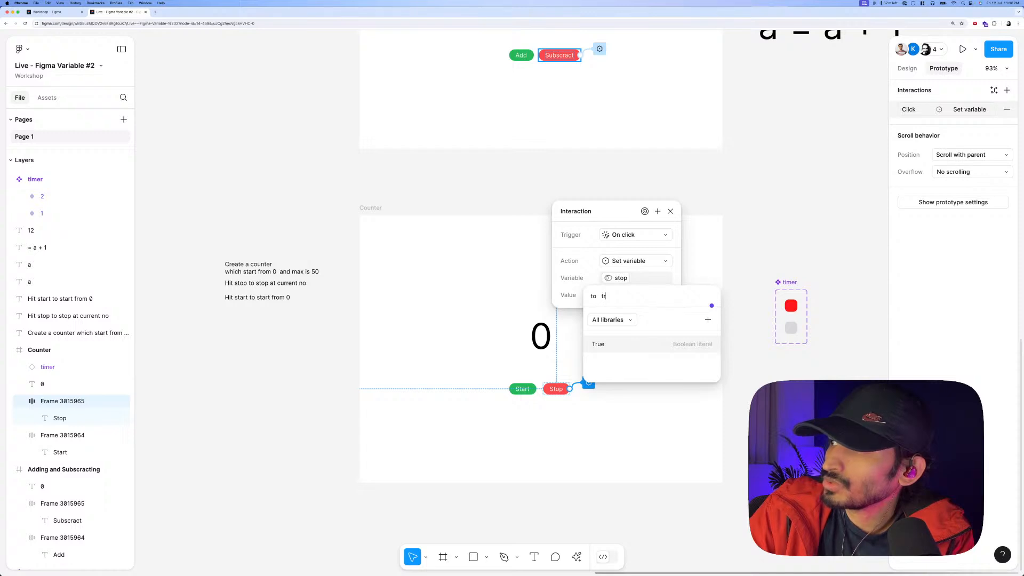
pyautogui.press('Return')
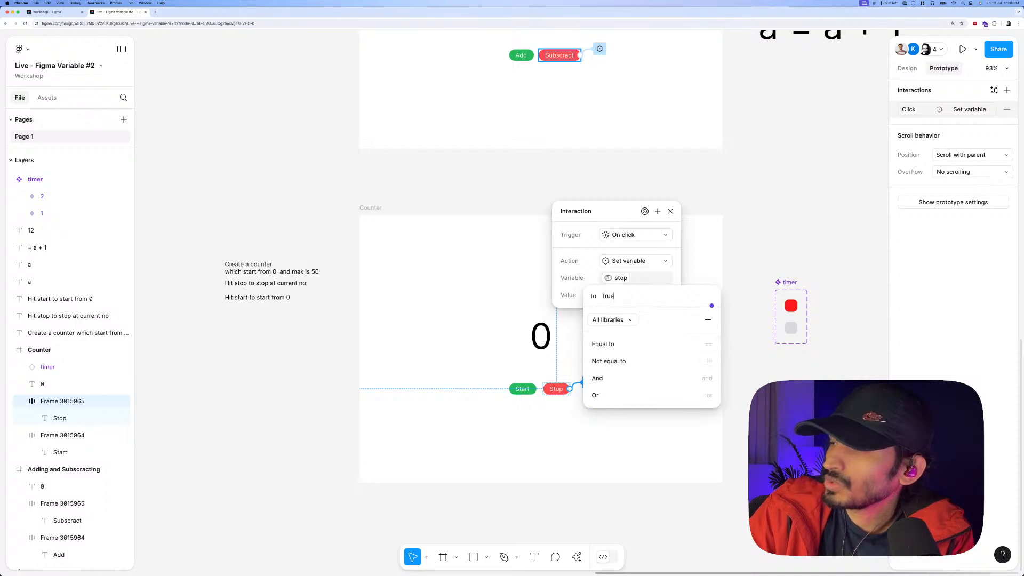
pyautogui.click(618, 220)
pyautogui.moveTo(611, 214); pyautogui.dragTo(588, 211)
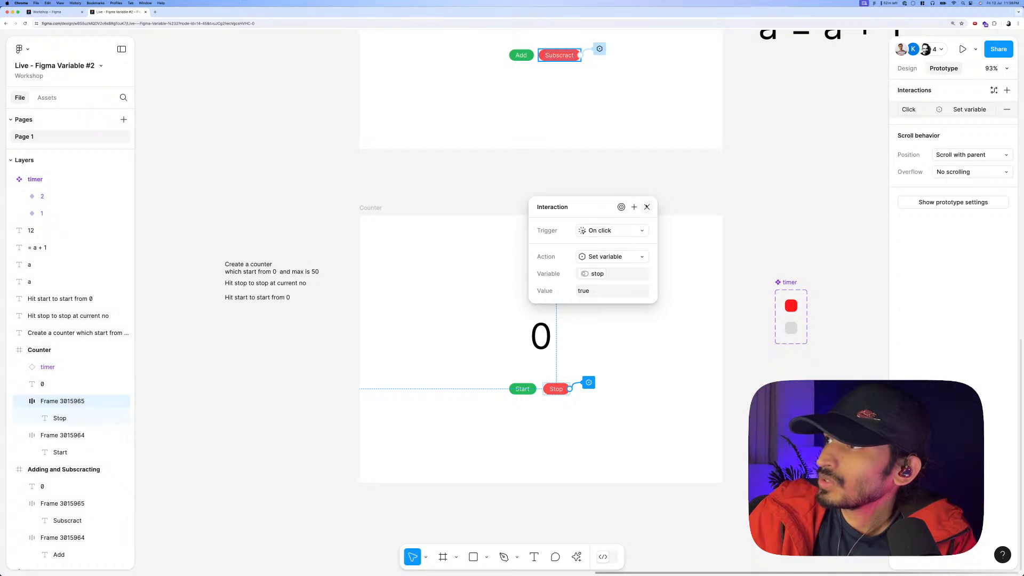
pyautogui.click(647, 207)
# Preview the Counter frame to check how it runs with the new Stop interaction, and close the preview.
pyautogui.click(427, 208)
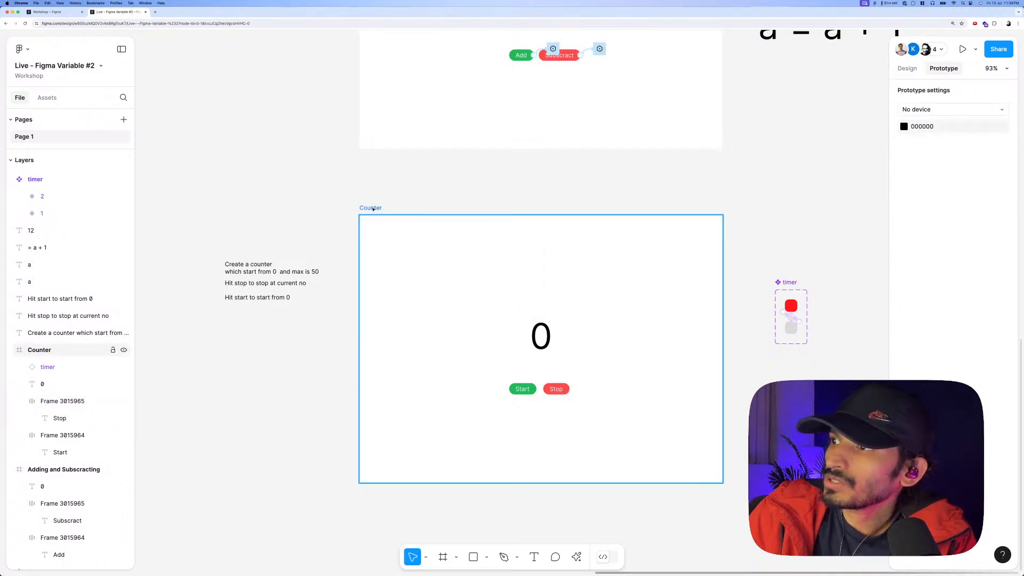
pyautogui.click(372, 209)
pyautogui.hotkey('shift', 'space')
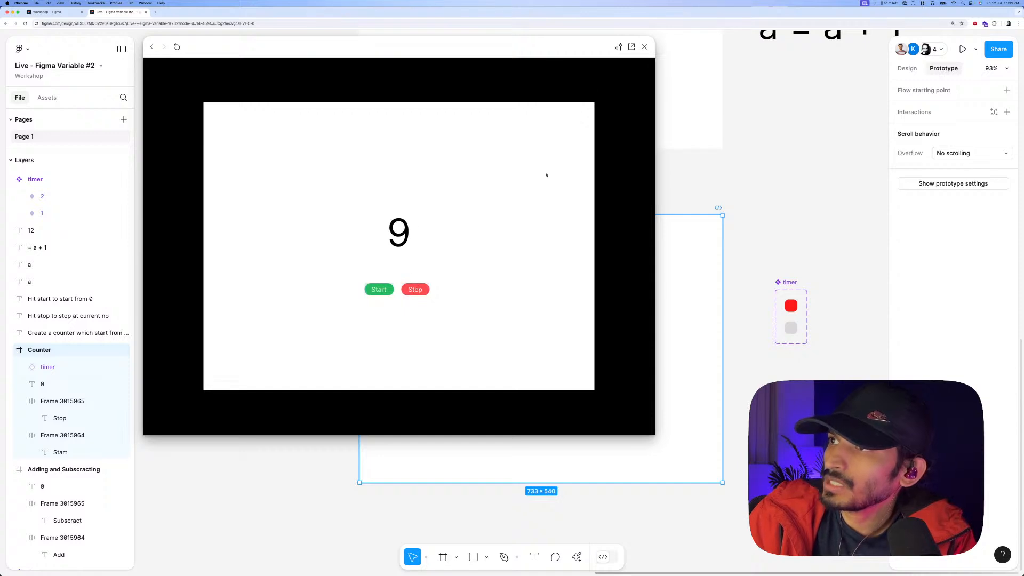
pyautogui.click(644, 47)
pyautogui.click(615, 179)
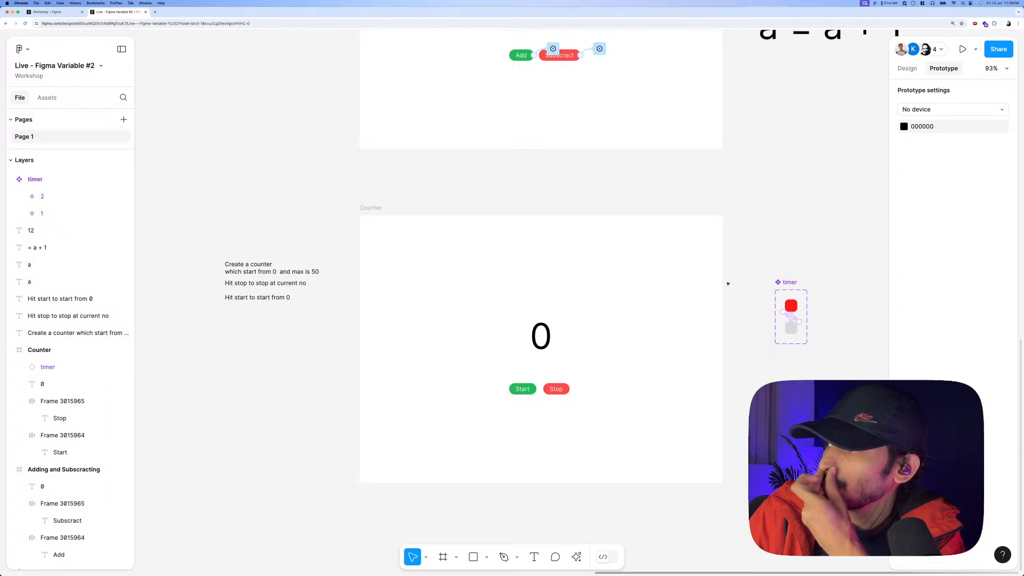
# Create a string variable named log in the live2 collection, keeping its default value, and close the variables window.
pyautogui.click(907, 69)
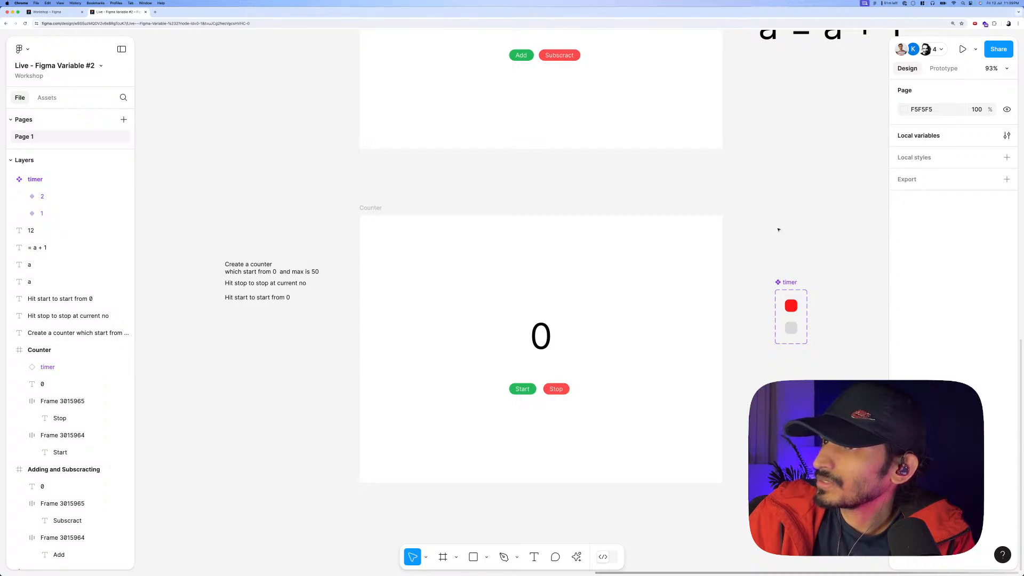
pyautogui.click(1006, 136)
pyautogui.moveTo(423, 257); pyautogui.dragTo(372, 268)
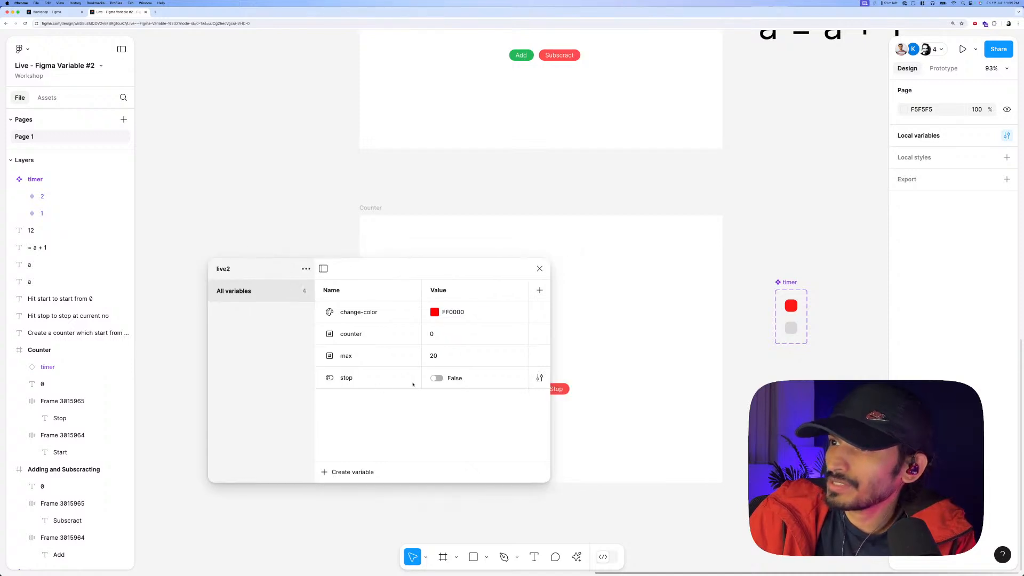
pyautogui.click(354, 470)
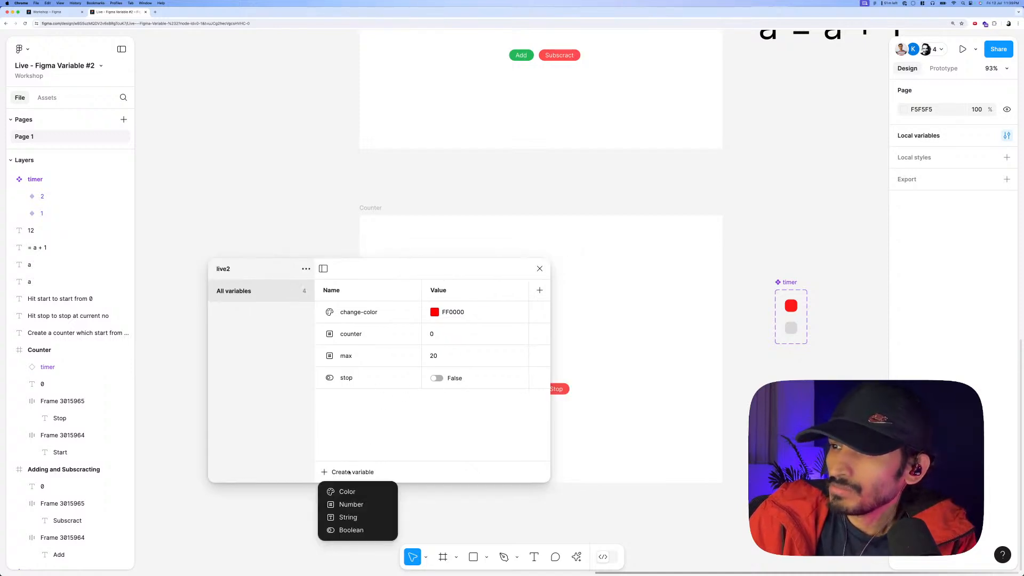
pyautogui.click(351, 518)
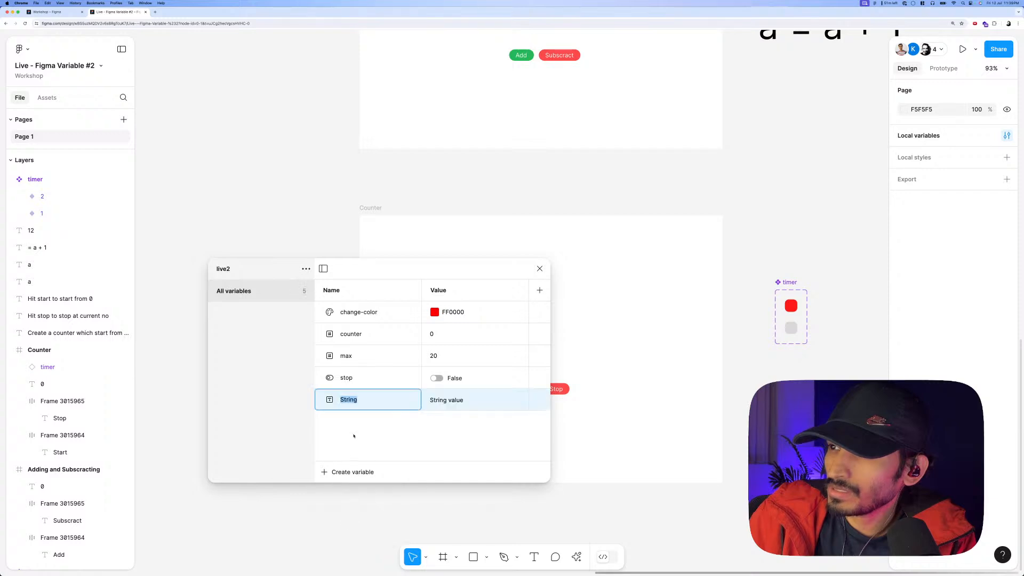
pyautogui.write('tes')
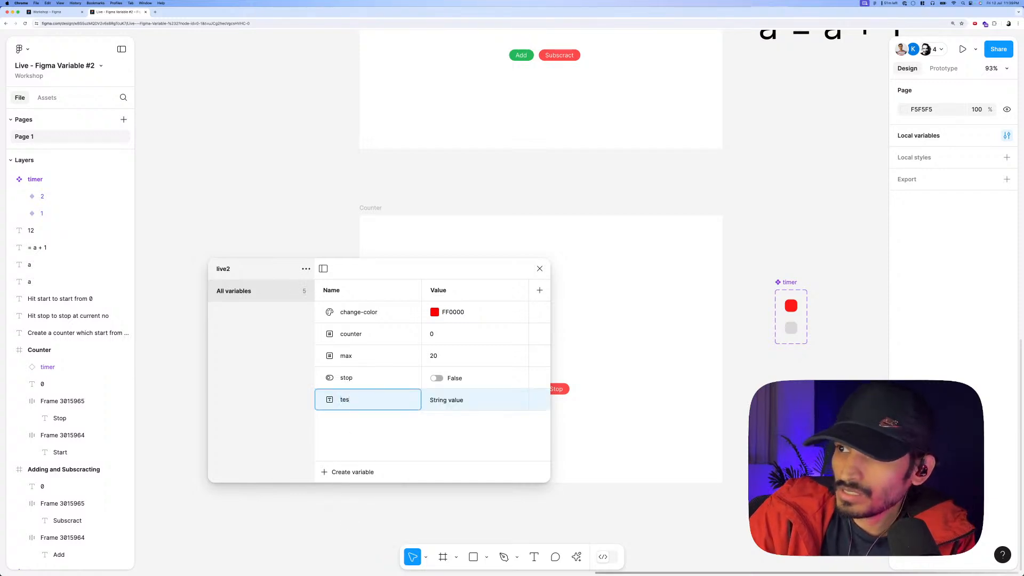
pyautogui.write('t-string')
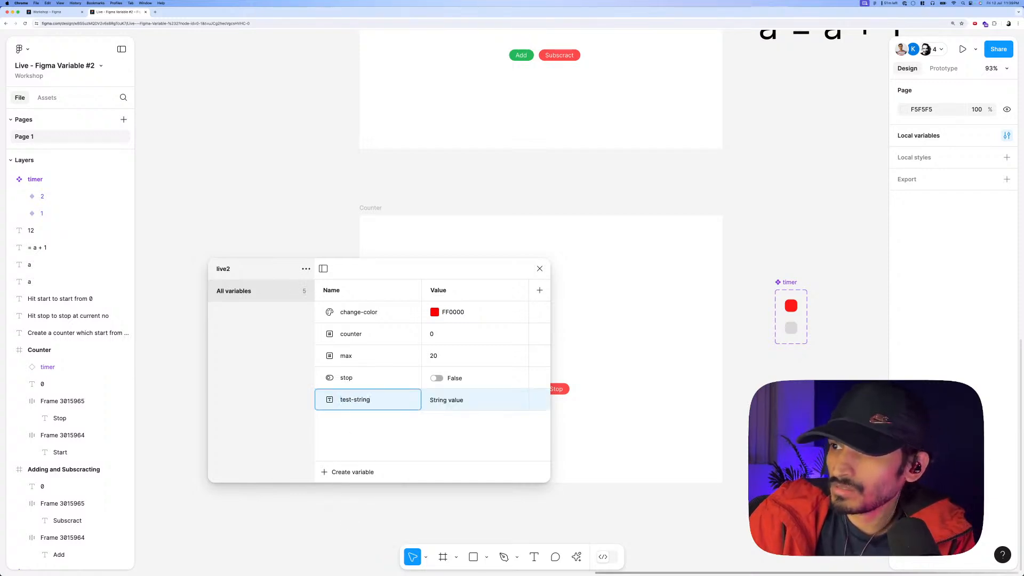
pyautogui.press('super+a')
pyautogui.write('log')
pyautogui.press('Return')
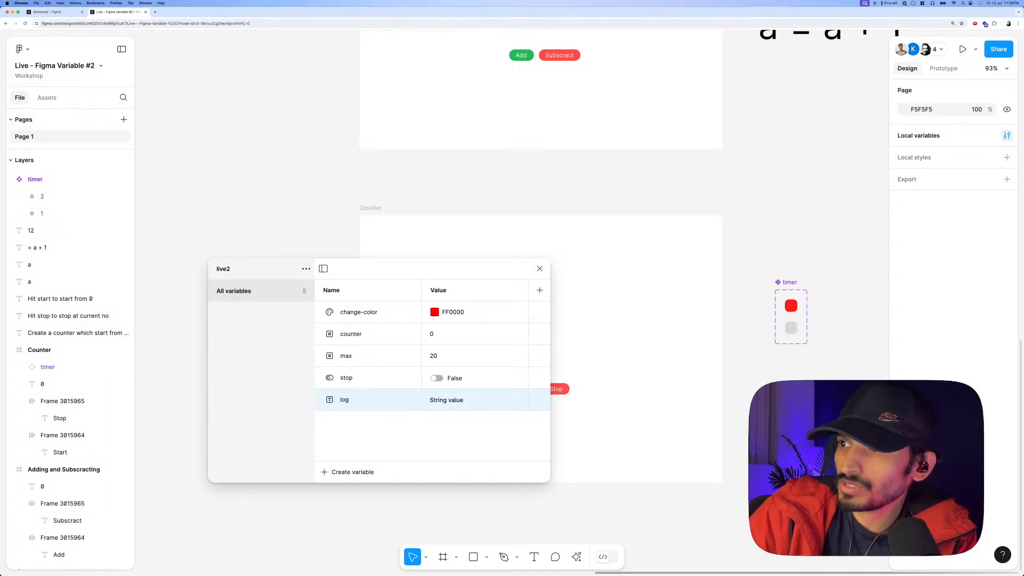
pyautogui.click(540, 268)
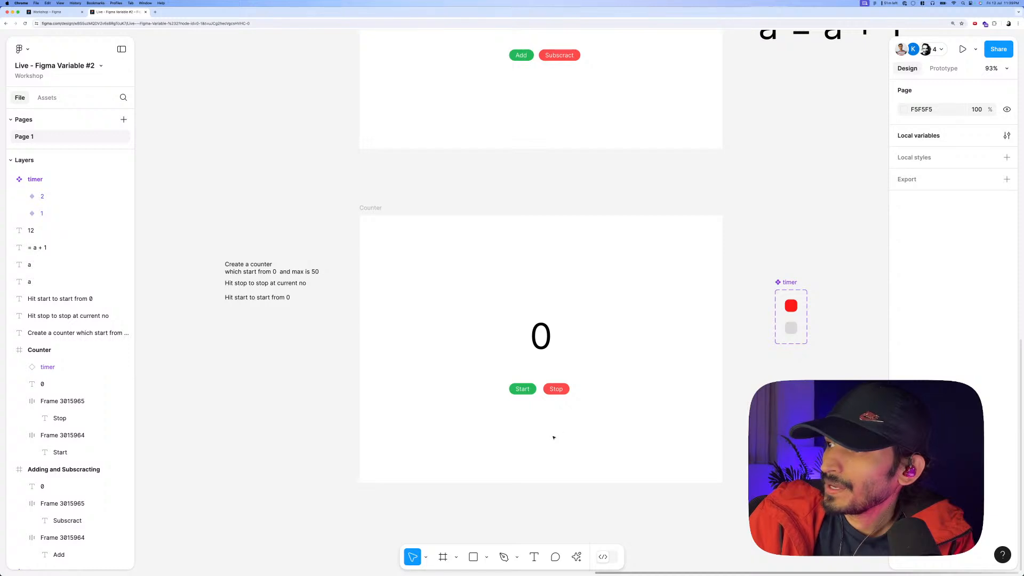
# Add a text layer below the Start and Stop buttons in the Counter frame and bind its content to the log variable.
pyautogui.press('t')
pyautogui.click(517, 436)
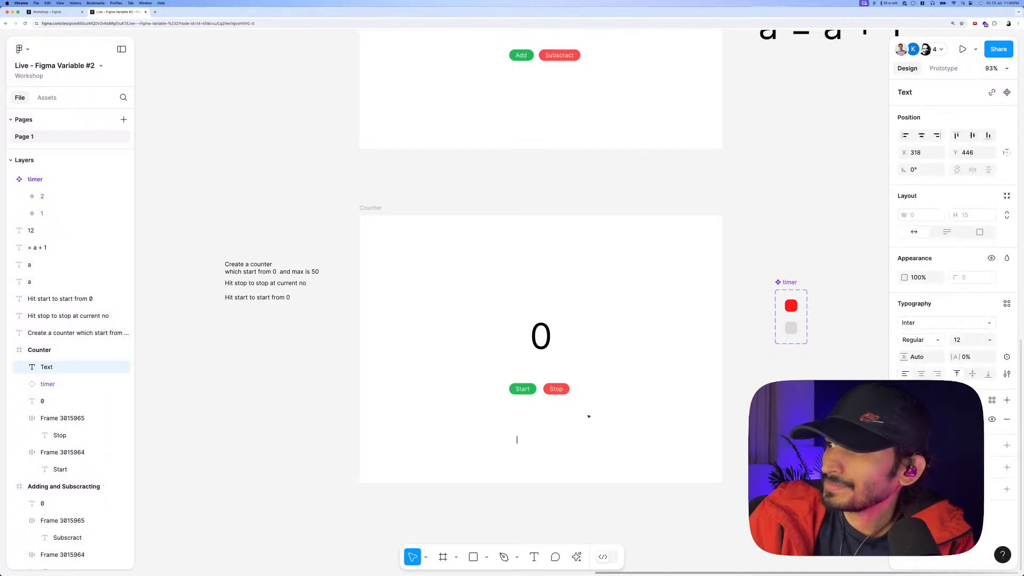
pyautogui.click(1006, 357)
pyautogui.click(991, 460)
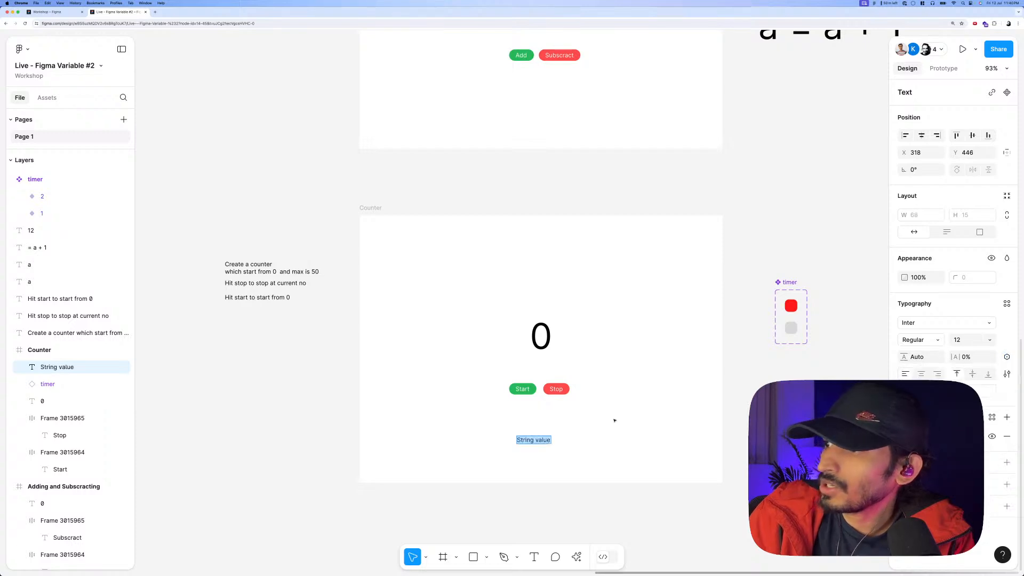
pyautogui.click(558, 430)
pyautogui.moveTo(548, 442); pyautogui.dragTo(551, 436)
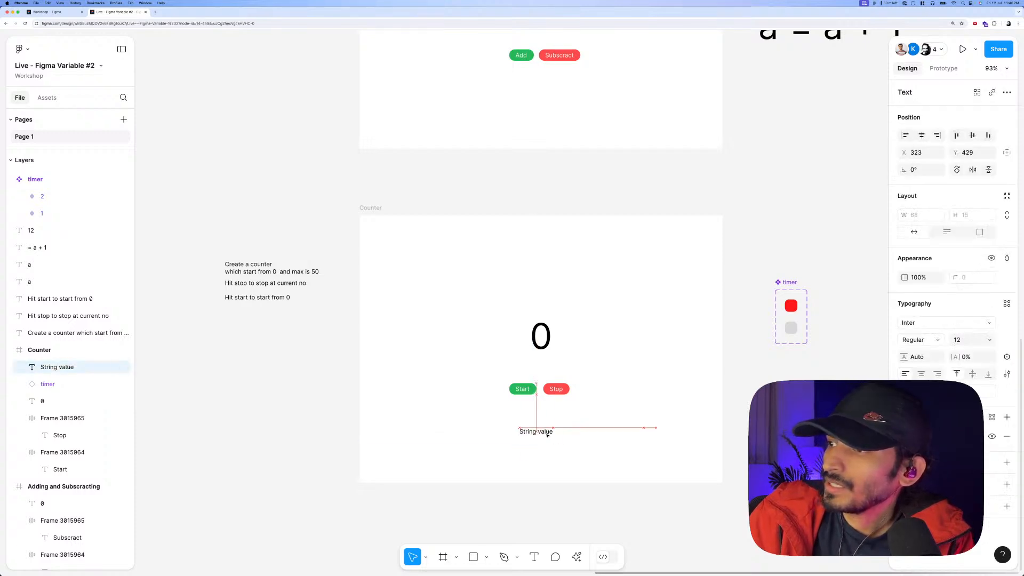
# Review the variable and value set by the Stop button's click interaction in the Counter frame, and close its settings.
pyautogui.hscroll(3, 580, 425)
pyautogui.click(514, 383)
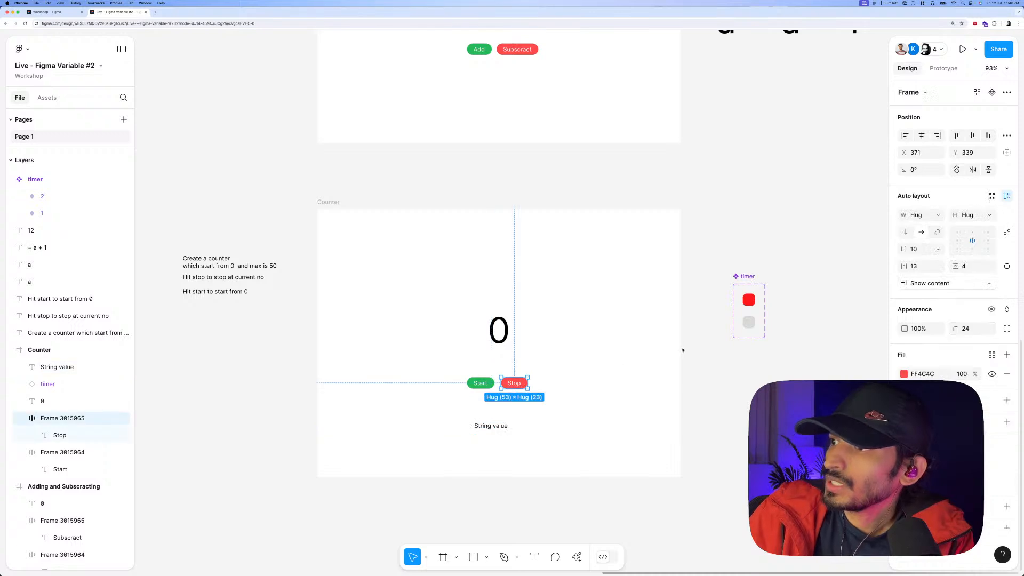
pyautogui.click(944, 68)
pyautogui.click(955, 110)
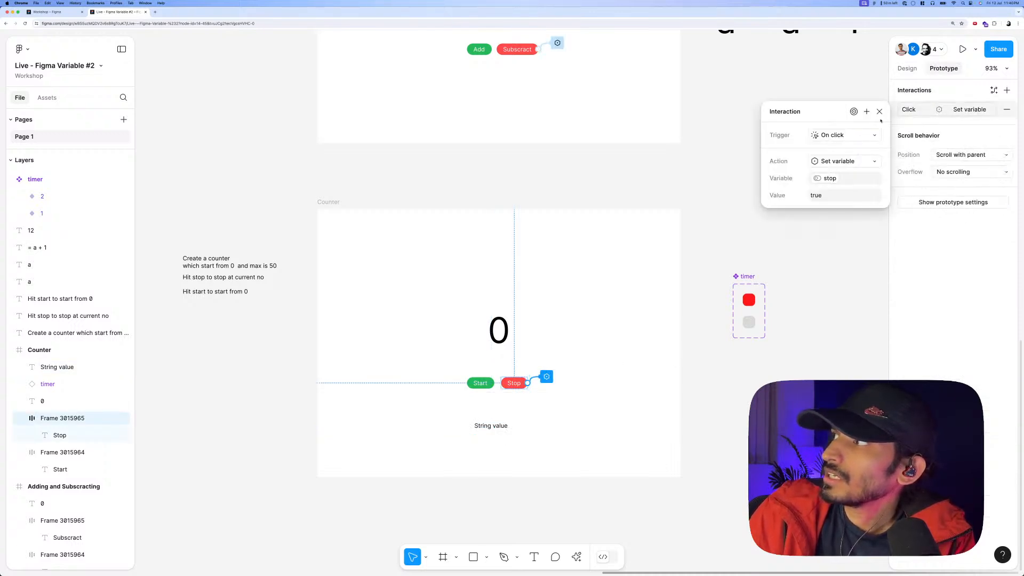
pyautogui.moveTo(748, 129); pyautogui.dragTo(574, 171)
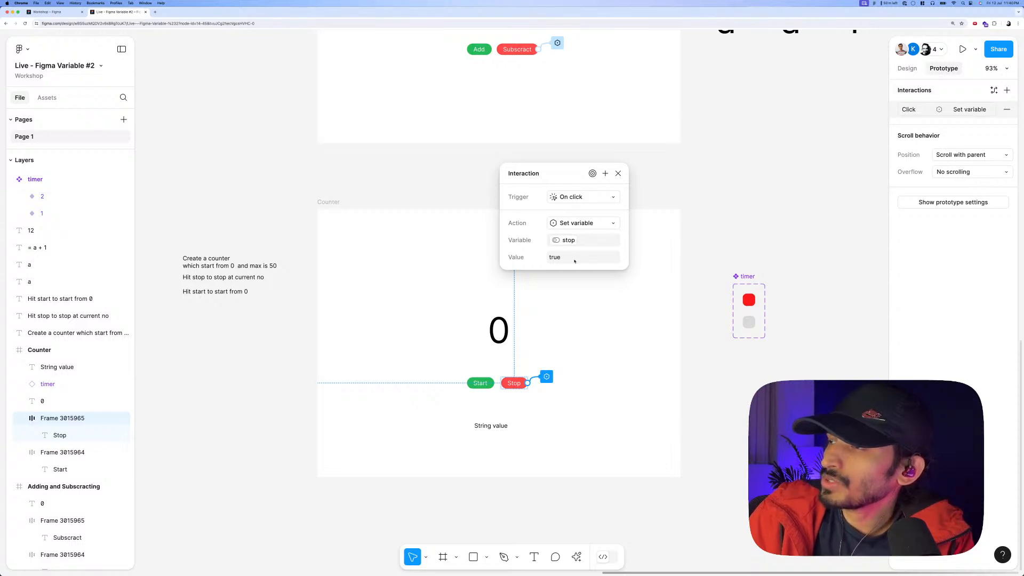
pyautogui.click(618, 173)
# Add an if/else check with the condition stop == true to the after-delay interaction of the timer's red variant.
pyautogui.click(749, 298)
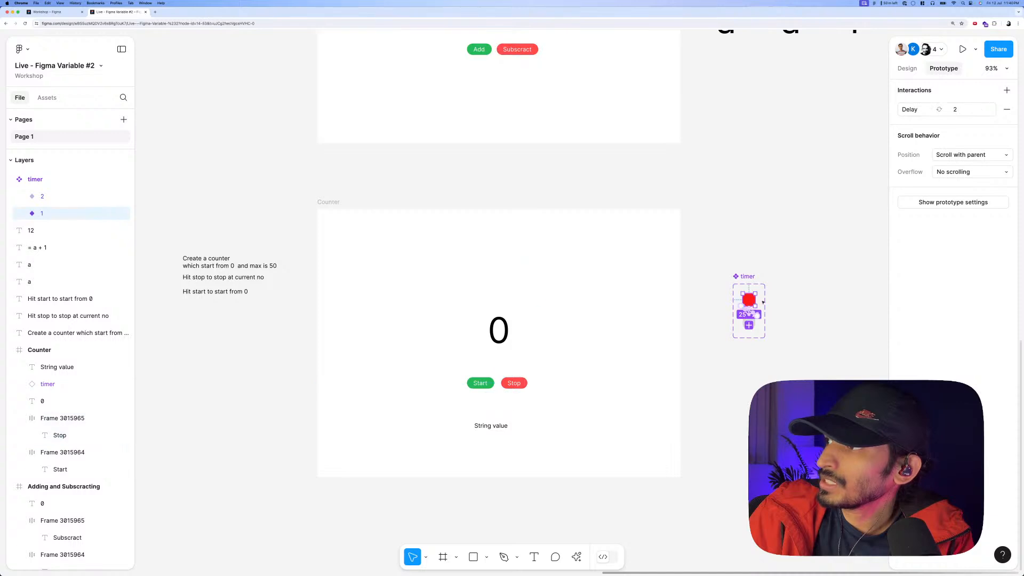
pyautogui.scroll(1, 754, 326)
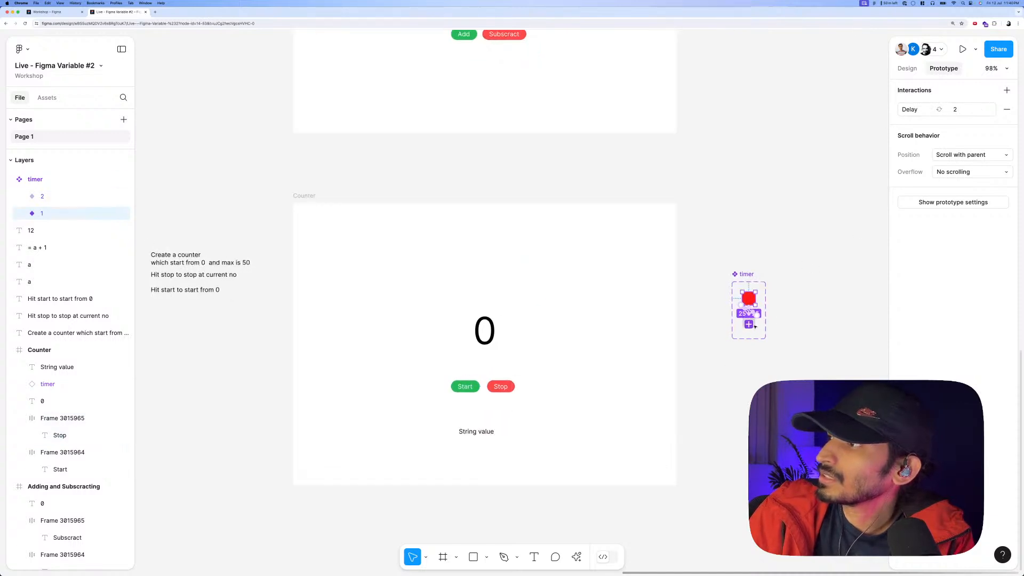
pyautogui.scroll(5, 755, 326)
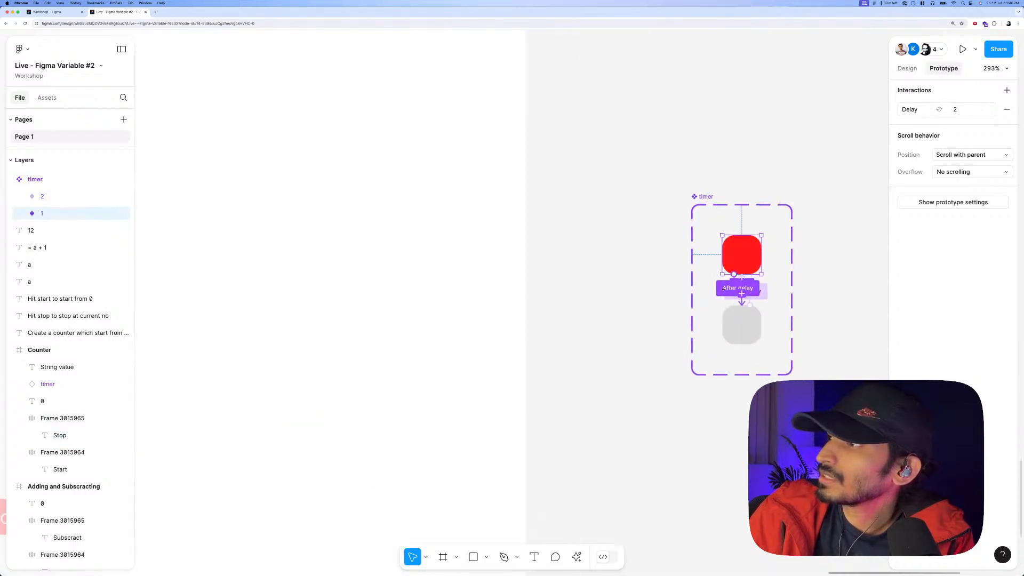
pyautogui.click(723, 288)
pyautogui.moveTo(732, 317); pyautogui.dragTo(435, 270)
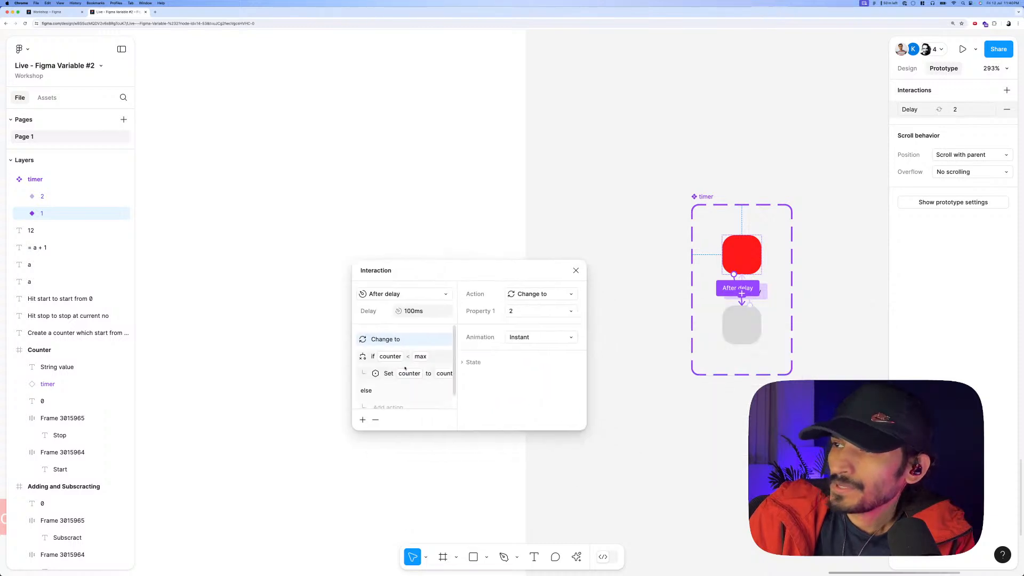
pyautogui.click(363, 420)
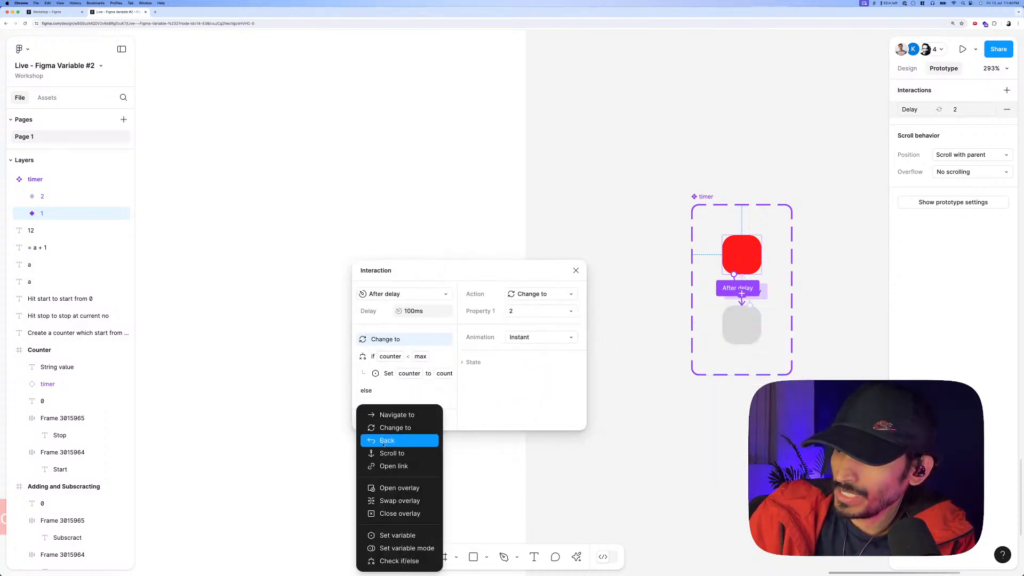
pyautogui.click(399, 561)
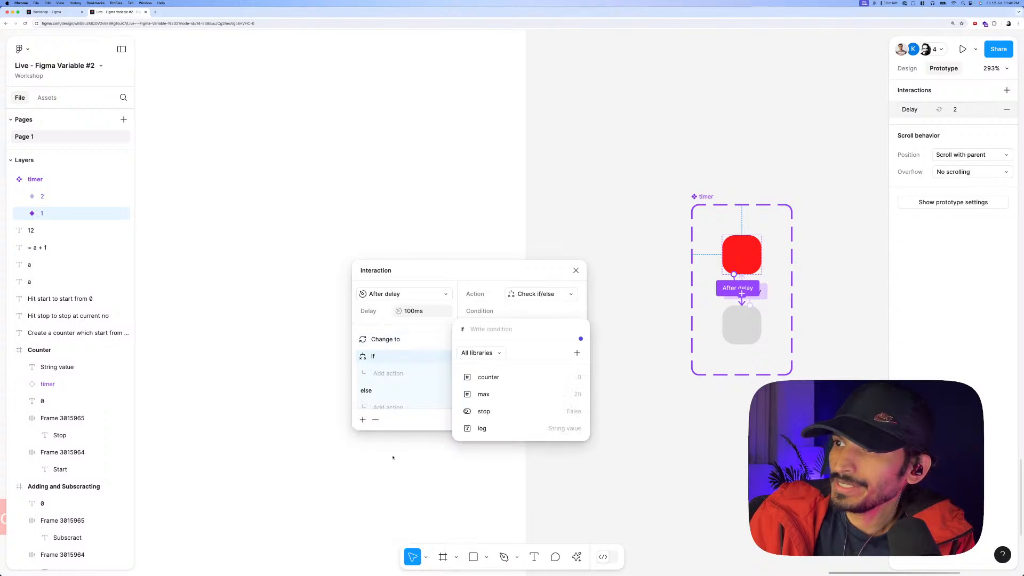
pyautogui.scroll(-5, 413, 373)
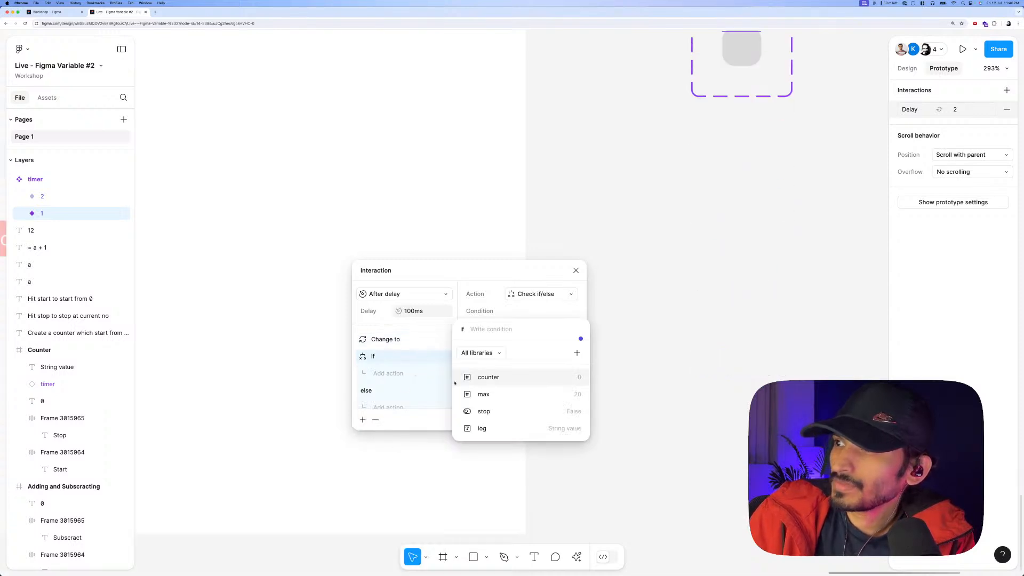
pyautogui.click(491, 413)
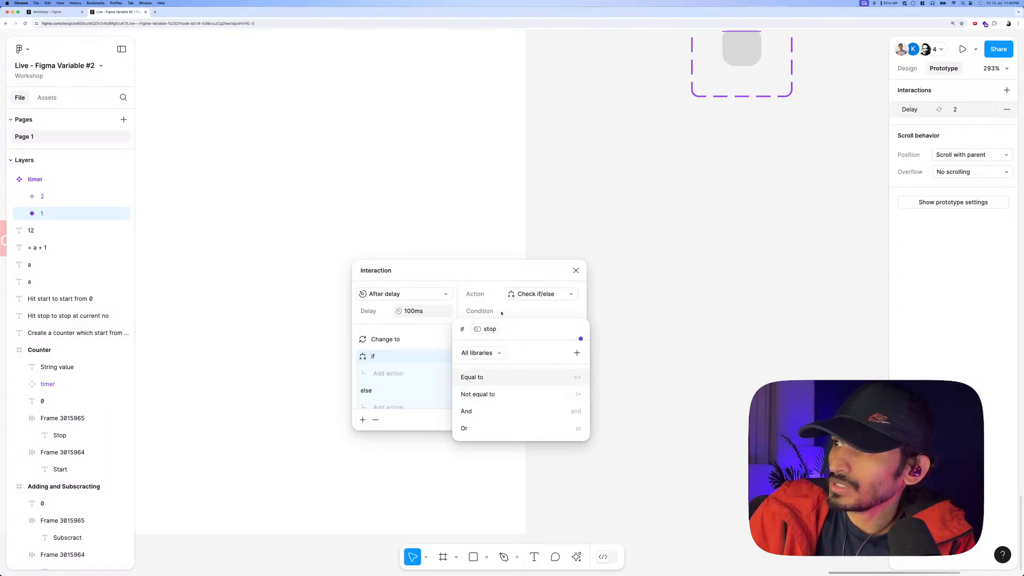
pyautogui.write('!=')
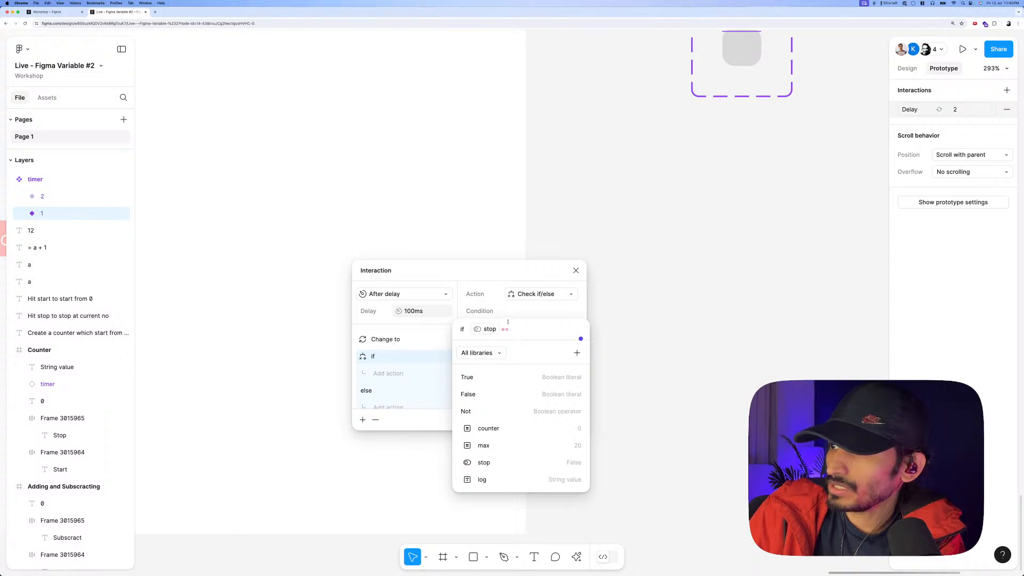
pyautogui.click(502, 378)
pyautogui.press('Return')
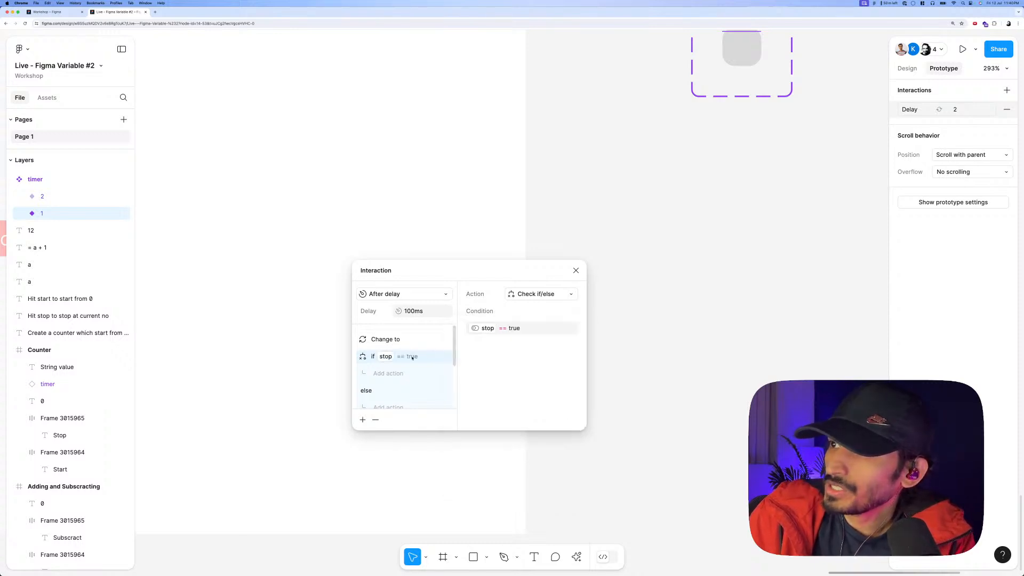
# Under the stop == true condition, set the log variable to "stop pressed" and close the interaction settings.
pyautogui.click(392, 374)
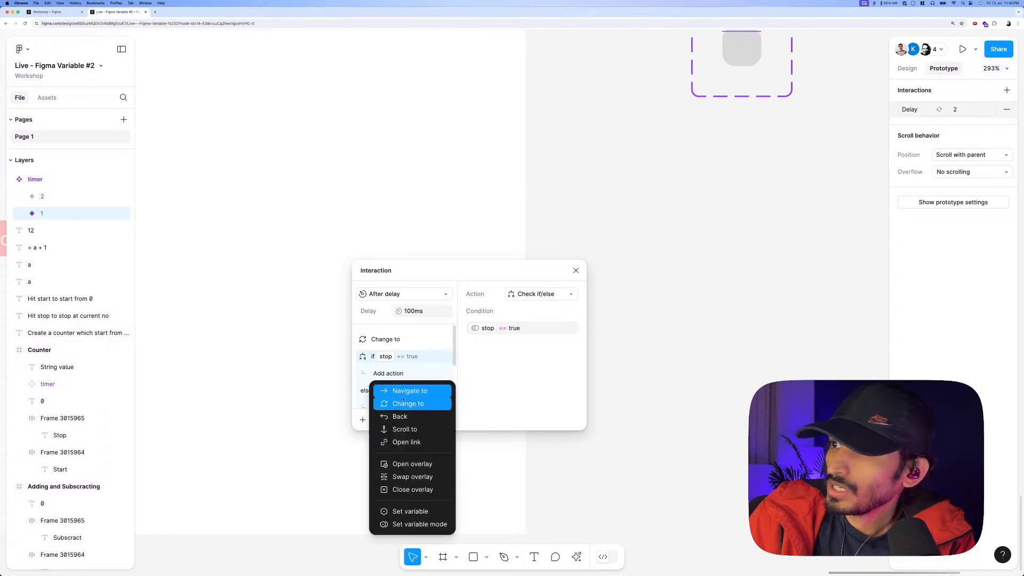
pyautogui.click(410, 509)
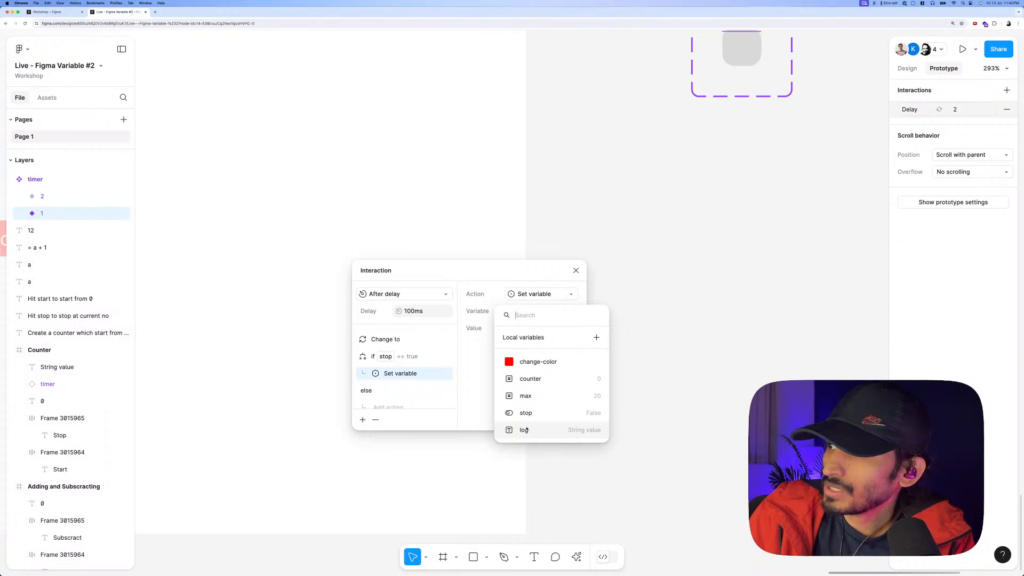
pyautogui.click(535, 430)
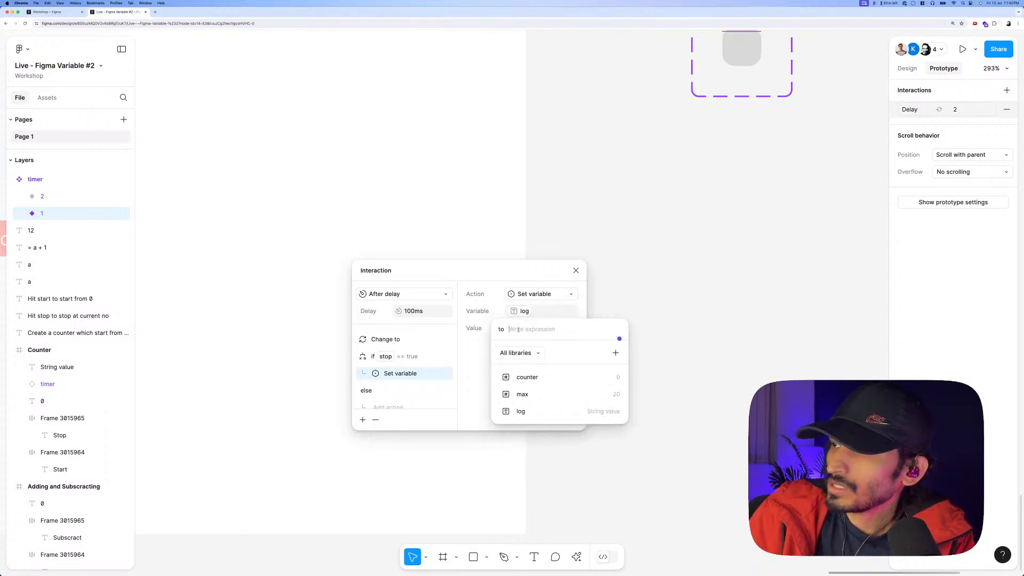
pyautogui.write('"stop"')
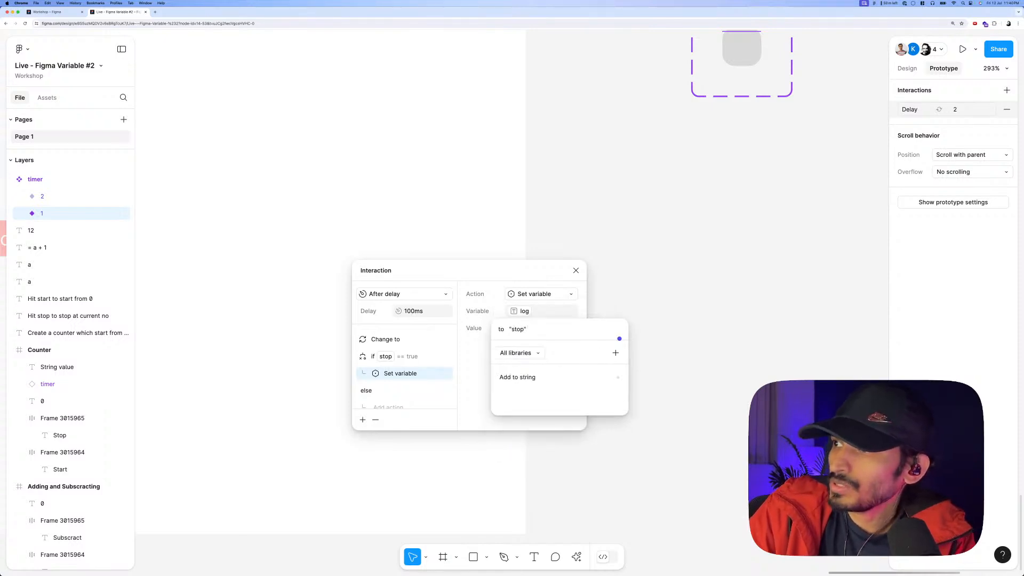
pyautogui.write(' re')
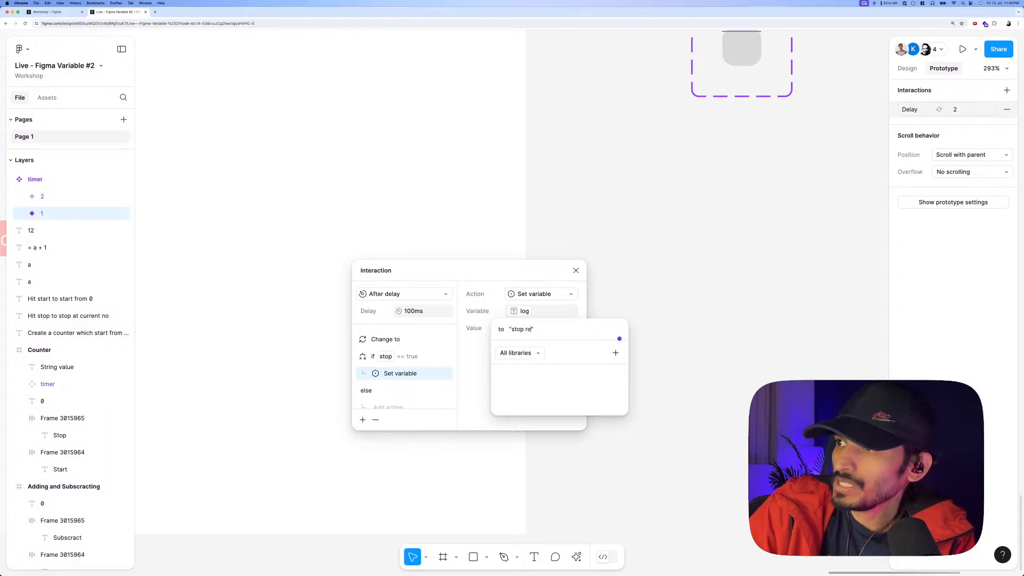
pyautogui.write(' pressed')
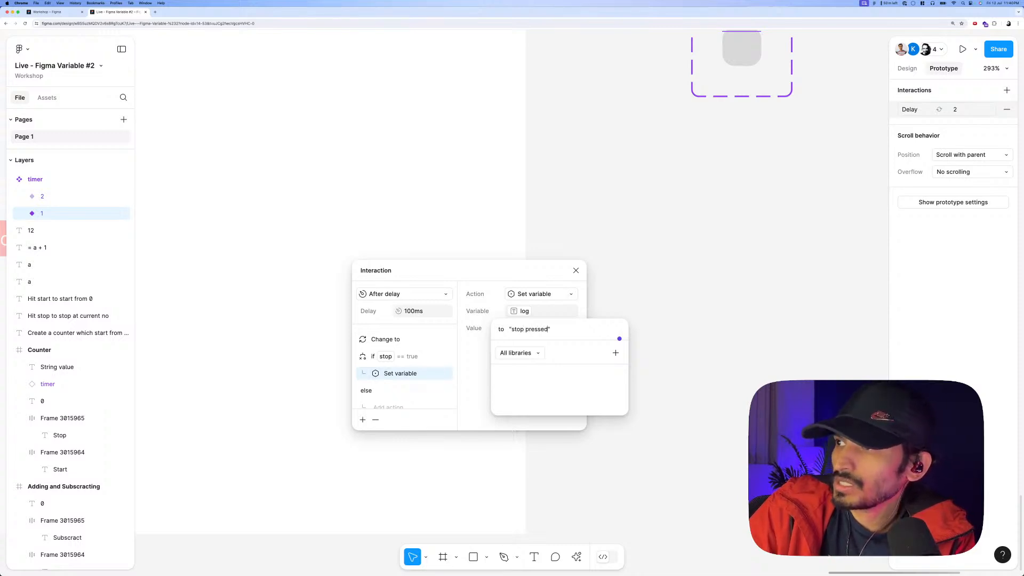
pyautogui.press('Return')
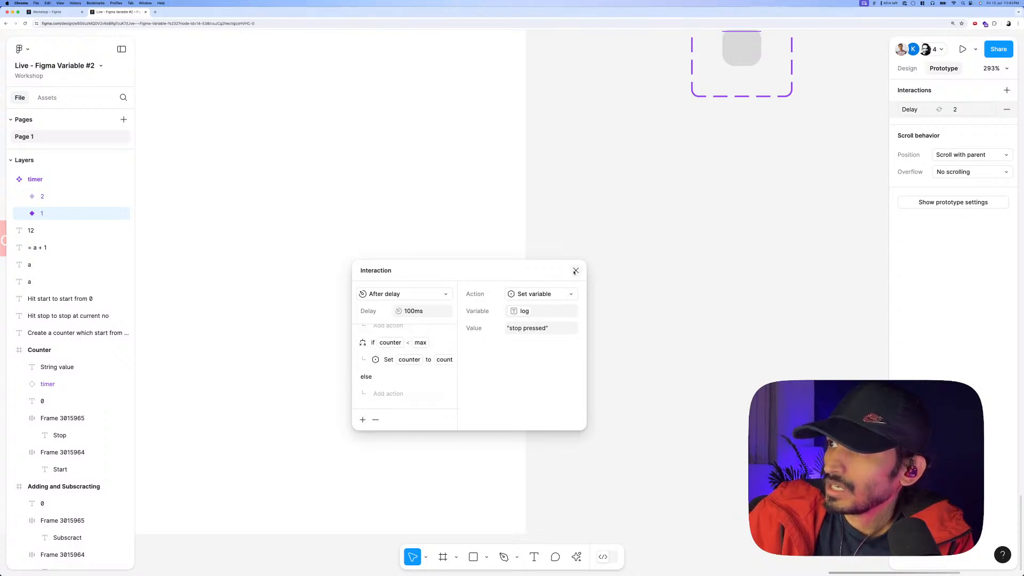
pyautogui.click(575, 271)
# Preview the Counter frame, trigger its Stop button to check the log text, and close the preview.
pyautogui.scroll(-10, 579, 294)
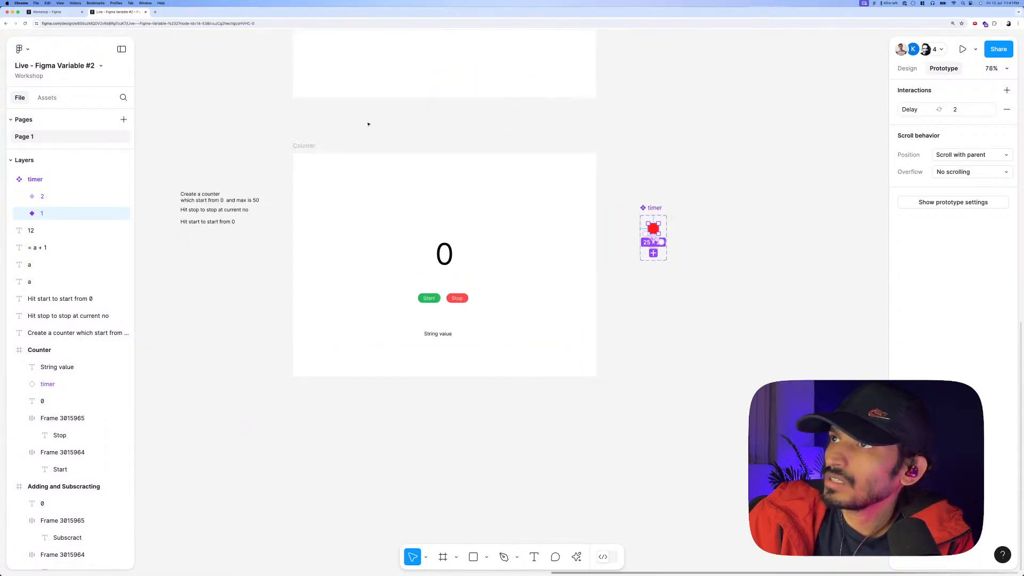
pyautogui.click(346, 133)
pyautogui.click(402, 190)
pyautogui.hotkey('shift', 'space')
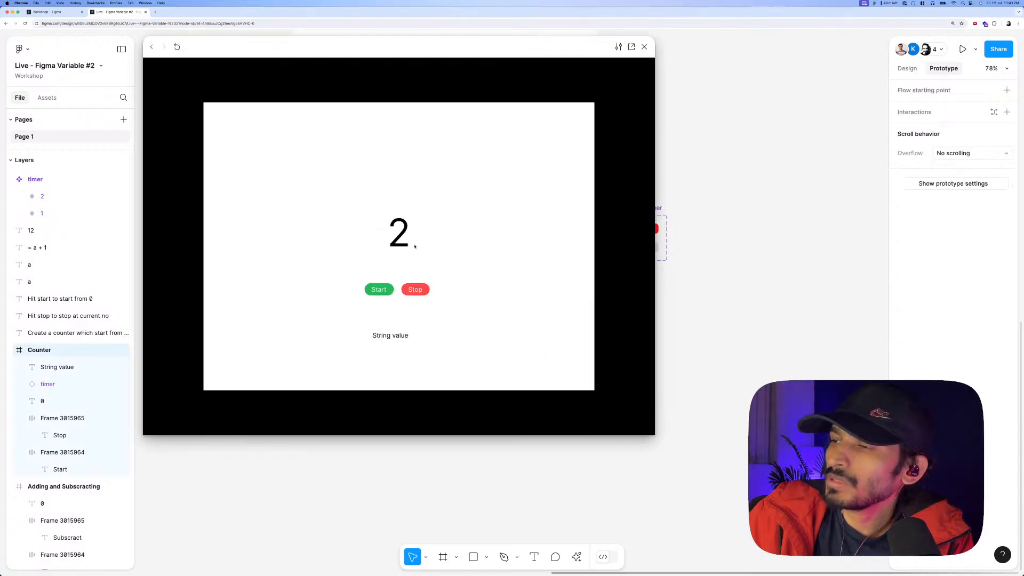
pyautogui.click(415, 290)
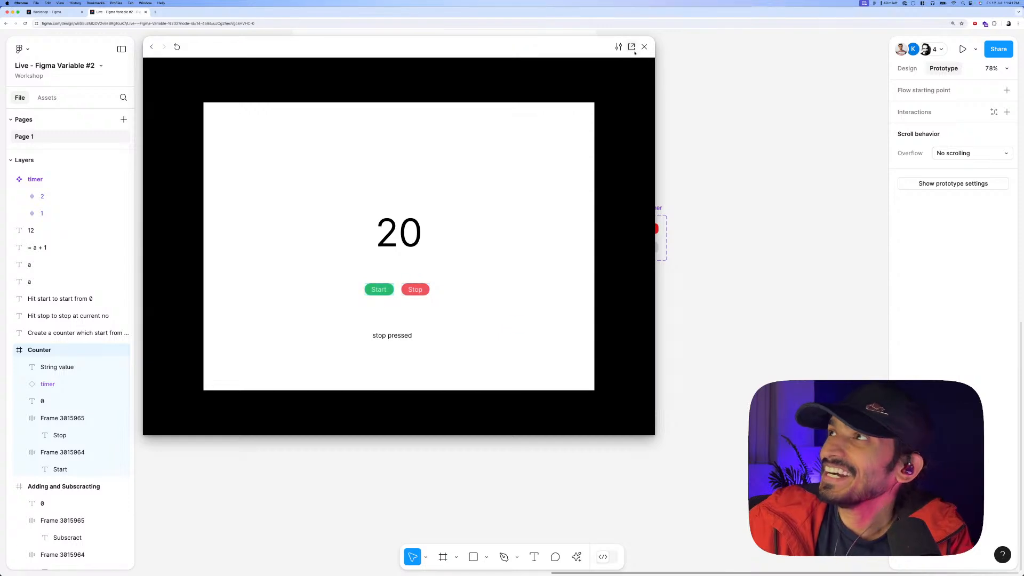
pyautogui.click(645, 46)
pyautogui.scroll(-10, 593, 205)
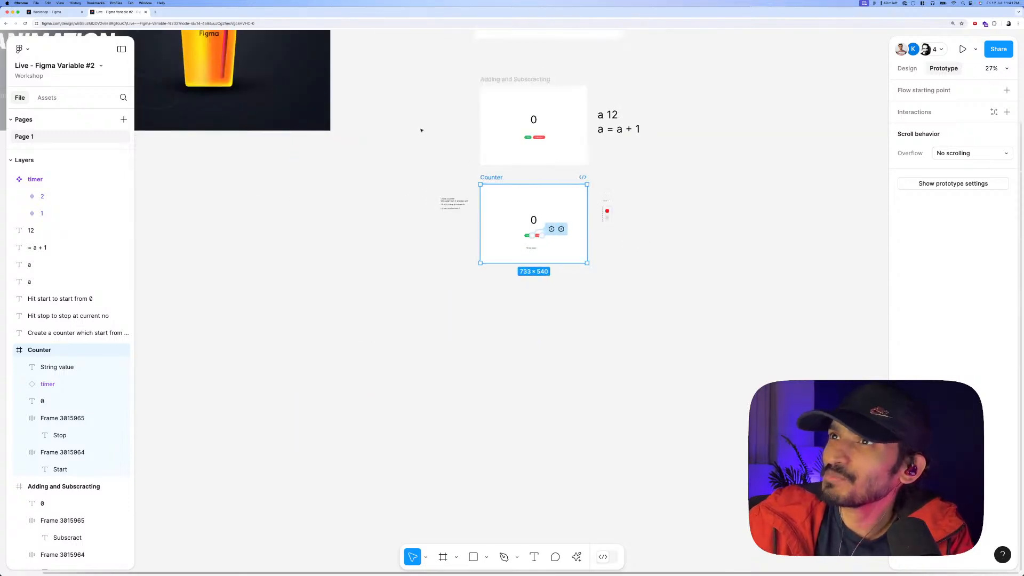
# Move the log text in the Counter frame to X 330, Y 421, centred below the Start and Stop buttons.
pyautogui.moveTo(420, 128); pyautogui.dragTo(545, 279)
pyautogui.hscroll(3, 546, 280)
pyautogui.scroll(5, 523, 300)
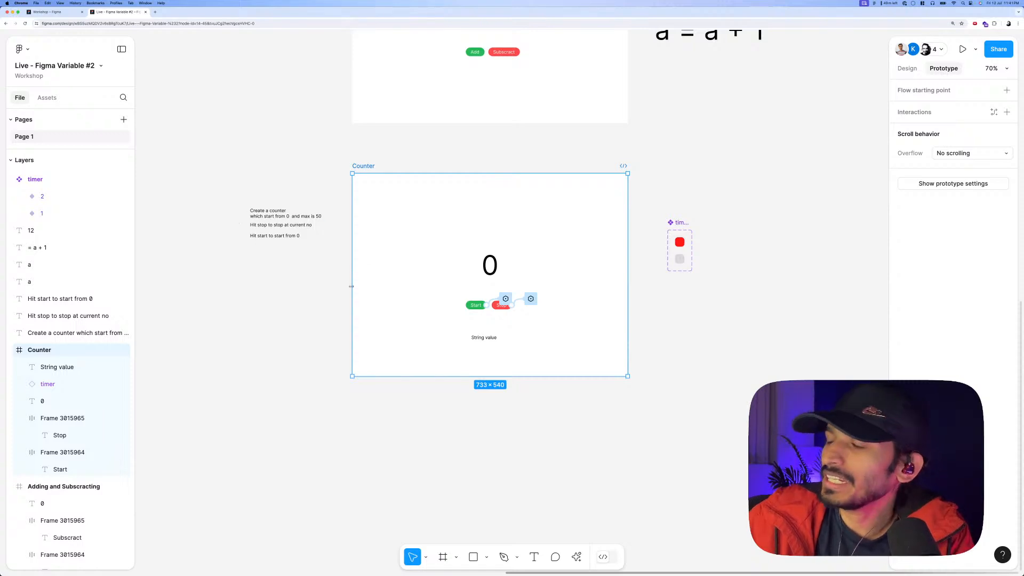
pyautogui.click(682, 289)
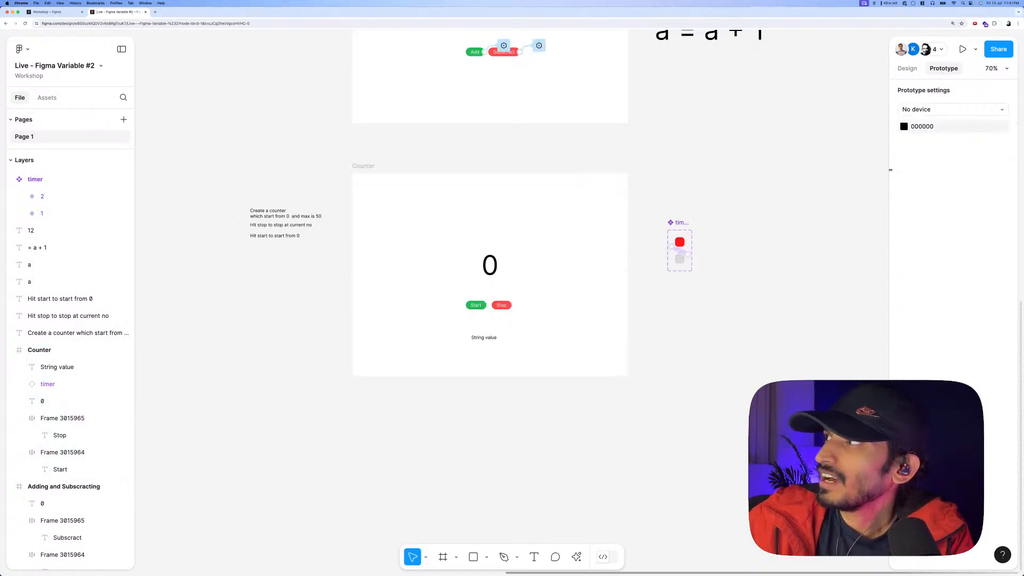
pyautogui.click(907, 68)
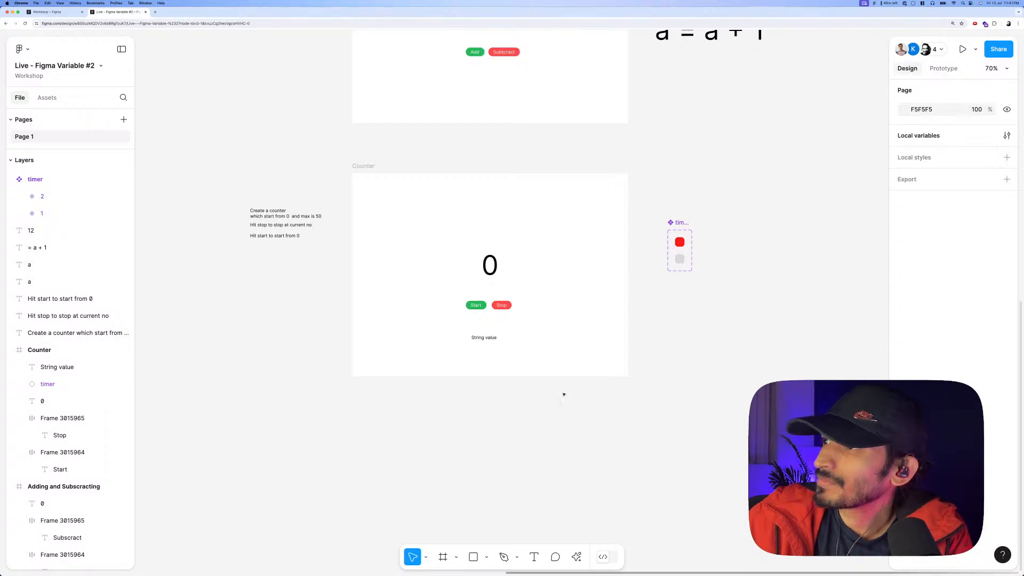
pyautogui.scroll(3, 520, 326)
pyautogui.moveTo(483, 342); pyautogui.dragTo(502, 322)
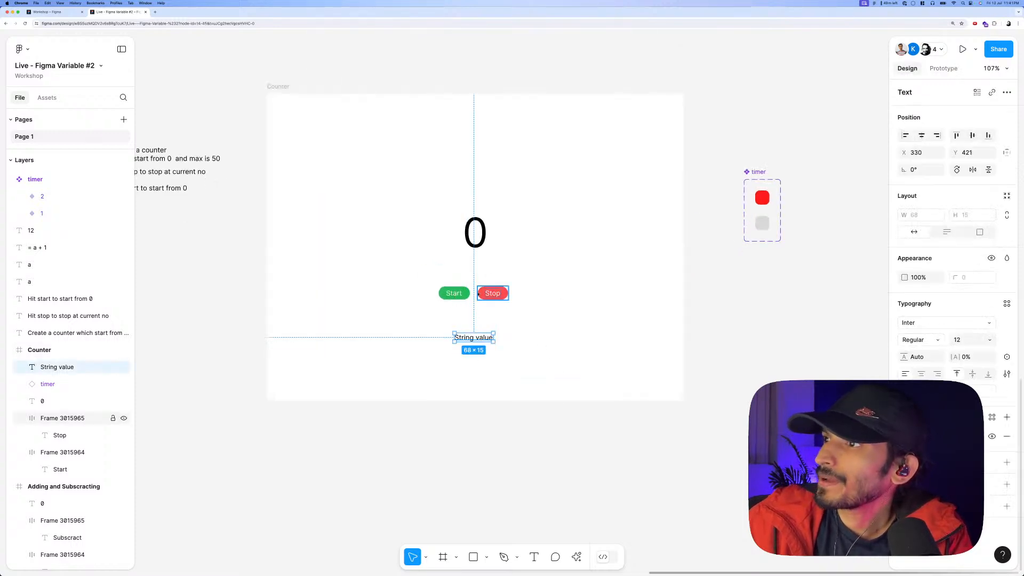
pyautogui.scroll(1, 458, 297)
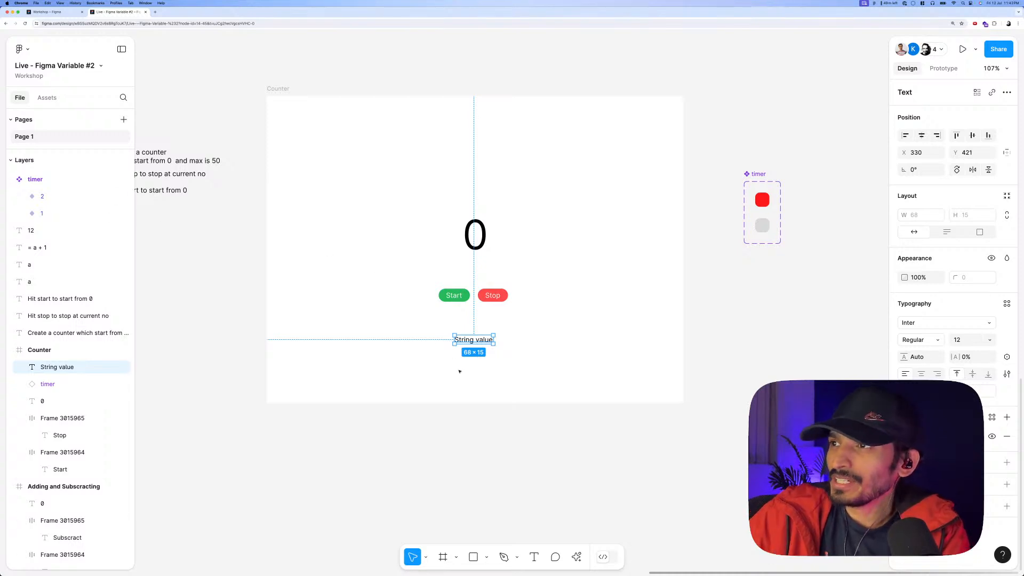
pyautogui.click(507, 394)
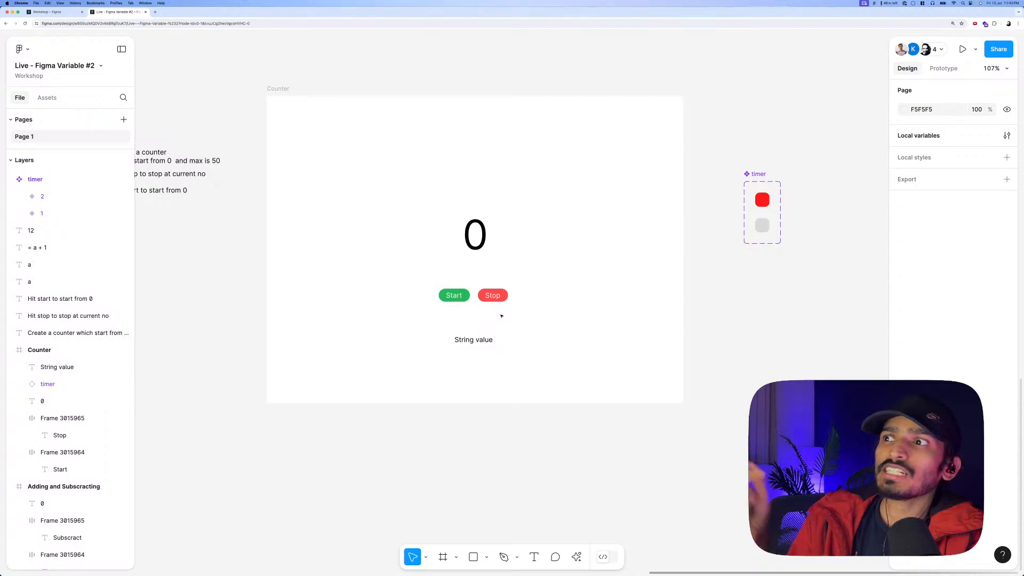
# Check the variable and value set by the Stop button's click interaction, and deselect the button.
pyautogui.click(492, 296)
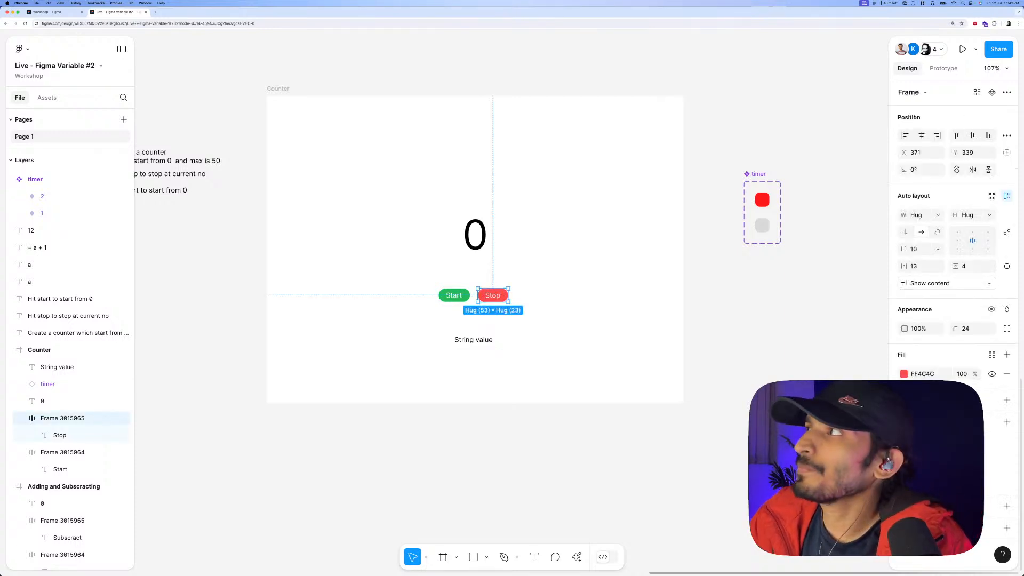
pyautogui.hotkey('shift', 'e')
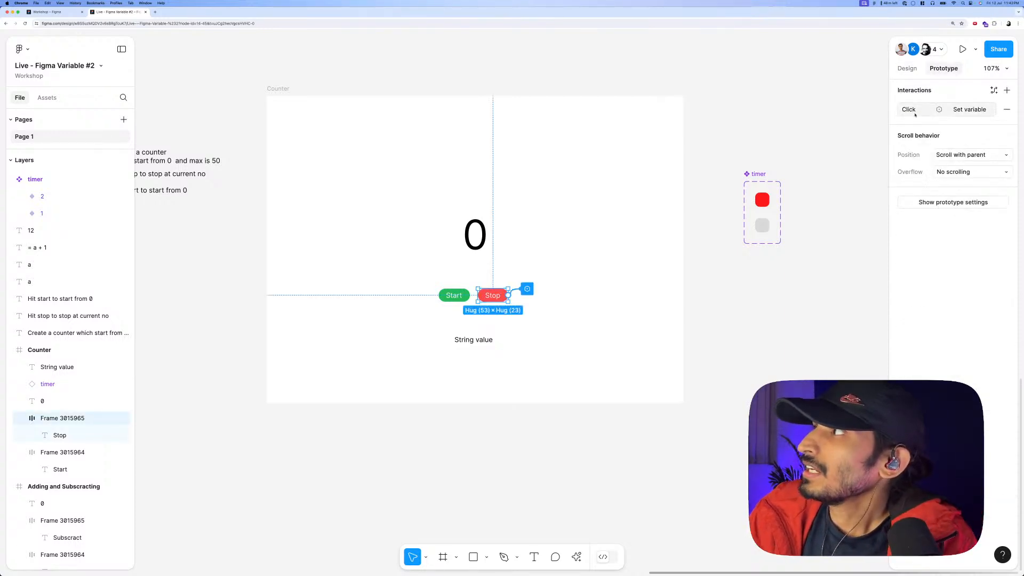
pyautogui.click(915, 110)
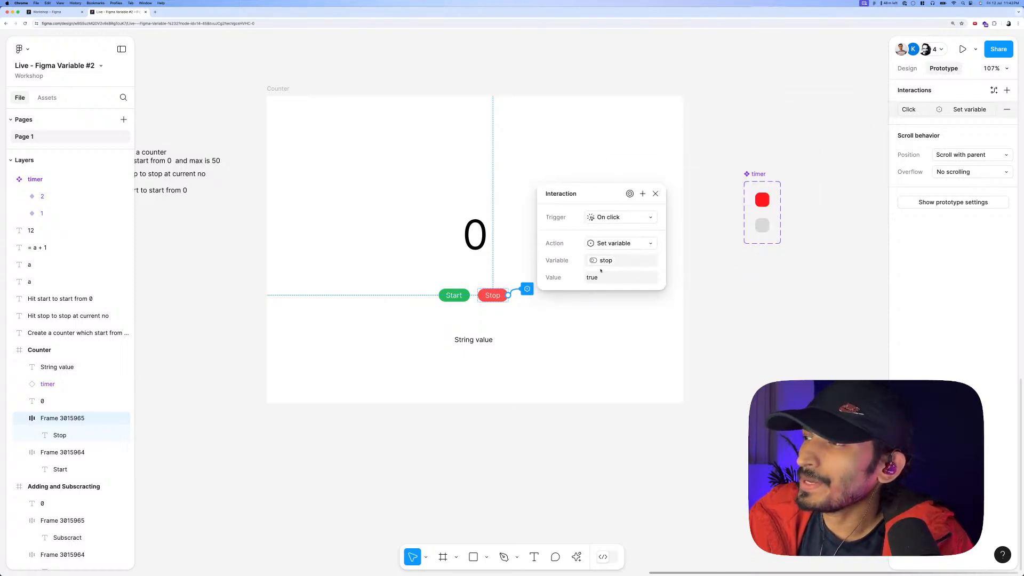
pyautogui.click(598, 279)
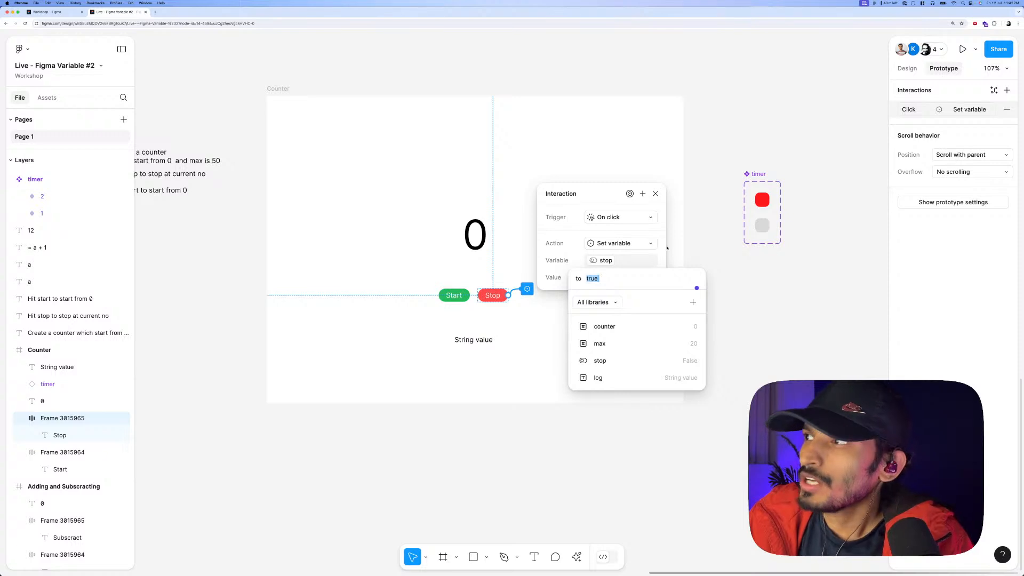
pyautogui.click(699, 242)
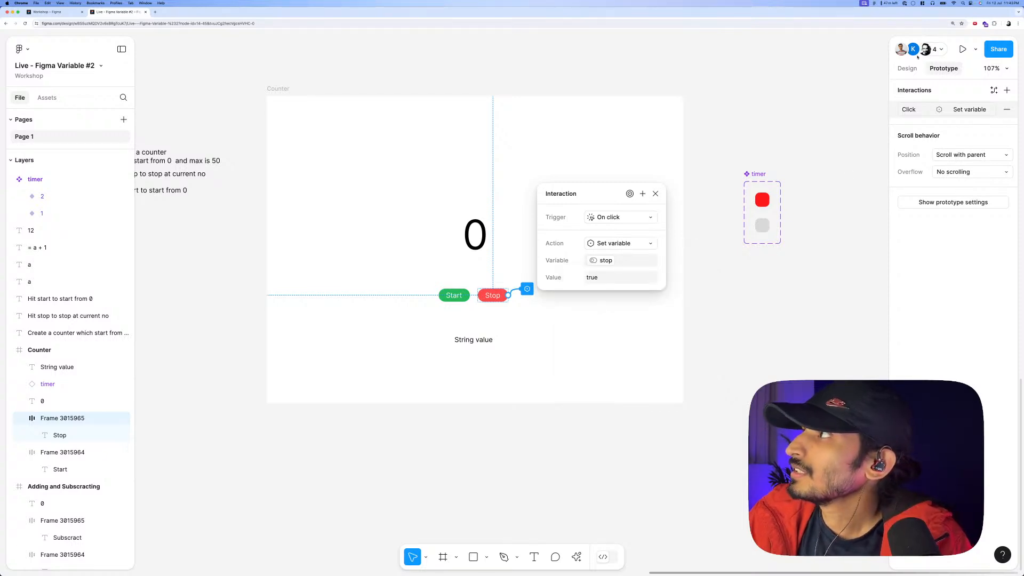
pyautogui.click(907, 68)
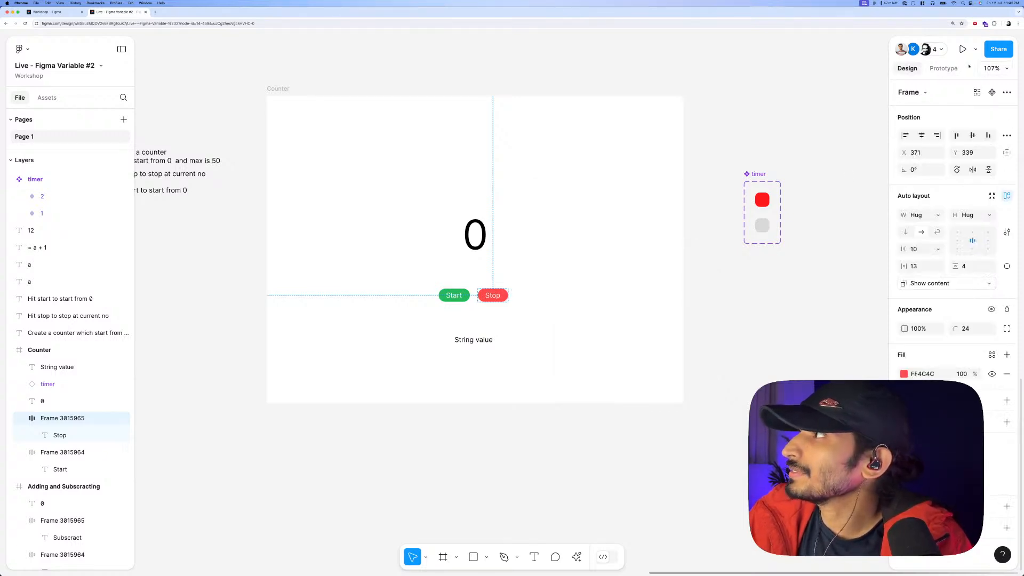
pyautogui.click(943, 69)
pyautogui.press('Escape')
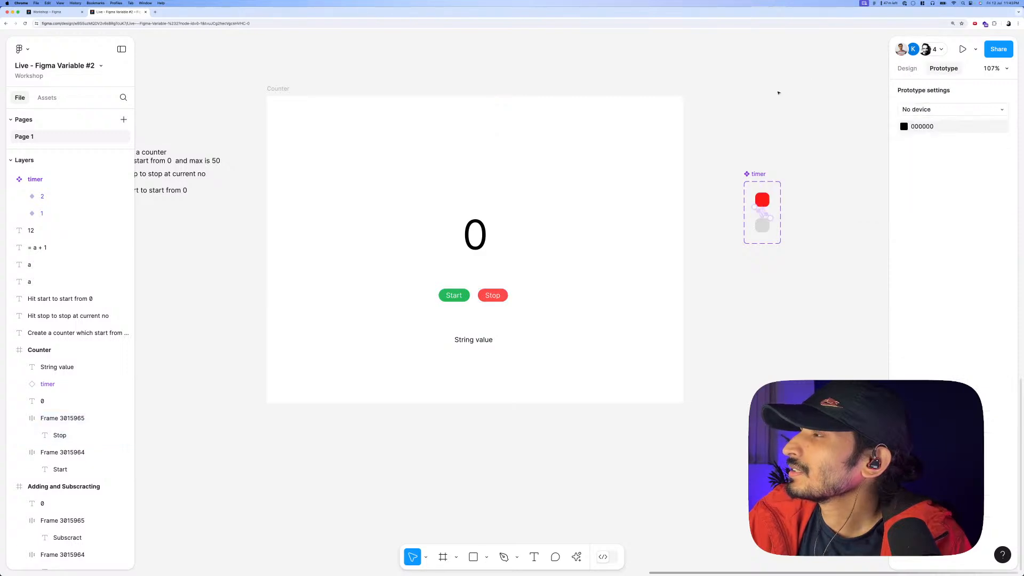
# Check the default value of the stop boolean among the local variables, and close the variables list.
pyautogui.click(907, 68)
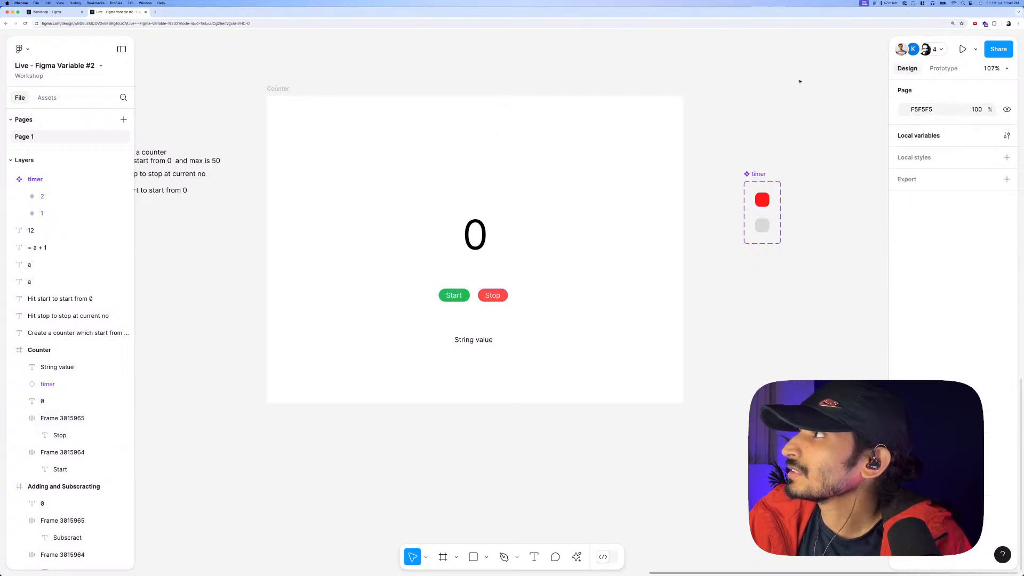
pyautogui.click(1007, 136)
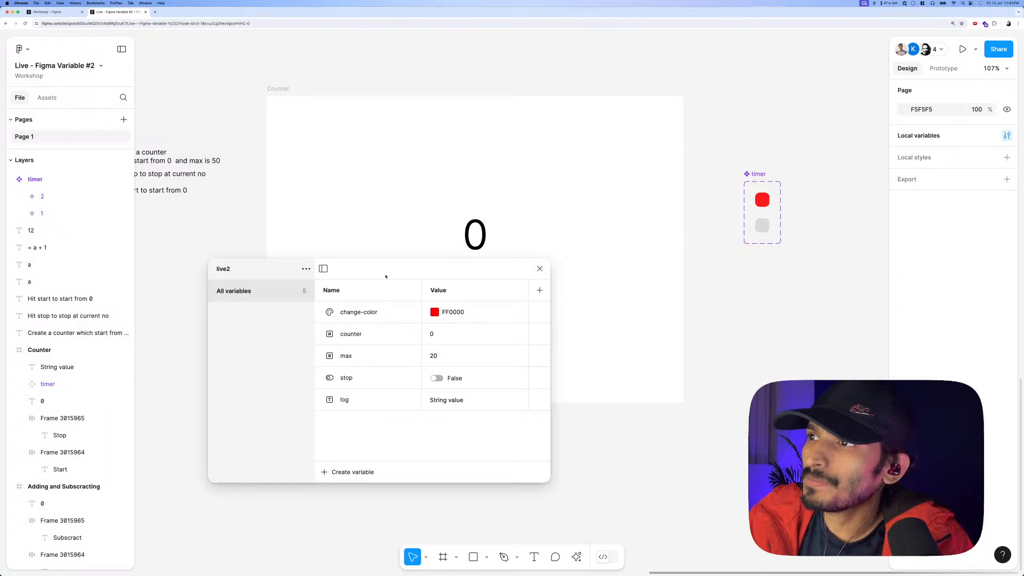
pyautogui.moveTo(386, 274); pyautogui.dragTo(361, 297)
pyautogui.click(337, 408)
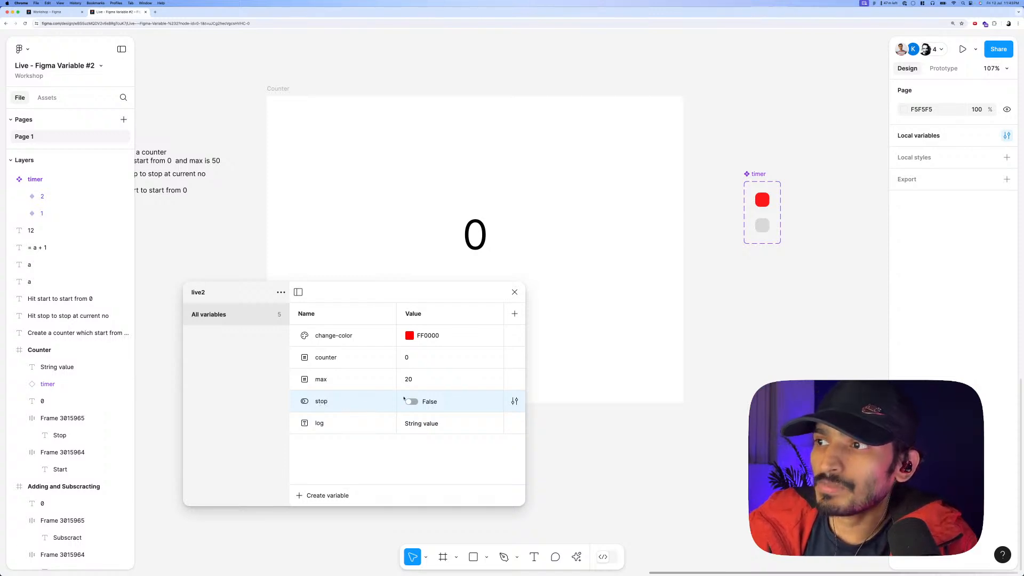
pyautogui.click(511, 293)
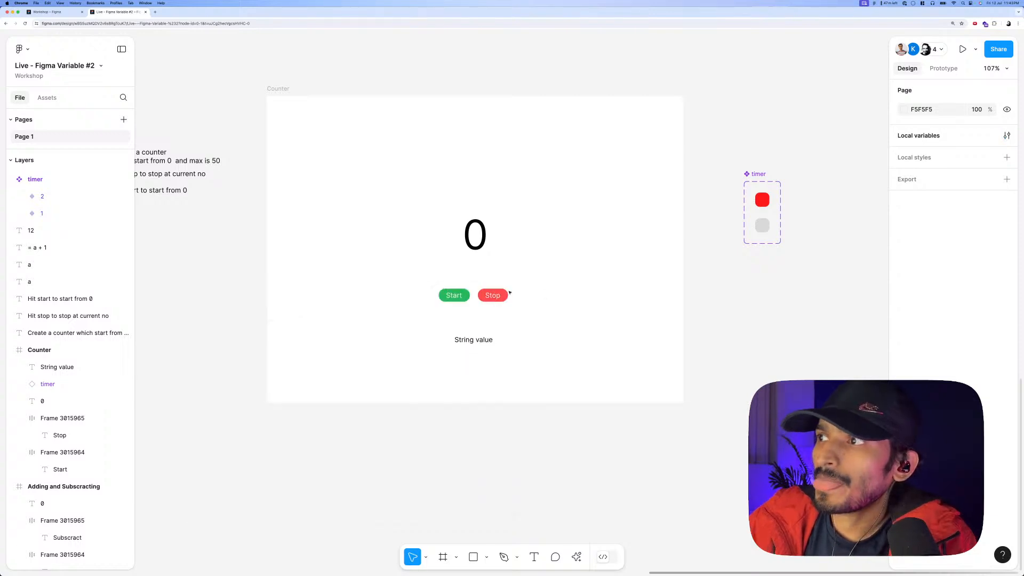
pyautogui.scroll(1, 497, 301)
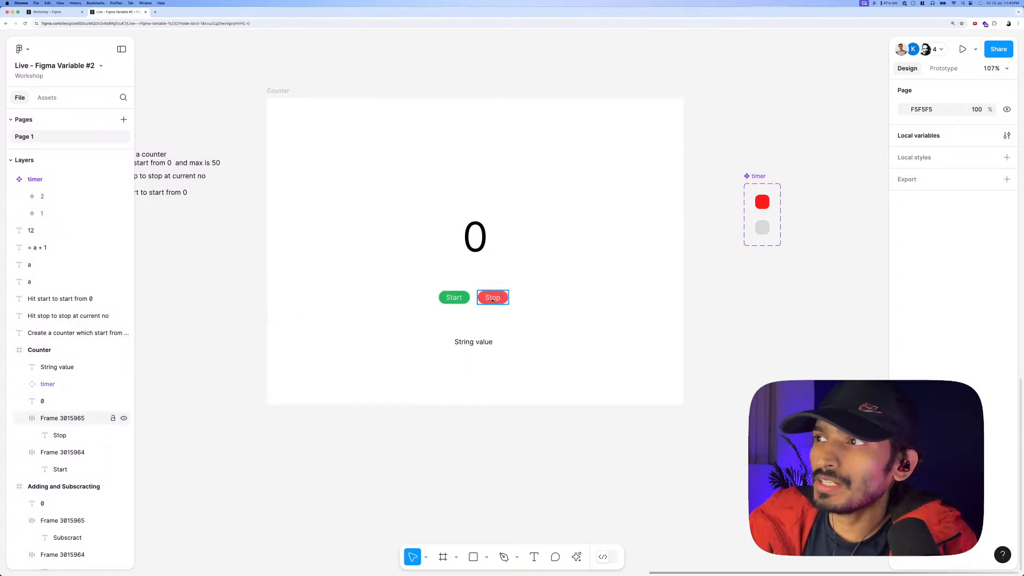
# Check which variable the text below the Start and Stop buttons is bound to, and deselect it.
pyautogui.click(493, 298)
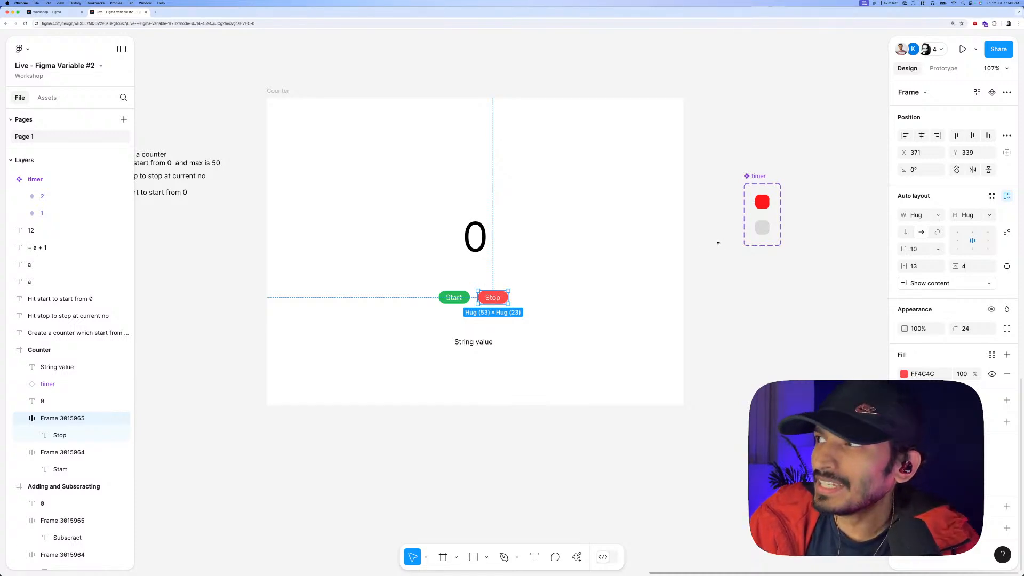
pyautogui.click(487, 341)
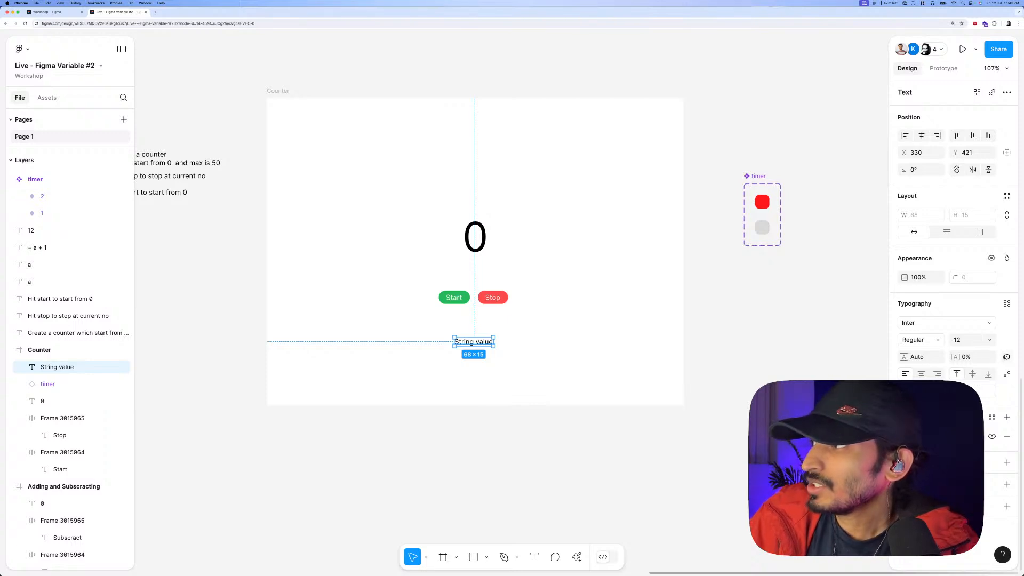
pyautogui.click(1006, 357)
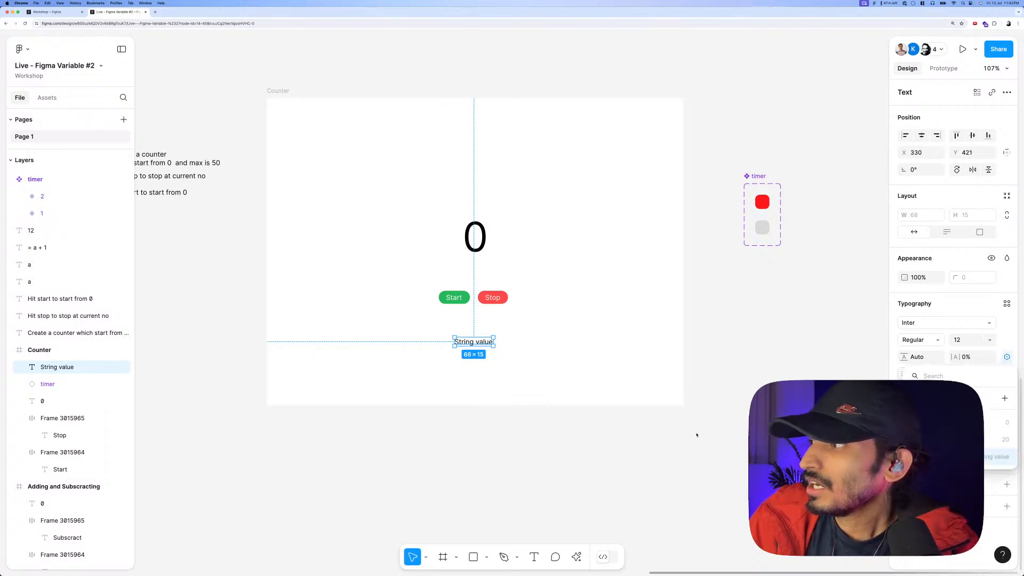
pyautogui.press('Escape')
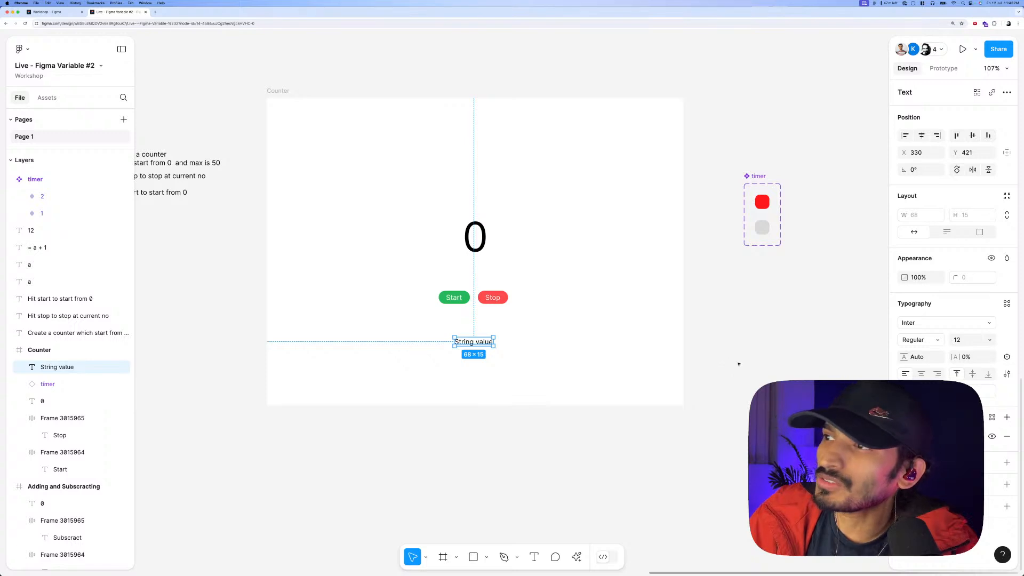
pyautogui.press('Escape')
# Set the log variable's default value to "Just to show" and close the local variables.
pyautogui.click(1006, 136)
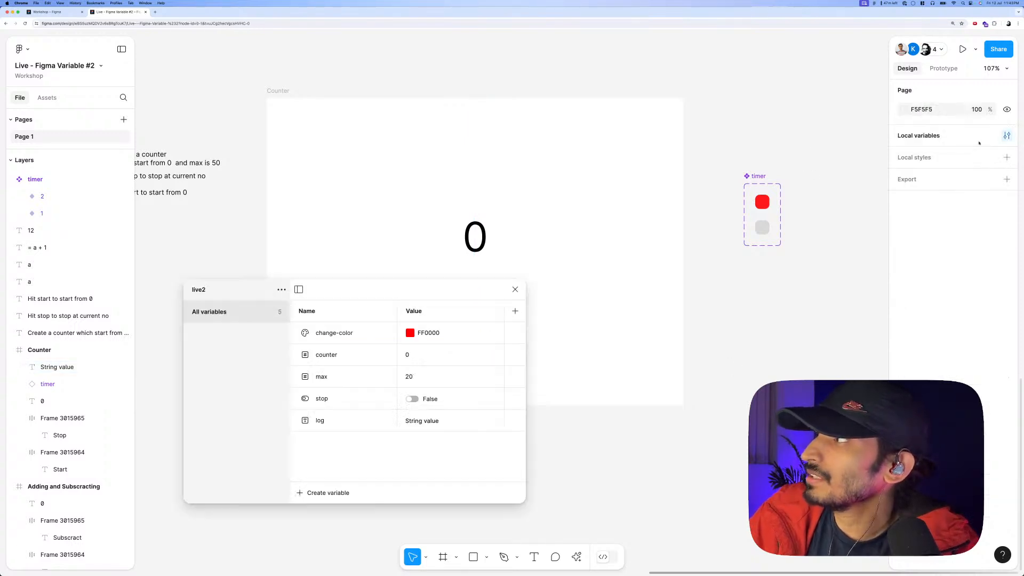
pyautogui.click(428, 418)
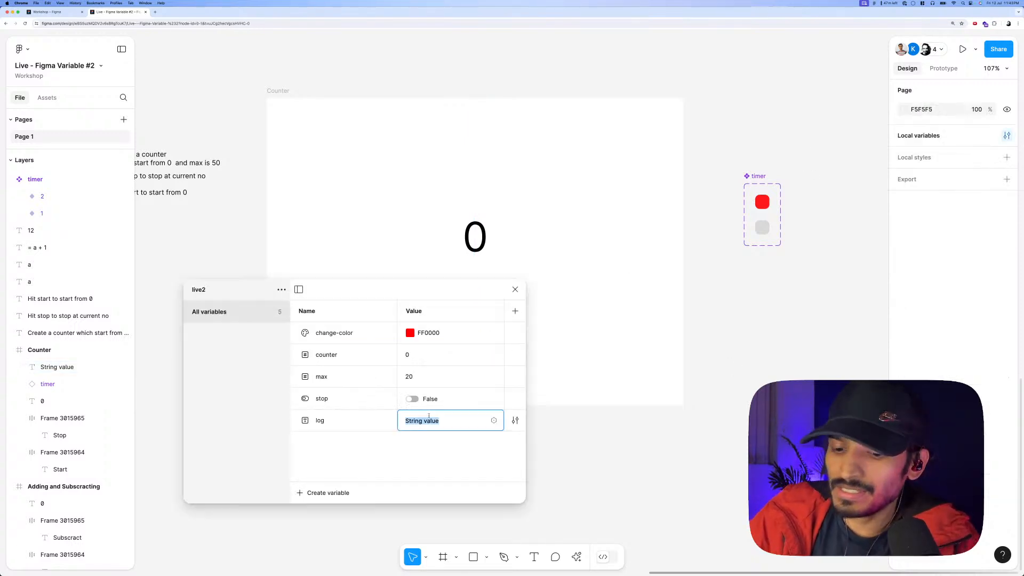
pyautogui.write('Just to ')
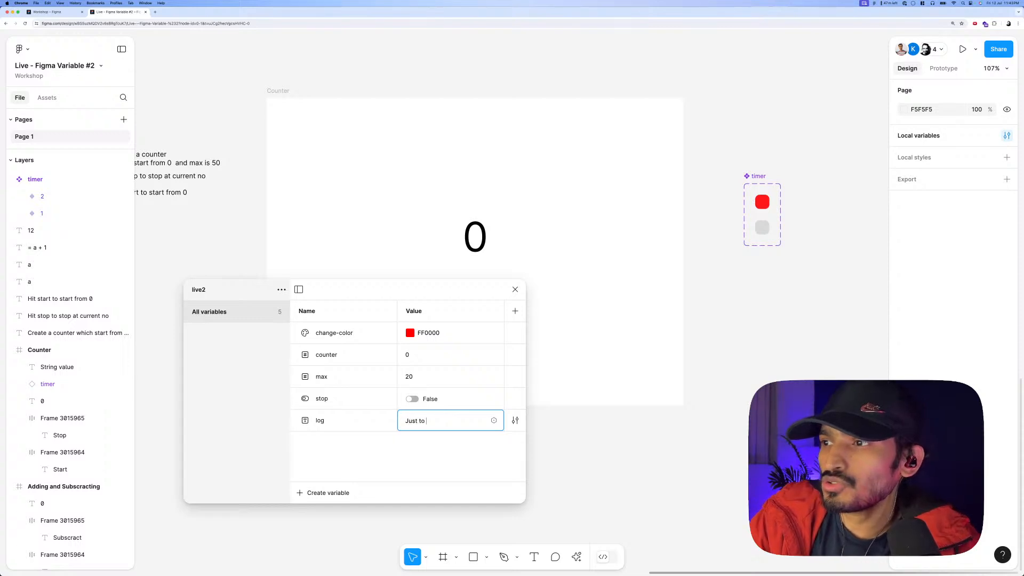
pyautogui.write('show')
pyautogui.click(399, 437)
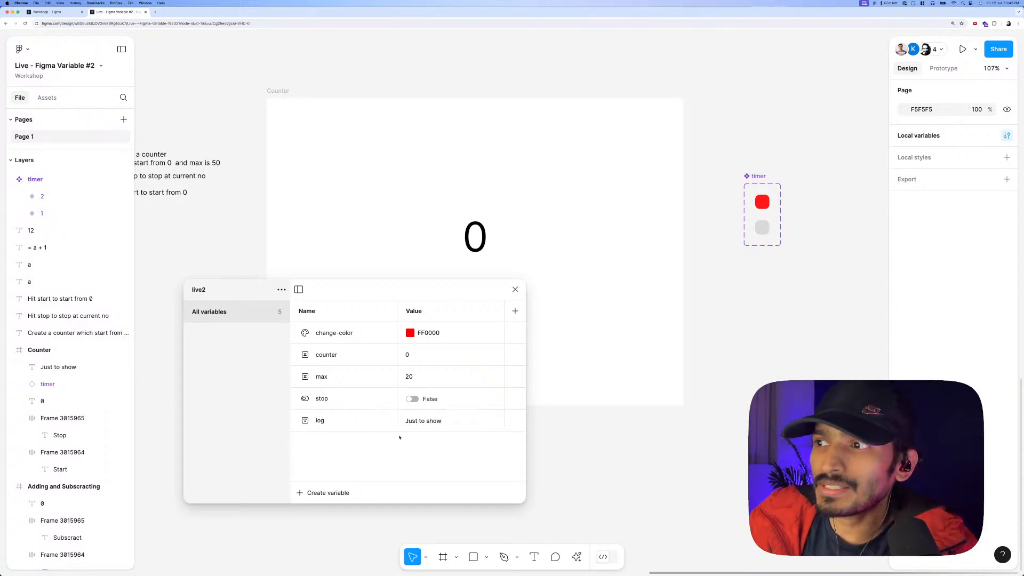
pyautogui.click(335, 424)
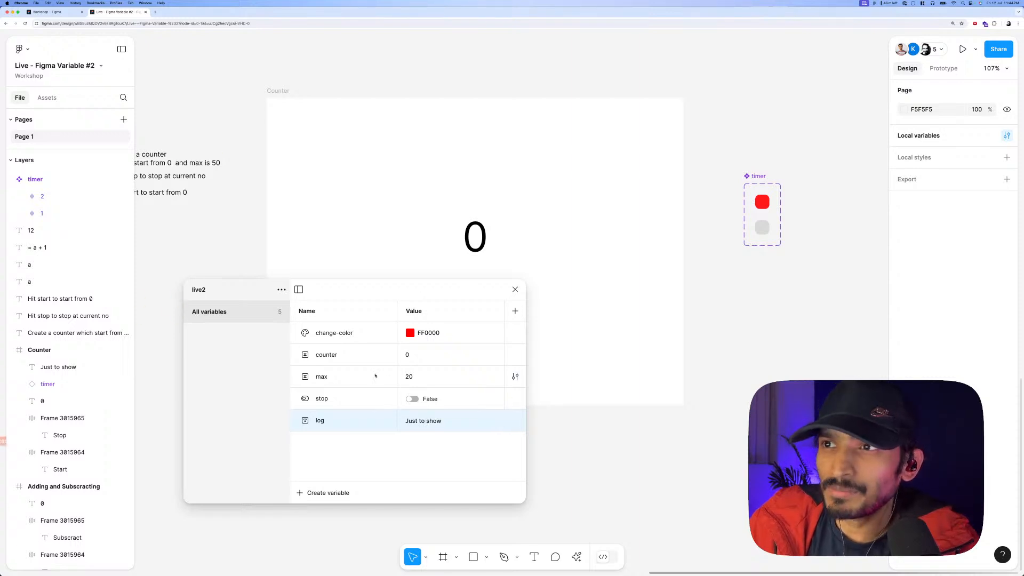
pyautogui.click(515, 290)
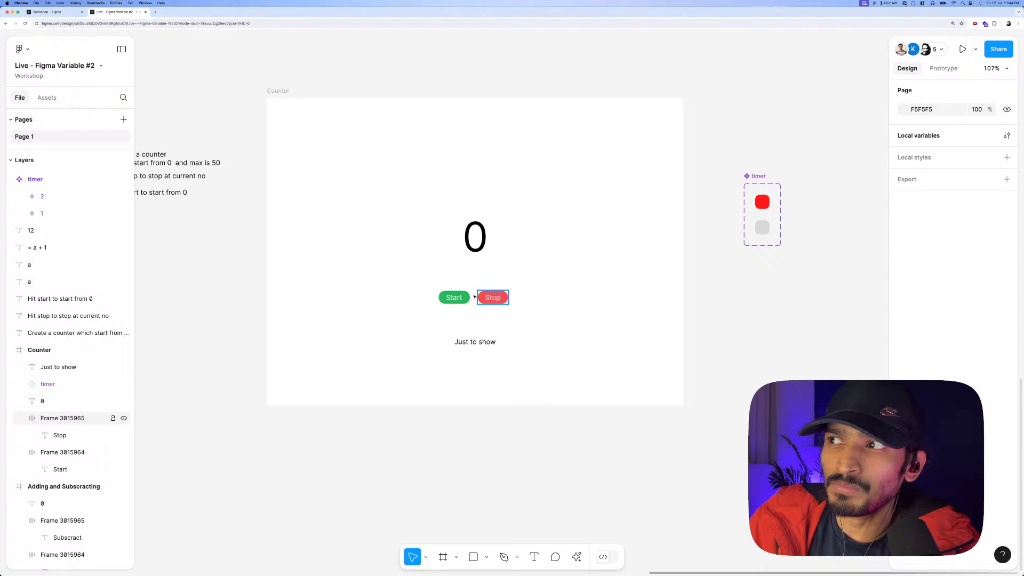
# Examine the if/else conditions in the after-delay interaction of the timer's red variant, in particular the one checking stop.
pyautogui.click(477, 339)
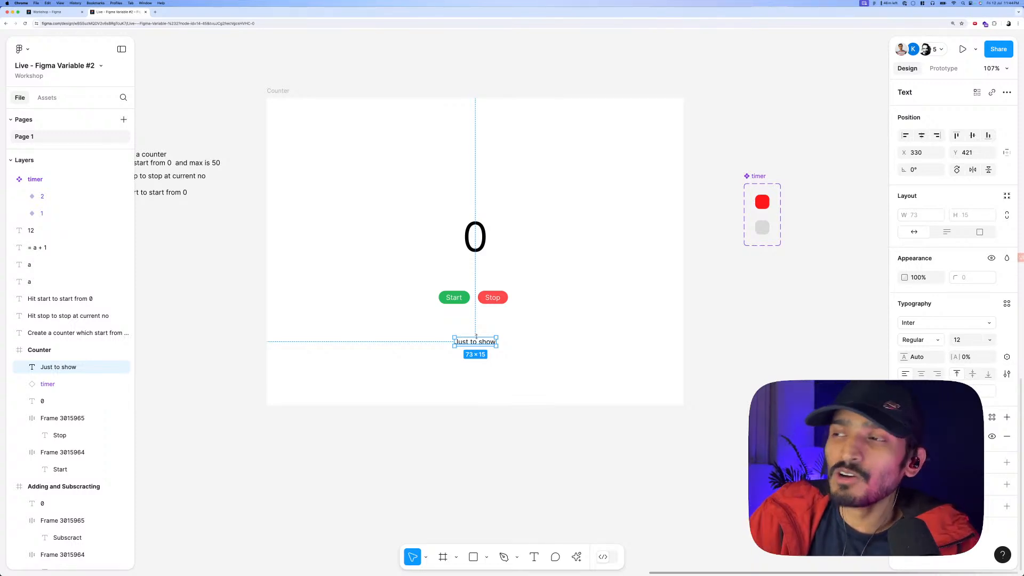
pyautogui.hscroll(2, 547, 288)
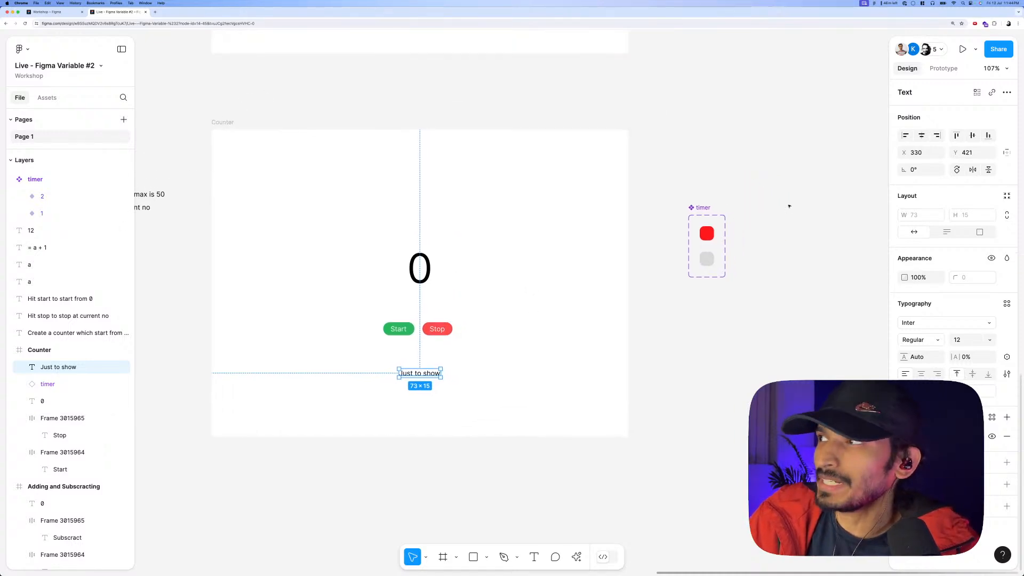
pyautogui.click(706, 234)
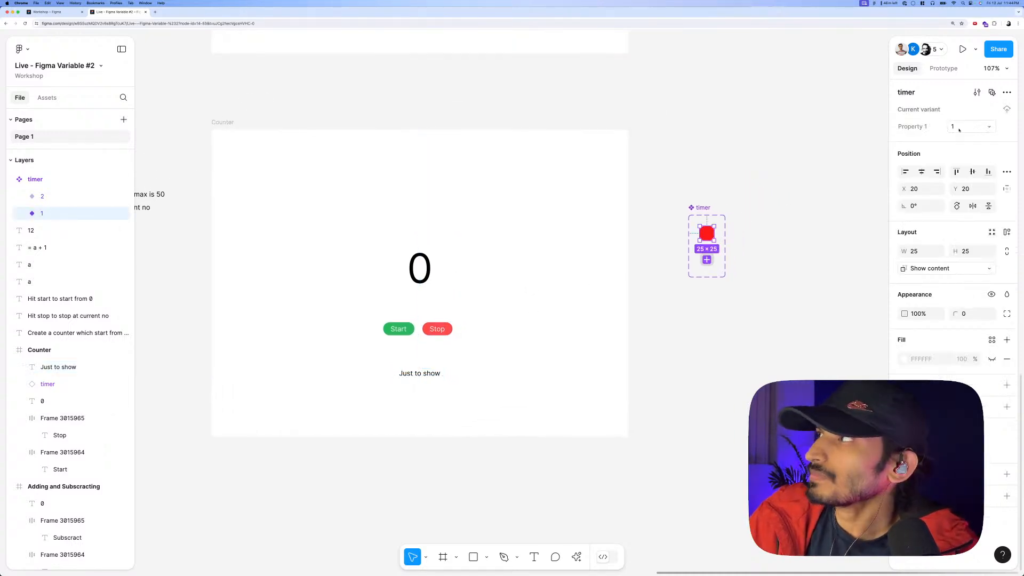
pyautogui.click(943, 68)
pyautogui.click(931, 110)
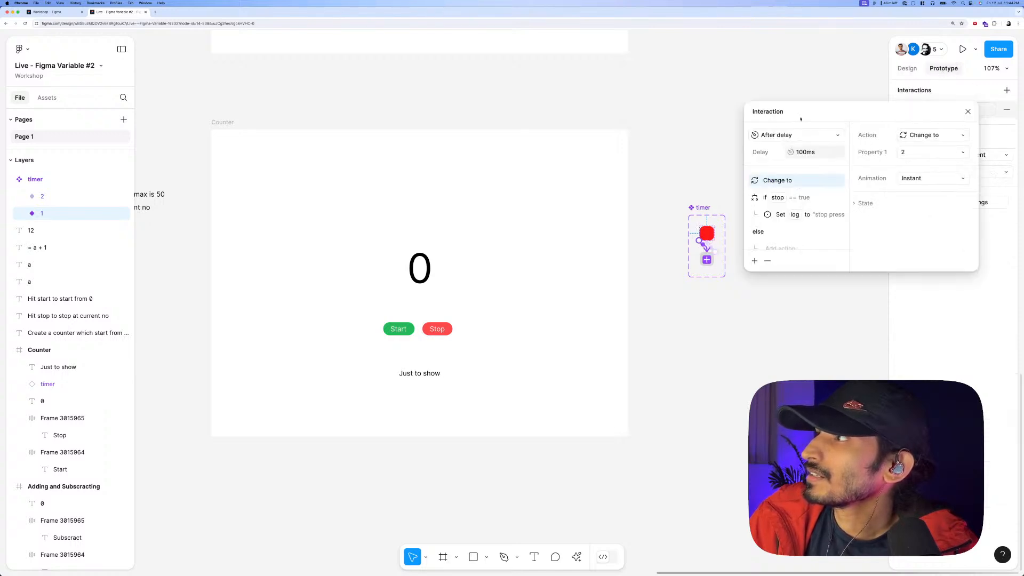
pyautogui.moveTo(800, 119); pyautogui.dragTo(395, 215)
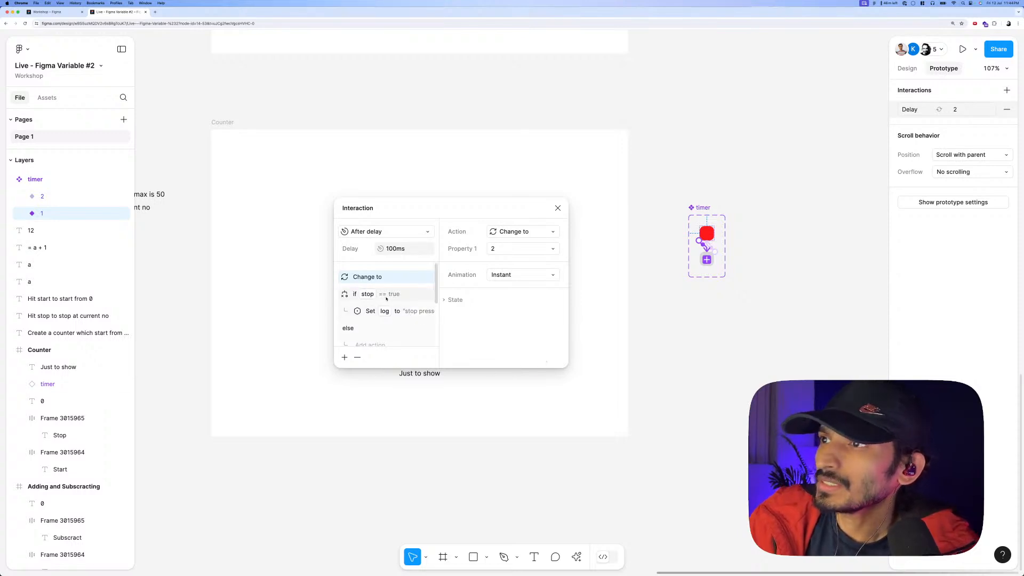
pyautogui.scroll(-5, 384, 301)
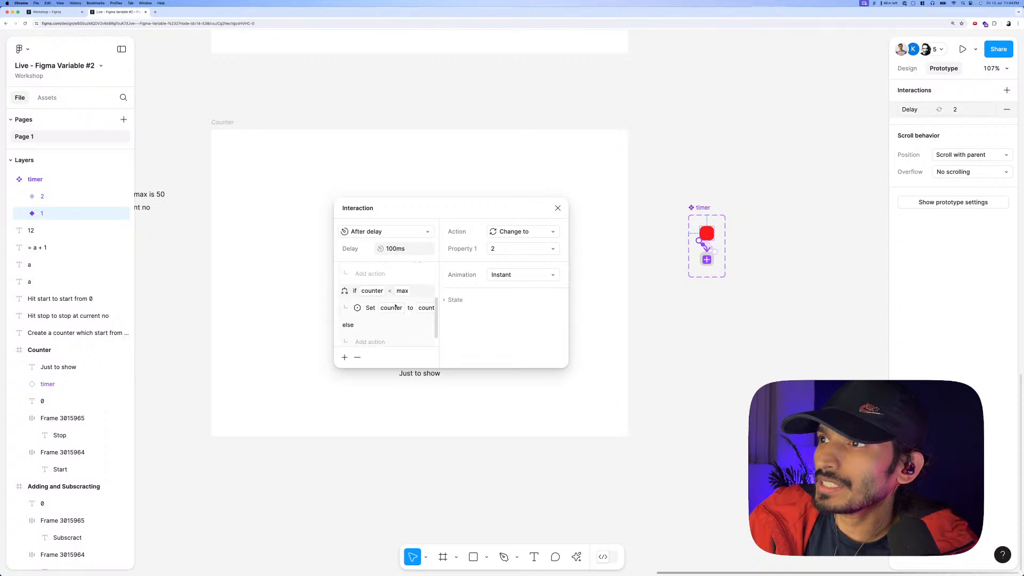
pyautogui.scroll(5, 385, 314)
pyautogui.click(390, 295)
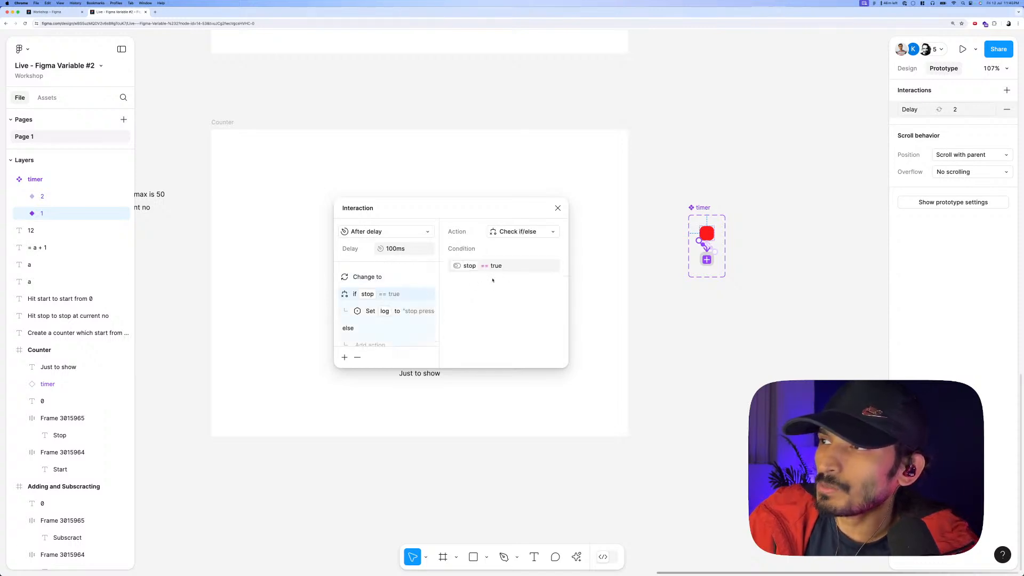
# Delete the action setting log to "stop pressed" from the stop condition in the red variant's after-delay interaction.
pyautogui.click(404, 311)
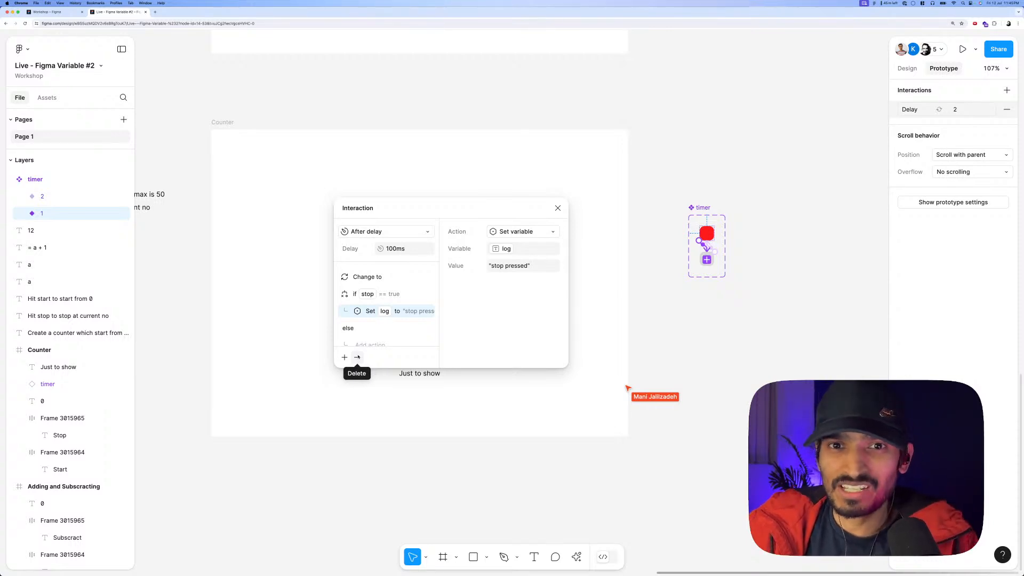
pyautogui.click(357, 357)
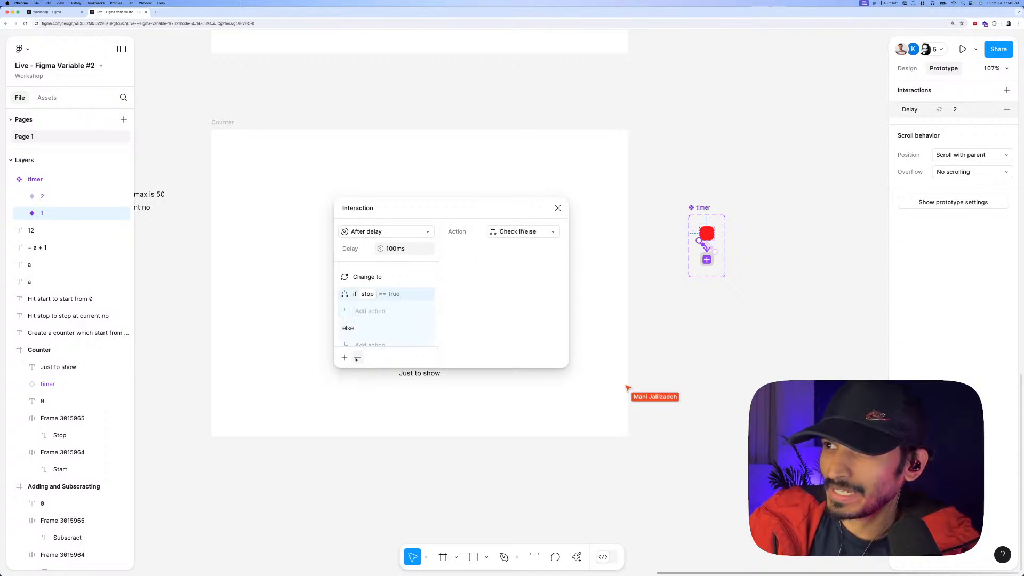
pyautogui.scroll(-1, 384, 299)
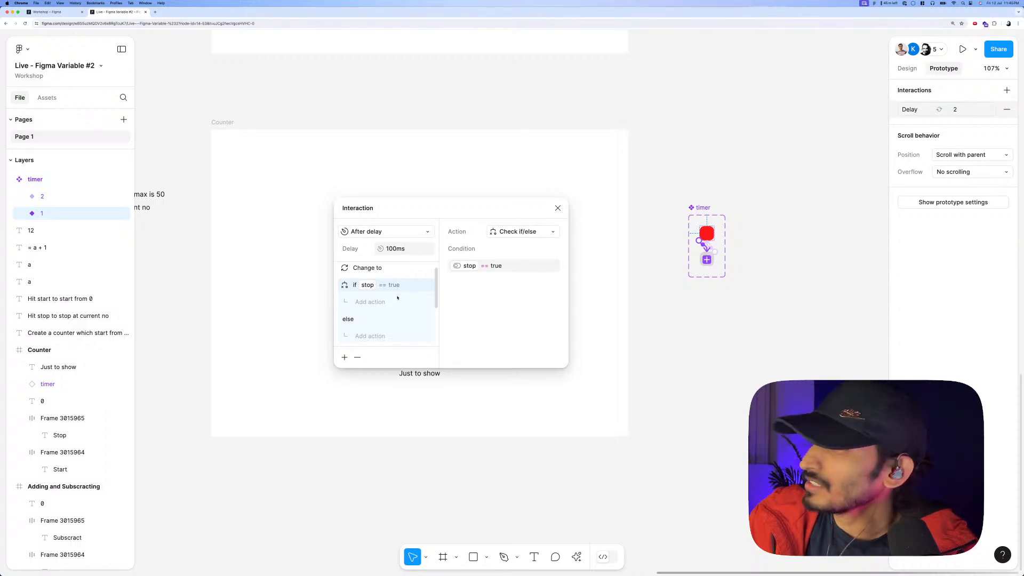
pyautogui.scroll(-2, 372, 297)
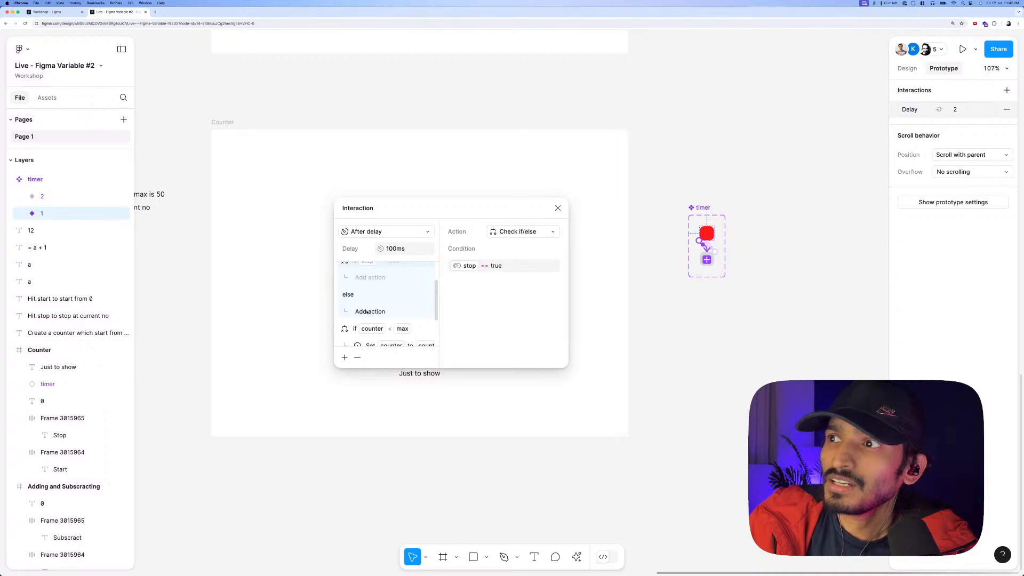
pyautogui.scroll(-3, 378, 328)
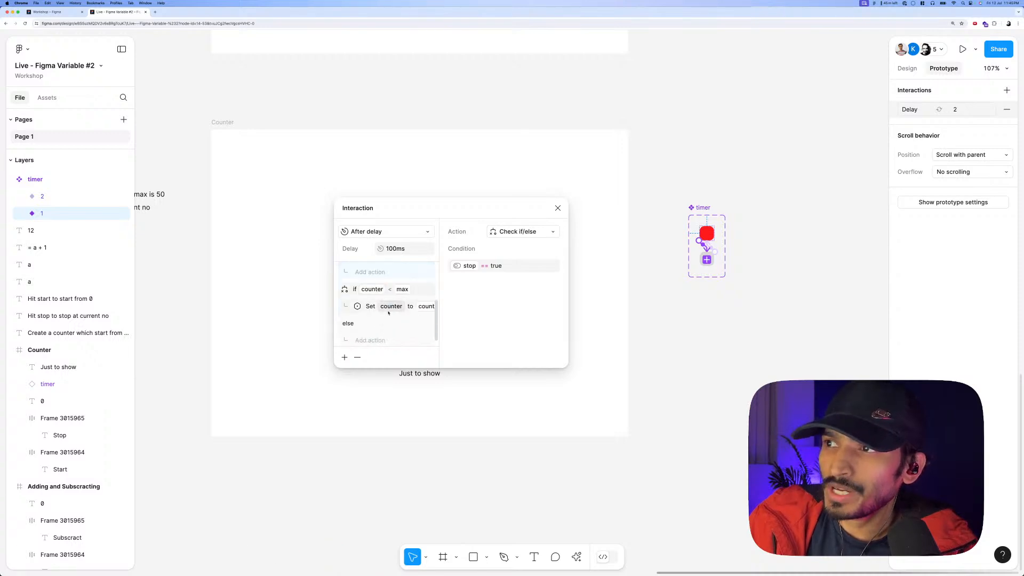
pyautogui.scroll(5, 410, 314)
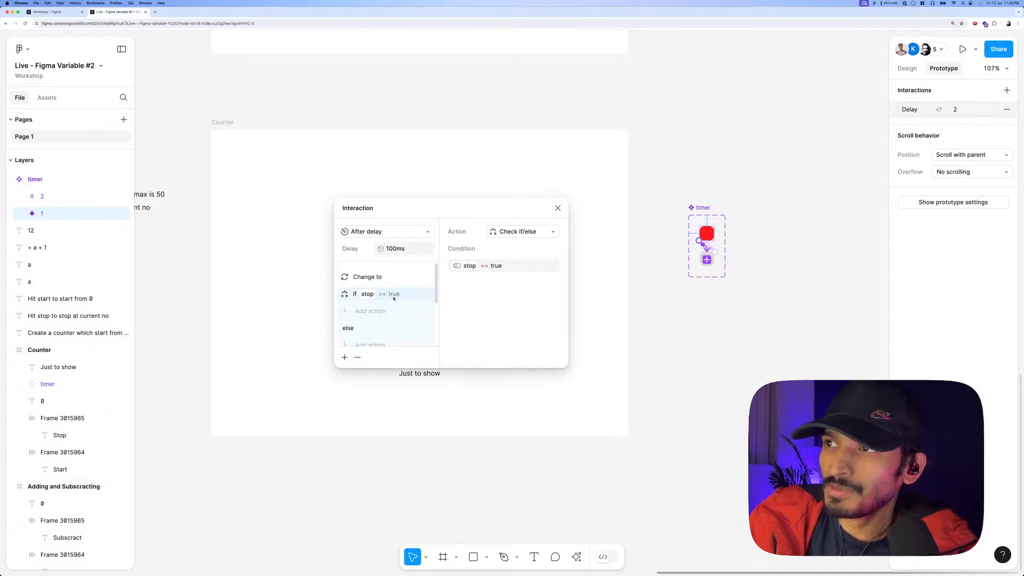
pyautogui.scroll(-2, 394, 297)
pyautogui.scroll(3, 395, 297)
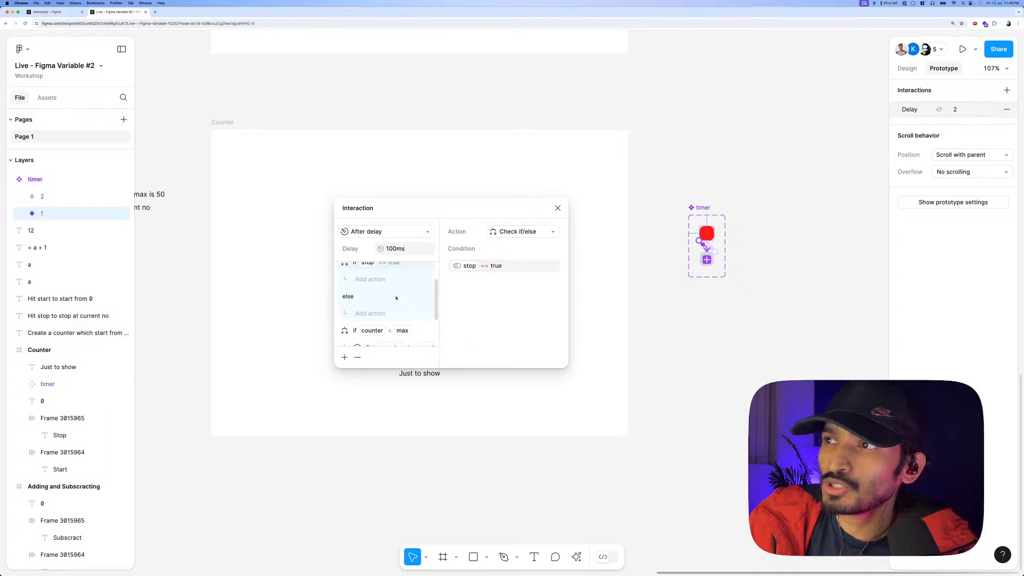
# Add a text note reading "stop" on the canvas below the timer component.
pyautogui.click(661, 313)
pyautogui.scroll(5, 692, 313)
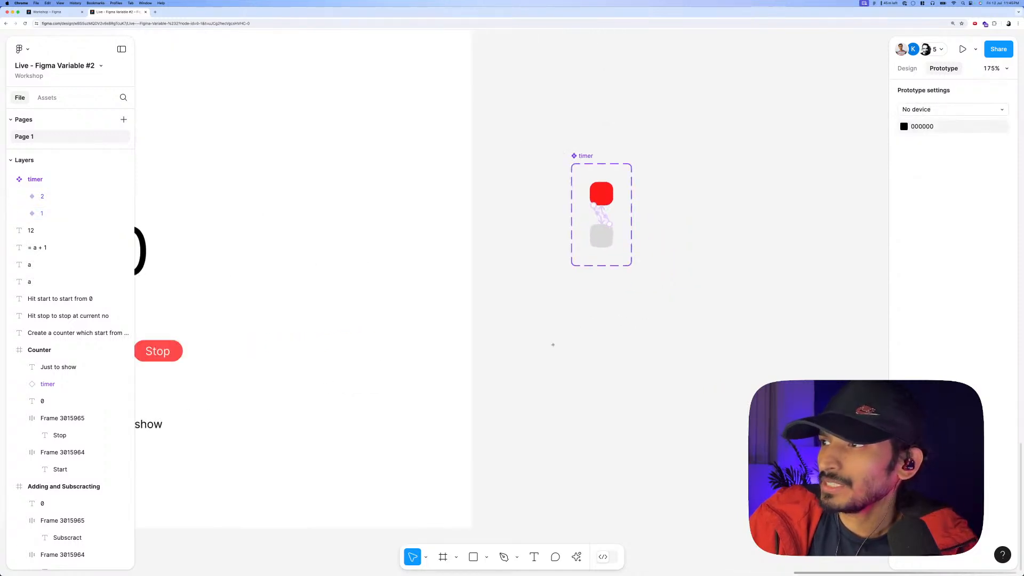
pyautogui.press('t')
pyautogui.click(552, 345)
pyautogui.write('sto')
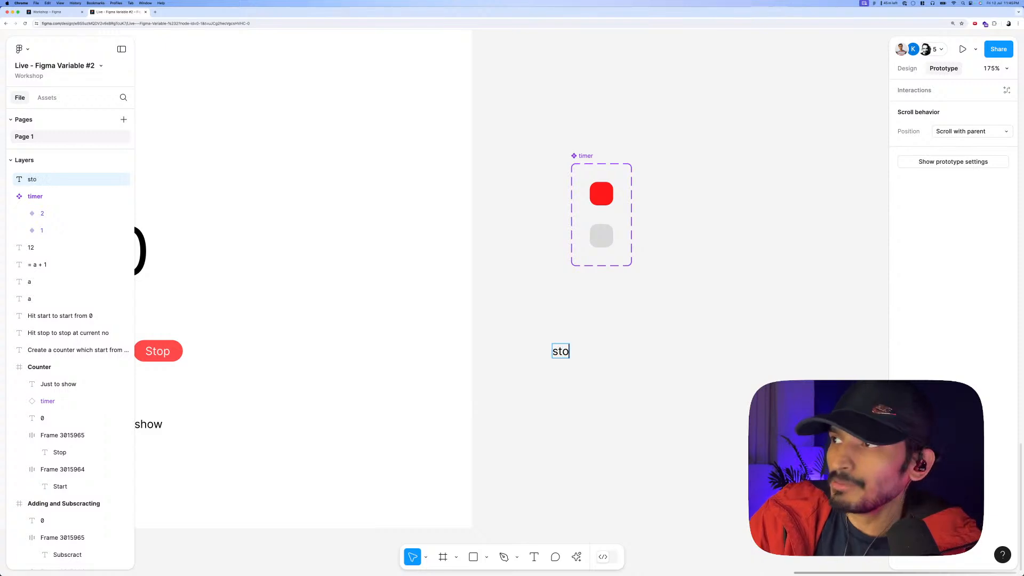
pyautogui.write('p')
pyautogui.press('Escape')
# Duplicate the "stop" note, change the copy's text to "max" and place it beside the original.
pyautogui.keyDown('alt'); pyautogui.moveTo(560, 352); pyautogui.dragTo(560, 372); pyautogui.keyUp('alt')
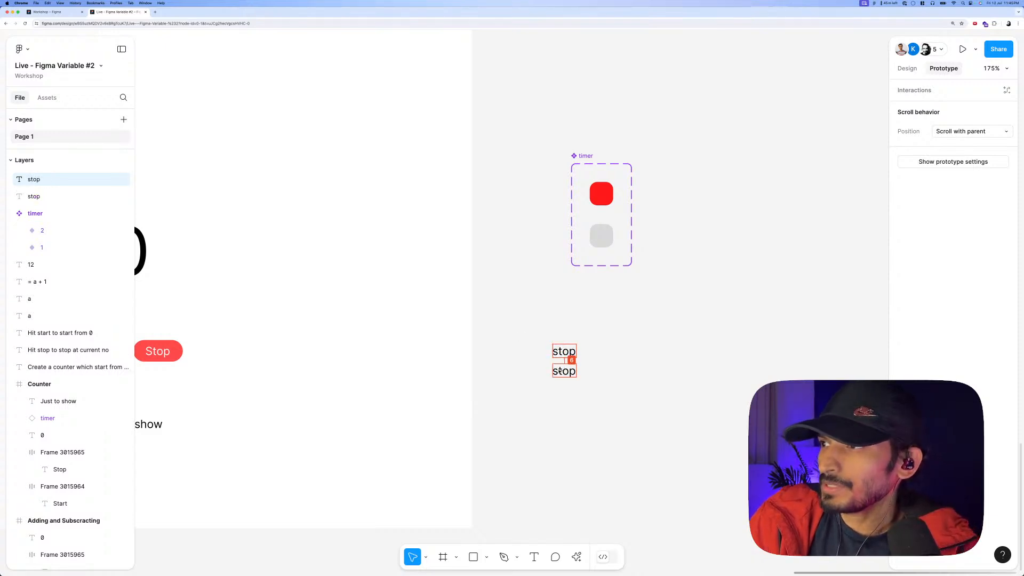
pyautogui.doubleClick(560, 371)
pyautogui.write('max')
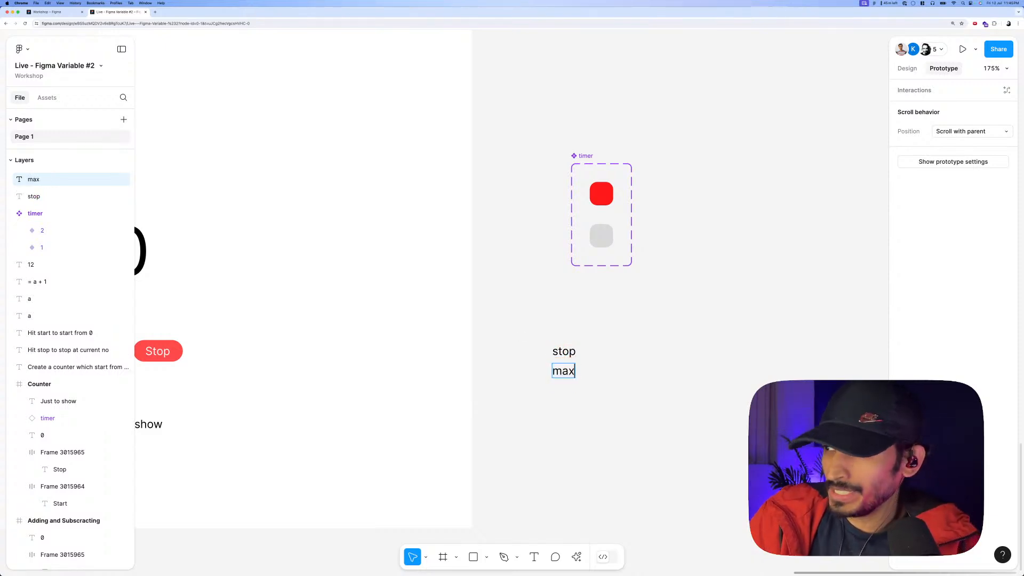
pyautogui.click(587, 358)
pyautogui.moveTo(564, 372); pyautogui.dragTo(599, 352)
pyautogui.scroll(5, 534, 342)
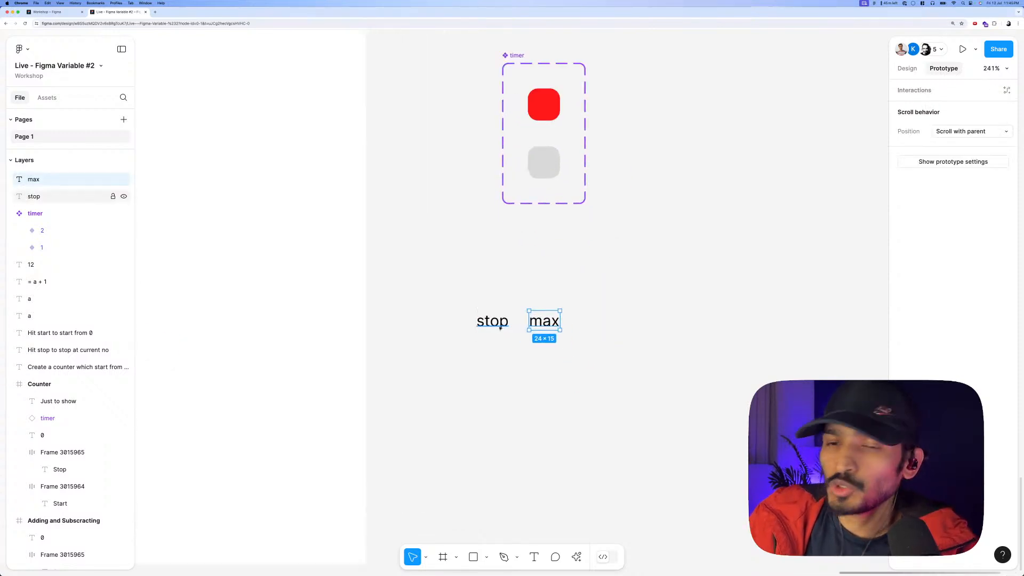
# Place a copy of the "stop" note below it and change its text to "if stop != true &&".
pyautogui.moveTo(500, 327); pyautogui.dragTo(500, 377)
pyautogui.doubleClick(497, 374)
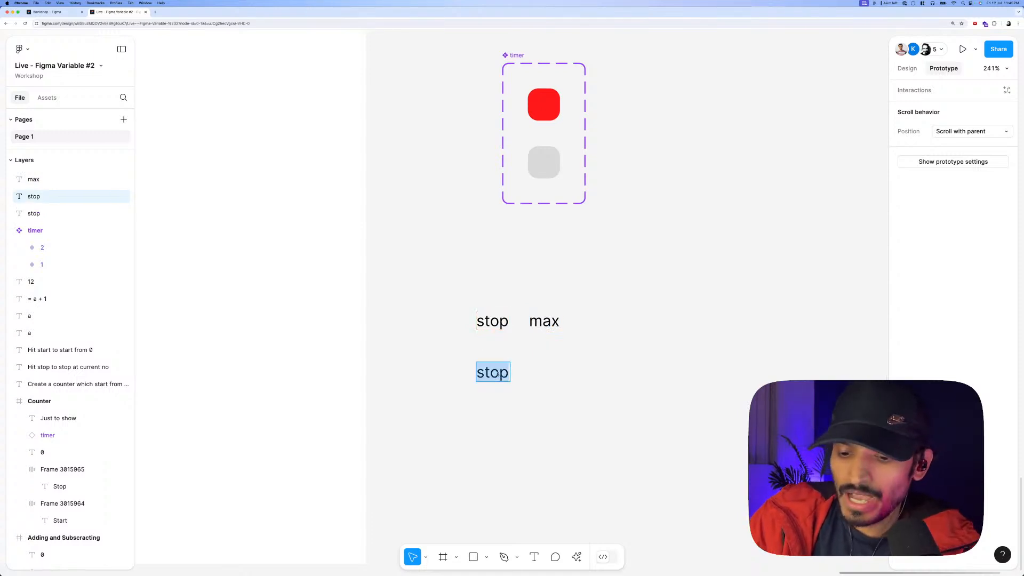
pyautogui.write('i')
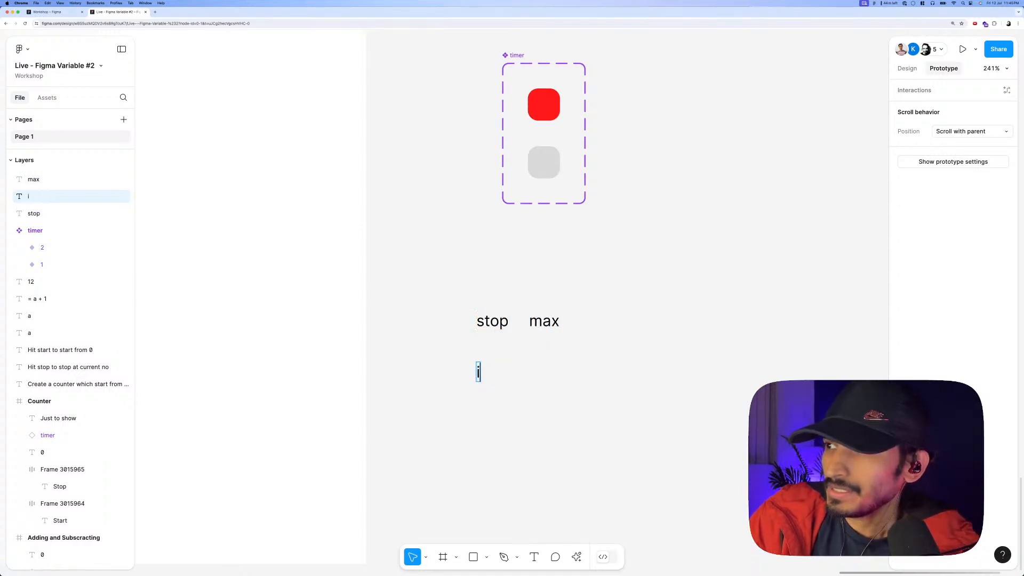
pyautogui.write('f ')
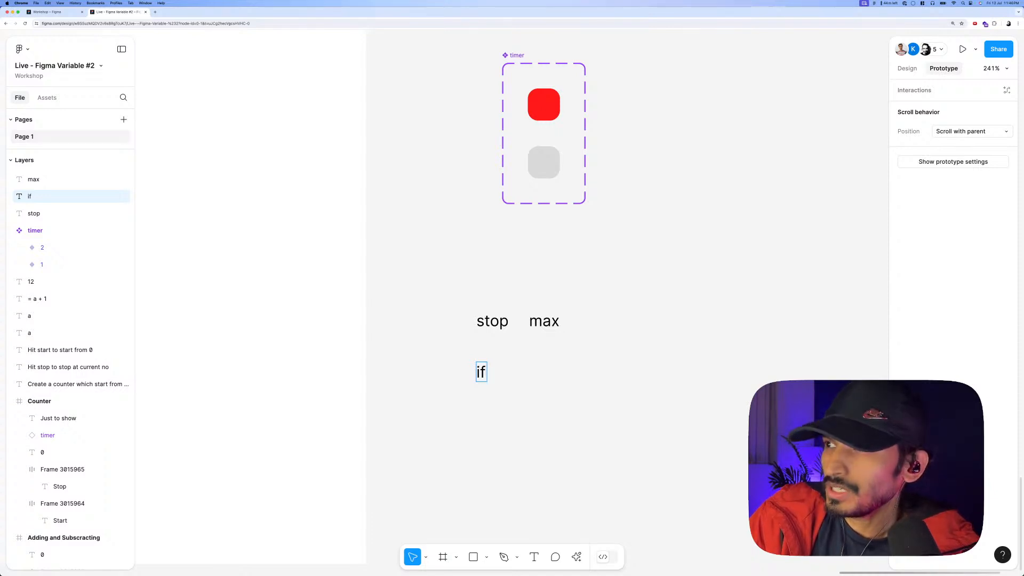
pyautogui.write('stop')
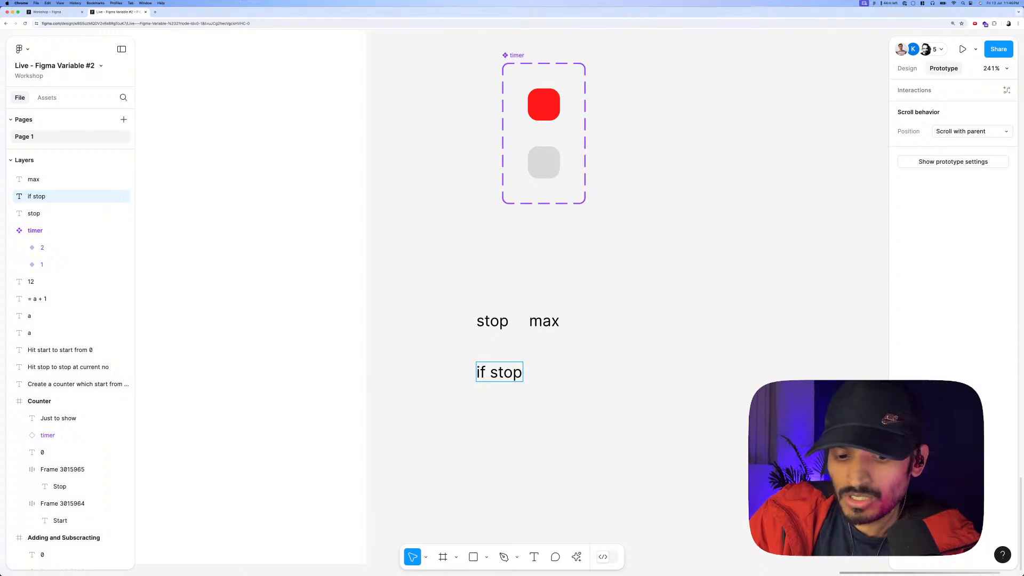
pyautogui.write(' !=')
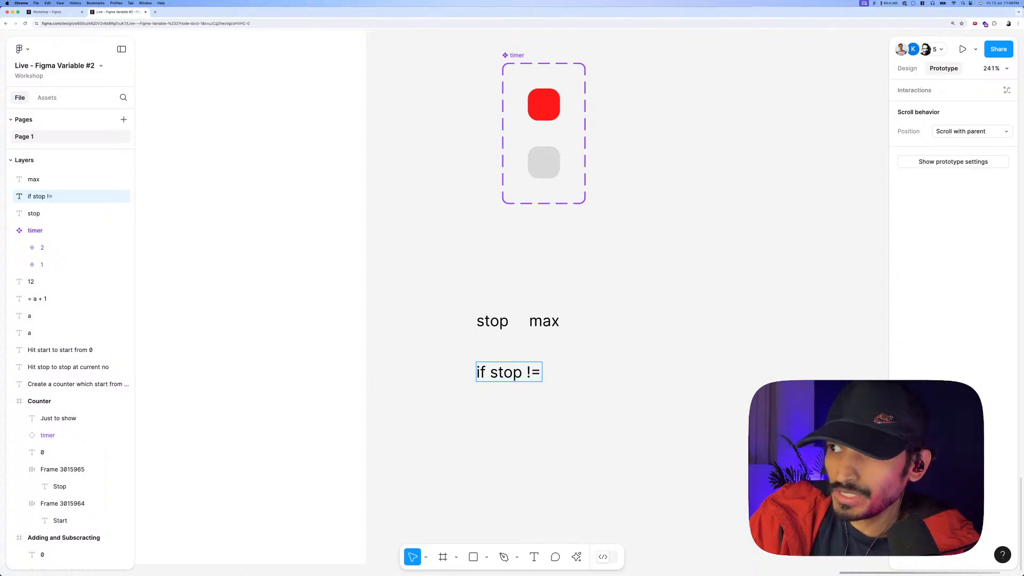
pyautogui.write(' tr')
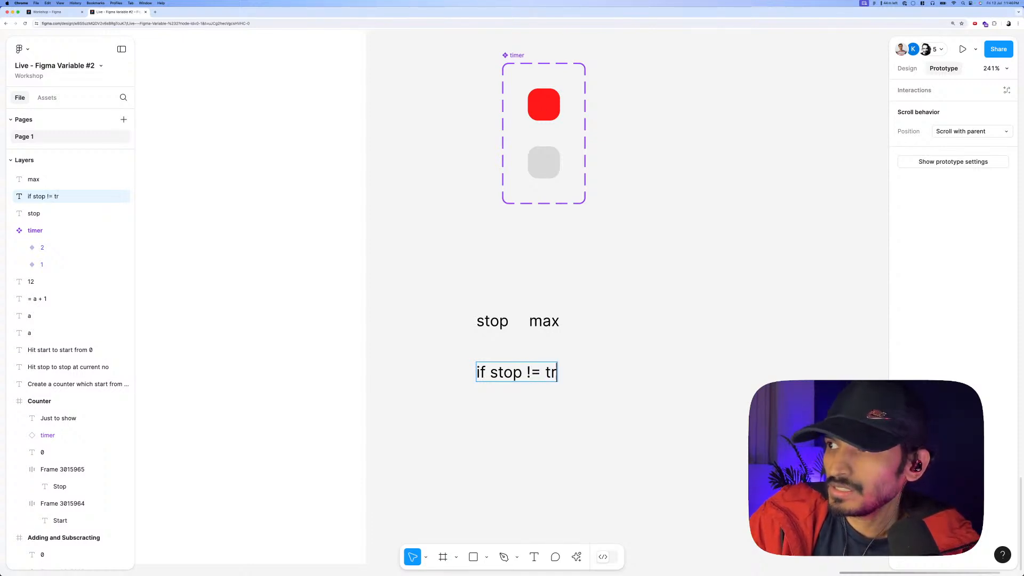
pyautogui.write('ue &&')
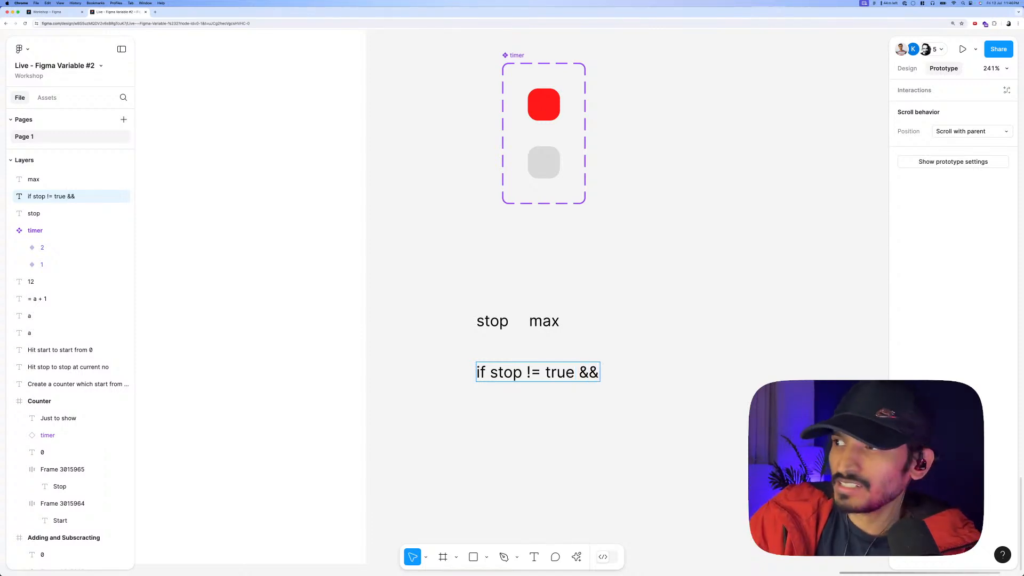
# Complete the condition note by appending "counter < max" to its text.
pyautogui.write(' co')
pyautogui.press('BackSpace')
pyautogui.press('BackSpace')
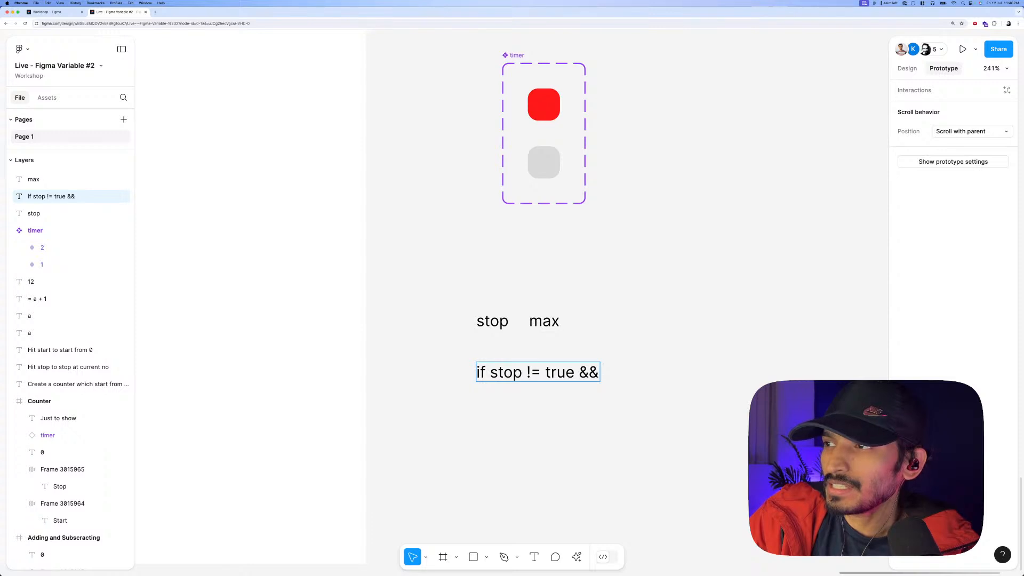
pyautogui.write('counter')
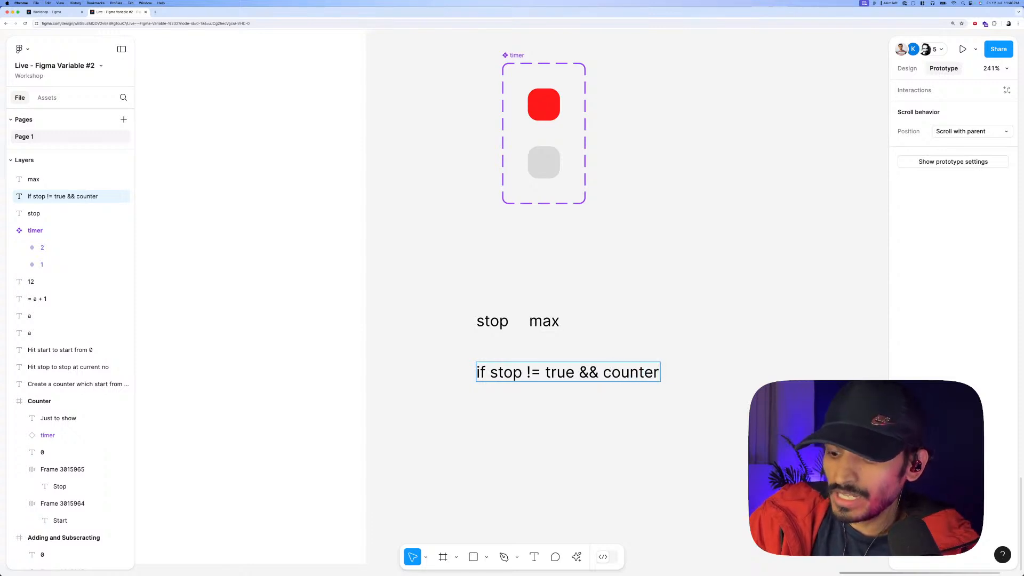
pyautogui.write(' < ')
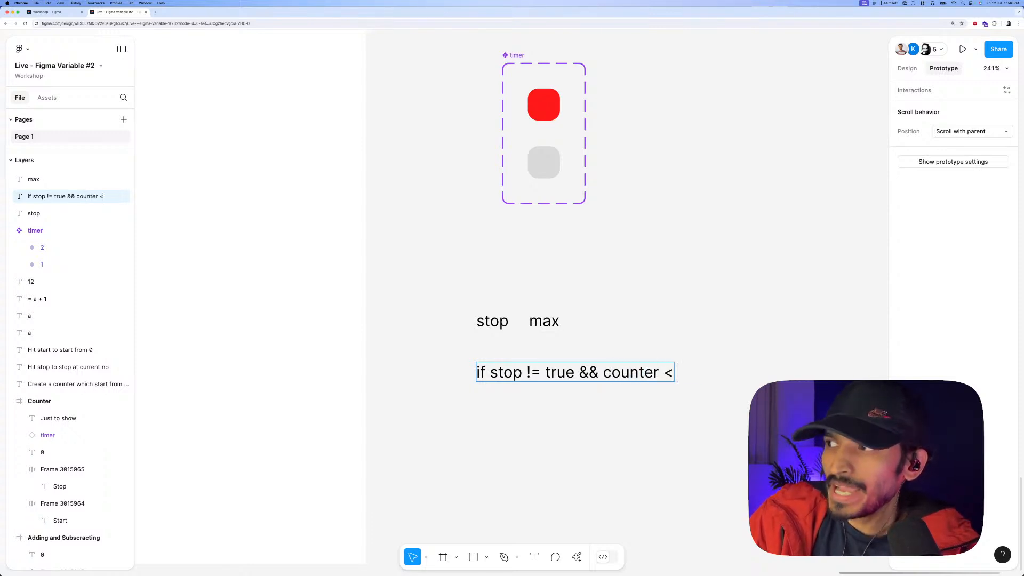
pyautogui.write('max')
pyautogui.press('BackSpace')
pyautogui.press('BackSpace')
pyautogui.press('BackSpace')
pyautogui.write('max')
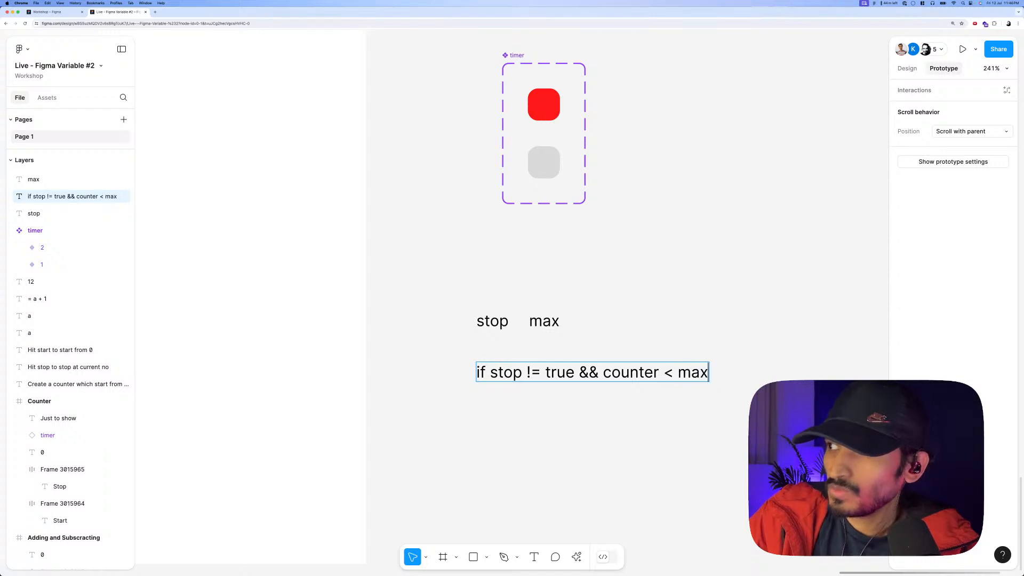
pyautogui.press('Escape')
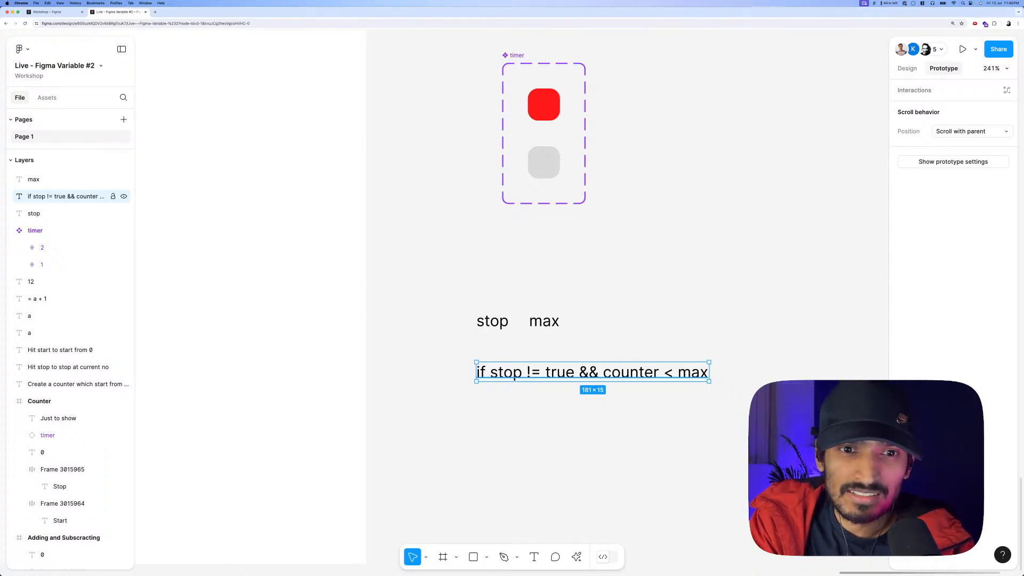
# Open the stop condition for editing in the after-delay interaction of the timer's red variant.
pyautogui.scroll(-5, 616, 337)
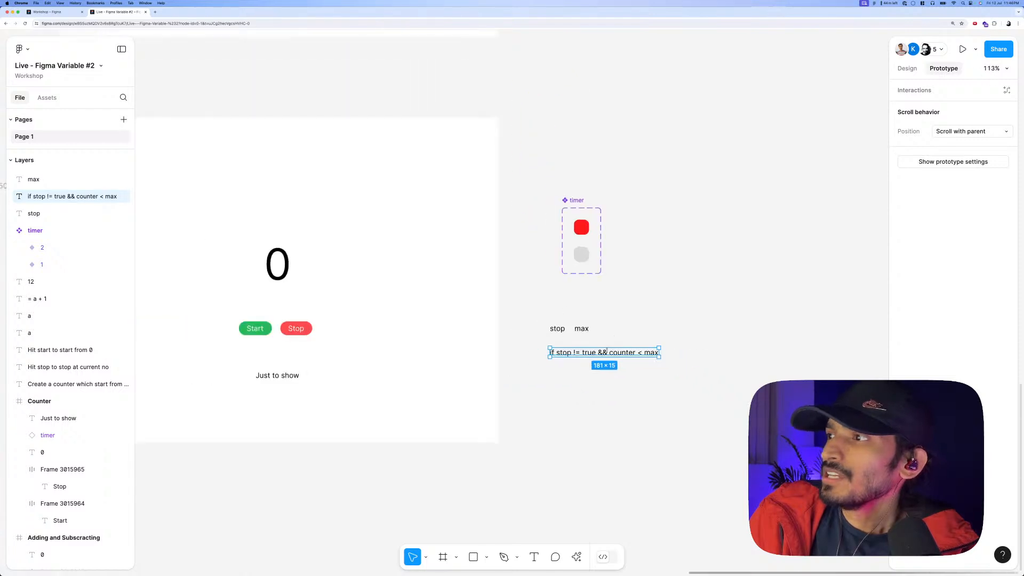
pyautogui.scroll(1, 558, 364)
pyautogui.click(576, 234)
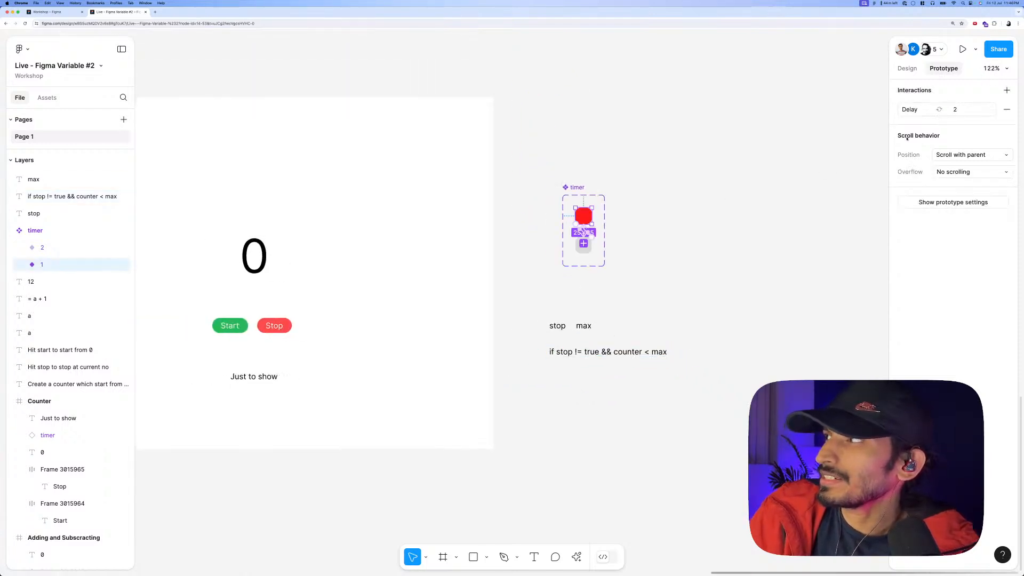
pyautogui.click(938, 109)
pyautogui.moveTo(817, 110); pyautogui.dragTo(295, 282)
pyautogui.click(288, 369)
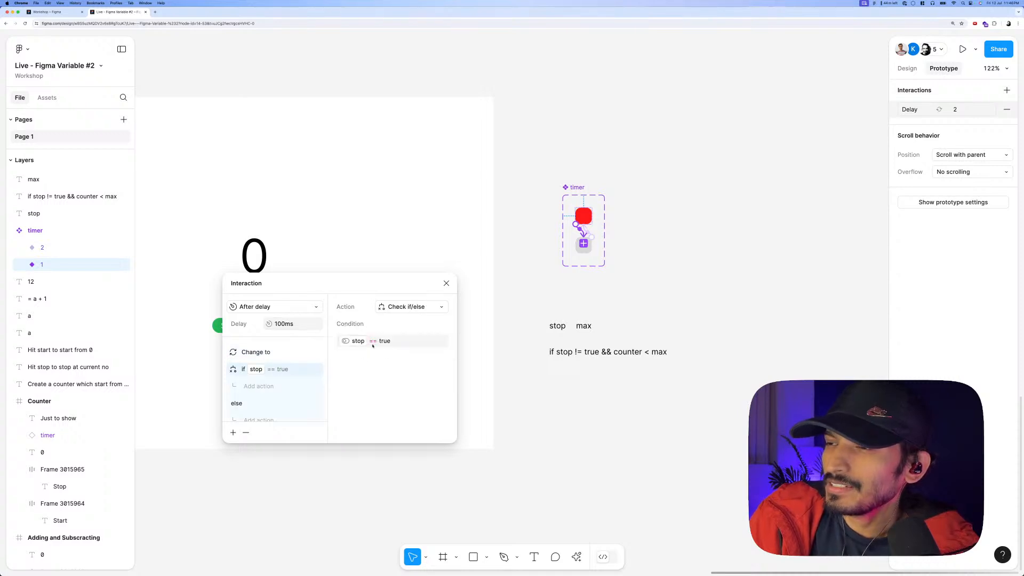
pyautogui.click(395, 342)
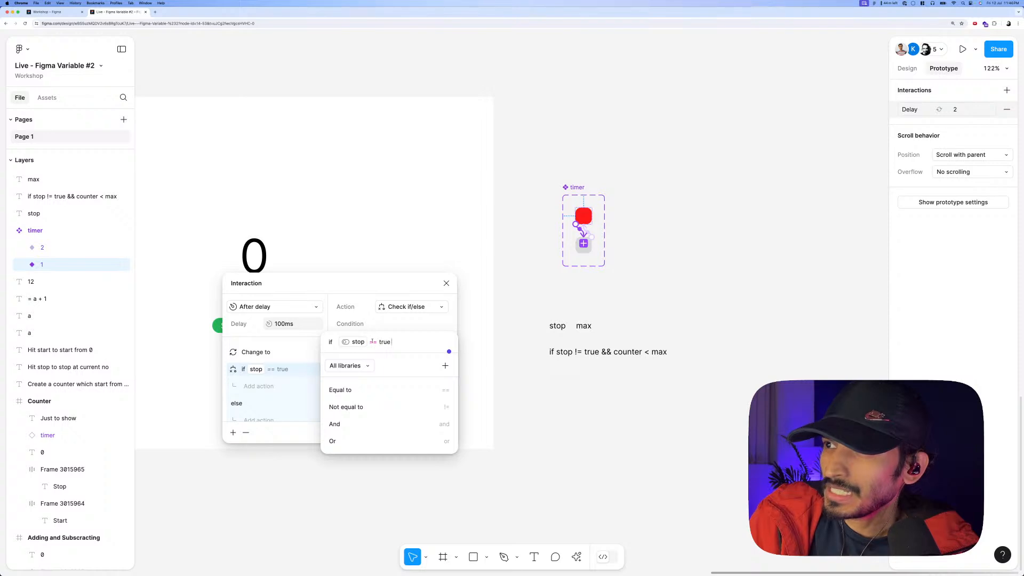
pyautogui.press('Left')
pyautogui.press('BackSpace')
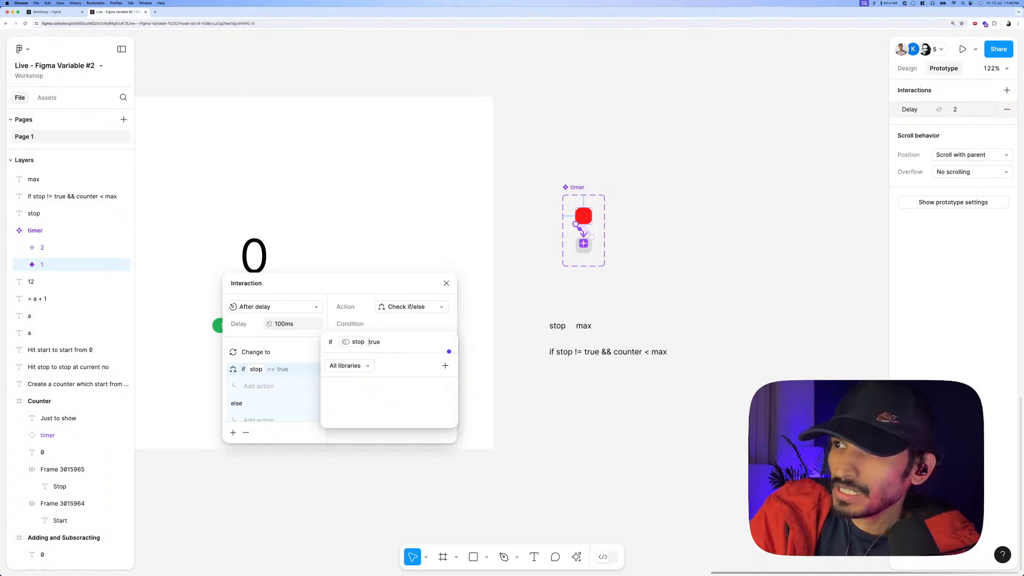
pyautogui.write('!=')
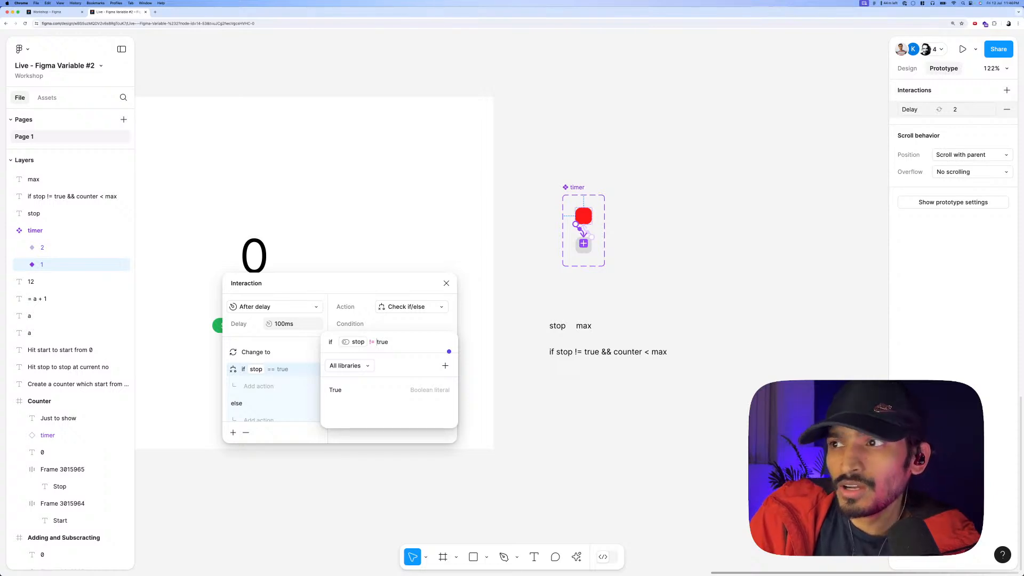
pyautogui.press('BackSpace')
pyautogui.press('BackSpace')
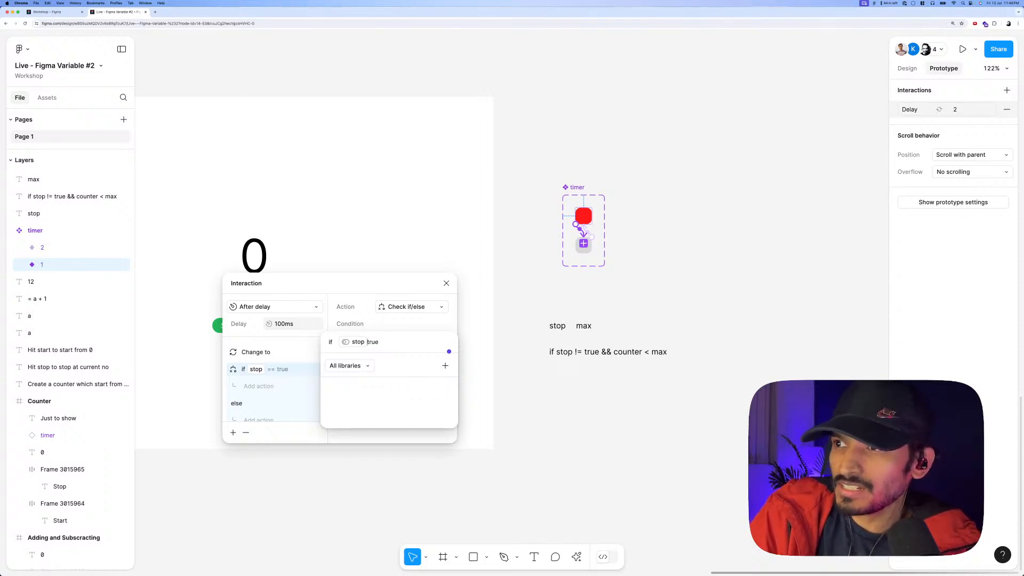
pyautogui.write('==')
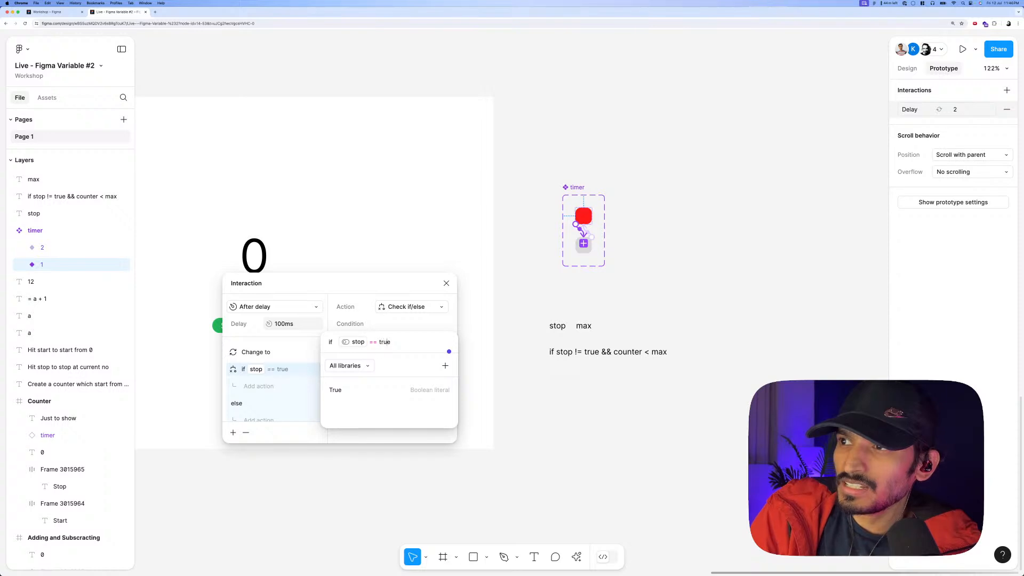
# Change the value that stop is compared with to False.
pyautogui.press('Right')
pyautogui.press('BackSpace')
pyautogui.press('BackSpace')
pyautogui.press('BackSpace')
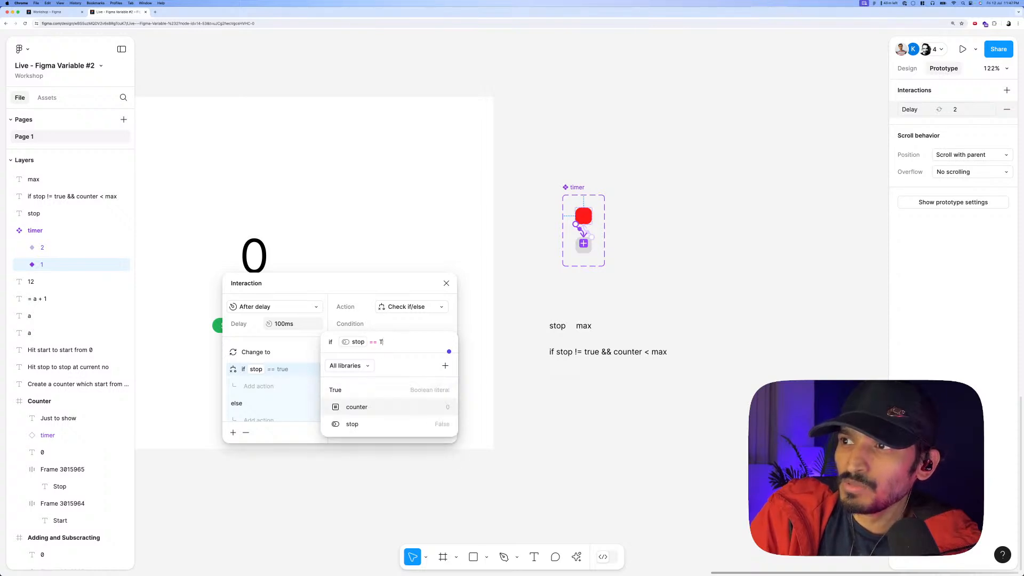
pyautogui.press('BackSpace')
pyautogui.write('fa')
pyautogui.press('Return')
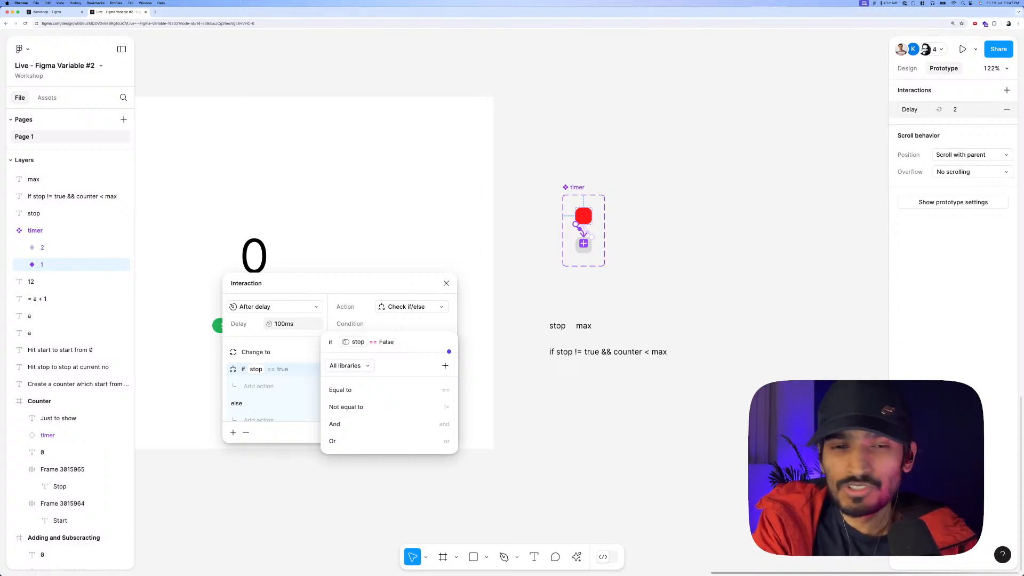
# Extend the condition with "&& counter < max", using the counter and max variables, and close the condition editor.
pyautogui.write('&& ')
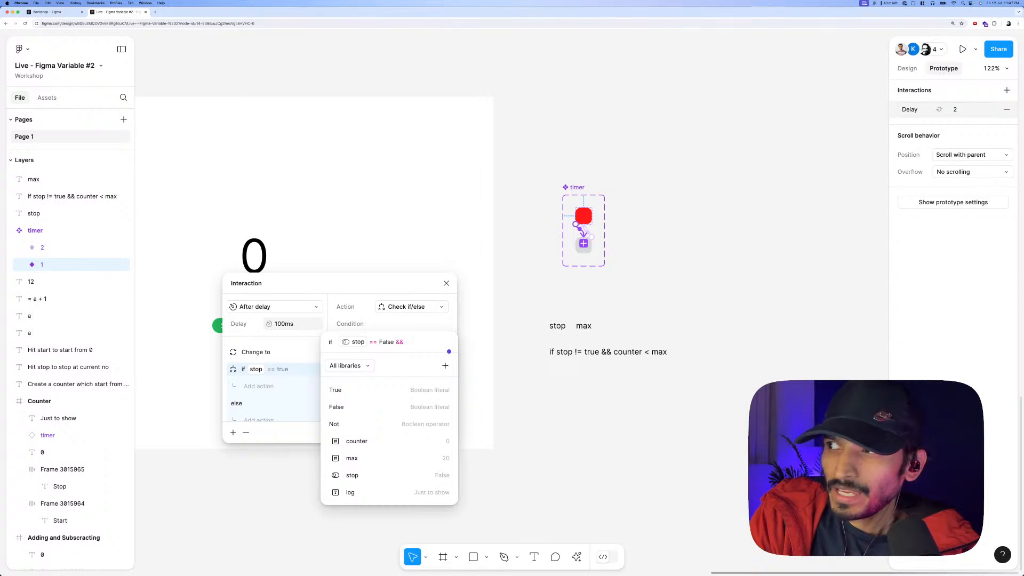
pyautogui.write('counter')
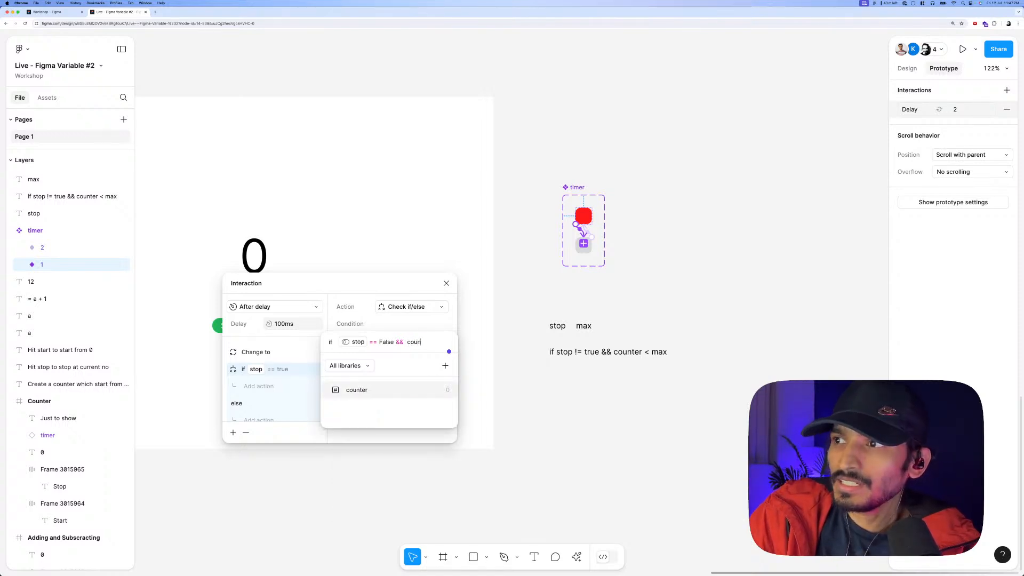
pyautogui.press('Return')
pyautogui.write('< ')
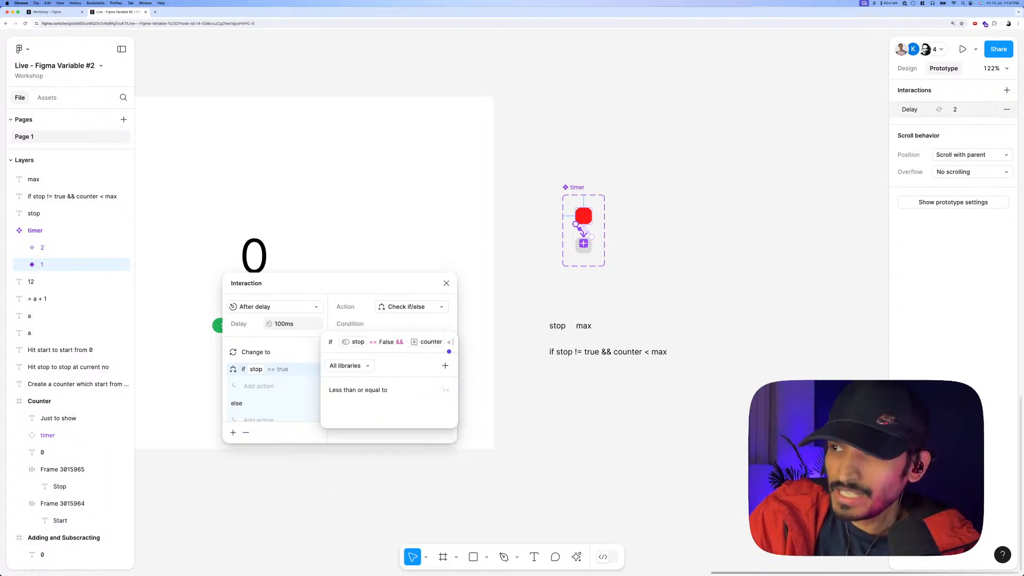
pyautogui.write('max')
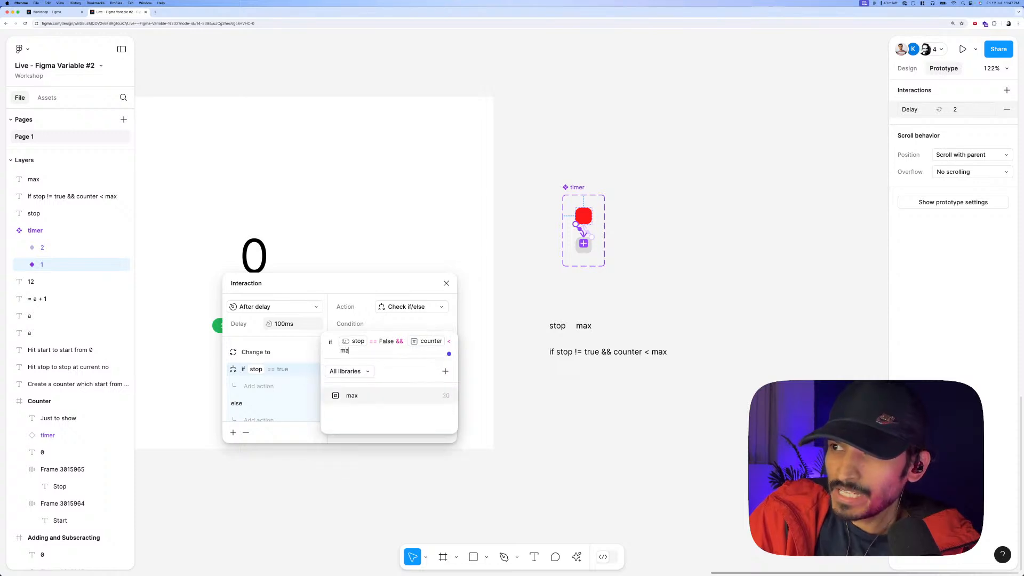
pyautogui.press('Return')
pyautogui.click(367, 296)
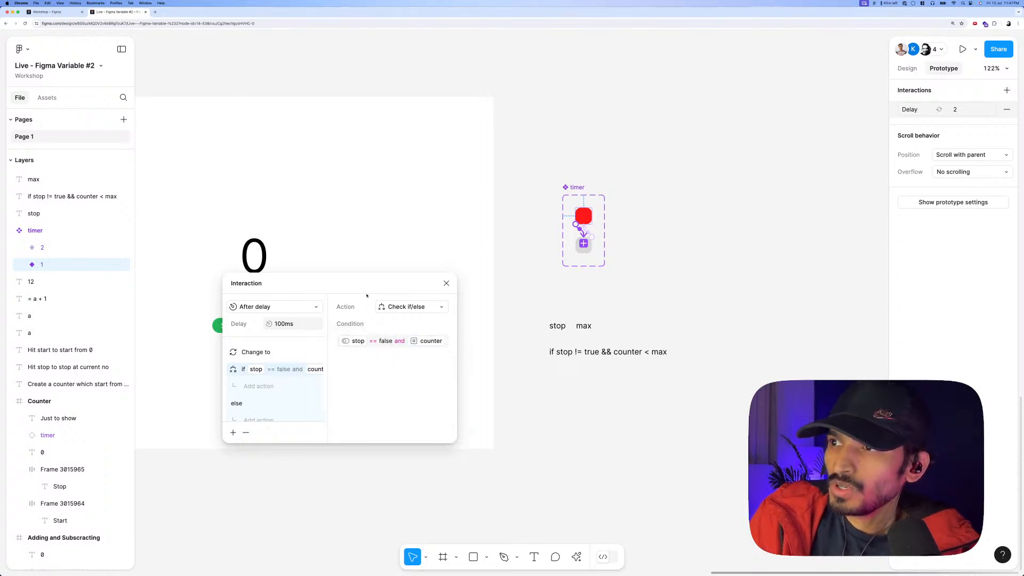
# Add an action to the if branch of the combined stop and counter condition.
pyautogui.click(257, 386)
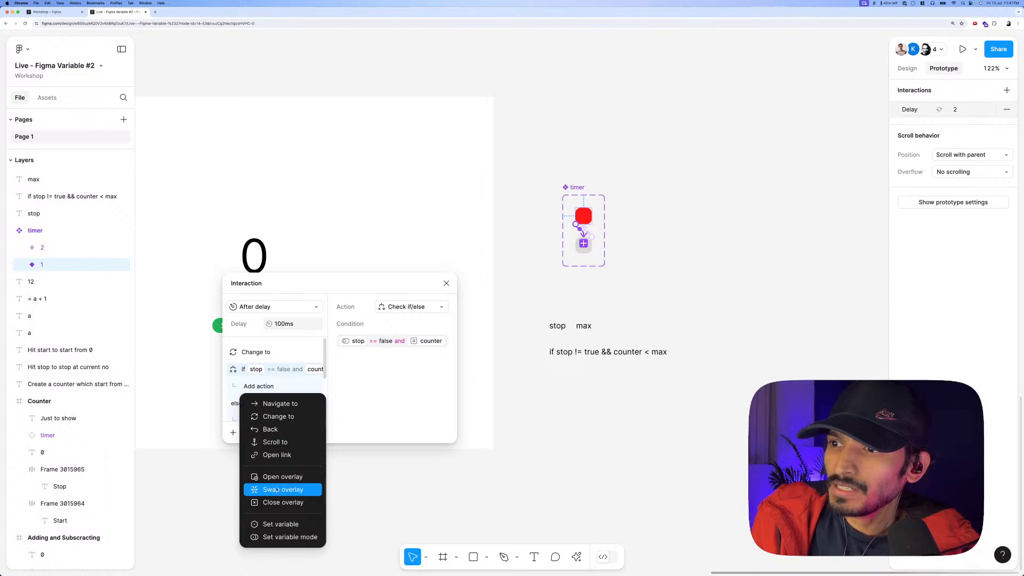
# Add a set-variable action under the stop-is-false-and-counter condition that sets counter to counter + 1.
pyautogui.click(283, 524)
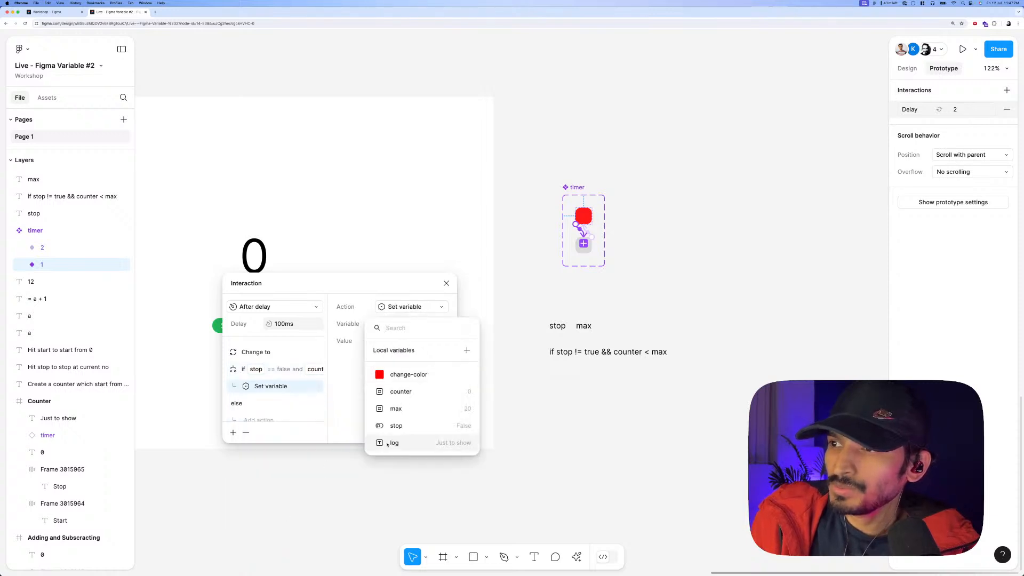
pyautogui.click(402, 391)
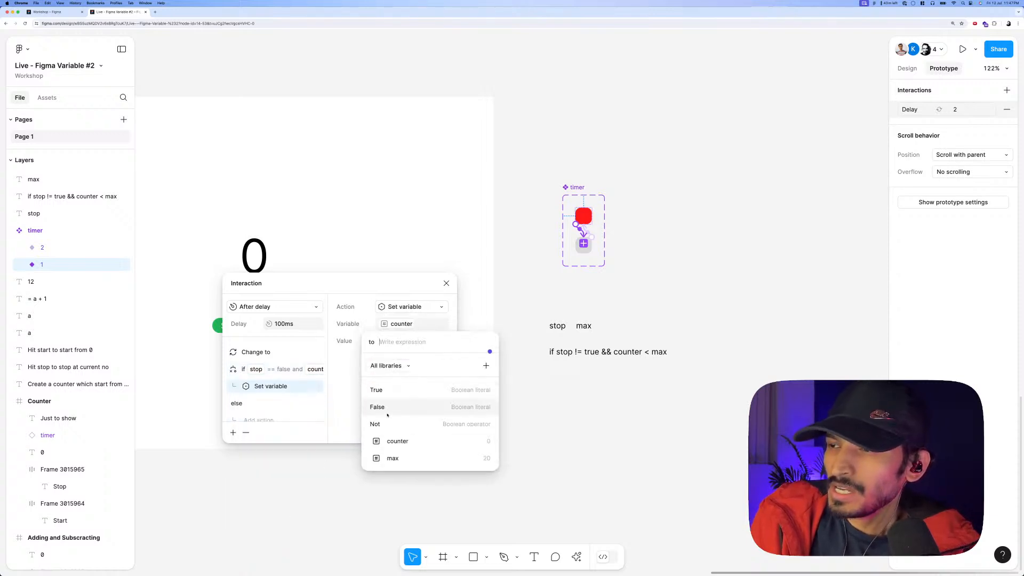
pyautogui.click(393, 436)
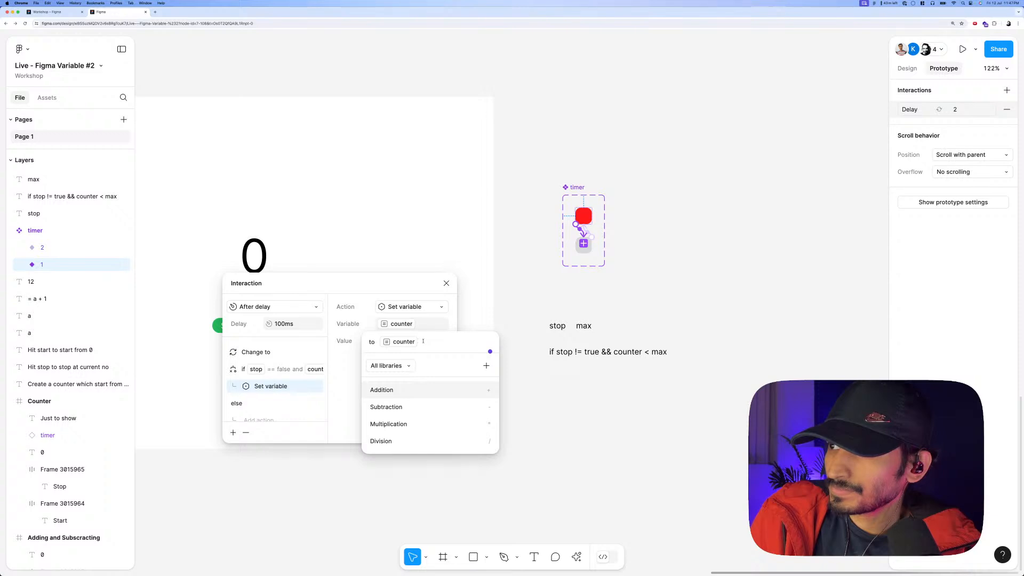
pyautogui.click(402, 389)
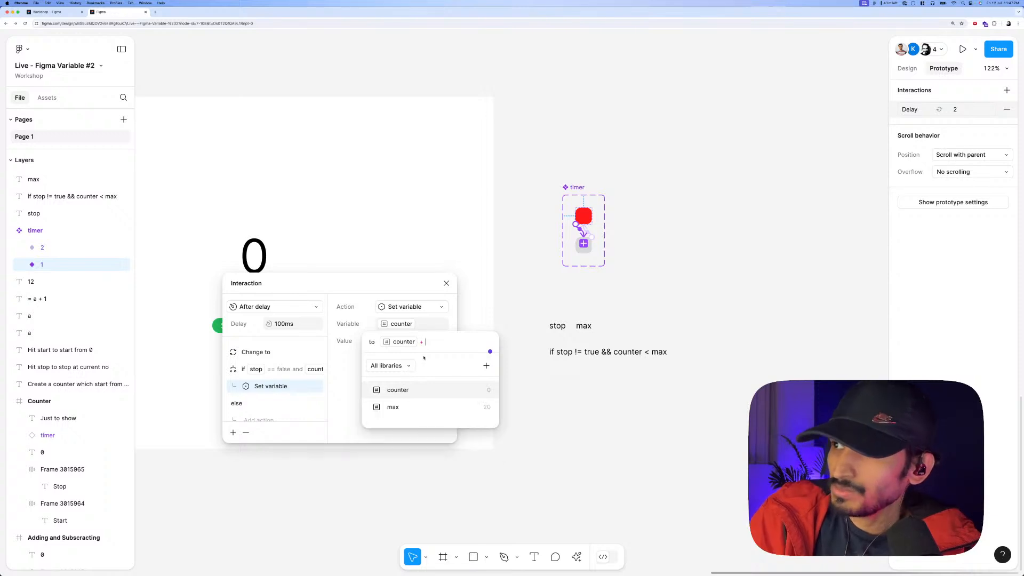
pyautogui.write('1')
pyautogui.press('Return')
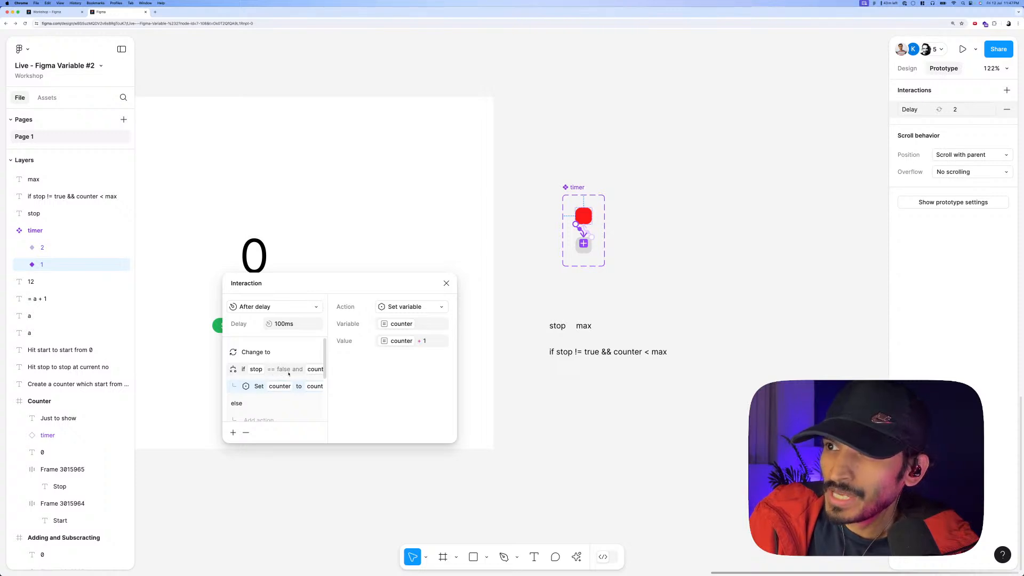
# Remove the redundant "if counter < max" conditional from the timer variant's delay interaction and close its settings.
pyautogui.scroll(-3, 291, 373)
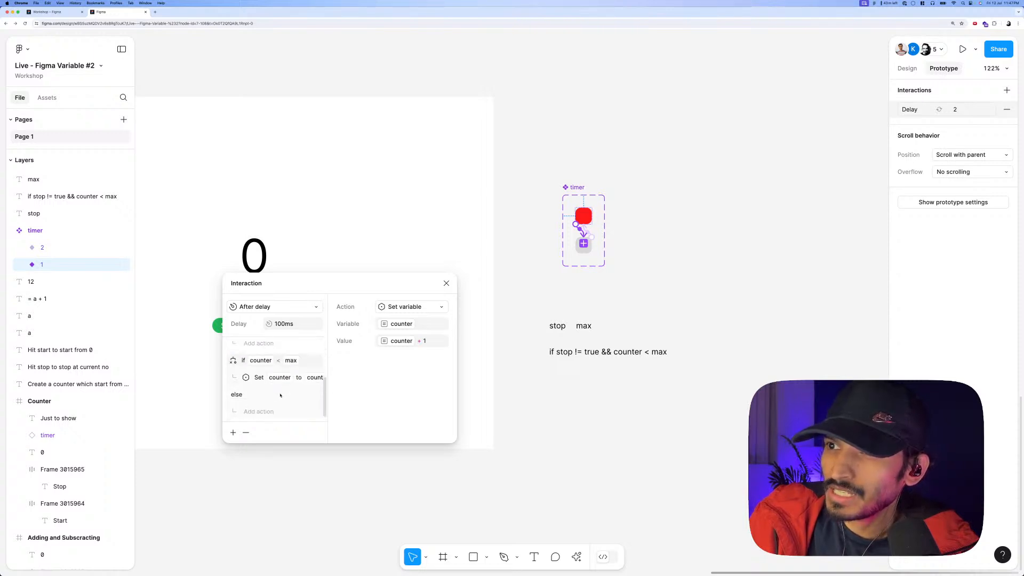
pyautogui.click(300, 362)
pyautogui.click(246, 433)
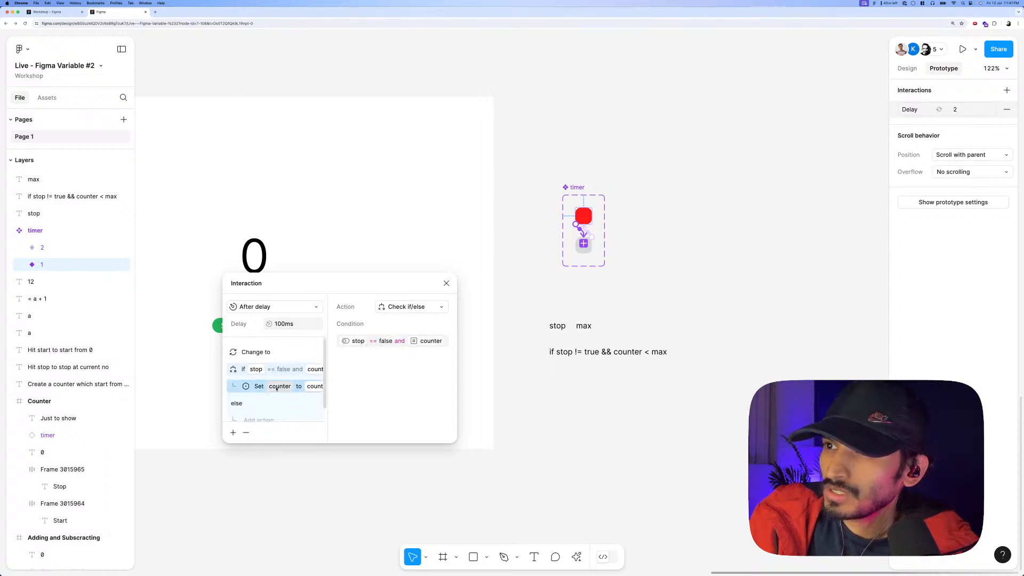
pyautogui.click(446, 283)
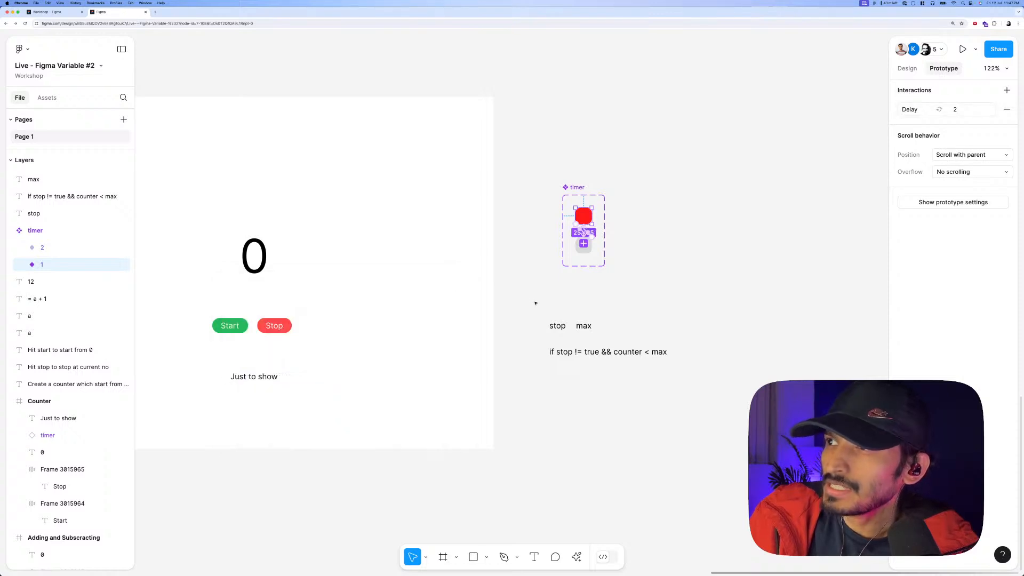
# Preview the Counter frame to test the timer, and close the preview.
pyautogui.scroll(-5, 535, 303)
pyautogui.click(236, 173)
pyautogui.hotkey('shift', 'space')
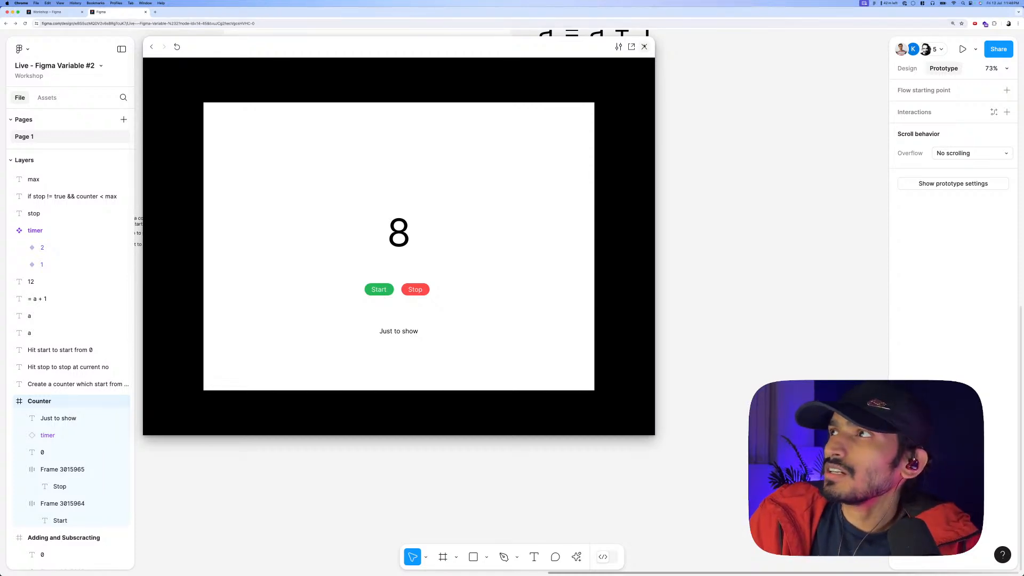
pyautogui.click(644, 46)
# Change the Start button's click action so that it sets the stop variable to false.
pyautogui.click(353, 320)
pyautogui.scroll(3, 361, 314)
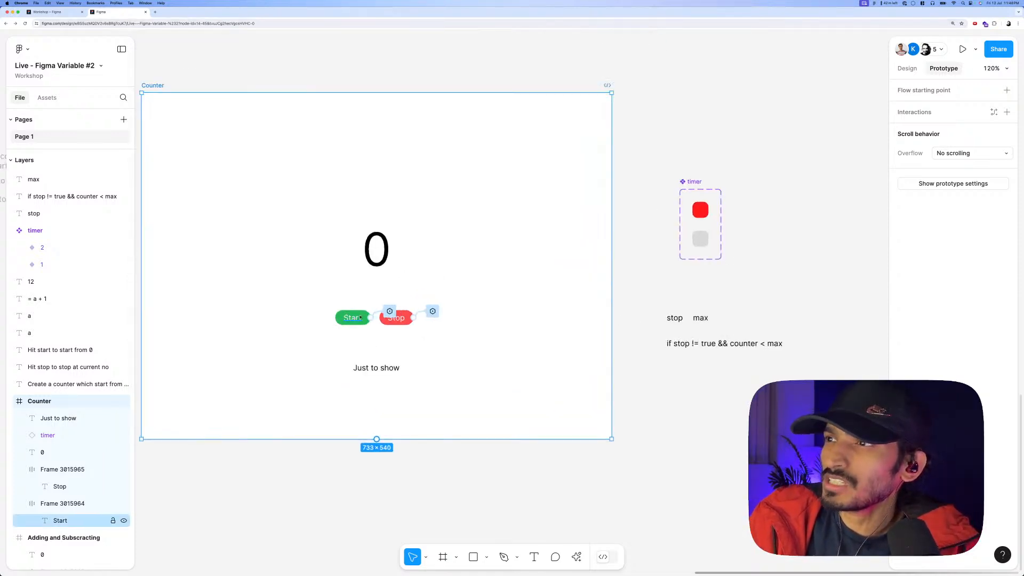
pyautogui.click(373, 319)
pyautogui.scroll(3, 371, 316)
pyautogui.click(385, 321)
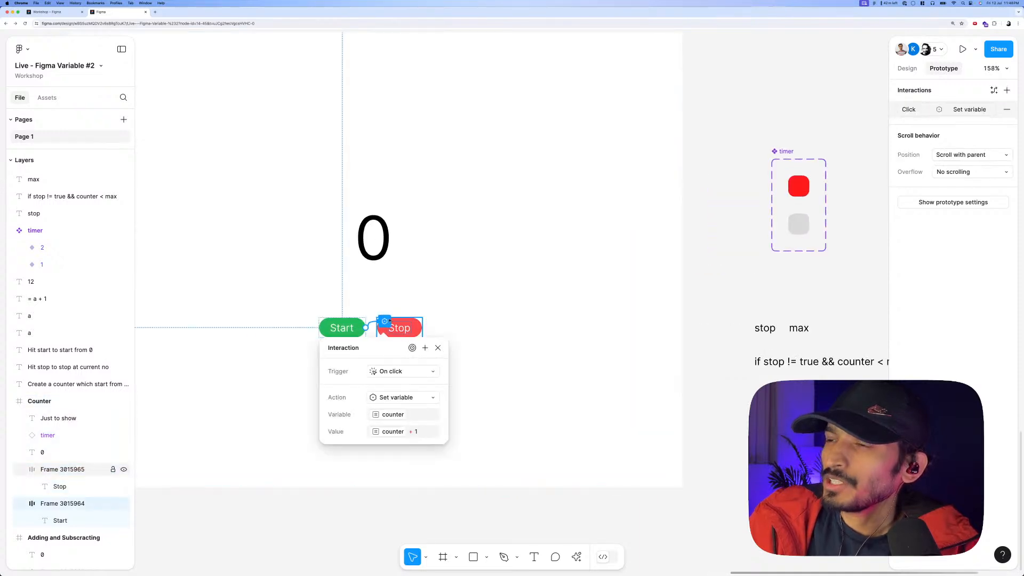
pyautogui.click(407, 413)
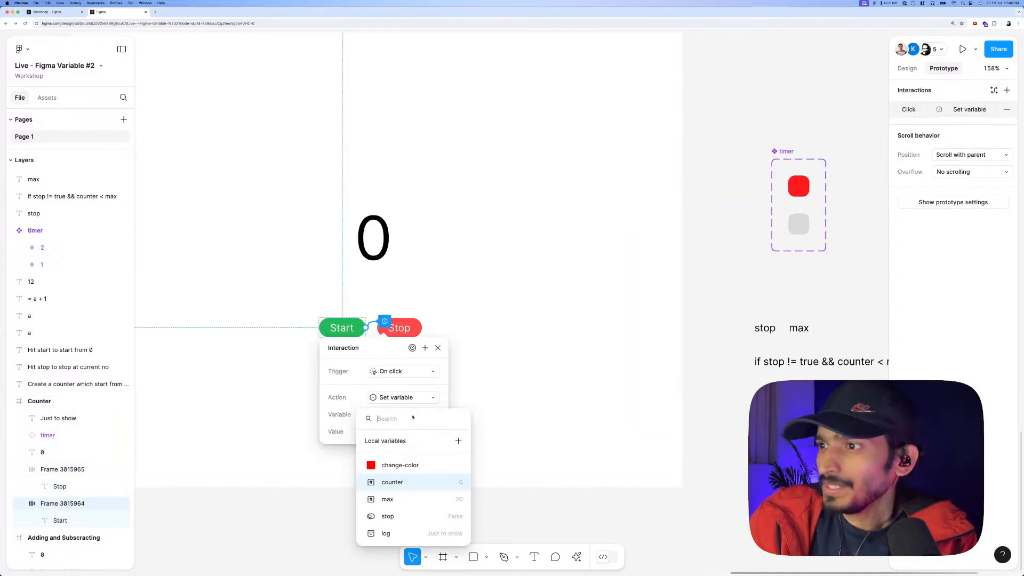
pyautogui.click(388, 516)
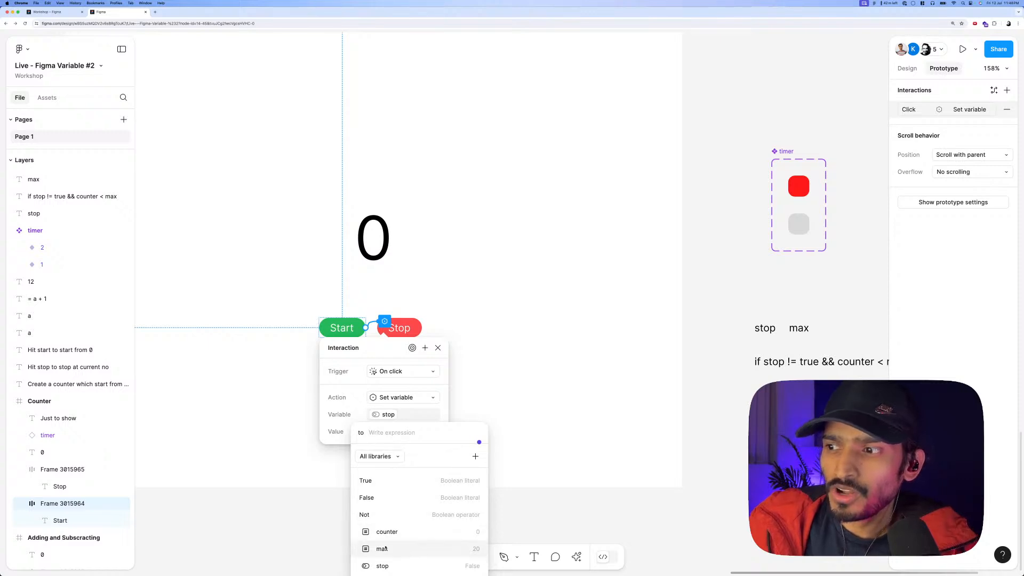
pyautogui.click(376, 497)
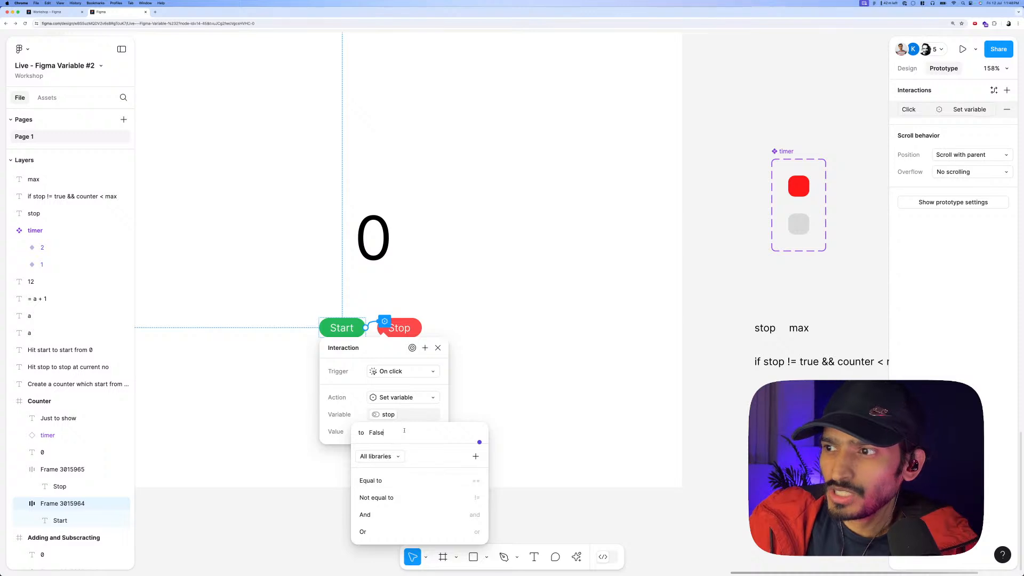
pyautogui.press('Return')
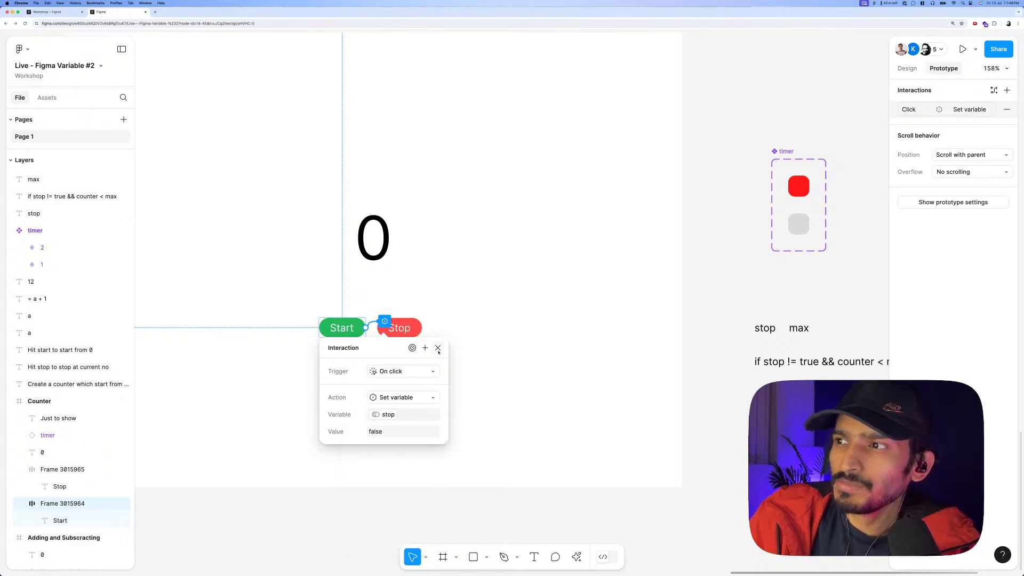
pyautogui.press('Escape')
# Preview the Counter frame to test the Start and Stop buttons, and close the preview.
pyautogui.scroll(-5, 467, 359)
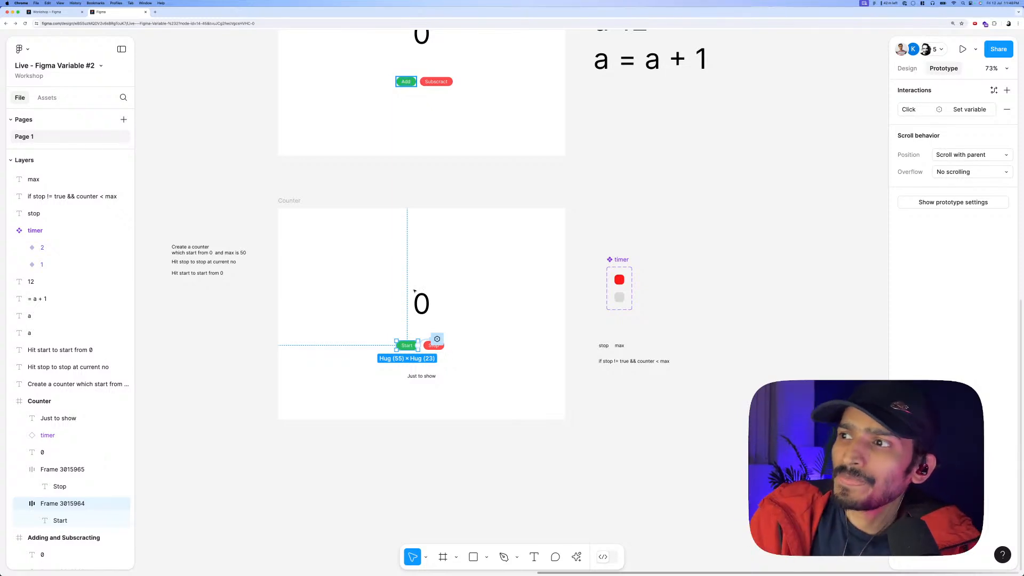
pyautogui.click(290, 182)
pyautogui.click(288, 203)
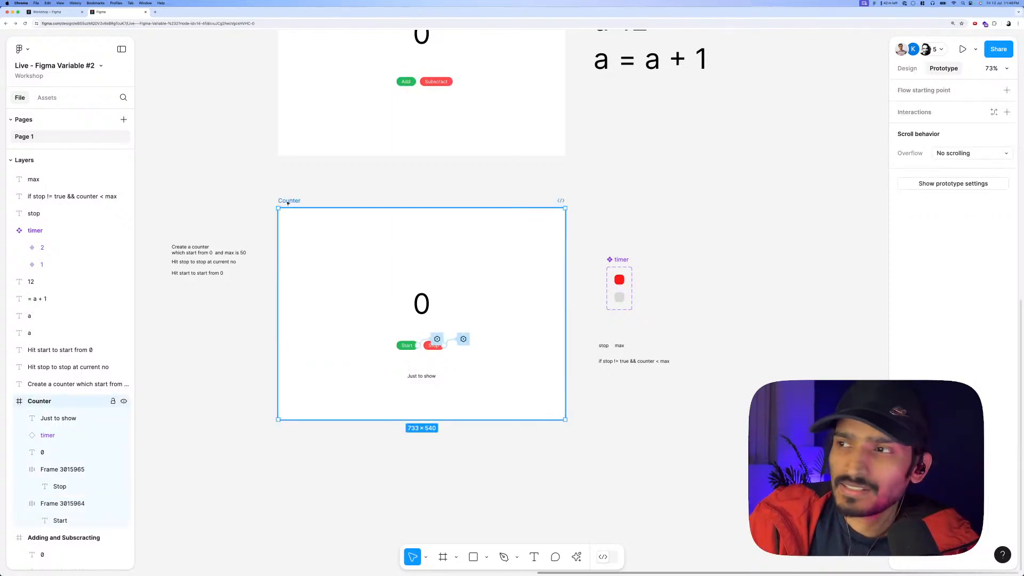
pyautogui.hotkey('shift', 'space')
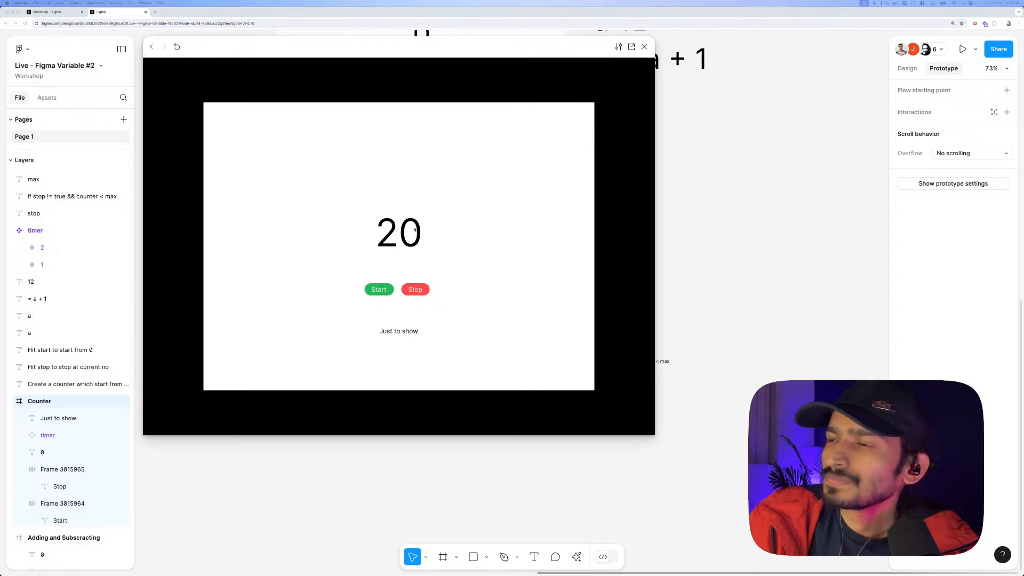
pyautogui.click(644, 48)
pyautogui.click(583, 318)
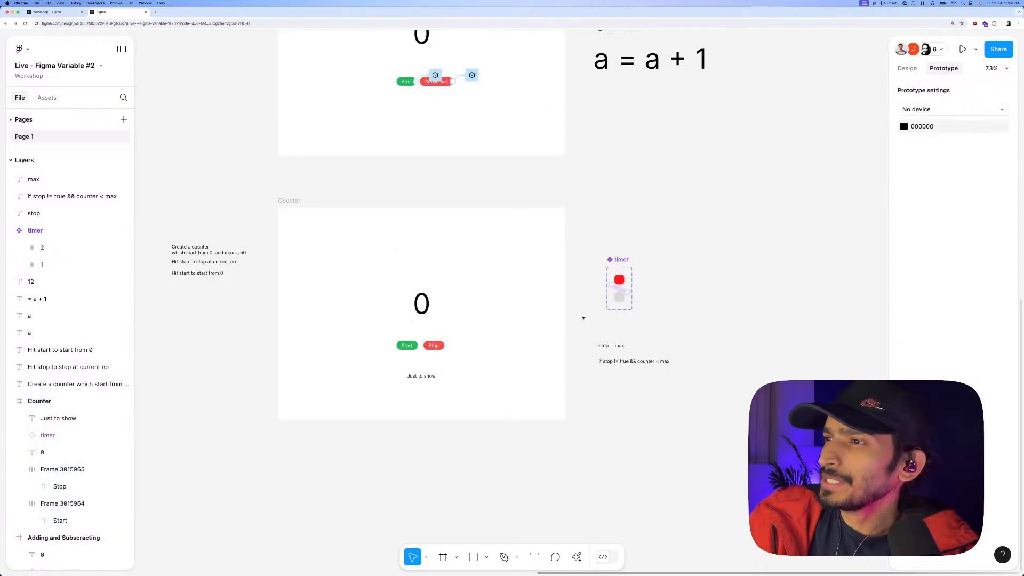
pyautogui.scroll(3, 404, 346)
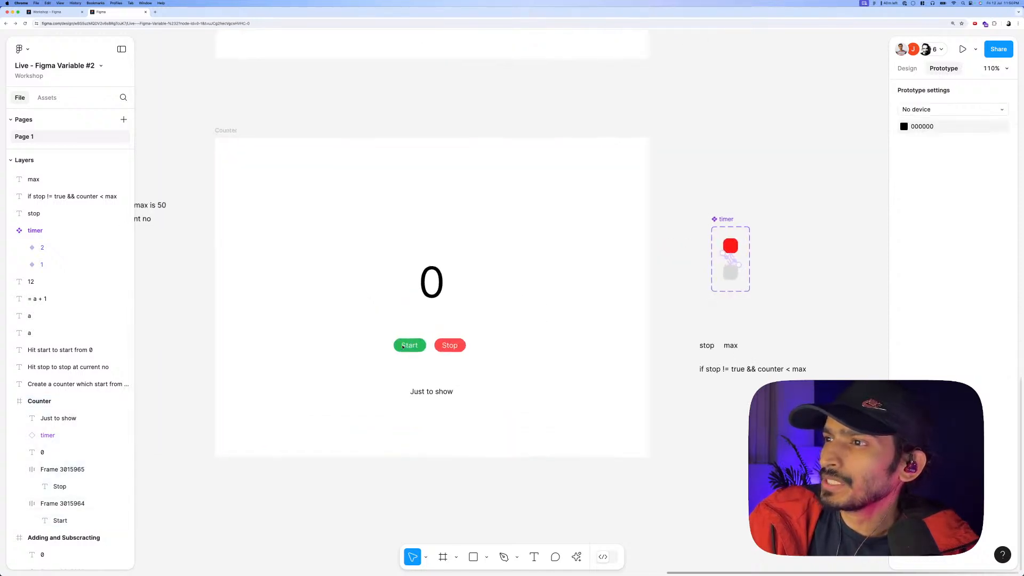
pyautogui.scroll(1, 404, 346)
pyautogui.click(907, 69)
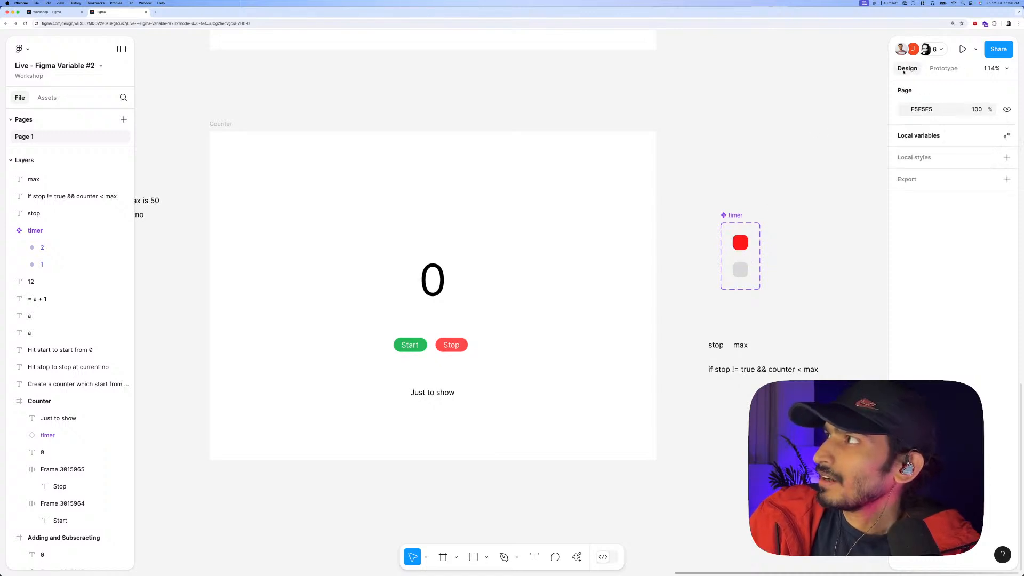
pyautogui.scroll(-10, 379, 258)
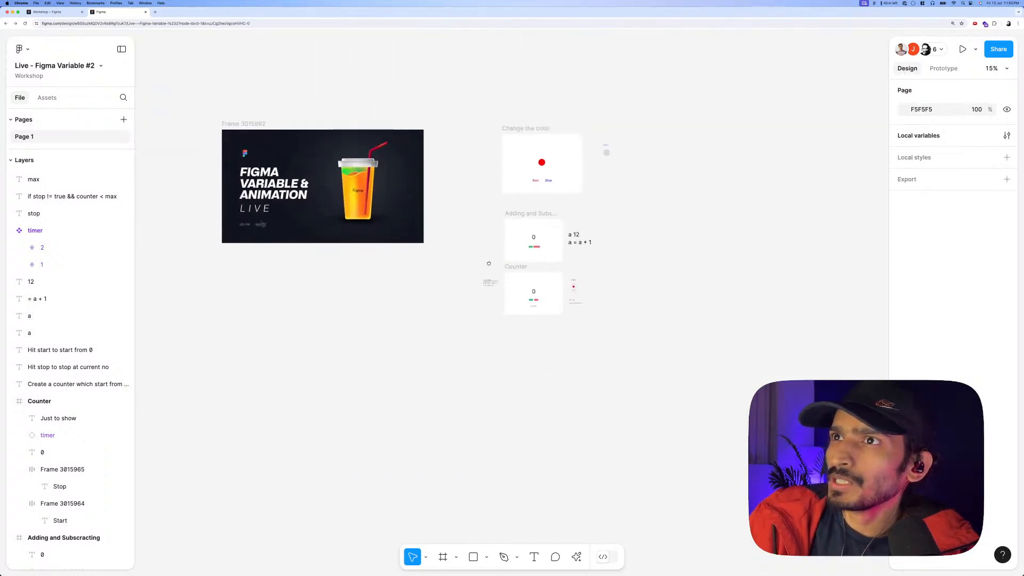
pyautogui.moveTo(489, 263); pyautogui.dragTo(492, 266)
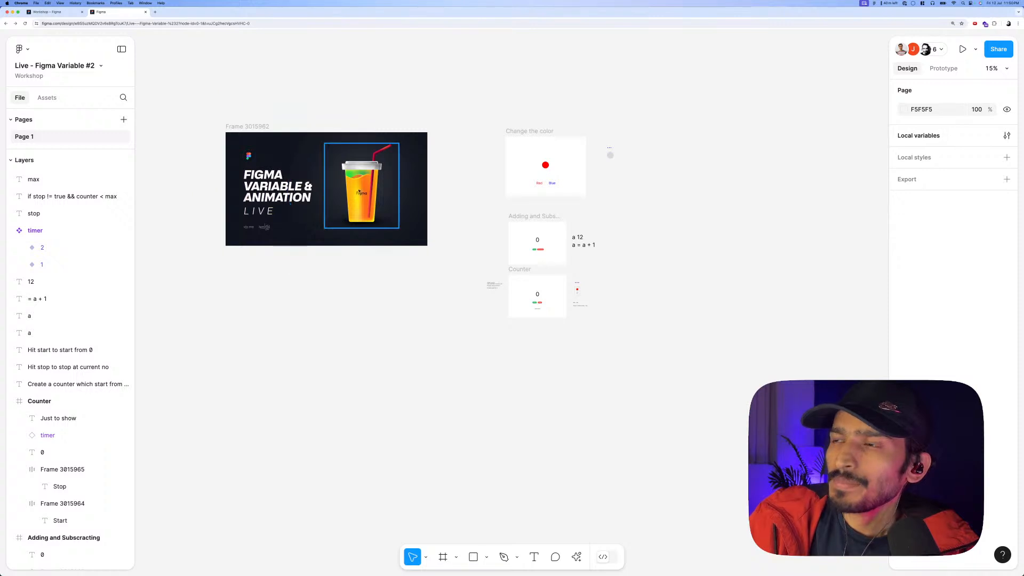
pyautogui.scroll(5, 555, 312)
pyautogui.scroll(5, 555, 312)
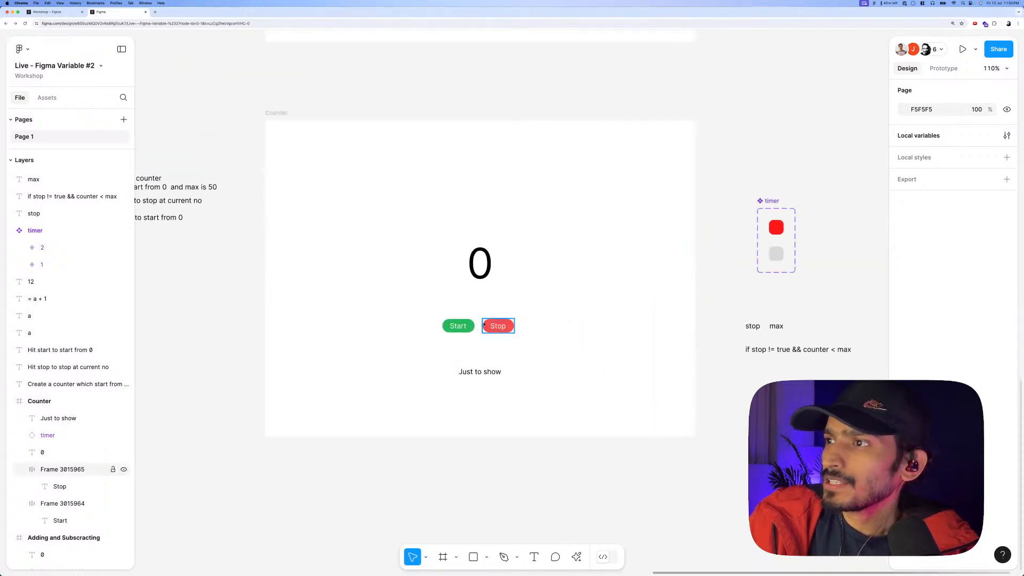
# Review the Start button's click interaction and the actions that can be added to it.
pyautogui.click(466, 326)
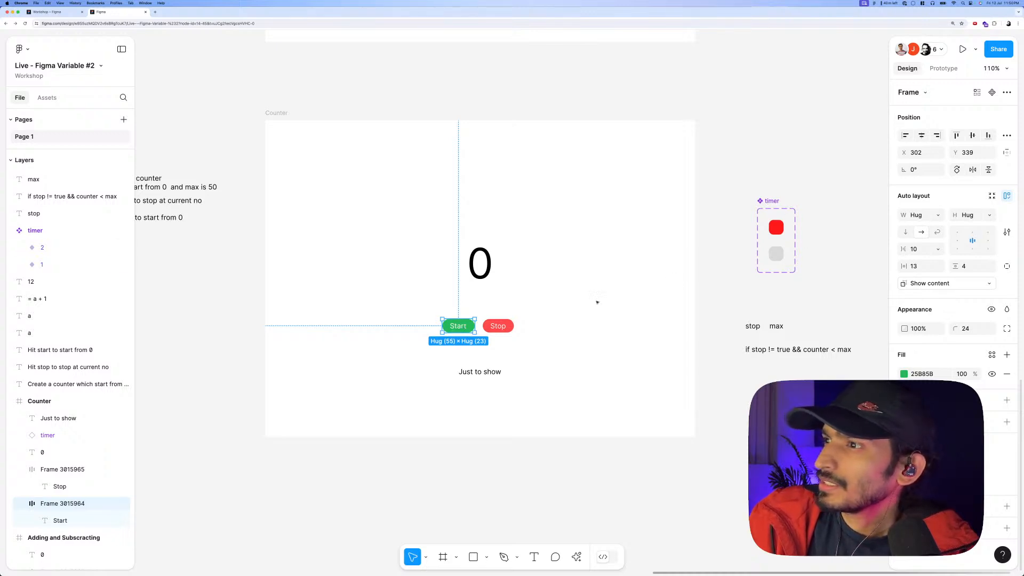
pyautogui.click(943, 68)
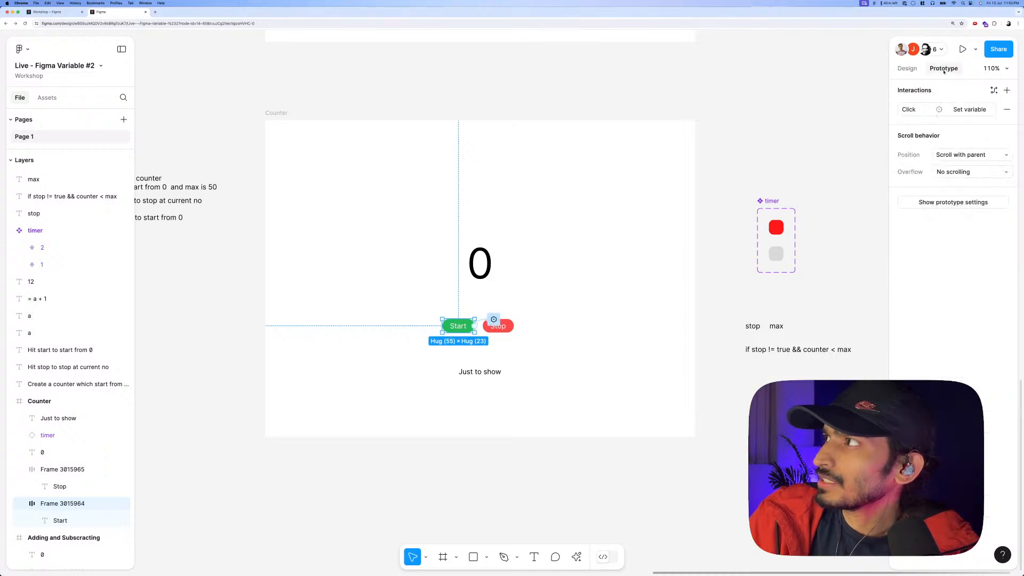
pyautogui.click(912, 110)
pyautogui.moveTo(822, 115); pyautogui.dragTo(545, 272)
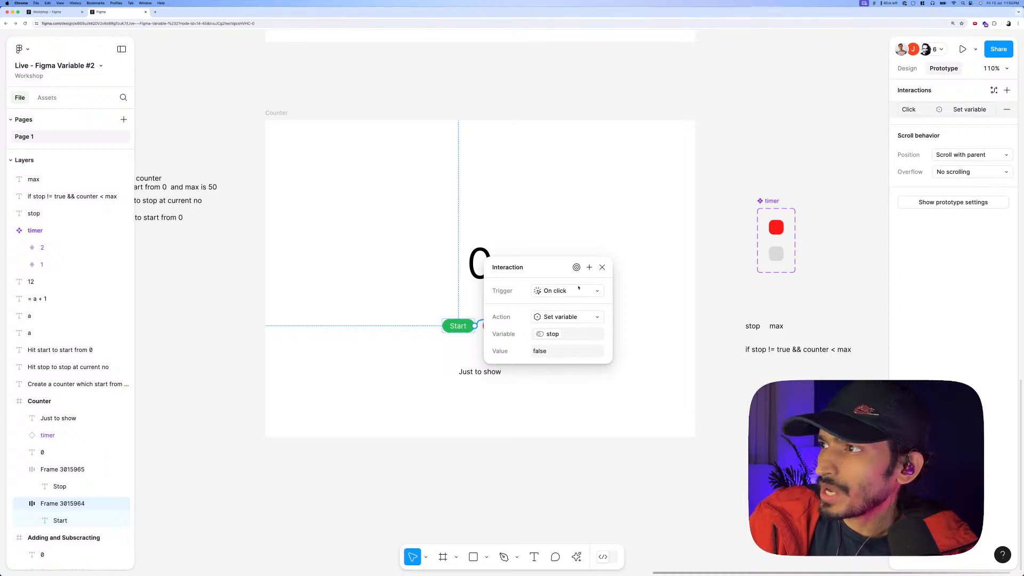
pyautogui.click(589, 267)
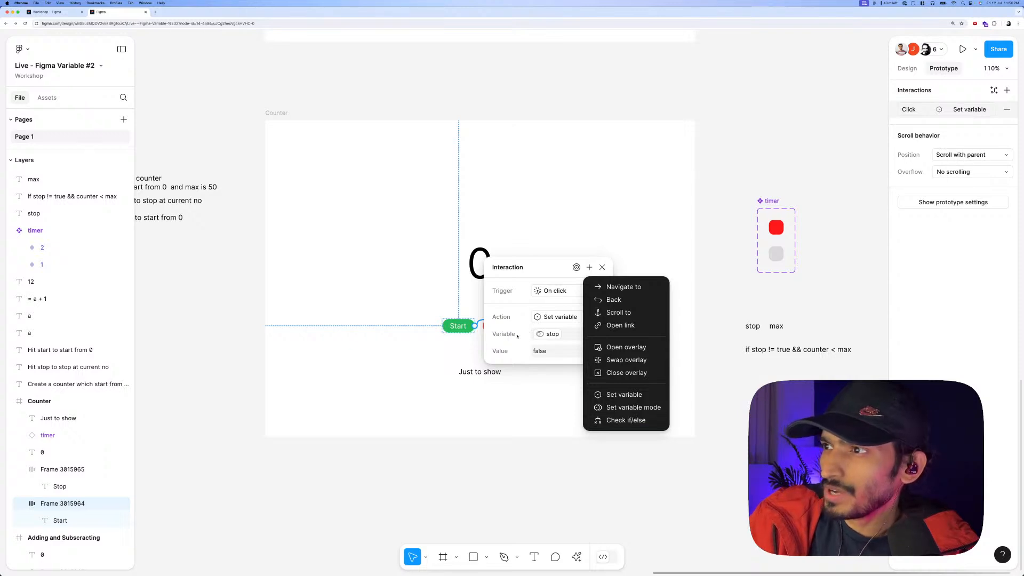
pyautogui.press('Escape')
pyautogui.click(602, 267)
# Change the Start button's label to "Restart" and shift the widened button away from the Stop button.
pyautogui.scroll(3, 455, 332)
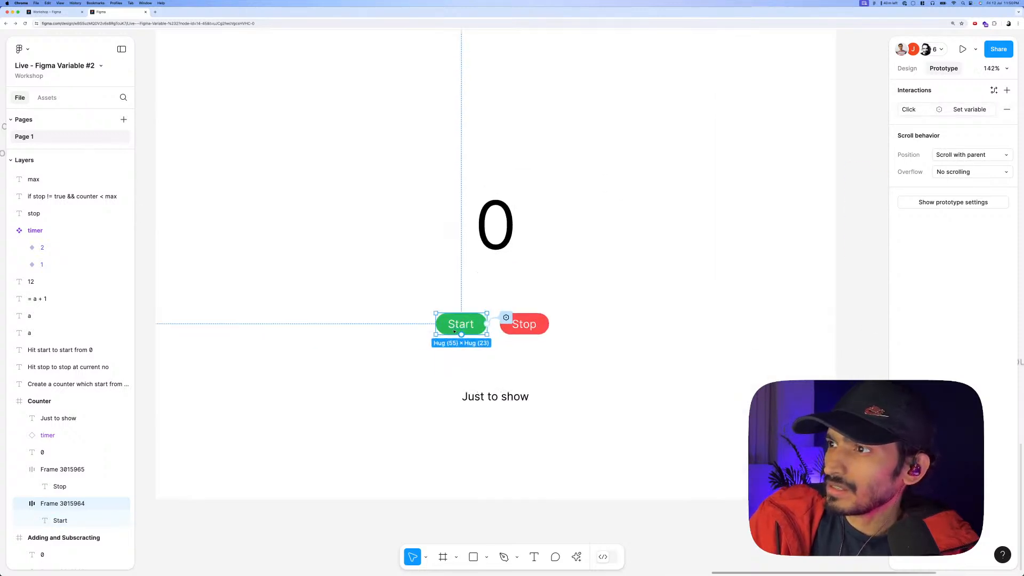
pyautogui.scroll(3, 454, 332)
pyautogui.doubleClick(453, 325)
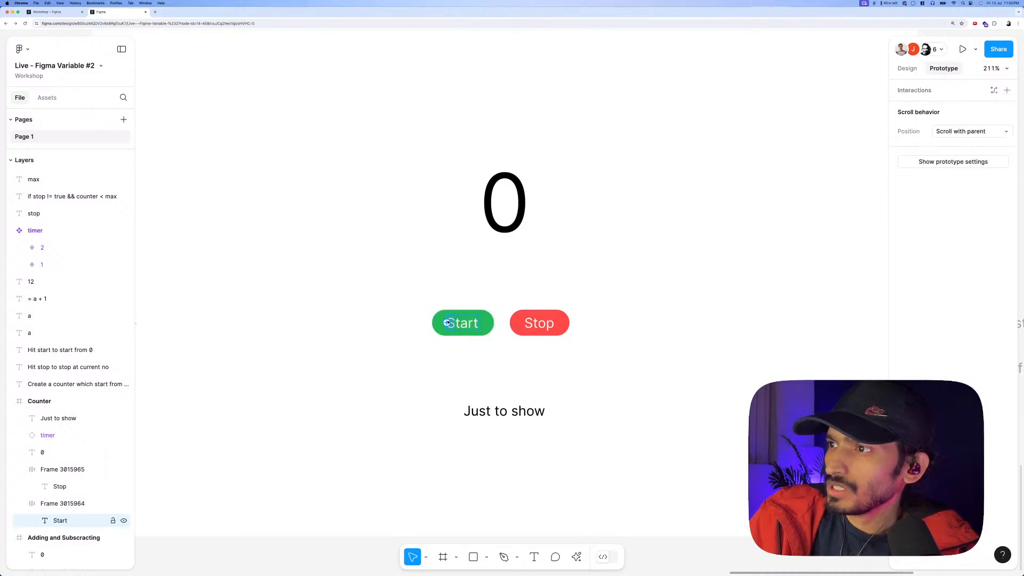
pyautogui.write('Restart')
pyautogui.press('Escape')
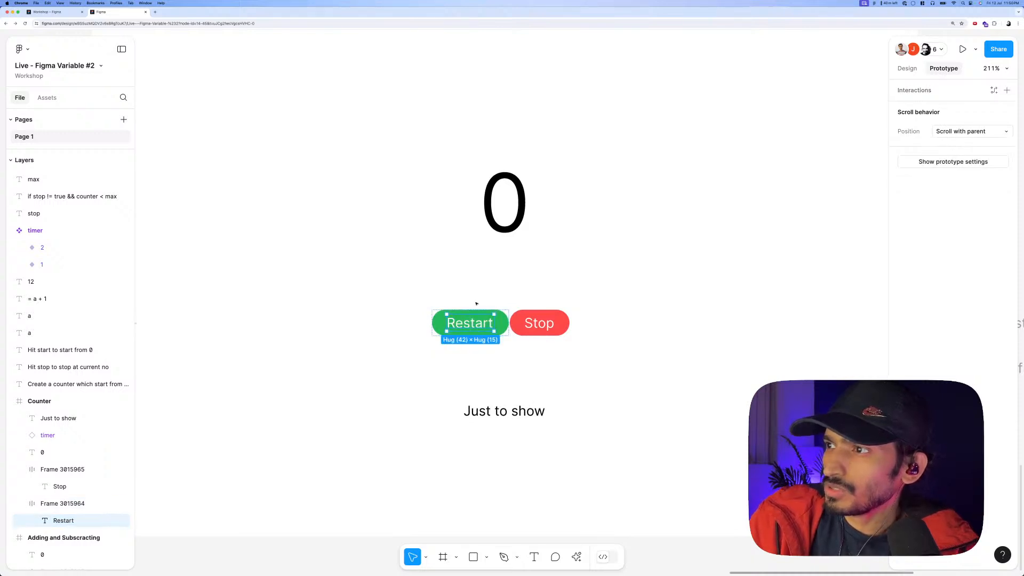
pyautogui.click(476, 303)
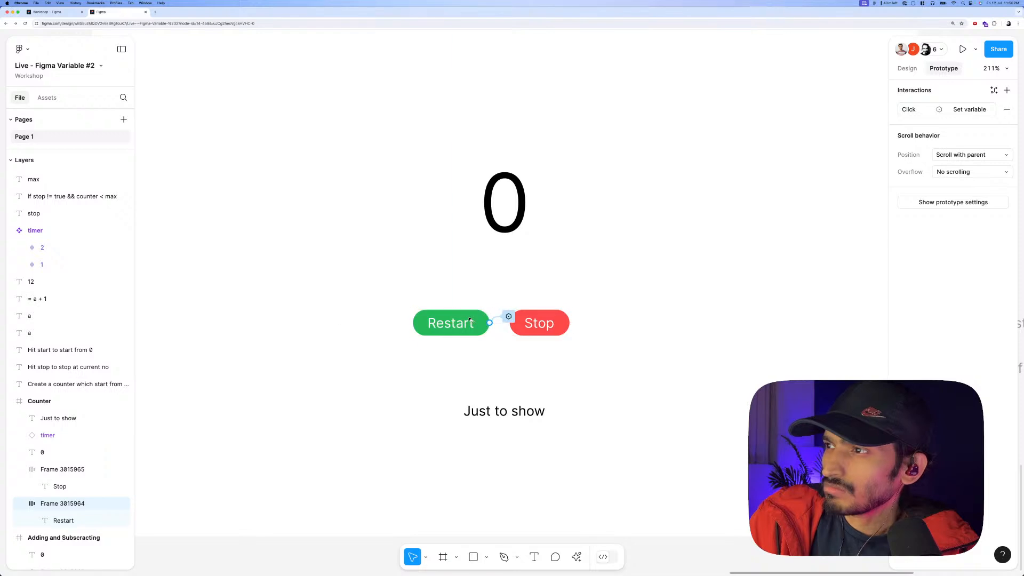
# Add a second Set variable action to the Restart button's click interaction that sets counter to 0.
pyautogui.click(498, 318)
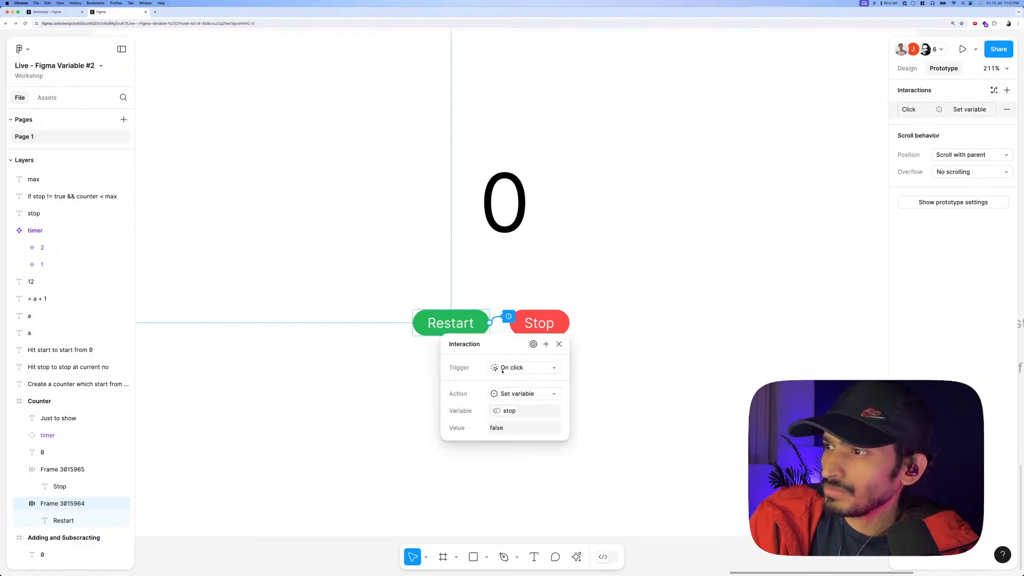
pyautogui.click(511, 427)
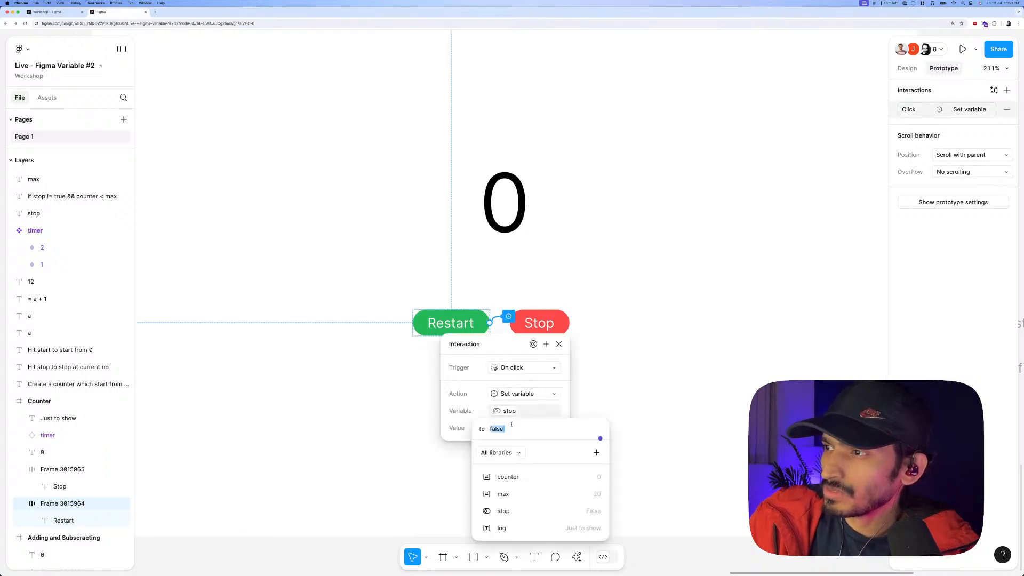
pyautogui.click(508, 347)
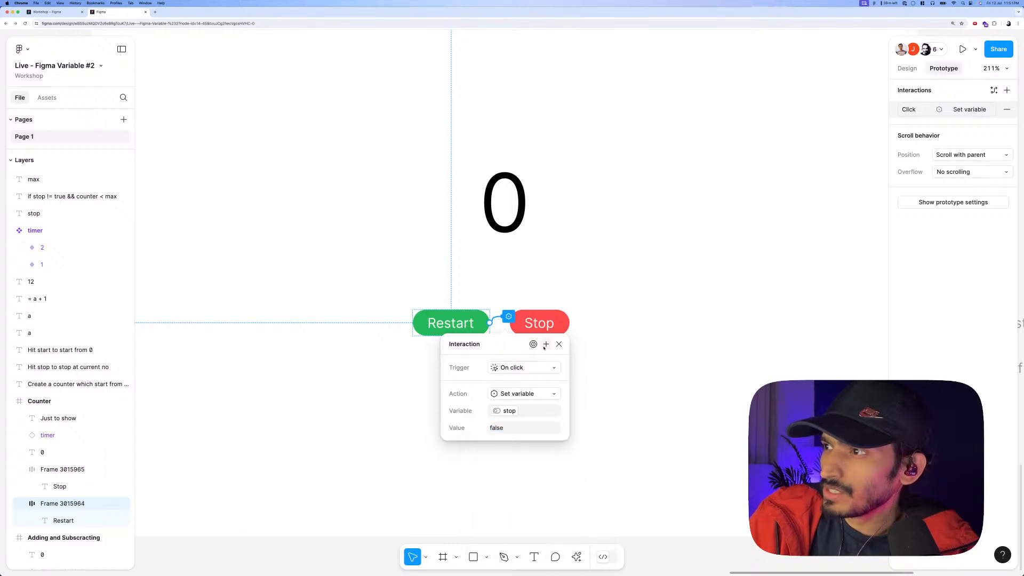
pyautogui.click(546, 345)
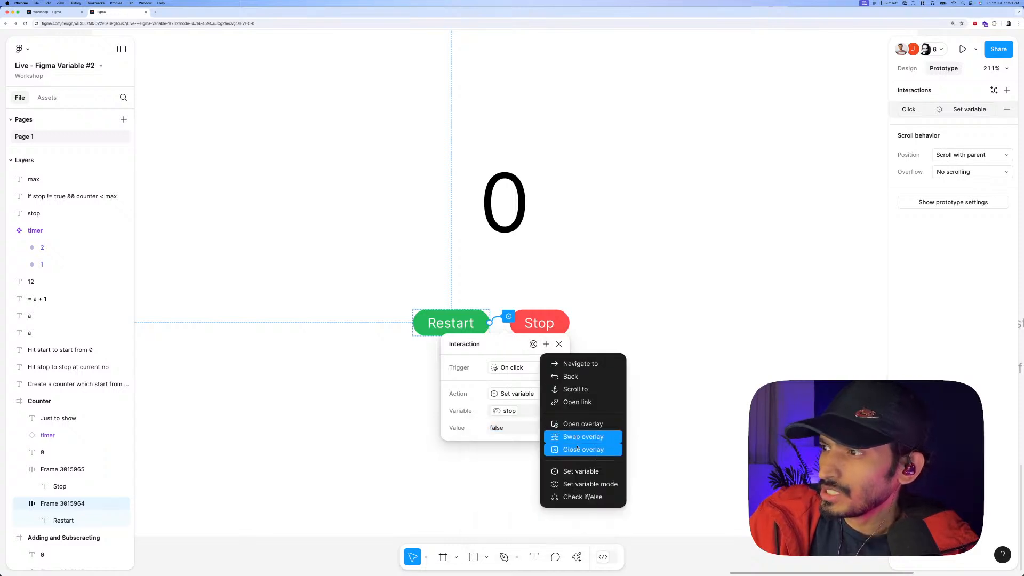
pyautogui.click(579, 471)
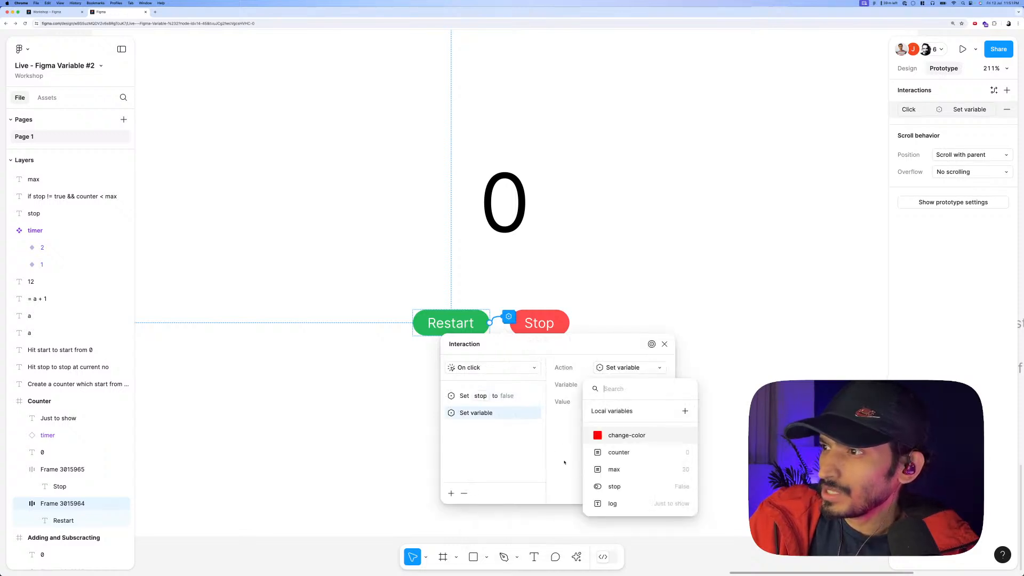
pyautogui.click(619, 454)
pyautogui.click(618, 452)
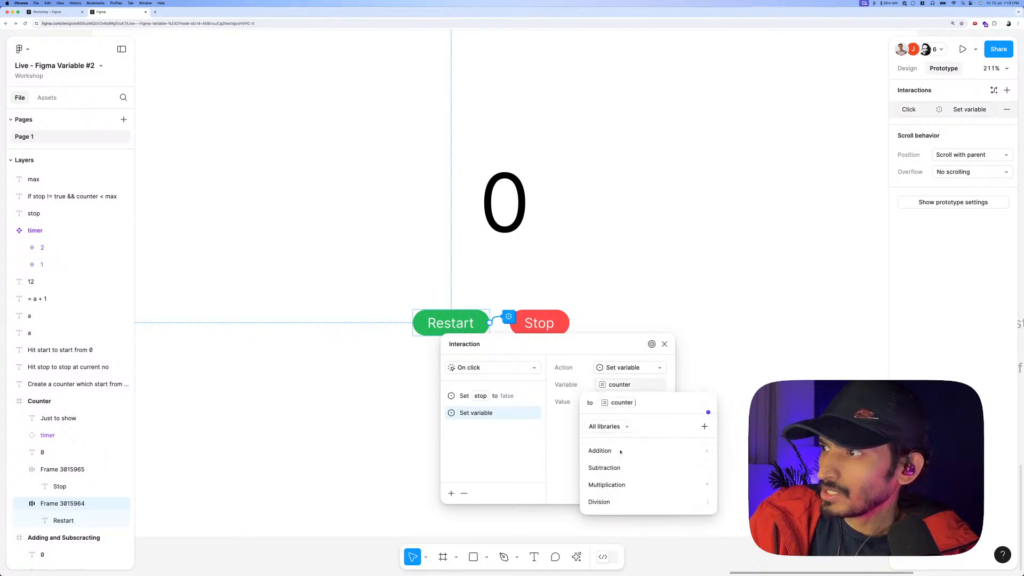
pyautogui.press('BackSpace')
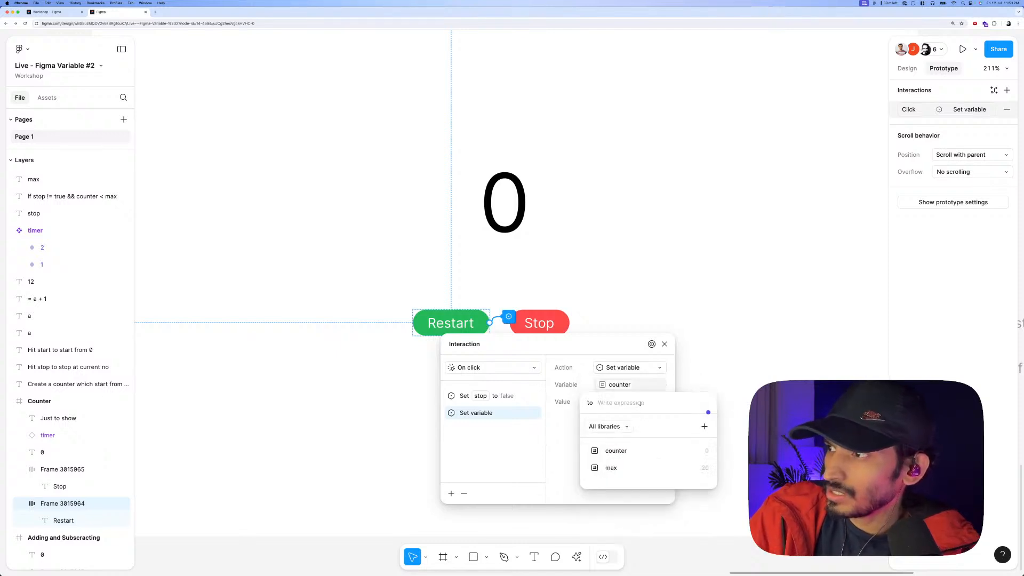
pyautogui.write('0')
pyautogui.press('Return')
pyautogui.click(640, 309)
# Preview the Counter frame, test the Restart button at several points of the count, and close the preview.
pyautogui.scroll(-10, 534, 346)
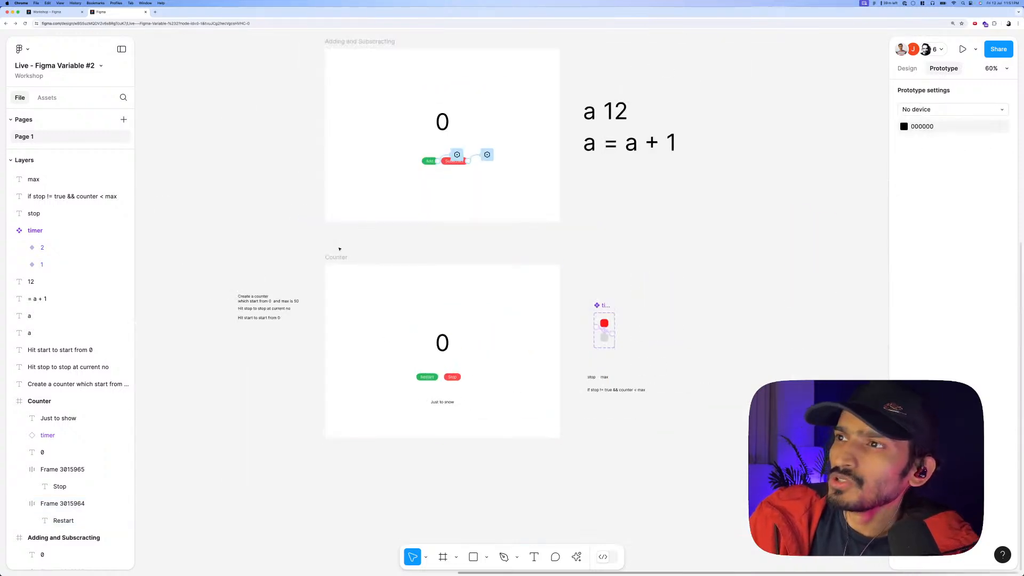
pyautogui.click(337, 256)
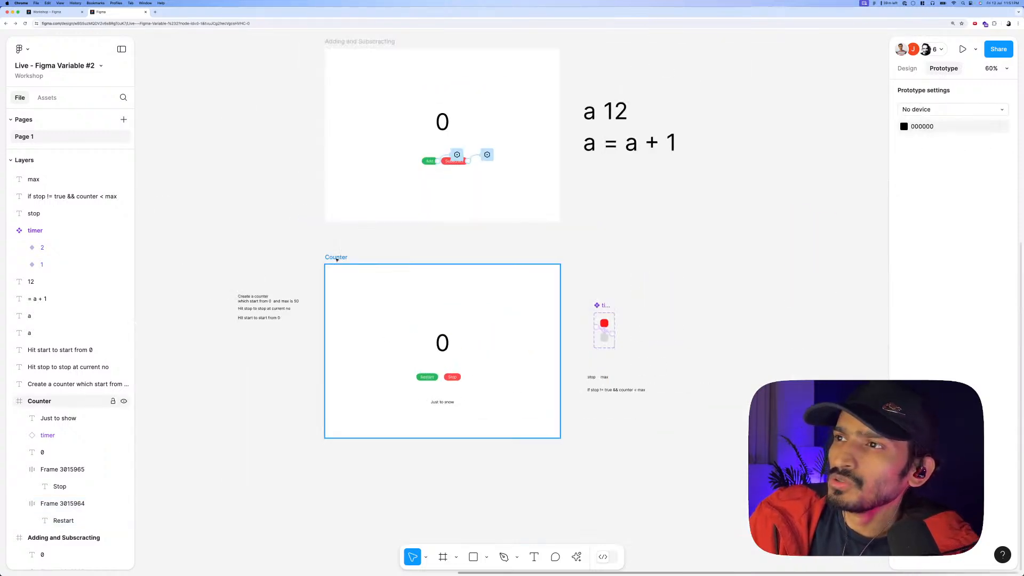
pyautogui.hotkey('shift', 'space')
pyautogui.click(380, 291)
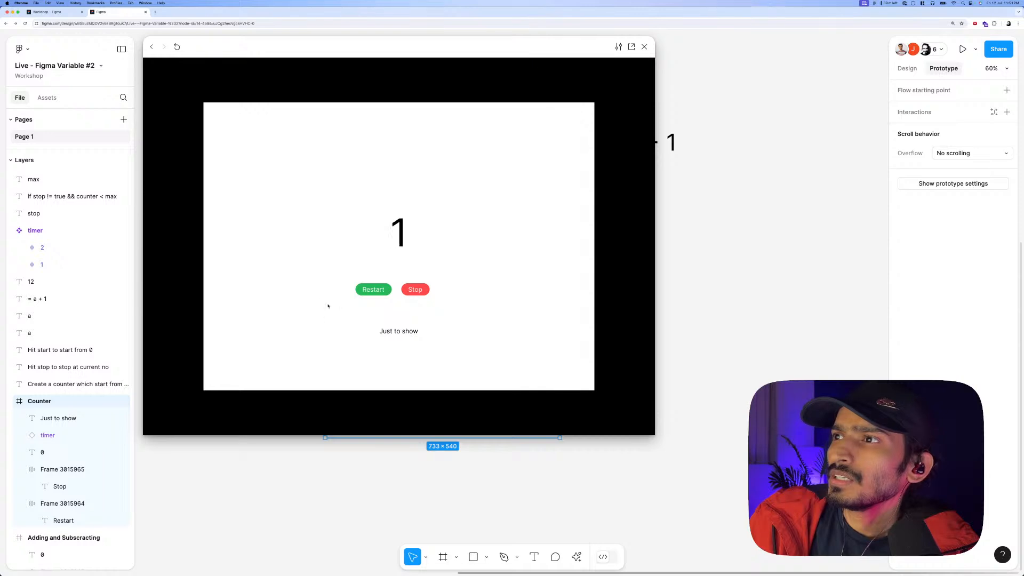
pyautogui.click(381, 290)
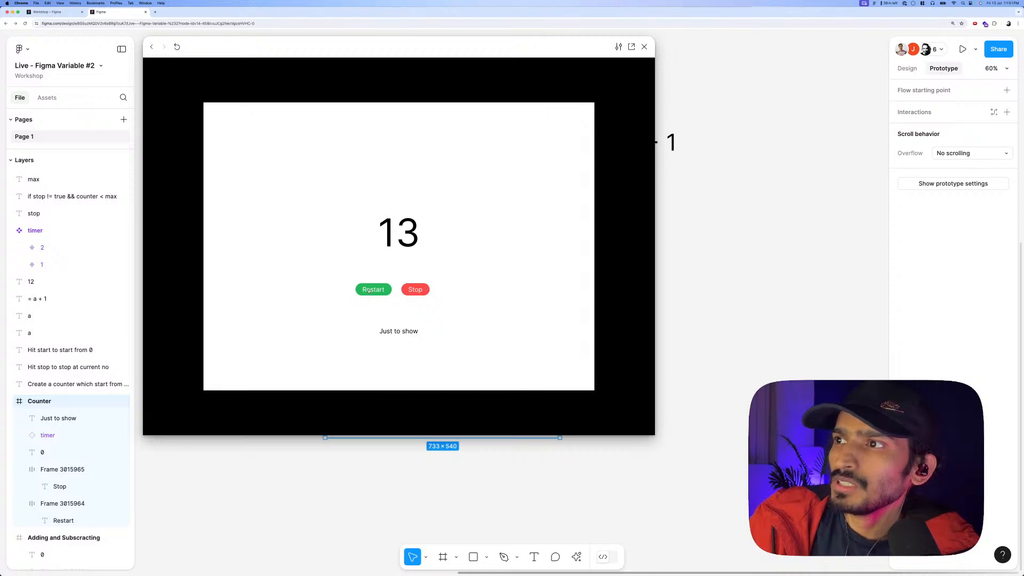
pyautogui.click(369, 290)
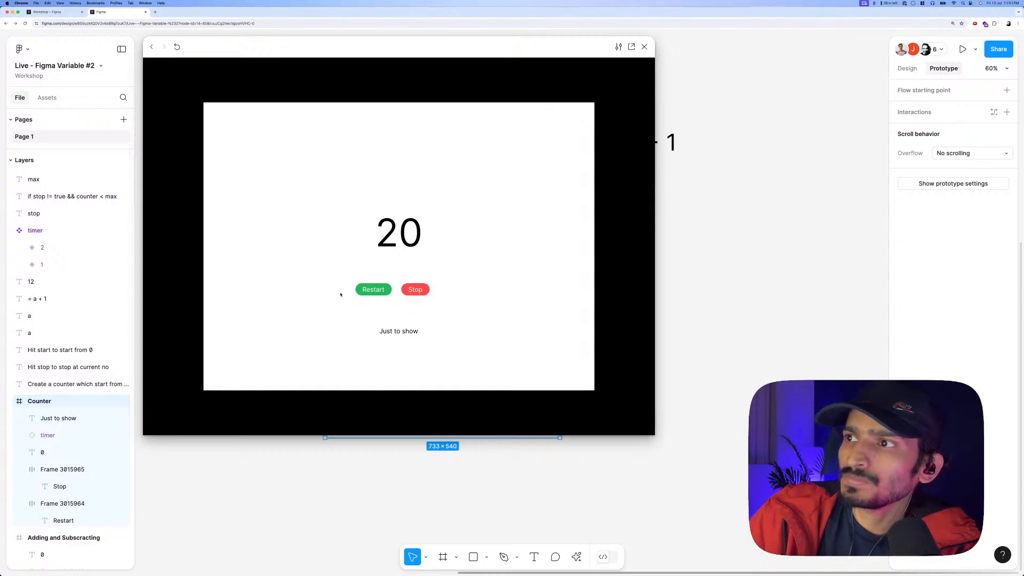
pyautogui.click(368, 294)
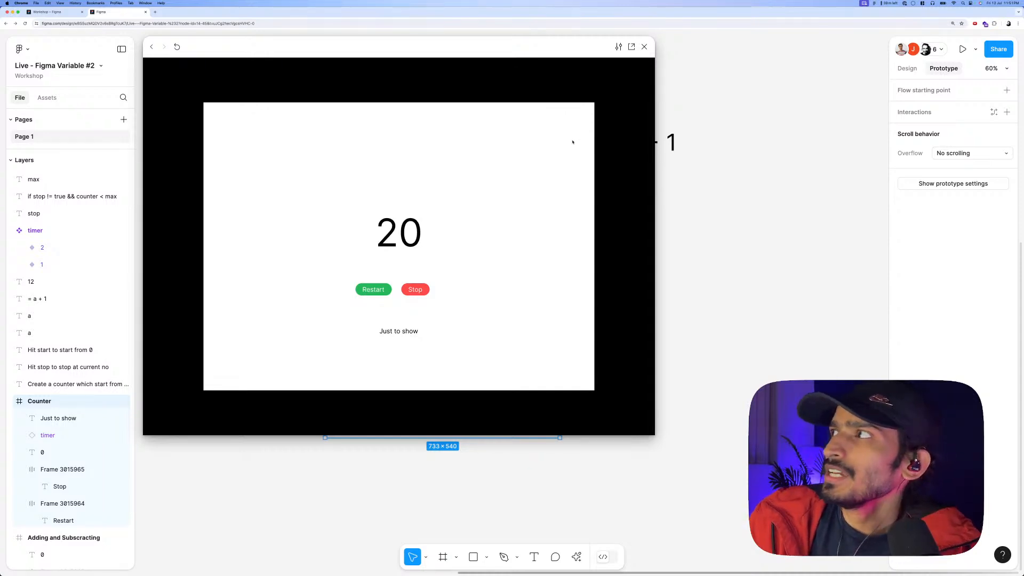
pyautogui.click(644, 47)
# Deselect the Counter frame and switch from the prototype settings to the page's design properties.
pyautogui.scroll(-5, 563, 213)
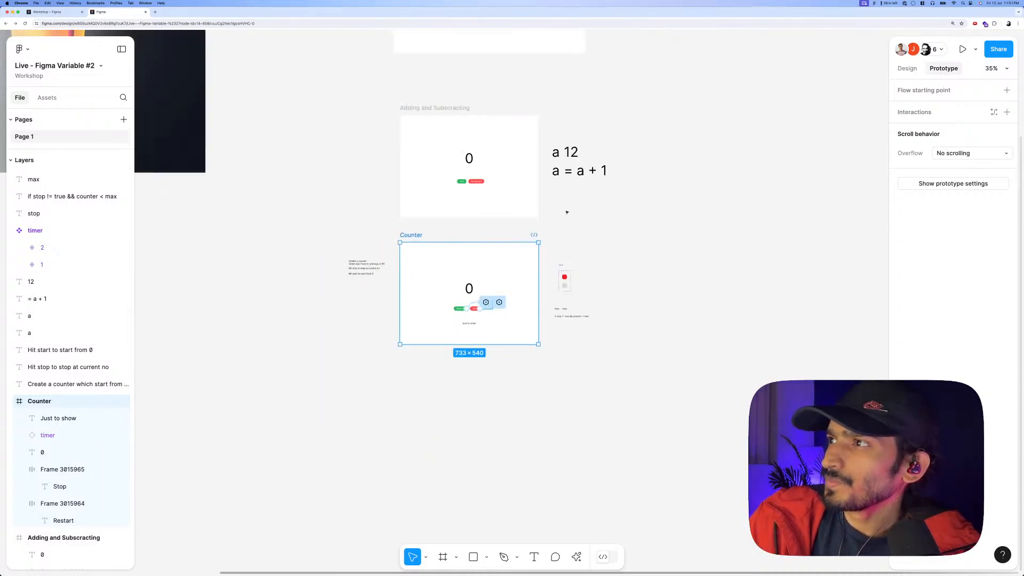
pyautogui.click(560, 213)
pyautogui.scroll(-3, 560, 213)
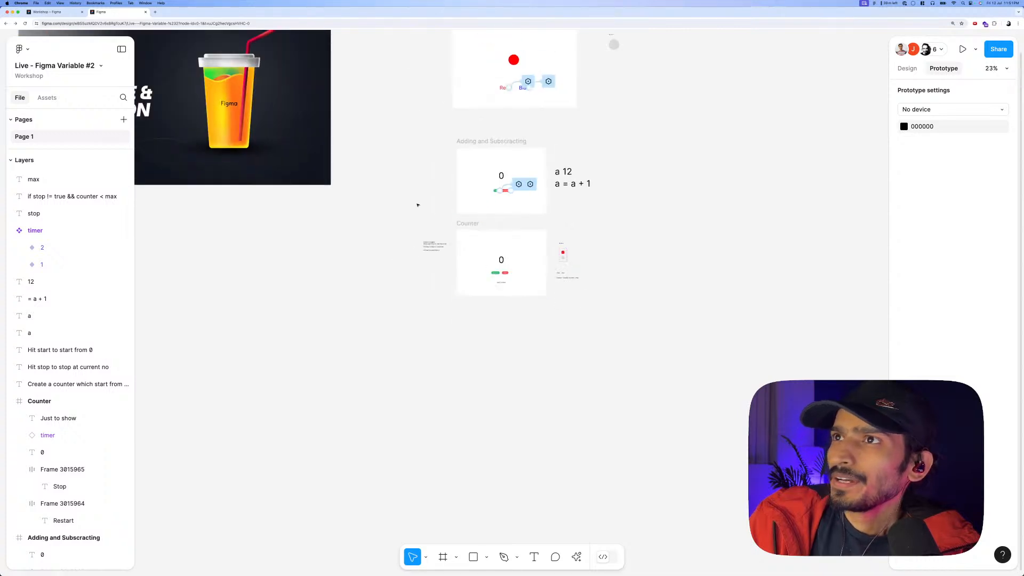
pyautogui.hscroll(-5, 417, 205)
pyautogui.scroll(2, 417, 205)
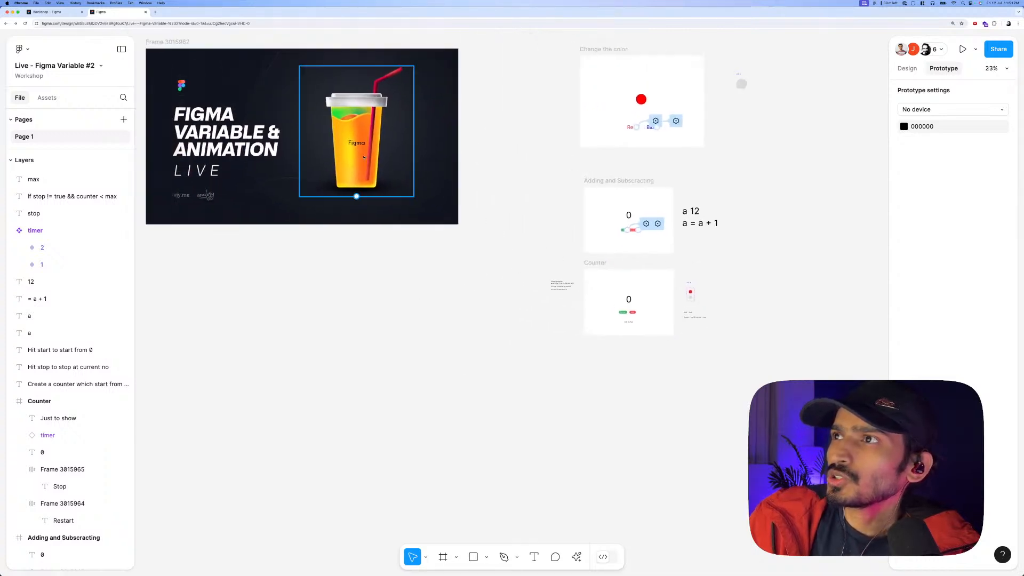
pyautogui.click(907, 69)
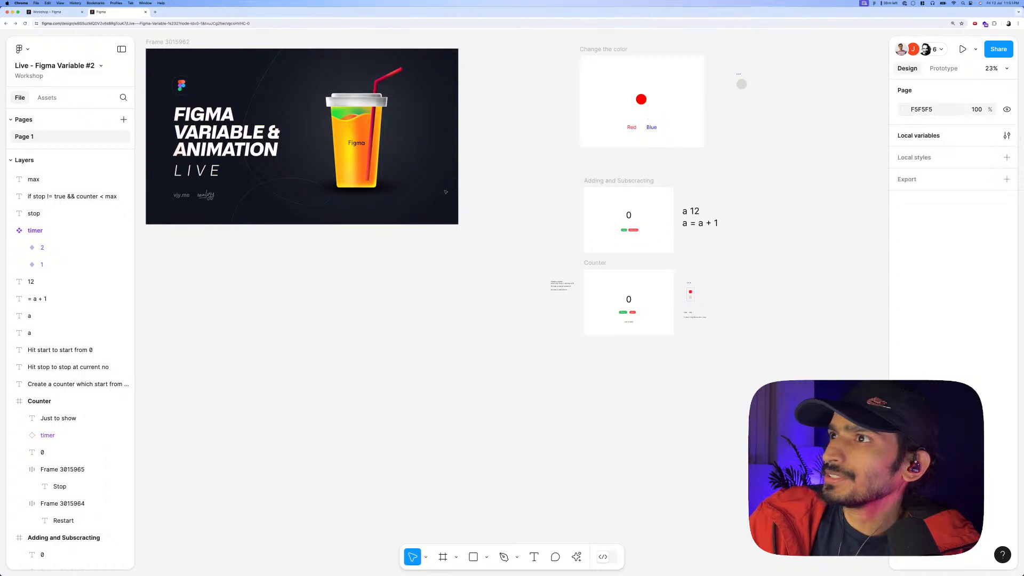
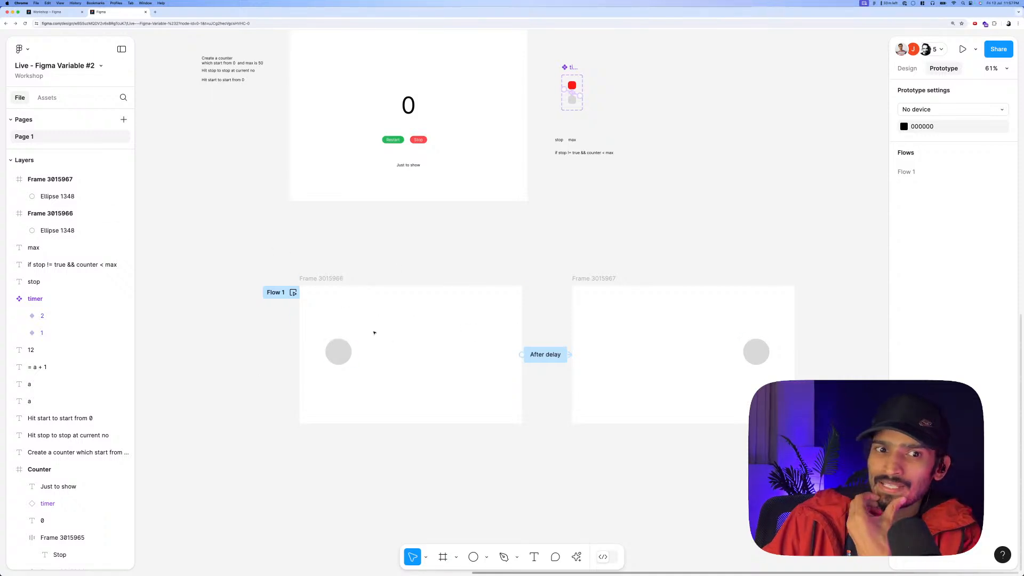
pyautogui.click(345, 351)
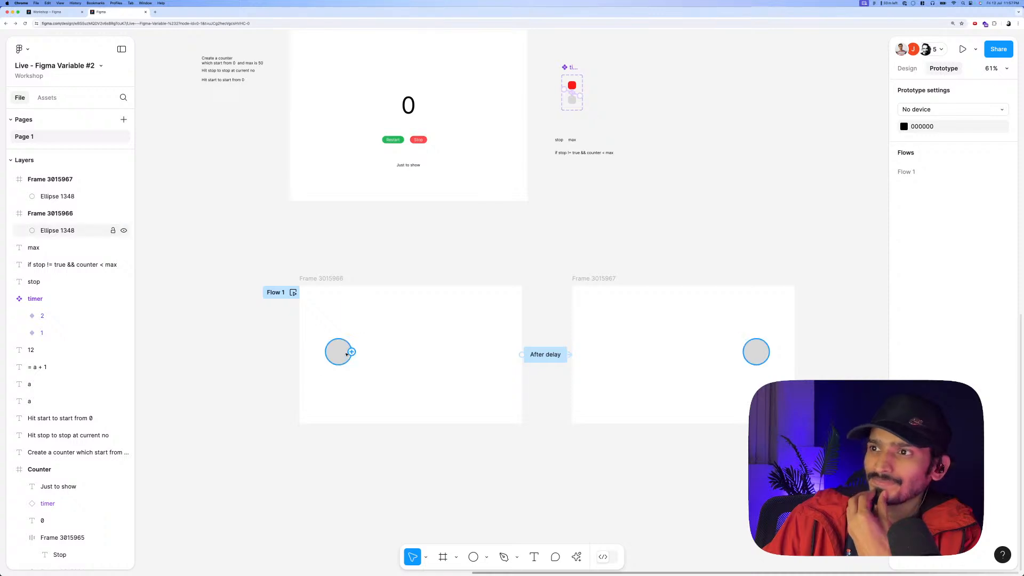
pyautogui.moveTo(326, 356); pyautogui.dragTo(441, 354)
pyautogui.click(450, 293)
pyautogui.hotkey('ctrl', 'z')
pyautogui.click(464, 269)
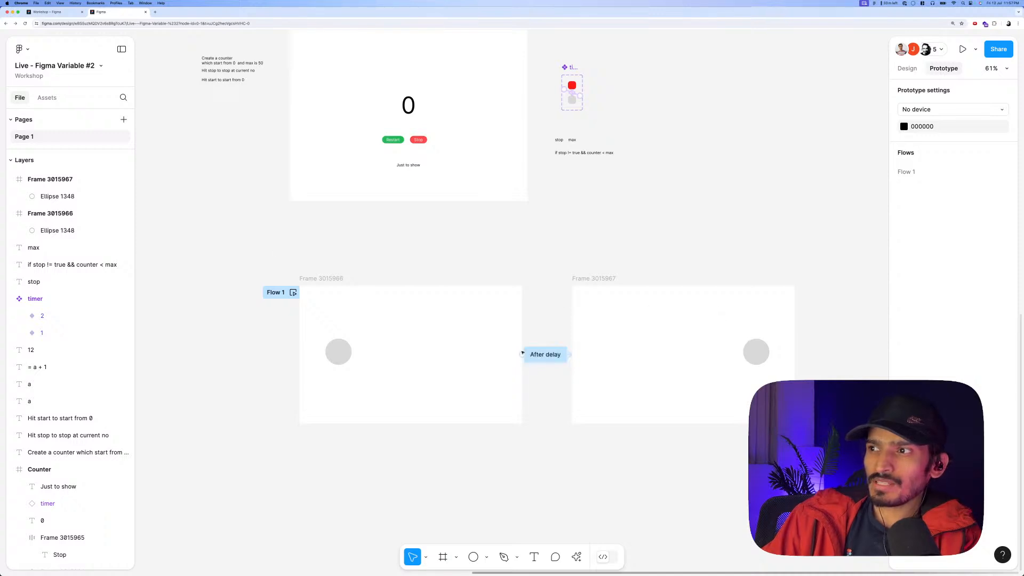
# Review the After delay interaction between the two circle frames, preview the flow from the first frame, and close the preview.
pyautogui.click(541, 354)
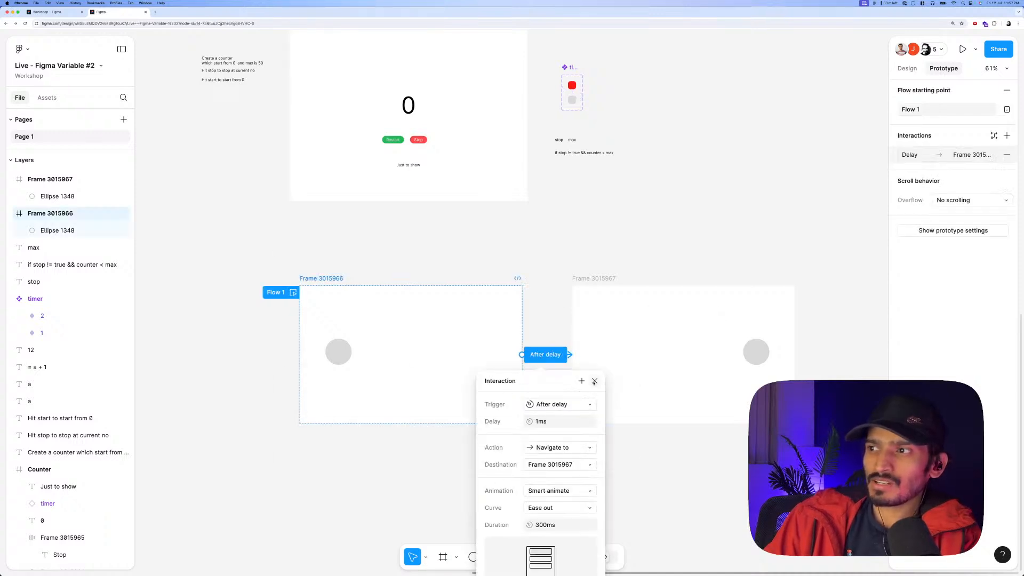
pyautogui.click(633, 260)
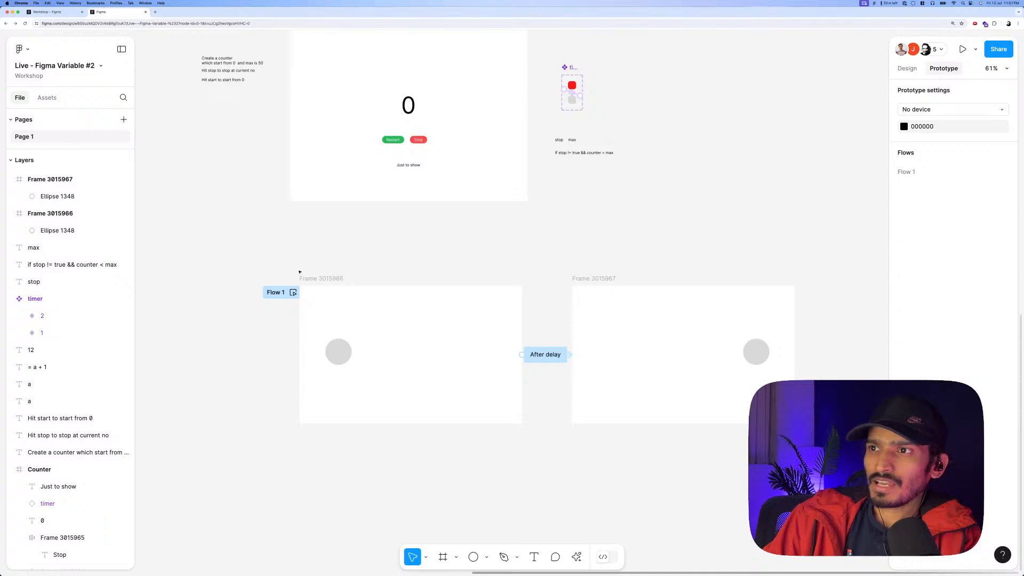
pyautogui.click(299, 273)
pyautogui.hotkey('shift', 'space')
pyautogui.press('Escape')
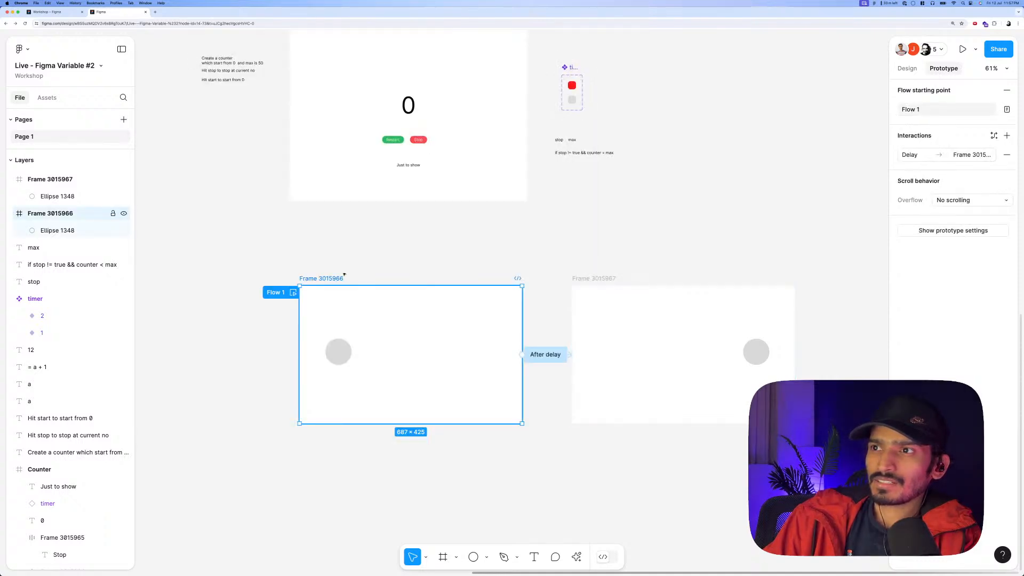
# Delete the second circle frame, Frame 3015967.
pyautogui.press('Escape')
pyautogui.click(578, 278)
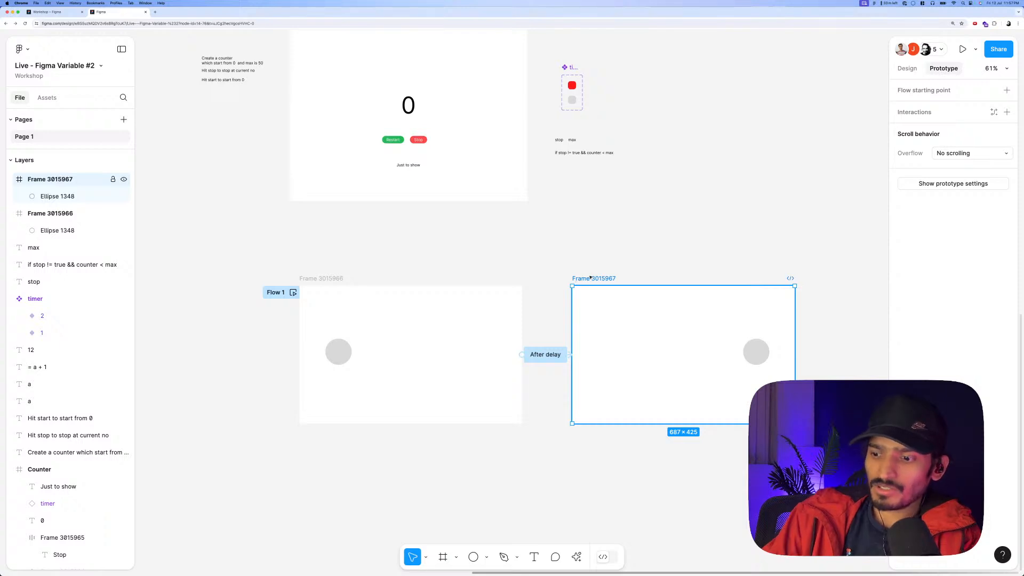
pyautogui.press('Delete')
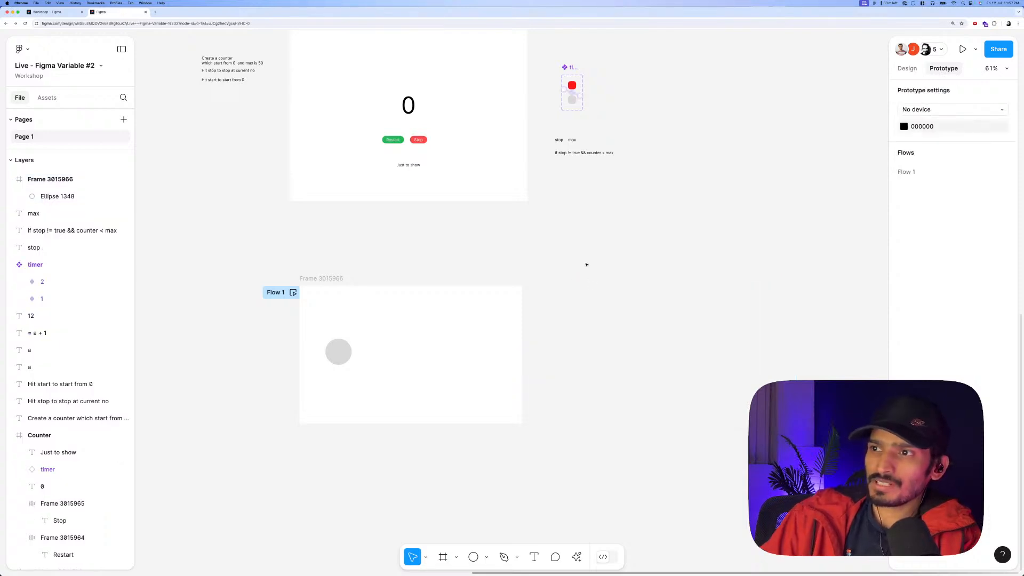
# Examine the design properties of the circle in the remaining frame, including its X and Y position.
pyautogui.click(327, 356)
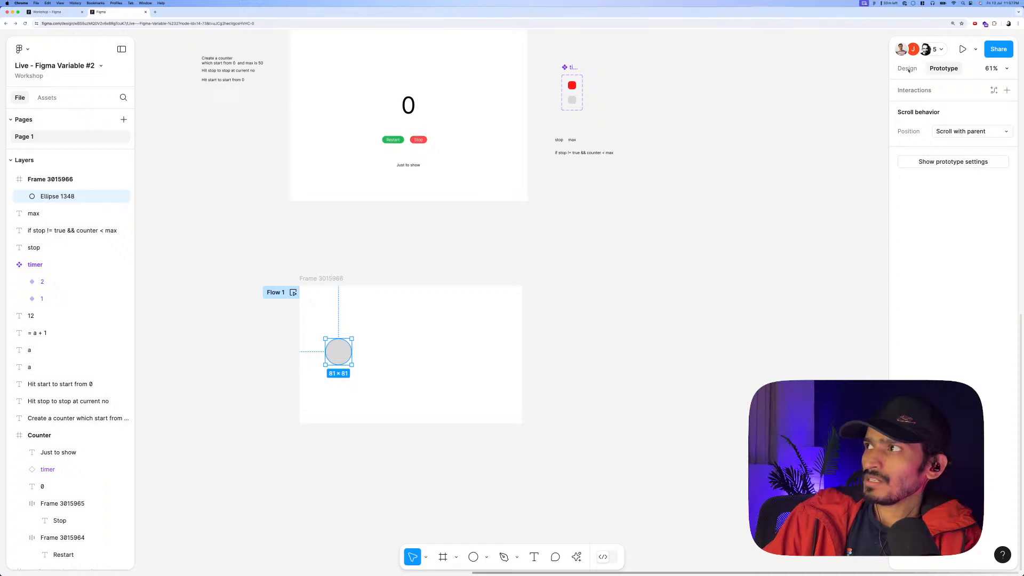
pyautogui.hotkey('alt', '8')
pyautogui.click(443, 275)
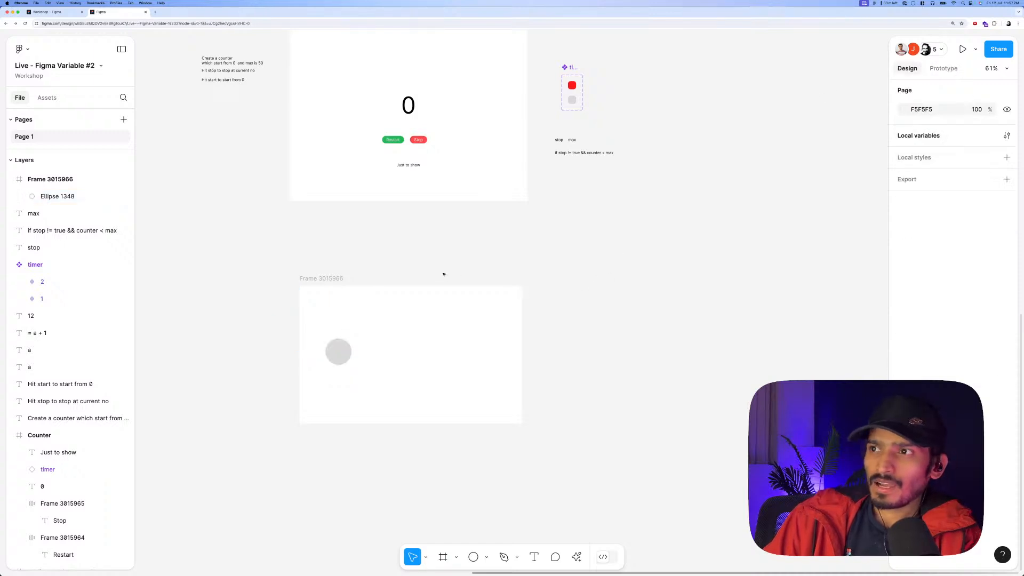
pyautogui.click(338, 352)
pyautogui.hscroll(-2, 411, 288)
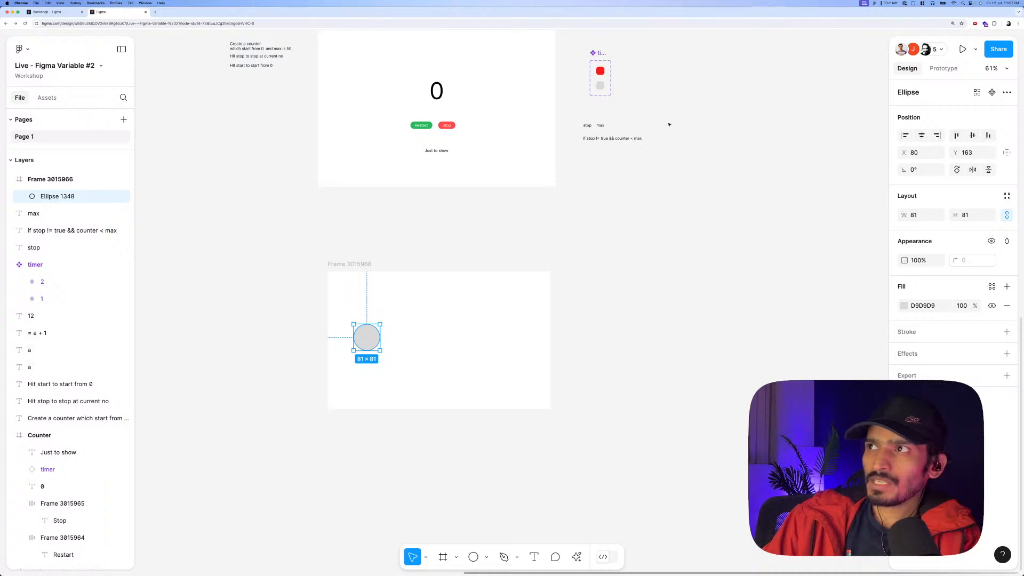
# Create a new local variable collection named "Movement" and move the variables window to an unobstructed part of the canvas.
pyautogui.click(651, 247)
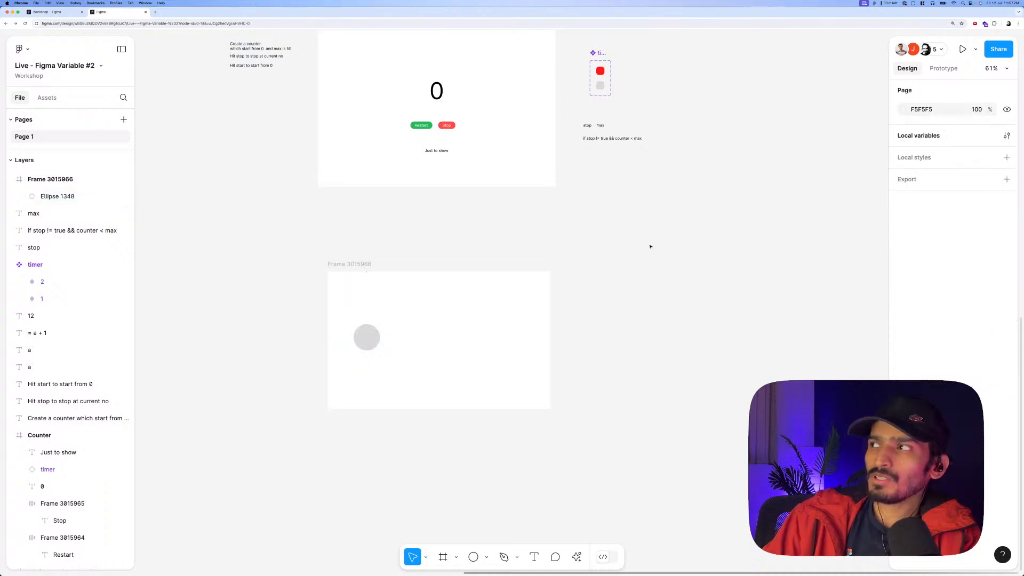
pyautogui.click(1007, 135)
pyautogui.moveTo(327, 297); pyautogui.dragTo(617, 373)
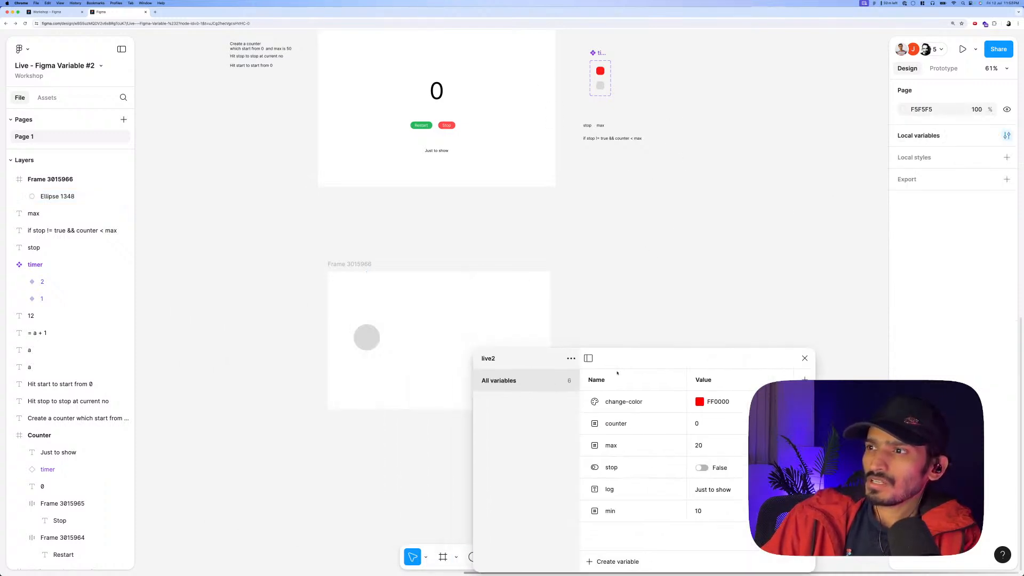
pyautogui.click(570, 359)
pyautogui.click(572, 379)
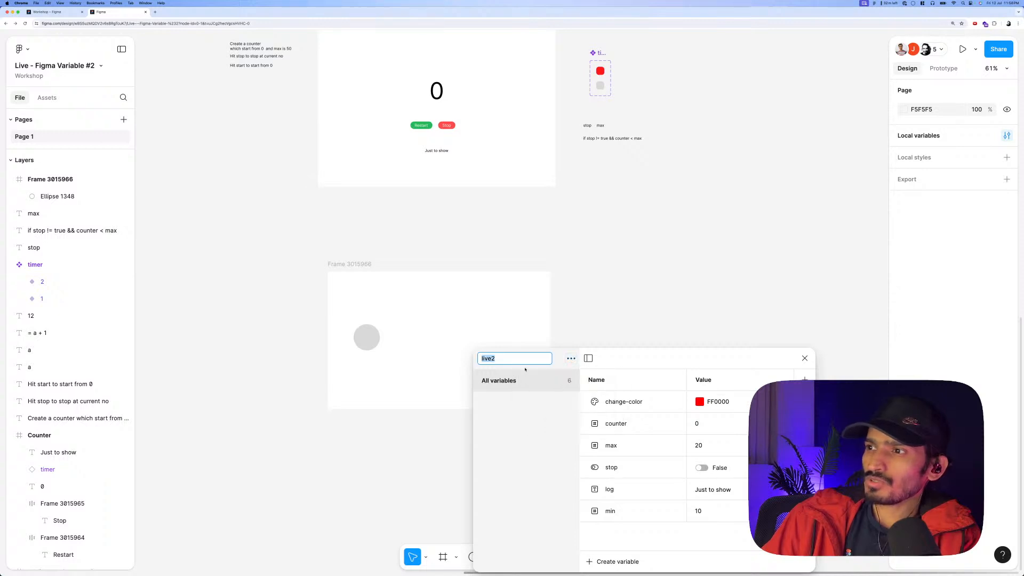
pyautogui.click(570, 359)
pyautogui.click(533, 412)
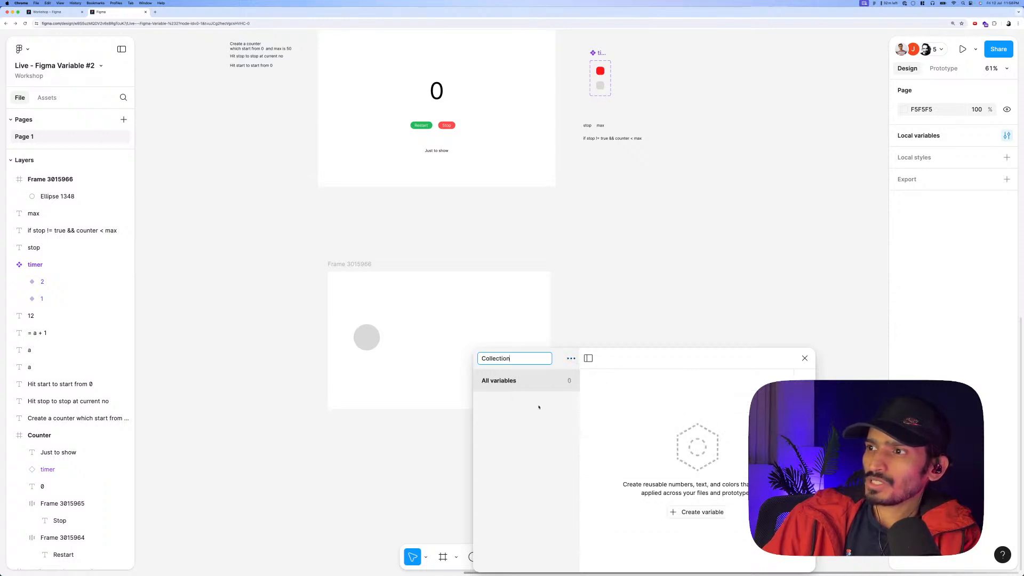
pyautogui.press('BackSpace')
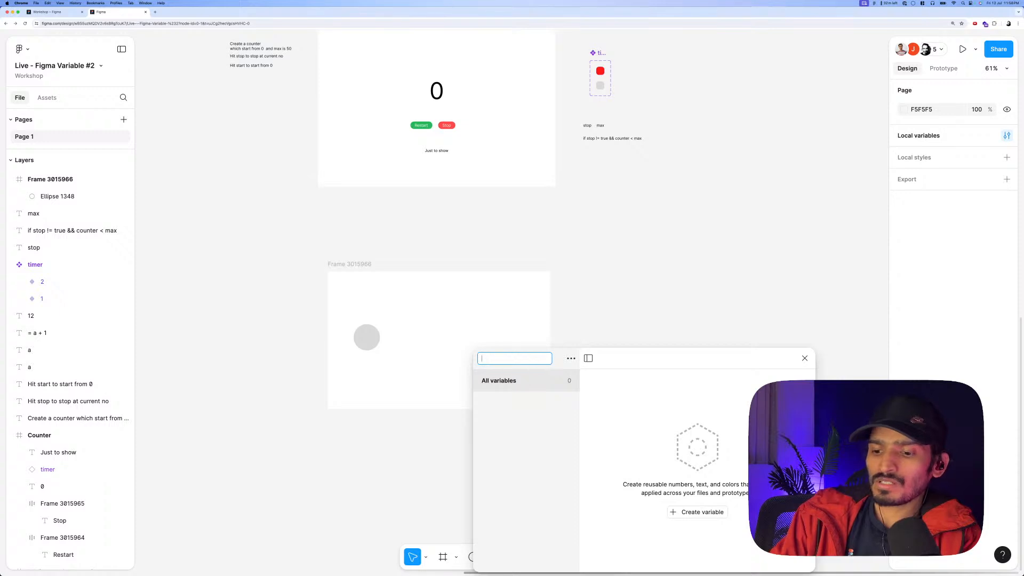
pyautogui.write('Movement')
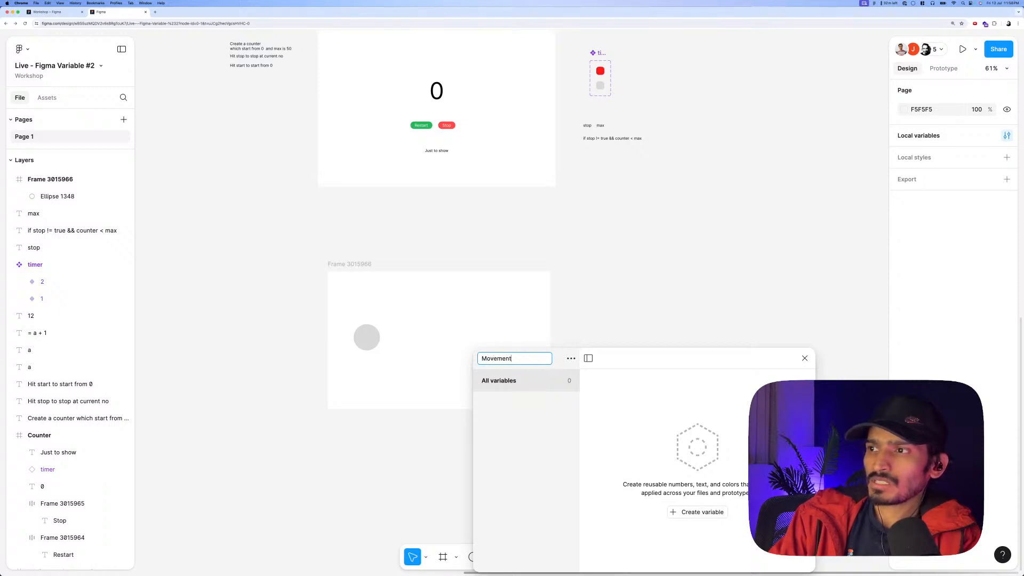
pyautogui.press('Return')
pyautogui.moveTo(659, 364); pyautogui.dragTo(680, 206)
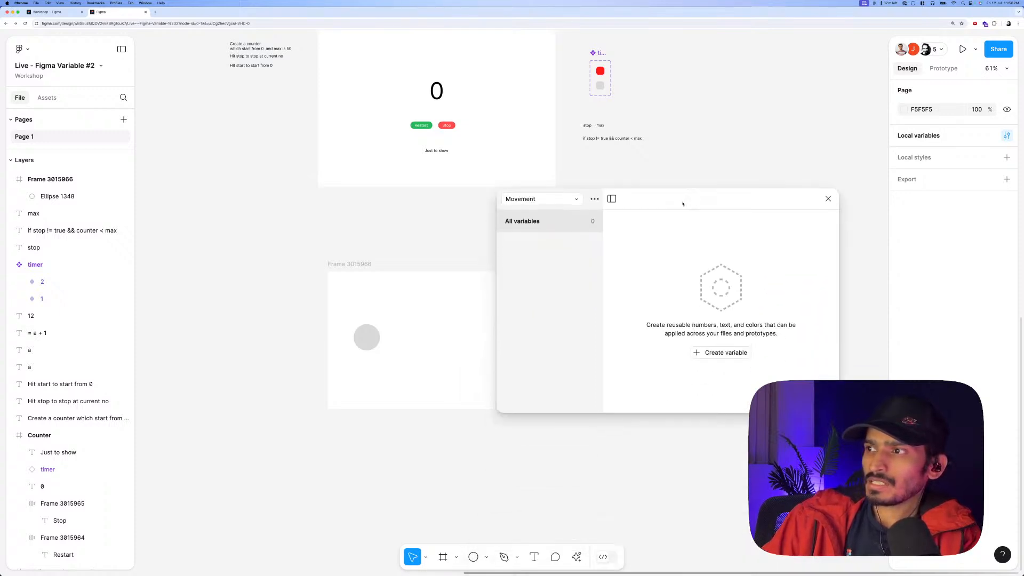
# Create two number variables named "x" and "y" in the Movement collection and close the variables window.
pyautogui.click(706, 355)
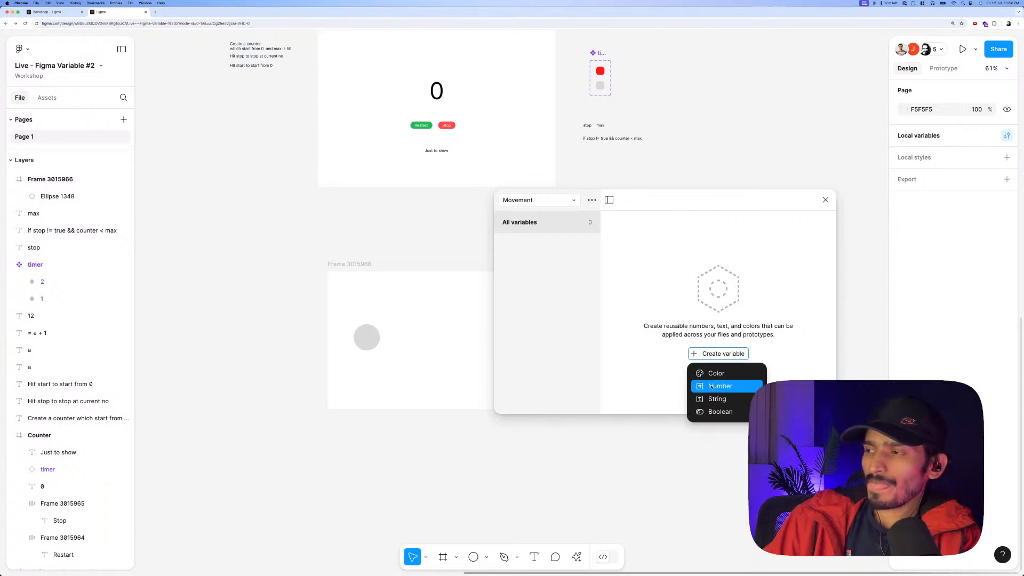
pyautogui.click(711, 386)
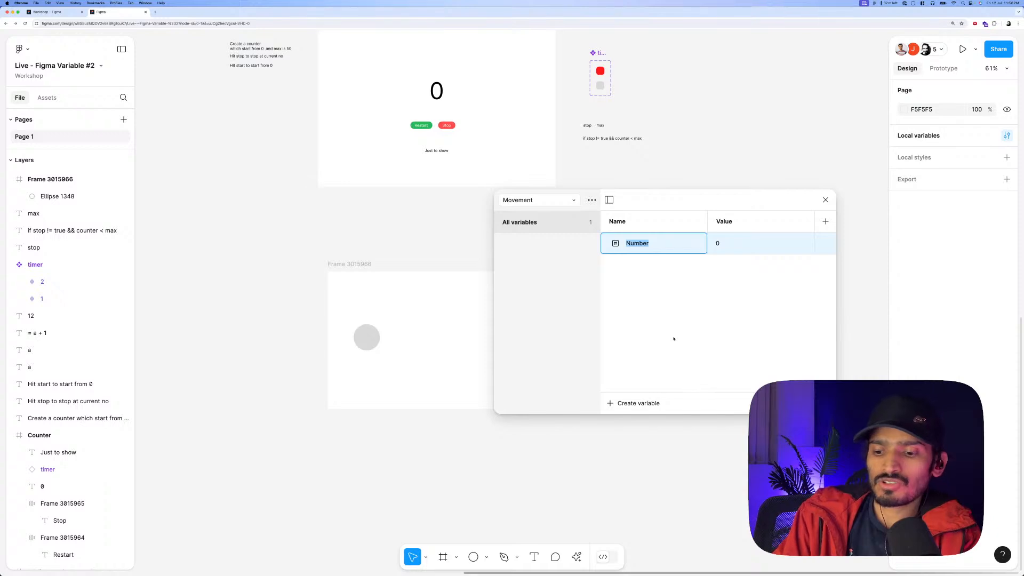
pyautogui.write('x')
pyautogui.press('Return')
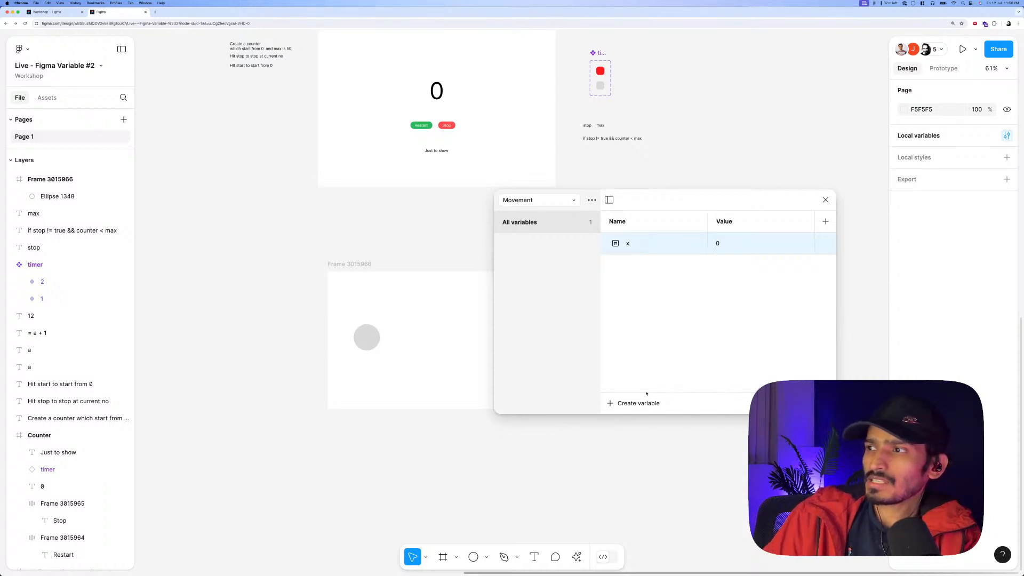
pyautogui.click(643, 403)
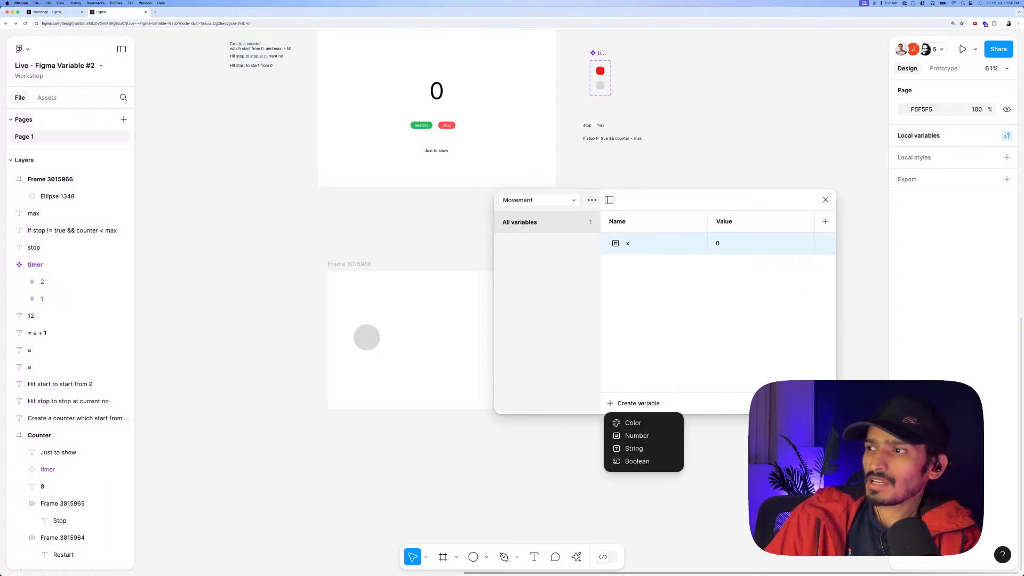
pyautogui.click(629, 436)
pyautogui.write('y')
pyautogui.press('Return')
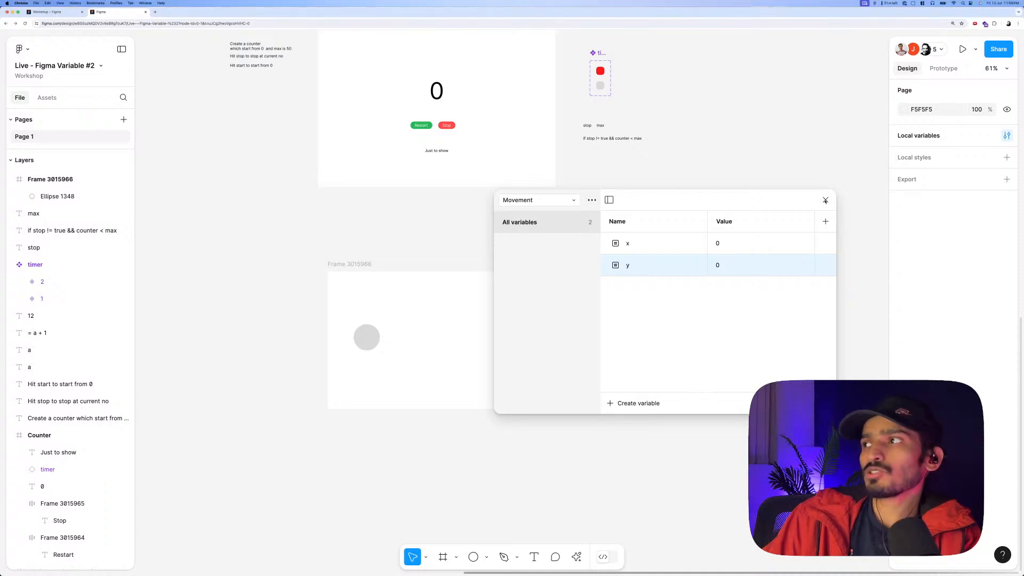
pyautogui.click(825, 200)
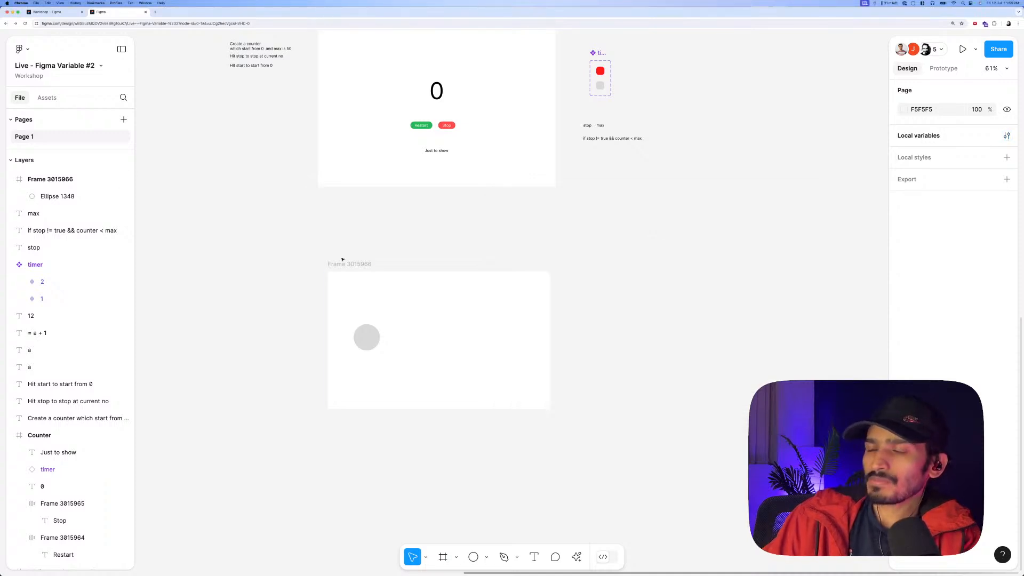
# Shrink the circle to about 53 × 53 and place it near the frame's left edge at about X 78, Y 172.
pyautogui.click(370, 346)
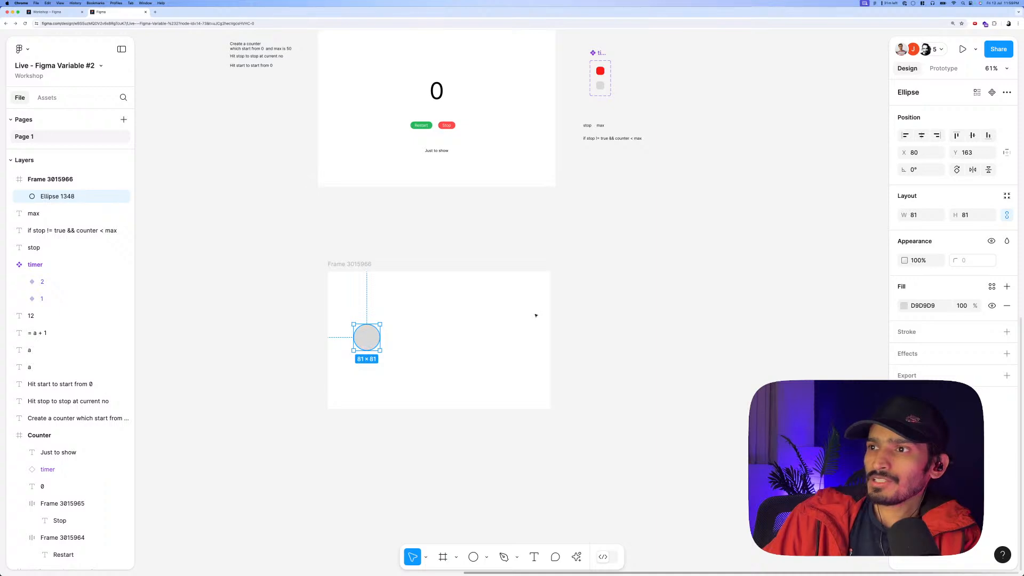
pyautogui.click(925, 137)
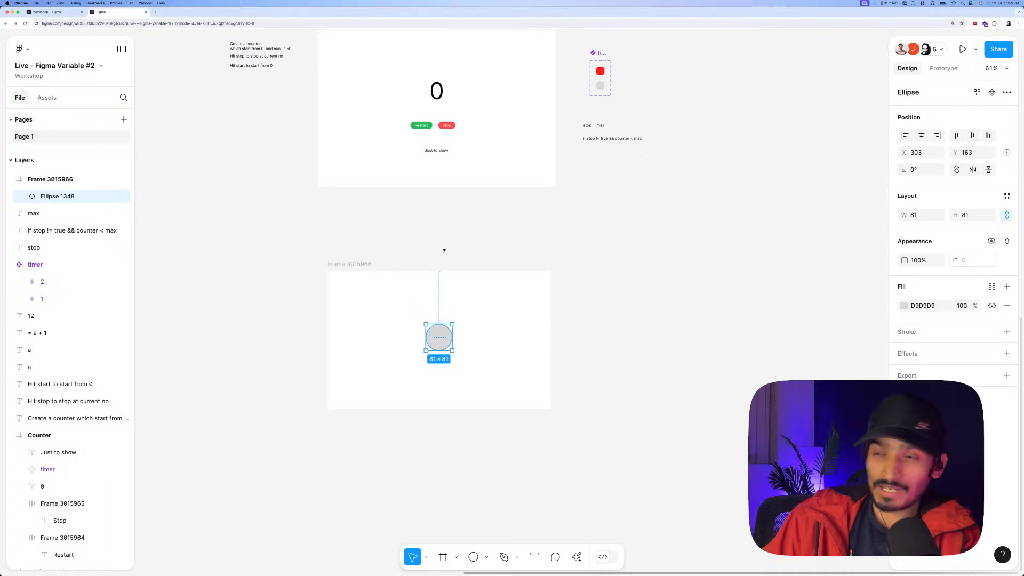
pyautogui.scroll(-3, 444, 250)
pyautogui.scroll(5, 431, 311)
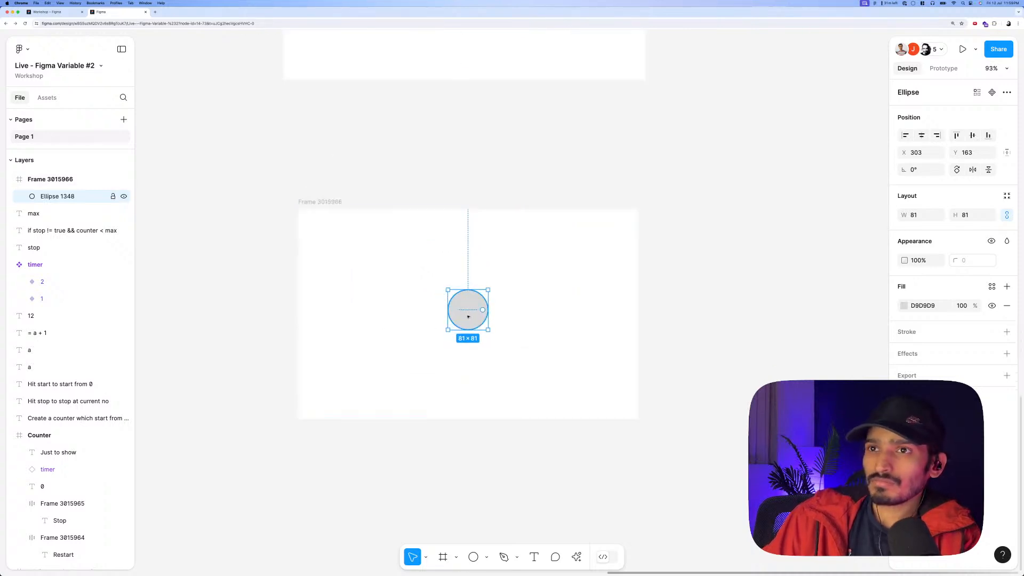
pyautogui.moveTo(469, 290); pyautogui.dragTo(349, 307)
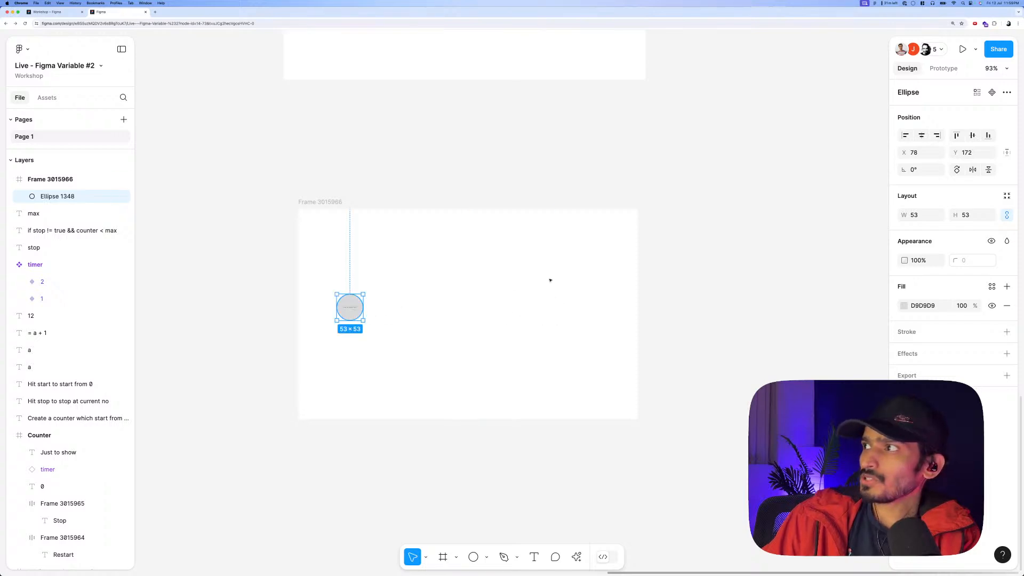
# Check whether the circle's X position, width and height can each be bound to a number variable.
pyautogui.click(928, 155)
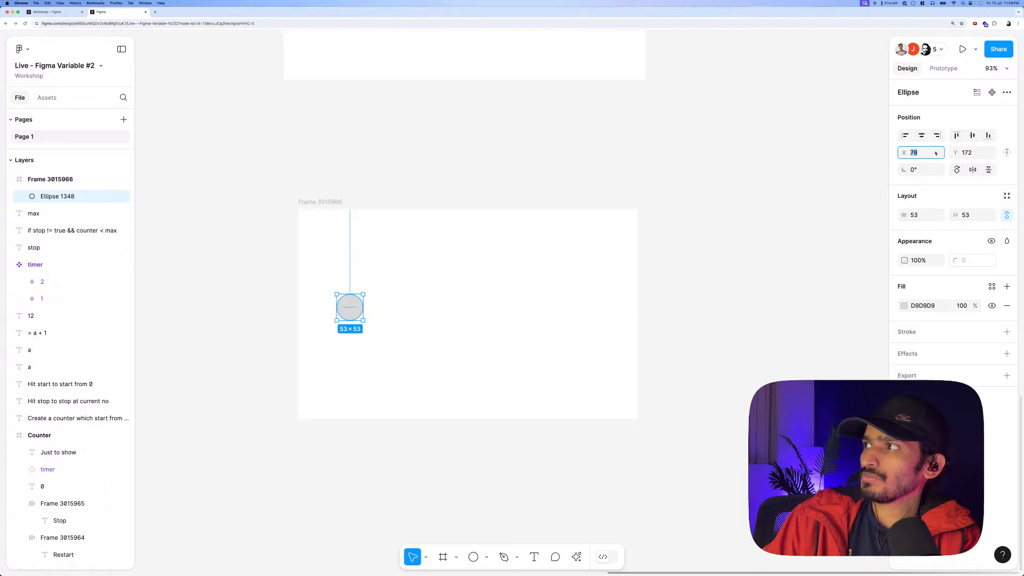
pyautogui.rightClick(932, 153)
pyautogui.press('Escape')
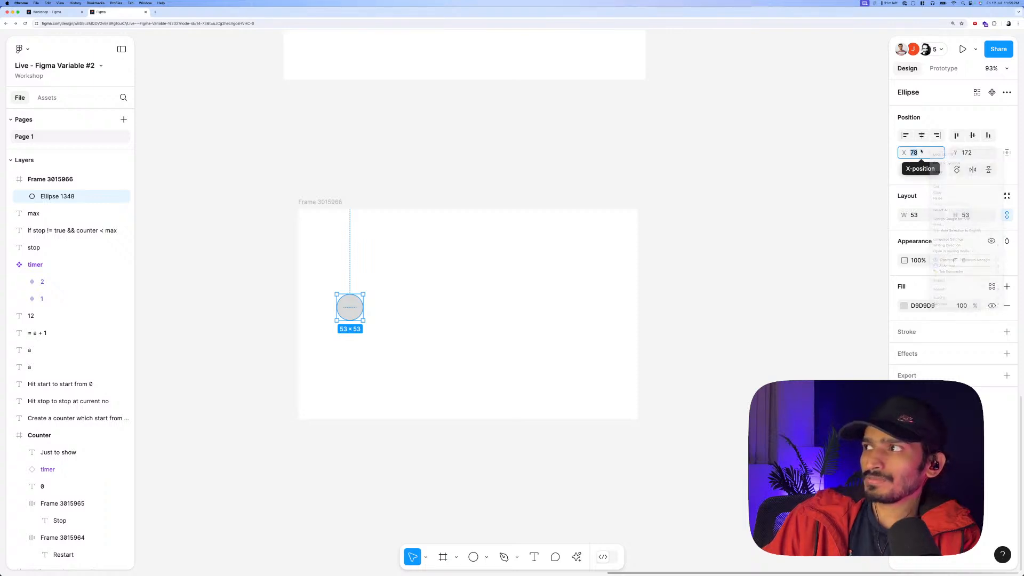
pyautogui.click(939, 216)
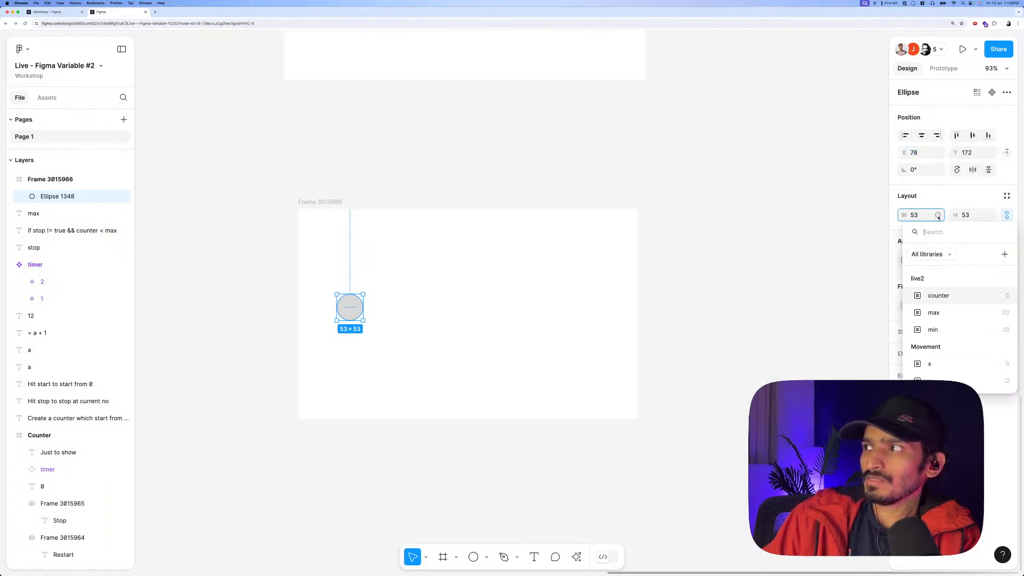
pyautogui.click(988, 216)
pyautogui.click(990, 216)
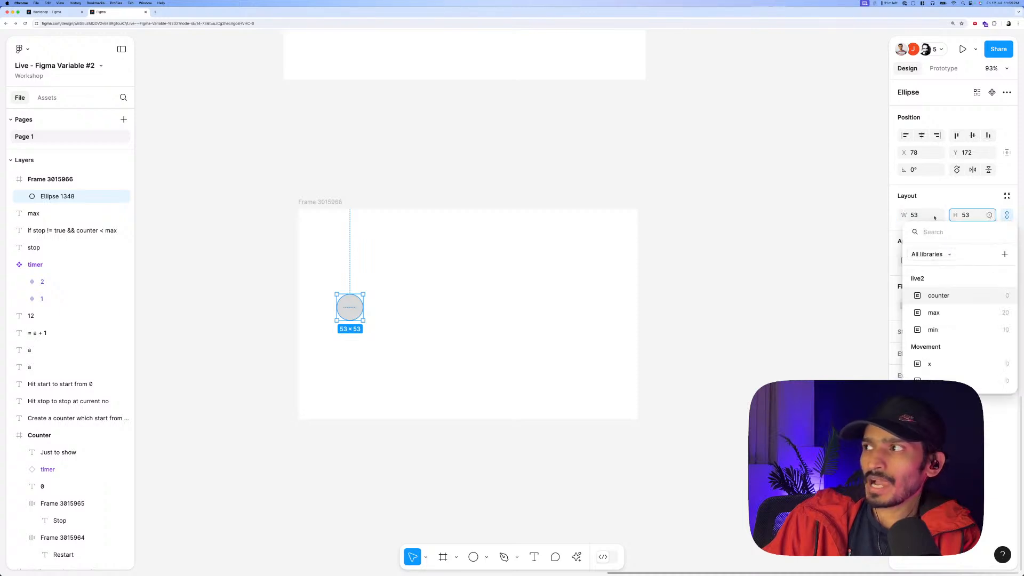
pyautogui.click(930, 197)
pyautogui.hscroll(-3, 913, 151)
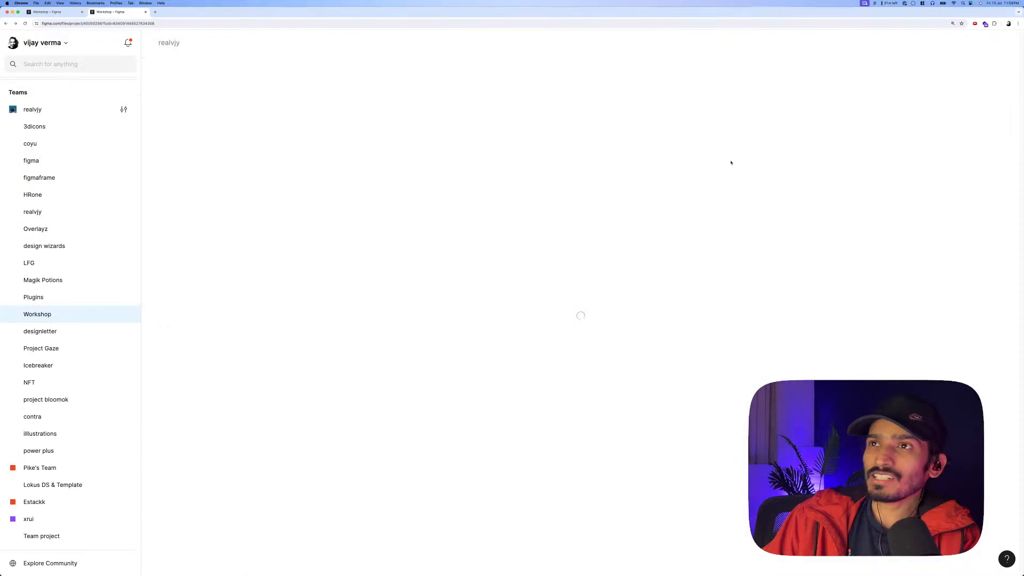
pyautogui.click(70, 13)
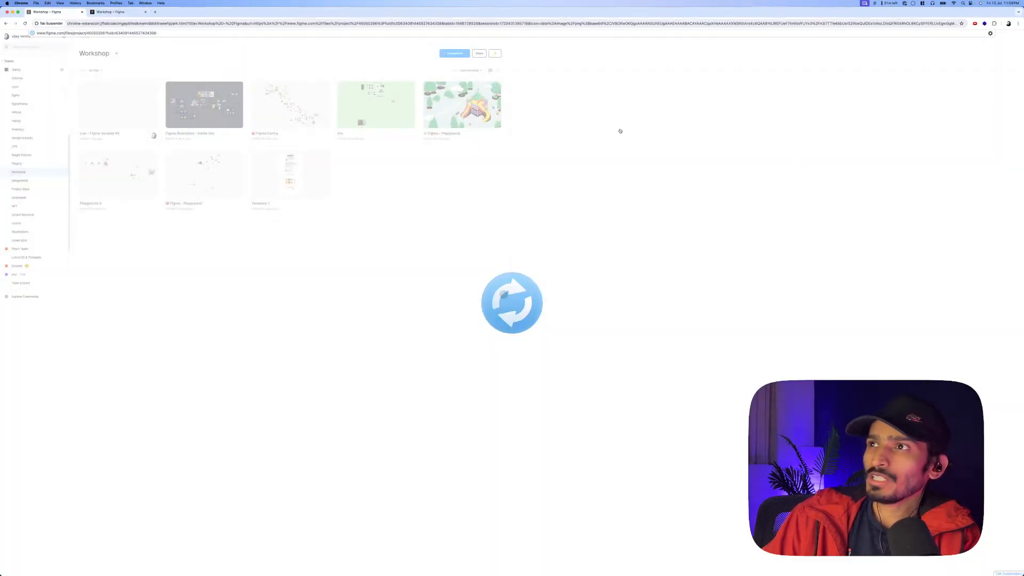
pyautogui.click(116, 11)
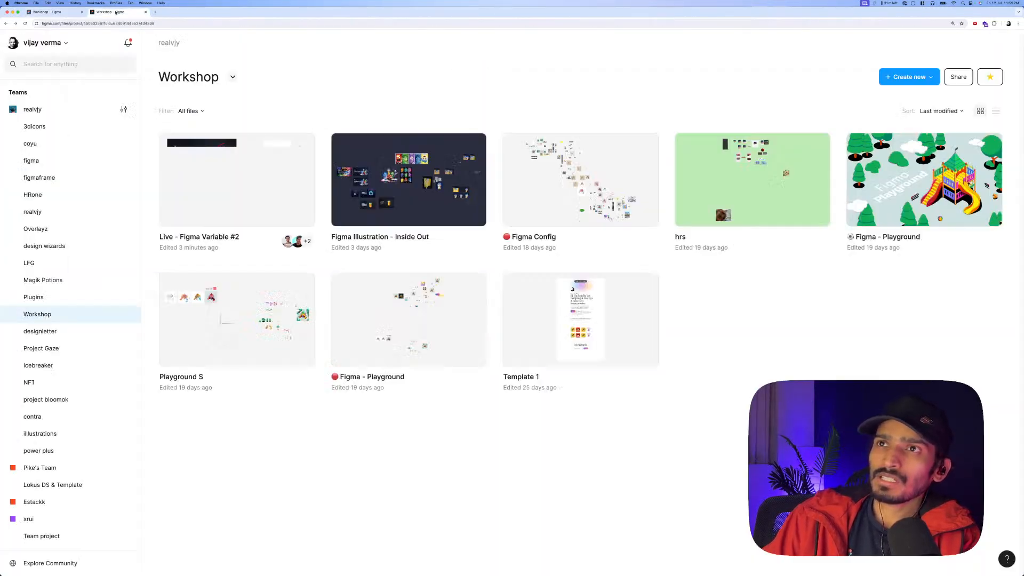
pyautogui.click(15, 23)
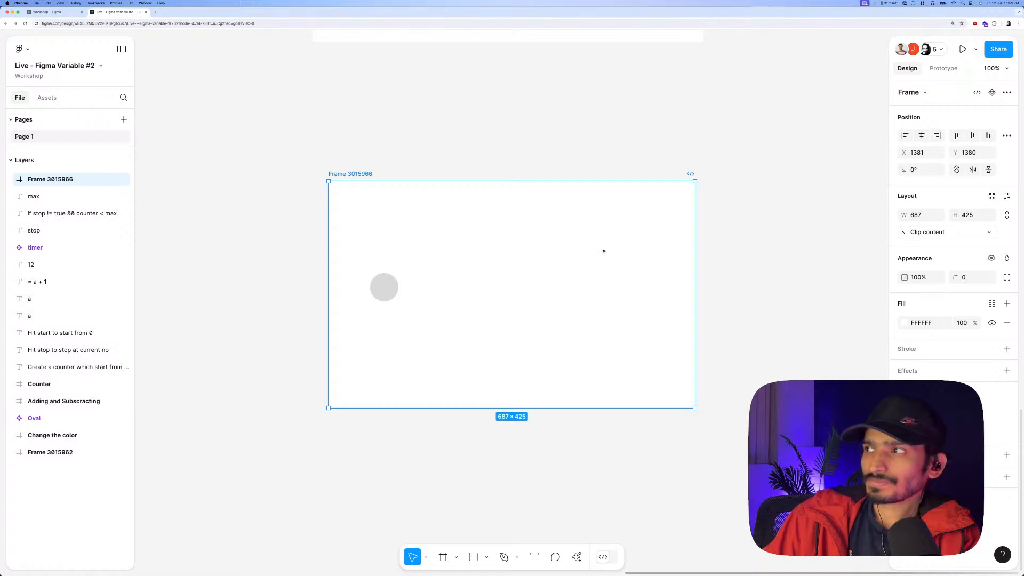
# Examine the position and layout properties of Frame 3015966 and of the circle inside it.
pyautogui.click(776, 215)
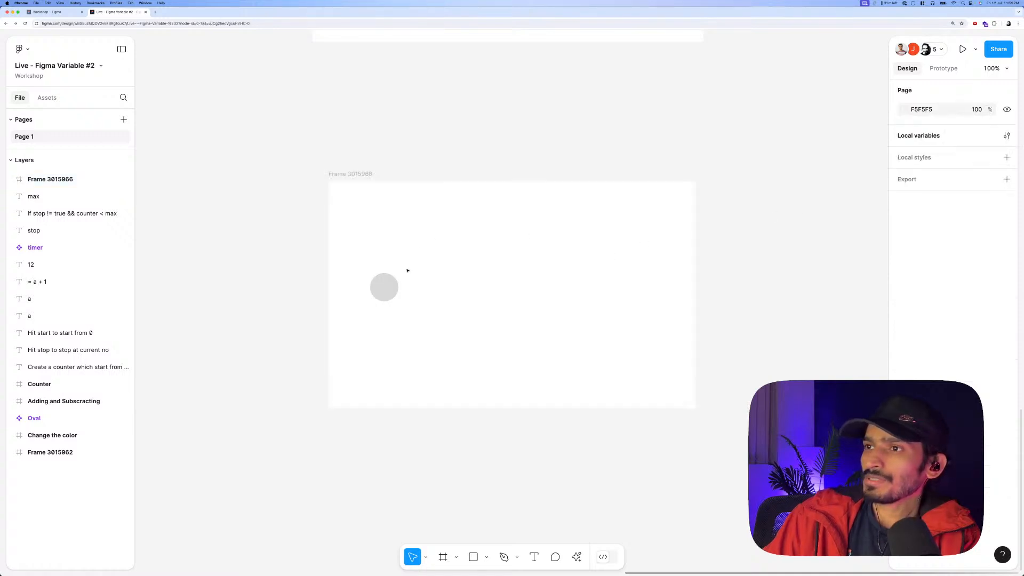
pyautogui.click(384, 286)
pyautogui.click(440, 171)
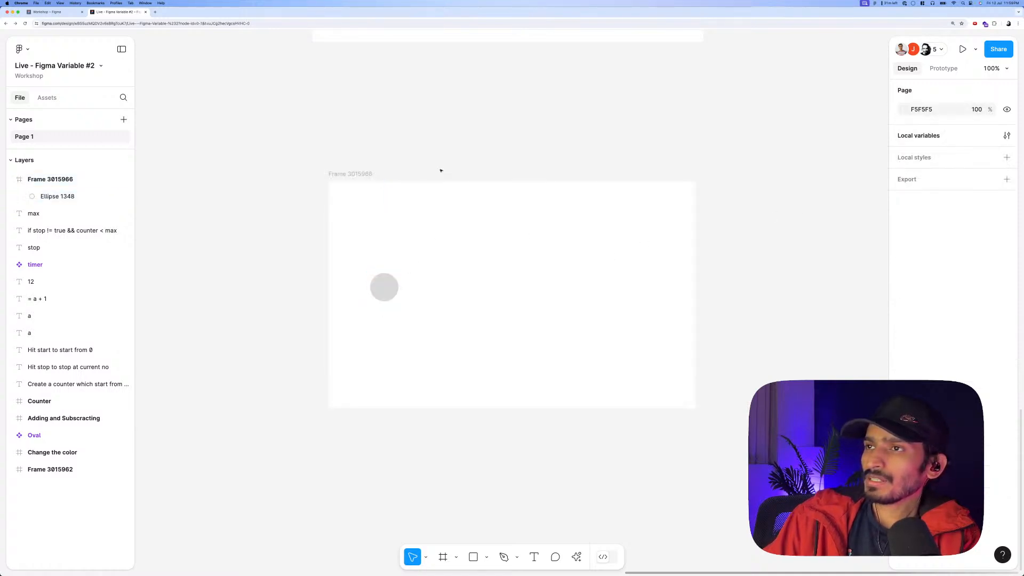
pyautogui.click(358, 175)
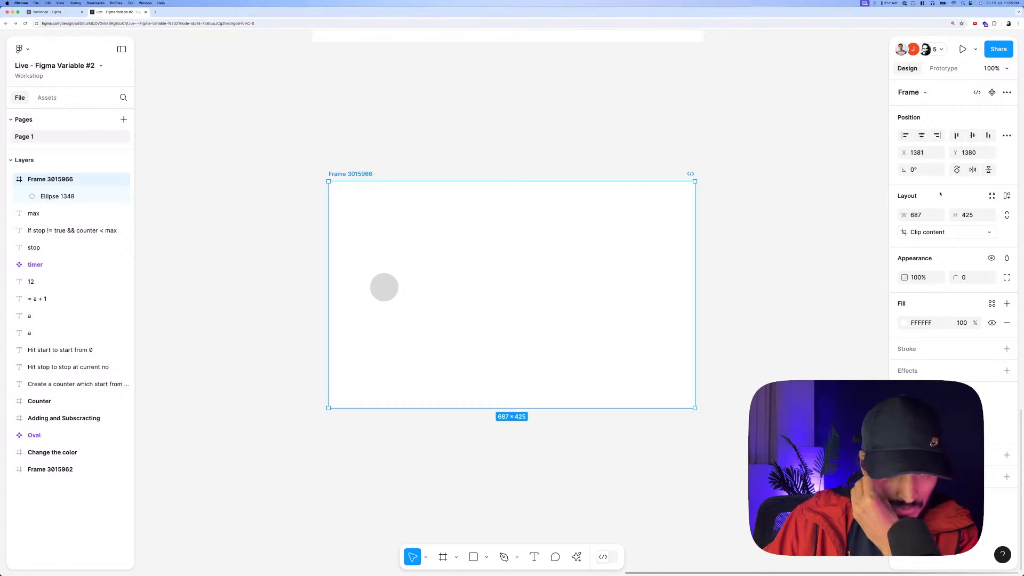
pyautogui.click(576, 119)
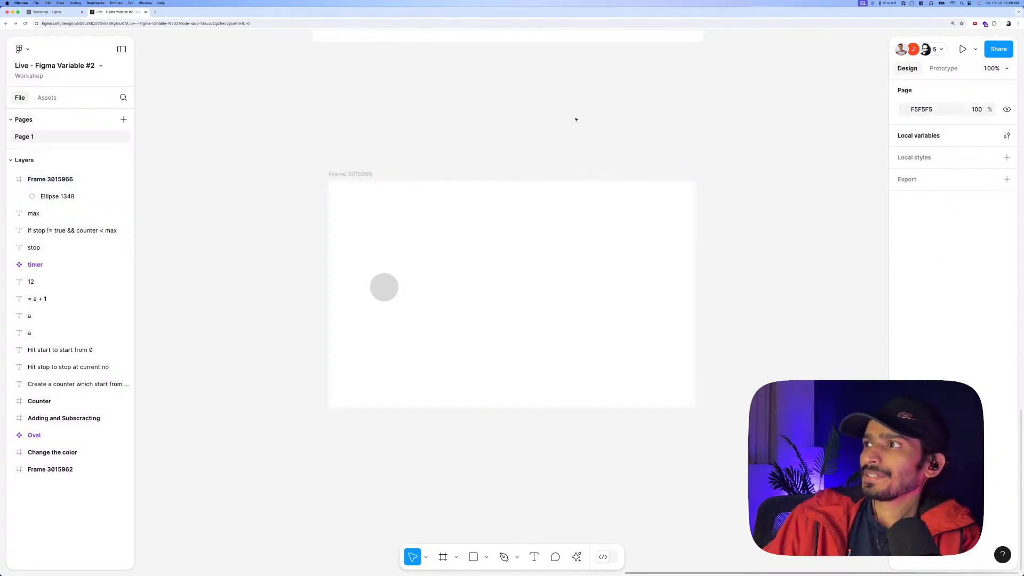
pyautogui.click(387, 294)
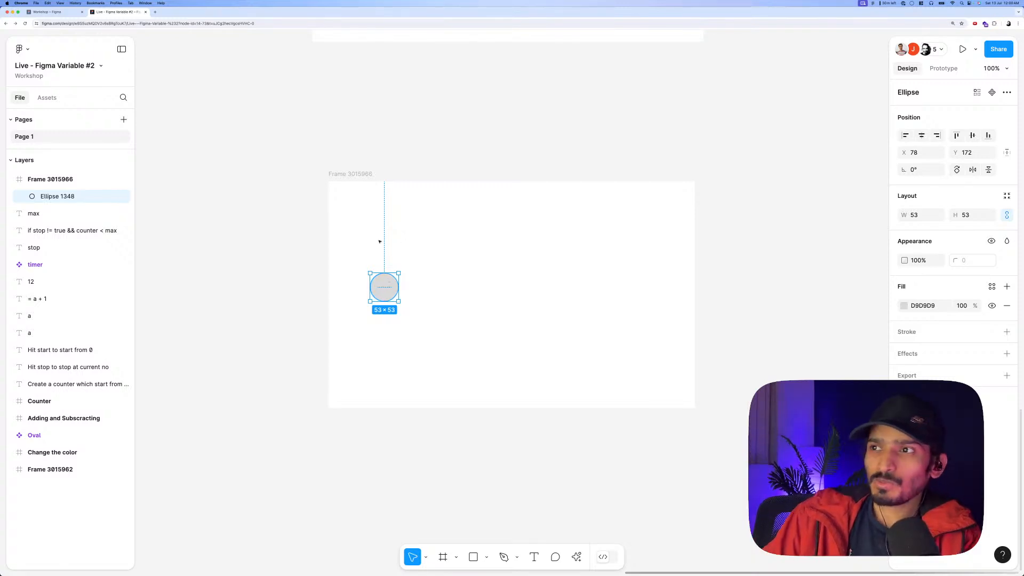
pyautogui.click(416, 176)
pyautogui.click(355, 175)
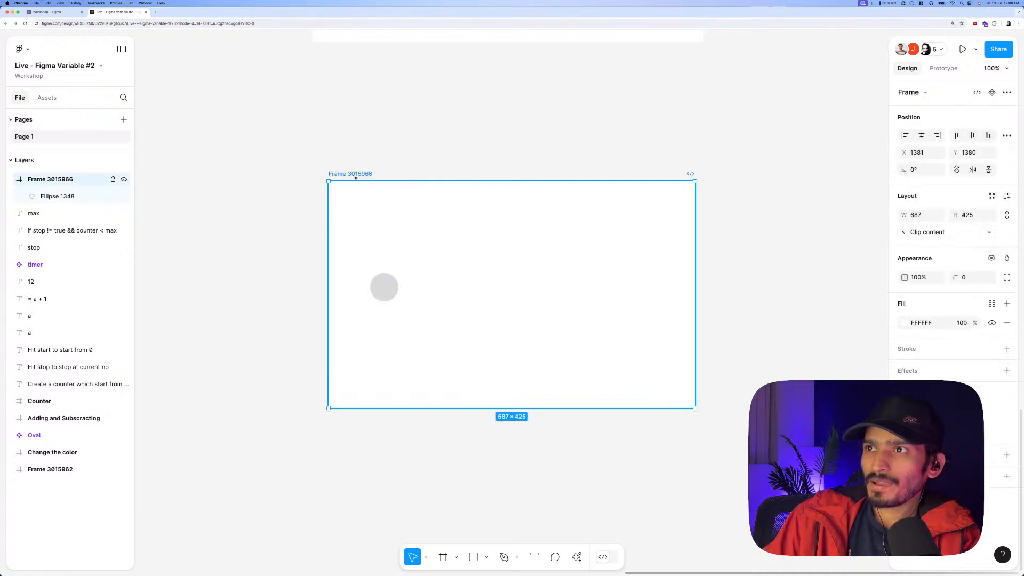
# Move the circle back and forth horizontally within the frame, ending at the frame's centre at about X 317, Y 172.
pyautogui.click(383, 290)
pyautogui.moveTo(390, 289); pyautogui.dragTo(552, 289)
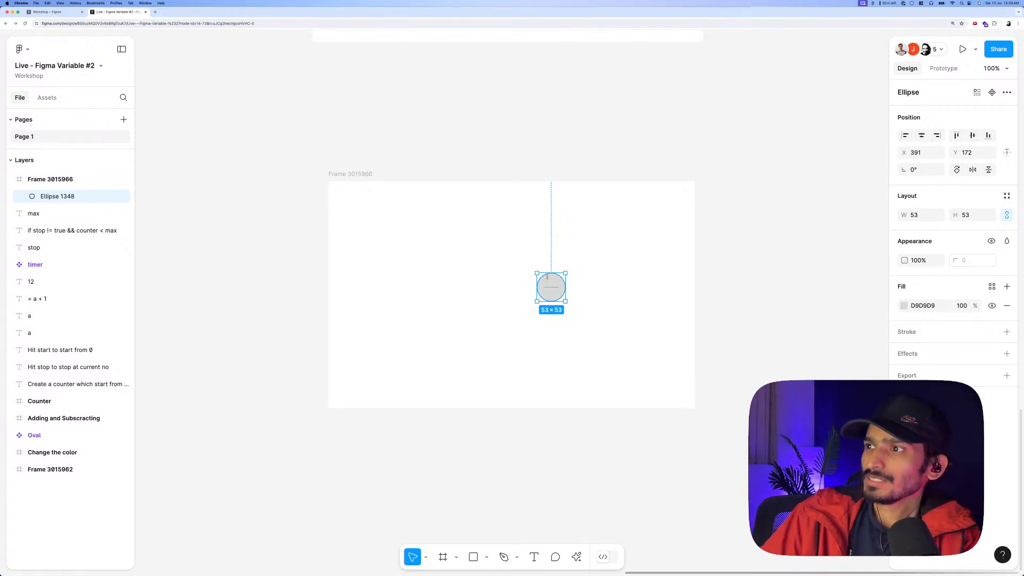
pyautogui.moveTo(551, 290); pyautogui.dragTo(398, 288)
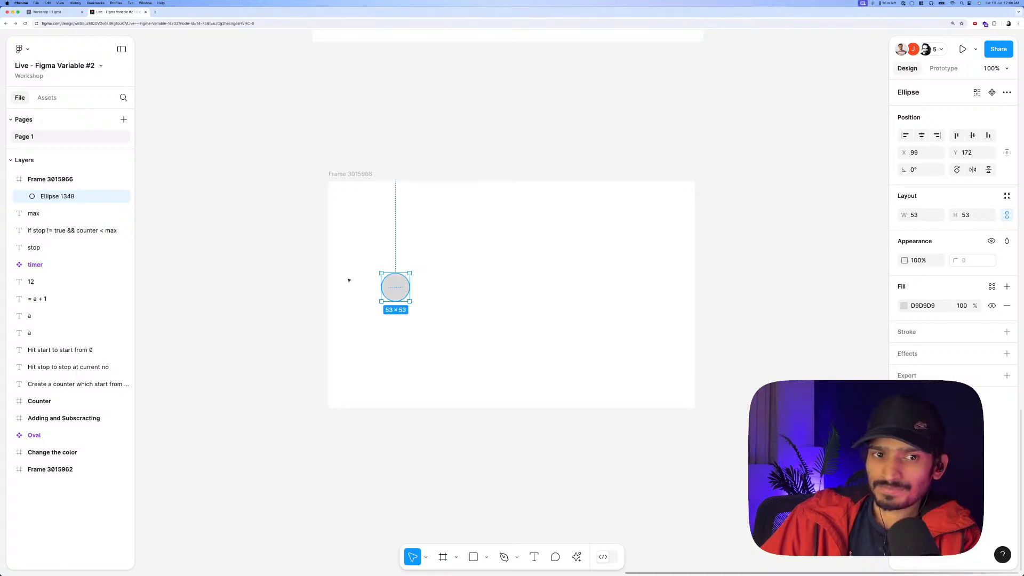
pyautogui.moveTo(404, 288); pyautogui.dragTo(443, 289)
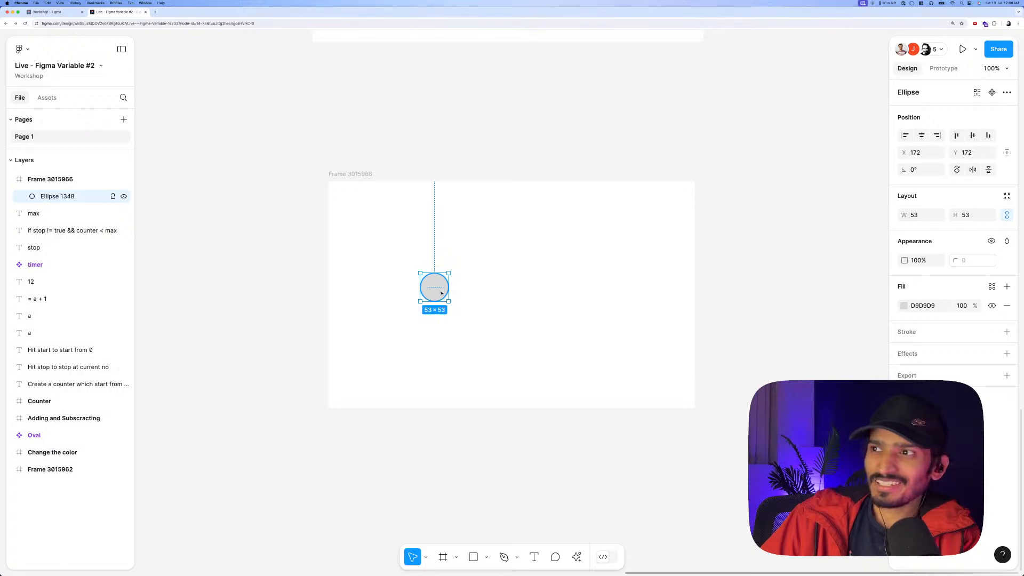
pyautogui.moveTo(435, 290); pyautogui.dragTo(510, 292)
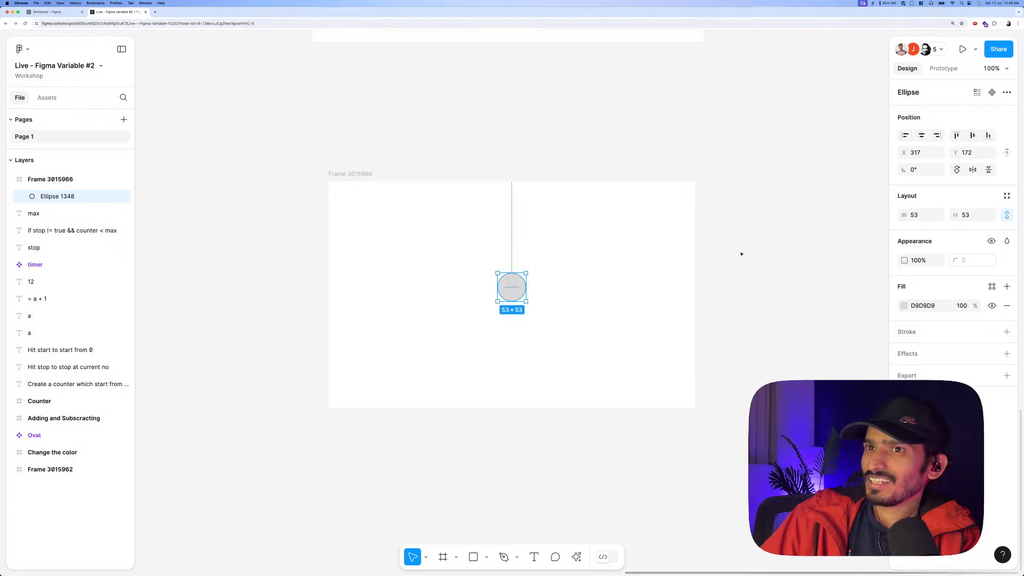
# Wrap the circle in an auto layout frame.
pyautogui.click(583, 263)
pyautogui.click(515, 284)
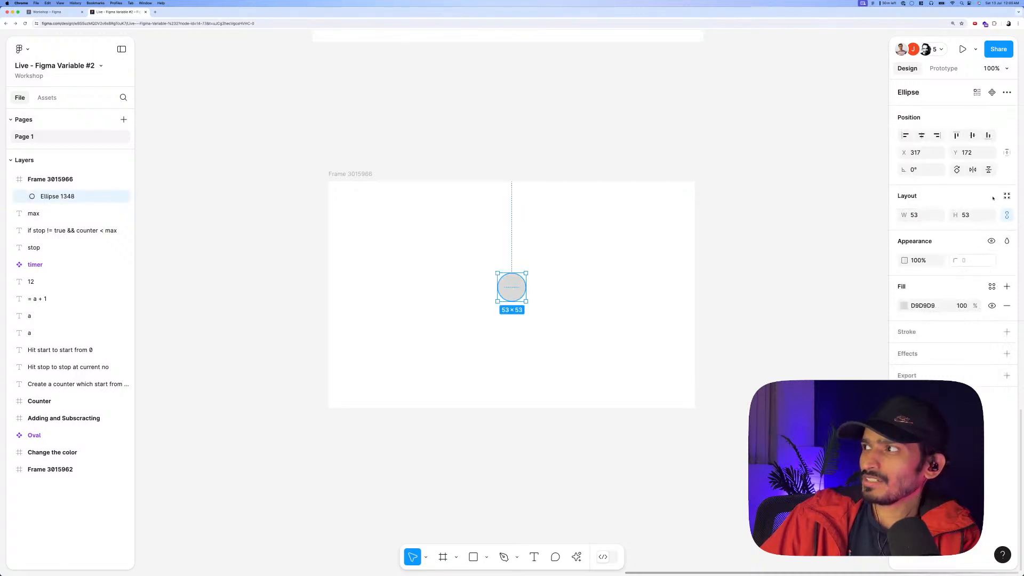
pyautogui.rightClick(519, 288)
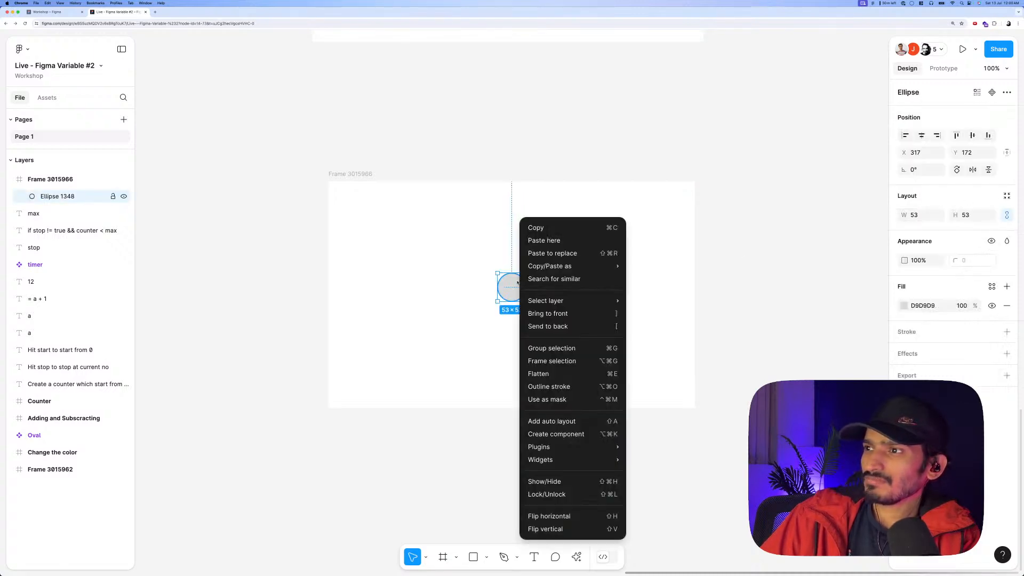
pyautogui.click(554, 422)
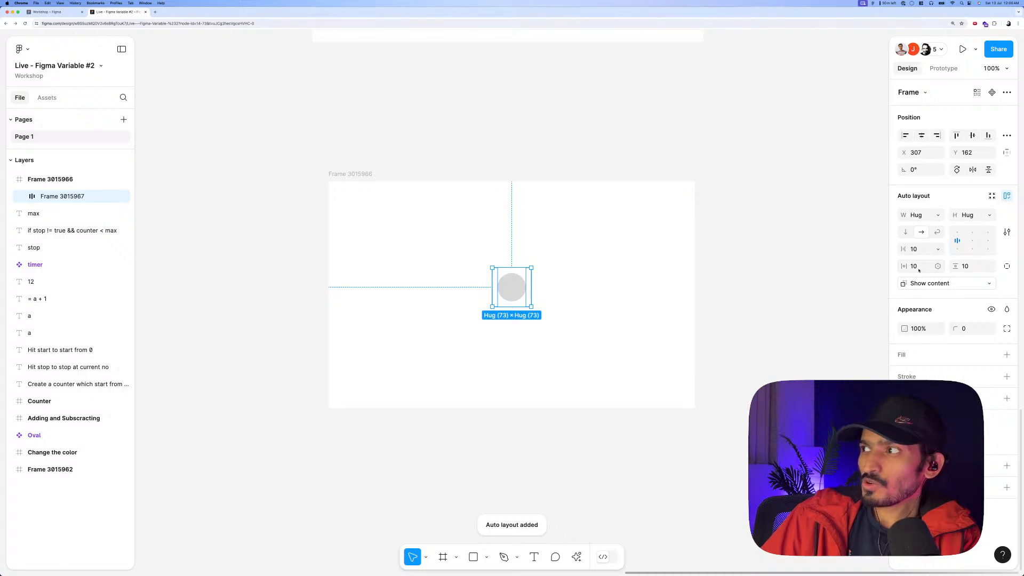
# Set the circle wrapper's auto layout gap, left padding and top padding to 0.
pyautogui.click(1007, 266)
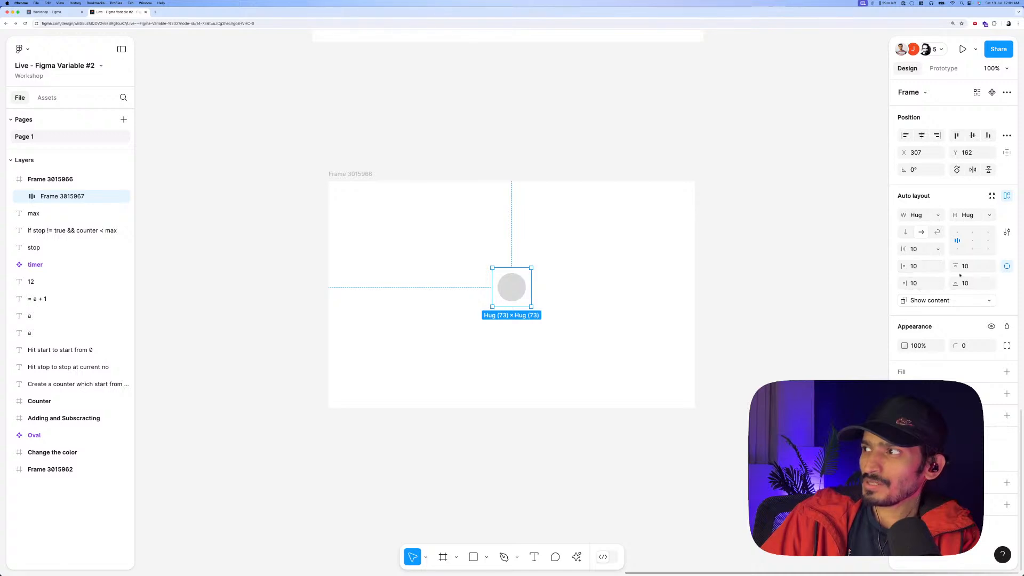
pyautogui.click(917, 249)
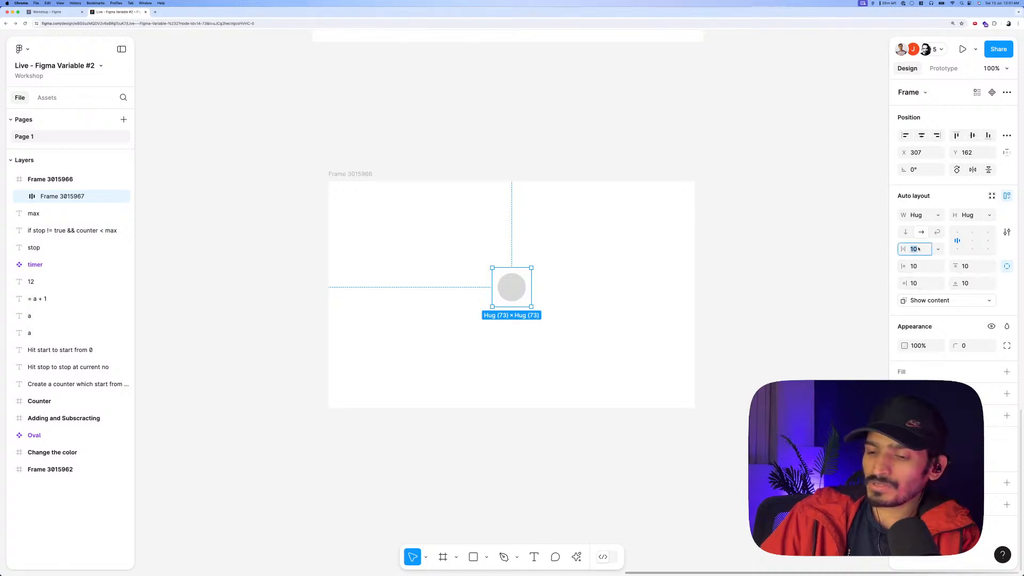
pyautogui.write('0')
pyautogui.press('Tab')
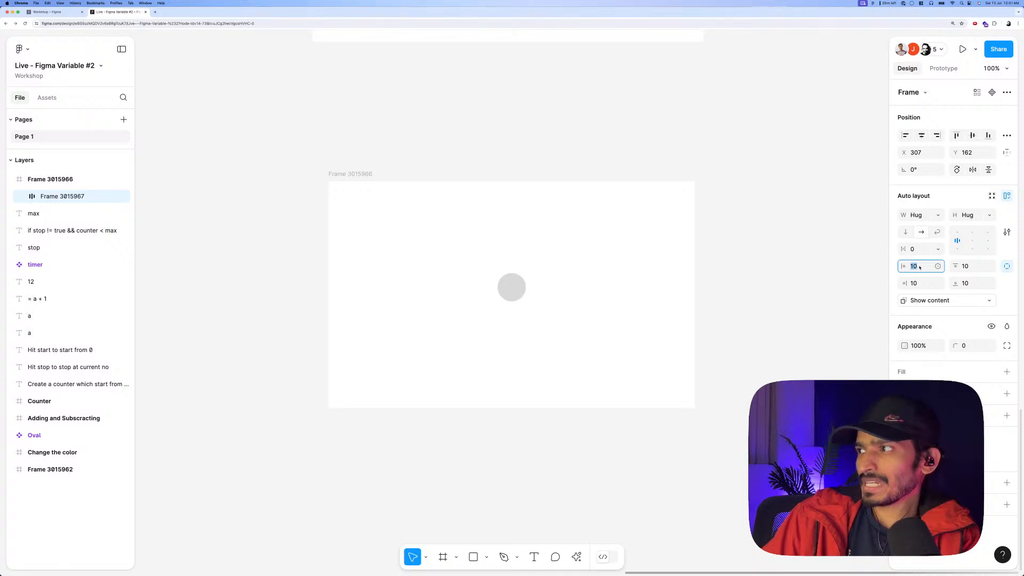
pyautogui.write('0')
pyautogui.press('Tab')
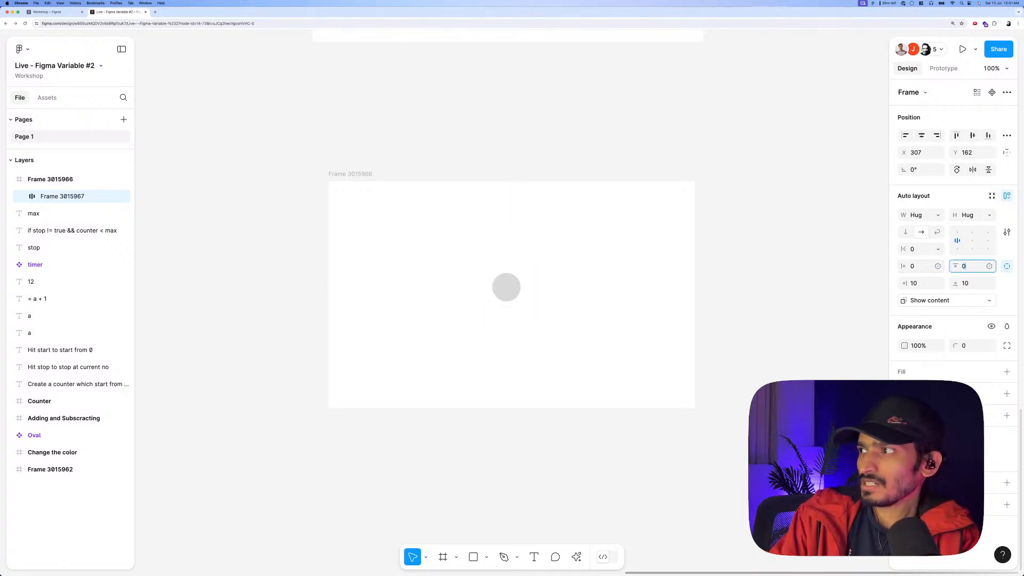
pyautogui.write('0')
pyautogui.press('Return')
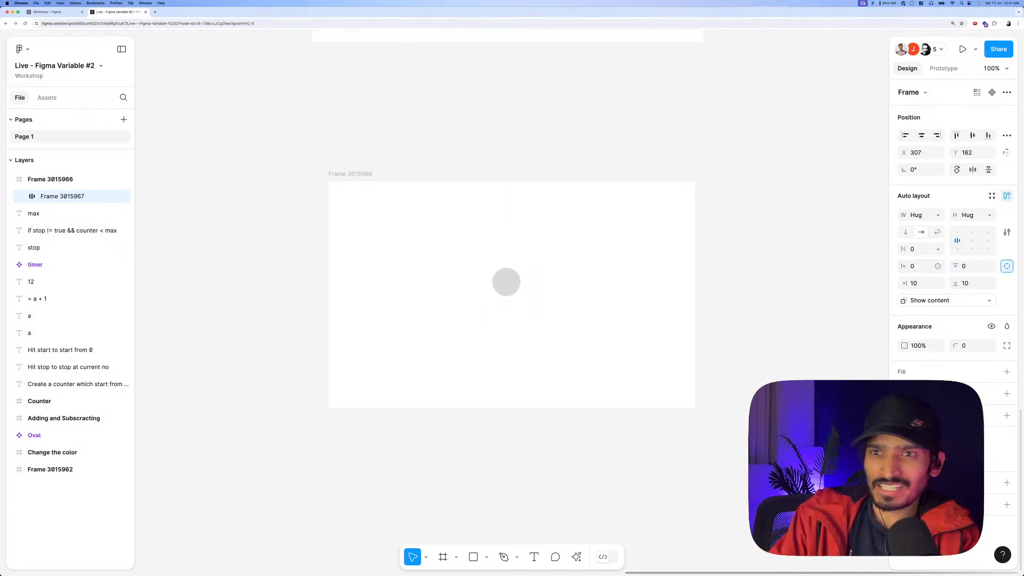
# Set the circle wrapper's right and bottom padding to 0.
pyautogui.click(914, 283)
pyautogui.write('0')
pyautogui.press('Tab')
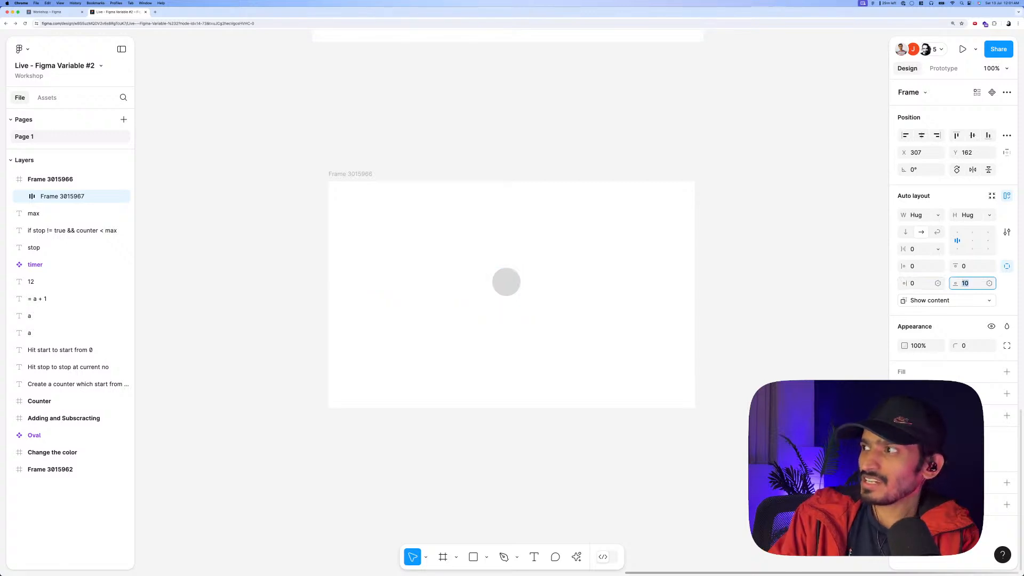
pyautogui.write('0')
pyautogui.press('Tab')
pyautogui.click(562, 270)
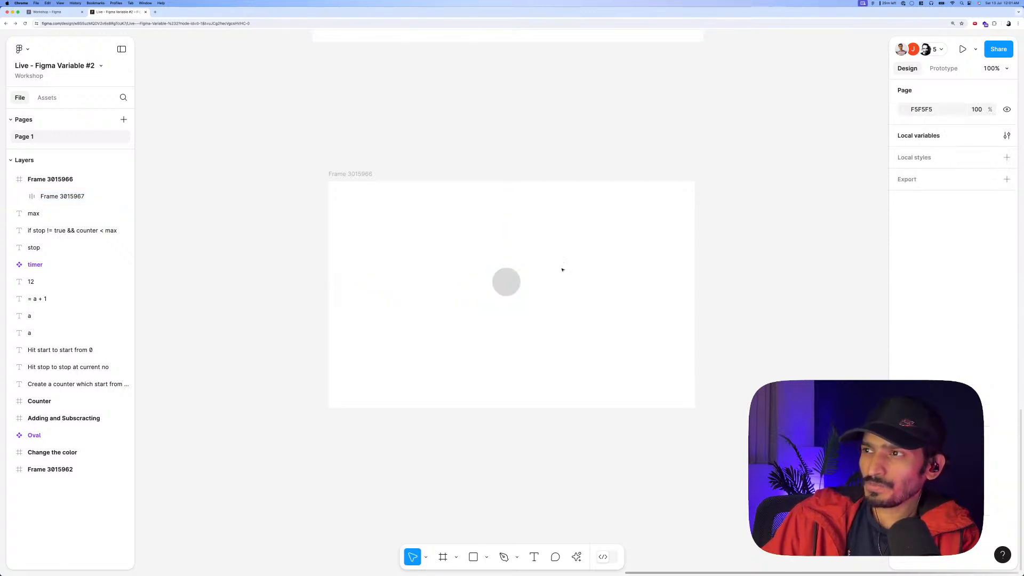
# Give the circle's wrapper a red stroke and move it to about X 317, Y 175 in the frame.
pyautogui.moveTo(506, 282); pyautogui.dragTo(416, 281)
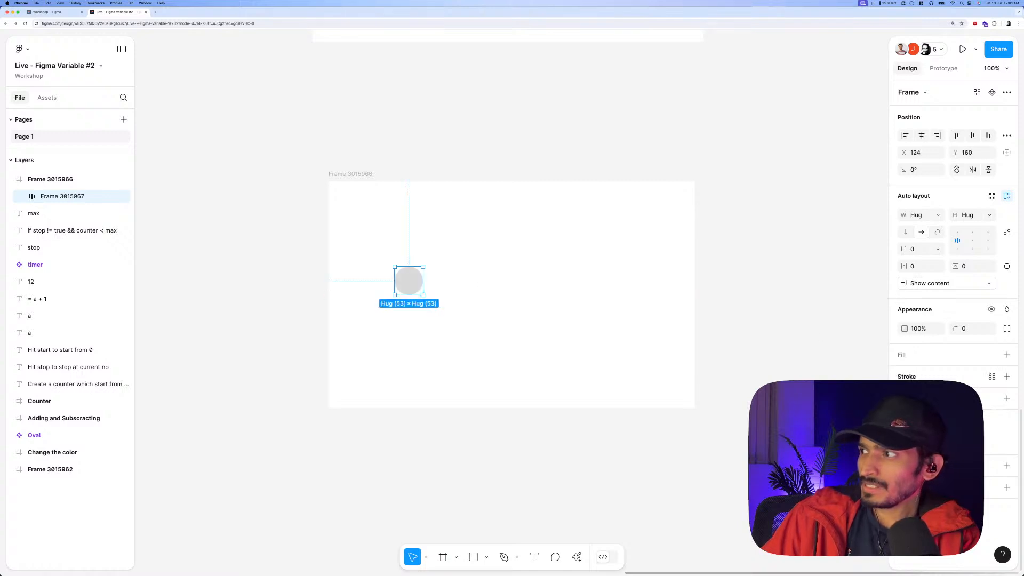
pyautogui.click(911, 378)
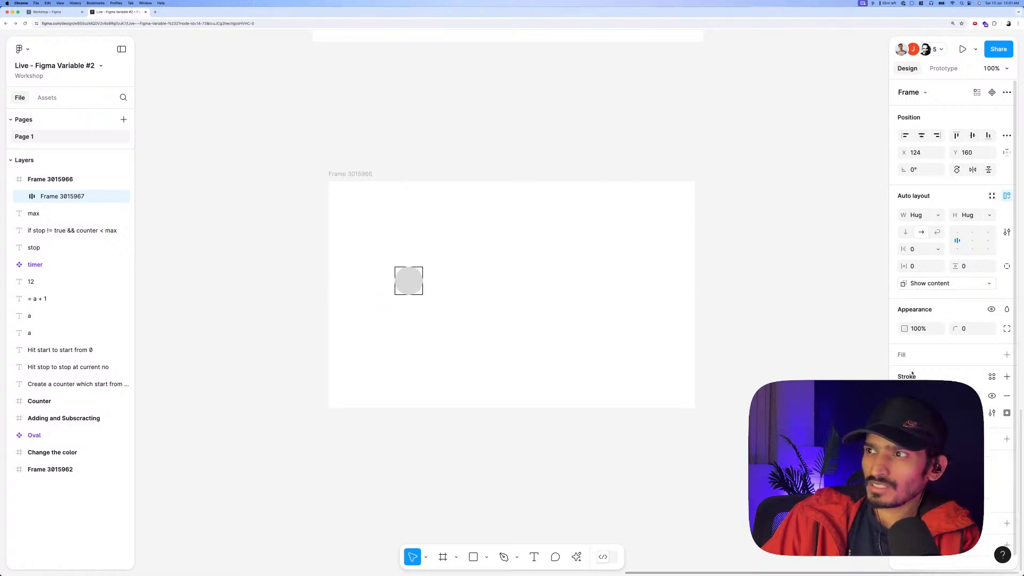
pyautogui.click(905, 396)
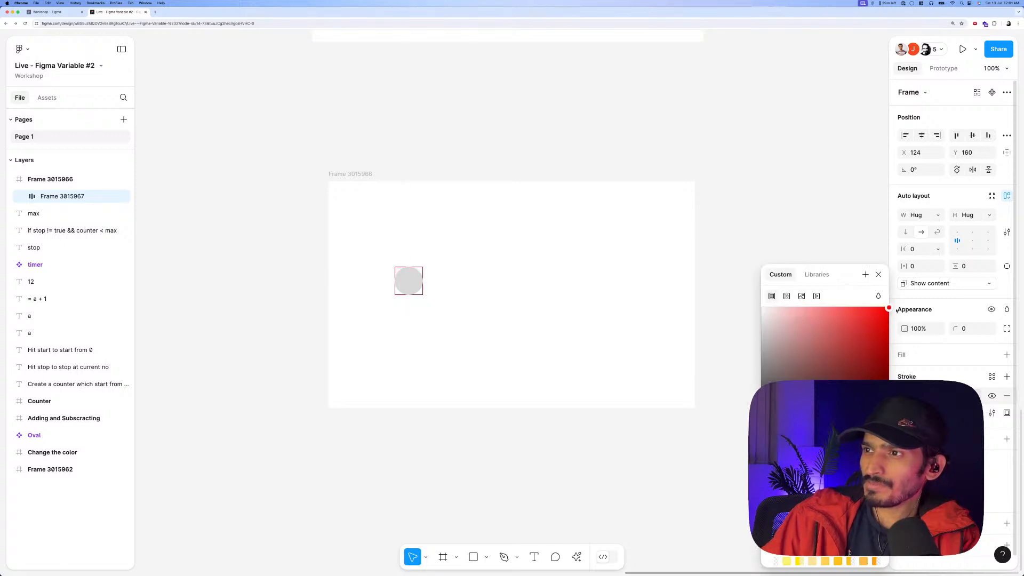
pyautogui.click(717, 332)
pyautogui.moveTo(403, 276); pyautogui.dragTo(510, 288)
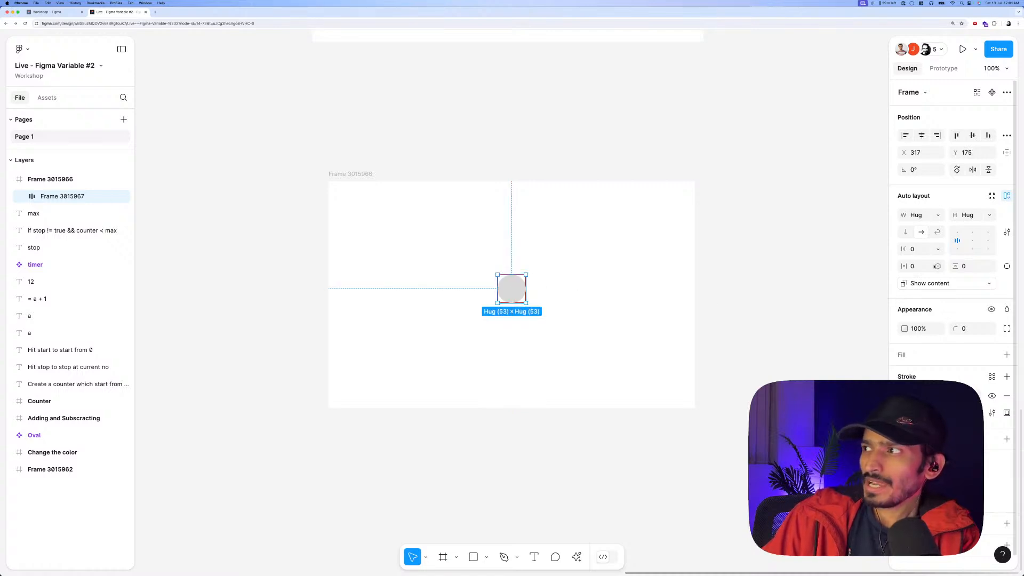
# Try a top padding of 11 and bottom padding of 41 on the wrapper, and check the variables available for its right and left padding.
pyautogui.click(1007, 266)
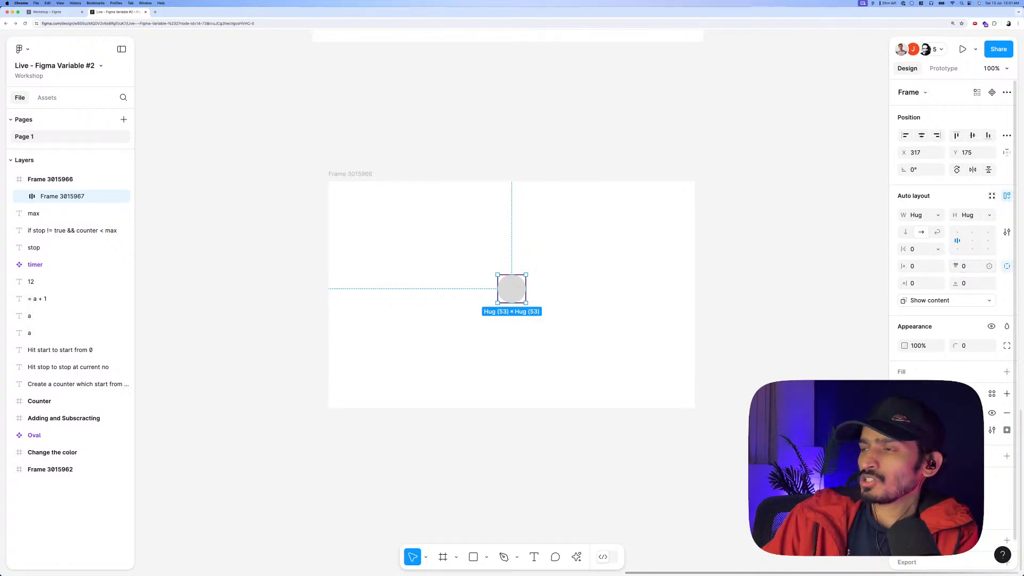
pyautogui.moveTo(955, 266); pyautogui.dragTo(930, 282)
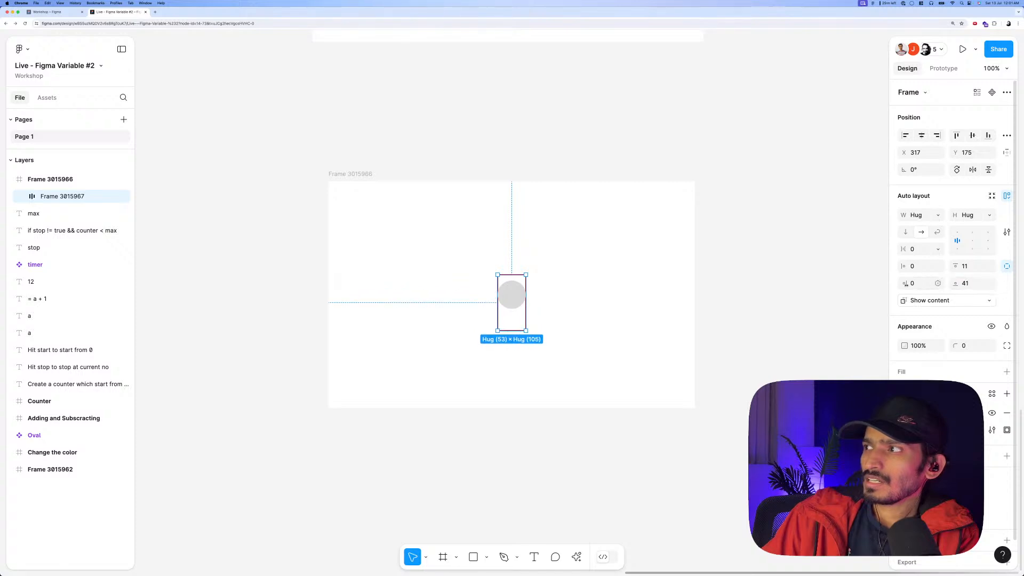
pyautogui.click(938, 284)
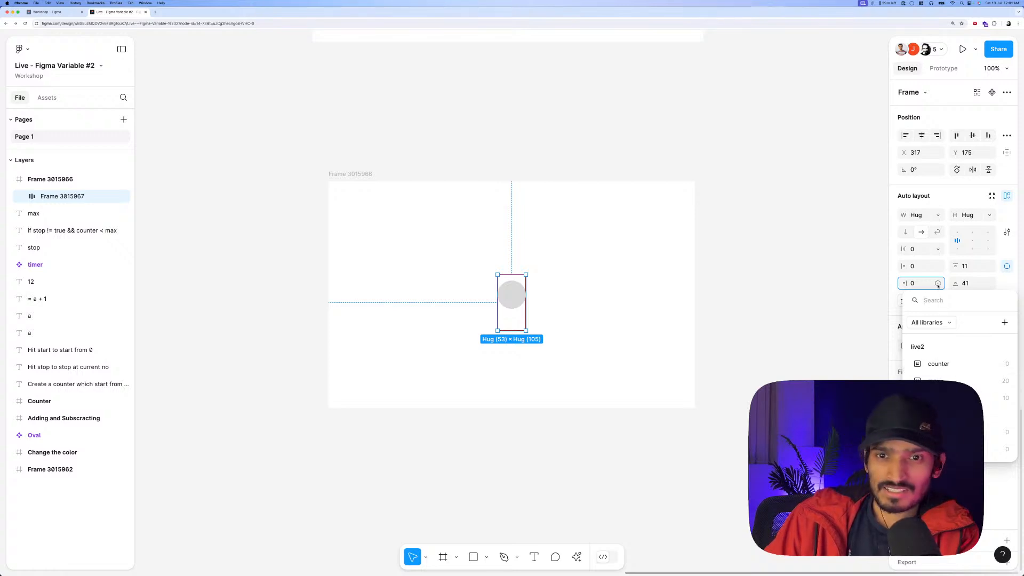
pyautogui.press('Escape')
pyautogui.click(938, 267)
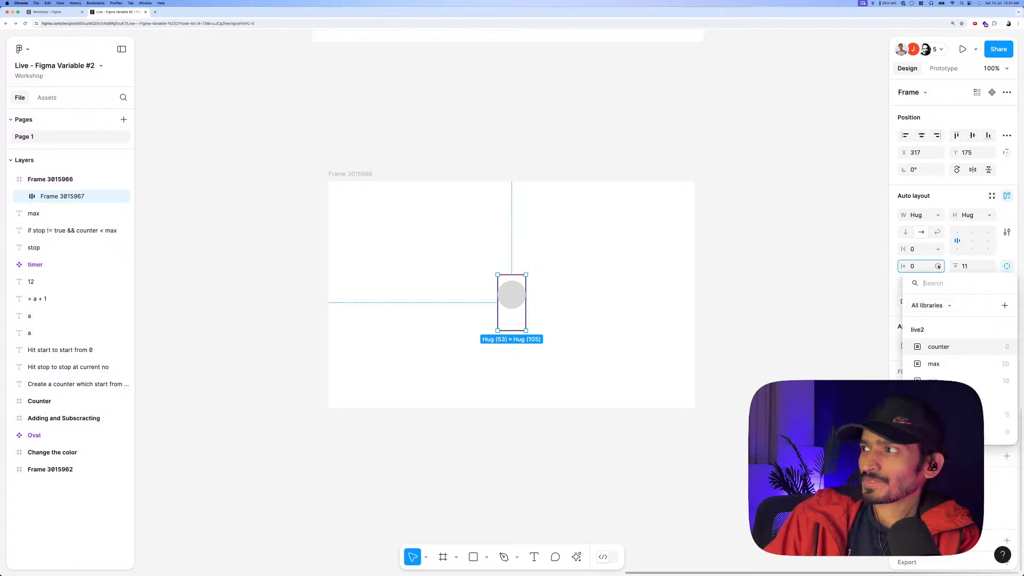
pyautogui.press('Escape')
pyautogui.click(612, 293)
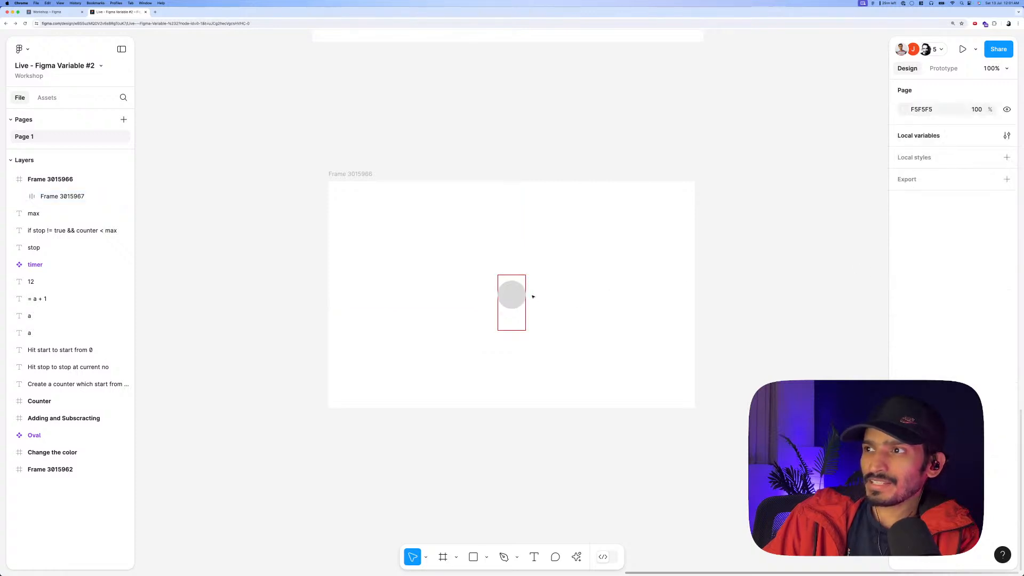
# Reset the wrapper's top and bottom padding to 0.
pyautogui.click(512, 298)
pyautogui.click(963, 269)
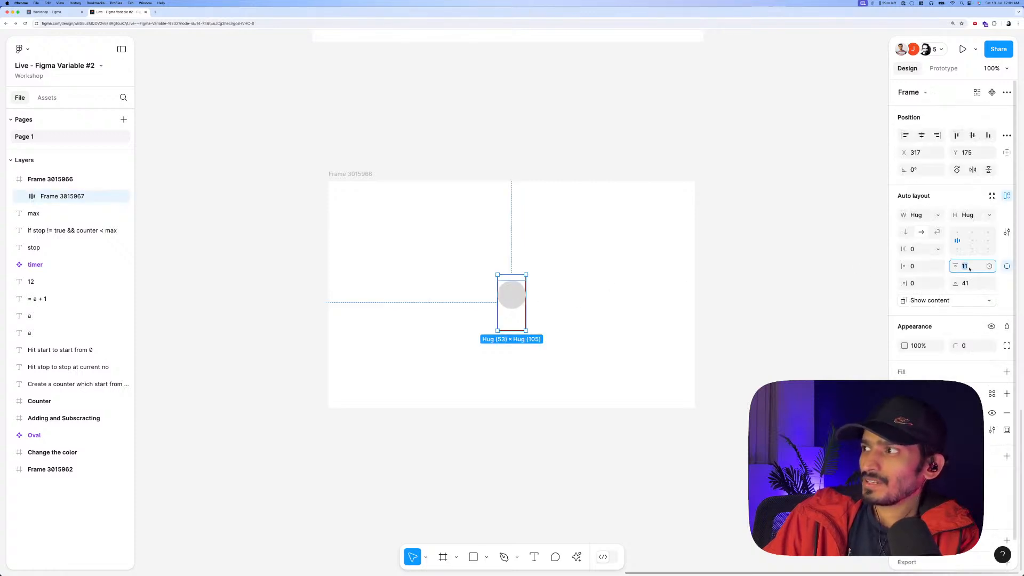
pyautogui.write('0')
pyautogui.press('Return')
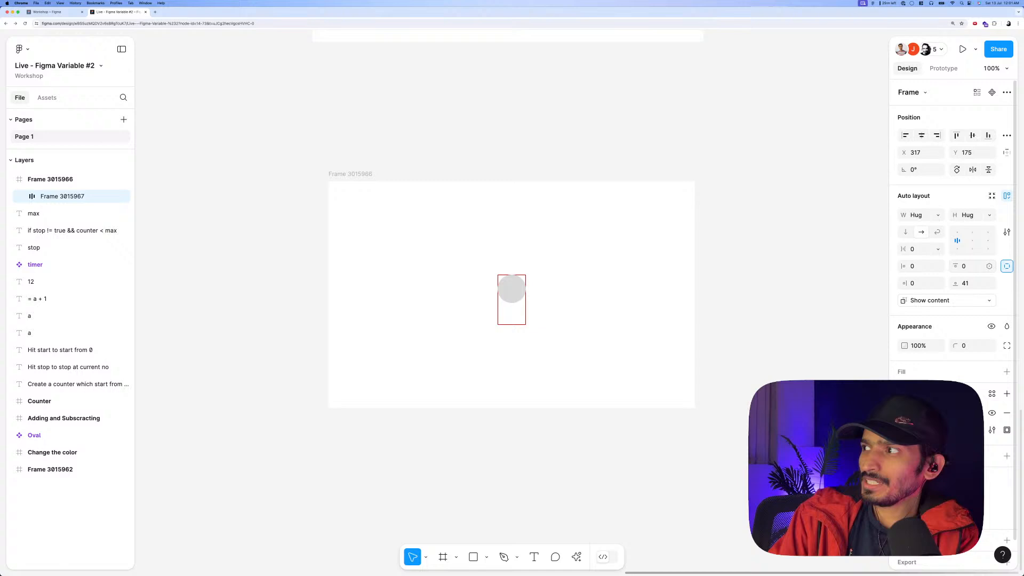
pyautogui.click(974, 283)
pyautogui.write('0')
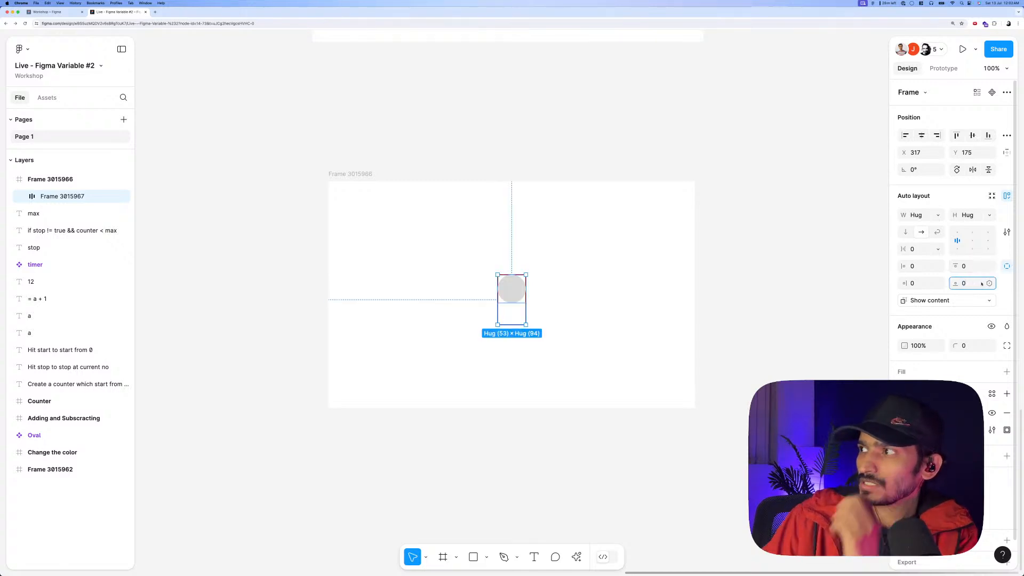
pyautogui.click(761, 263)
# Move the wrapper to about X 83, Y 175, and test a left padding of 450 on it, undoing that padding change.
pyautogui.moveTo(511, 295); pyautogui.dragTo(391, 288)
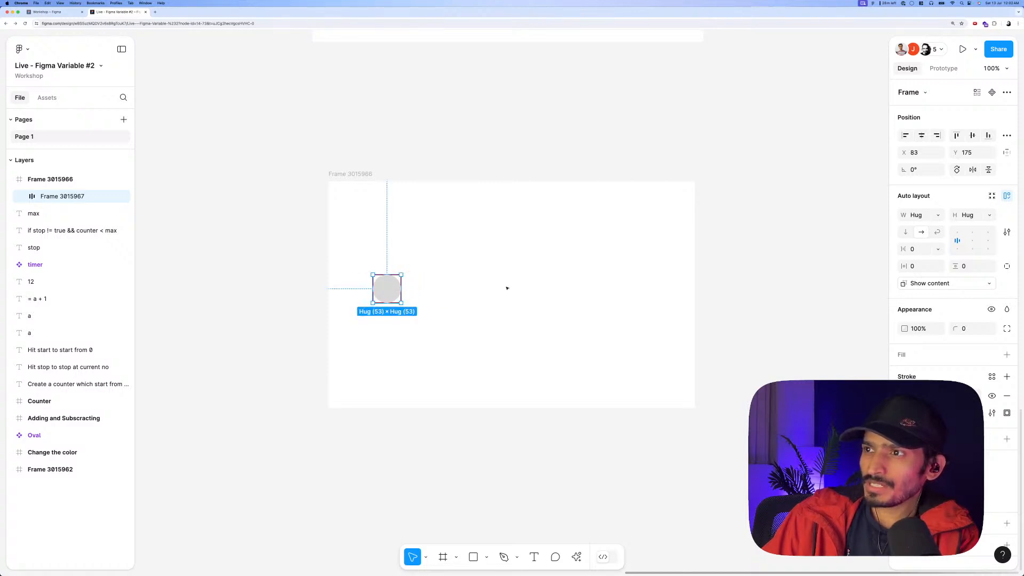
pyautogui.click(1006, 267)
pyautogui.moveTo(902, 266); pyautogui.dragTo(358, 300)
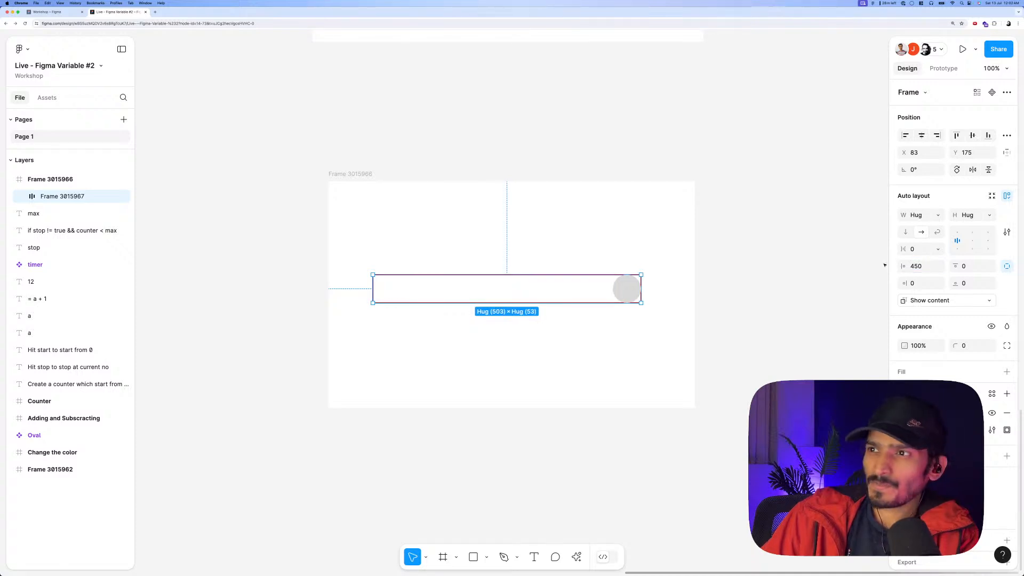
pyautogui.press('super+z')
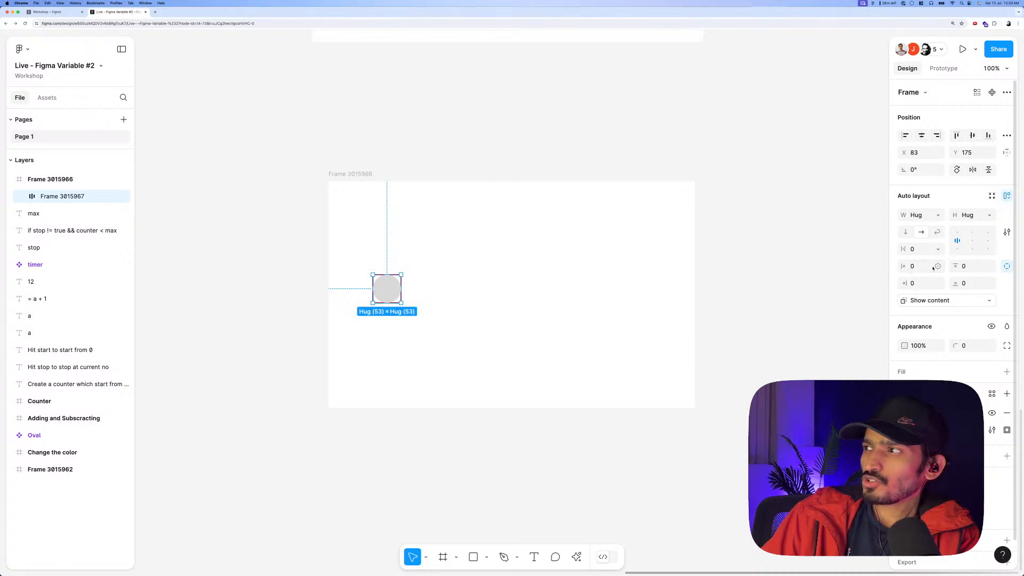
# Bind the wrapper's left padding to the number variable x from the Movement collection.
pyautogui.click(937, 267)
pyautogui.click(939, 415)
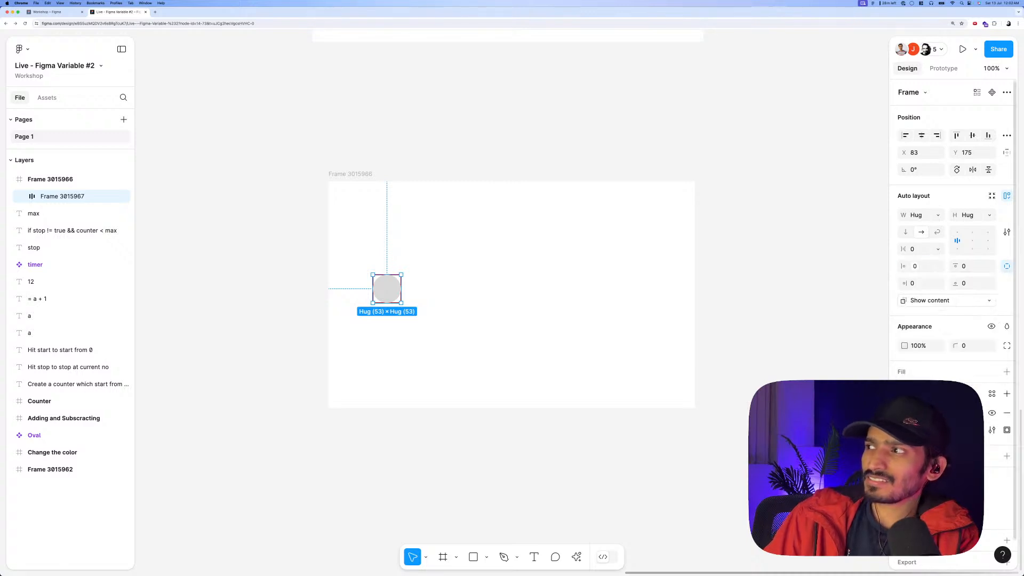
pyautogui.click(461, 263)
# Duplicate the timer component set and place the copy beside Frame 3015966, at about X 2105, Y 1538.
pyautogui.keyDown('ctrl'); pyautogui.scroll(-5, 454, 265); pyautogui.keyUp('ctrl')
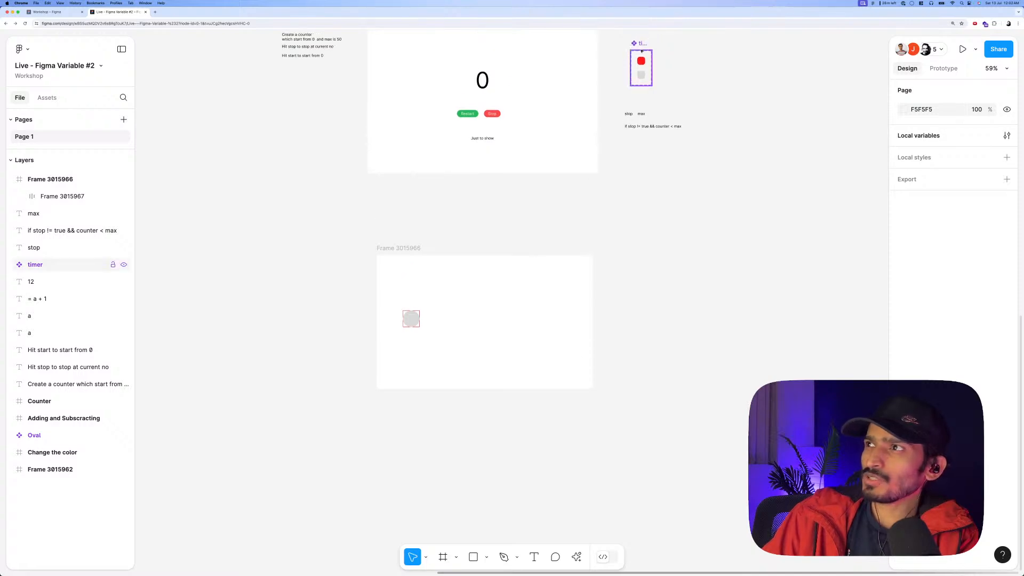
pyautogui.moveTo(640, 47); pyautogui.dragTo(612, 300)
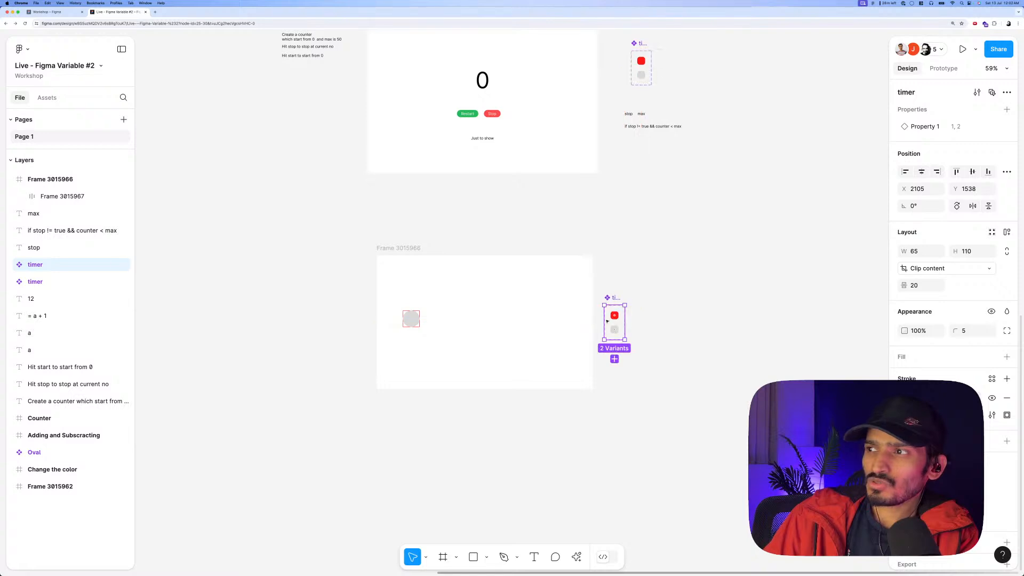
pyautogui.scroll(5, 597, 319)
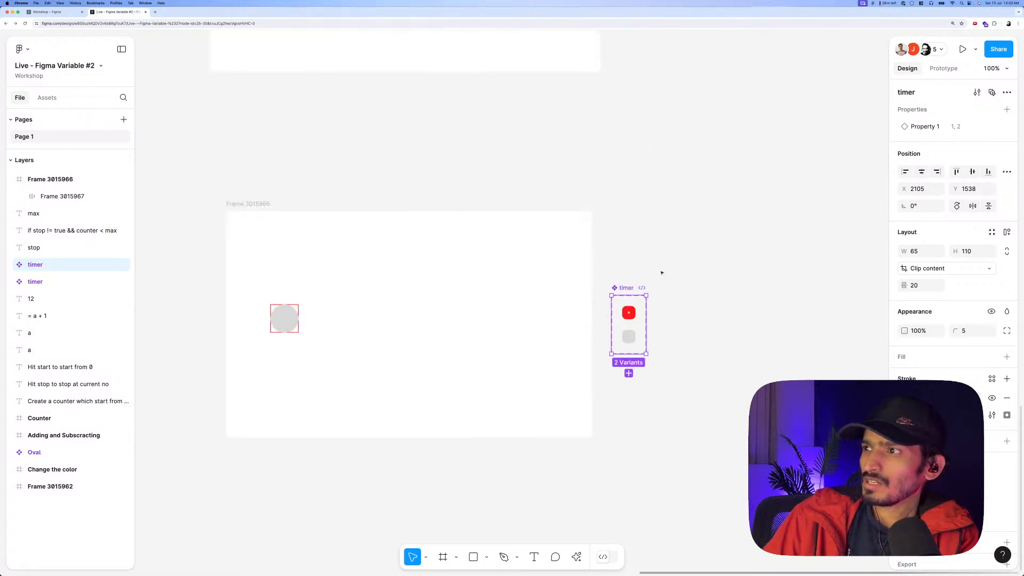
# Remove the if/else action from the after-delay interaction of the copied timer's red variant 1, keeping its Change to action.
pyautogui.click(941, 68)
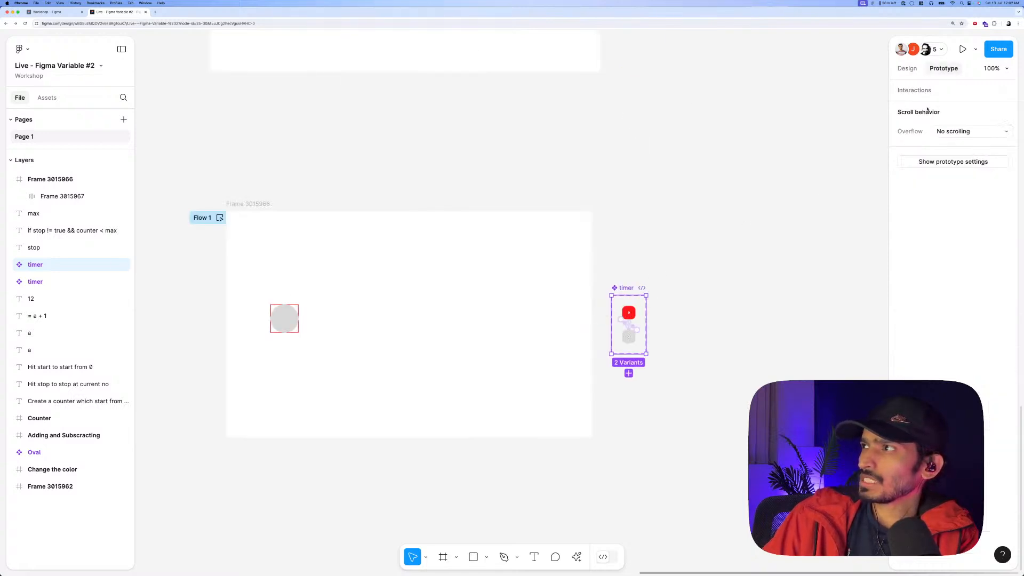
pyautogui.click(629, 313)
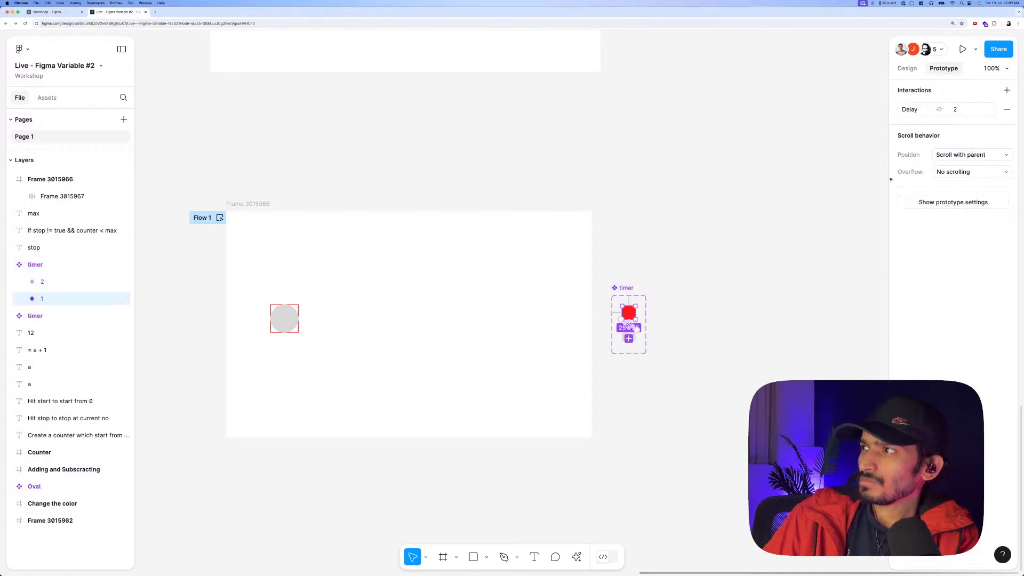
pyautogui.click(918, 109)
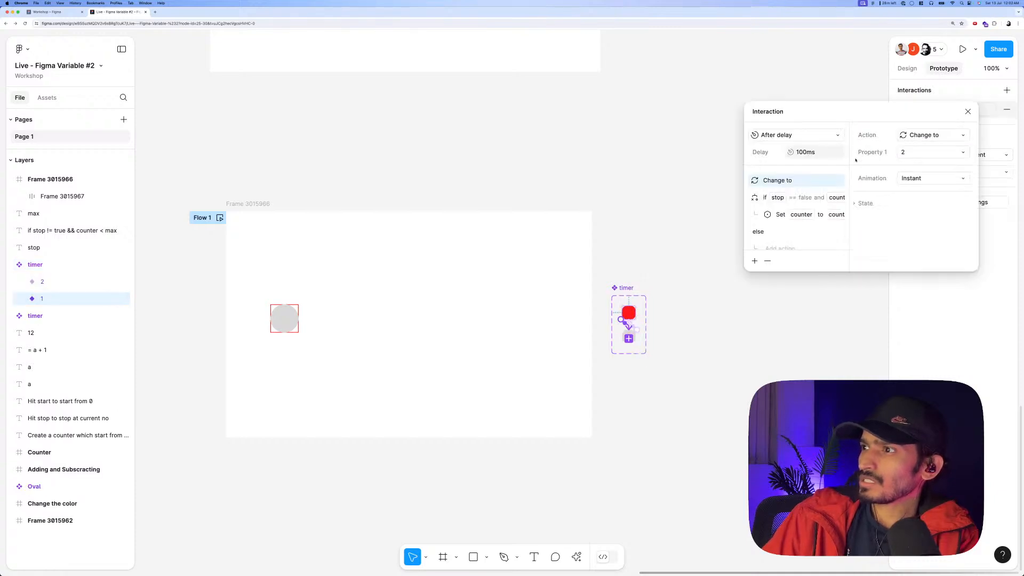
pyautogui.click(784, 199)
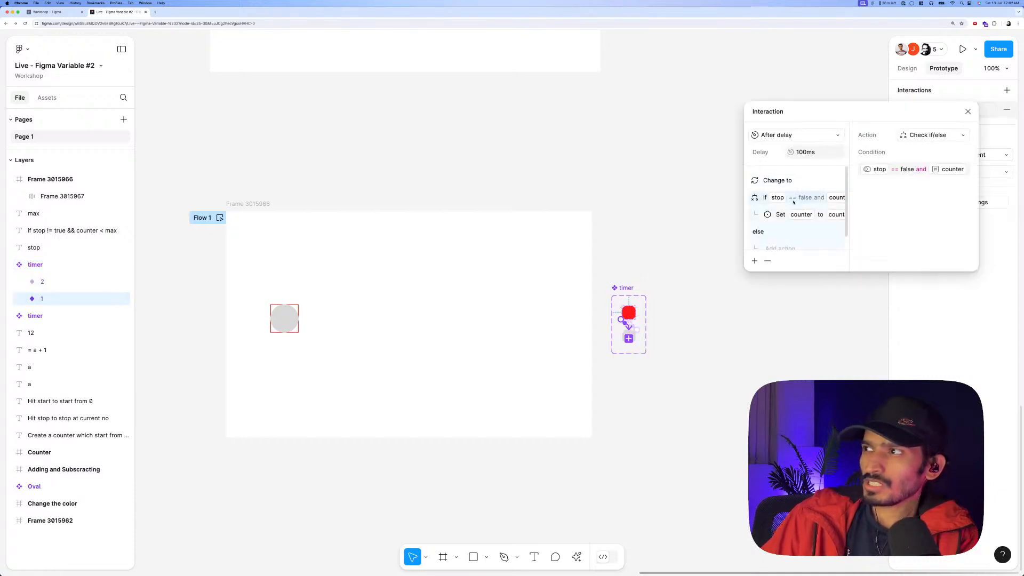
pyautogui.click(767, 262)
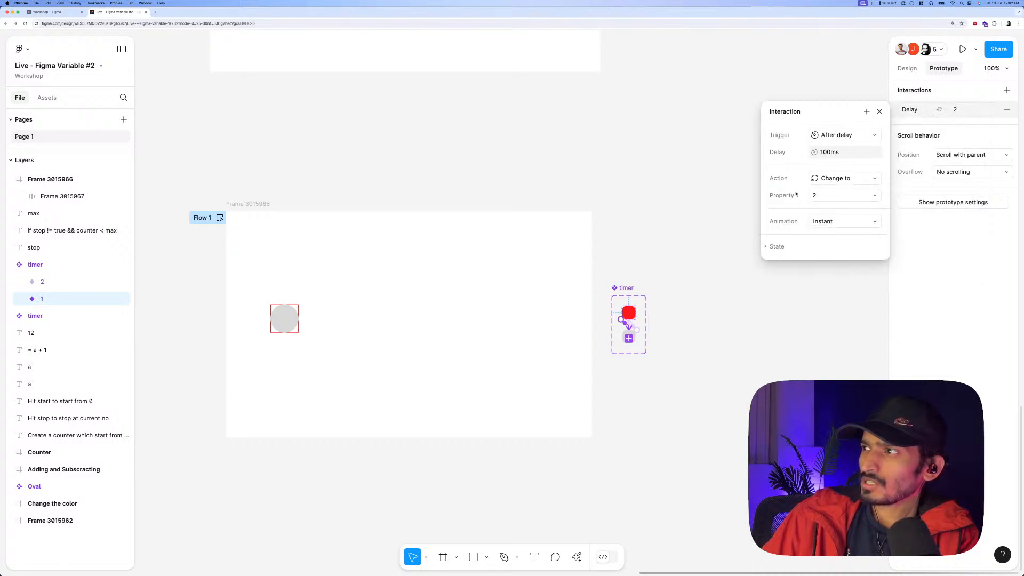
pyautogui.click(866, 112)
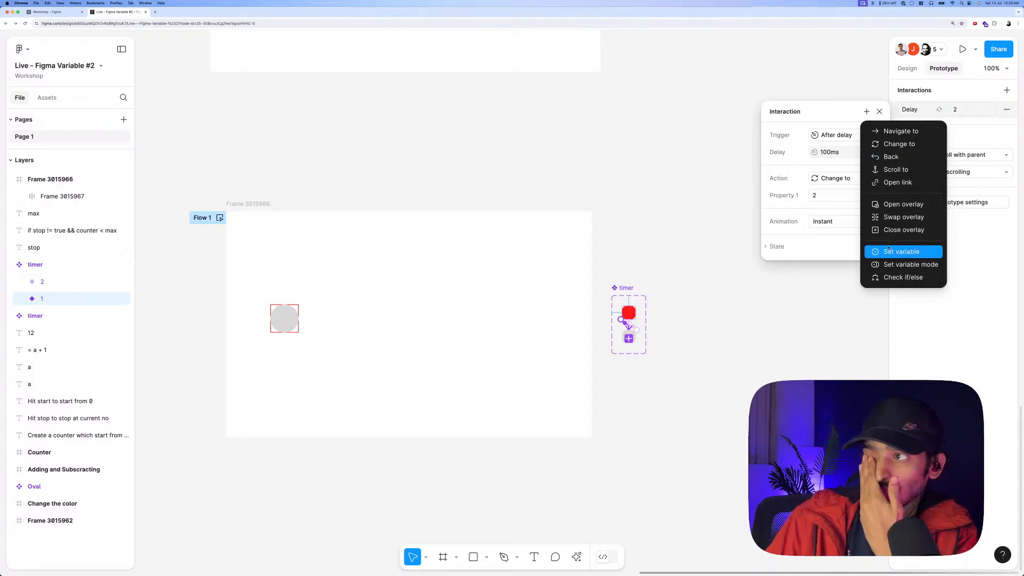
pyautogui.click(893, 277)
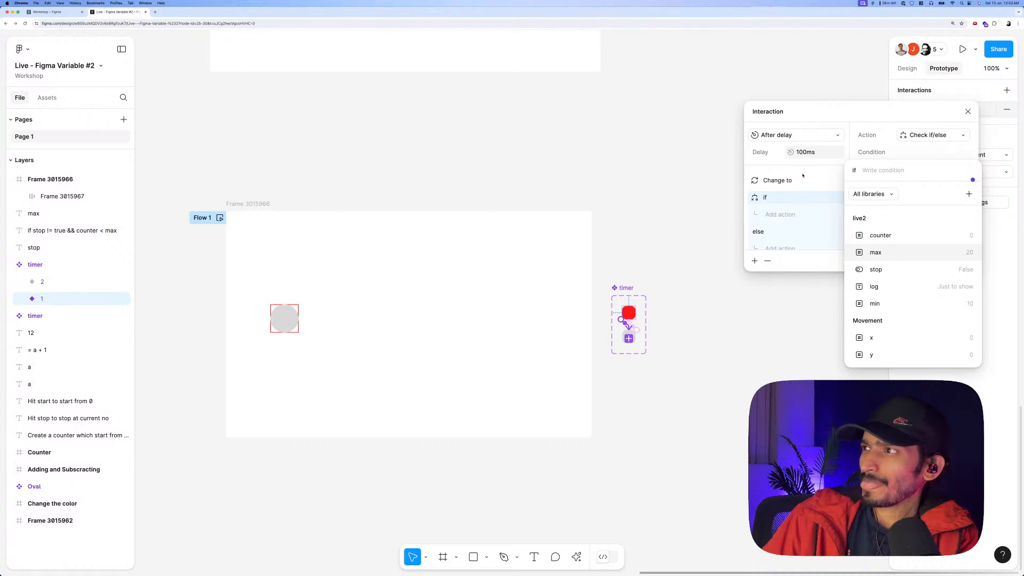
pyautogui.click(793, 196)
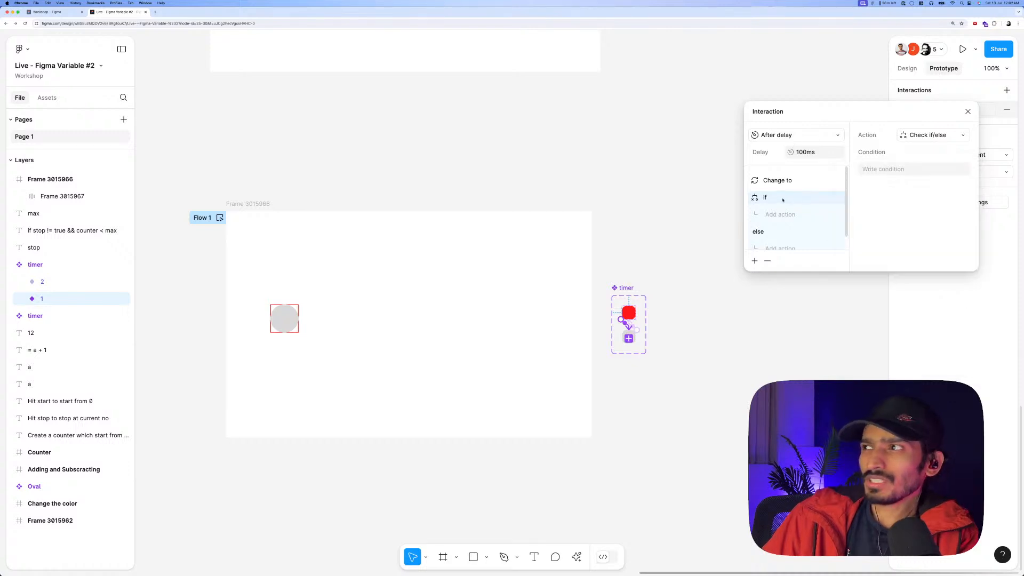
pyautogui.click(769, 261)
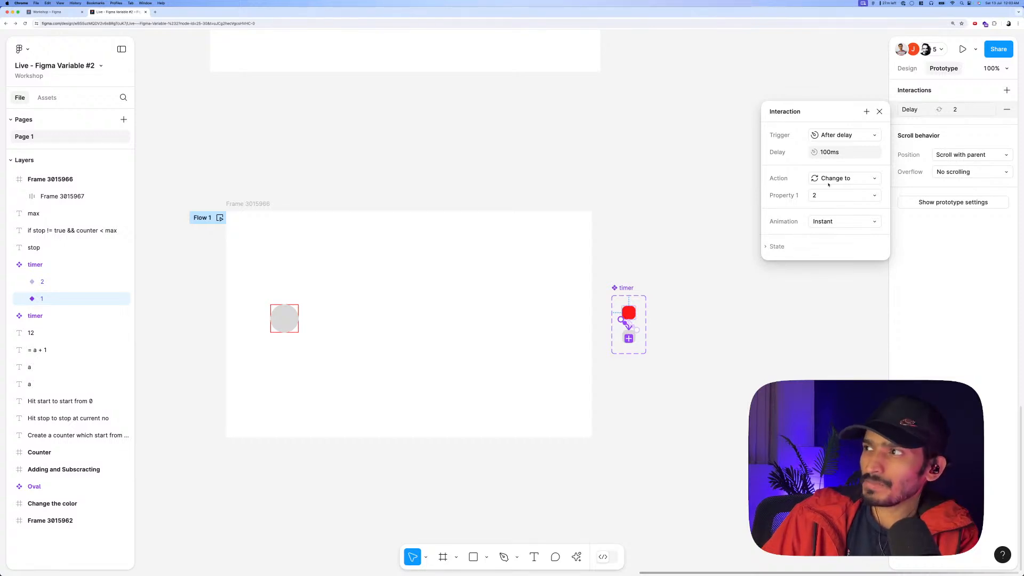
# Add a Set variable action to the after-delay interaction of the timer's red variant 1, setting x to x + 2.
pyautogui.click(865, 112)
pyautogui.click(896, 252)
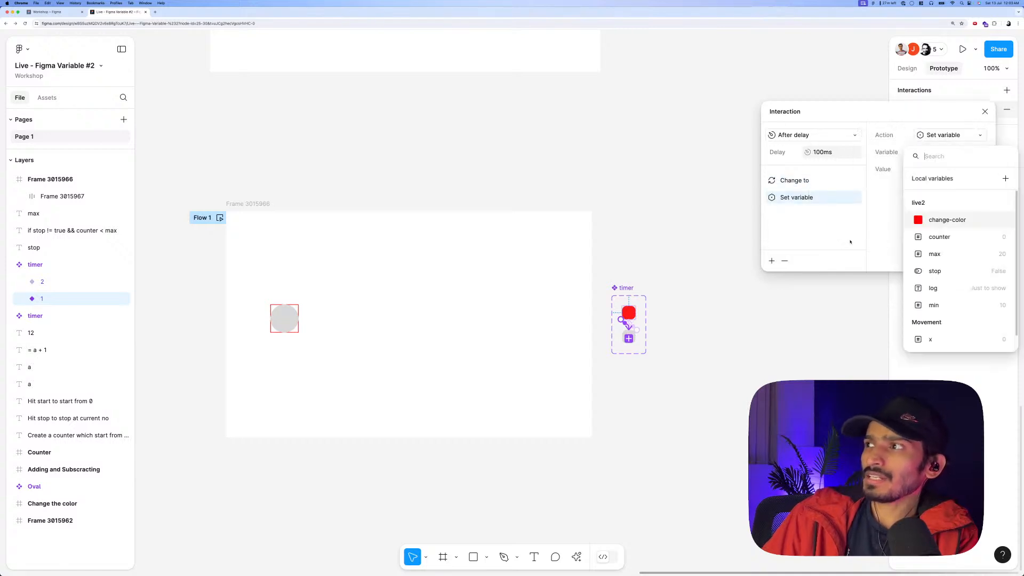
pyautogui.scroll(-1, 931, 299)
pyautogui.click(925, 325)
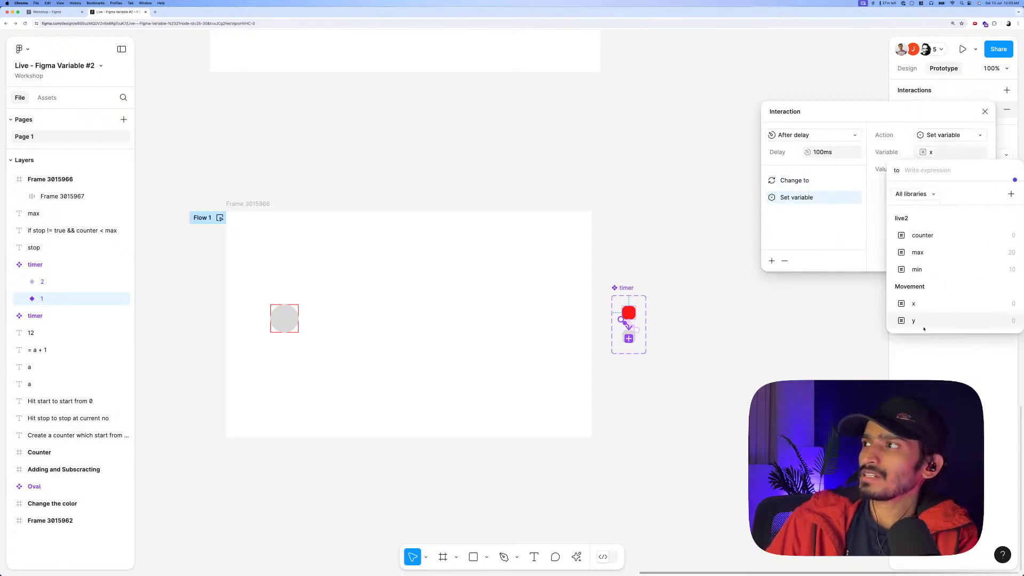
pyautogui.click(924, 304)
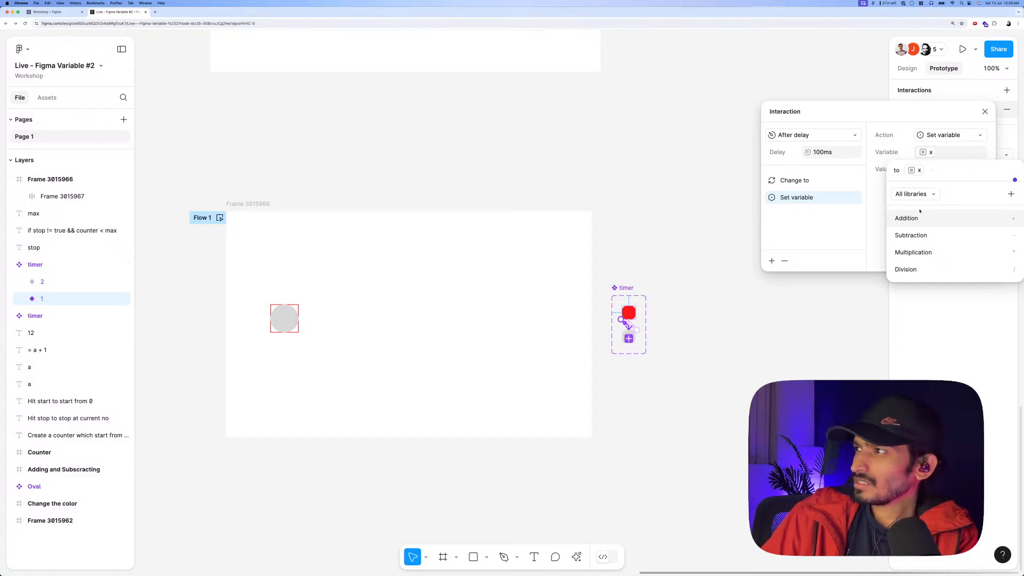
pyautogui.write('+2')
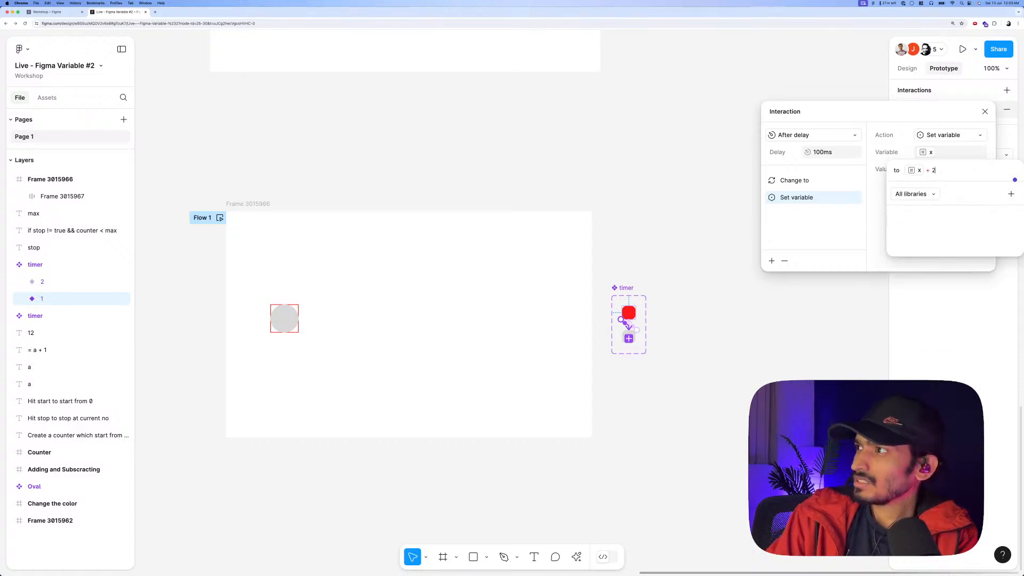
pyautogui.press('Return')
pyautogui.click(985, 111)
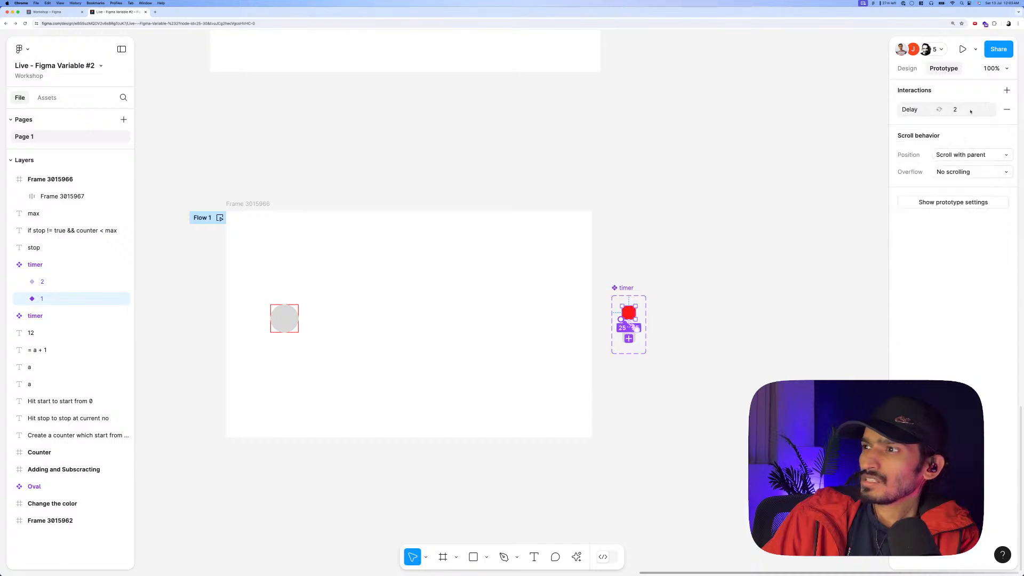
# Preview the prototype of Frame 3015966 to check whether the circle moves, and close the preview.
pyautogui.scroll(-1, 605, 123)
pyautogui.scroll(-5, 608, 123)
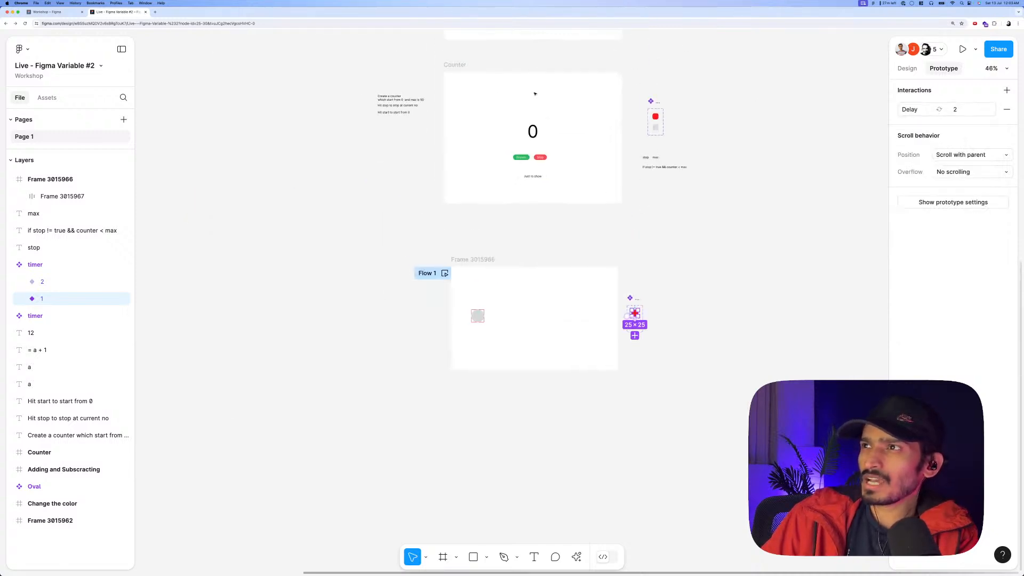
pyautogui.scroll(5, 531, 252)
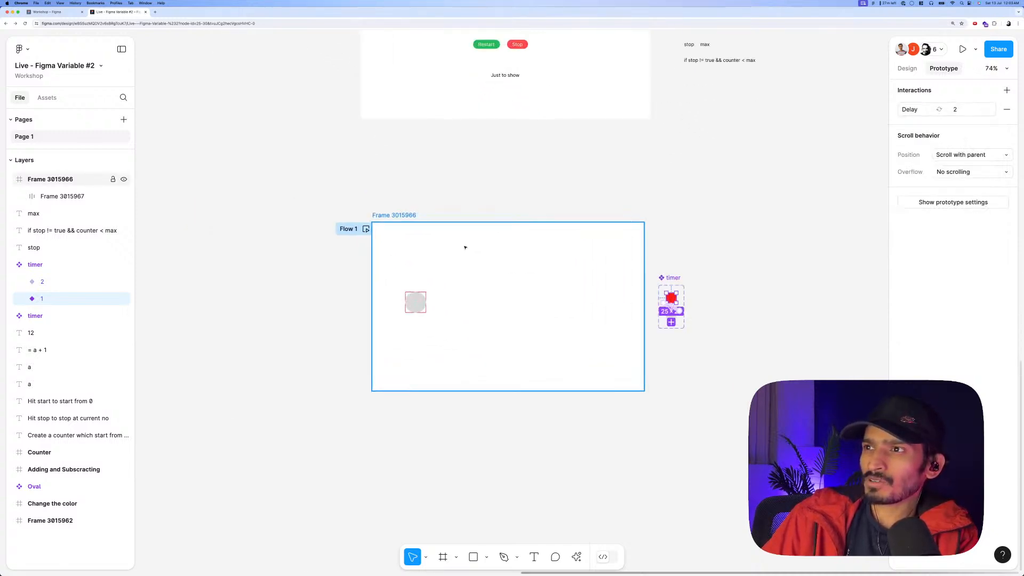
pyautogui.click(409, 216)
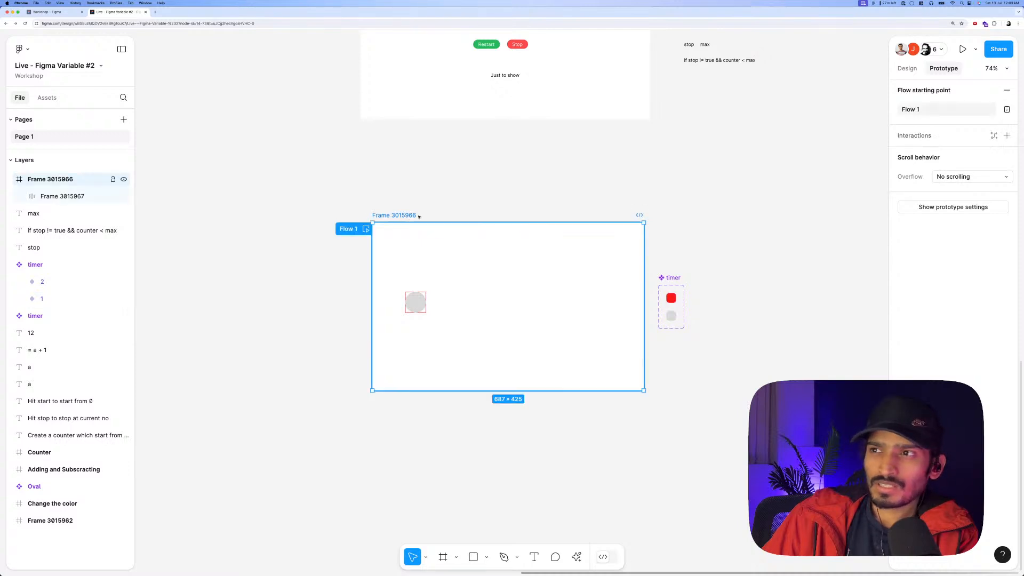
pyautogui.hotkey('shift', 'space')
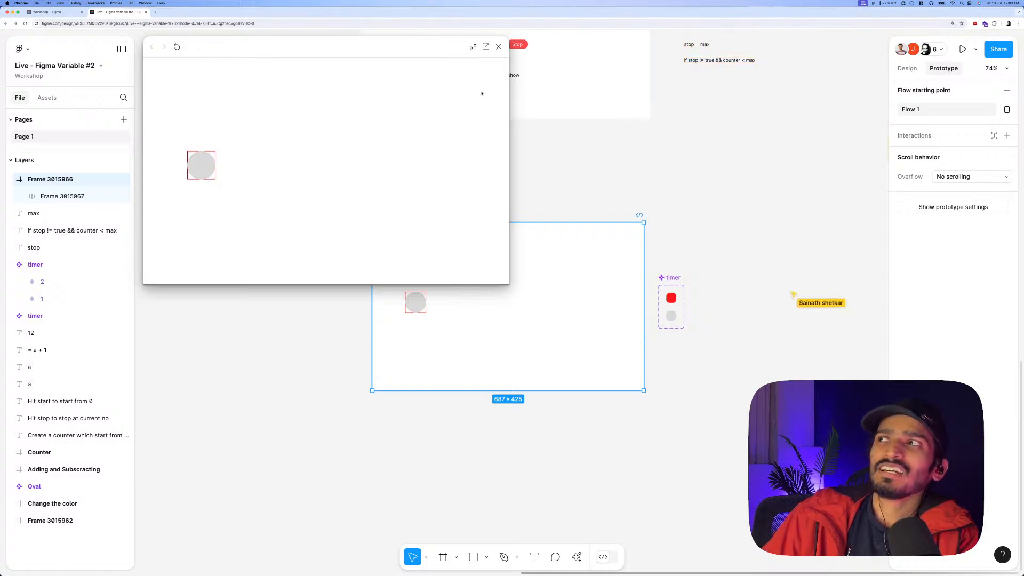
pyautogui.click(498, 46)
pyautogui.click(683, 199)
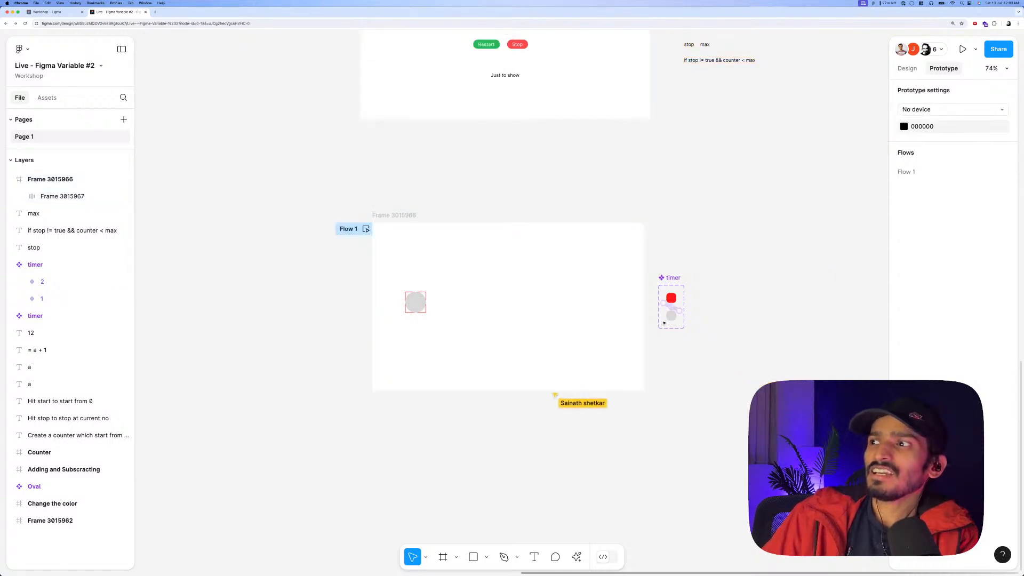
# Place an instance of the timer's red variant 1 inside Frame 3015966, near its lower-right corner.
pyautogui.click(907, 70)
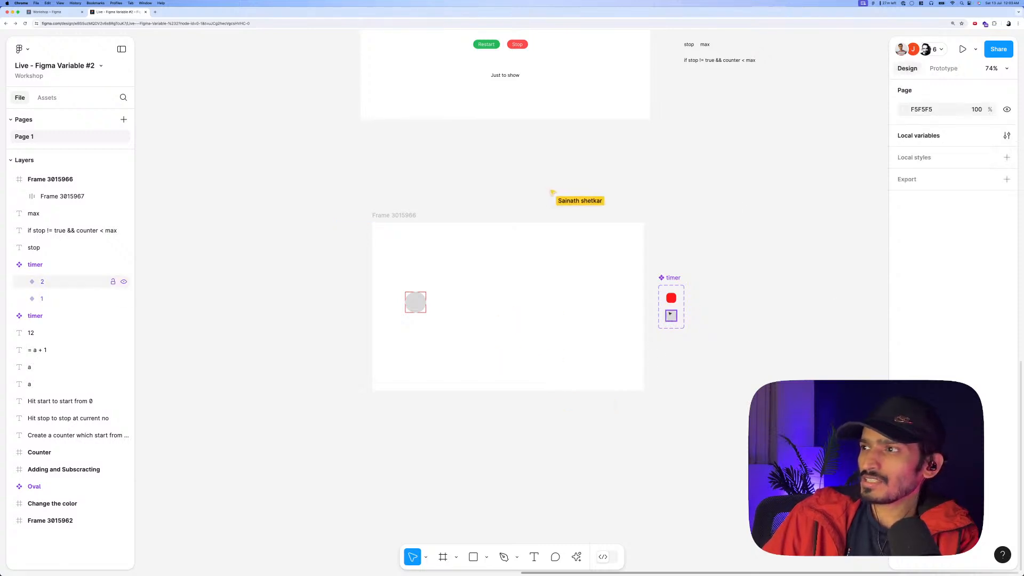
pyautogui.click(671, 299)
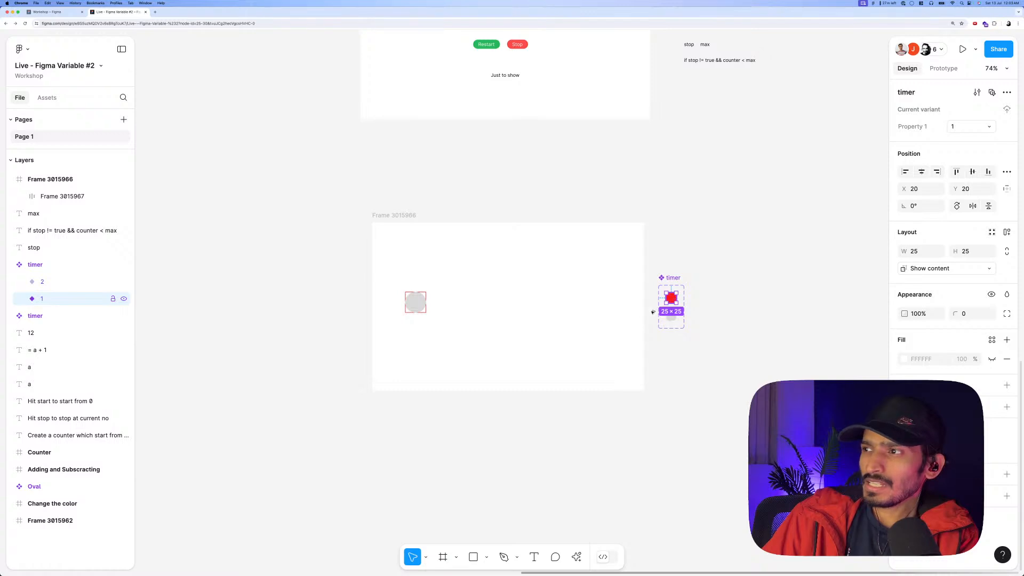
pyautogui.moveTo(671, 299); pyautogui.dragTo(607, 363)
pyautogui.click(670, 356)
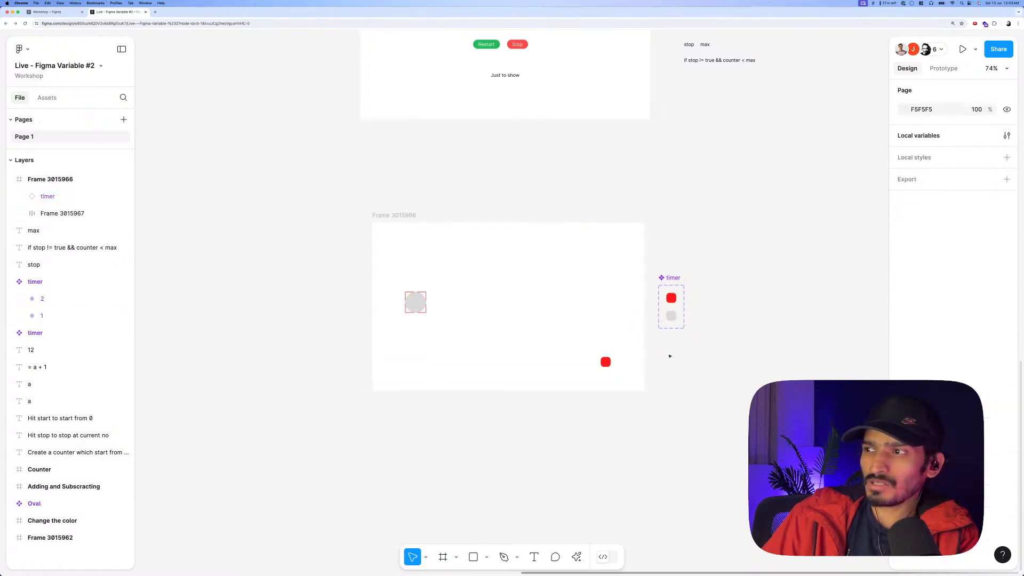
# Preview Frame 3015966 with the timer instance inside to check the circle's horizontal movement, and close the preview.
pyautogui.click(384, 216)
pyautogui.hotkey('shift', 'space')
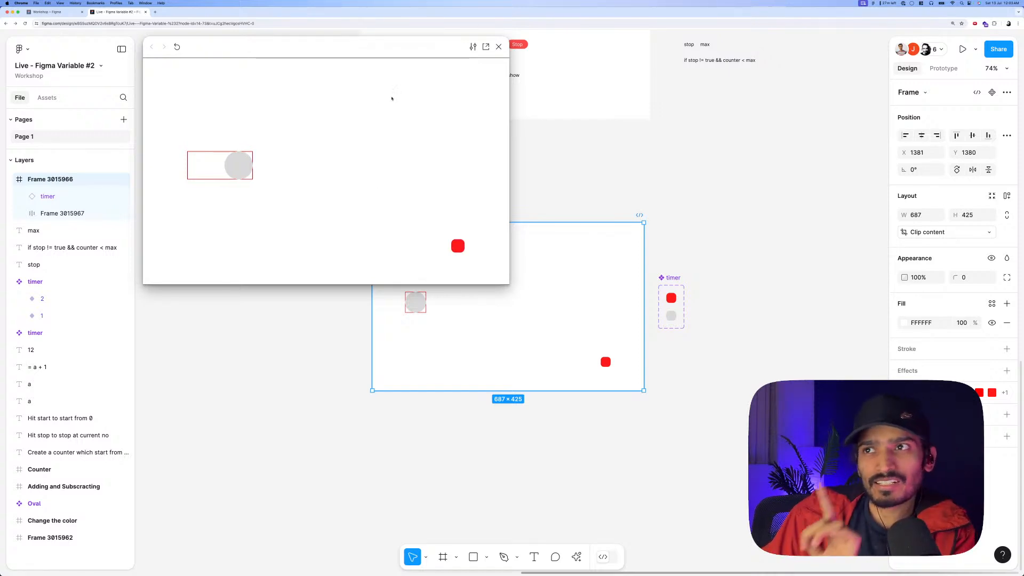
pyautogui.click(499, 47)
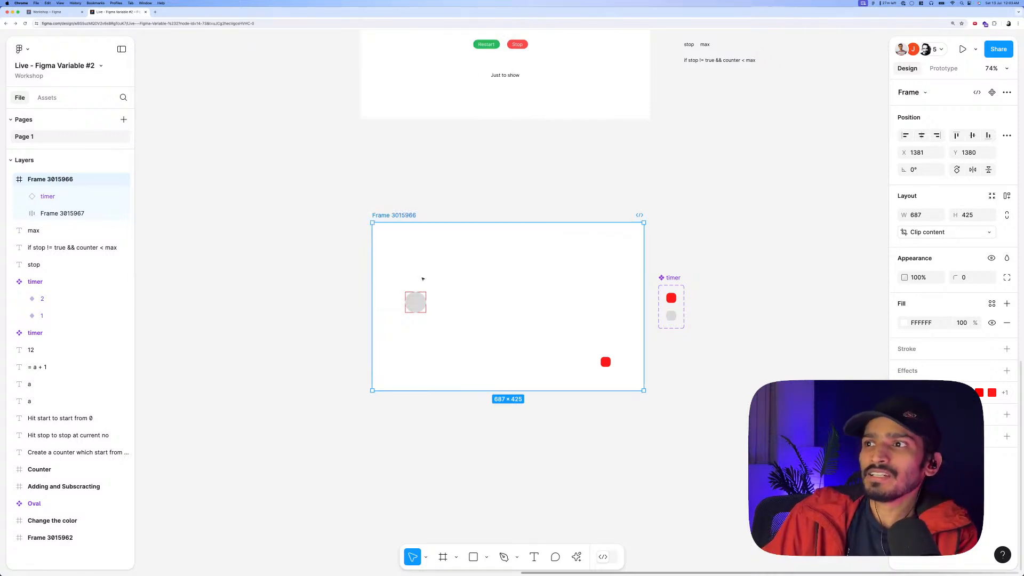
# Remove the red stroke from the circle's wrapper, Frame 3015967.
pyautogui.click(415, 302)
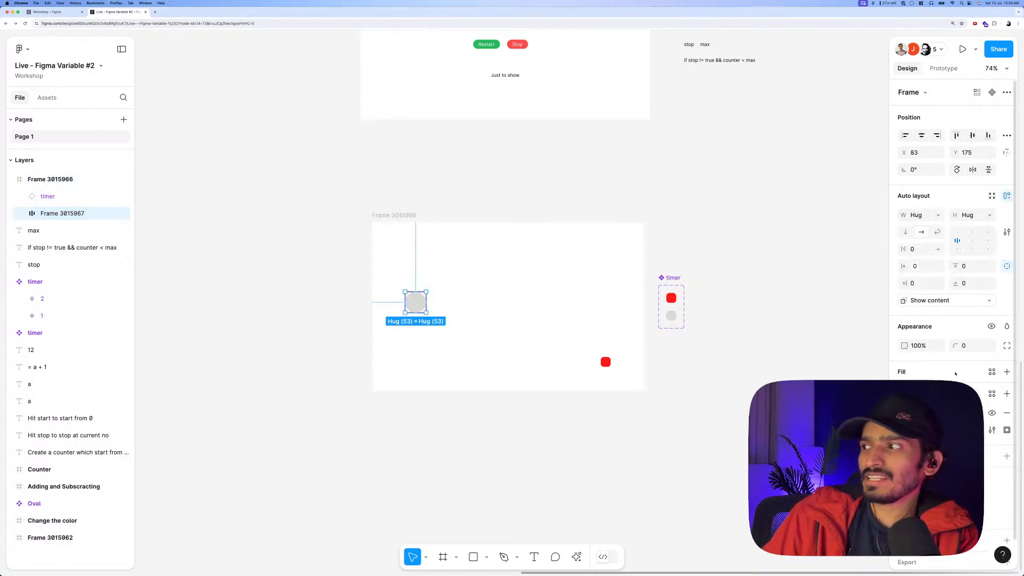
pyautogui.click(1006, 414)
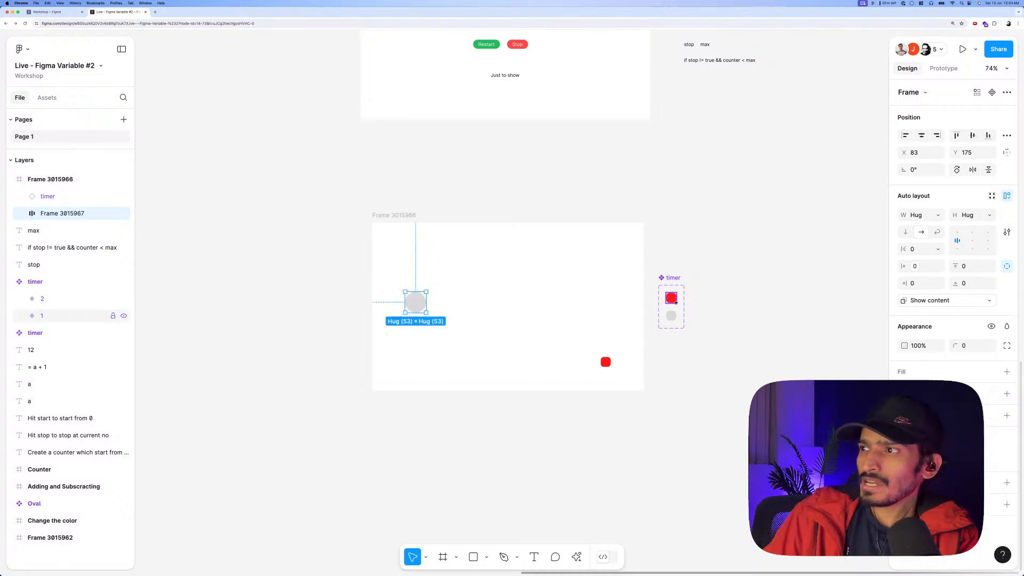
# Set the delay of the after-delay interaction on the timer's red variant 1 to 10 ms.
pyautogui.click(671, 298)
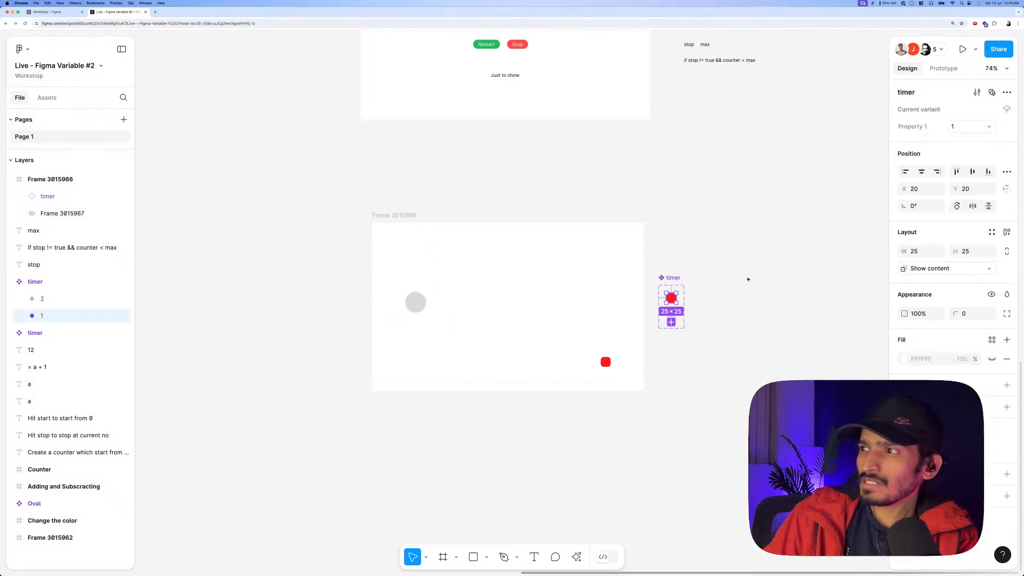
pyautogui.click(936, 71)
pyautogui.click(939, 108)
pyautogui.click(829, 152)
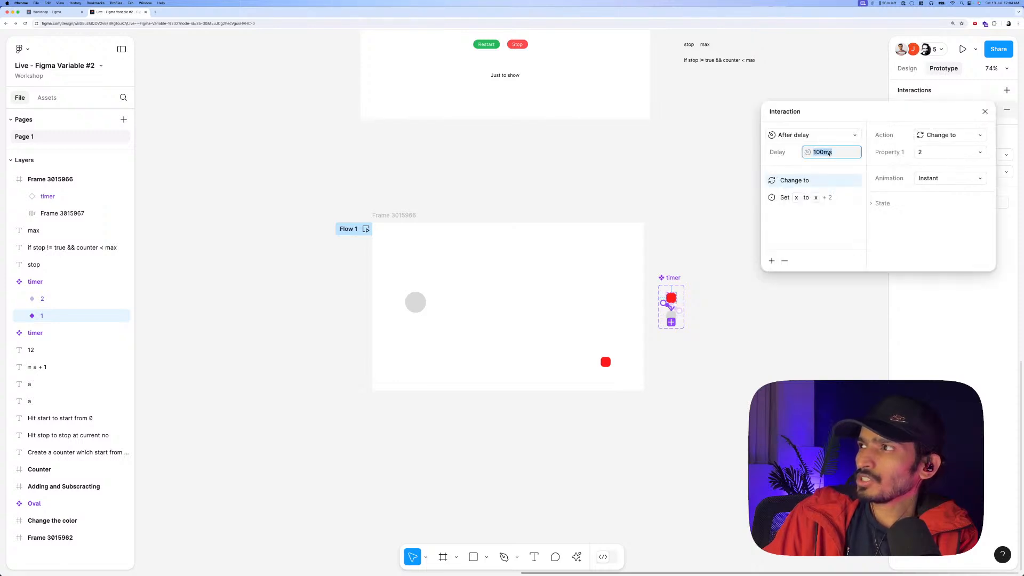
pyautogui.write('10')
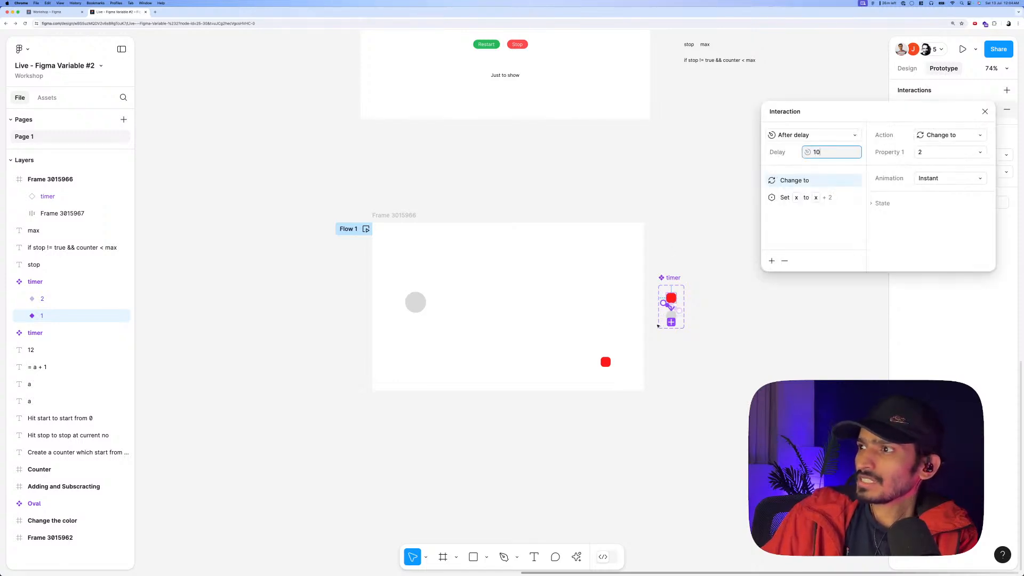
# Set the delay of the after-delay interaction on the timer's grey variant 2 to 10 ms.
pyautogui.click(671, 314)
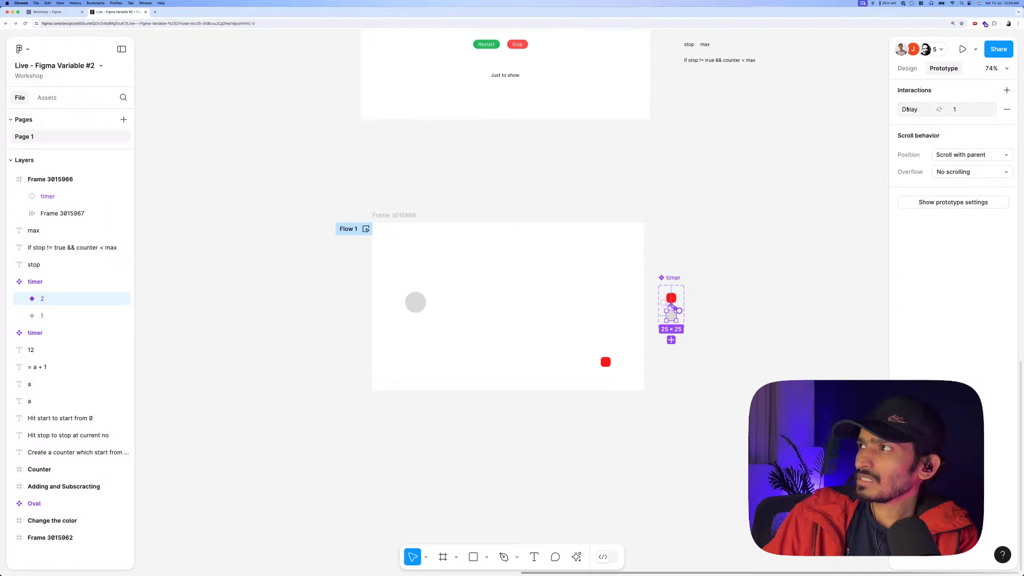
pyautogui.click(928, 109)
pyautogui.click(843, 152)
pyautogui.write('10')
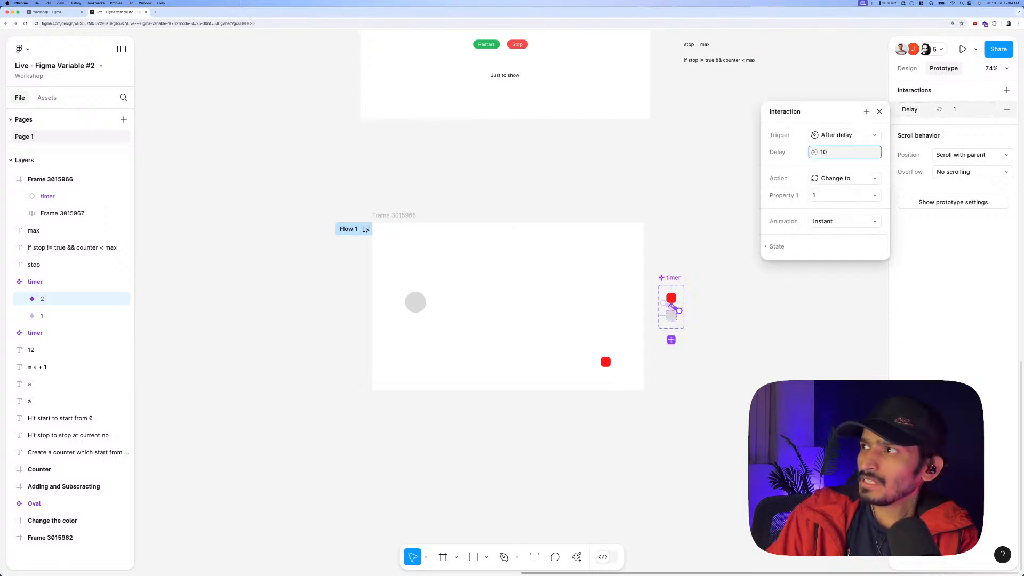
pyautogui.press('Escape')
# Change the Set variable action on the timer's red variant 1 so that x is set to x + 1.
pyautogui.click(673, 277)
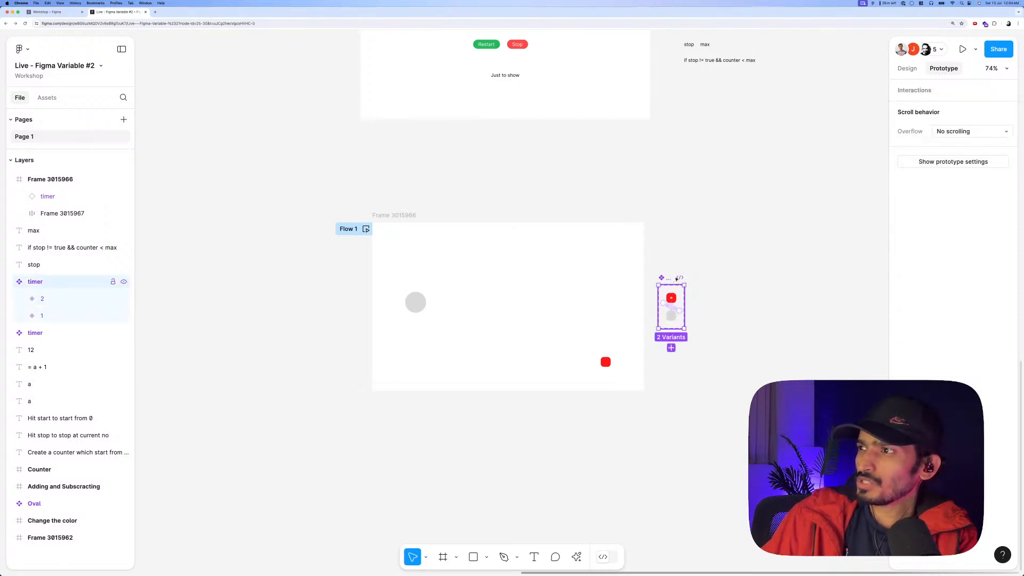
pyautogui.click(671, 300)
pyautogui.click(672, 299)
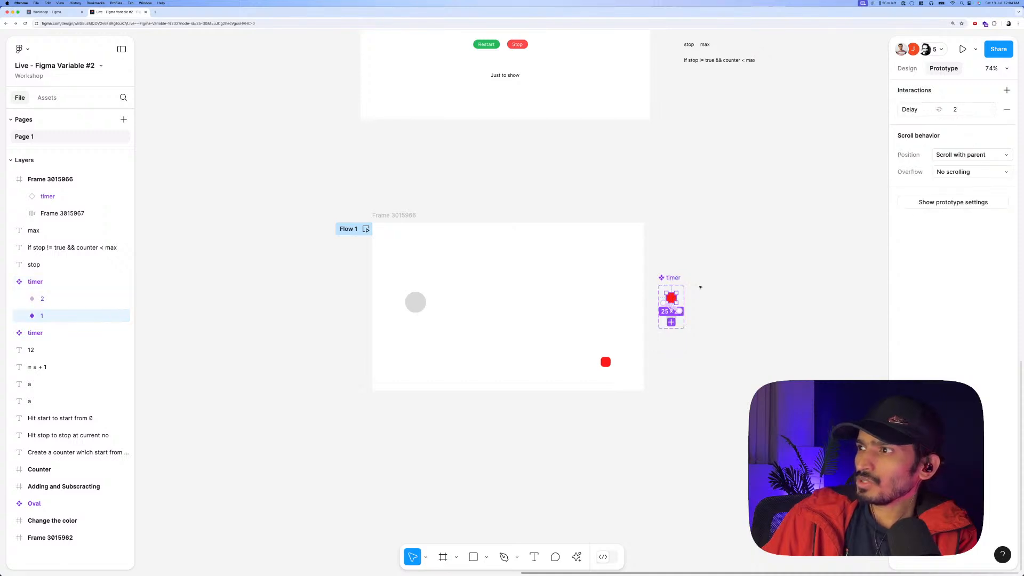
pyautogui.click(912, 109)
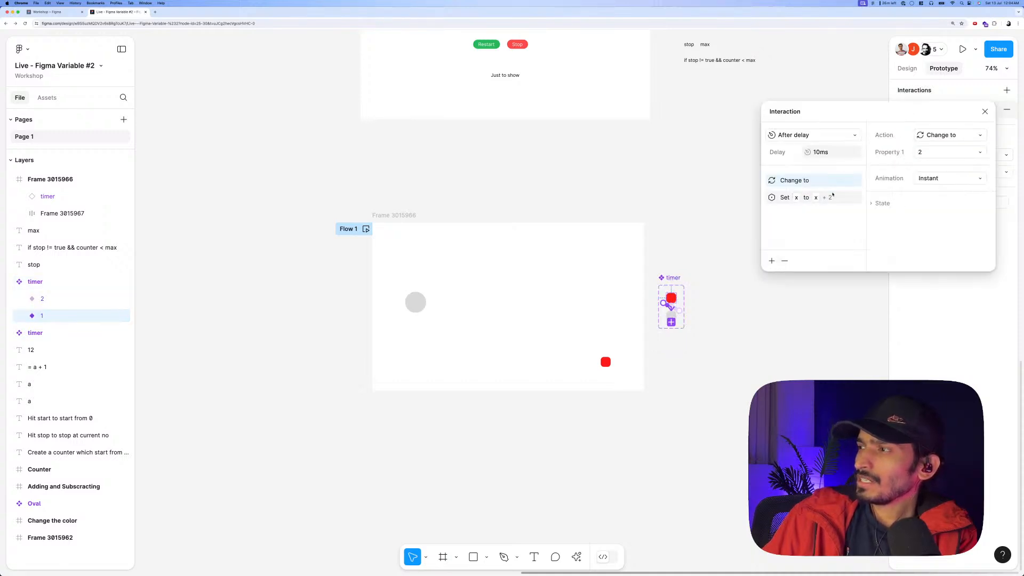
pyautogui.click(943, 171)
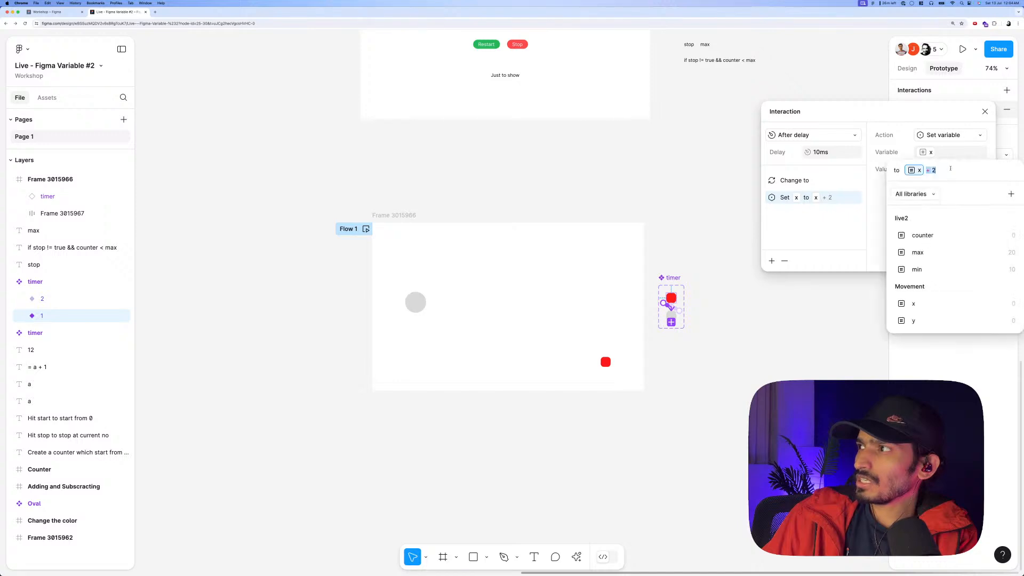
pyautogui.press('BackSpace')
pyautogui.write('1')
pyautogui.press('Return')
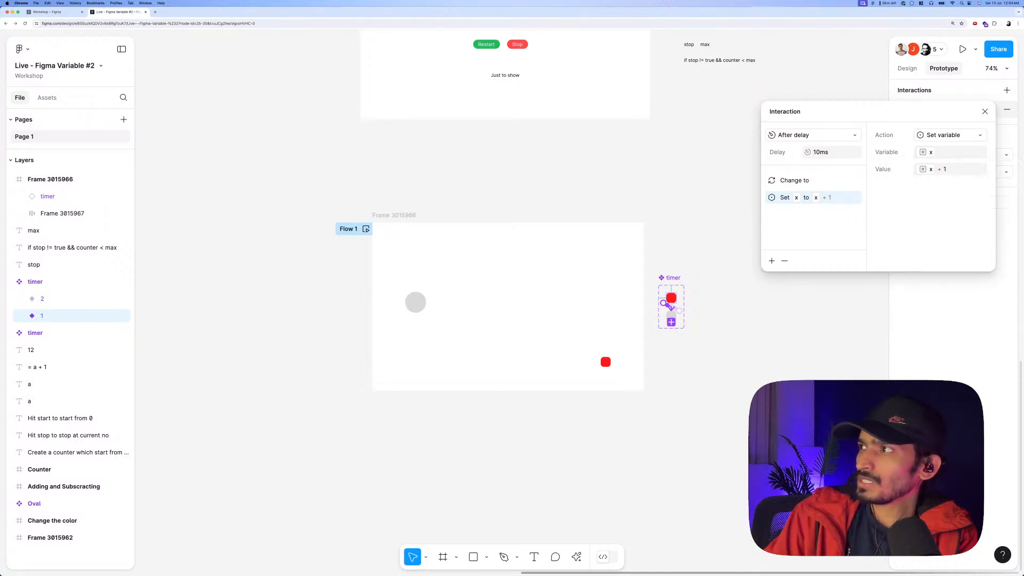
pyautogui.click(535, 195)
# Preview Frame 3015966 to check the circle's motion at the shorter delay and smaller increment, and close the preview.
pyautogui.click(395, 215)
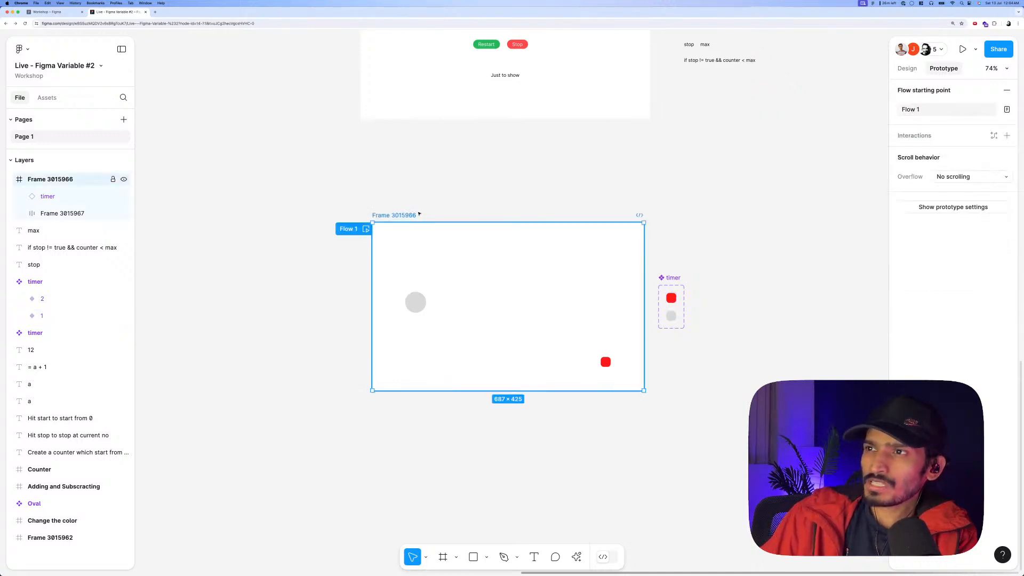
pyautogui.click(418, 214)
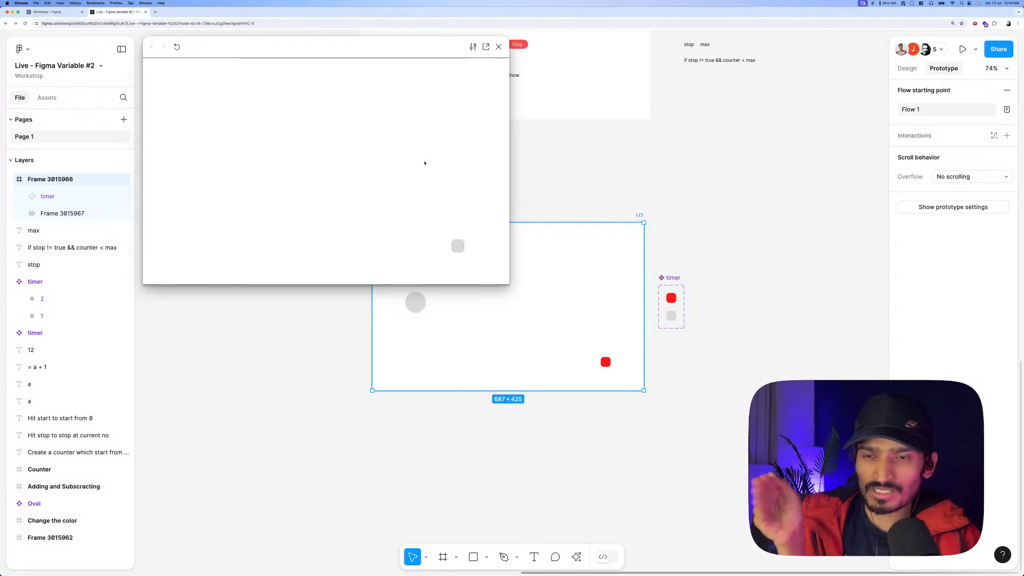
pyautogui.click(498, 47)
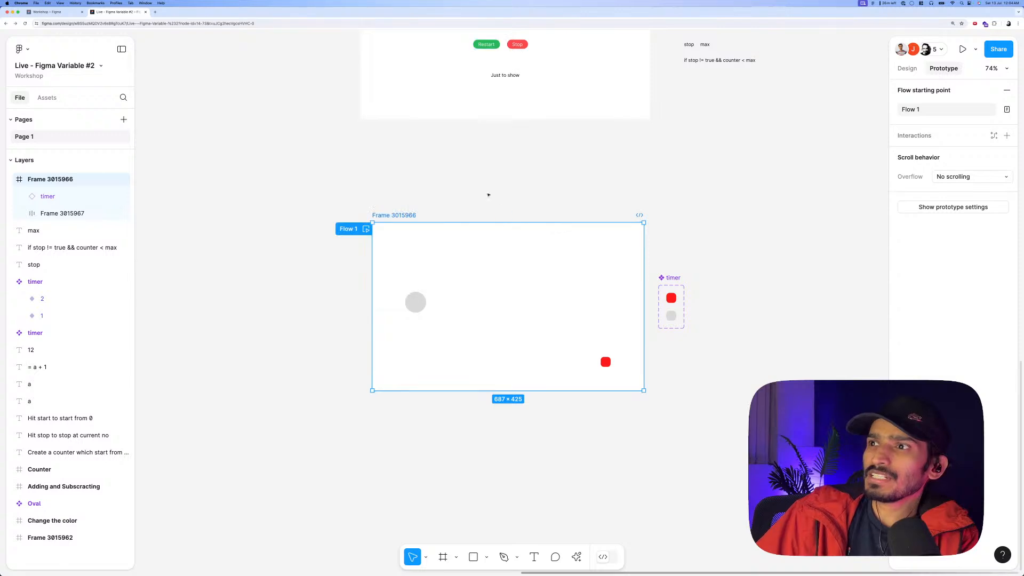
# Try a left padding of 490 on the circle's wrapper to gauge its travel limit, and undo it.
pyautogui.click(416, 301)
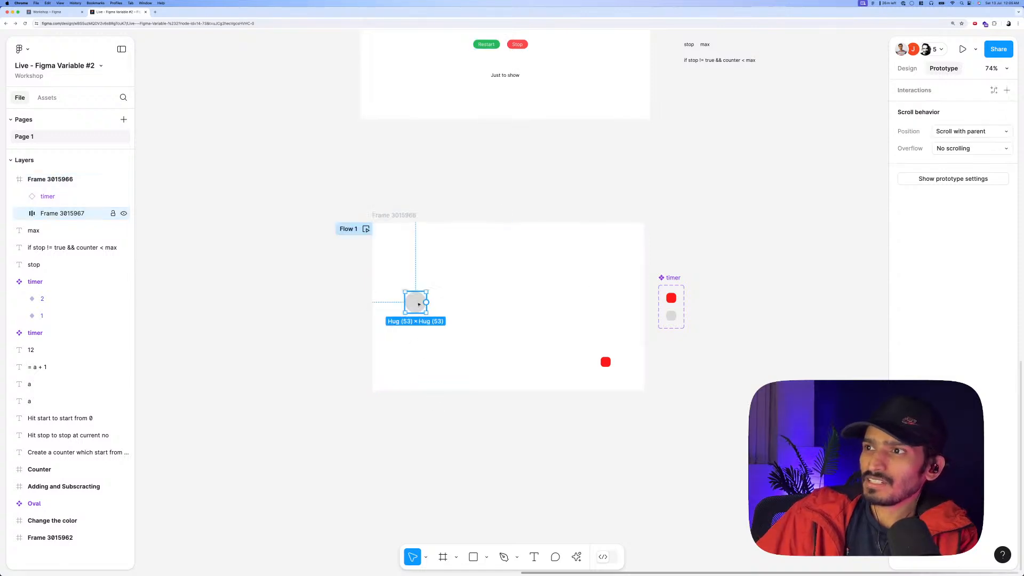
pyautogui.click(907, 69)
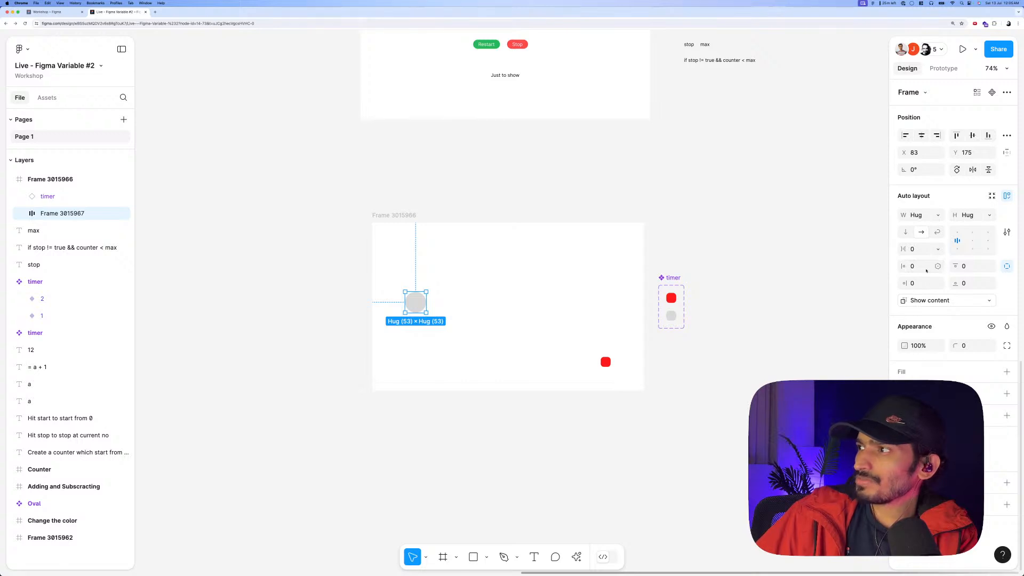
pyautogui.moveTo(901, 266); pyautogui.dragTo(955, 266)
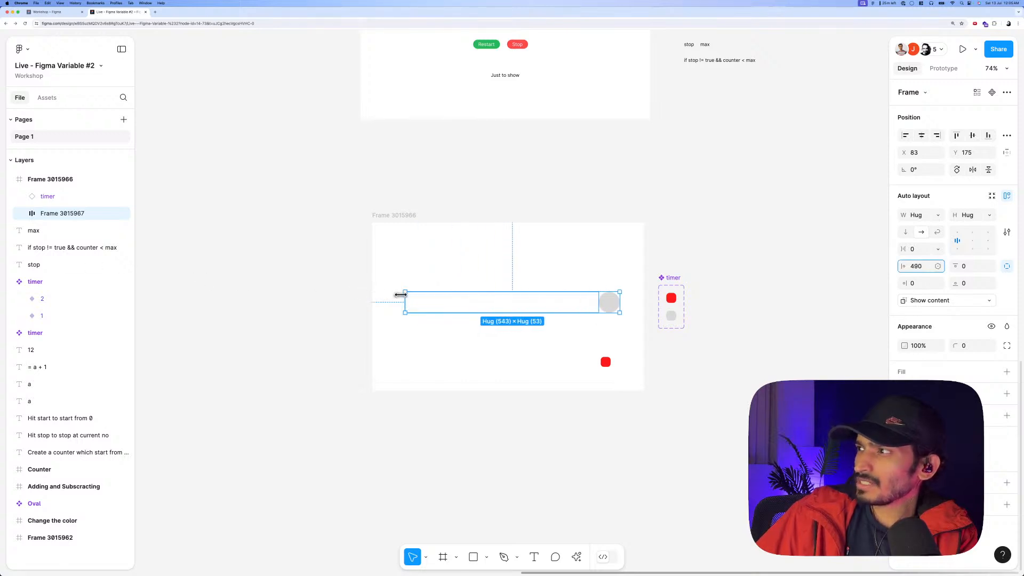
pyautogui.hotkey('ctrl', 'z')
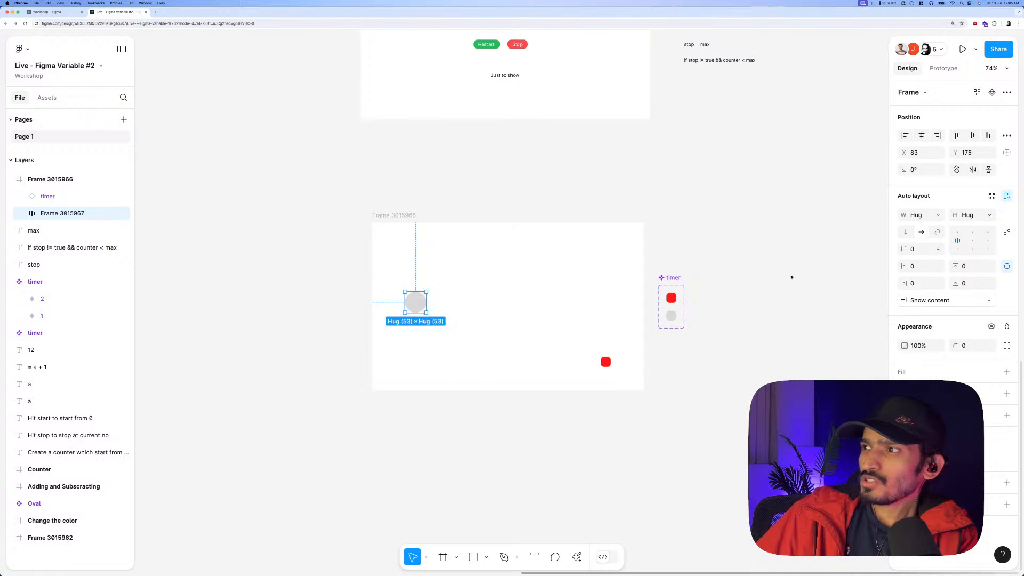
pyautogui.click(791, 277)
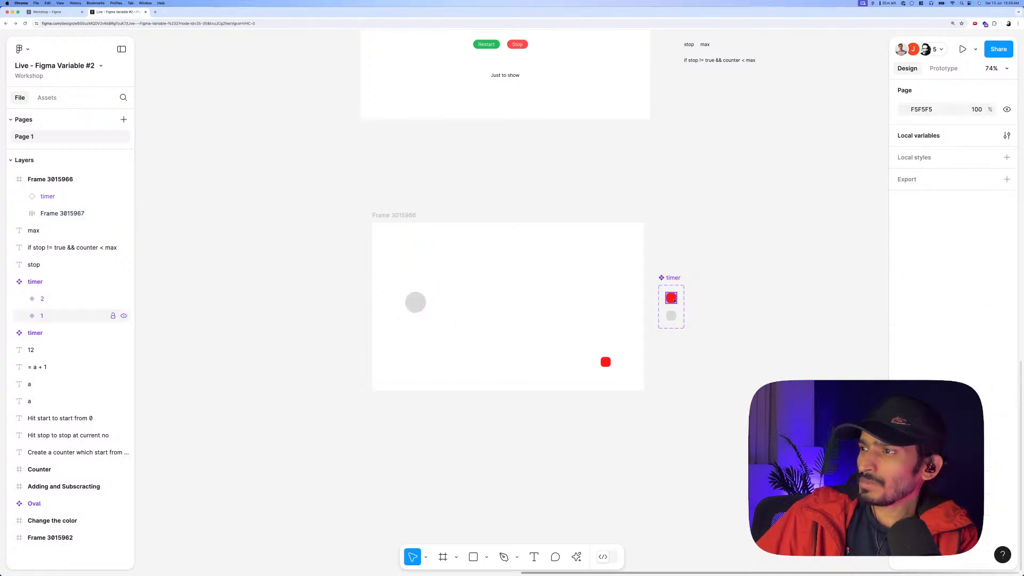
# Add a Check if/else action with the condition x < 480 to the after-delay interaction on the timer's red variant 1.
pyautogui.click(671, 298)
pyautogui.click(944, 68)
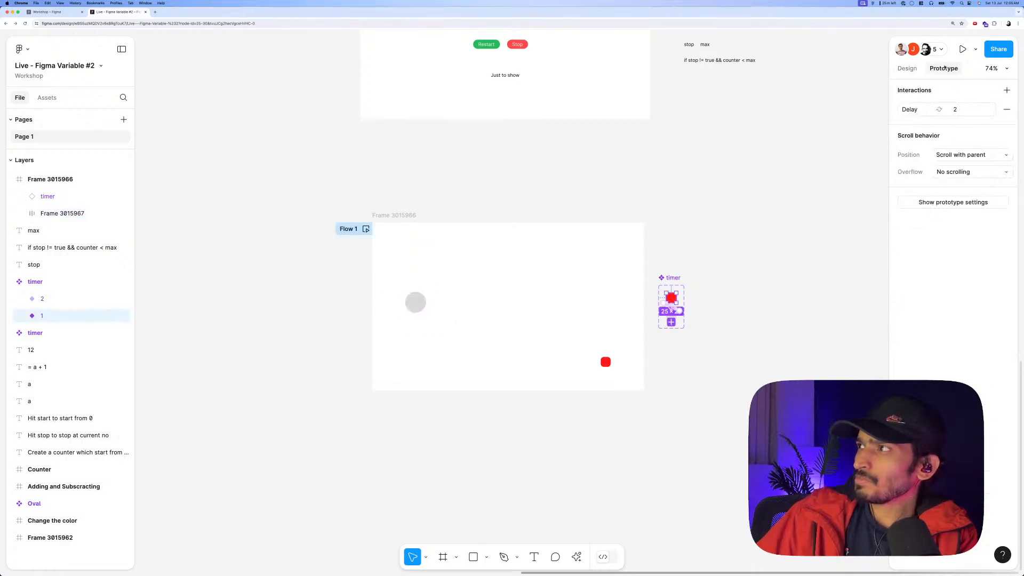
pyautogui.click(911, 110)
pyautogui.moveTo(836, 118); pyautogui.dragTo(518, 314)
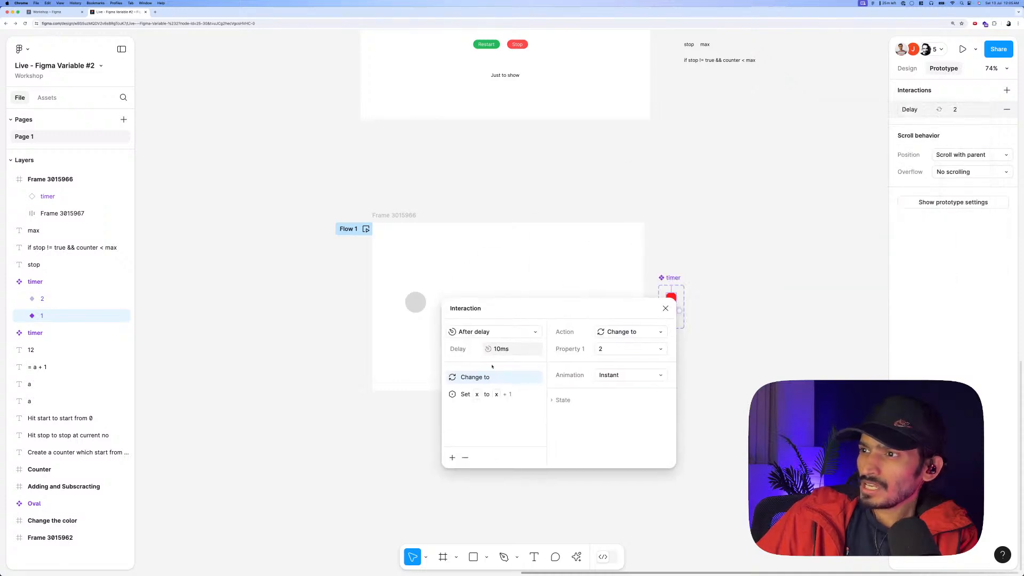
pyautogui.click(465, 394)
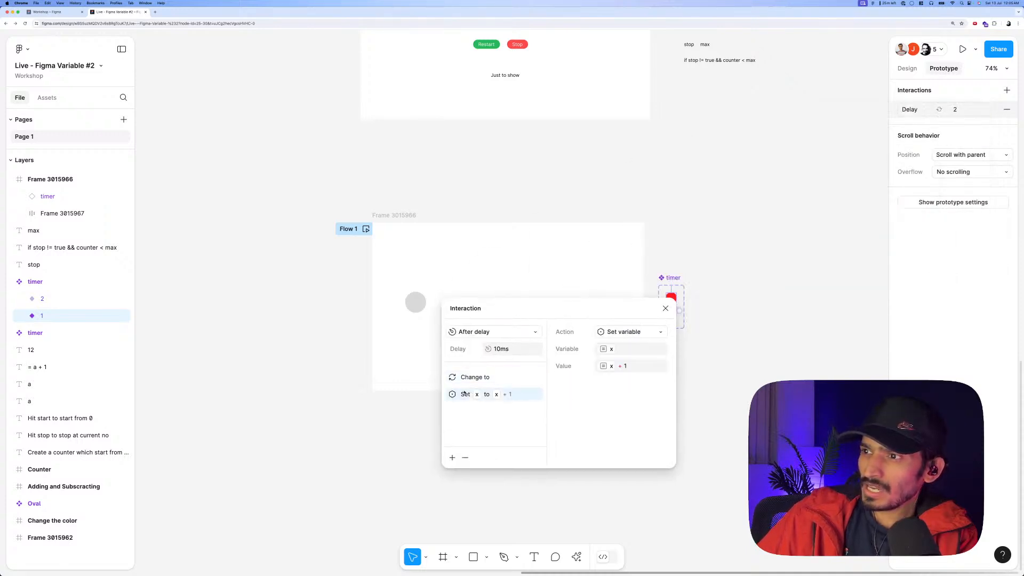
pyautogui.click(454, 459)
pyautogui.click(485, 558)
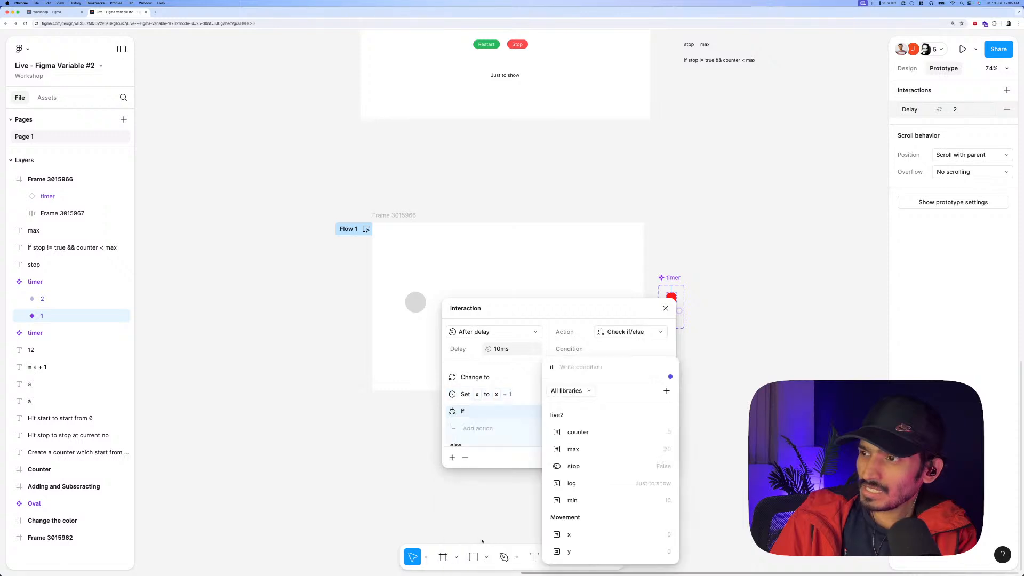
pyautogui.click(581, 534)
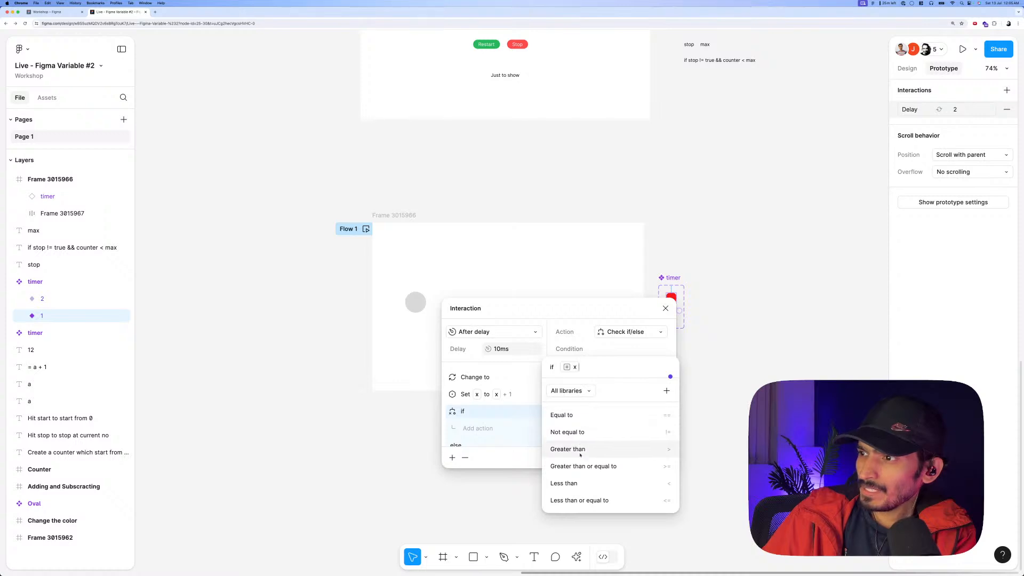
pyautogui.click(589, 483)
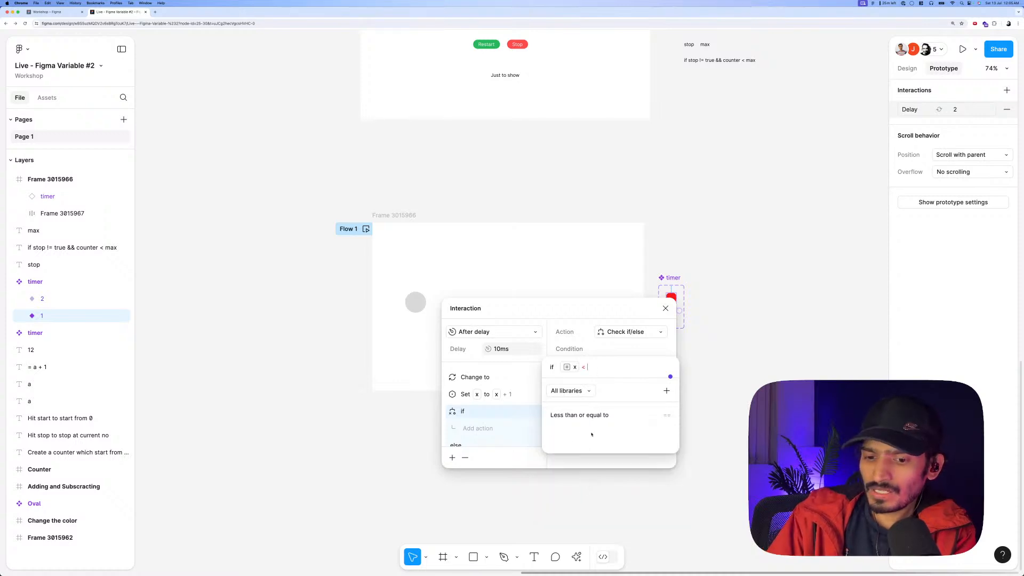
pyautogui.write('480')
pyautogui.press('Return')
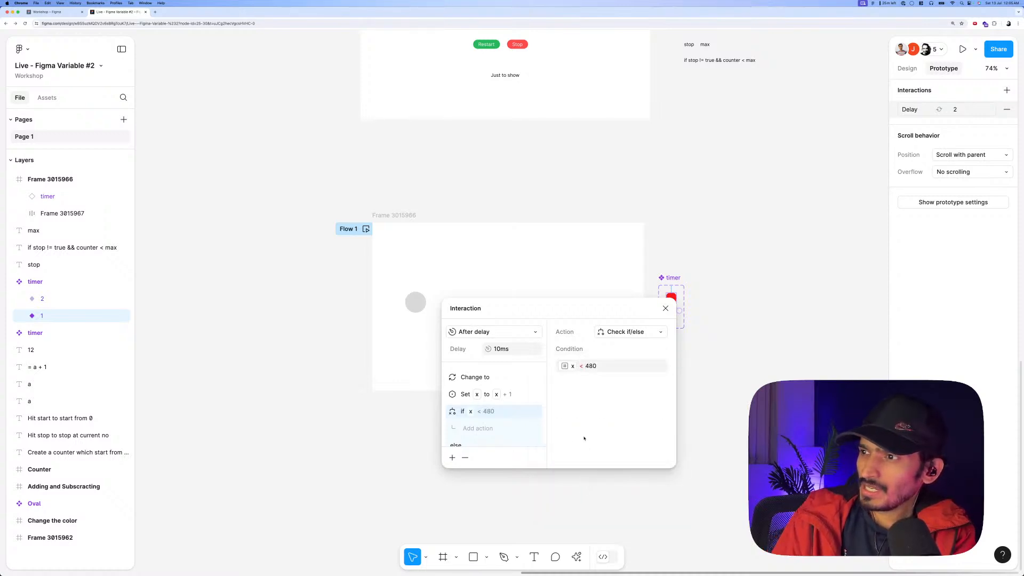
# Move the Set x to x + 1 action into the if x < 480 branch and close the interaction settings.
pyautogui.scroll(-1, 501, 397)
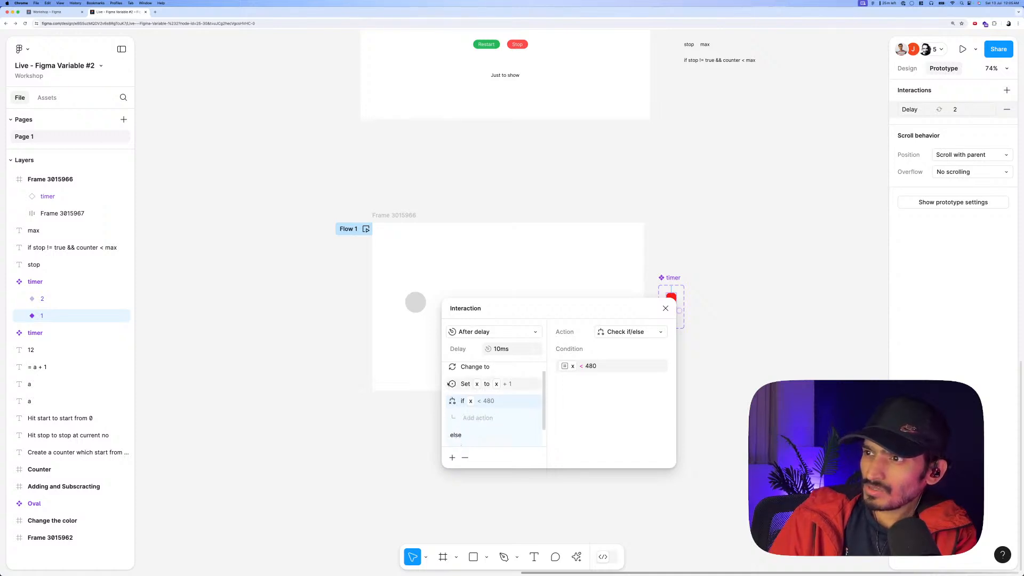
pyautogui.click(512, 385)
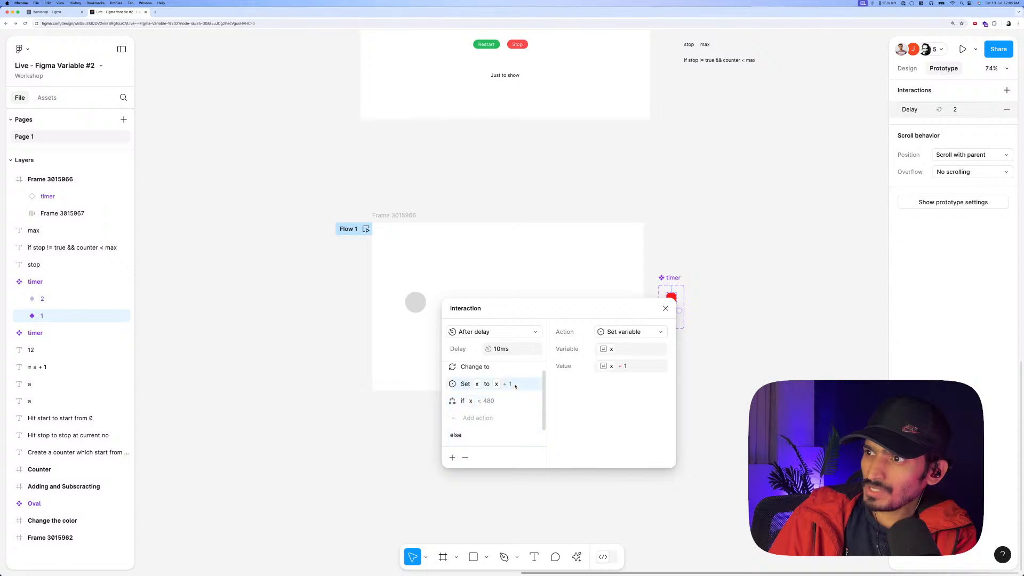
pyautogui.moveTo(501, 424); pyautogui.dragTo(500, 425)
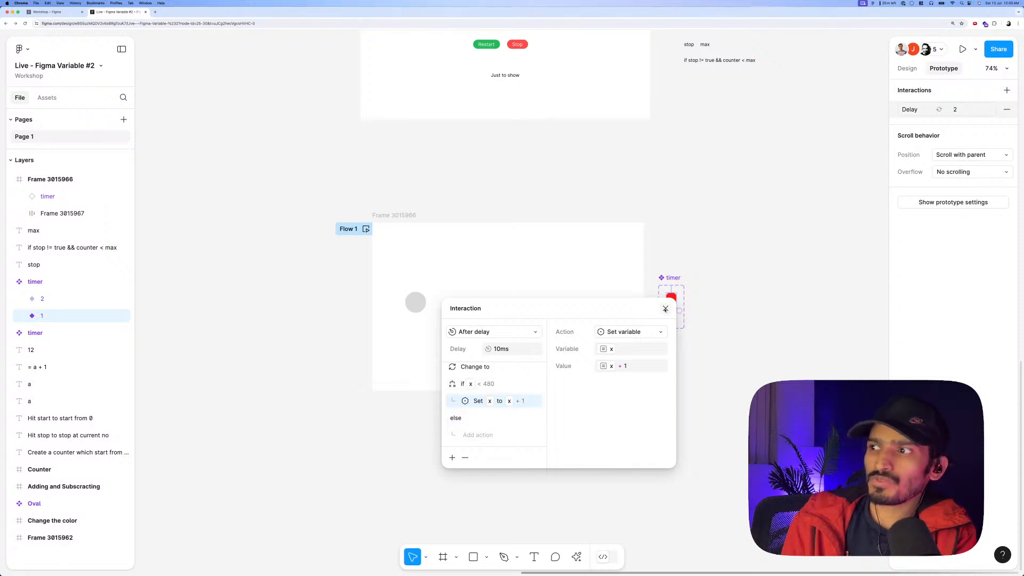
pyautogui.click(665, 309)
# Preview Frame 3015966 to check where the circle stops, and close the preview.
pyautogui.click(405, 243)
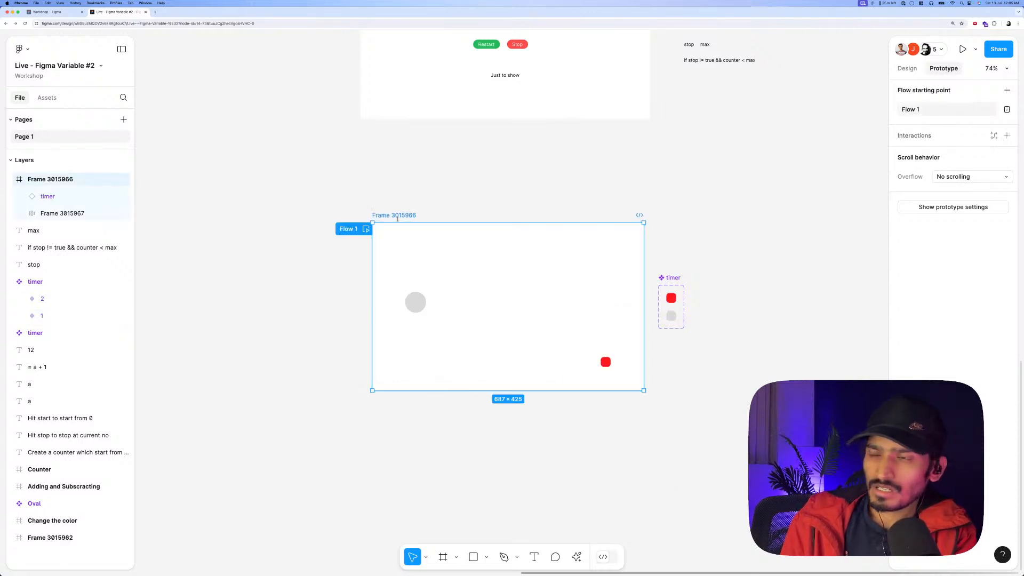
pyautogui.hotkey('shift', 'space')
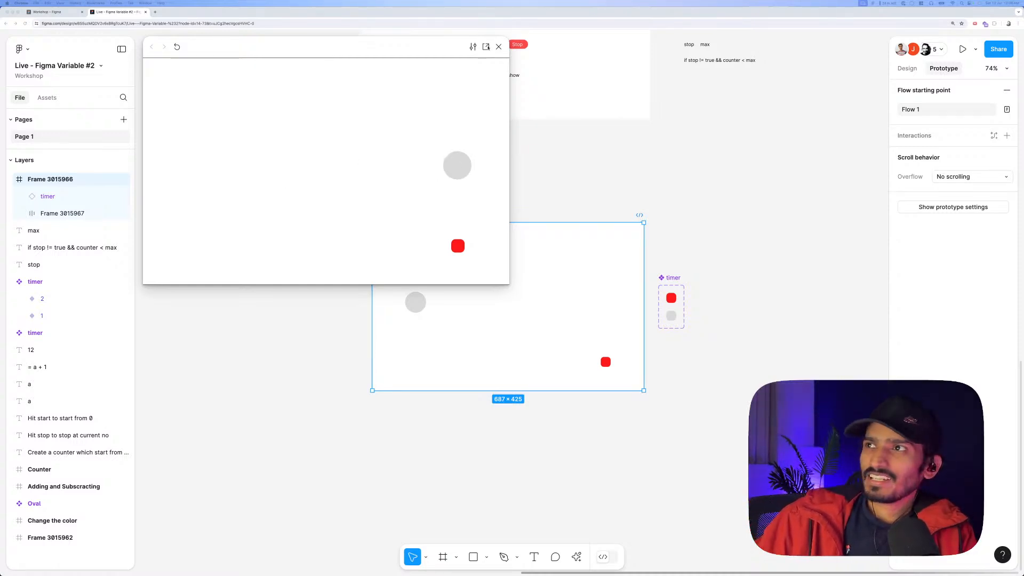
pyautogui.click(500, 49)
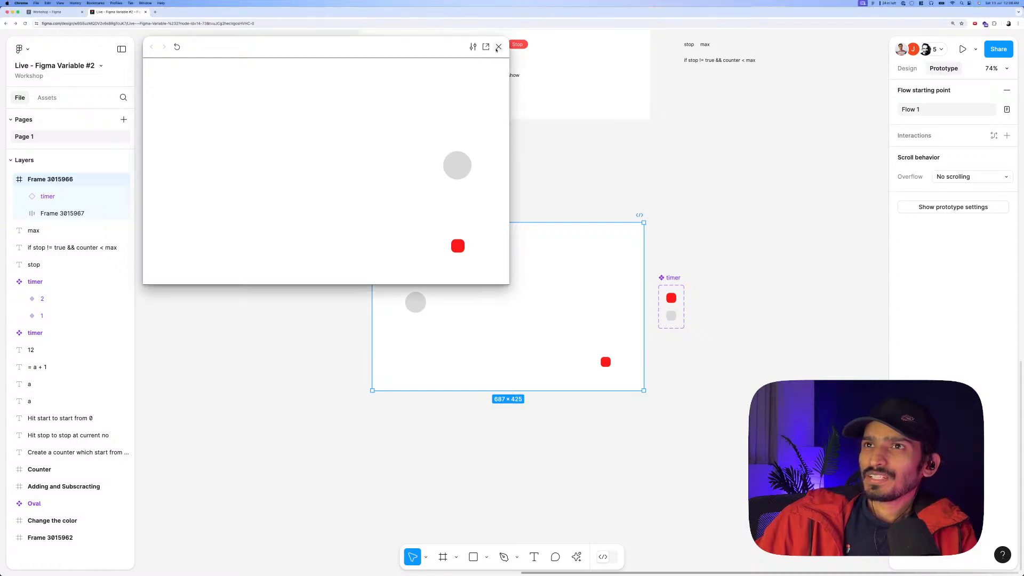
pyautogui.click(497, 48)
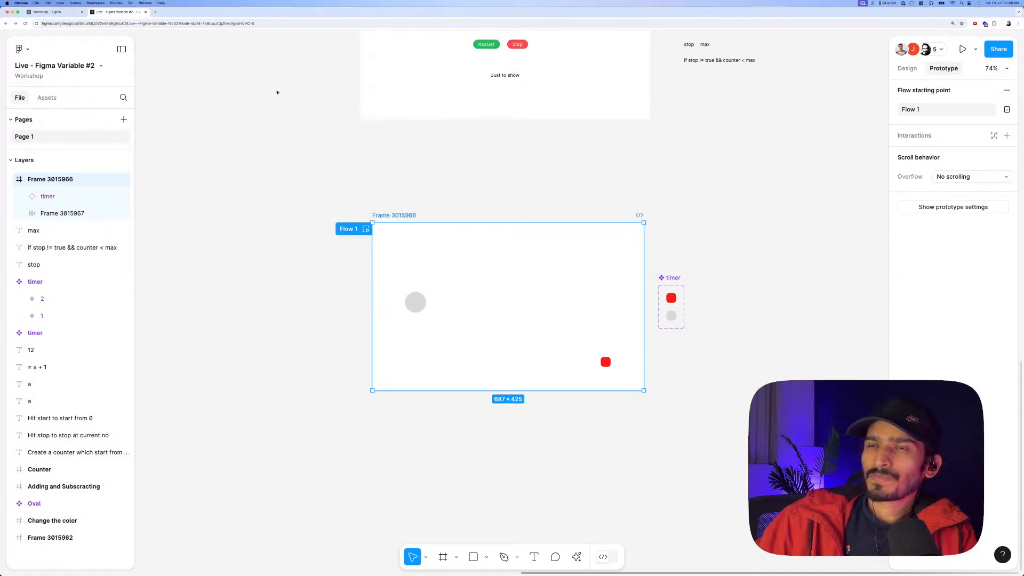
# Duplicate Frame 3015966 and place the copy directly below the original.
pyautogui.click(459, 189)
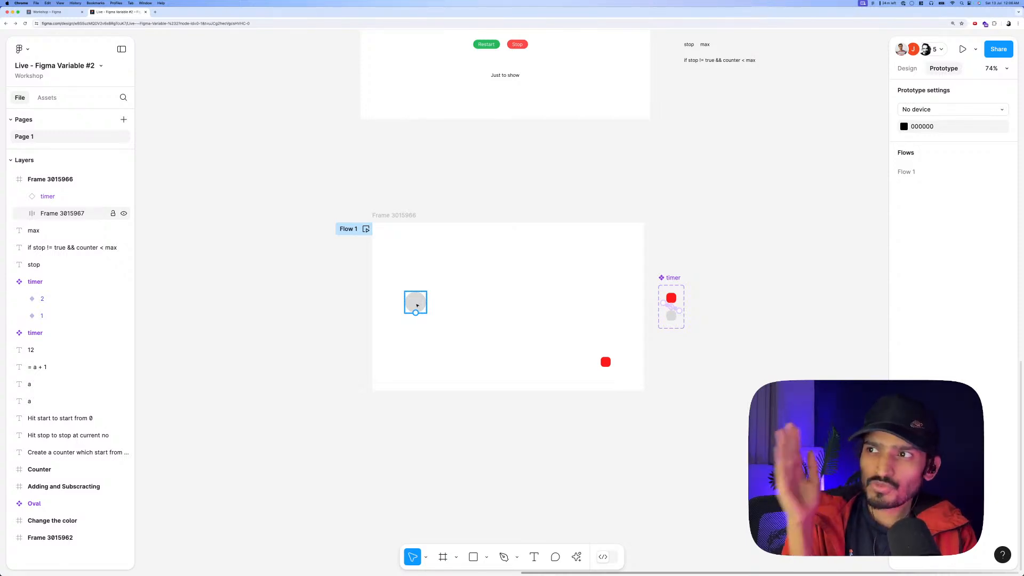
pyautogui.scroll(-1, 428, 199)
pyautogui.scroll(-3, 418, 197)
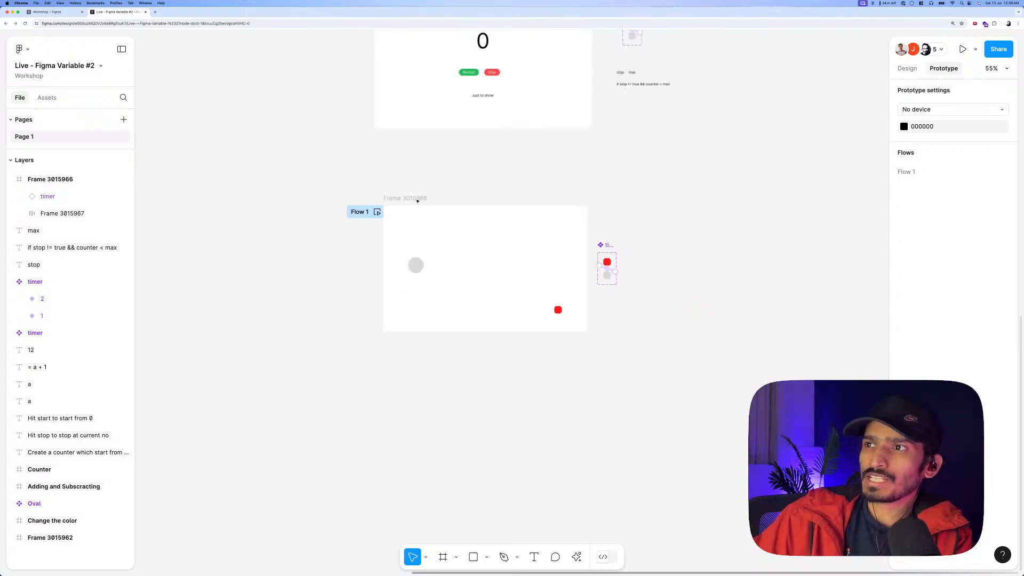
pyautogui.keyDown('alt'); pyautogui.moveTo(413, 198); pyautogui.dragTo(411, 363); pyautogui.keyUp('alt')
# Move the circle's wrapper in the duplicated frame horizontally to X 564, Y 175.
pyautogui.click(414, 424)
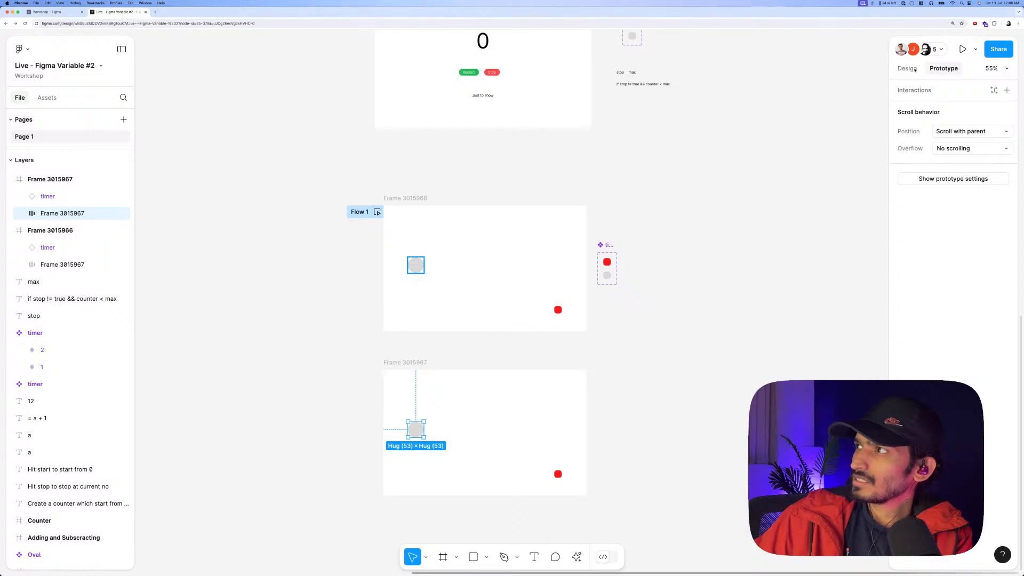
pyautogui.click(909, 69)
pyautogui.moveTo(418, 432); pyautogui.dragTo(559, 454)
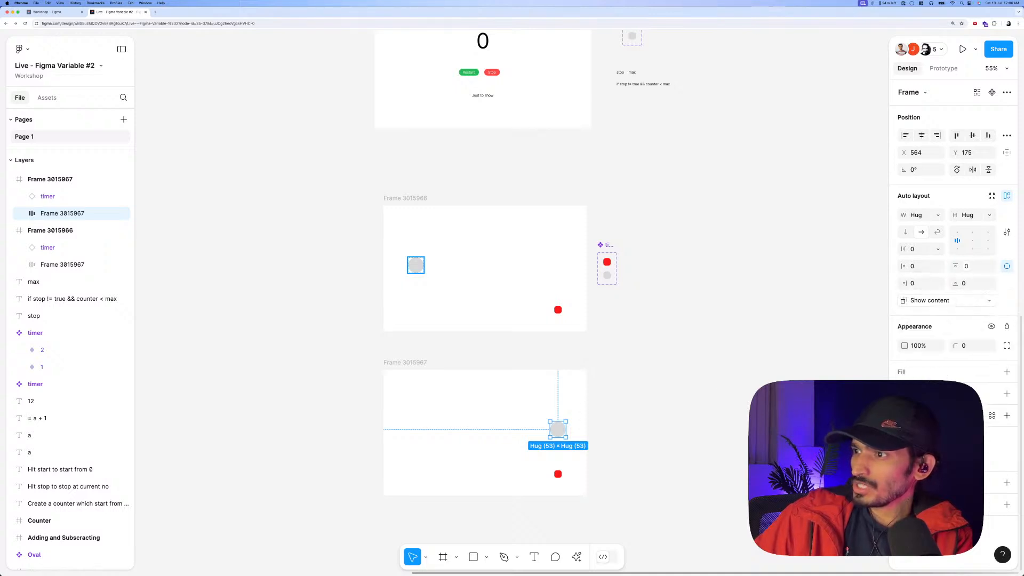
pyautogui.click(689, 377)
# Preview the duplicated Frame 3015967 to check the circle's motion from its new starting position, and close the preview.
pyautogui.click(394, 362)
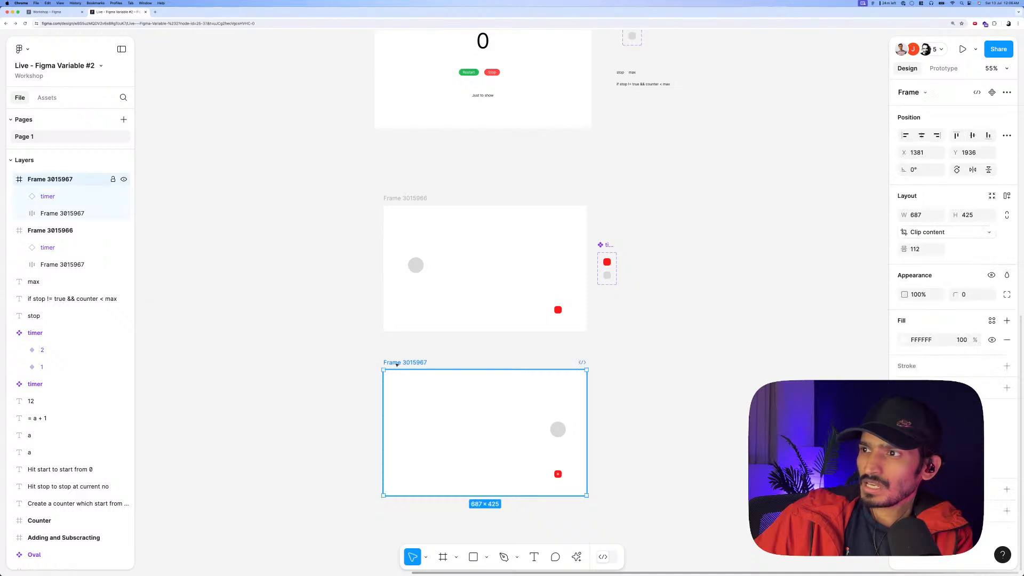
pyautogui.hotkey('shift', 'space')
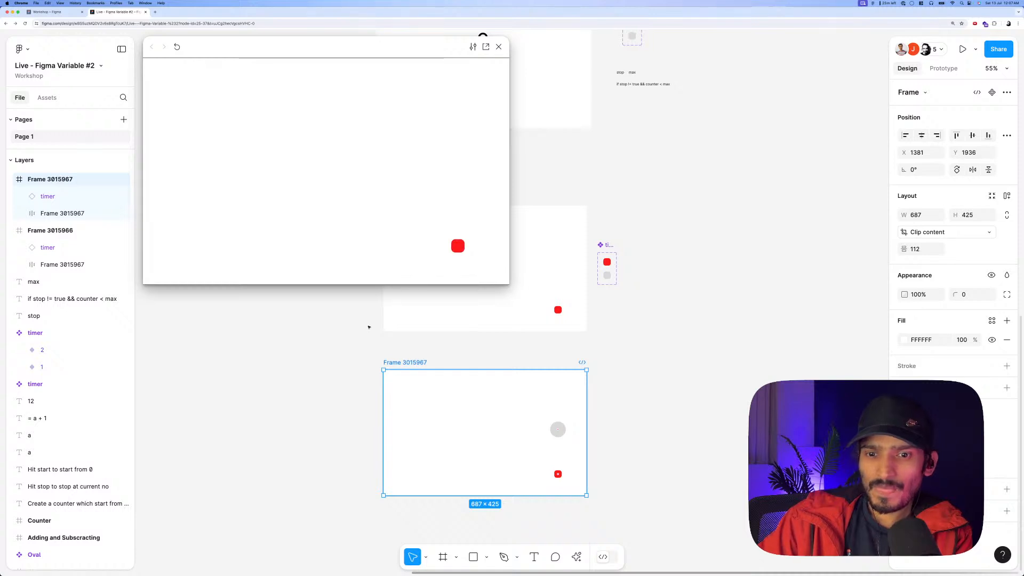
pyautogui.click(498, 47)
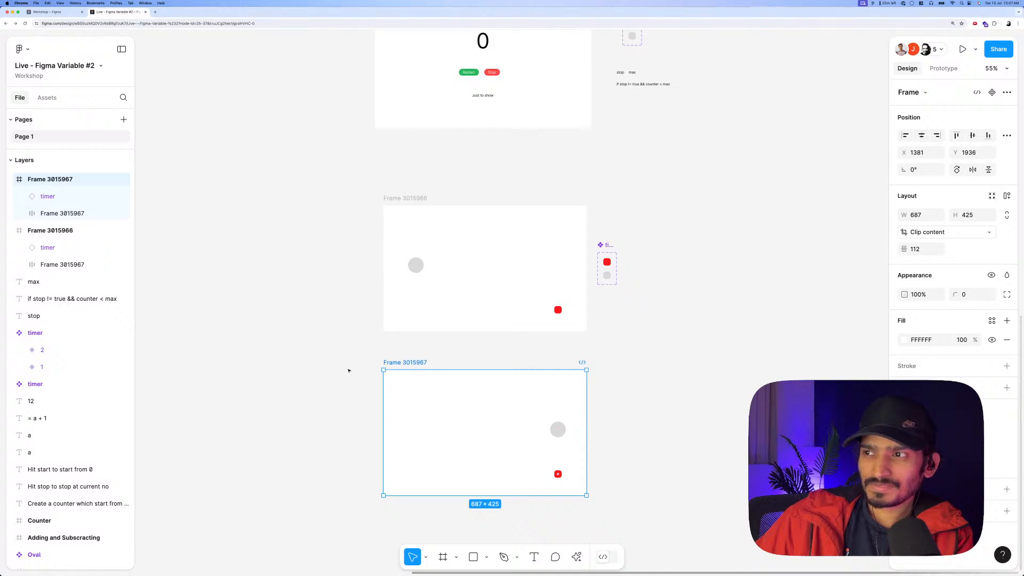
# Move Frame 3015967 slightly closer to the frame above it, to Y 1910.
pyautogui.click(451, 360)
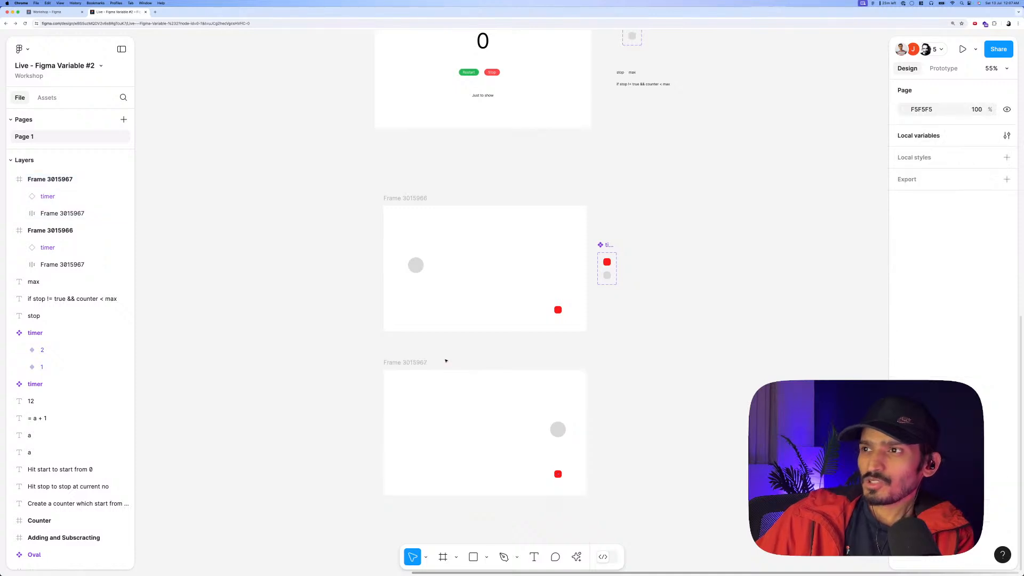
pyautogui.click(417, 363)
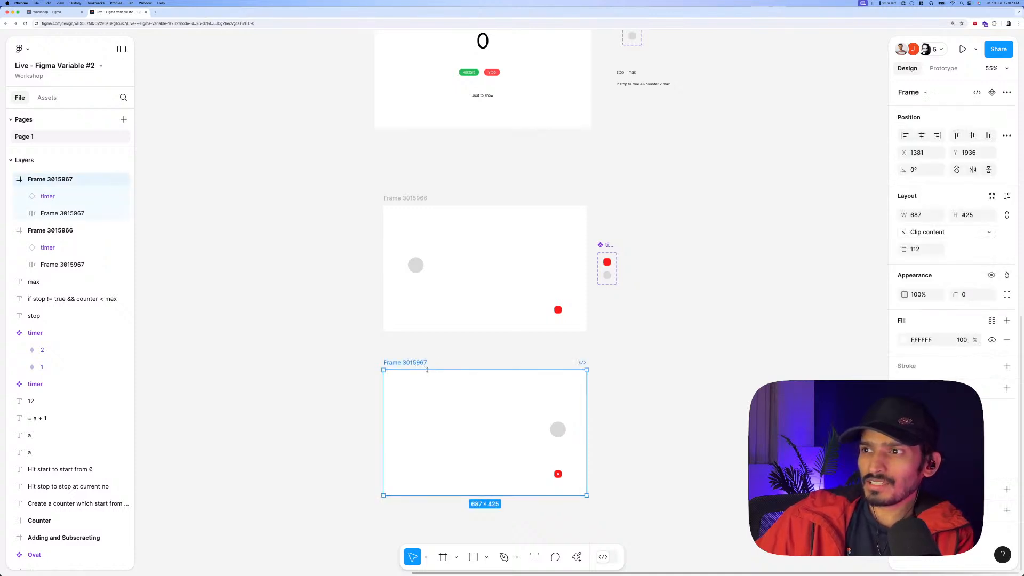
pyautogui.moveTo(417, 366); pyautogui.dragTo(412, 354)
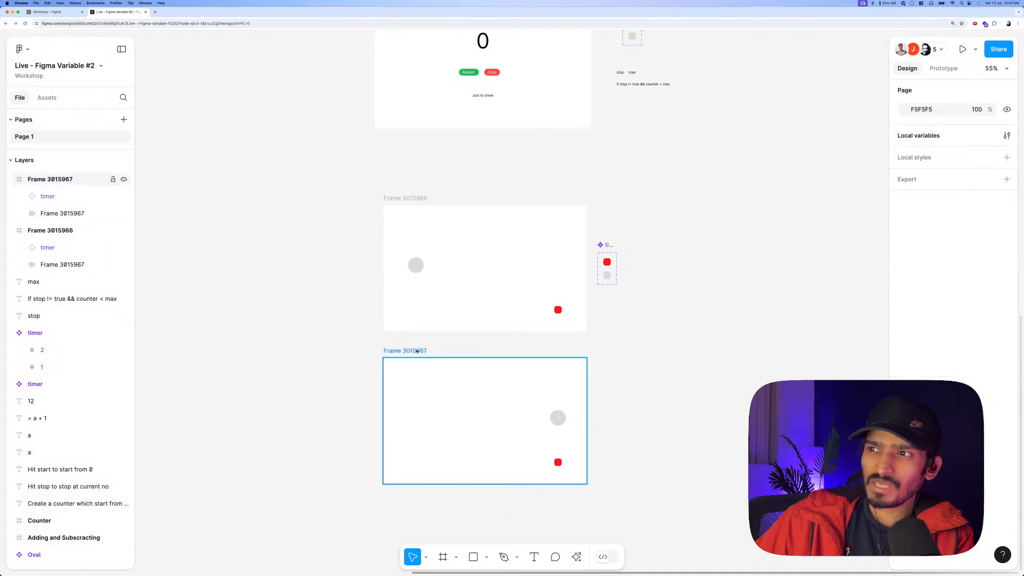
pyautogui.moveTo(417, 353); pyautogui.dragTo(417, 357)
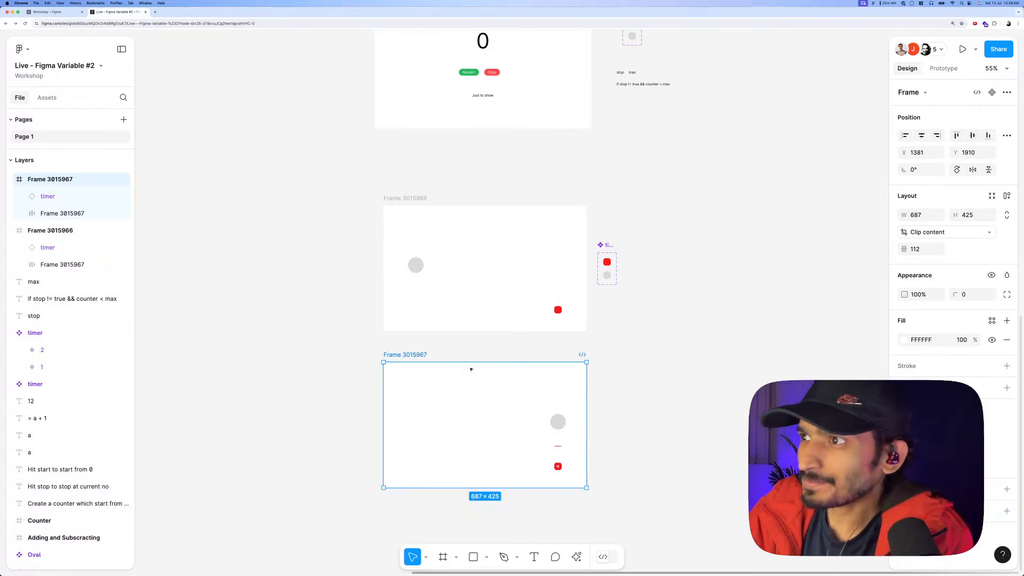
# Duplicate the timer component set and place the copy beside Frame 3015967, at X 2105, Y 2080.
pyautogui.moveTo(553, 423); pyautogui.dragTo(552, 429)
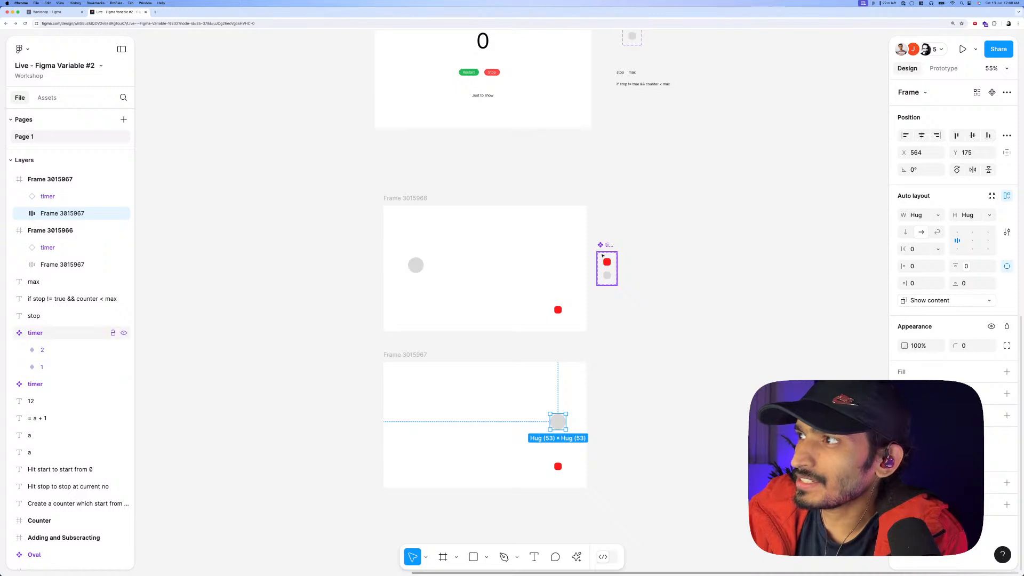
pyautogui.moveTo(607, 248); pyautogui.dragTo(606, 423)
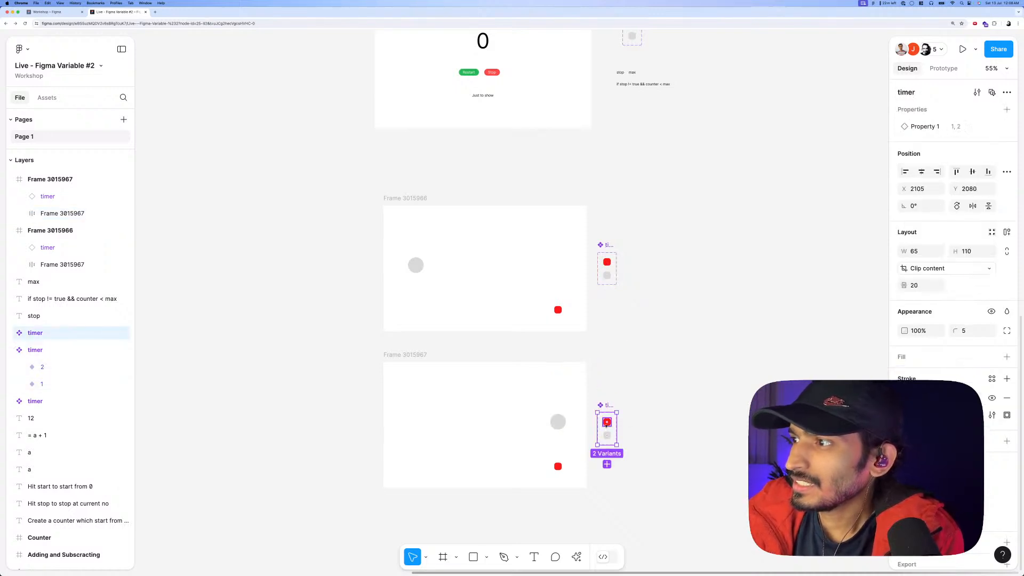
pyautogui.scroll(5, 613, 459)
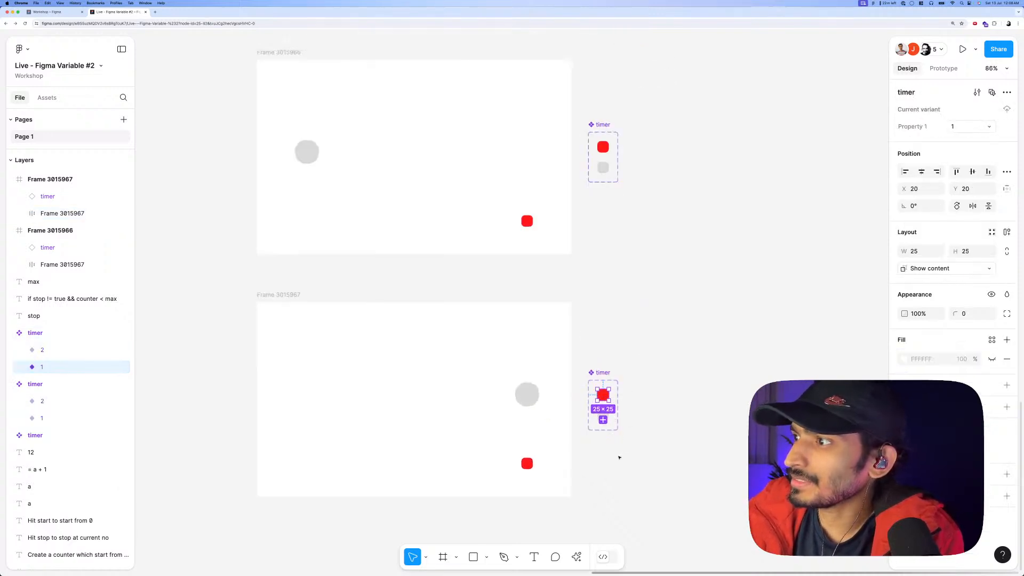
# In variant 1 of the copied timer, add a Set variable action for y inside the if x < 480 branch, starting its expression with y.
pyautogui.click(952, 72)
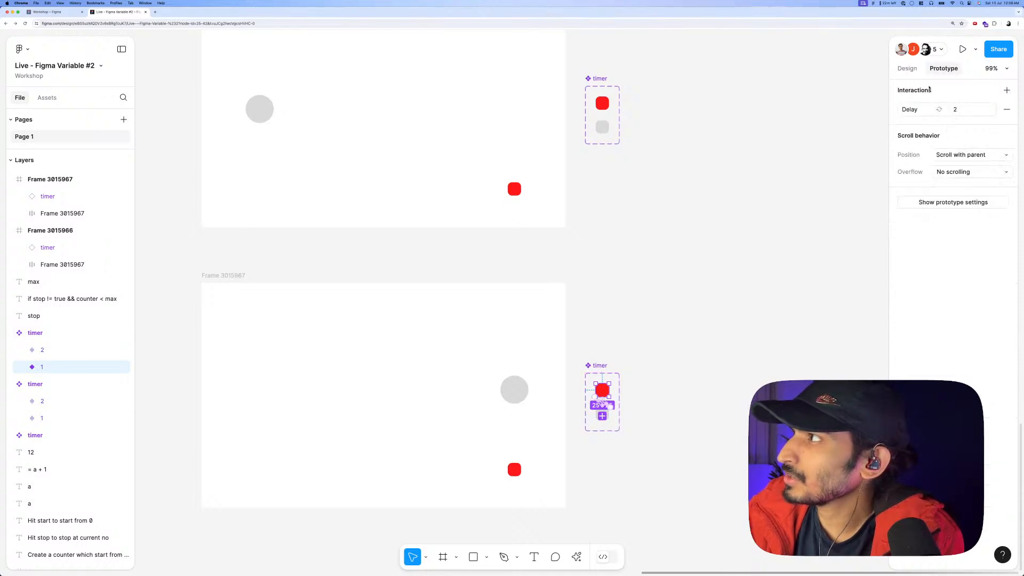
pyautogui.click(912, 109)
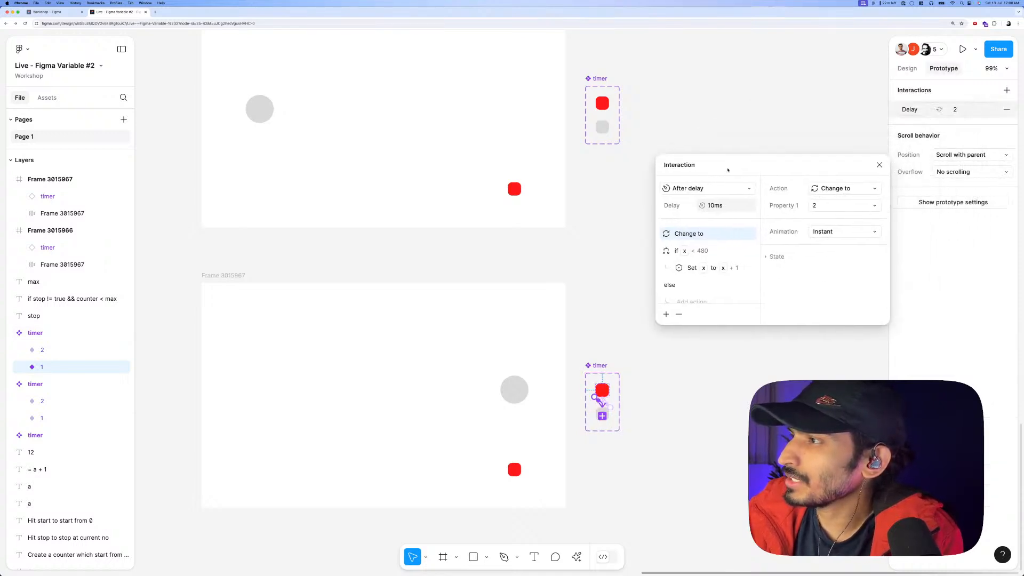
pyautogui.click(688, 268)
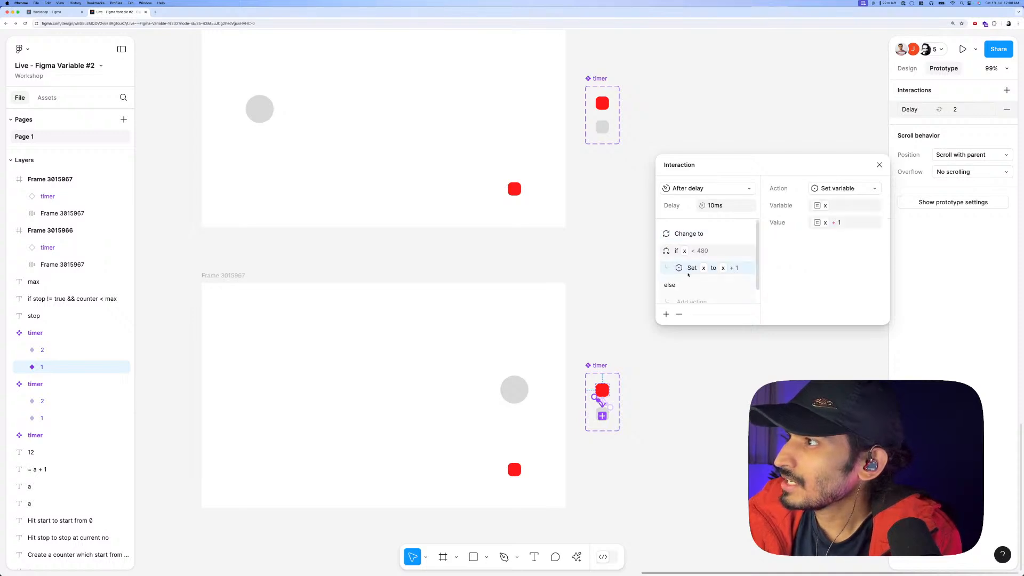
pyautogui.click(670, 316)
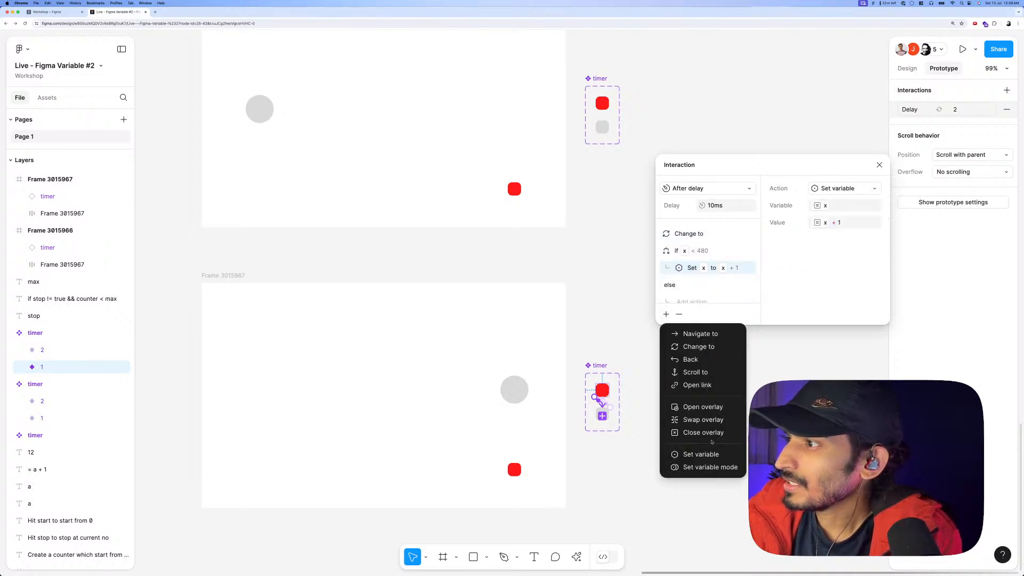
pyautogui.click(702, 454)
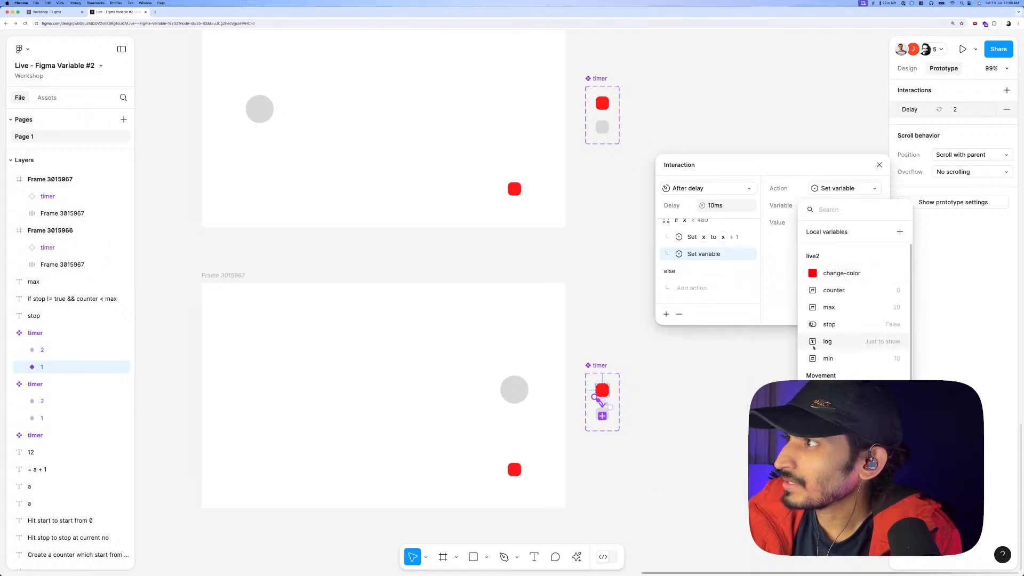
pyautogui.scroll(-5, 814, 348)
pyautogui.click(826, 264)
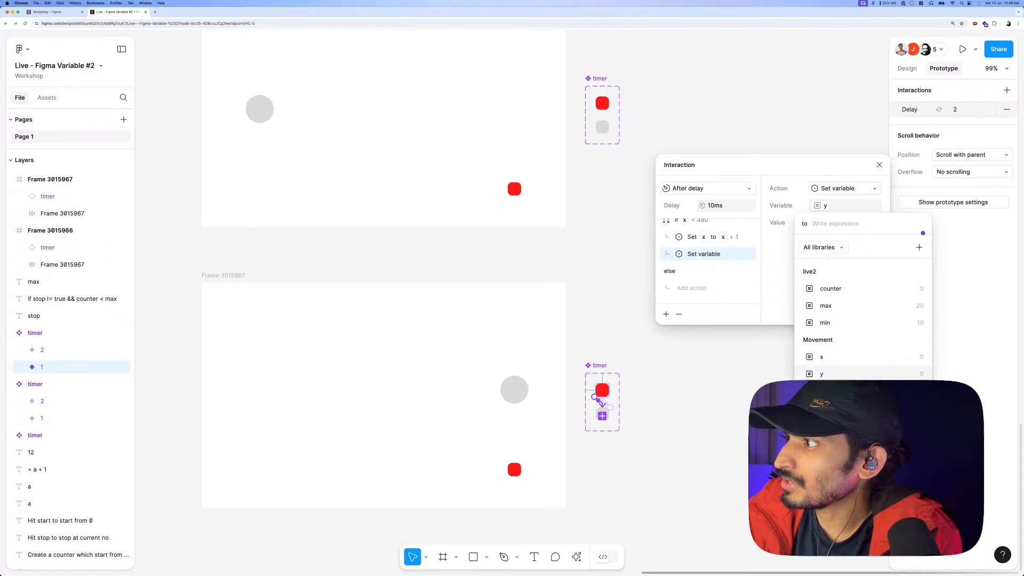
pyautogui.click(826, 373)
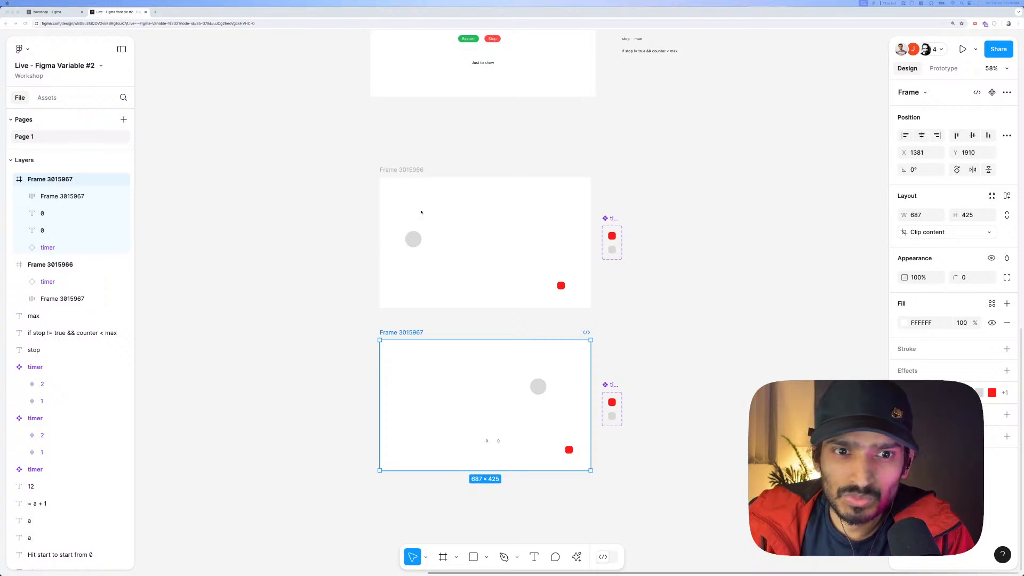
pyautogui.scroll(-2, 286, 230)
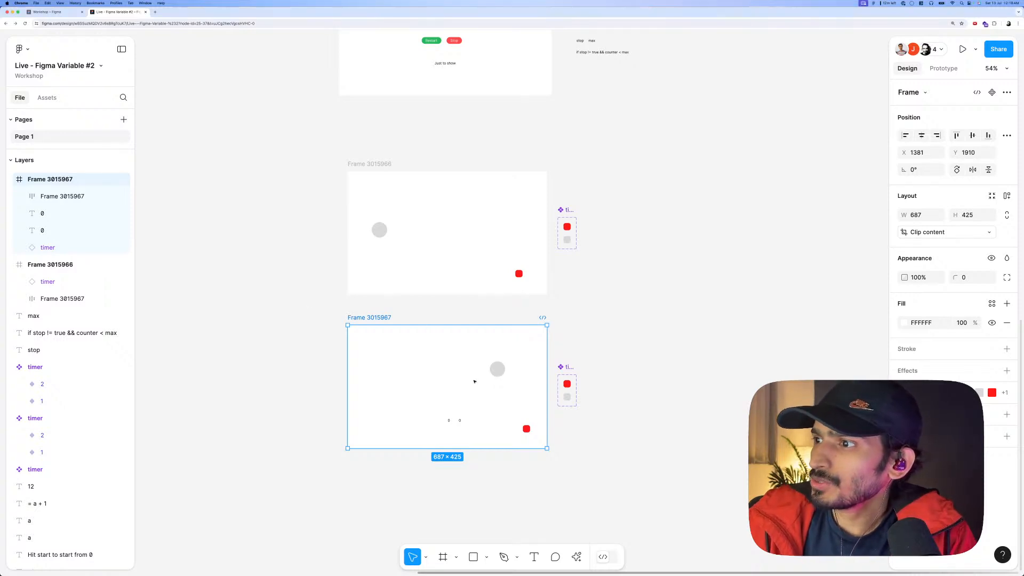
pyautogui.scroll(3, 480, 381)
pyautogui.click(497, 369)
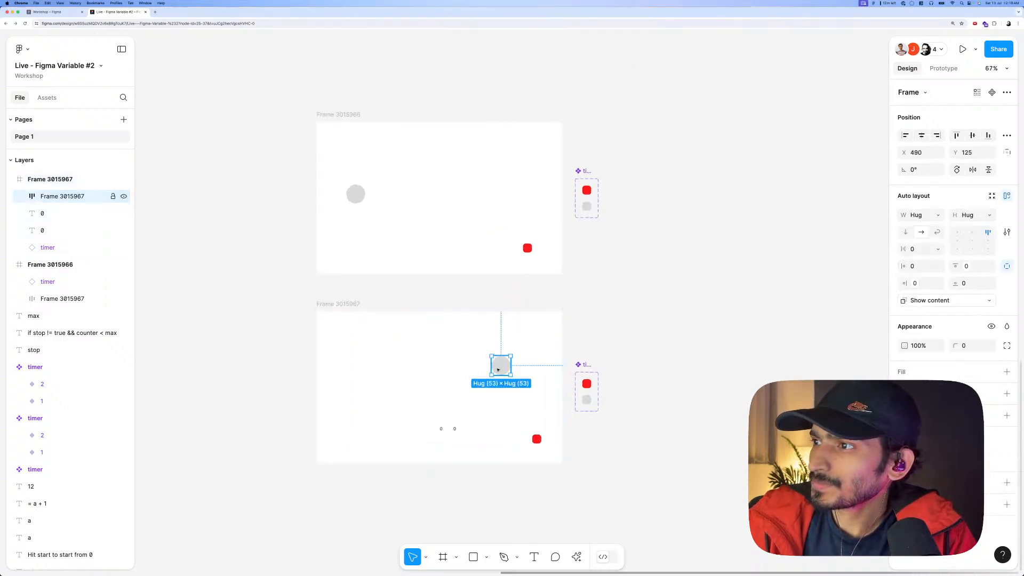
pyautogui.scroll(3, 500, 370)
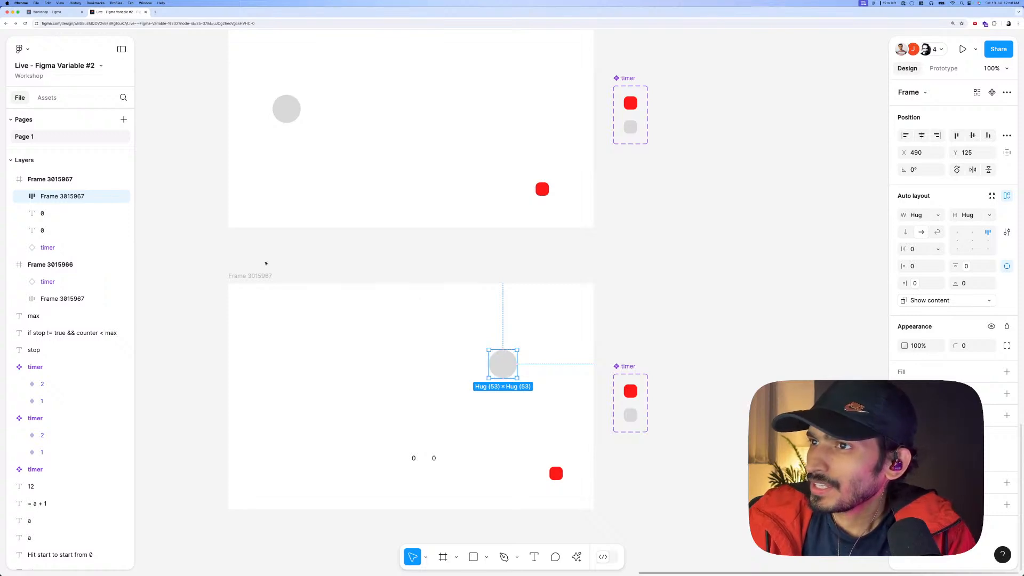
pyautogui.click(255, 276)
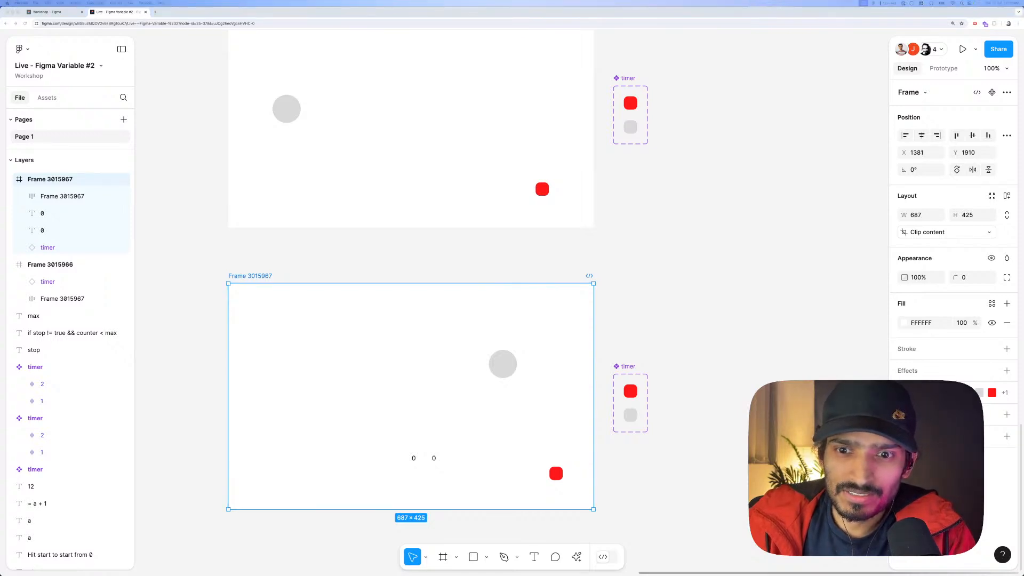
pyautogui.scroll(-3, 300, 272)
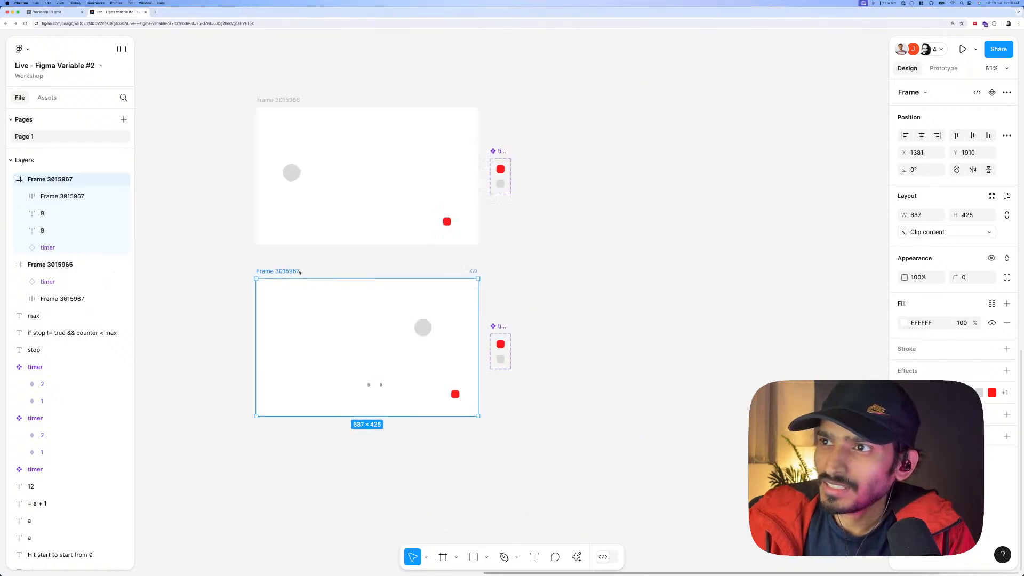
pyautogui.moveTo(299, 272); pyautogui.dragTo(347, 273)
pyautogui.scroll(4, 341, 282)
pyautogui.scroll(-2, 341, 283)
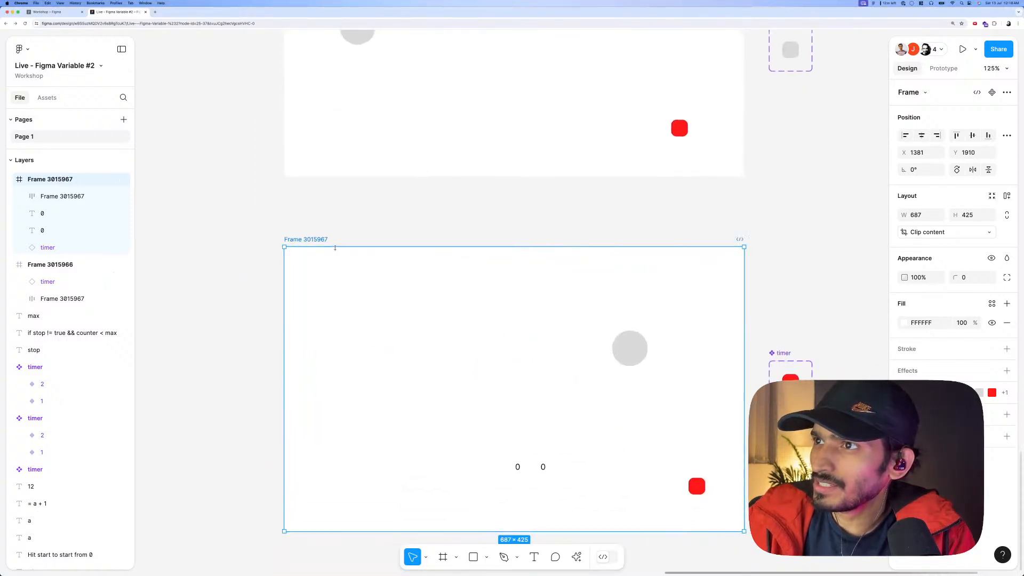
pyautogui.scroll(-10, 366, 251)
# Try a red FF4A4A page background and undo the colour change.
pyautogui.click(550, 239)
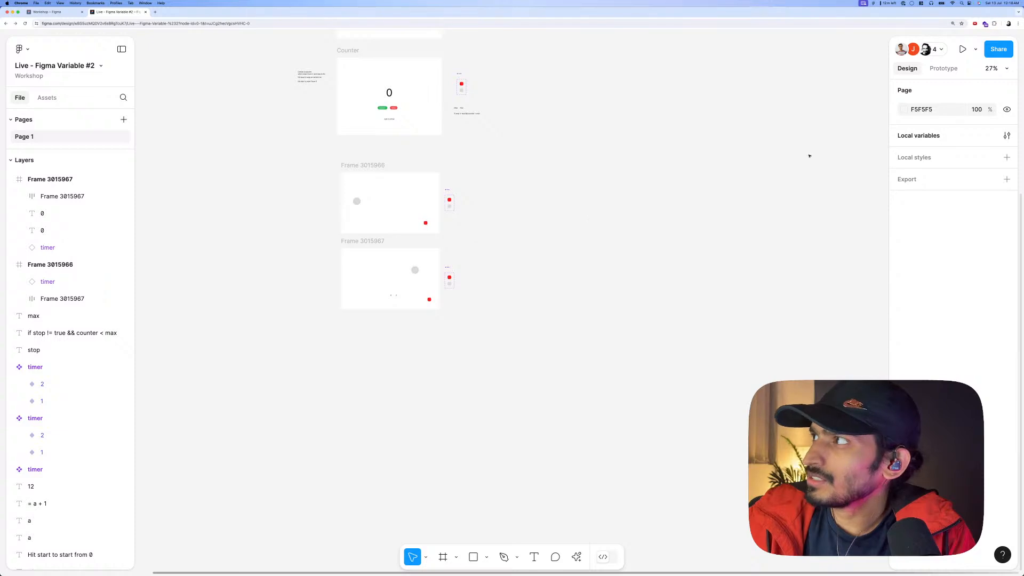
pyautogui.click(903, 110)
pyautogui.moveTo(877, 134); pyautogui.dragTo(852, 122)
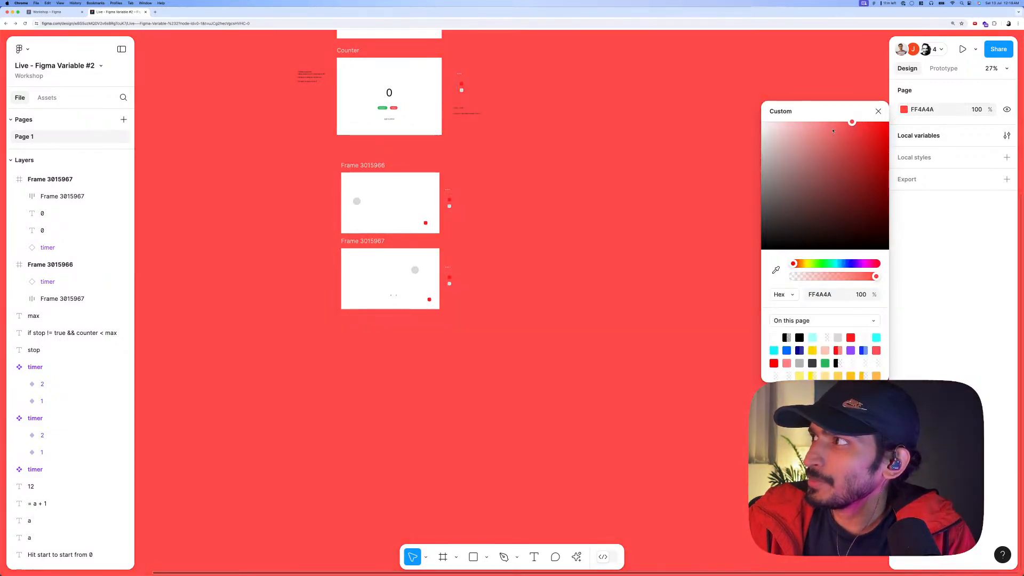
pyautogui.press('super+z')
pyautogui.click(675, 182)
pyautogui.scroll(10, 403, 236)
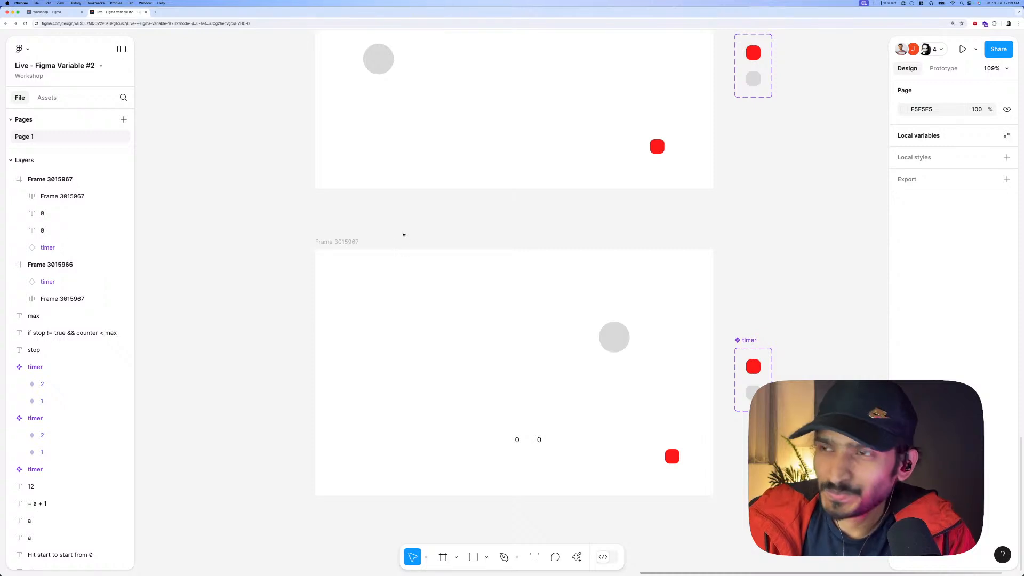
# Preview Frame 3015967 to check how the circle and the two counter texts respond, and close the preview.
pyautogui.scroll(-2, 404, 228)
pyautogui.click(619, 327)
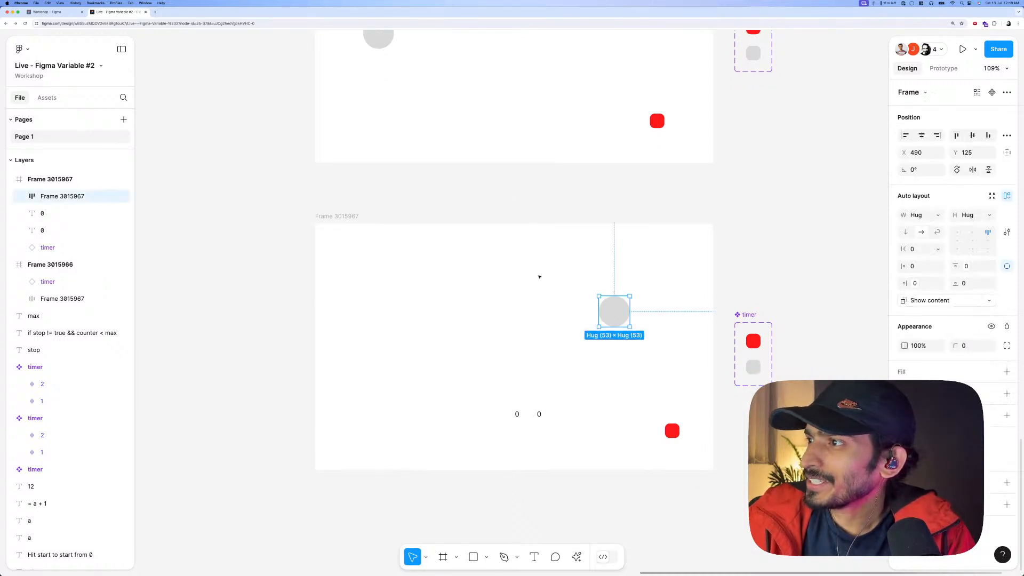
pyautogui.click(334, 217)
pyautogui.hotkey('shift', 'space')
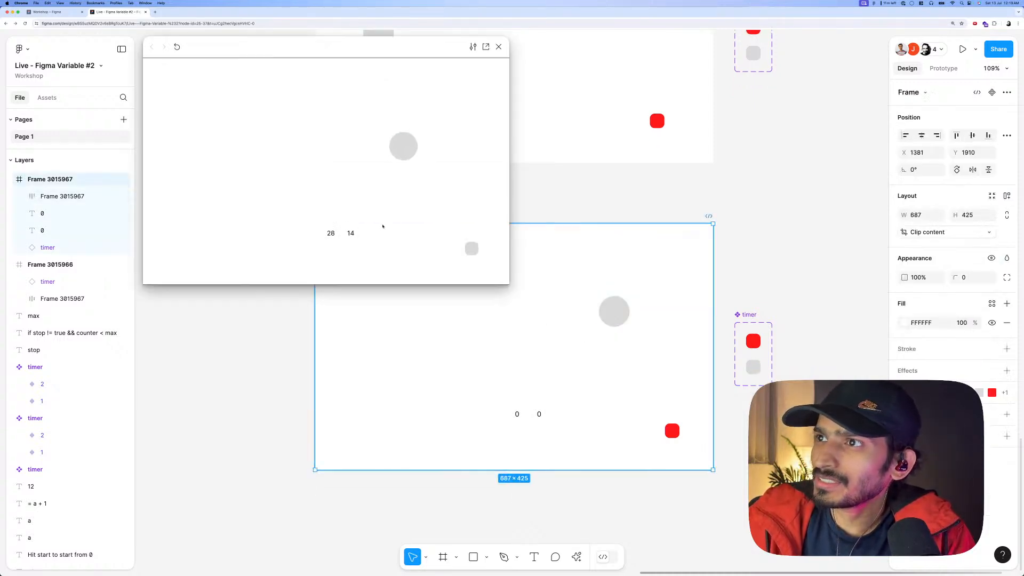
pyautogui.click(498, 46)
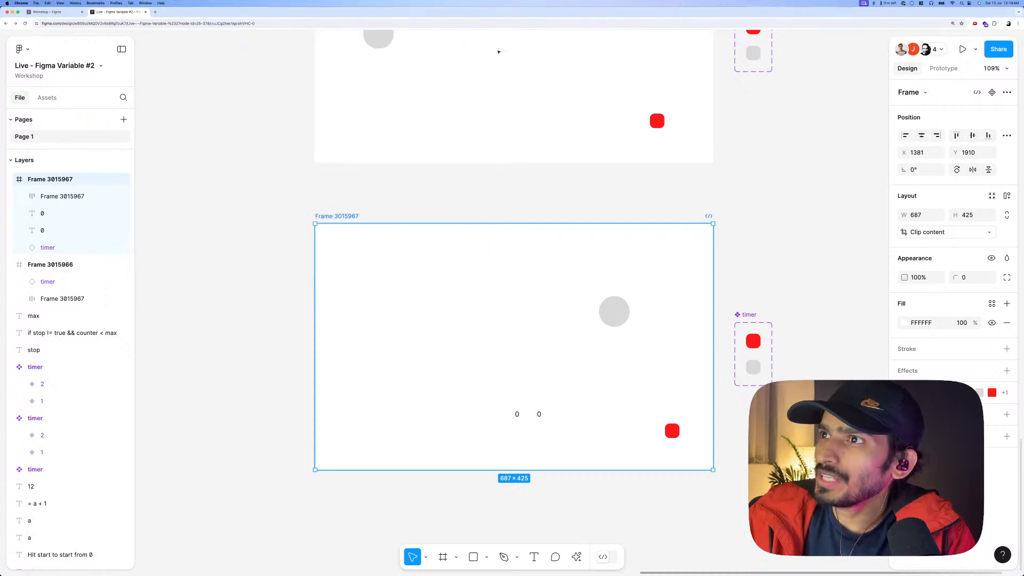
# Duplicate Frame 3015967 and place the copy on empty canvas well away from the originals, at X 2603, Y 2733.
pyautogui.scroll(-5, 384, 192)
pyautogui.click(377, 201)
pyautogui.moveTo(532, 223); pyautogui.dragTo(786, 512)
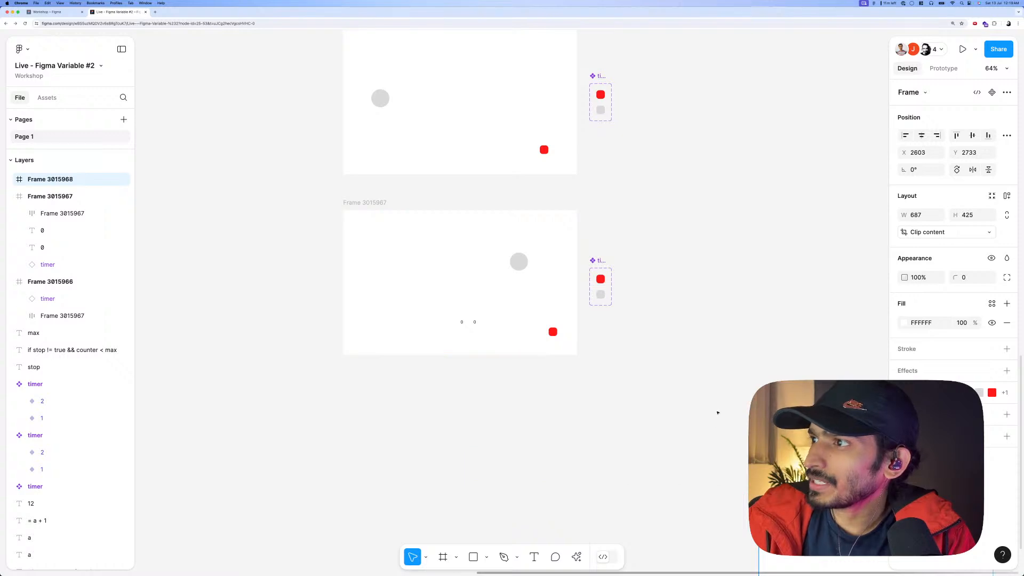
# Delete the circle's wrapper from the original Frame 3015967.
pyautogui.click(718, 411)
pyautogui.scroll(1, 558, 242)
pyautogui.click(521, 274)
pyautogui.press('Delete')
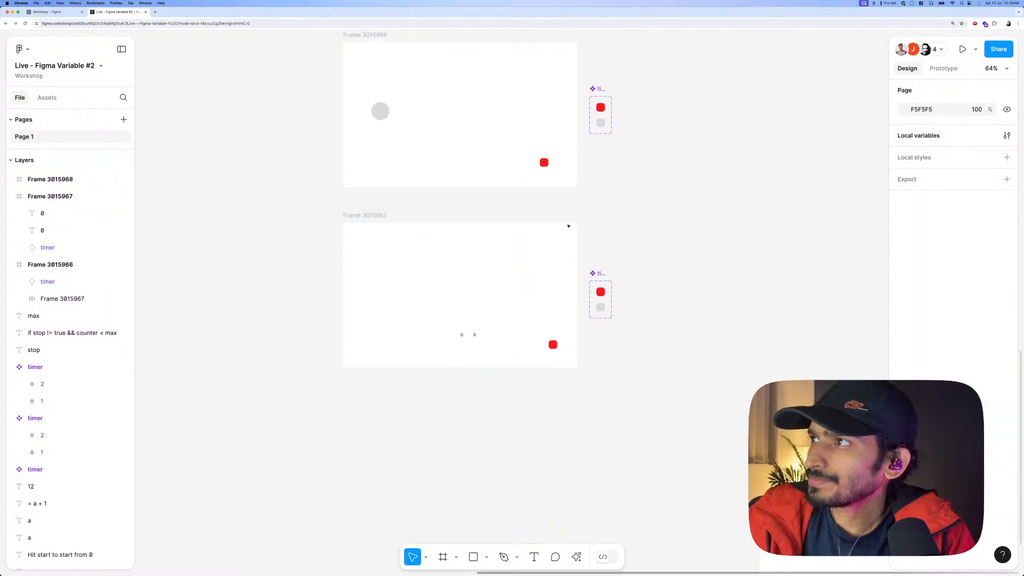
# Preview Frame 3015966 to check its circle's motion, and close the preview.
pyautogui.scroll(2, 354, 102)
pyautogui.click(370, 101)
pyautogui.hotkey('shift', 'space')
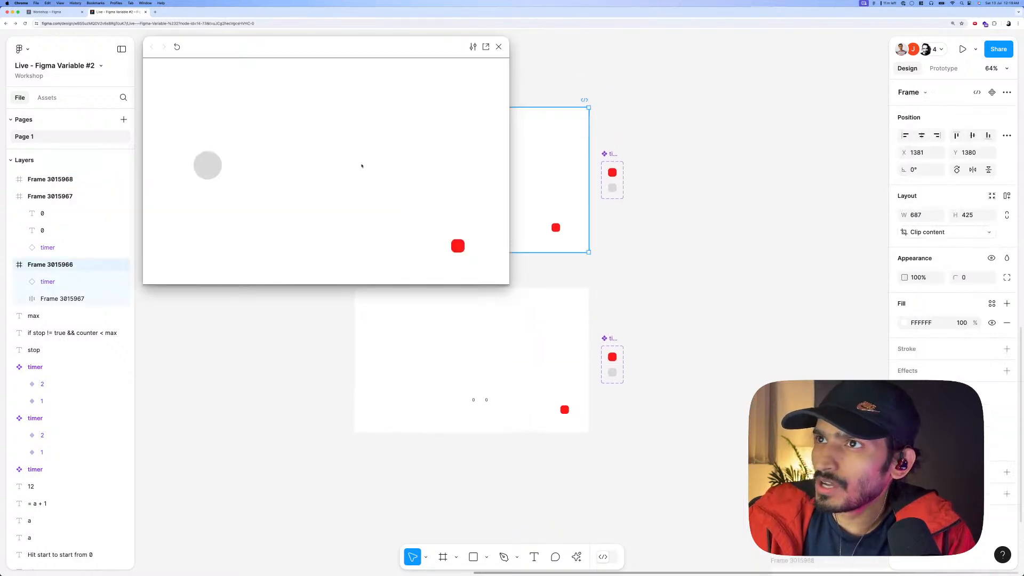
pyautogui.click(499, 47)
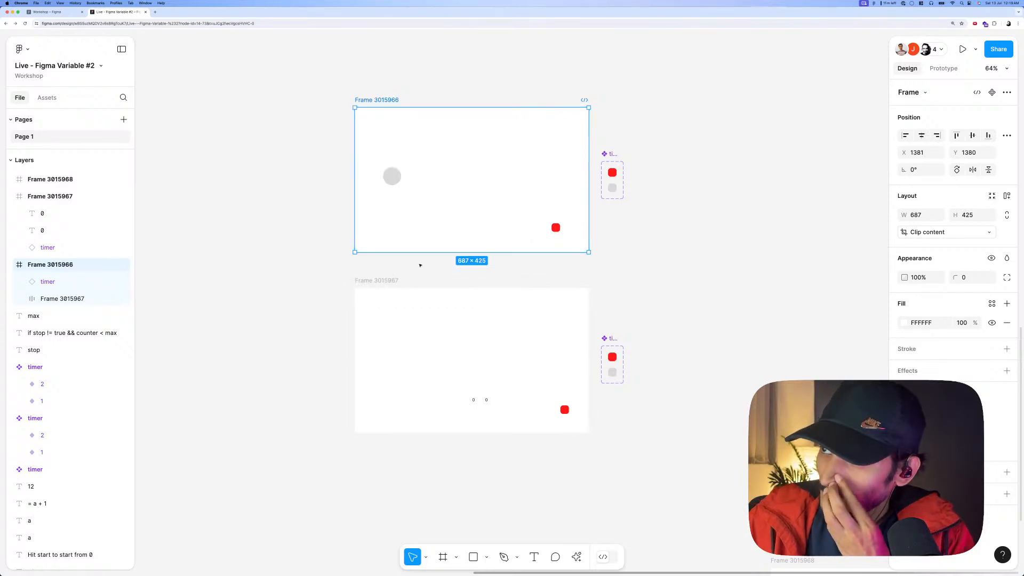
# Copy the circle's wrapper from Frame 3015966 into Frame 3015967 and place it at X 100, Y 175.
pyautogui.click(420, 265)
pyautogui.click(396, 181)
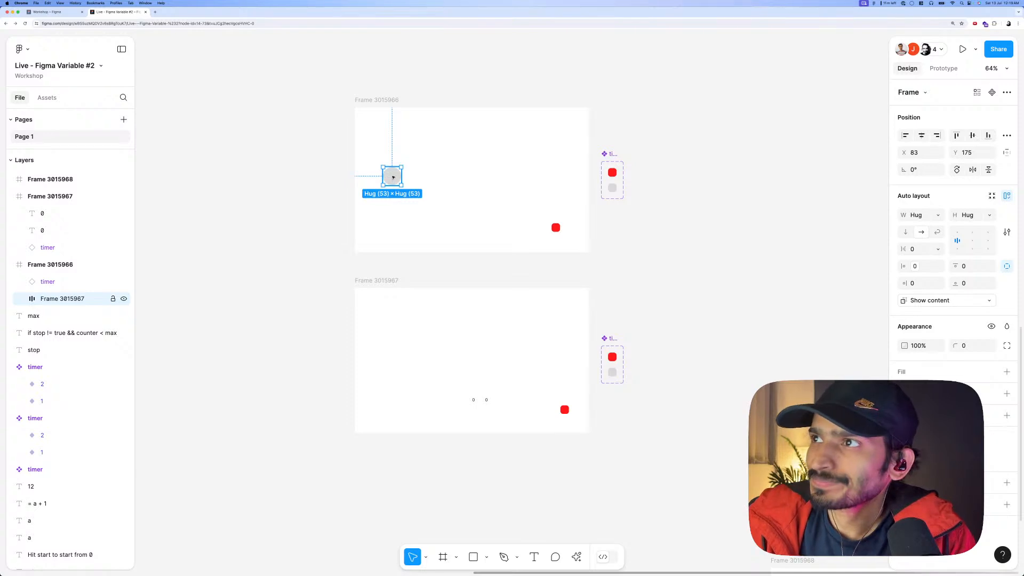
pyautogui.moveTo(393, 178); pyautogui.dragTo(398, 358)
# Preview Frame 3015967 to check the motion of the copied circle, and close the preview.
pyautogui.click(381, 290)
pyautogui.hotkey('shift', 'space')
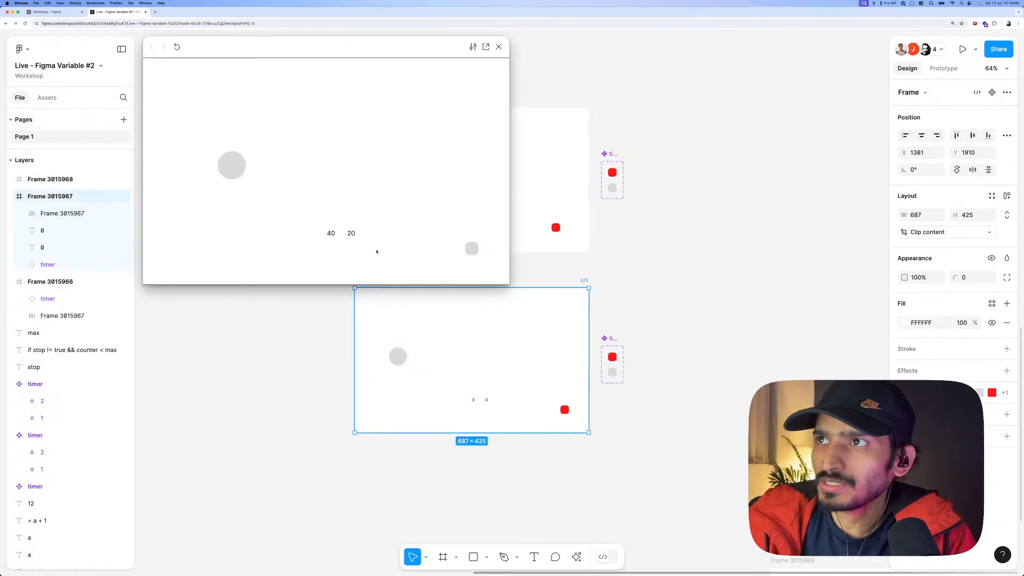
pyautogui.click(499, 47)
# Rebind the left padding of the circle's wrapper in Frame 3015967 to the variable x, and preview the frame again.
pyautogui.click(398, 357)
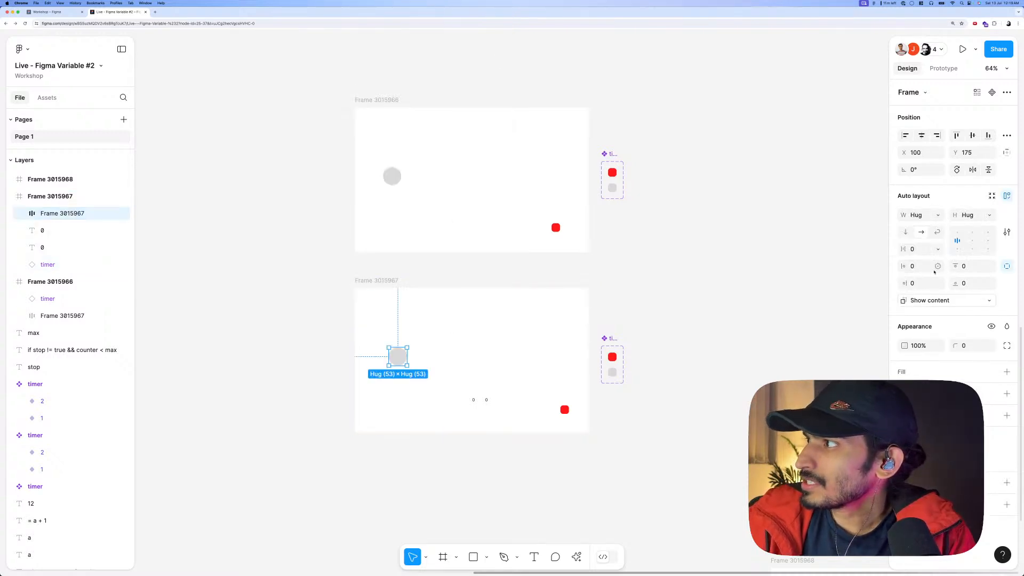
pyautogui.click(938, 267)
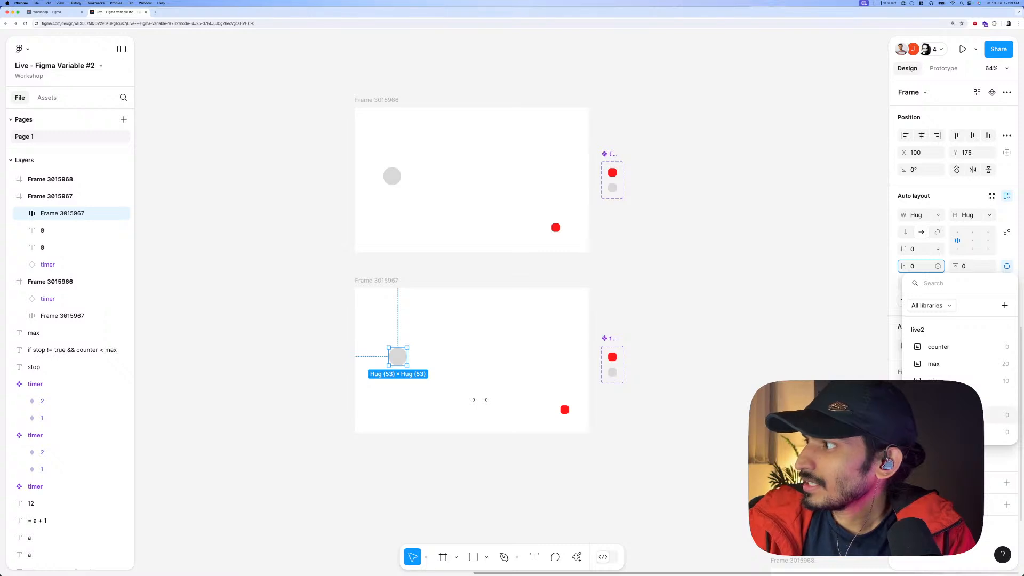
pyautogui.press('Escape')
pyautogui.click(384, 280)
pyautogui.hotkey('shift', 'space')
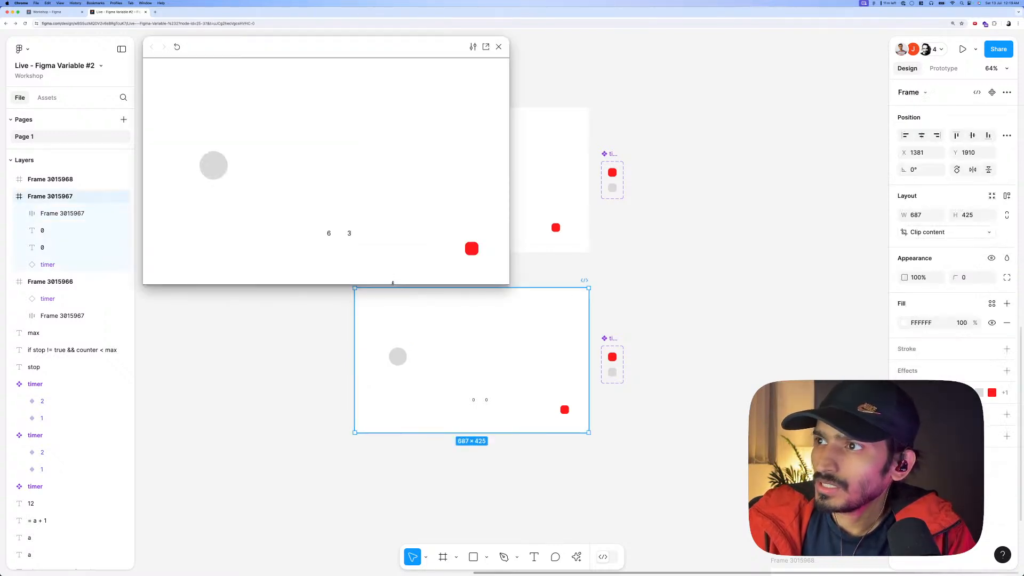
pyautogui.press('Escape')
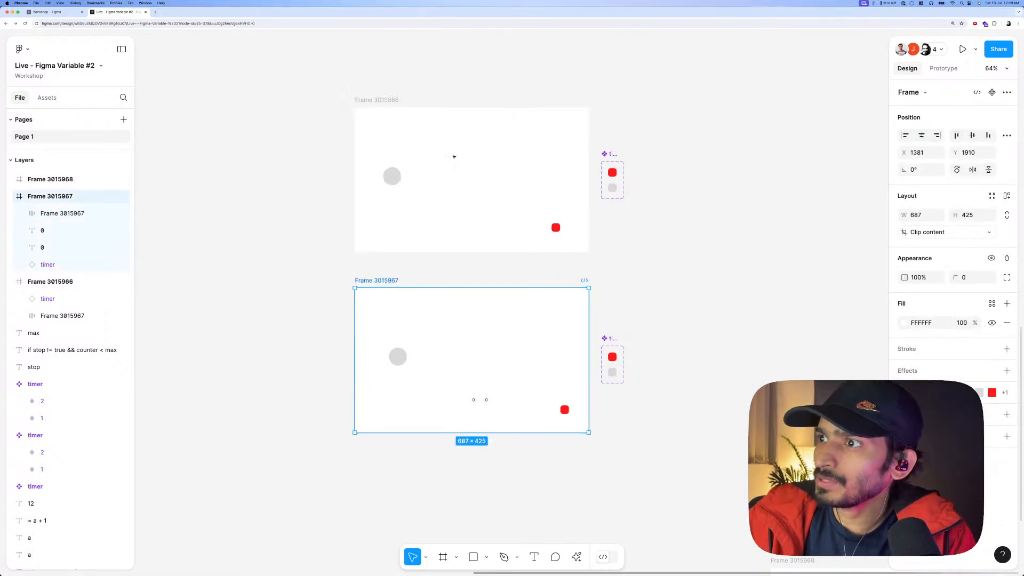
# Detach the variable from the left padding of the circle's wrapper in Frame 3015967 and bind a variable to its right padding instead.
pyautogui.click(390, 355)
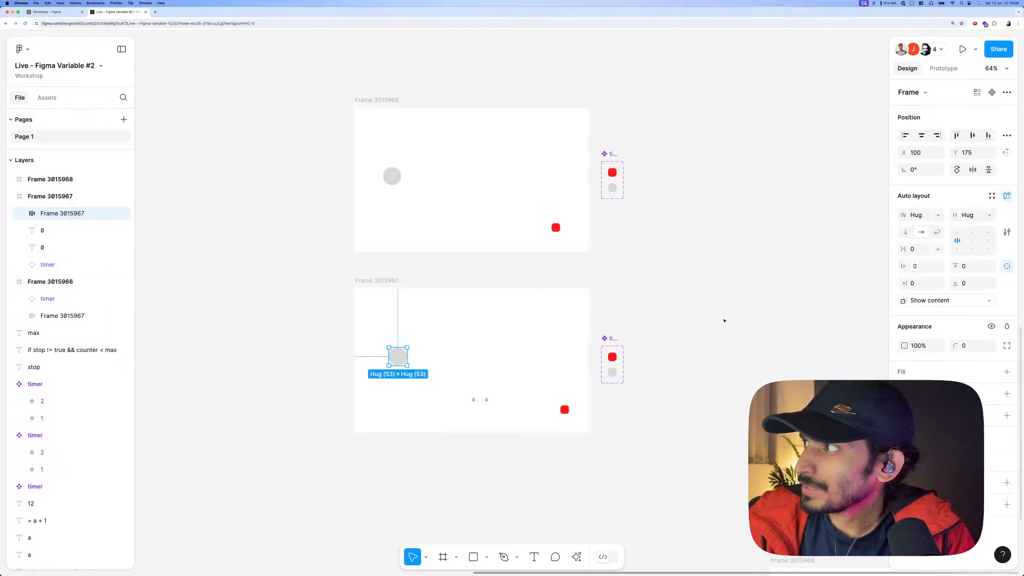
pyautogui.click(1006, 153)
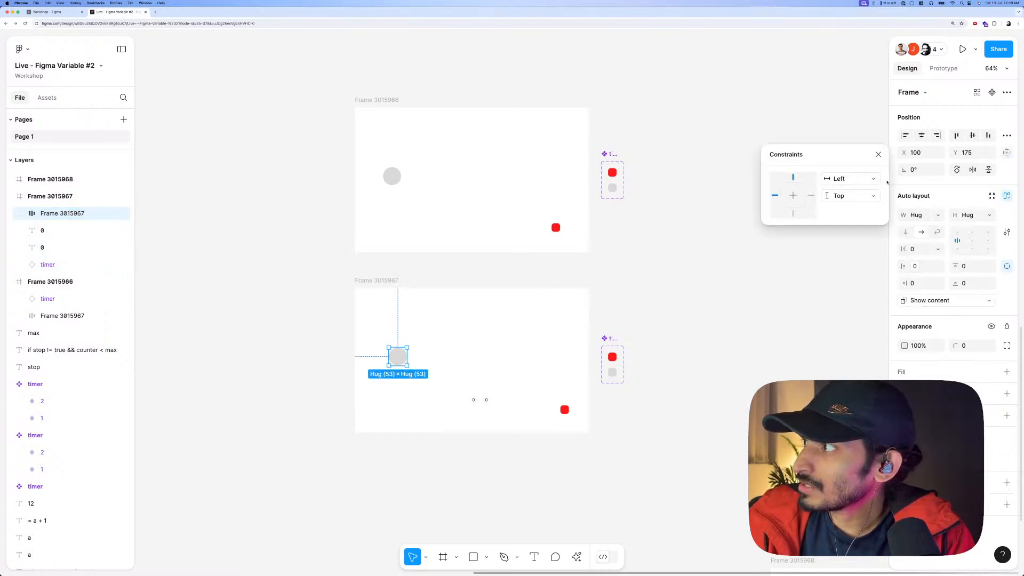
pyautogui.click(923, 266)
pyautogui.click(938, 266)
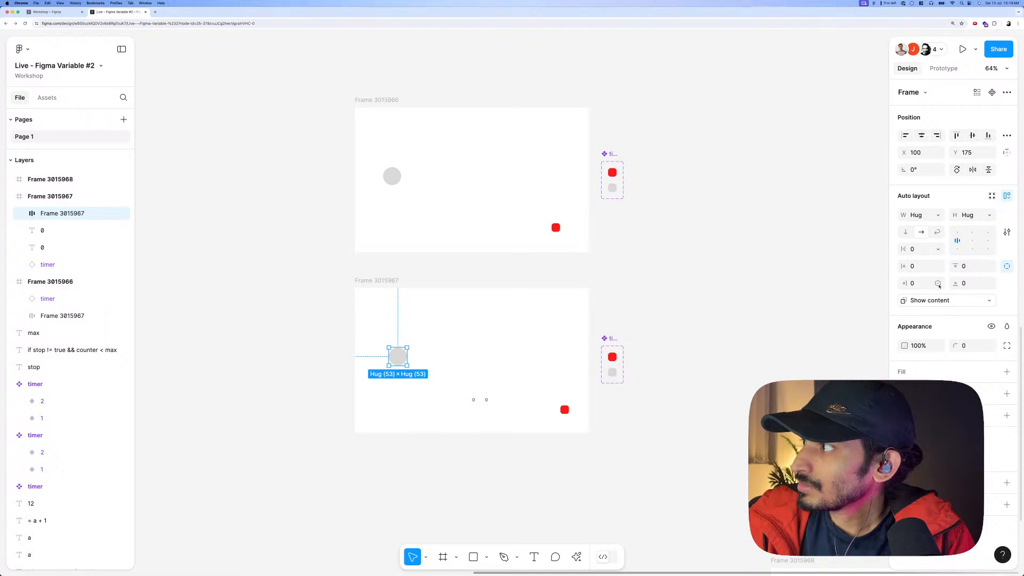
pyautogui.click(938, 283)
pyautogui.press('Escape')
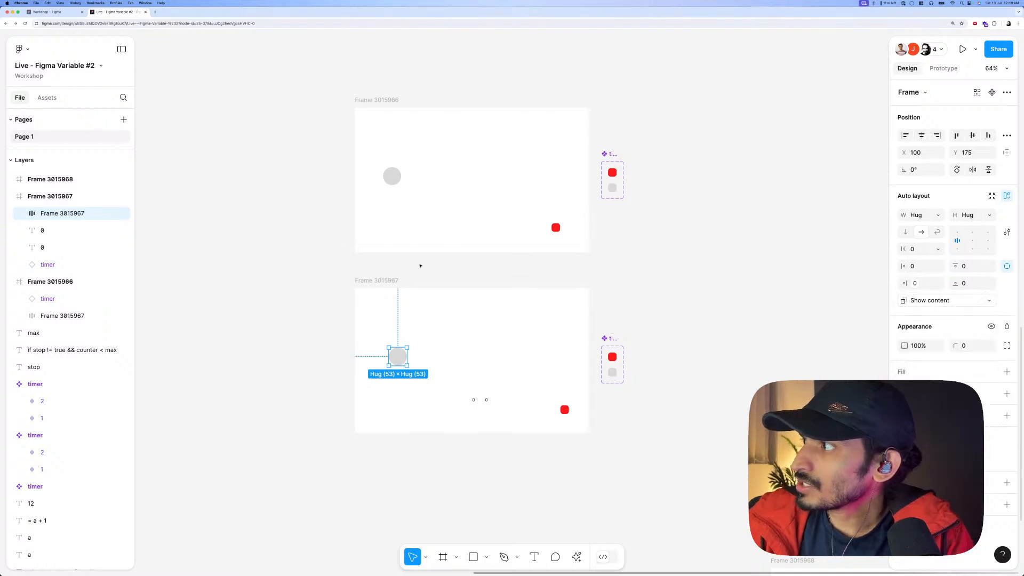
# Preview Frame 3015967 to check the effect of the right padding variable, close the preview and reselect the circle's wrapper.
pyautogui.click(362, 288)
pyautogui.hotkey('shift', 'space')
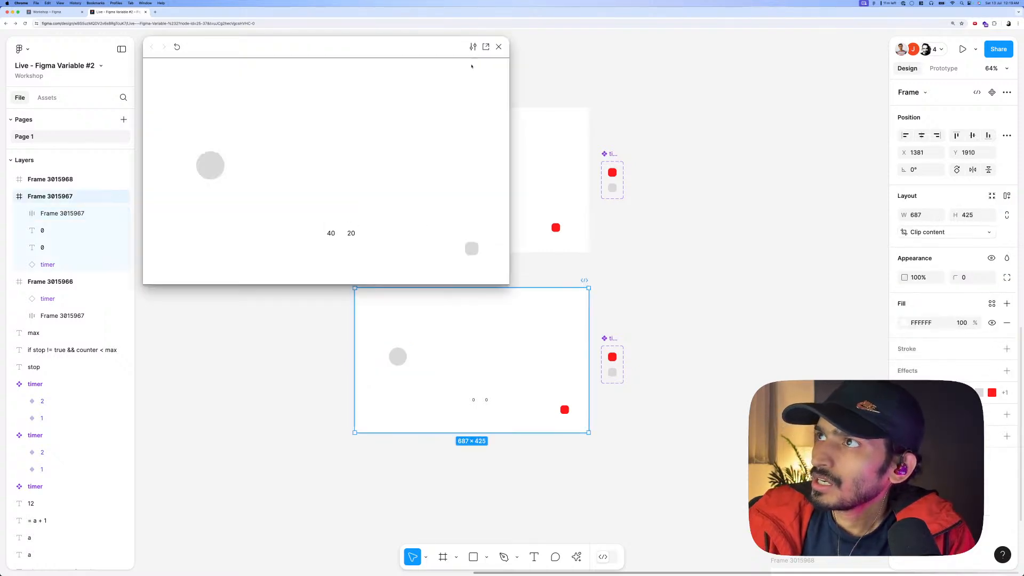
pyautogui.click(498, 47)
pyautogui.click(398, 356)
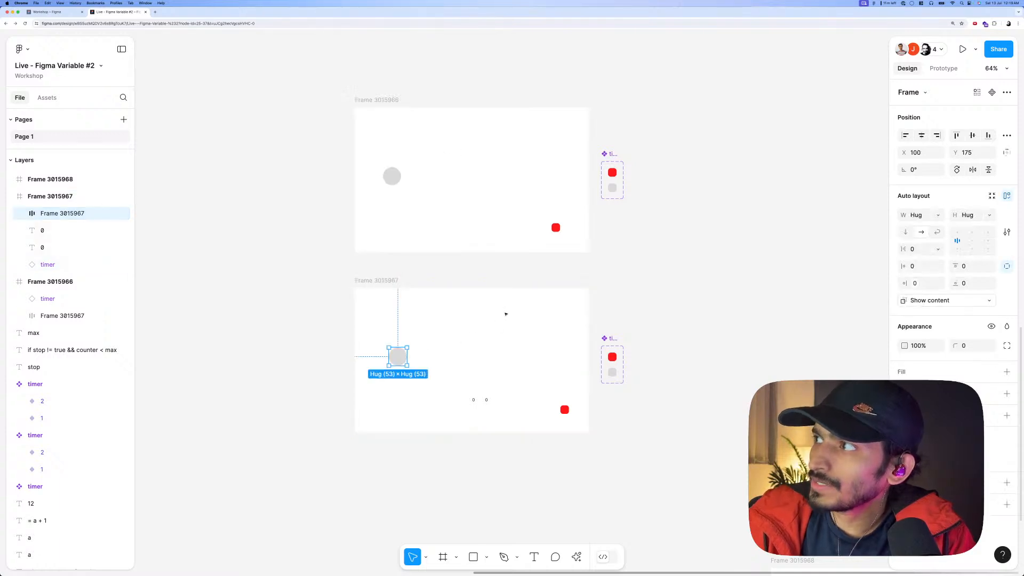
# Constrain the circle's wrapper in Frame 3015967 to the right edge and move it to about X 507.
pyautogui.click(1006, 152)
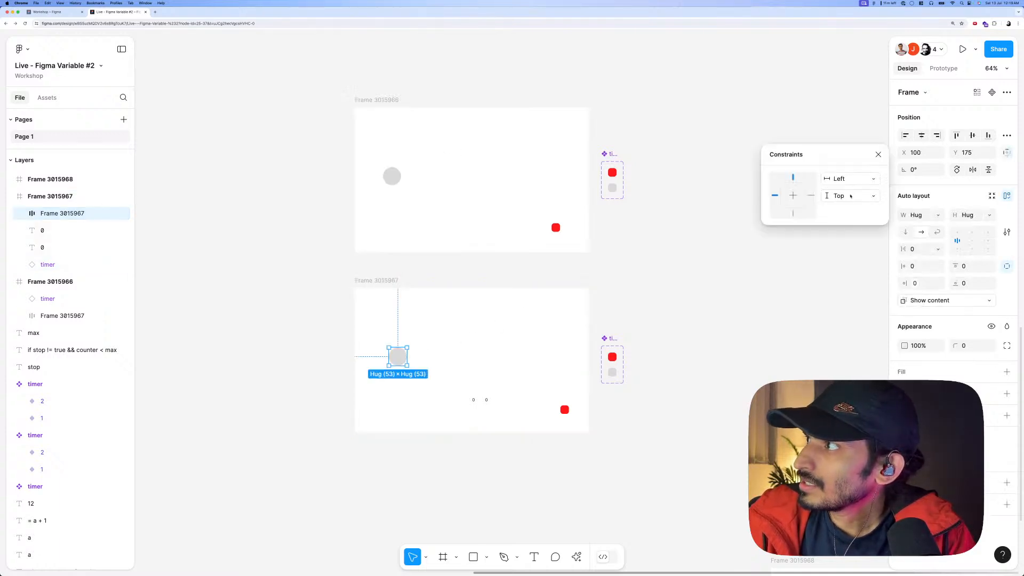
pyautogui.click(811, 196)
pyautogui.click(536, 274)
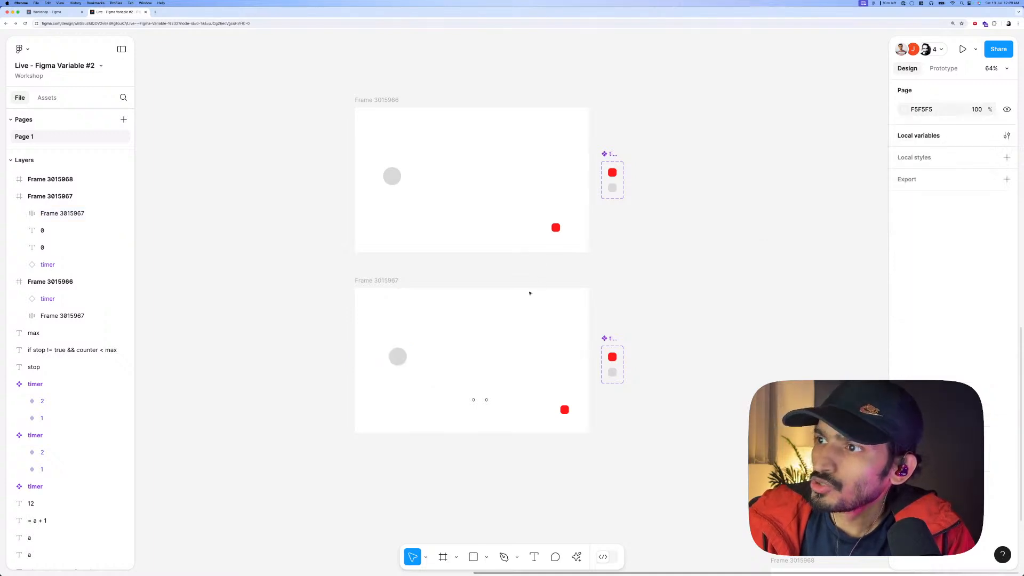
pyautogui.click(398, 357)
pyautogui.moveTo(398, 356); pyautogui.dragTo(537, 356)
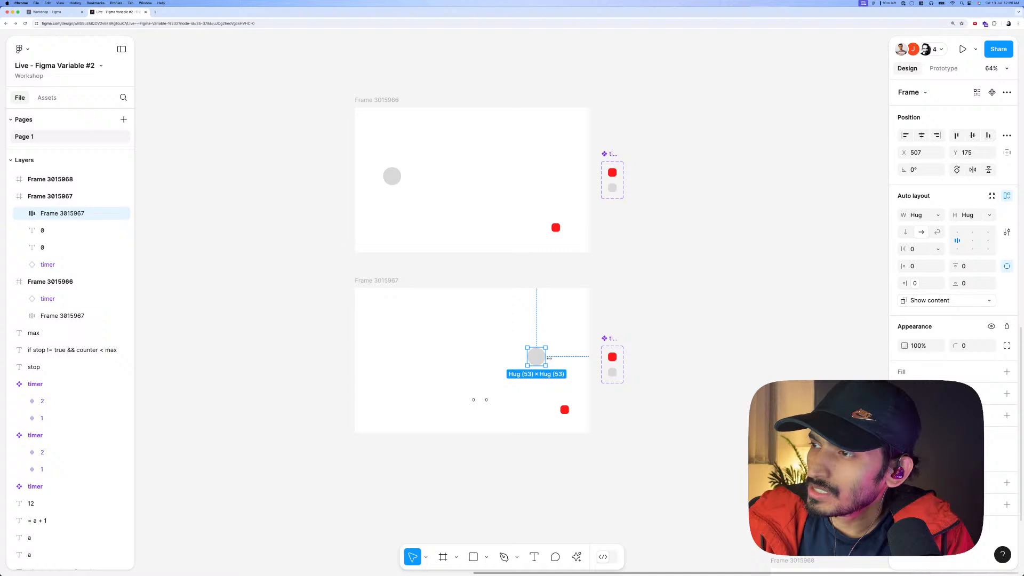
# Preview Frame 3015967 to check the circle's motion from the right-constrained position, and close the preview.
pyautogui.click(384, 281)
pyautogui.hotkey('shift', 'space')
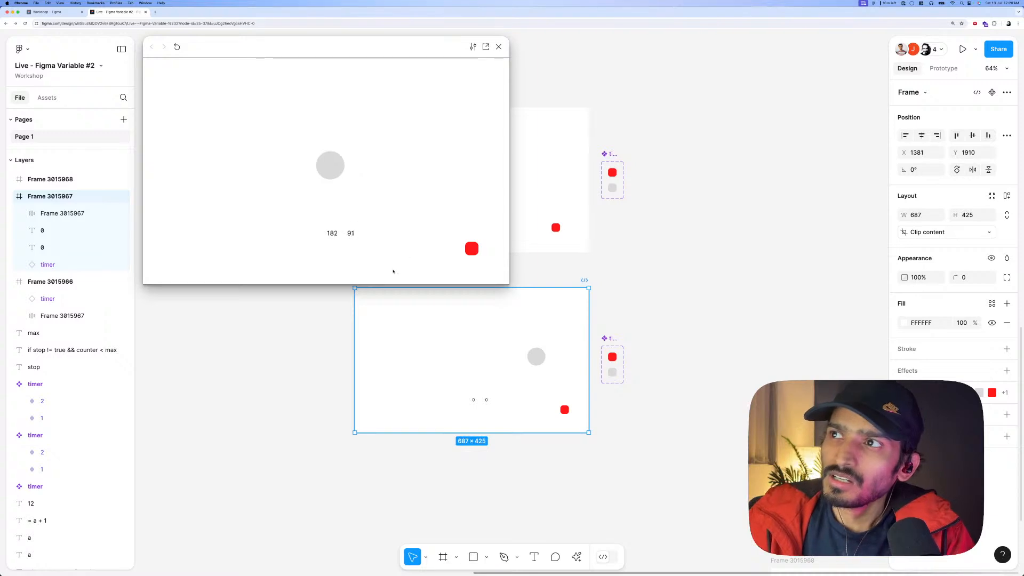
pyautogui.click(499, 47)
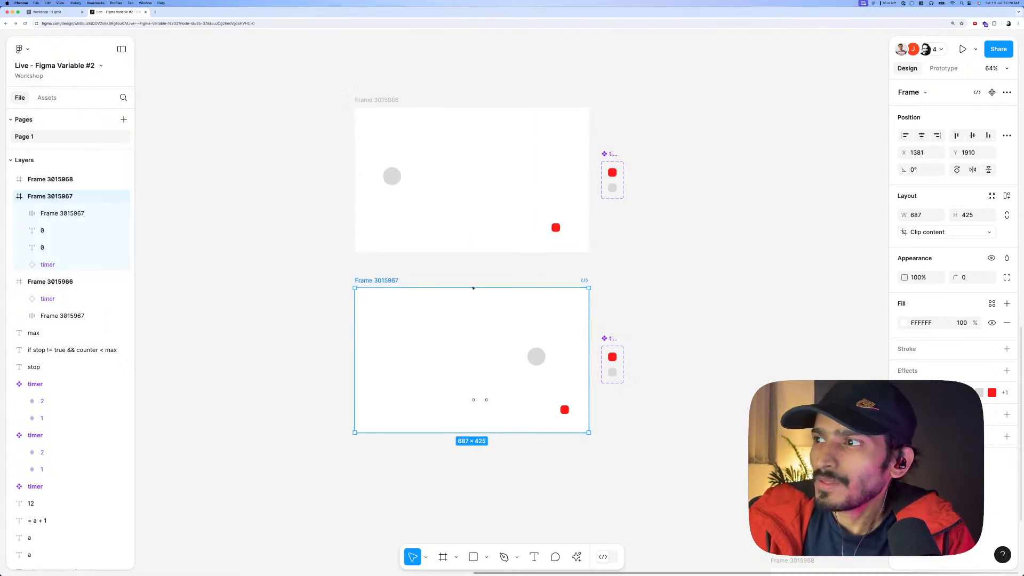
# Set the right padding of the circle's wrapper to 108, and try increasing its top and bottom padding, undoing each.
pyautogui.click(536, 356)
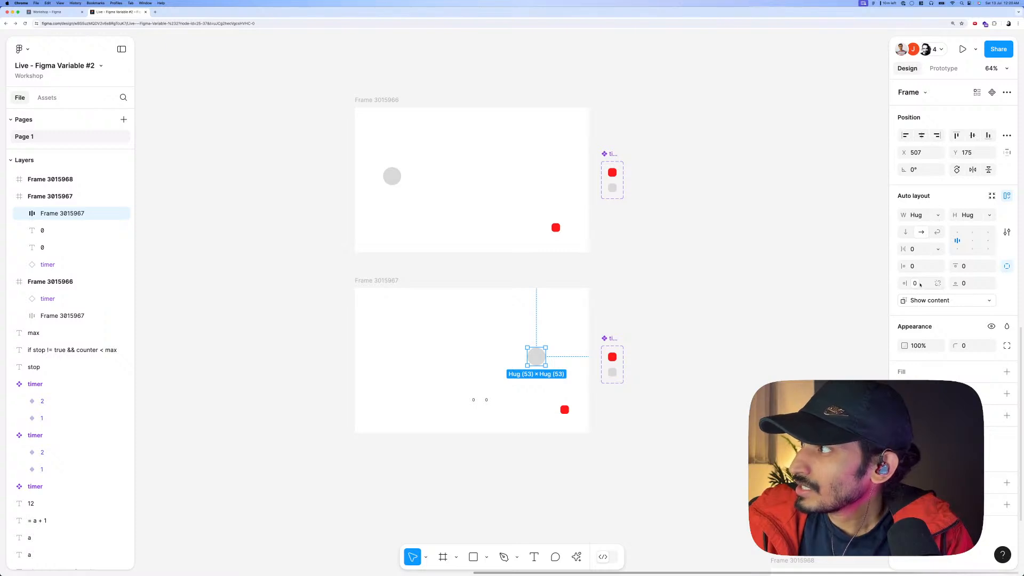
pyautogui.moveTo(905, 283); pyautogui.dragTo(1017, 283)
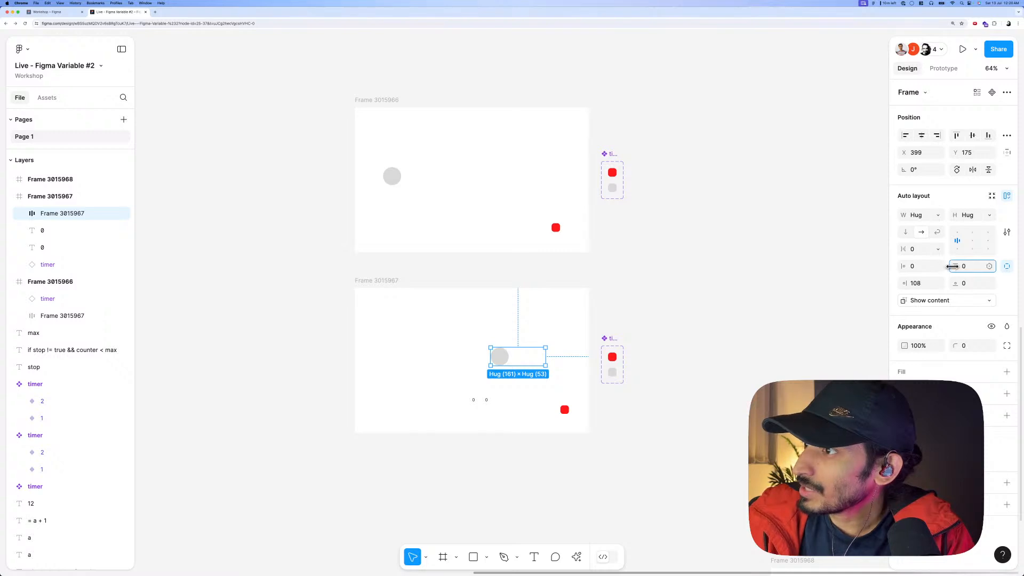
pyautogui.moveTo(954, 269); pyautogui.dragTo(1000, 267)
pyautogui.press('super+z')
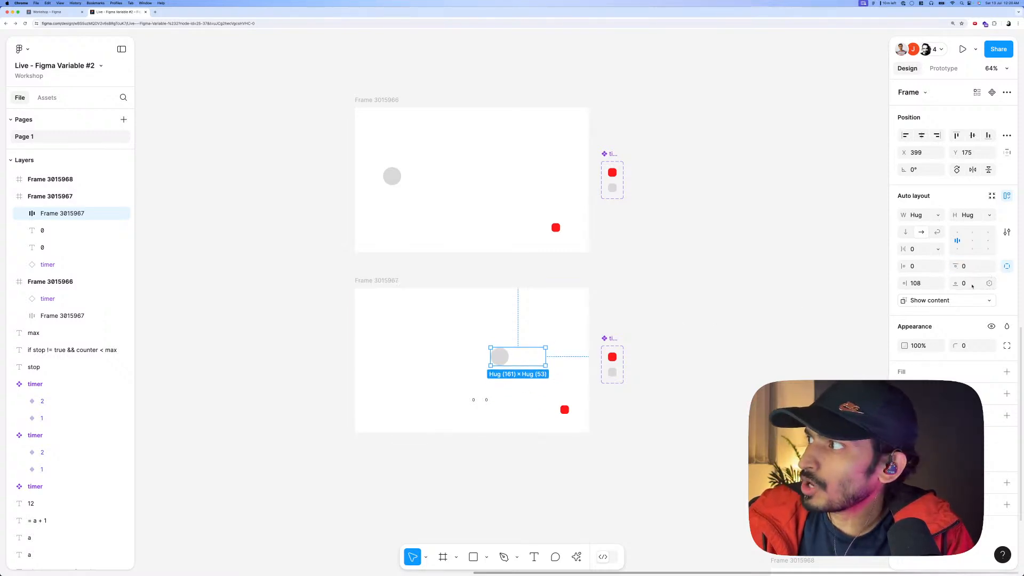
pyautogui.moveTo(955, 283); pyautogui.dragTo(996, 284)
pyautogui.press('super+z')
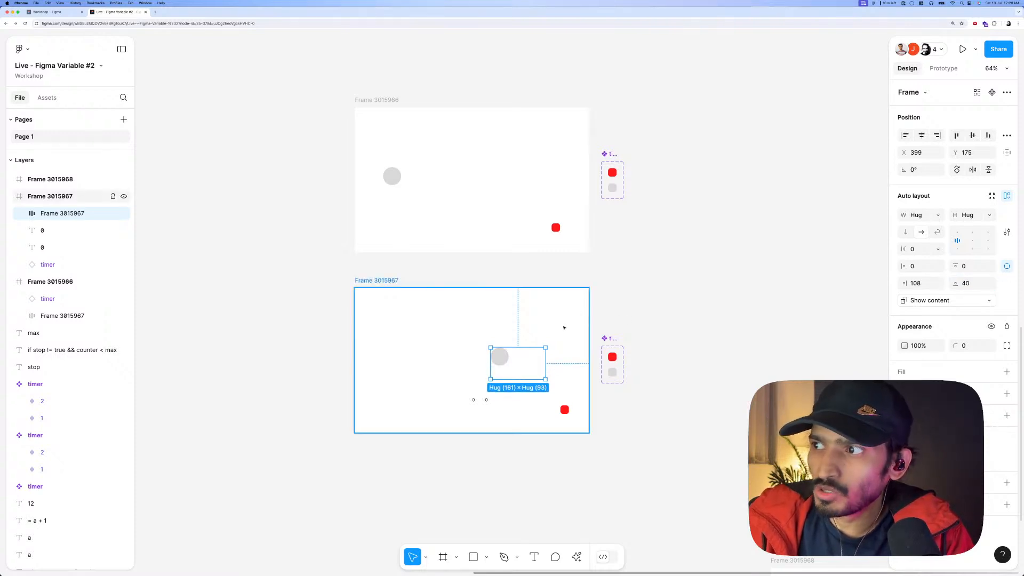
# Change the vertical constraint of the circle's wrapper in Frame 3015967 to Bottom.
pyautogui.click(1006, 154)
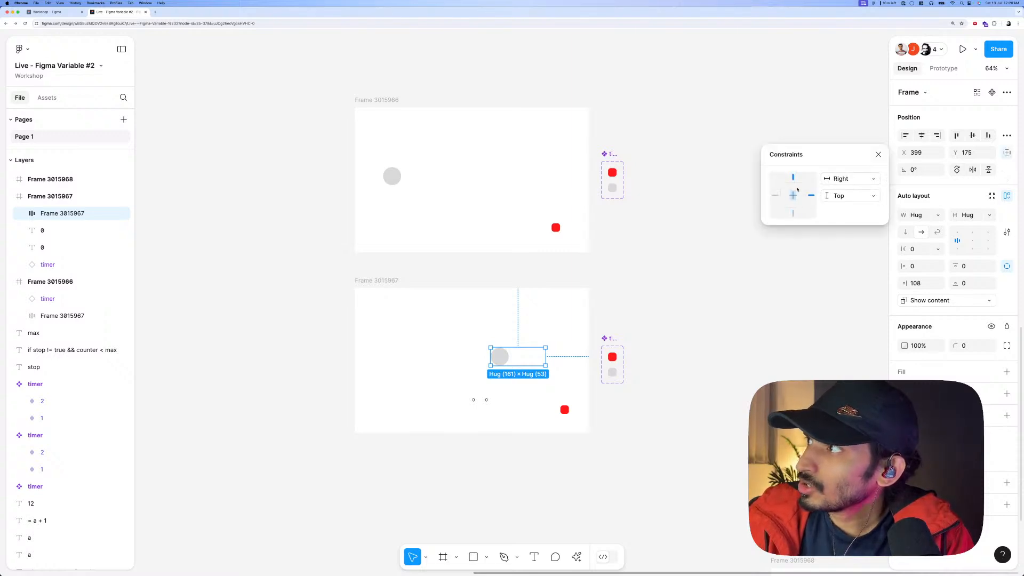
pyautogui.click(793, 214)
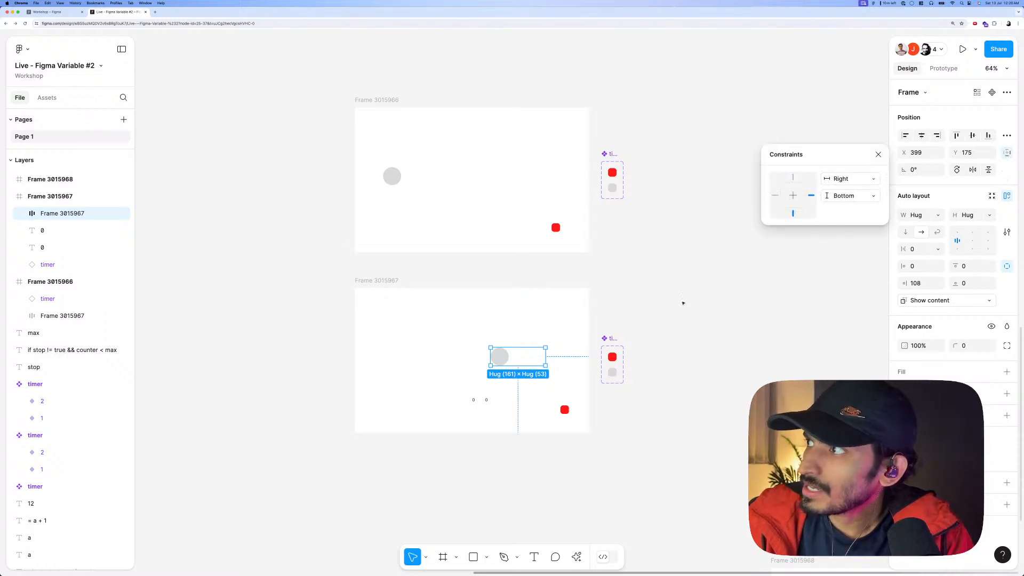
pyautogui.click(681, 301)
# Try a bottom padding of 108 on the circle's wrapper, undo it and reselect the wrapper.
pyautogui.click(62, 213)
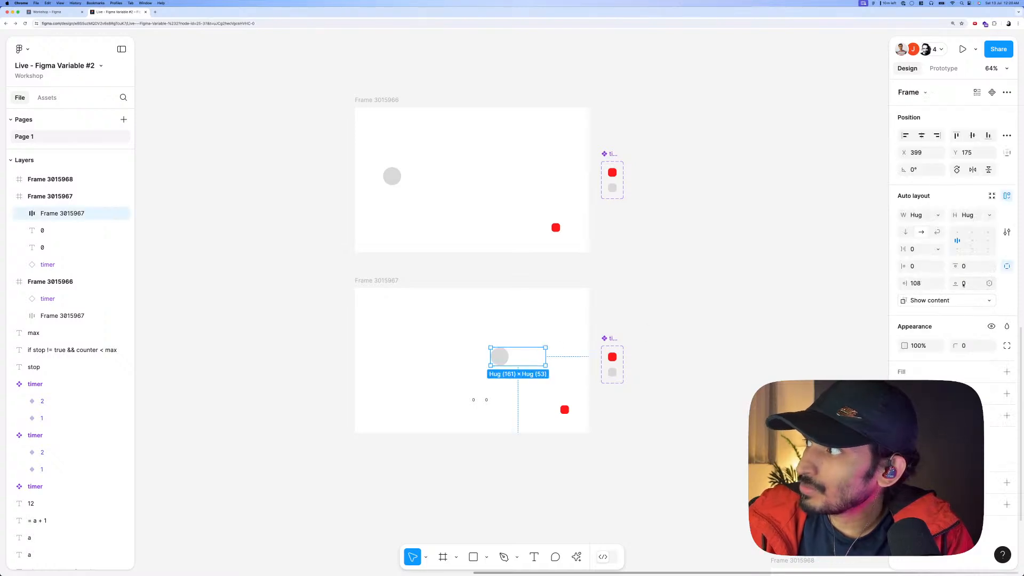
pyautogui.click(963, 283)
pyautogui.write('108')
pyautogui.press('Return')
pyautogui.hotkey('ctrl', 'z')
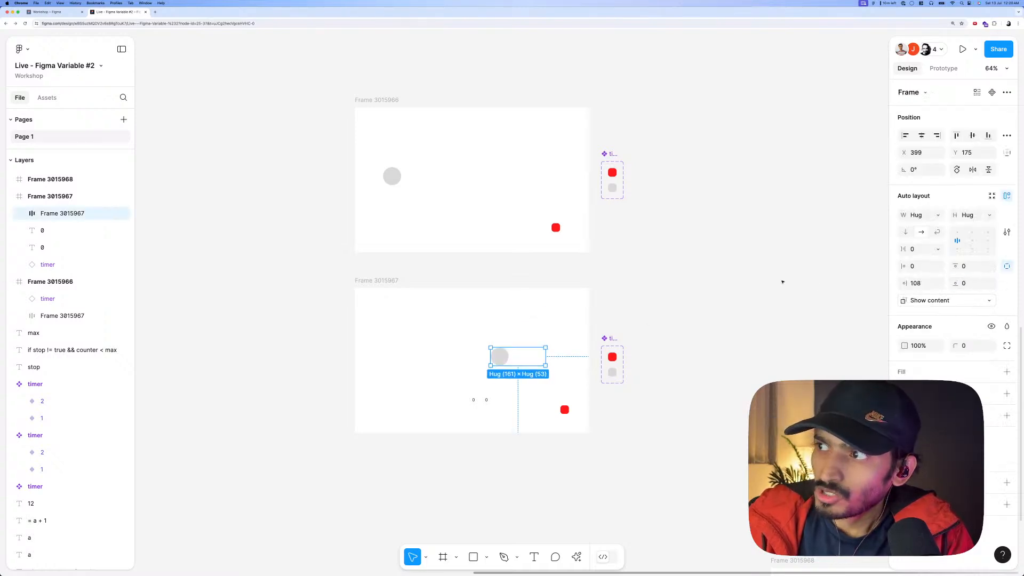
pyautogui.click(783, 281)
pyautogui.click(62, 213)
# Delete Frame 3015967 and move Frame 3015968 into its place below Frame 3015966.
pyautogui.scroll(-5, 445, 343)
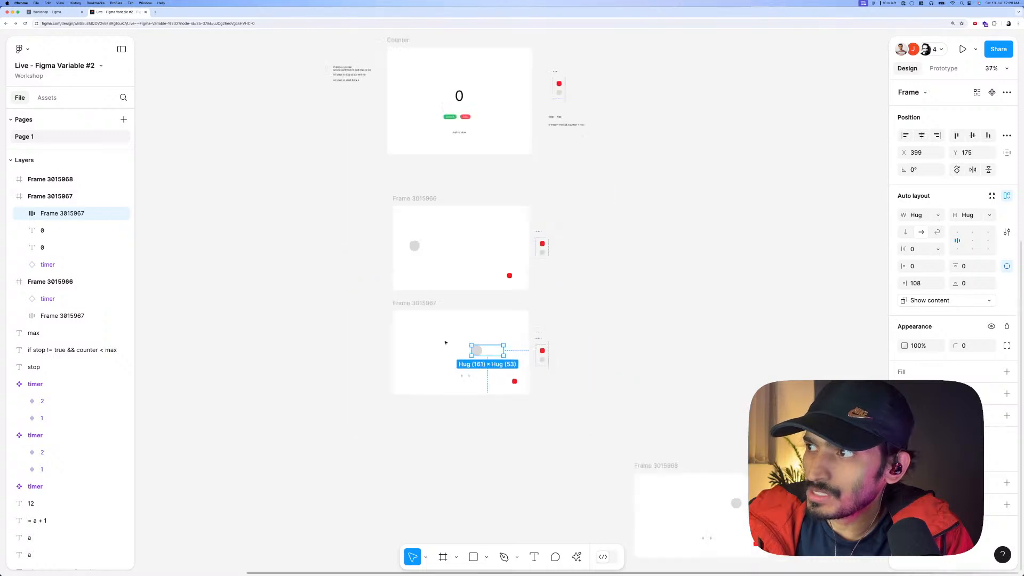
pyautogui.scroll(-3, 446, 343)
pyautogui.click(469, 368)
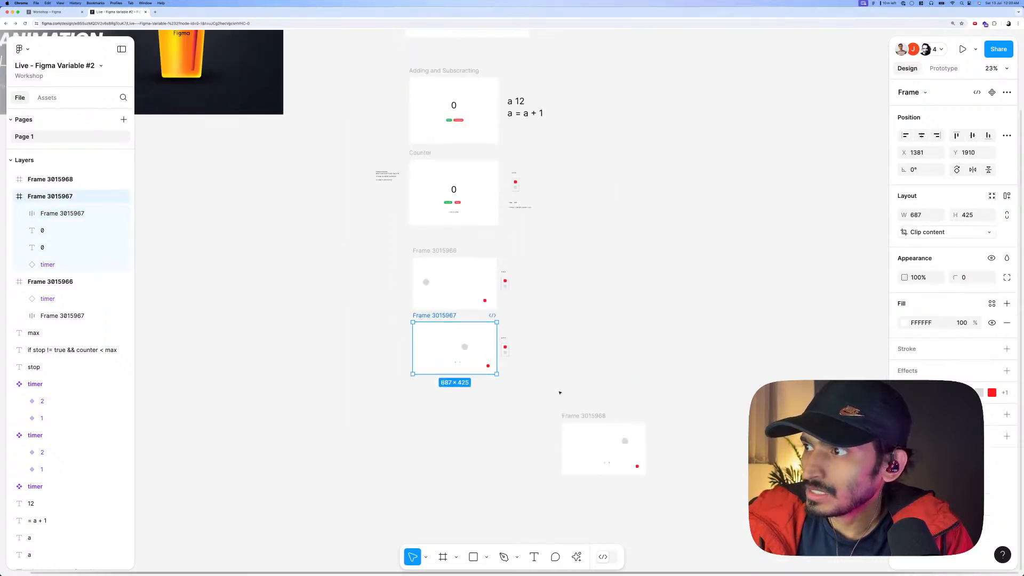
pyautogui.press('Delete')
pyautogui.moveTo(577, 418); pyautogui.dragTo(428, 319)
# Review the delay interaction of variant 1 in the lower timer, including its set-variable actions for y and x.
pyautogui.scroll(5, 445, 341)
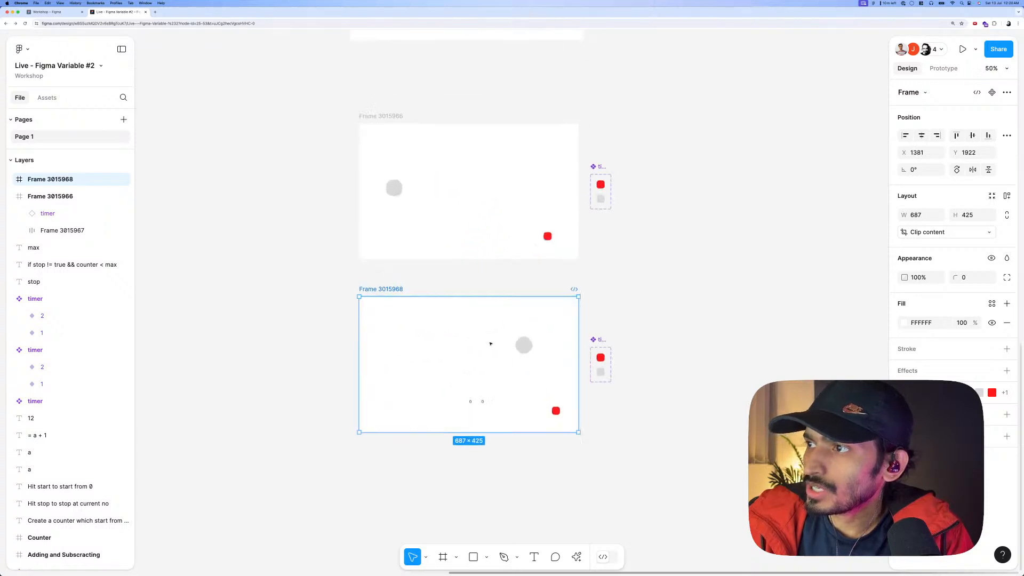
pyautogui.scroll(2, 491, 343)
pyautogui.click(42, 332)
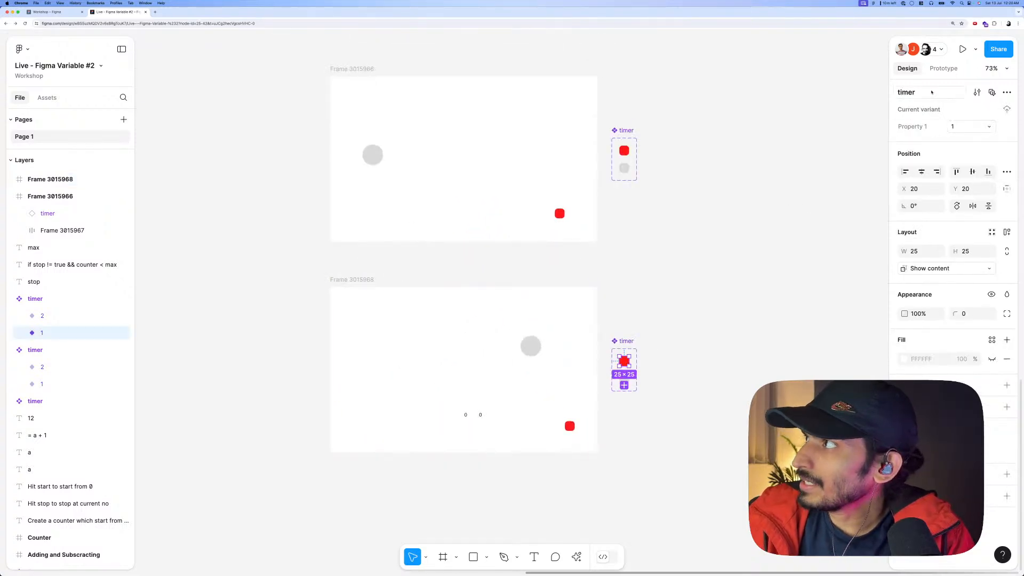
pyautogui.click(943, 68)
pyautogui.click(917, 109)
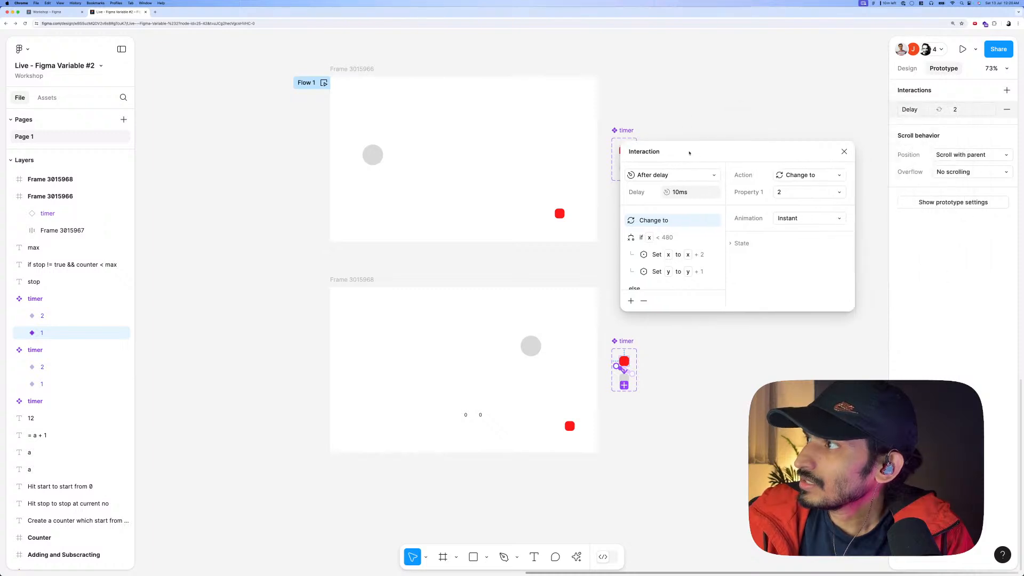
pyautogui.click(655, 272)
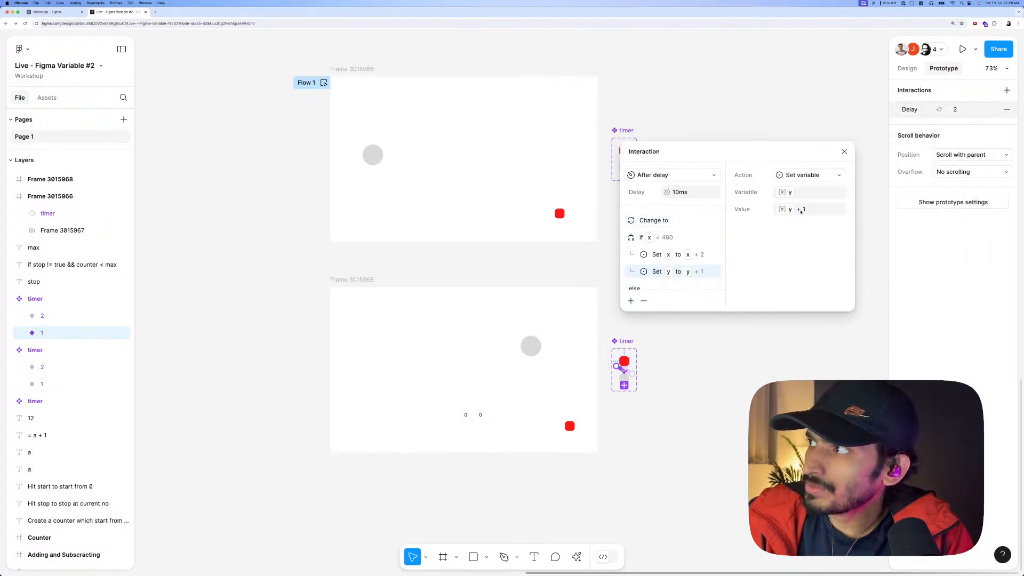
pyautogui.click(658, 256)
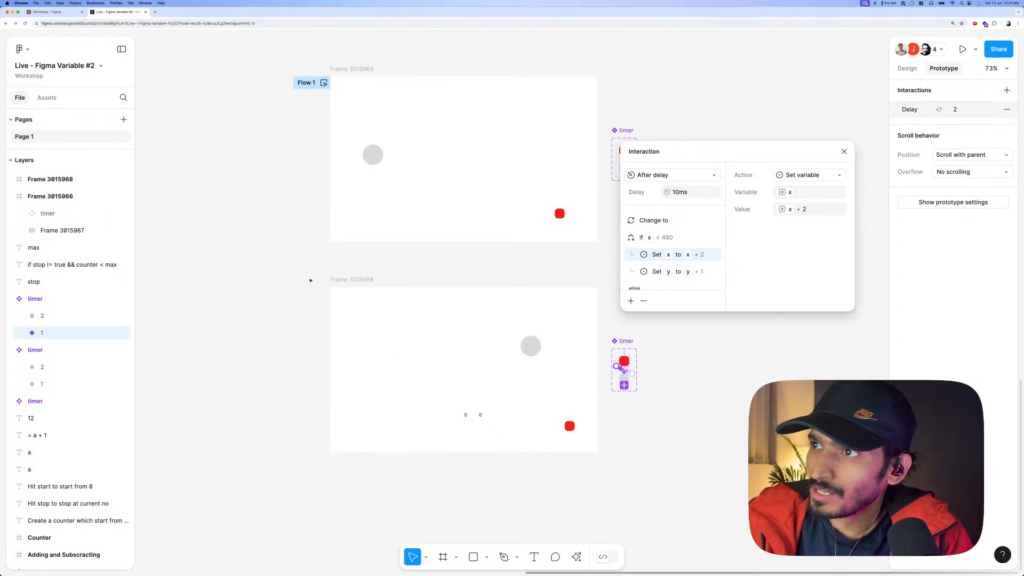
# Preview Frame 3015968 to check the circle's motion, and close the preview.
pyautogui.click(428, 305)
pyautogui.hotkey('shift', 'space')
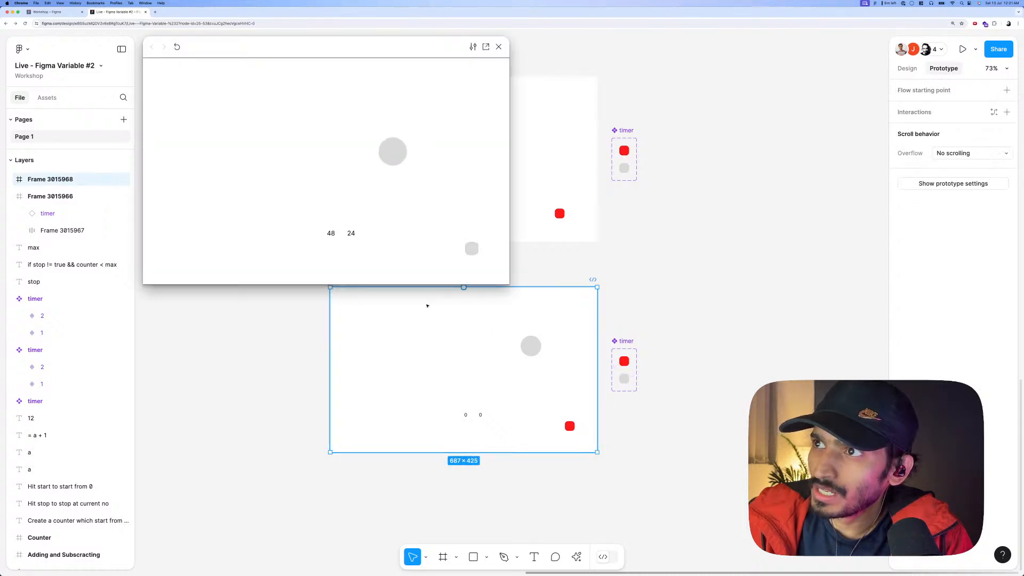
pyautogui.click(498, 47)
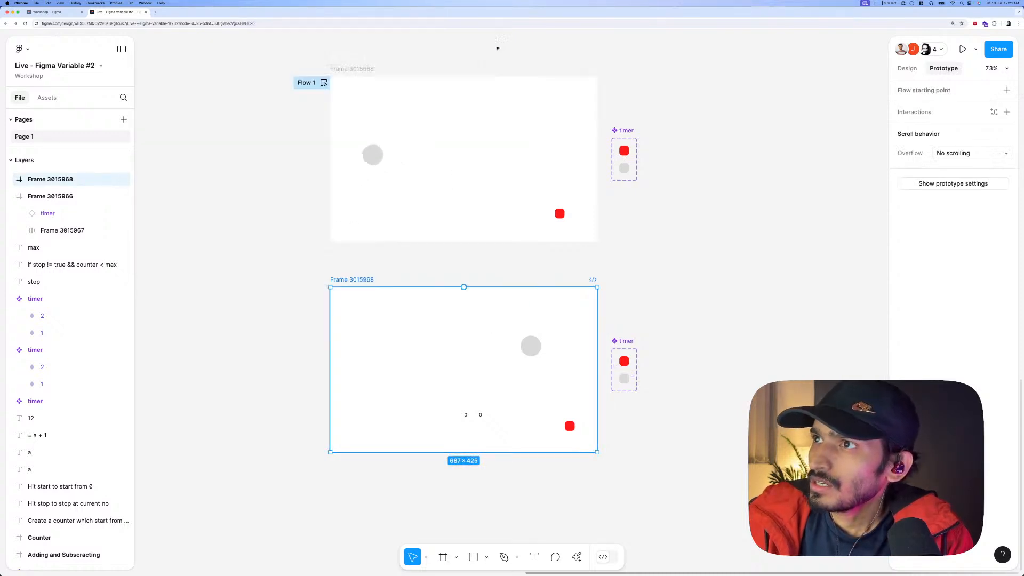
# Set the After delay trigger of variant 1 in the lower timer to 2 ms.
pyautogui.click(624, 361)
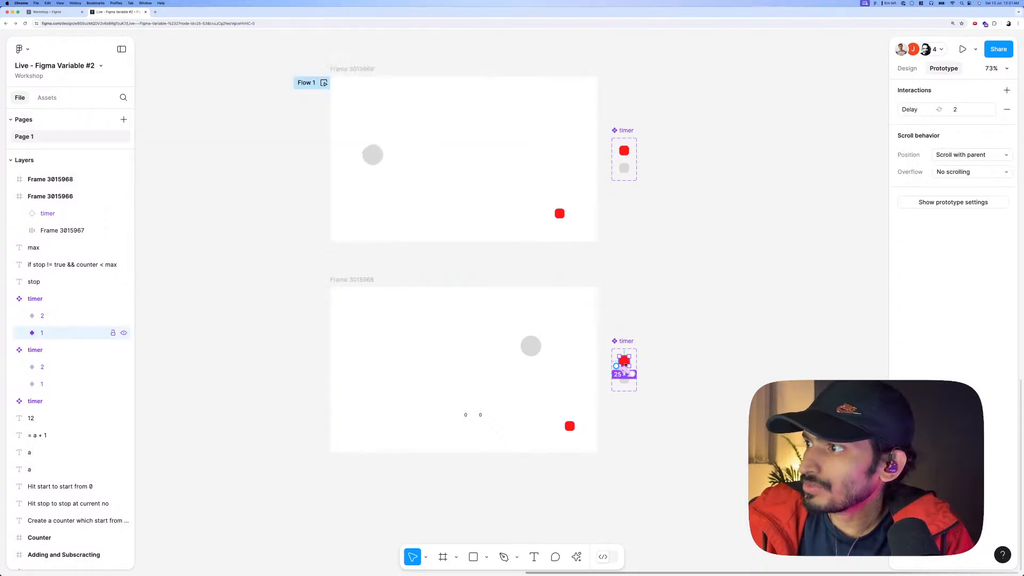
pyautogui.click(949, 110)
pyautogui.click(814, 153)
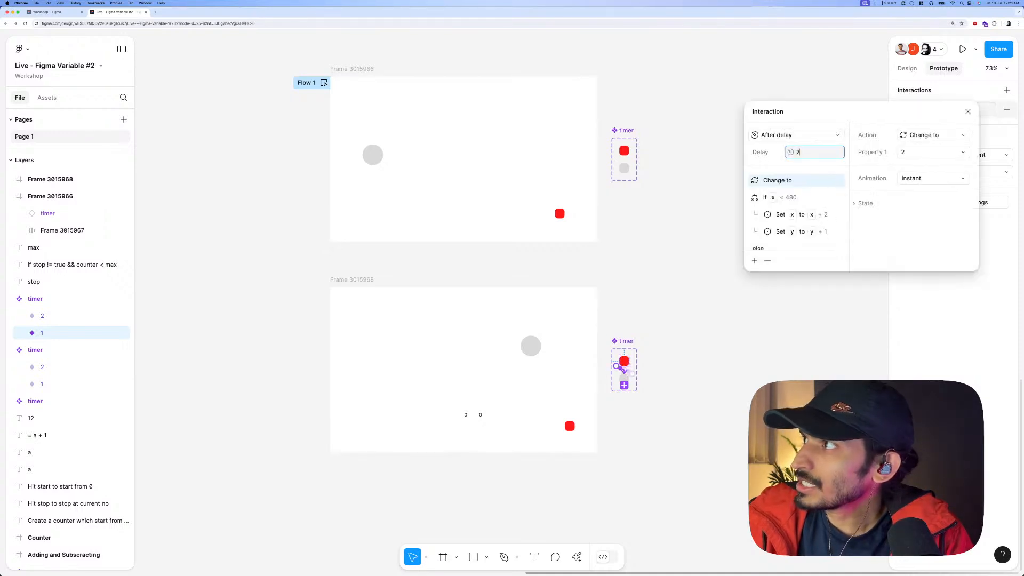
pyautogui.write('2')
pyautogui.click(642, 354)
# Set the After delay trigger of variant 2 in the lower timer to 2 ms.
pyautogui.click(623, 380)
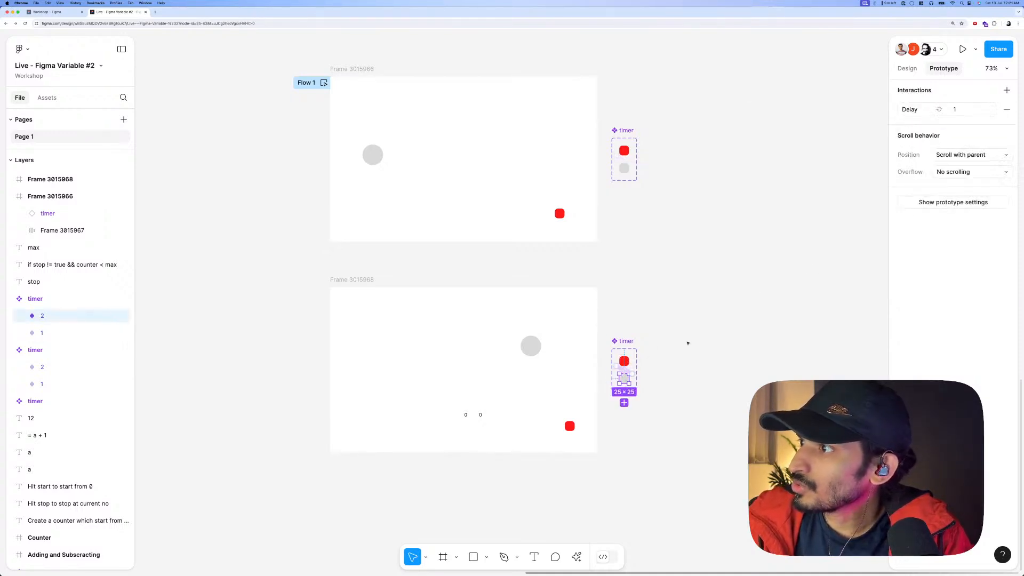
pyautogui.click(944, 109)
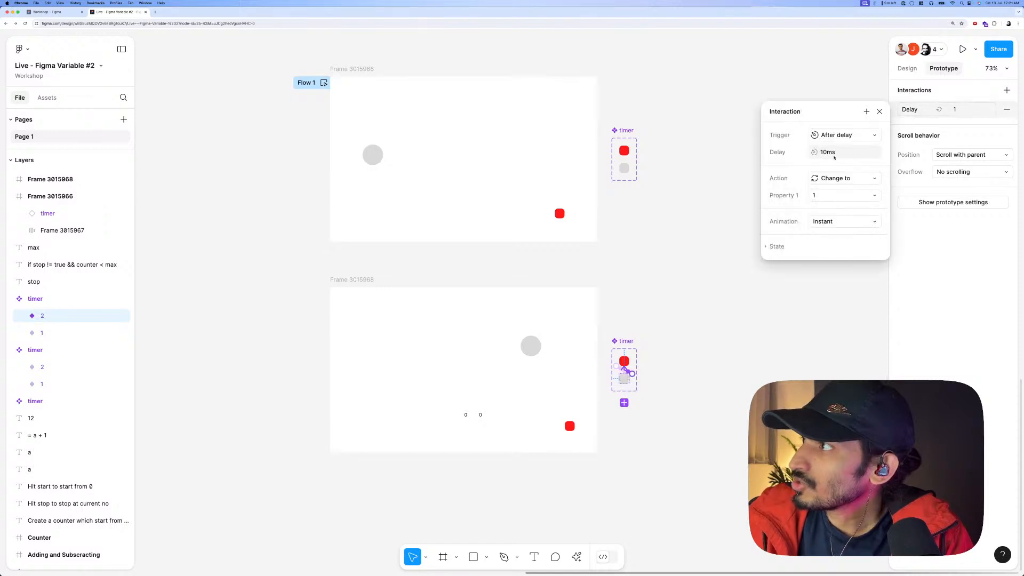
pyautogui.click(817, 158)
pyautogui.write('2')
pyautogui.click(713, 203)
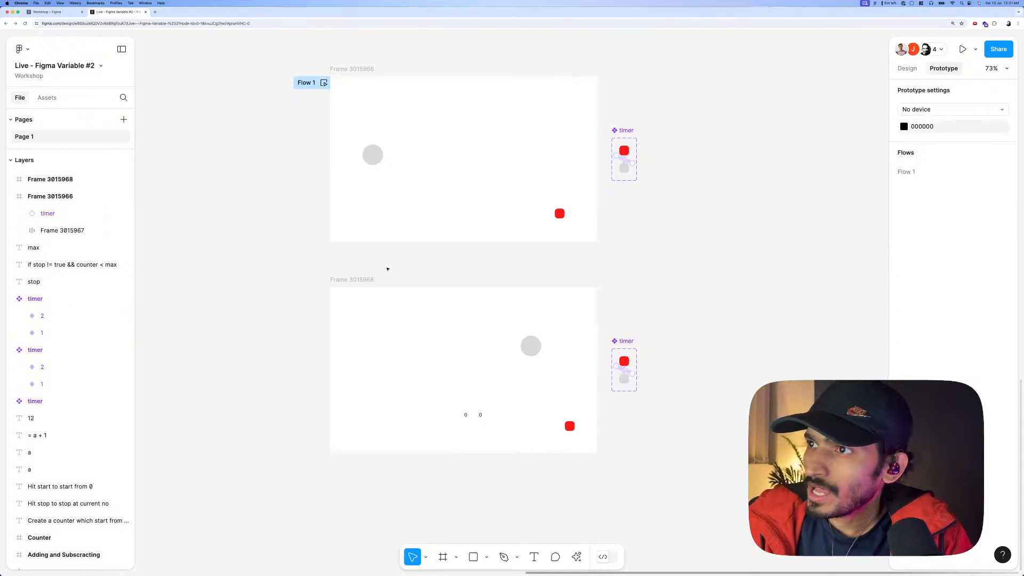
# Preview Frame 3015968 with the shorter timer delays, close the preview and clear the selection.
pyautogui.click(371, 279)
pyautogui.hotkey('shift', 'space')
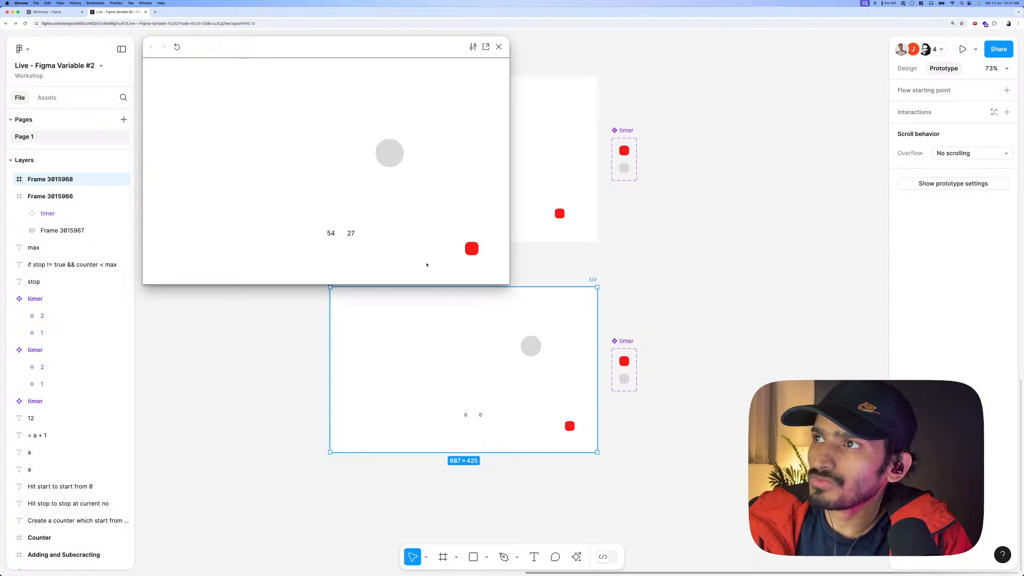
pyautogui.click(499, 47)
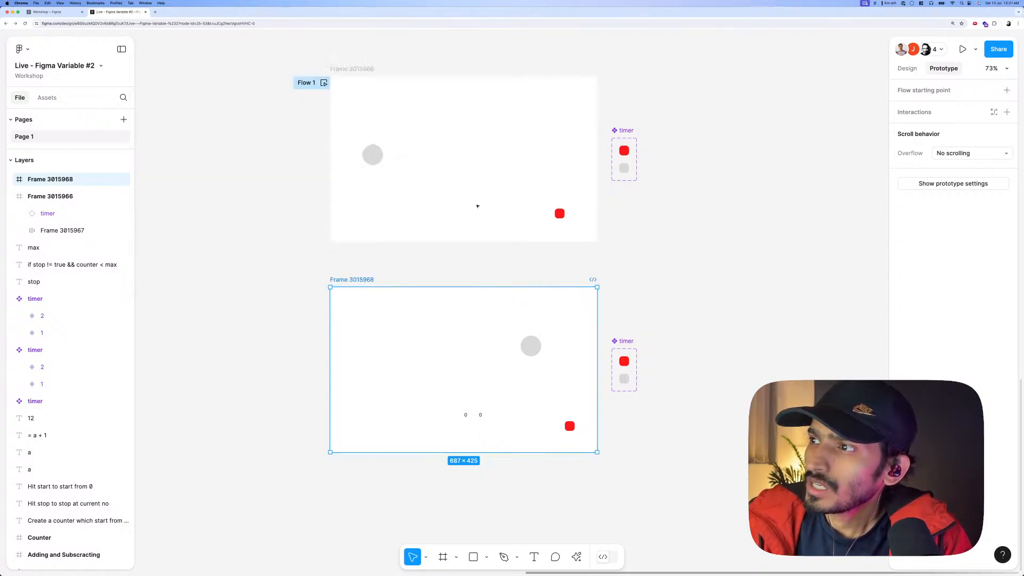
pyautogui.click(515, 284)
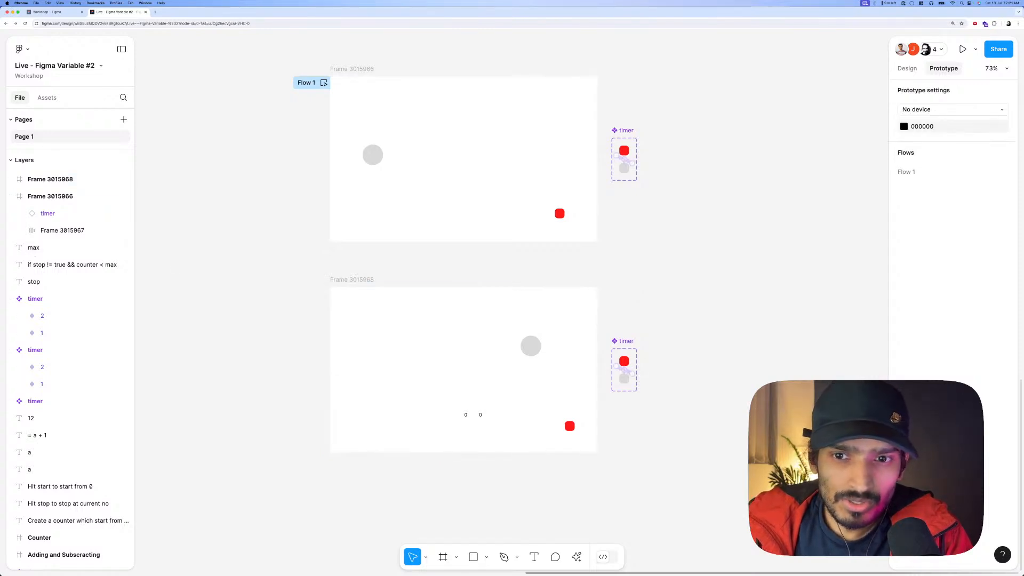
pyautogui.scroll(1, 375, 276)
pyautogui.hscroll(-1, 375, 276)
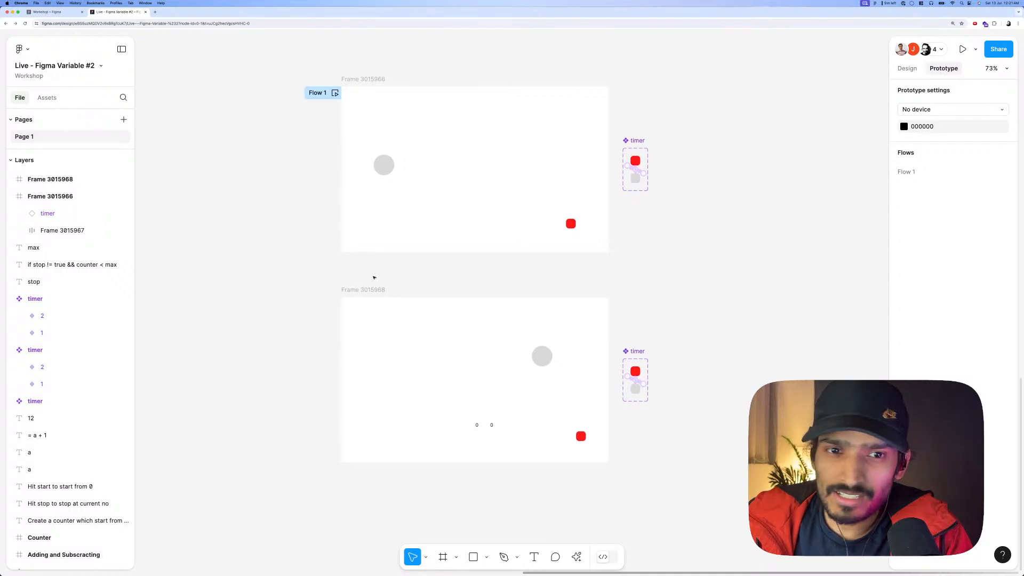
pyautogui.scroll(-1, 364, 277)
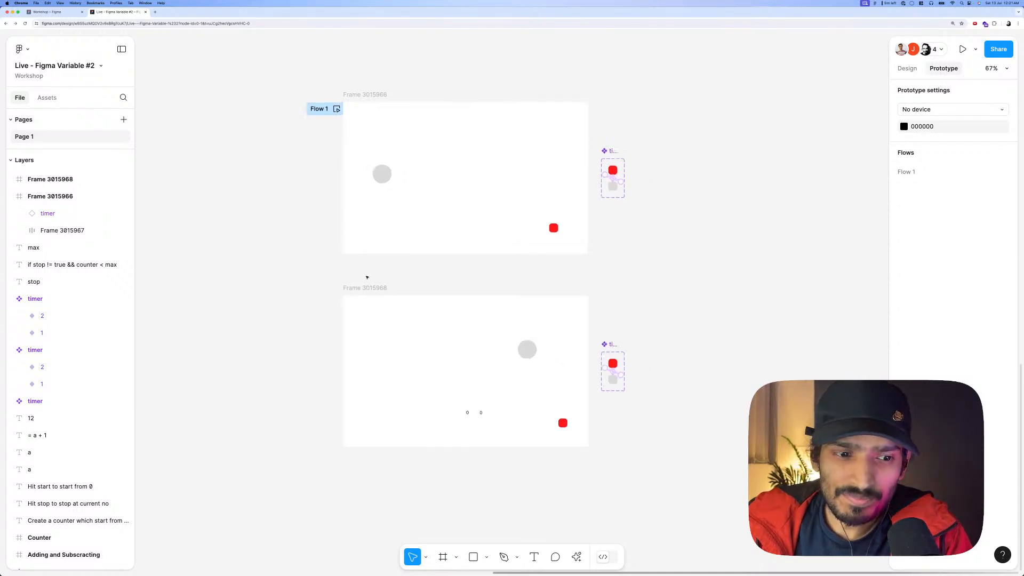
pyautogui.scroll(-5, 415, 282)
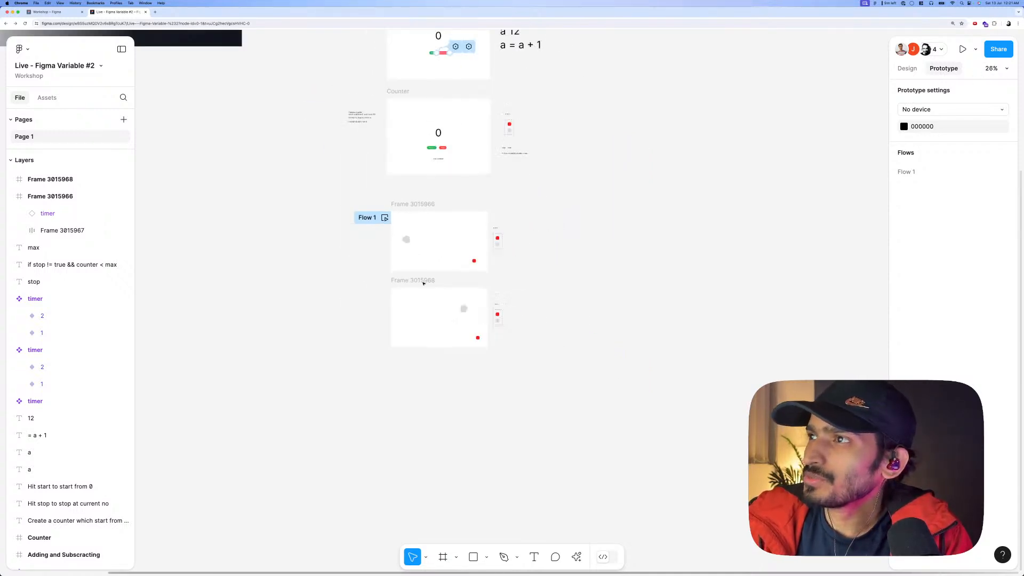
pyautogui.scroll(5, 415, 283)
pyautogui.scroll(5, 415, 128)
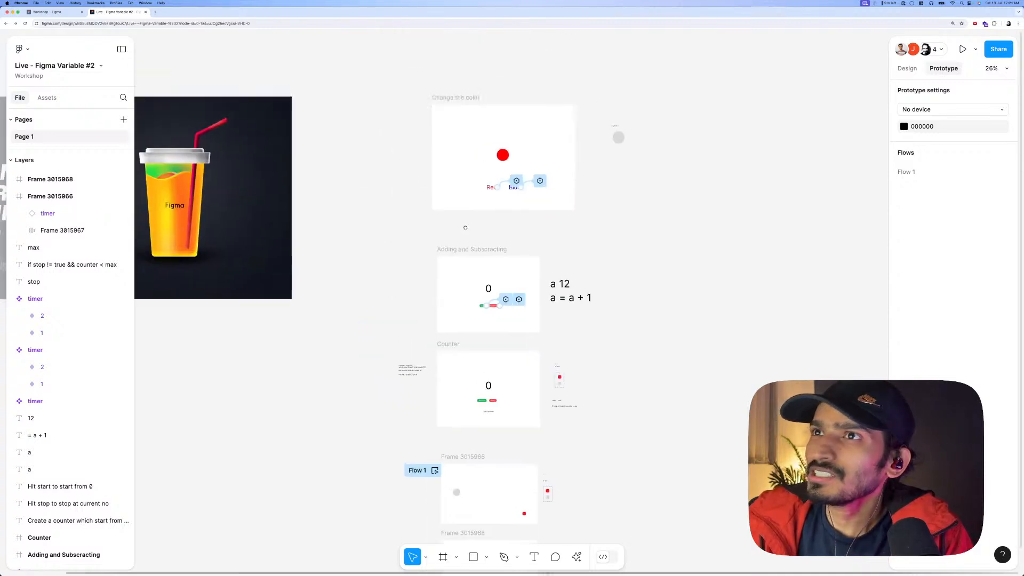
pyautogui.scroll(-3, 467, 197)
pyautogui.scroll(5, 467, 196)
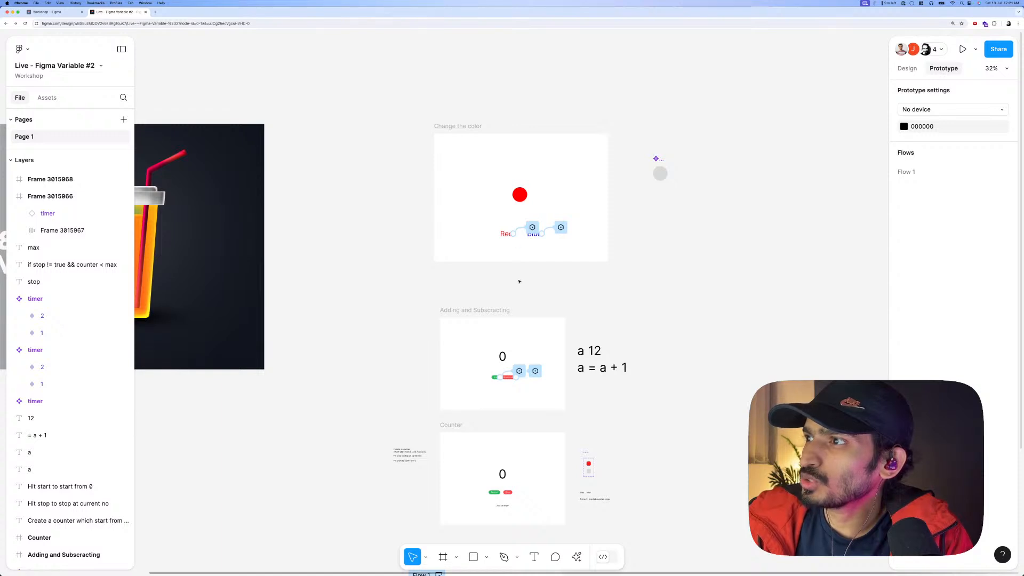
# Review the Counter frame and the two circle frames on the canvas, and show the page's design properties.
pyautogui.scroll(-10, 519, 281)
pyautogui.scroll(5, 519, 222)
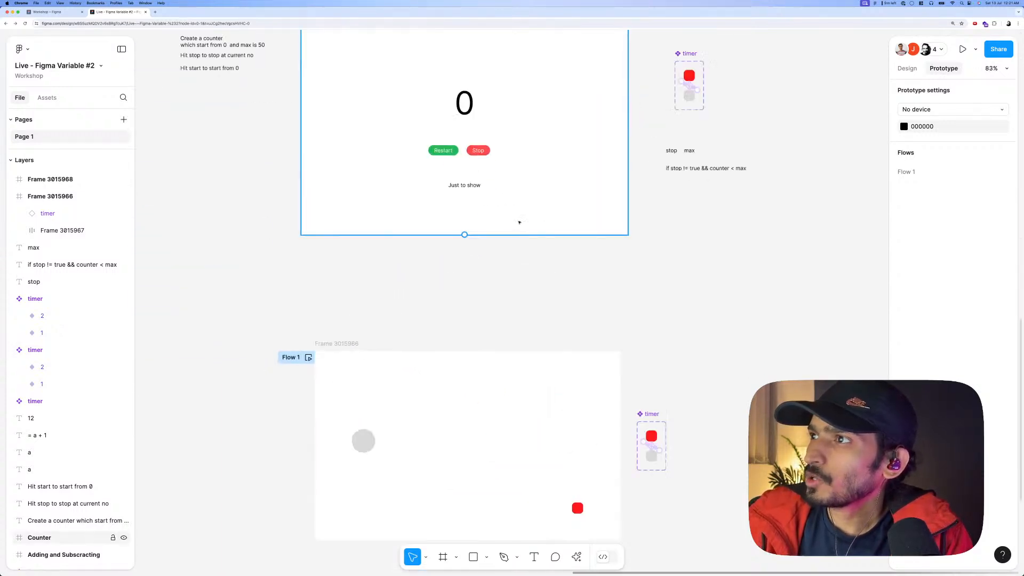
pyautogui.scroll(-5, 519, 218)
pyautogui.scroll(-6, 496, 320)
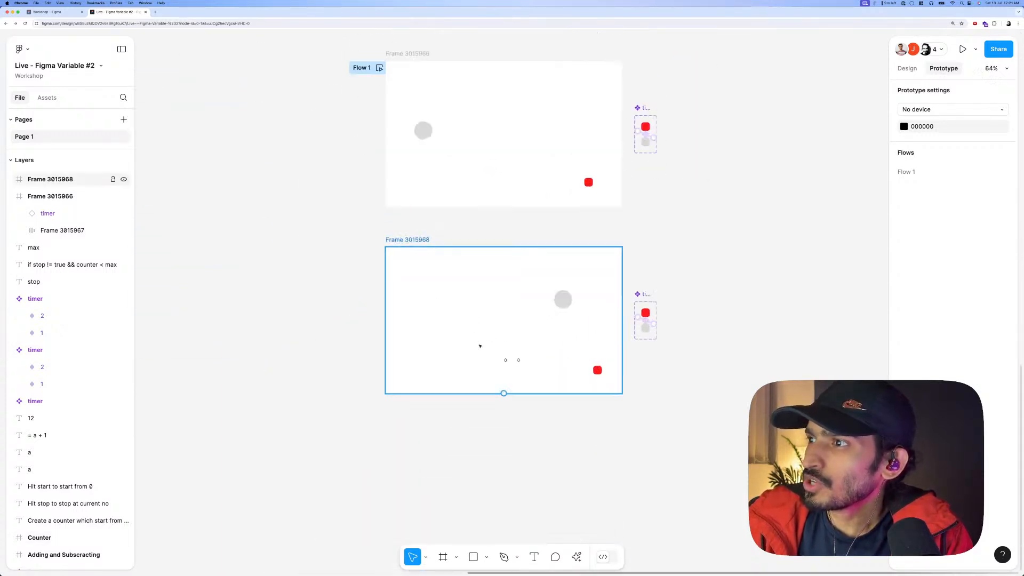
pyautogui.scroll(5, 516, 363)
pyautogui.scroll(3, 513, 365)
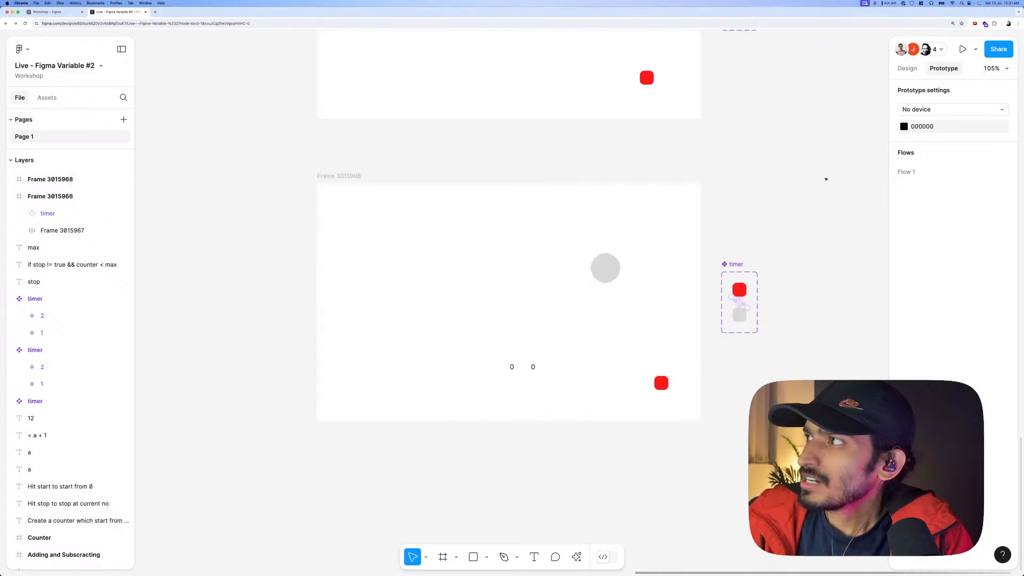
pyautogui.click(899, 71)
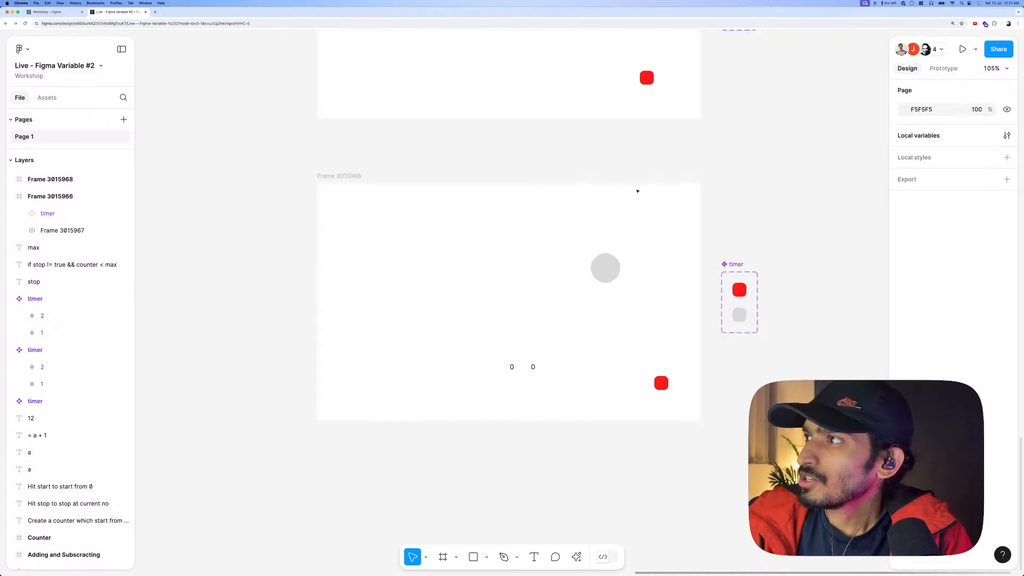
# Switch to the design tool tips website, enlarge the page and look through its first tip cards down to Glow Effect.
pyautogui.click(156, 12)
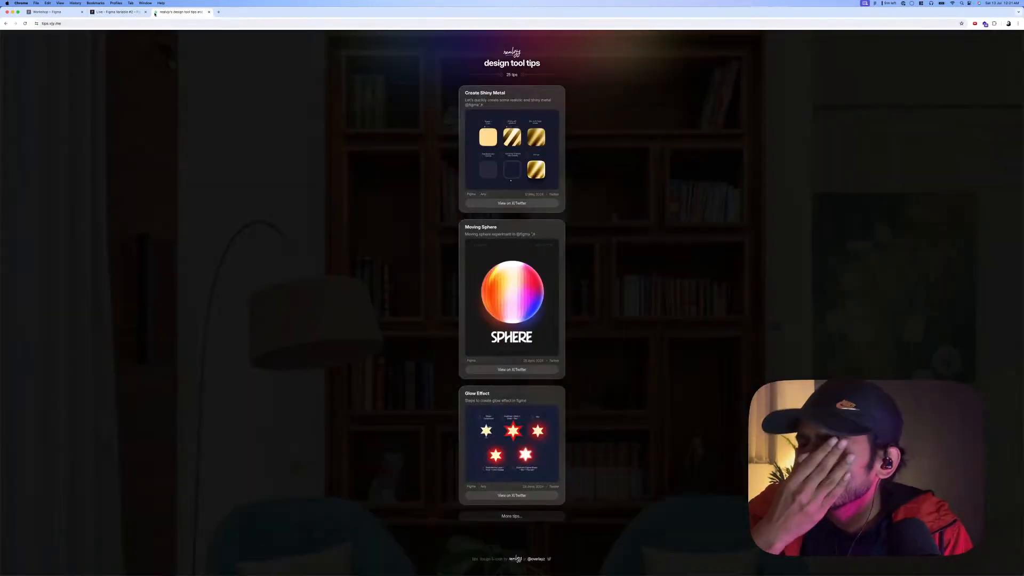
pyautogui.press('super+equal')
pyautogui.press('super+equal')
pyautogui.press('super+equal')
pyautogui.press('super+equal')
pyautogui.press('super+equal')
pyautogui.press('super+equal')
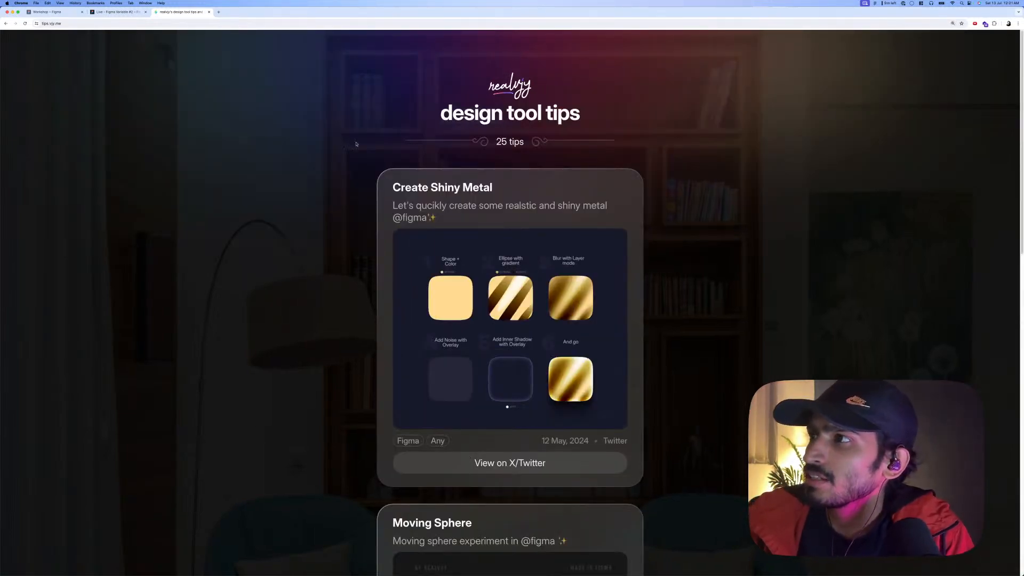
pyautogui.scroll(-3, 362, 195)
pyautogui.scroll(-10, 362, 196)
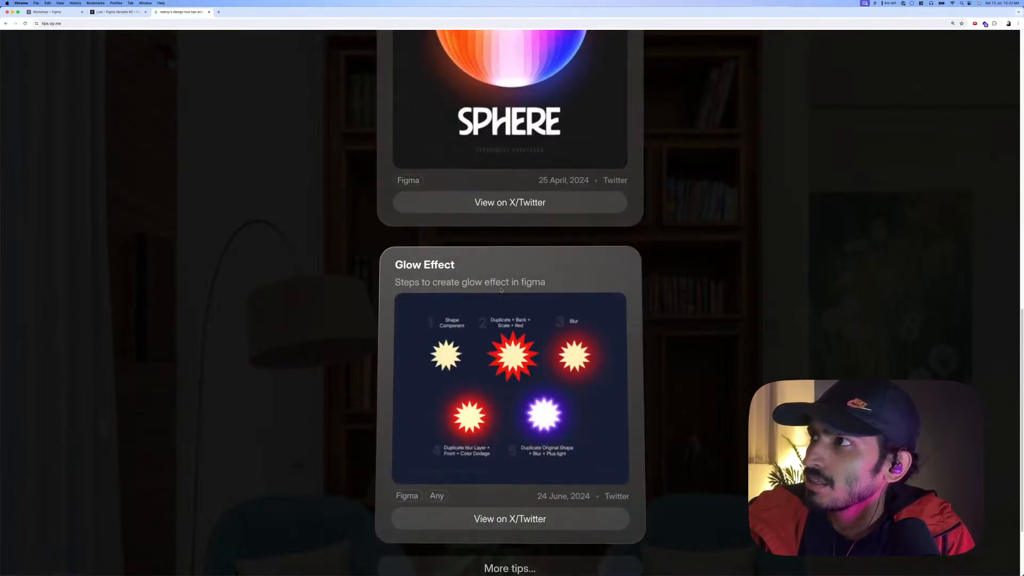
pyautogui.scroll(-2, 484, 307)
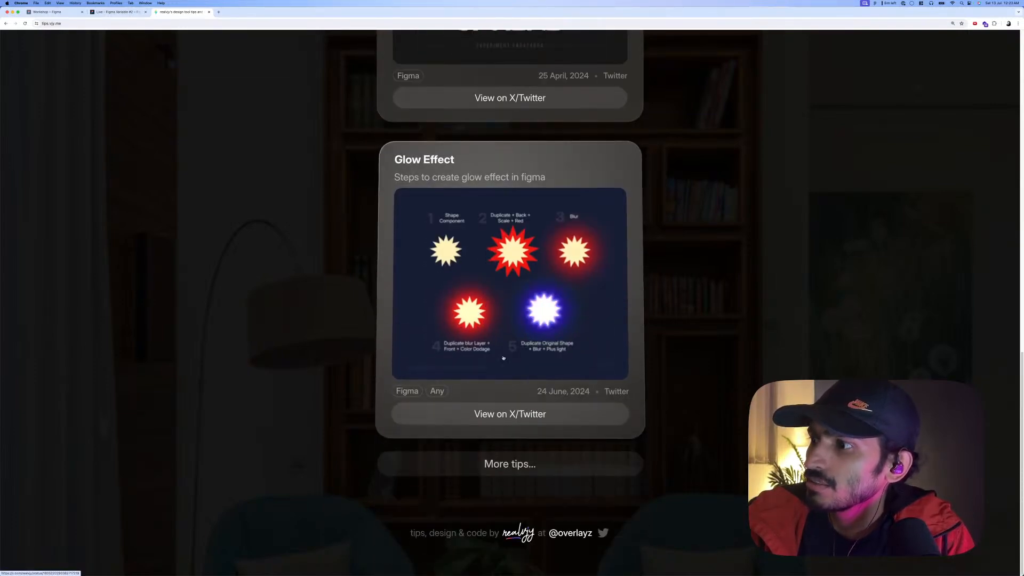
# Load more tips and examine the Figma variable examples, including Juice glass animation and Typography & Gradients Variable.
pyautogui.click(489, 457)
pyautogui.scroll(-10, 489, 457)
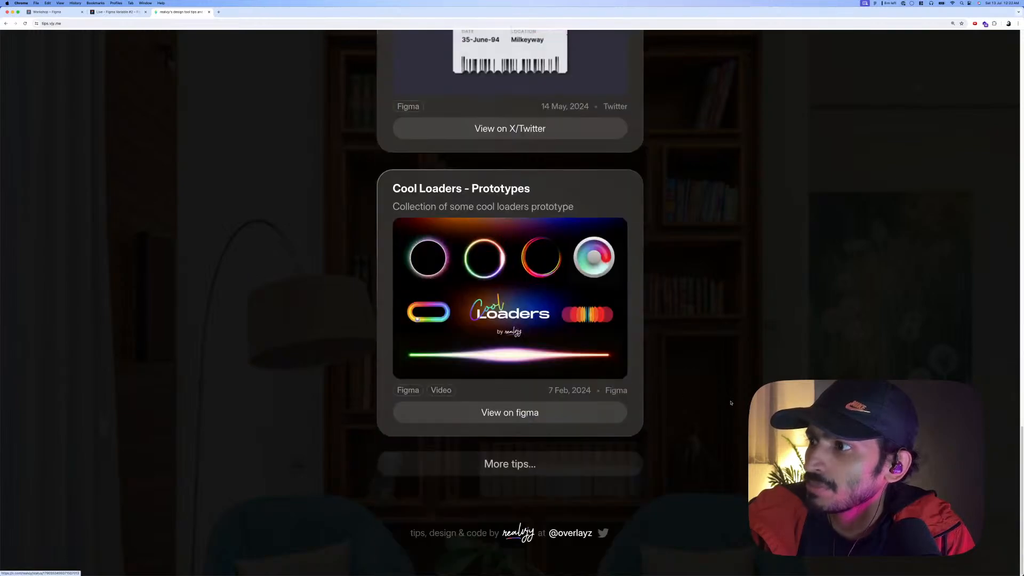
pyautogui.click(489, 465)
pyautogui.scroll(-6, 489, 465)
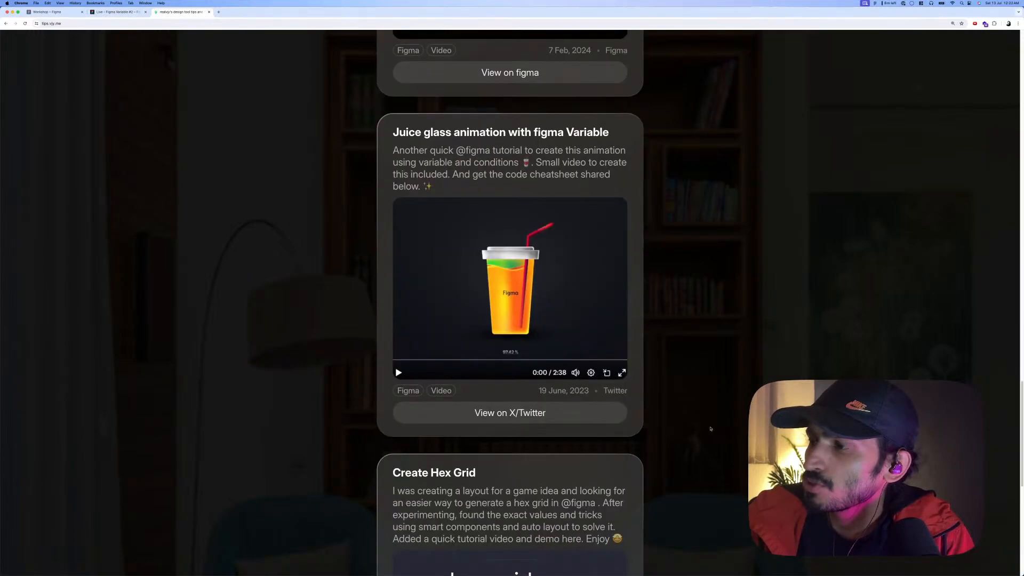
pyautogui.scroll(-8, 520, 272)
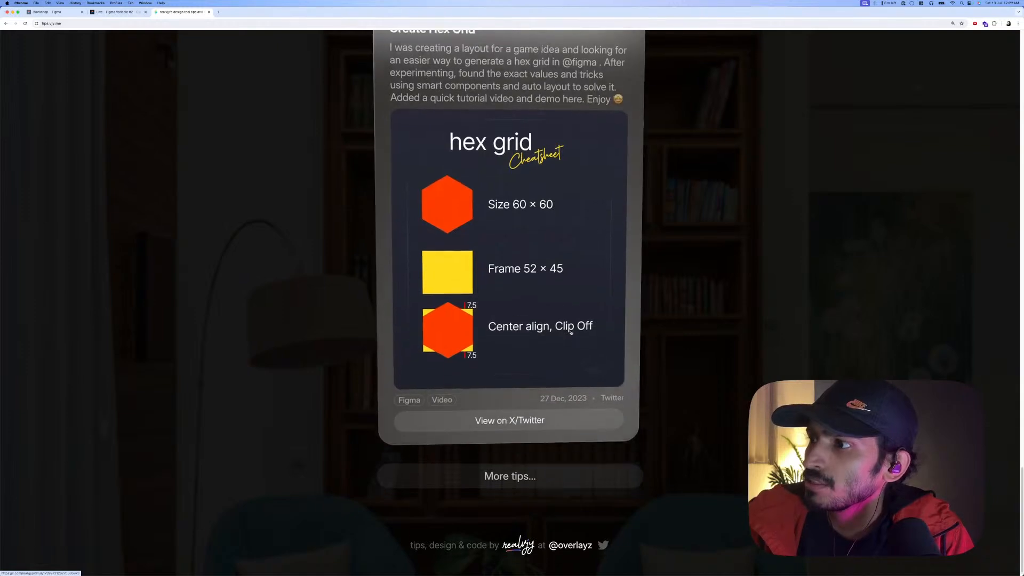
pyautogui.click(487, 460)
pyautogui.scroll(-9, 487, 456)
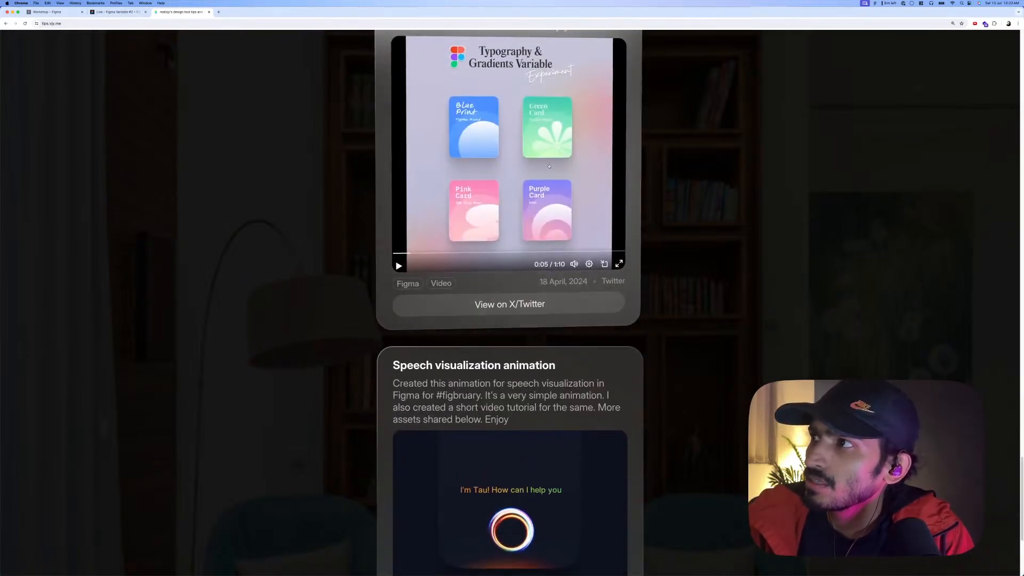
pyautogui.scroll(2, 538, 181)
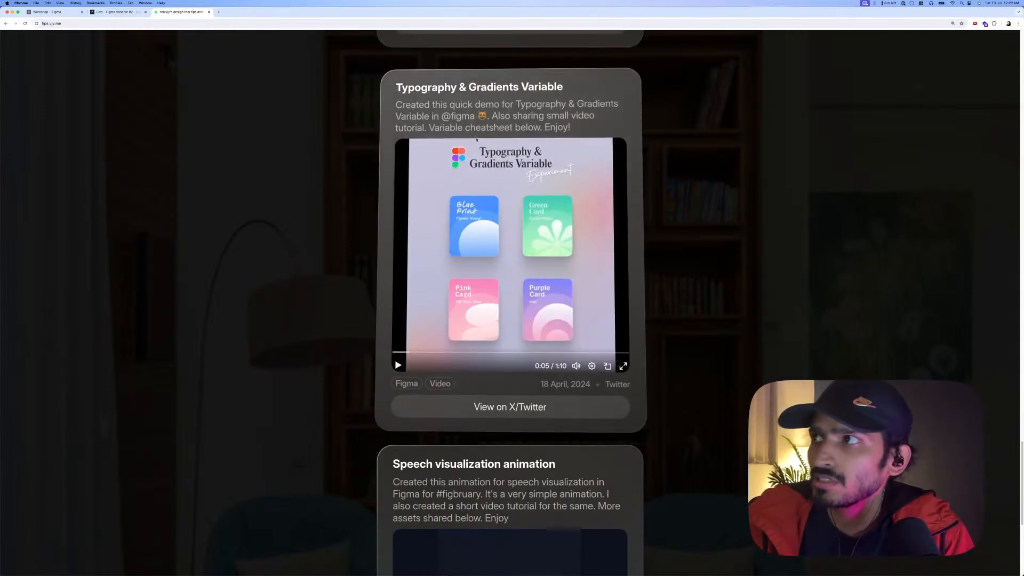
pyautogui.scroll(-3, 513, 133)
pyautogui.scroll(-3, 514, 133)
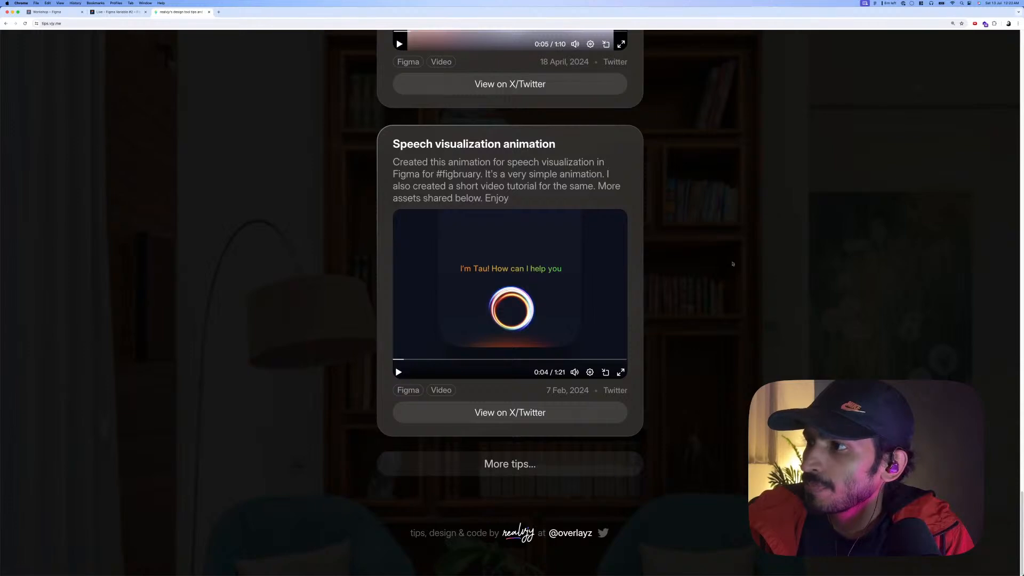
# Load the remaining batches of tips and look through the cards from Segment Control and Cool Loader to Isometric City.
pyautogui.click(427, 465)
pyautogui.scroll(-8, 396, 462)
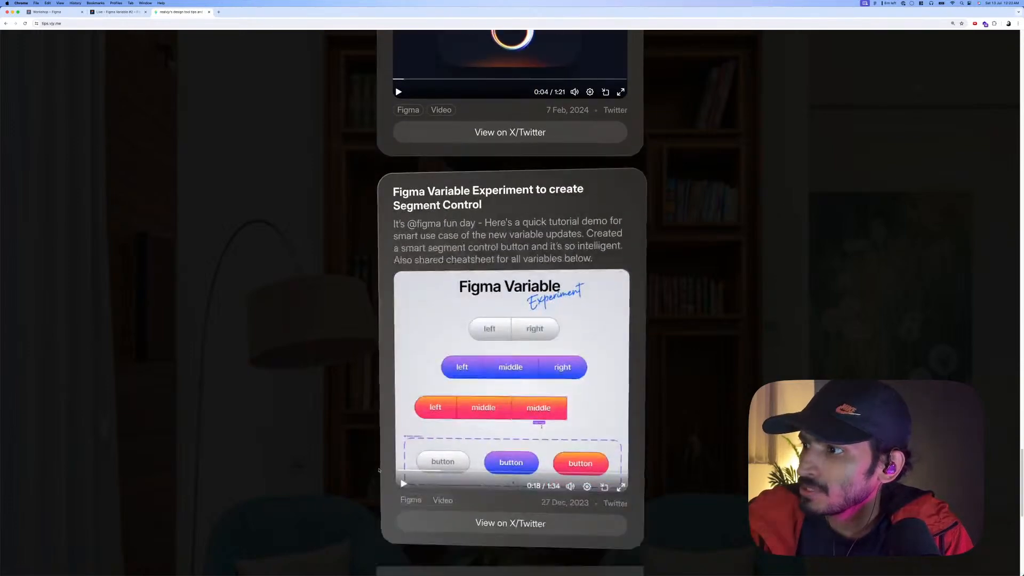
pyautogui.scroll(-5, 396, 462)
pyautogui.click(492, 504)
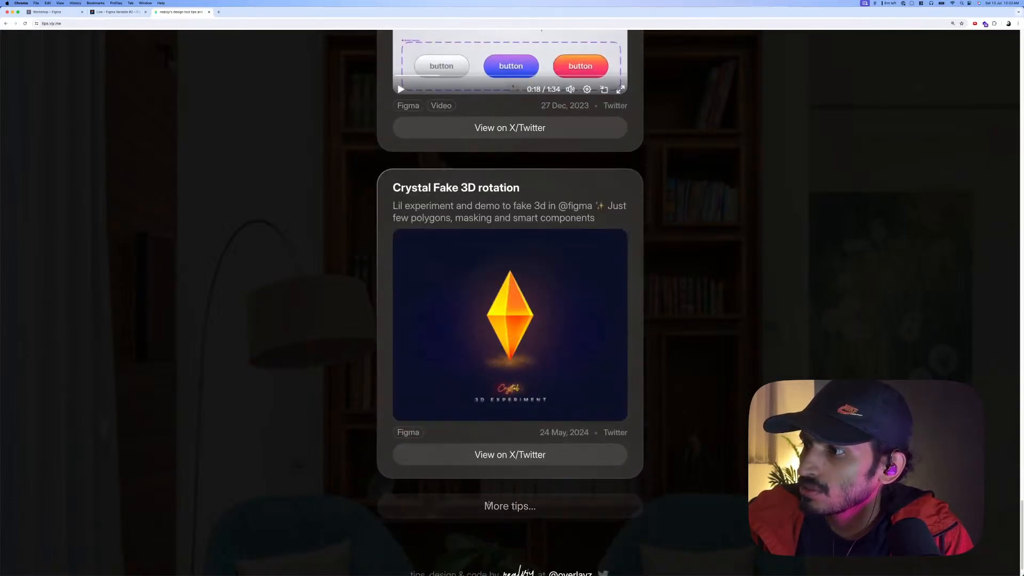
pyautogui.scroll(-4, 372, 467)
pyautogui.scroll(-3, 372, 467)
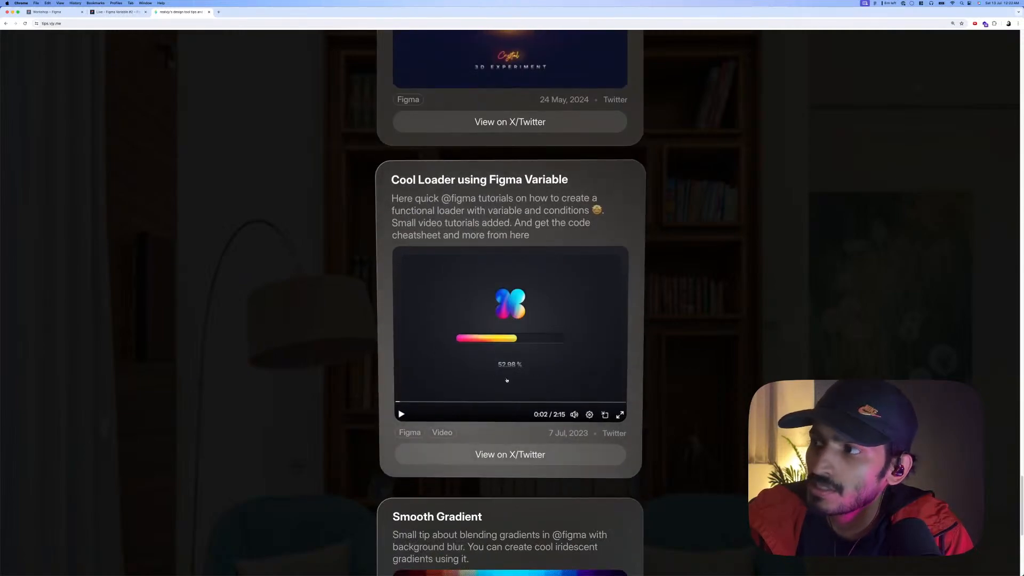
pyautogui.scroll(-2, 497, 369)
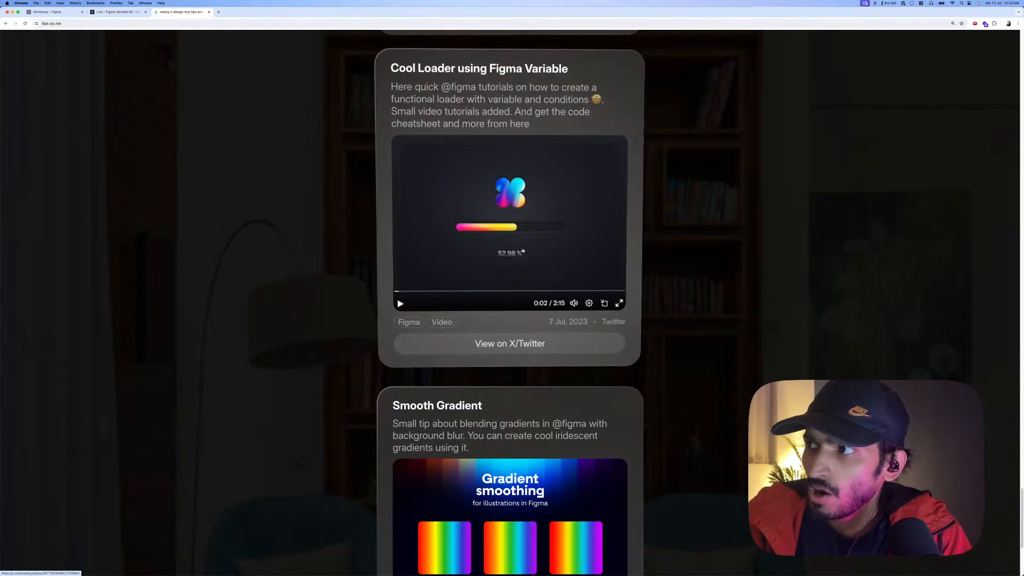
pyautogui.scroll(-5, 528, 271)
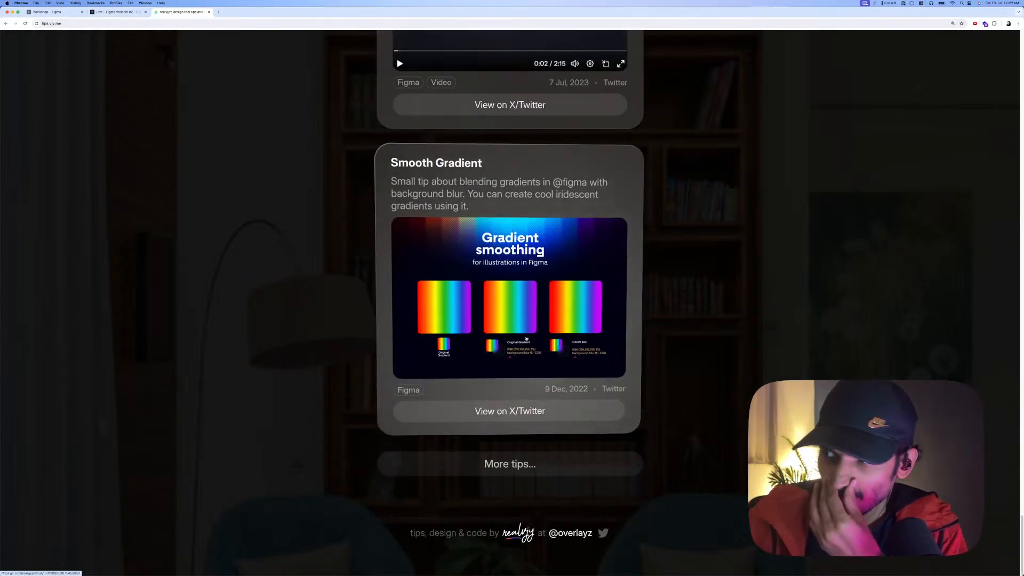
pyautogui.click(498, 462)
pyautogui.scroll(-10, 497, 440)
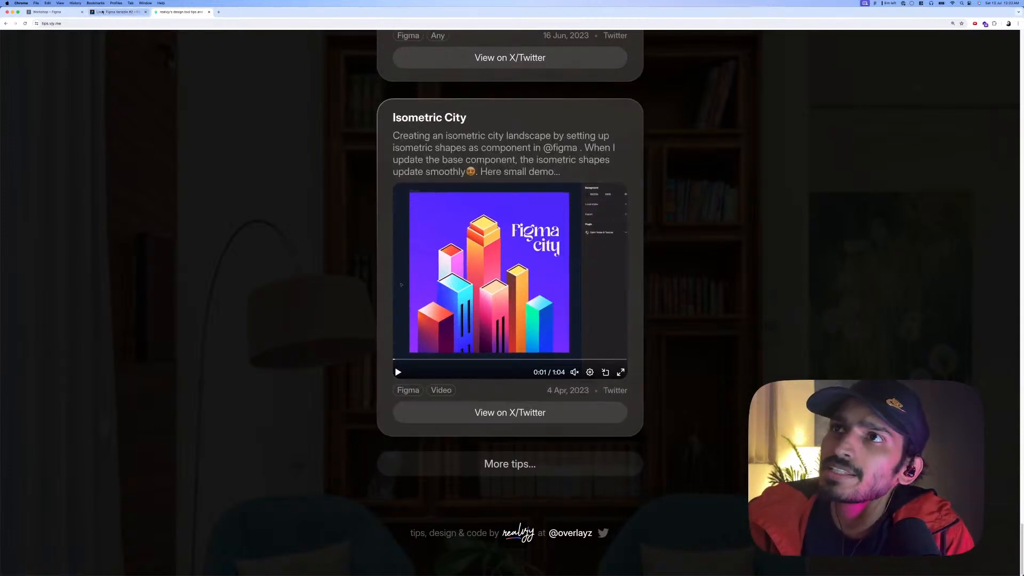
# Return to the Figma file, inspect the juice glass group in the cover frame, and clear the selection.
pyautogui.hotkey('ctrl', 'shift', 'Tab')
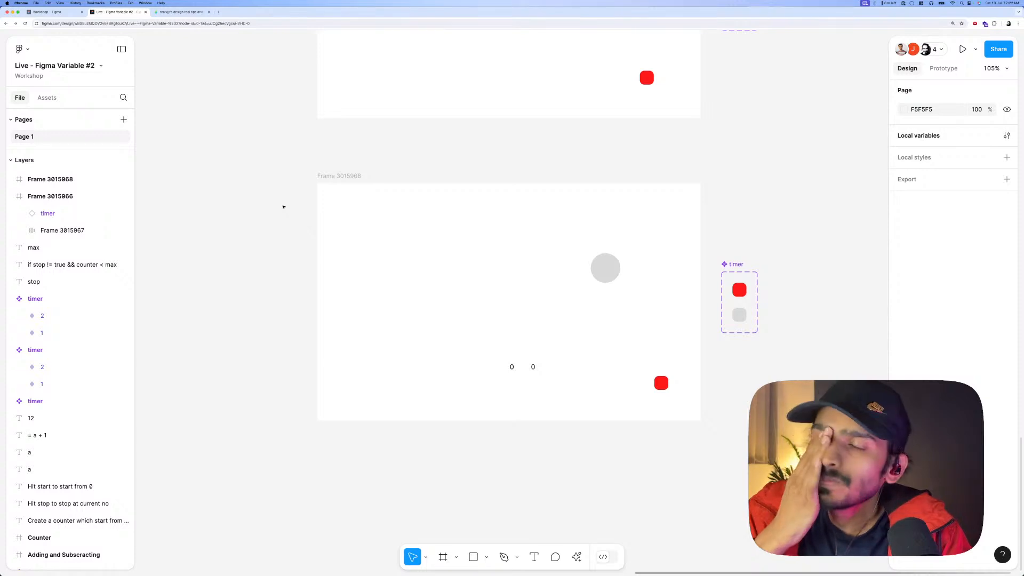
pyautogui.scroll(-10, 361, 154)
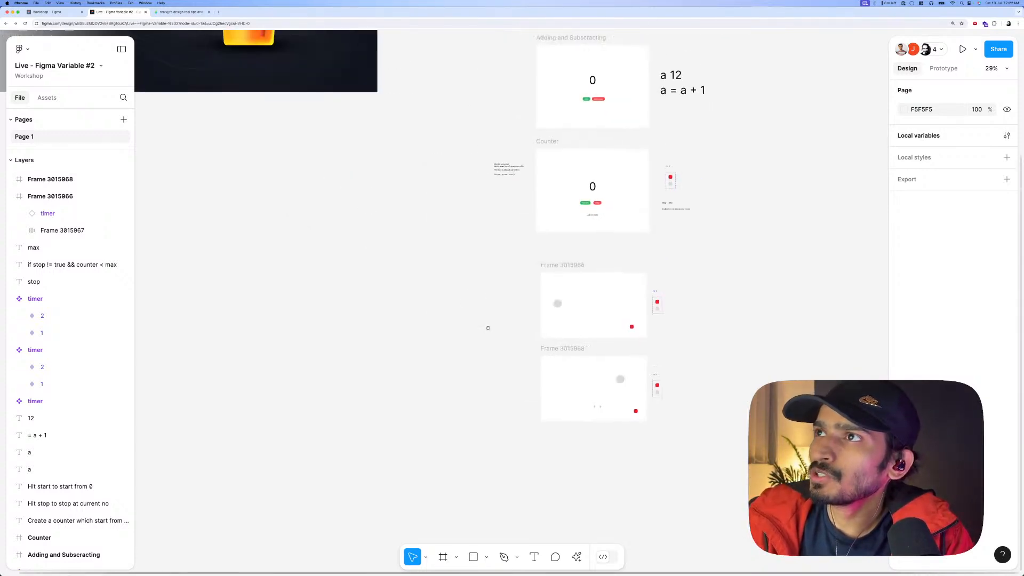
pyautogui.click(350, 169)
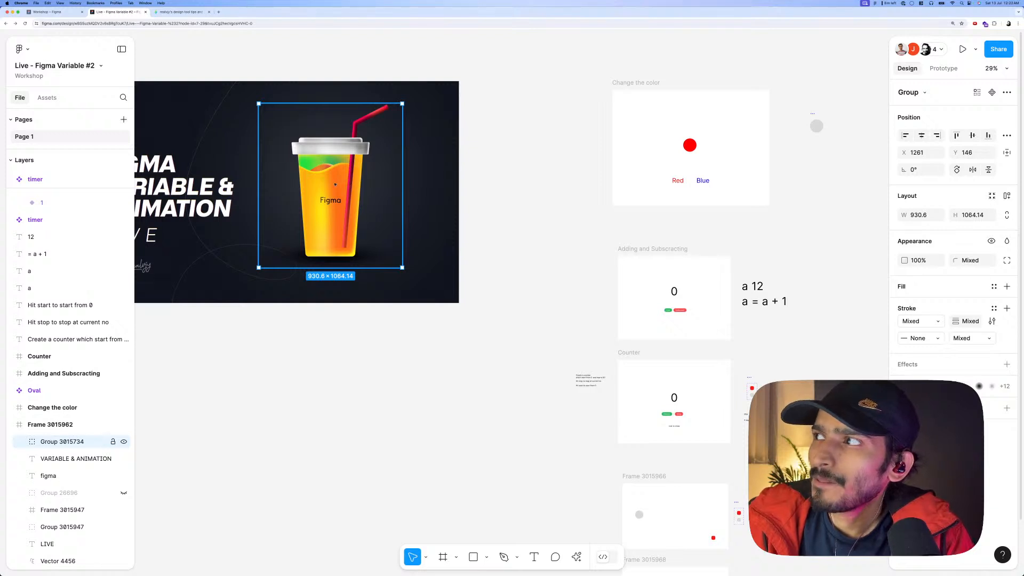
pyautogui.scroll(-5, 335, 184)
pyautogui.scroll(5, 362, 177)
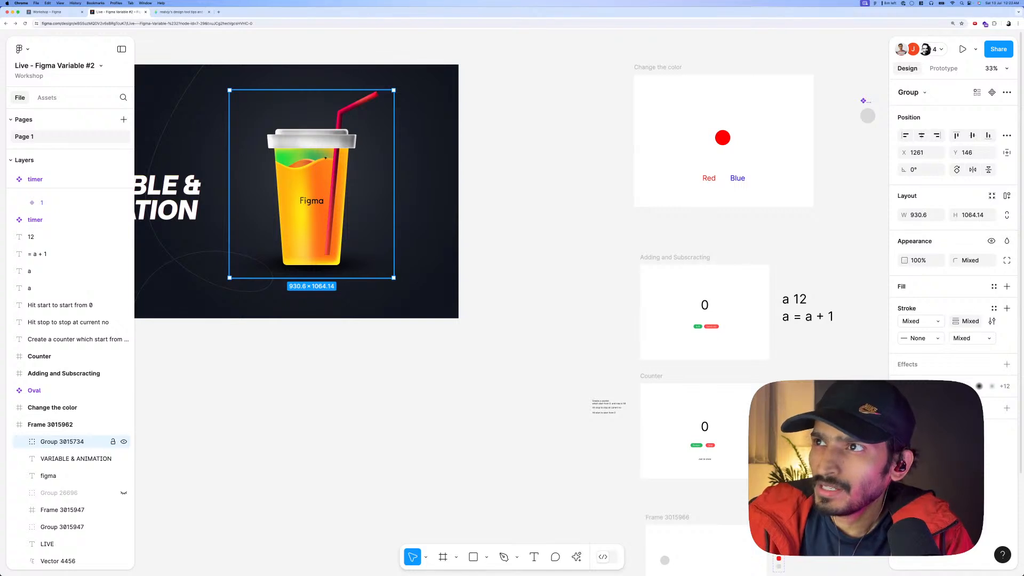
pyautogui.scroll(-4, 342, 196)
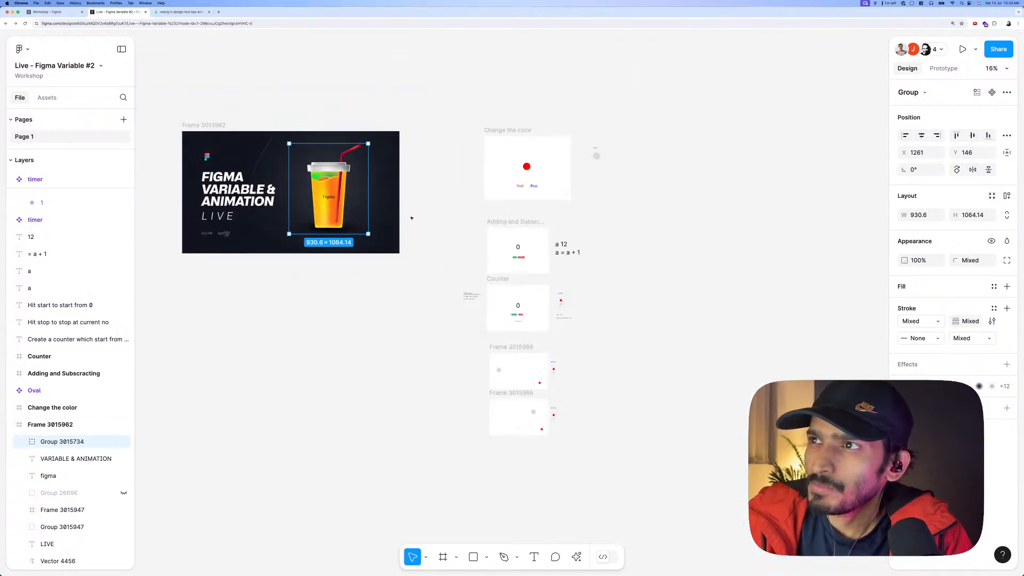
pyautogui.click(426, 208)
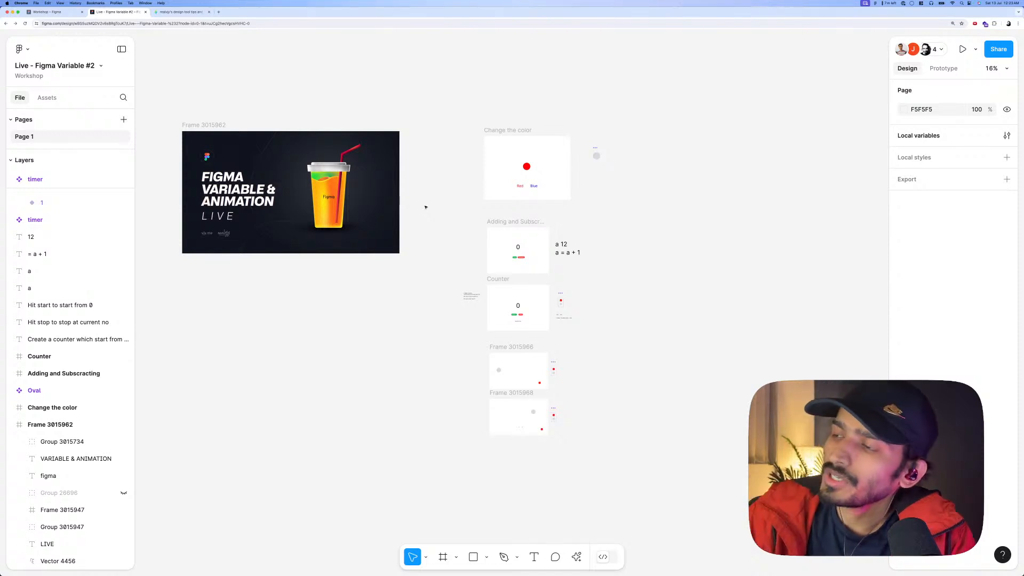
pyautogui.scroll(3, 551, 362)
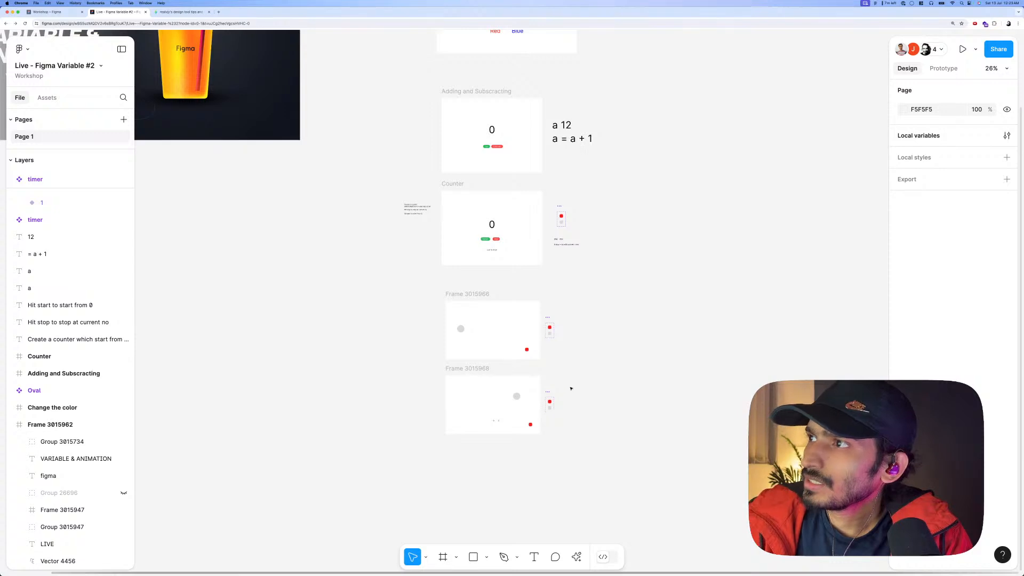
pyautogui.scroll(-3, 490, 345)
pyautogui.scroll(5, 490, 345)
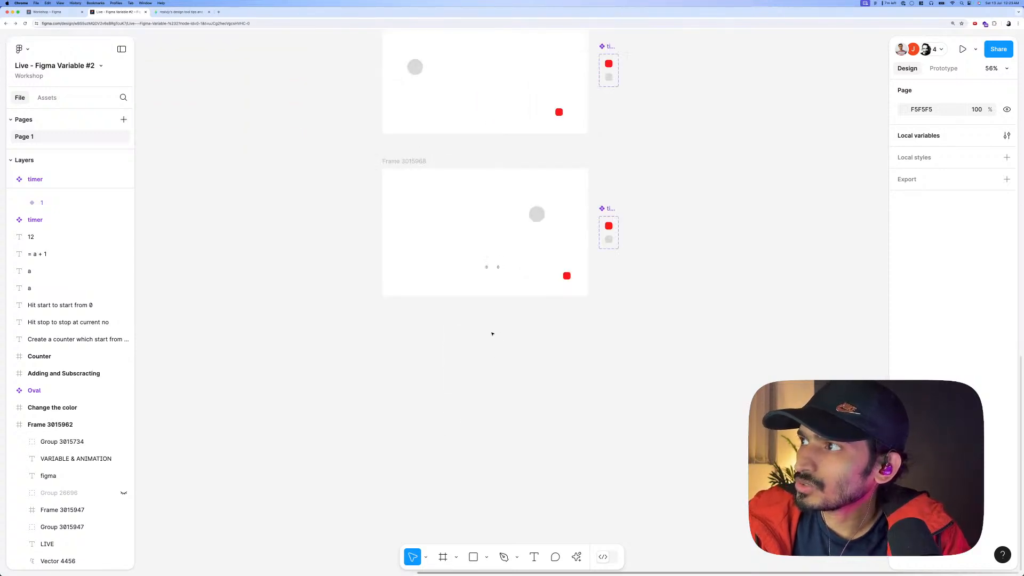
pyautogui.scroll(3, 477, 330)
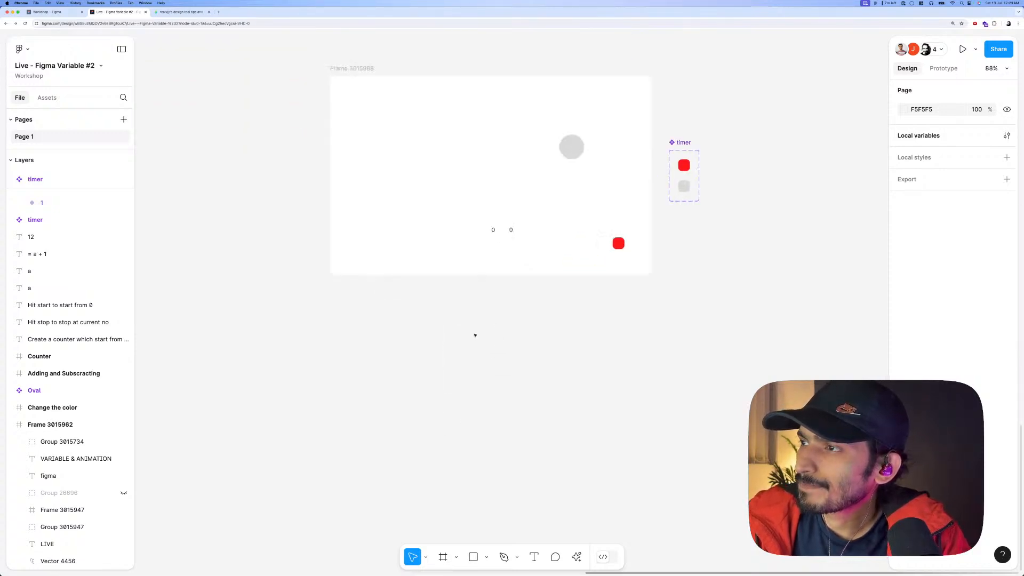
pyautogui.scroll(1, 474, 335)
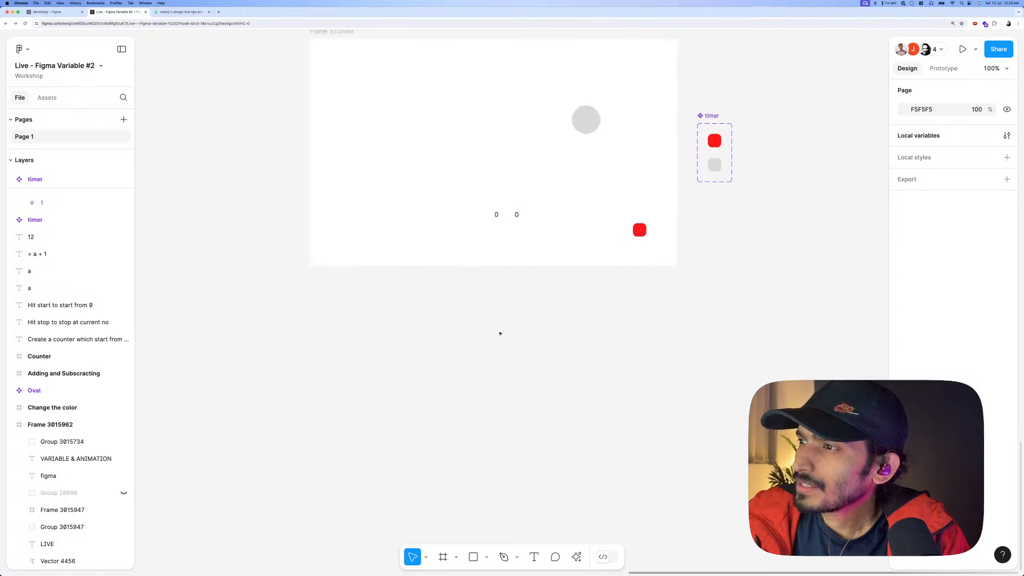
pyautogui.scroll(-3, 501, 334)
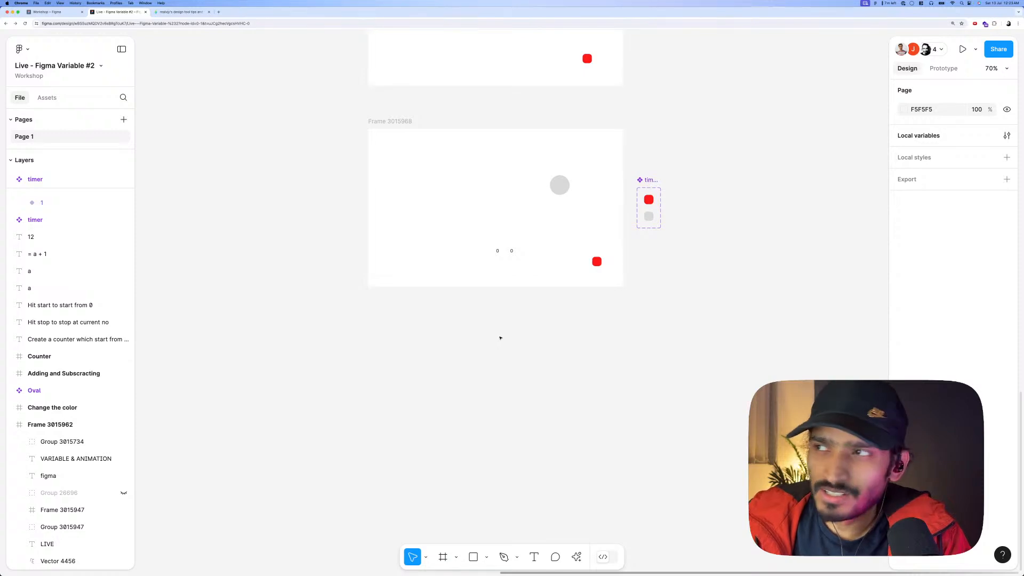
pyautogui.moveTo(495, 336); pyautogui.dragTo(494, 294)
pyautogui.scroll(1, 435, 324)
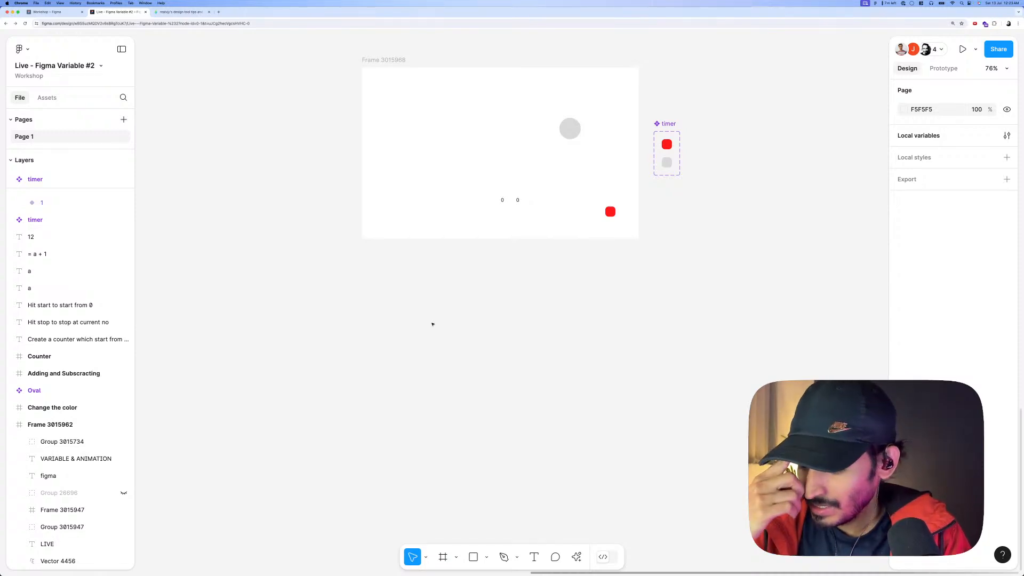
# Switch to the design tool tips page and copy the preview image of the Cool Loader using Figma Variable tip.
pyautogui.click(181, 12)
pyautogui.scroll(10, 521, 363)
pyautogui.scroll(5, 521, 364)
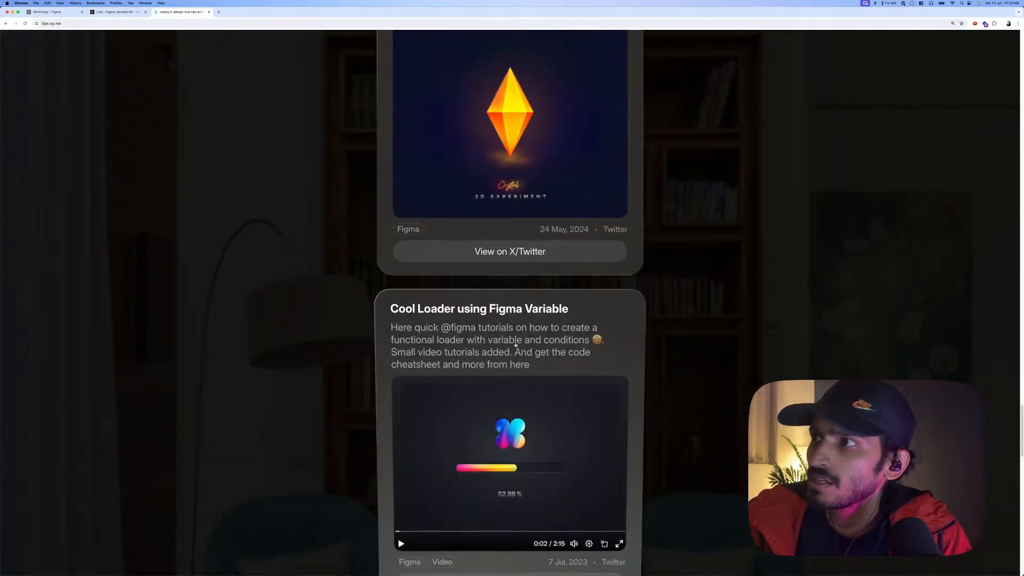
pyautogui.scroll(-2, 466, 346)
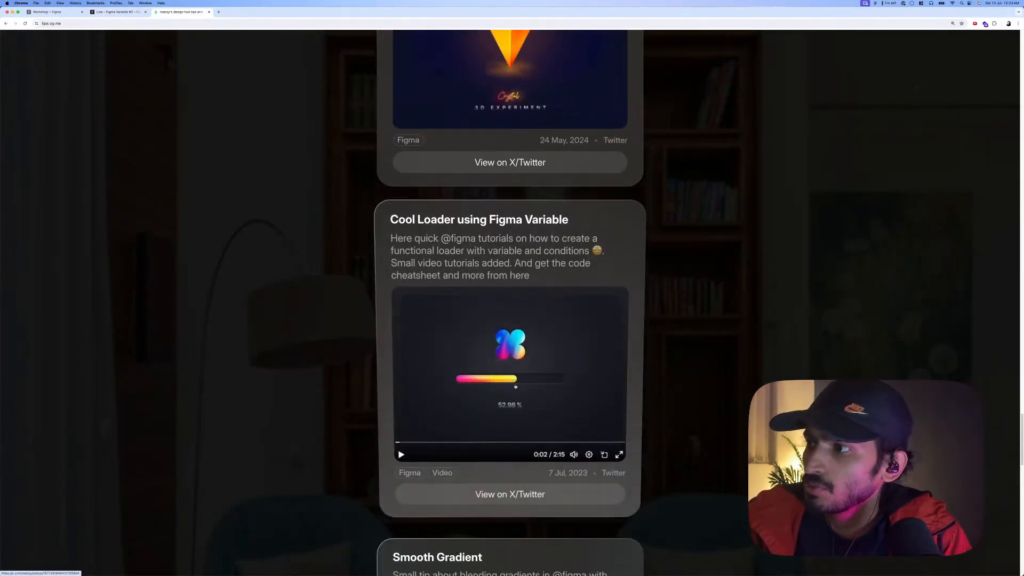
pyautogui.rightClick(522, 349)
pyautogui.click(534, 408)
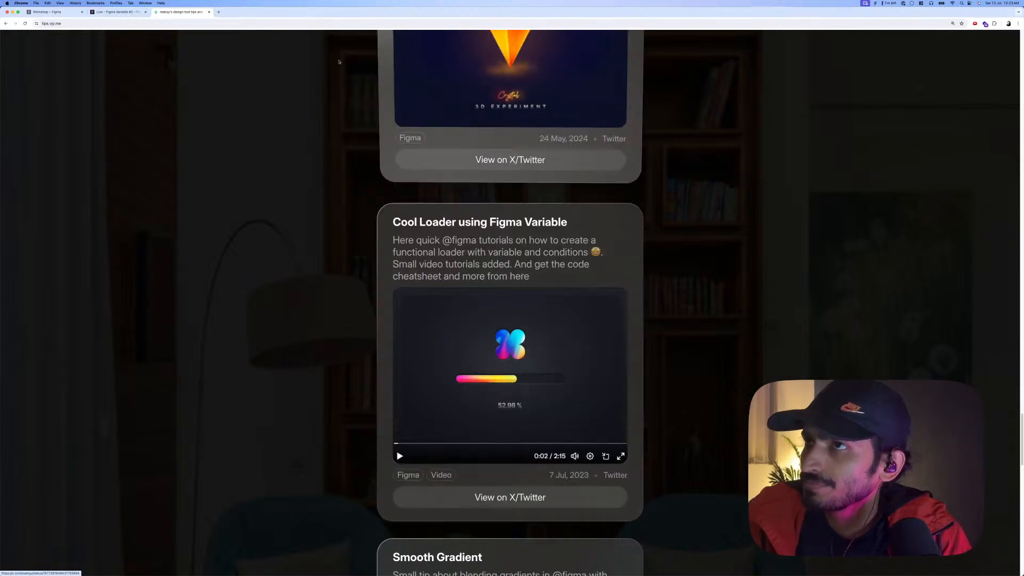
# Switch to the Figma file and paste the Cool Loader image onto the empty canvas below the moving-circle frame.
pyautogui.press('super+2')
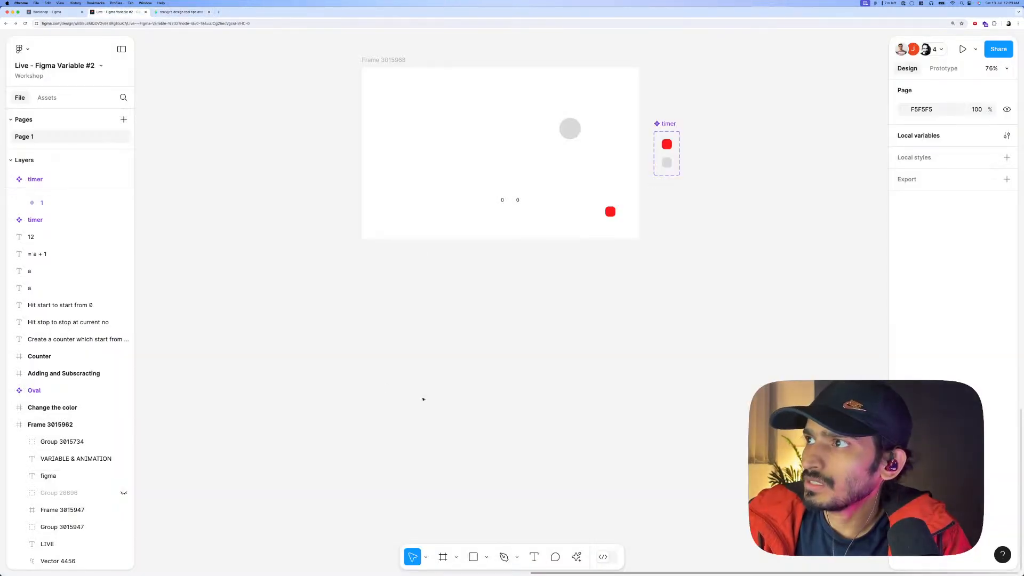
pyautogui.rightClick(319, 348)
pyautogui.click(342, 358)
pyautogui.moveTo(451, 396); pyautogui.dragTo(336, 327)
pyautogui.hscroll(-4, 393, 352)
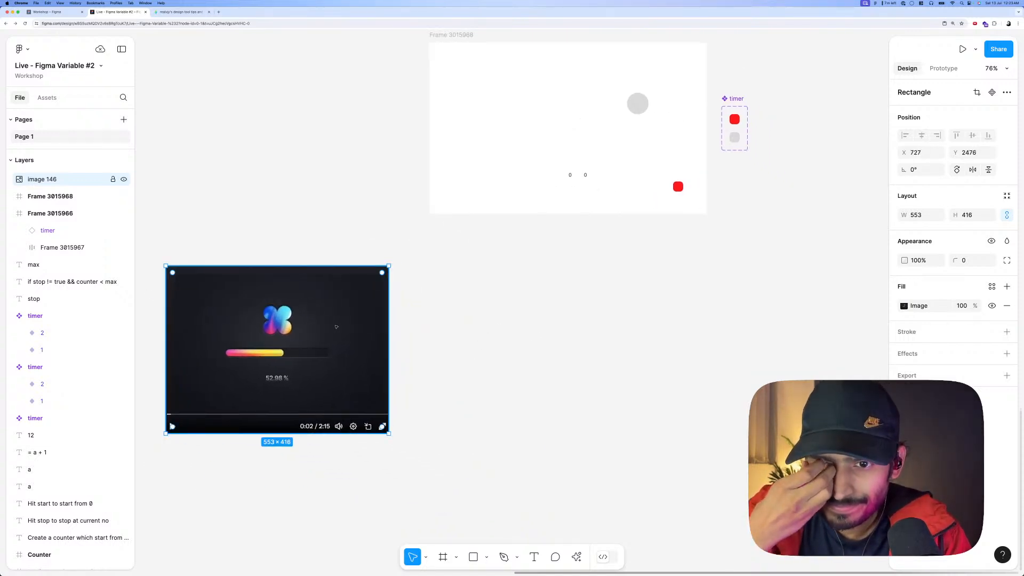
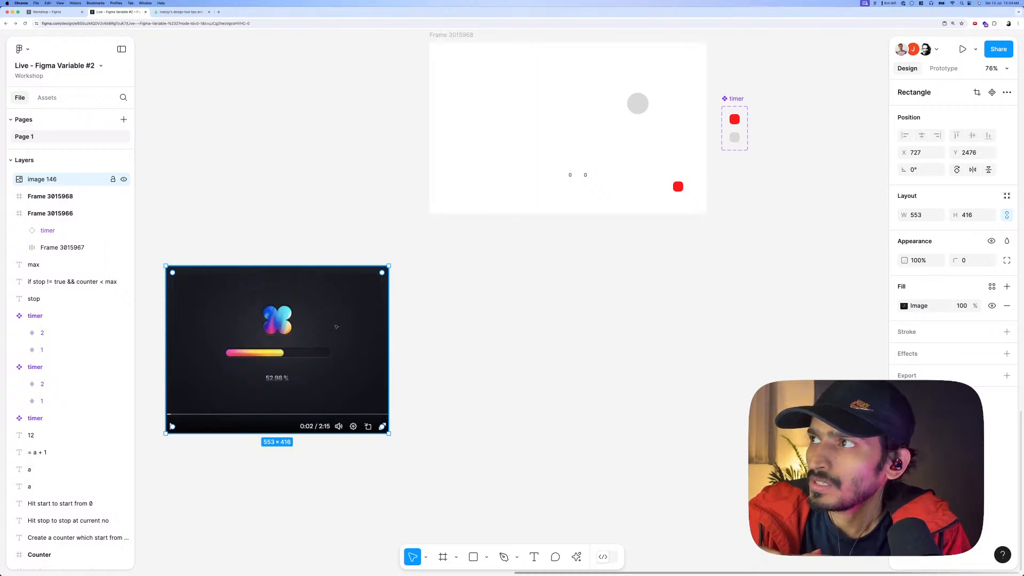
# Draw a frame about 673 × 402 beside the loader image and move the image closer to it.
pyautogui.scroll(-2, 438, 287)
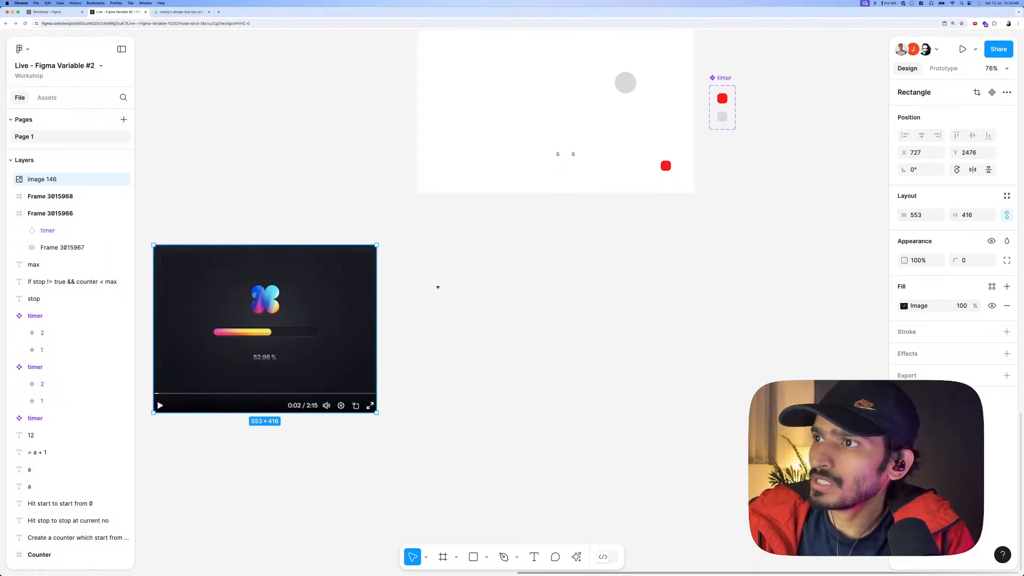
pyautogui.press('f')
pyautogui.moveTo(422, 264); pyautogui.dragTo(695, 426)
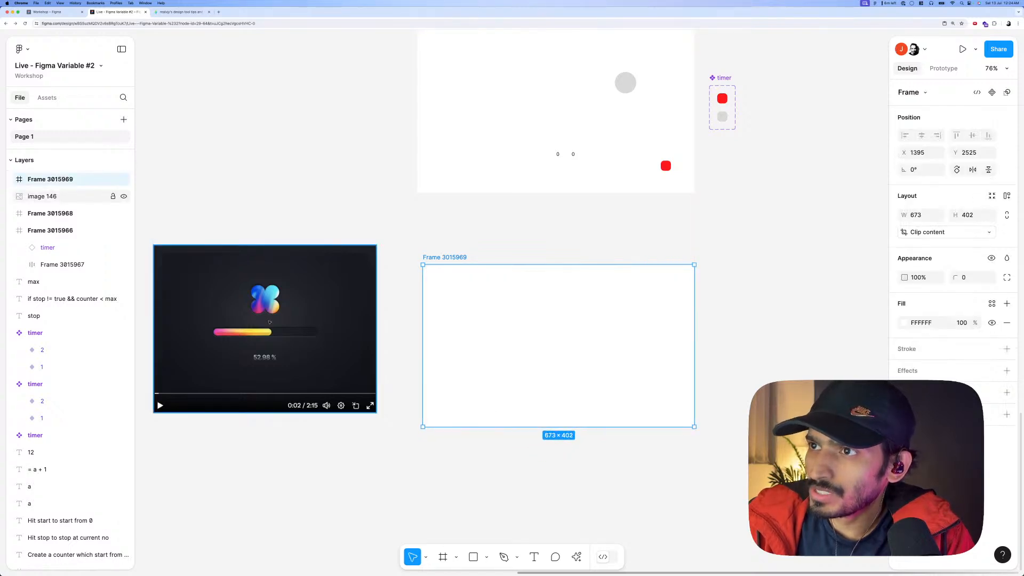
pyautogui.moveTo(270, 322); pyautogui.dragTo(297, 333)
pyautogui.click(455, 336)
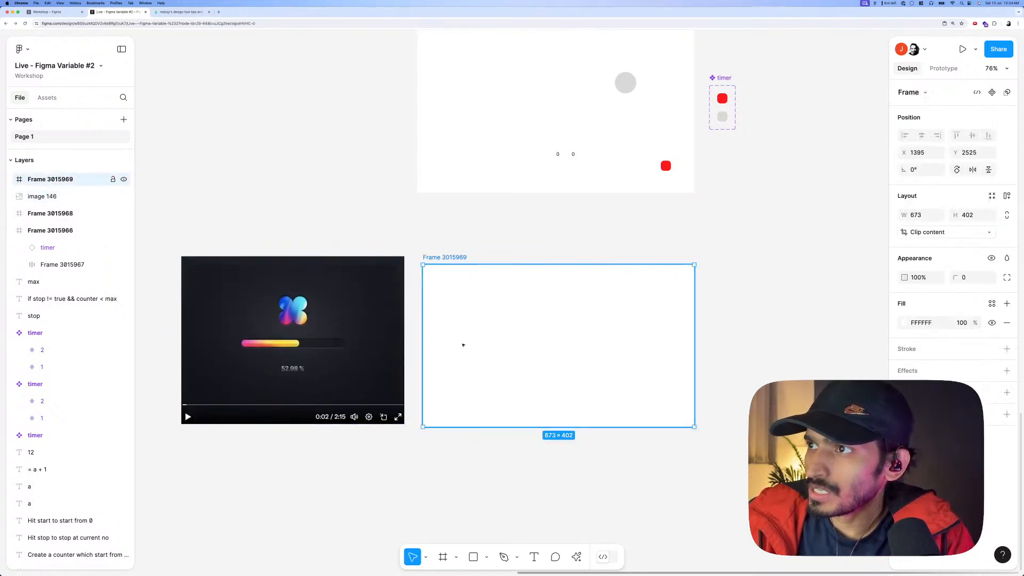
# Draw a rectangle about 327 × 22 in the new frame and center it horizontally and vertically.
pyautogui.scroll(3, 462, 345)
pyautogui.press('r')
pyautogui.moveTo(503, 331)
pyautogui.mouseDown()
pyautogui.moveTo(574, 373)
pyautogui.moveTo(691, 347)
pyautogui.mouseUp()
pyautogui.moveTo(623, 338); pyautogui.dragTo(618, 342)
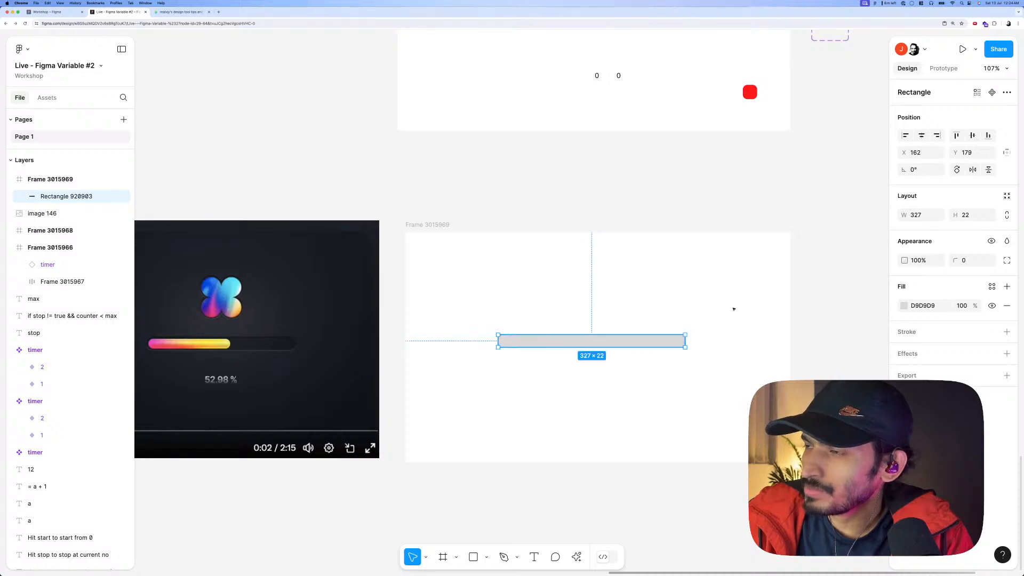
pyautogui.click(921, 135)
pyautogui.click(972, 136)
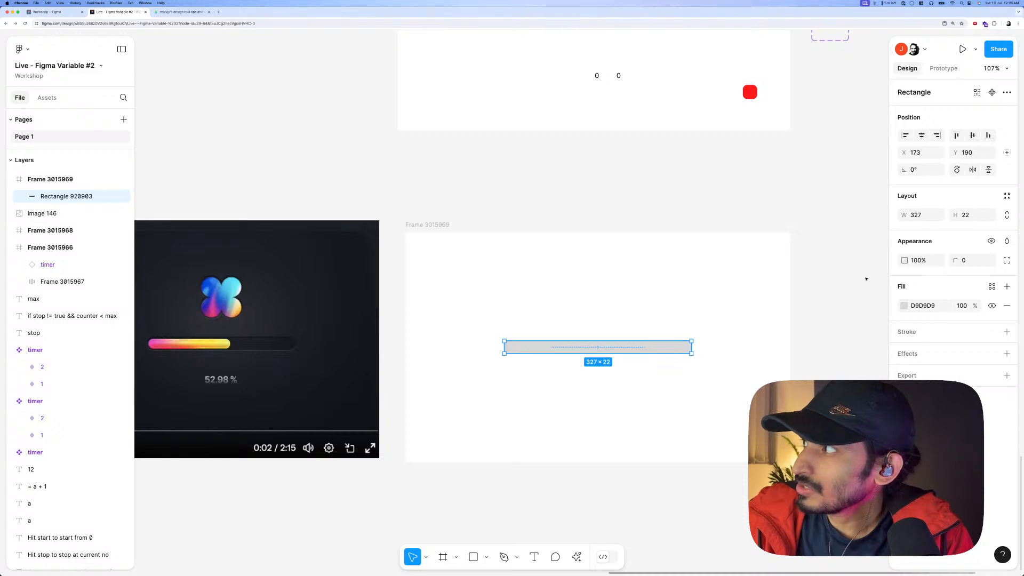
# Set the loader bar's corner radius to 30, then try shortening the bar and undo that resize.
pyautogui.click(968, 261)
pyautogui.write('10')
pyautogui.press('Return')
pyautogui.write('30')
pyautogui.press('Return')
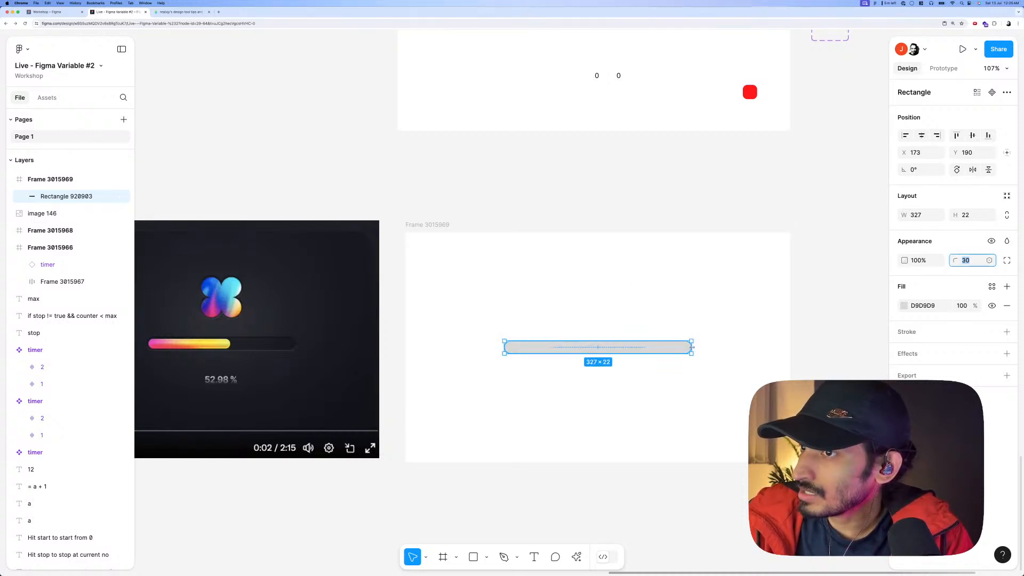
pyautogui.moveTo(692, 347); pyautogui.dragTo(669, 349)
pyautogui.press('super+z')
# Duplicate the loader frame to its right and shrink the original frame's bar to a short stub at its left end.
pyautogui.scroll(-5, 559, 332)
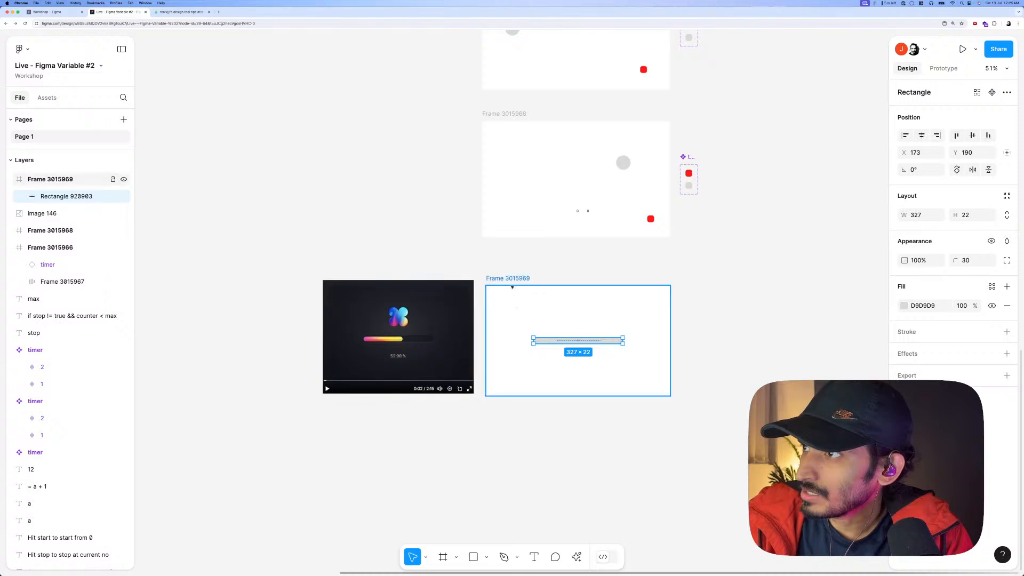
pyautogui.moveTo(512, 287); pyautogui.dragTo(756, 316)
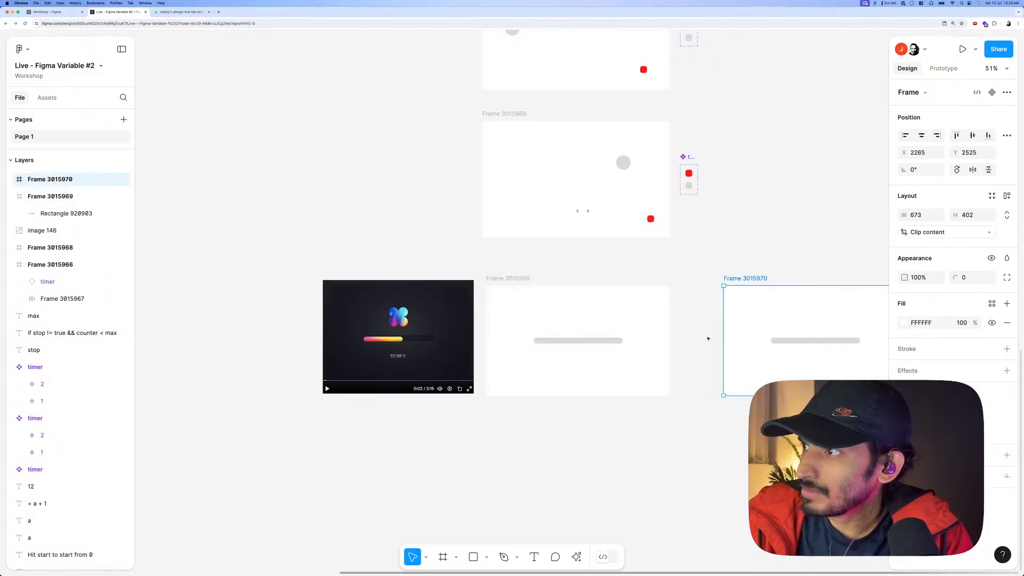
pyautogui.click(618, 340)
pyautogui.moveTo(623, 340); pyautogui.dragTo(540, 341)
pyautogui.click(644, 337)
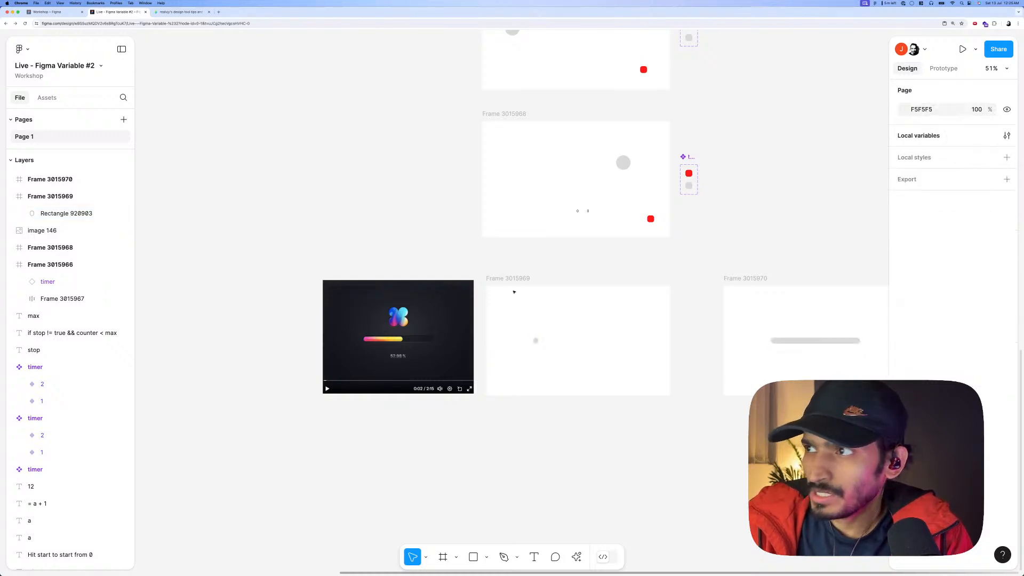
# Add the text 123.00 below the bar in the original frame and shift it toward the frame's horizontal center.
pyautogui.scroll(5, 537, 341)
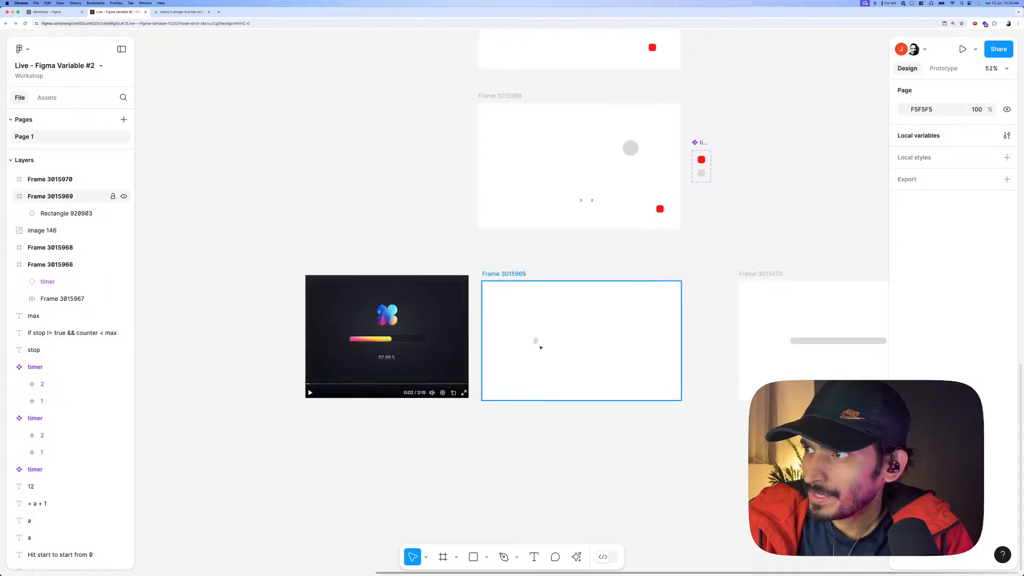
pyautogui.press('t')
pyautogui.click(578, 377)
pyautogui.write('12')
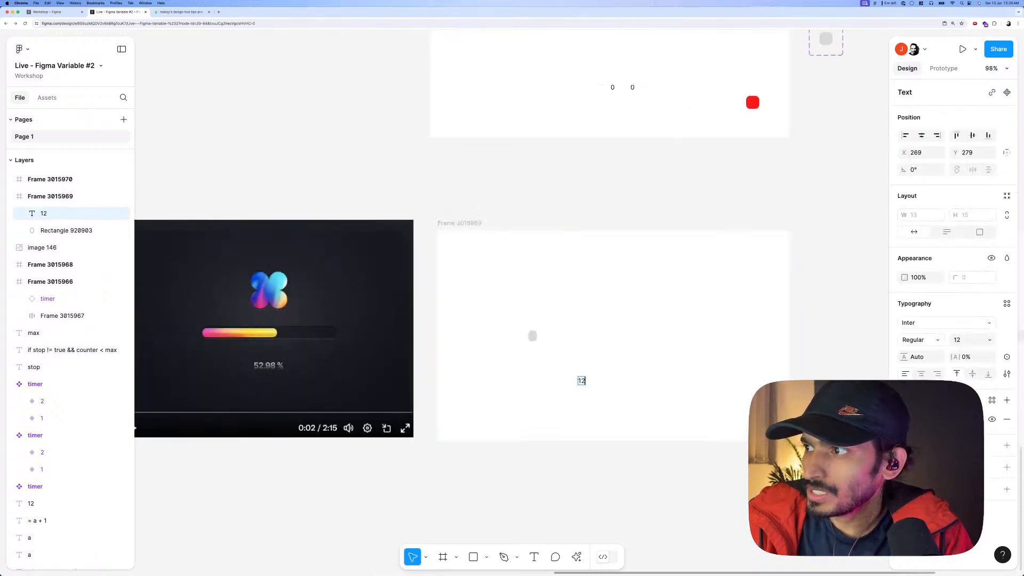
pyautogui.write('3.00')
pyautogui.press('Escape')
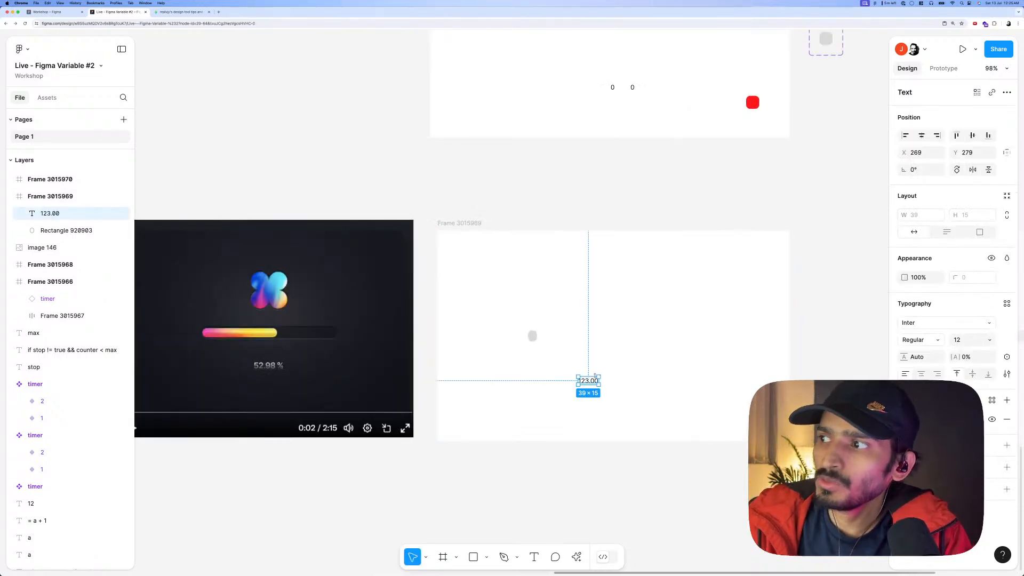
pyautogui.rightClick(590, 381)
pyautogui.press('Escape')
pyautogui.moveTo(589, 381); pyautogui.dragTo(609, 383)
pyautogui.hscroll(3, 609, 383)
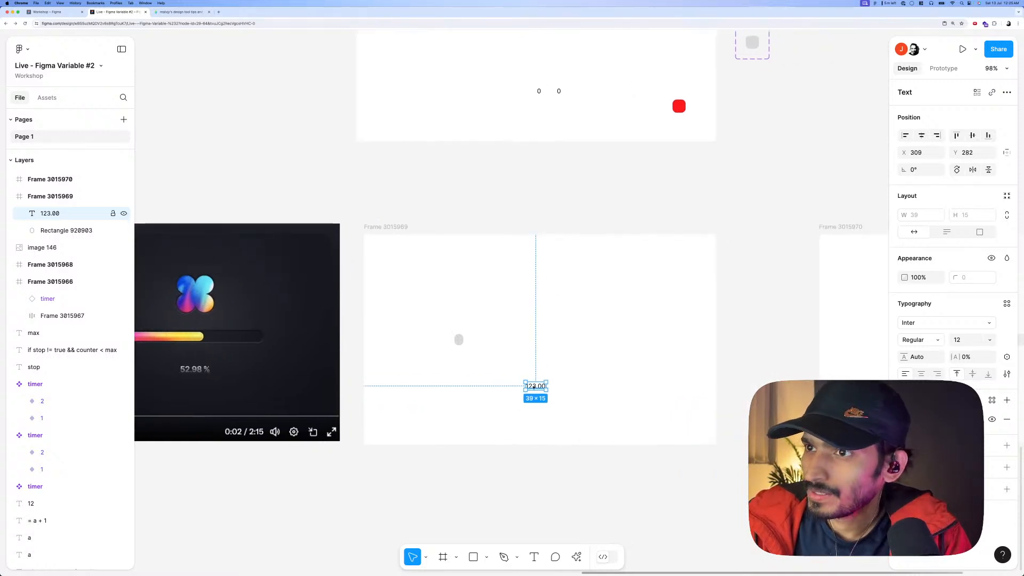
pyautogui.scroll(-3, 535, 387)
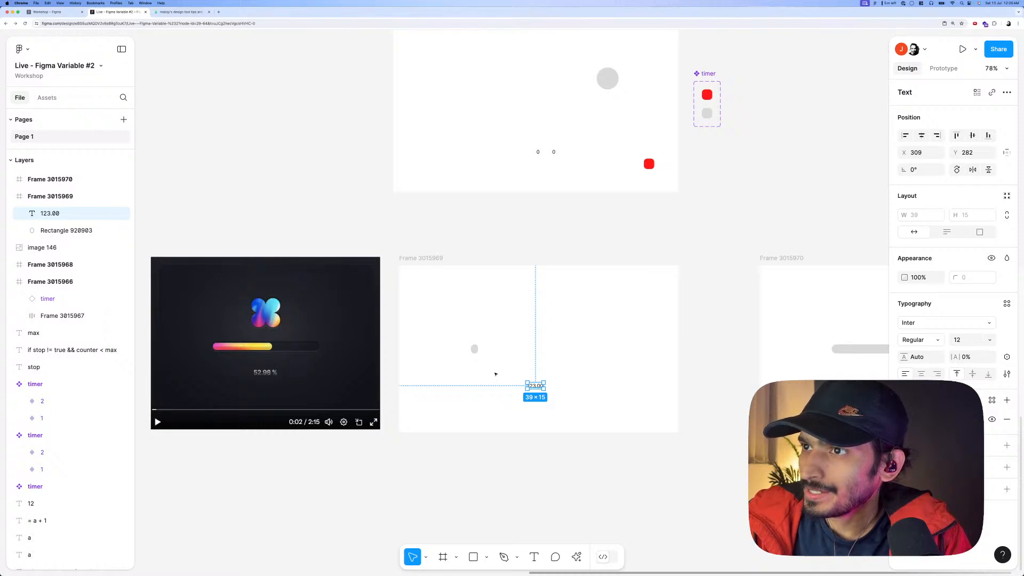
# Stretch the short stub back into a long bar and set its size to 280 wide by 20 high.
pyautogui.click(474, 349)
pyautogui.click(534, 387)
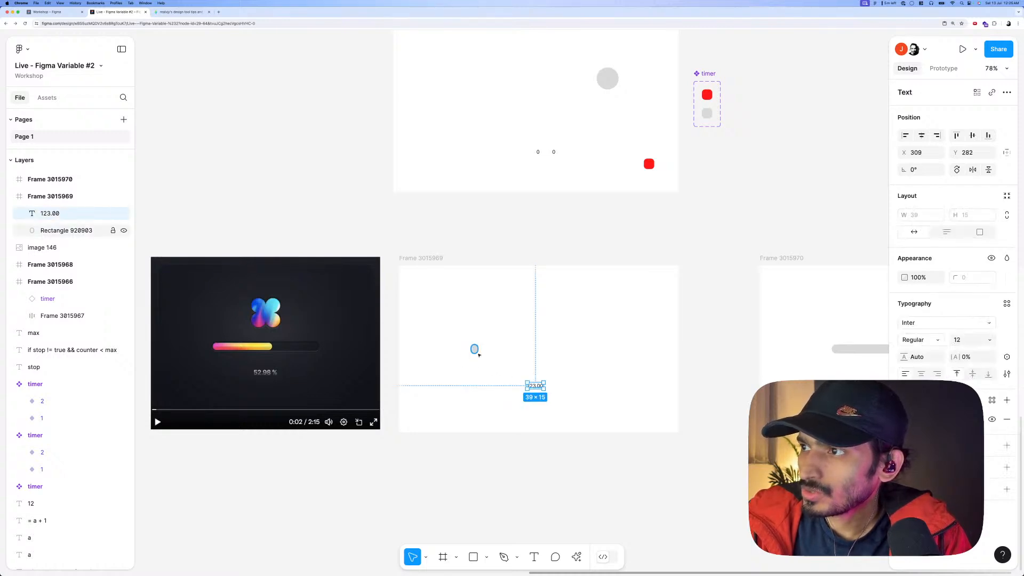
pyautogui.click(474, 349)
pyautogui.moveTo(479, 349); pyautogui.dragTo(589, 353)
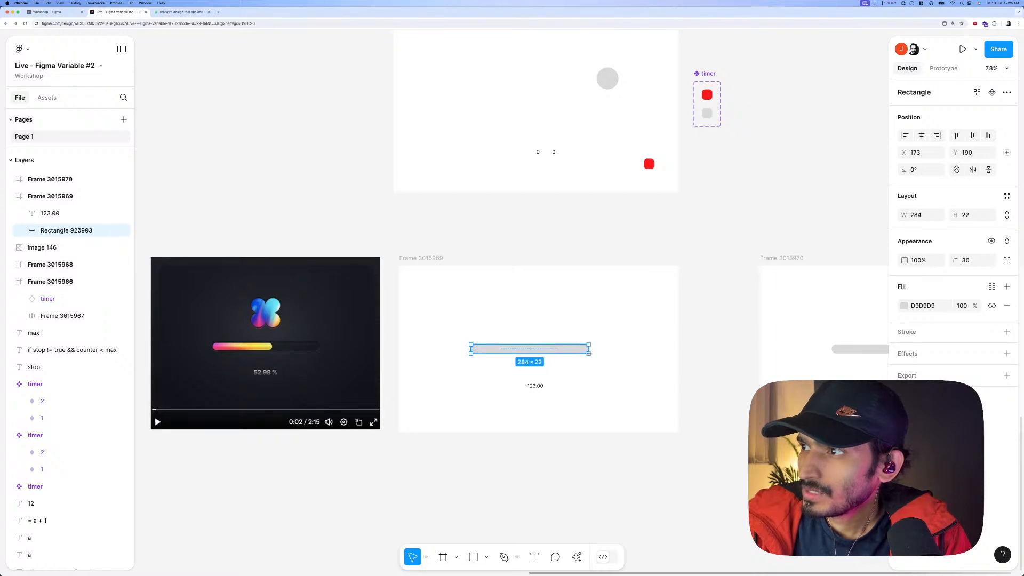
pyautogui.click(913, 215)
pyautogui.write('28')
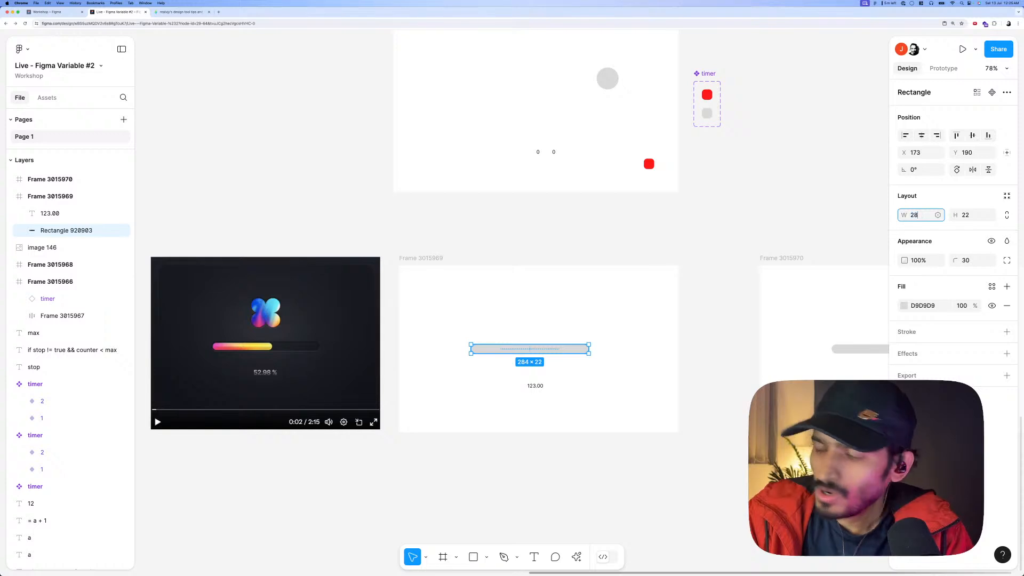
pyautogui.write('0')
pyautogui.press('Tab')
pyautogui.write('20')
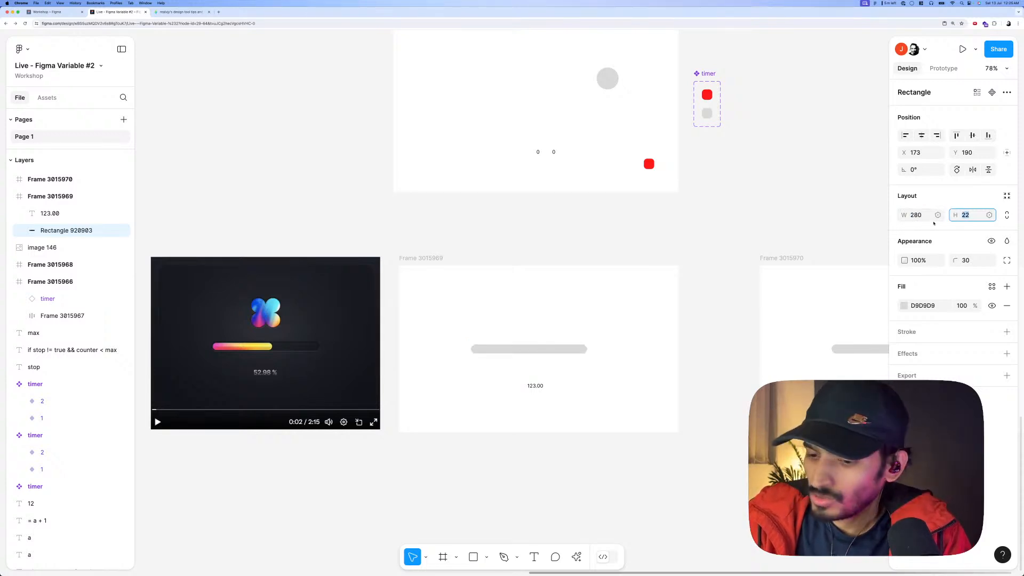
pyautogui.press('Tab')
pyautogui.click(789, 229)
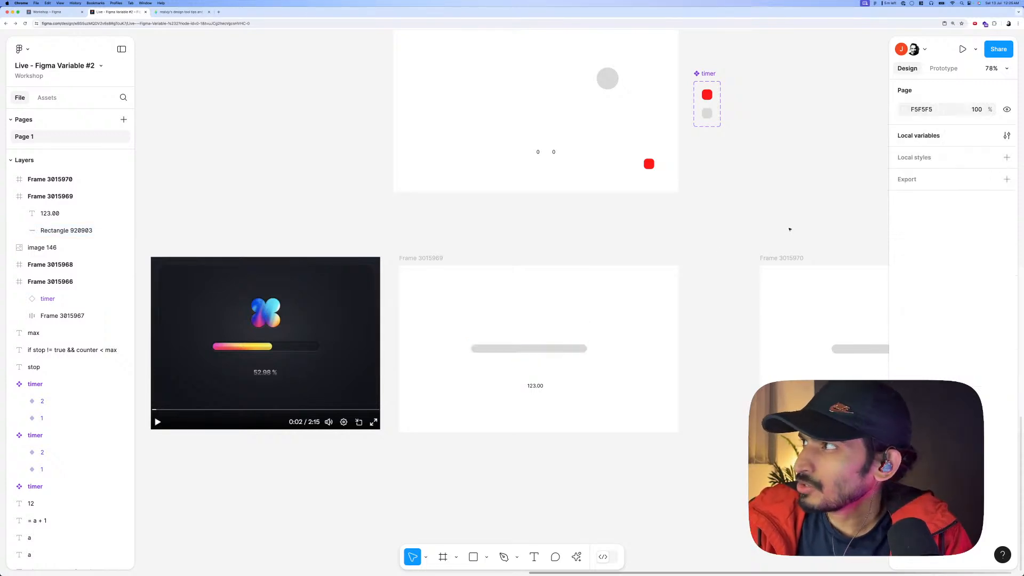
# Open the file's local variables and create a new variable collection.
pyautogui.click(1006, 136)
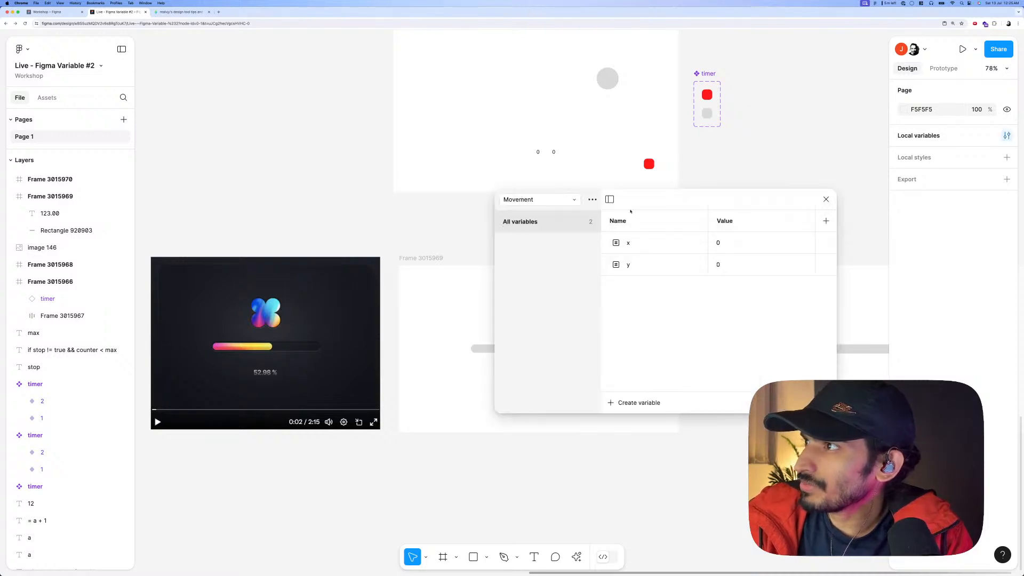
pyautogui.moveTo(600, 212); pyautogui.dragTo(442, 400)
pyautogui.click(436, 390)
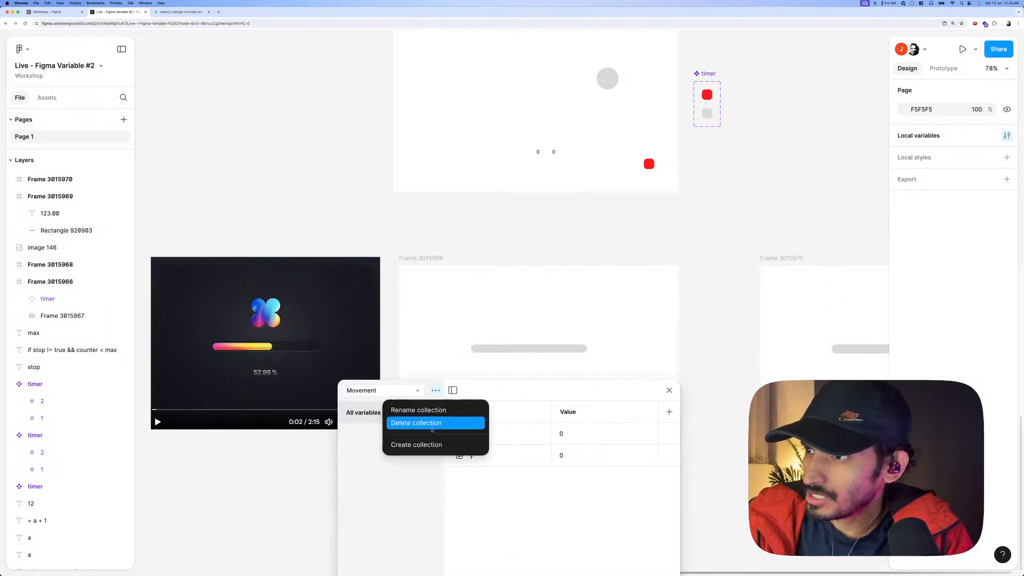
pyautogui.click(408, 445)
pyautogui.press('super+a')
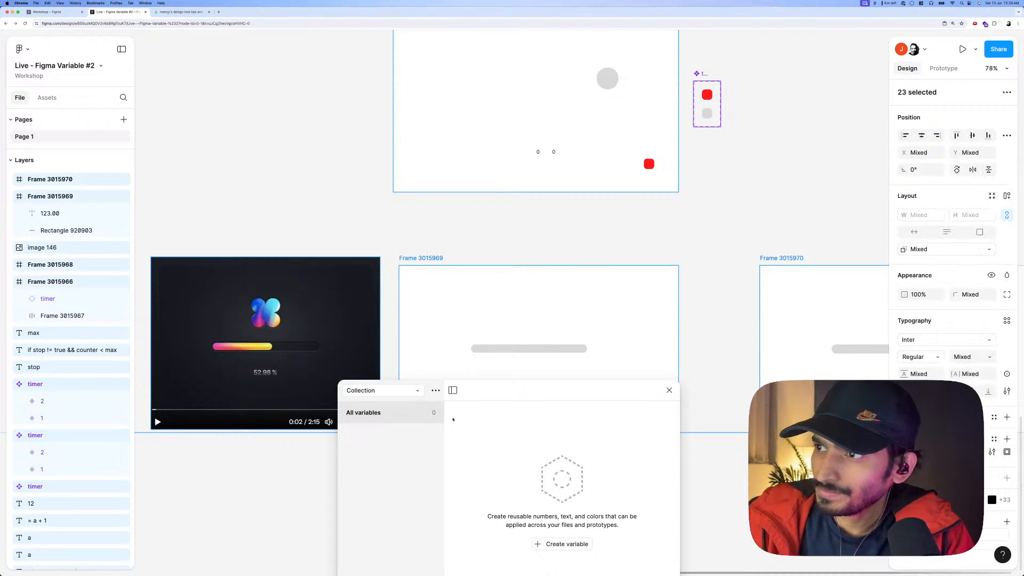
pyautogui.press('Escape')
# Rename the new variable collection to loader-1.
pyautogui.click(437, 391)
pyautogui.click(433, 390)
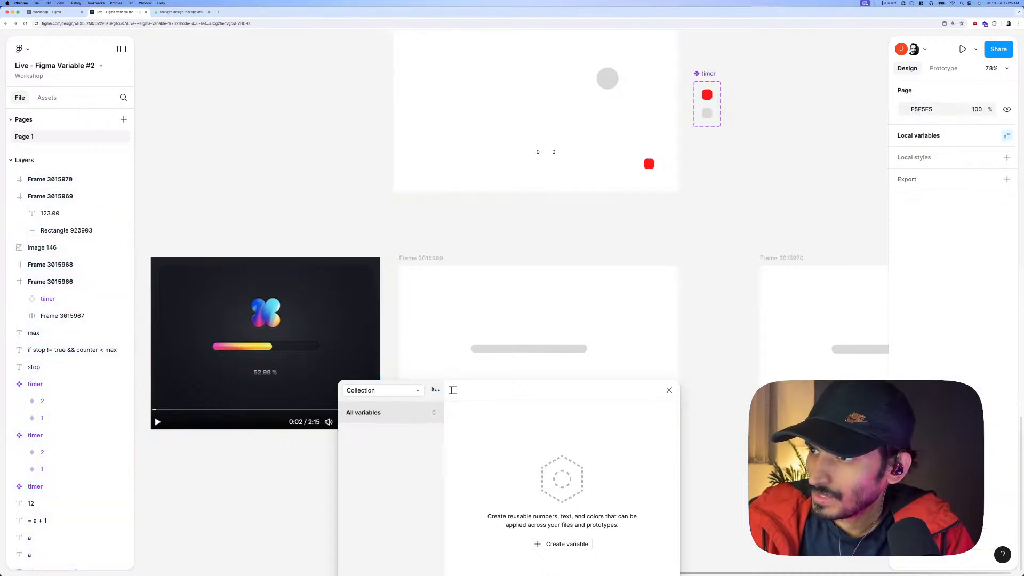
pyautogui.click(381, 397)
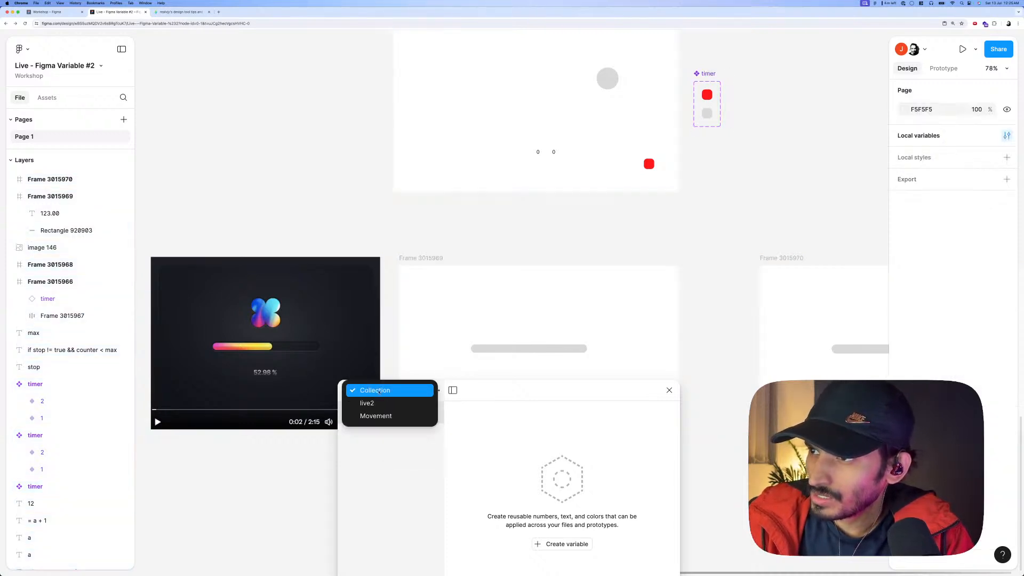
pyautogui.click(373, 391)
pyautogui.click(434, 391)
pyautogui.click(405, 411)
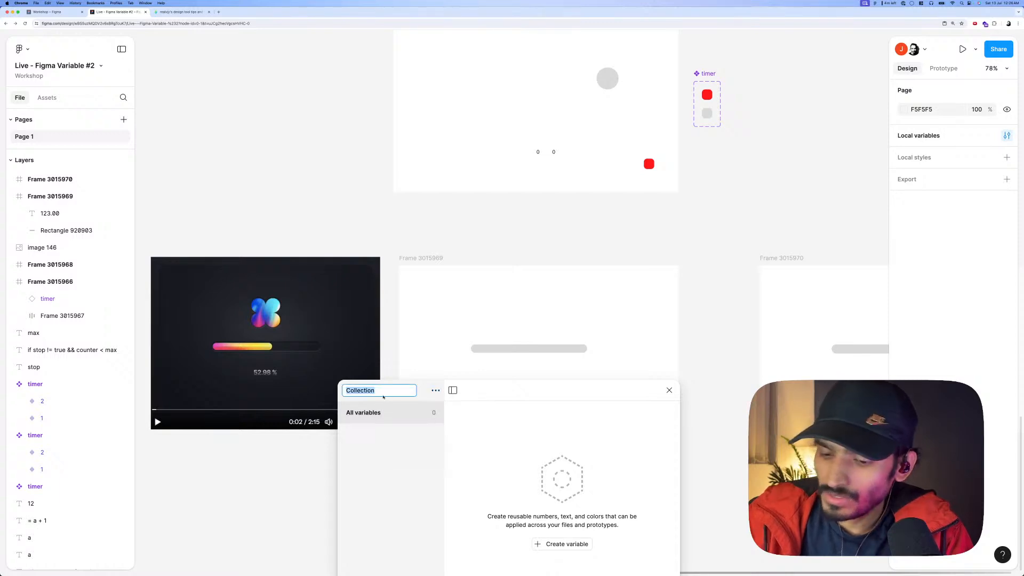
pyautogui.write('loader-1')
pyautogui.press('Return')
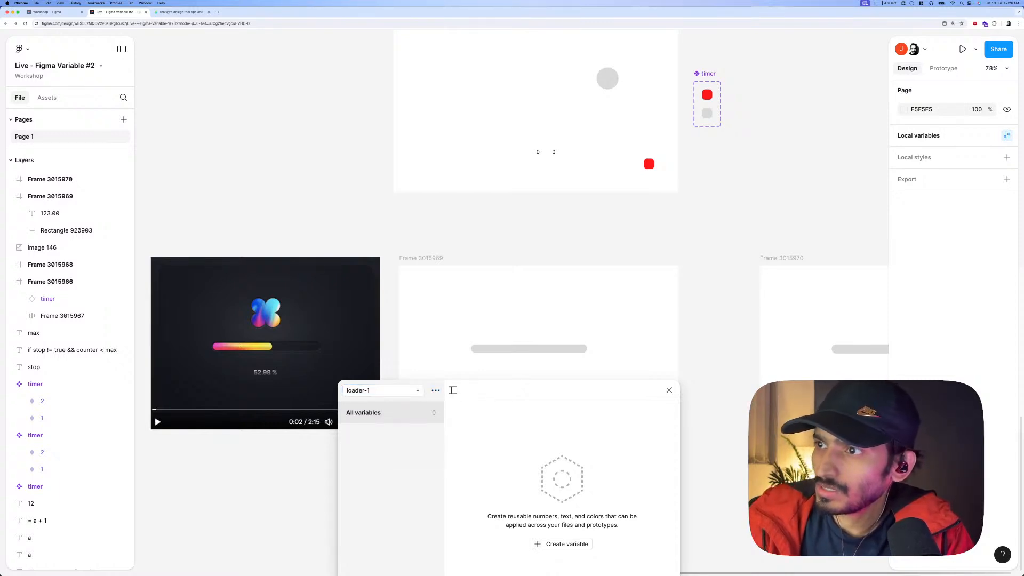
# Add a number variable to the loader-1 collection and clear its default name.
pyautogui.moveTo(467, 393); pyautogui.dragTo(501, 110)
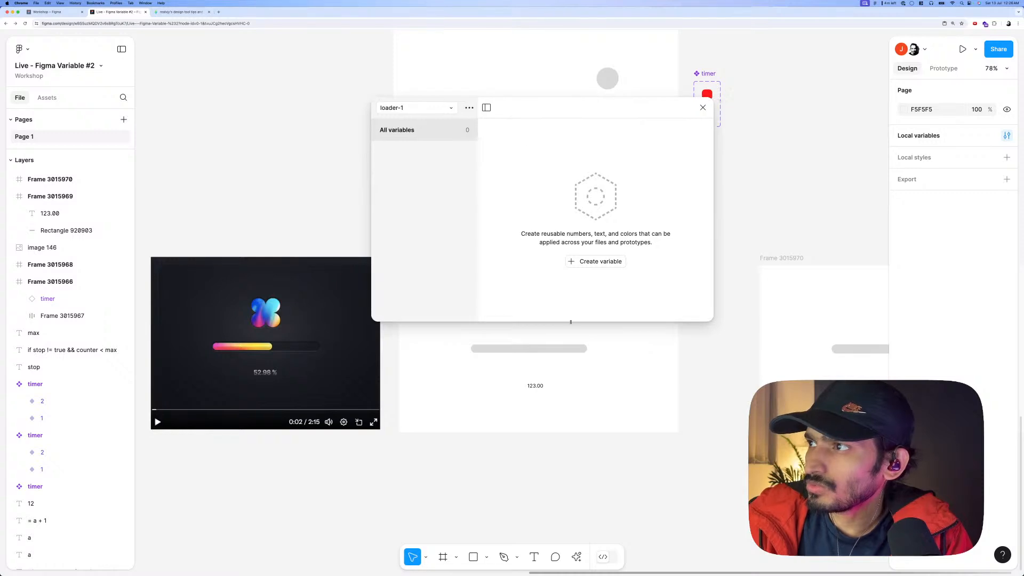
pyautogui.click(585, 265)
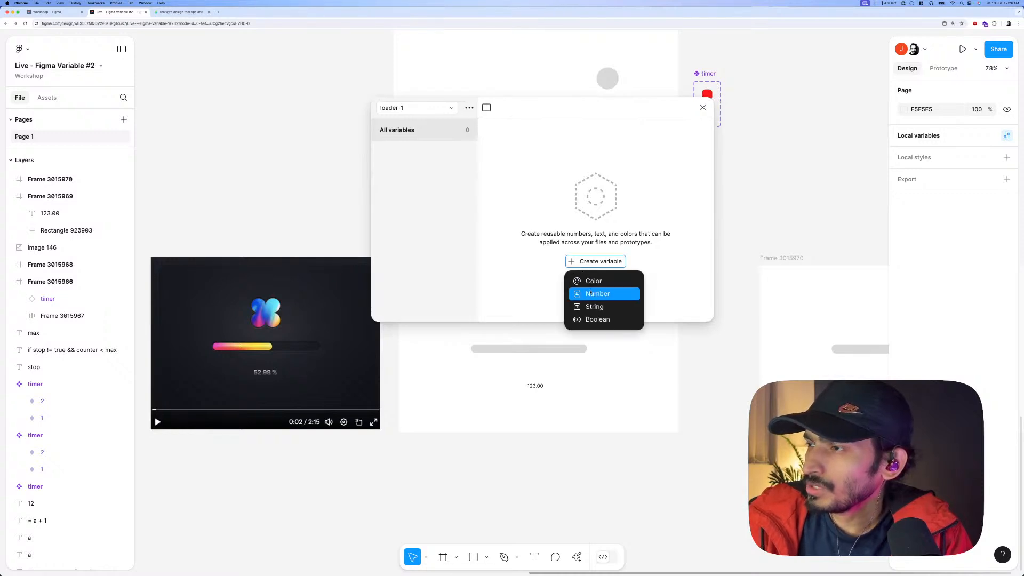
pyautogui.click(591, 293)
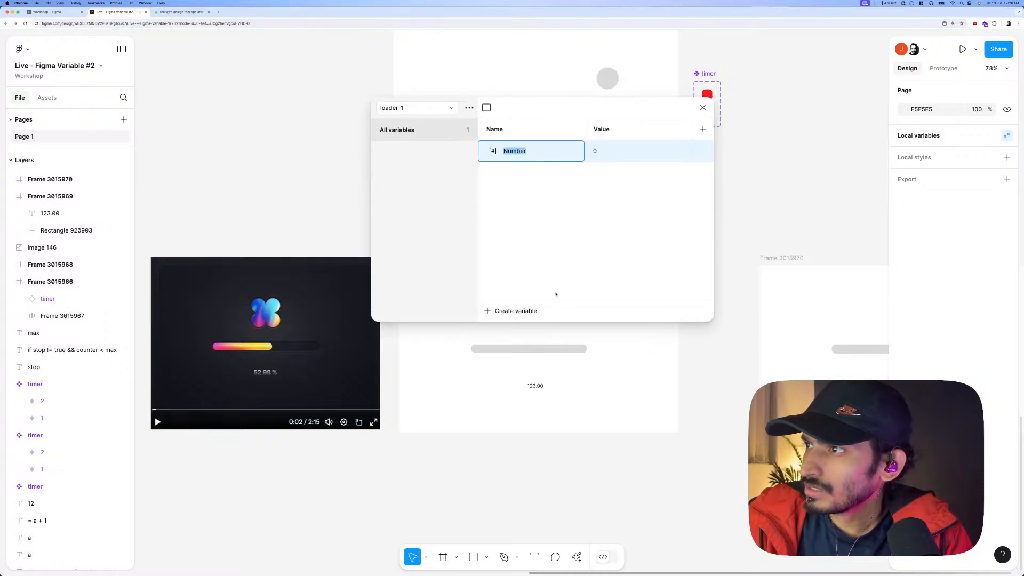
pyautogui.press('BackSpace')
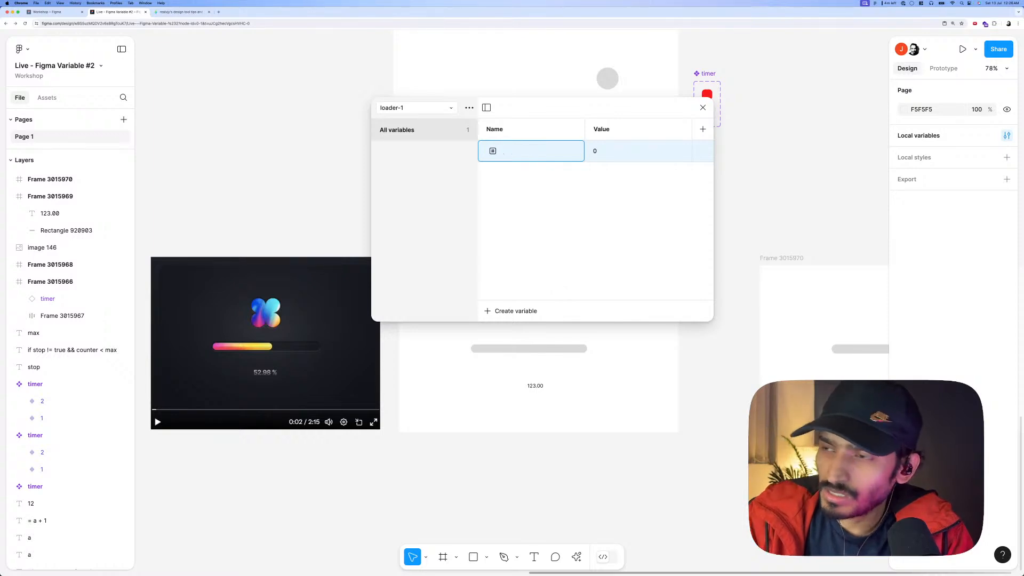
# Name the new number variable in the loader-1 collection width and set its value to 0.
pyautogui.write('widt')
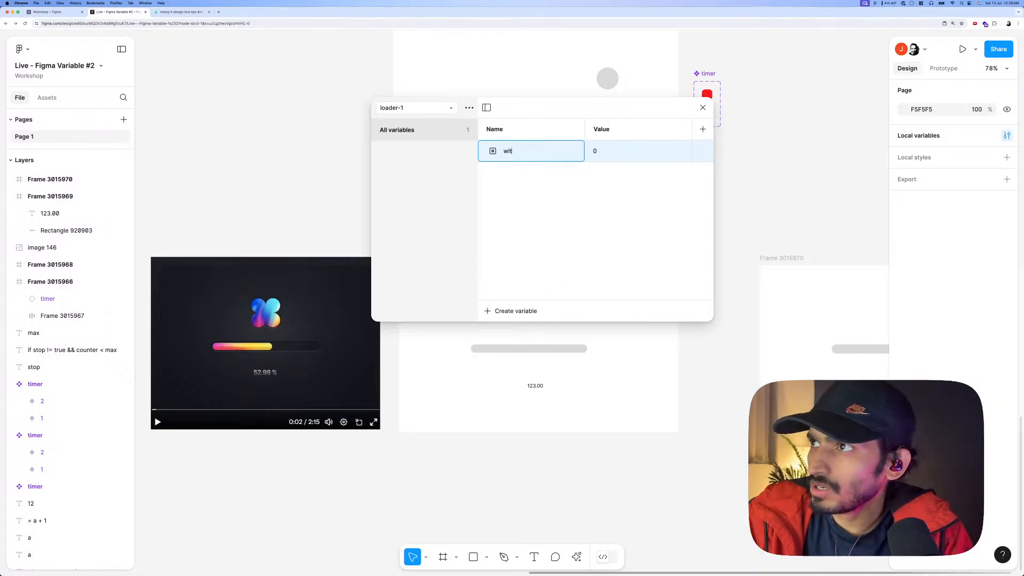
pyautogui.write('h')
pyautogui.press('Return')
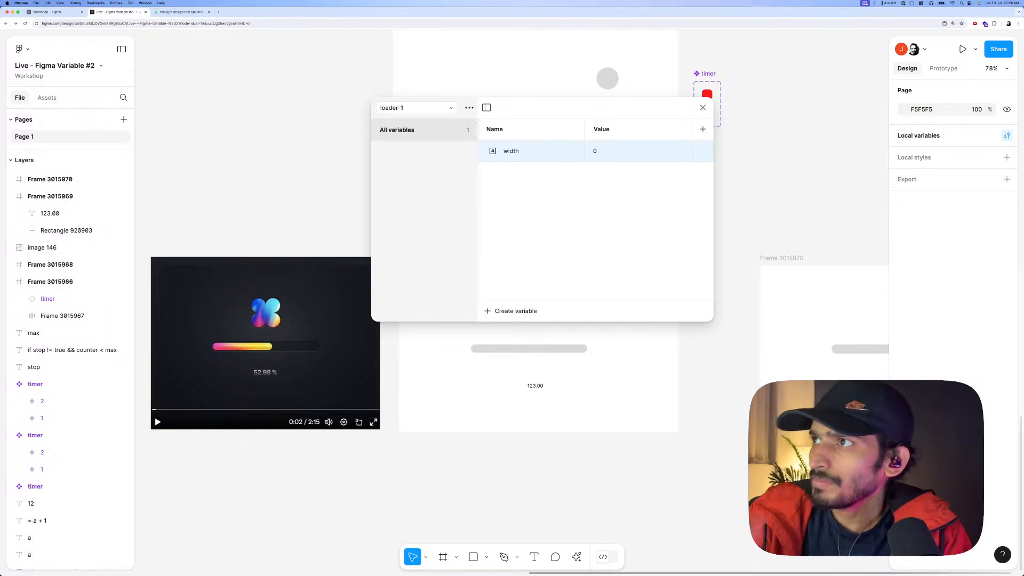
pyautogui.click(616, 153)
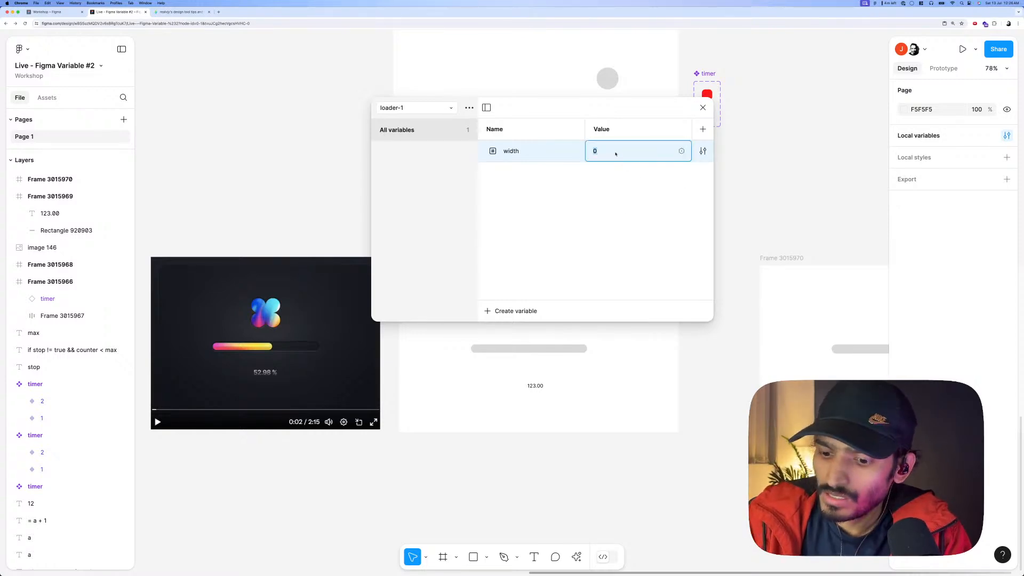
pyautogui.write('280')
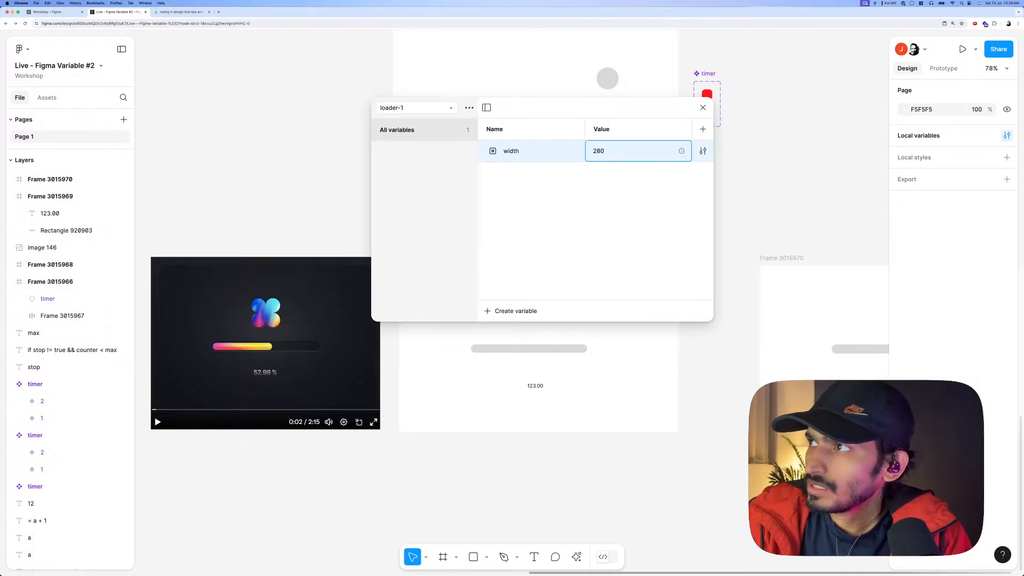
pyautogui.press('BackSpace')
pyautogui.press('BackSpace')
pyautogui.press('BackSpace')
pyautogui.write('0')
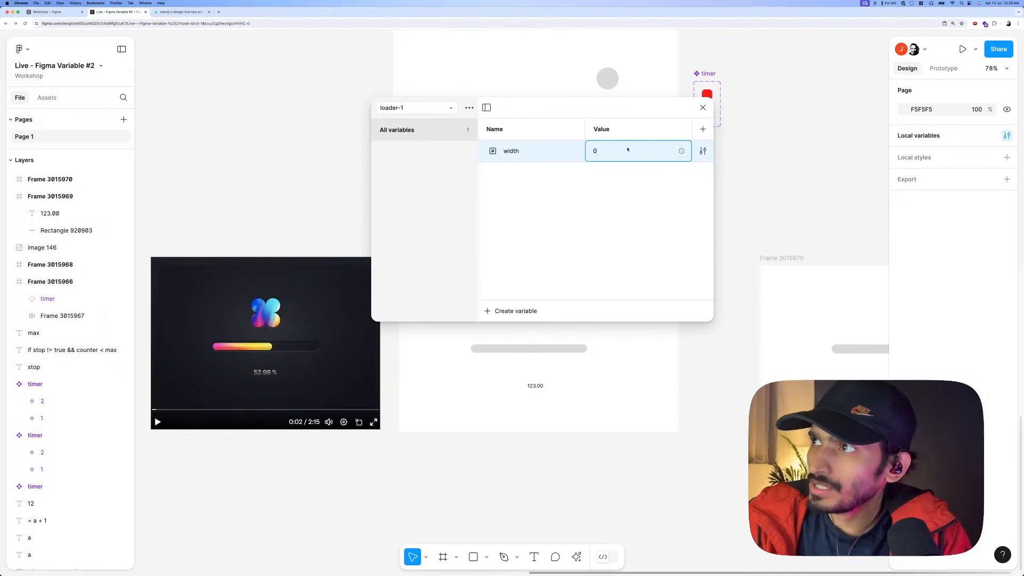
pyautogui.press('Return')
# Create a second number variable named max in the loader-1 collection with the value 280.
pyautogui.click(508, 311)
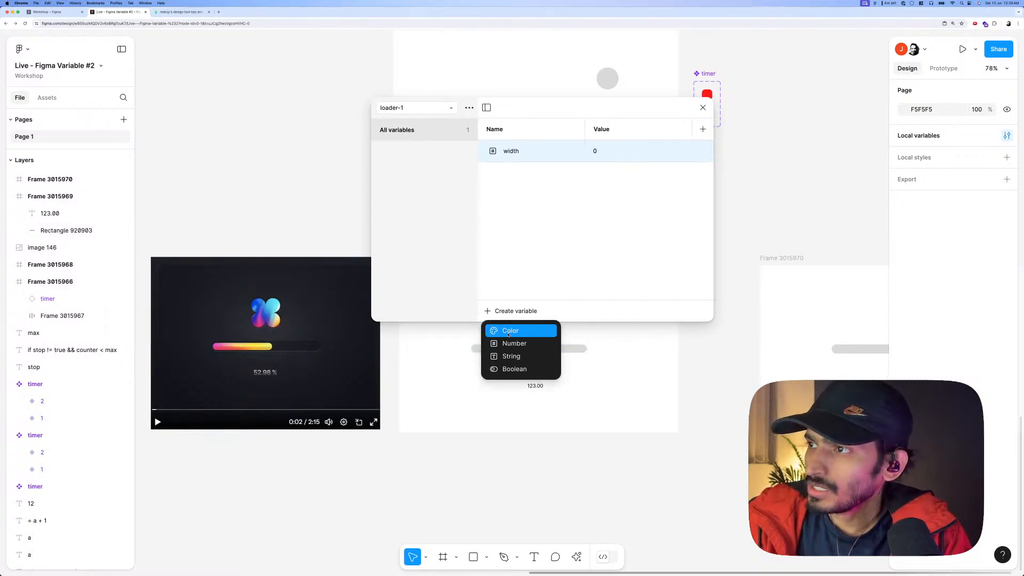
pyautogui.click(509, 342)
pyautogui.write('max')
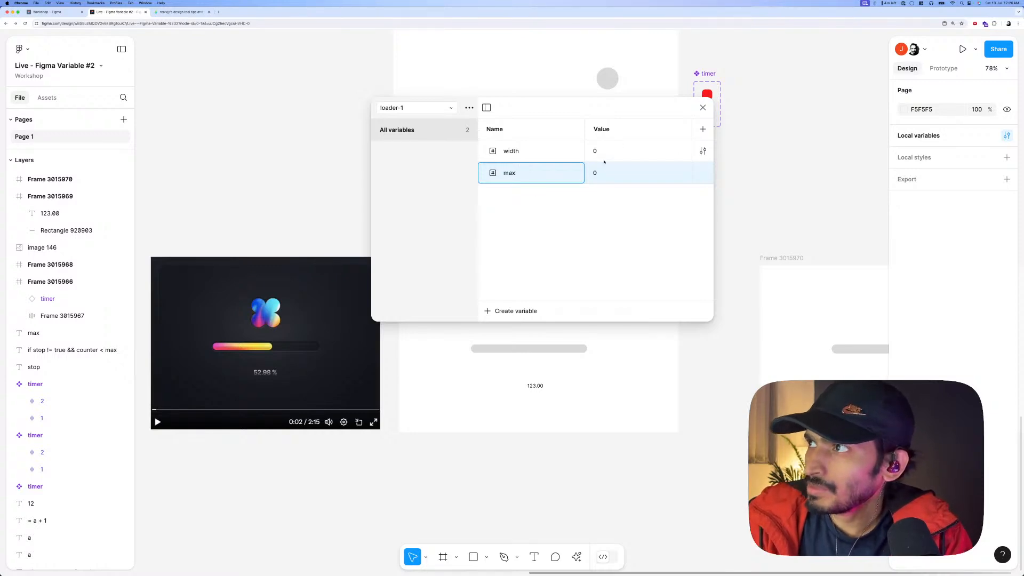
pyautogui.press('Tab')
pyautogui.write('280')
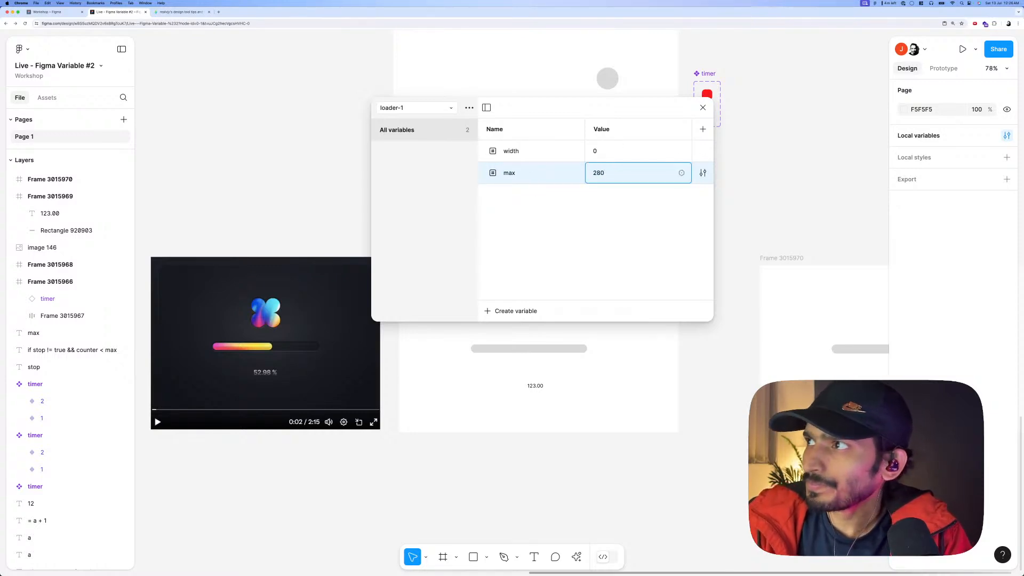
pyautogui.click(597, 198)
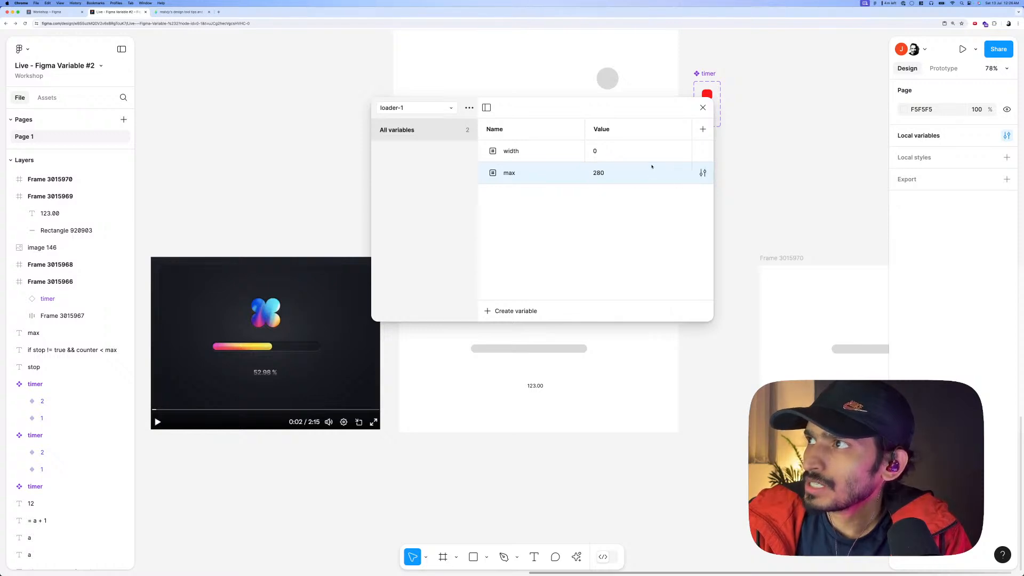
# Duplicate the grey bar rectangle of Frame 3015969 and place the copy on the empty canvas below the frame.
pyautogui.click(521, 349)
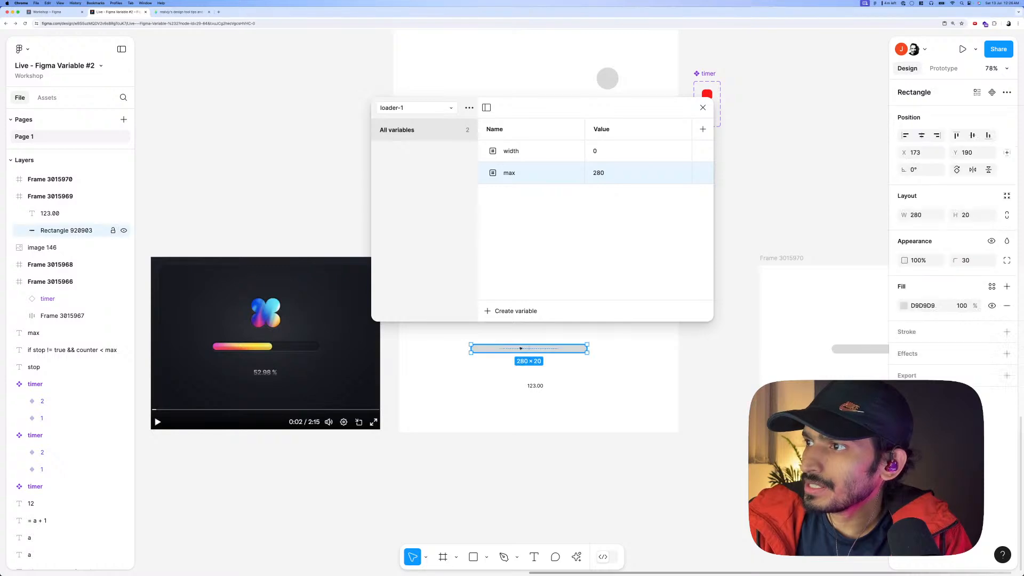
pyautogui.moveTo(520, 348); pyautogui.dragTo(522, 459)
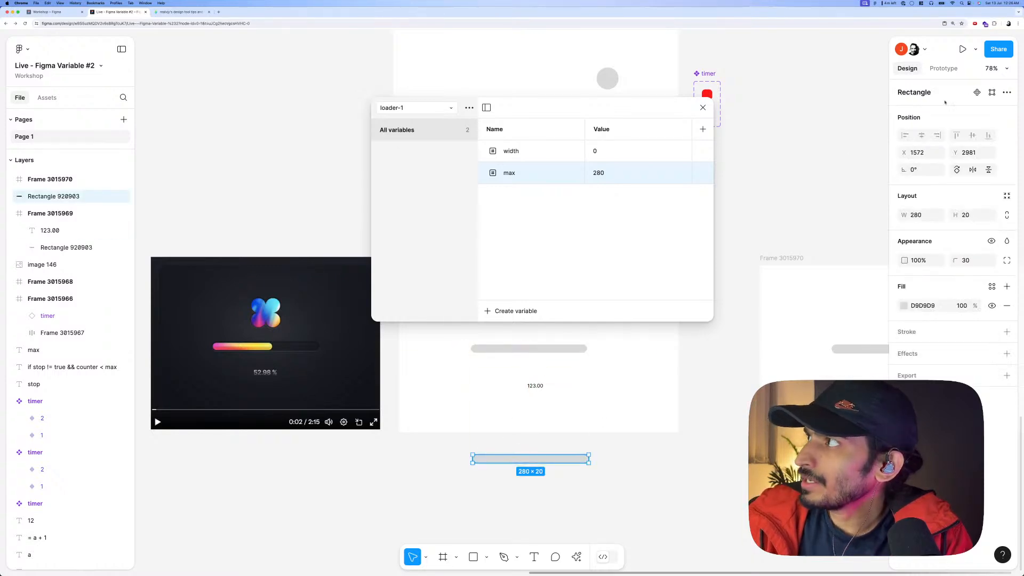
pyautogui.moveTo(320, 373)
pyautogui.mouseDown()
pyautogui.moveTo(338, 368)
pyautogui.moveTo(304, 368)
pyautogui.mouseUp()
pyautogui.moveTo(533, 458); pyautogui.dragTo(428, 470)
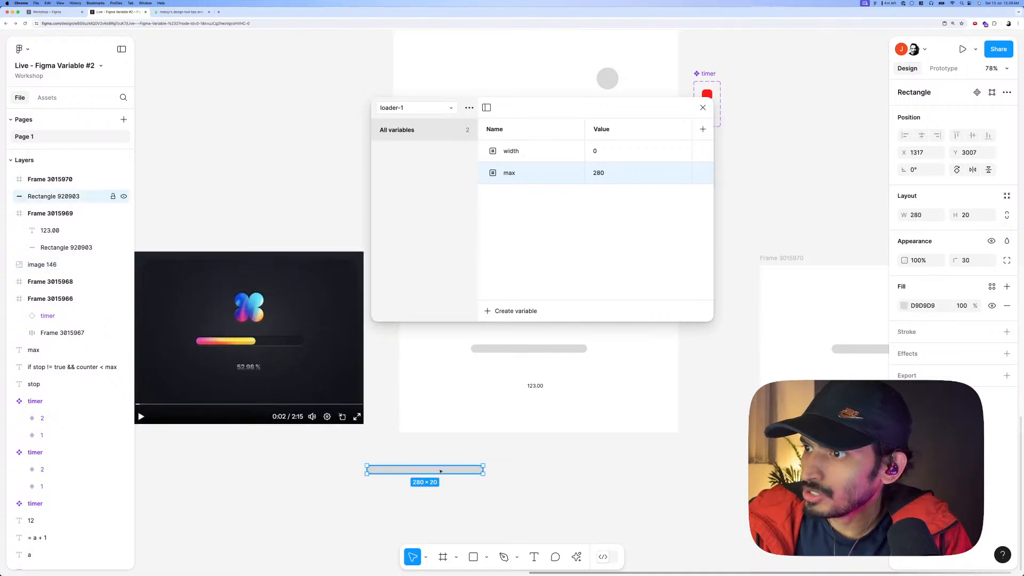
# Turn the copied rectangle into a component and move it below the loader video image.
pyautogui.click(977, 93)
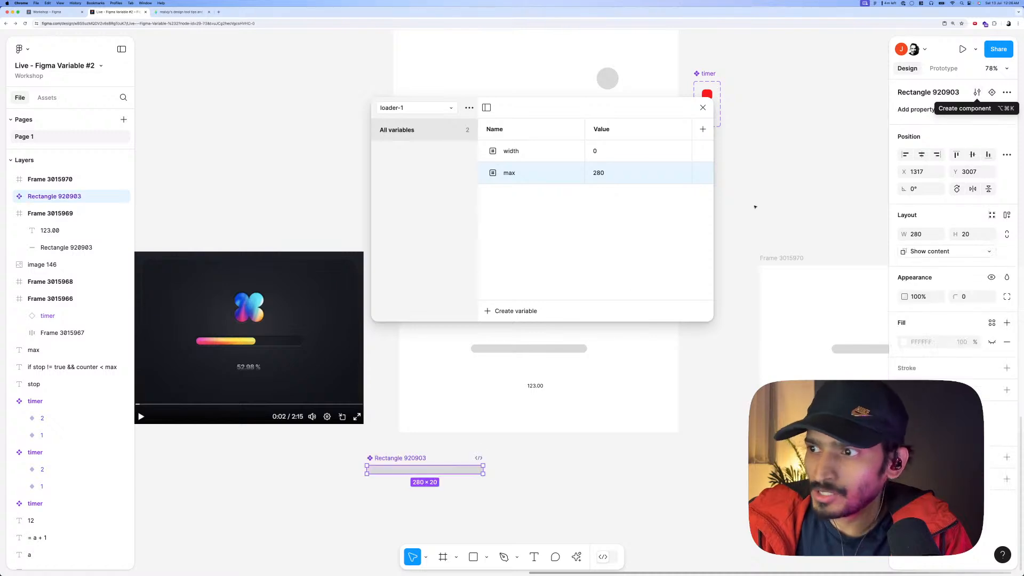
pyautogui.doubleClick(385, 470)
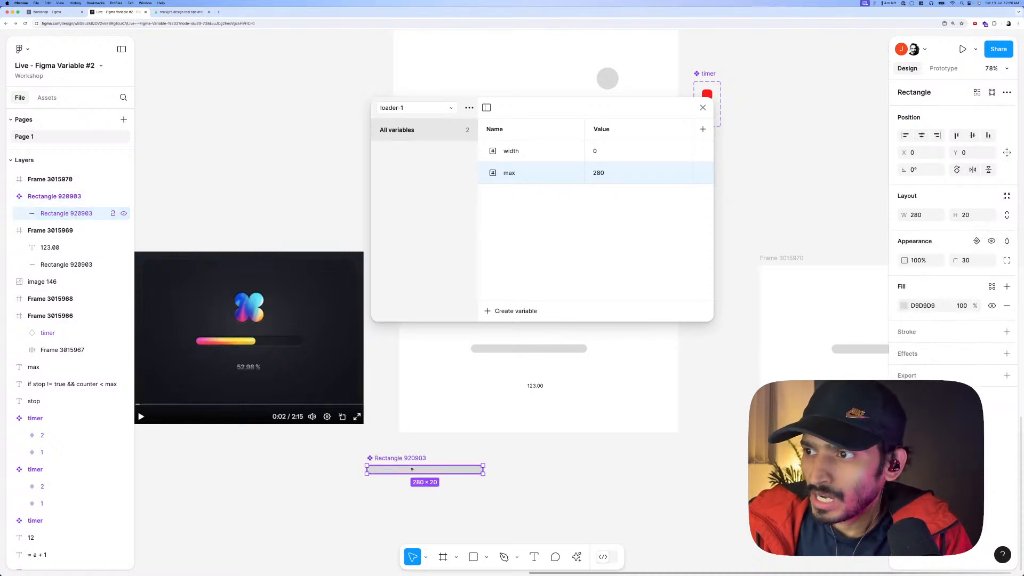
pyautogui.moveTo(412, 458); pyautogui.dragTo(337, 448)
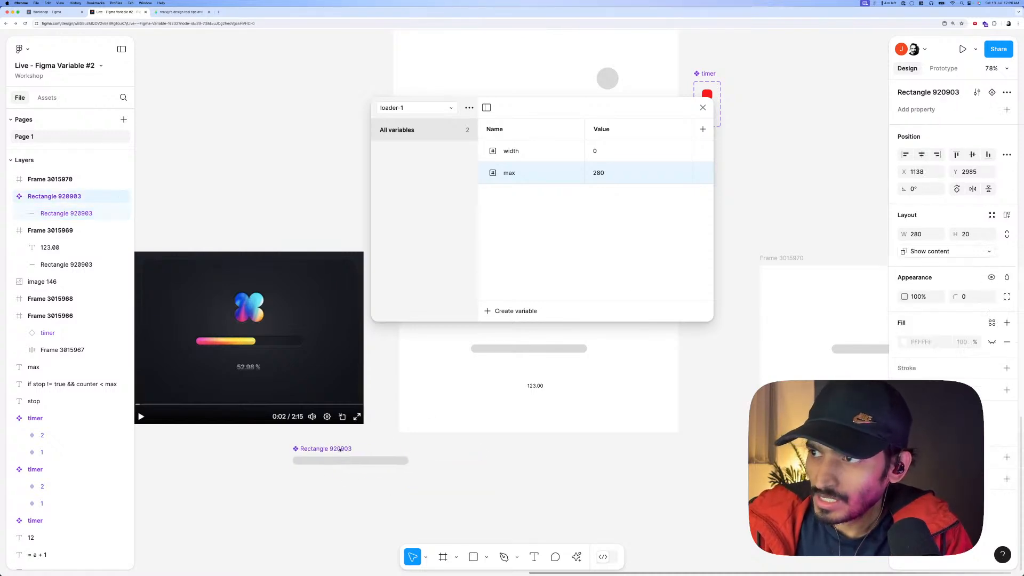
# Rename the new rectangle component to bar.
pyautogui.click(492, 351)
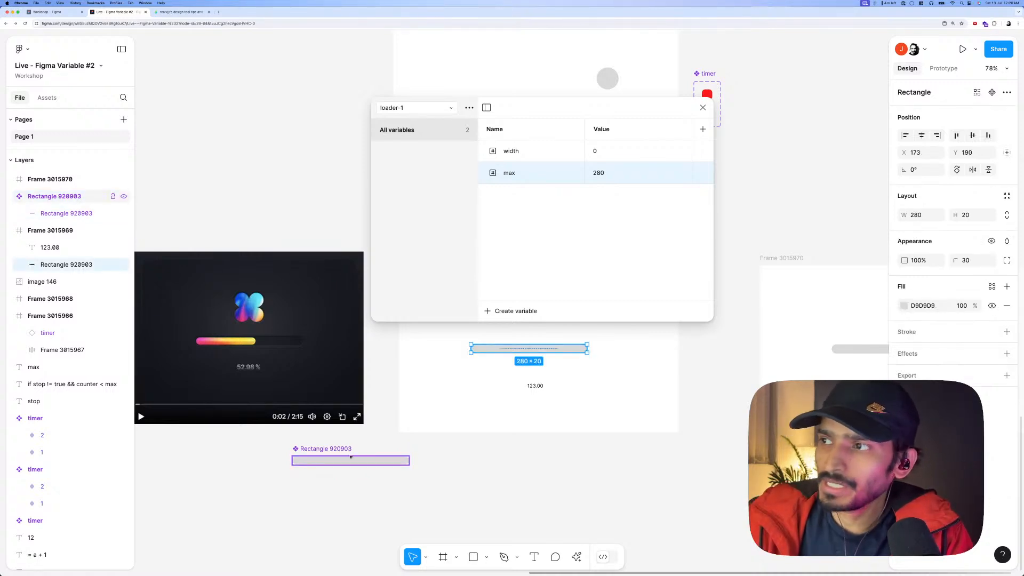
pyautogui.click(342, 449)
pyautogui.doubleClick(343, 449)
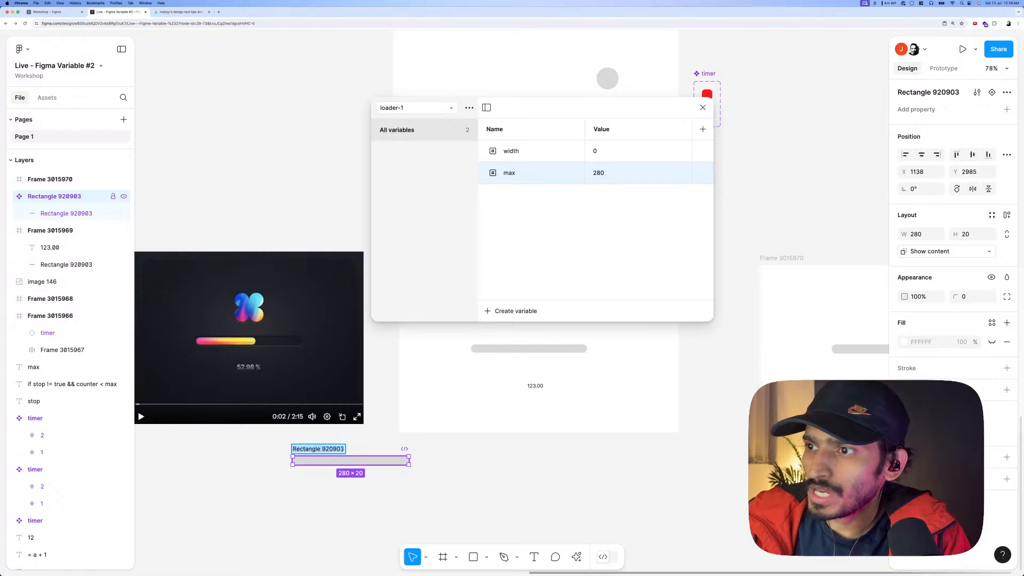
pyautogui.write('bar')
pyautogui.press('Return')
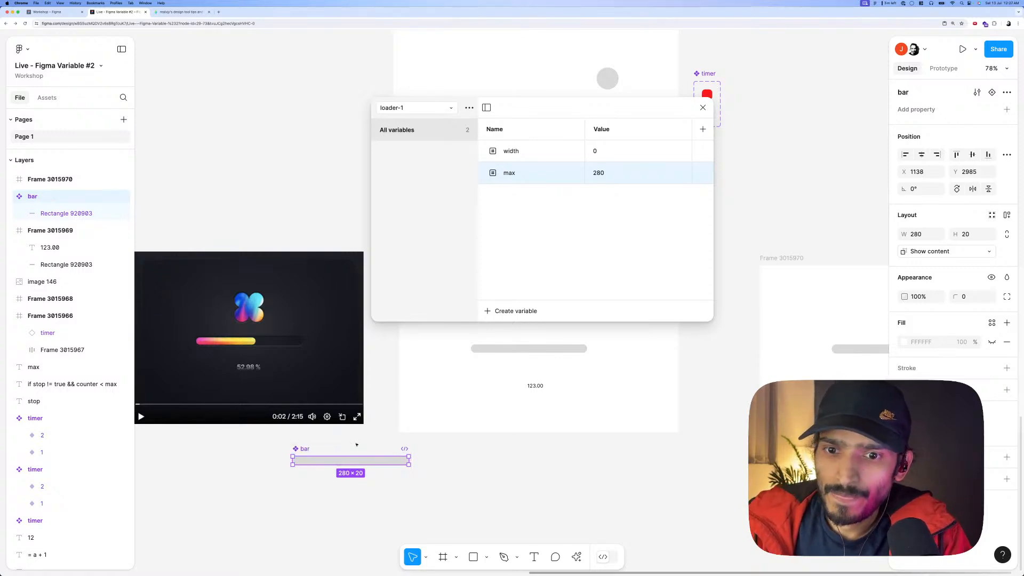
pyautogui.click(408, 443)
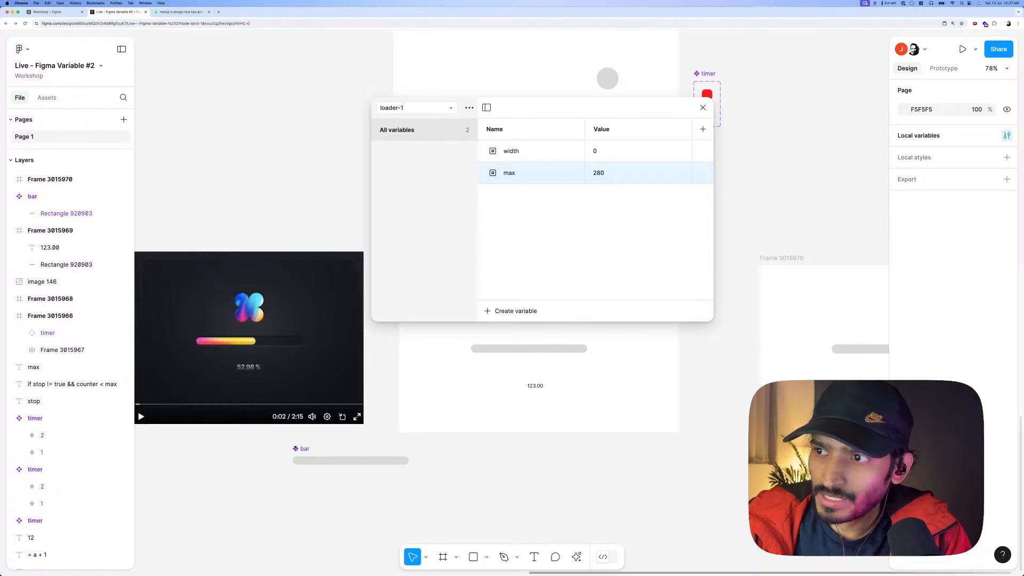
# Copy the bar component and replace the original grey rectangle in Frame 3015969 with an instance of it.
pyautogui.click(351, 459)
pyautogui.rightClick(505, 350)
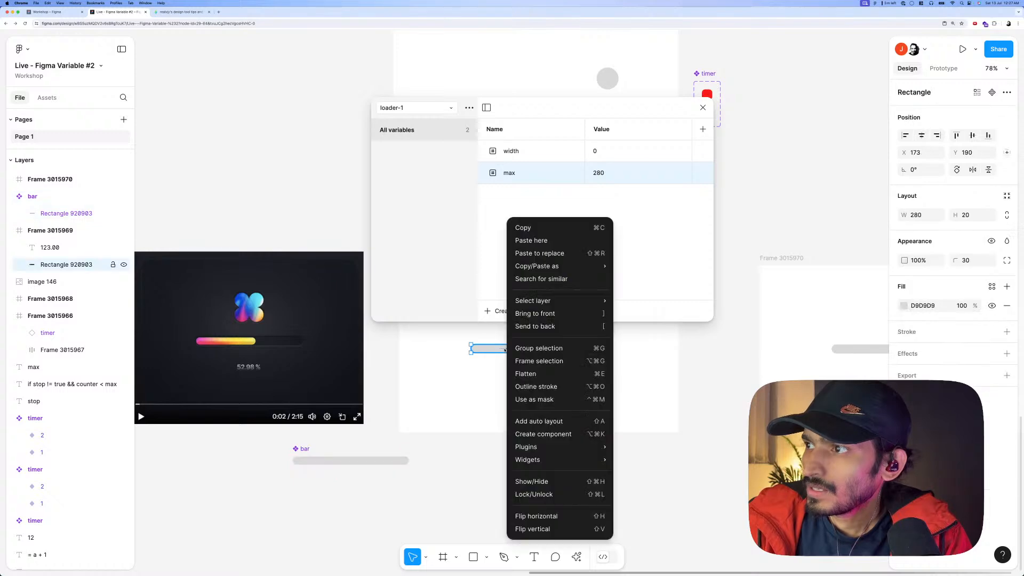
pyautogui.click(539, 255)
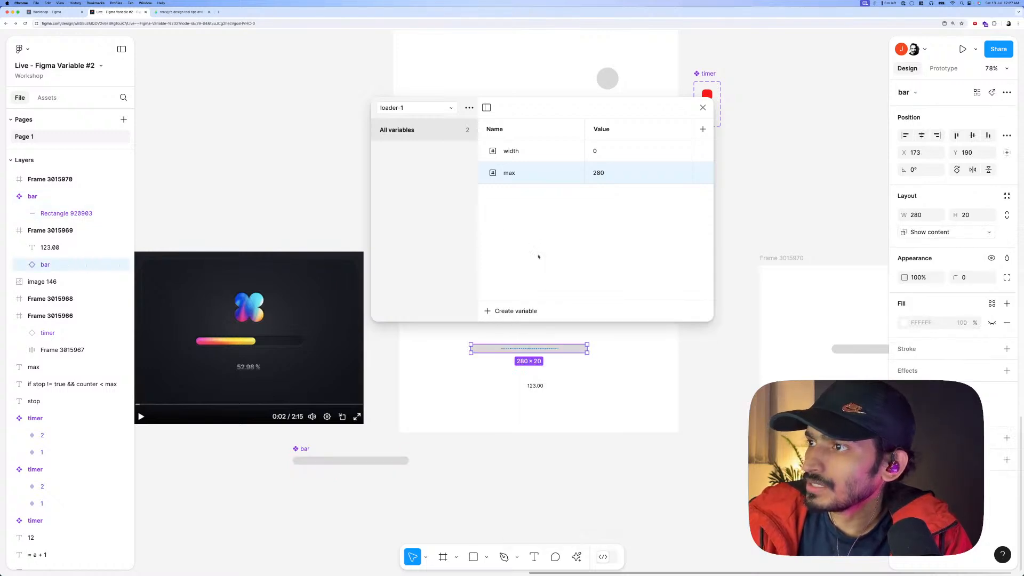
# Center the bar instance horizontally and vertically in Frame 3015969, and center the 123.00 text horizontally.
pyautogui.click(921, 136)
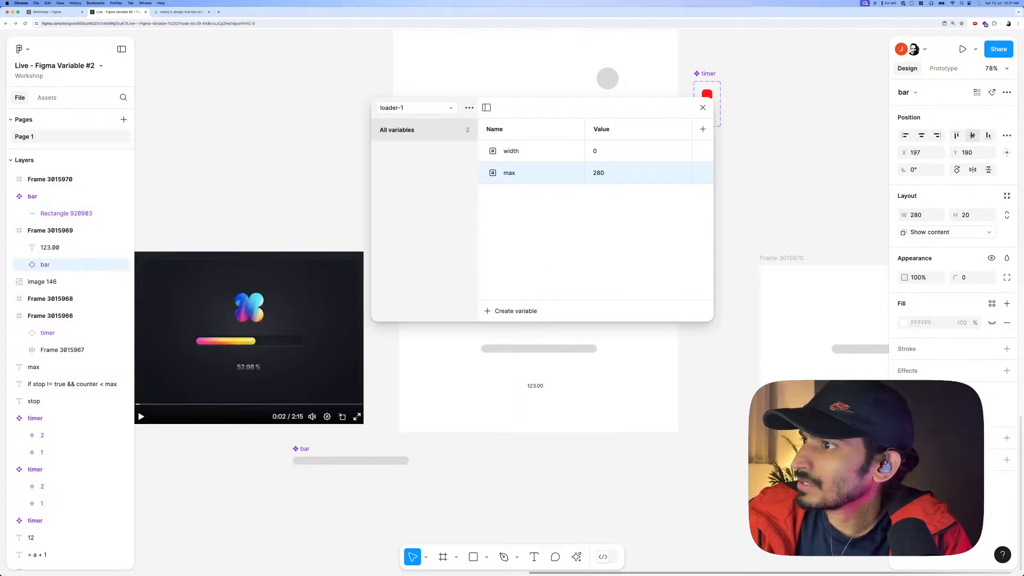
pyautogui.click(972, 135)
pyautogui.click(528, 386)
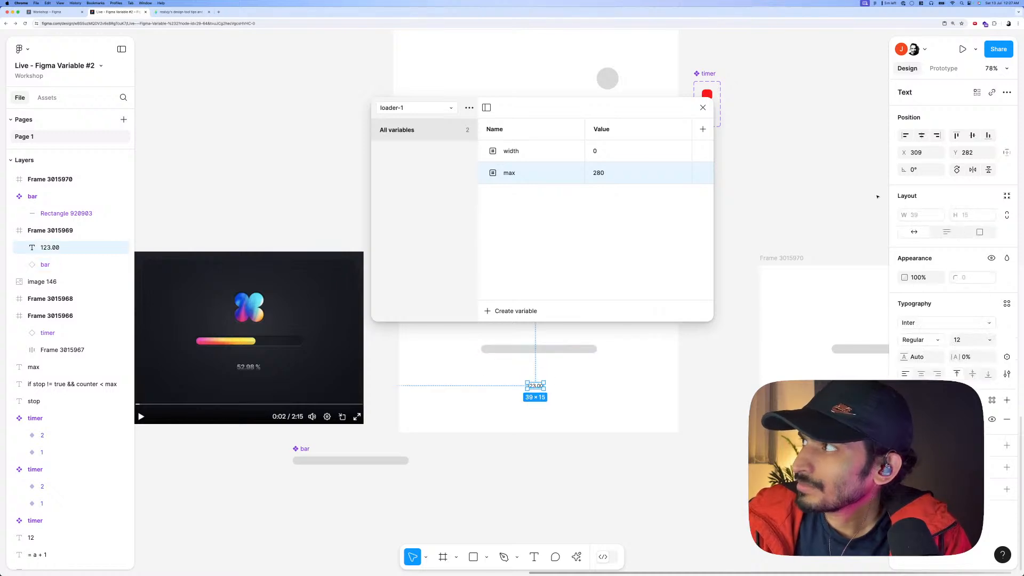
# Close the variables window, duplicate the timer component set beside Frame 3015969, and show the prototype interactions of the copy's variant 1.
pyautogui.scroll(3, 478, 431)
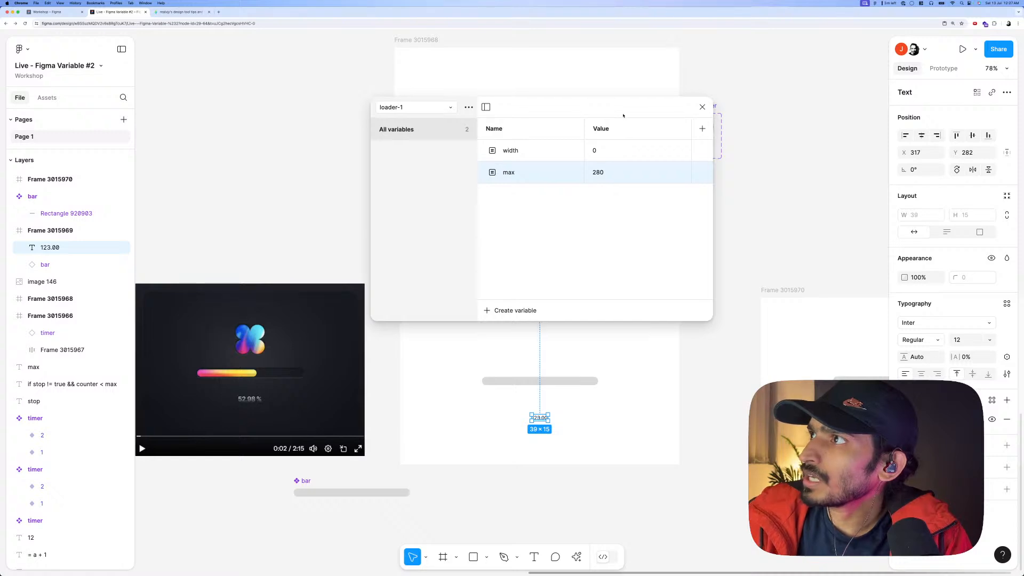
pyautogui.moveTo(712, 110); pyautogui.dragTo(700, 391)
pyautogui.click(673, 91)
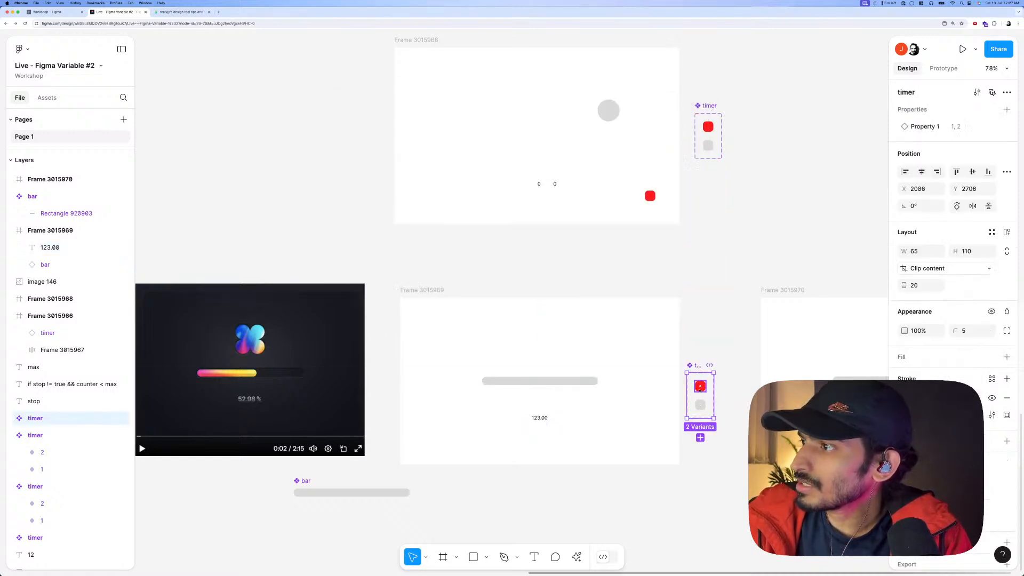
pyautogui.doubleClick(699, 391)
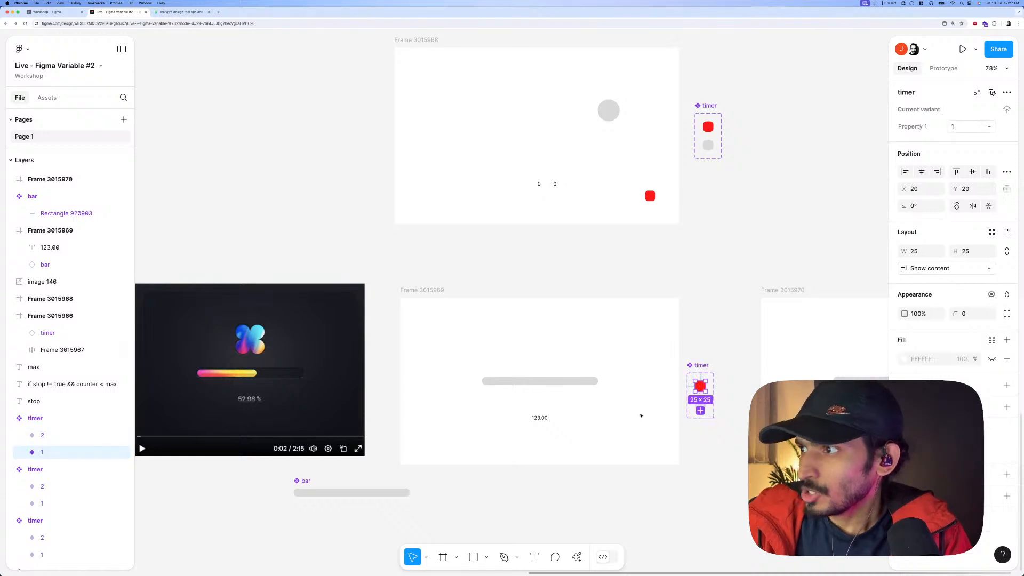
pyautogui.click(944, 69)
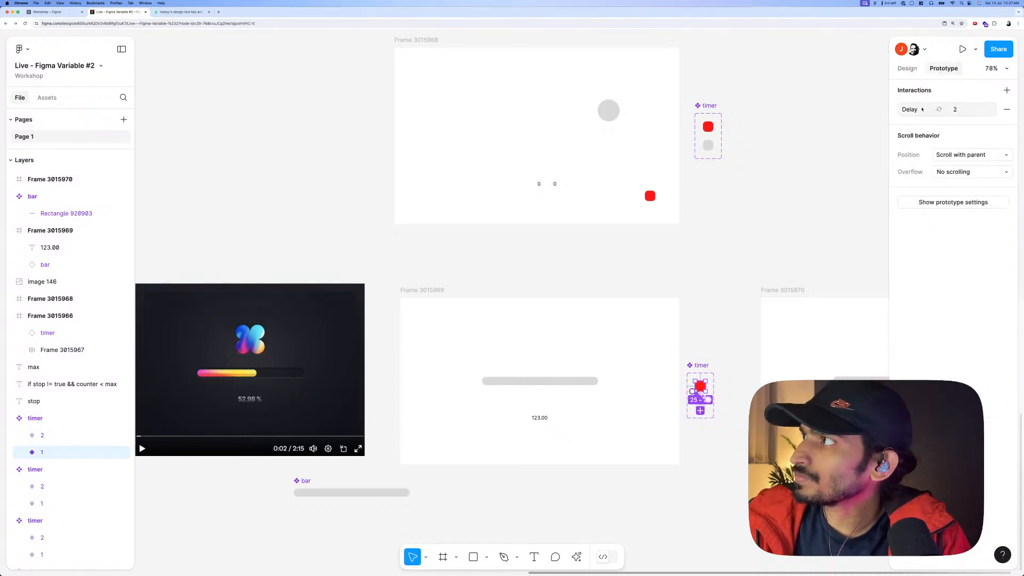
# Delete Frame 3015970 from the canvas.
pyautogui.click(800, 320)
pyautogui.press('Delete')
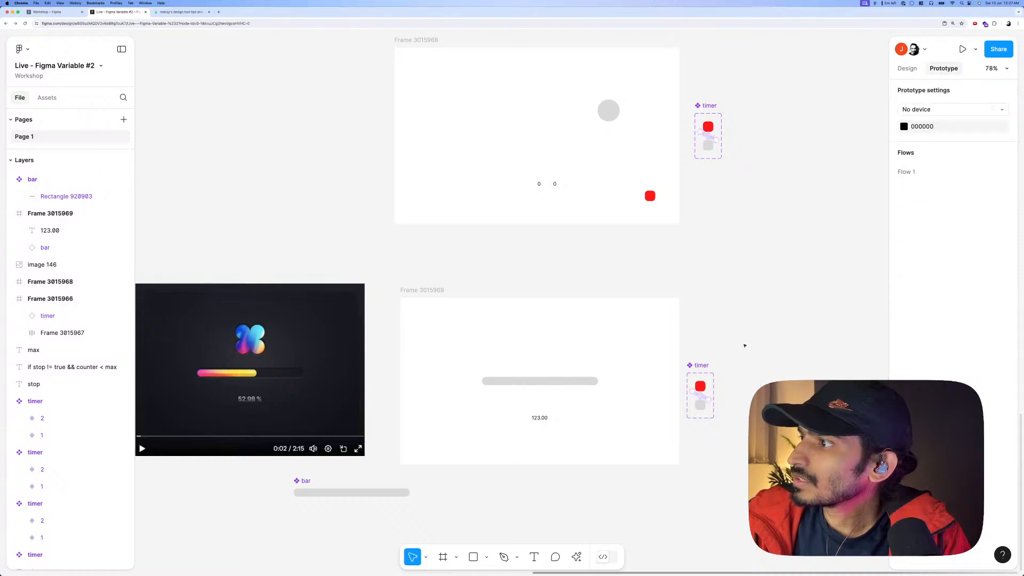
# Remove the conditional x < 480 action from the After delay interaction of the copied timer's variant 1, keeping the Change to action.
pyautogui.scroll(5, 701, 385)
pyautogui.click(700, 385)
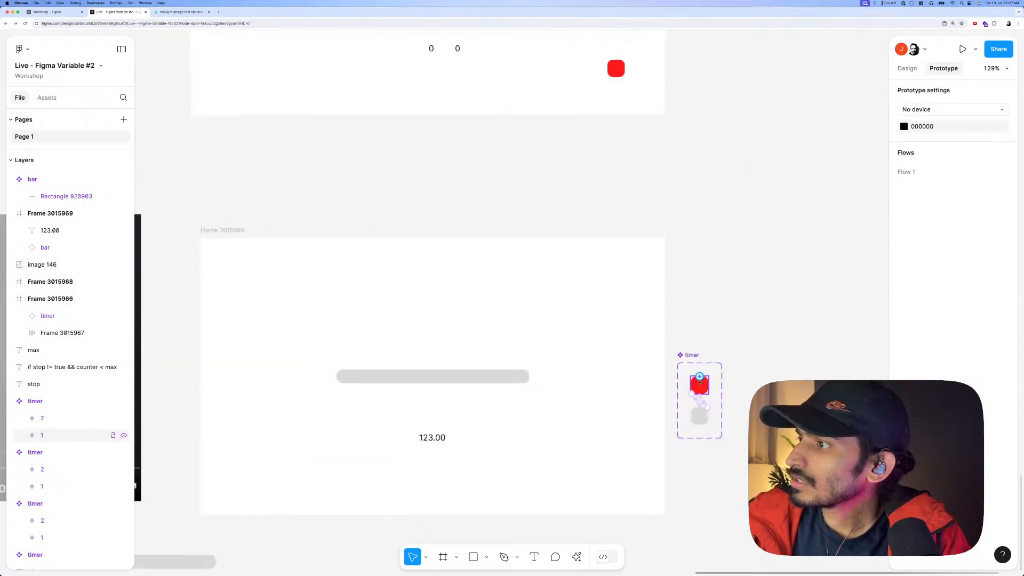
pyautogui.click(917, 109)
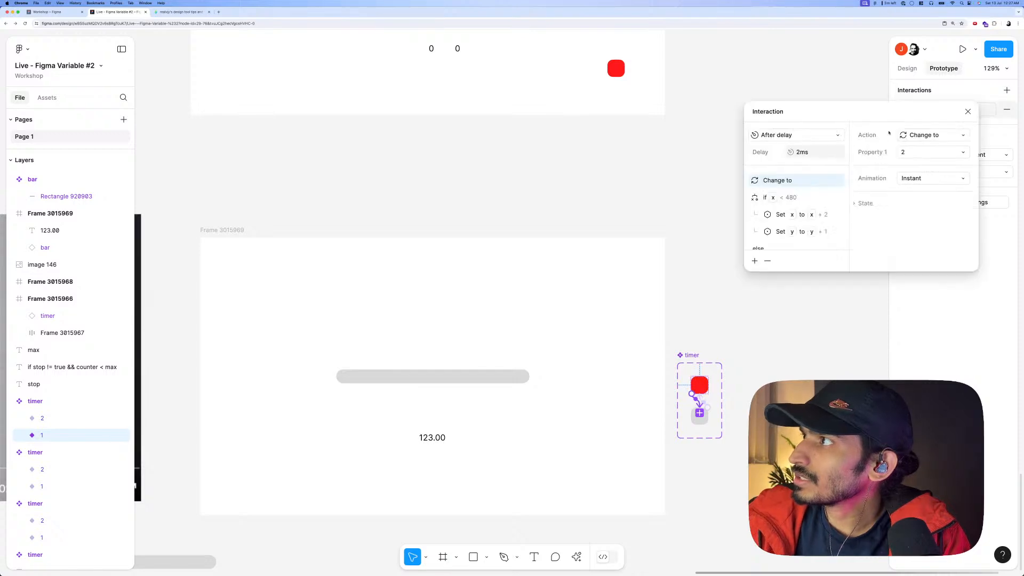
pyautogui.click(829, 204)
pyautogui.press('BackSpace')
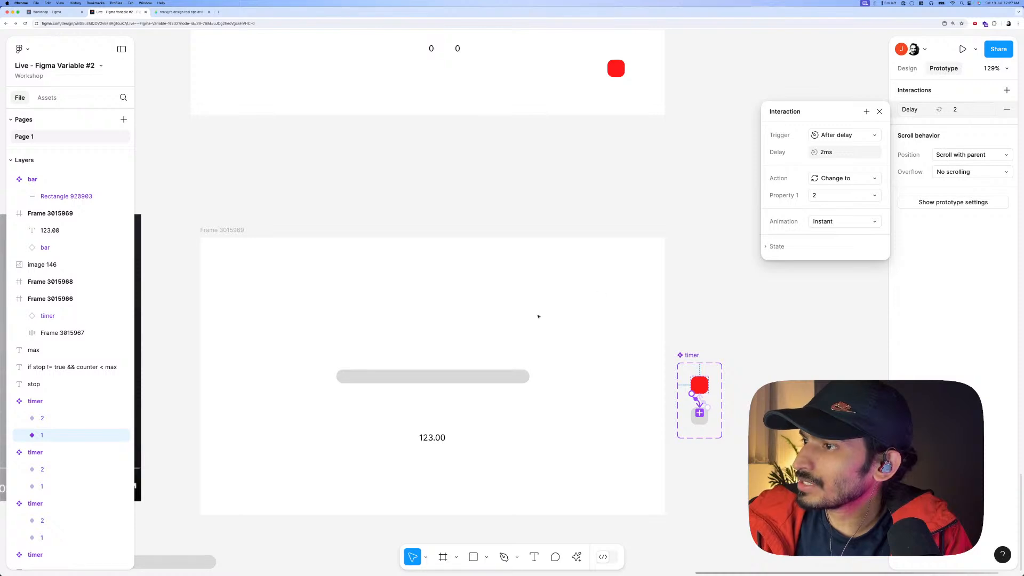
# Bind the width of the bar instance in Frame 3015969 to the loader-1 width variable.
pyautogui.click(505, 371)
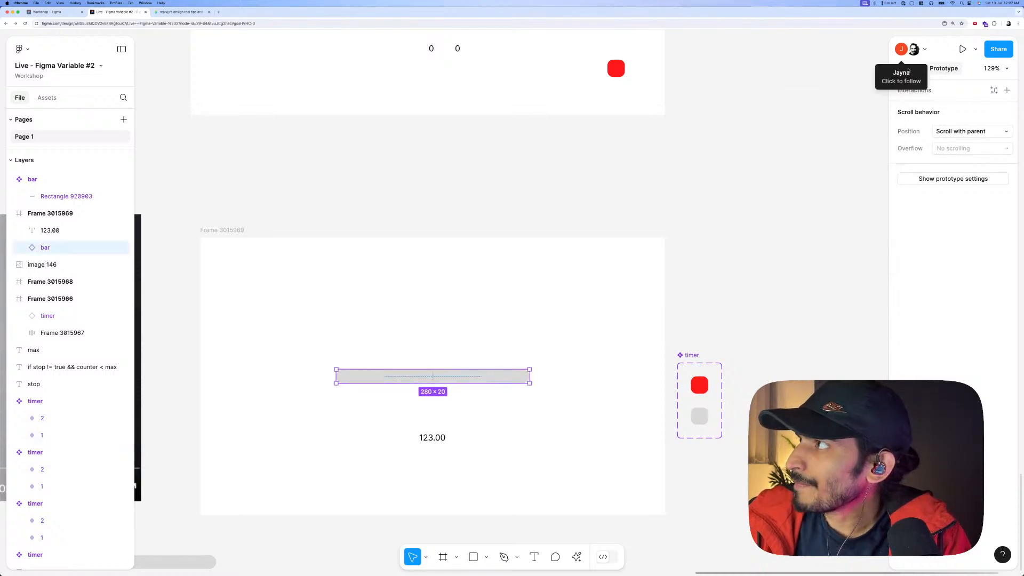
pyautogui.click(908, 68)
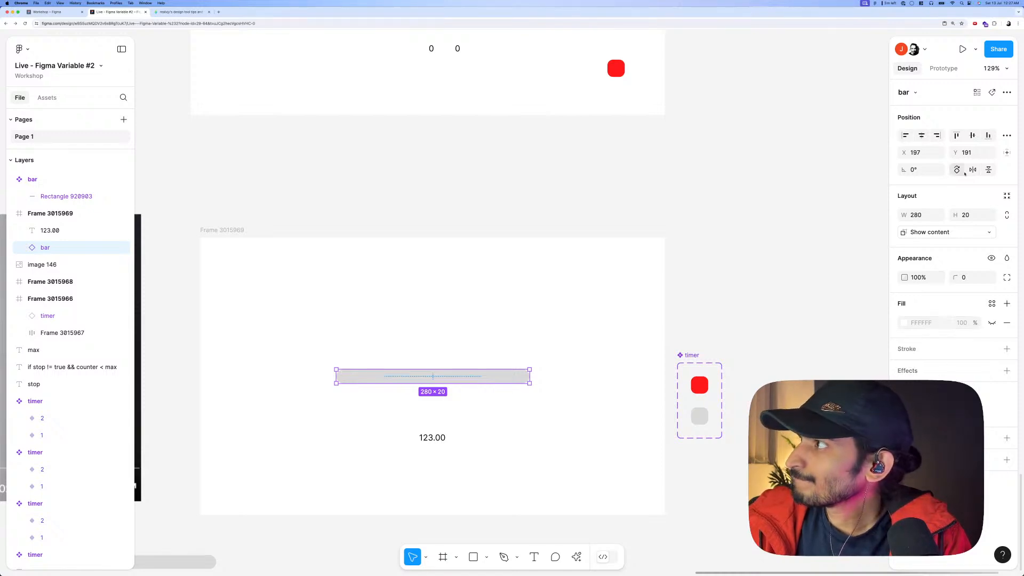
pyautogui.click(937, 215)
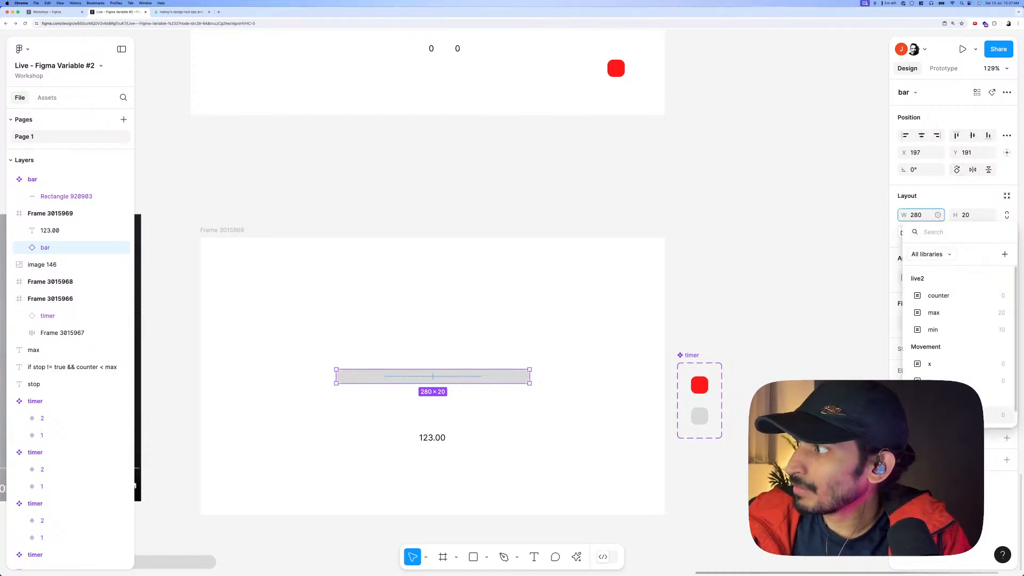
pyautogui.click(939, 279)
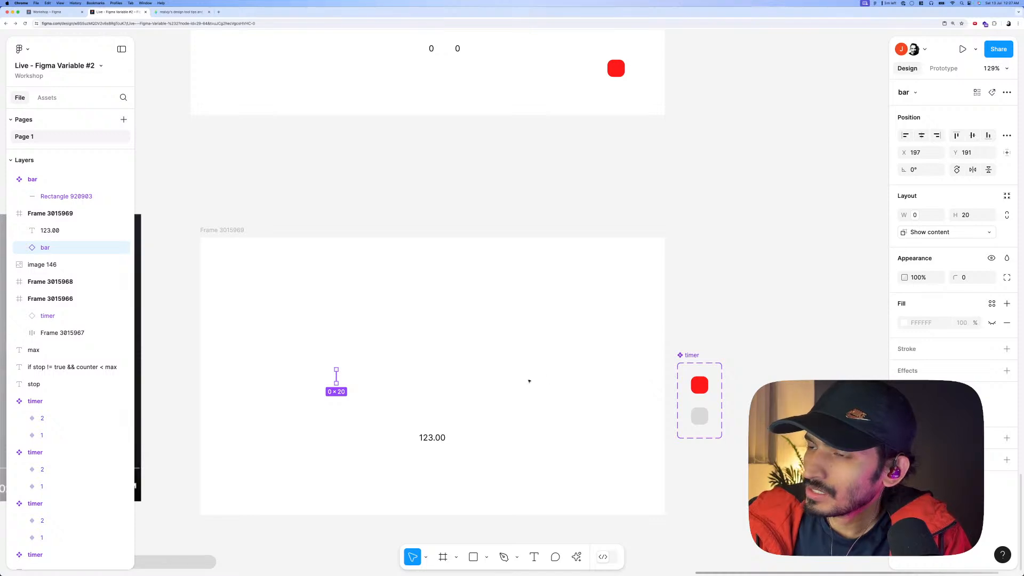
# Open the After delay interaction of variant 1 in the timer component set beside Frame 3015969.
pyautogui.scroll(-2, 366, 376)
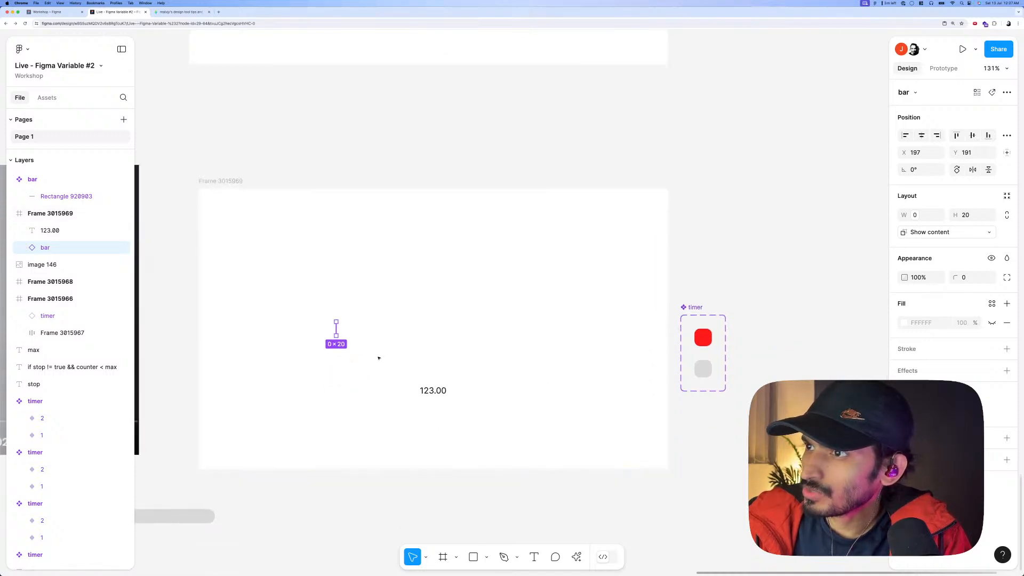
pyautogui.click(711, 330)
pyautogui.click(943, 69)
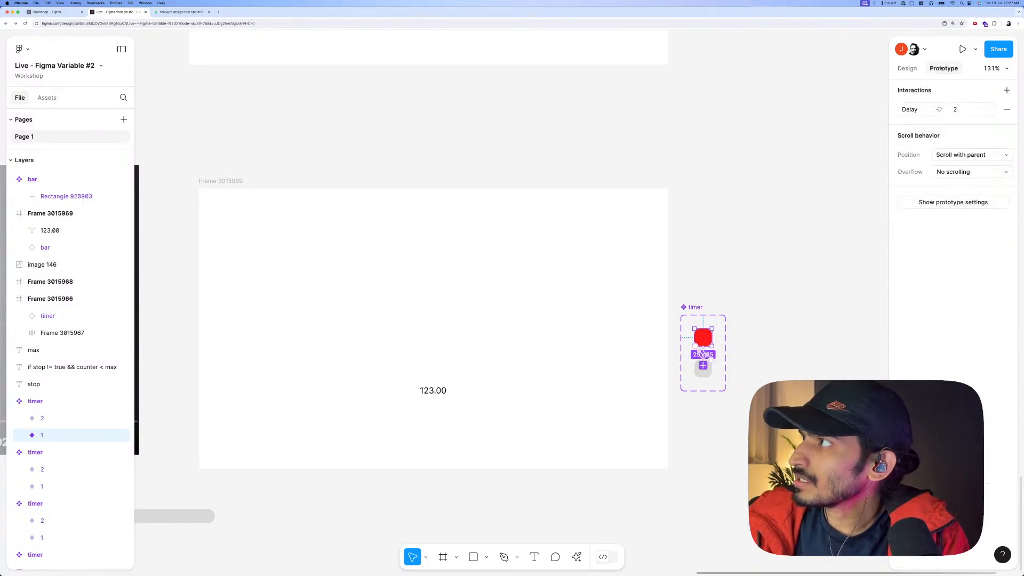
pyautogui.click(915, 110)
pyautogui.moveTo(834, 122); pyautogui.dragTo(628, 123)
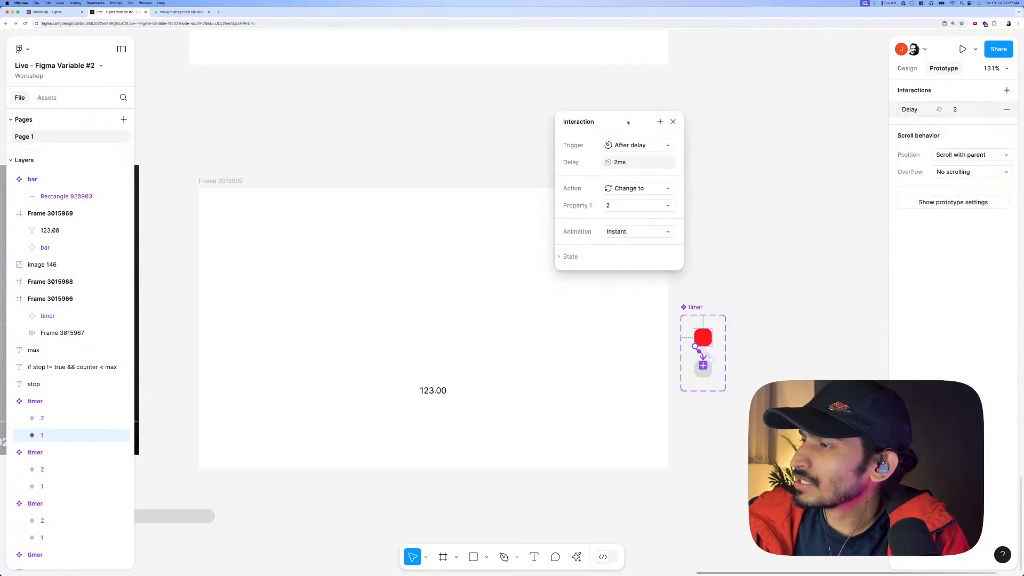
pyautogui.click(664, 188)
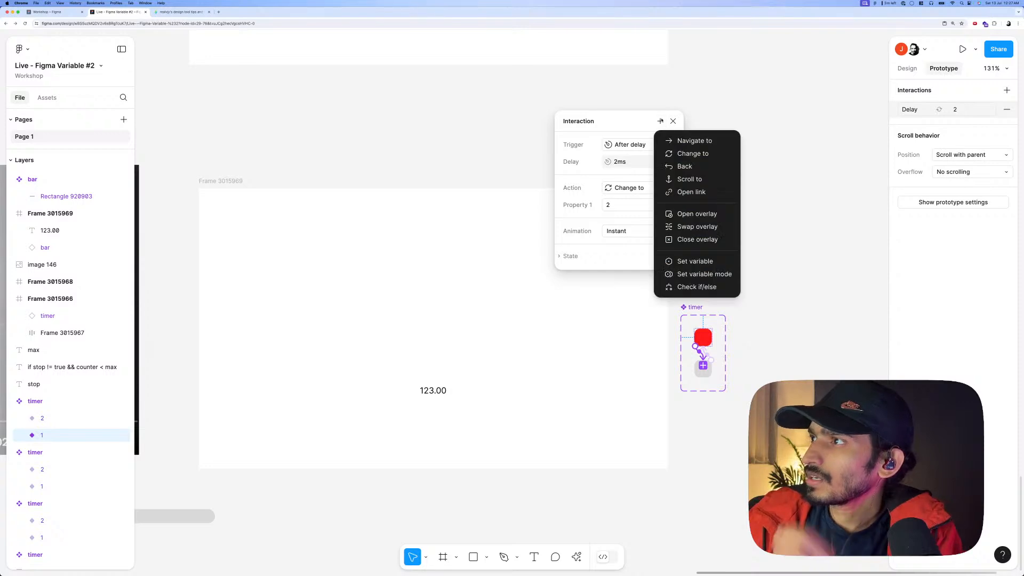
pyautogui.click(695, 275)
pyautogui.rightClick(606, 208)
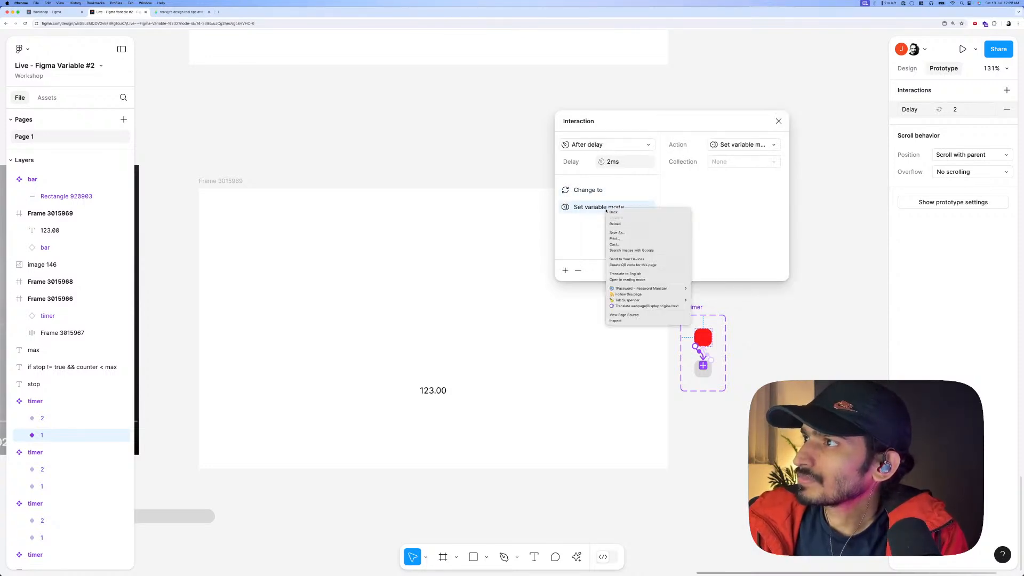
pyautogui.click(596, 212)
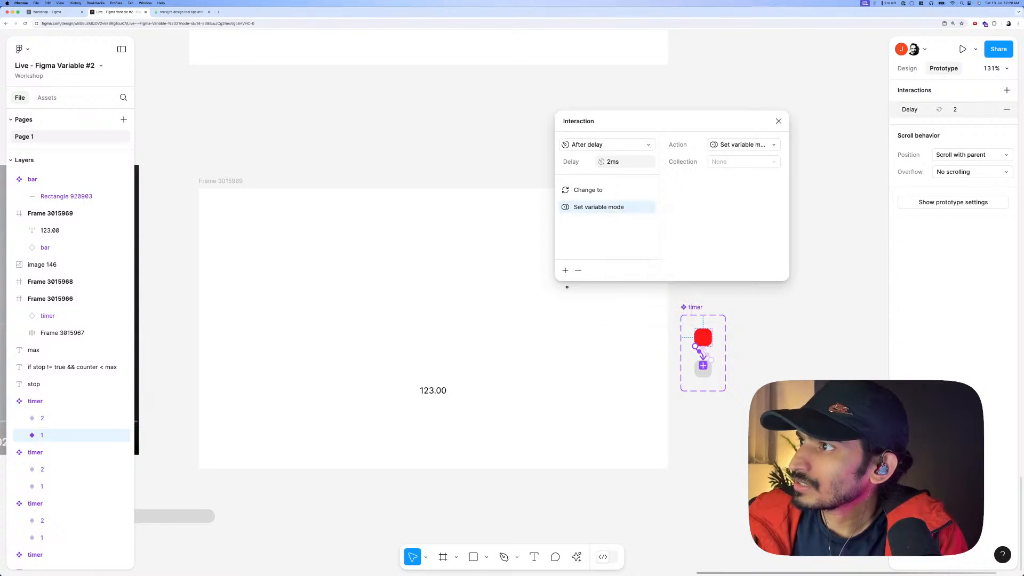
pyautogui.click(578, 270)
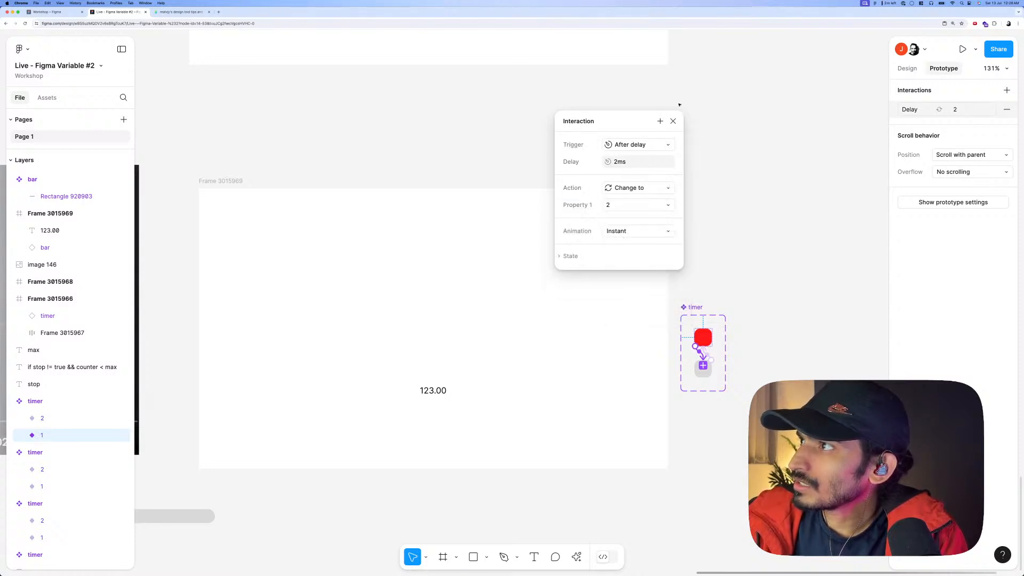
# Add a Check if/else action to the timer's After delay interaction with the condition loader-1 width equal to loader-1 max.
pyautogui.click(660, 123)
pyautogui.click(693, 287)
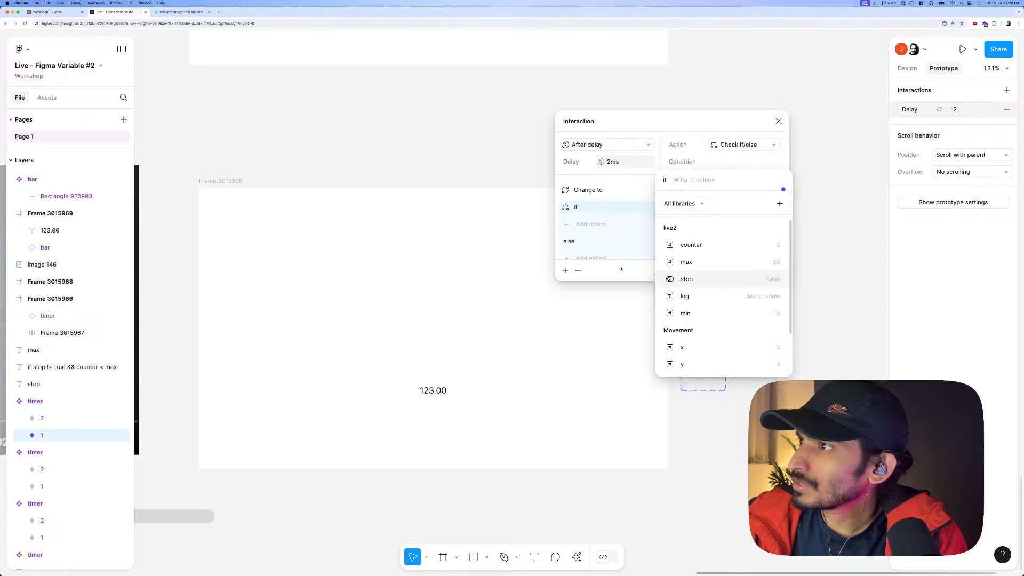
pyautogui.scroll(-3, 703, 338)
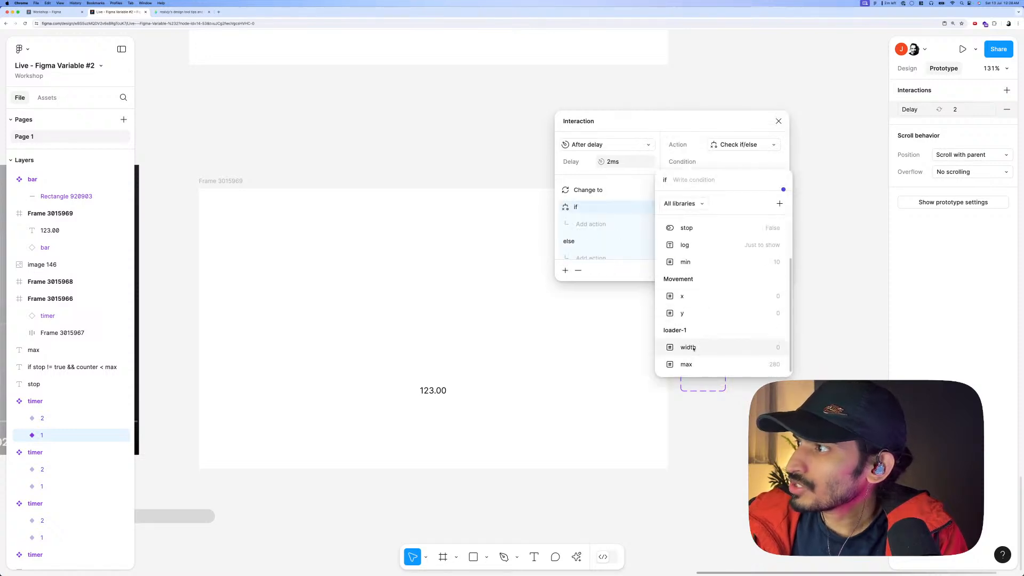
pyautogui.click(693, 347)
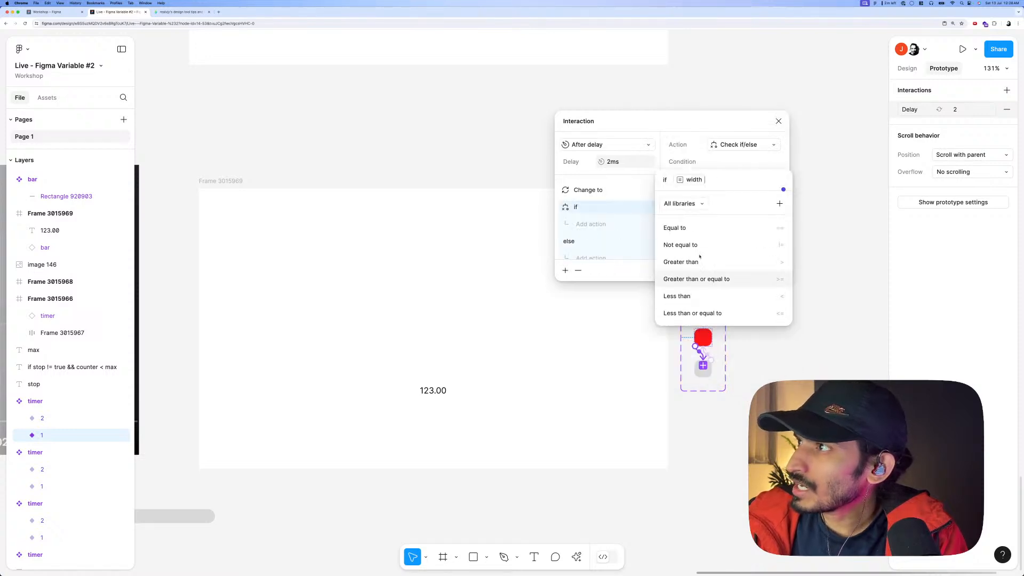
pyautogui.click(688, 230)
pyautogui.scroll(-3, 693, 320)
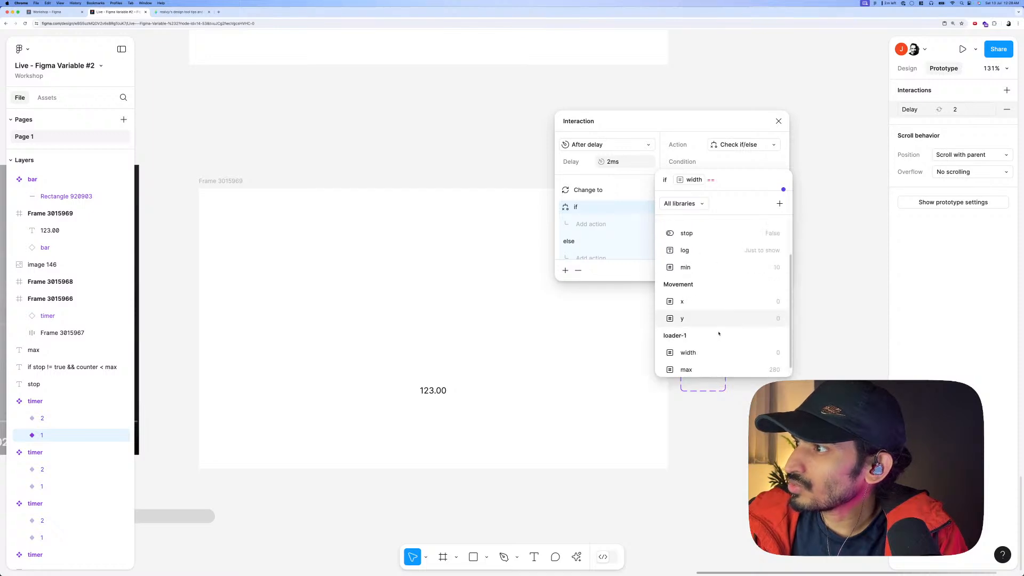
pyautogui.click(692, 364)
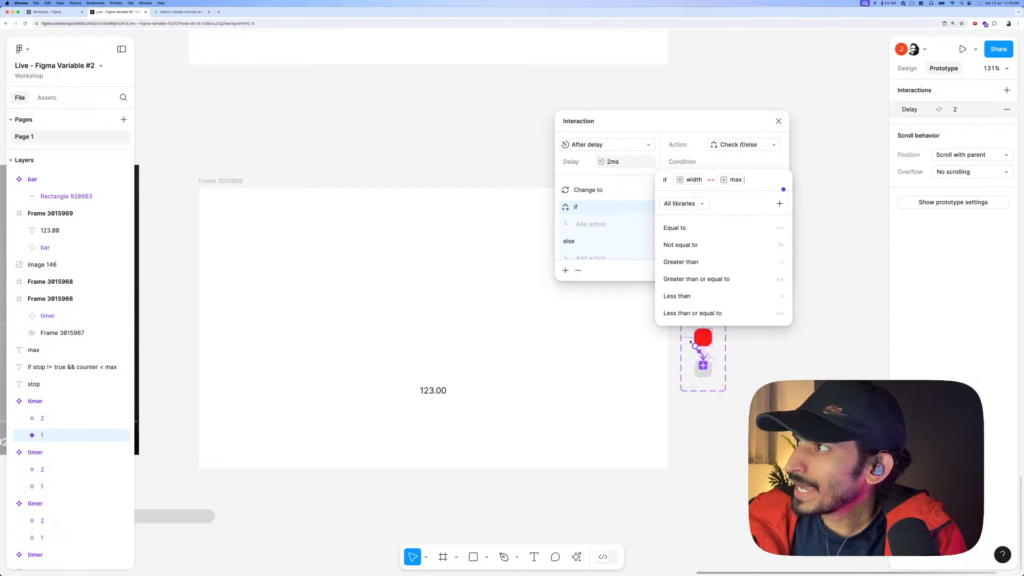
pyautogui.click(745, 163)
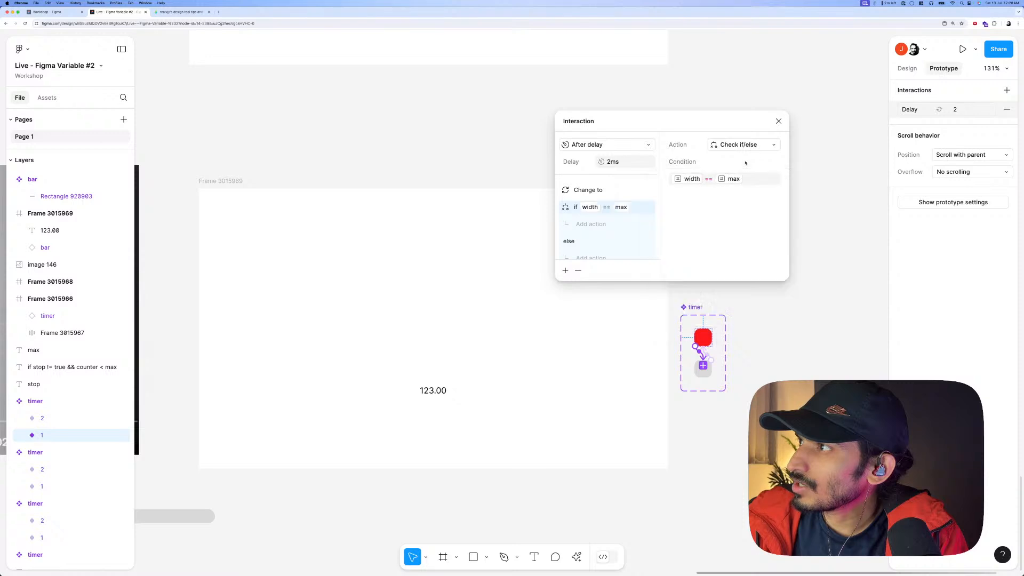
# Try to change the operator in the width and max condition to not equal to.
pyautogui.click(717, 178)
pyautogui.click(710, 180)
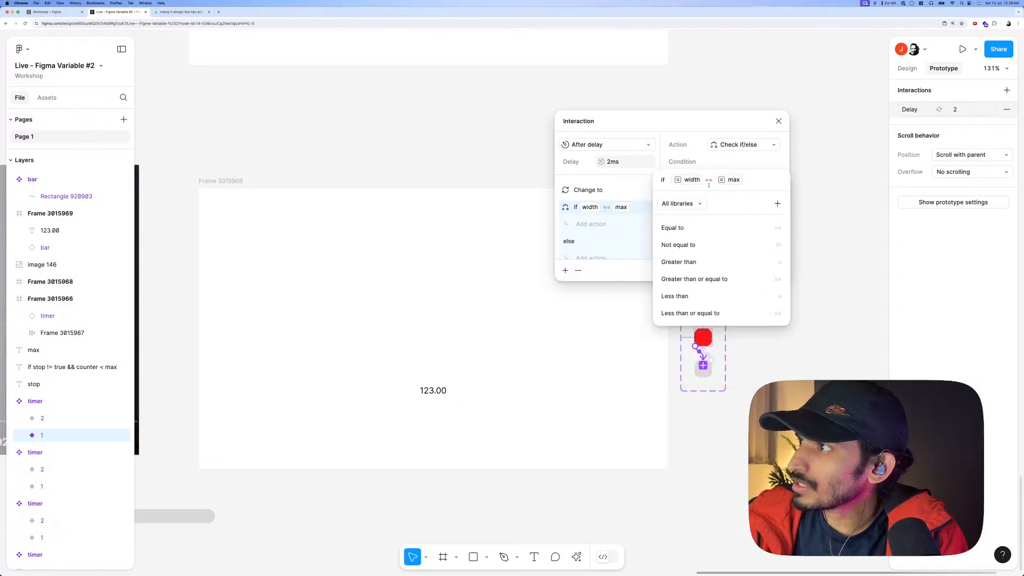
pyautogui.press('Down')
pyautogui.press('Down')
pyautogui.press('Return')
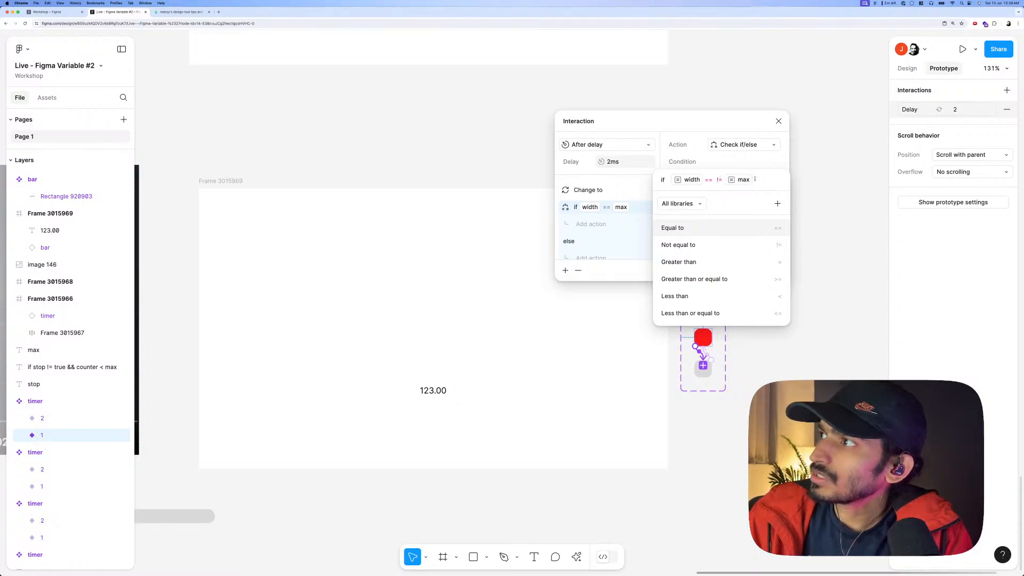
pyautogui.press('space')
# Clear the condition and rebuild it as loader-1 width not equal to loader-1 max.
pyautogui.click(686, 179)
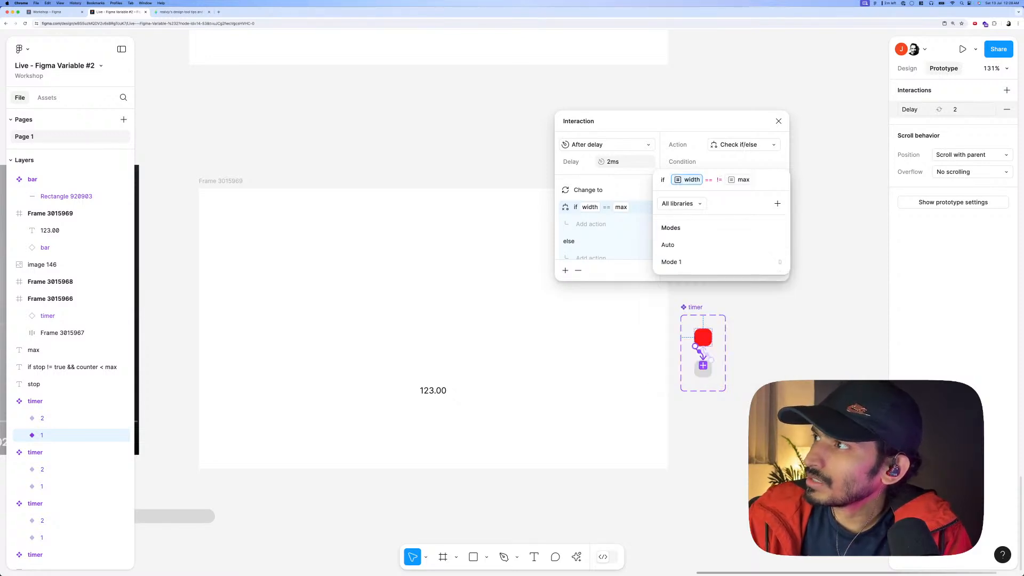
pyautogui.press('BackSpace')
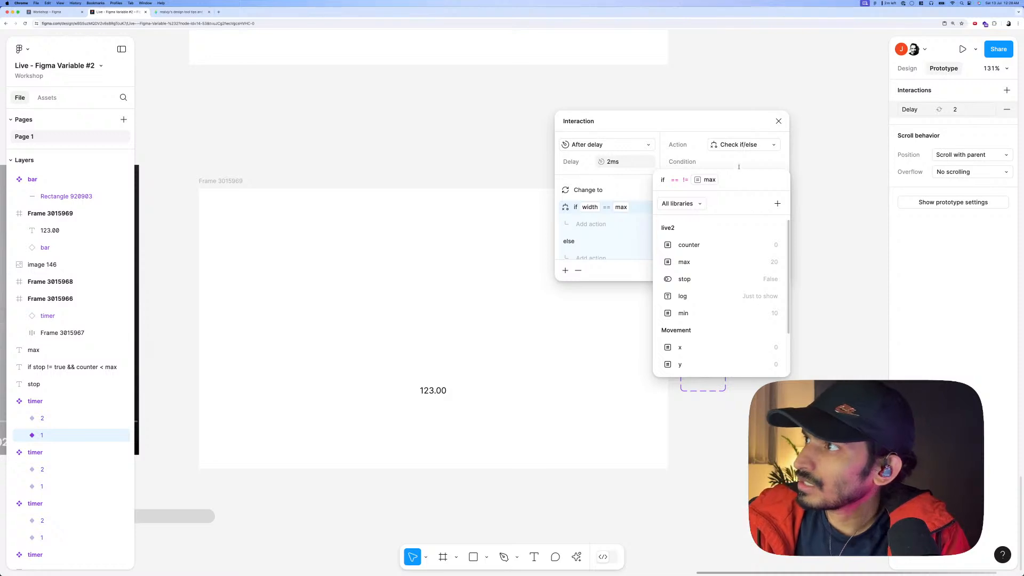
pyautogui.press('BackSpace')
pyautogui.press('BackSpace')
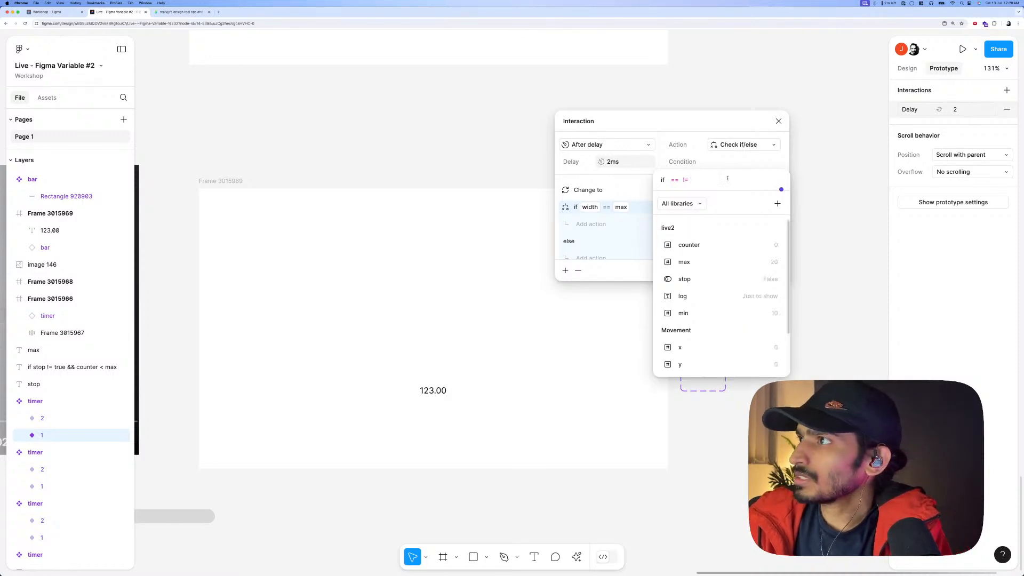
pyautogui.press('BackSpace')
pyautogui.scroll(-2, 696, 331)
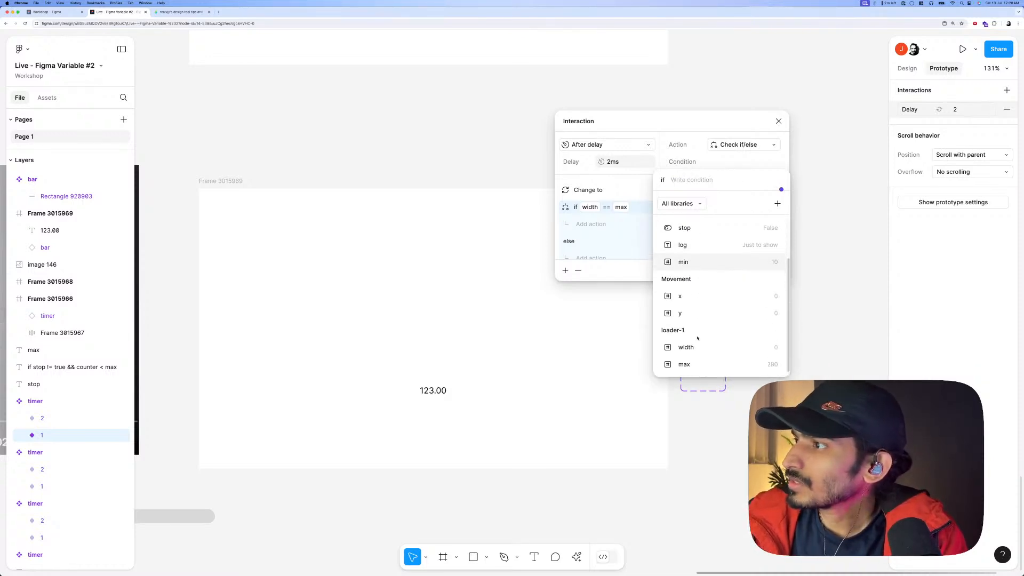
pyautogui.click(686, 347)
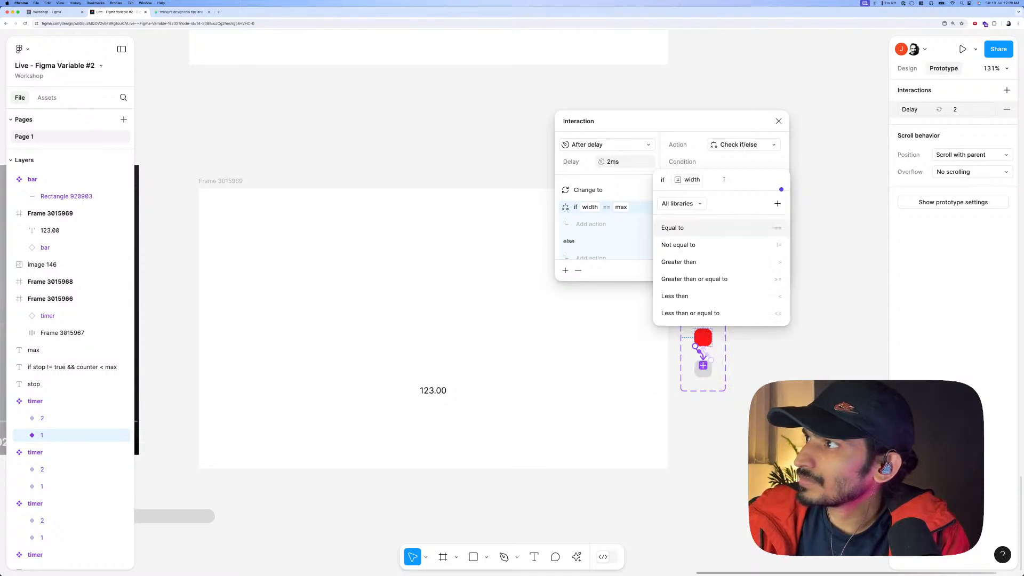
pyautogui.click(712, 245)
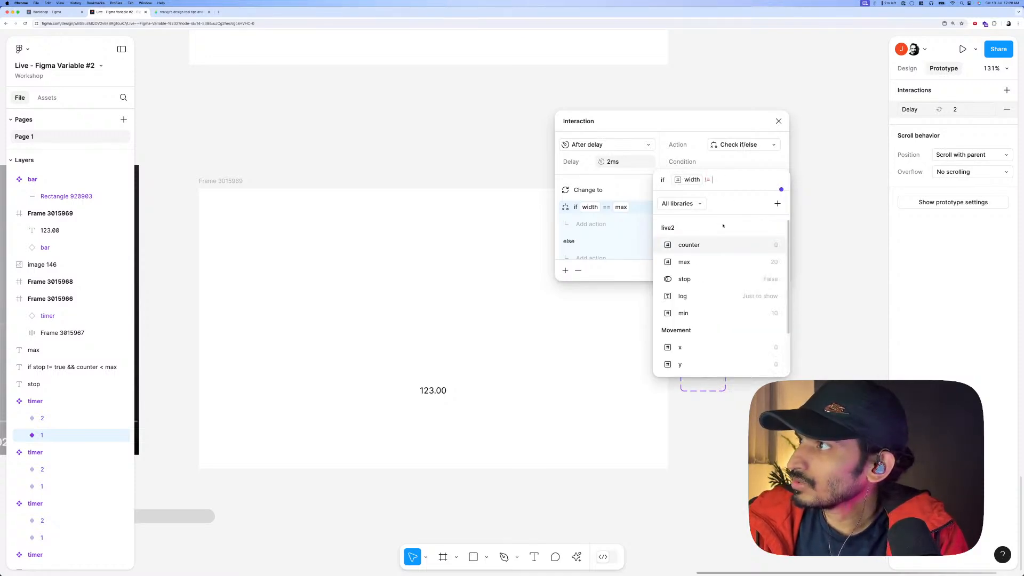
pyautogui.scroll(-2, 688, 320)
pyautogui.click(685, 361)
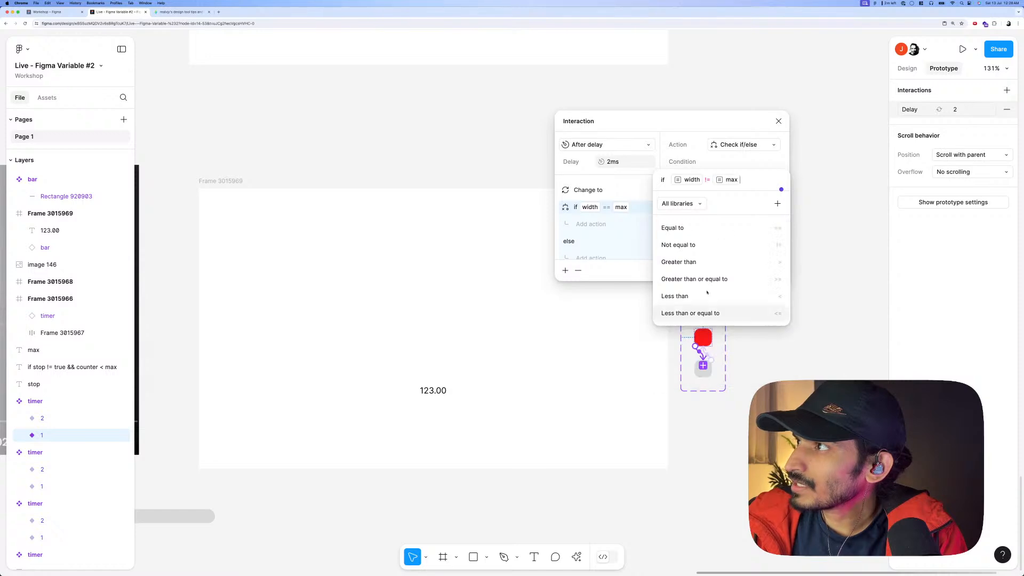
pyautogui.press('Return')
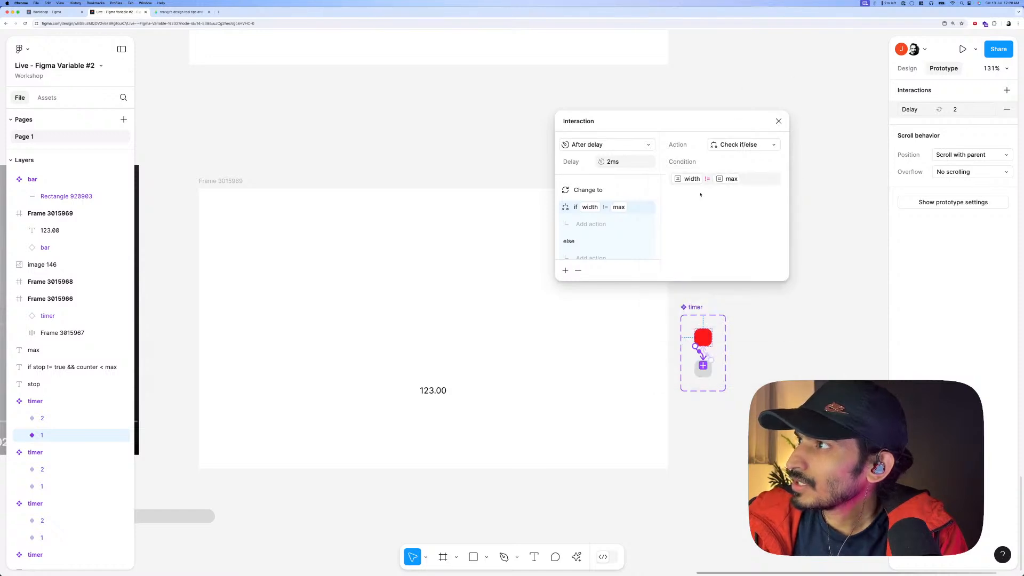
# Add a Set variable action under the if branch that sets loader-1 width to width + 2.
pyautogui.click(604, 225)
pyautogui.click(602, 360)
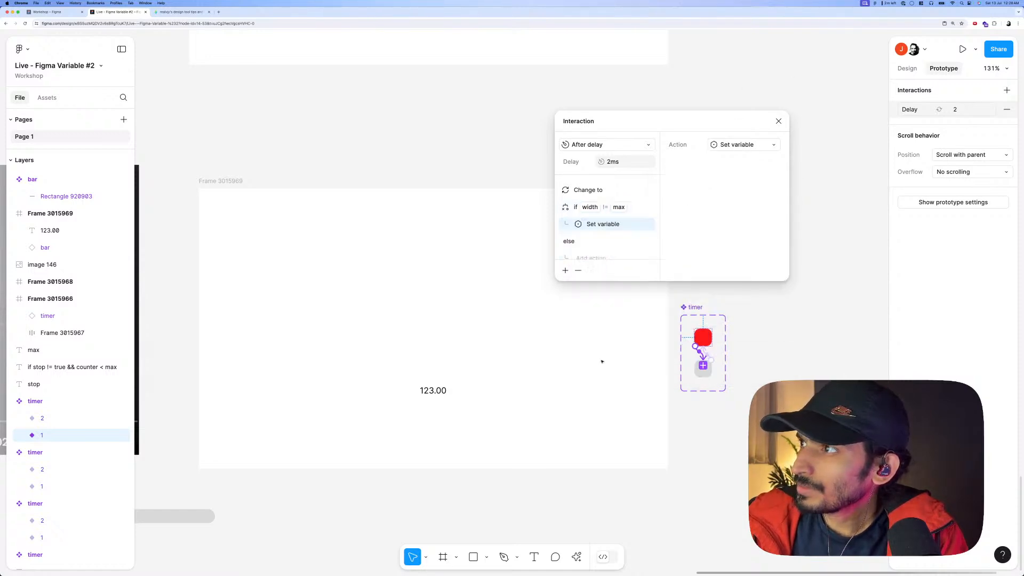
pyautogui.scroll(-5, 746, 293)
pyautogui.click(730, 332)
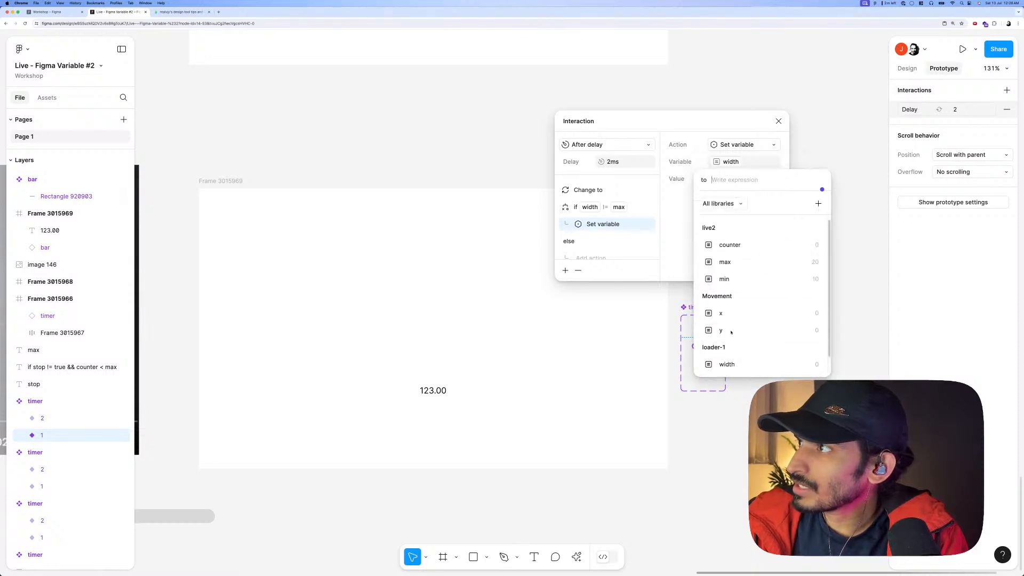
pyautogui.click(727, 347)
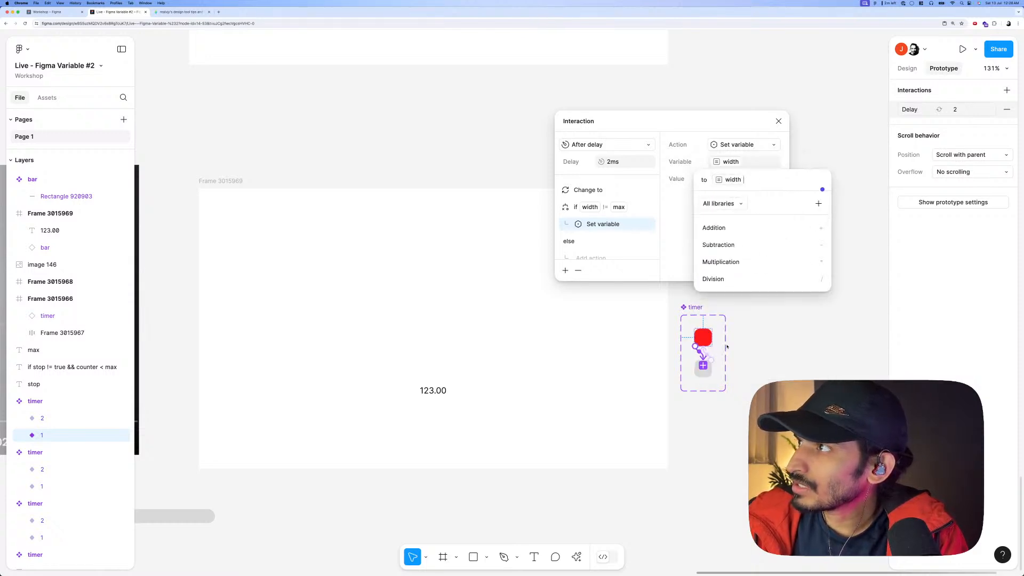
pyautogui.click(734, 228)
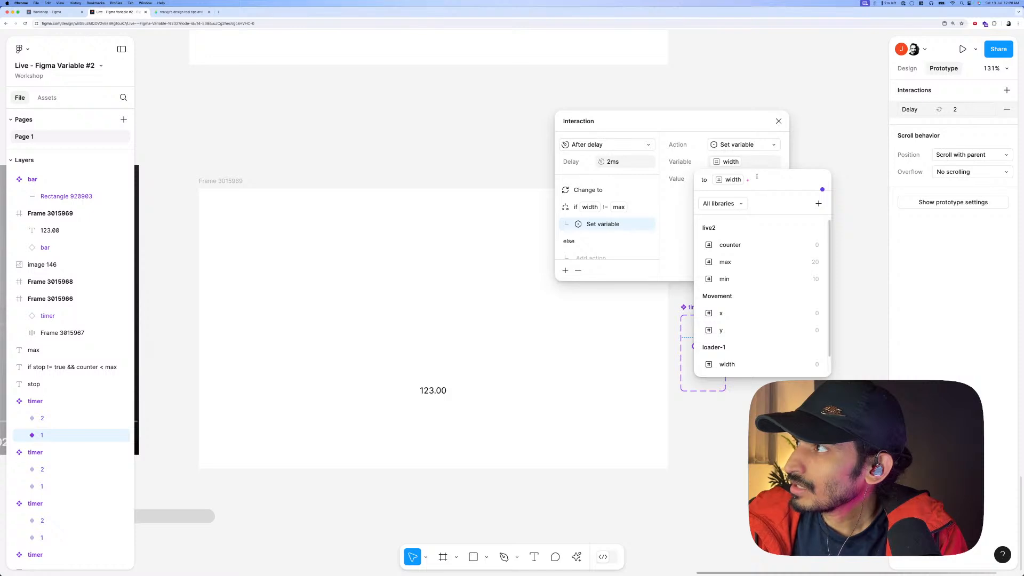
pyautogui.write('2')
pyautogui.click(748, 123)
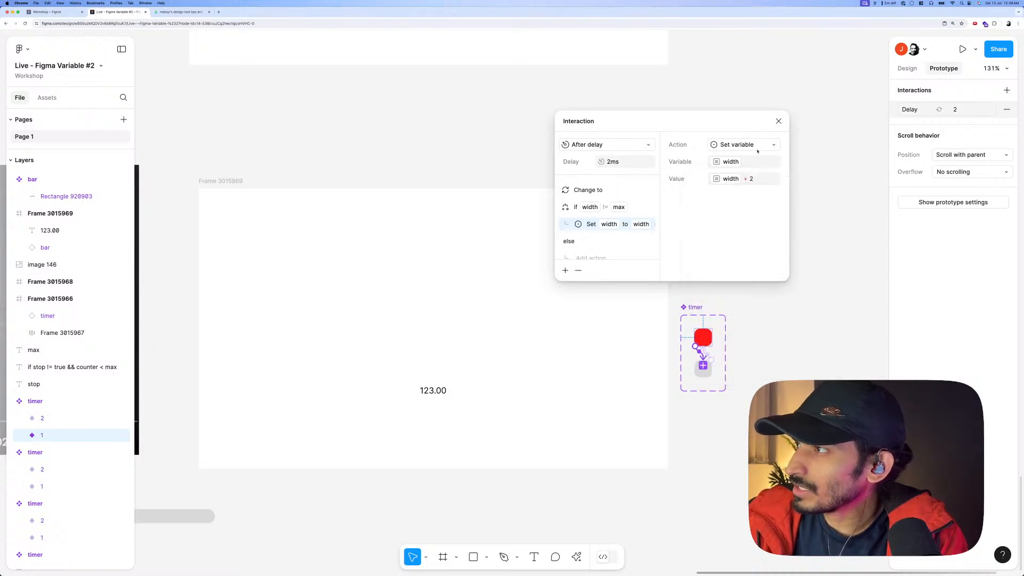
# Change the Set variable expression to width + 20 and close the interaction settings.
pyautogui.click(754, 179)
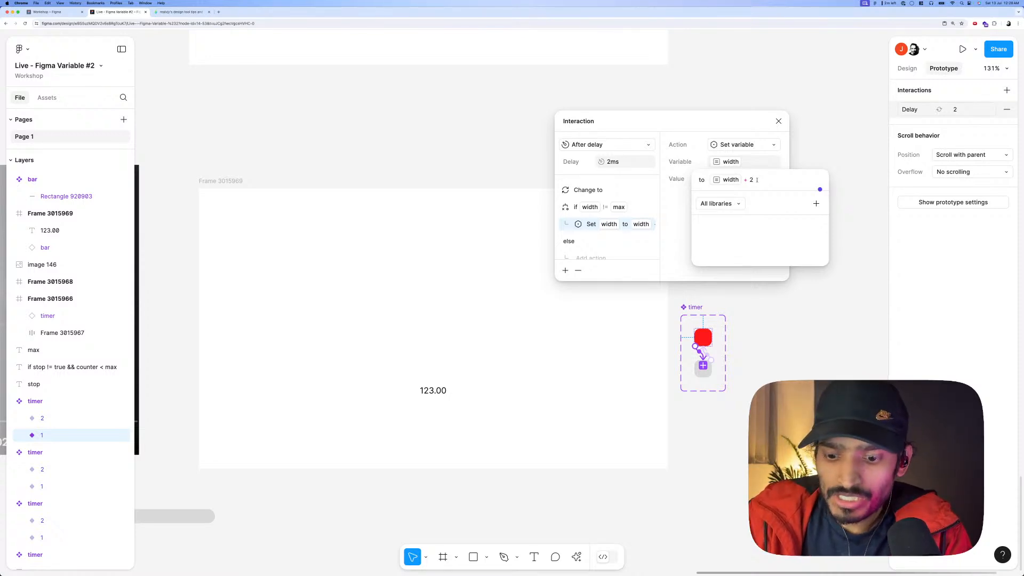
pyautogui.press('BackSpace')
pyautogui.write('20')
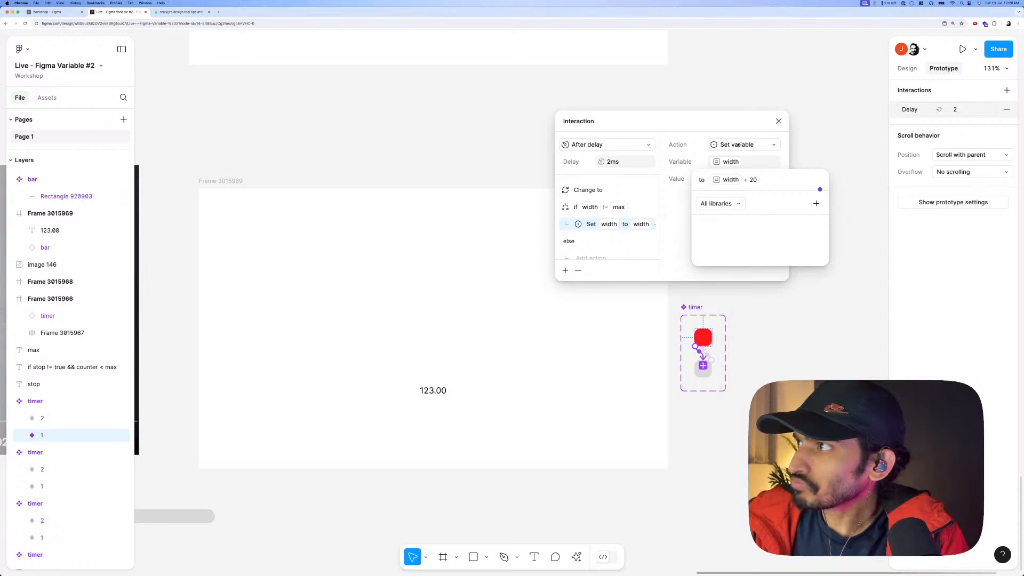
pyautogui.press('Return')
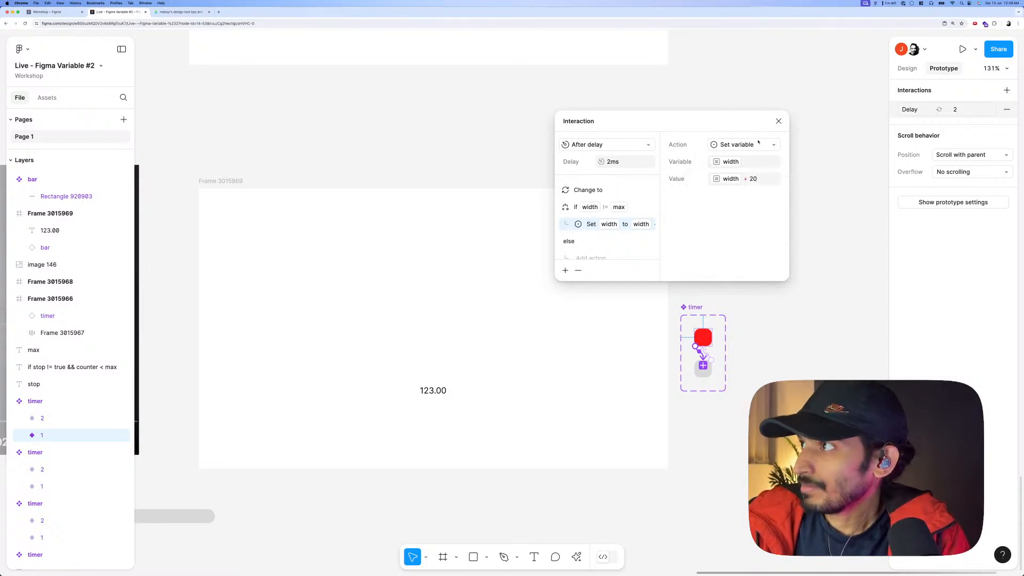
pyautogui.click(779, 122)
# Preview the prototype of Frame 3015969 to check the loading bar, and close the preview.
pyautogui.scroll(-3, 422, 173)
pyautogui.click(288, 181)
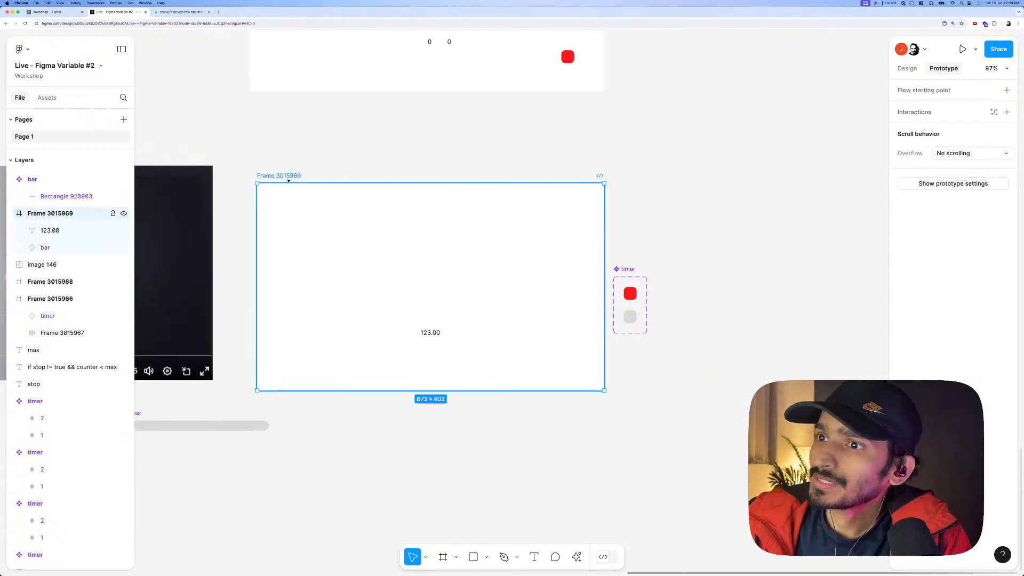
pyautogui.hotkey('shift', 'space')
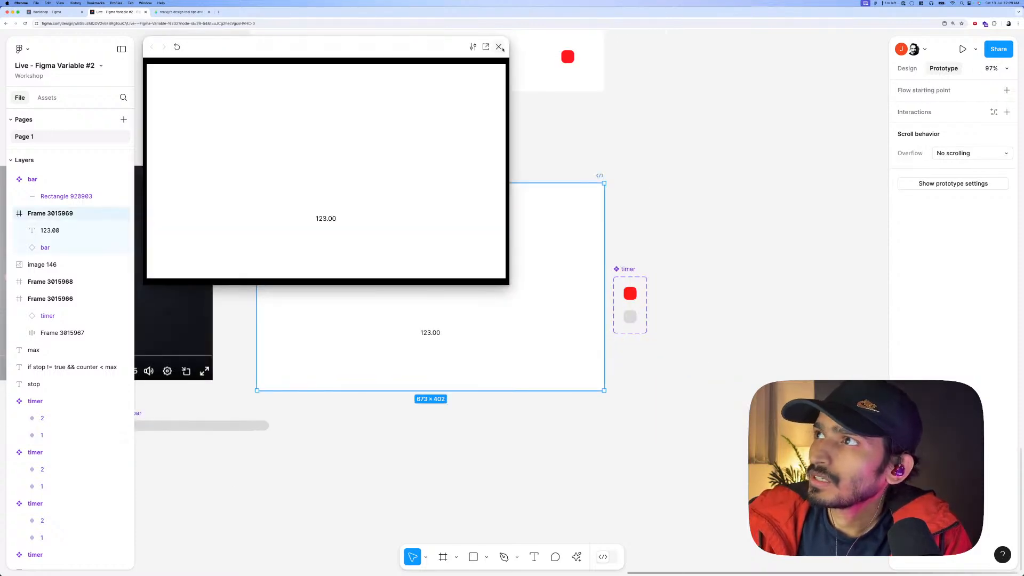
pyautogui.hotkey('shift', 'space')
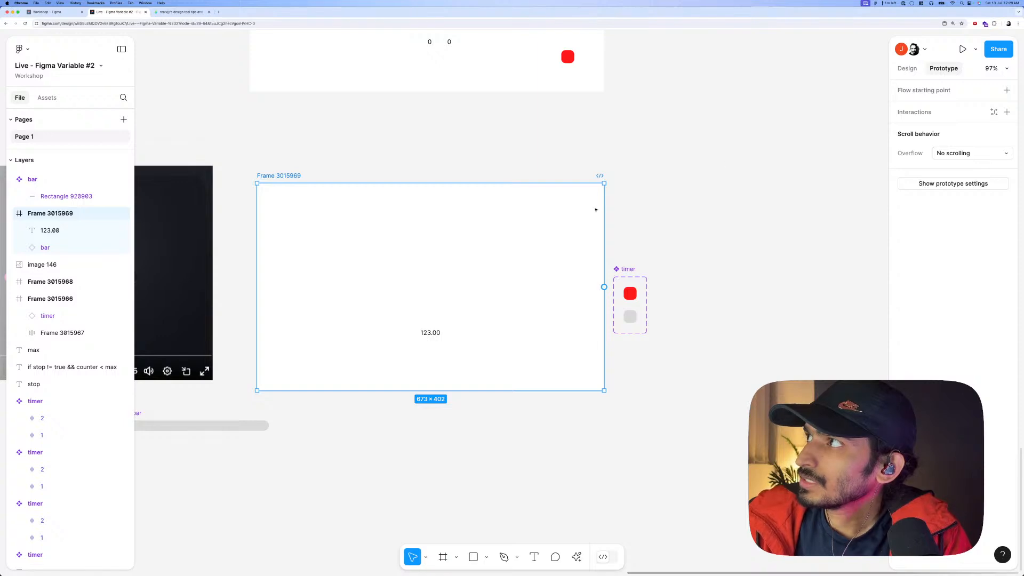
# Place an instance of the red timer variant 1 inside Frame 3015969 at about X 567, Y 330.
pyautogui.click(564, 338)
pyautogui.moveTo(573, 484); pyautogui.dragTo(524, 233)
pyautogui.click(629, 293)
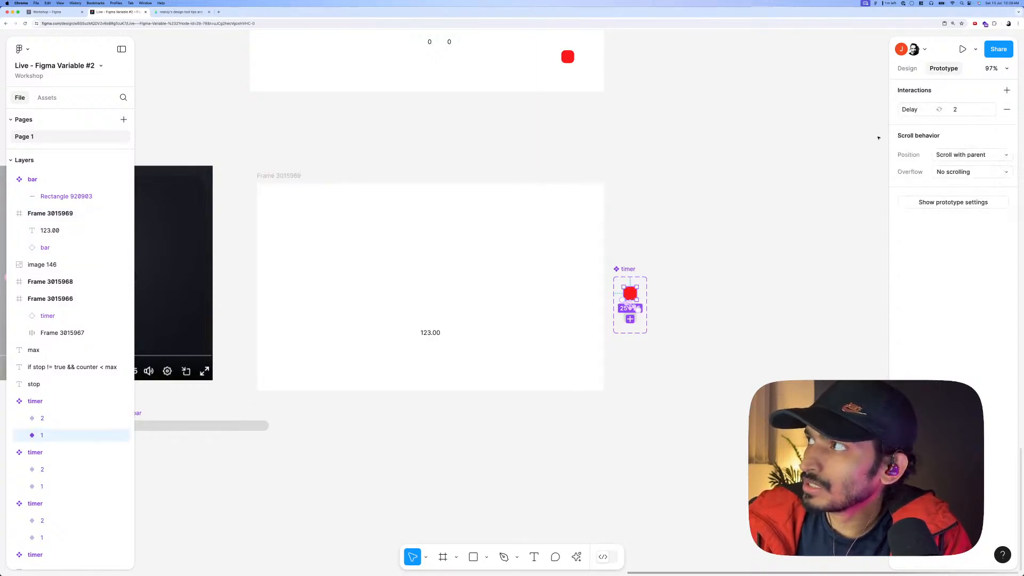
pyautogui.click(908, 69)
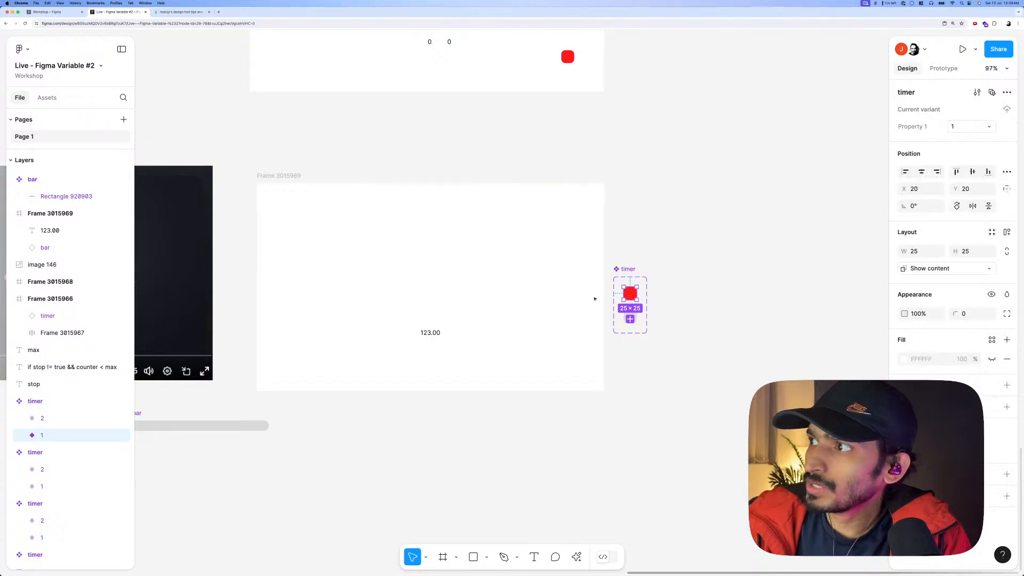
pyautogui.moveTo(631, 295); pyautogui.dragTo(556, 360)
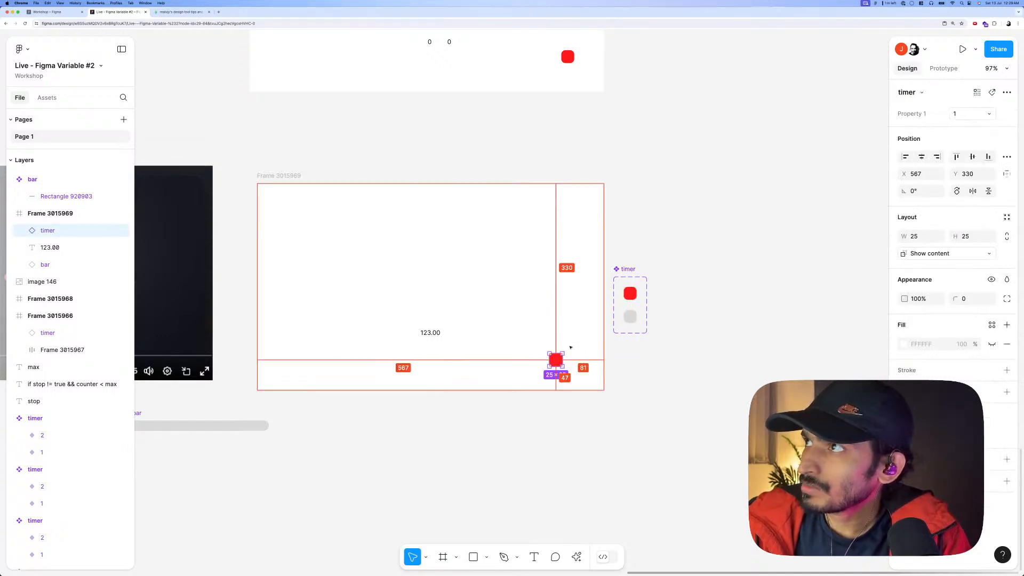
# Preview the prototype of Frame 3015969 with the timer in place, and close the preview.
pyautogui.click(283, 182)
pyautogui.hotkey('shift', 'space')
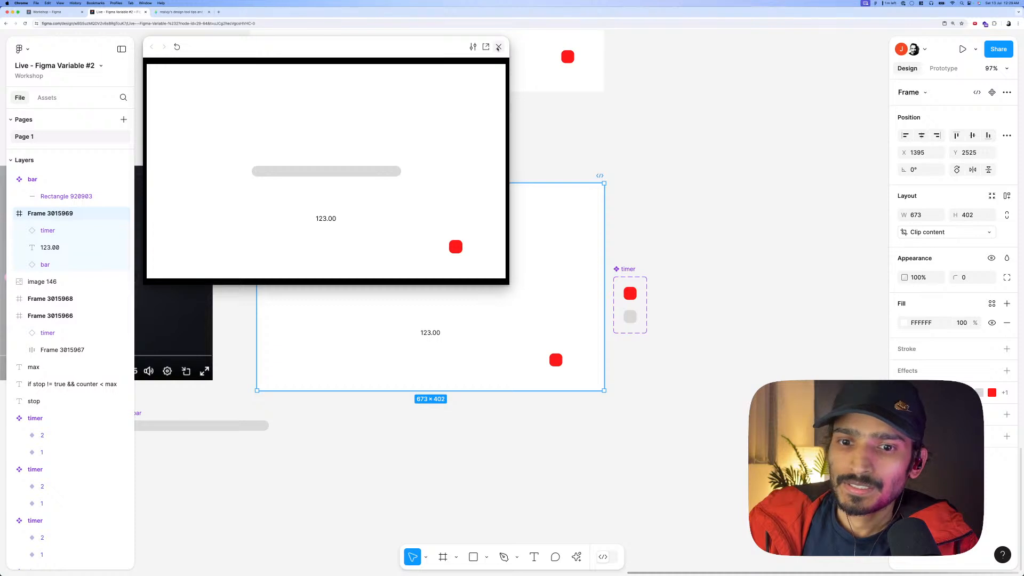
pyautogui.click(498, 47)
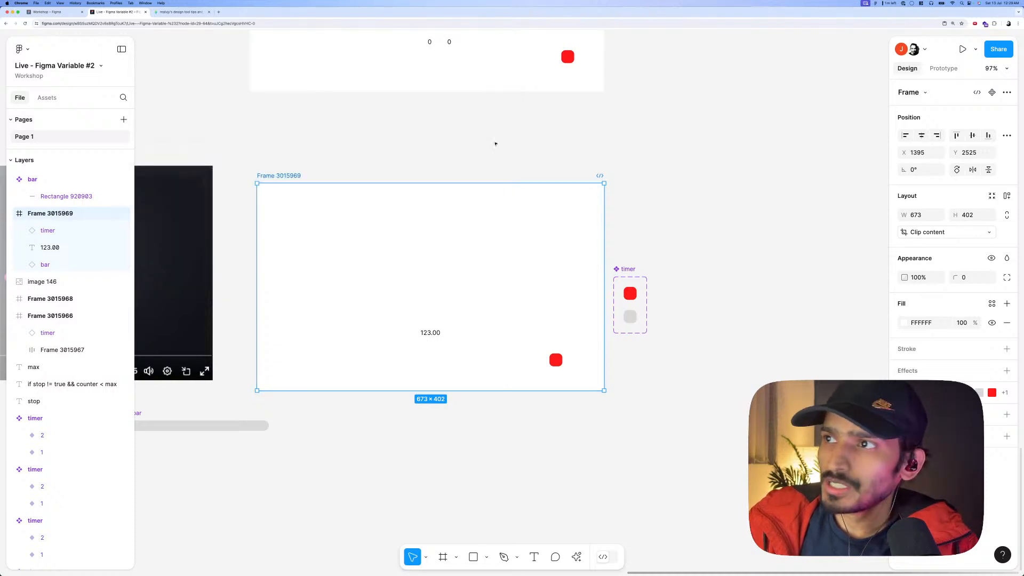
pyautogui.press('Escape')
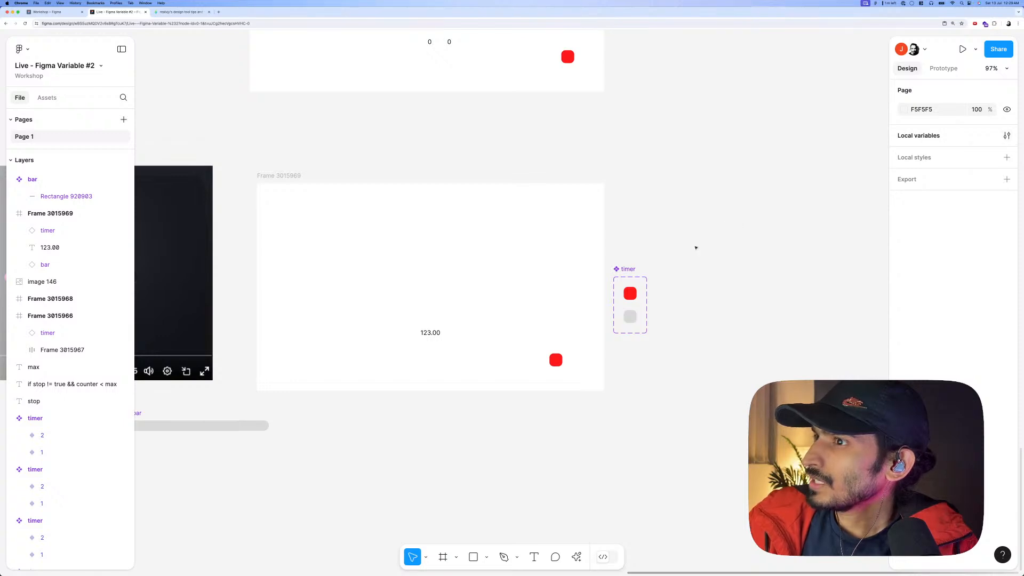
# Change the width Set variable expression in timer variant 1's delay interaction to width + 1 and close the interaction settings.
pyautogui.click(629, 293)
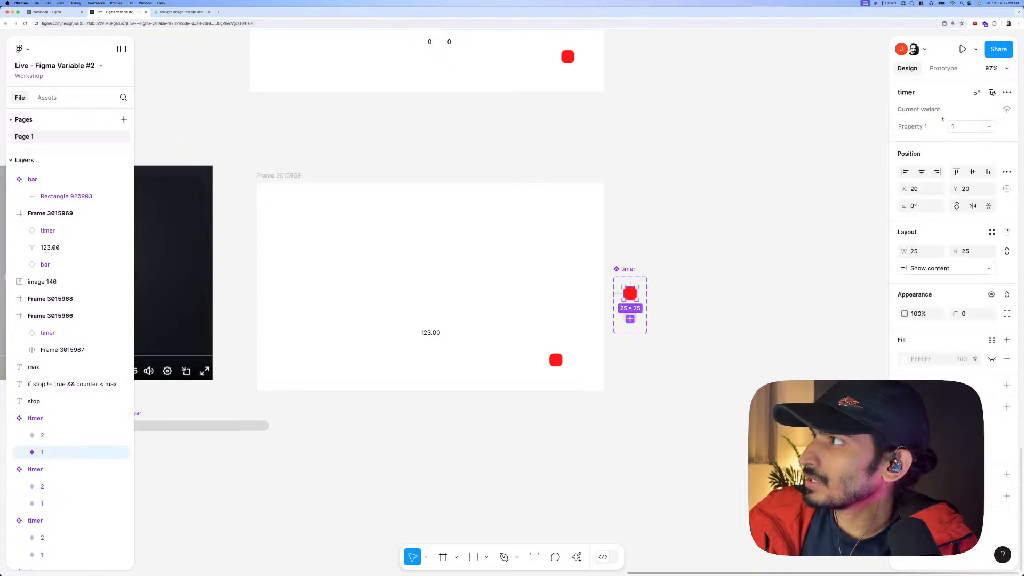
pyautogui.click(944, 68)
pyautogui.click(913, 109)
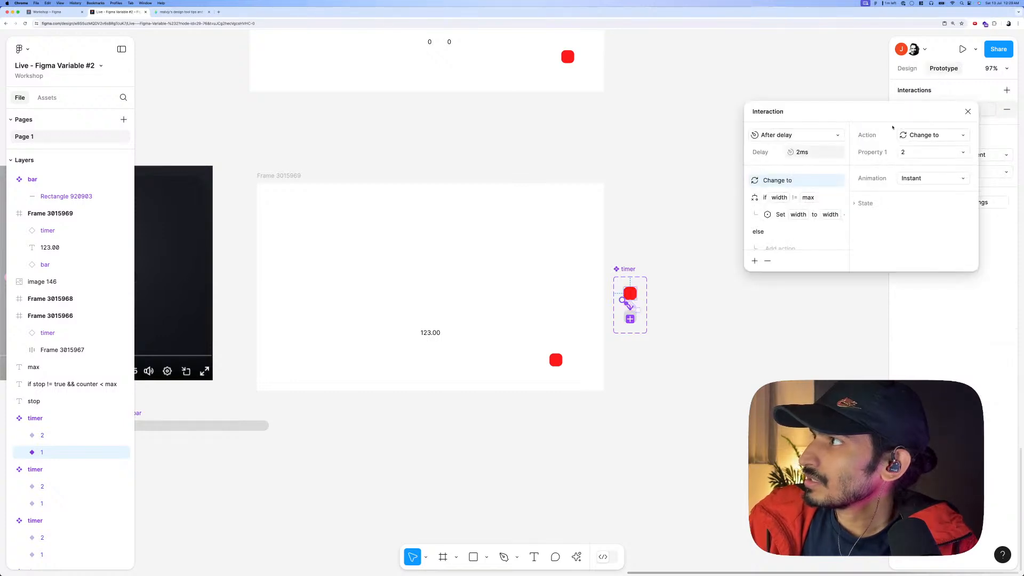
pyautogui.click(776, 214)
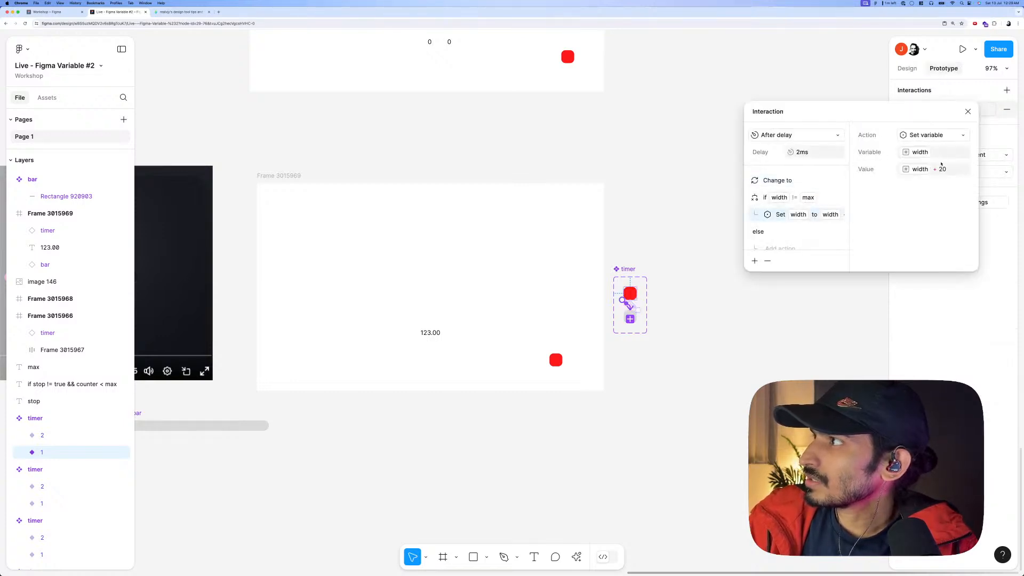
pyautogui.click(939, 171)
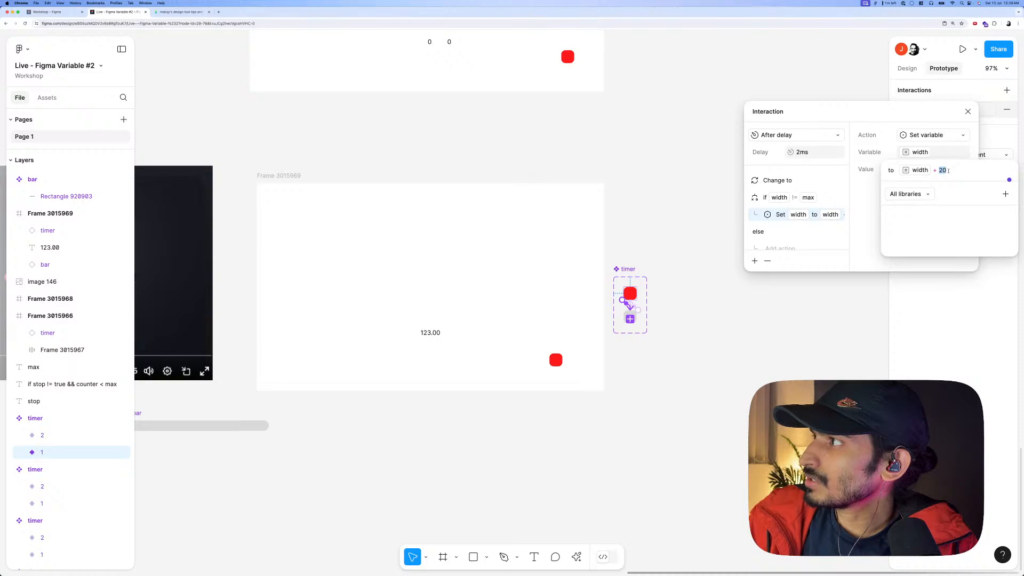
pyautogui.click(942, 119)
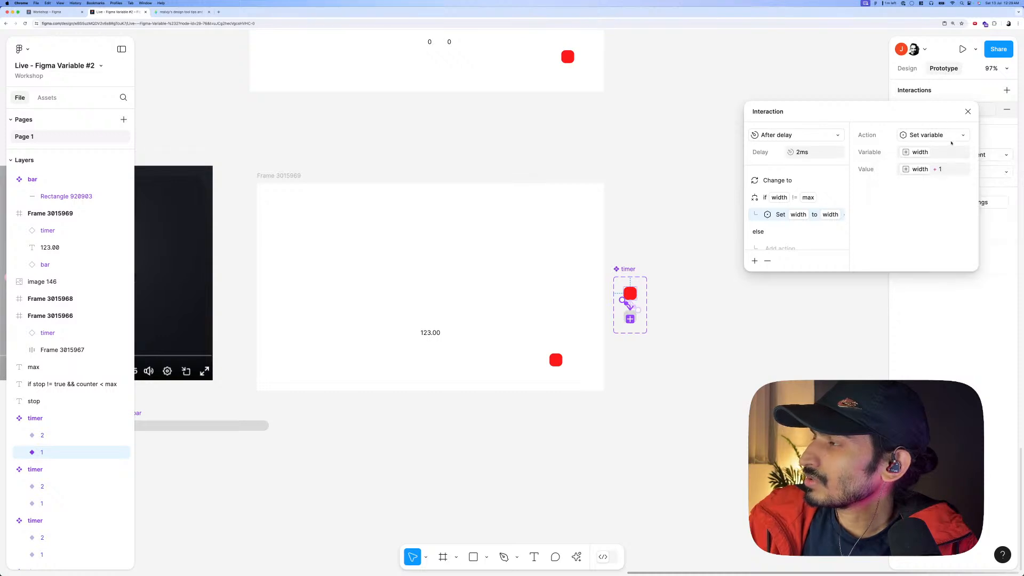
pyautogui.click(968, 112)
# Preview Frame 3015969 to check how the bar fills with the new increment, and close the preview.
pyautogui.click(357, 198)
pyautogui.hotkey('shift', 'space')
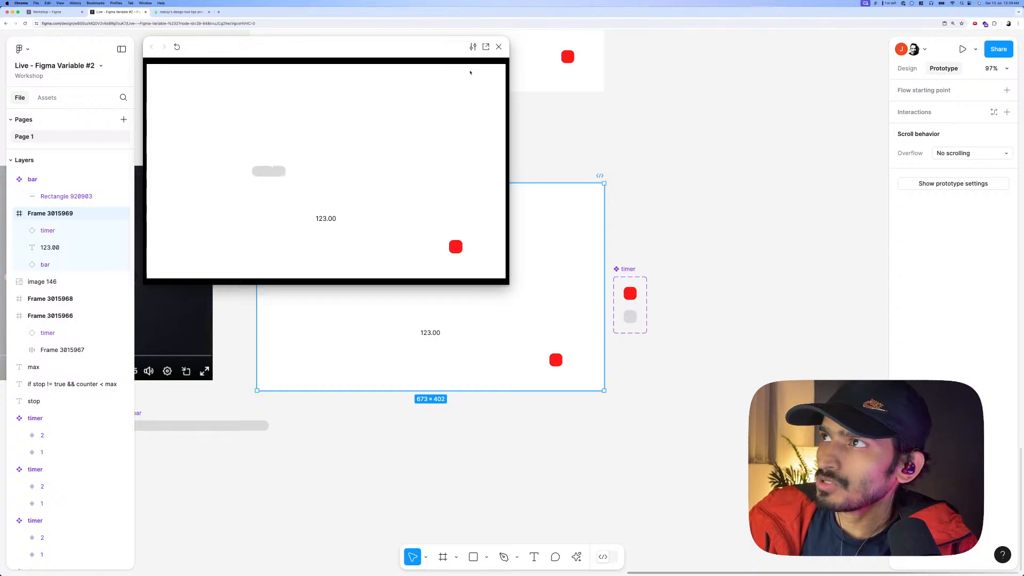
pyautogui.click(499, 46)
pyautogui.press('Escape')
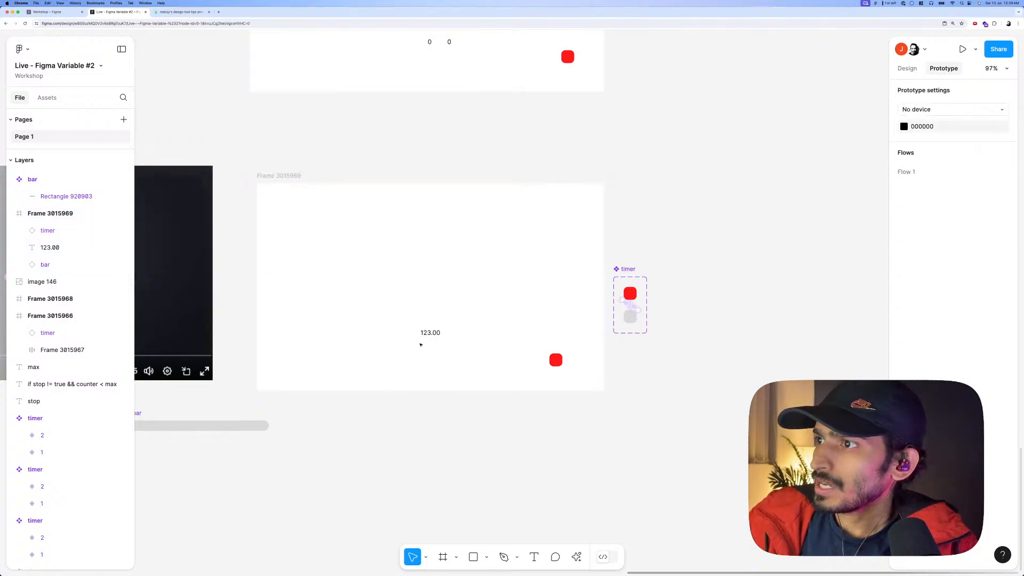
# Bind the 123.00 text in Frame 3015969 to the loader-1 width variable.
pyautogui.click(426, 334)
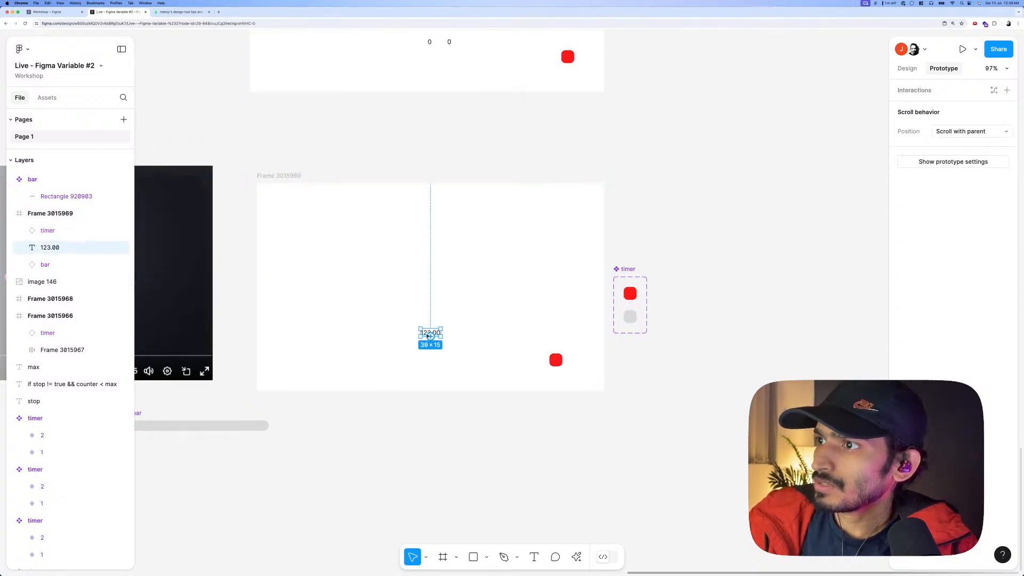
pyautogui.click(907, 68)
pyautogui.click(1007, 357)
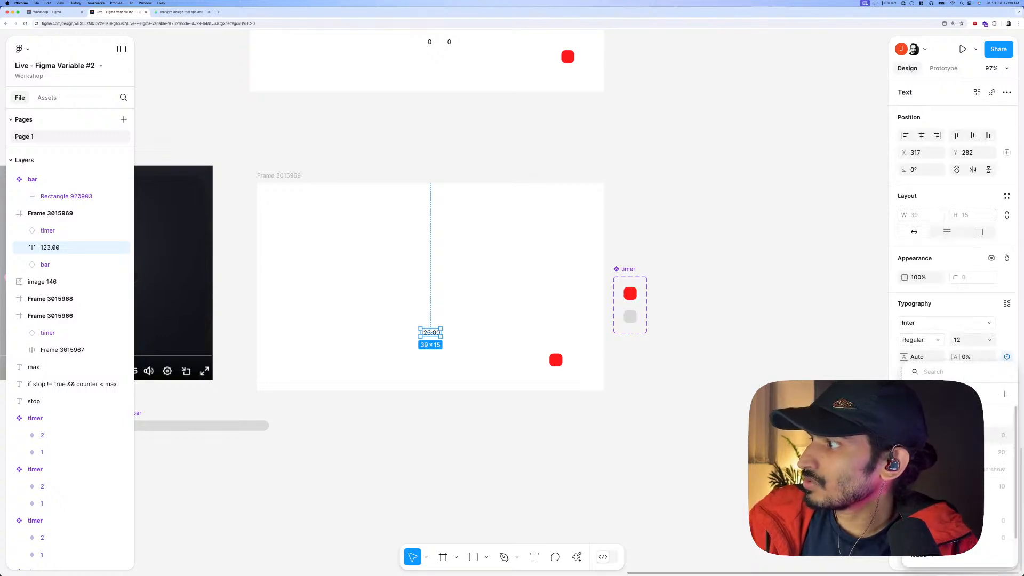
pyautogui.click(933, 555)
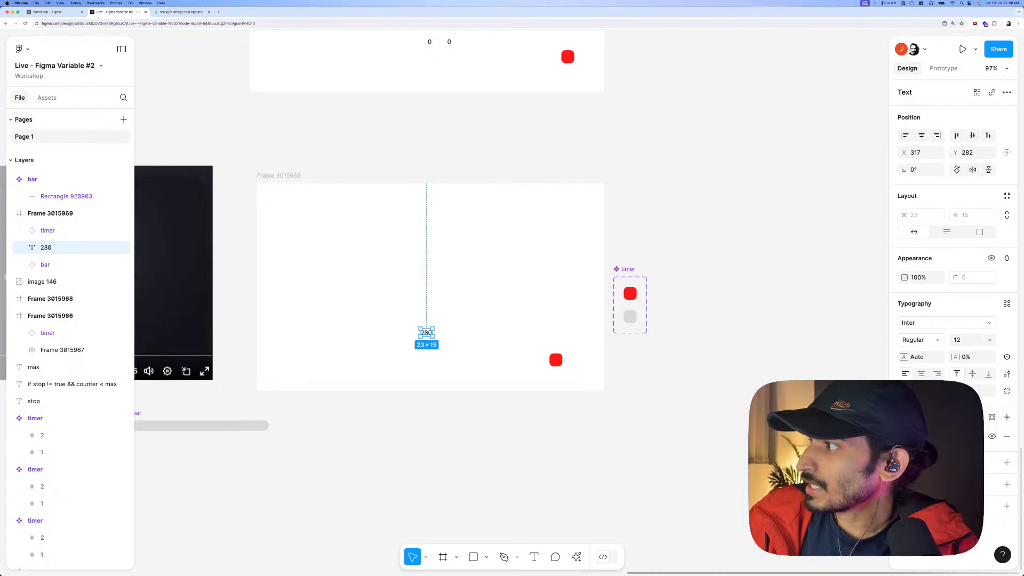
pyautogui.click(1007, 357)
pyautogui.click(981, 533)
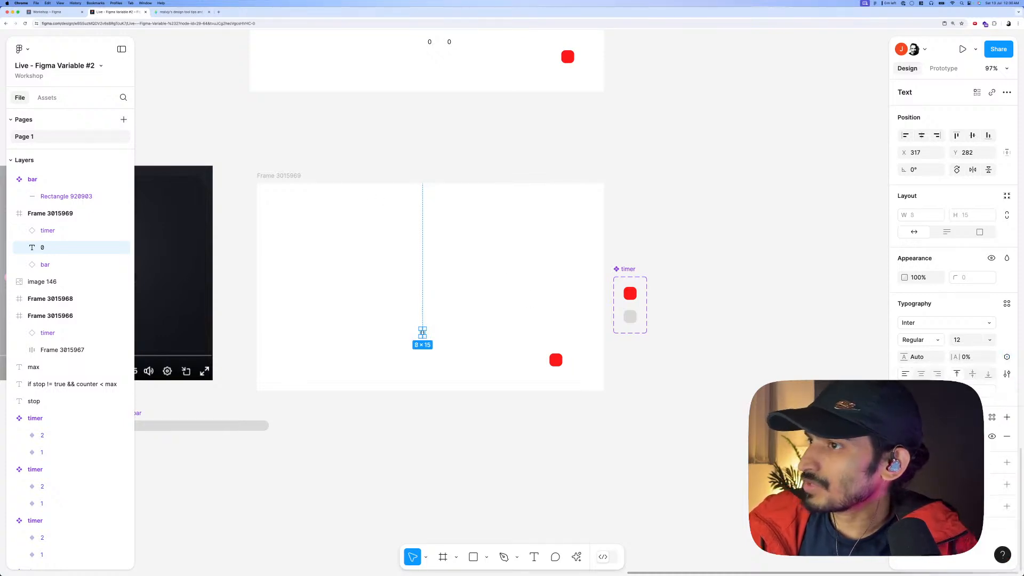
# Preview Frame 3015969 to check the width counter alongside the loading bar, close the preview and clear the selection.
pyautogui.click(295, 182)
pyautogui.hotkey('shift', 'space')
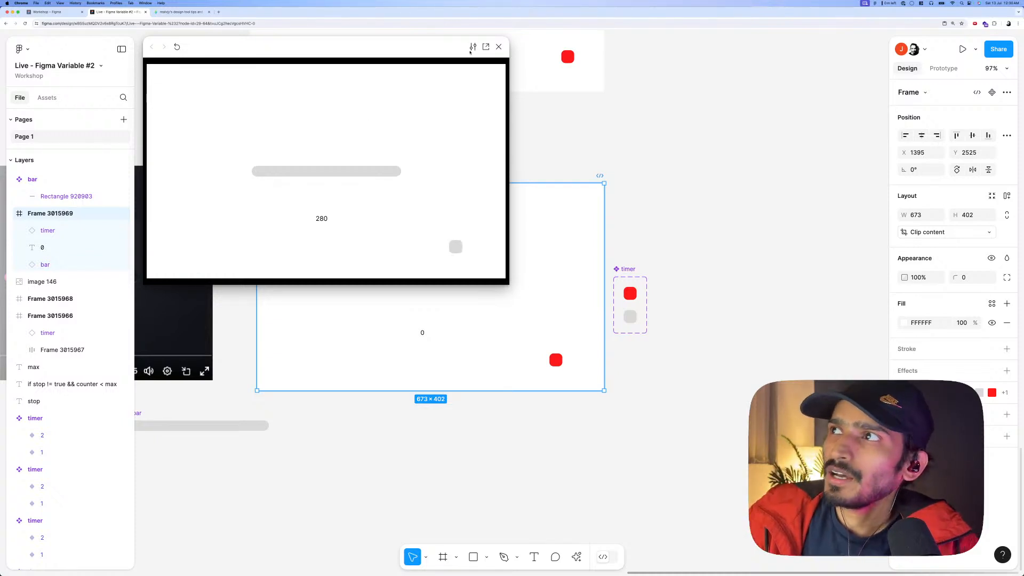
pyautogui.click(498, 47)
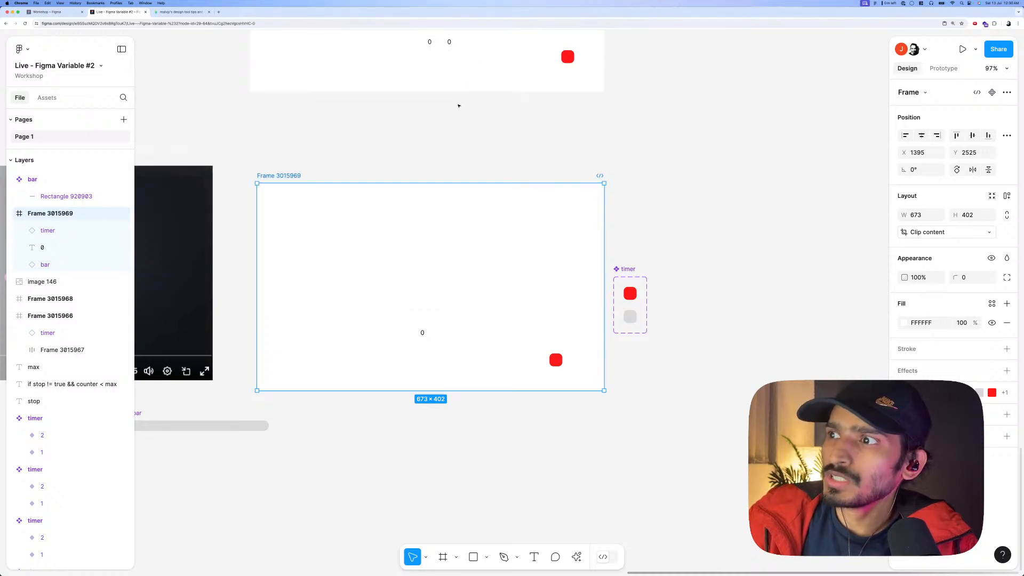
pyautogui.click(497, 143)
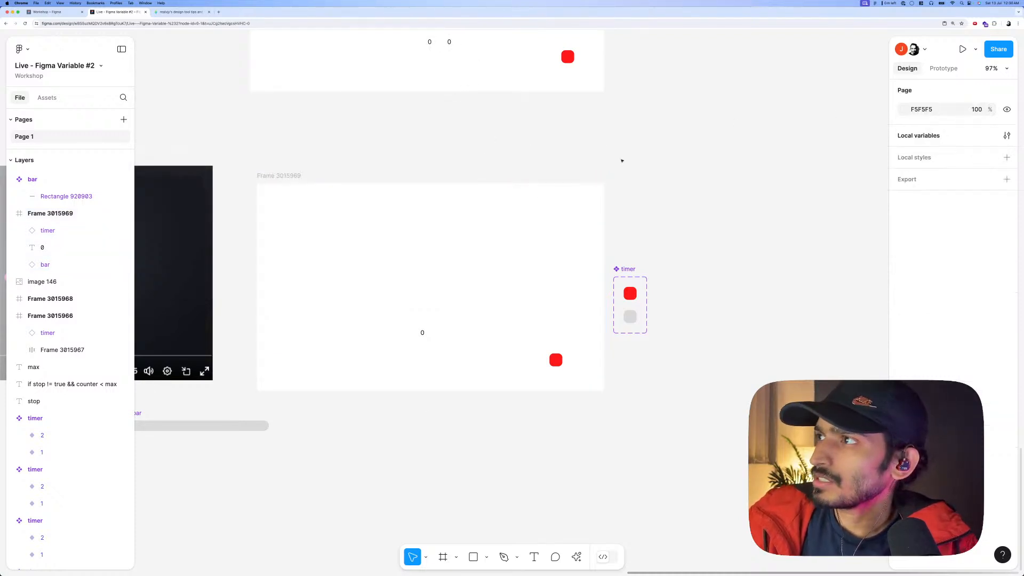
pyautogui.click(422, 332)
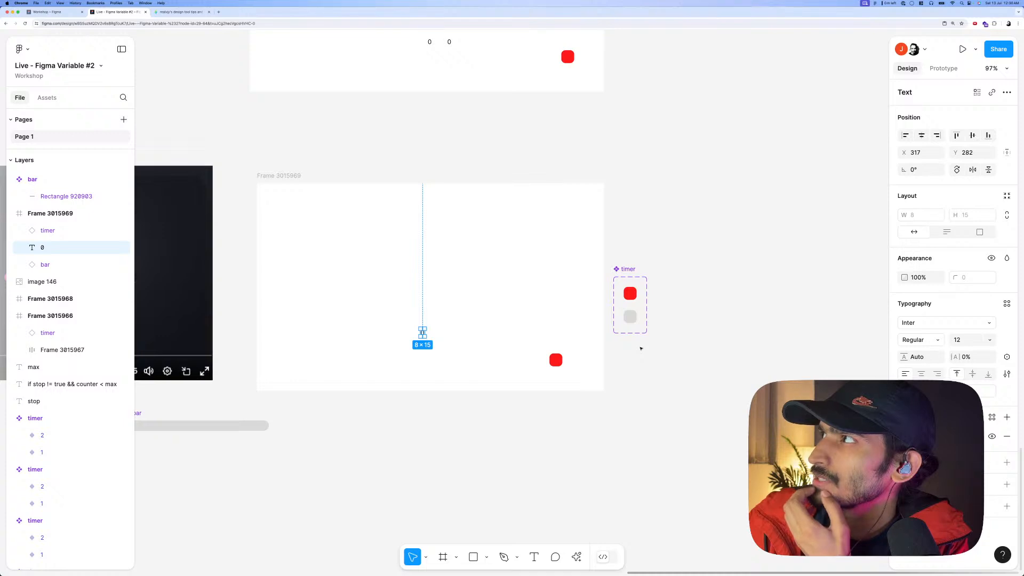
pyautogui.click(640, 348)
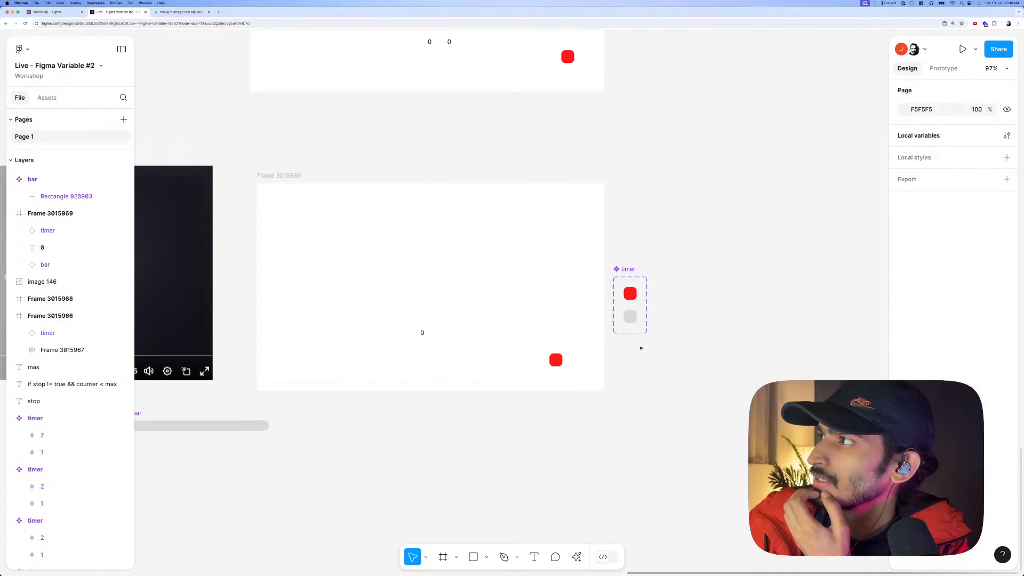
# Create a number variable named show in the loader-1 collection and close the local variables.
pyautogui.click(1007, 135)
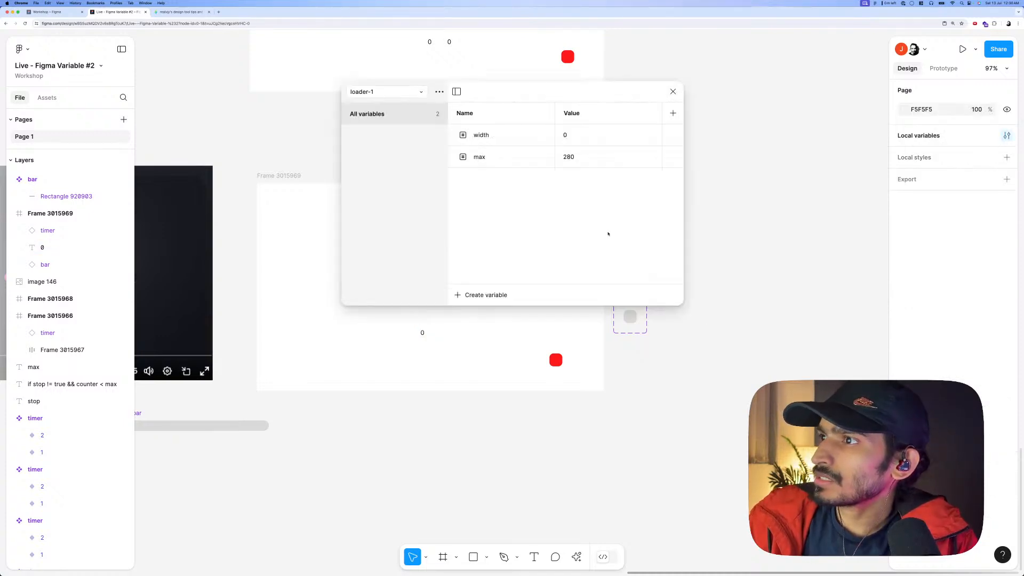
pyautogui.moveTo(526, 80); pyautogui.dragTo(394, 309)
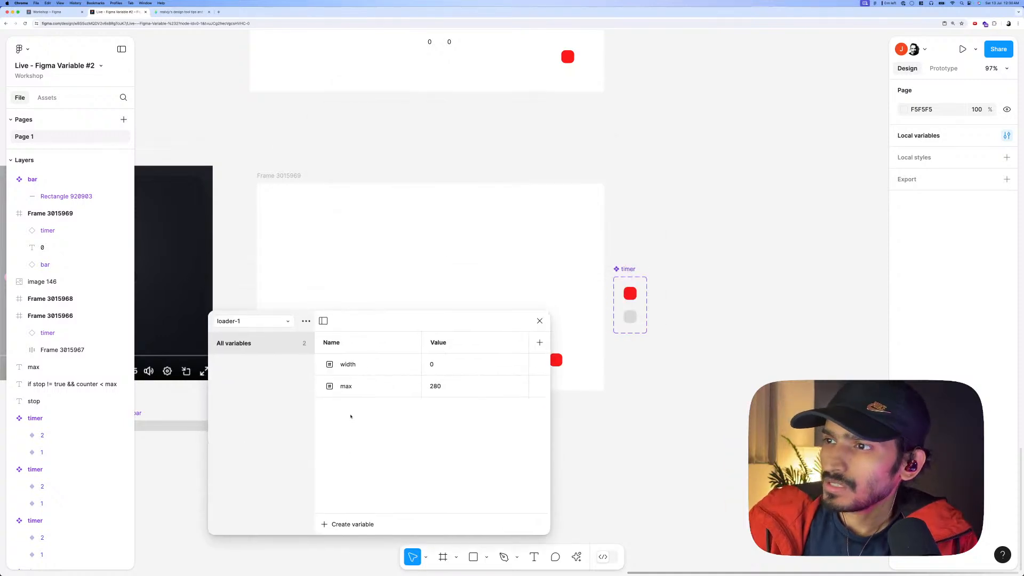
pyautogui.click(353, 524)
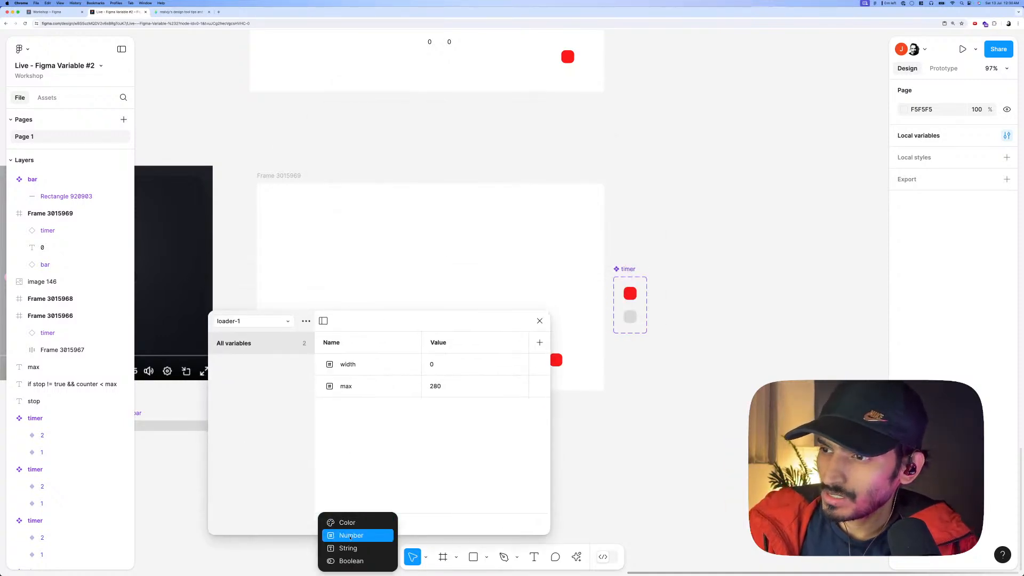
pyautogui.click(351, 535)
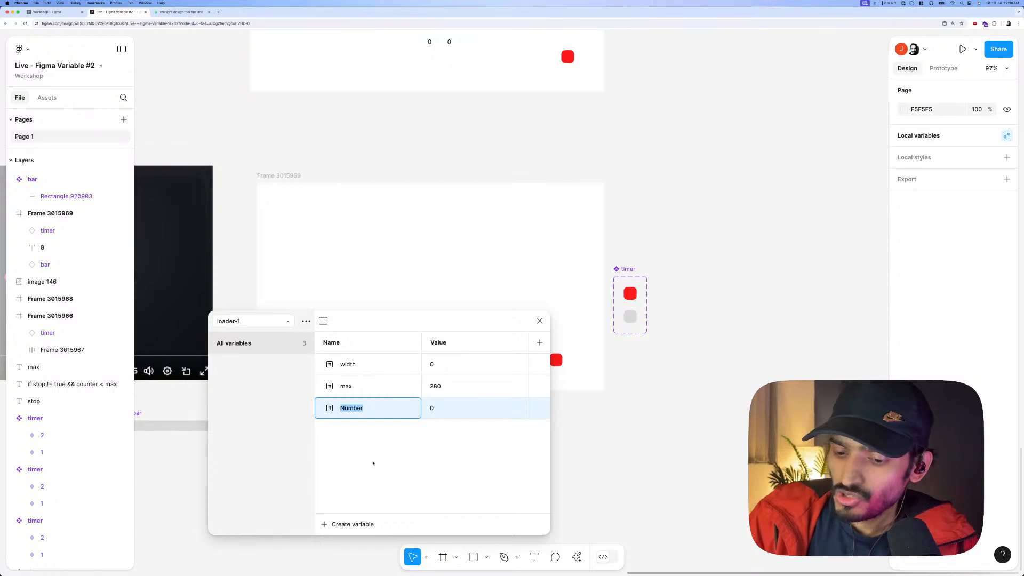
pyautogui.write('show')
pyautogui.press('Return')
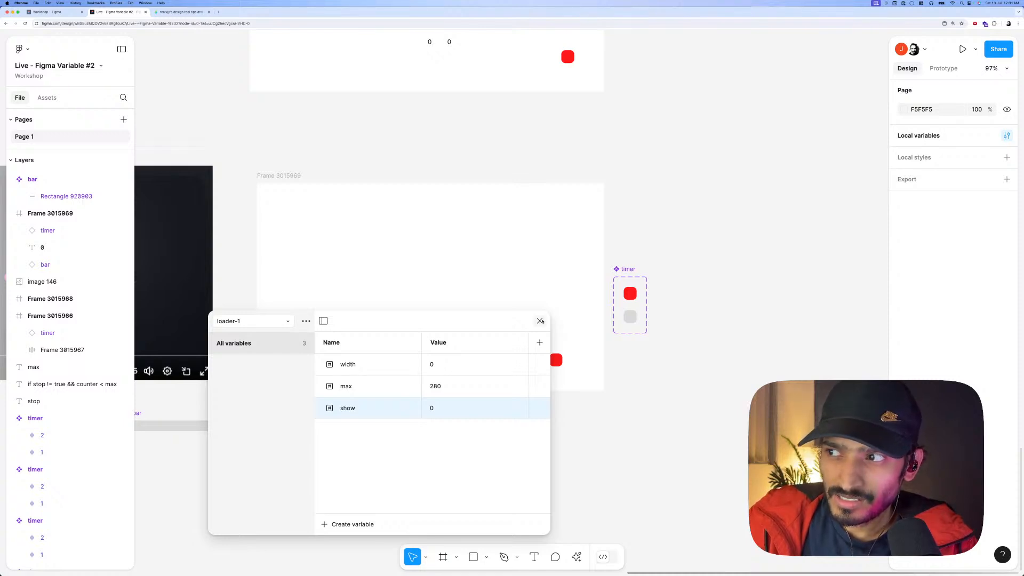
pyautogui.click(541, 320)
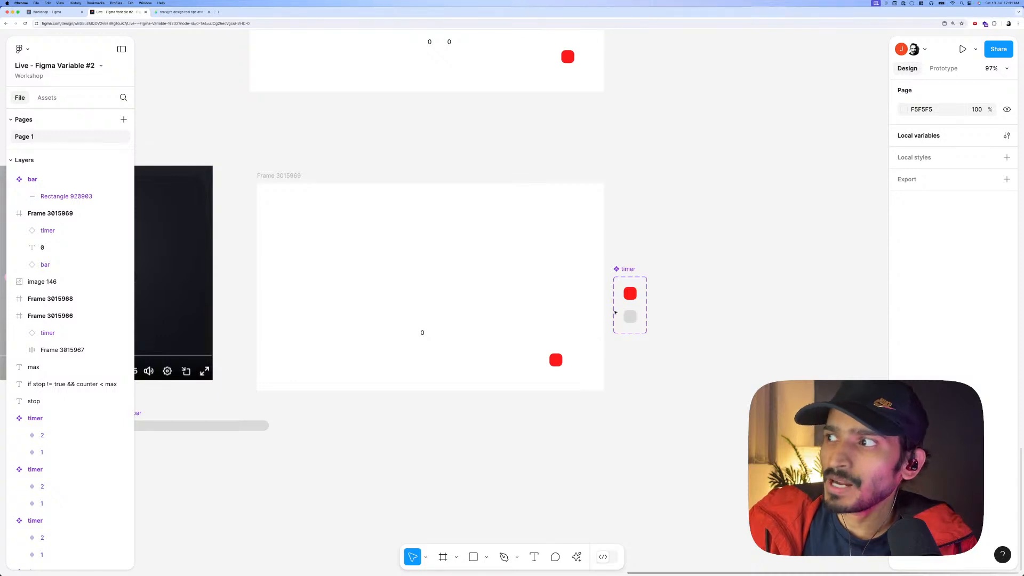
# Add a Set variable action targeting show to timer variant 1's delay interaction, inside the width != max condition.
pyautogui.click(629, 296)
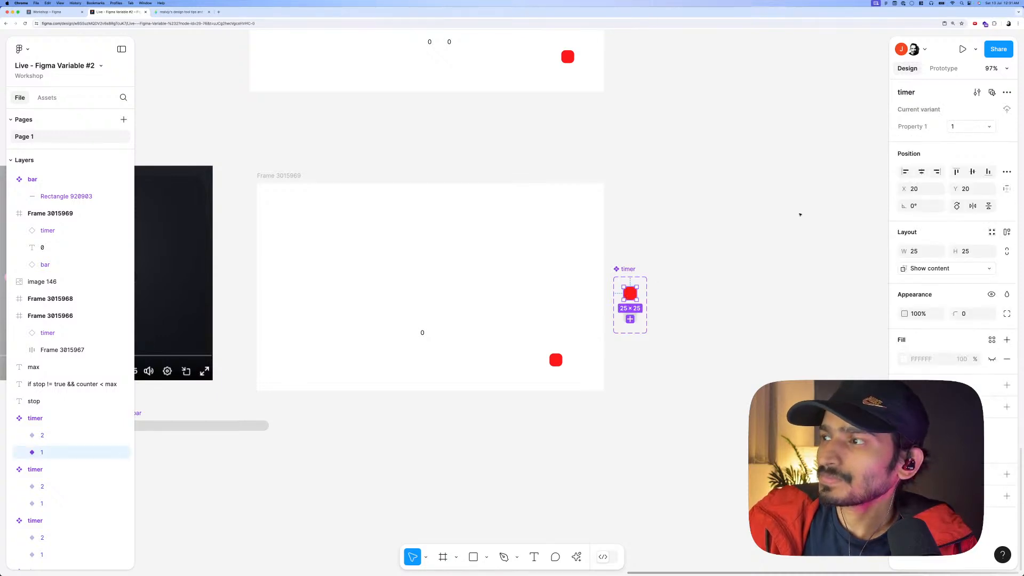
pyautogui.click(942, 69)
pyautogui.click(918, 109)
pyautogui.moveTo(845, 122); pyautogui.dragTo(452, 223)
pyautogui.click(386, 317)
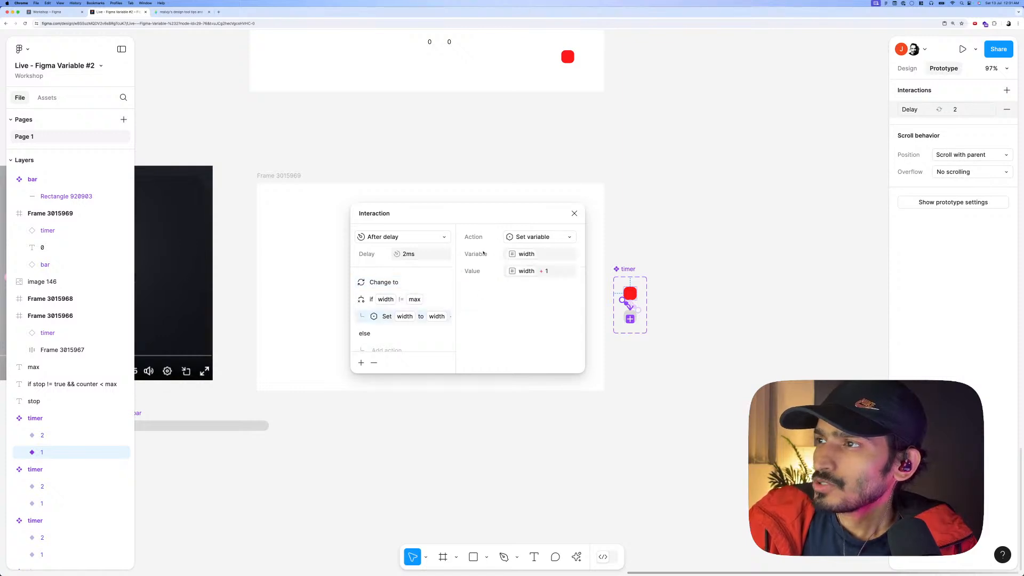
pyautogui.click(361, 363)
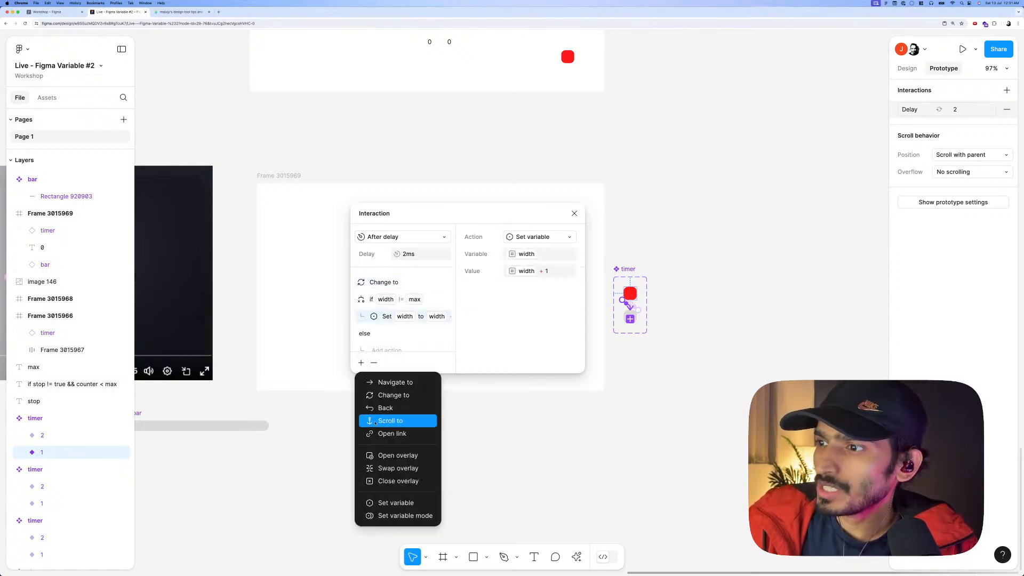
pyautogui.click(389, 502)
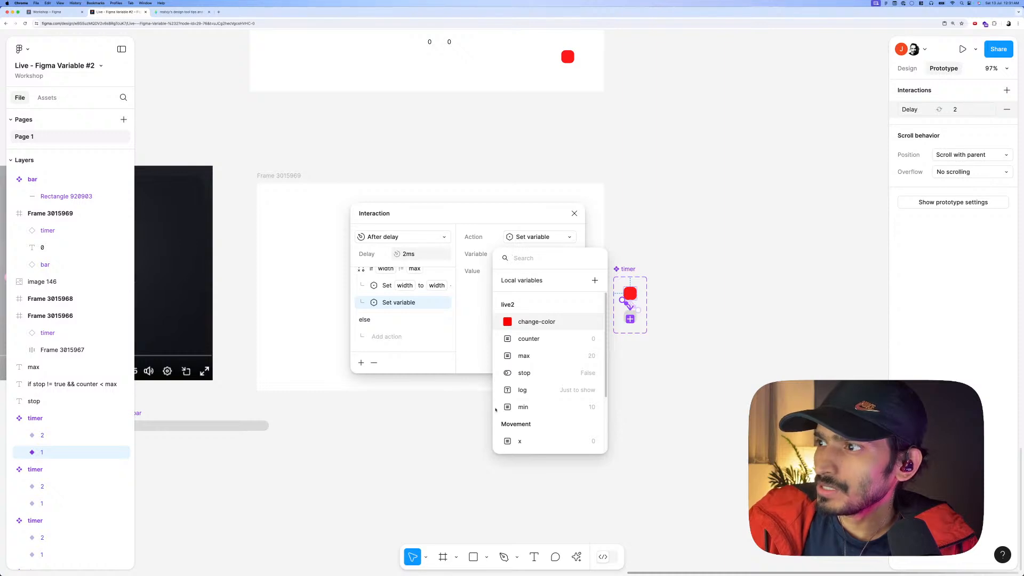
pyautogui.scroll(-3, 532, 408)
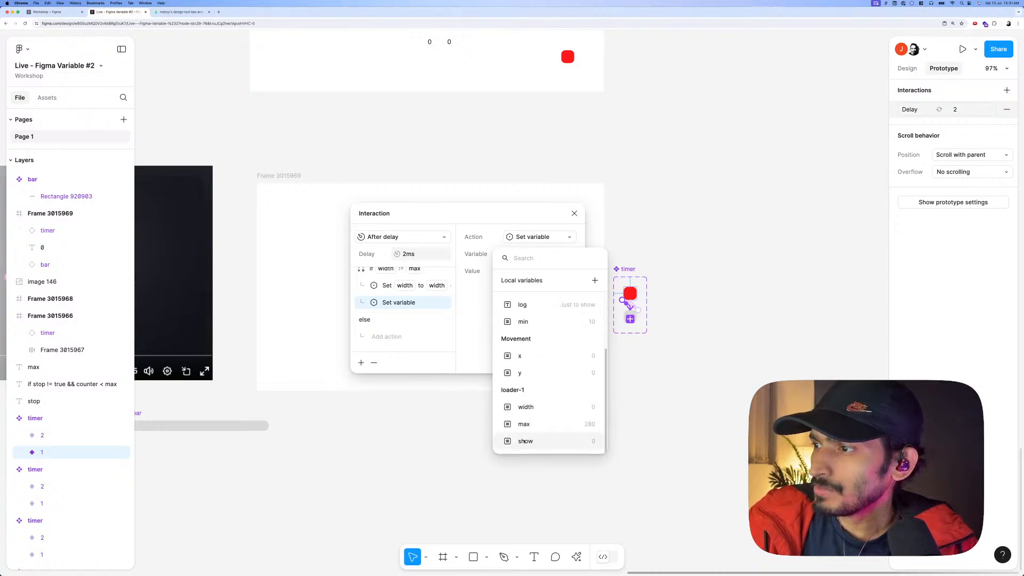
pyautogui.click(525, 441)
# Set the show variable's value to the expression 100 / max using the loader-1 max, and close the interaction.
pyautogui.scroll(-3, 532, 436)
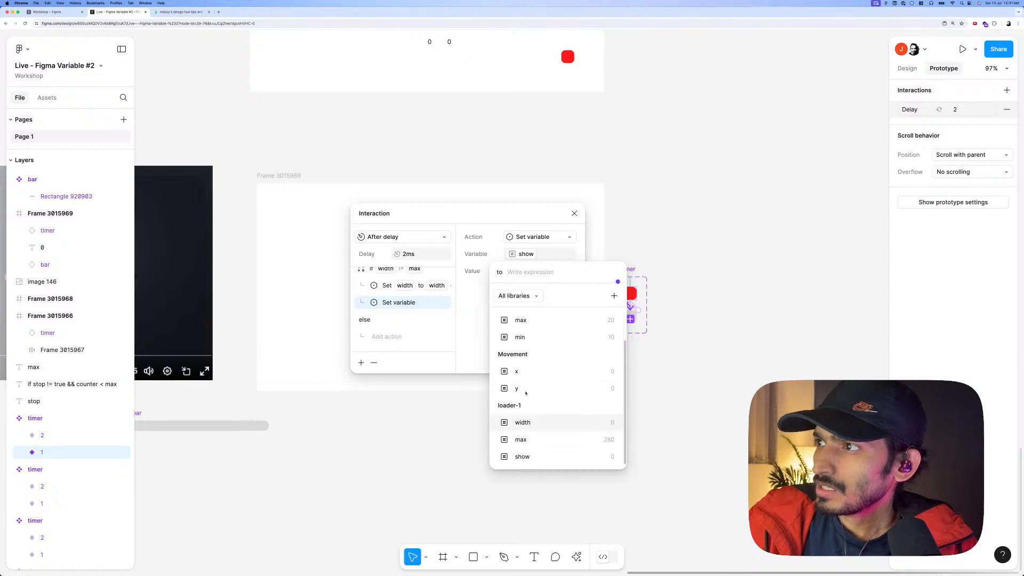
pyautogui.write('100 ')
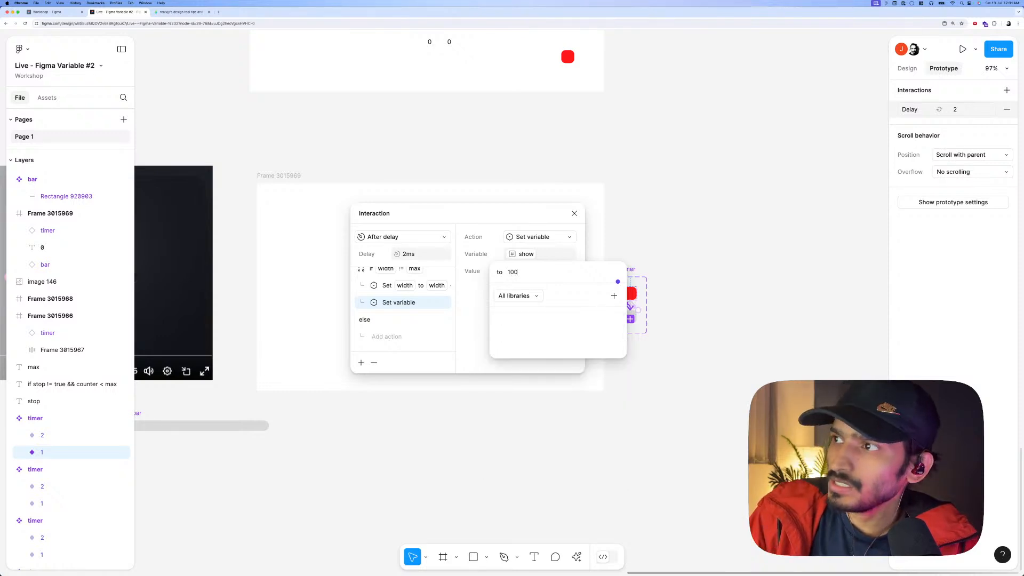
pyautogui.write('/')
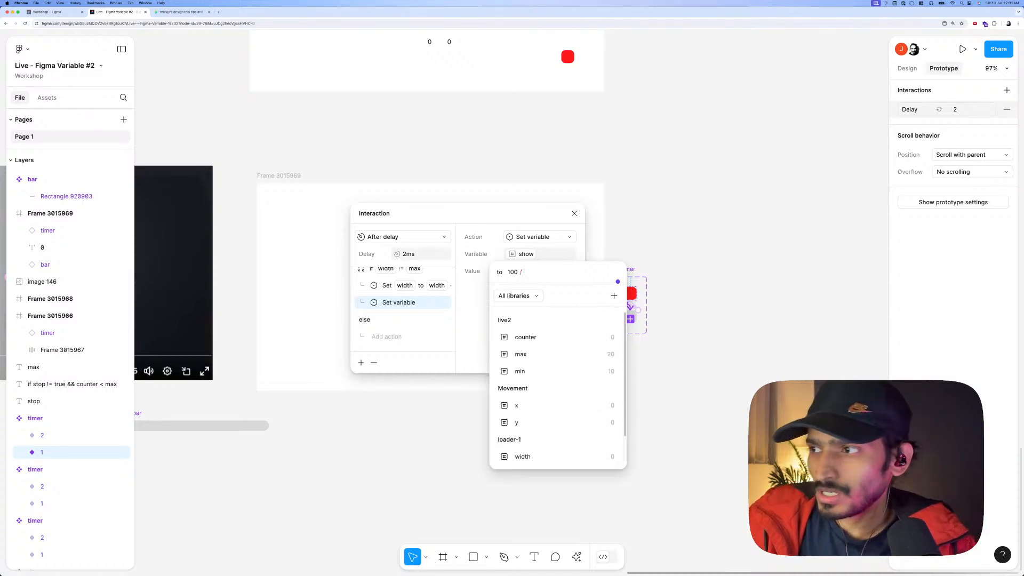
pyautogui.scroll(-2, 524, 406)
pyautogui.click(525, 440)
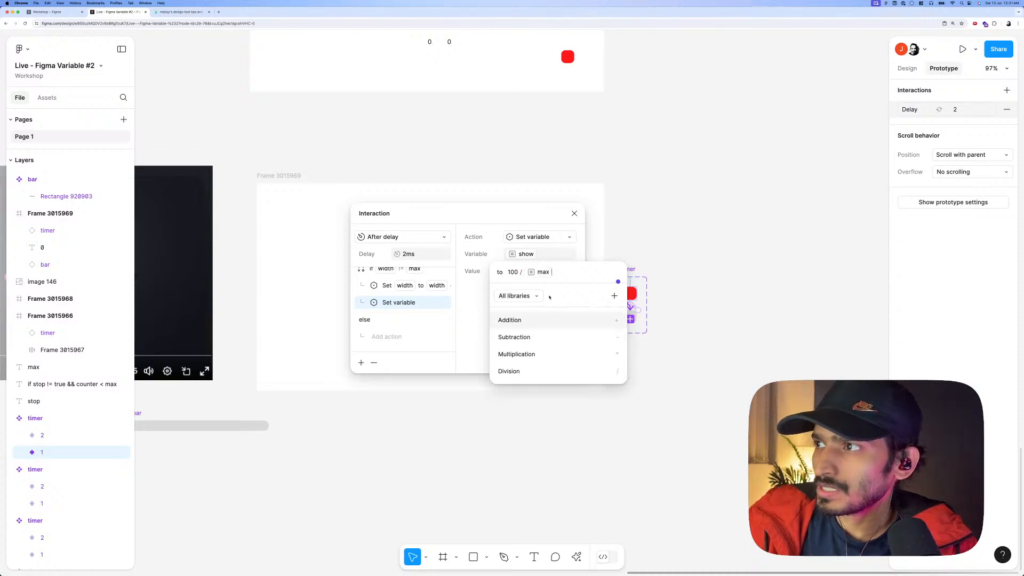
pyautogui.click(486, 277)
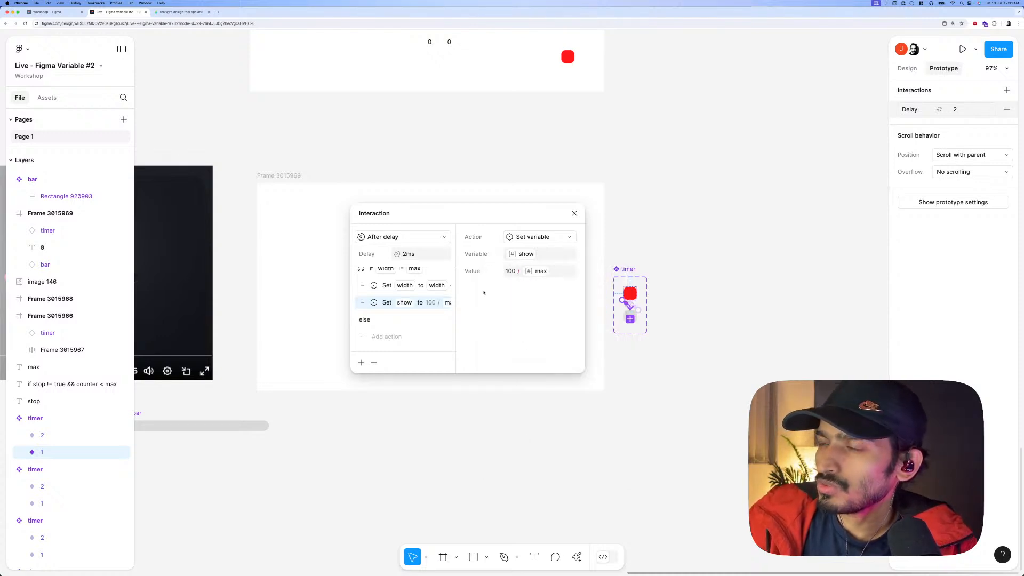
pyautogui.click(574, 214)
# Bind the 0 text in Frame 3015969 to the loader-1 show variable.
pyautogui.click(421, 333)
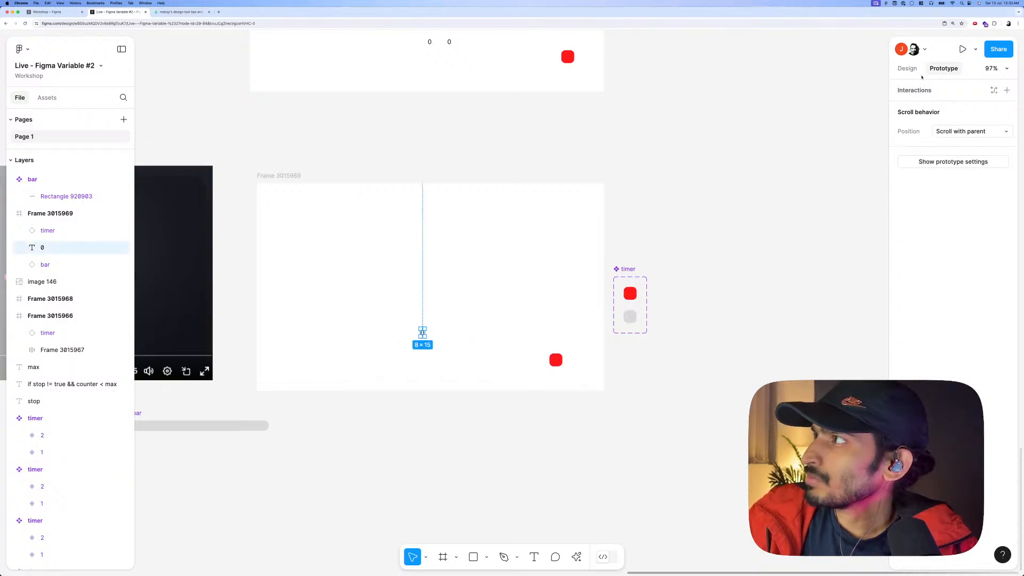
pyautogui.click(907, 69)
pyautogui.click(1007, 357)
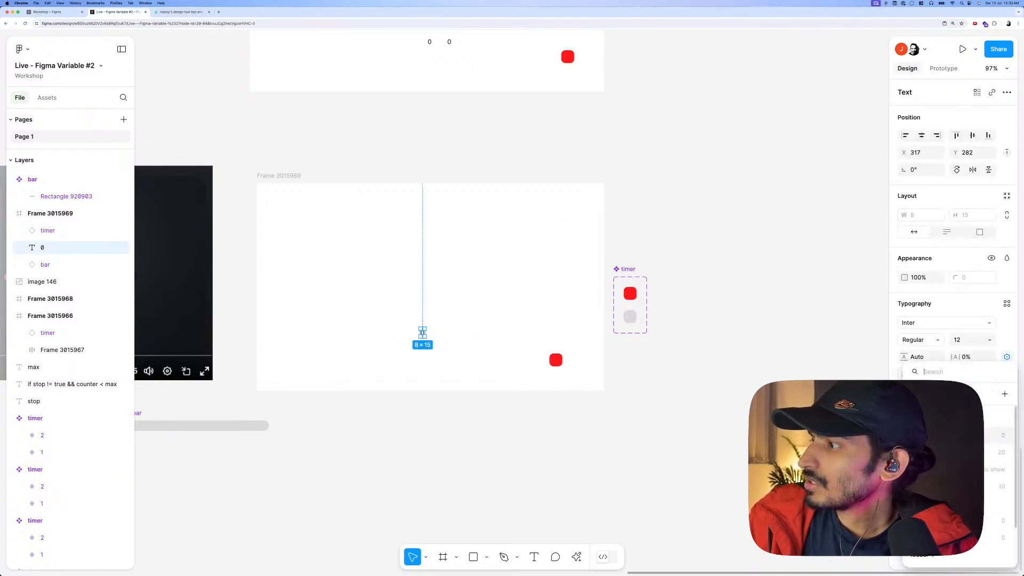
pyautogui.press('Escape')
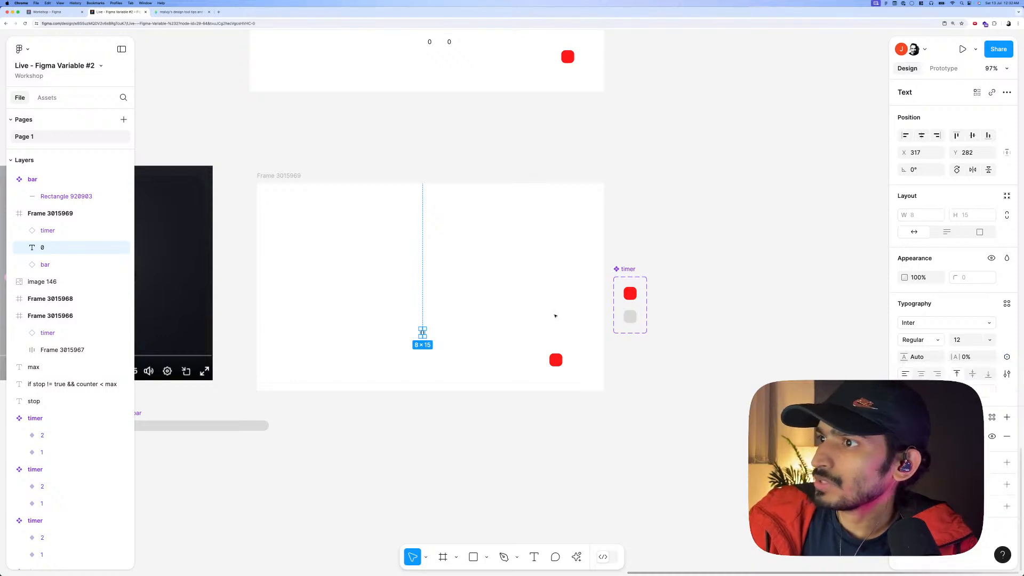
# Preview Frame 3015969 to check the computed show value in the counter text, and close the preview.
pyautogui.click(288, 176)
pyautogui.hotkey('shift', 'space')
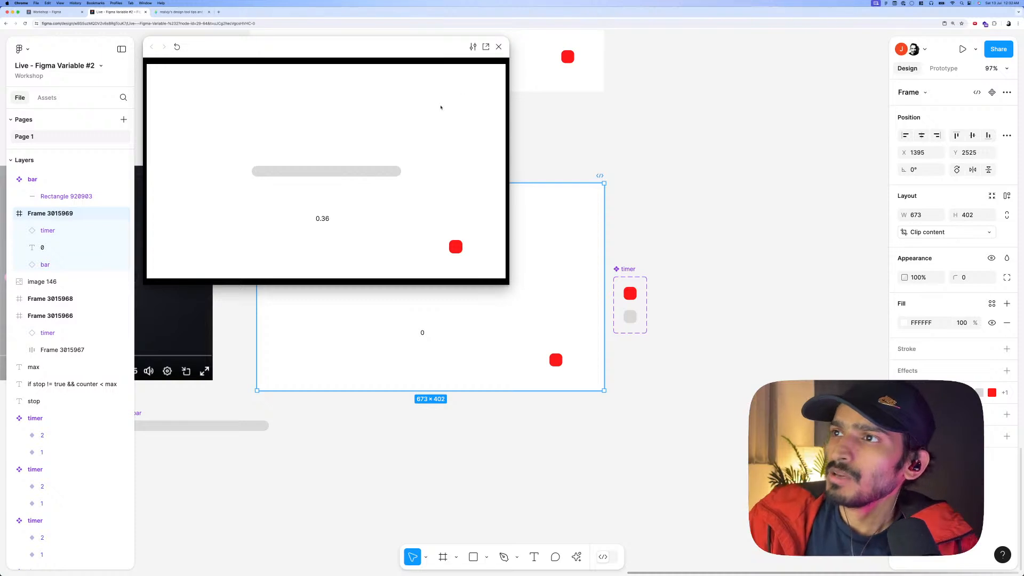
pyautogui.click(498, 47)
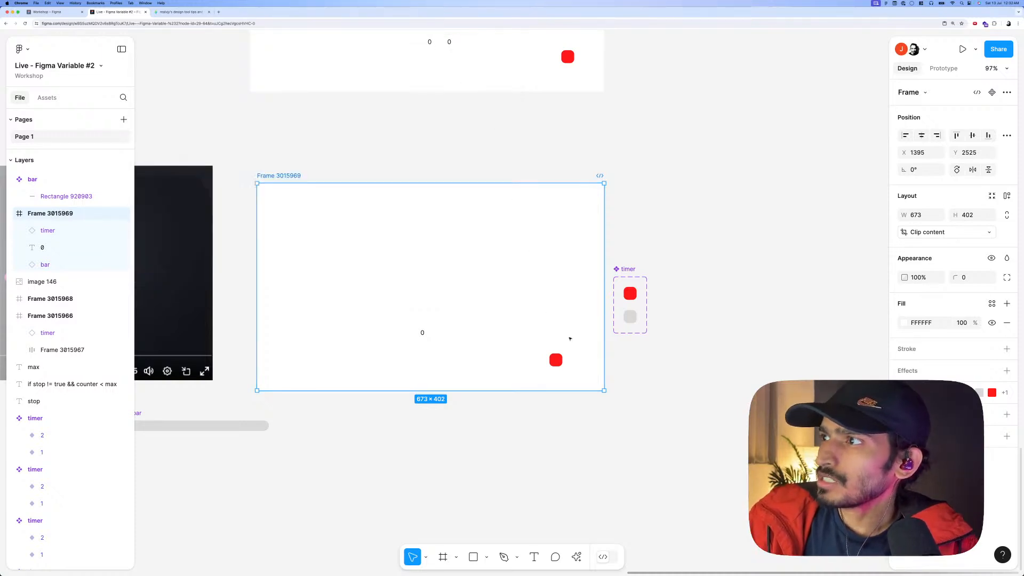
# Open the Cool Loader using Figma Variable post on X from the tips site, enlarge its code cheat sheet and copy the image.
pyautogui.scroll(-2, 607, 329)
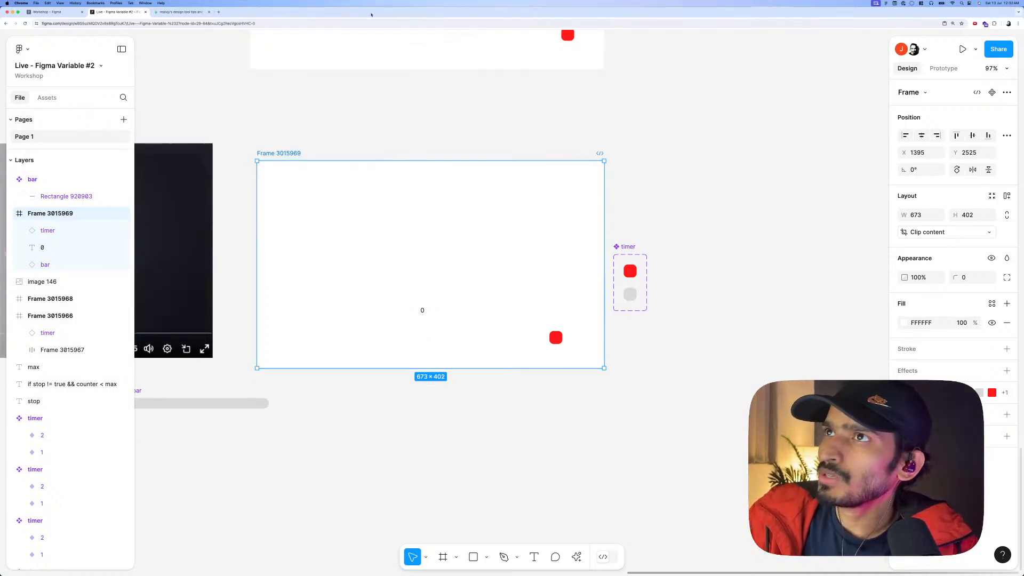
pyautogui.click(180, 12)
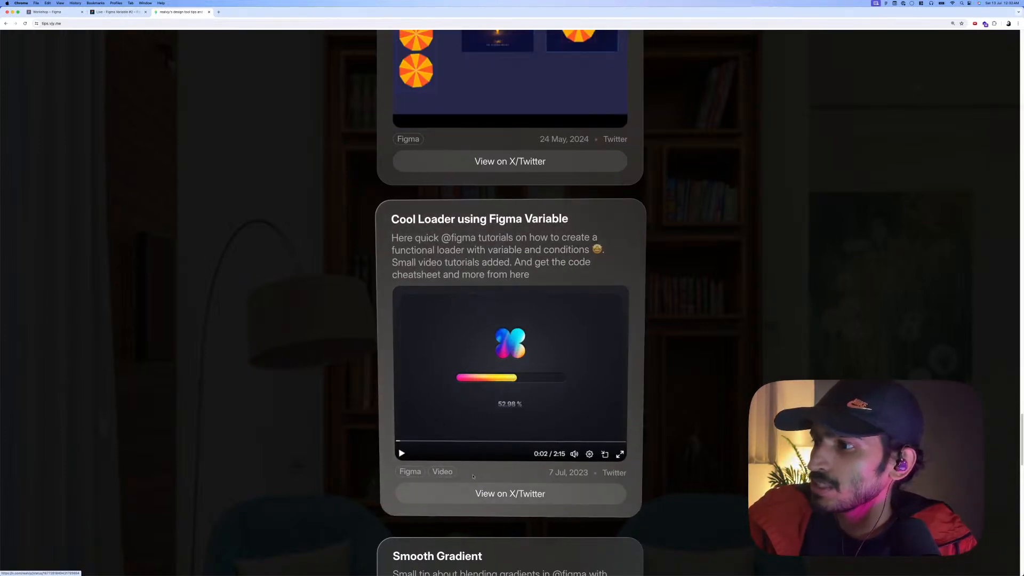
pyautogui.click(470, 495)
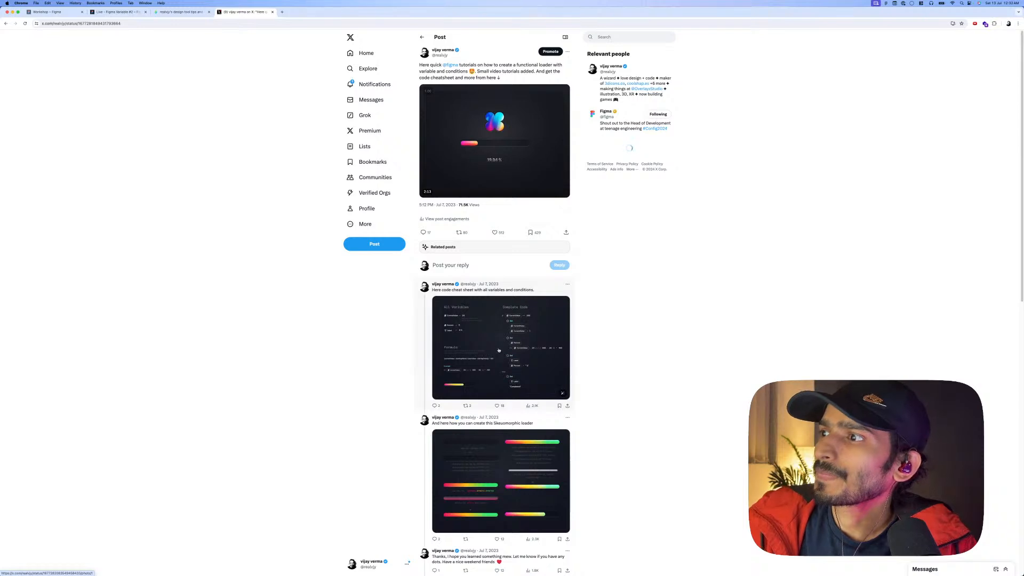
pyautogui.click(522, 346)
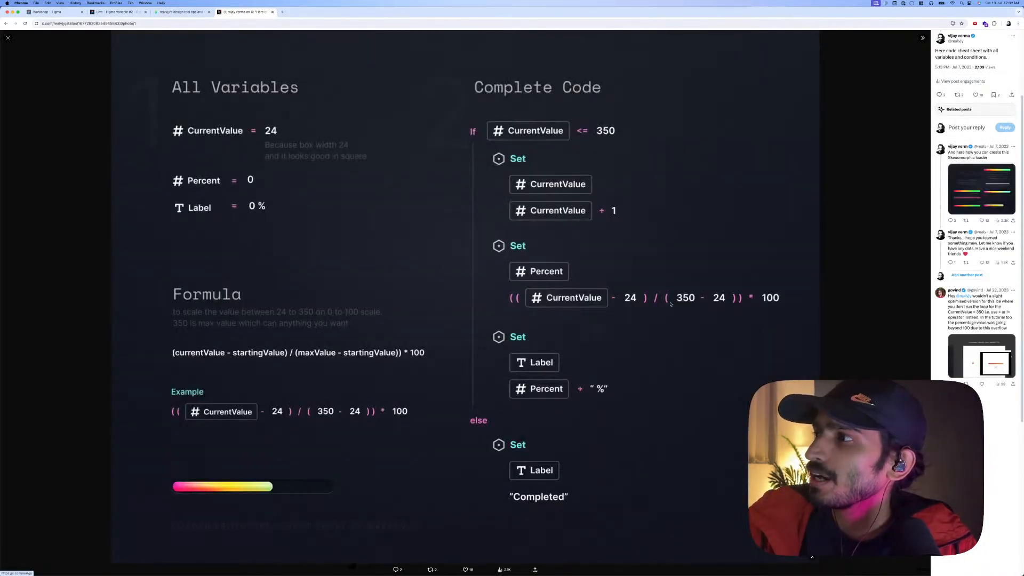
pyautogui.rightClick(614, 301)
pyautogui.click(624, 314)
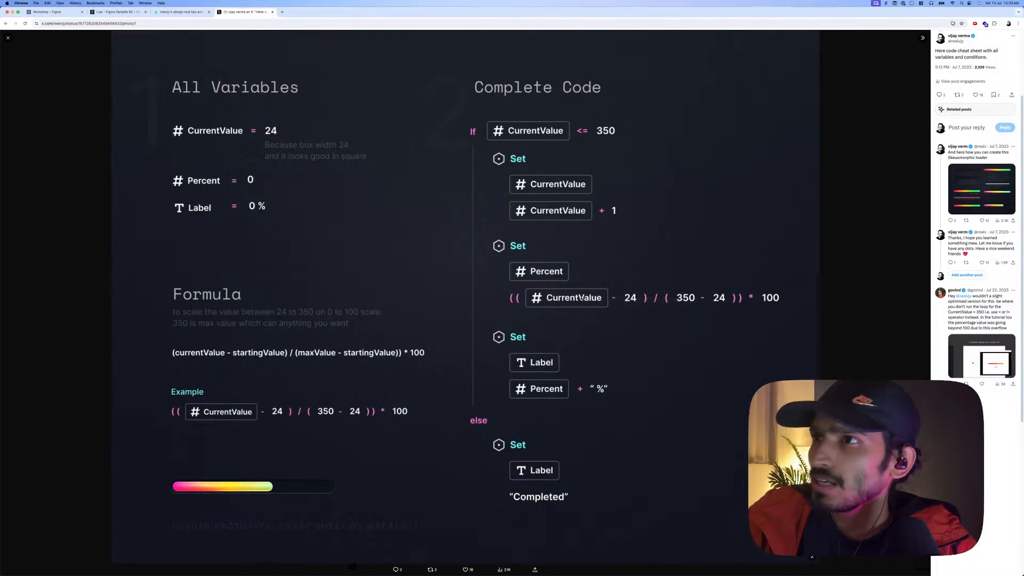
# Return to the Live - Figma Variable #2 file and paste the cheat sheet image onto the canvas.
pyautogui.press('super+Tab')
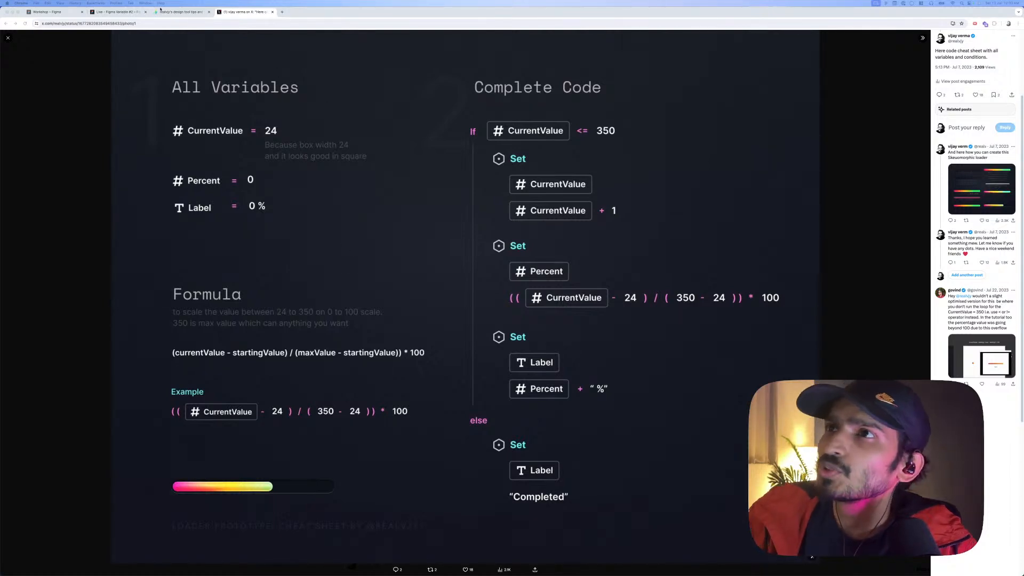
pyautogui.click(181, 12)
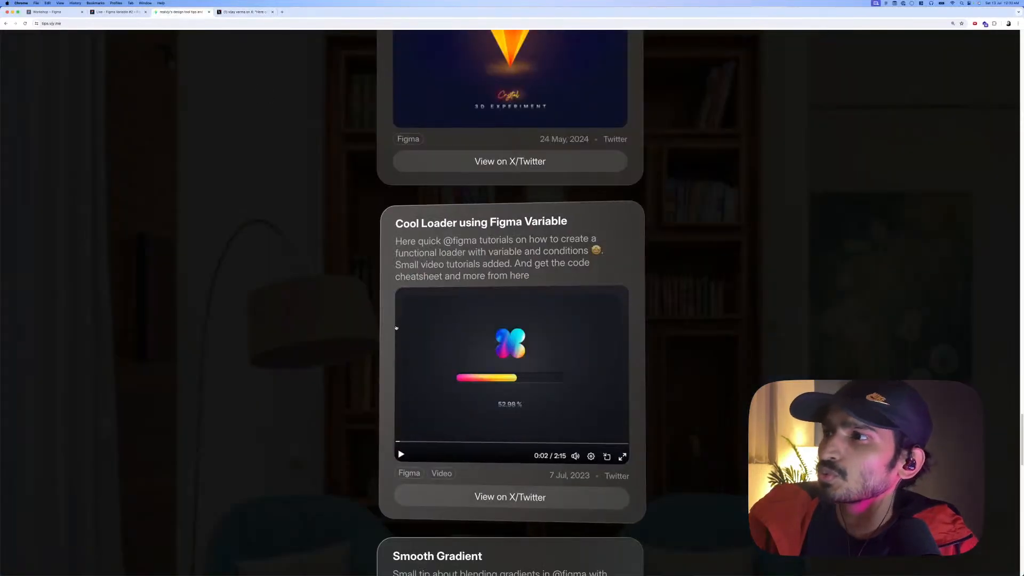
pyautogui.click(121, 12)
pyautogui.scroll(-3, 440, 475)
pyautogui.click(411, 470)
pyautogui.scroll(-1, 386, 456)
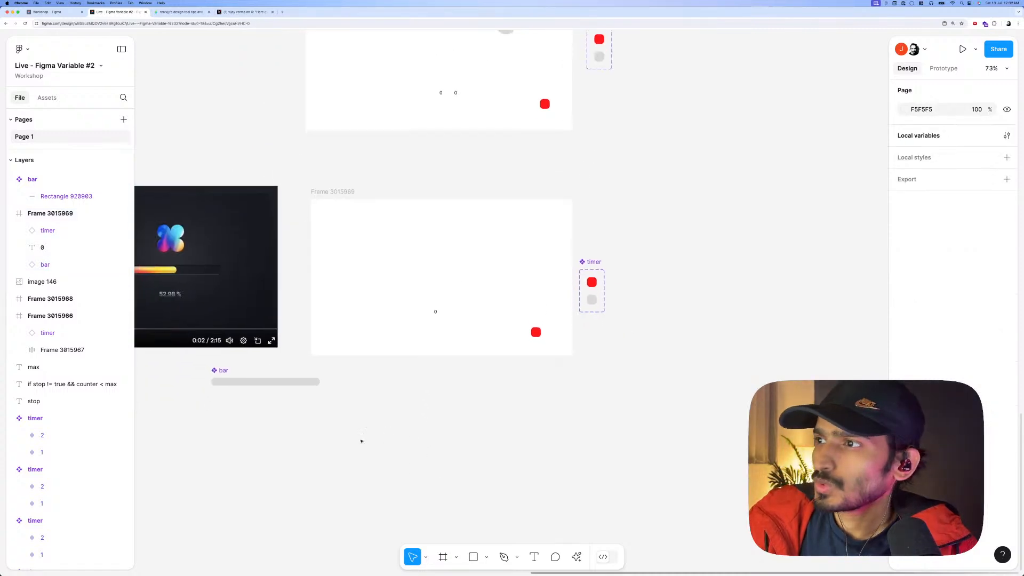
pyautogui.rightClick(351, 425)
pyautogui.click(367, 439)
# Scale the cheat sheet image to about 1156 × 870 and place it below the loader screenshot at about X 303, Y 3083.
pyautogui.scroll(-5, 470, 402)
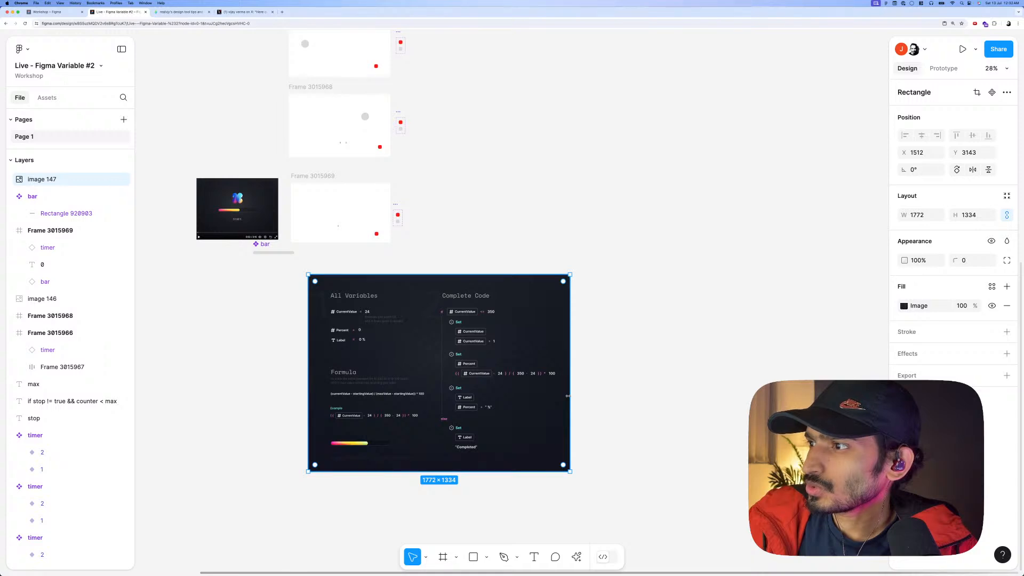
pyautogui.moveTo(569, 397); pyautogui.dragTo(299, 348)
pyautogui.hscroll(-2, 479, 391)
pyautogui.scroll(3, 334, 268)
pyautogui.hscroll(-2, 313, 352)
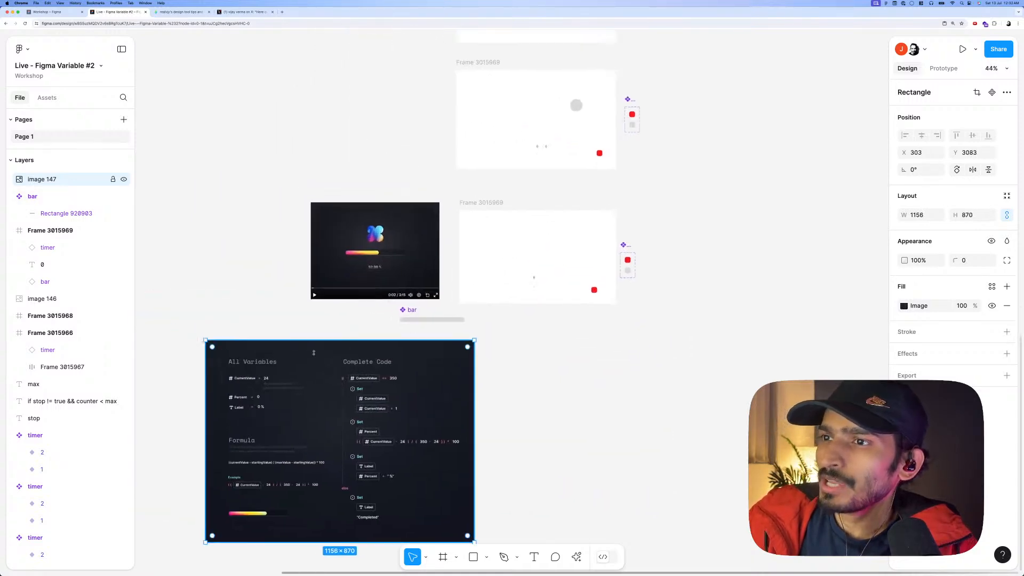
# Select the zero-width bar instance in Frame 3015969 and widen it to about 19.
pyautogui.scroll(4, 258, 441)
pyautogui.scroll(-3, 309, 238)
pyautogui.scroll(3, 291, 488)
pyautogui.scroll(4, 301, 456)
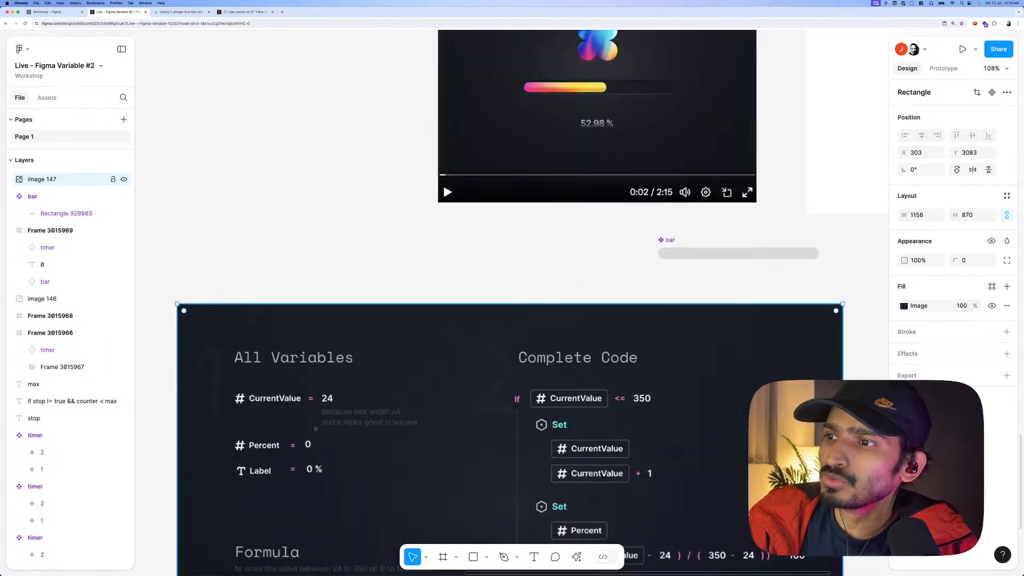
pyautogui.scroll(-4, 321, 405)
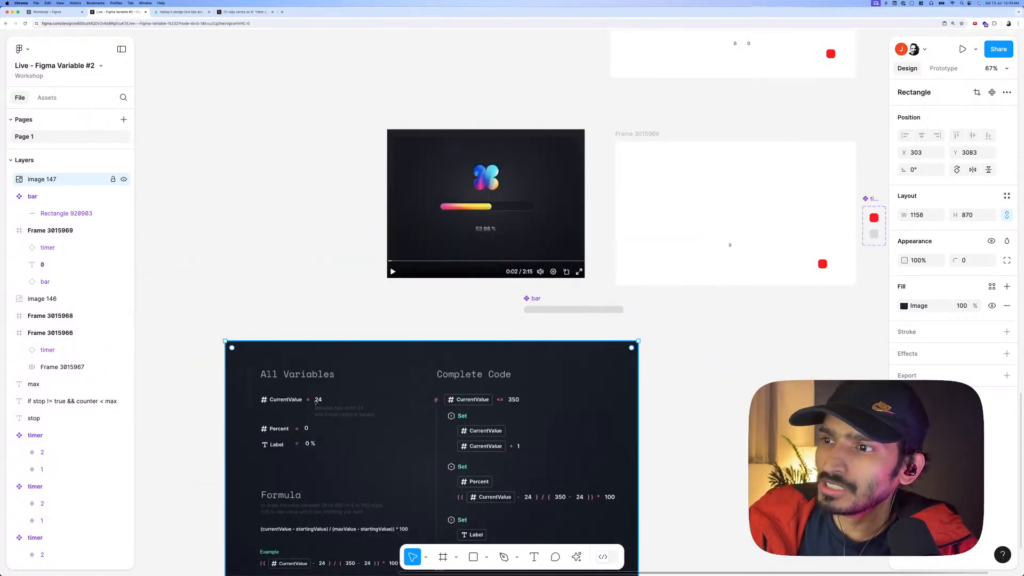
pyautogui.scroll(-3, 331, 403)
pyautogui.scroll(5, 500, 305)
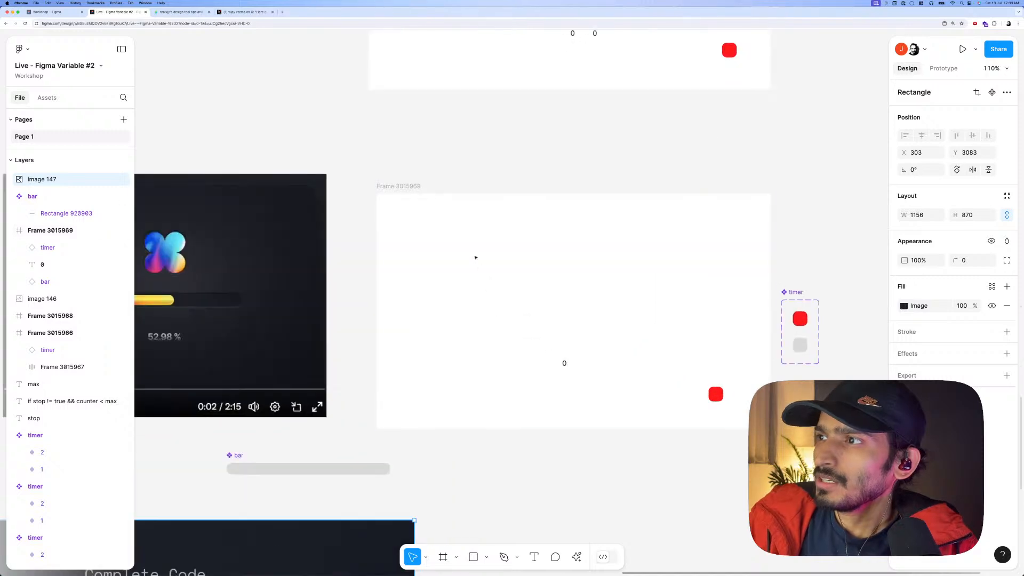
pyautogui.press('Escape')
pyautogui.moveTo(492, 254); pyautogui.dragTo(536, 339)
pyautogui.scroll(4, 492, 320)
pyautogui.scroll(-3, 501, 377)
pyautogui.scroll(5, 500, 377)
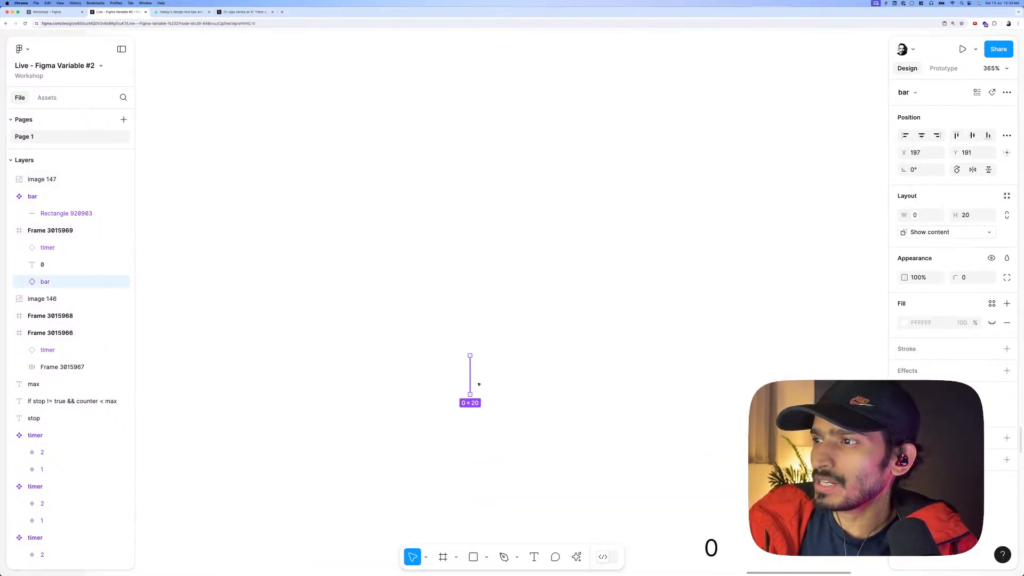
pyautogui.moveTo(471, 379); pyautogui.dragTo(507, 383)
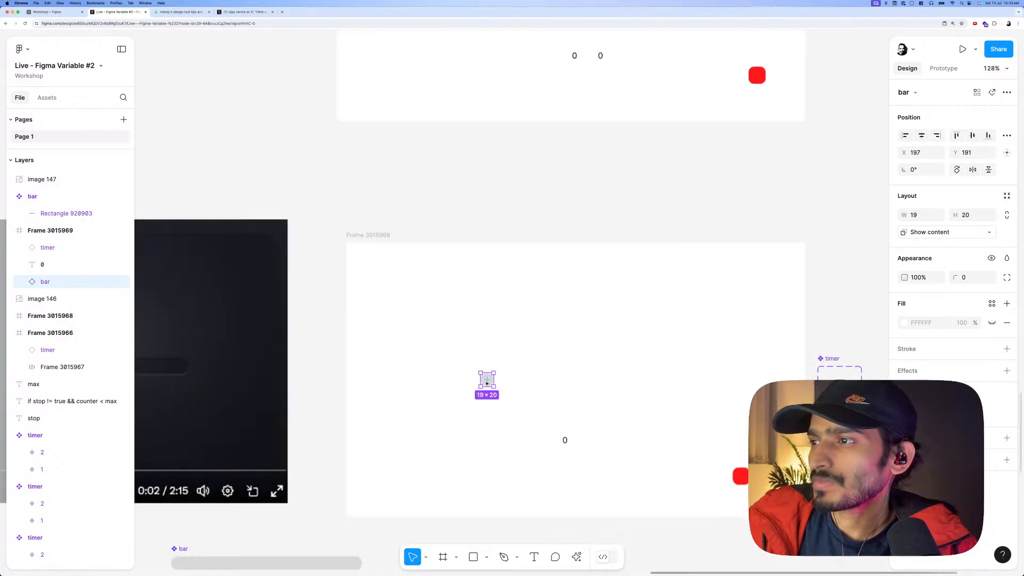
# Examine the cheat sheet's variables and percent formula alongside the bar in Frame 3015969.
pyautogui.scroll(-5, 486, 380)
pyautogui.scroll(-4, 485, 379)
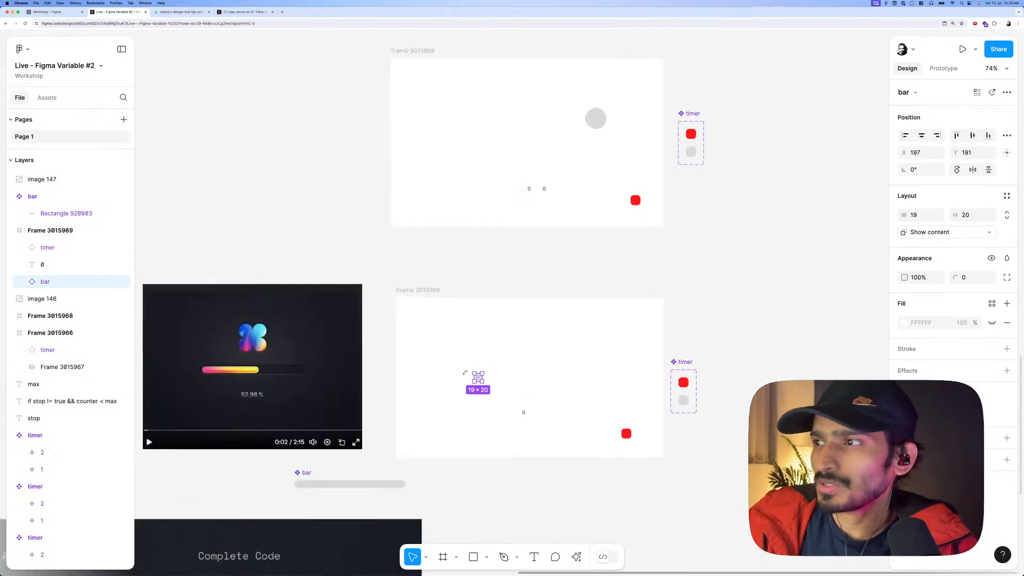
pyautogui.click(483, 369)
pyautogui.click(475, 377)
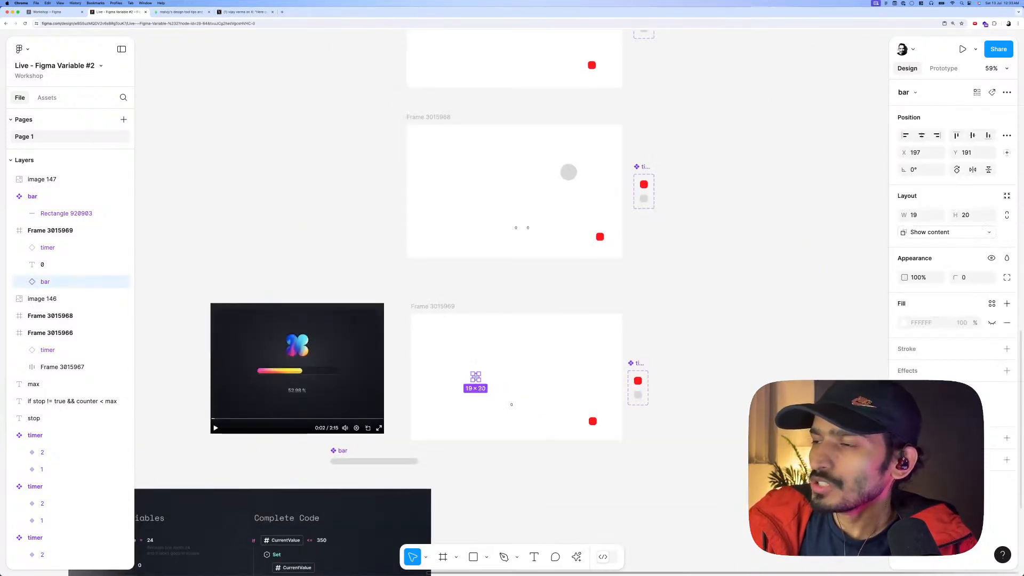
pyautogui.scroll(-5, 507, 342)
pyautogui.hscroll(-2, 506, 341)
pyautogui.scroll(-1, 507, 451)
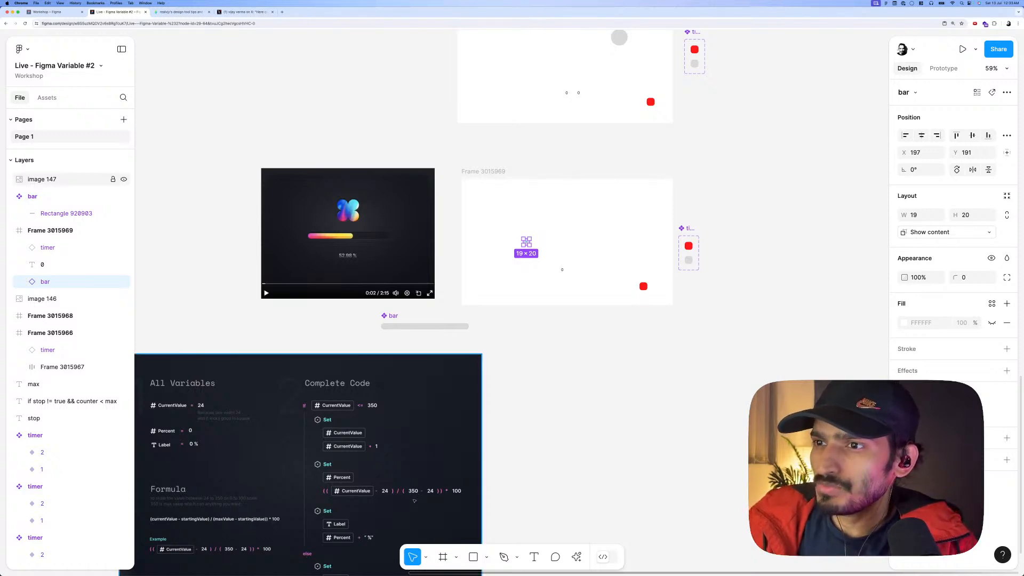
pyautogui.scroll(-3, 417, 497)
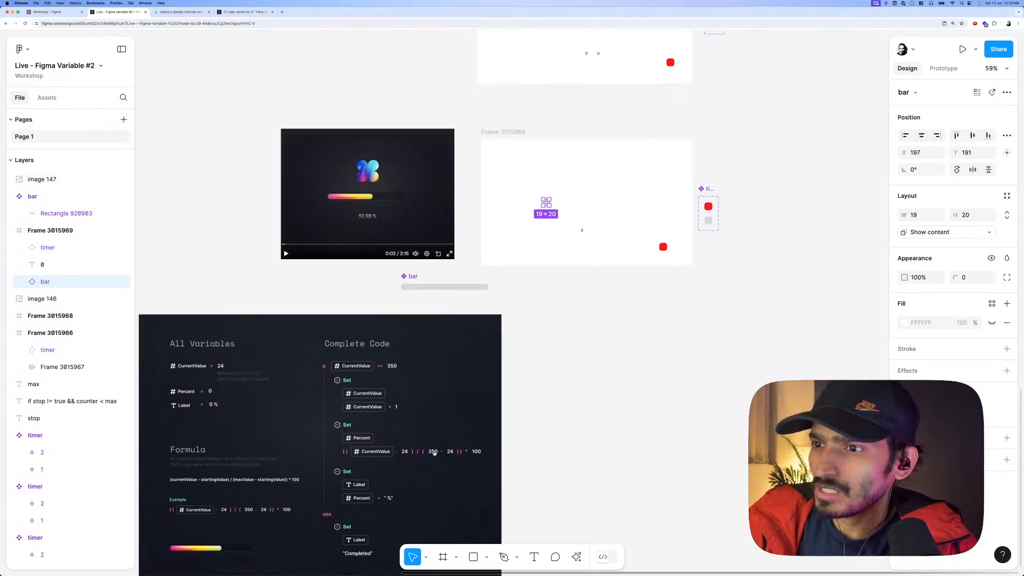
pyautogui.scroll(3, 241, 459)
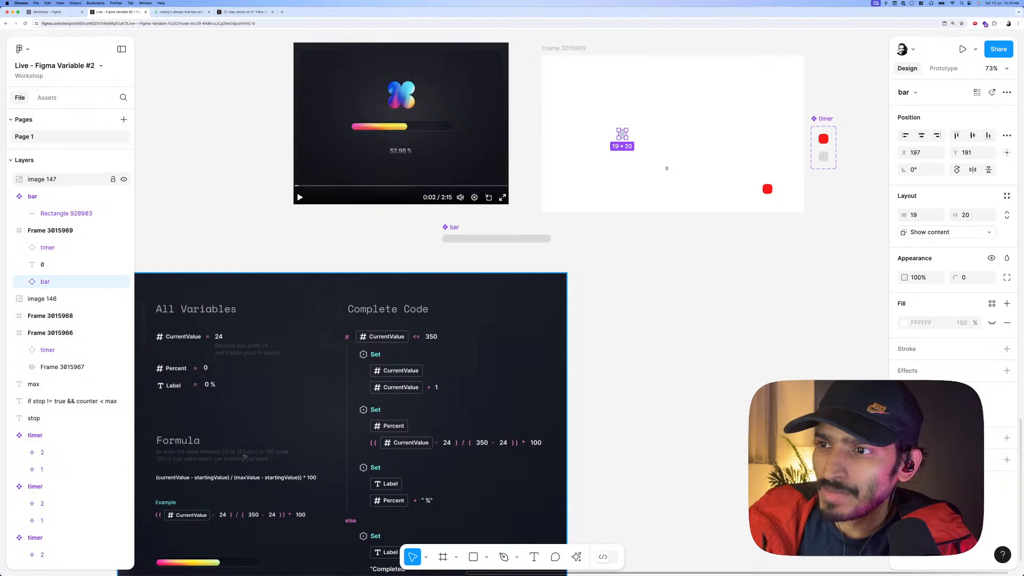
# Review the local variables in the loader-1 collection.
pyautogui.click(614, 362)
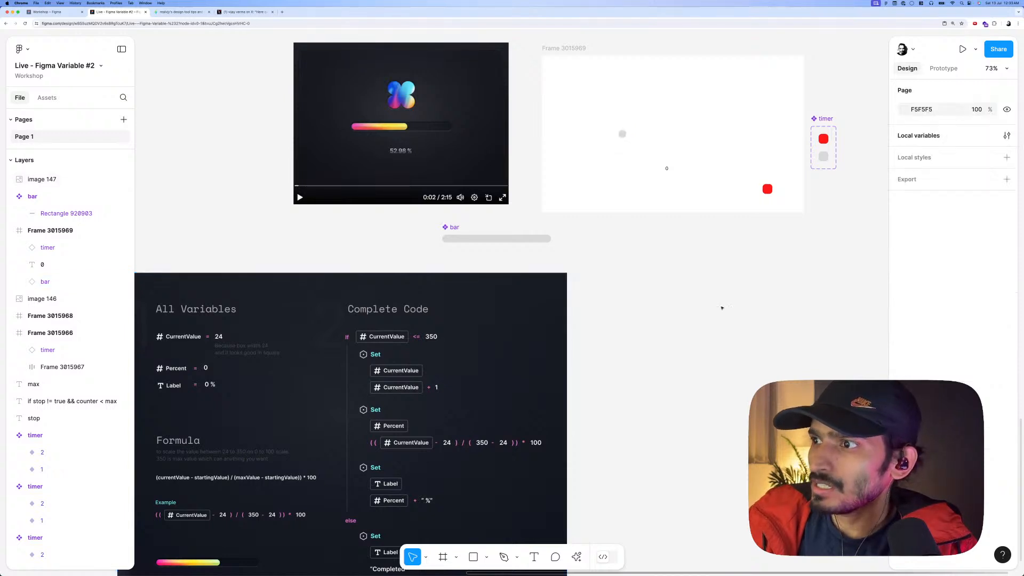
pyautogui.click(1006, 135)
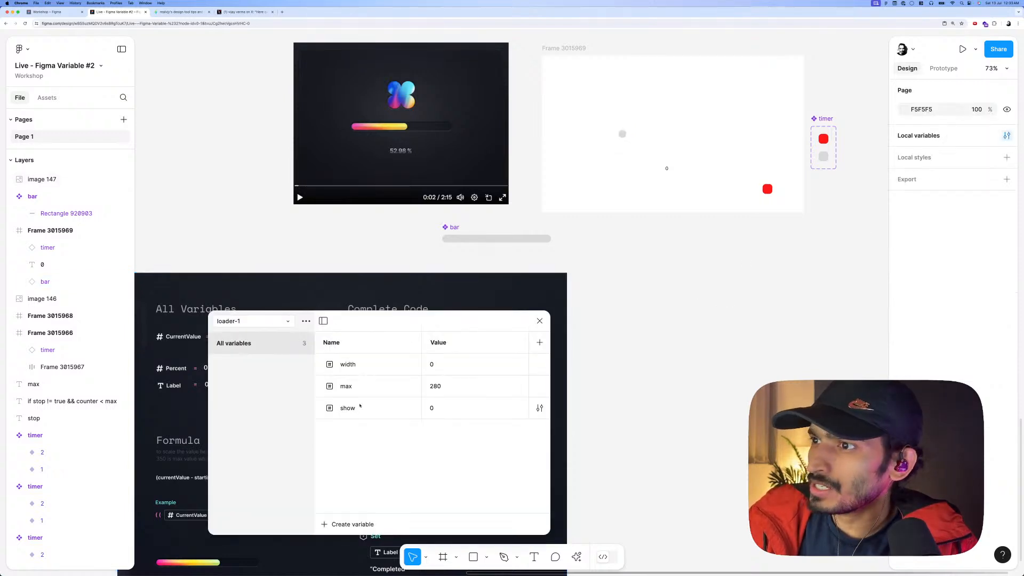
pyautogui.click(539, 320)
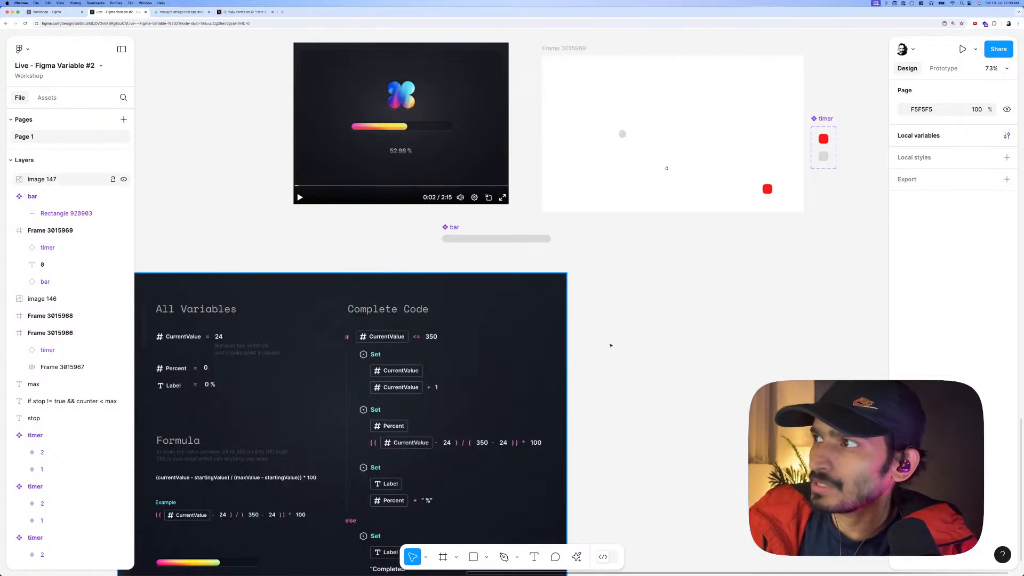
# In timer variant 1's after-delay interaction, set the show variable's value to width / max * 100.
pyautogui.click(824, 140)
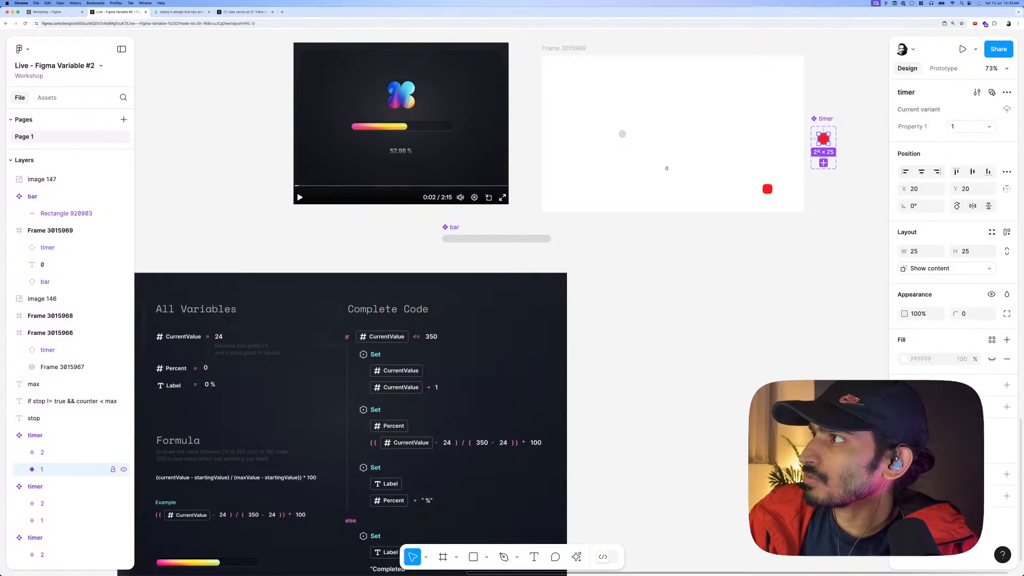
pyautogui.click(943, 68)
pyautogui.click(917, 109)
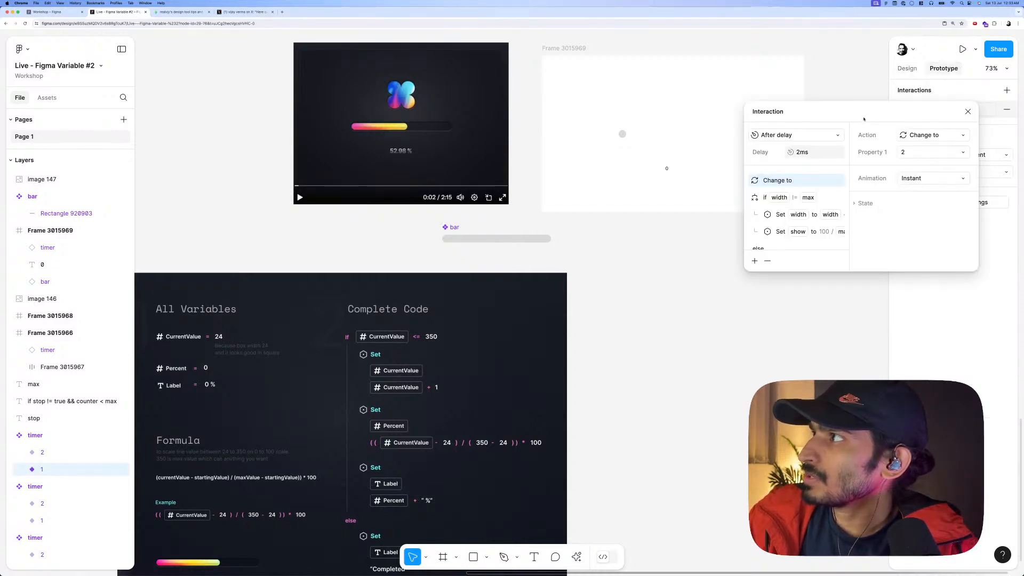
pyautogui.moveTo(917, 110); pyautogui.dragTo(461, 238)
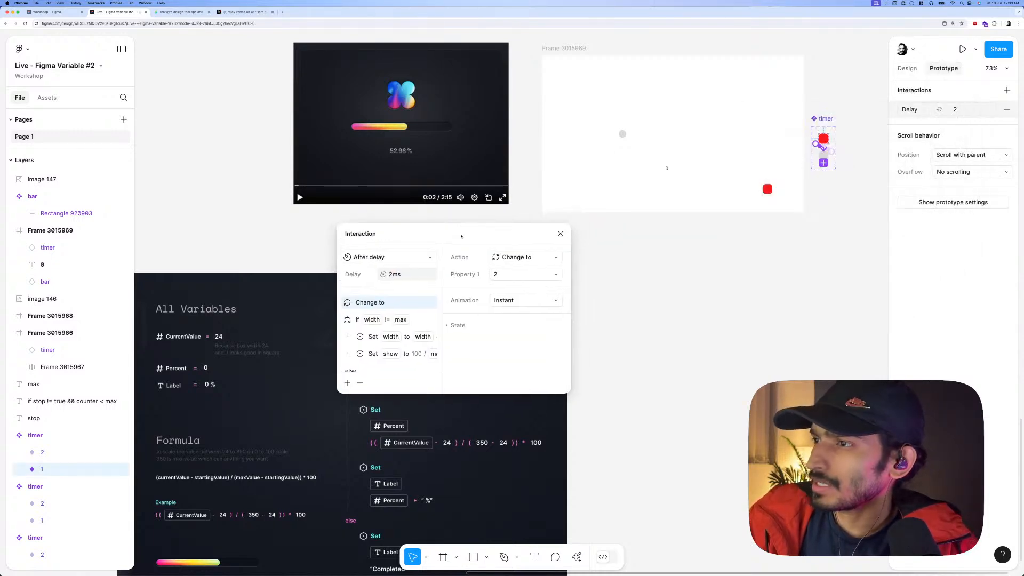
pyautogui.click(377, 353)
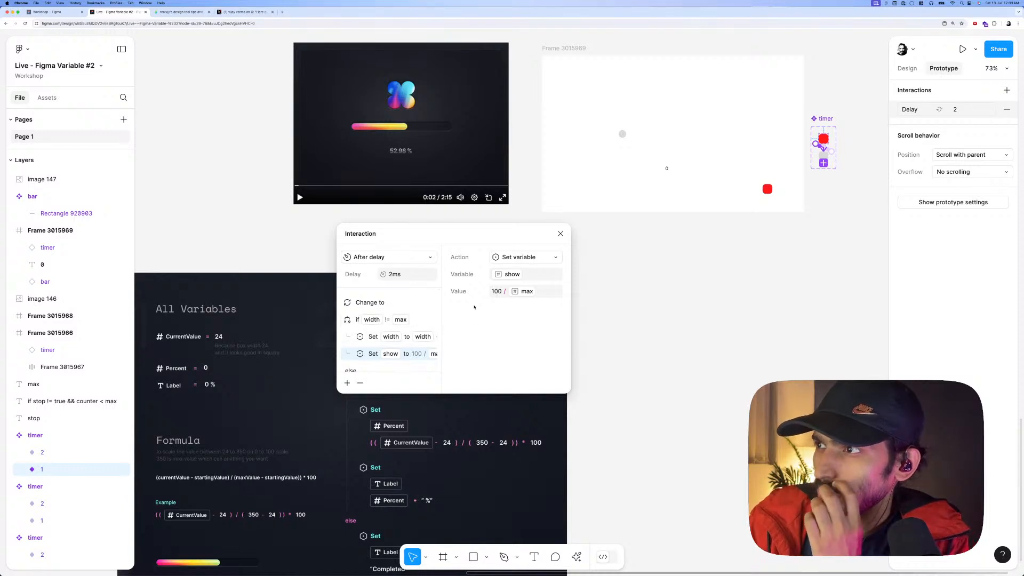
pyautogui.click(536, 291)
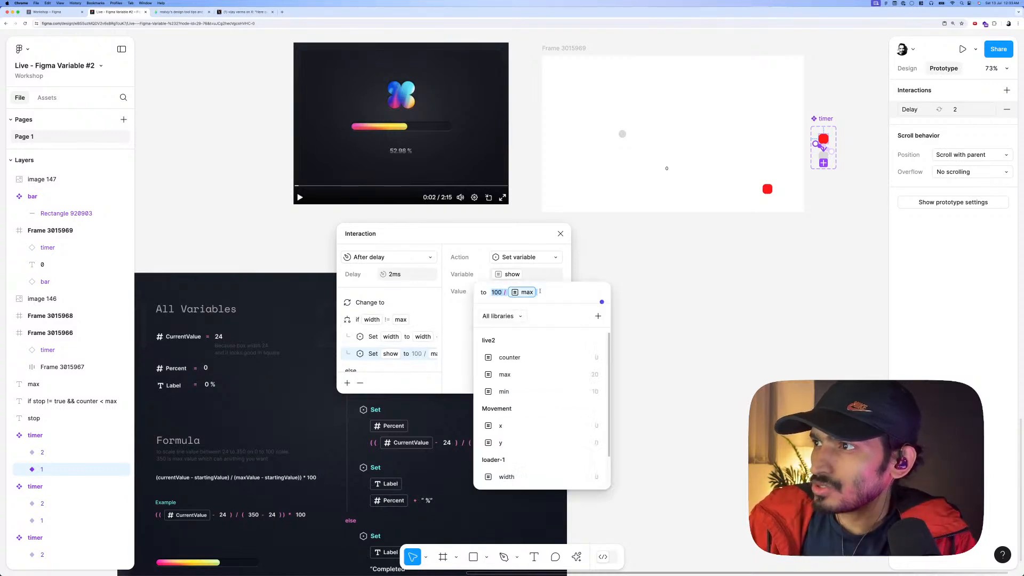
pyautogui.press('BackSpace')
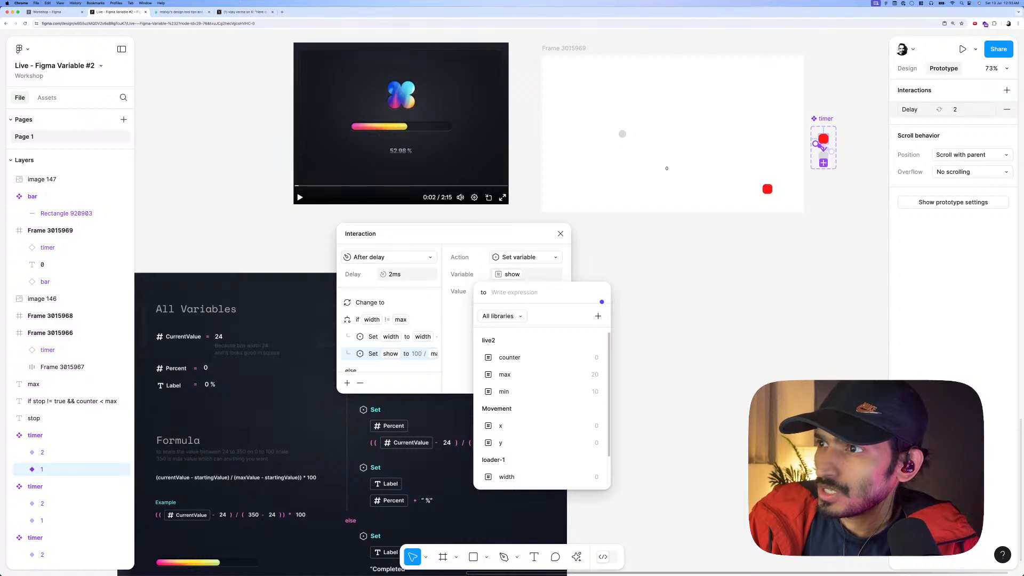
pyautogui.write('wi')
pyautogui.press('Return')
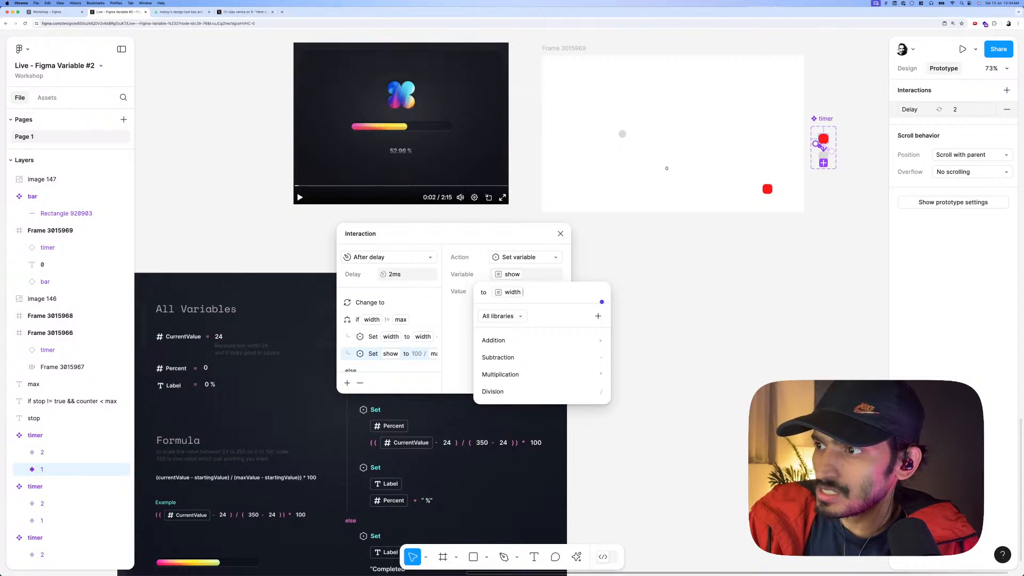
pyautogui.write('/ ')
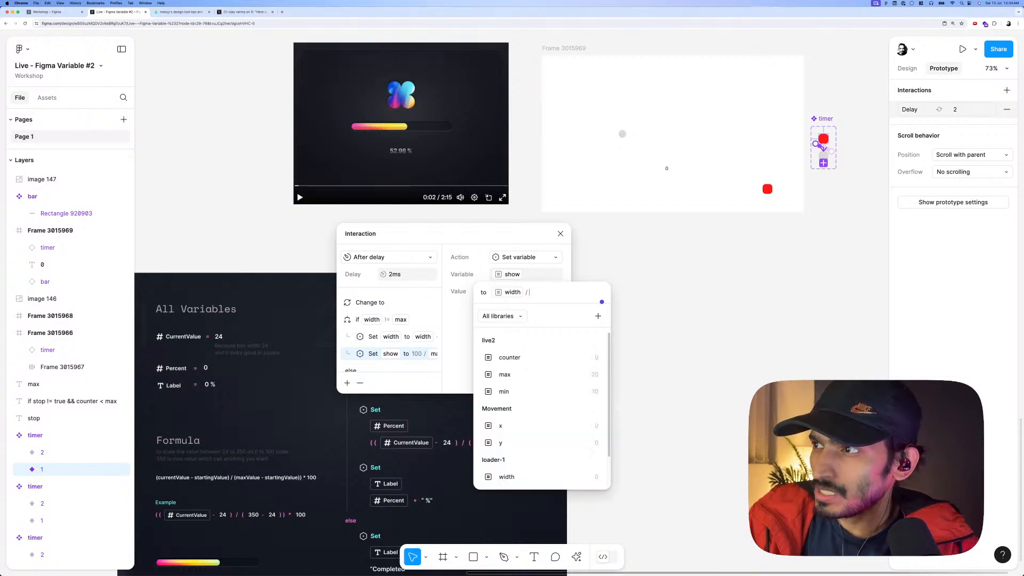
pyautogui.write('max')
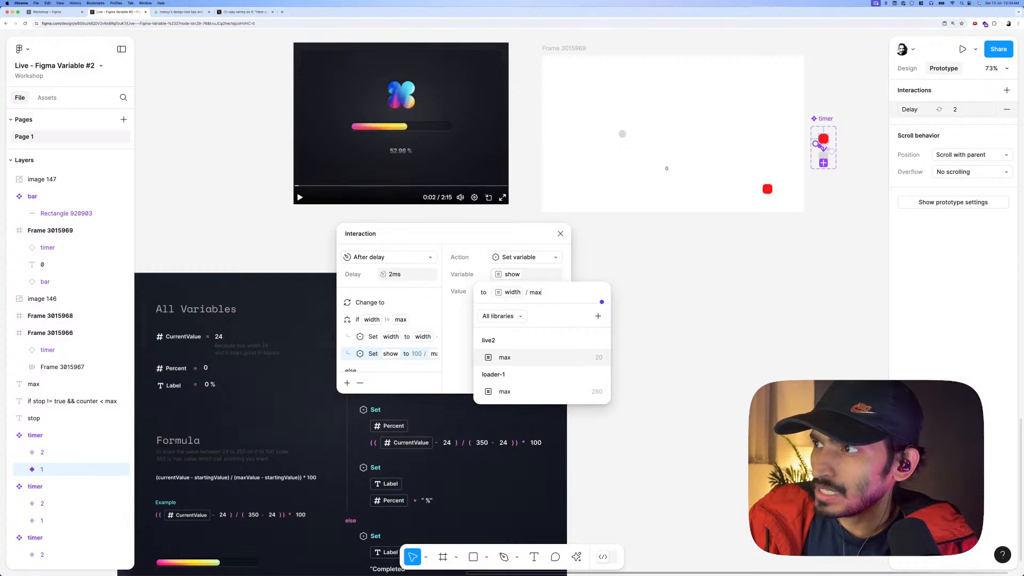
pyautogui.press('Return')
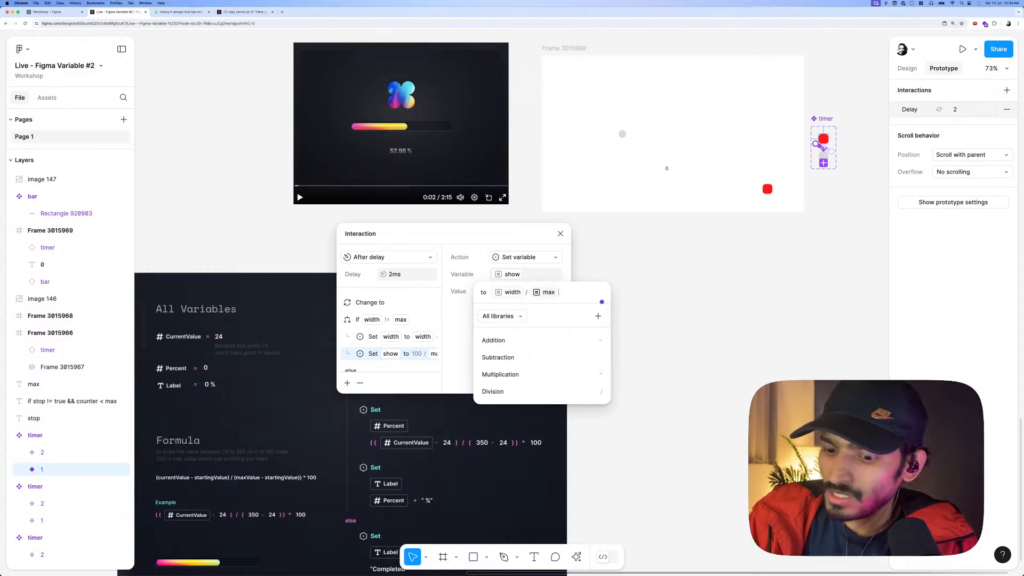
pyautogui.write('*1')
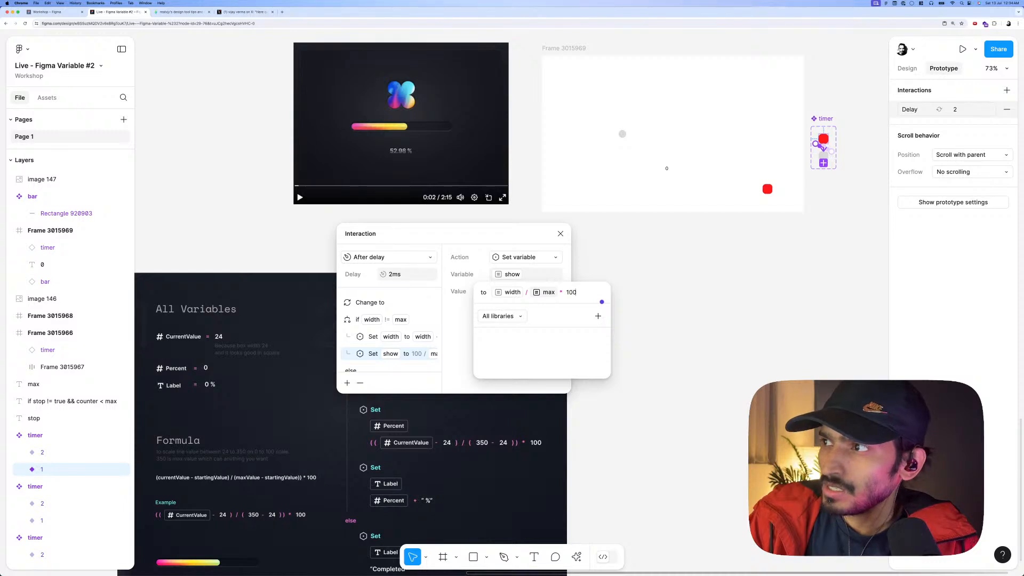
pyautogui.press('Return')
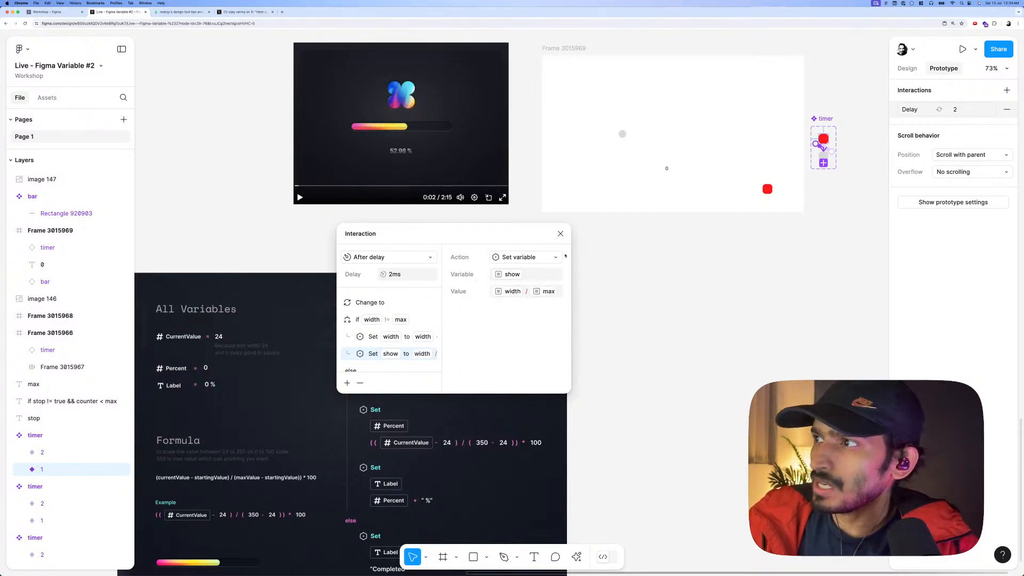
# Preview the Frame 3015969 prototype to check the number display, and close the preview.
pyautogui.click(557, 49)
pyautogui.hotkey('shift', 'space')
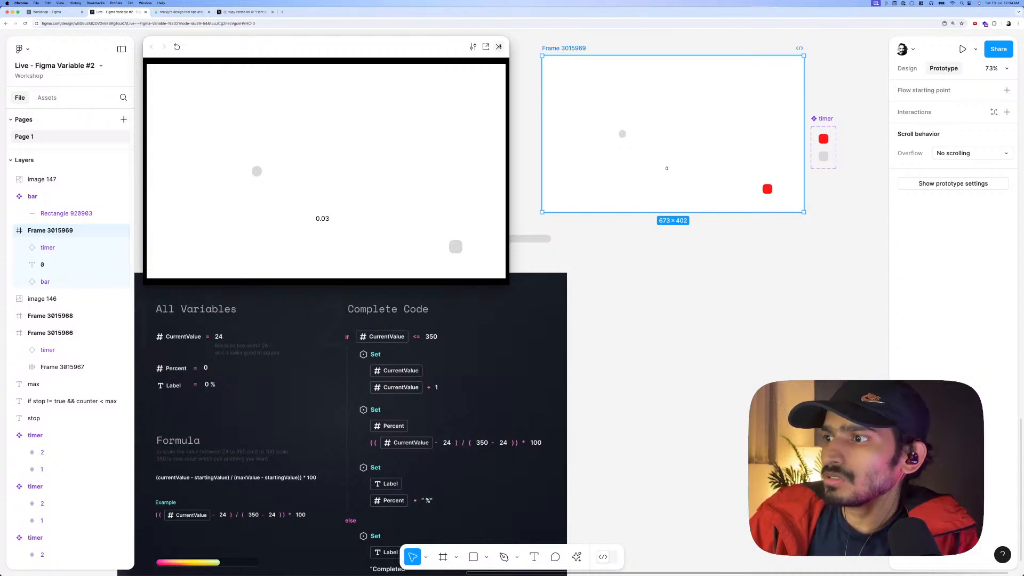
pyautogui.click(498, 47)
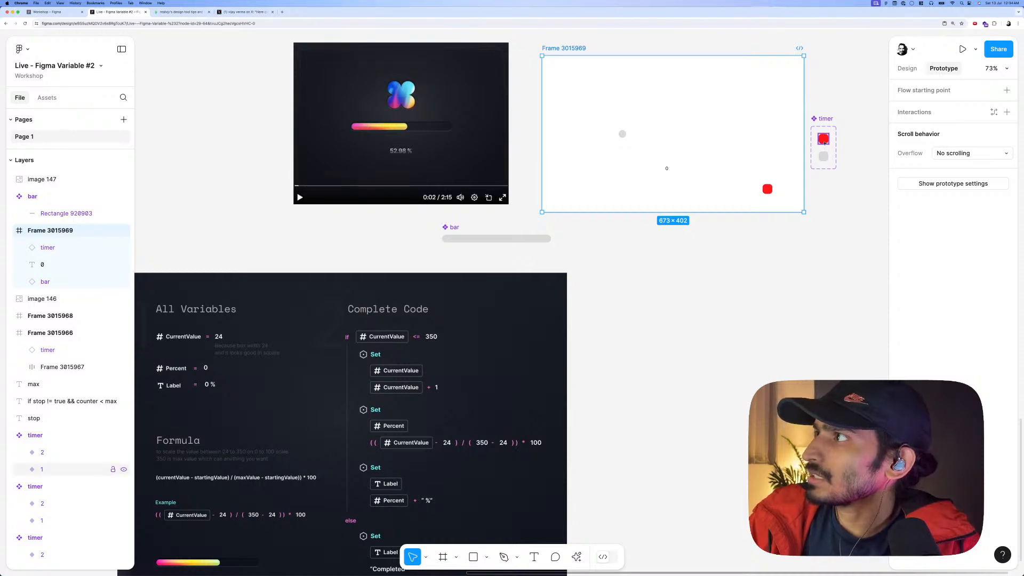
# Try to replace the * 100 in timer variant 1's show expression with a closing parenthesis after width / max.
pyautogui.click(824, 143)
pyautogui.click(826, 141)
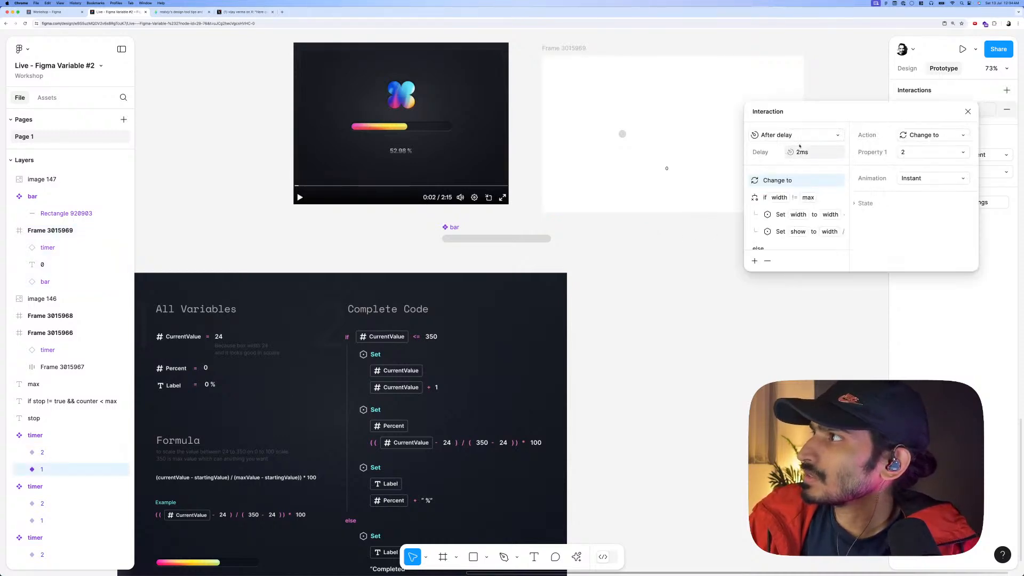
pyautogui.moveTo(805, 119); pyautogui.dragTo(379, 256)
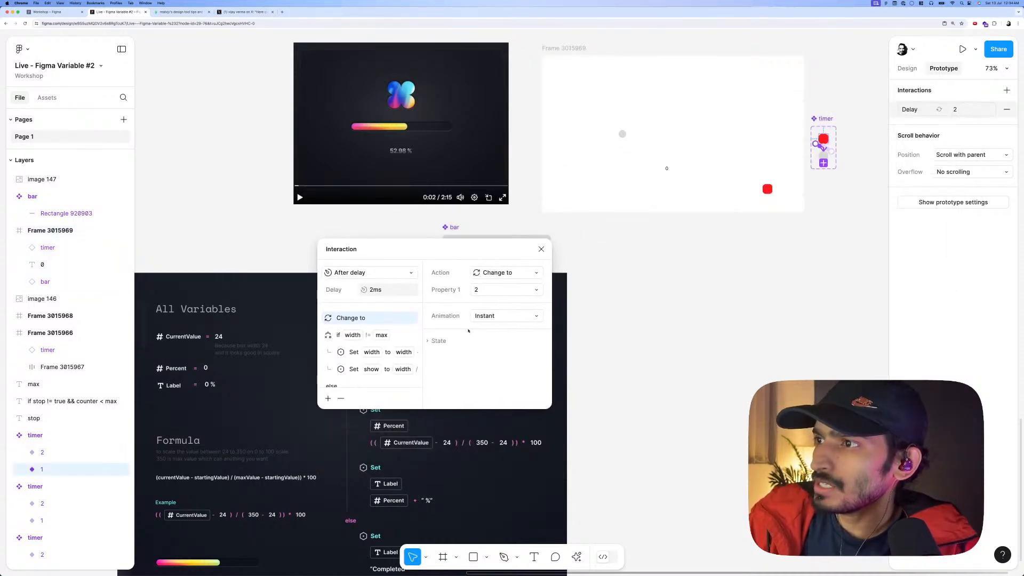
pyautogui.click(384, 369)
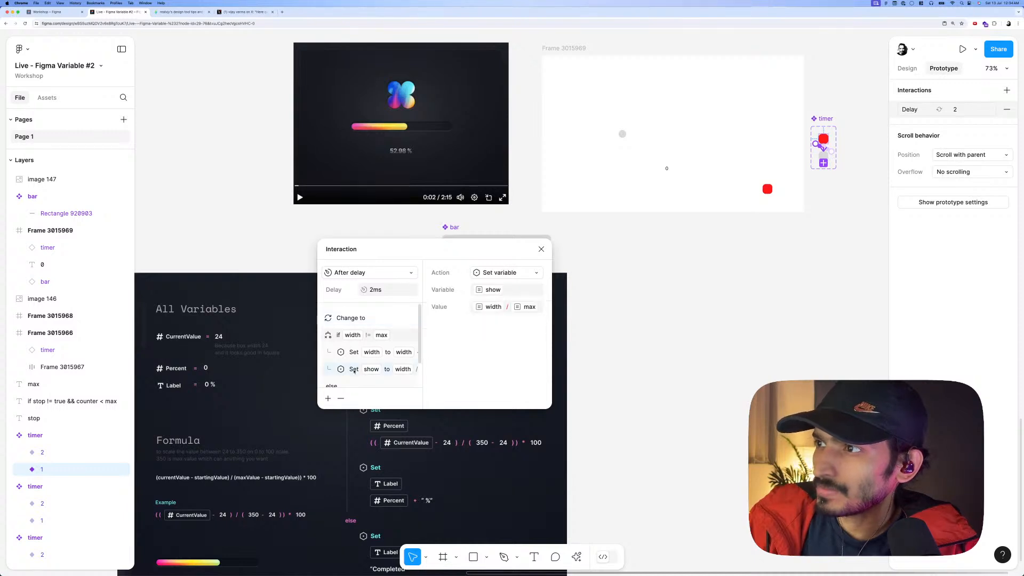
pyautogui.click(507, 308)
pyautogui.click(540, 308)
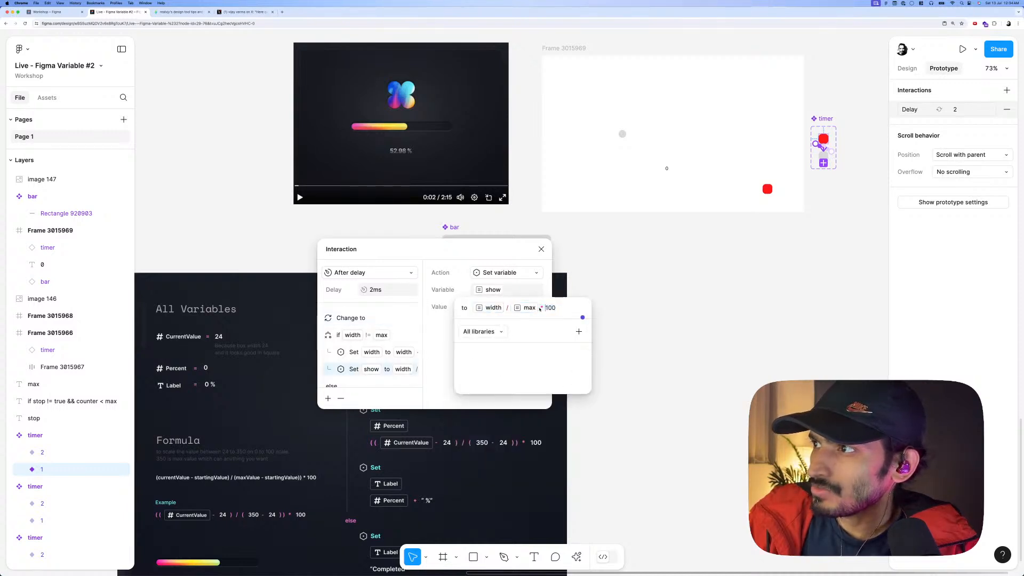
pyautogui.click(545, 308)
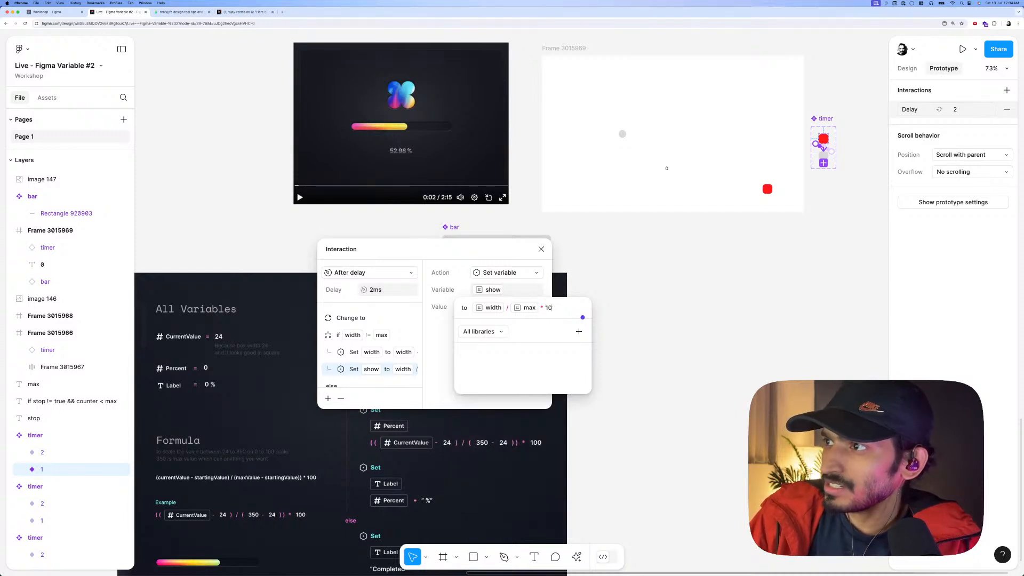
pyautogui.press('BackSpace')
pyautogui.press('BackSpace')
pyautogui.press('BackSpace')
pyautogui.press('BackSpace')
pyautogui.write(')')
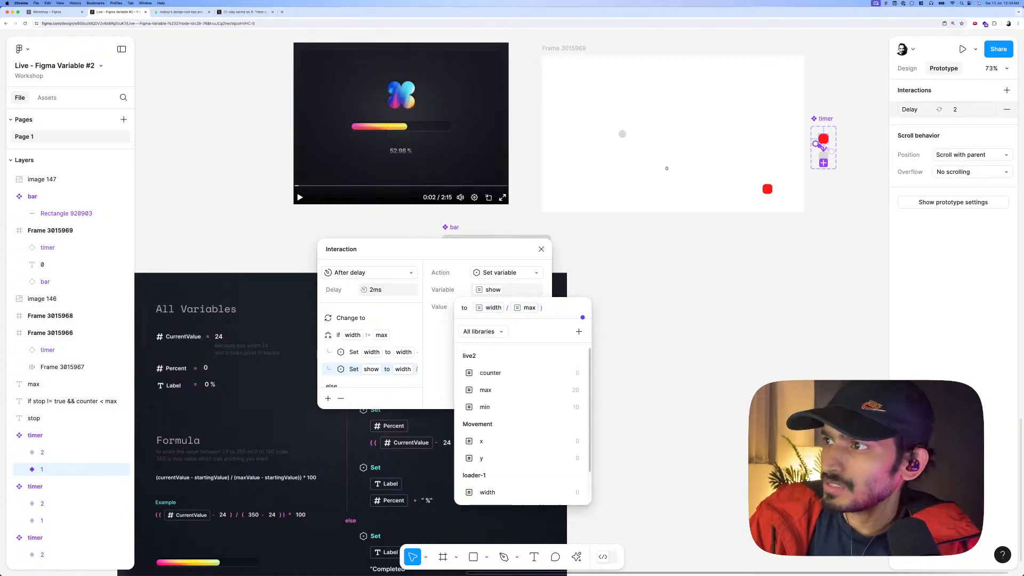
# Try to place the cursor before width in the show expression, and undo the edits to the timer interaction.
pyautogui.click(540, 308)
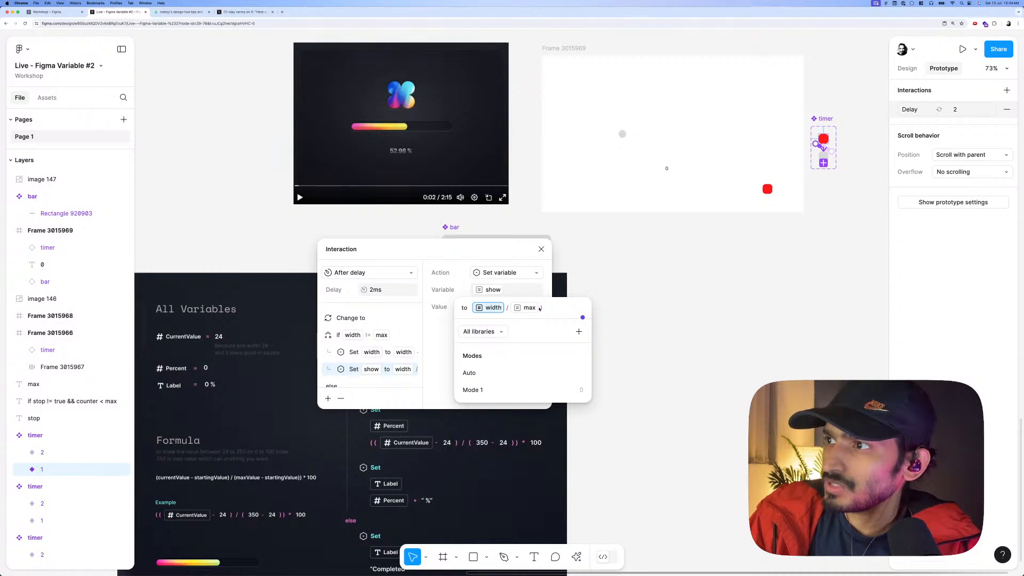
pyautogui.click(506, 308)
pyautogui.press('Left')
pyautogui.press('Left')
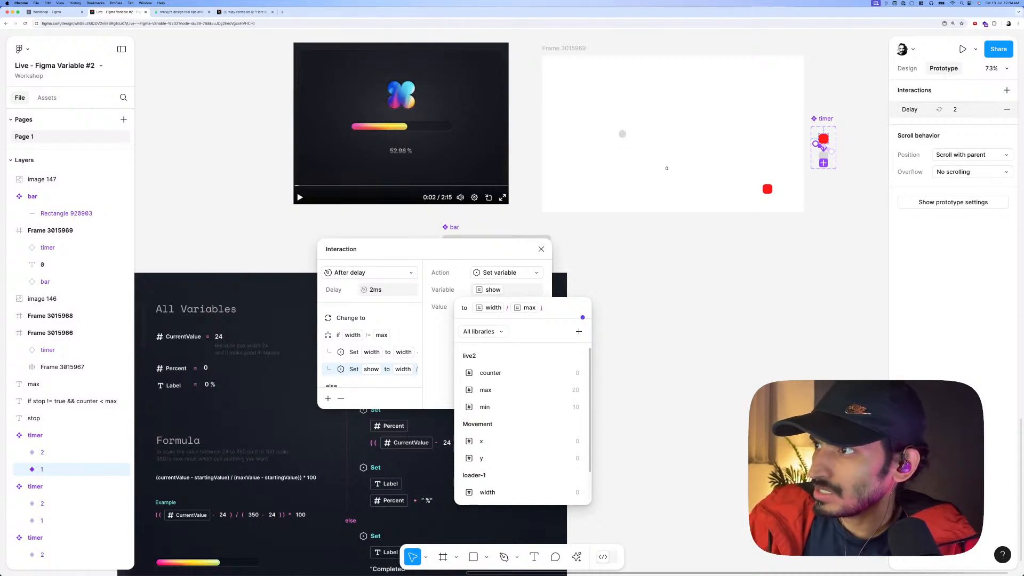
pyautogui.click(533, 308)
pyautogui.click(564, 297)
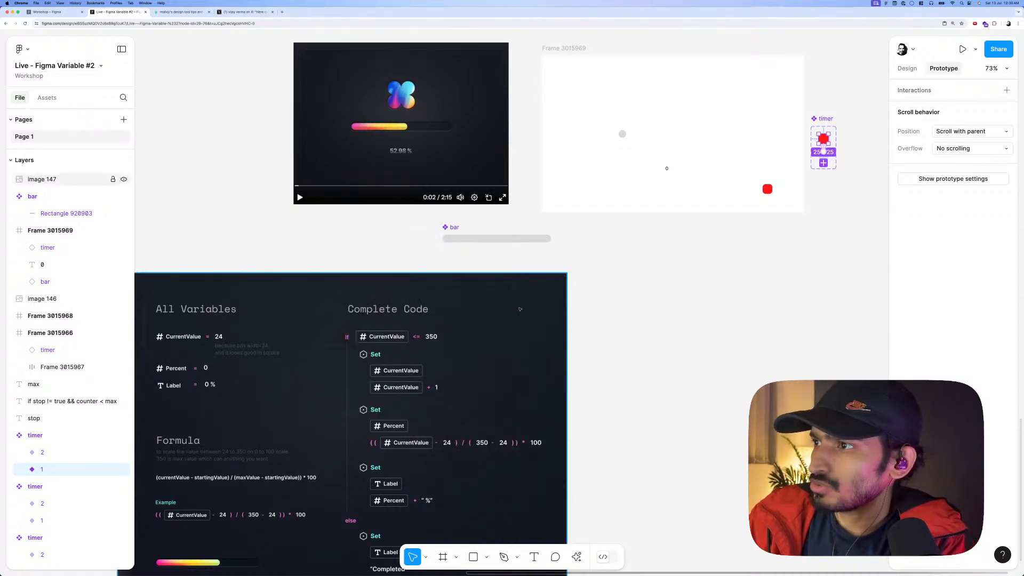
pyautogui.hotkey('ctrl', 'z')
pyautogui.hotkey('ctrl', 'z')
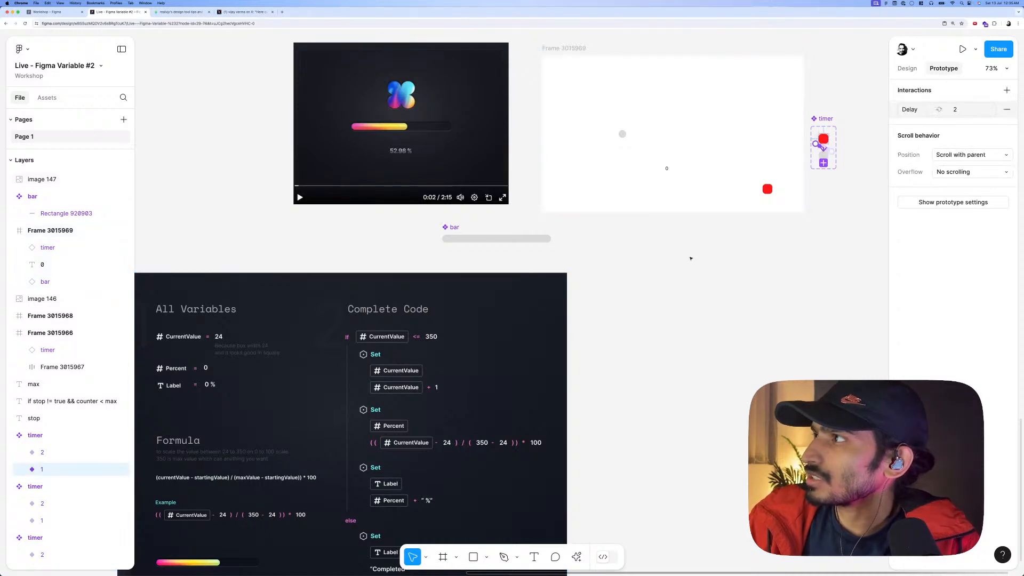
# Reopen timer variant 1's after-delay interaction and clear the whole expression of the set show action.
pyautogui.click(909, 109)
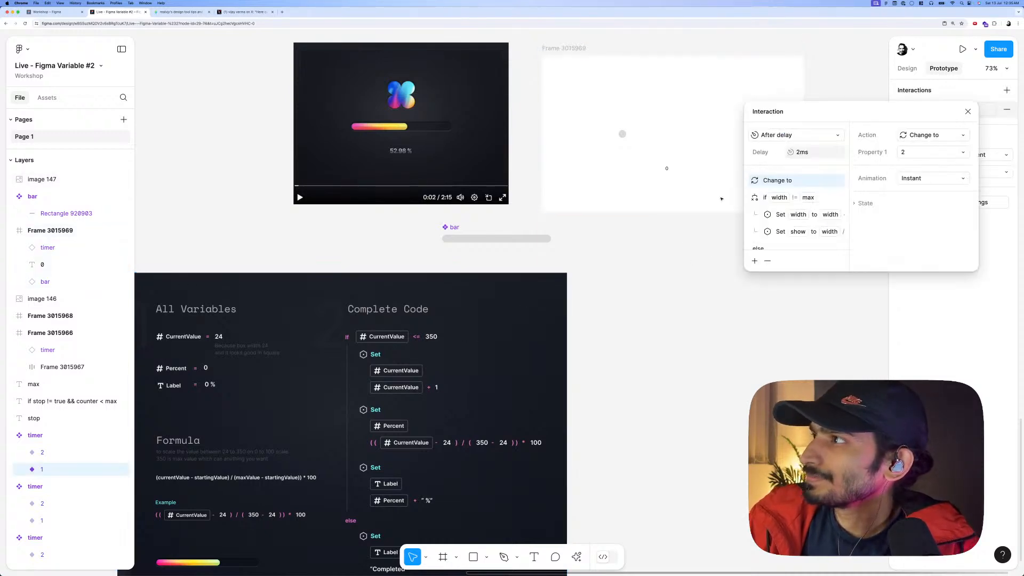
pyautogui.moveTo(835, 116); pyautogui.dragTo(494, 249)
pyautogui.click(458, 365)
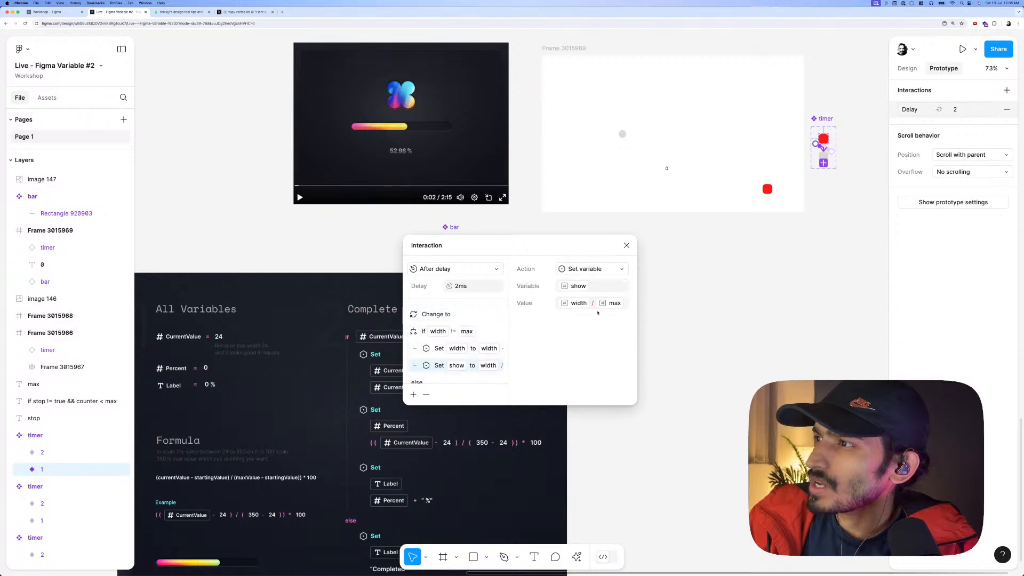
pyautogui.click(619, 305)
pyautogui.press('BackSpace')
pyautogui.press('BackSpace')
pyautogui.press('BackSpace')
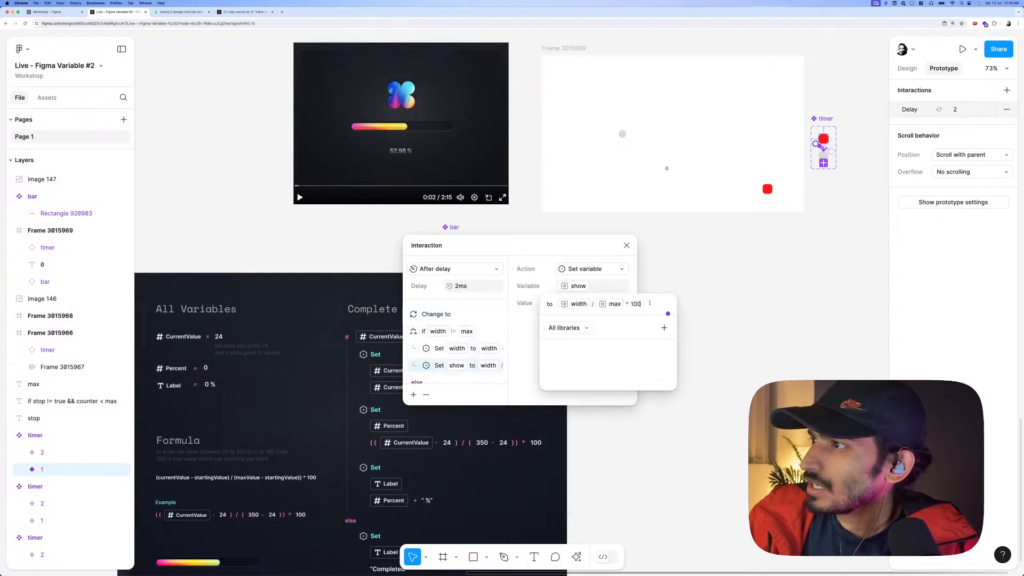
pyautogui.press('BackSpace')
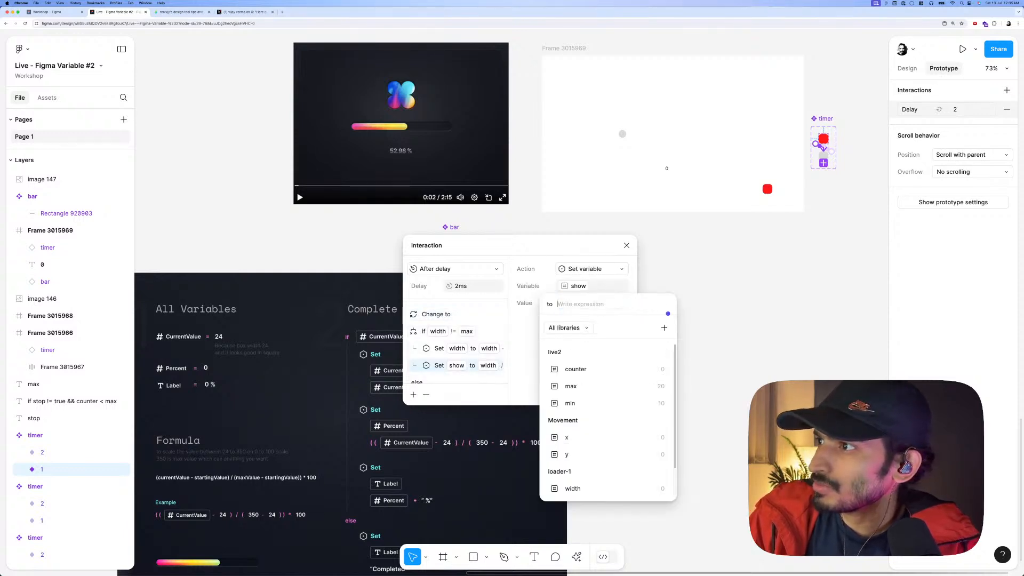
# Enter (width / max) * 100 as the set show expression, using the max variable from the loader-1 collection.
pyautogui.write('(')
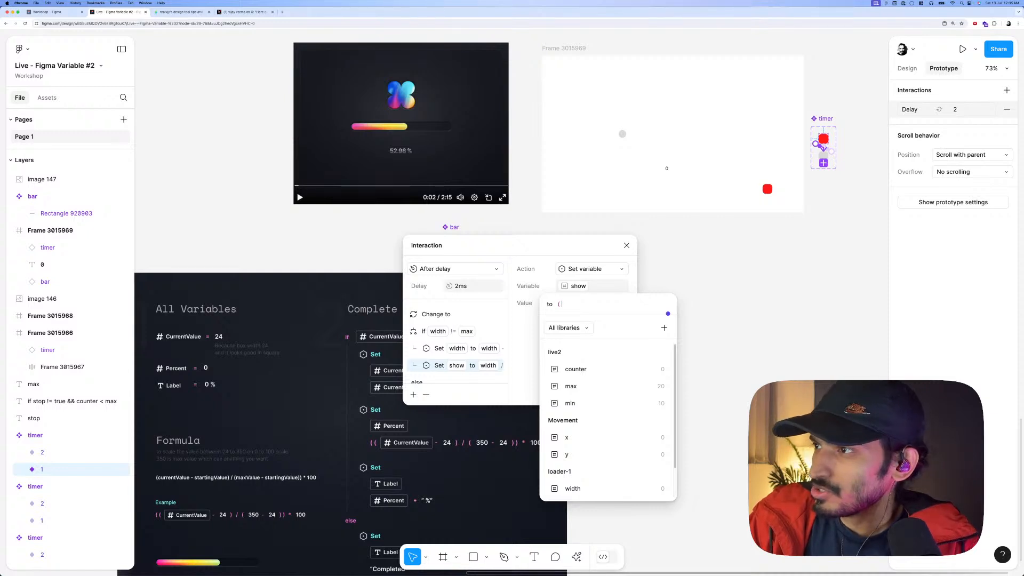
pyautogui.write('wid')
pyautogui.press('Return')
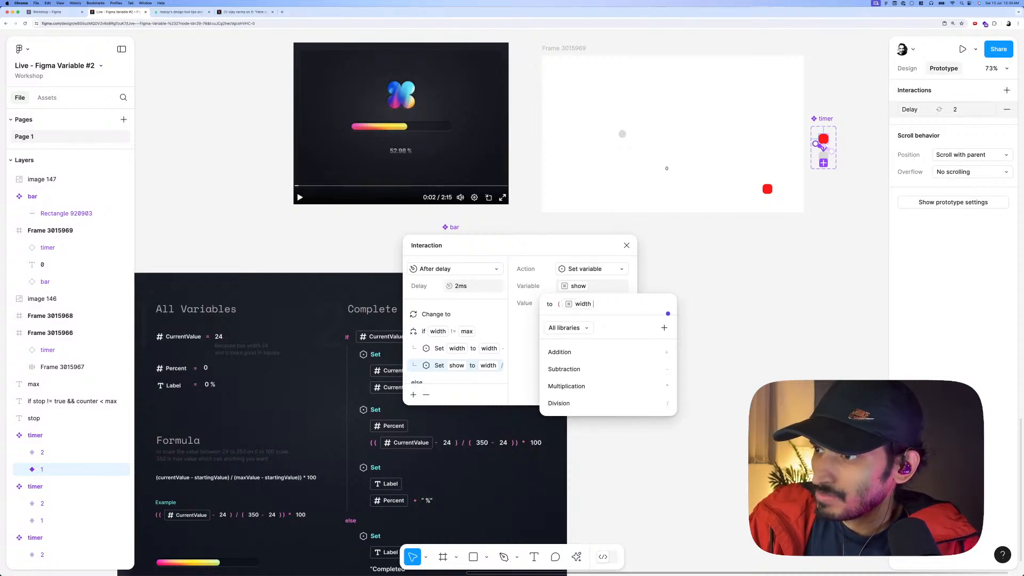
pyautogui.write('/ma')
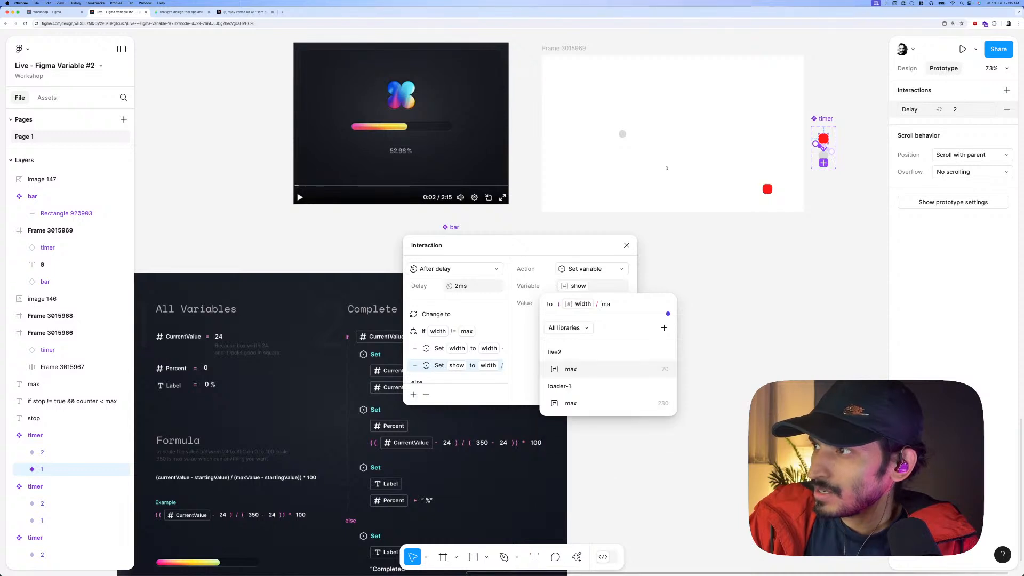
pyautogui.press('Down')
pyautogui.press('Return')
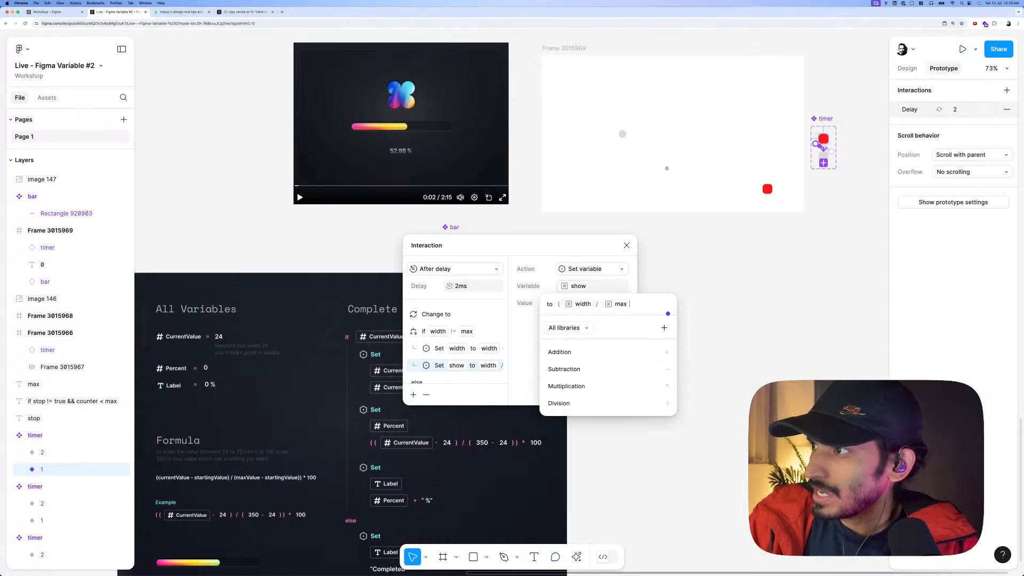
pyautogui.write(')')
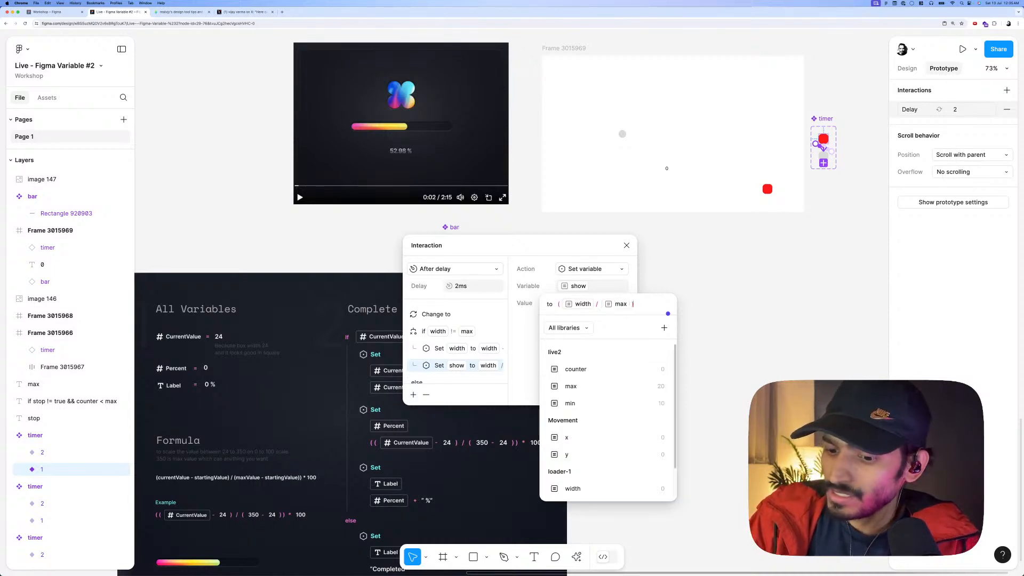
pyautogui.write('*100')
pyautogui.press('Return')
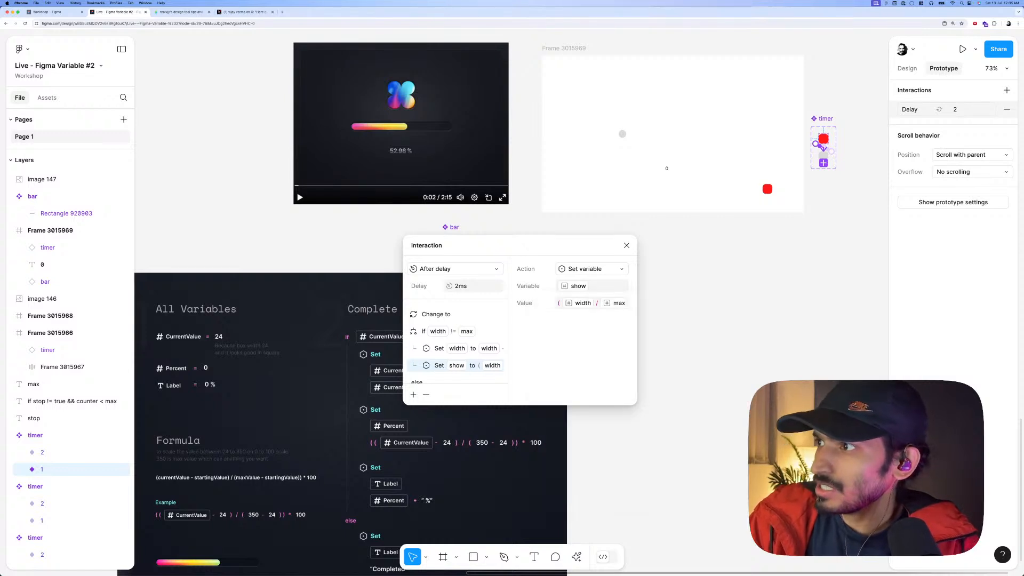
# Preview the Frame 3015969 prototype to check the computed percentage and bar growth, and close the preview.
pyautogui.click(585, 101)
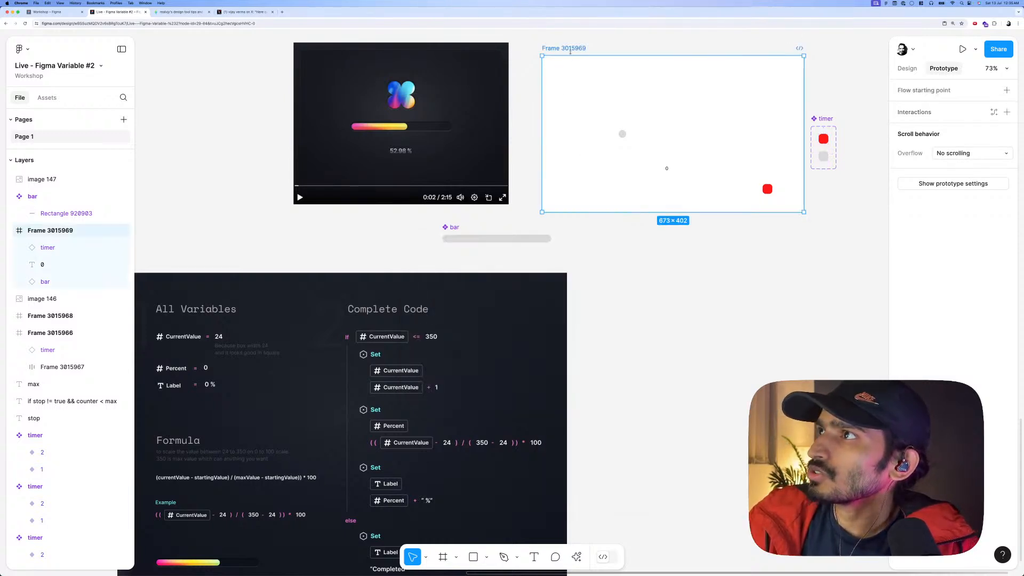
pyautogui.hotkey('shift', 'space')
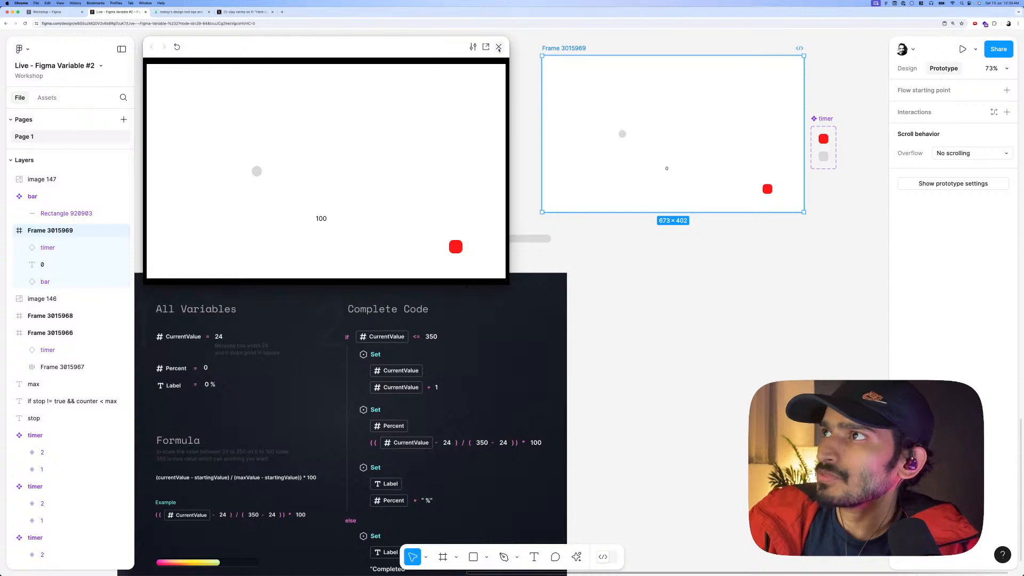
pyautogui.click(499, 46)
# Bind the width of the bar instance in Frame 3015969 to the loader-1 width variable.
pyautogui.scroll(3, 553, 193)
pyautogui.click(553, 203)
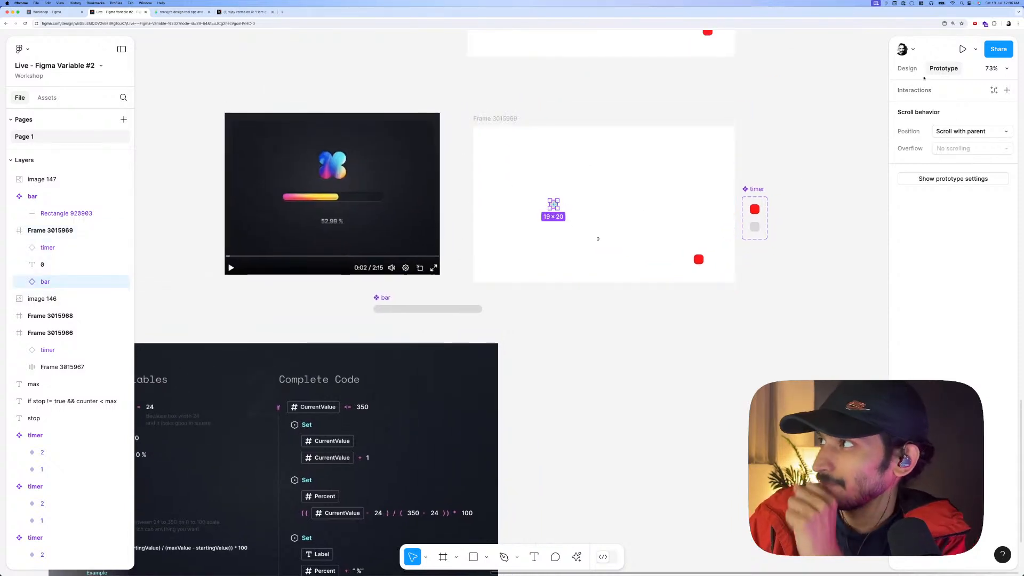
pyautogui.click(907, 68)
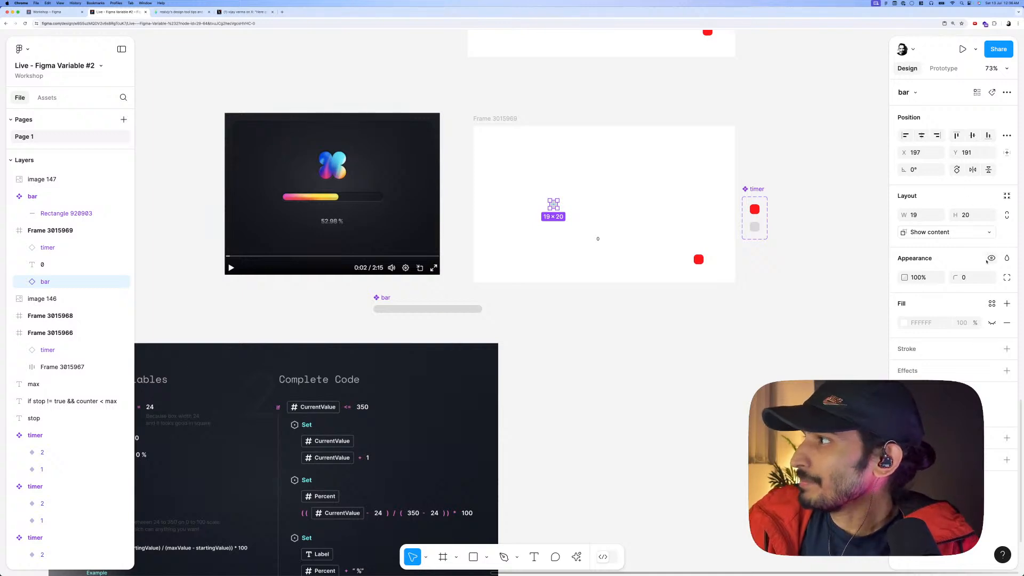
pyautogui.click(937, 215)
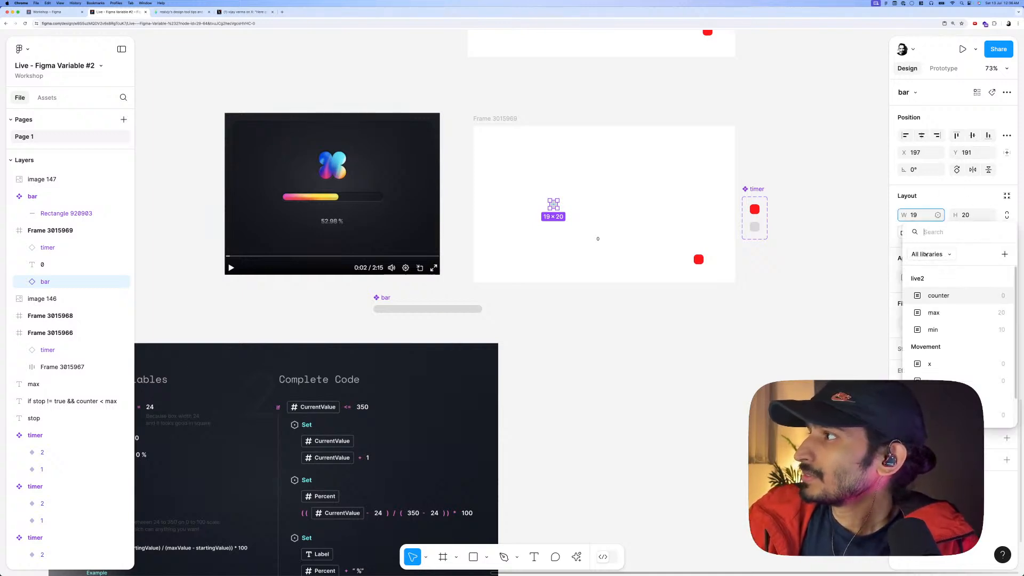
pyautogui.scroll(-2, 937, 293)
pyautogui.click(937, 380)
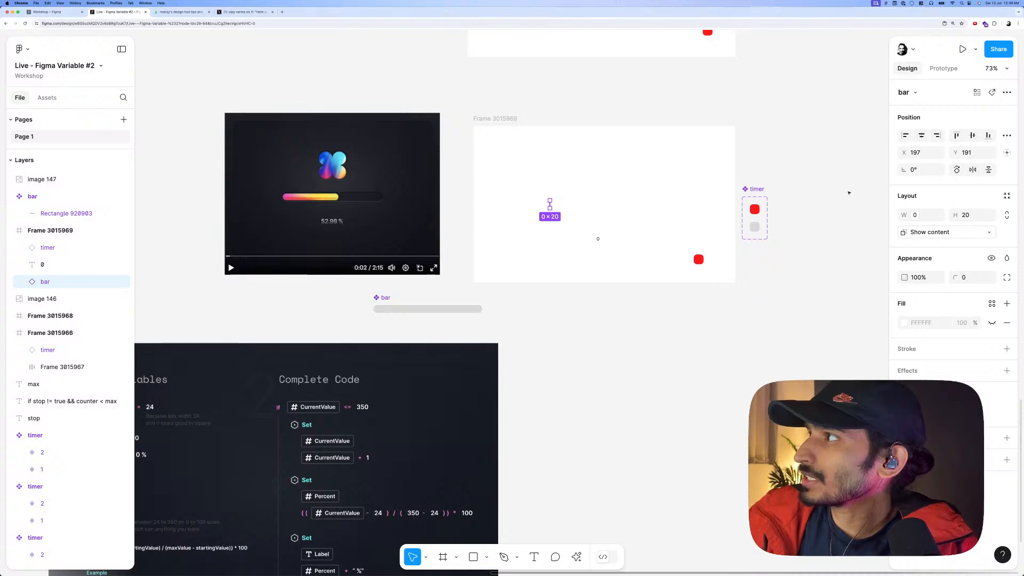
# Change the set width expression in timer variant 1's after-delay interaction to width + 20.
pyautogui.click(712, 282)
pyautogui.click(747, 216)
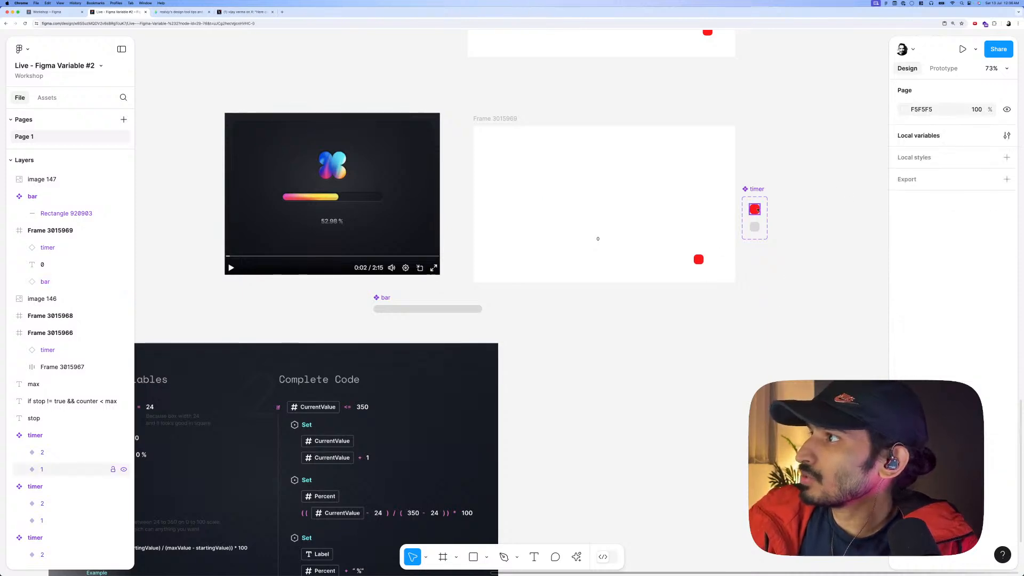
pyautogui.click(943, 68)
pyautogui.click(925, 109)
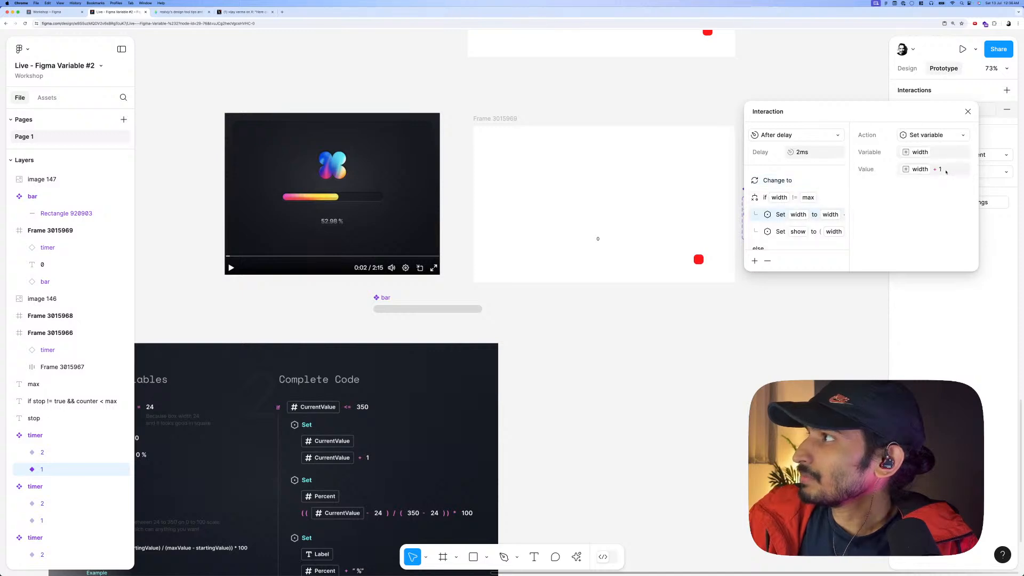
pyautogui.click(946, 171)
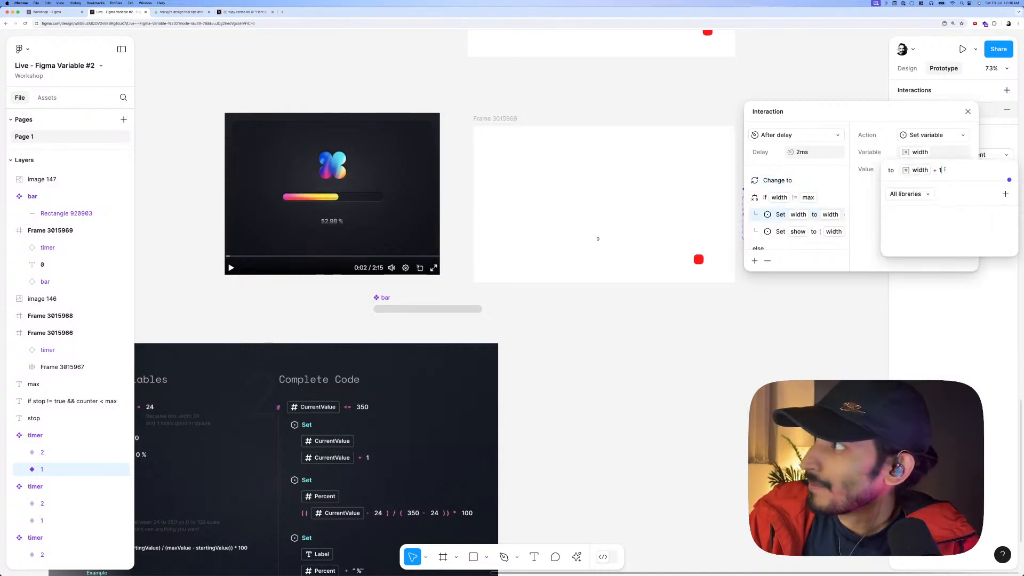
pyautogui.press('BackSpace')
pyautogui.write('20')
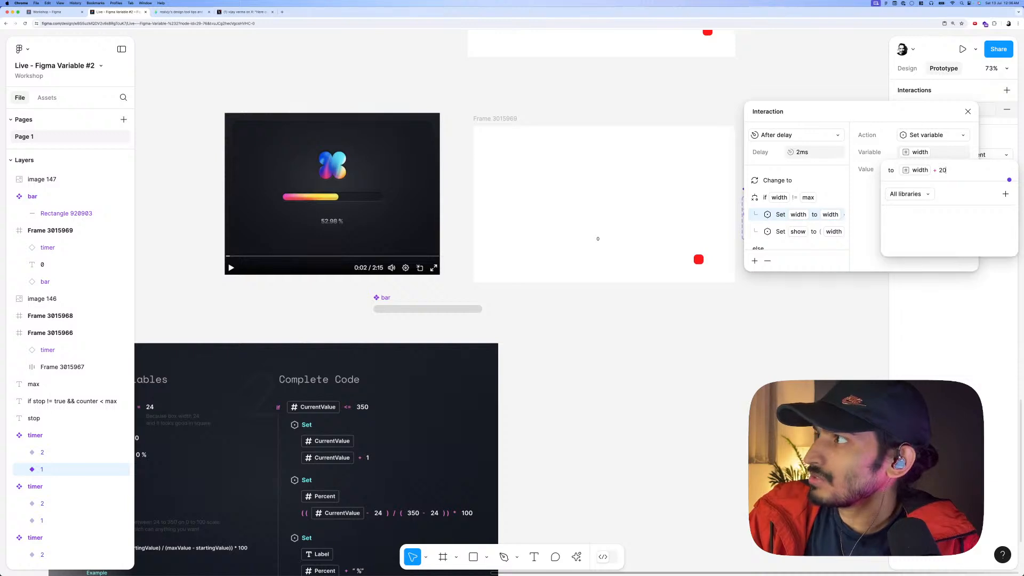
pyautogui.press('Return')
# Preview Frame 3015969 to check the faster loading with the bound bar width, and close the preview.
pyautogui.click(484, 119)
pyautogui.hotkey('shift', 'space')
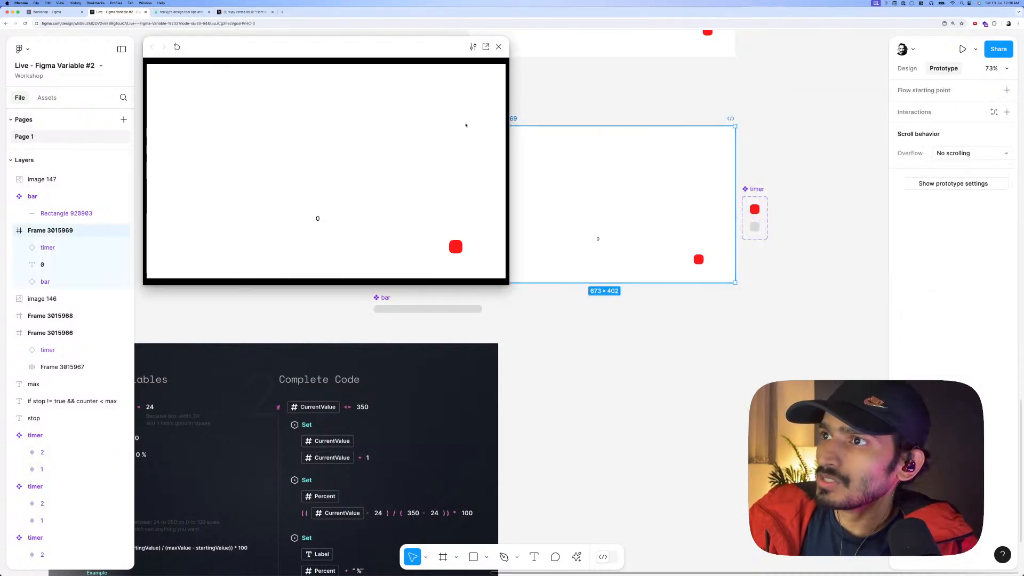
pyautogui.click(498, 47)
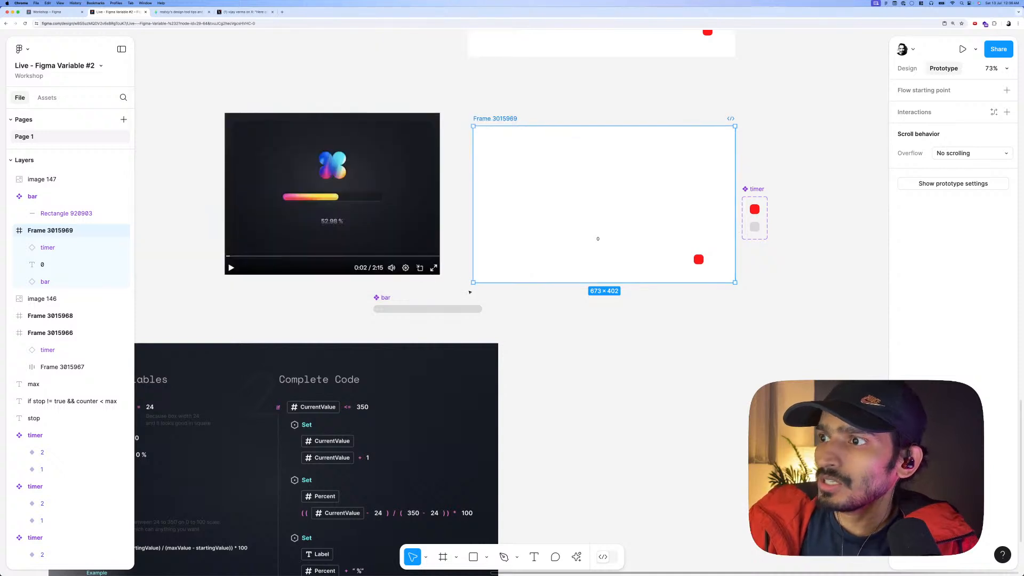
# Duplicate the 0 text in Frame 3015969 directly beside the original and change the copy's text to %.
pyautogui.scroll(-1, 470, 292)
pyautogui.scroll(-5, 503, 286)
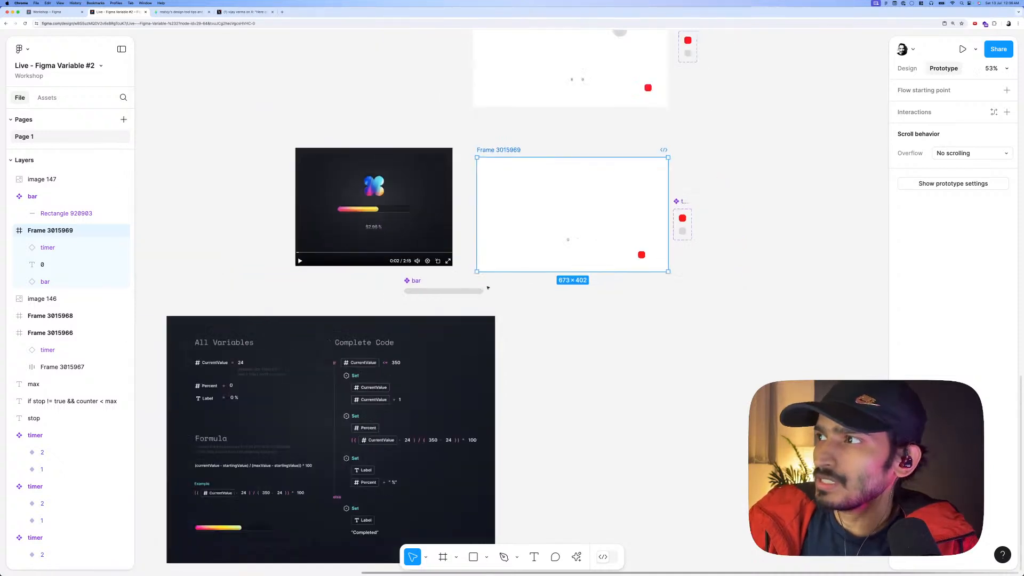
pyautogui.click(512, 297)
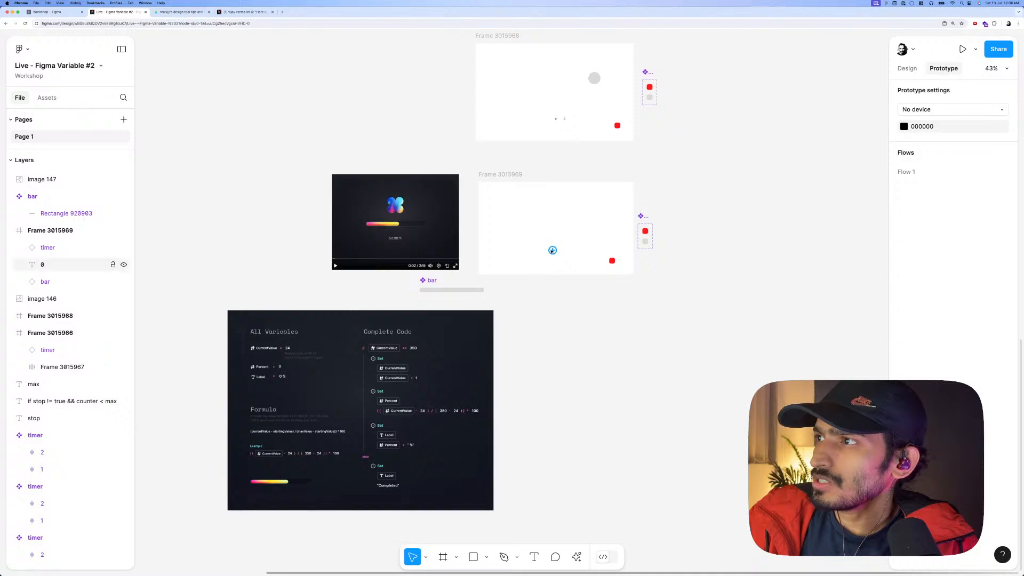
pyautogui.click(906, 69)
pyautogui.scroll(8, 523, 216)
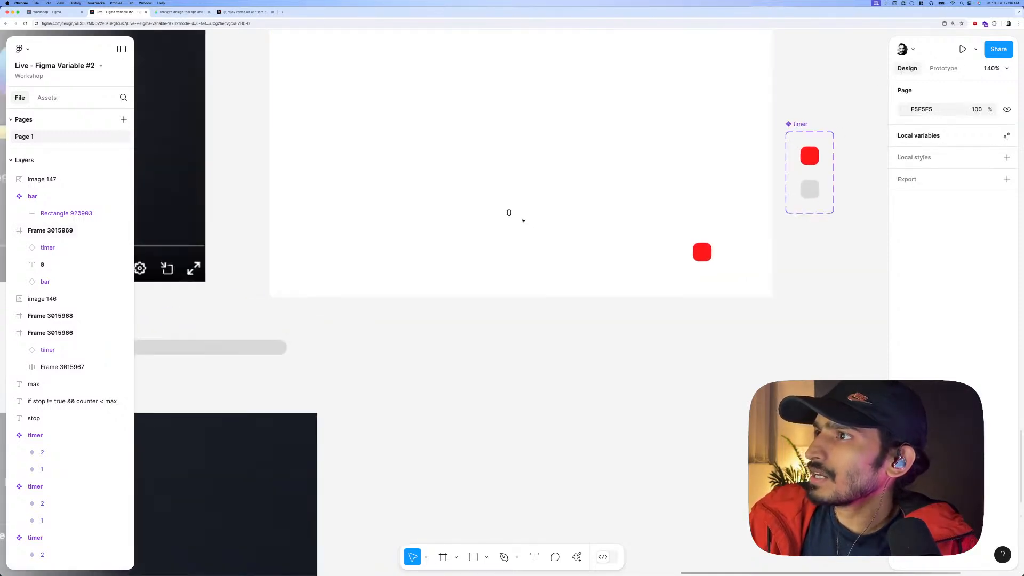
pyautogui.scroll(4, 520, 219)
pyautogui.click(508, 213)
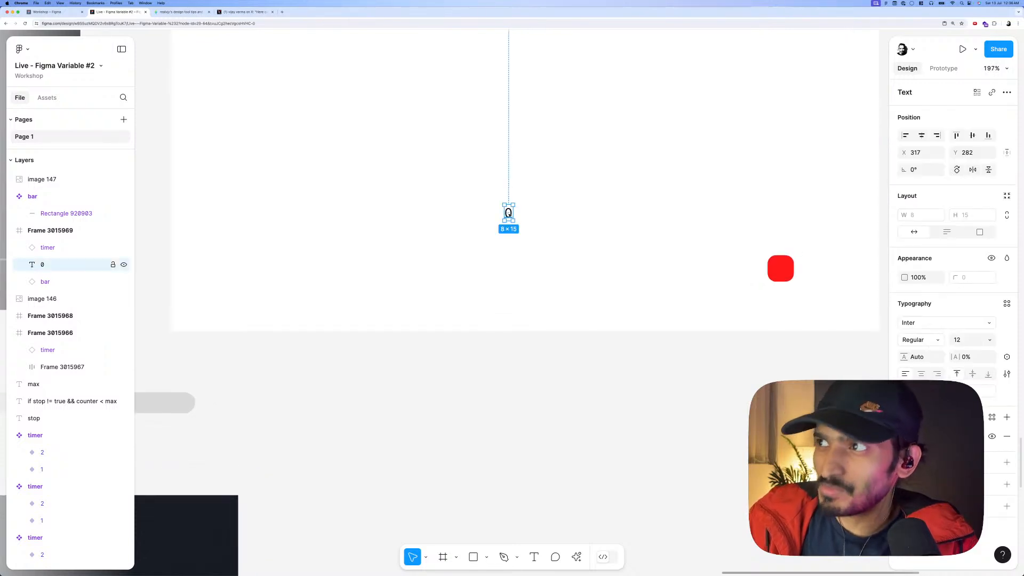
pyautogui.moveTo(508, 213); pyautogui.dragTo(497, 262)
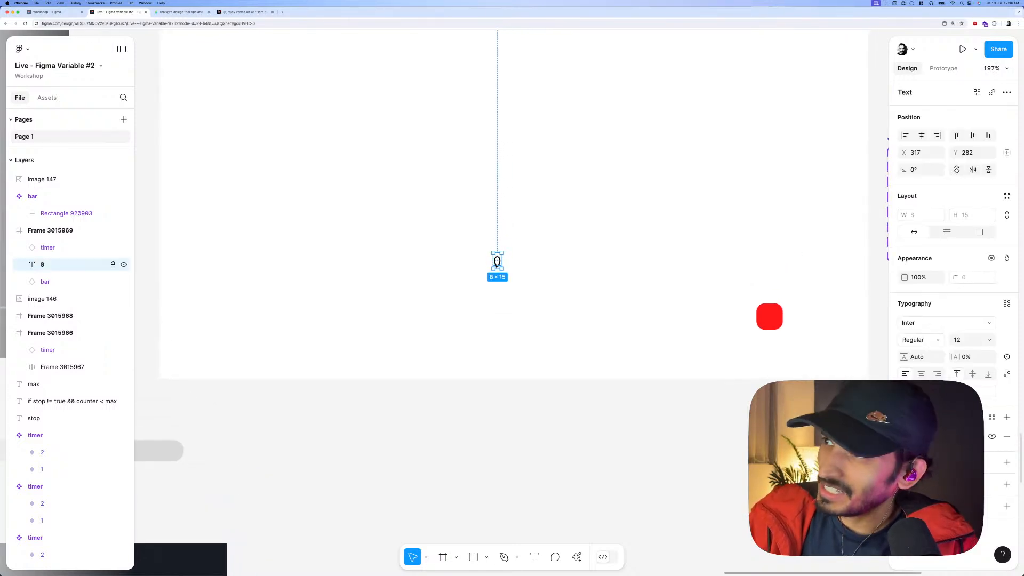
pyautogui.press('super+d')
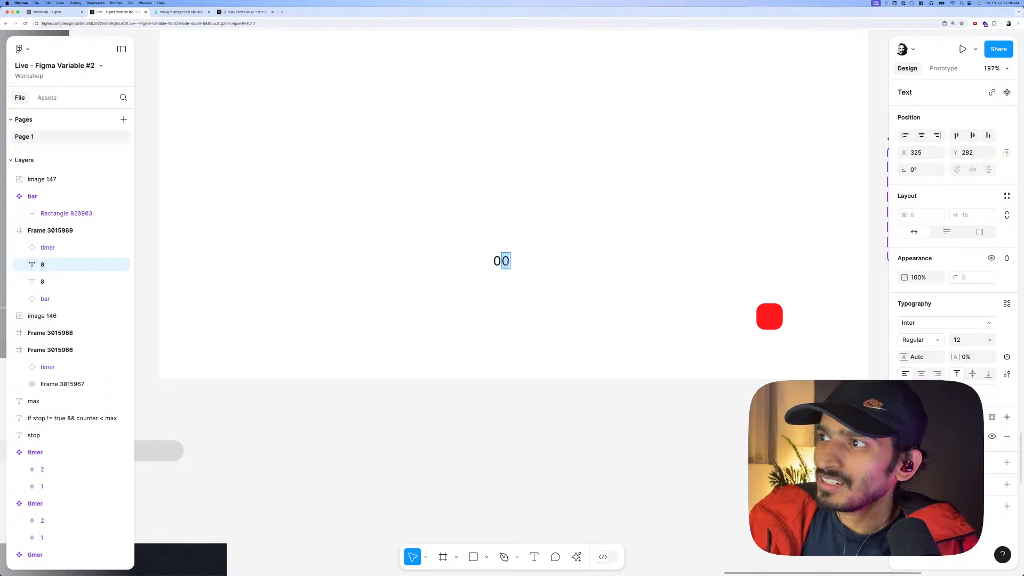
pyautogui.write('%')
pyautogui.press('Escape')
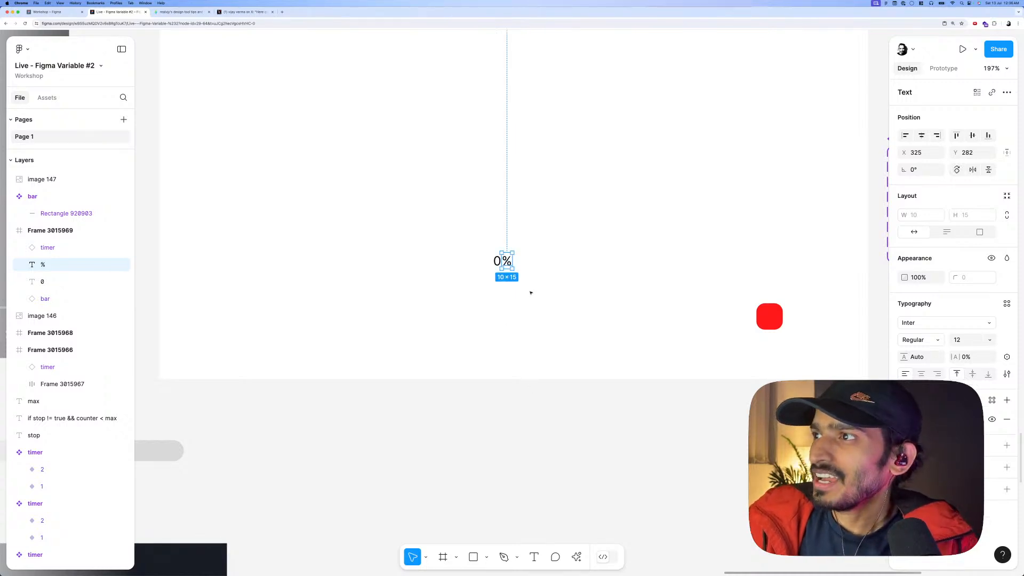
# Group the 0 and % texts and apply auto layout to the group.
pyautogui.moveTo(537, 287); pyautogui.dragTo(495, 262)
pyautogui.press('super+g')
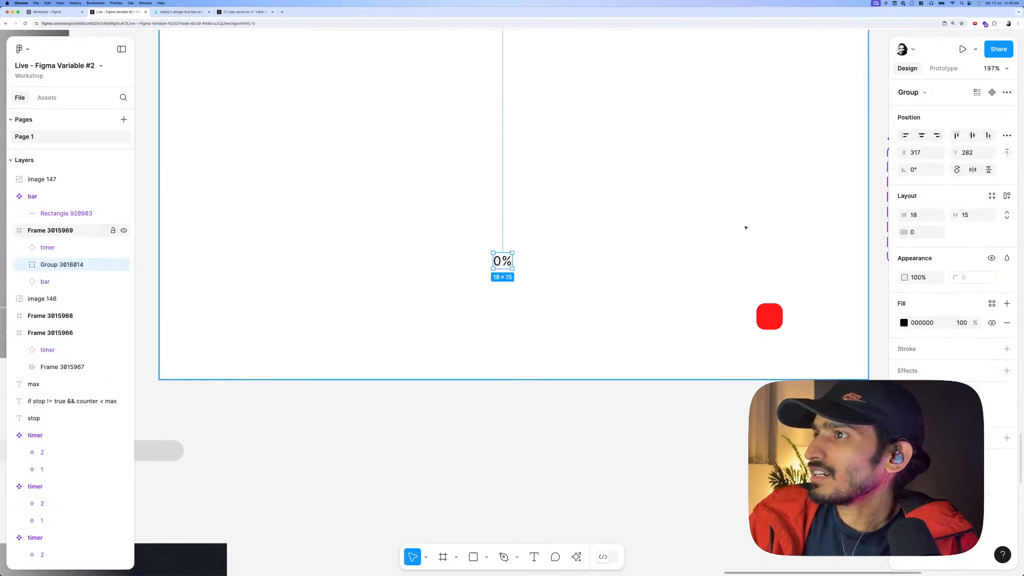
pyautogui.click(1007, 196)
# Preview Frame 3015969 to check the number together with its percent sign, close the preview, and clear the selection.
pyautogui.scroll(-5, 672, 226)
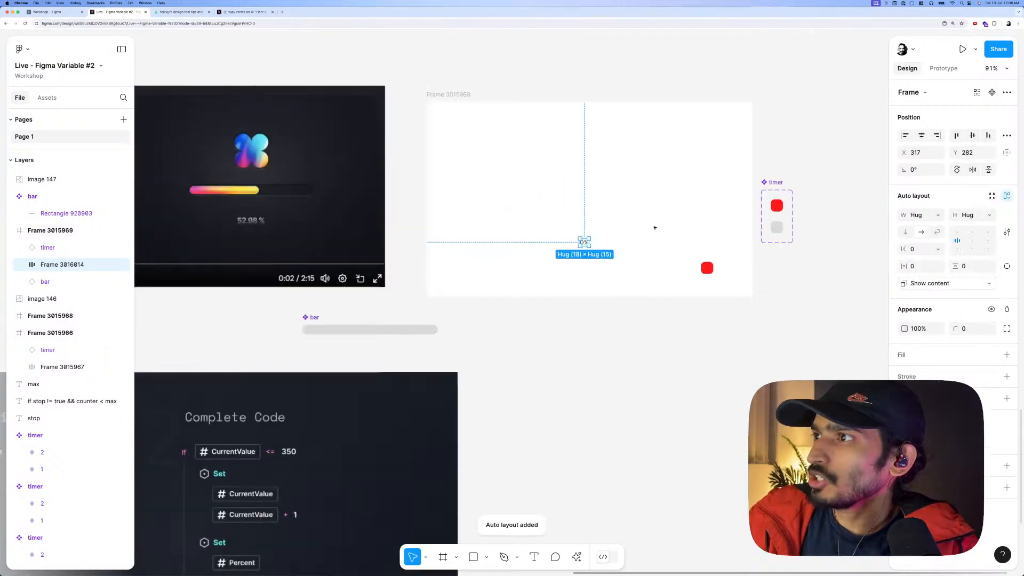
pyautogui.click(452, 97)
pyautogui.hotkey('shift', 'space')
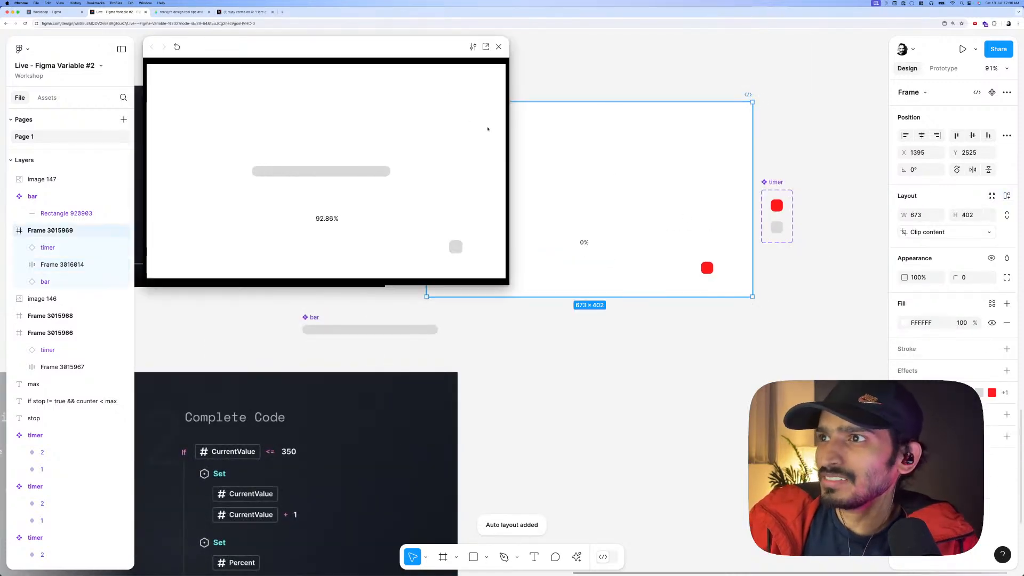
pyautogui.click(499, 48)
pyautogui.click(518, 428)
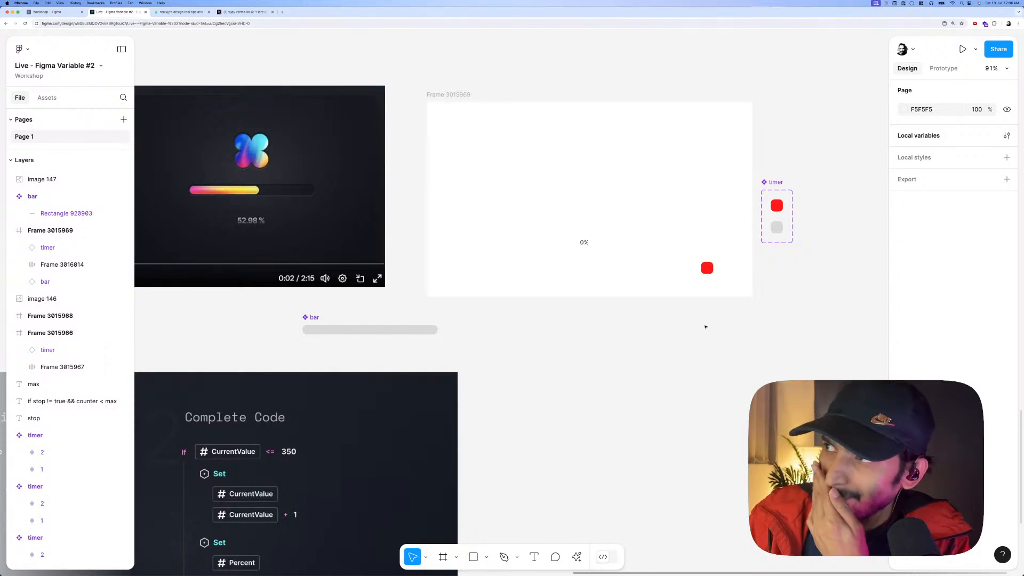
# Create a string variable in the loader-1 variable collection.
pyautogui.click(1007, 135)
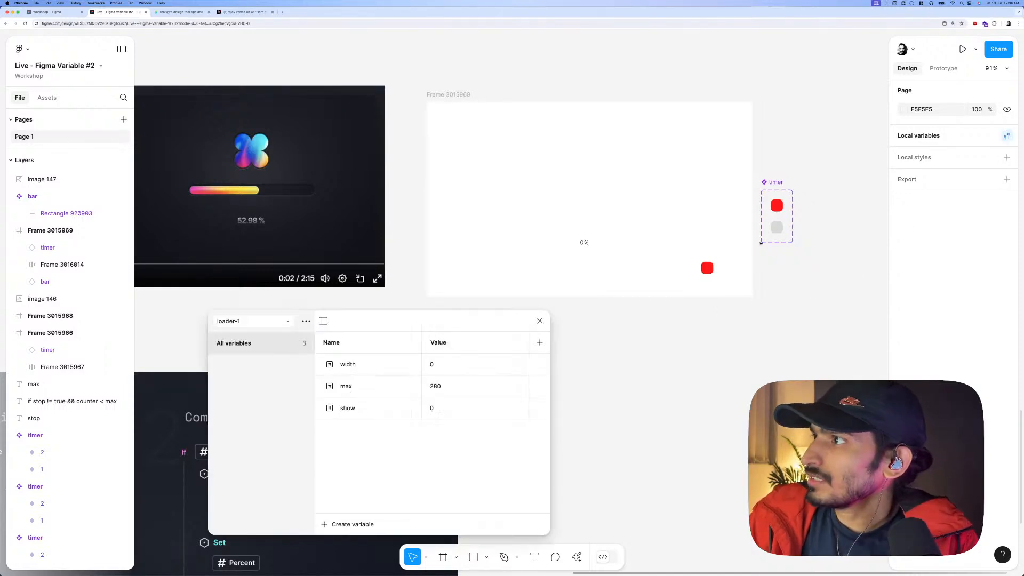
pyautogui.click(347, 524)
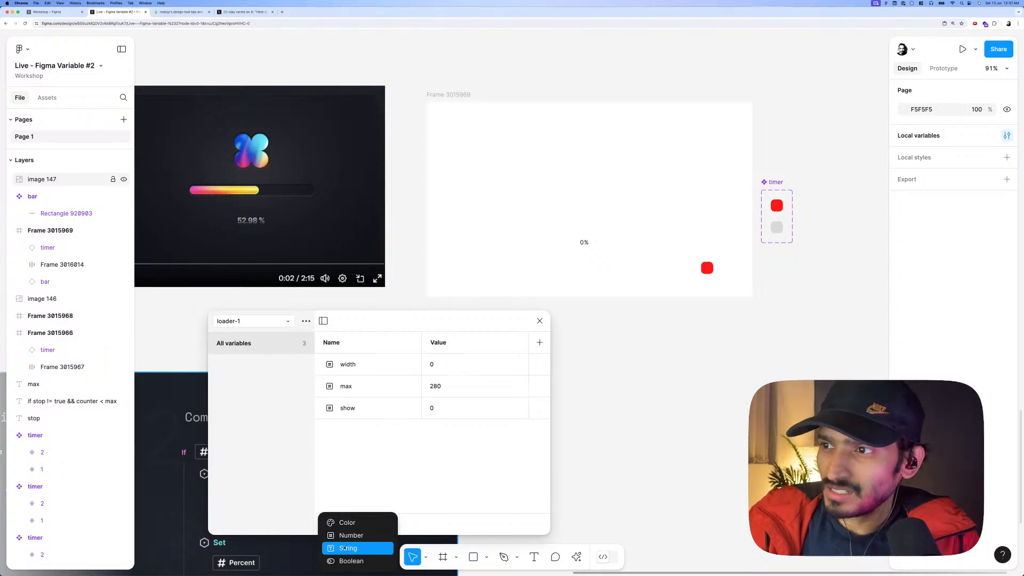
pyautogui.click(346, 548)
pyautogui.write('percet')
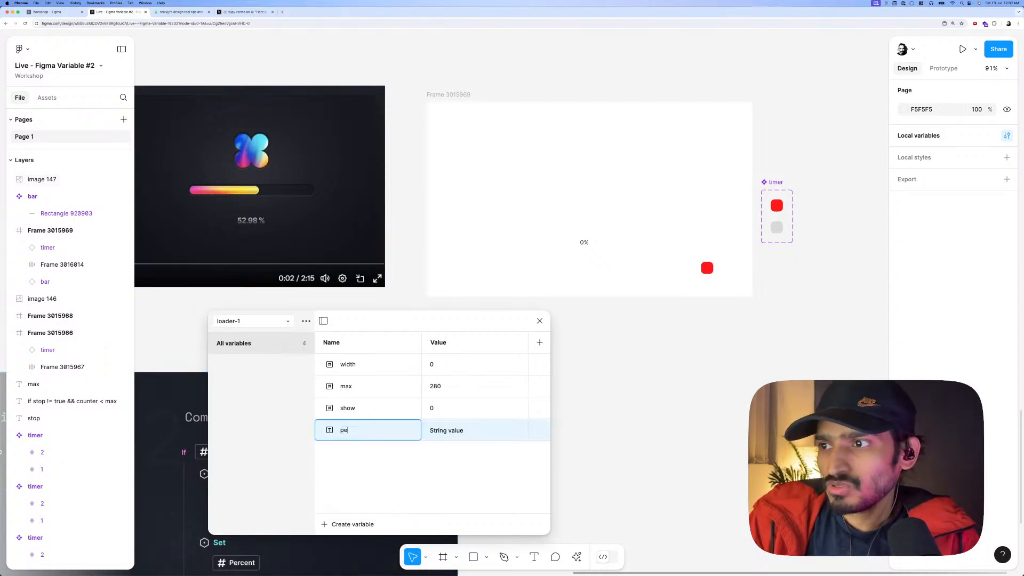
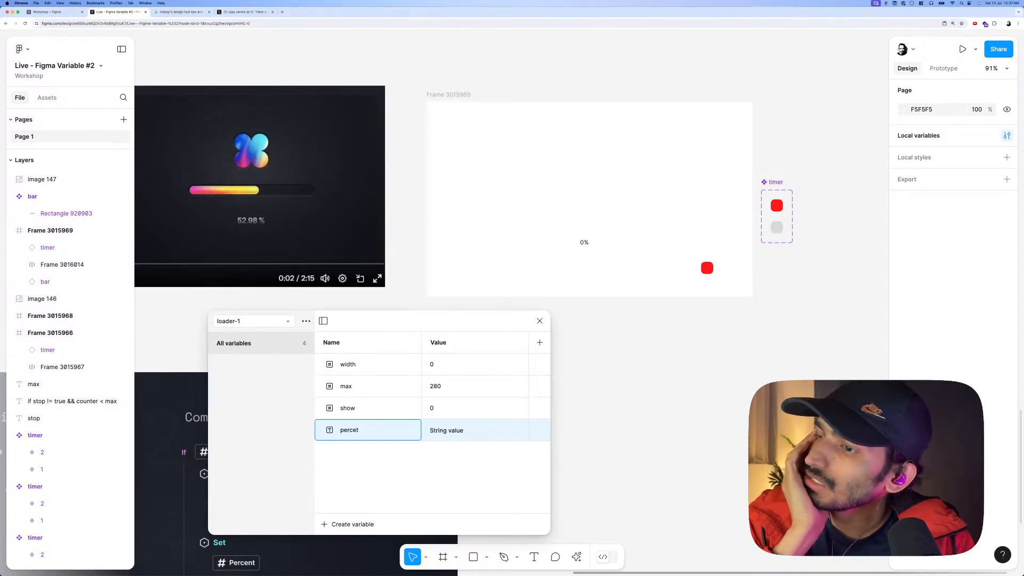
pyautogui.press('Escape')
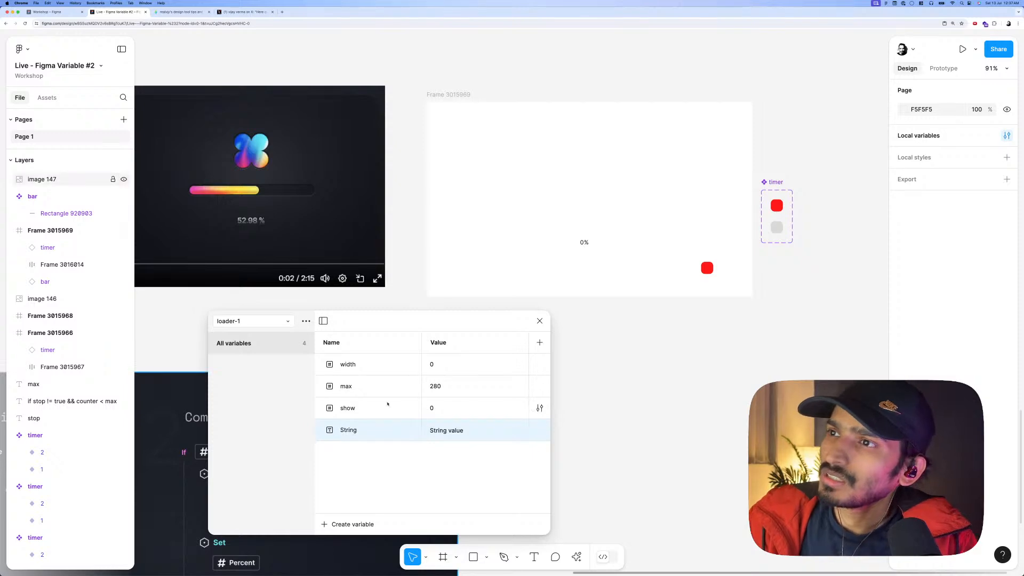
# Set the new string variable's value to "" and rename the variable percent.
pyautogui.scroll(-7, 578, 373)
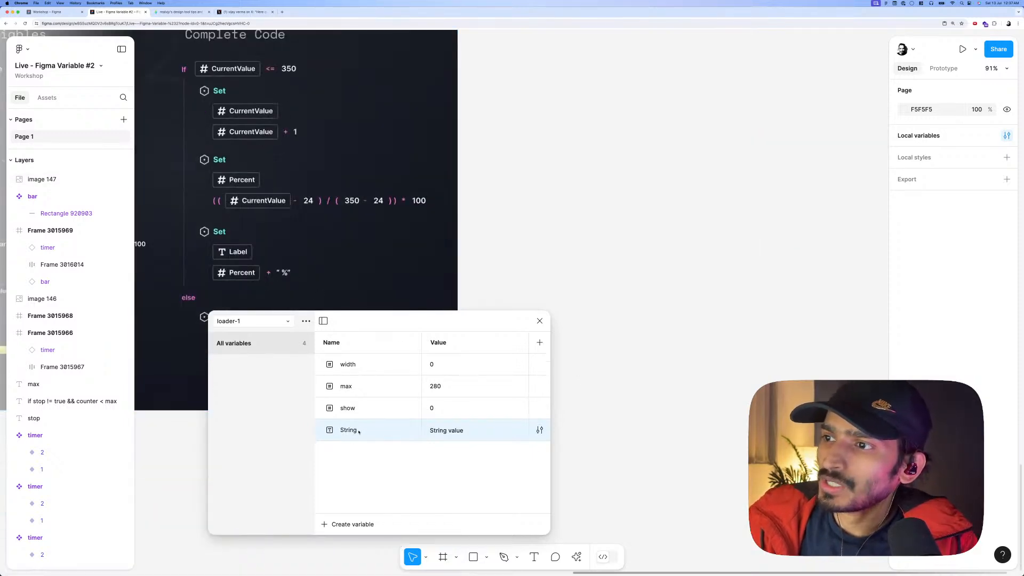
pyautogui.click(440, 434)
pyautogui.write('"')
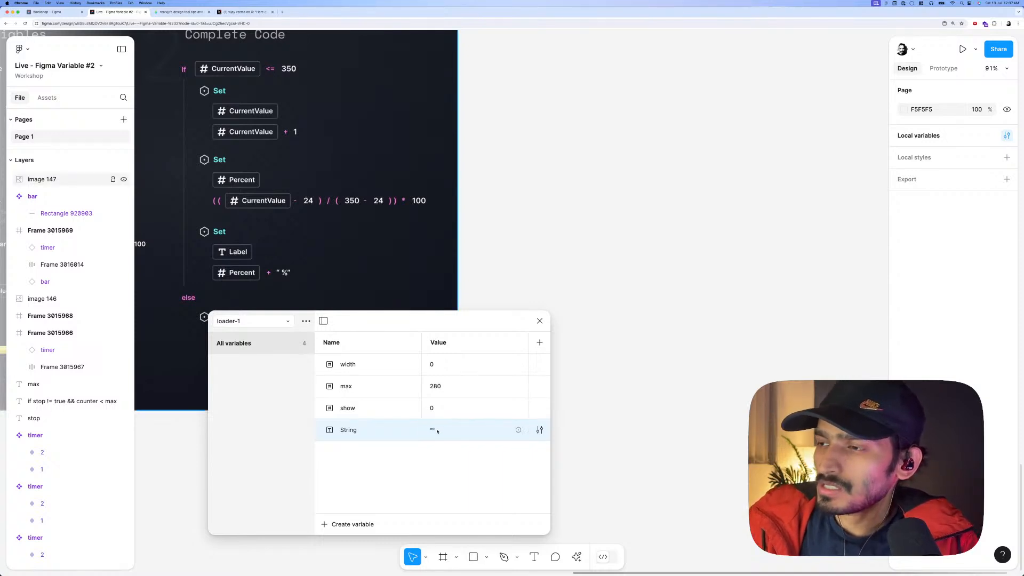
pyautogui.press('Return')
pyautogui.doubleClick(348, 431)
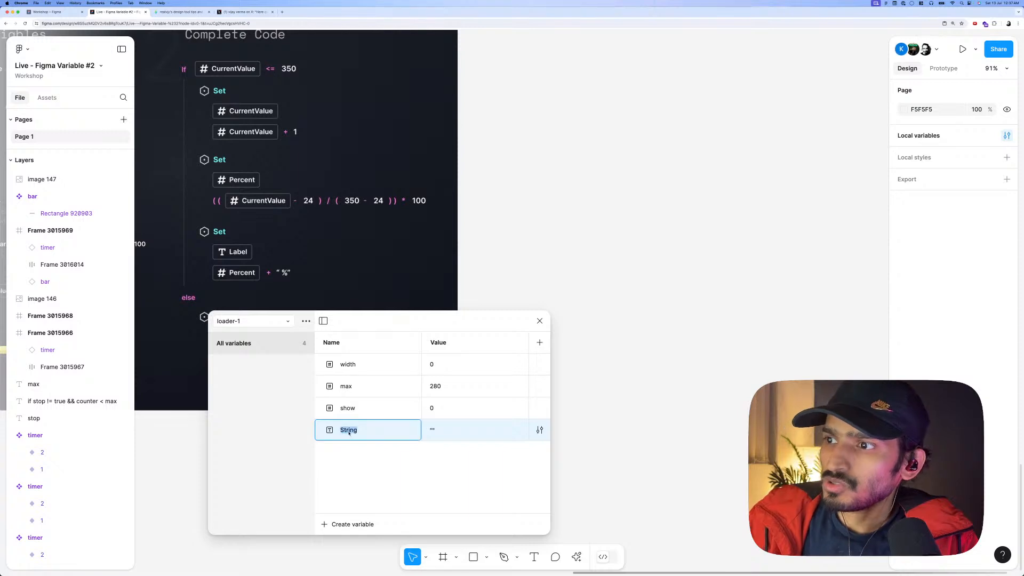
pyautogui.write('P')
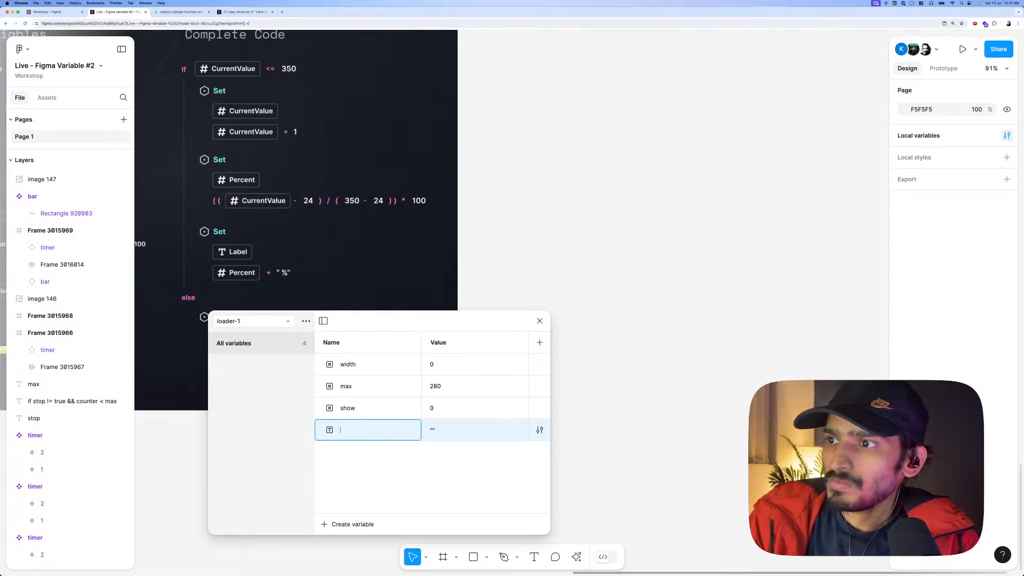
pyautogui.write('percent')
pyautogui.press('Return')
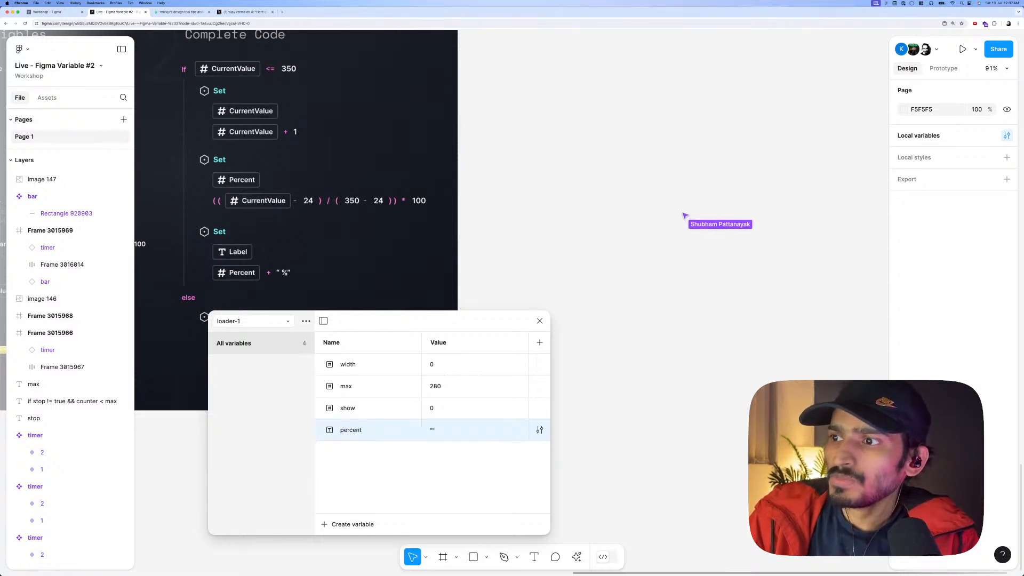
# Add a Set variable action after the show action in the if branch of timer variant 1's after-delay interaction.
pyautogui.scroll(-10, 401, 238)
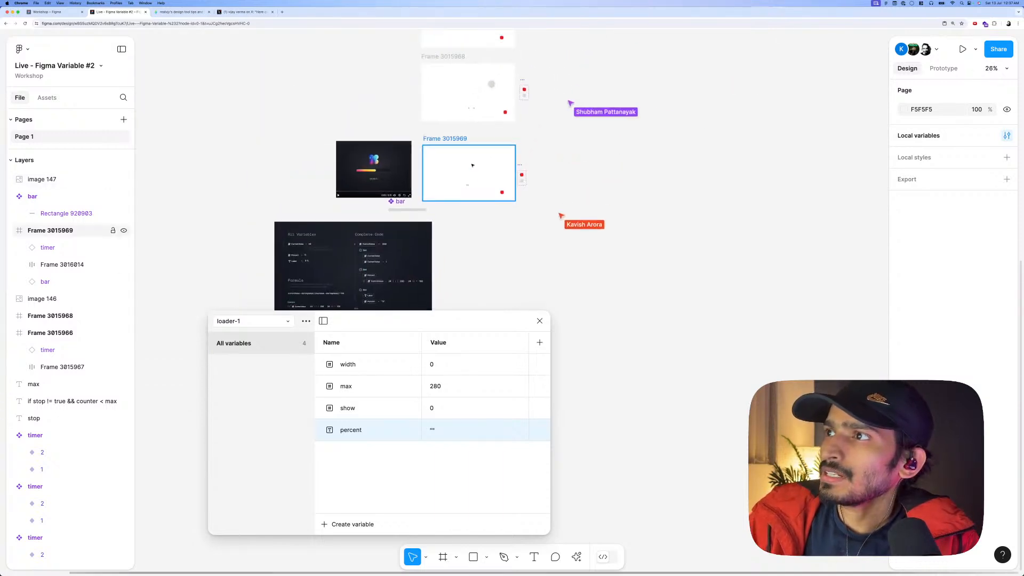
pyautogui.scroll(6, 495, 173)
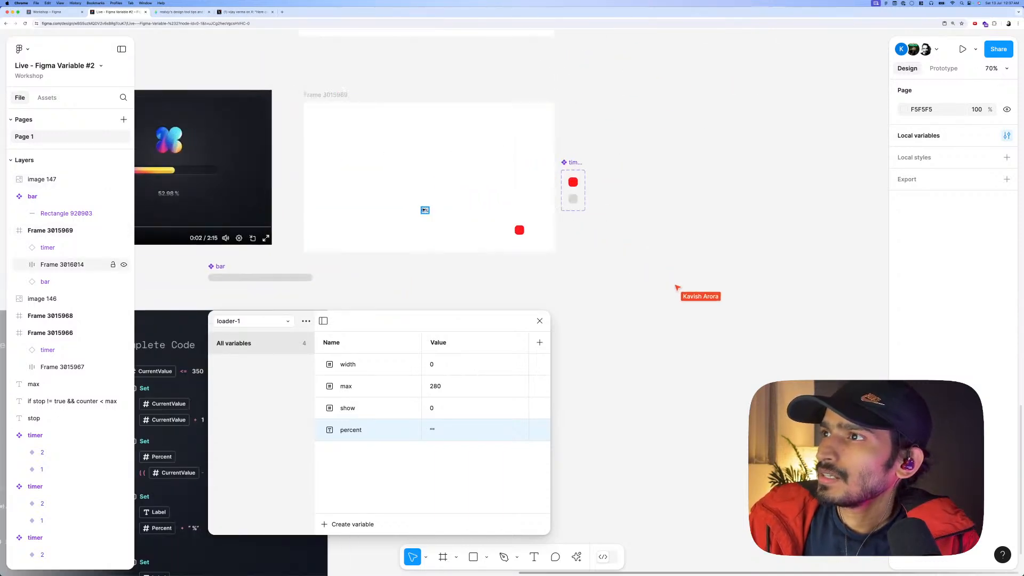
pyautogui.click(573, 182)
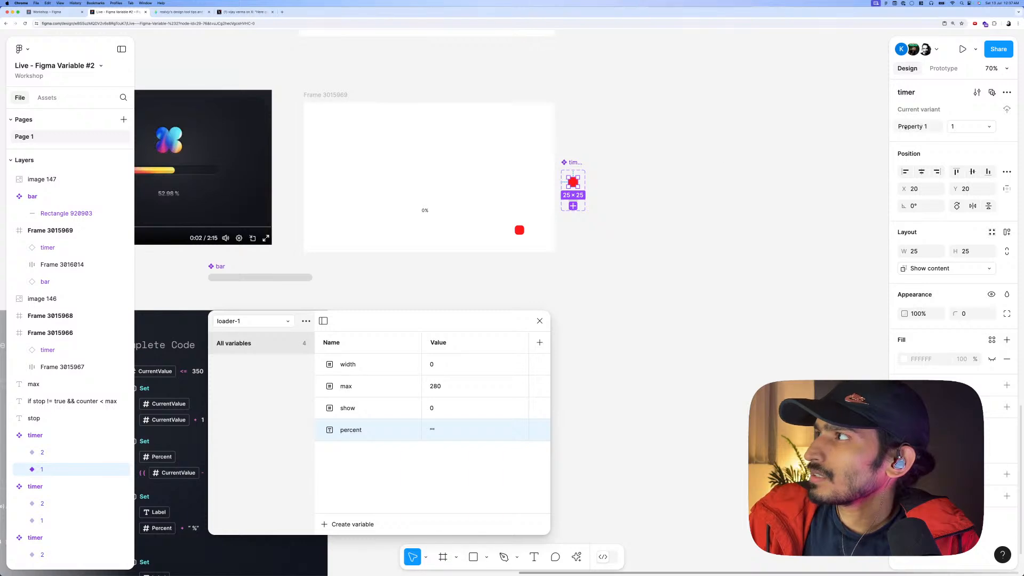
pyautogui.click(933, 69)
pyautogui.click(923, 109)
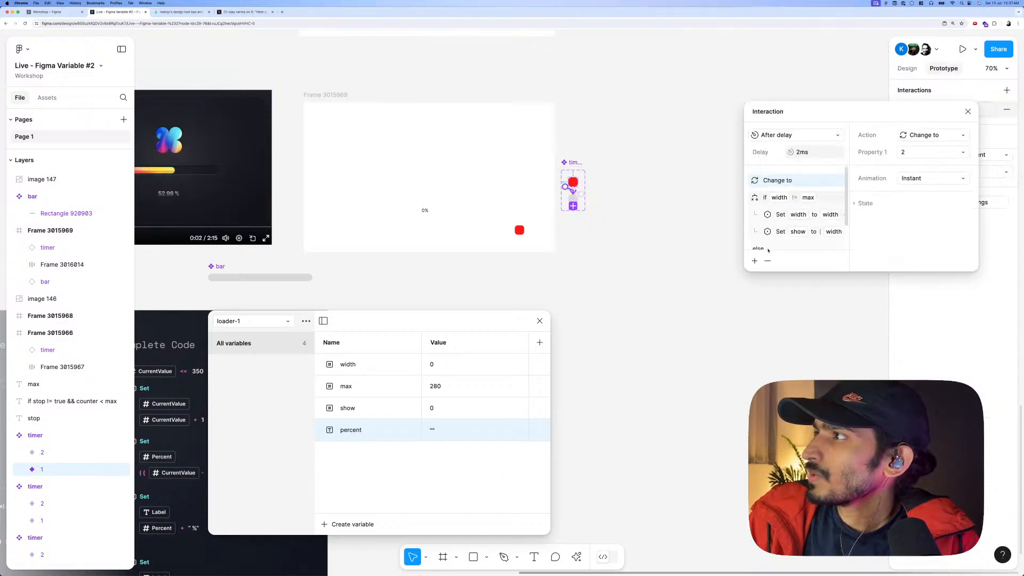
pyautogui.click(772, 231)
pyautogui.click(754, 261)
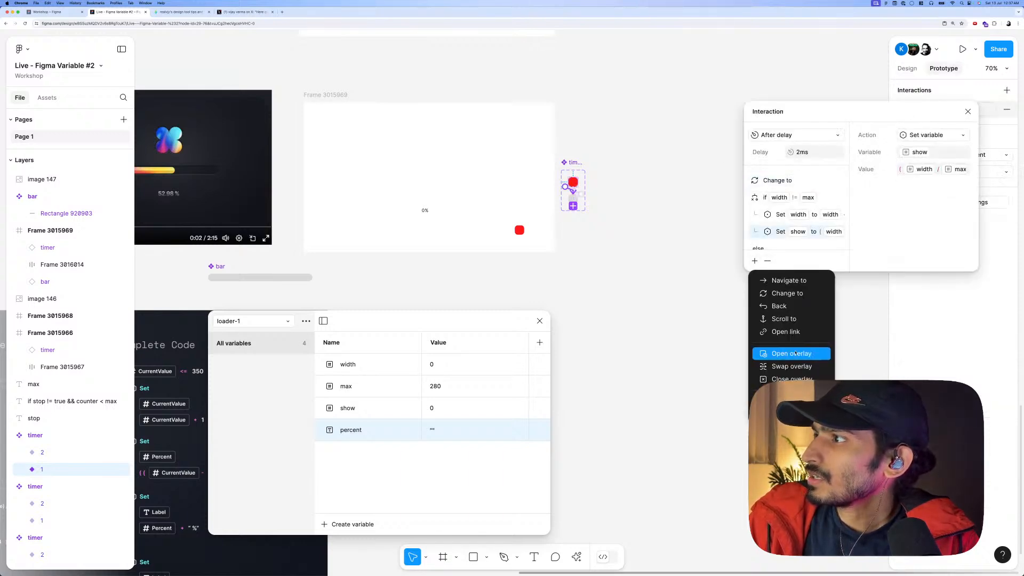
pyautogui.click(788, 401)
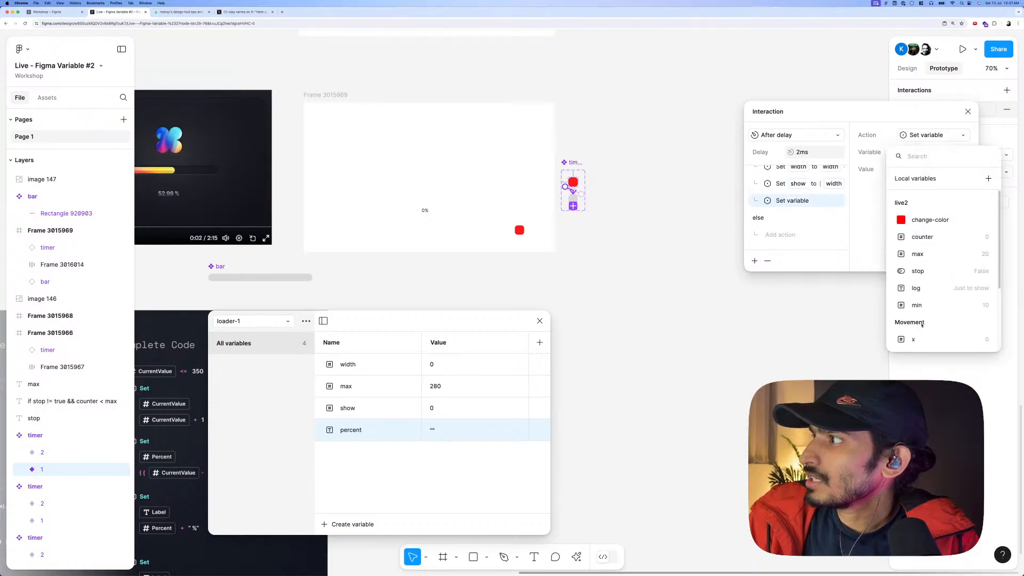
# Configure the new action to set the percent variable to show + "%".
pyautogui.scroll(-3, 924, 320)
pyautogui.click(924, 340)
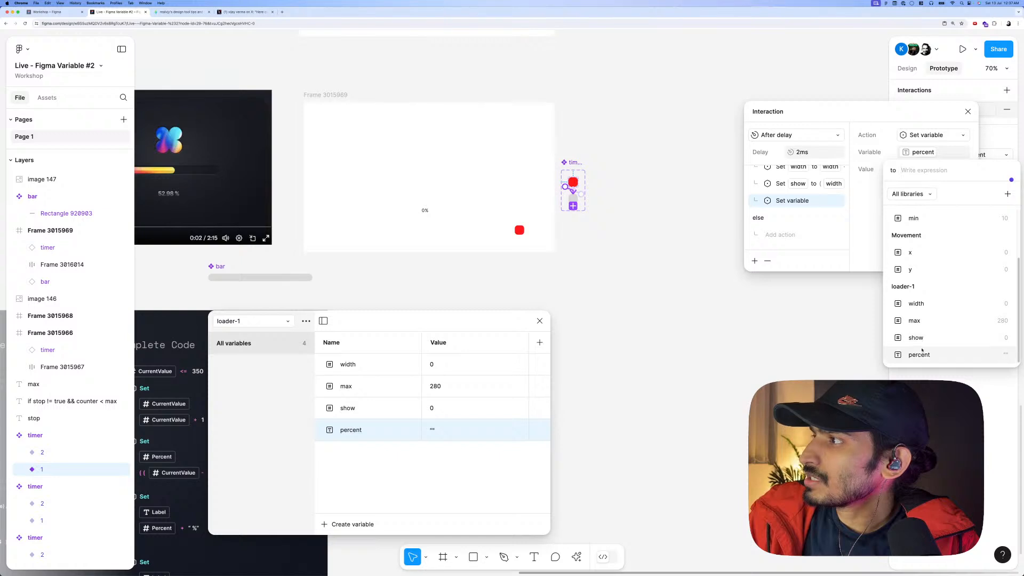
pyautogui.click(918, 338)
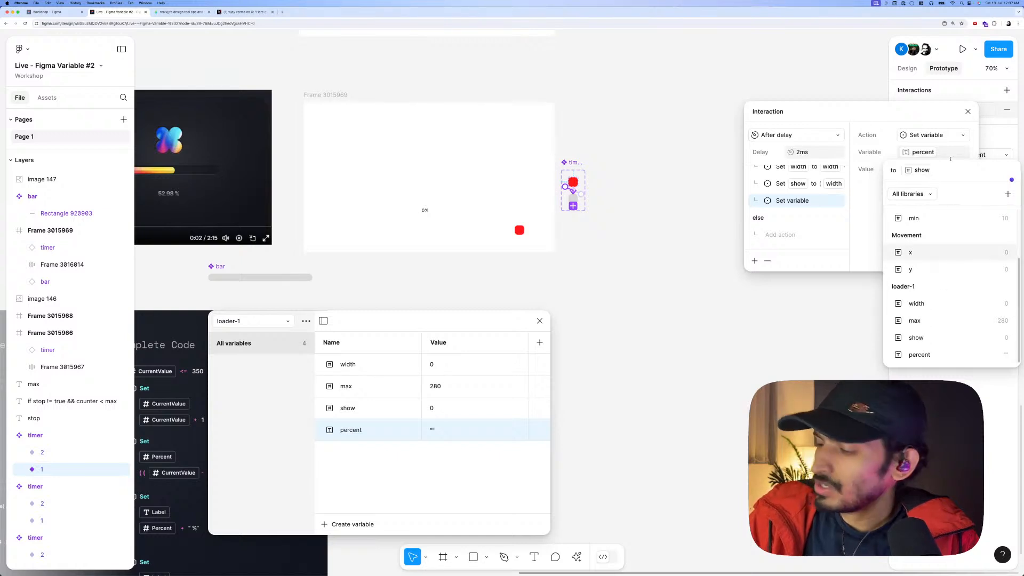
pyautogui.write('+""%')
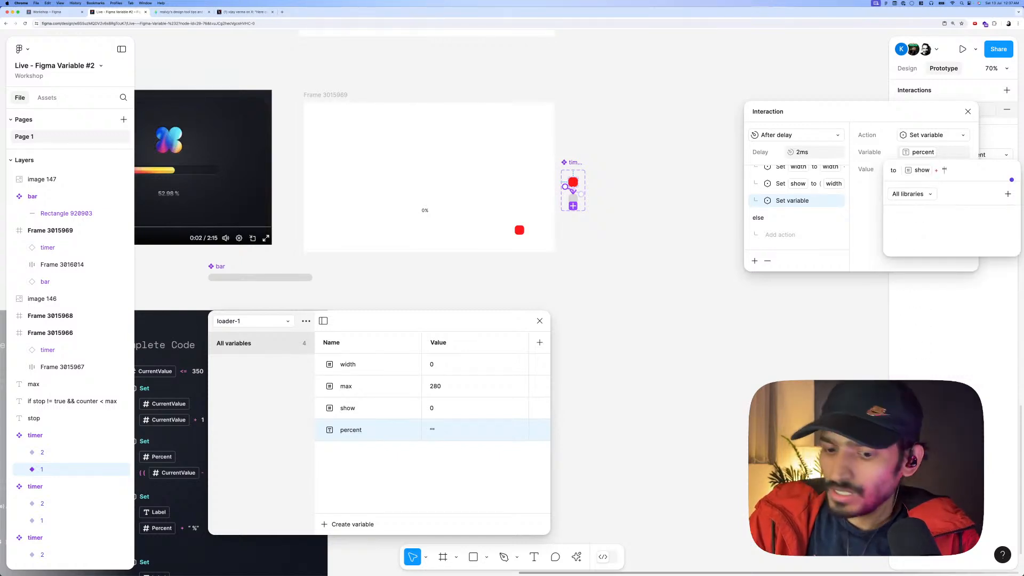
pyautogui.press('Return')
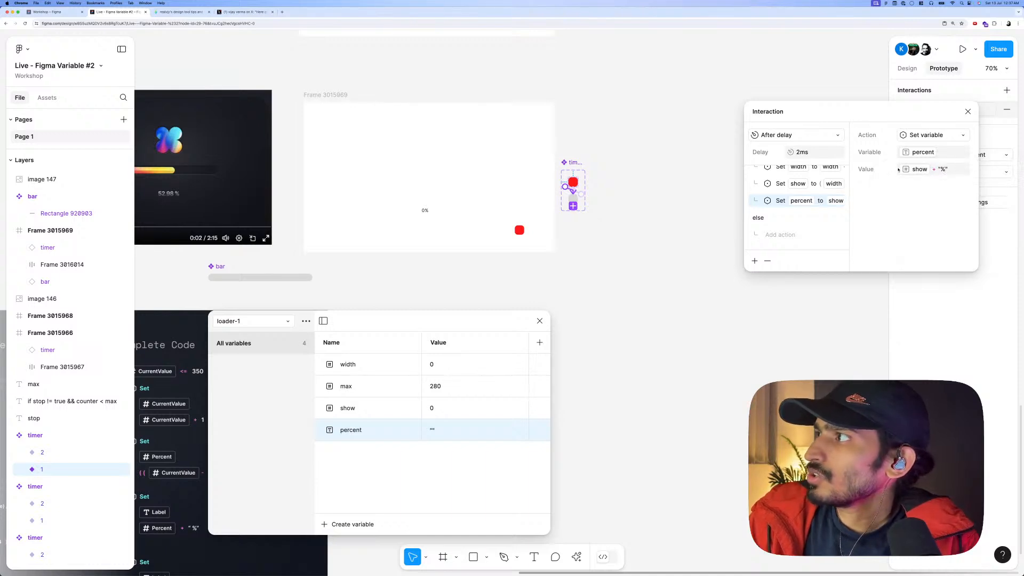
# Preview Frame 3015969 with the added percent action and close the preview.
pyautogui.click(507, 182)
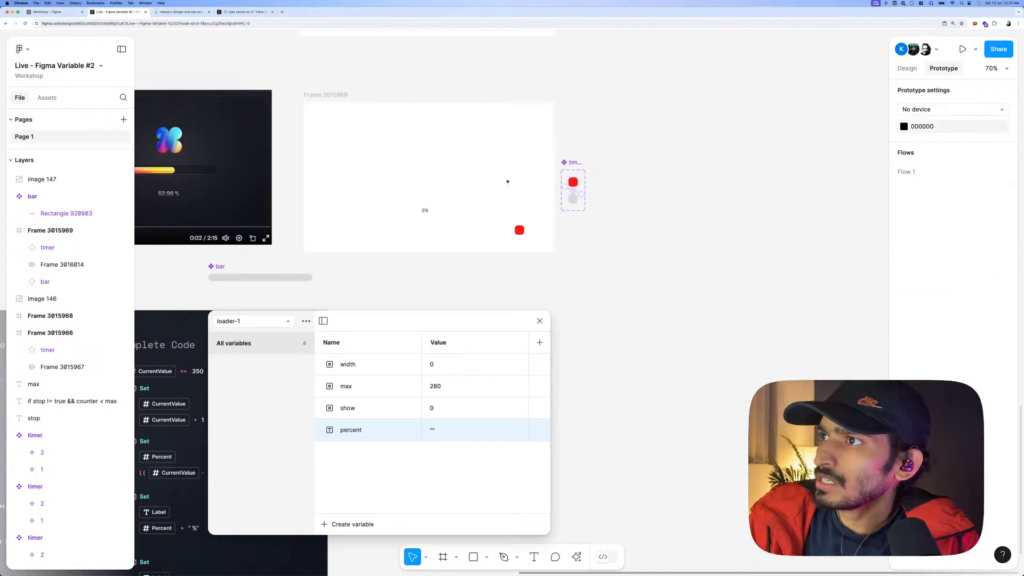
pyautogui.click(350, 112)
pyautogui.hotkey('shift', 'space')
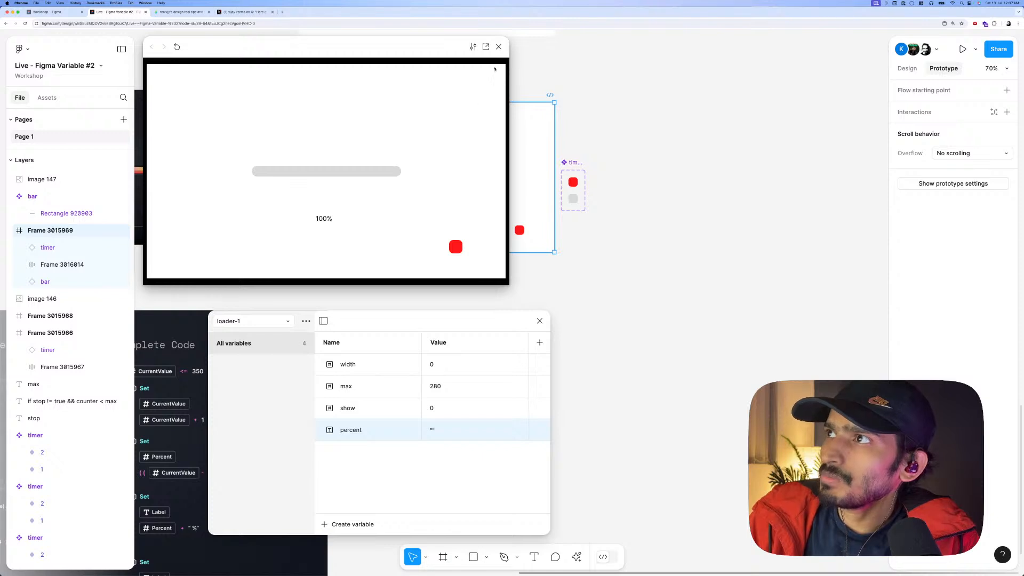
pyautogui.click(499, 47)
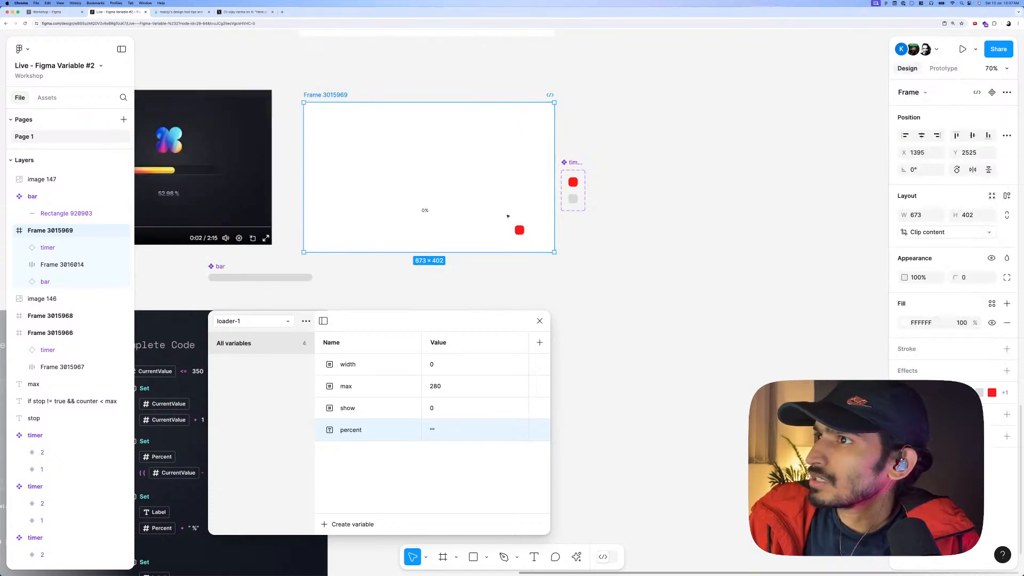
# Delete the separate % text from Frame 3016014, then preview Frame 3015969 and close the preview.
pyautogui.scroll(5, 479, 212)
pyautogui.scroll(-5, 393, 144)
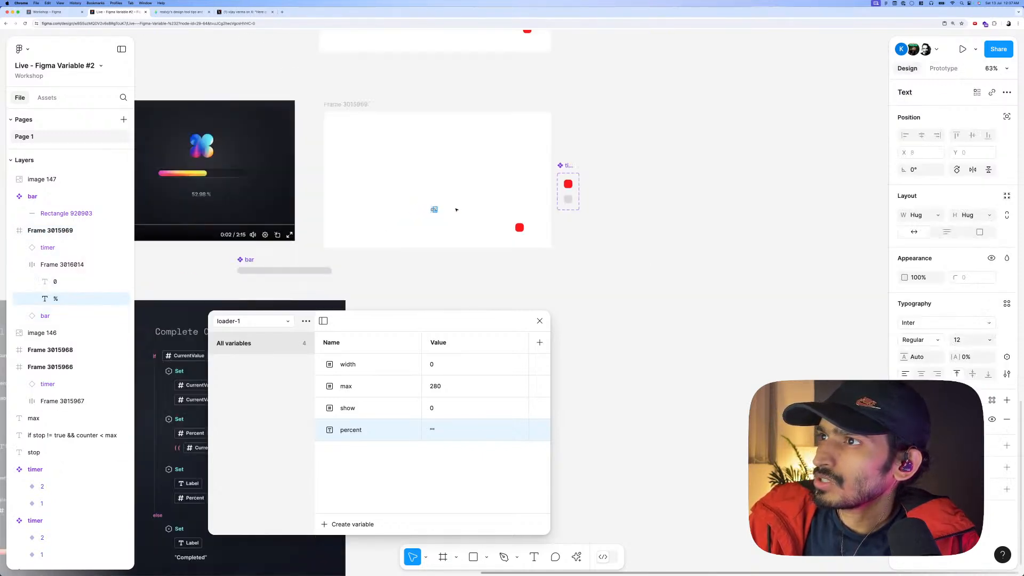
pyautogui.click(401, 120)
pyautogui.hotkey('shift', 'space')
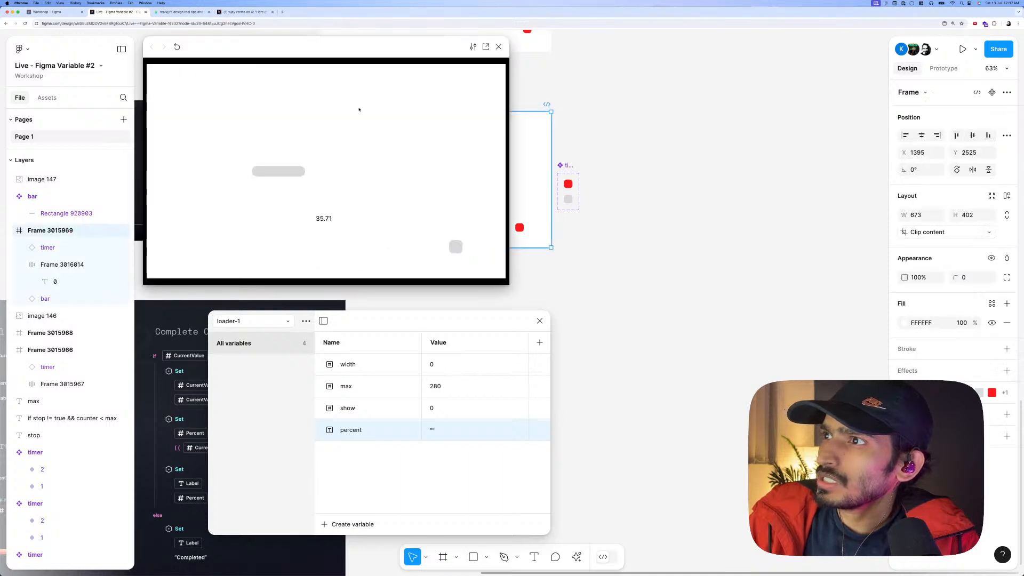
pyautogui.click(499, 48)
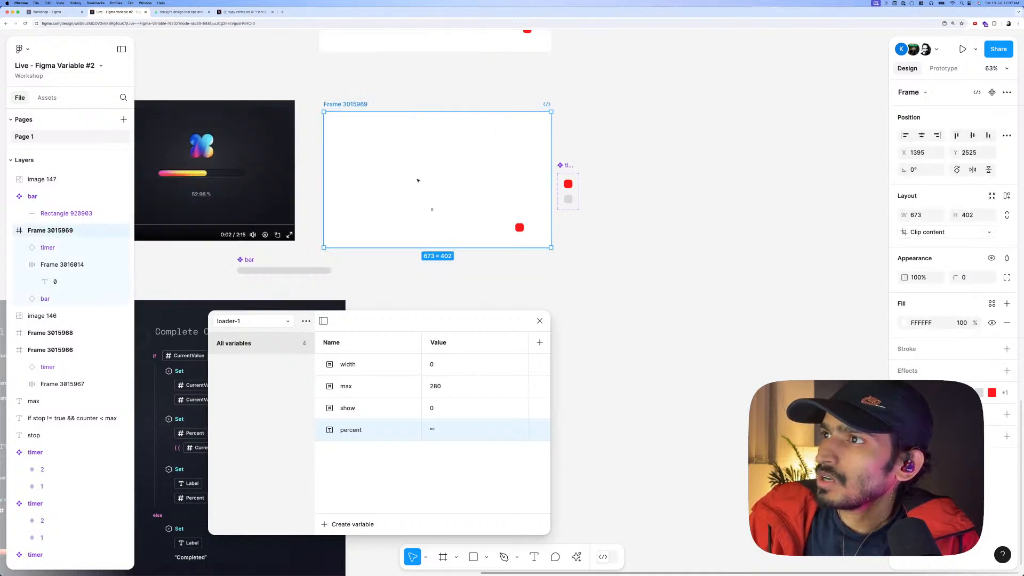
# Bind the remaining text in Frame 3016014 to the percent variable instead of show.
pyautogui.click(433, 211)
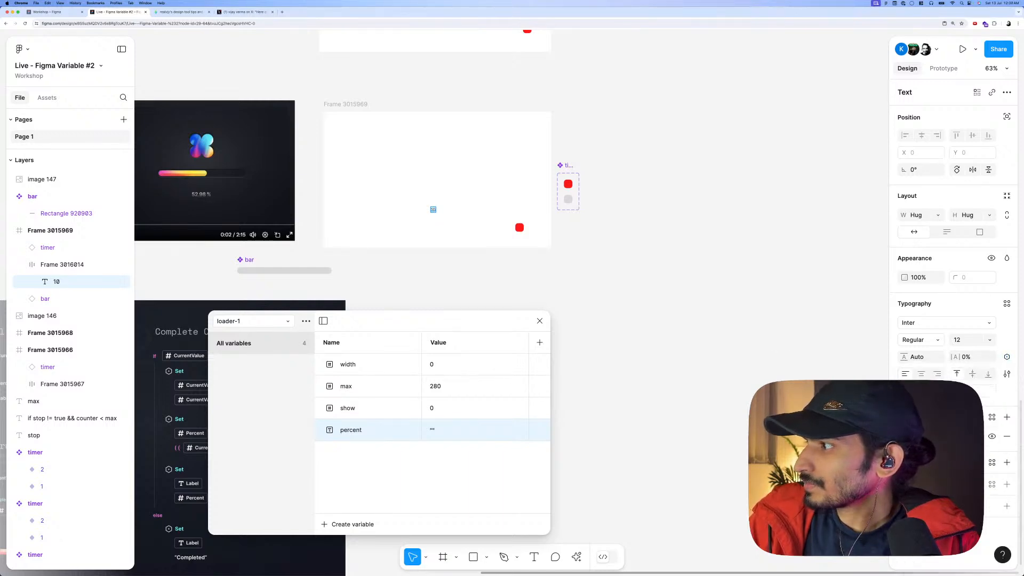
pyautogui.click(1006, 356)
pyautogui.click(1006, 357)
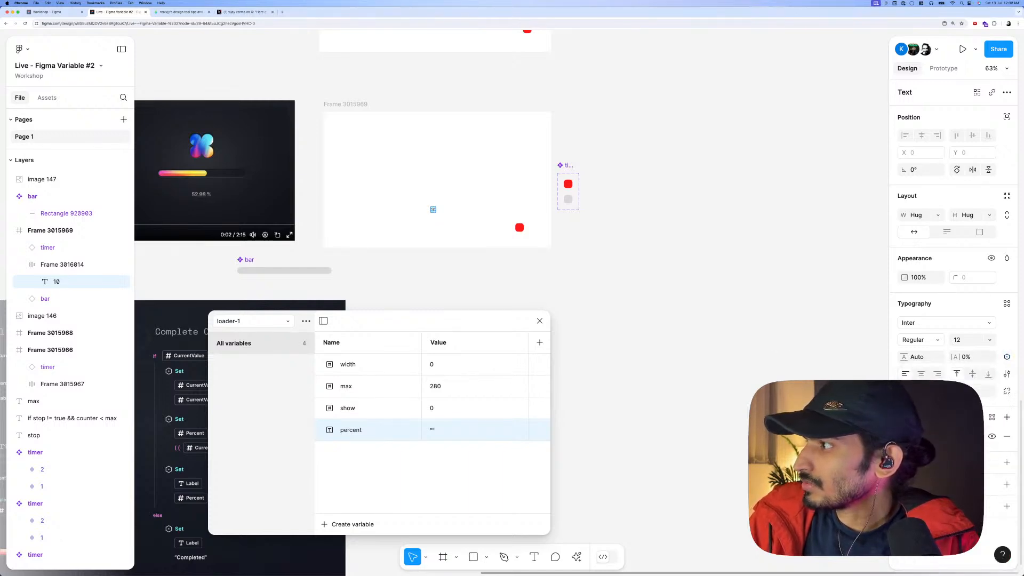
pyautogui.click(1007, 356)
pyautogui.scroll(-1, 960, 470)
pyautogui.click(960, 555)
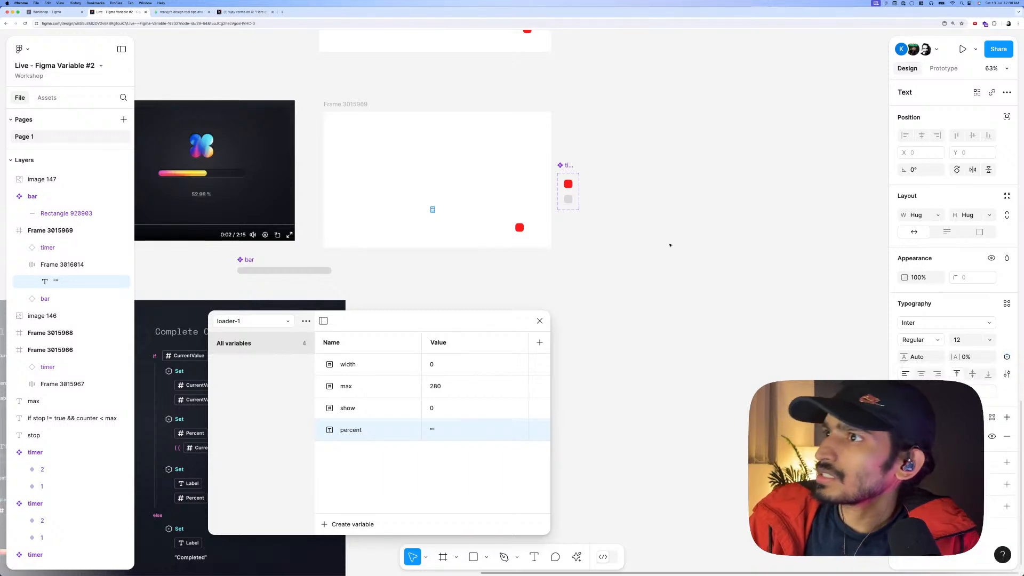
# Preview Frame 3015969 to check the text driven by the percent variable, close the preview, and clear the selection.
pyautogui.click(342, 105)
pyautogui.hotkey('shift', 'space')
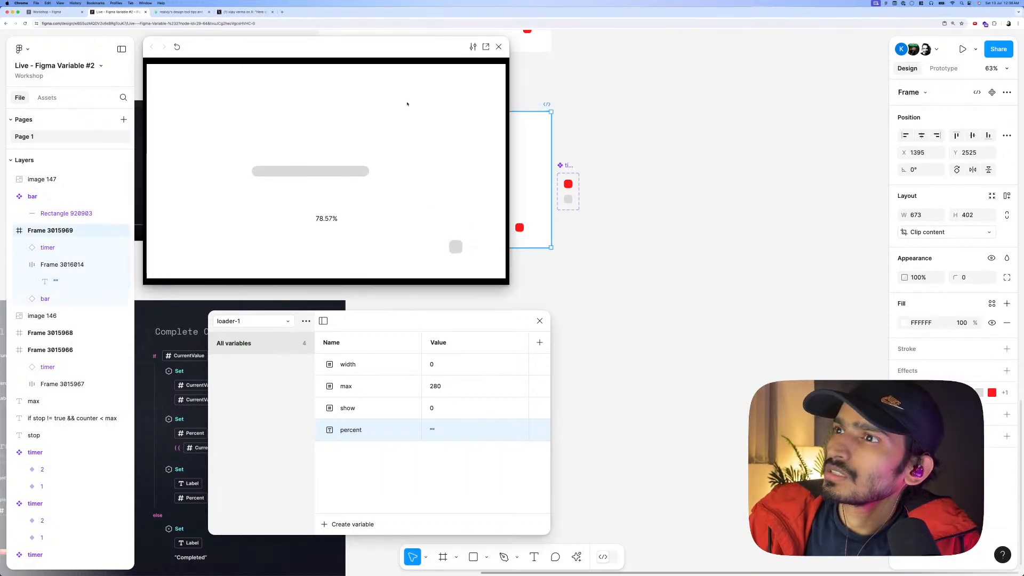
pyautogui.click(498, 48)
pyautogui.click(862, 105)
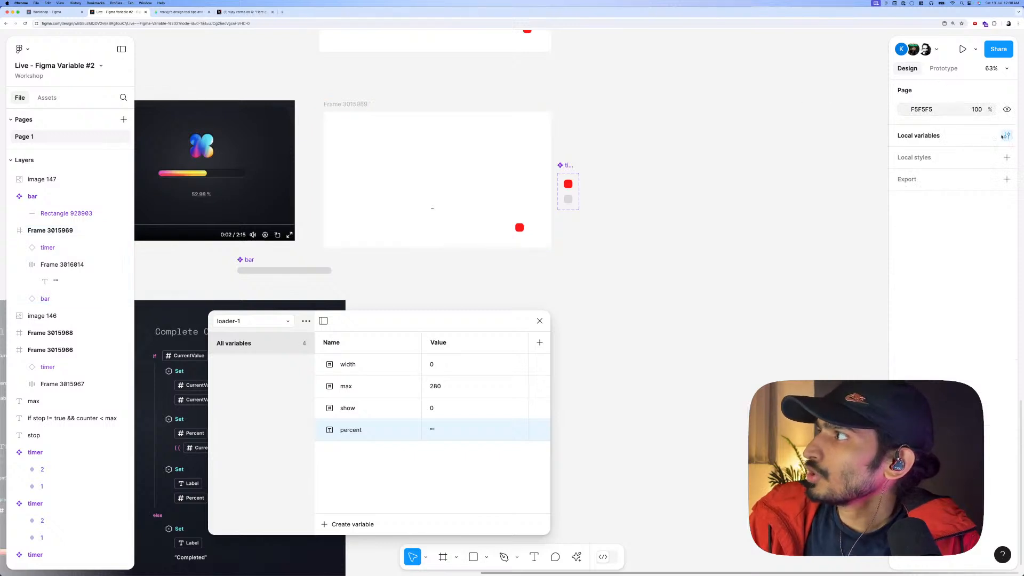
# Remove the quotation marks from the percent variable's value in loader-1, leaving it empty.
pyautogui.click(451, 423)
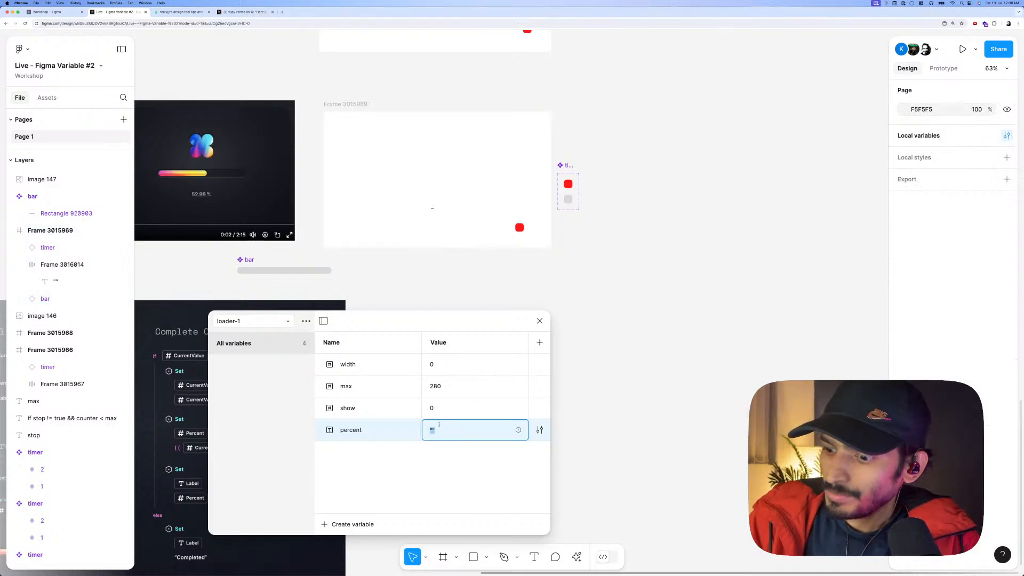
pyautogui.press('BackSpace')
pyautogui.press('Escape')
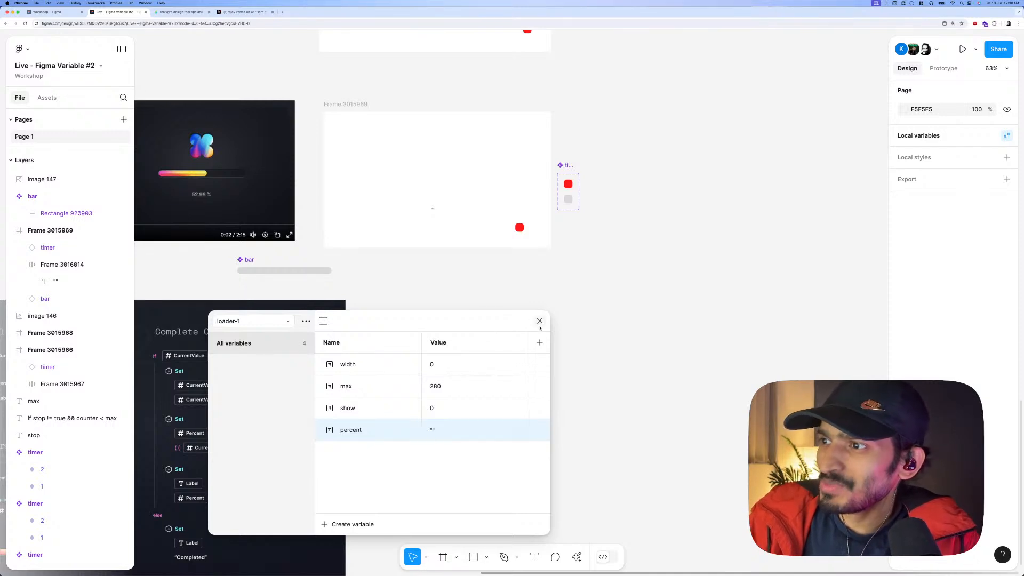
pyautogui.click(451, 422)
pyautogui.press('Escape')
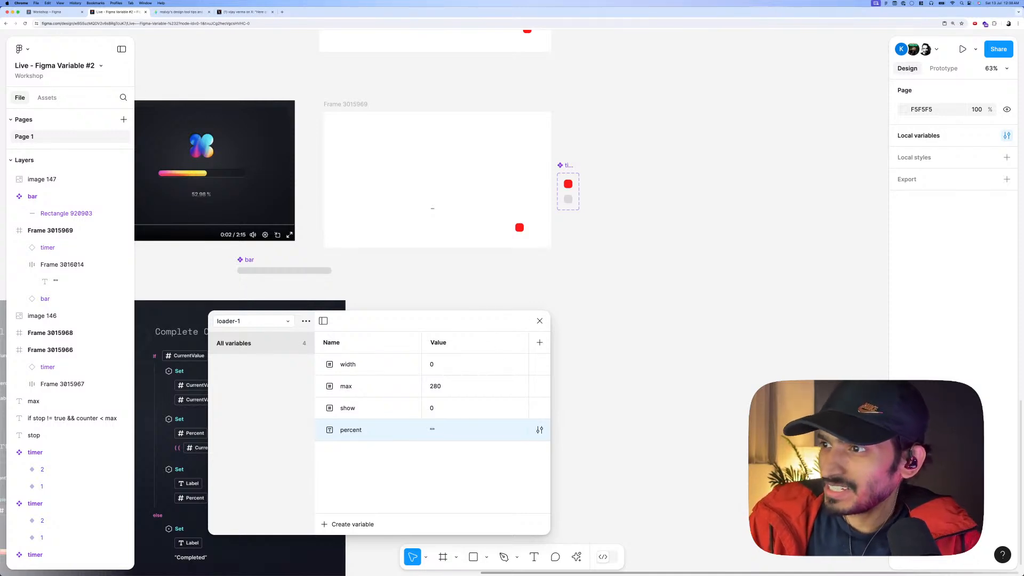
pyautogui.click(445, 429)
pyautogui.press('Return')
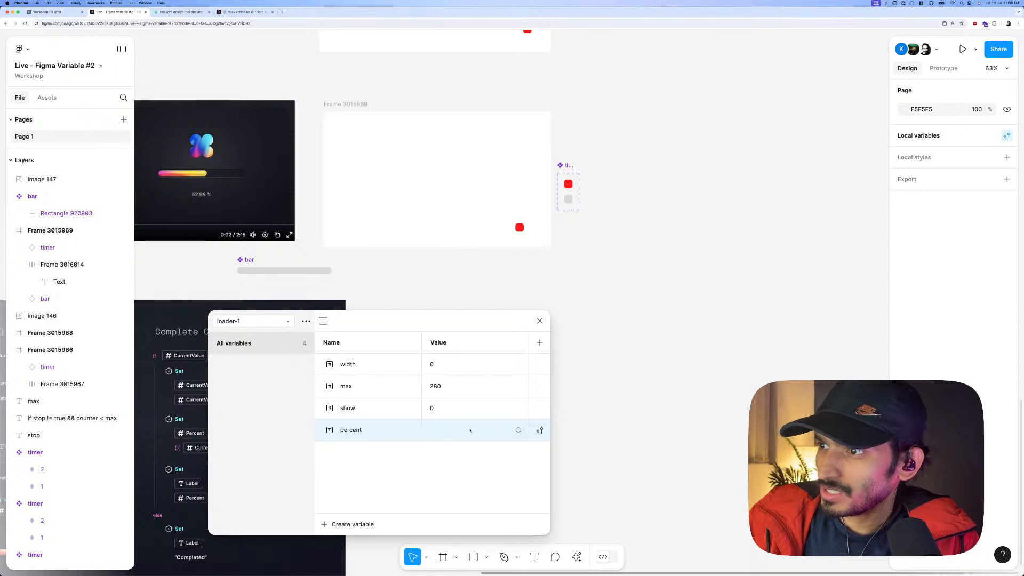
# Preview Frame 3015969 to check the loader with the emptied percent variable, and close the preview.
pyautogui.click(504, 264)
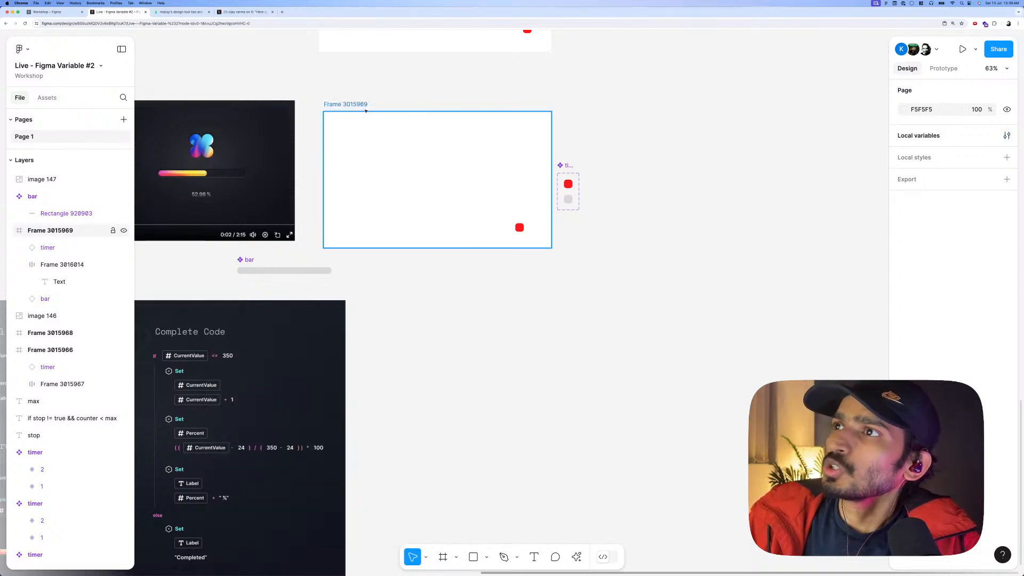
pyautogui.click(425, 215)
pyautogui.hotkey('shift', 'space')
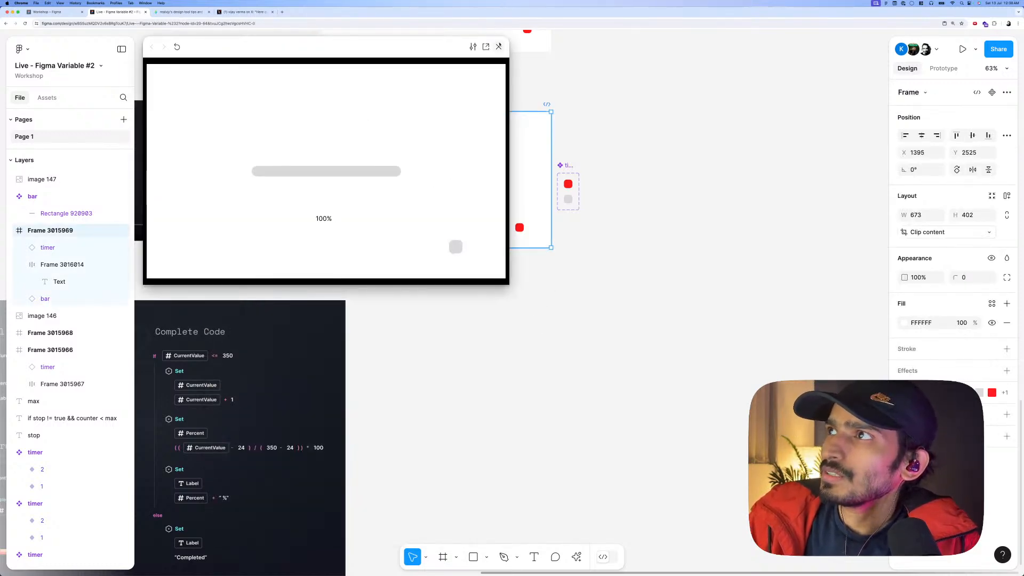
pyautogui.click(499, 46)
# Delete the dark reference image containing the variables, formula and complete code.
pyautogui.hscroll(-3, 373, 342)
pyautogui.scroll(1, 373, 341)
pyautogui.click(352, 338)
pyautogui.hscroll(-3, 351, 338)
pyautogui.scroll(1, 352, 338)
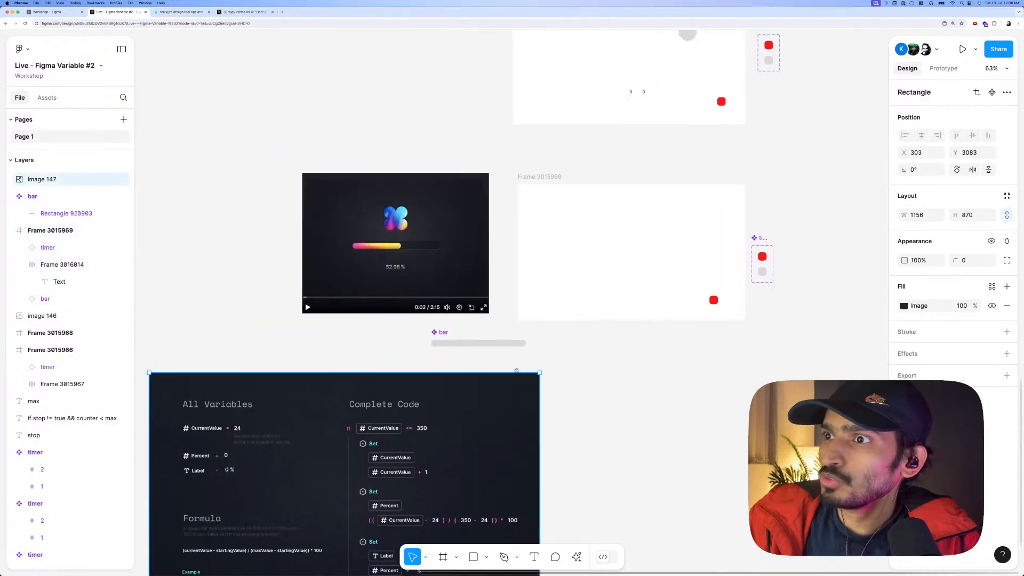
pyautogui.press('Delete')
# Give the rectangle inside the bar component a linear gradient fill based on orange E98D15.
pyautogui.scroll(5, 477, 344)
pyautogui.click(478, 347)
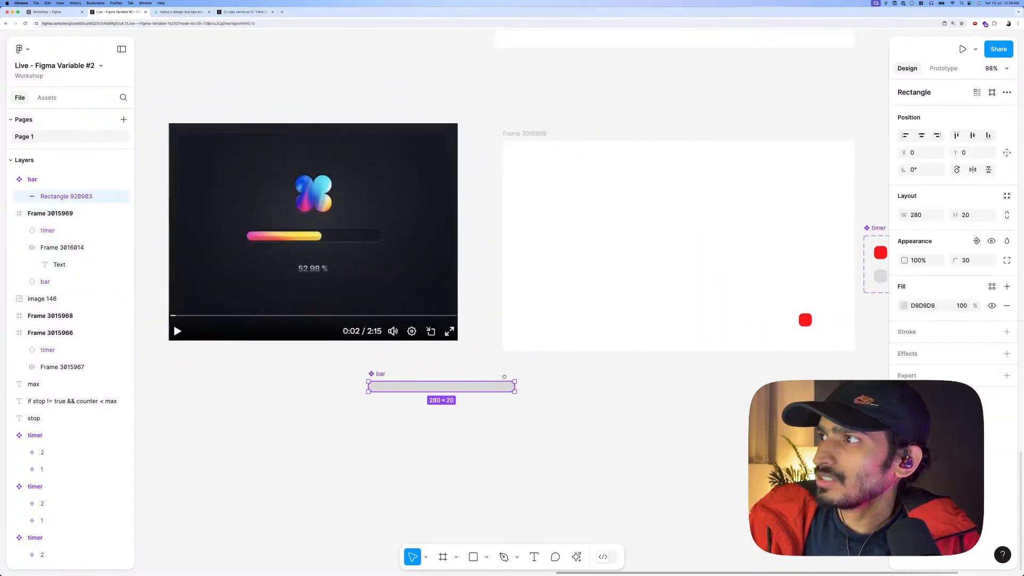
pyautogui.scroll(2, 667, 330)
pyautogui.hscroll(2, 667, 331)
pyautogui.click(903, 306)
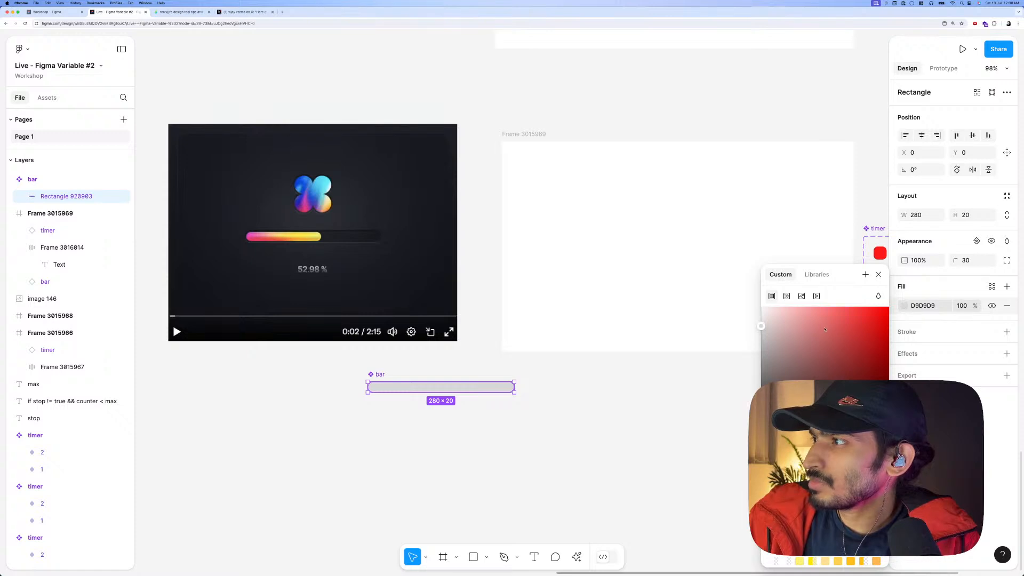
pyautogui.click(781, 399)
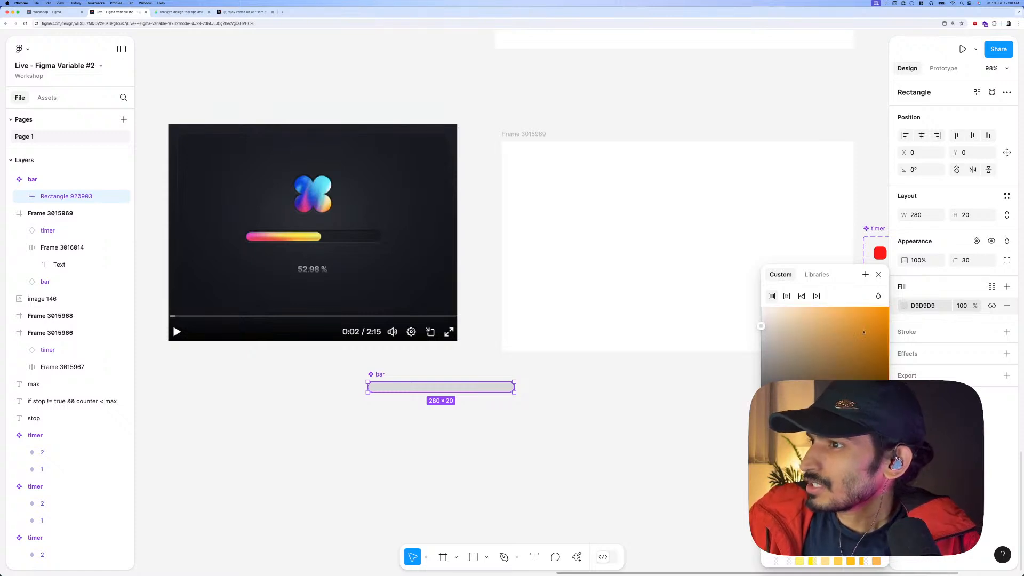
pyautogui.click(877, 318)
pyautogui.click(786, 296)
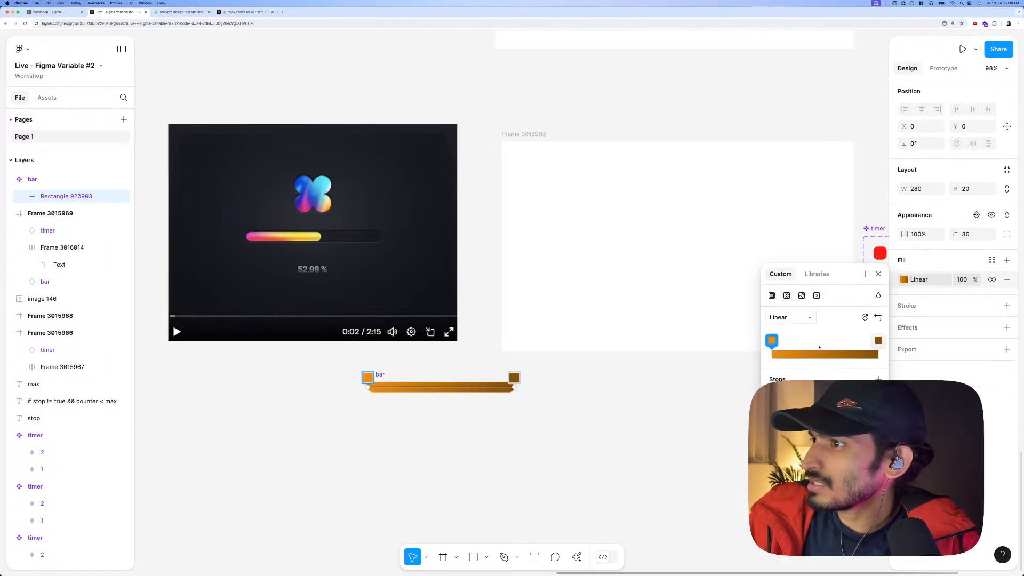
# Recolor the end stop of the bar's gradient to coral red FF4D4A.
pyautogui.click(879, 340)
pyautogui.click(879, 340)
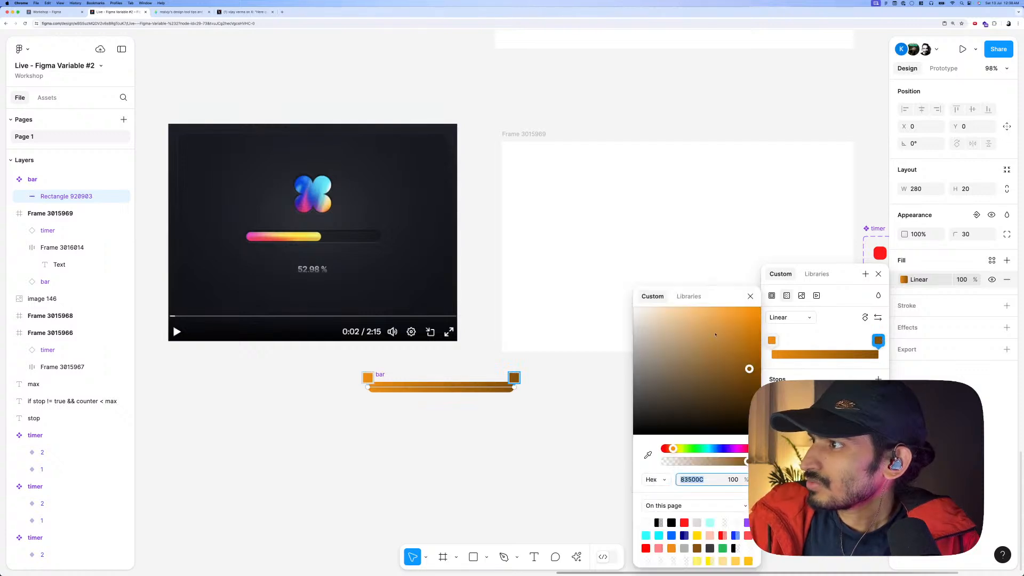
pyautogui.click(716, 325)
pyautogui.click(724, 307)
pyautogui.moveTo(676, 454); pyautogui.dragTo(665, 449)
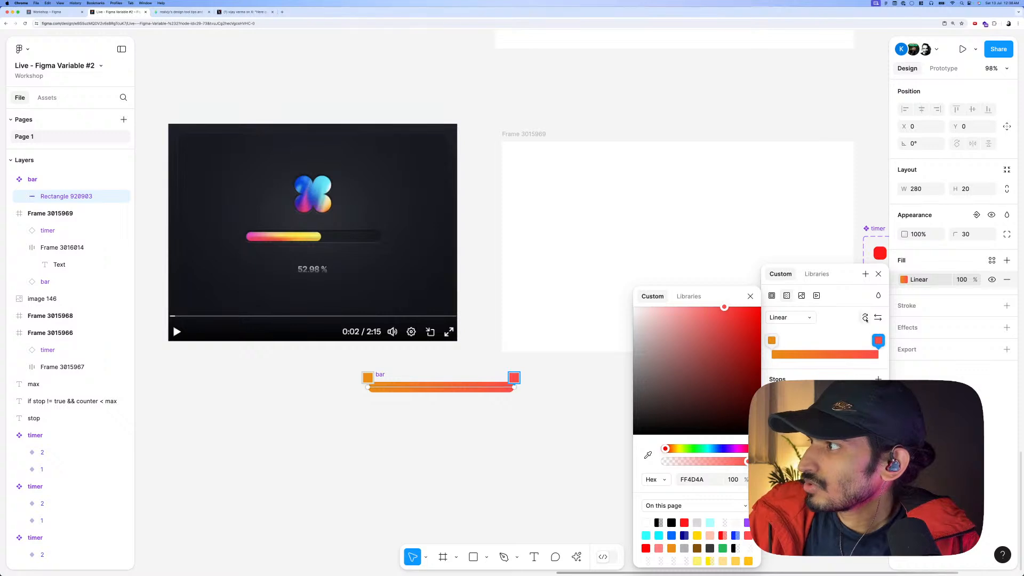
# Add a middle orange stop to the bar's gradient and recolor the start stop to yellow E9E915.
pyautogui.moveTo(773, 342)
pyautogui.mouseDown()
pyautogui.moveTo(818, 344)
pyautogui.moveTo(772, 344)
pyautogui.mouseUp()
pyautogui.click(782, 346)
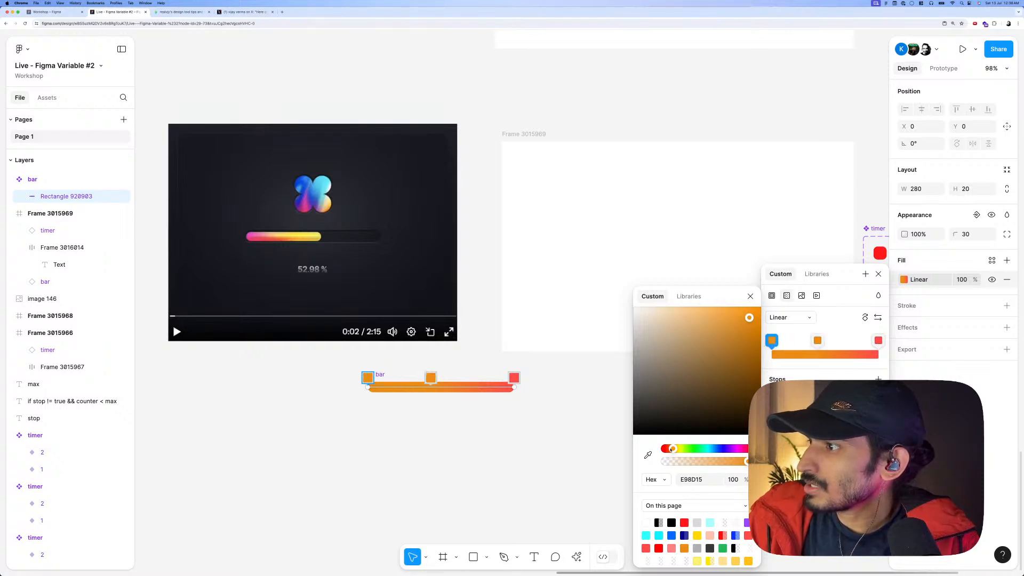
pyautogui.moveTo(676, 450); pyautogui.dragTo(679, 451)
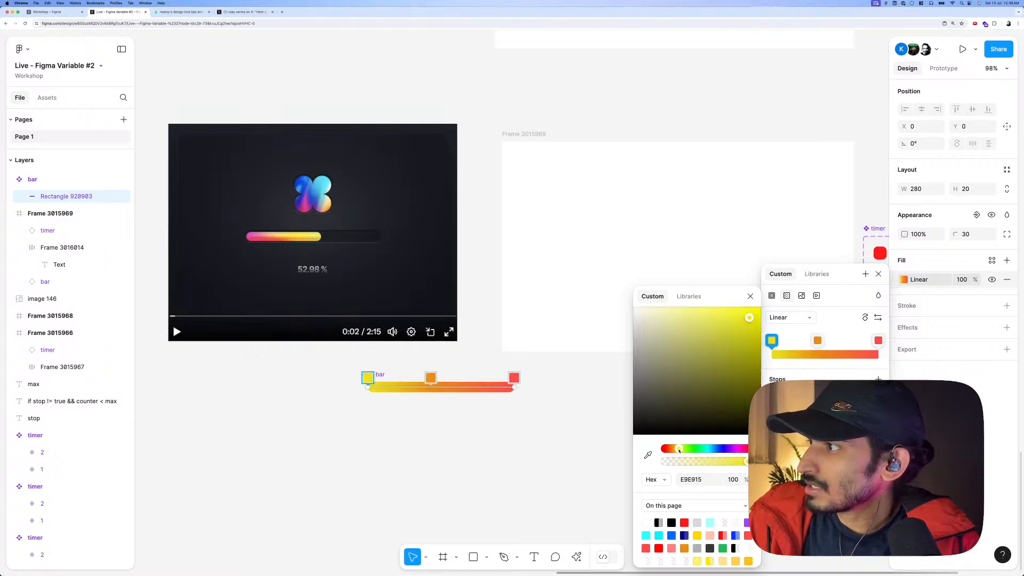
# Flip the bar's gradient so it runs from red to yellow, and move the orange stop to about the middle.
pyautogui.click(879, 317)
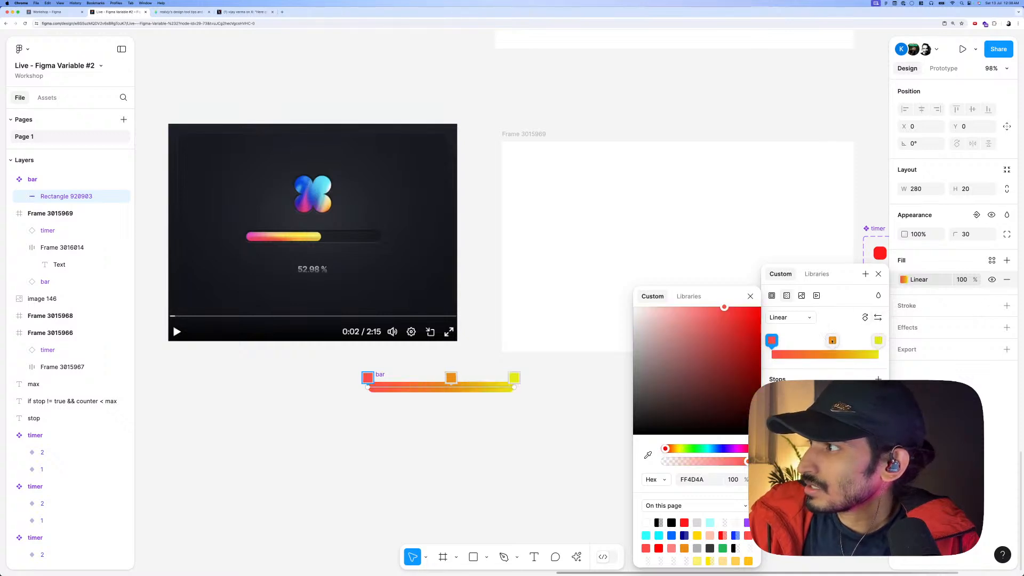
pyautogui.moveTo(832, 340); pyautogui.dragTo(827, 341)
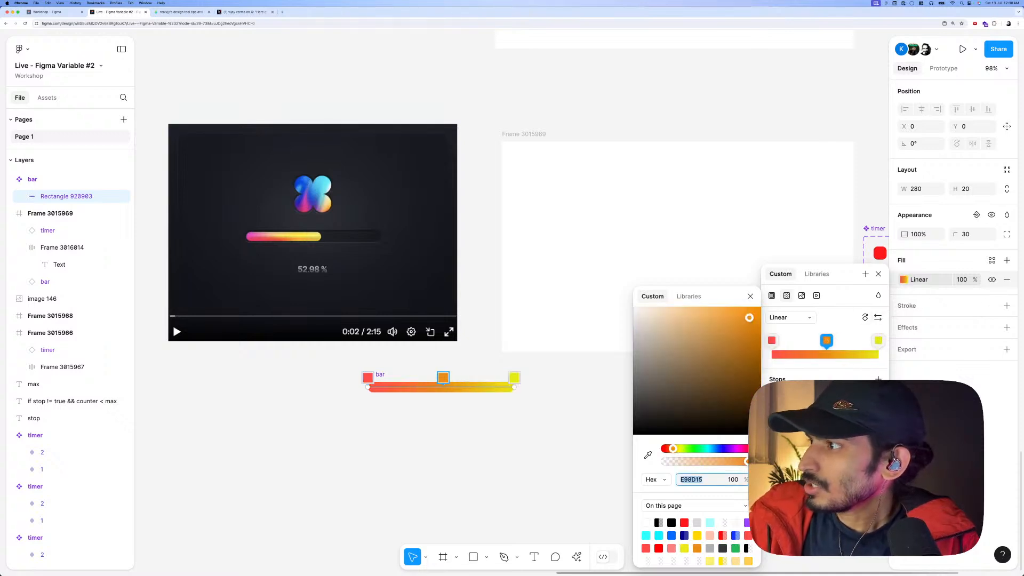
pyautogui.press('Escape')
pyautogui.click(810, 414)
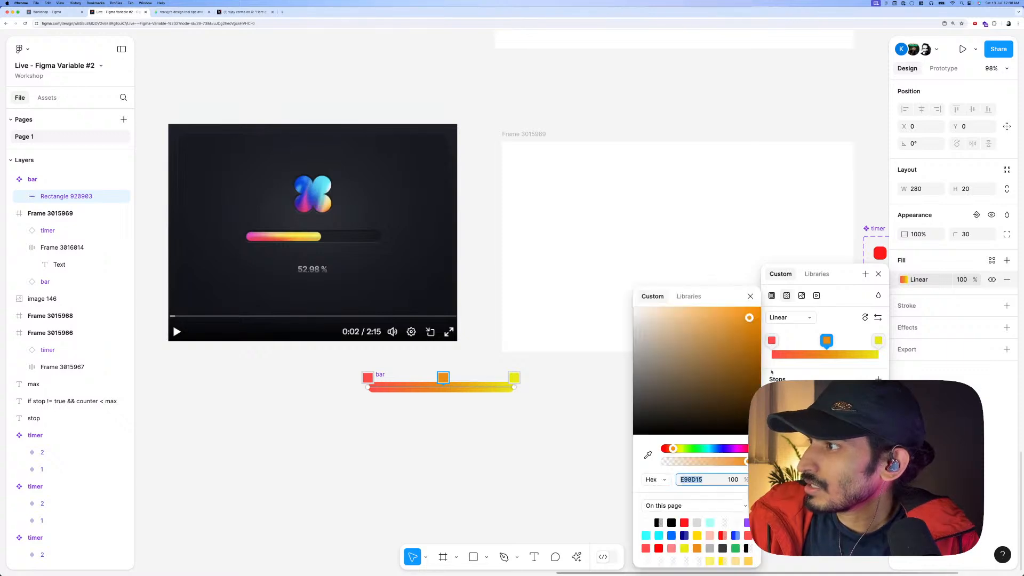
pyautogui.press('Escape')
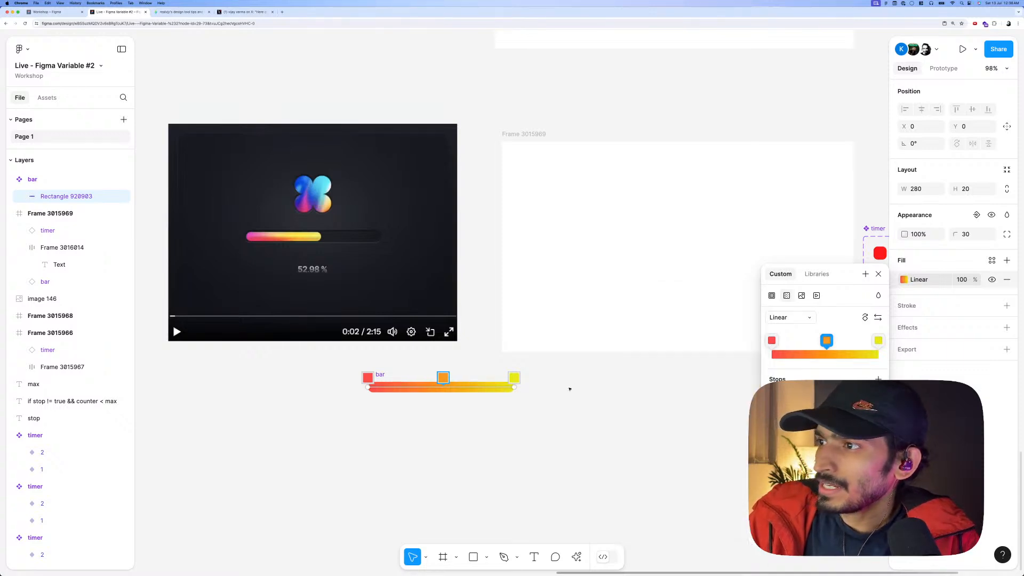
# Duplicate the gradient rectangle in the bar component and shrink the copy symmetrically to a 264 × 6 inner strip.
pyautogui.click(560, 390)
pyautogui.click(378, 376)
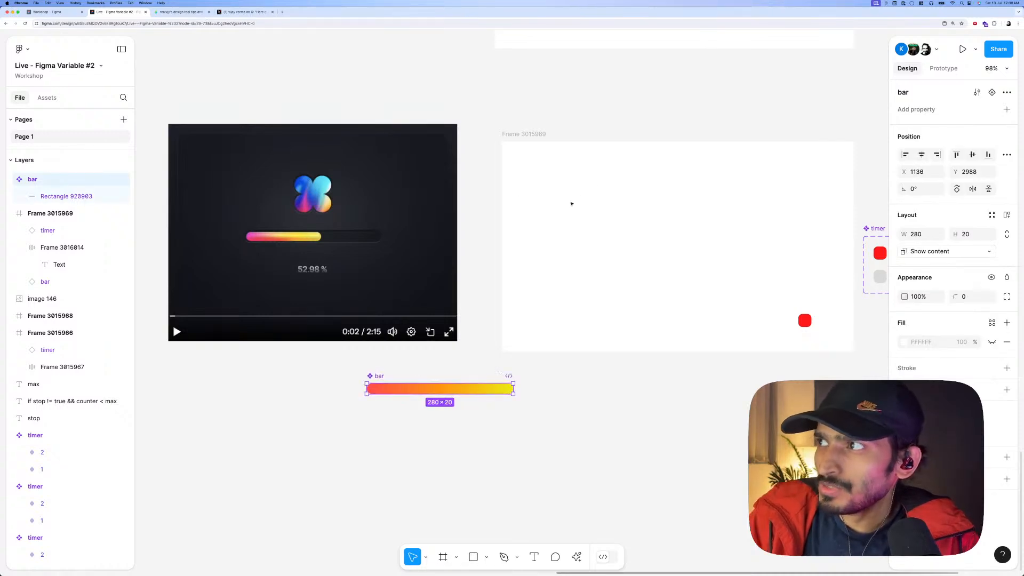
pyautogui.click(392, 431)
pyautogui.click(390, 392)
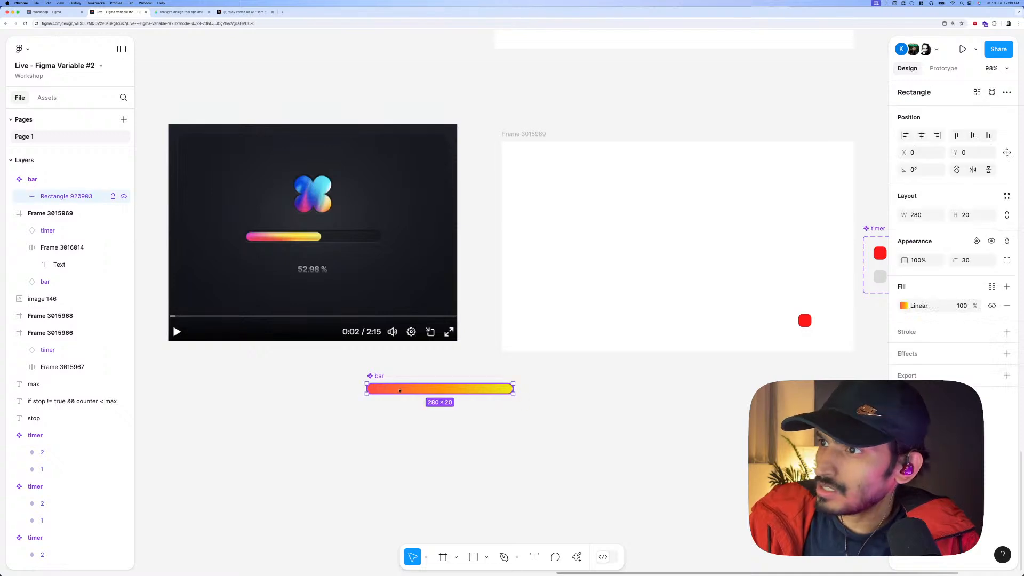
pyautogui.hotkey('ctrl', 'd')
pyautogui.moveTo(470, 394); pyautogui.dragTo(470, 393)
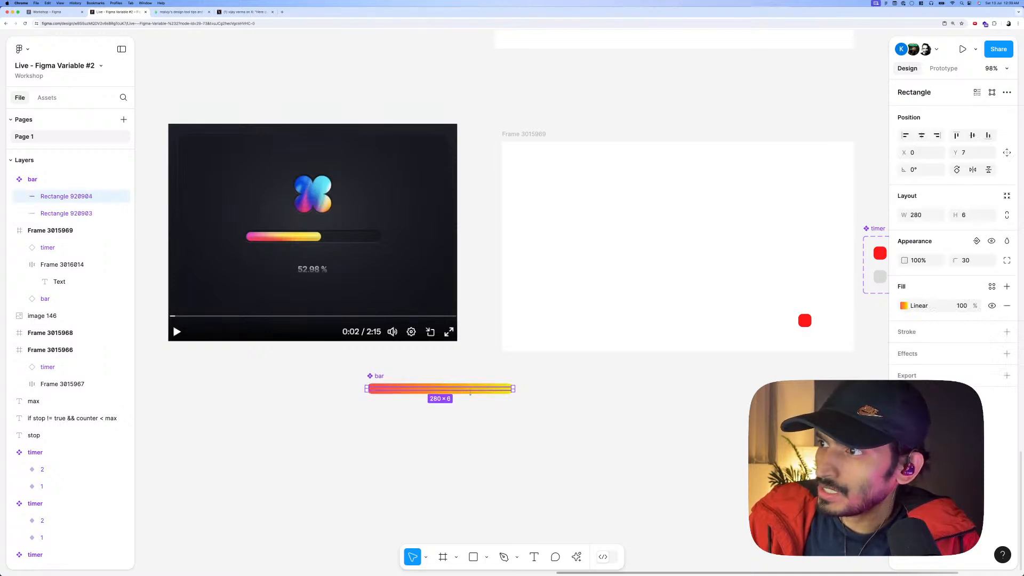
pyautogui.scroll(5, 475, 392)
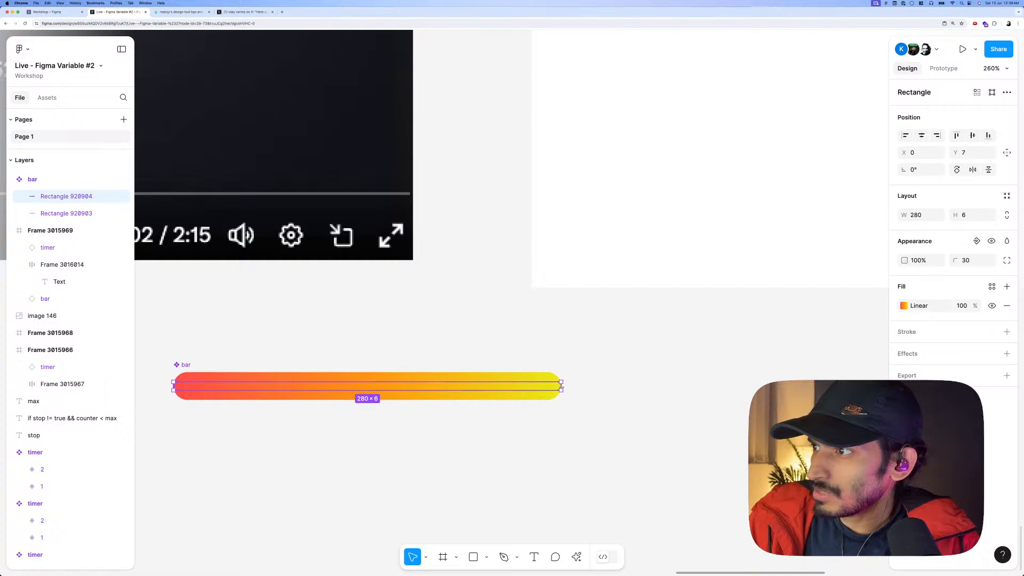
pyautogui.moveTo(562, 386); pyautogui.dragTo(549, 386)
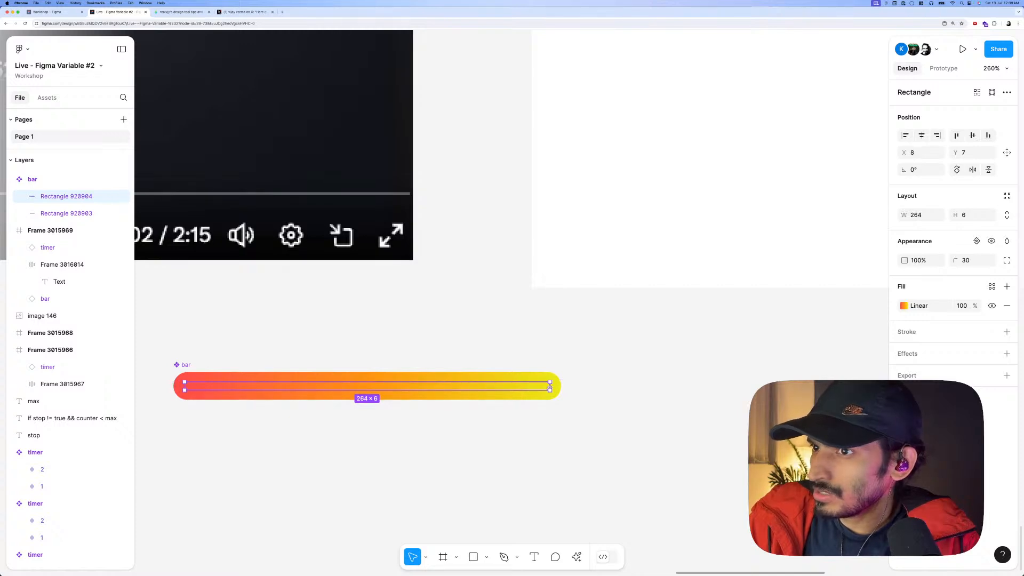
# Replace the inner strip's gradient fill with solid white FFFFFF.
pyautogui.click(1007, 306)
pyautogui.click(1006, 287)
pyautogui.click(901, 308)
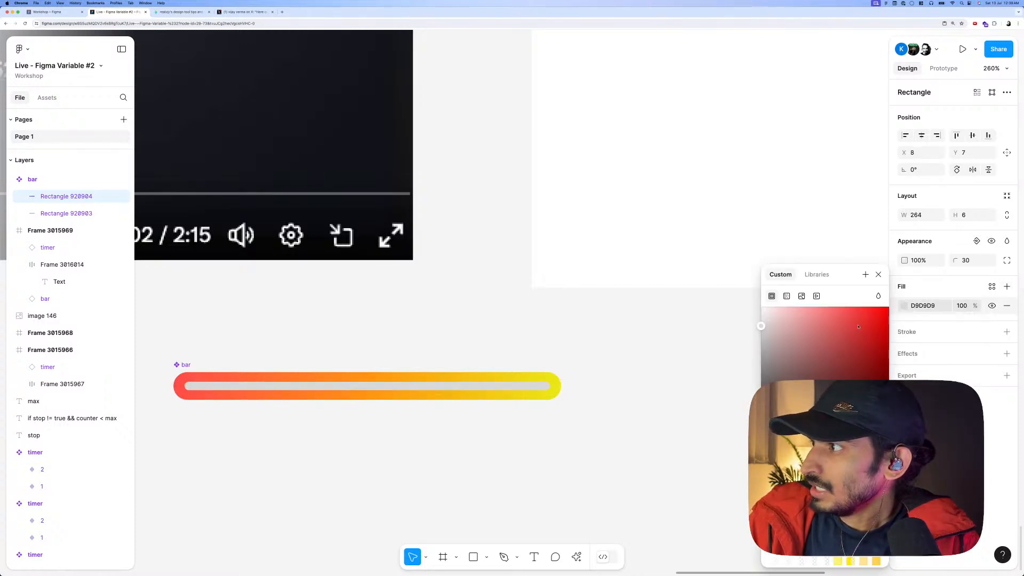
pyautogui.moveTo(789, 332); pyautogui.dragTo(772, 298)
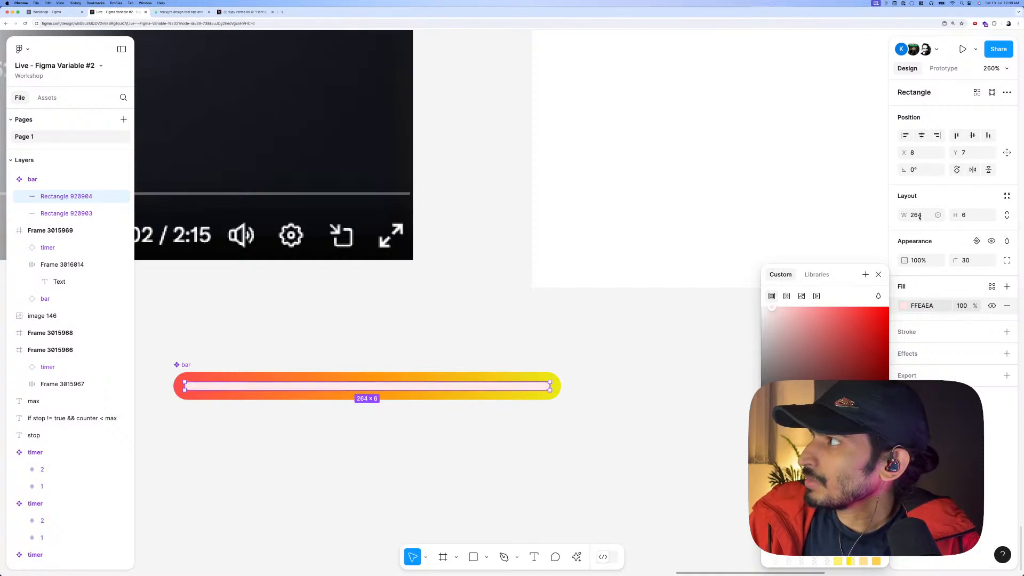
pyautogui.click(1007, 152)
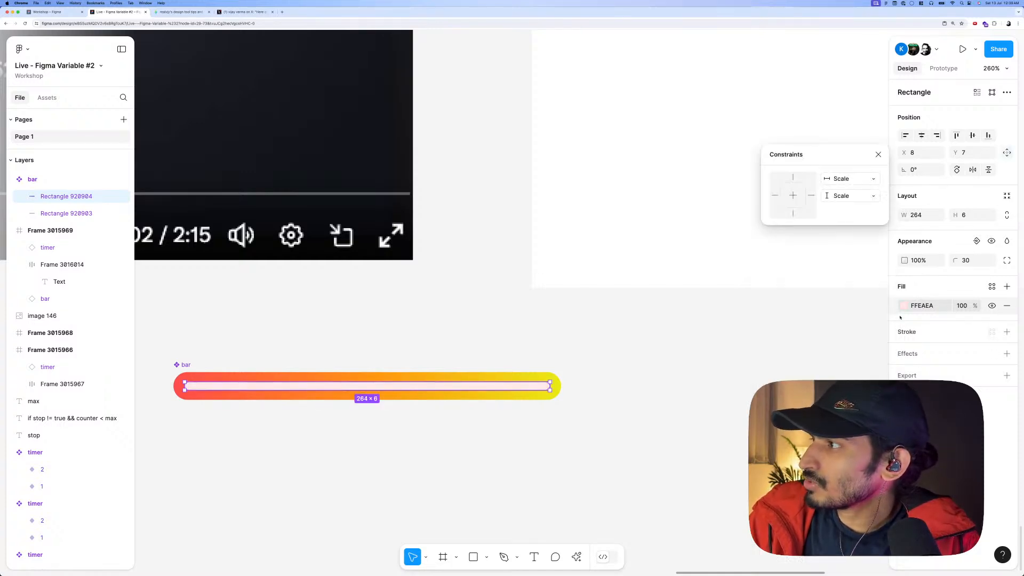
pyautogui.click(903, 305)
pyautogui.moveTo(772, 308); pyautogui.dragTo(758, 308)
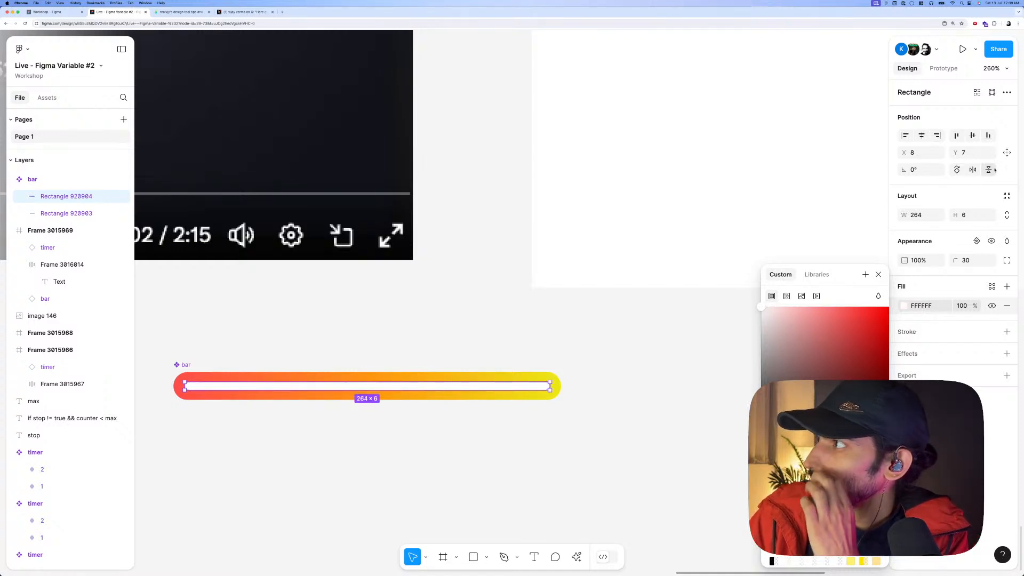
# Review the inner strip's constraints, keeping the horizontal one on Scale.
pyautogui.click(1007, 153)
pyautogui.click(847, 180)
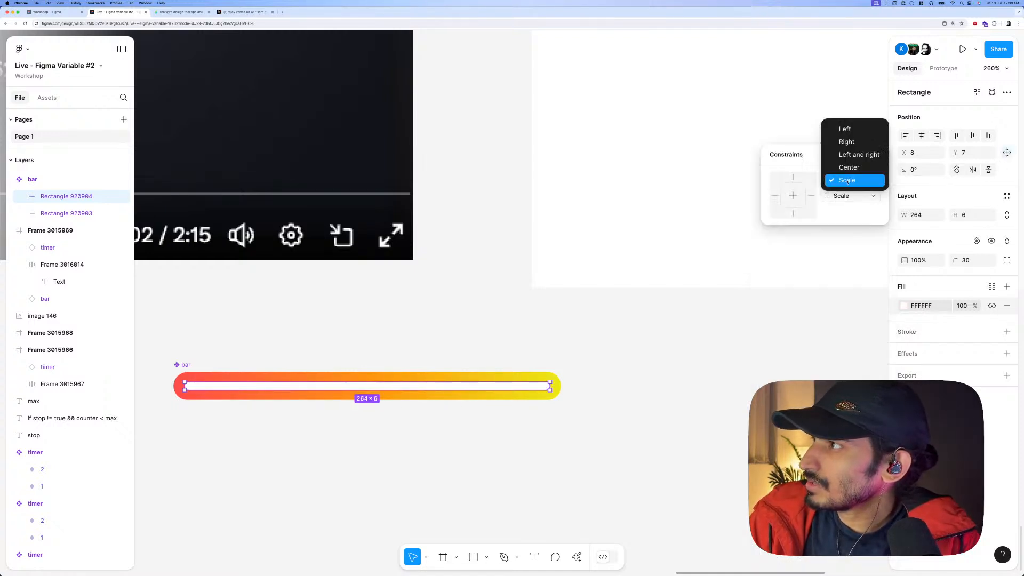
pyautogui.click(838, 180)
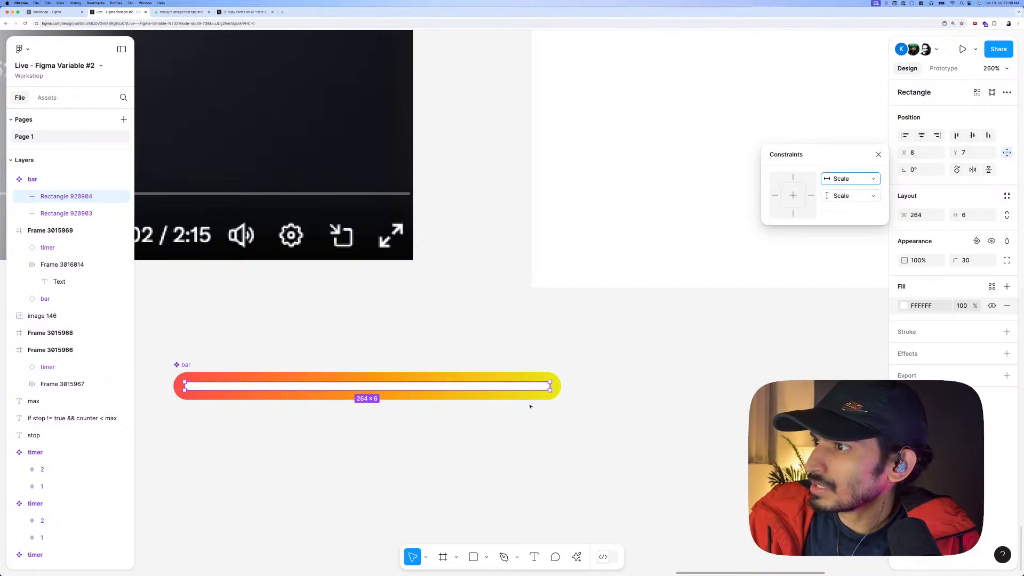
# Add an effect to the white inner strip and set its type to Layer blur.
pyautogui.click(909, 356)
pyautogui.click(916, 354)
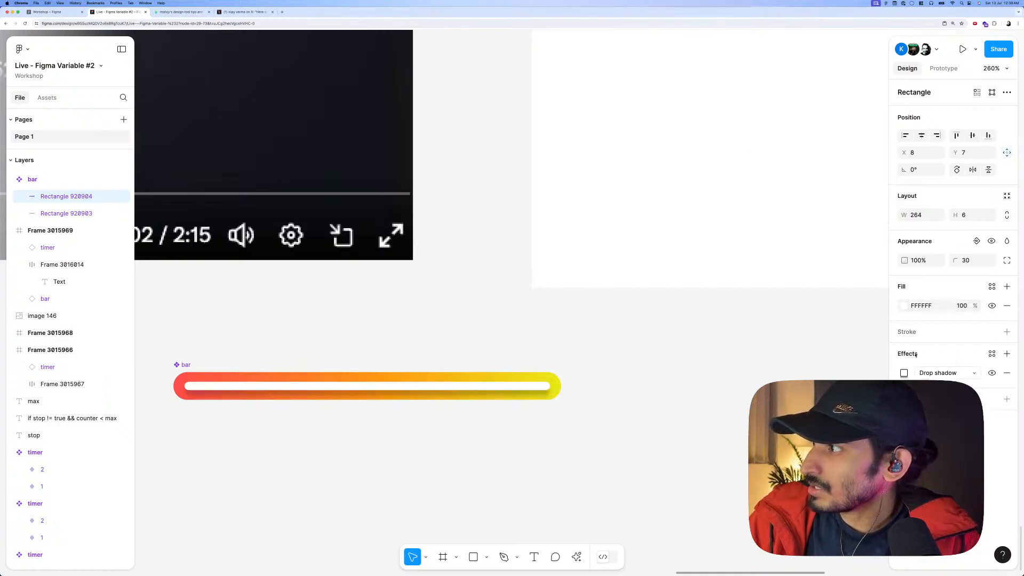
pyautogui.click(930, 376)
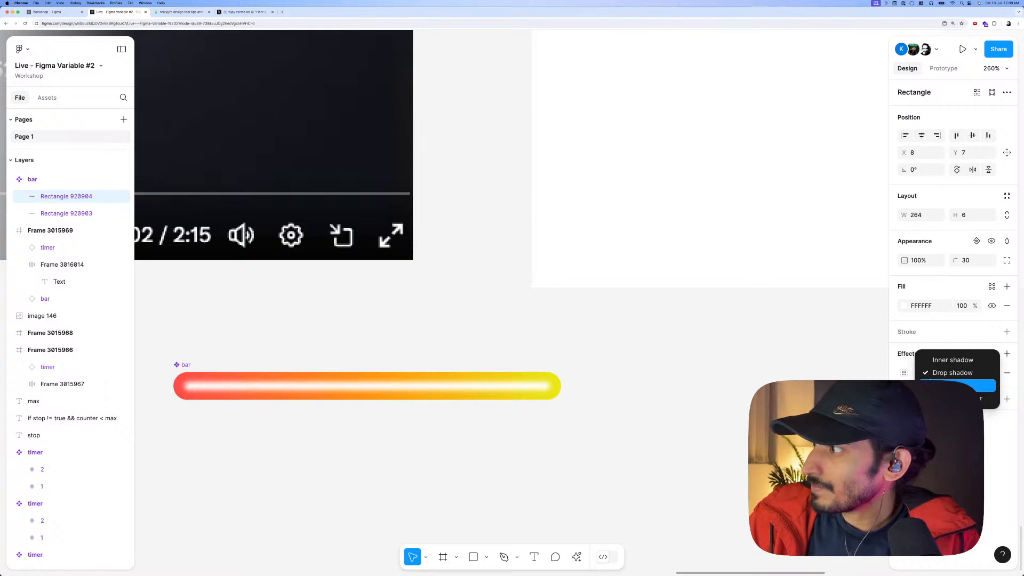
pyautogui.click(939, 388)
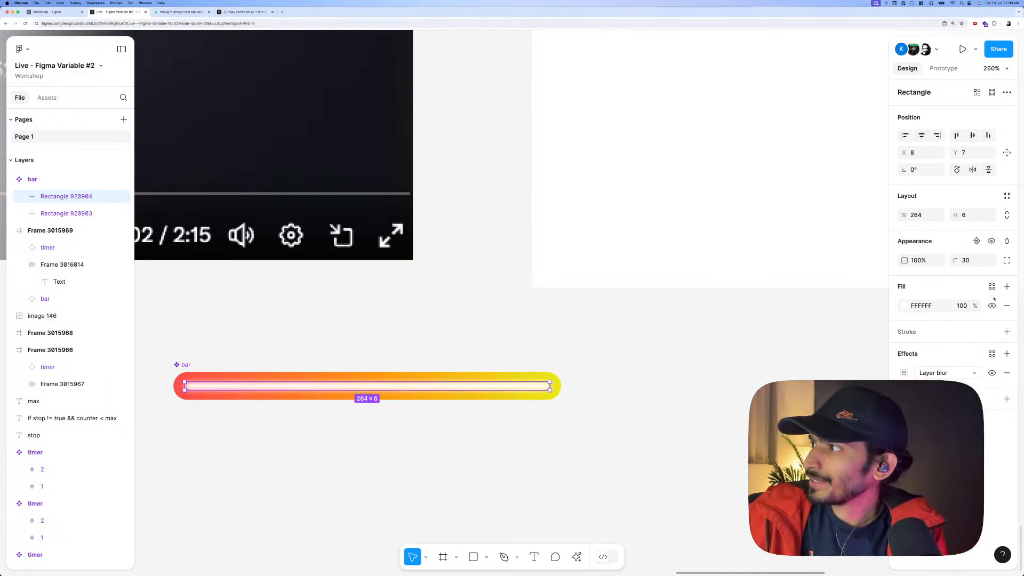
# Change the blurred strip's blend mode so it acts as a soft highlight on the gradient, and clear the selection.
pyautogui.click(1007, 242)
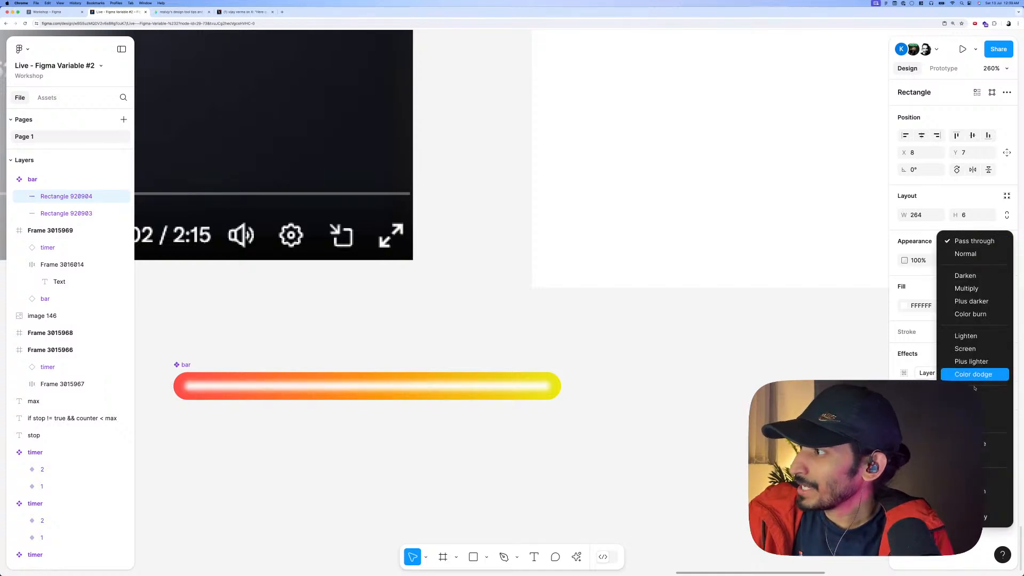
pyautogui.click(976, 394)
pyautogui.scroll(-5, 741, 394)
pyautogui.click(741, 393)
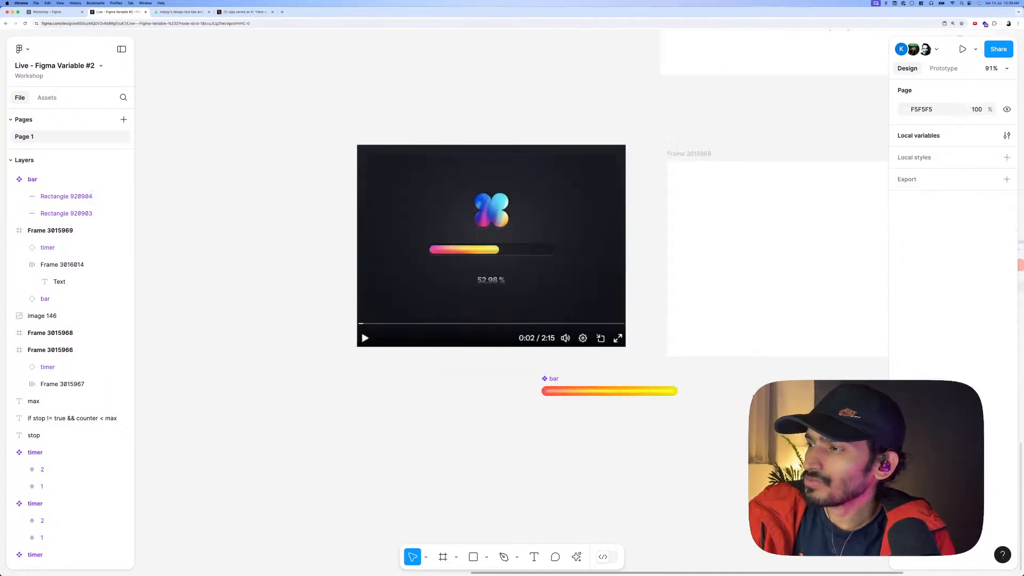
# Set the fill of Frame 3015969 to dark 1F2026.
pyautogui.hscroll(3, 740, 393)
pyautogui.click(549, 154)
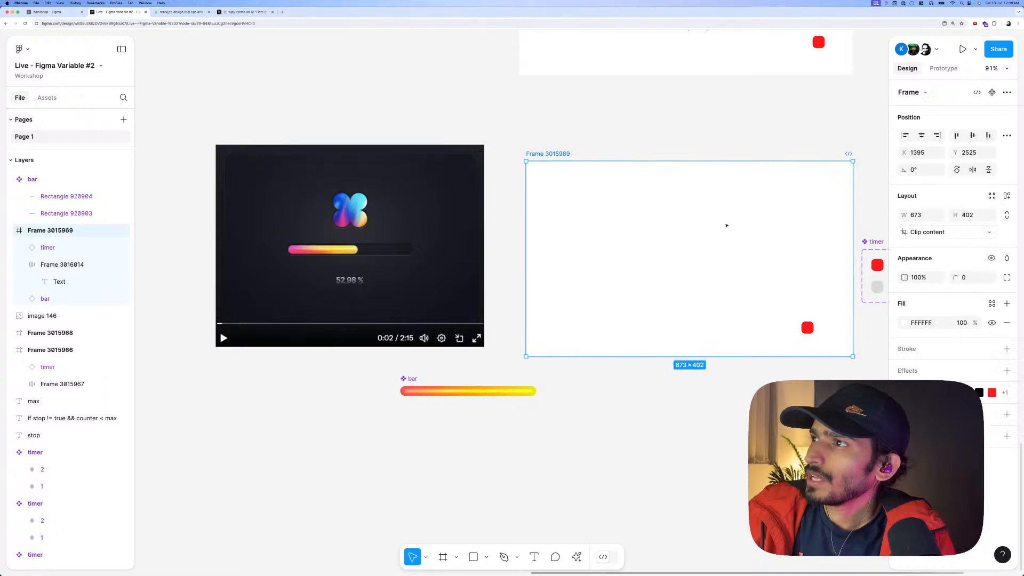
pyautogui.click(904, 323)
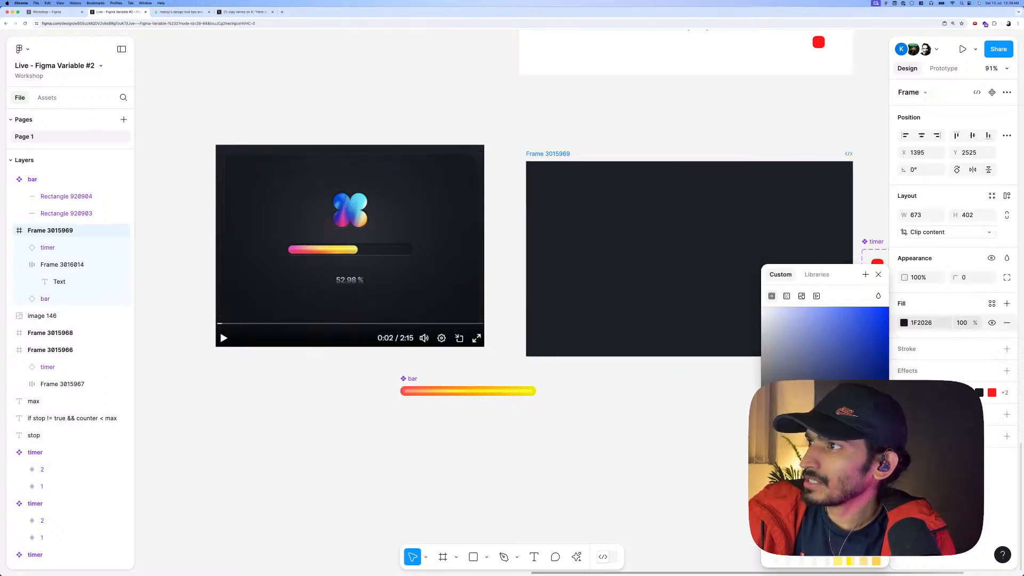
pyautogui.click(541, 124)
# Preview Frame 3015969 to check the gradient loading bar on the dark background, and close the preview.
pyautogui.click(531, 154)
pyautogui.hotkey('shift', 'space')
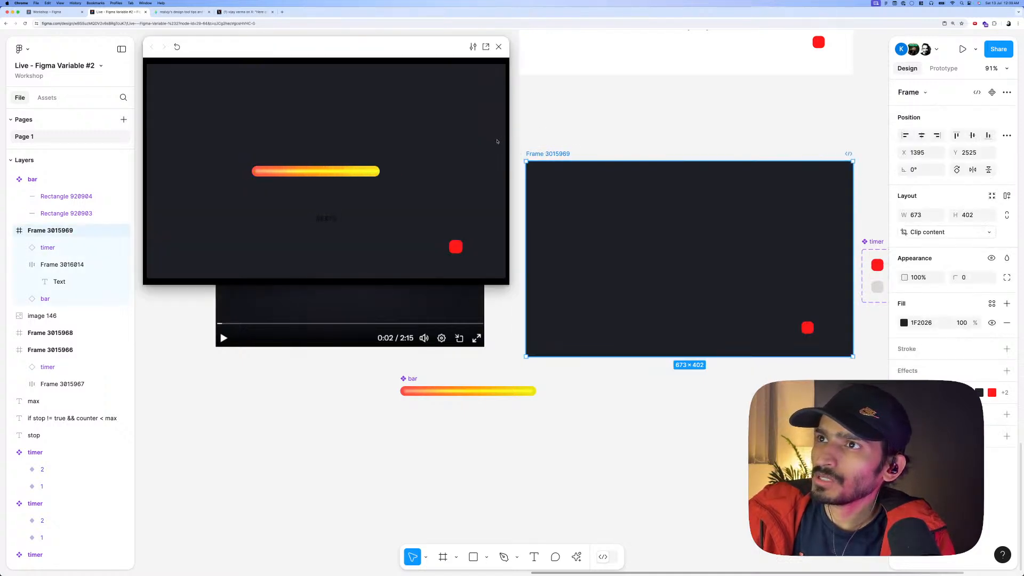
pyautogui.click(499, 47)
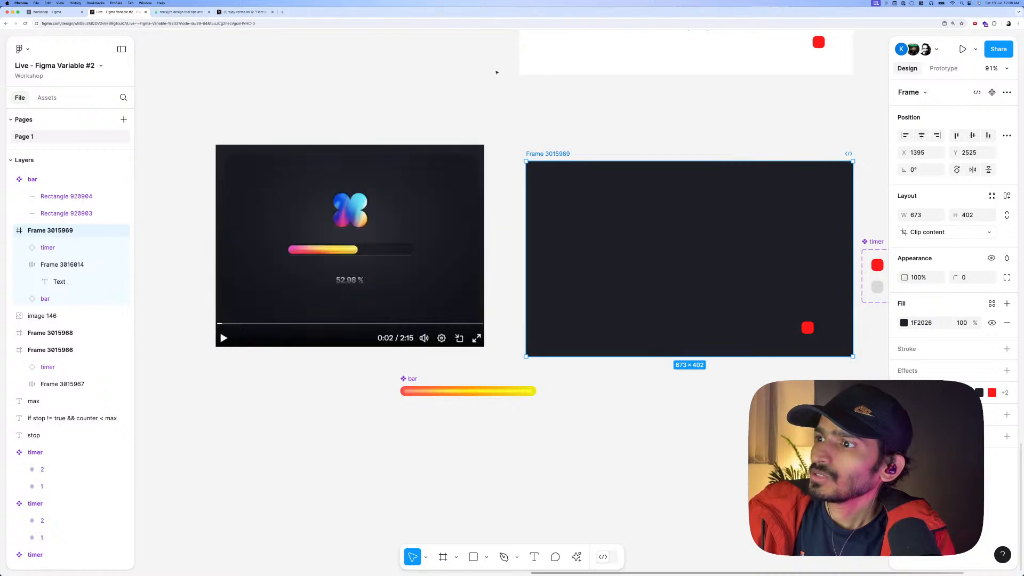
# Set the horizontal constraint of the blurred highlight strip in the bar component to Left and right.
pyautogui.doubleClick(461, 393)
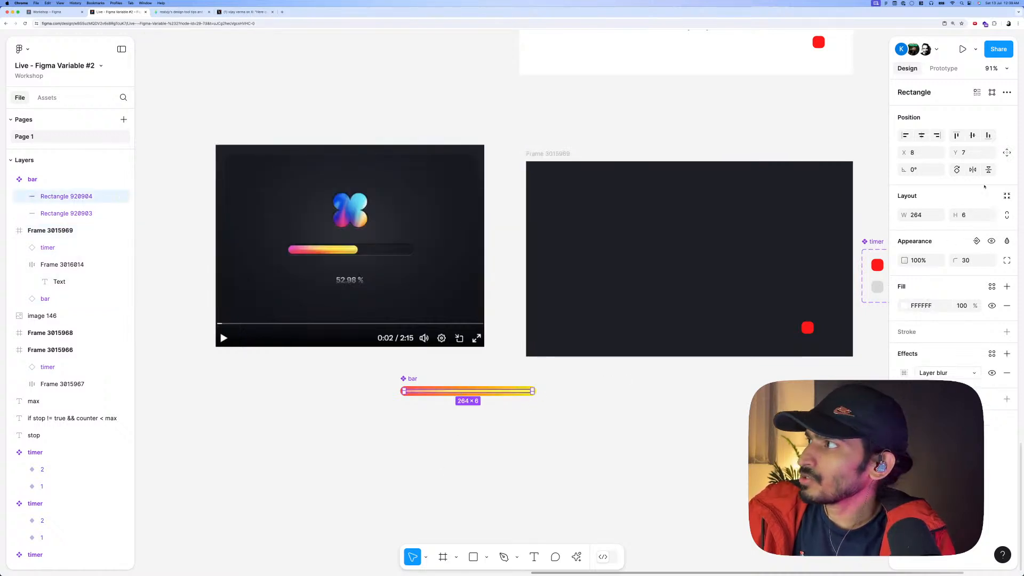
pyautogui.click(1005, 153)
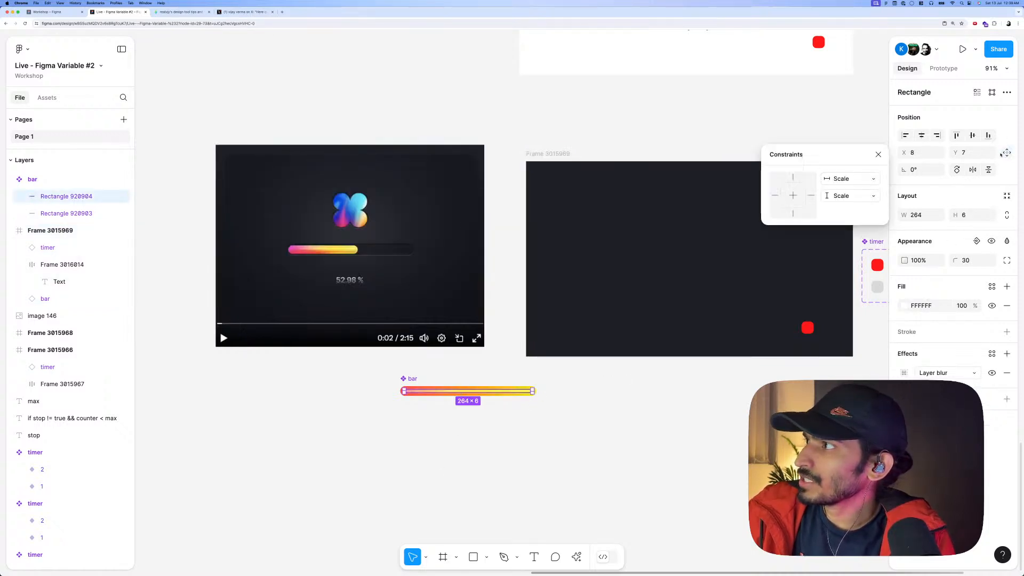
pyautogui.click(840, 183)
pyautogui.click(811, 155)
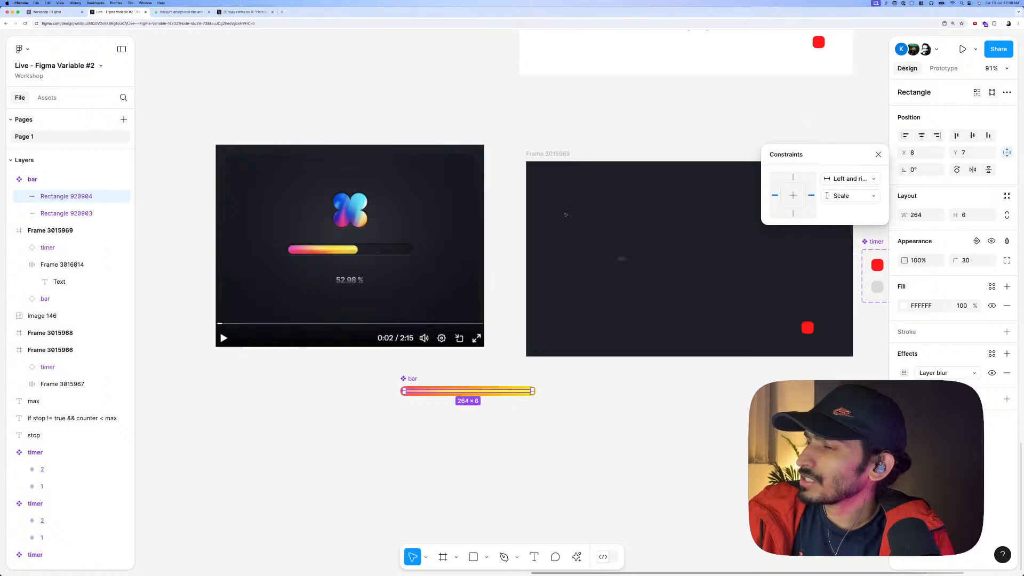
pyautogui.click(568, 116)
# Preview Frame 3015969 to check how the highlight strip stretches with the bar, and close the preview.
pyautogui.click(553, 154)
pyautogui.hotkey('shift', 'space')
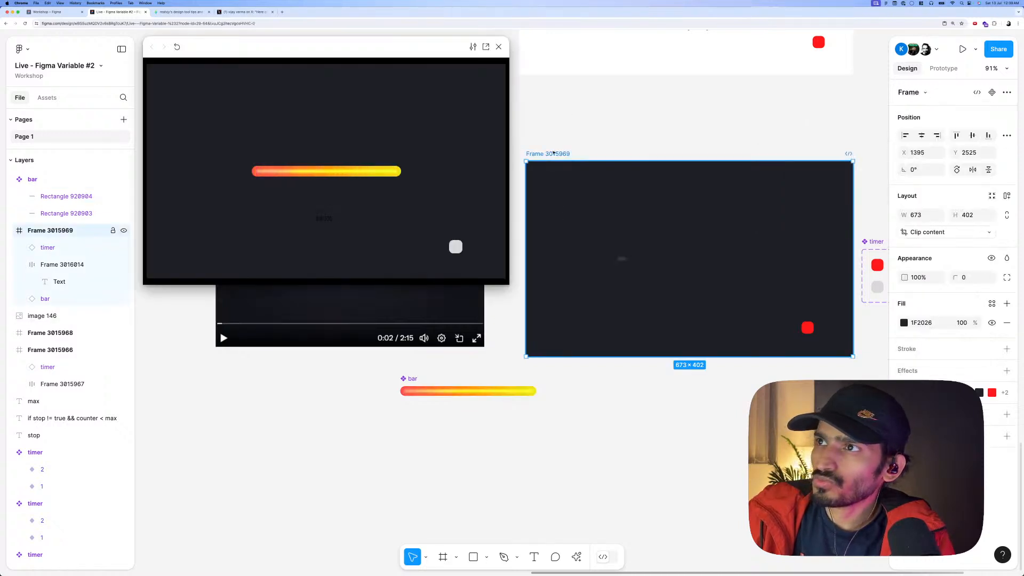
pyautogui.hotkey('shift', 'space')
pyautogui.click(599, 153)
# Examine the show and percent variable actions in the delay interaction of the timer component's red variant.
pyautogui.hscroll(3, 612, 153)
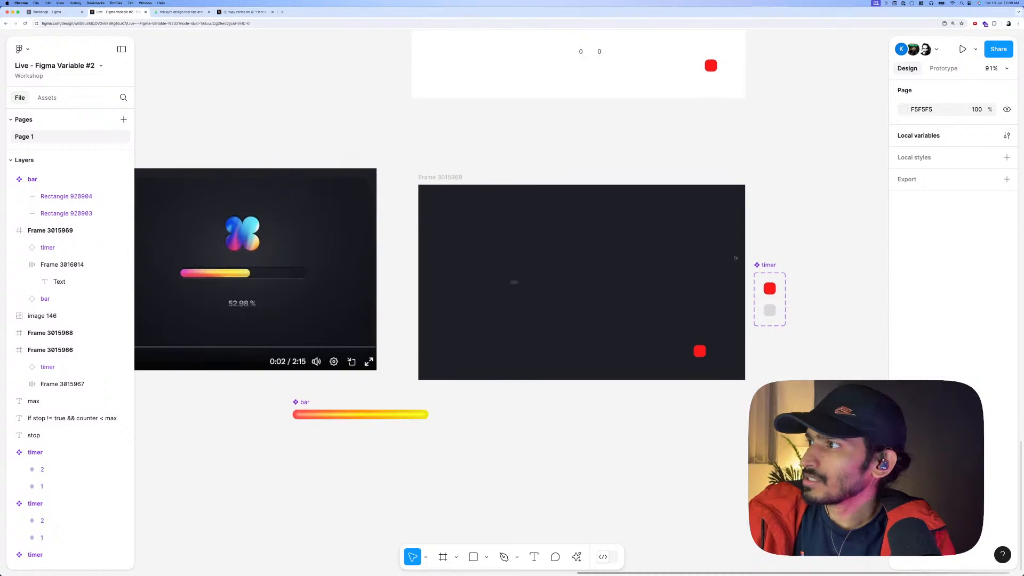
pyautogui.click(769, 289)
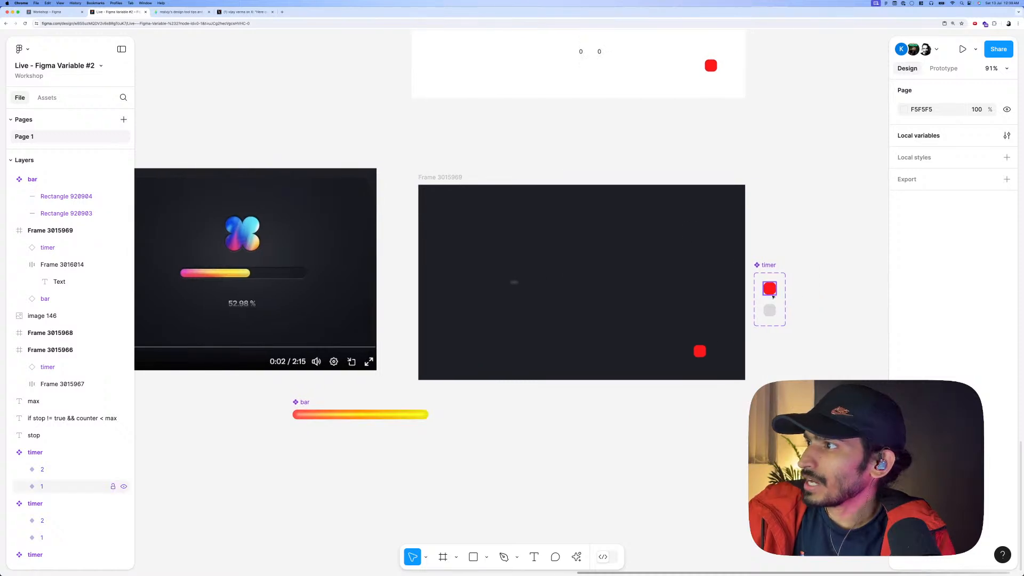
pyautogui.click(941, 69)
pyautogui.click(941, 110)
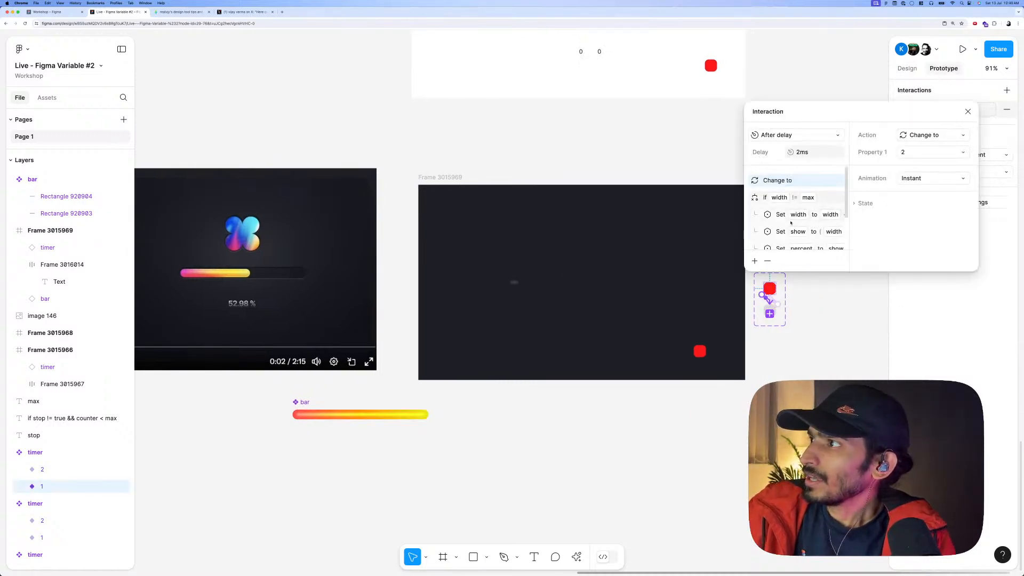
pyautogui.scroll(-1, 791, 223)
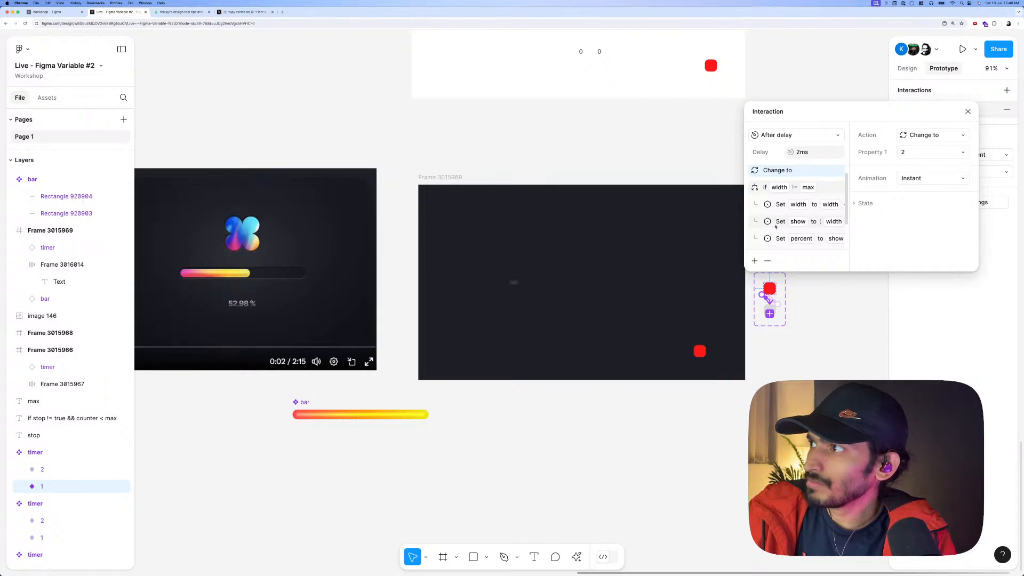
pyautogui.click(777, 225)
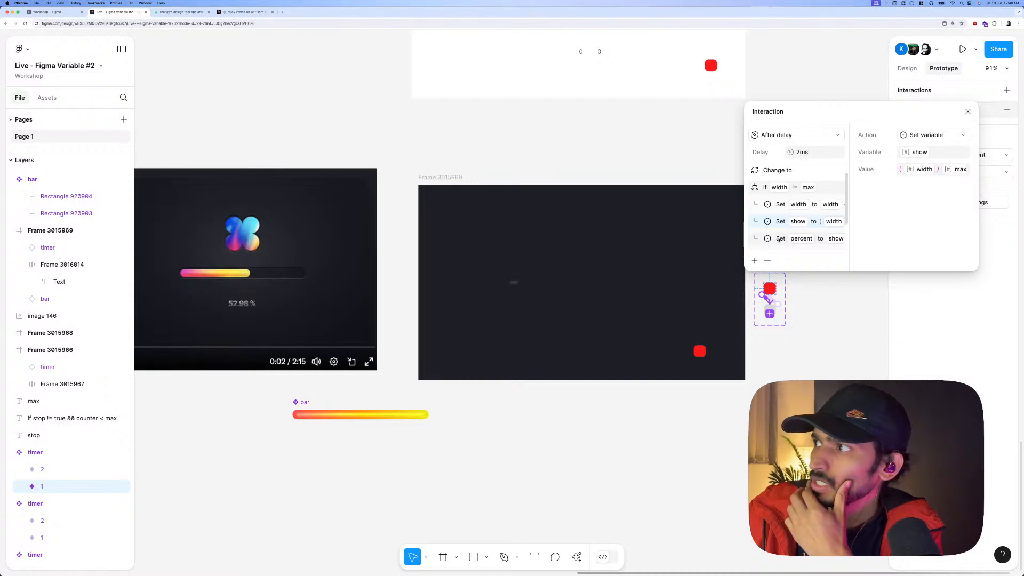
pyautogui.click(779, 240)
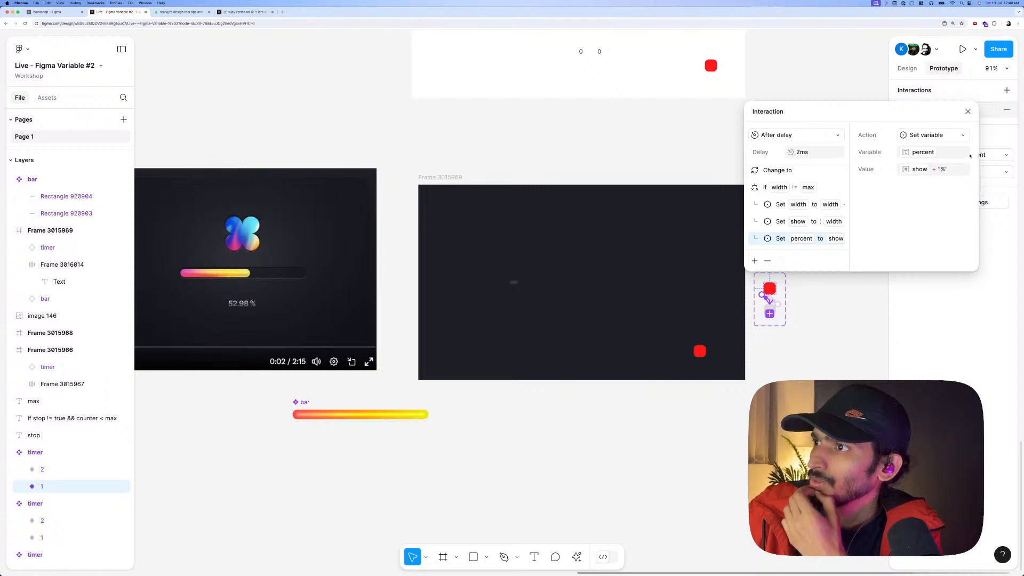
pyautogui.click(967, 112)
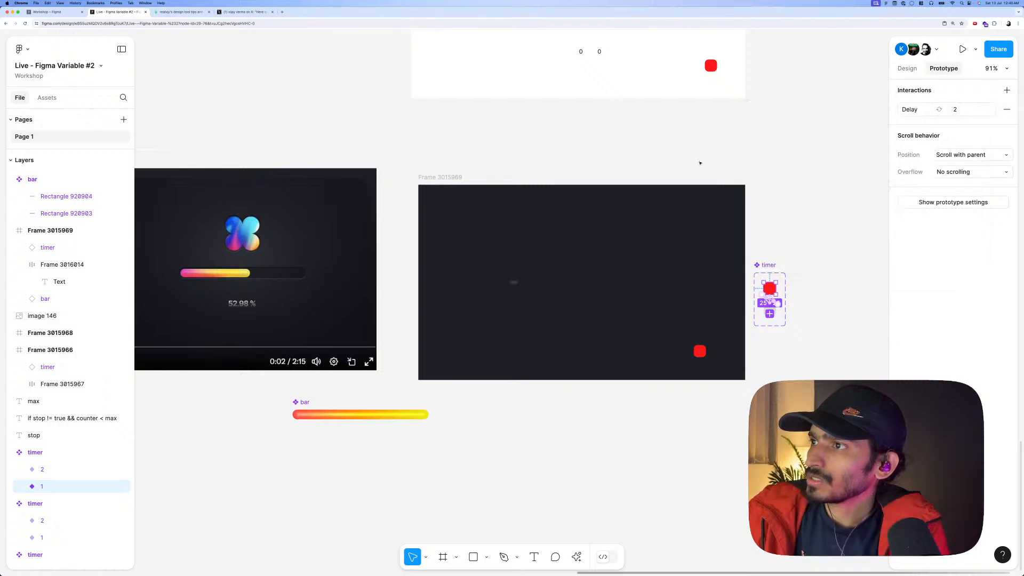
# Change the width action in the red timer variant's delay interaction to width + 2.
pyautogui.click(919, 110)
pyautogui.click(776, 216)
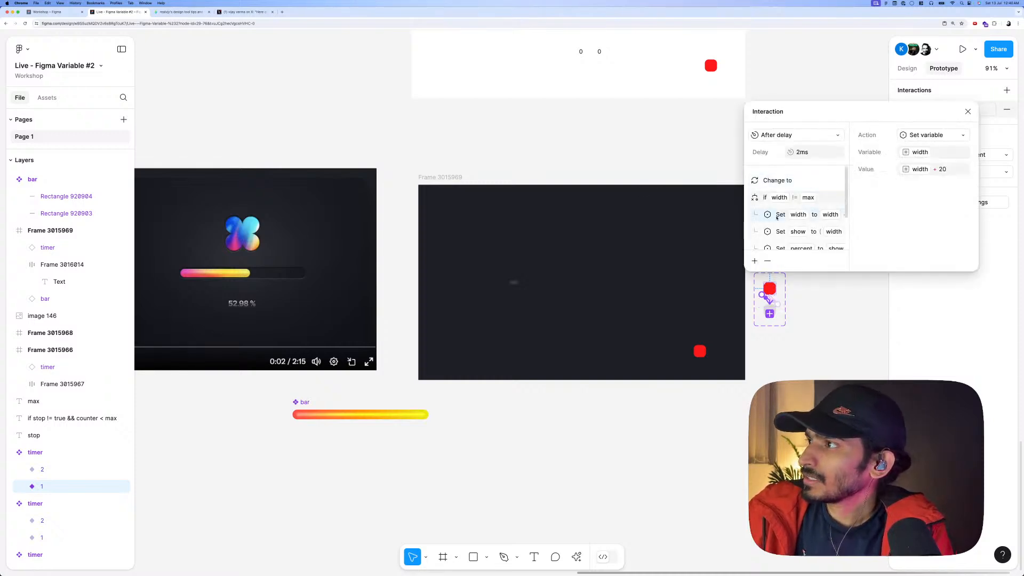
pyautogui.click(939, 169)
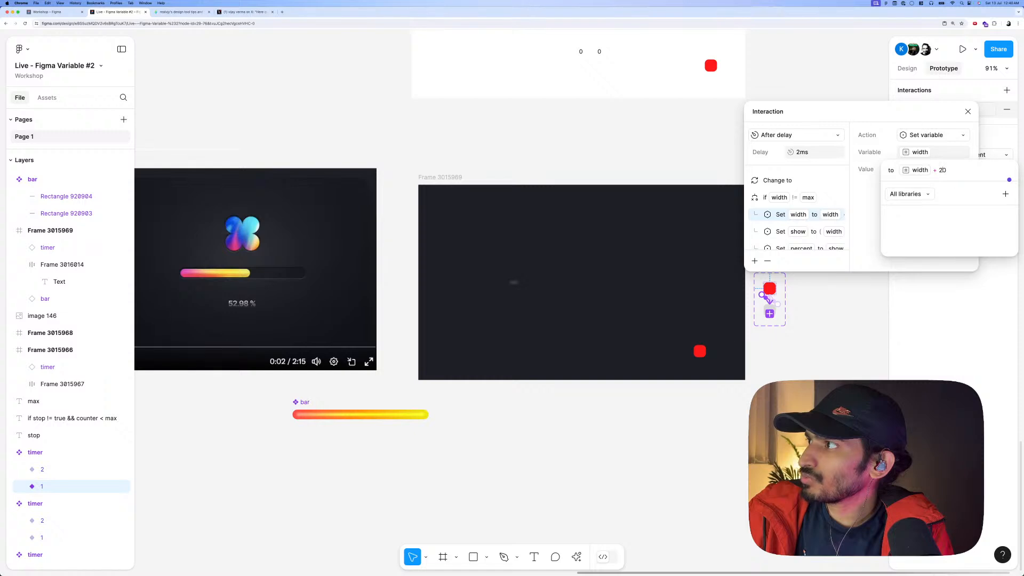
pyautogui.click(871, 120)
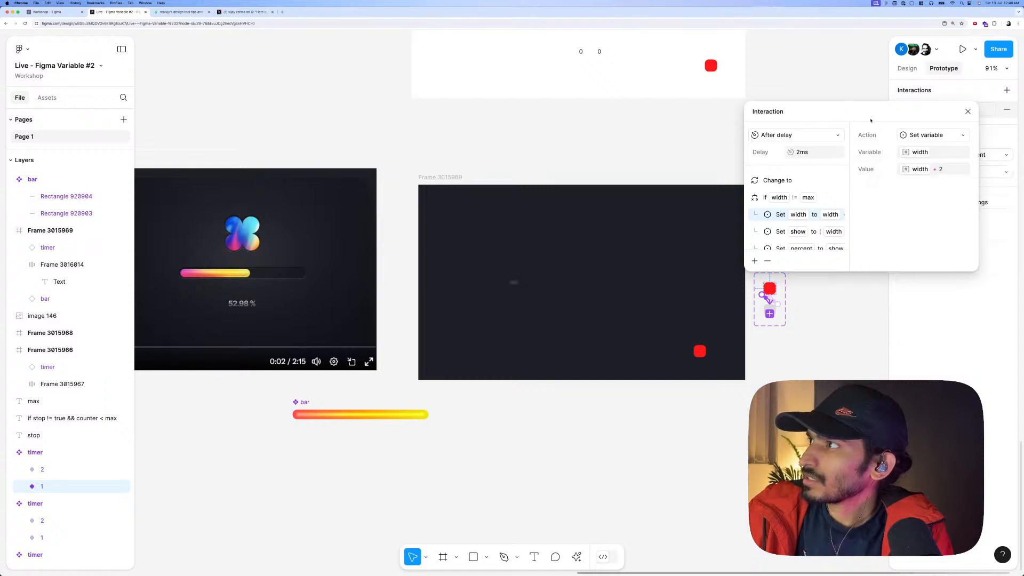
pyautogui.click(614, 119)
# Preview Frame 3015969 to check the loading bar with the smaller width increment, and close the preview.
pyautogui.click(419, 211)
pyautogui.hotkey('shift', 'space')
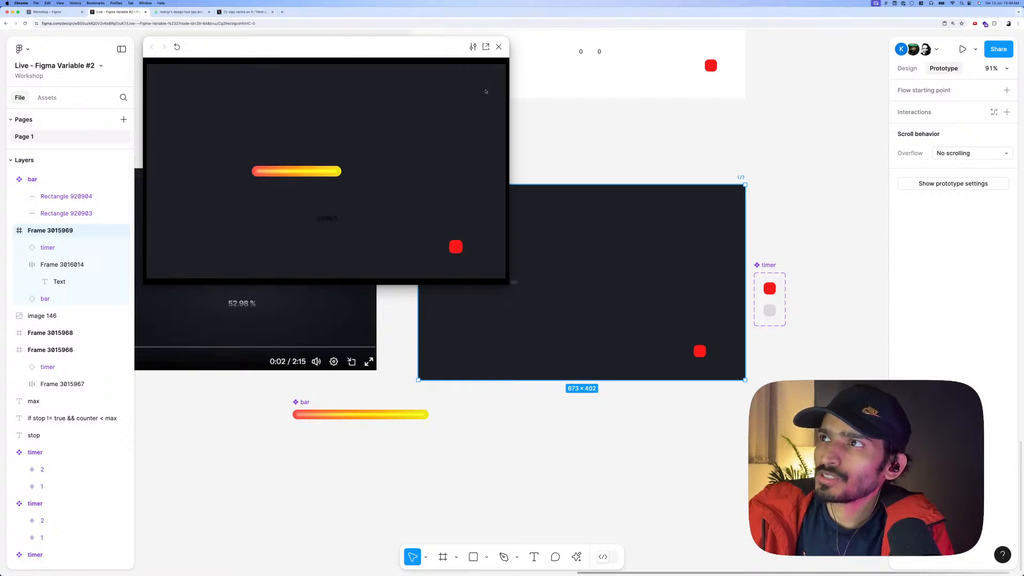
pyautogui.click(499, 46)
pyautogui.click(505, 172)
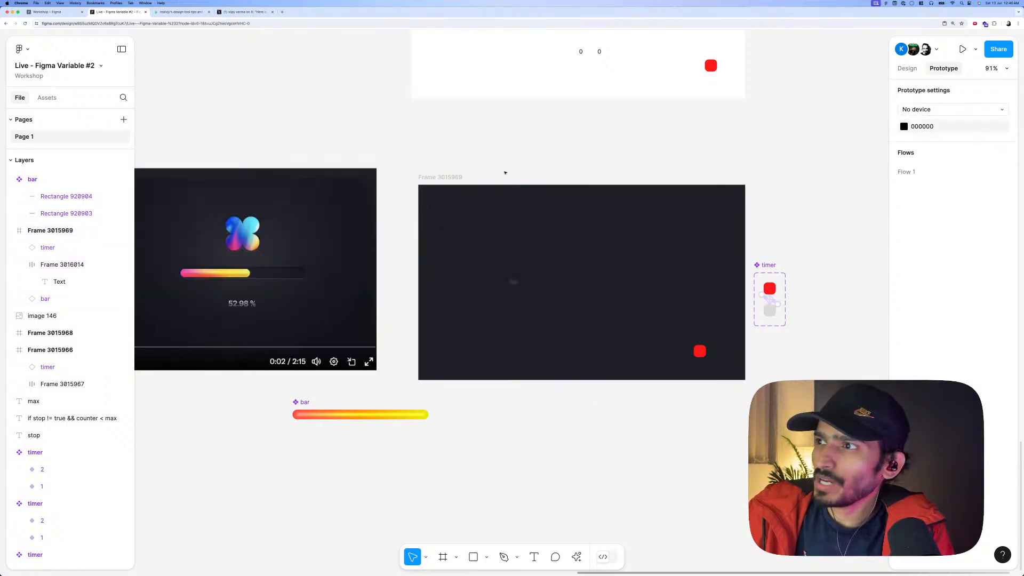
# Copy the gradient rectangle from the bar component and paste it into Frame 3015969.
pyautogui.click(509, 283)
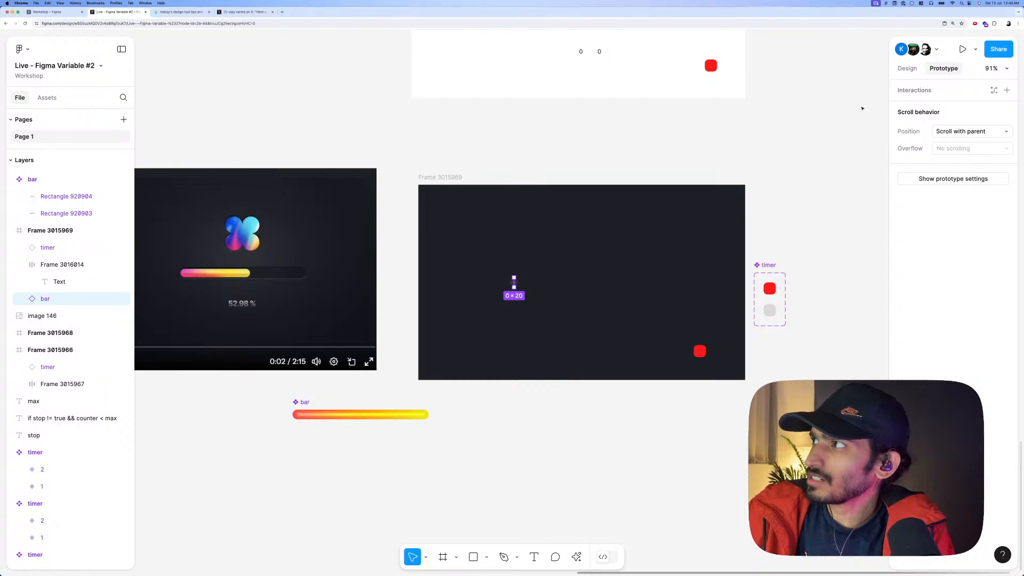
pyautogui.click(907, 68)
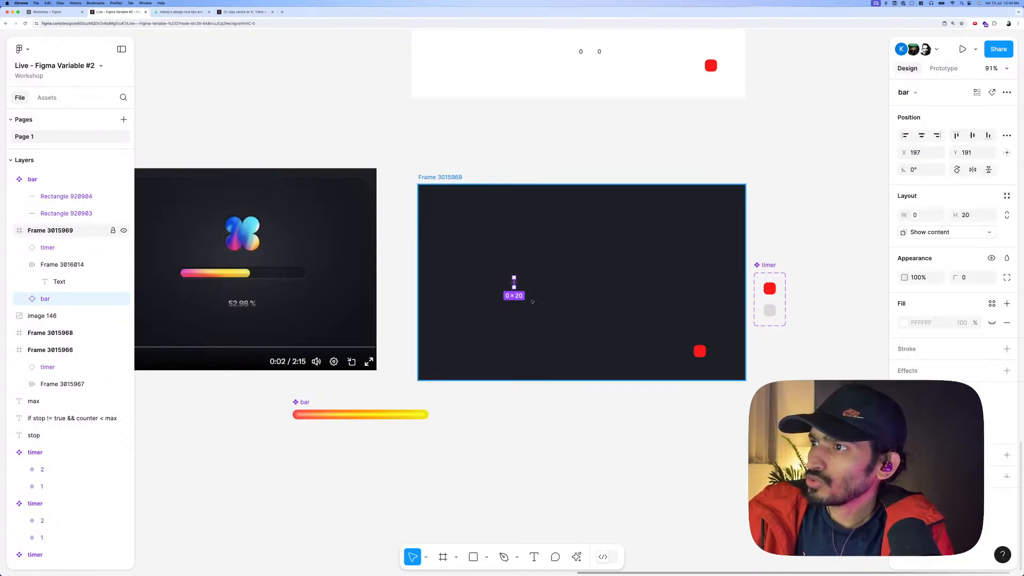
pyautogui.scroll(5, 534, 300)
pyautogui.click(355, 486)
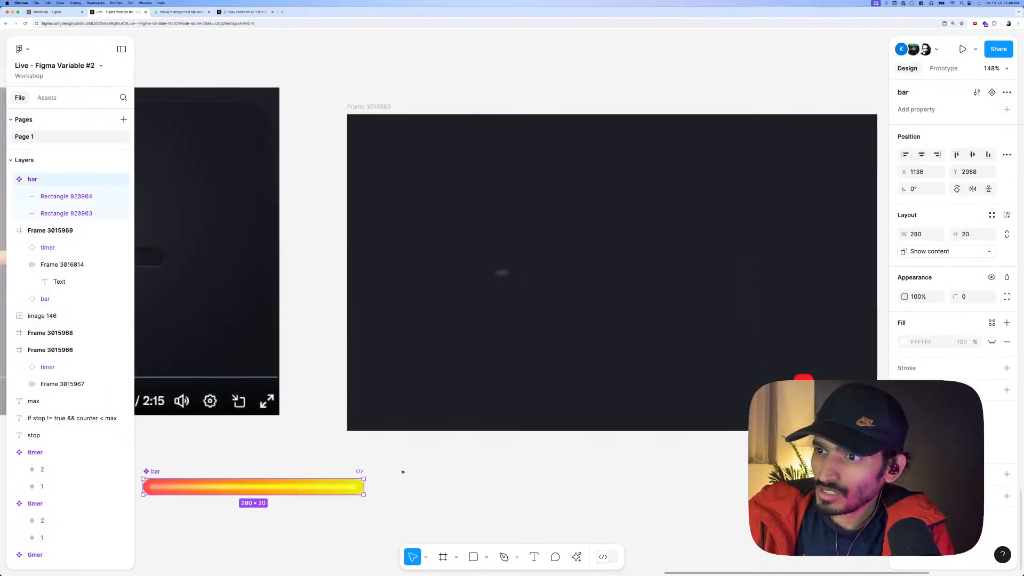
pyautogui.hscroll(-2, 421, 458)
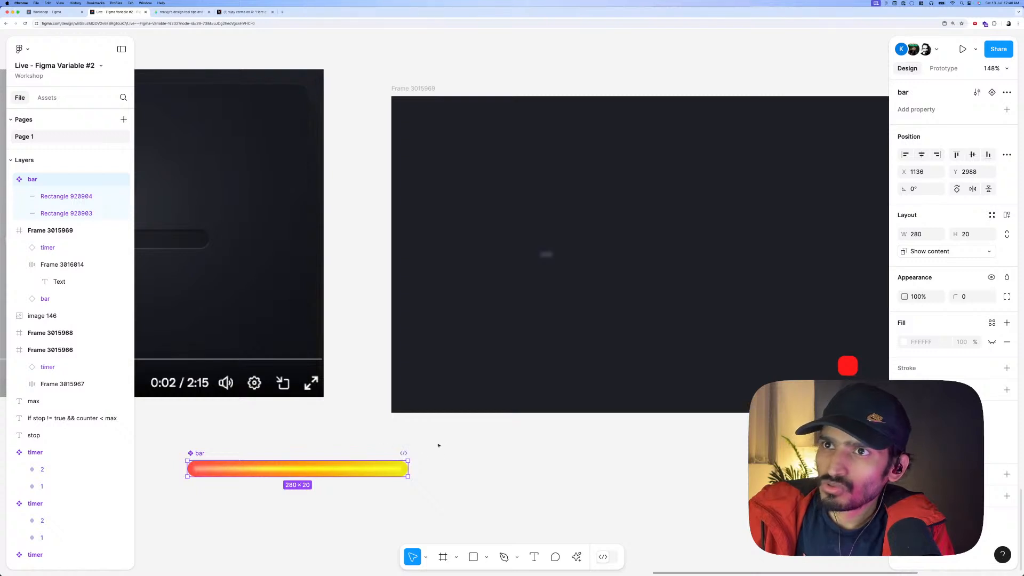
pyautogui.click(66, 213)
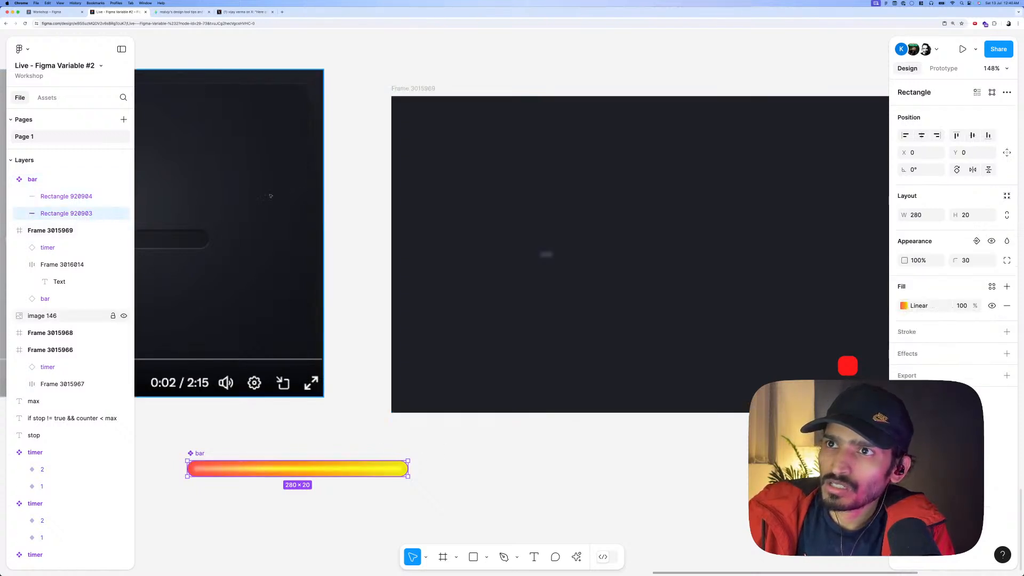
pyautogui.hotkey('ctrl', 'c')
pyautogui.click(543, 166)
pyautogui.hotkey('ctrl', 'v')
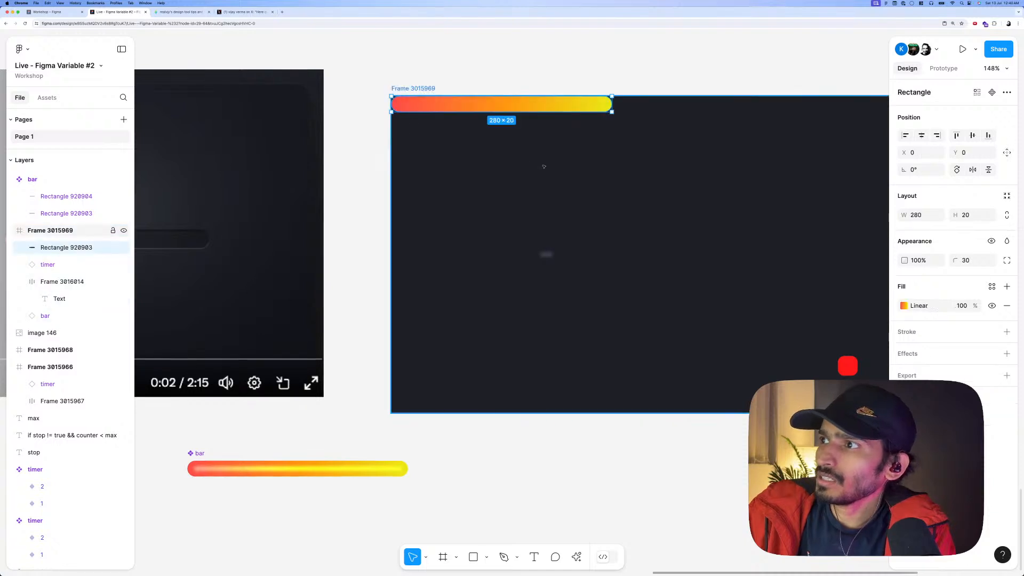
# Center the pasted rectangle horizontally and vertically in the frame and send it behind the bar.
pyautogui.click(921, 135)
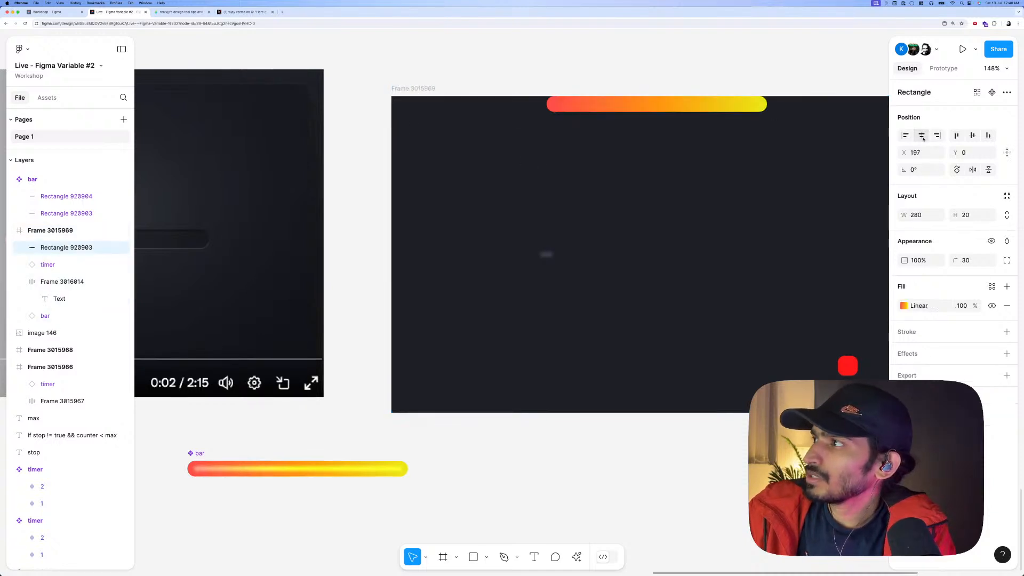
pyautogui.click(972, 135)
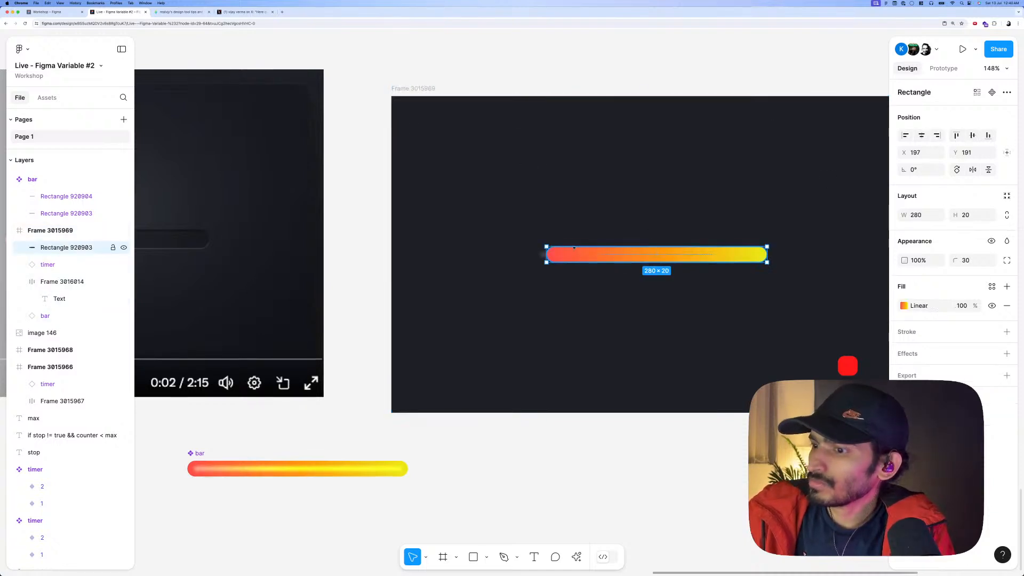
pyautogui.press('super+alt+bracketleft')
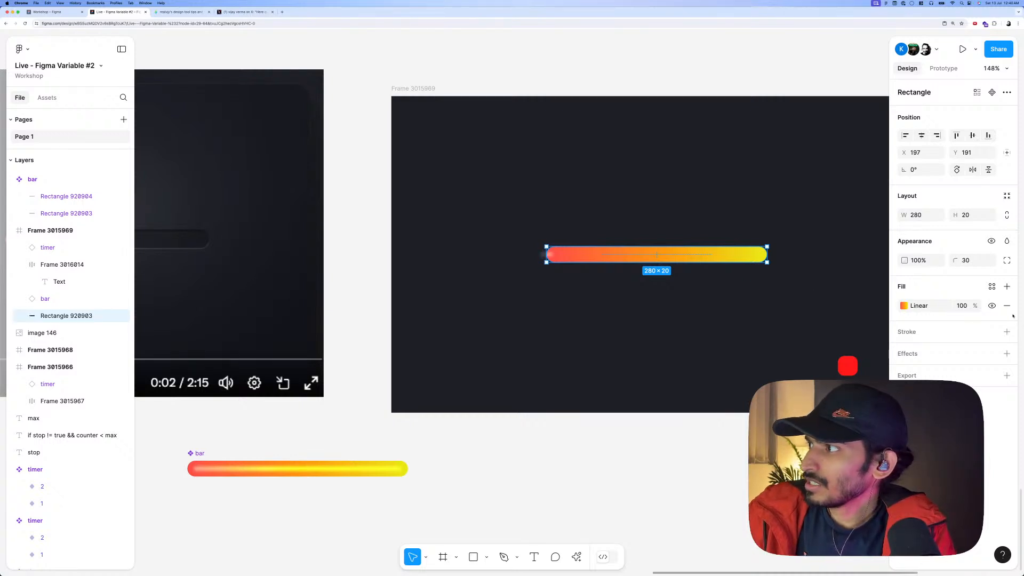
# Replace the pasted rectangle's gradient with a solid near-black fill, 0B0B0B.
pyautogui.click(1007, 306)
pyautogui.click(1006, 286)
pyautogui.click(905, 306)
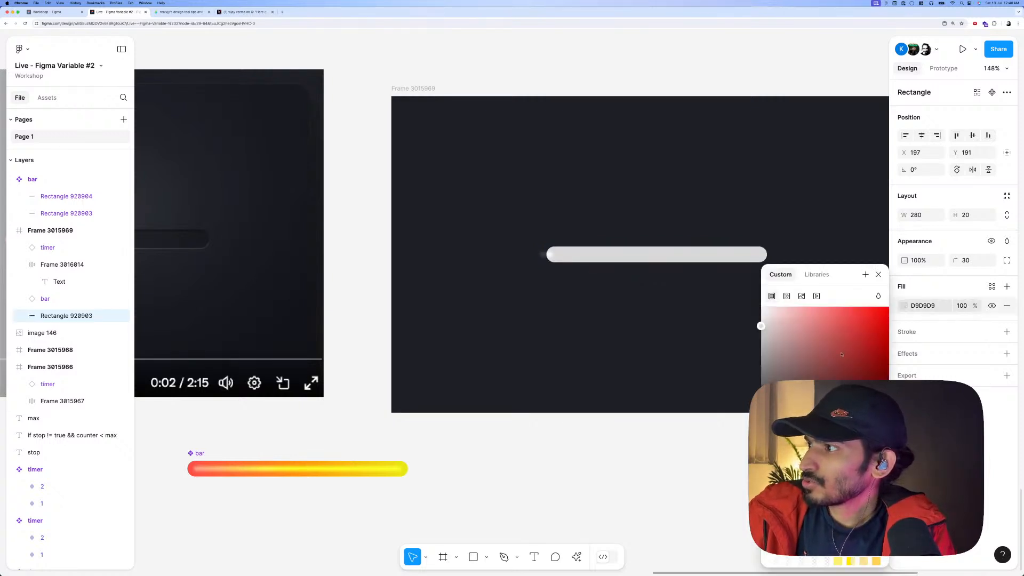
pyautogui.moveTo(763, 320); pyautogui.dragTo(728, 433)
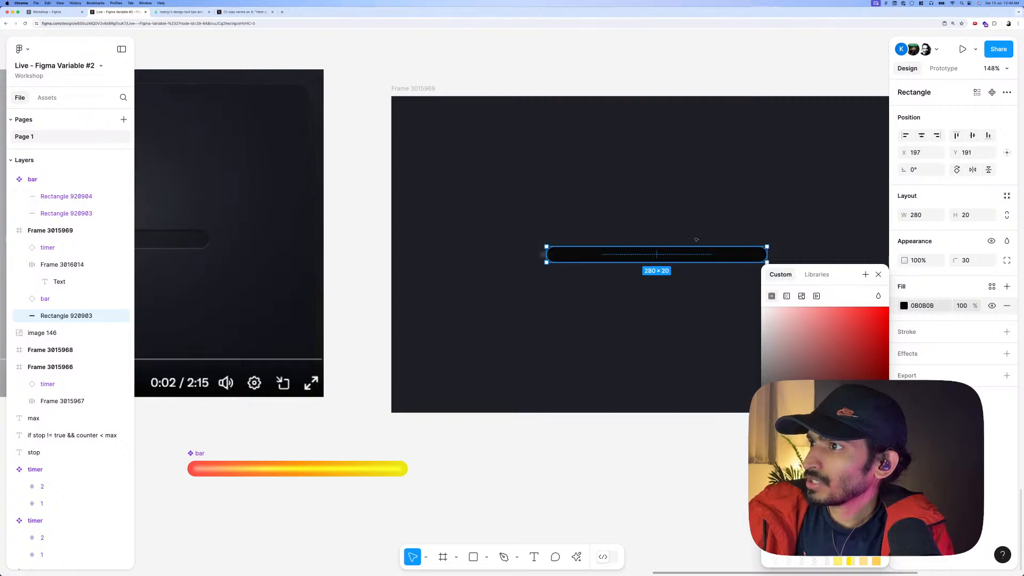
# Widen the dark track symmetrically to 296 so it covers the blurred strip's overhang.
pyautogui.click(545, 254)
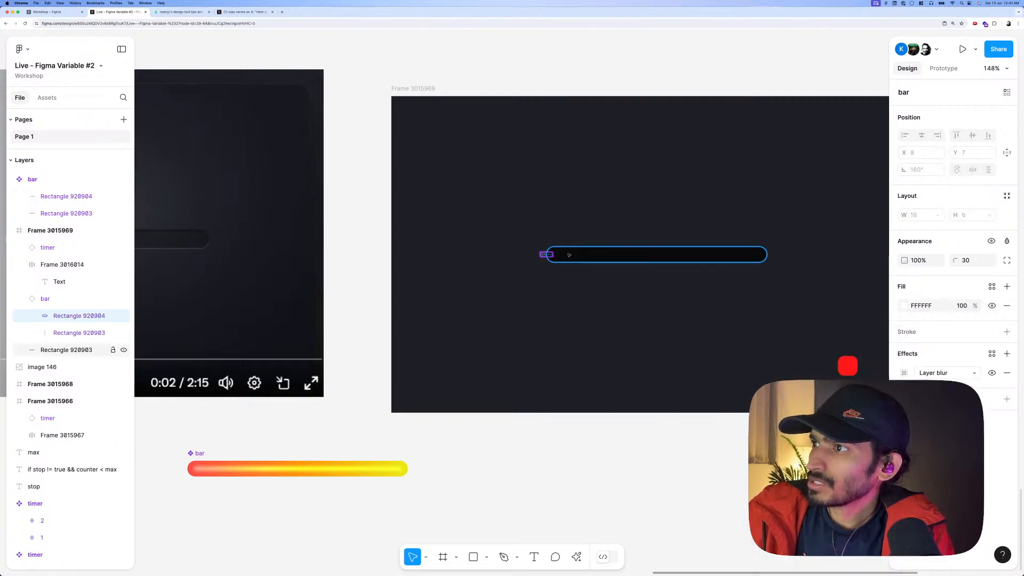
pyautogui.click(545, 254)
pyautogui.moveTo(546, 254); pyautogui.dragTo(540, 255)
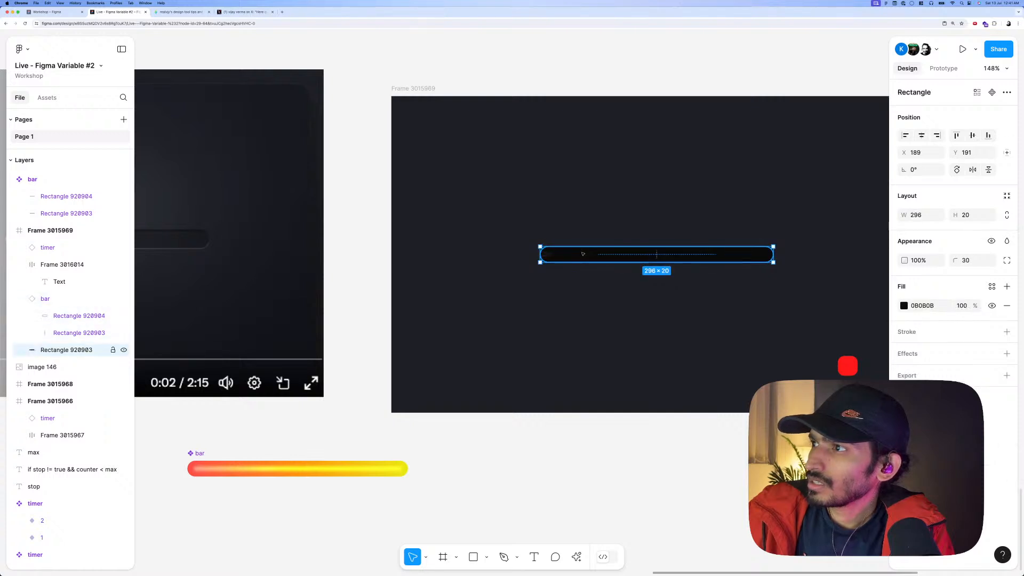
# Add a drop shadow to the dark track and set its colour to light grey B7B5B5.
pyautogui.click(916, 354)
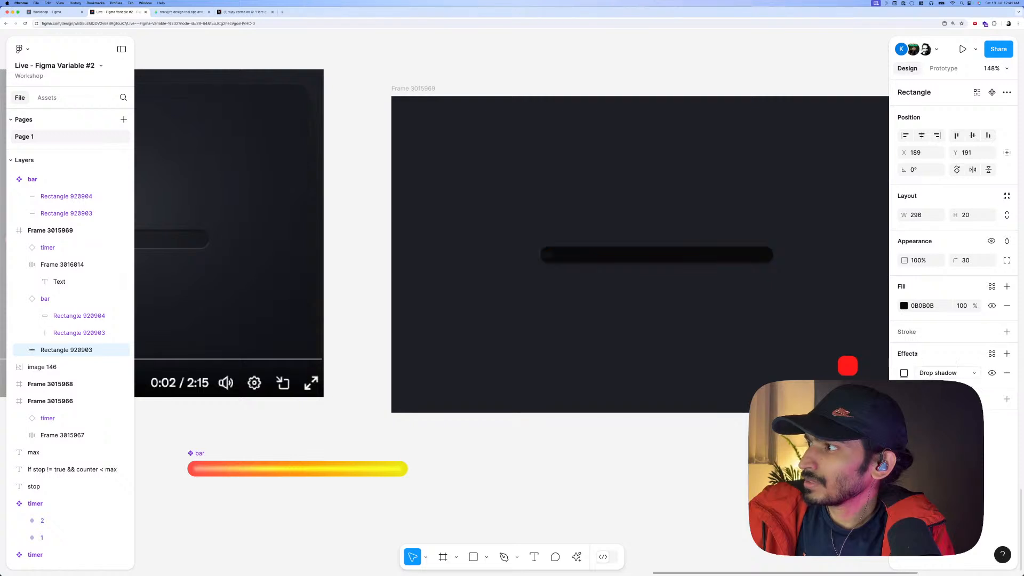
pyautogui.click(922, 374)
pyautogui.click(928, 370)
pyautogui.click(904, 373)
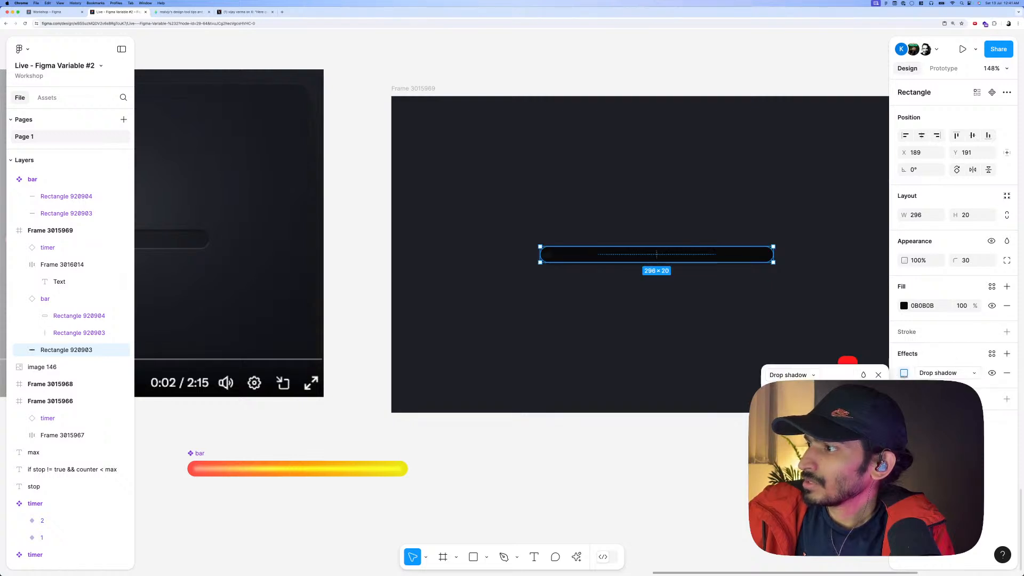
pyautogui.click(774, 433)
pyautogui.click(671, 351)
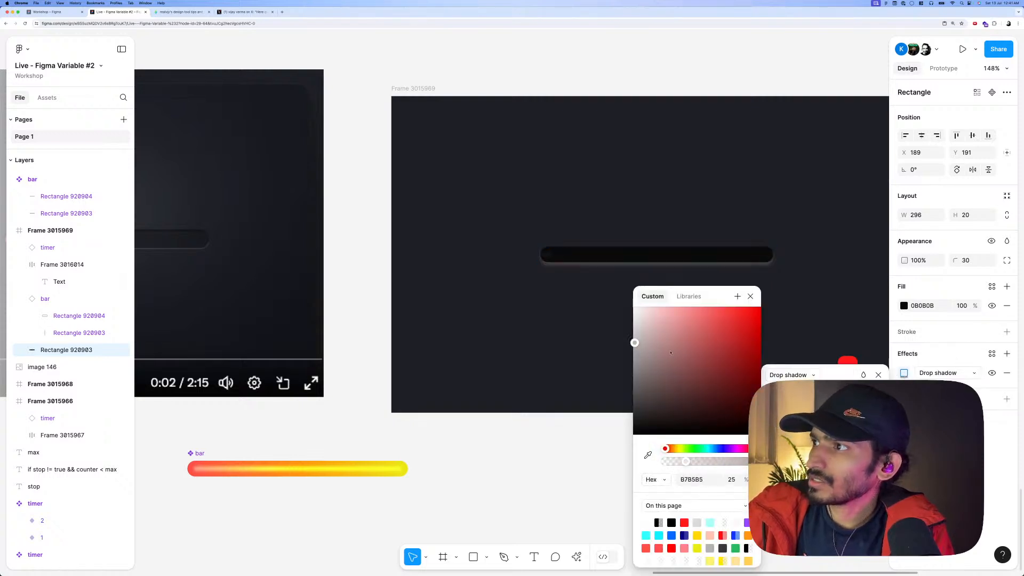
# Set the track shadow's colour opacity to 34% and clear the selection.
pyautogui.moveTo(685, 463); pyautogui.dragTo(674, 463)
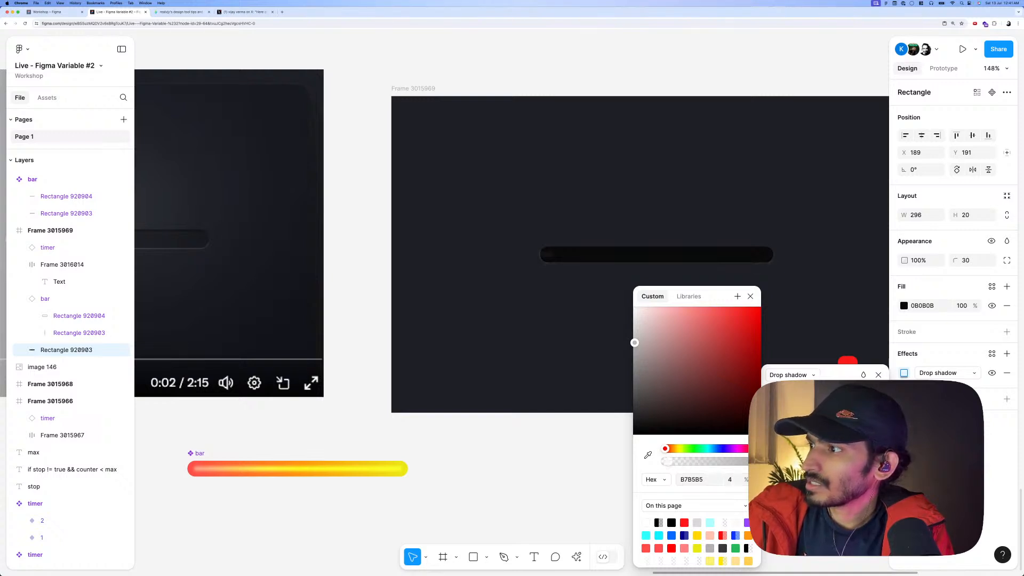
pyautogui.moveTo(701, 463); pyautogui.dragTo(697, 463)
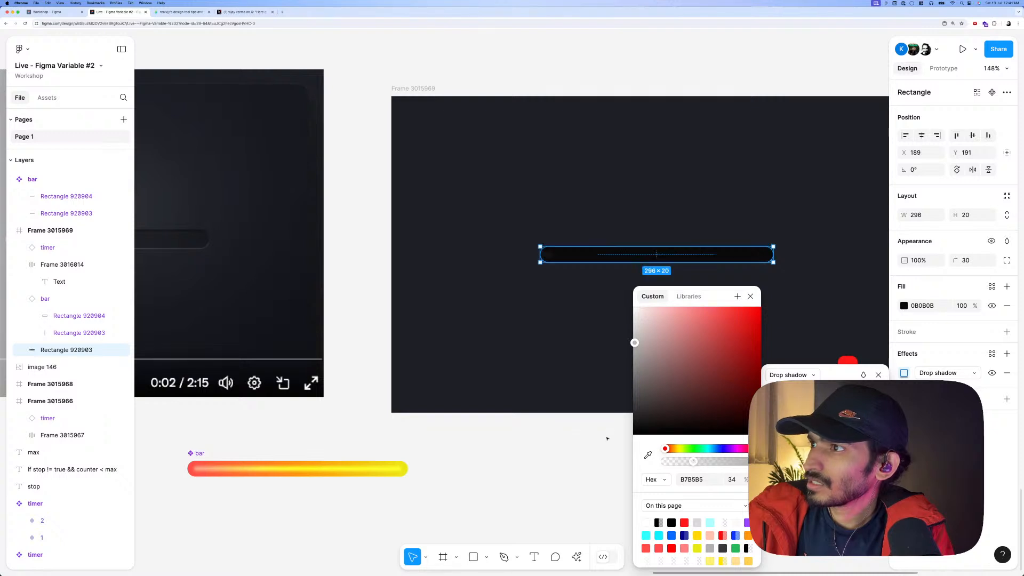
pyautogui.click(507, 438)
pyautogui.scroll(-3, 508, 439)
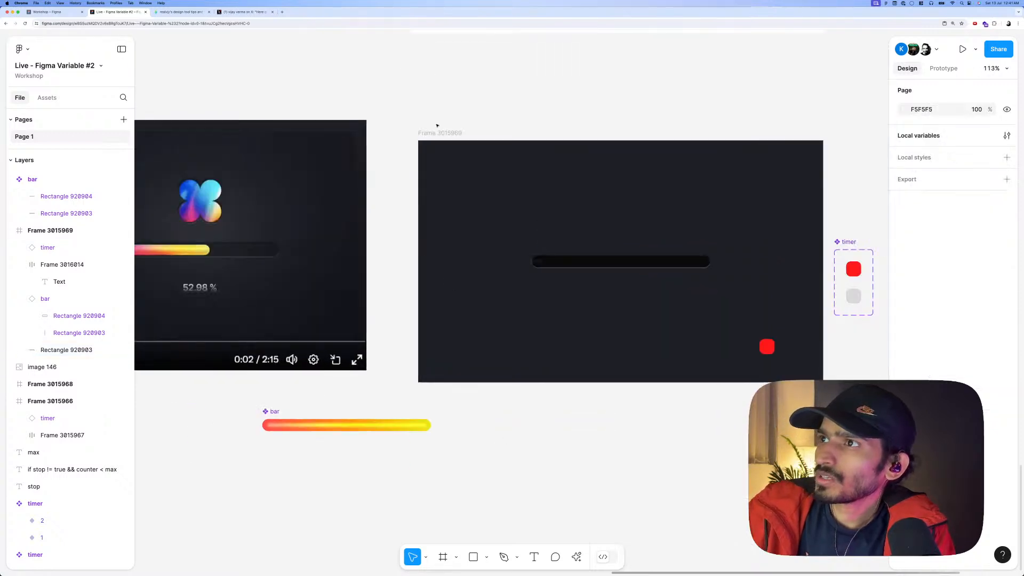
# Preview the loading bar frame to check the dark track behind the moving gradient bar.
pyautogui.click(440, 133)
pyautogui.hotkey('shift', 'space')
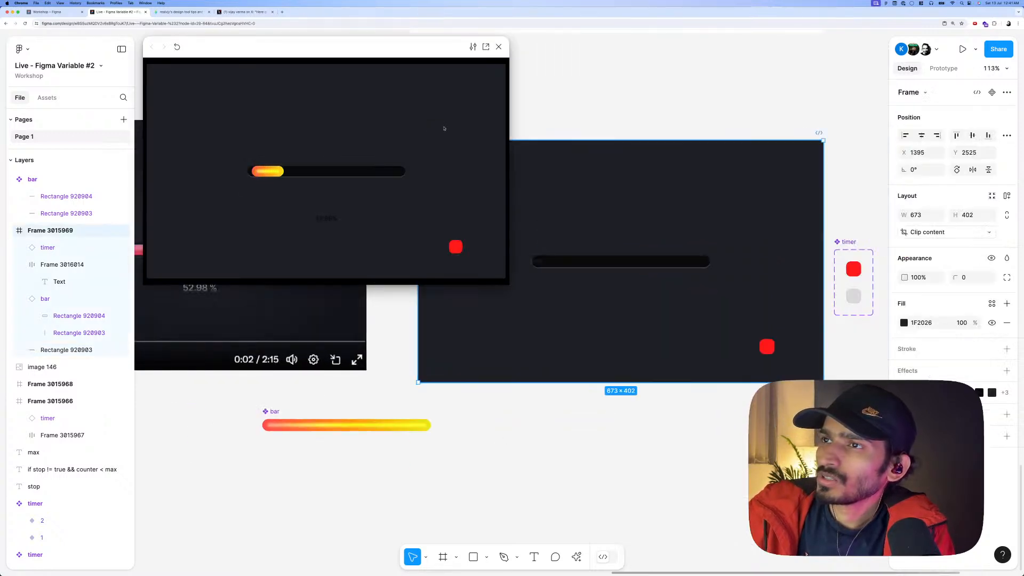
pyautogui.click(498, 47)
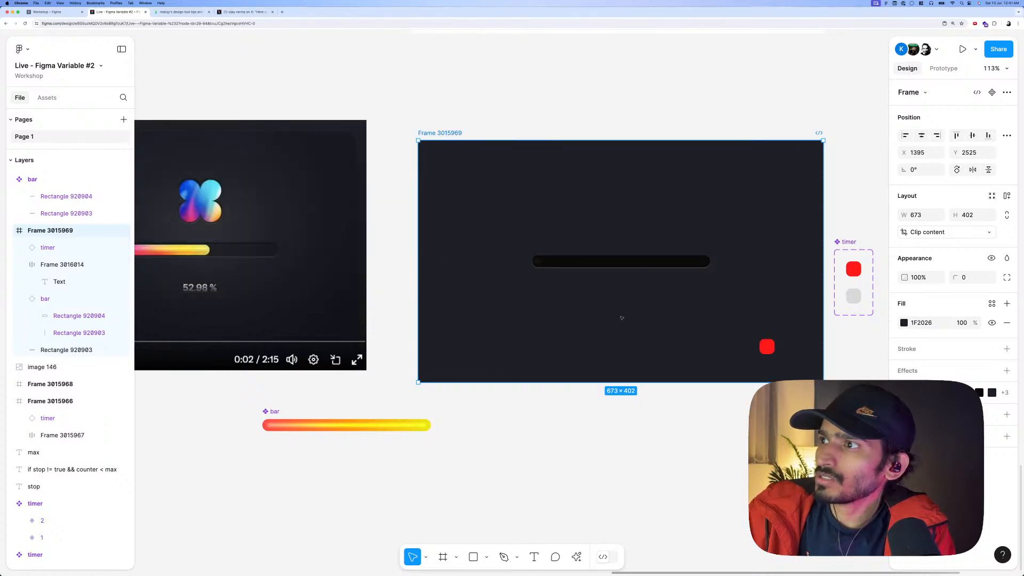
# Make the dark track slightly taller on both its upper and lower edges and preview the frame.
pyautogui.click(606, 255)
pyautogui.moveTo(608, 253); pyautogui.dragTo(609, 252)
pyautogui.click(475, 188)
pyautogui.hotkey('shift', 'space')
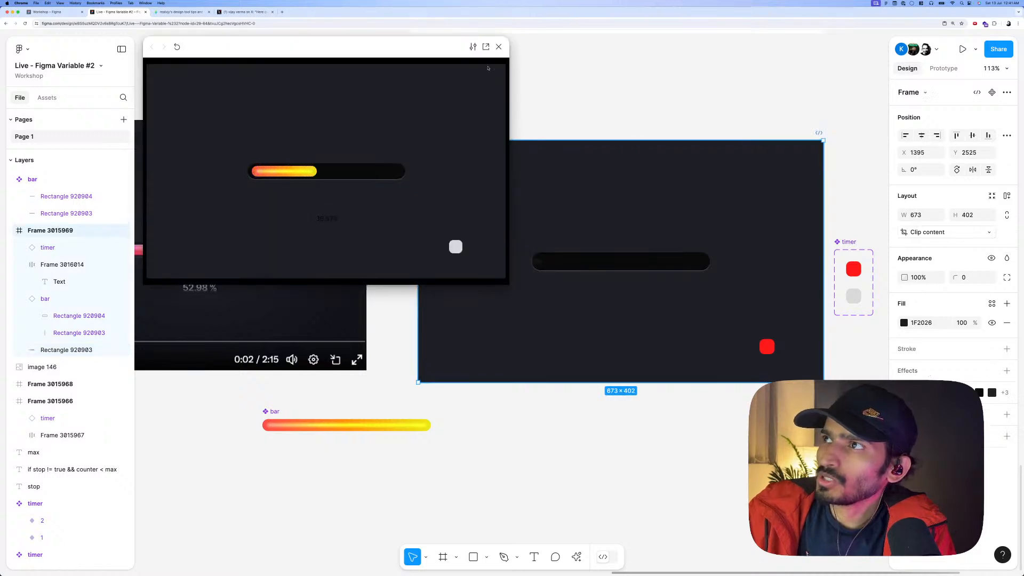
pyautogui.click(498, 46)
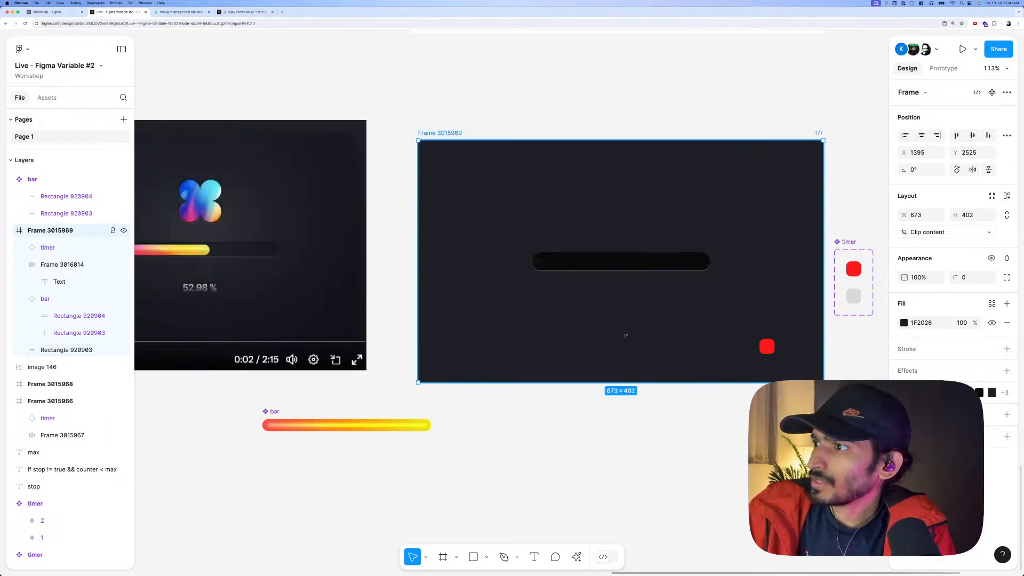
# Give the percent text a linear gradient fill and preview the loading bar frame.
pyautogui.moveTo(655, 412); pyautogui.dragTo(581, 312)
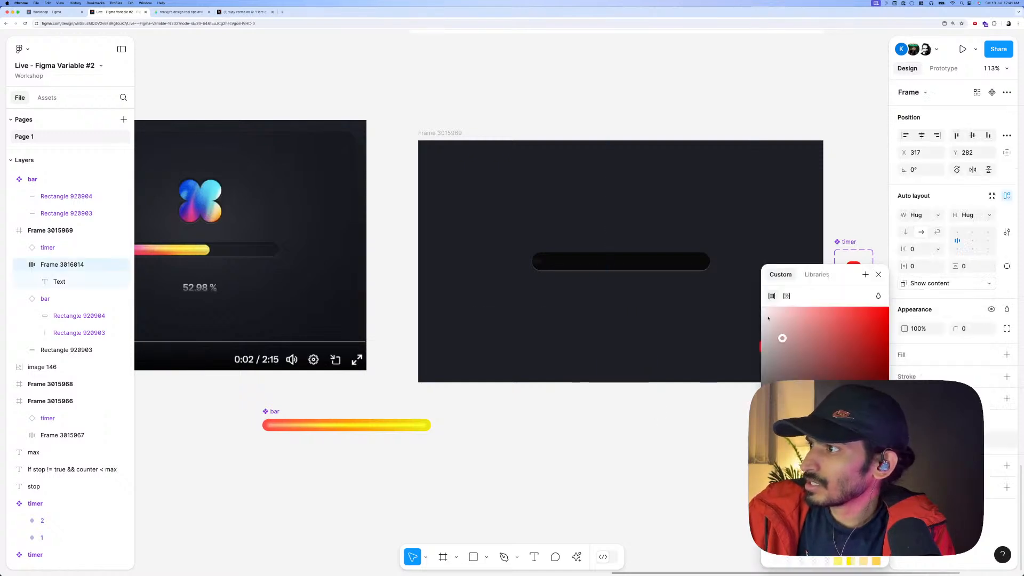
pyautogui.click(786, 297)
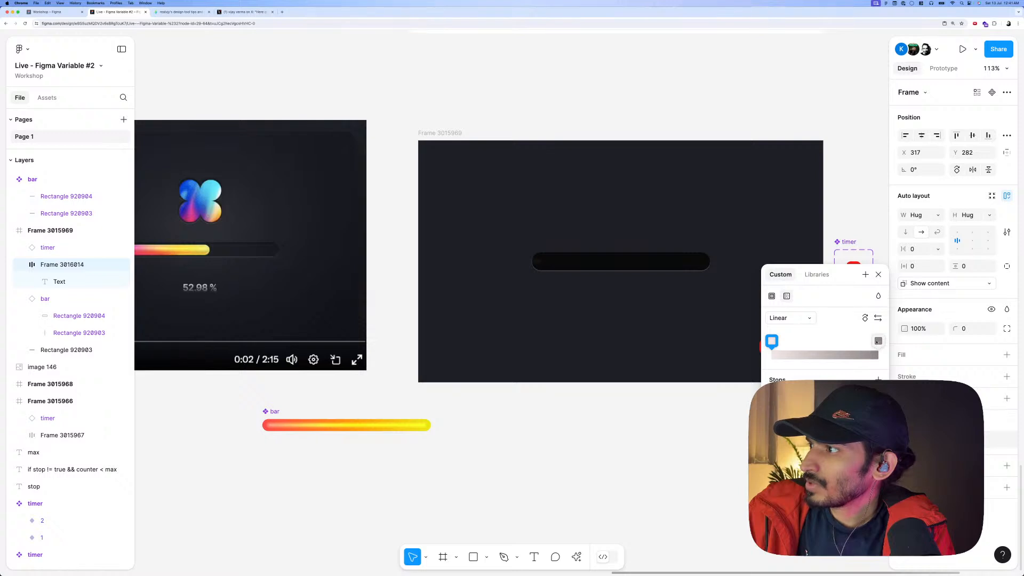
pyautogui.click(434, 137)
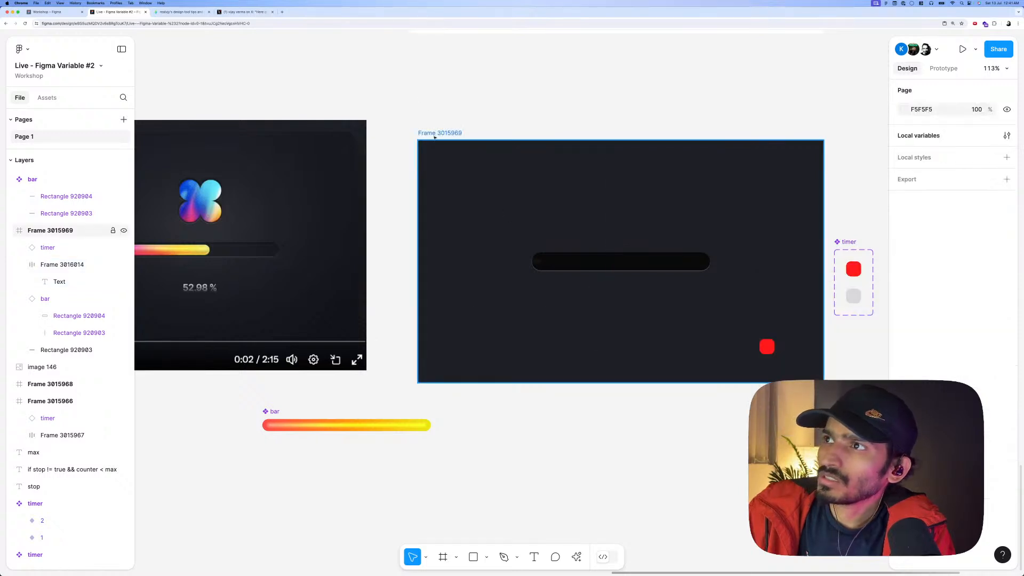
pyautogui.hotkey('shift', 'space')
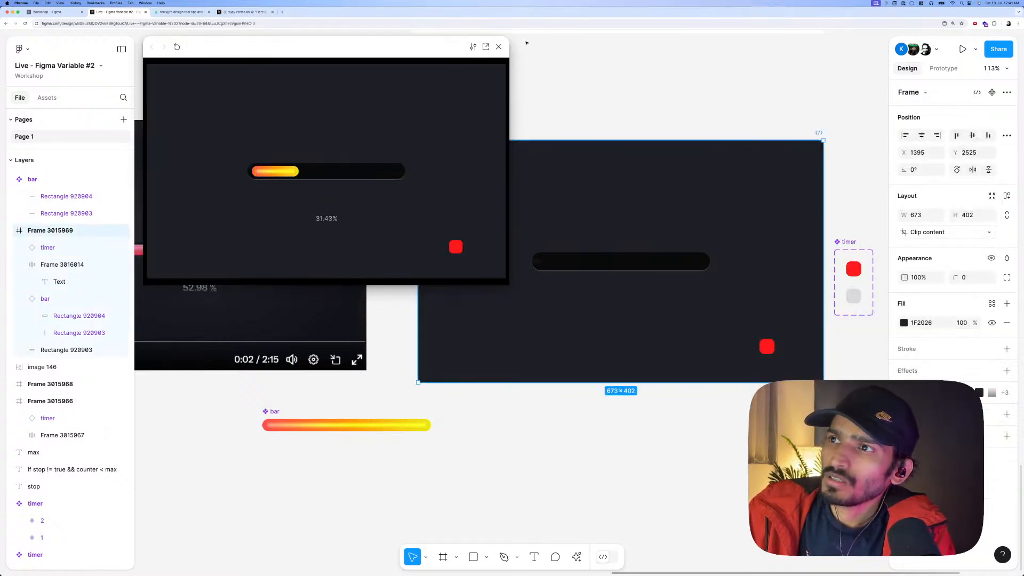
pyautogui.click(499, 46)
# Change the font weight of the percent text under the track.
pyautogui.moveTo(651, 422); pyautogui.dragTo(583, 291)
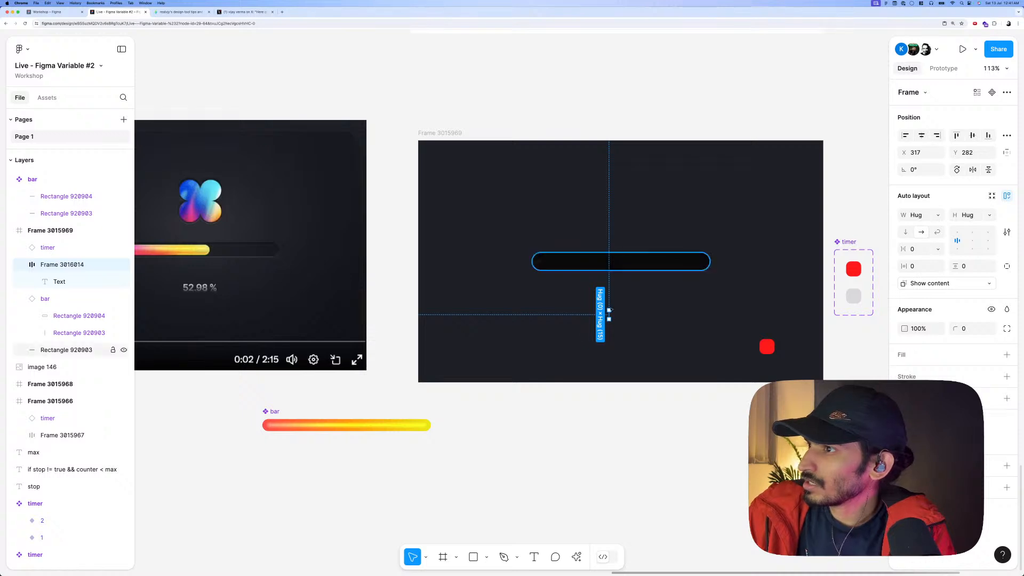
pyautogui.click(591, 411)
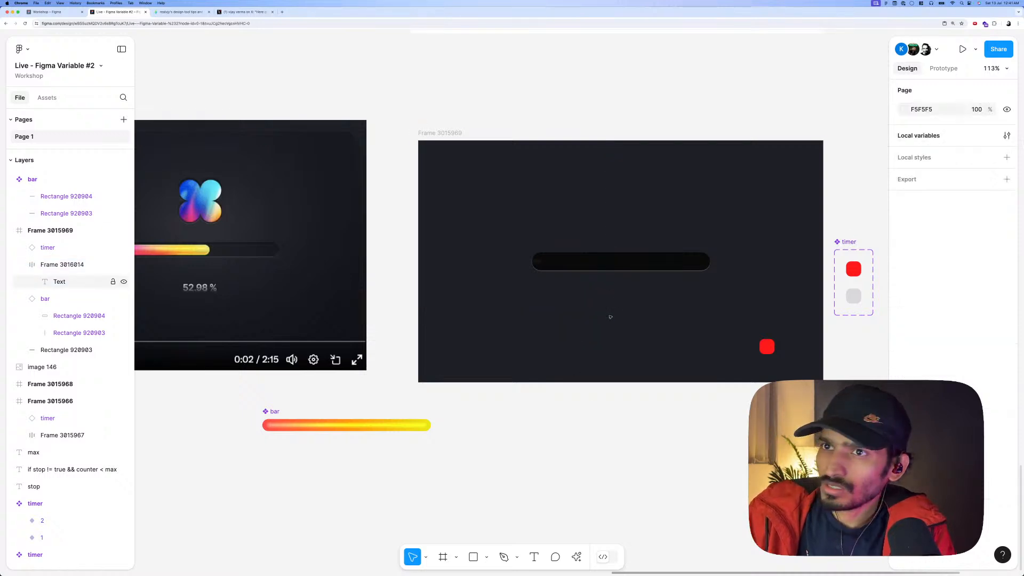
pyautogui.click(601, 319)
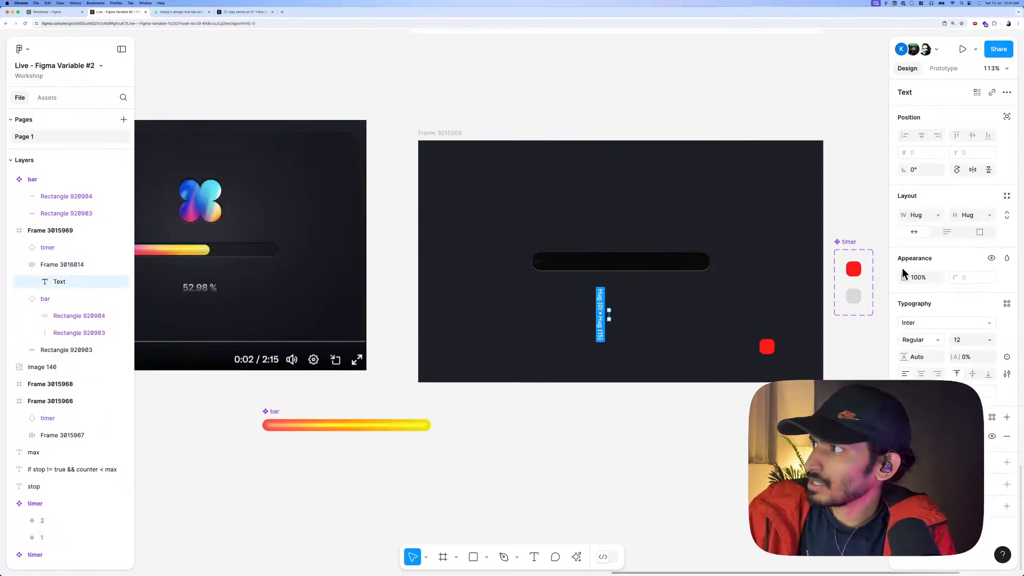
pyautogui.click(918, 341)
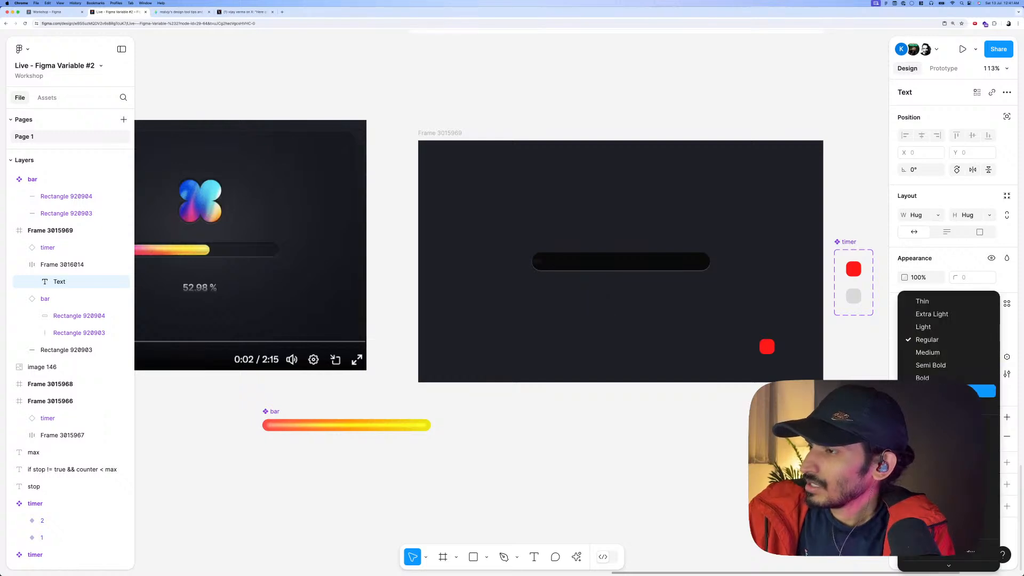
pyautogui.click(917, 375)
pyautogui.click(545, 106)
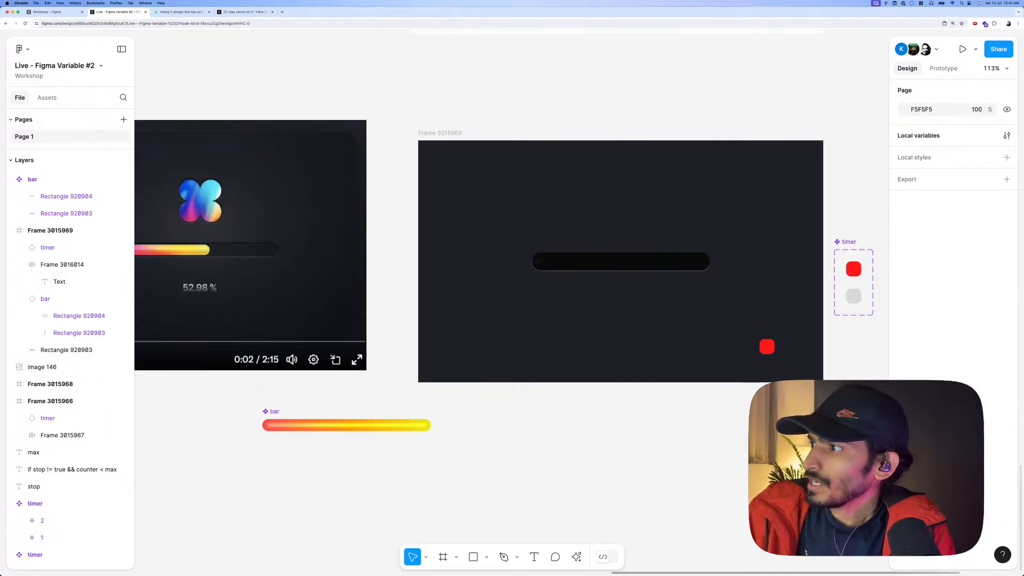
# Hide the timer instance in the loading bar frame by setting its opacity to 0%, and preview the prototype.
pyautogui.click(767, 347)
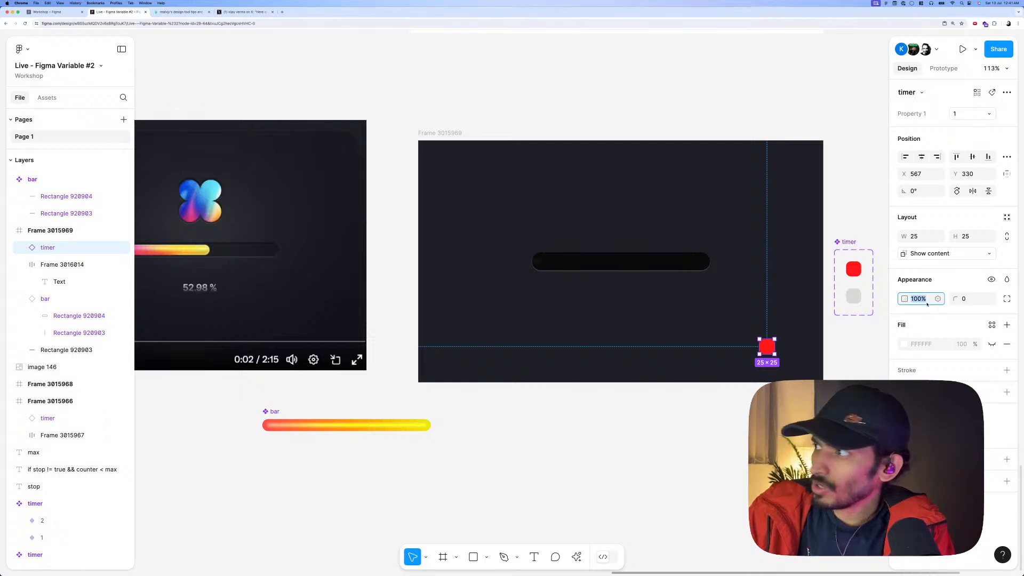
pyautogui.click(927, 300)
pyautogui.press('BackSpace')
pyautogui.write('0')
pyautogui.press('Return')
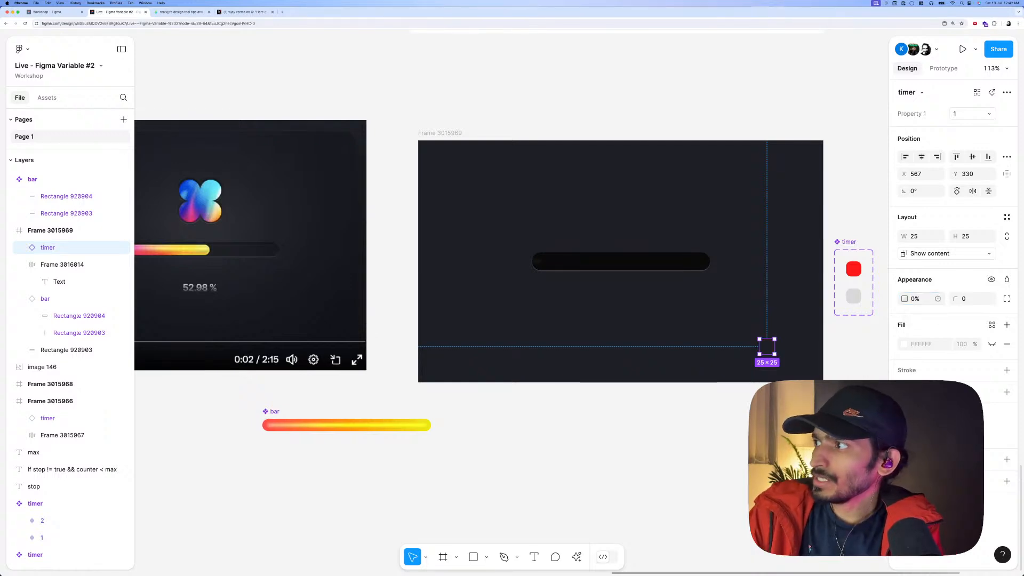
pyautogui.press('Escape')
pyautogui.hotkey('shift', 'space')
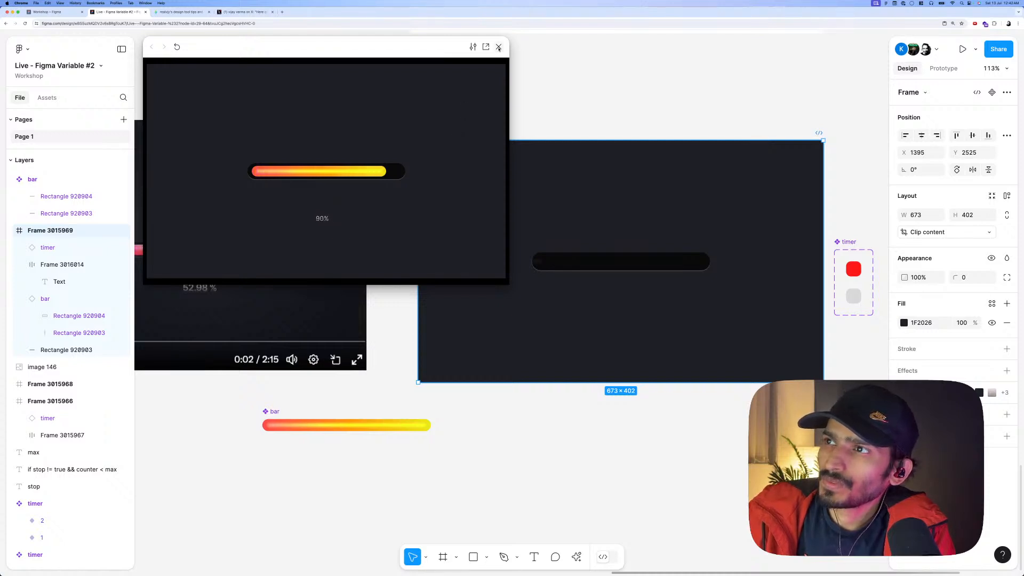
pyautogui.click(498, 48)
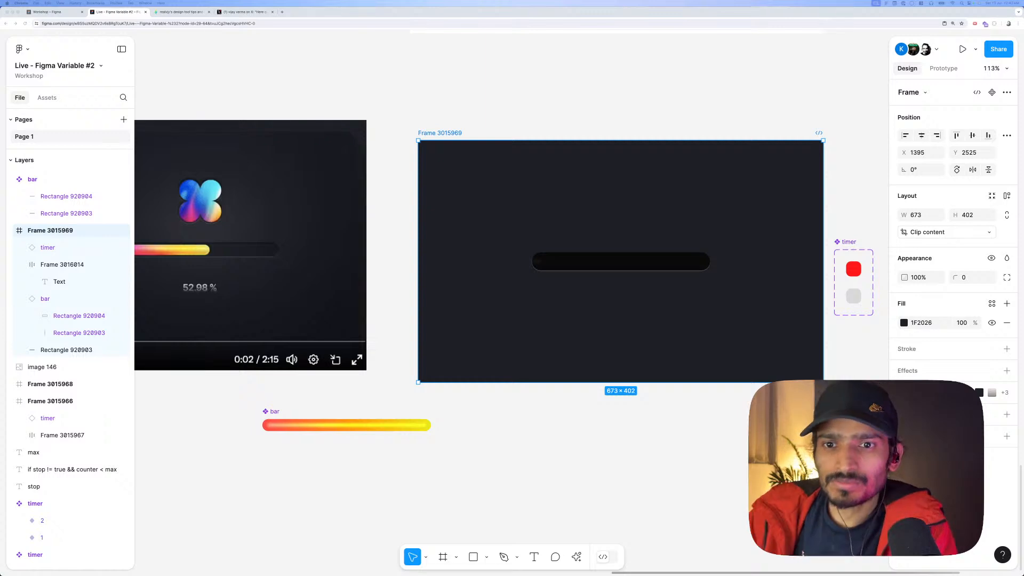
# Place a copy of the juice cup group from the cover frame on the empty canvas below the loading bar reference image.
pyautogui.click(441, 121)
pyautogui.scroll(-5, 501, 143)
pyautogui.moveTo(412, 188); pyautogui.dragTo(350, 198)
pyautogui.scroll(-5, 405, 171)
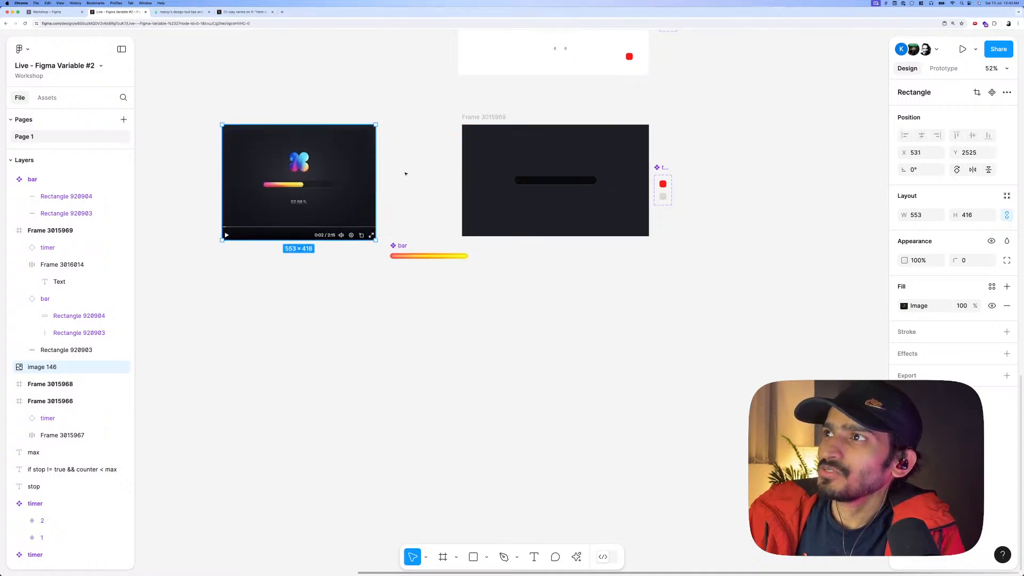
pyautogui.scroll(-5, 440, 368)
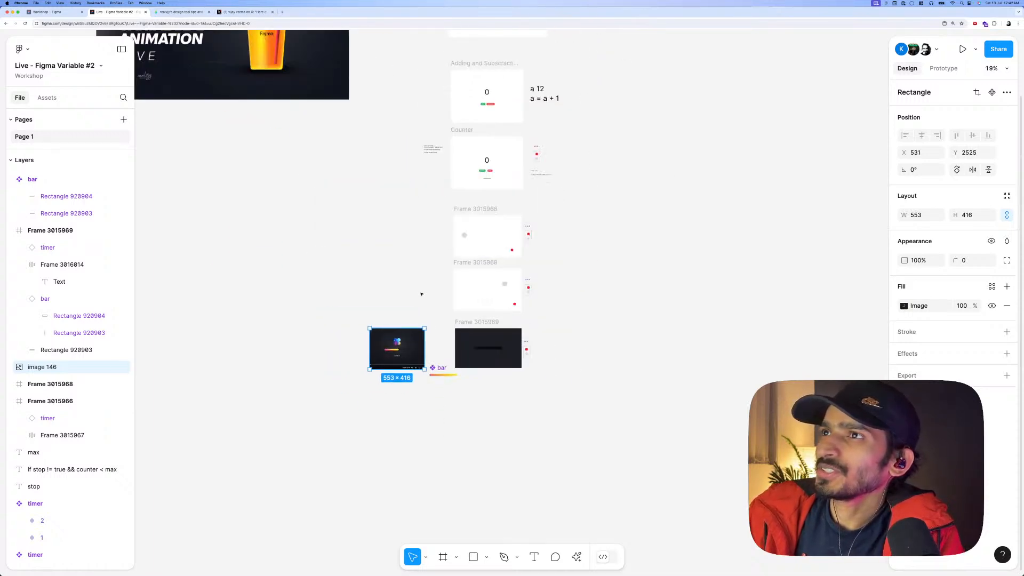
pyautogui.moveTo(383, 261); pyautogui.dragTo(394, 221)
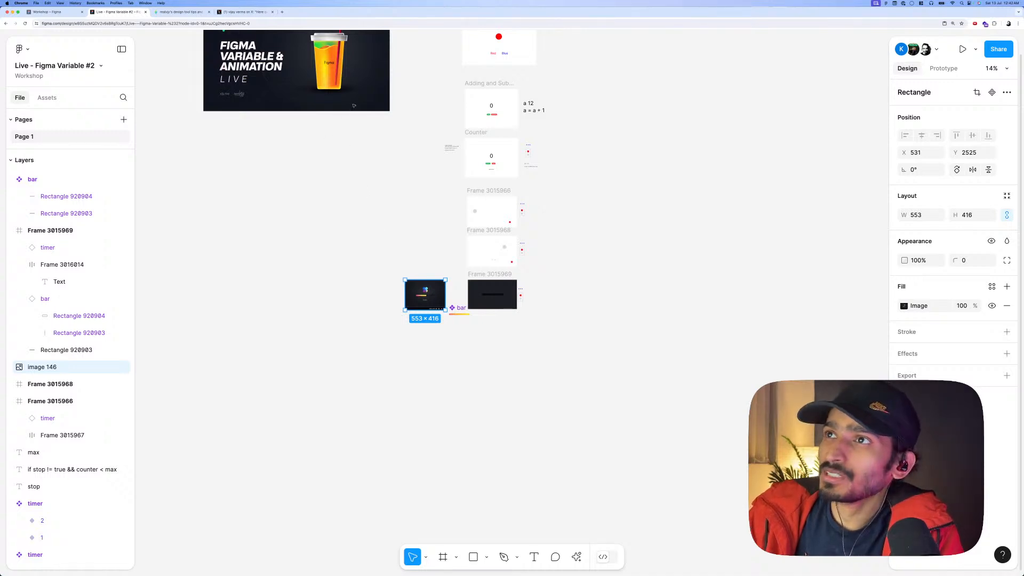
pyautogui.rightClick(375, 101)
pyautogui.click(322, 164)
pyautogui.click(365, 178)
pyautogui.scroll(2, 366, 178)
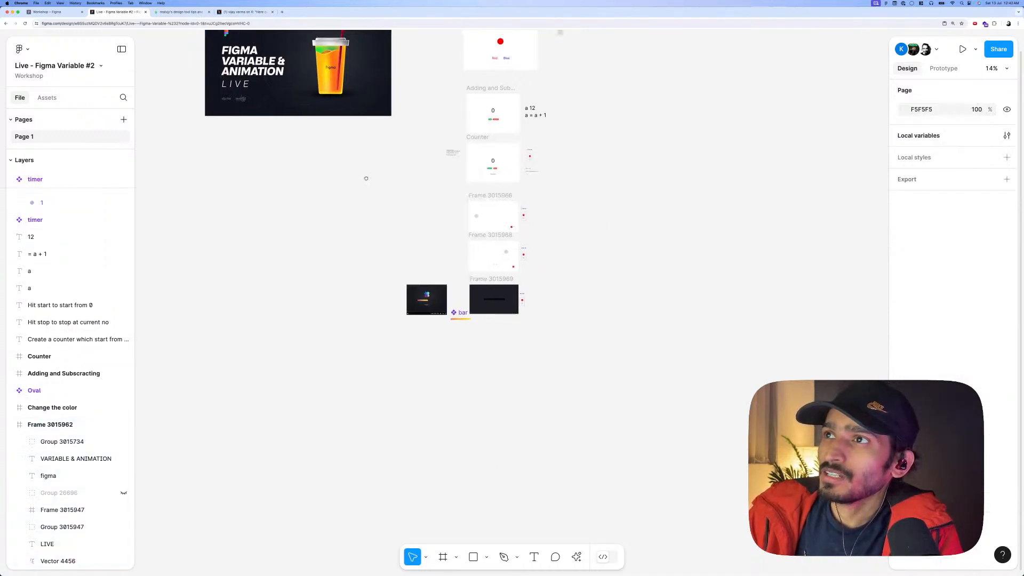
pyautogui.click(345, 86)
pyautogui.moveTo(355, 390); pyautogui.dragTo(397, 408)
pyautogui.scroll(3, 416, 422)
pyautogui.scroll(-2, 462, 409)
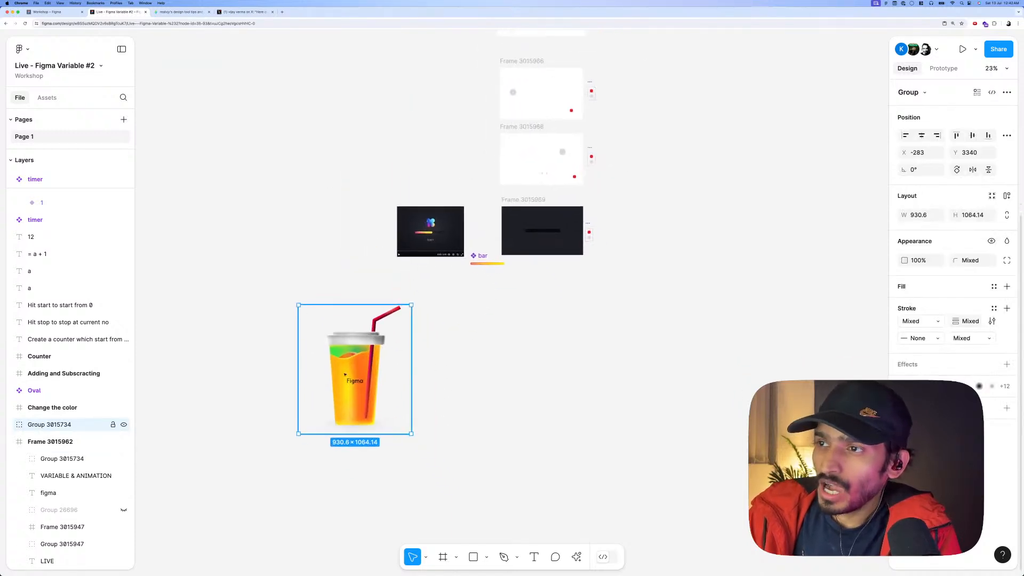
# Copy the orange wave vector nested in the cup's Flow 2 instance and paste it on the empty canvas.
pyautogui.scroll(2, 370, 365)
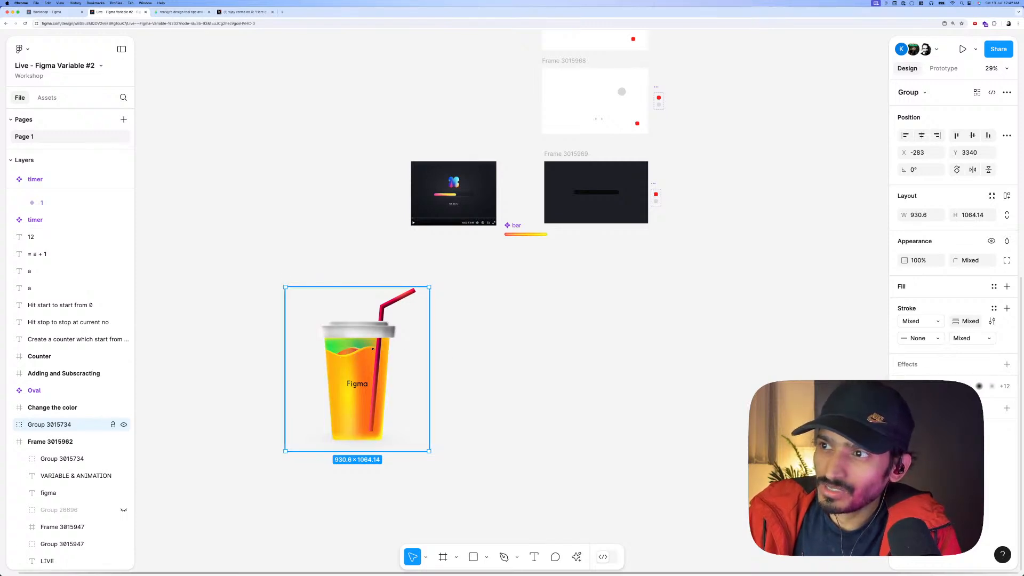
pyautogui.keyDown('super'); pyautogui.click(335, 354); pyautogui.keyUp('super')
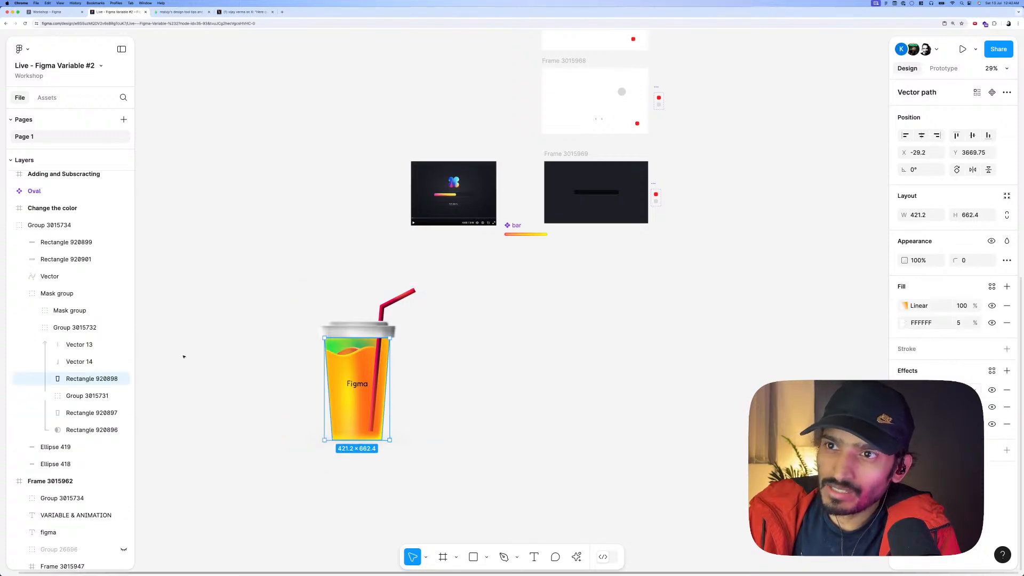
pyautogui.click(45, 396)
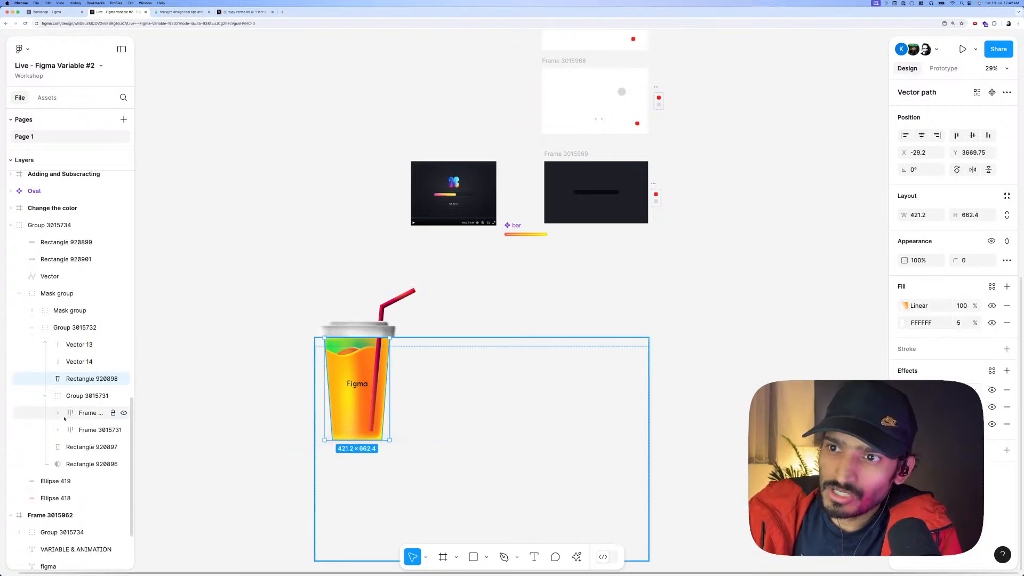
pyautogui.click(58, 413)
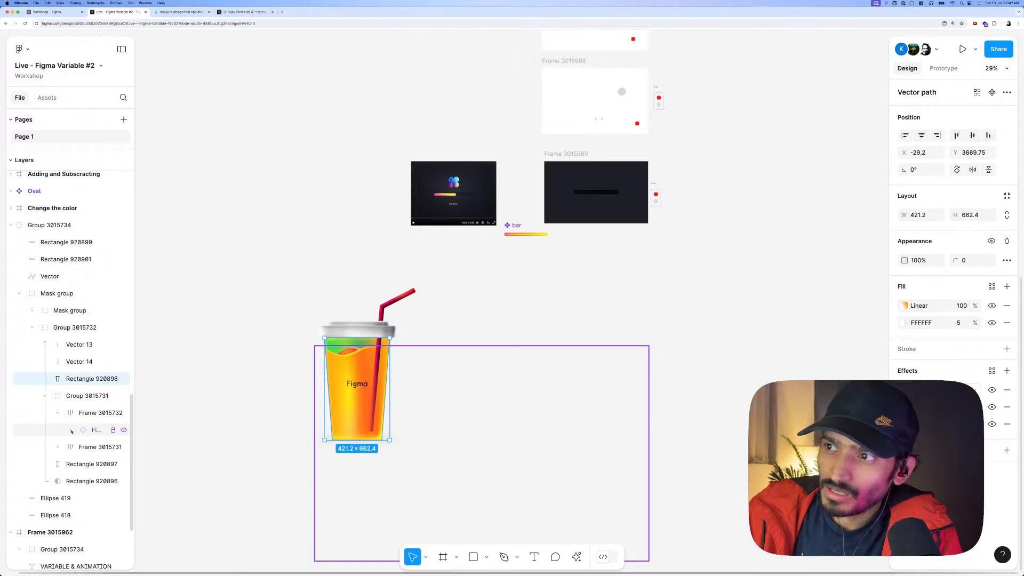
pyautogui.click(70, 430)
pyautogui.click(117, 447)
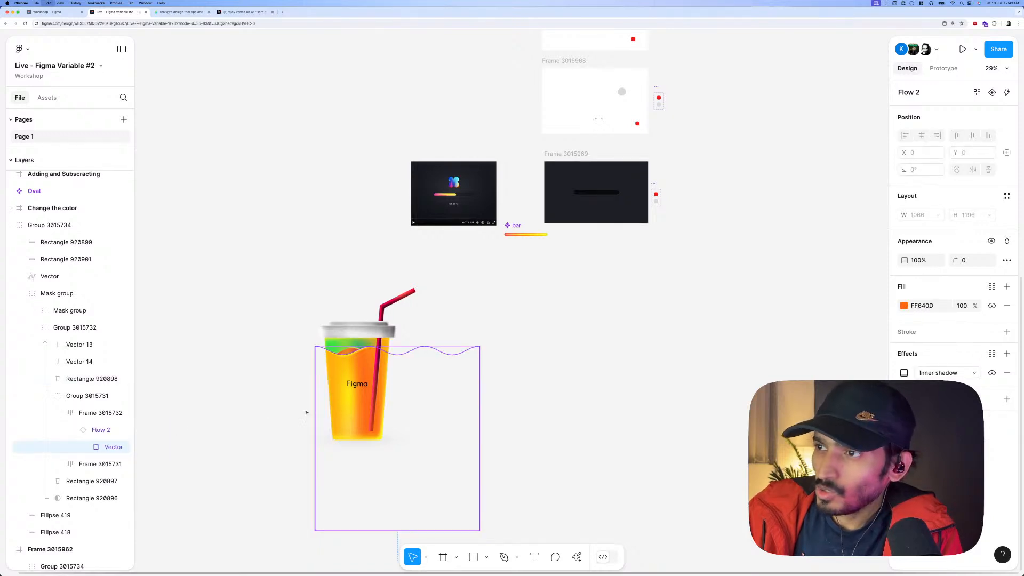
pyautogui.scroll(-5, 306, 412)
pyautogui.rightClick(589, 373)
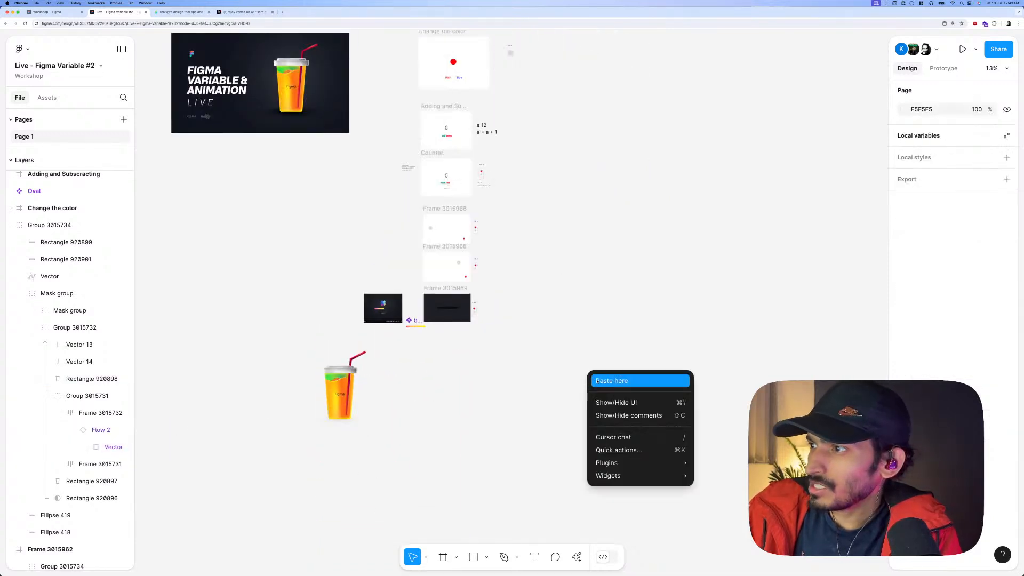
pyautogui.click(598, 380)
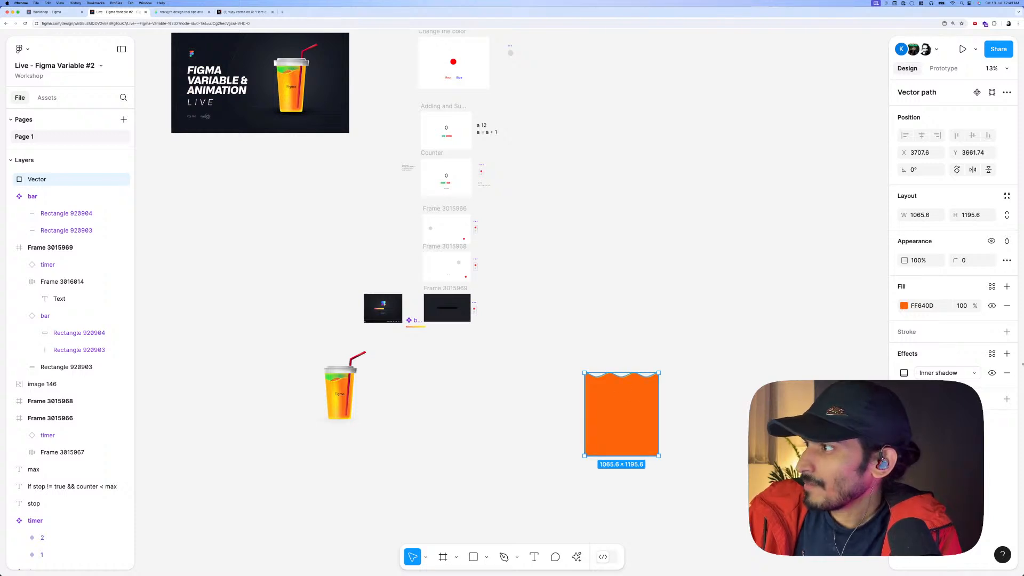
# Remove the inner shadow from the pasted wave and delete the copied juice cup group.
pyautogui.click(1008, 373)
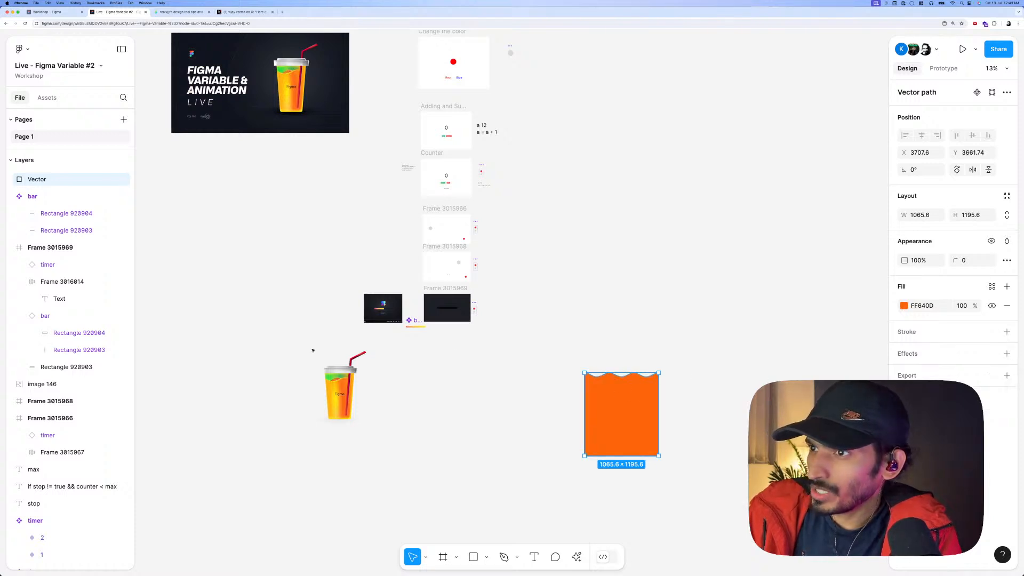
pyautogui.moveTo(302, 346); pyautogui.dragTo(385, 428)
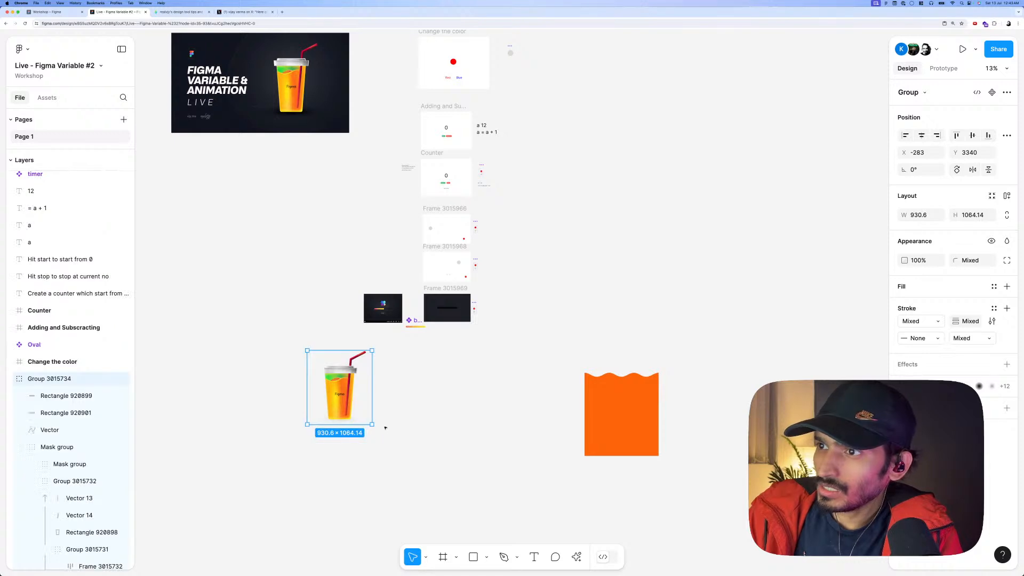
pyautogui.press('Delete')
pyautogui.click(607, 380)
pyautogui.scroll(10, 606, 373)
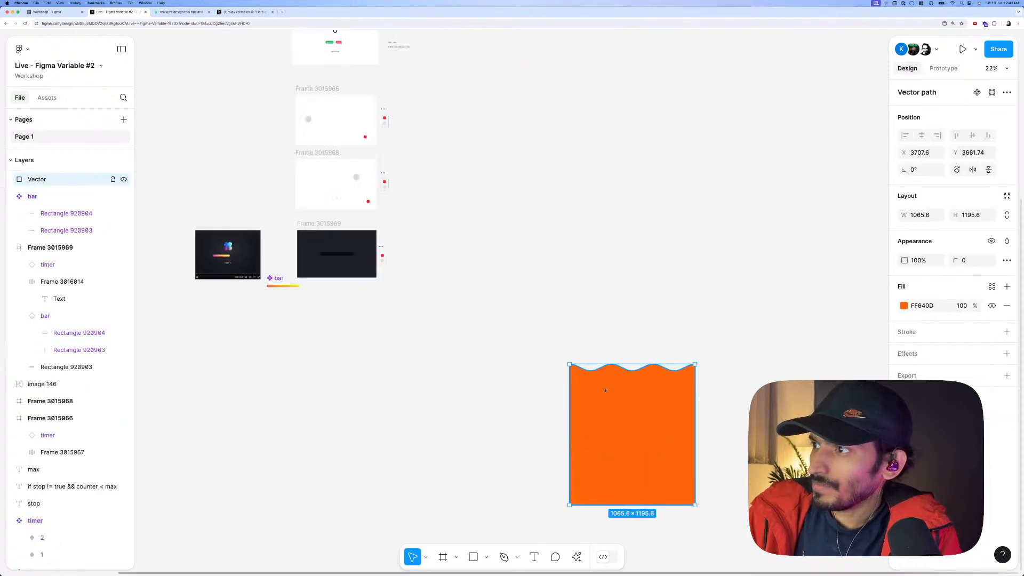
pyautogui.scroll(3, 606, 371)
pyautogui.click(522, 327)
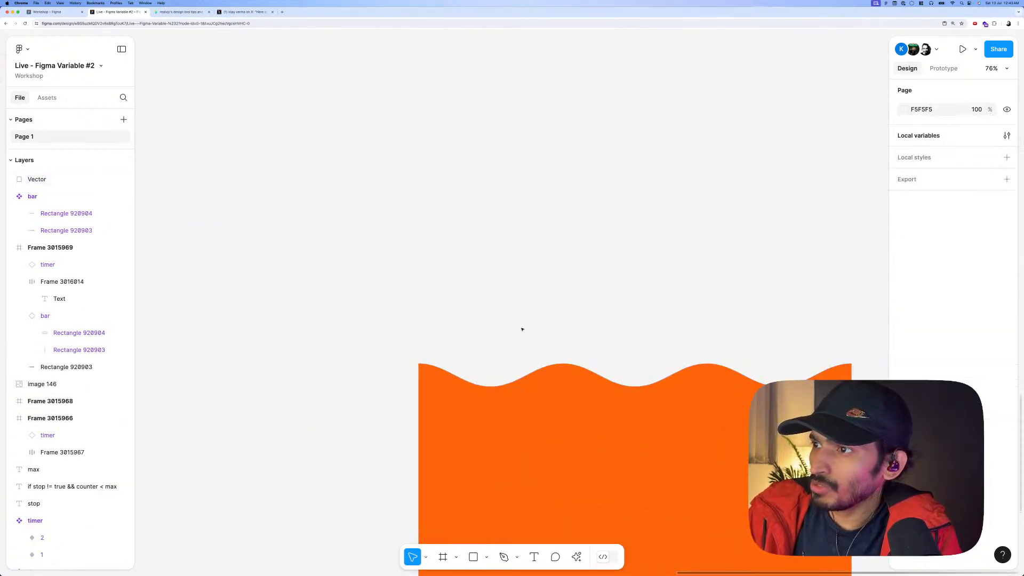
pyautogui.press('p')
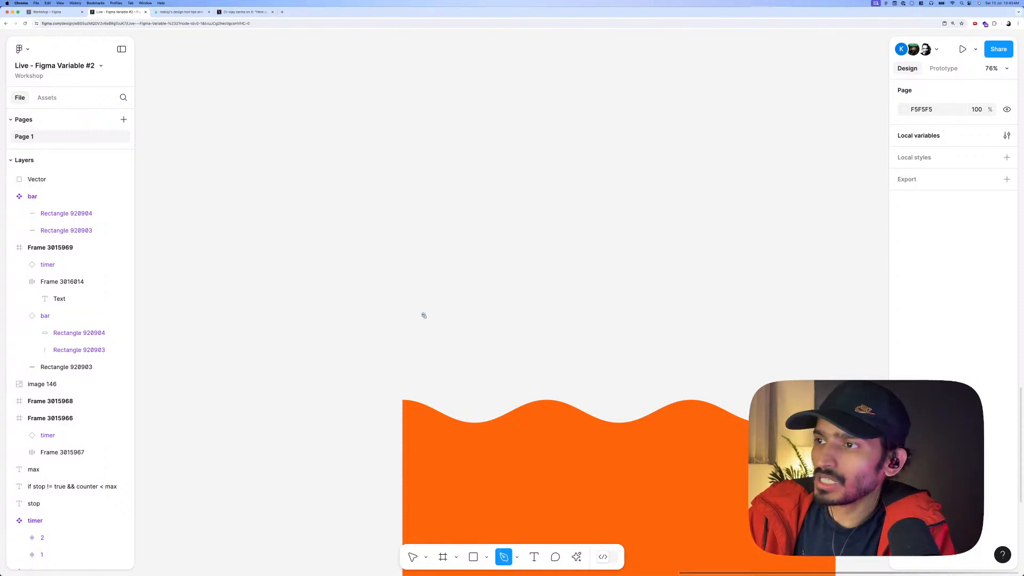
pyautogui.click(401, 264)
pyautogui.press('Escape')
pyautogui.press('Escape')
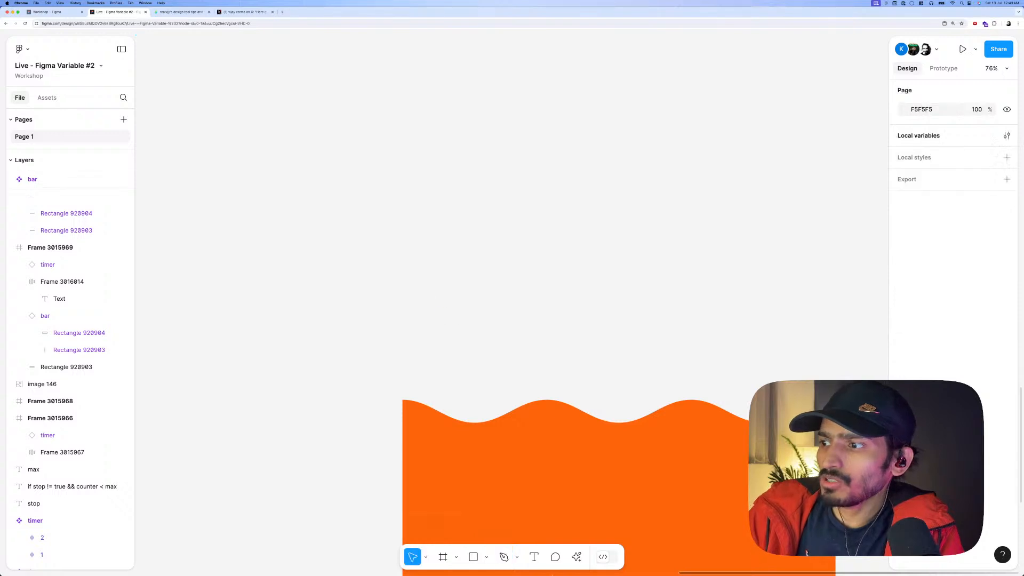
# Search the plugins for "wave" and run the Sine wave plugin.
pyautogui.click(576, 558)
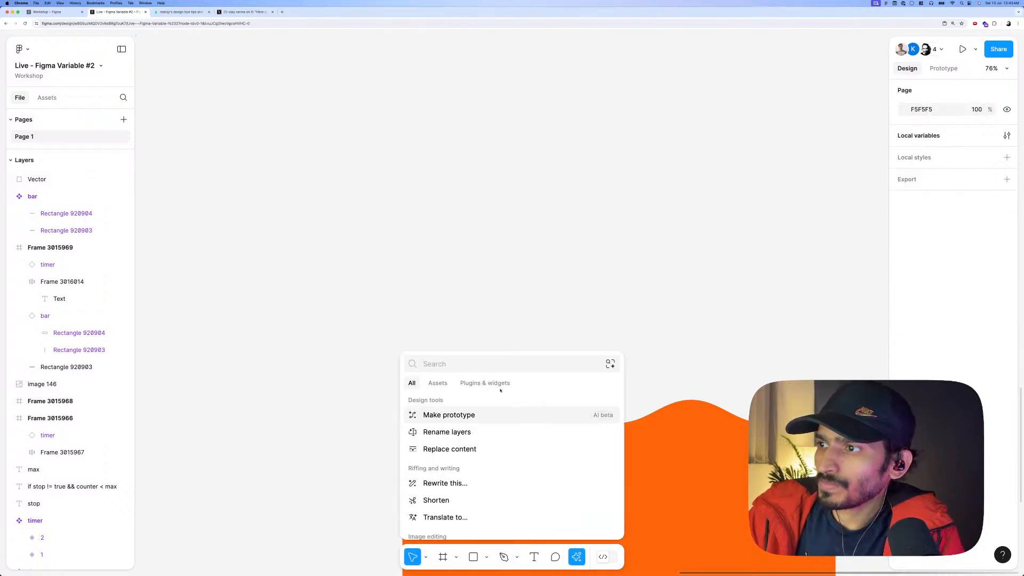
pyautogui.click(486, 383)
pyautogui.write('wave')
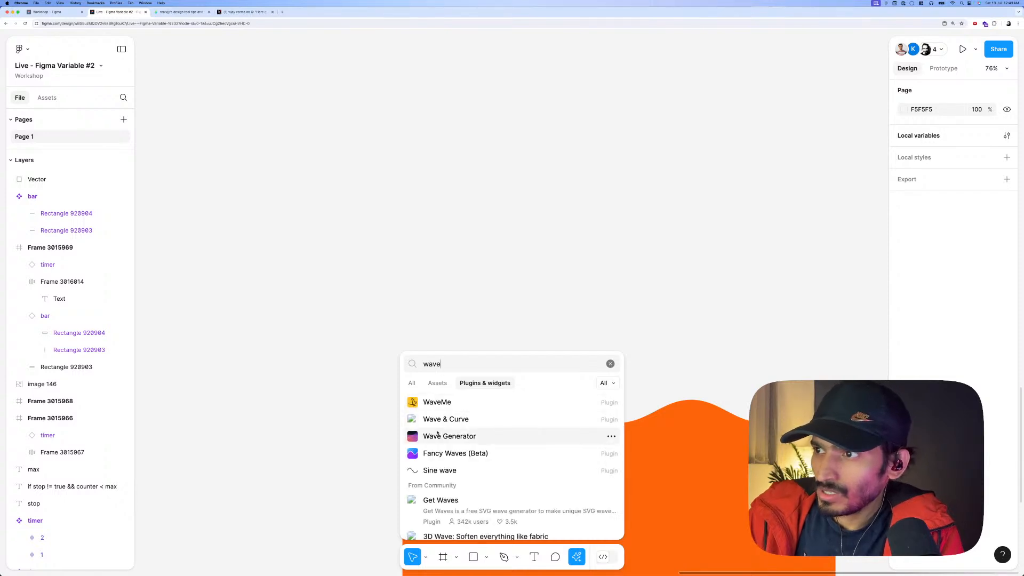
pyautogui.click(448, 474)
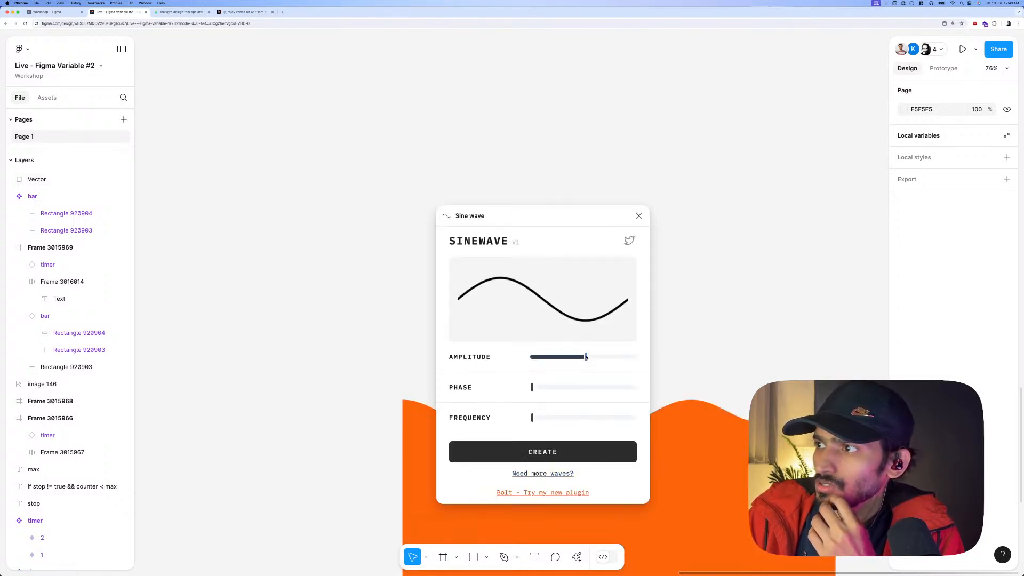
# Preview a lower amplitude in the Sine wave plugin, close it, and look through the other available wave plugins.
pyautogui.moveTo(586, 360); pyautogui.dragTo(532, 387)
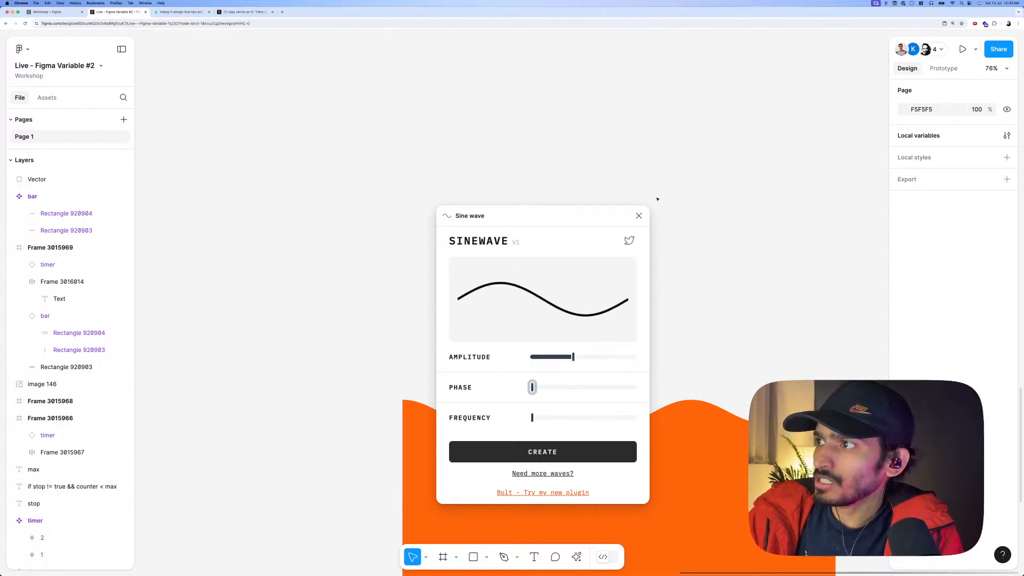
pyautogui.click(639, 215)
pyautogui.click(577, 556)
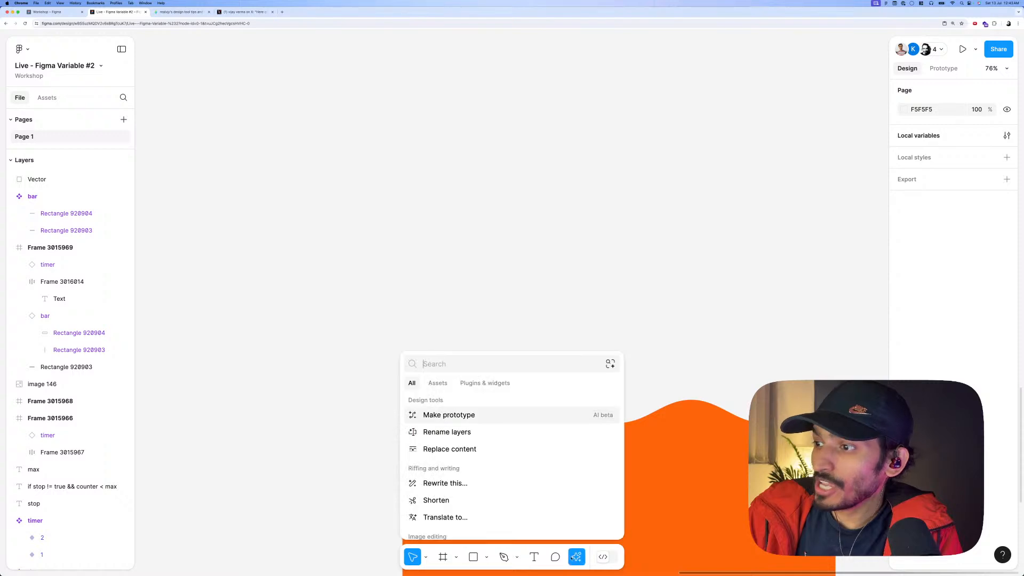
pyautogui.click(478, 384)
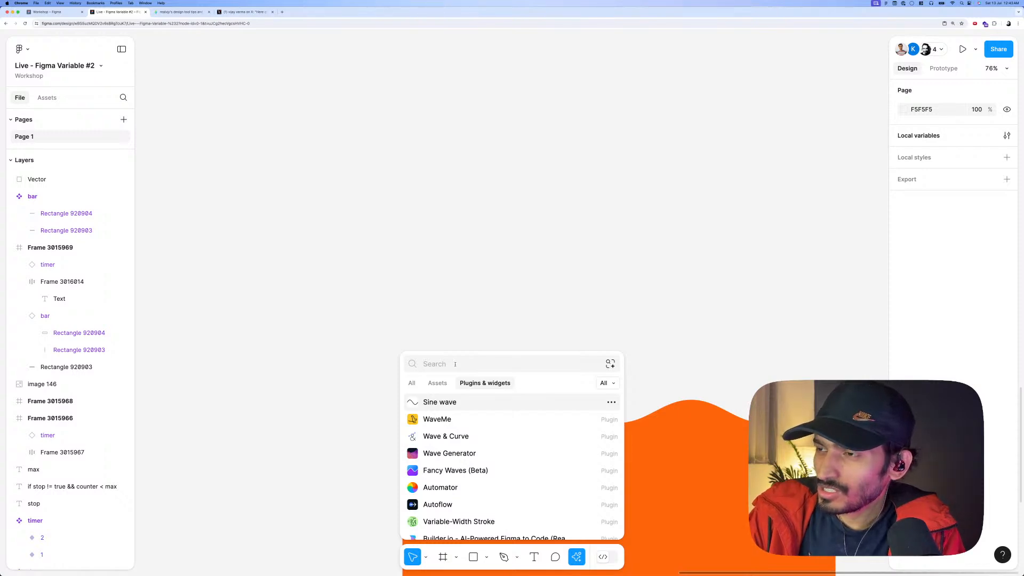
pyautogui.write('wa')
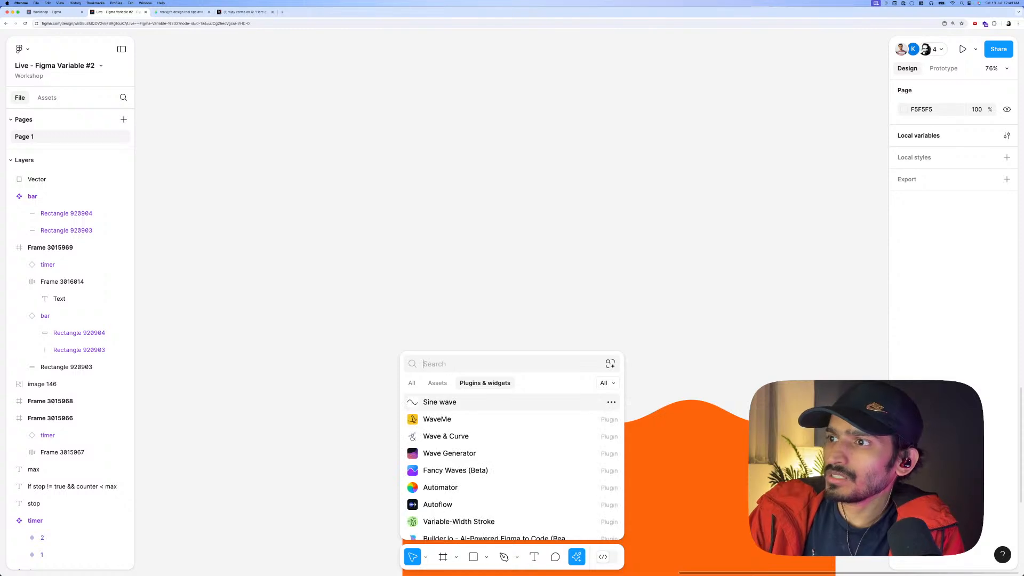
pyautogui.press('Escape')
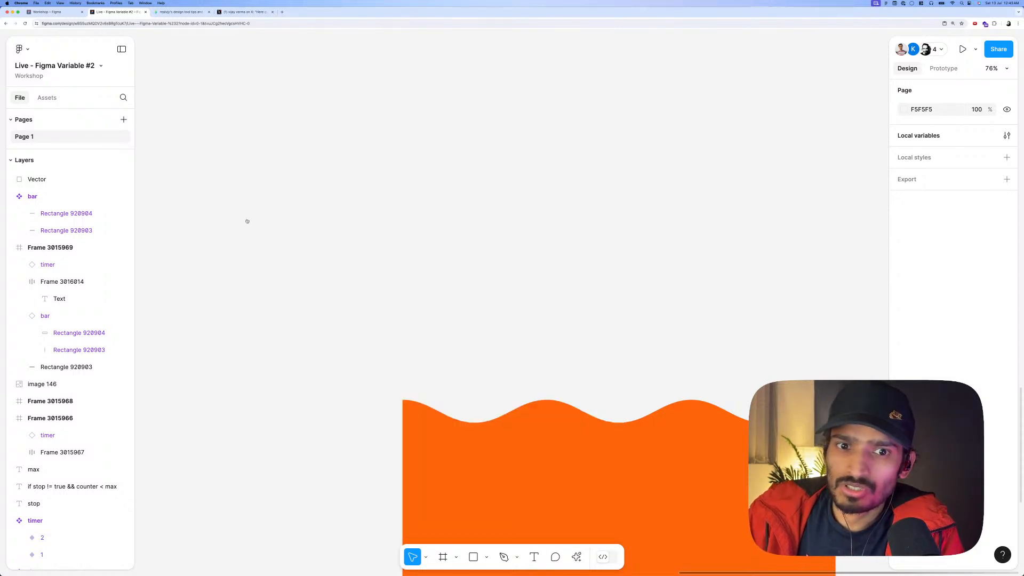
# Switch to the Figma desktop app and find an empty canvas area beside the black frame in Wizard Playground 2.
pyautogui.press('super+Tab')
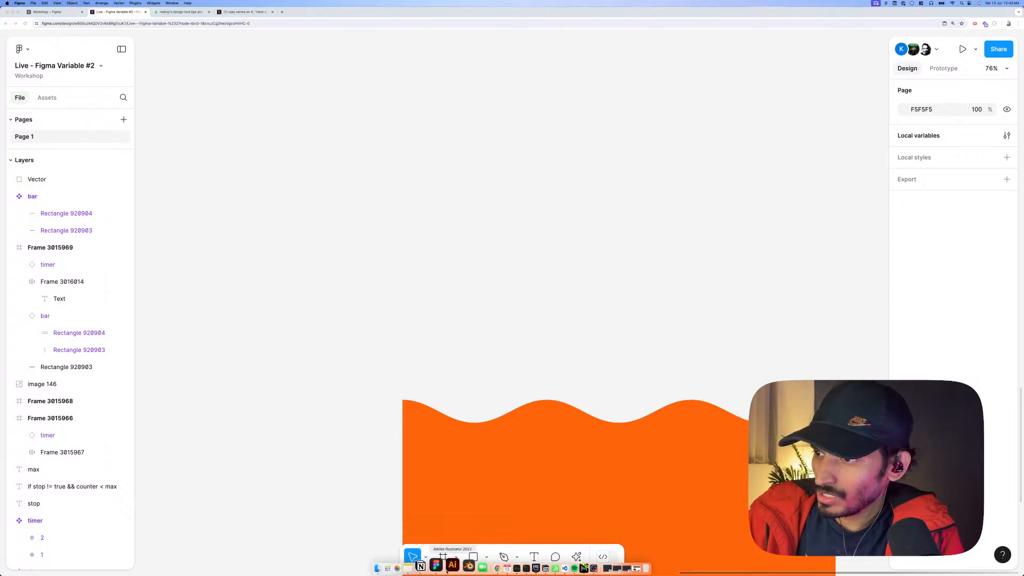
pyautogui.click(437, 567)
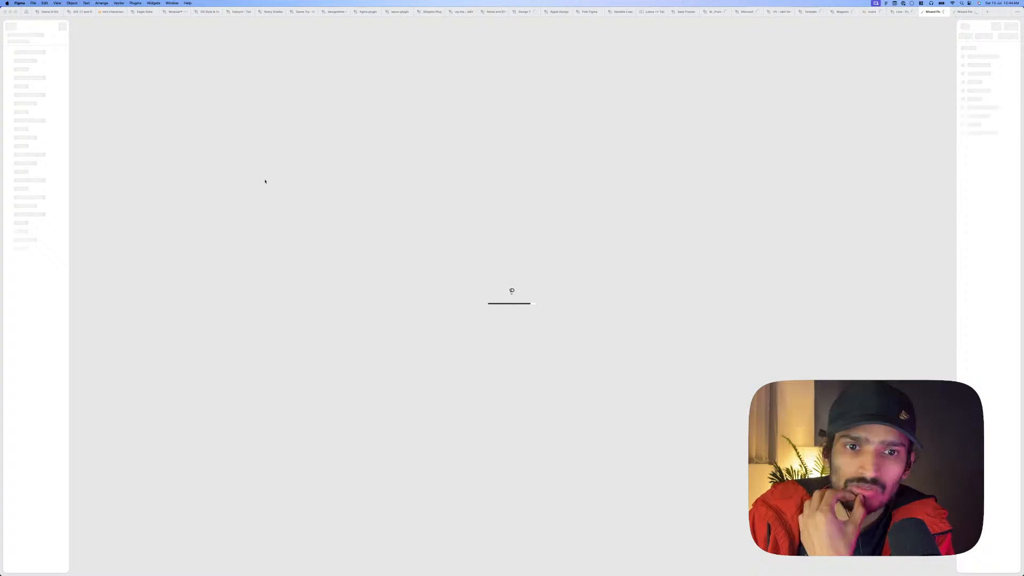
pyautogui.scroll(-2, 470, 242)
pyautogui.hscroll(-2, 470, 242)
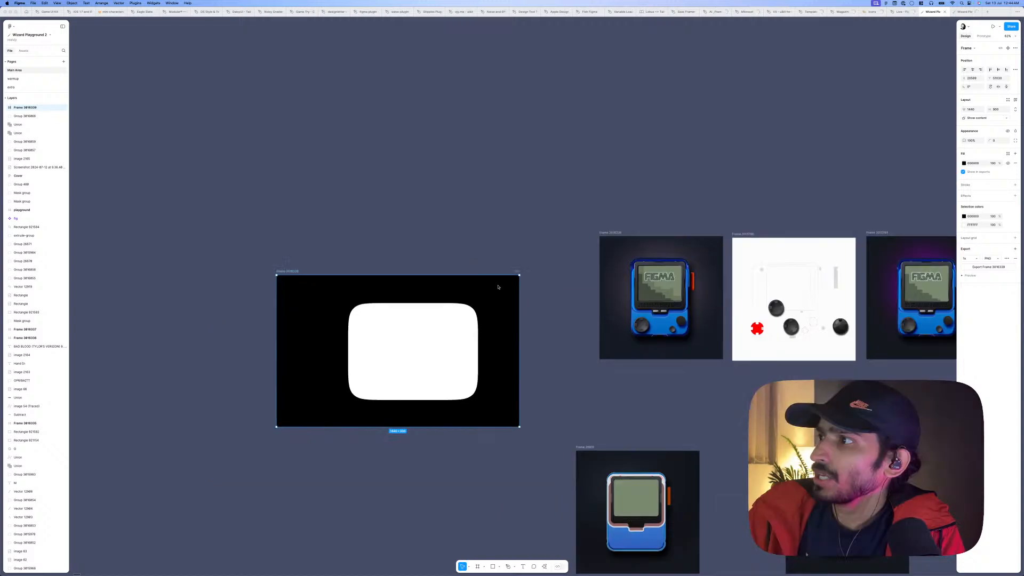
pyautogui.hscroll(-1, 441, 396)
pyautogui.hscroll(-3, 315, 350)
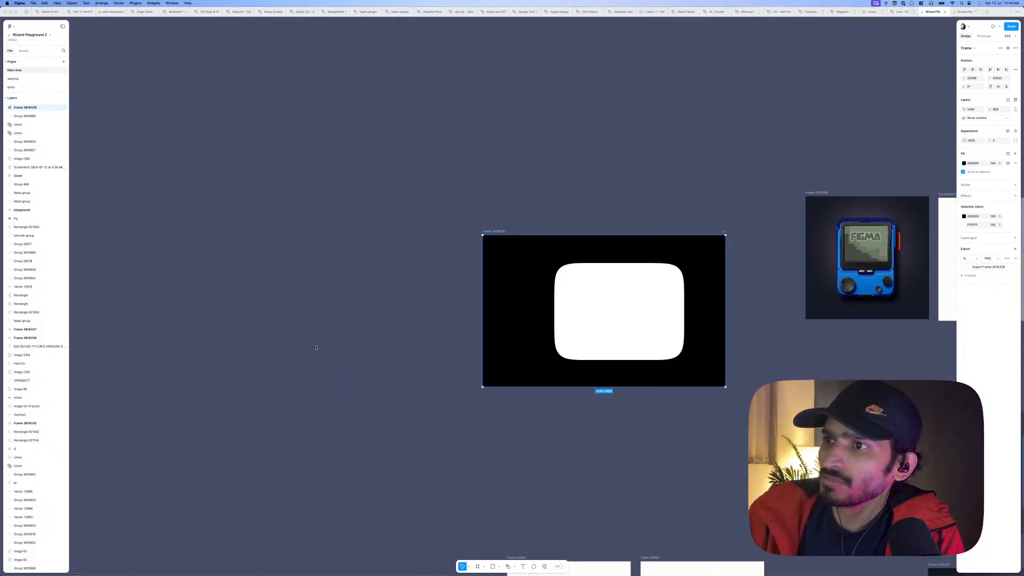
pyautogui.scroll(5, 322, 345)
pyautogui.click(324, 342)
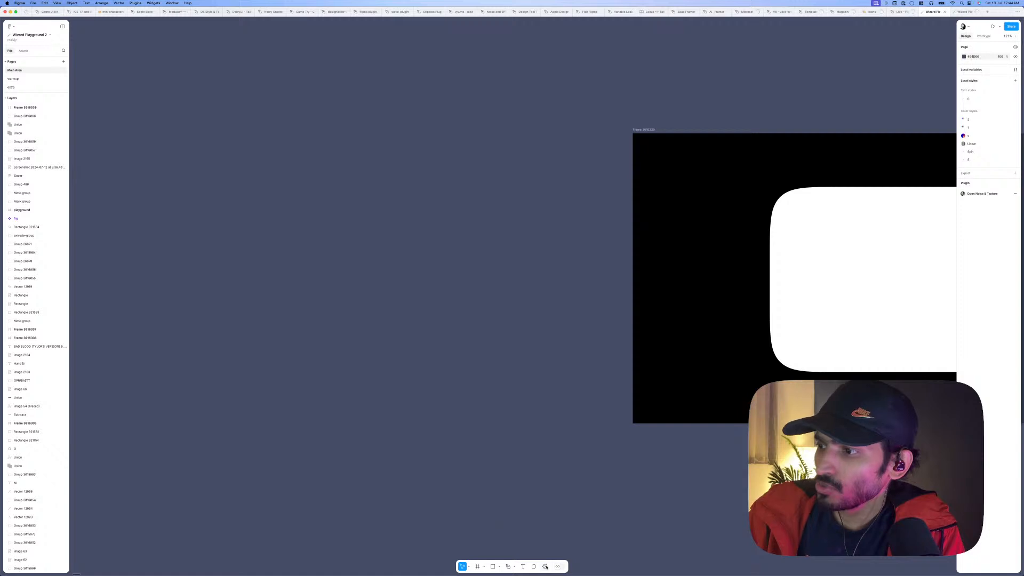
pyautogui.click(545, 567)
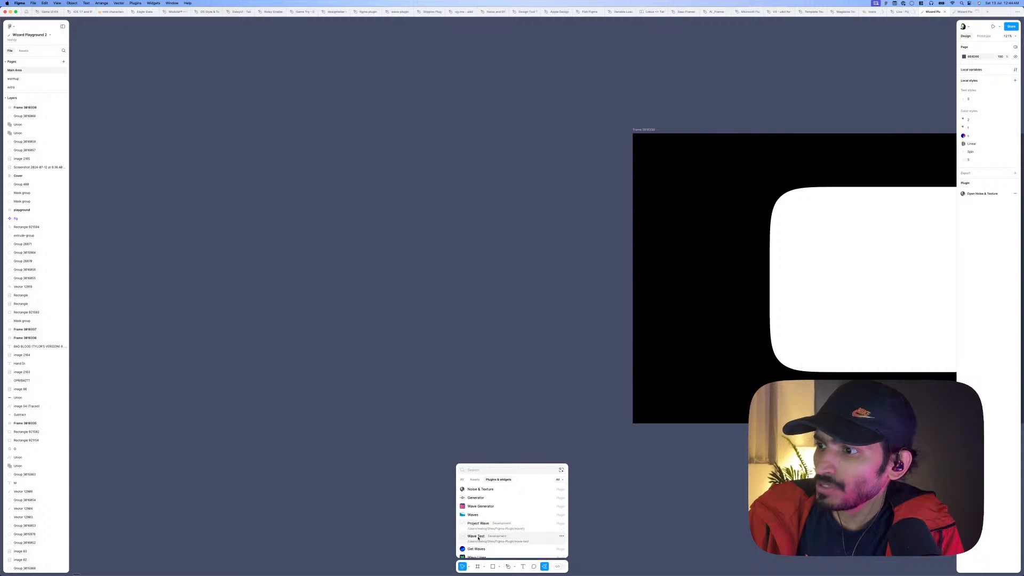
pyautogui.click(479, 526)
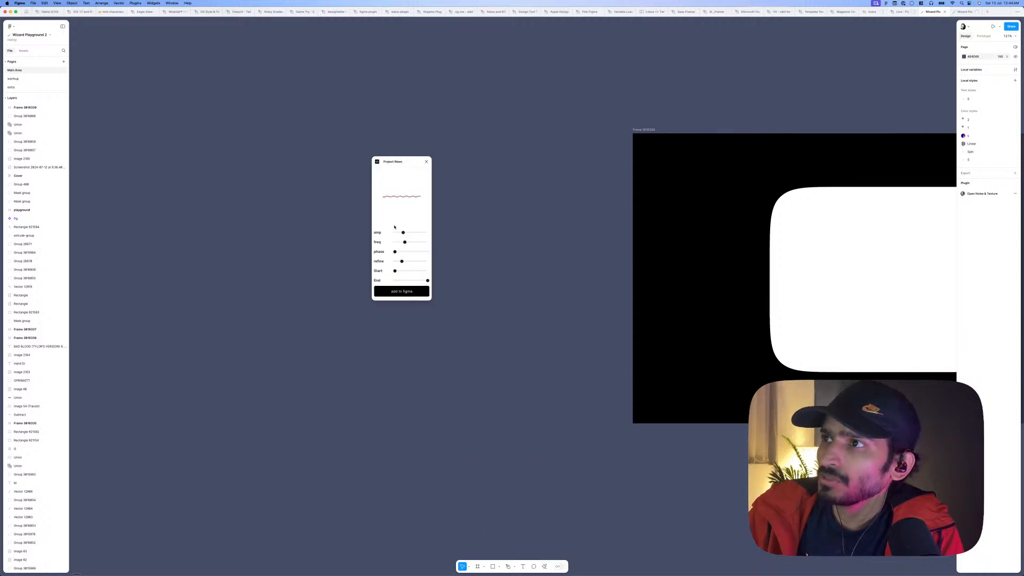
pyautogui.moveTo(404, 155); pyautogui.dragTo(375, 243)
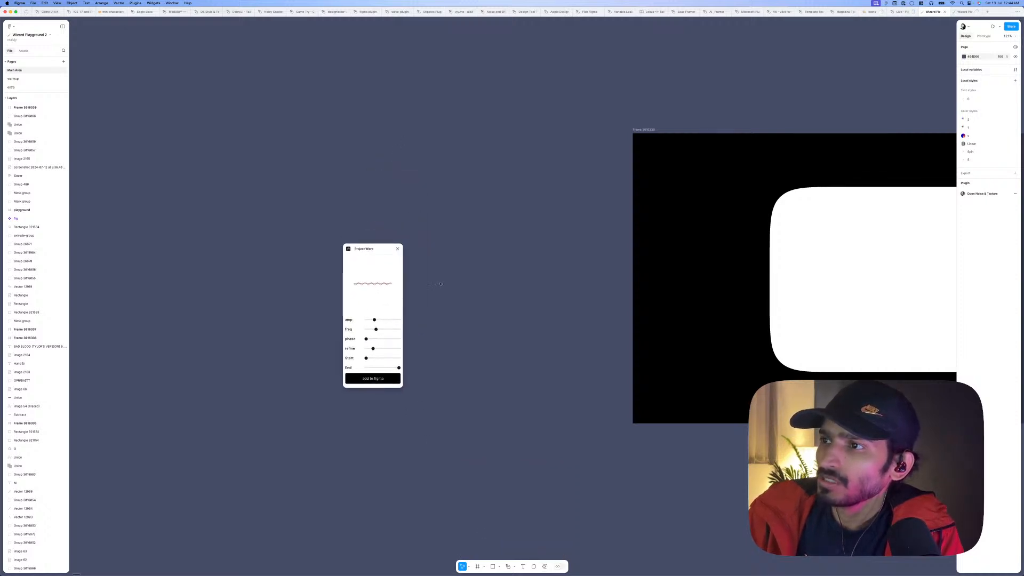
pyautogui.click(396, 249)
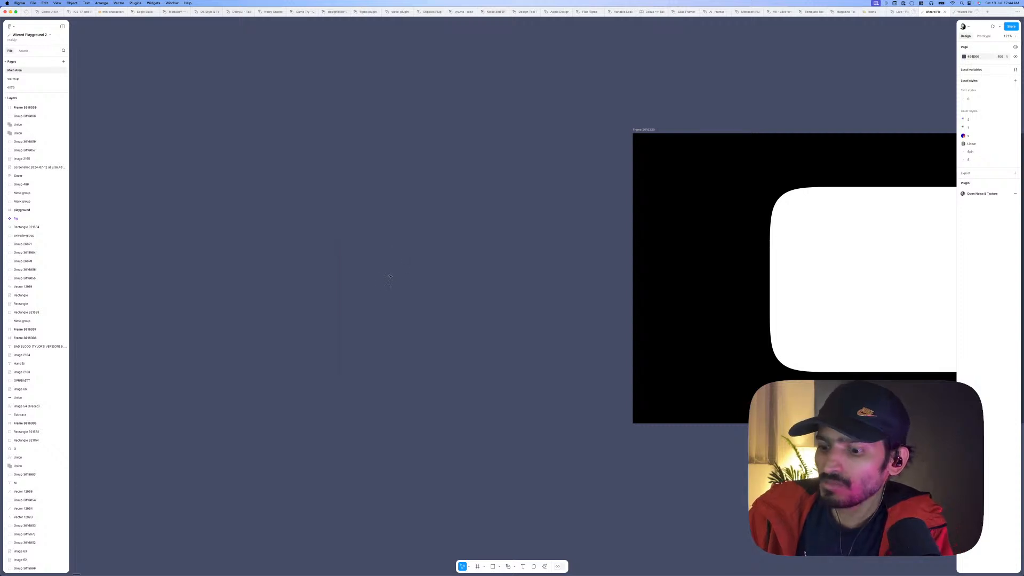
# Draw an open S-shaped curve with the Pen tool on the empty canvas, about 322 wide and 73 high.
pyautogui.press('p')
pyautogui.click(294, 311)
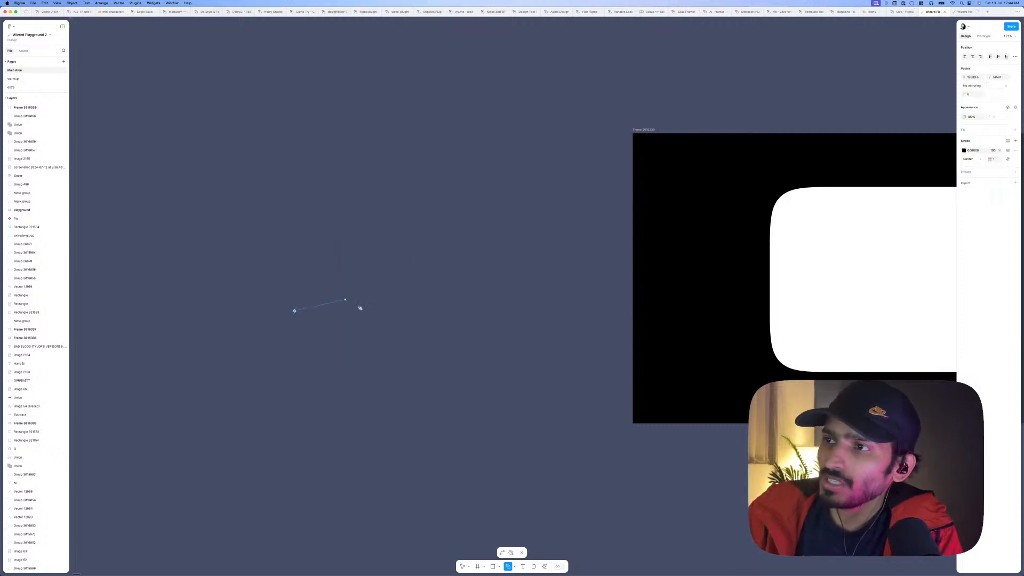
pyautogui.moveTo(360, 308); pyautogui.dragTo(372, 312)
pyautogui.click(396, 291)
pyautogui.press('Escape')
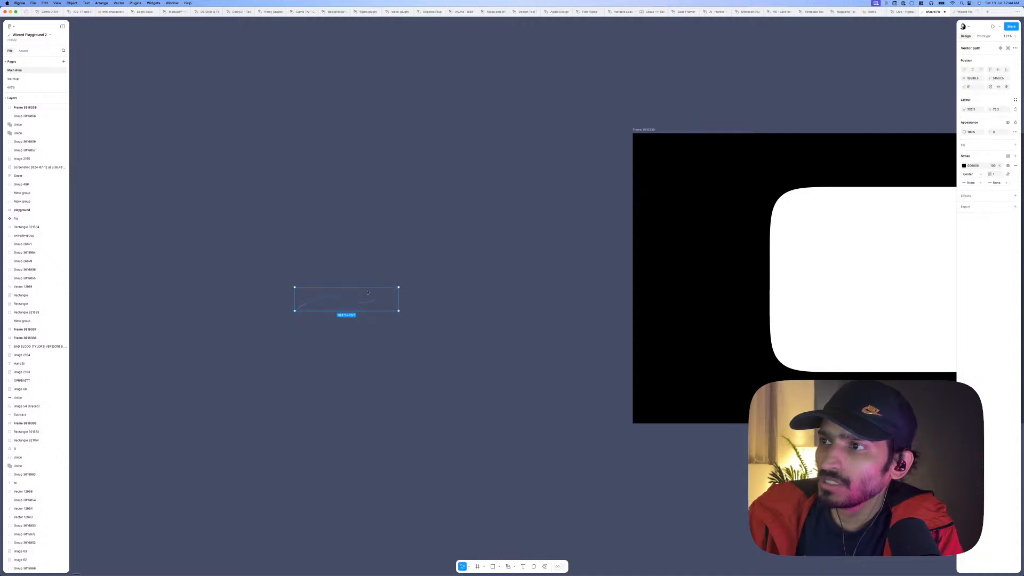
pyautogui.scroll(5, 469, 275)
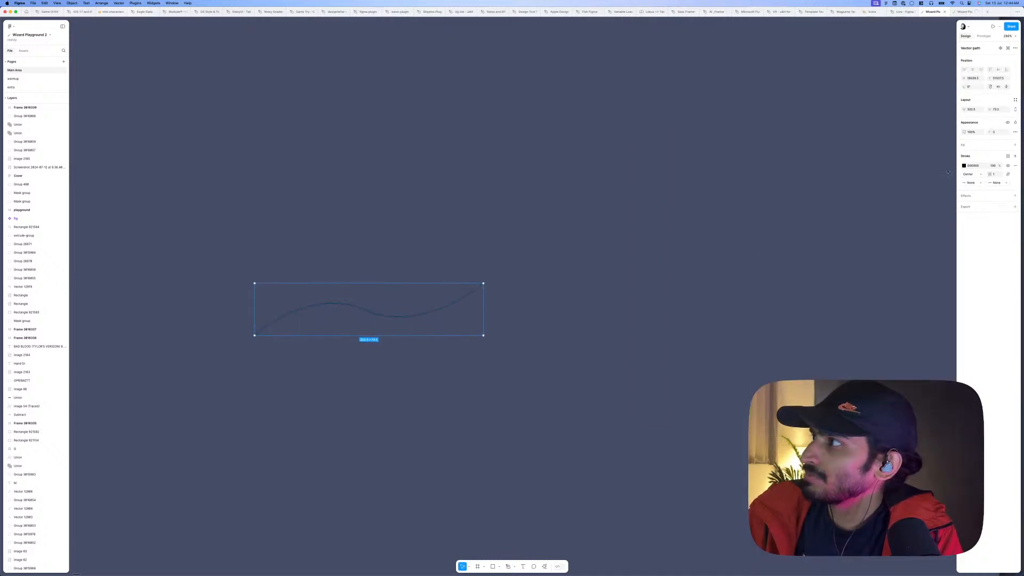
# Colour the curve's stroke pale pink and scale the curve down to about 168 × 45.
pyautogui.click(965, 166)
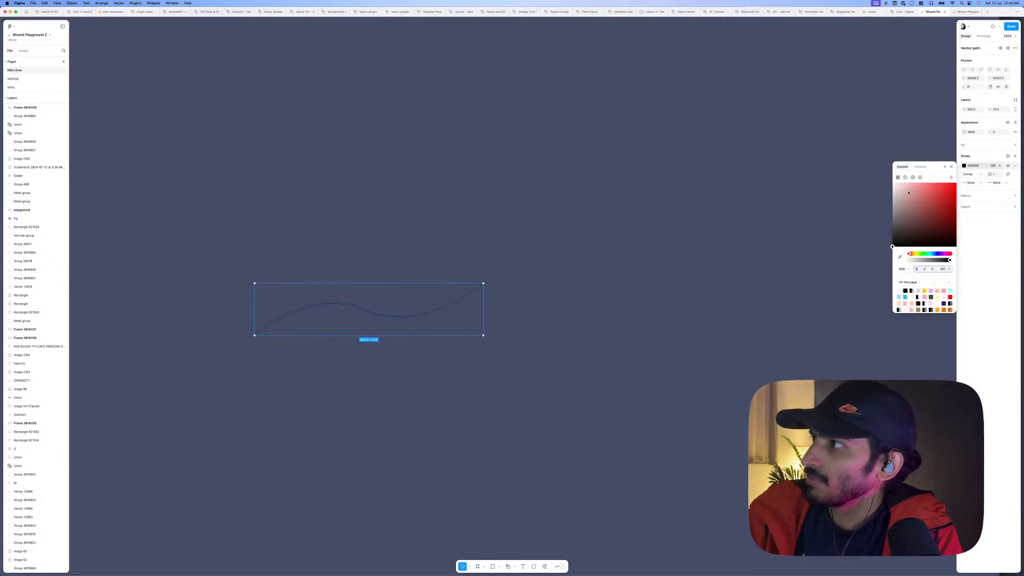
pyautogui.moveTo(908, 192); pyautogui.dragTo(906, 183)
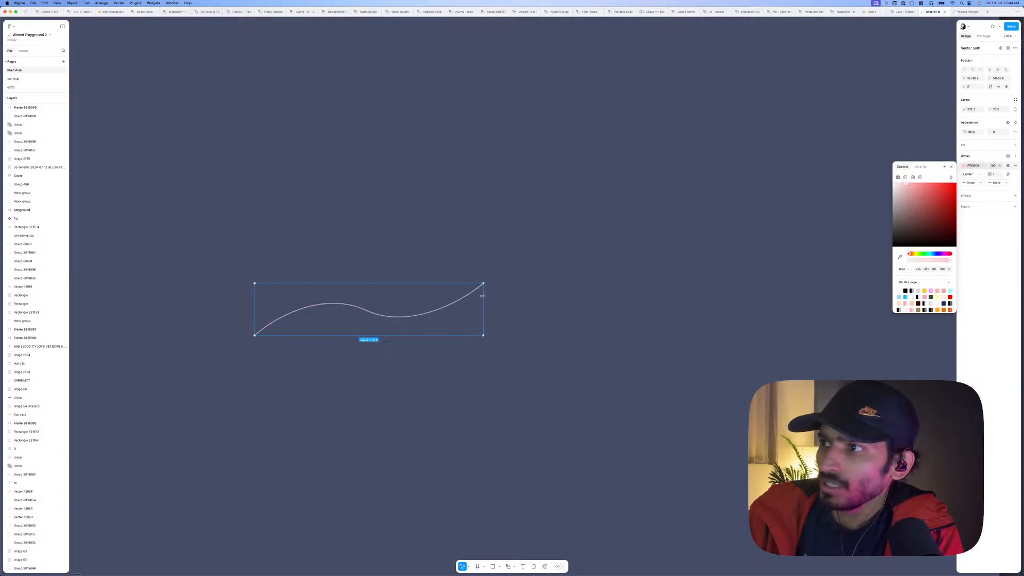
pyautogui.moveTo(483, 296); pyautogui.dragTo(341, 330)
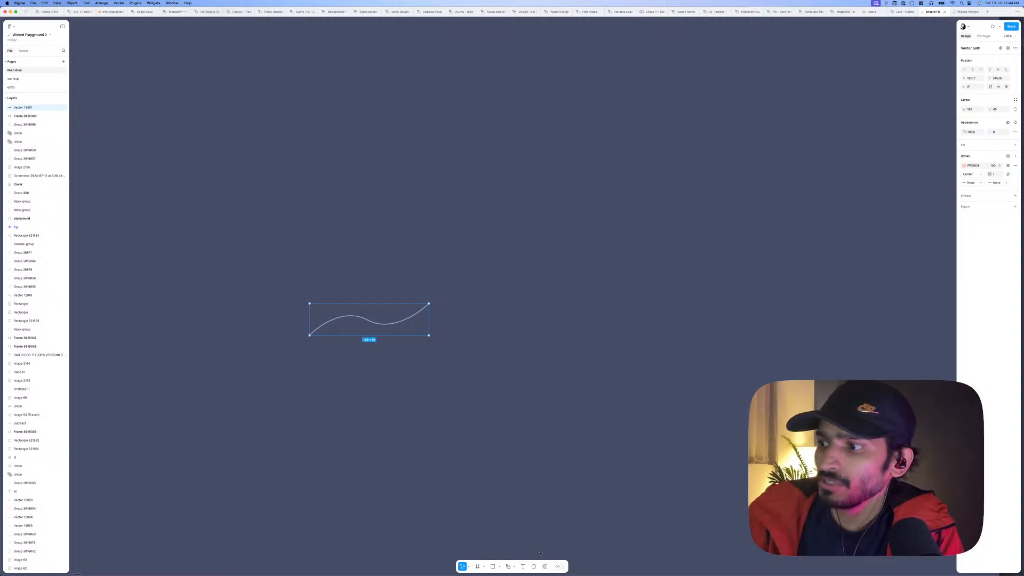
# Run the Project Wave plugin on the selected curve and move its window clear of the curve.
pyautogui.click(544, 566)
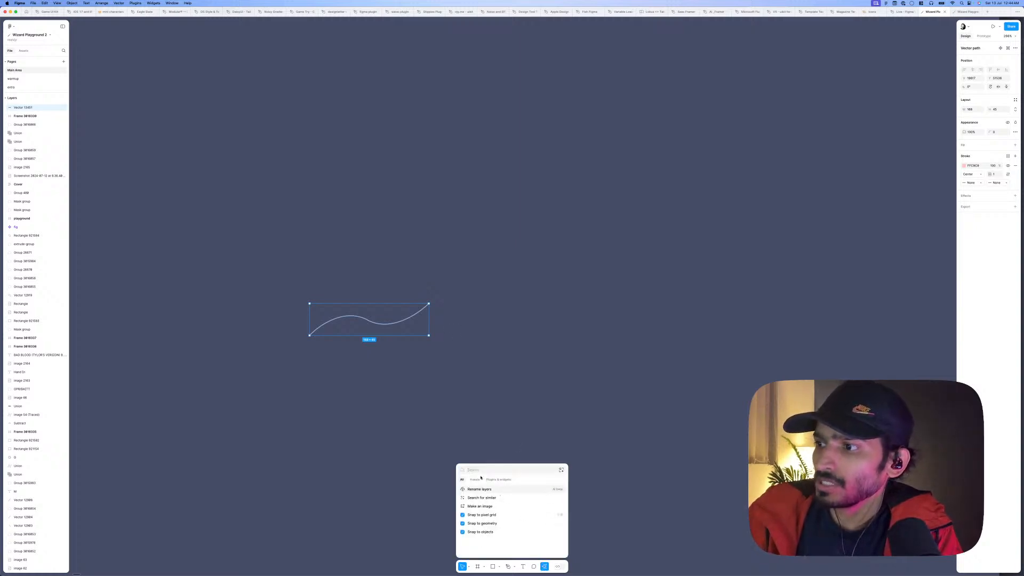
pyautogui.click(498, 480)
pyautogui.click(472, 496)
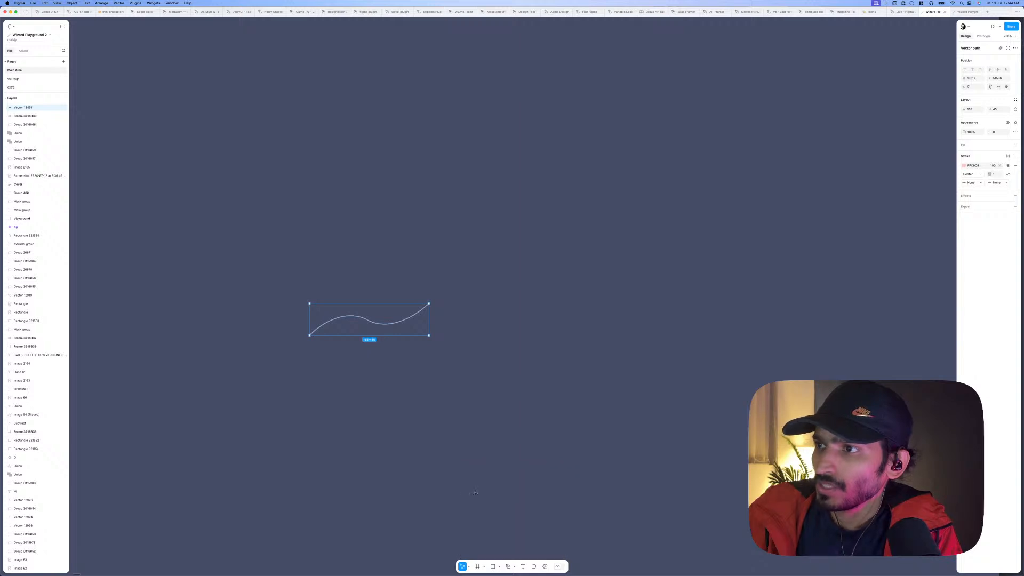
pyautogui.moveTo(377, 249); pyautogui.dragTo(562, 278)
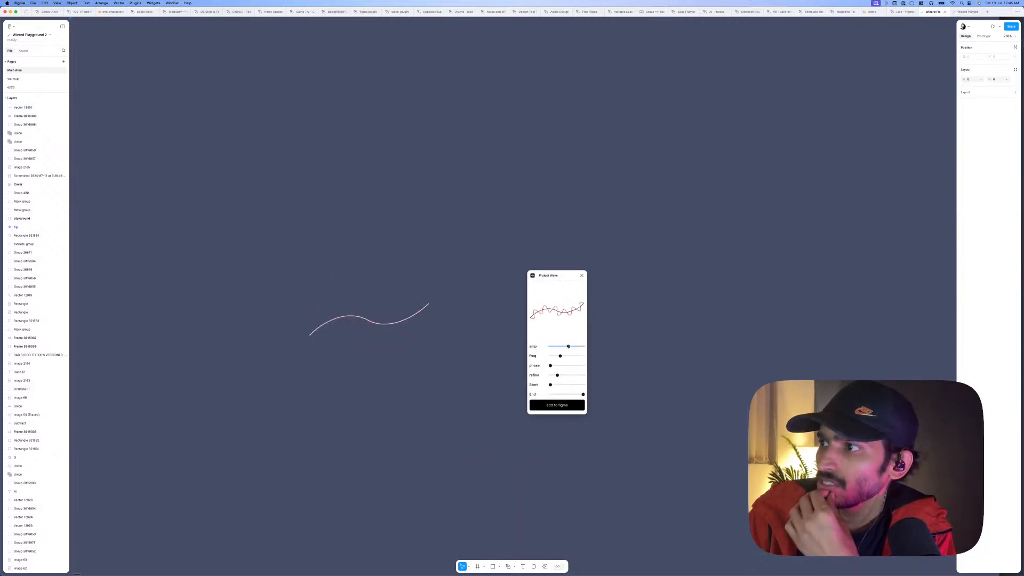
# Raise the wave's amplitude and frequency, adjust its phase, start and end, and add the result to the canvas.
pyautogui.moveTo(568, 347); pyautogui.dragTo(574, 395)
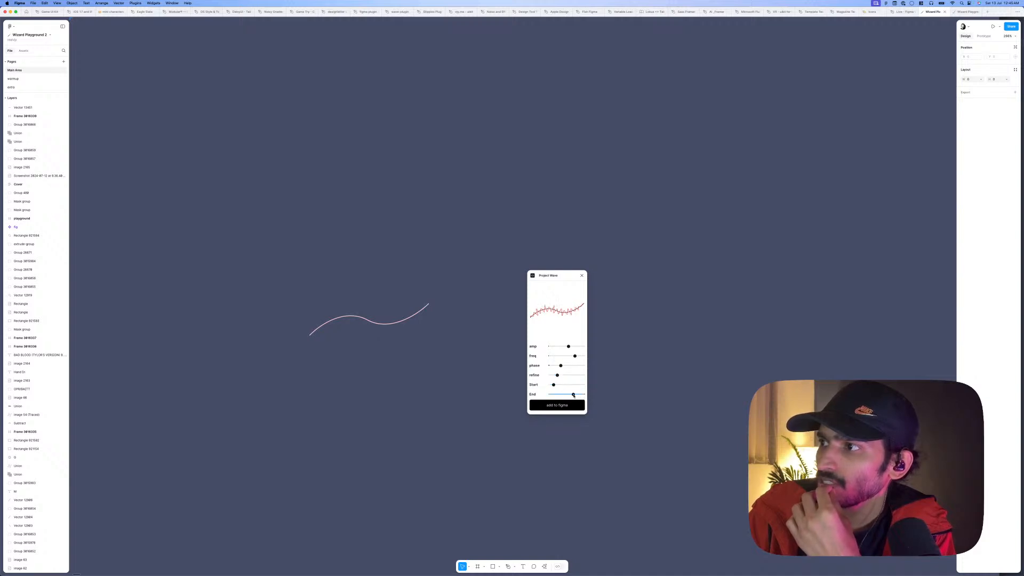
pyautogui.moveTo(568, 347); pyautogui.dragTo(555, 366)
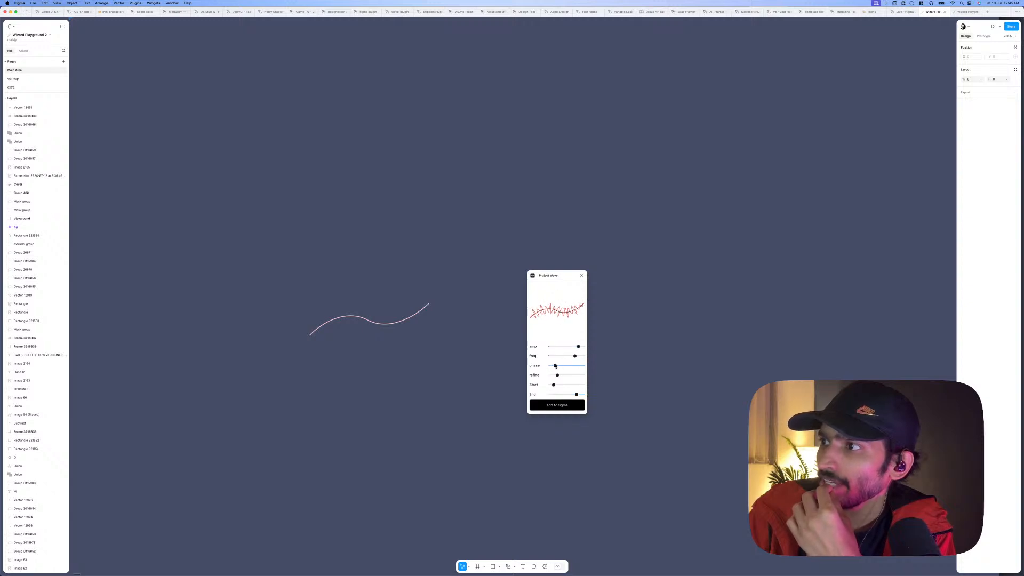
pyautogui.click(557, 404)
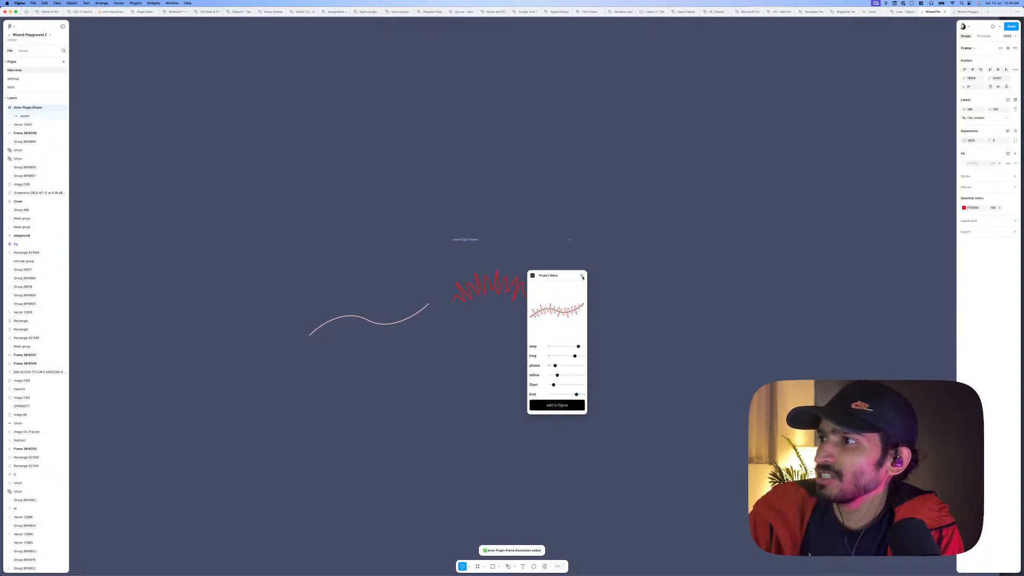
# Close the Project Wave plugin and place the generated red wave over the original pink curve for comparison.
pyautogui.click(531, 294)
pyautogui.scroll(-5, 531, 293)
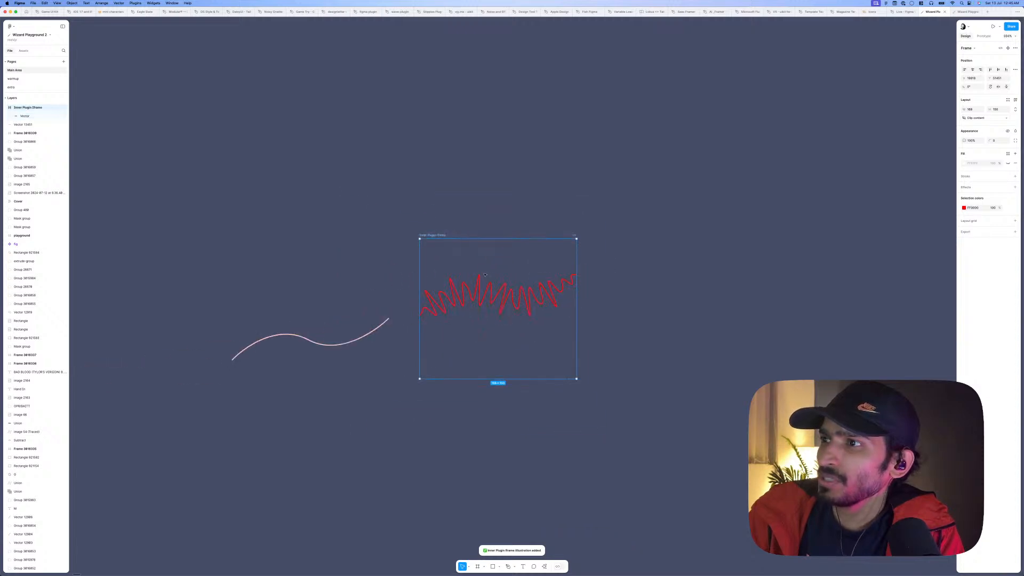
pyautogui.moveTo(468, 290); pyautogui.dragTo(284, 335)
pyautogui.scroll(-4, 346, 313)
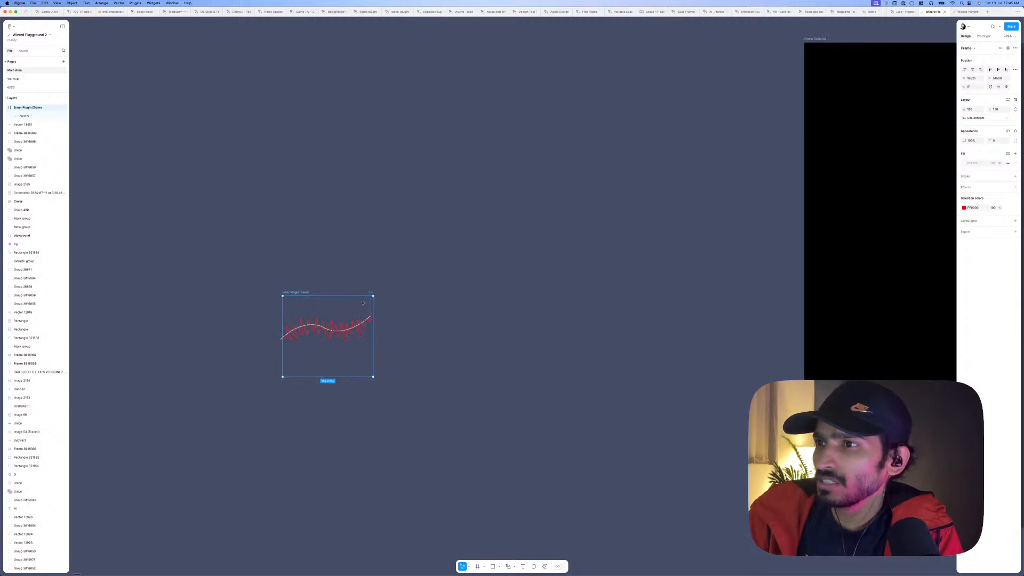
pyautogui.moveTo(430, 269); pyautogui.dragTo(291, 335)
pyautogui.click(449, 337)
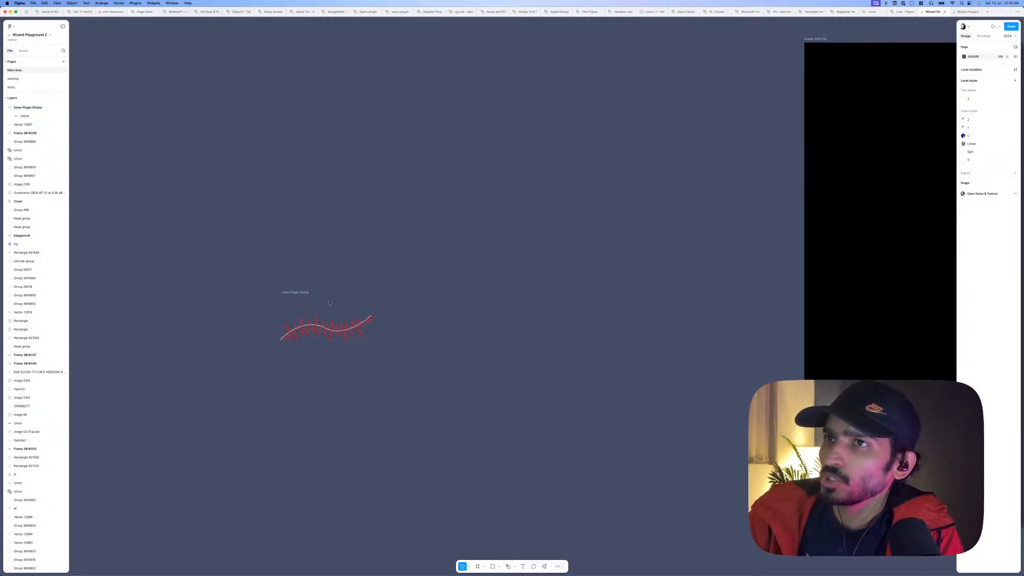
# Return to the Live - Figma Variable #2 file in Chrome and close all the other browser tabs.
pyautogui.click(5, 12)
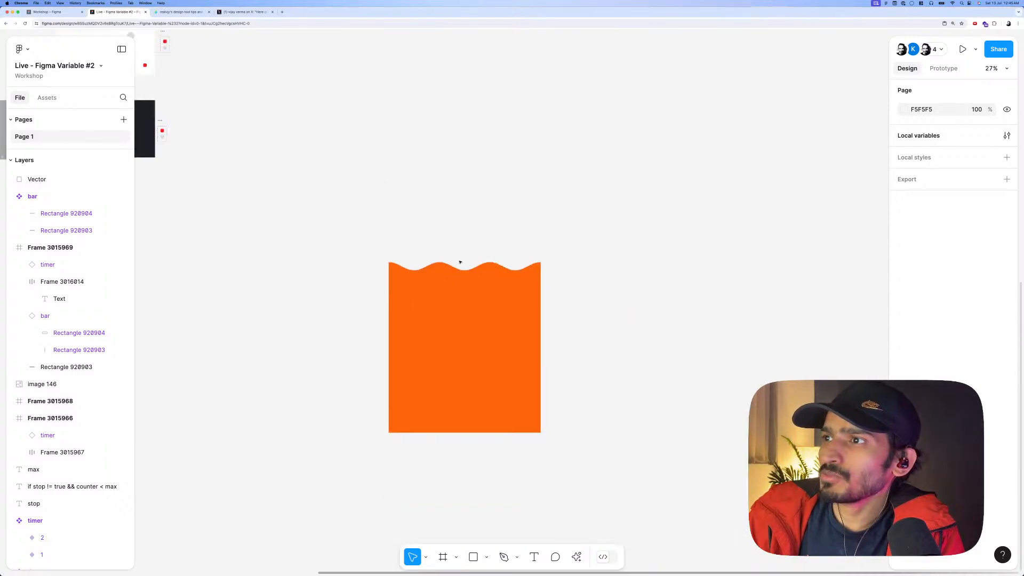
pyautogui.click(435, 281)
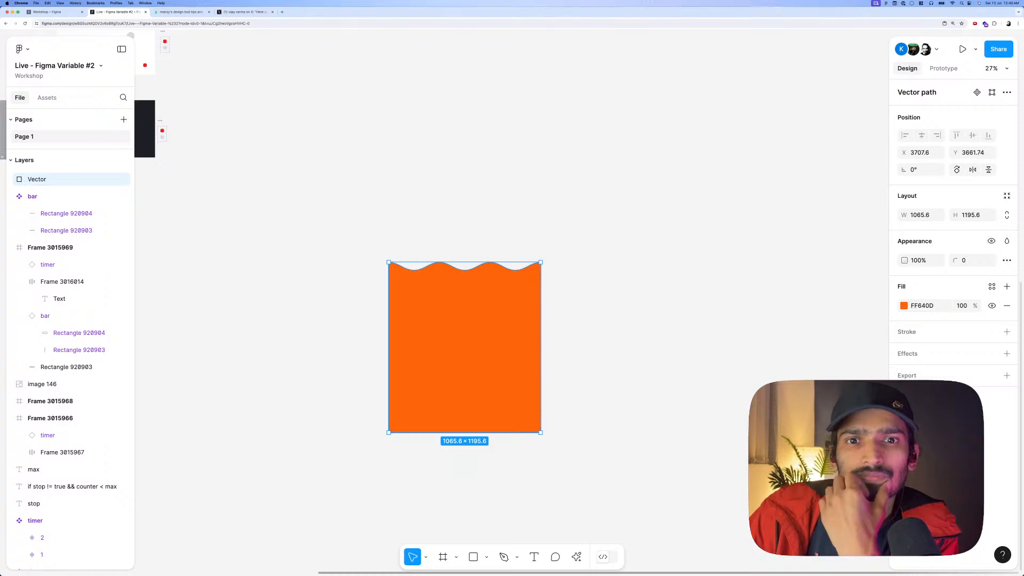
pyautogui.click(243, 103)
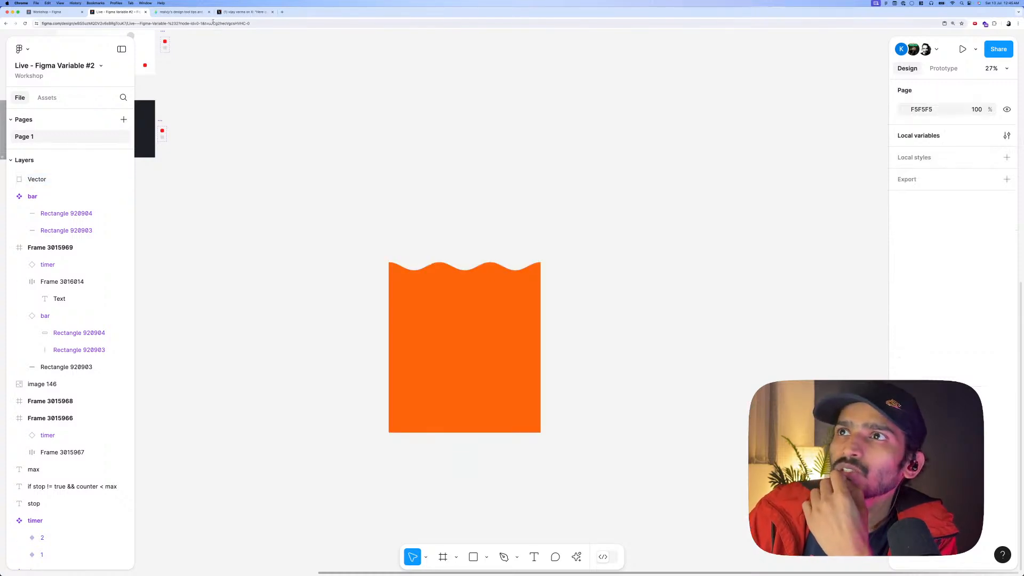
pyautogui.click(208, 11)
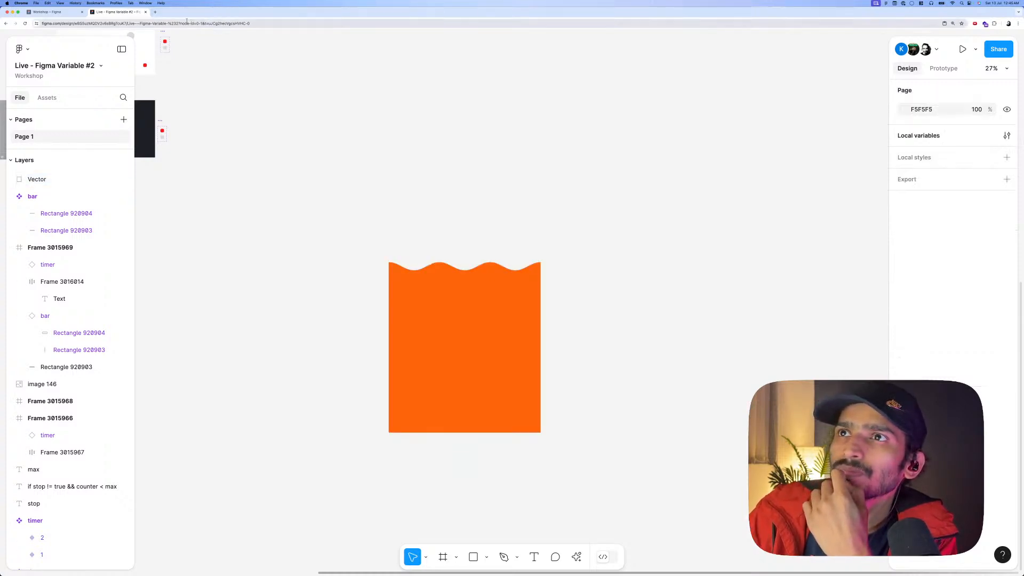
pyautogui.click(78, 12)
pyautogui.click(82, 12)
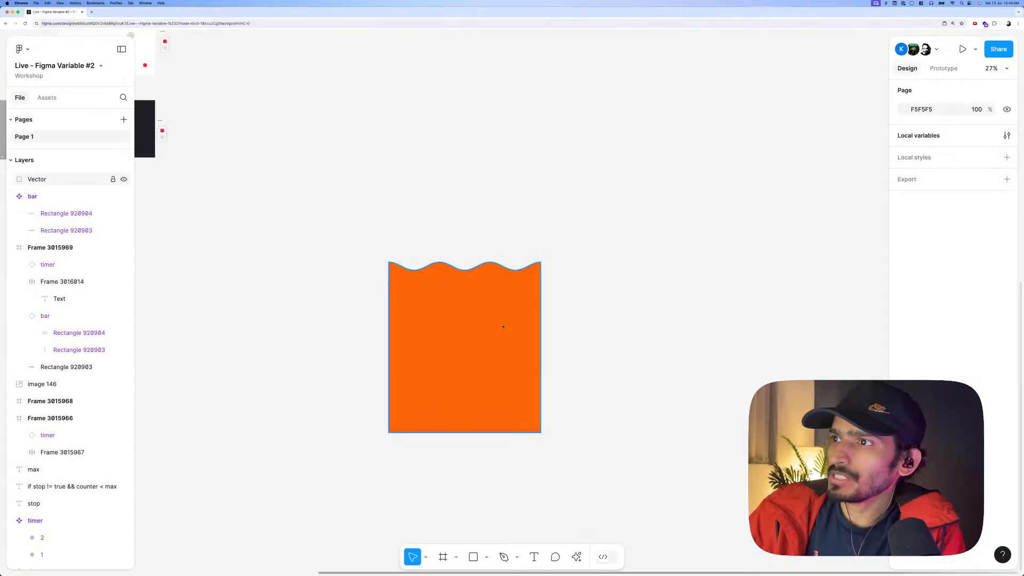
# Select the orange wave shape and move it to X 3736, Y 3638.
pyautogui.click(475, 316)
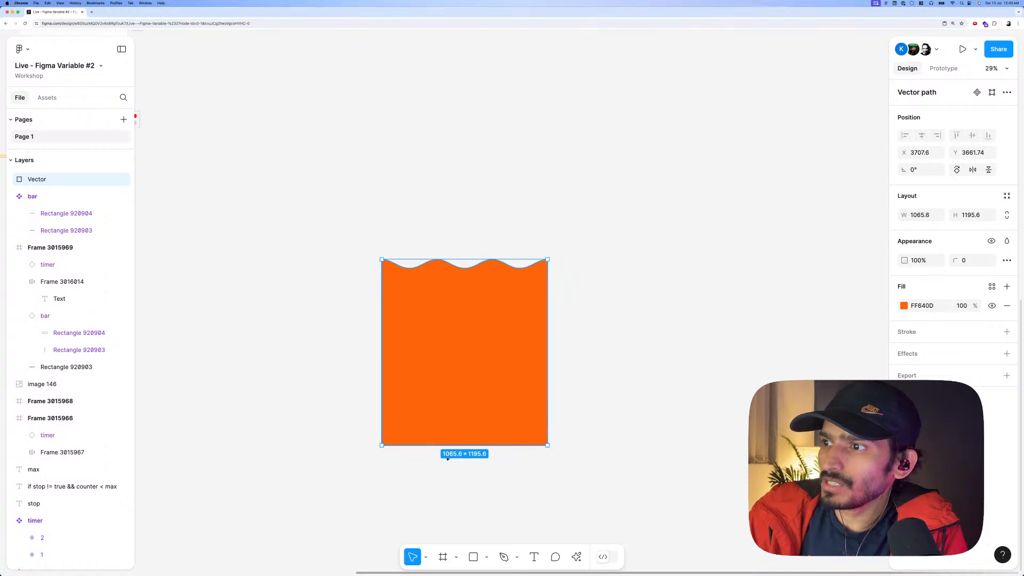
pyautogui.scroll(-5, 456, 390)
pyautogui.scroll(5, 447, 354)
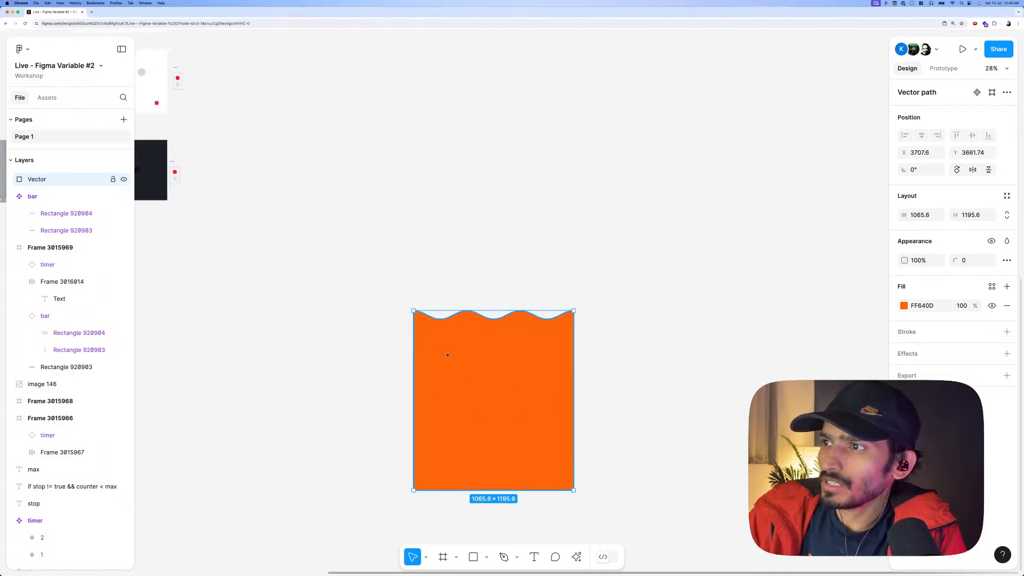
pyautogui.scroll(3, 460, 349)
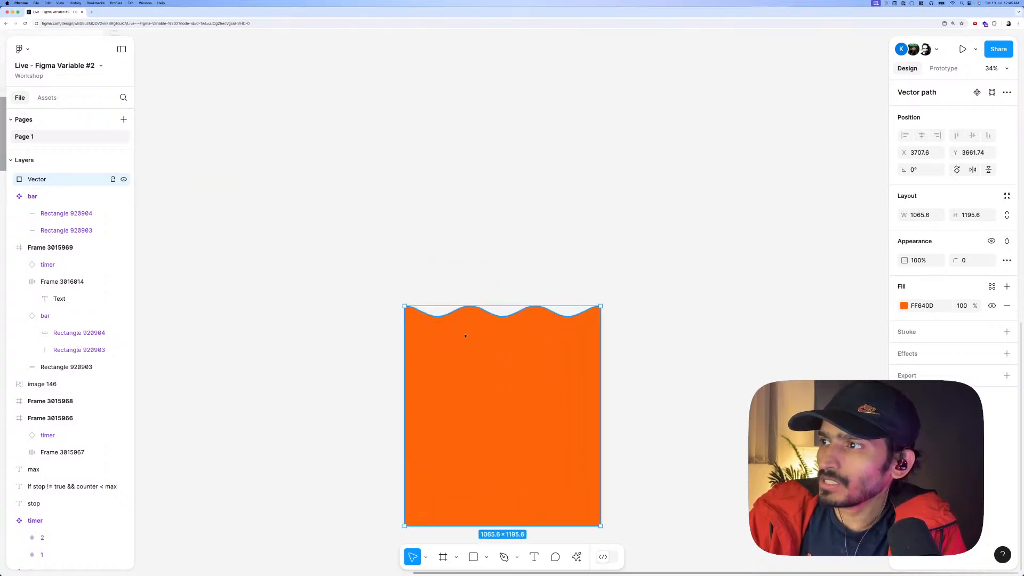
pyautogui.scroll(1, 450, 325)
pyautogui.scroll(3, 448, 318)
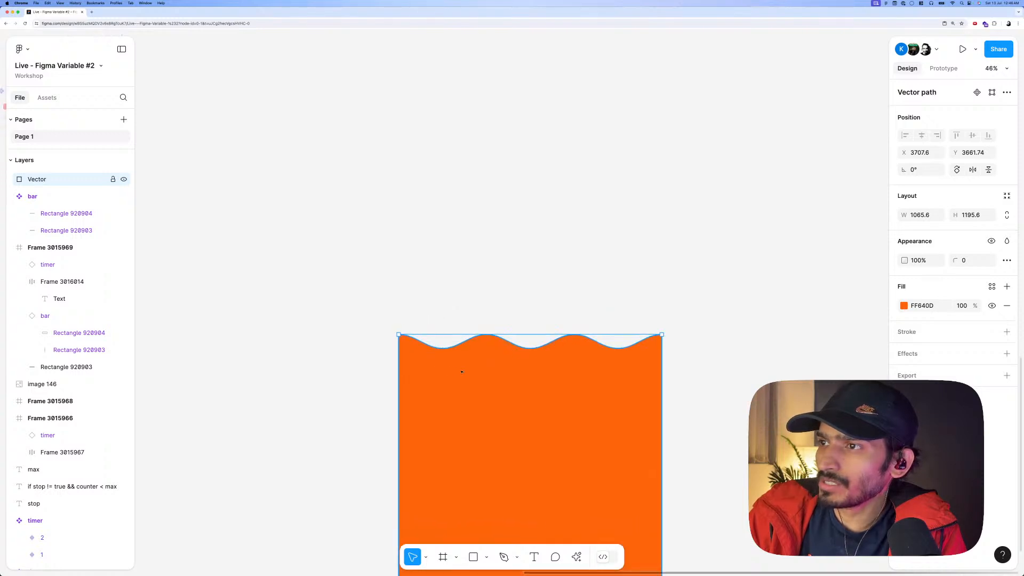
pyautogui.moveTo(491, 379); pyautogui.dragTo(584, 373)
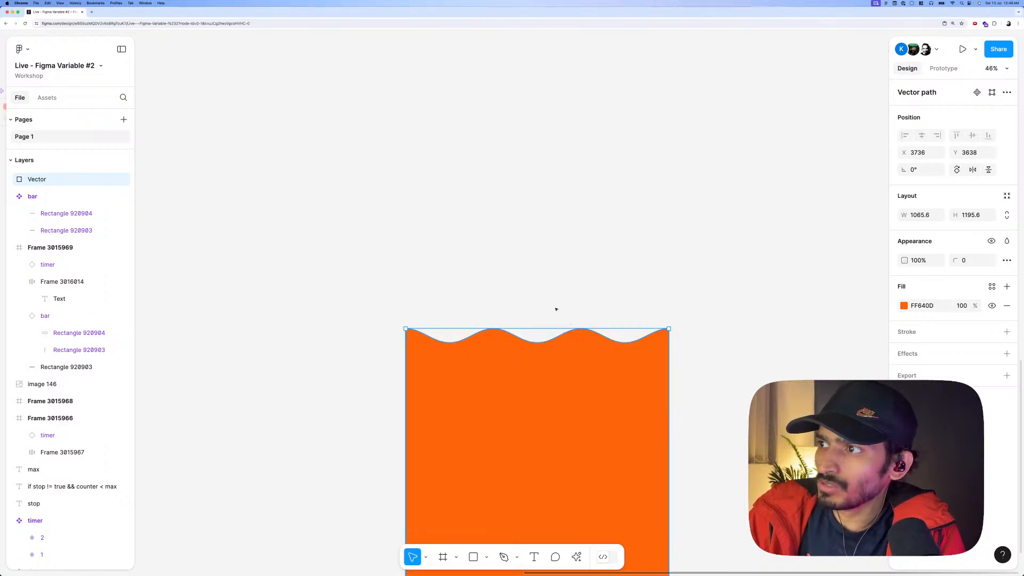
# Turn the orange wave vector into a component.
pyautogui.click(447, 331)
pyautogui.scroll(-2, 450, 327)
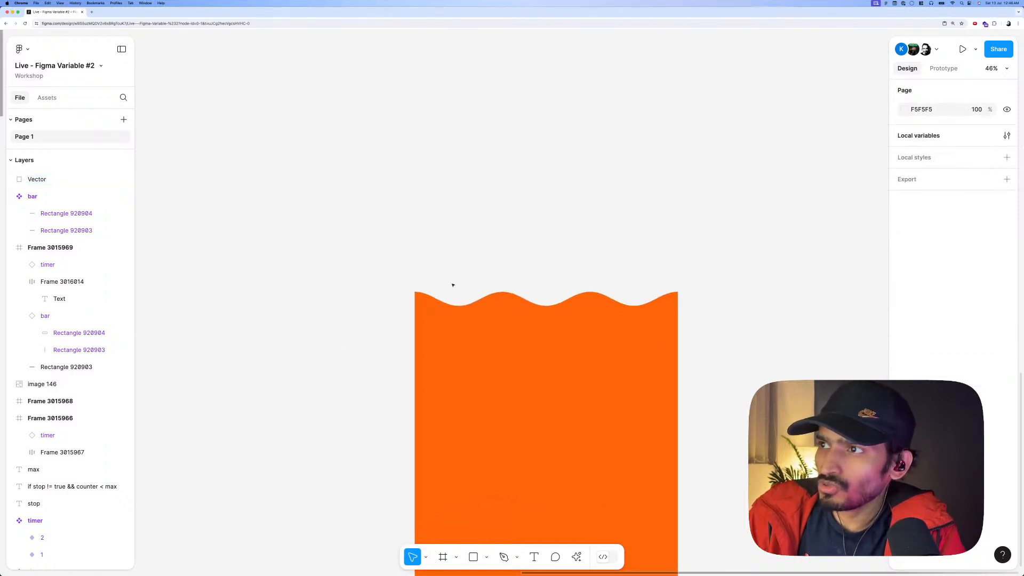
pyautogui.click(445, 325)
pyautogui.scroll(-15, 453, 319)
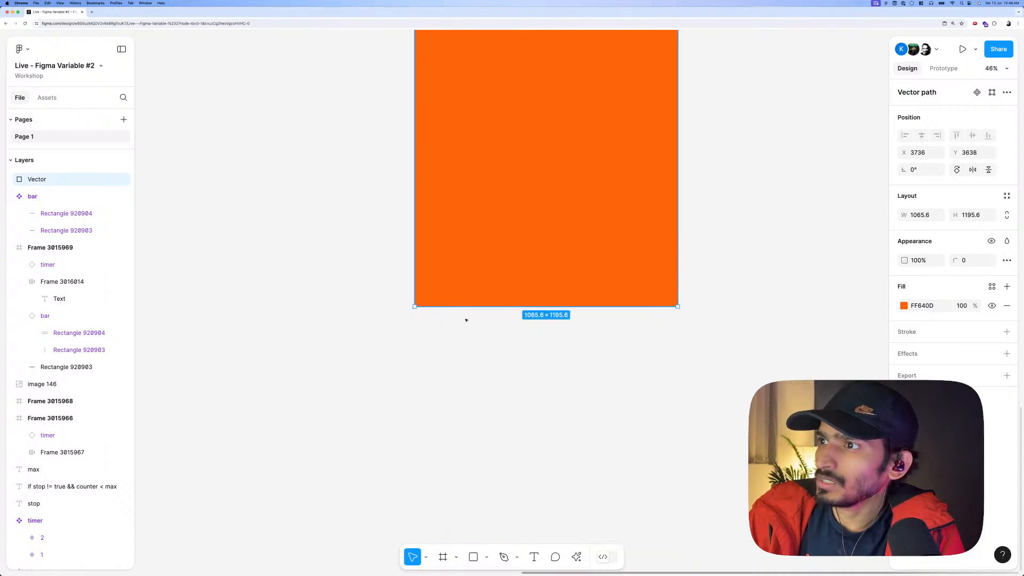
pyautogui.scroll(5, 472, 374)
pyautogui.scroll(3, 476, 427)
pyautogui.scroll(-4, 507, 211)
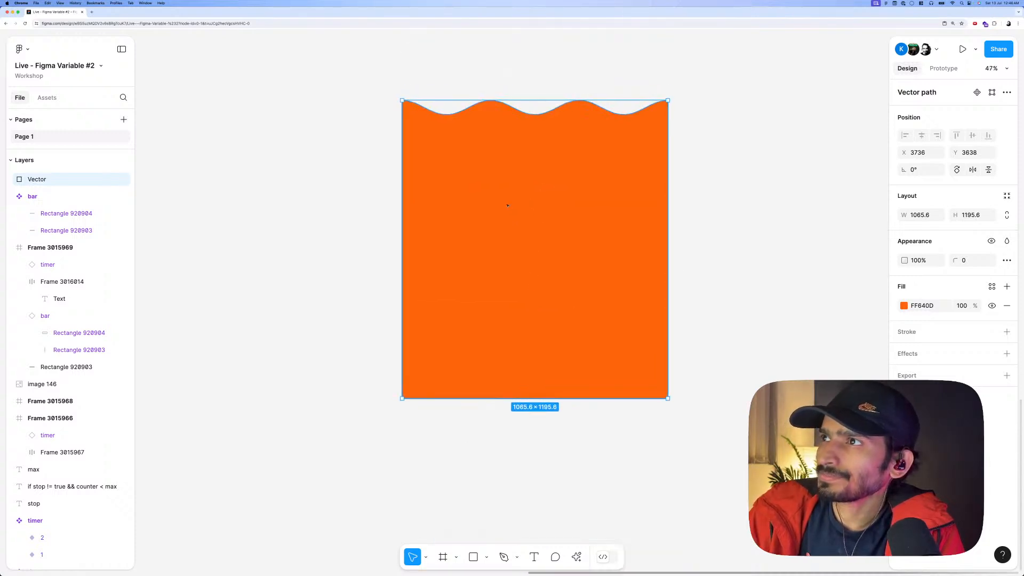
pyautogui.click(977, 93)
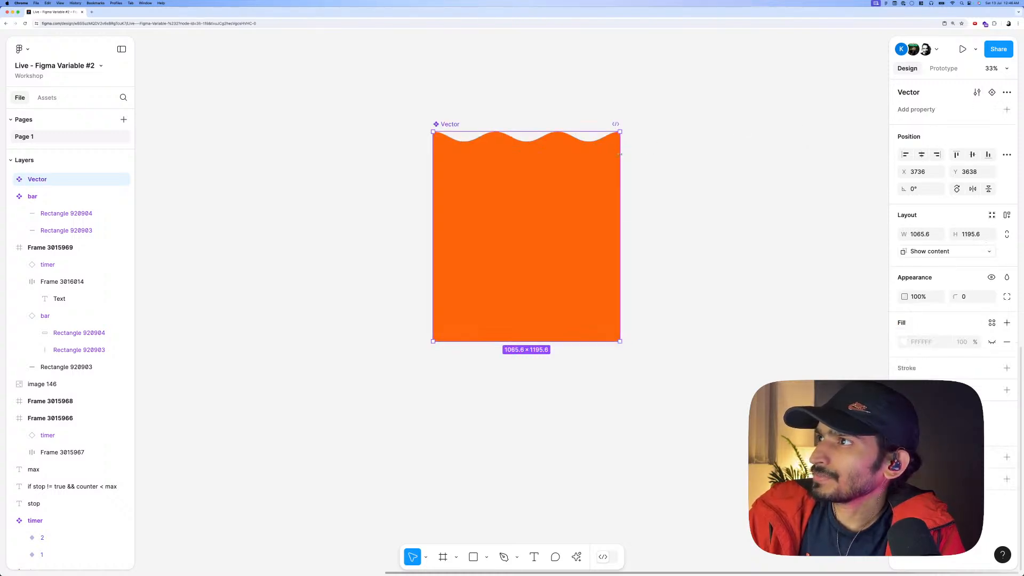
# Expand the cup illustration's nested layers in Frame 3015962 to reach the wave instance inside Group 3015731.
pyautogui.scroll(3, 631, 143)
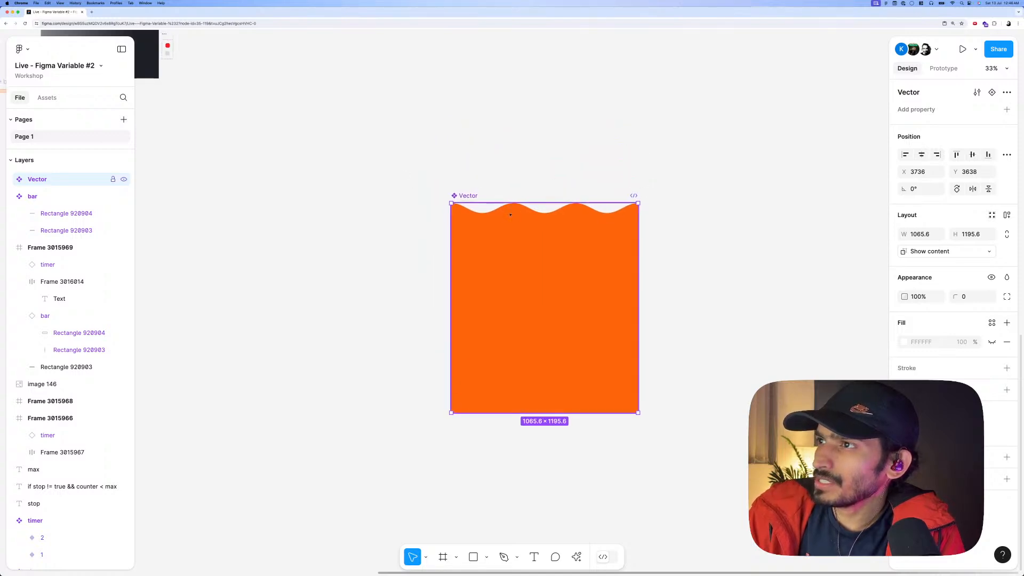
pyautogui.scroll(-5, 517, 223)
pyautogui.hscroll(-3, 535, 240)
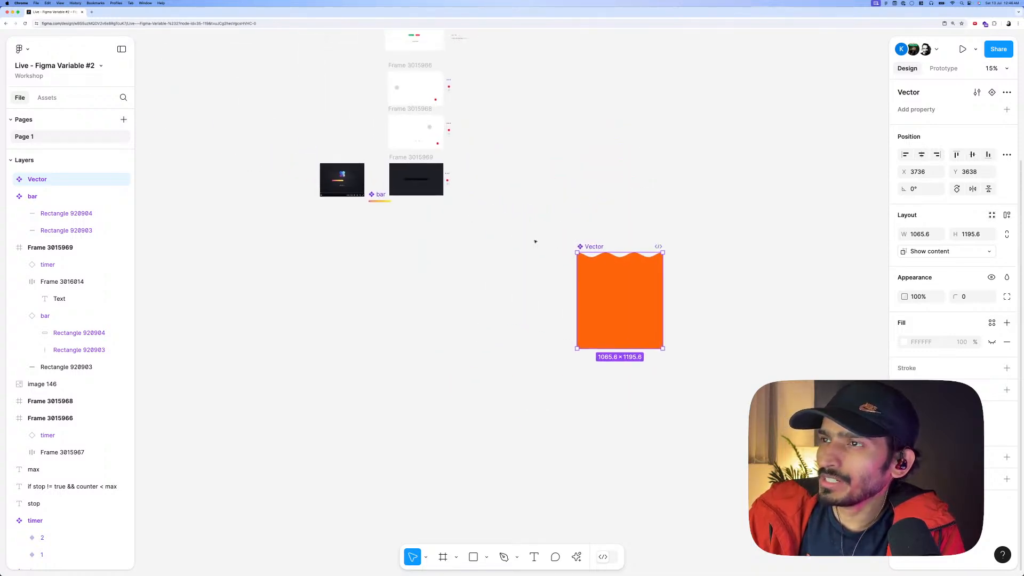
pyautogui.hscroll(-3, 345, 205)
pyautogui.scroll(-4, 427, 229)
pyautogui.scroll(2, 411, 182)
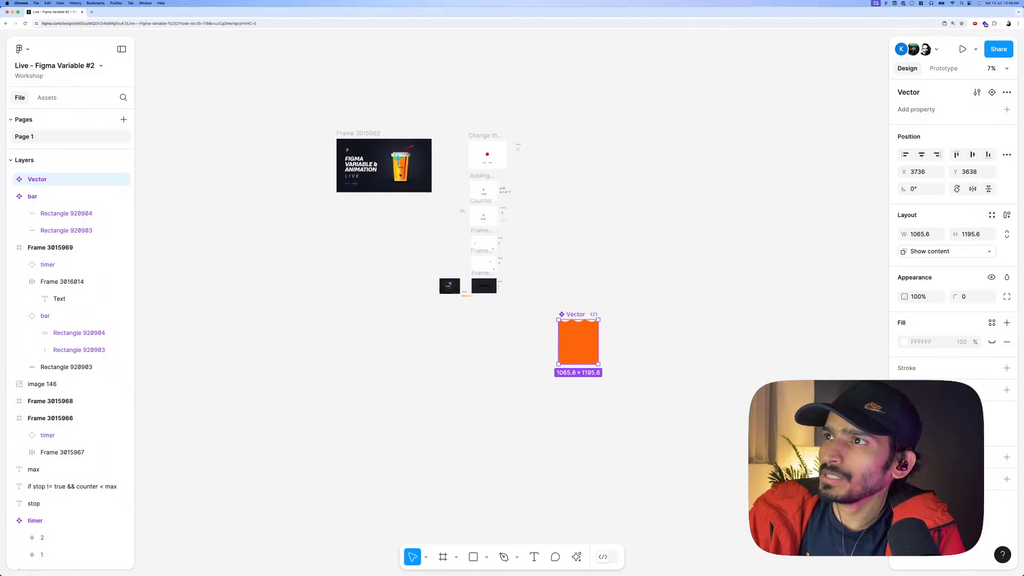
pyautogui.scroll(3, 390, 162)
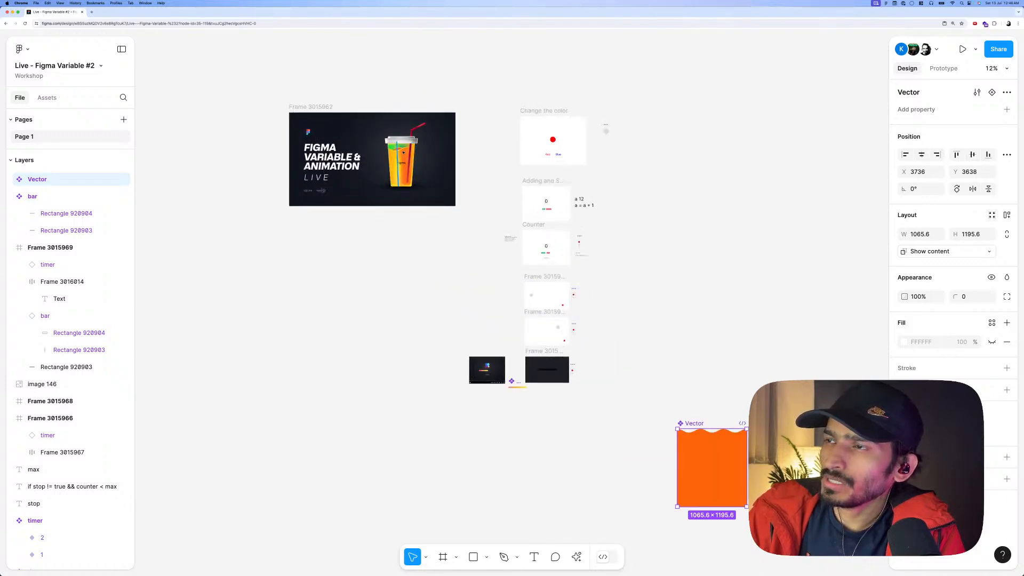
pyautogui.keyDown('super'); pyautogui.click(398, 160); pyautogui.keyUp('super')
pyautogui.click(90, 412)
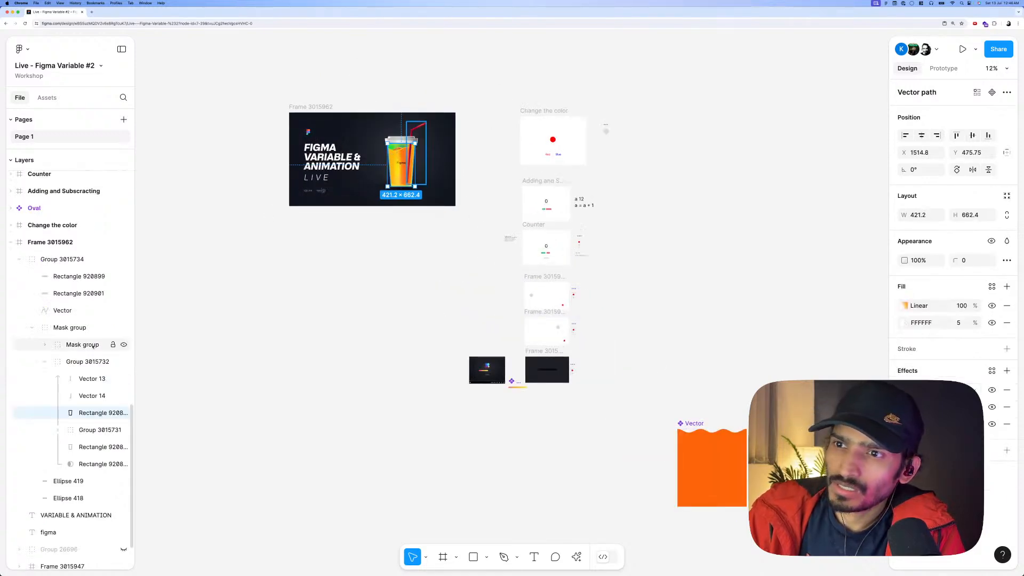
pyautogui.click(58, 430)
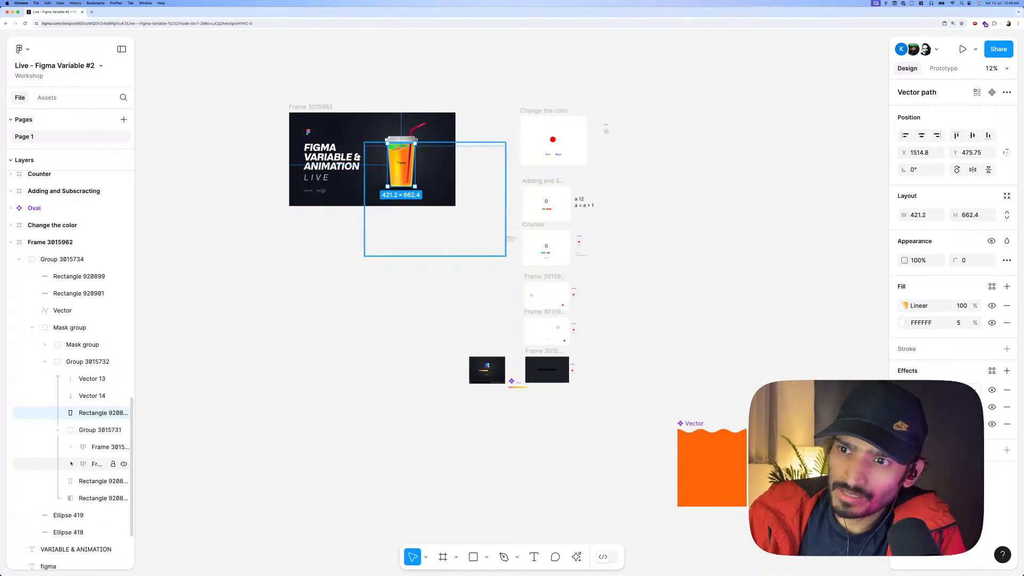
pyautogui.click(70, 464)
pyautogui.click(84, 481)
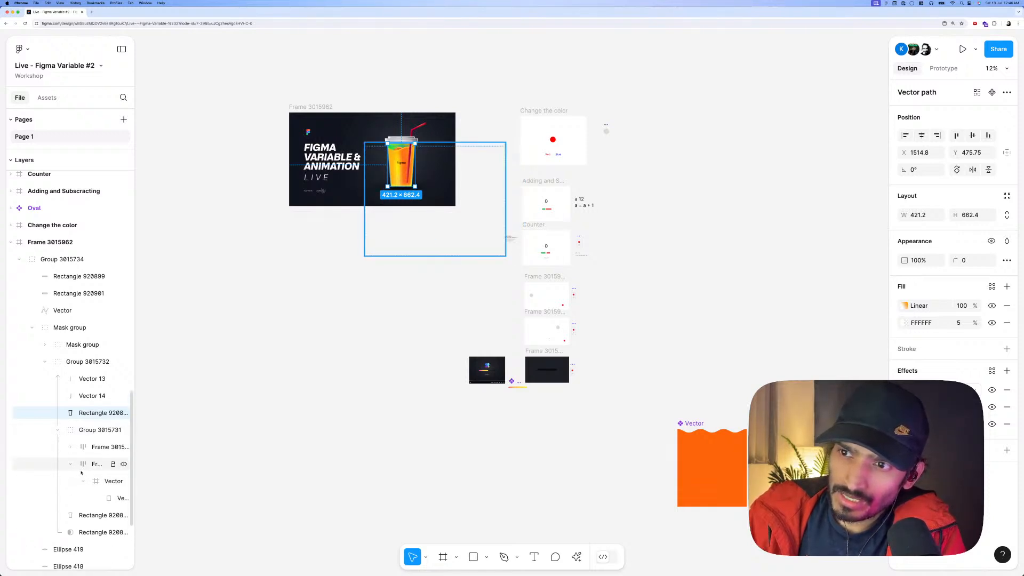
pyautogui.click(71, 447)
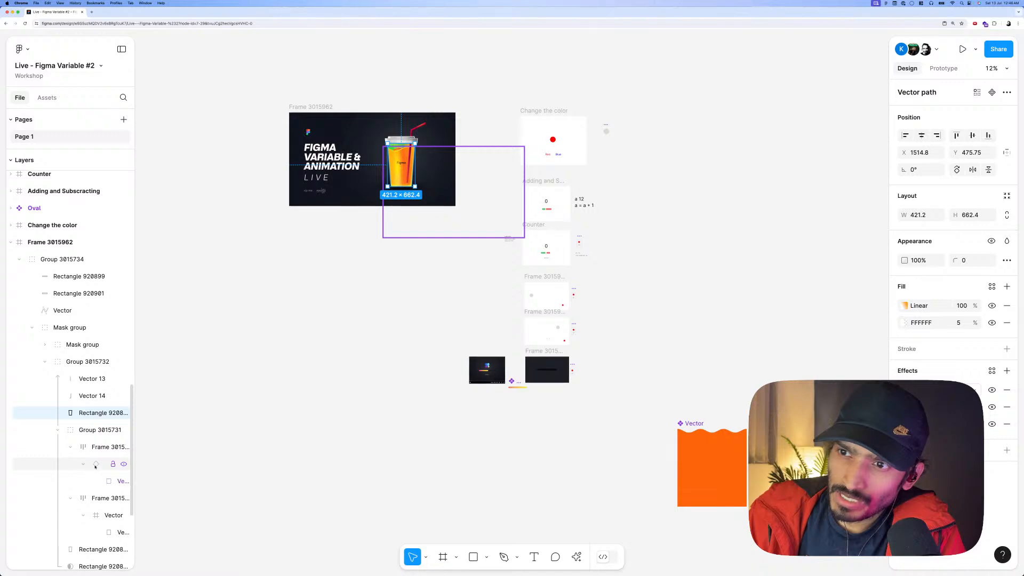
# Copy the Flow 2 instance from the cup illustration and paste it on the empty canvas beside the Vector component.
pyautogui.click(83, 465)
pyautogui.hscroll(5, 332, 473)
pyautogui.scroll(-3, 332, 473)
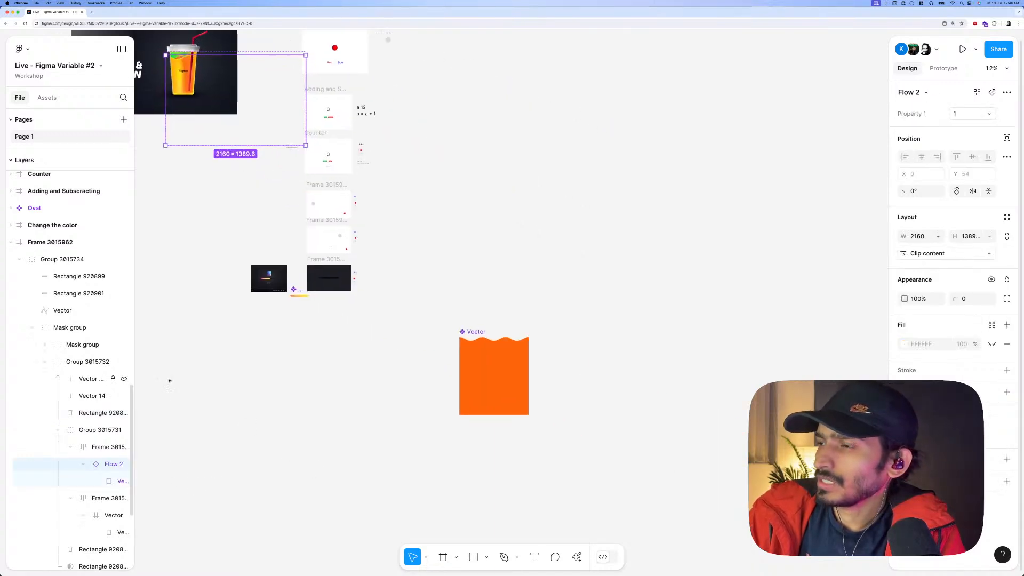
pyautogui.rightClick(640, 347)
pyautogui.click(650, 354)
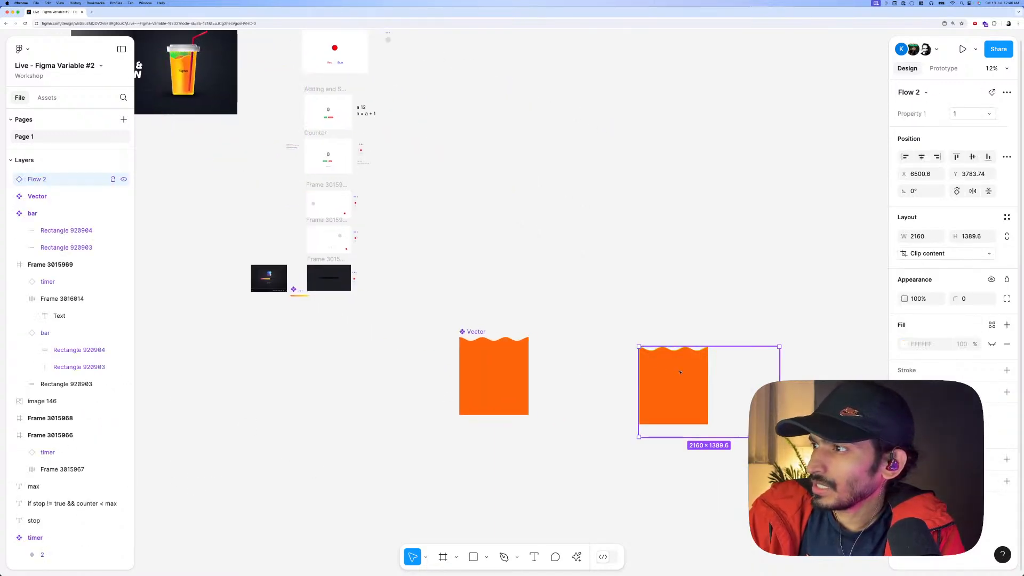
pyautogui.hscroll(3, 650, 354)
pyautogui.press('Escape')
pyautogui.click(580, 353)
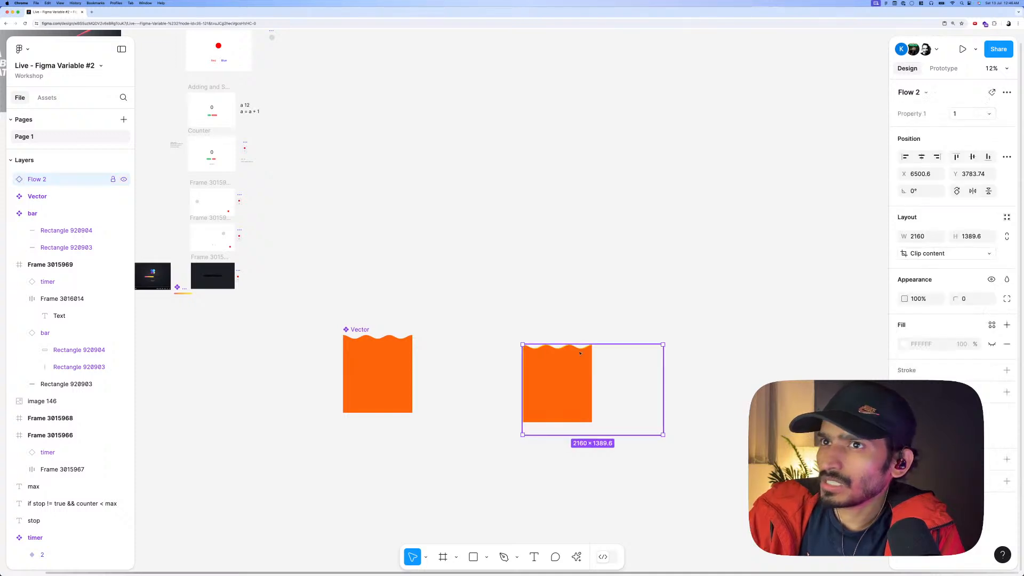
# Duplicate the Flow 2 instance below the original, set the copy's Property 1 to 2 and shift it to X 5237, Y 5220.
pyautogui.moveTo(574, 361); pyautogui.dragTo(573, 454)
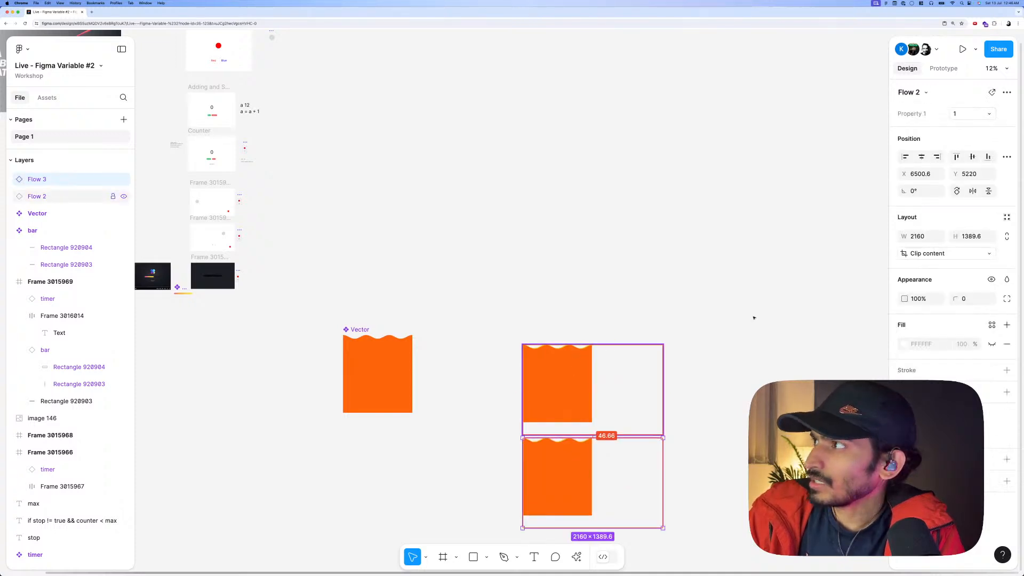
pyautogui.click(962, 116)
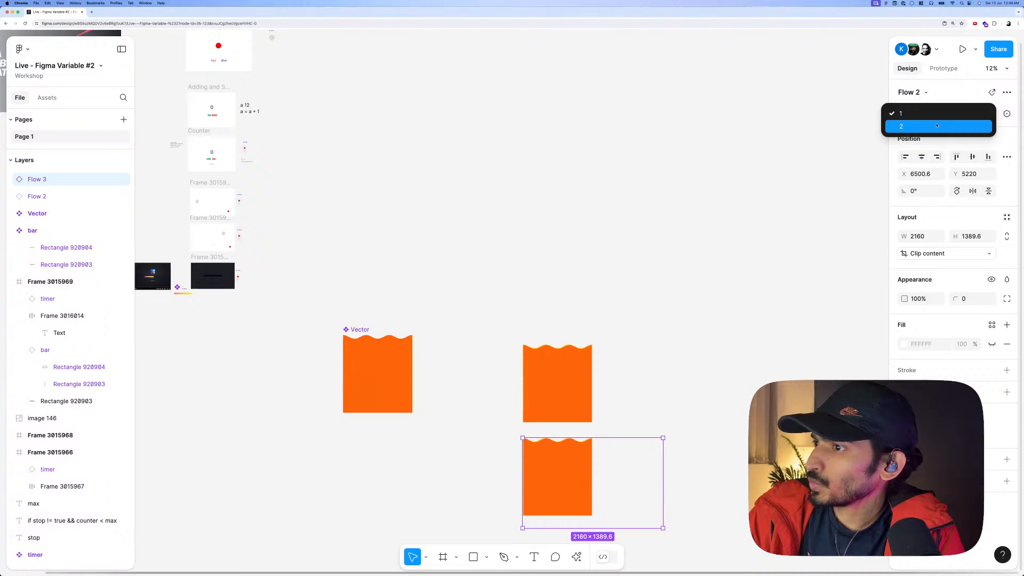
pyautogui.click(937, 126)
pyautogui.moveTo(620, 465); pyautogui.dragTo(552, 454)
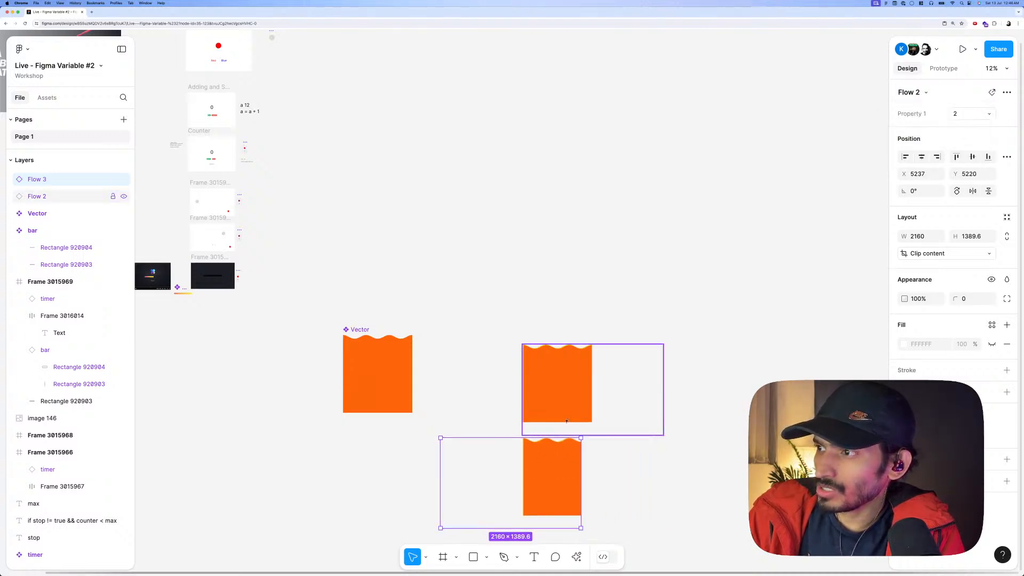
# Detach both pasted Flow instances from their component so they become plain frames.
pyautogui.moveTo(660, 359); pyautogui.dragTo(579, 437)
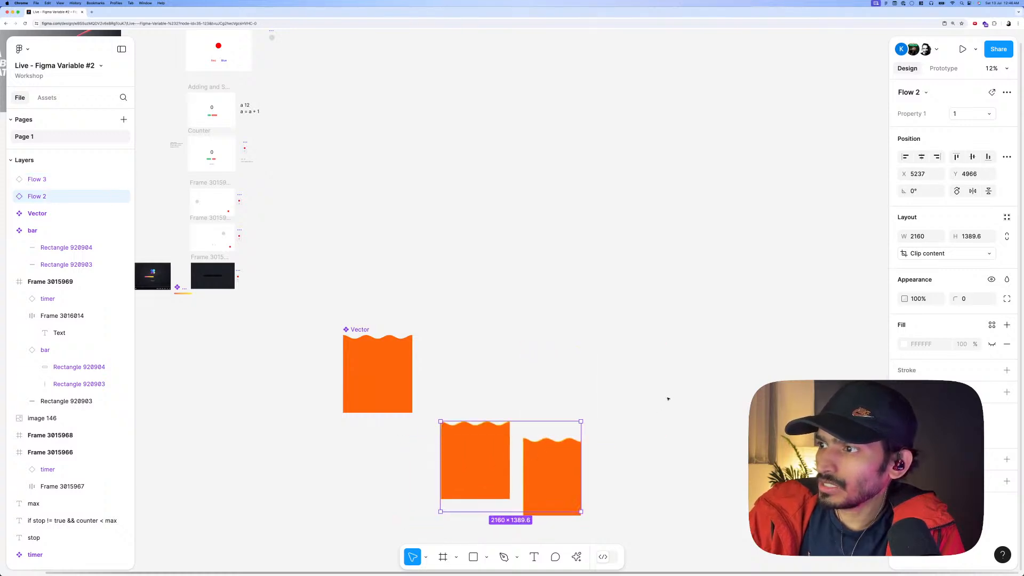
pyautogui.press('super+z')
pyautogui.moveTo(683, 373); pyautogui.dragTo(537, 477)
pyautogui.rightClick(566, 426)
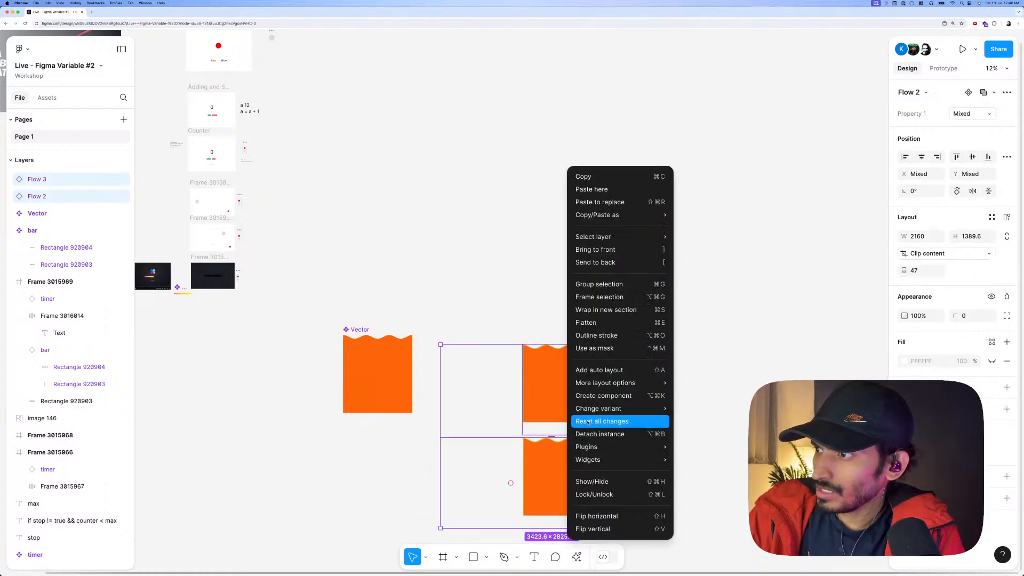
pyautogui.click(582, 434)
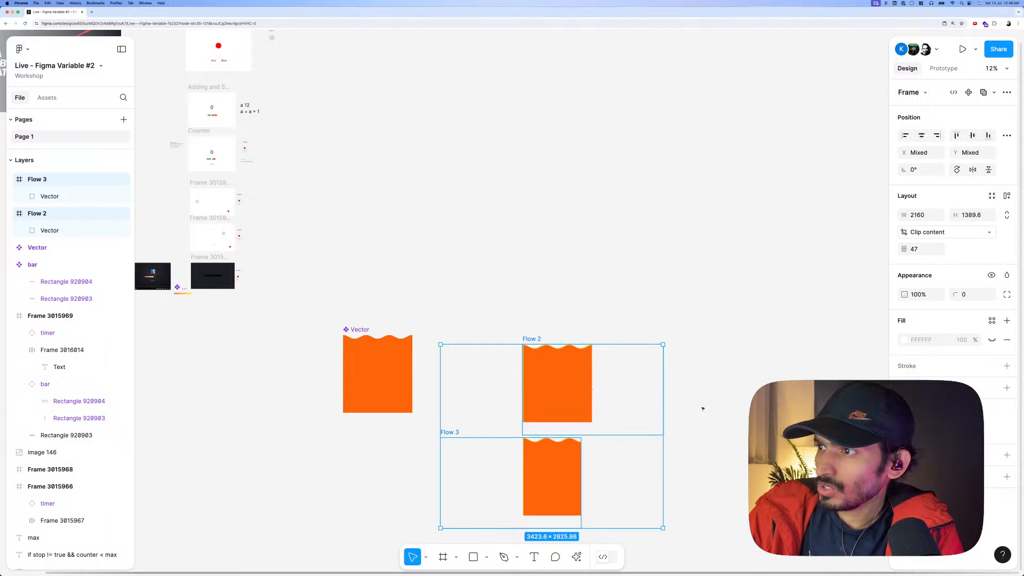
pyautogui.click(702, 407)
# Move the Flow 2 frame to X 5237, Y 3338, in line above the Flow 3 frame.
pyautogui.moveTo(531, 341); pyautogui.dragTo(458, 311)
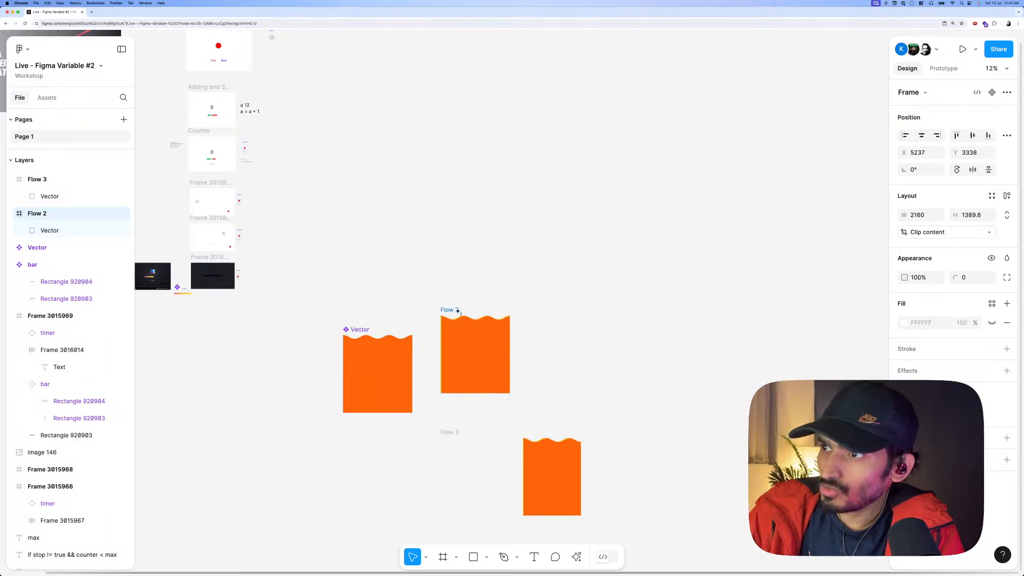
pyautogui.click(453, 432)
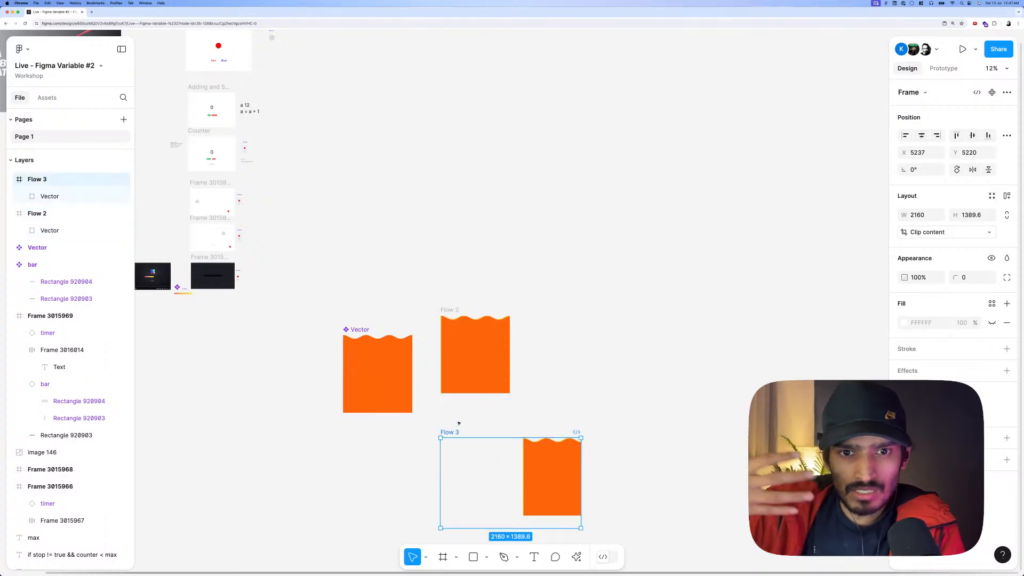
pyautogui.click(555, 363)
pyautogui.hscroll(-2, 587, 365)
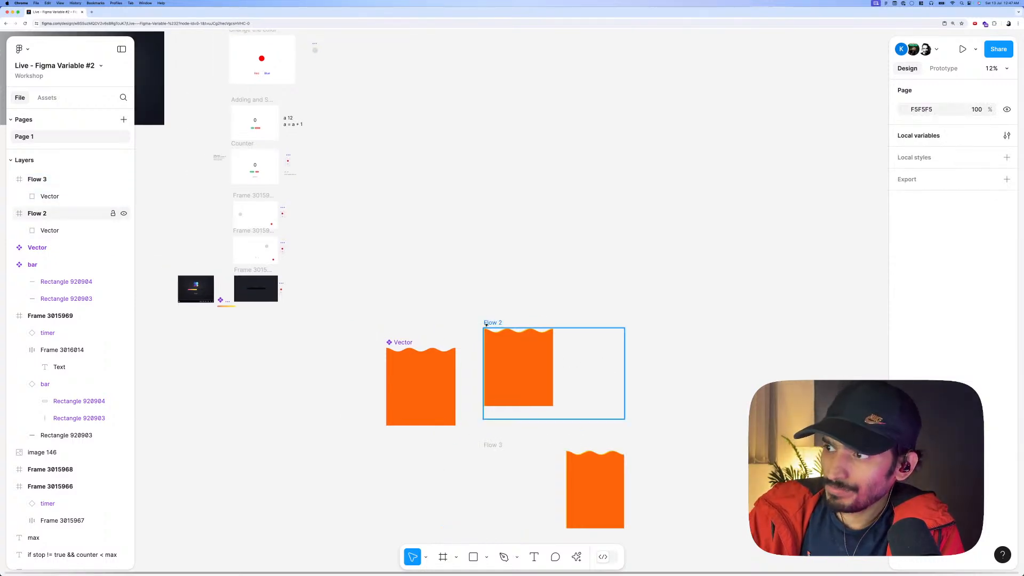
# Select the Flow 2 and Flow 3 frames together and move them away from the Vector component to X 8770.
pyautogui.scroll(-1, 480, 304)
pyautogui.moveTo(473, 300); pyautogui.dragTo(613, 531)
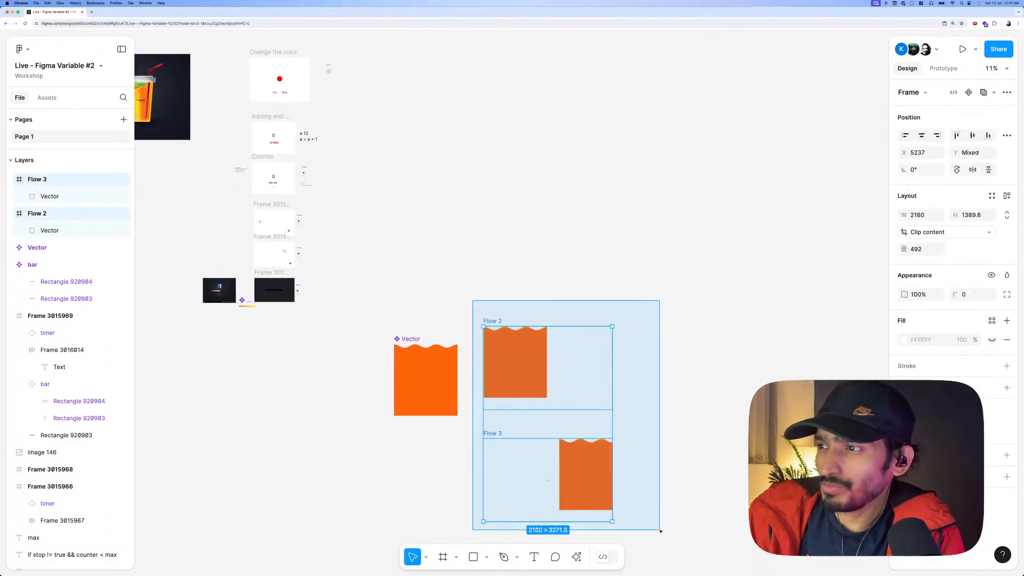
pyautogui.click(508, 311)
pyautogui.moveTo(476, 298); pyautogui.dragTo(746, 566)
pyautogui.moveTo(504, 269); pyautogui.dragTo(708, 368)
# Duplicate the Vector wave component as an instance placed at X 1104, Y 3879.
pyautogui.scroll(5, 414, 240)
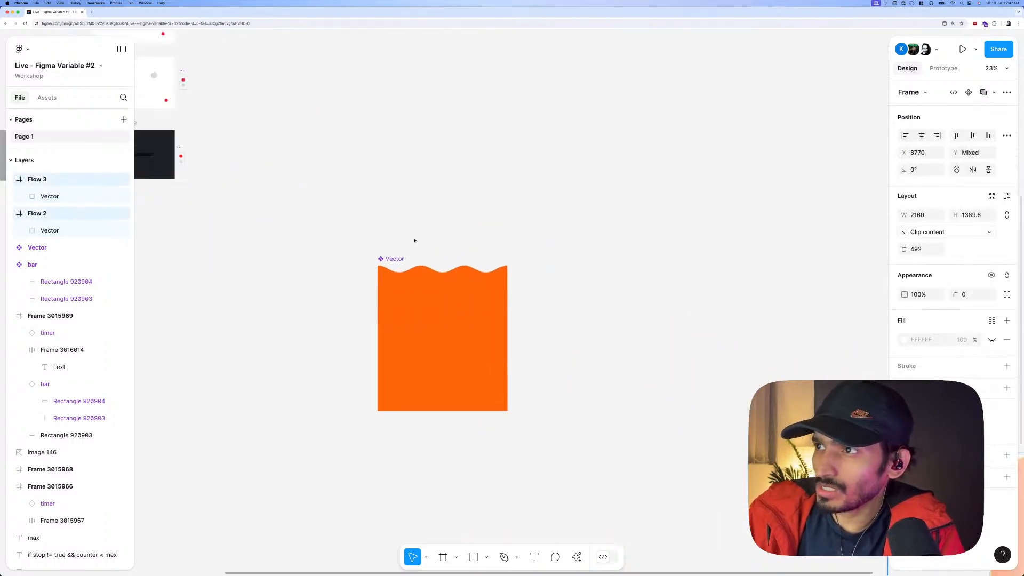
pyautogui.click(408, 251)
pyautogui.hscroll(-3, 522, 251)
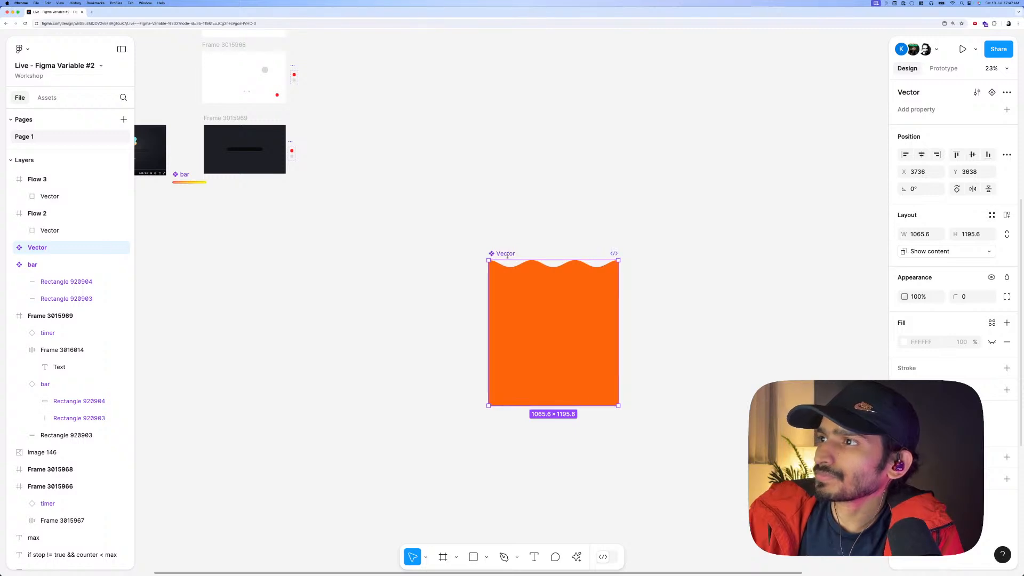
pyautogui.hscroll(-3, 521, 251)
pyautogui.keyDown('alt'); pyautogui.moveTo(639, 260); pyautogui.dragTo(318, 290); pyautogui.keyUp('alt')
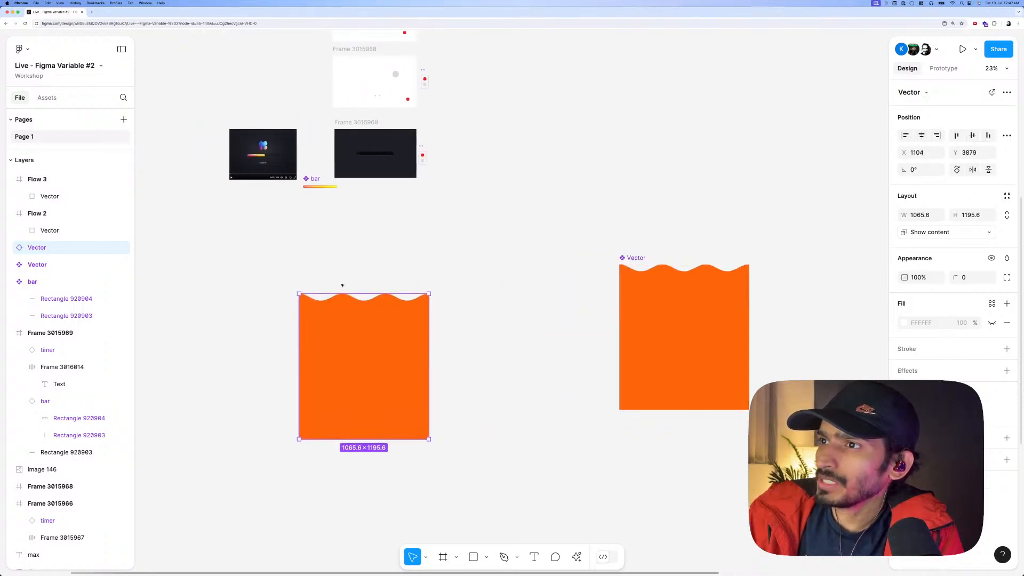
# Create a new component from the Vector wave instance at X 1104, Y 3879.
pyautogui.hscroll(-5, 580, 263)
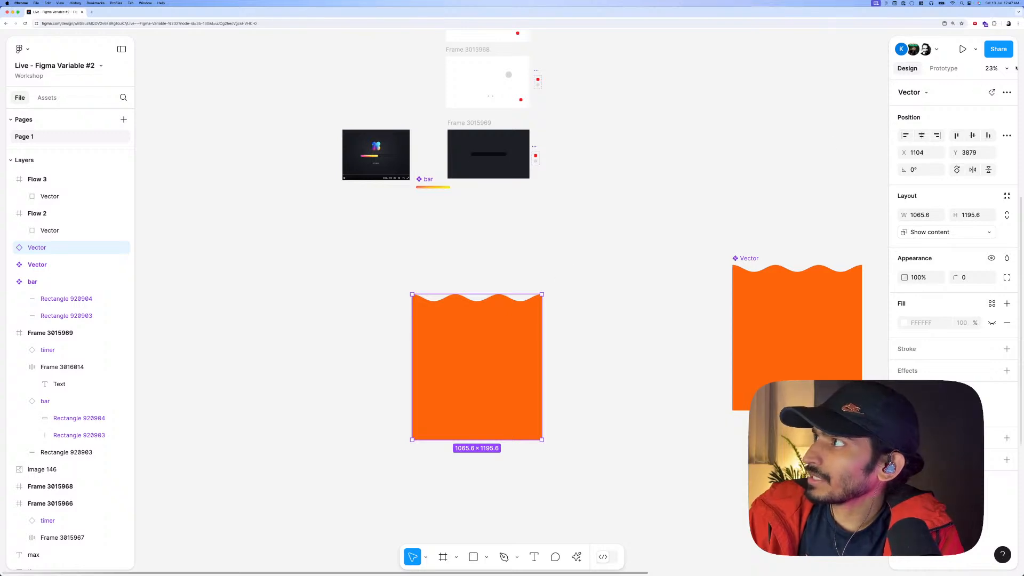
pyautogui.click(1006, 93)
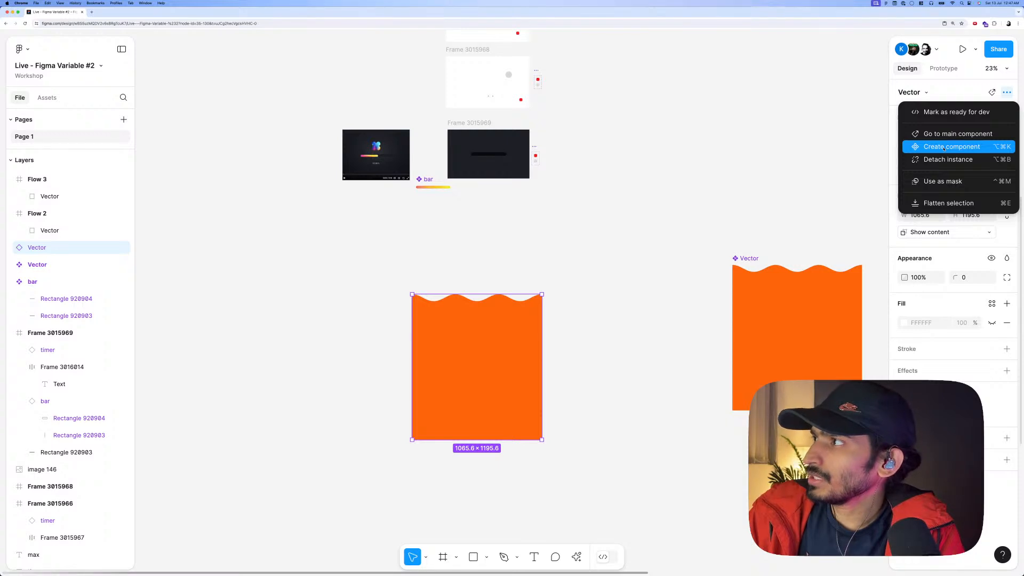
pyautogui.click(944, 147)
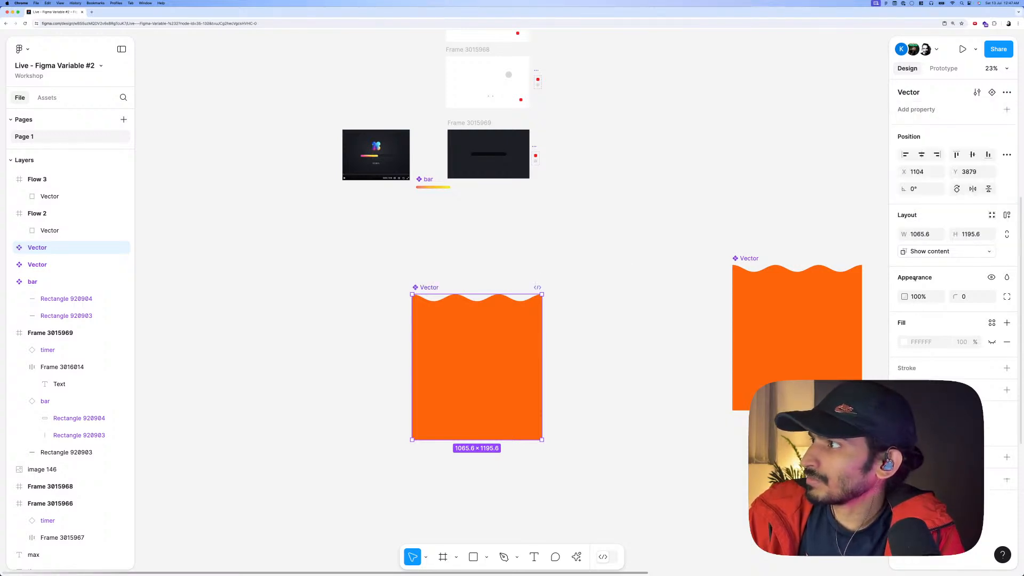
# Clip the new Vector component's content and narrow it to 457 wide so only part of the wave shows.
pyautogui.click(930, 251)
pyautogui.click(931, 235)
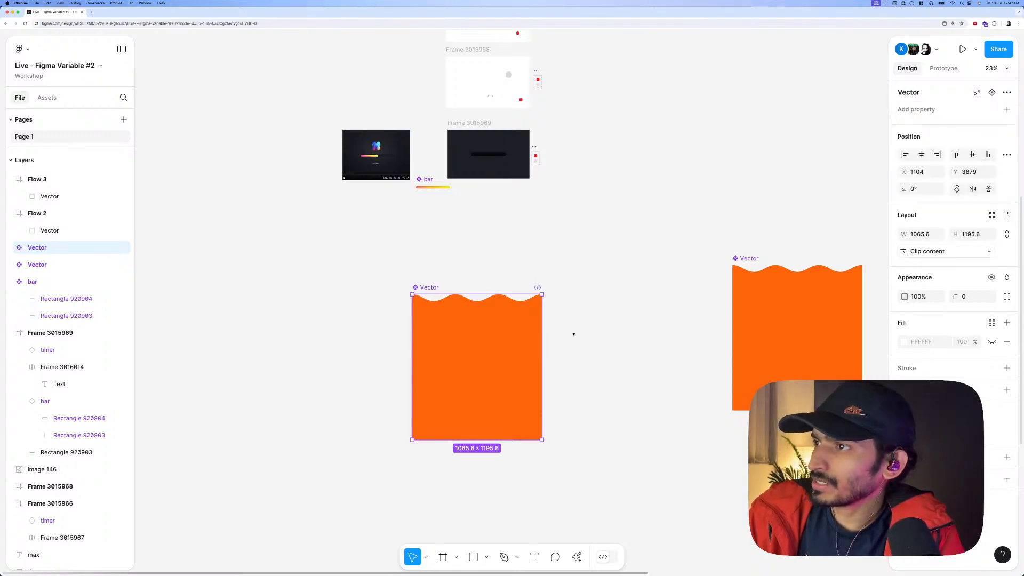
pyautogui.moveTo(543, 347); pyautogui.dragTo(468, 342)
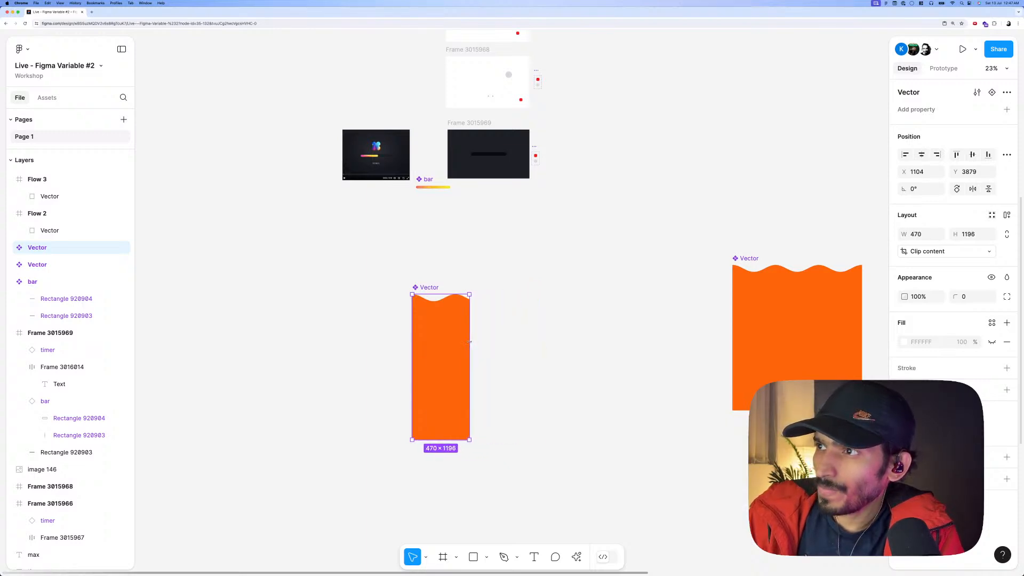
pyautogui.scroll(5, 468, 341)
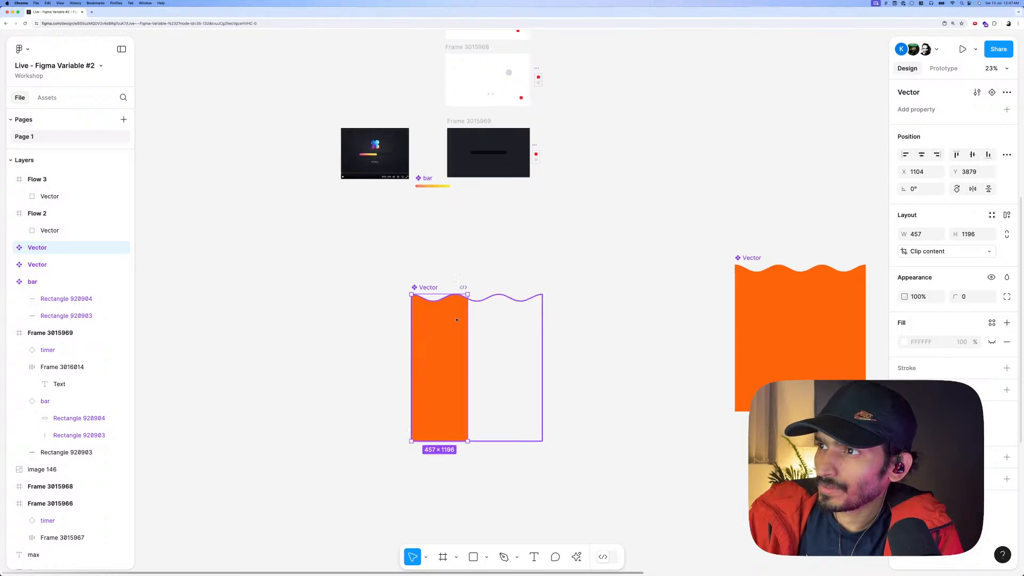
pyautogui.scroll(2, 410, 279)
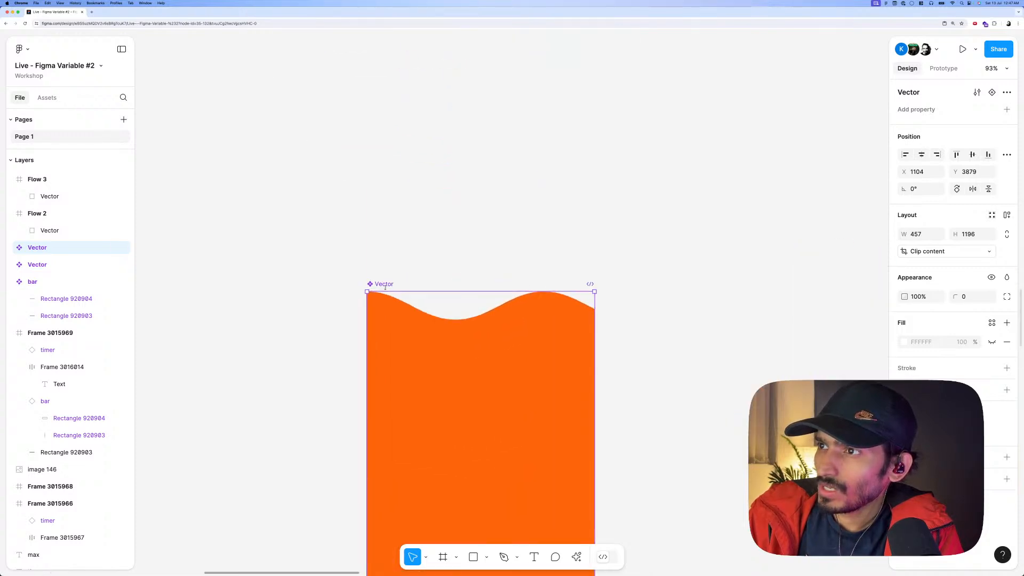
# Move the narrowed Vector component down to Y 4299 and add a second variant to it.
pyautogui.scroll(-8, 453, 270)
pyautogui.click(472, 262)
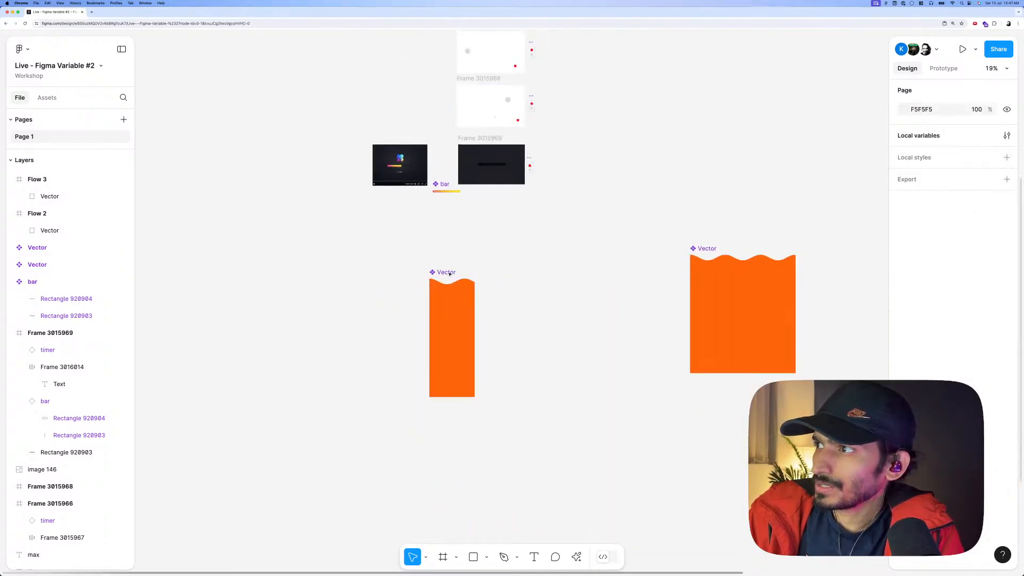
pyautogui.moveTo(438, 276); pyautogui.dragTo(439, 318)
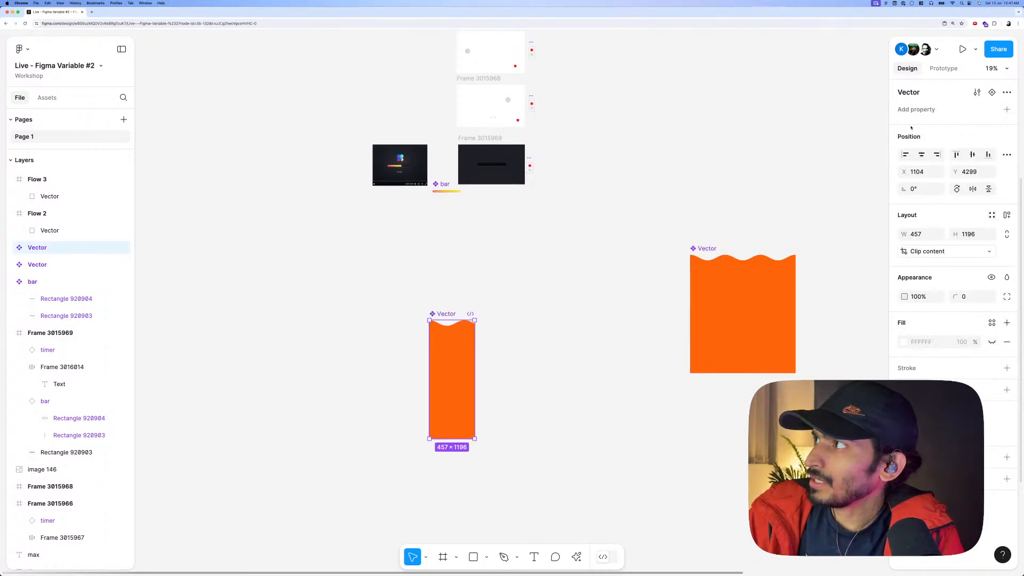
pyautogui.click(992, 93)
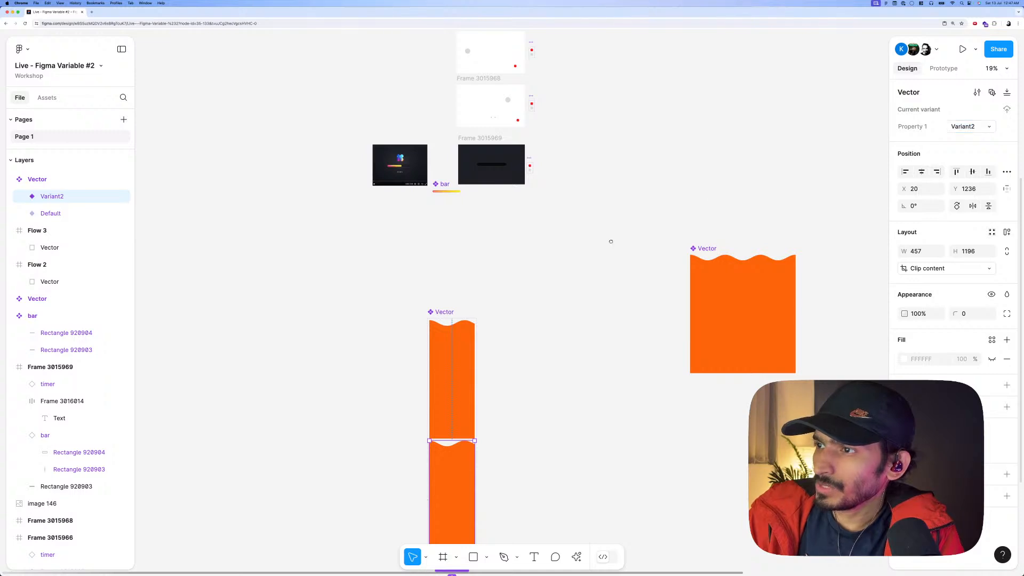
# Align the wave instance inside Variant2 to the right edge of its variant frame, at X -609.
pyautogui.scroll(-2, 544, 338)
pyautogui.doubleClick(450, 420)
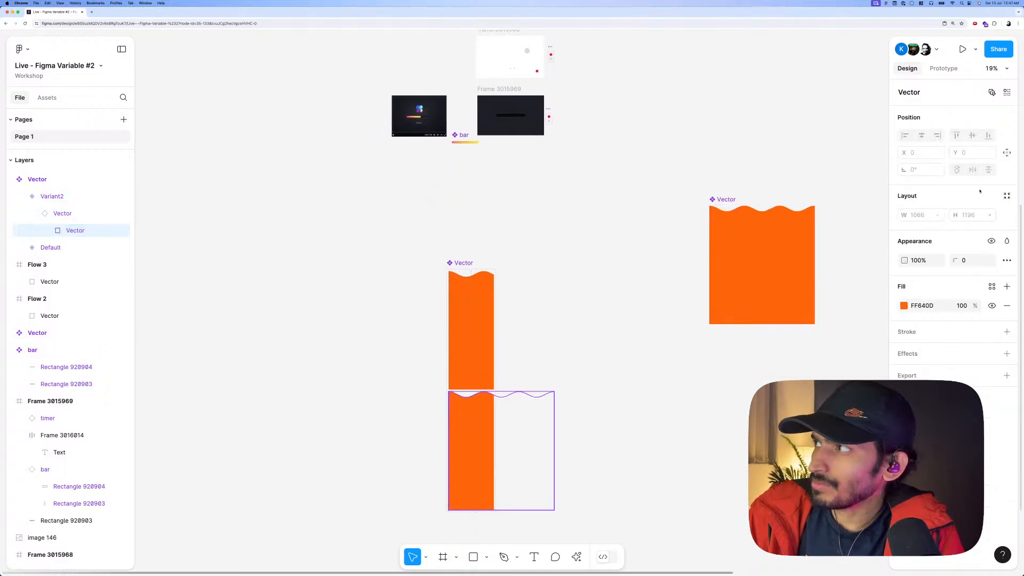
pyautogui.click(539, 348)
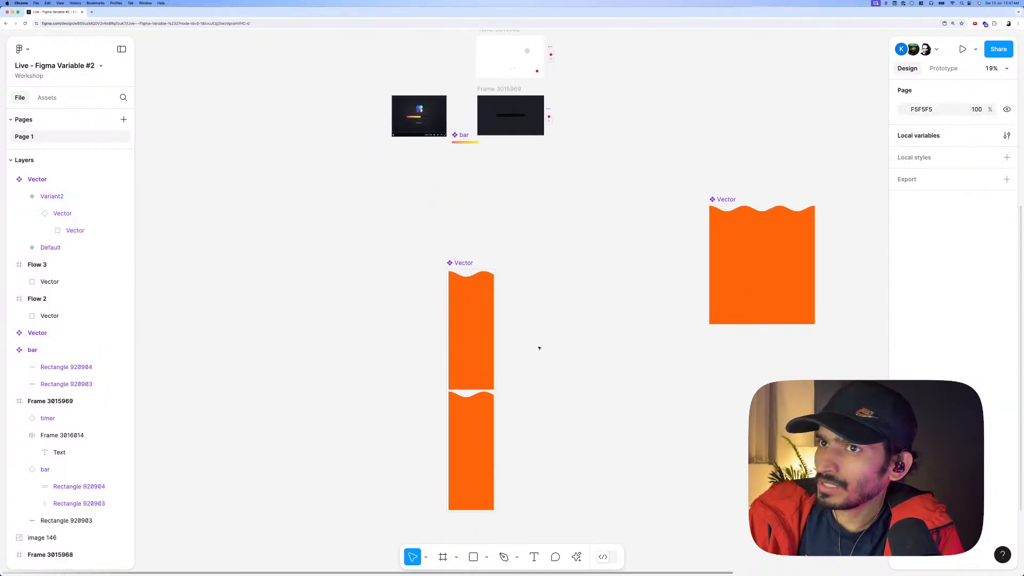
pyautogui.click(482, 351)
pyautogui.doubleClick(469, 416)
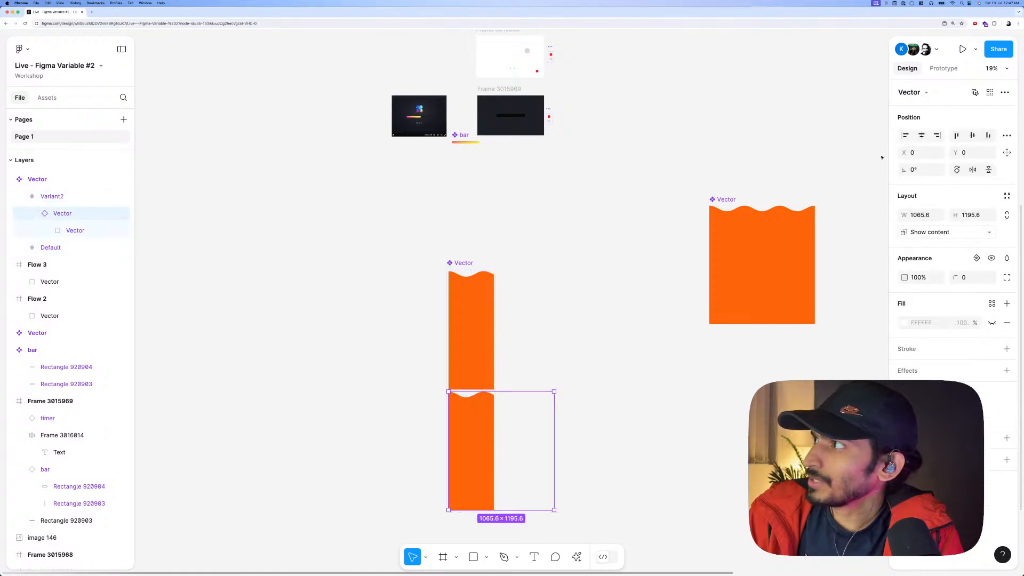
pyautogui.click(937, 135)
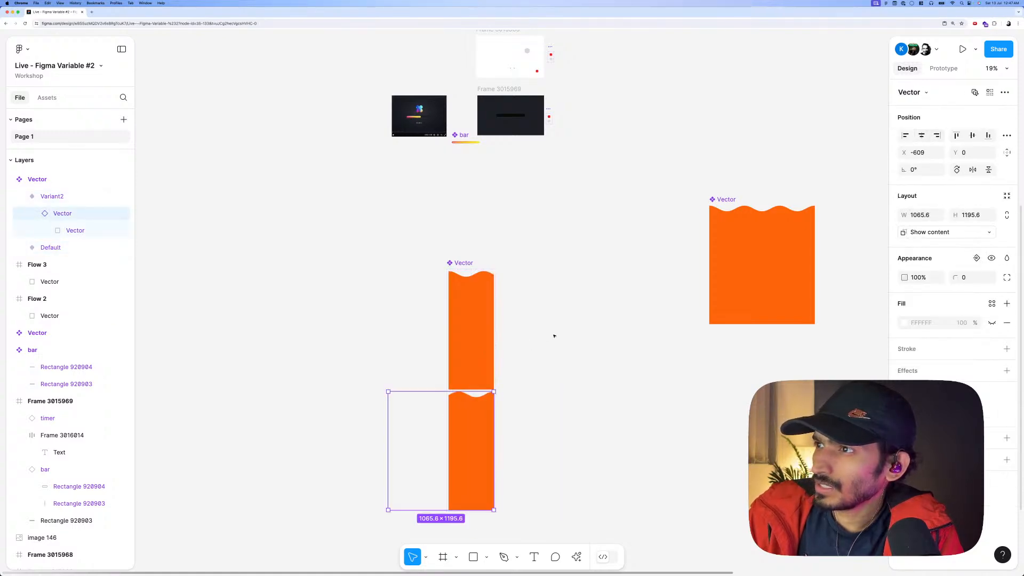
pyautogui.click(550, 342)
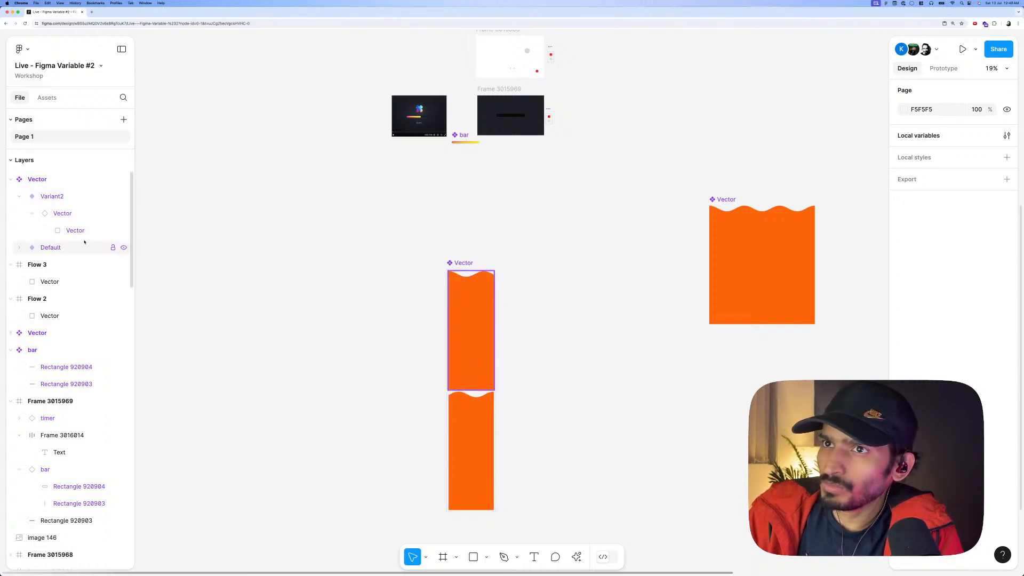
# Shift the wave instance inside Variant2 to the right so its crest sits near the Default variant's crest.
pyautogui.click(19, 248)
pyautogui.click(62, 265)
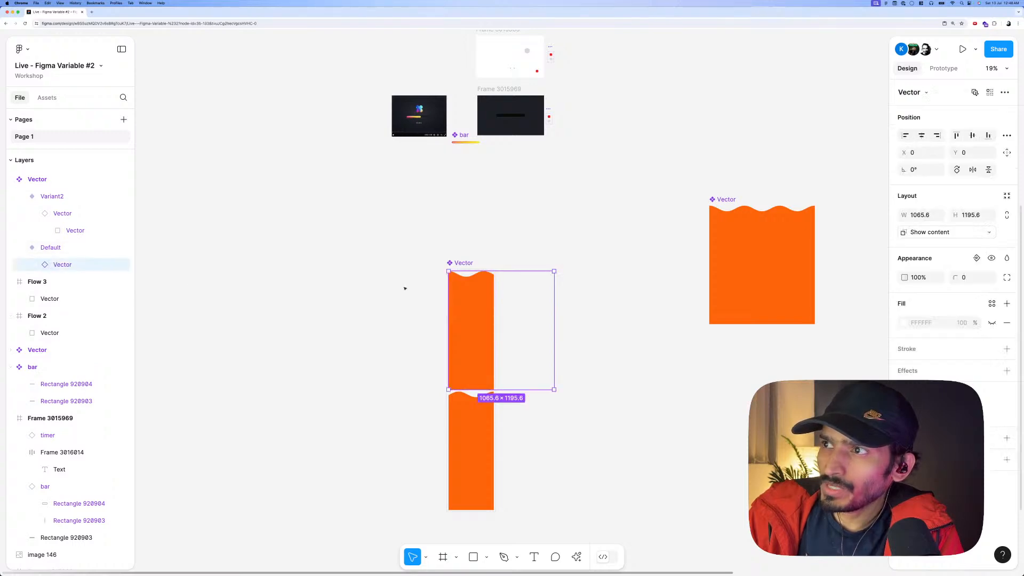
pyautogui.scroll(2, 504, 287)
pyautogui.scroll(-1, 504, 288)
pyautogui.scroll(3, 540, 264)
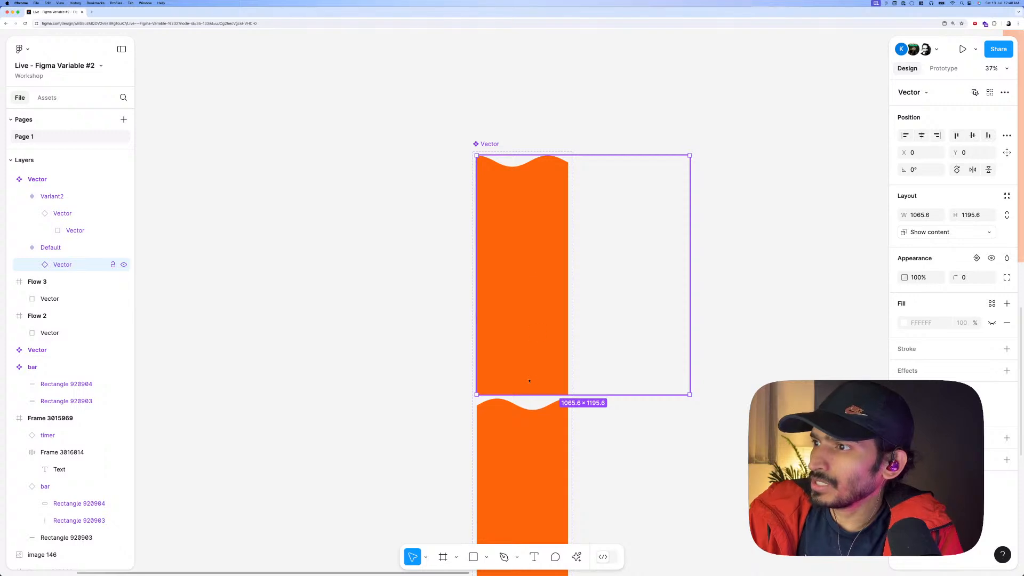
pyautogui.click(518, 432)
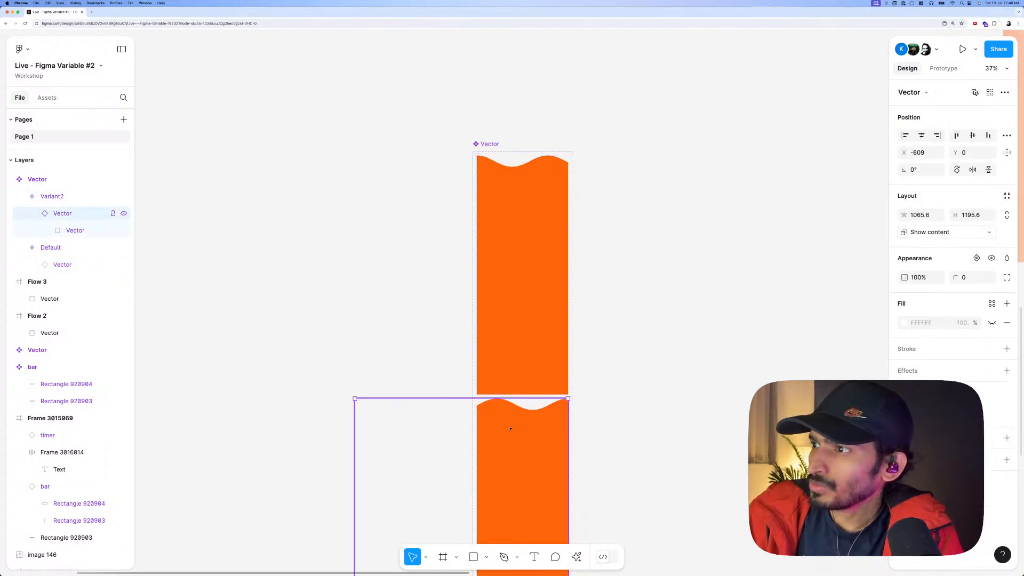
pyautogui.moveTo(520, 431); pyautogui.dragTo(538, 430)
pyautogui.click(425, 297)
pyautogui.scroll(-2, 407, 274)
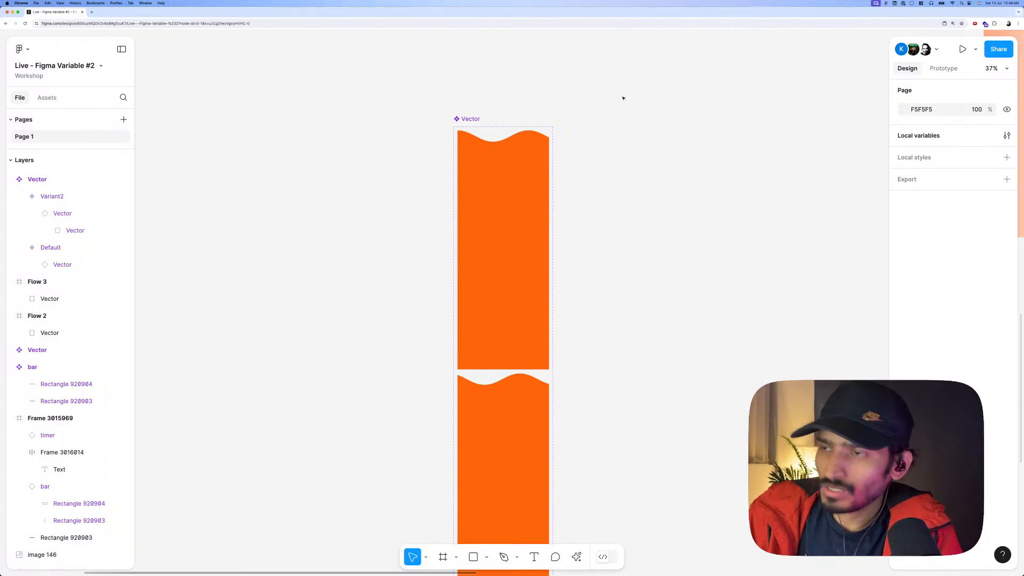
# Show the rulers and place a vertical guide at about X 381 on the Default wave's crest, comparing it with Variant2.
pyautogui.hotkey('shift', 'r')
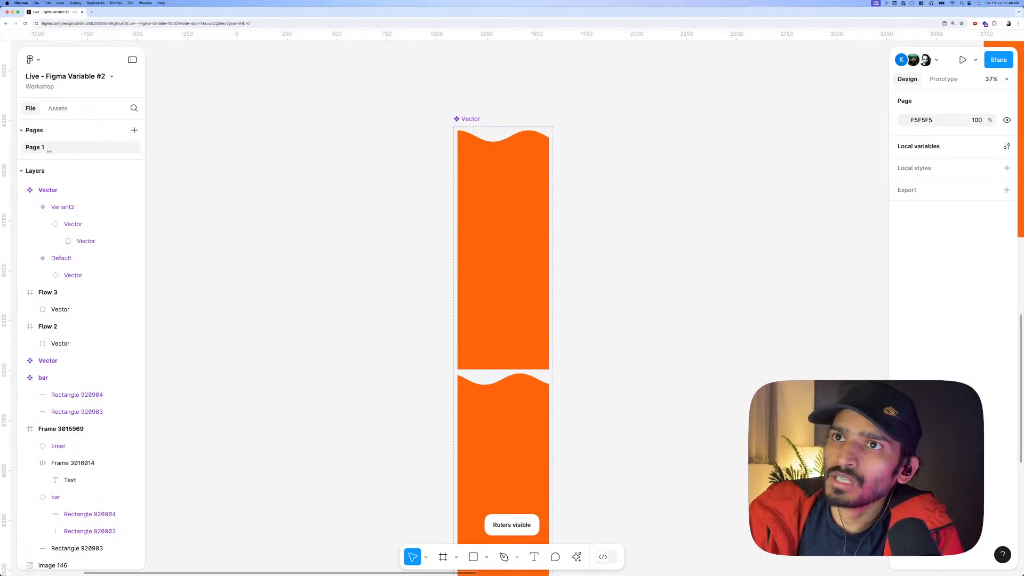
pyautogui.moveTo(6, 200); pyautogui.dragTo(529, 203)
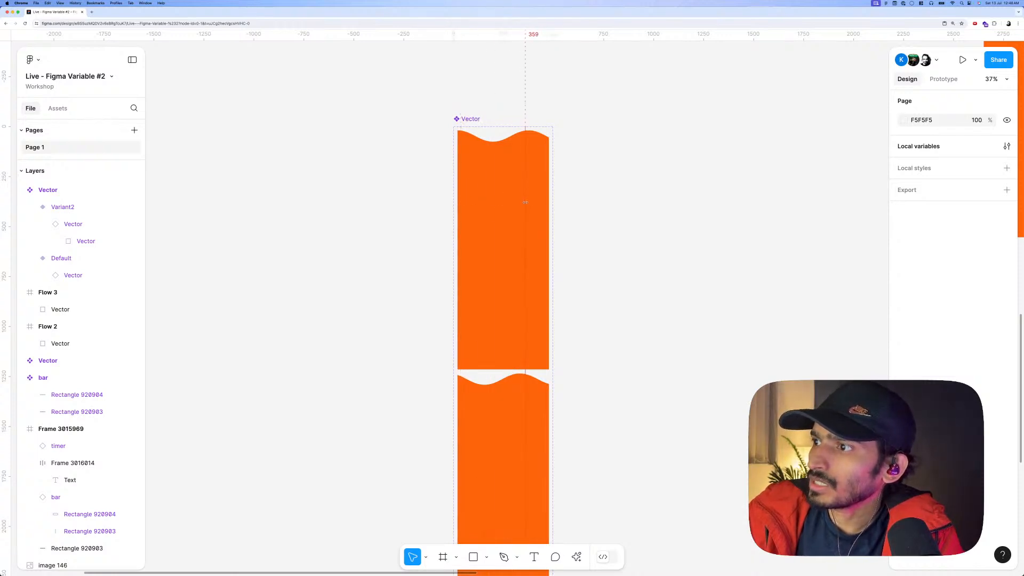
pyautogui.scroll(5, 530, 203)
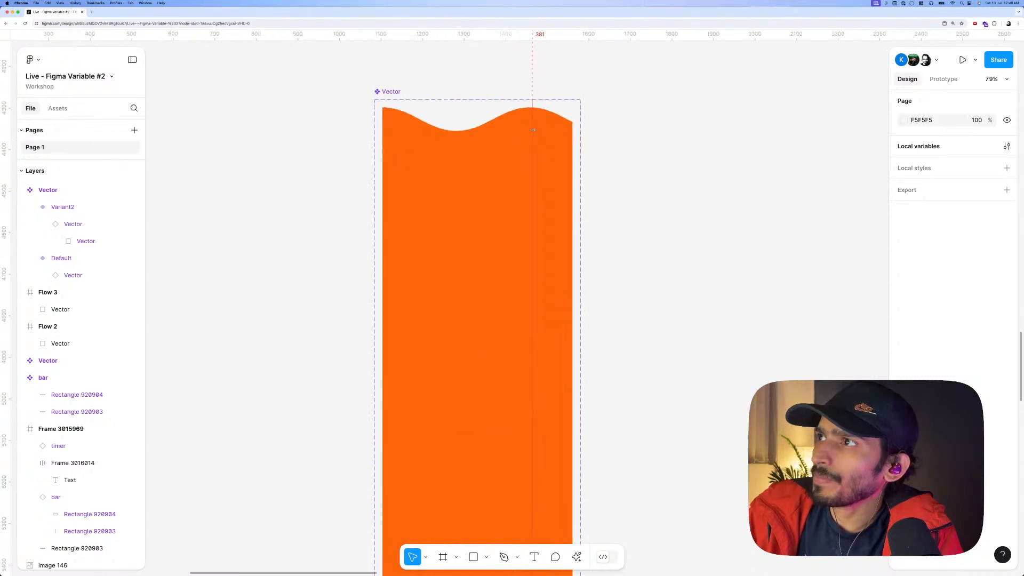
pyautogui.scroll(-3, 534, 224)
pyautogui.click(495, 451)
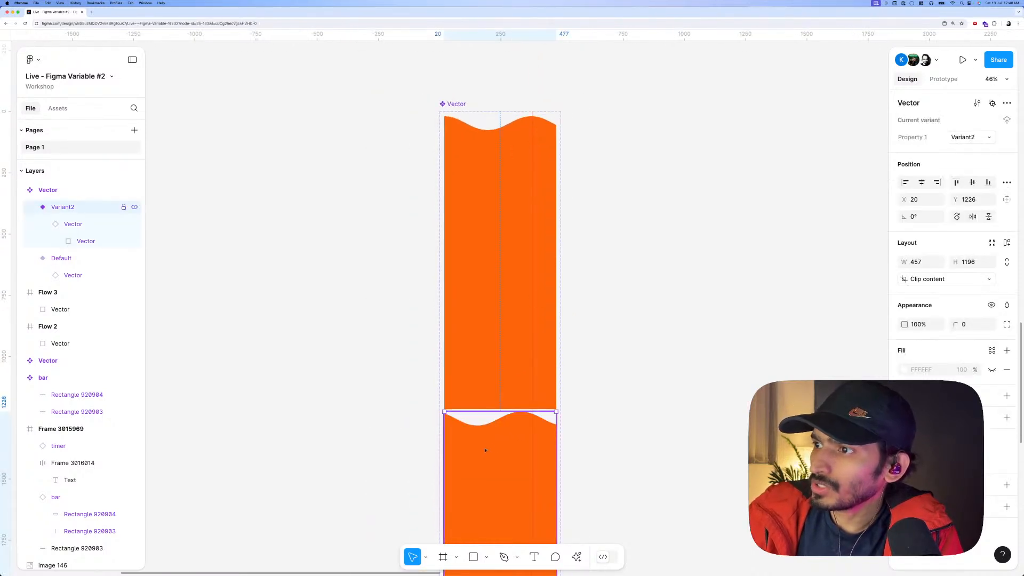
pyautogui.scroll(-5, 550, 322)
pyautogui.scroll(-5, 550, 322)
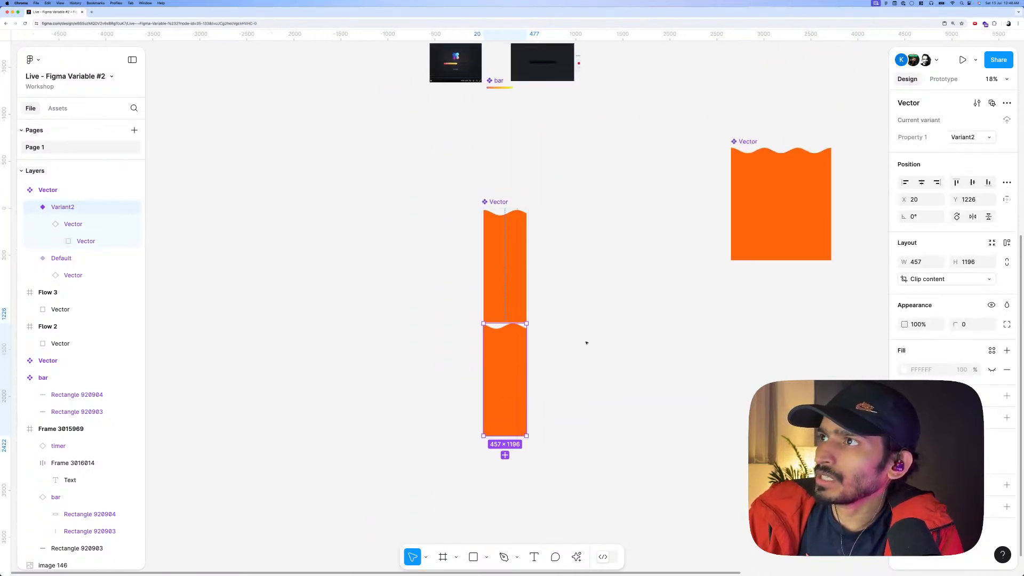
# Add a prototype connection from the Default variant to Variant2.
pyautogui.click(689, 259)
pyautogui.click(943, 79)
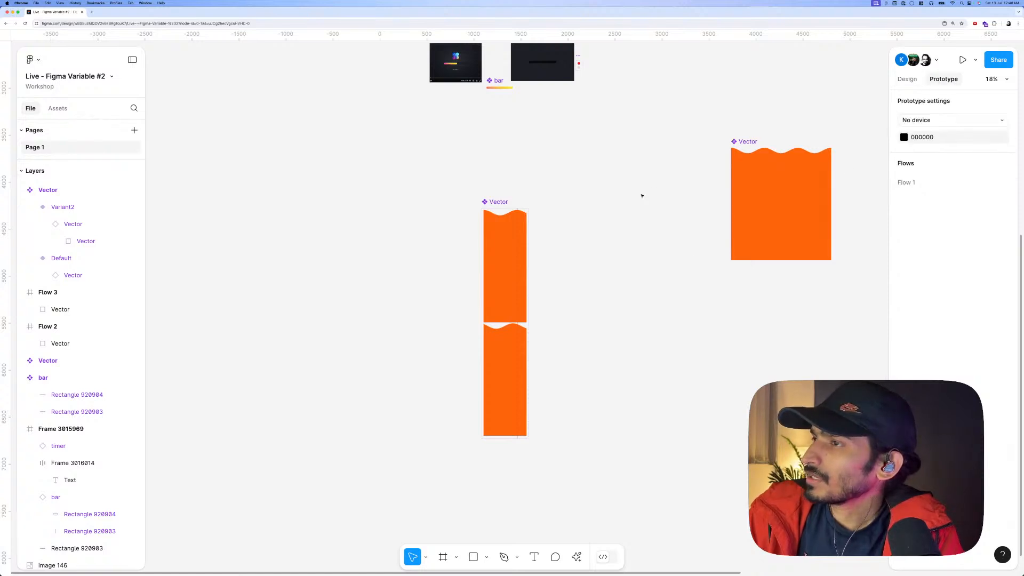
pyautogui.click(525, 261)
pyautogui.scroll(3, 527, 269)
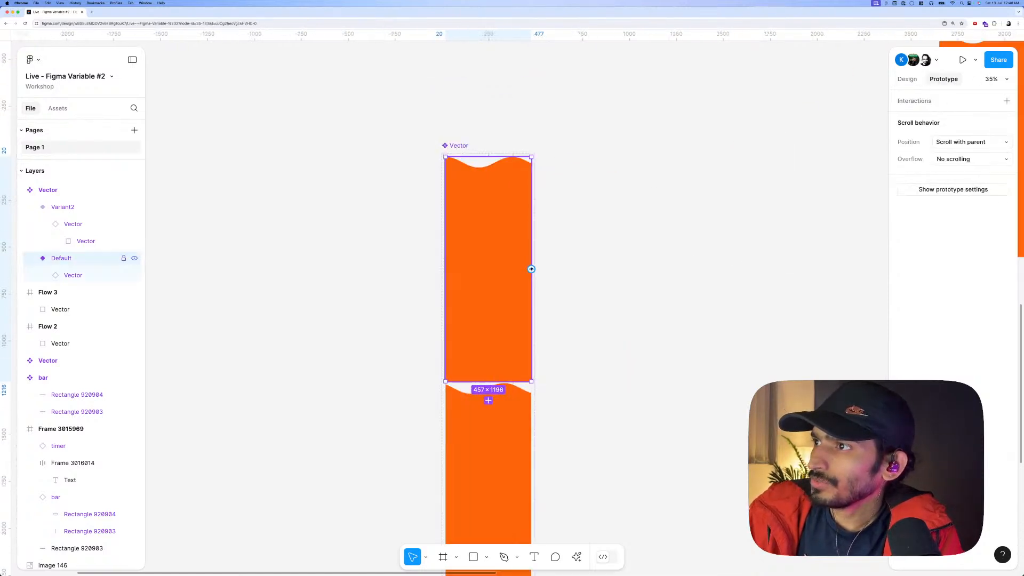
pyautogui.moveTo(531, 269); pyautogui.dragTo(488, 395)
pyautogui.click(578, 327)
pyautogui.click(528, 303)
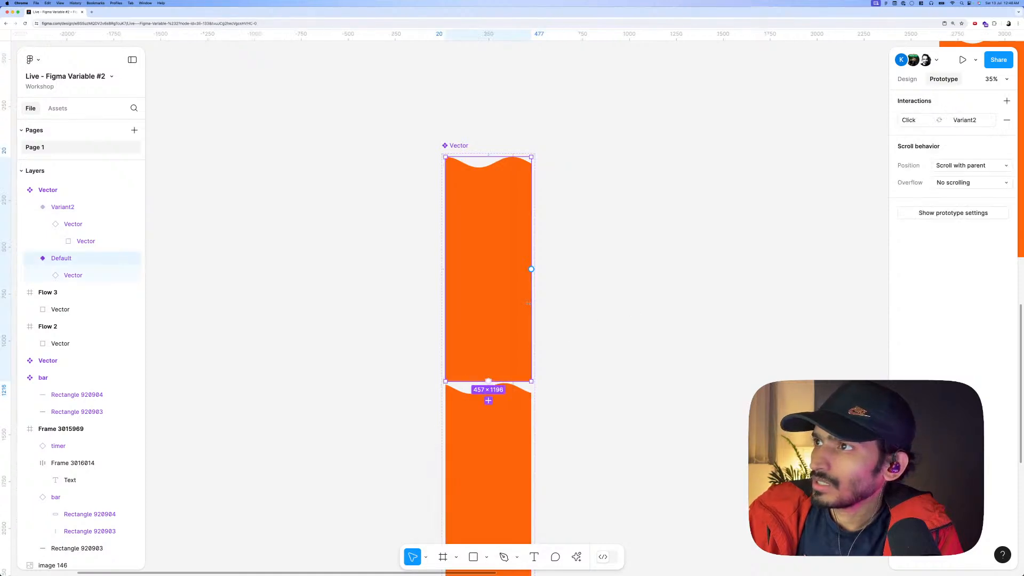
# Set the Default variant's interaction to trigger after a 1 ms delay, using Smart animate with a Linear curve.
pyautogui.click(928, 120)
pyautogui.click(837, 145)
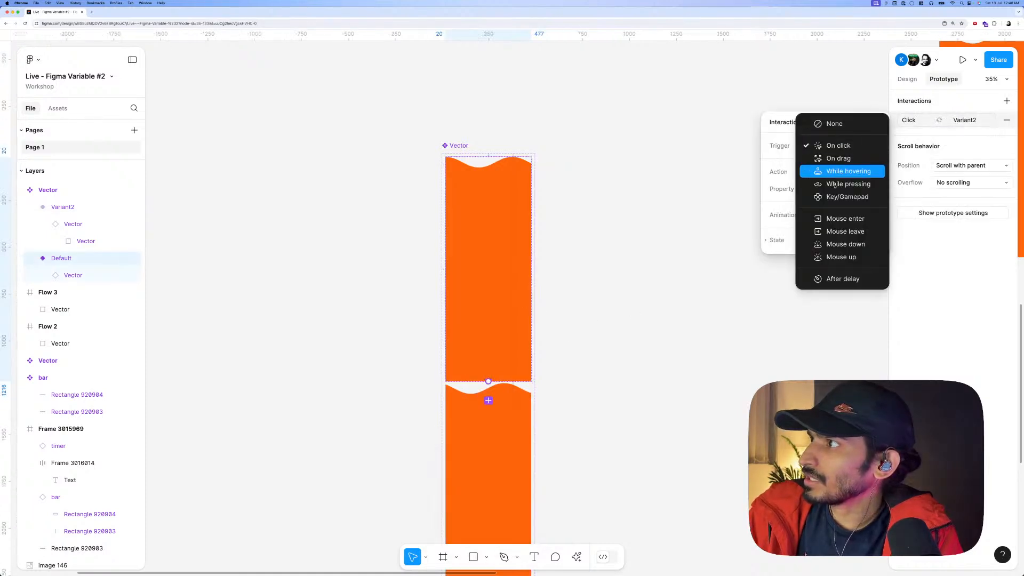
pyautogui.click(842, 279)
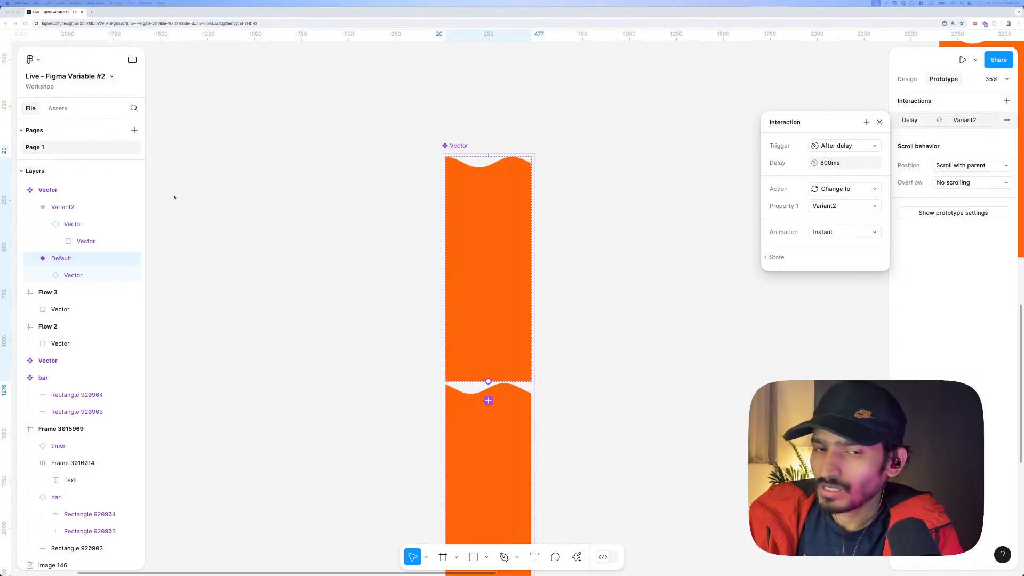
pyautogui.click(833, 233)
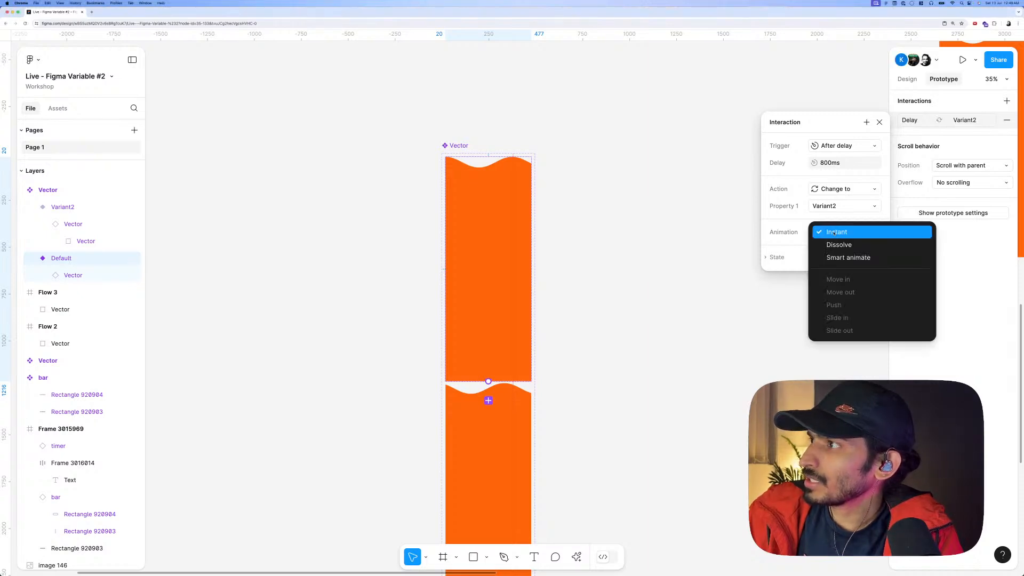
pyautogui.click(835, 257)
pyautogui.click(829, 250)
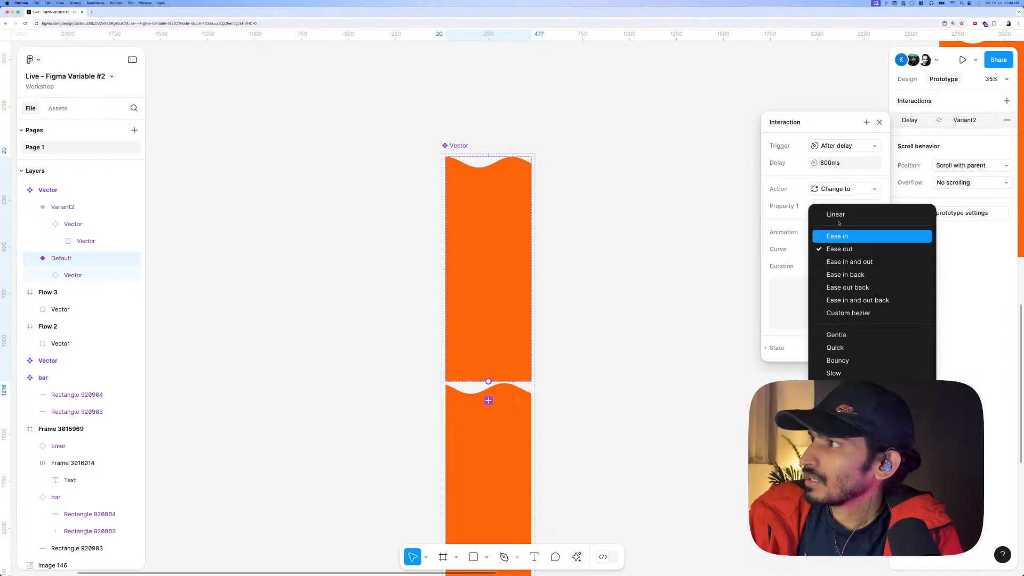
pyautogui.click(832, 214)
pyautogui.click(842, 163)
pyautogui.write('1')
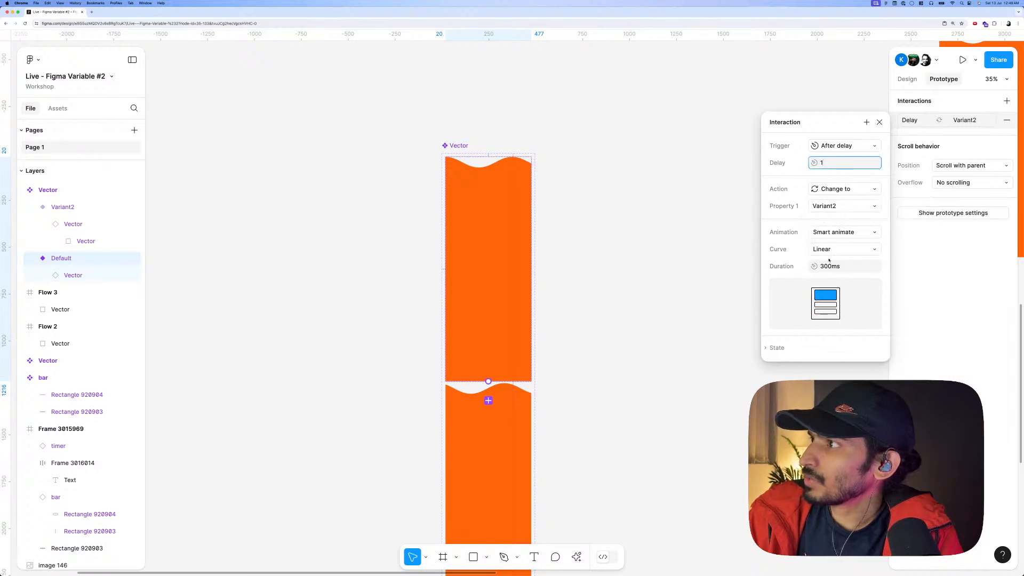
pyautogui.click(829, 265)
pyautogui.click(651, 258)
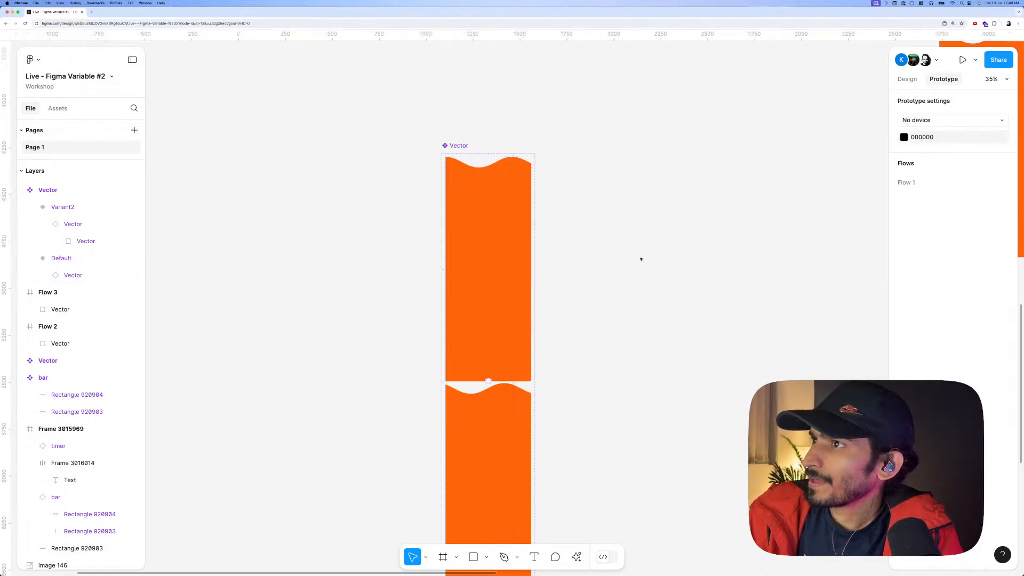
pyautogui.click(472, 240)
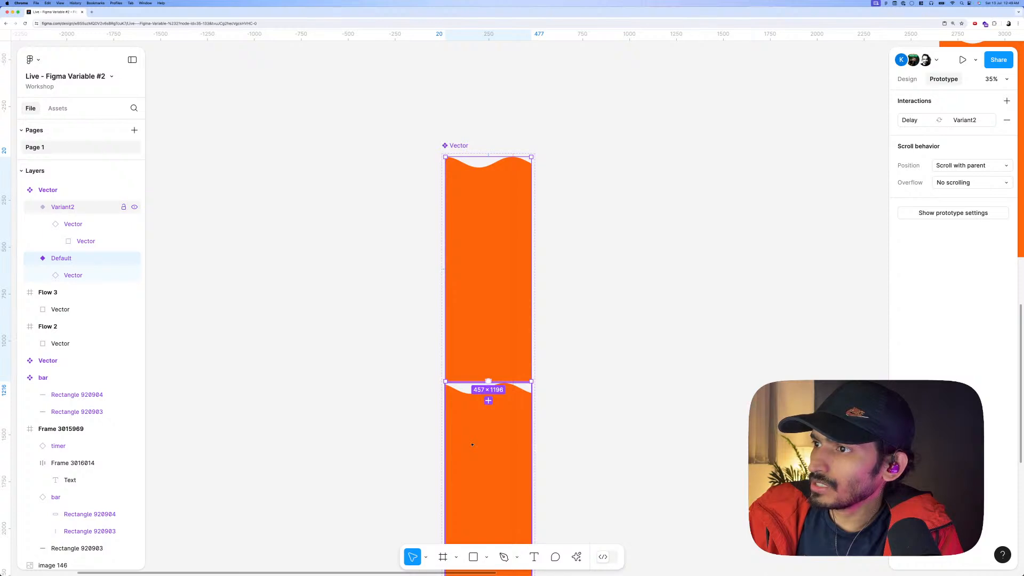
pyautogui.click(603, 299)
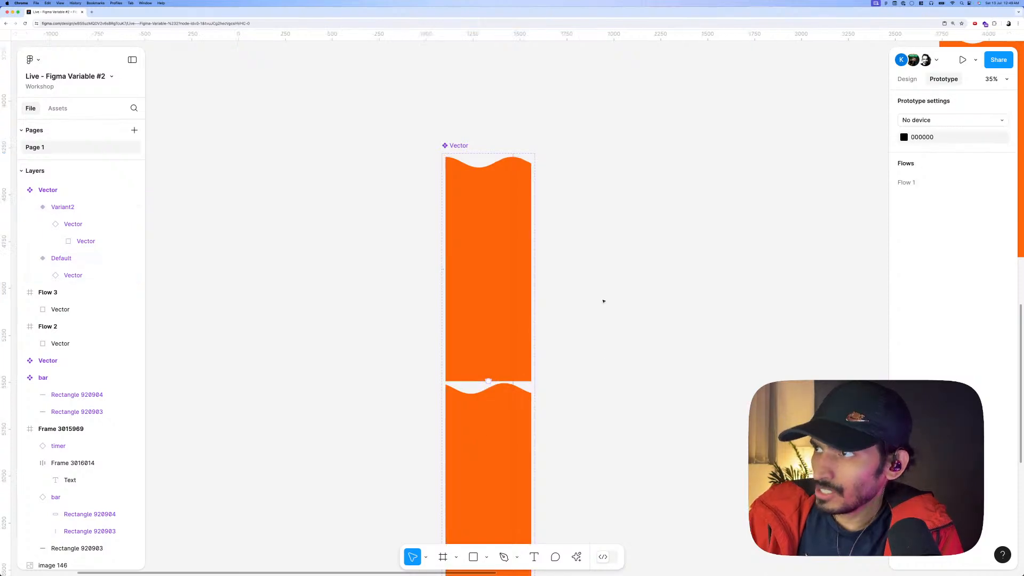
# Draw a frame of about 1194 × 1194 beside the two-variant wave component set.
pyautogui.press('f')
pyautogui.moveTo(586, 223); pyautogui.dragTo(809, 446)
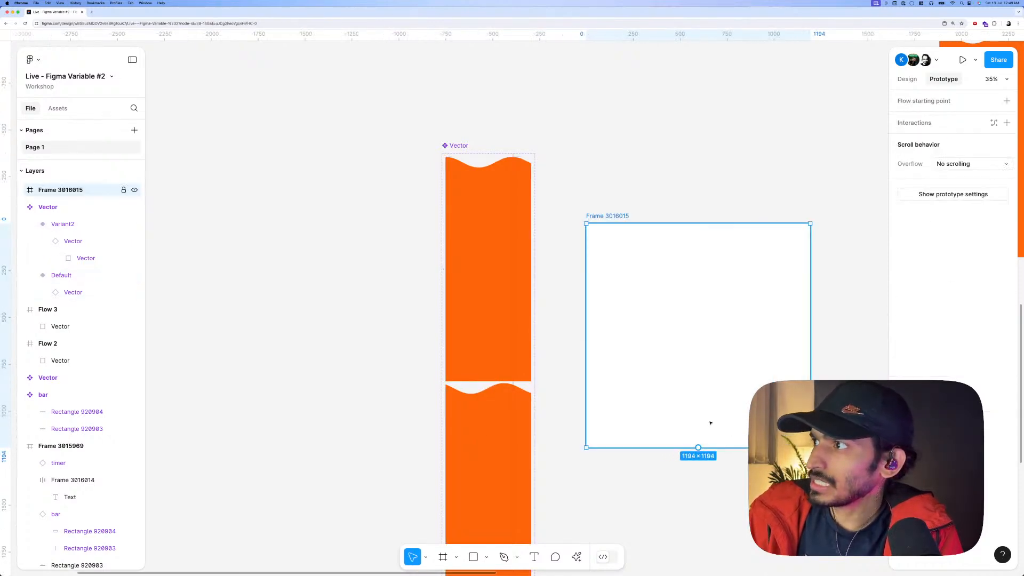
pyautogui.scroll(-5, 695, 415)
pyautogui.hscroll(2, 846, 237)
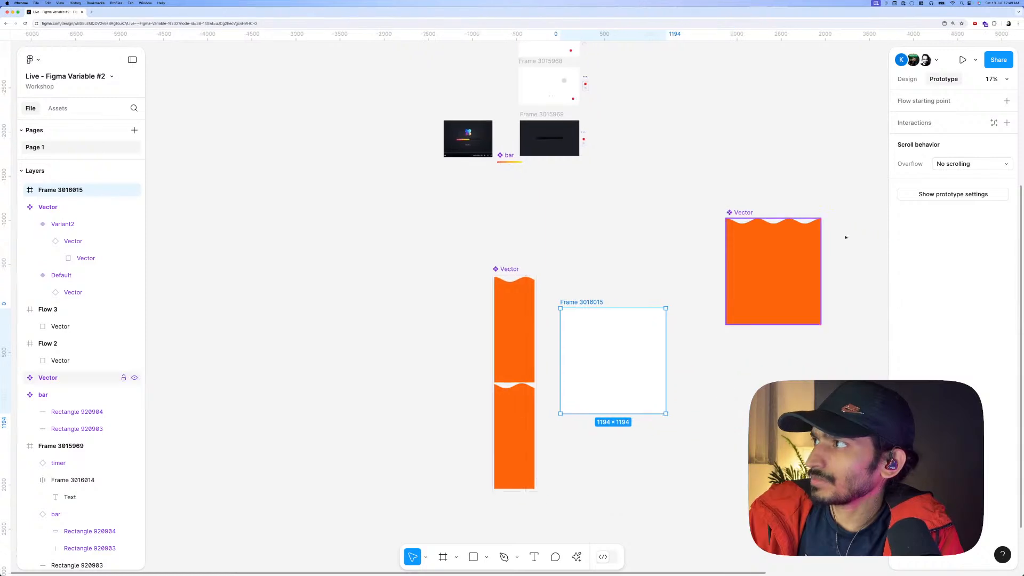
# Copy the Default wave variant and paste it as an instance into the new empty frame.
pyautogui.click(907, 79)
pyautogui.click(587, 213)
pyautogui.click(517, 320)
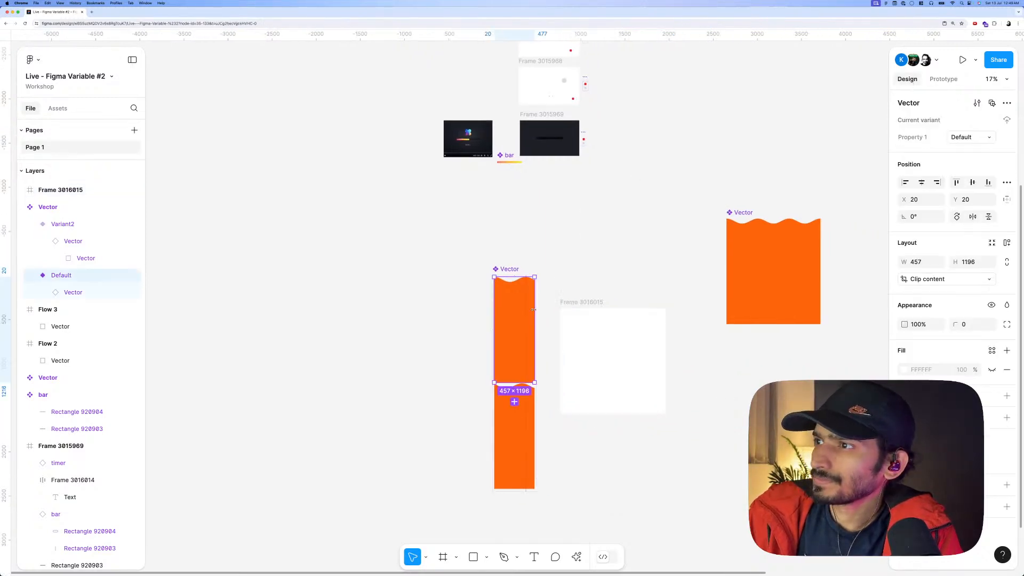
pyautogui.click(581, 303)
pyautogui.hotkey('ctrl', 'v')
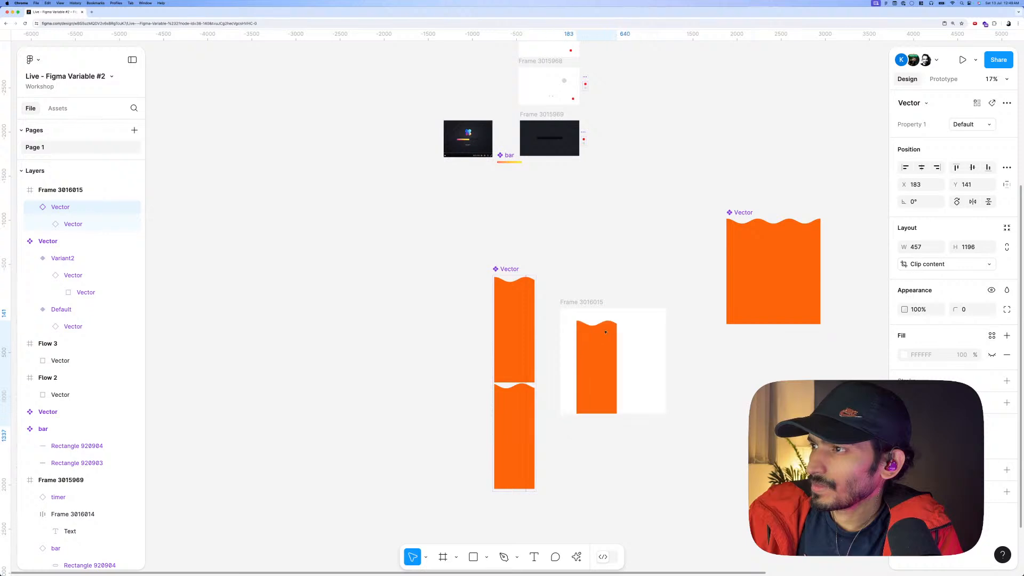
# Preview the frame holding the wave instance to check the animation, and close the preview.
pyautogui.click(592, 309)
pyautogui.hotkey('shift', 'space')
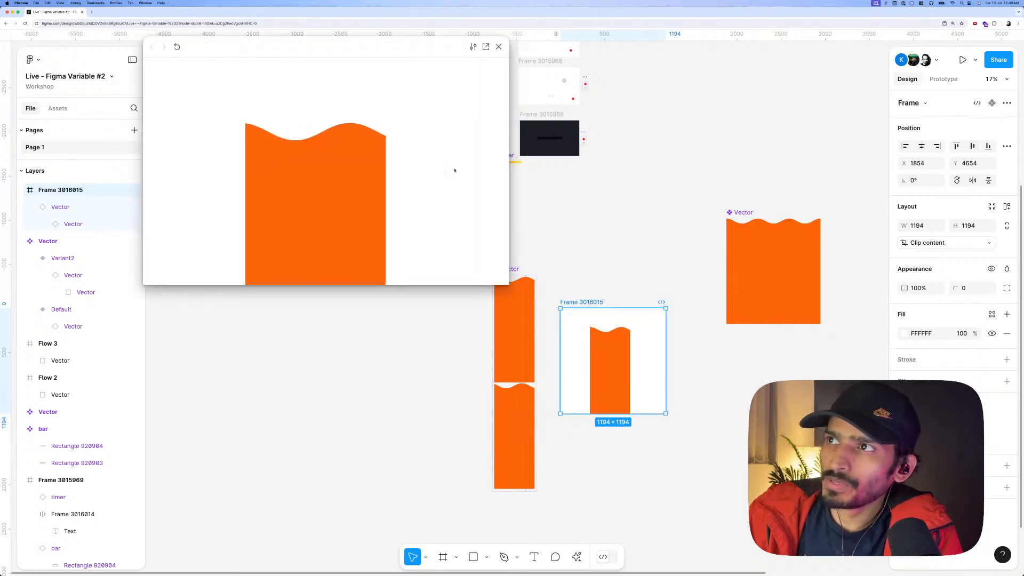
pyautogui.press('Escape')
# Add a prototype connection from Variant2 back to the Default variant.
pyautogui.scroll(3, 520, 456)
pyautogui.click(509, 425)
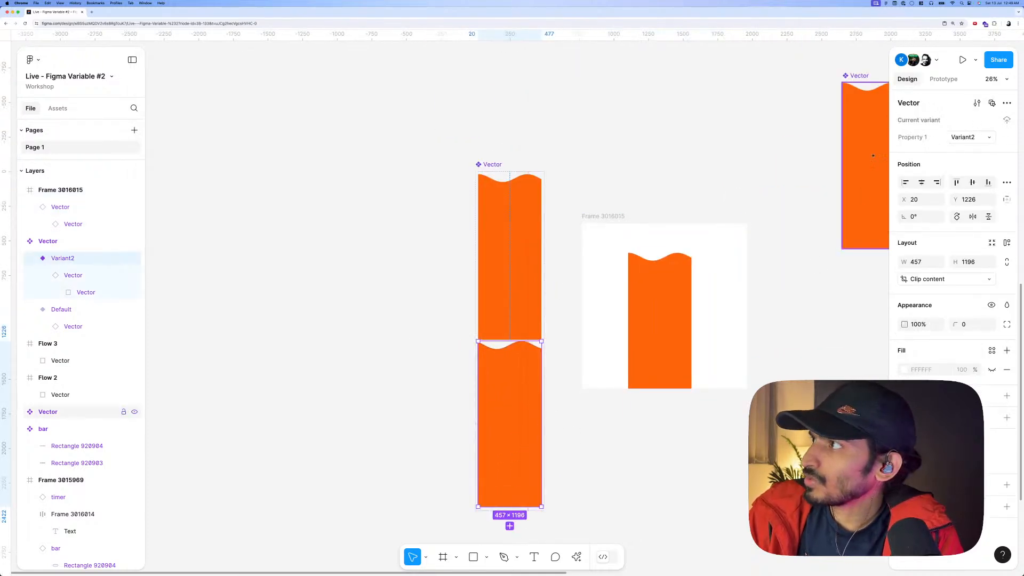
pyautogui.hotkey('shift', 'e')
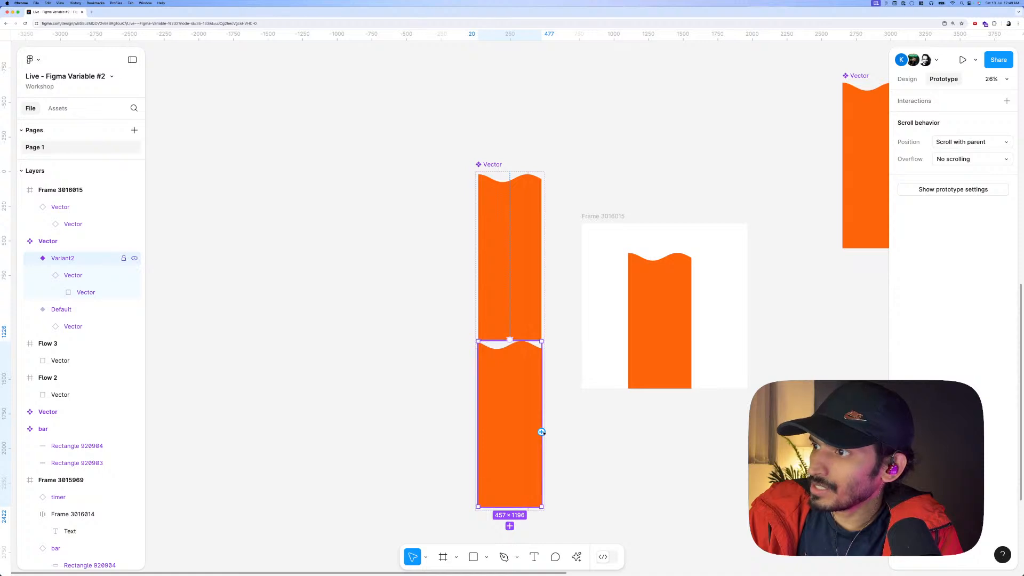
pyautogui.moveTo(542, 431); pyautogui.dragTo(526, 279)
# Set Variant2's interaction to trigger after a 1 ms delay, changing to Default with Instant animation.
pyautogui.click(520, 390)
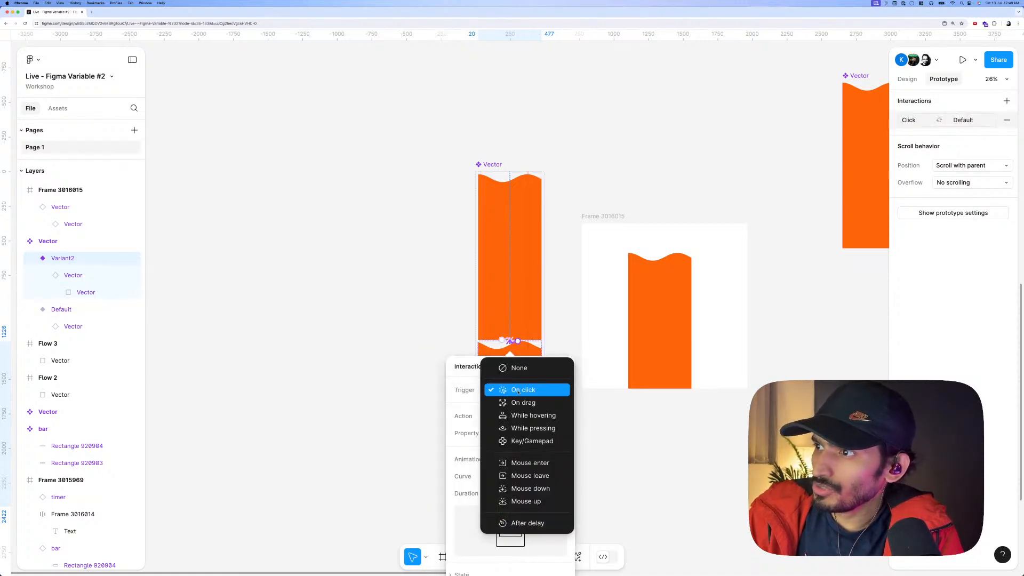
pyautogui.click(514, 527)
pyautogui.click(518, 407)
pyautogui.write('1')
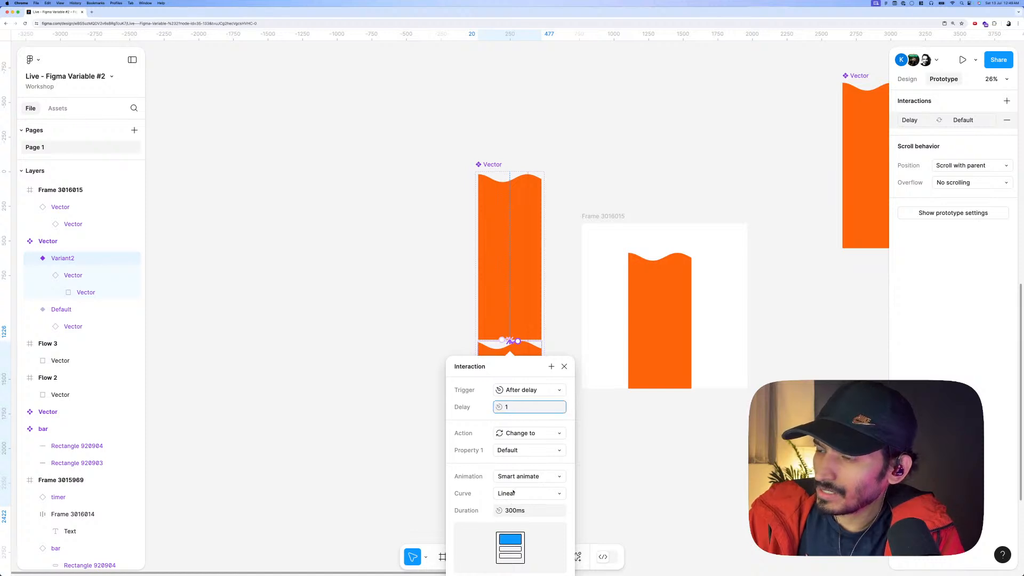
pyautogui.click(513, 476)
pyautogui.click(521, 448)
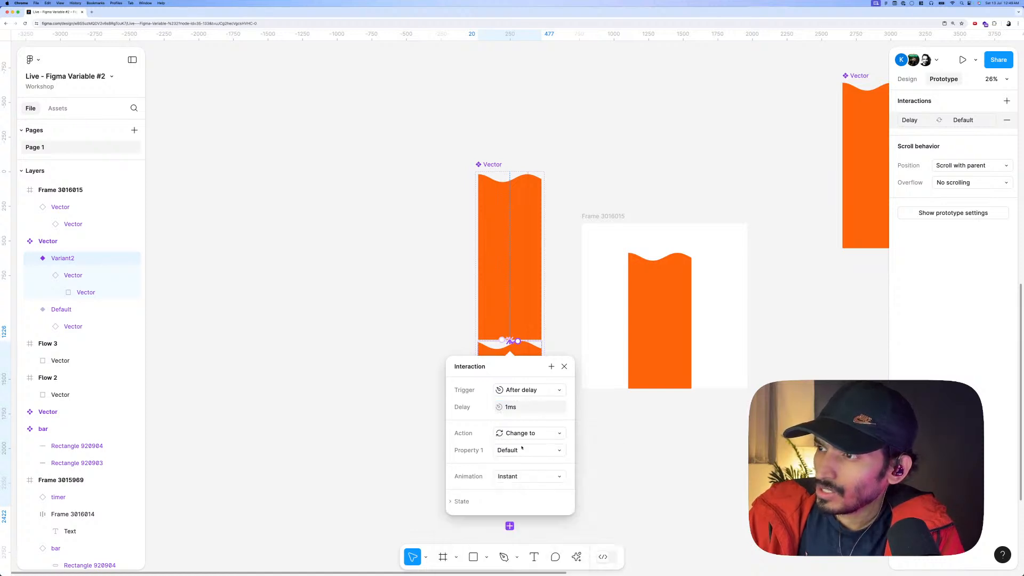
pyautogui.click(569, 317)
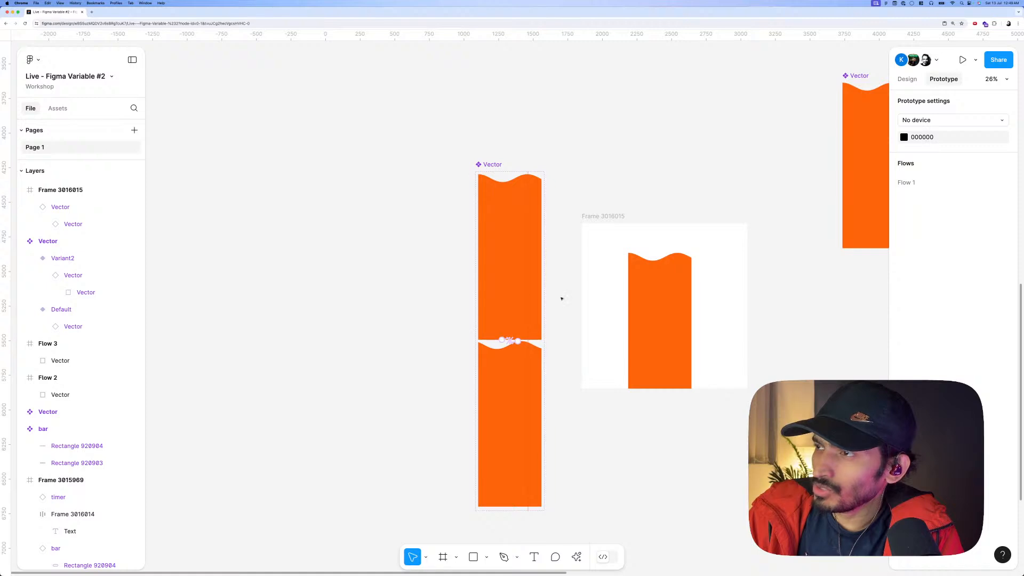
# Preview Frame 3016015 again to check the wave loop, and close the preview.
pyautogui.click(594, 218)
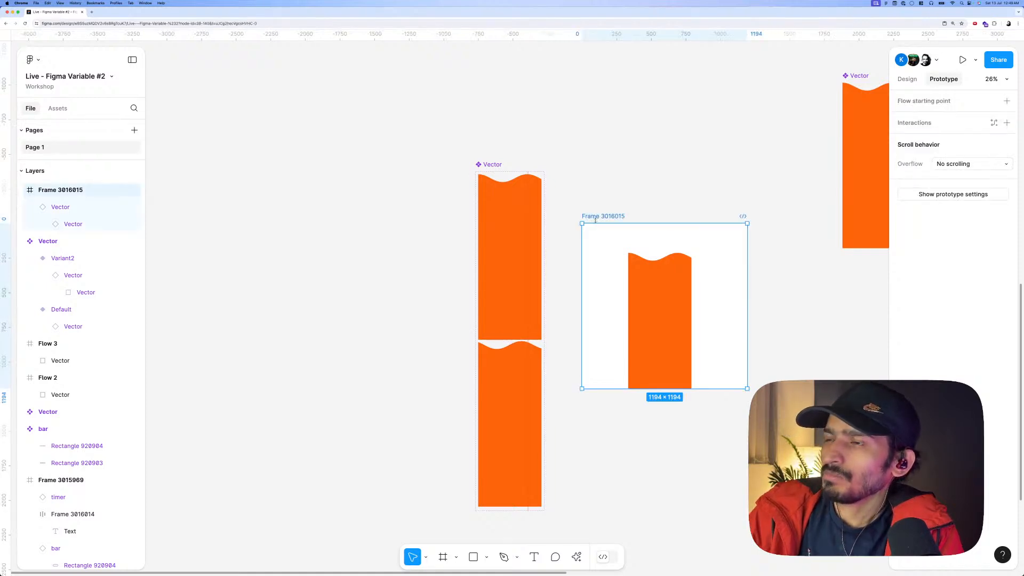
pyautogui.hotkey('shift', 'space')
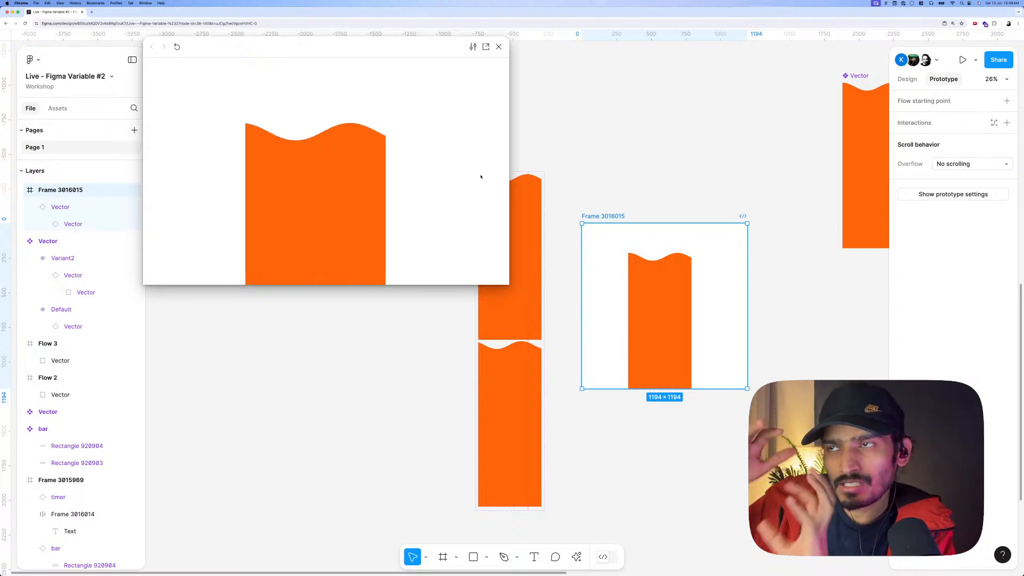
pyautogui.press('Escape')
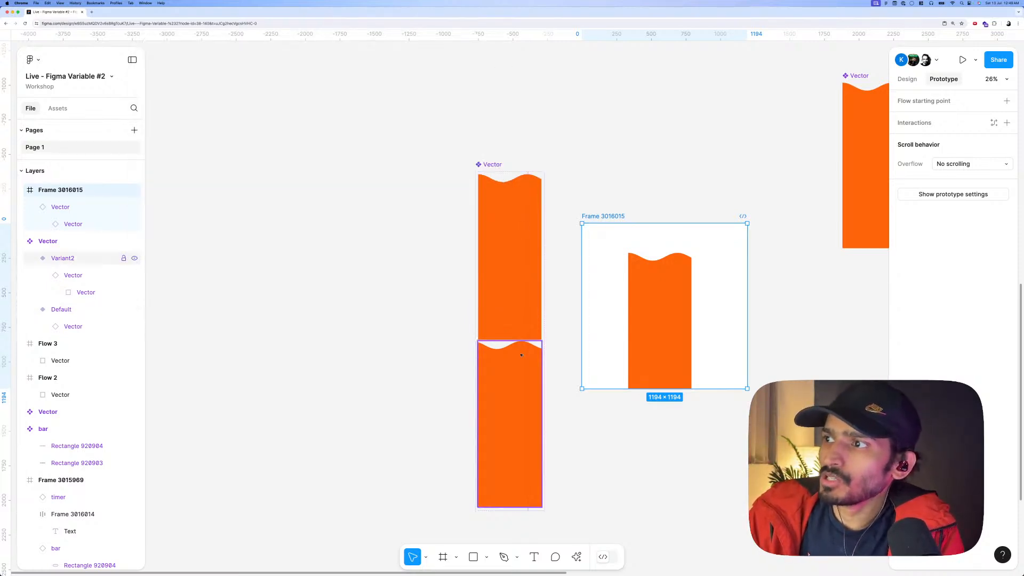
# Set the nested wave instances in both the Variant2 and Default variants to 50% opacity.
pyautogui.scroll(3, 515, 359)
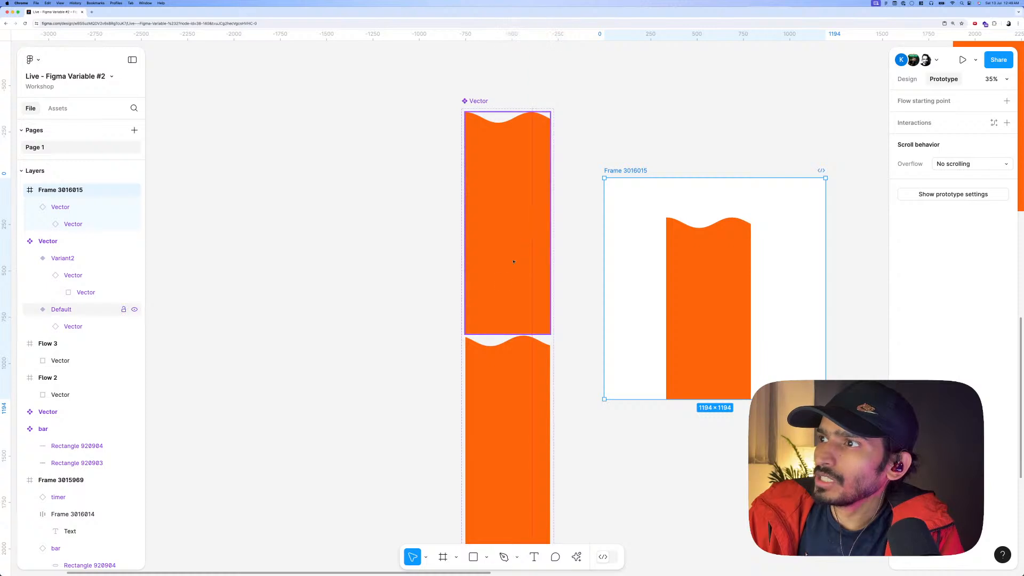
pyautogui.click(498, 317)
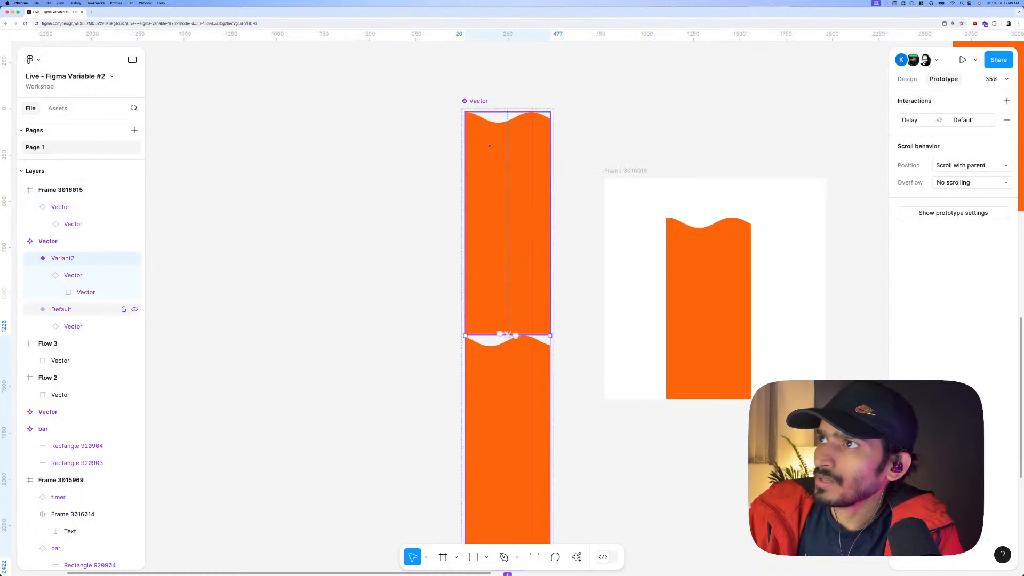
pyautogui.click(509, 437)
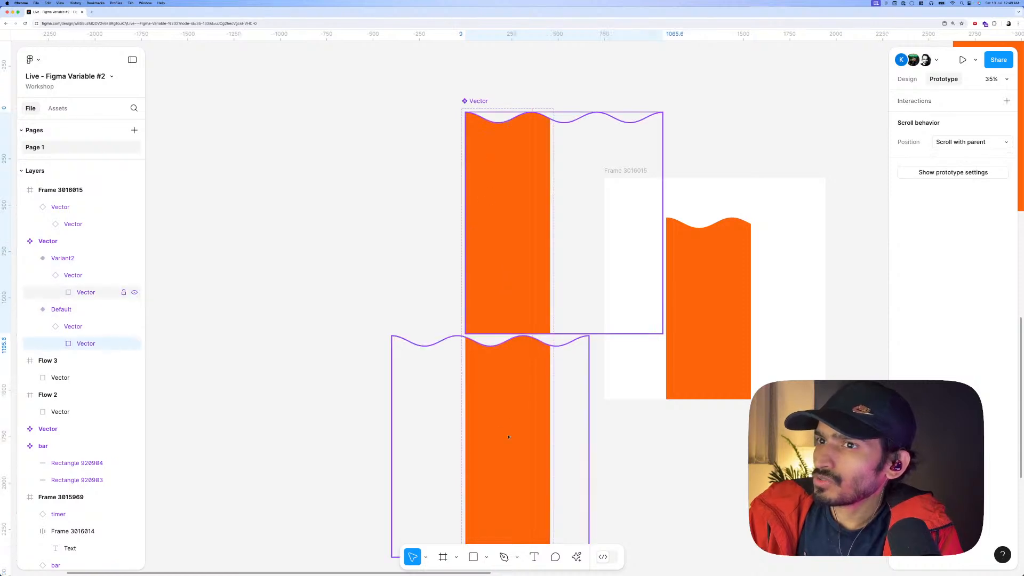
pyautogui.click(73, 326)
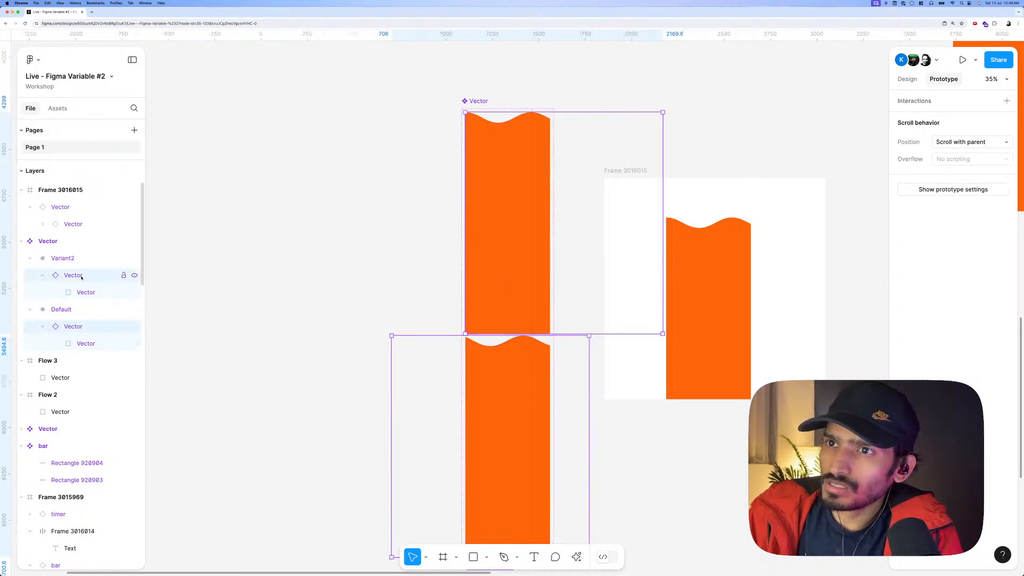
pyautogui.click(907, 79)
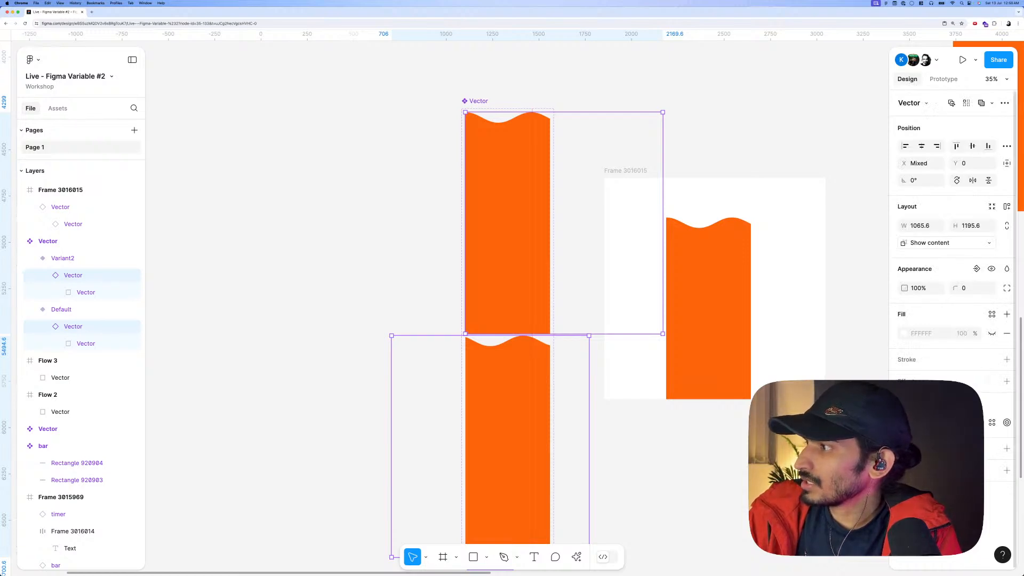
pyautogui.press('5')
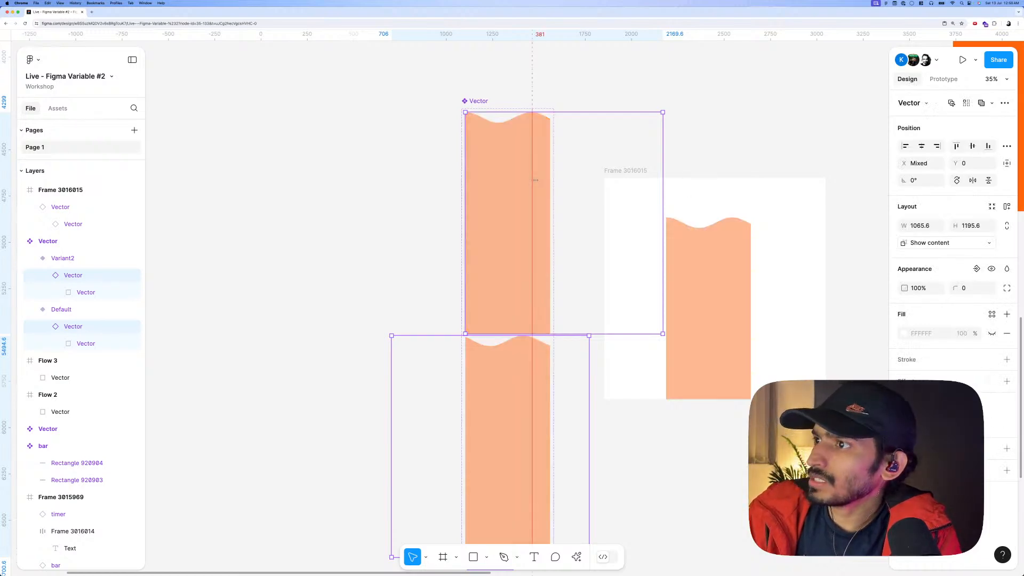
# Align the Default variant and Variant2 to the same top edge so they overlap for comparison.
pyautogui.click(393, 199)
pyautogui.click(500, 347)
pyautogui.keyDown('shift'); pyautogui.click(502, 230); pyautogui.keyUp('shift')
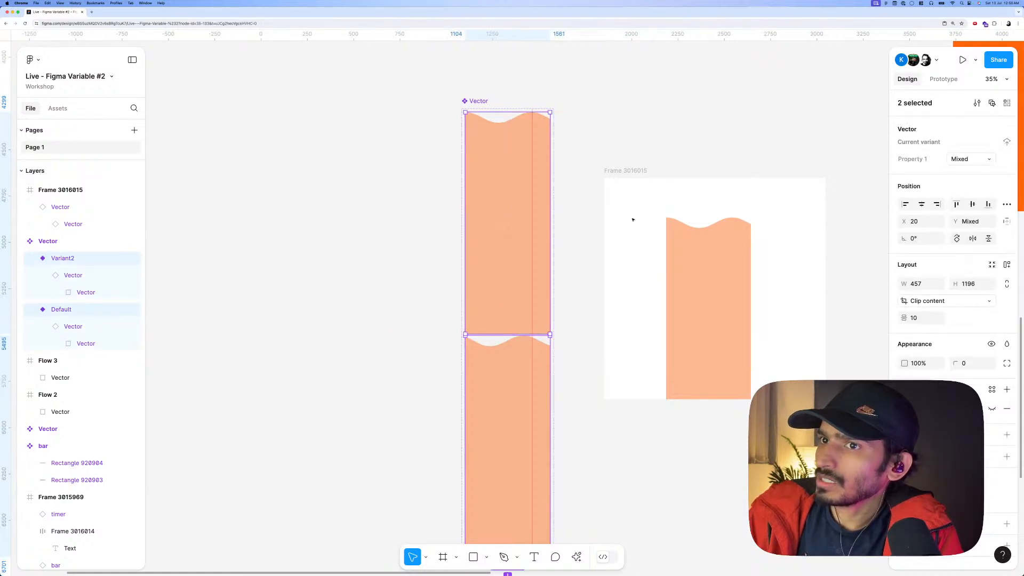
pyautogui.hotkey('alt', 'w')
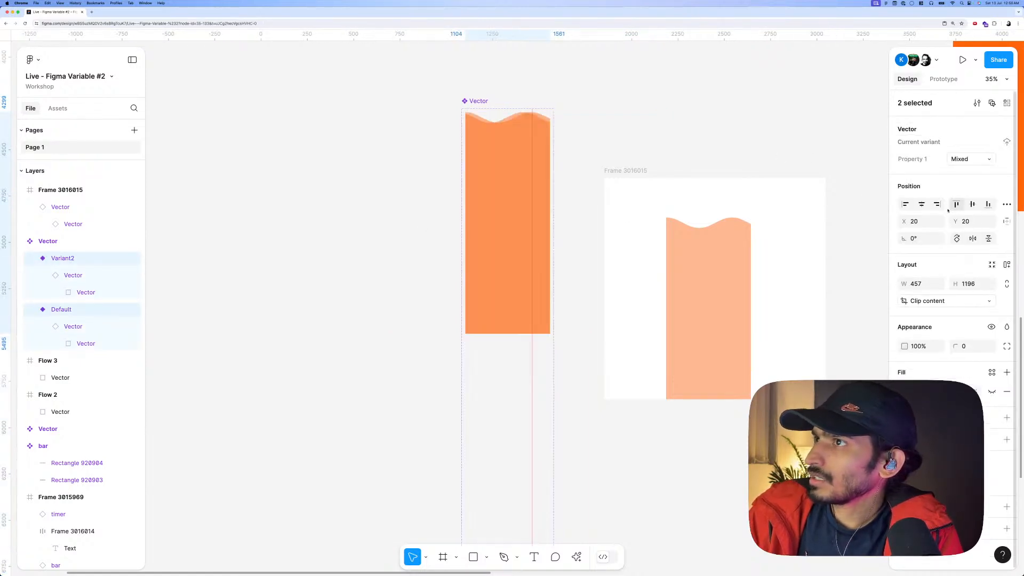
# Nudge the wave instance inside the Default variant to X -43 so its crest lines up with Variant2's wave.
pyautogui.scroll(5, 515, 172)
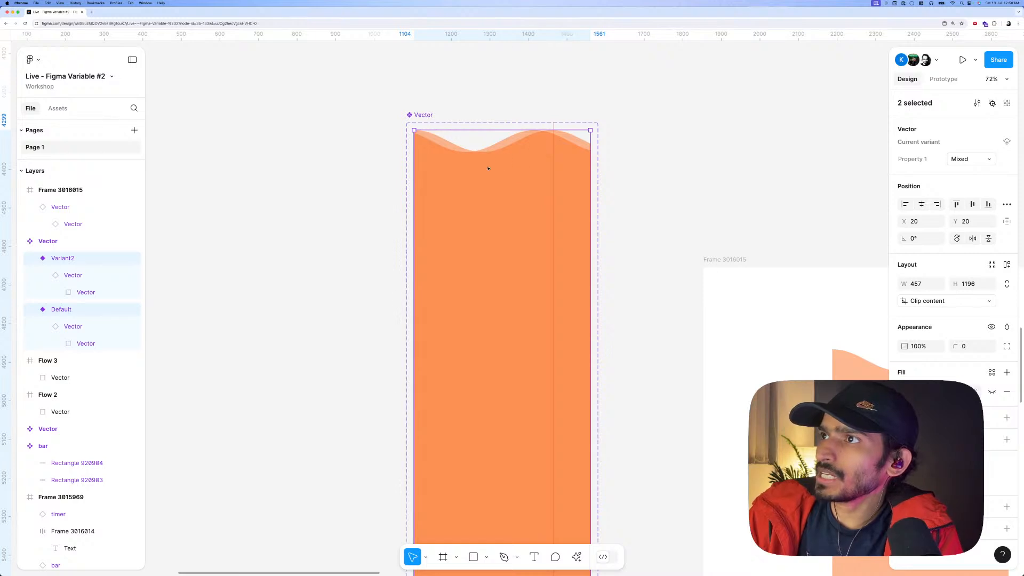
pyautogui.press('Return')
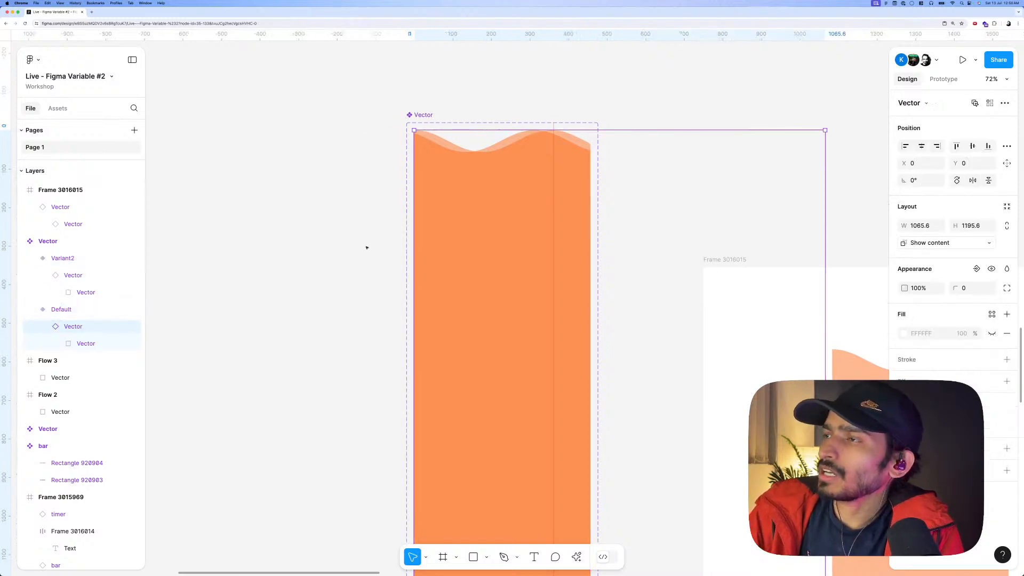
pyautogui.press('Left')
pyautogui.press('Left')
pyautogui.press('Left')
pyautogui.press('Left')
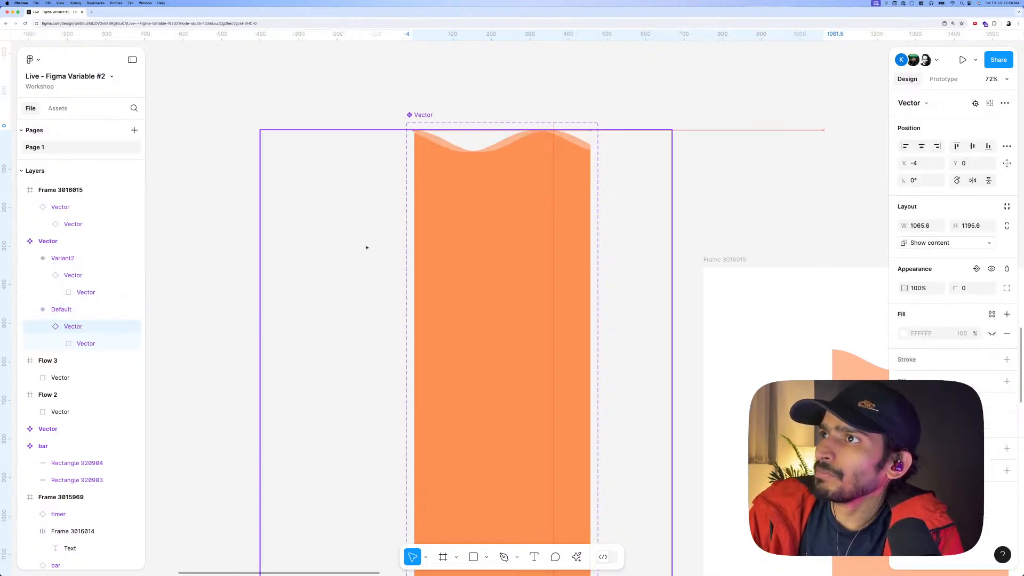
pyautogui.hotkey('shift', 'Left')
pyautogui.hotkey('shift', 'Left')
pyautogui.hotkey('shift', 'Left')
pyautogui.press('Left')
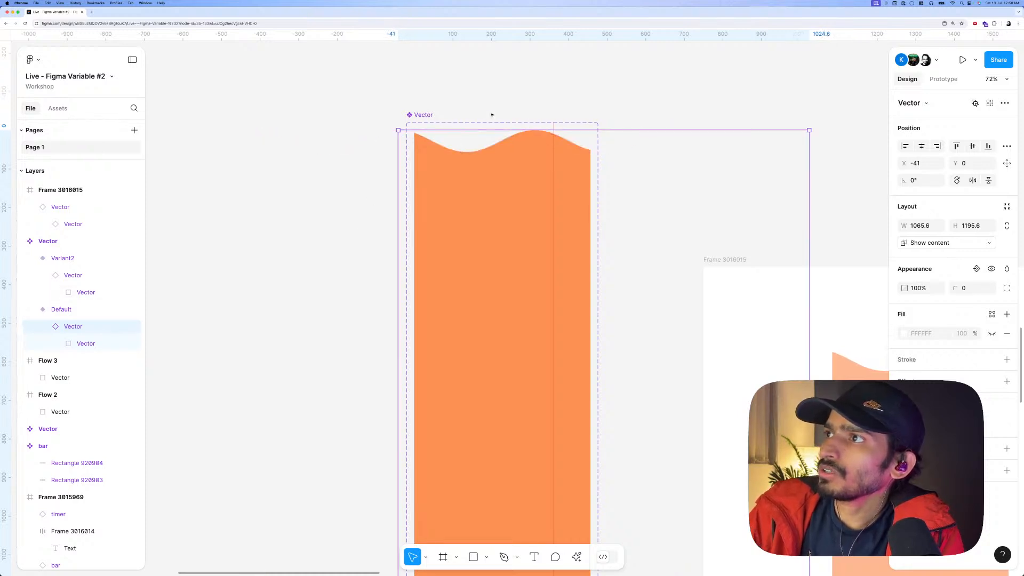
pyautogui.scroll(5, 531, 113)
pyautogui.scroll(10, 531, 113)
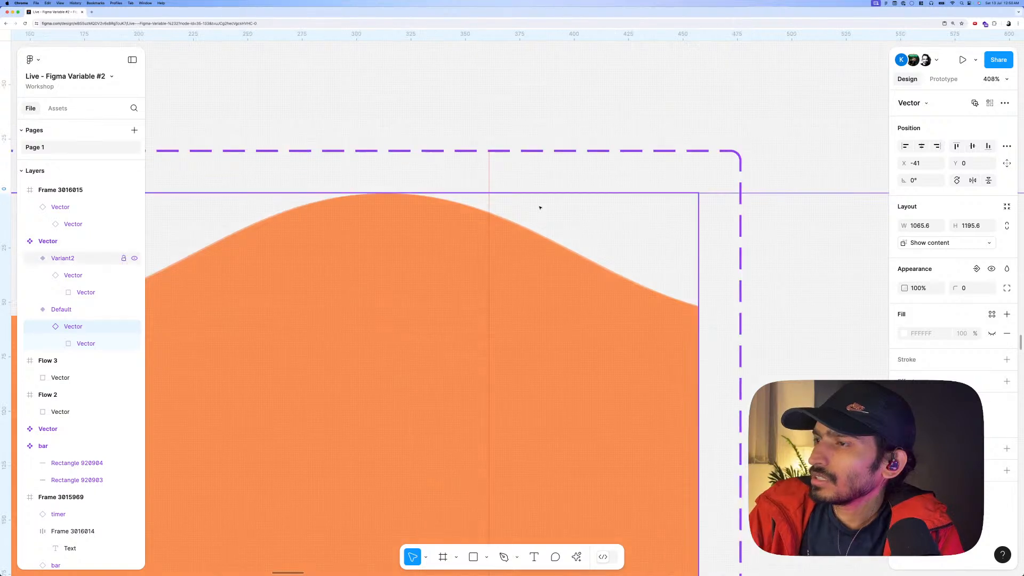
pyautogui.press('Left')
pyautogui.press('Left')
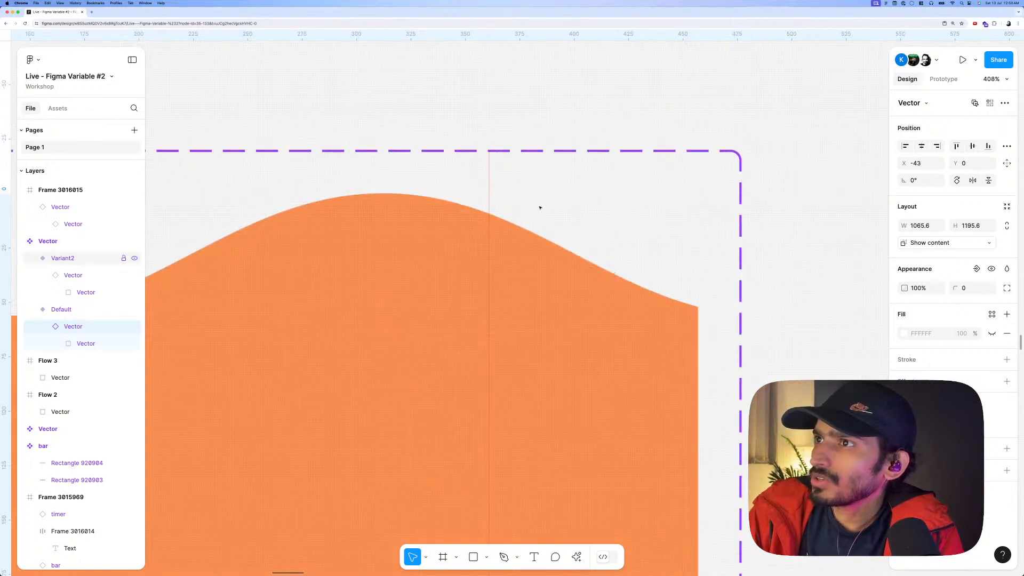
# Separate the overlapping variants by applying horizontal auto layout to the component set, and widen the gap between them.
pyautogui.scroll(-15, 537, 197)
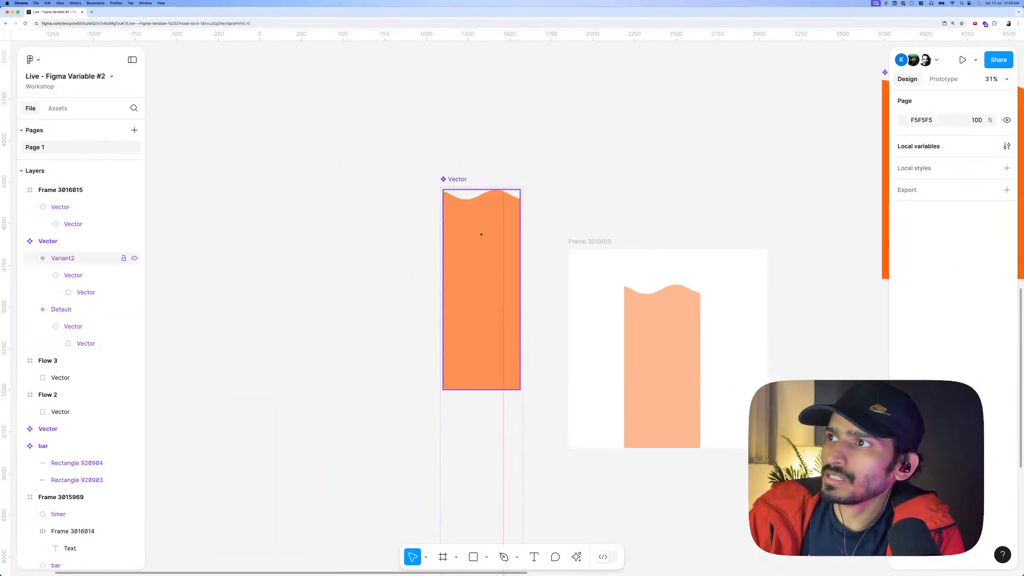
pyautogui.click(480, 234)
pyautogui.moveTo(480, 246); pyautogui.dragTo(475, 322)
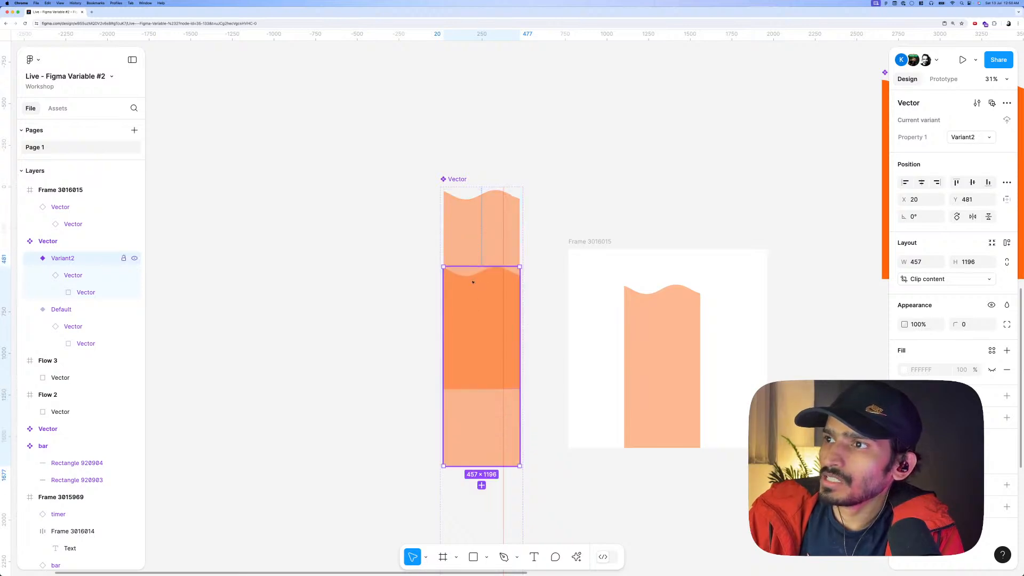
pyautogui.click(462, 185)
pyautogui.click(462, 188)
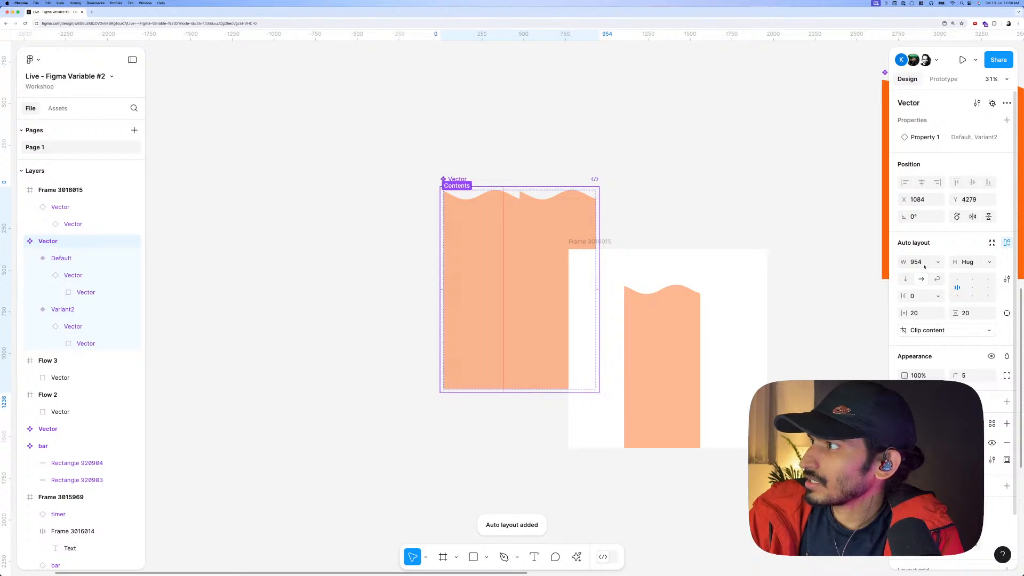
pyautogui.moveTo(903, 296); pyautogui.dragTo(994, 294)
pyautogui.click(535, 114)
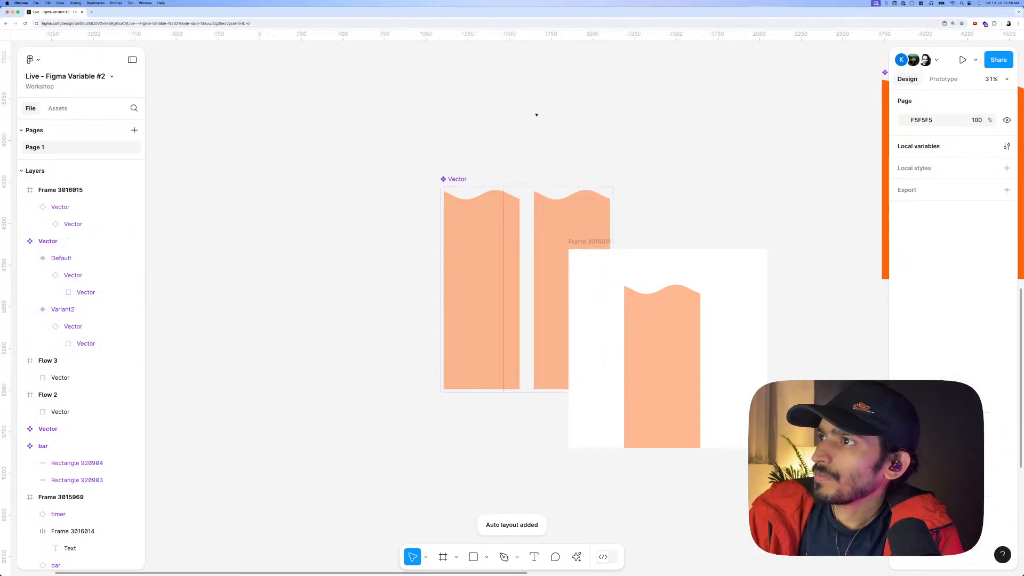
# Move the component set clear of Frame 3016015 and preview the frame's wave animation.
pyautogui.scroll(-4, 517, 151)
pyautogui.scroll(-5, 517, 151)
pyautogui.scroll(2, 515, 176)
pyautogui.moveTo(514, 203); pyautogui.dragTo(452, 286)
pyautogui.click(569, 200)
pyautogui.hotkey('shift', 'space')
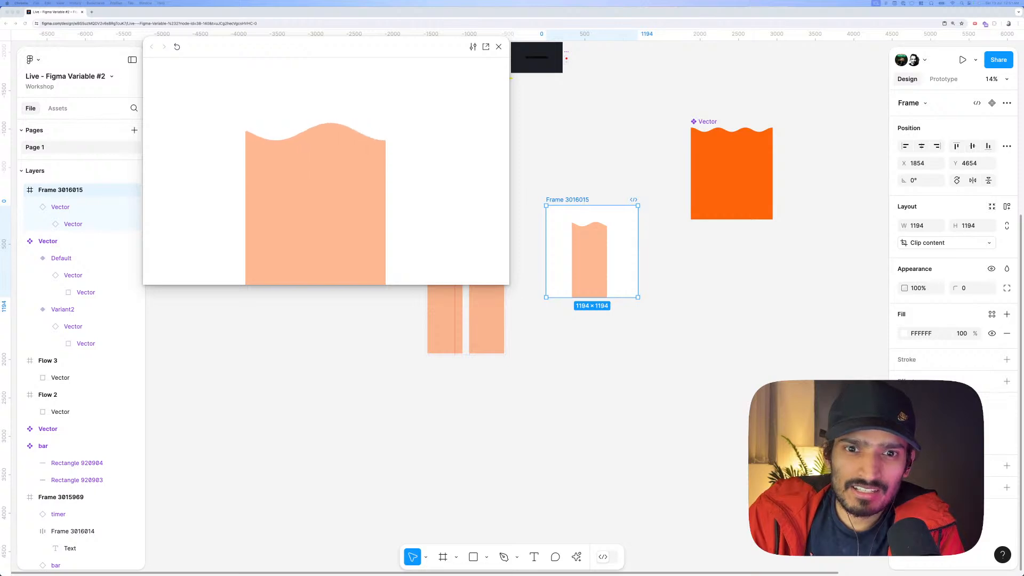
pyautogui.press('super+Tab')
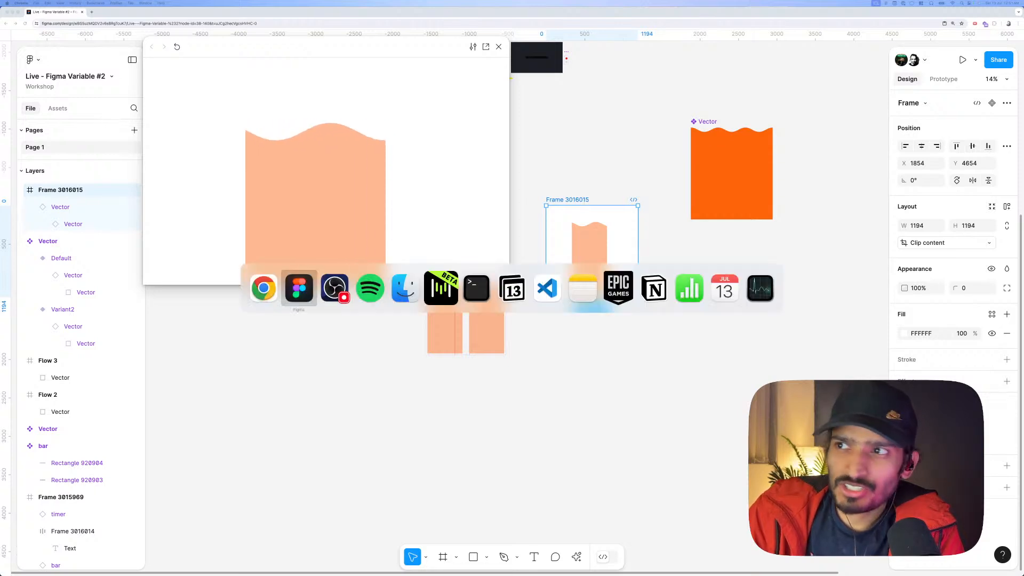
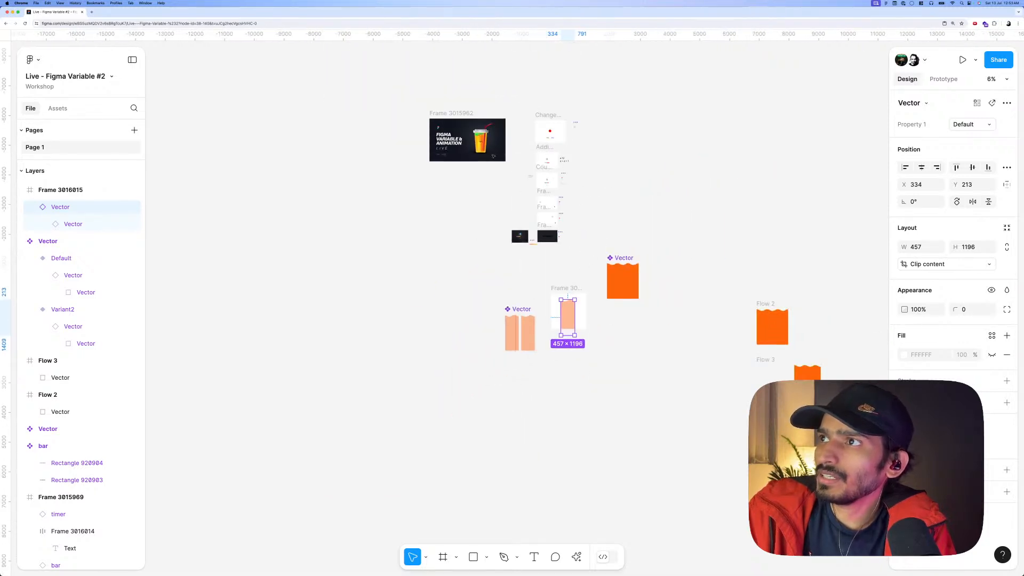
# Place a copy of the Figma cup illustration near the wave component set and move Frame 3016015 clear of it, to X 2810, Y 5780.
pyautogui.click(480, 143)
pyautogui.moveTo(481, 142); pyautogui.dragTo(561, 355)
pyautogui.scroll(5, 561, 355)
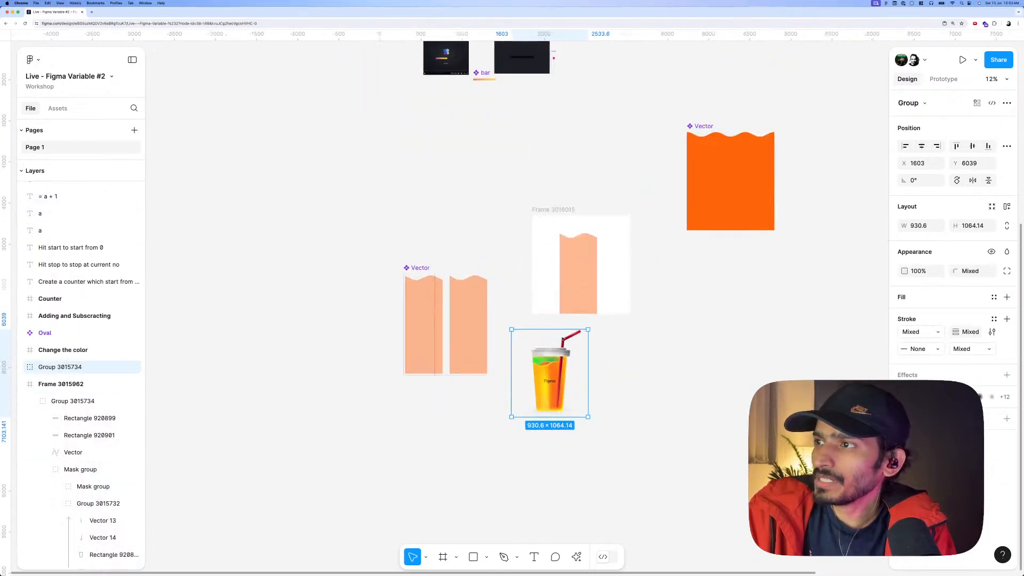
pyautogui.click(554, 221)
pyautogui.moveTo(554, 221); pyautogui.dragTo(651, 308)
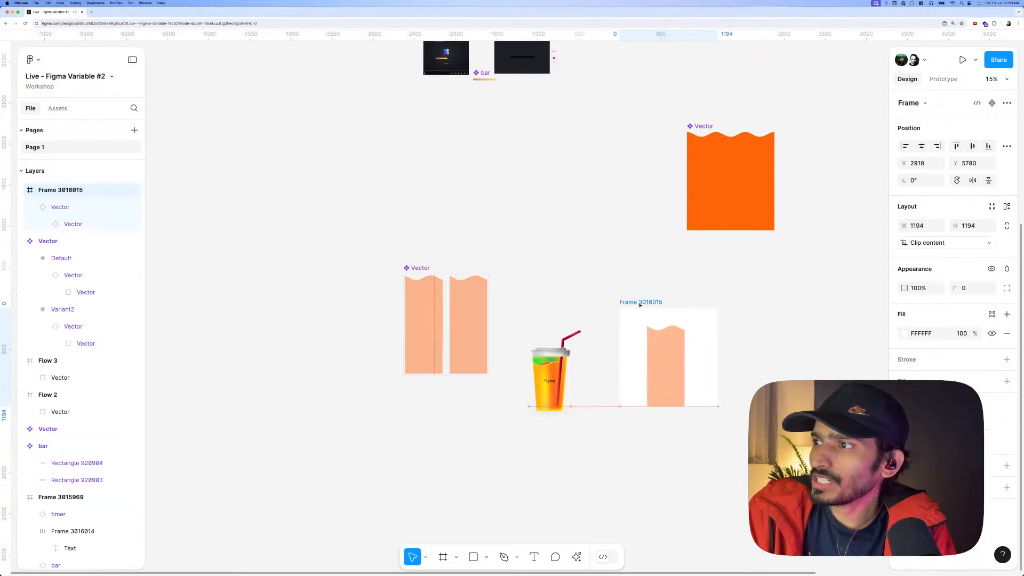
pyautogui.scroll(5, 651, 320)
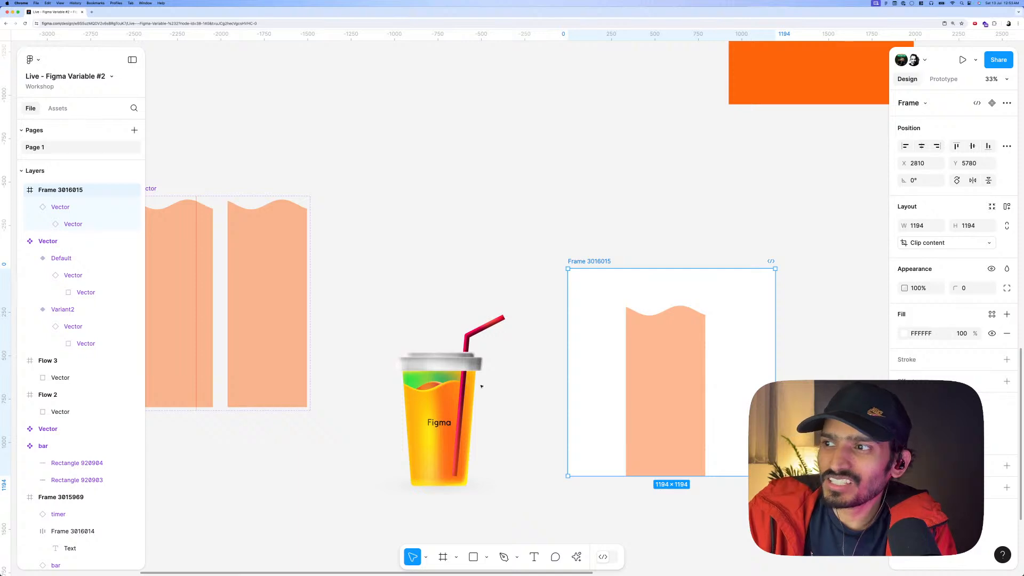
pyautogui.hscroll(3, 503, 372)
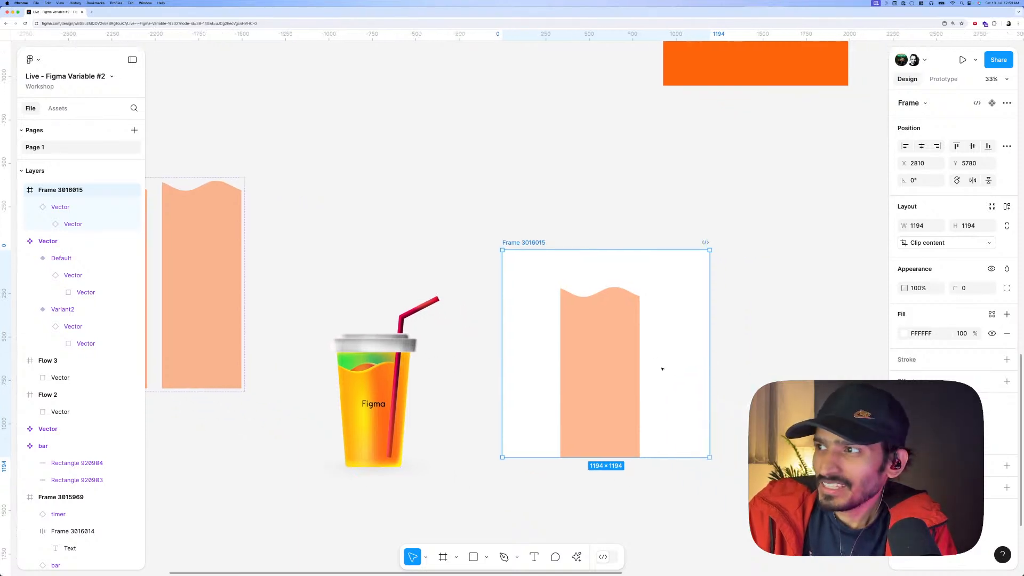
# Reposition the wave instance inside Frame 3016015 at X 368, Y 259, keeping its 457 × 1196 size.
pyautogui.click(721, 355)
pyautogui.click(594, 338)
pyautogui.moveTo(594, 338); pyautogui.dragTo(599, 350)
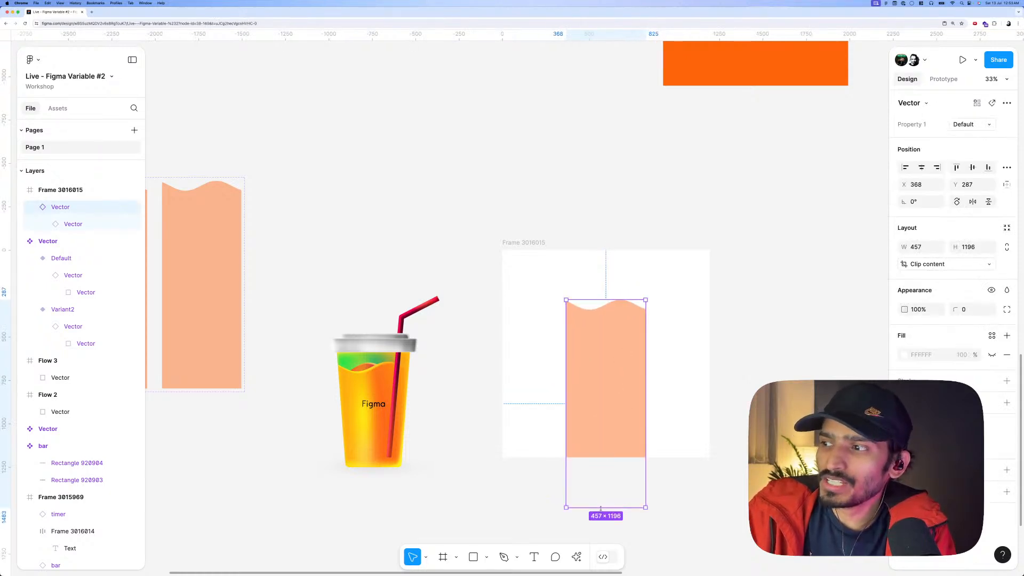
pyautogui.moveTo(600, 508); pyautogui.dragTo(618, 390)
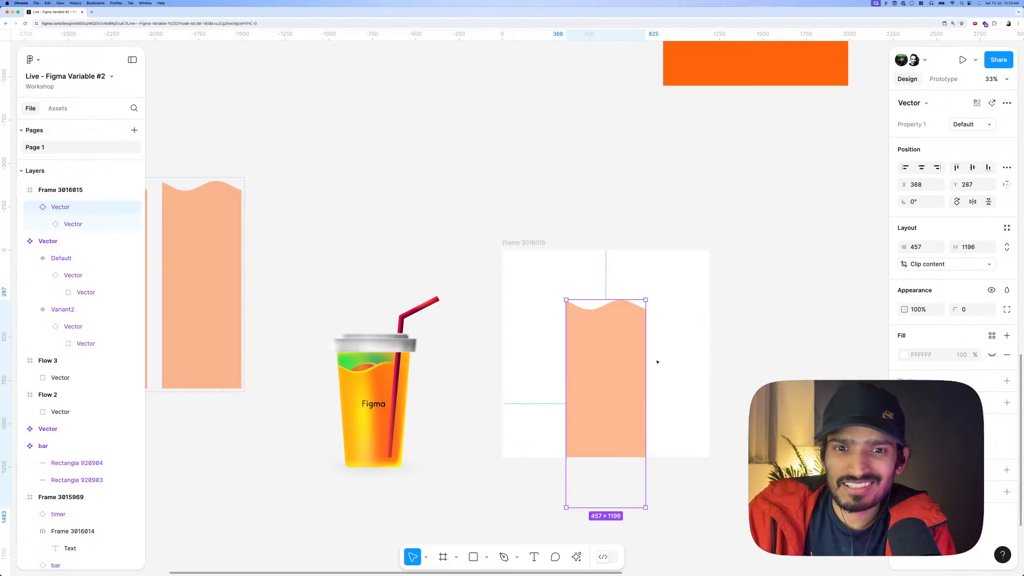
pyautogui.press('Escape')
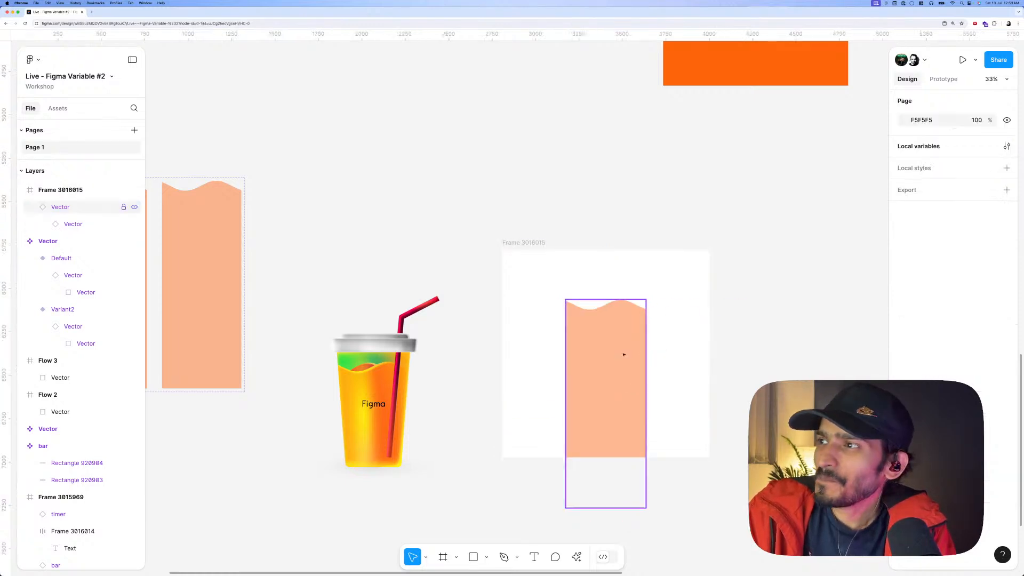
pyautogui.moveTo(623, 353); pyautogui.dragTo(585, 342)
pyautogui.hscroll(2, 578, 334)
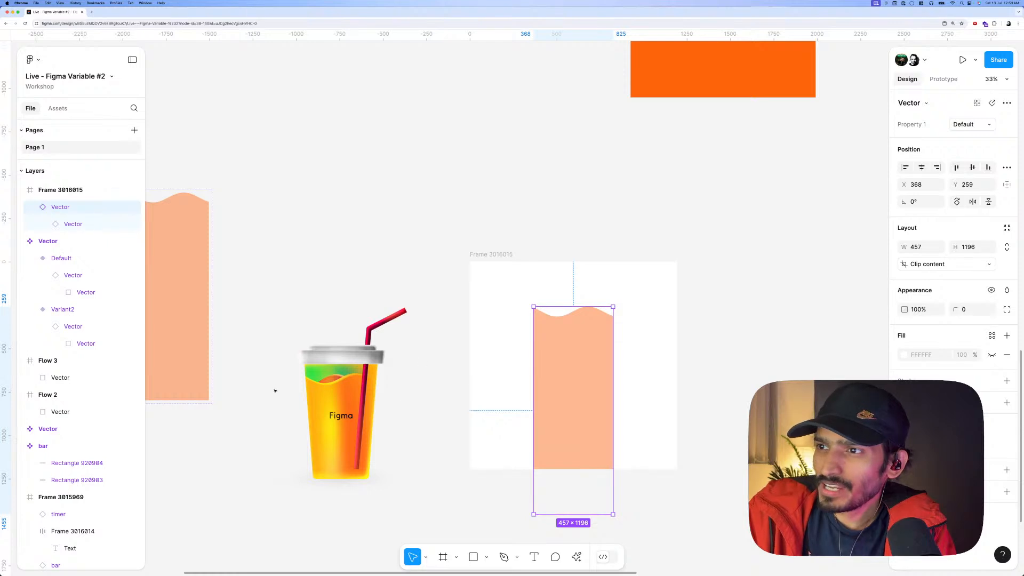
pyautogui.scroll(2, 587, 331)
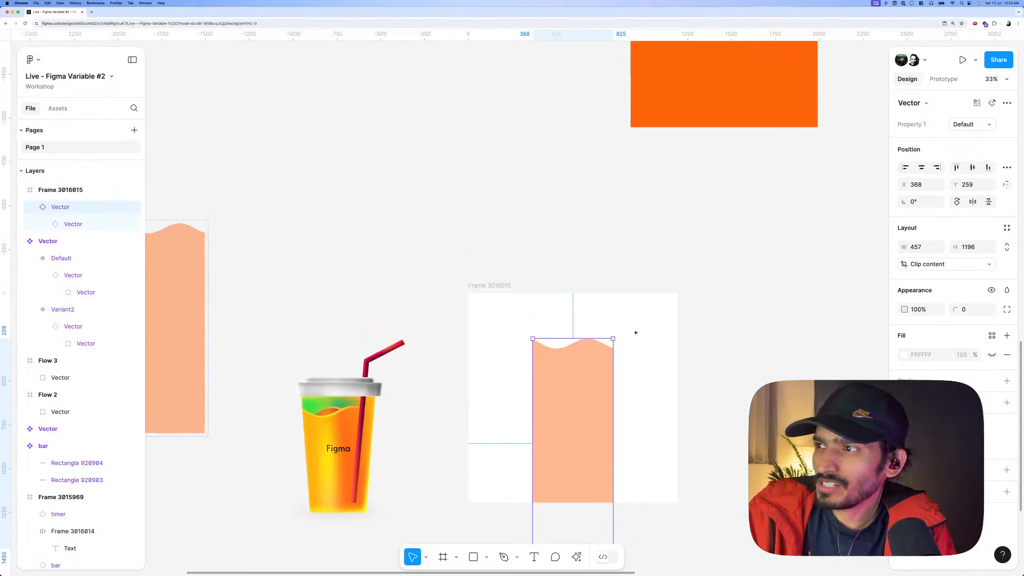
# Draw a rectangle over the wave instance, match its width at 457, and extend the upper edge above the wave crest.
pyautogui.keyDown('ctrl'); pyautogui.scroll(5, 635, 333); pyautogui.keyUp('ctrl')
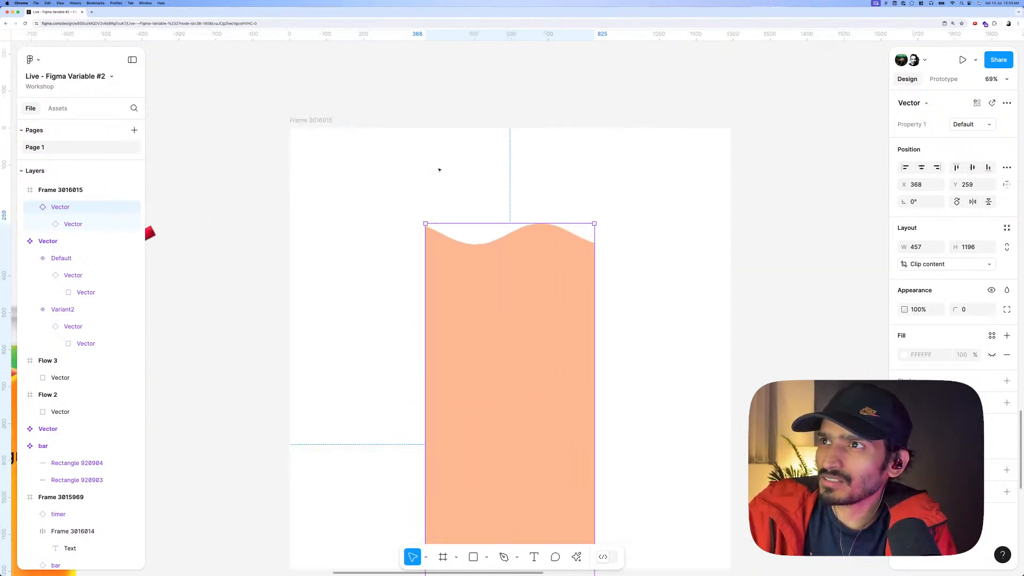
pyautogui.press('r')
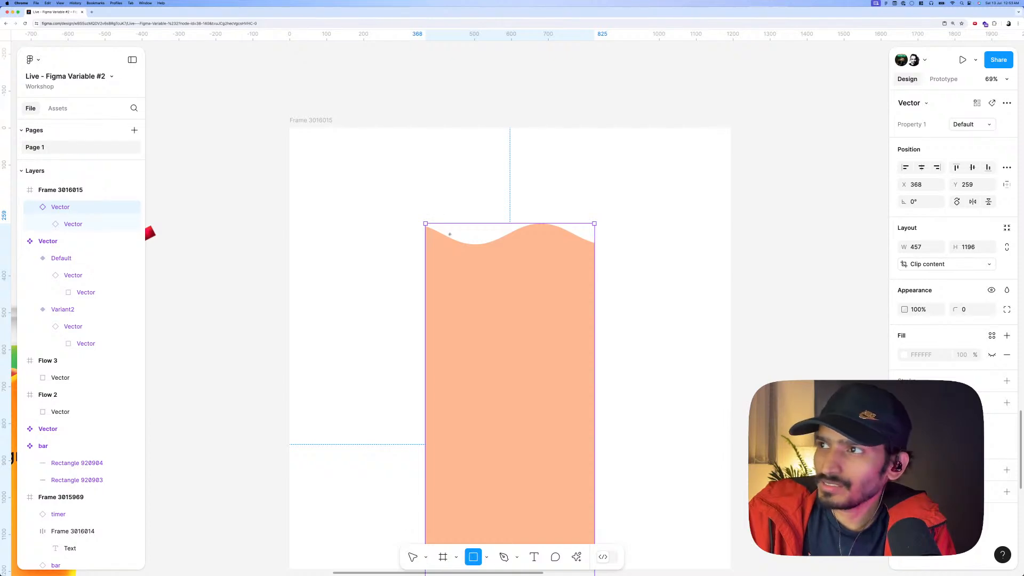
pyautogui.moveTo(428, 229)
pyautogui.mouseDown()
pyautogui.moveTo(566, 387)
pyautogui.moveTo(594, 359)
pyautogui.mouseUp()
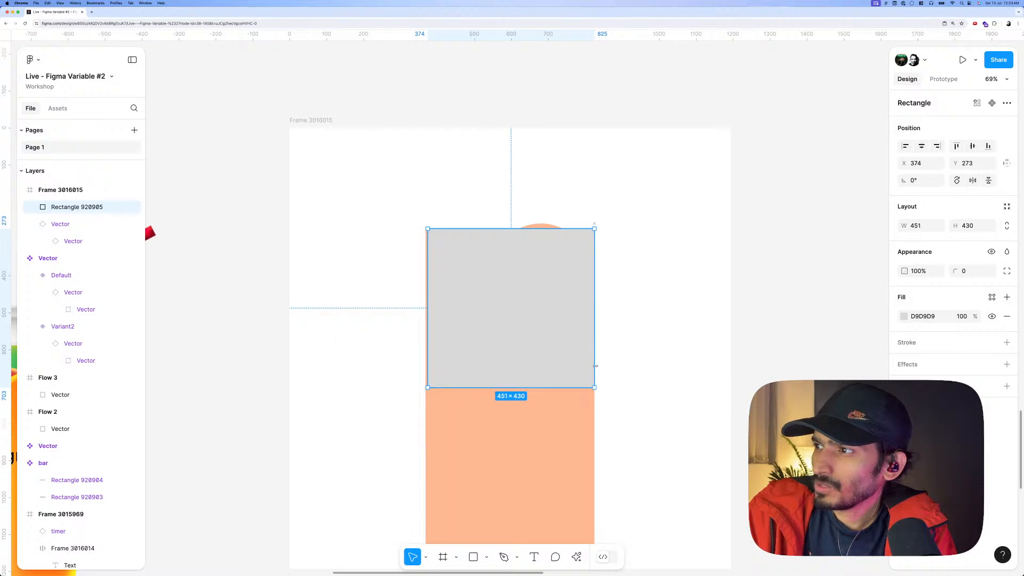
pyautogui.moveTo(428, 361); pyautogui.dragTo(425, 360)
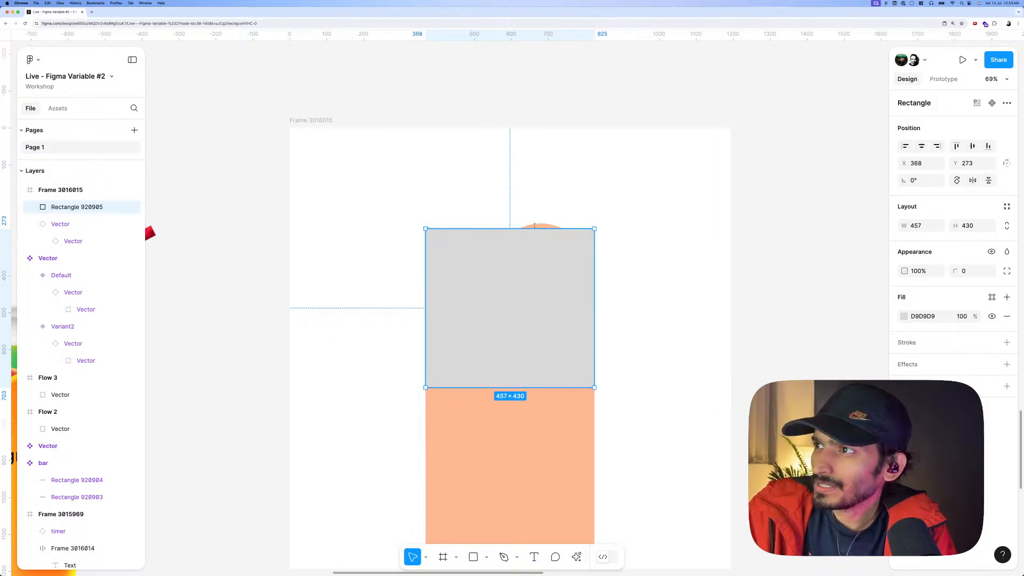
pyautogui.moveTo(534, 233); pyautogui.dragTo(534, 206)
# Edit the rectangle's vector points and shift its lower-left corner 50 px inward to start the cup taper.
pyautogui.doubleClick(493, 358)
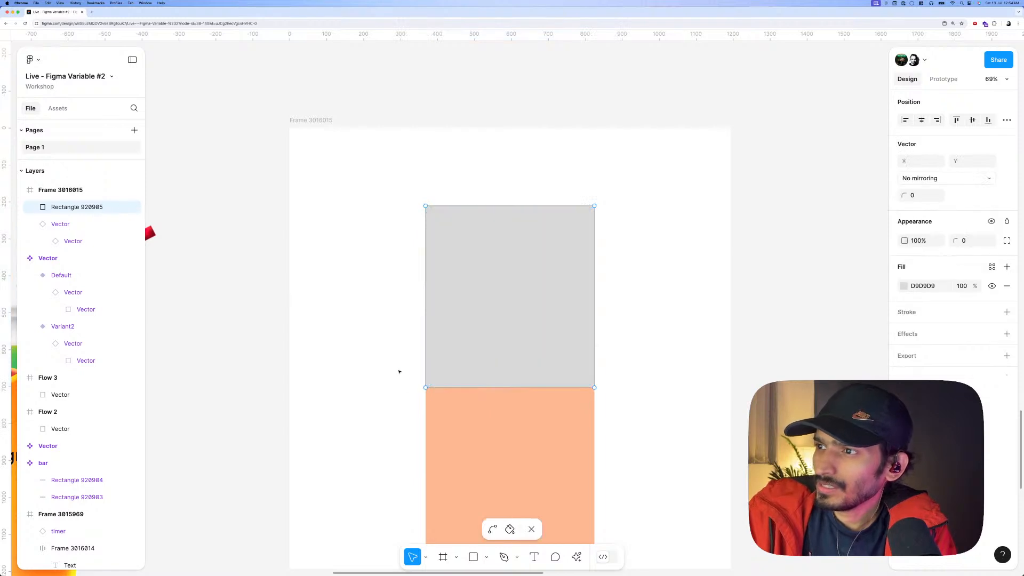
pyautogui.moveTo(398, 370); pyautogui.dragTo(456, 410)
pyautogui.hotkey('shift', 'Right')
pyautogui.hotkey('shift', 'Right')
pyautogui.hotkey('shift', 'Right')
pyautogui.hotkey('shift', 'Right')
pyautogui.hotkey('shift', 'Right')
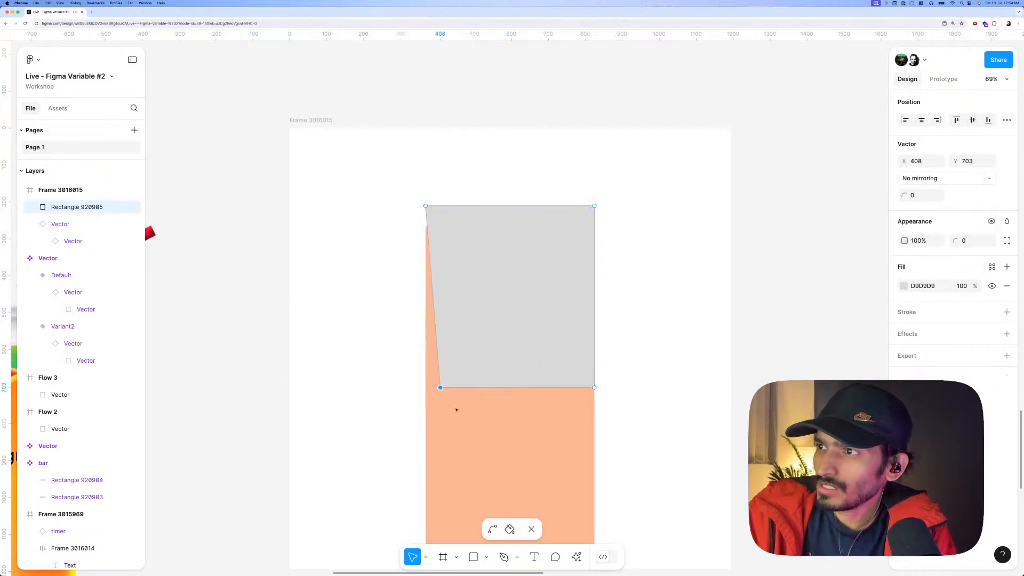
# Shift the rectangle's lower-right corner inward, correcting any overshoot, so its taper mirrors the opposite side.
pyautogui.moveTo(630, 422); pyautogui.dragTo(568, 386)
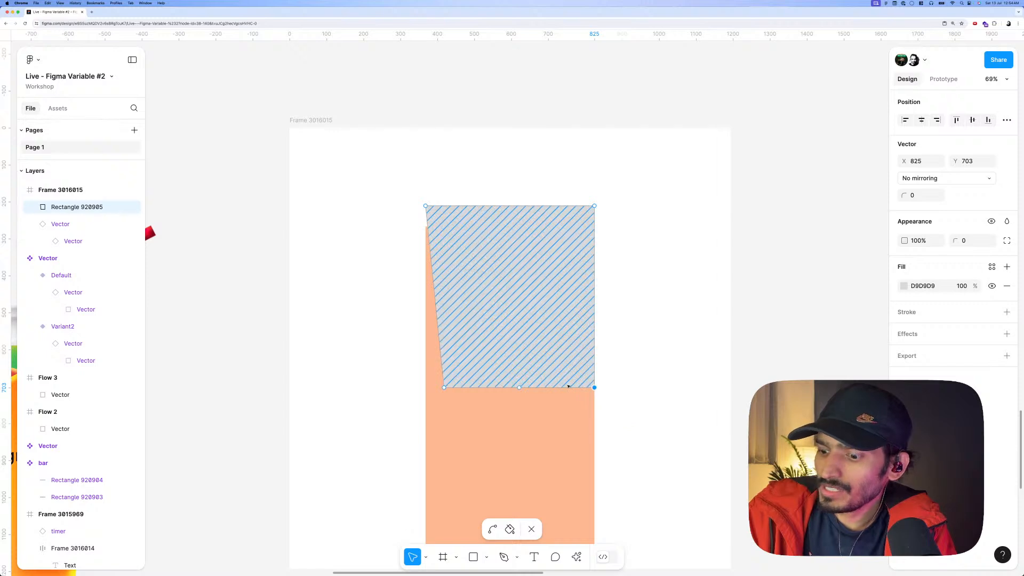
pyautogui.hotkey('shift', 'Left')
pyautogui.hotkey('shift', 'Left')
pyautogui.hotkey('shift', 'Left')
pyautogui.hotkey('shift', 'Left')
pyautogui.hotkey('shift', 'Left')
pyautogui.hotkey('shift', 'Left')
pyautogui.hotkey('shift', 'Left')
pyautogui.hotkey('shift', 'Left')
pyautogui.hotkey('shift', 'Left')
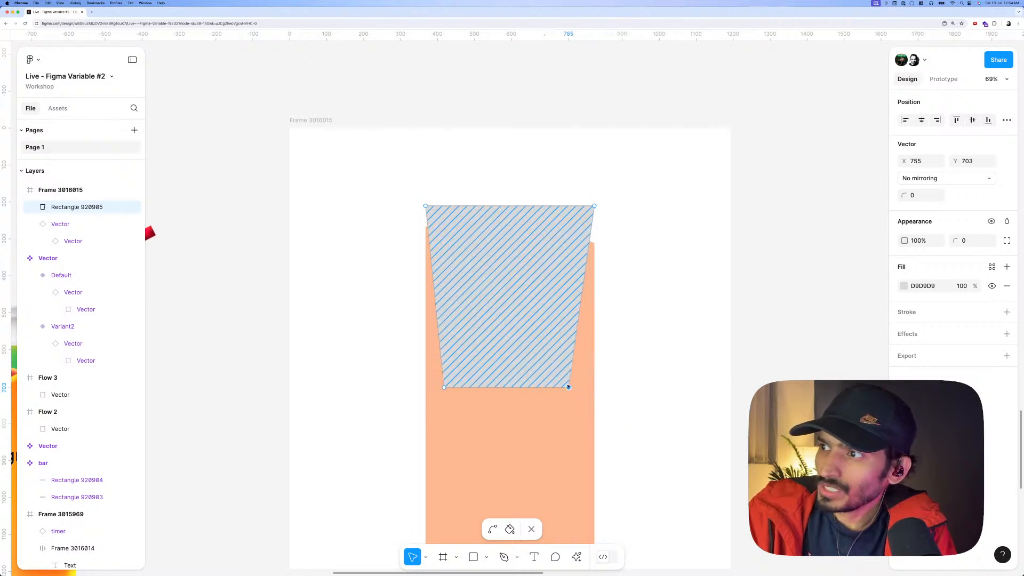
pyautogui.press('super')
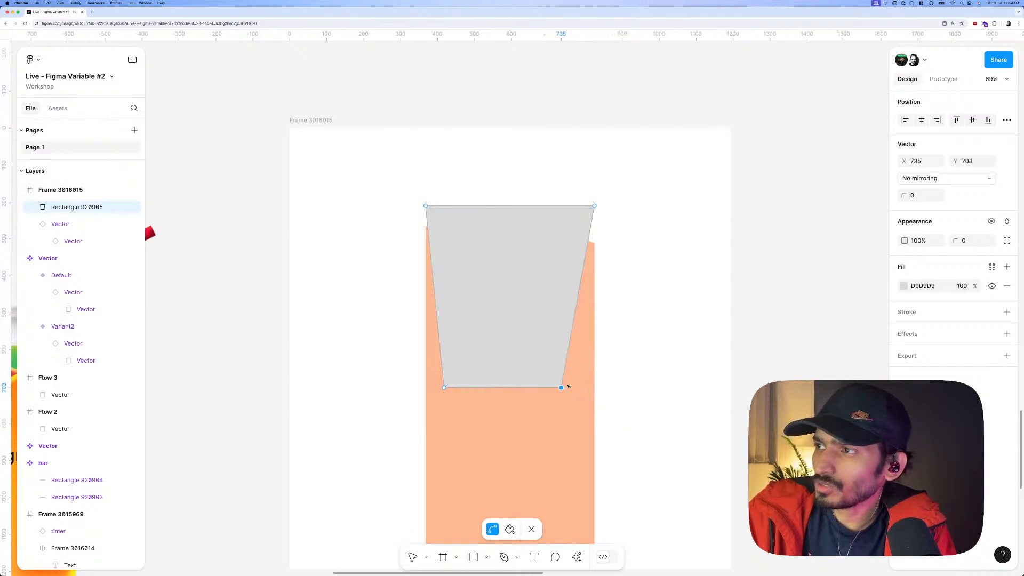
pyautogui.press('super+z')
pyautogui.press('super+z')
pyautogui.press('super+z')
pyautogui.press('super+z')
pyautogui.press('super+z')
pyautogui.press('super+z')
pyautogui.press('super+z')
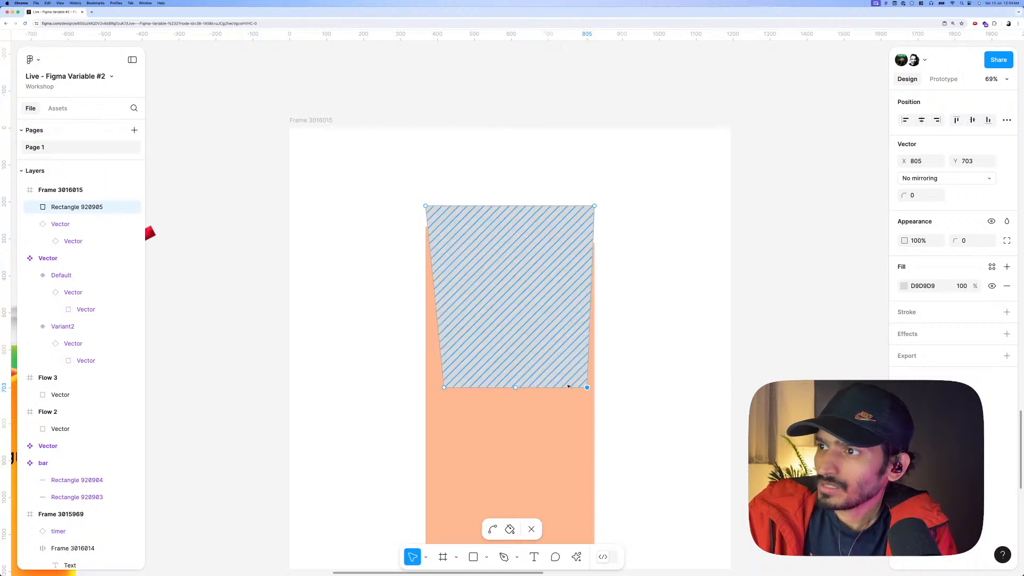
pyautogui.hotkey('shift', 'Left')
pyautogui.hotkey('shift', 'Left')
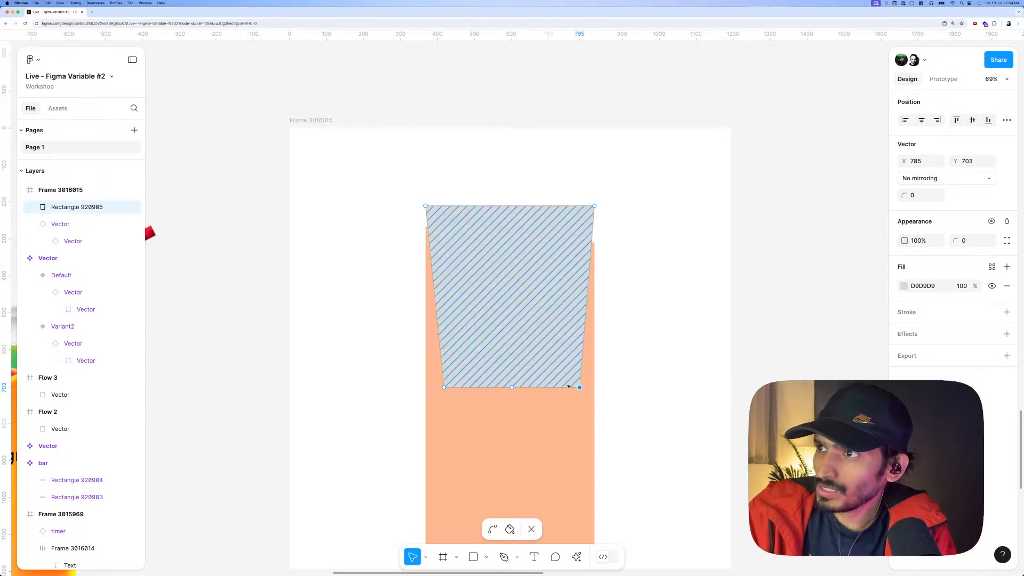
pyautogui.hotkey('shift', 'Left')
# Nudge both bottom corners 10 px further inward, then stretch the tapered shape vertically to about 457 × 664.
pyautogui.moveTo(318, 339); pyautogui.dragTo(459, 421)
pyautogui.moveTo(628, 439); pyautogui.dragTo(557, 371)
pyautogui.hotkey('shift', 'Left')
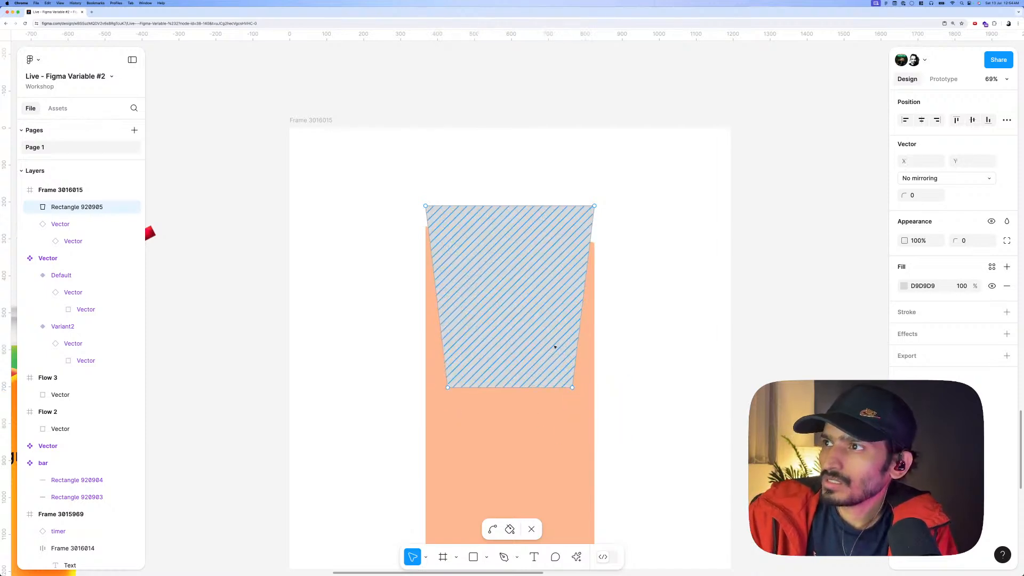
pyautogui.press('Escape')
pyautogui.moveTo(515, 206); pyautogui.dragTo(516, 173)
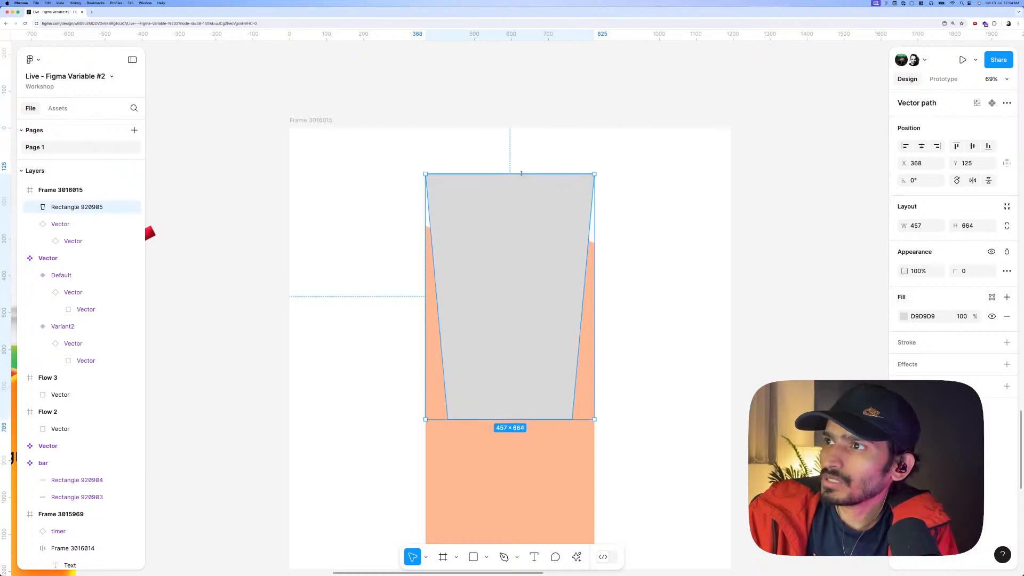
# Round the two bottom corner points of the tapered cup shape with a radius of 20.
pyautogui.press('Return')
pyautogui.moveTo(343, 353); pyautogui.dragTo(728, 568)
pyautogui.click(917, 197)
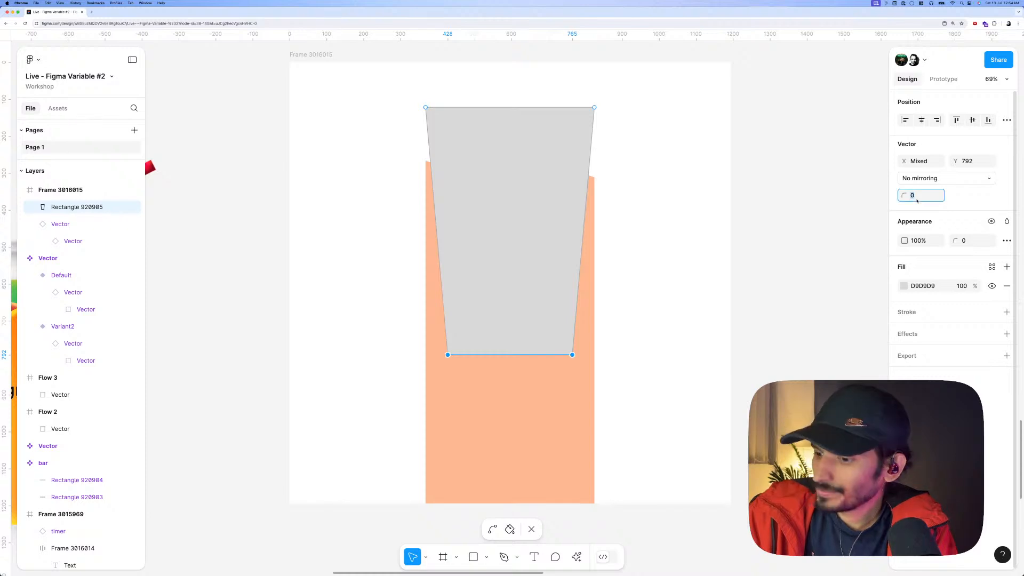
pyautogui.write('20')
pyautogui.press('Return')
pyautogui.click(617, 258)
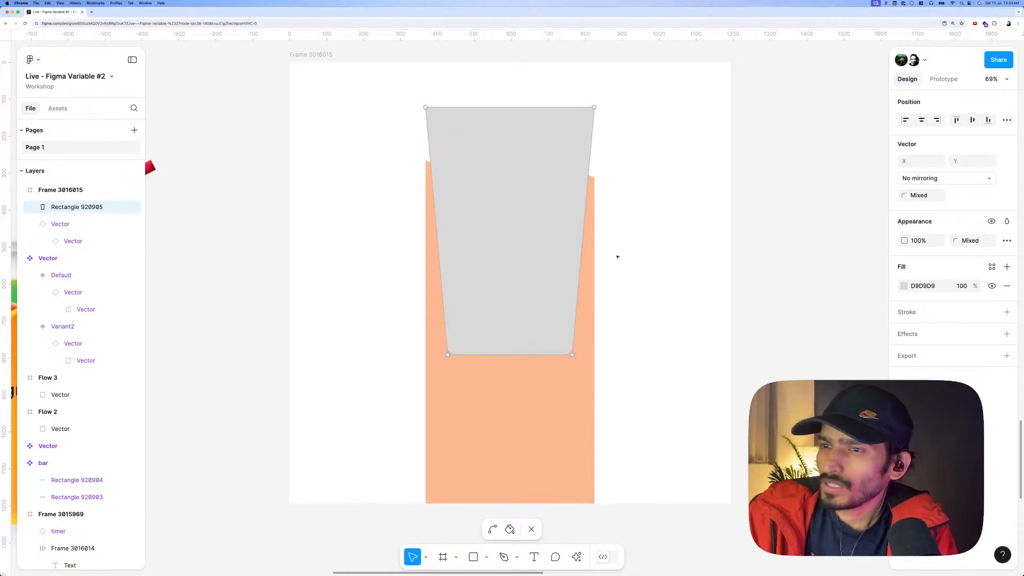
pyautogui.moveTo(647, 250); pyautogui.dragTo(645, 290)
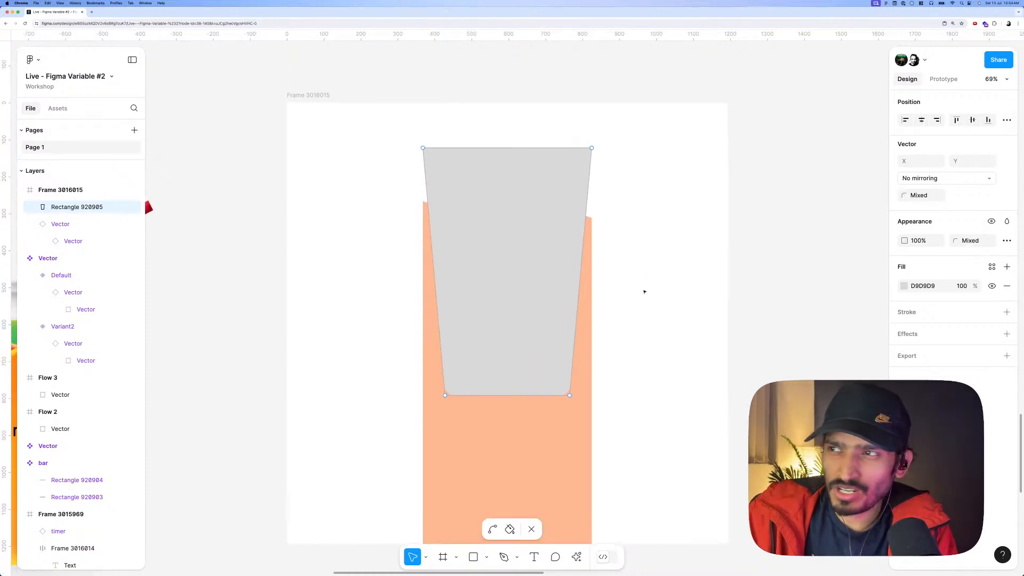
pyautogui.press('Escape')
pyautogui.press('Escape')
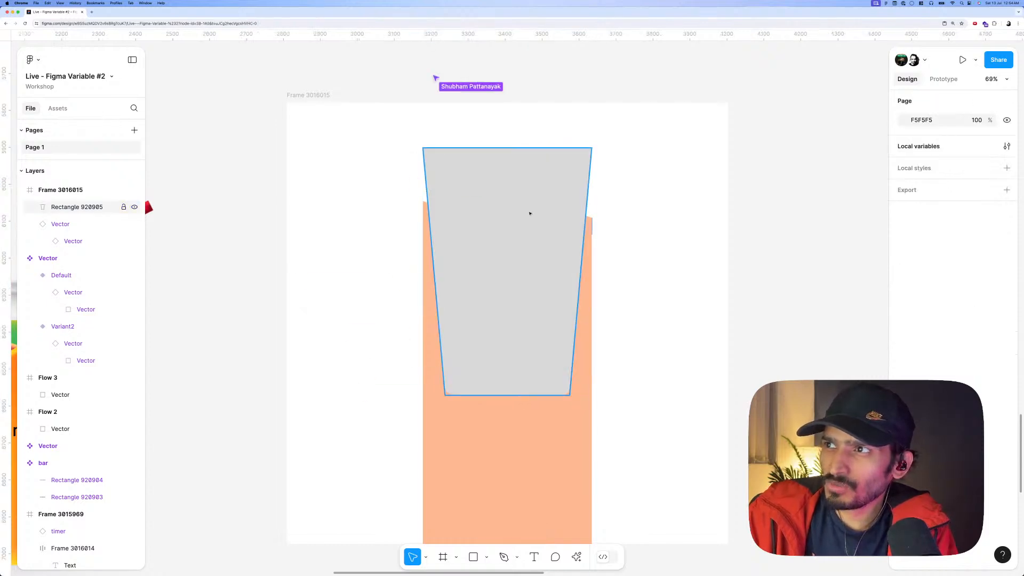
# Lower the cup shape to Y 245 and bring the wave instance in front of it.
pyautogui.moveTo(528, 214); pyautogui.dragTo(528, 260)
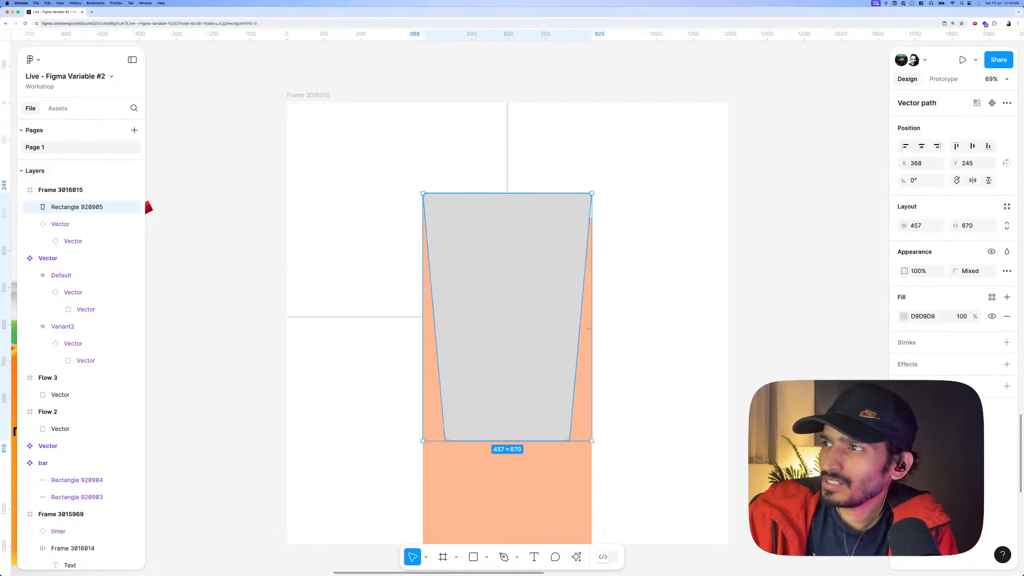
pyautogui.click(627, 333)
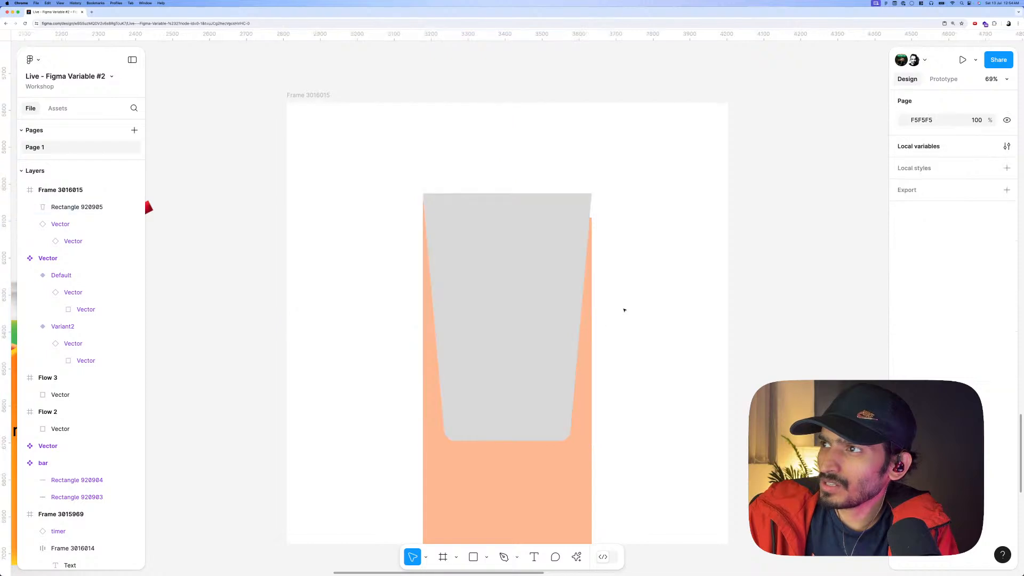
pyautogui.click(584, 394)
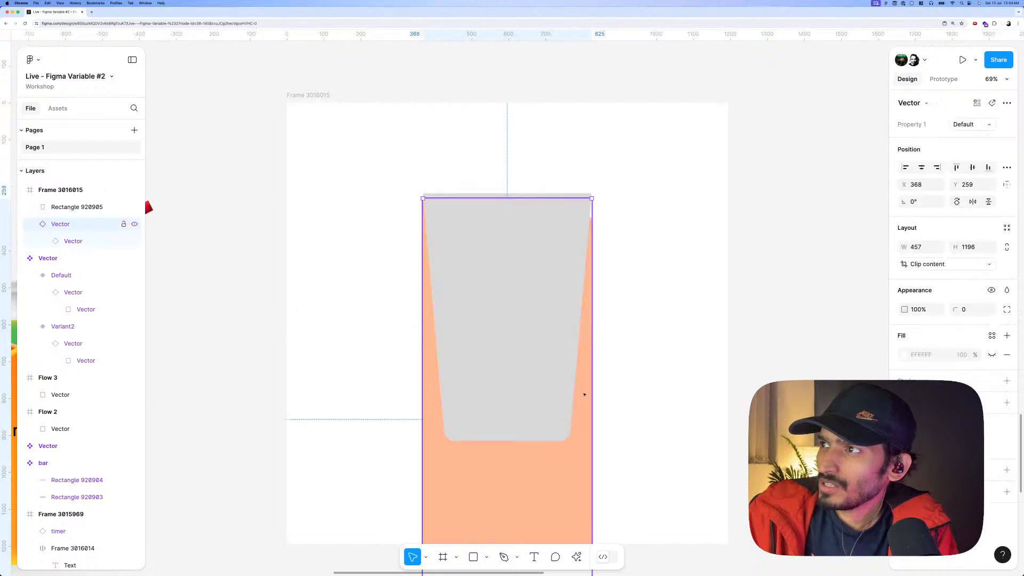
pyautogui.press(']')
# Extend the cup shape's upper edge above the wave, making it 711 high with Y at 204.
pyautogui.rightClick(613, 330)
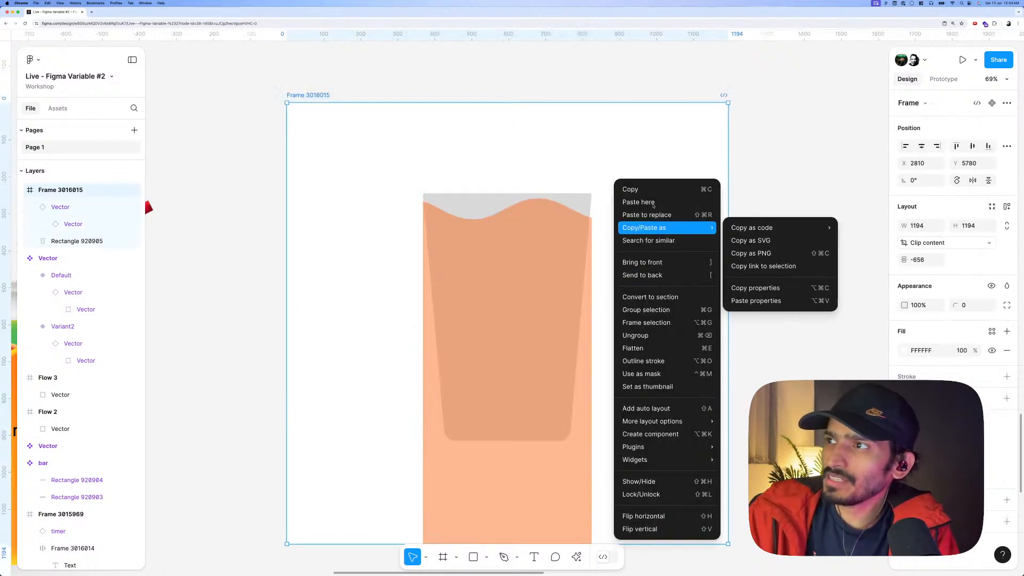
pyautogui.click(520, 204)
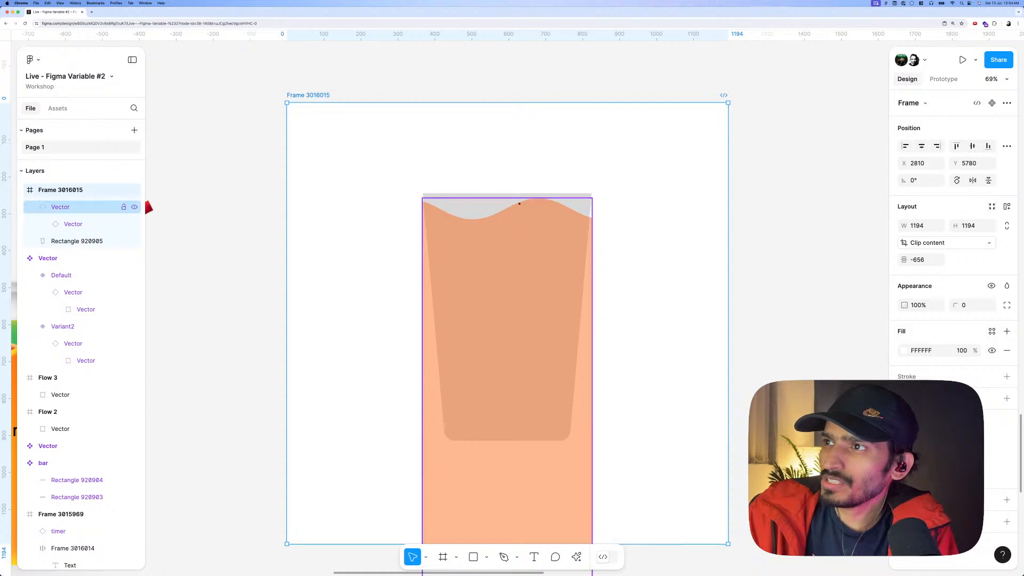
pyautogui.click(476, 194)
pyautogui.moveTo(476, 194); pyautogui.dragTo(477, 176)
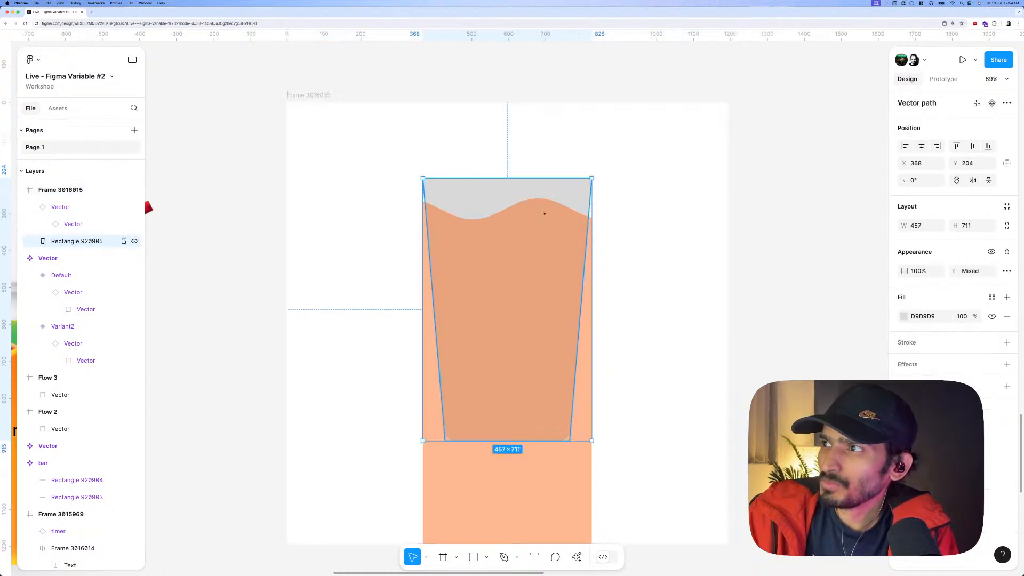
# Select the wave instance together with the cup shape and apply Use as mask.
pyautogui.click(658, 226)
pyautogui.moveTo(657, 217); pyautogui.dragTo(480, 344)
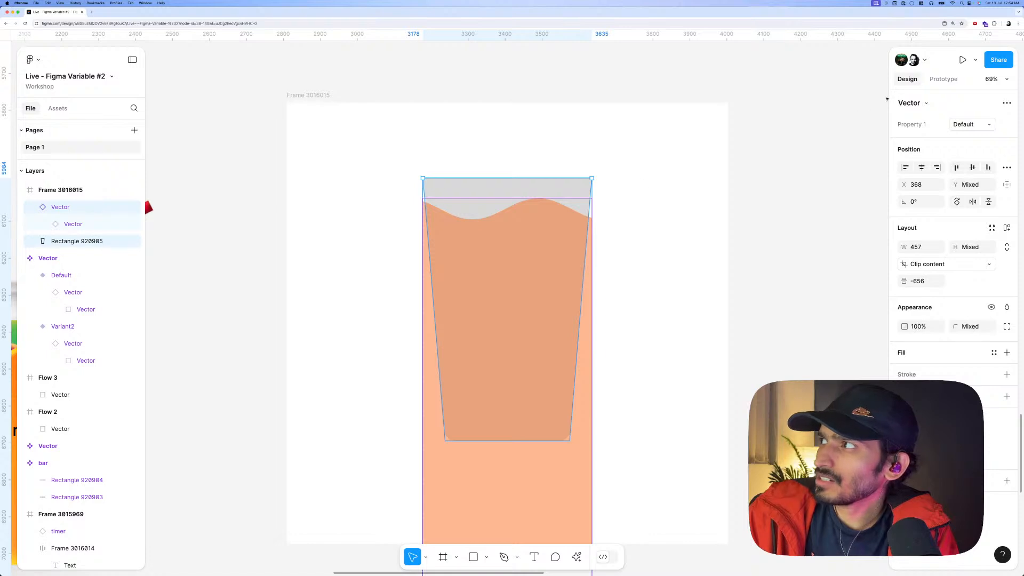
pyautogui.click(1007, 103)
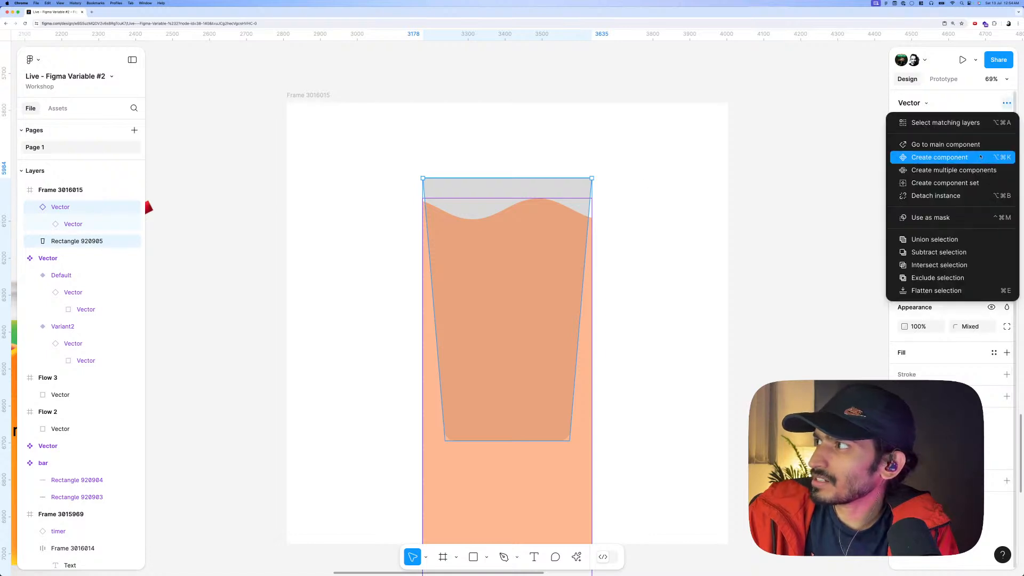
pyautogui.click(955, 217)
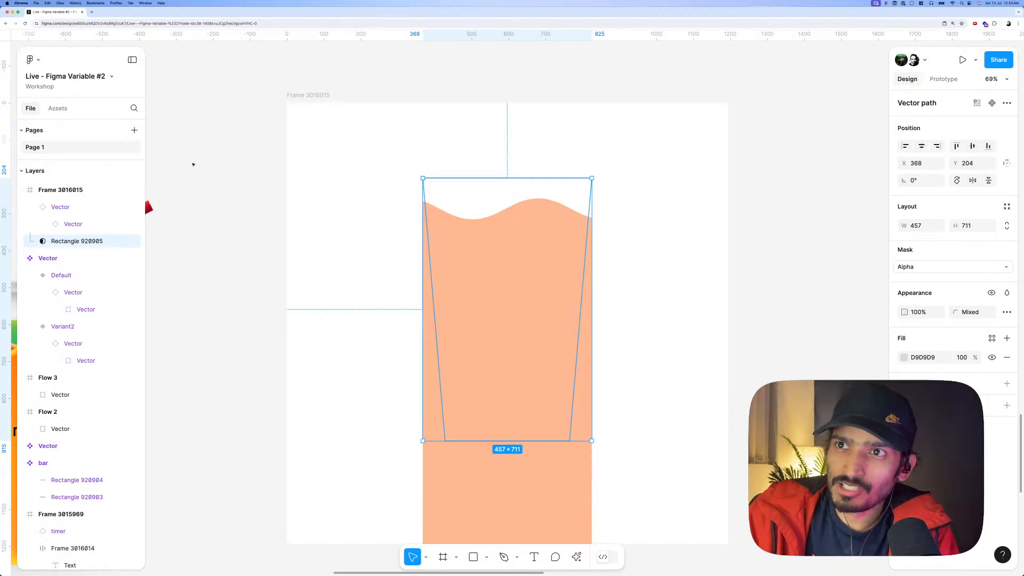
# Group the masked wave instance and preview the cup frame's animation.
pyautogui.click(73, 208)
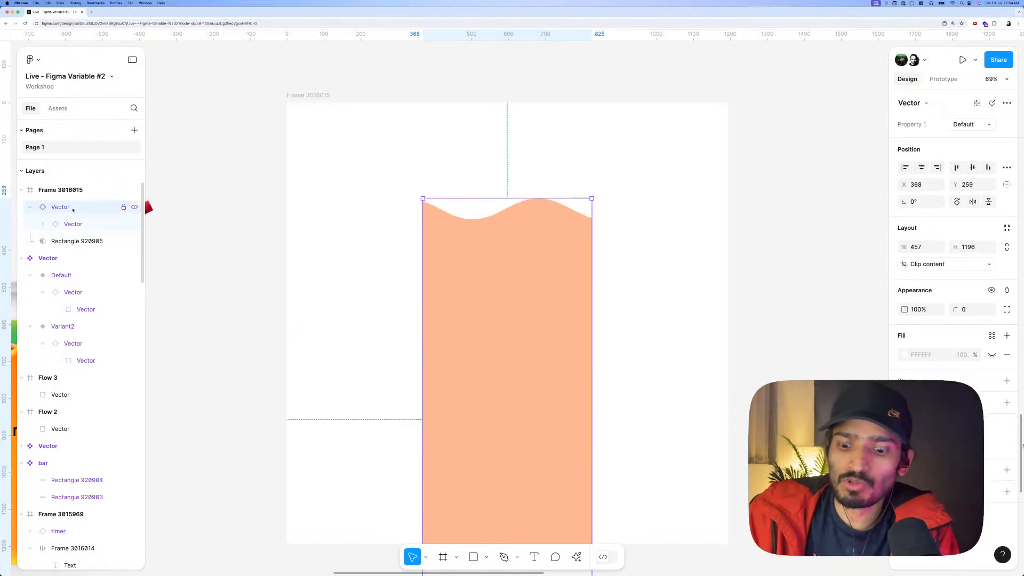
pyautogui.press('super+g')
pyautogui.scroll(-5, 411, 190)
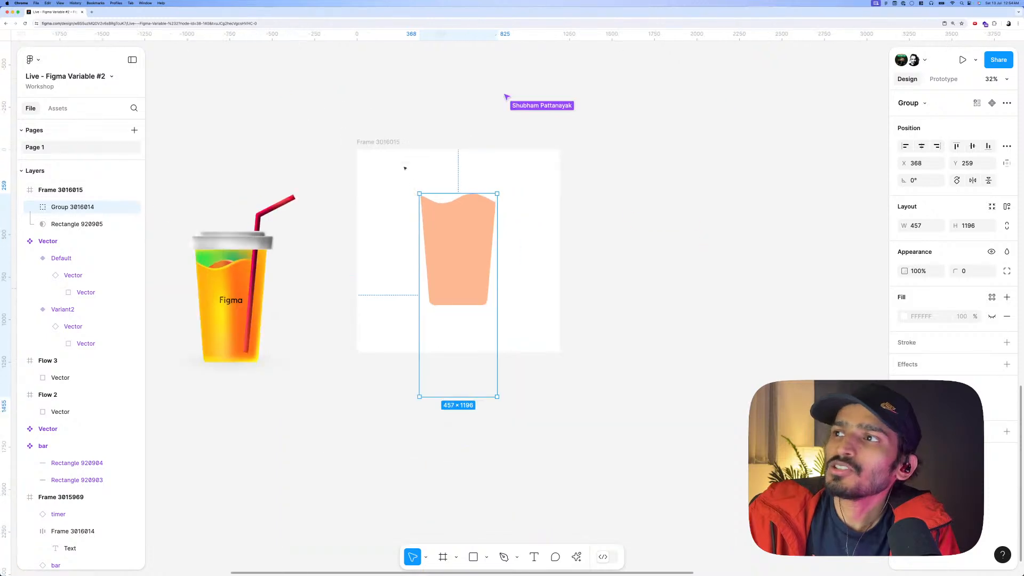
pyautogui.click(388, 142)
pyautogui.hotkey('shift', 'space')
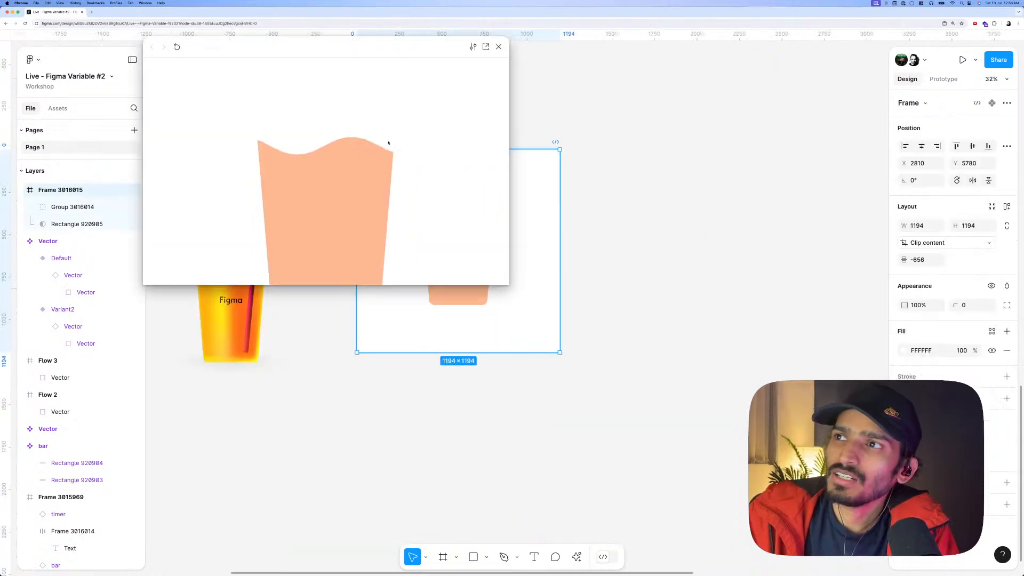
pyautogui.click(498, 46)
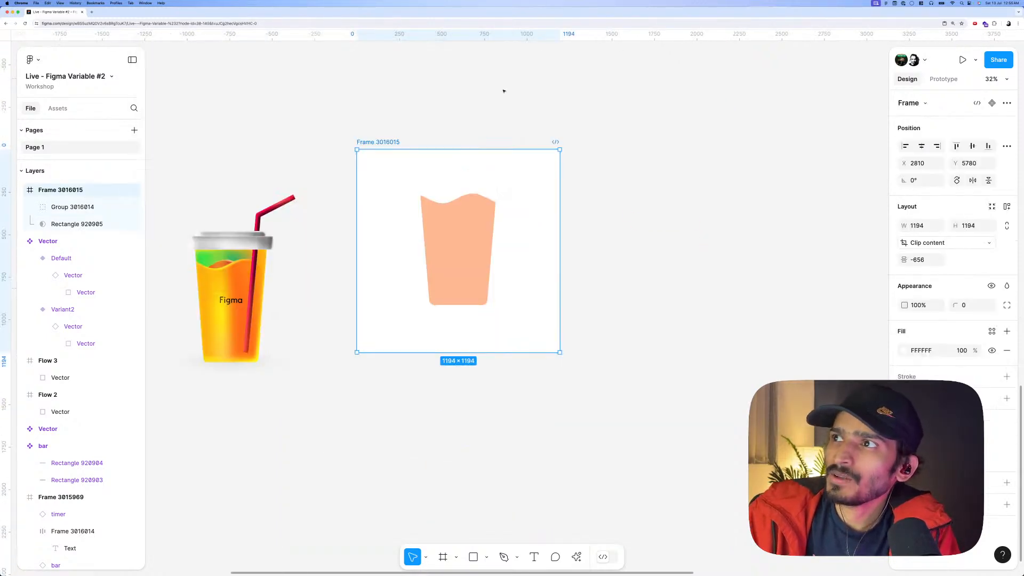
# Inspect the wave component's Default variant and its prototype interaction.
pyautogui.scroll(-2, 504, 91)
pyautogui.scroll(3, 570, 208)
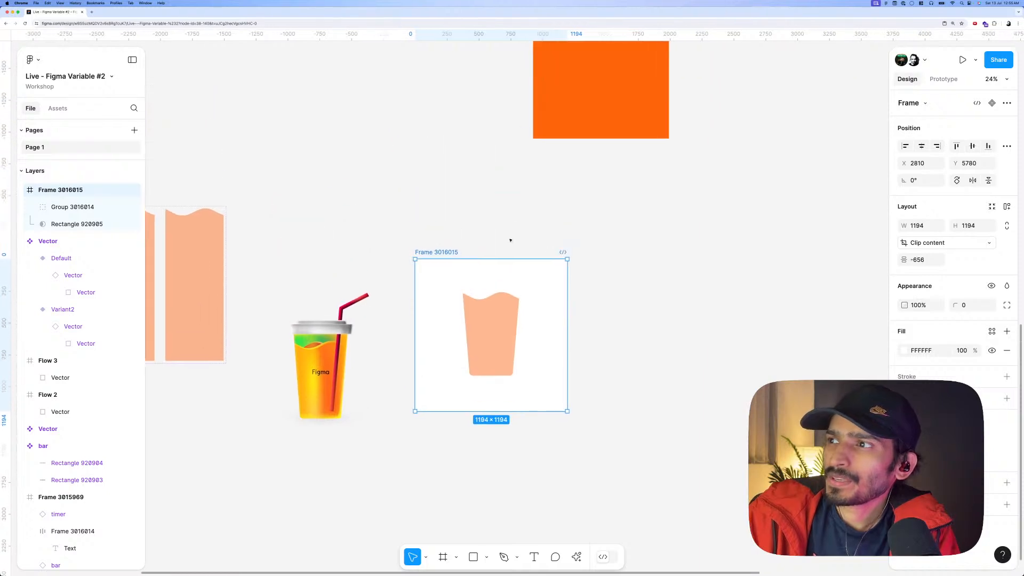
pyautogui.click(494, 304)
pyautogui.scroll(-2, 494, 304)
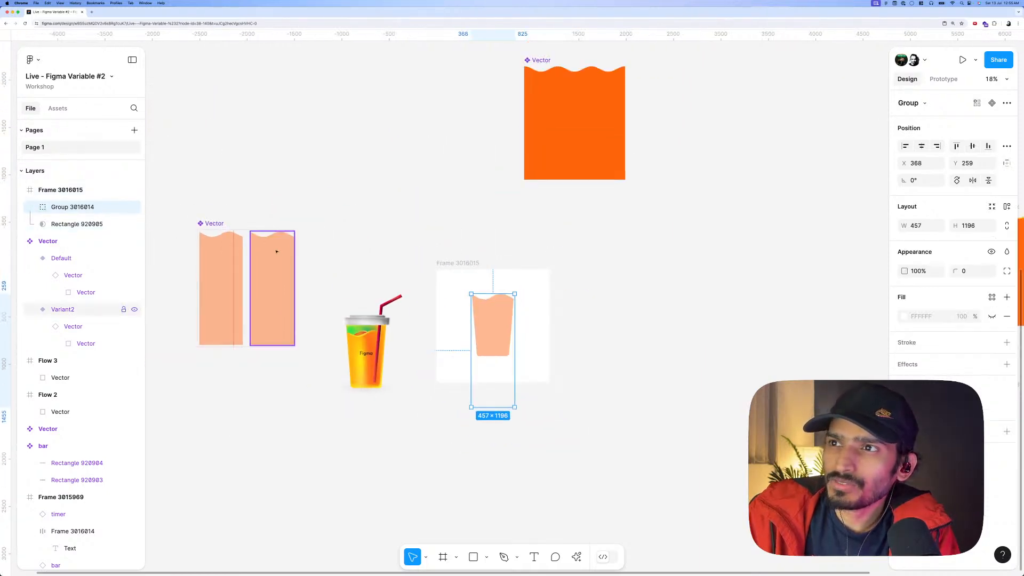
pyautogui.click(234, 249)
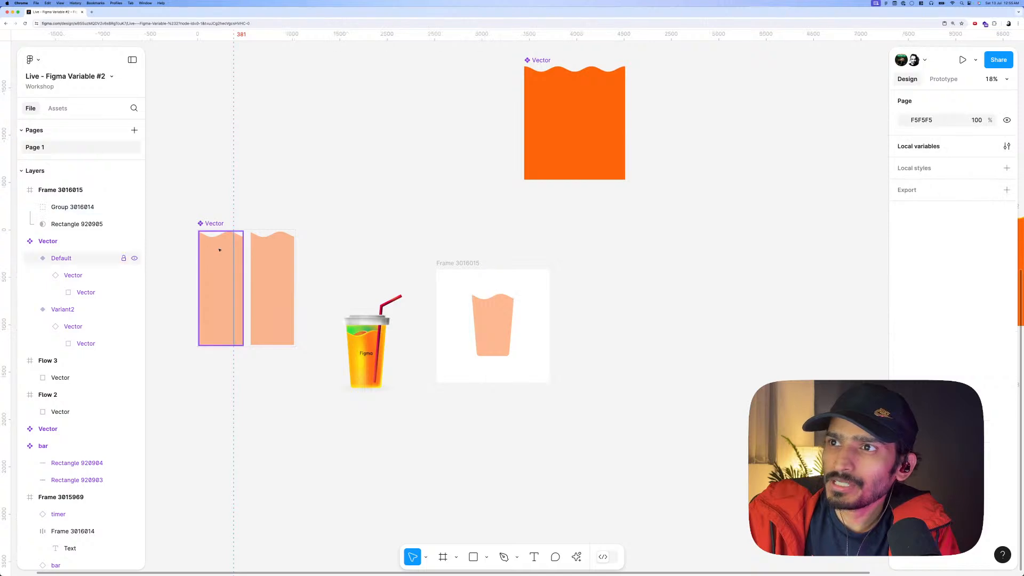
pyautogui.click(219, 249)
pyautogui.click(942, 78)
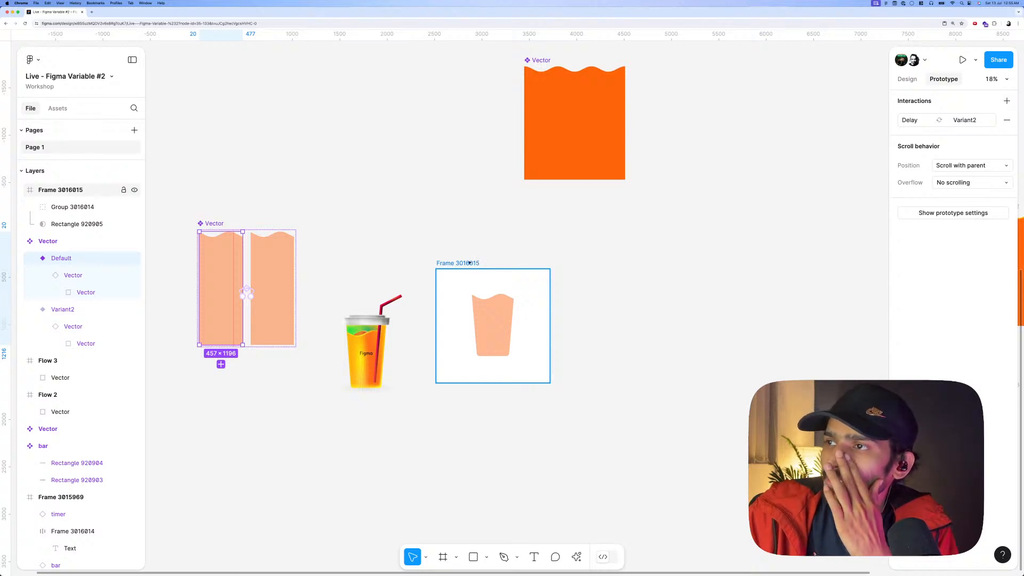
# Center the wave group horizontally within the cup frame.
pyautogui.click(469, 263)
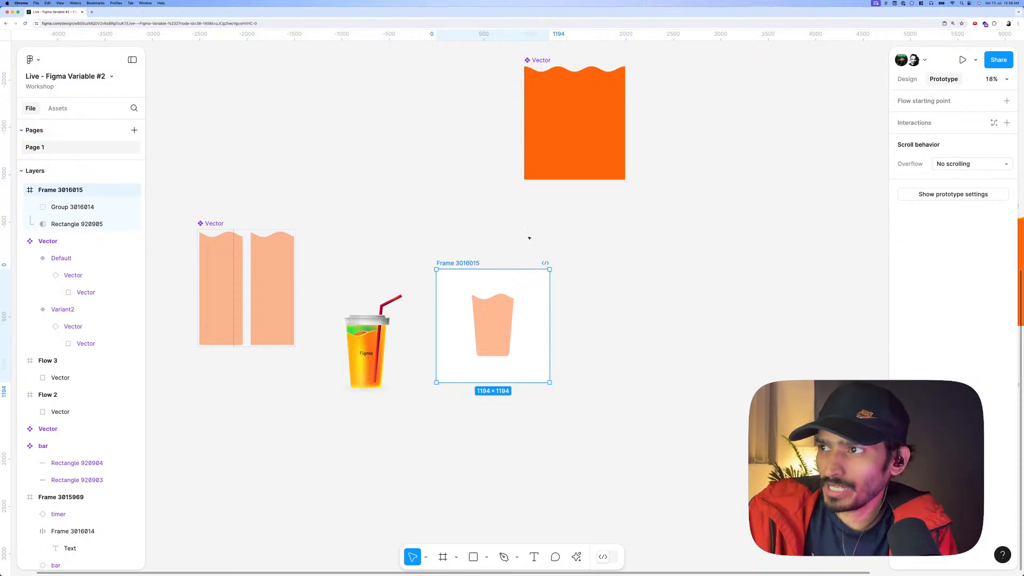
pyautogui.click(487, 331)
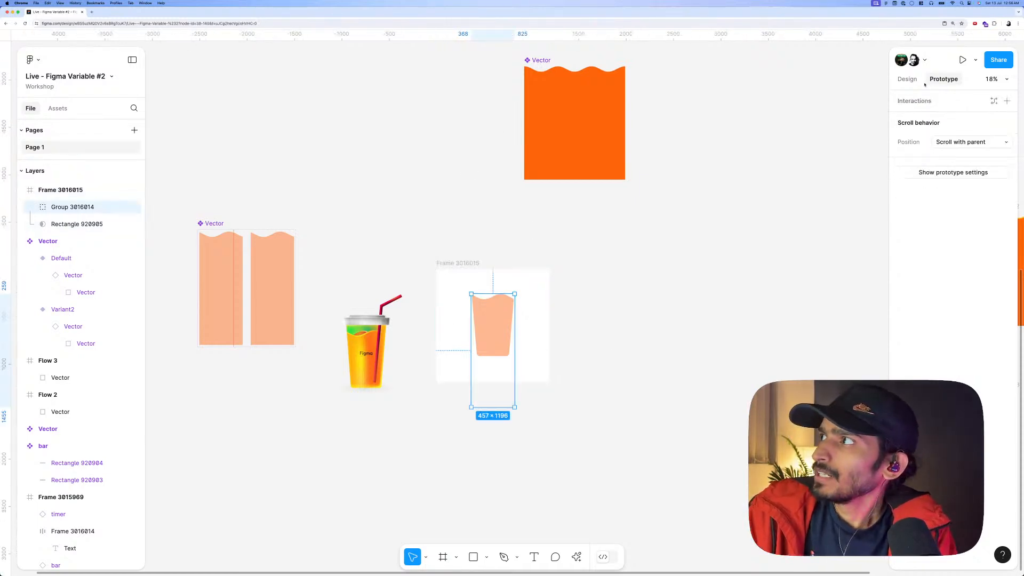
pyautogui.click(907, 79)
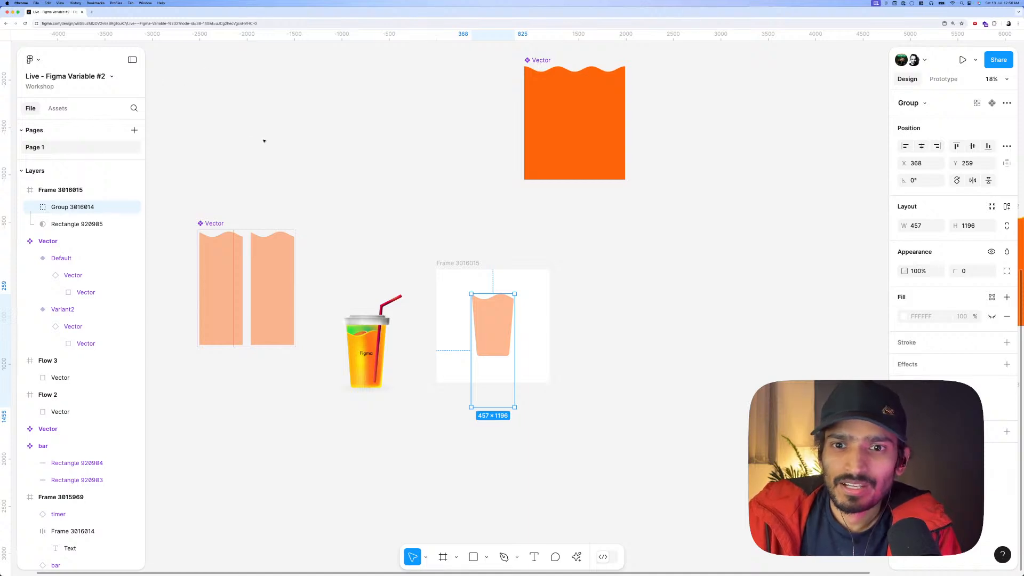
pyautogui.click(368, 183)
pyautogui.click(487, 310)
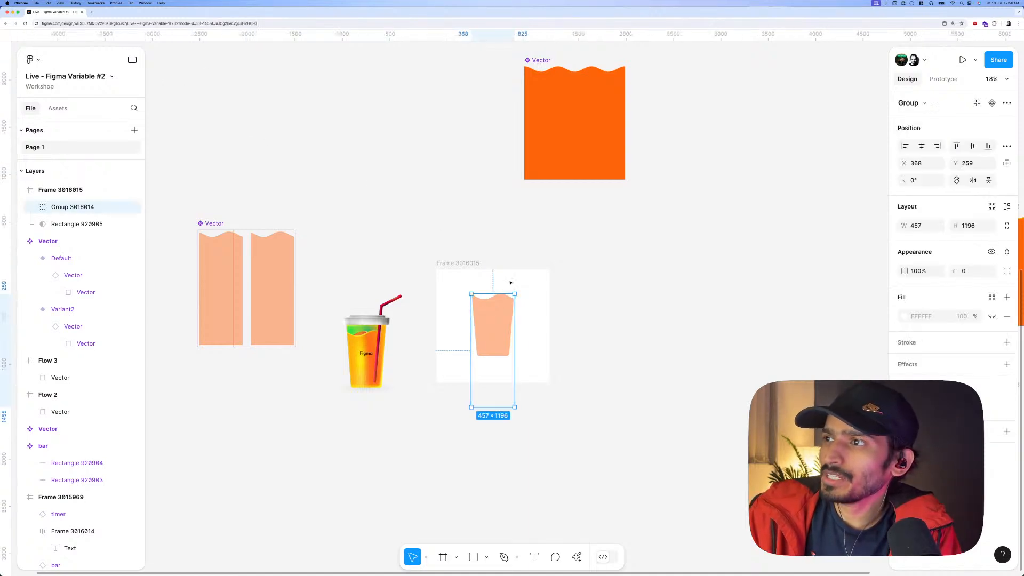
pyautogui.click(921, 147)
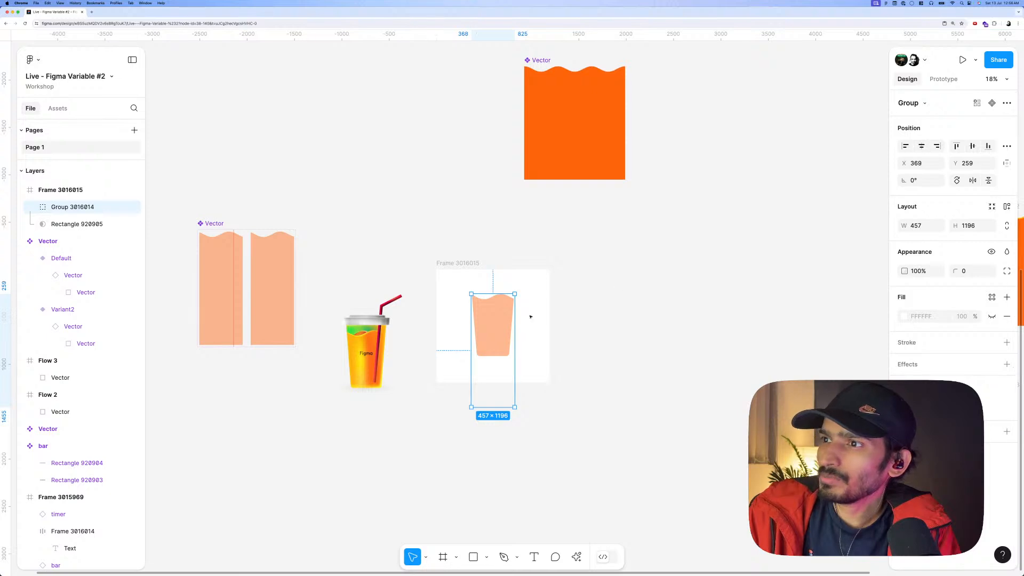
# Try lowering the wave group inside the cup mask to Y 374.
pyautogui.scroll(5, 357, 356)
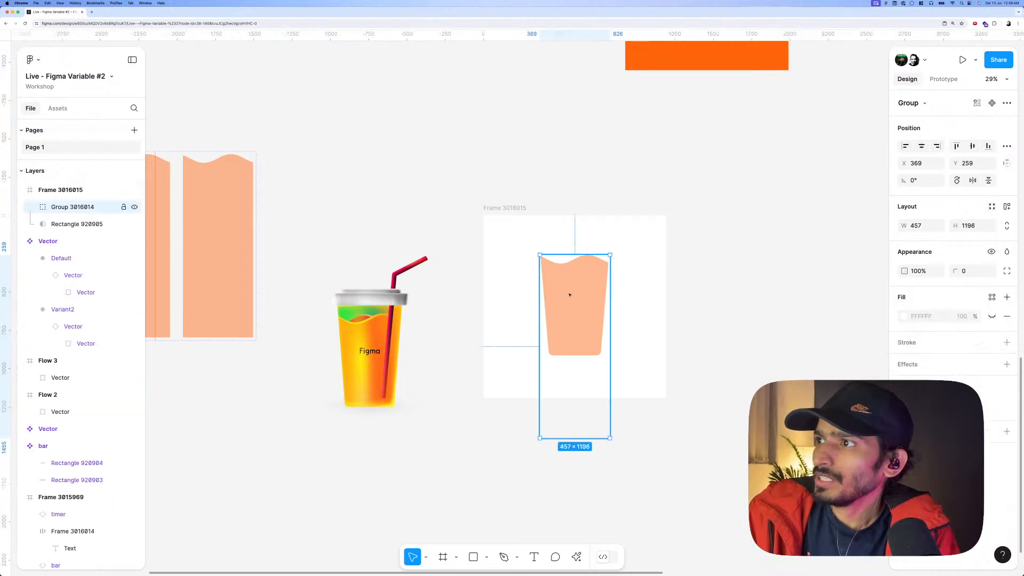
pyautogui.click(681, 279)
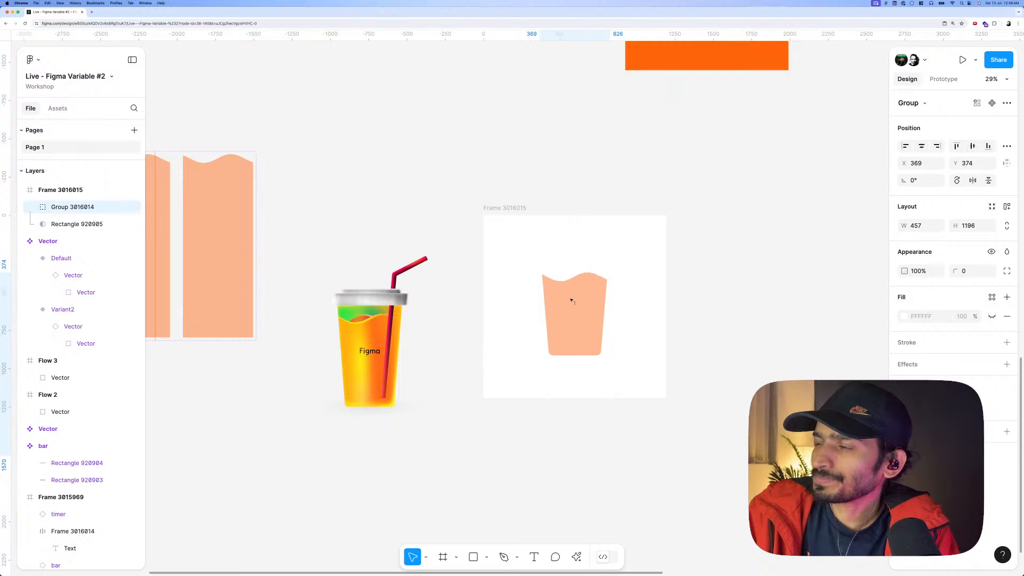
pyautogui.click(634, 286)
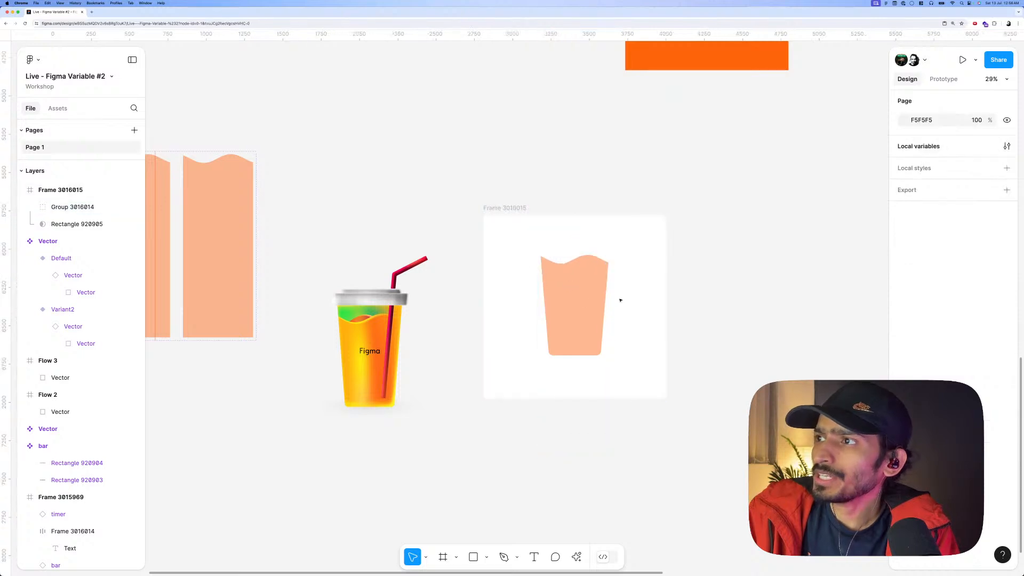
# Preview the masked wave animation in the cup frame and close the preview.
pyautogui.click(496, 208)
pyautogui.hotkey('shift', 'space')
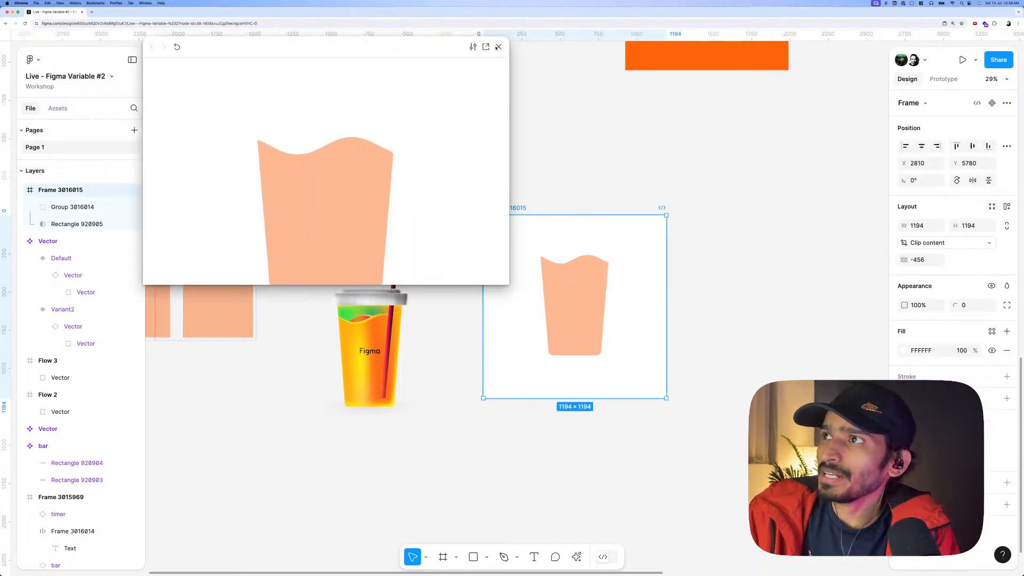
pyautogui.click(499, 47)
# Remove the vertical ruler guide crossing the wave component's Default variant.
pyautogui.scroll(2, 299, 222)
pyautogui.hscroll(-4, 299, 221)
pyautogui.click(283, 265)
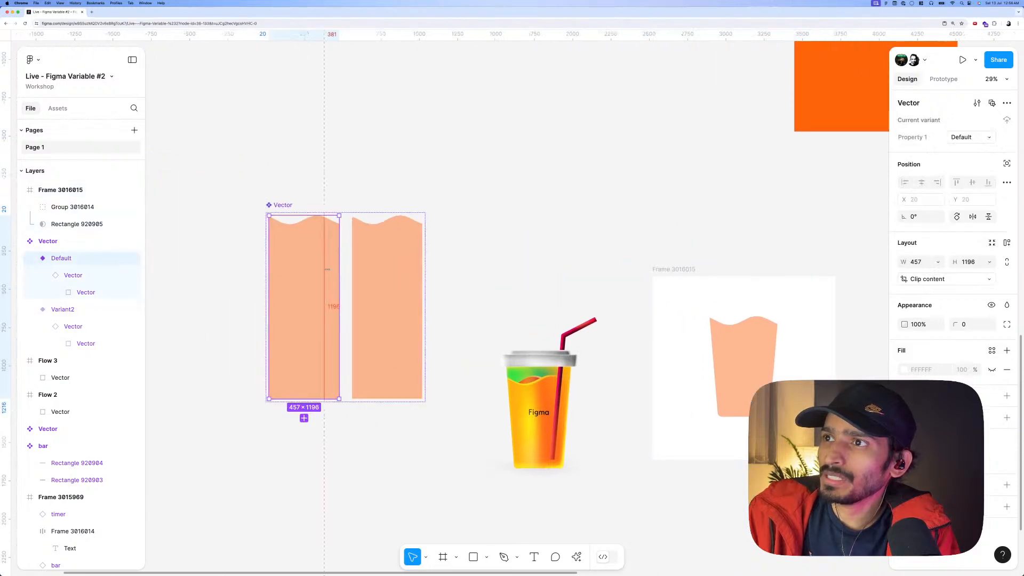
pyautogui.moveTo(324, 270); pyautogui.dragTo(6, 285)
pyautogui.press('Escape')
# Set the Default variant's Smart animate duration to 1200 ms and preview the cup frame.
pyautogui.click(286, 229)
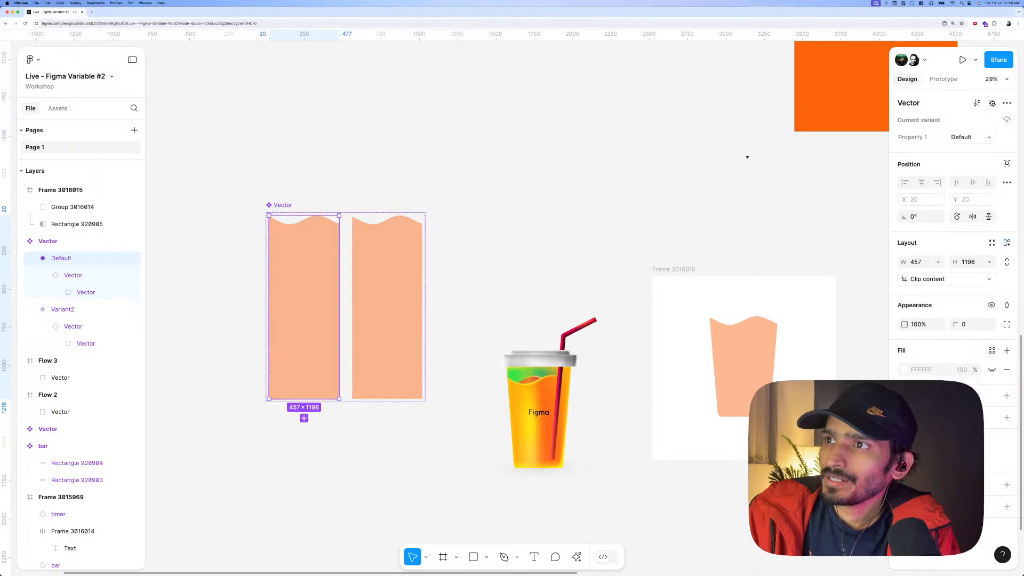
pyautogui.click(945, 79)
pyautogui.click(942, 120)
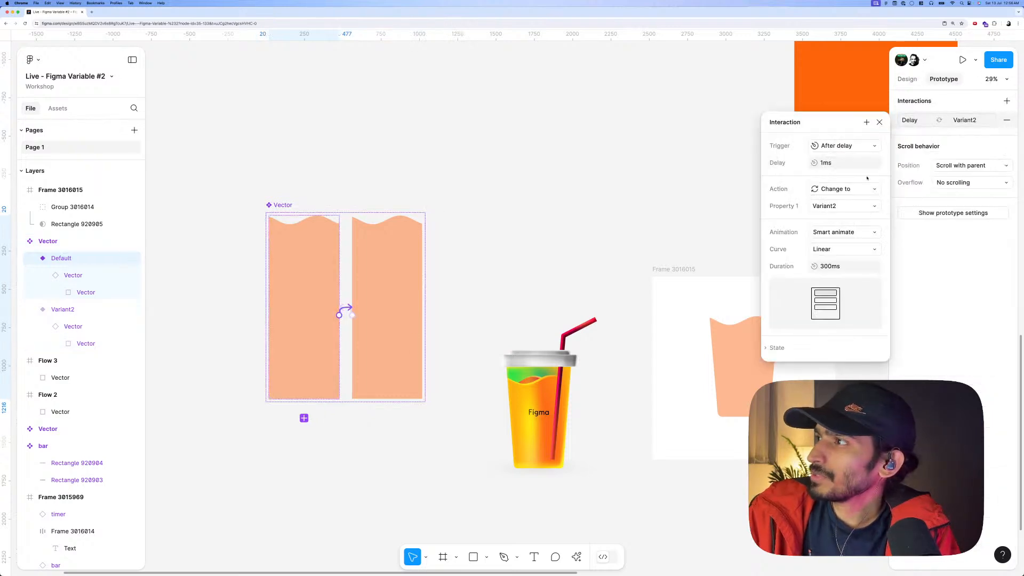
pyautogui.click(824, 267)
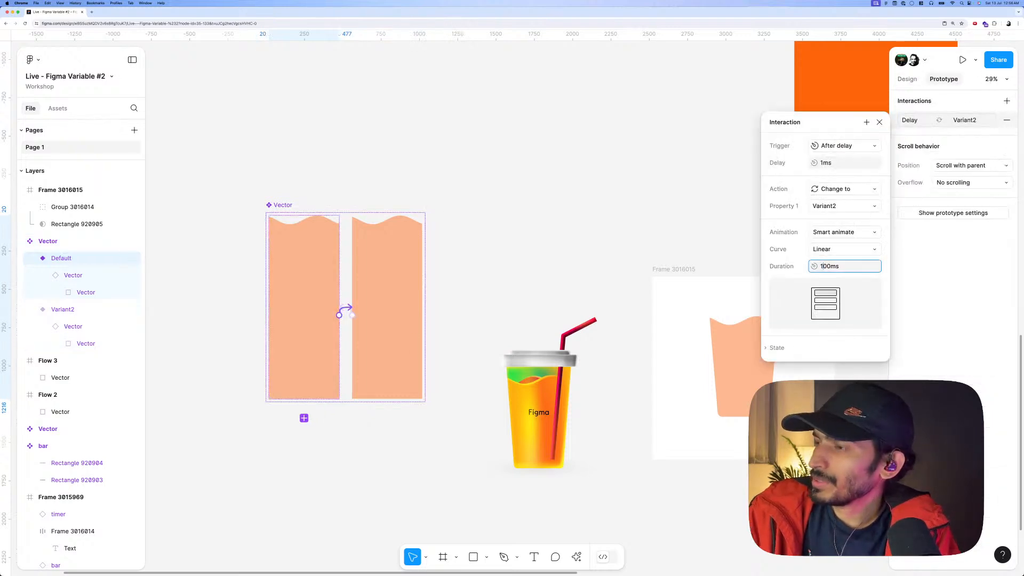
pyautogui.write('1200')
pyautogui.click(667, 283)
pyautogui.hotkey('shift', 'space')
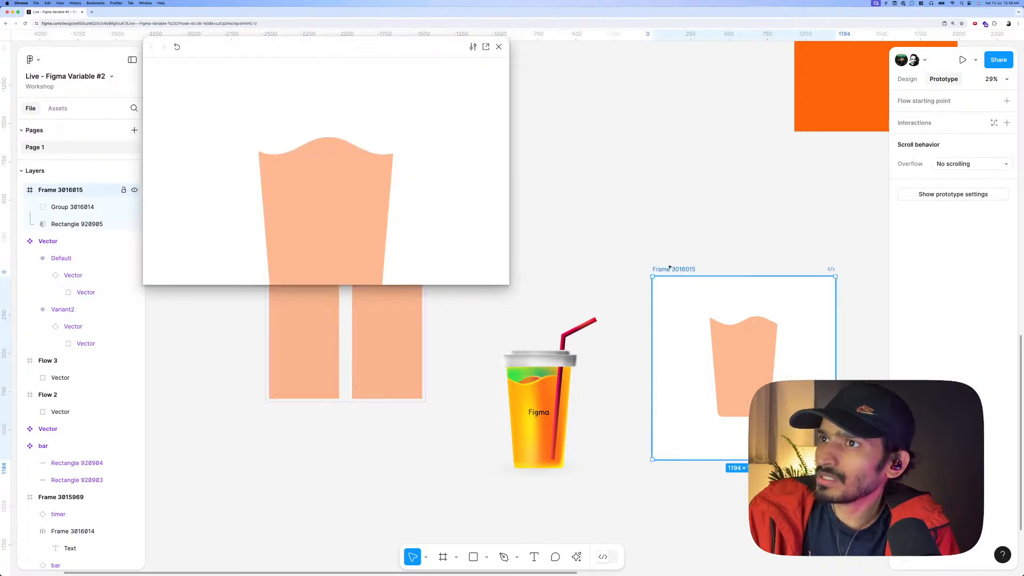
pyautogui.press('Escape')
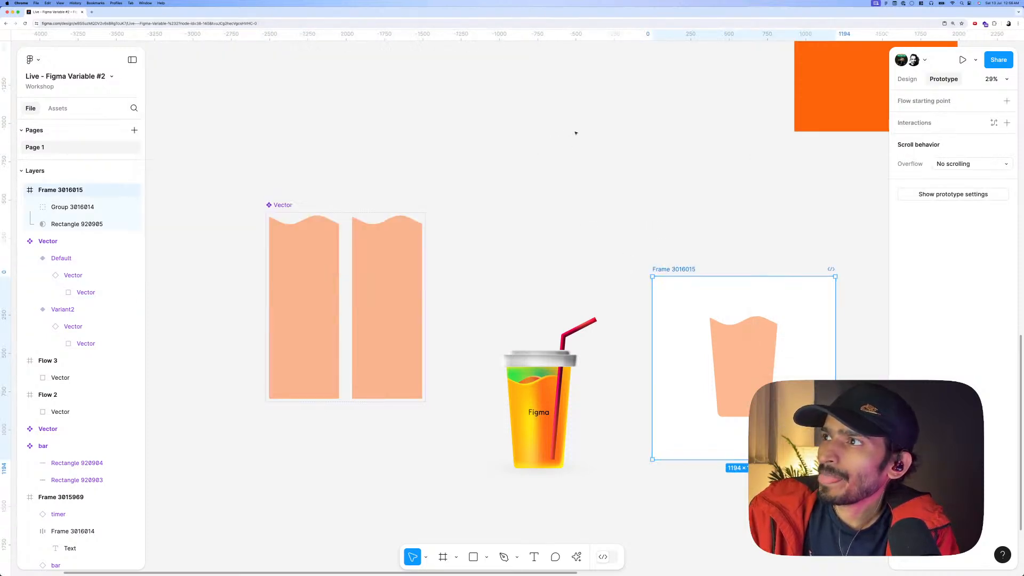
# Lower the wave group's upper edge to Y 392 and shorten the group to a height of 960.
pyautogui.click(576, 130)
pyautogui.hscroll(3, 519, 96)
pyautogui.click(666, 299)
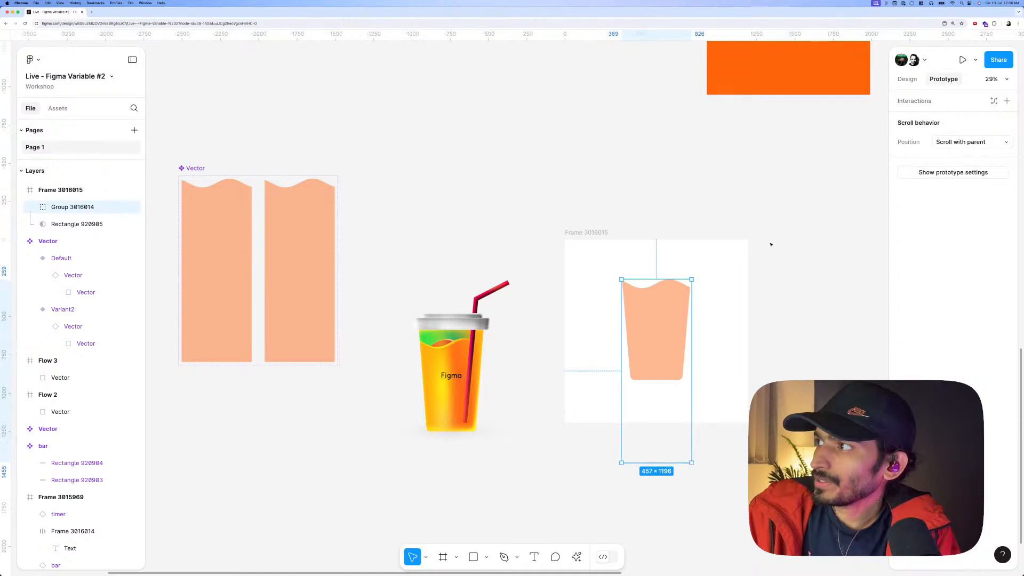
pyautogui.click(906, 79)
pyautogui.hscroll(2, 734, 343)
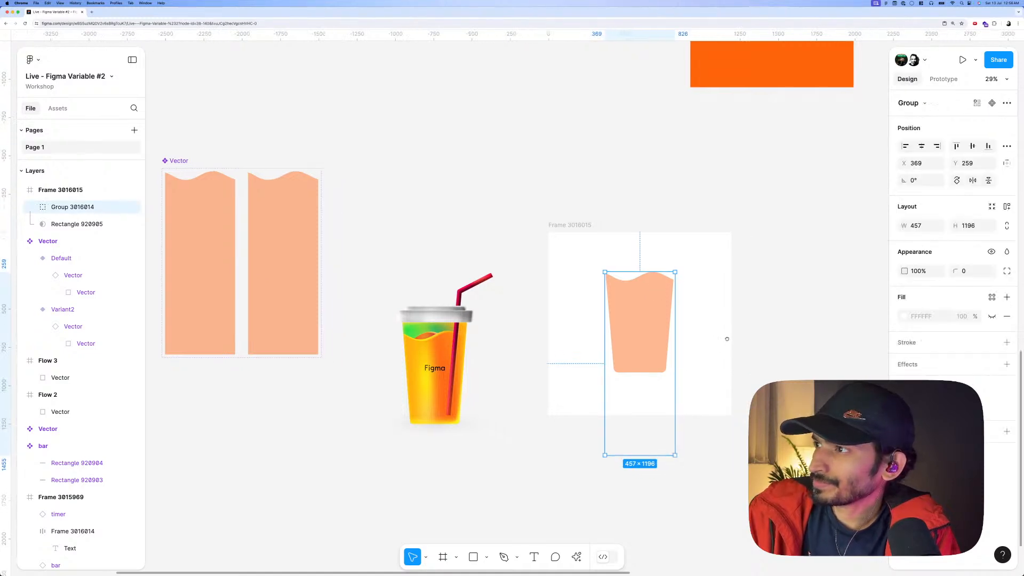
pyautogui.click(734, 343)
pyautogui.click(642, 336)
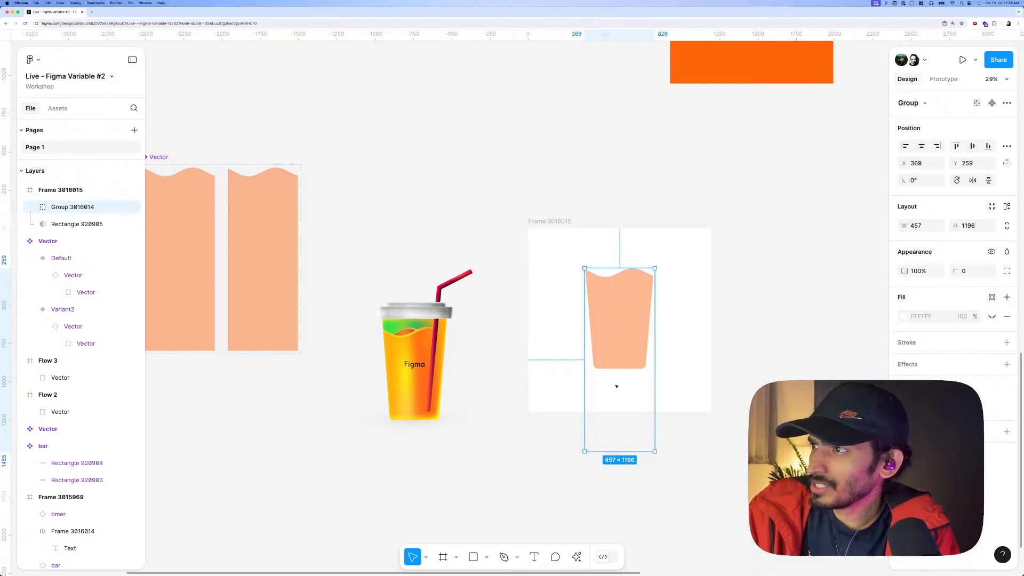
pyautogui.moveTo(624, 268); pyautogui.dragTo(623, 295)
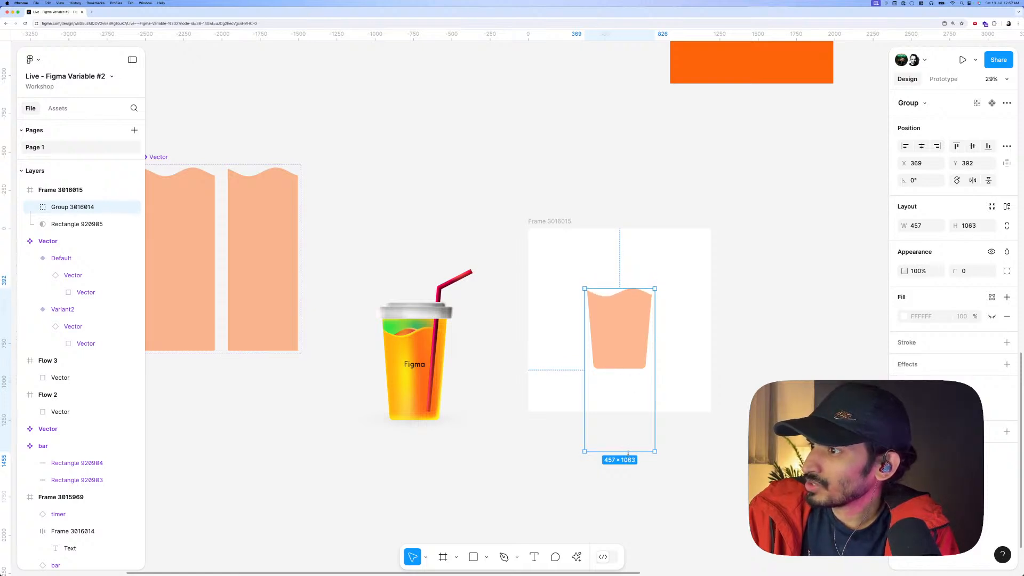
pyautogui.moveTo(627, 453)
pyautogui.mouseDown()
pyautogui.moveTo(640, 369)
pyautogui.moveTo(631, 459)
pyautogui.moveTo(630, 435)
pyautogui.mouseUp()
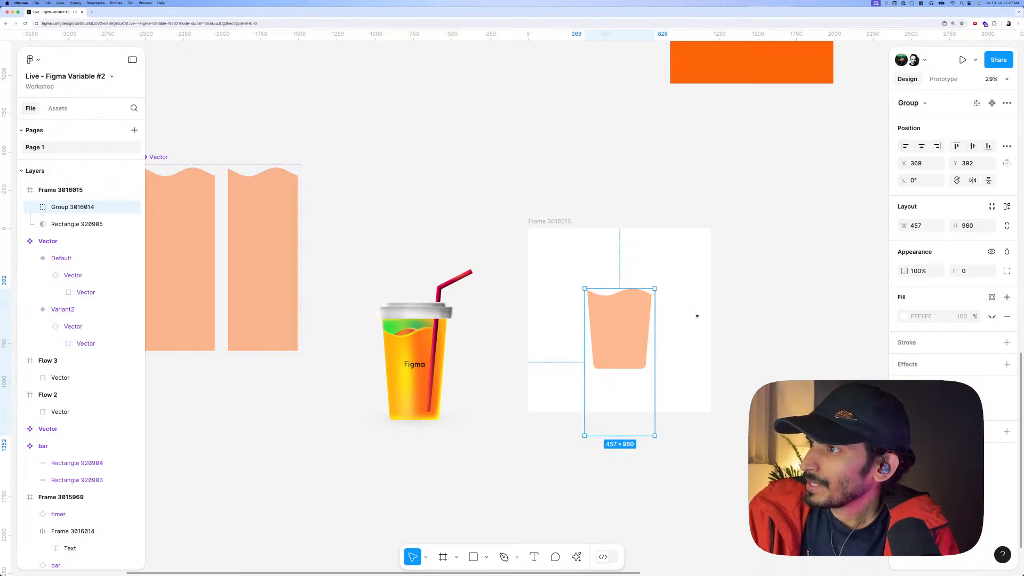
pyautogui.moveTo(616, 288); pyautogui.dragTo(608, 359)
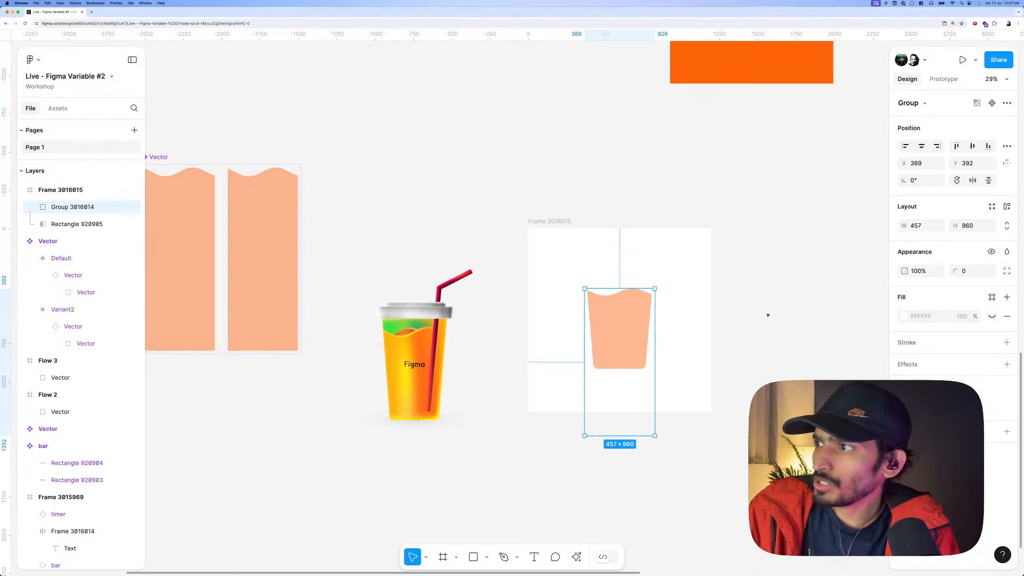
# Add a text label reading 960 beside the cup frame and set its font size to 34.
pyautogui.click(726, 294)
pyautogui.press('t')
pyautogui.click(726, 294)
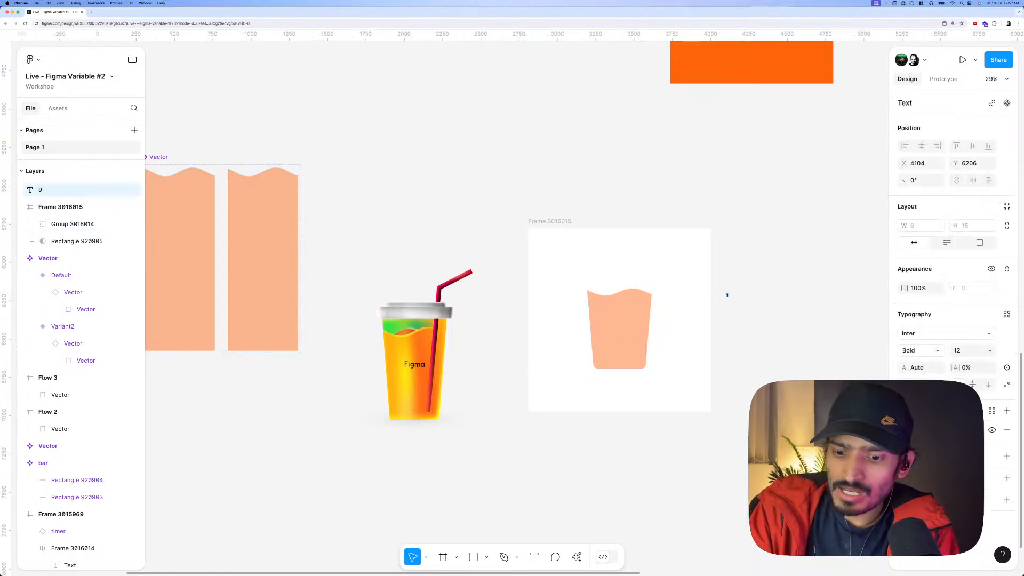
pyautogui.press('Escape')
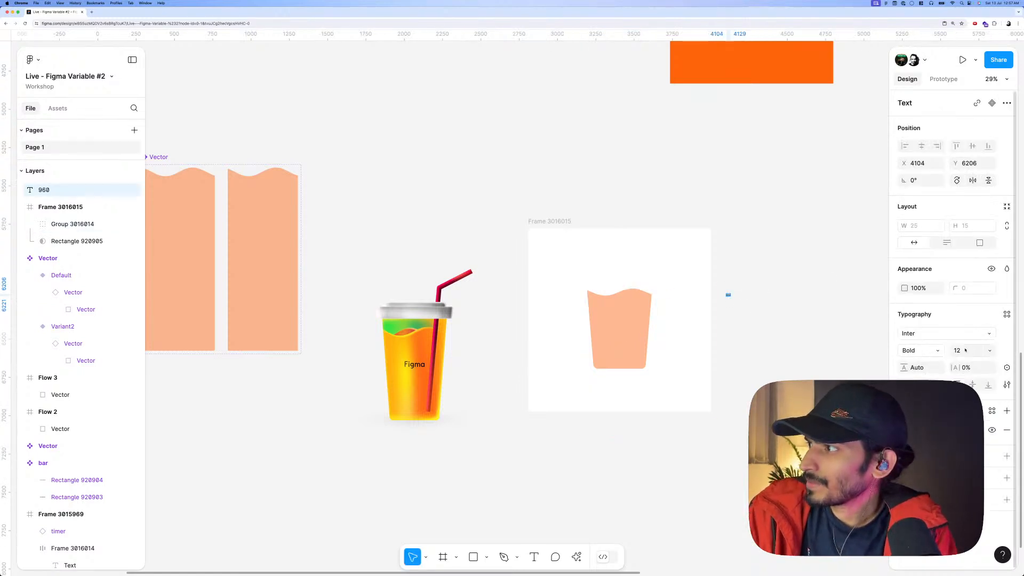
pyautogui.click(962, 350)
pyautogui.write('34')
pyautogui.press('Return')
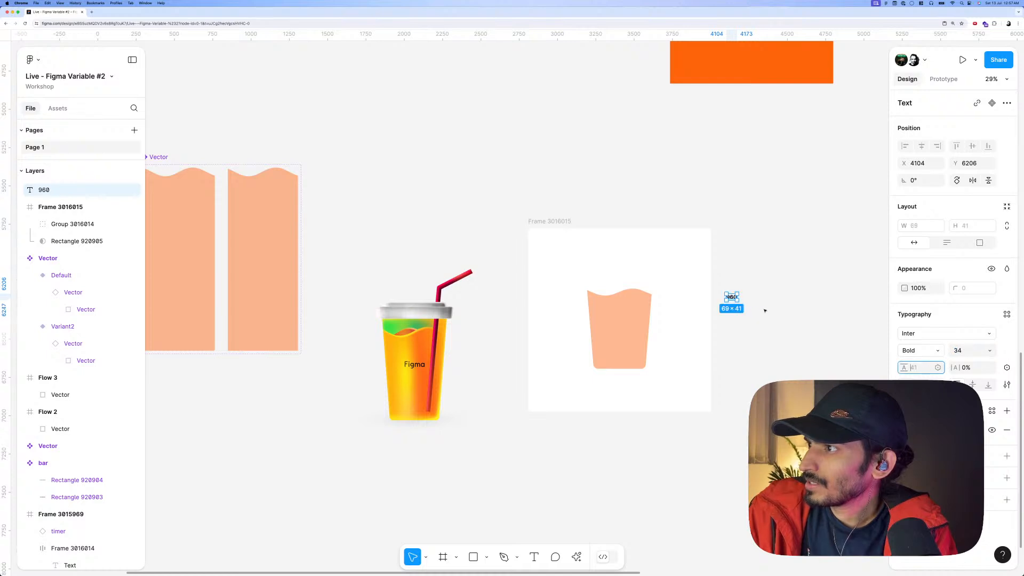
# Duplicate the 960 label just below itself and change the copy's text to 500.
pyautogui.press('Escape')
pyautogui.moveTo(731, 297); pyautogui.dragTo(732, 309)
pyautogui.click(621, 341)
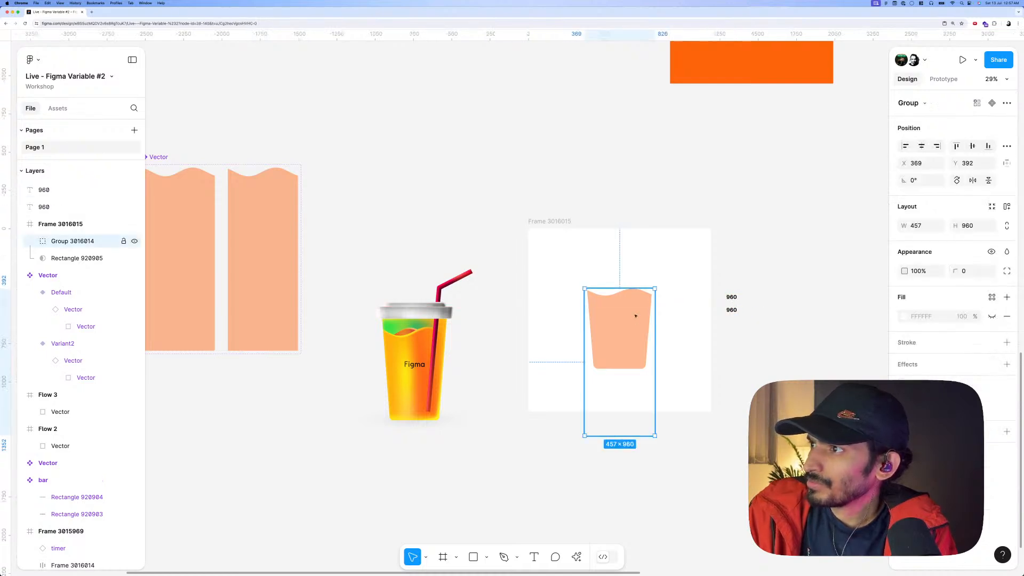
pyautogui.doubleClick(621, 341)
pyautogui.moveTo(621, 342); pyautogui.dragTo(617, 289)
pyautogui.click(731, 310)
pyautogui.write('500')
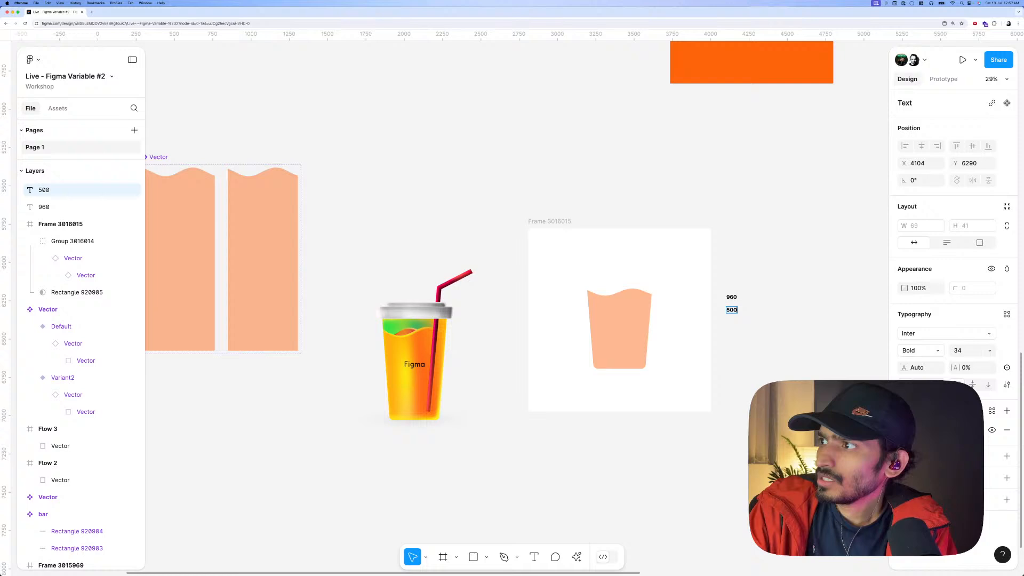
pyautogui.press('Escape')
pyautogui.scroll(3, 752, 304)
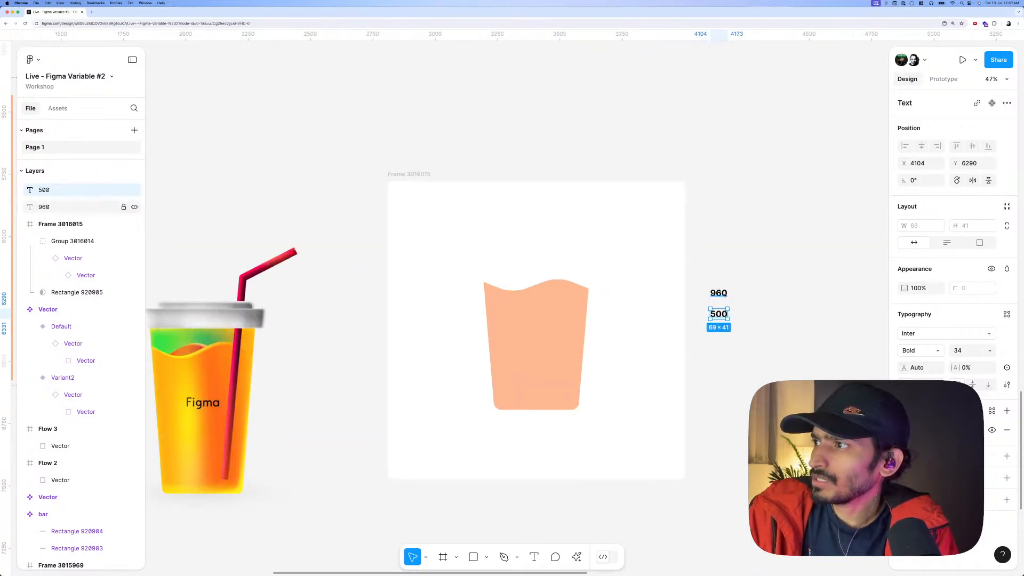
# Duplicate the 960 label beside itself and change the copy's text to current.
pyautogui.moveTo(719, 293); pyautogui.dragTo(747, 293)
pyautogui.press('Return')
pyautogui.write('c')
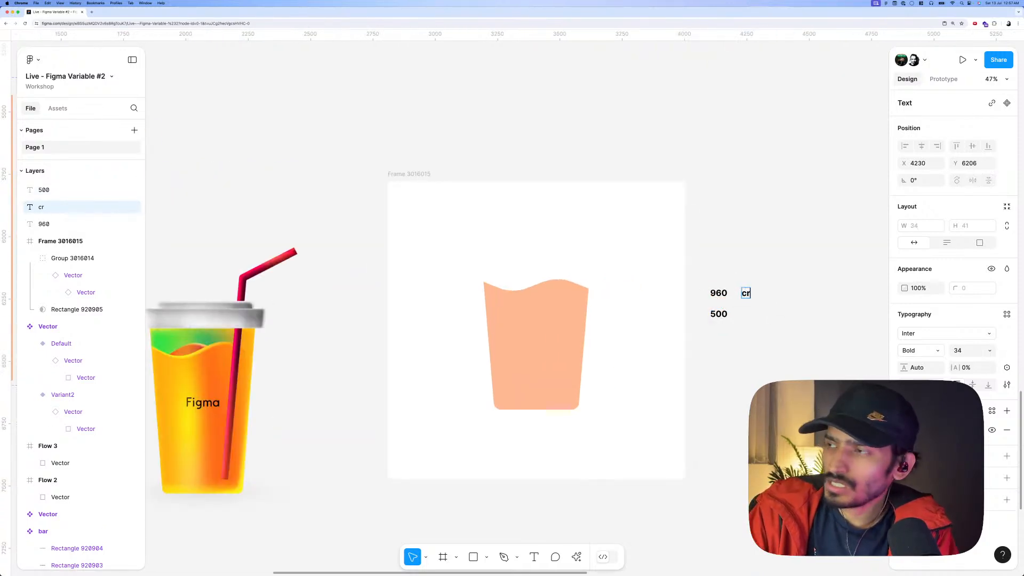
pyautogui.write('urrent')
pyautogui.press('Escape')
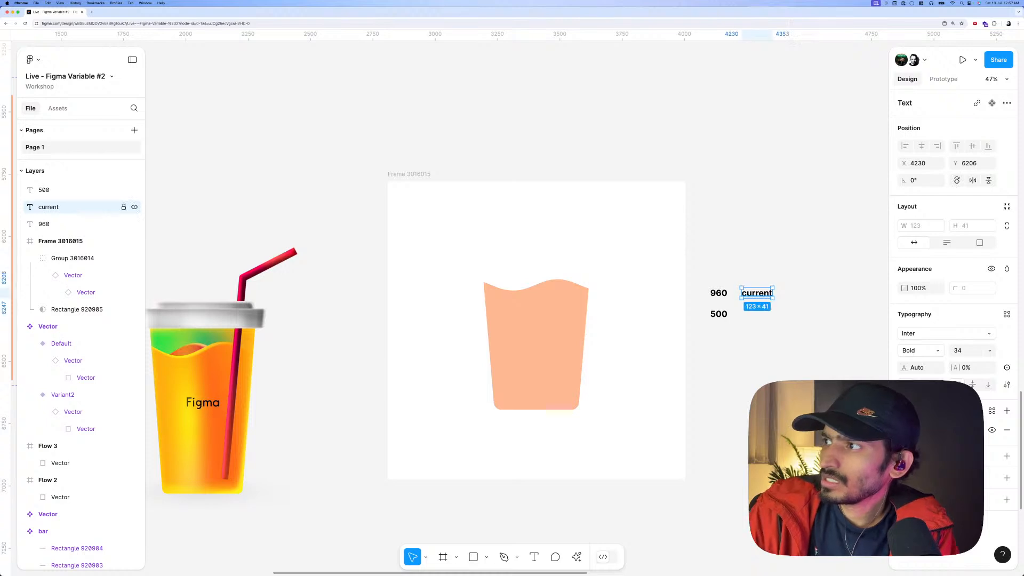
# Duplicate the current label beside 500 and change the copy's text to last.
pyautogui.moveTo(757, 292); pyautogui.dragTo(757, 314)
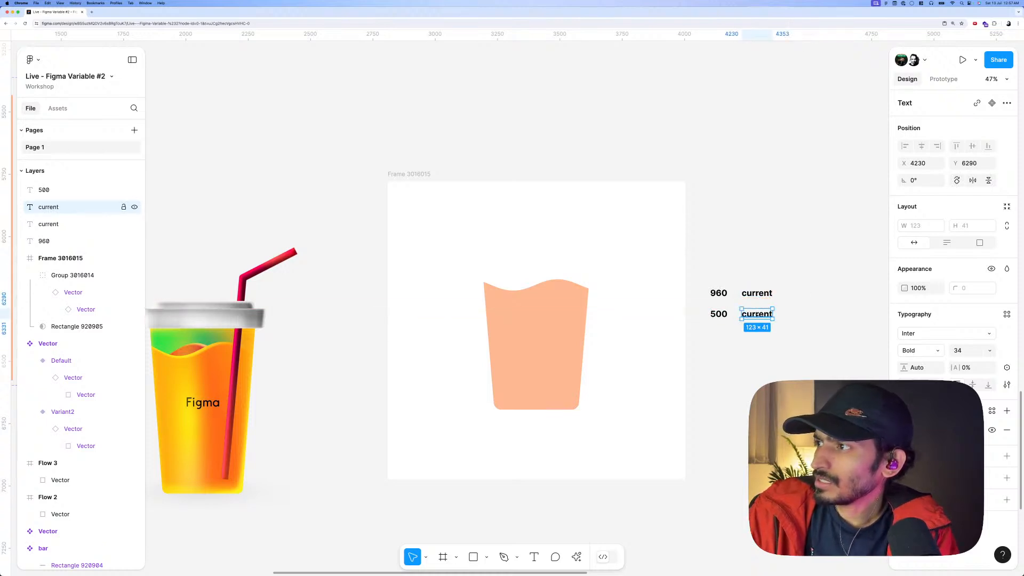
pyautogui.press('Return')
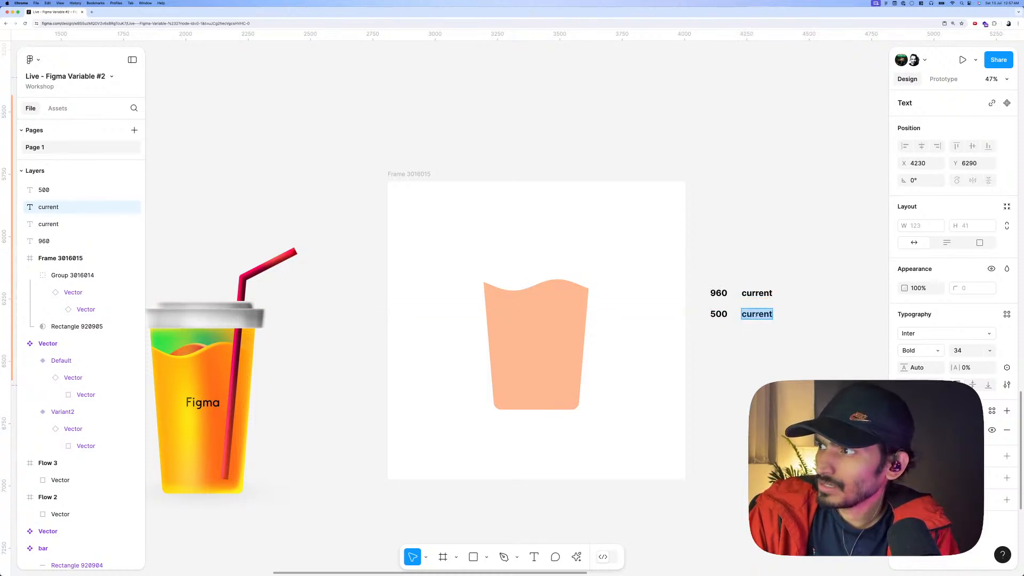
pyautogui.write('last')
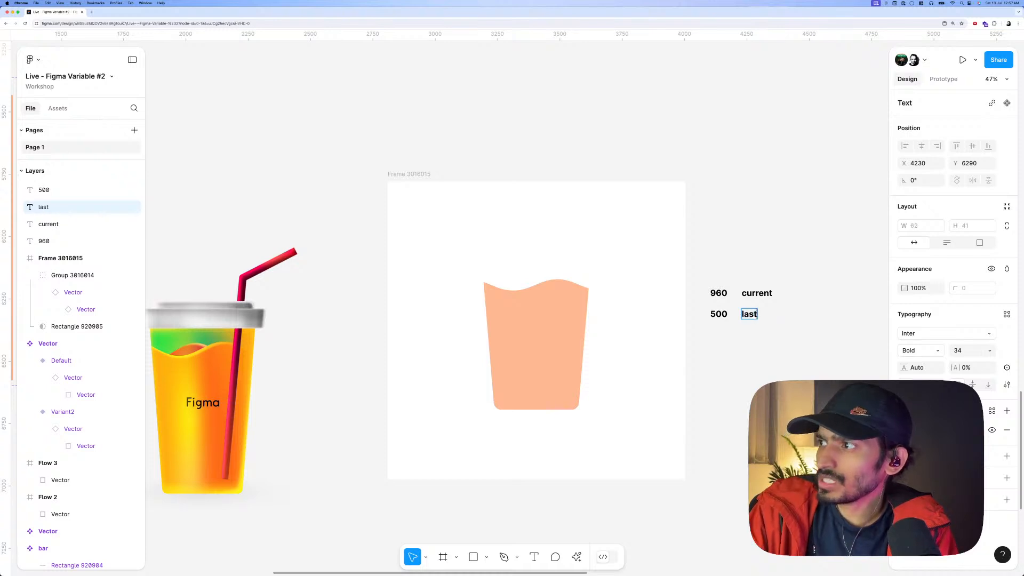
pyautogui.press('Escape')
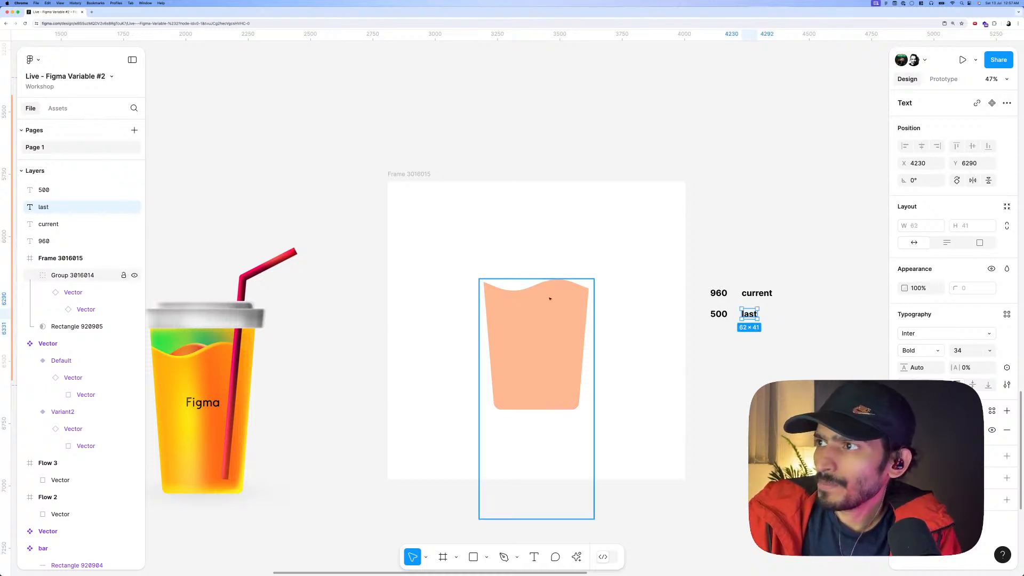
# Create a new local variable collection named Cup.
pyautogui.click(568, 293)
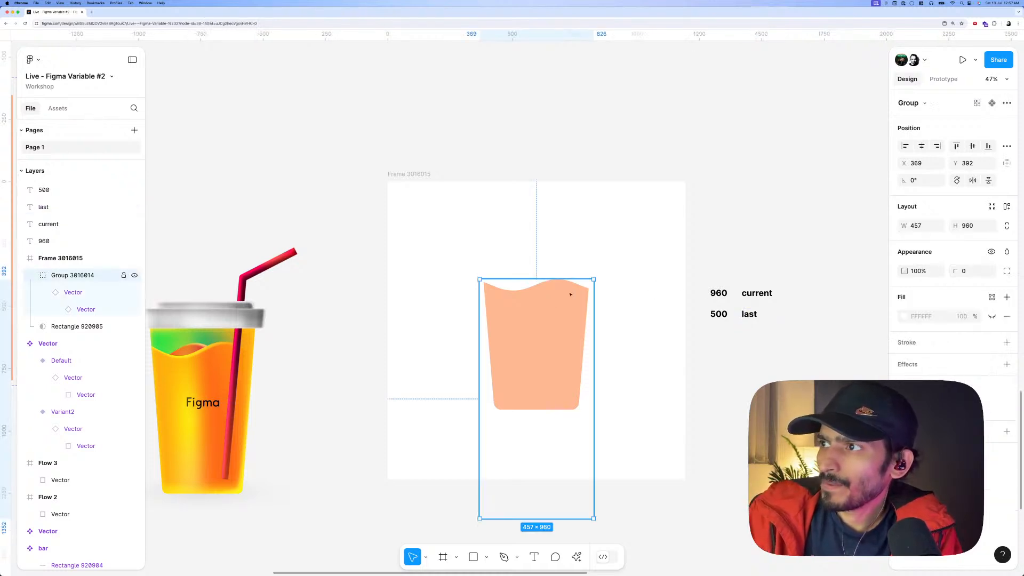
pyautogui.click(731, 272)
pyautogui.click(1006, 146)
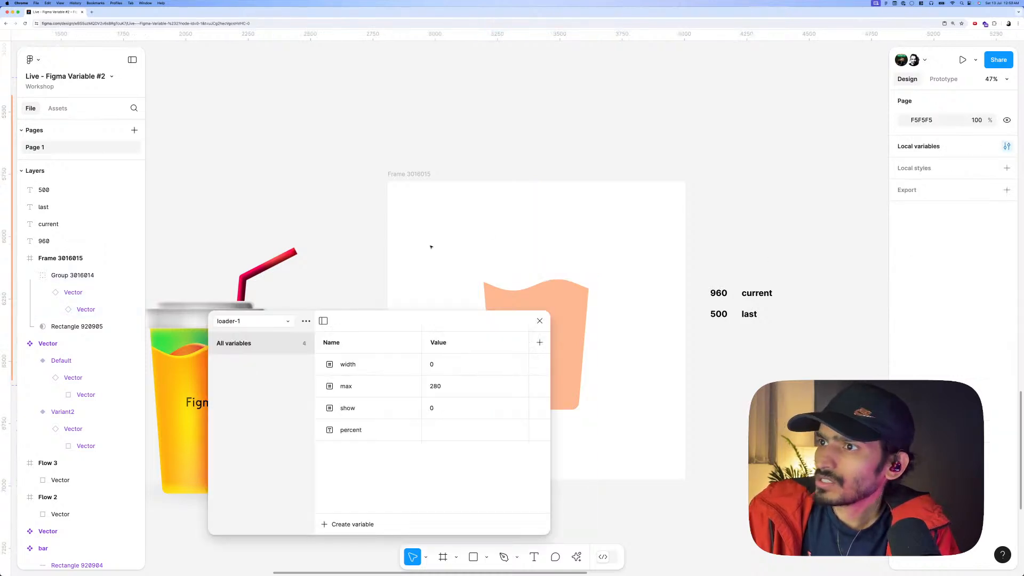
pyautogui.click(269, 324)
pyautogui.click(268, 322)
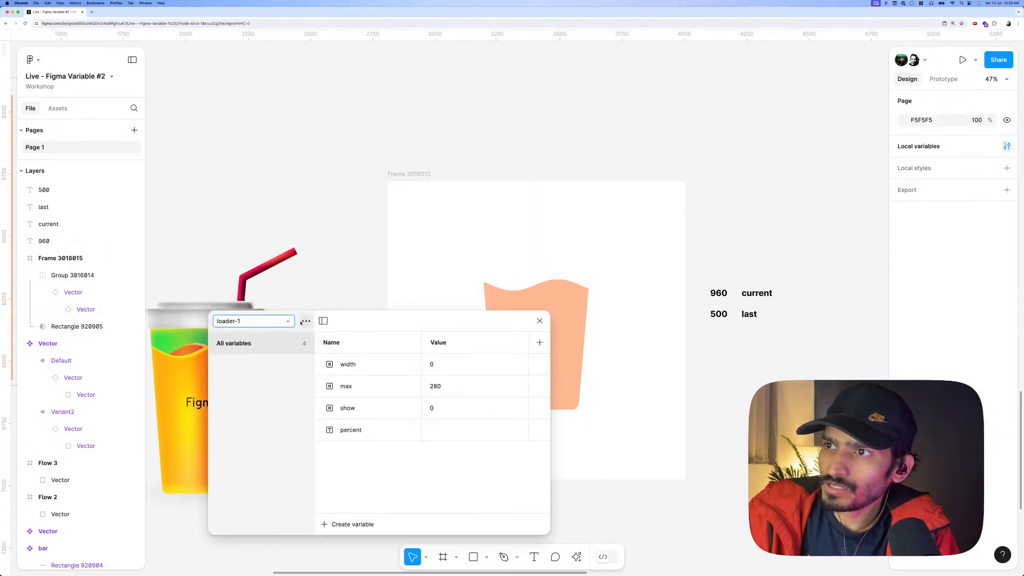
pyautogui.click(306, 320)
pyautogui.click(296, 375)
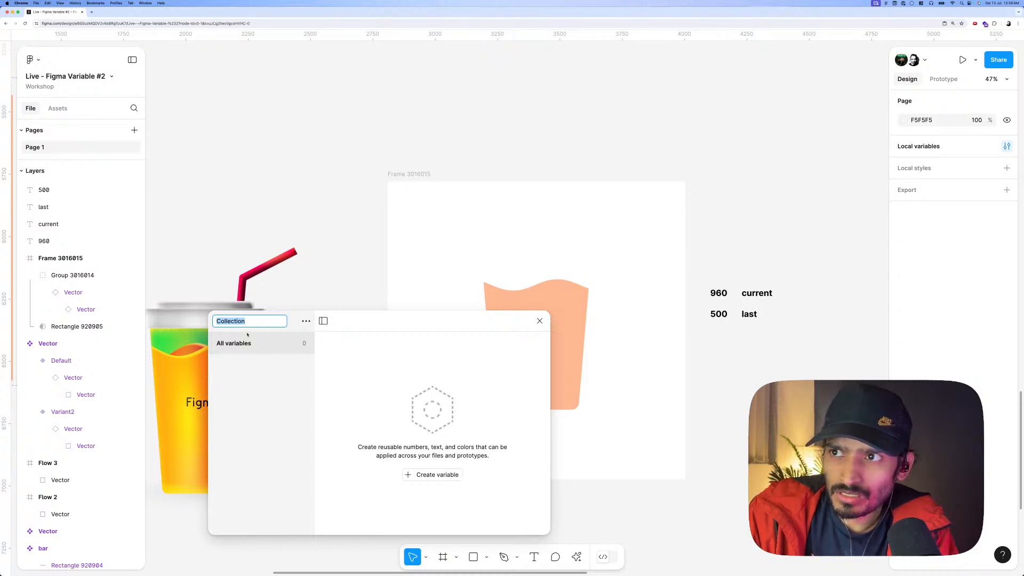
pyautogui.write('L')
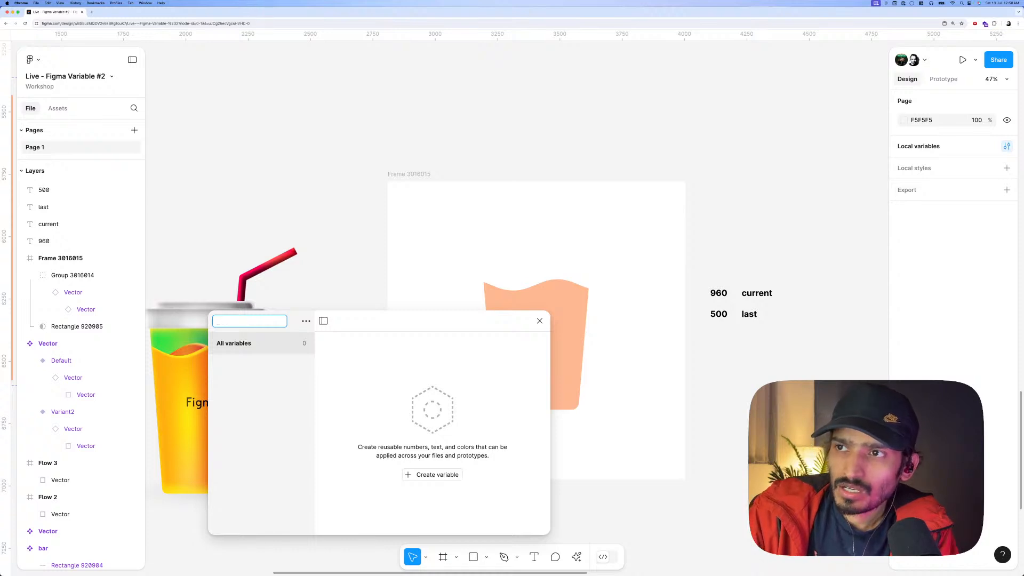
pyautogui.press('BackSpace')
pyautogui.write('Cup')
pyautogui.press('Return')
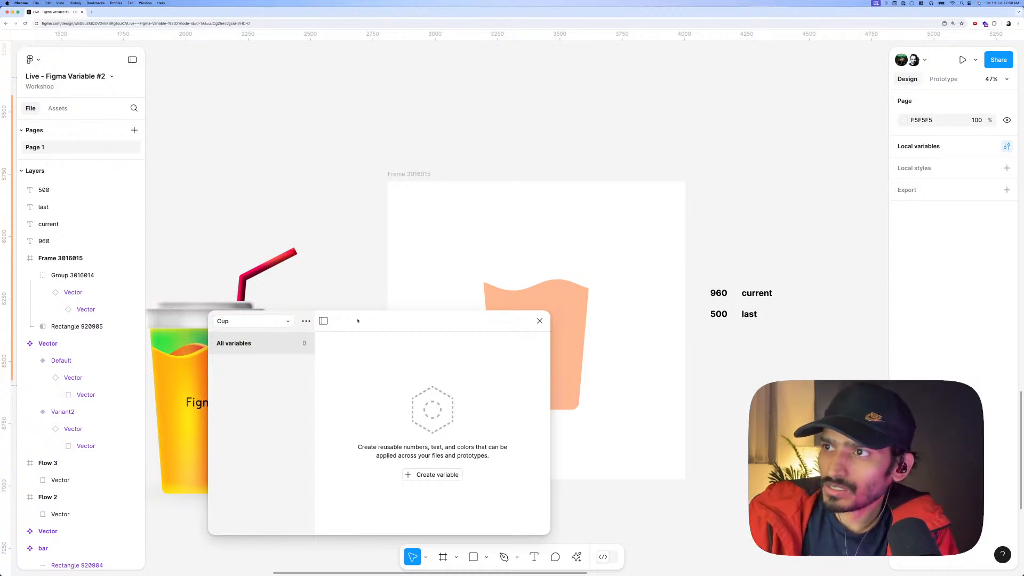
# Add a number variable named current to the Cup collection.
pyautogui.click(432, 474)
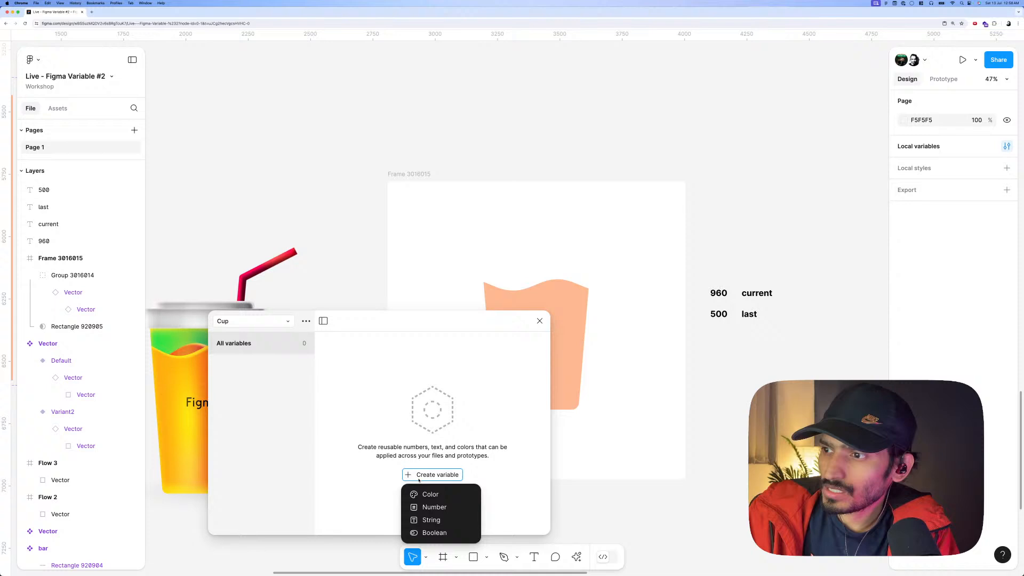
pyautogui.click(424, 507)
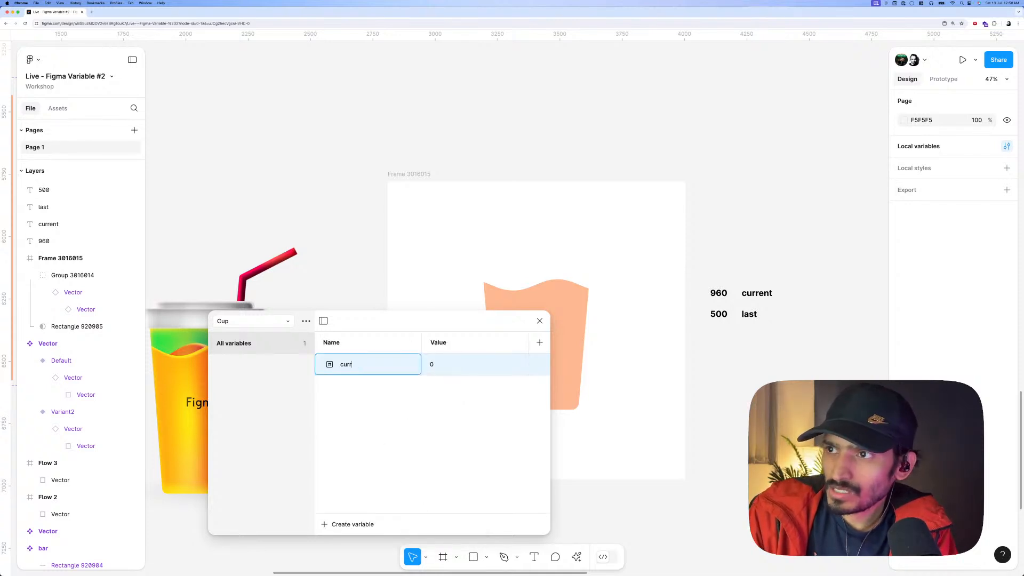
pyautogui.press('Return')
# Add a second number variable named last to the Cup collection with a value of 500.
pyautogui.click(348, 524)
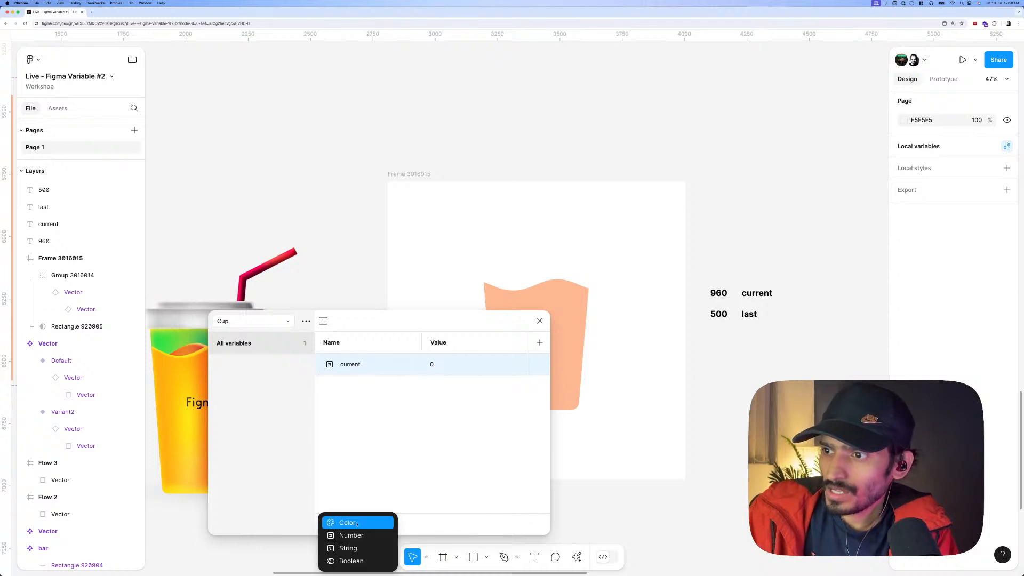
pyautogui.click(353, 535)
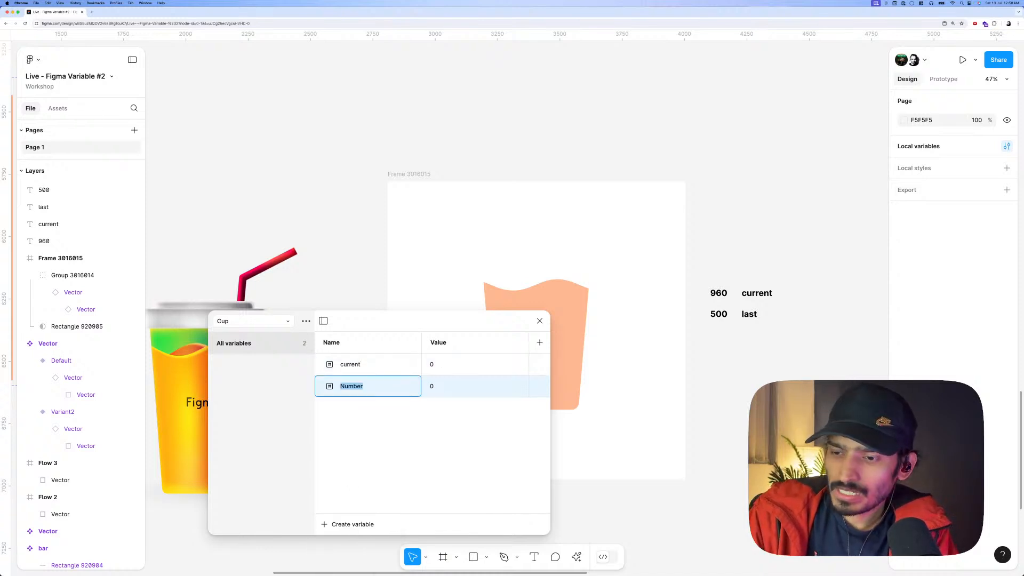
pyautogui.write('last')
pyautogui.click(438, 388)
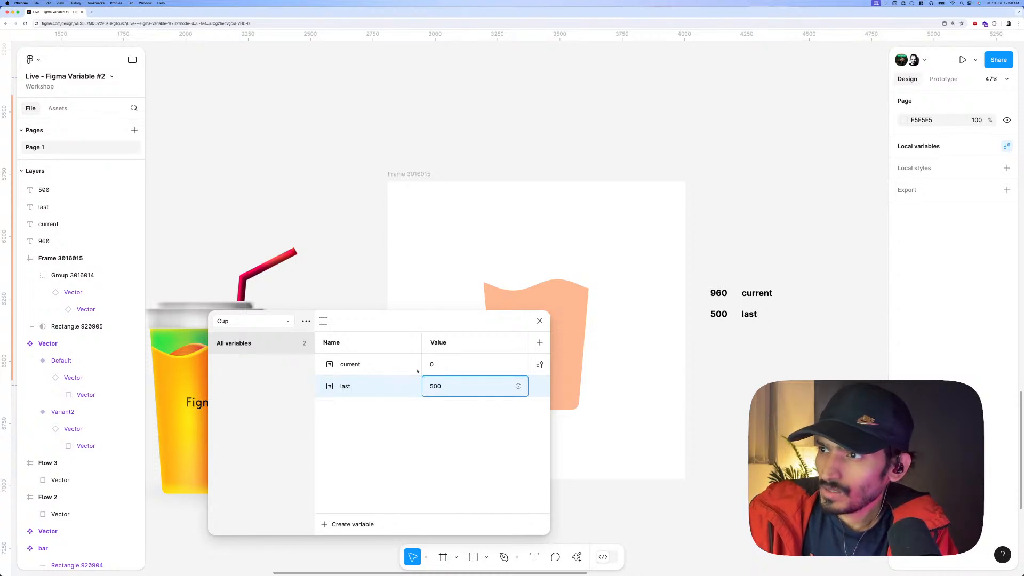
# Set the current variable's value to 960 and close the variables window.
pyautogui.click(433, 364)
pyautogui.write('960')
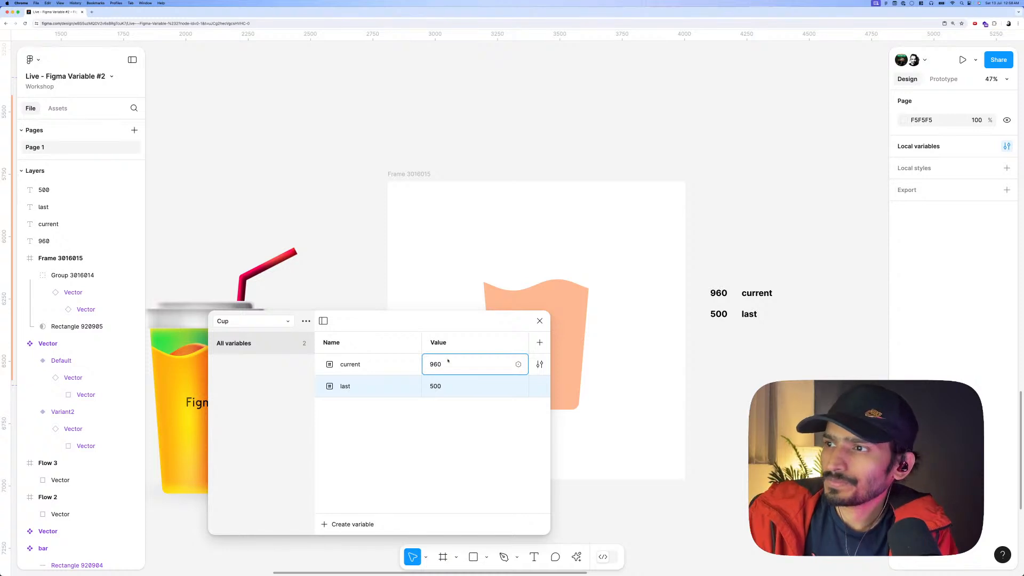
pyautogui.click(462, 422)
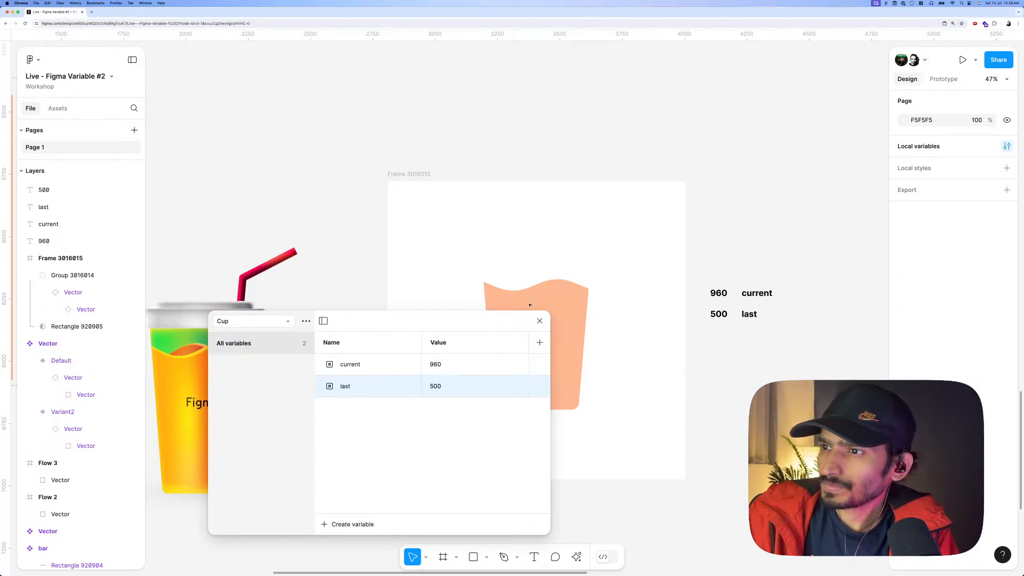
pyautogui.click(539, 321)
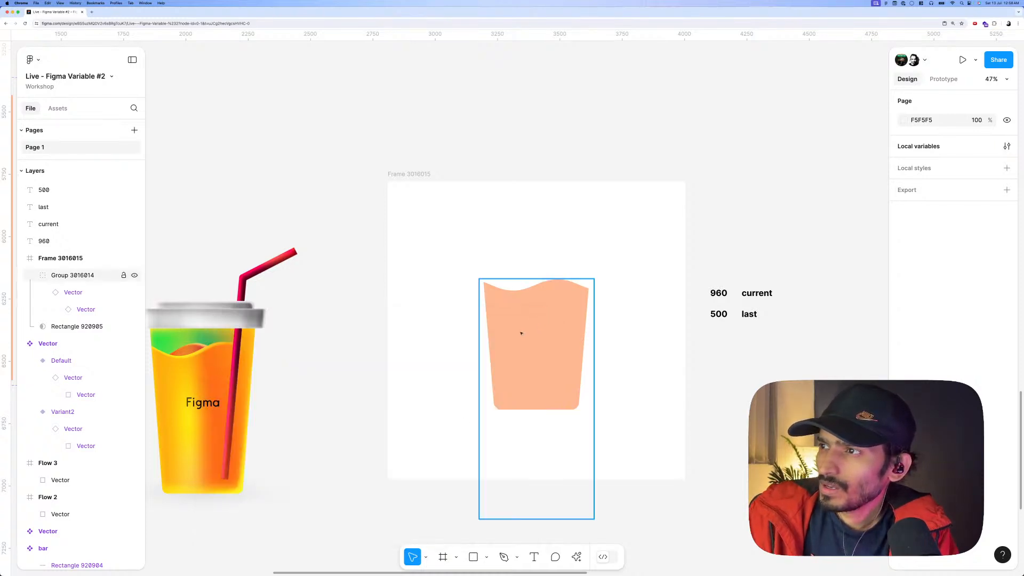
# Move the four labels 960, current, 500 and last together to below the cup frame.
pyautogui.scroll(-5, 521, 333)
pyautogui.moveTo(669, 340); pyautogui.dragTo(414, 465)
pyautogui.scroll(-4, 620, 281)
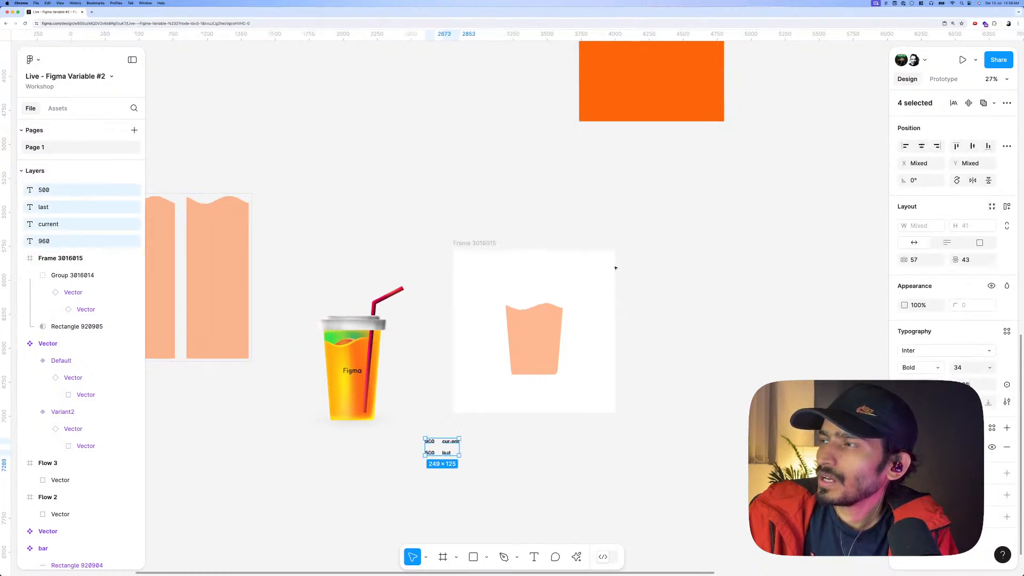
# Place a copy of the loader's two-variant timer component just beside the cup frame.
pyautogui.scroll(-4, 620, 282)
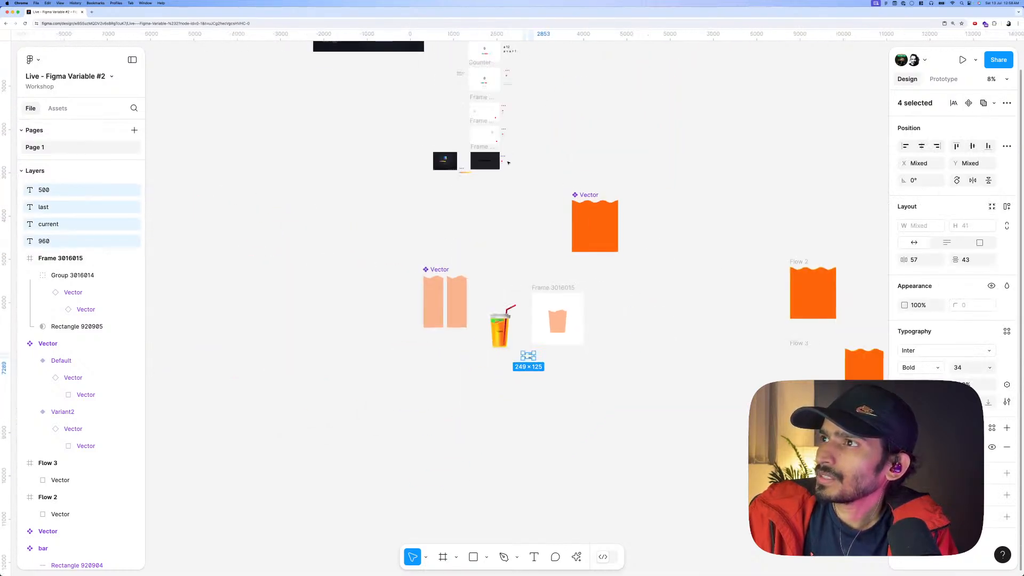
pyautogui.scroll(4, 509, 163)
pyautogui.moveTo(502, 164); pyautogui.dragTo(673, 483)
pyautogui.scroll(6, 693, 483)
pyautogui.scroll(-3, 695, 483)
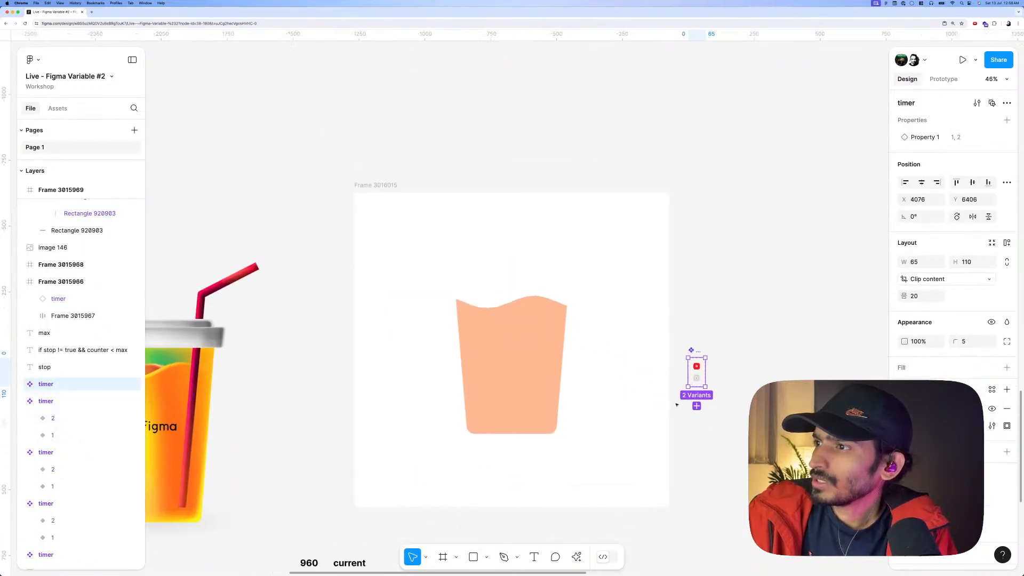
# Remove the "if width != max" check and its nested actions from the delay interaction of the copied timer's variant 1.
pyautogui.hotkey('shift', 'e')
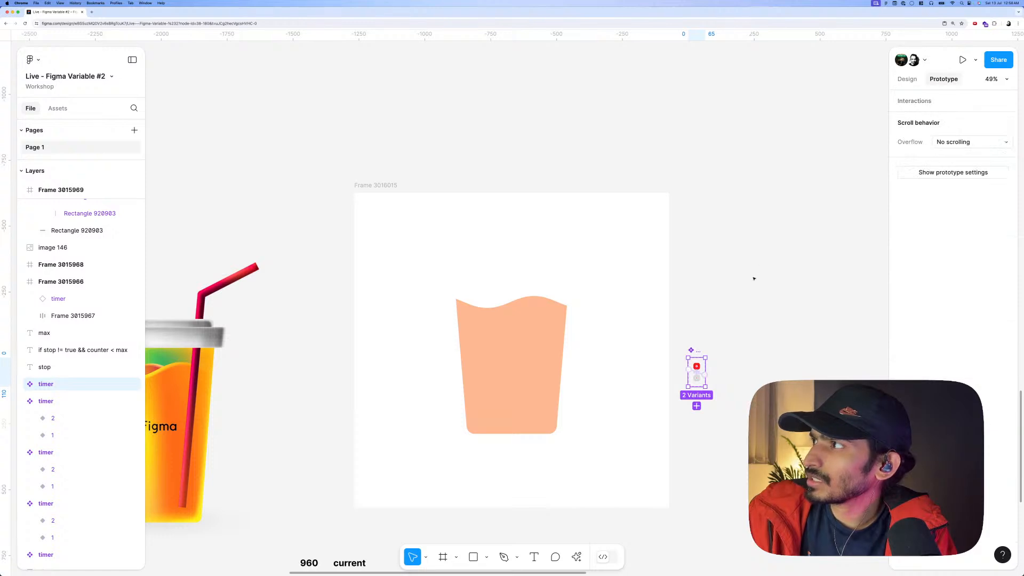
pyautogui.click(709, 355)
pyautogui.scroll(5, 695, 366)
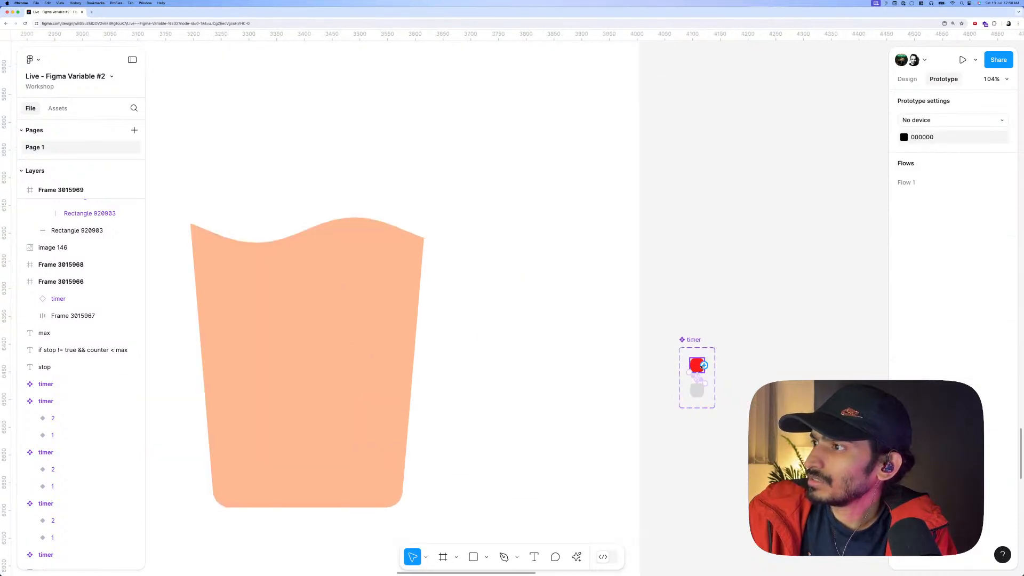
pyautogui.click(697, 367)
pyautogui.click(693, 377)
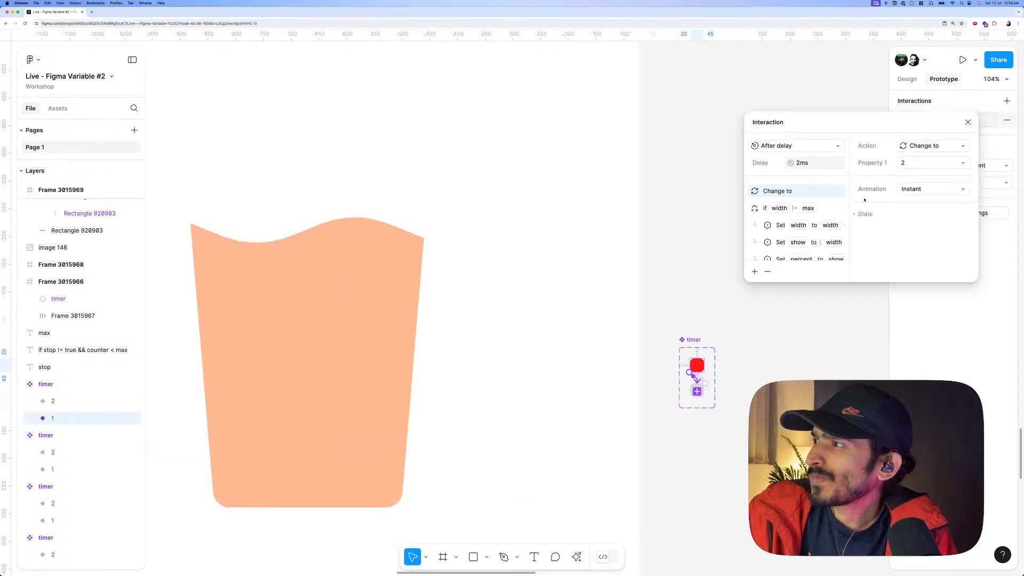
pyautogui.click(816, 207)
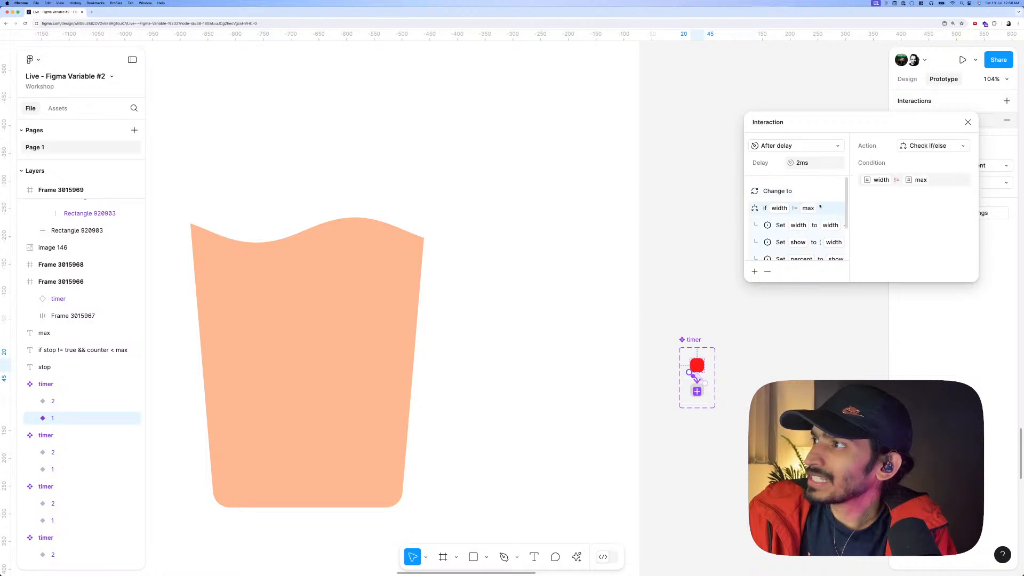
pyautogui.click(768, 271)
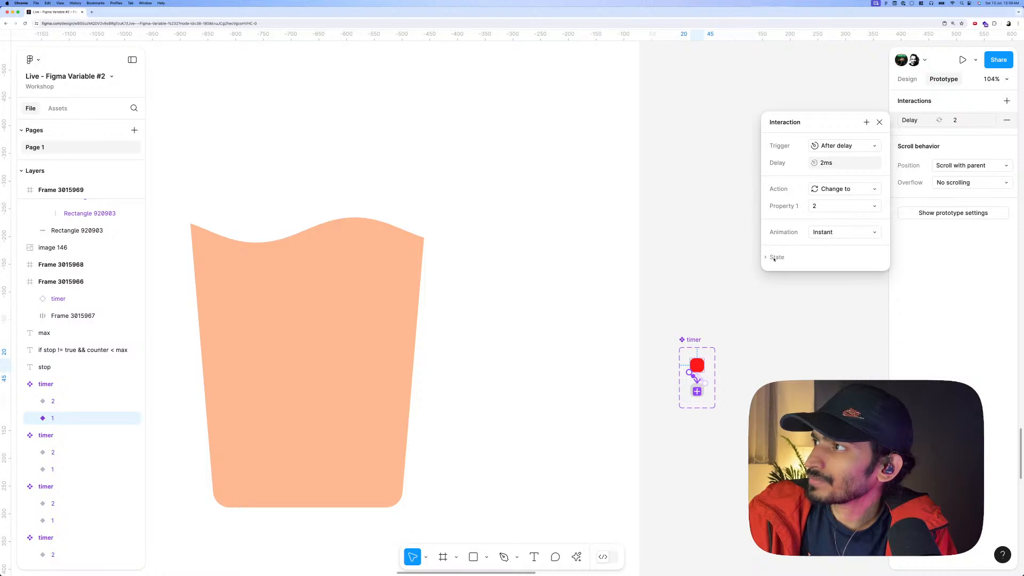
# Add a Set variable action to the timer variant 1's delay interaction that sets the Cup variable current to current - 10.
pyautogui.click(867, 124)
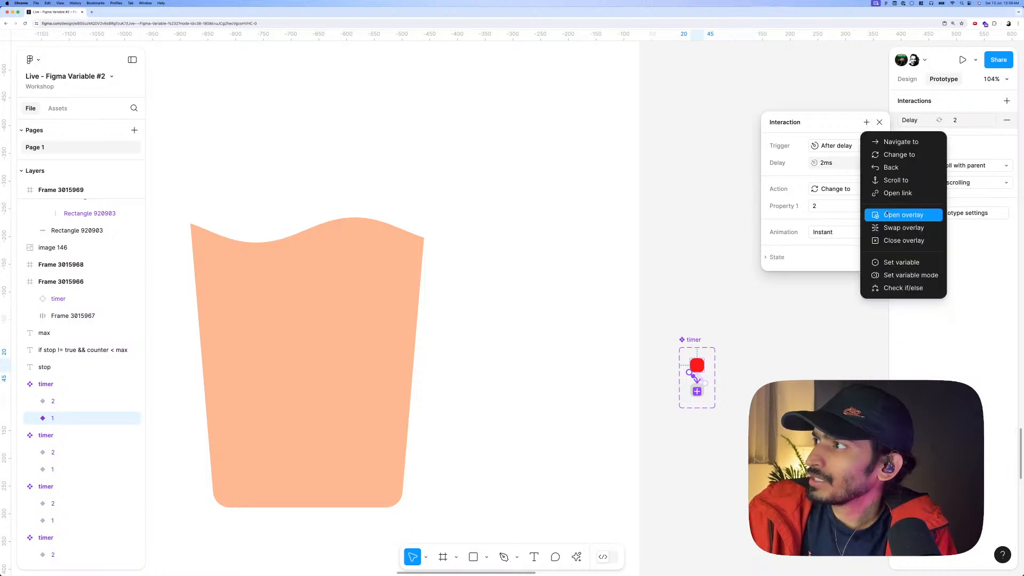
pyautogui.click(894, 261)
pyautogui.scroll(-3, 933, 320)
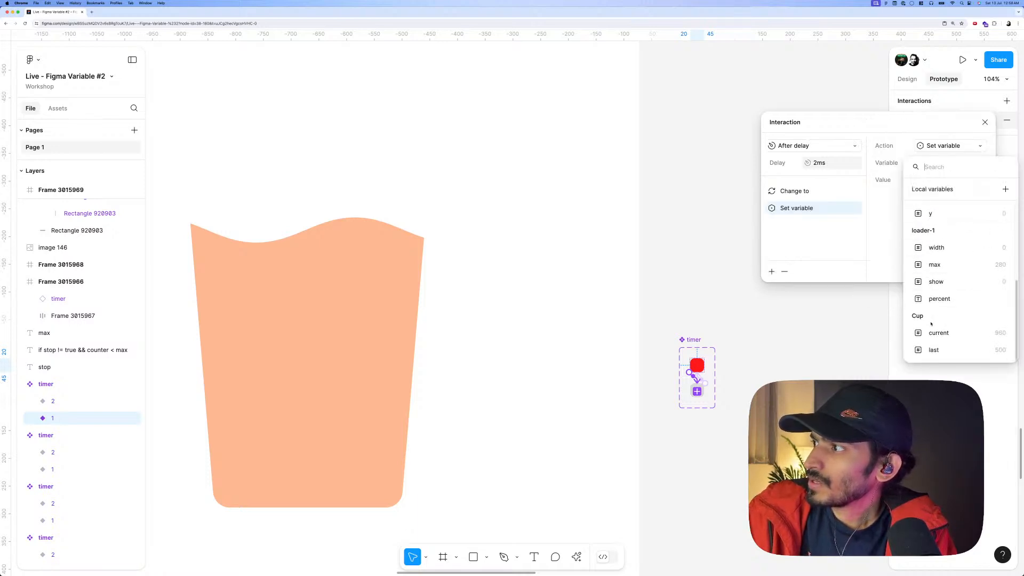
pyautogui.click(937, 333)
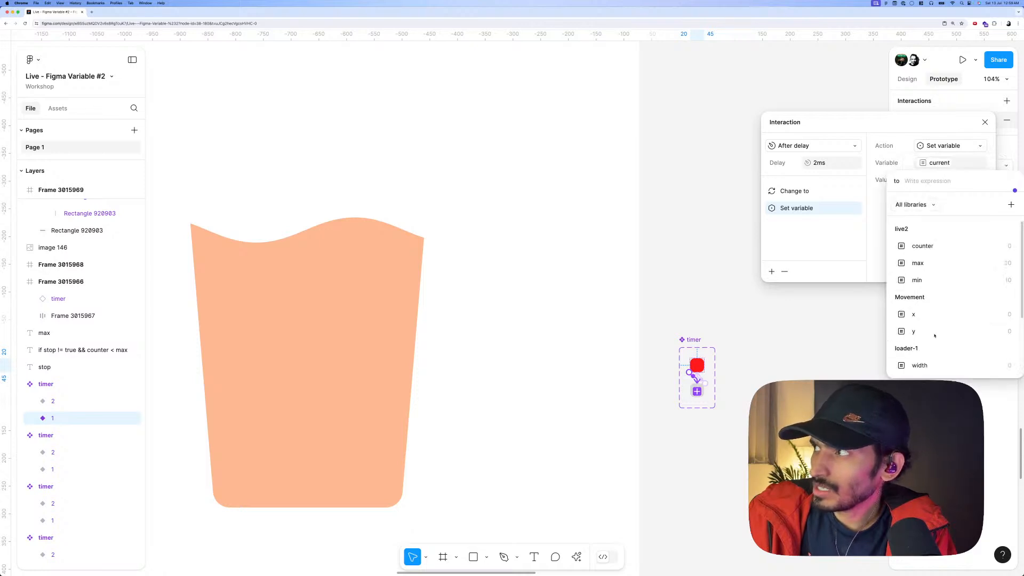
pyautogui.scroll(-3, 922, 320)
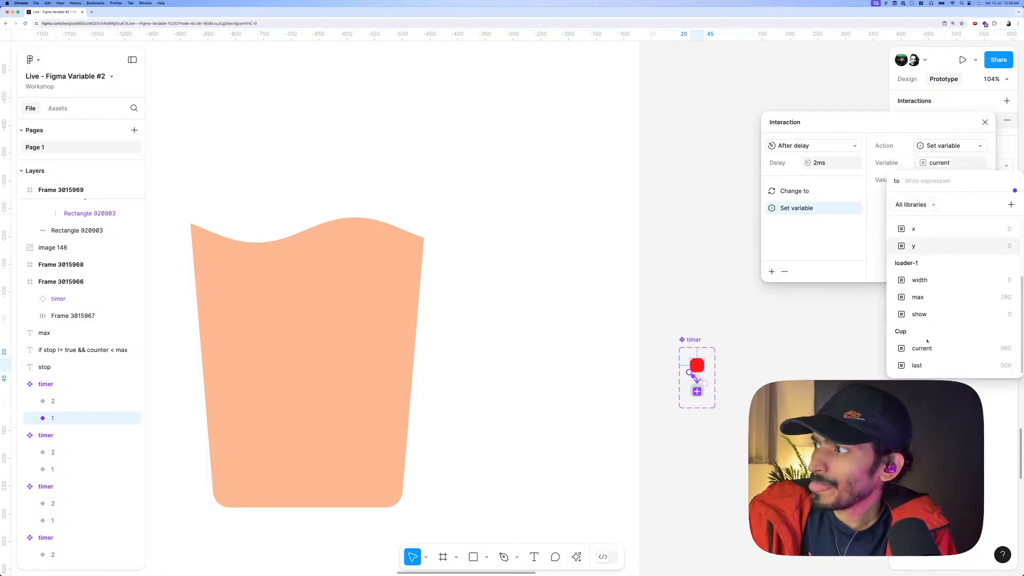
pyautogui.click(921, 348)
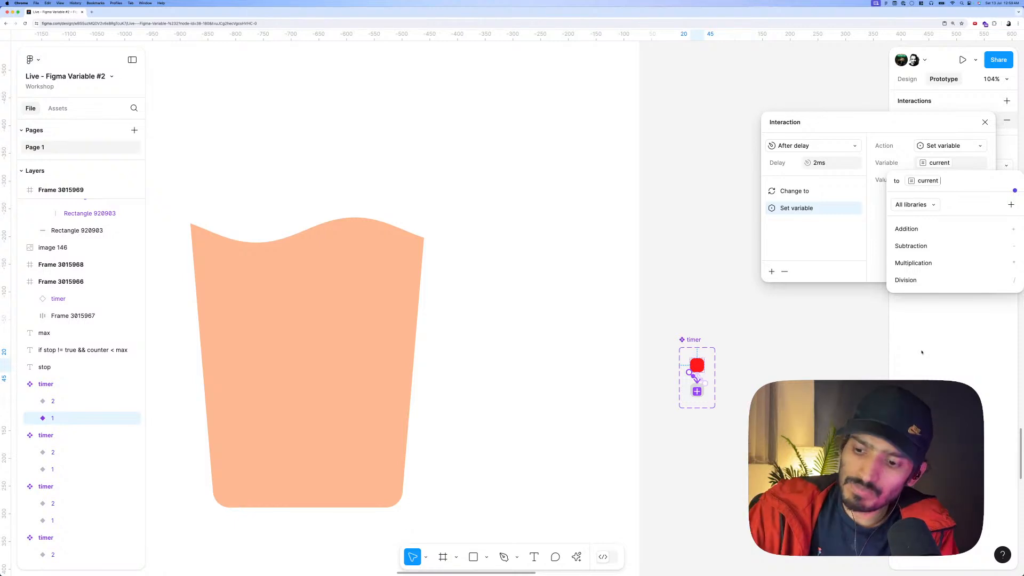
pyautogui.write('- ')
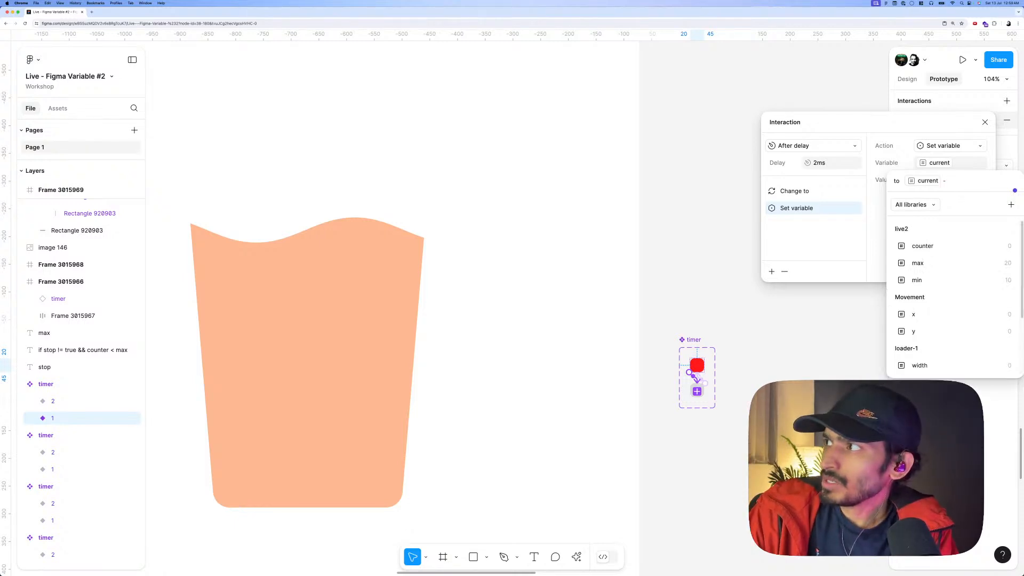
pyautogui.write('10')
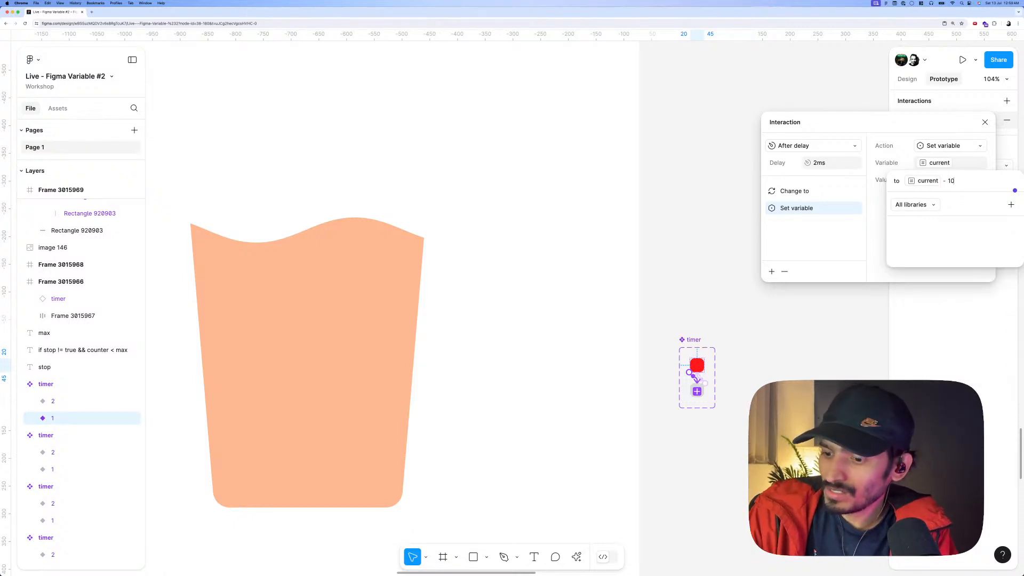
pyautogui.press('Return')
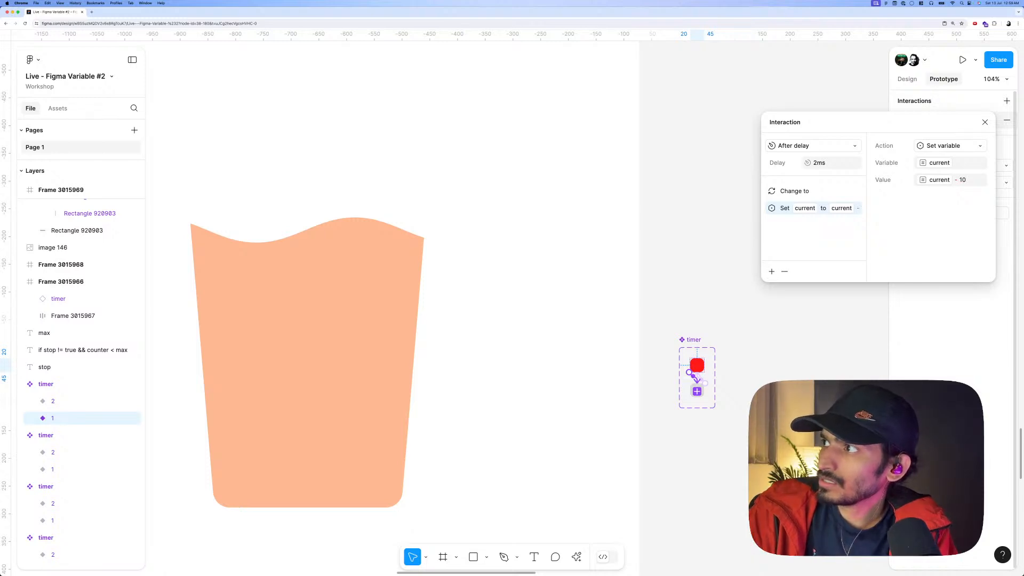
pyautogui.keyDown('ctrl'); pyautogui.scroll(-5, 709, 285); pyautogui.keyUp('ctrl')
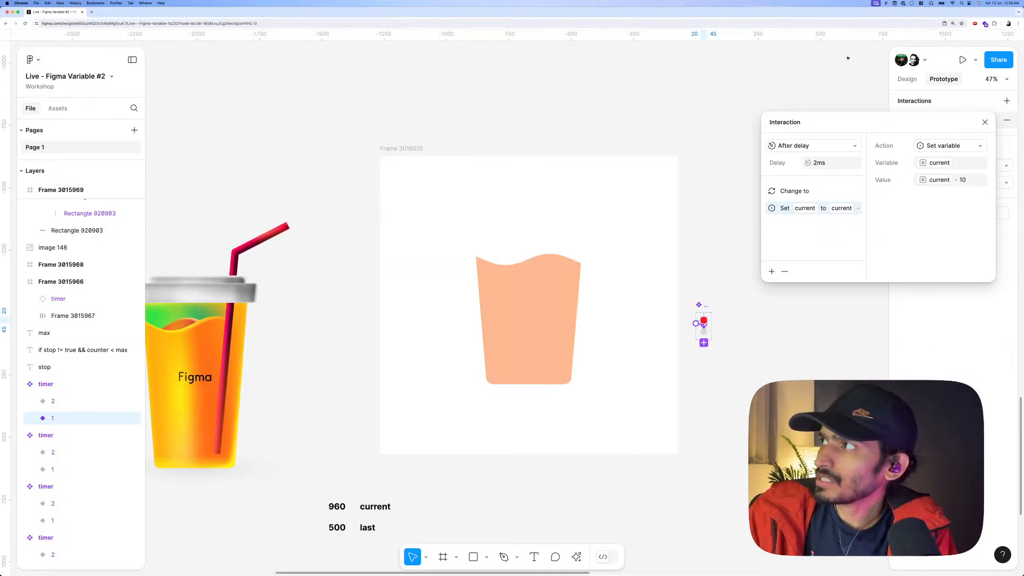
pyautogui.click(725, 98)
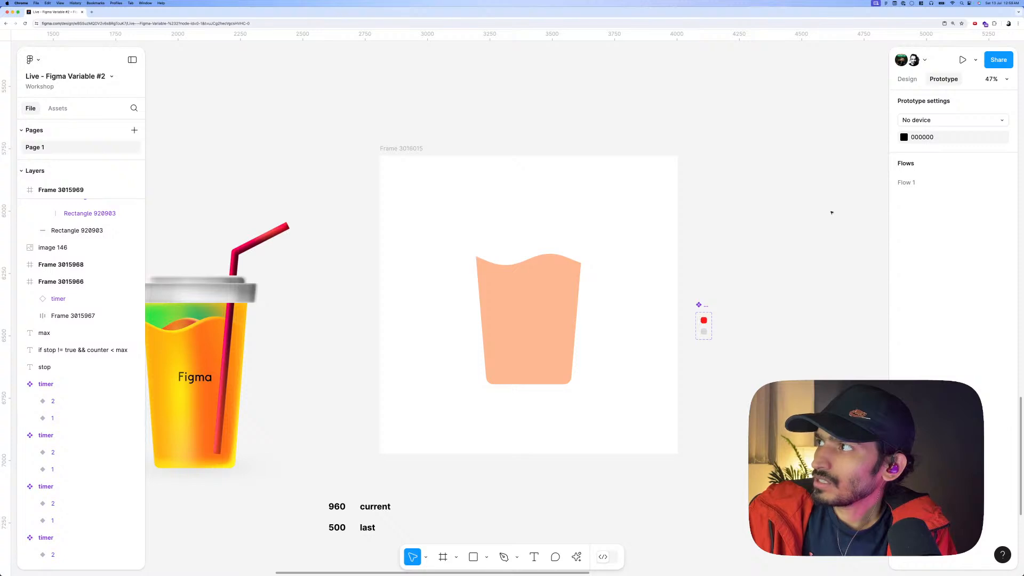
# Place an instance of timer variant 1 in the cup frame at about X 957, Y 943, and cut it out.
pyautogui.click(905, 79)
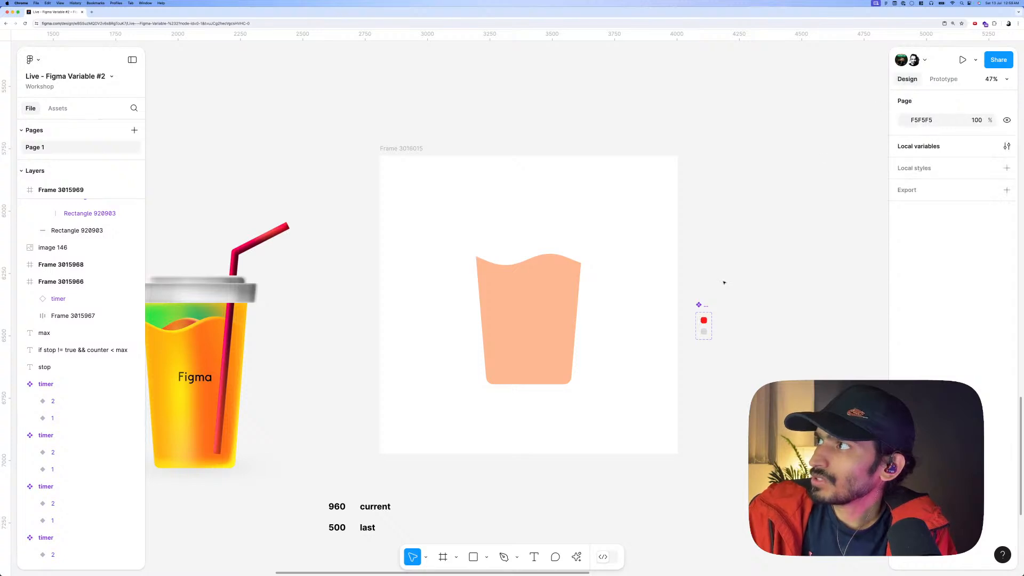
pyautogui.click(704, 322)
pyautogui.moveTo(662, 330); pyautogui.dragTo(620, 394)
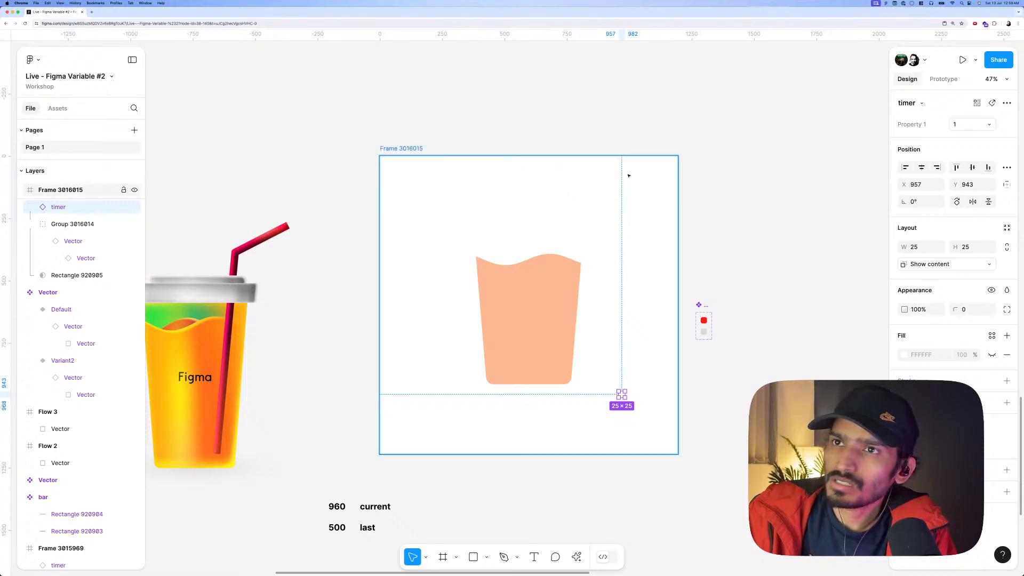
pyautogui.press('Delete')
# Group the wave's Group 3016014 together with the mask shape Rectangle 920905.
pyautogui.click(532, 283)
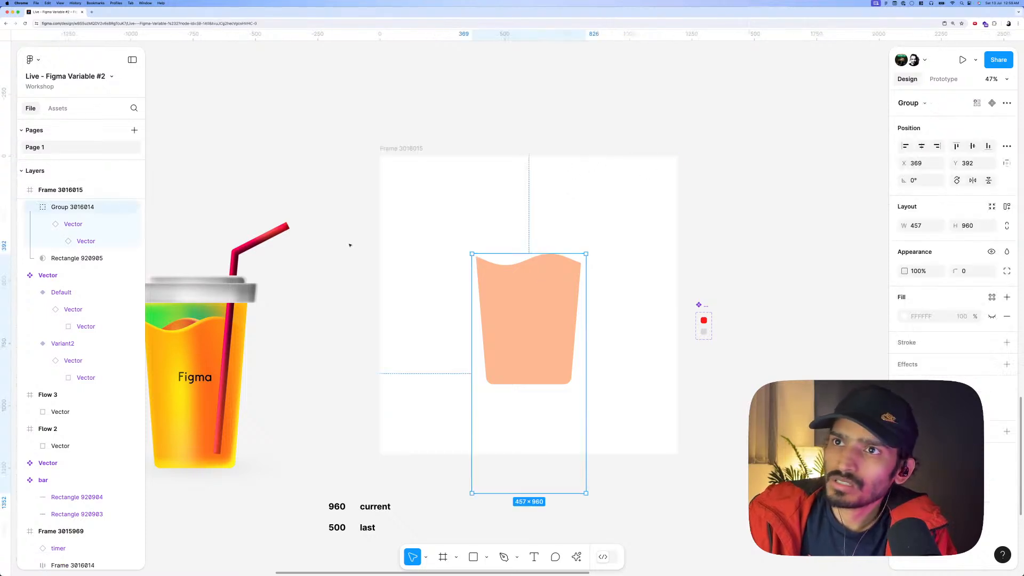
pyautogui.click(91, 258)
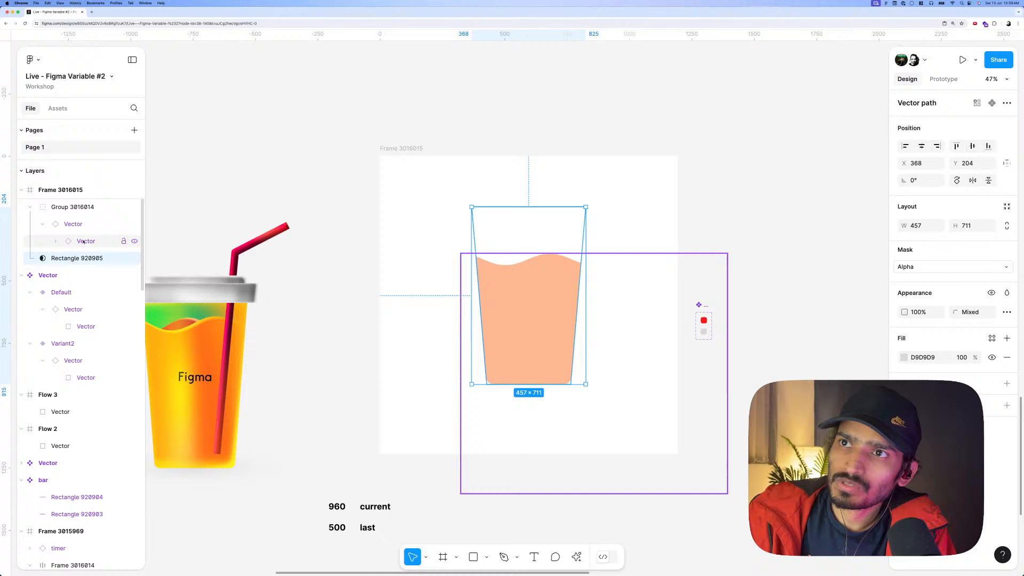
pyautogui.keyDown('shift'); pyautogui.click(67, 210); pyautogui.keyUp('shift')
pyautogui.press('super+g')
# Paste the timer instance back into the cup frame and preview the frame's prototype.
pyautogui.click(392, 148)
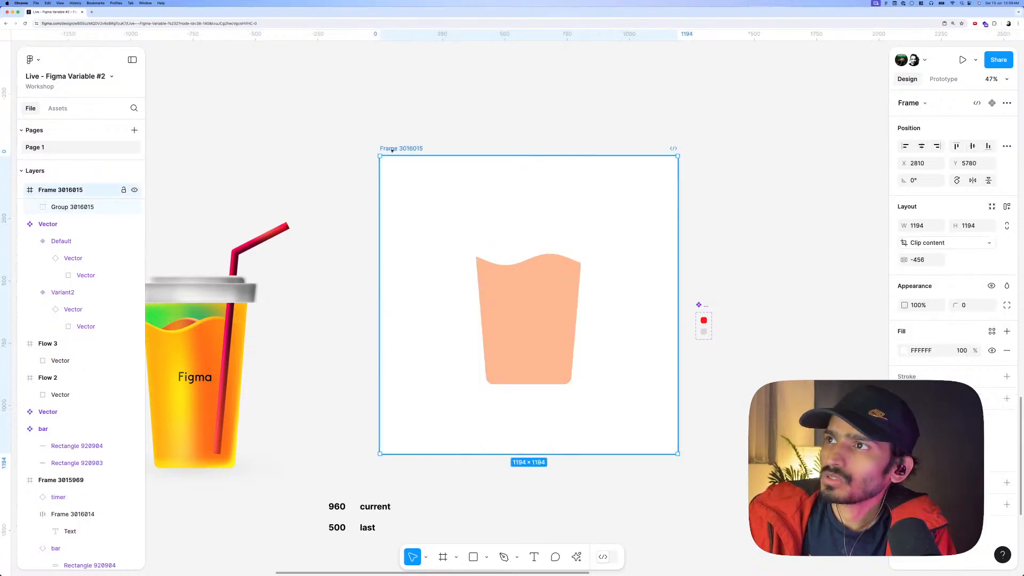
pyautogui.press('super+v')
pyautogui.click(403, 149)
pyautogui.hotkey('shift', 'space')
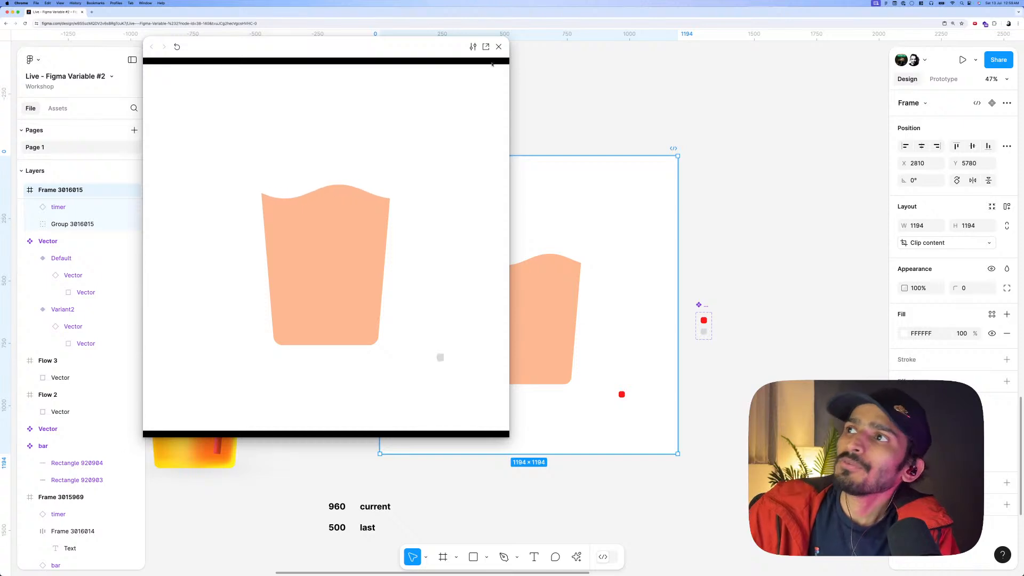
pyautogui.click(498, 46)
# Add a text label "debug" below the cup and bind its content to the Cup variable current.
pyautogui.click(563, 129)
pyautogui.press('t')
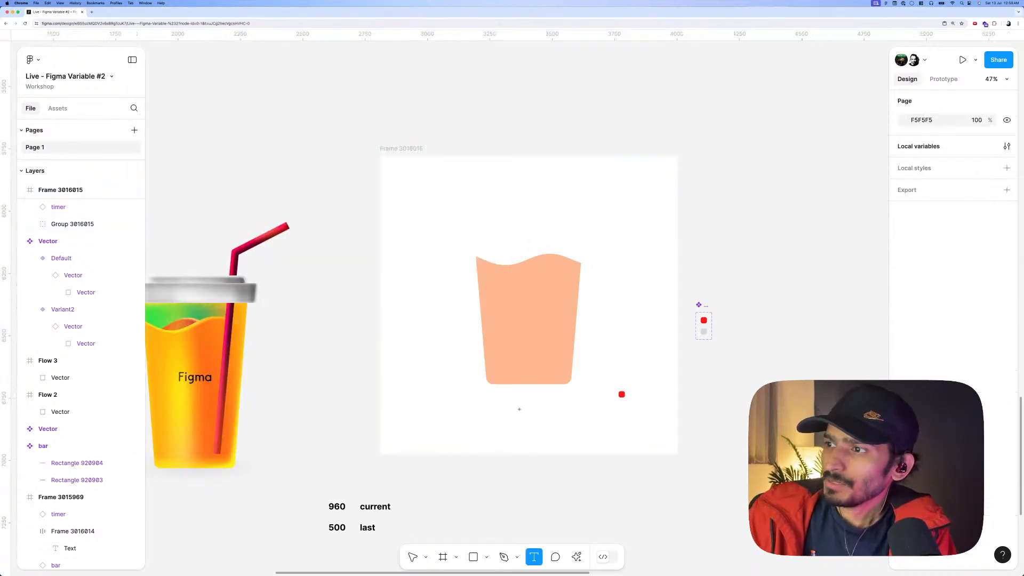
pyautogui.click(519, 409)
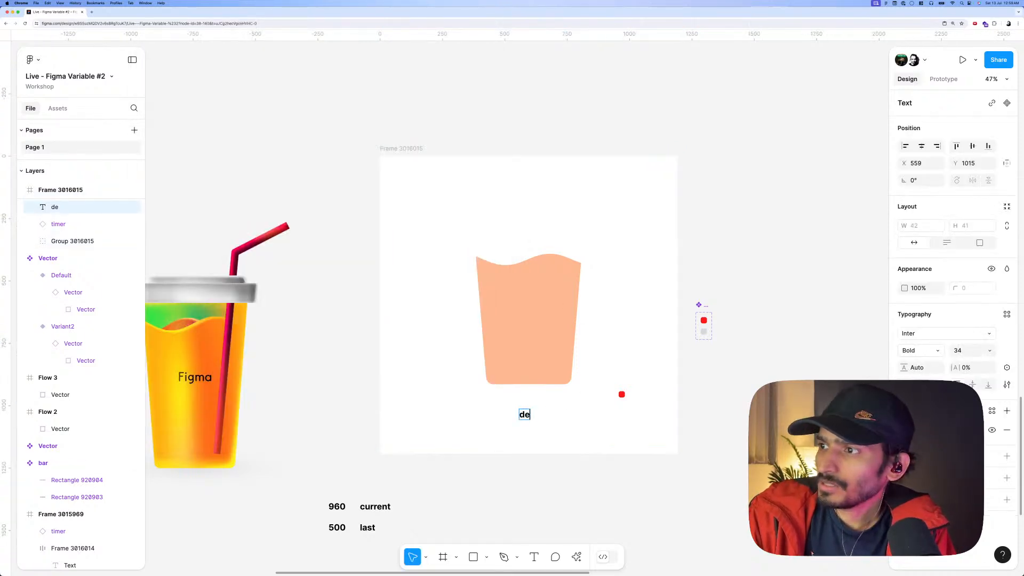
pyautogui.press('Escape')
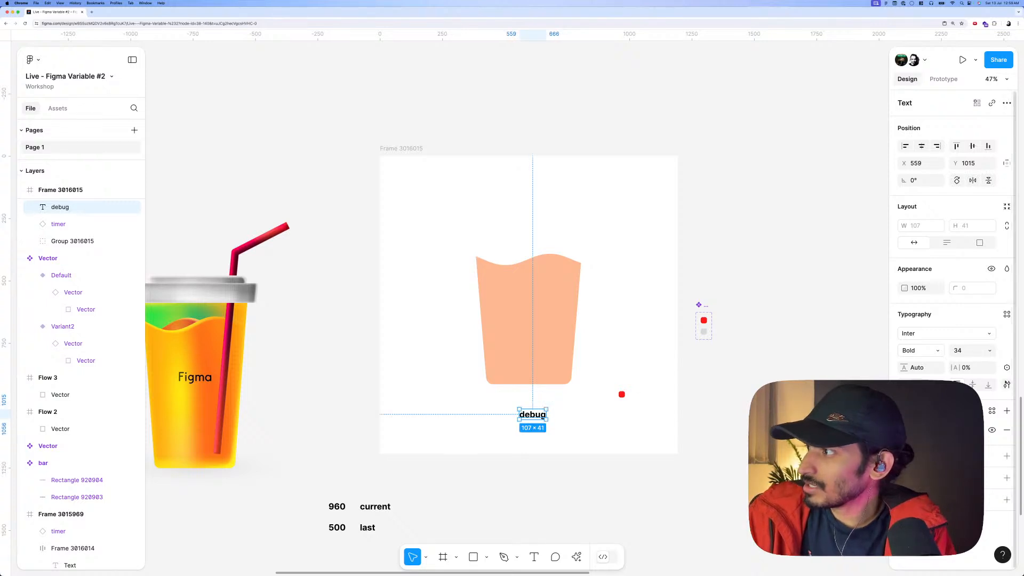
pyautogui.click(1006, 368)
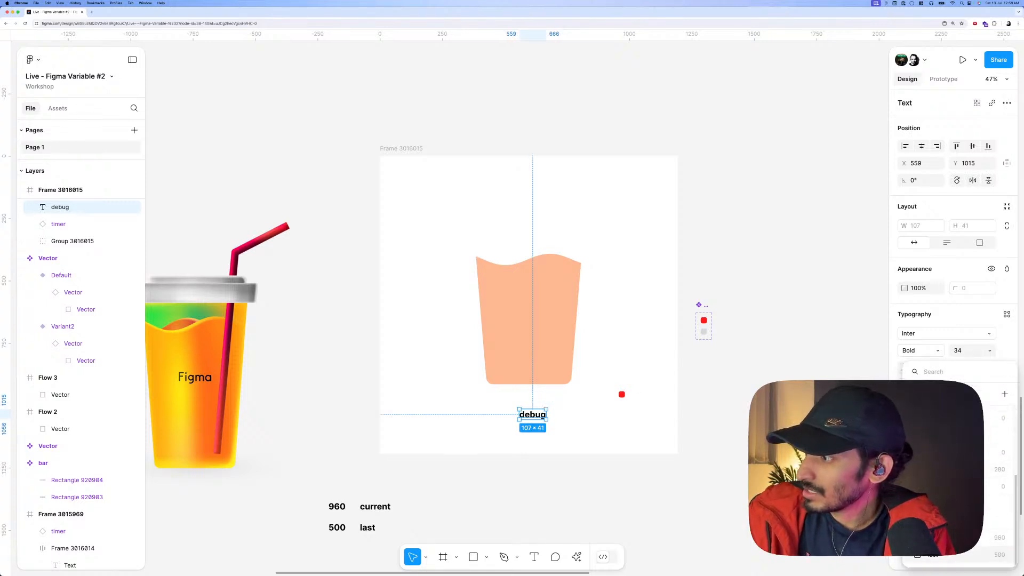
pyautogui.click(955, 537)
# Preview the cup frame to check how the timer changes the value label below the cup.
pyautogui.click(394, 139)
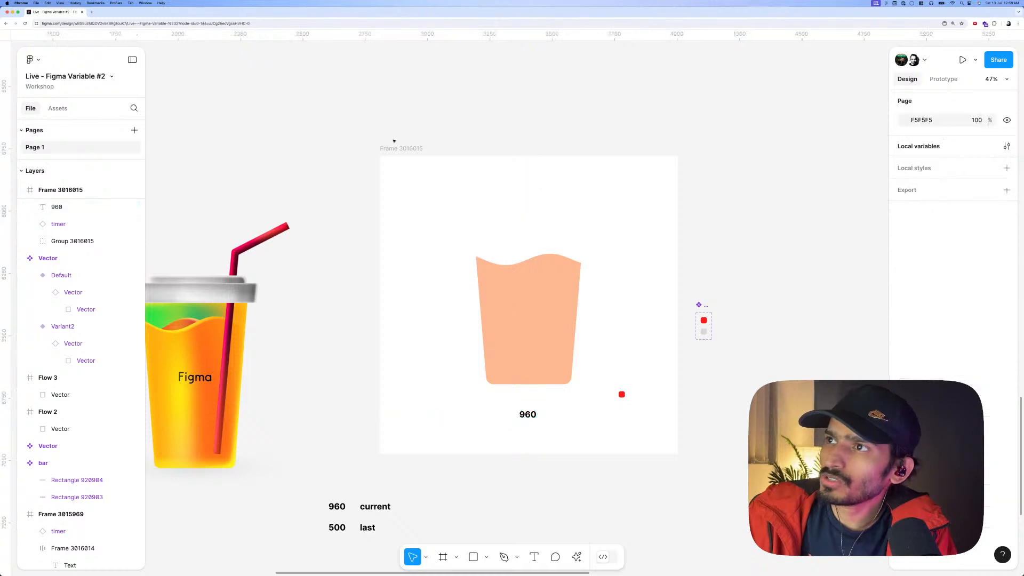
pyautogui.click(393, 148)
pyautogui.hotkey('shift', 'space')
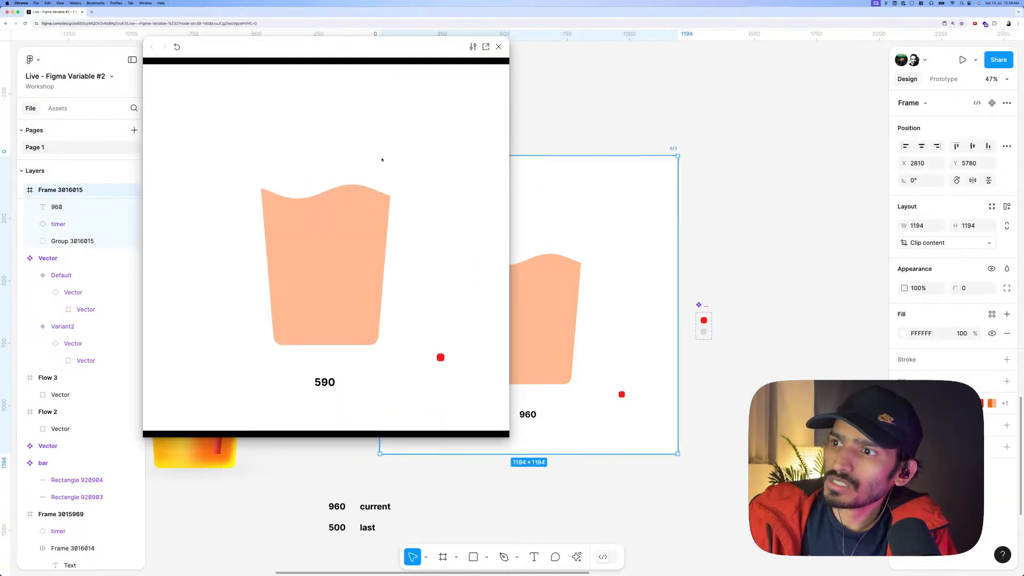
pyautogui.press('Escape')
# Bind the height of the masked wave group, Group 3016014, to the Cup variable current.
pyautogui.click(518, 72)
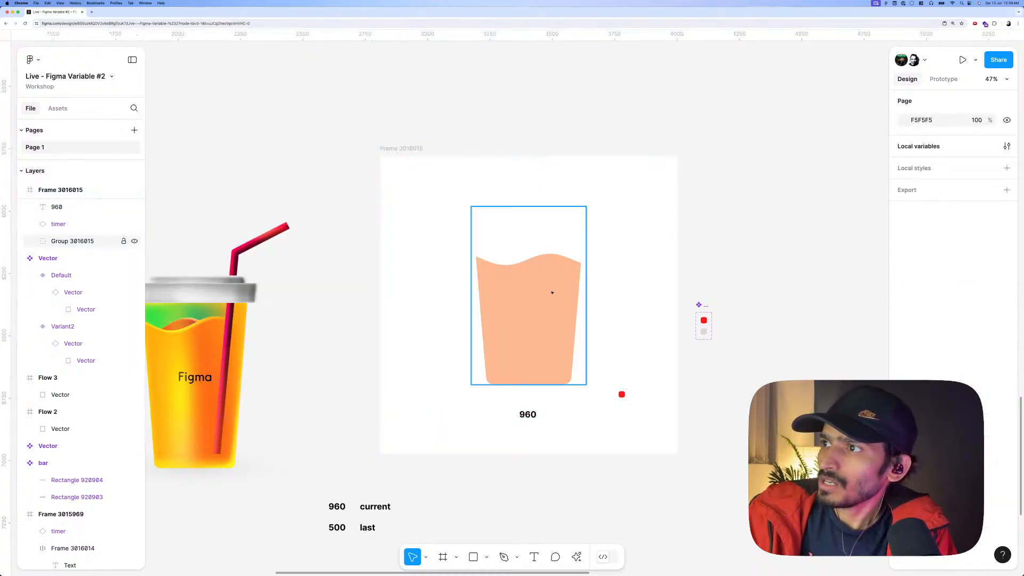
pyautogui.click(544, 285)
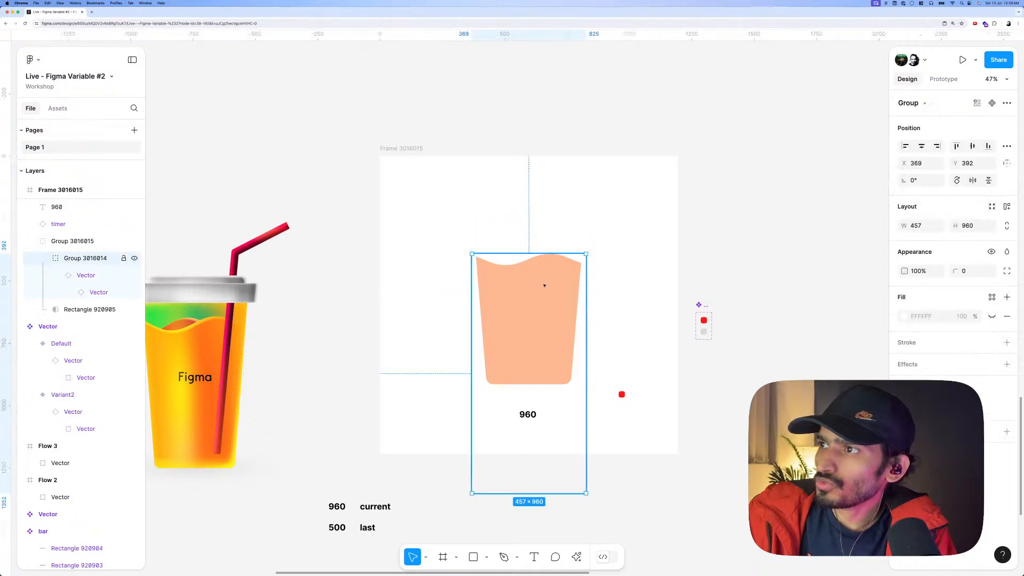
pyautogui.click(988, 227)
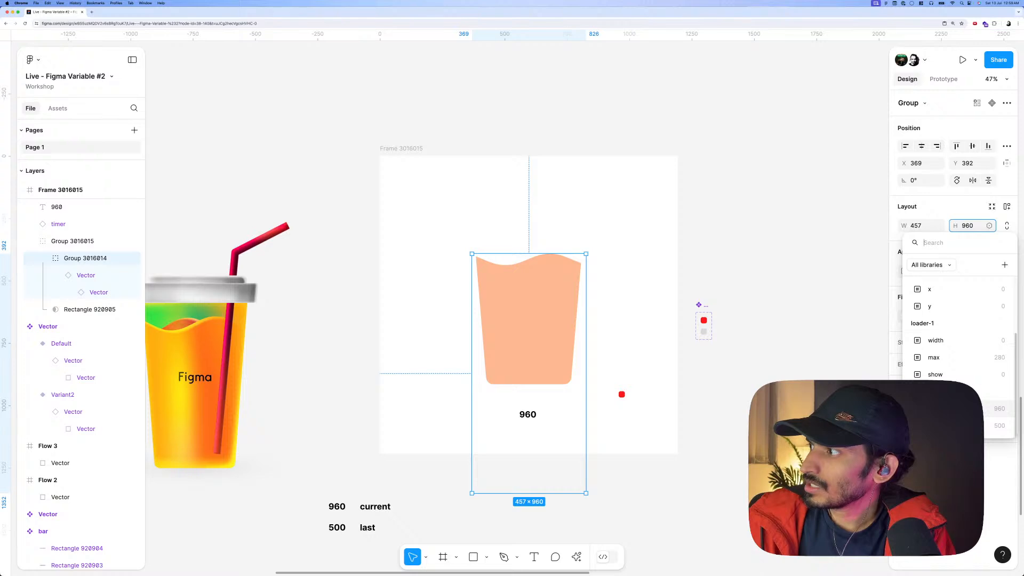
pyautogui.click(949, 408)
# Preview the cup frame to check how the wave group's variable-driven height behaves.
pyautogui.click(469, 136)
pyautogui.click(414, 149)
pyautogui.hotkey('shift', 'space')
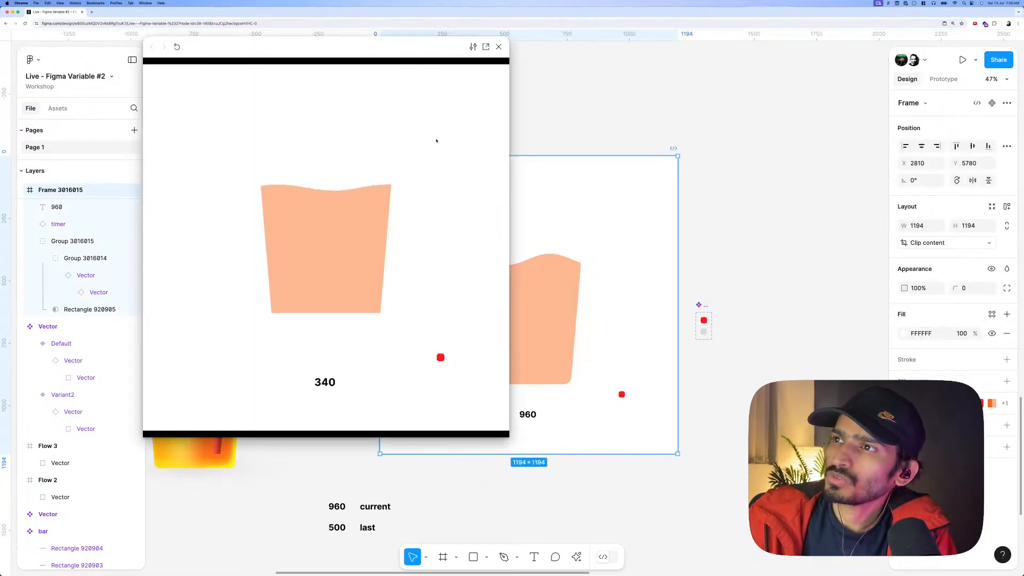
pyautogui.click(498, 47)
# Set the vertical constraint of the inner wave group, Group 3016014, to Bottom, keeping the horizontal one at Left.
pyautogui.click(532, 273)
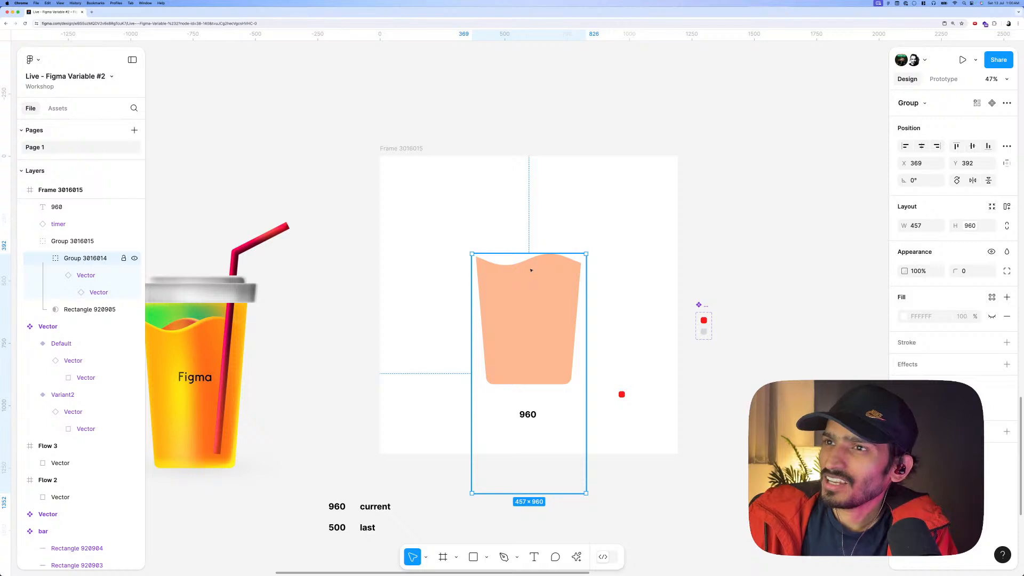
pyautogui.click(1007, 164)
pyautogui.click(851, 190)
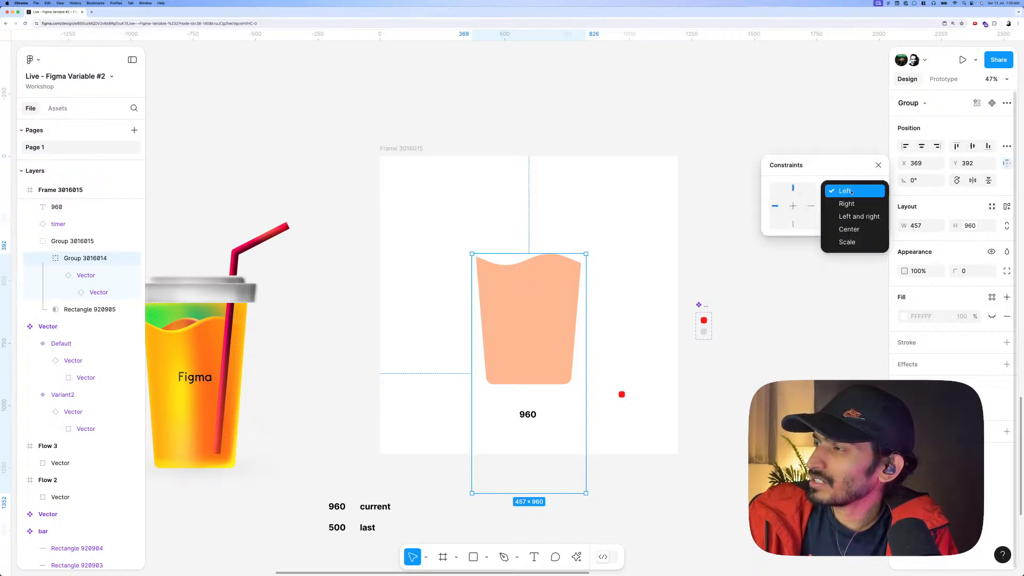
pyautogui.click(845, 190)
pyautogui.click(843, 207)
pyautogui.click(845, 220)
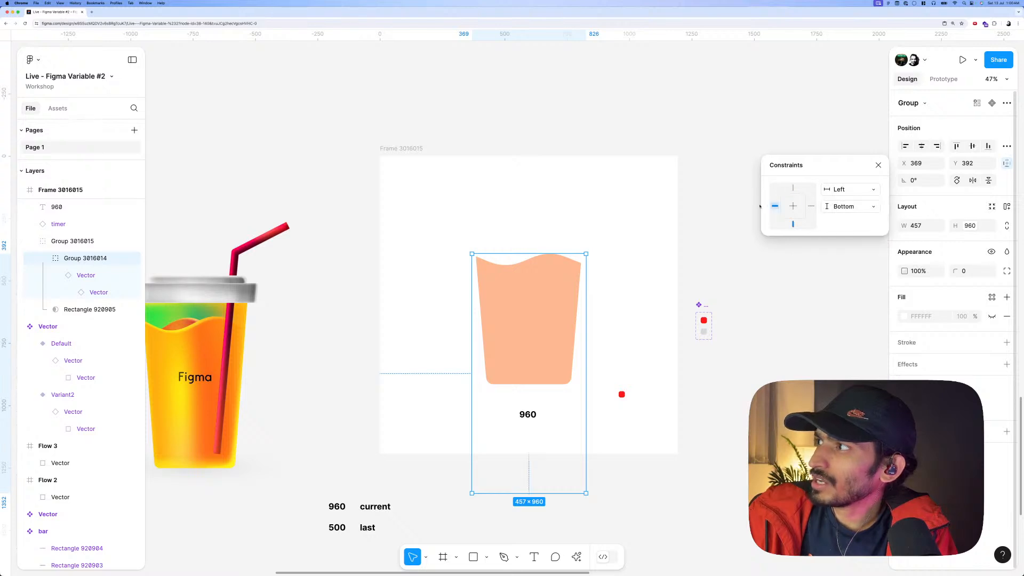
# Preview the cup frame to check the liquid level with the inner group constrained to the bottom.
pyautogui.click(434, 135)
pyautogui.click(411, 148)
pyautogui.hotkey('shift', 'space')
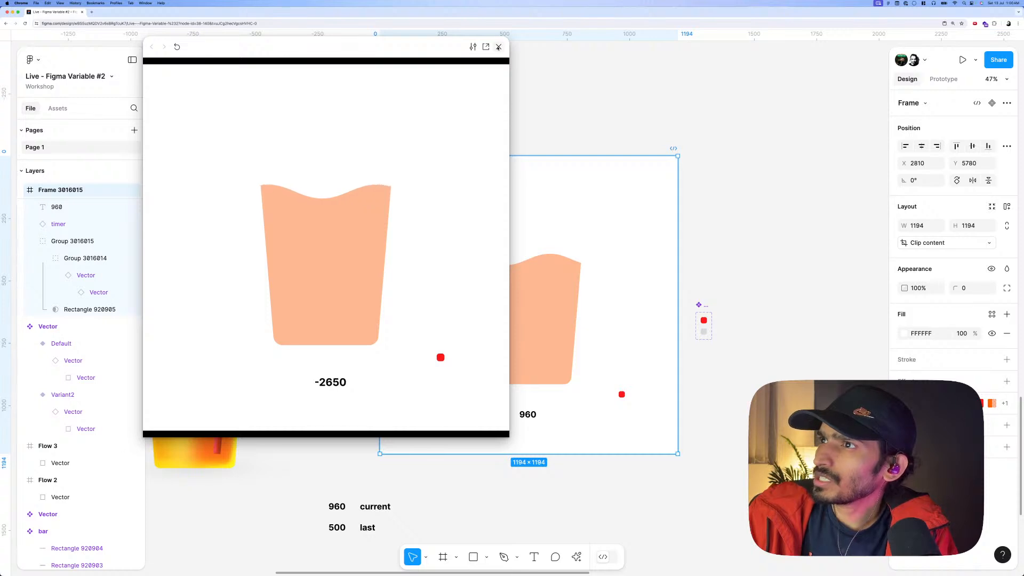
pyautogui.click(498, 47)
# Set the vertical constraint of the outer cup group, Group 3016015, to Bottom.
pyautogui.click(506, 277)
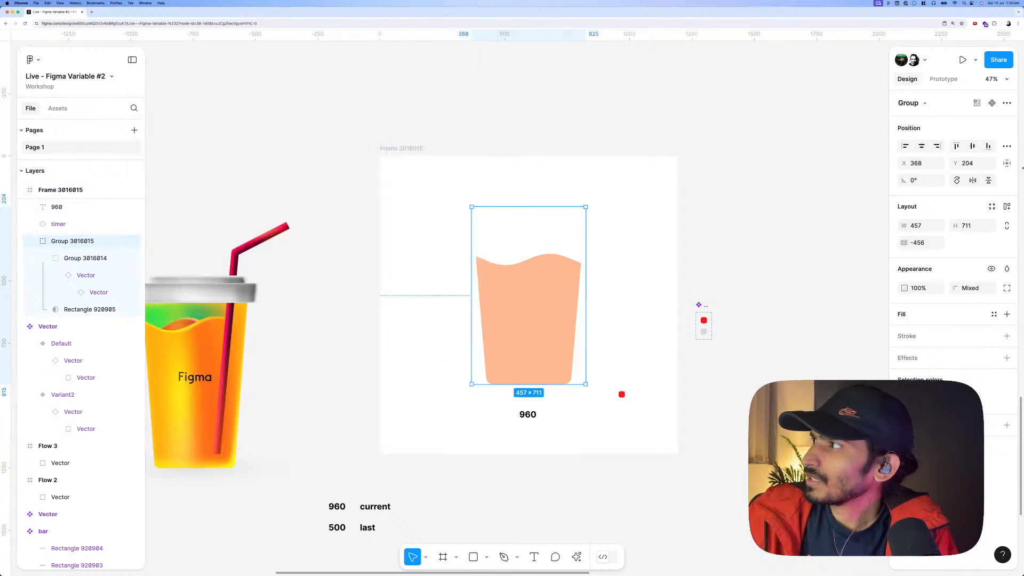
pyautogui.click(1007, 164)
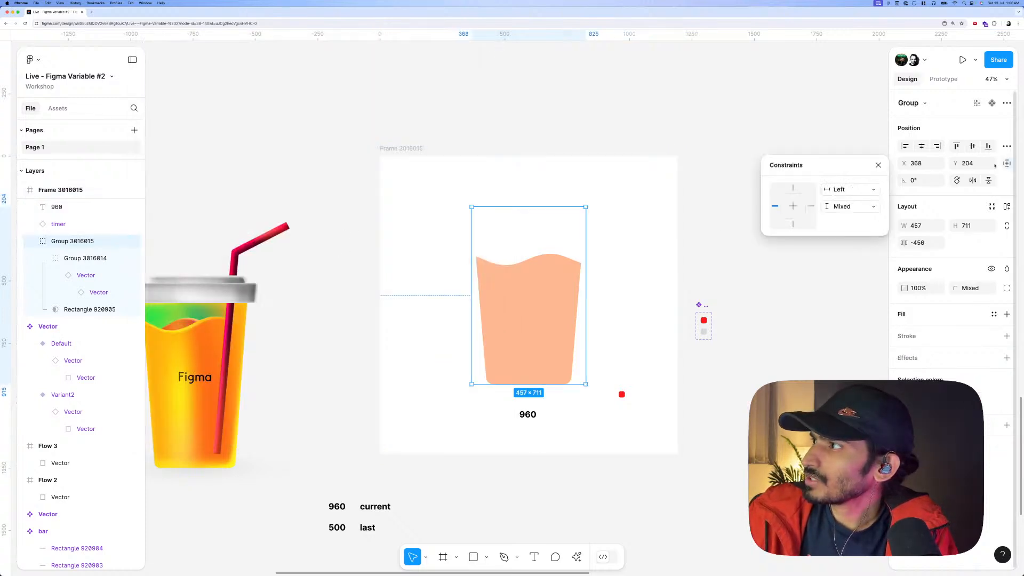
pyautogui.click(843, 205)
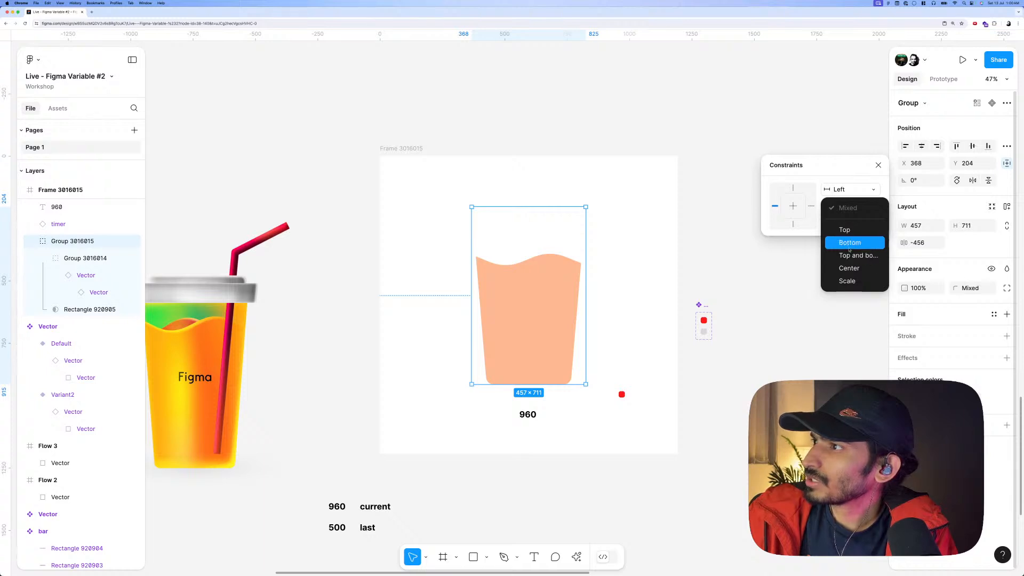
pyautogui.click(850, 244)
# Try reducing the height of the inner wave group, Group 3016014, to 925 and undo it.
pyautogui.click(546, 293)
pyautogui.doubleClick(547, 293)
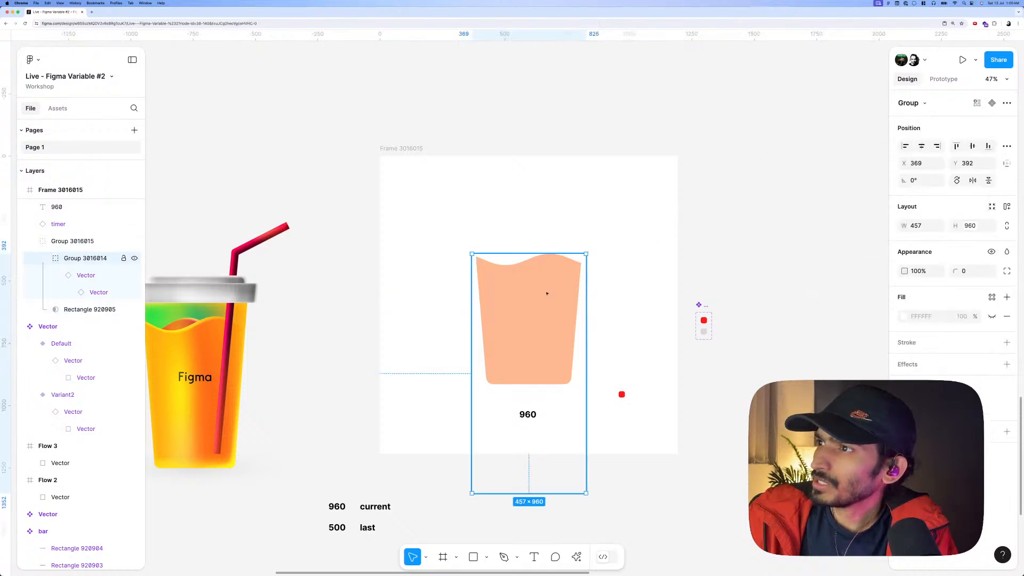
pyautogui.click(89, 276)
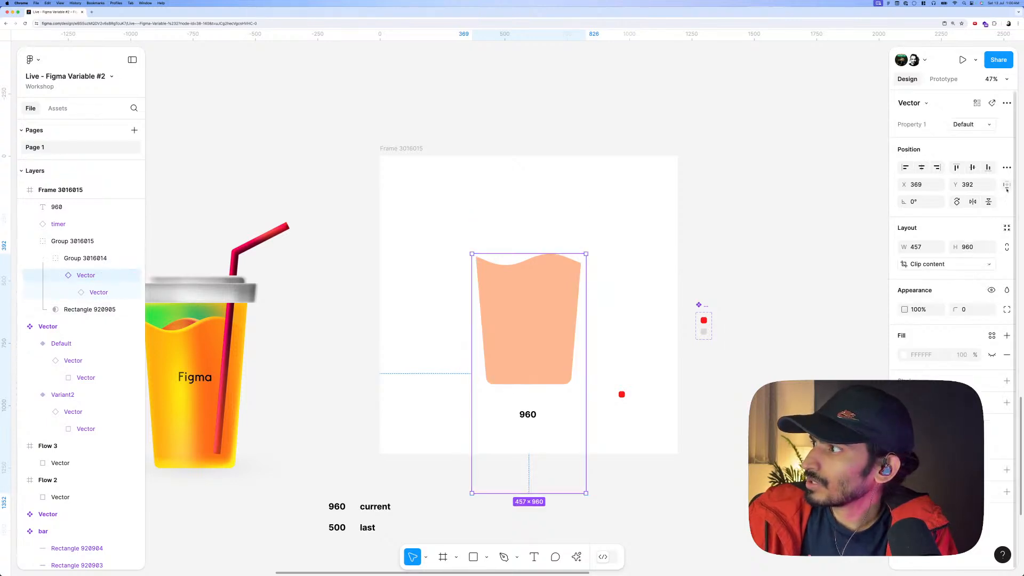
pyautogui.click(387, 141)
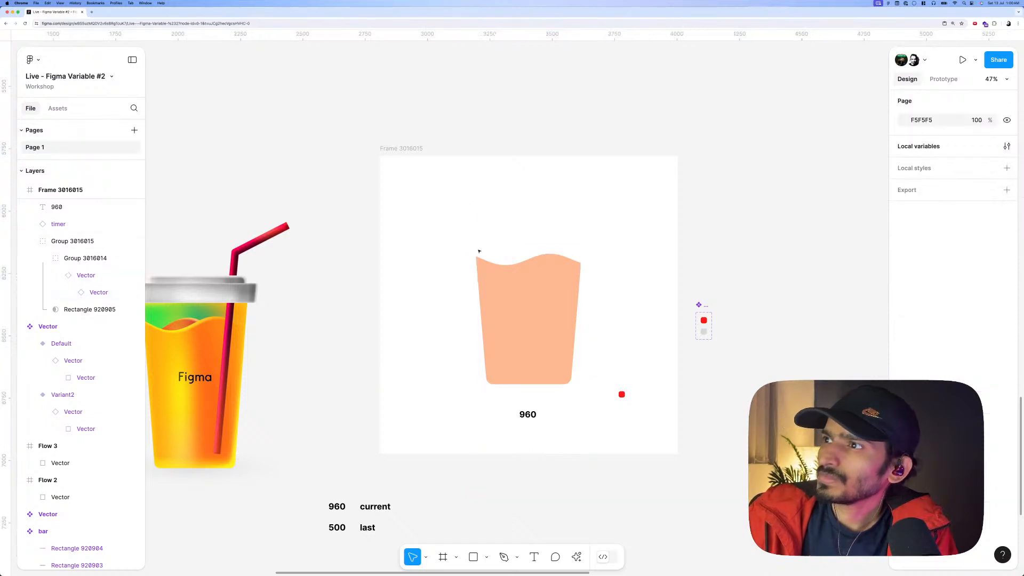
pyautogui.click(480, 257)
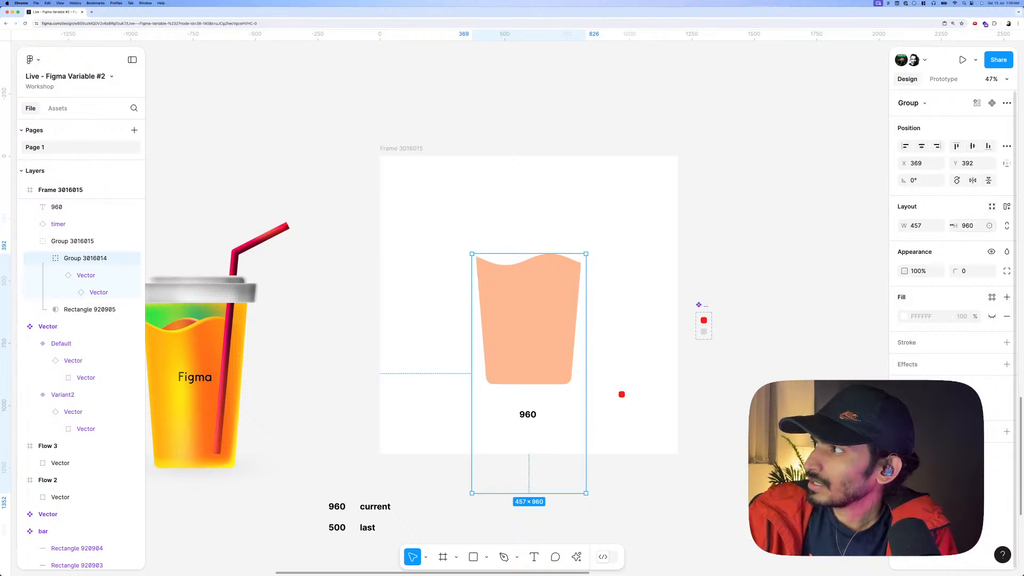
pyautogui.moveTo(951, 225); pyautogui.dragTo(728, 259)
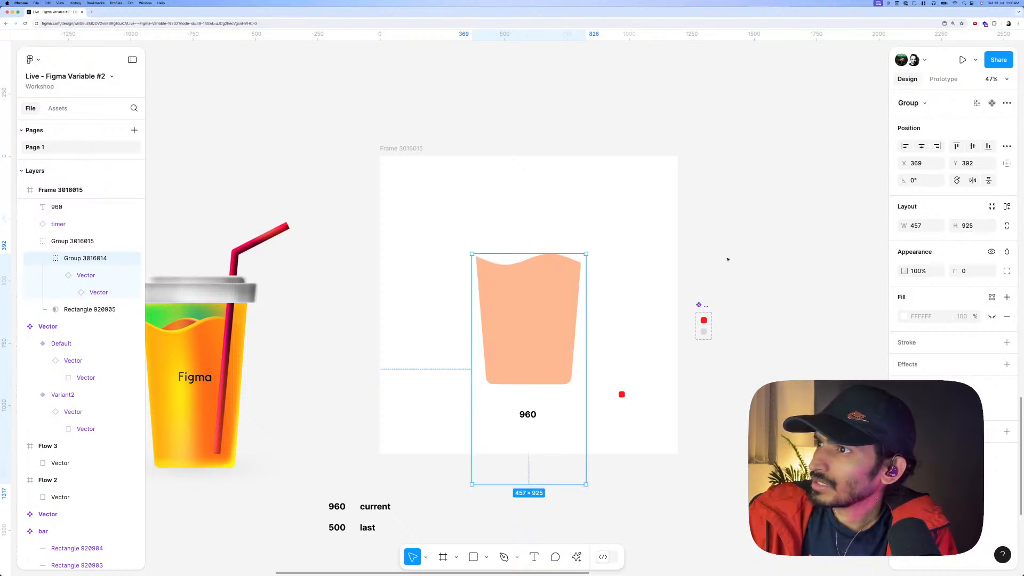
pyautogui.press('super+z')
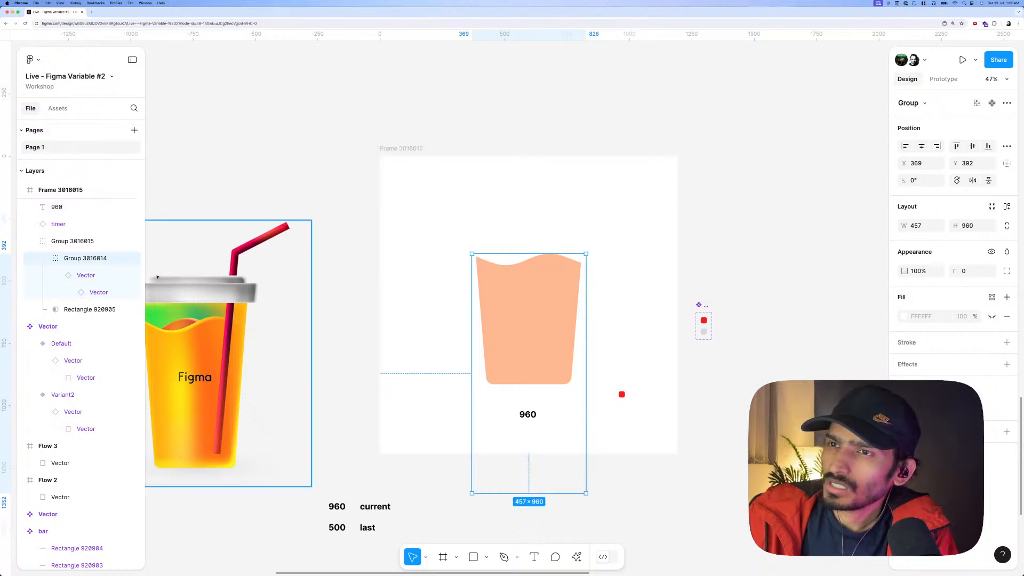
# Open the variable choices for the height of the wave Vector instance inside Group 3016014.
pyautogui.click(89, 275)
pyautogui.click(755, 262)
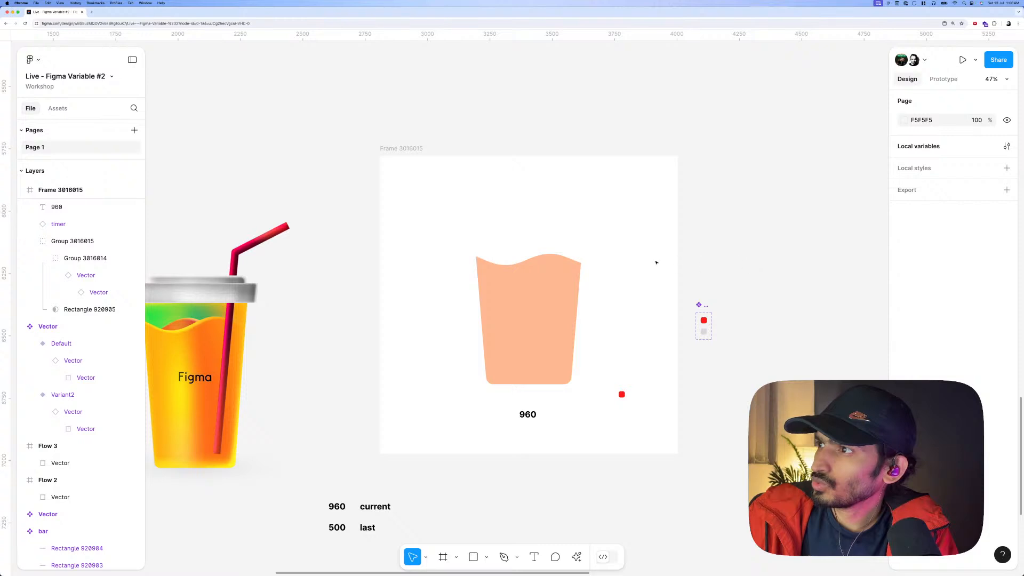
pyautogui.click(550, 279)
pyautogui.click(553, 278)
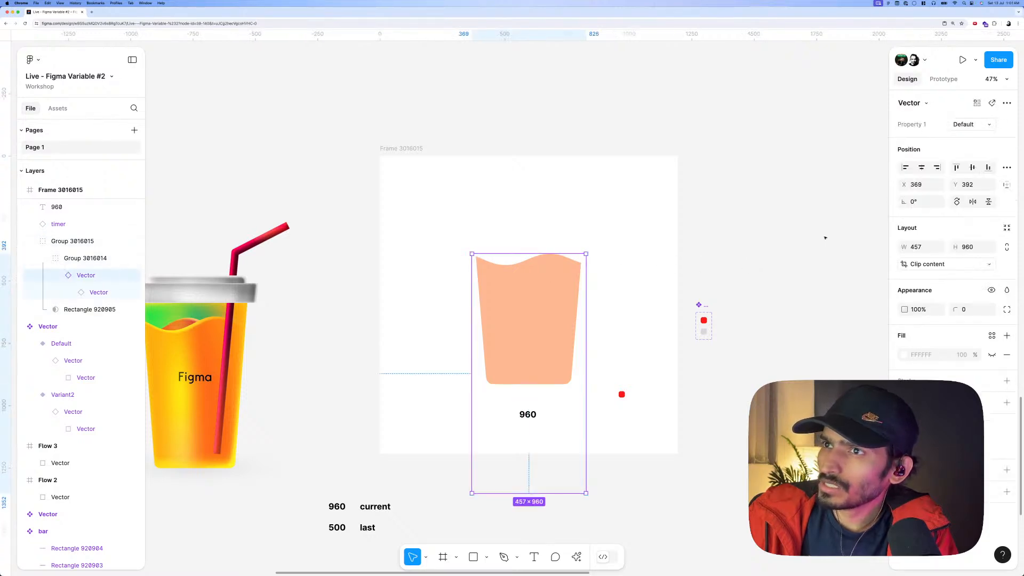
pyautogui.click(989, 247)
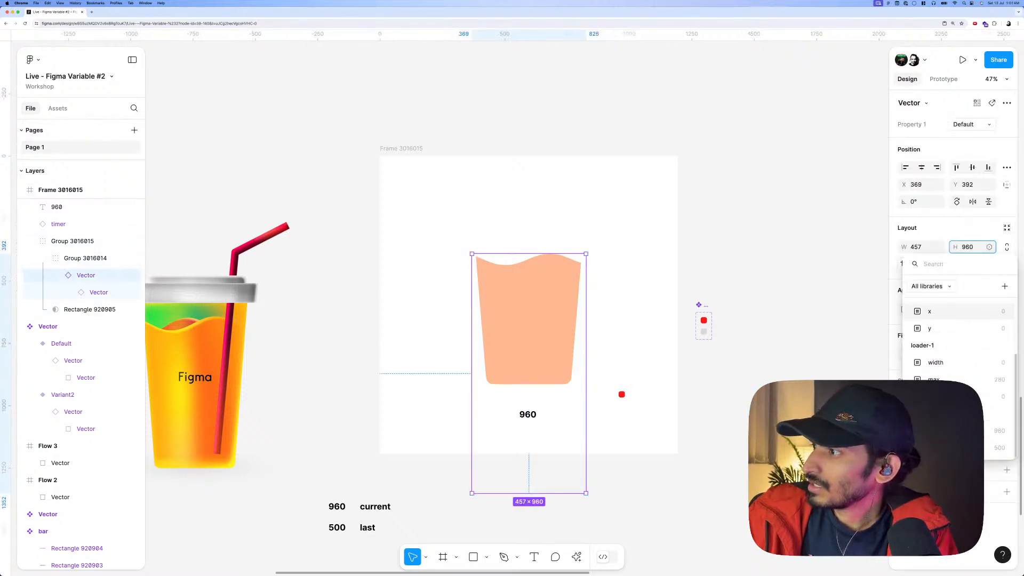
pyautogui.click(992, 395)
# Try setting the height of Group 3016014 to 0 and undo the change.
pyautogui.hotkey('shift', 'Return')
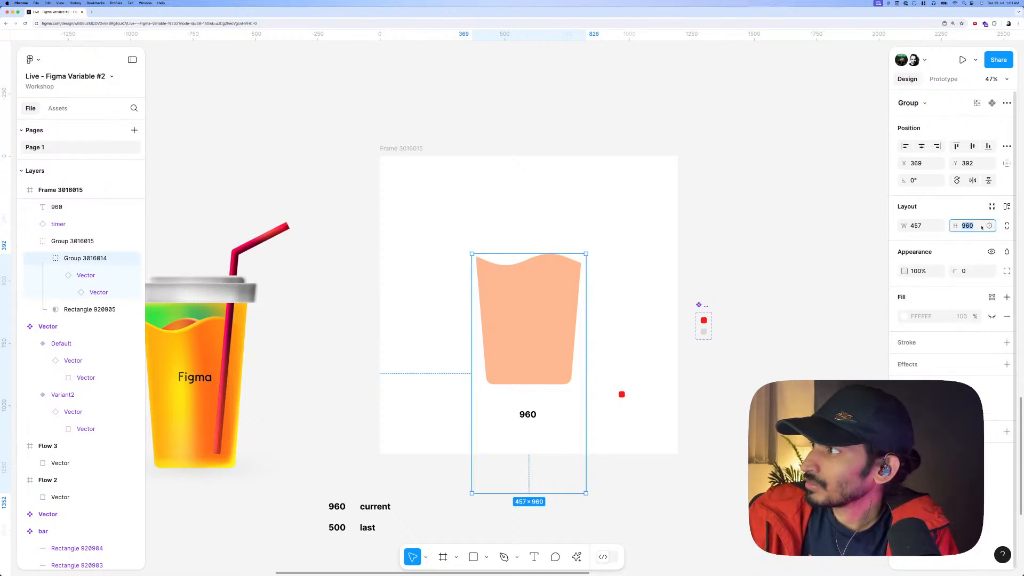
pyautogui.write('0')
pyautogui.press('Tab')
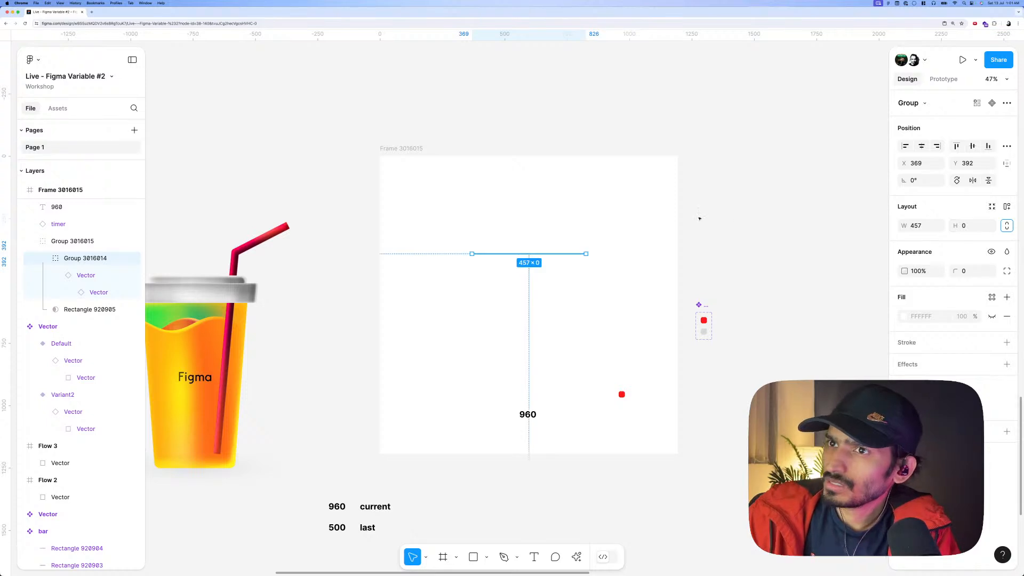
pyautogui.click(707, 205)
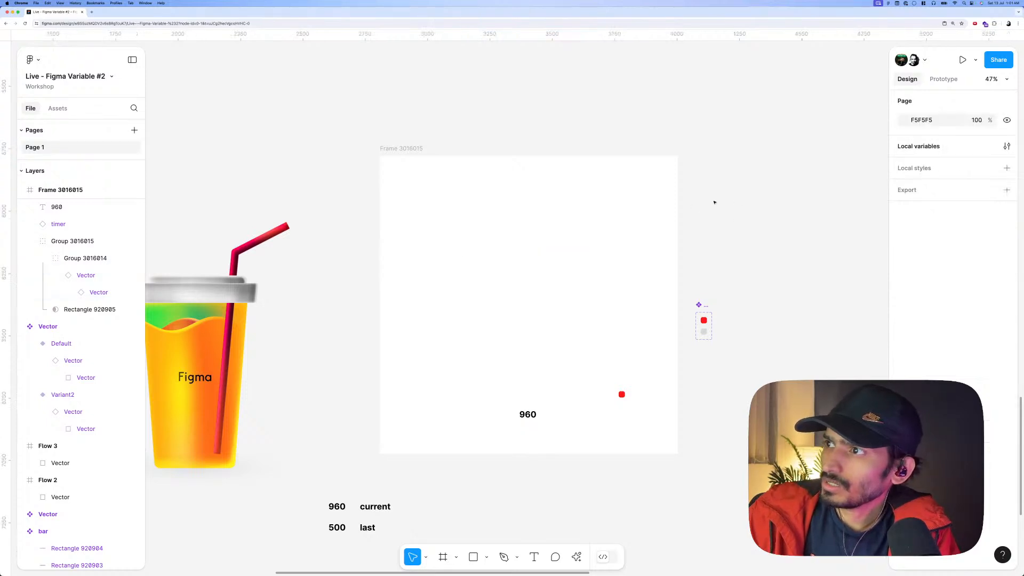
pyautogui.hotkey('ctrl', 'z')
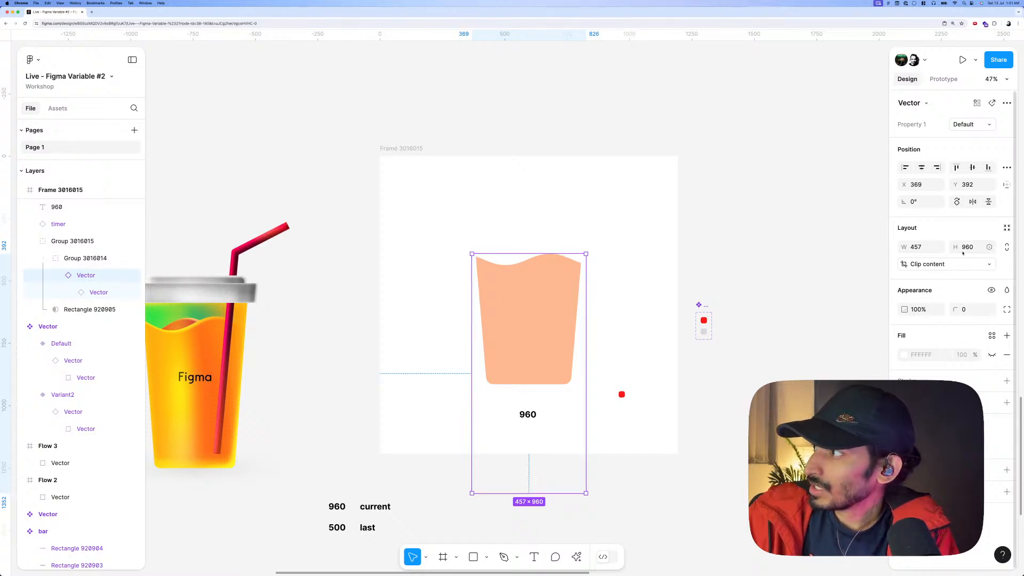
# Reduce the wave Vector's height to 317 and set its vertical constraint to Top.
pyautogui.moveTo(955, 247)
pyautogui.mouseDown()
pyautogui.moveTo(126, 237)
pyautogui.moveTo(791, 211)
pyautogui.moveTo(241, 167)
pyautogui.moveTo(359, 162)
pyautogui.moveTo(269, 167)
pyautogui.mouseUp()
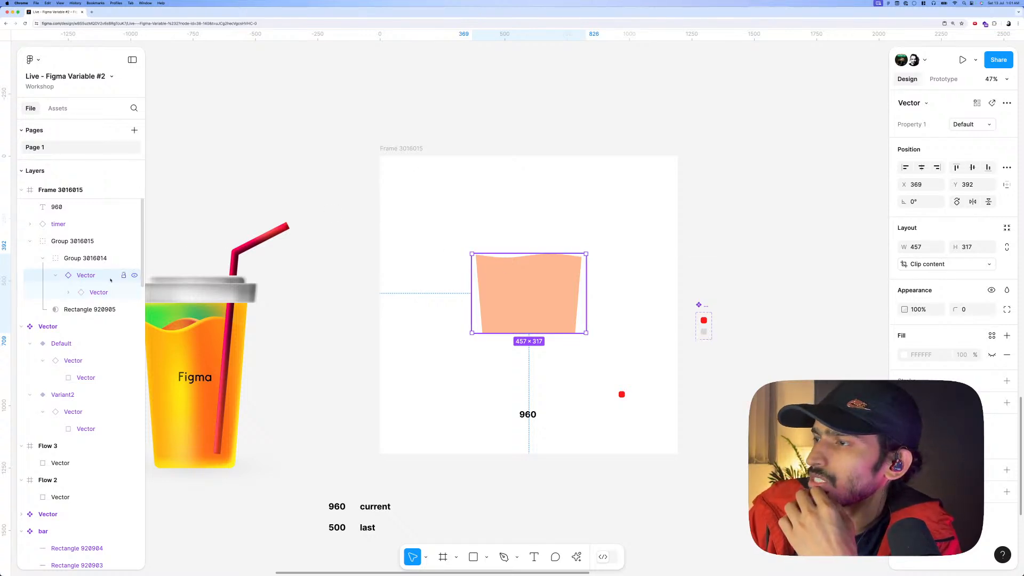
pyautogui.click(89, 262)
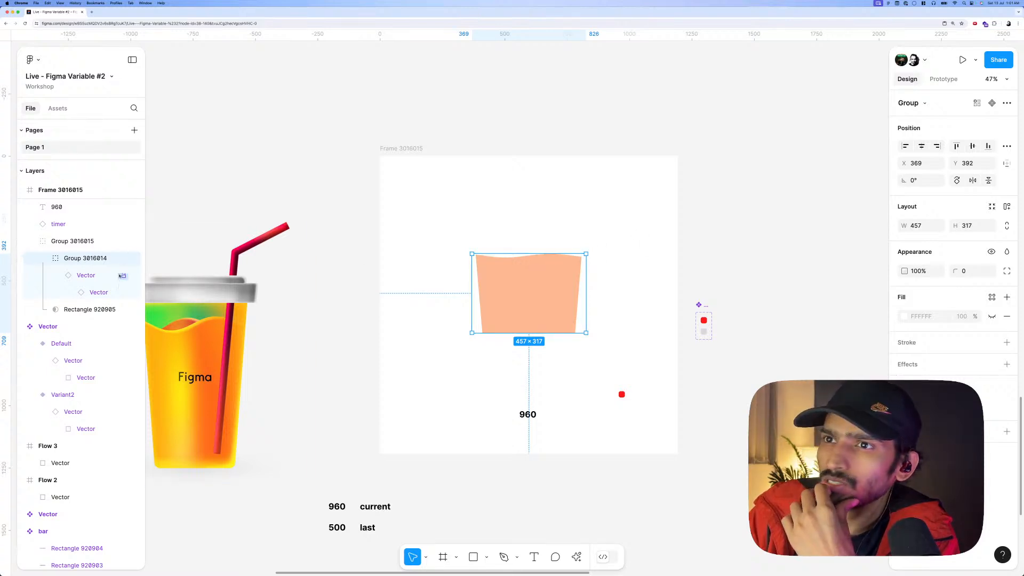
pyautogui.click(120, 276)
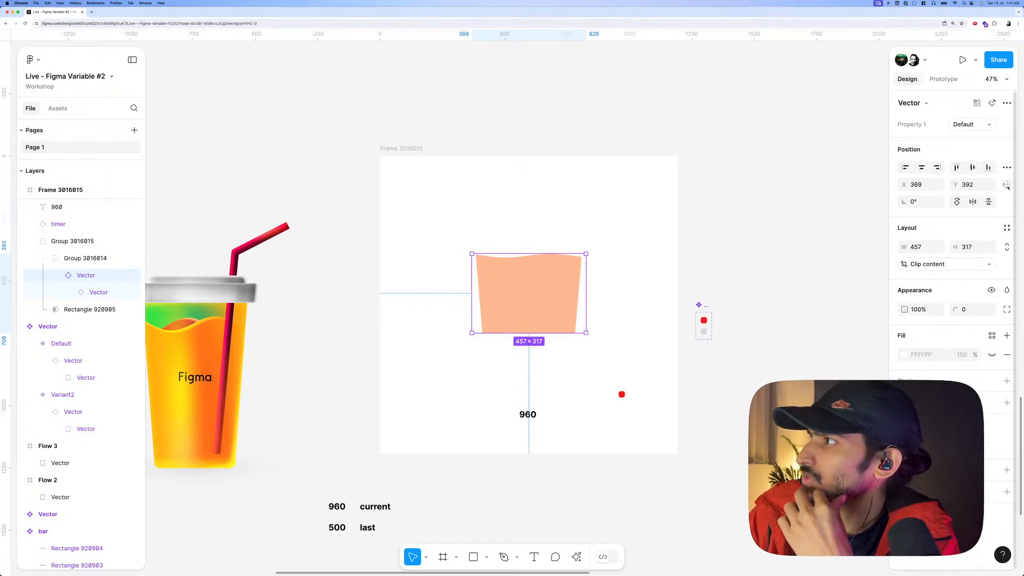
pyautogui.click(1006, 185)
pyautogui.click(848, 228)
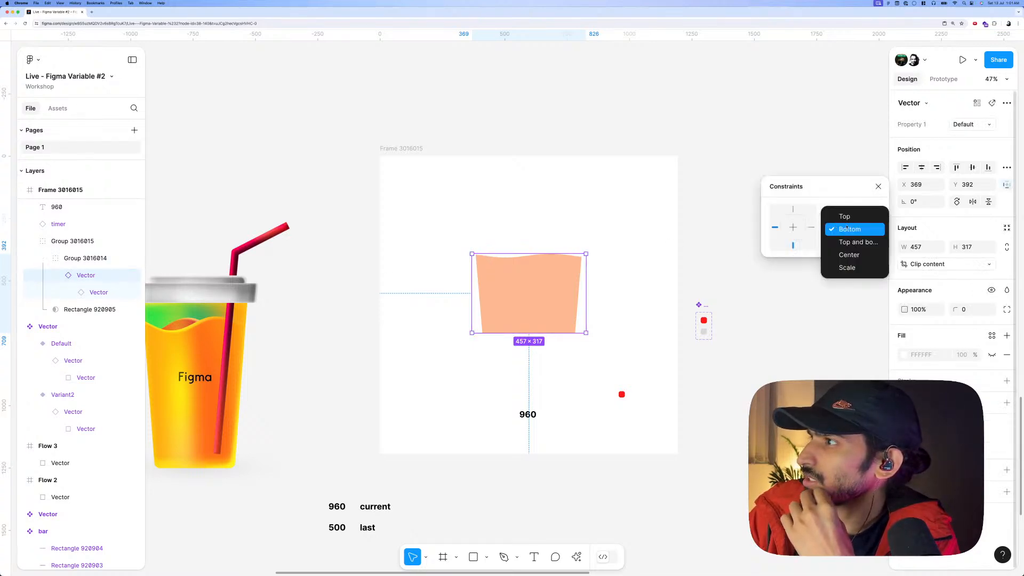
pyautogui.click(841, 213)
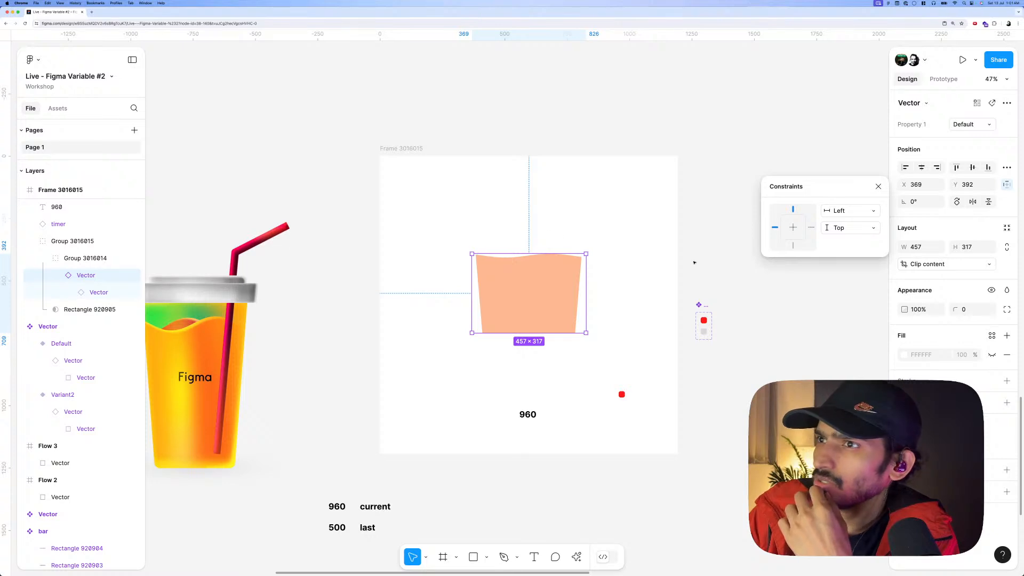
# Set the wave Vector's height to 385 and undo the accidental widening to 1066.
pyautogui.moveTo(958, 247); pyautogui.dragTo(5, 244)
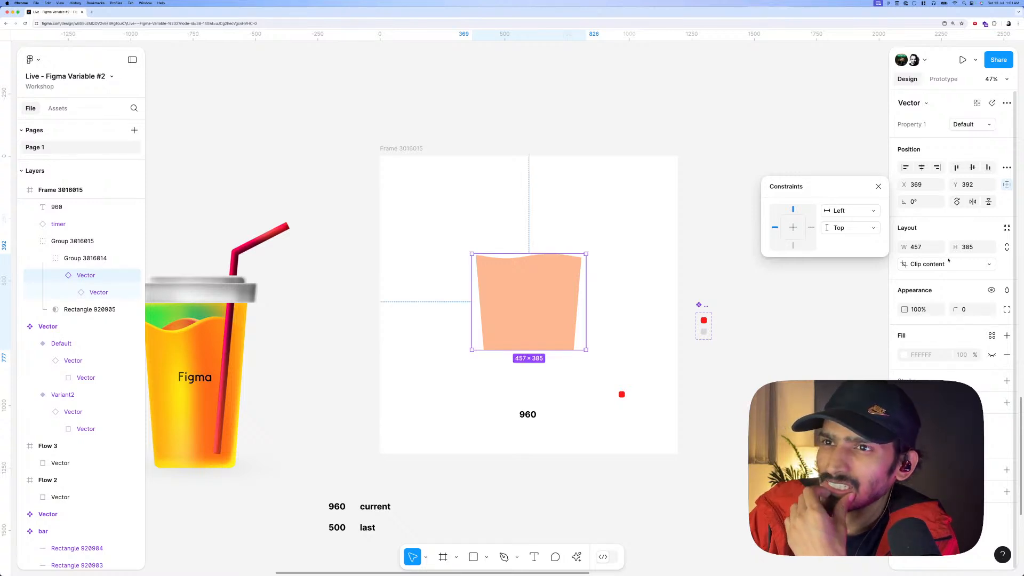
pyautogui.click(1007, 228)
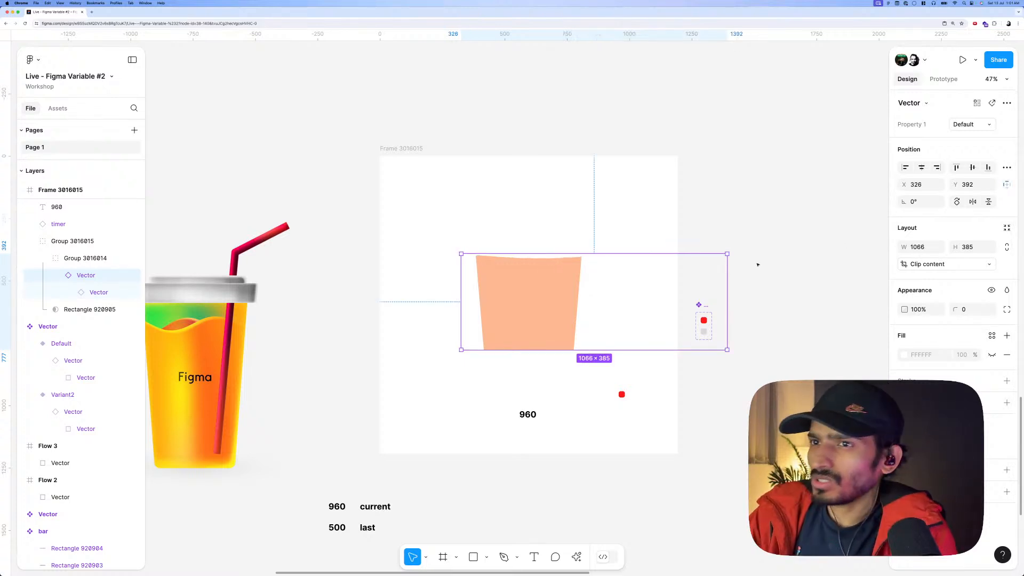
pyautogui.press('super+z')
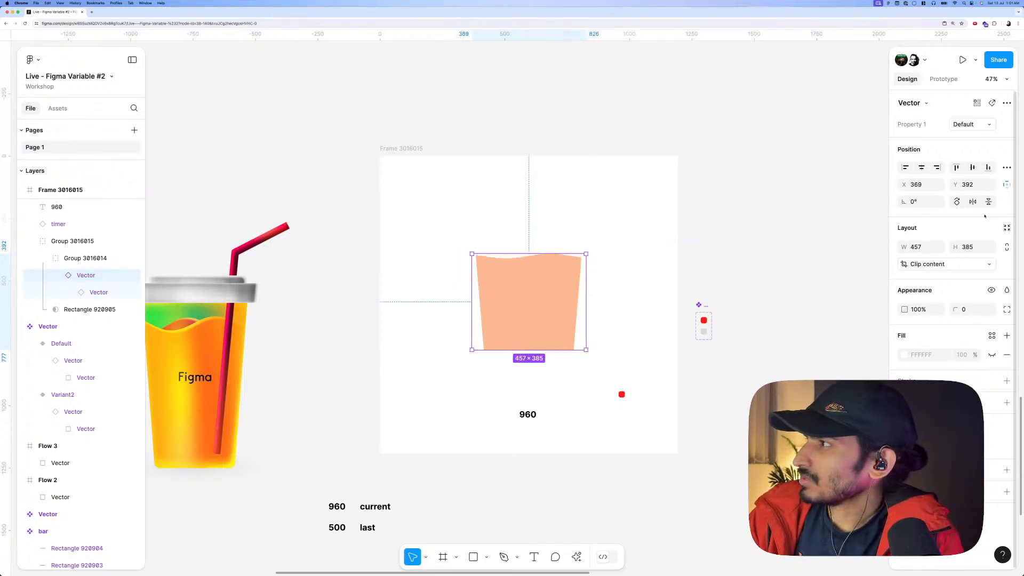
# Set the vertical constraint of Group 3016014 back to Bottom.
pyautogui.click(85, 258)
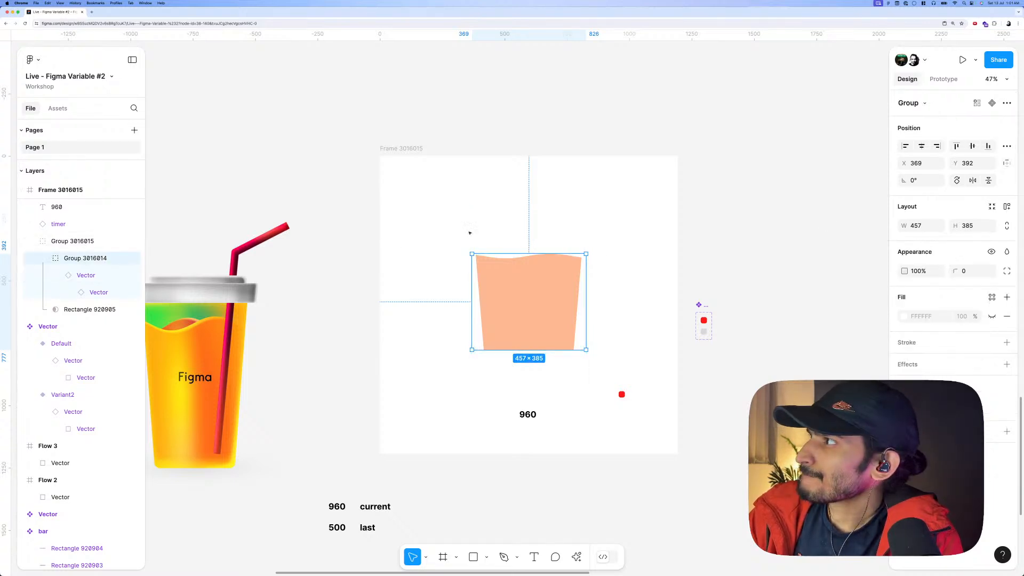
pyautogui.click(1006, 163)
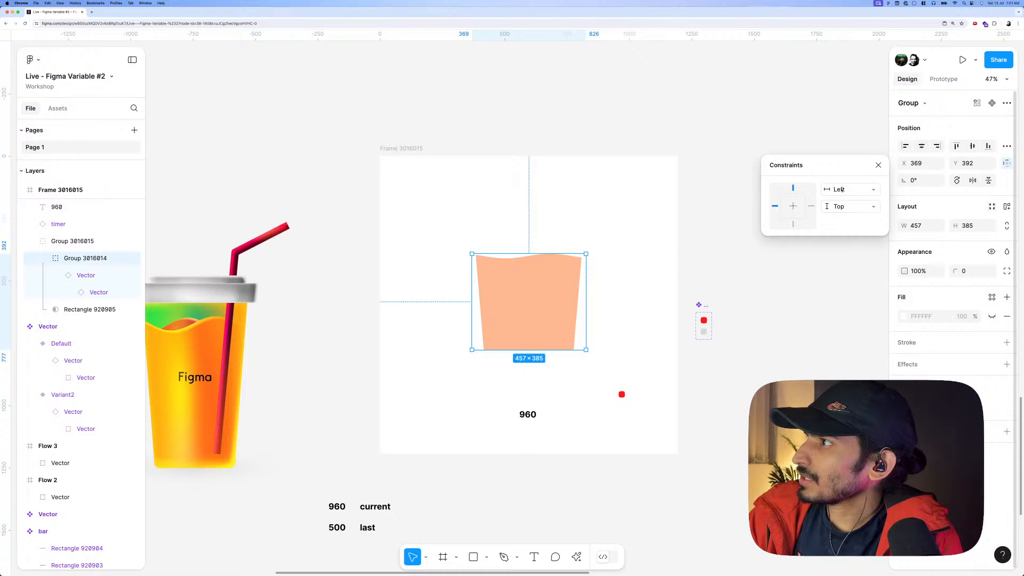
pyautogui.click(840, 207)
pyautogui.click(843, 221)
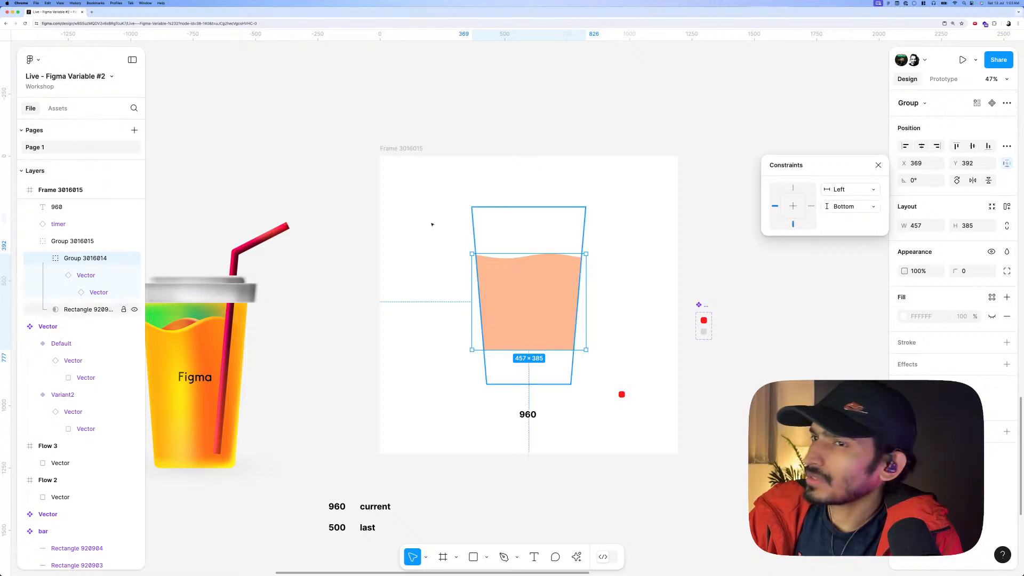
# Preview Frame 3016015 to check how the shortened wave behaves with the Bottom constraint.
pyautogui.click(90, 243)
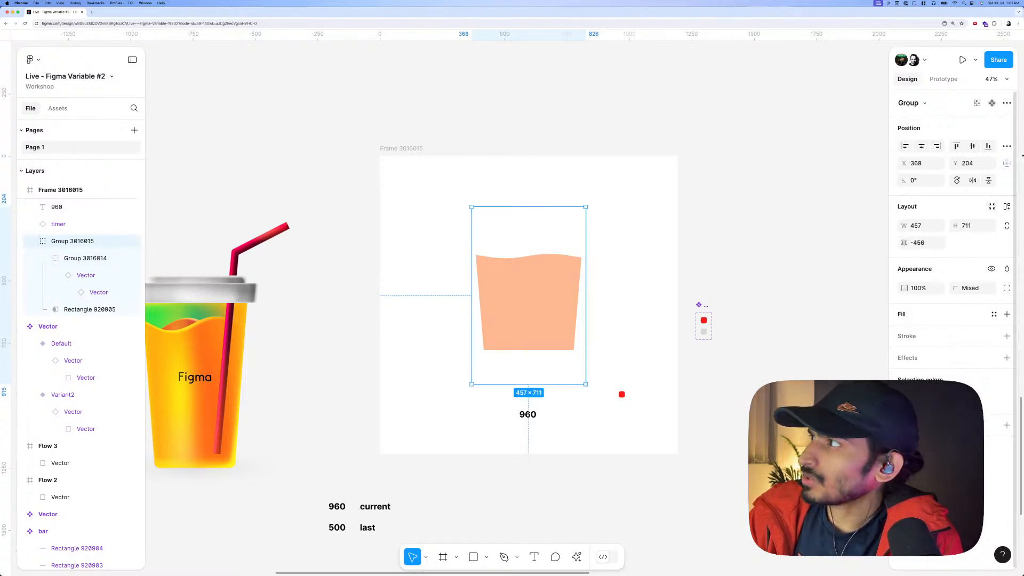
pyautogui.doubleClick(515, 278)
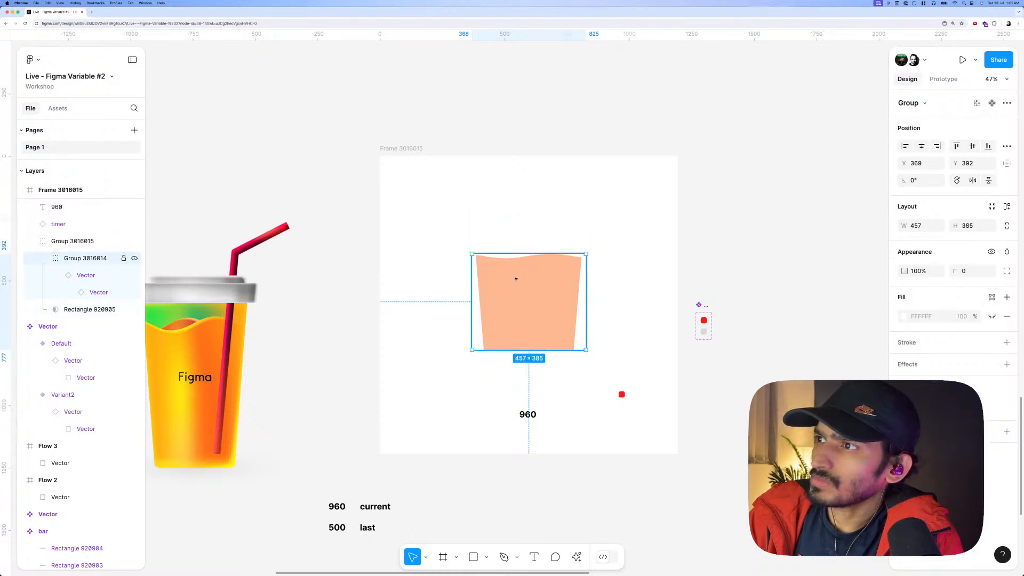
pyautogui.click(401, 148)
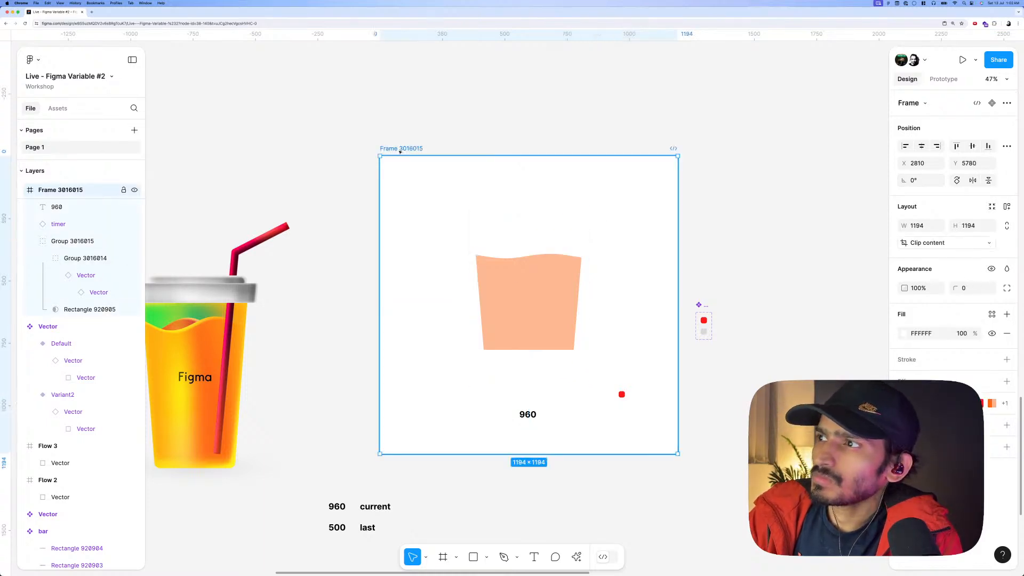
pyautogui.hotkey('shift', 'space')
pyautogui.hotkey('shift', 'space')
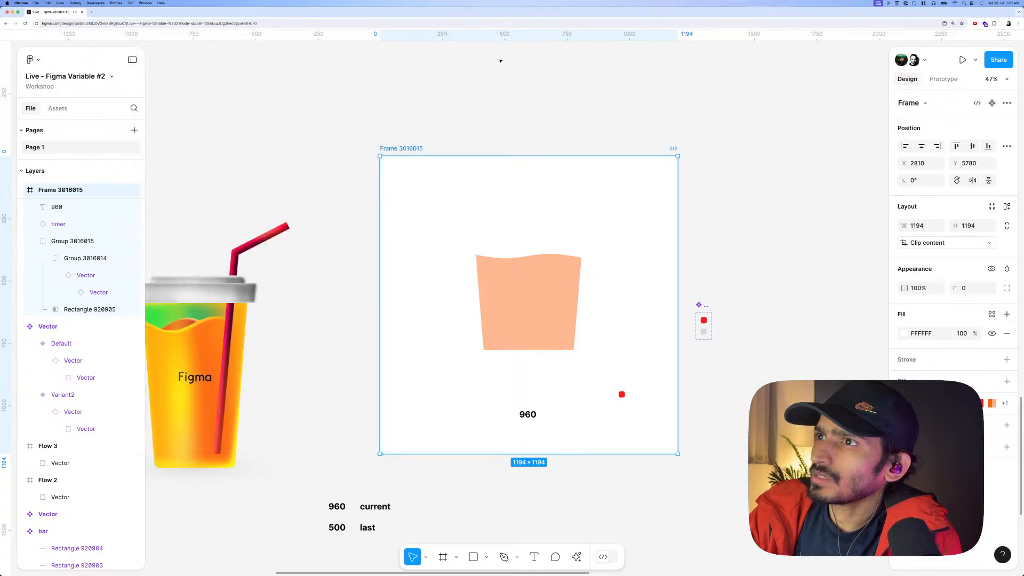
# Try changing the wave Vector's height inside Group 3016014 and undo the change.
pyautogui.click(526, 300)
pyautogui.doubleClick(578, 279)
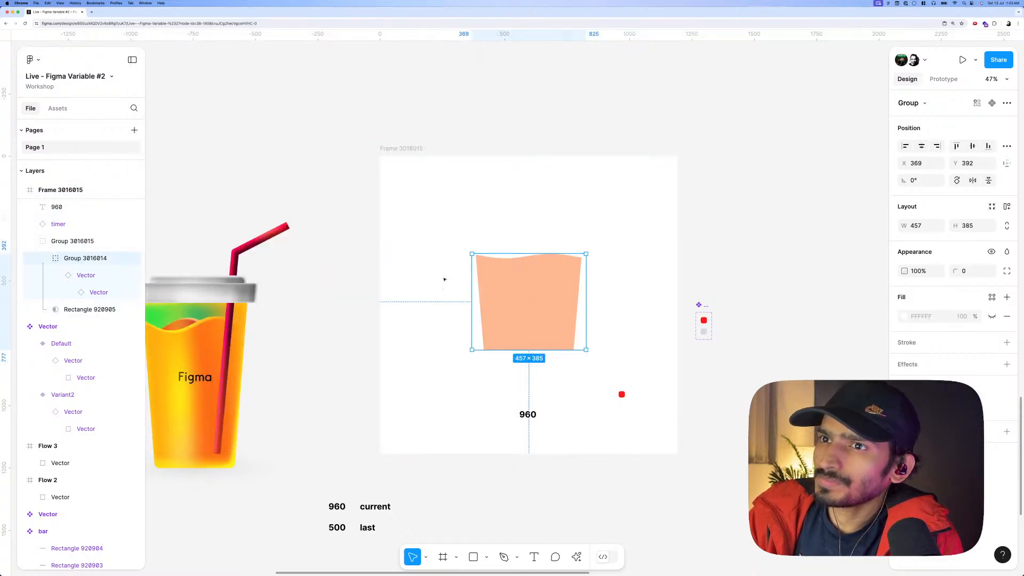
pyautogui.doubleClick(555, 278)
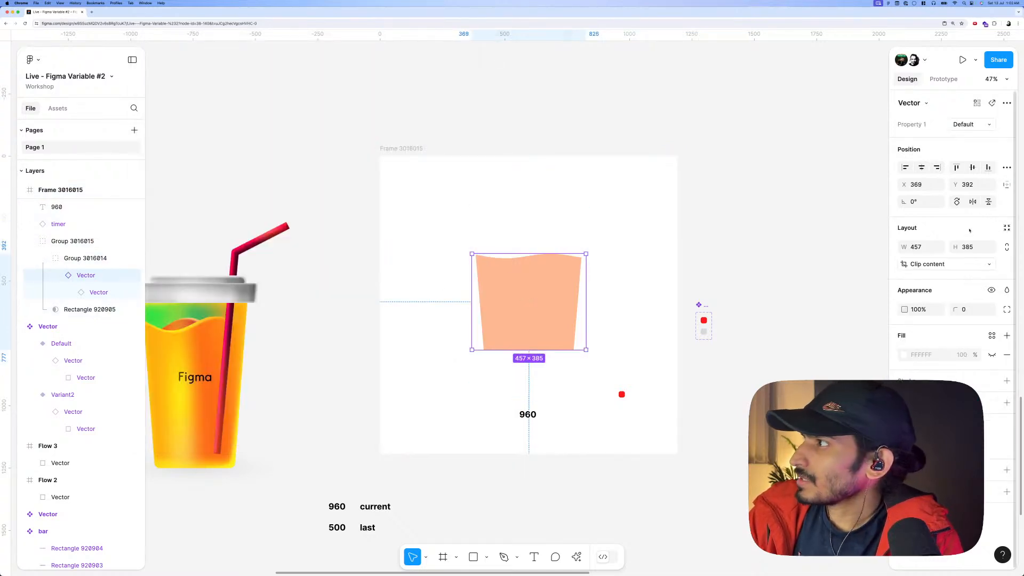
pyautogui.moveTo(955, 247); pyautogui.dragTo(898, 203)
pyautogui.press('super+z')
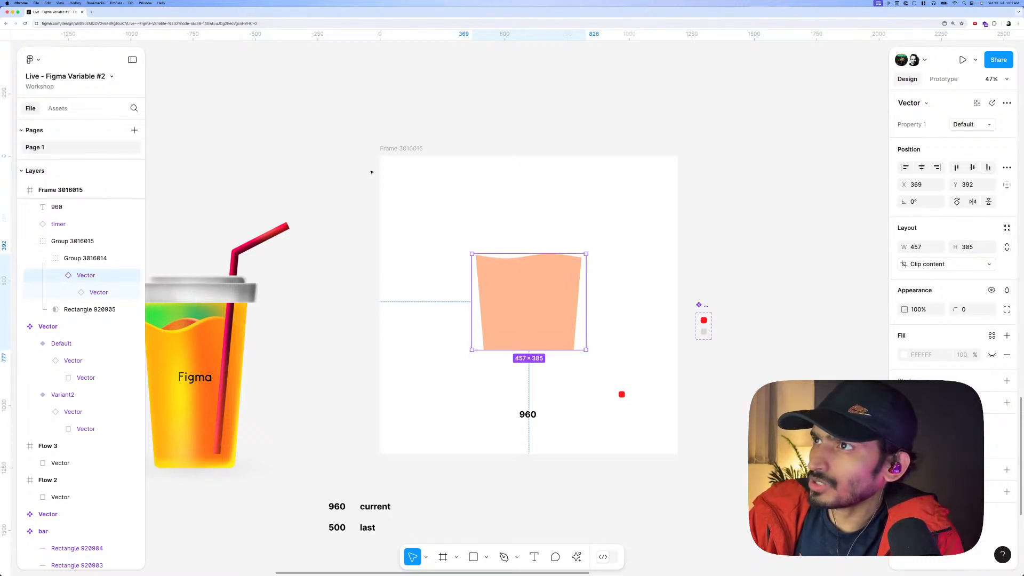
# Examine the layer structure of the original juice cup, including Group 3015731 and its nested Frame 3015732 and Frame 3015731.
pyautogui.click(395, 149)
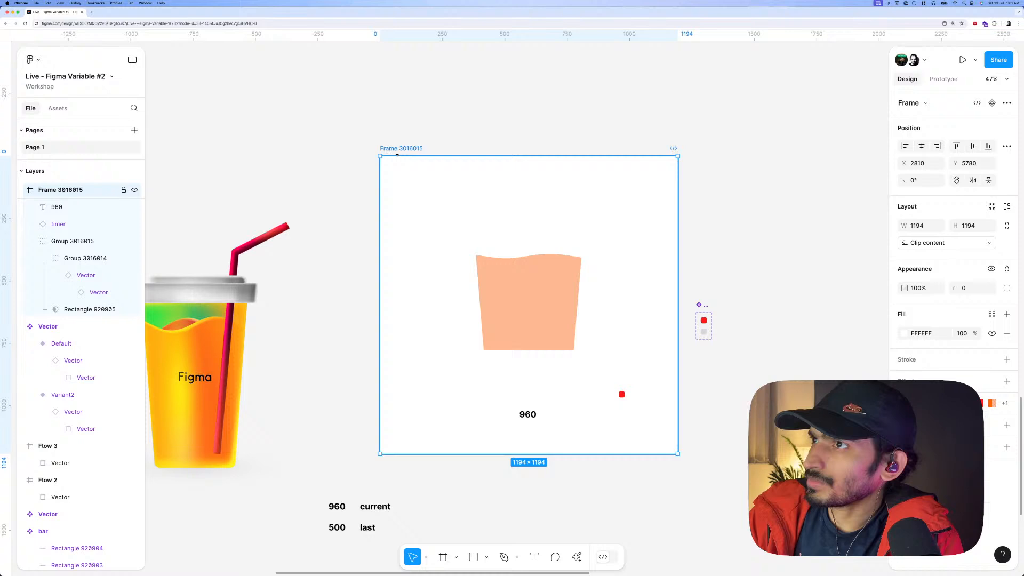
pyautogui.click(515, 266)
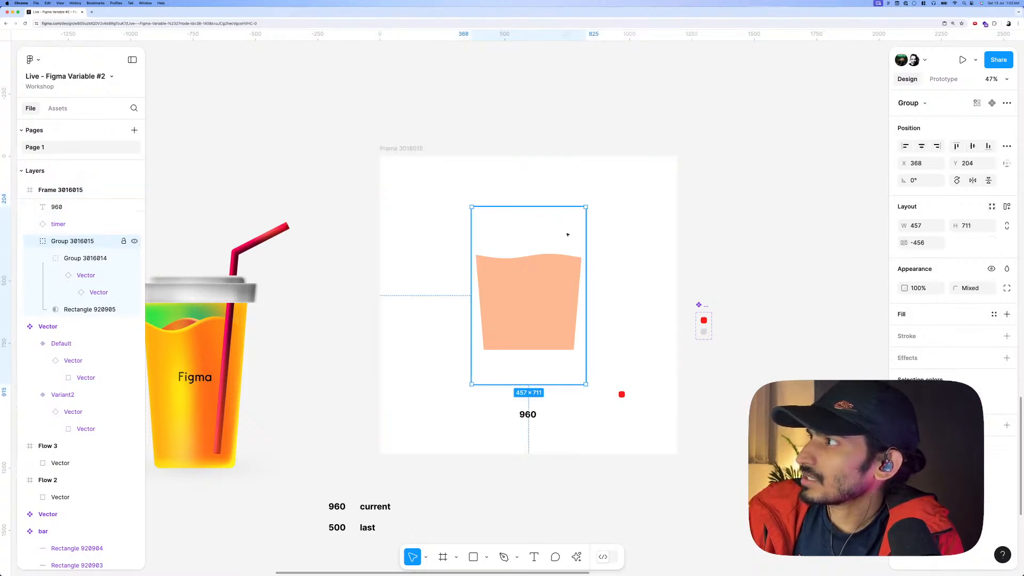
pyautogui.keyDown('ctrl'); pyautogui.scroll(-10, 566, 231); pyautogui.keyUp('ctrl')
pyautogui.scroll(3, 533, 297)
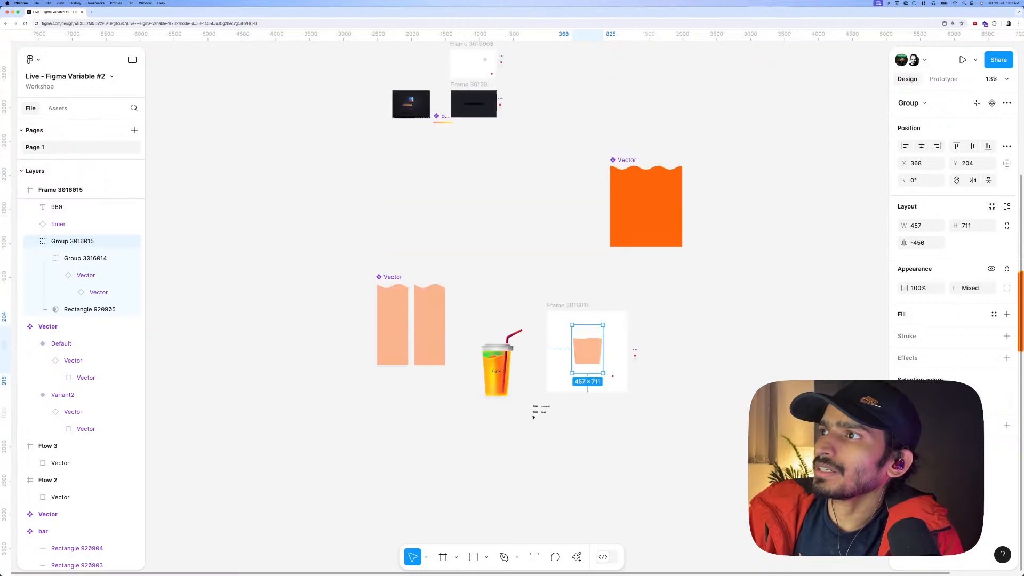
pyautogui.click(493, 368)
pyautogui.doubleClick(493, 367)
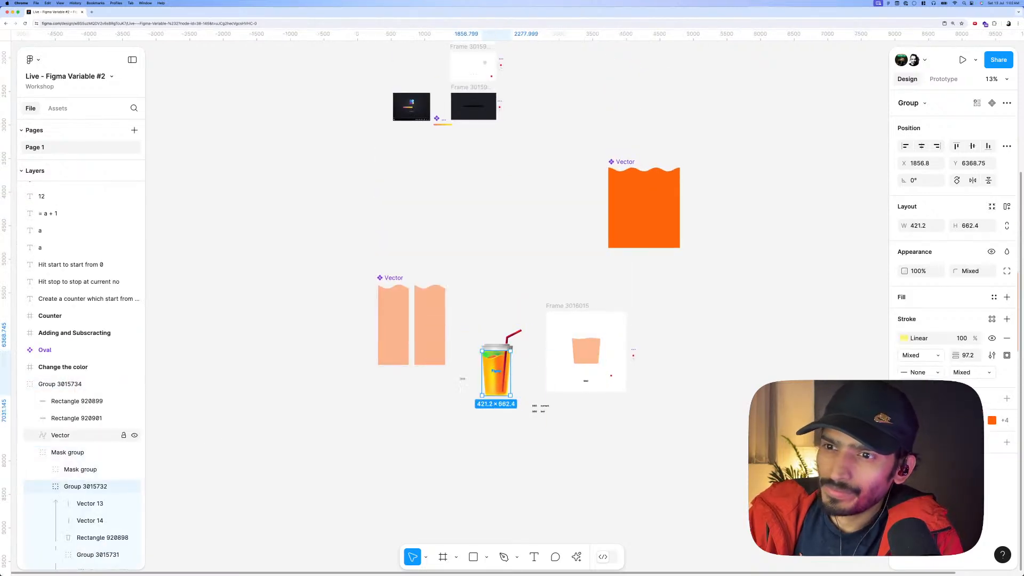
pyautogui.scroll(-2, 75, 487)
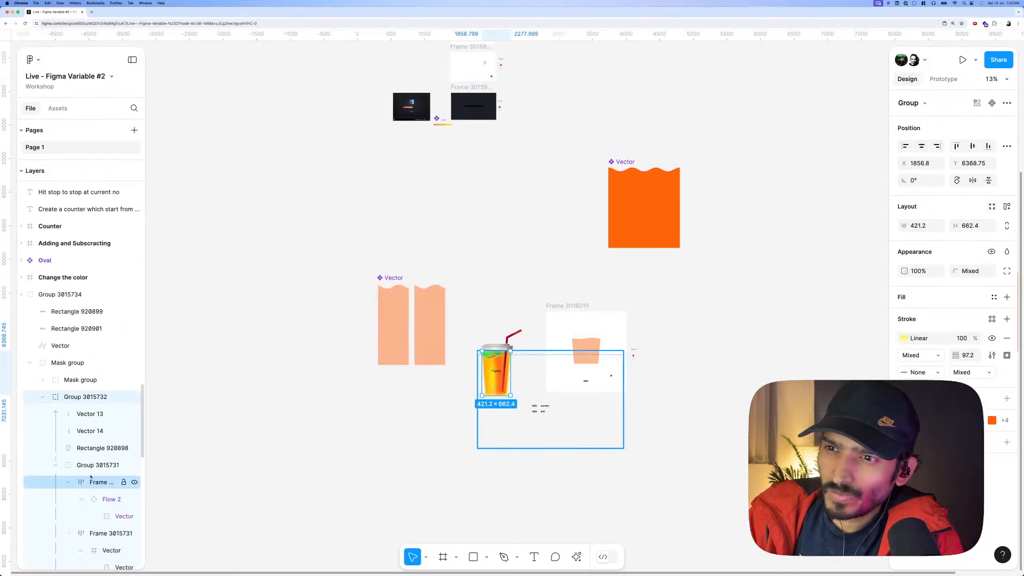
pyautogui.click(101, 482)
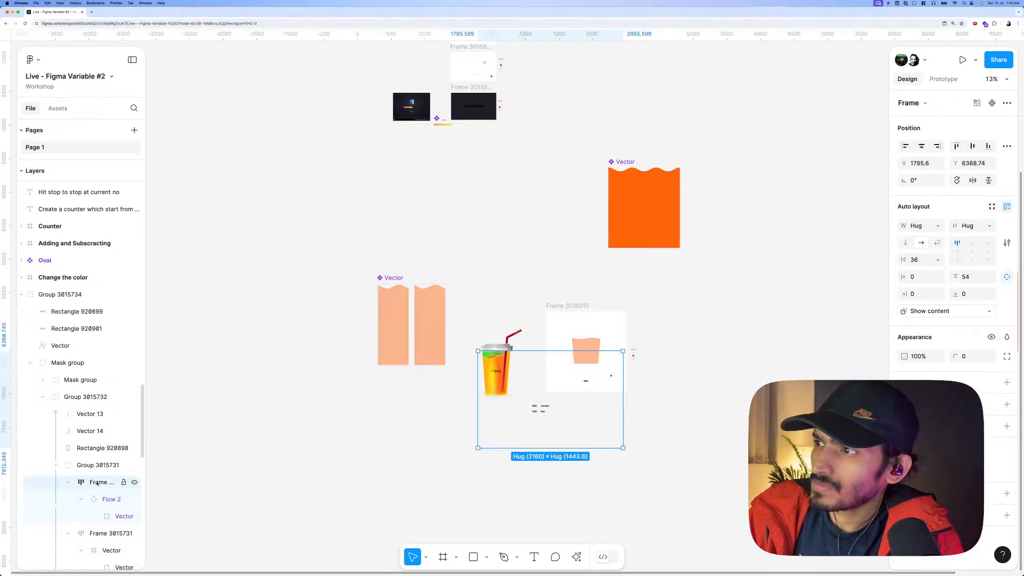
pyautogui.scroll(-2, 100, 482)
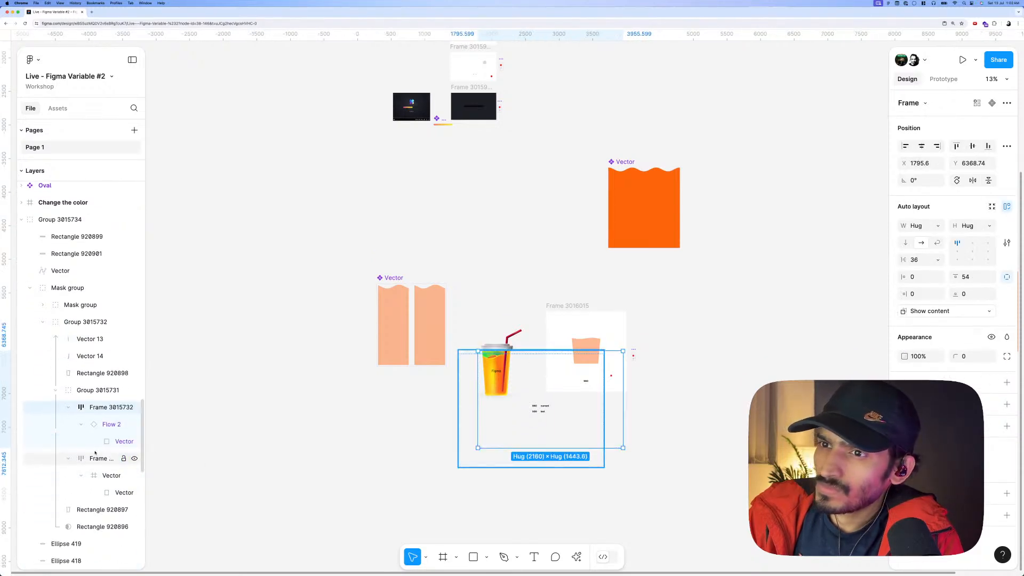
pyautogui.click(109, 425)
pyautogui.click(93, 391)
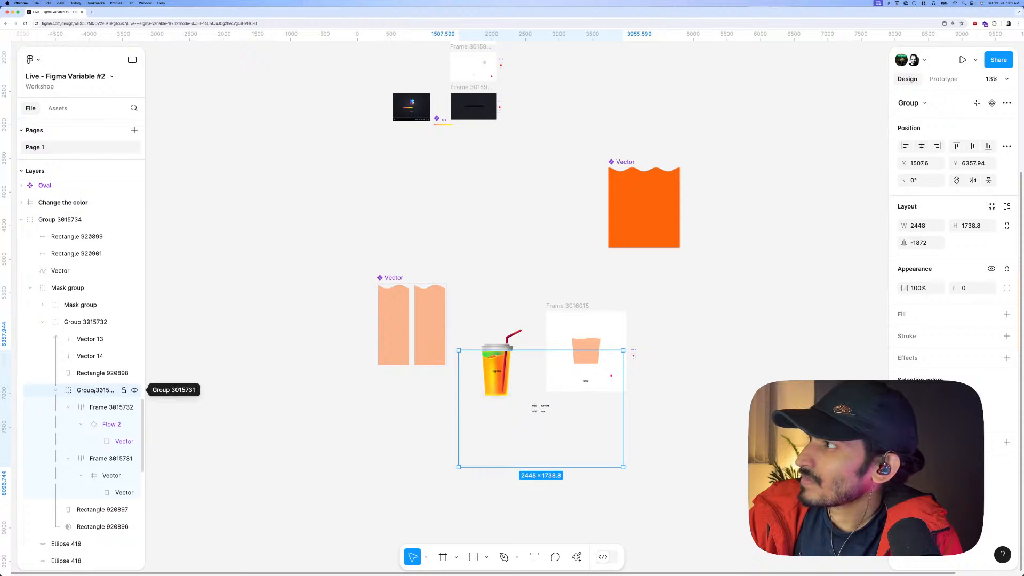
pyautogui.click(88, 460)
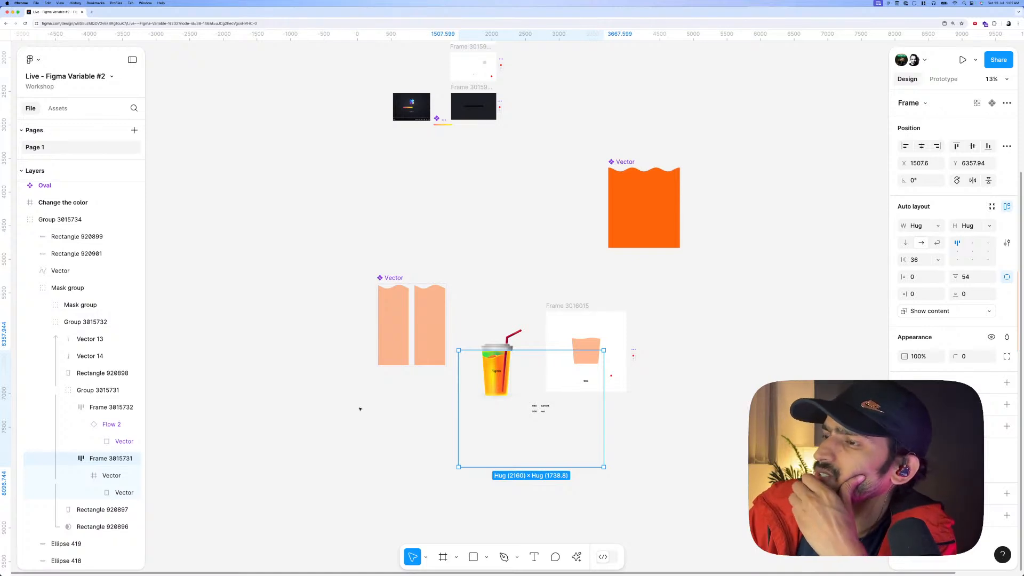
pyautogui.click(479, 284)
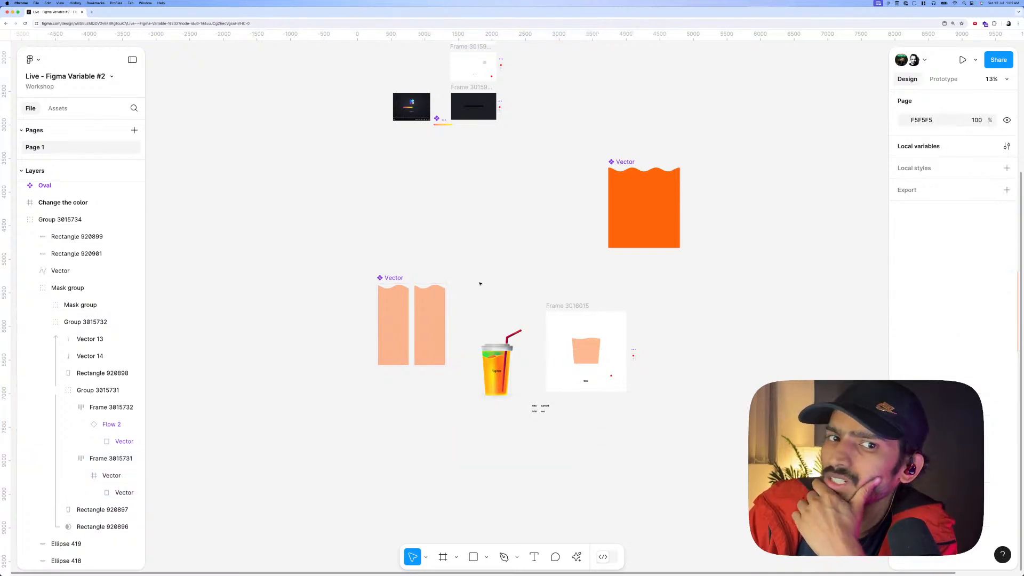
# Convert Group 3016014 in the cup mask into an auto layout frame and reduce its wave Vector's height to 319.
pyautogui.scroll(1, 591, 351)
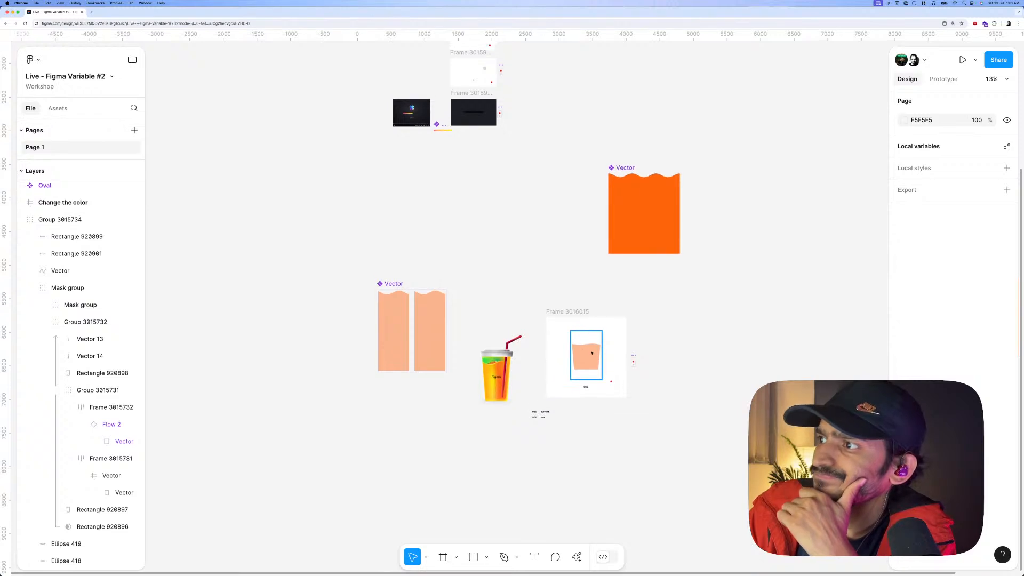
pyautogui.hscroll(3, 524, 314)
pyautogui.doubleClick(512, 319)
pyautogui.scroll(5, 512, 315)
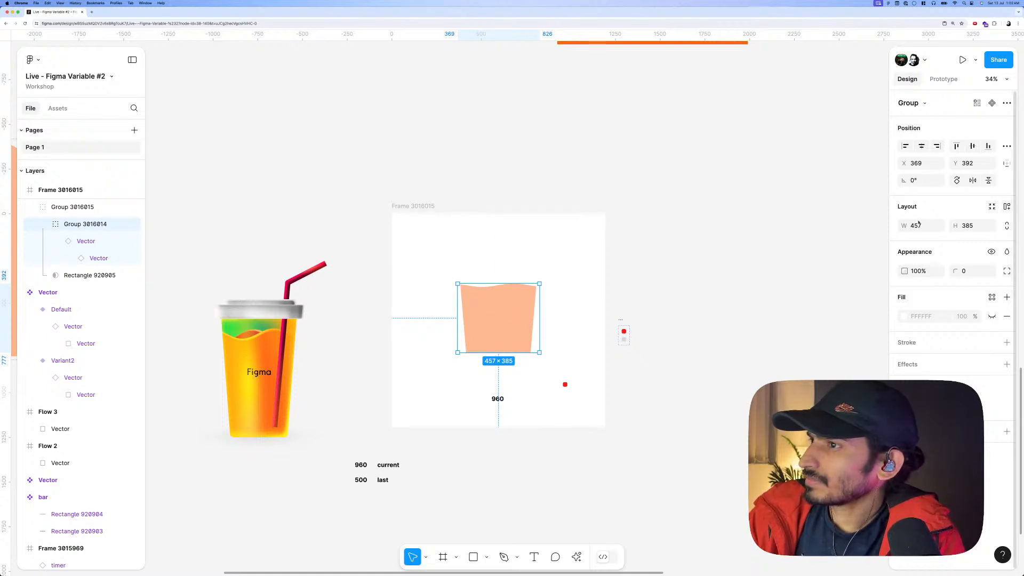
pyautogui.hotkey('shift', 'a')
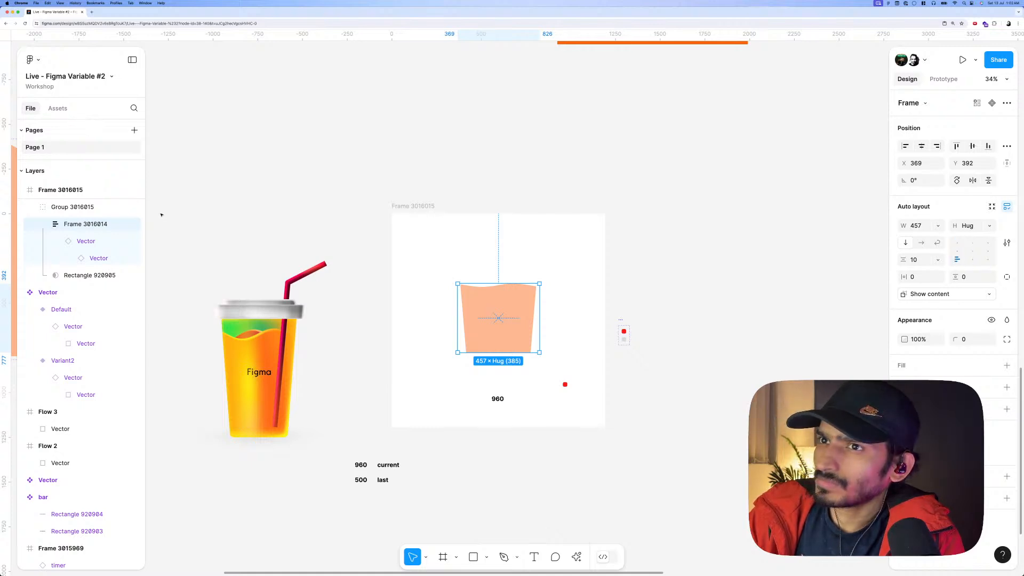
pyautogui.click(82, 242)
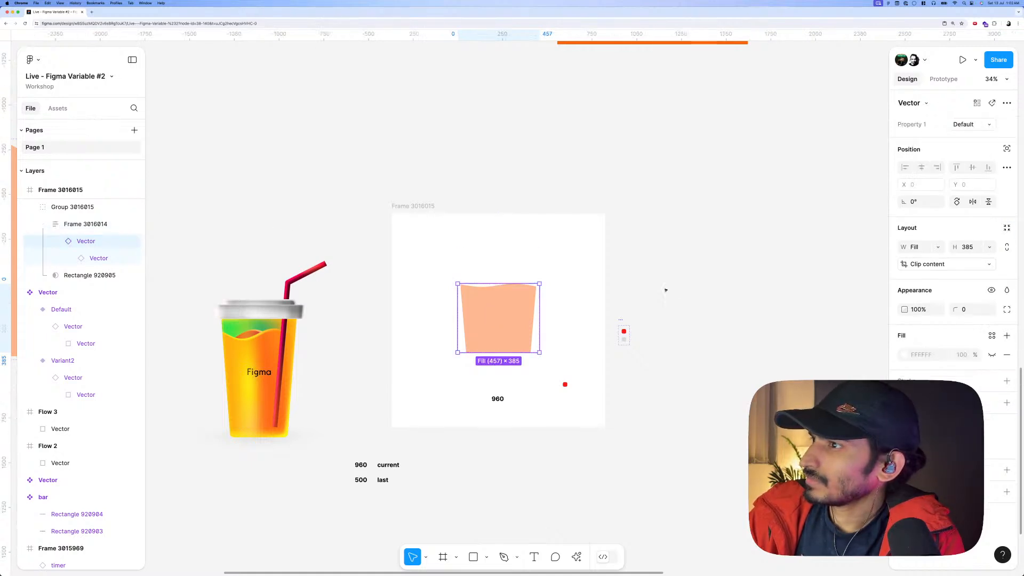
pyautogui.moveTo(955, 247)
pyautogui.mouseDown()
pyautogui.moveTo(976, 247)
pyautogui.moveTo(21, 243)
pyautogui.moveTo(999, 247)
pyautogui.moveTo(966, 247)
pyautogui.mouseUp()
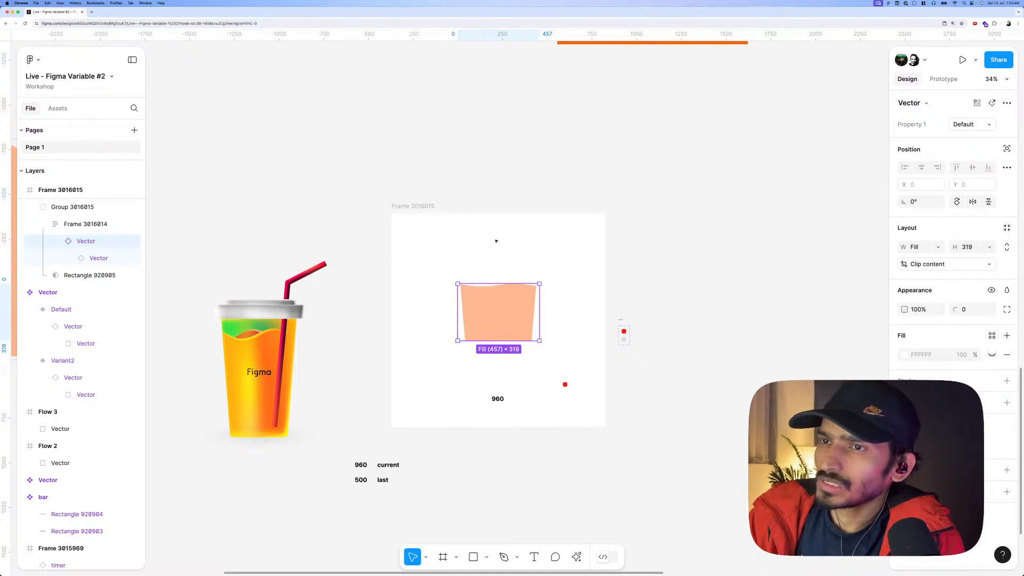
# Set the vertical constraint of Frame 3016014 to Bottom.
pyautogui.click(86, 224)
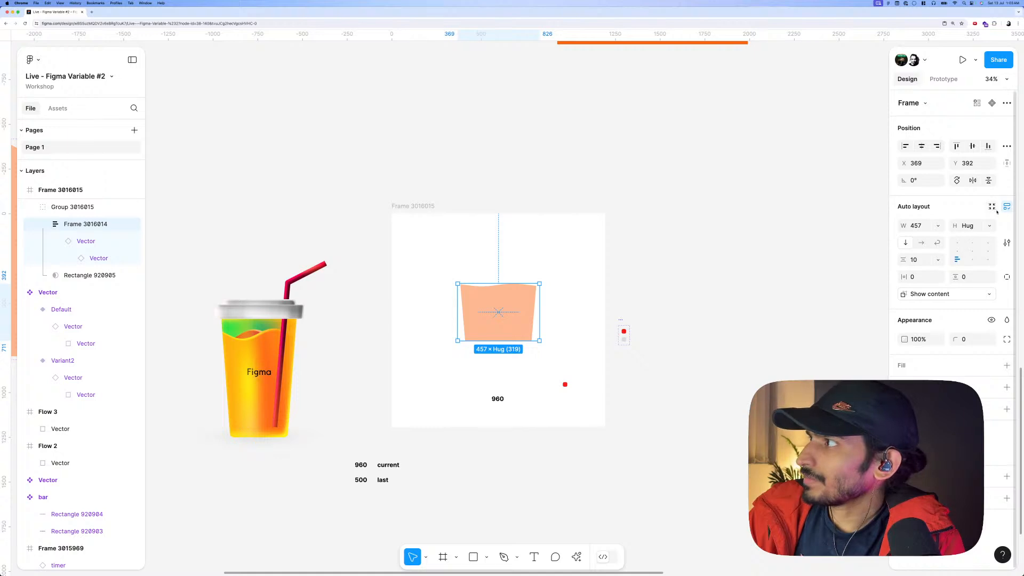
pyautogui.click(1007, 166)
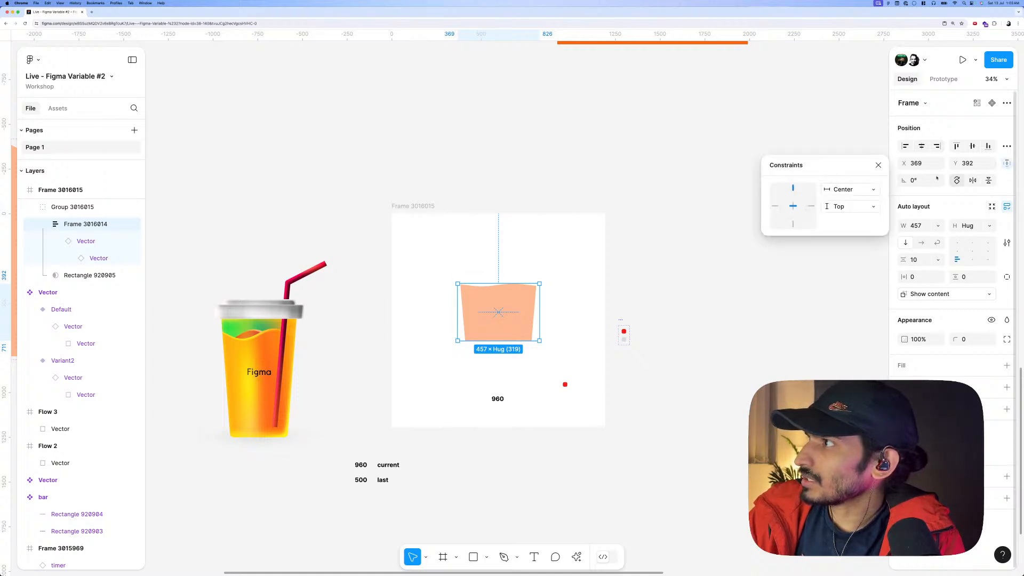
pyautogui.click(844, 211)
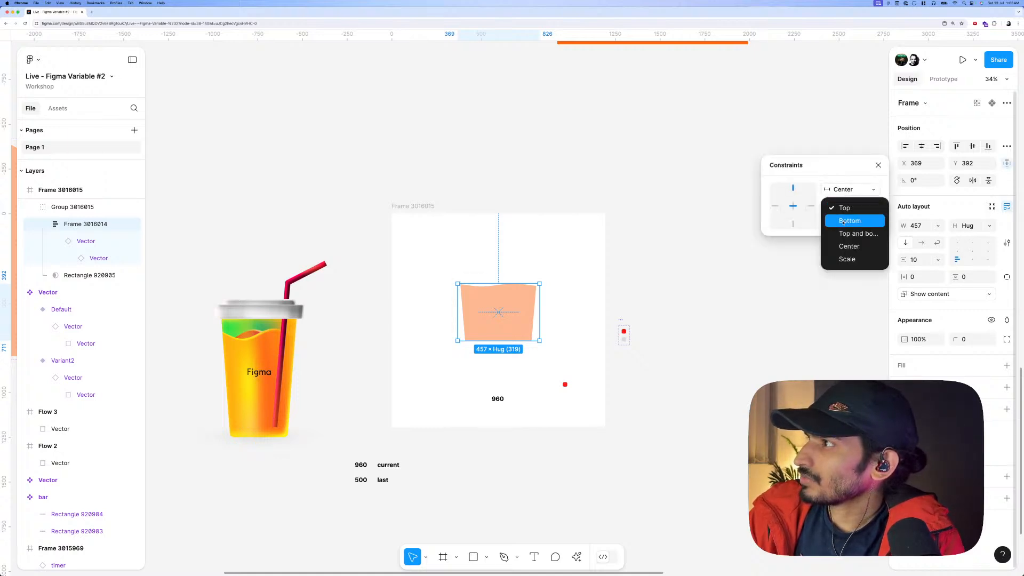
pyautogui.click(843, 219)
pyautogui.click(462, 167)
# Try reducing the wave Vector's height to 260 inside the bottom-anchored Frame 3016014.
pyautogui.click(500, 315)
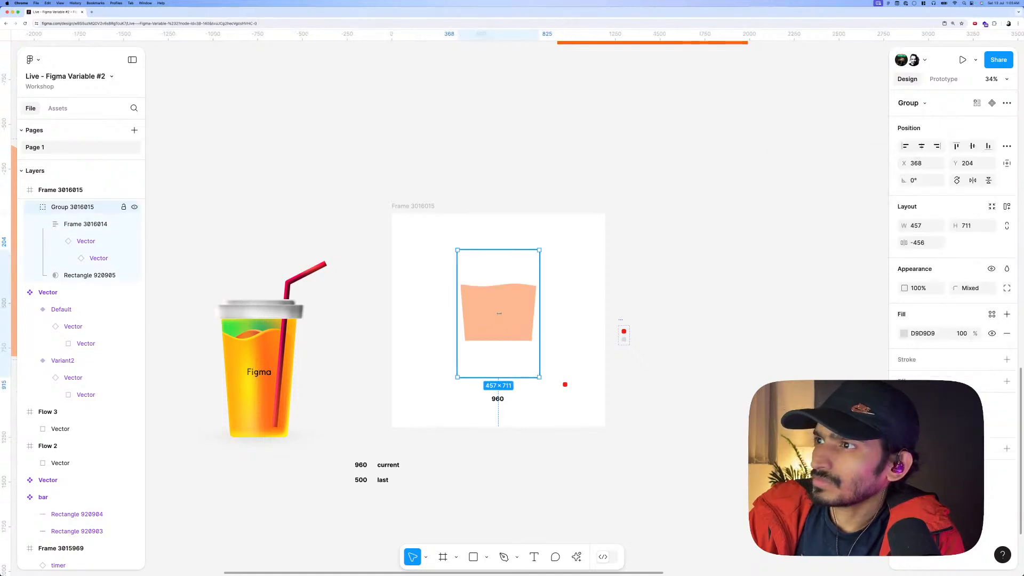
pyautogui.doubleClick(500, 307)
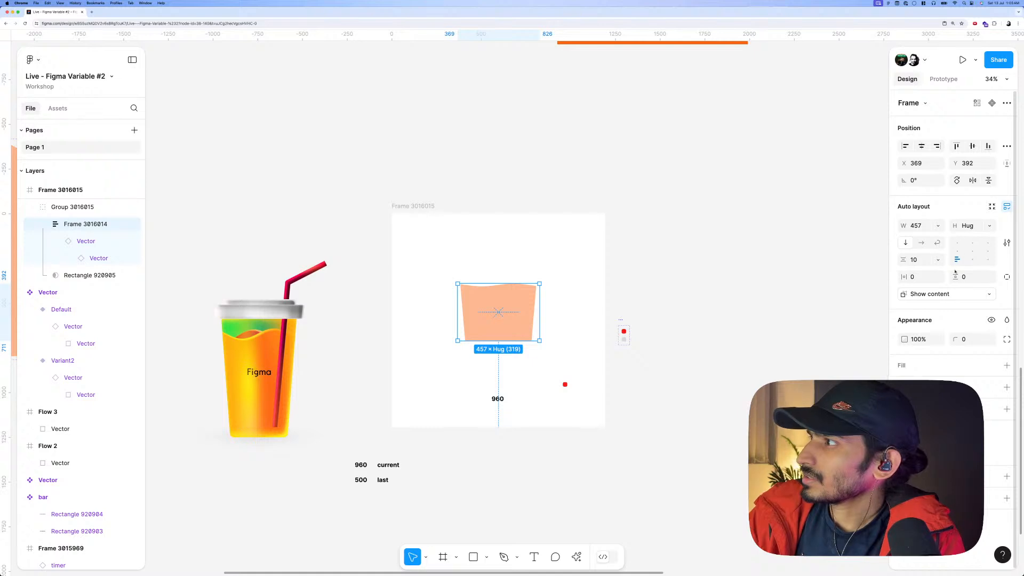
pyautogui.press('Return')
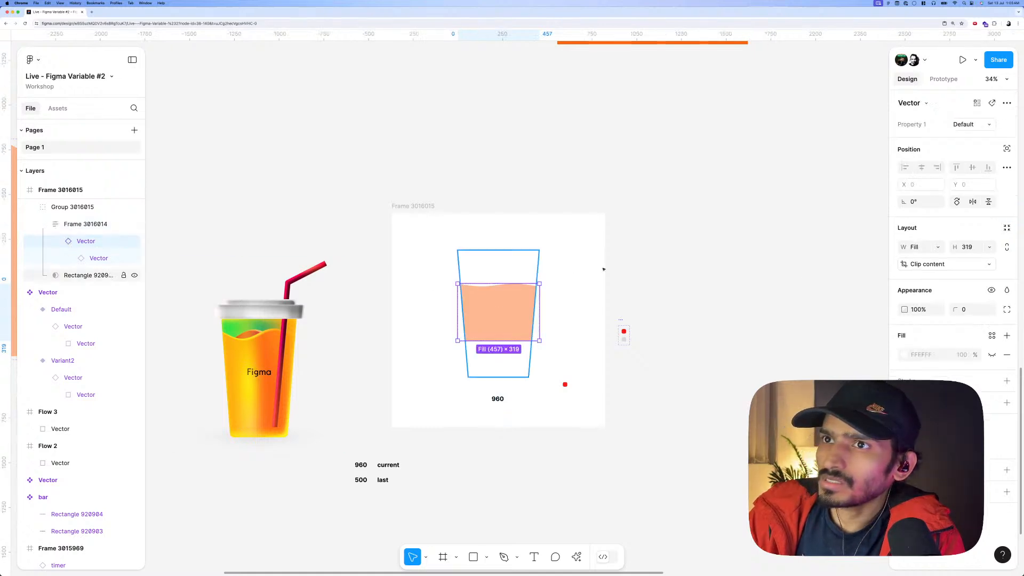
pyautogui.moveTo(955, 251); pyautogui.dragTo(979, 253)
# Set the wave Vector's height to 960 and shift Frame 3016014 down to Y 350.
pyautogui.click(975, 247)
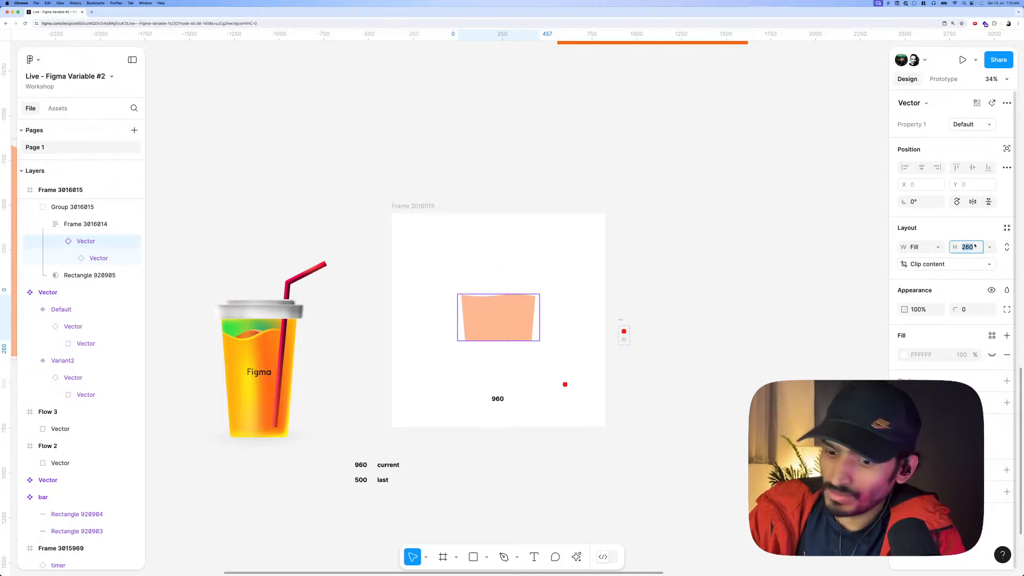
pyautogui.write('960')
pyautogui.press('Return')
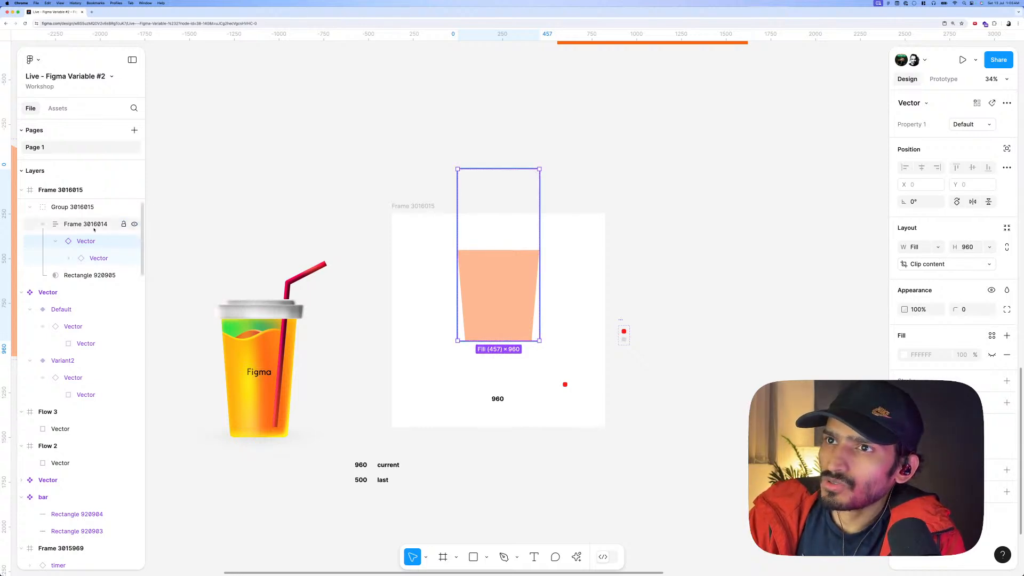
pyautogui.click(120, 224)
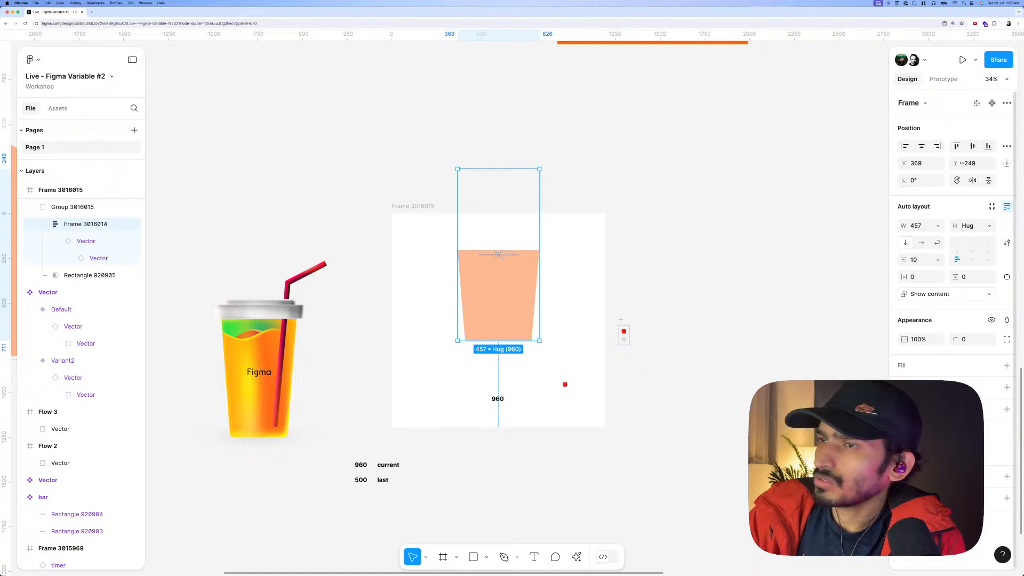
pyautogui.moveTo(955, 163); pyautogui.dragTo(571, 203)
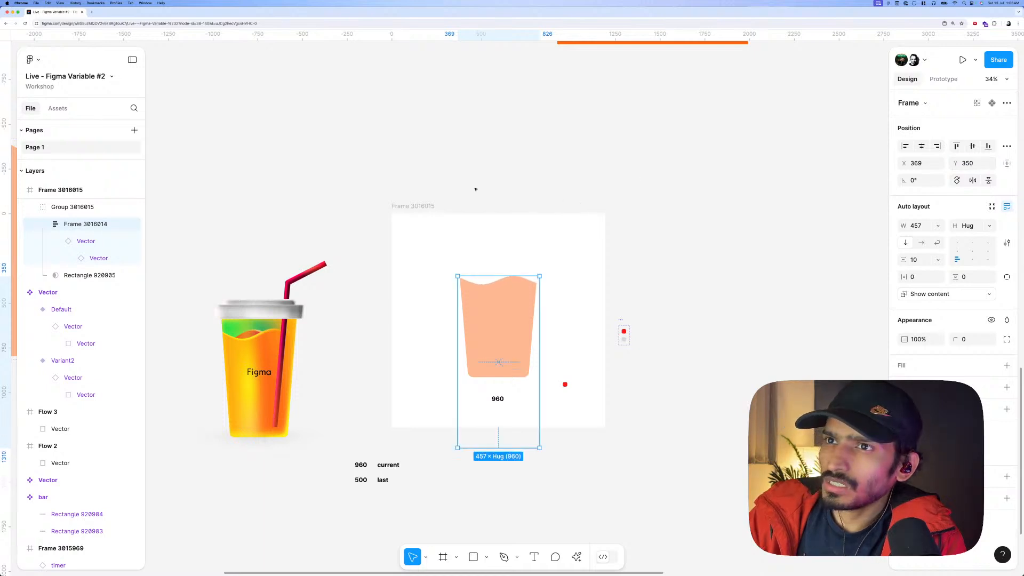
# Bind the height of the wave Vector inside Frame 3016014 to the Cup variable current.
pyautogui.click(86, 241)
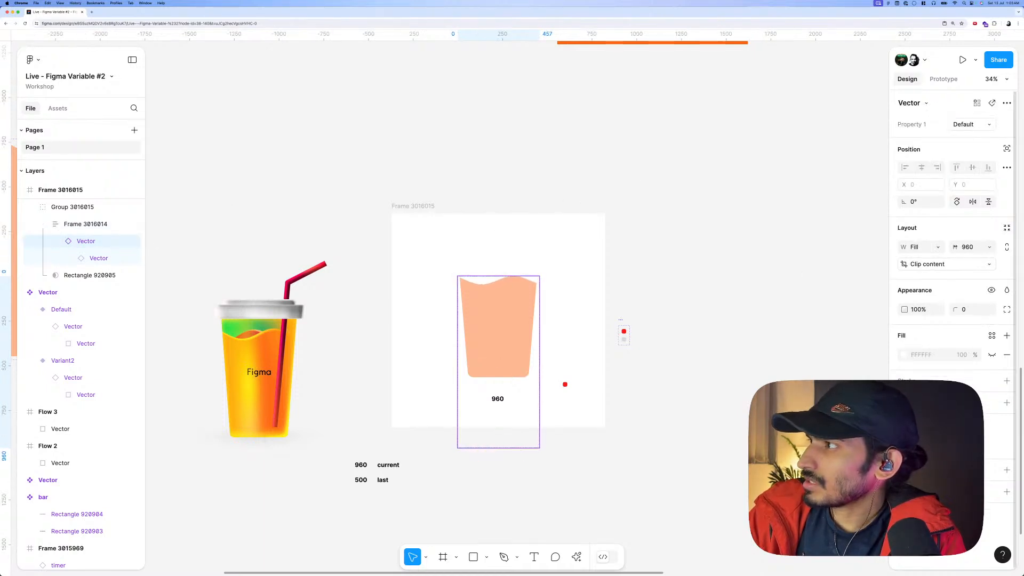
pyautogui.moveTo(954, 246)
pyautogui.mouseDown()
pyautogui.moveTo(628, 264)
pyautogui.moveTo(954, 262)
pyautogui.mouseUp()
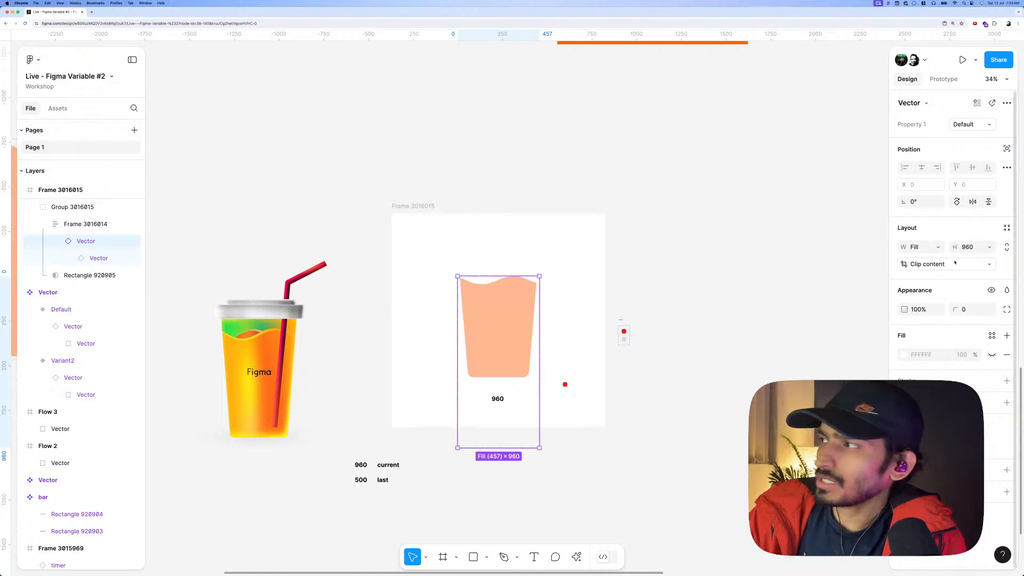
pyautogui.click(989, 246)
pyautogui.click(937, 314)
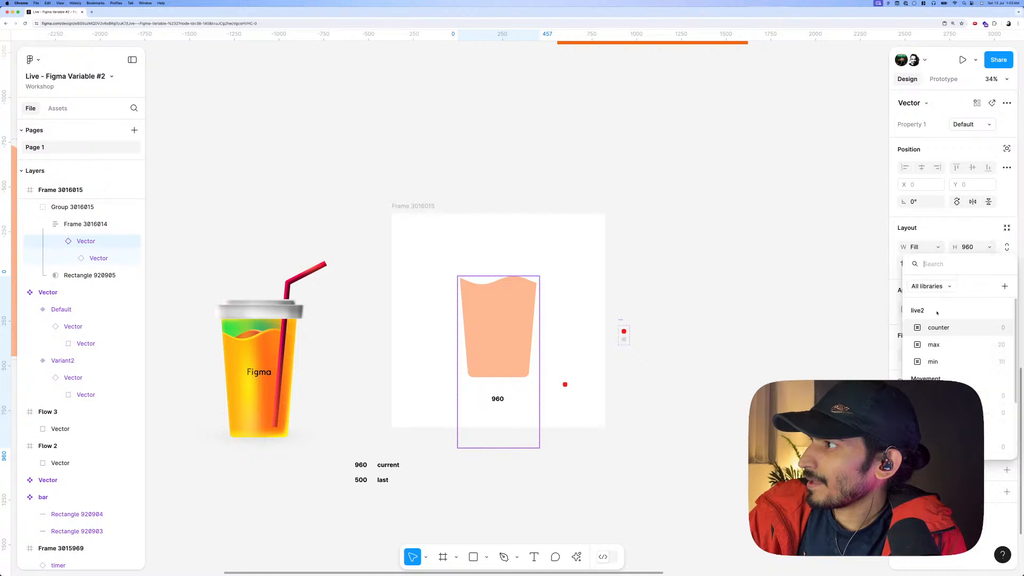
pyautogui.press('Escape')
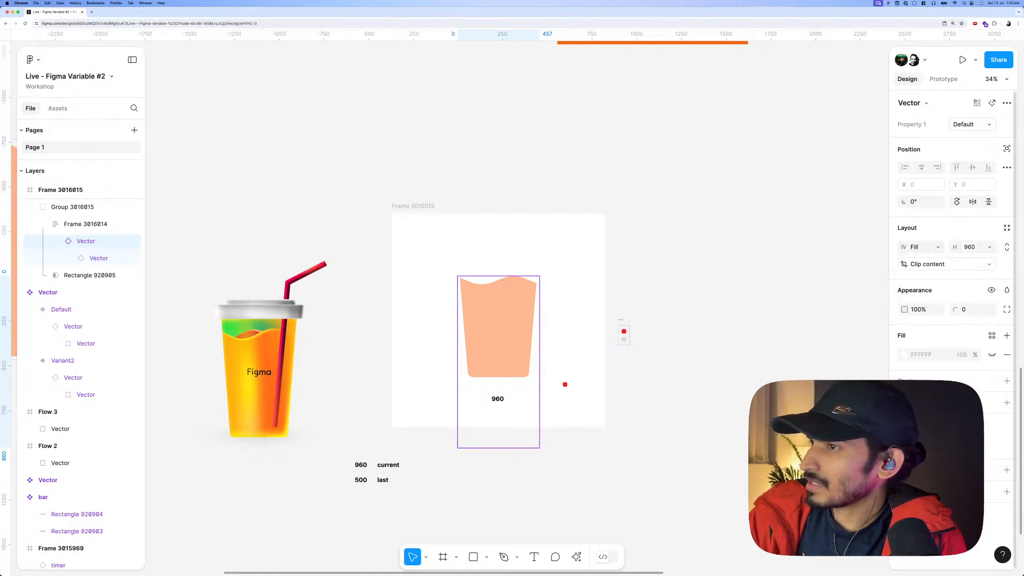
# Preview Frame 3016015 to check how far the liquid drains as the timer runs, and close the preview.
pyautogui.click(502, 242)
pyautogui.hotkey('shift', 'space')
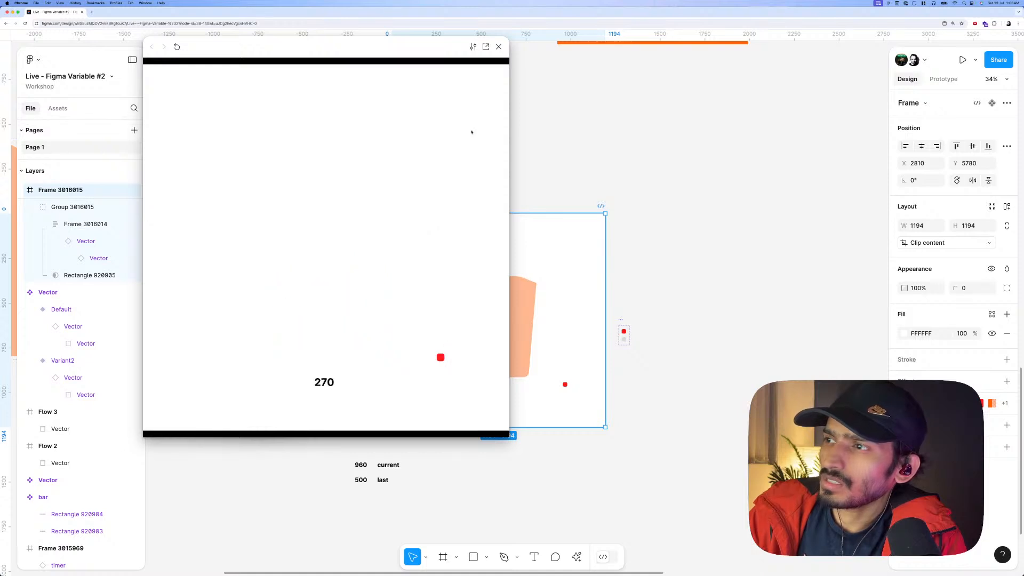
pyautogui.click(499, 46)
pyautogui.click(594, 172)
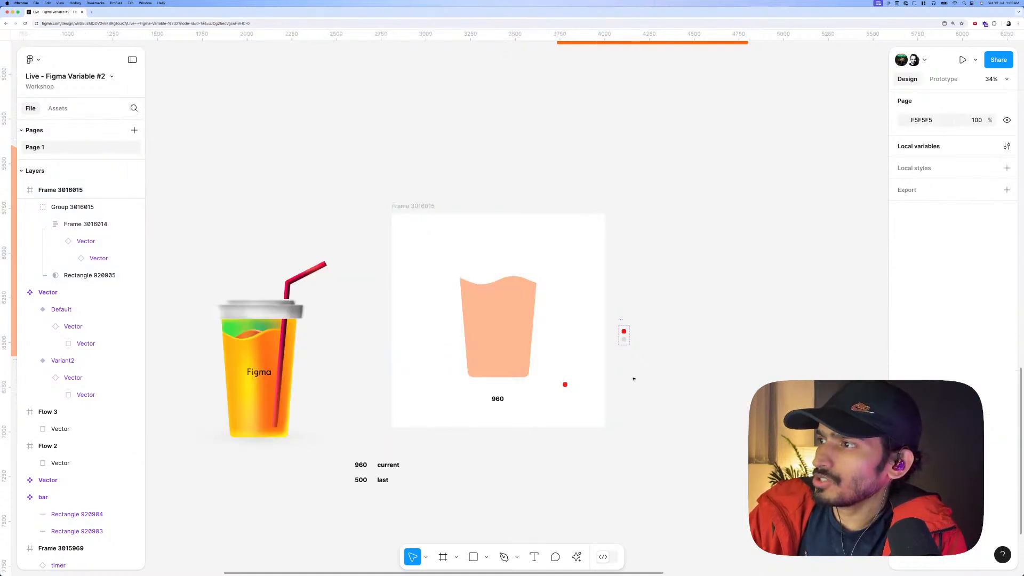
# Inspect the prototype settings of variant 1 of the timer component beside Frame 3016015.
pyautogui.scroll(5, 624, 333)
pyautogui.click(625, 327)
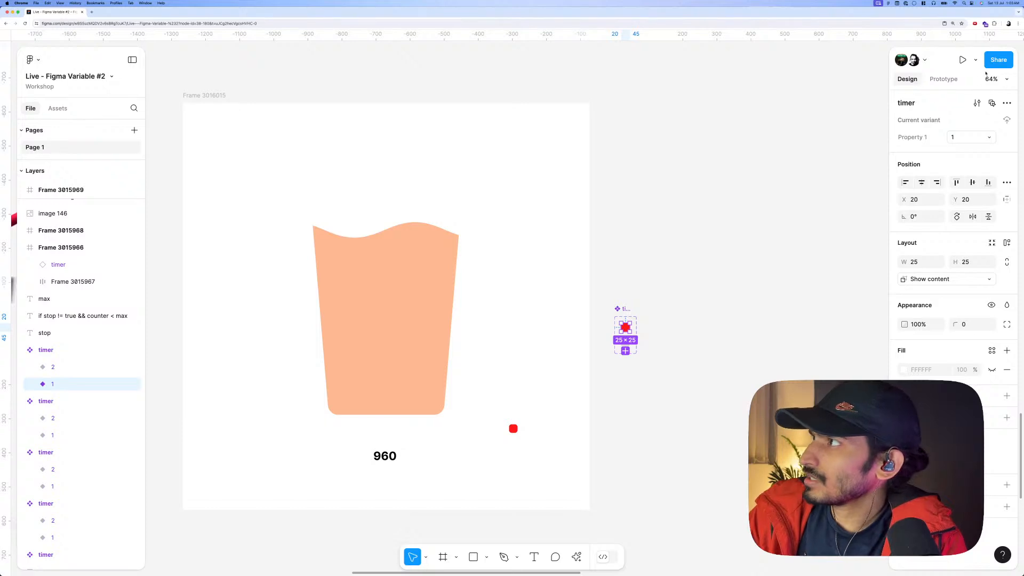
pyautogui.click(943, 78)
pyautogui.click(704, 222)
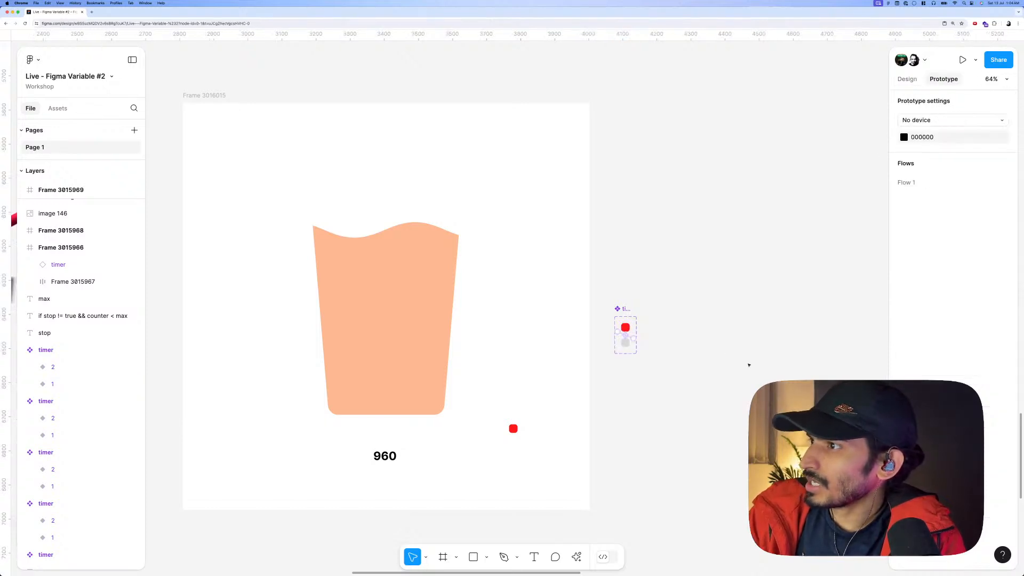
# Open the file's local variables to review the Cup collection.
pyautogui.click(906, 80)
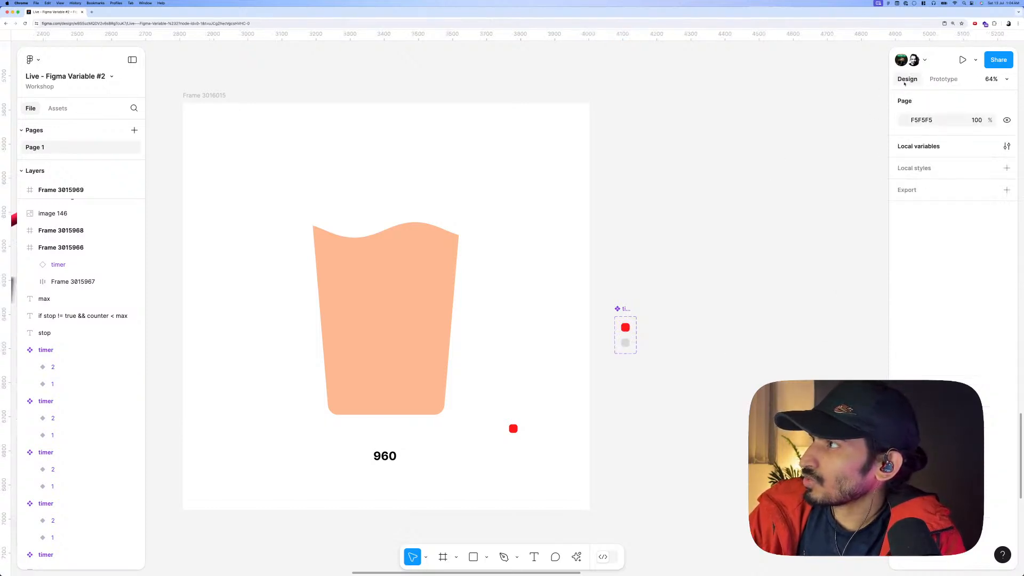
pyautogui.click(1007, 146)
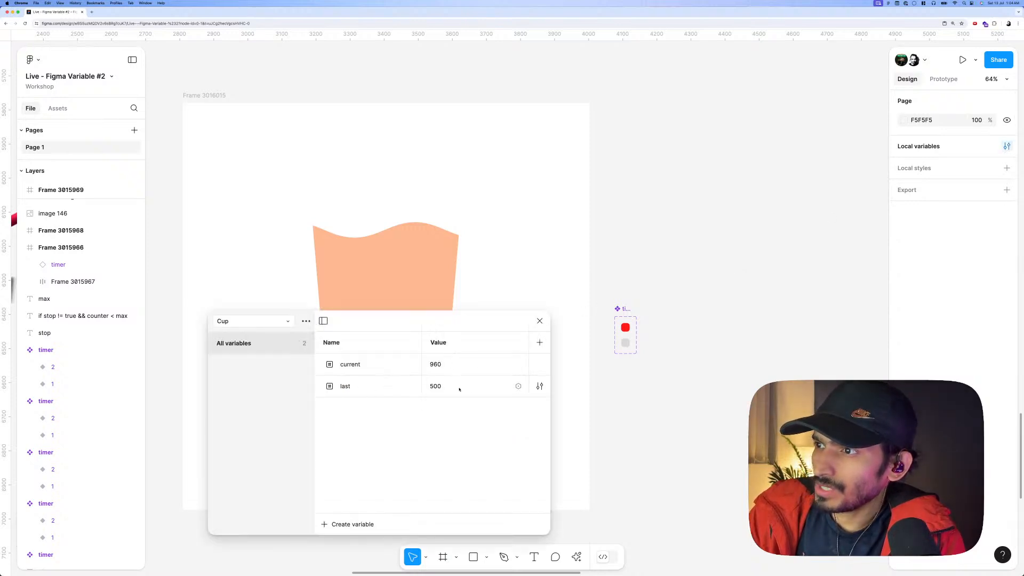
# Add a Check if/else action to the after-delay interaction of the timer component's variant 1.
pyautogui.click(540, 321)
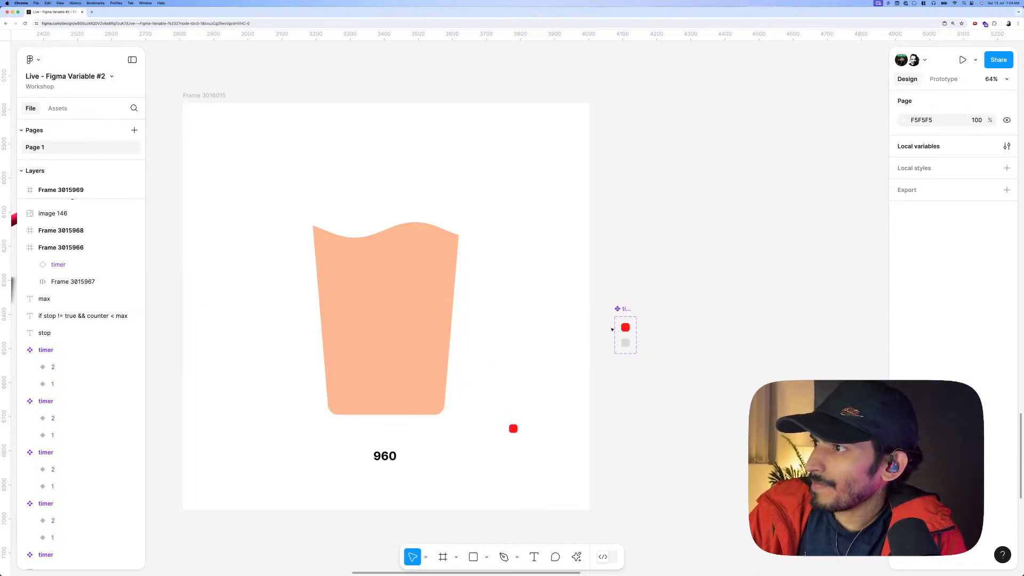
pyautogui.click(624, 327)
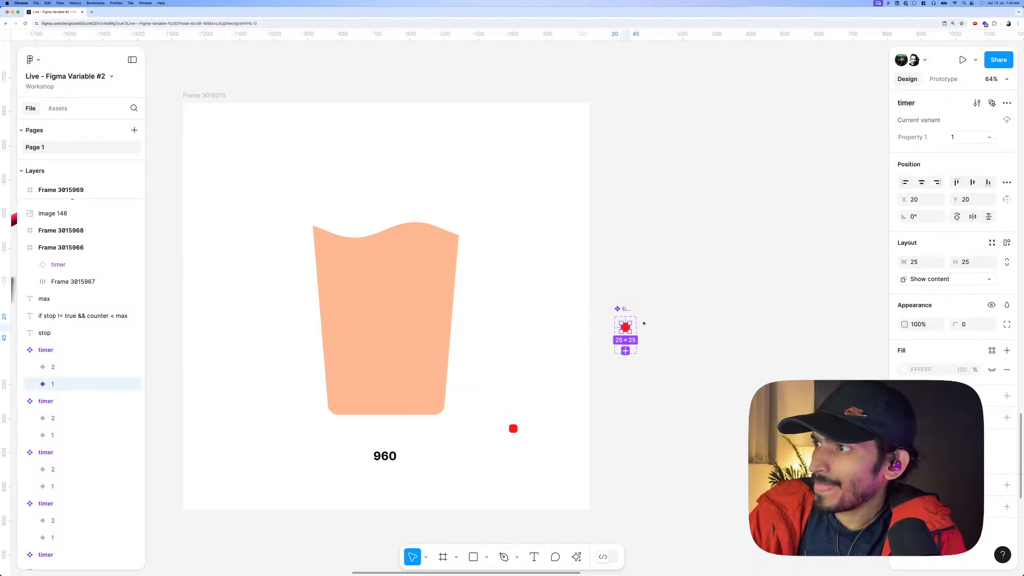
pyautogui.click(943, 79)
pyautogui.click(917, 120)
pyautogui.moveTo(839, 140); pyautogui.dragTo(623, 225)
pyautogui.click(555, 357)
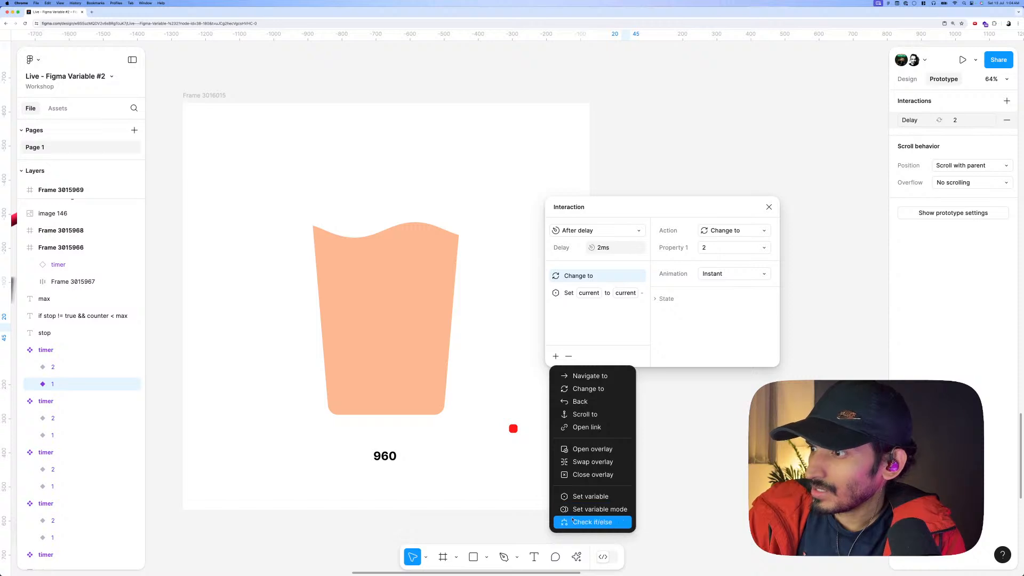
pyautogui.click(592, 522)
# Set the if condition to current != last, using the variables from the Cup collection.
pyautogui.scroll(-3, 677, 421)
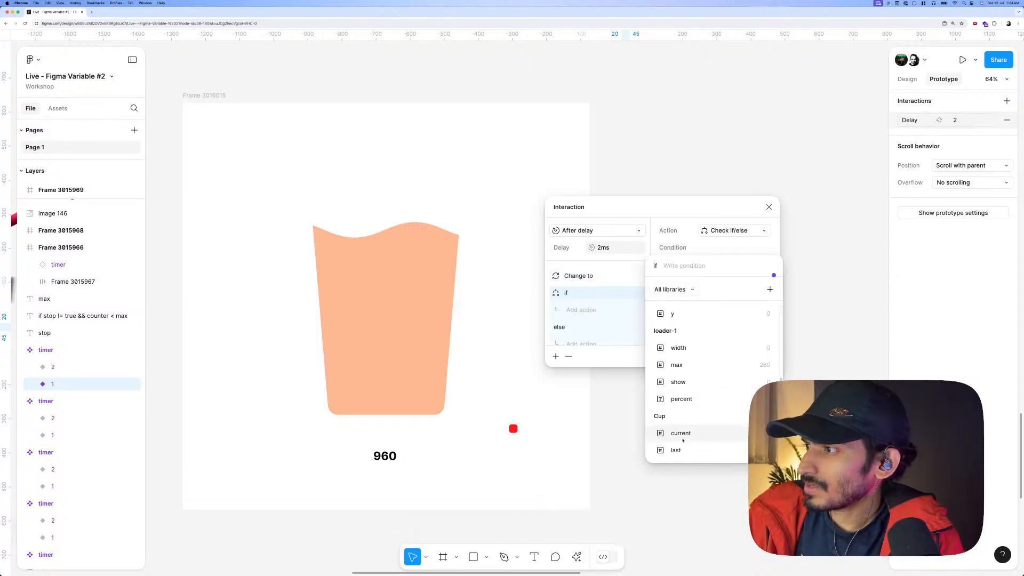
pyautogui.click(682, 439)
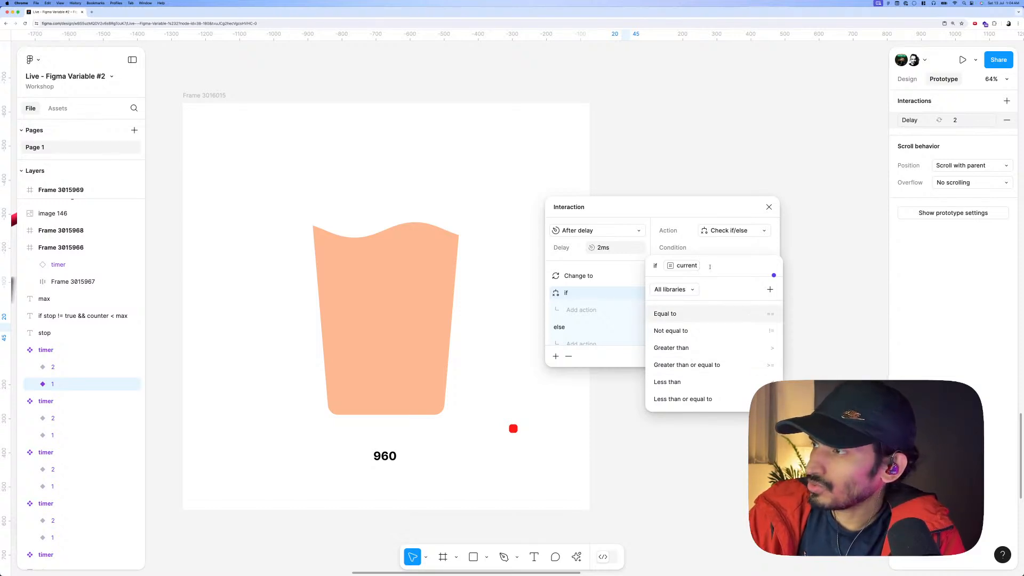
pyautogui.click(688, 331)
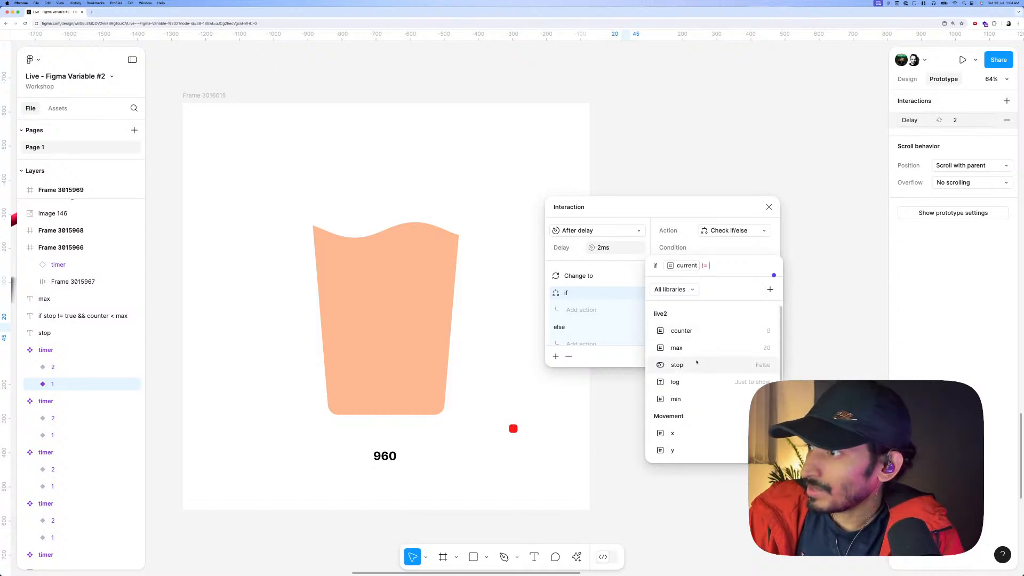
pyautogui.scroll(-3, 715, 363)
pyautogui.click(677, 450)
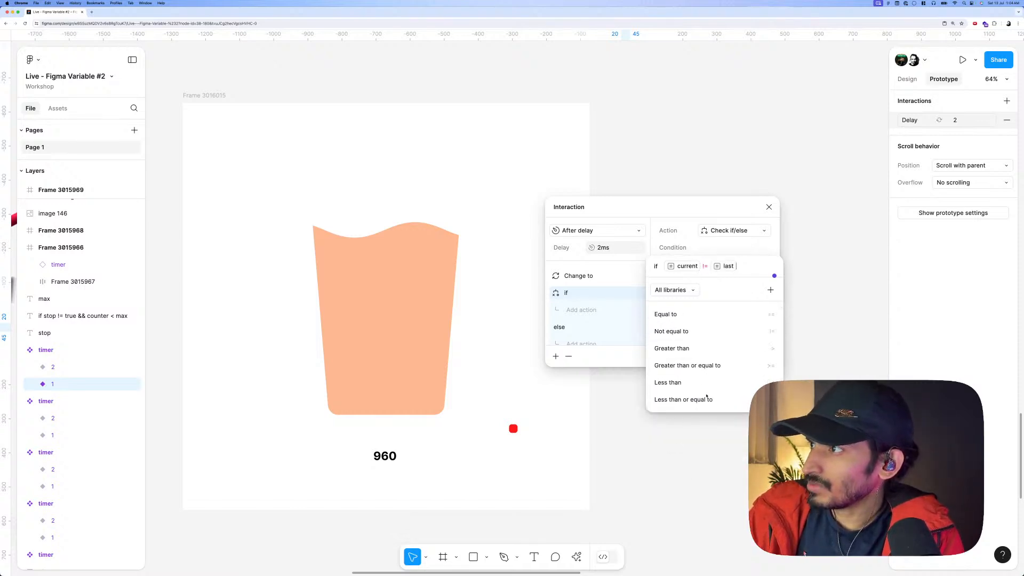
pyautogui.click(726, 241)
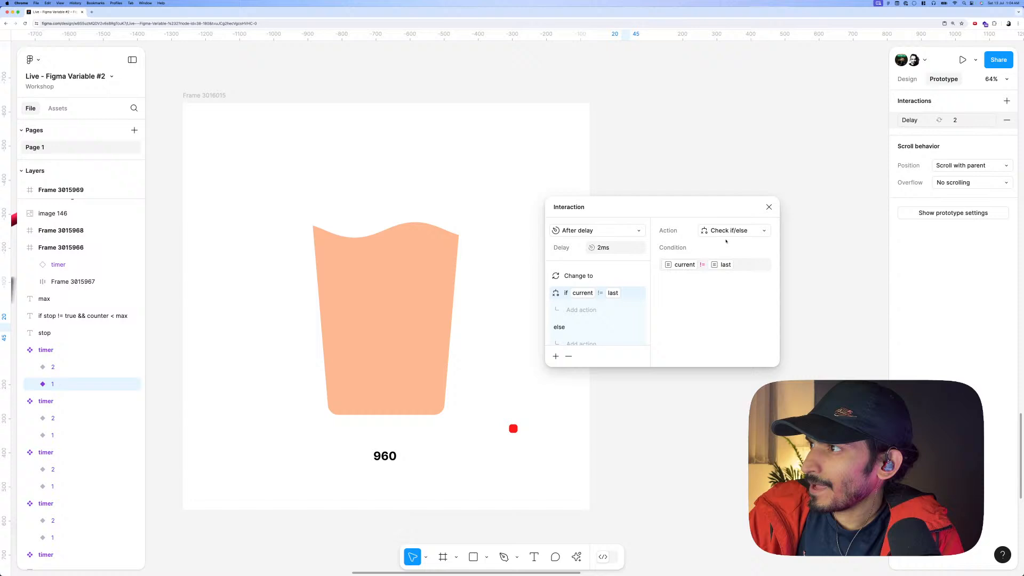
# Under the if branch, add a Set variable action that sets current to current - 5, and close the interaction.
pyautogui.click(577, 310)
pyautogui.click(598, 448)
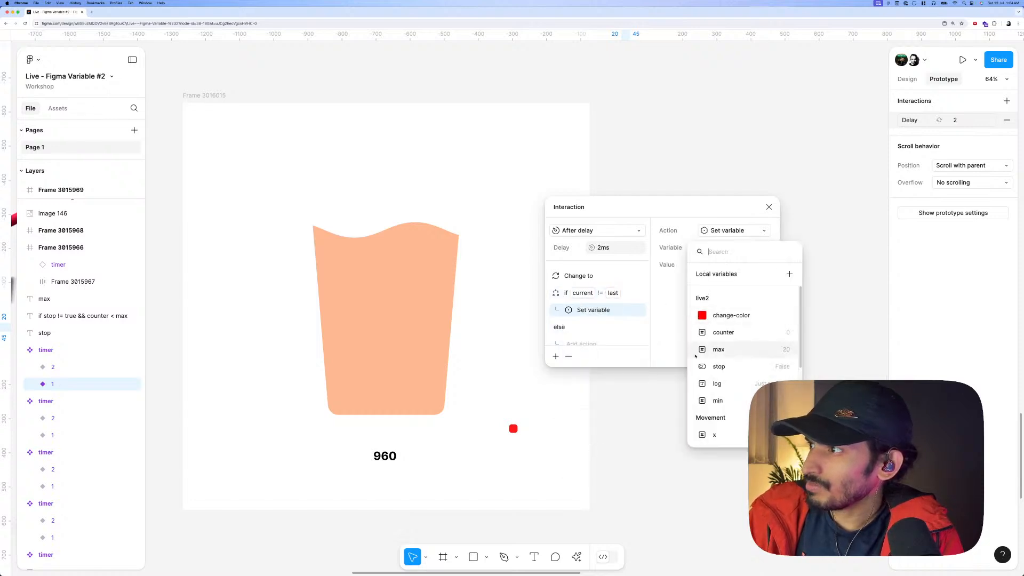
pyautogui.scroll(-5, 714, 395)
pyautogui.click(721, 418)
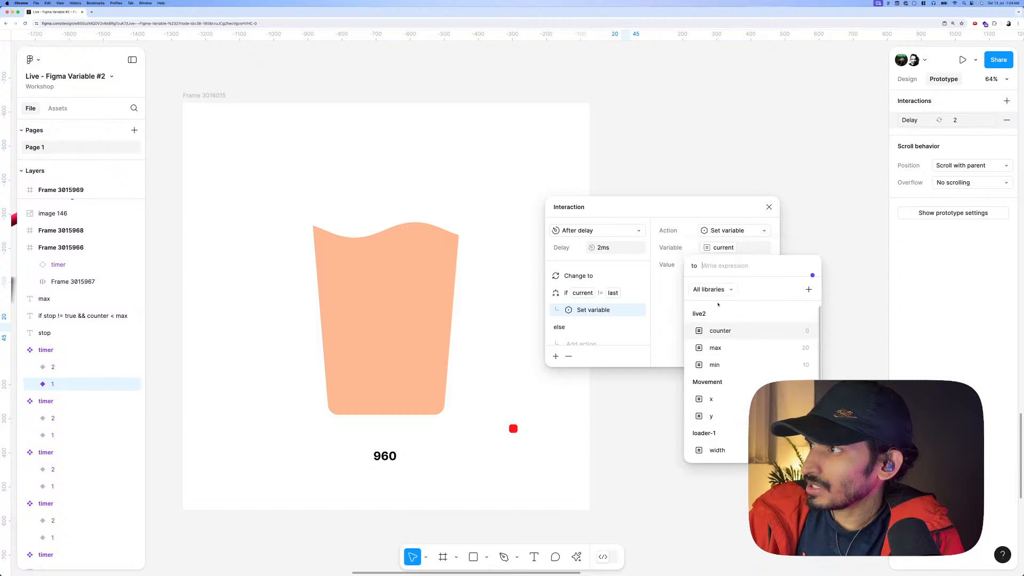
pyautogui.scroll(-3, 715, 365)
pyautogui.click(716, 433)
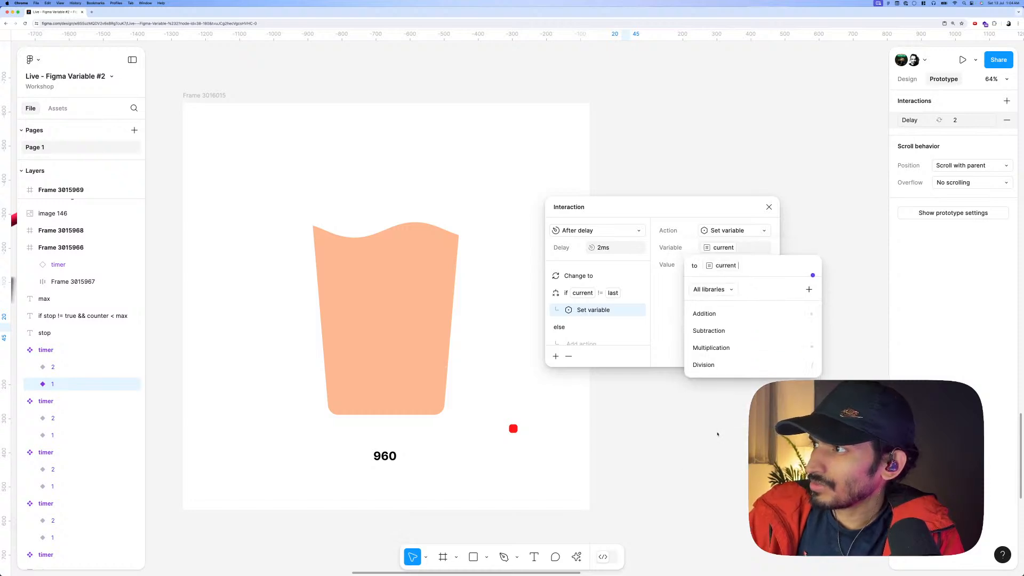
pyautogui.click(713, 331)
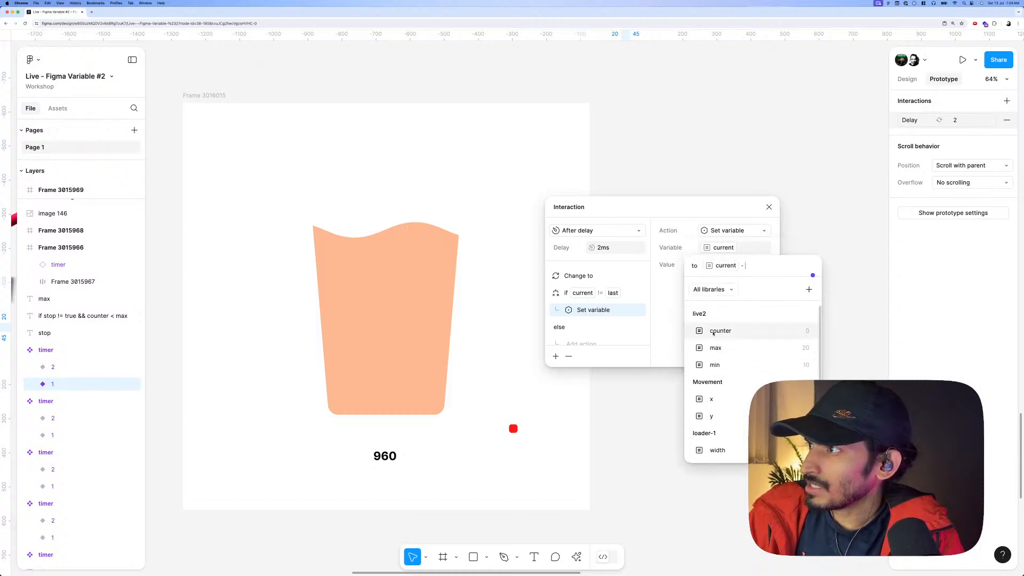
pyautogui.write('5')
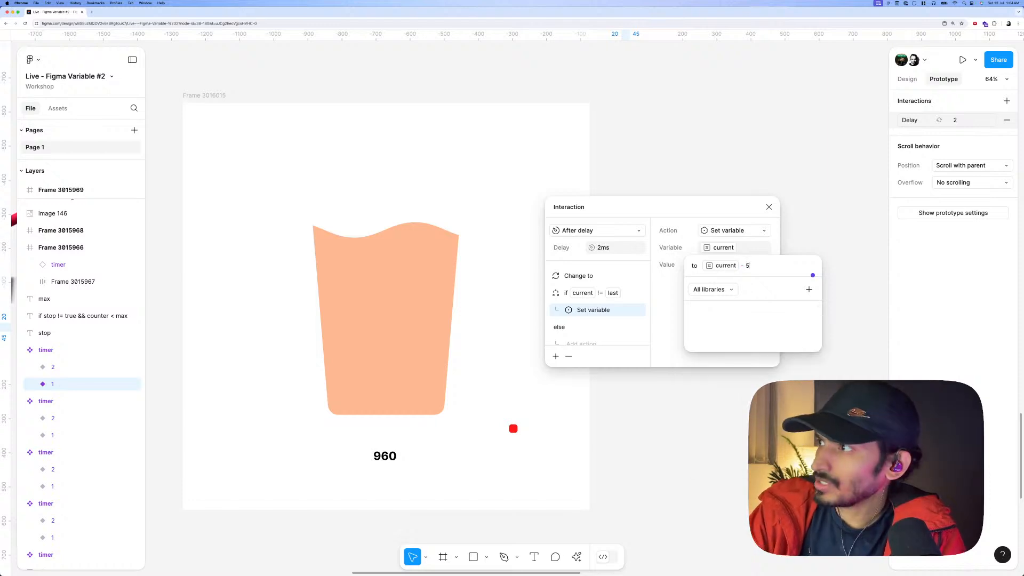
pyautogui.press('Return')
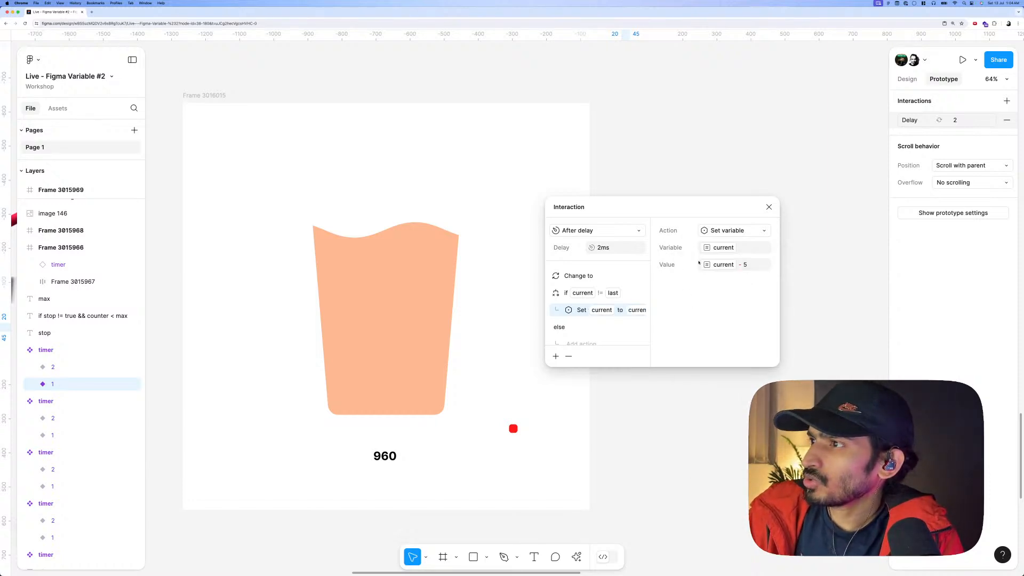
pyautogui.click(768, 207)
# Preview the cup frame's prototype to check how the liquid level drops, and close the preview.
pyautogui.scroll(-3, 723, 218)
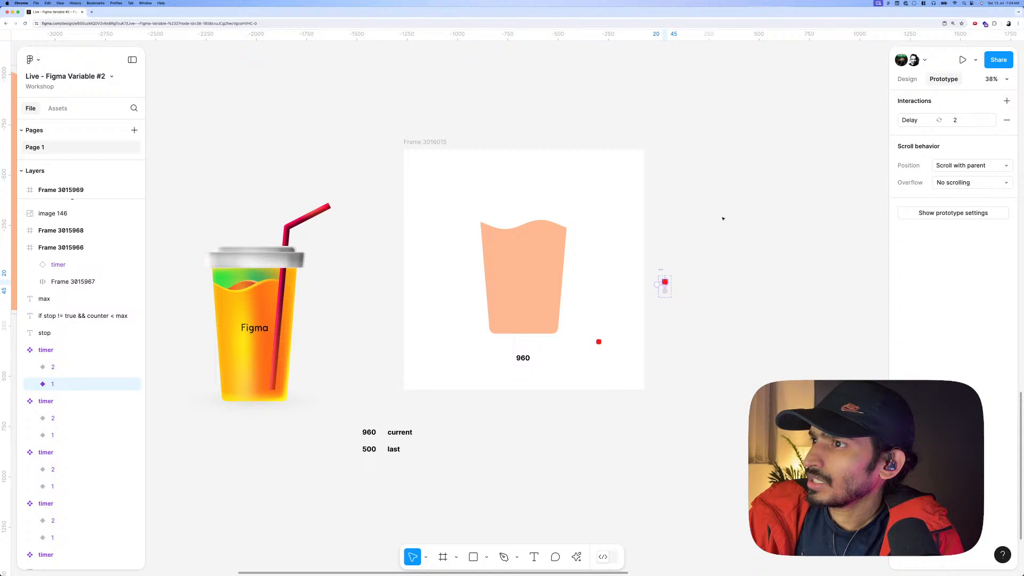
pyautogui.click(458, 162)
pyautogui.hotkey('shift', 'space')
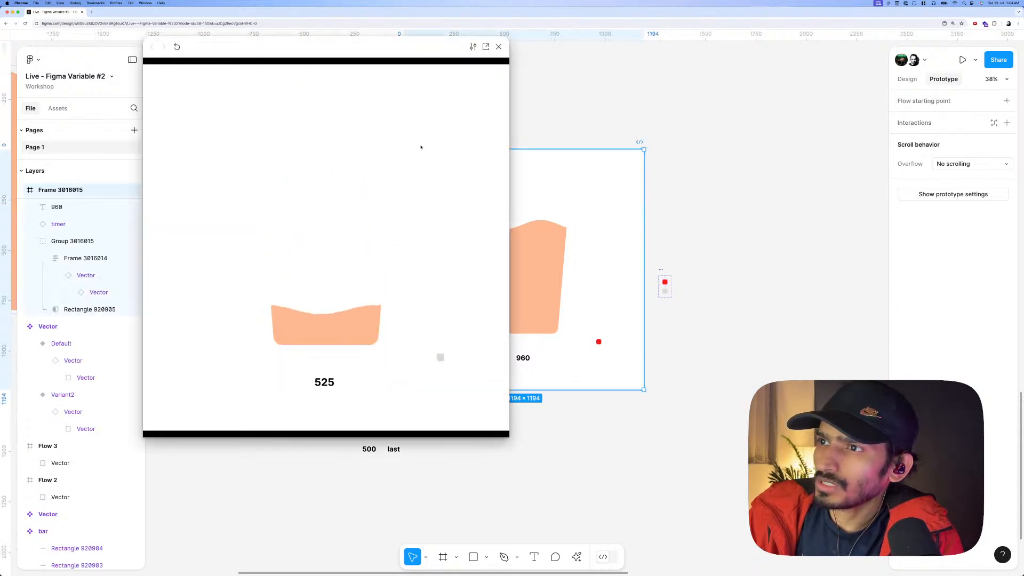
pyautogui.click(498, 47)
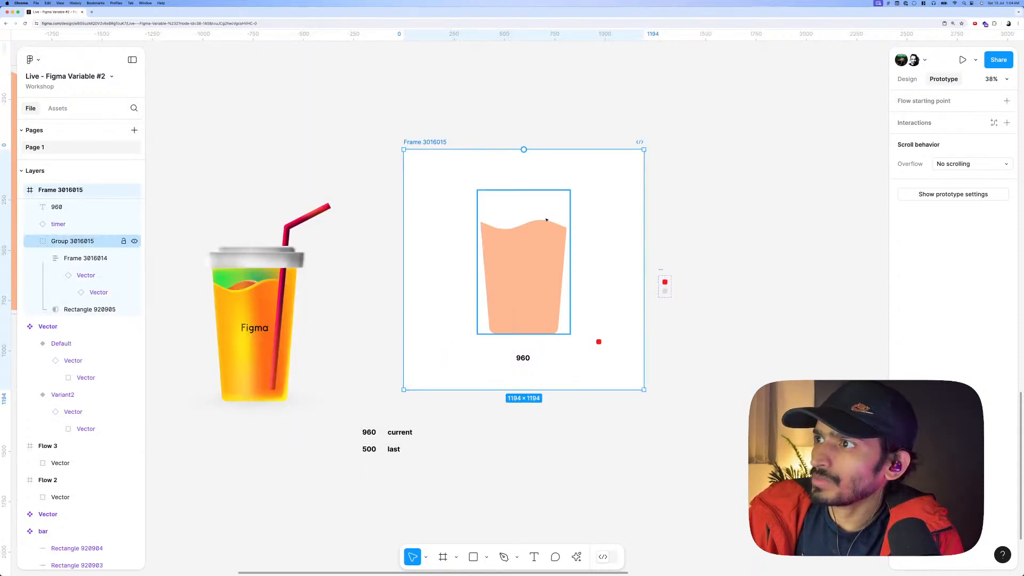
# Set the height of the liquid Vector instance inside the cup group to 500.
pyautogui.doubleClick(531, 240)
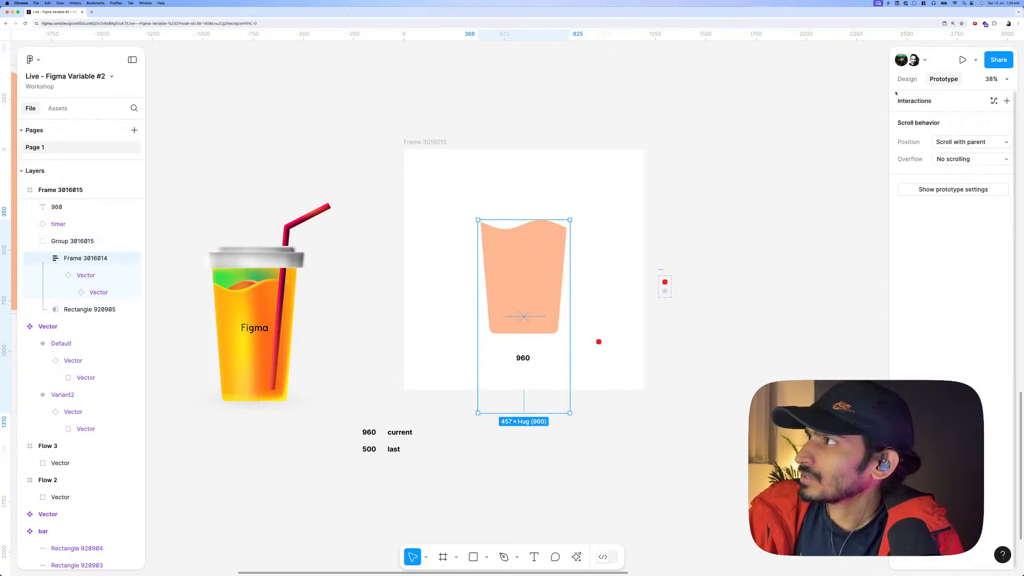
pyautogui.click(908, 79)
pyautogui.moveTo(955, 226); pyautogui.dragTo(955, 226)
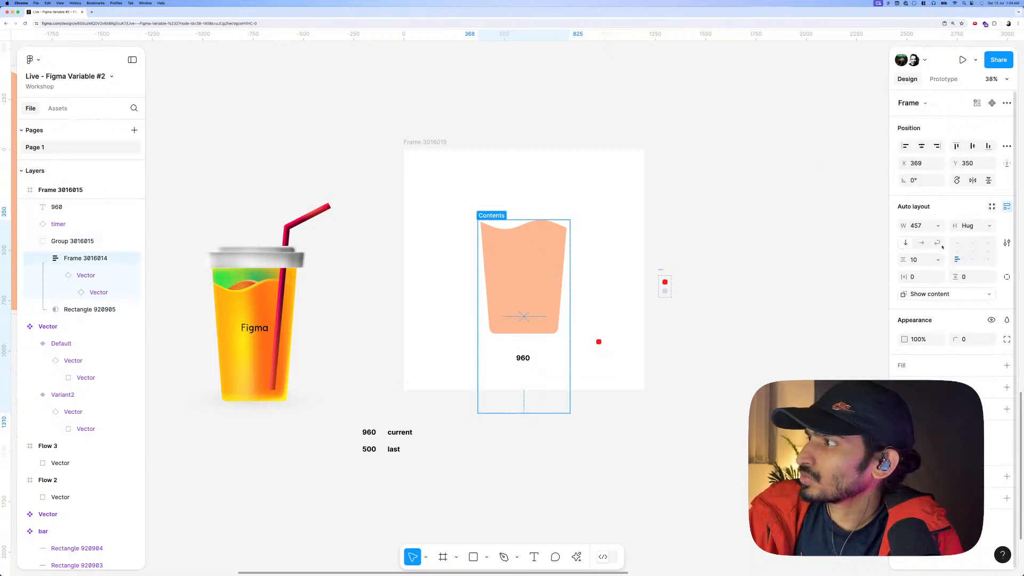
pyautogui.press('Return')
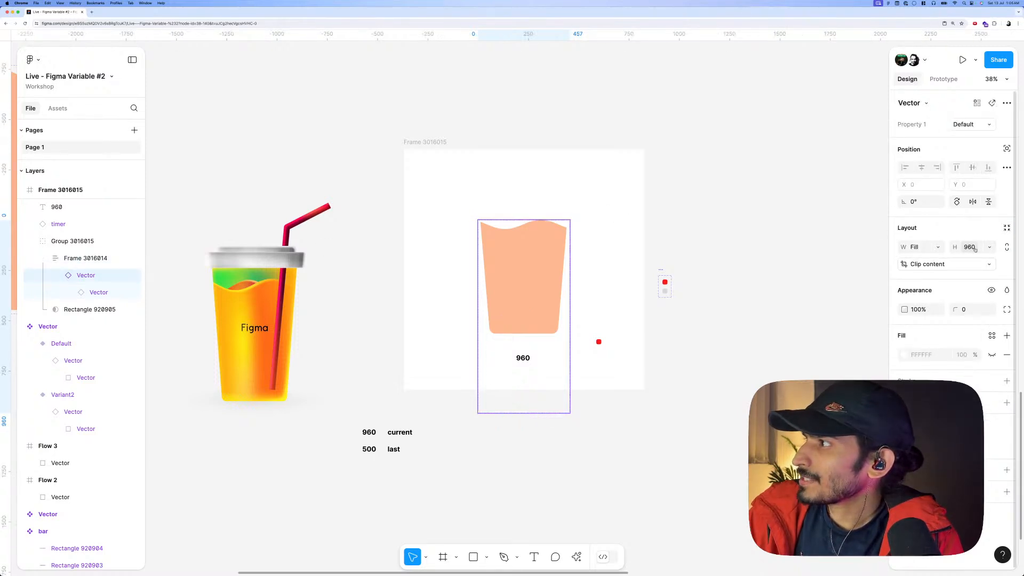
pyautogui.press('BackSpace')
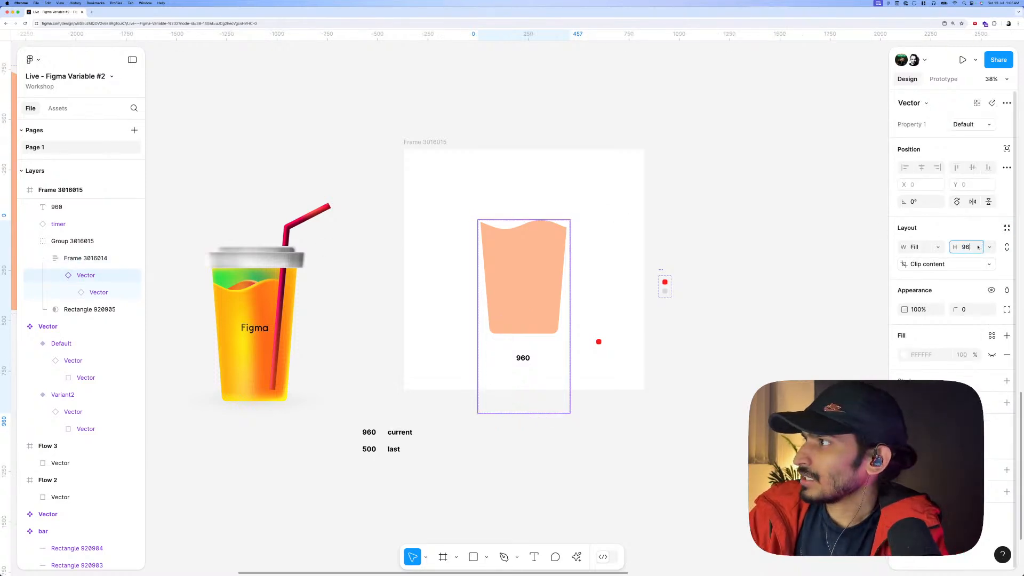
pyautogui.moveTo(956, 247)
pyautogui.mouseDown()
pyautogui.moveTo(975, 248)
pyautogui.moveTo(14, 245)
pyautogui.moveTo(947, 234)
pyautogui.moveTo(977, 257)
pyautogui.mouseUp()
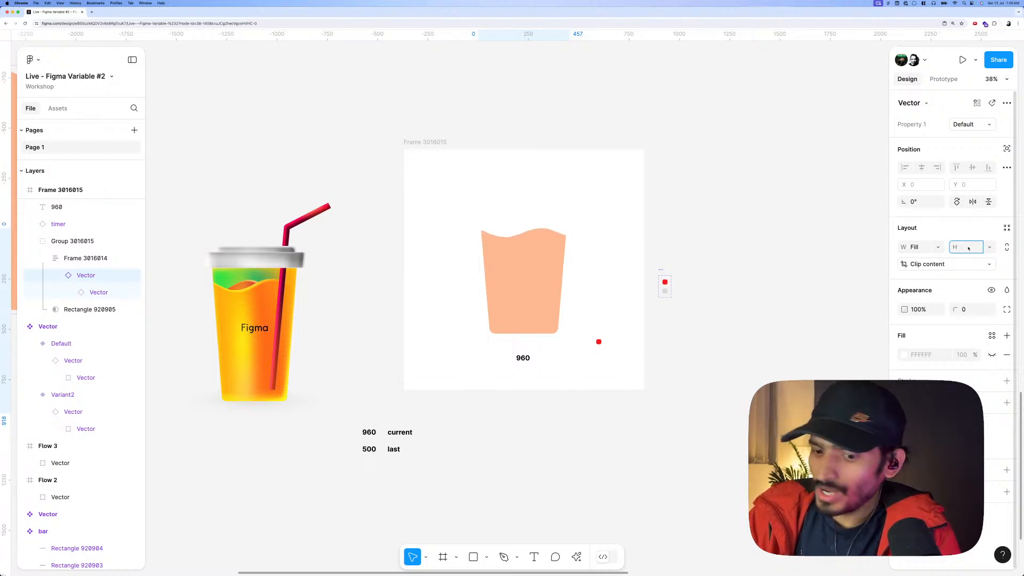
pyautogui.write('500')
pyautogui.press('Return')
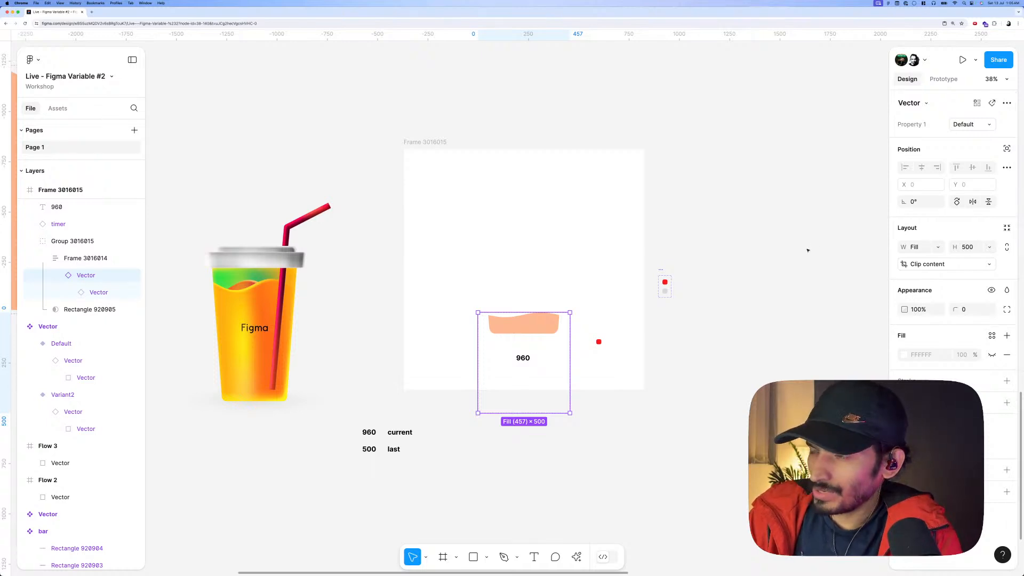
# Bind the liquid Vector's height to the Cup variable current.
pyautogui.click(990, 248)
pyautogui.click(942, 315)
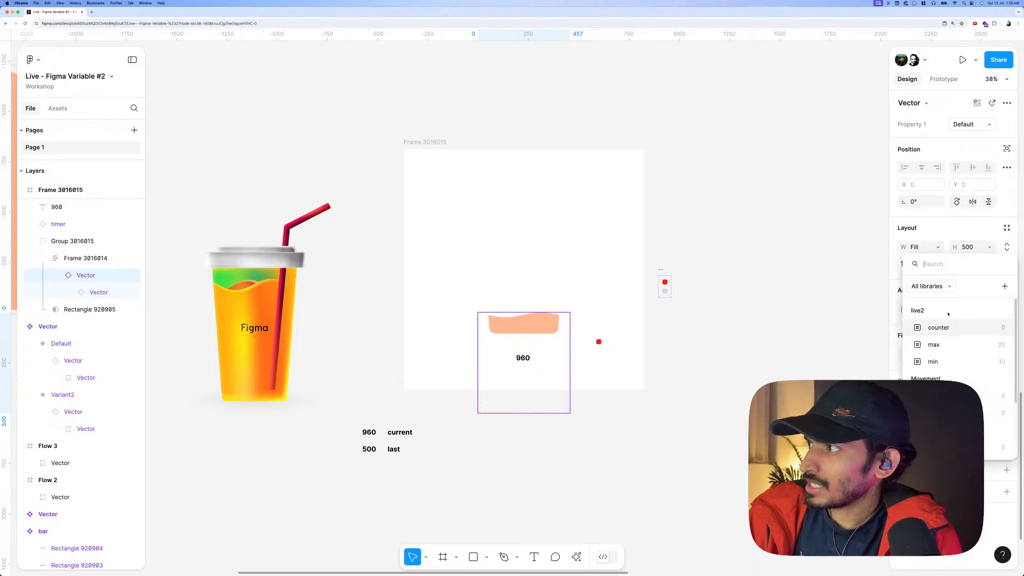
pyautogui.scroll(-5, 944, 367)
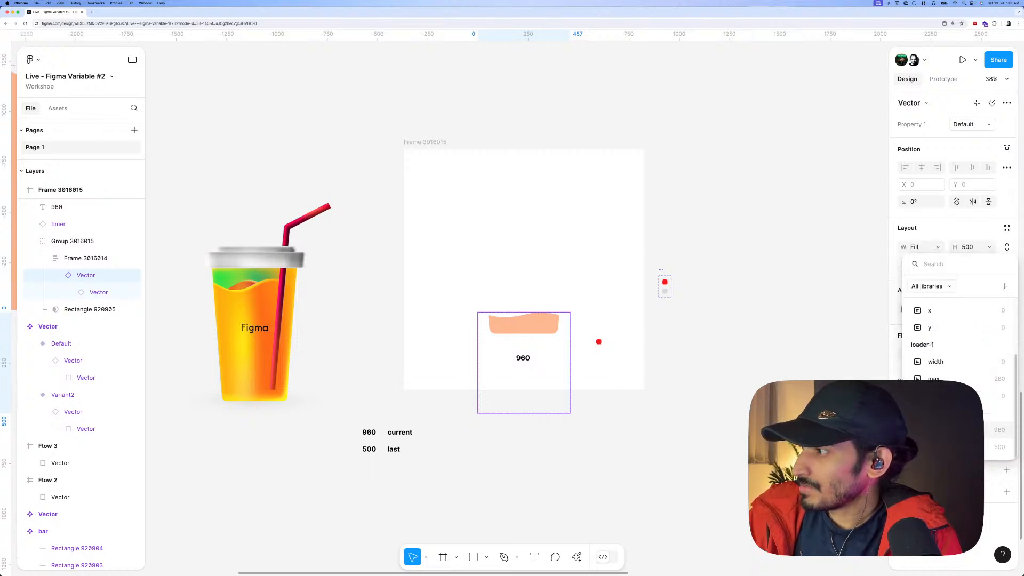
pyautogui.click(939, 430)
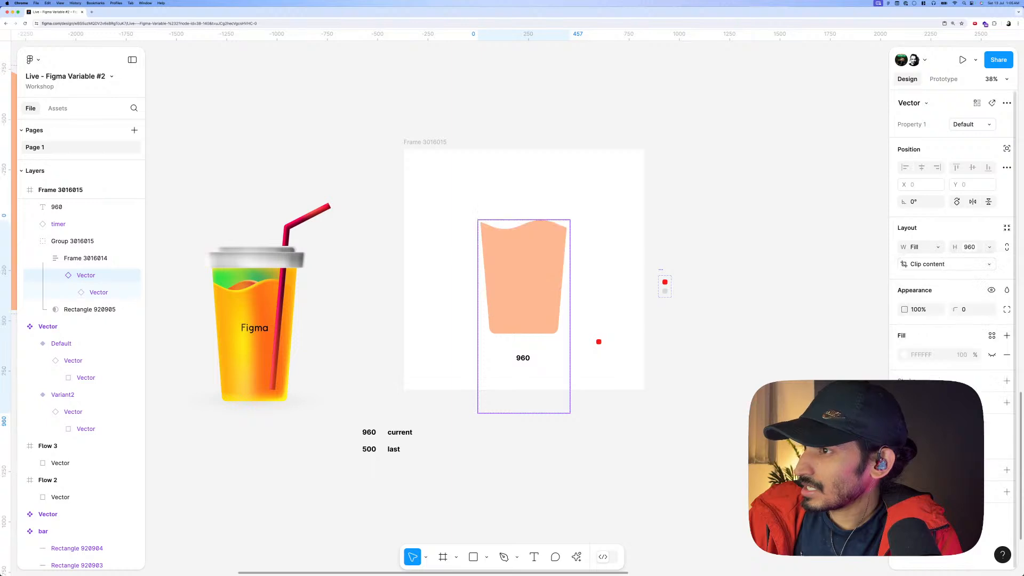
pyautogui.click(731, 361)
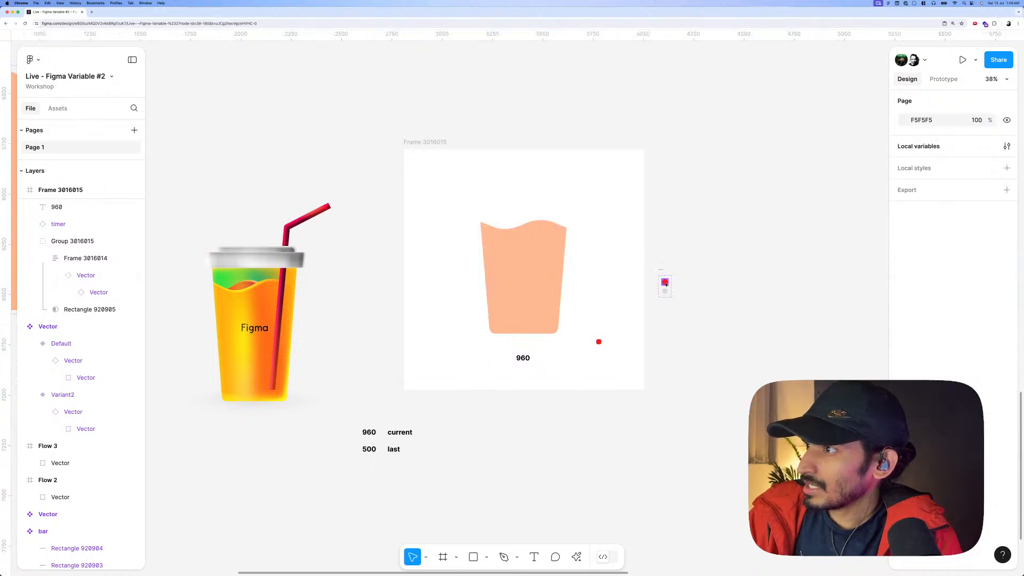
# Reopen the delay interaction of the timer's variant 1 and review its Set variable action and if condition.
pyautogui.click(665, 282)
pyautogui.click(944, 79)
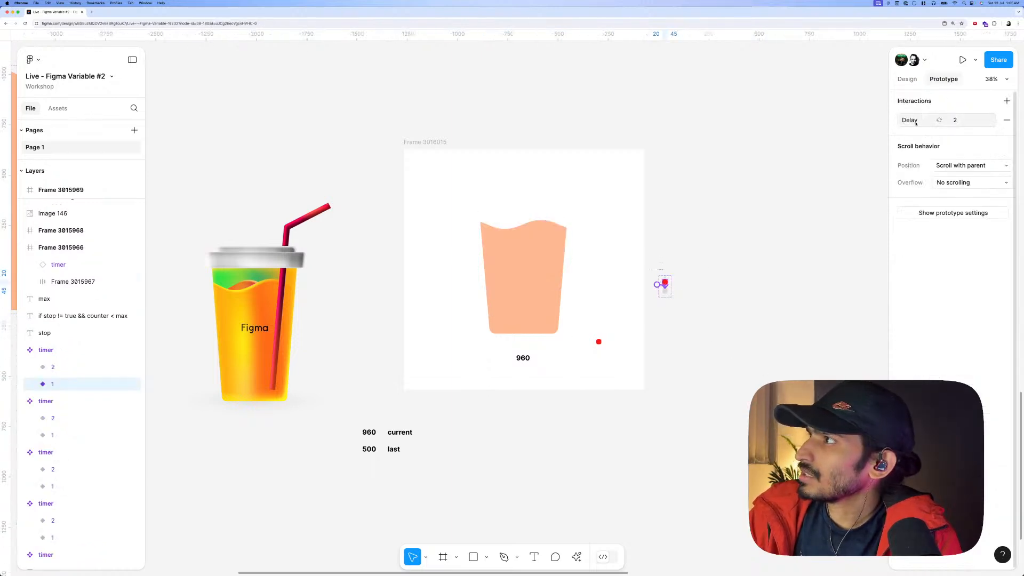
pyautogui.click(661, 284)
pyautogui.moveTo(849, 123); pyautogui.dragTo(461, 317)
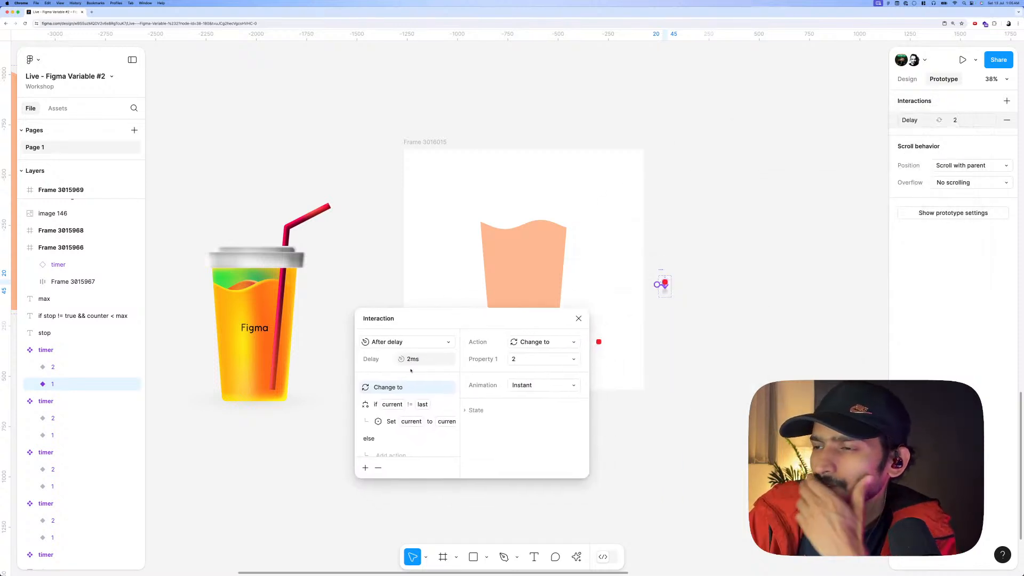
pyautogui.click(420, 421)
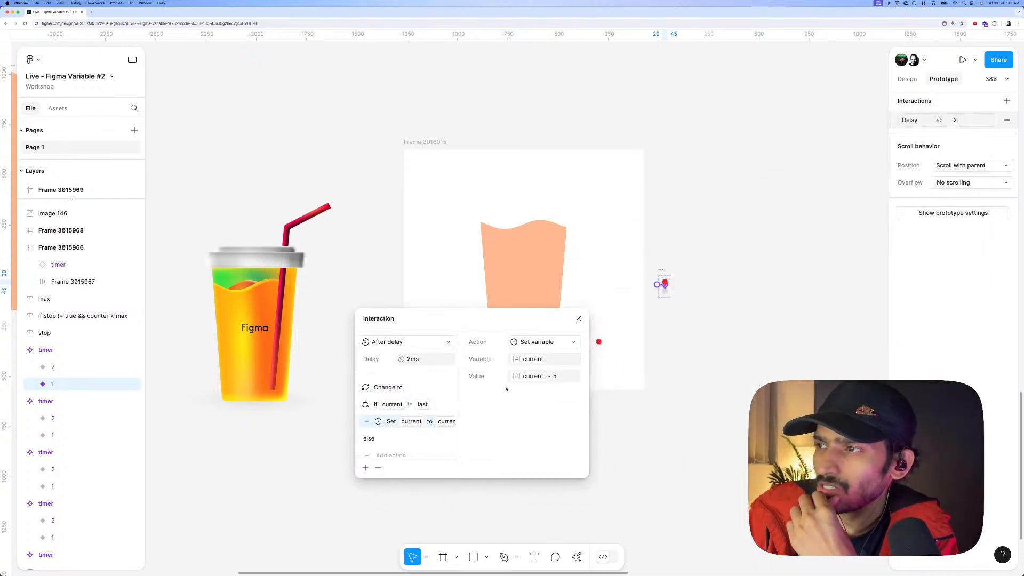
pyautogui.click(434, 405)
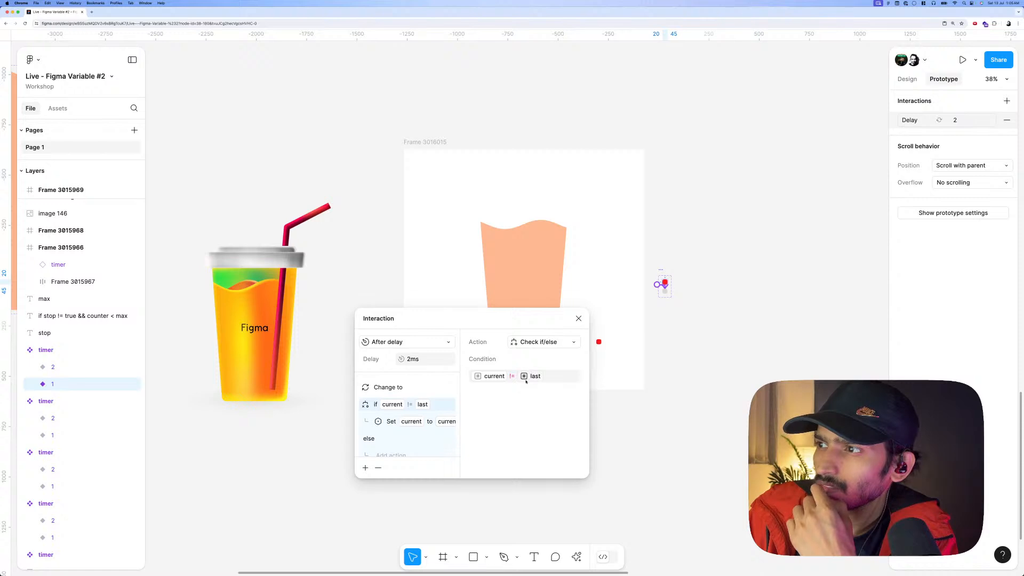
pyautogui.click(544, 378)
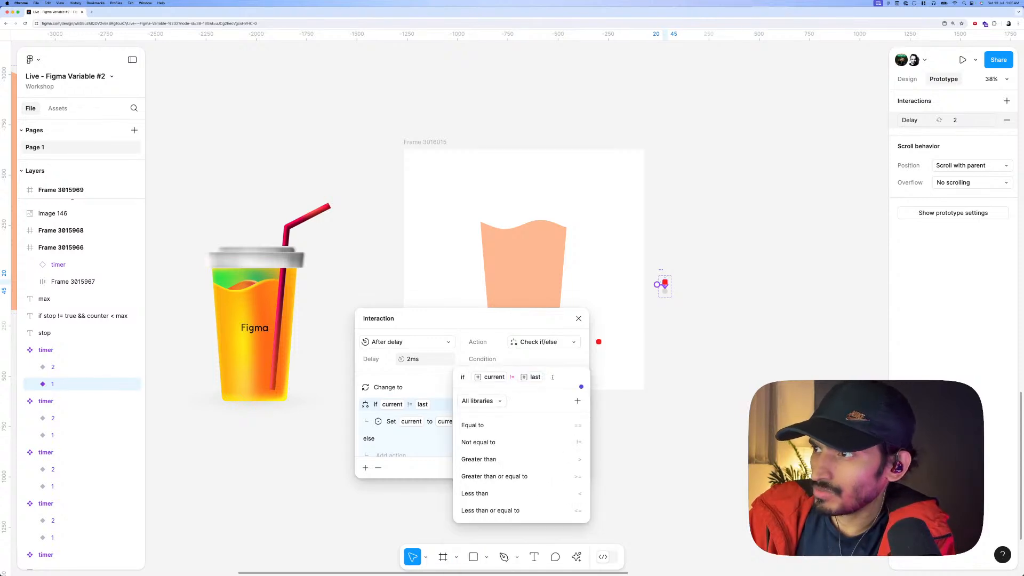
pyautogui.press('BackSpace')
pyautogui.press('BackSpace')
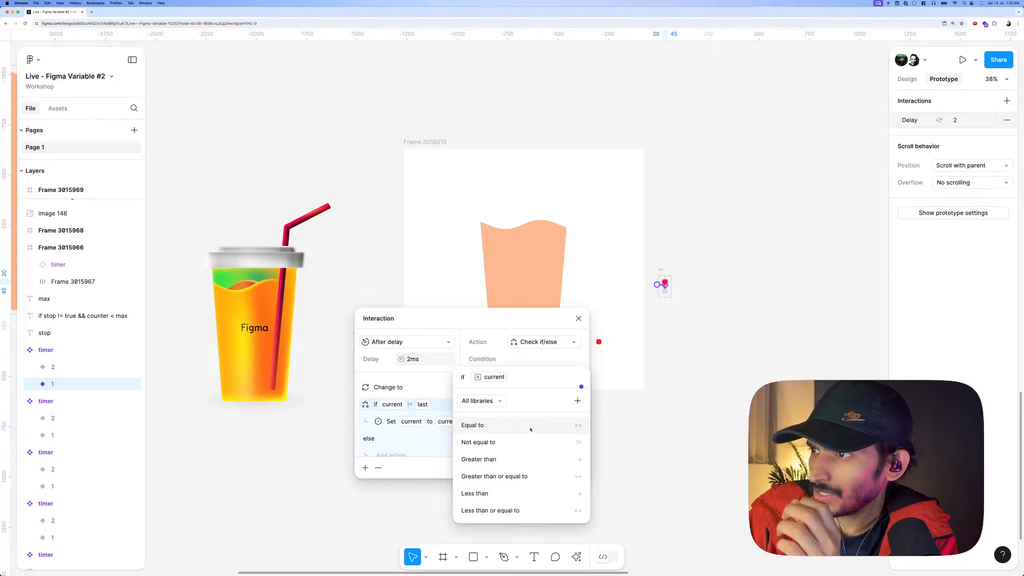
pyautogui.write('>')
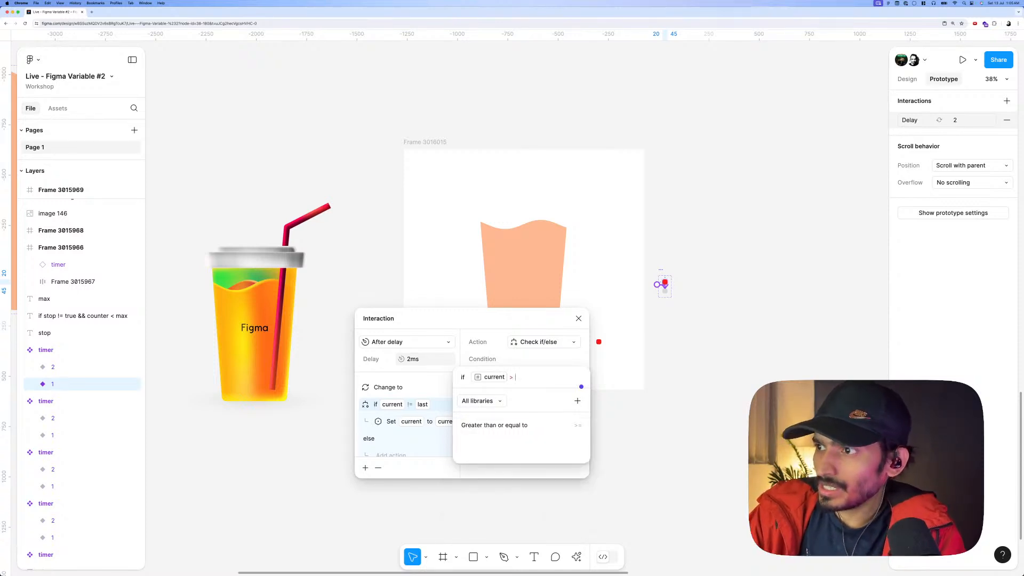
pyautogui.rightClick(531, 428)
pyautogui.click(502, 426)
pyautogui.click(500, 425)
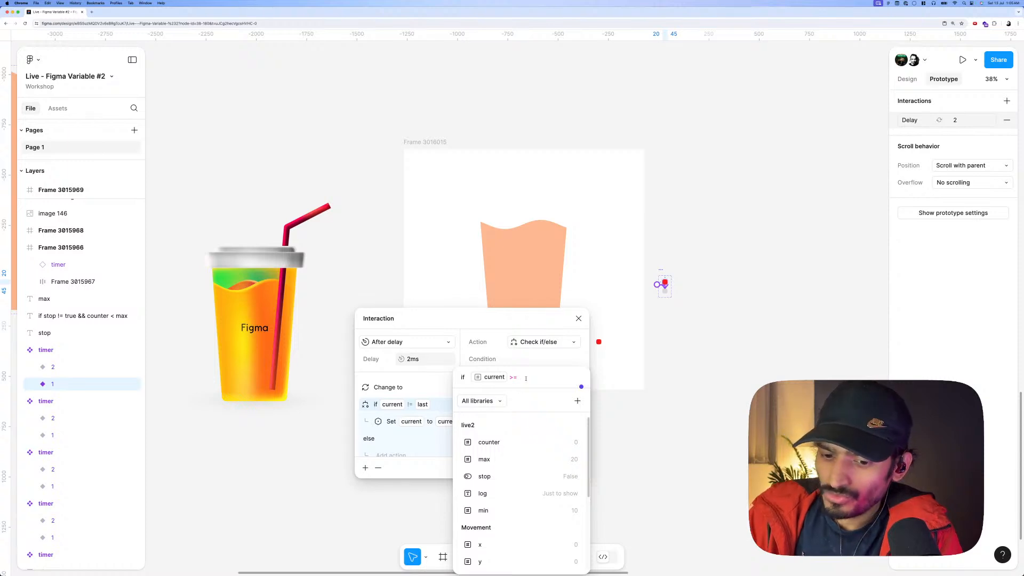
pyautogui.scroll(-3, 525, 469)
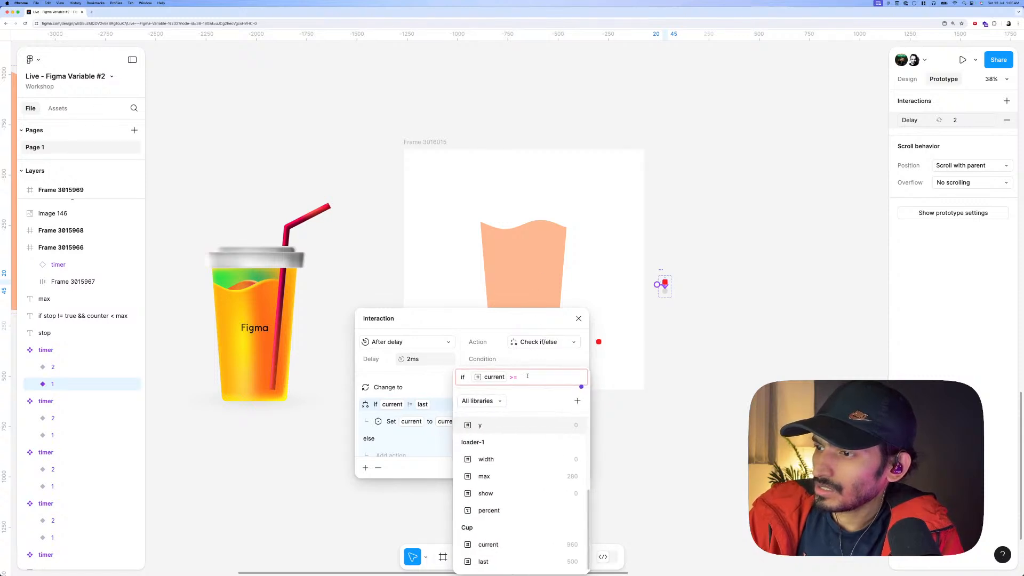
pyautogui.press('Escape')
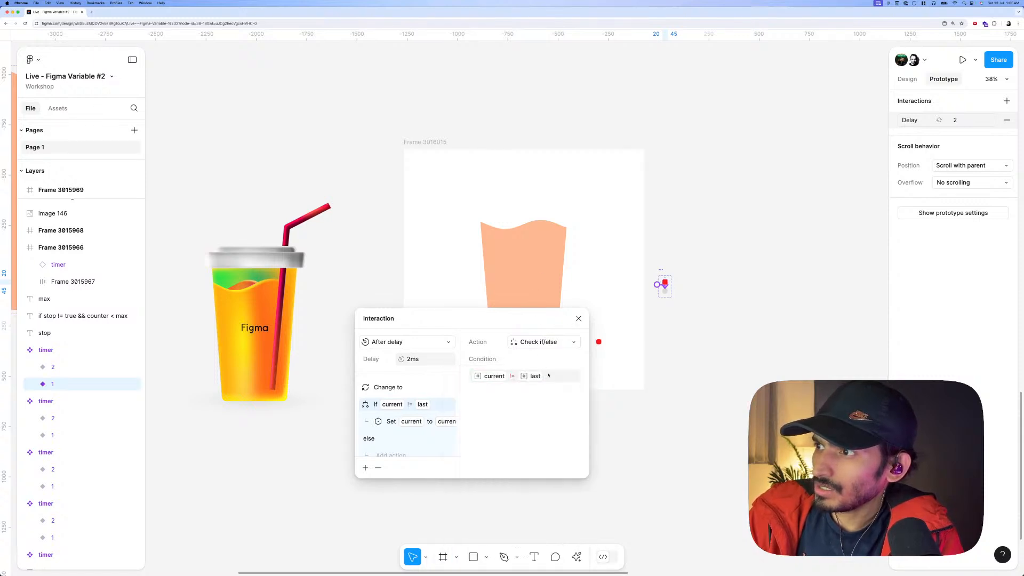
# Change the if condition of the timer's delay interaction to current >= last and close the interaction settings.
pyautogui.click(548, 376)
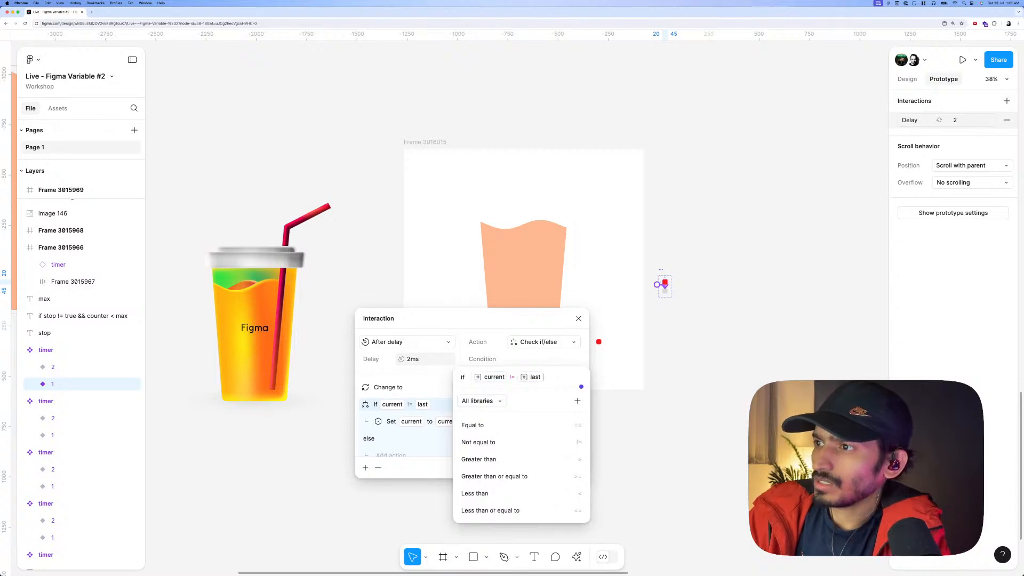
pyautogui.press('BackSpace')
pyautogui.press('BackSpace')
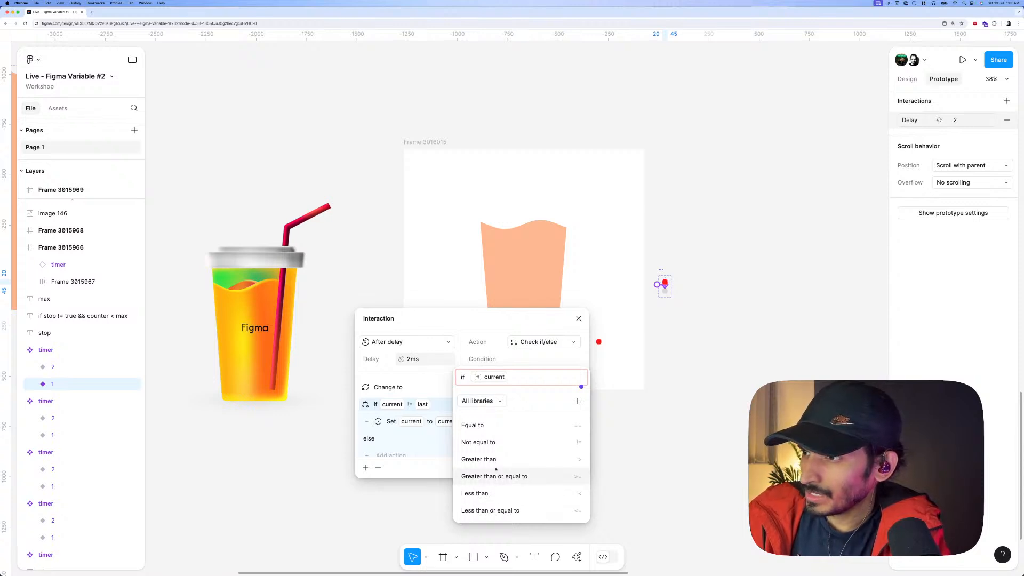
pyautogui.click(522, 478)
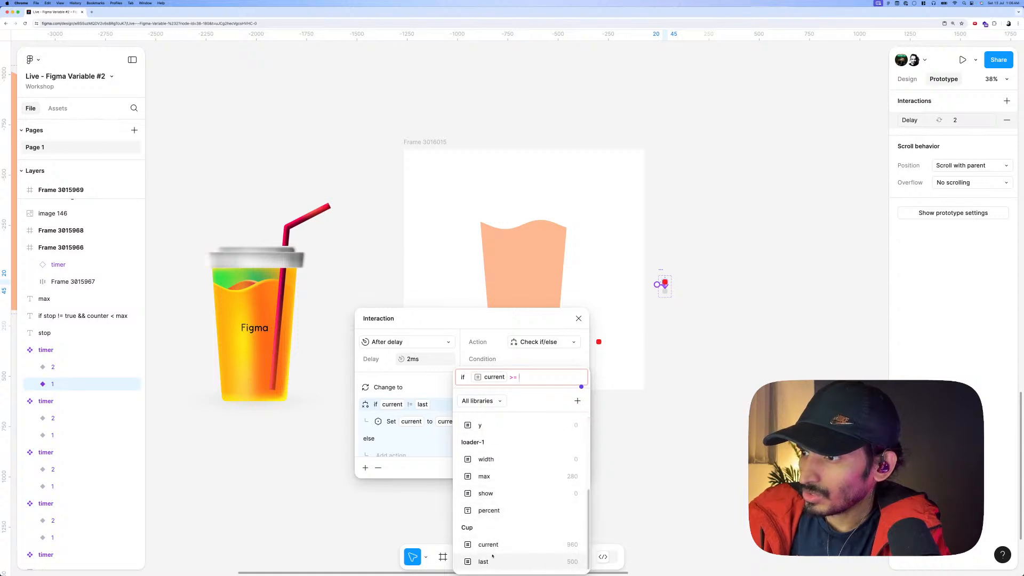
pyautogui.click(491, 559)
pyautogui.press('Return')
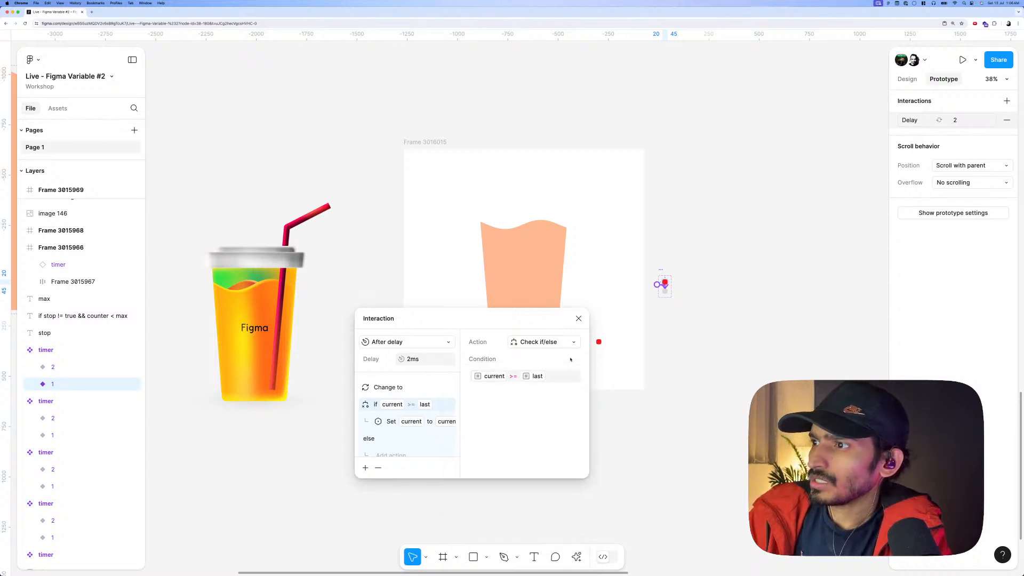
pyautogui.click(579, 318)
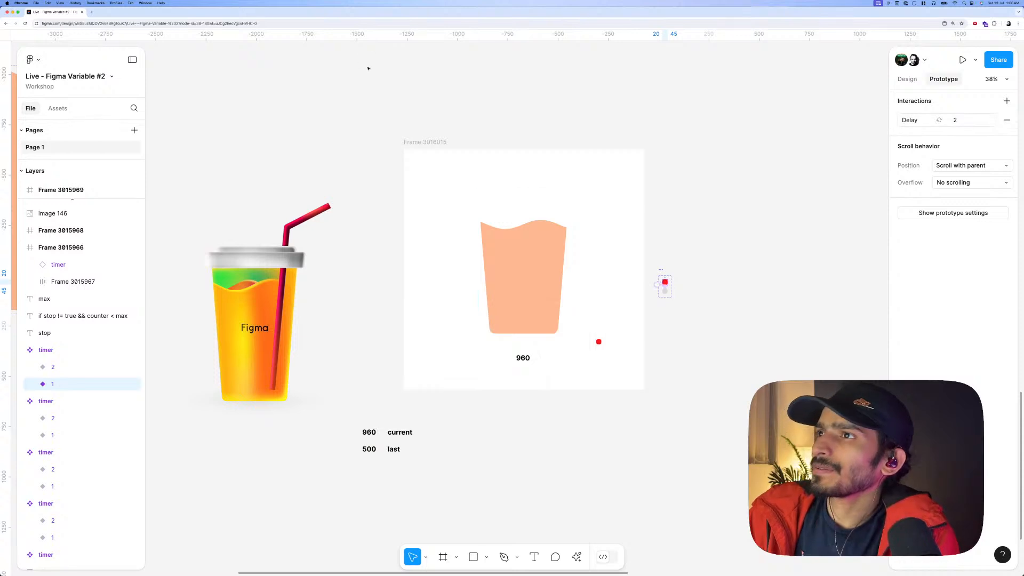
# Preview the cup frame's prototype to check how the countdown behaves with the new condition, and close the preview.
pyautogui.click(412, 139)
pyautogui.hotkey('shift', 'space')
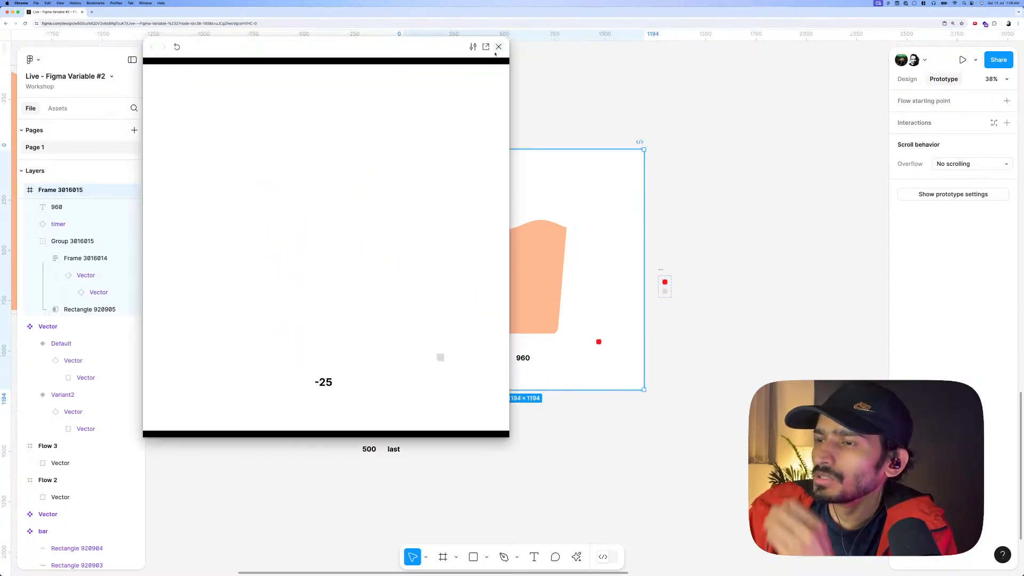
pyautogui.click(498, 47)
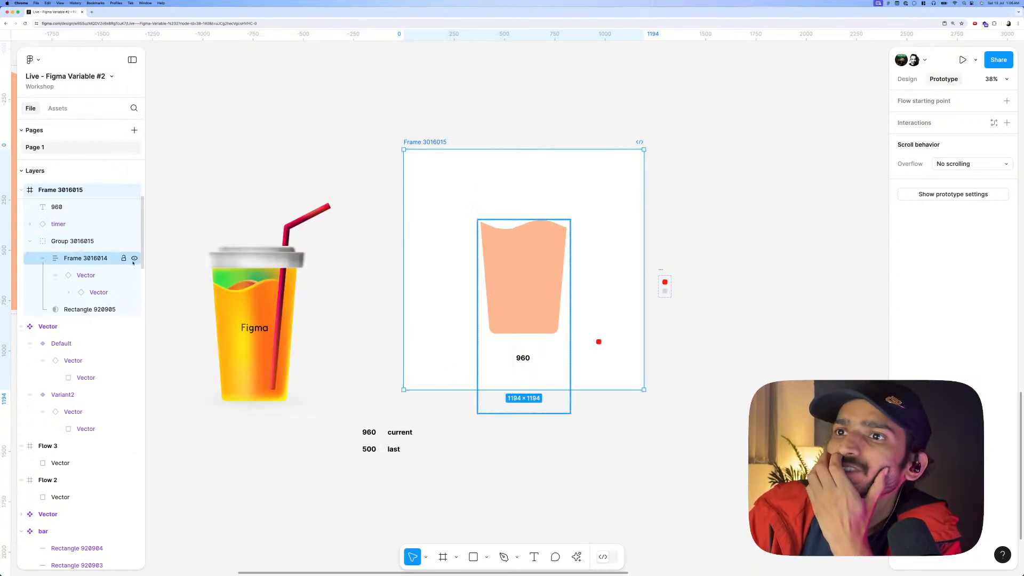
# Reopen the delay interaction of the timer's variant 1 and review its if/else condition comparing current with last.
pyautogui.scroll(1, 660, 289)
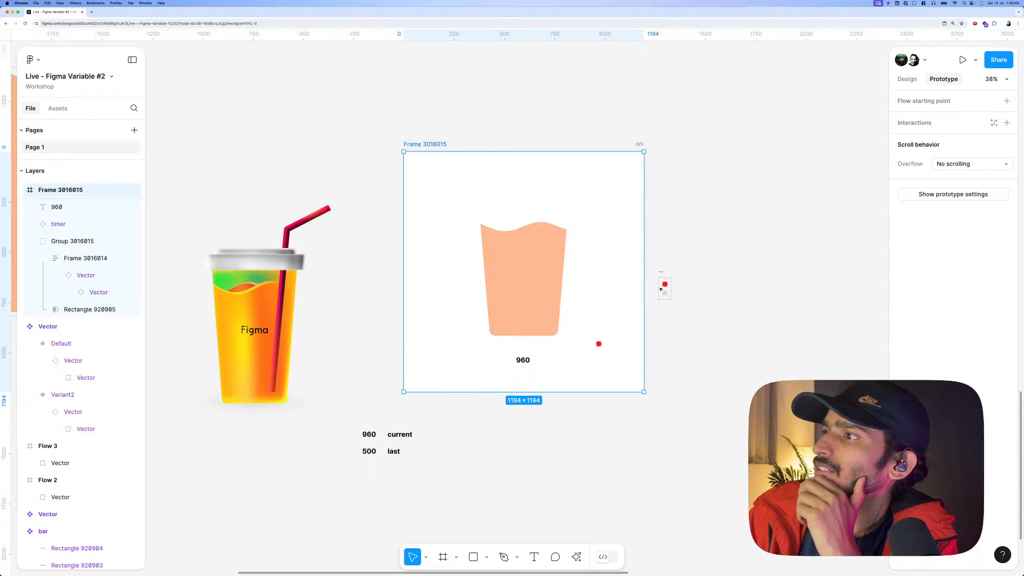
pyautogui.scroll(2, 660, 289)
pyautogui.click(666, 315)
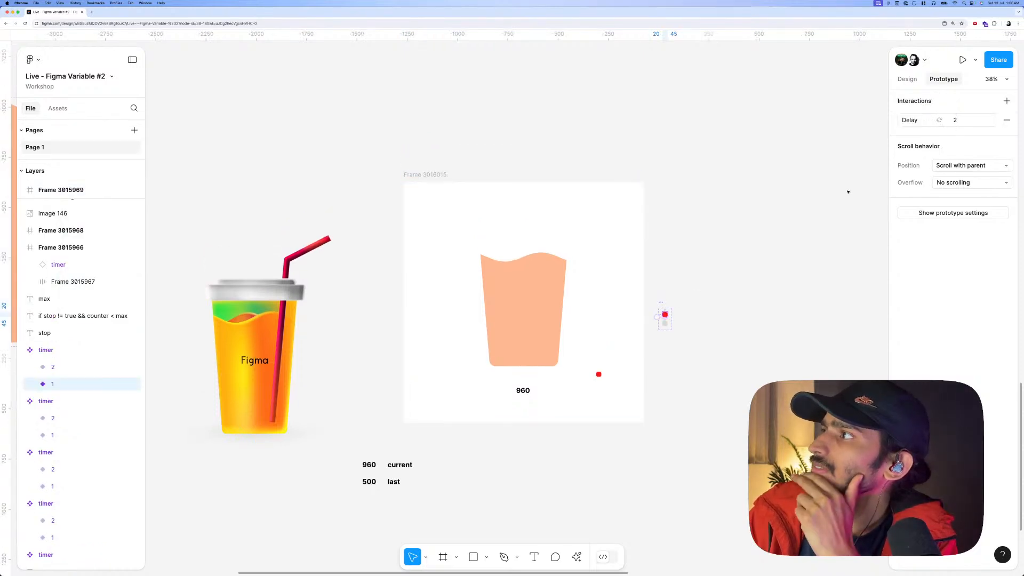
pyautogui.click(661, 316)
pyautogui.moveTo(845, 131); pyautogui.dragTo(409, 322)
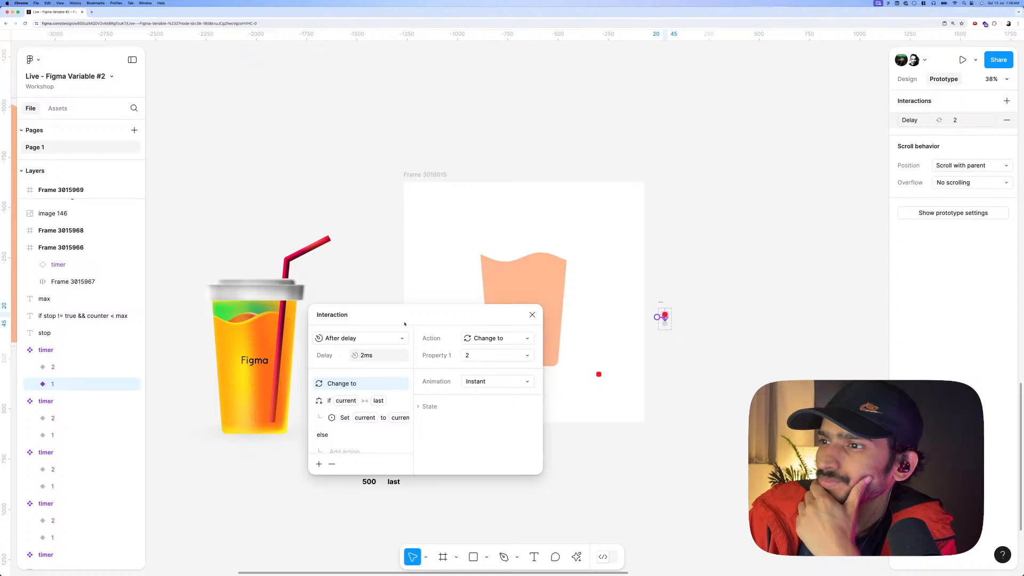
pyautogui.click(363, 404)
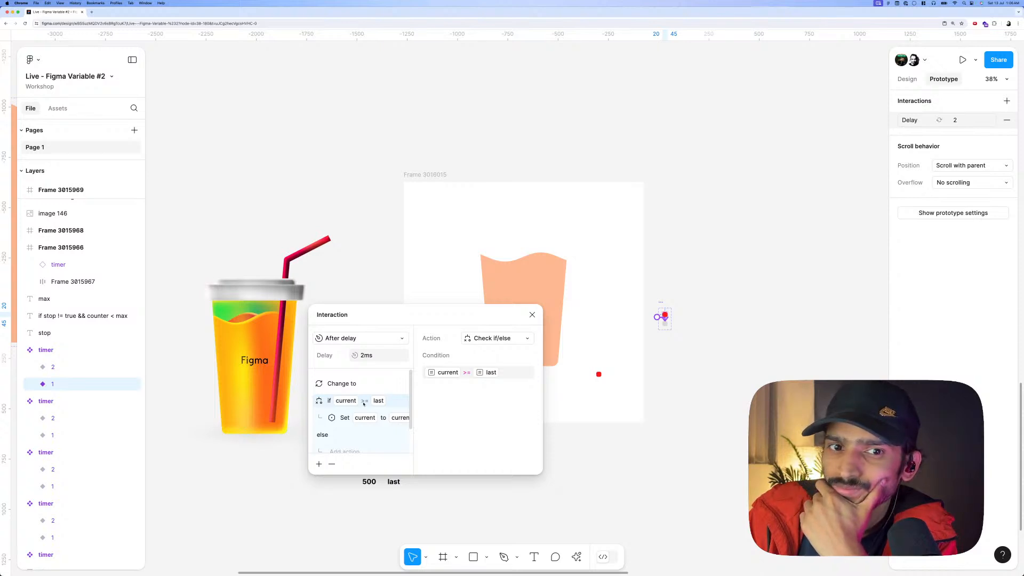
pyautogui.scroll(-2, 364, 404)
pyautogui.scroll(2, 363, 404)
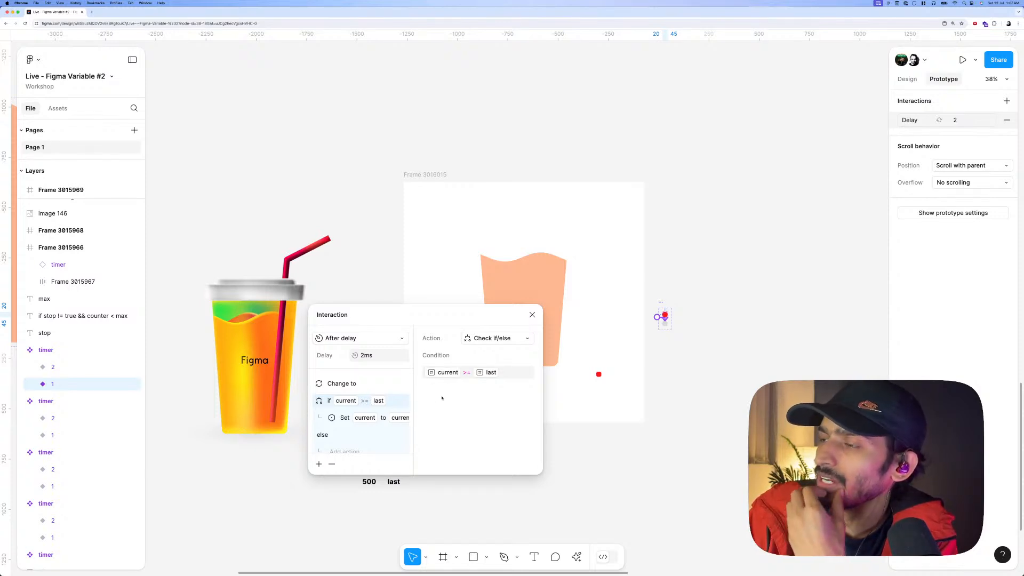
pyautogui.moveTo(463, 316); pyautogui.dragTo(412, 331)
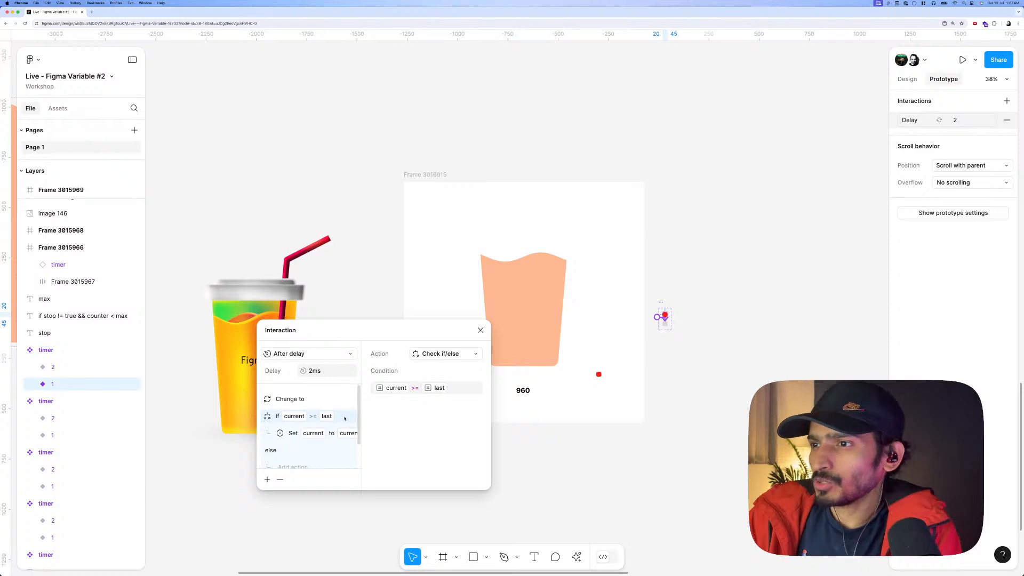
pyautogui.click(457, 392)
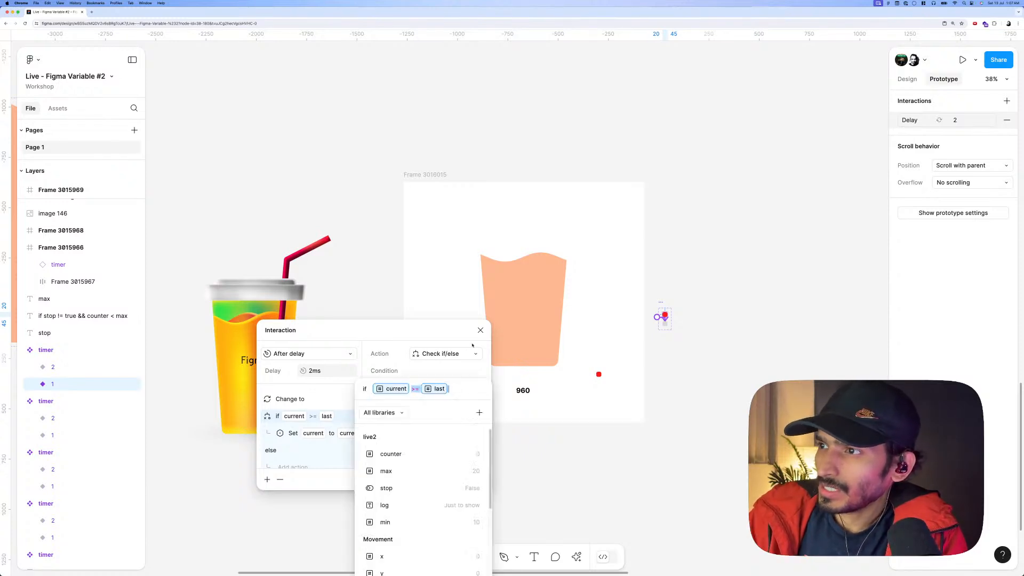
pyautogui.click(457, 339)
pyautogui.click(455, 389)
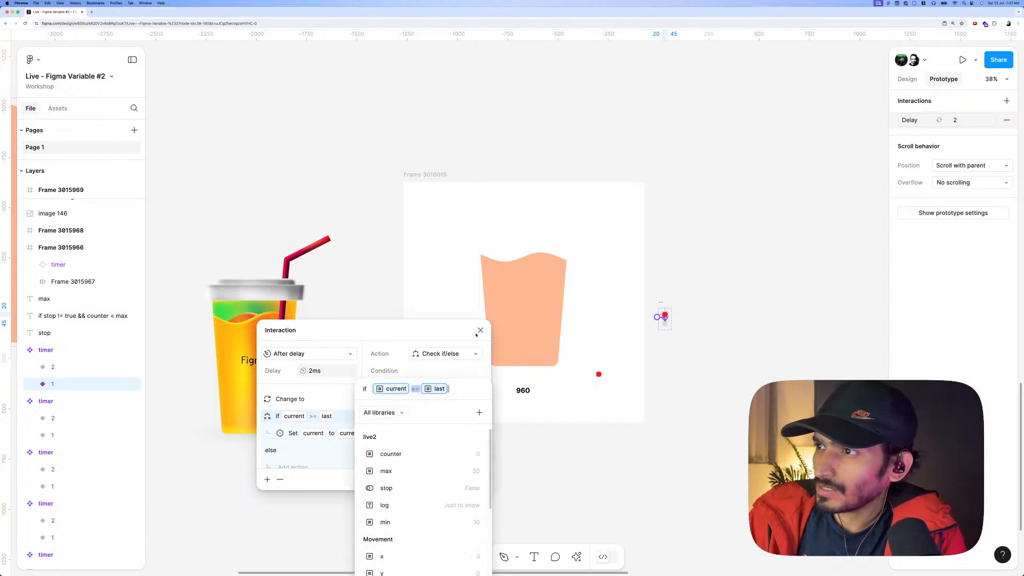
pyautogui.press('Escape')
# Create a Boolean variable named stop in the Cup variable collection and close the local variables.
pyautogui.click(694, 269)
pyautogui.click(821, 215)
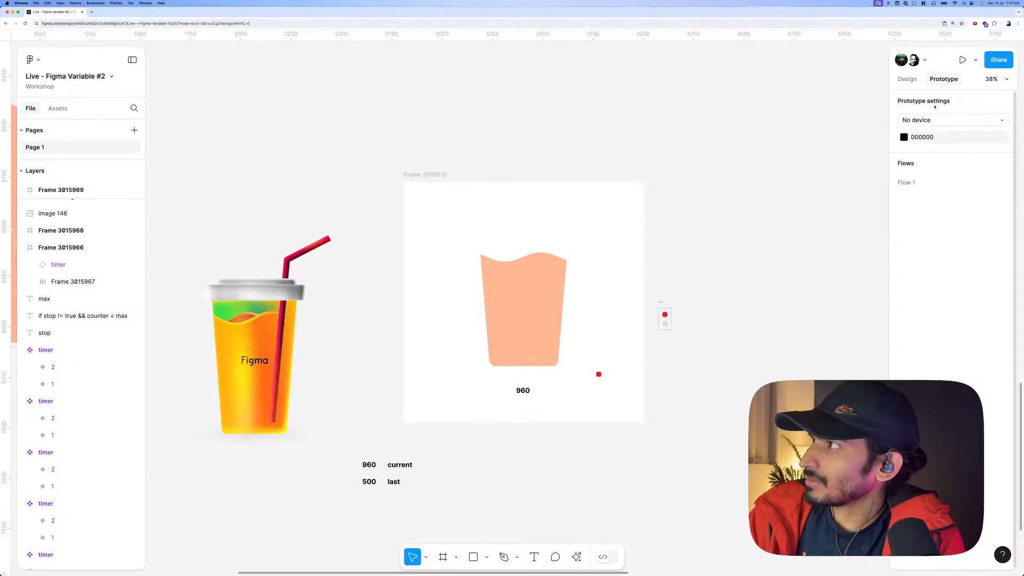
pyautogui.click(908, 80)
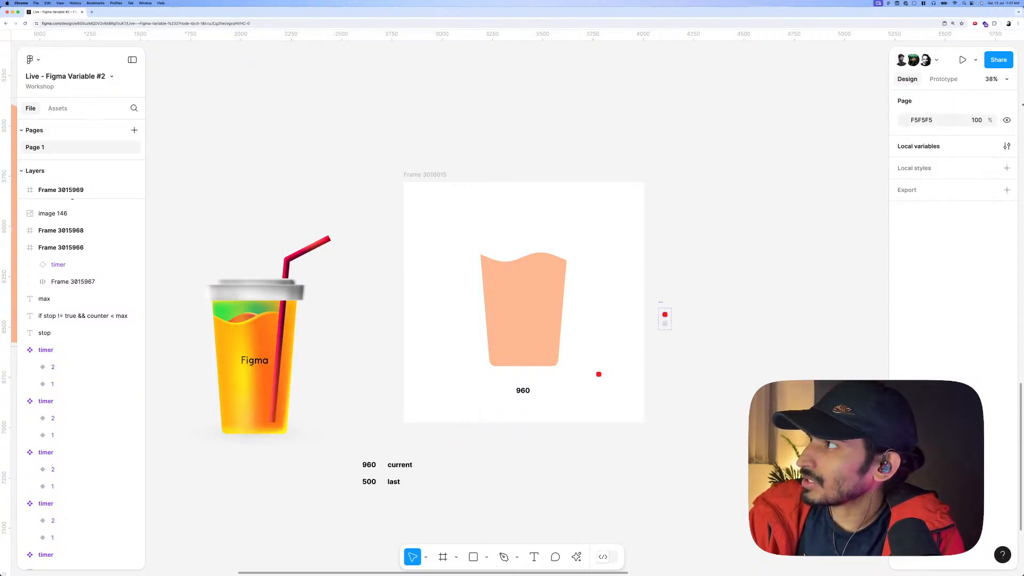
pyautogui.click(1006, 146)
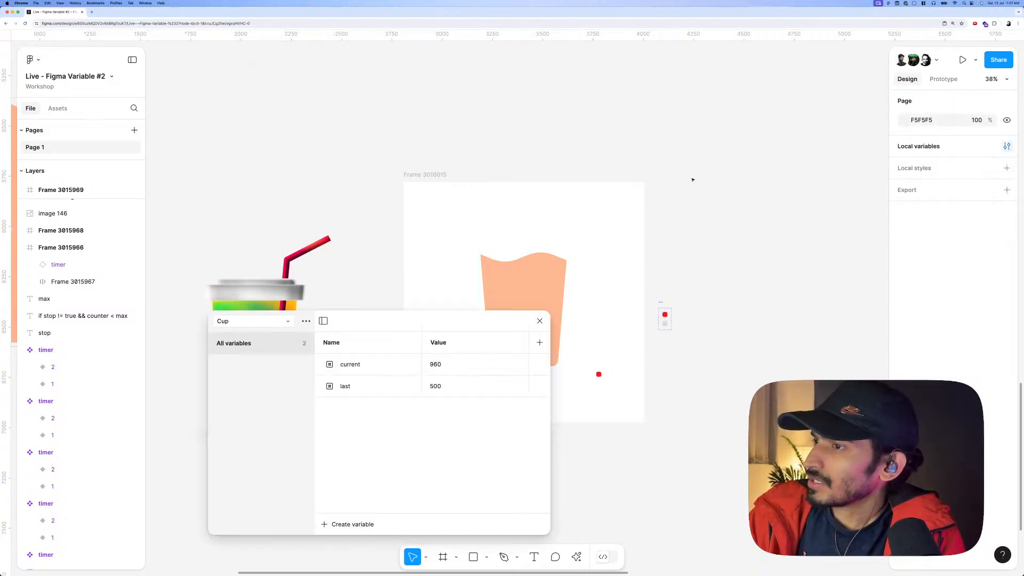
pyautogui.click(348, 524)
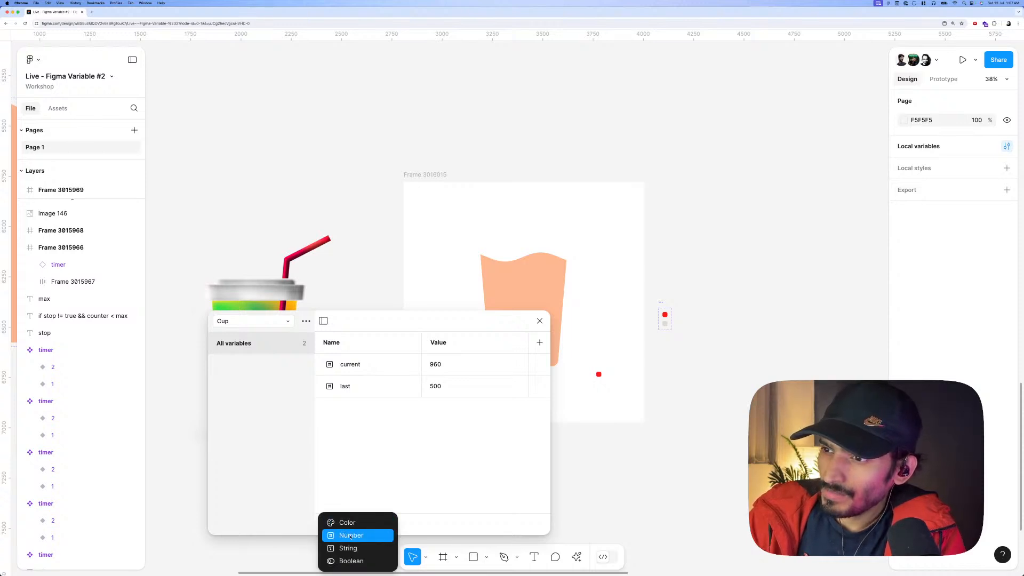
pyautogui.click(351, 561)
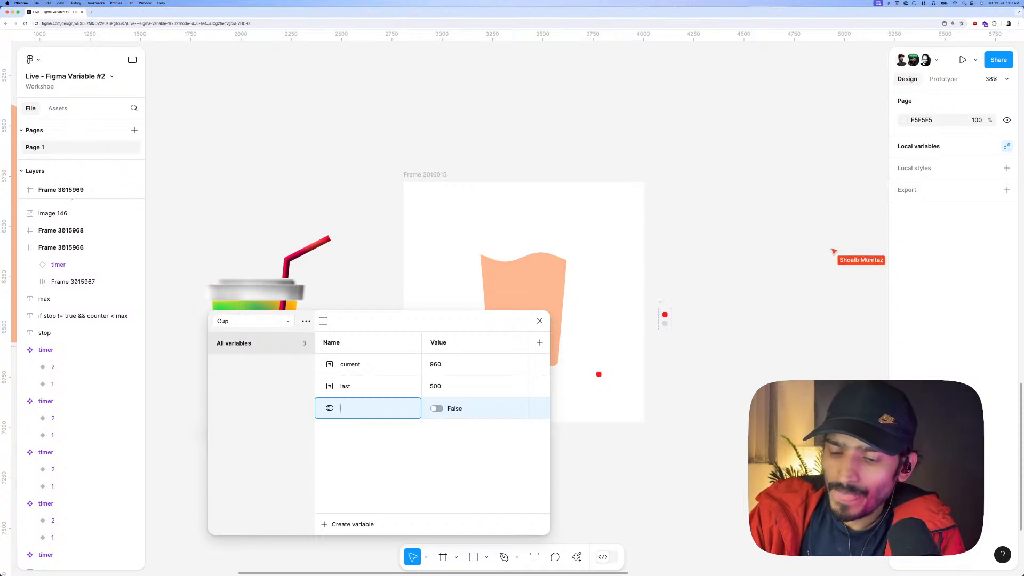
pyautogui.write('stop')
pyautogui.rightClick(360, 480)
pyautogui.click(441, 427)
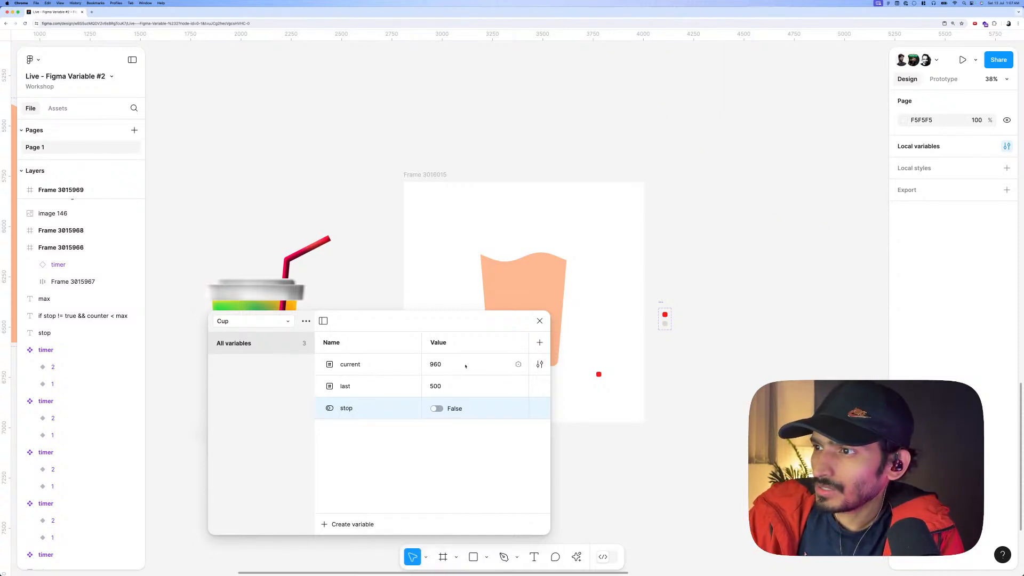
pyautogui.click(539, 321)
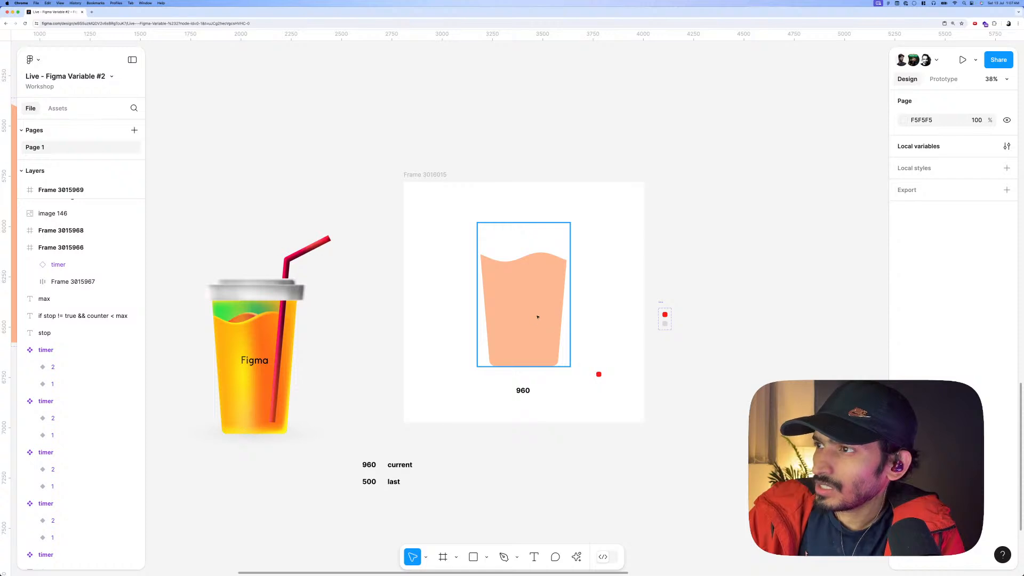
# Open the delay interaction of the timer's variant 1 and select its if/else action.
pyautogui.click(537, 317)
pyautogui.click(665, 314)
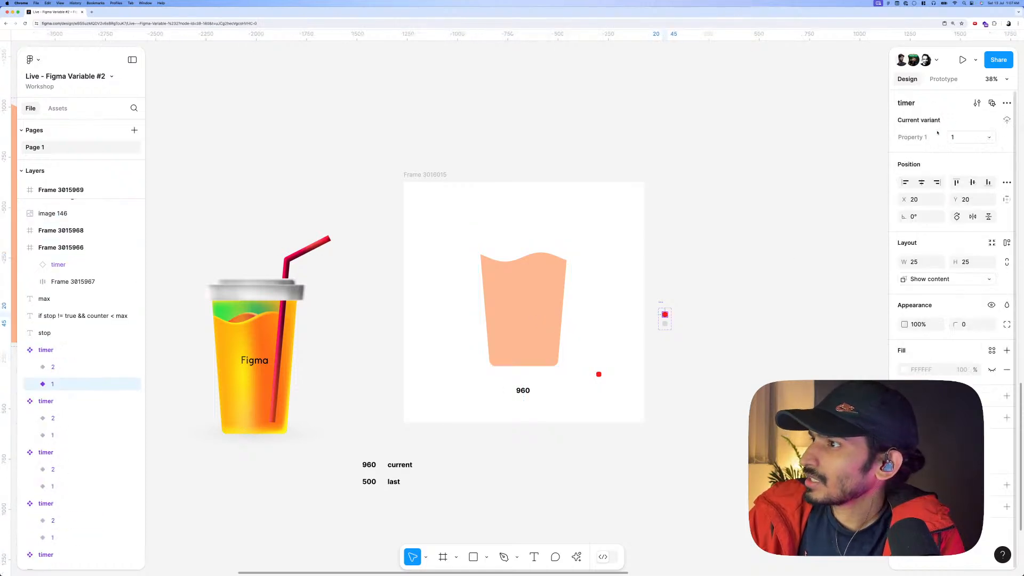
pyautogui.click(943, 80)
pyautogui.click(917, 120)
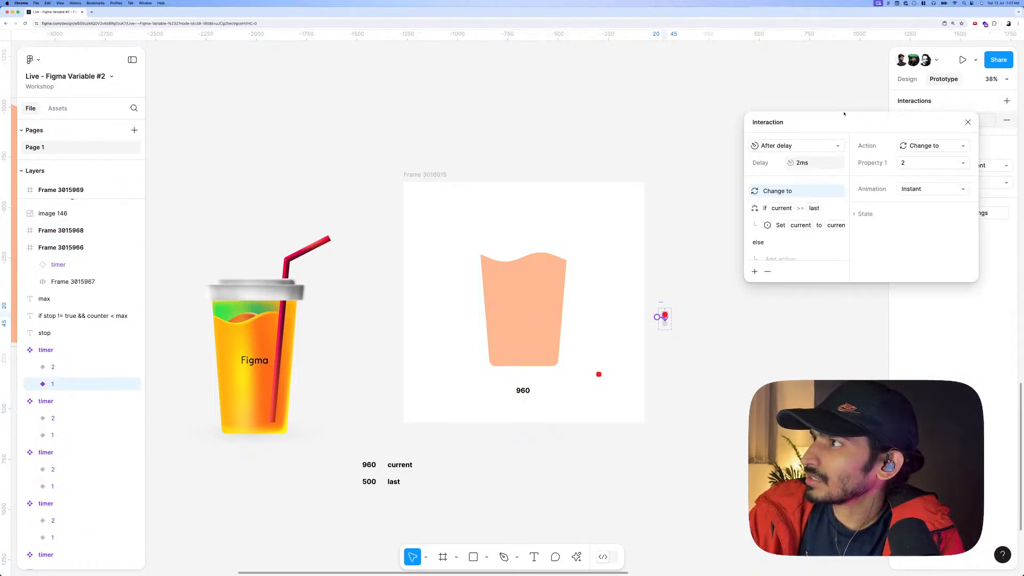
pyautogui.moveTo(809, 121); pyautogui.dragTo(373, 368)
pyautogui.click(397, 454)
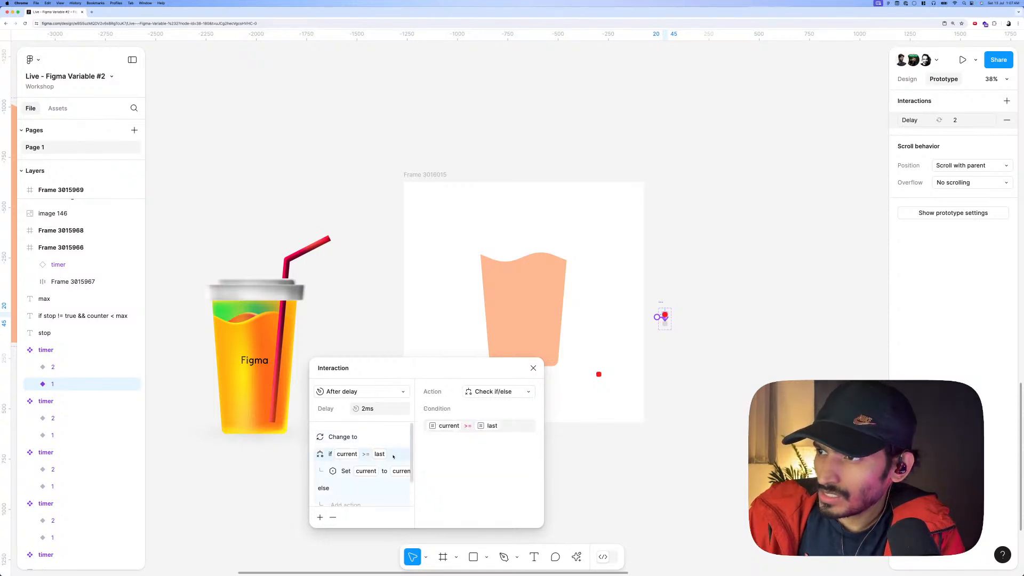
pyautogui.click(507, 430)
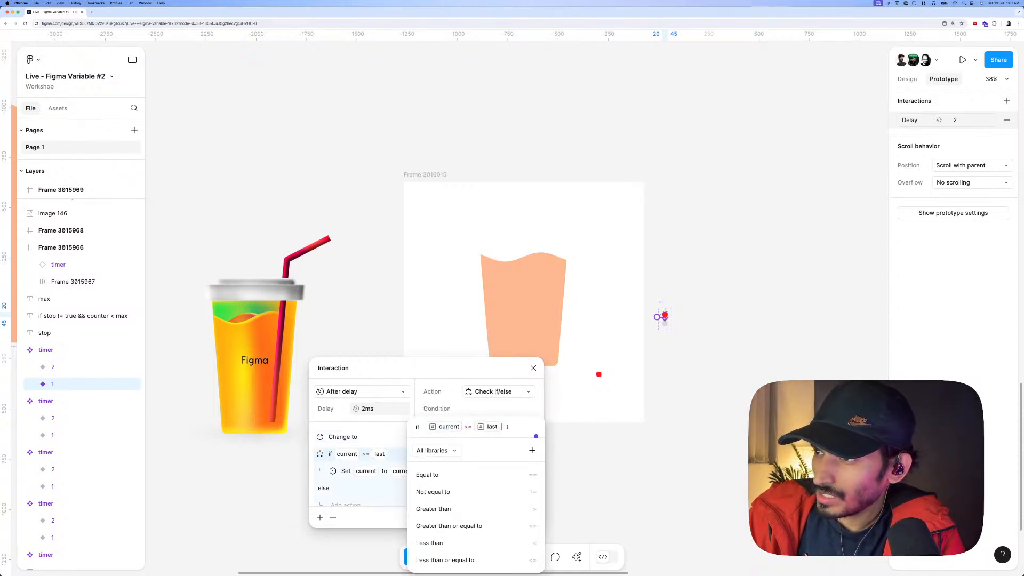
pyautogui.press('BackSpace')
pyautogui.press('BackSpace')
pyautogui.press('BackSpace')
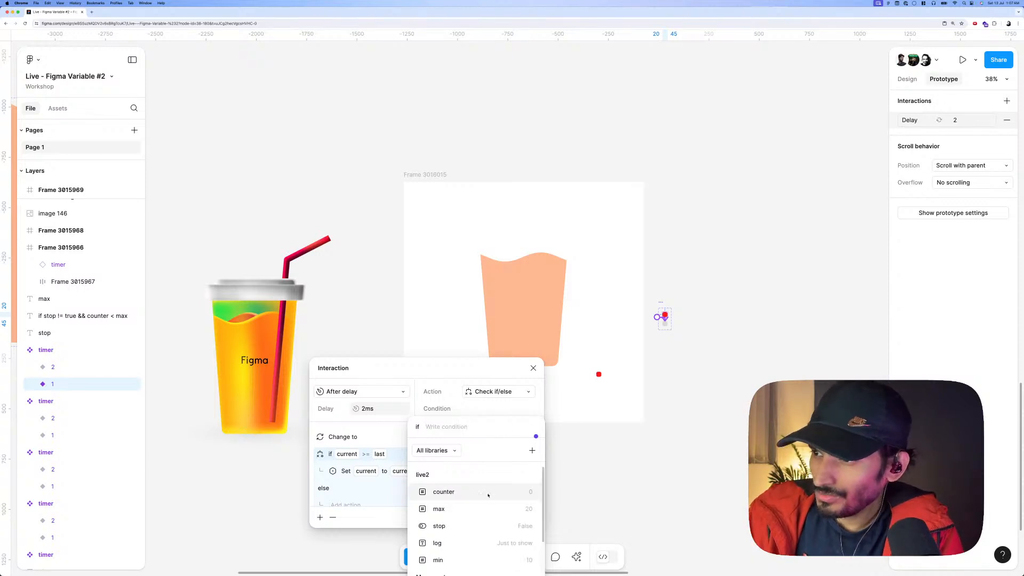
pyautogui.scroll(-5, 463, 533)
pyautogui.press('Escape')
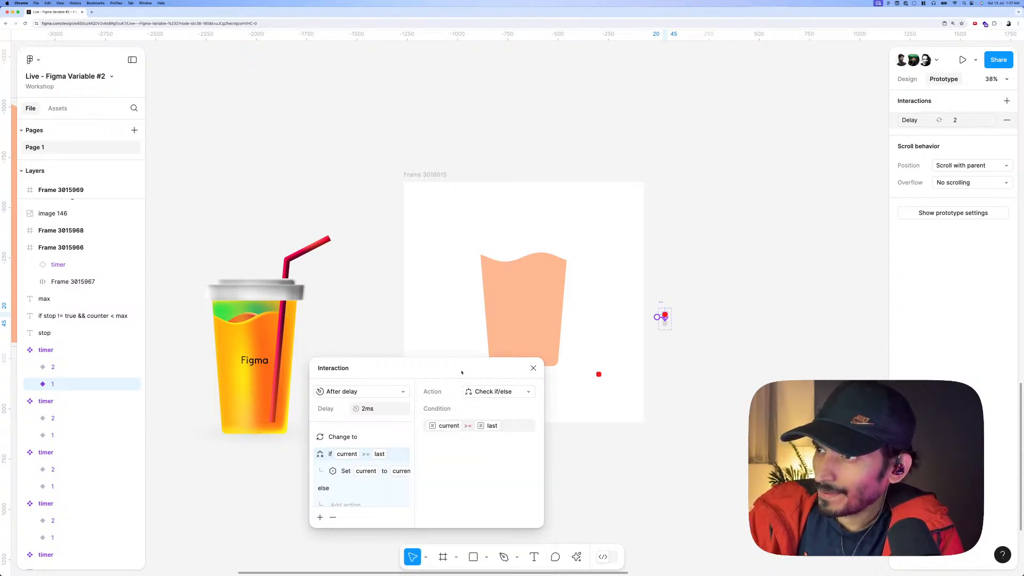
# Replace the if/else condition in the timer's delay interaction with stop == false, using the stop variable from the Cup collection.
pyautogui.moveTo(471, 361); pyautogui.dragTo(504, 234)
pyautogui.click(540, 294)
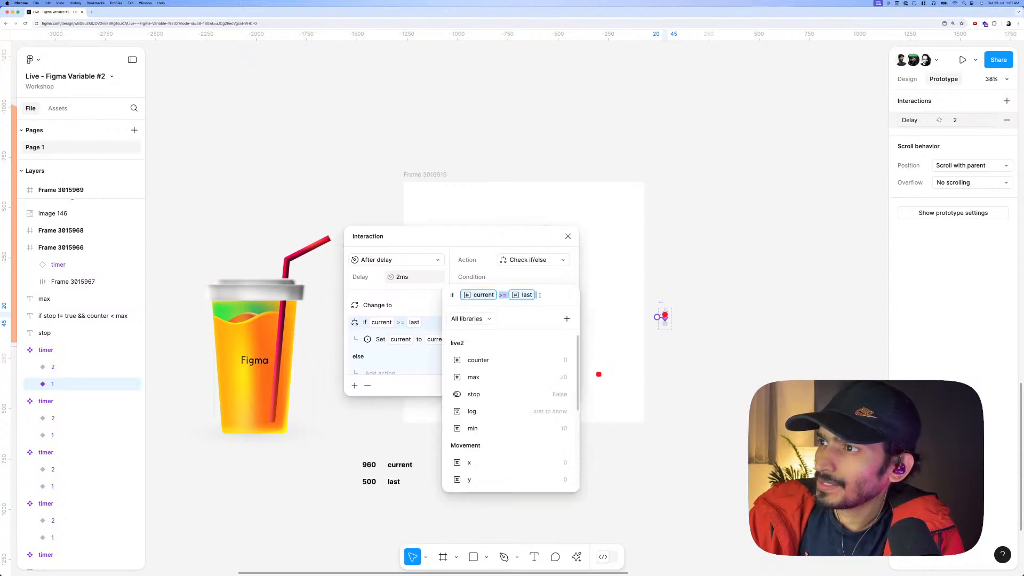
pyautogui.press('BackSpace')
pyautogui.press('BackSpace')
pyautogui.press('BackSpace')
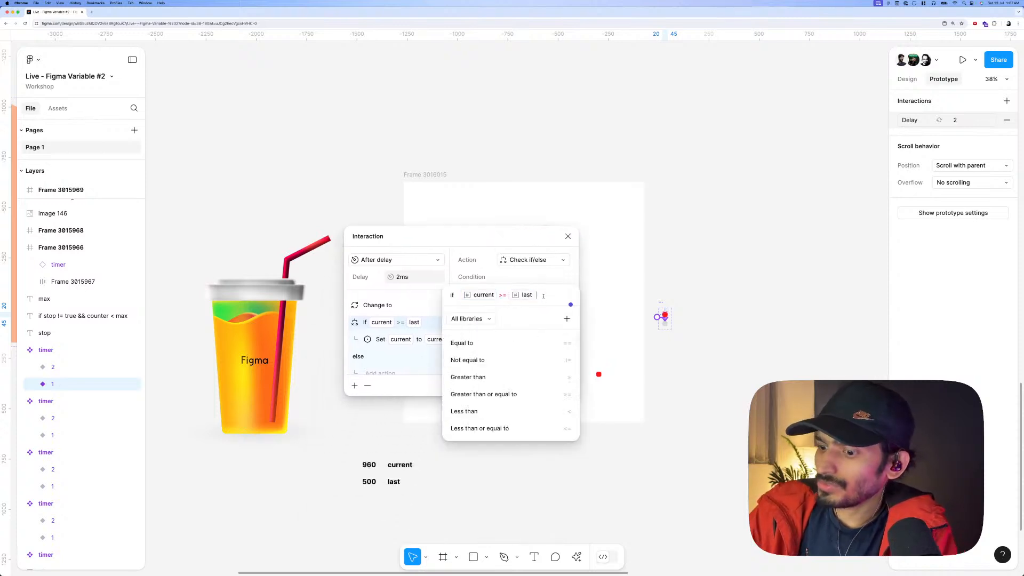
pyautogui.scroll(-3, 513, 414)
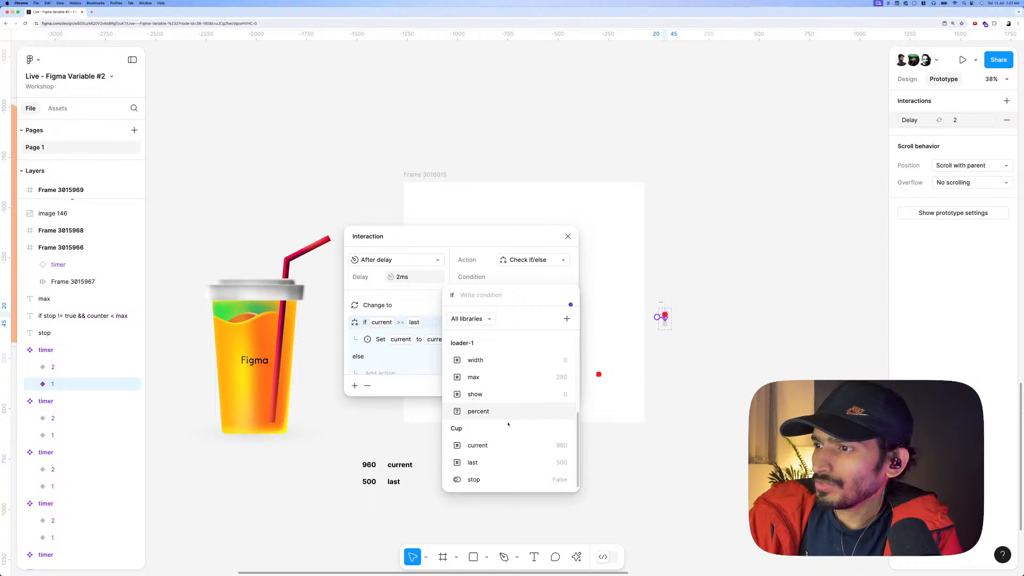
pyautogui.click(491, 478)
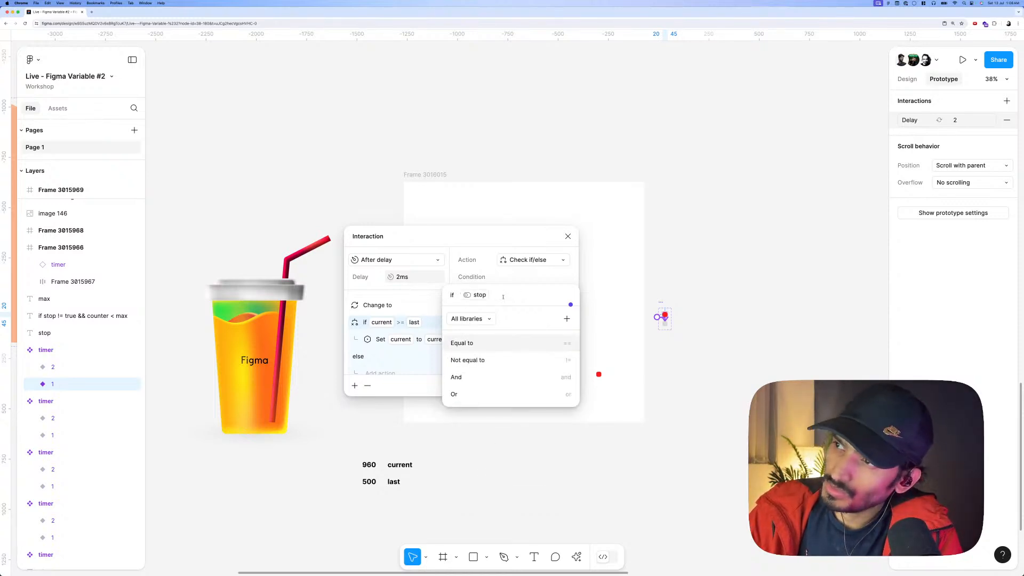
pyautogui.click(480, 344)
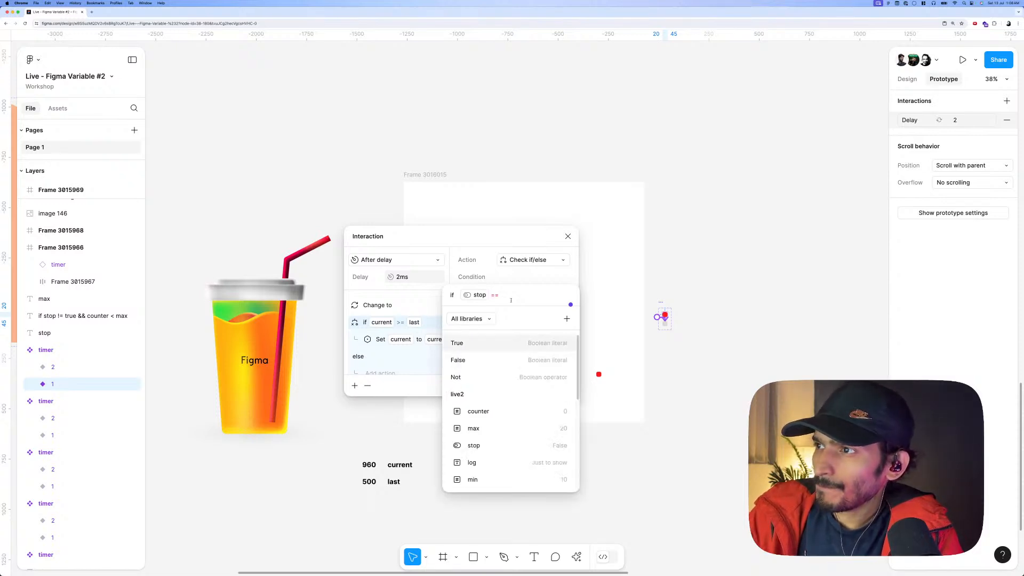
pyautogui.write('fa')
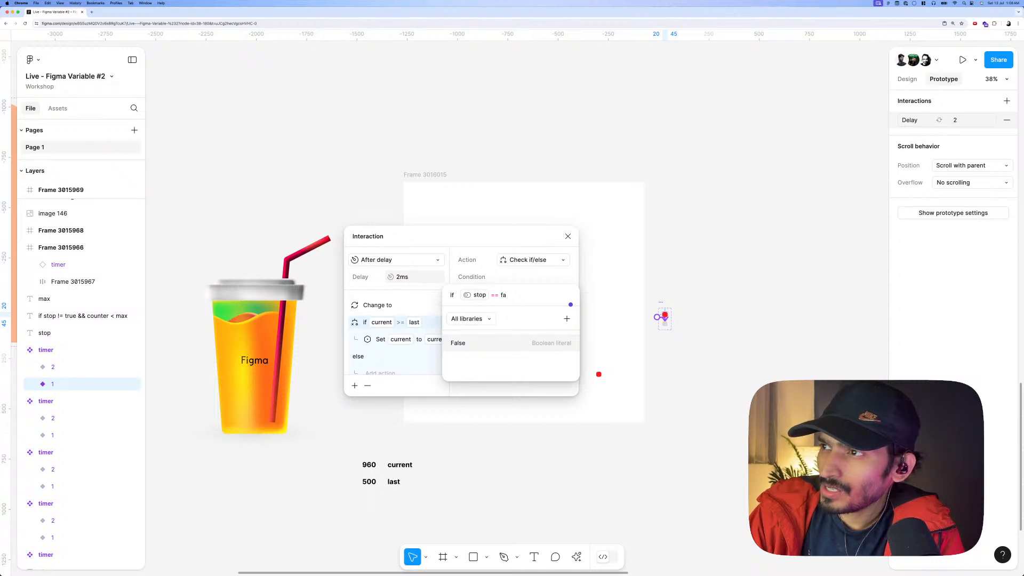
pyautogui.click(474, 342)
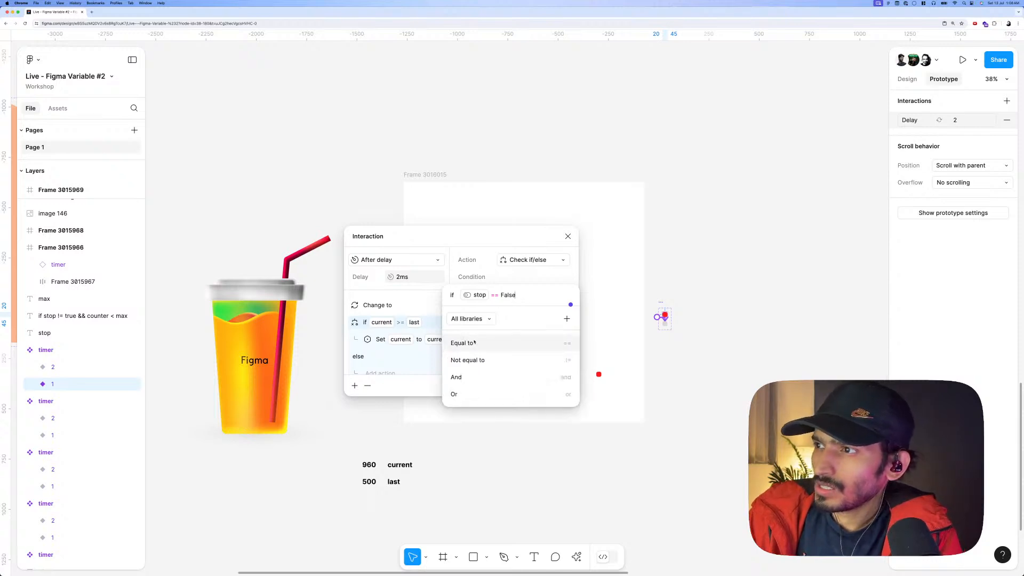
pyautogui.click(511, 280)
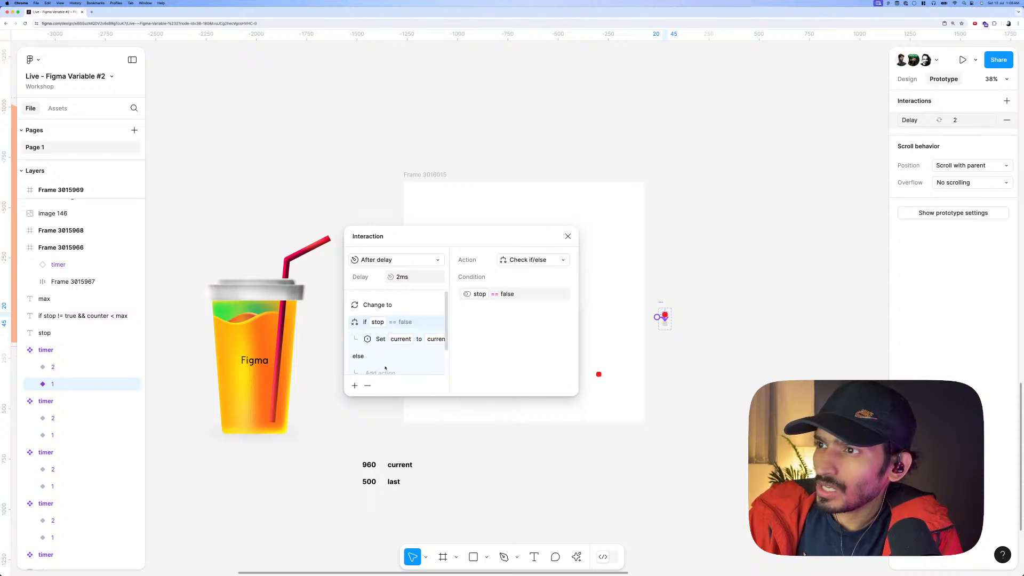
# Add a second if/else check to the timer's delay interaction with the condition current == last from the Cup collection.
pyautogui.scroll(-1, 388, 360)
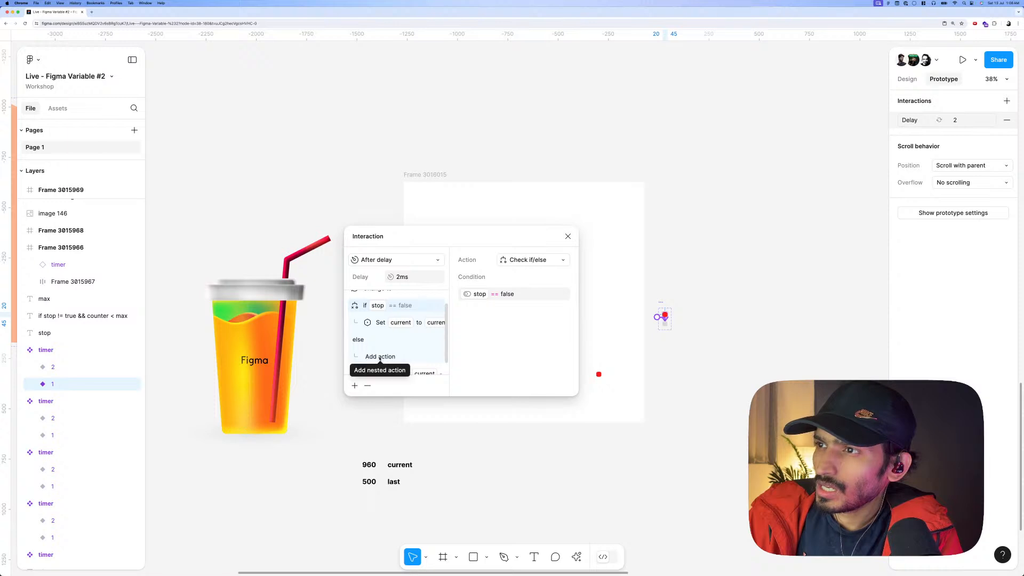
pyautogui.scroll(-1, 409, 357)
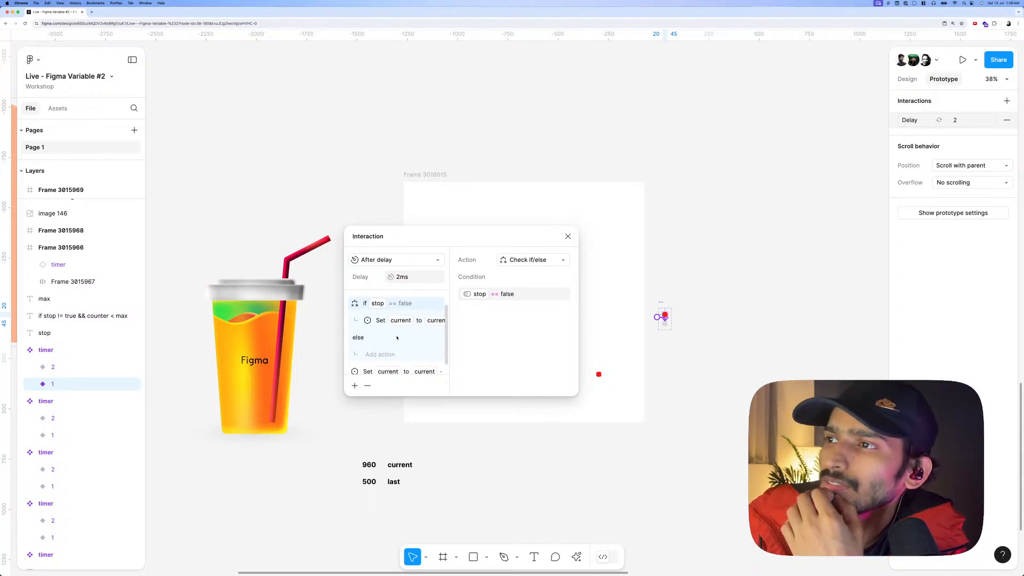
pyautogui.click(355, 386)
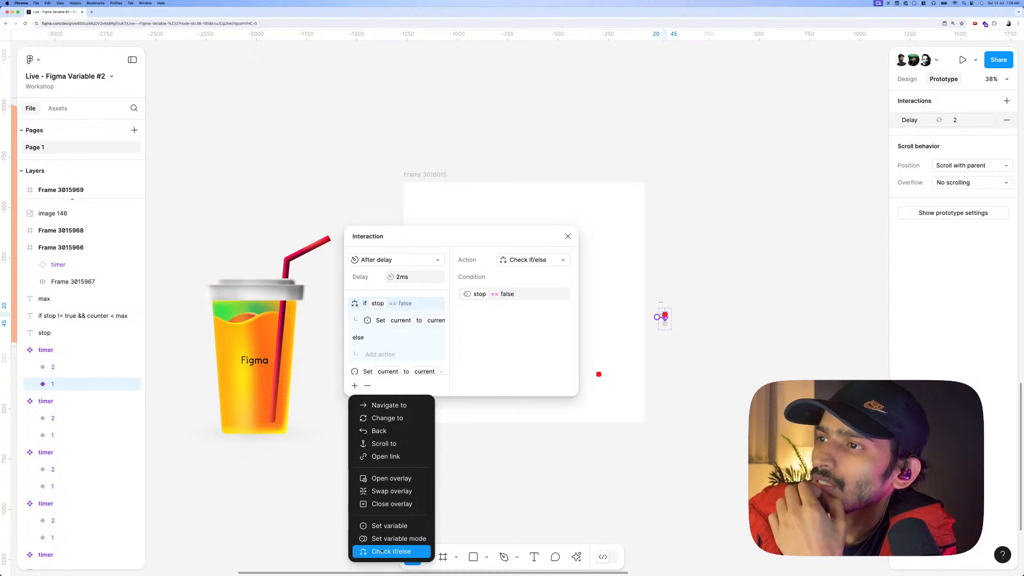
pyautogui.click(391, 552)
pyautogui.scroll(-1, 408, 369)
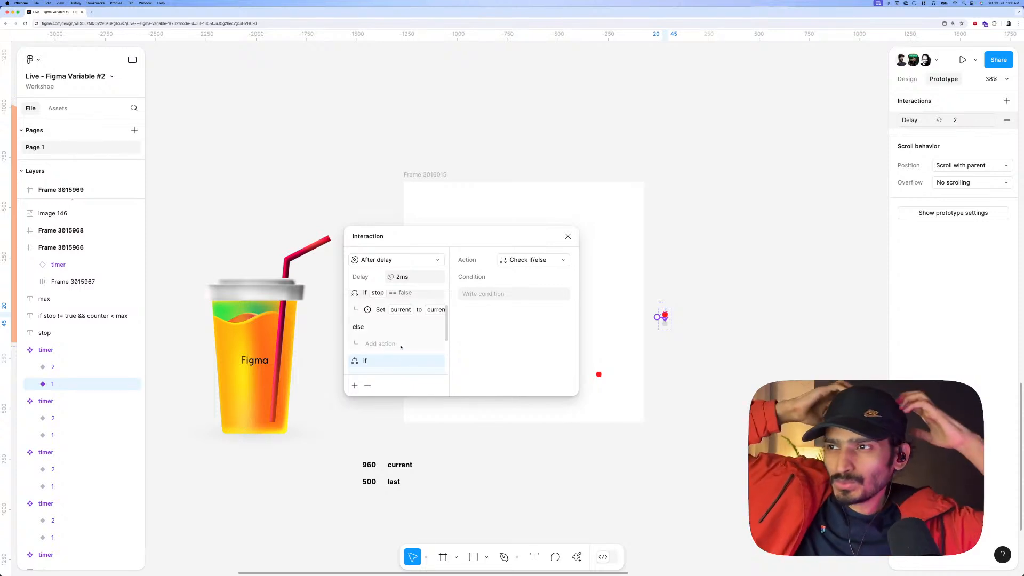
pyautogui.scroll(-3, 400, 347)
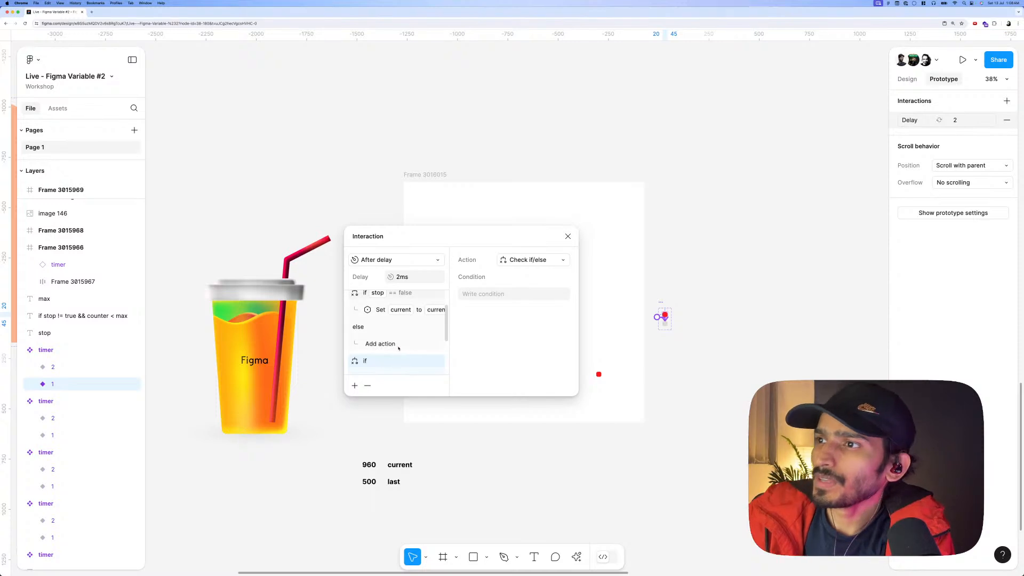
pyautogui.click(493, 294)
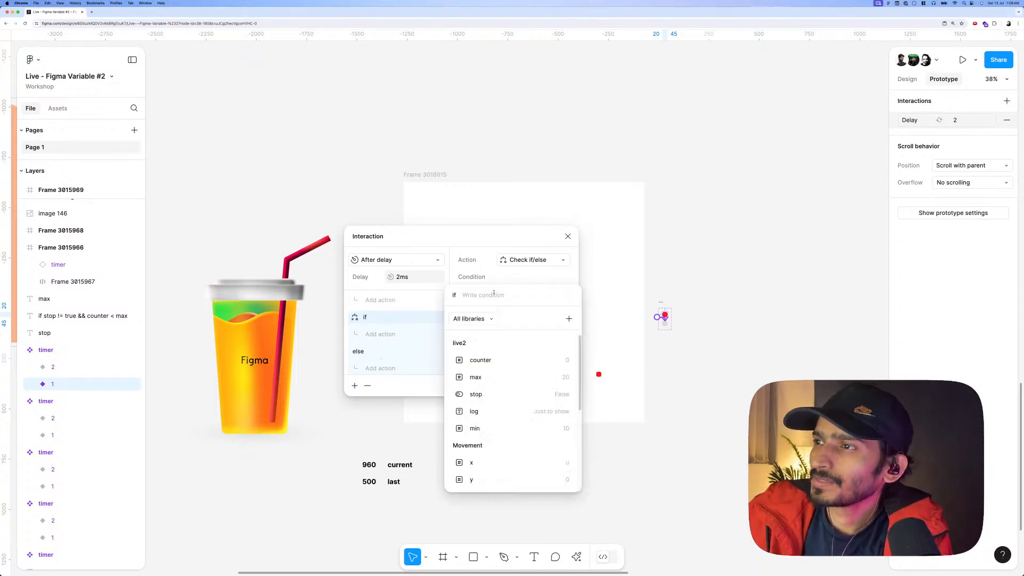
pyautogui.scroll(-8, 490, 446)
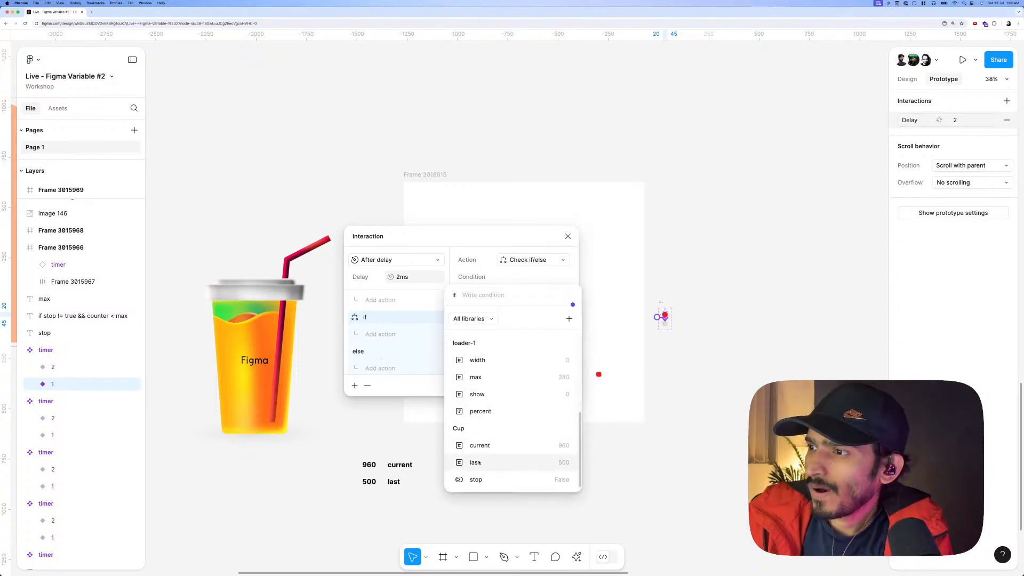
pyautogui.click(479, 446)
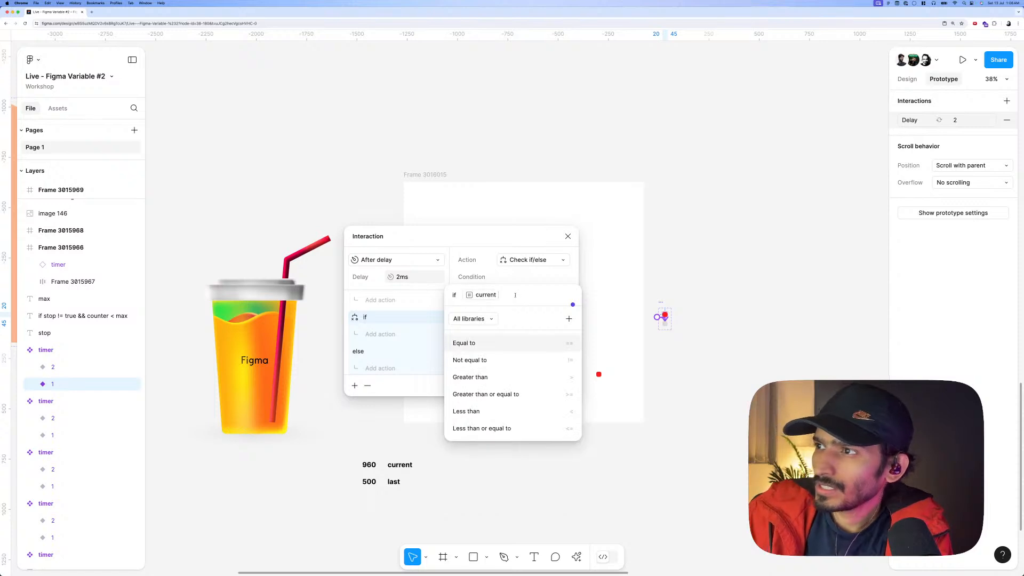
pyautogui.click(463, 342)
pyautogui.scroll(-6, 497, 458)
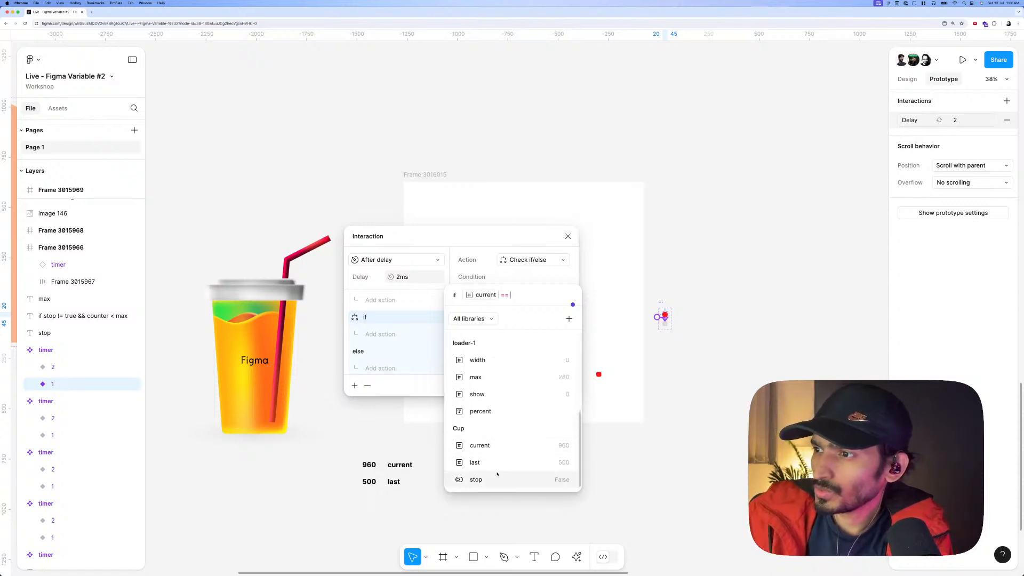
pyautogui.click(488, 463)
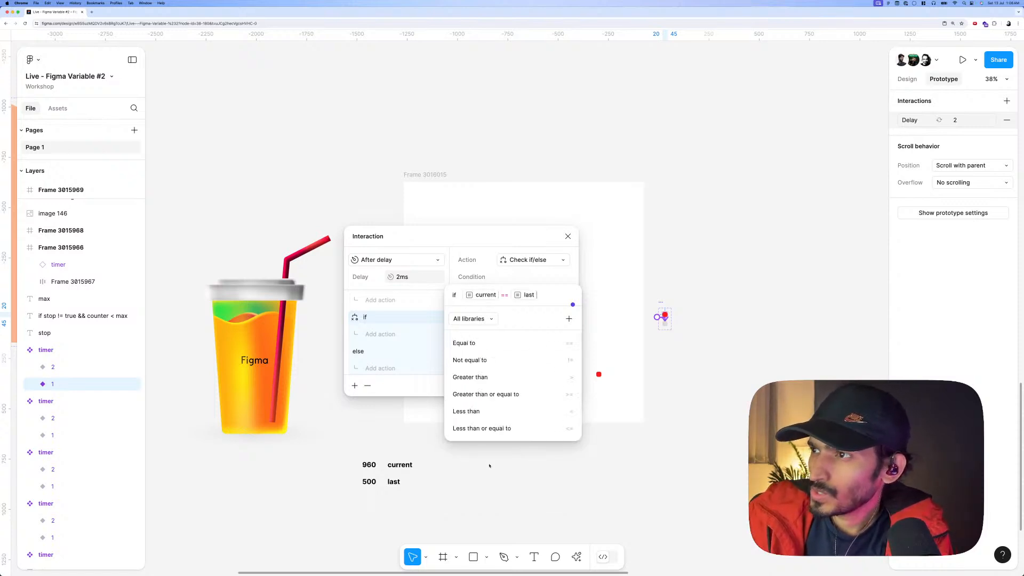
pyautogui.click(489, 279)
# Nest a Set variable action under the current == last condition that sets the Cup variable stop to true, and close the interaction.
pyautogui.click(389, 334)
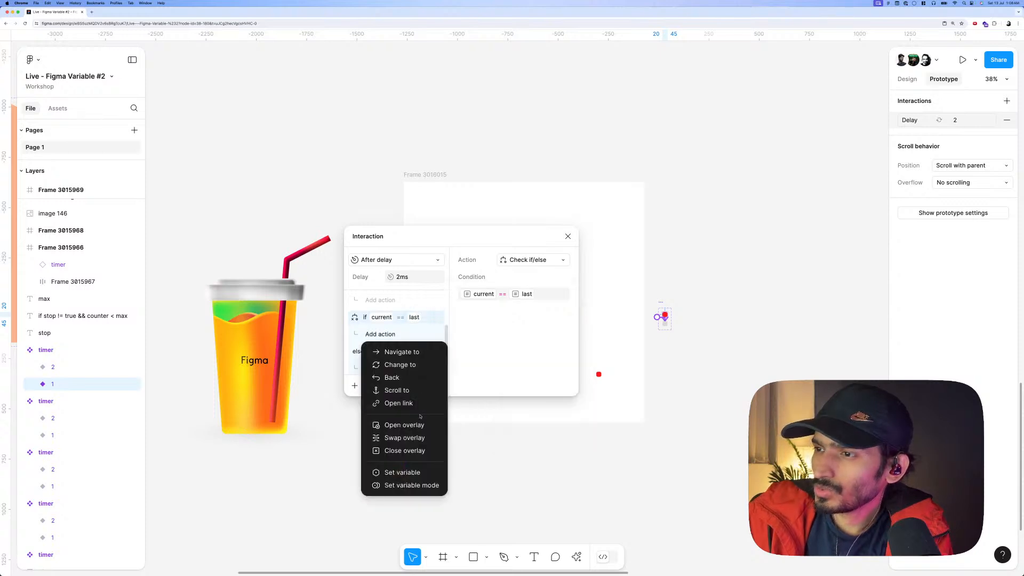
pyautogui.click(402, 472)
pyautogui.scroll(-5, 512, 420)
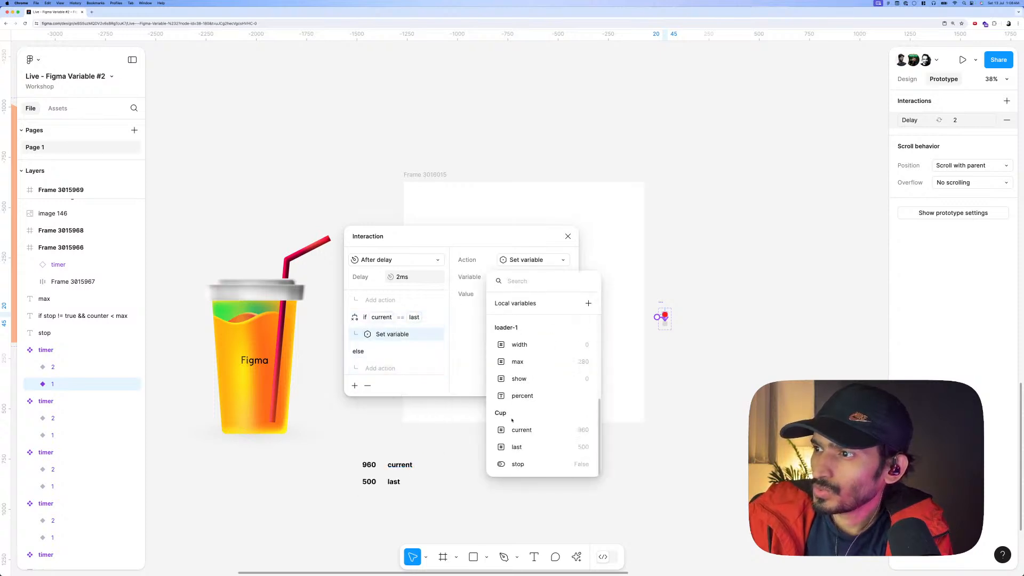
pyautogui.click(509, 464)
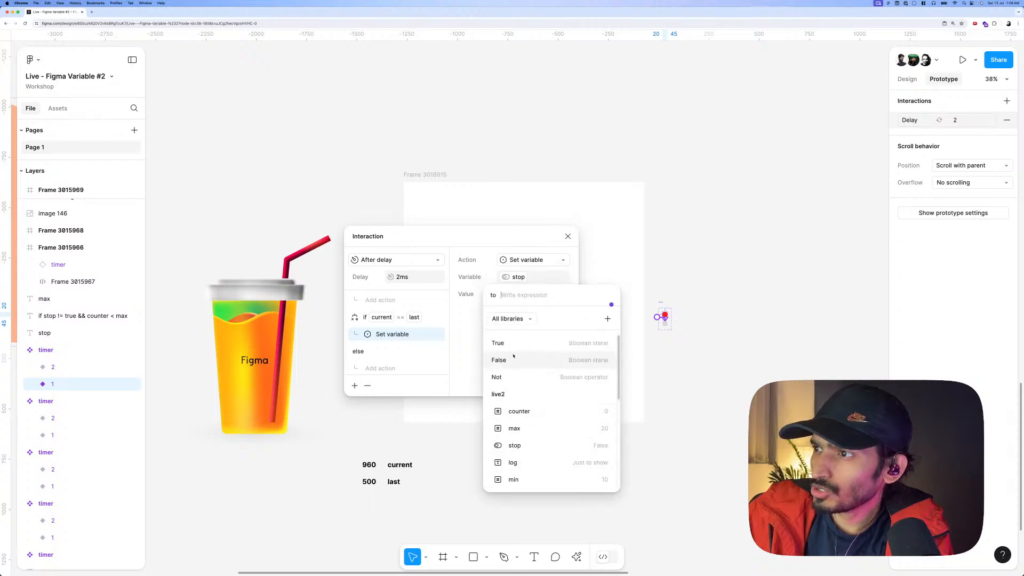
pyautogui.click(501, 343)
pyautogui.click(470, 329)
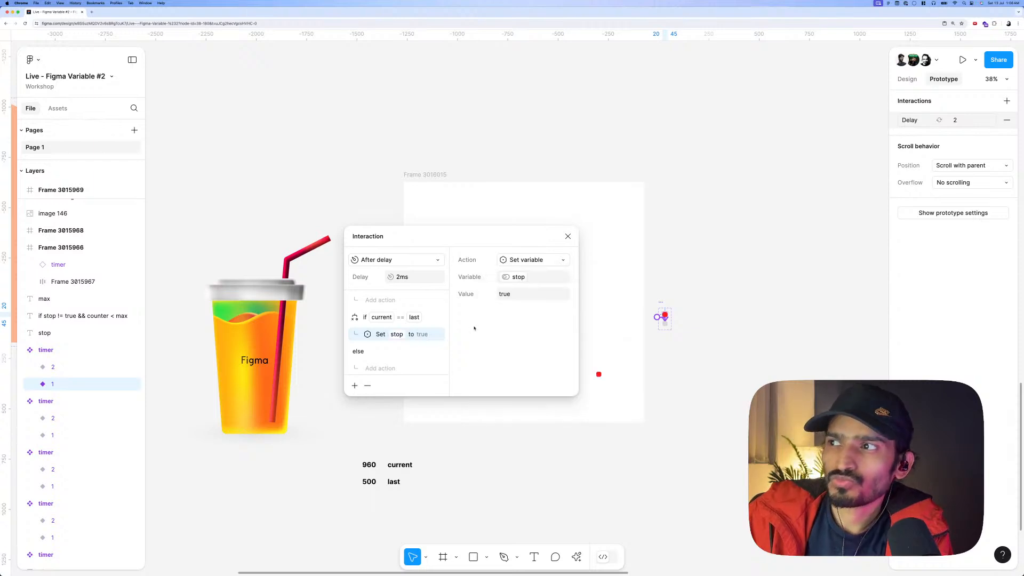
pyautogui.click(568, 236)
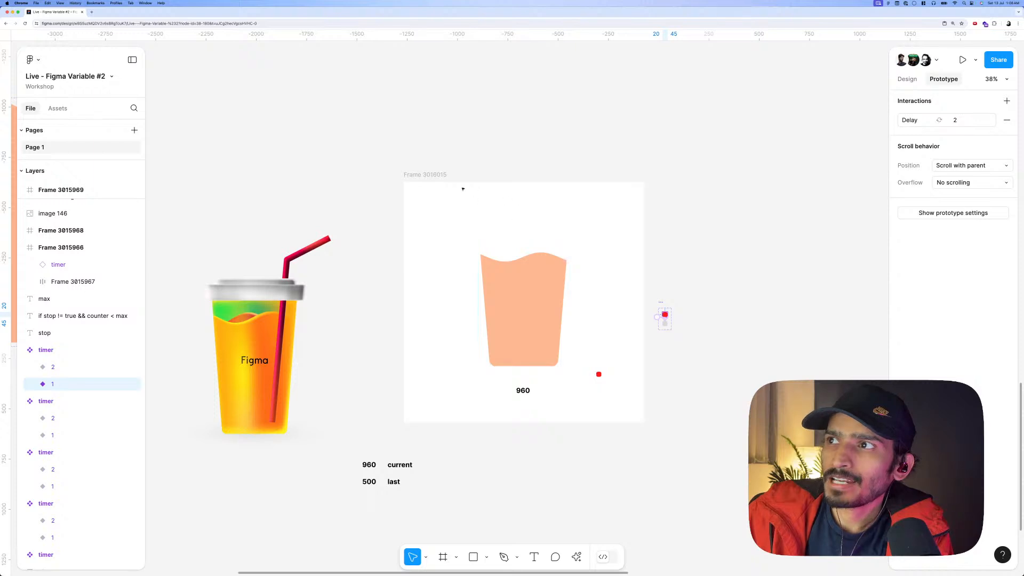
# Preview the cup frame's prototype to check the countdown with the two stop conditions, and close the preview.
pyautogui.click(426, 174)
pyautogui.hotkey('shift', 'space')
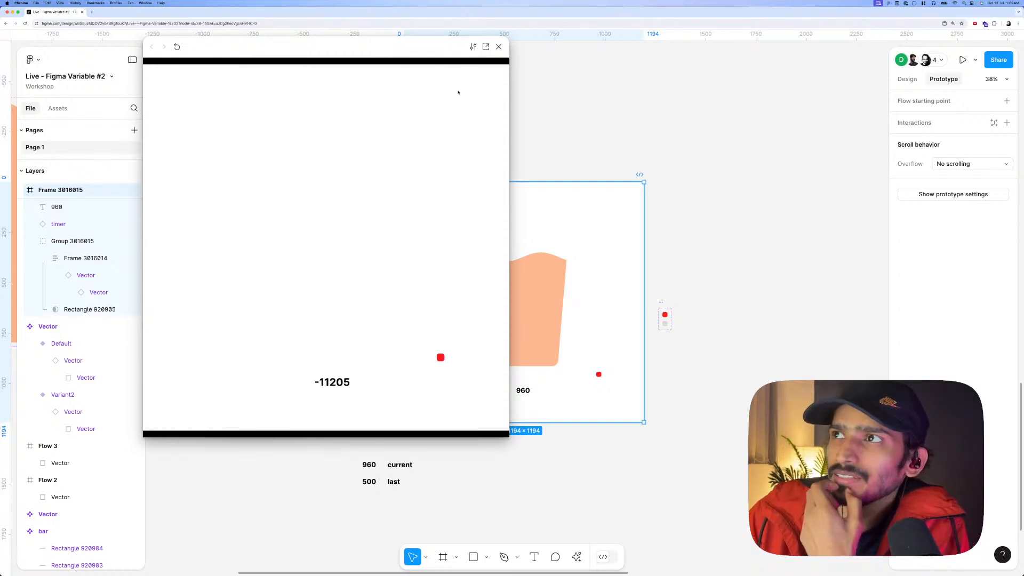
pyautogui.click(498, 47)
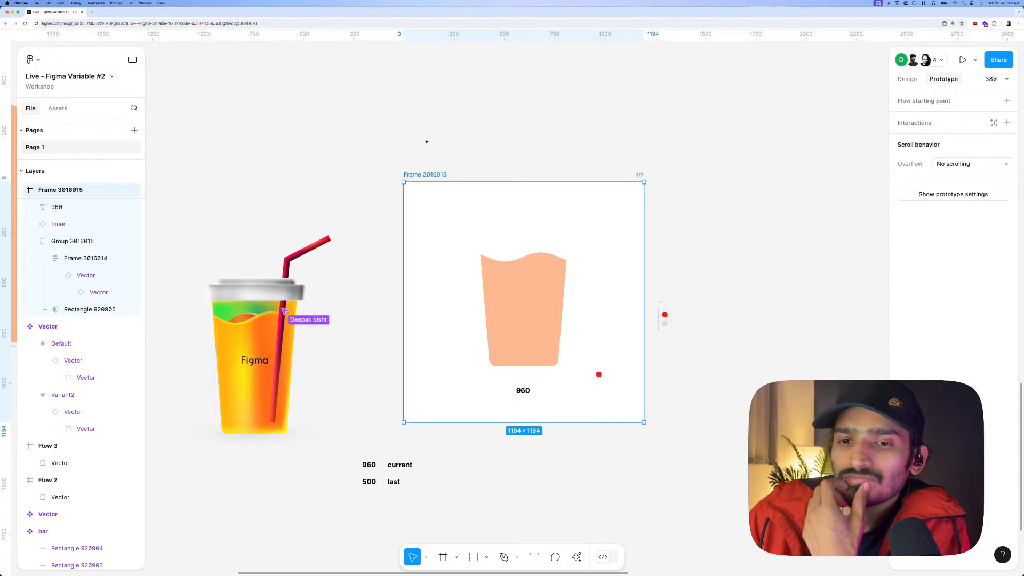
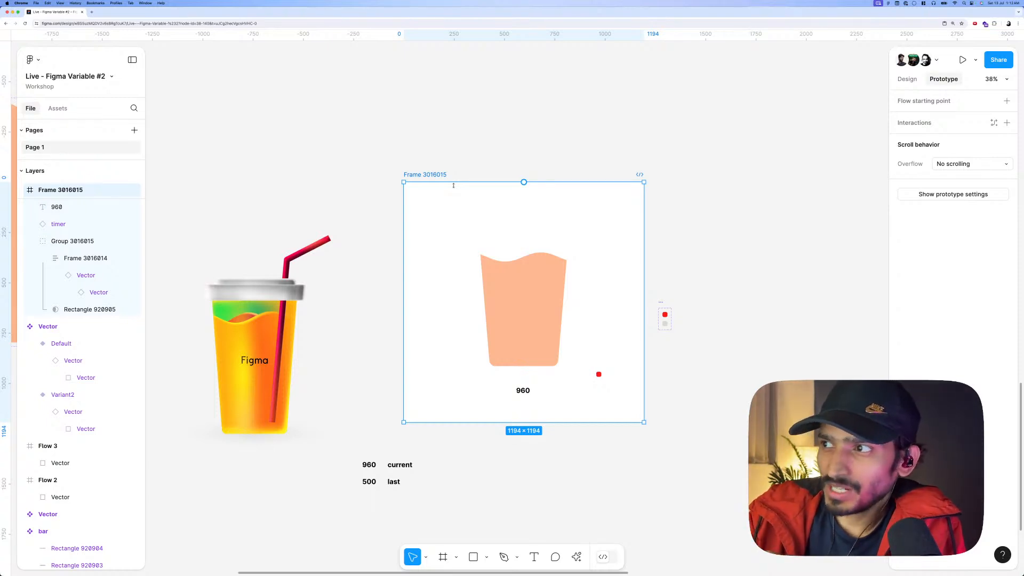
pyautogui.doubleClick(535, 268)
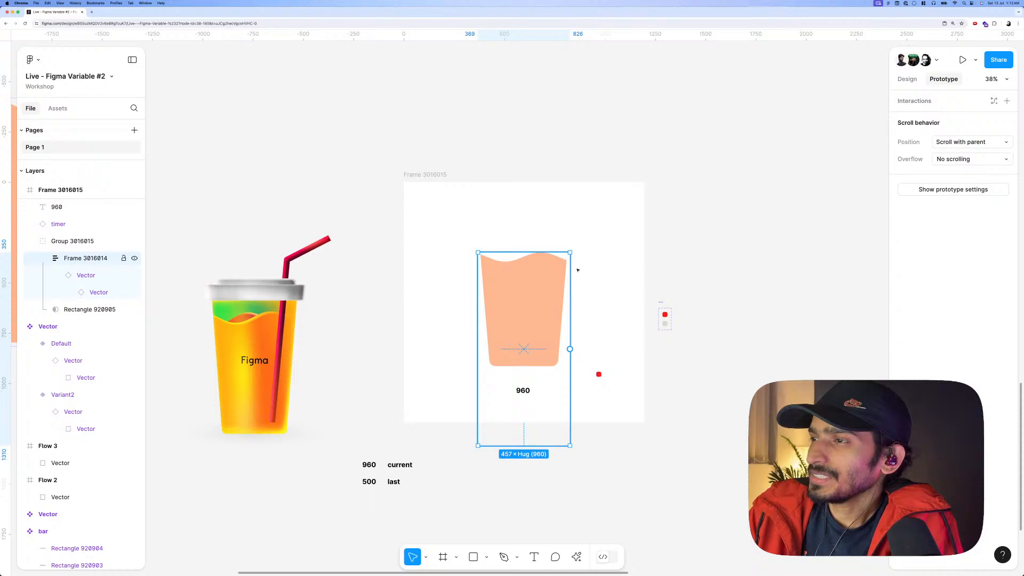
pyautogui.rightClick(624, 273)
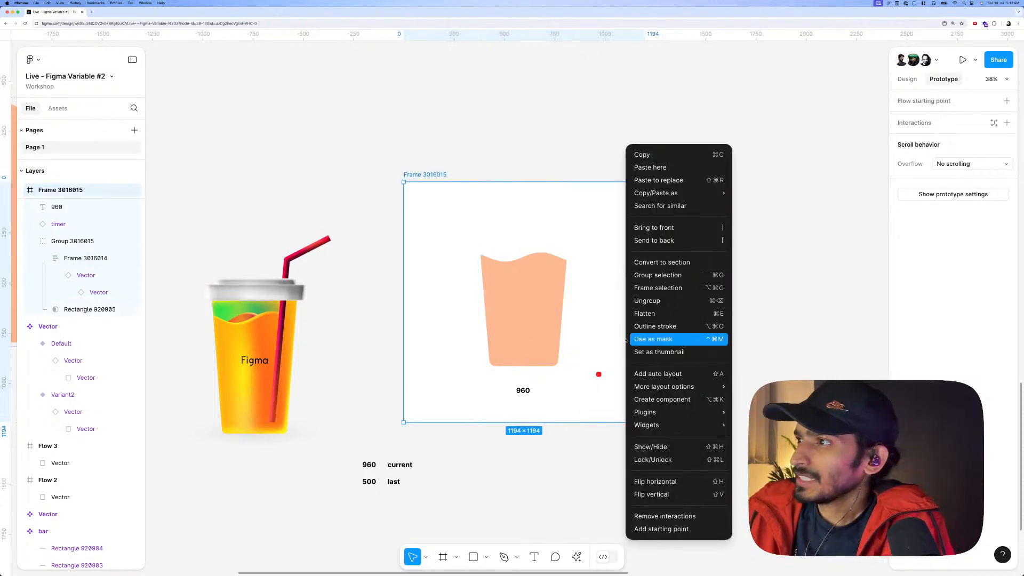
pyautogui.click(620, 338)
# Delete the timer instance from the cup frame and paste in a fresh instance of the timer's variant 1.
pyautogui.click(666, 314)
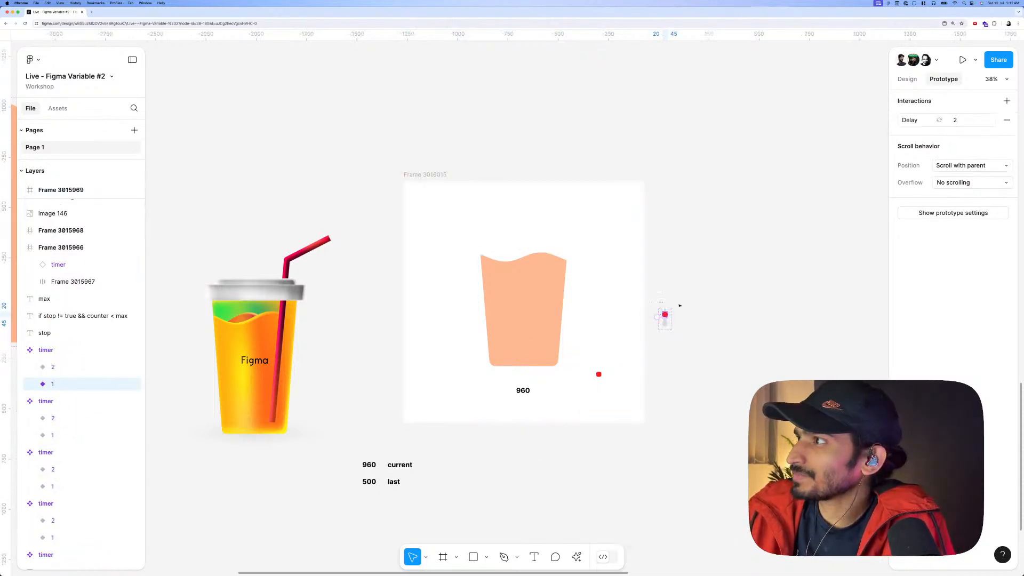
pyautogui.click(598, 373)
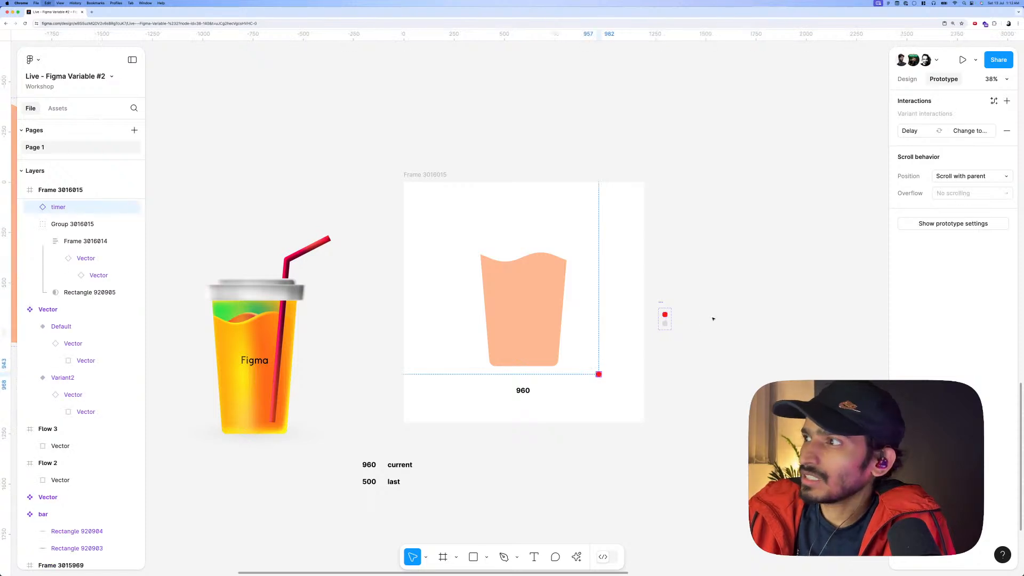
pyautogui.press('Delete')
pyautogui.click(907, 79)
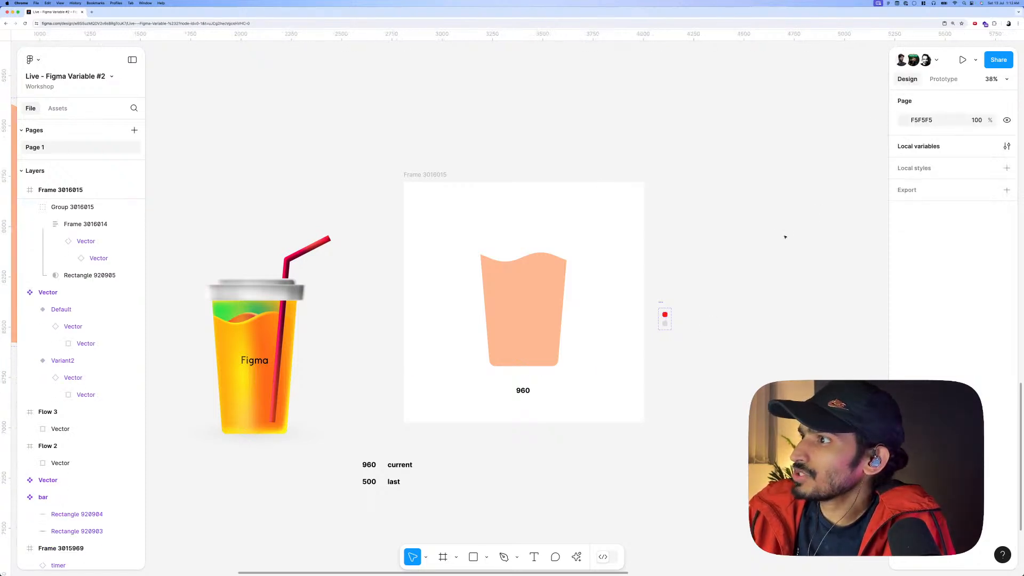
pyautogui.click(665, 316)
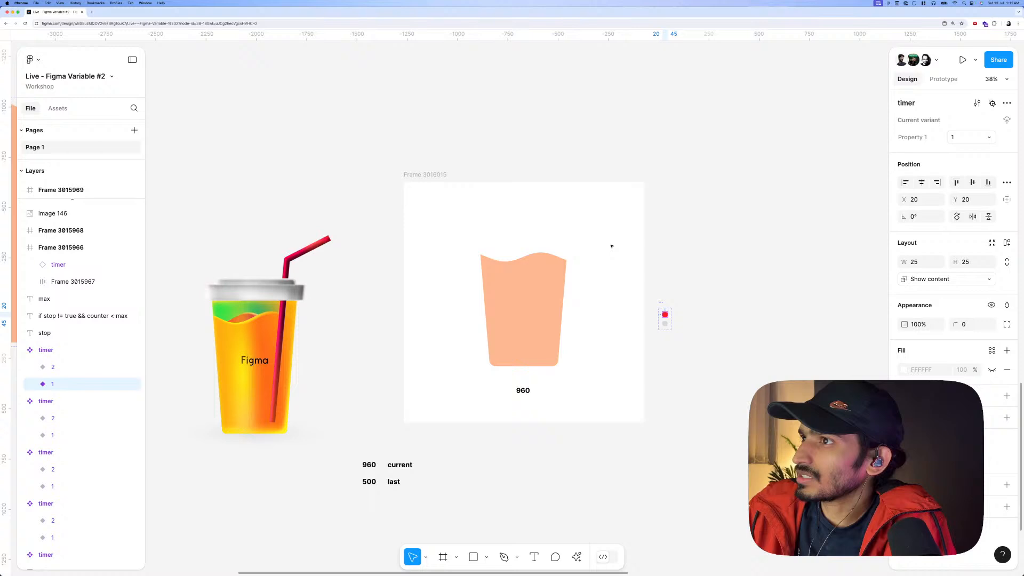
pyautogui.click(442, 185)
pyautogui.hotkey('ctrl', 'v')
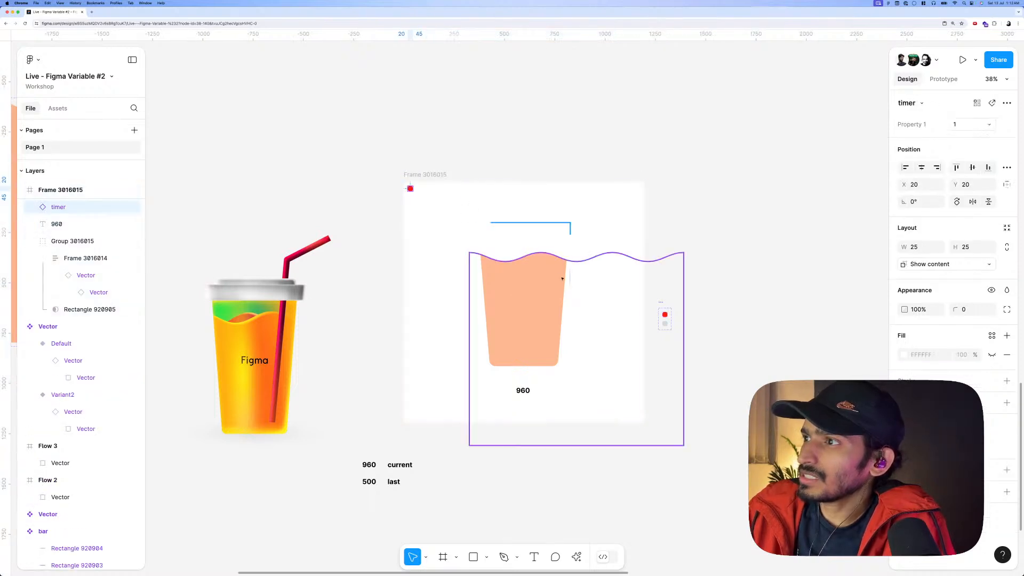
# Preview the cup frame's prototype with the freshly pasted timer instance, close the preview and deselect the frame.
pyautogui.click(430, 176)
pyautogui.hotkey('shift', 'space')
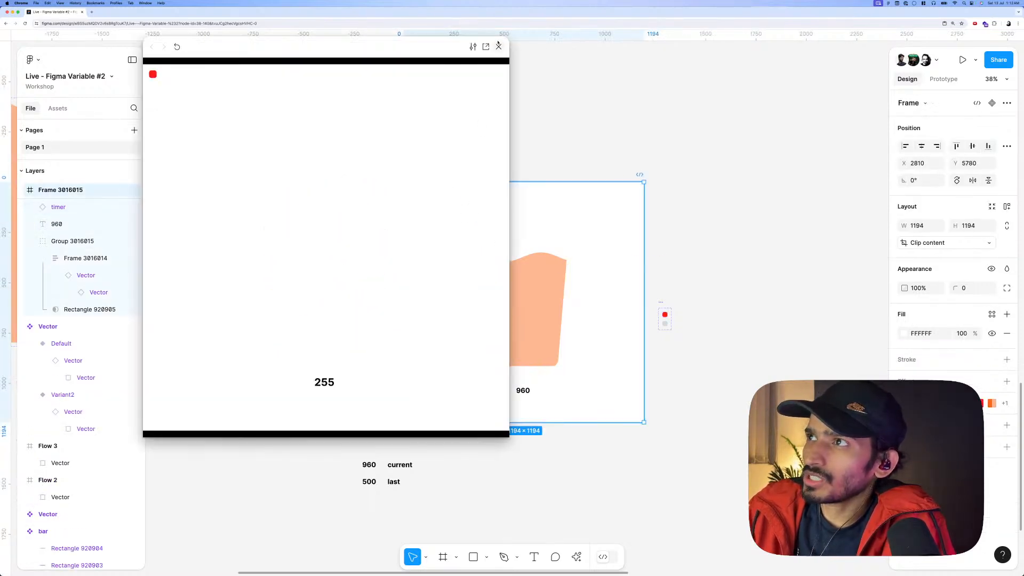
pyautogui.click(498, 47)
pyautogui.click(595, 175)
pyautogui.scroll(3, 629, 350)
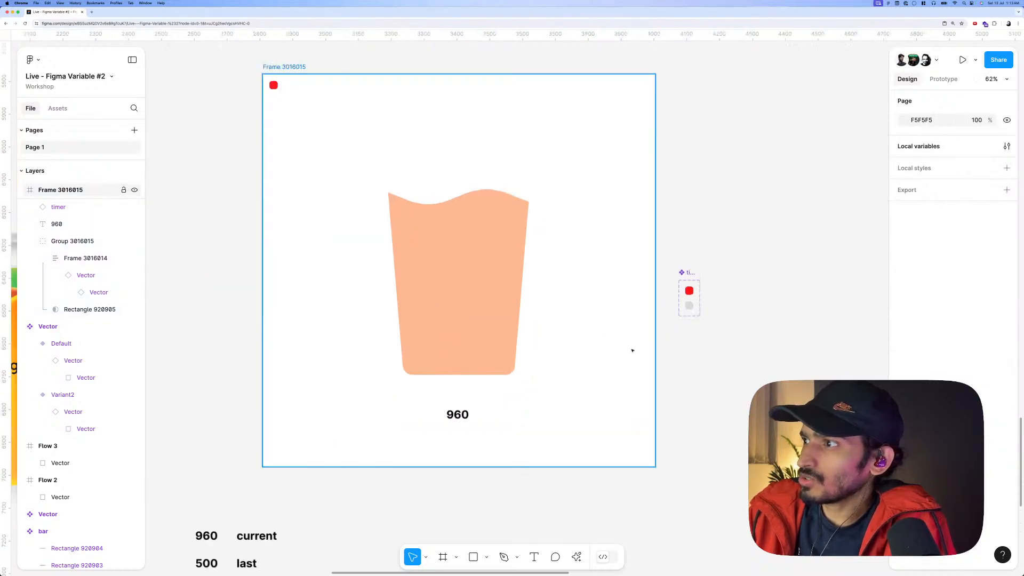
# Remove the stop == false check and the Set current action from timer variant 1's After delay interaction.
pyautogui.click(692, 293)
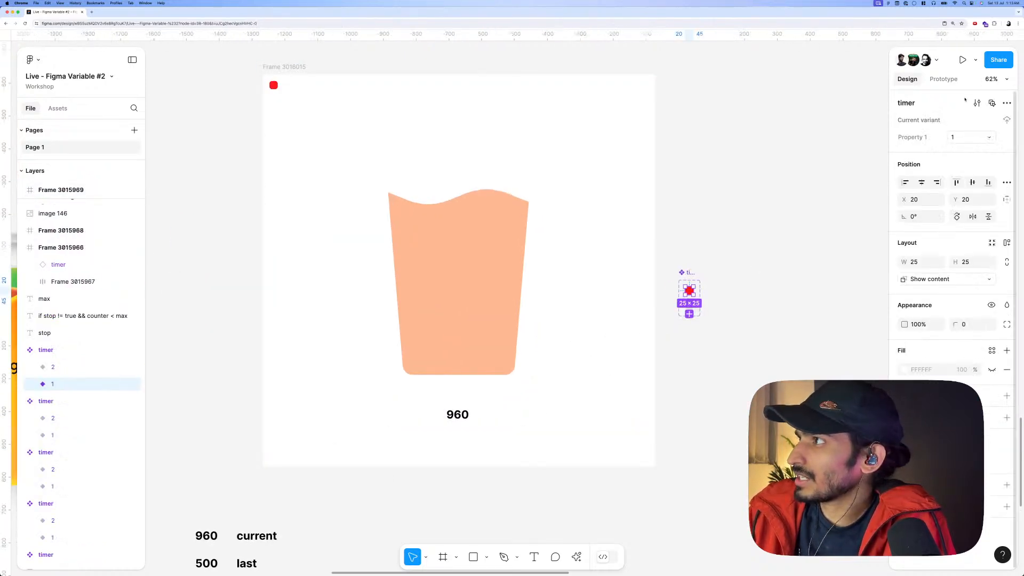
pyautogui.click(943, 79)
pyautogui.click(911, 121)
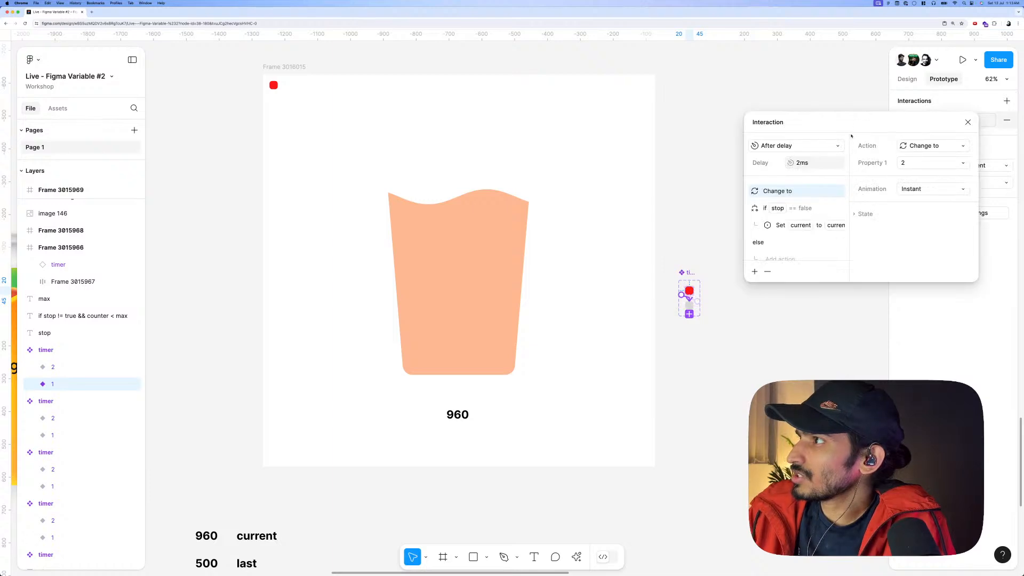
pyautogui.moveTo(911, 121); pyautogui.dragTo(623, 358)
pyautogui.click(513, 440)
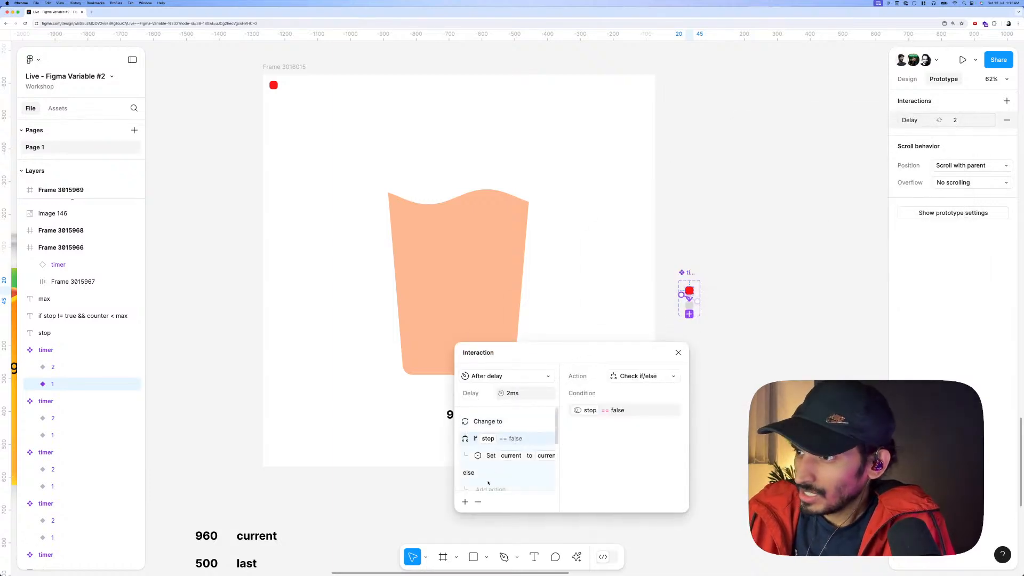
pyautogui.click(477, 502)
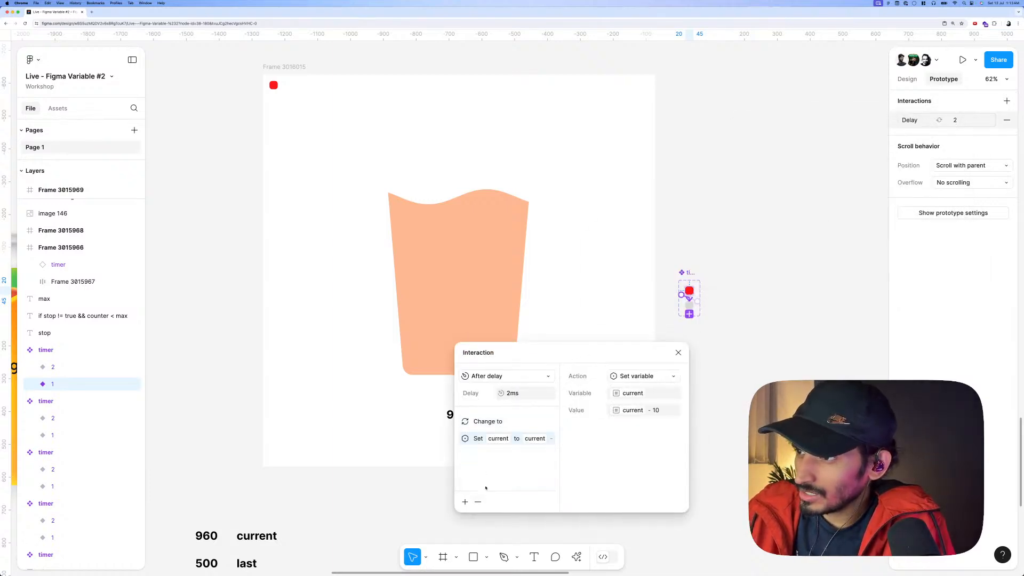
pyautogui.click(477, 502)
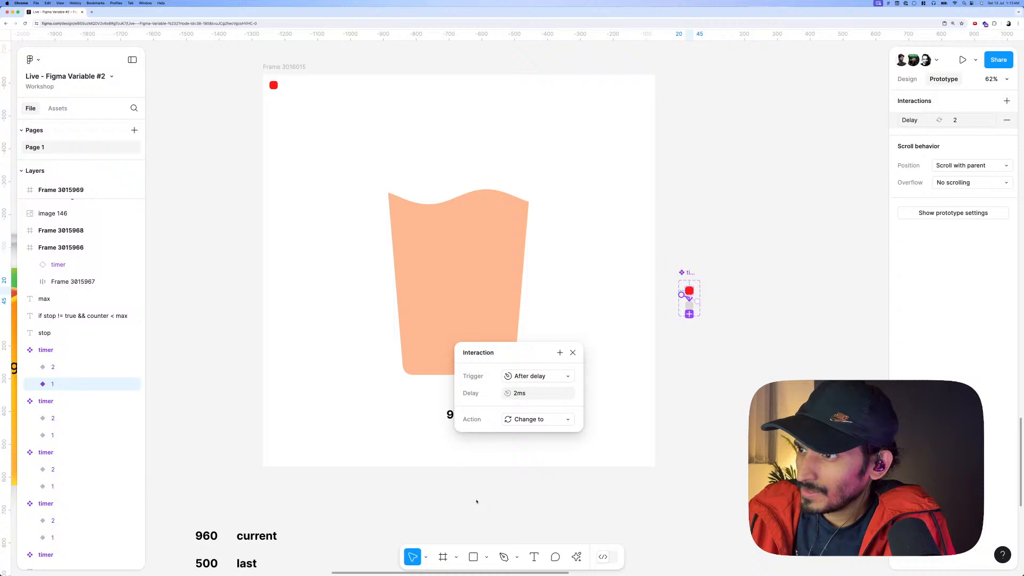
# Add a Check if/else action to the delay interaction with the condition current != 500, using the Cup variable.
pyautogui.click(559, 352)
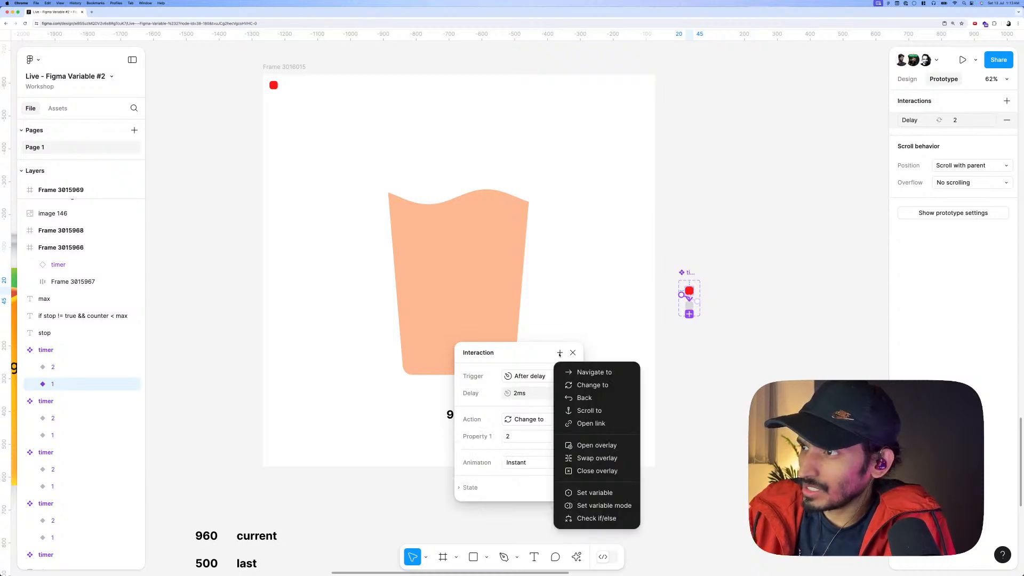
pyautogui.click(596, 518)
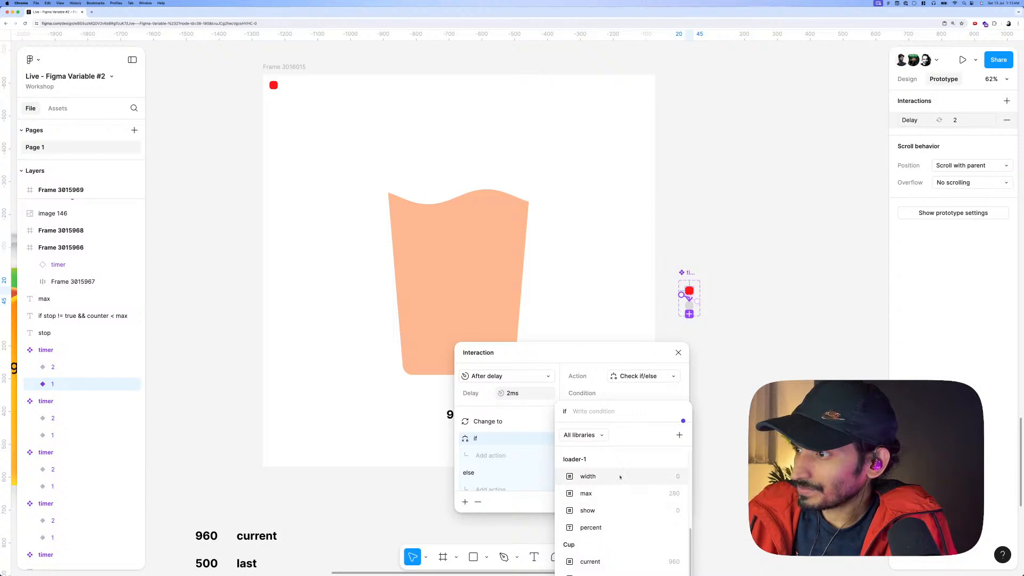
pyautogui.click(590, 562)
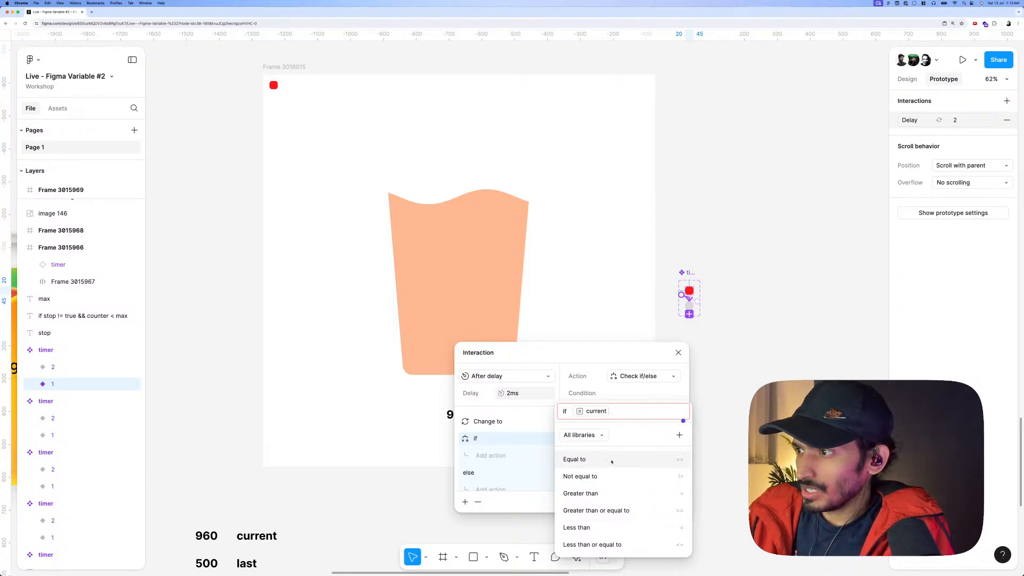
pyautogui.click(611, 476)
pyautogui.scroll(-2, 603, 540)
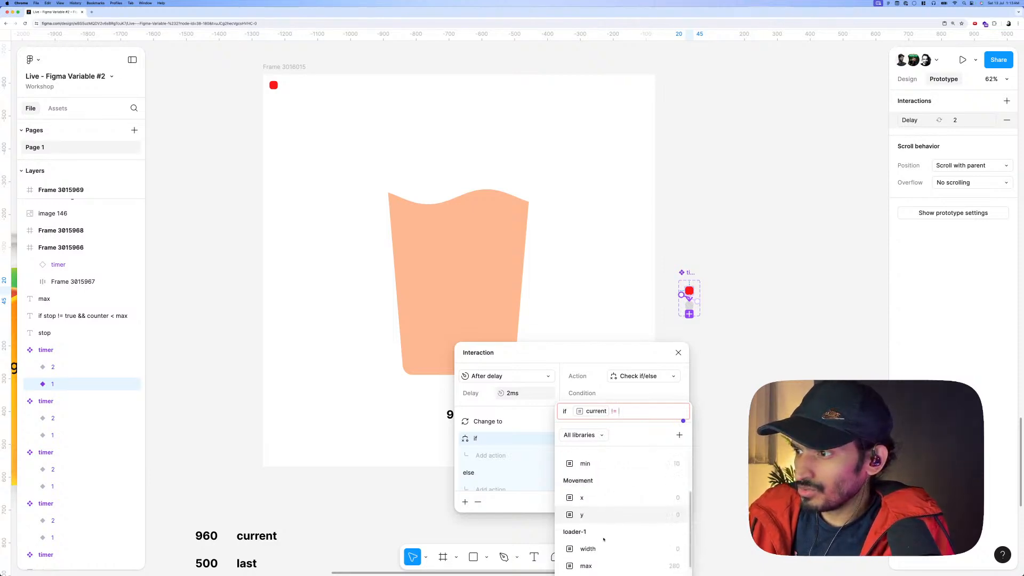
pyautogui.scroll(-3, 604, 540)
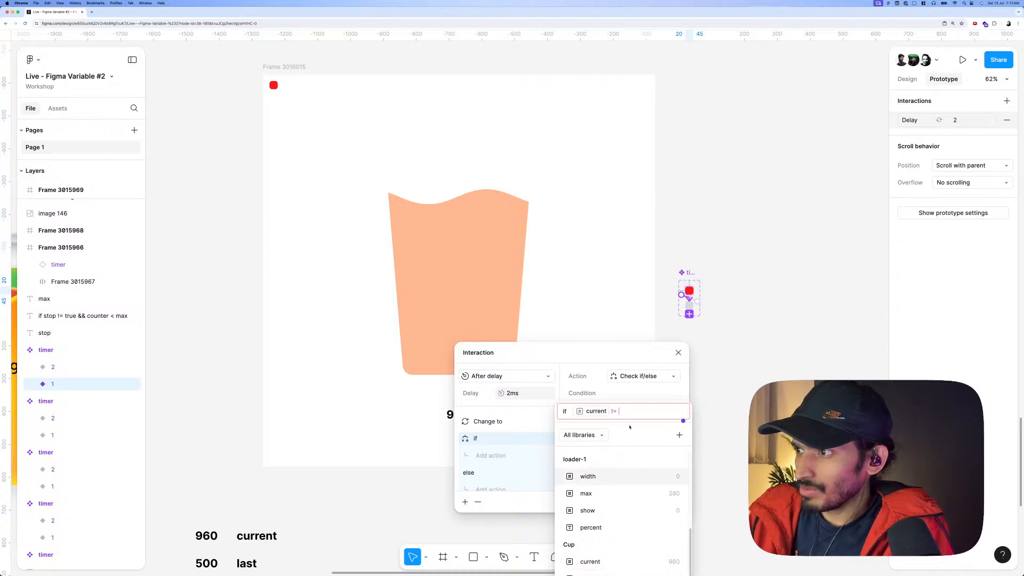
pyautogui.write('500')
pyautogui.press('Return')
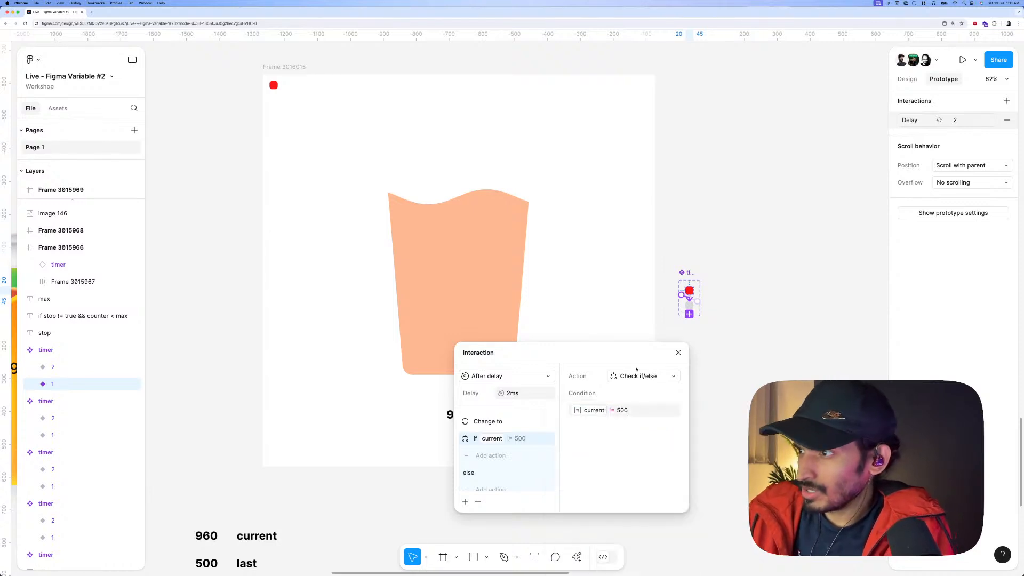
# Nest a Set variable action under the if condition that sets the Cup variable current to current - 3.
pyautogui.click(495, 457)
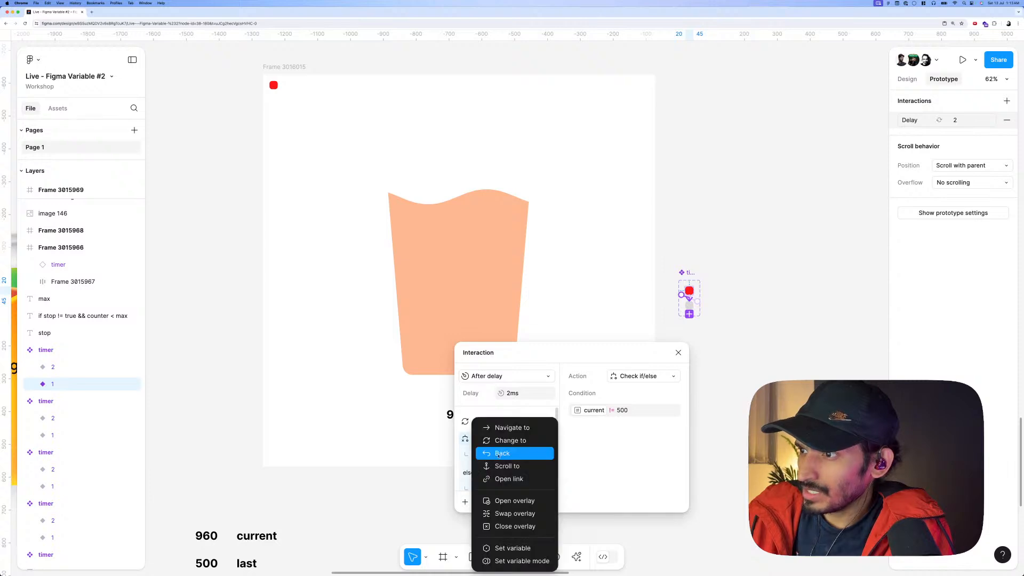
pyautogui.click(514, 548)
pyautogui.scroll(-3, 634, 522)
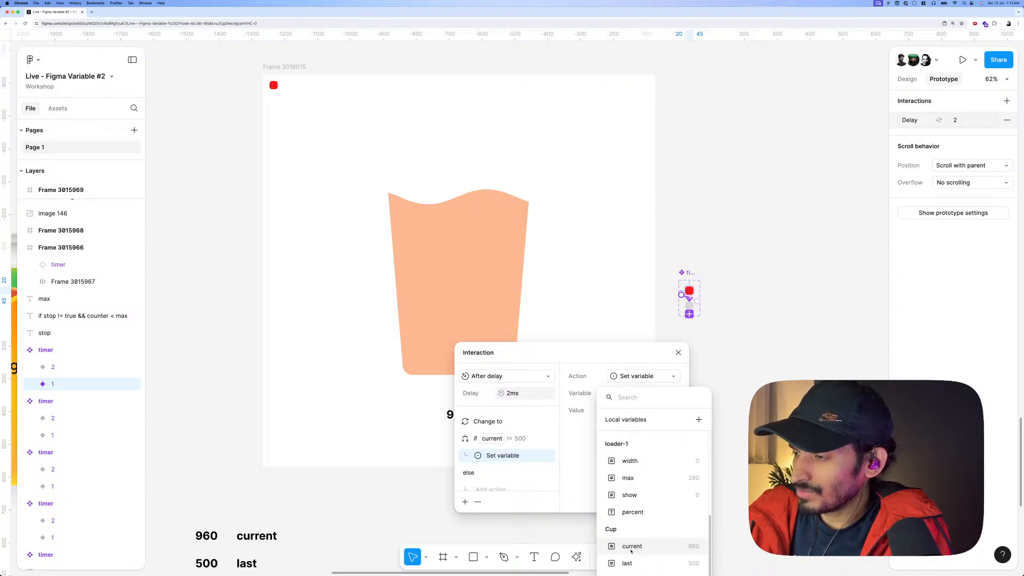
pyautogui.click(631, 546)
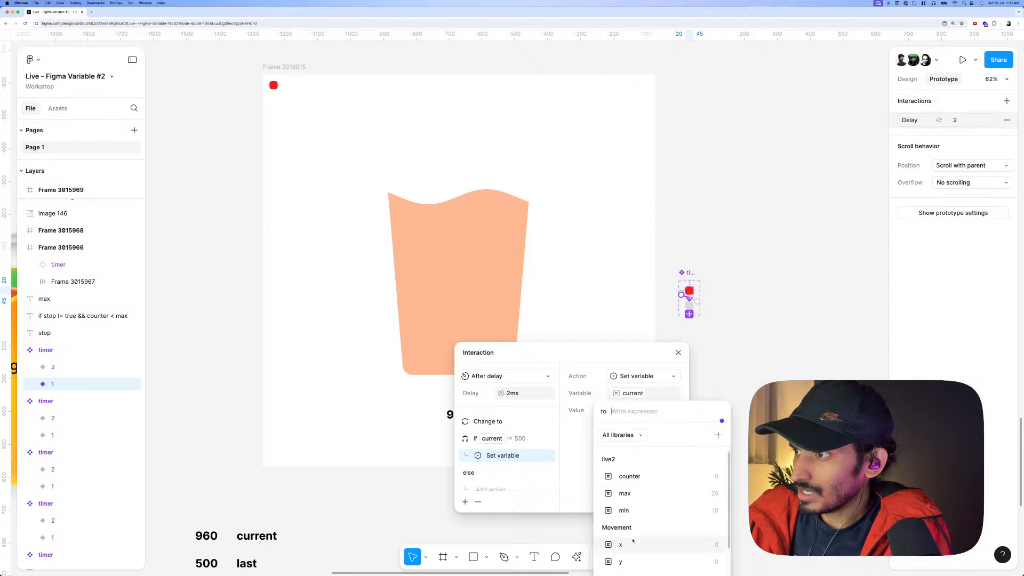
pyautogui.write('cu')
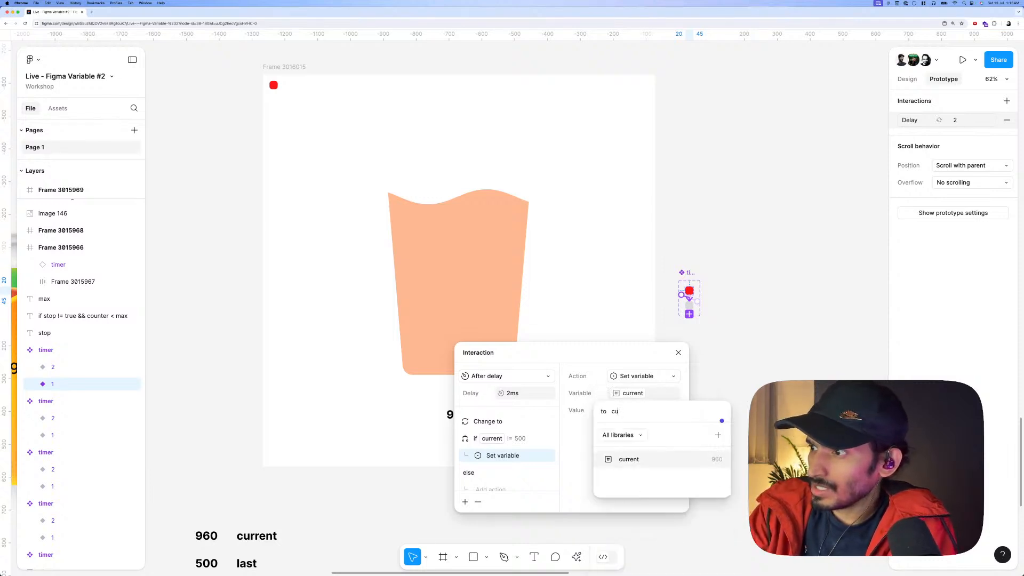
pyautogui.press('Return')
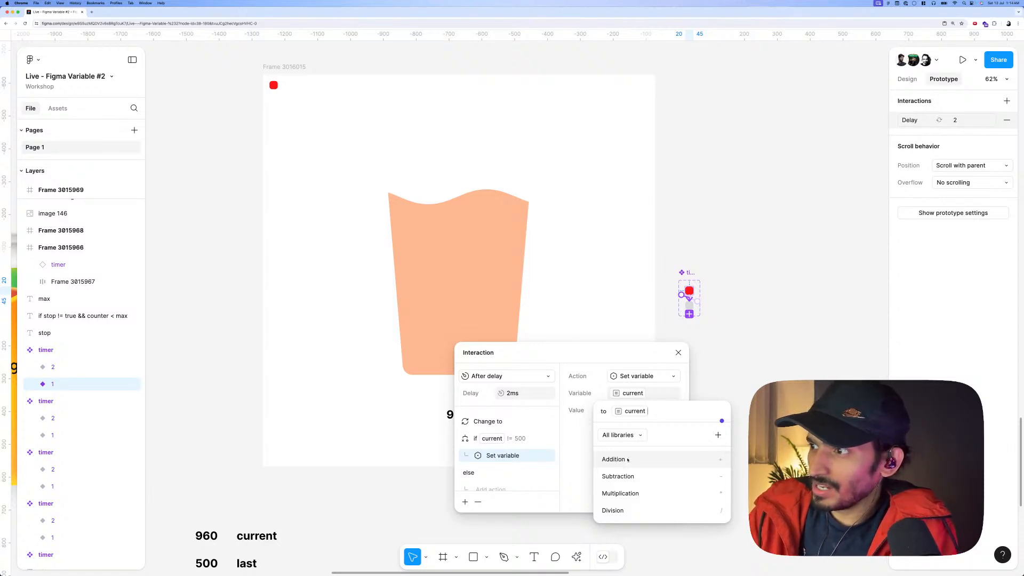
pyautogui.click(631, 476)
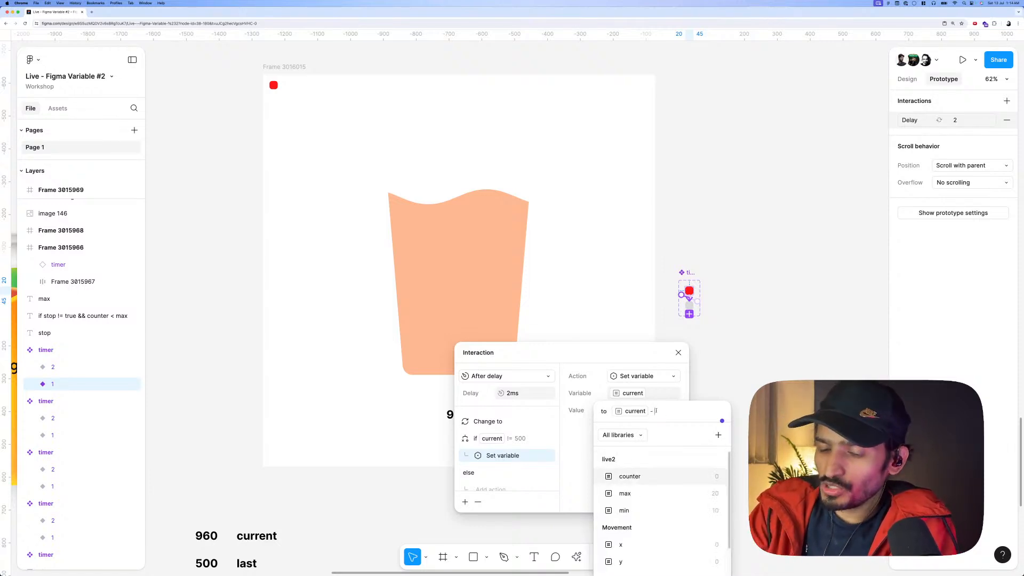
pyautogui.write('1')
pyautogui.press('BackSpace')
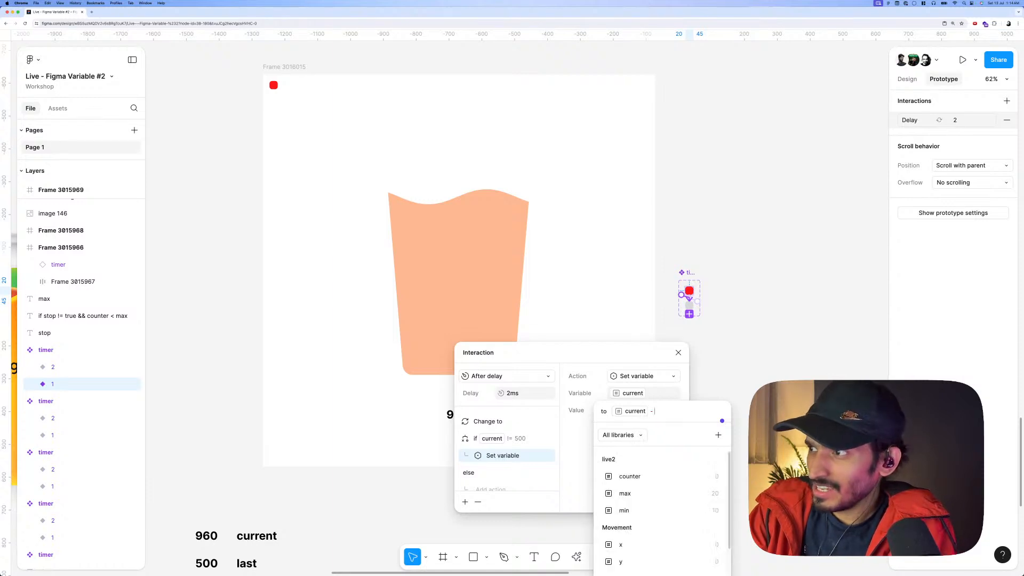
pyautogui.write('3')
pyautogui.press('Return')
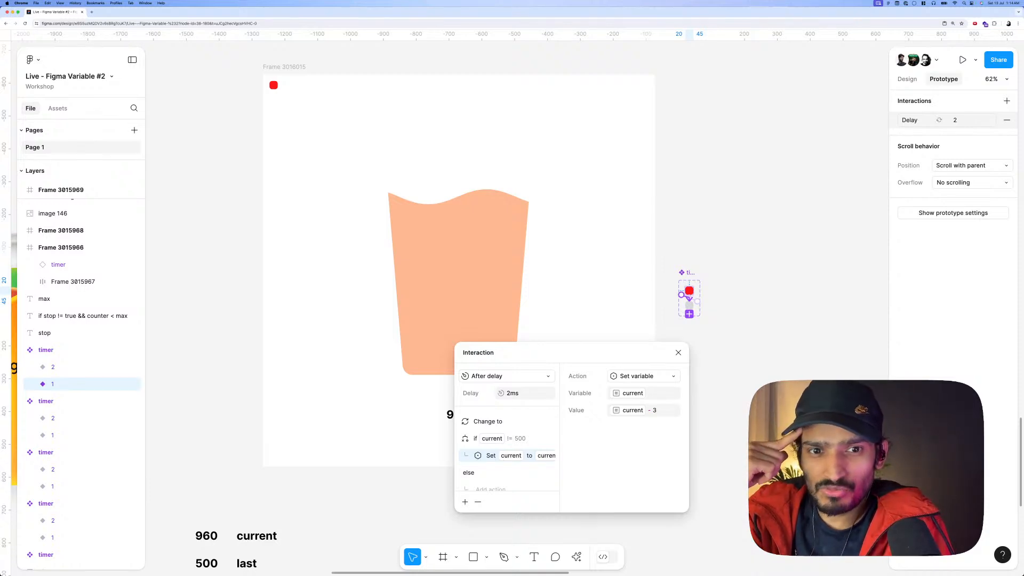
# Change the if condition of the delay interaction to current > 500.
pyautogui.rightClick(654, 408)
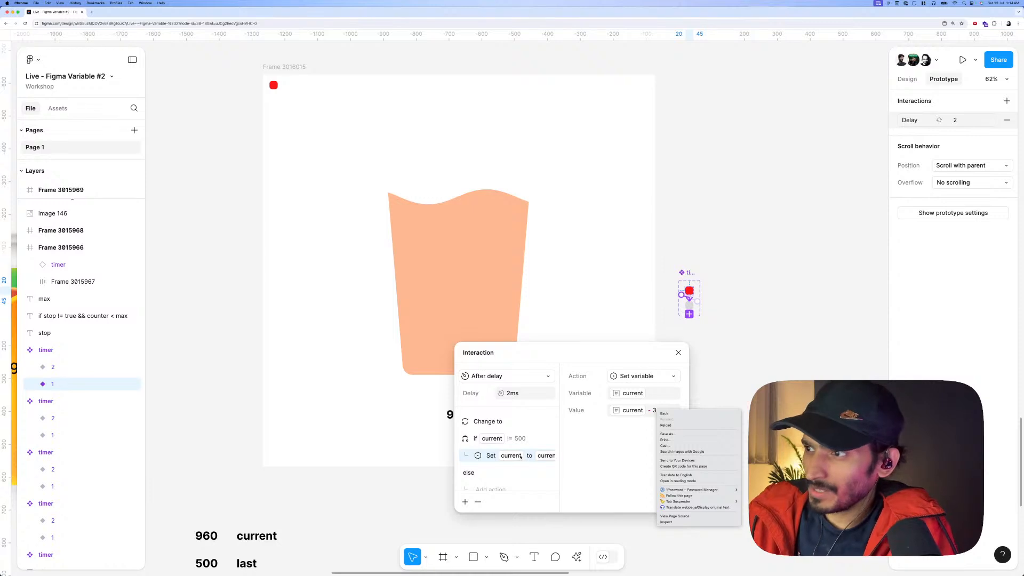
pyautogui.click(529, 437)
pyautogui.click(529, 438)
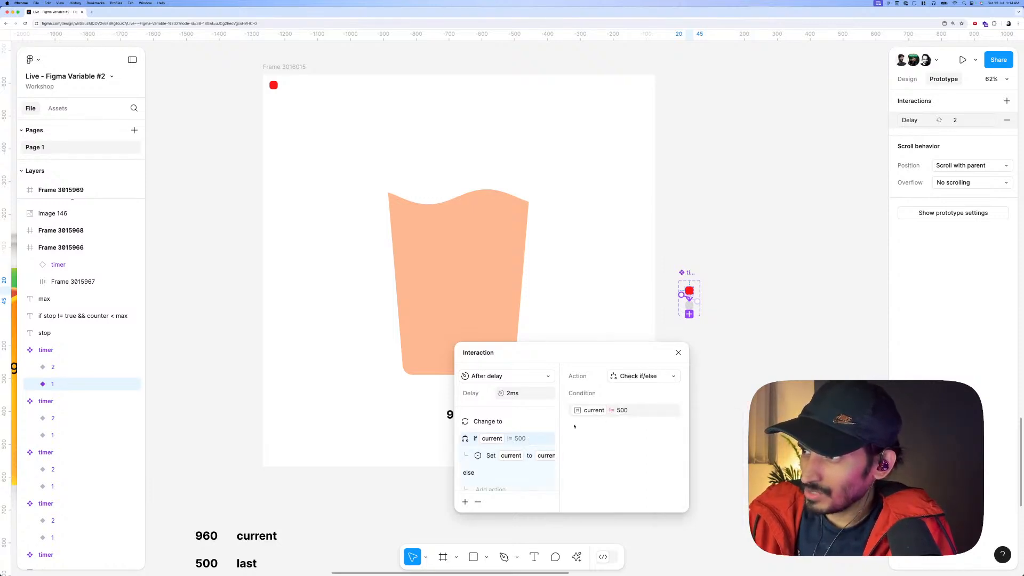
pyautogui.click(512, 422)
pyautogui.click(530, 438)
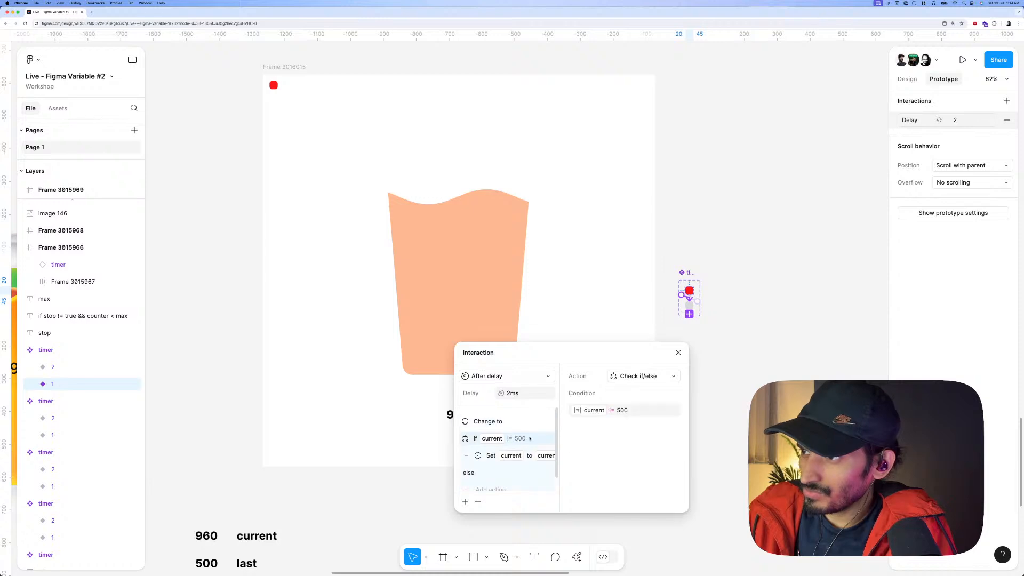
pyautogui.click(618, 410)
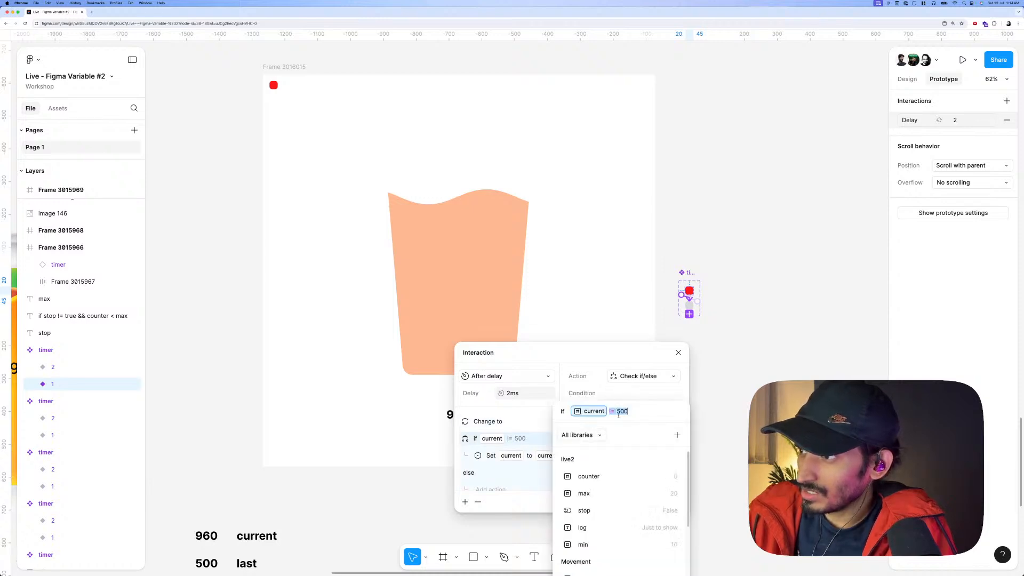
pyautogui.press('BackSpace')
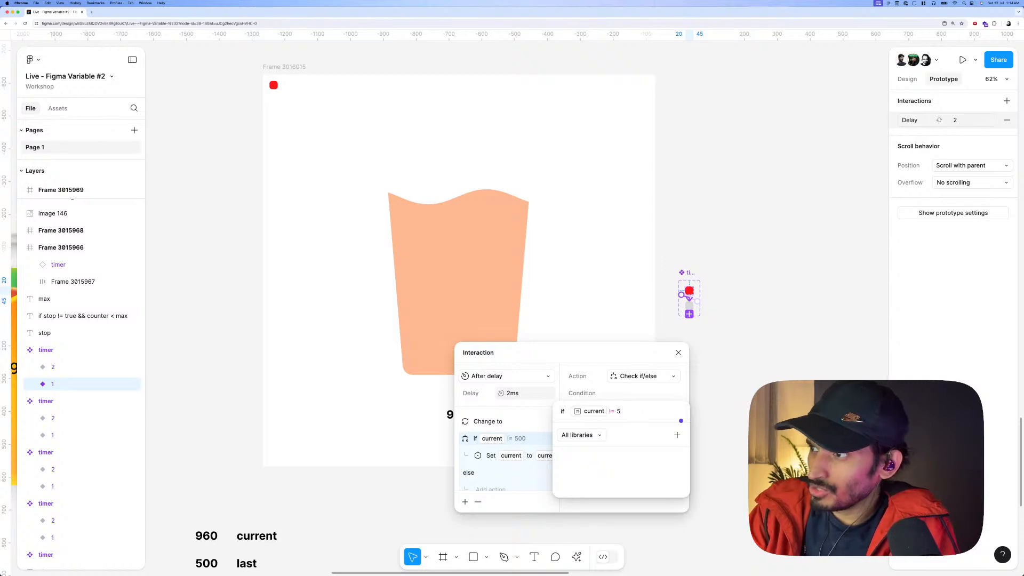
pyautogui.write('<')
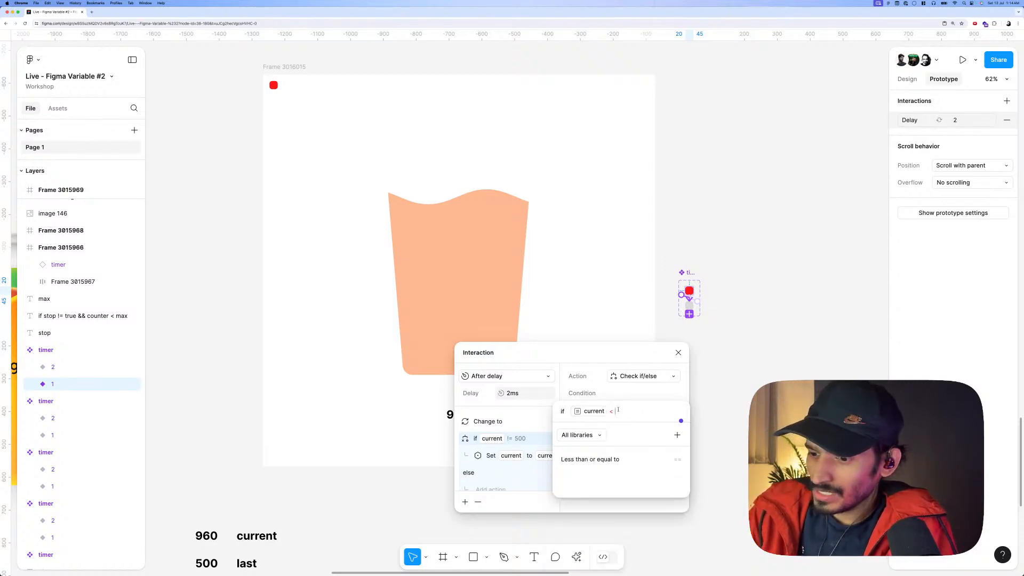
pyautogui.press('BackSpace')
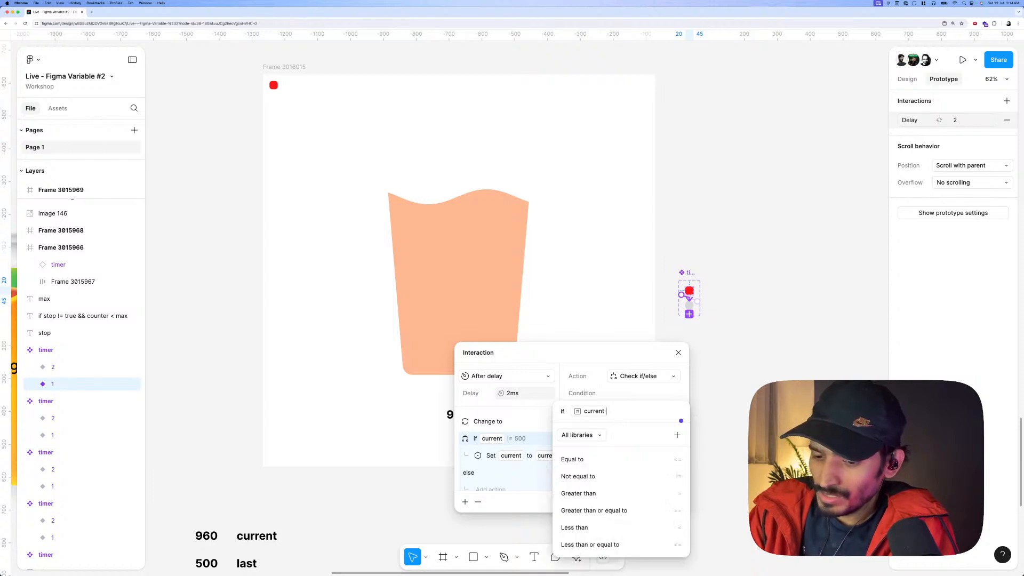
pyautogui.write('> 500')
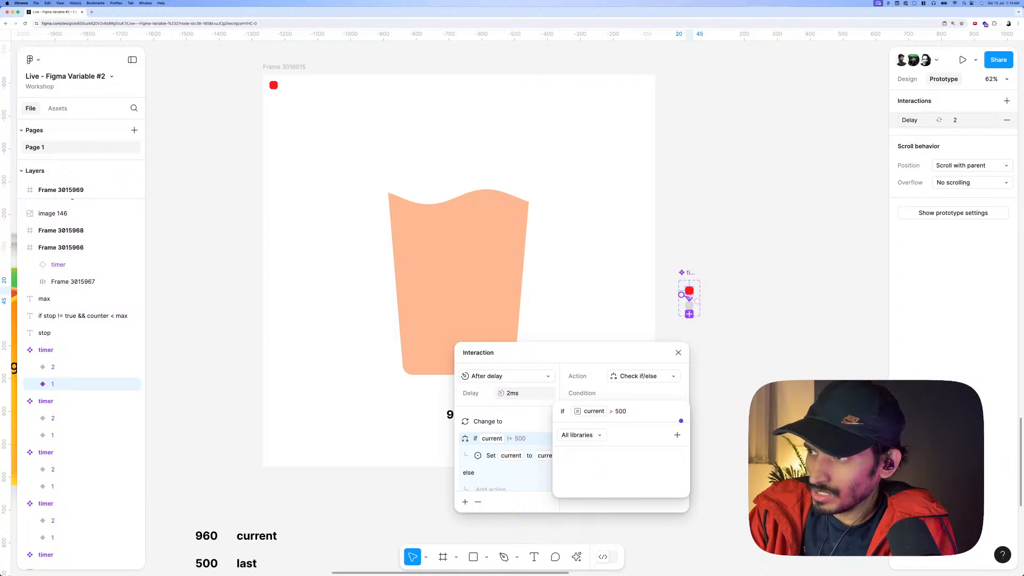
pyautogui.press('Return')
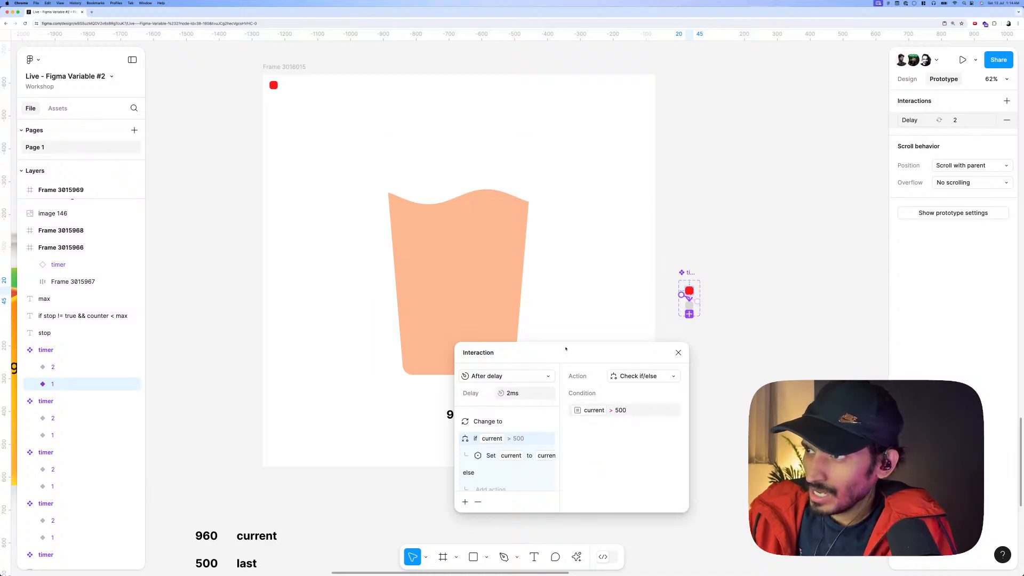
# Preview the cup frame's prototype to check the countdown with the greater-than condition, and close the preview.
pyautogui.scroll(-5, 392, 158)
pyautogui.click(342, 102)
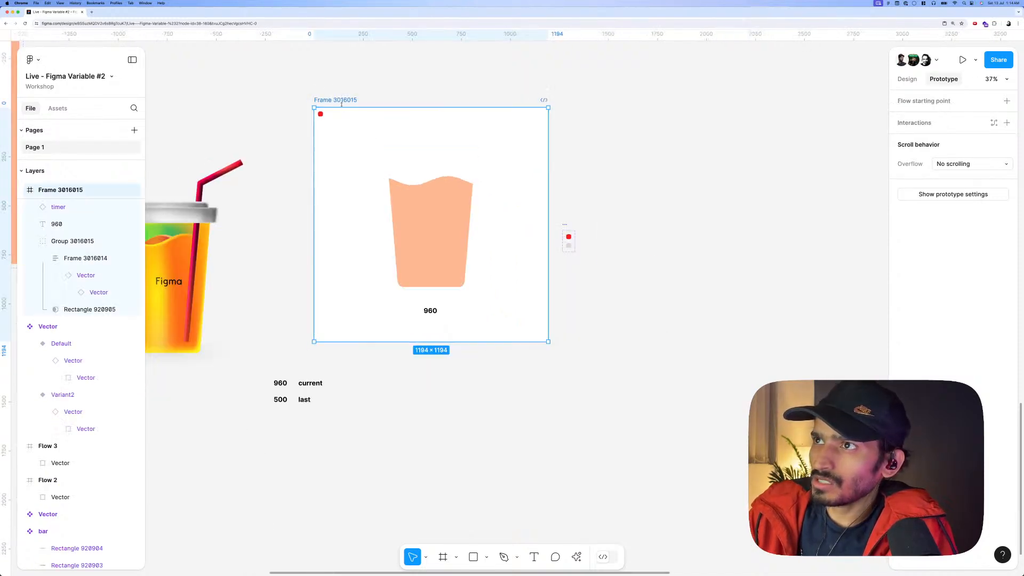
pyautogui.hotkey('shift', 'space')
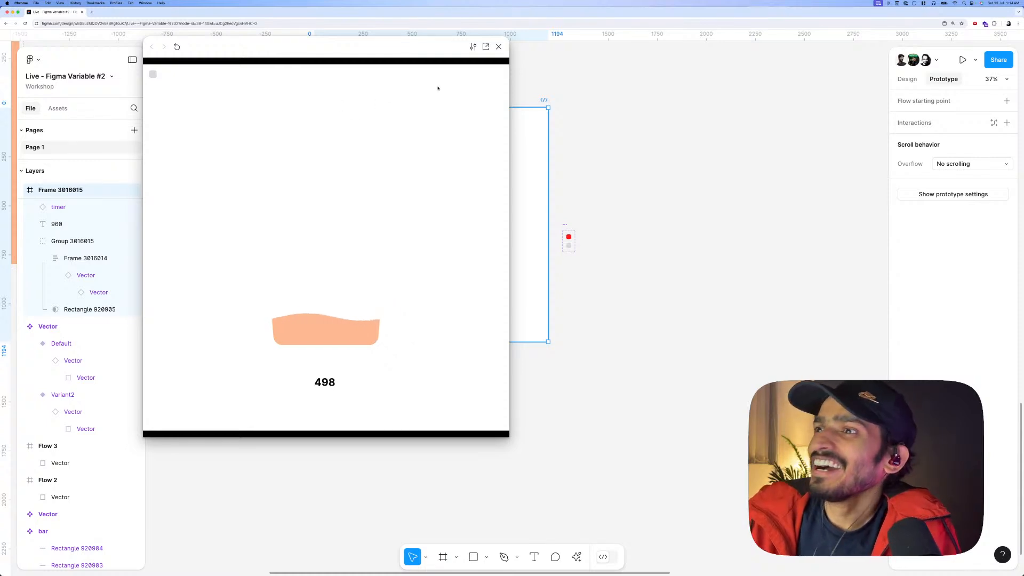
pyautogui.click(498, 46)
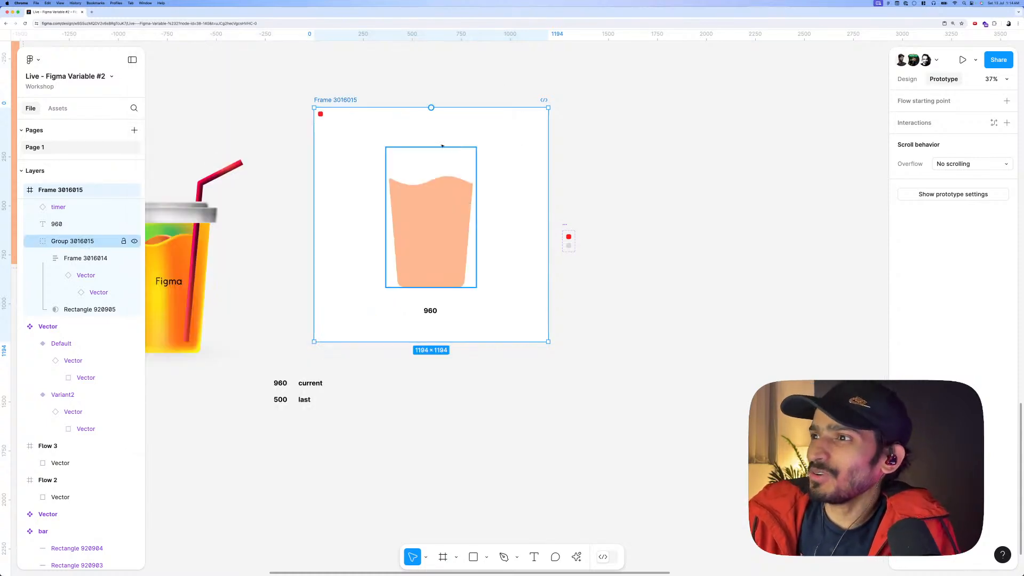
pyautogui.scroll(2, 493, 154)
pyautogui.moveTo(493, 154); pyautogui.dragTo(521, 164)
pyautogui.click(425, 119)
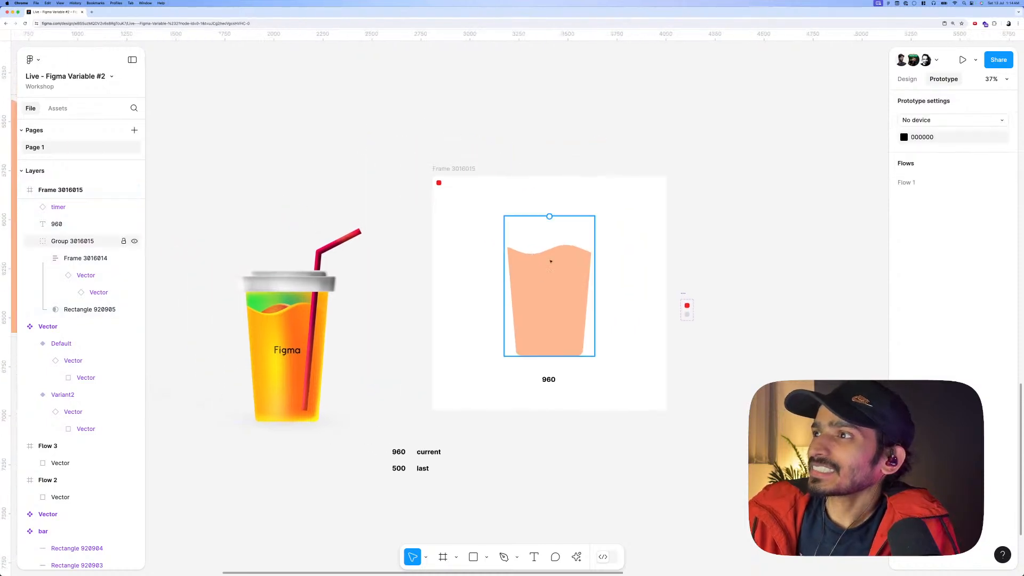
pyautogui.click(539, 274)
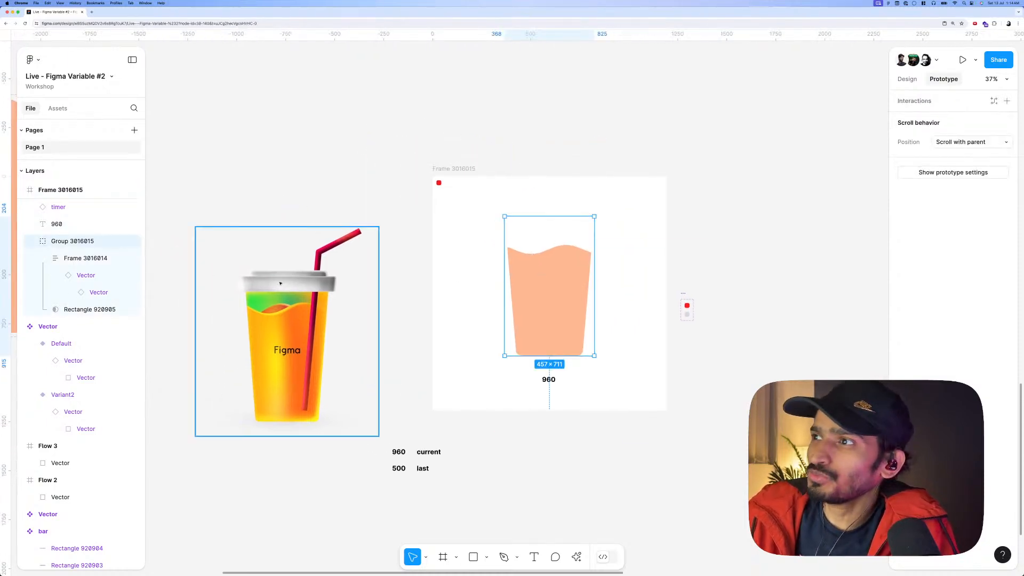
pyautogui.click(90, 310)
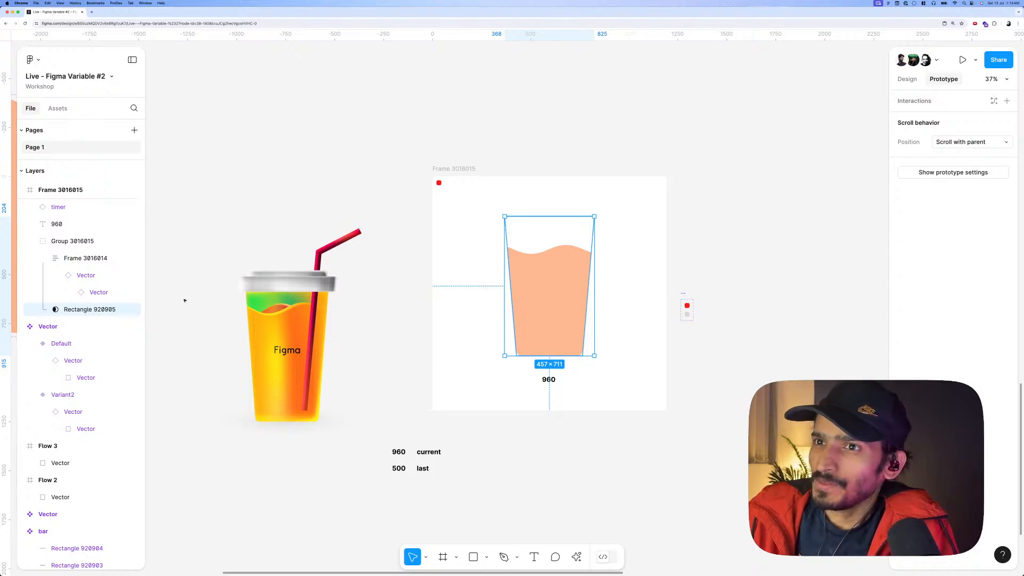
pyautogui.scroll(-10, 419, 316)
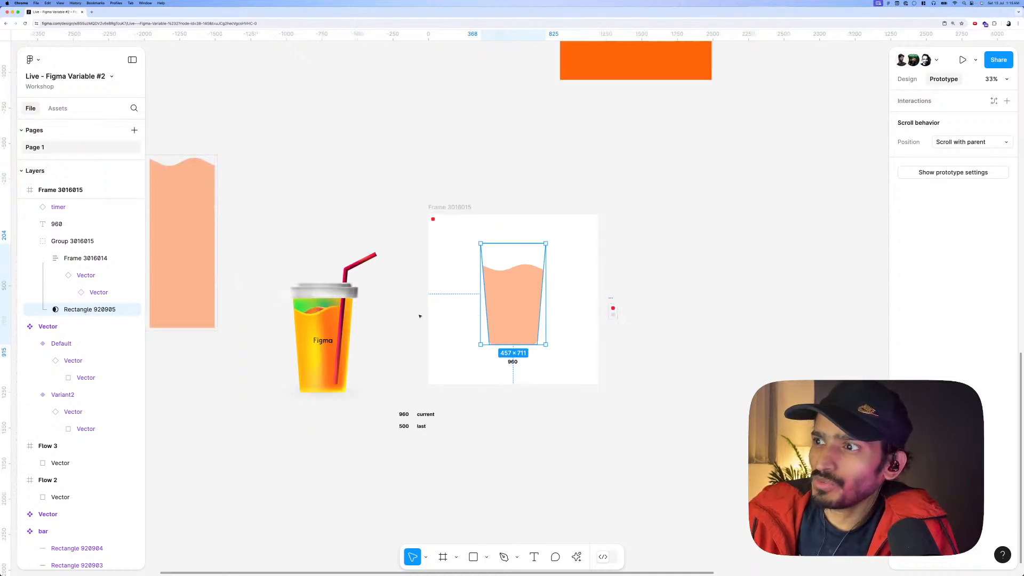
pyautogui.hscroll(-3, 296, 223)
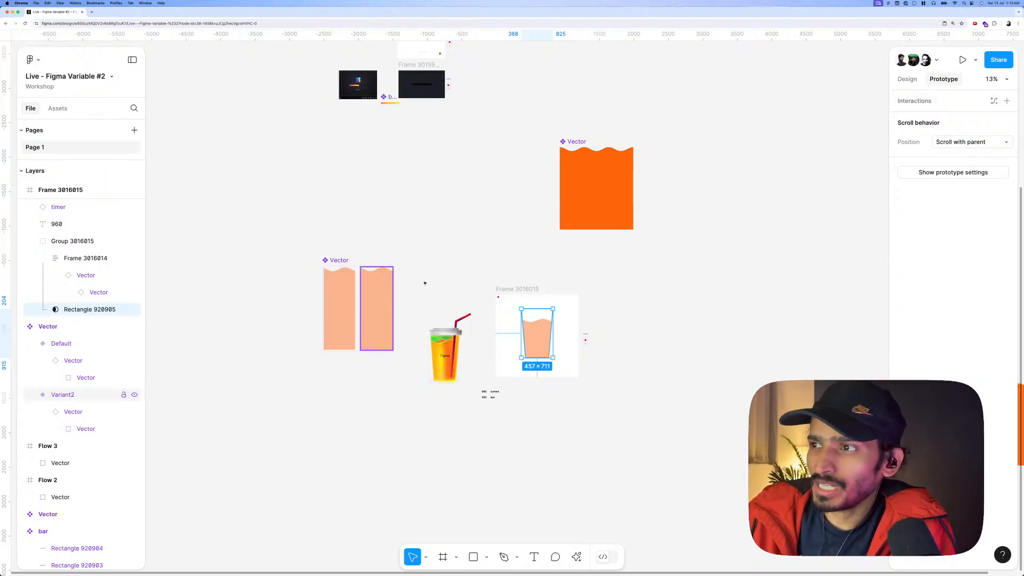
pyautogui.scroll(3, 567, 326)
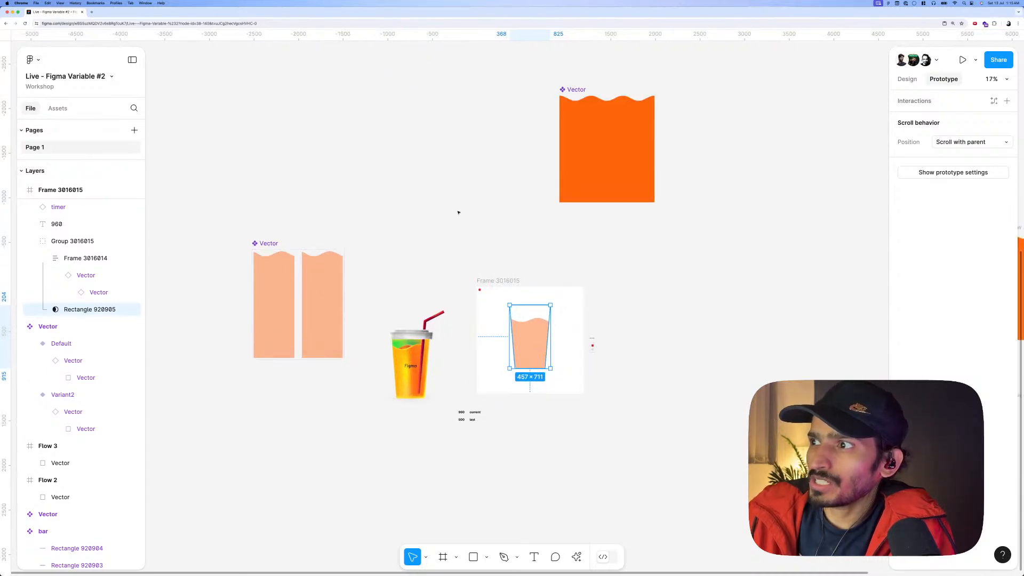
pyautogui.click(540, 270)
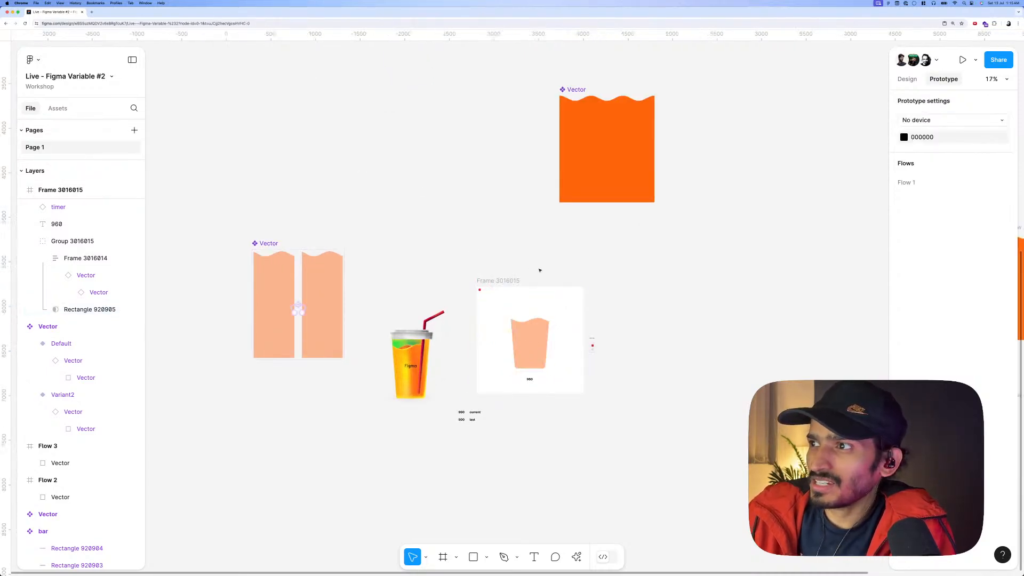
# Try to move the masked cup group slightly lower inside the frame, and undo the move.
pyautogui.click(908, 79)
pyautogui.scroll(4, 476, 328)
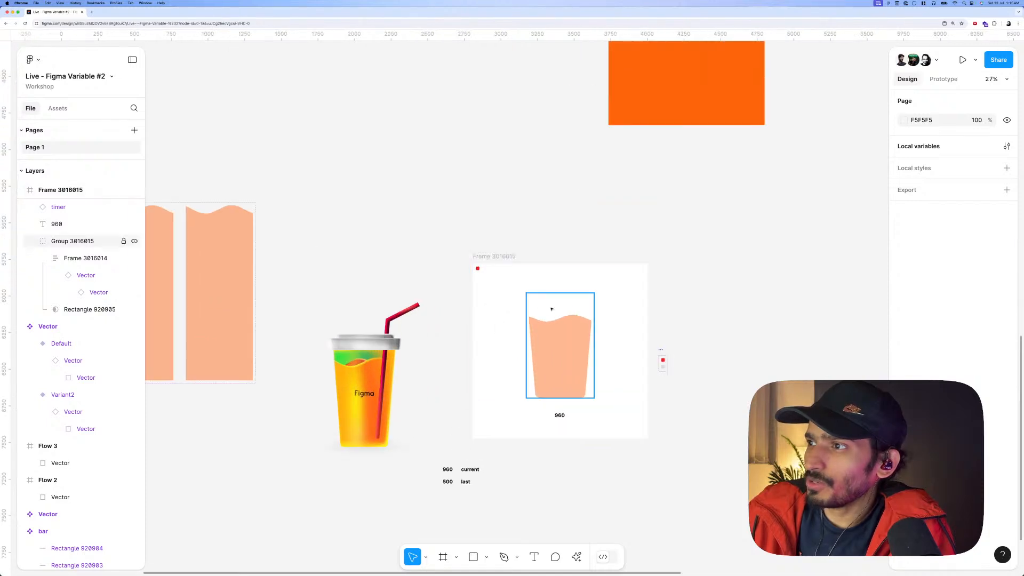
pyautogui.click(554, 331)
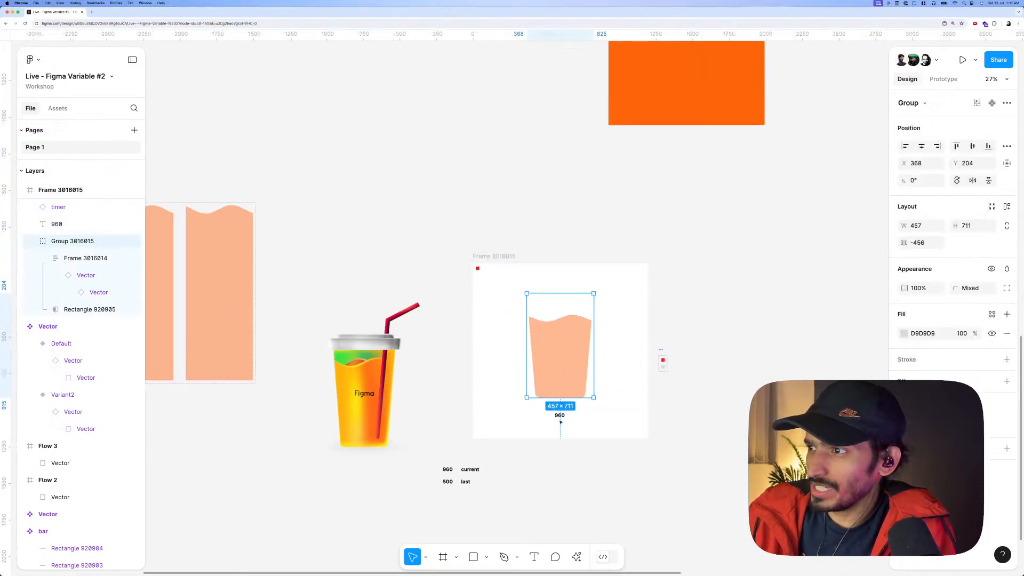
pyautogui.moveTo(560, 369); pyautogui.dragTo(560, 384)
pyautogui.click(578, 431)
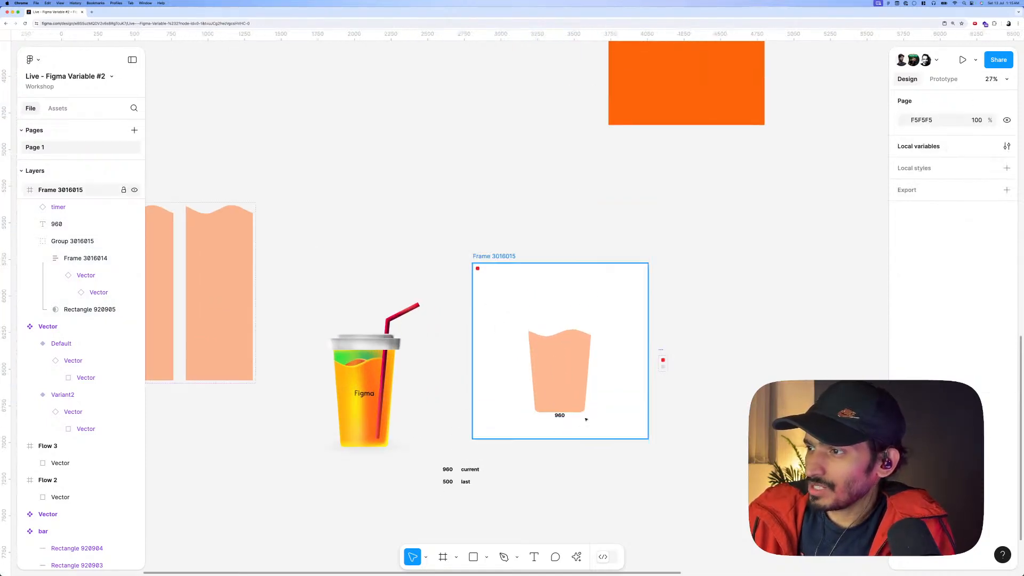
pyautogui.hotkey('ctrl', 'z')
pyautogui.hotkey('ctrl', 'z')
pyautogui.hotkey('ctrl', 'z')
# Move the 960 text under the cup down to Y 1088 inside the frame.
pyautogui.click(560, 415)
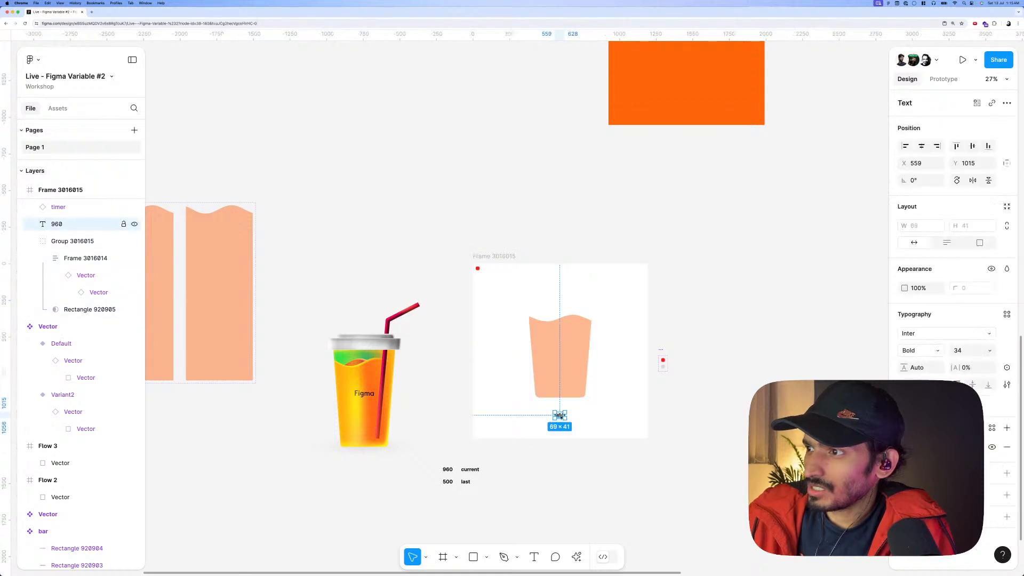
pyautogui.moveTo(560, 415); pyautogui.dragTo(561, 425)
pyautogui.scroll(4, 631, 410)
pyautogui.moveTo(639, 411); pyautogui.dragTo(649, 385)
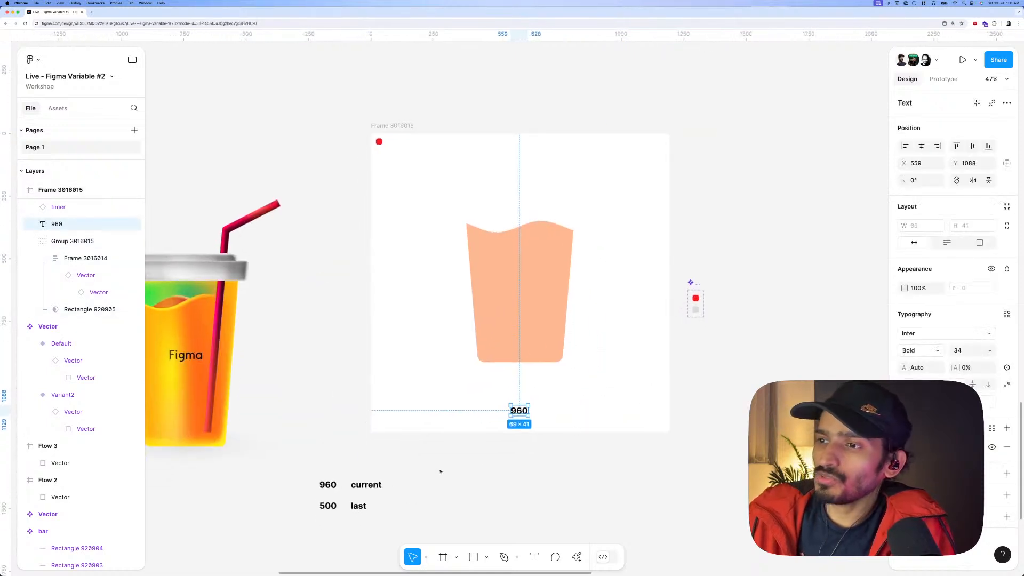
# Duplicate the "current" label below the frame to its right and change the copy's text to 960.
pyautogui.hscroll(-2, 441, 470)
pyautogui.scroll(3, 431, 462)
pyautogui.click(409, 454)
pyautogui.scroll(3, 407, 455)
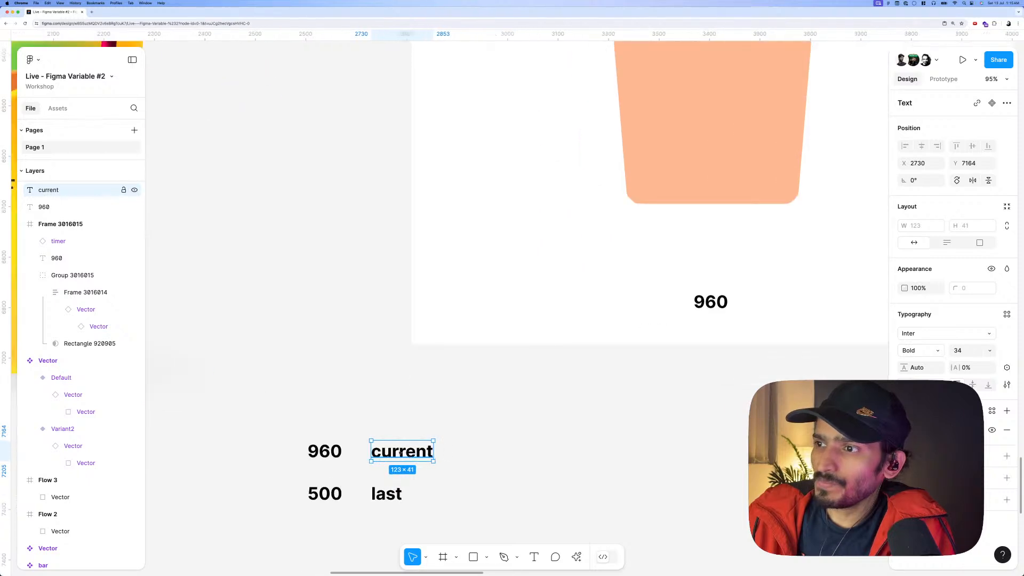
pyautogui.moveTo(407, 456); pyautogui.dragTo(517, 456)
pyautogui.doubleClick(510, 457)
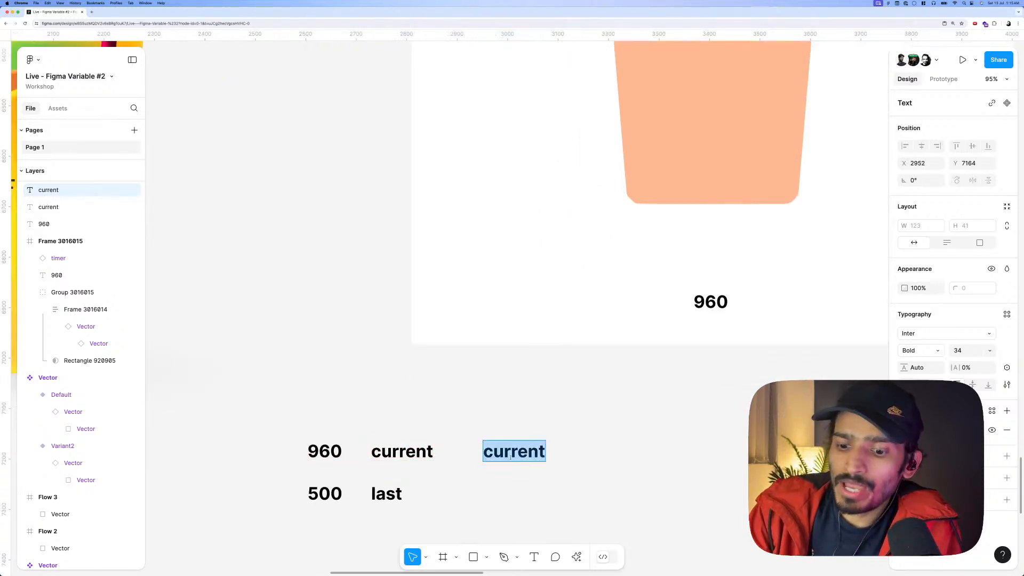
pyautogui.write('960')
pyautogui.press('Escape')
# Duplicate the new 960 note directly below itself and change the copy's text to 500.
pyautogui.moveTo(512, 456); pyautogui.dragTo(512, 477)
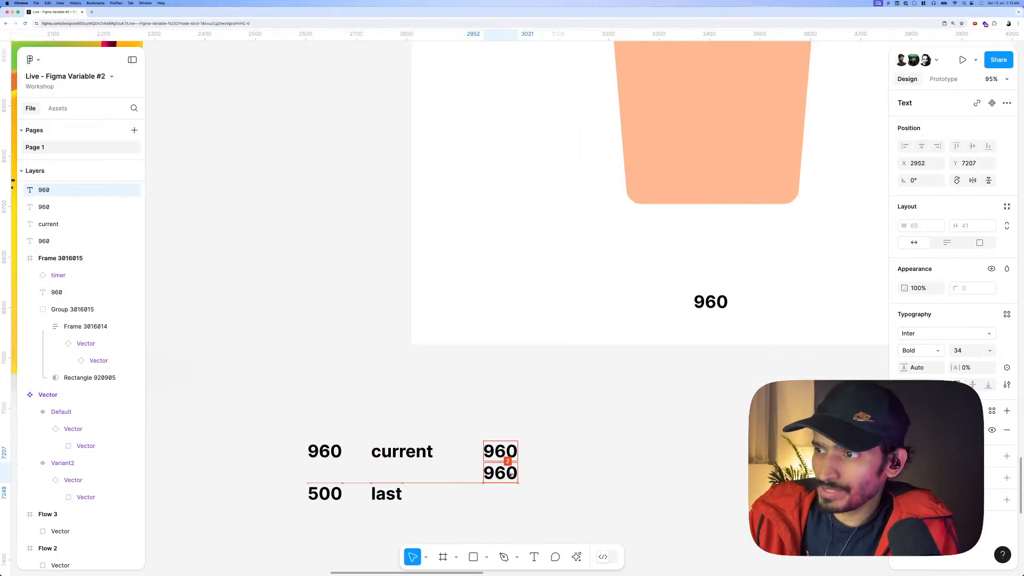
pyautogui.doubleClick(506, 475)
pyautogui.write('50')
pyautogui.press('Escape')
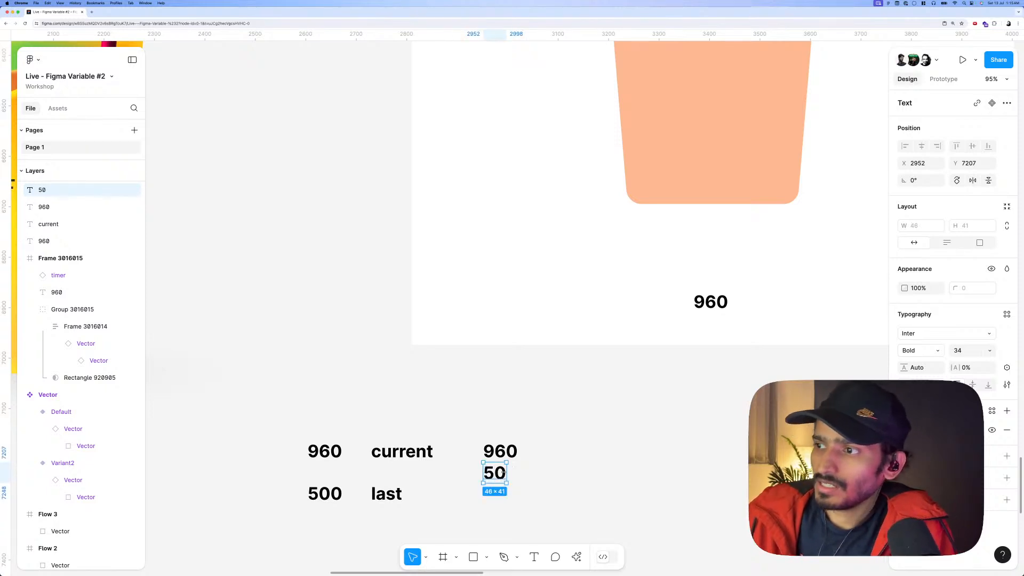
pyautogui.doubleClick(502, 472)
pyautogui.click(505, 472)
pyautogui.write('0')
pyautogui.press('Escape')
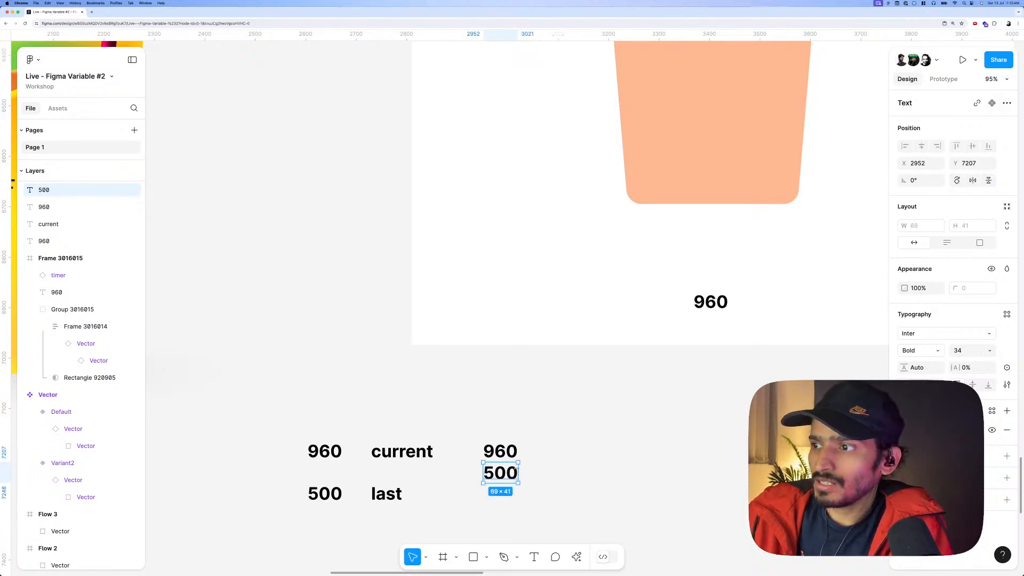
# Place a copy of the 500 note and the 960 note further right, and extend the 960 note to "960 - 20".
pyautogui.moveTo(501, 473); pyautogui.dragTo(625, 452)
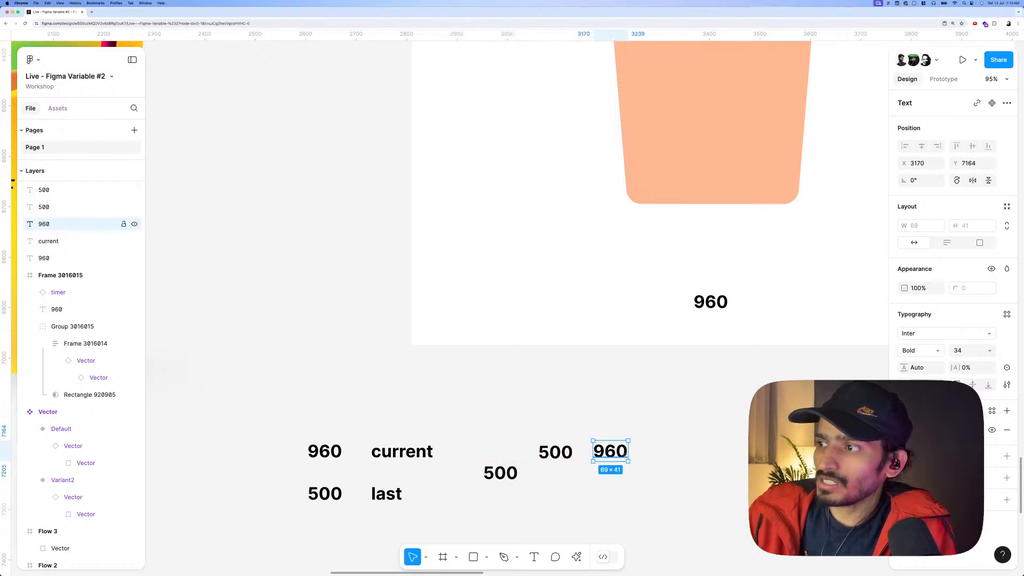
pyautogui.doubleClick(625, 452)
pyautogui.press('Right')
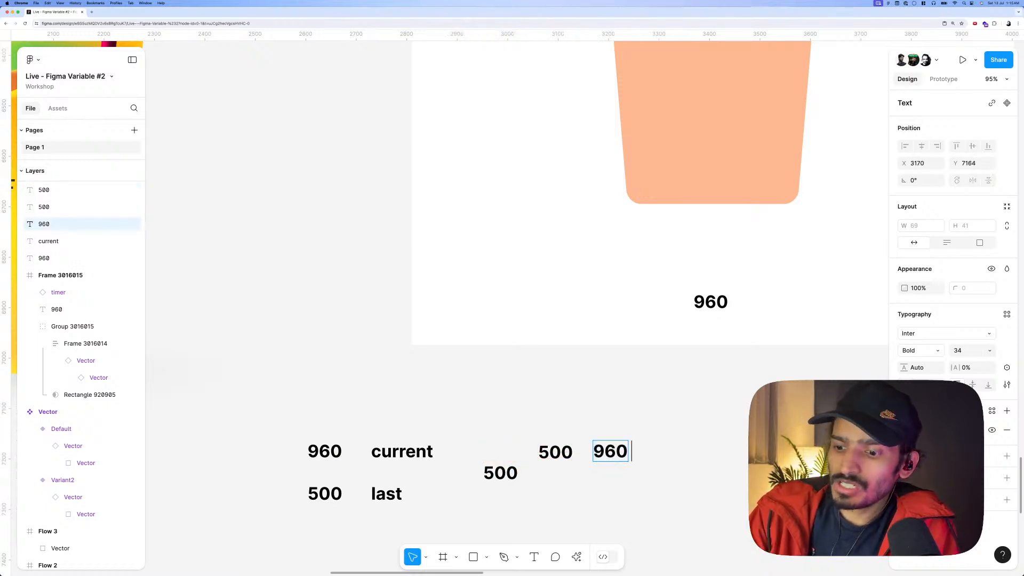
pyautogui.write('- 5')
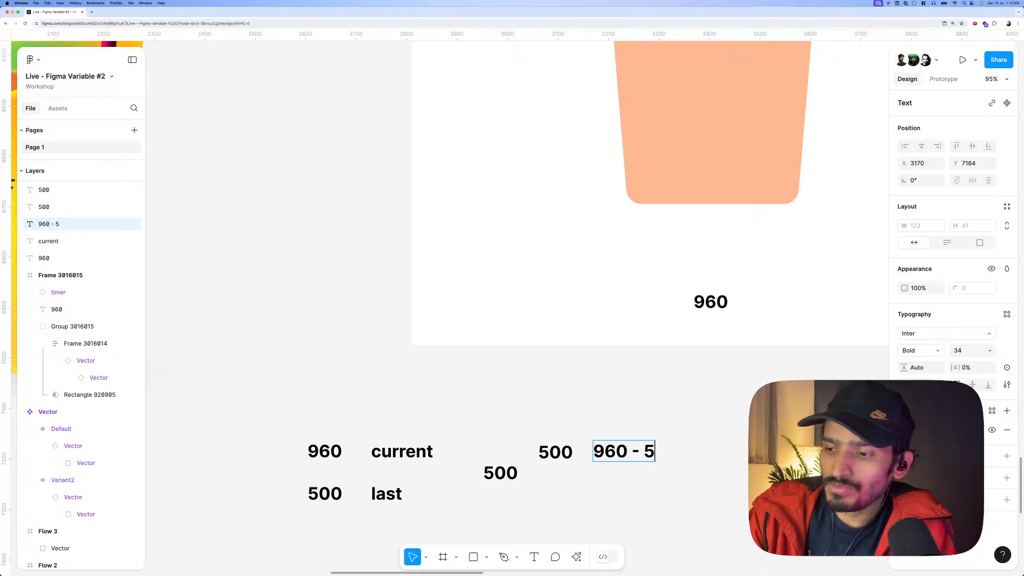
pyautogui.press('BackSpace')
pyautogui.write('20')
pyautogui.press('Escape')
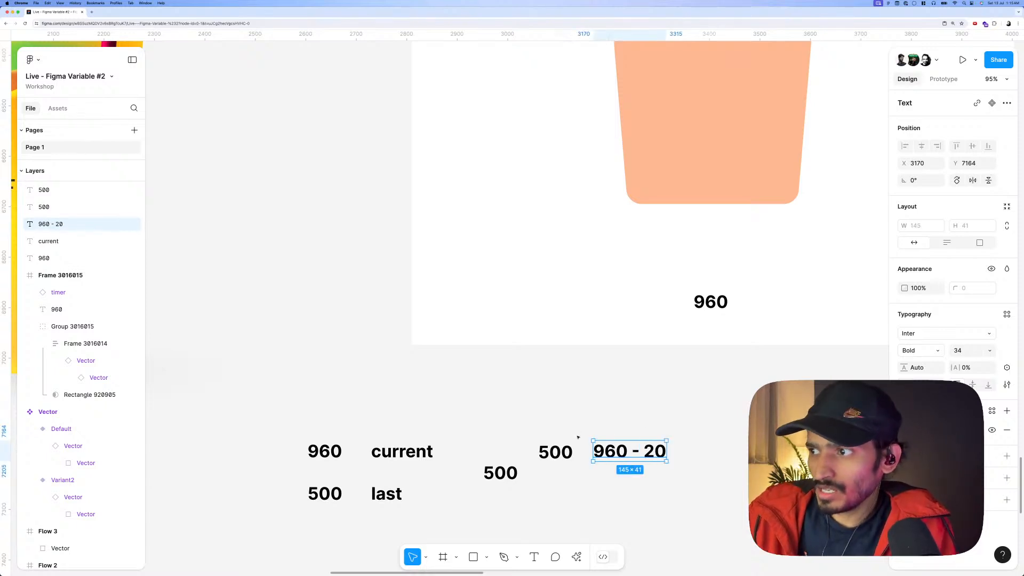
# Delete the 500 note beside "960 - 20", and place a copy of "960 - 20" below it reading "960!=500".
pyautogui.moveTo(552, 419); pyautogui.dragTo(594, 498)
pyautogui.press('Delete')
pyautogui.press('Delete')
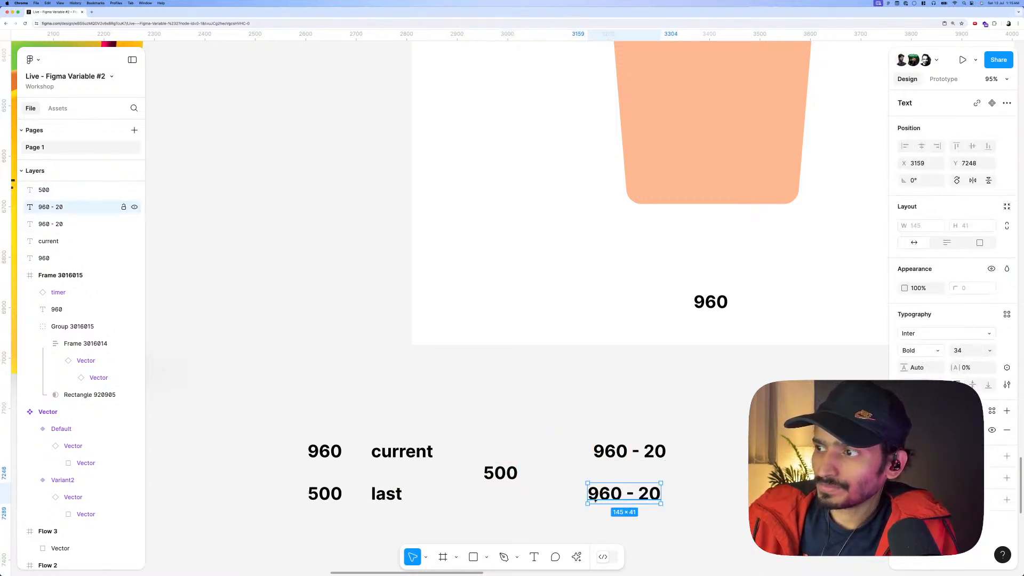
pyautogui.doubleClick(593, 497)
pyautogui.write('960')
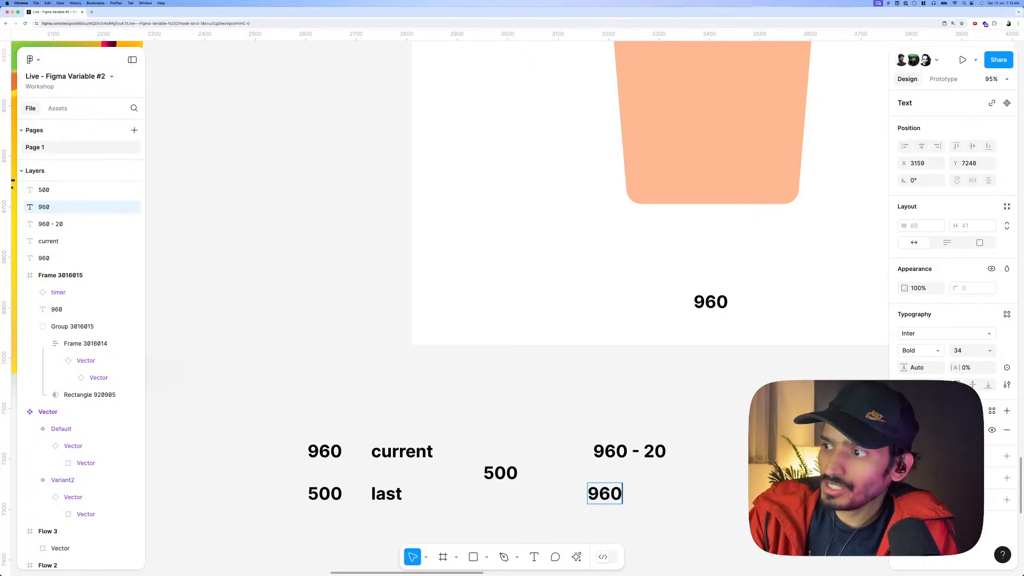
pyautogui.write('!=')
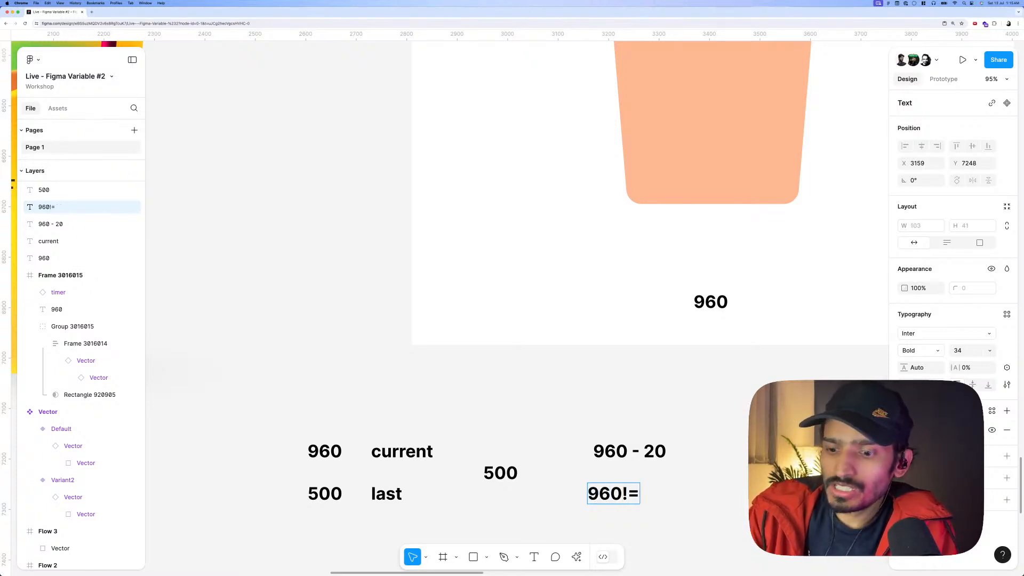
pyautogui.write('500')
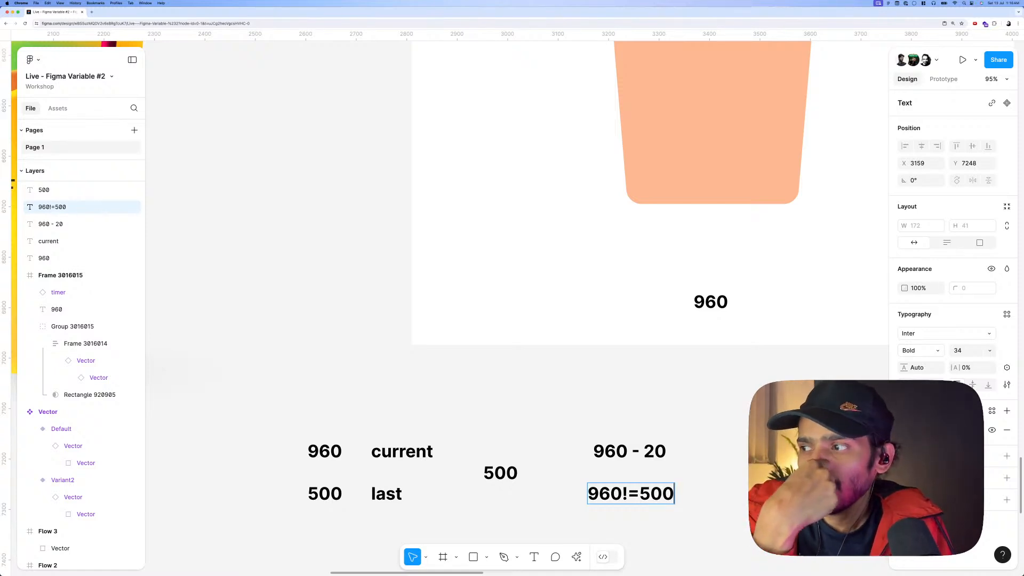
# Replace the not-equal operator in the "960!=500" note with a greater-than sign so it reads "960>500".
pyautogui.press('Left')
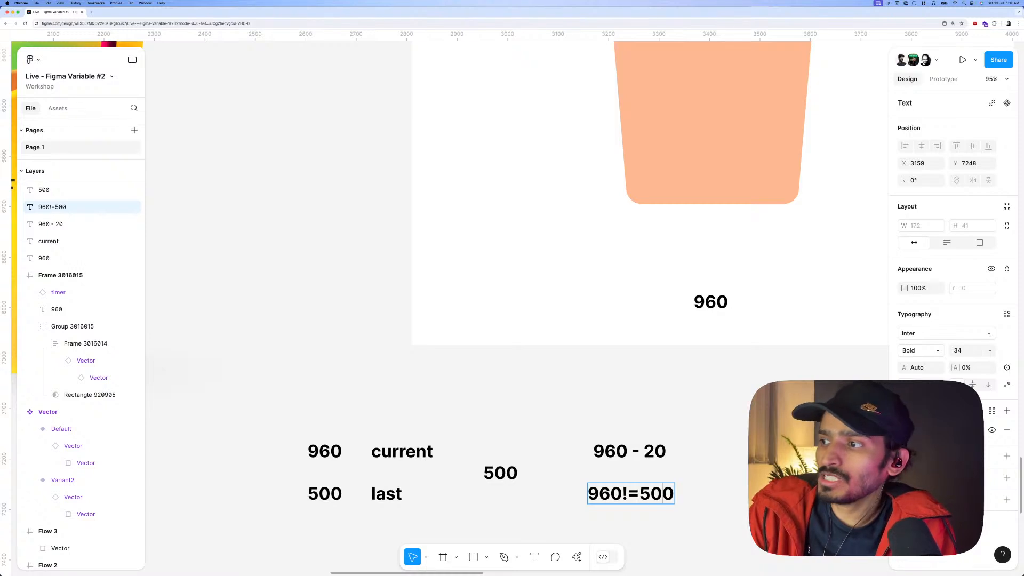
pyautogui.press('Left')
pyautogui.press('Left')
pyautogui.press('BackSpace')
pyautogui.press('BackSpace')
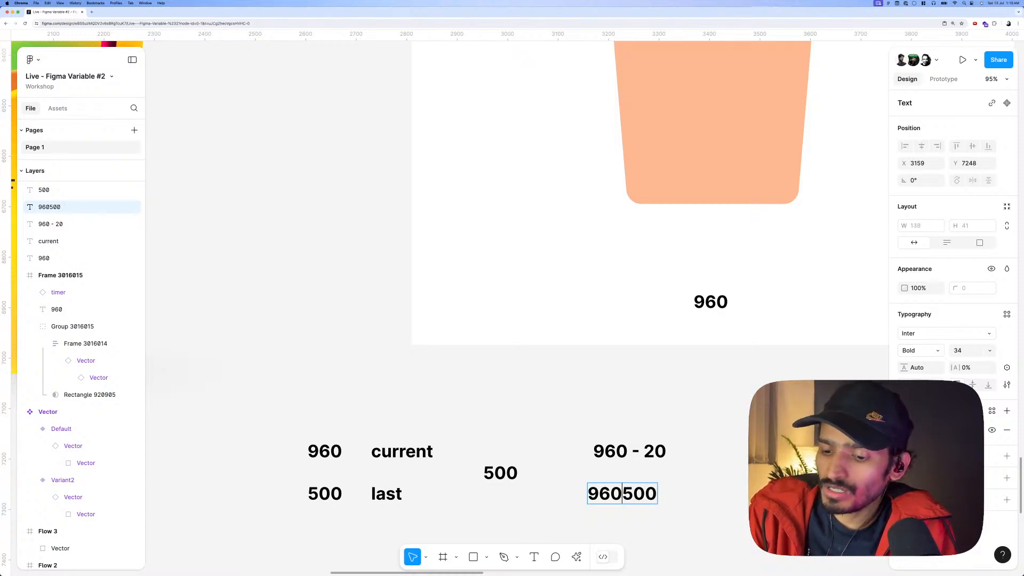
pyautogui.write('>')
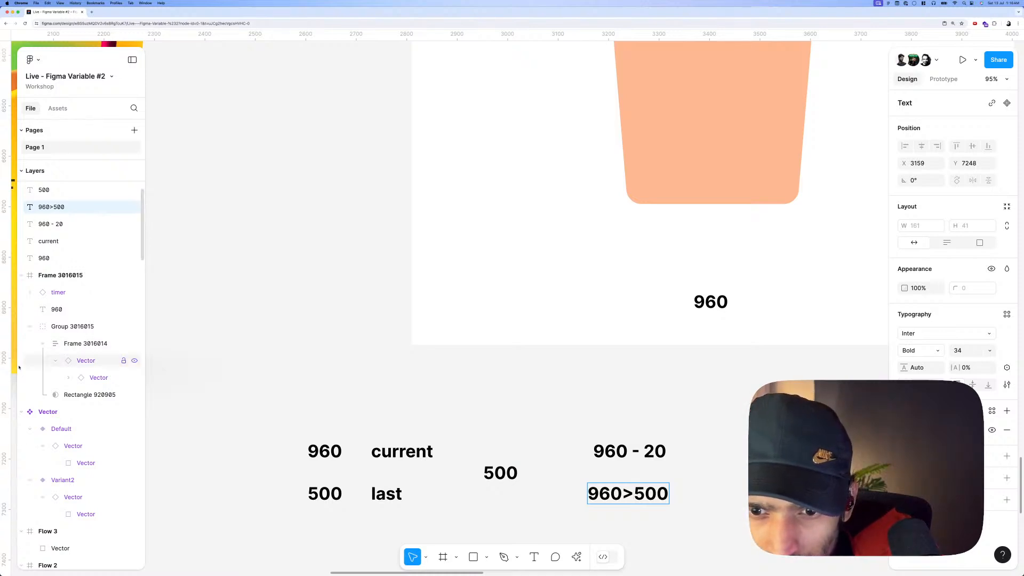
pyautogui.press('Escape')
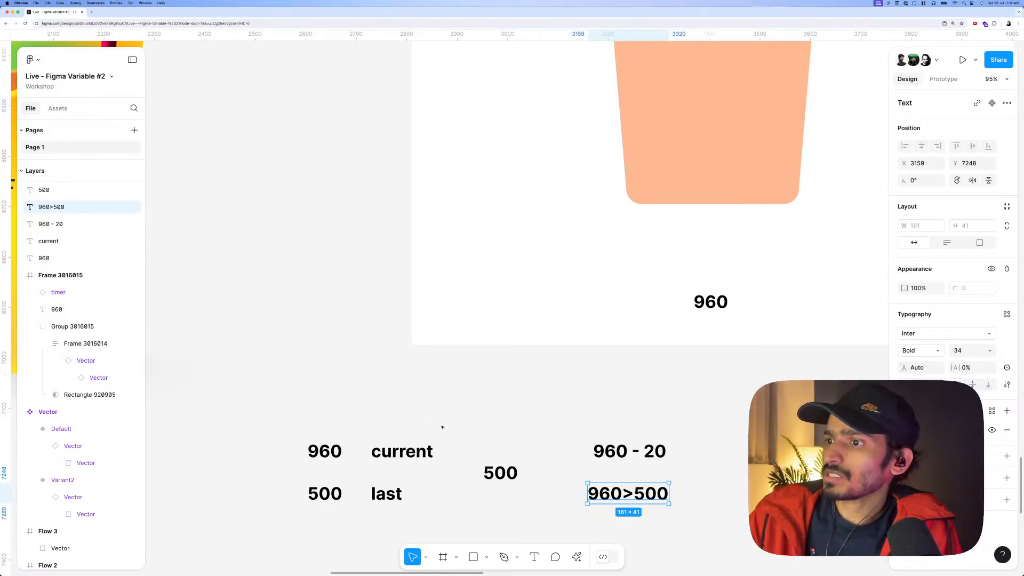
# Delete all the number and label notes below the cup frame.
pyautogui.scroll(-5, 442, 427)
pyautogui.moveTo(590, 427); pyautogui.dragTo(335, 457)
pyautogui.press('Delete')
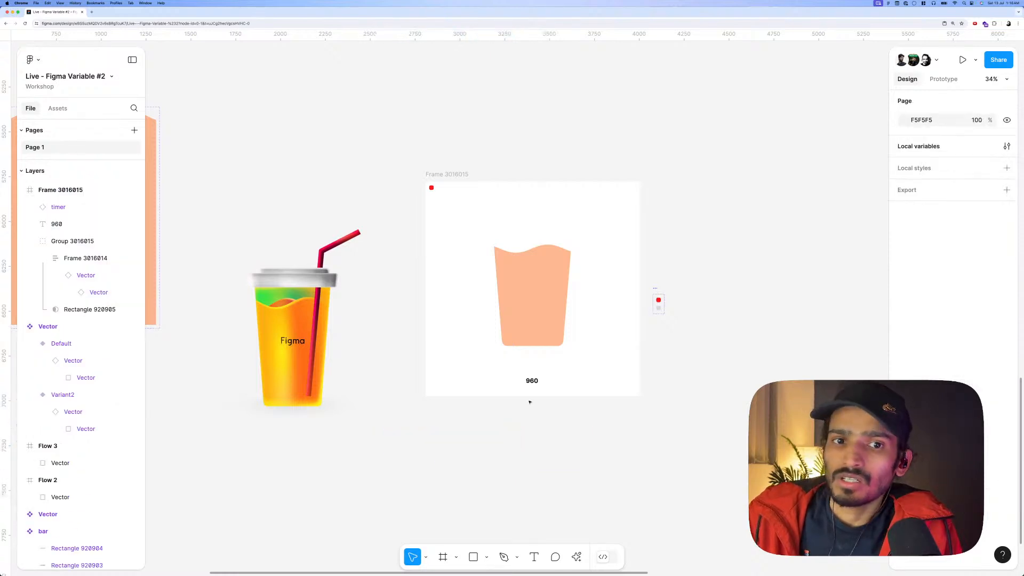
# Duplicate the cup's mask rectangle above Frame 3016014 in the group and turn off Use as mask for the copy.
pyautogui.doubleClick(538, 265)
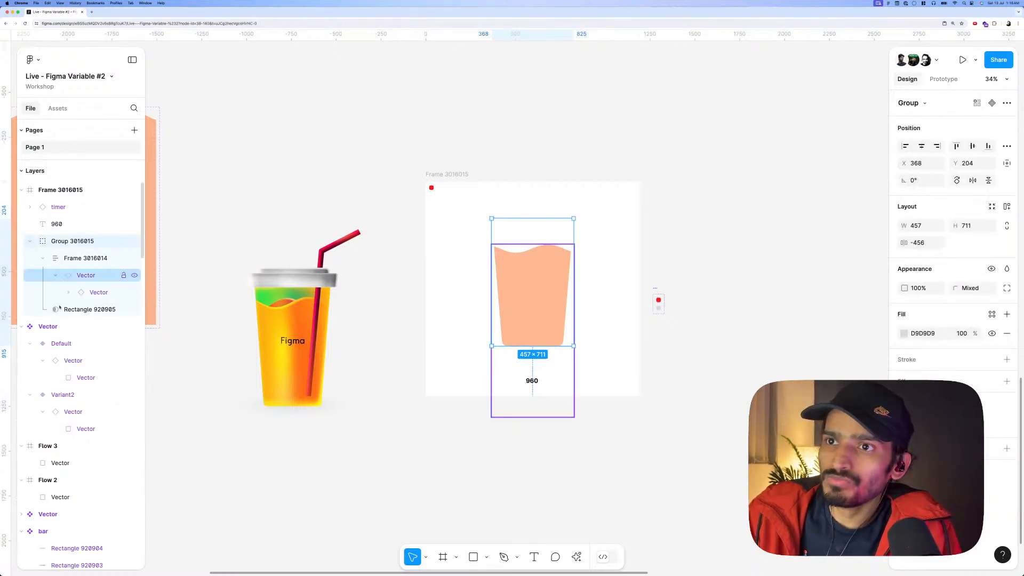
pyautogui.moveTo(74, 312); pyautogui.dragTo(80, 251)
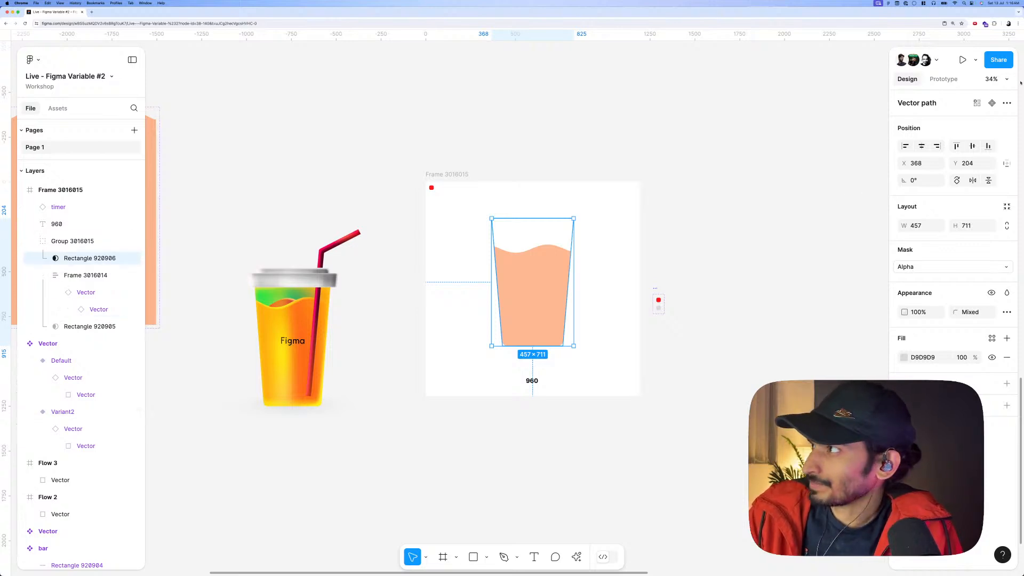
pyautogui.click(1006, 103)
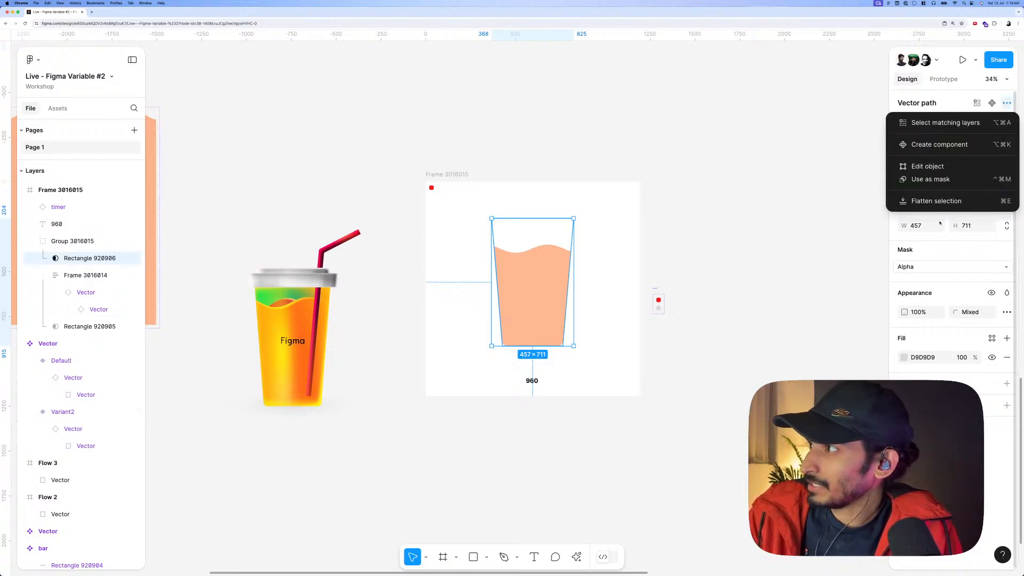
pyautogui.click(924, 181)
# Set the unmasked cup rectangle copy's fill to white FFFFFF at 1% opacity.
pyautogui.scroll(5, 522, 255)
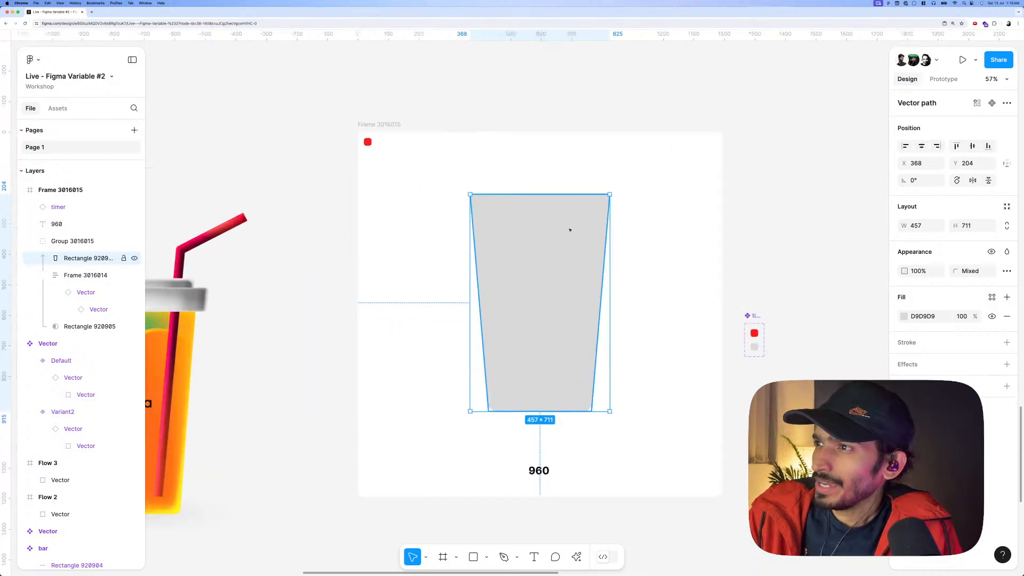
pyautogui.click(904, 317)
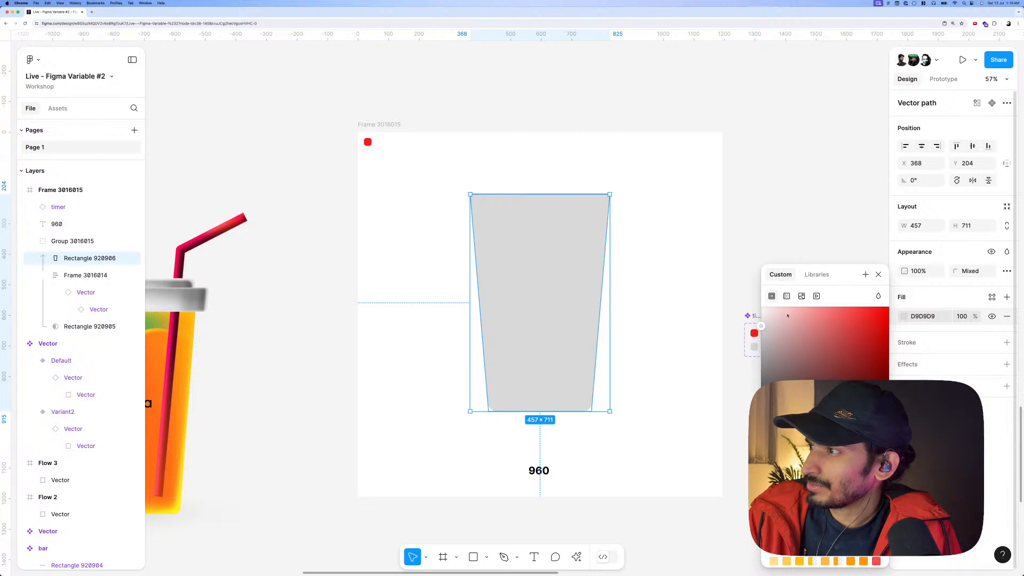
pyautogui.moveTo(773, 314); pyautogui.dragTo(760, 308)
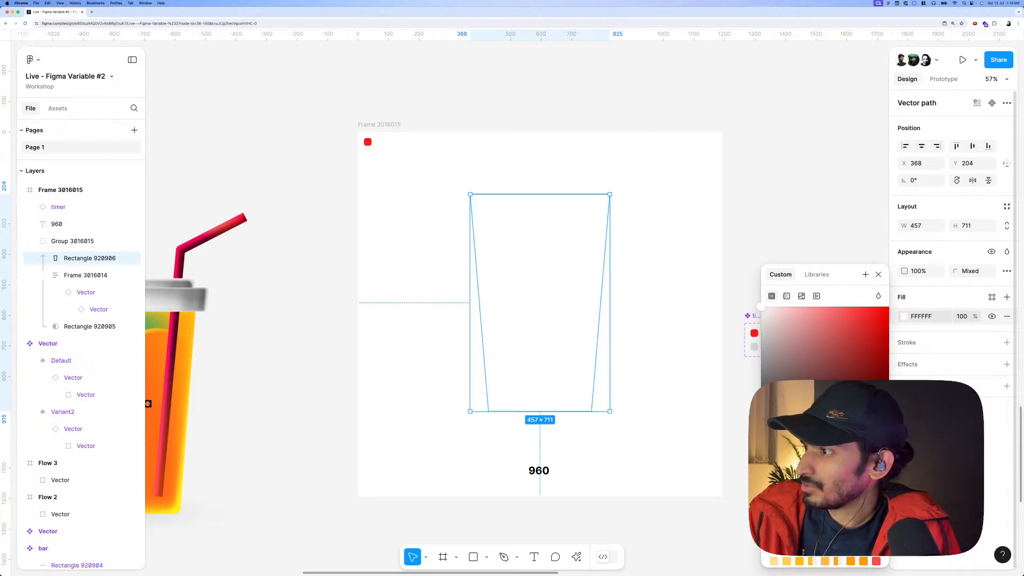
pyautogui.click(961, 316)
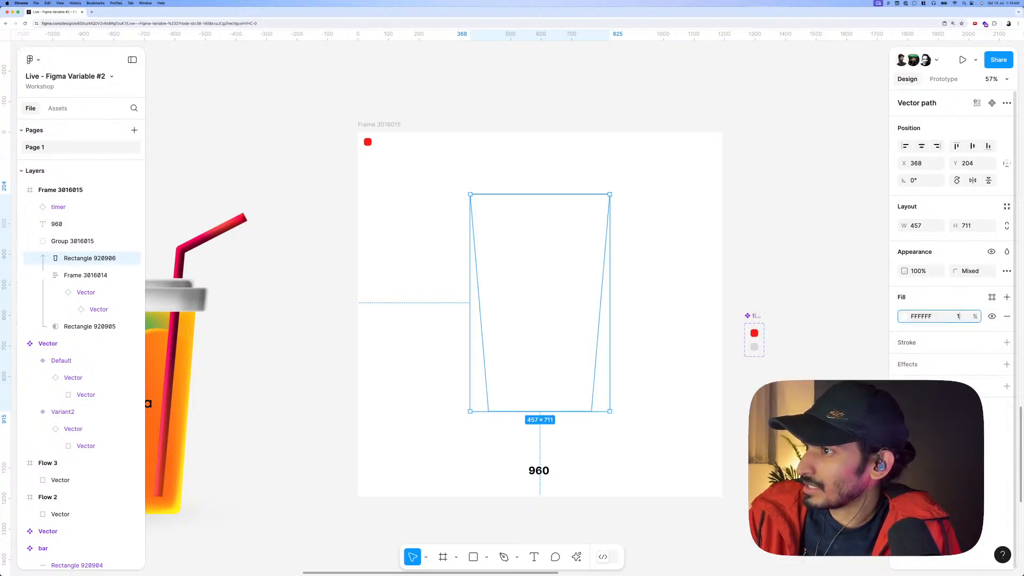
pyautogui.write('1')
pyautogui.press('Return')
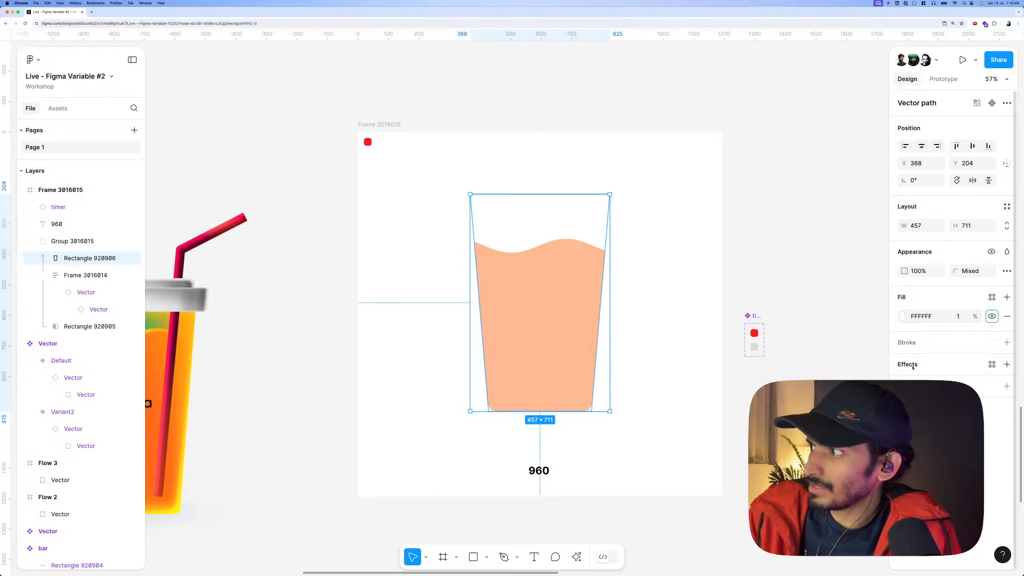
# Add an inner shadow to the cup rectangle copy, coloured pink FF9090 at 79% opacity.
pyautogui.click(913, 366)
pyautogui.click(949, 383)
pyautogui.click(954, 367)
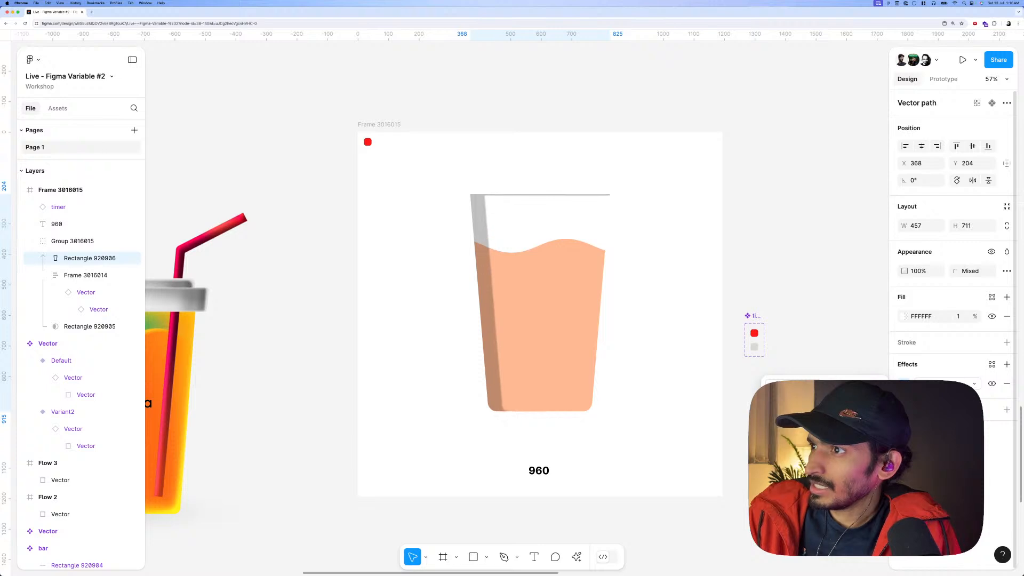
pyautogui.click(778, 454)
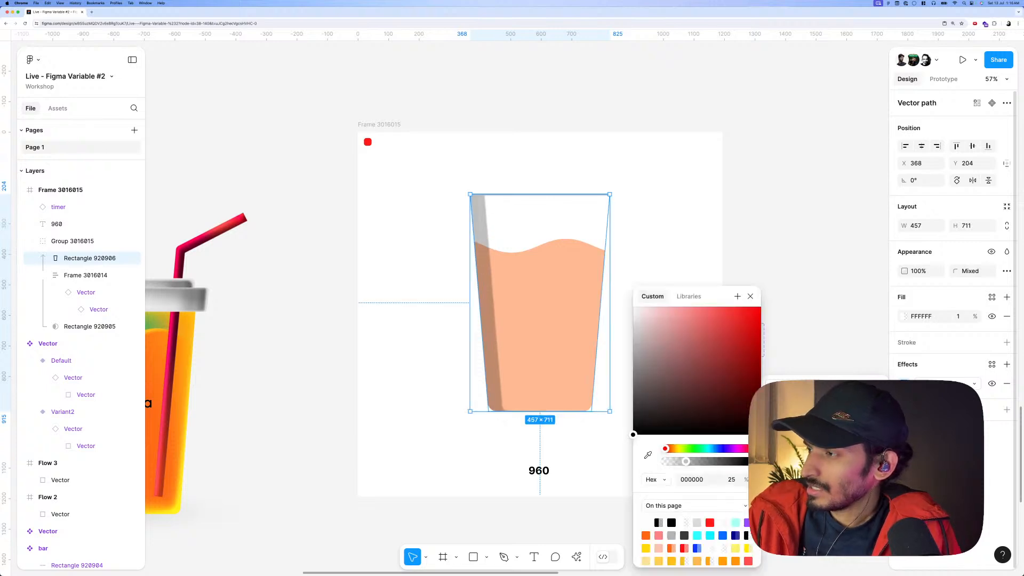
pyautogui.click(684, 309)
pyautogui.moveTo(686, 462); pyautogui.dragTo(734, 462)
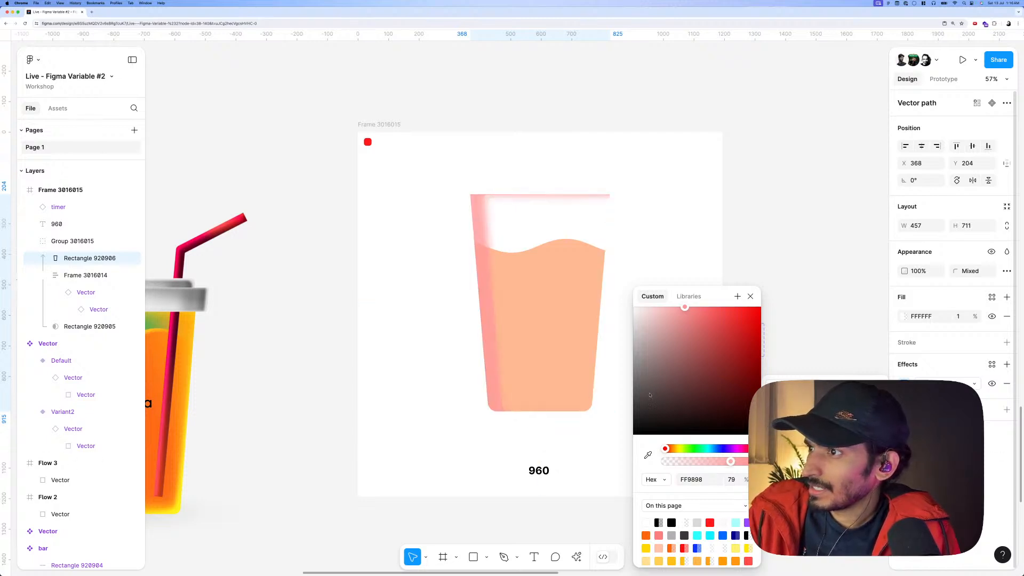
pyautogui.moveTo(697, 334); pyautogui.dragTo(689, 307)
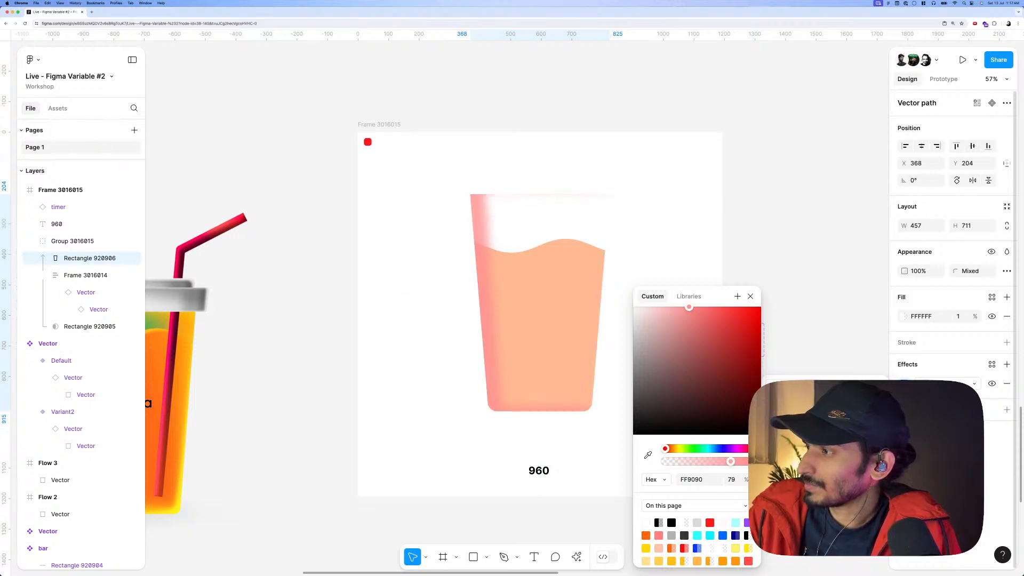
pyautogui.press('Escape')
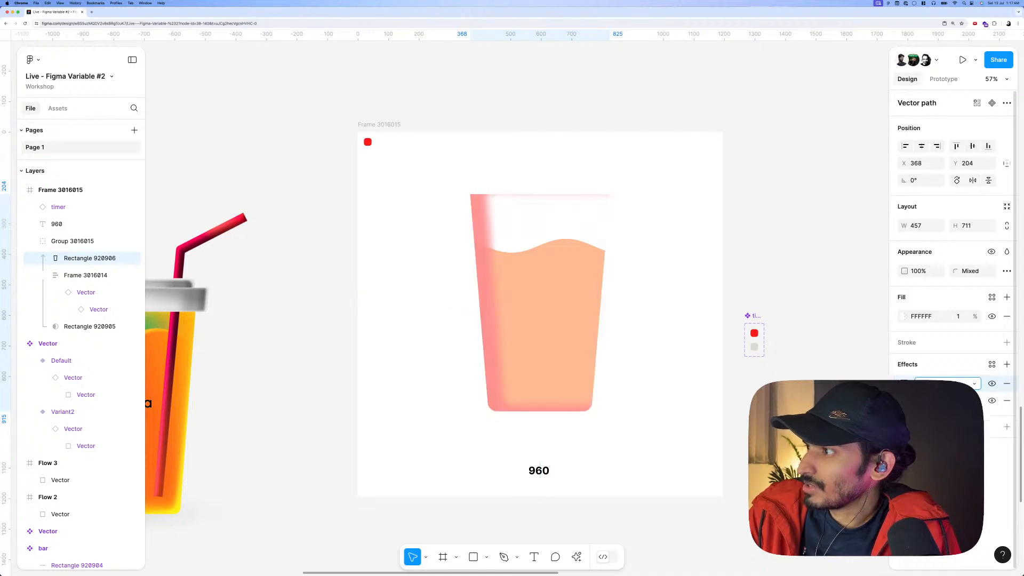
# Duplicate the inner shadow for the cup's opposite side, and recolour the left-side shadow yellow FFD000 at 79% opacity.
pyautogui.press('alt')
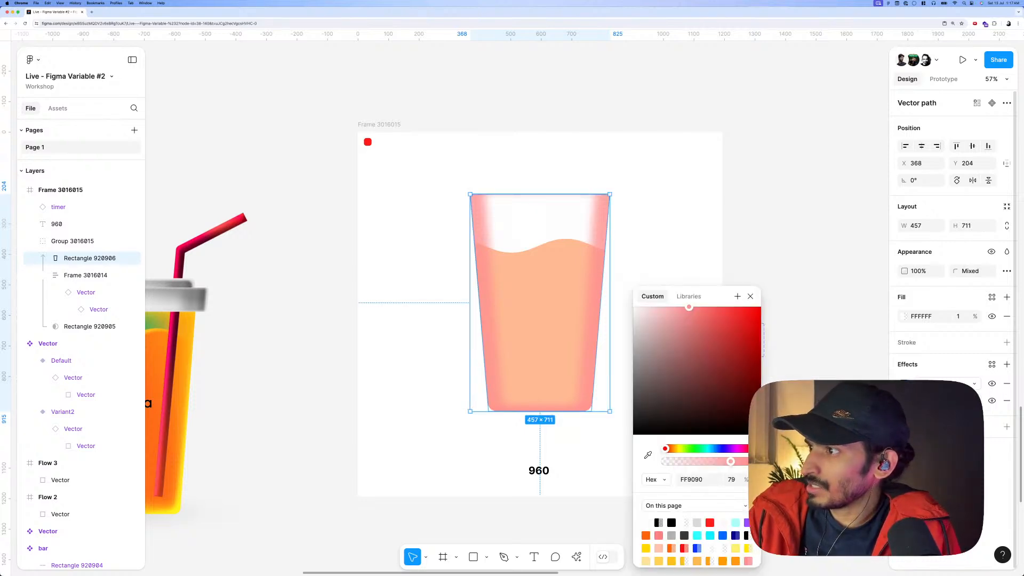
pyautogui.moveTo(695, 310); pyautogui.dragTo(800, 281)
pyautogui.click(674, 449)
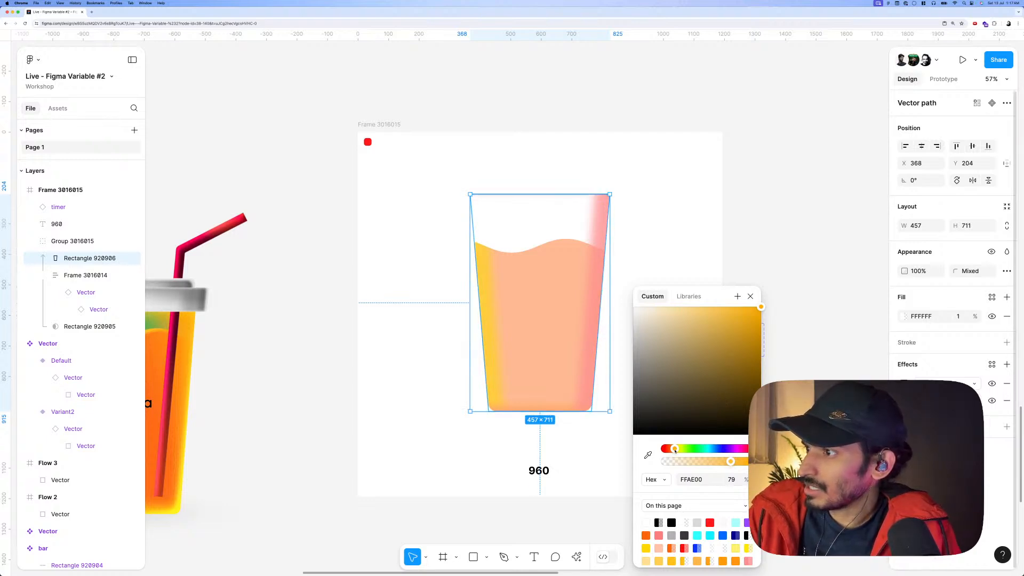
pyautogui.moveTo(674, 449); pyautogui.dragTo(676, 451)
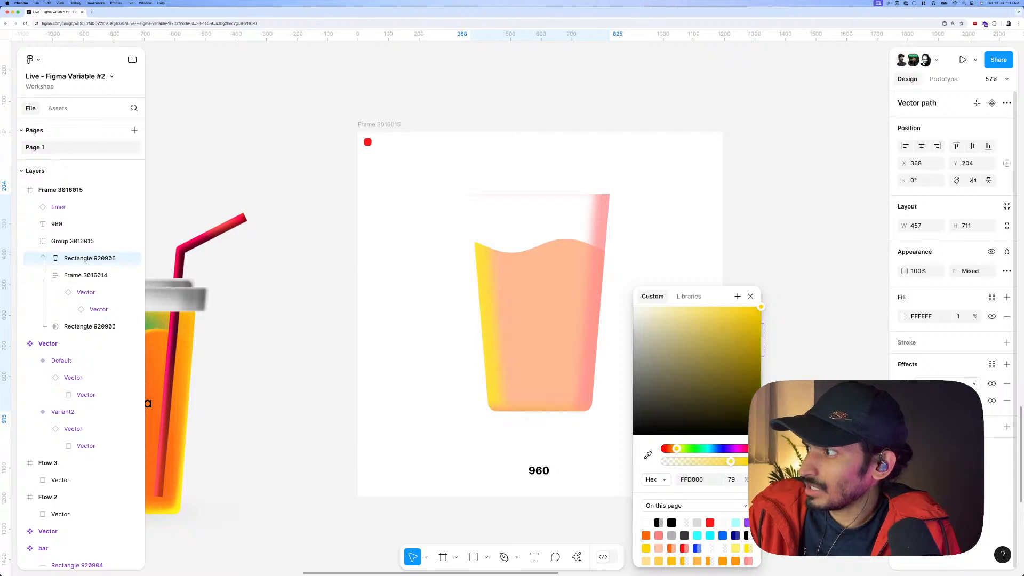
pyautogui.click(1006, 252)
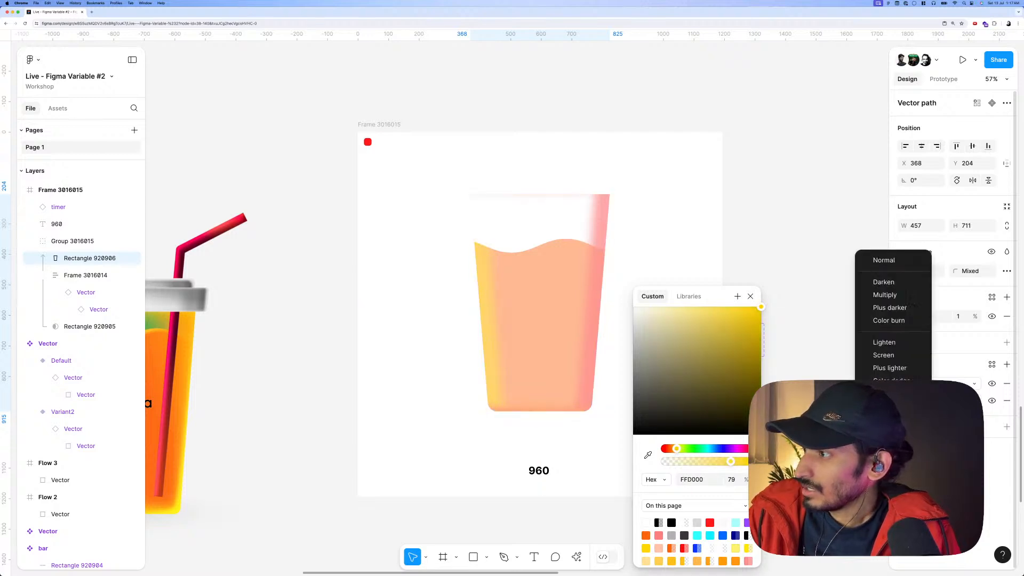
pyautogui.press('Escape')
pyautogui.scroll(-3, 530, 352)
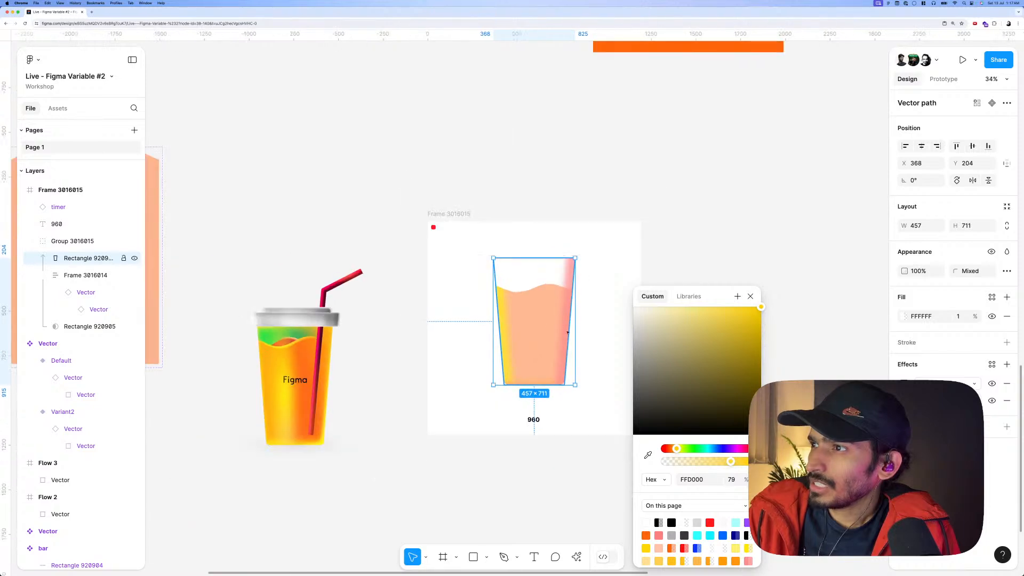
# Place a copy of Rectangle 920906 below Frame 3016014 in the cup group and remove both of the copy's effects.
pyautogui.click(590, 241)
pyautogui.click(540, 295)
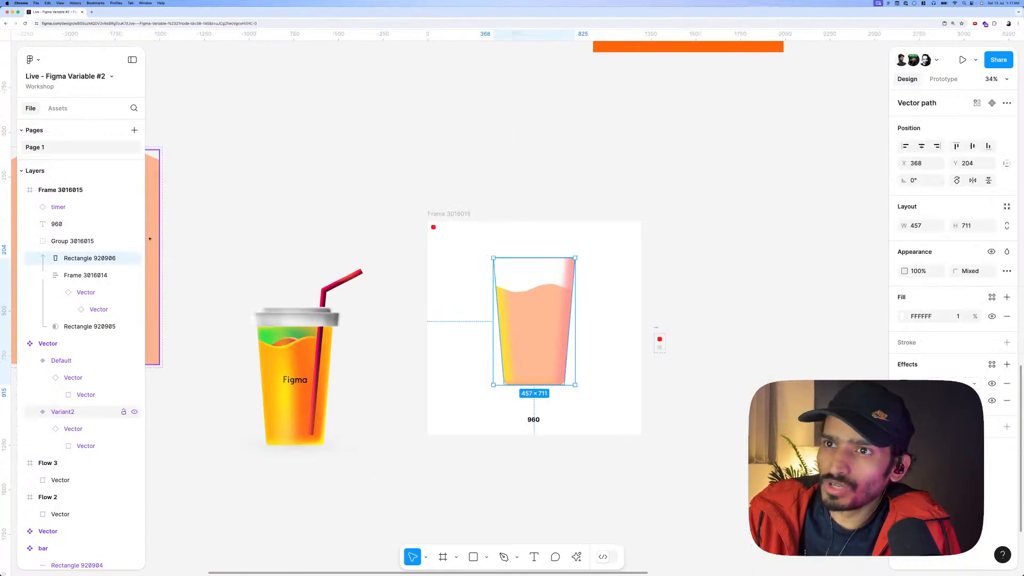
pyautogui.moveTo(72, 260); pyautogui.dragTo(73, 340)
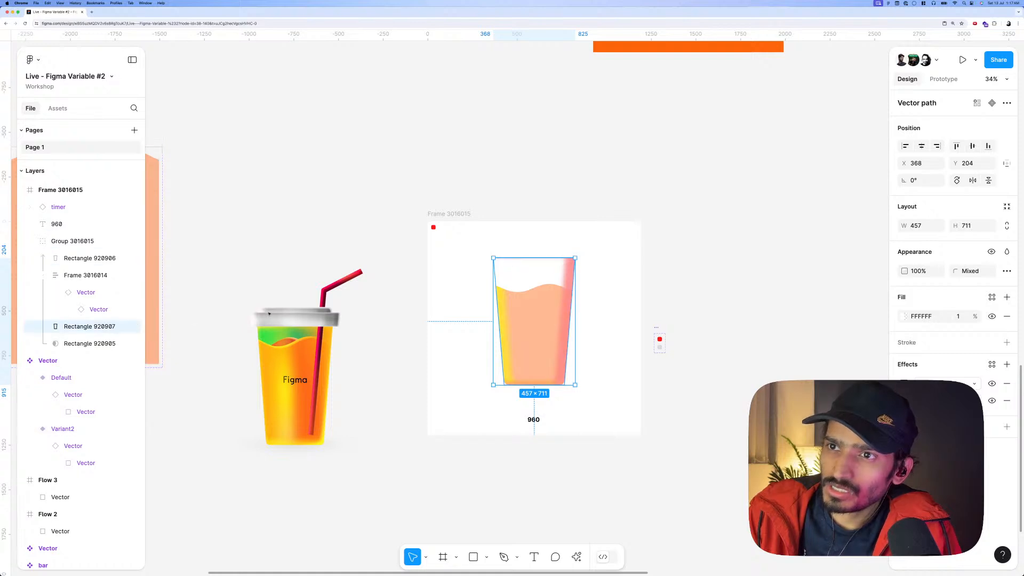
pyautogui.click(1007, 401)
pyautogui.click(1007, 383)
# Set the fill of the rectangle below Frame 3016014 to lime green BCF725 at 100% opacity.
pyautogui.click(957, 316)
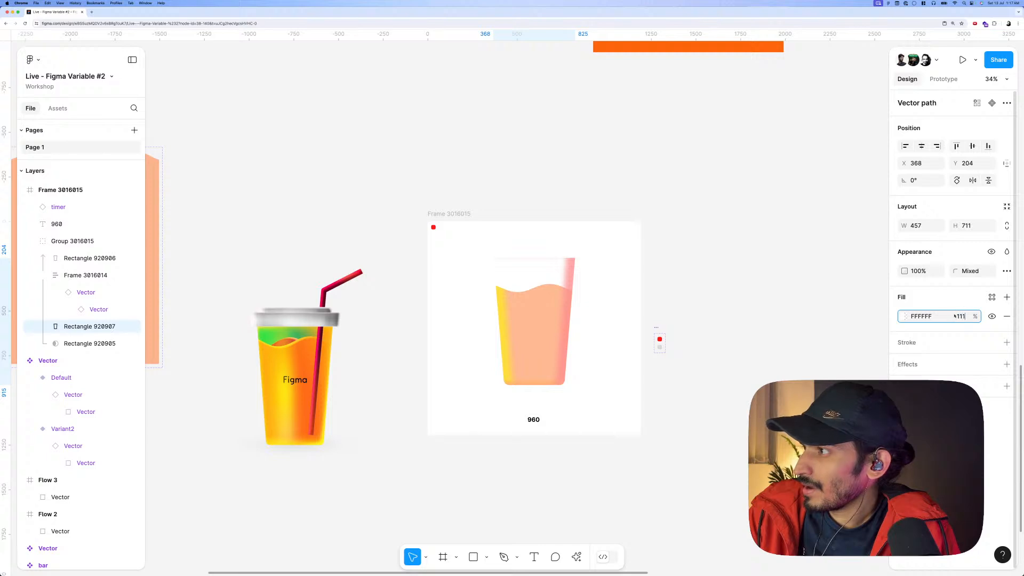
pyautogui.click(905, 316)
pyautogui.moveTo(833, 360); pyautogui.dragTo(788, 304)
pyautogui.scroll(-3, 689, 361)
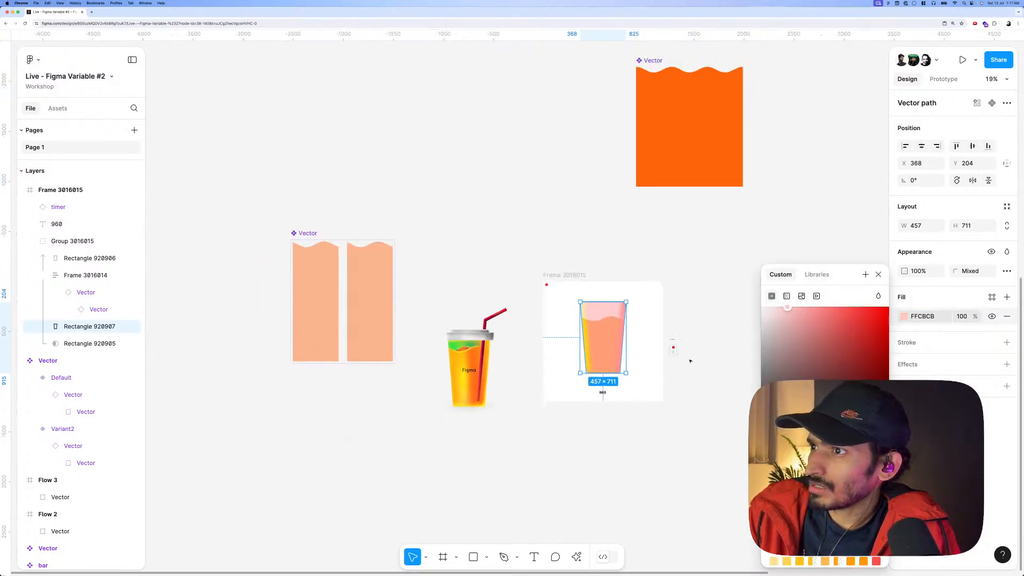
pyautogui.scroll(3, 690, 361)
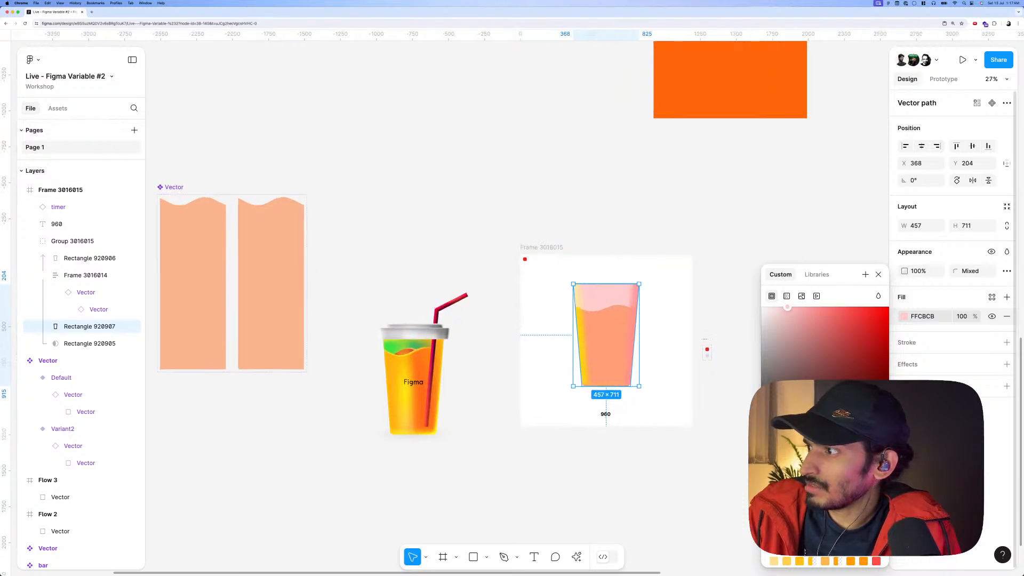
pyautogui.moveTo(773, 446); pyautogui.dragTo(798, 445)
pyautogui.moveTo(832, 330); pyautogui.dragTo(870, 311)
pyautogui.click(613, 332)
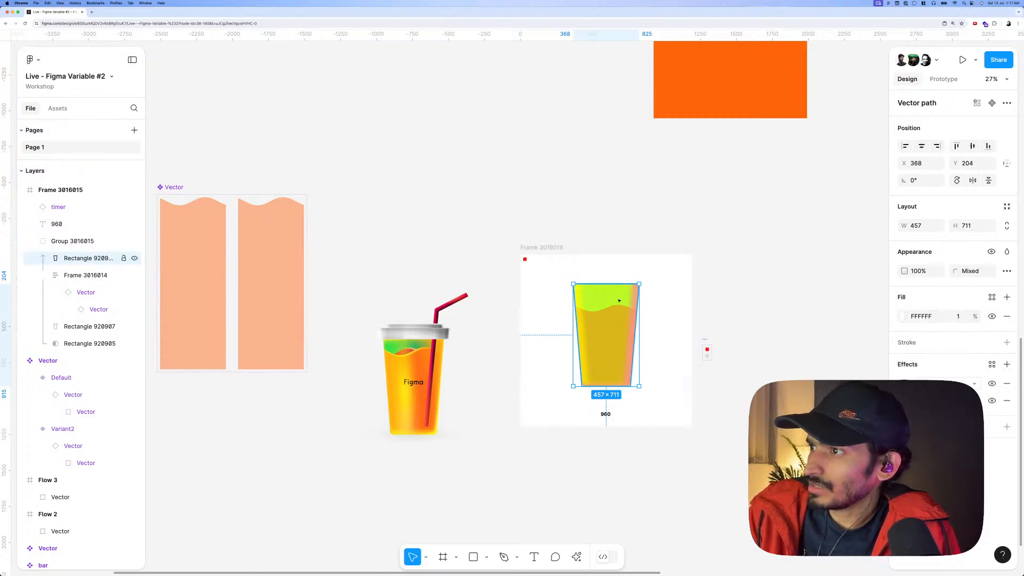
pyautogui.click(704, 295)
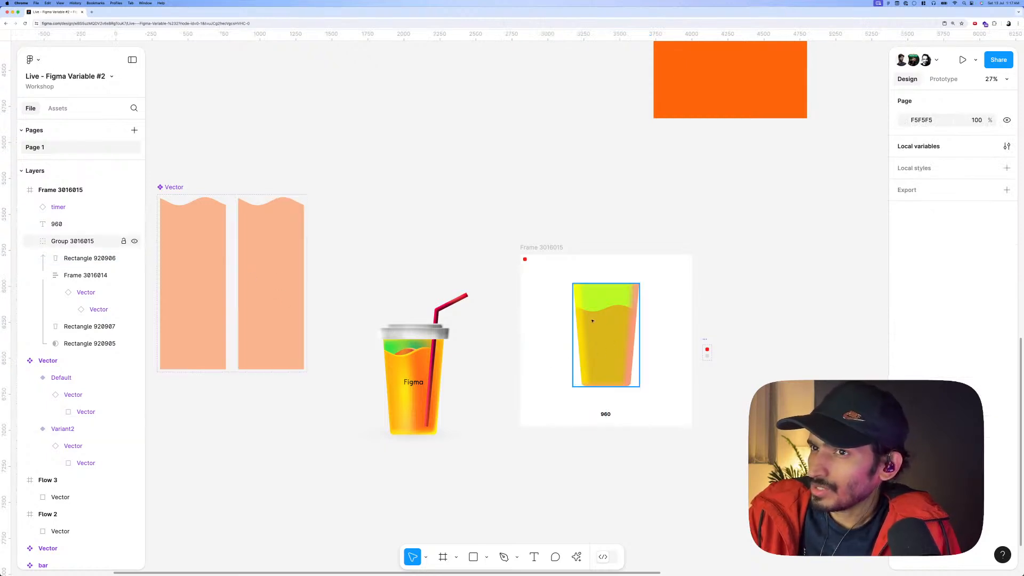
# Copy the Vector 13 highlight stripe from the Figma juice cup and paste it into the new cup's group above Rectangle 920906.
pyautogui.scroll(2, 408, 389)
pyautogui.keyDown('super'); pyautogui.click(406, 387); pyautogui.keyUp('super')
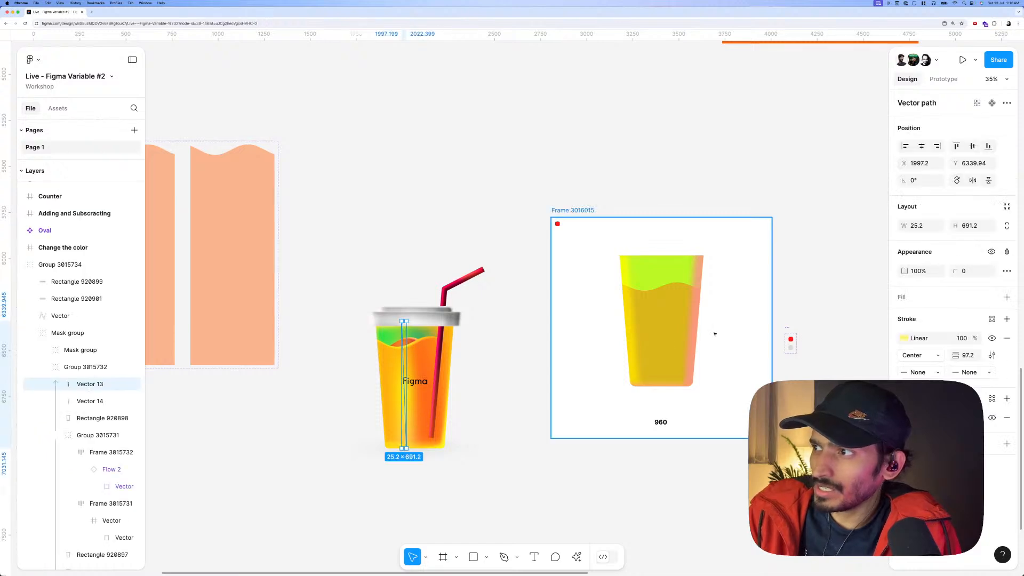
pyautogui.click(671, 305)
pyautogui.keyDown('super'); pyautogui.click(672, 305); pyautogui.keyUp('super')
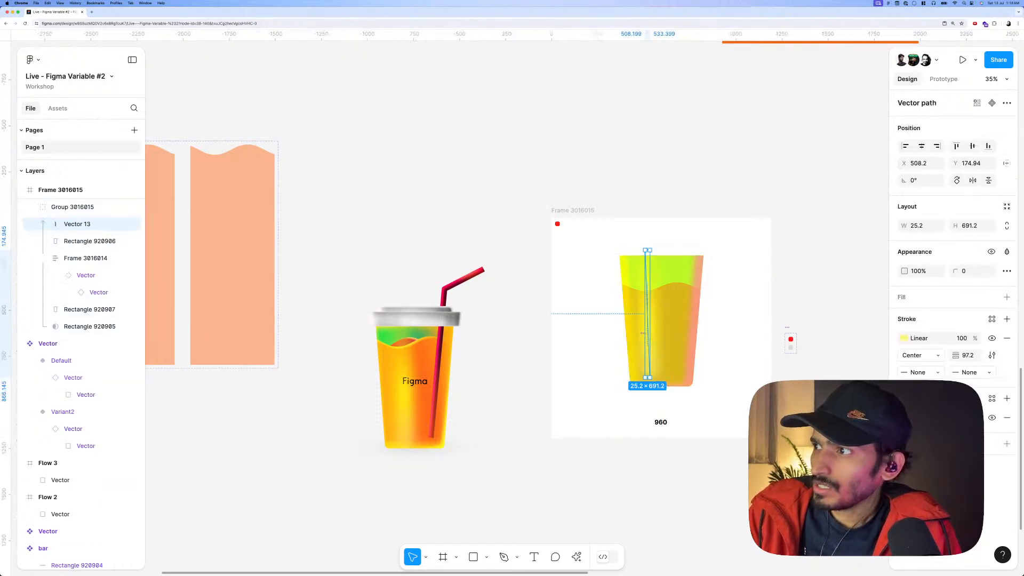
# Stretch the Vector 13 stripe to a height of 825 and position it on the cup at X 546, Y 184.
pyautogui.moveTo(654, 346); pyautogui.dragTo(654, 328)
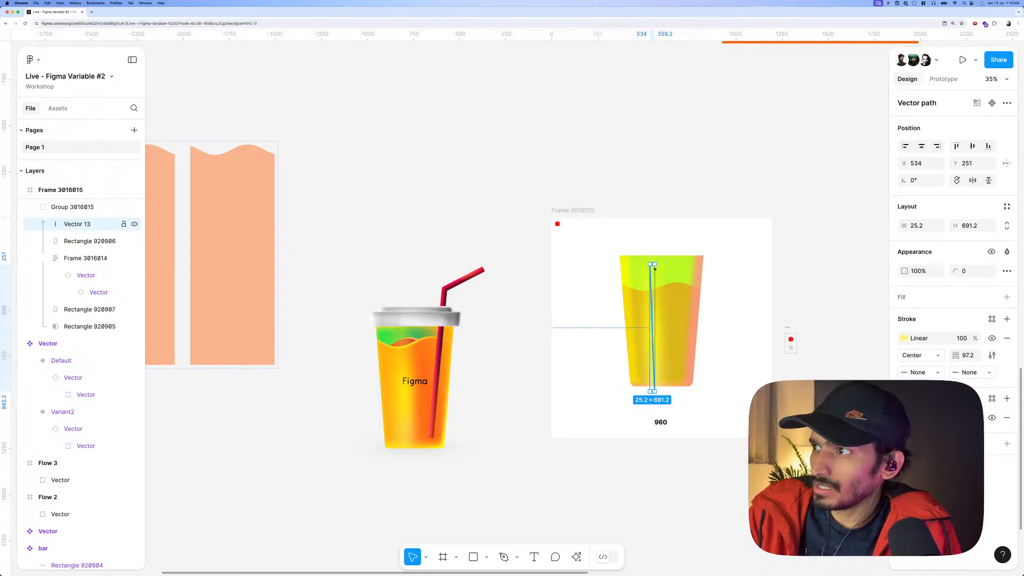
pyautogui.moveTo(654, 268); pyautogui.dragTo(652, 252)
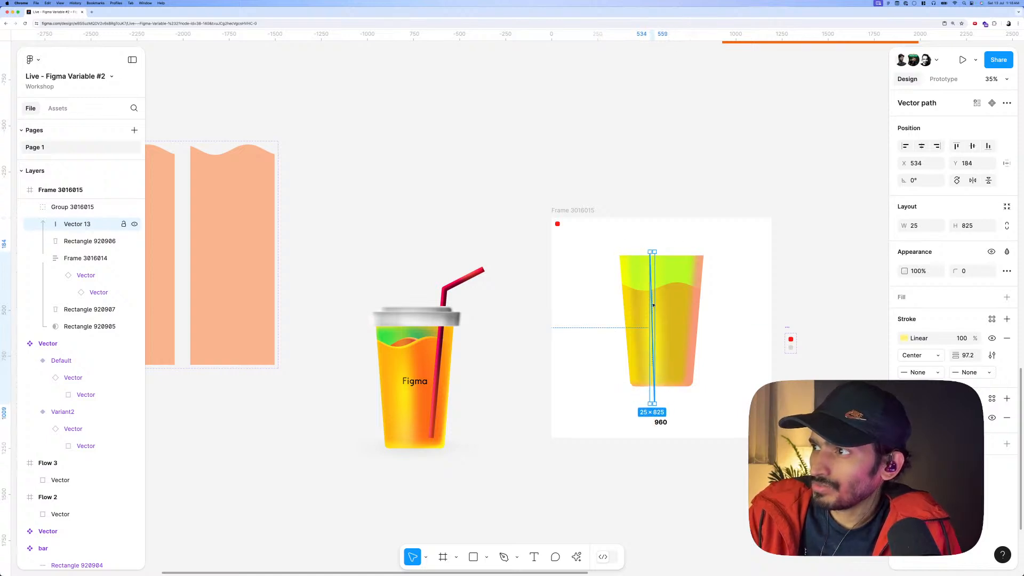
pyautogui.moveTo(647, 289); pyautogui.dragTo(656, 304)
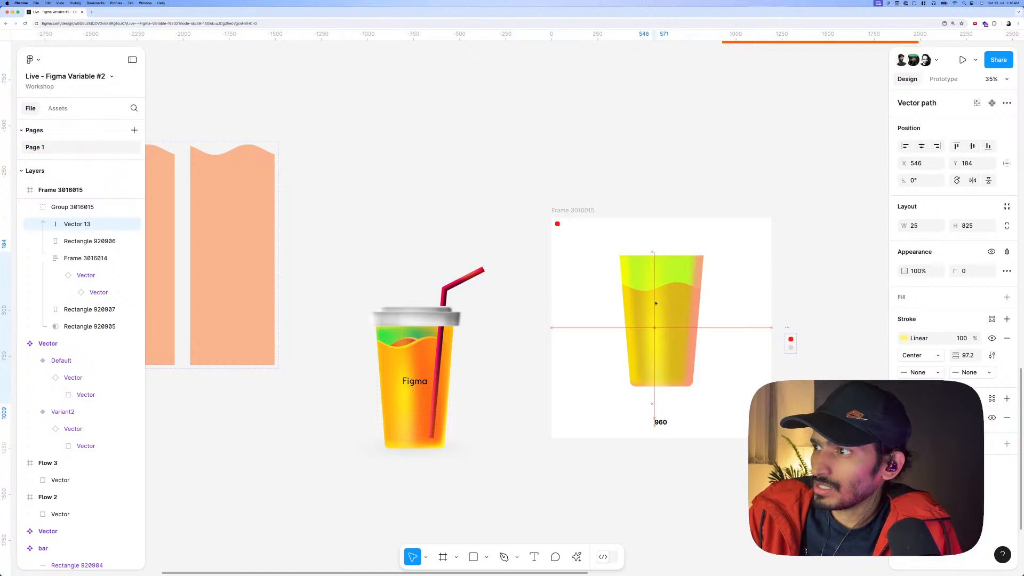
pyautogui.scroll(-5, 655, 304)
pyautogui.click(741, 350)
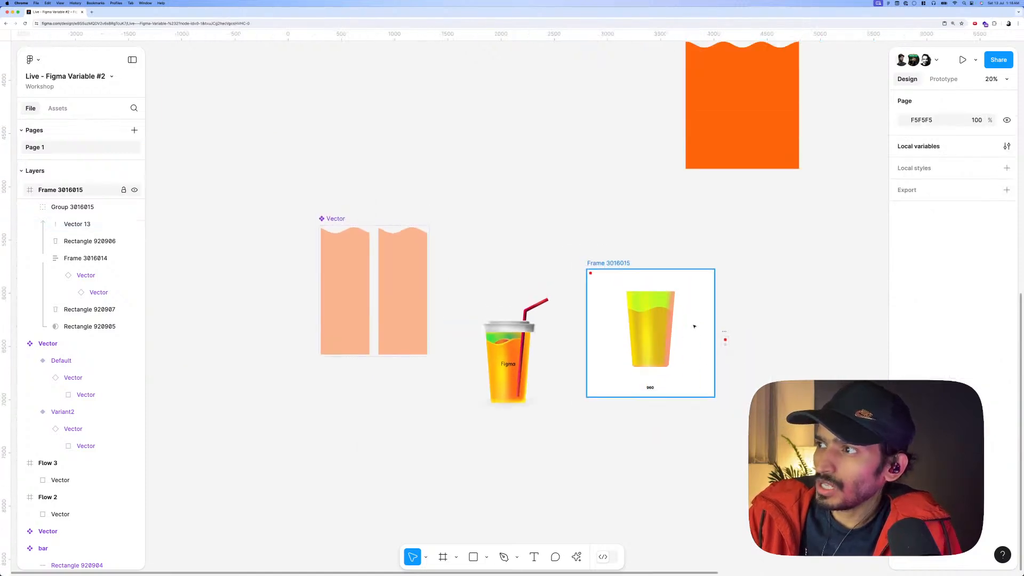
# Duplicate Frame 3016015 and place the copy directly below the original, left edges aligned.
pyautogui.scroll(1, 726, 340)
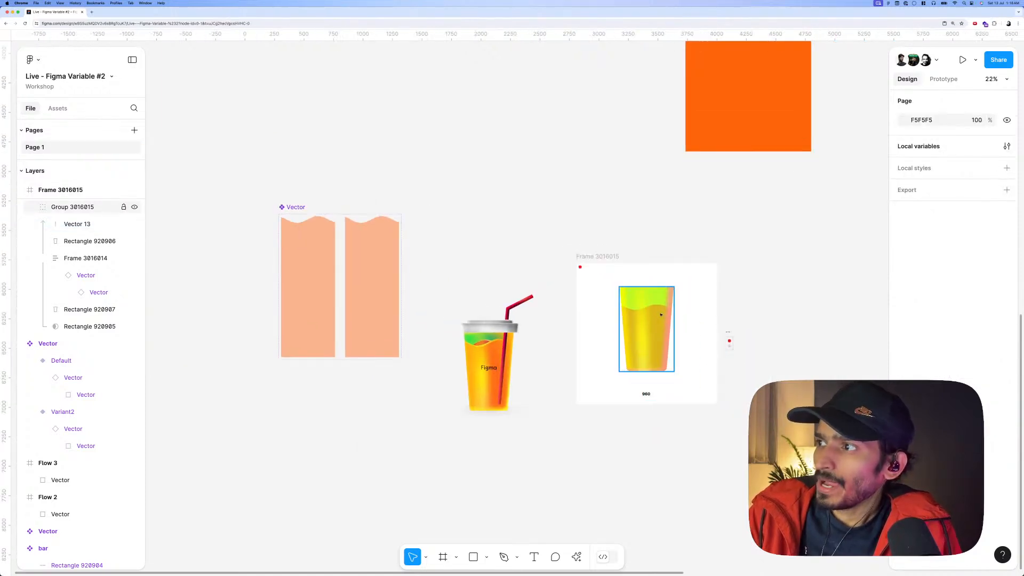
pyautogui.click(588, 257)
pyautogui.moveTo(588, 256); pyautogui.dragTo(588, 436)
pyautogui.moveTo(599, 409); pyautogui.dragTo(573, 355)
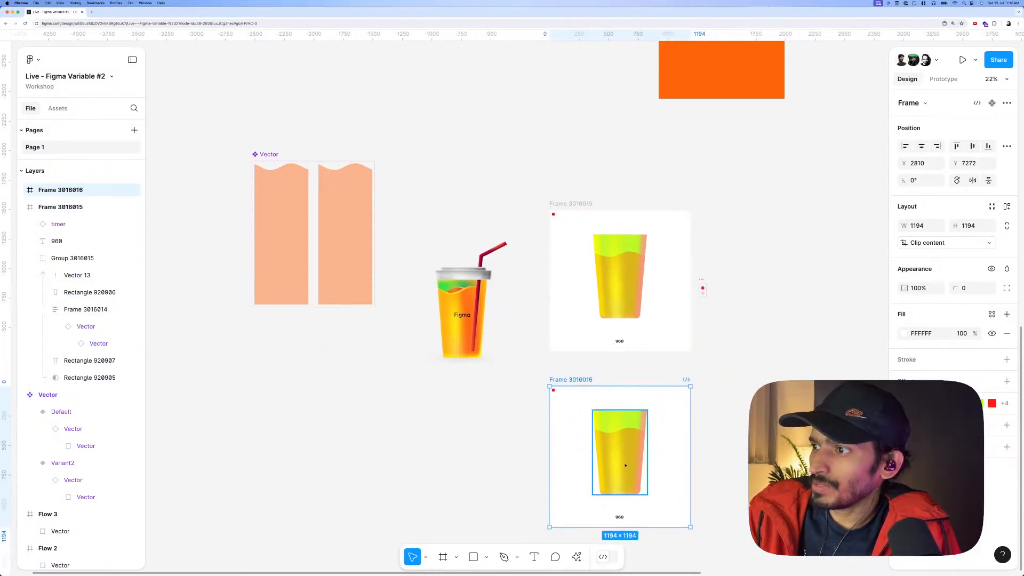
# Delete Rectangle 920906 and the Vector 13 stripe from the cup group in the duplicated frame.
pyautogui.click(619, 458)
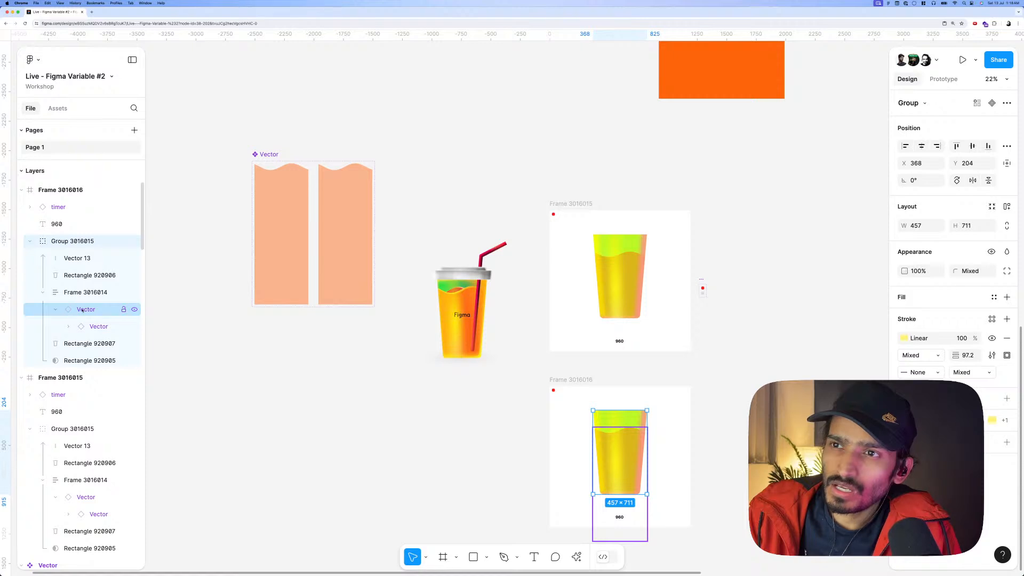
pyautogui.click(80, 275)
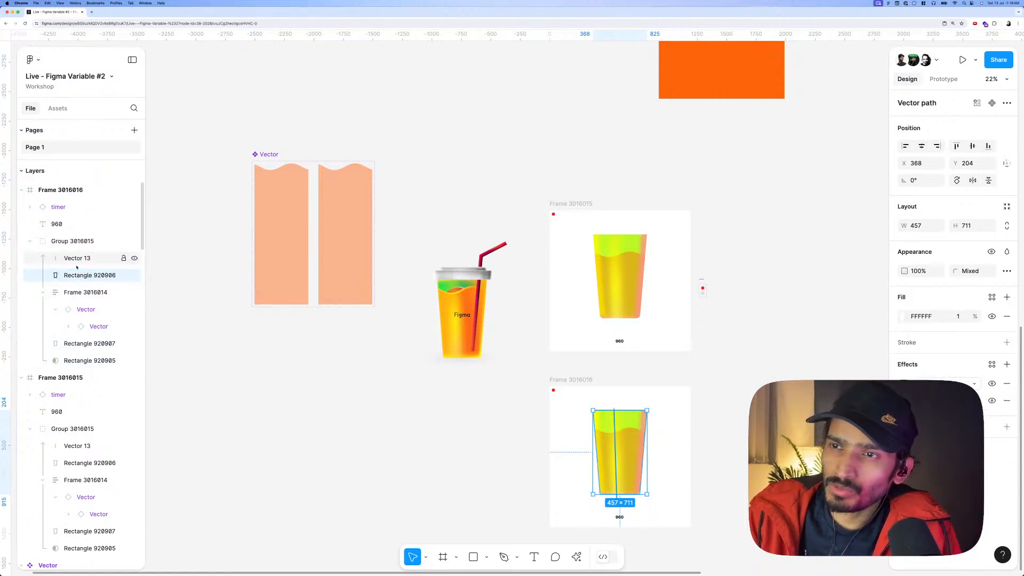
pyautogui.press('Delete')
pyautogui.click(68, 258)
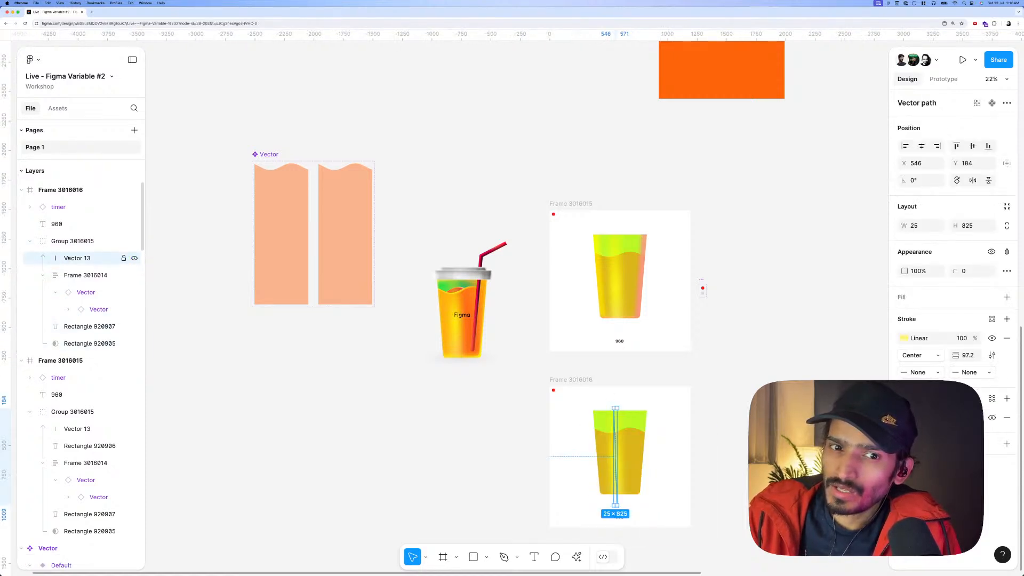
pyautogui.press('Delete')
pyautogui.click(83, 309)
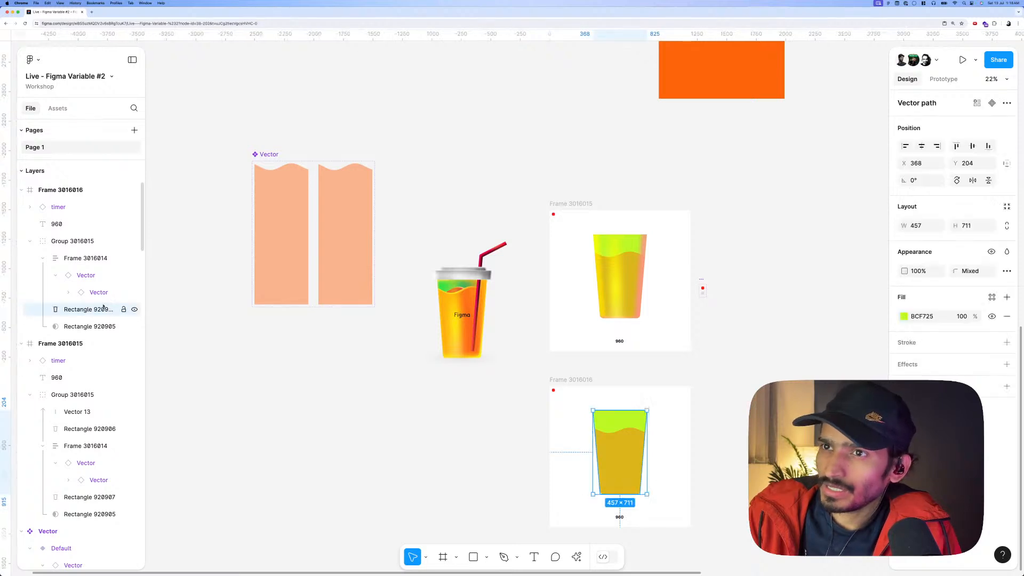
pyautogui.press('Escape')
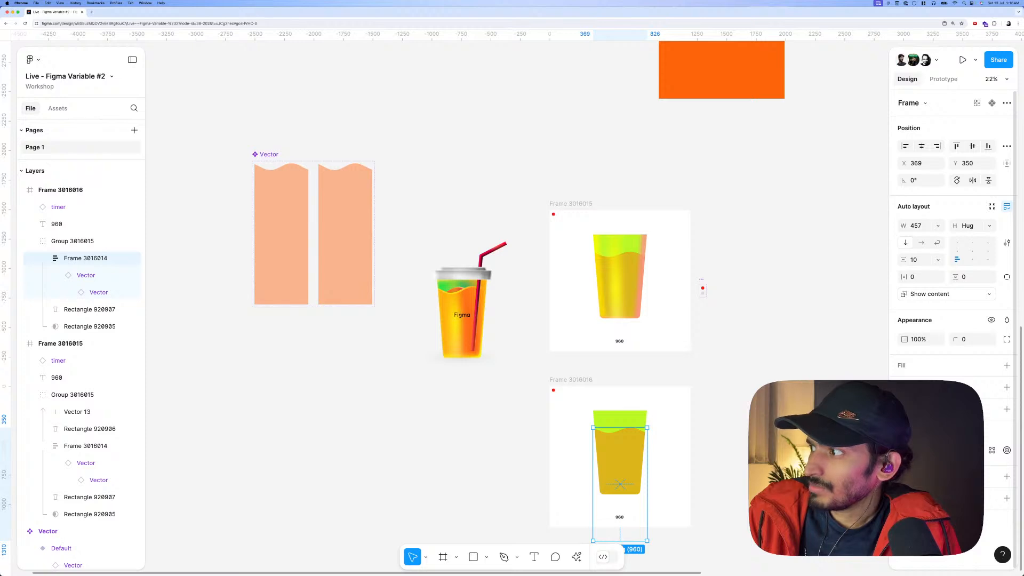
pyautogui.press('Return')
pyautogui.scroll(-2, 583, 431)
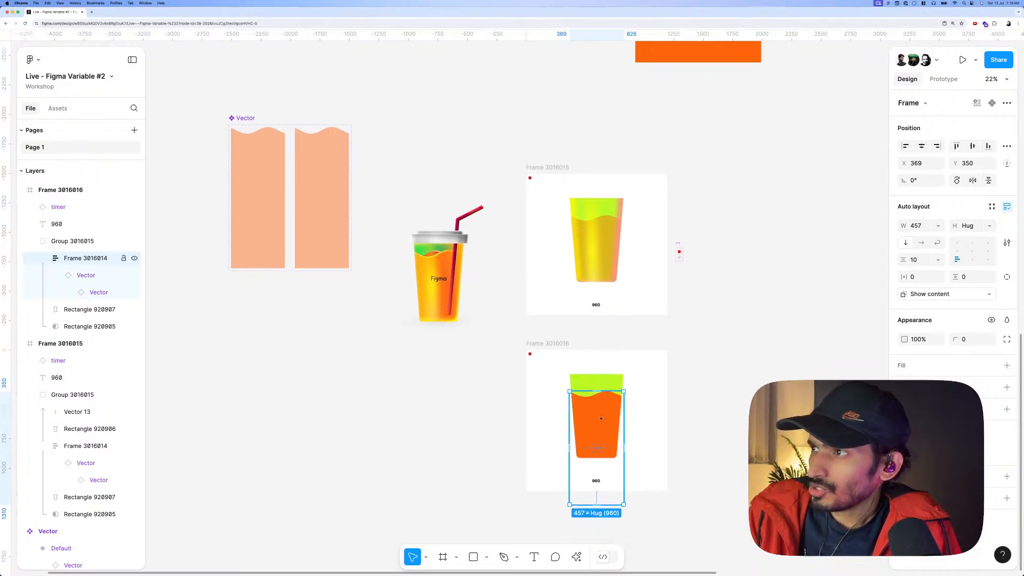
pyautogui.scroll(-2, 598, 410)
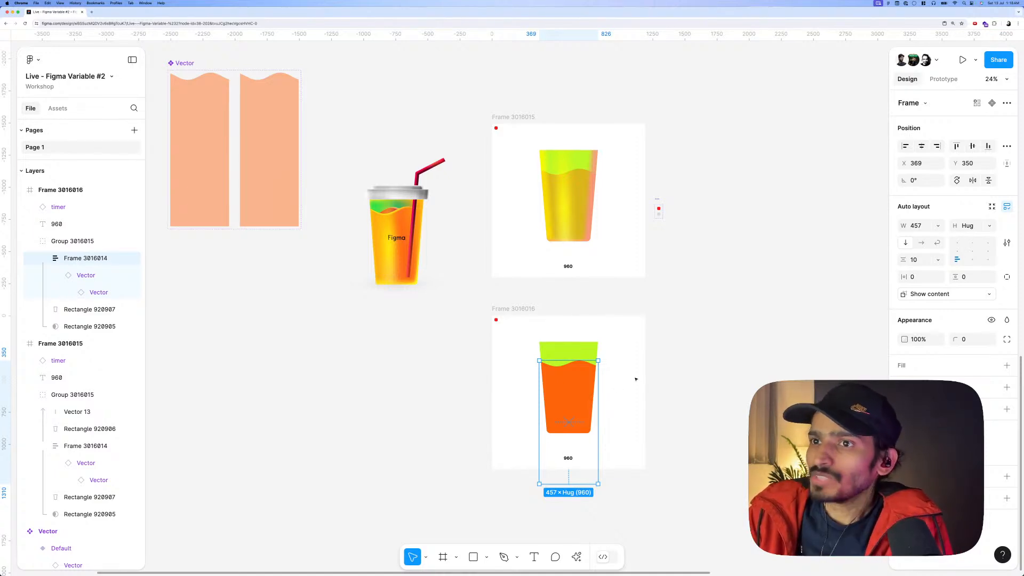
pyautogui.click(623, 379)
pyautogui.press('r')
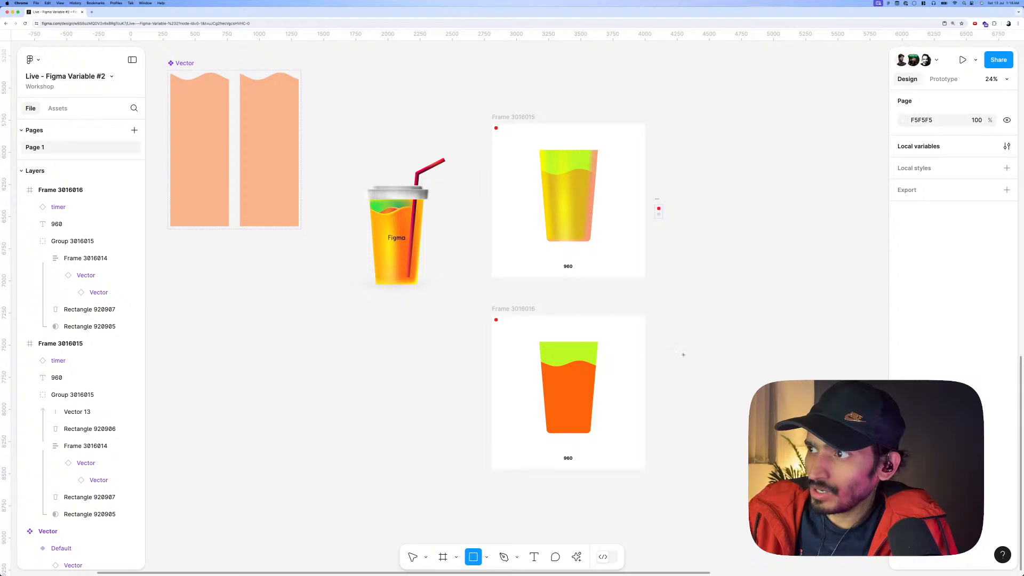
pyautogui.moveTo(645, 354); pyautogui.dragTo(684, 437)
pyautogui.press('BackSpace')
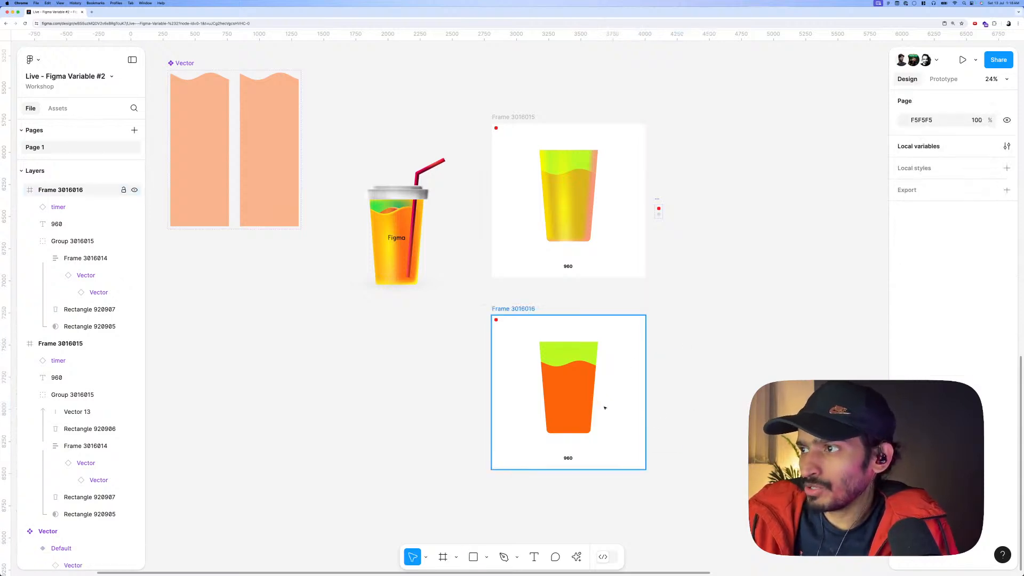
pyautogui.doubleClick(582, 389)
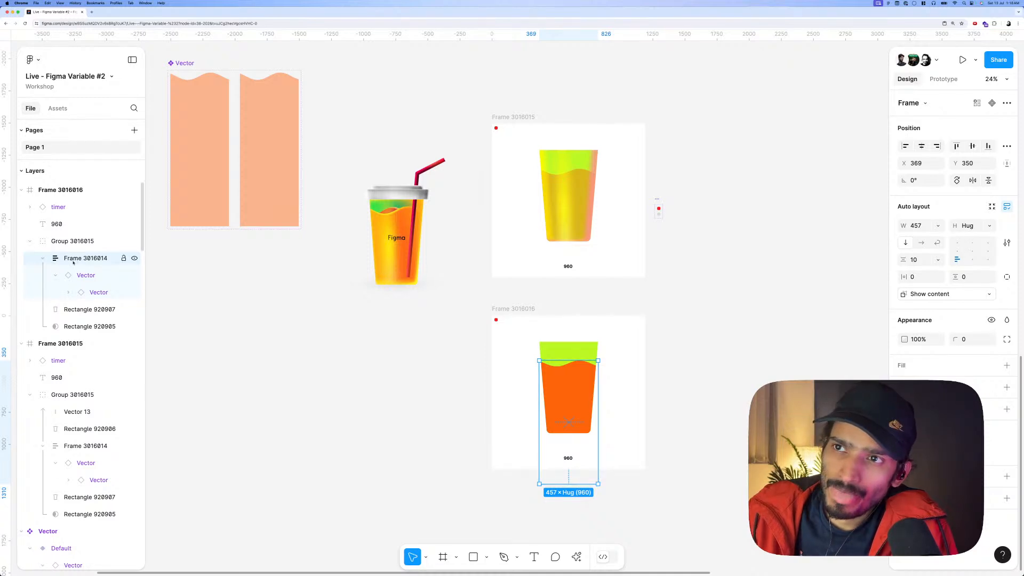
pyautogui.press('super+g')
pyautogui.press('super+z')
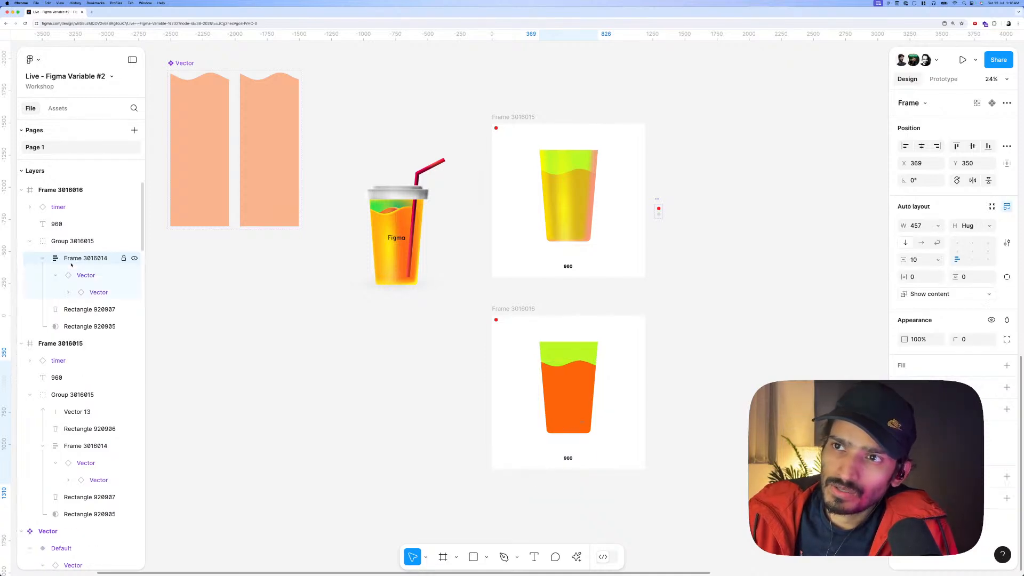
# Draw a rectangle of about 540 × 705 at X 326, Y 275 inside the lower cup's group, above Frame 3016014.
pyautogui.click(72, 241)
pyautogui.press('super+z')
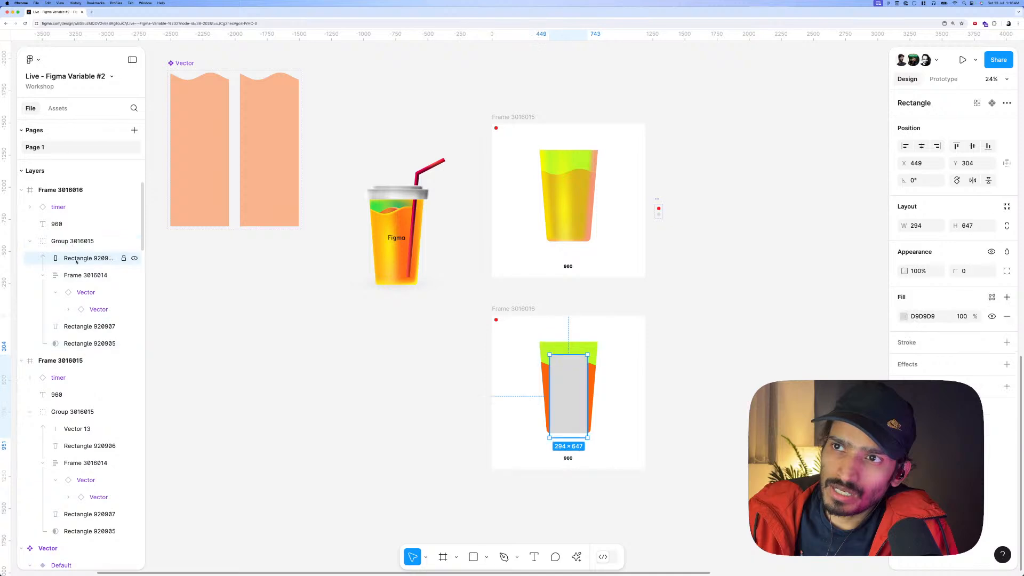
pyautogui.moveTo(584, 383); pyautogui.dragTo(569, 356)
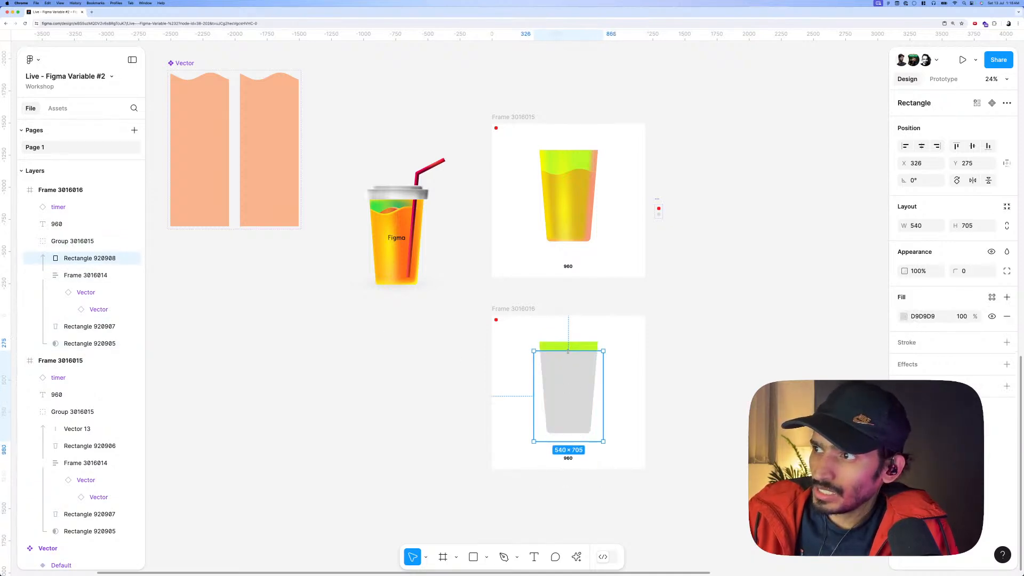
# Mask the new rectangle with the wave-shaped Frame 3016014 beneath it.
pyautogui.keyDown('shift'); pyautogui.click(94, 275); pyautogui.keyUp('shift')
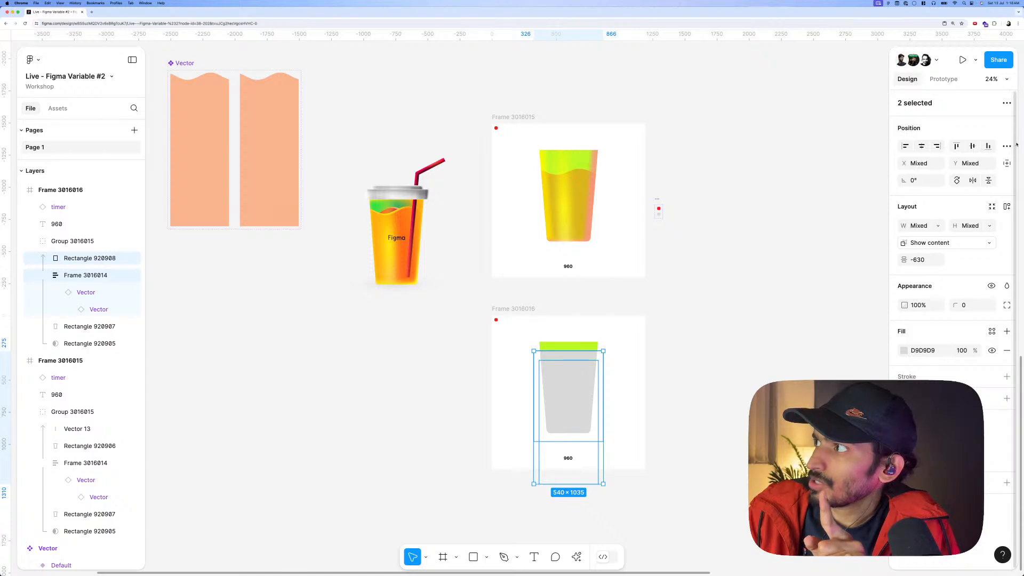
pyautogui.click(1007, 104)
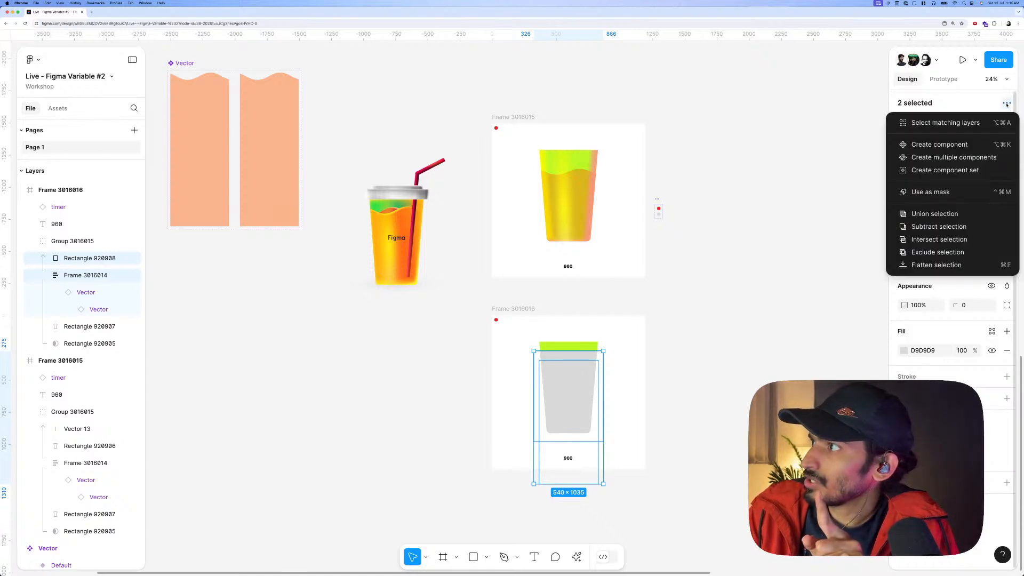
pyautogui.click(931, 192)
pyautogui.press('Escape')
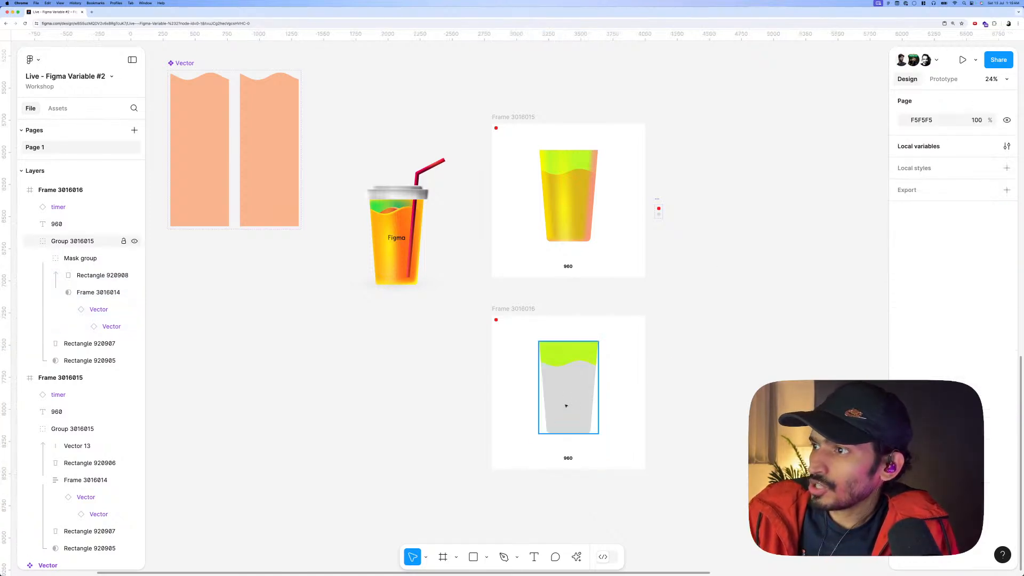
# Set the masked rectangle's fill colour to red FF3D3D.
pyautogui.click(566, 406)
pyautogui.click(904, 316)
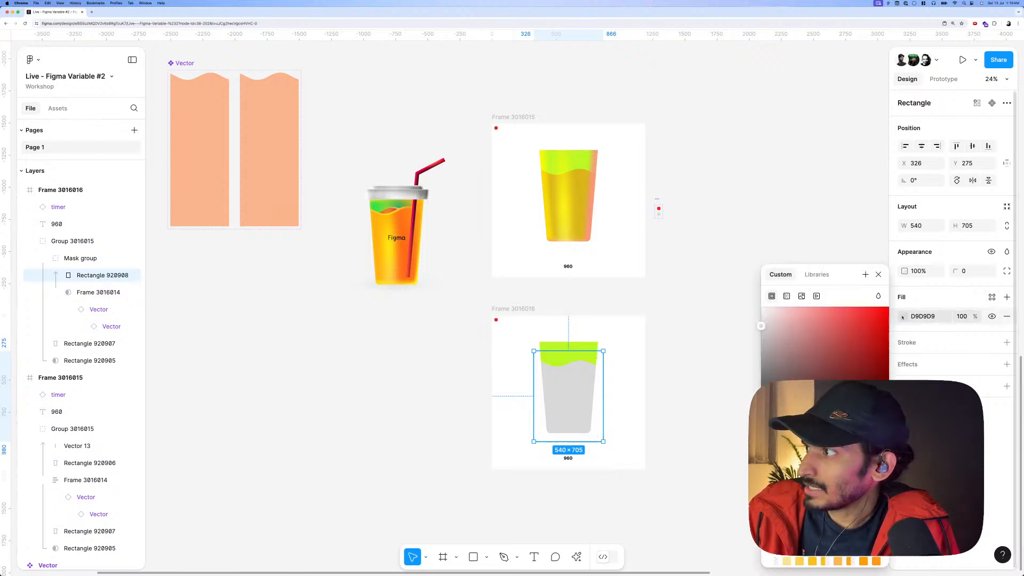
pyautogui.click(858, 307)
pyautogui.click(644, 337)
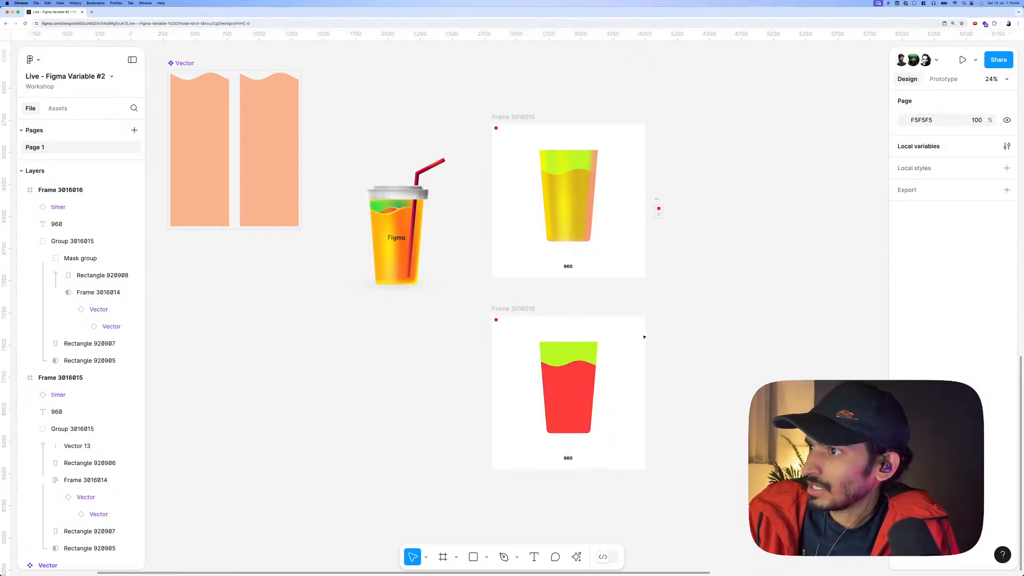
# Preview Frame 3016016 to check the masked liquid as the timer runs, and close the preview.
pyautogui.click(485, 307)
pyautogui.hotkey('shift', 'space')
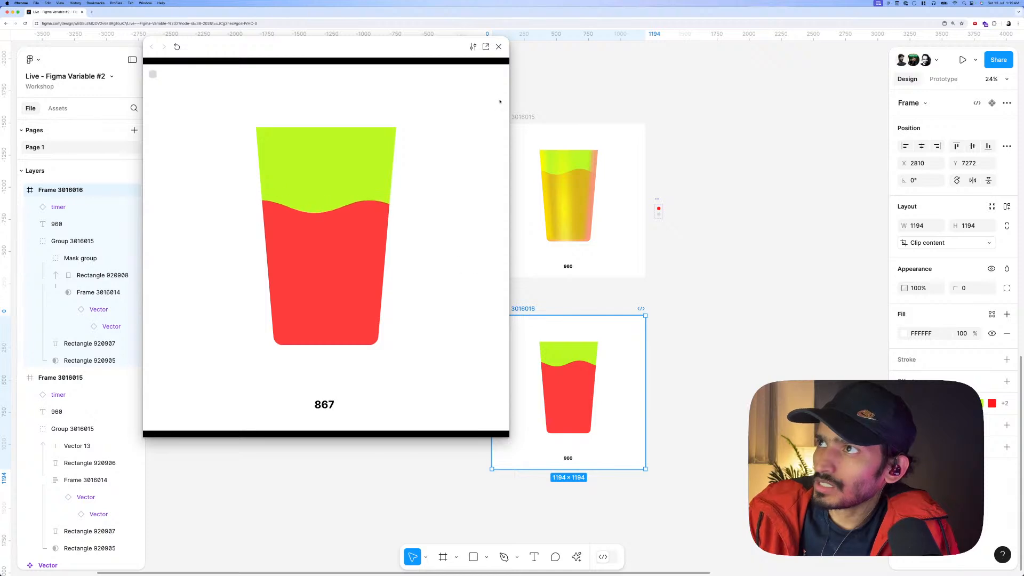
pyautogui.click(498, 47)
# Add a shadow effect to the Mask group in the lower cup.
pyautogui.doubleClick(569, 386)
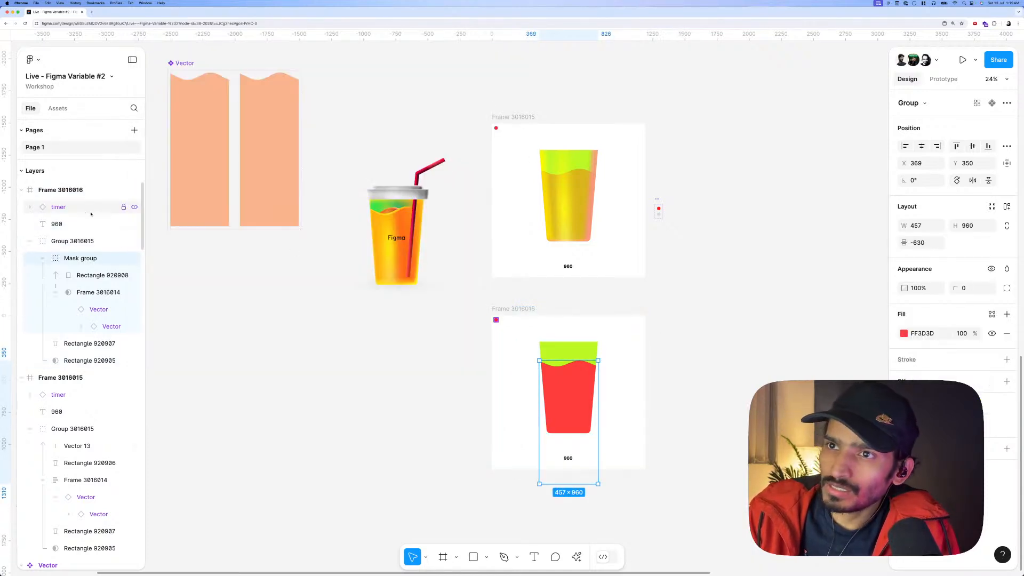
pyautogui.click(56, 293)
pyautogui.click(72, 272)
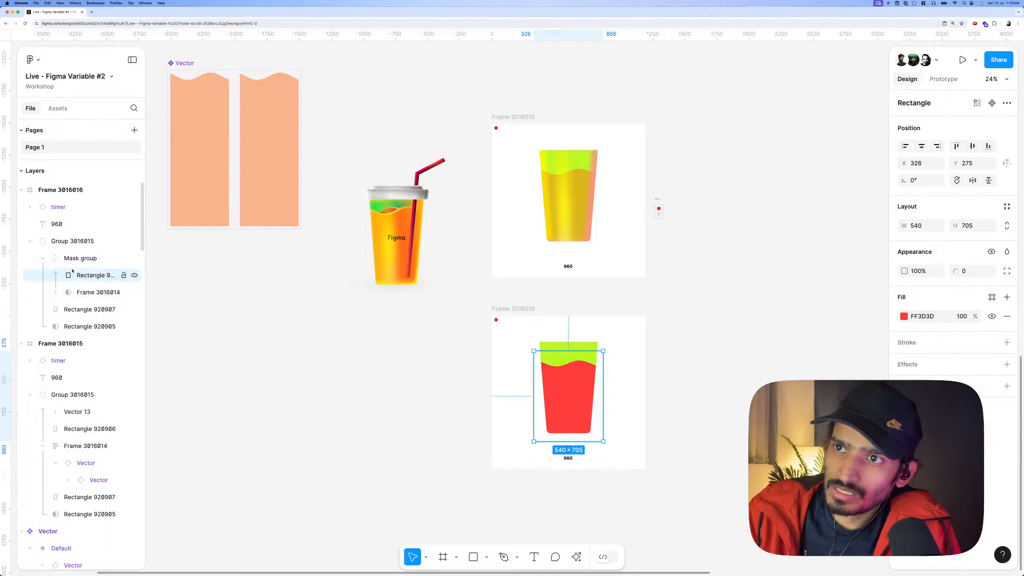
pyautogui.click(80, 258)
pyautogui.click(42, 258)
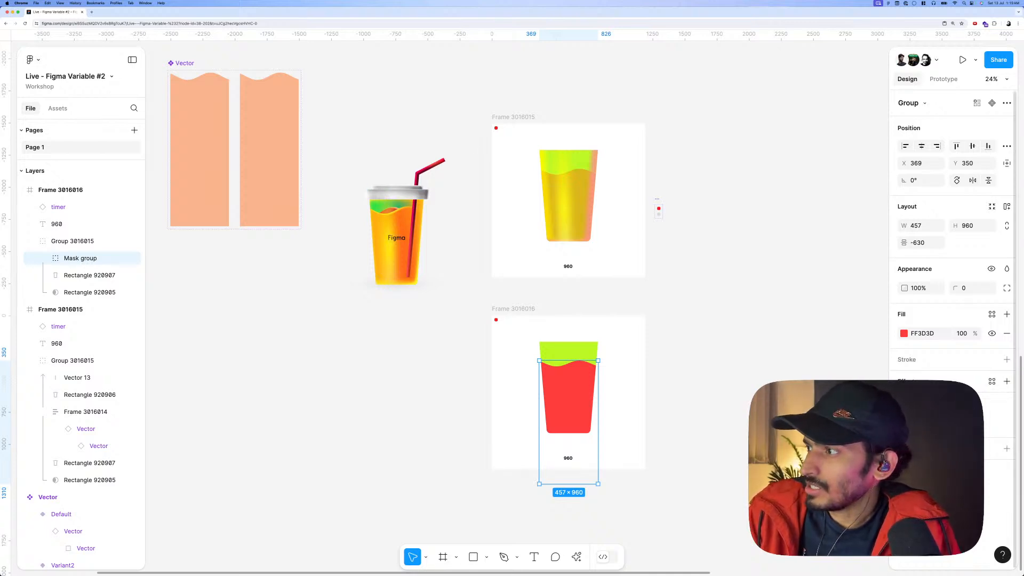
pyautogui.click(1006, 381)
pyautogui.click(960, 400)
pyautogui.click(971, 388)
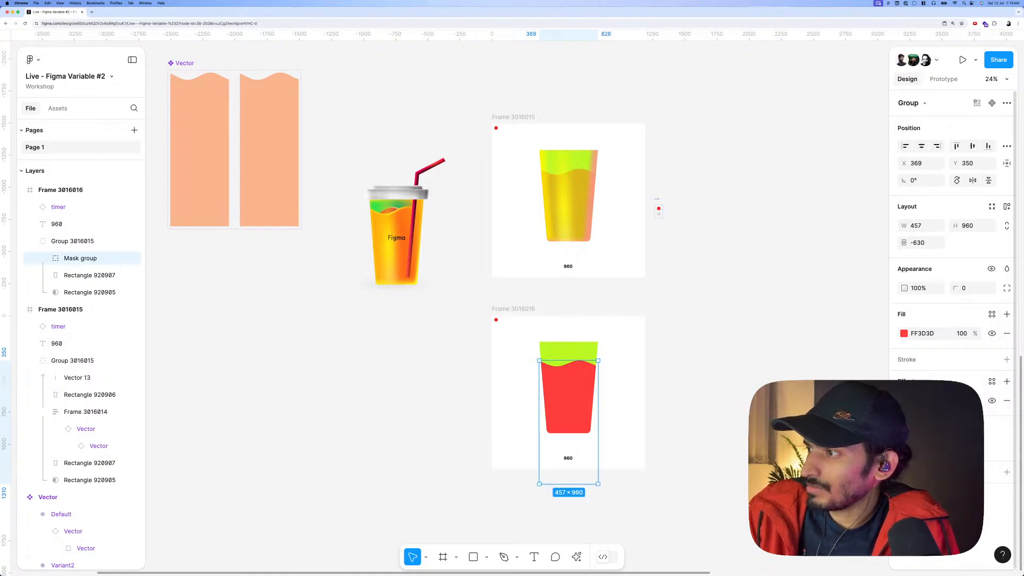
# Set the Mask group's shadow colour to FFB700 at 79% opacity and change the shadow's blend mode.
pyautogui.click(813, 477)
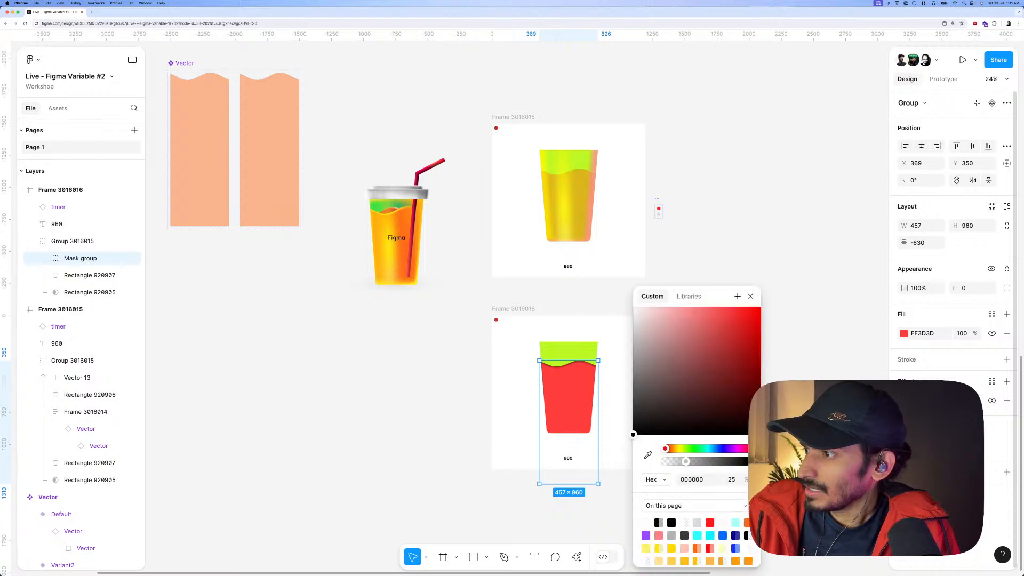
pyautogui.moveTo(688, 376); pyautogui.dragTo(637, 306)
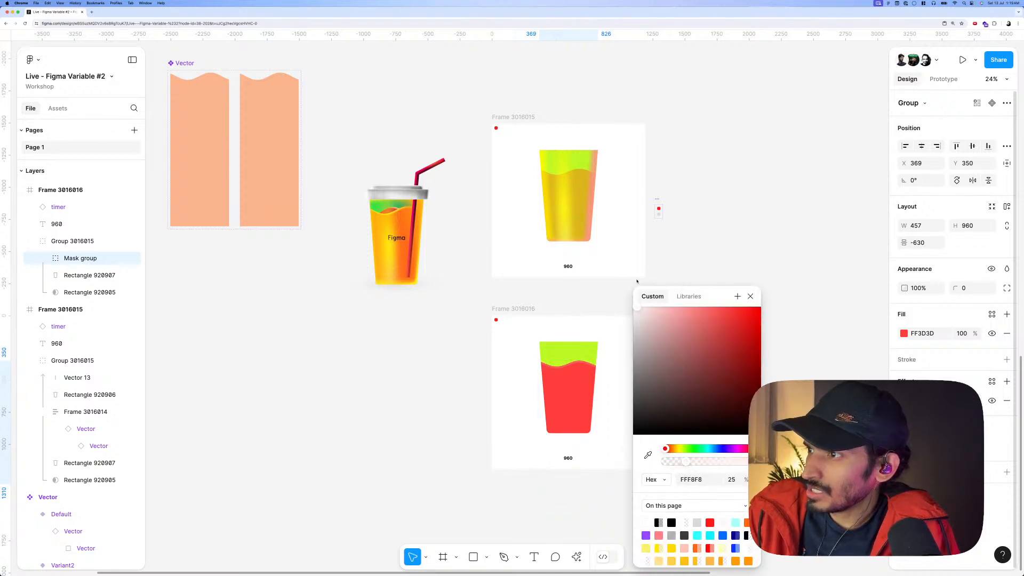
pyautogui.click(675, 448)
pyautogui.moveTo(687, 406); pyautogui.dragTo(805, 261)
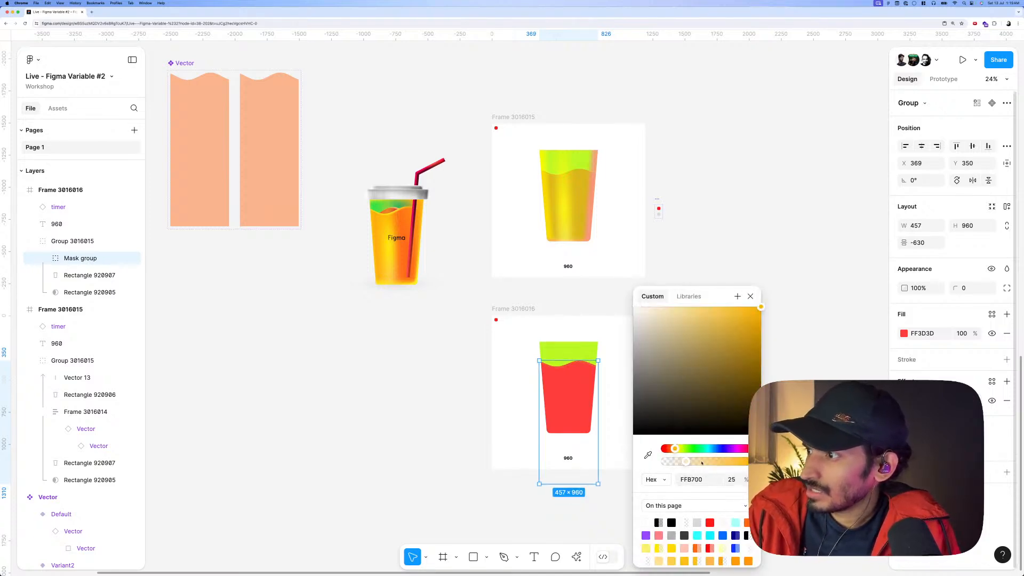
pyautogui.click(724, 461)
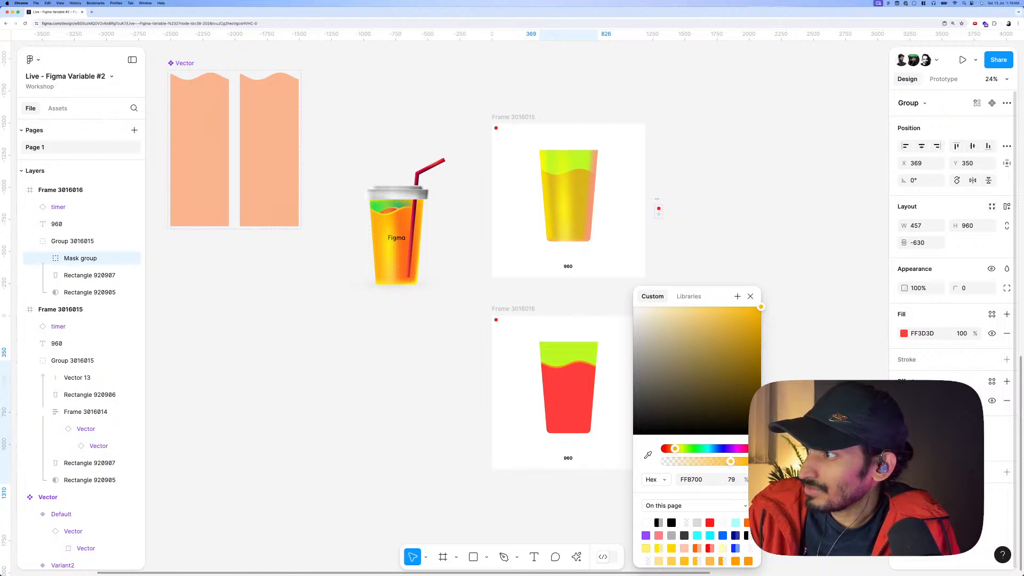
pyautogui.click(858, 394)
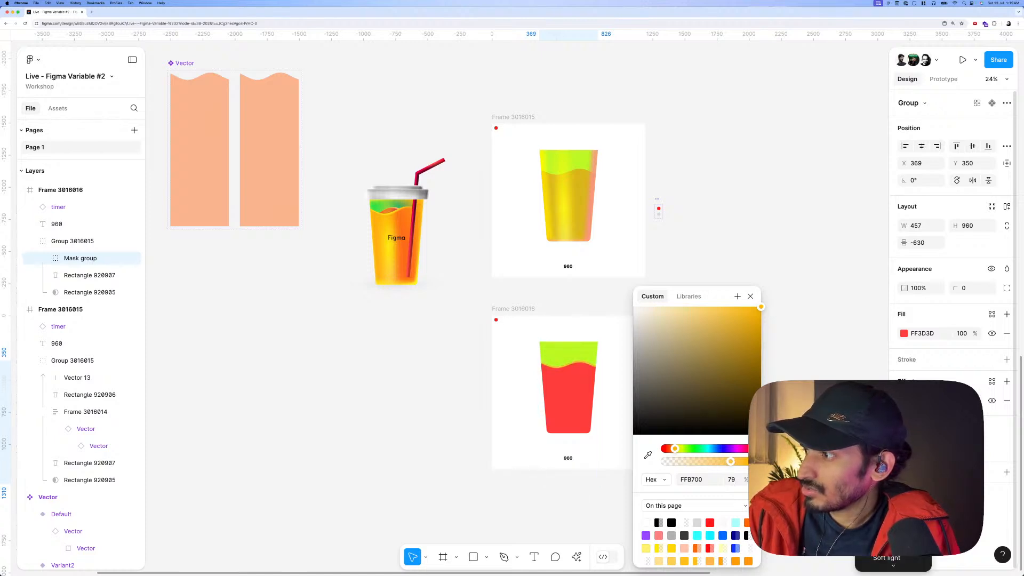
pyautogui.click(887, 538)
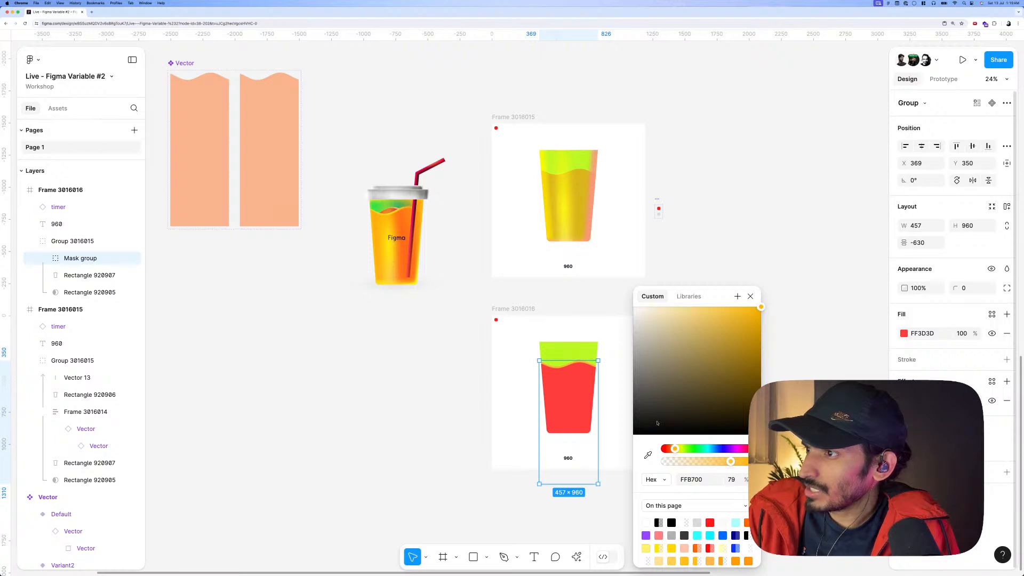
# Change the fill colour of the lower cup's Mask group to orange FF713D.
pyautogui.click(95, 275)
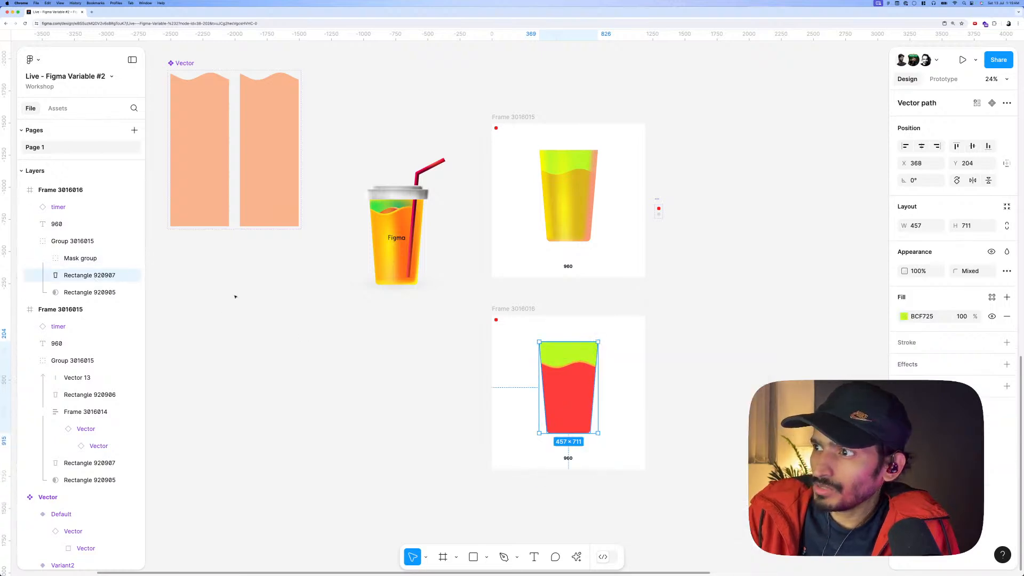
pyautogui.click(133, 258)
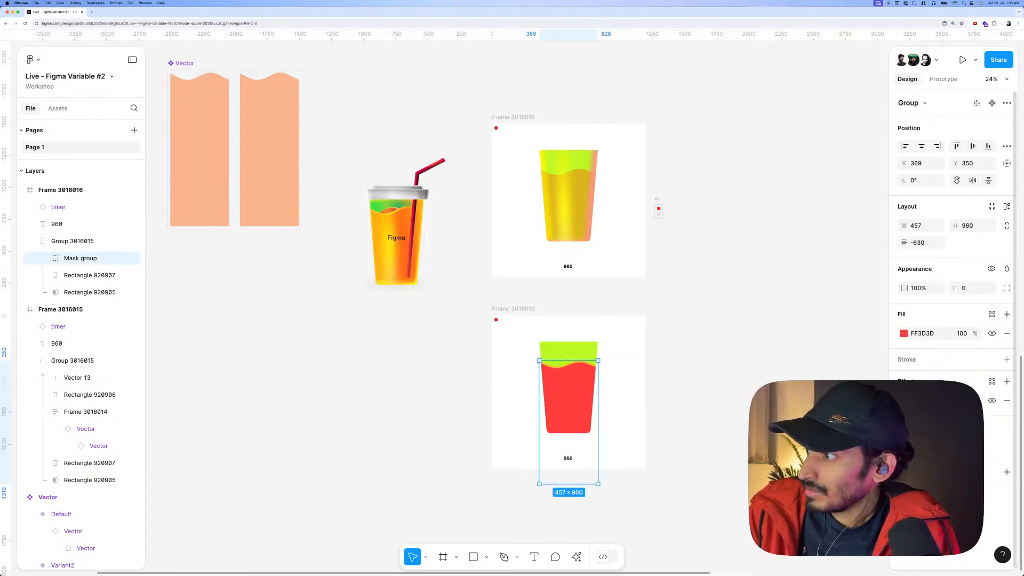
pyautogui.click(904, 446)
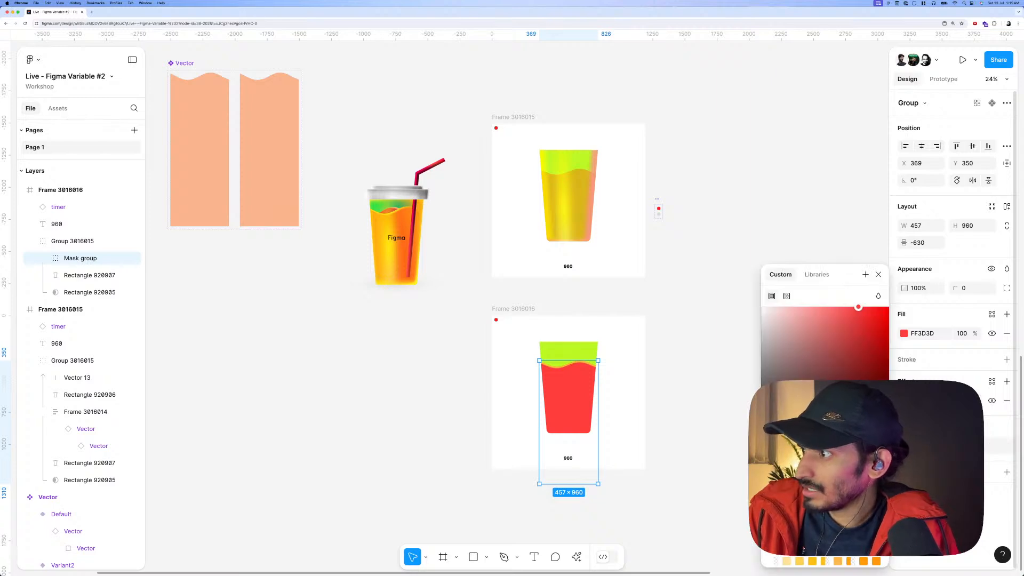
pyautogui.moveTo(792, 447); pyautogui.dragTo(796, 447)
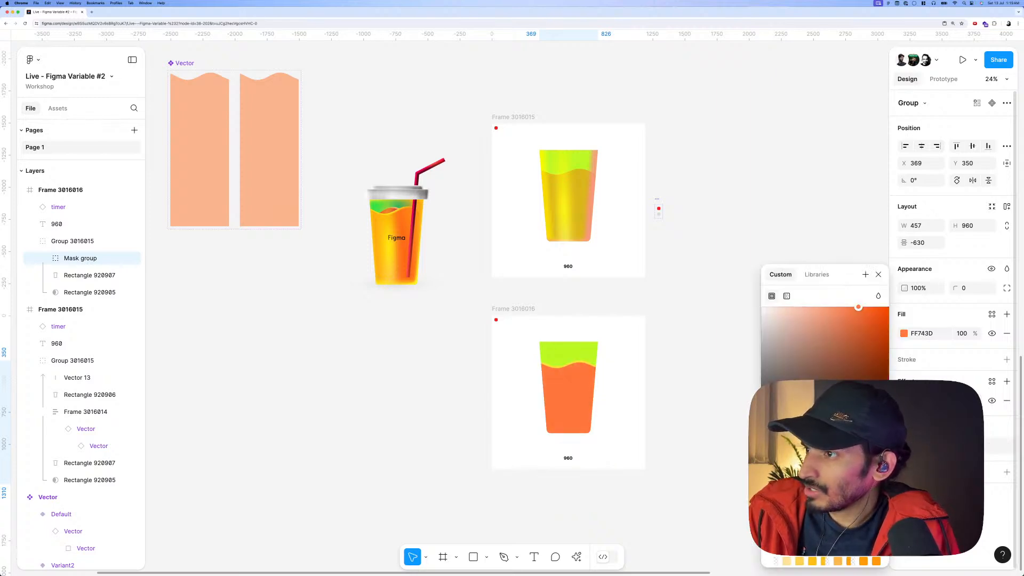
pyautogui.click(705, 363)
# Duplicate the Mask group and flip the lower of the two mask groups horizontally.
pyautogui.click(570, 382)
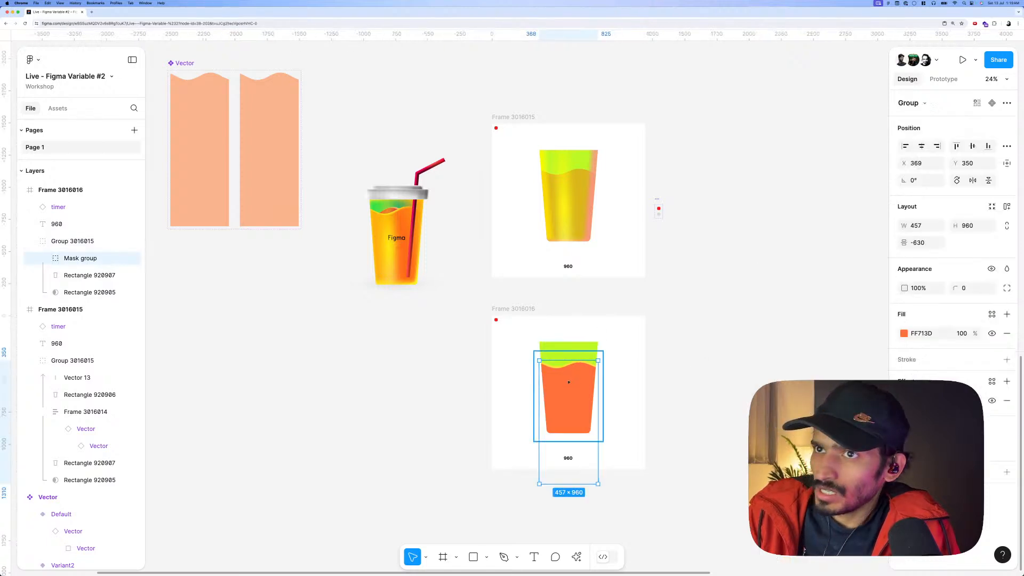
pyautogui.press('super+d')
pyautogui.rightClick(88, 275)
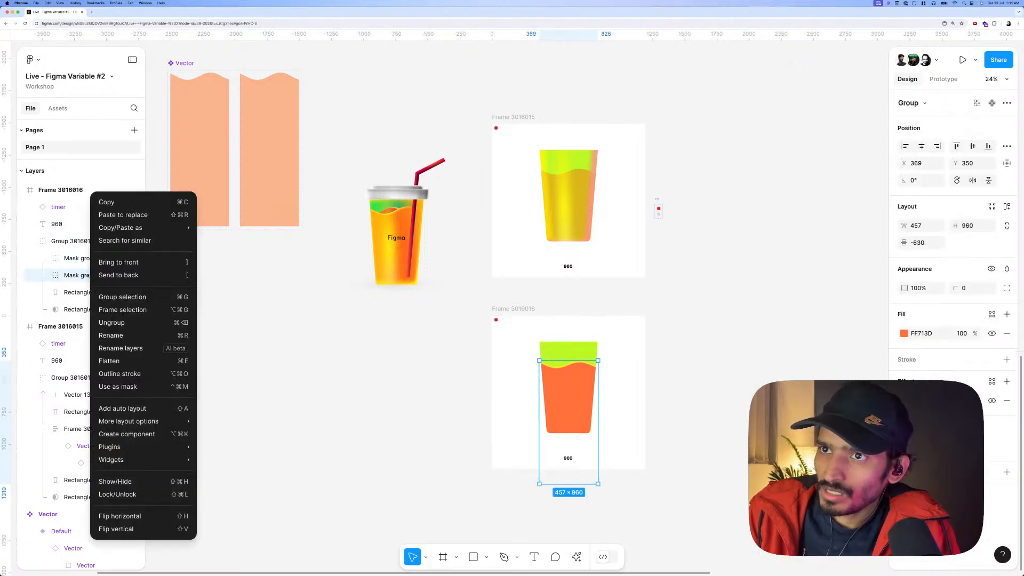
pyautogui.click(117, 516)
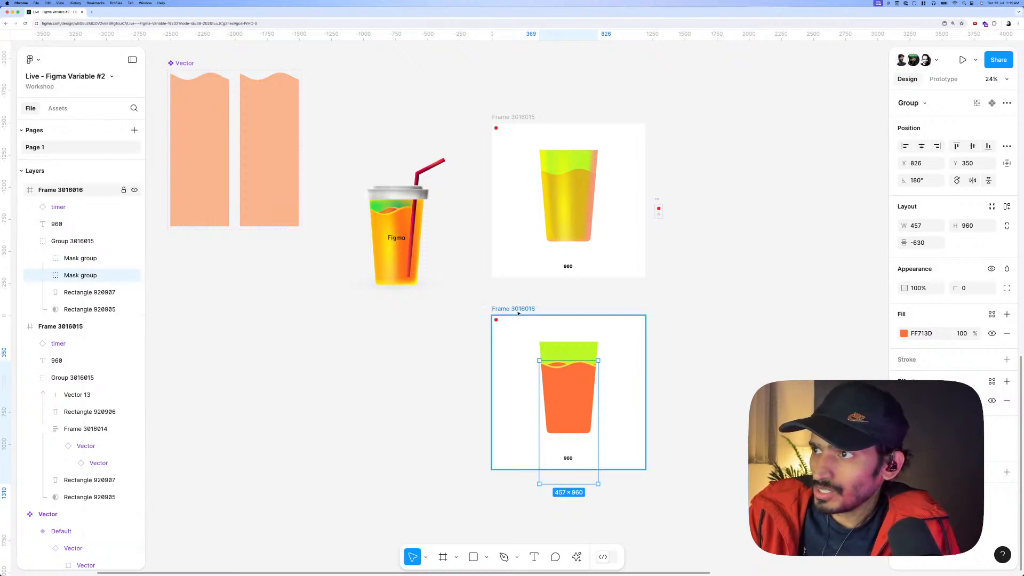
# Preview Frame 3016016 to check the two overlapping liquid waves, and close the preview.
pyautogui.click(527, 359)
pyautogui.hotkey('shift', 'space')
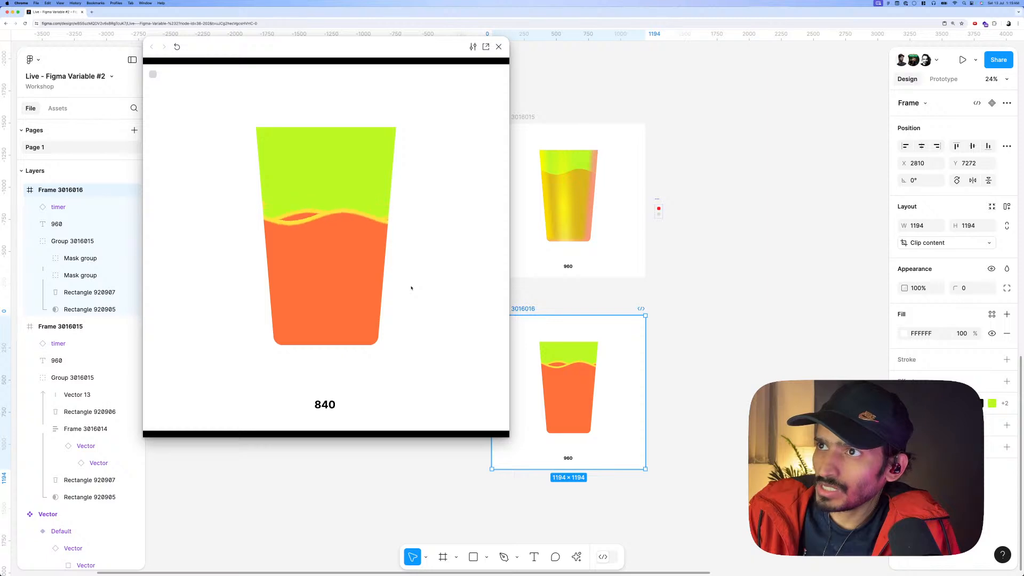
pyautogui.click(499, 46)
# Copy the Vector 13 highlight stripe from the upper cup and paste it into the lower cup's group.
pyautogui.click(584, 108)
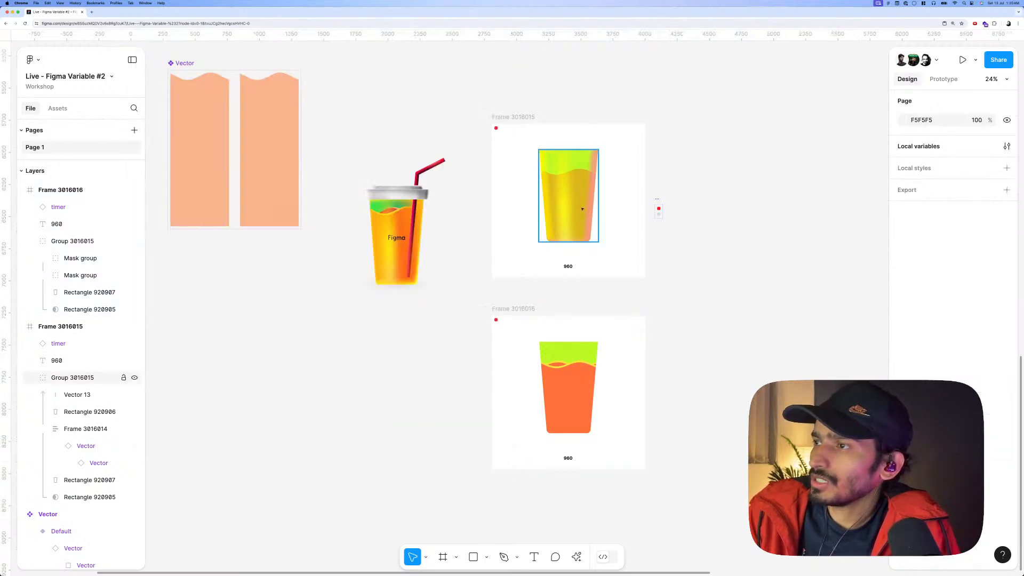
pyautogui.doubleClick(565, 212)
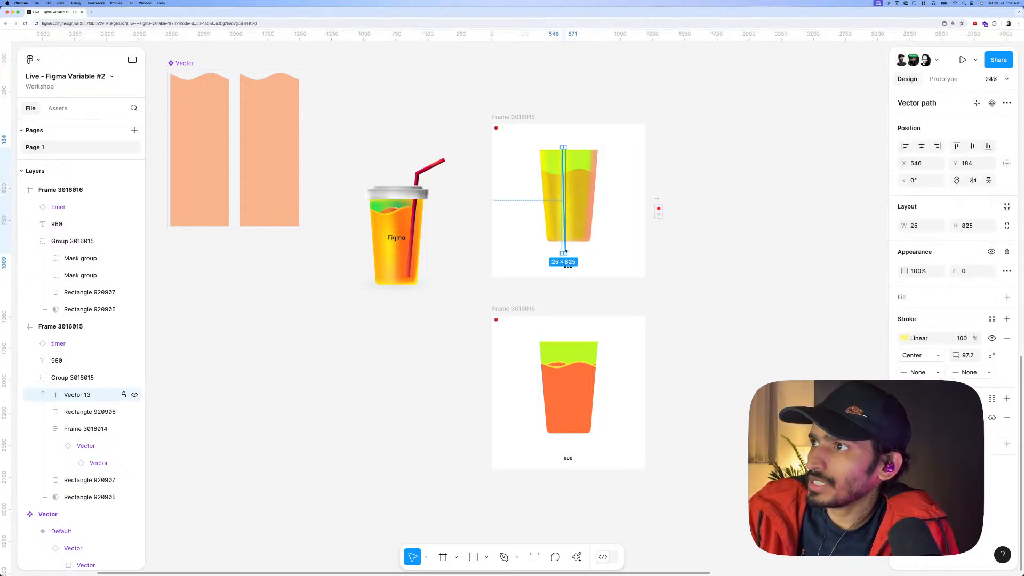
pyautogui.press('super+c')
pyautogui.click(568, 389)
pyautogui.press('super+v')
pyautogui.click(634, 372)
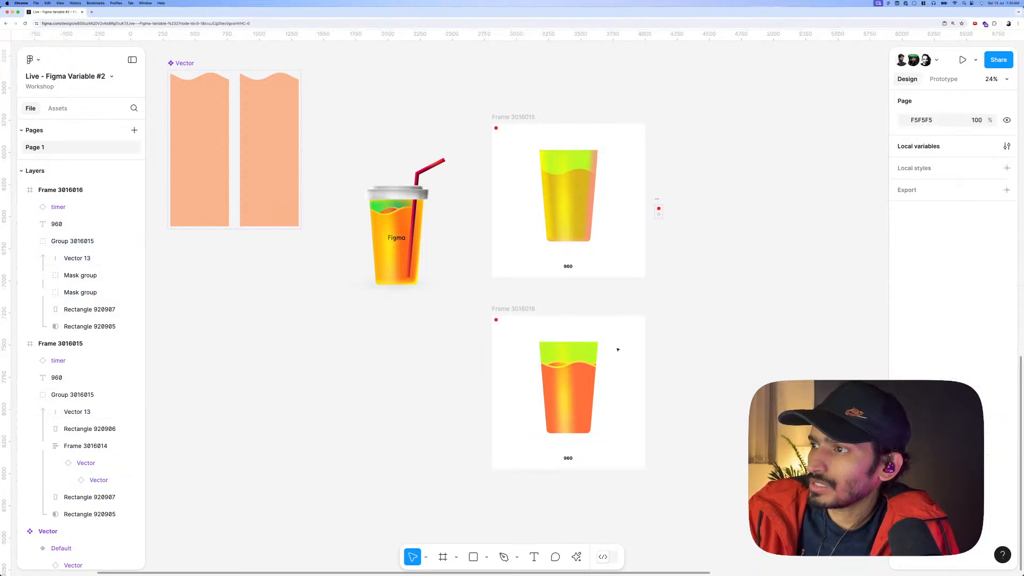
# Draw a lid rectangle about 521 × 90 across the lower cup's rim and centre it horizontally in the frame.
pyautogui.click(564, 357)
pyautogui.press('Escape')
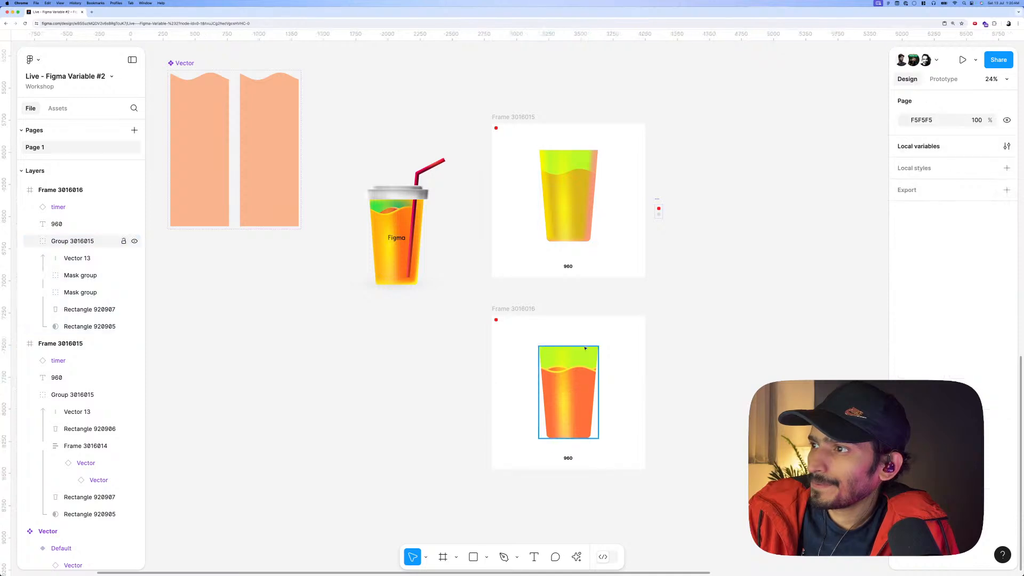
pyautogui.scroll(5, 568, 347)
pyautogui.press('r')
pyautogui.scroll(-5, 571, 340)
pyautogui.scroll(5, 525, 322)
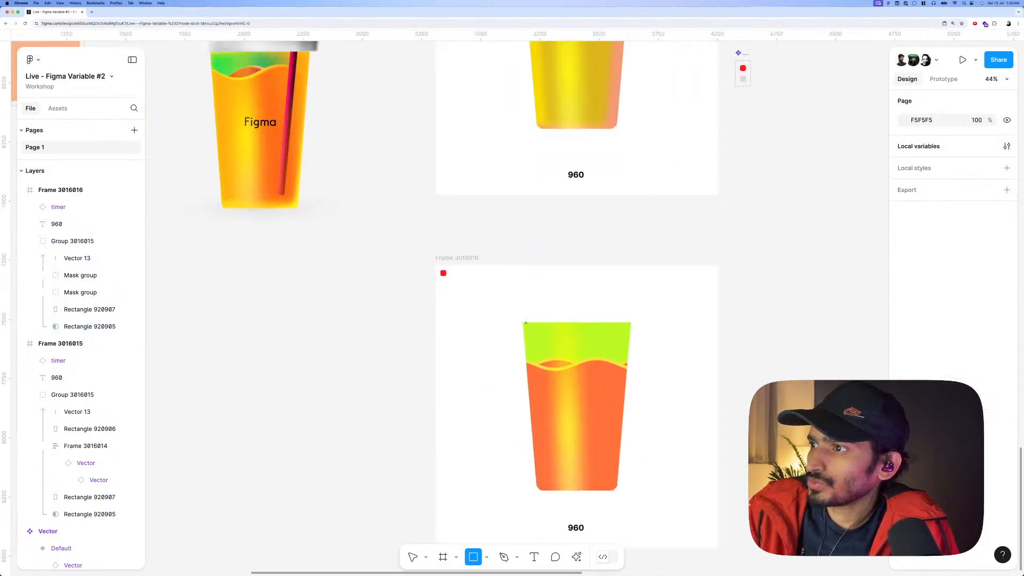
pyautogui.moveTo(513, 308)
pyautogui.mouseDown()
pyautogui.moveTo(645, 328)
pyautogui.moveTo(638, 319)
pyautogui.mouseUp()
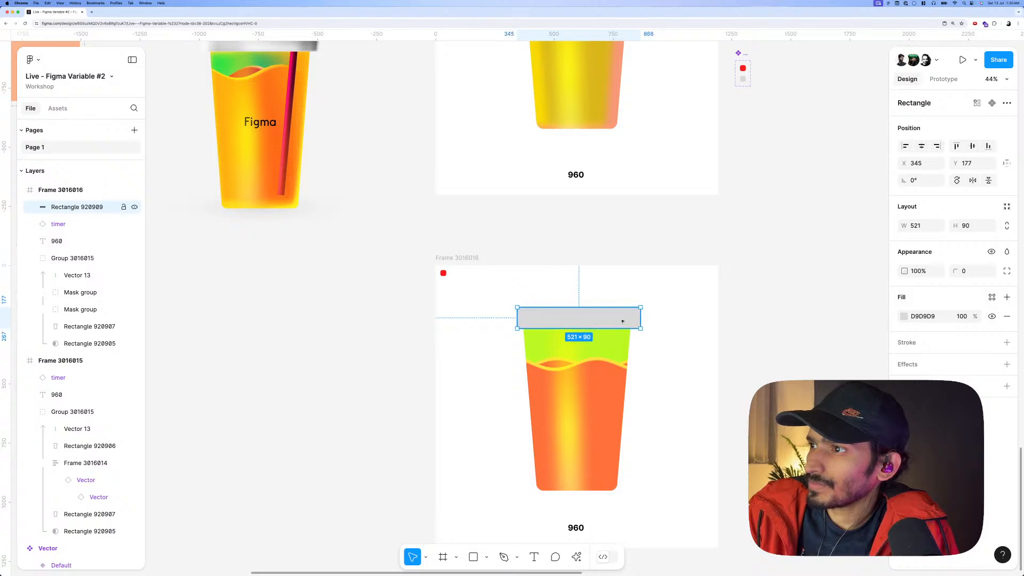
pyautogui.click(917, 148)
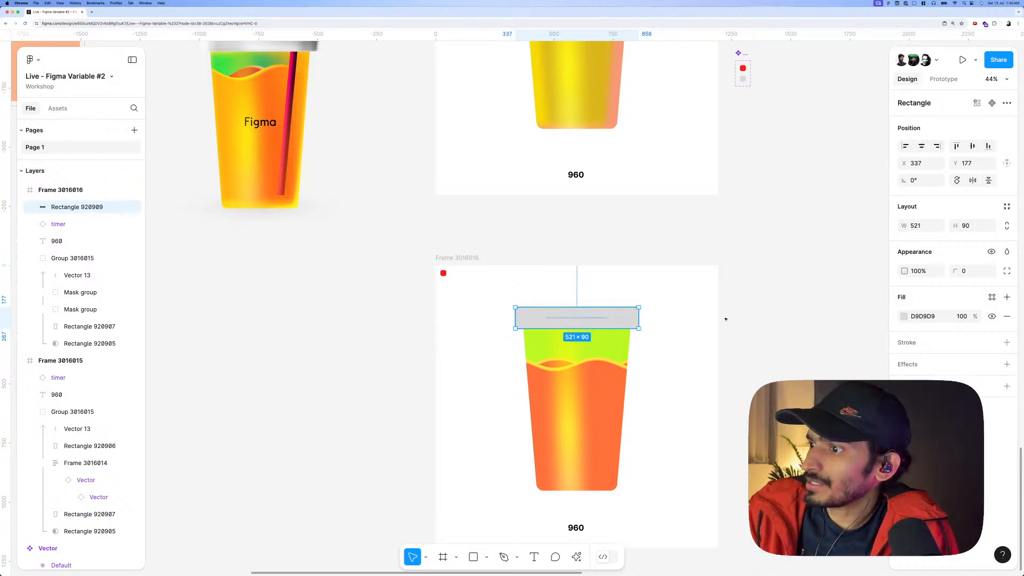
# Move the lid rectangle and the cup group together about 52 px down in Frame 3016016.
pyautogui.scroll(-2, 636, 398)
pyautogui.keyDown('shift'); pyautogui.click(611, 344); pyautogui.keyUp('shift')
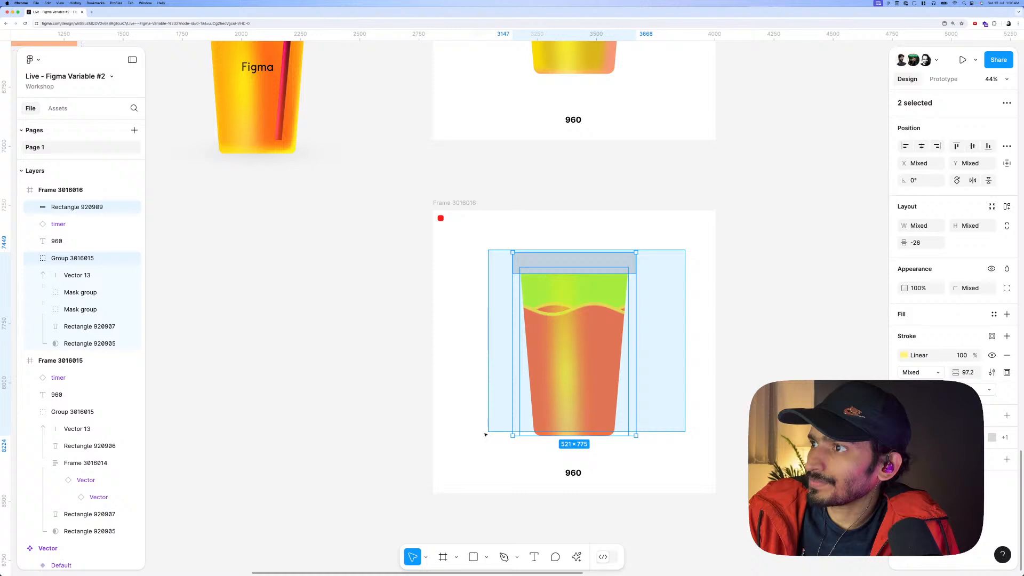
pyautogui.moveTo(611, 344); pyautogui.dragTo(611, 356)
# Change the fill of the flipped back Mask group in the lower cup to red FF3D3D.
pyautogui.click(611, 356)
pyautogui.doubleClick(610, 357)
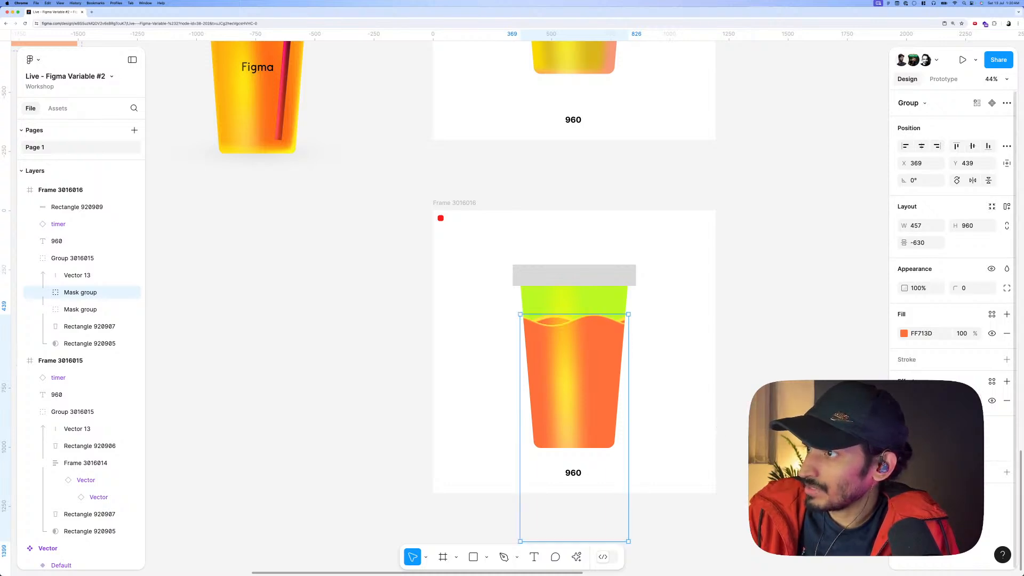
pyautogui.click(738, 411)
pyautogui.click(556, 323)
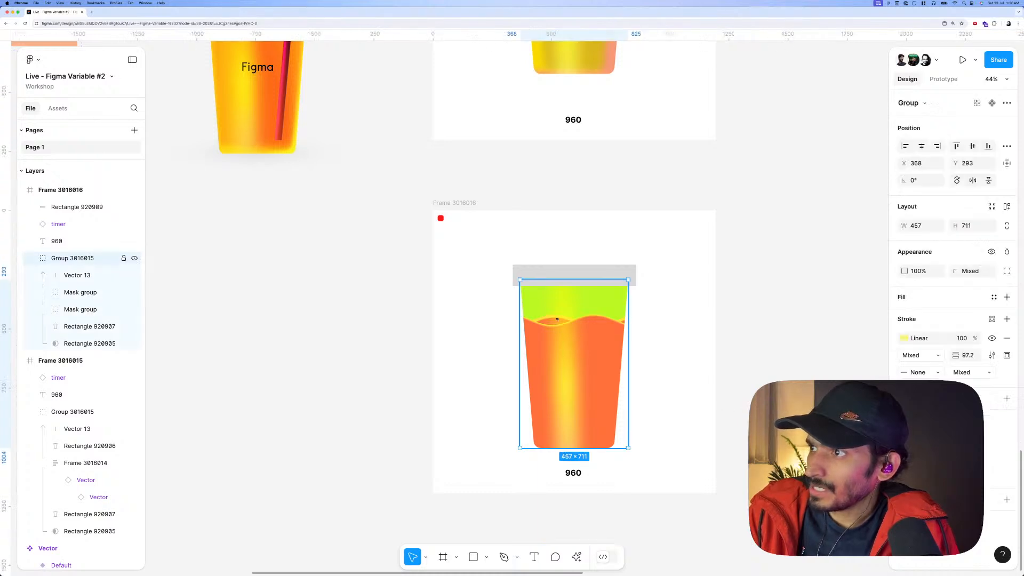
pyautogui.click(552, 320)
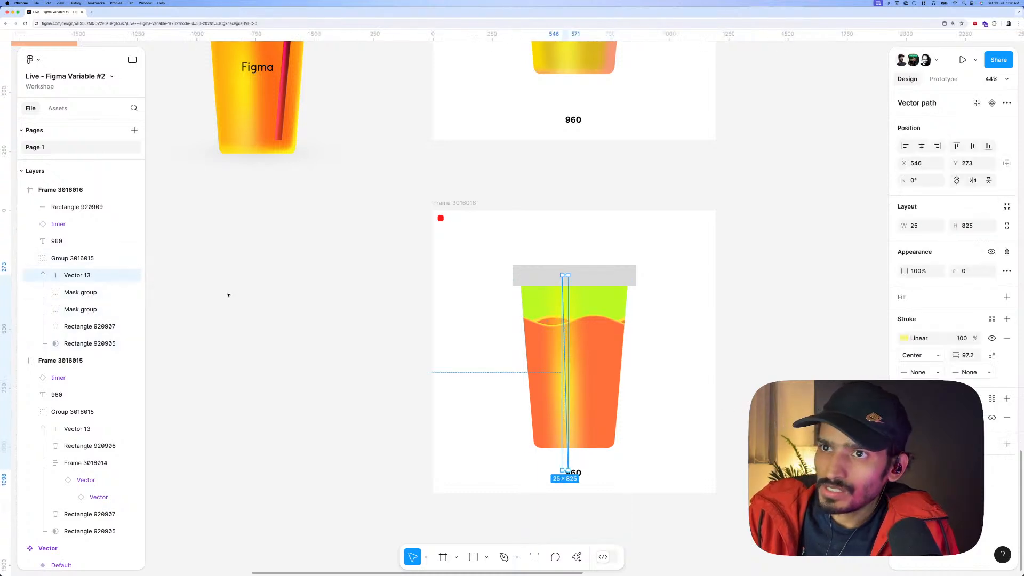
pyautogui.click(522, 325)
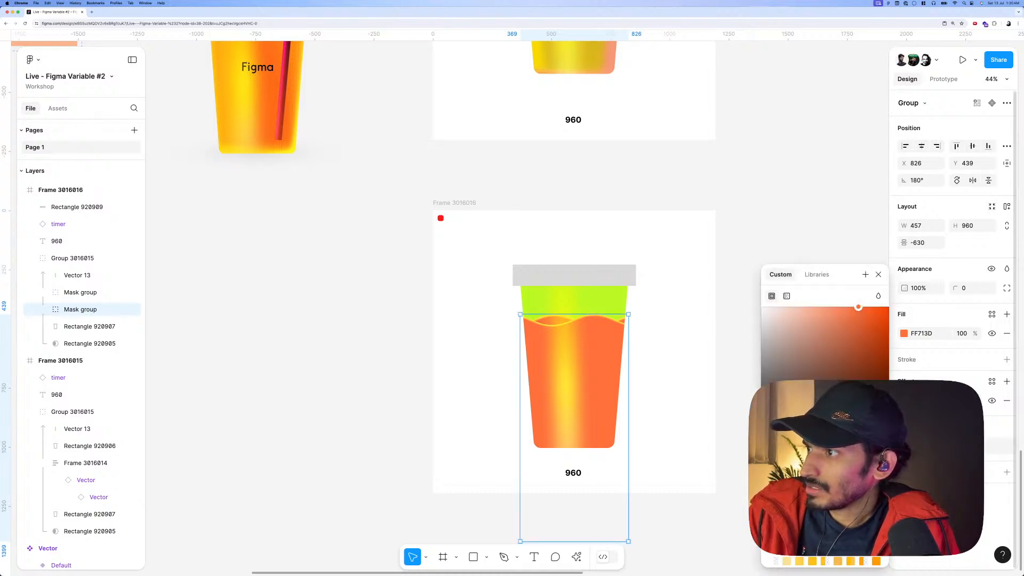
pyautogui.moveTo(776, 443); pyautogui.dragTo(769, 443)
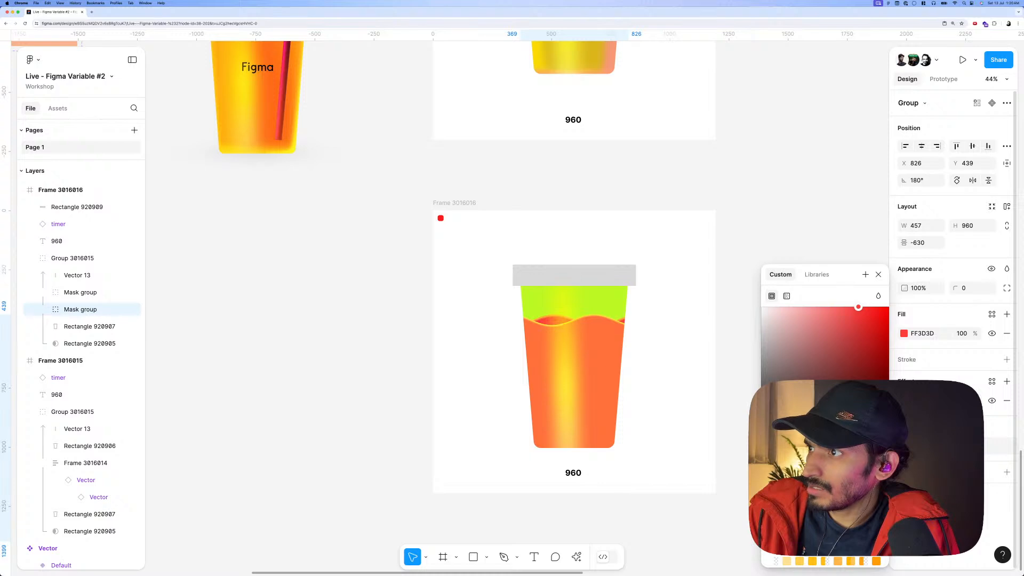
pyautogui.scroll(-5, 640, 423)
pyautogui.click(657, 422)
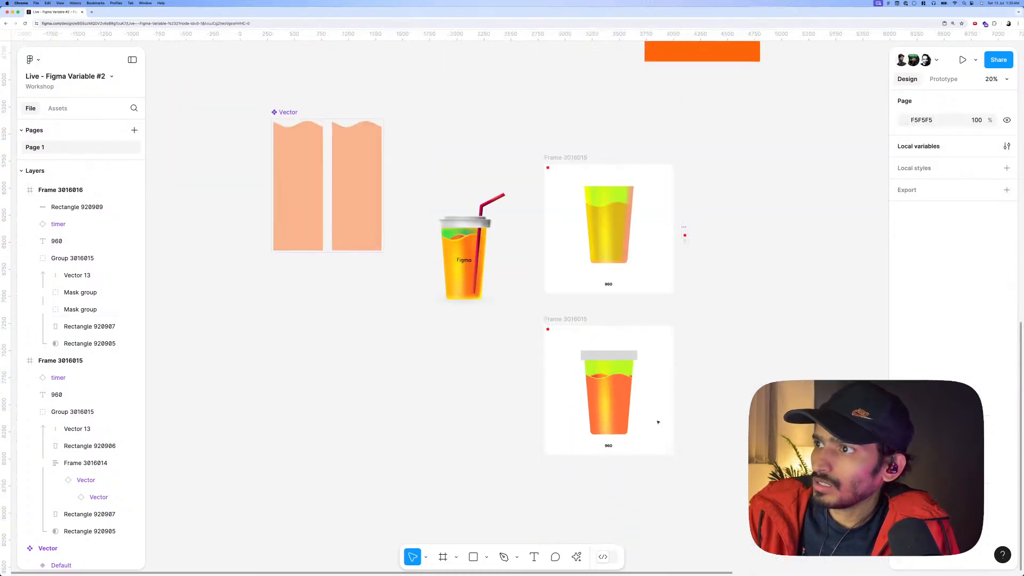
# Duplicate Rectangle 920907, place the copy at the front of the lower cup's Group 3016015, and swap its fill for a stroke.
pyautogui.scroll(1, 657, 422)
pyautogui.click(609, 395)
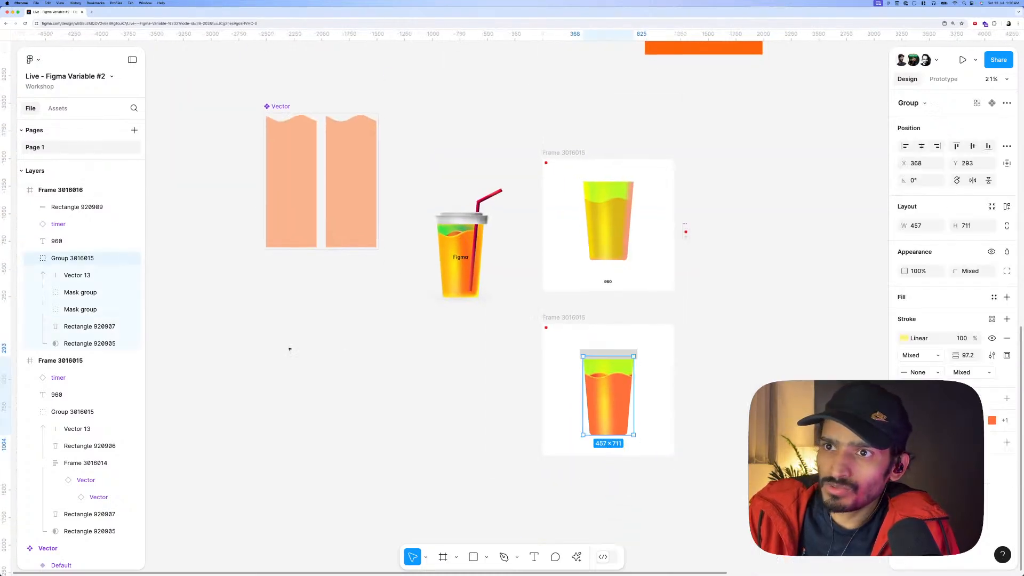
pyautogui.click(90, 326)
pyautogui.hotkey('ctrl', 'd')
pyautogui.moveTo(89, 327); pyautogui.dragTo(73, 272)
pyautogui.hotkey('shift', 'x')
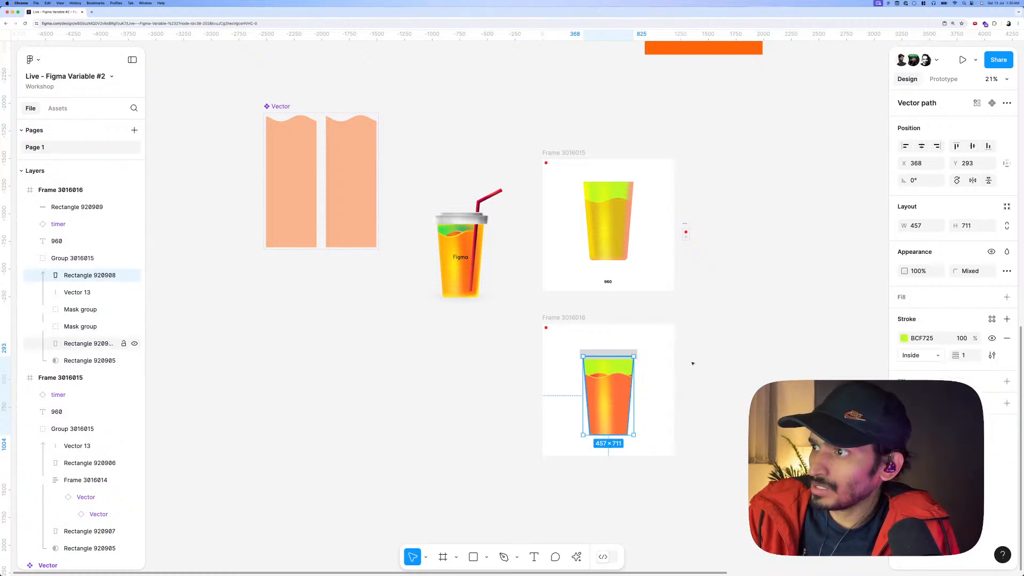
# Give the duplicated cup outline a yellow FFD413 inside stroke with a weight of 12.
pyautogui.click(904, 339)
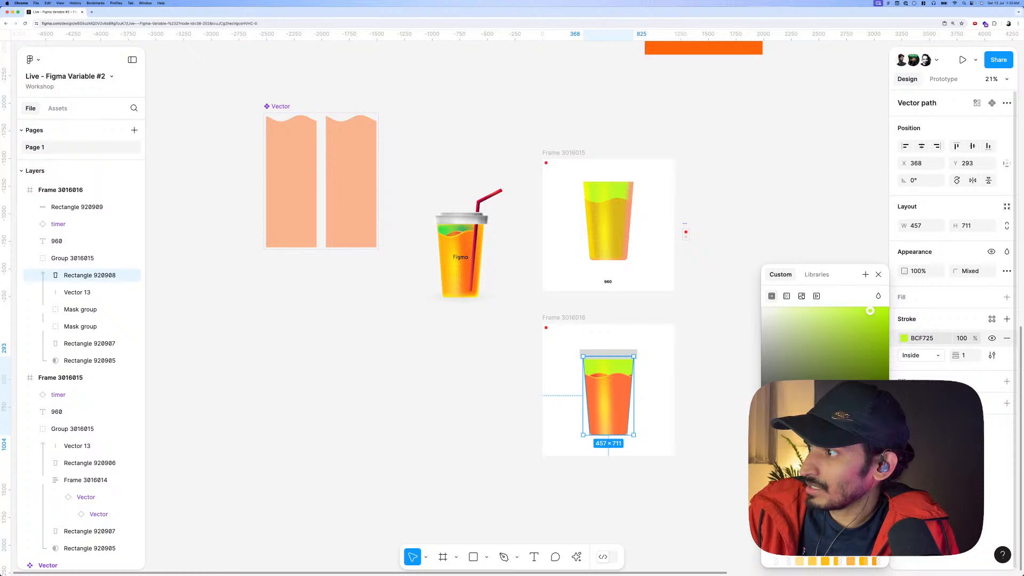
pyautogui.click(795, 448)
pyautogui.moveTo(870, 310); pyautogui.dragTo(876, 310)
pyautogui.click(932, 355)
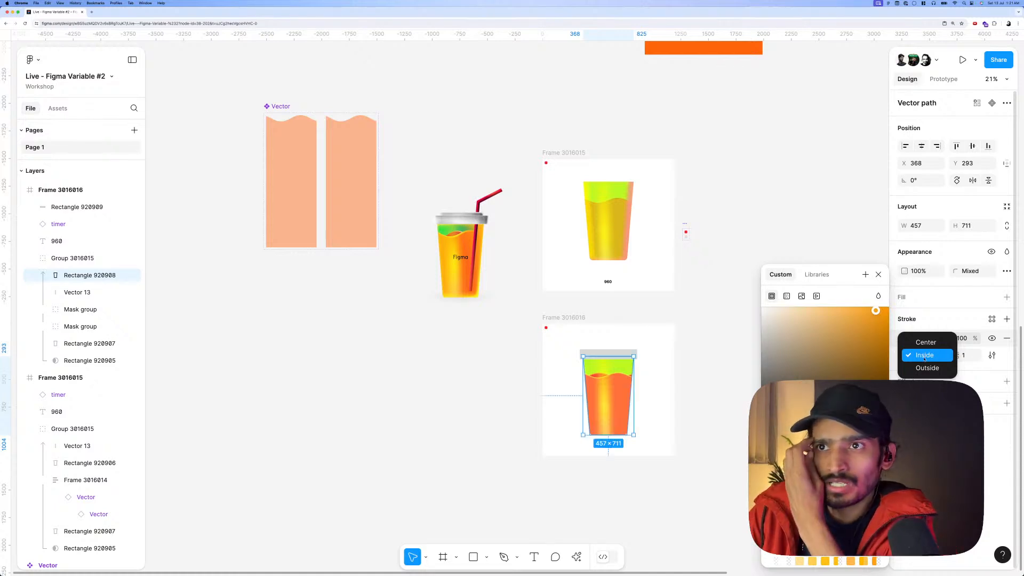
pyautogui.click(924, 355)
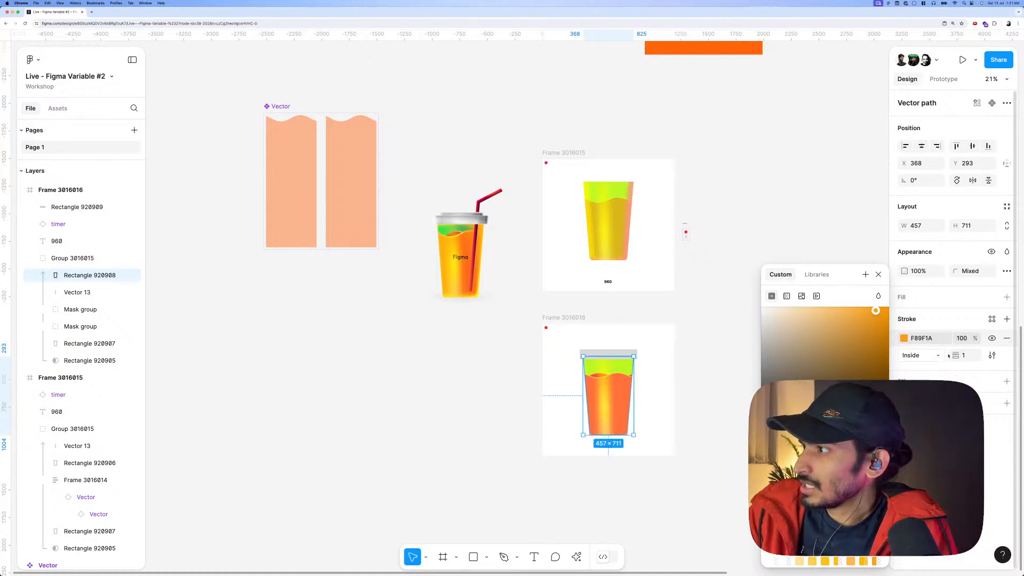
pyautogui.moveTo(958, 355); pyautogui.dragTo(969, 355)
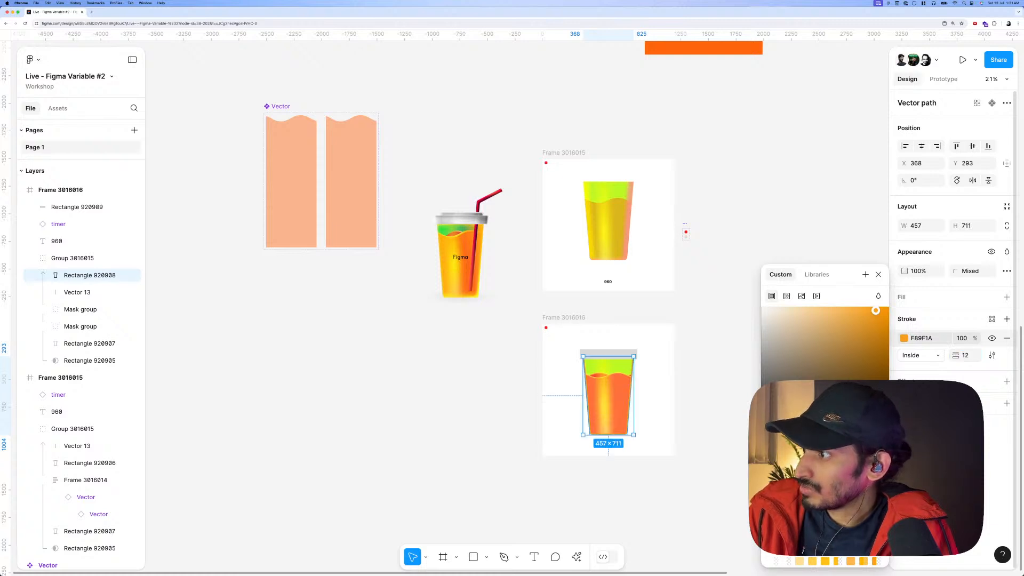
pyautogui.moveTo(795, 447); pyautogui.dragTo(800, 448)
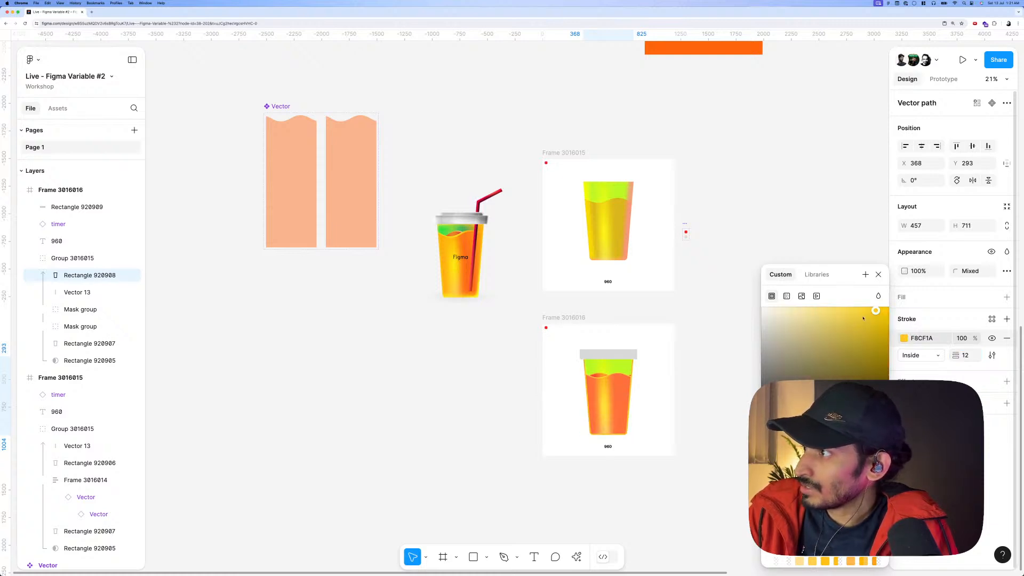
pyautogui.moveTo(876, 311); pyautogui.dragTo(880, 307)
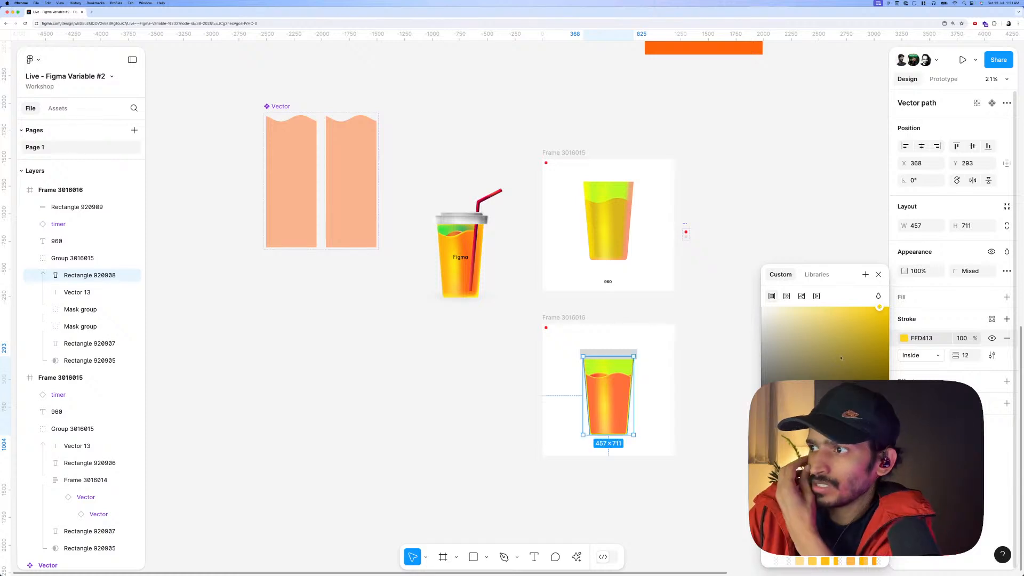
# Make the cup outline's stroke a linear gradient from yellow at the rim to transparent yellow at the base.
pyautogui.click(787, 296)
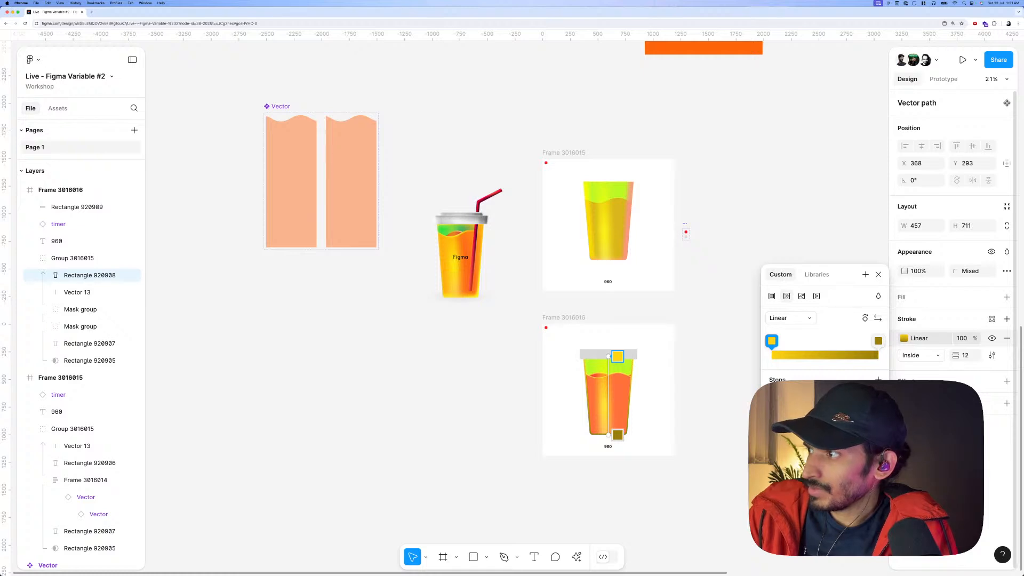
pyautogui.click(878, 340)
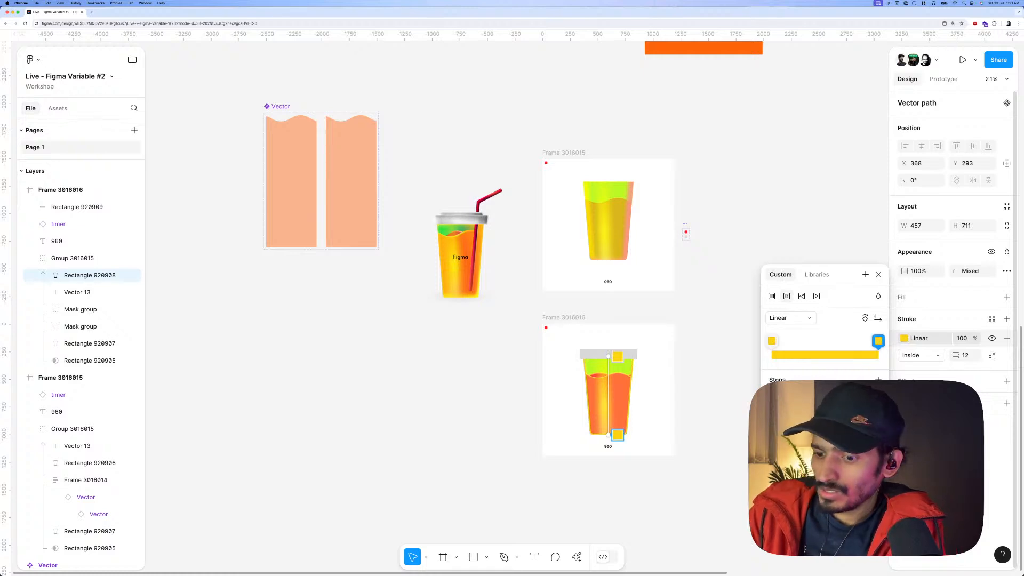
pyautogui.scroll(3, 640, 390)
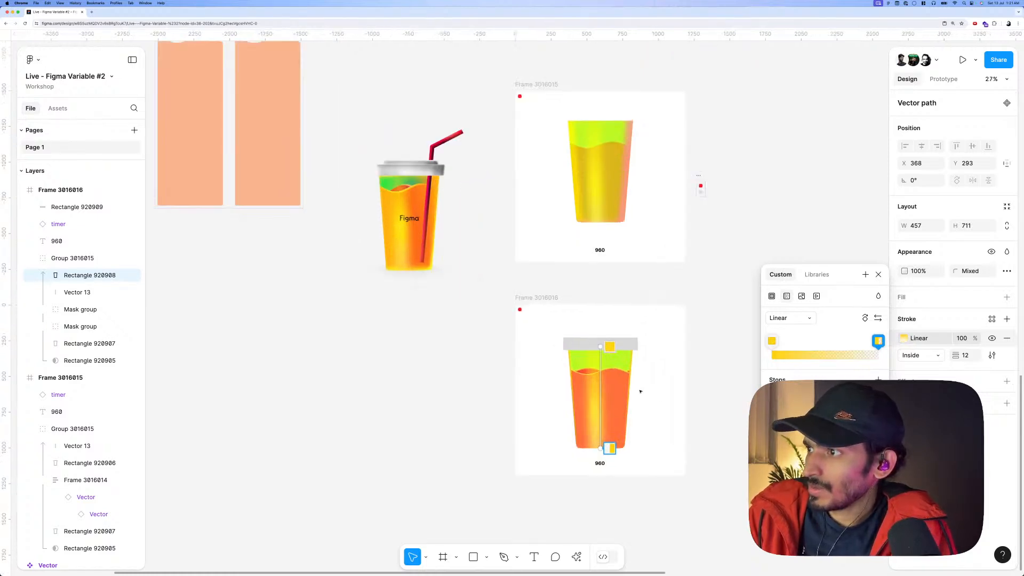
pyautogui.press('Escape')
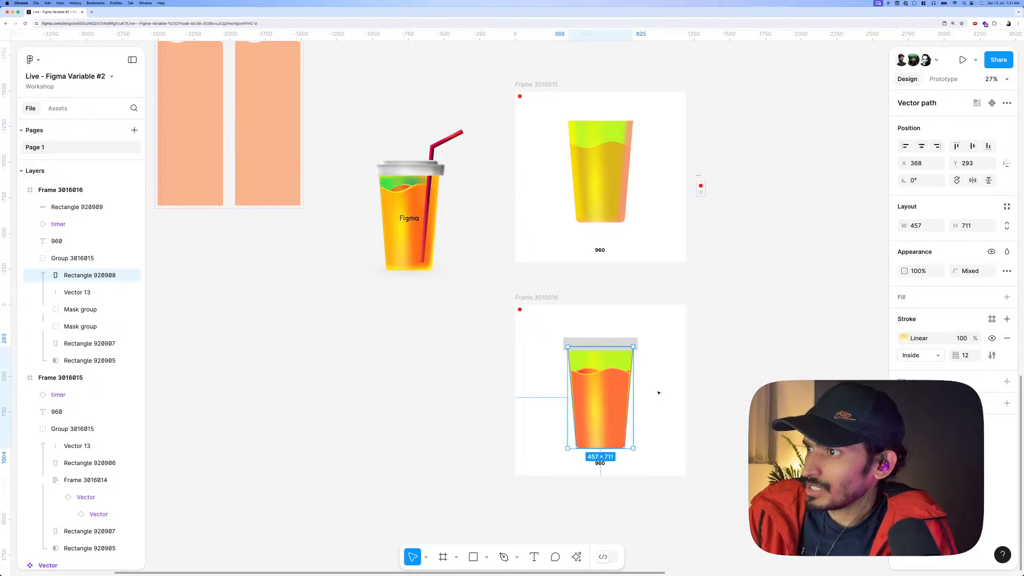
# Taper the lid by moving its bottom corner points inward, the left one to X 345 and the right one to X 848.
pyautogui.scroll(3, 658, 393)
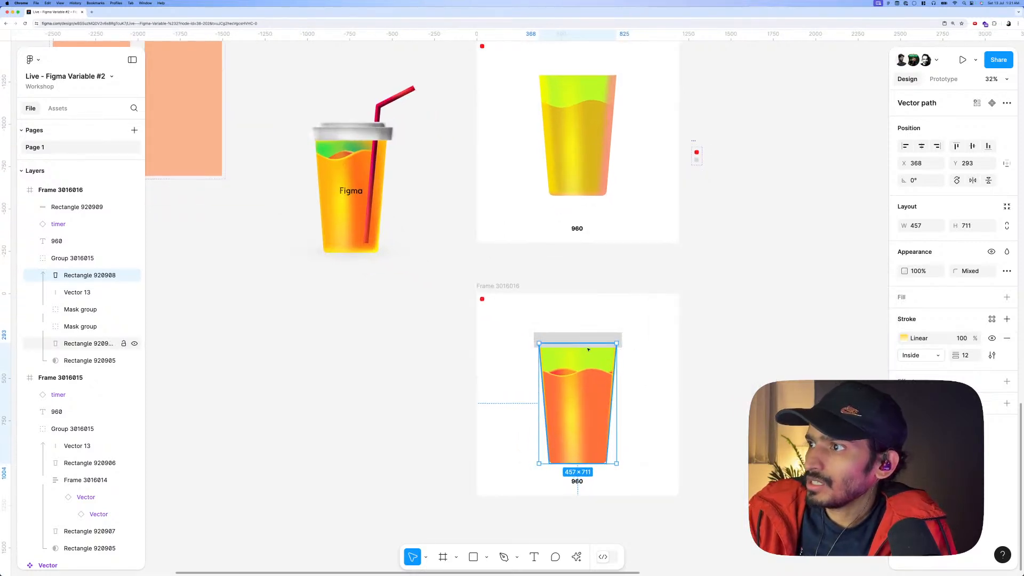
pyautogui.click(596, 339)
pyautogui.doubleClick(596, 339)
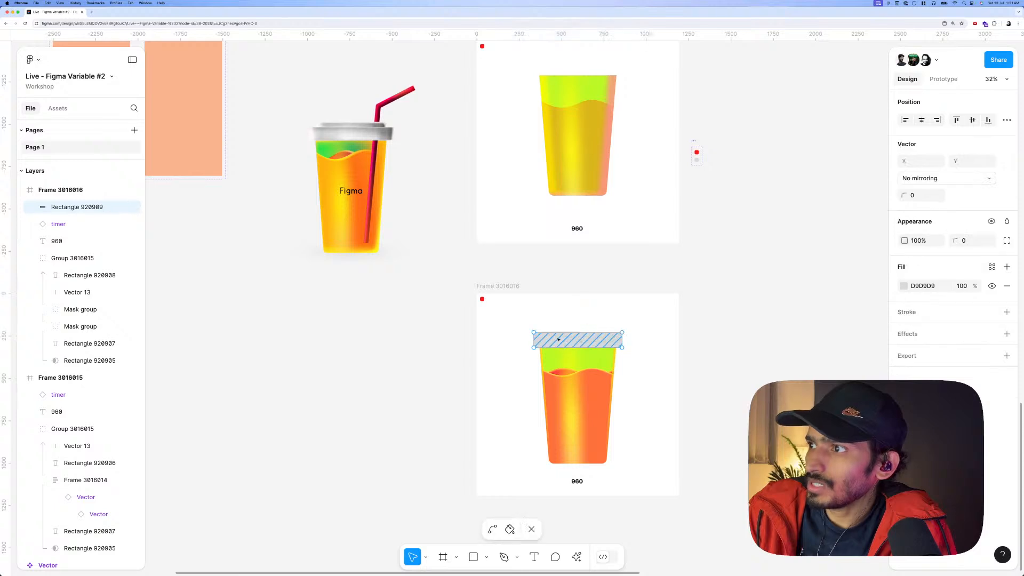
pyautogui.scroll(5, 559, 328)
pyautogui.click(518, 359)
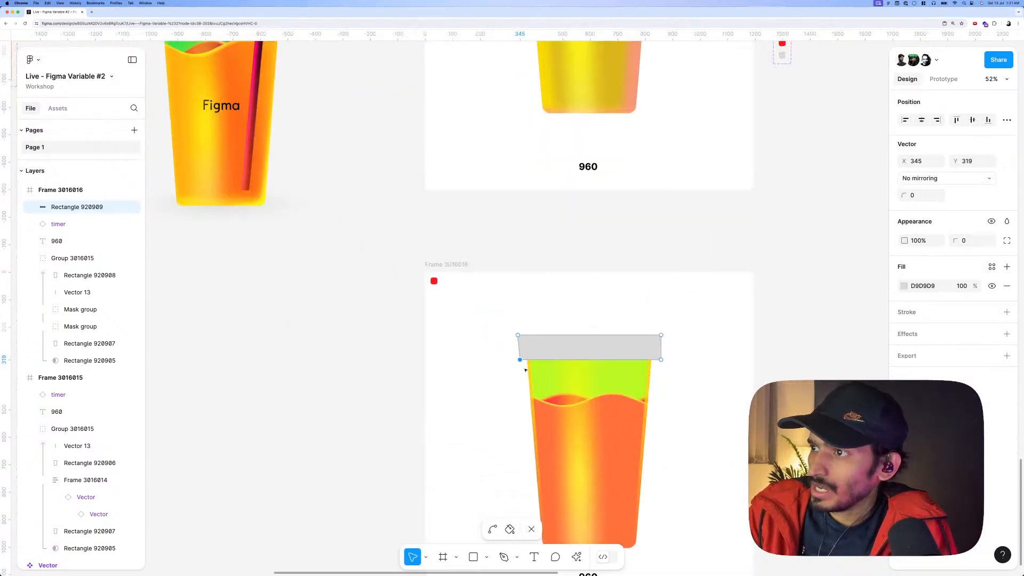
pyautogui.moveTo(723, 387); pyautogui.dragTo(650, 353)
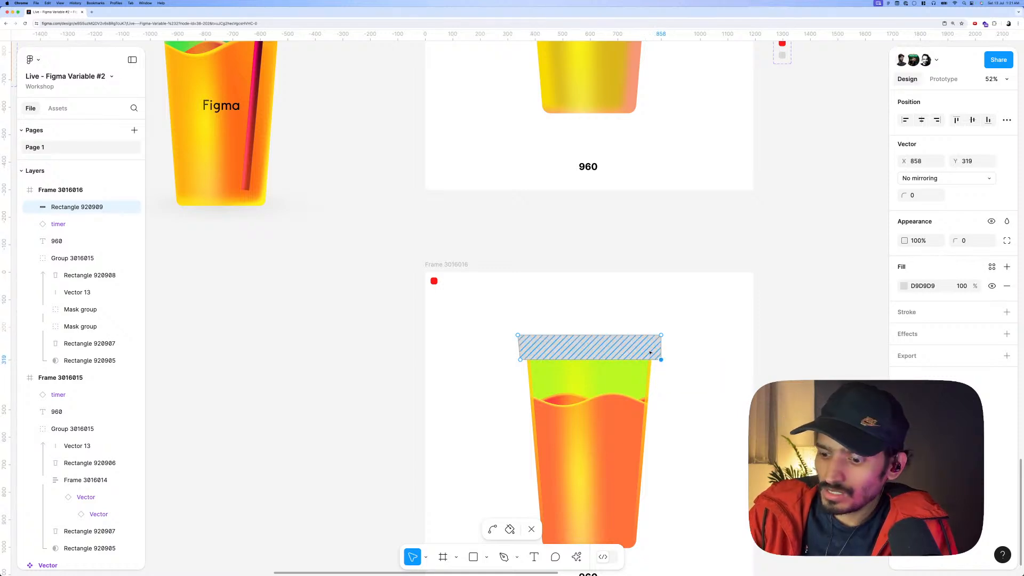
pyautogui.press('Left')
pyautogui.press('Left')
pyautogui.press('Left')
pyautogui.press('Left')
pyautogui.press('Left')
pyautogui.press('Left')
pyautogui.press('Left')
pyautogui.press('Left')
pyautogui.press('Left')
pyautogui.press('Left')
pyautogui.scroll(-3, 650, 352)
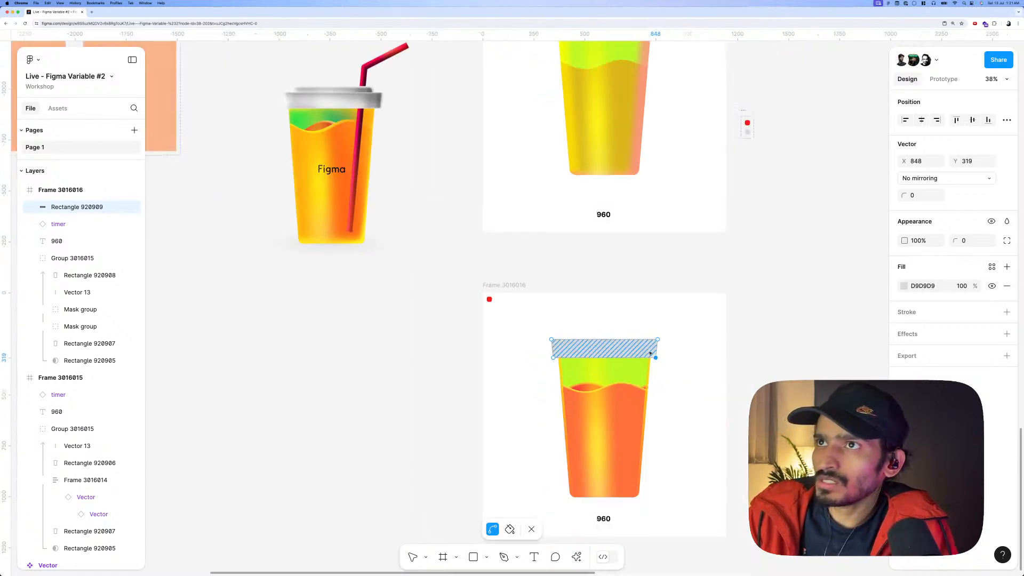
pyautogui.press('Escape')
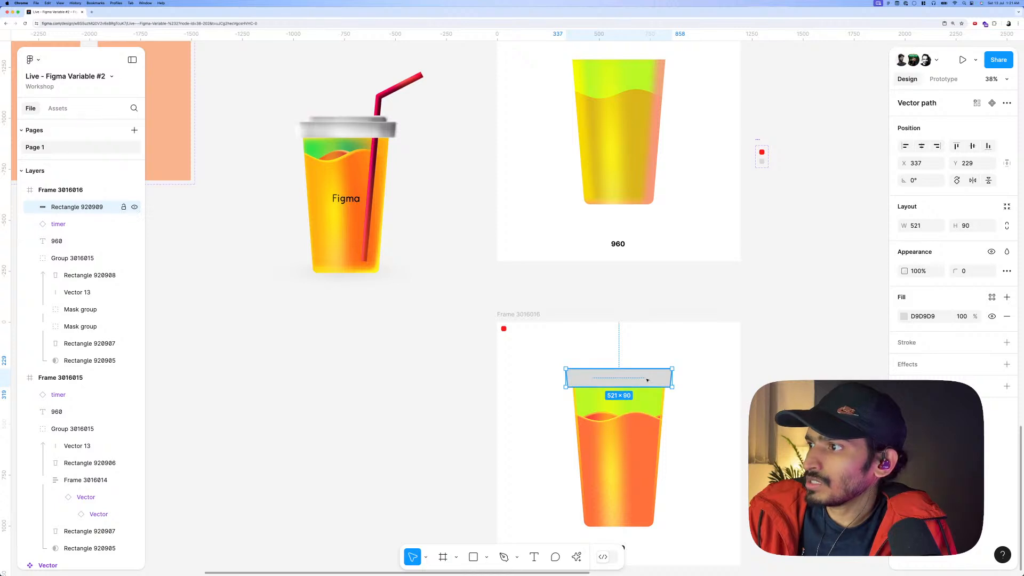
# Set the lid's fill colour to off-white F9F9F9.
pyautogui.click(904, 317)
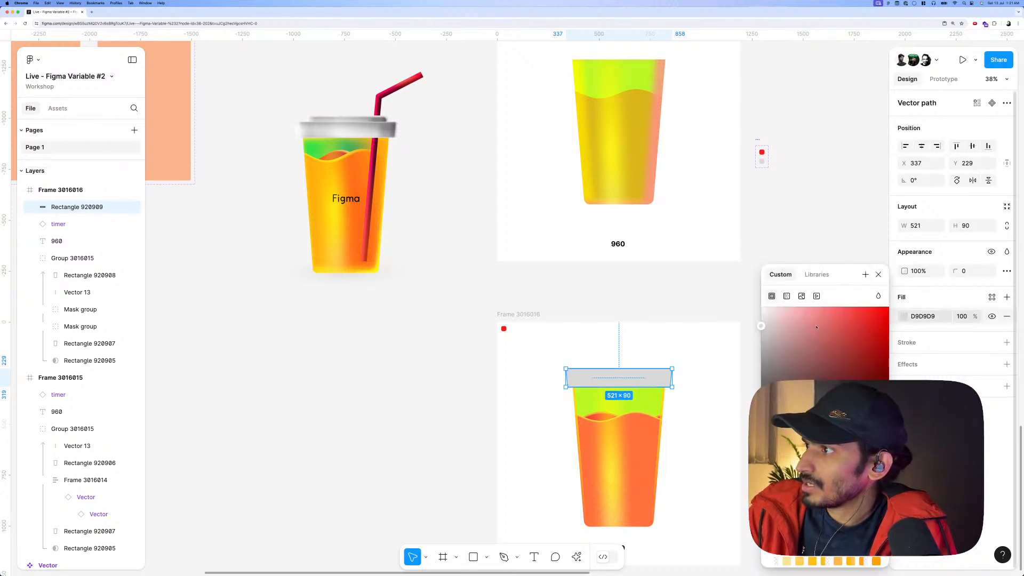
pyautogui.moveTo(754, 316); pyautogui.dragTo(748, 315)
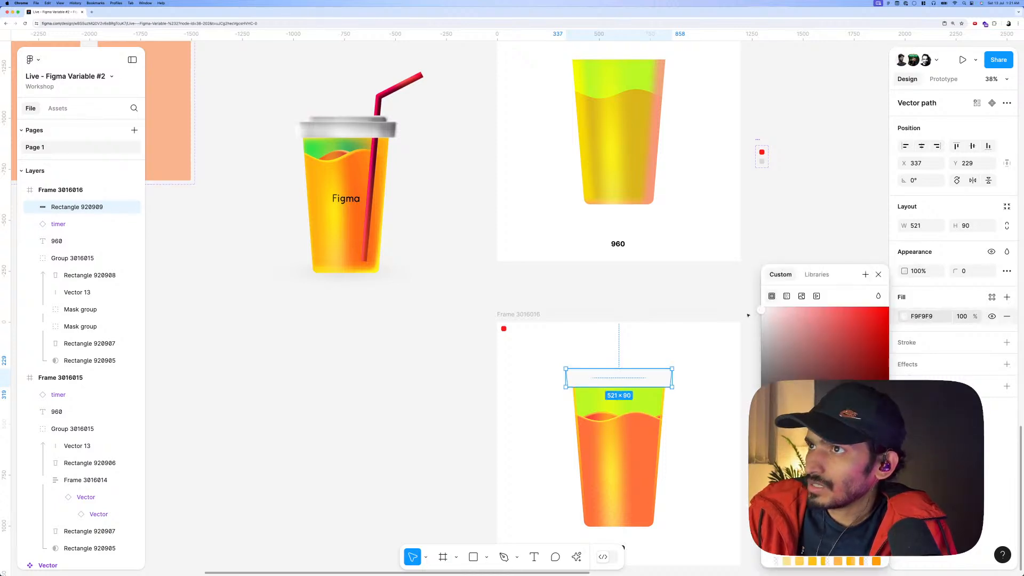
pyautogui.press('Escape')
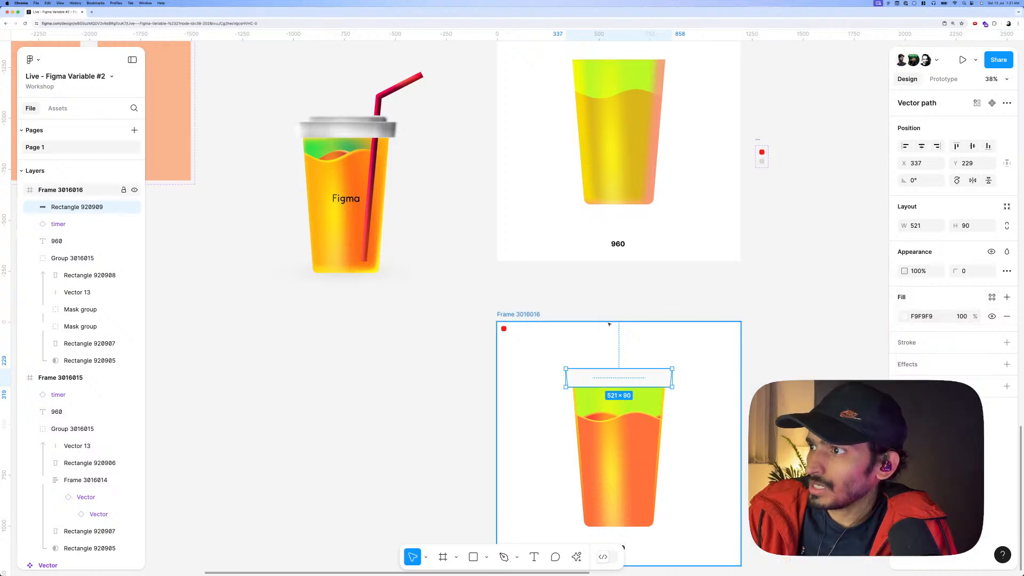
# Set the background fill of Frame 3016016 to grey B9BEC3.
pyautogui.scroll(-5, 587, 320)
pyautogui.click(573, 316)
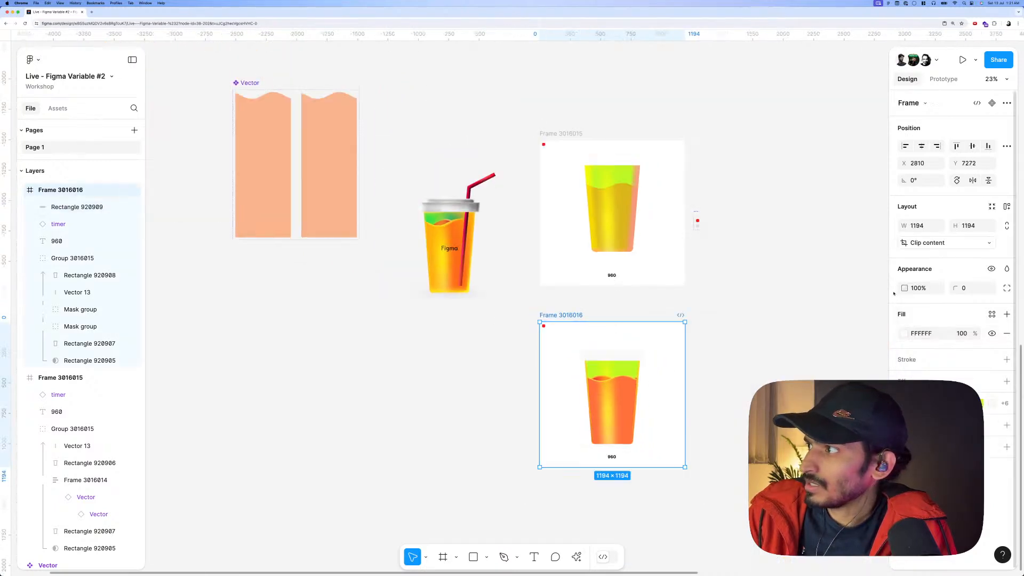
pyautogui.click(904, 334)
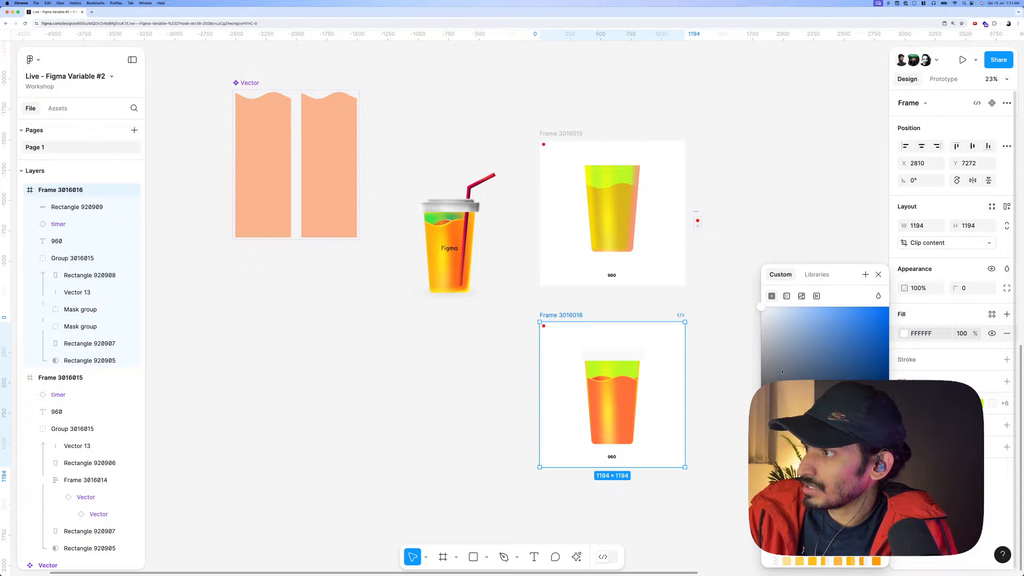
pyautogui.moveTo(766, 334); pyautogui.dragTo(767, 339)
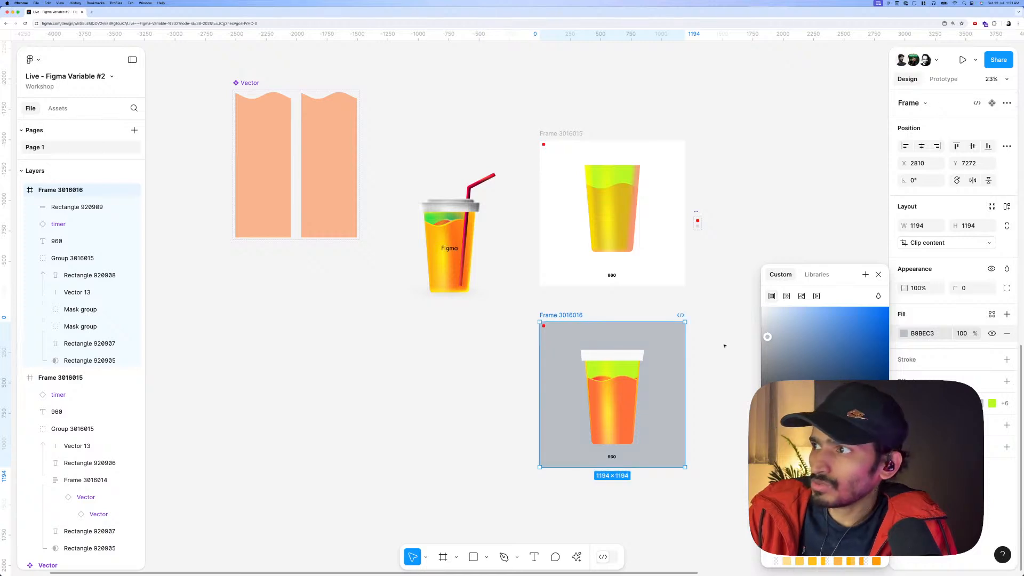
# Duplicate the cup outline in Frame 3016016, convert the copy's gradient stroke to a fill and apply the effects of the cup in Frame 3016015.
pyautogui.click(701, 404)
pyautogui.scroll(1, 648, 421)
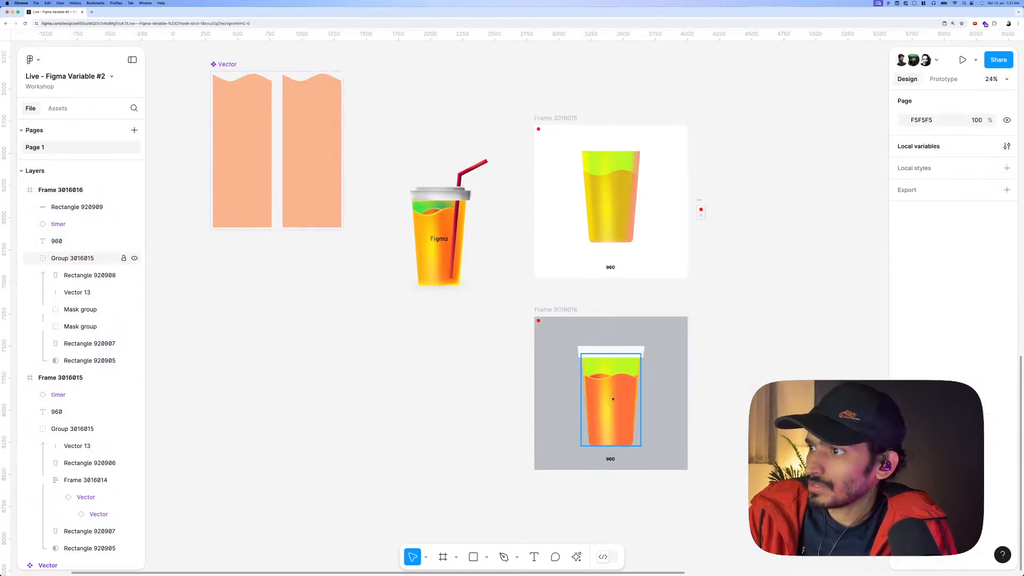
pyautogui.click(592, 204)
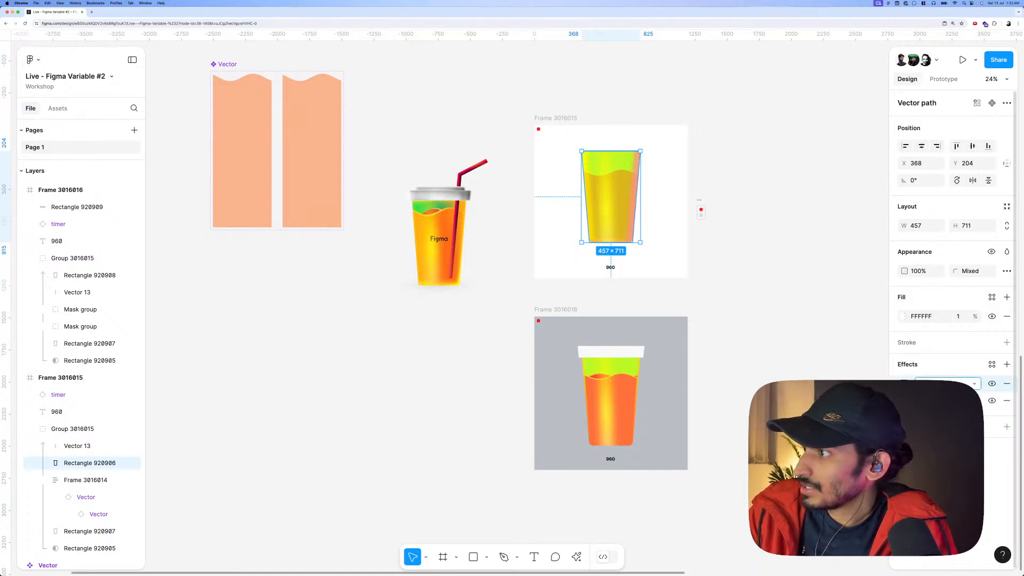
pyautogui.click(610, 405)
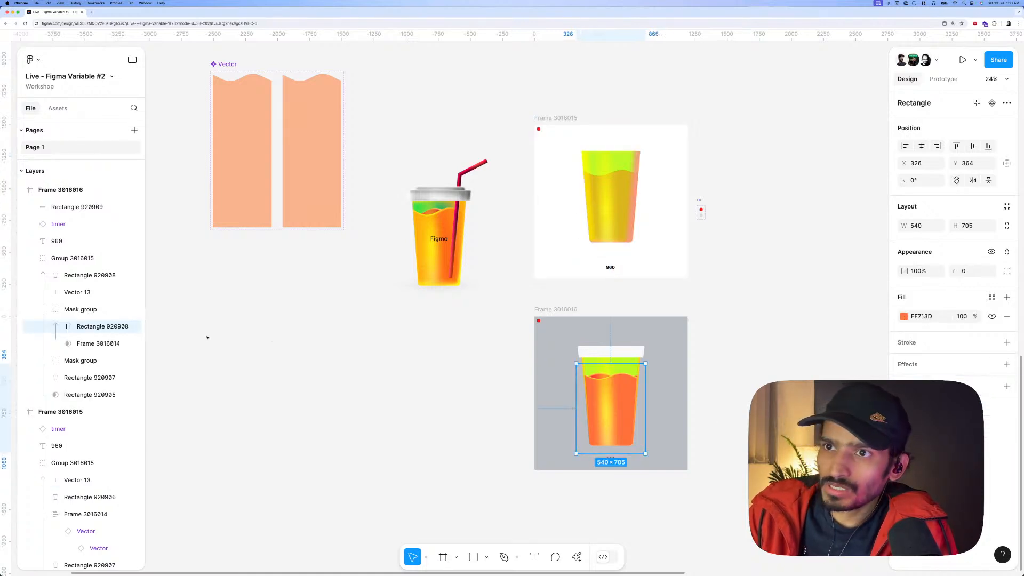
pyautogui.click(83, 275)
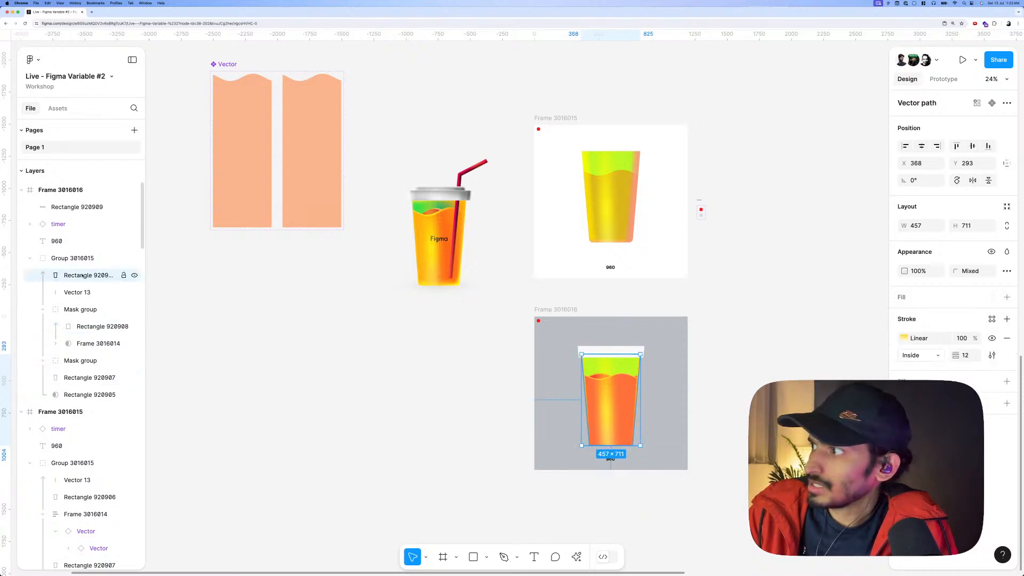
pyautogui.press('alt+super+v')
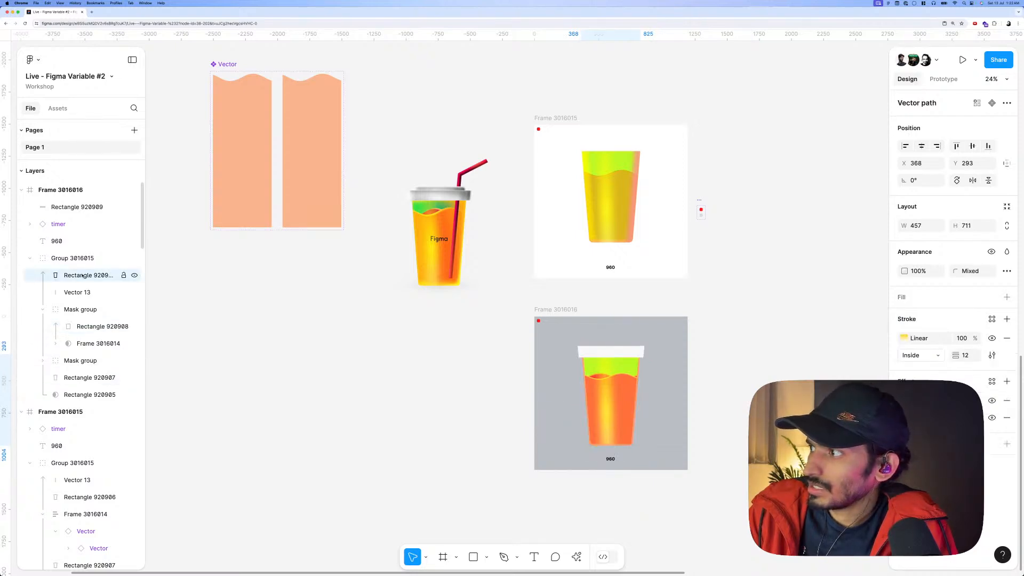
pyautogui.press('super+z')
pyautogui.press('super+d')
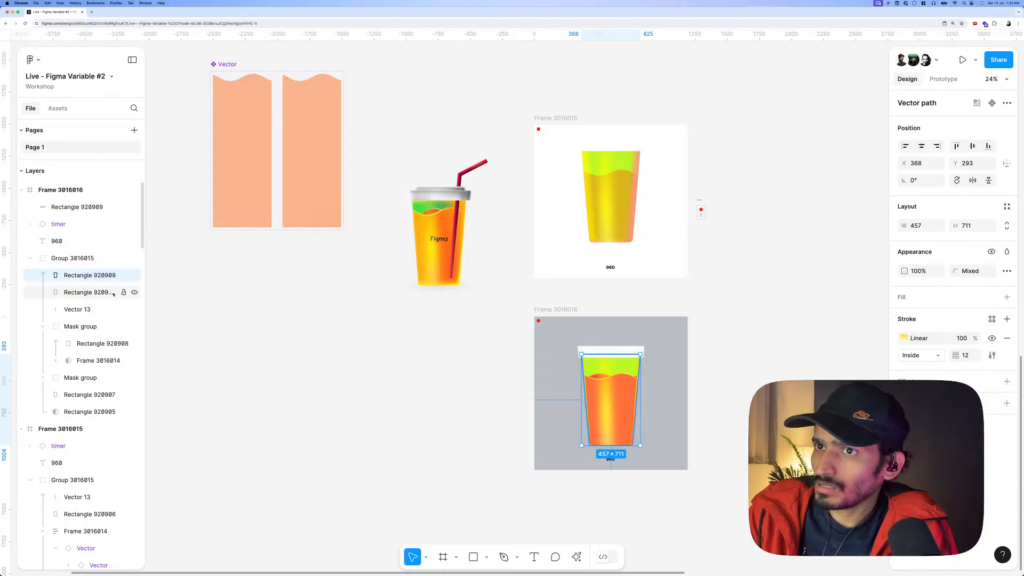
pyautogui.press('alt+super+v')
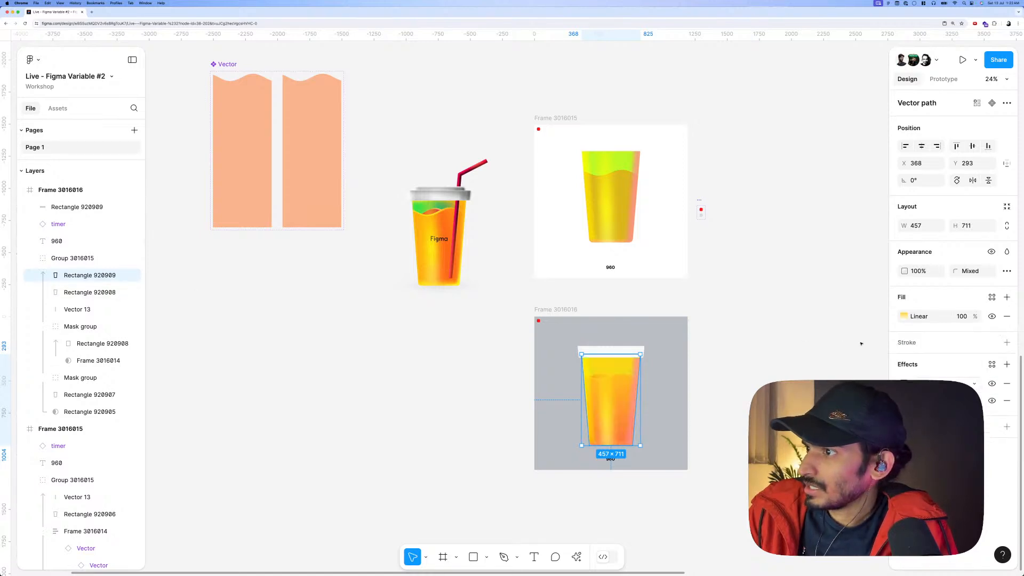
# Reverse the direction of the duplicated cup shape's linear gradient fill and set the fill opacity to 80%.
pyautogui.click(904, 317)
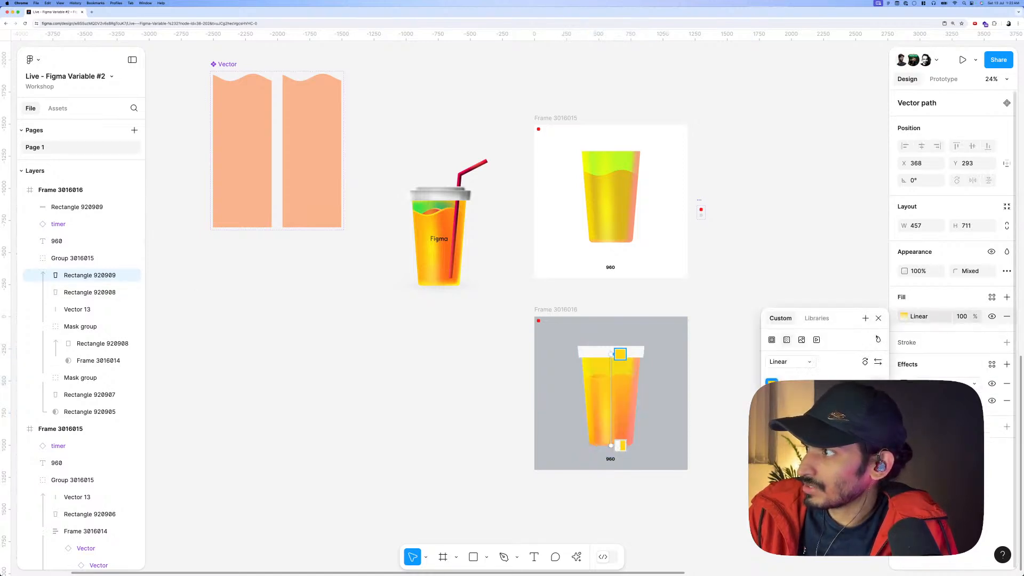
pyautogui.click(878, 362)
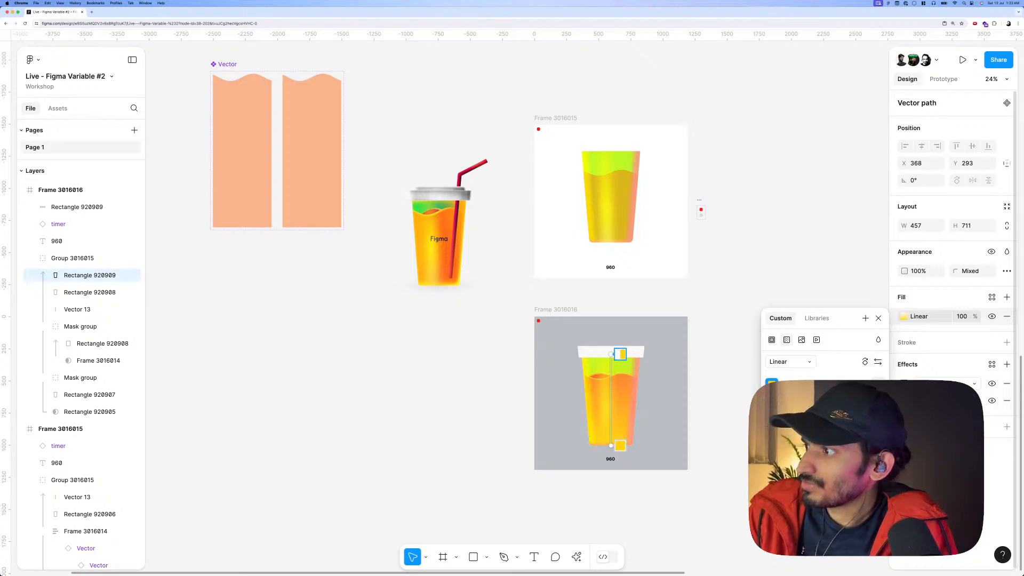
pyautogui.click(961, 317)
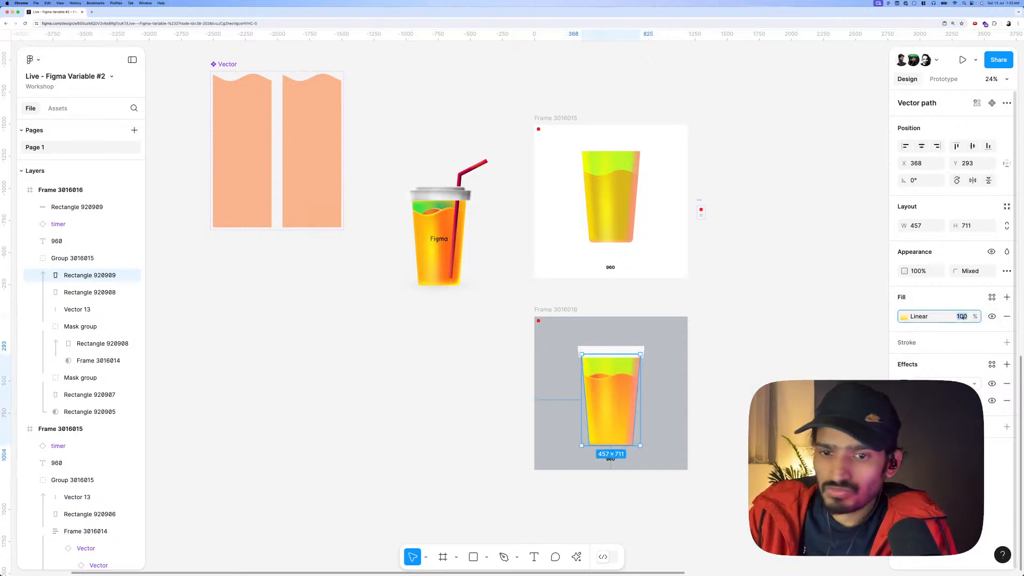
pyautogui.write('90')
pyautogui.press('Return')
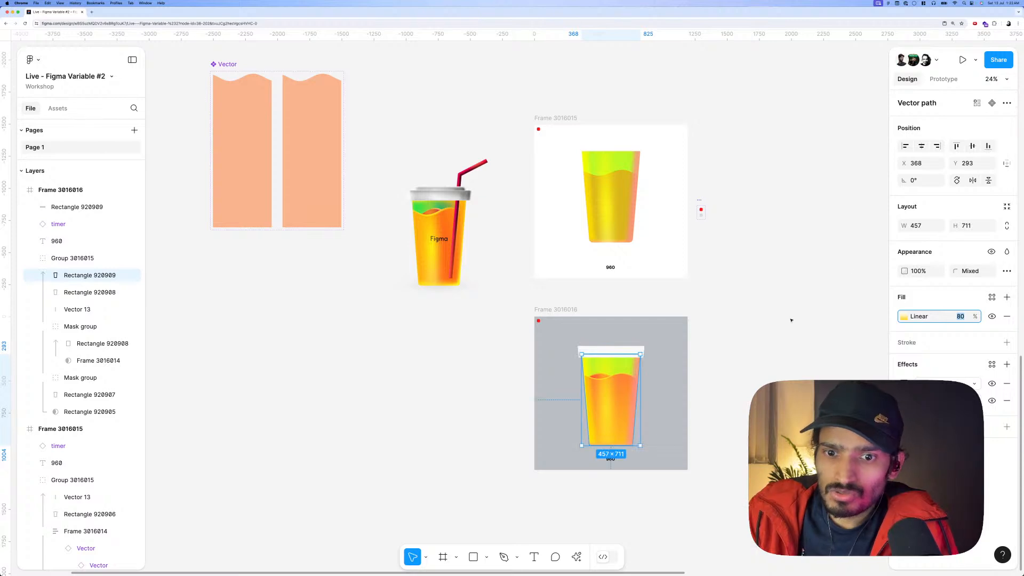
# Preview Frame 3016016 as a prototype to check how the liquid drops inside the restyled cup.
pyautogui.click(738, 297)
pyautogui.click(565, 330)
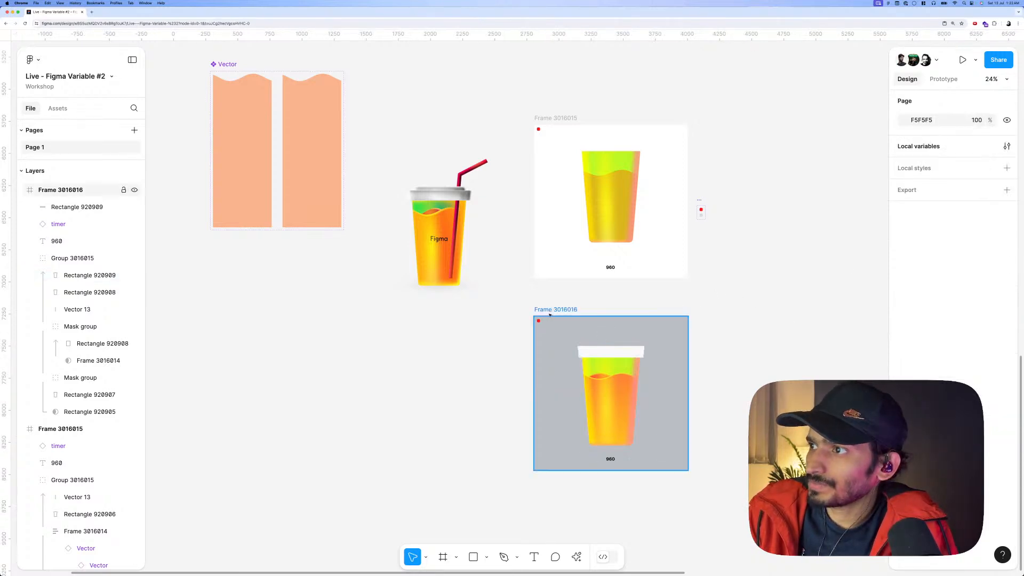
pyautogui.hotkey('shift', 'space')
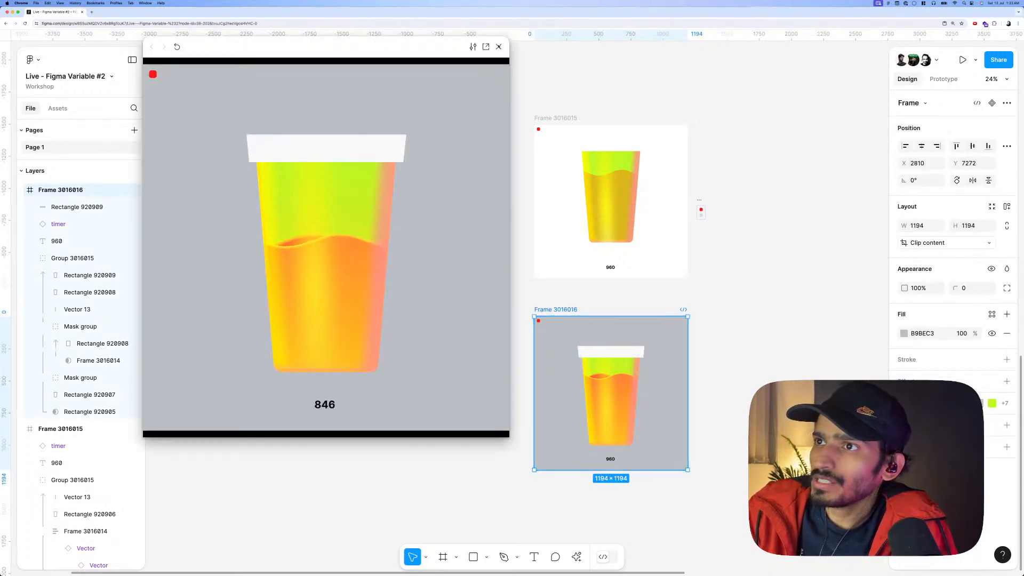
pyautogui.hotkey('shift', 'space')
pyautogui.click(629, 380)
pyautogui.doubleClick(629, 381)
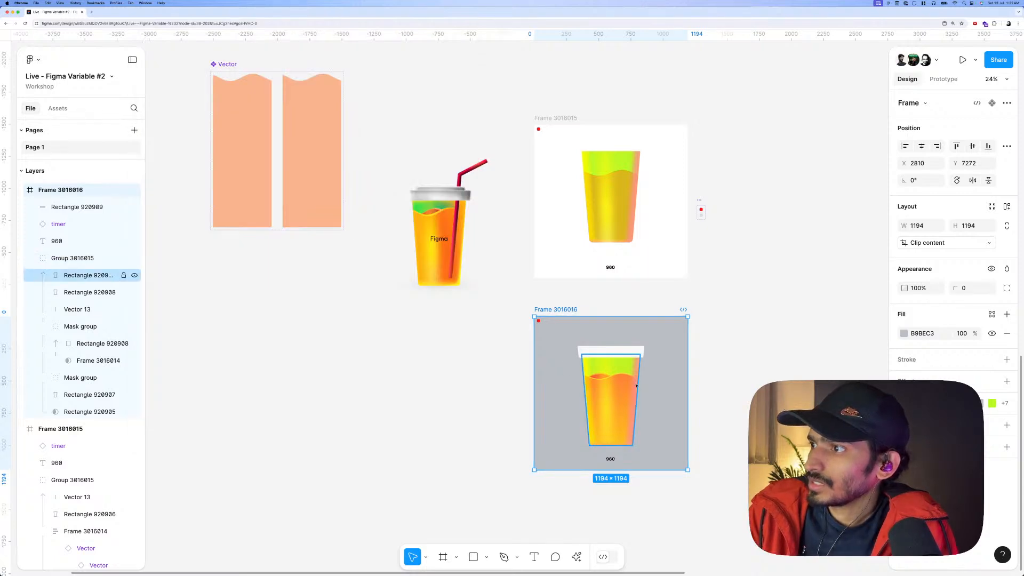
pyautogui.click(774, 358)
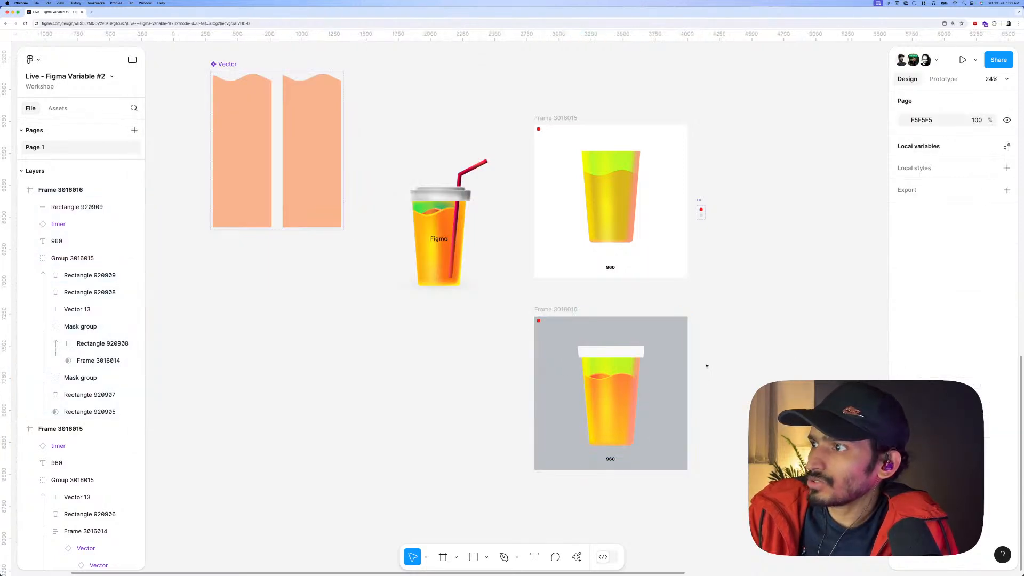
# Apply the reference cup's lid styling to the lid and stack a smaller, vertically flipped 455 × 61 lid piece on top of it.
pyautogui.click(592, 351)
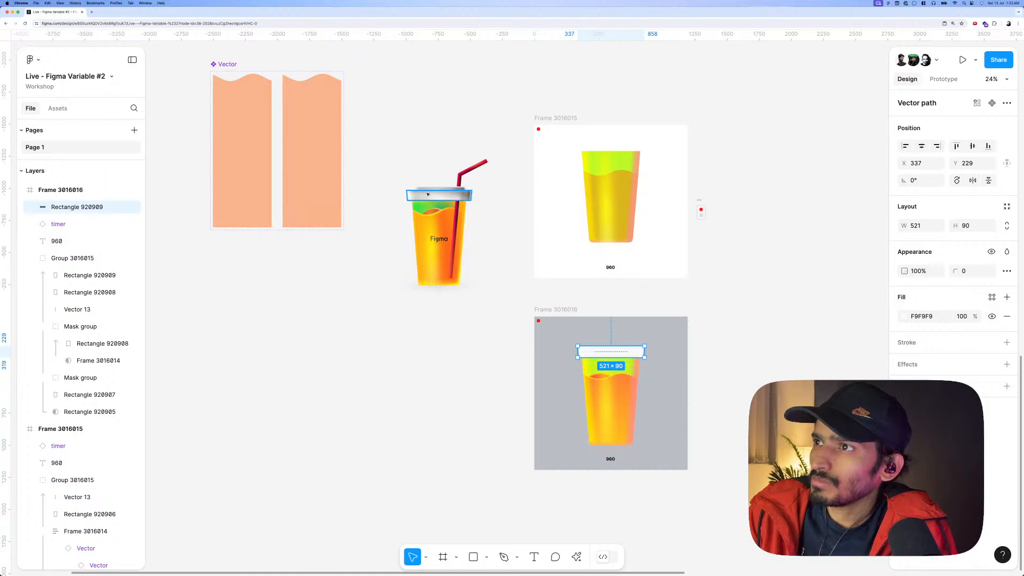
pyautogui.click(703, 354)
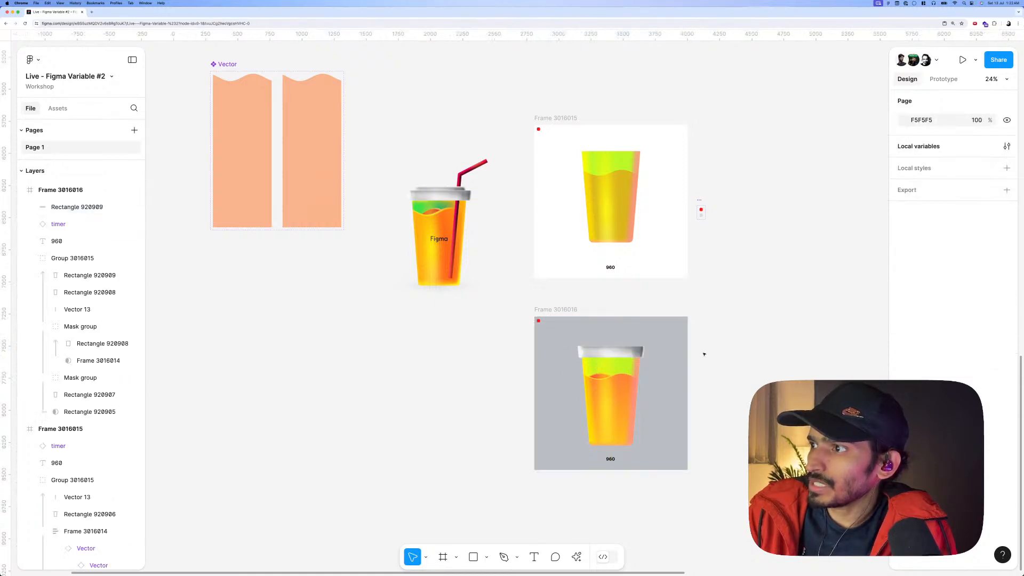
pyautogui.moveTo(616, 354)
pyautogui.keyDown('alt'); pyautogui.mouseDown()
pyautogui.moveTo(617, 342)
pyautogui.moveTo(639, 339)
pyautogui.moveTo(622, 338)
pyautogui.mouseUp(); pyautogui.keyUp('alt')
pyautogui.rightClick(622, 338)
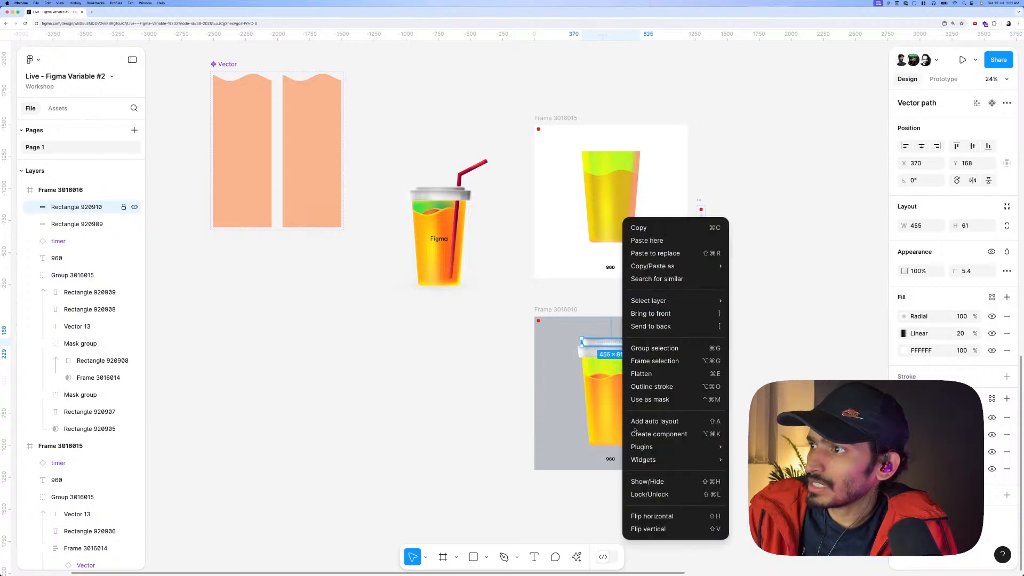
pyautogui.click(648, 528)
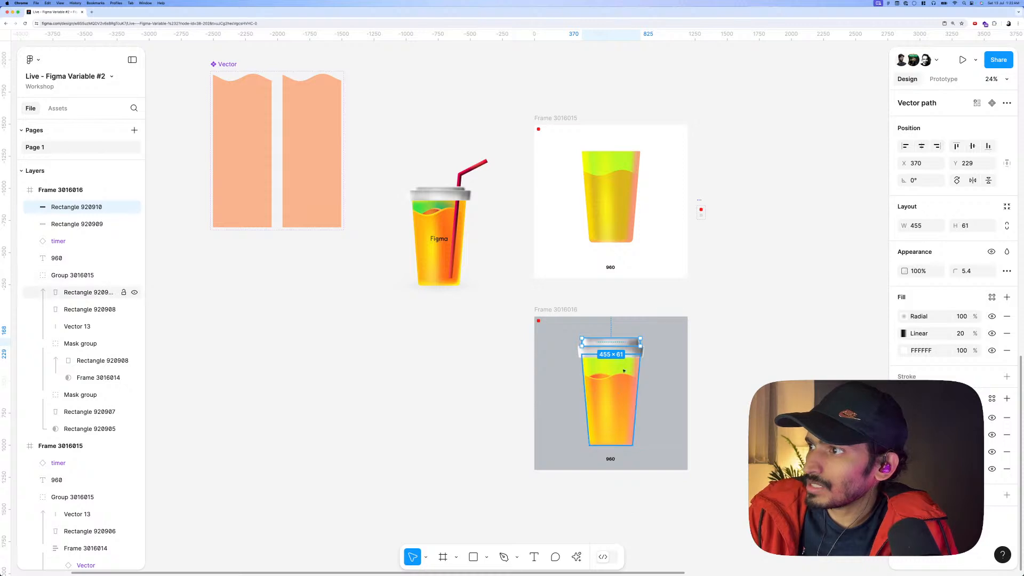
pyautogui.scroll(3, 629, 358)
pyautogui.click(663, 355)
pyautogui.scroll(-3, 629, 384)
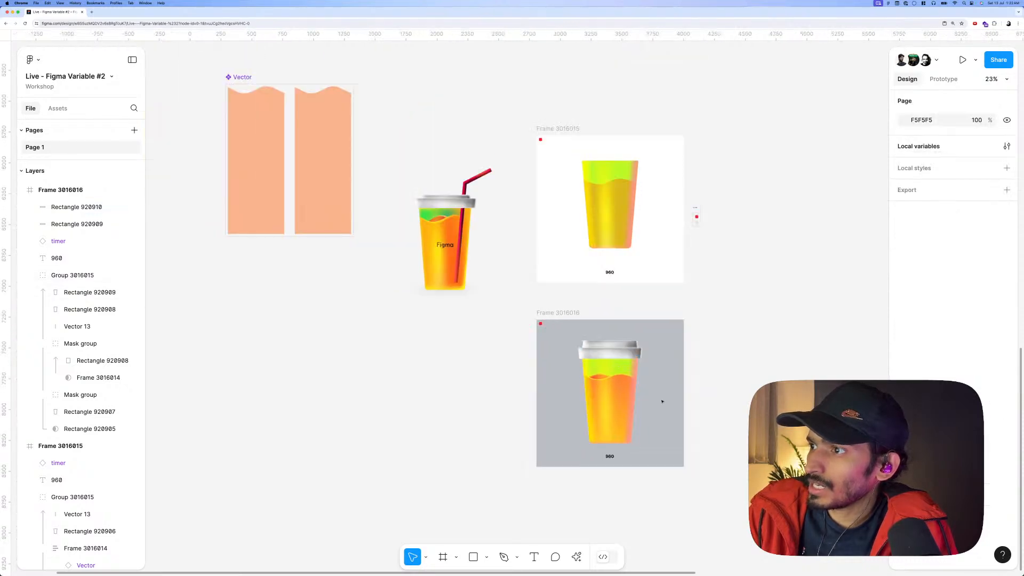
# Copy the Figma wordmark from the reference cup into Frame 3016016 and place it in the middle of the cup at X 533, Y 626.
pyautogui.hscroll(2, 640, 411)
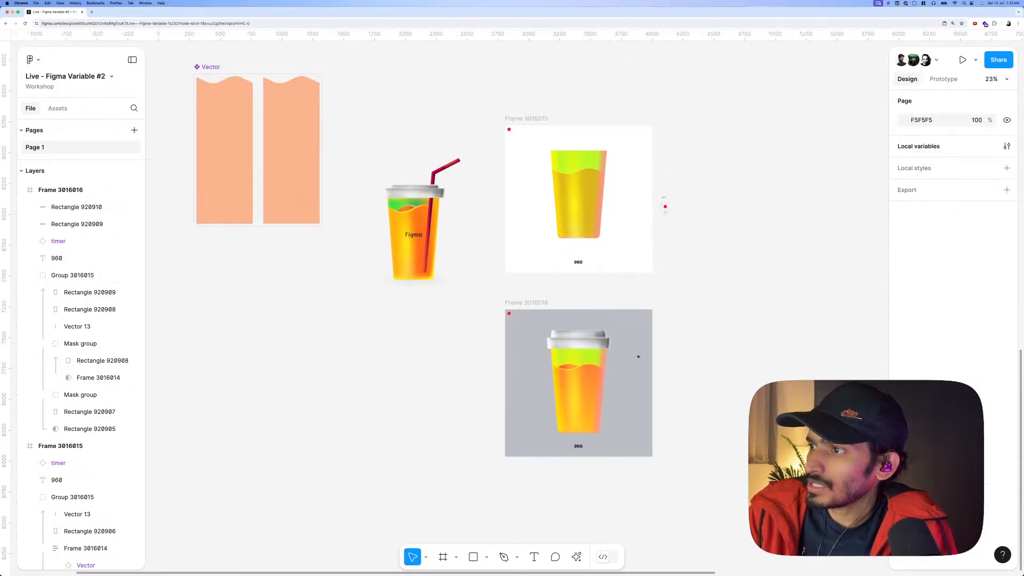
pyautogui.keyDown('super'); pyautogui.click(413, 234); pyautogui.keyUp('super')
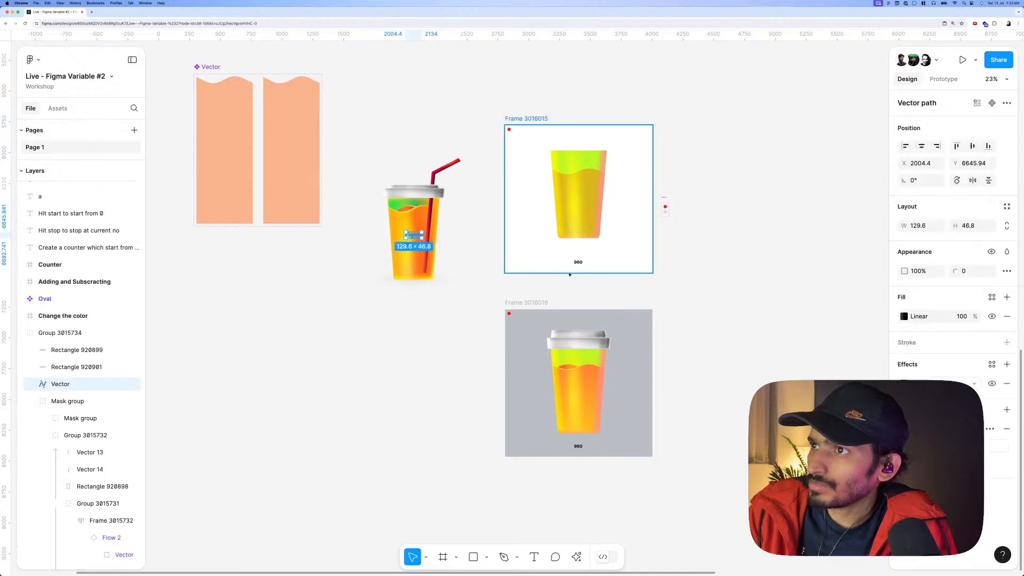
pyautogui.press('super+c')
pyautogui.click(527, 301)
pyautogui.press('super+v')
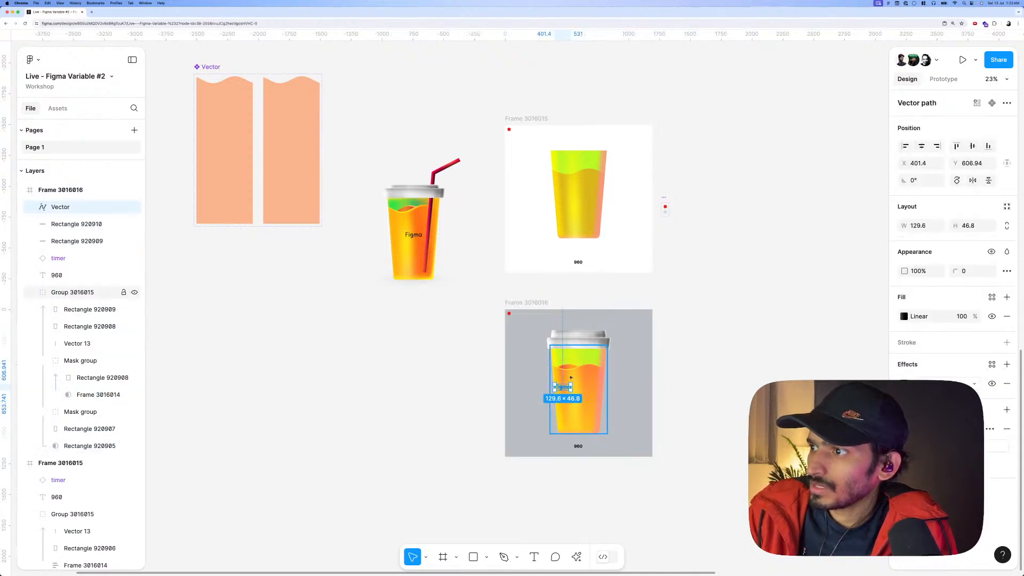
pyautogui.moveTo(564, 387); pyautogui.dragTo(579, 390)
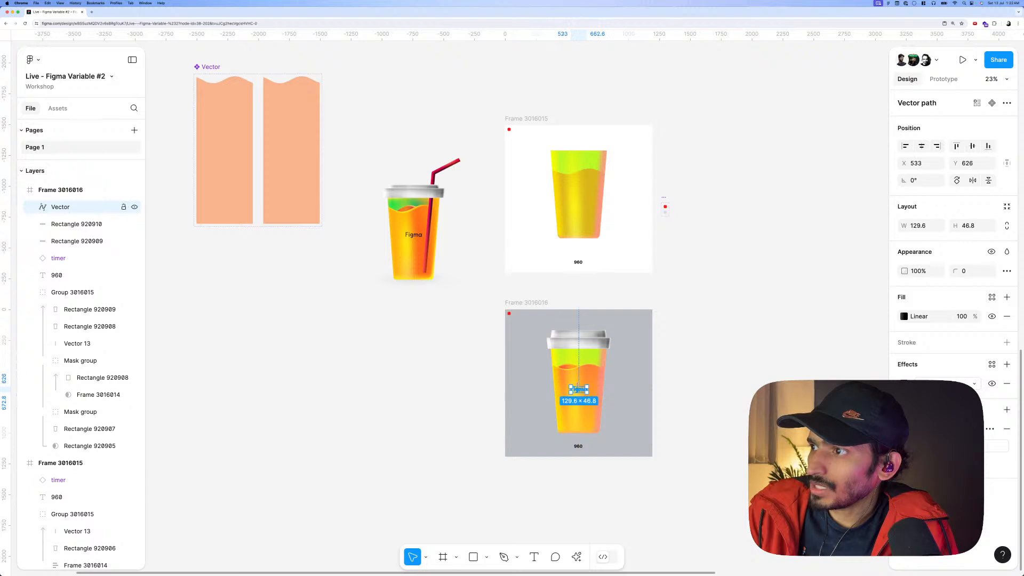
pyautogui.press('Escape')
# Set the background fill of Frame 3016016 to deep blue 0B56B8.
pyautogui.click(904, 333)
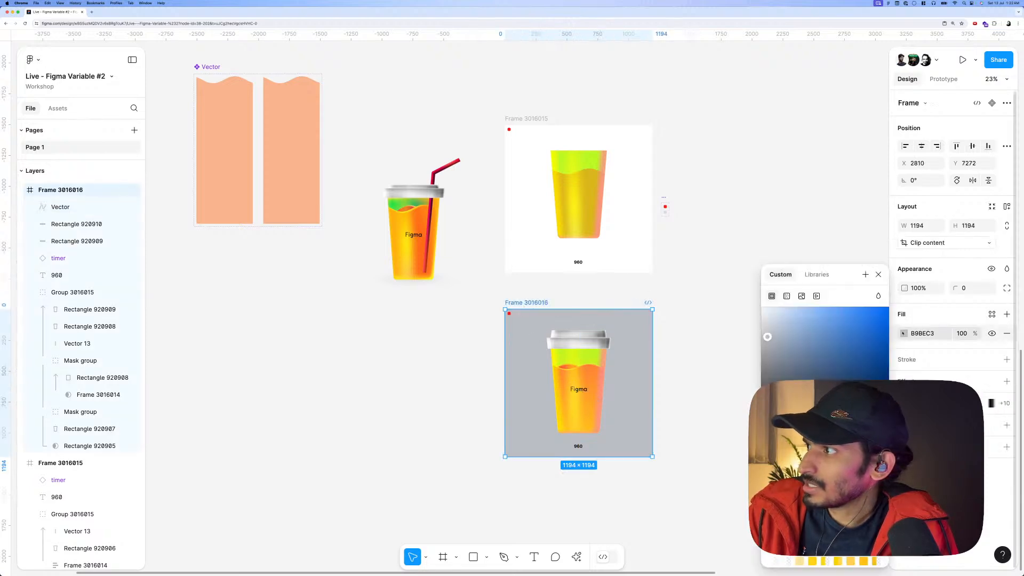
pyautogui.moveTo(857, 327); pyautogui.dragTo(880, 342)
pyautogui.click(674, 366)
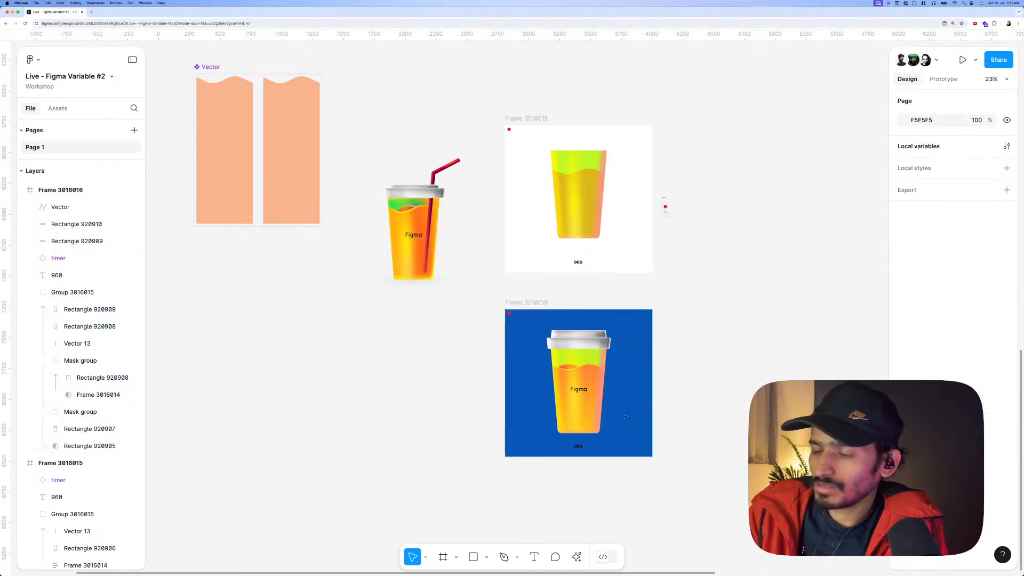
# Draw a flat ellipse of about 568 × 71 behind the cup's base as its shadow and fill it with dark navy 1E2E4F at 41% opacity.
pyautogui.press('o')
pyautogui.moveTo(540, 425)
pyautogui.mouseDown()
pyautogui.moveTo(619, 444)
pyautogui.moveTo(597, 433)
pyautogui.mouseUp()
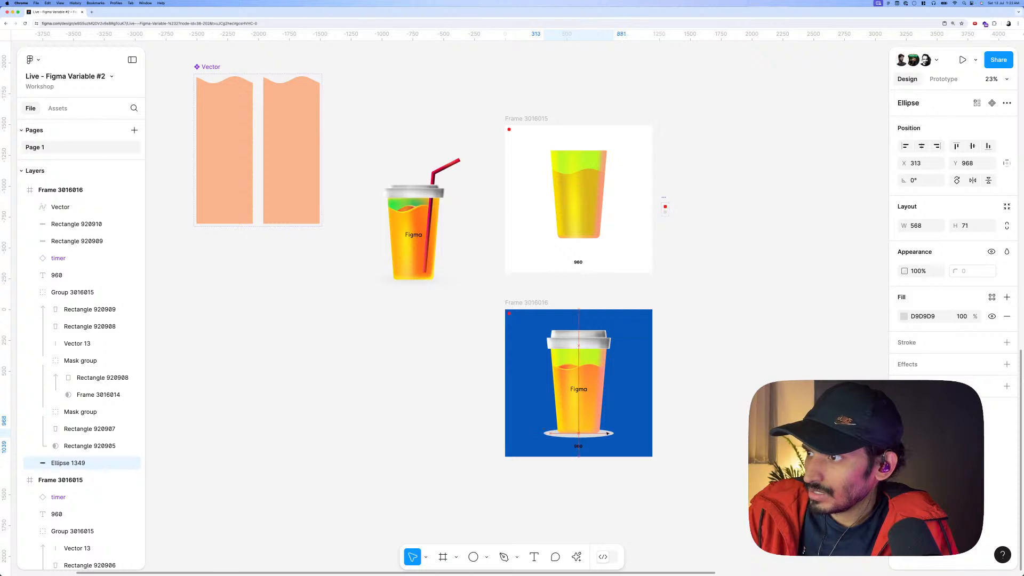
pyautogui.click(904, 317)
pyautogui.moveTo(825, 366); pyautogui.dragTo(802, 382)
pyautogui.click(846, 448)
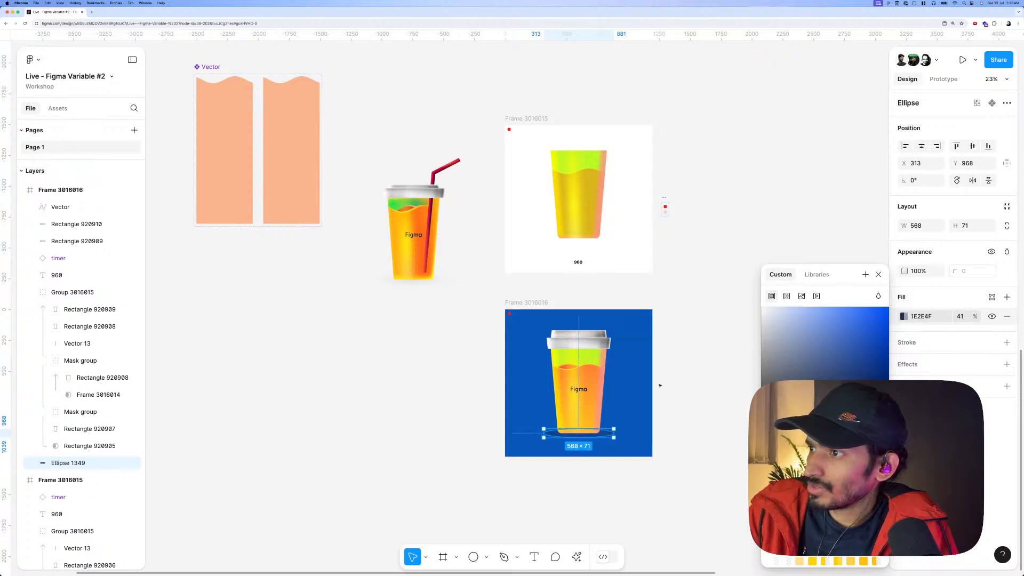
pyautogui.press('Escape')
# Extend Frame 3016016 upward to a height of 1333 to make room above the cup.
pyautogui.click(528, 303)
pyautogui.moveTo(536, 304); pyautogui.dragTo(536, 287)
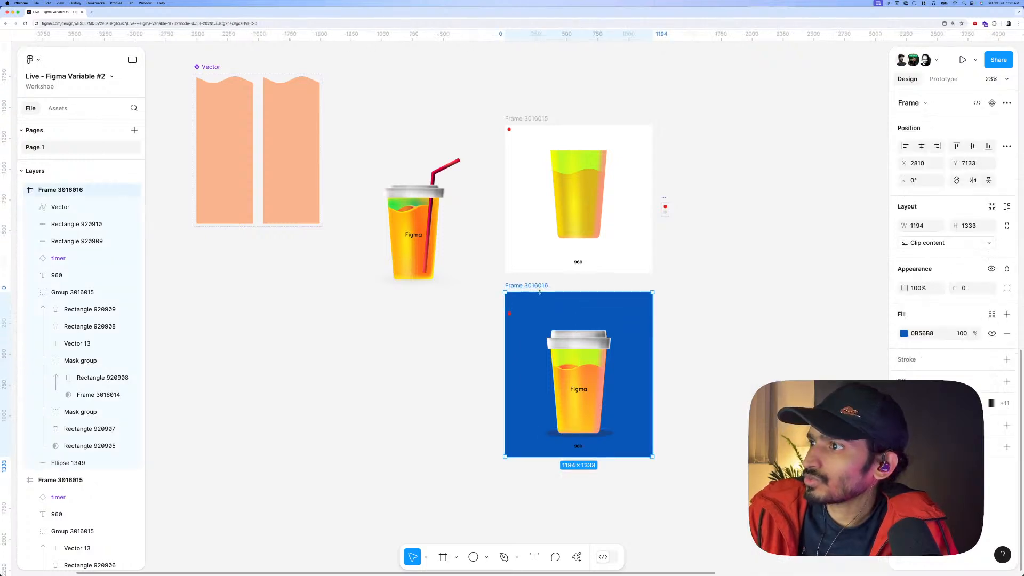
# Draw a slanted straight line of about 108 × 592 with the Pen tool as the straw's shaft and move it beside Frame 3016016.
pyautogui.click(447, 167)
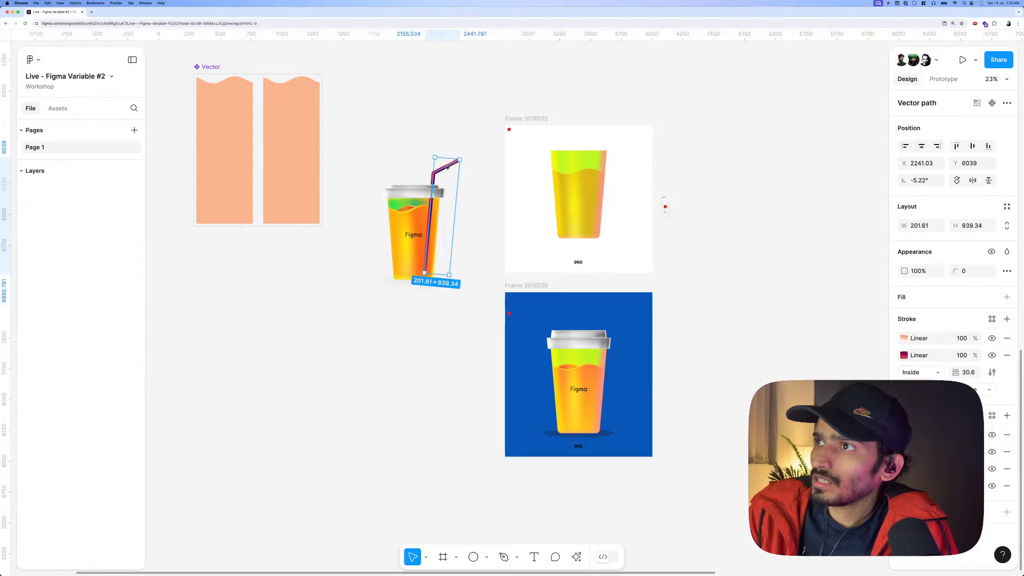
pyautogui.click(706, 297)
pyautogui.press('p')
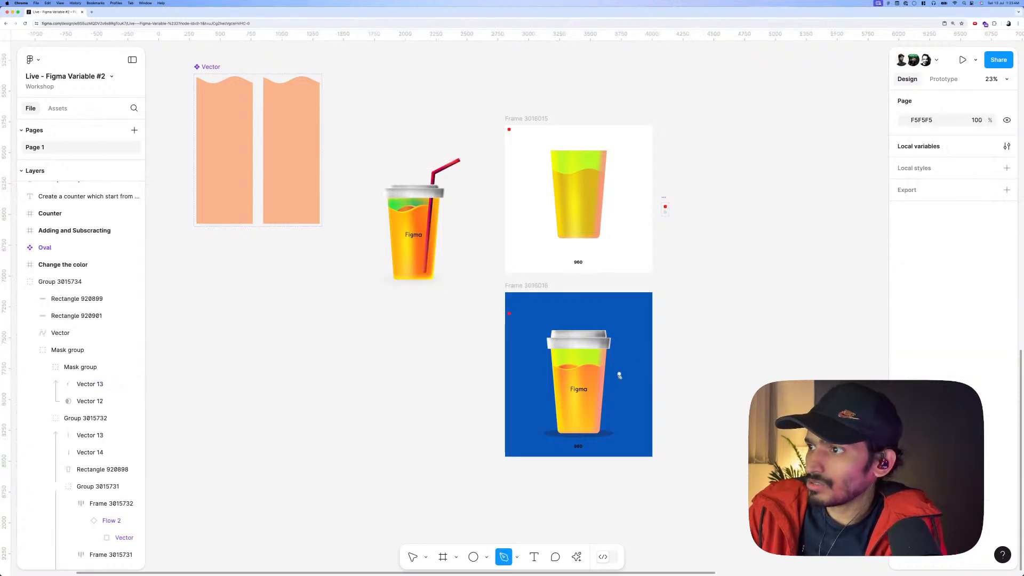
pyautogui.click(587, 419)
pyautogui.press('Escape')
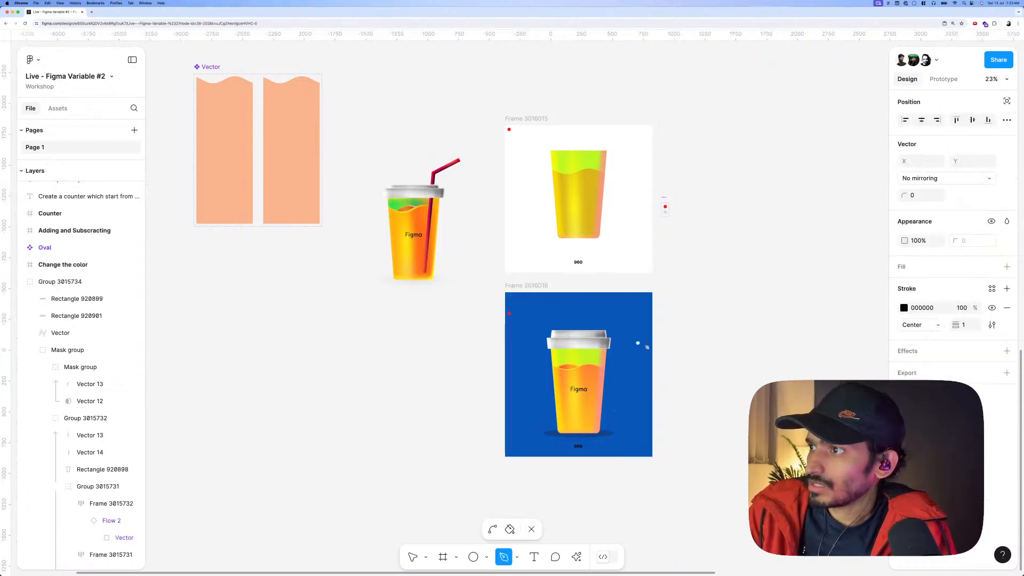
pyautogui.click(685, 331)
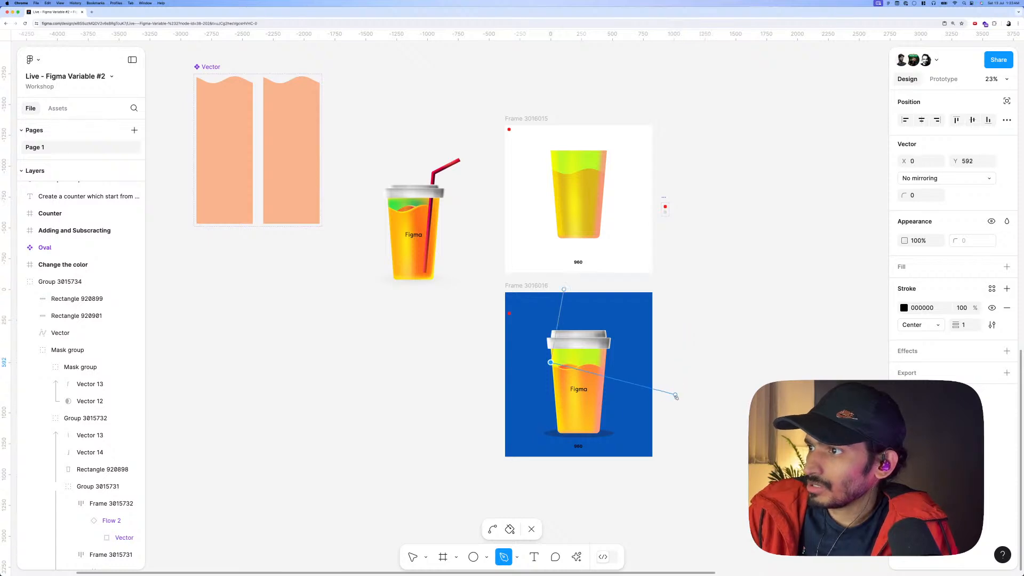
pyautogui.click(671, 405)
pyautogui.press('Escape')
pyautogui.press('Escape')
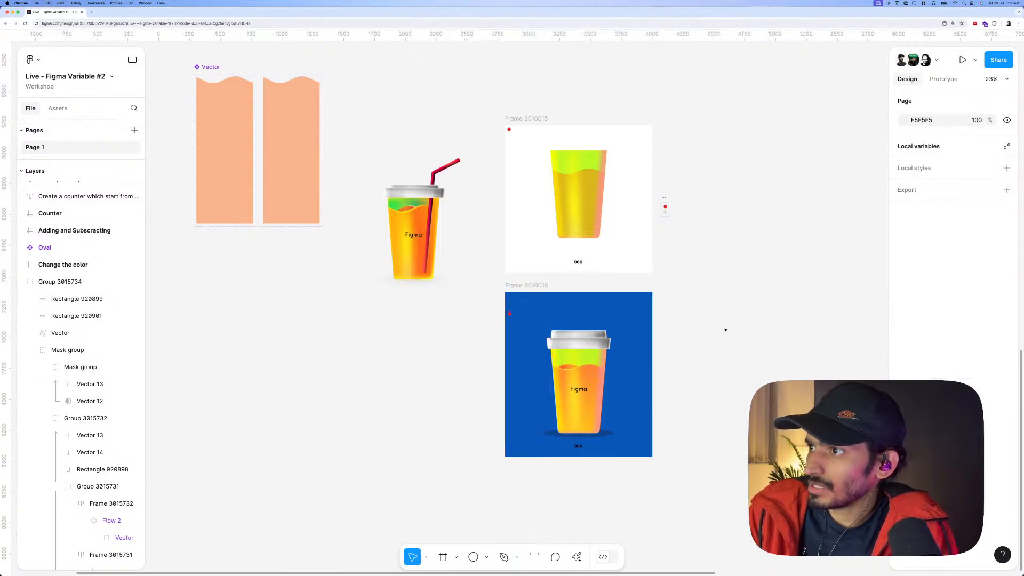
pyautogui.moveTo(623, 333); pyautogui.dragTo(705, 359)
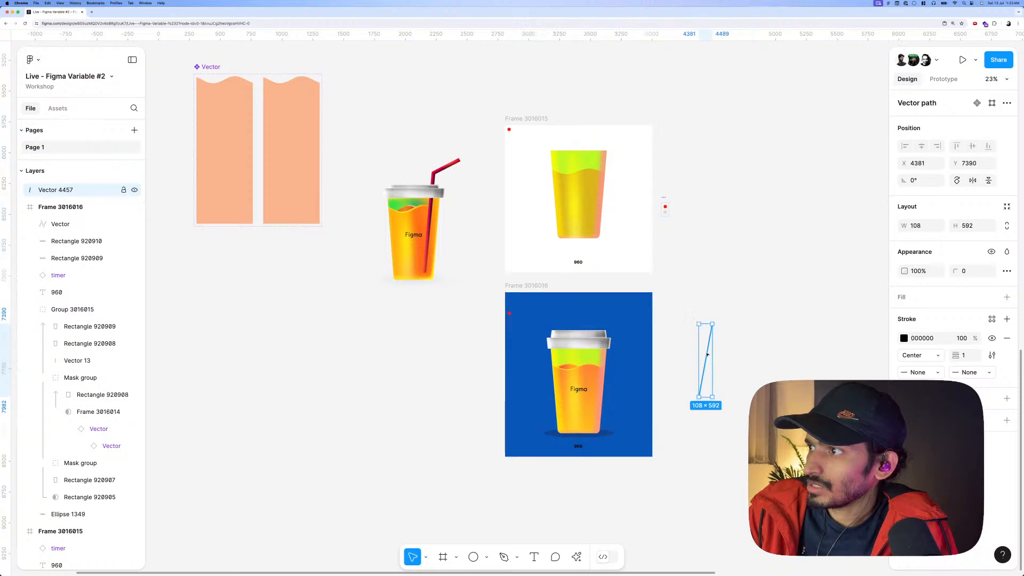
pyautogui.doubleClick(705, 359)
pyautogui.click(712, 325)
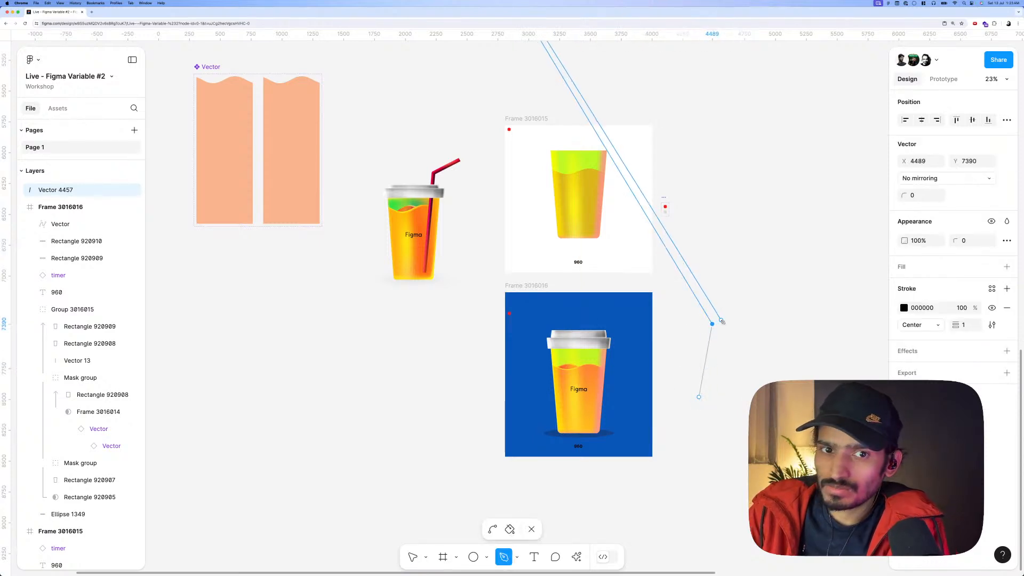
pyautogui.press('Escape')
pyautogui.press('Escape')
pyautogui.click(709, 349)
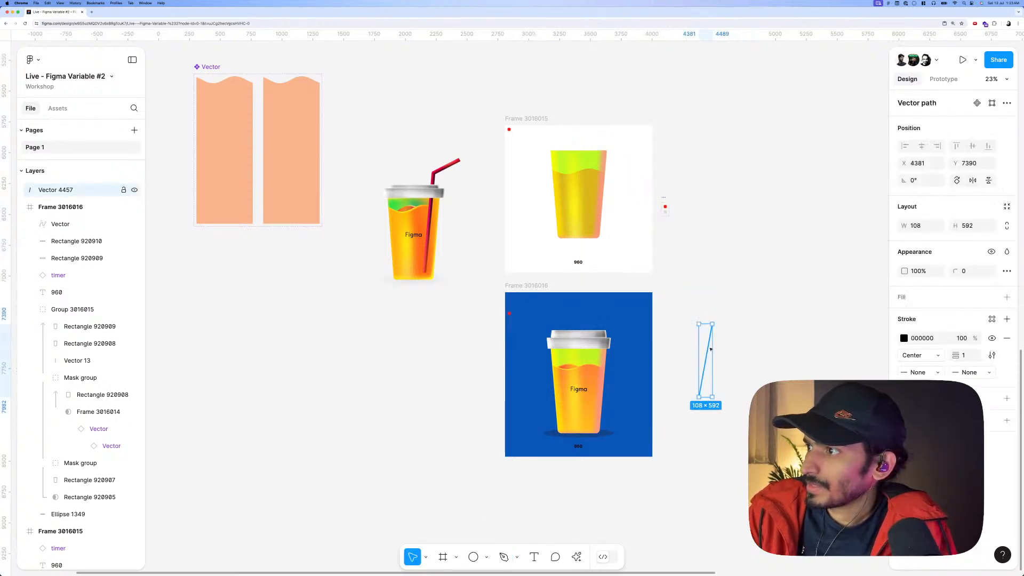
# Delete the slanted straight line beside Frame 3016016.
pyautogui.doubleClick(712, 326)
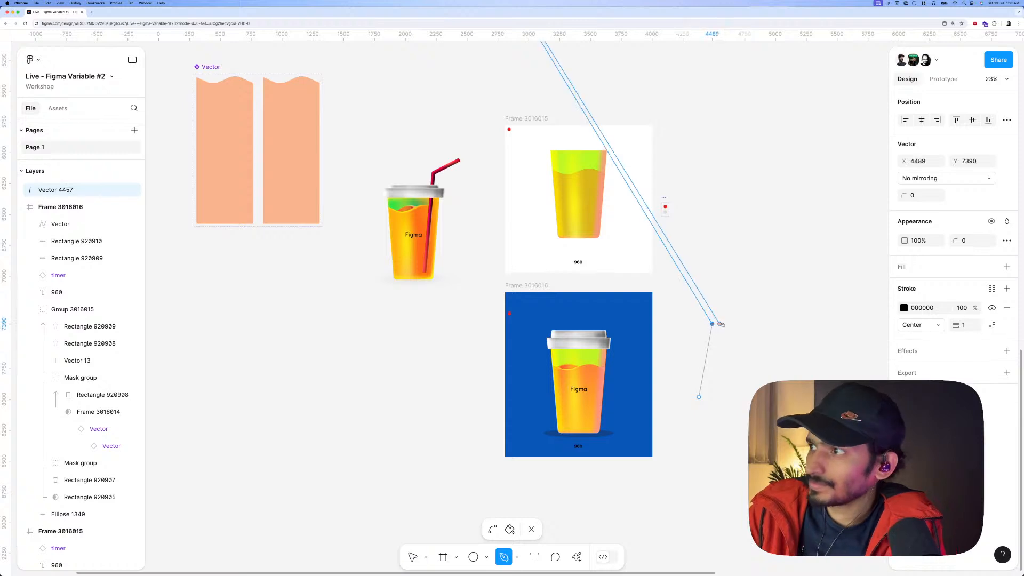
pyautogui.press('Escape')
pyautogui.press('Delete')
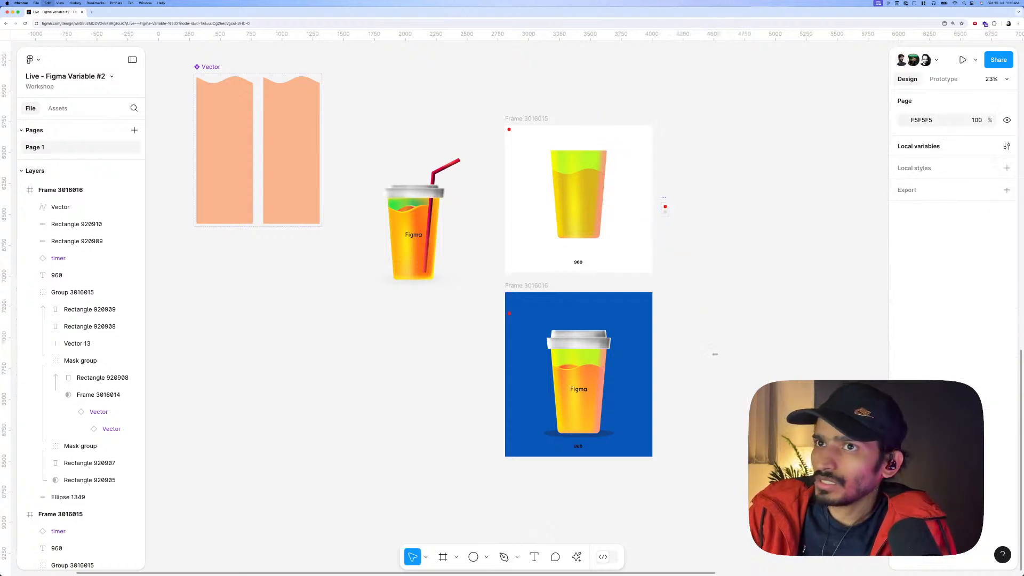
# Draw a bent two-segment straw line about 250 × 346 with the Pen tool beside Frame 3016016 and move it onto the cup.
pyautogui.press('p')
pyautogui.click(739, 356)
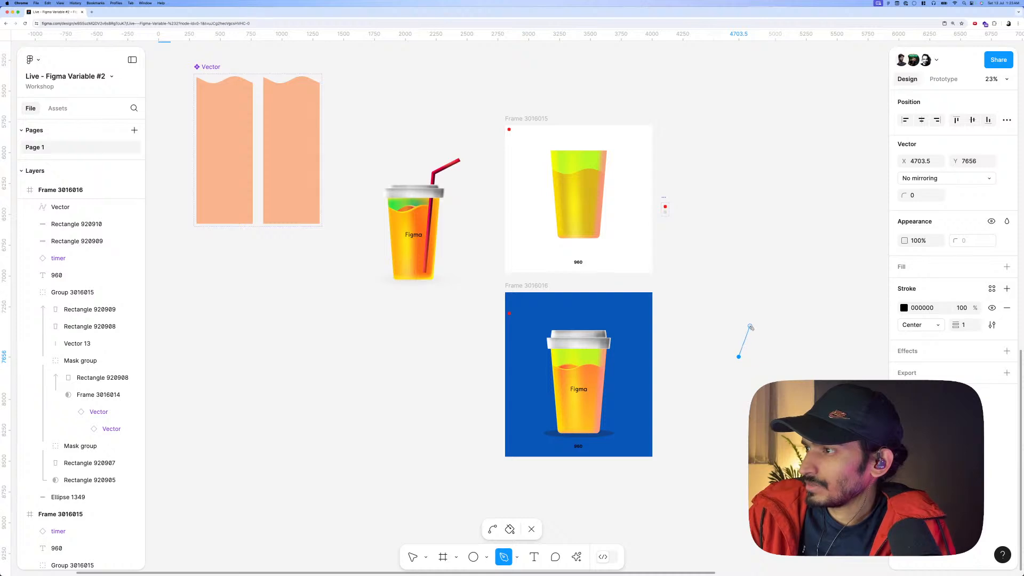
pyautogui.click(751, 322)
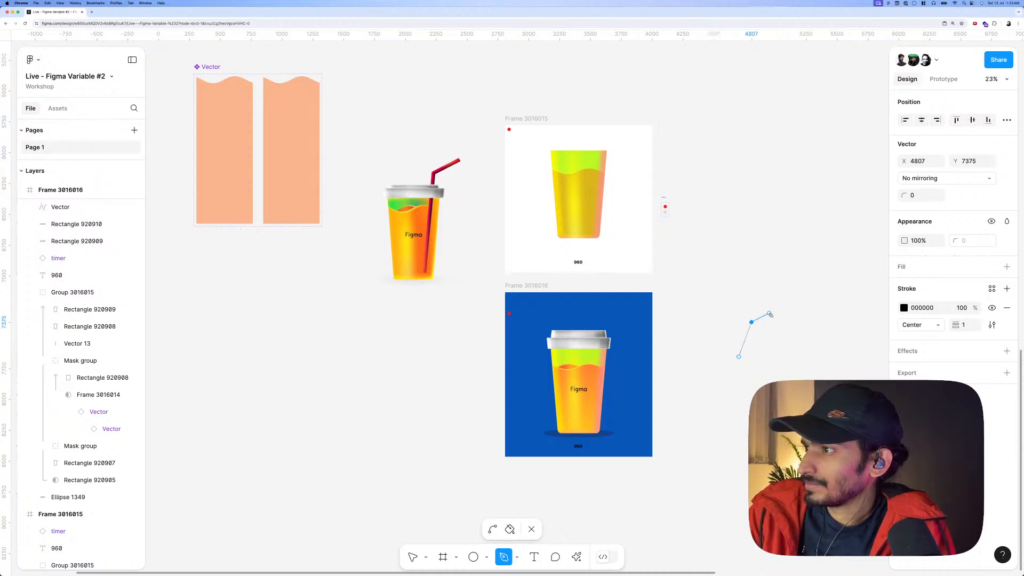
pyautogui.press('Escape')
pyautogui.moveTo(753, 336); pyautogui.dragTo(565, 341)
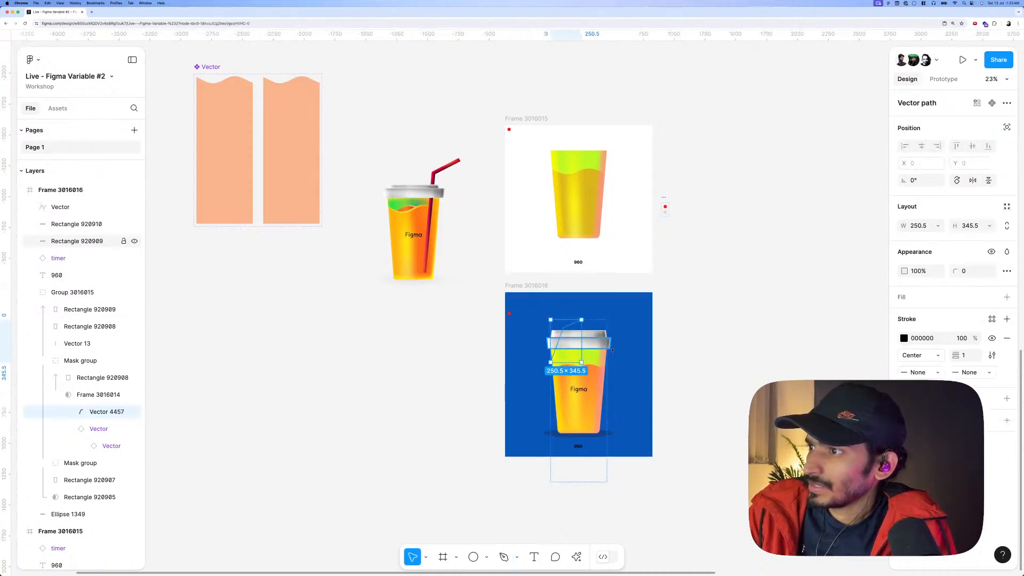
# Move the bent straw line out of the cup's groups to just above Group 3016015, about 250 × 641 at X 575, Y 184.
pyautogui.press('Delete')
pyautogui.click(589, 362)
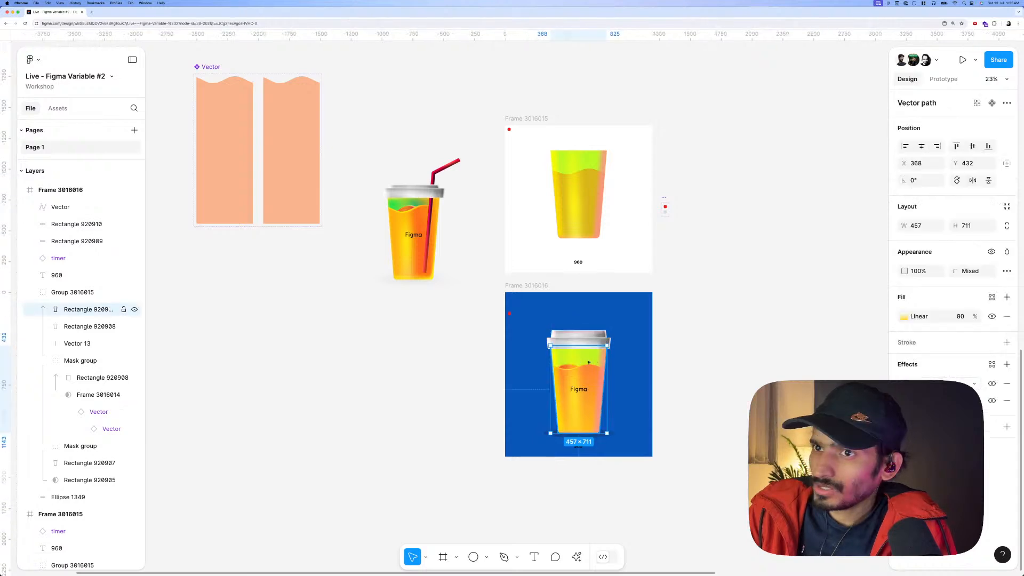
pyautogui.hotkey('ctrl', 'z')
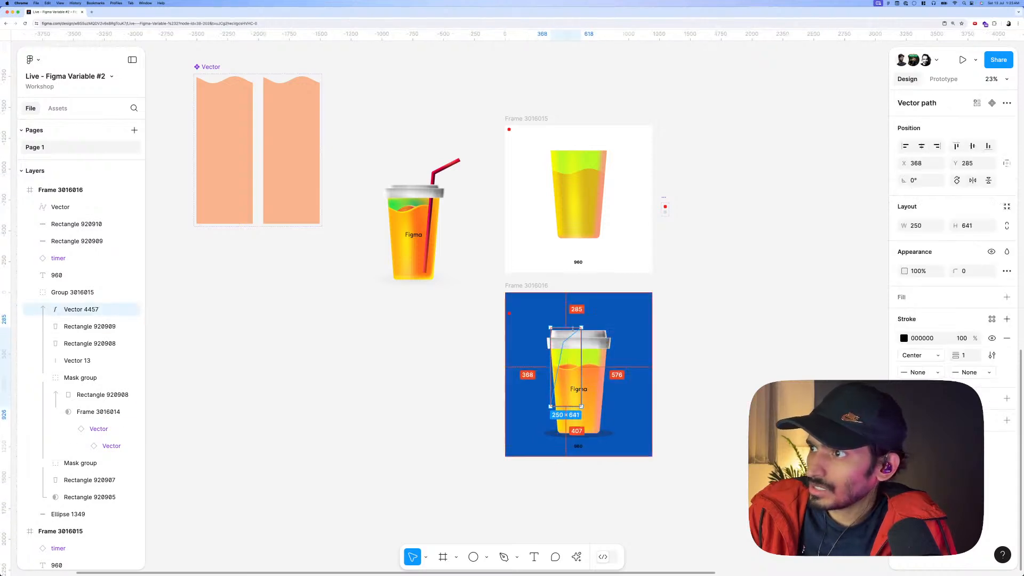
pyautogui.moveTo(562, 357); pyautogui.dragTo(588, 345)
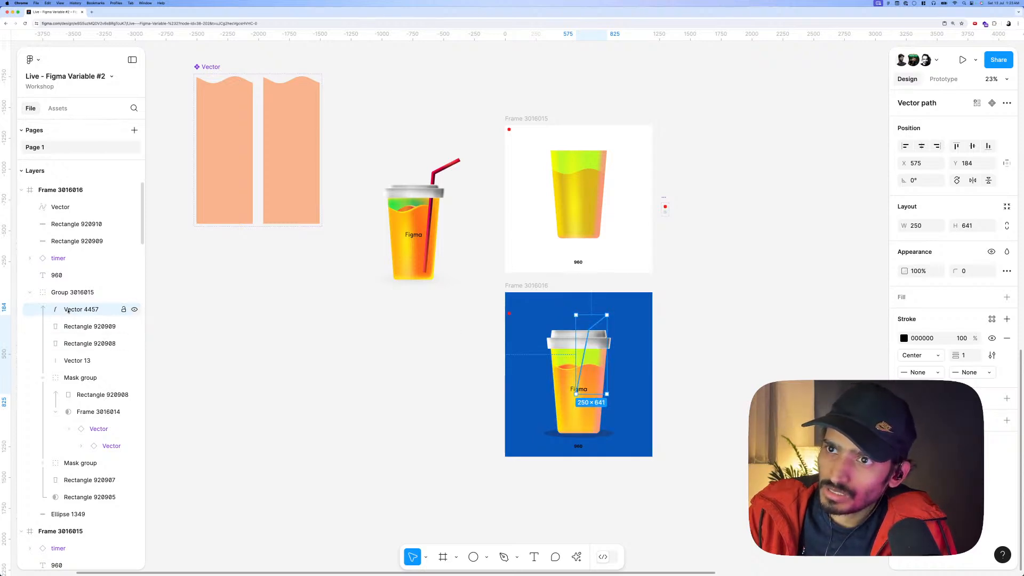
pyautogui.moveTo(69, 311); pyautogui.dragTo(49, 299)
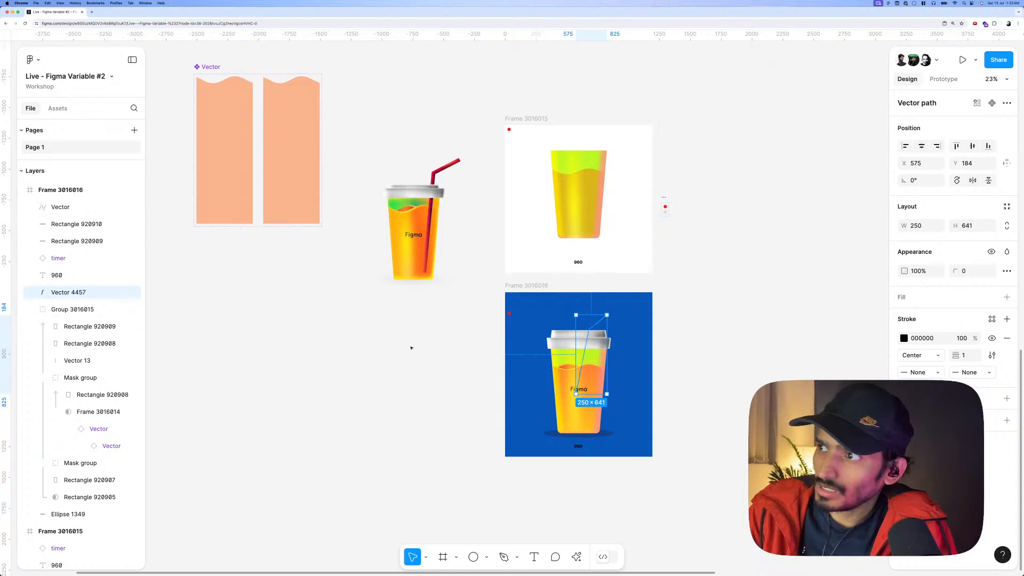
# Group the two lid rectangles of the cup in Frame 3016016.
pyautogui.click(559, 343)
pyautogui.keyDown('shift'); pyautogui.click(559, 335); pyautogui.keyUp('shift')
pyautogui.press('super+g')
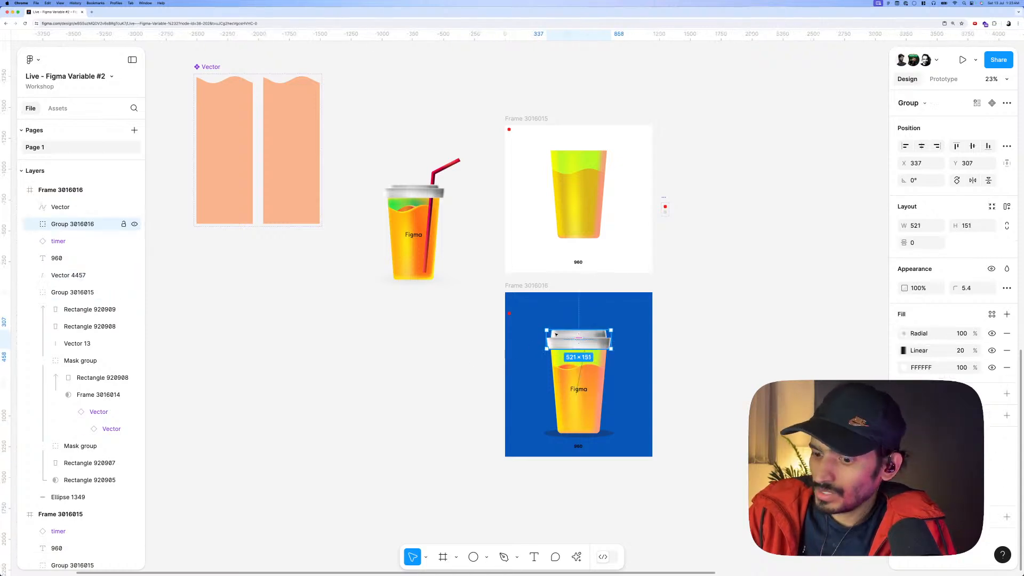
# Stretch the straw line to about 250 × 1029 so it spans from above the lid to the cup's base, with a stroke weight of 47.
pyautogui.click(582, 361)
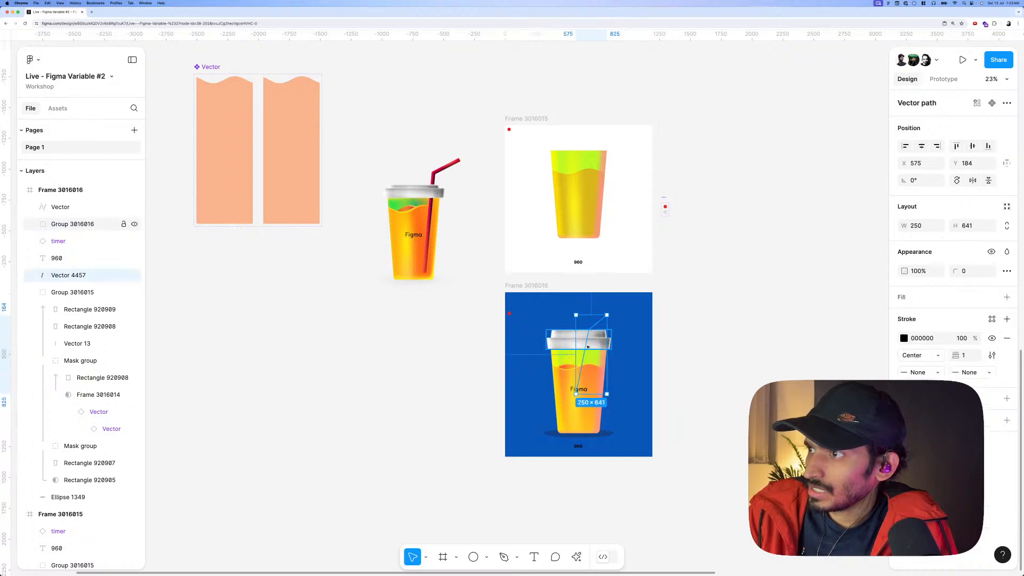
pyautogui.moveTo(591, 316); pyautogui.dragTo(591, 302)
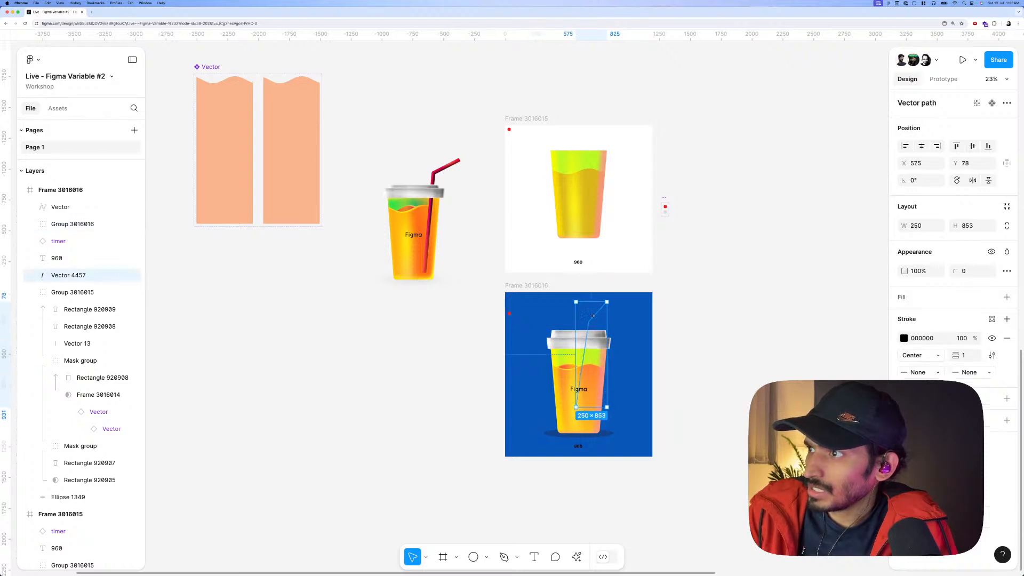
pyautogui.moveTo(955, 355); pyautogui.dragTo(1003, 358)
pyautogui.moveTo(585, 408); pyautogui.dragTo(585, 427)
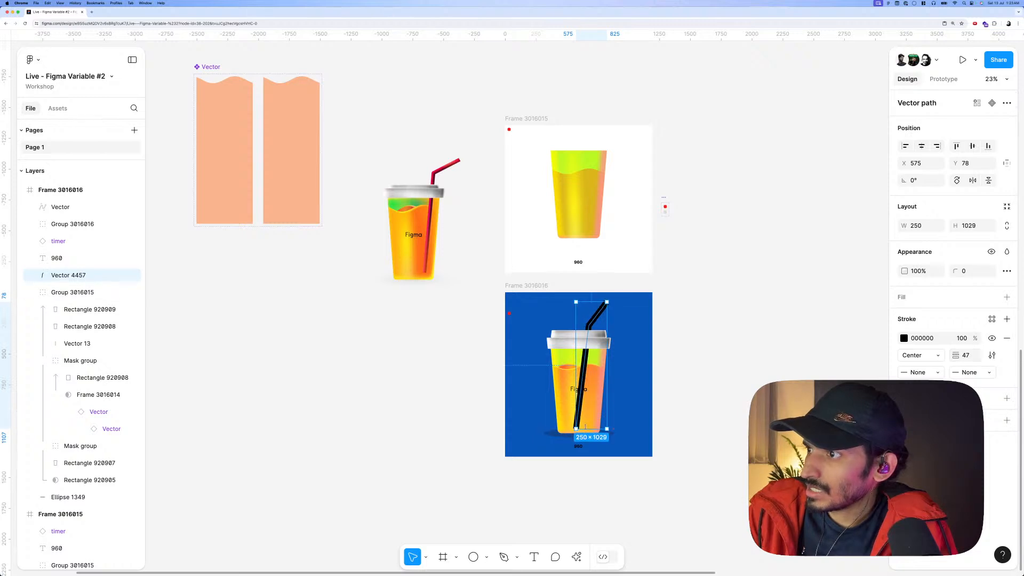
# Color the straw's stroke with a linear gradient from red D80000 to lighter red FF3737.
pyautogui.click(904, 338)
pyautogui.moveTo(875, 341)
pyautogui.mouseDown()
pyautogui.moveTo(869, 331)
pyautogui.moveTo(878, 359)
pyautogui.moveTo(888, 327)
pyautogui.mouseUp()
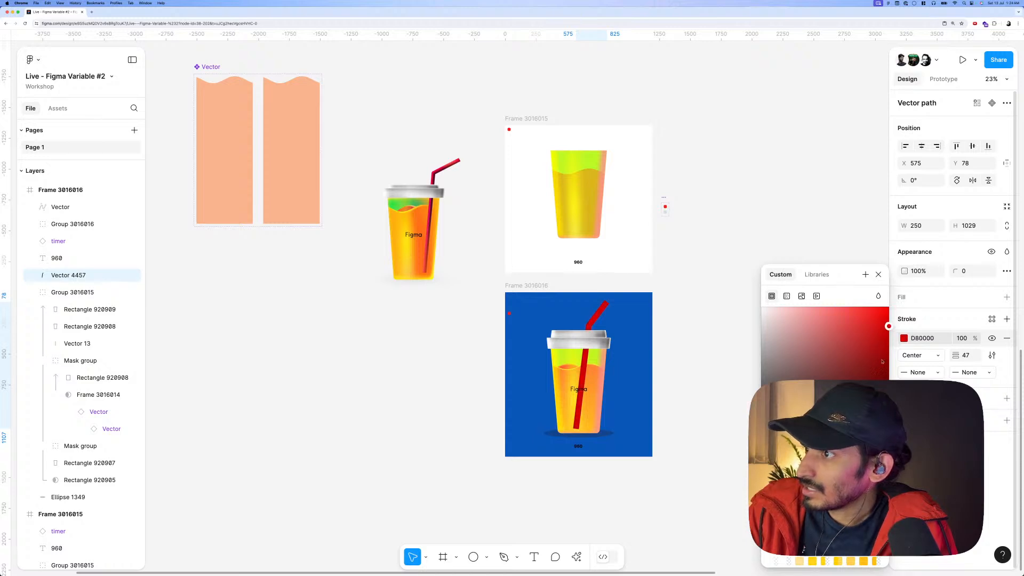
pyautogui.click(787, 296)
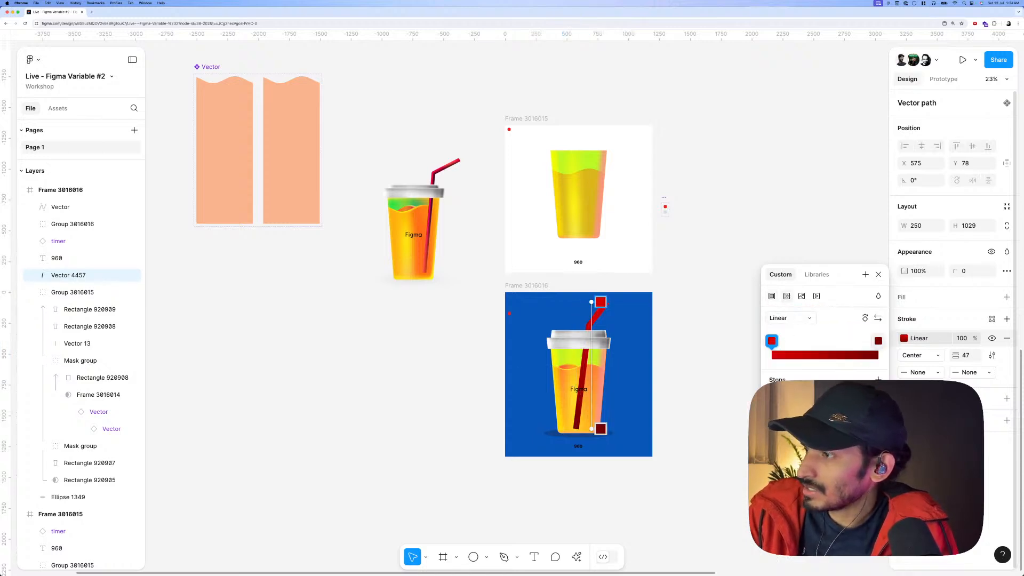
pyautogui.click(879, 341)
pyautogui.moveTo(726, 342); pyautogui.dragTo(735, 309)
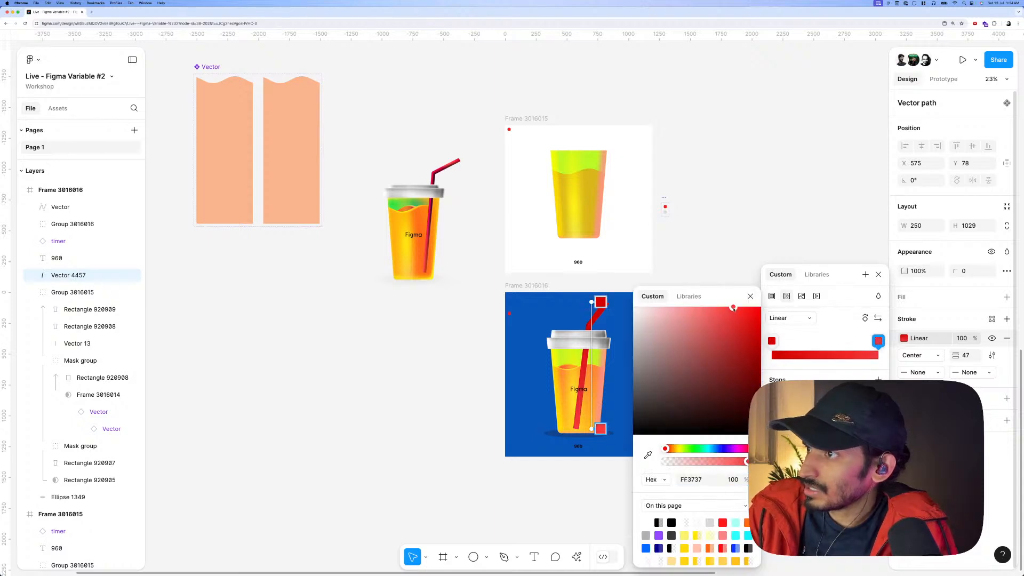
# Add an inner shadow effect to the straw.
pyautogui.click(1006, 398)
pyautogui.click(939, 417)
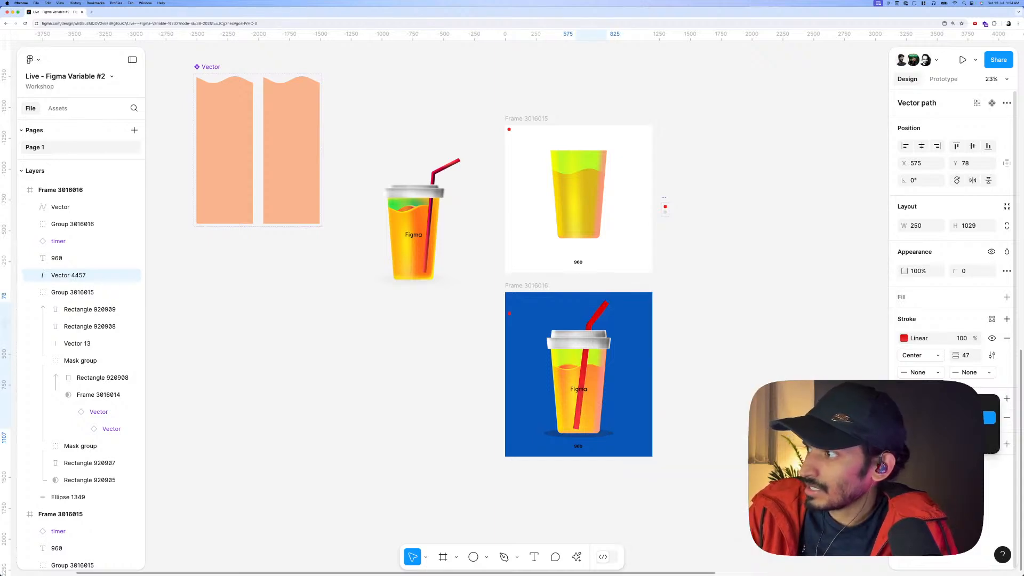
pyautogui.click(939, 405)
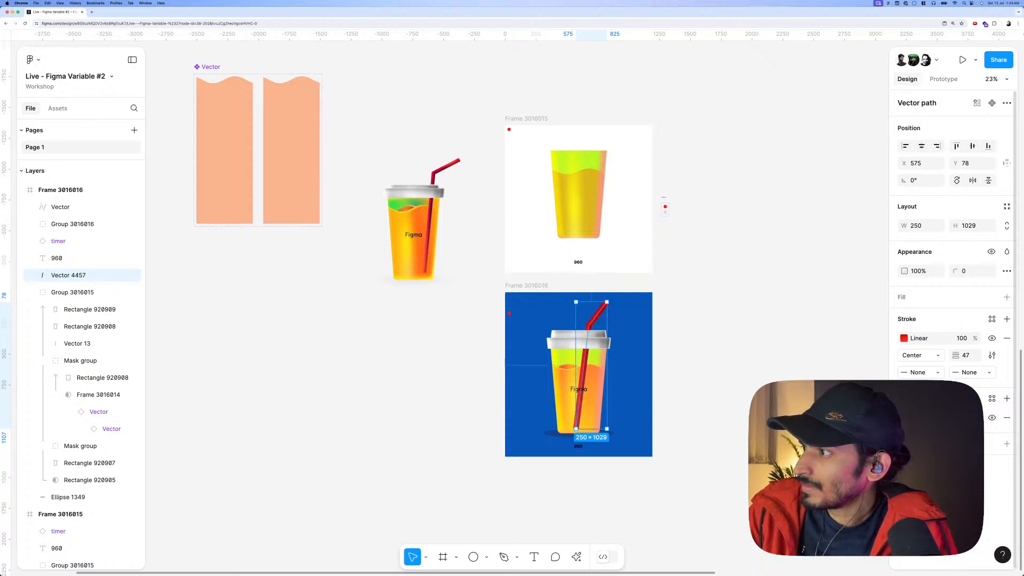
# Duplicate the straw's inner shadow, recolor the copy amber FFBB00 at 87% opacity, and slightly reduce the straw's stroke weight.
pyautogui.click(905, 417)
pyautogui.press('super+v')
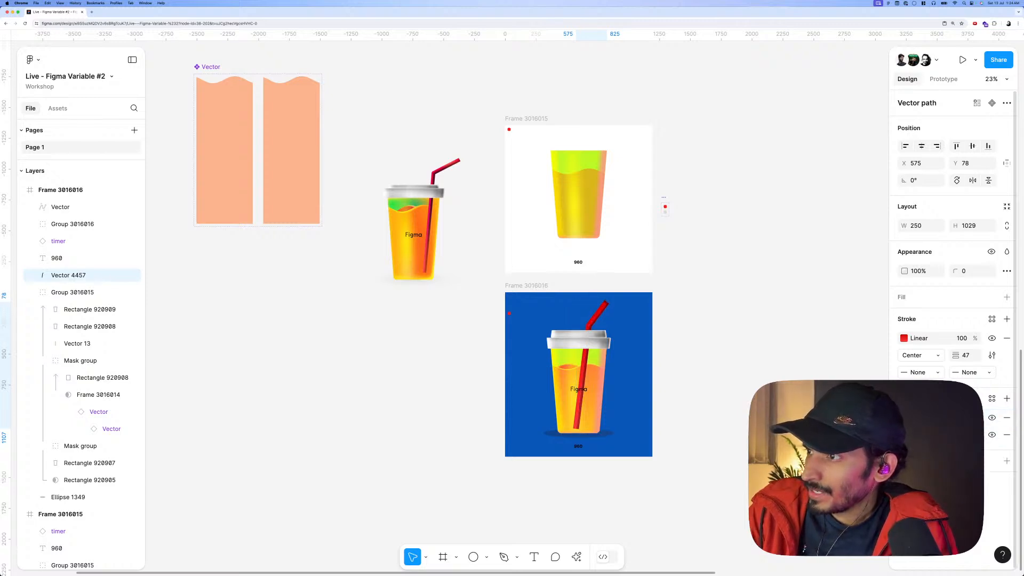
pyautogui.click(777, 469)
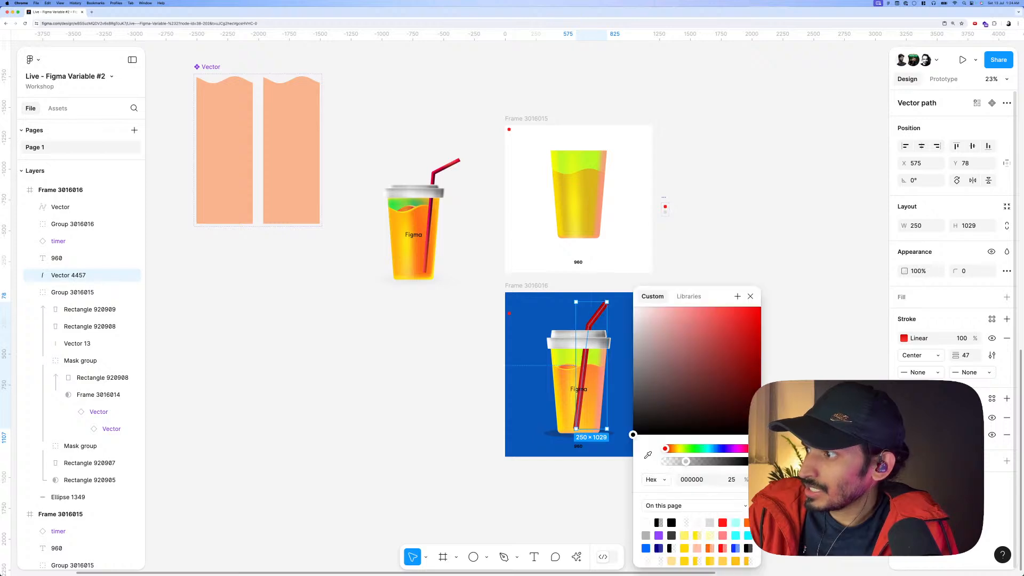
pyautogui.moveTo(662, 321); pyautogui.dragTo(710, 296)
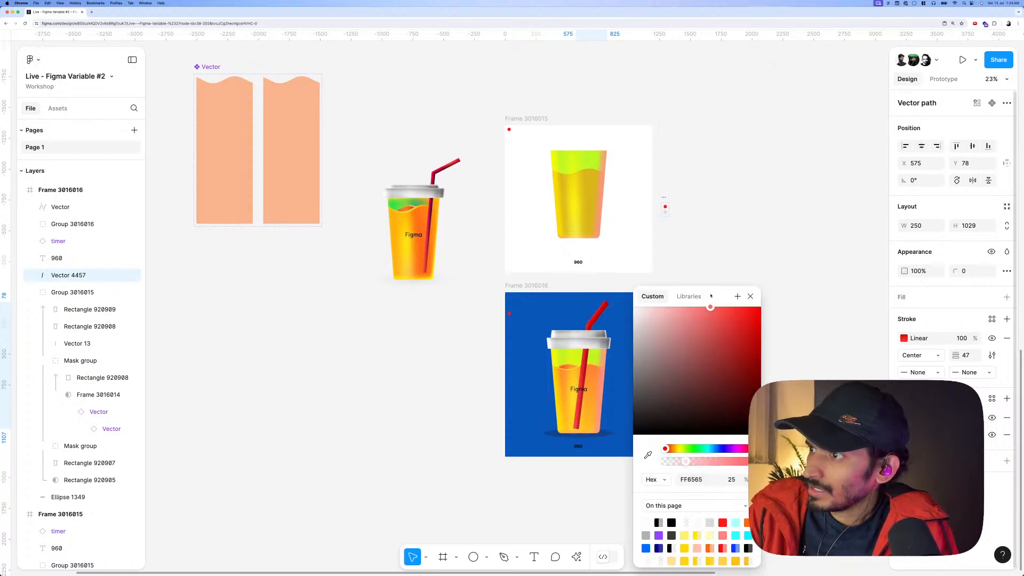
pyautogui.click(675, 449)
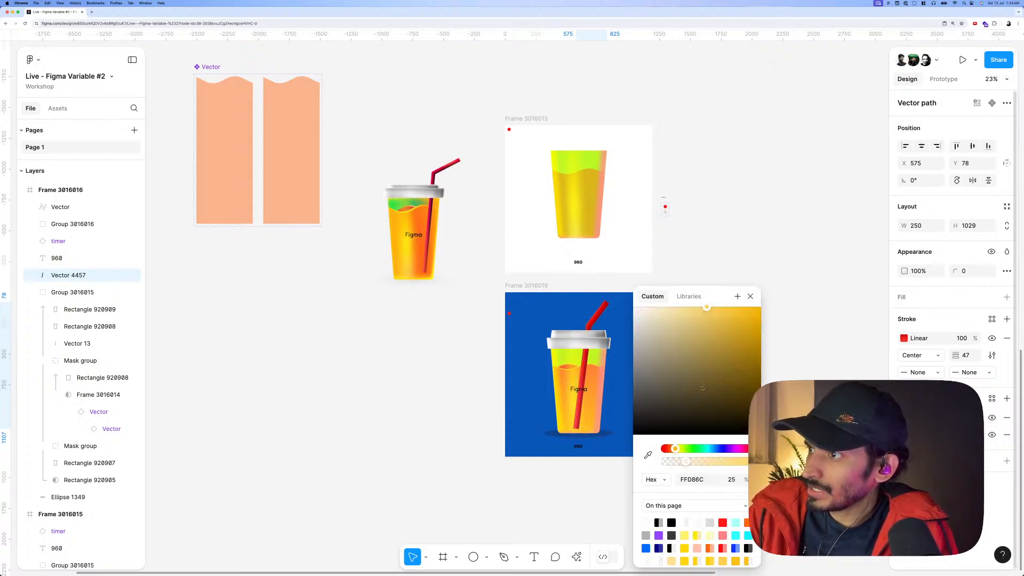
pyautogui.moveTo(703, 388); pyautogui.dragTo(772, 300)
pyautogui.moveTo(688, 461); pyautogui.dragTo(723, 458)
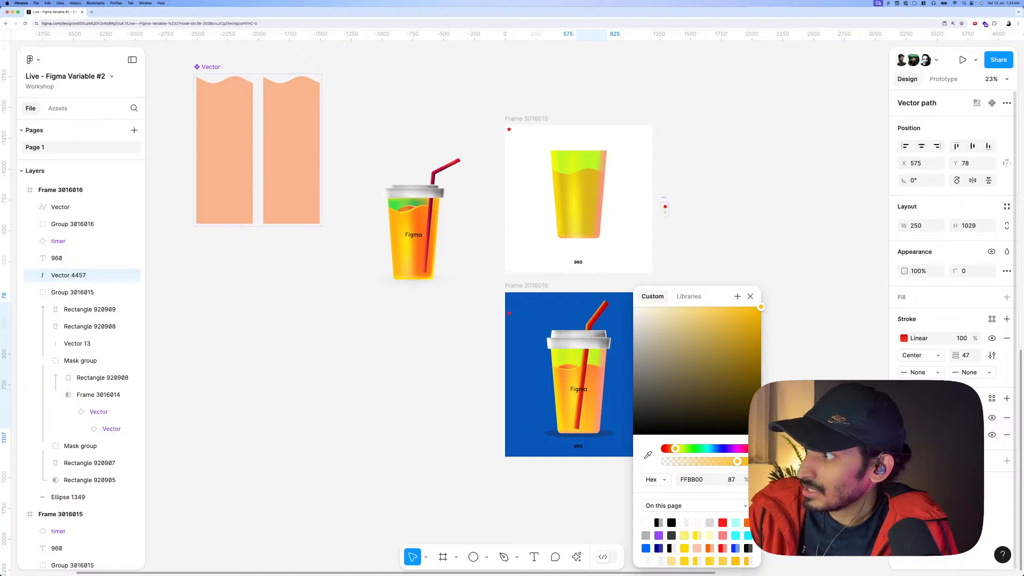
pyautogui.press('Escape')
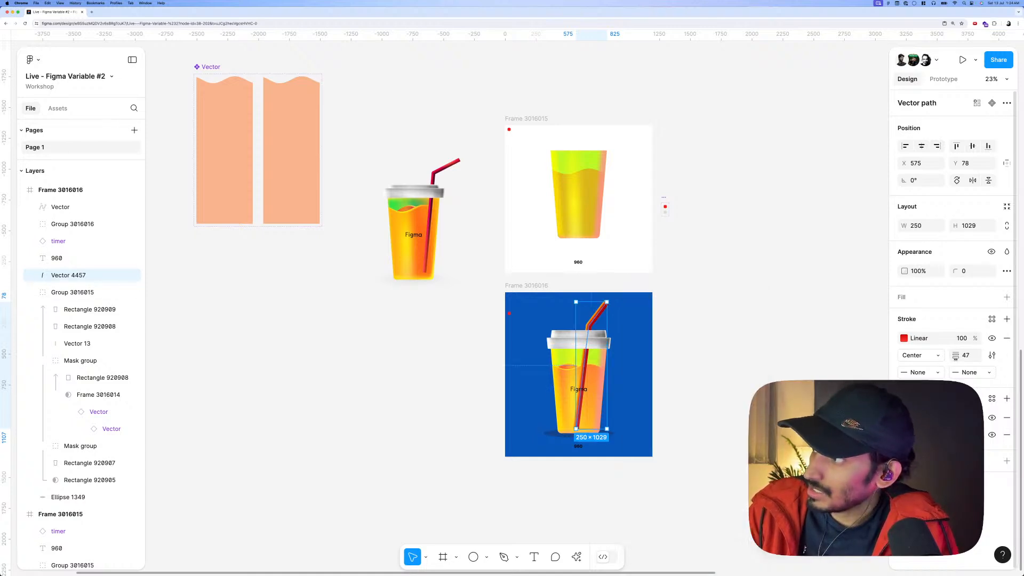
pyautogui.moveTo(954, 355); pyautogui.dragTo(950, 354)
pyautogui.press('Escape')
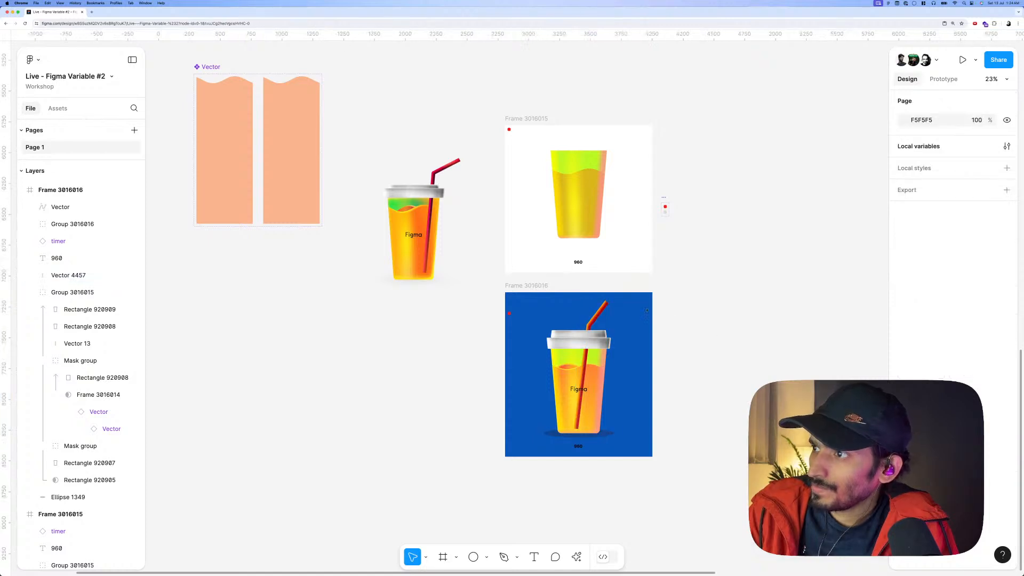
# Preview the Frame 3016016 prototype to check the finished cup with its straw, and close the preview.
pyautogui.click(526, 286)
pyautogui.hotkey('shift', 'space')
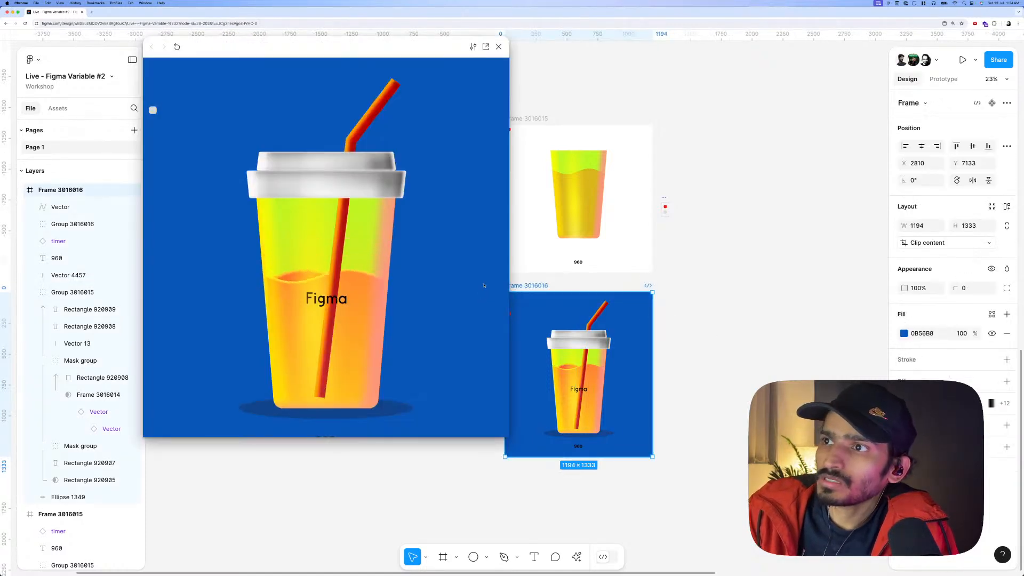
pyautogui.click(498, 47)
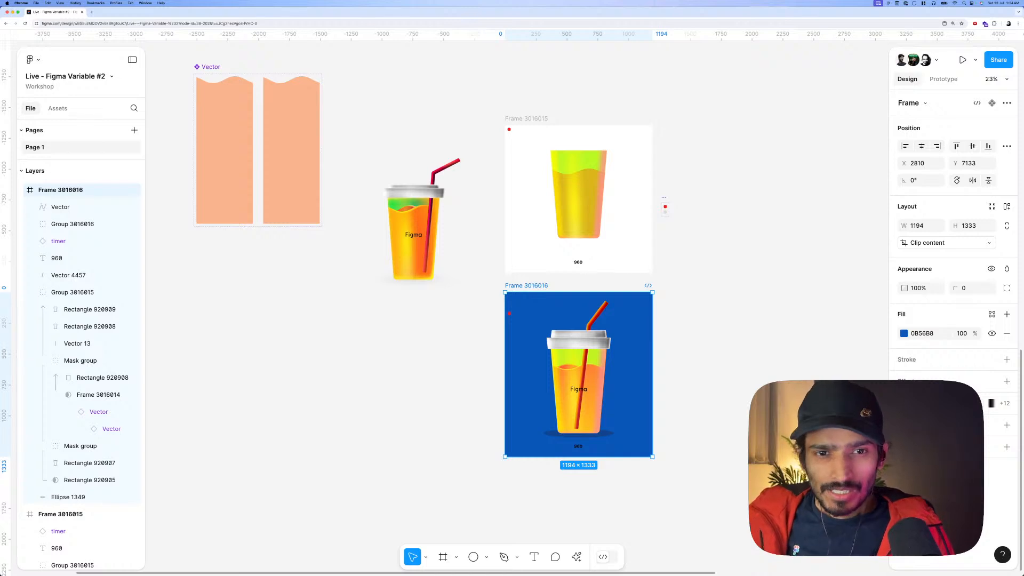
pyautogui.press('super+Tab')
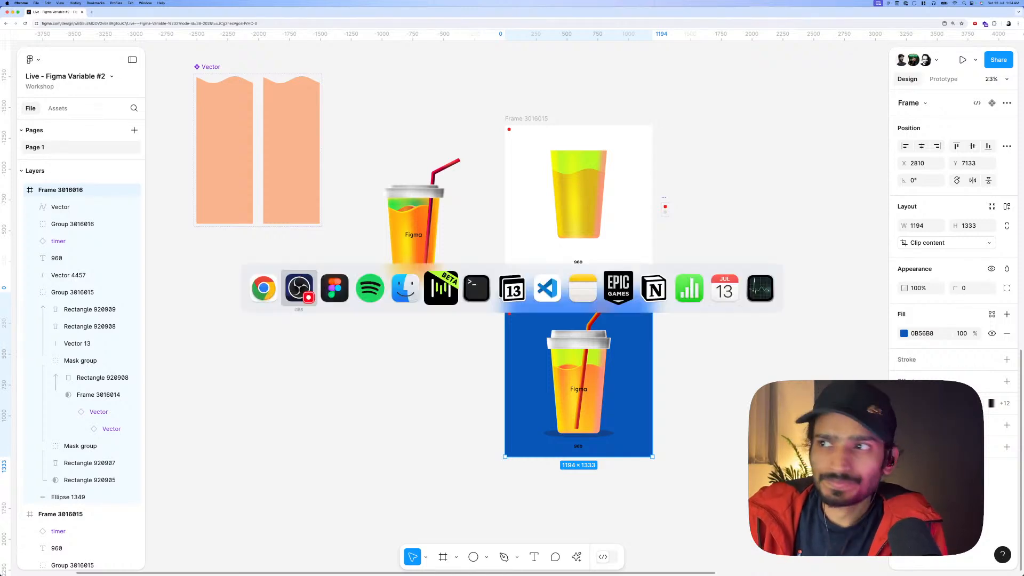